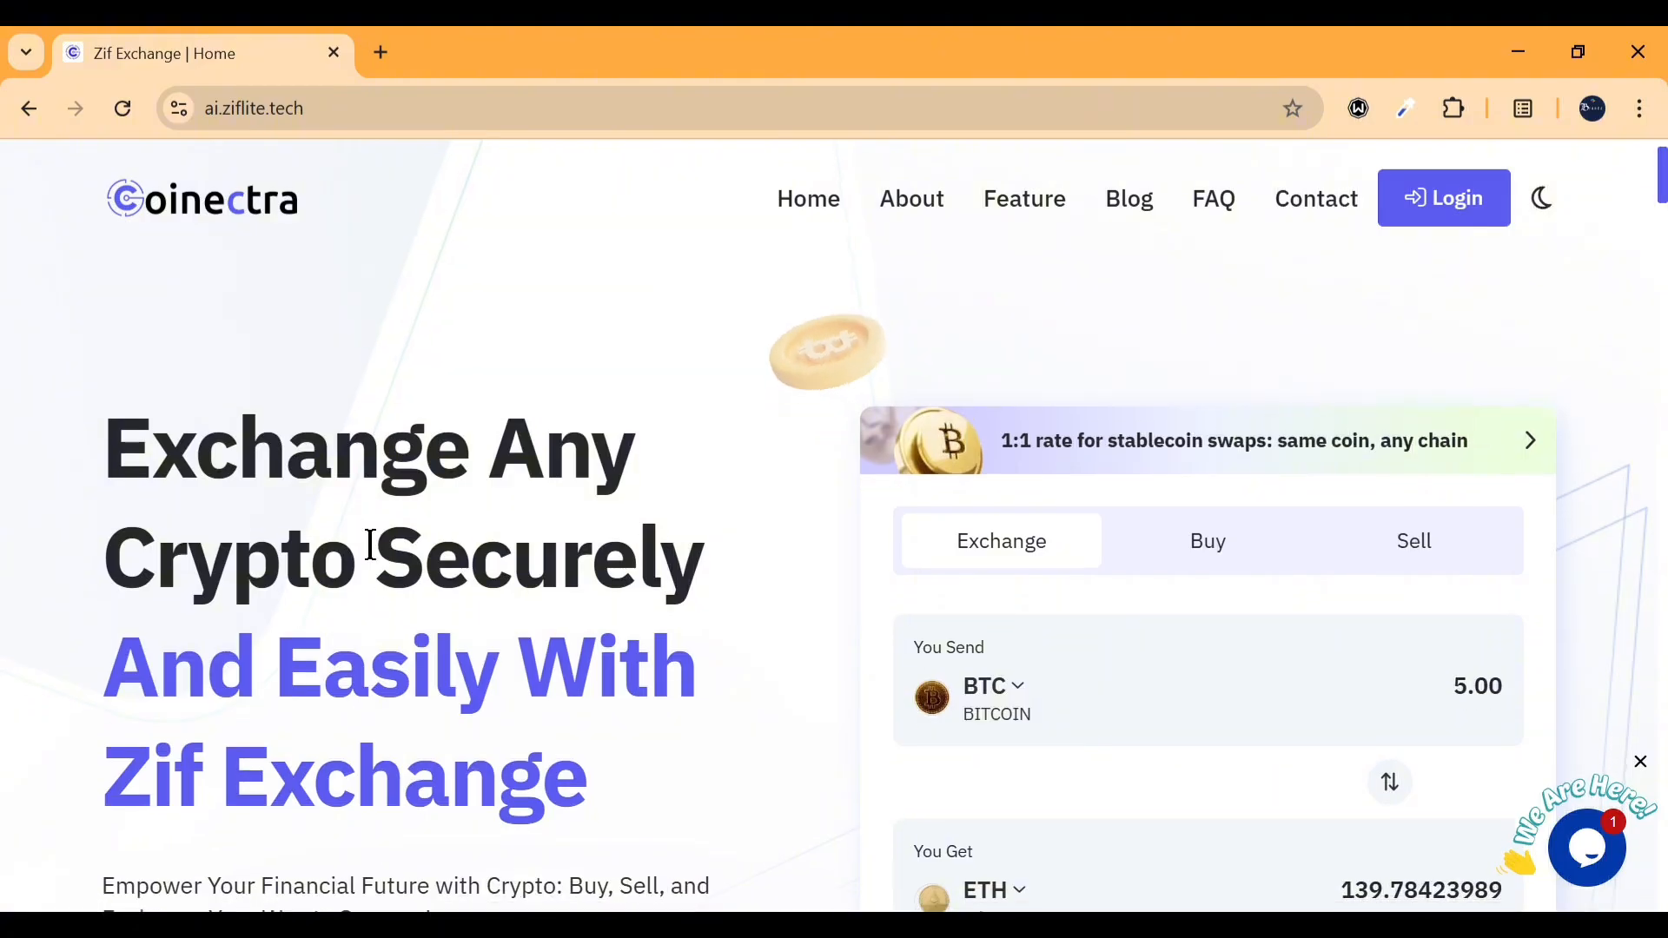
Browse the exchange site's home page sections
scroll(371, 545, "down", 10)
scroll(371, 545, "down", 5)
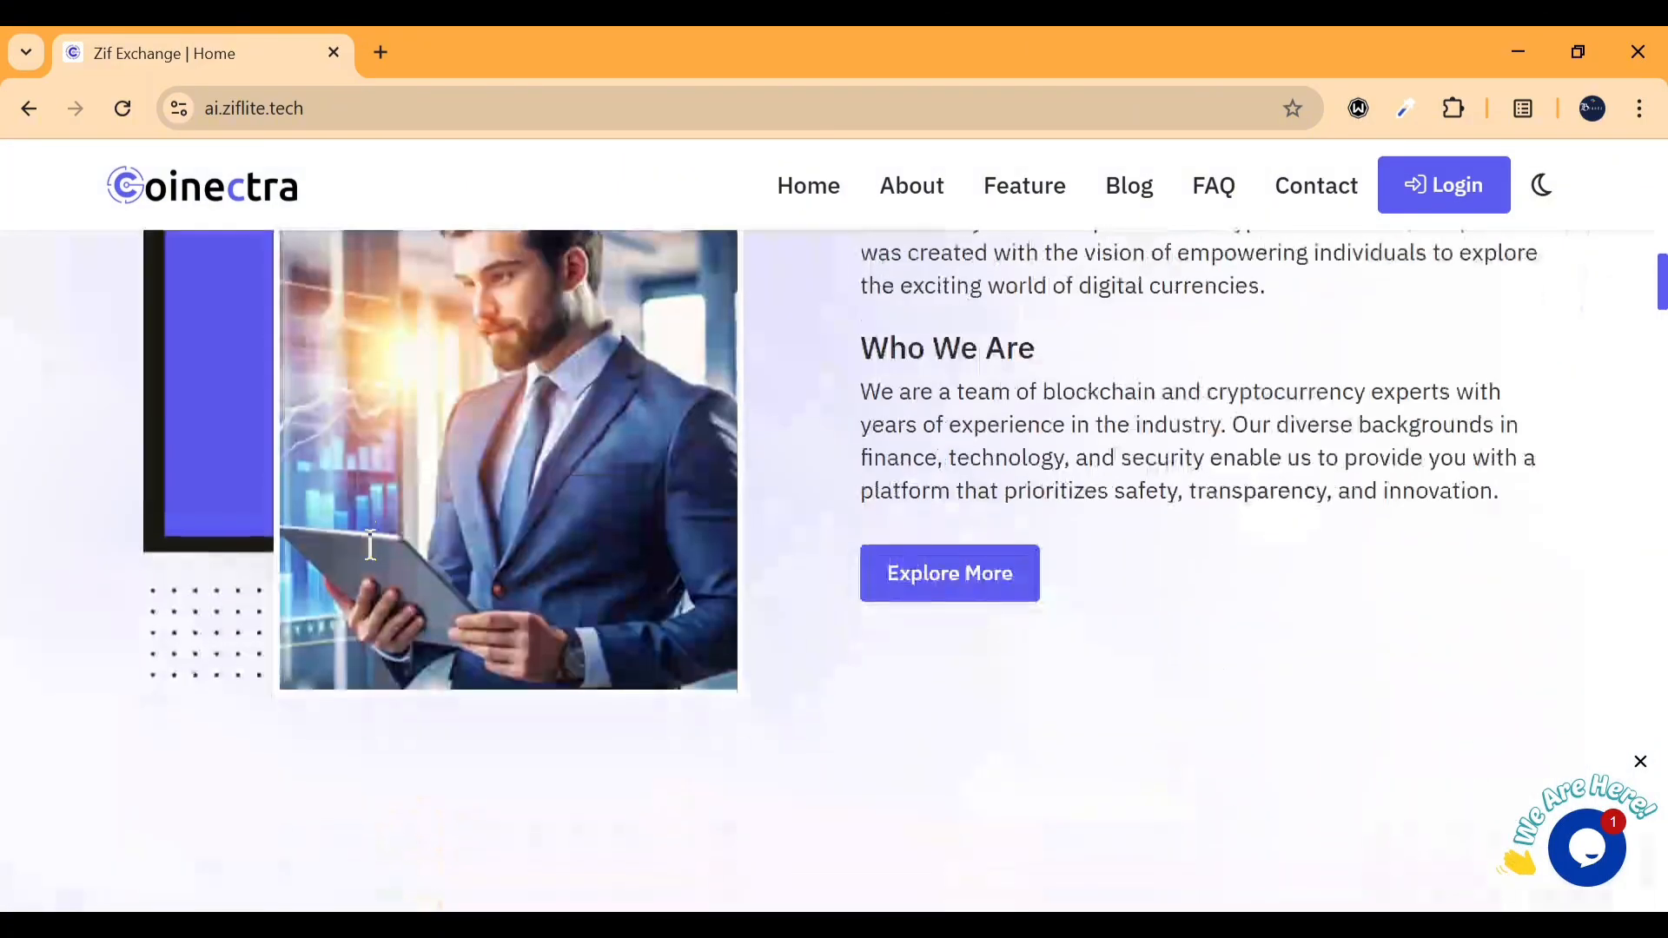
scroll(371, 545, "down", 8)
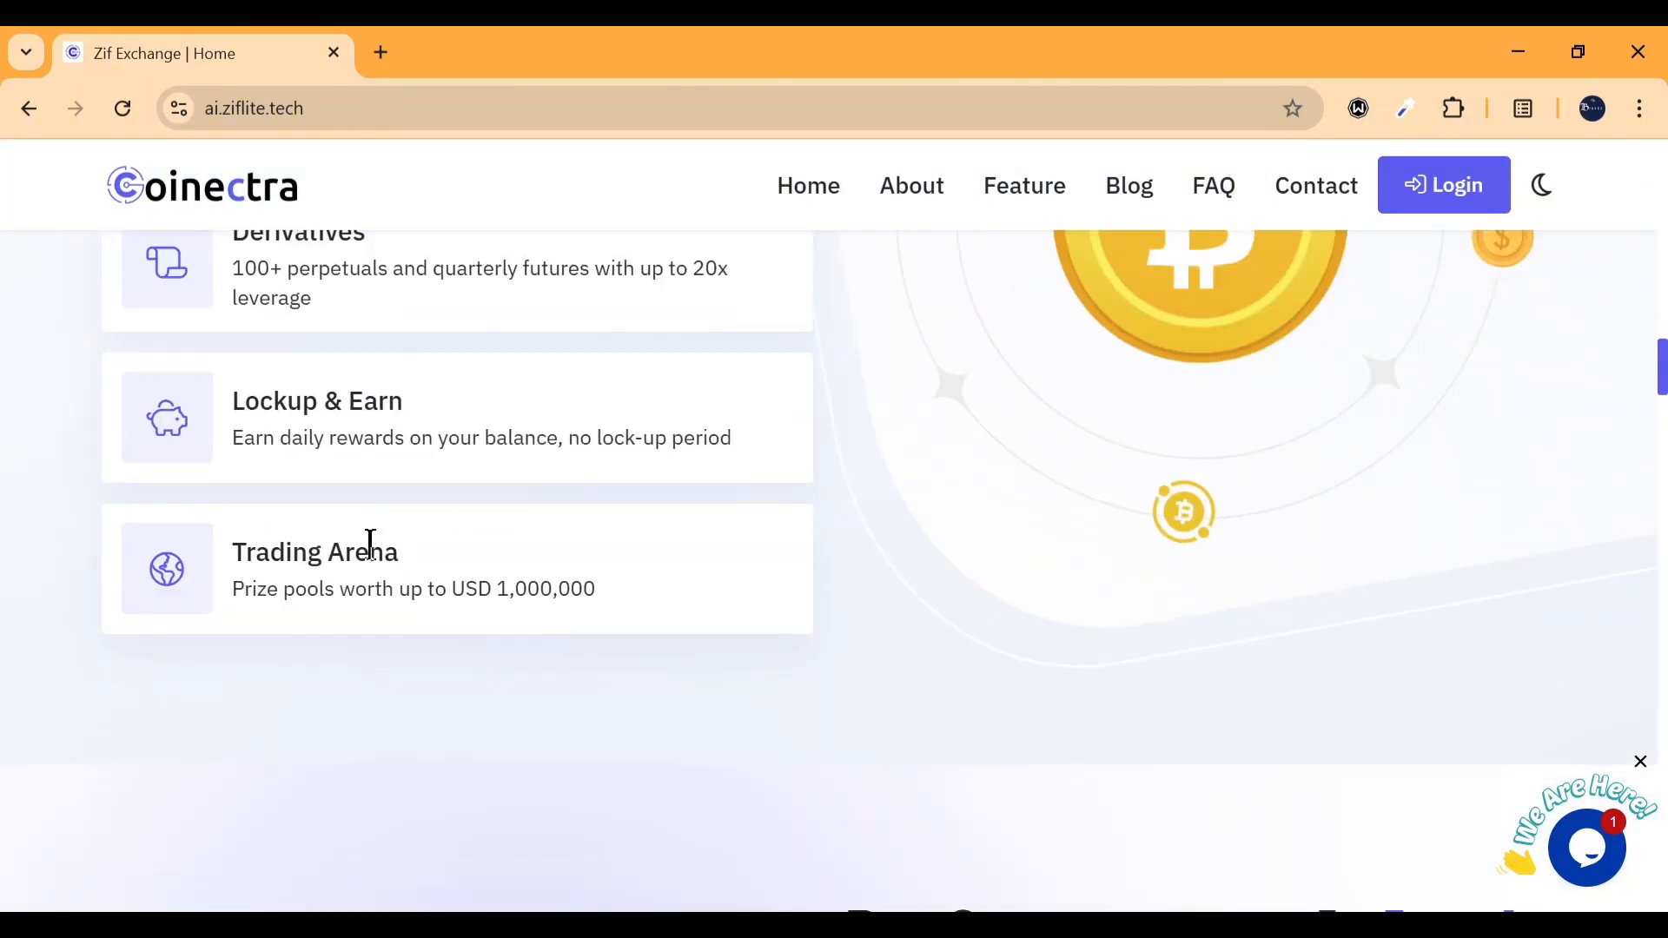
scroll(371, 545, "down", 10)
scroll(376, 559, "down", 6)
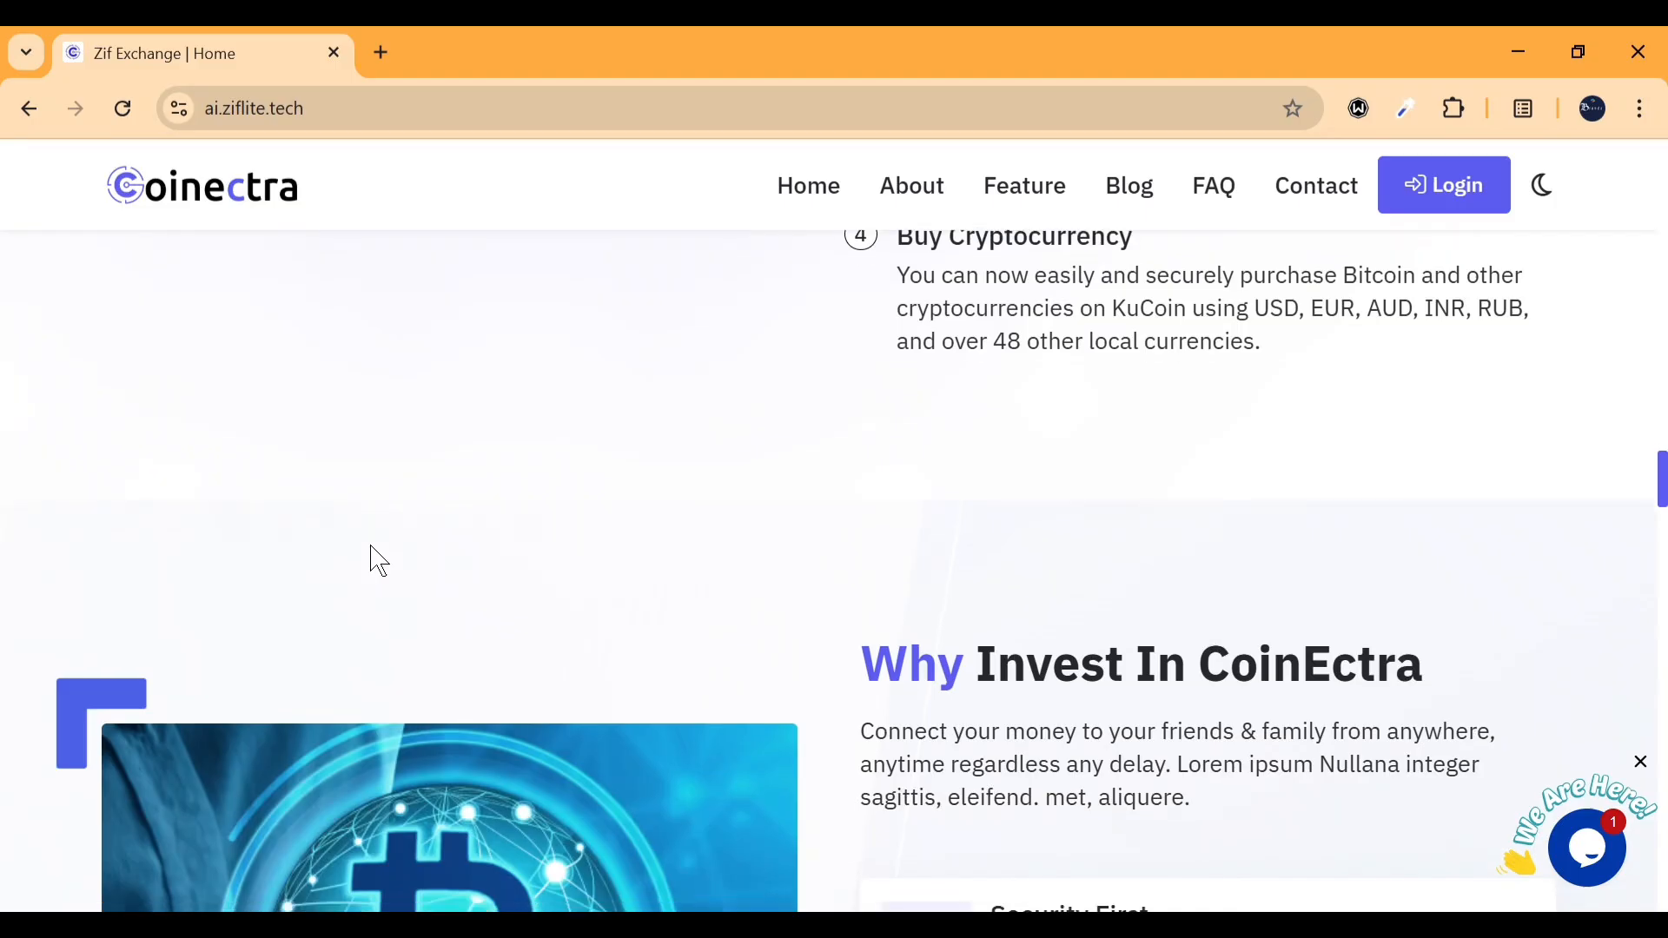
scroll(380, 560, "up", 10)
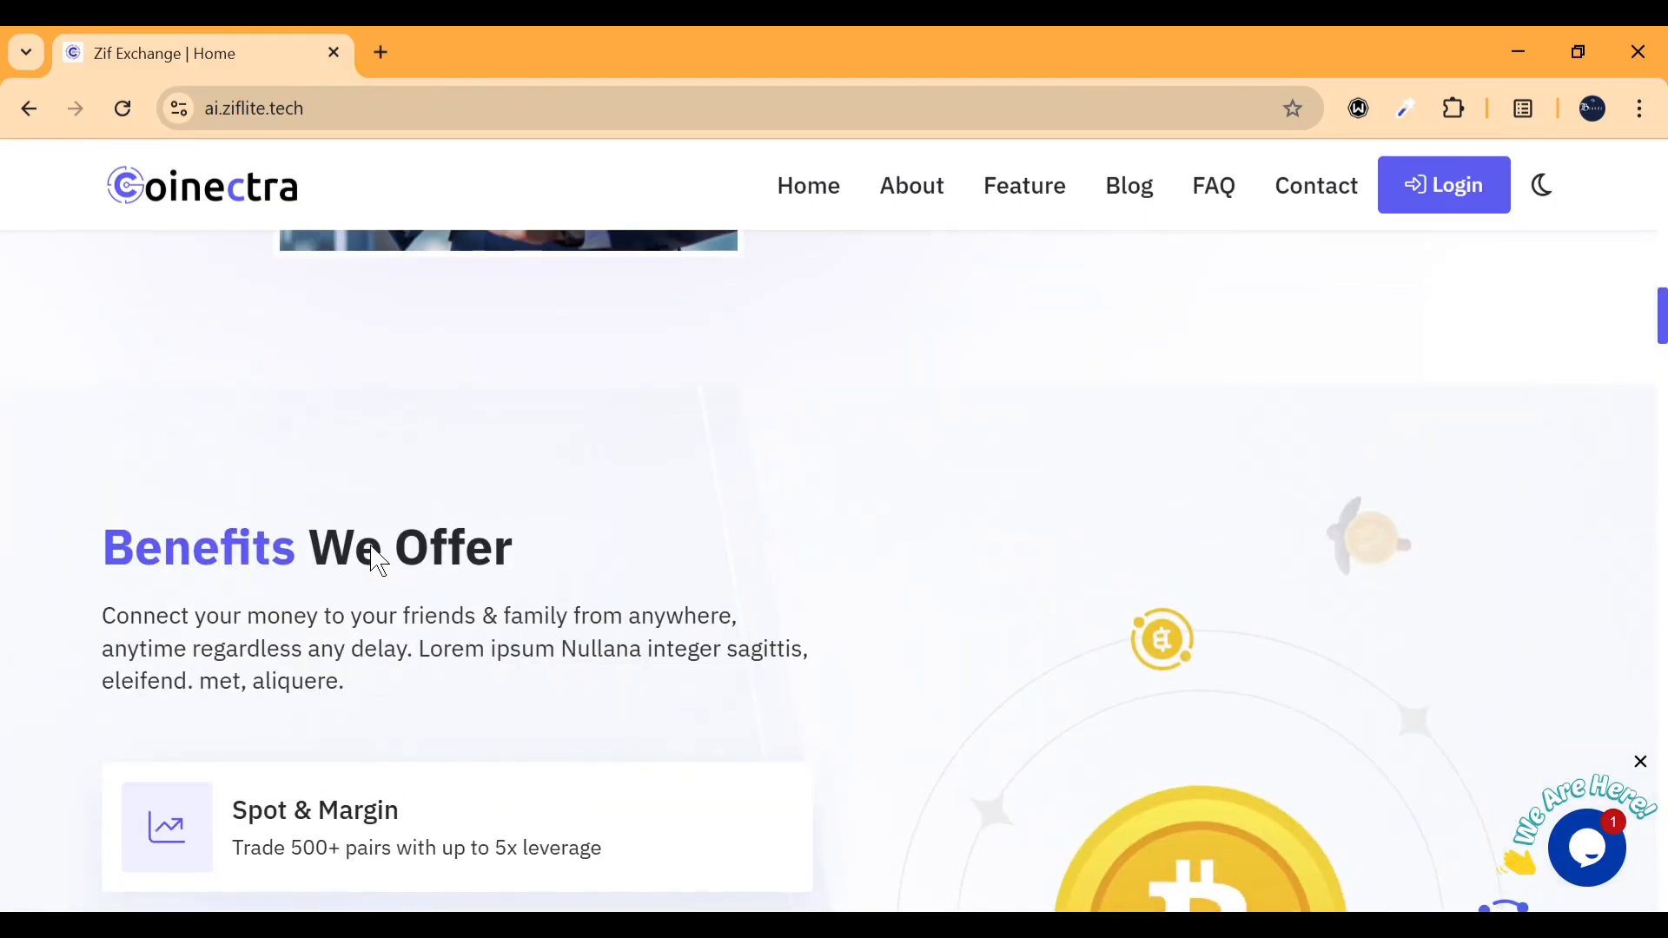
scroll(380, 561, "up", 5)
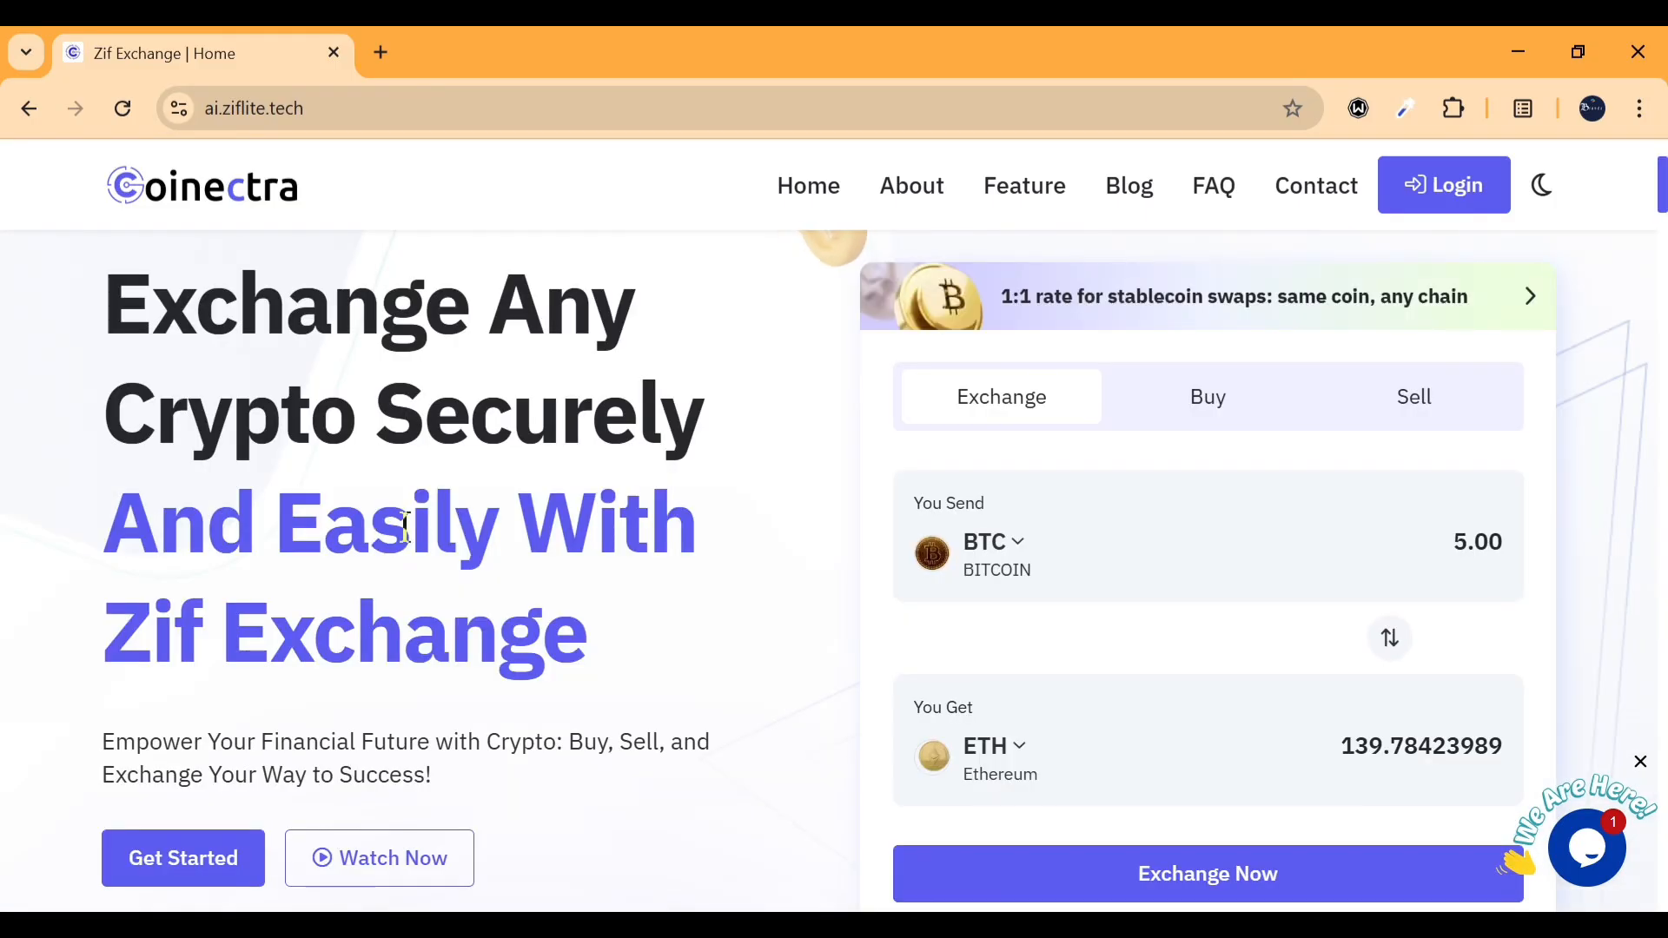
scroll(418, 553, "down", 1)
scroll(418, 553, "down", 2)
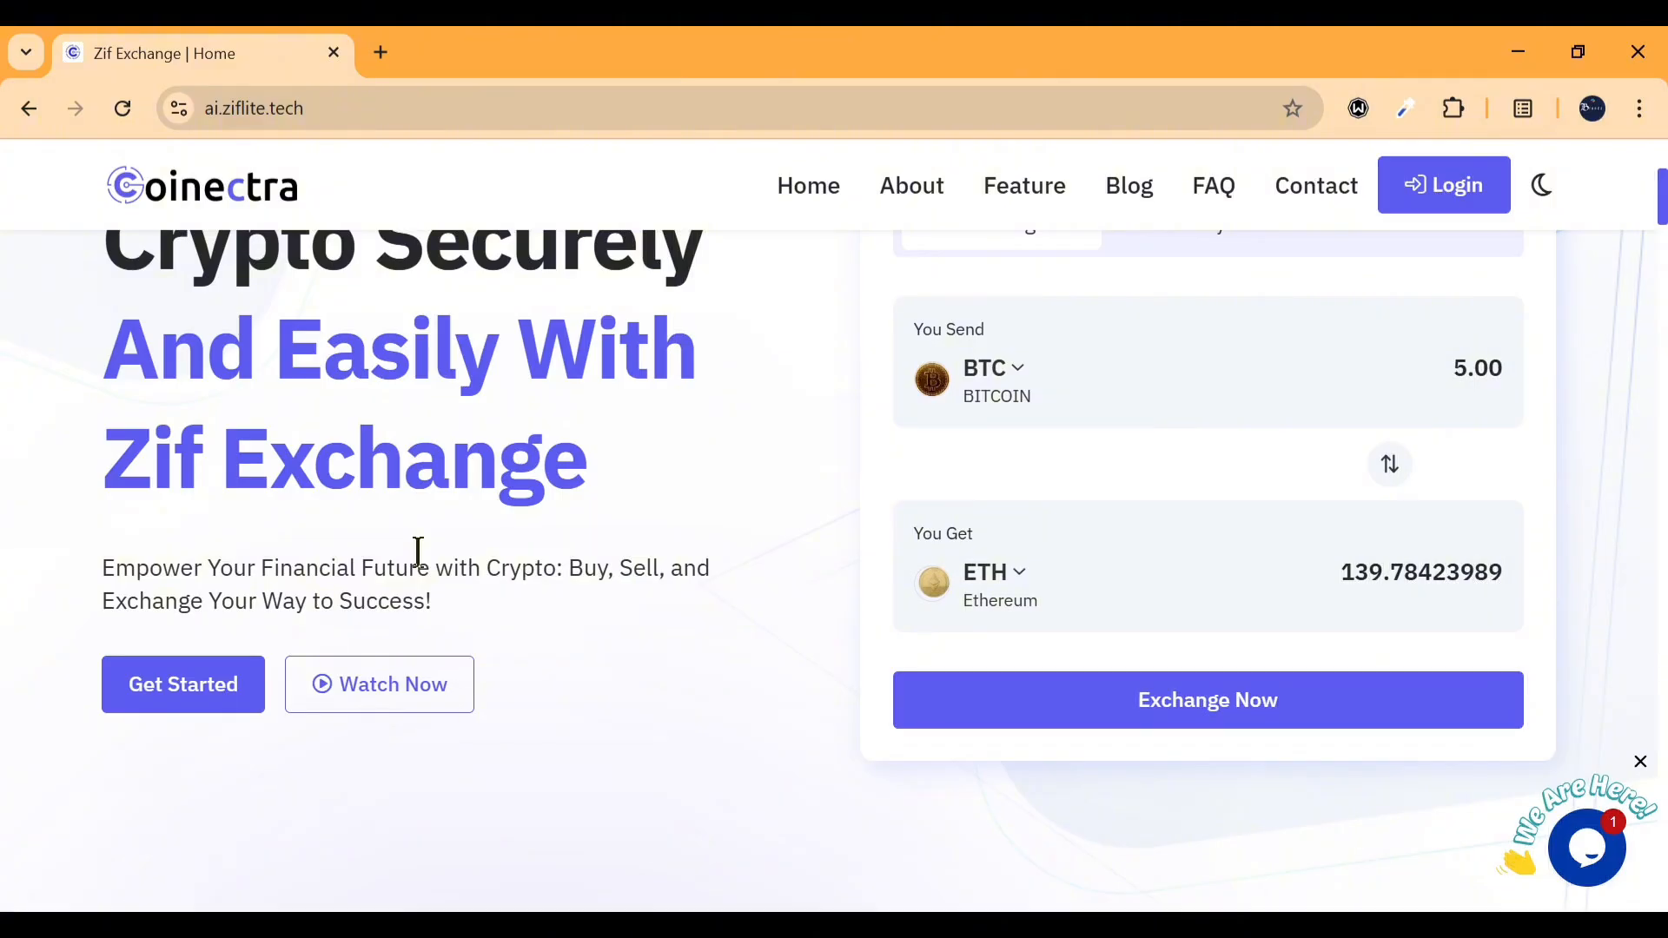
scroll(418, 553, "up", 2)
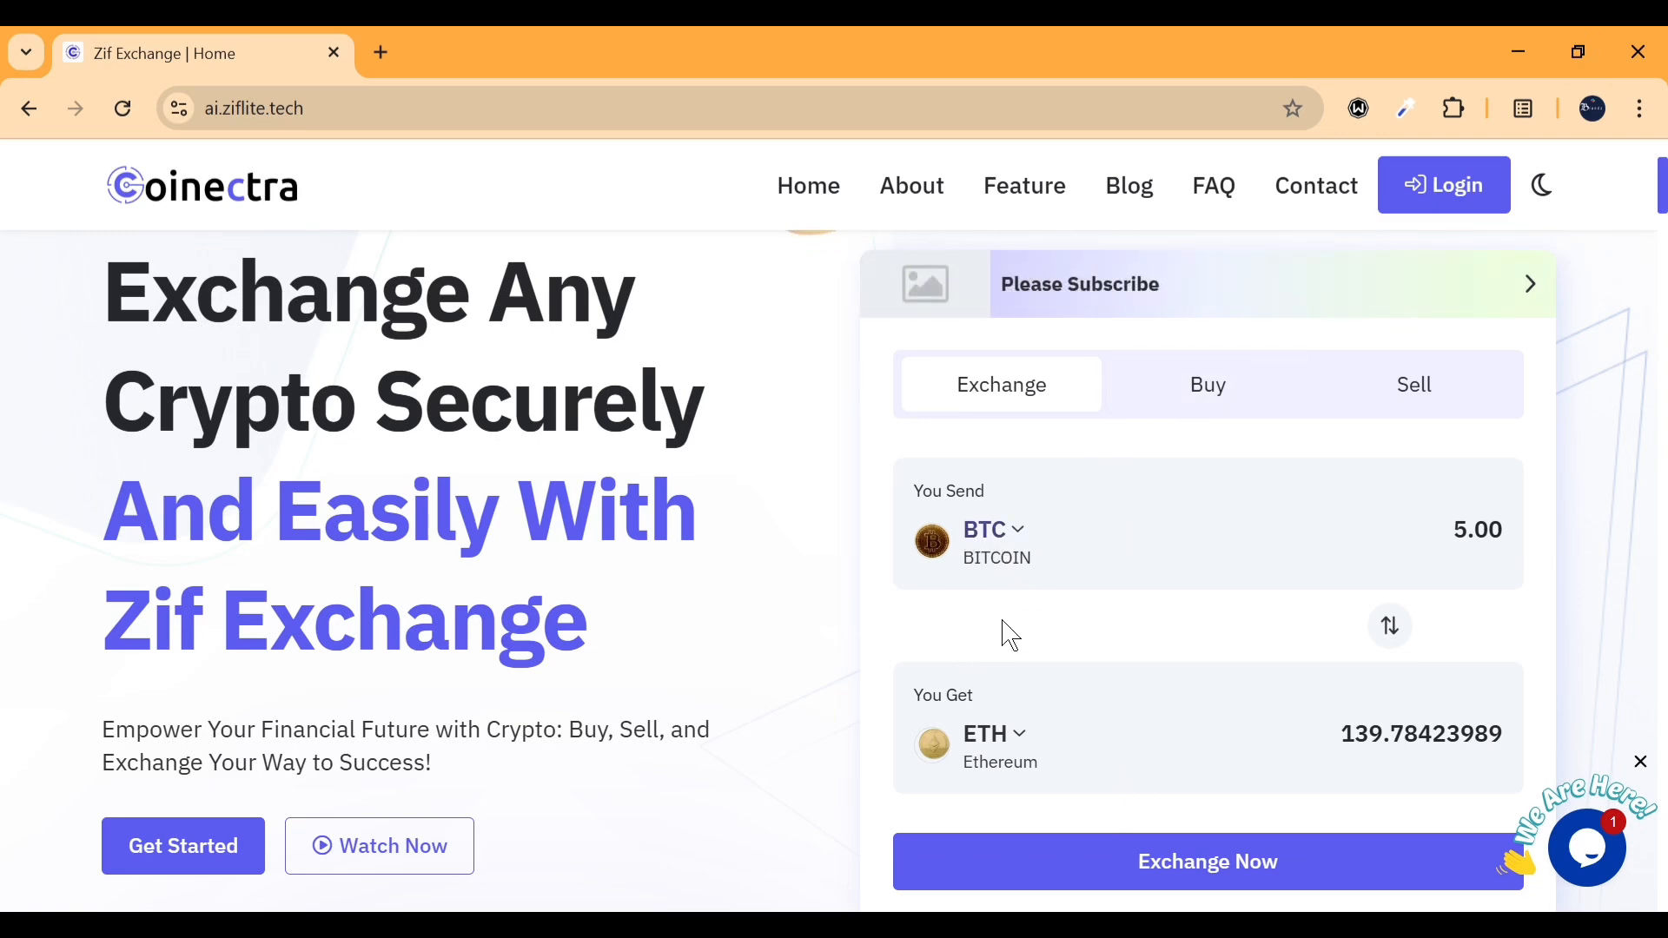
Set the ETH amount to receive to 1 and start the BTC-to-ETH exchange
double_click(1438, 732)
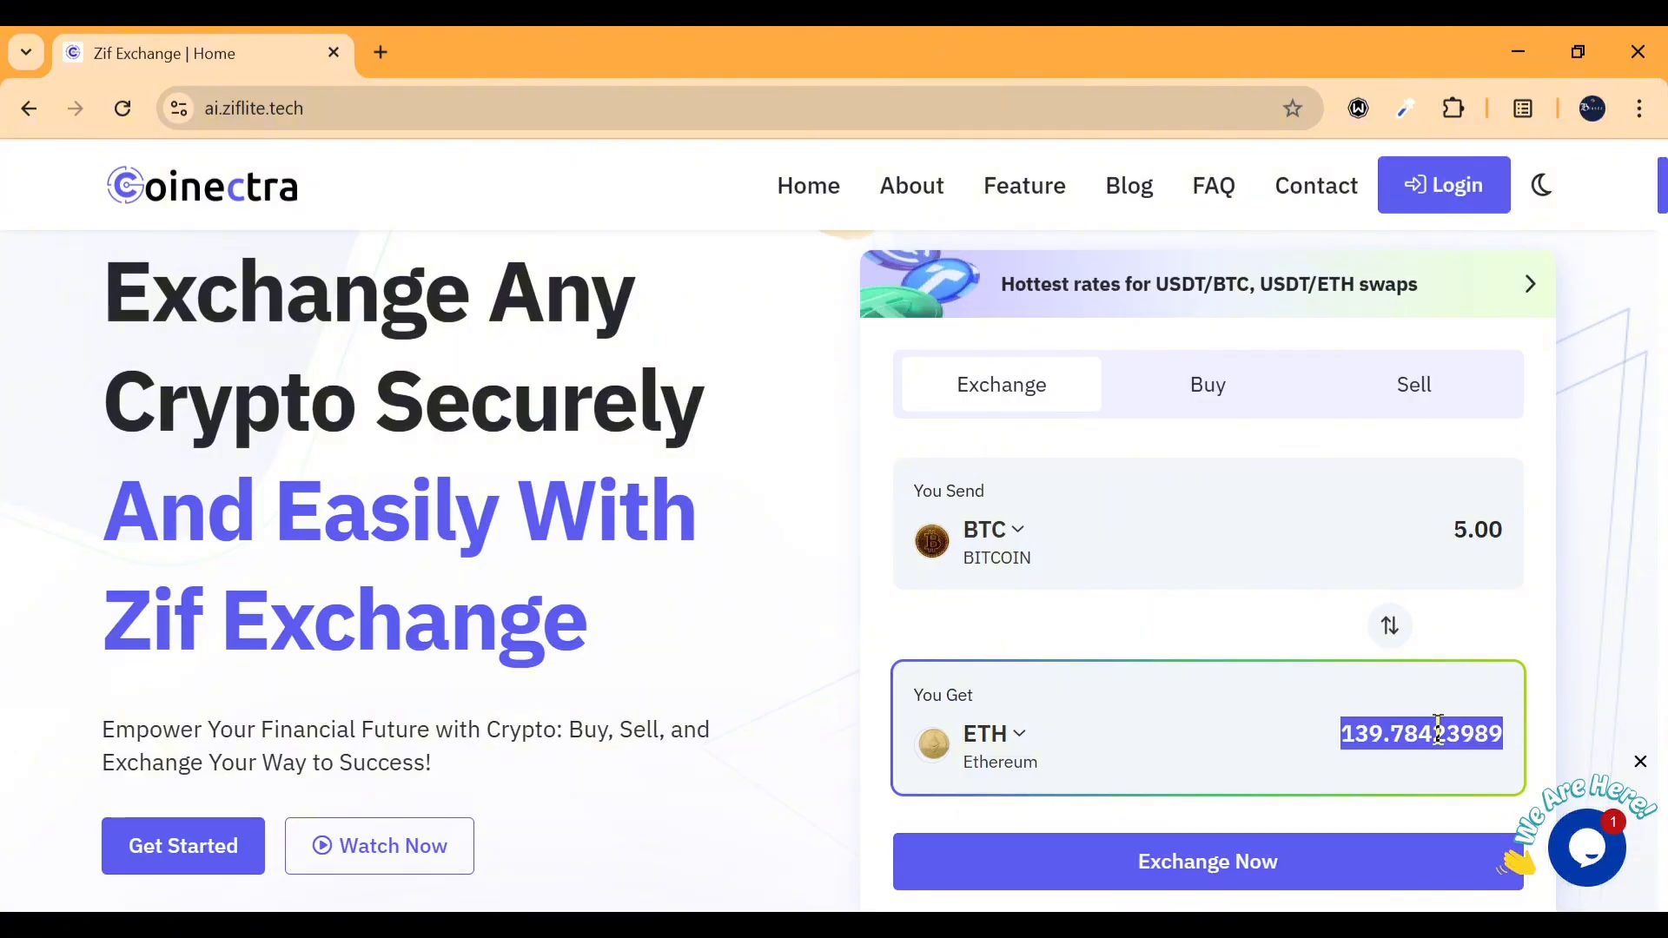
type("1")
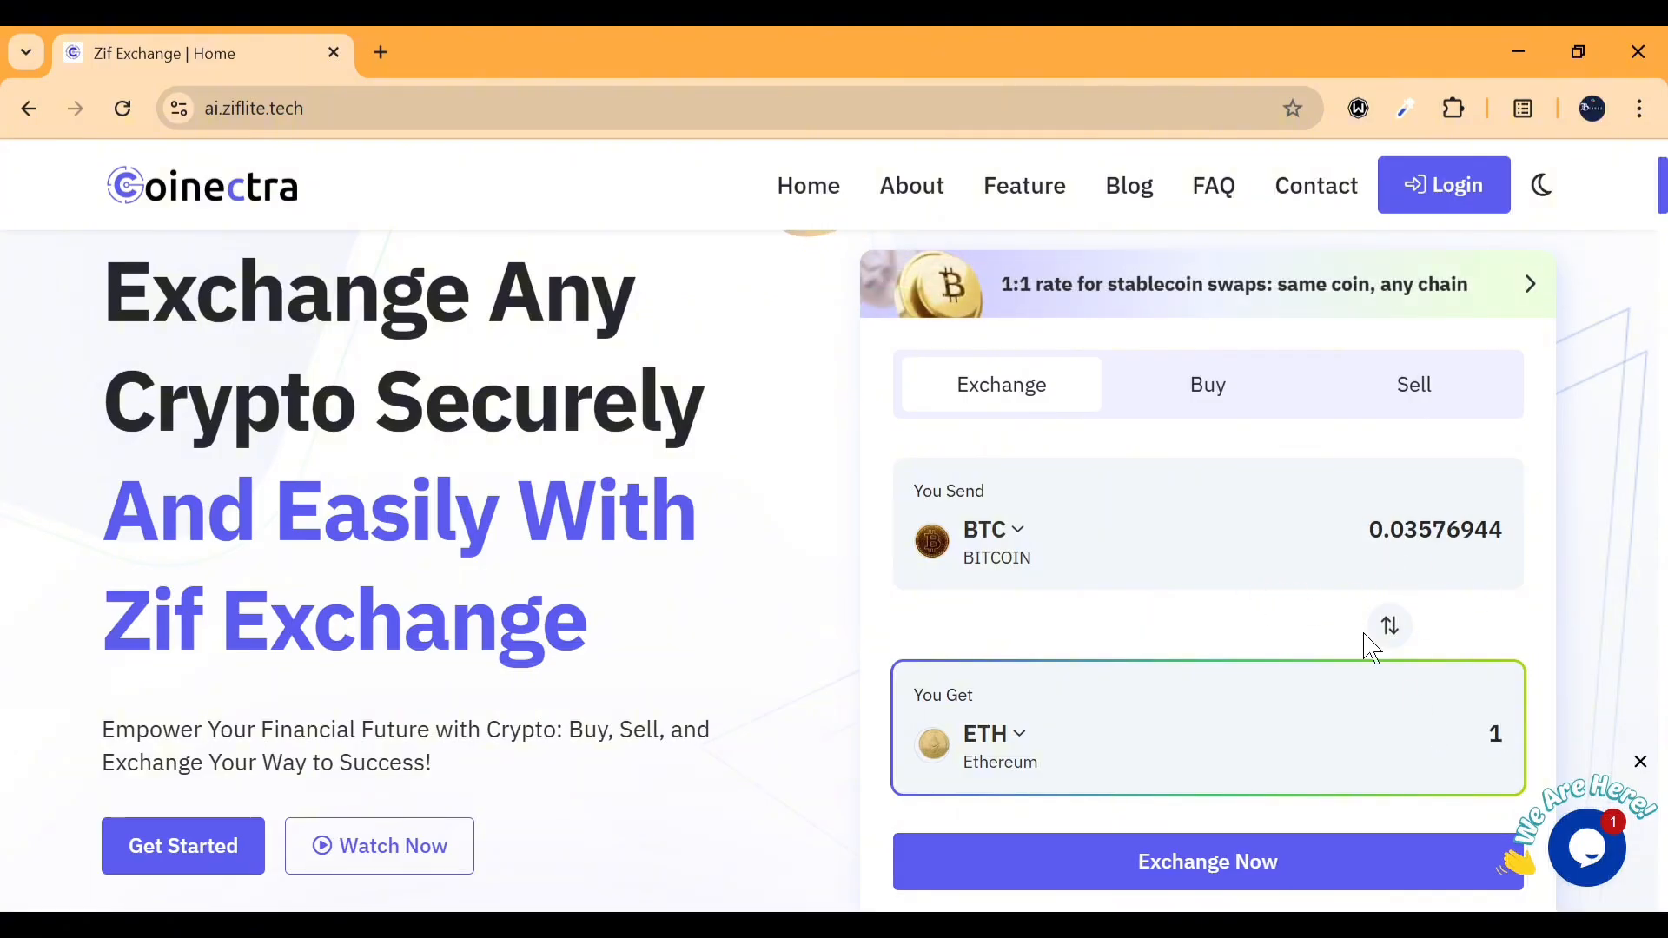
scroll(1367, 643, "down", 3)
left_click(1226, 560)
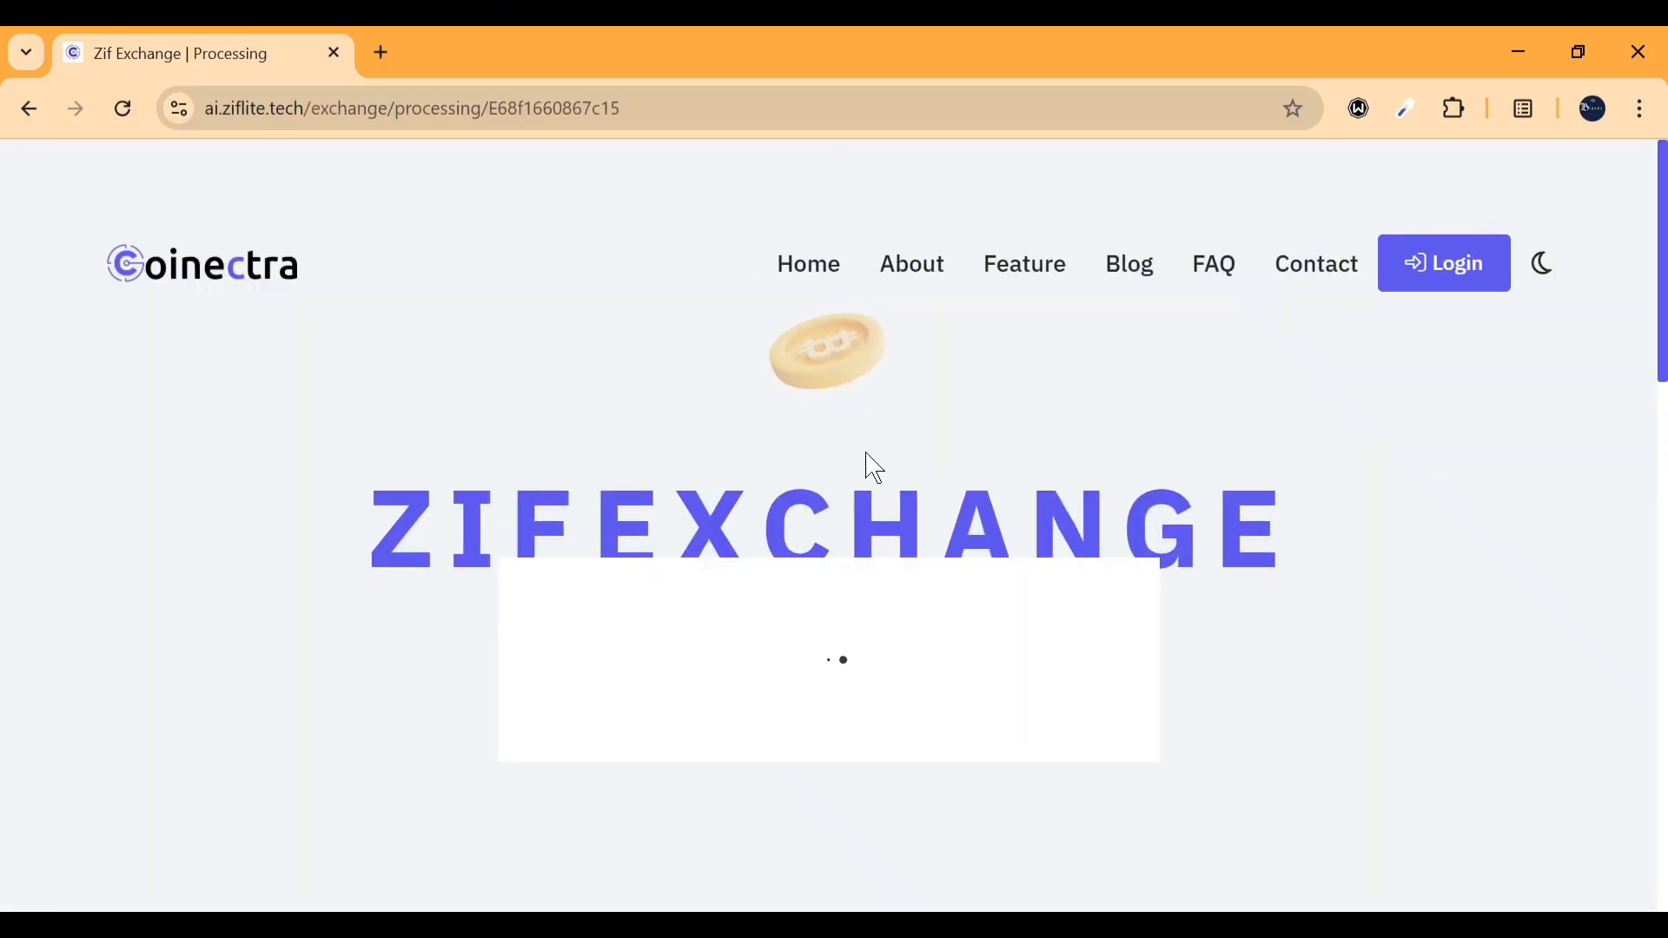
Enter the ETH destination wallet address and the BTC refund wallet address
scroll(750, 636, "down", 3)
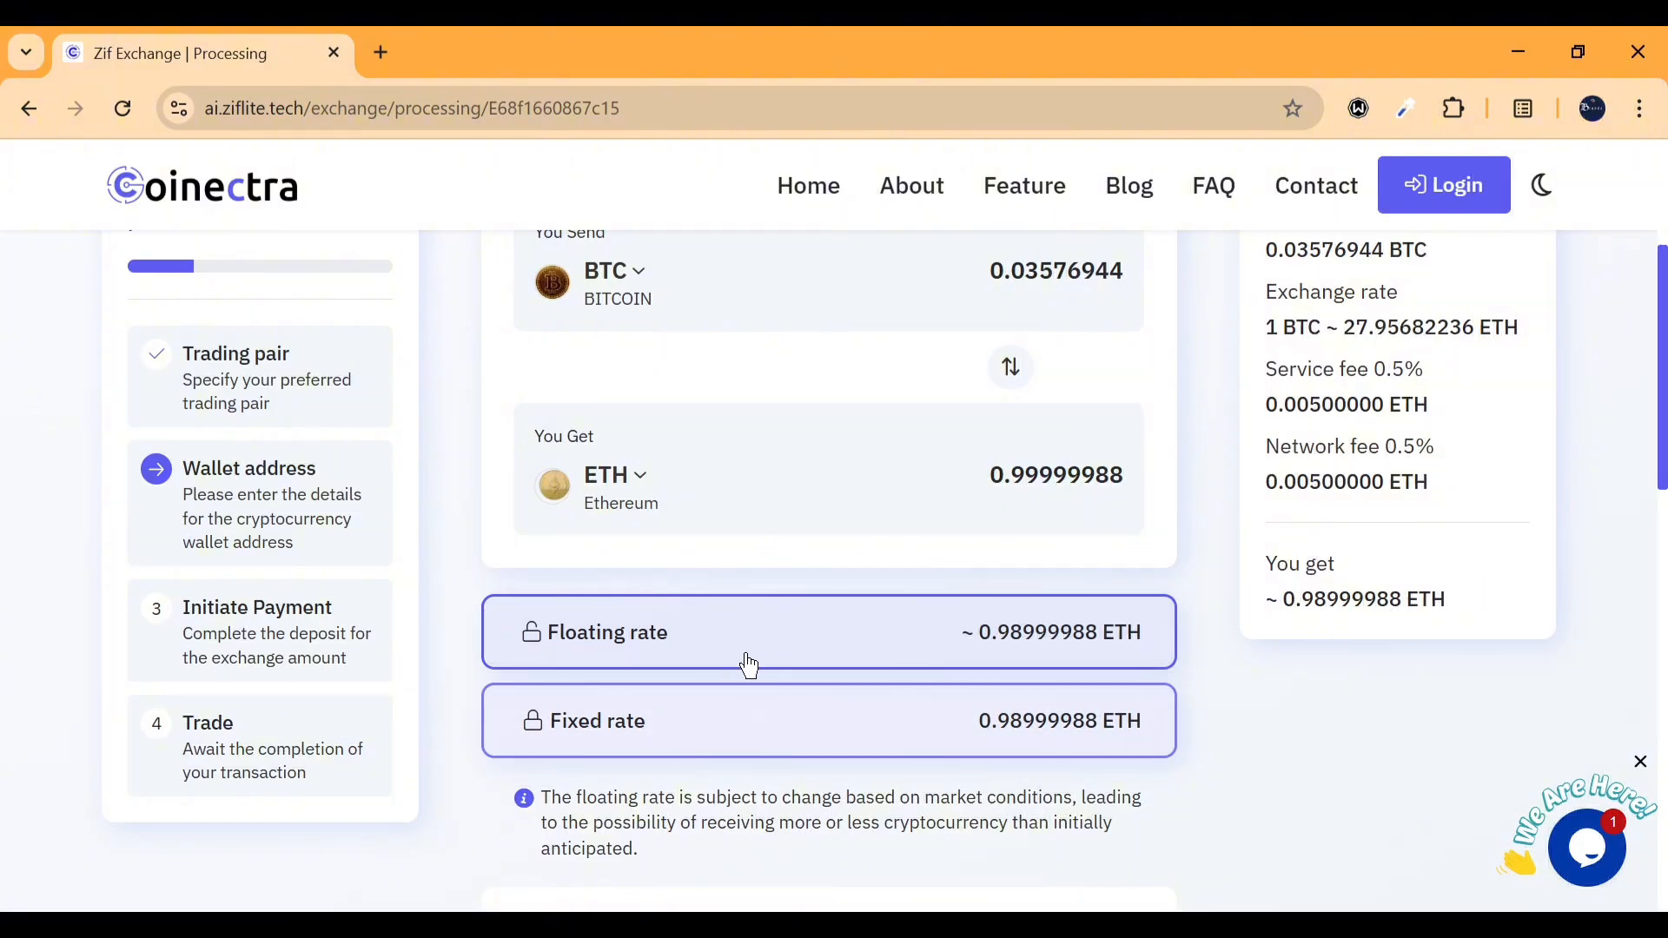
scroll(747, 661, "down", 4)
scroll(748, 660, "up", 5)
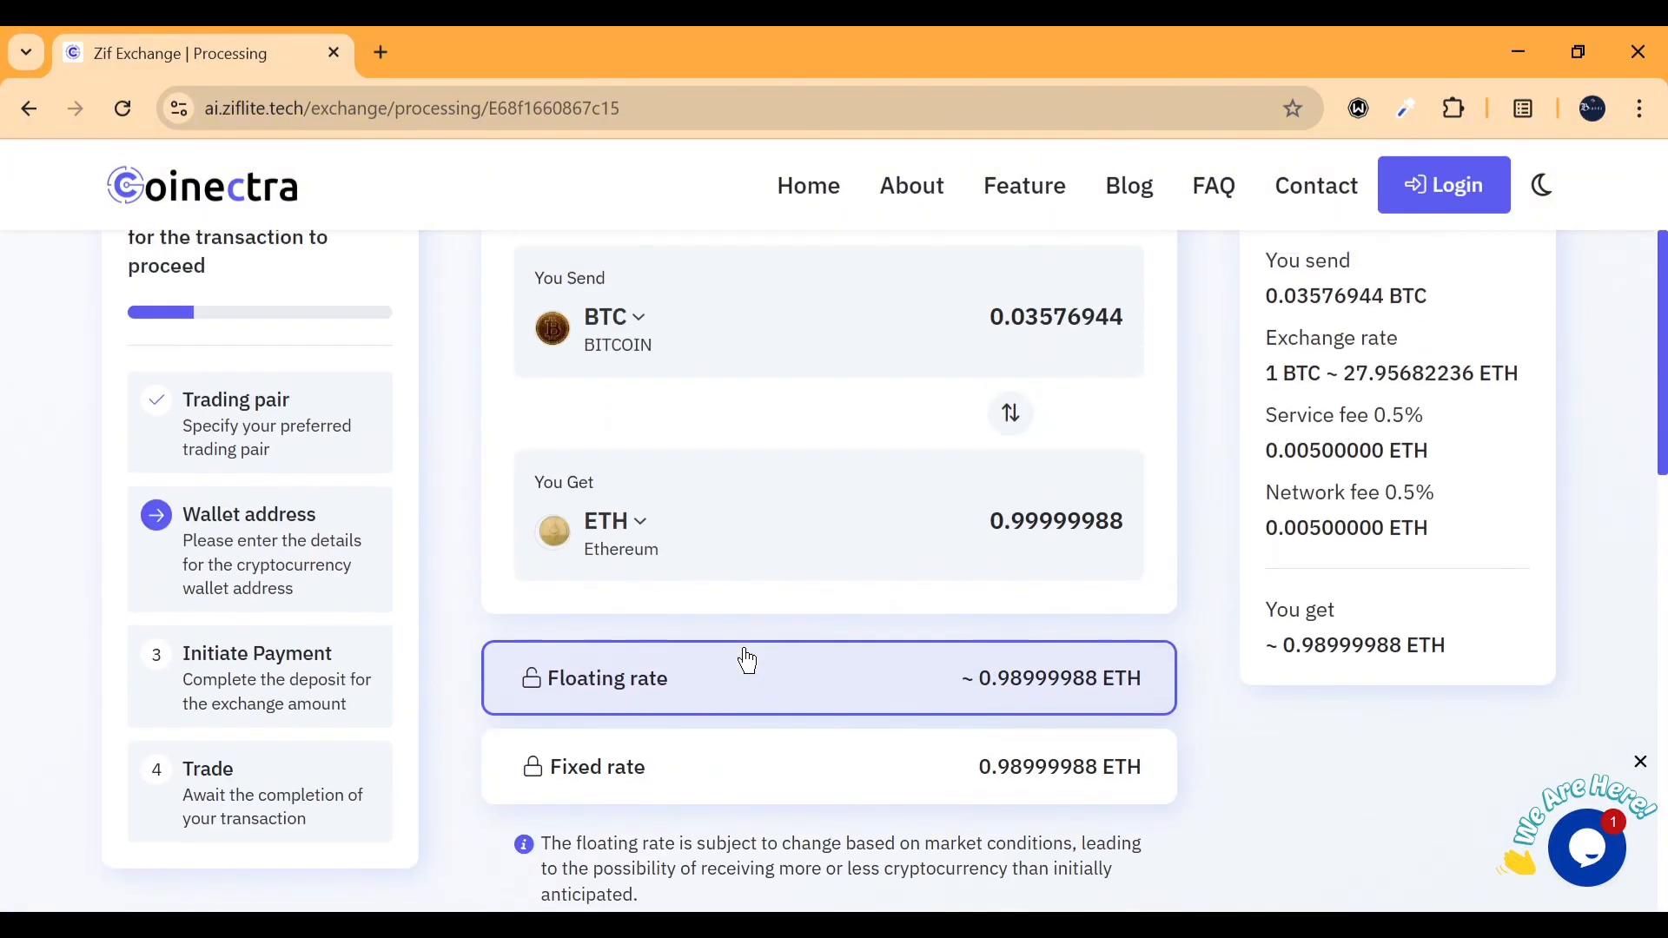
scroll(965, 598, "up", 3)
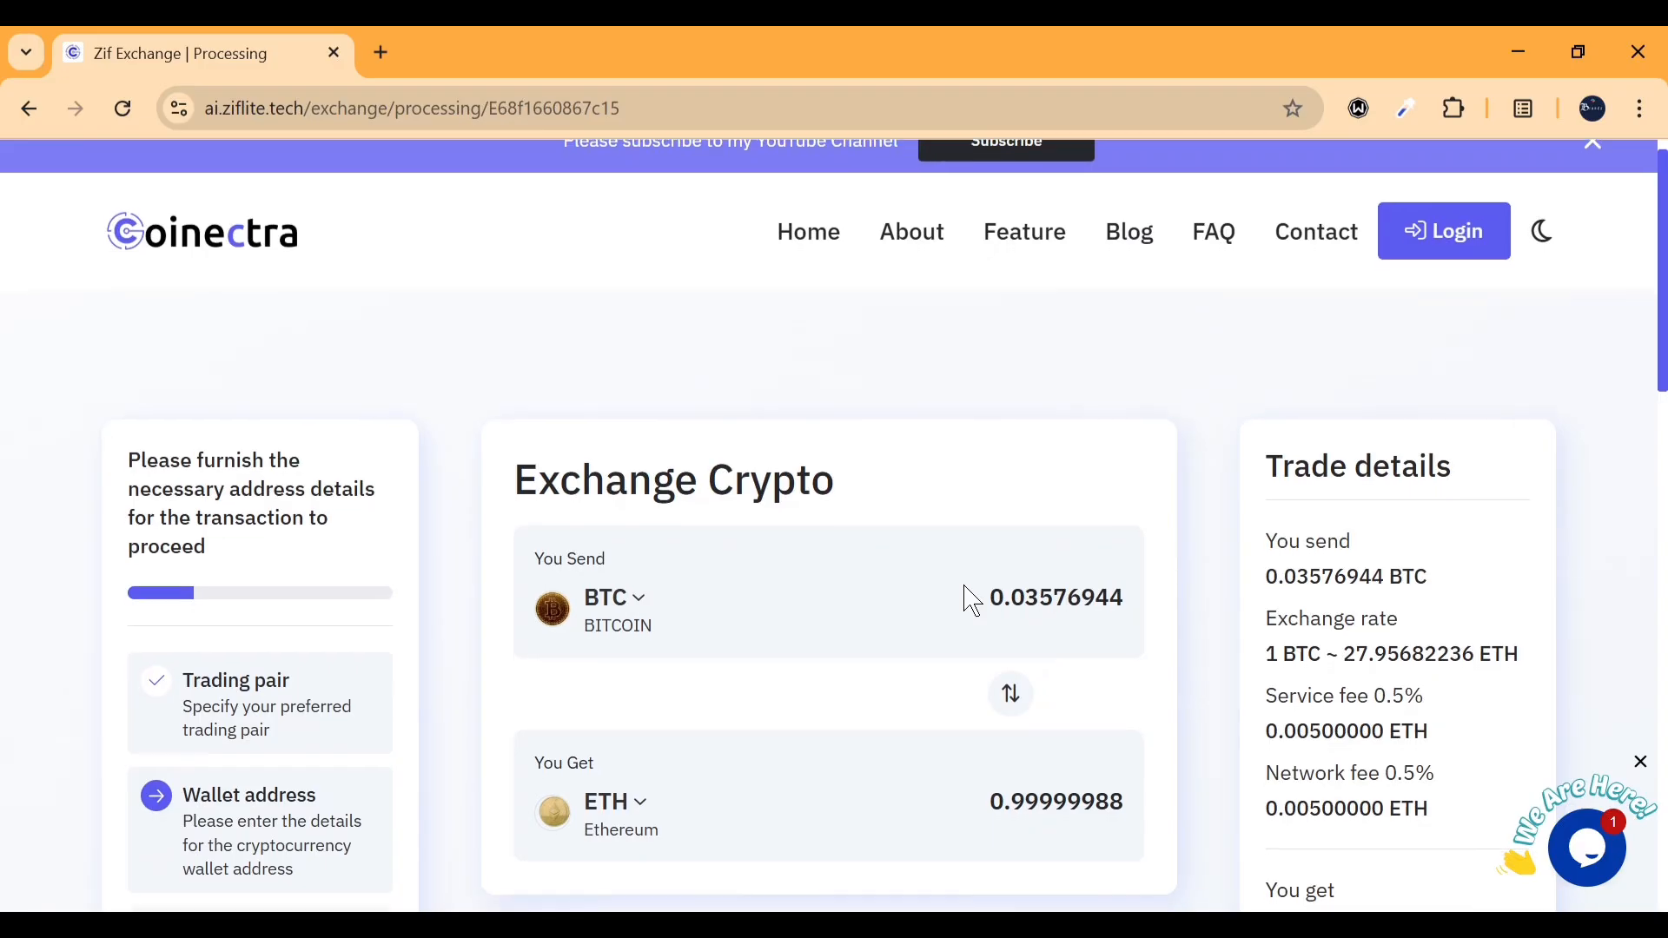
scroll(965, 598, "down", 8)
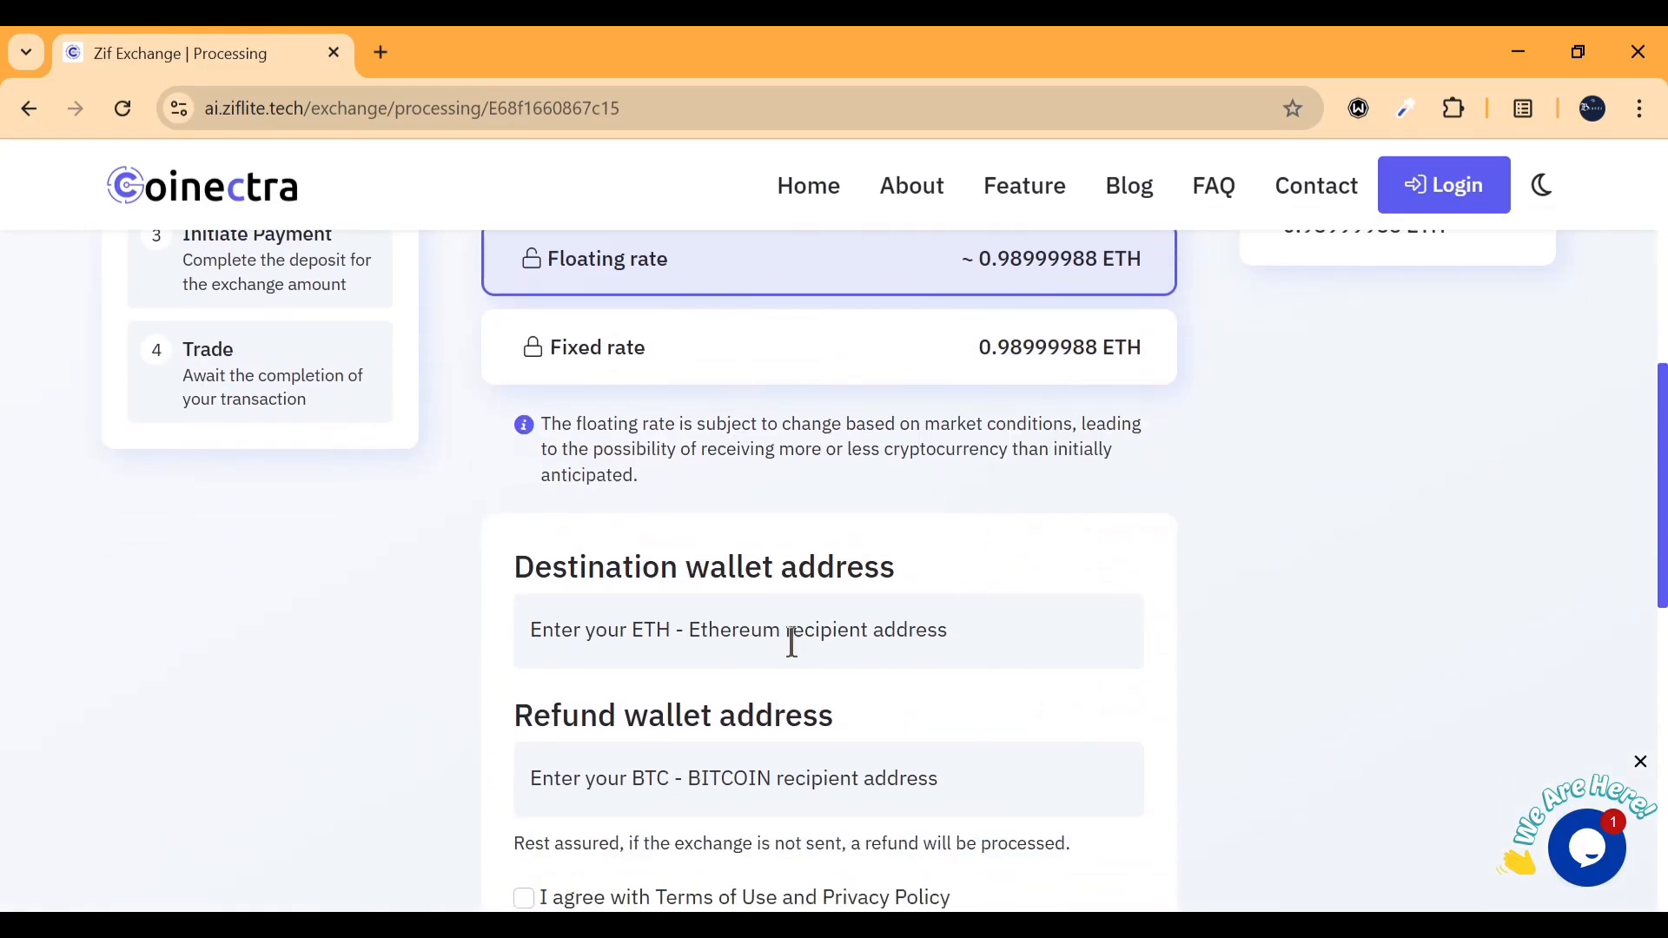
left_click(786, 619)
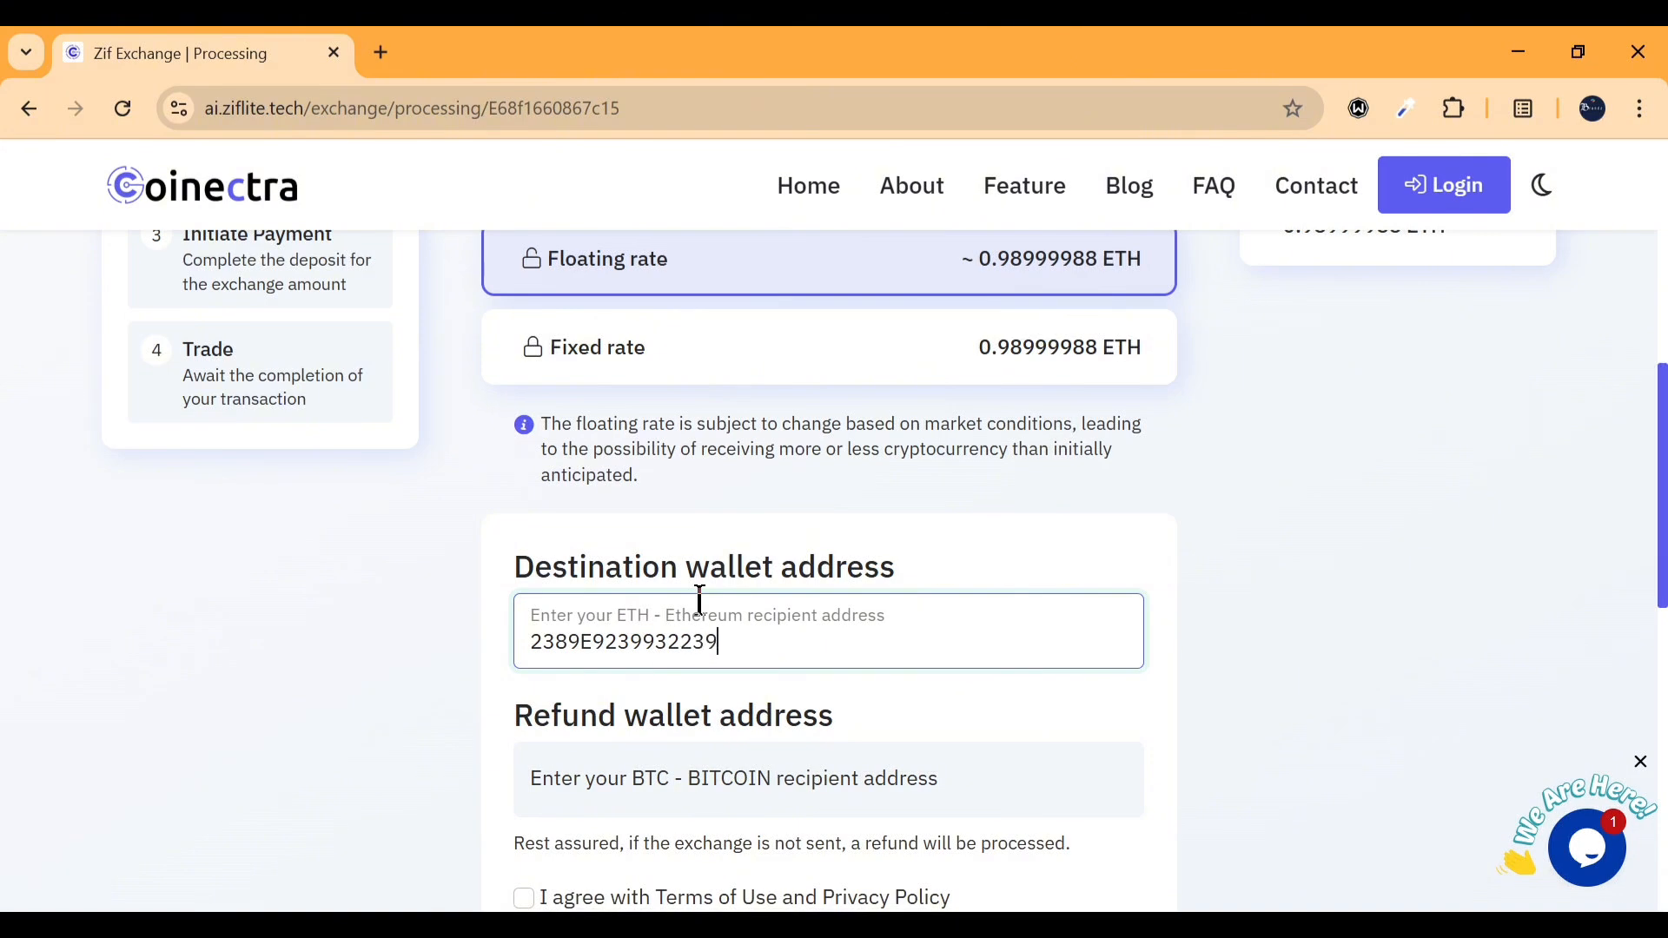
left_click(673, 807)
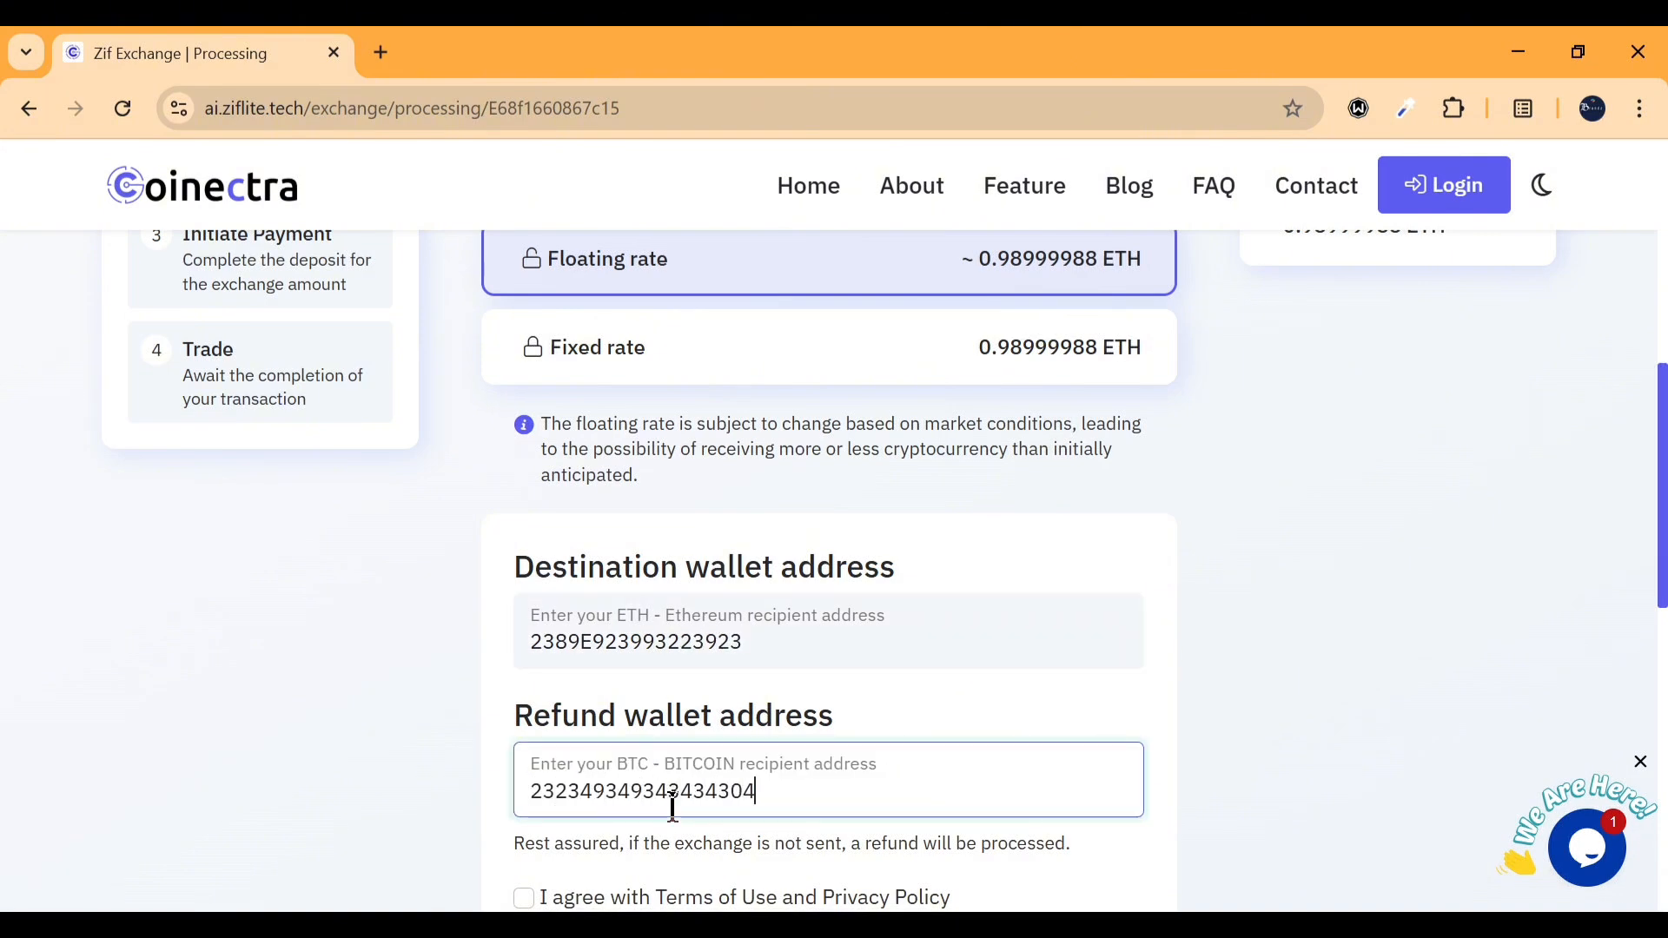
Accept the Terms of Use and Privacy Policy and continue to the next step
scroll(680, 669, "down", 3)
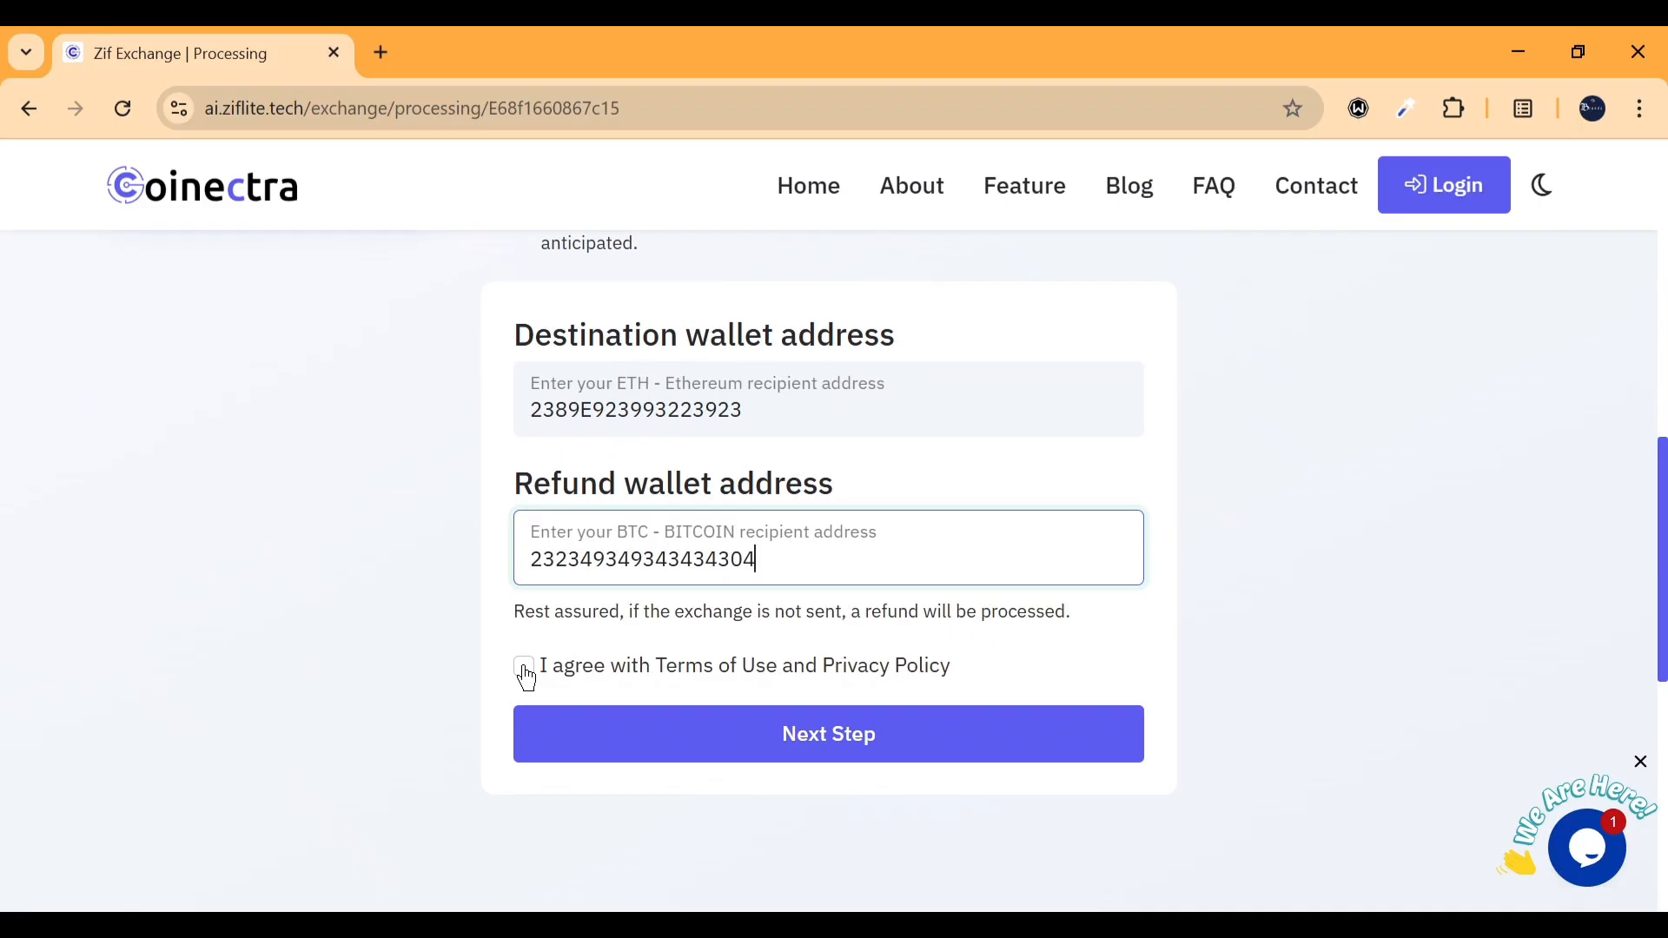
left_click(525, 671)
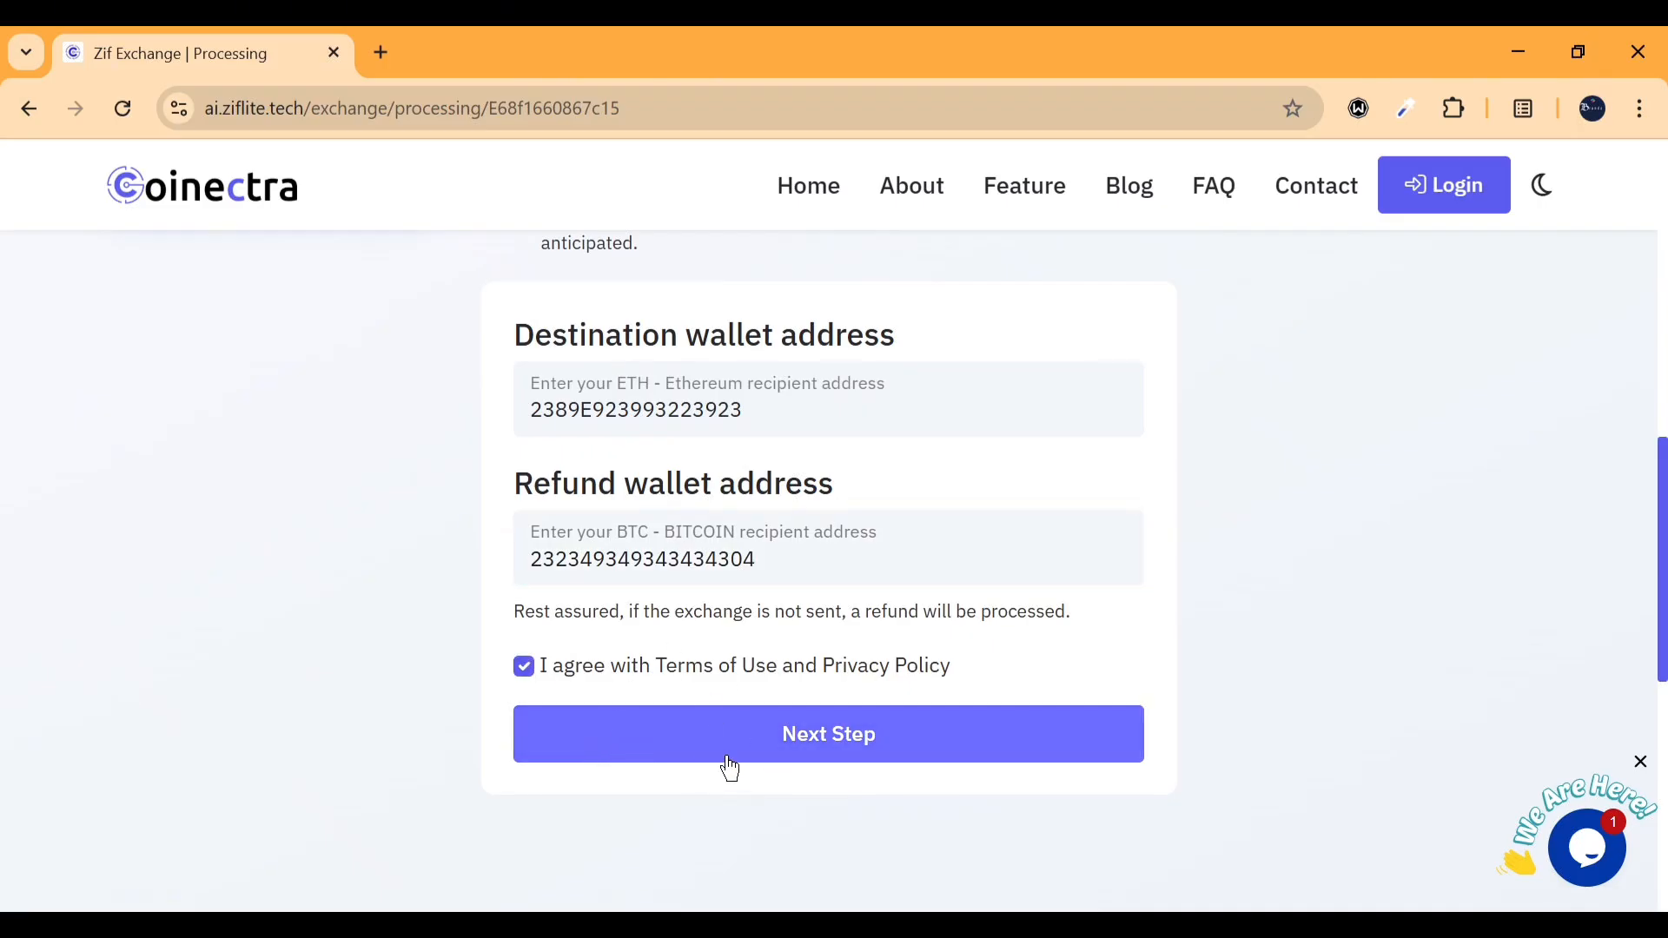
left_click(730, 759)
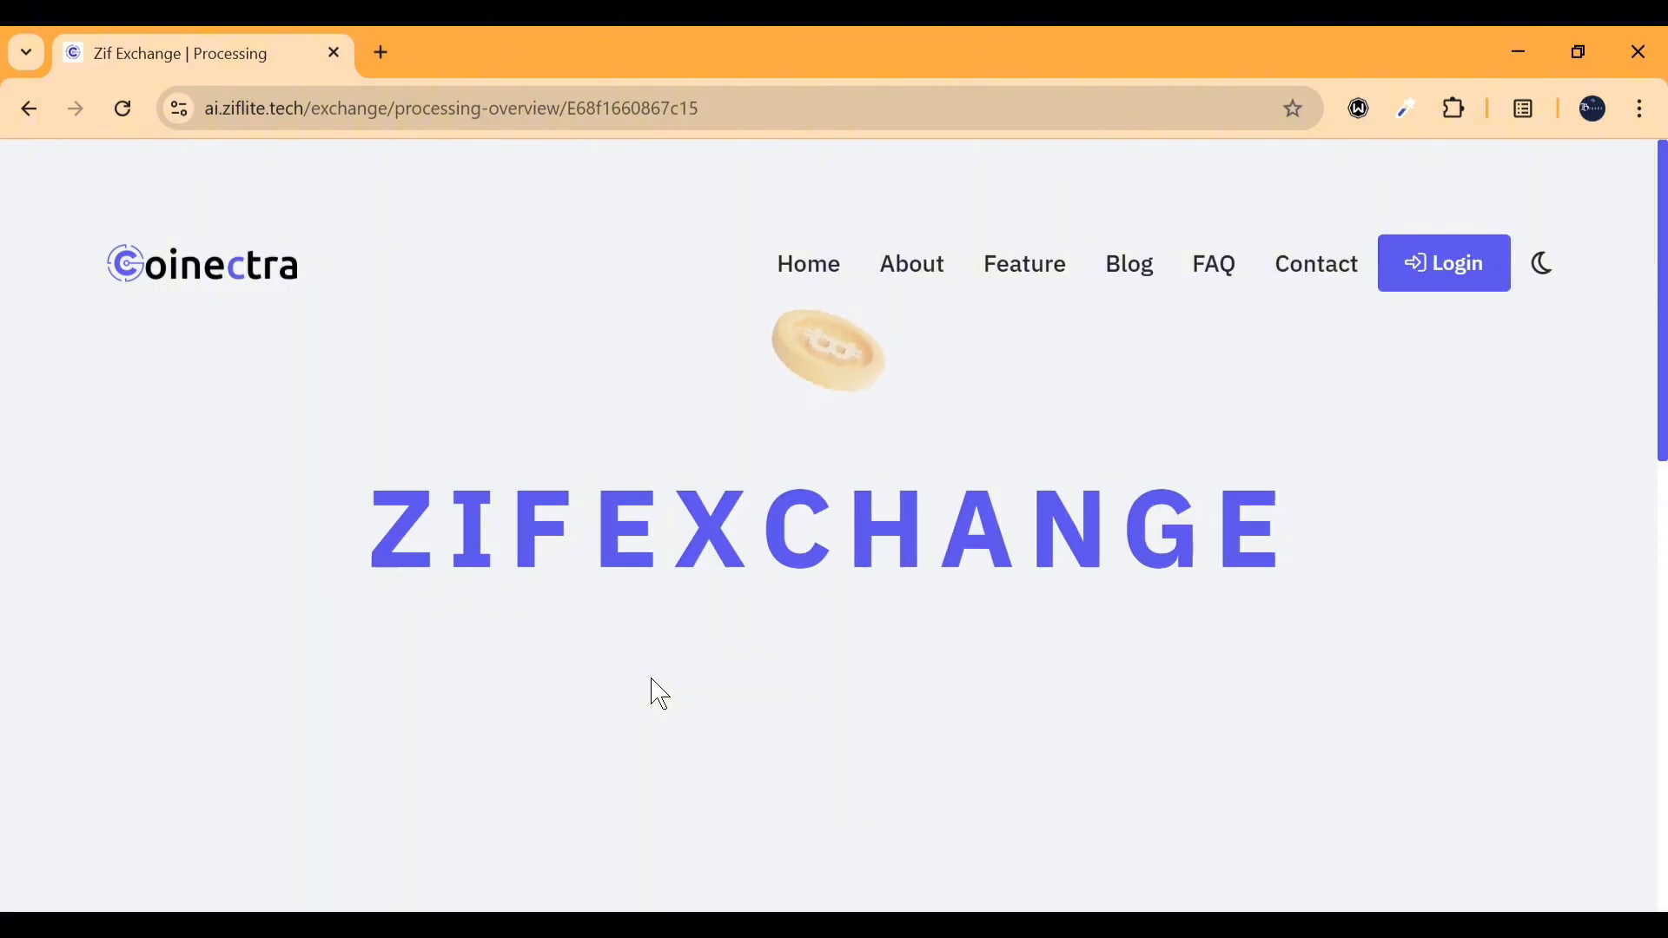
Confirm the exchange to make payment, then copy the BTC deposit address
scroll(660, 693, "down", 4)
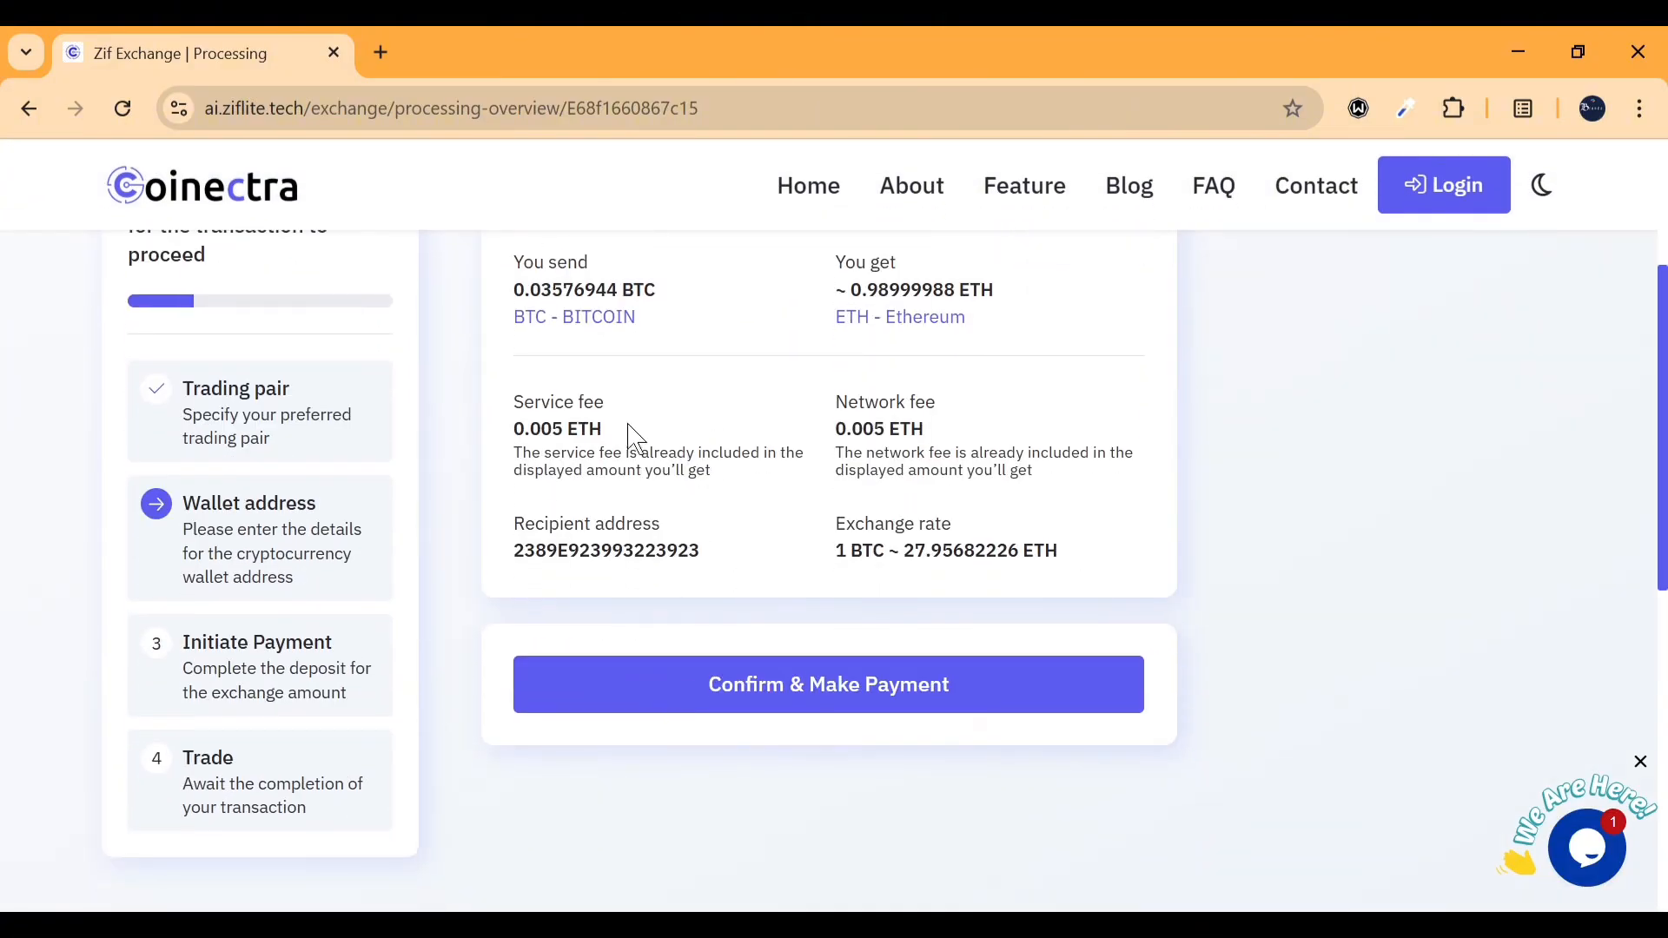
left_click(838, 702)
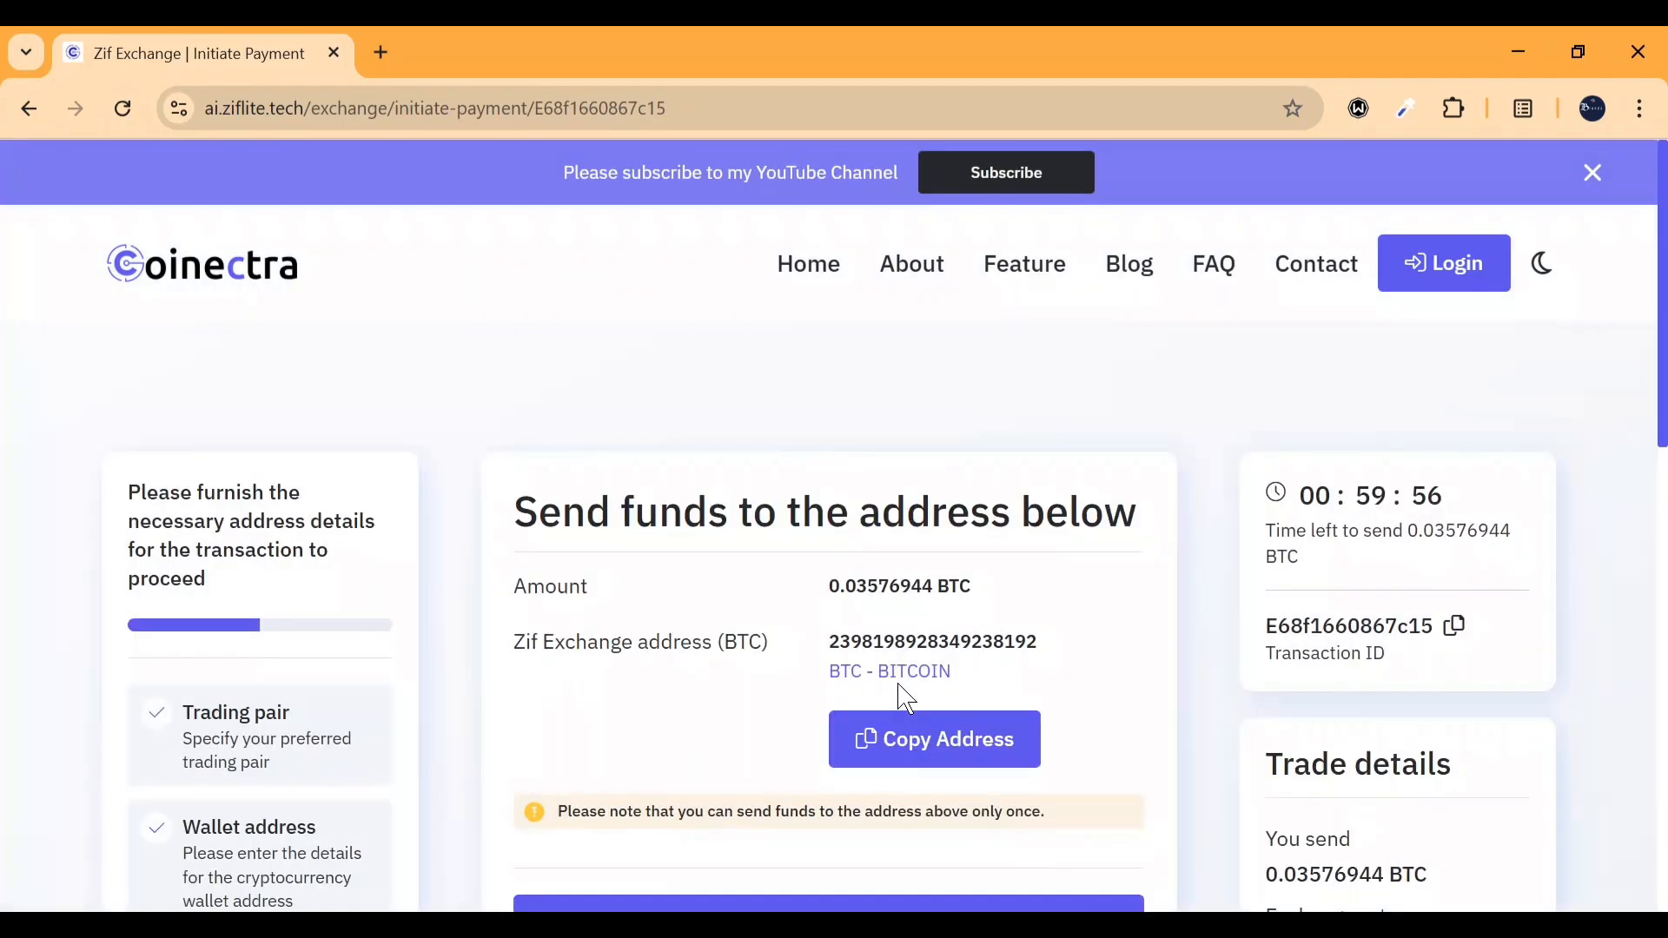
scroll(907, 699, "down", 1)
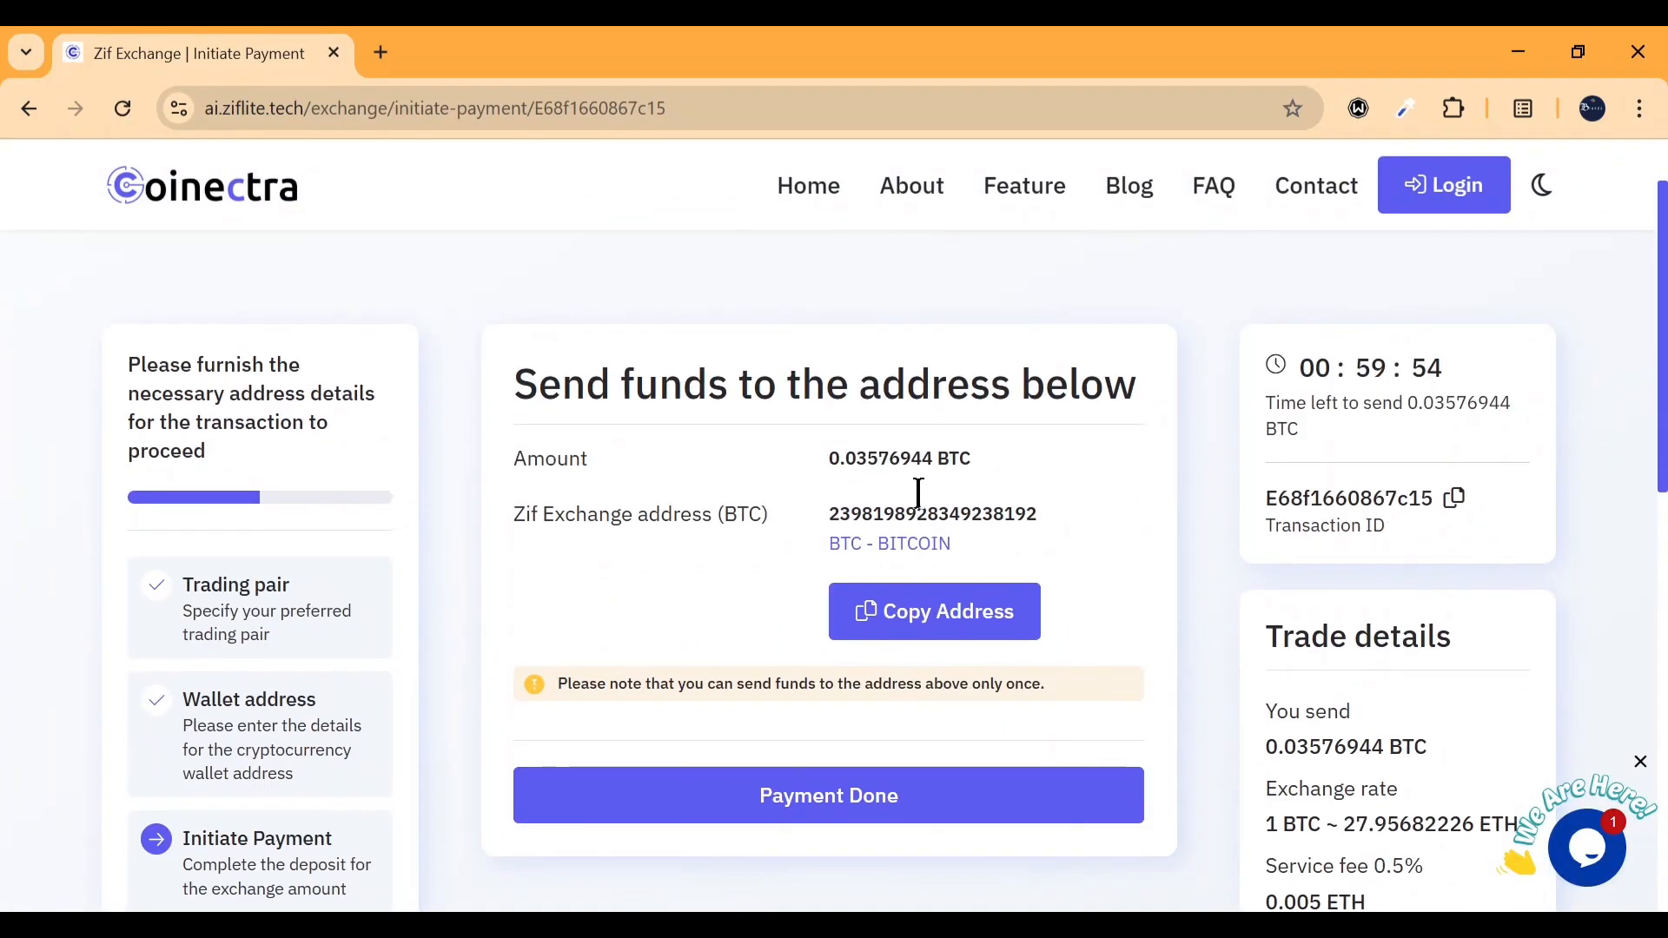
left_click(910, 627)
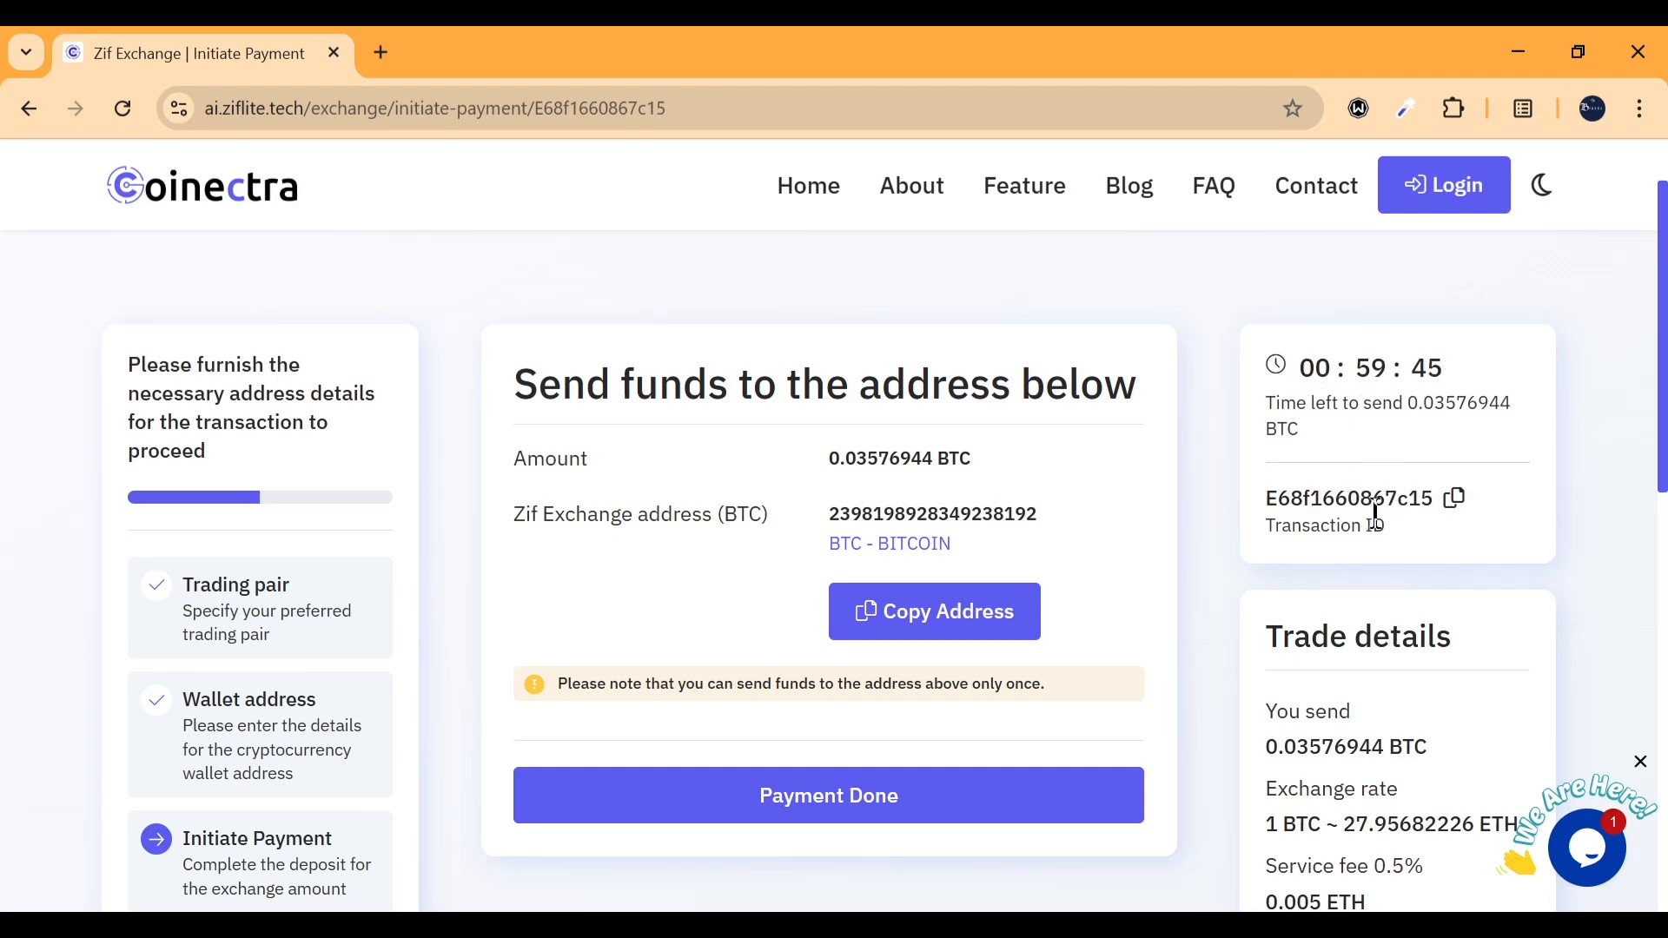
Mark the payment as done
scroll(1343, 530, "down", 5)
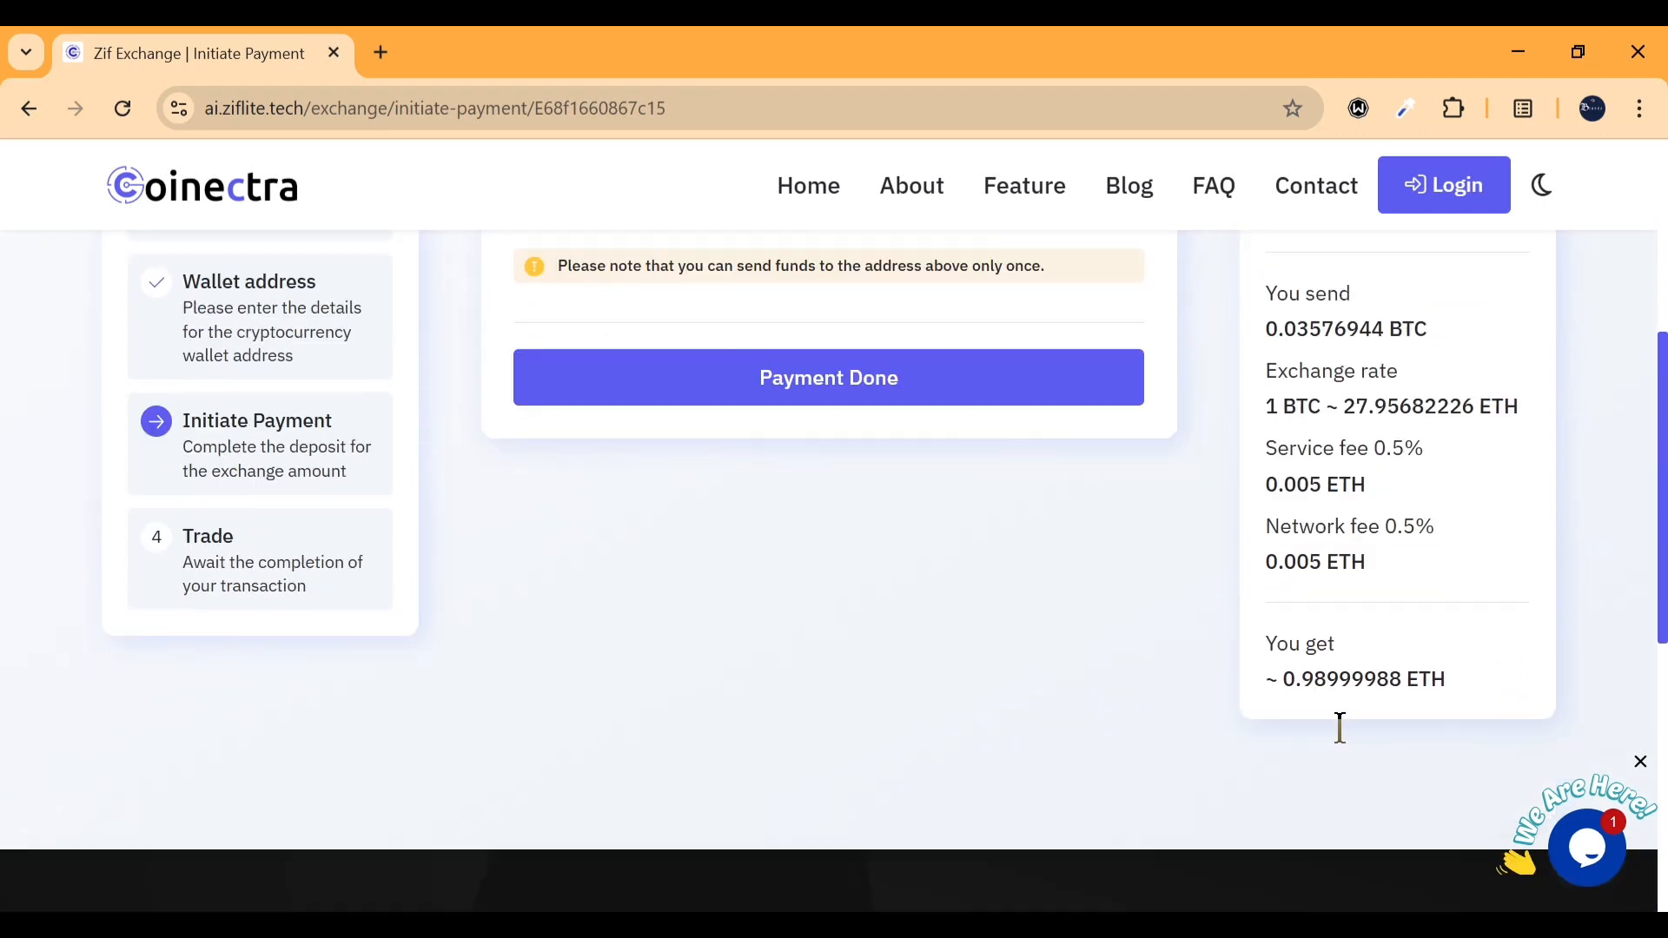
scroll(1341, 728, "up", 3)
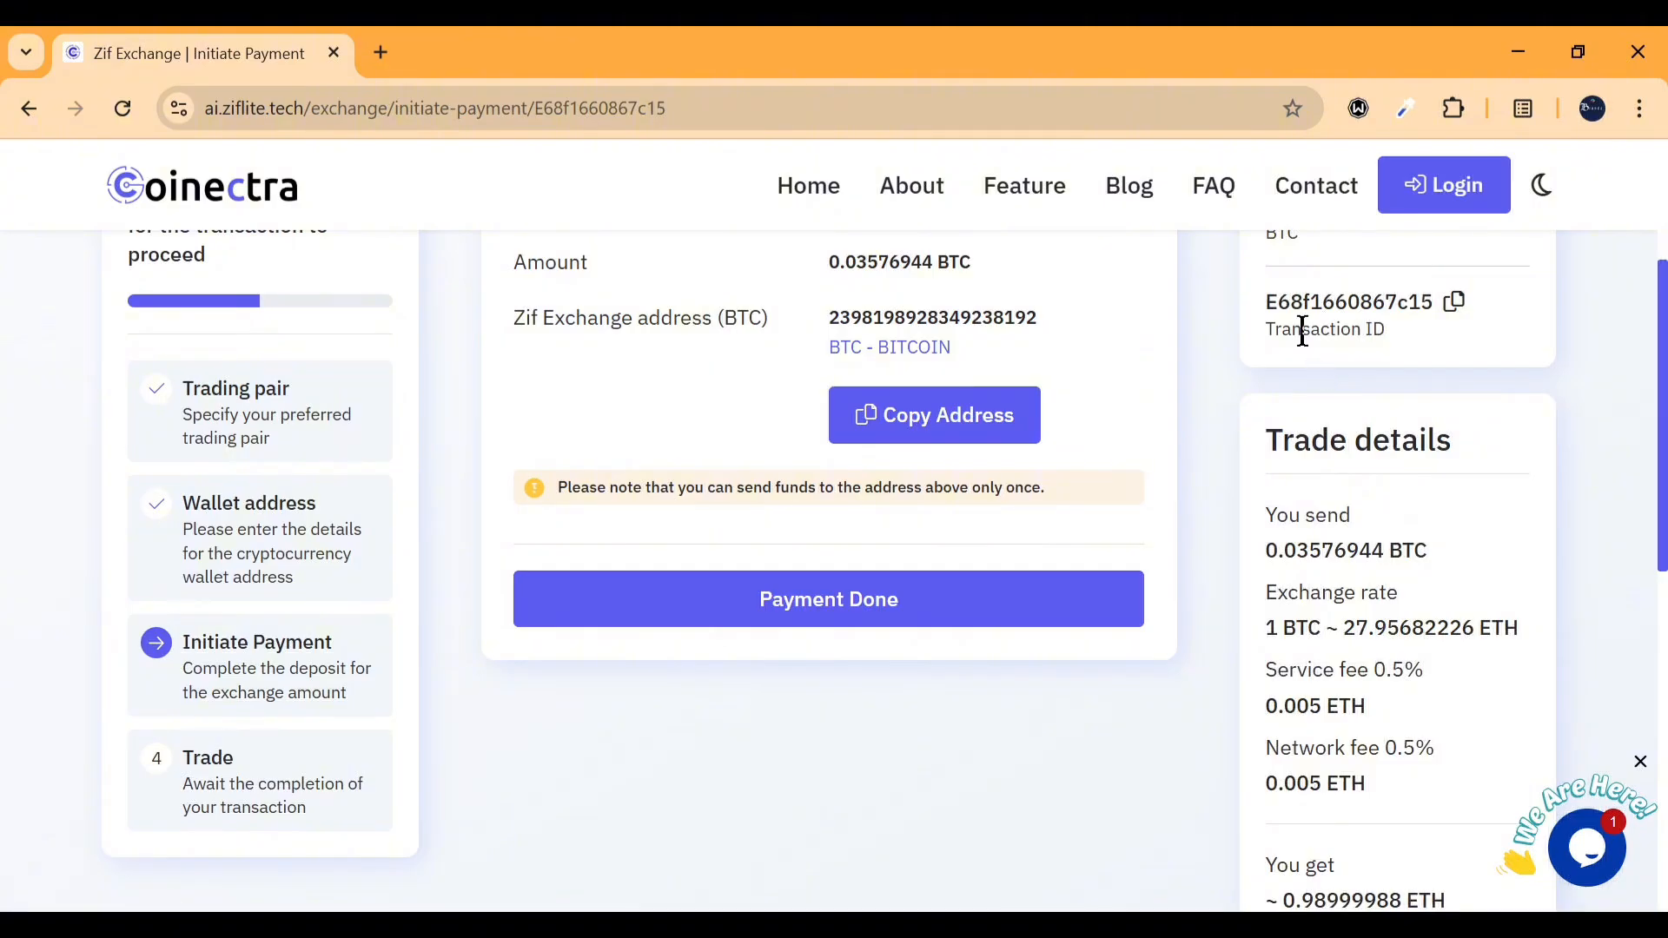
left_click(846, 623)
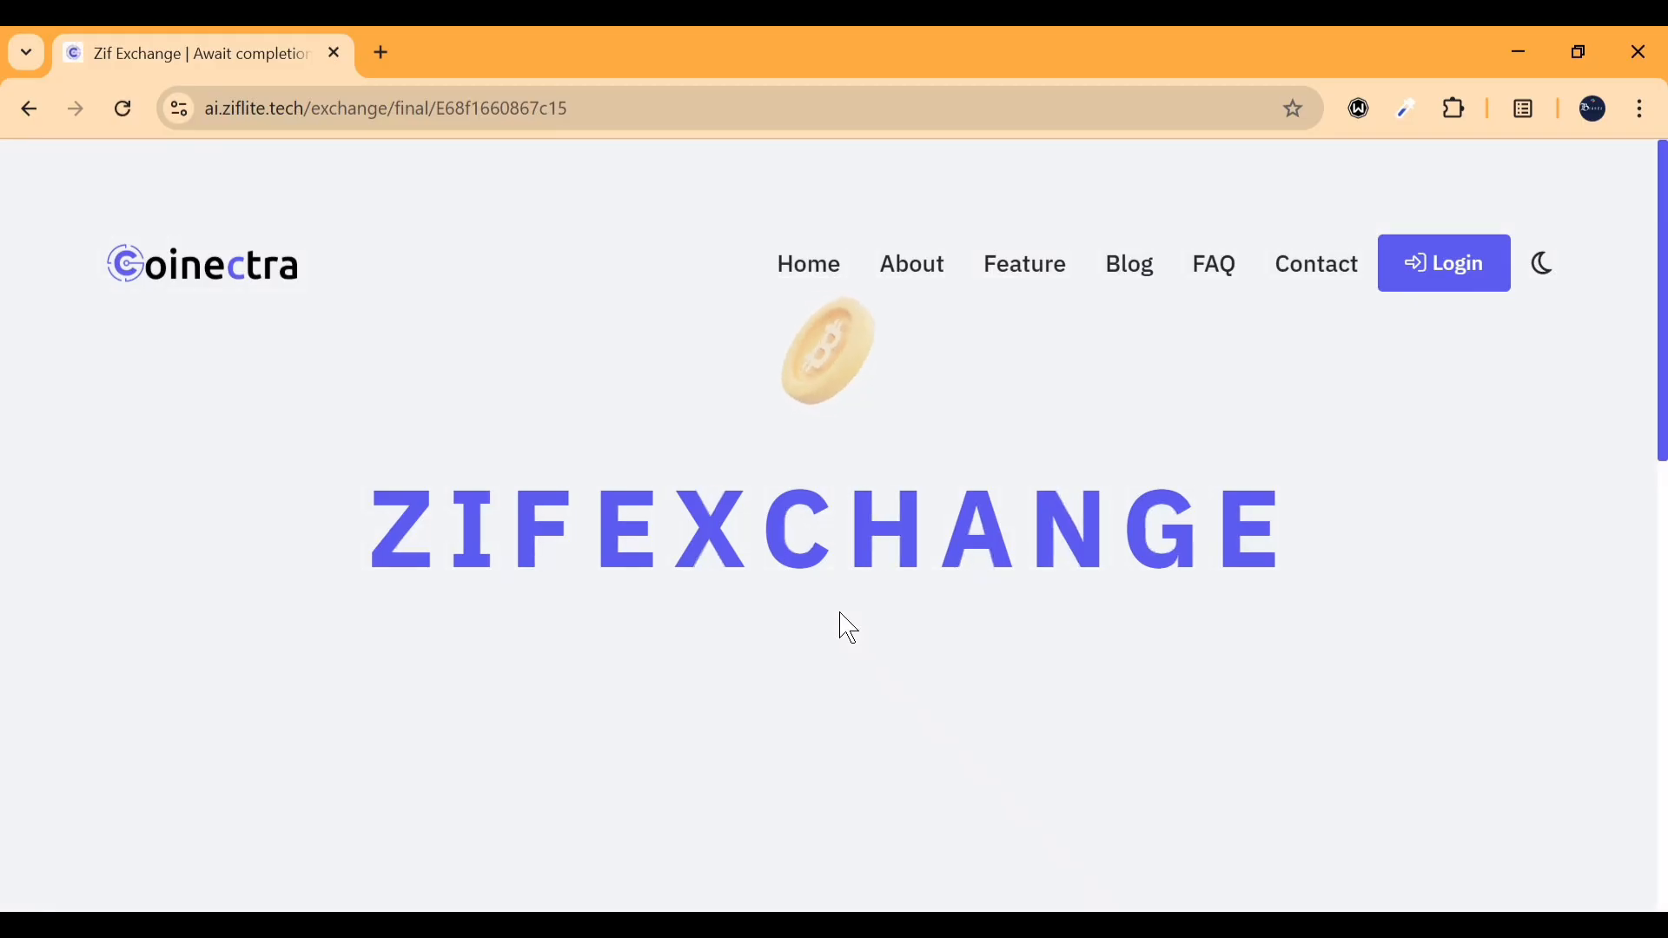
Copy the transaction ID and open the trade tracking page
scroll(834, 713, "down", 2)
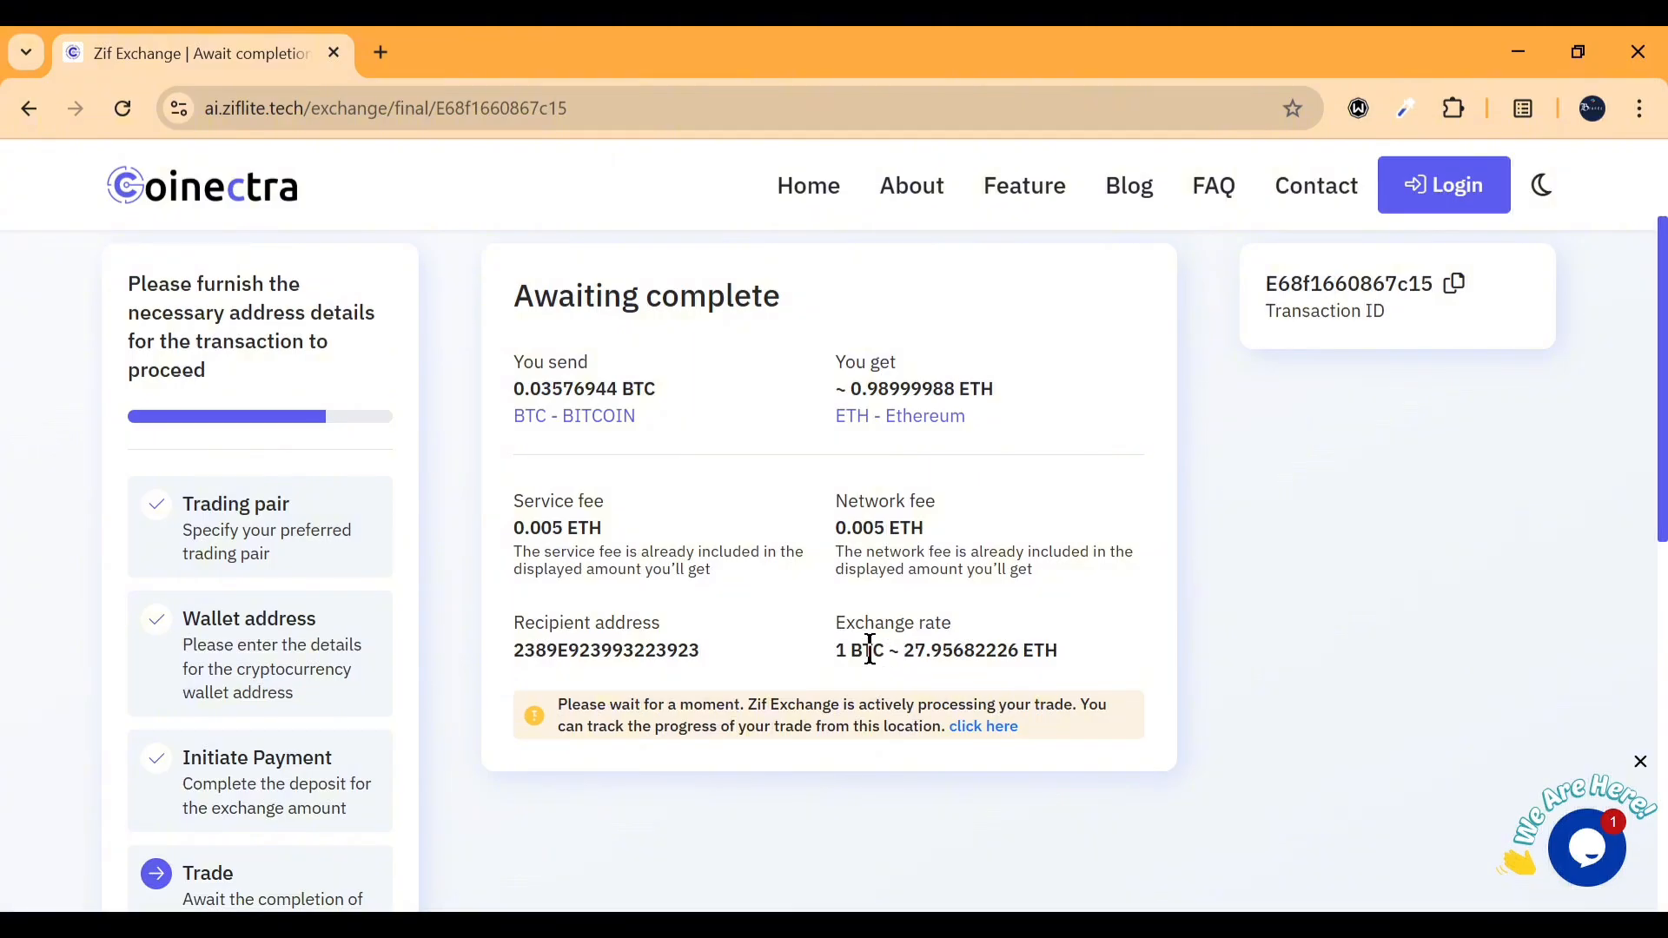
left_click(1451, 295)
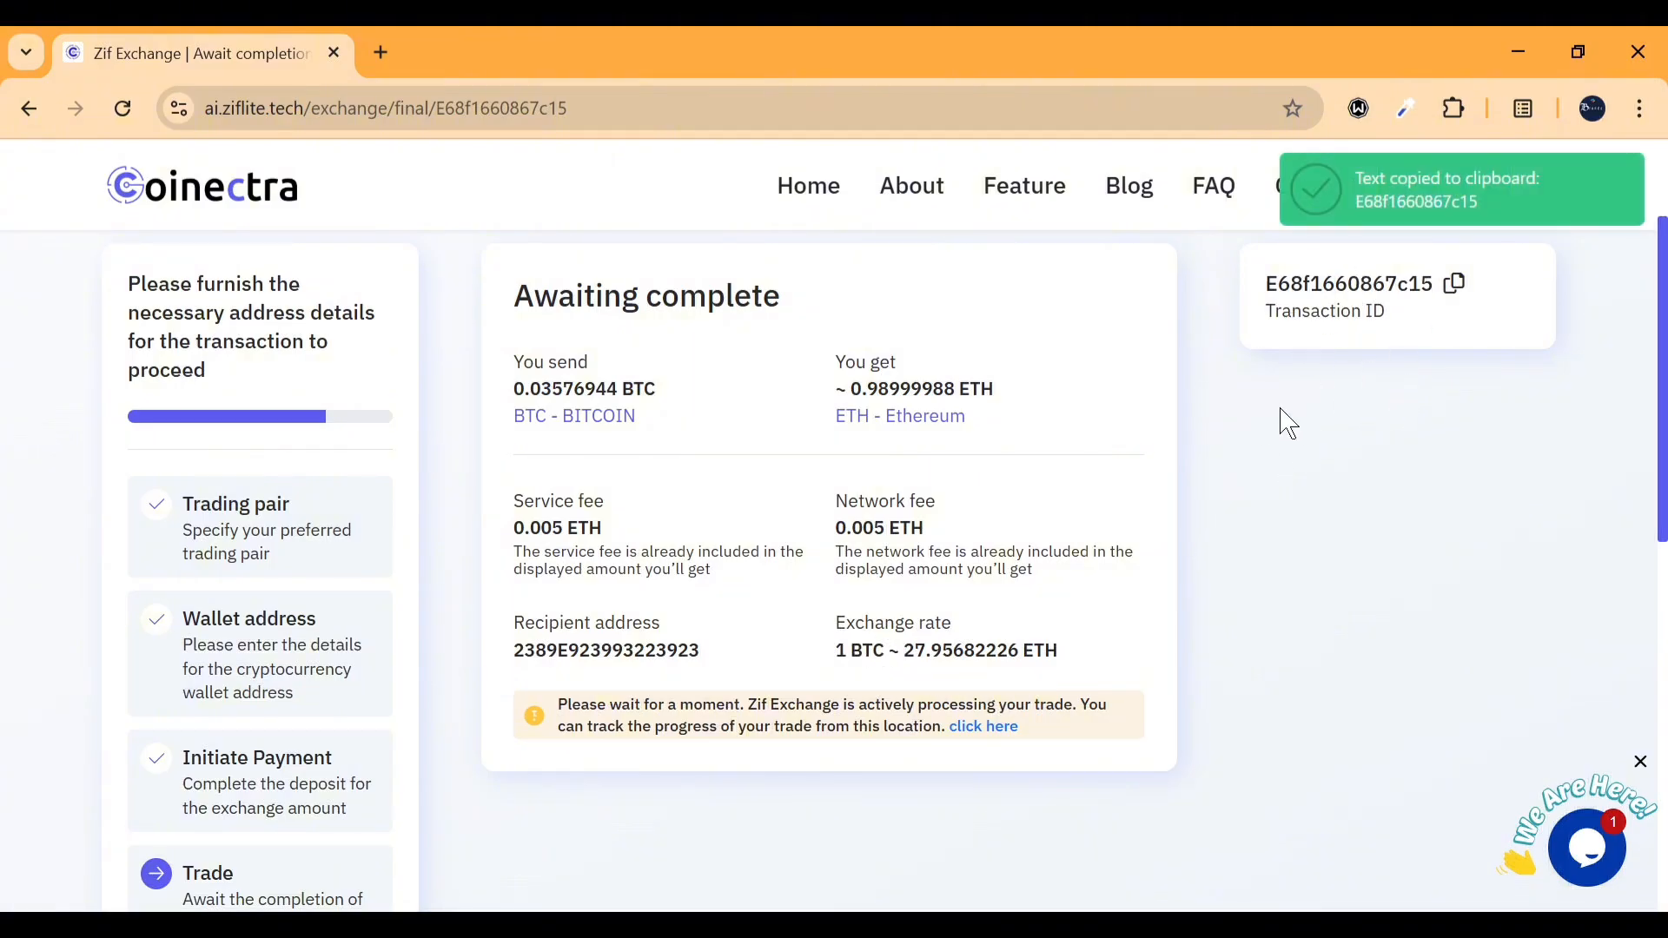
left_click(982, 729)
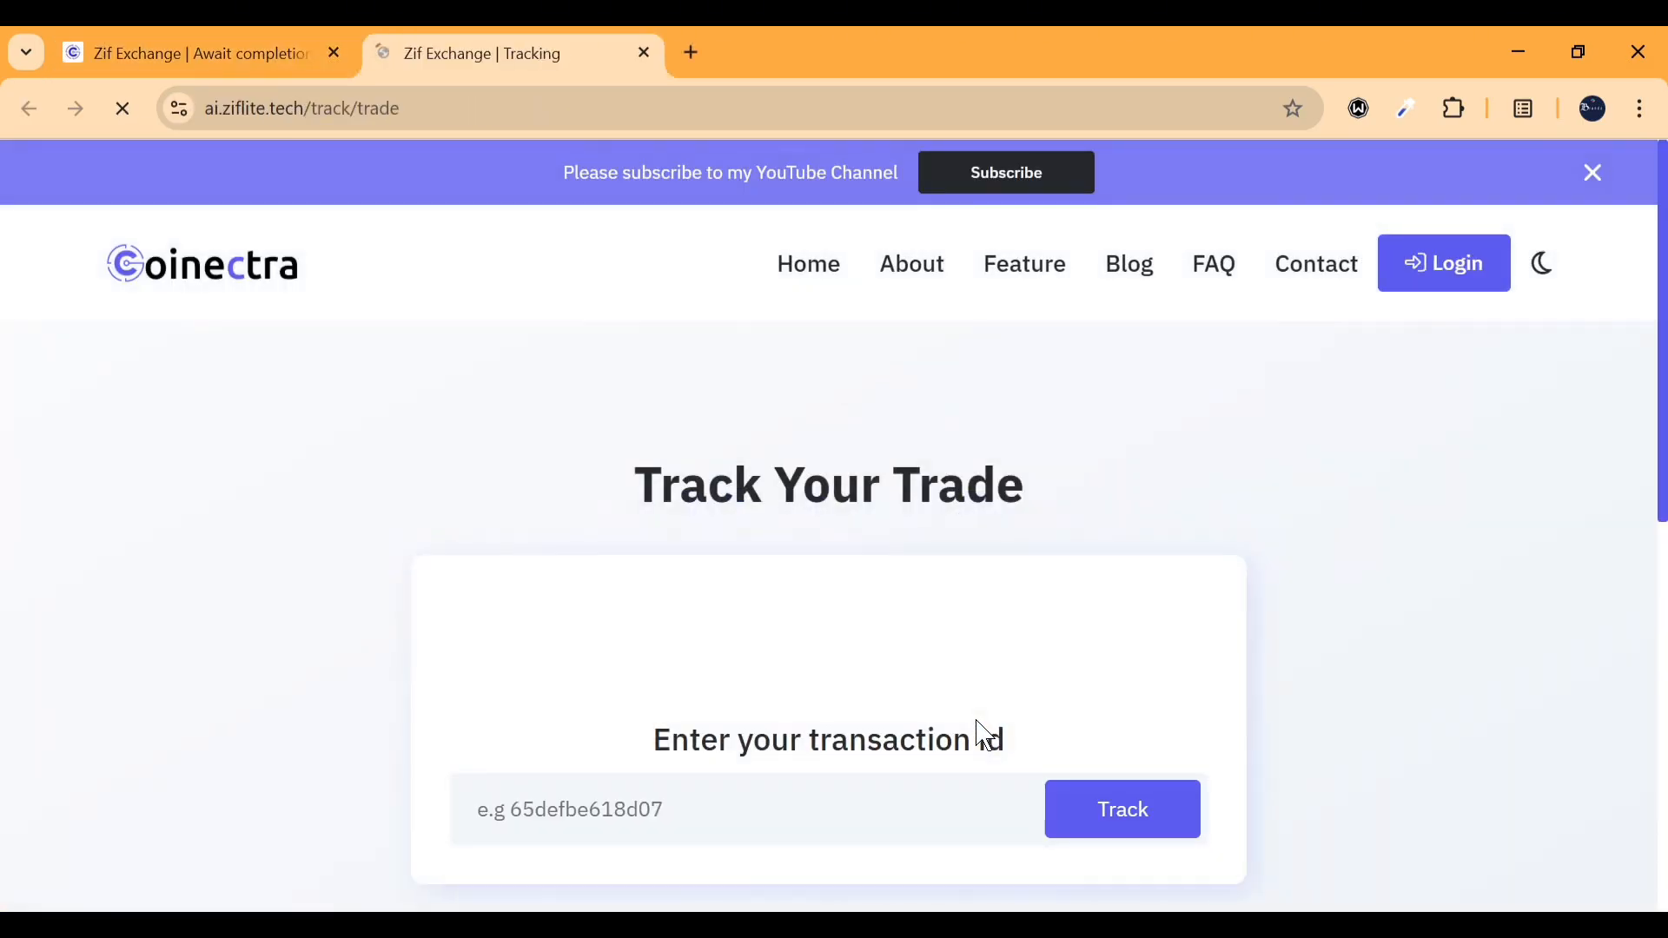
Paste the transaction ID into the tracking field and track the trade
left_click(696, 749)
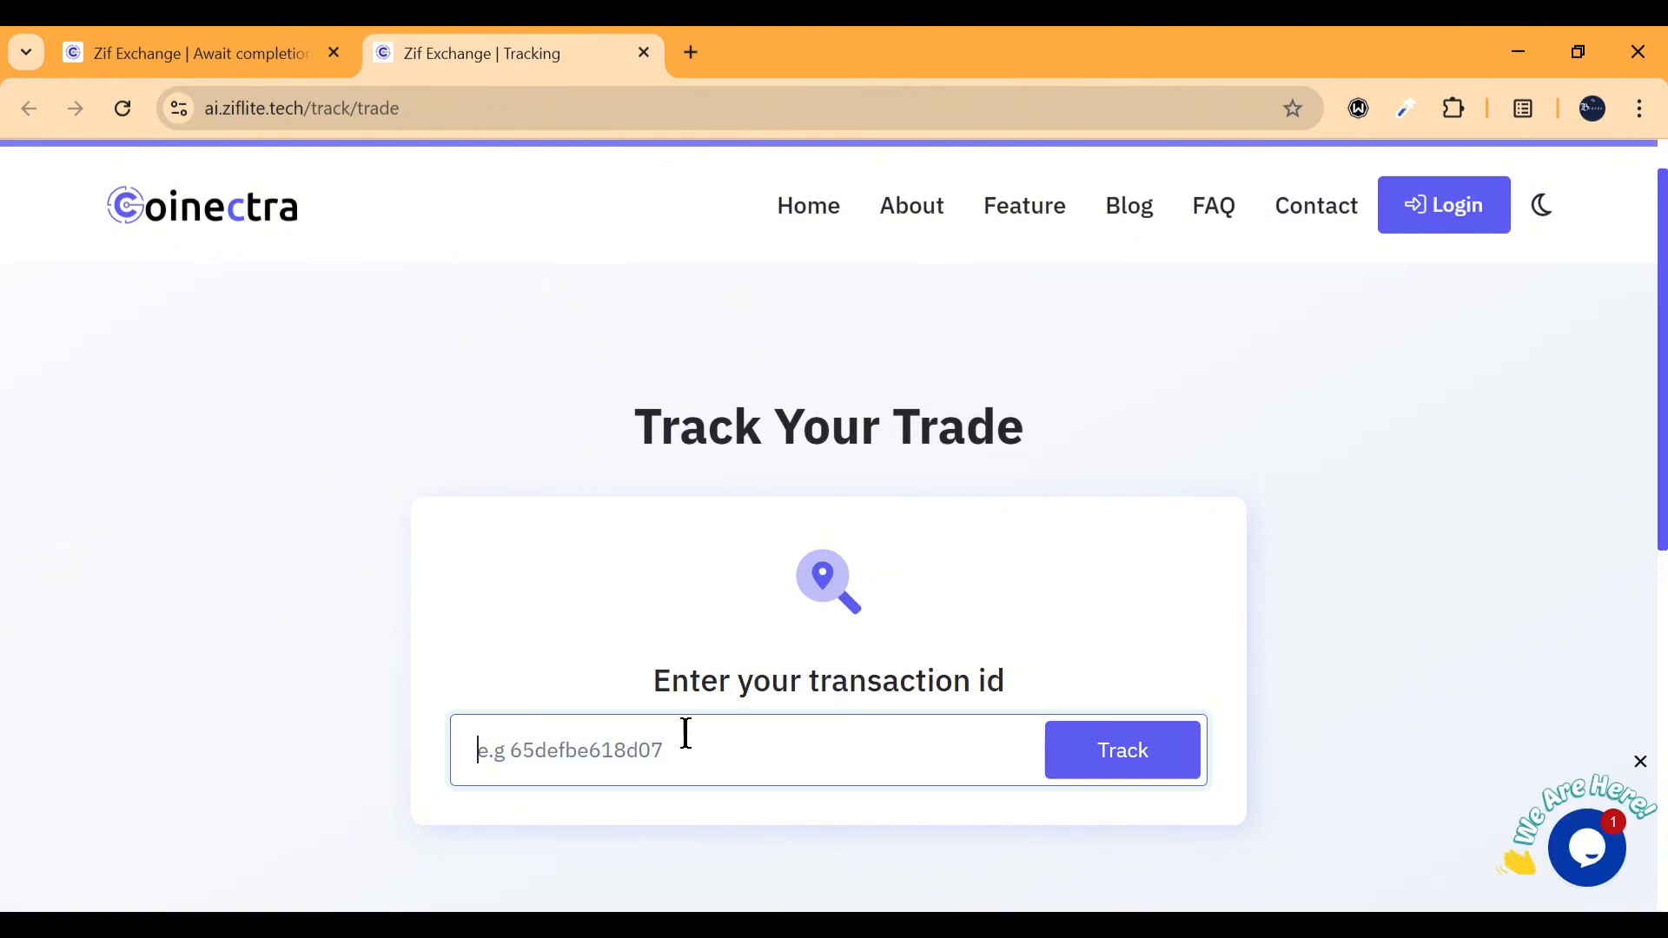
key("ctrl+v")
left_click(1188, 776)
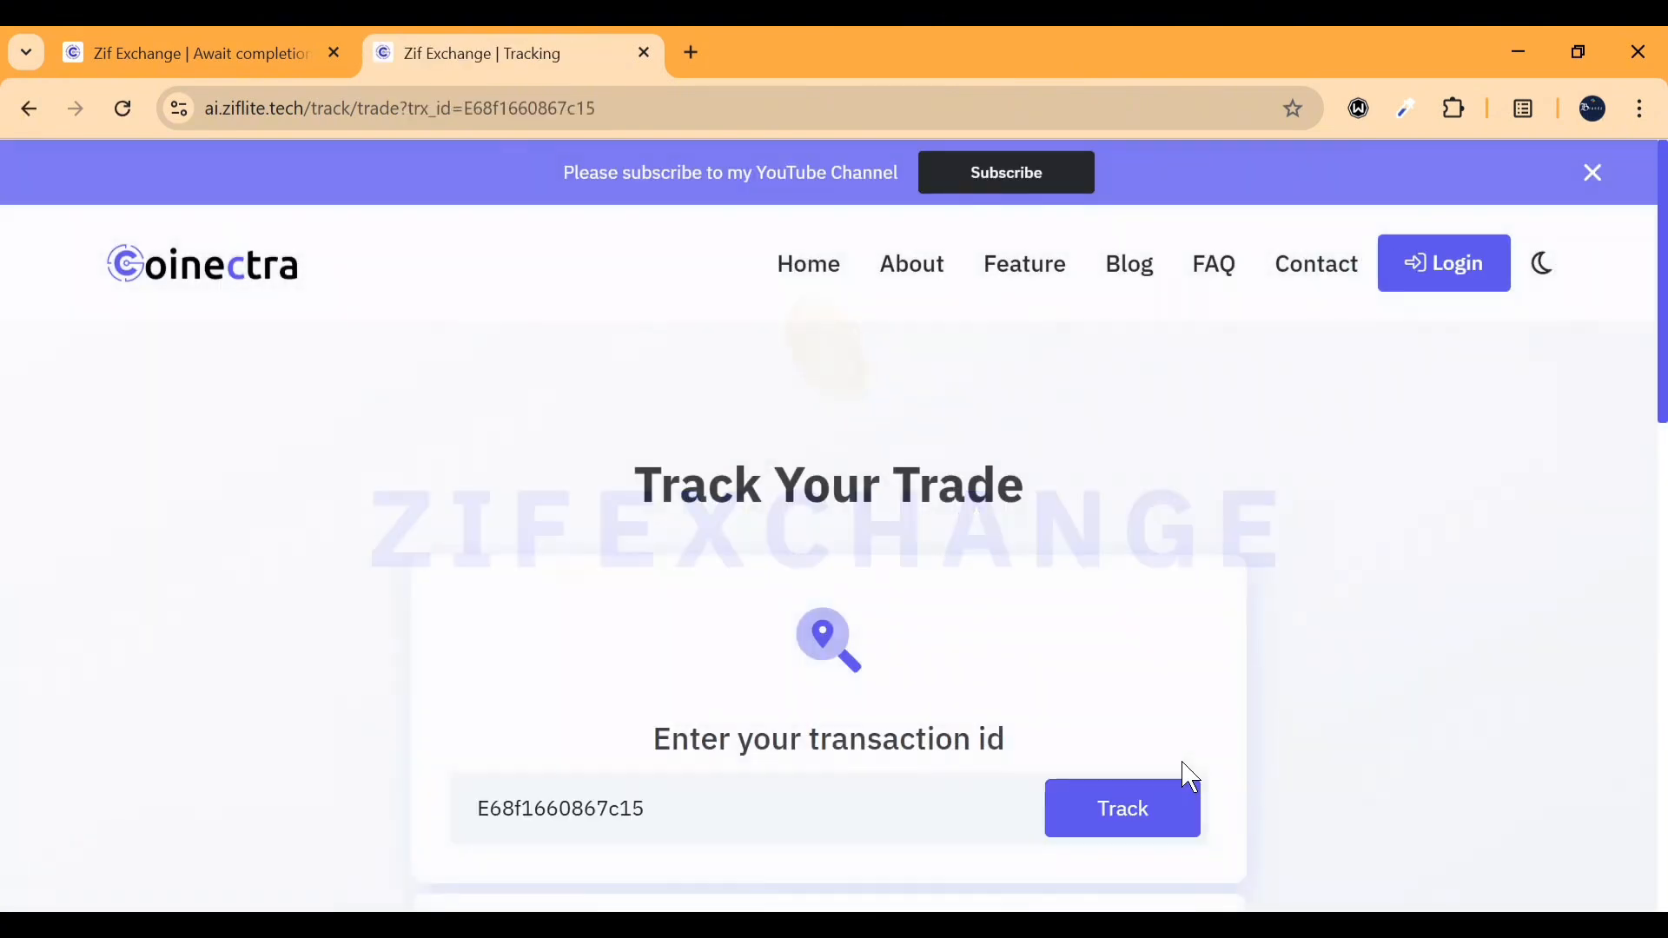
scroll(970, 747, "down", 2)
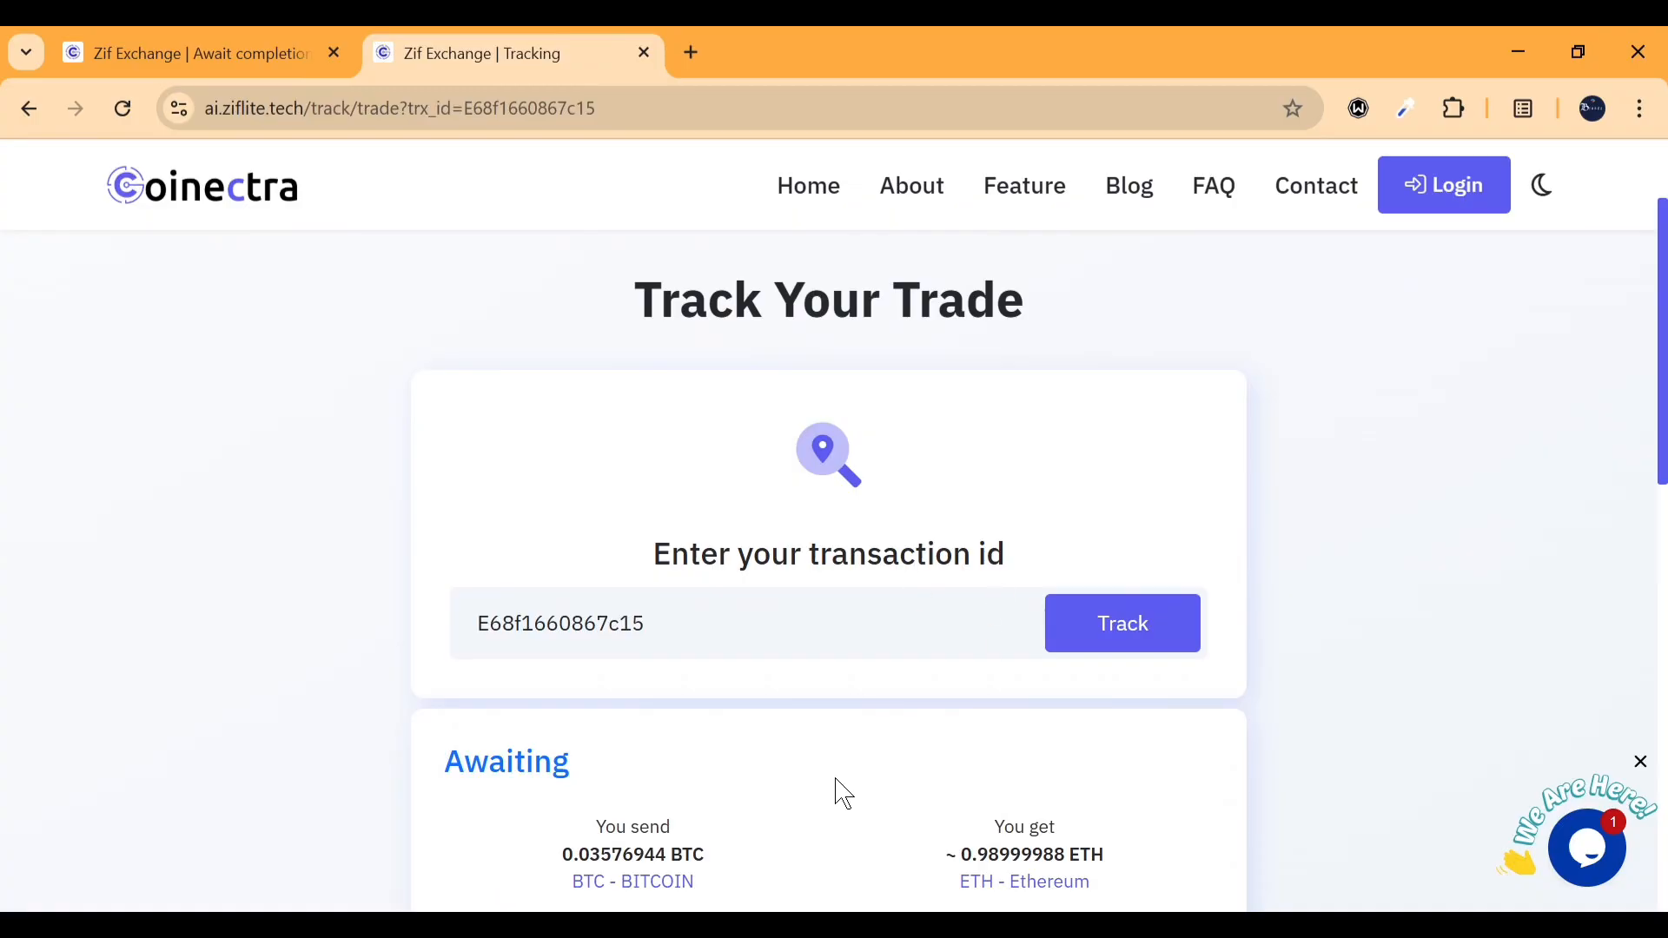
scroll(843, 793, "down", 3)
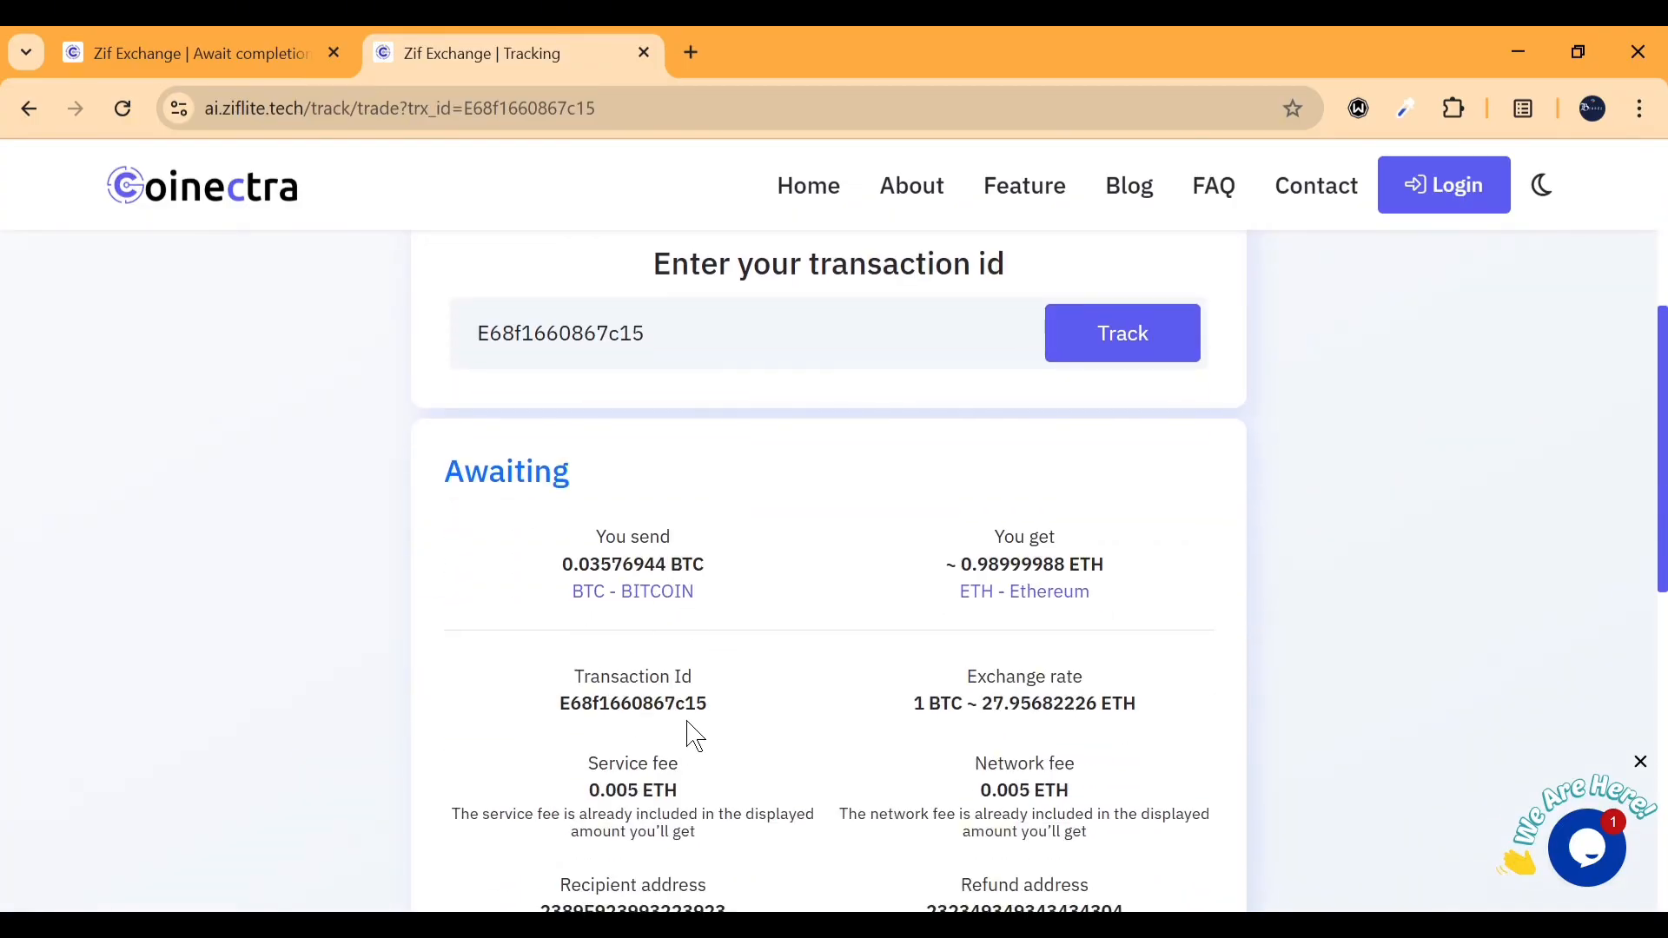
Open the customer support chat and send the message HELLO
left_click(1606, 883)
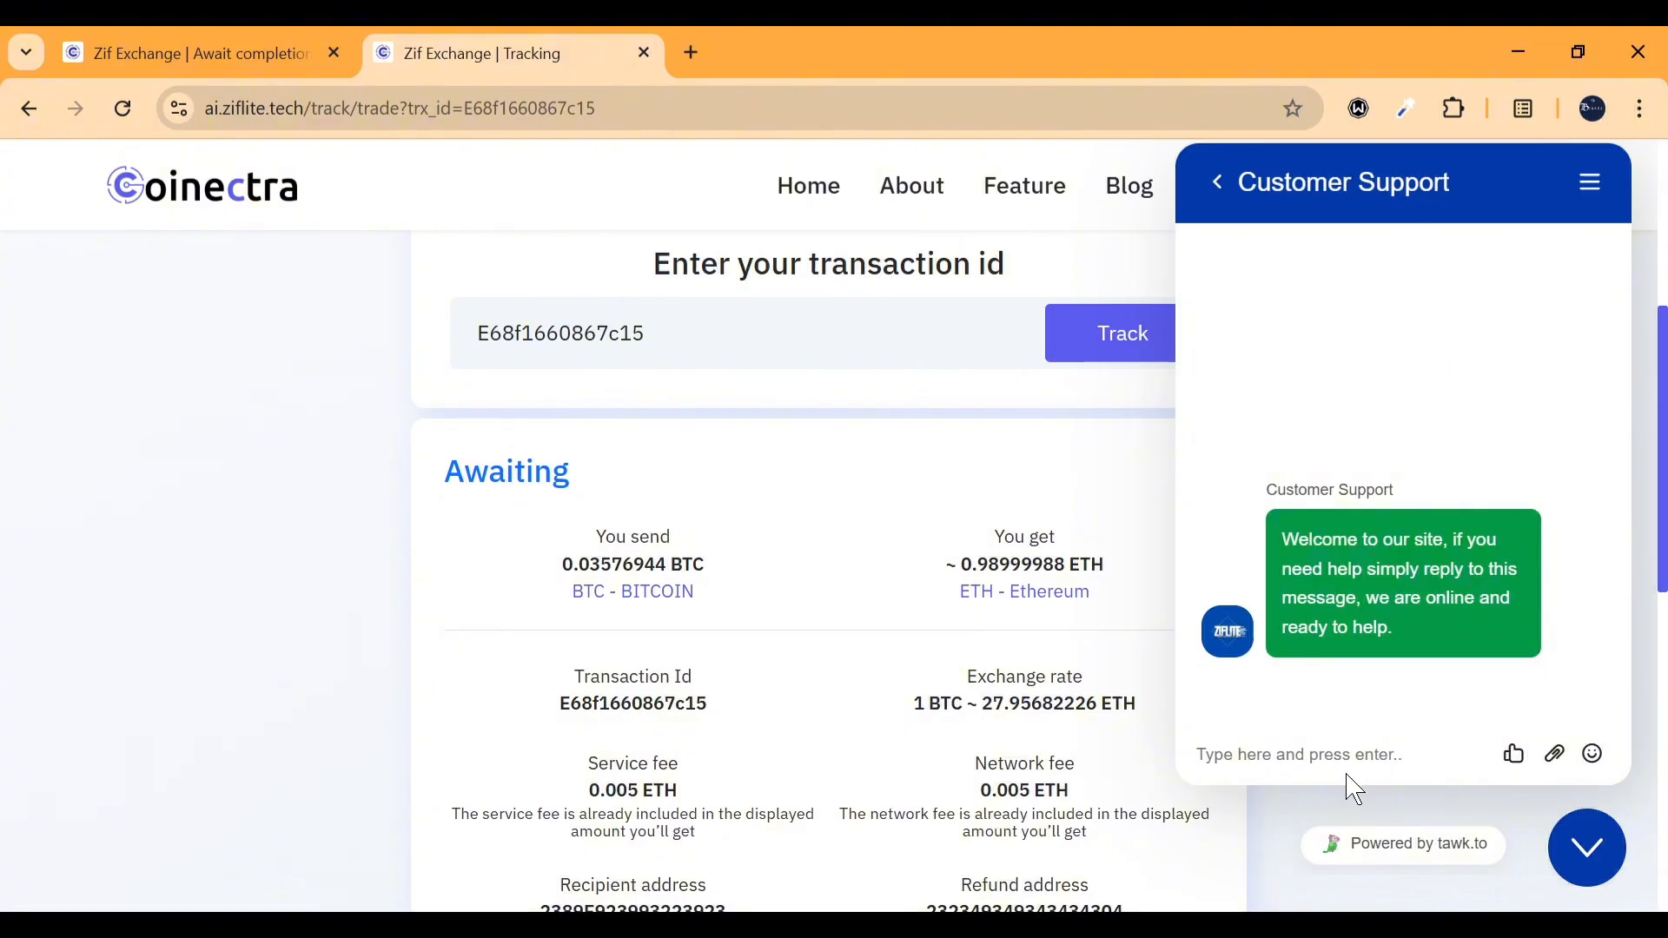
left_click(1308, 760)
type("HELL")
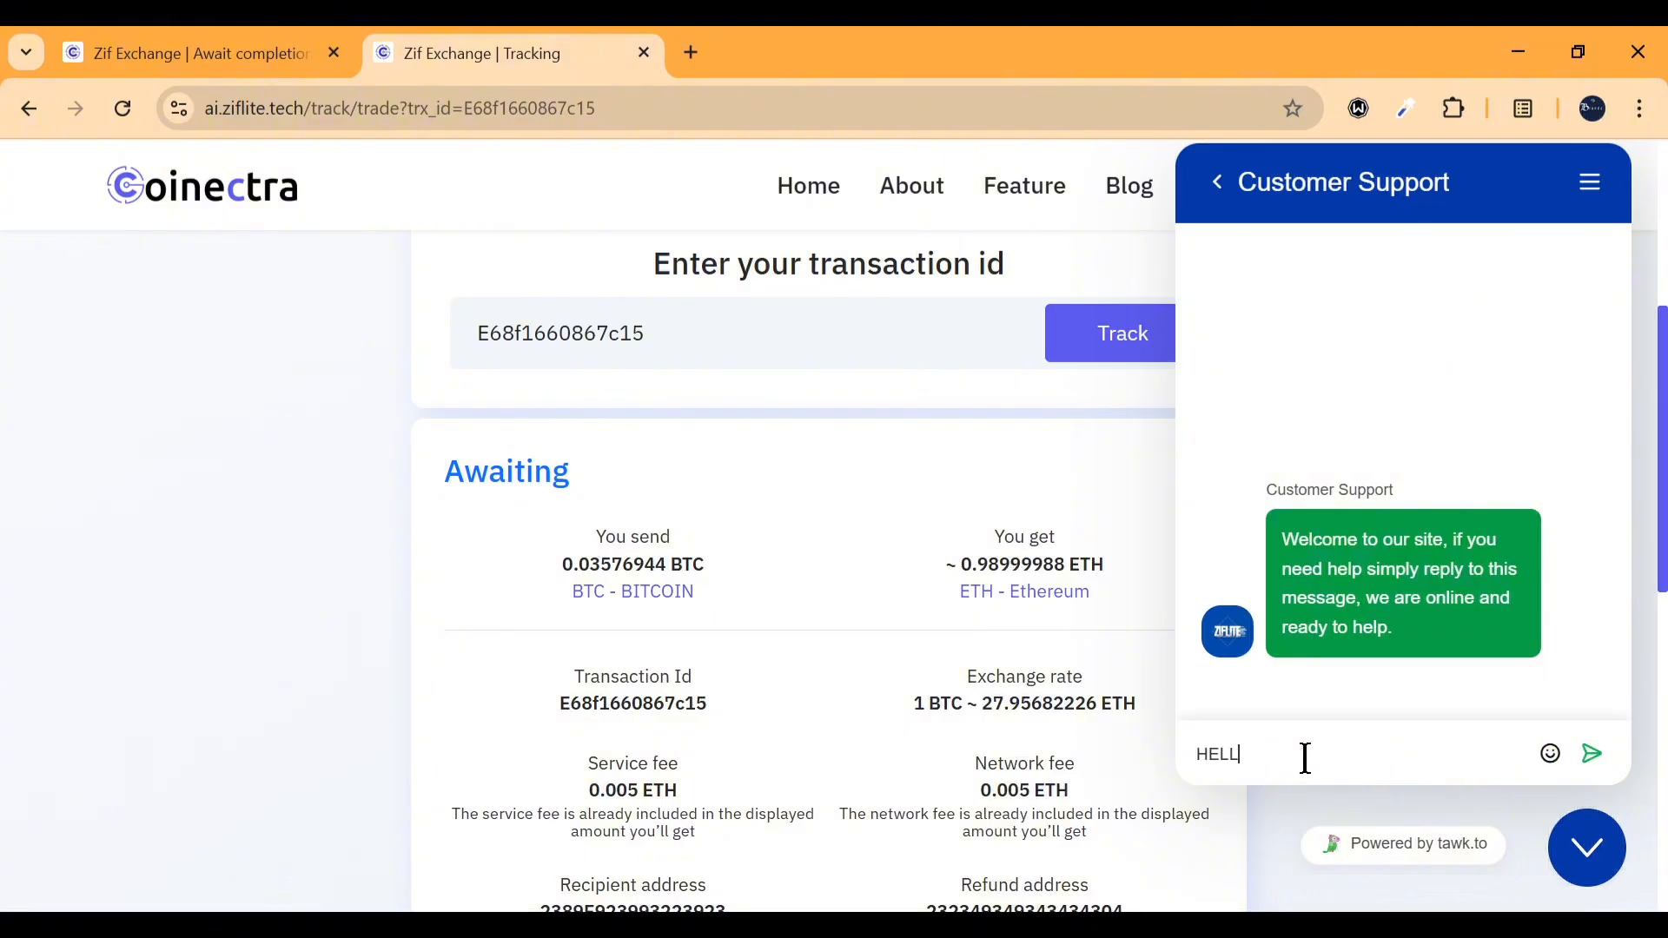
type("O")
key("Return")
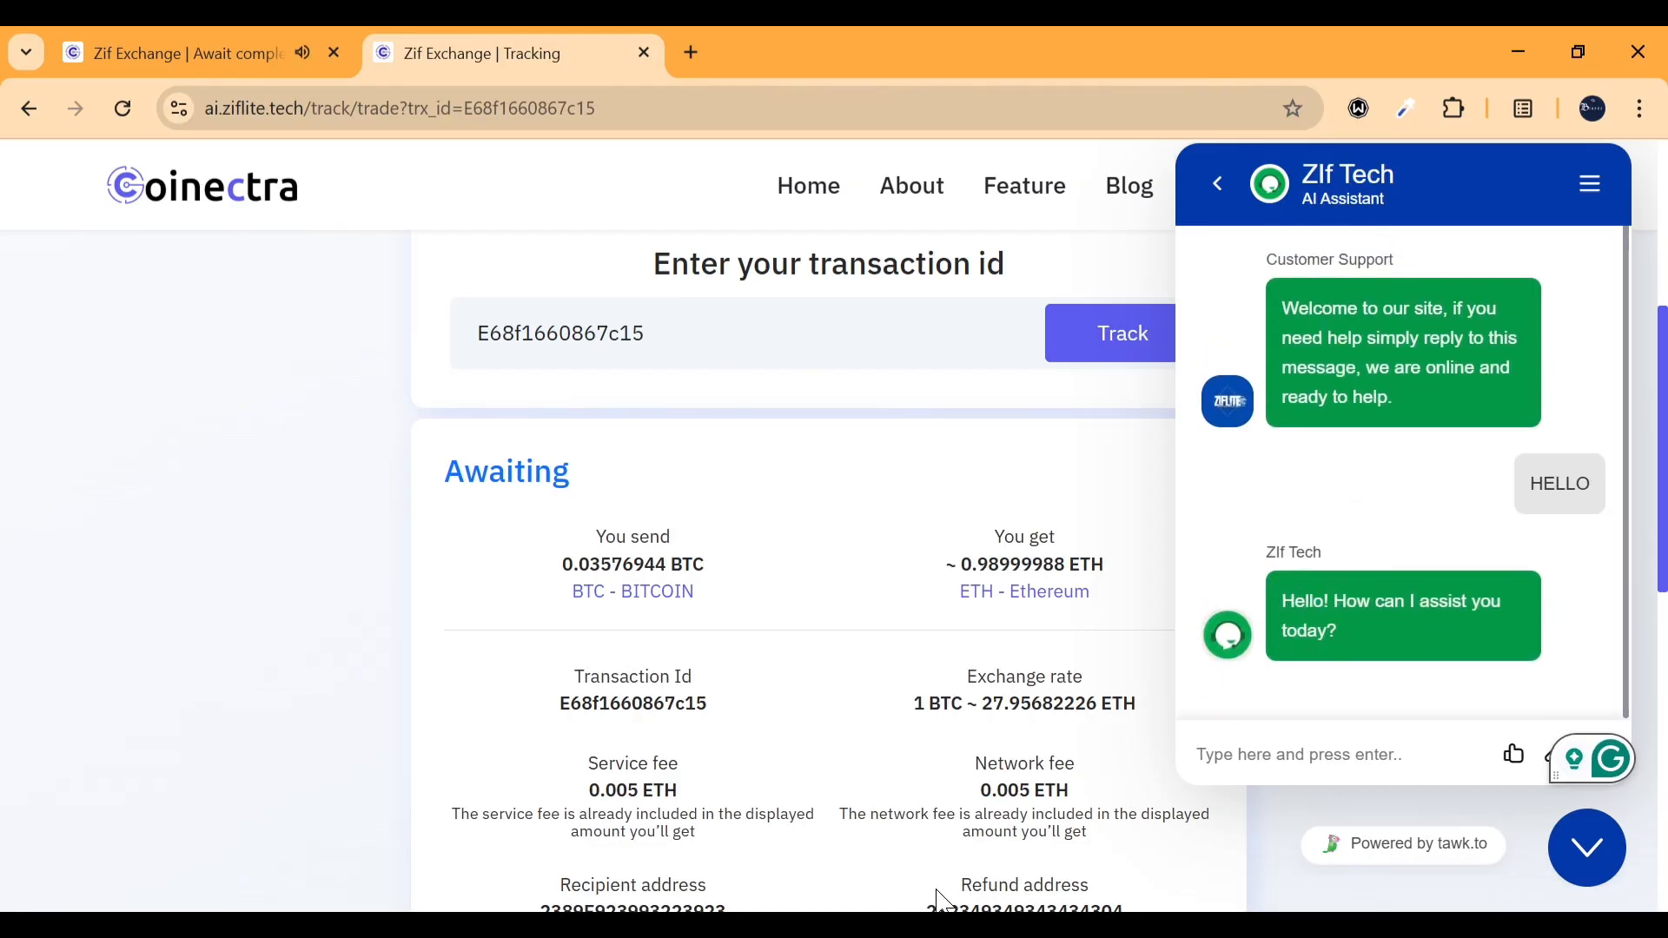
In the admin dashboard, open the notification for the new exchange request to view its exchange details
key("alt+Tab")
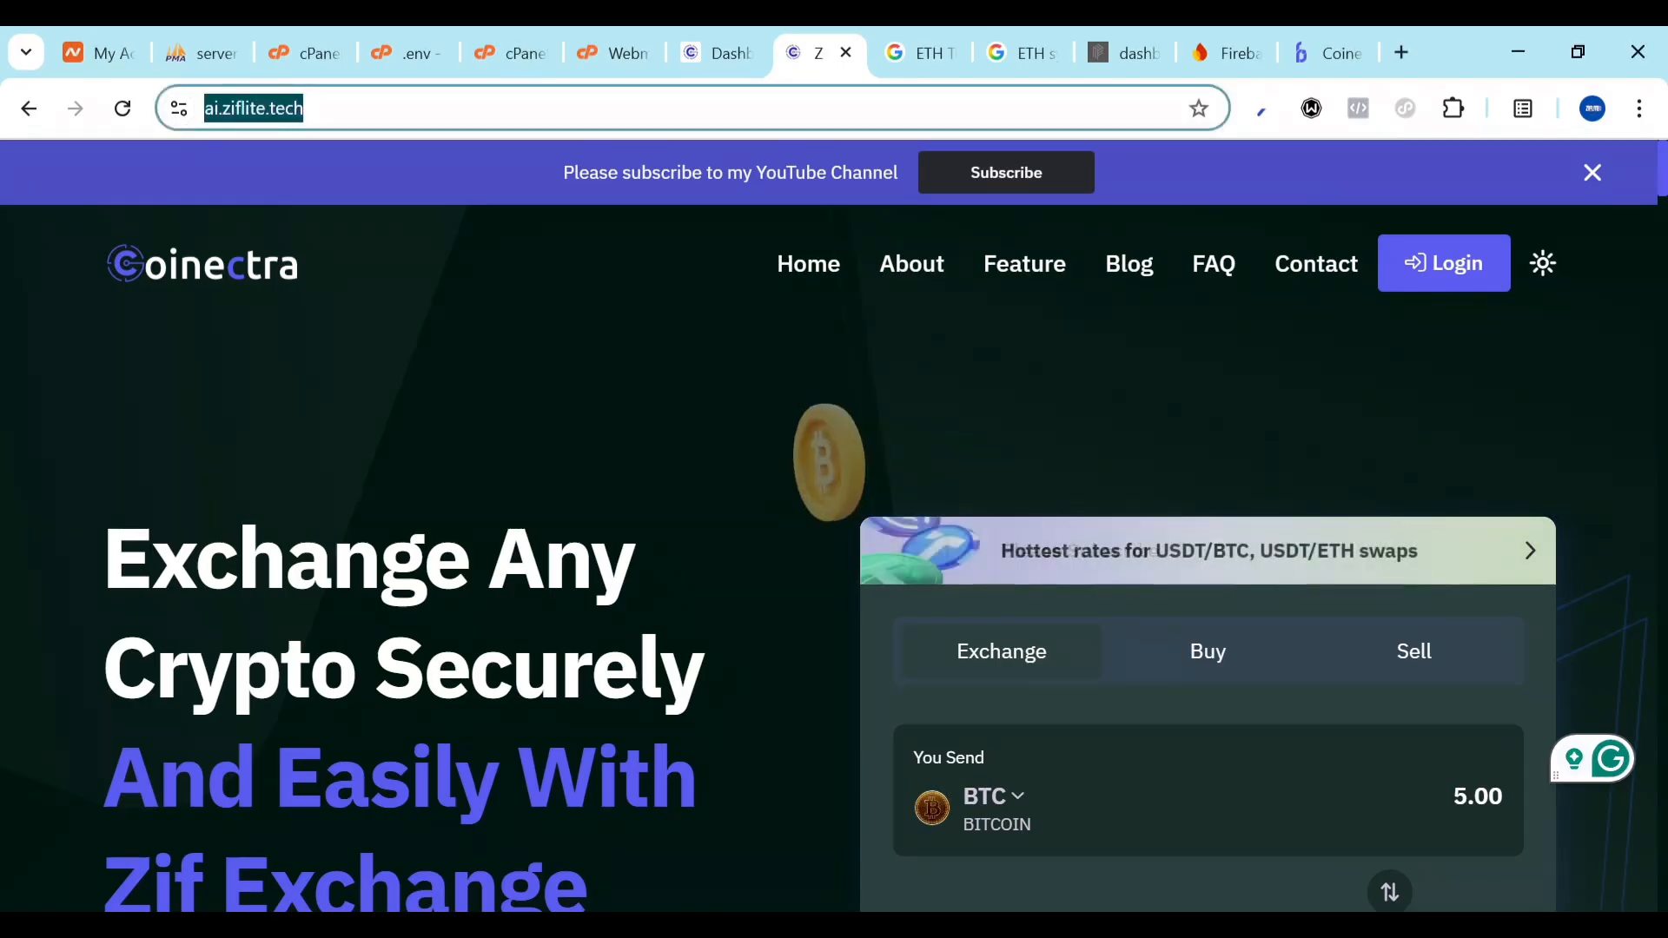
scroll(810, 603, "down", 4)
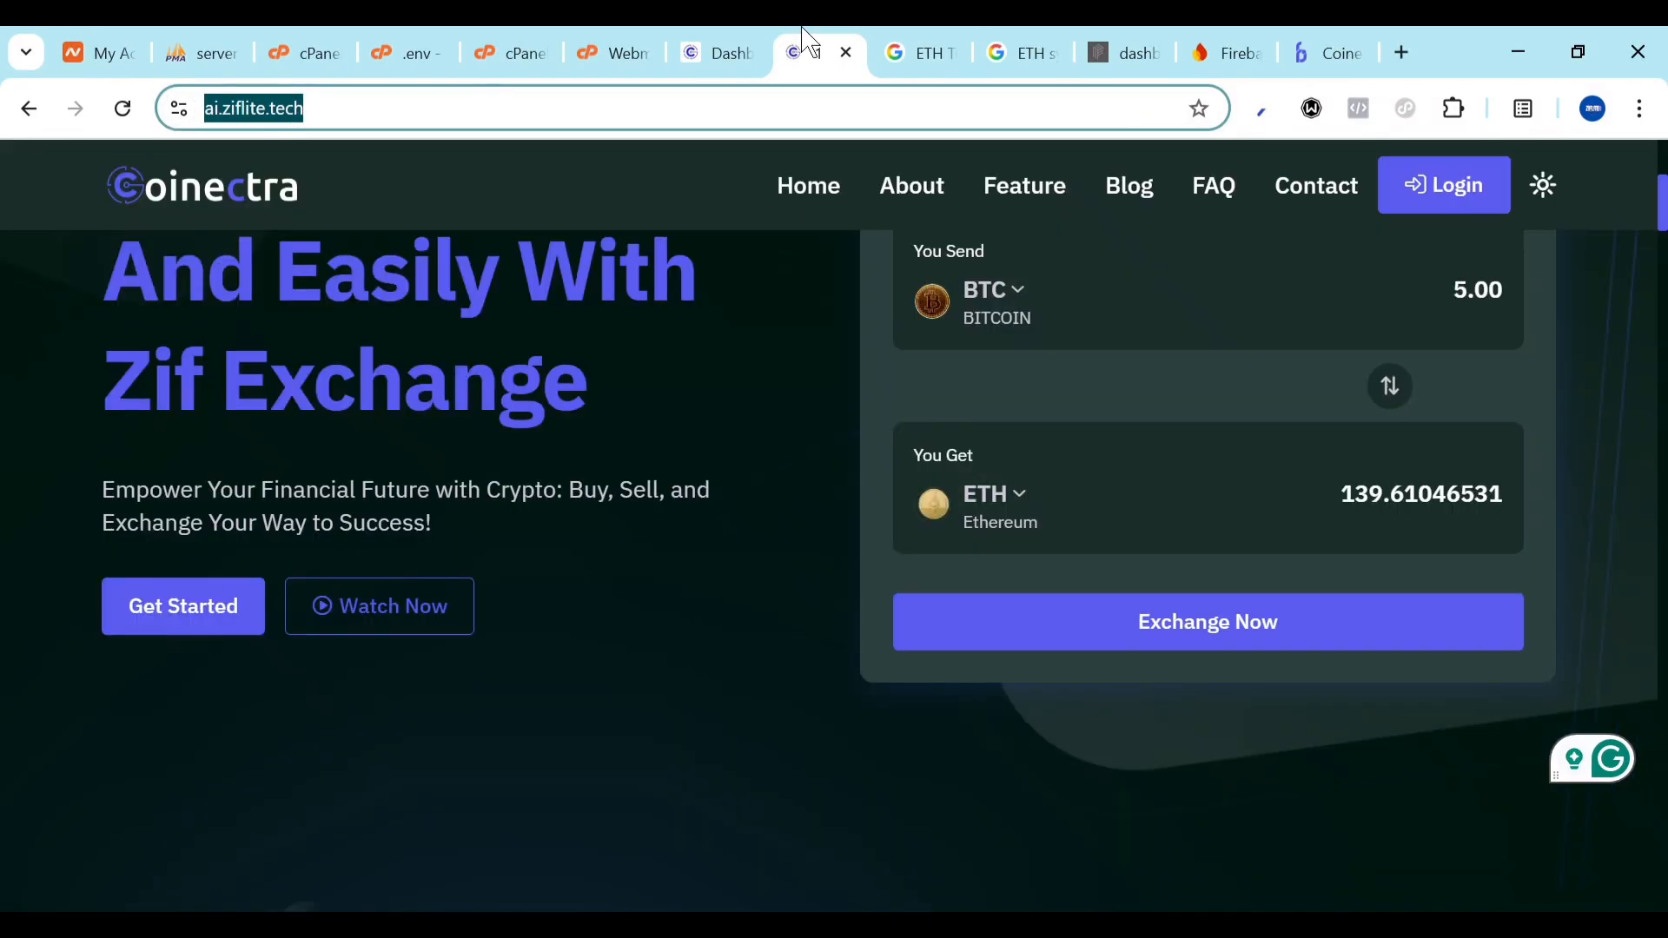
left_click(722, 39)
scroll(585, 704, "down", 10)
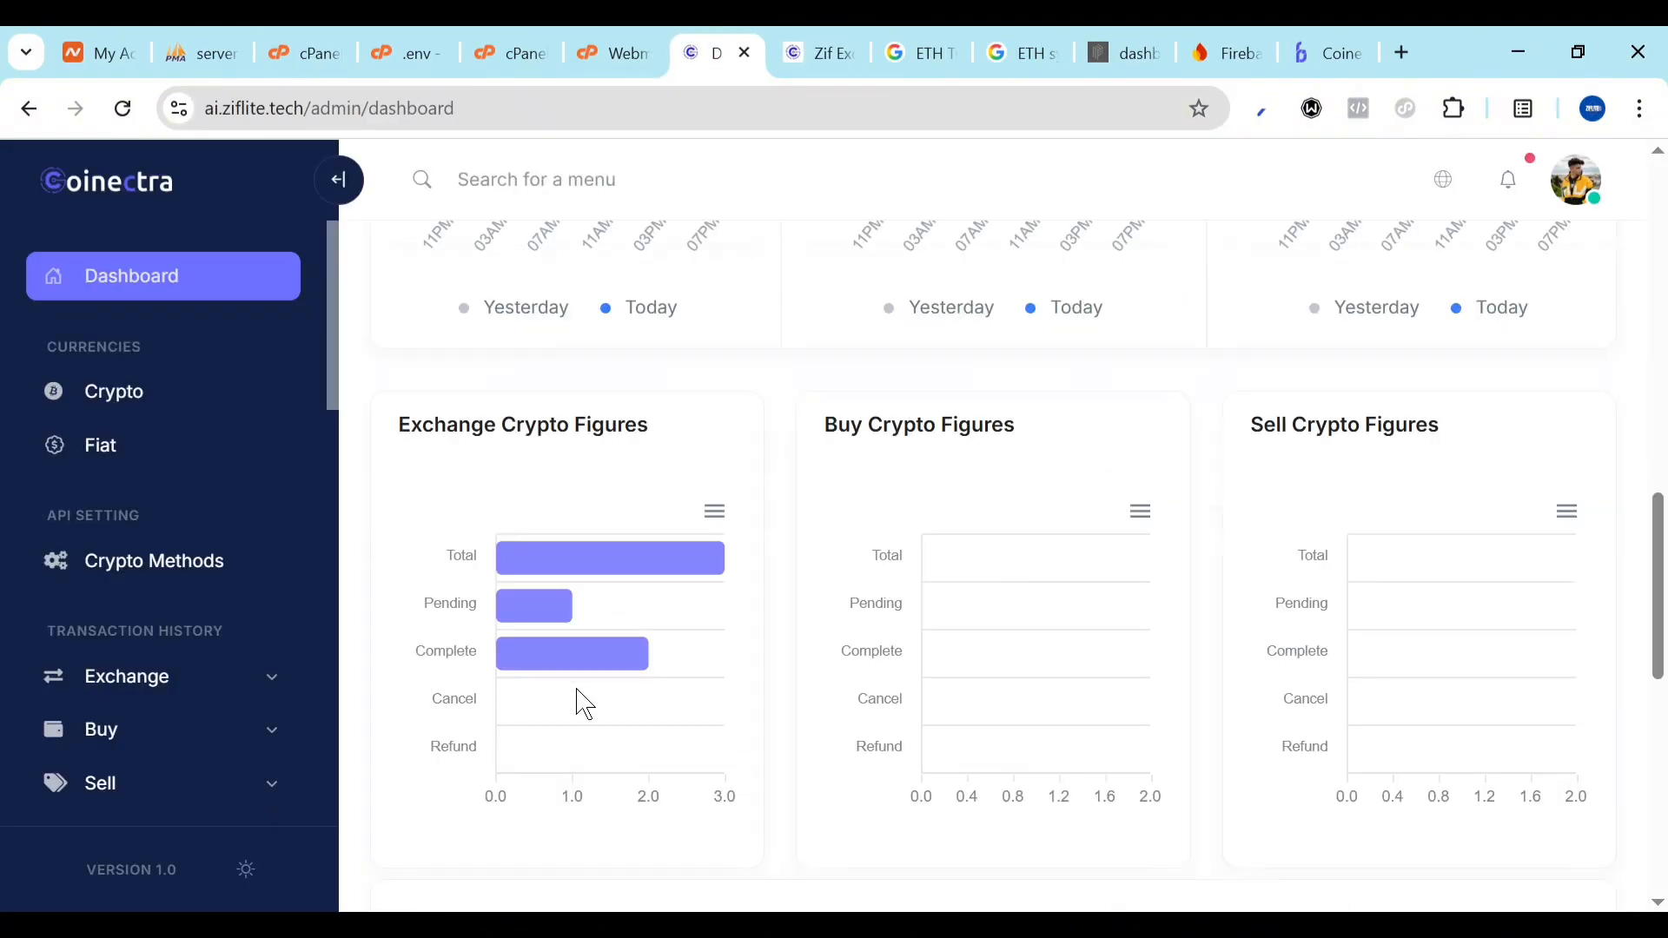
scroll(585, 704, "down", 10)
scroll(197, 827, "down", 5)
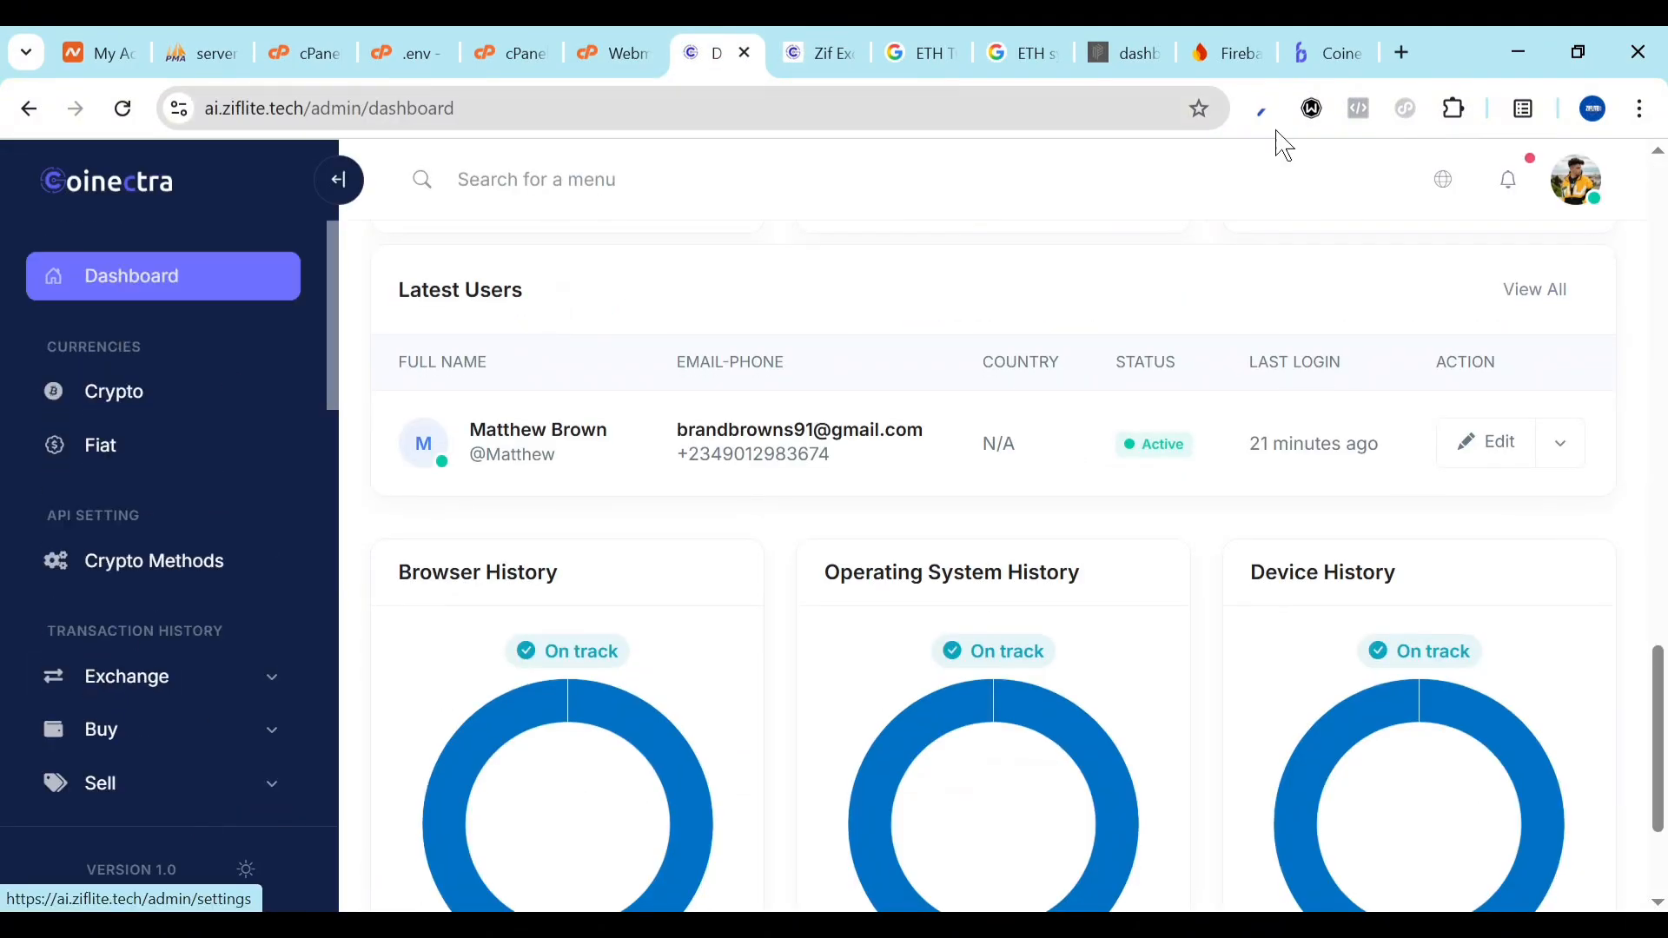
left_click(1516, 189)
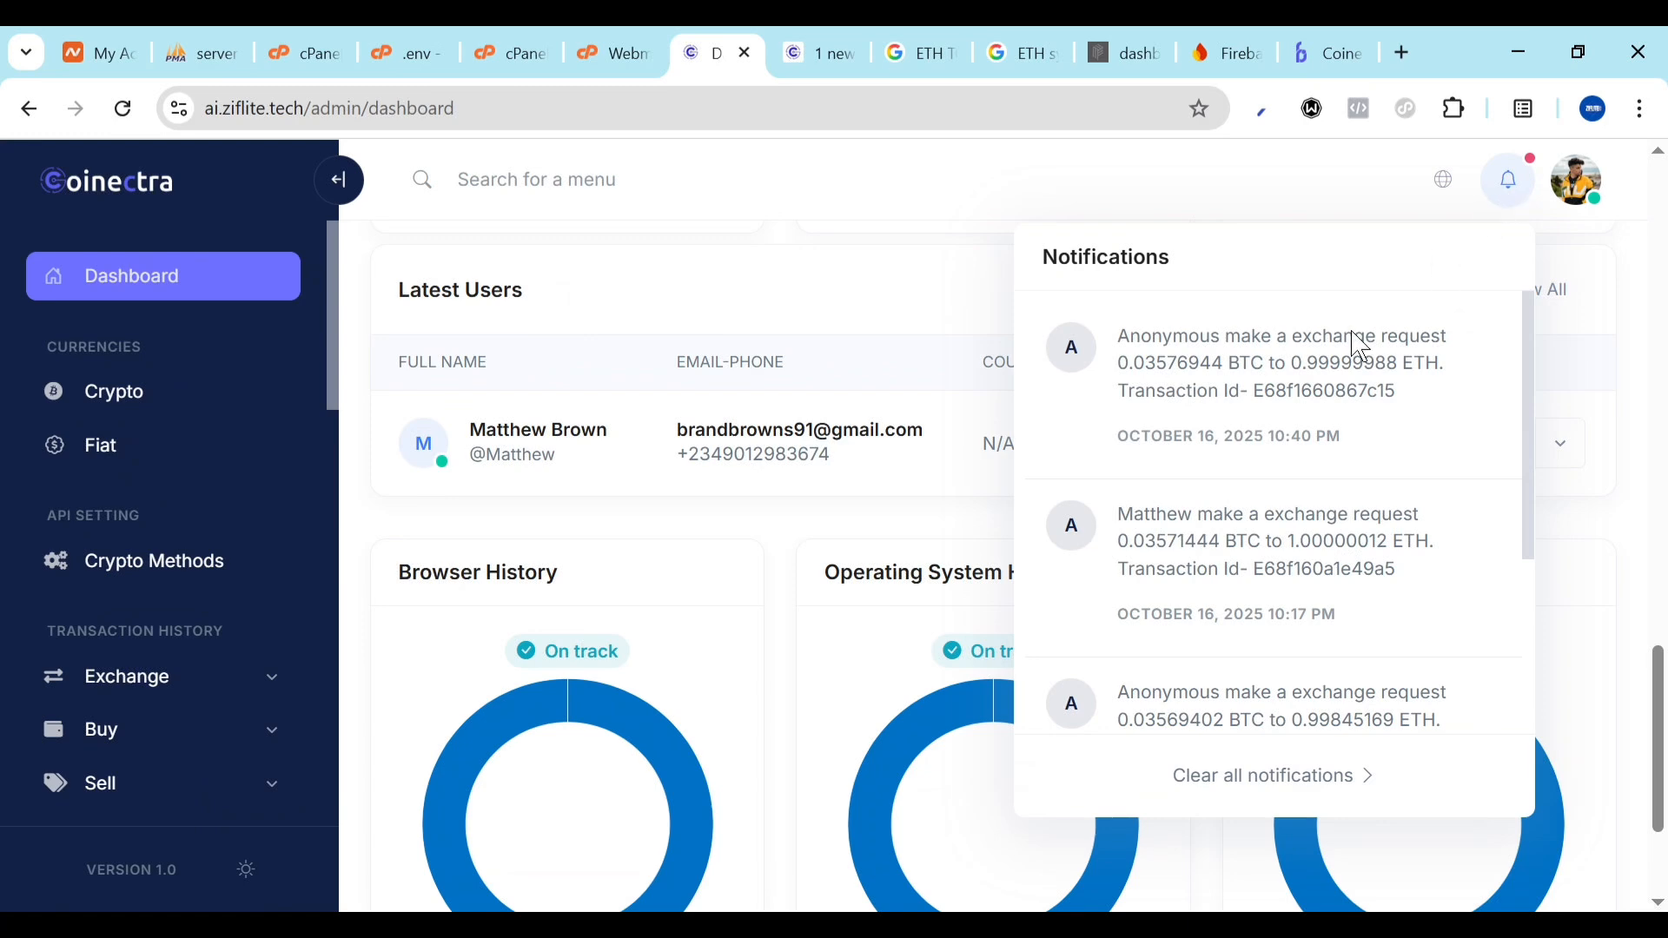
left_click(1288, 401)
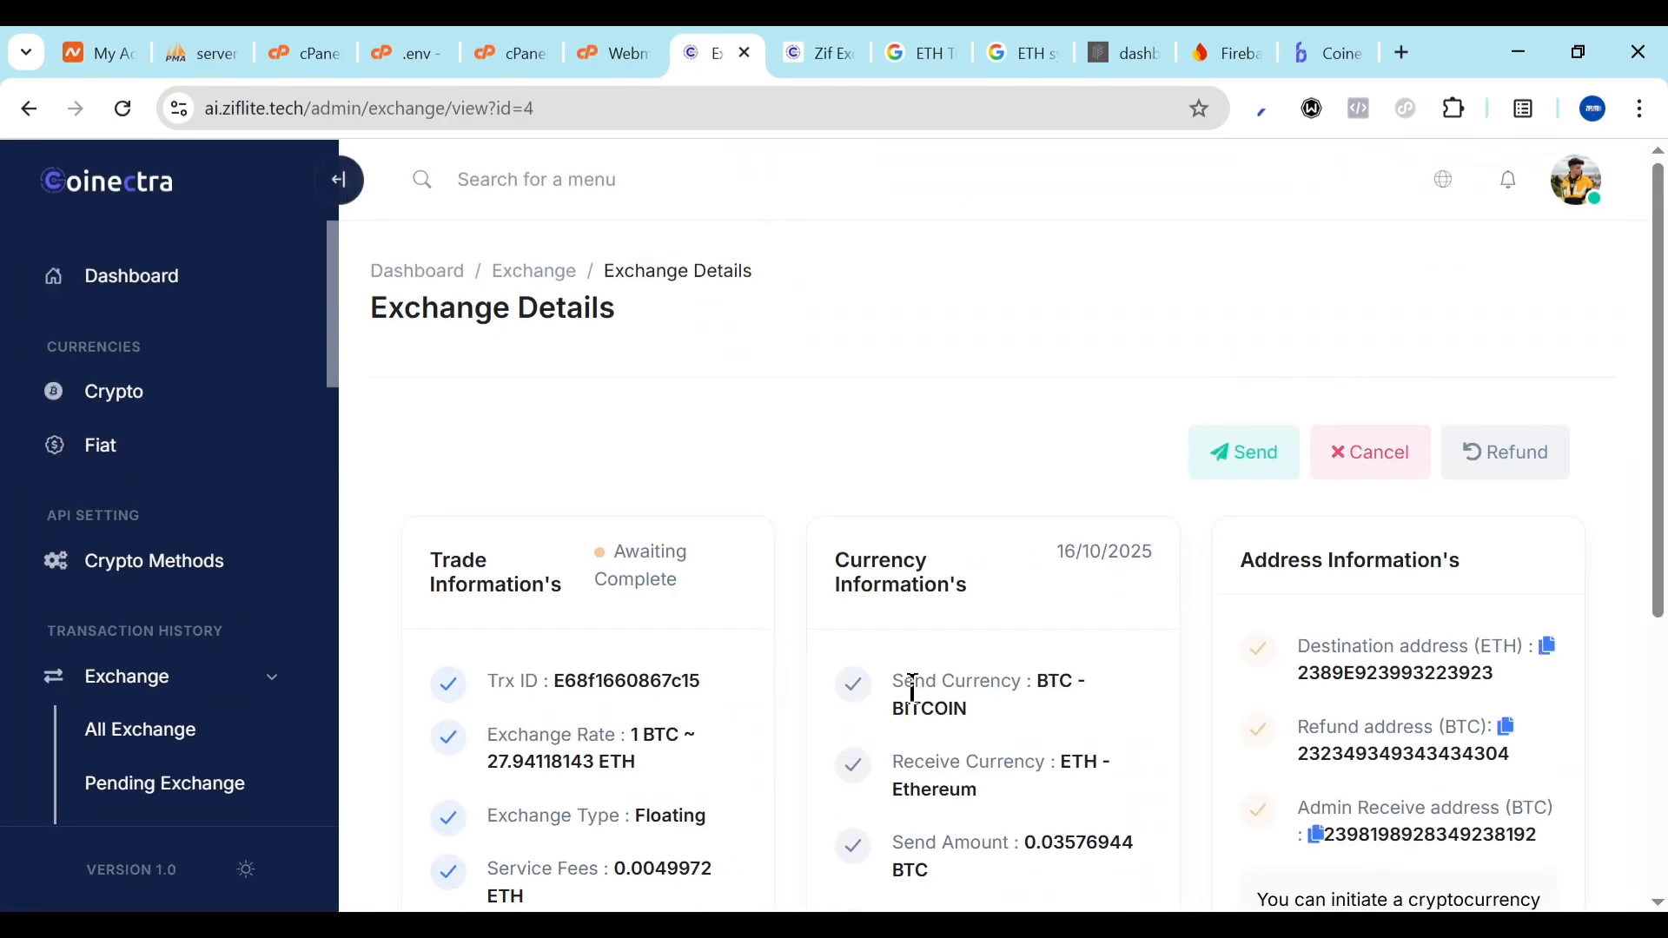
Send the exchange from its admin details page and confirm finalizing it
scroll(913, 691, "down", 3)
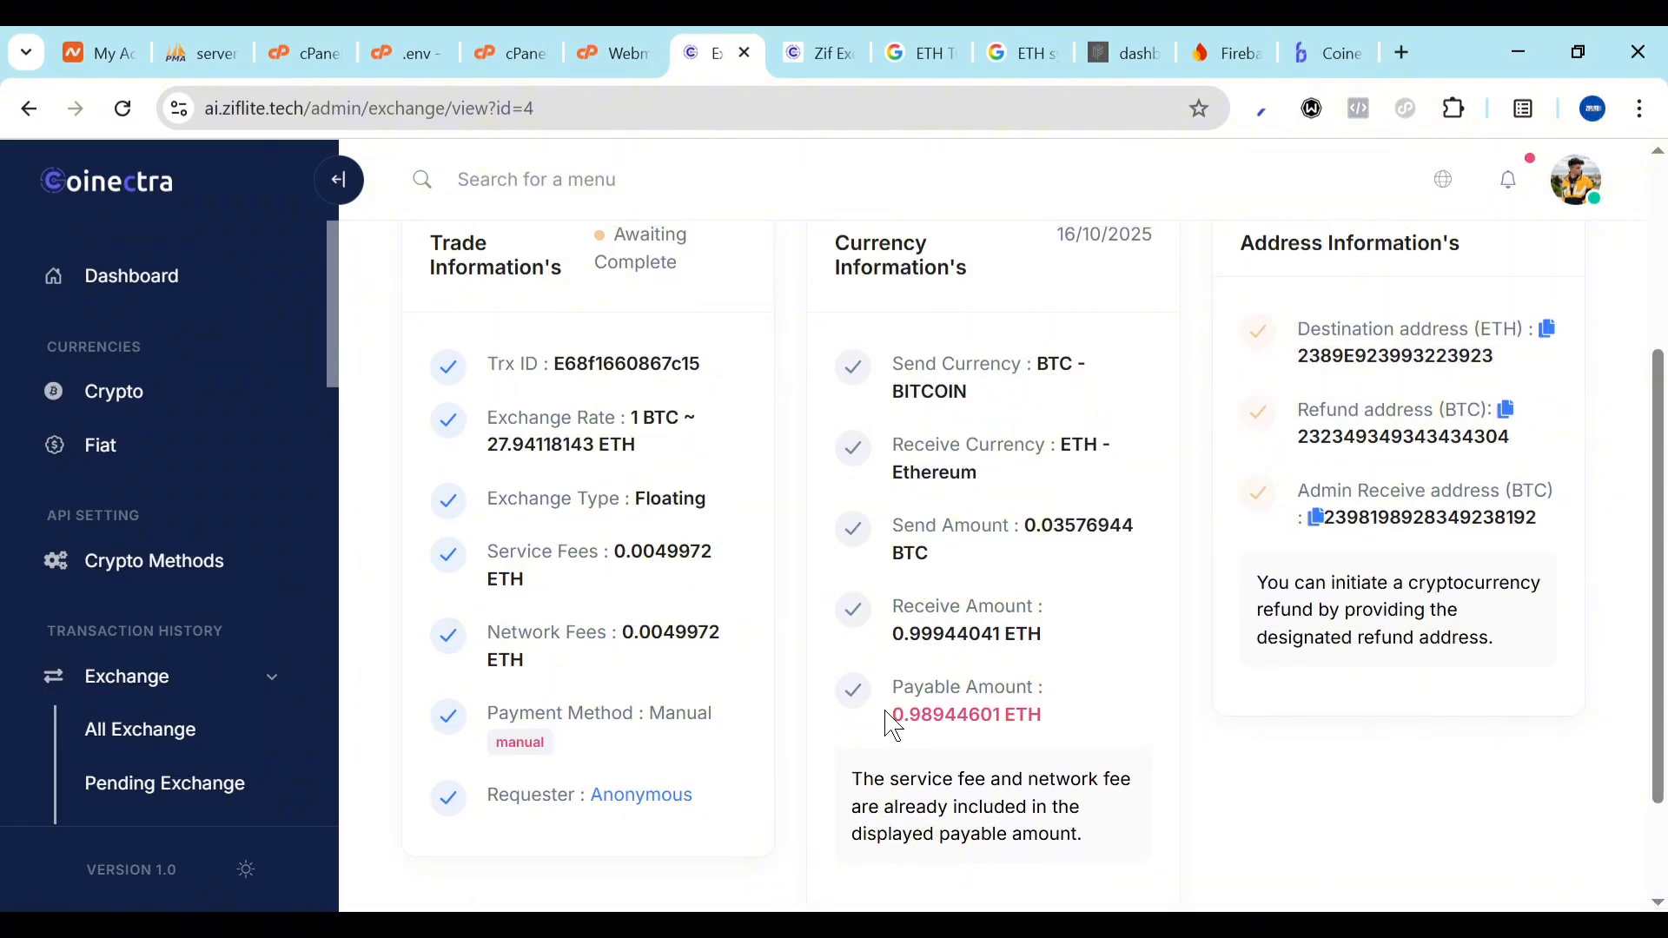
scroll(787, 491, "up", 3)
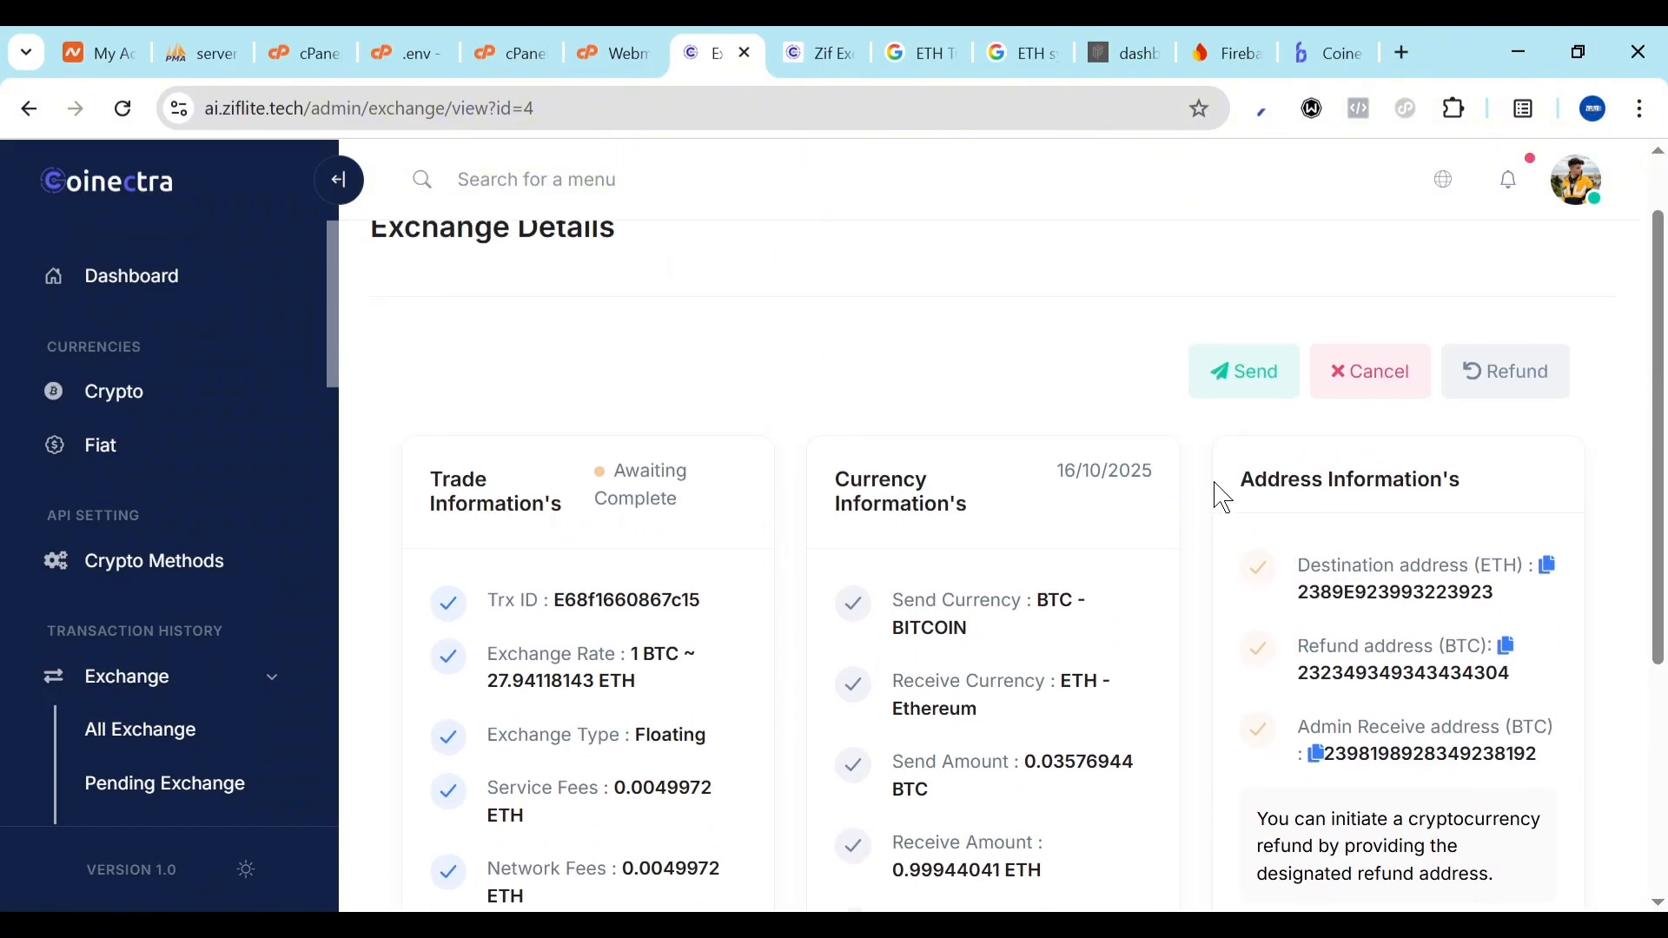
left_click(1269, 356)
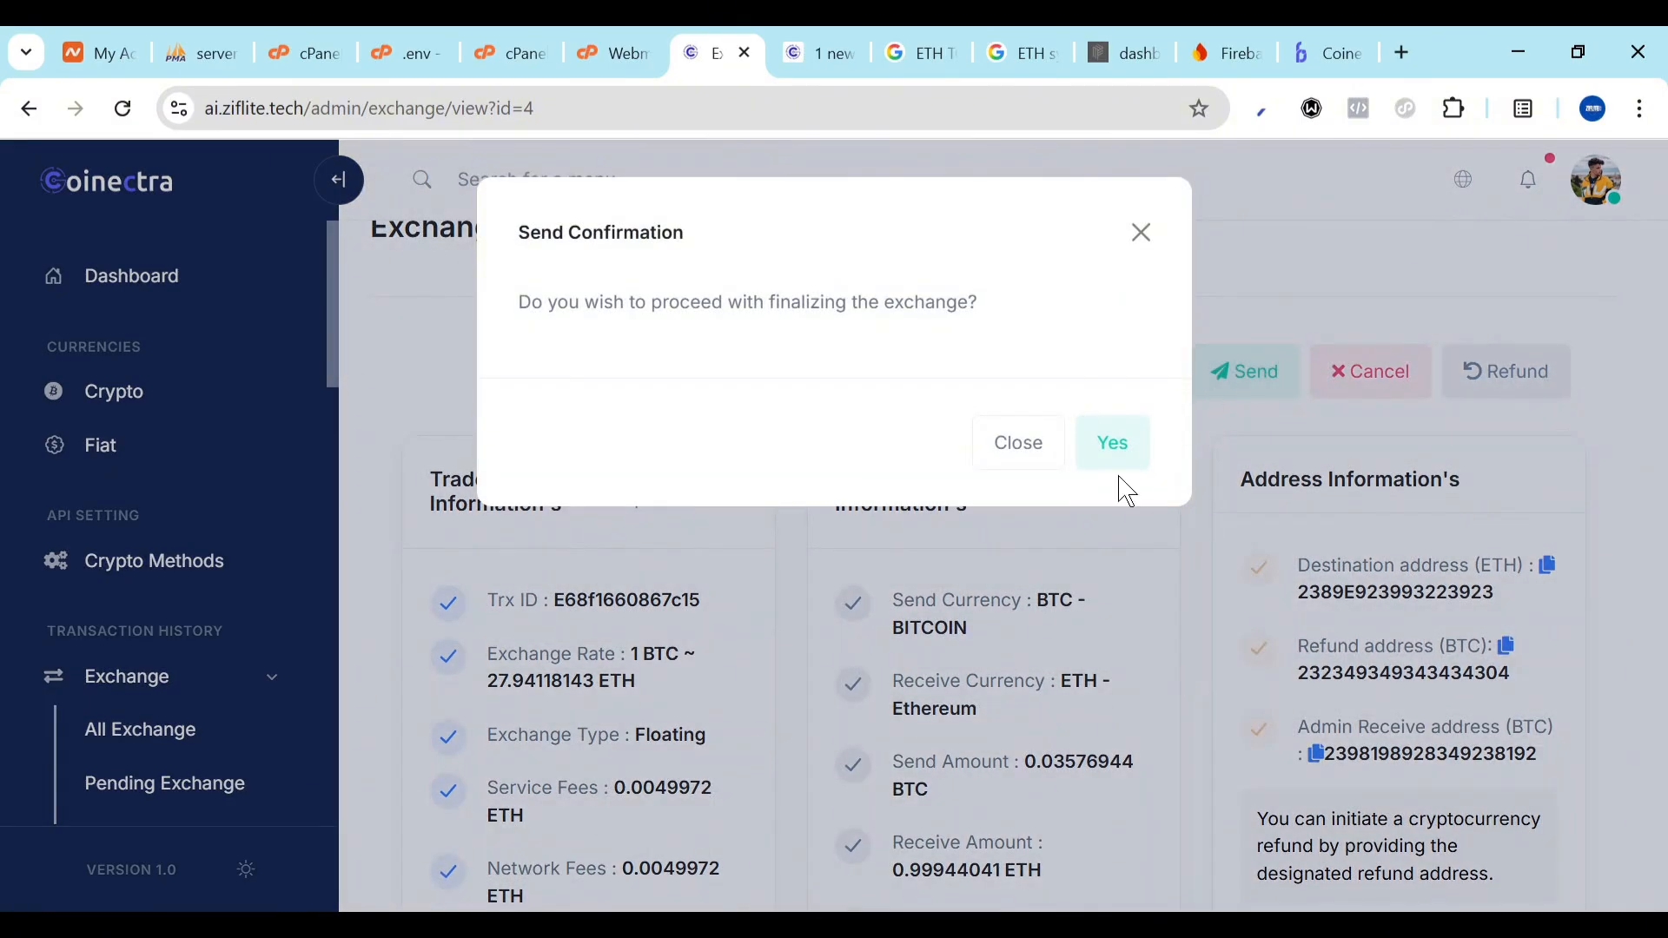
left_click(1125, 470)
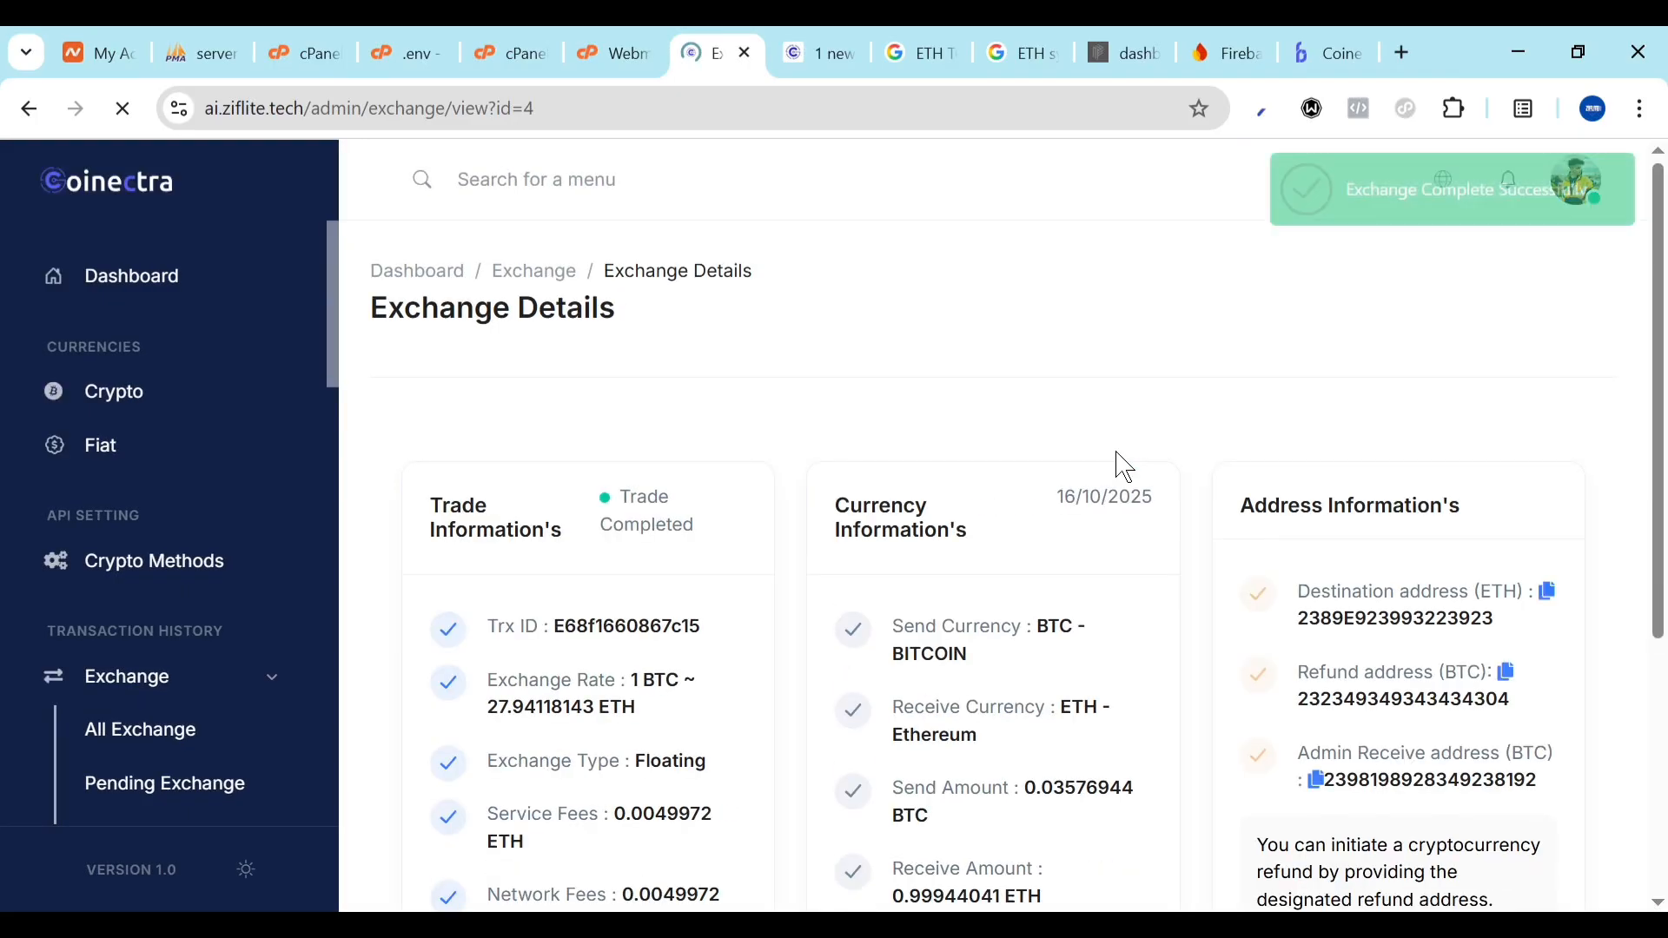
Review the trade's status on the customer tracking page
scroll(955, 748, "down", 4)
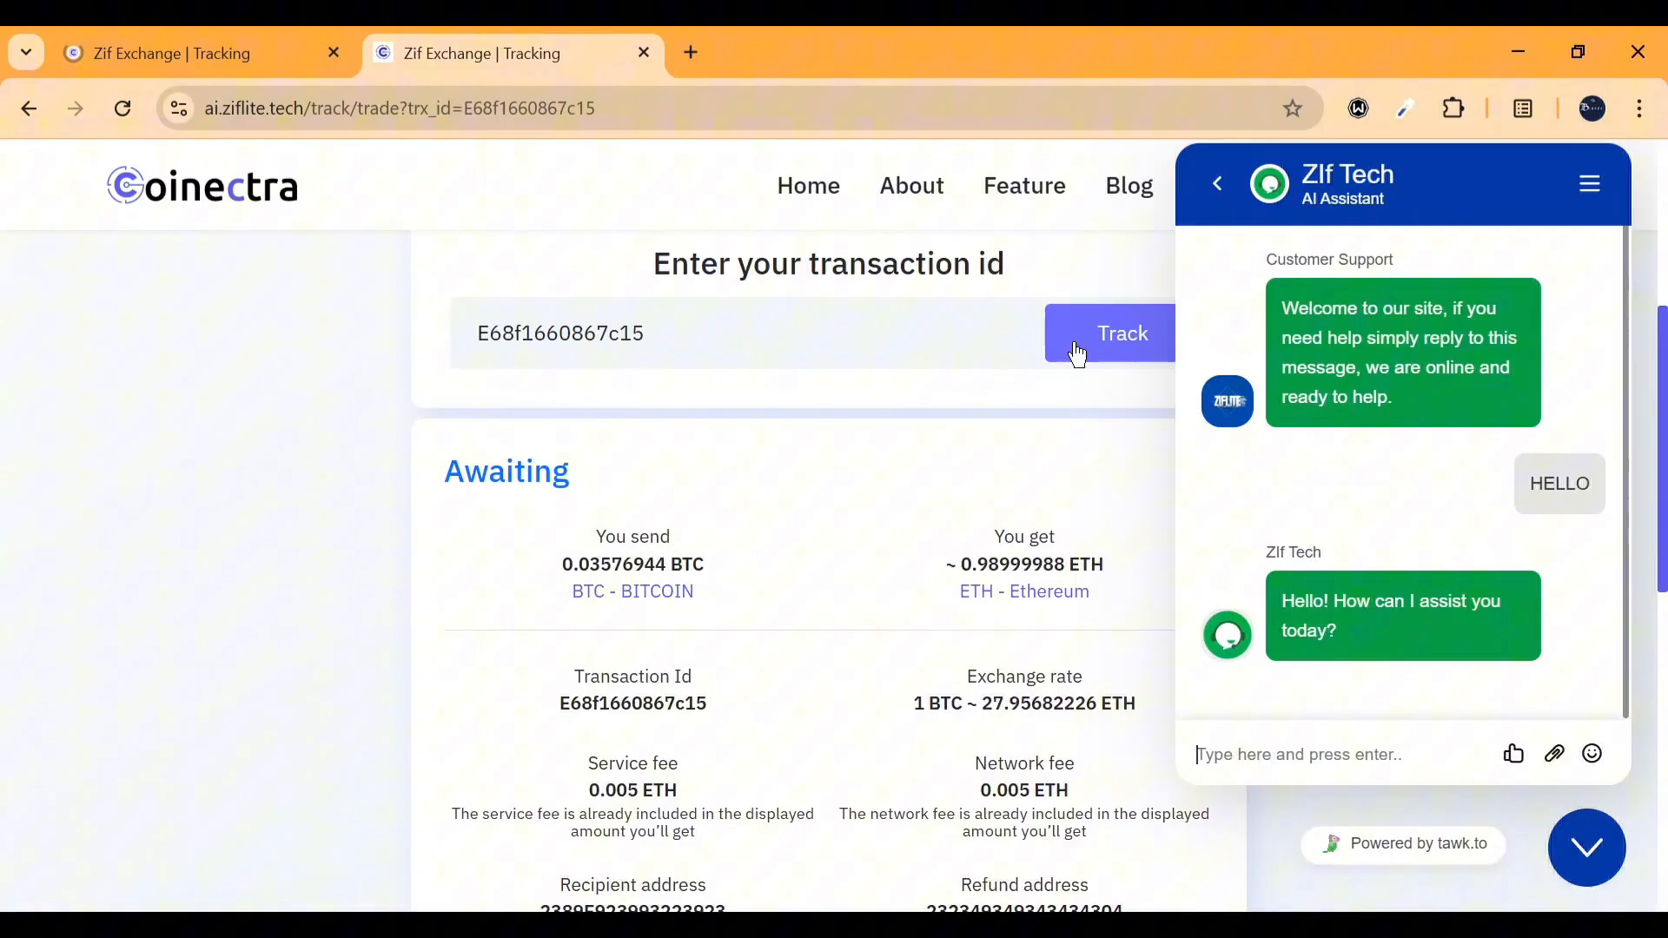
left_click(1083, 356)
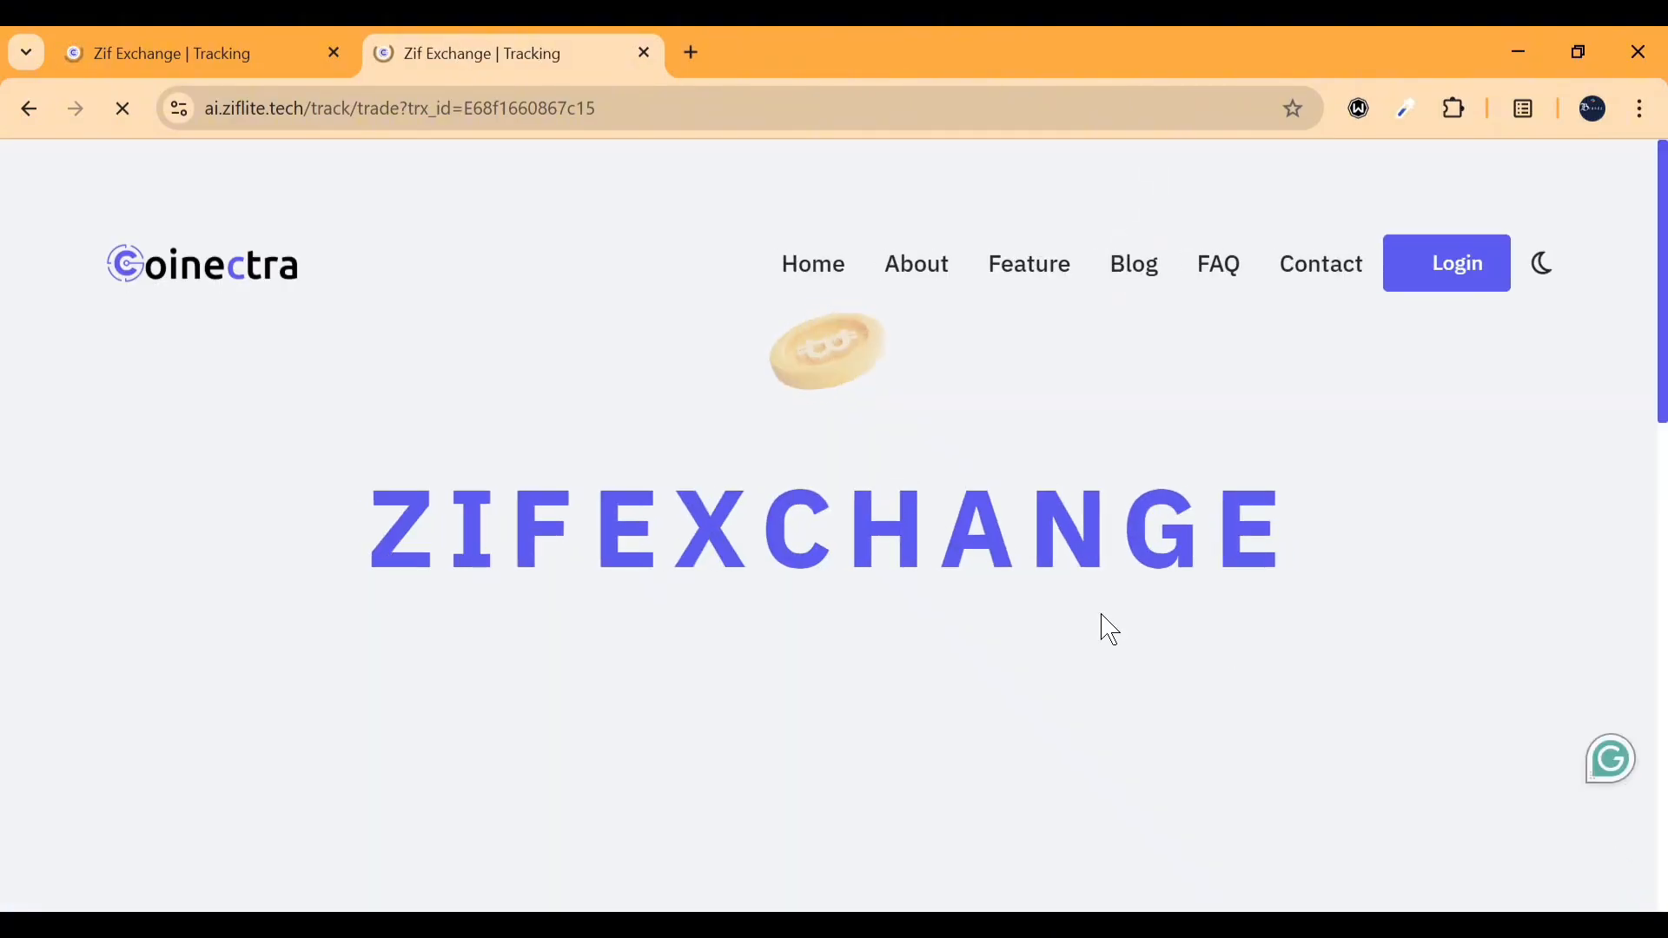
scroll(877, 599, "down", 3)
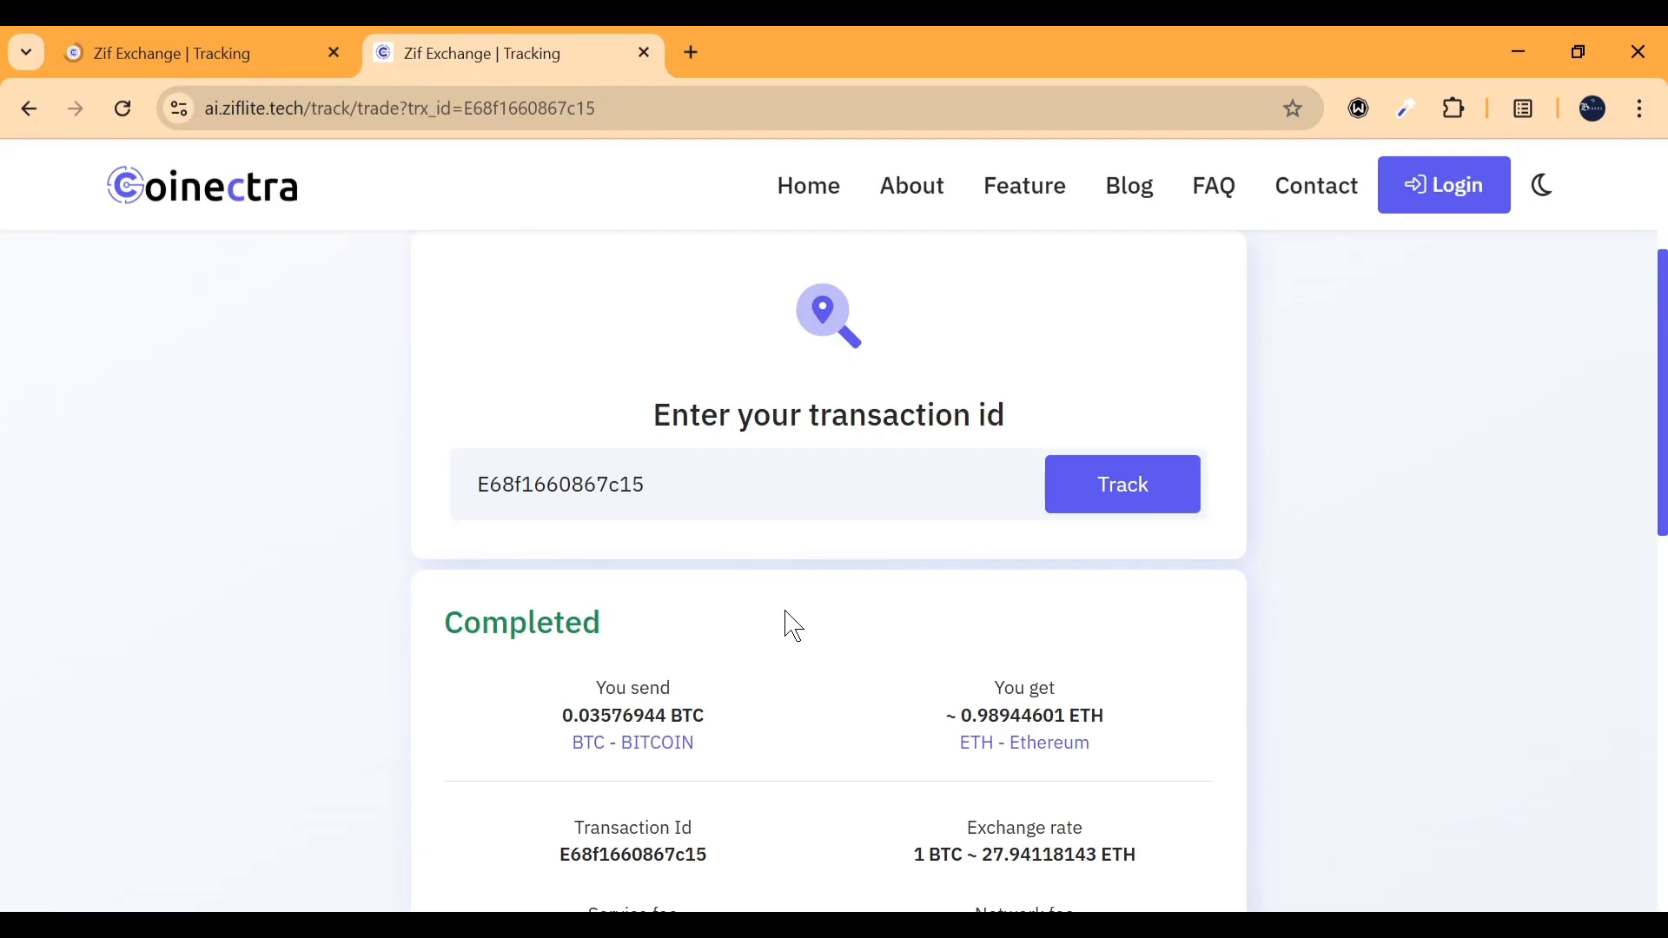
scroll(789, 625, "up", 3)
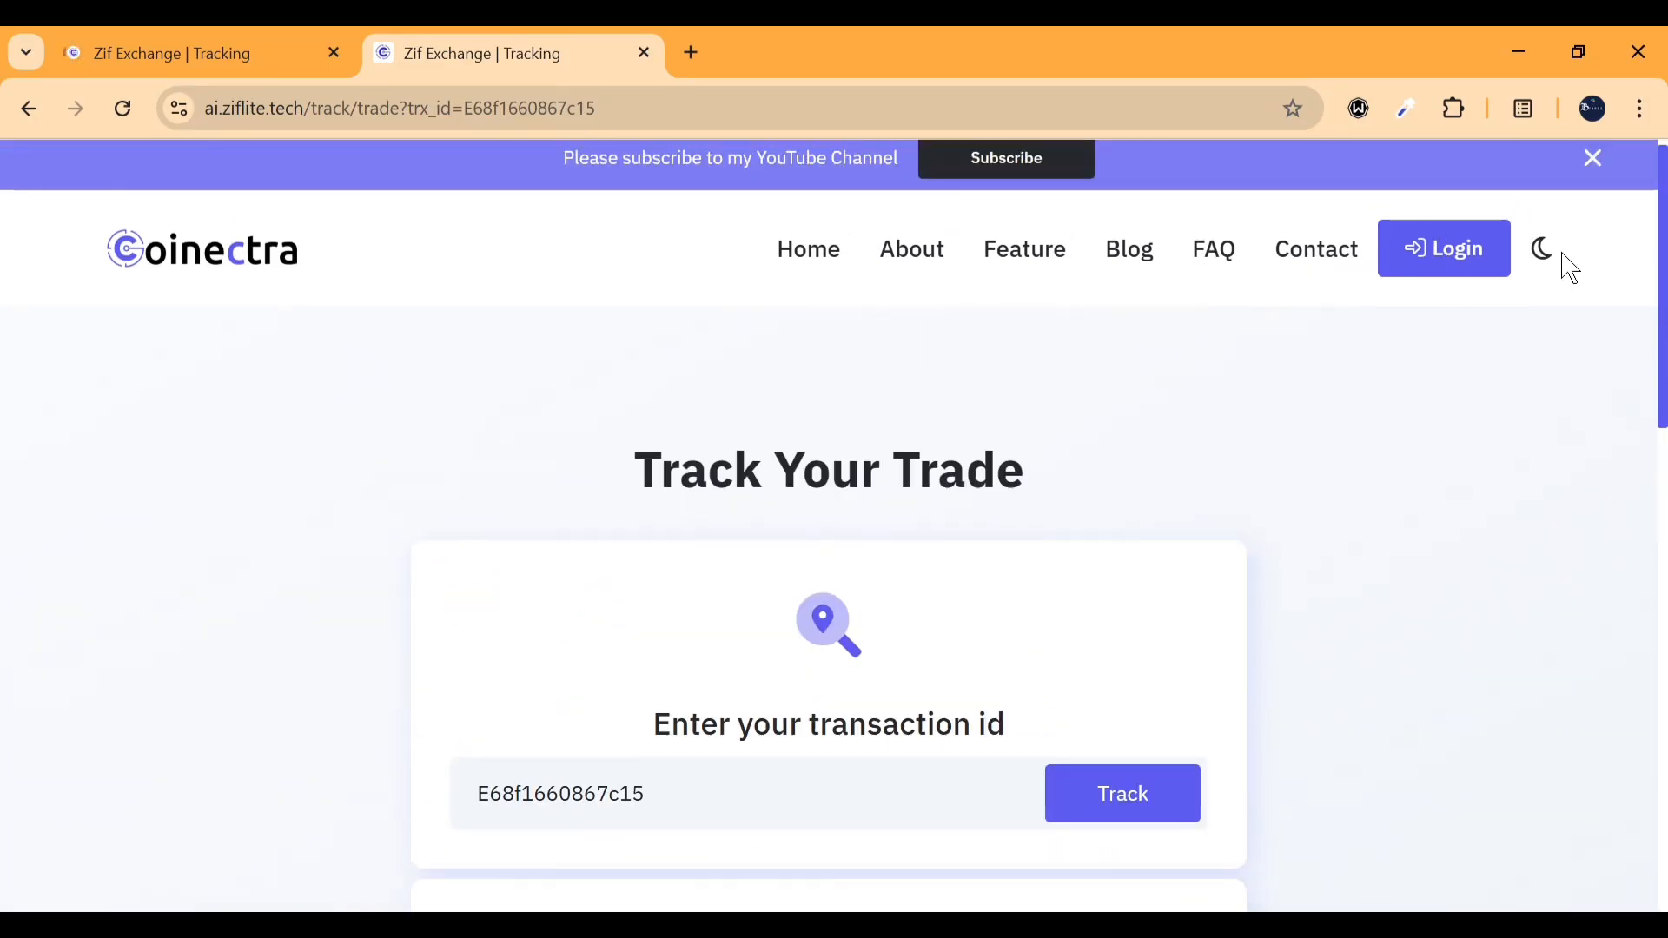
Switch the exchange site to dark mode
left_click(1544, 250)
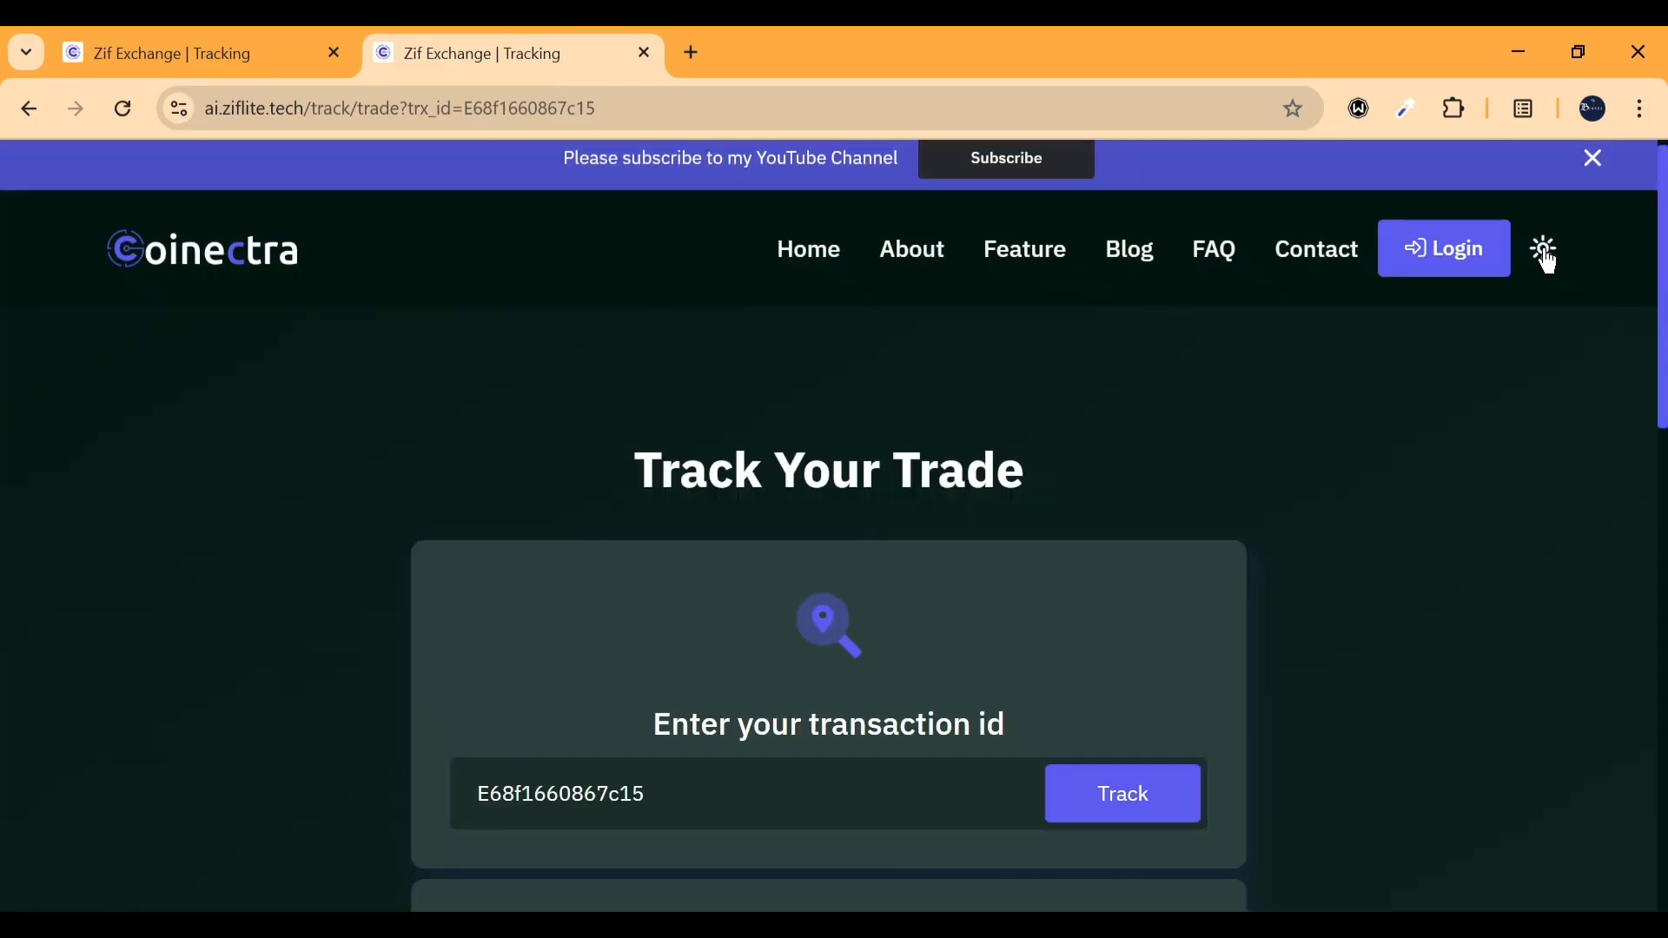
scroll(1184, 614, "down", 3)
scroll(1184, 614, "up", 3)
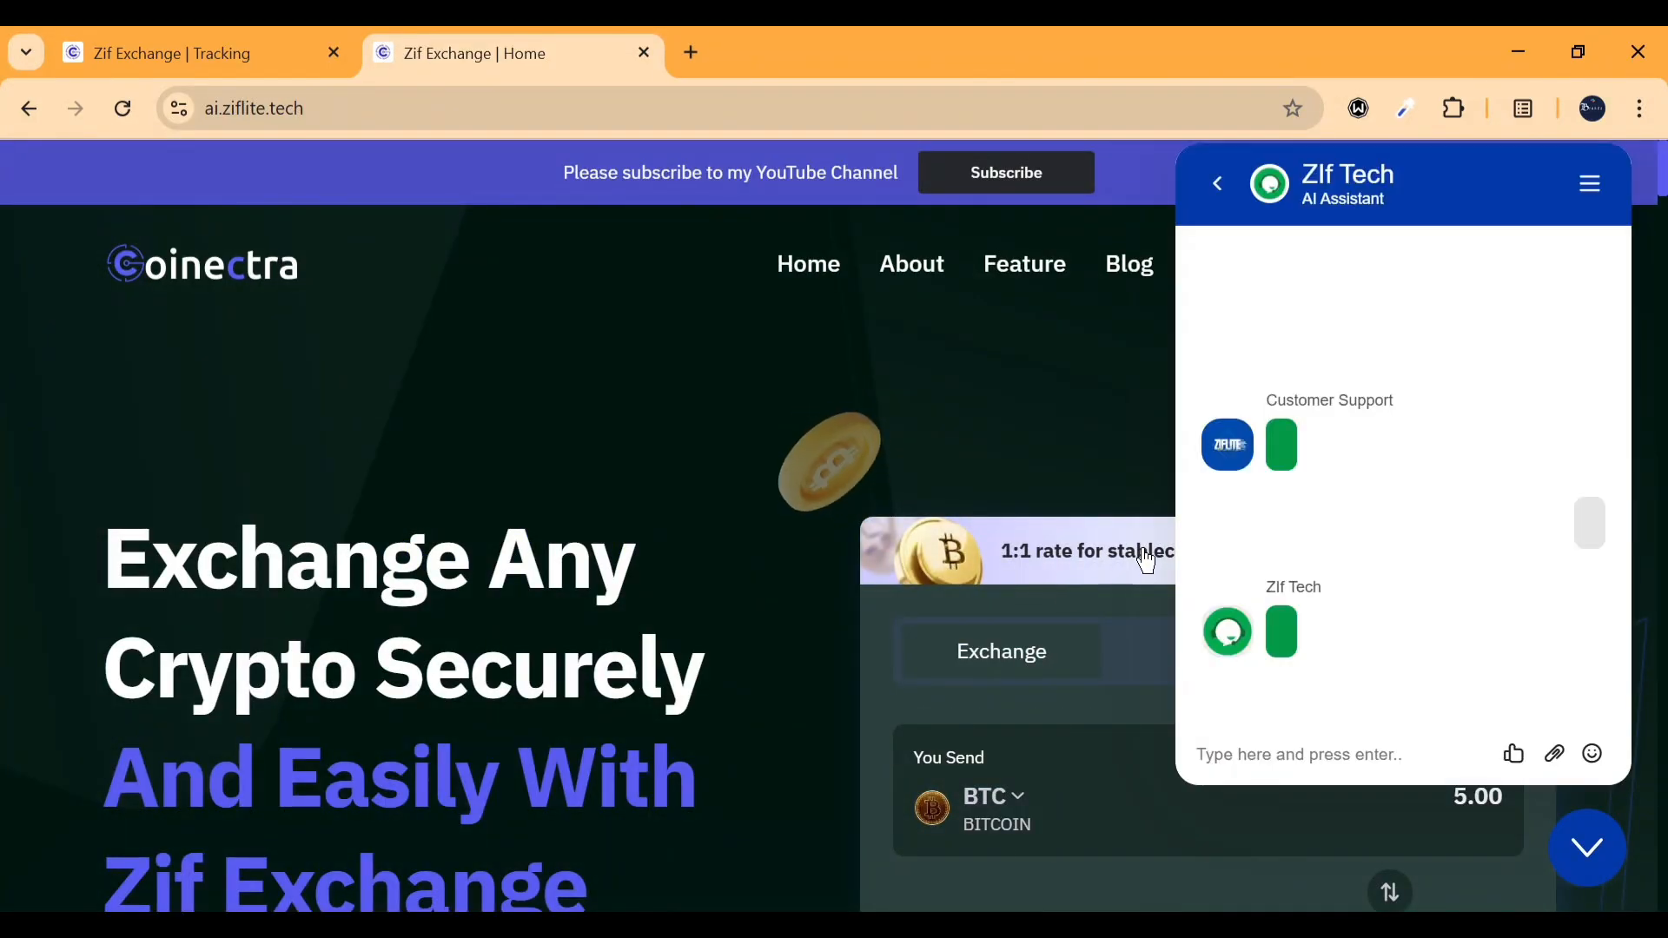
Minimize the support chat and browse the homepage and the admin exchange details page
left_click(1586, 848)
scroll(957, 807, "down", 10)
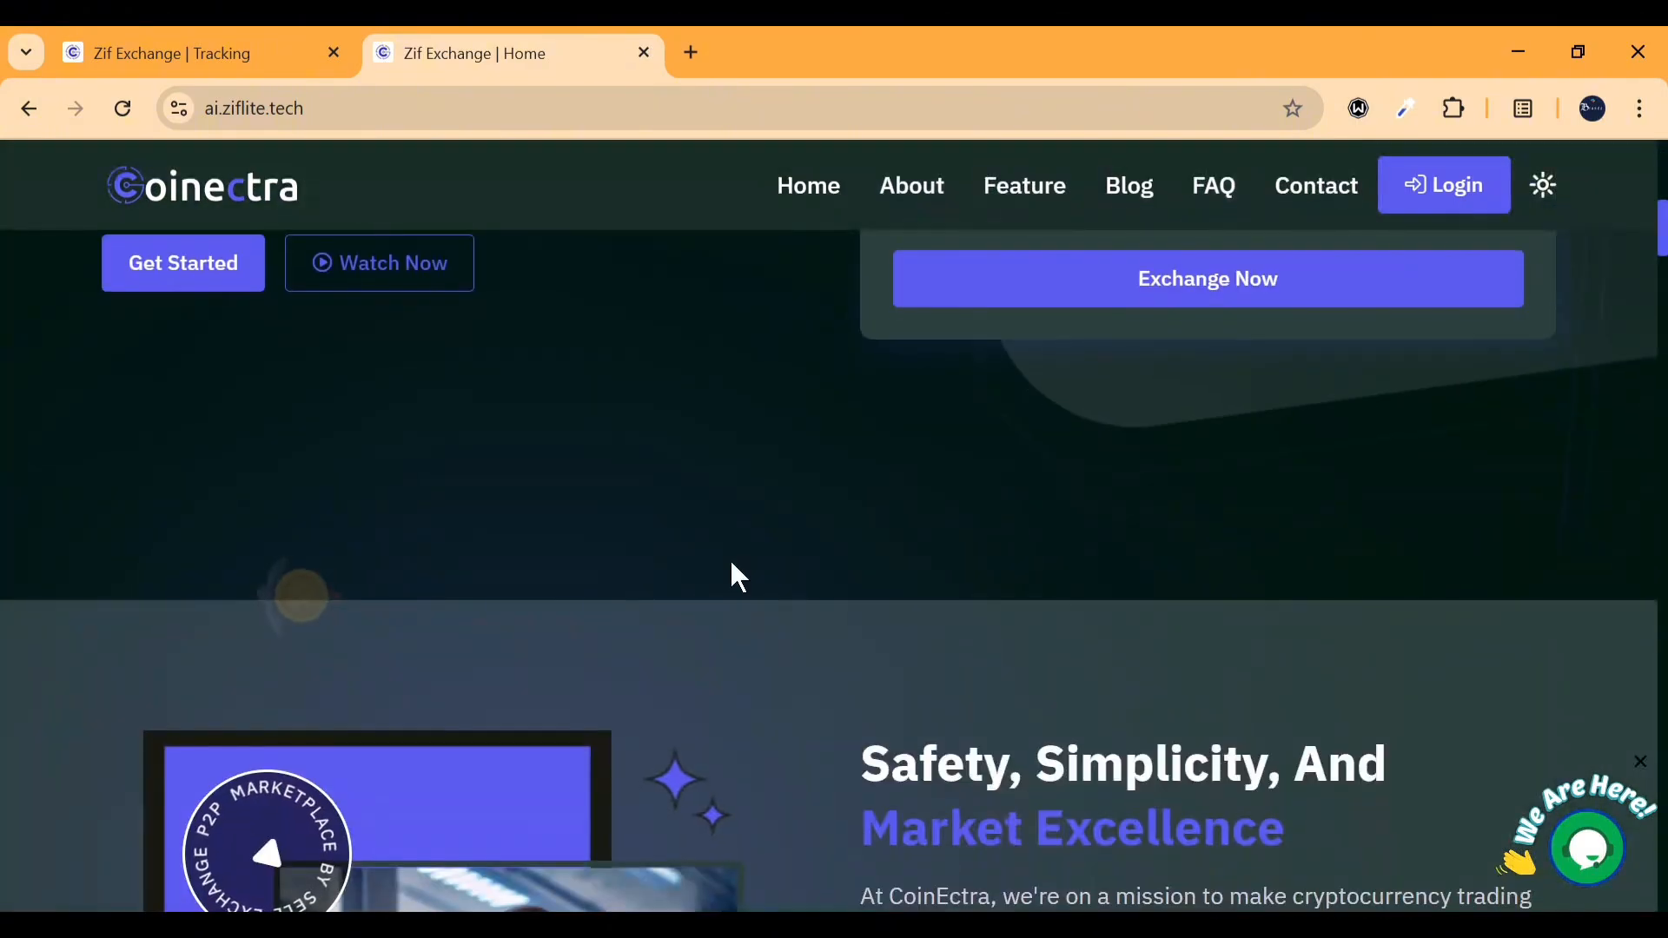
scroll(730, 559, "down", 6)
scroll(737, 505, "down", 5)
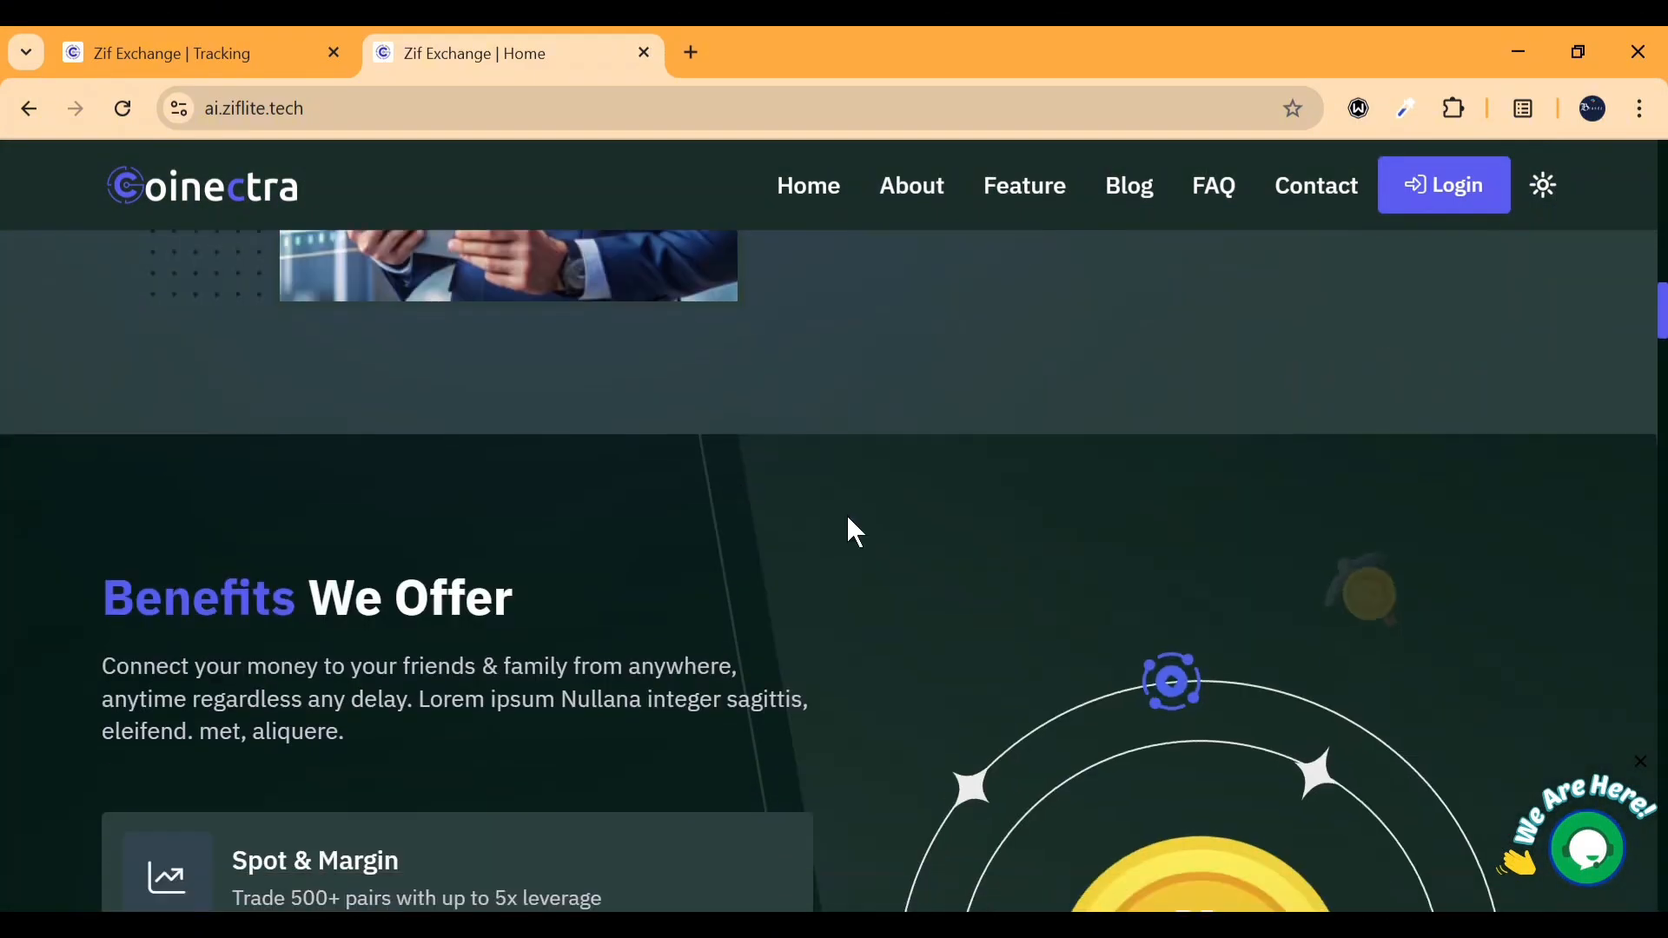
key("alt+Tab")
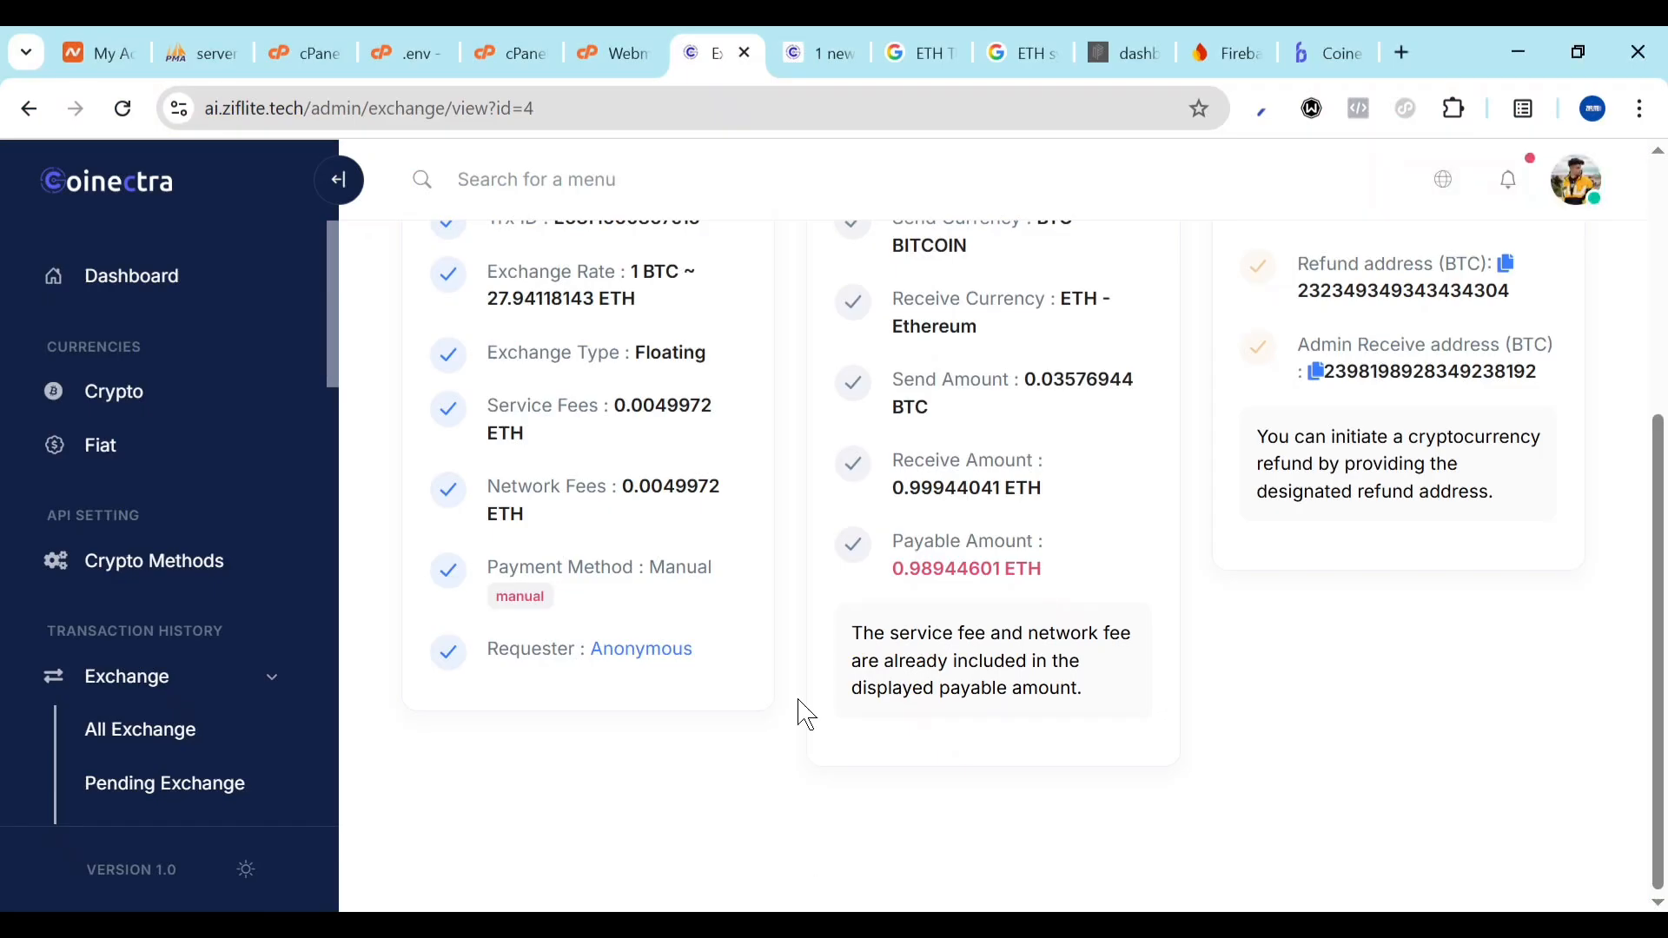
scroll(806, 715, "up", 5)
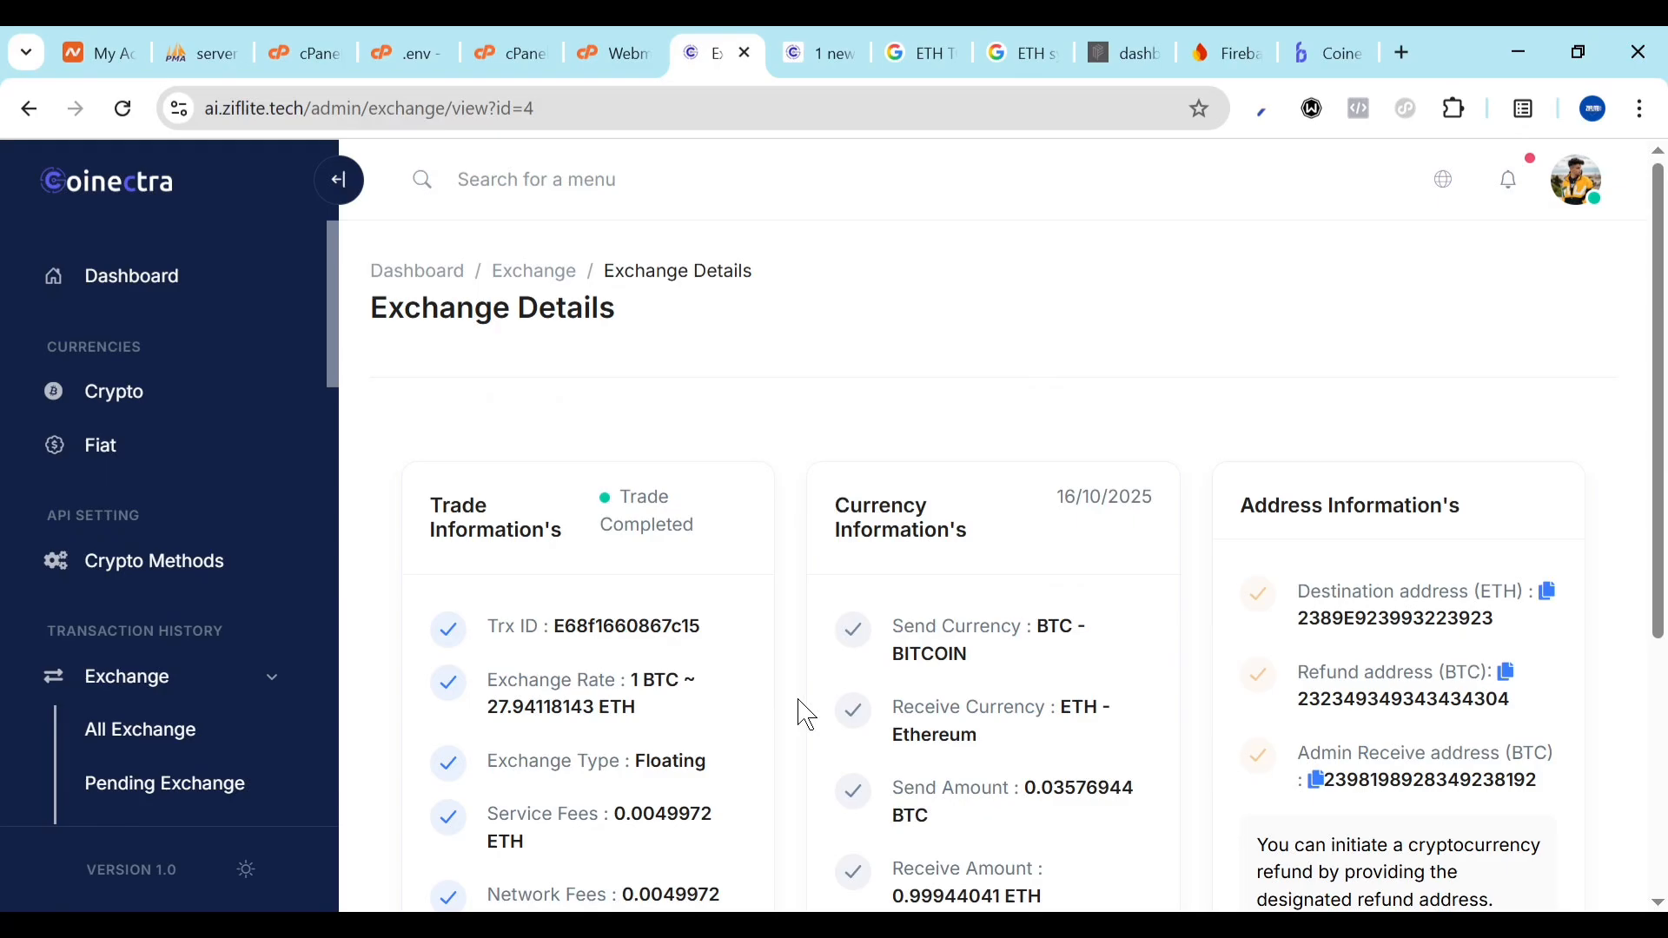
key("alt+Tab")
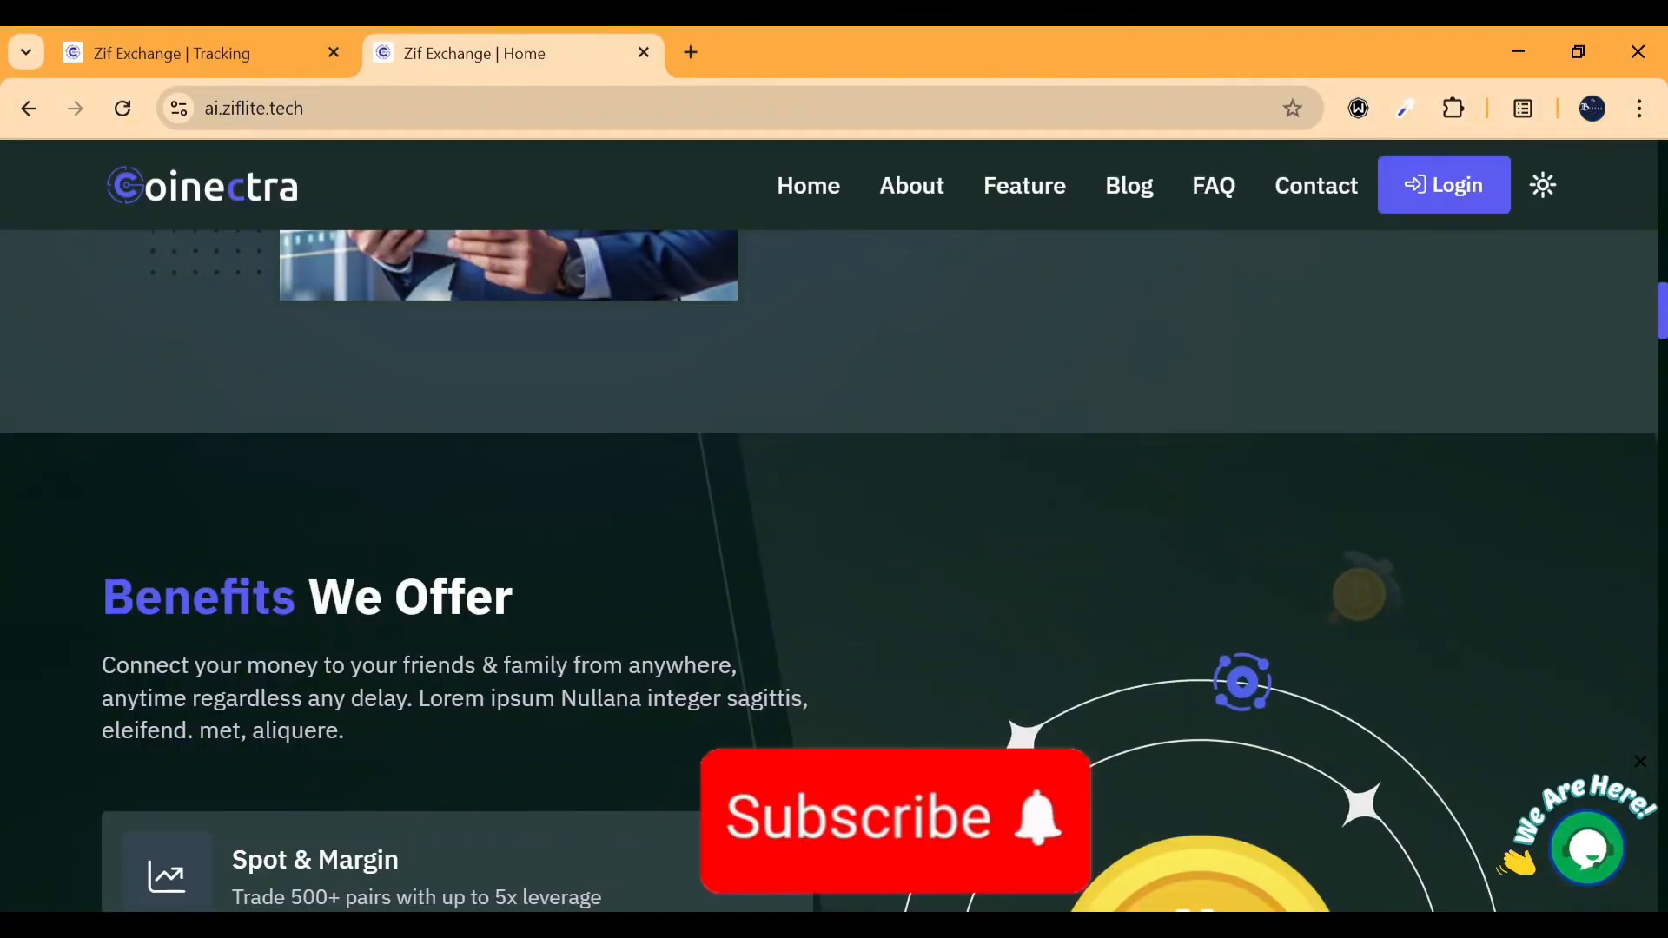
scroll(919, 713, "up", 1)
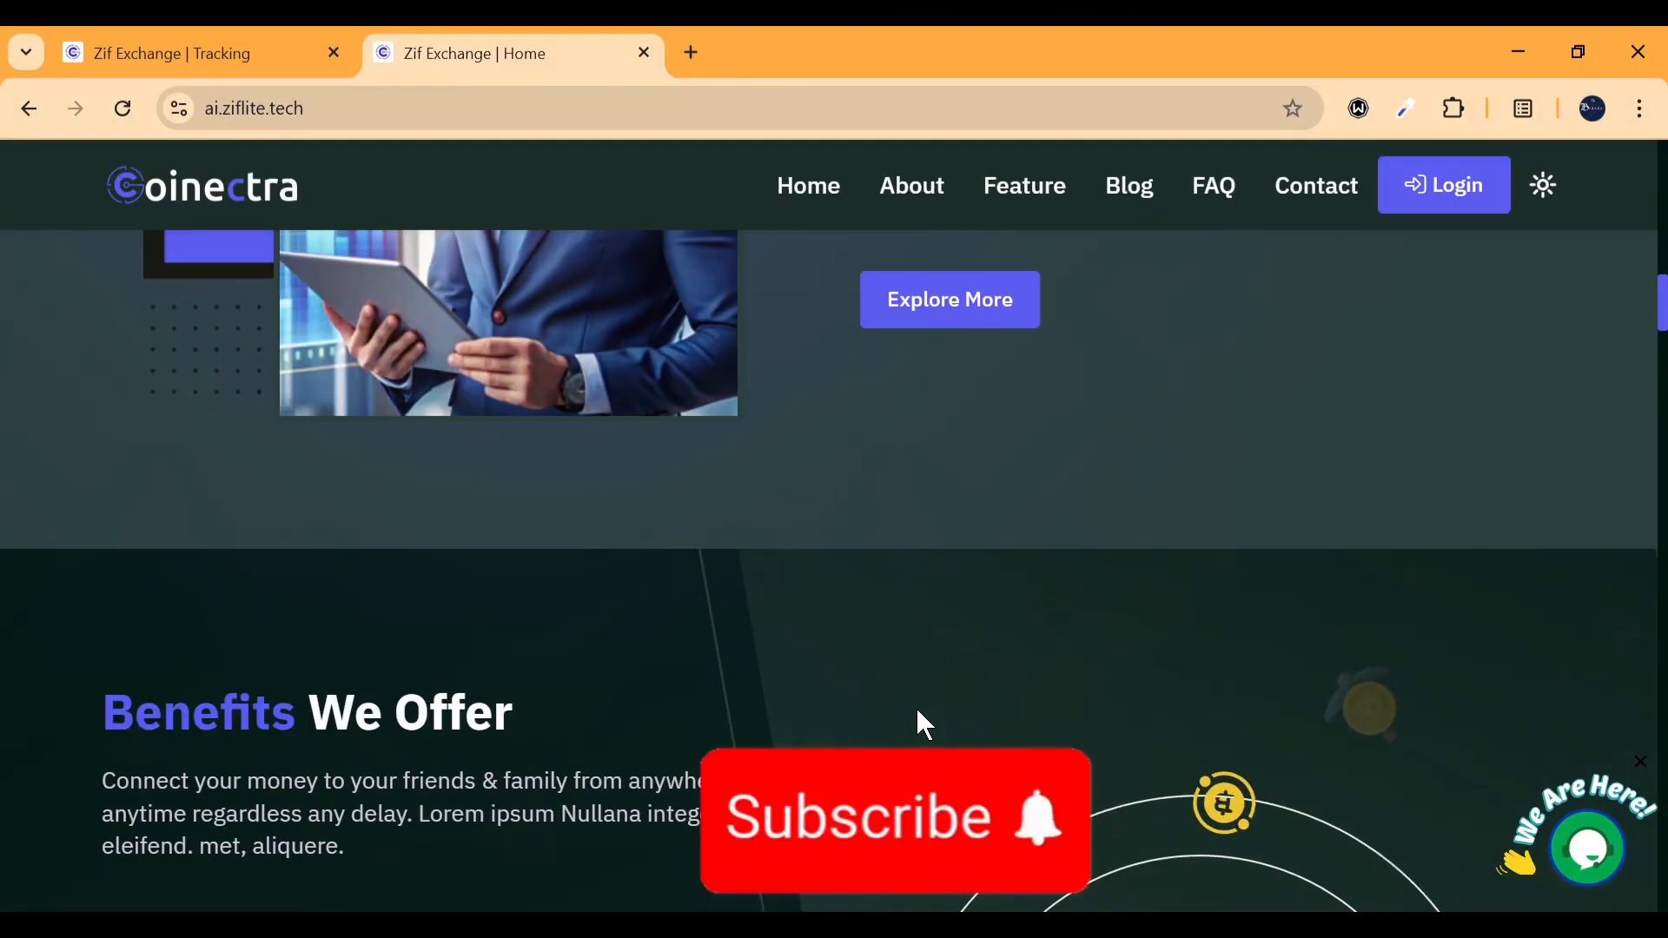
scroll(917, 713, "up", 8)
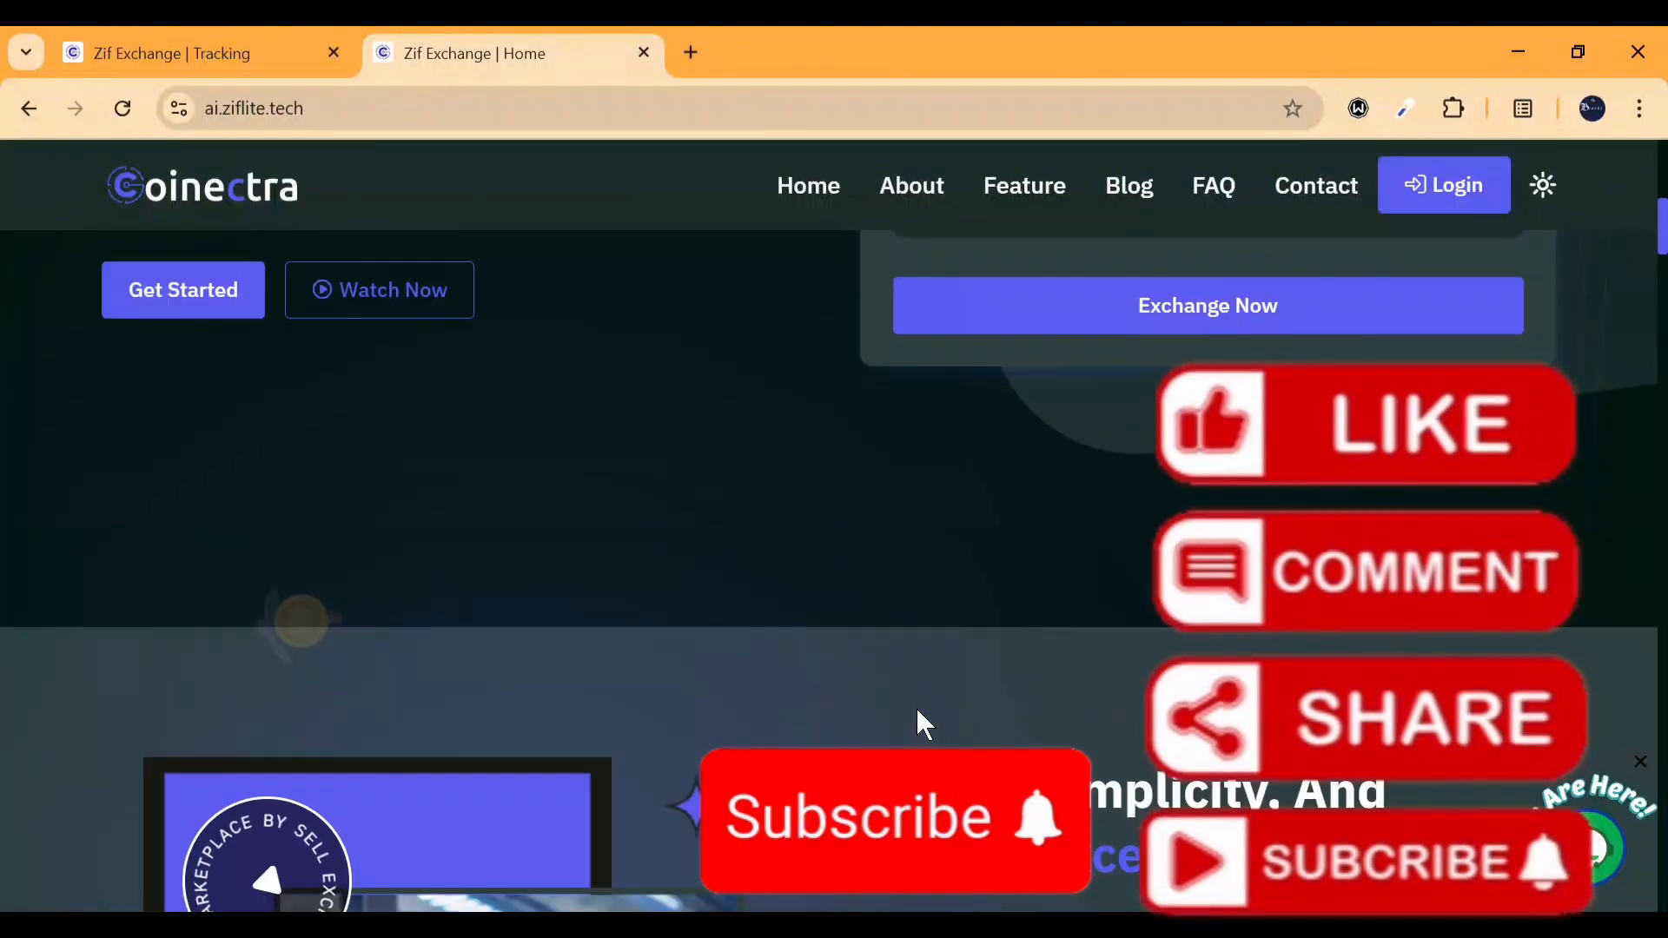
scroll(917, 712, "up", 3)
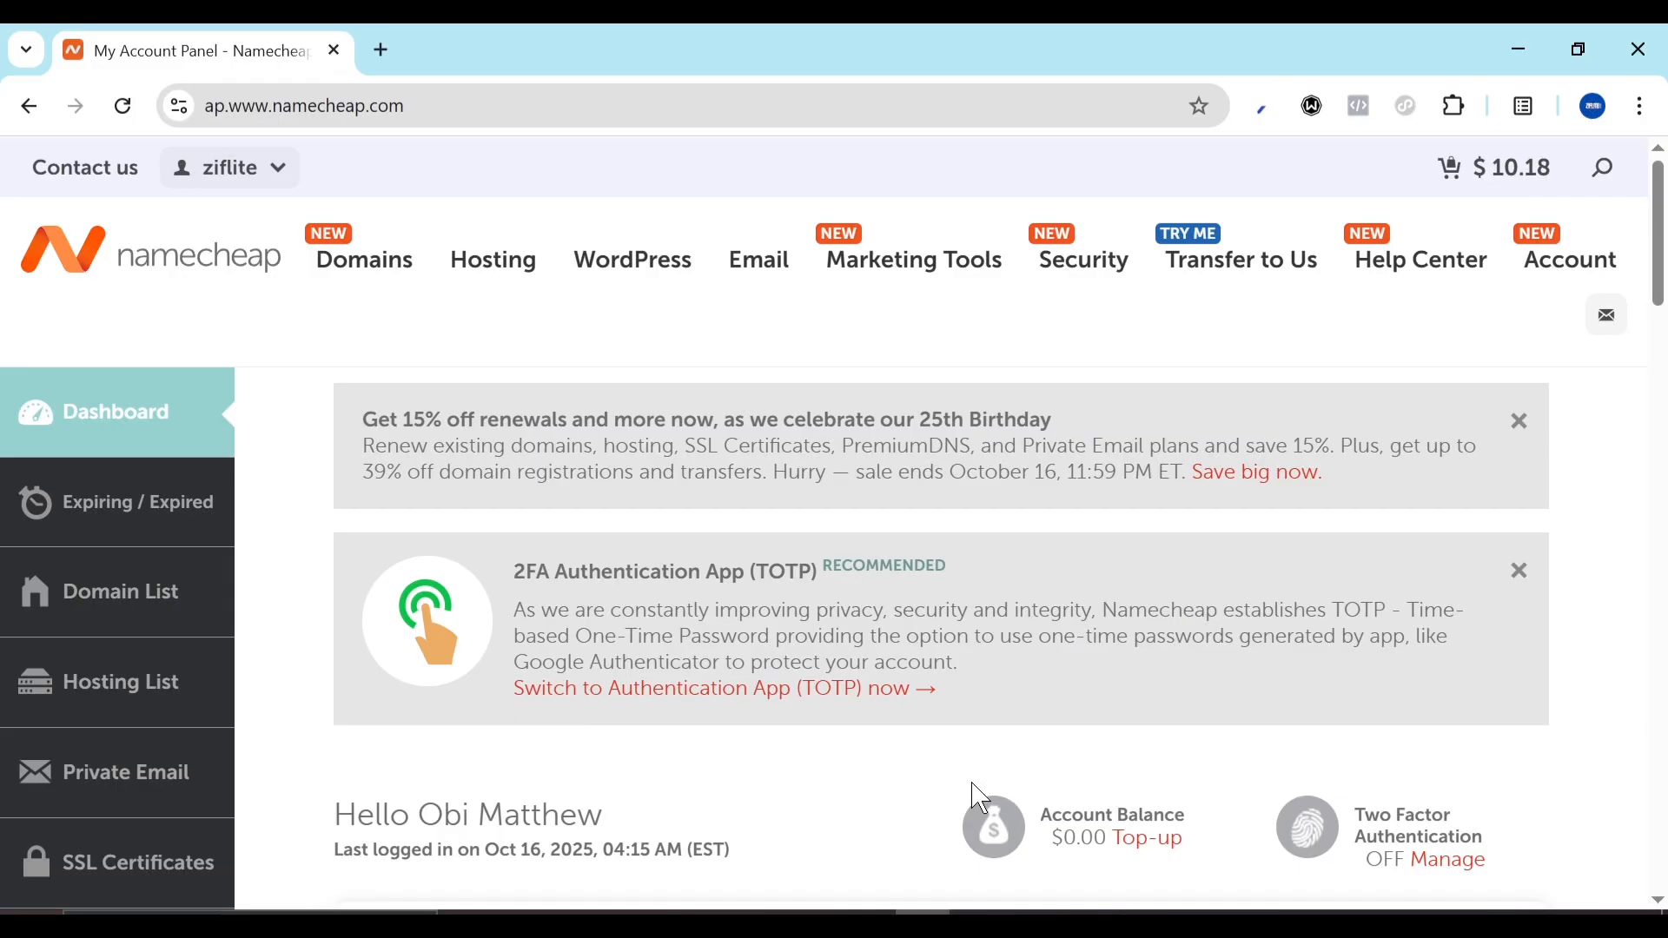
Open cPanel for the ziflite.tech hosting from the Namecheap account dashboard
scroll(973, 797, "down", 3)
scroll(748, 643, "down", 4)
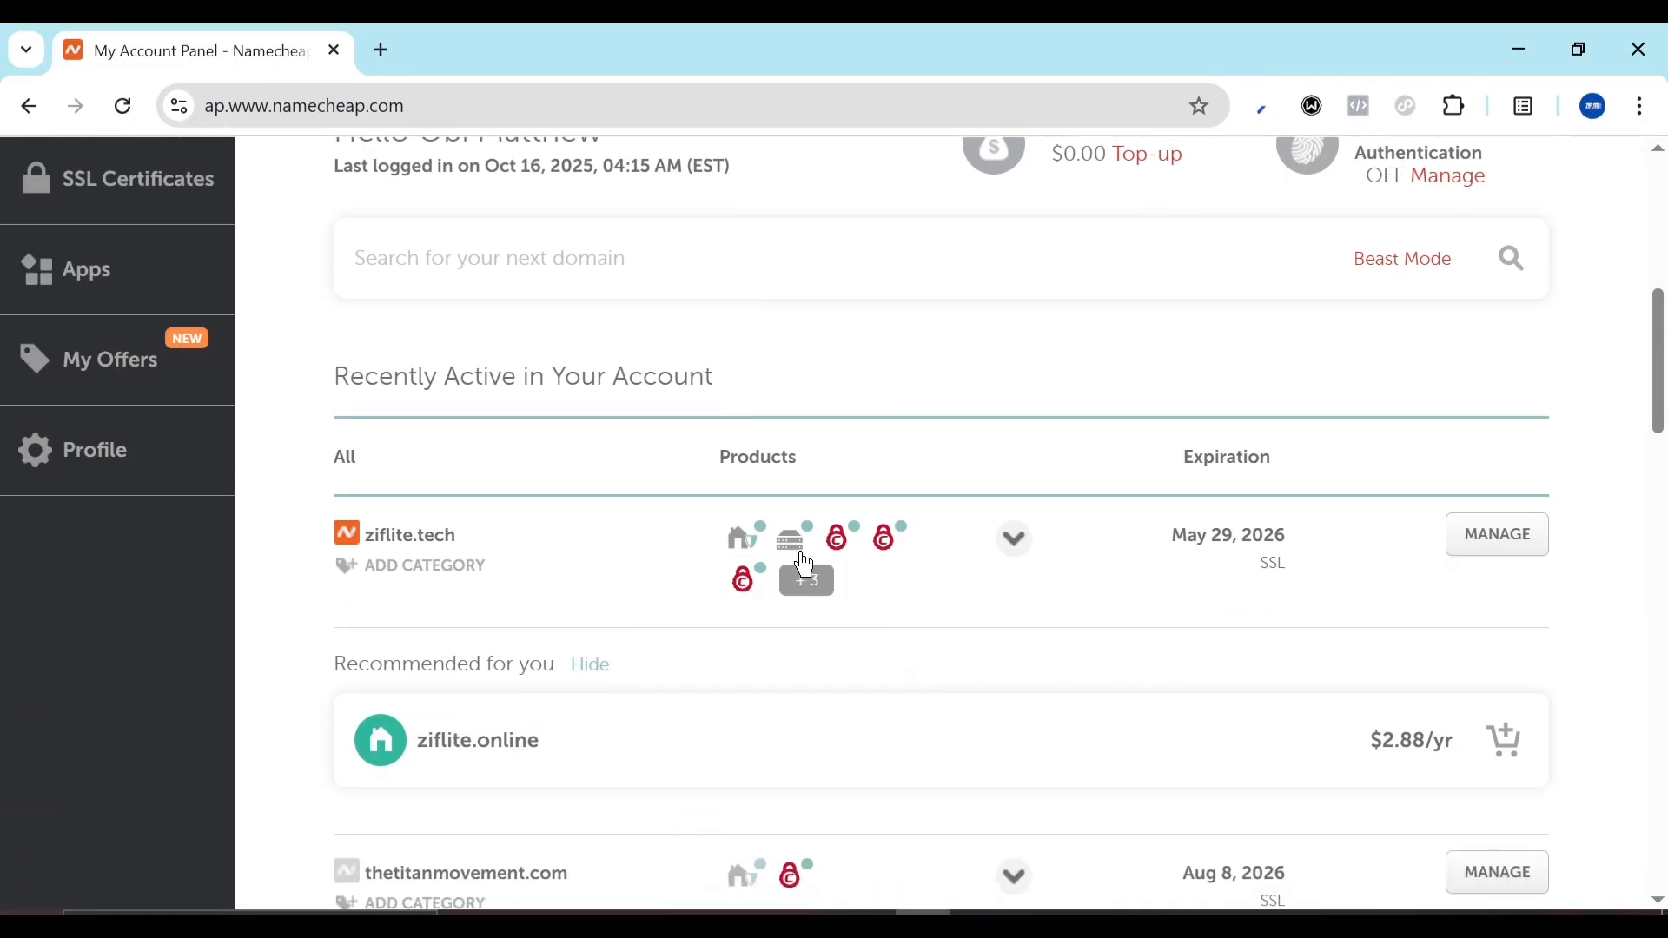
mouse_move(792, 544)
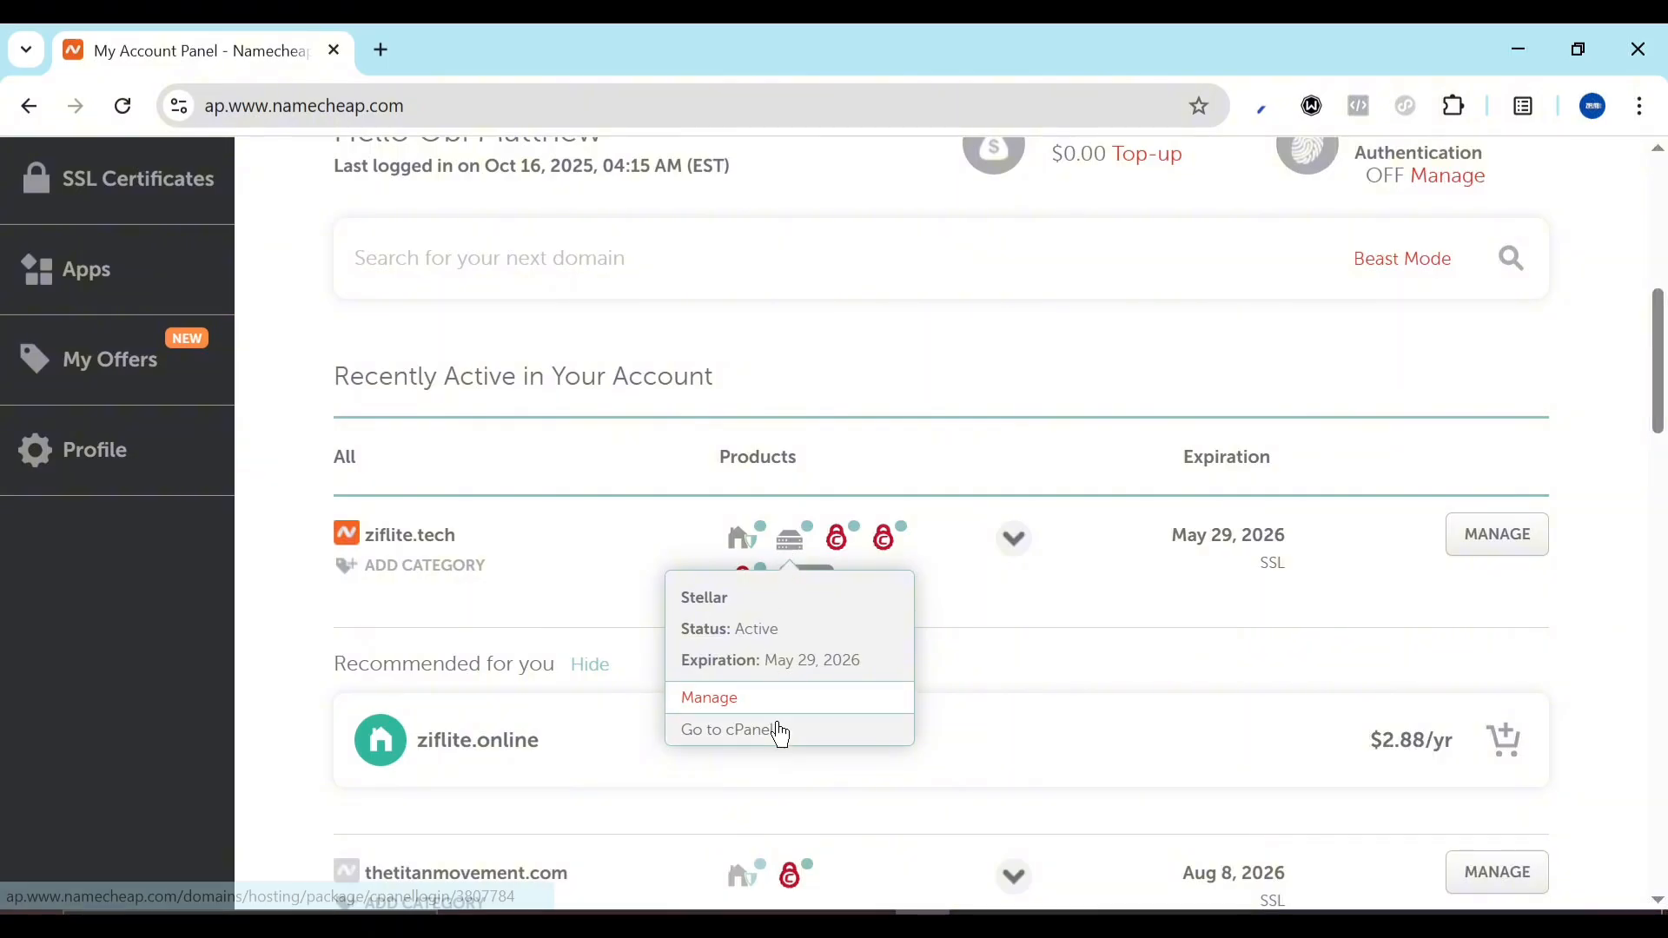
left_click(782, 733)
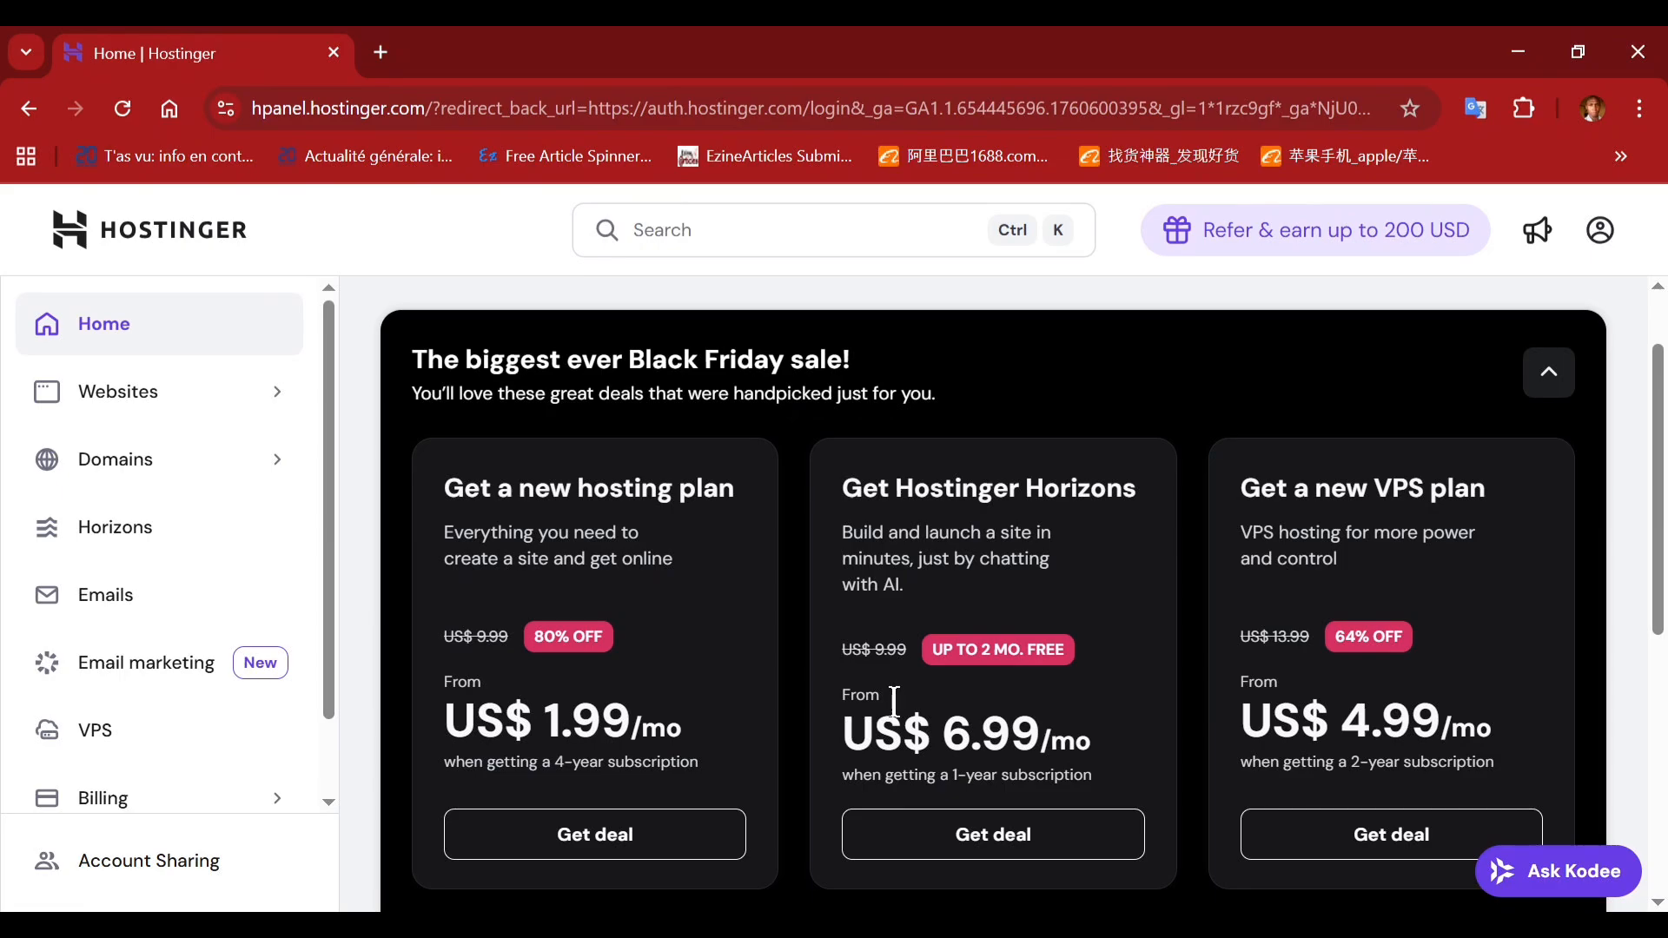
Search to claim the free domain zifcoe with the .eu extension and check its availability
scroll(894, 700, "down", 3)
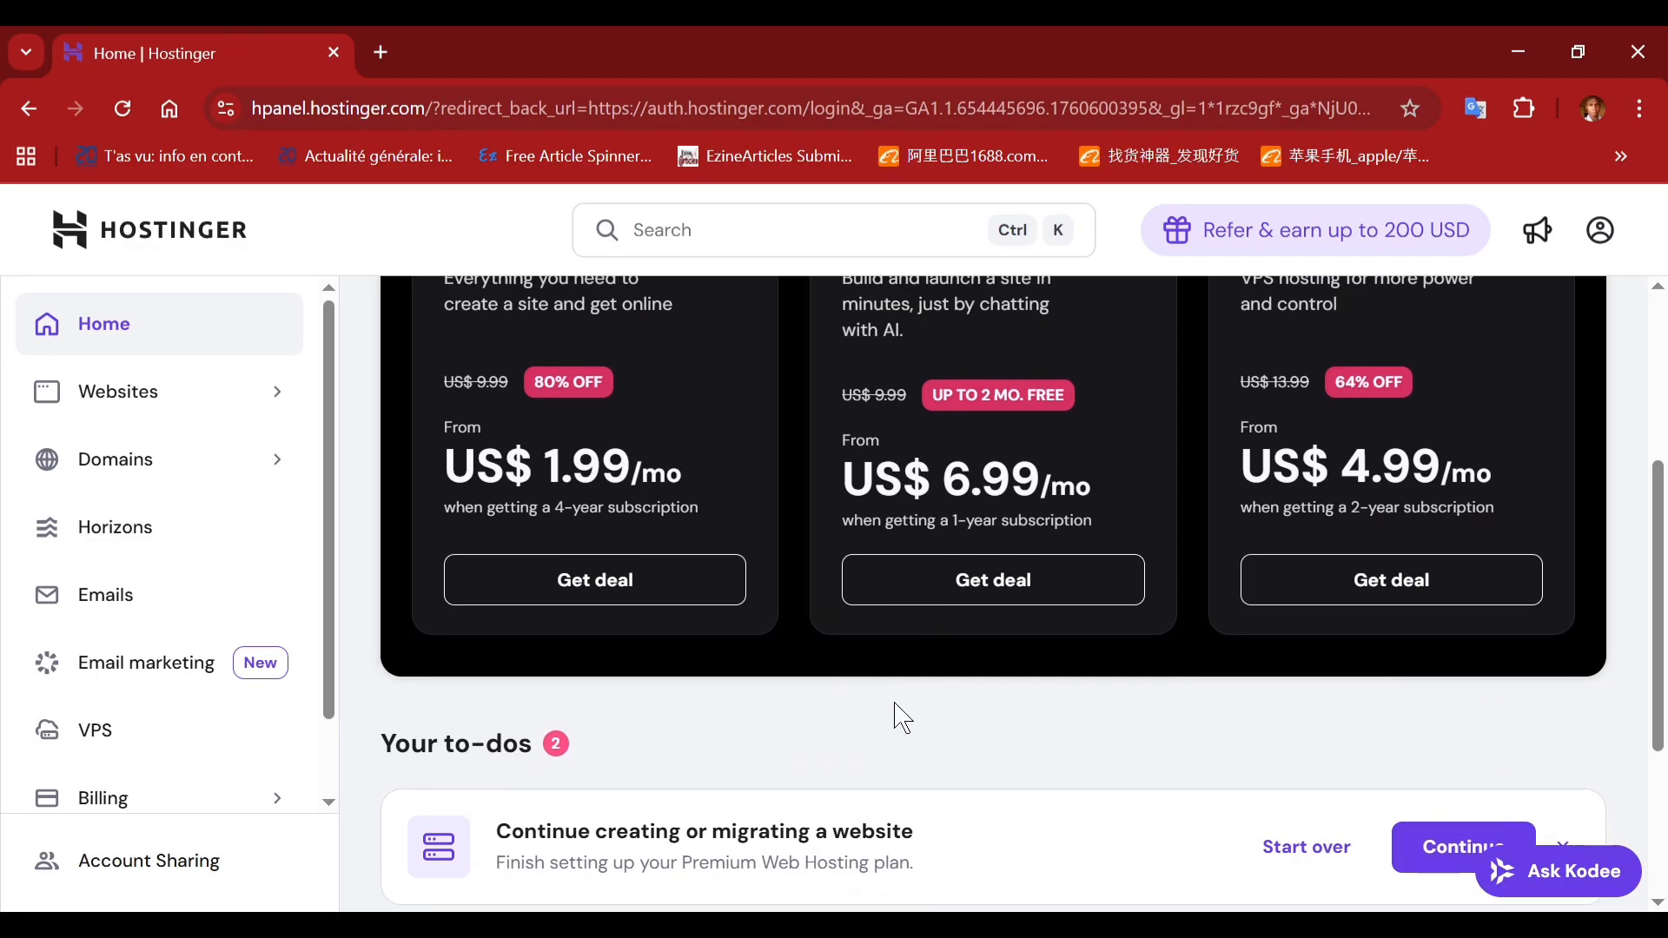
scroll(894, 703, "down", 2)
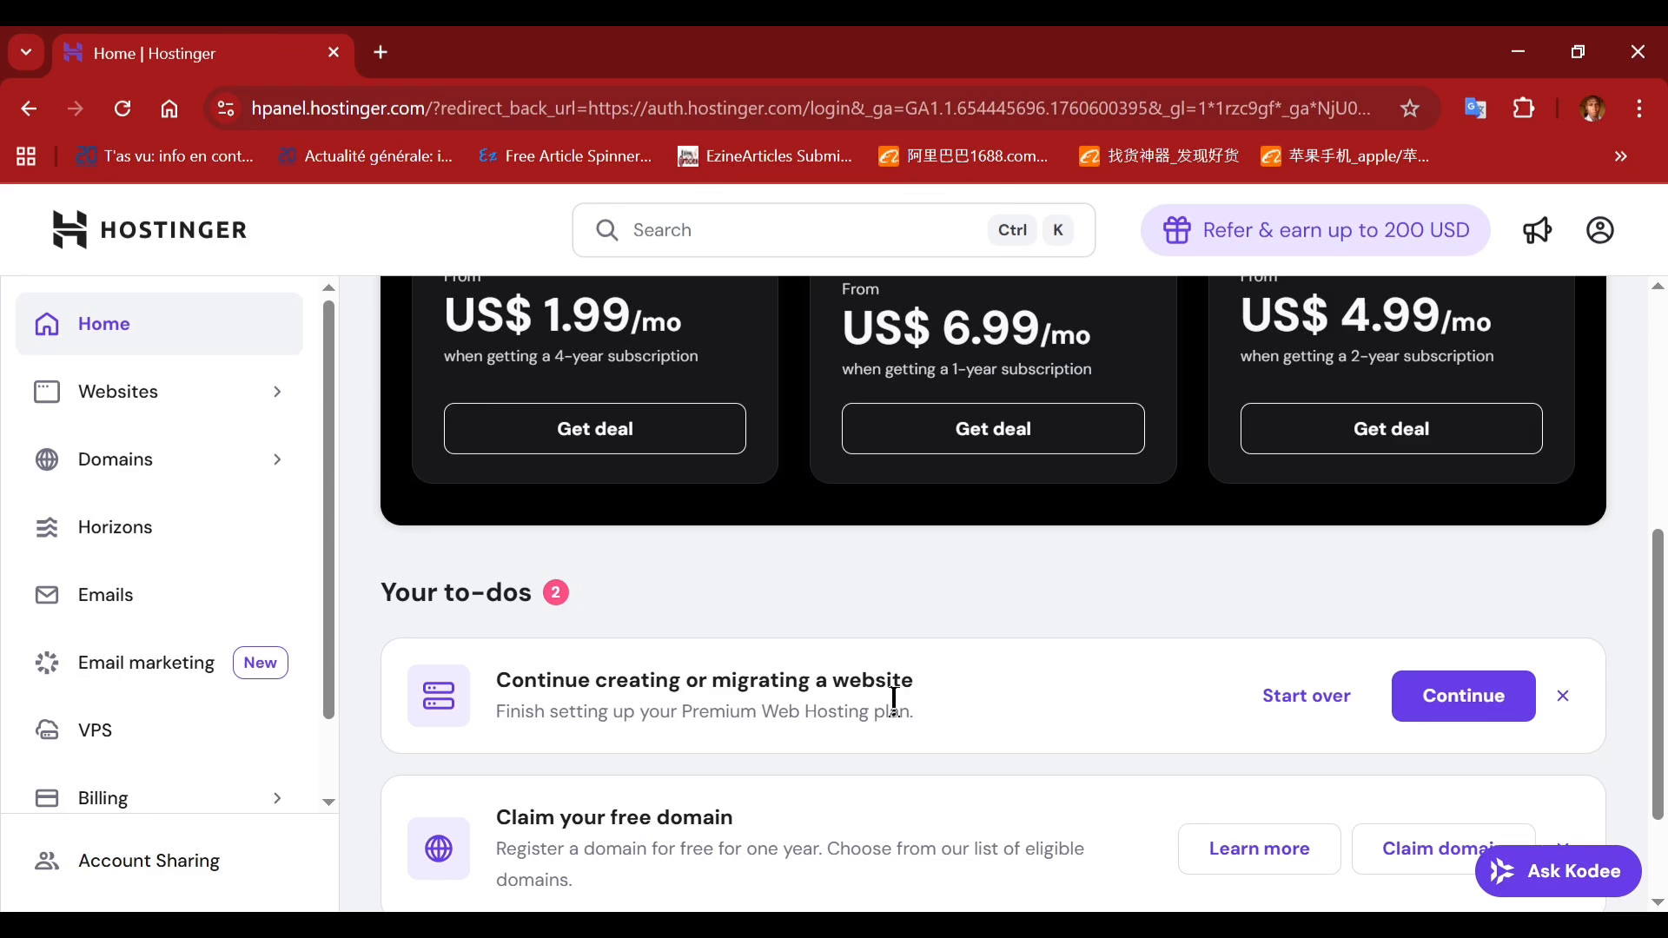
scroll(895, 699, "down", 2)
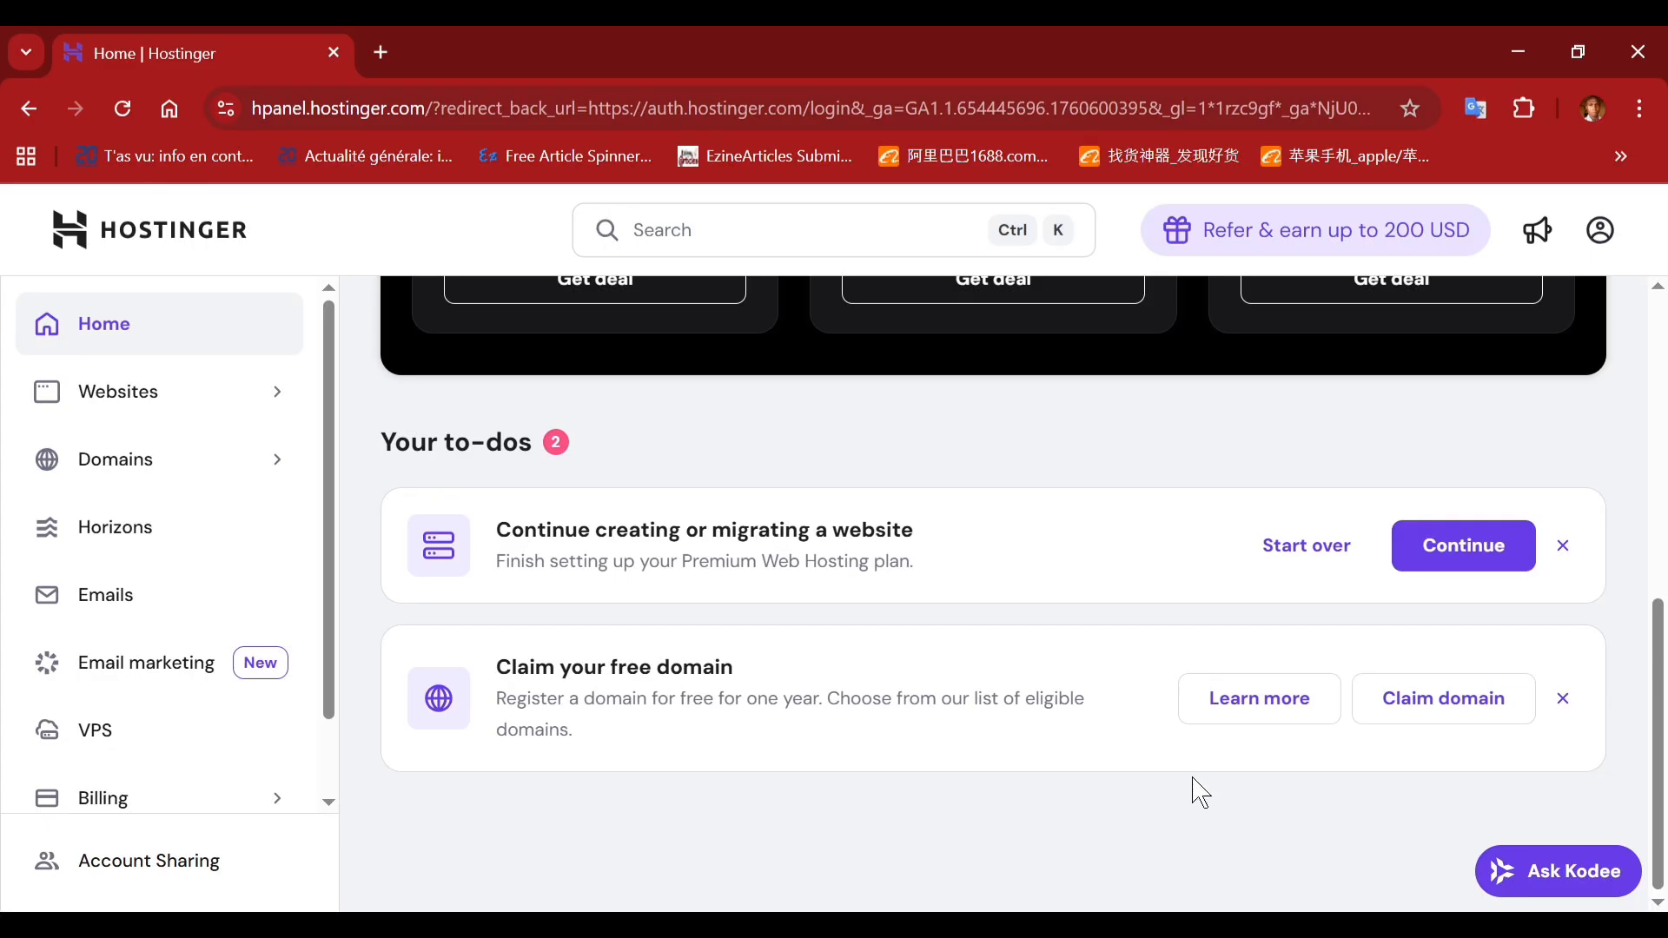
left_click(1410, 717)
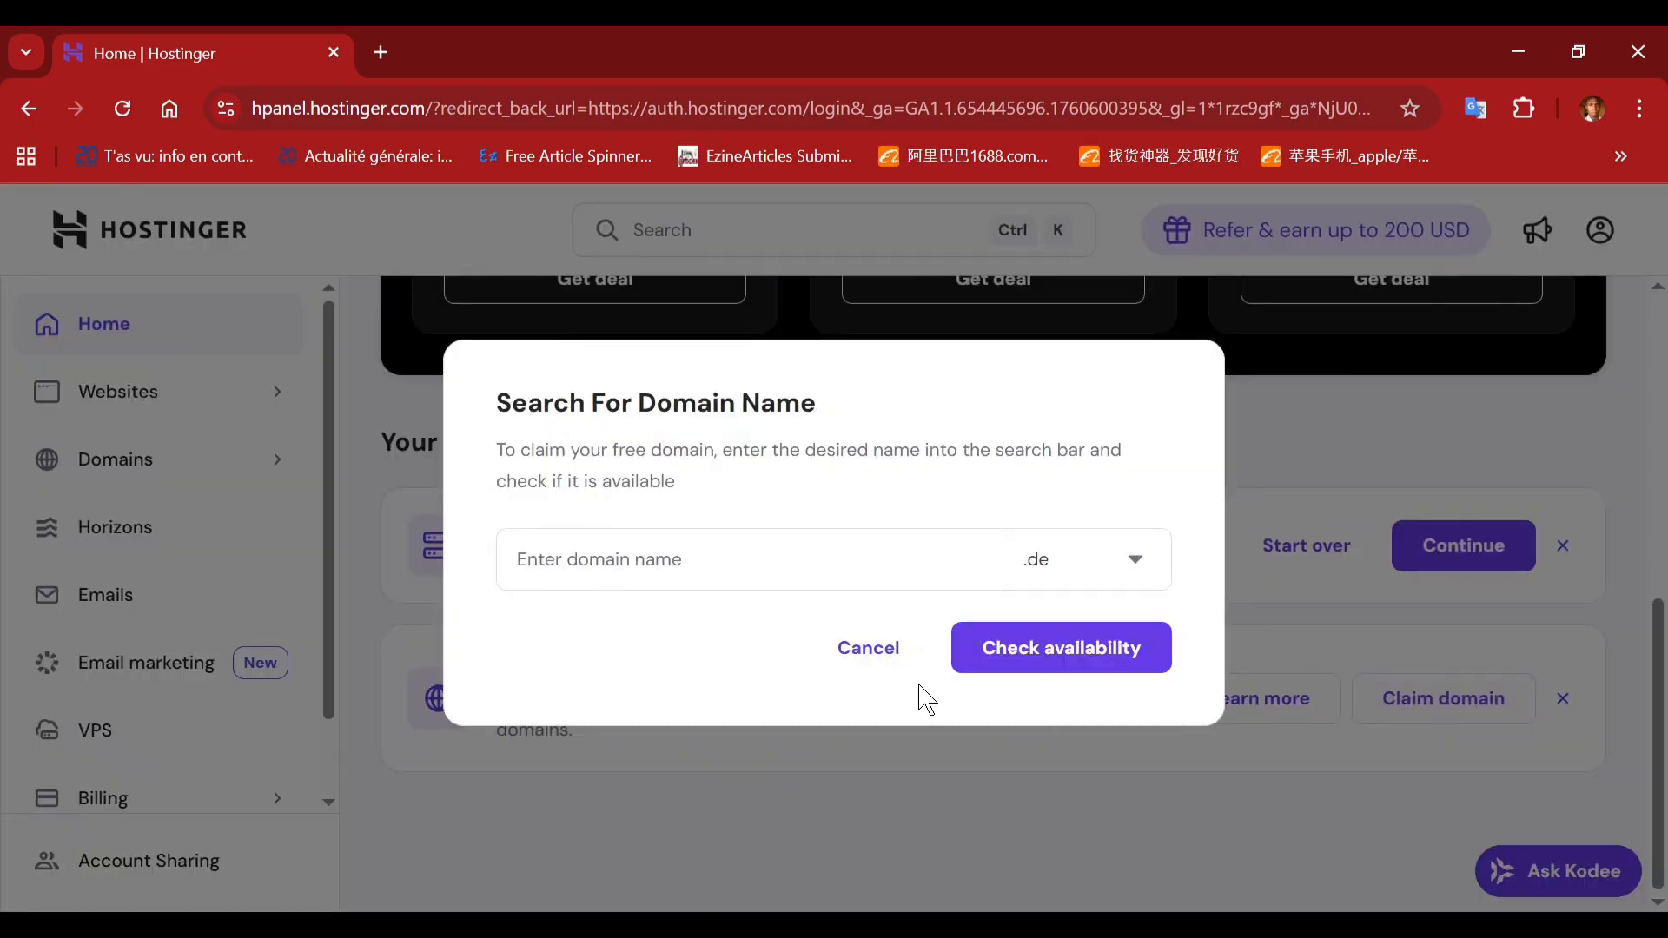
left_click(713, 577)
type("zif")
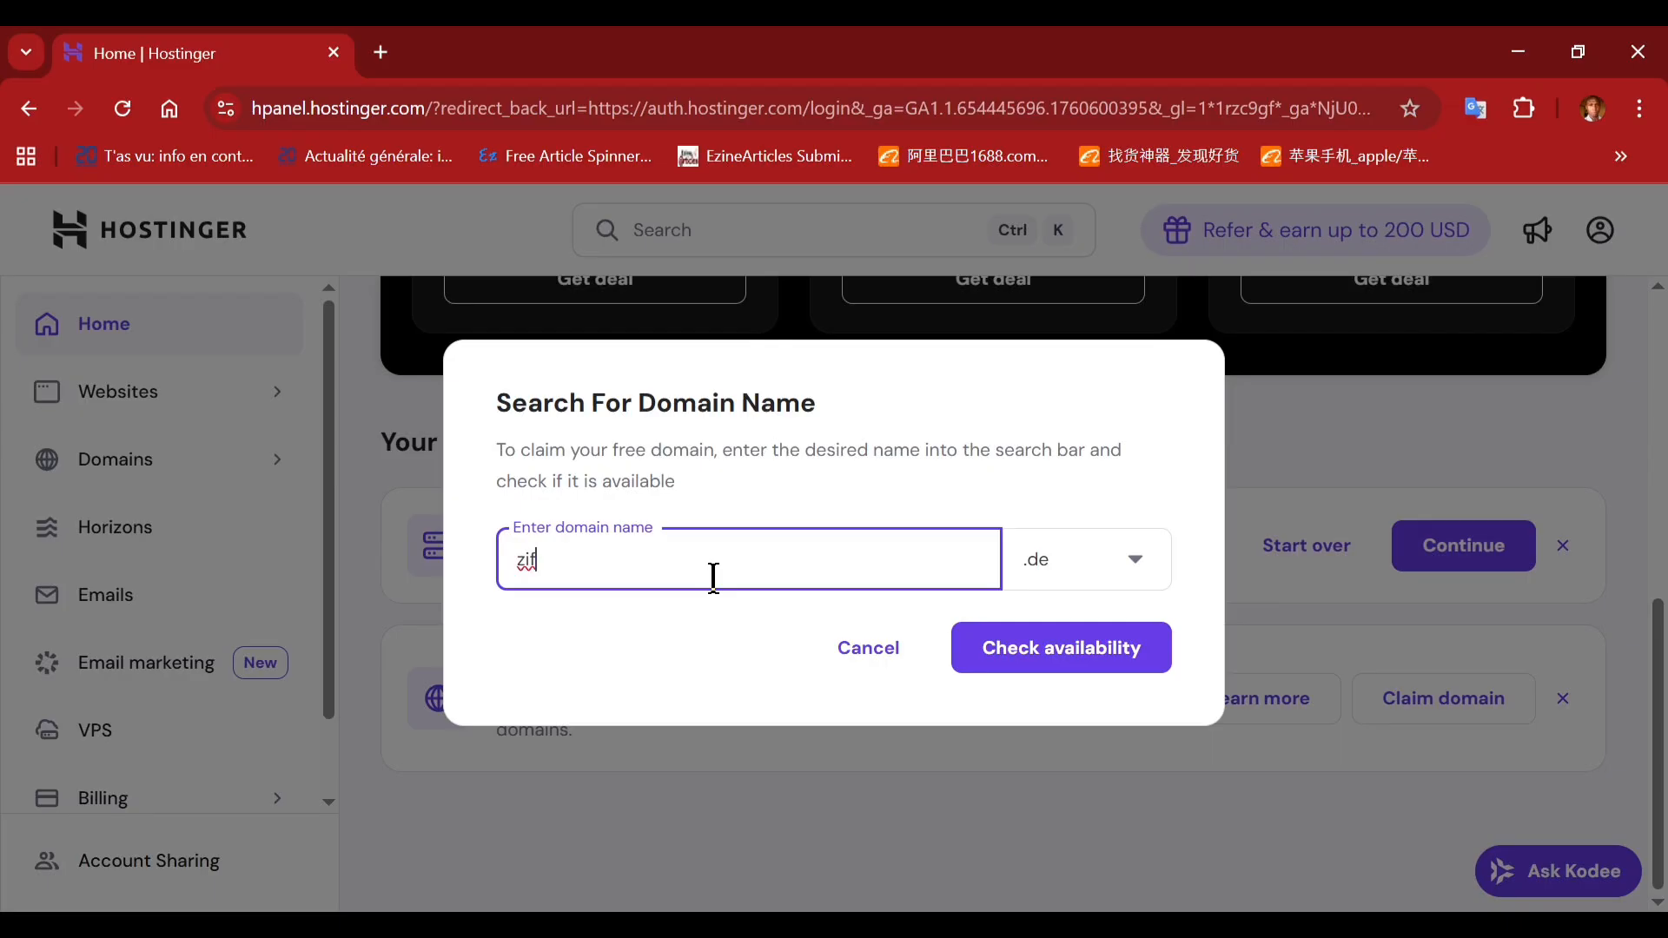
type("coe")
double_click(714, 577)
left_click(1065, 573)
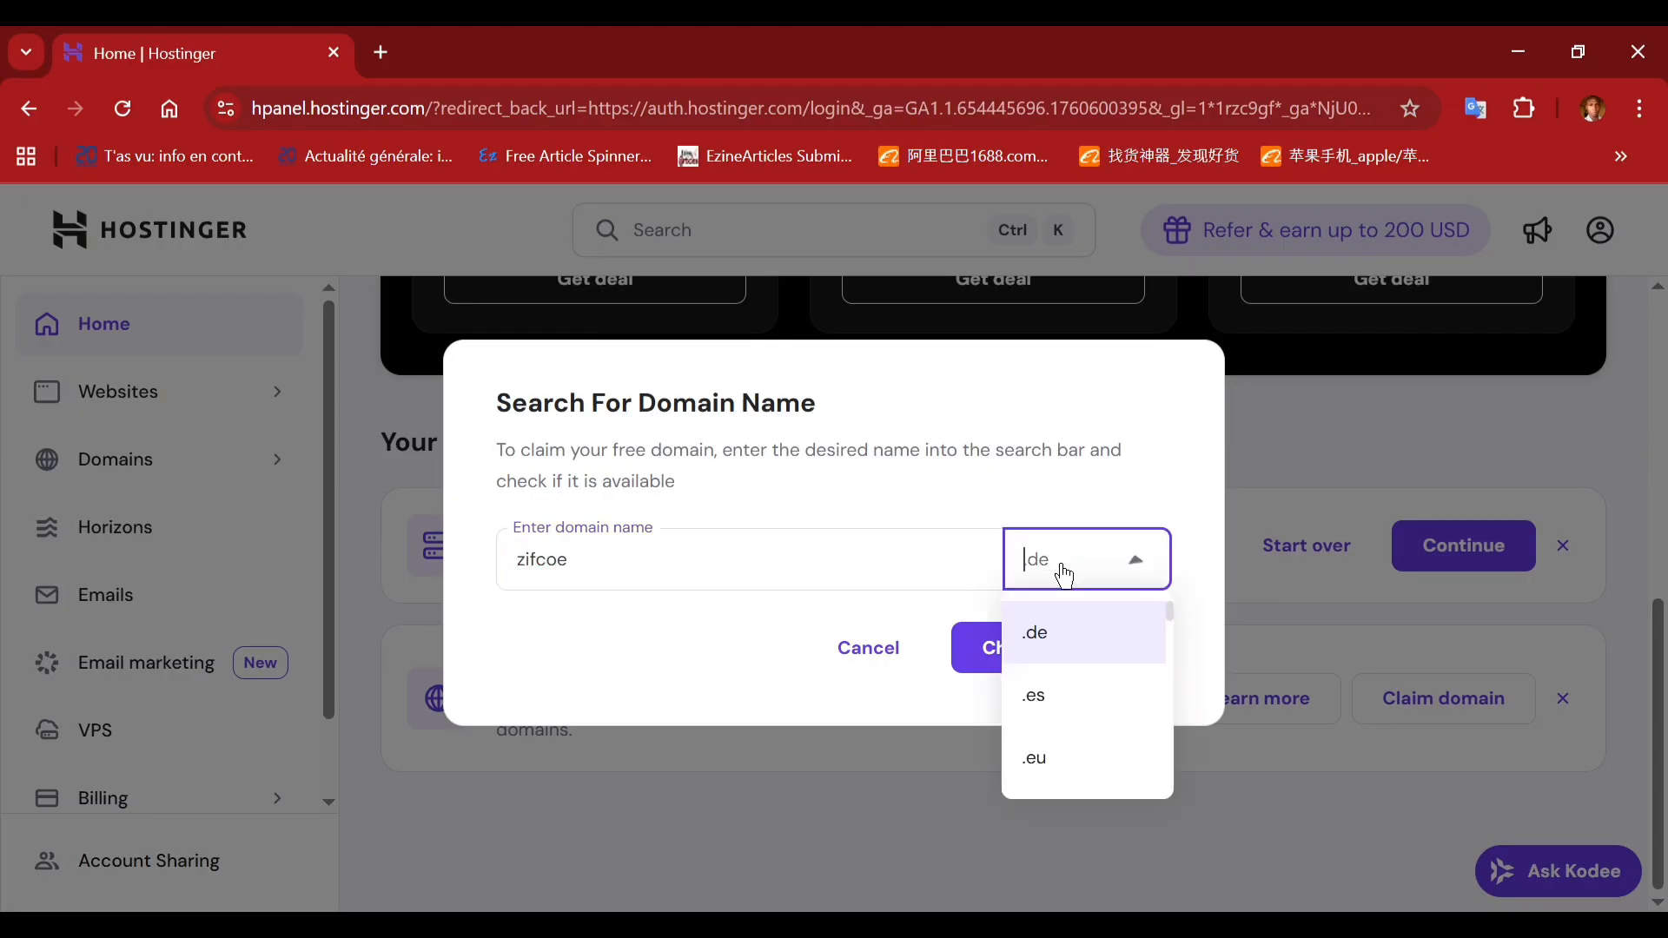
left_click(1057, 761)
left_click(1078, 644)
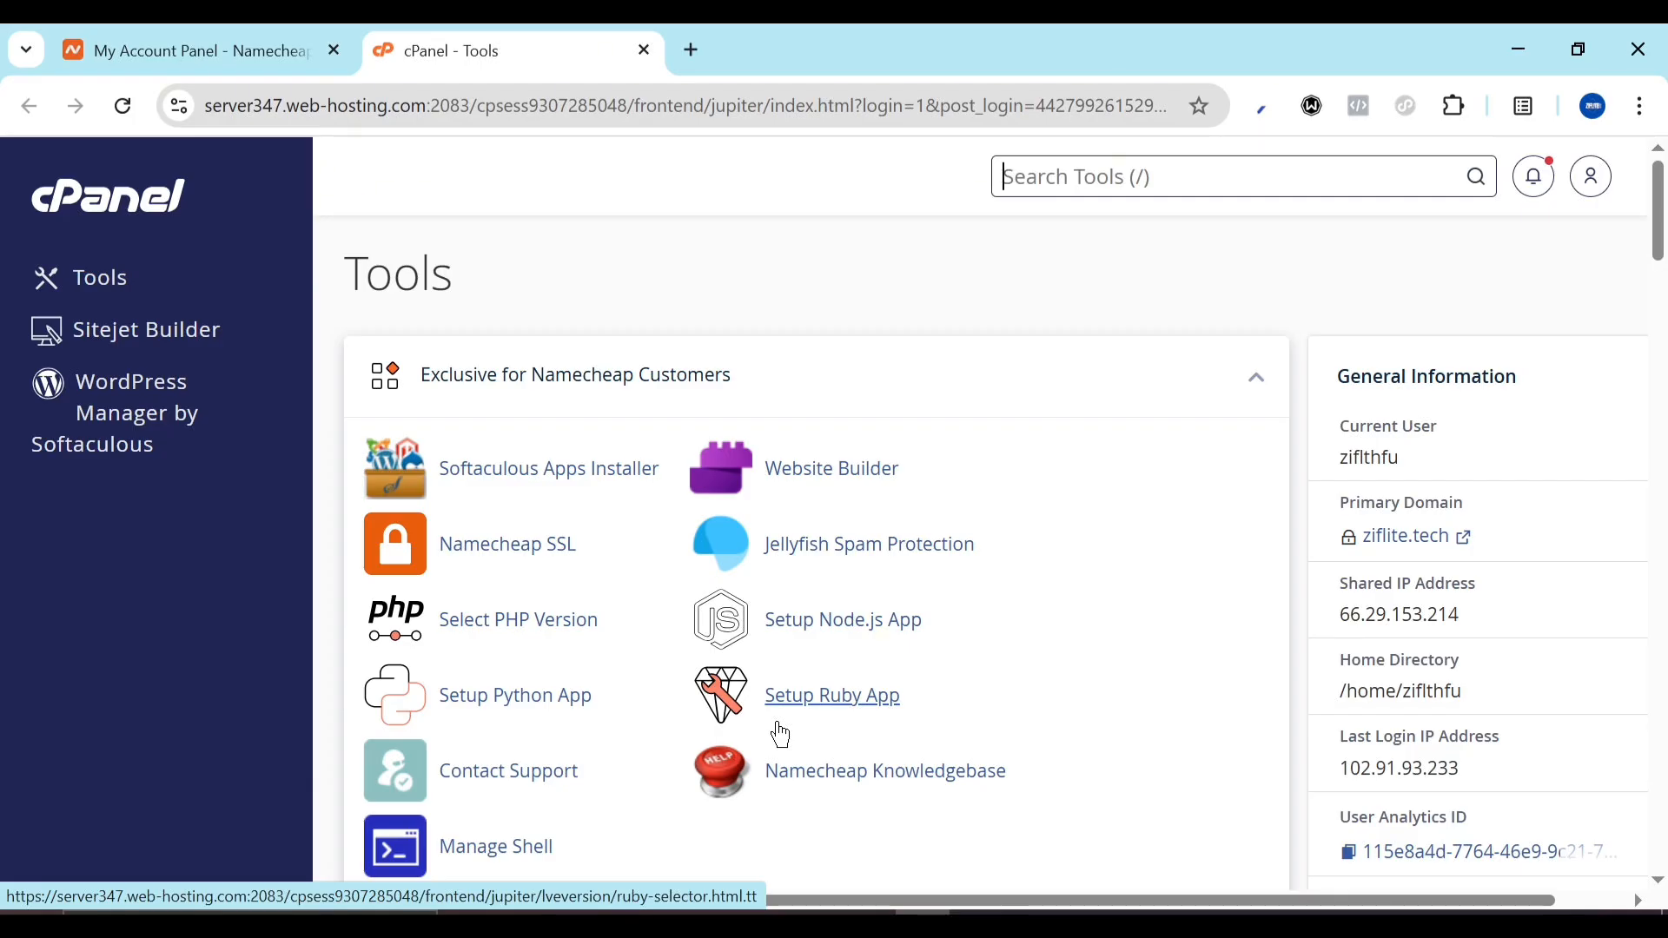
Open File Manager from the tools search and browse the public_html folder
type("fil")
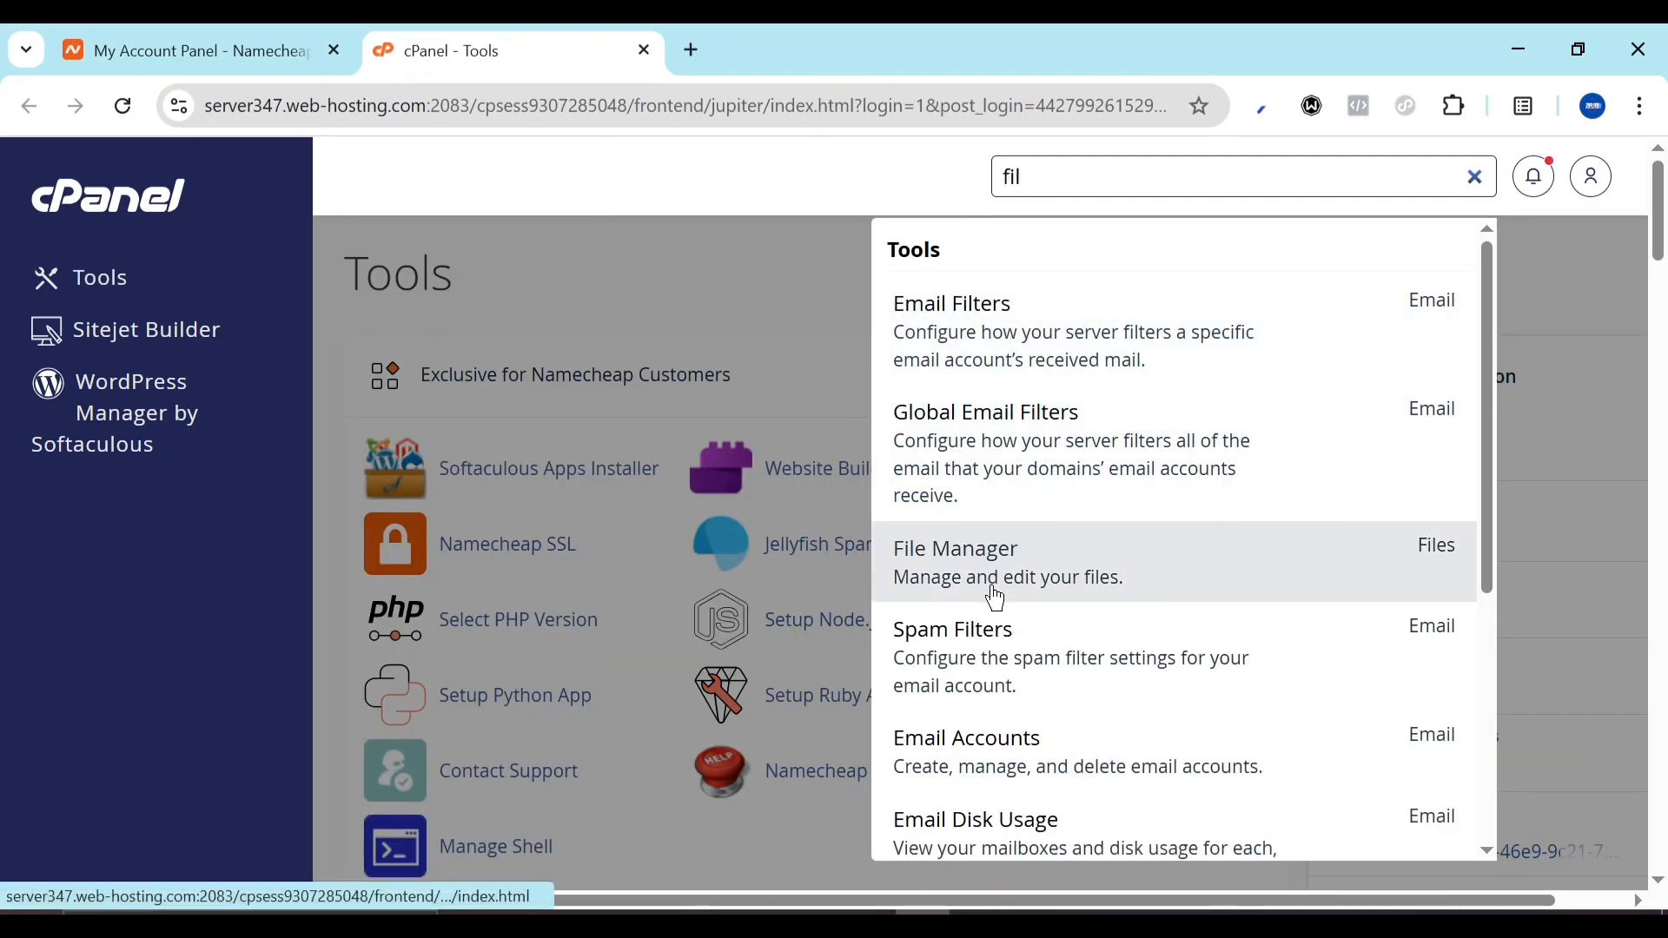
left_click(984, 571)
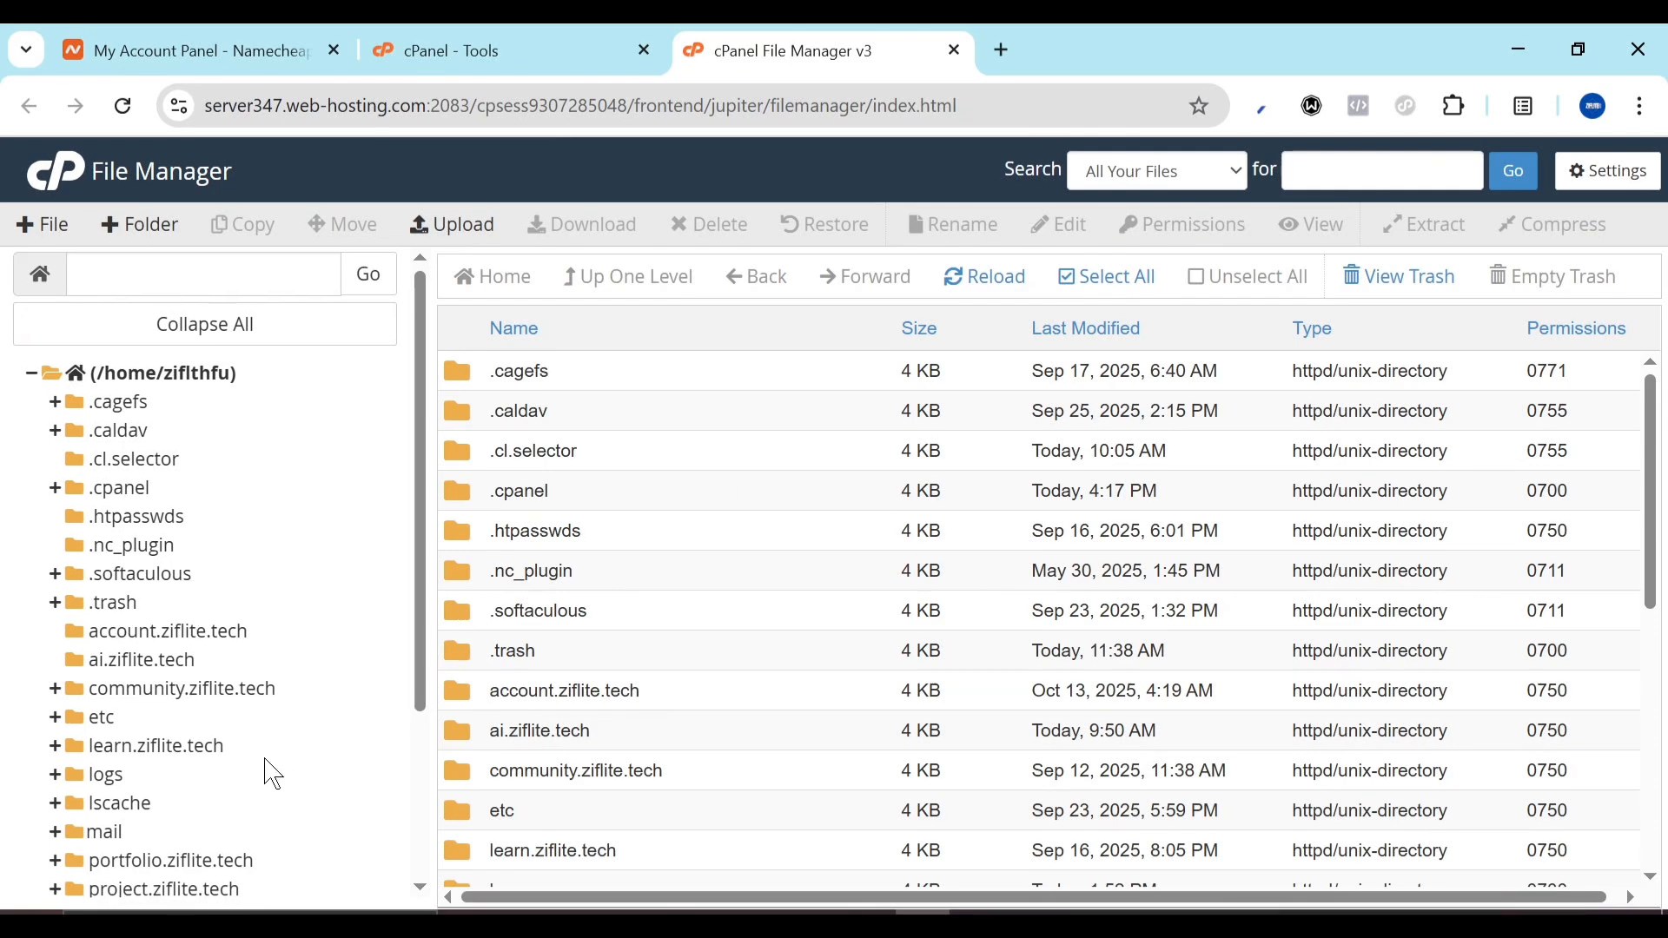
scroll(269, 739, "down", 3)
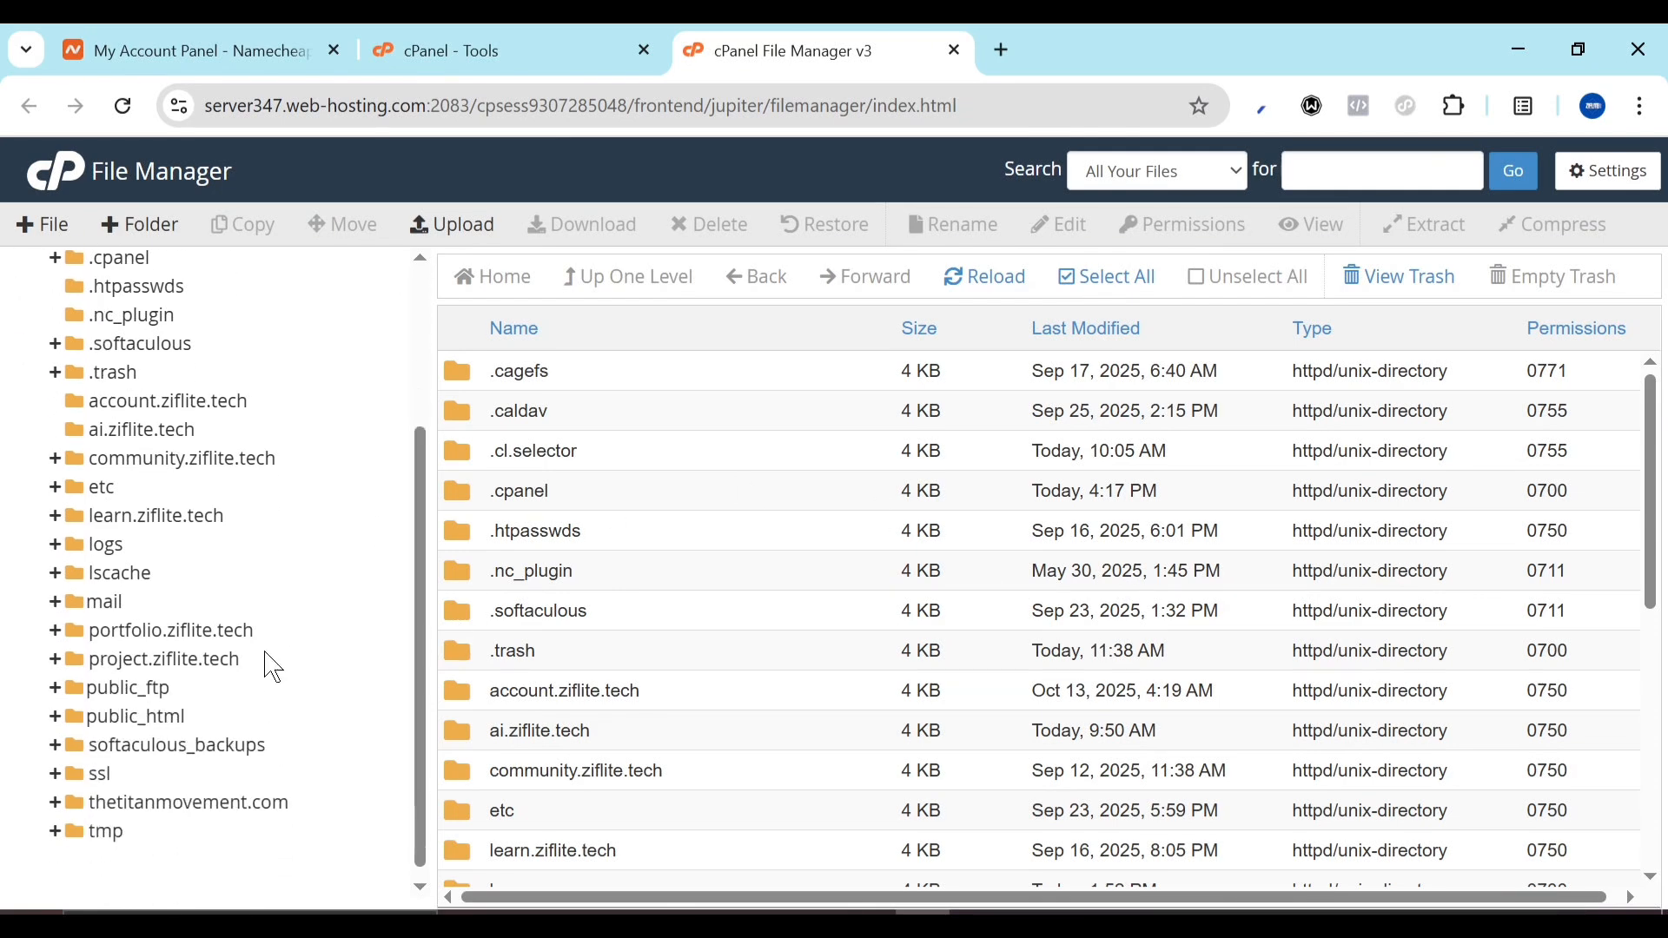
left_click(132, 721)
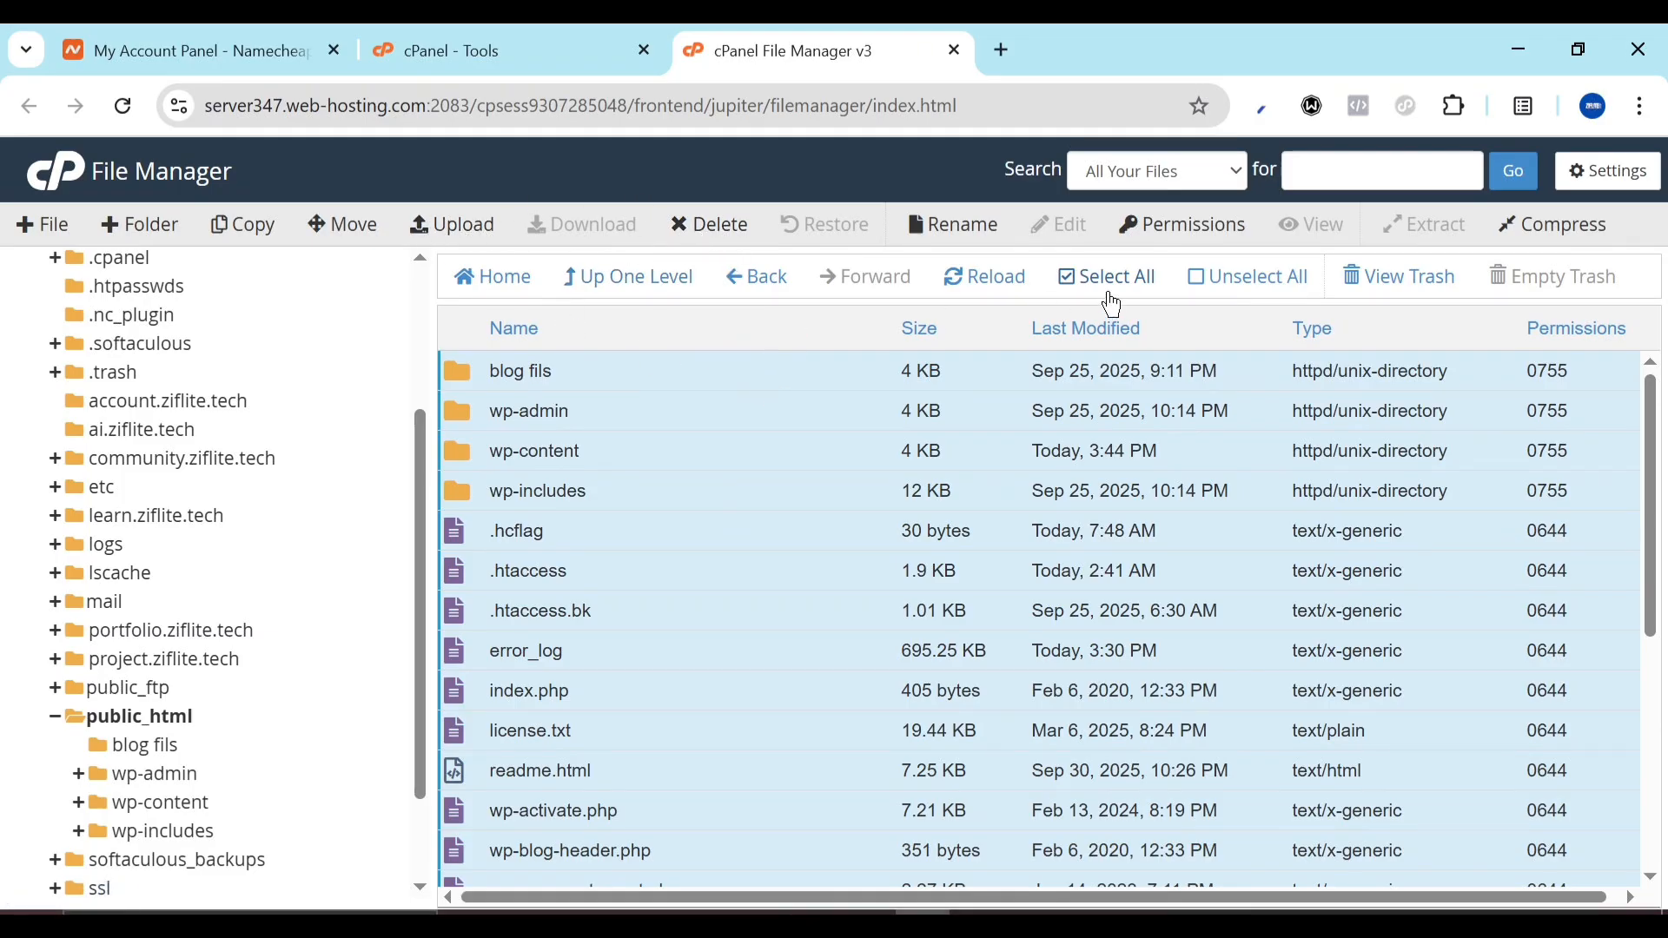
left_click(1254, 269)
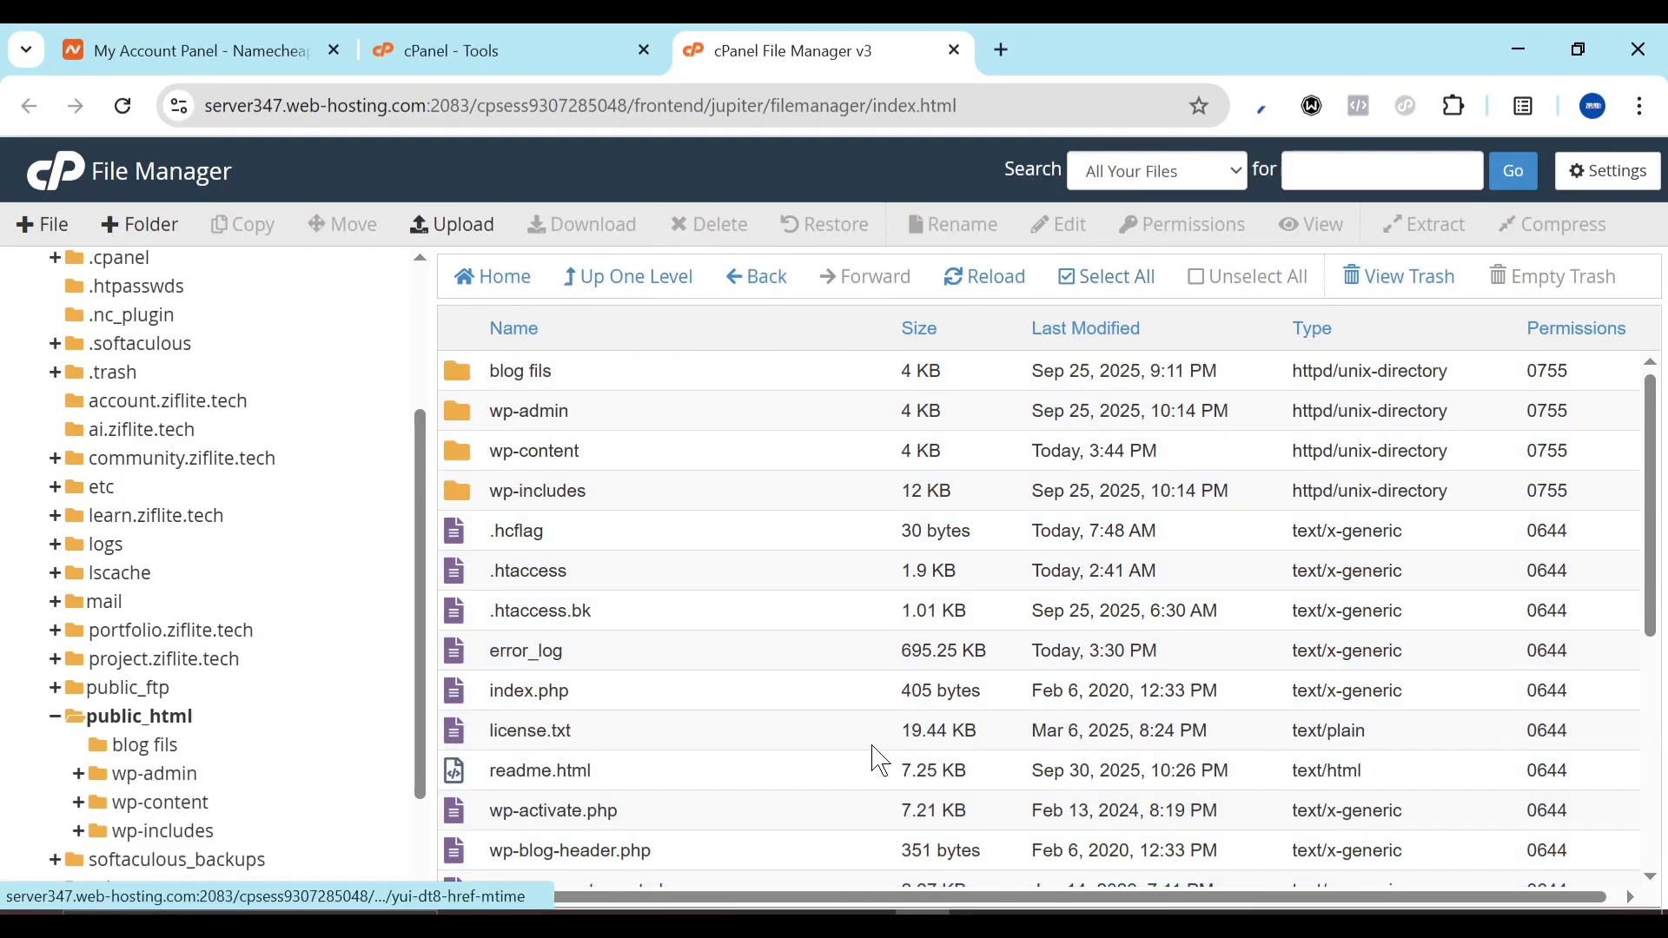
Open ziflite.tech in a new tab and collapse the public_html folder in File Manager
left_click(1010, 43)
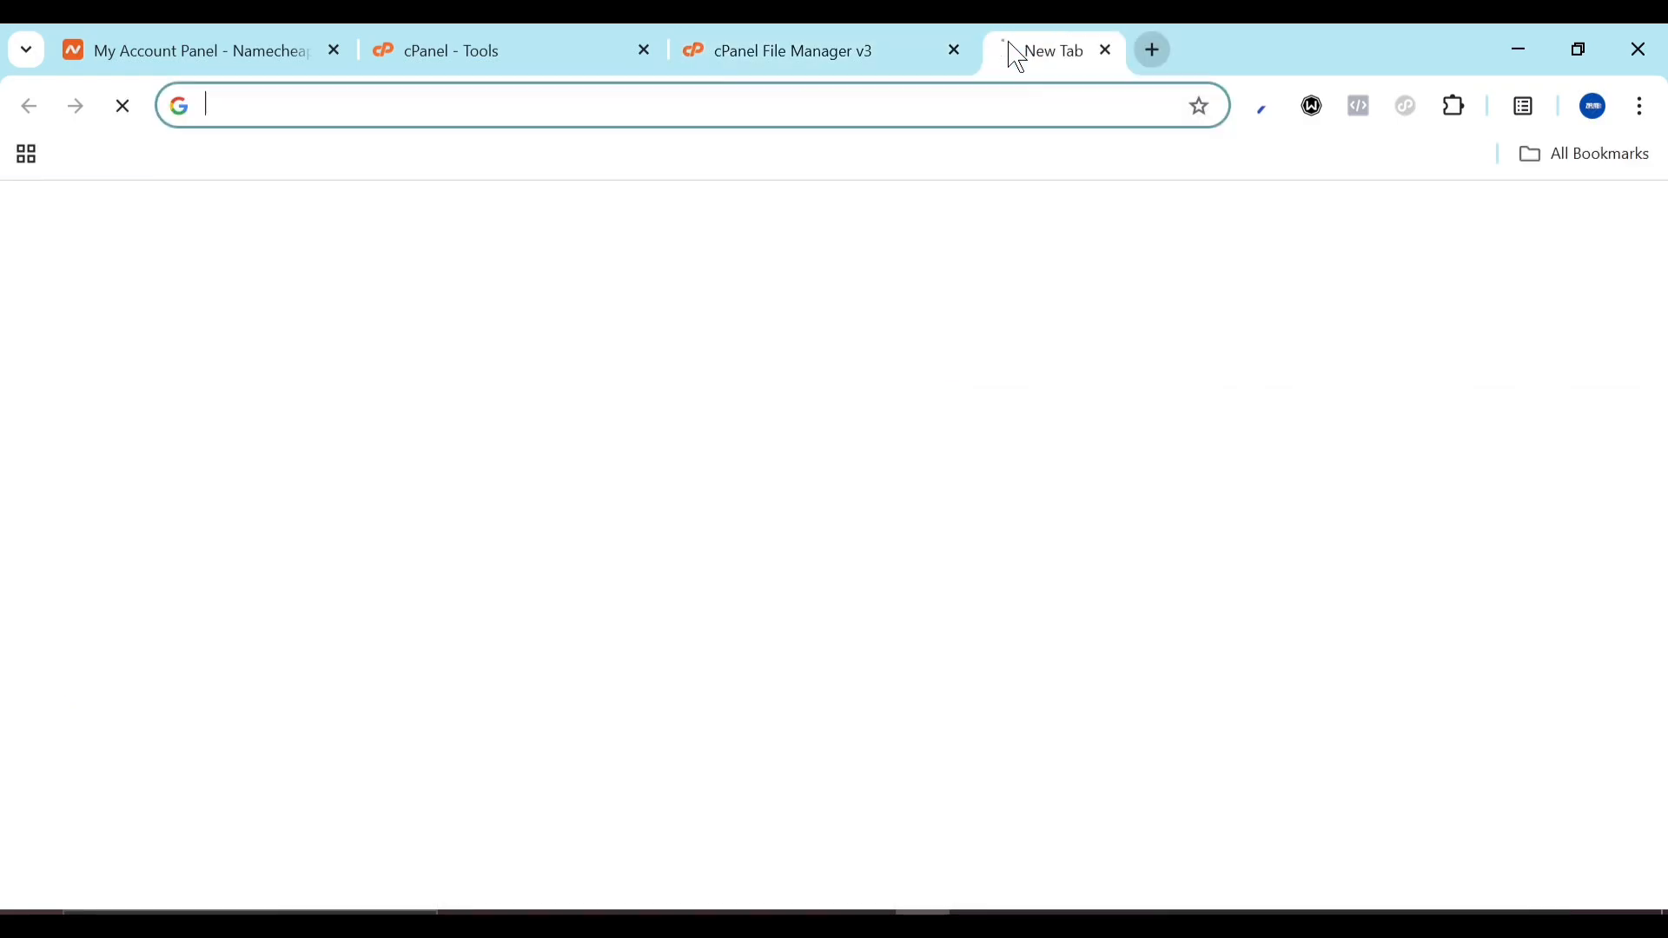
type("z")
key("Return")
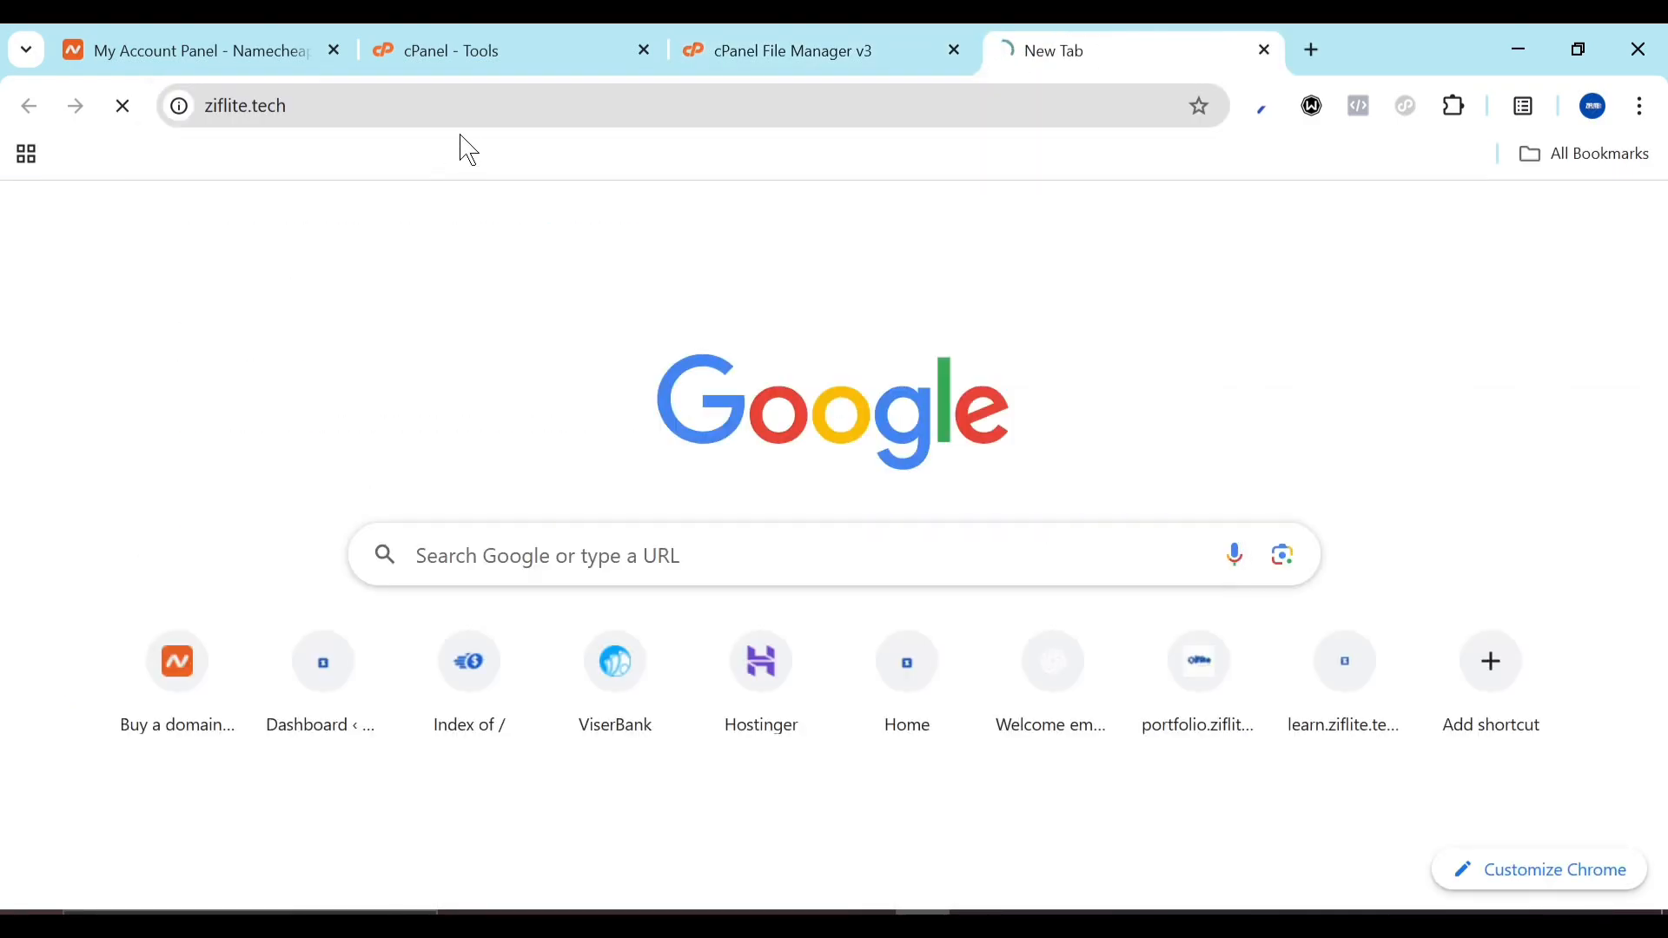
left_click(856, 39)
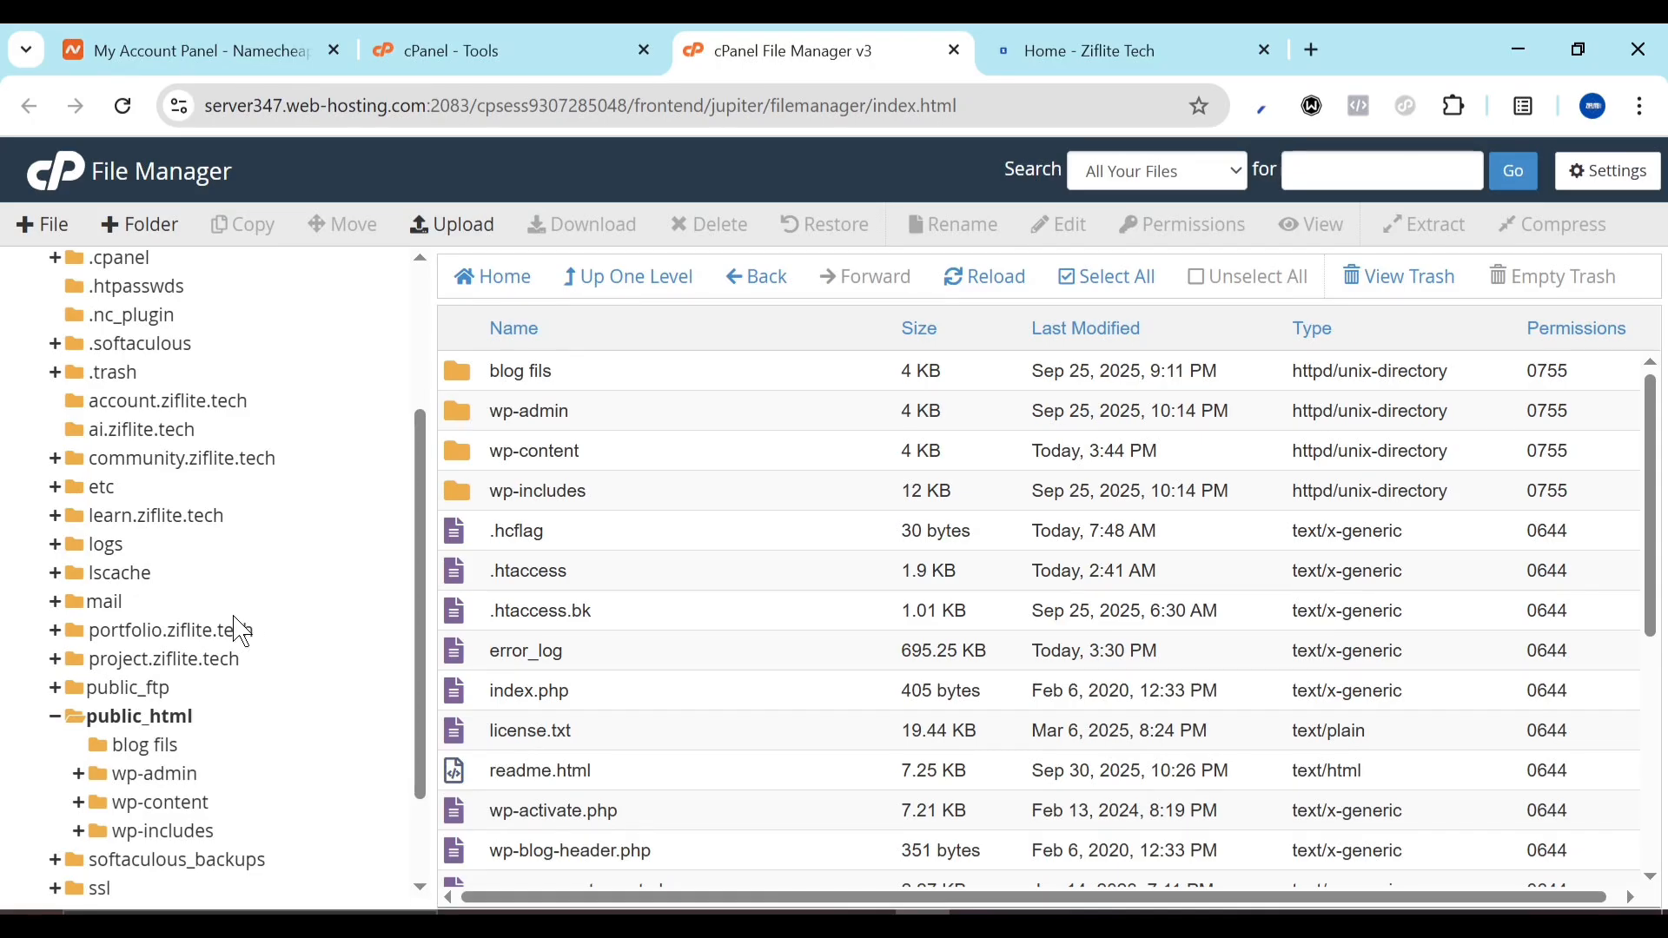
left_click(55, 717)
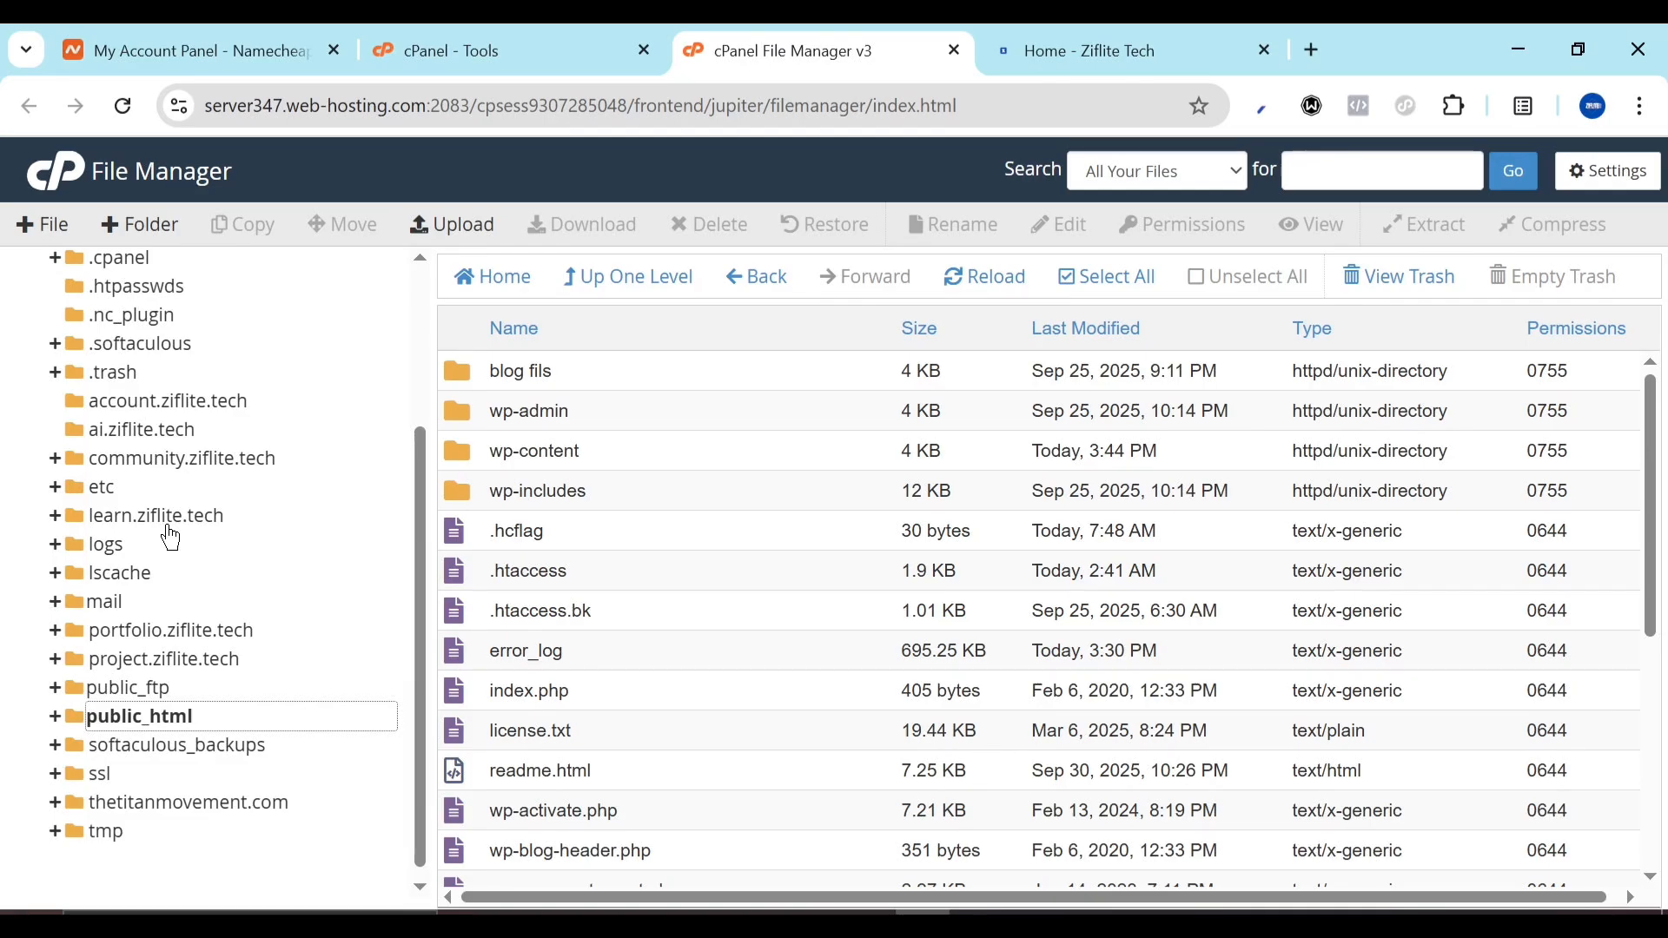
Start a new support chat conversation on ziflite.tech and send the message hello
left_click(1086, 44)
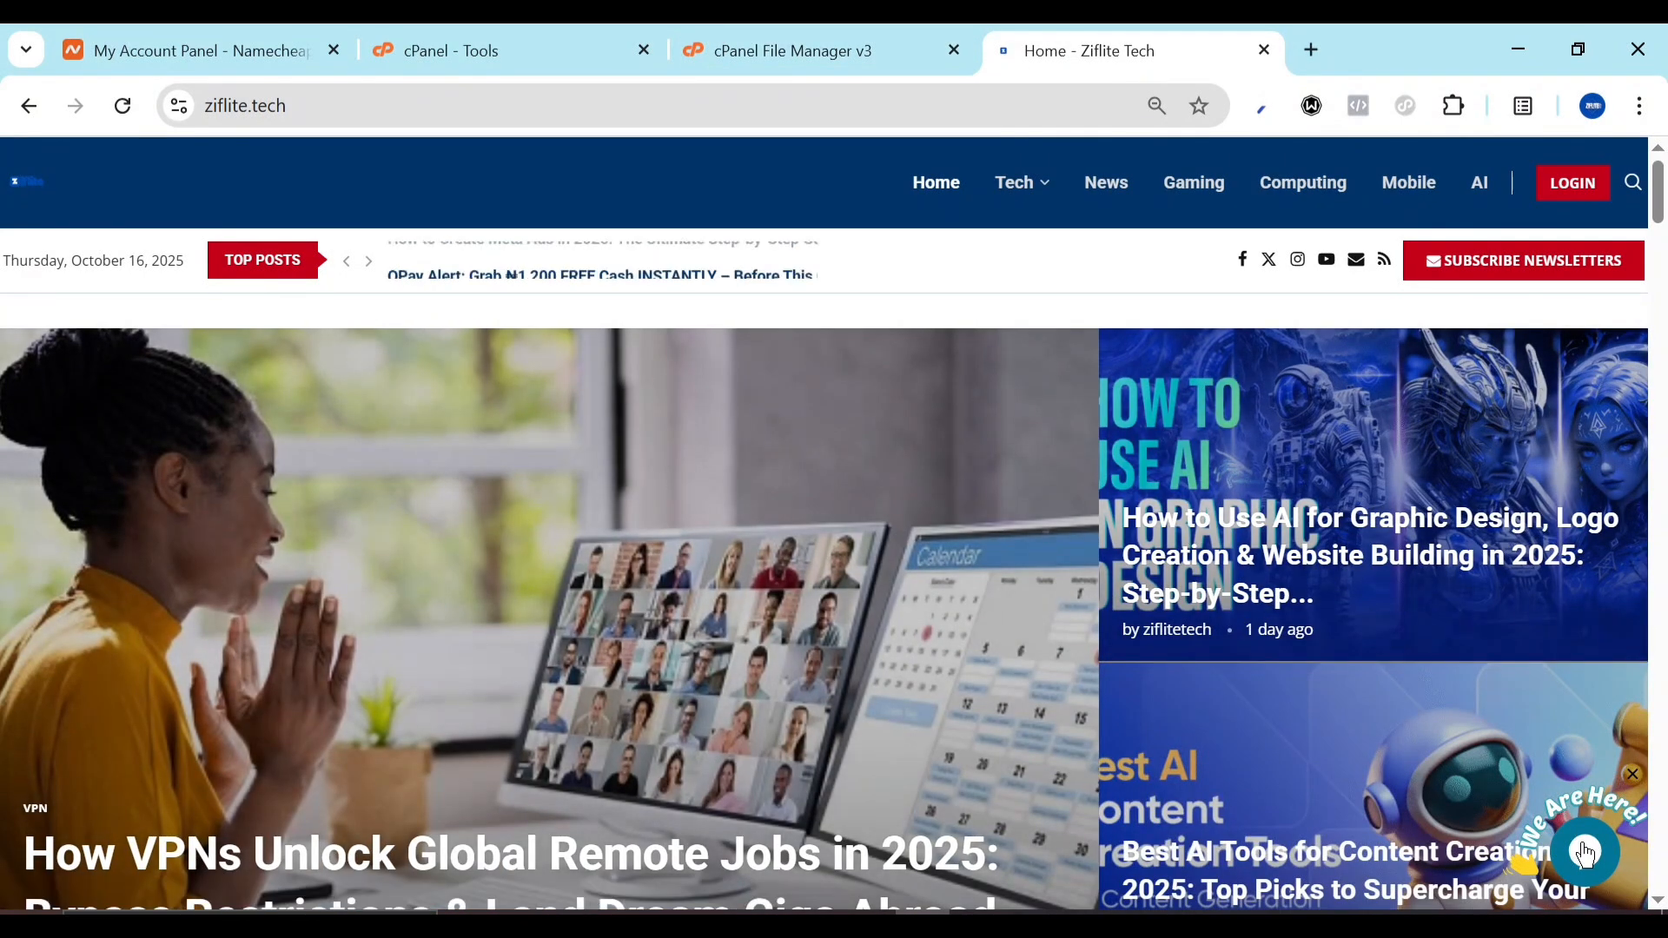
left_click(1587, 855)
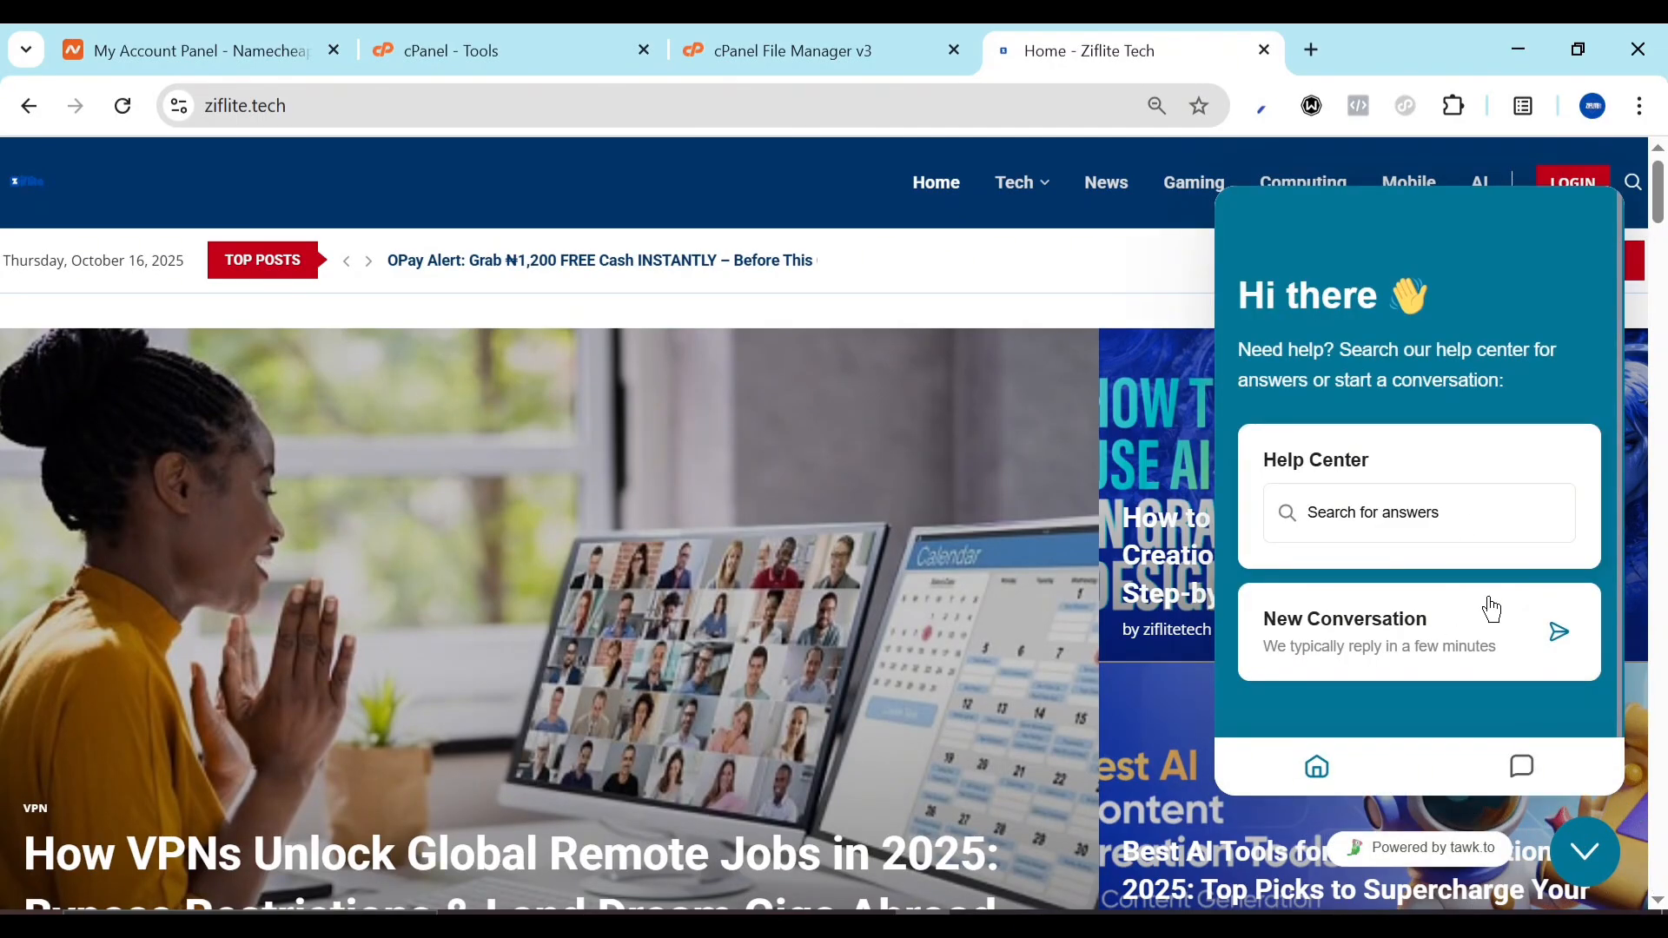
left_click(1454, 522)
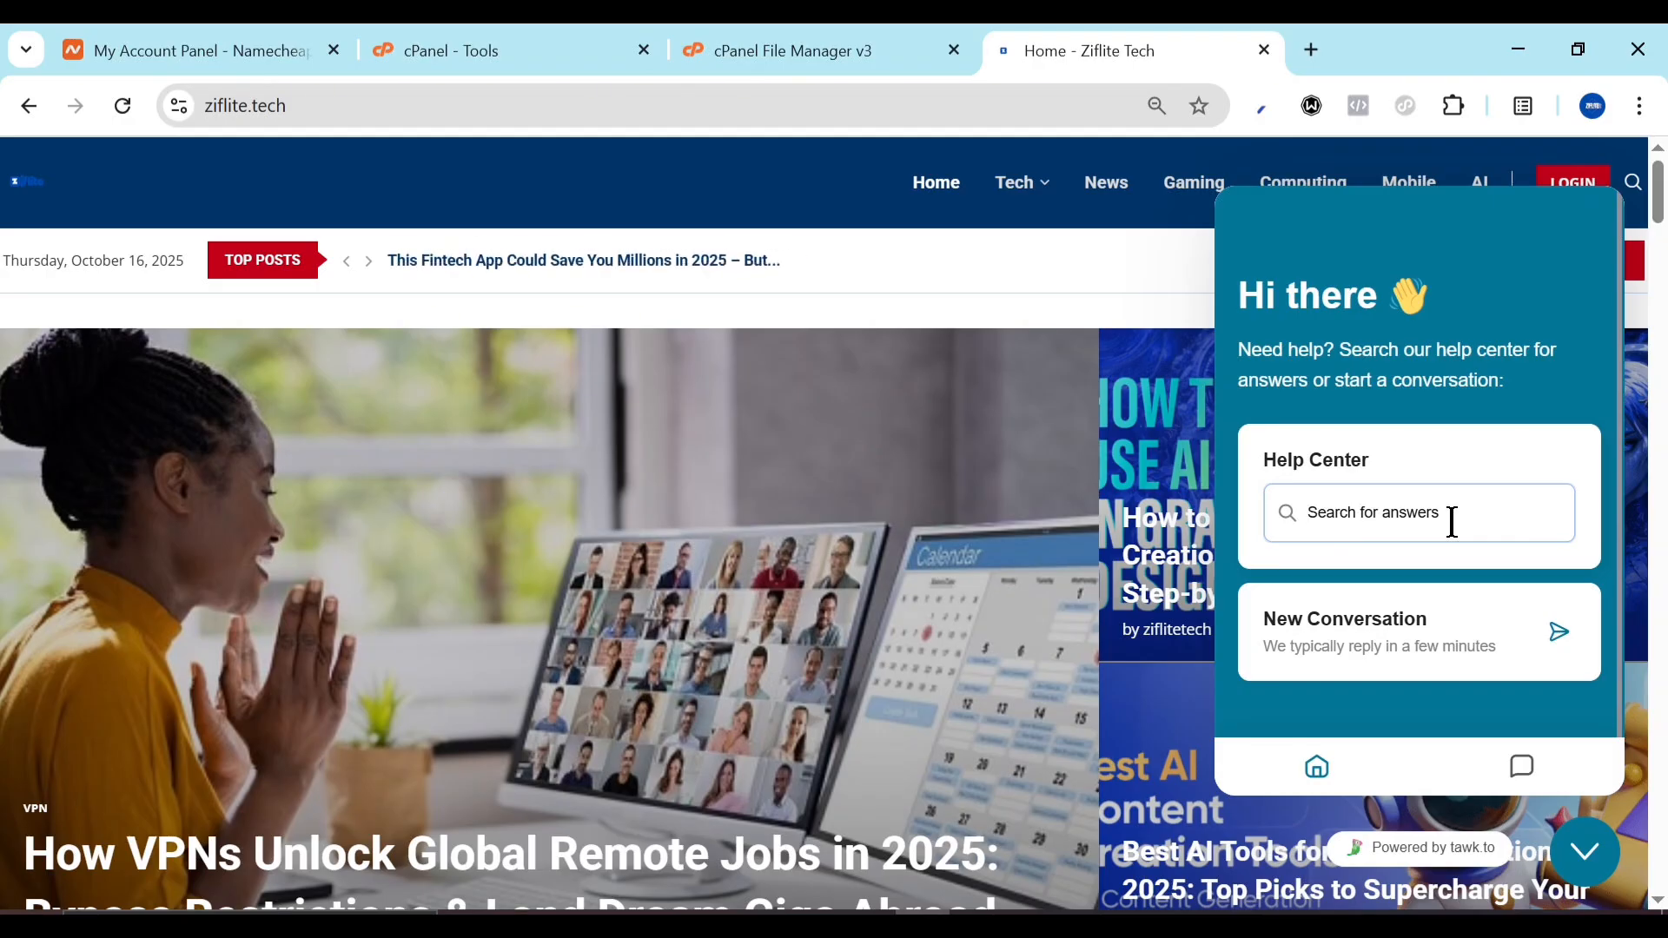
left_click(1528, 782)
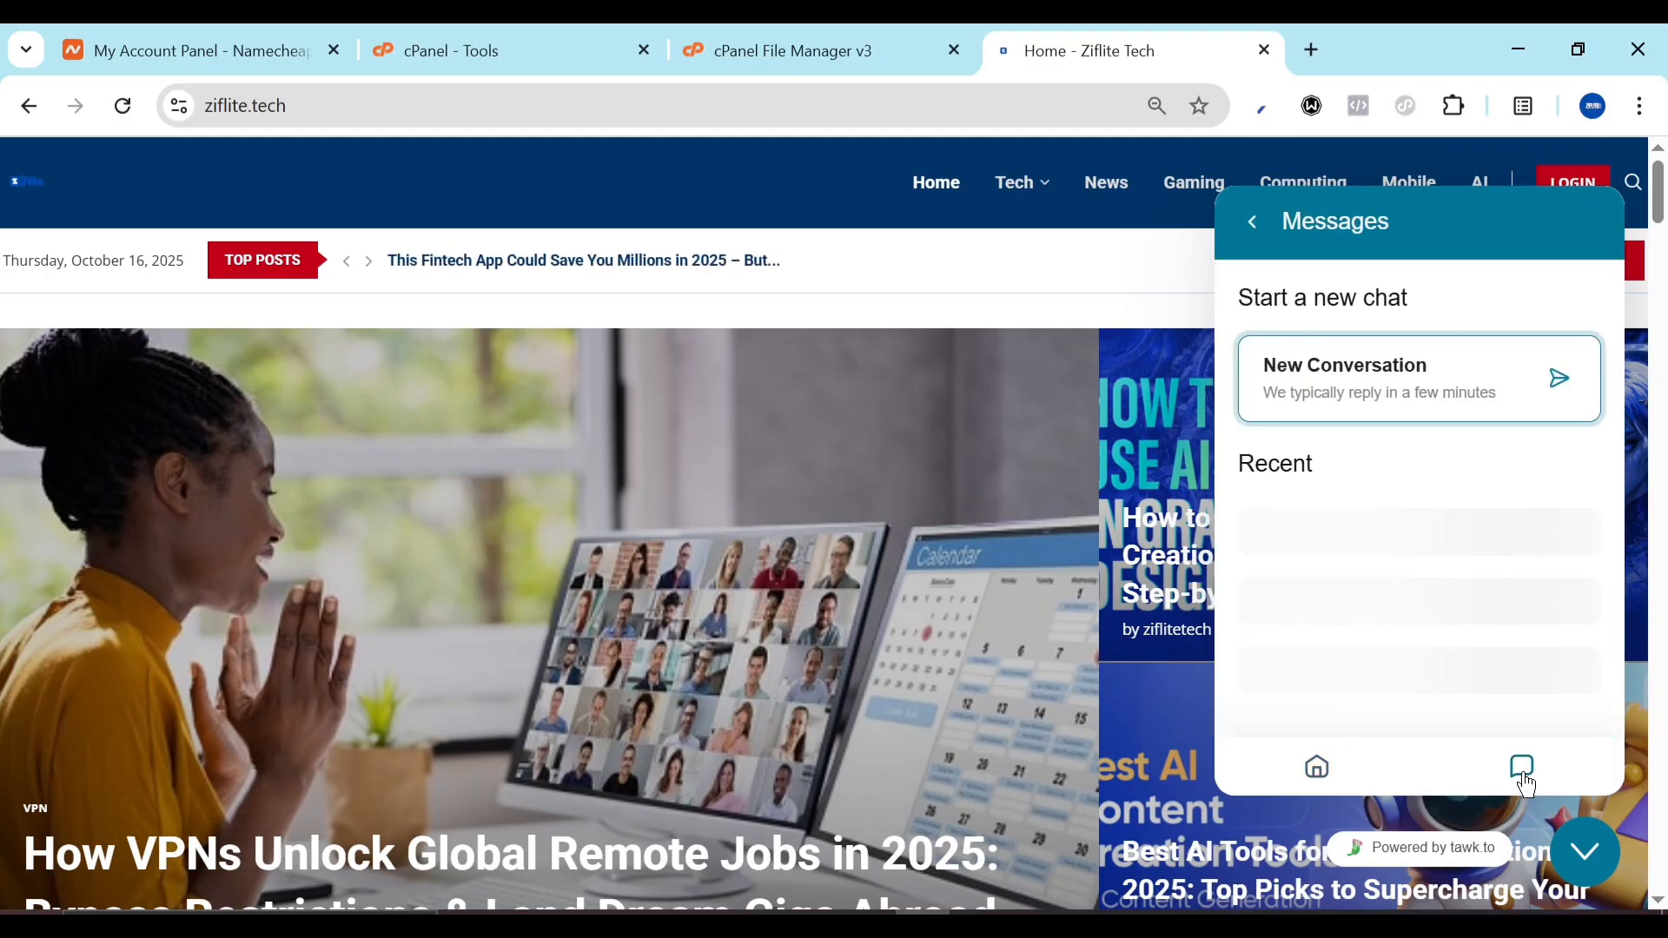
left_click(1486, 405)
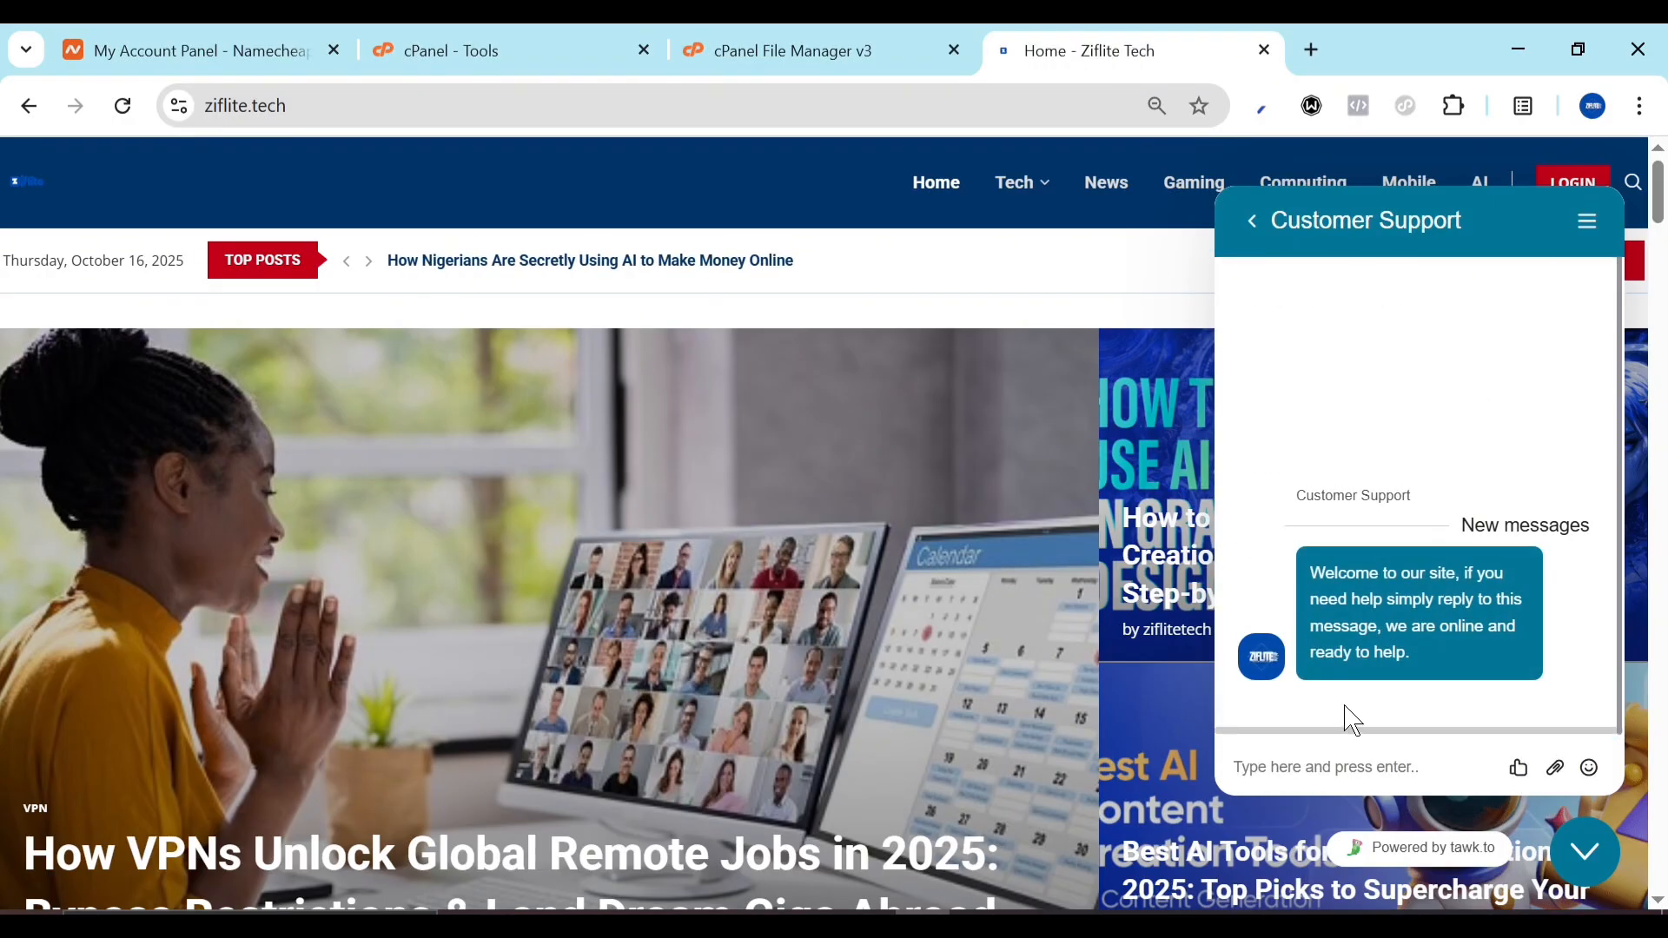
scroll(1317, 730, "down", 1)
left_click(1324, 762)
type("hello")
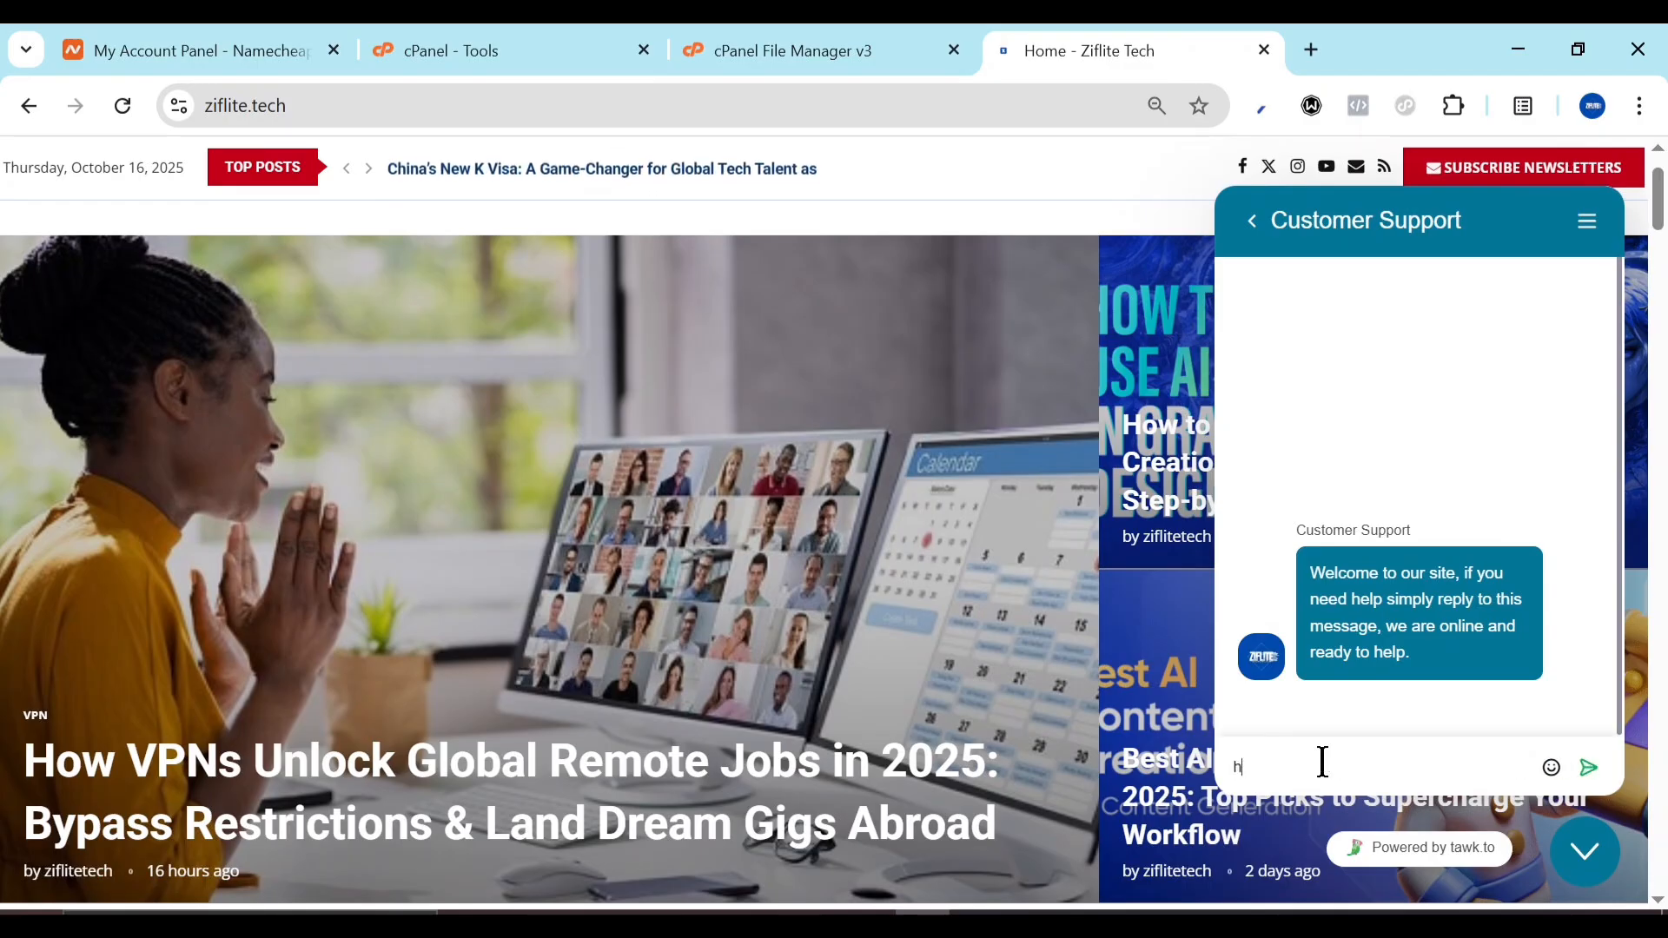
key("Return")
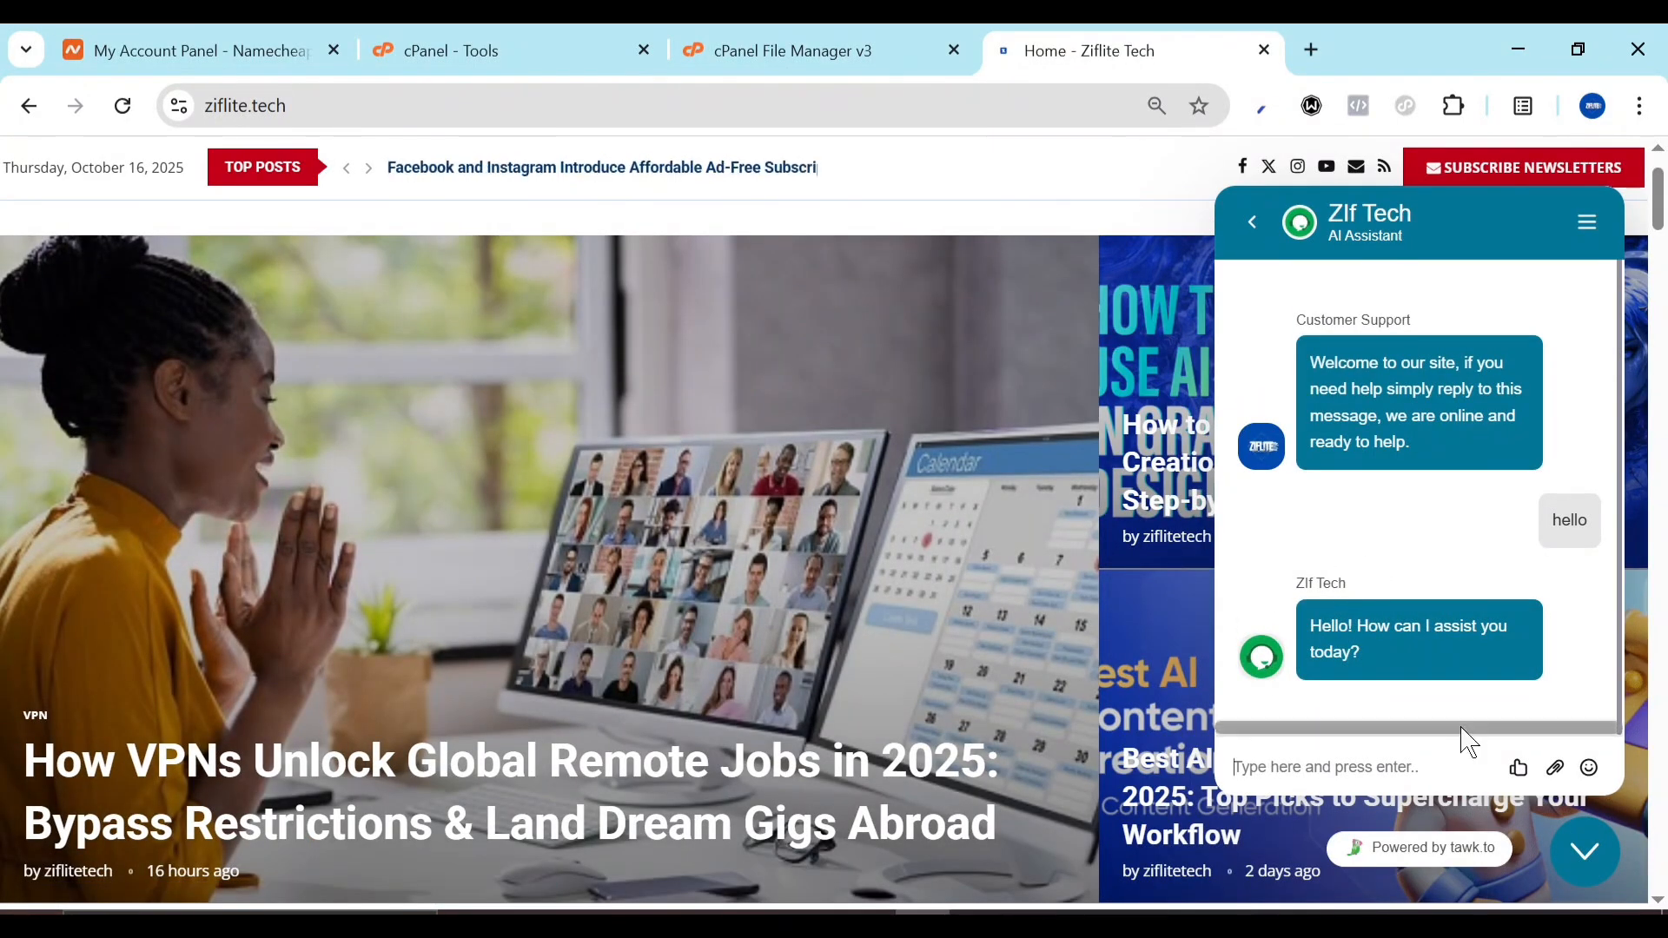
Minimize the chat, browse the ziflite.tech homepage, and close the site tab
left_click(1597, 871)
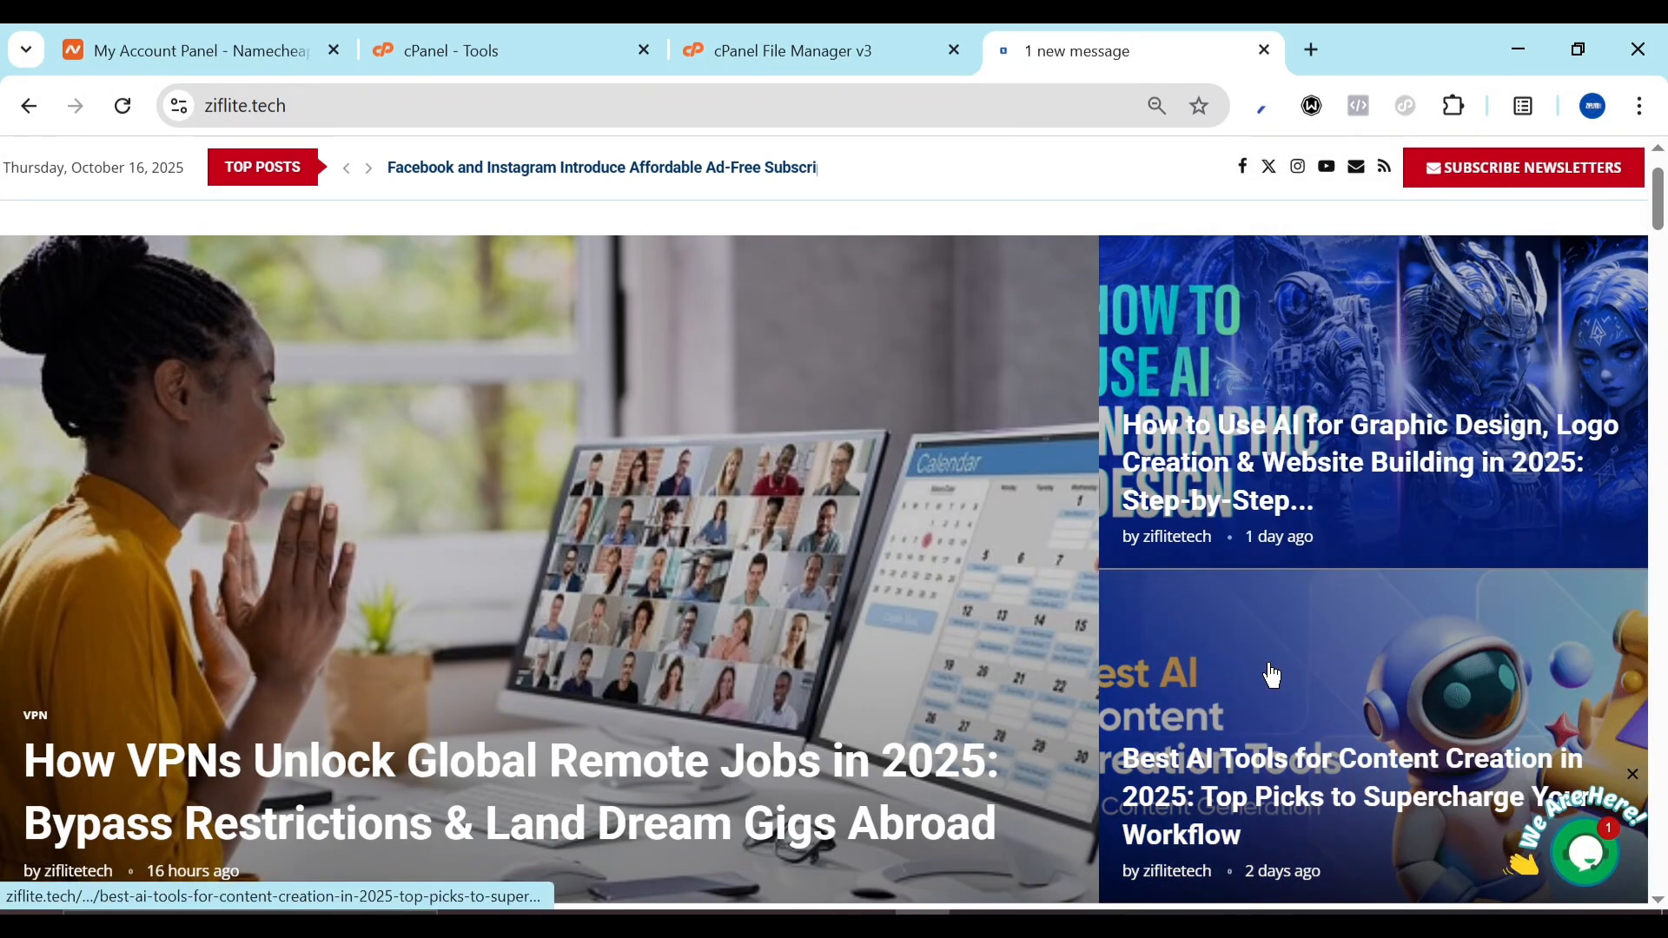
scroll(867, 733, "down", 5)
scroll(872, 735, "up", 8)
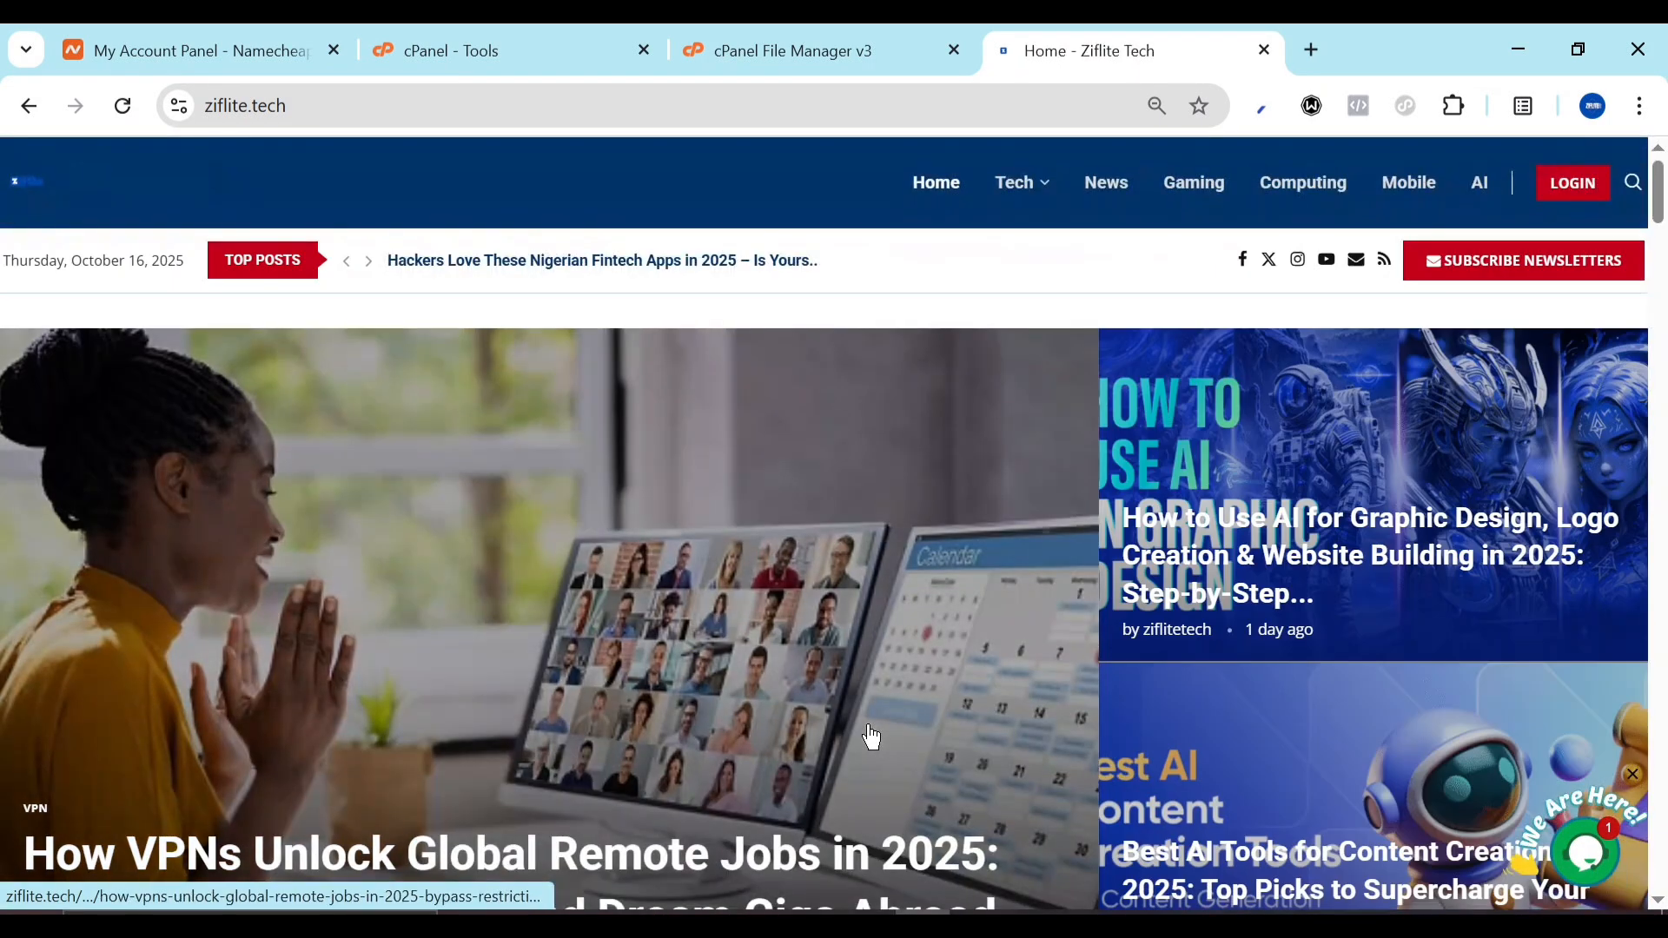
scroll(872, 736, "down", 5)
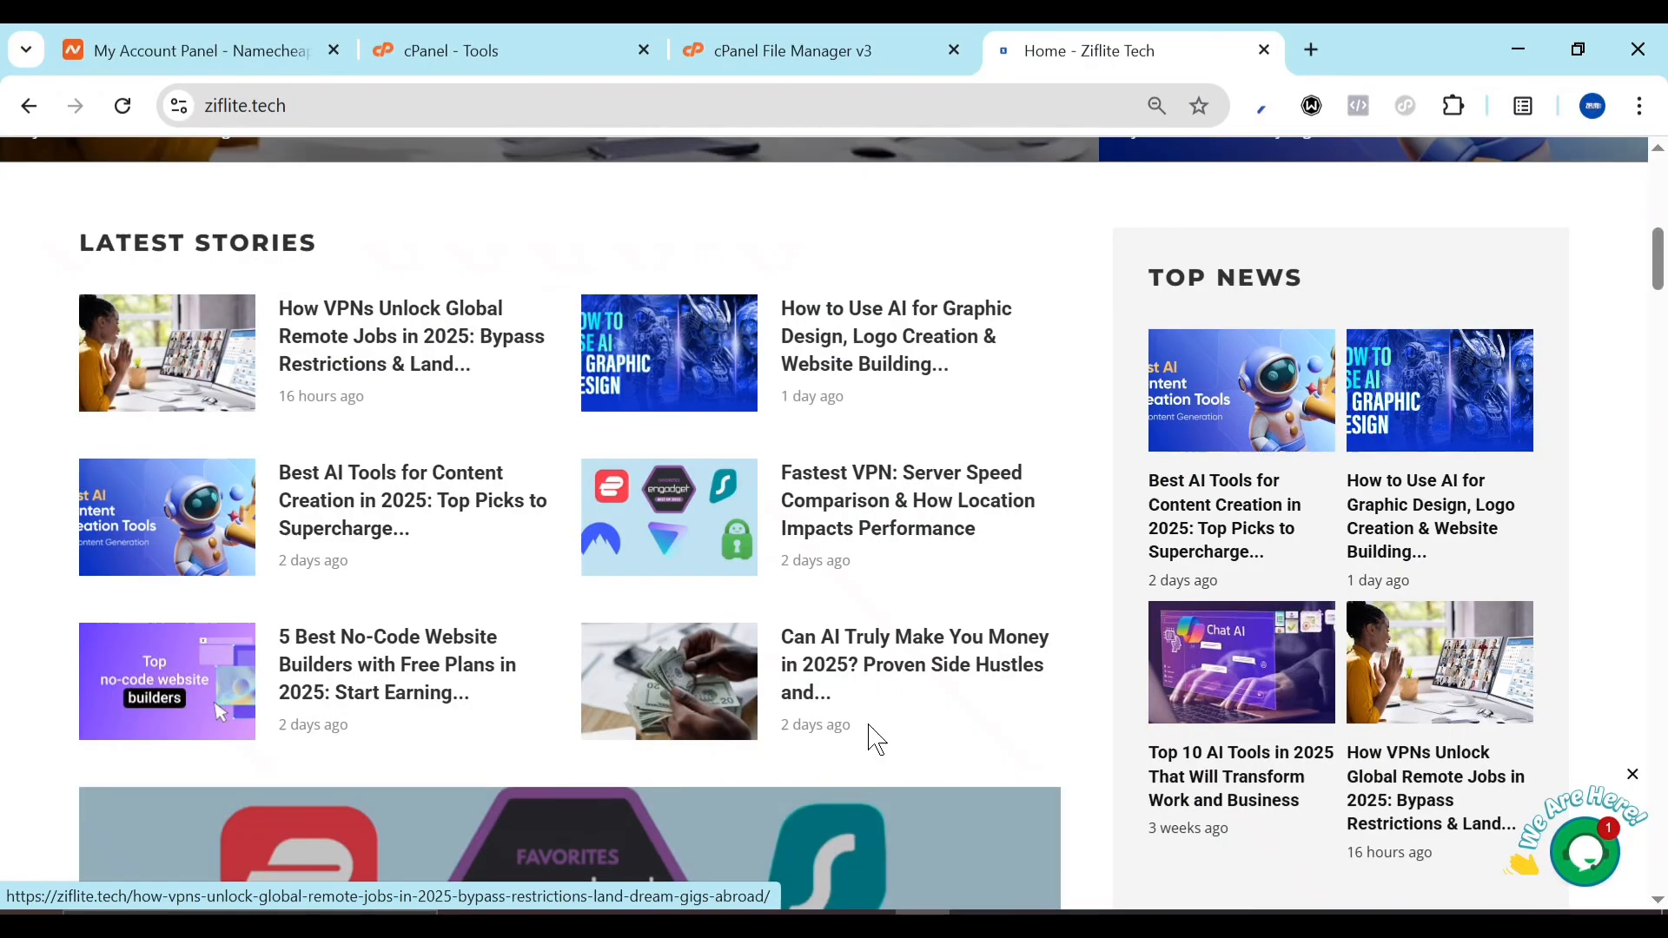
scroll(876, 740, "up", 5)
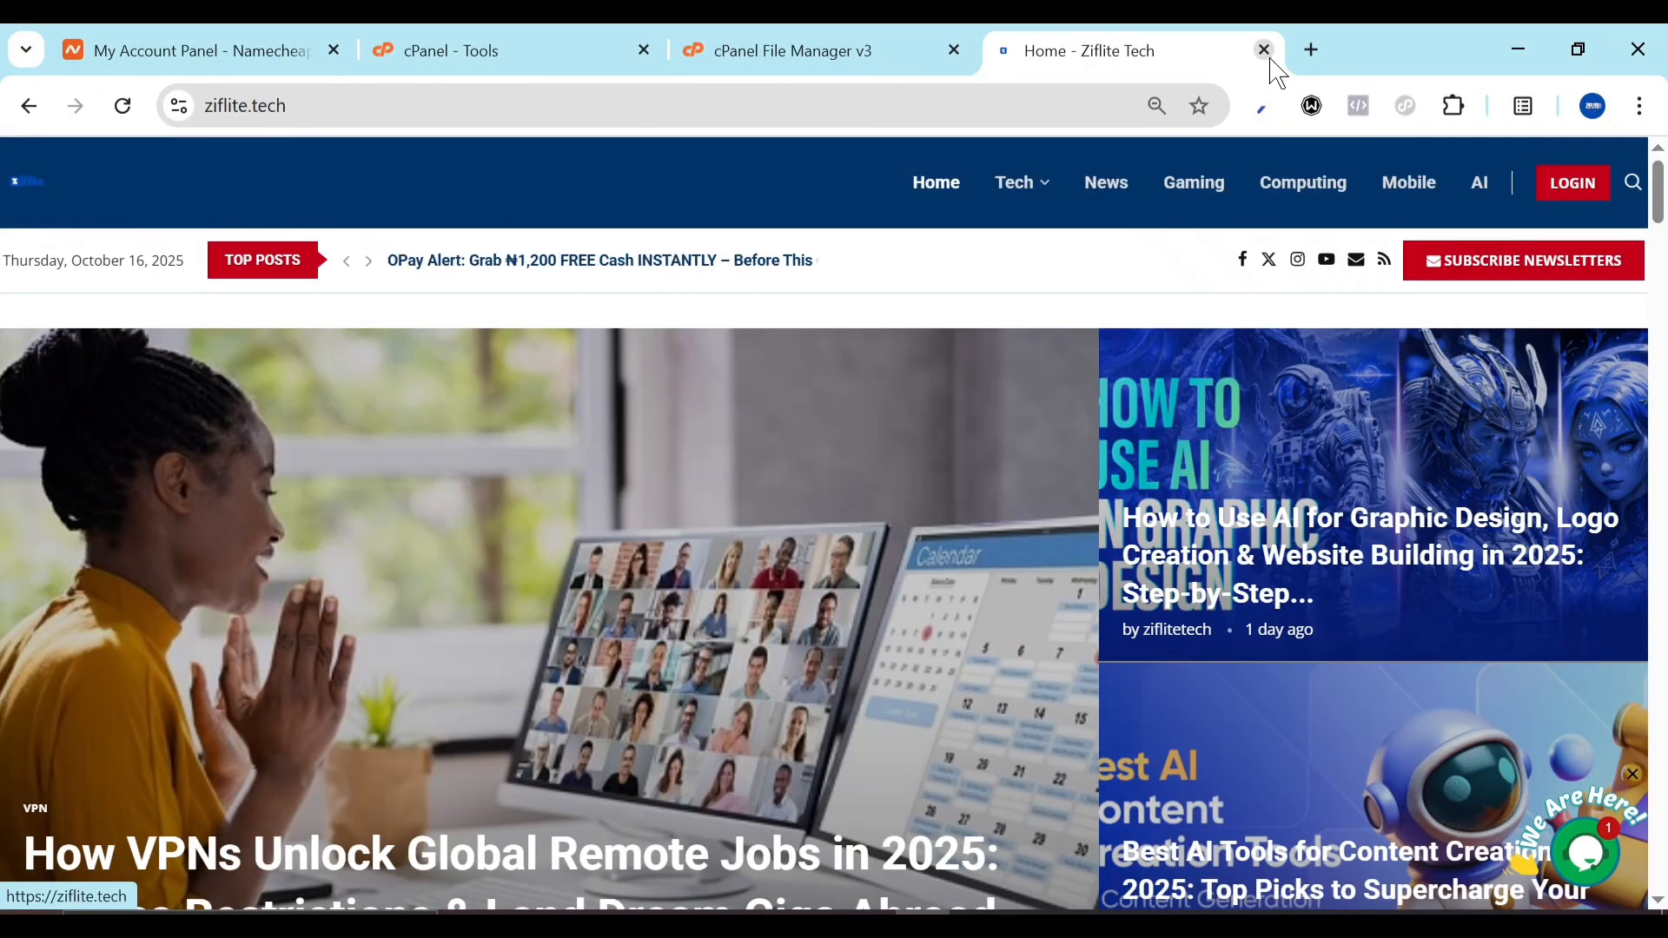
left_click(1264, 50)
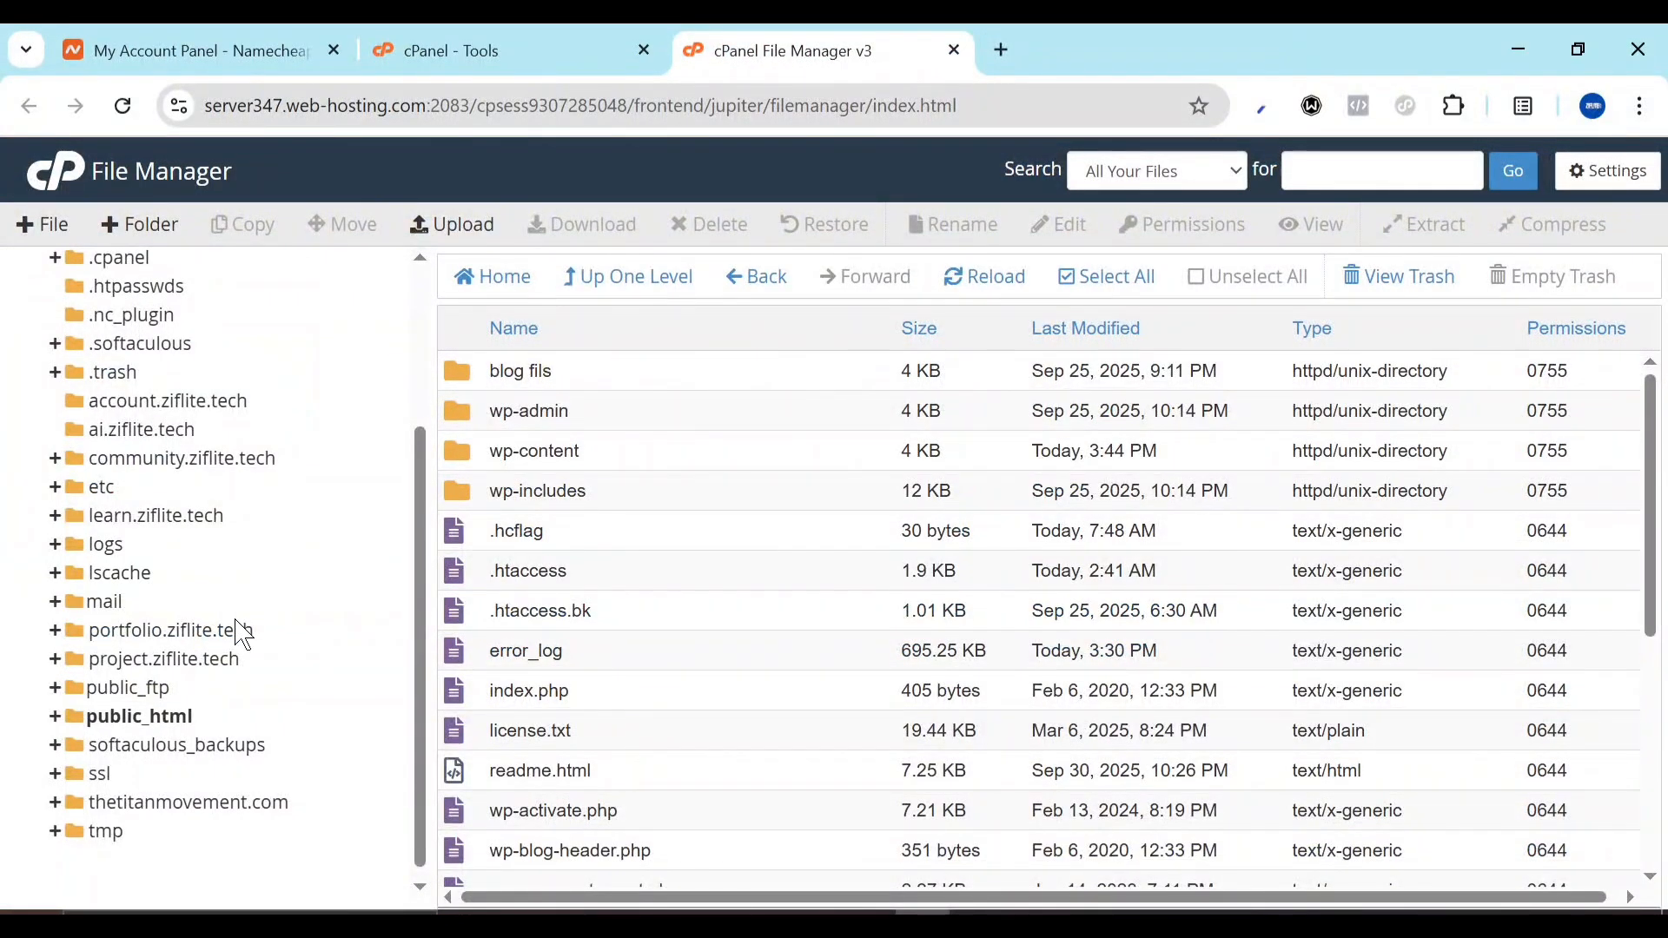
Upload the project.zip archive from Downloads into the ai.ziflite.tech folder and return to File Manager
left_click(139, 430)
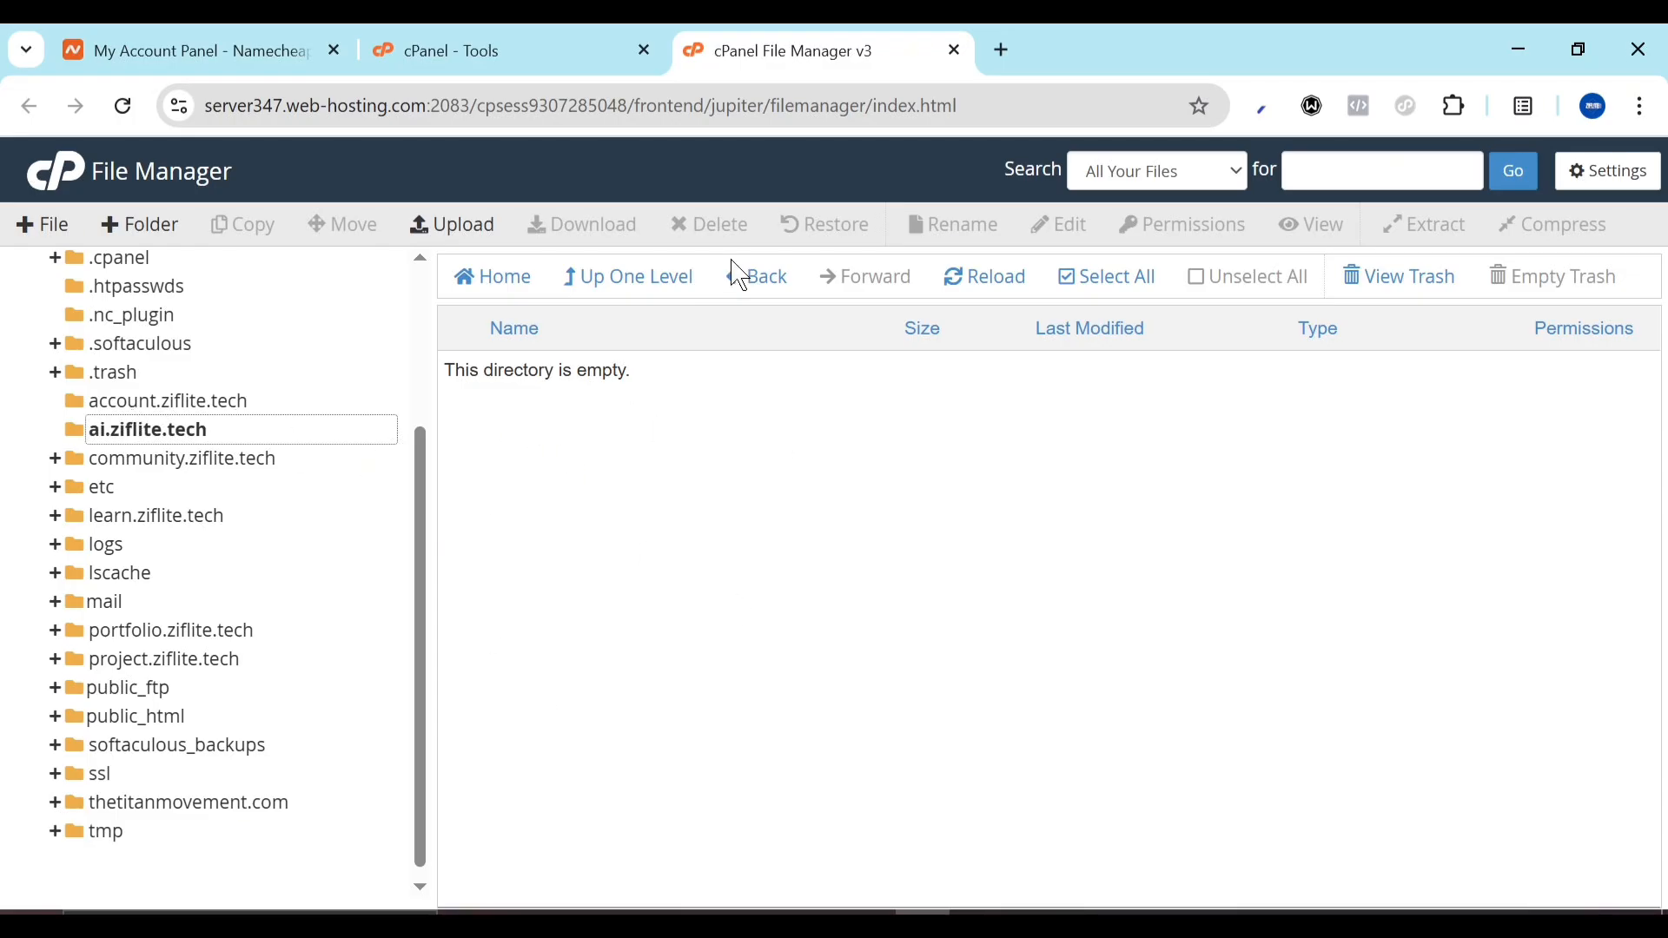
left_click(428, 230)
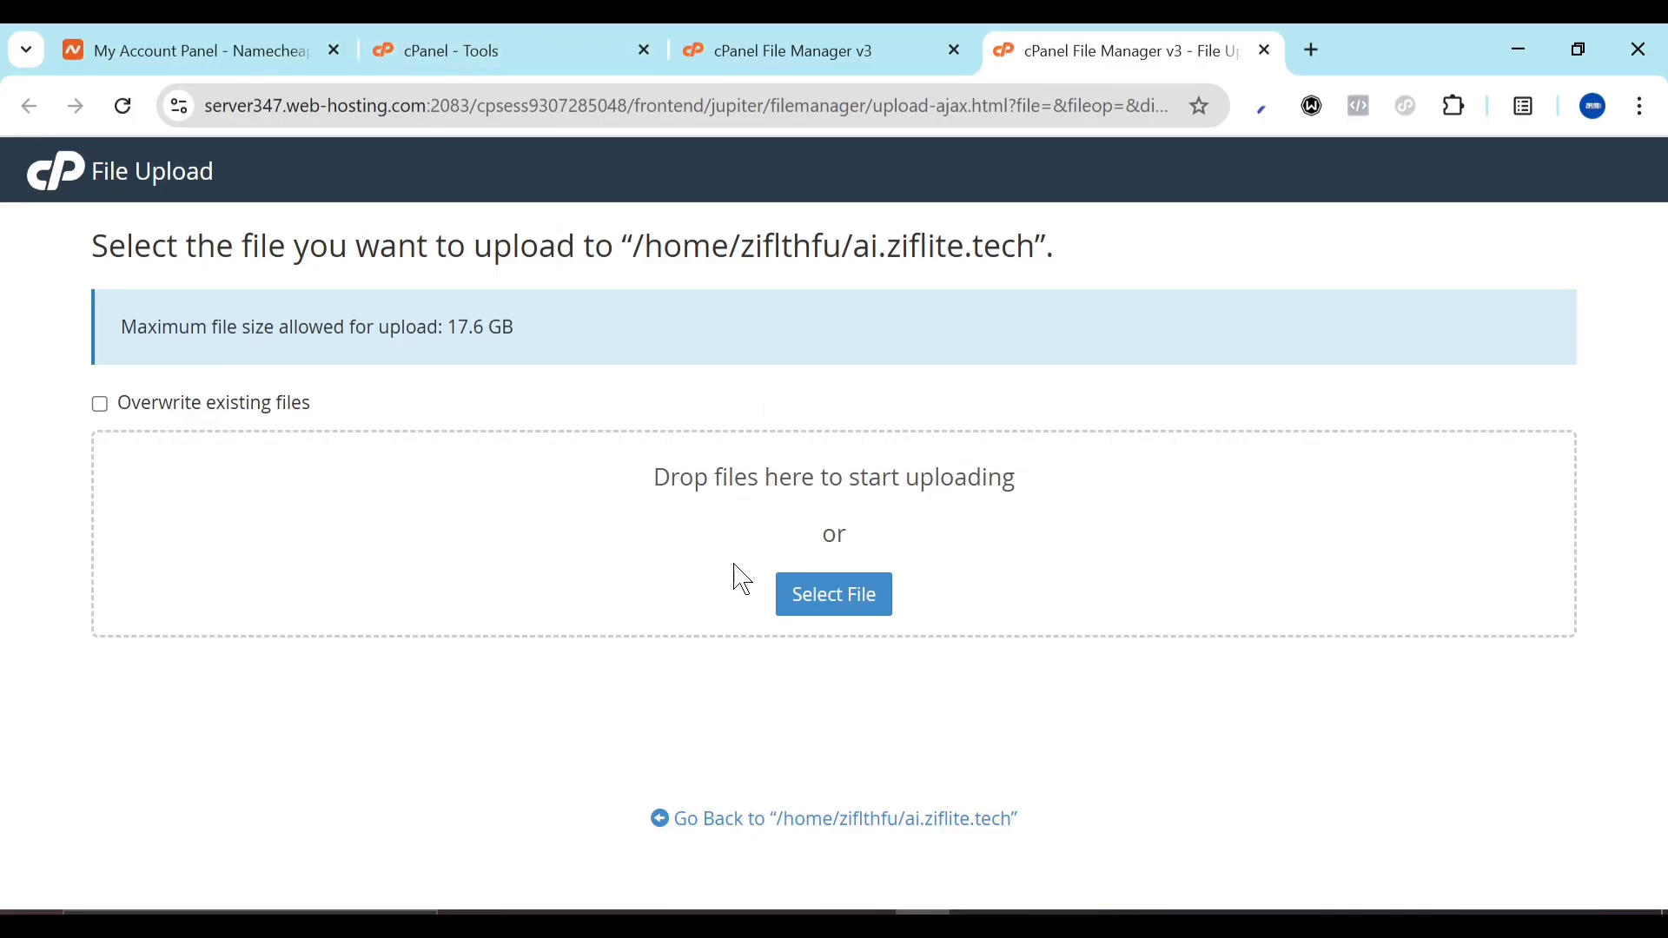
left_click(830, 608)
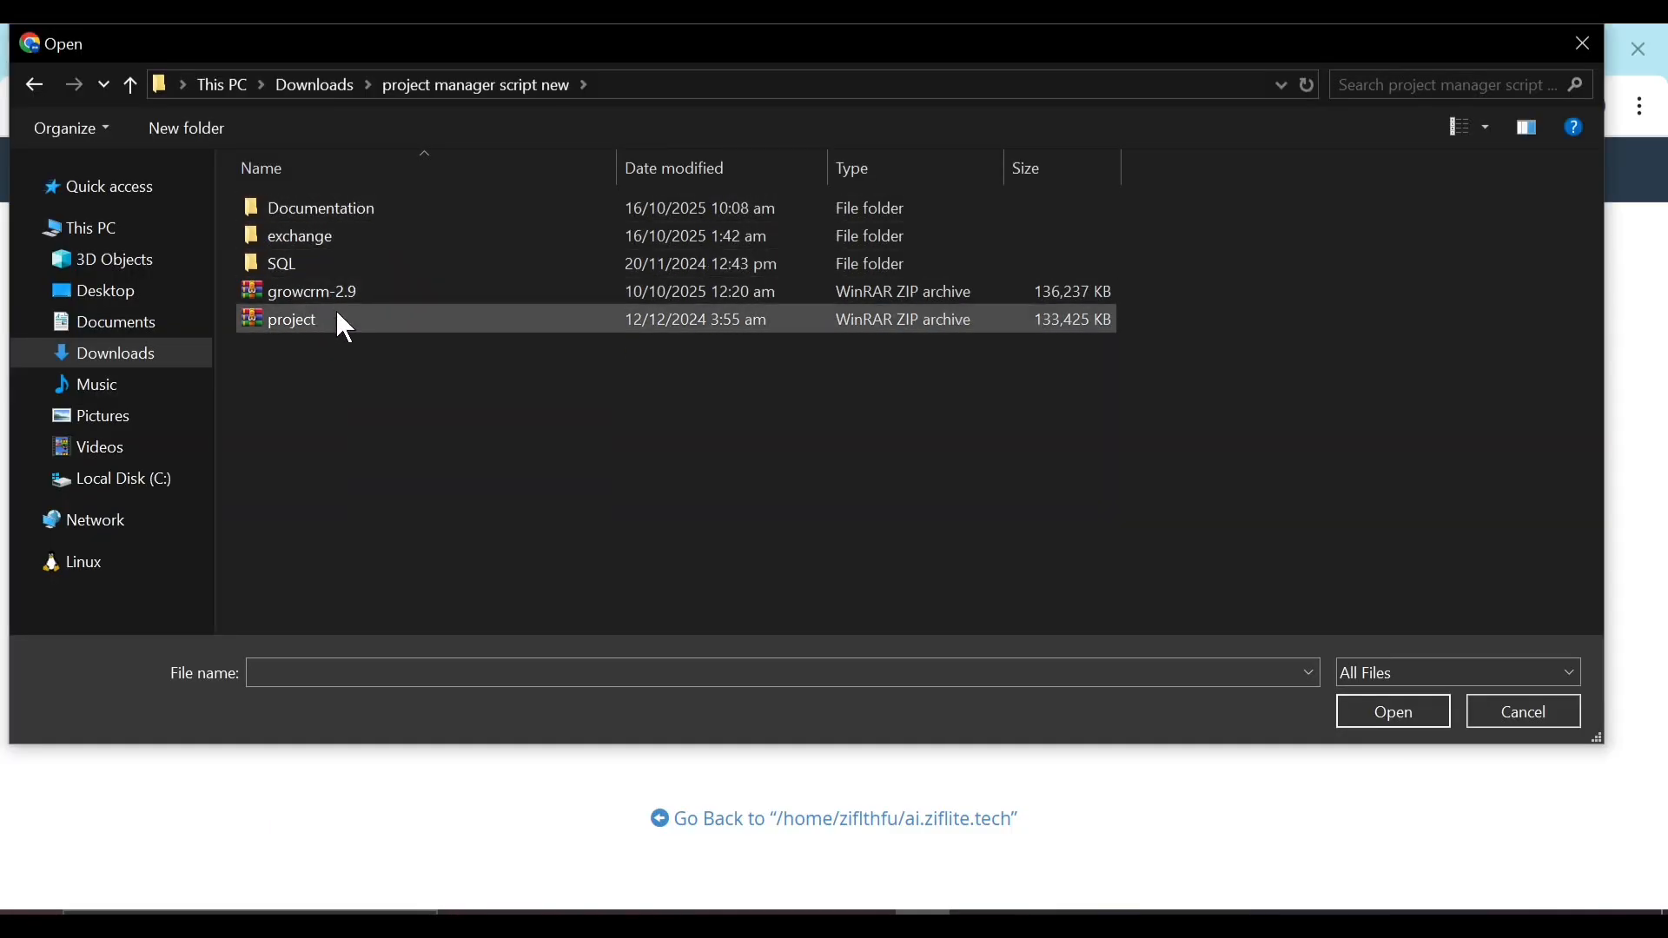
double_click(325, 321)
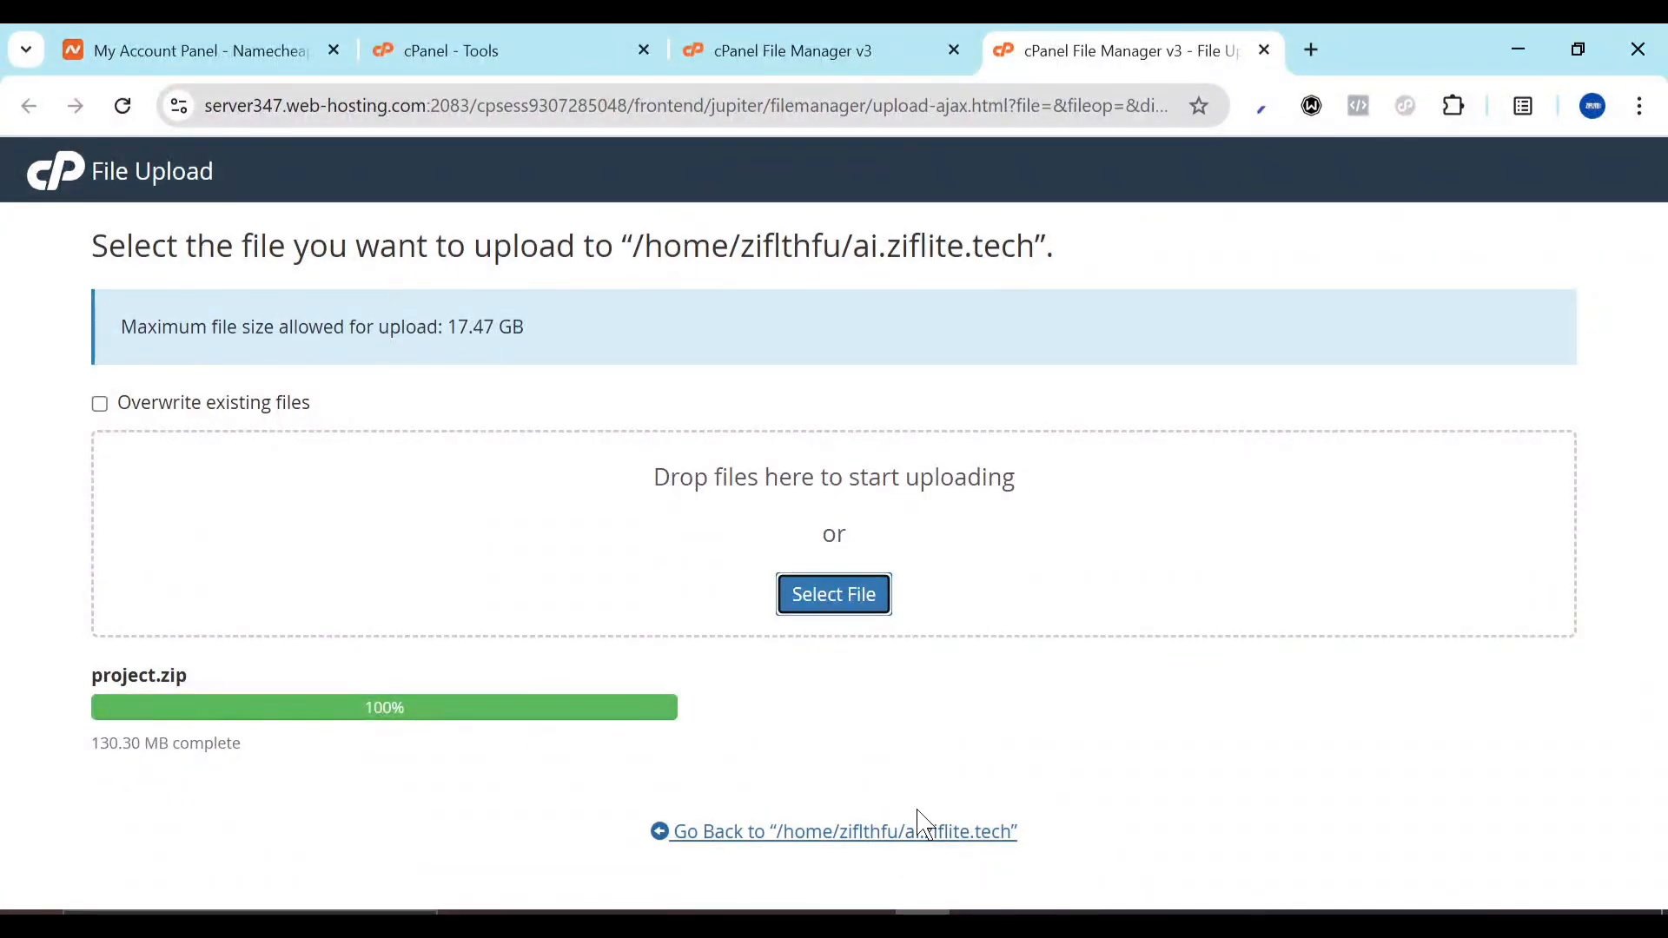
left_click(762, 836)
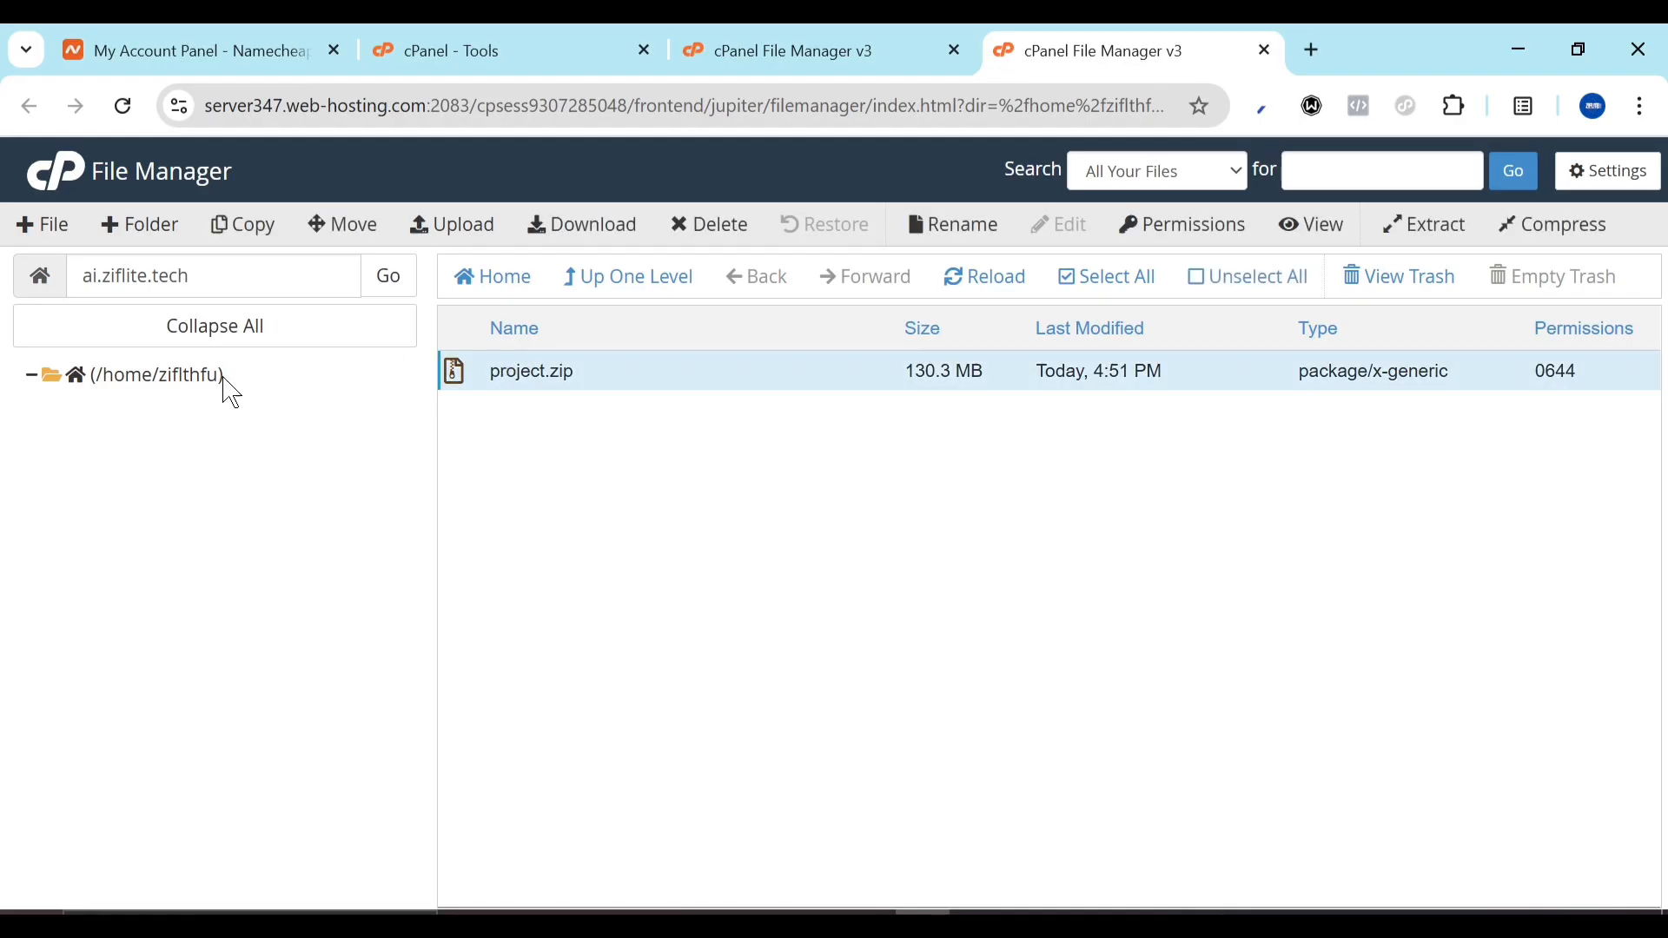
Refresh File Manager and extract project.zip into the ai.ziflite.tech folder, closing the extraction results
left_click(123, 106)
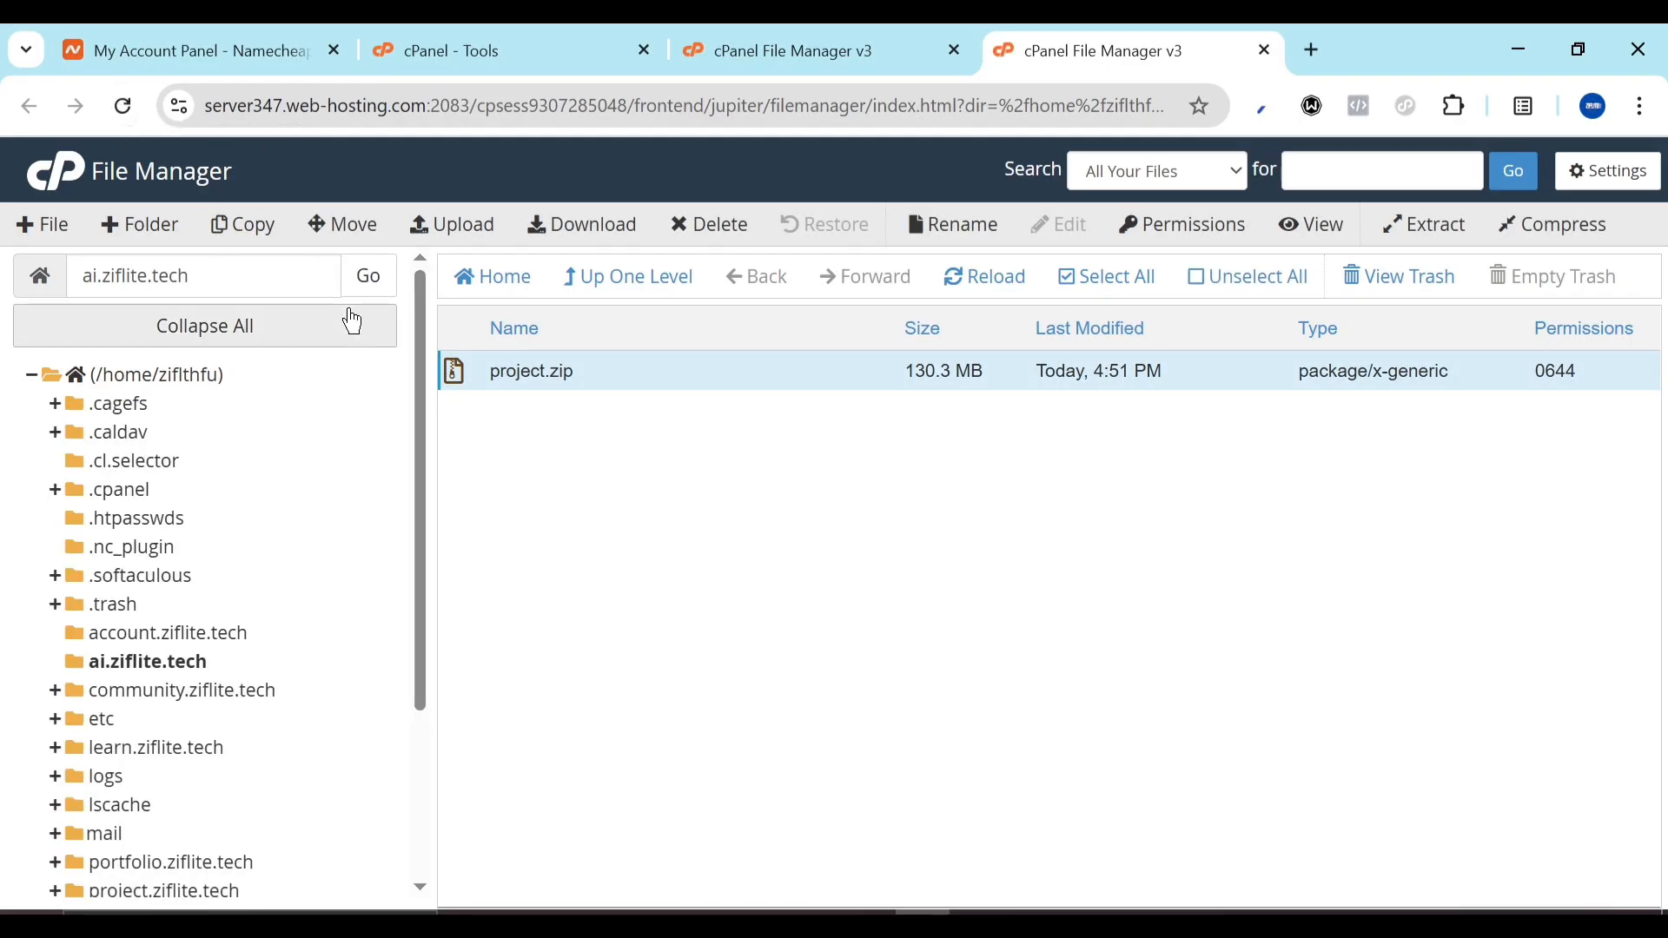
right_click(502, 371)
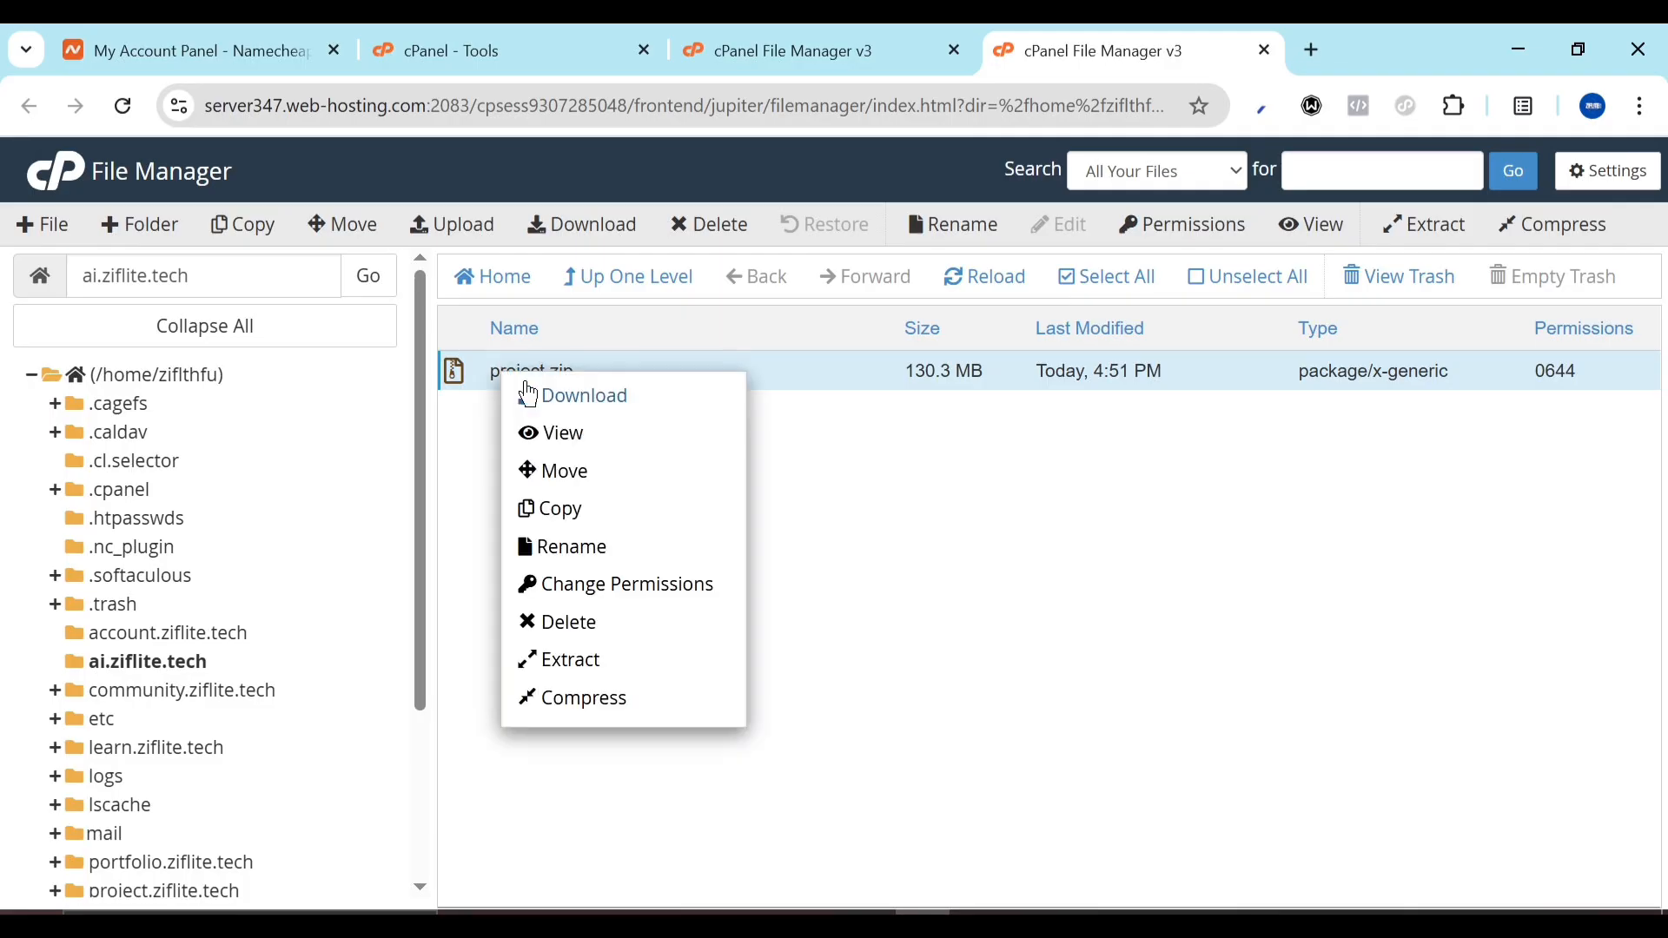
left_click(587, 665)
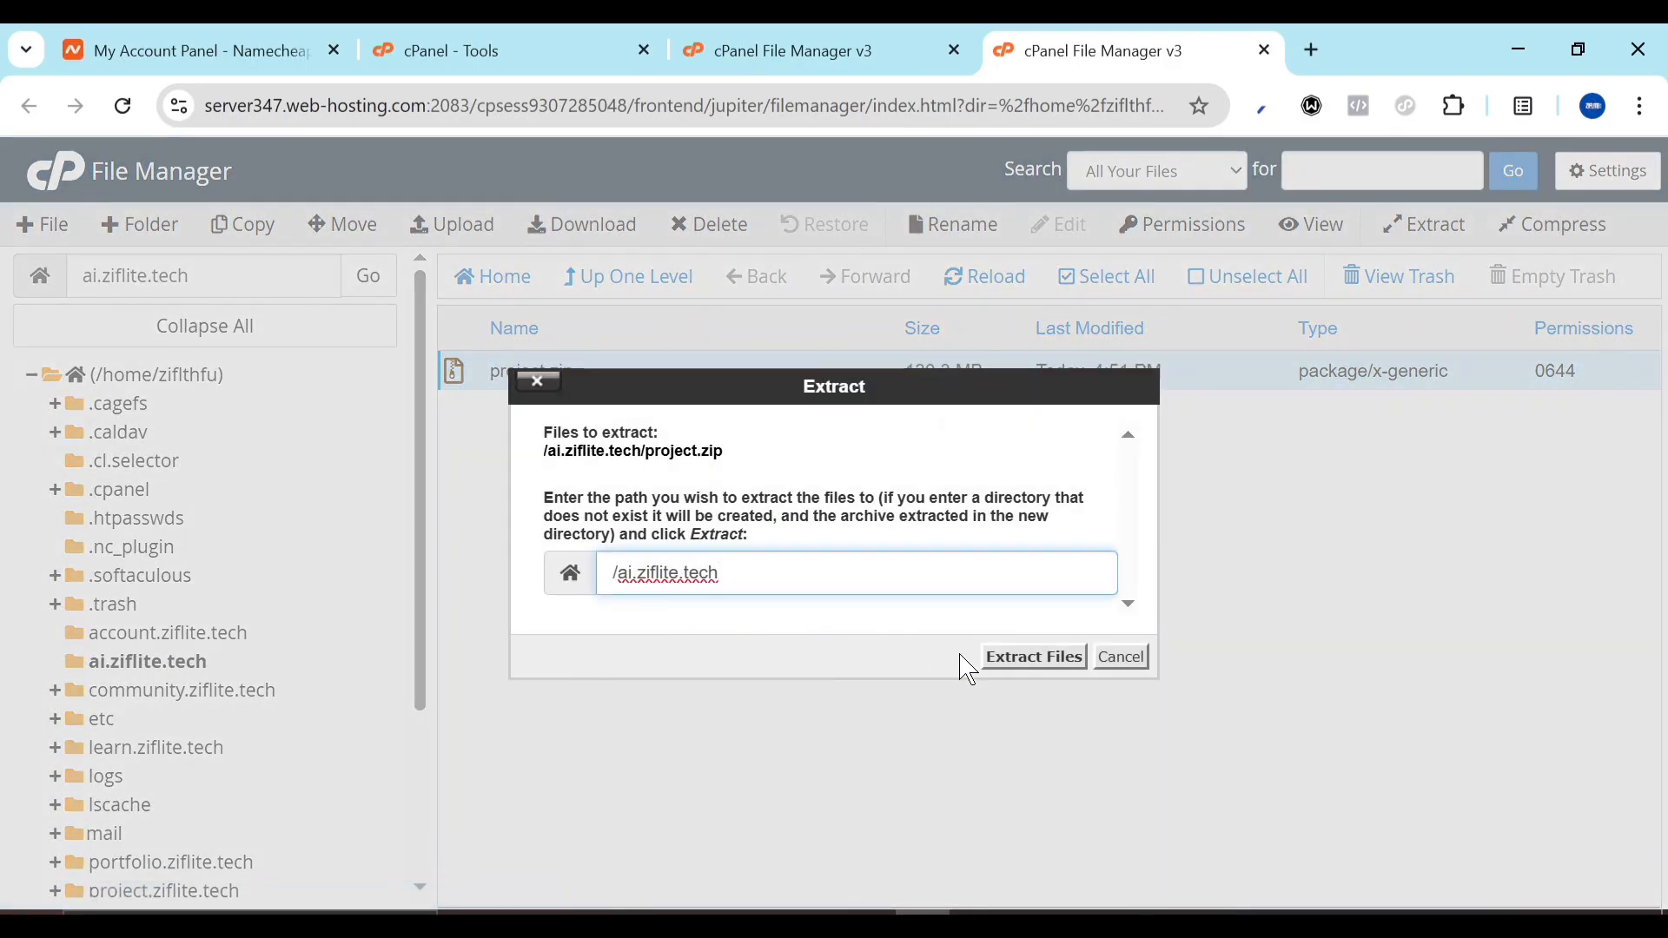
left_click(989, 666)
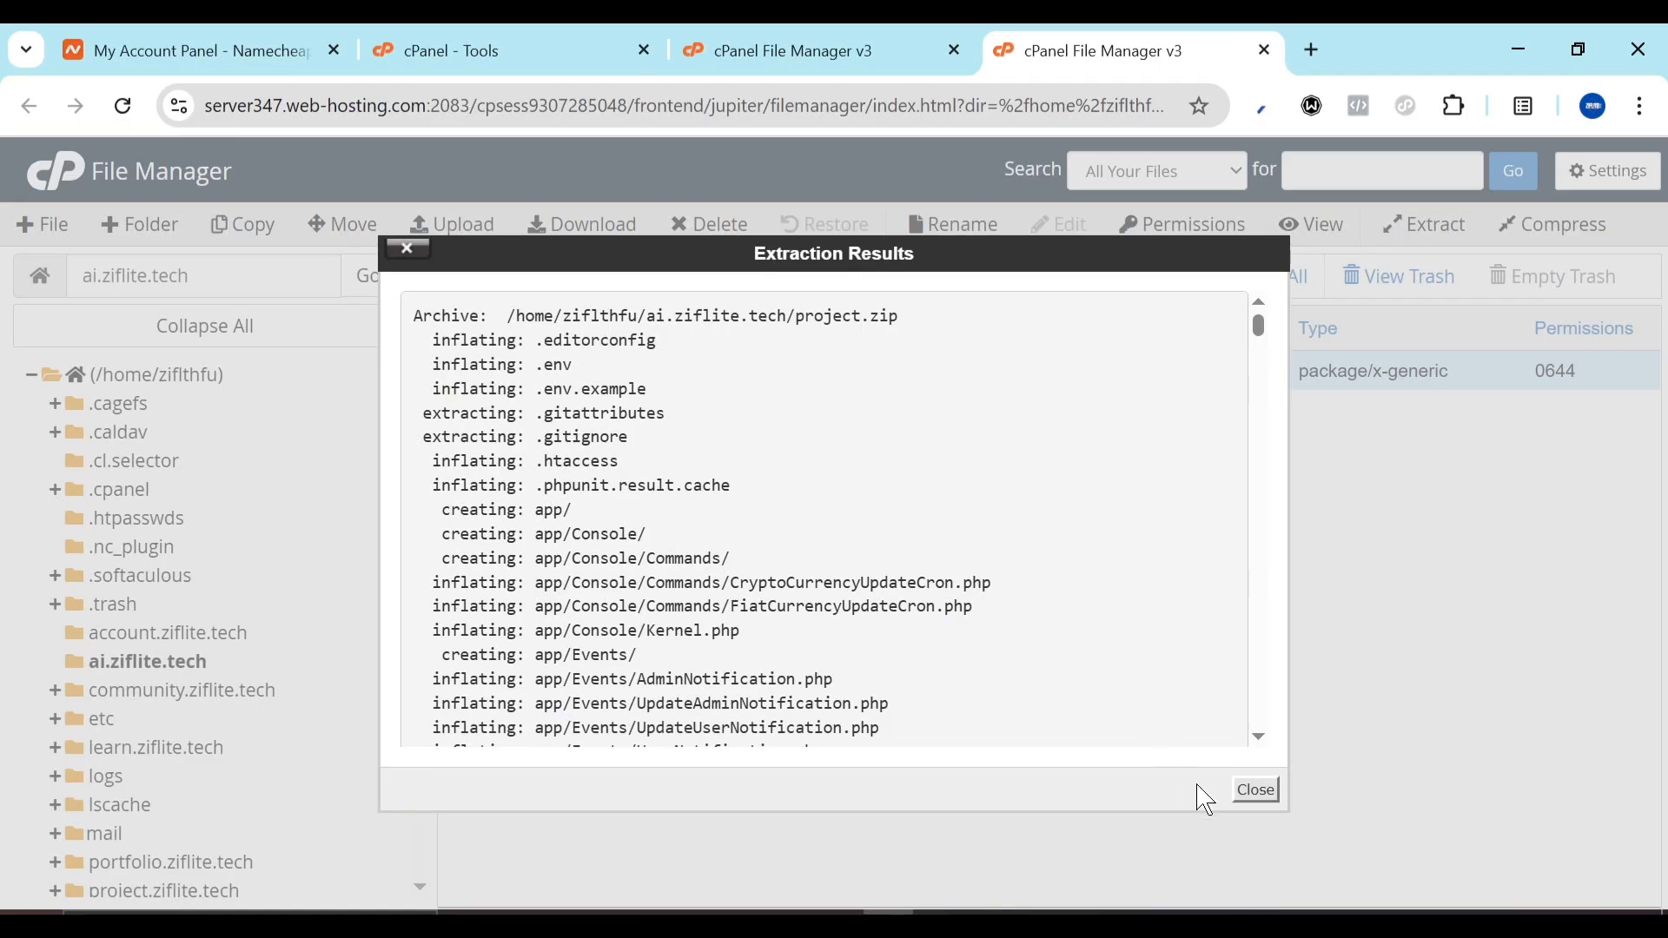
left_click(1255, 792)
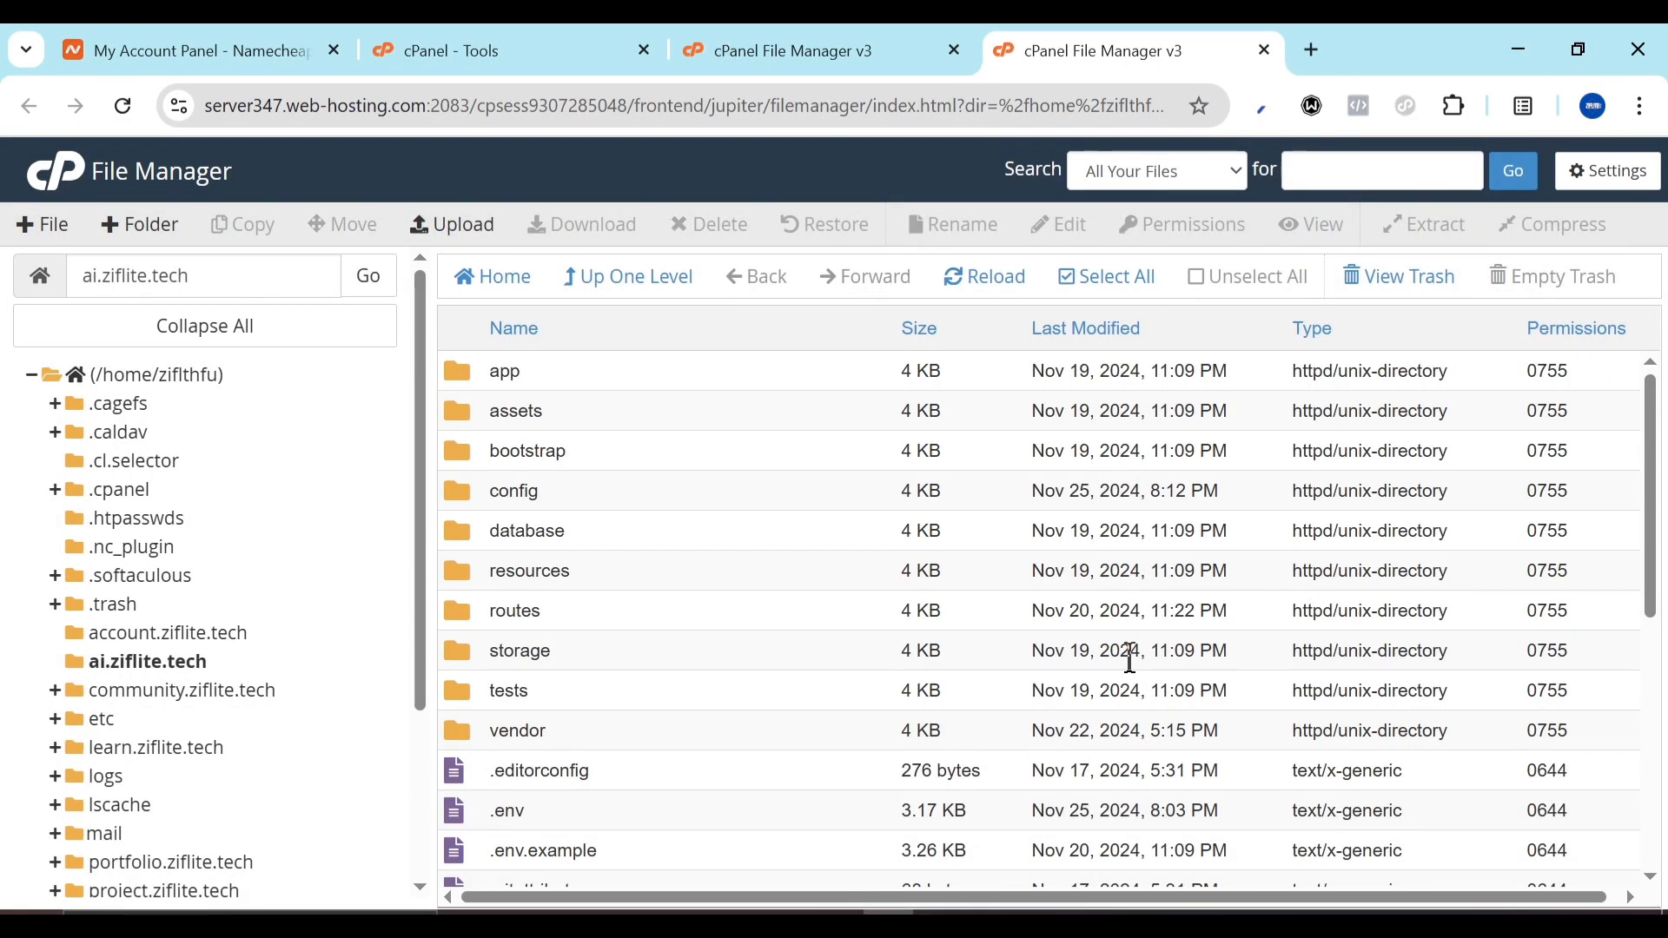
Copy the ai.ziflite.tech folder path and open it as a web address in a new tab
scroll(1126, 656, "down", 7)
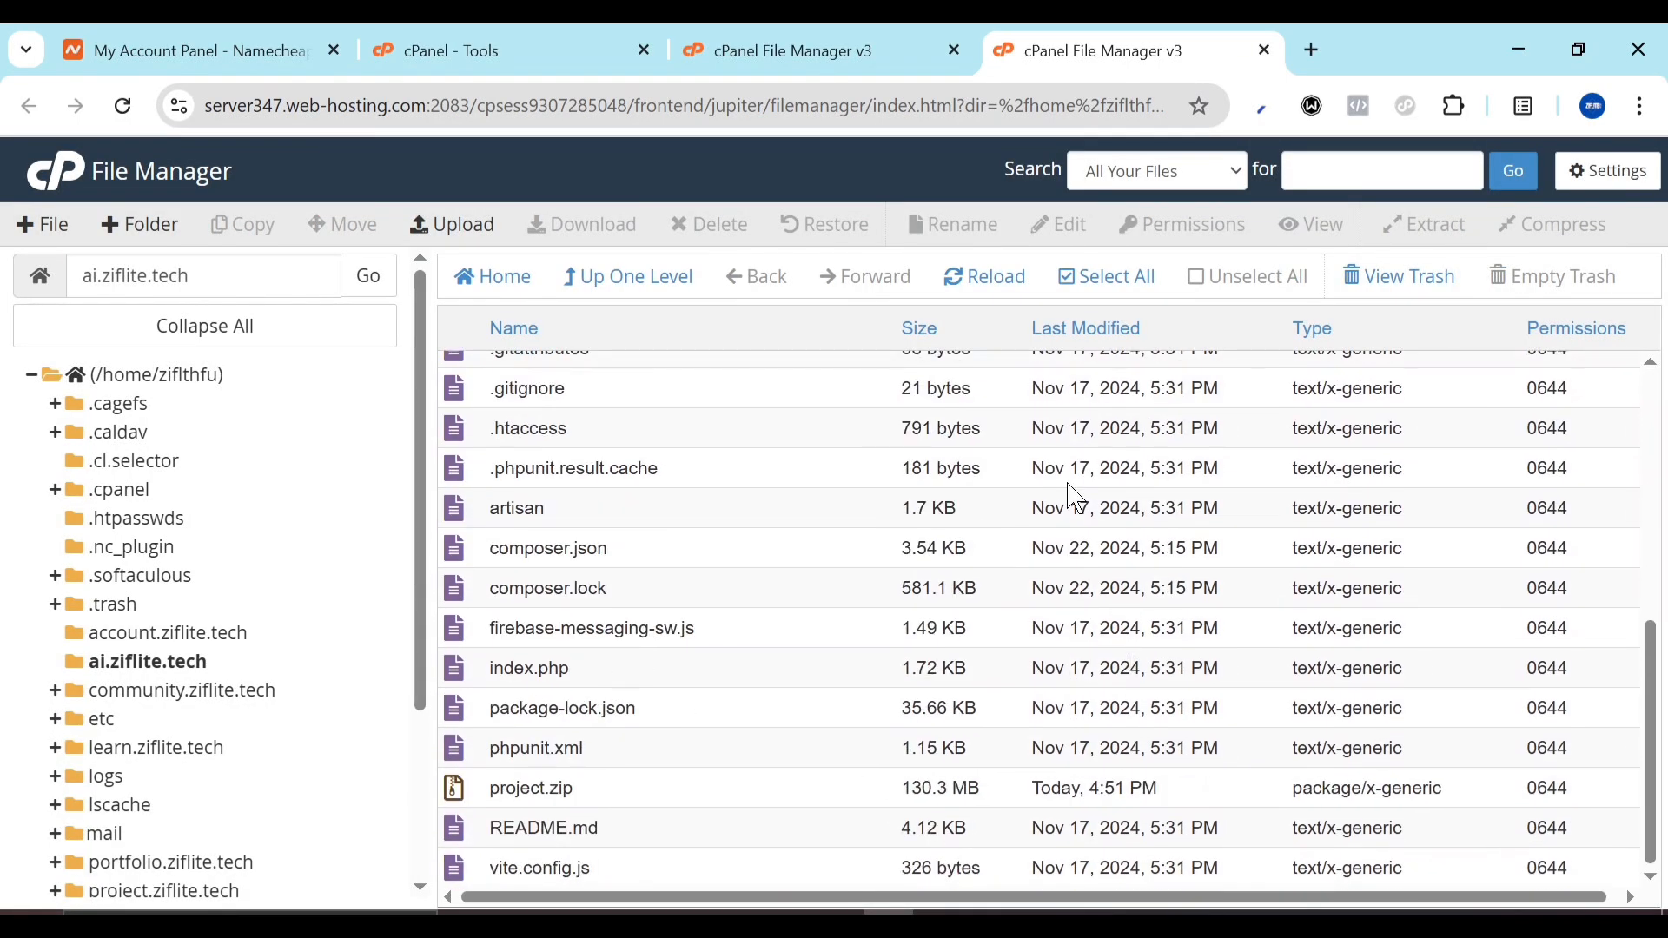
scroll(1073, 497, "up", 7)
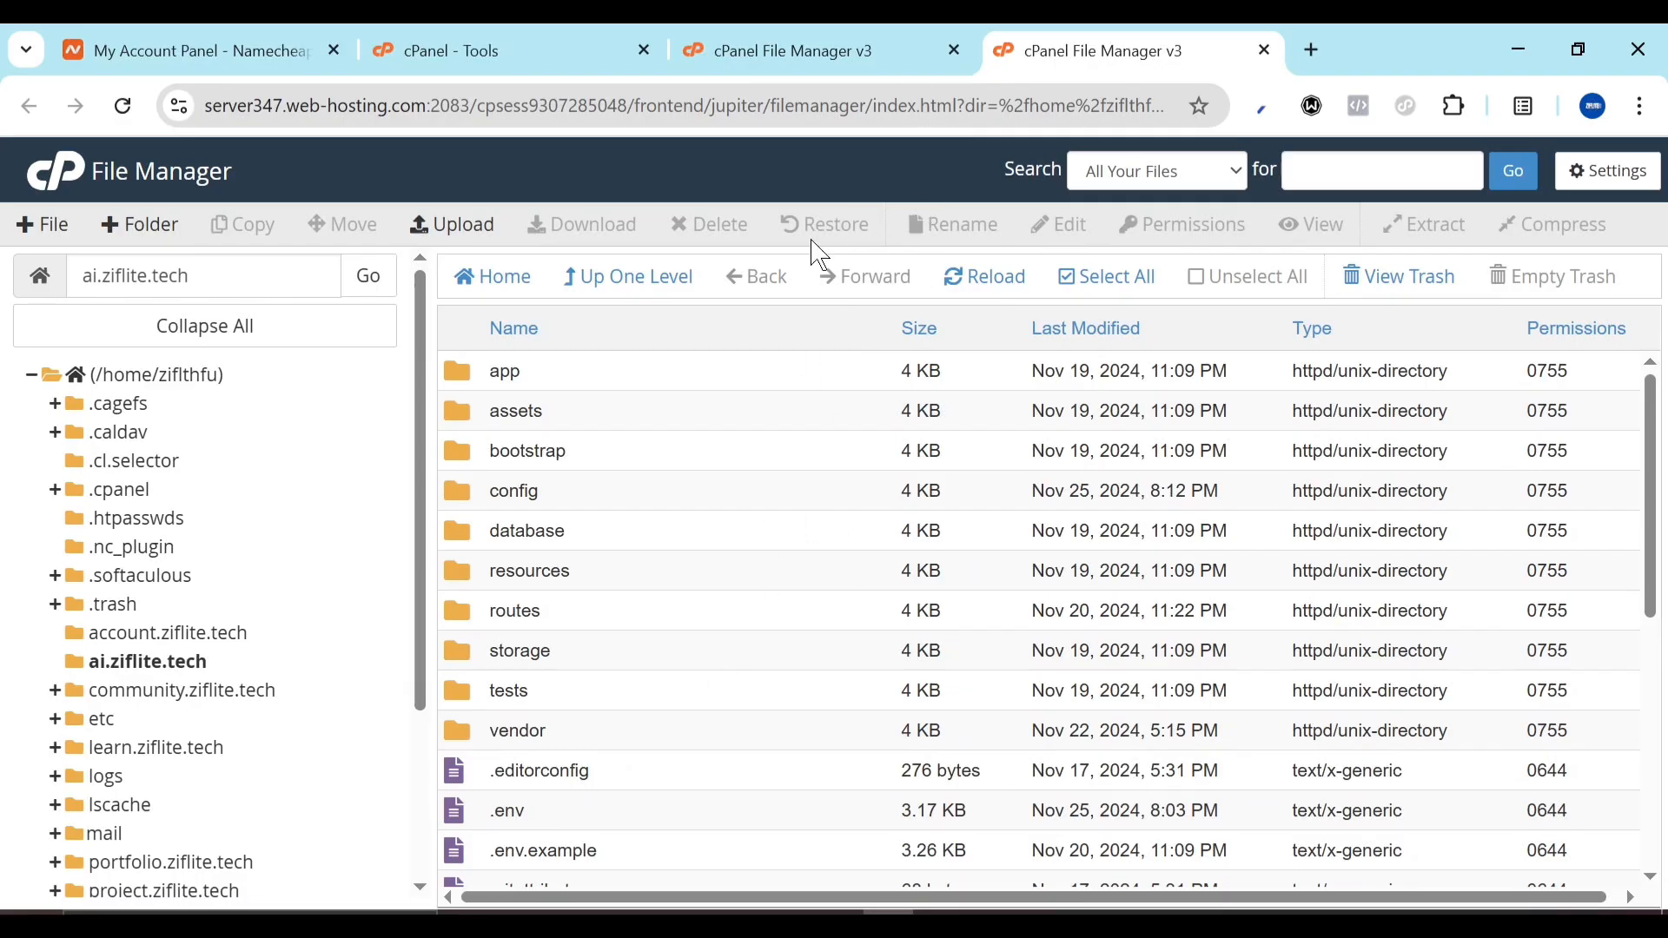
triple_click(298, 280)
key("ctrl+c")
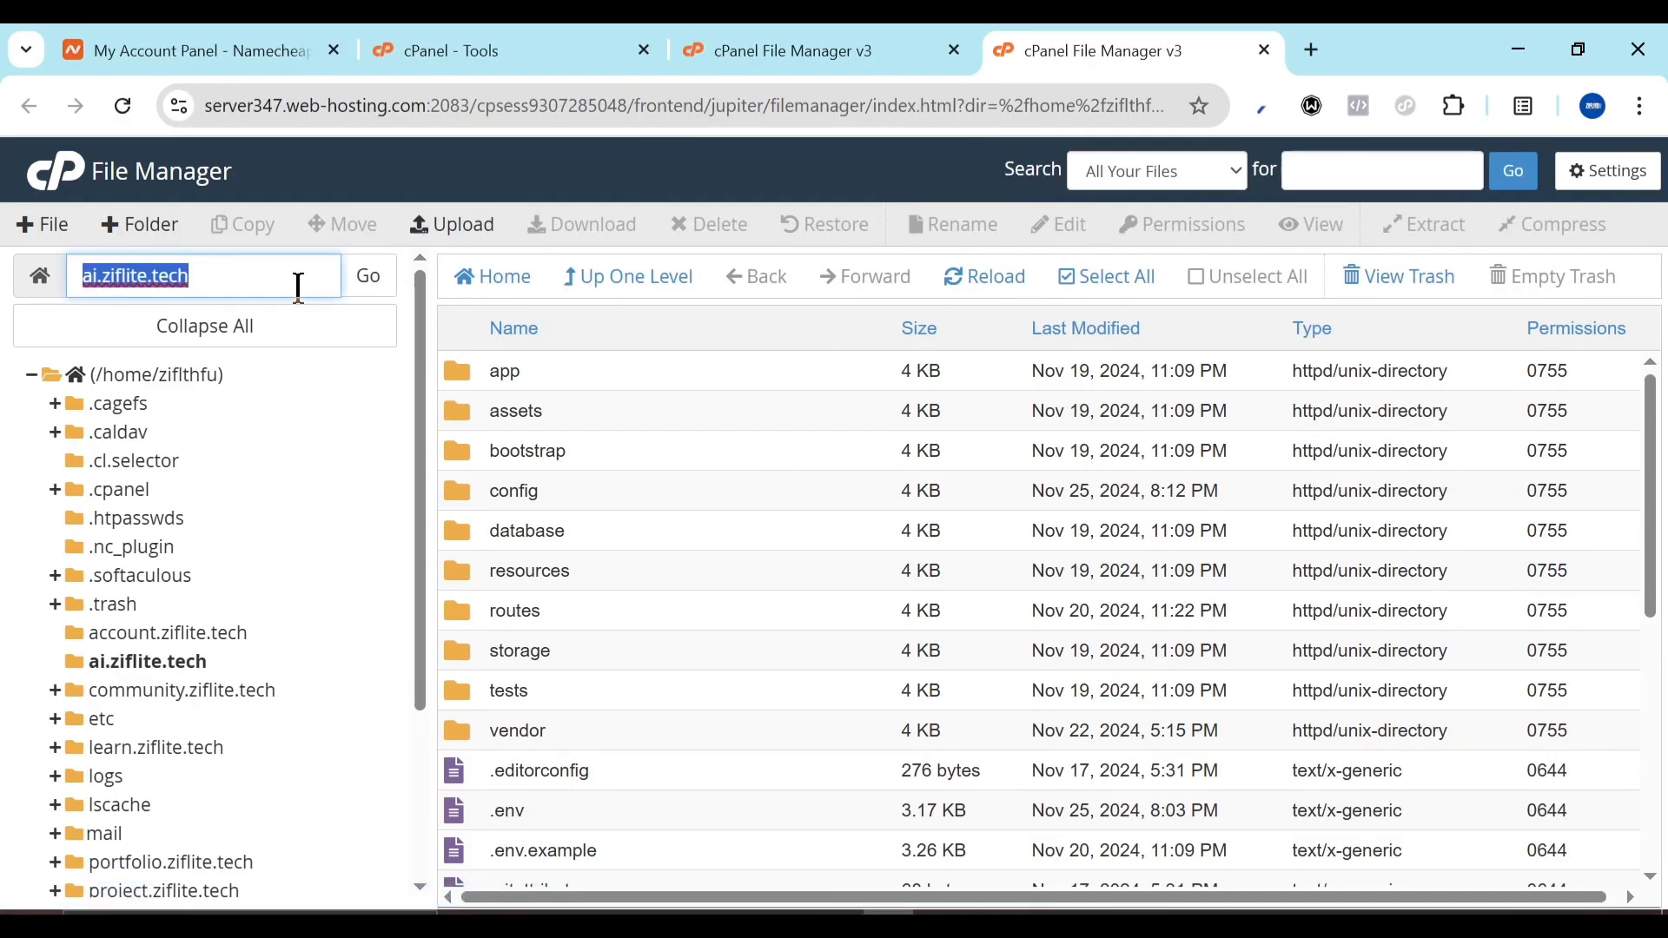
left_click(1312, 45)
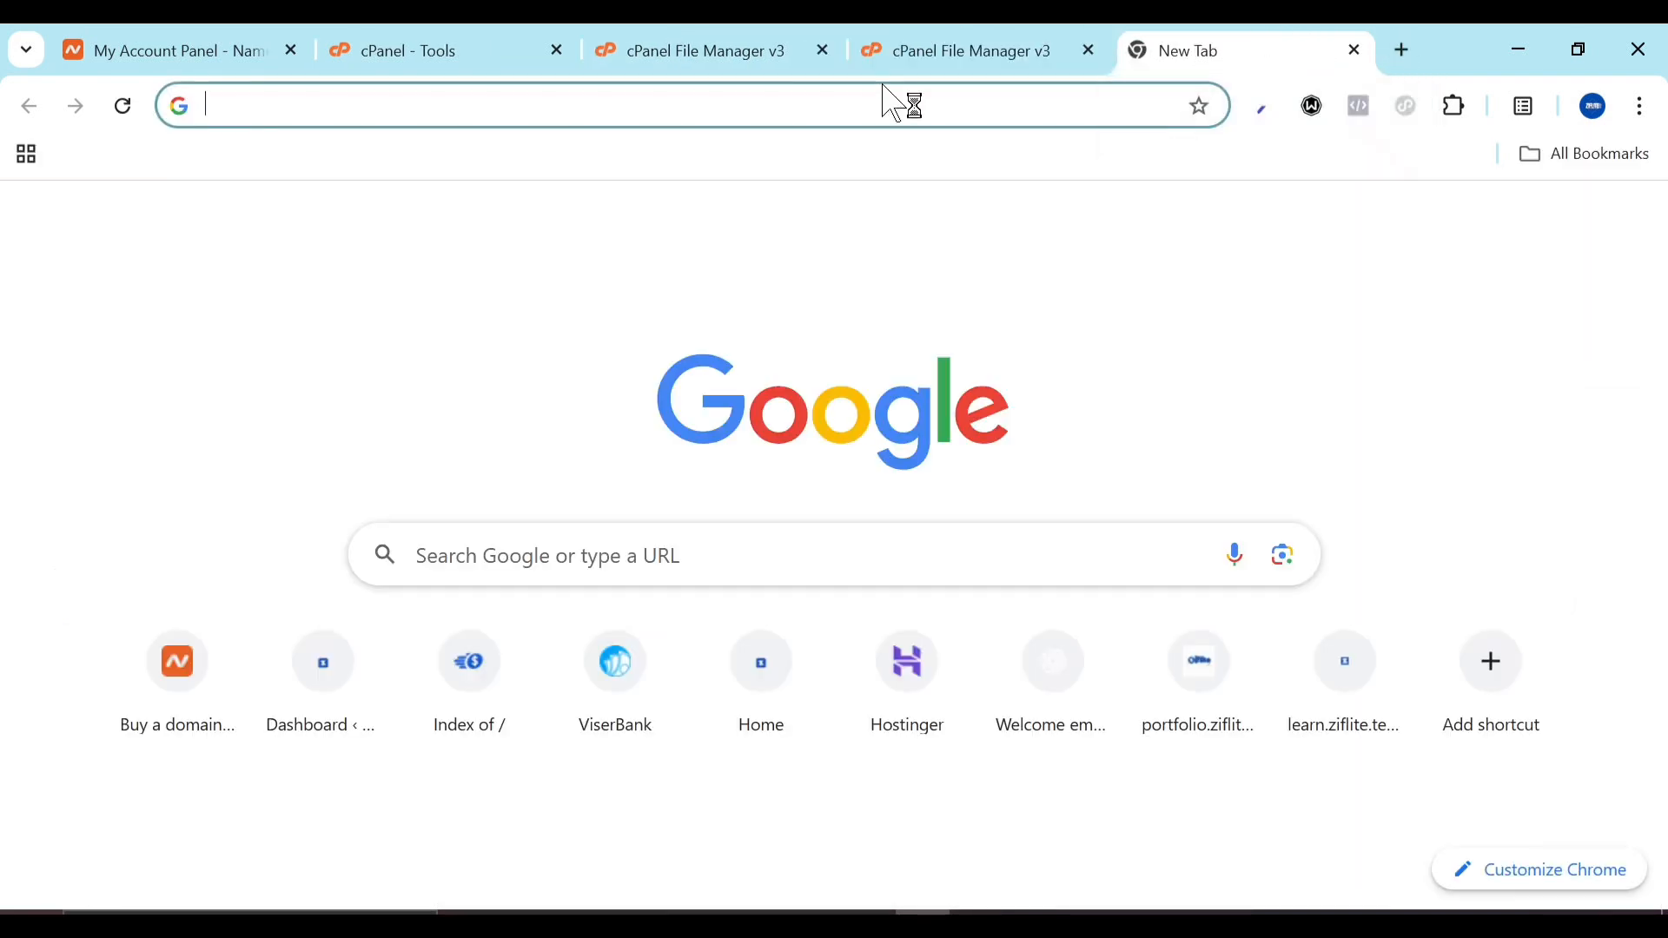
key("ctrl+v")
key("Return")
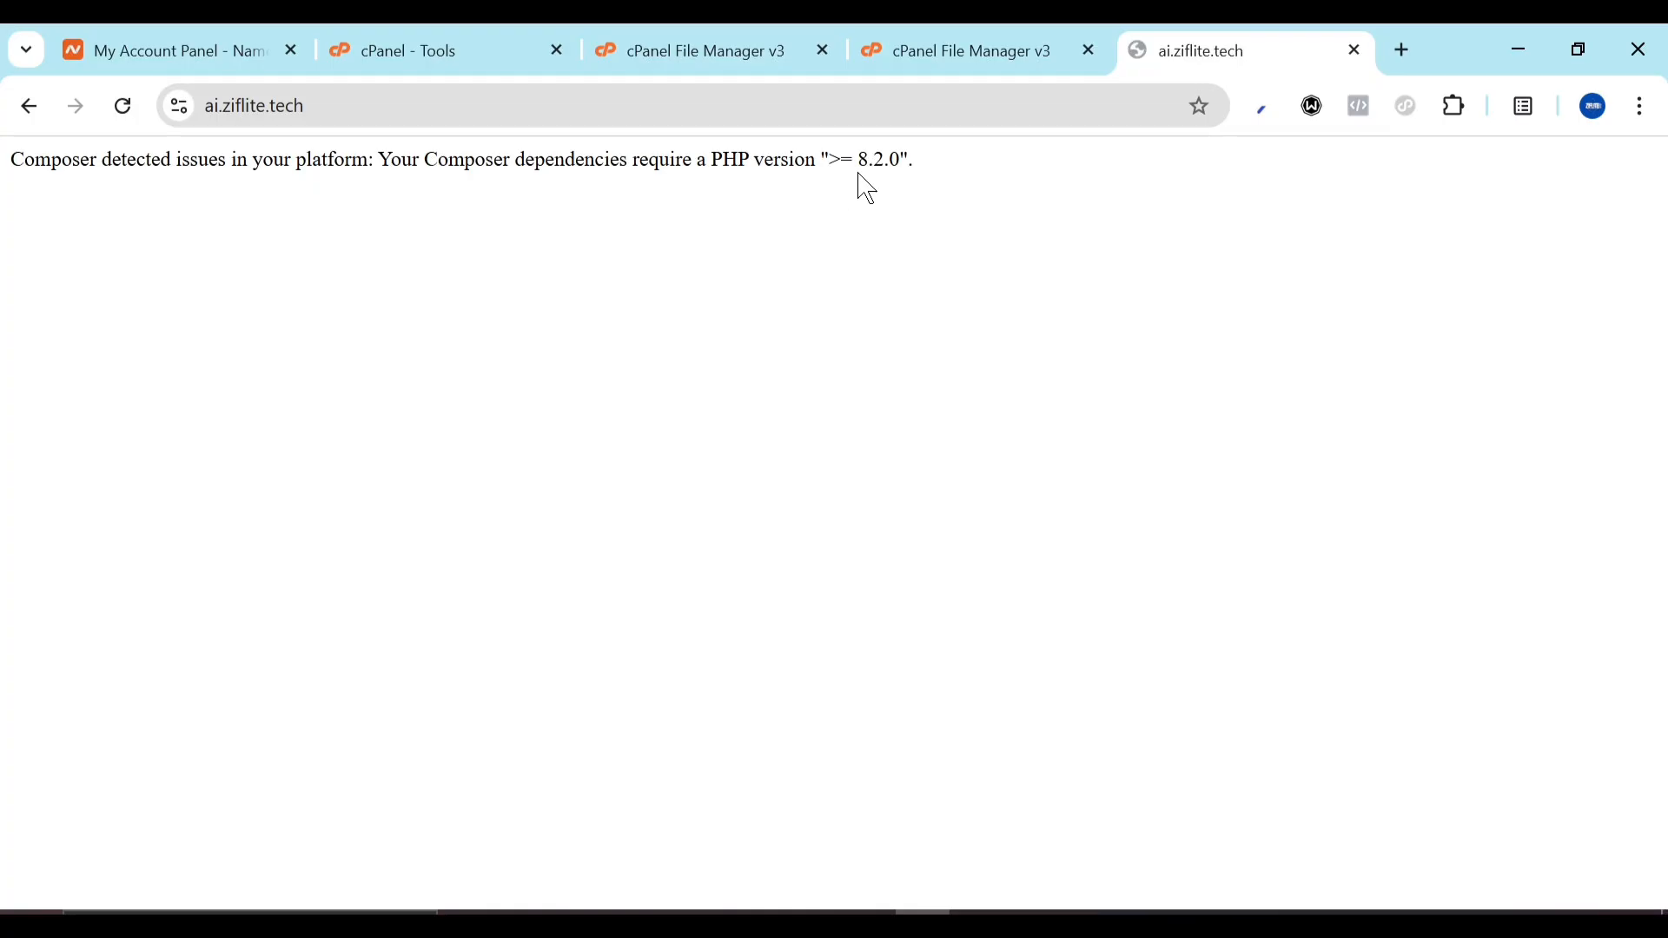
Search cPanel tools for php and open Select PHP Version
left_click(732, 43)
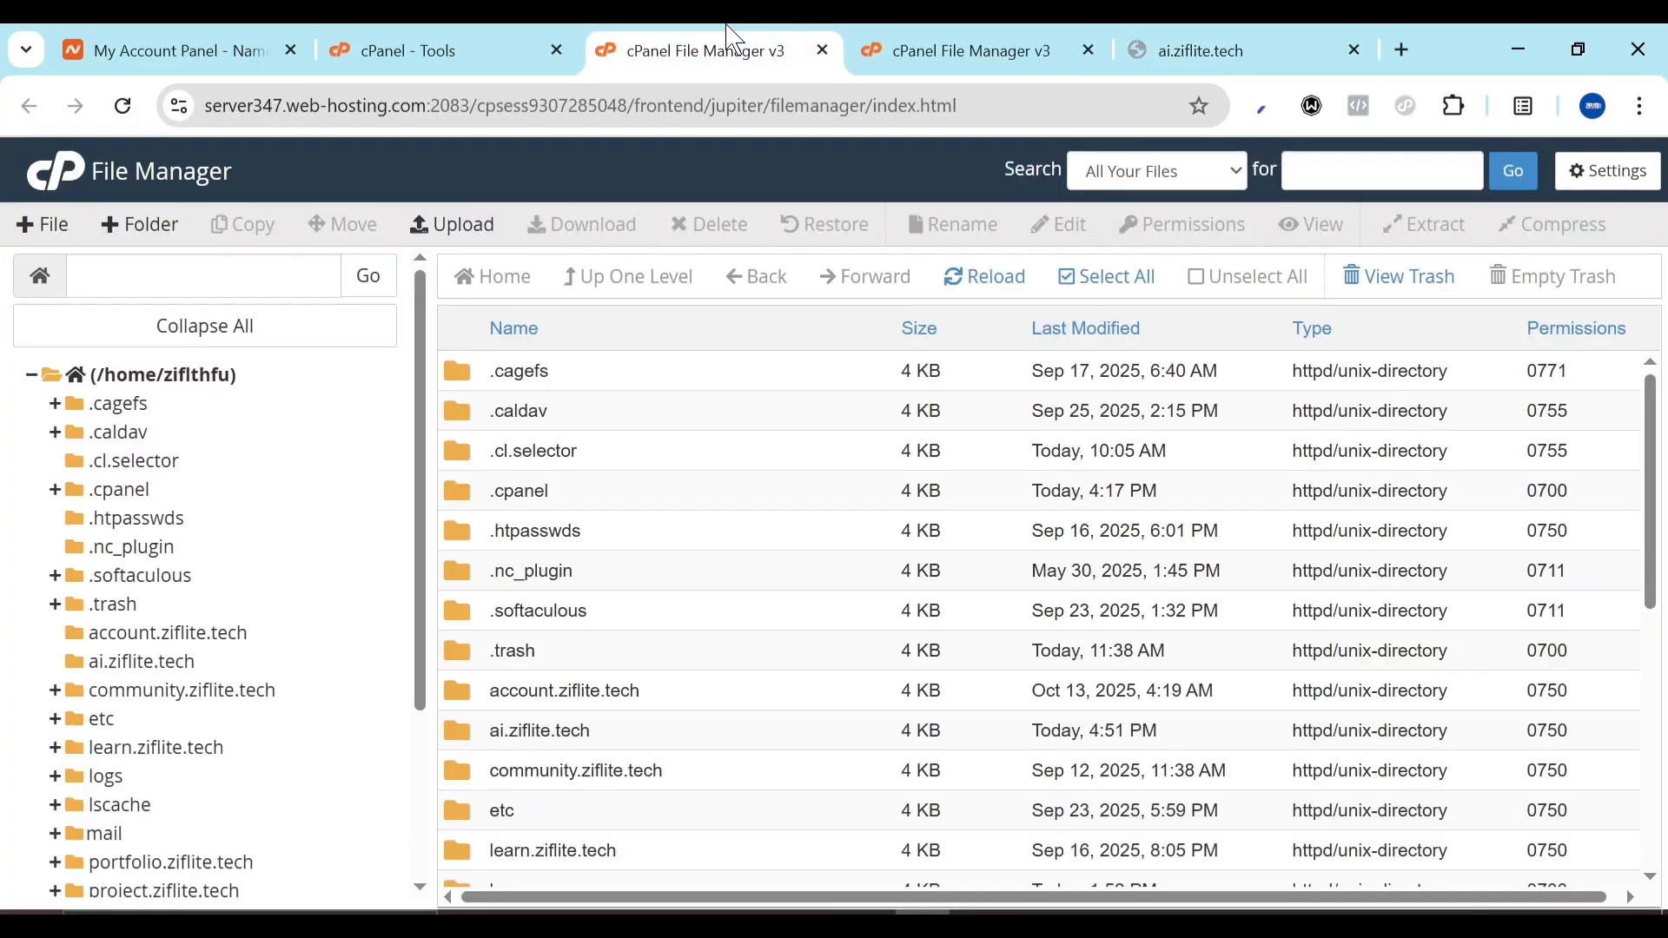
left_click(477, 41)
key("BackSpace")
key("BackSpace")
key("BackSpace")
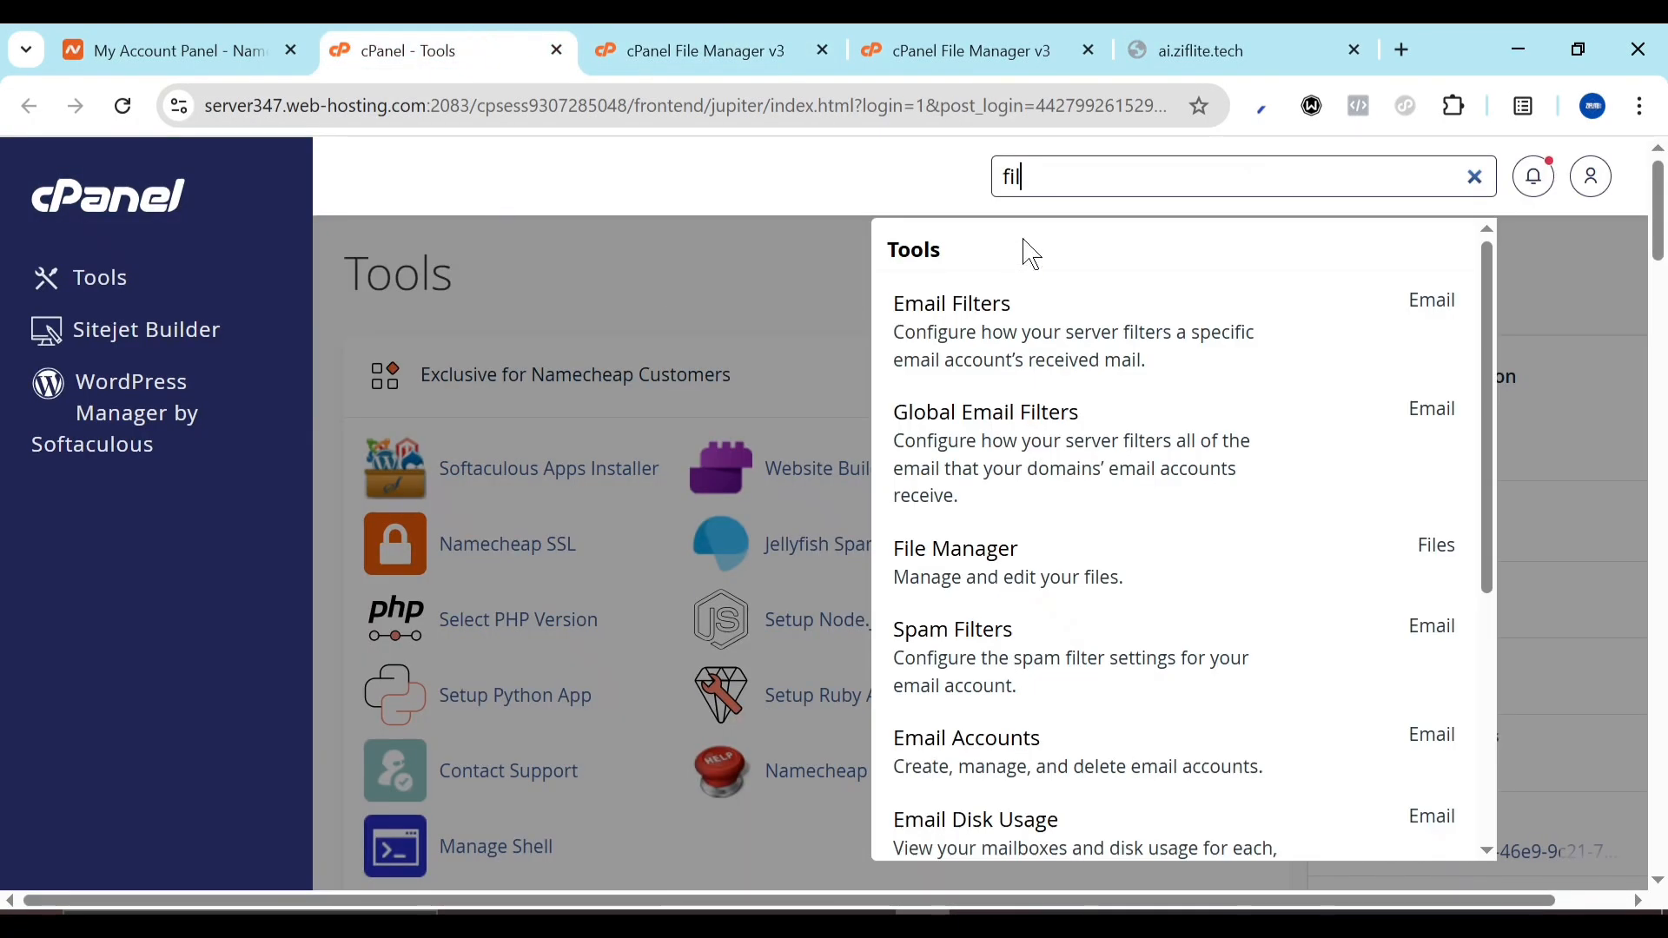
type("php")
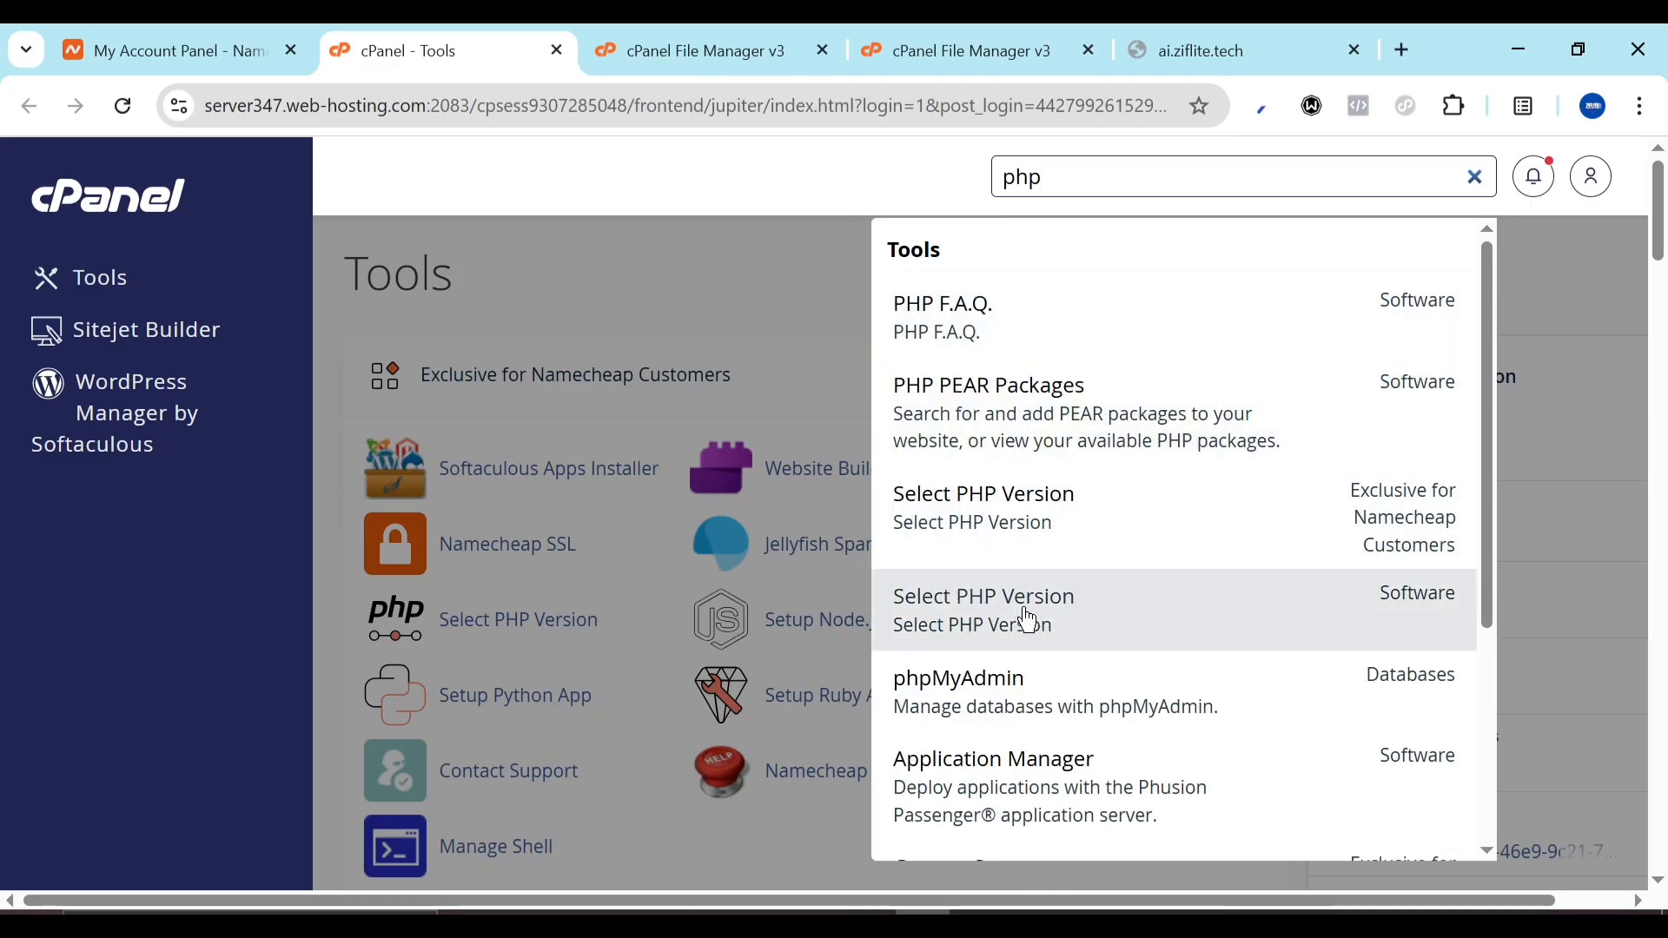
left_click(993, 637)
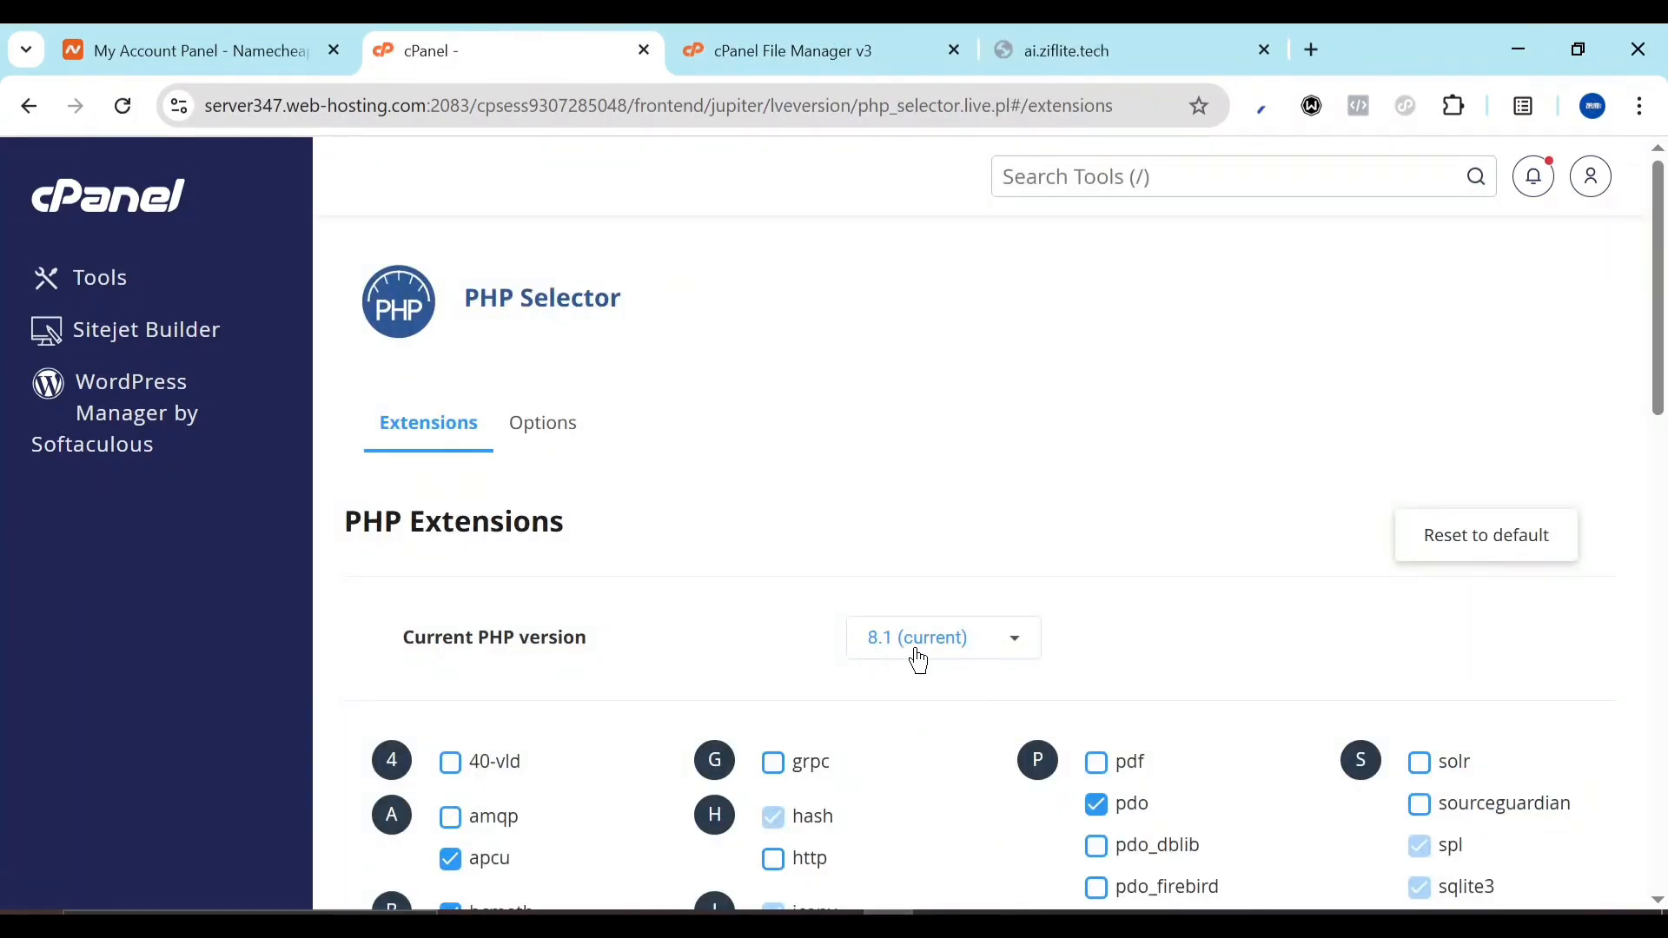
Change the current PHP version to 8.2 in the PHP Selector
left_click(920, 660)
scroll(917, 662, "down", 5)
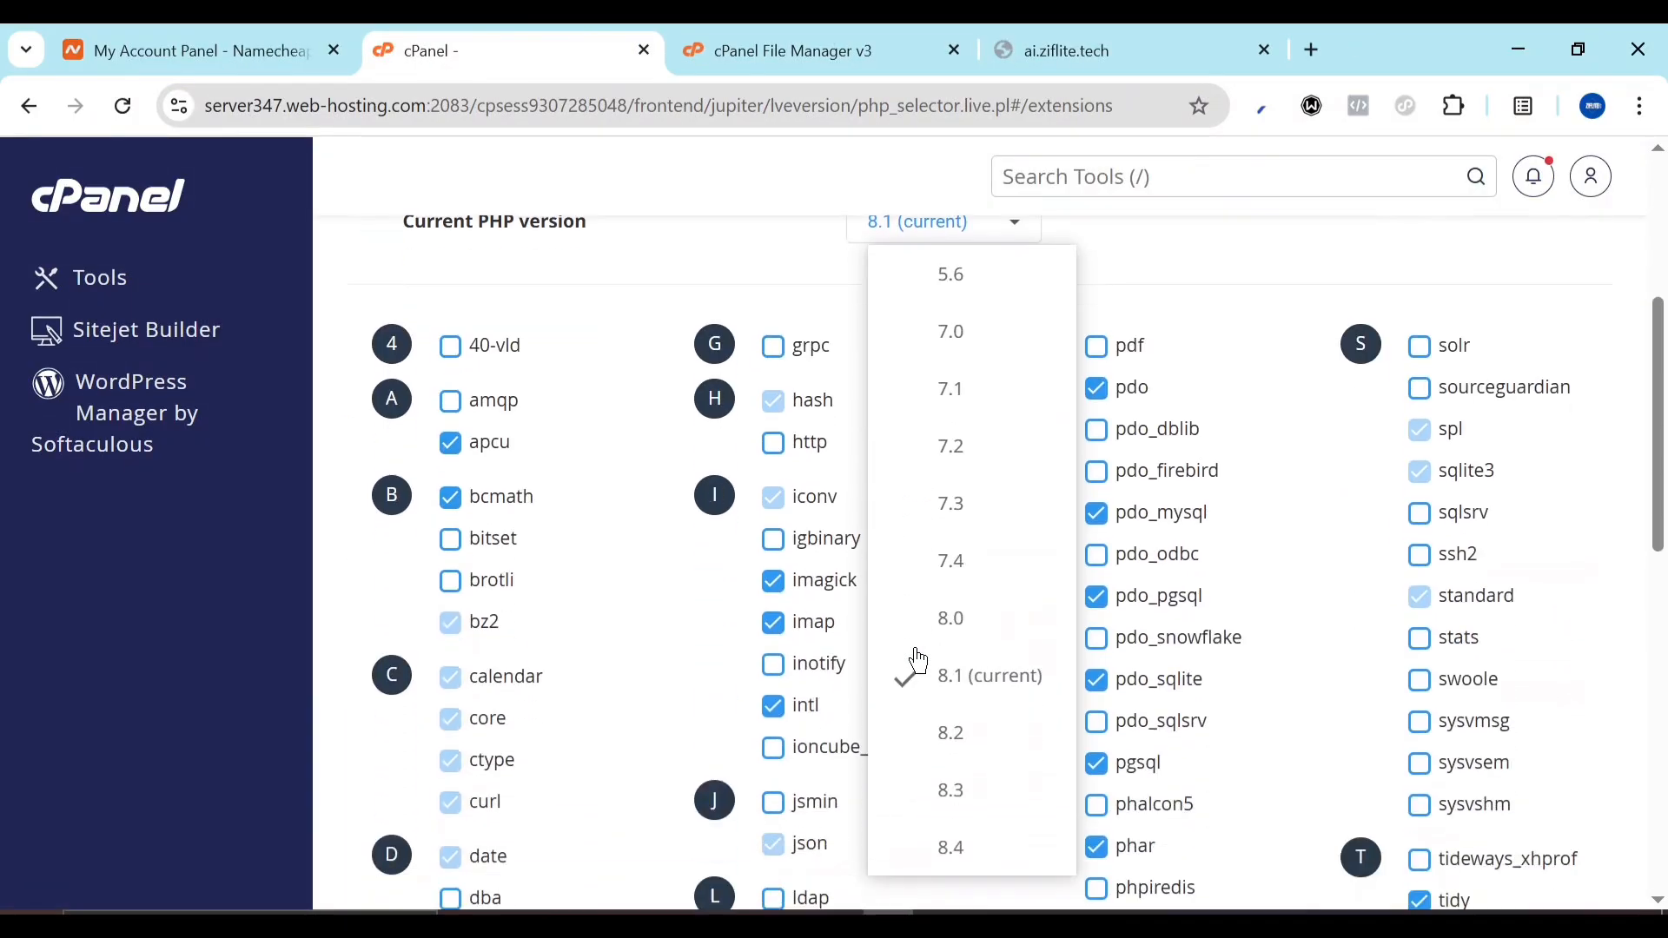
left_click(964, 745)
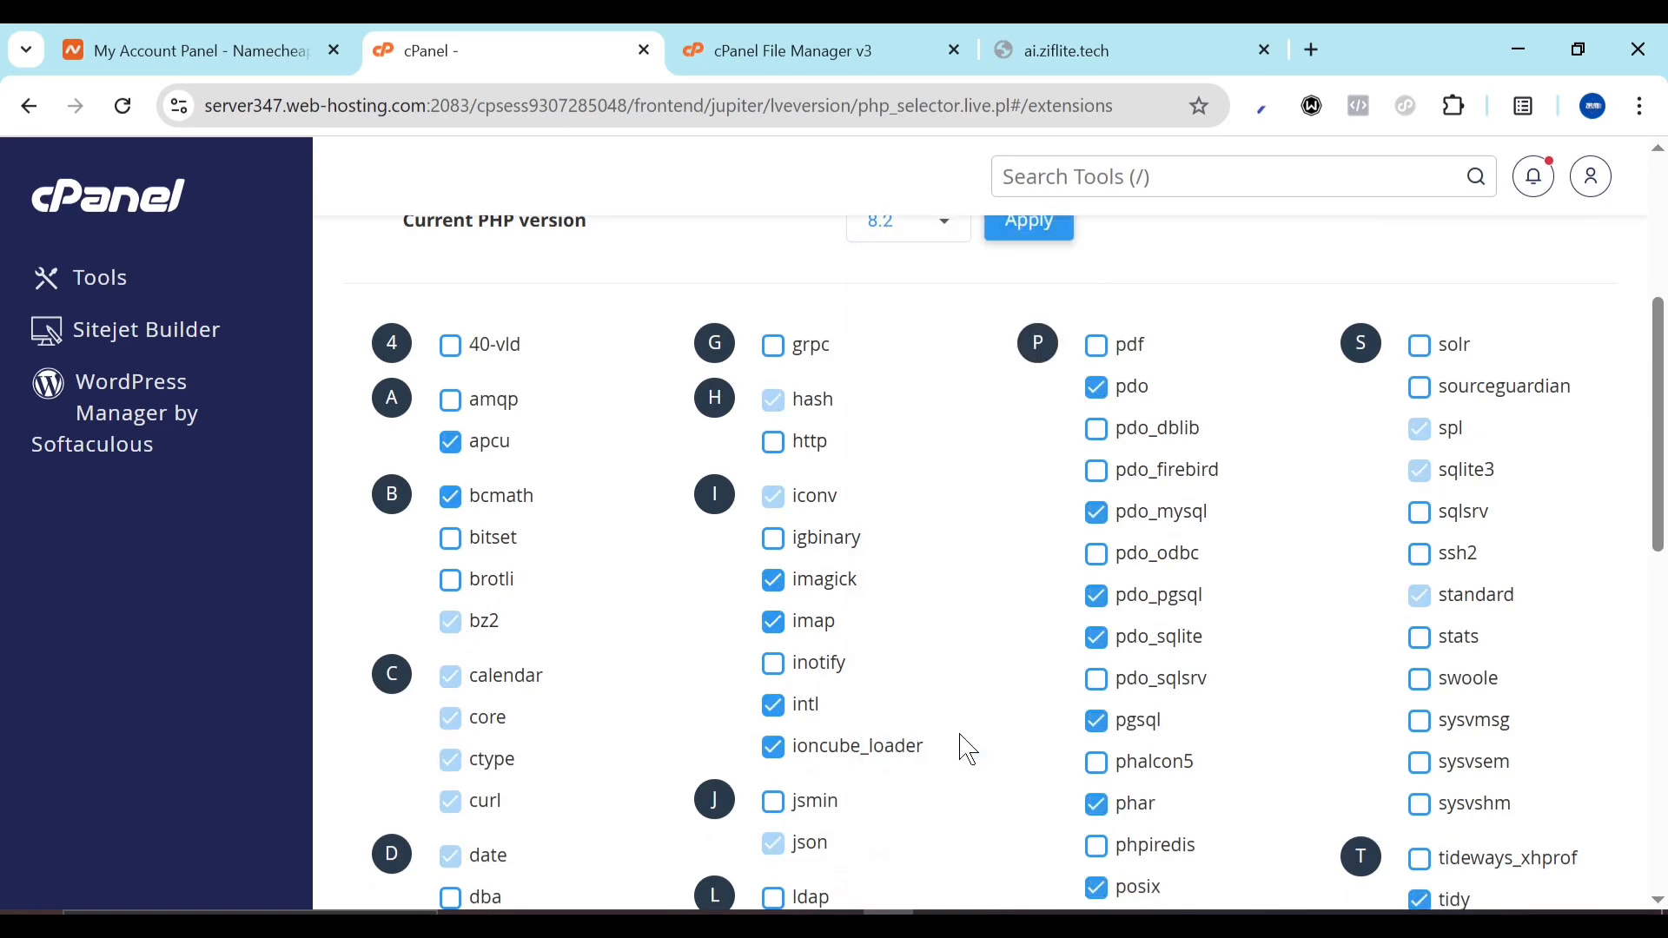
scroll(999, 538, "up", 4)
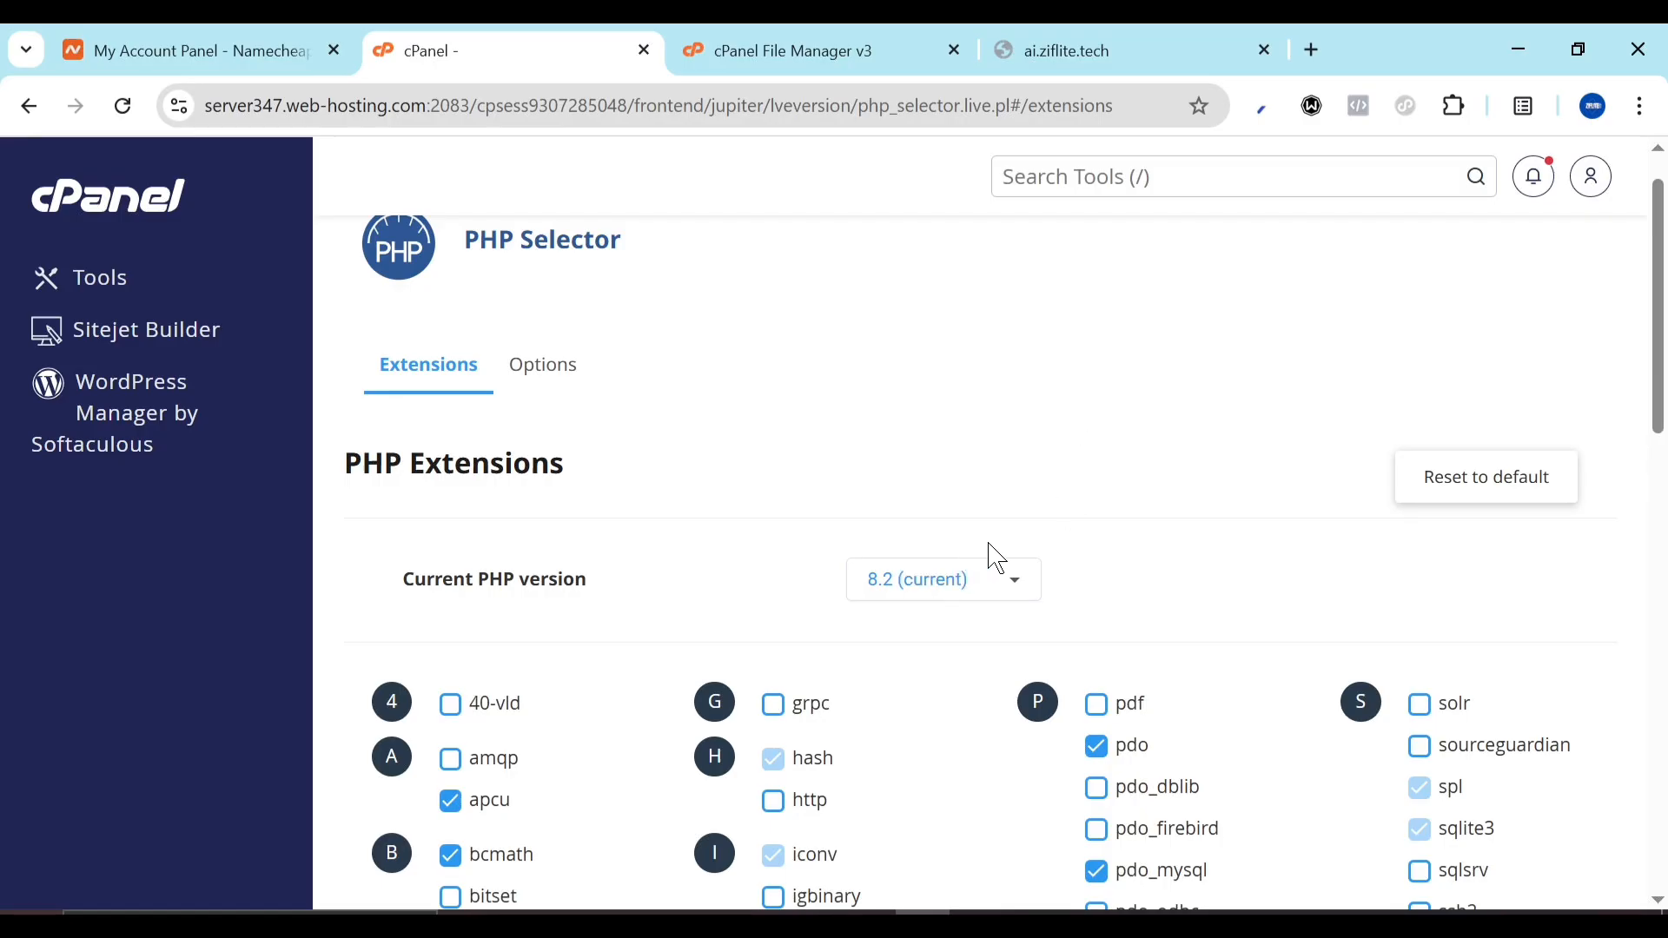
Reload the ai.ziflite.tech site tab to check it, then return to cPanel
left_click(813, 45)
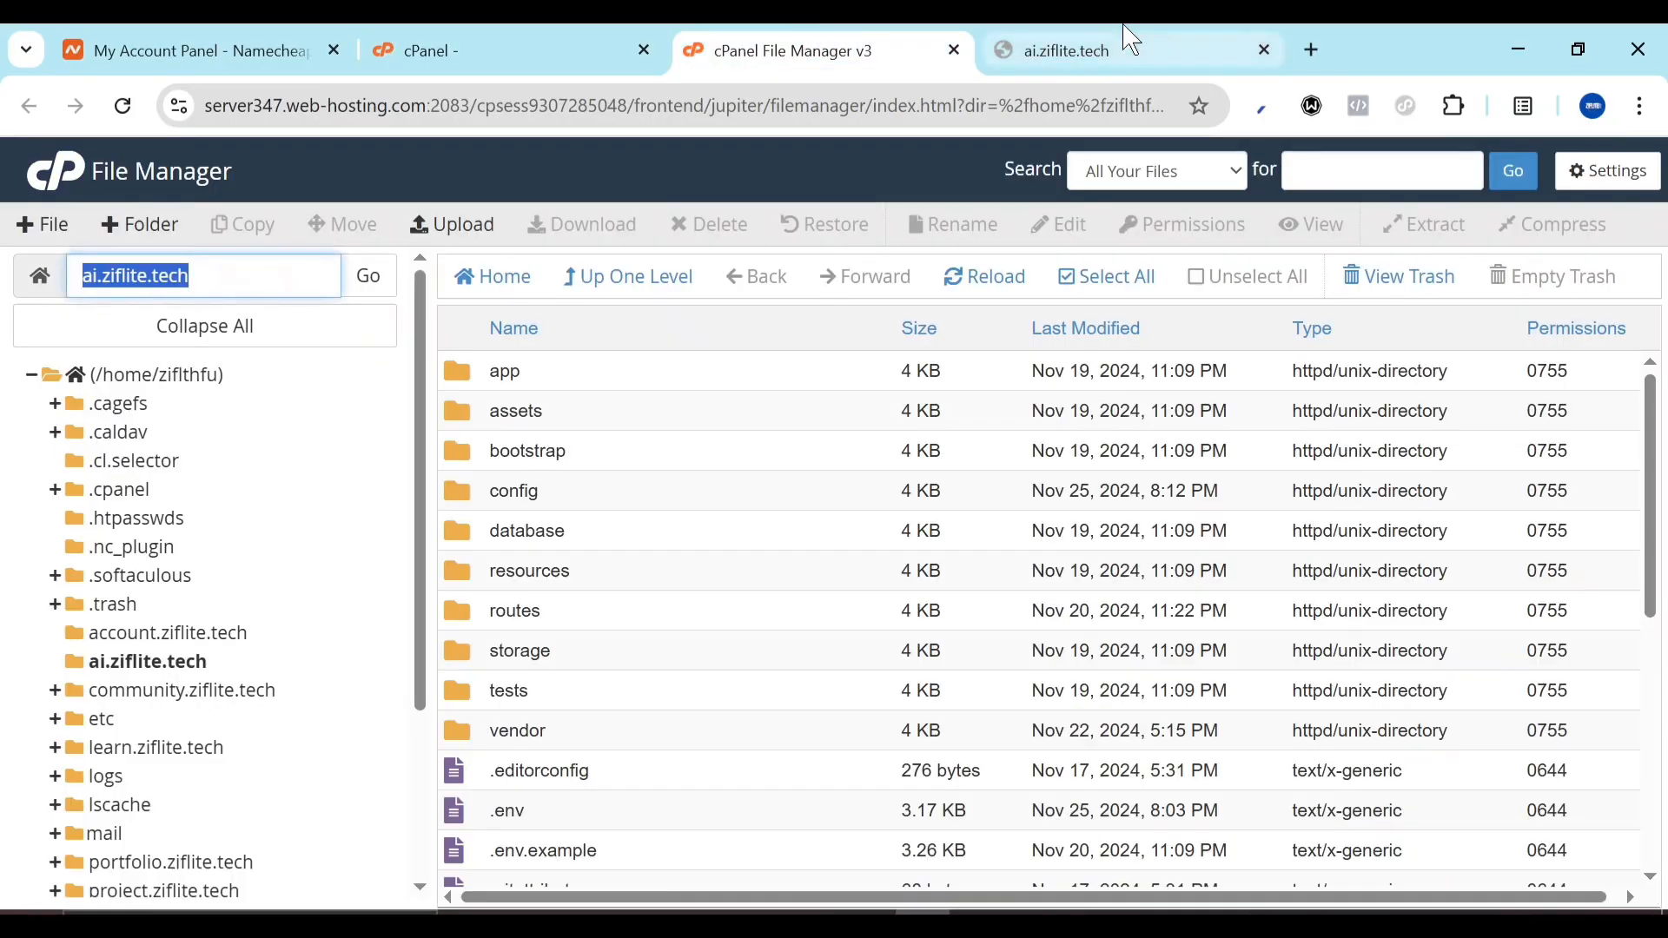
left_click(1073, 45)
left_click(131, 102)
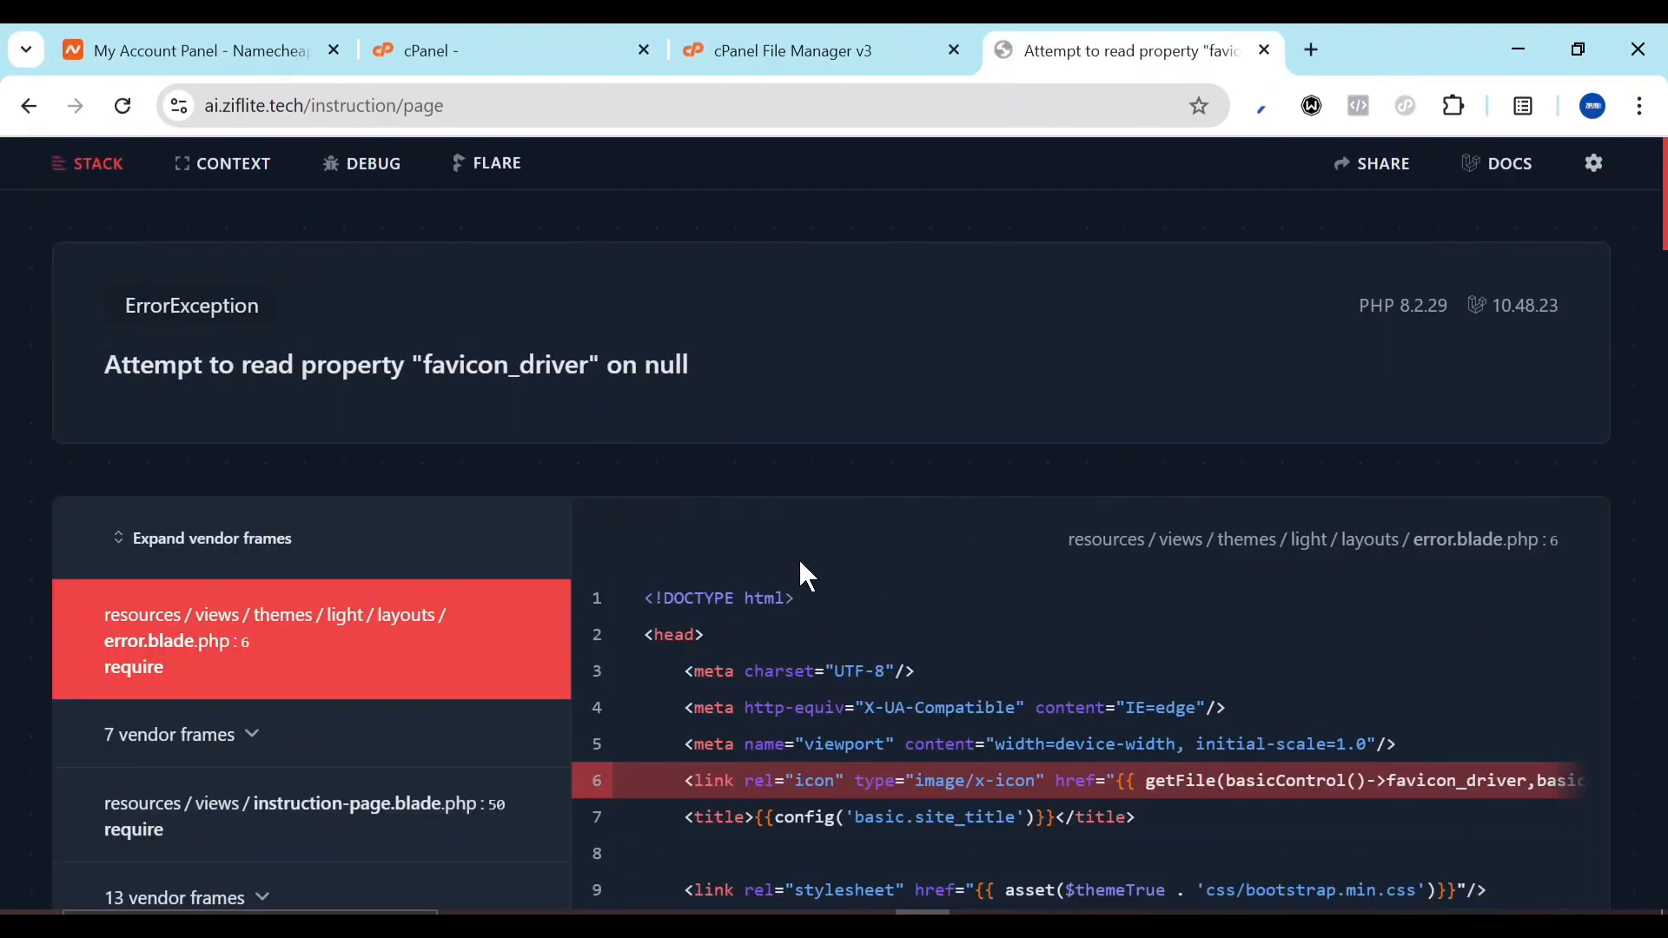
left_click(575, 42)
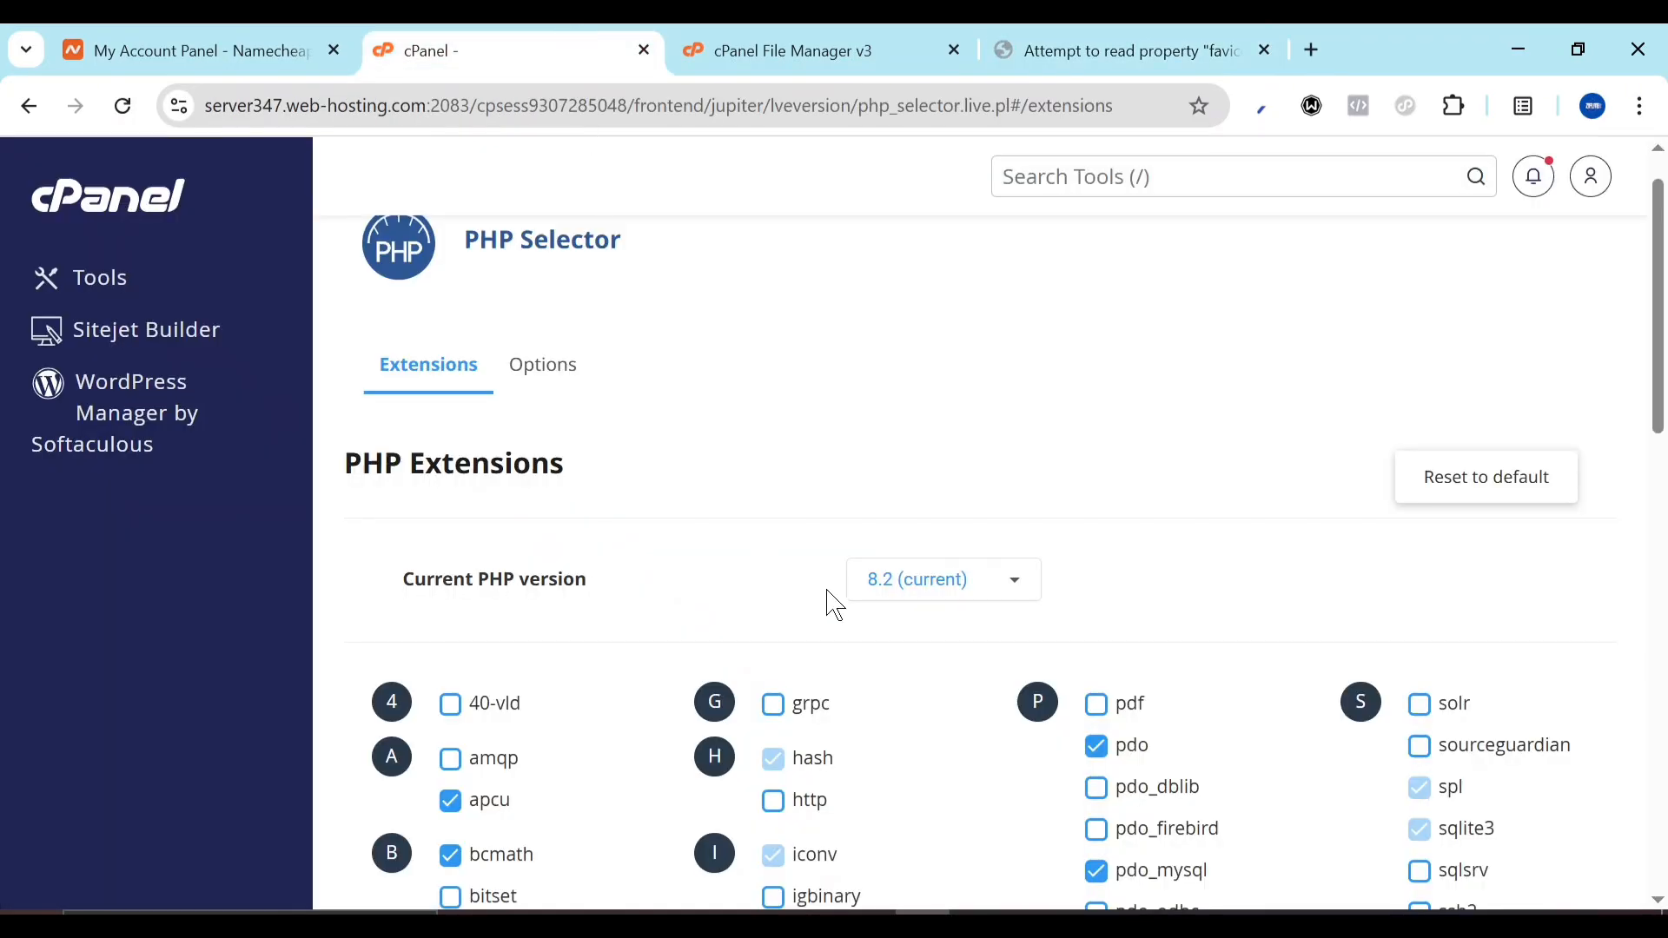
Search cPanel tools for data and open Manage My Databases
left_click(1057, 186)
type("da")
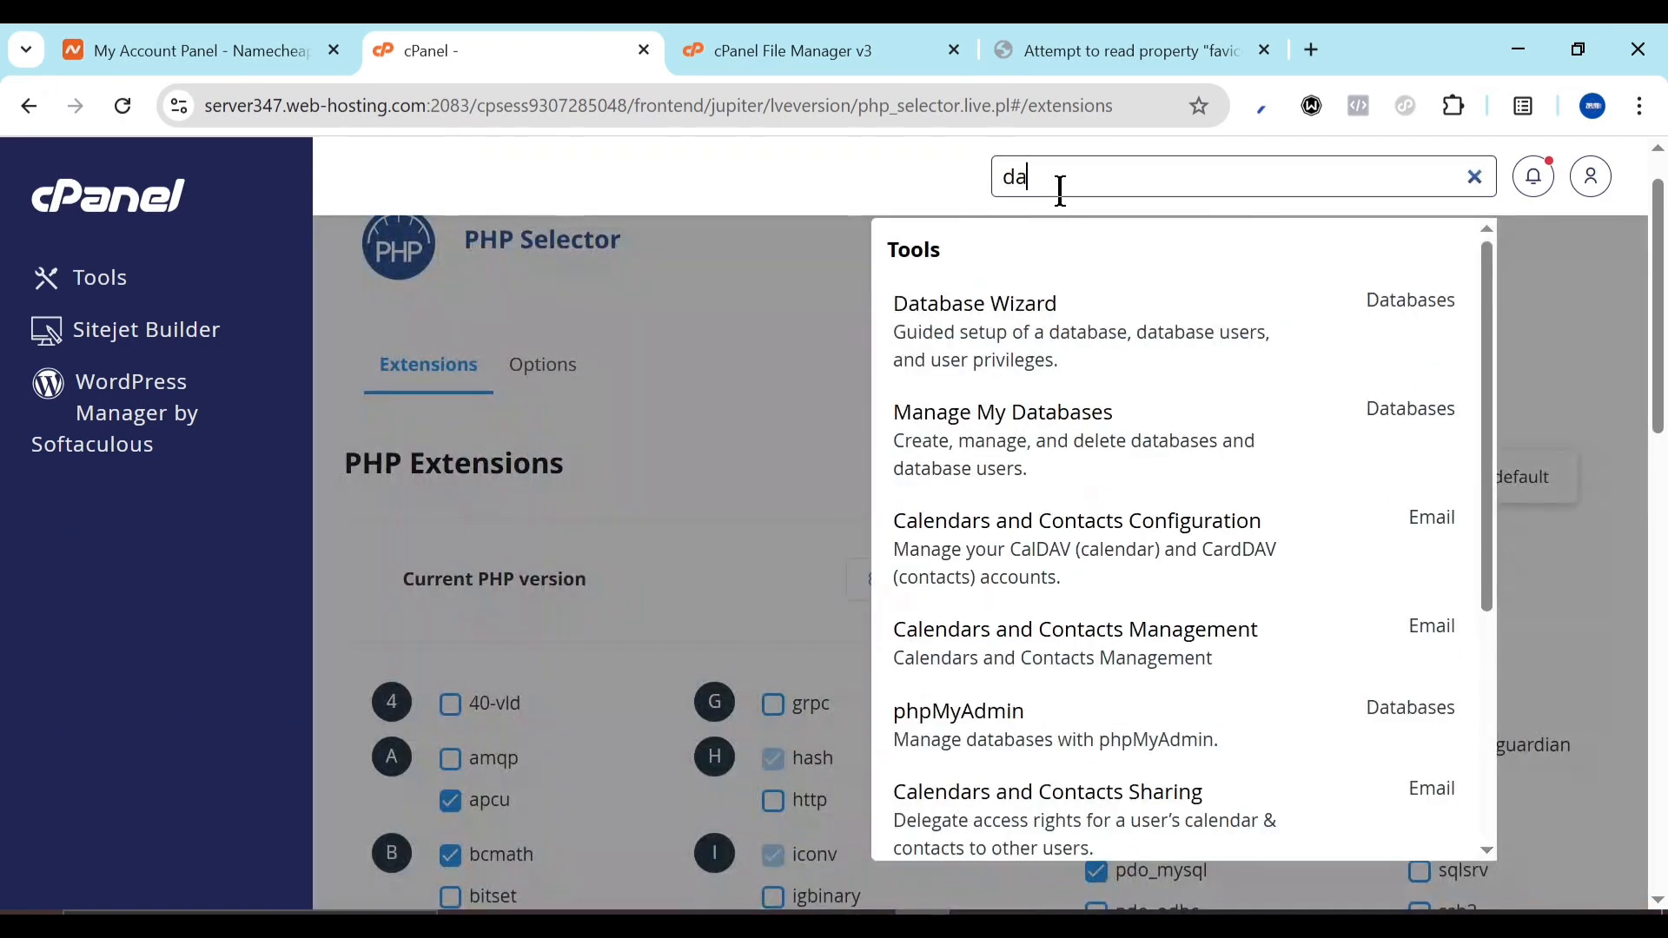
type("ta")
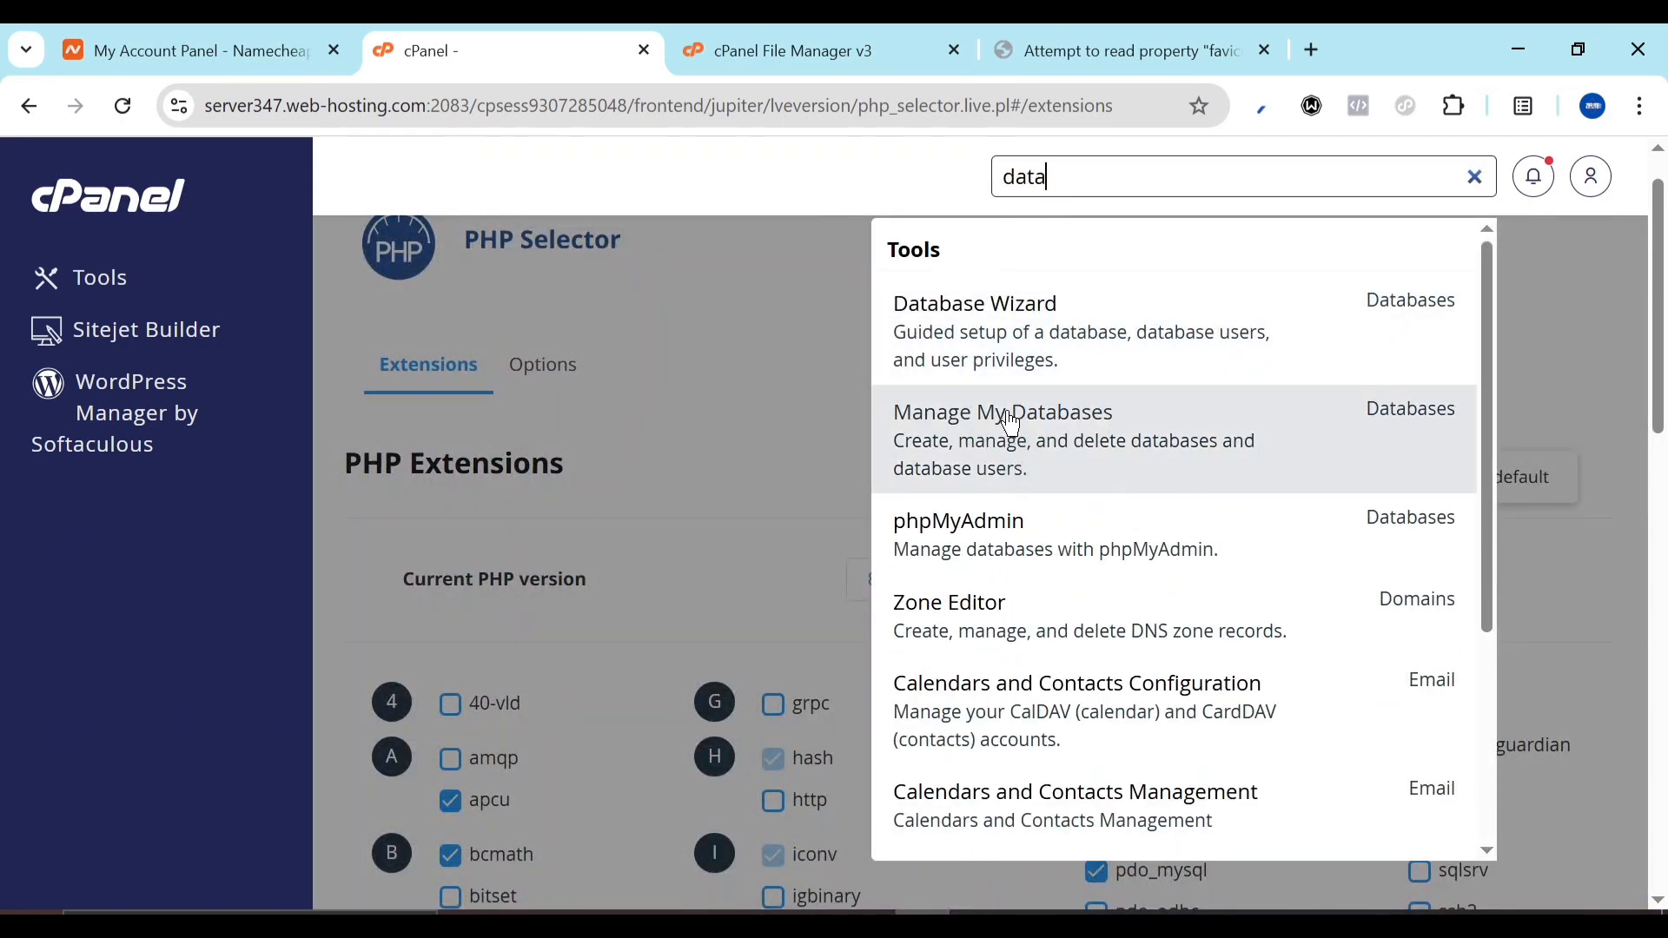
left_click(990, 439)
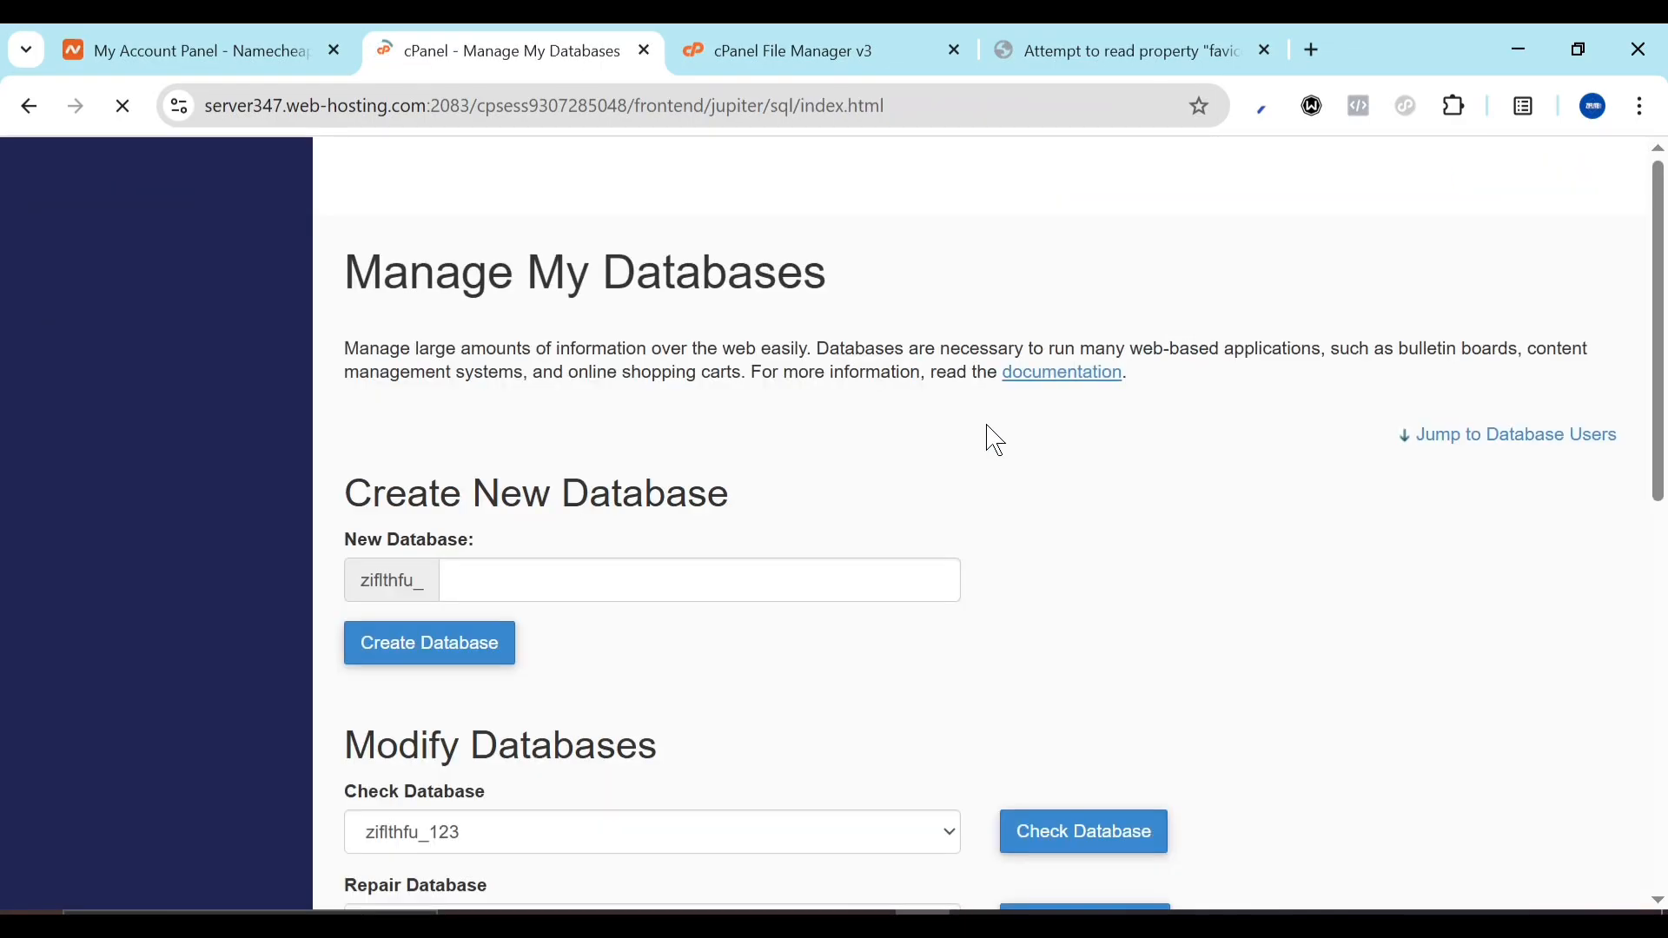
Create a new database named exchange and go back to the databases page
scroll(776, 717, "down", 2)
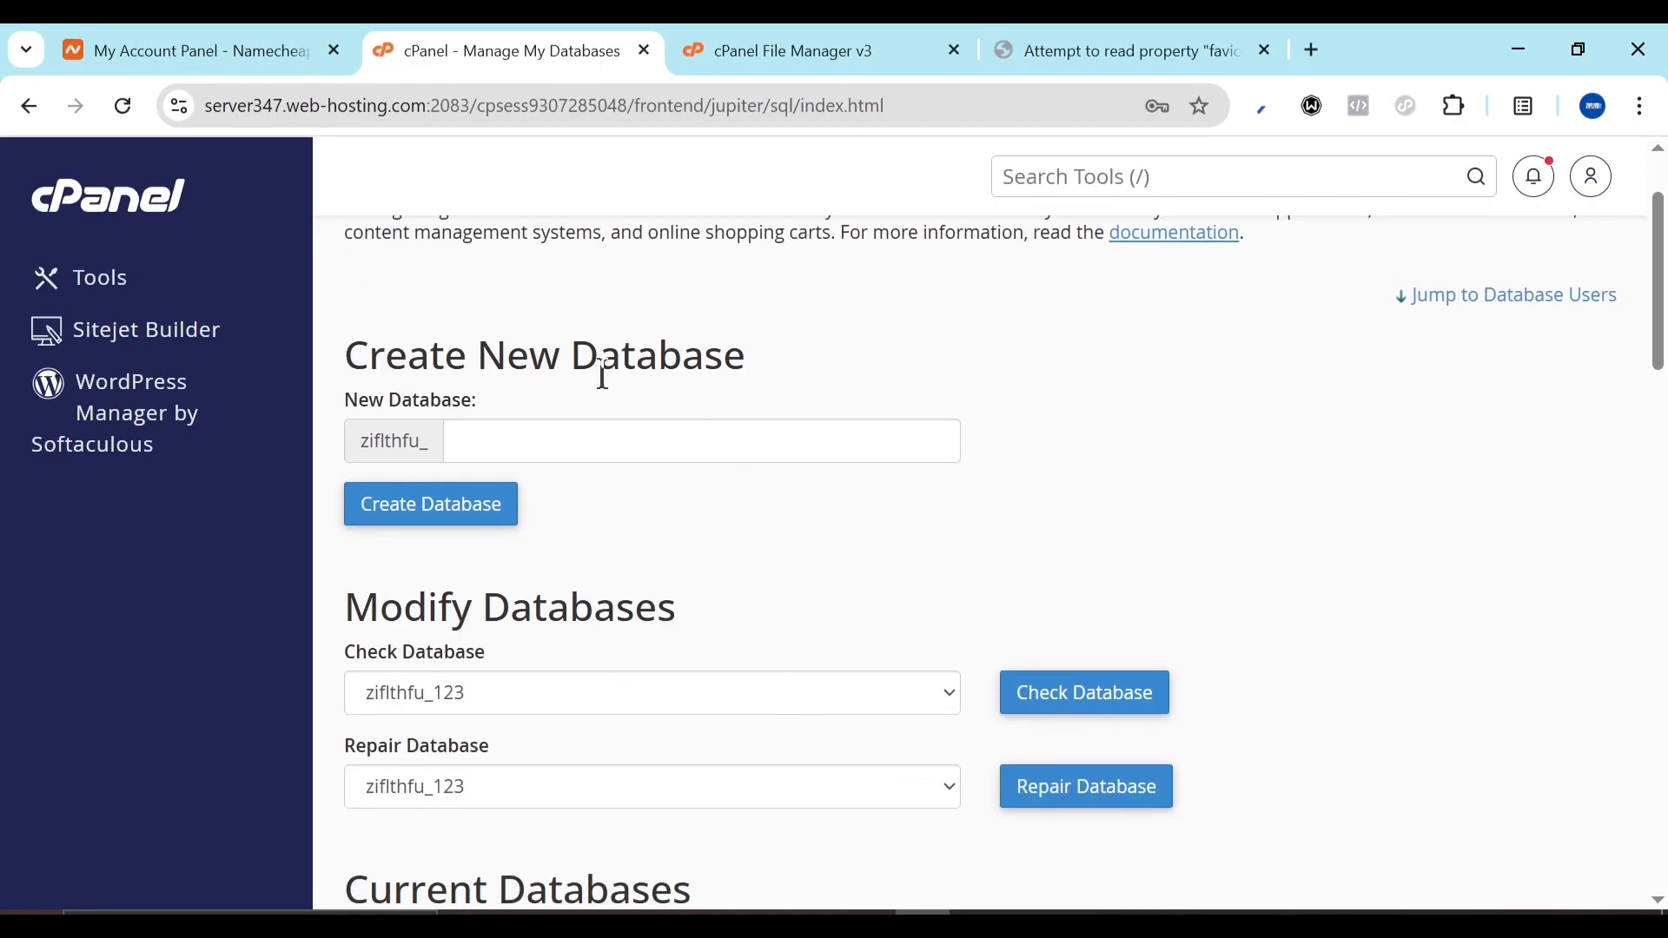
left_click(650, 443)
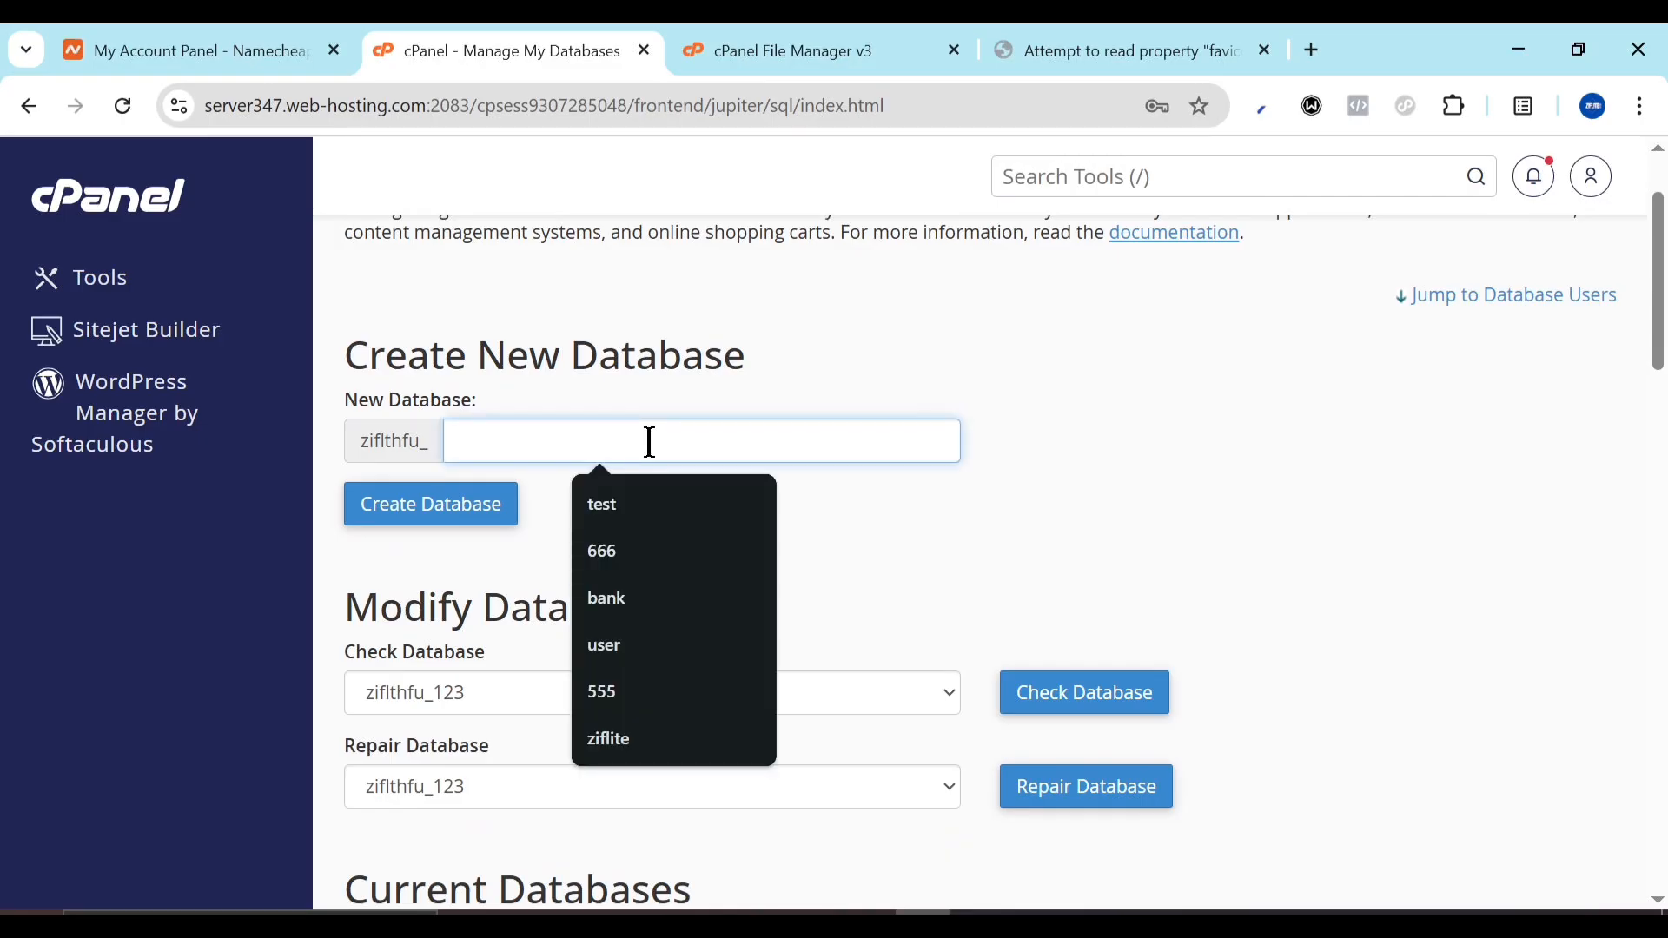
scroll(935, 603, "down", 10)
scroll(811, 477, "up", 3)
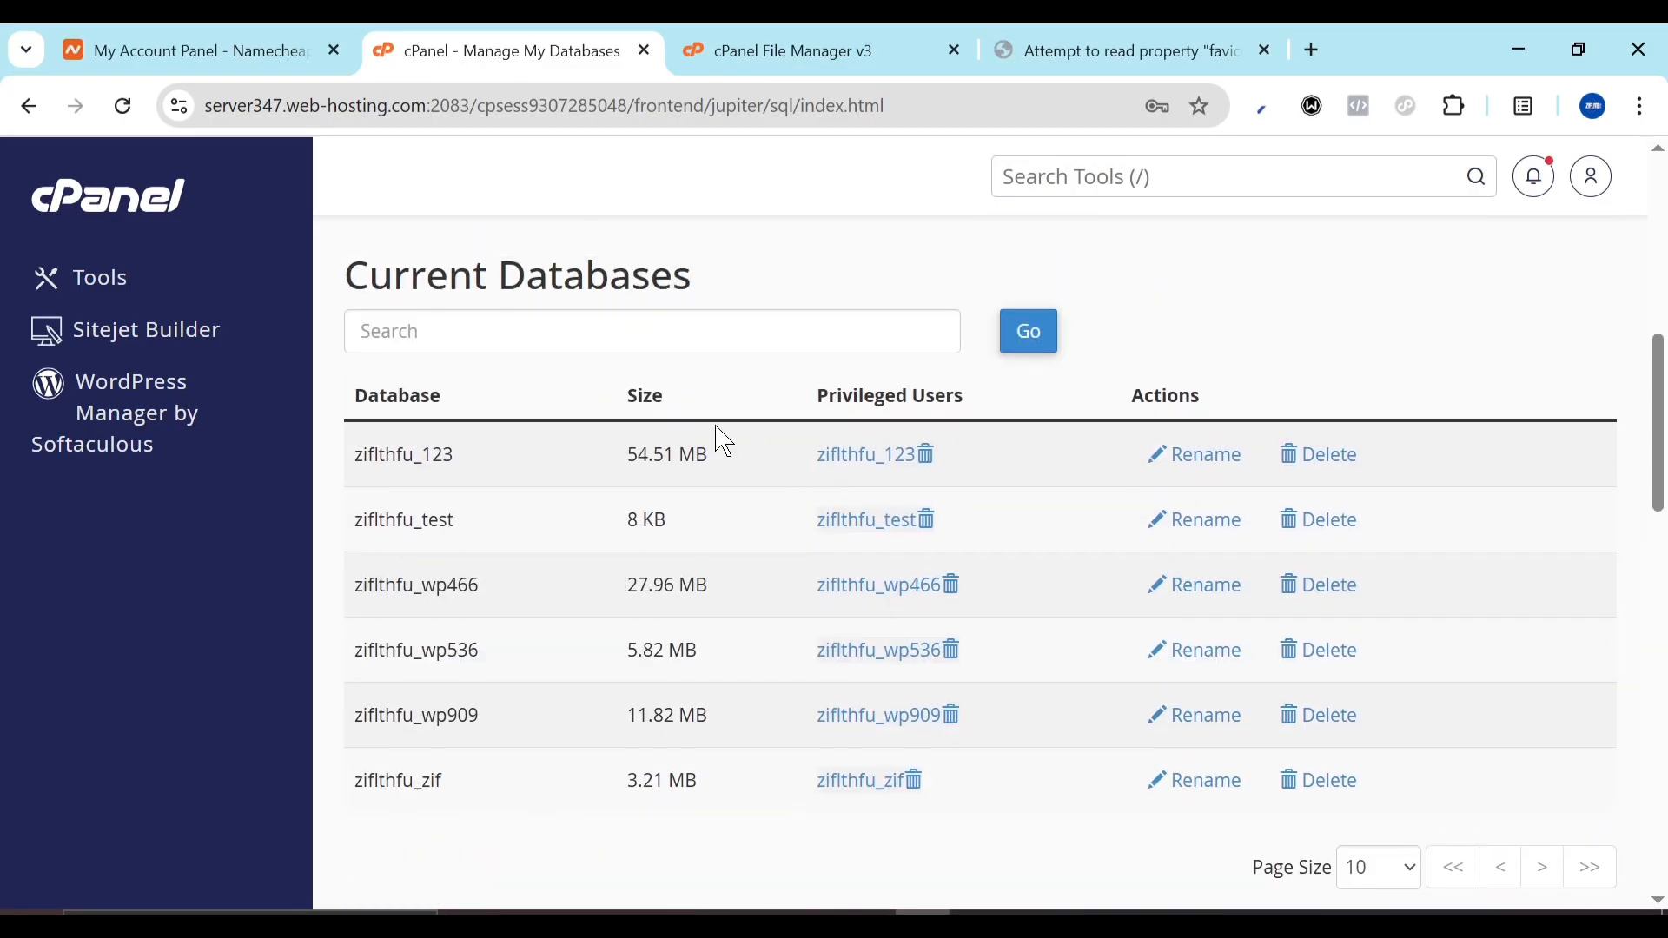
scroll(545, 732, "up", 6)
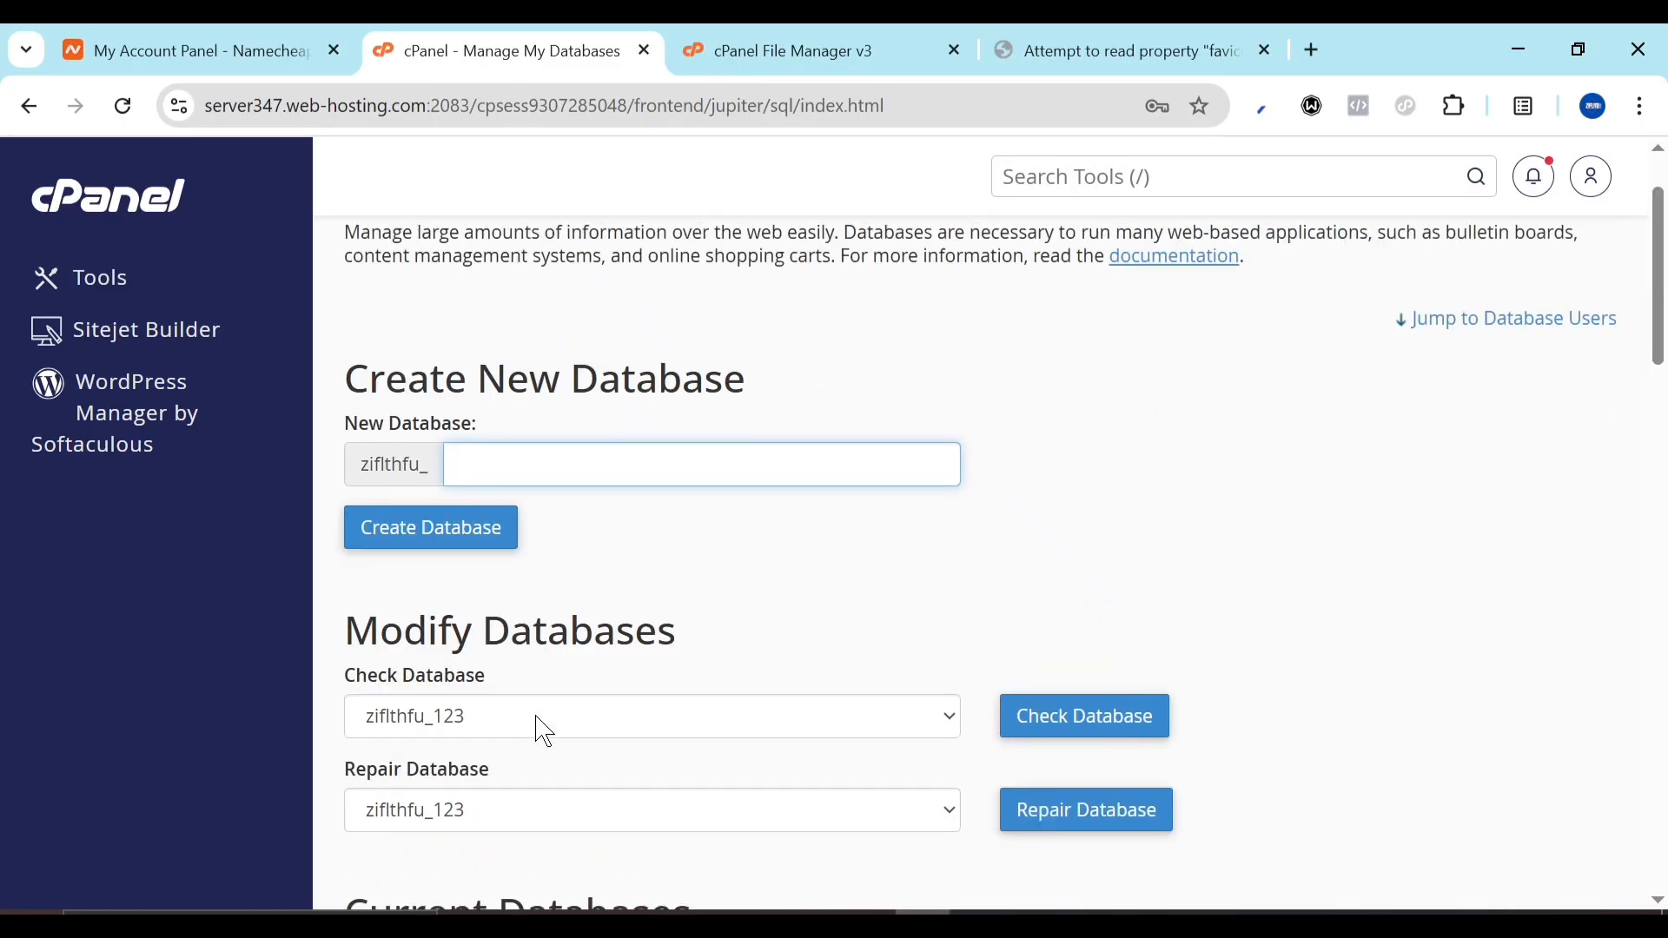
left_click(568, 460)
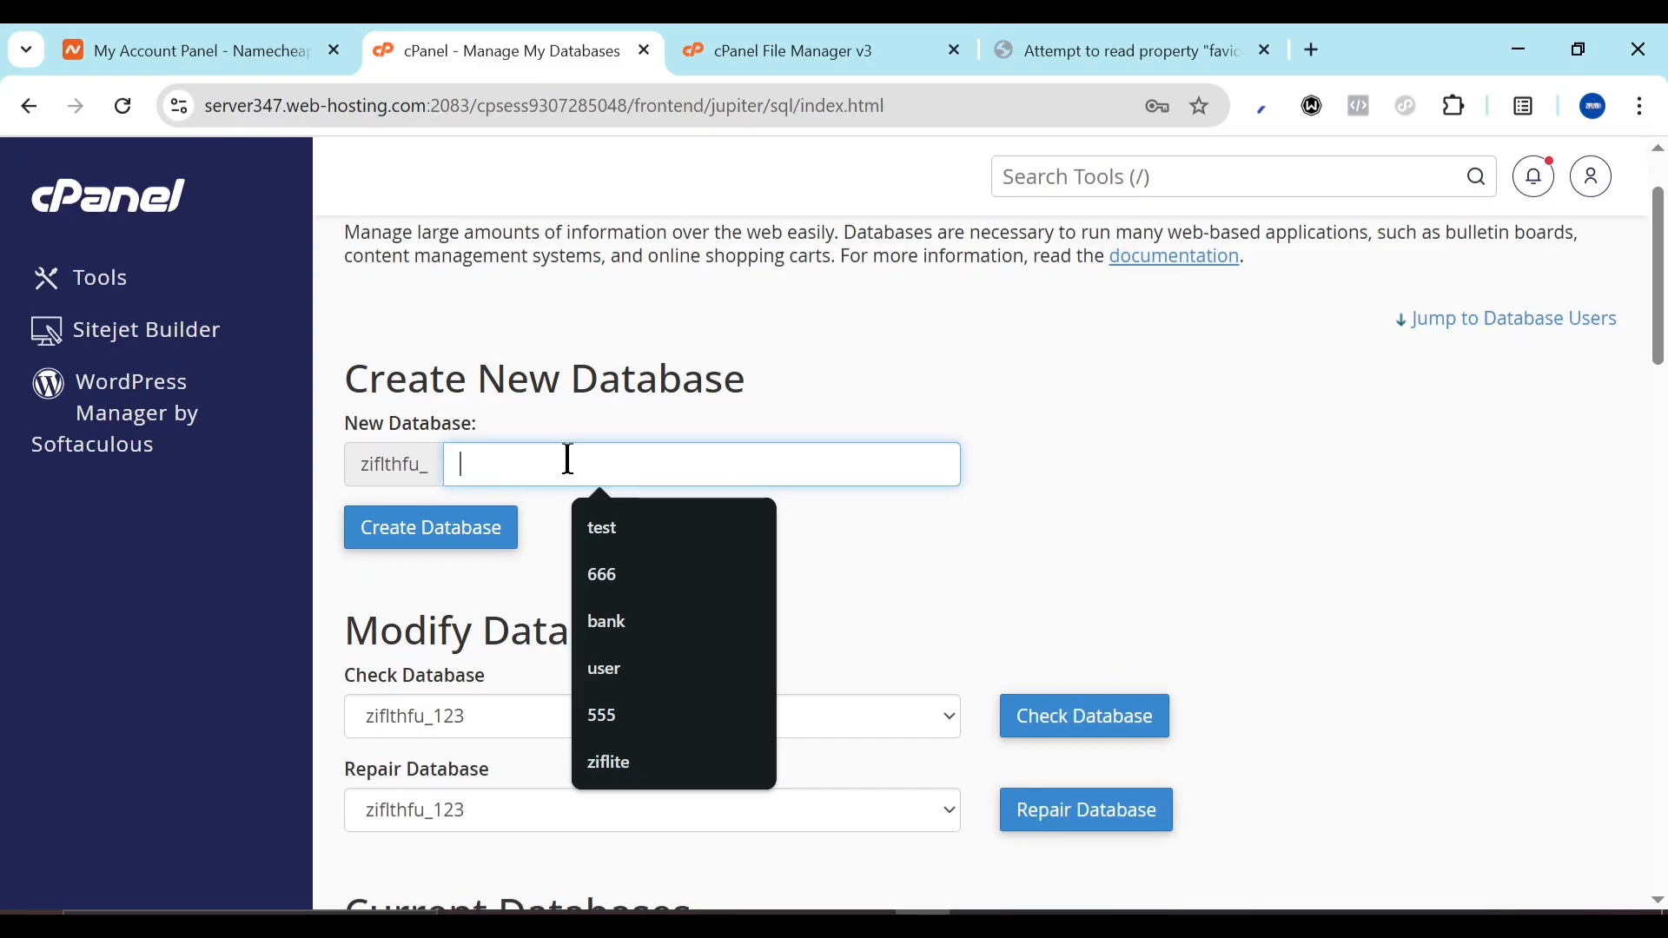
type("ex")
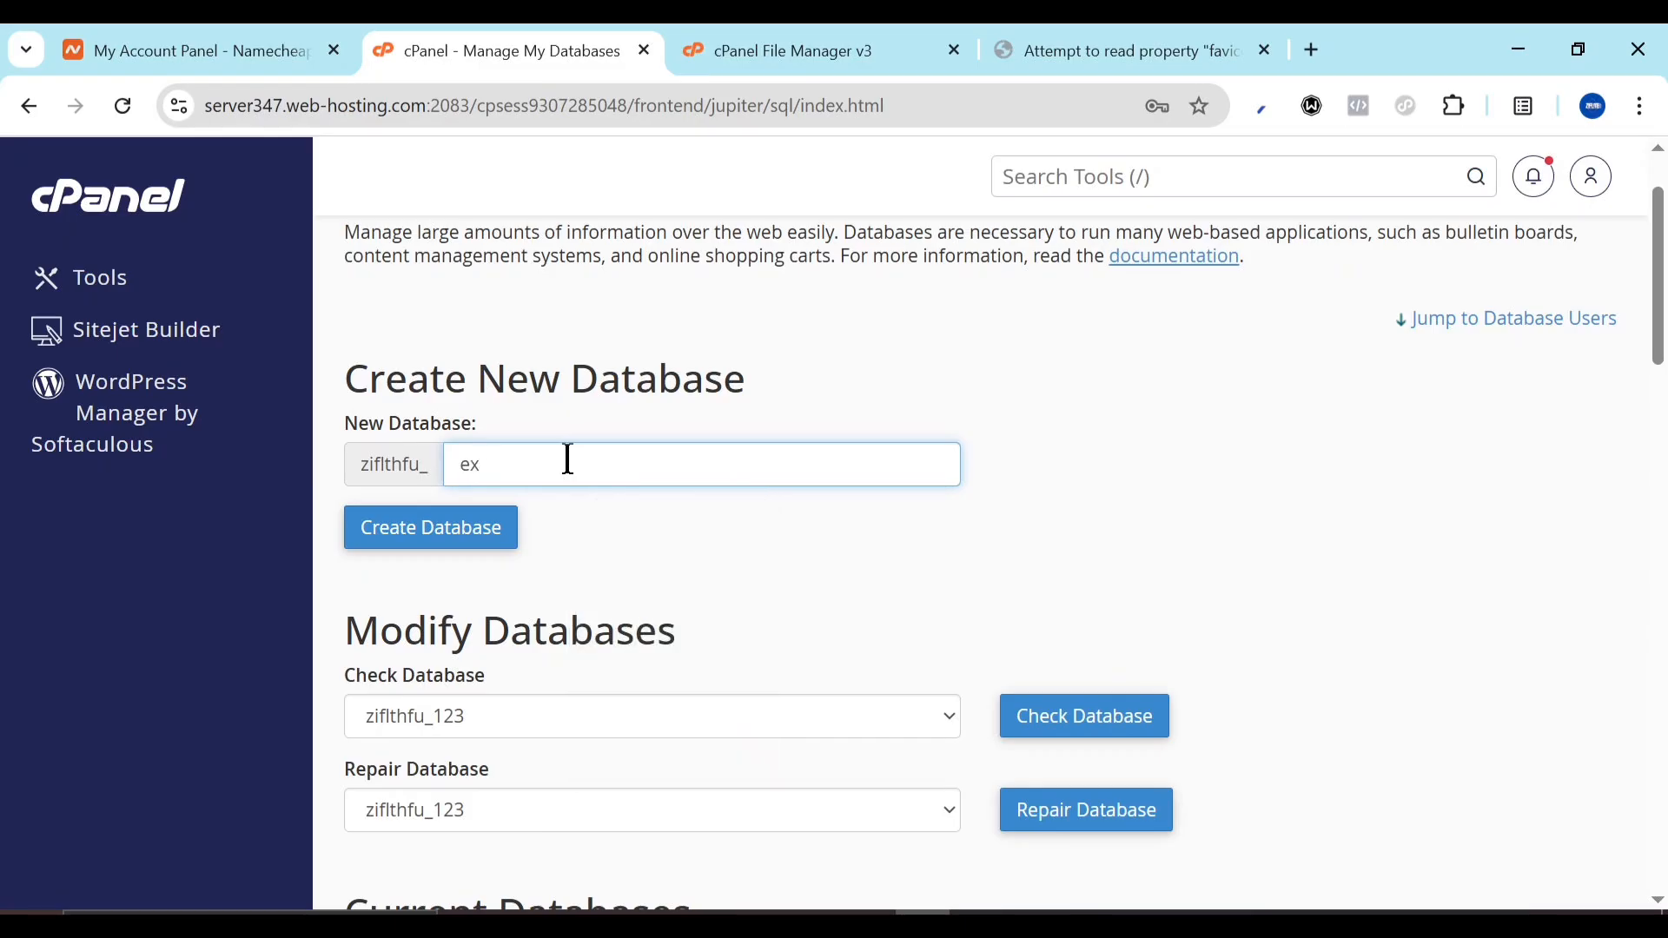
type("change")
key("ctrl+a")
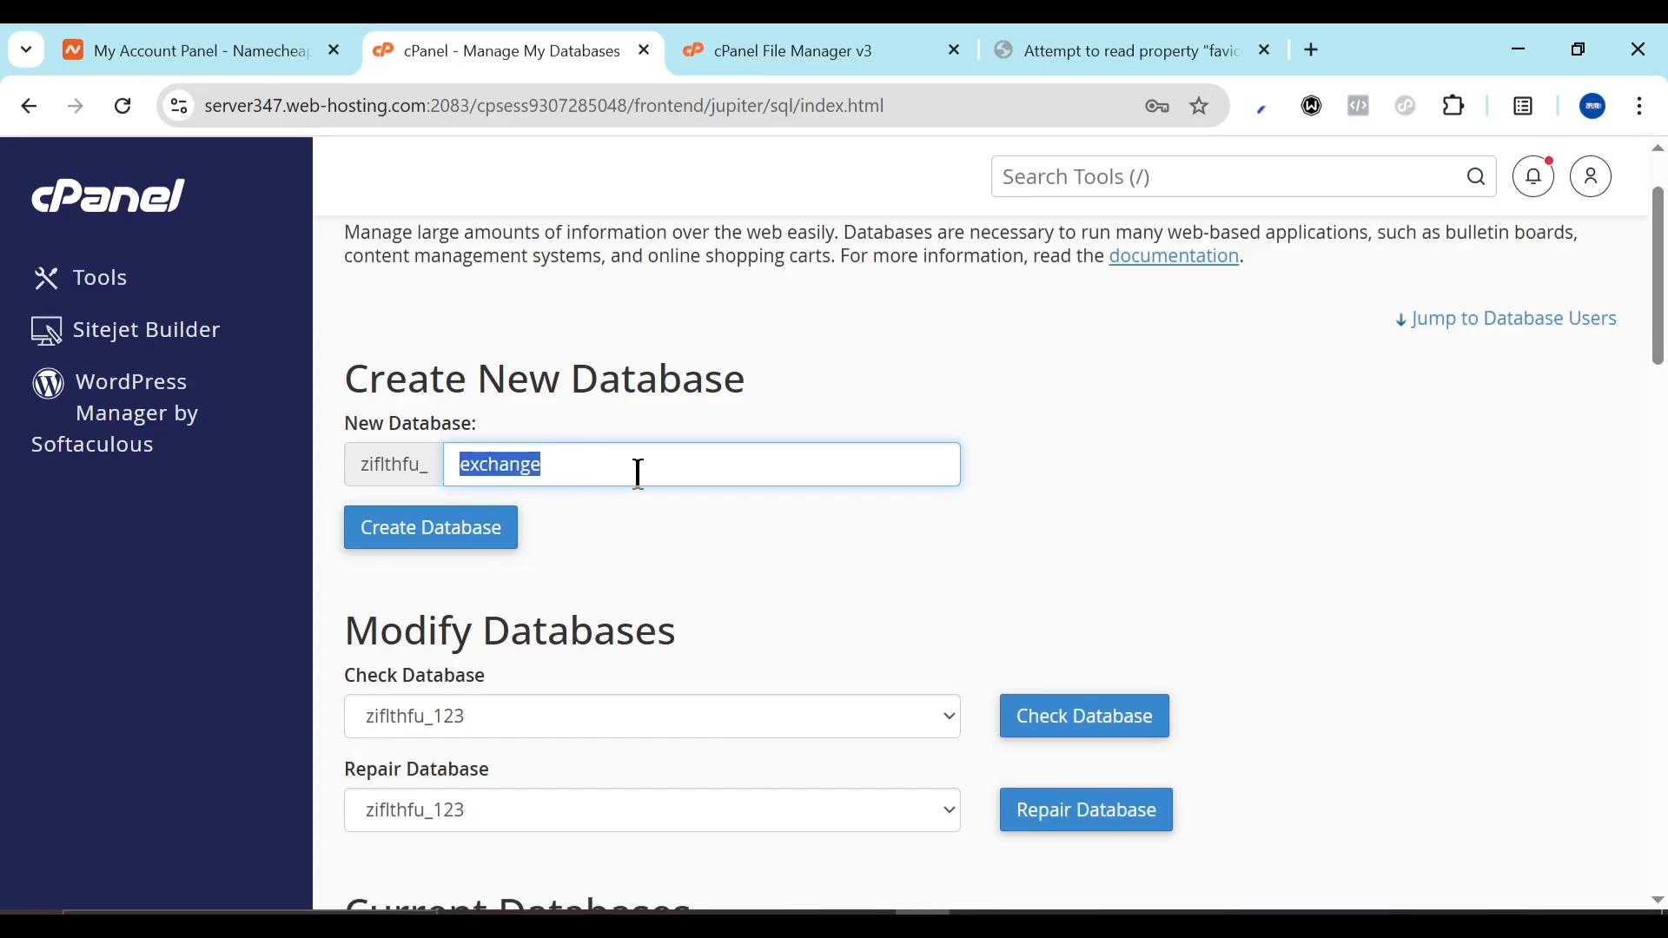
left_click(463, 543)
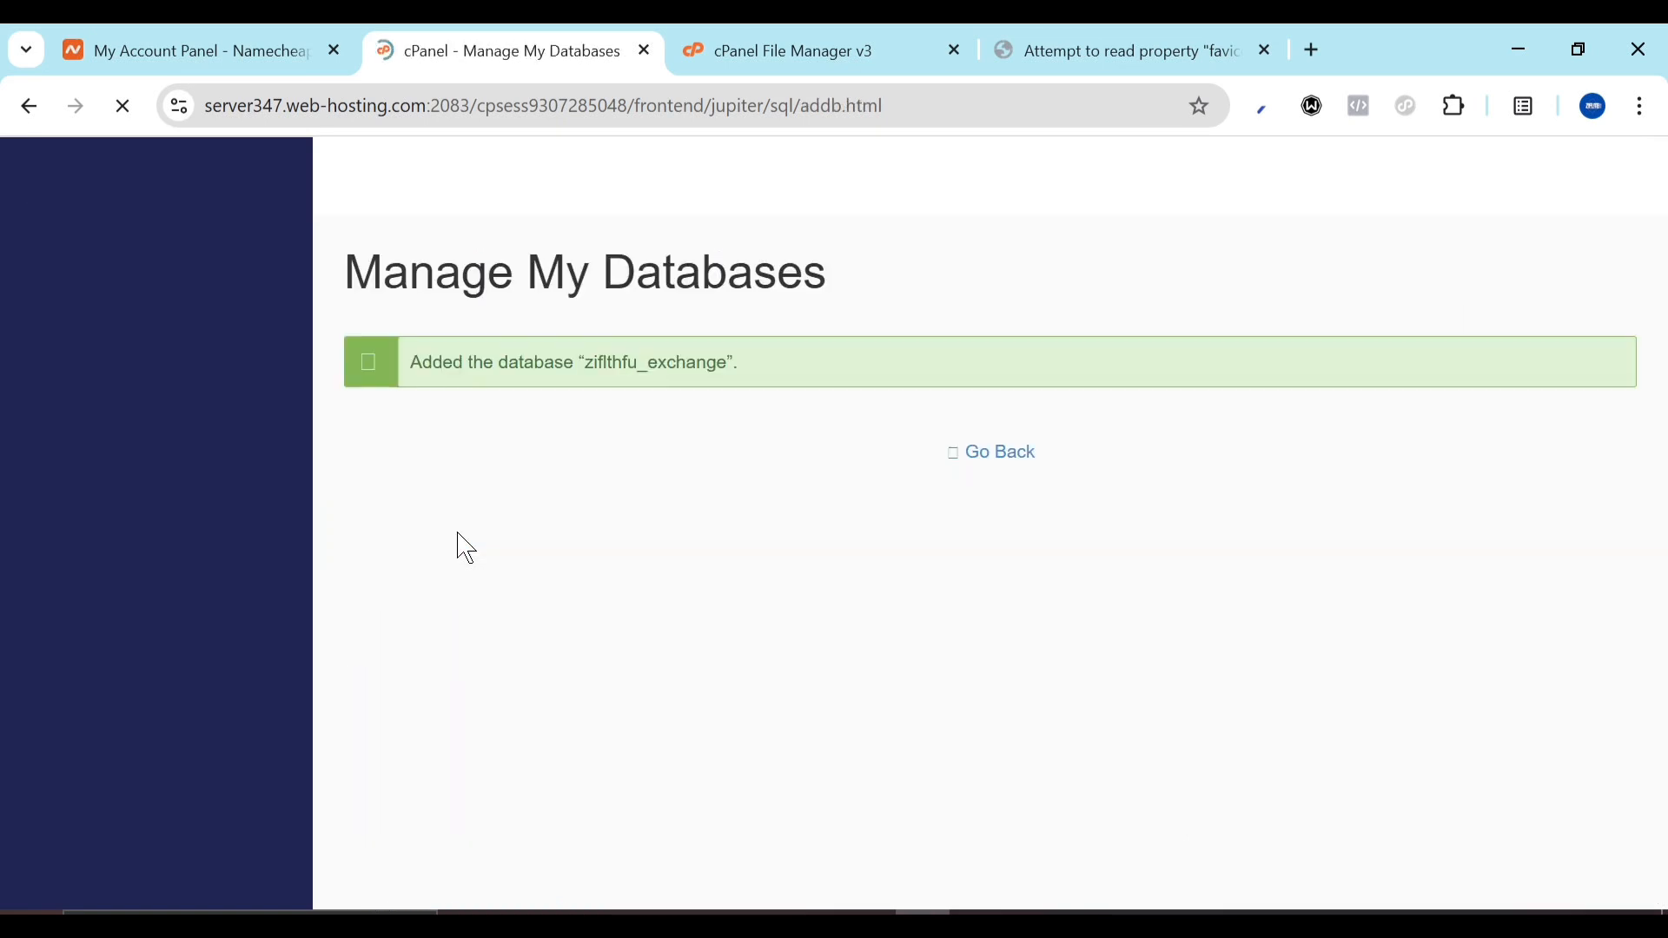
left_click(973, 452)
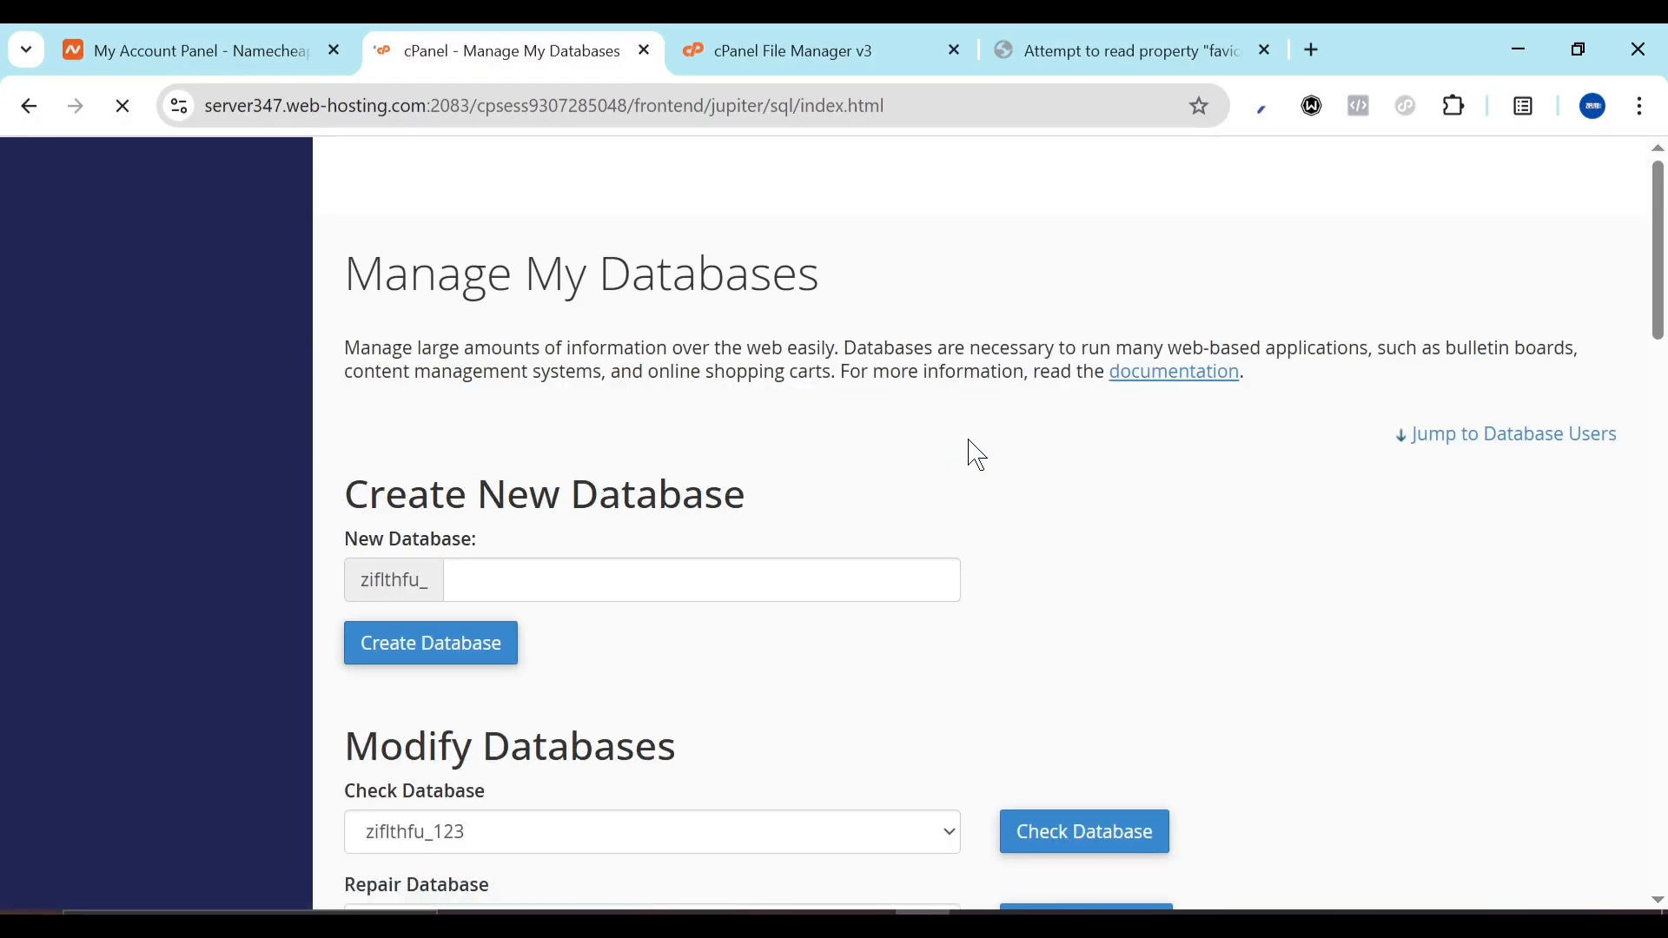
Enter exchange as the username for a new database user
scroll(916, 499, "down", 8)
scroll(830, 652, "down", 8)
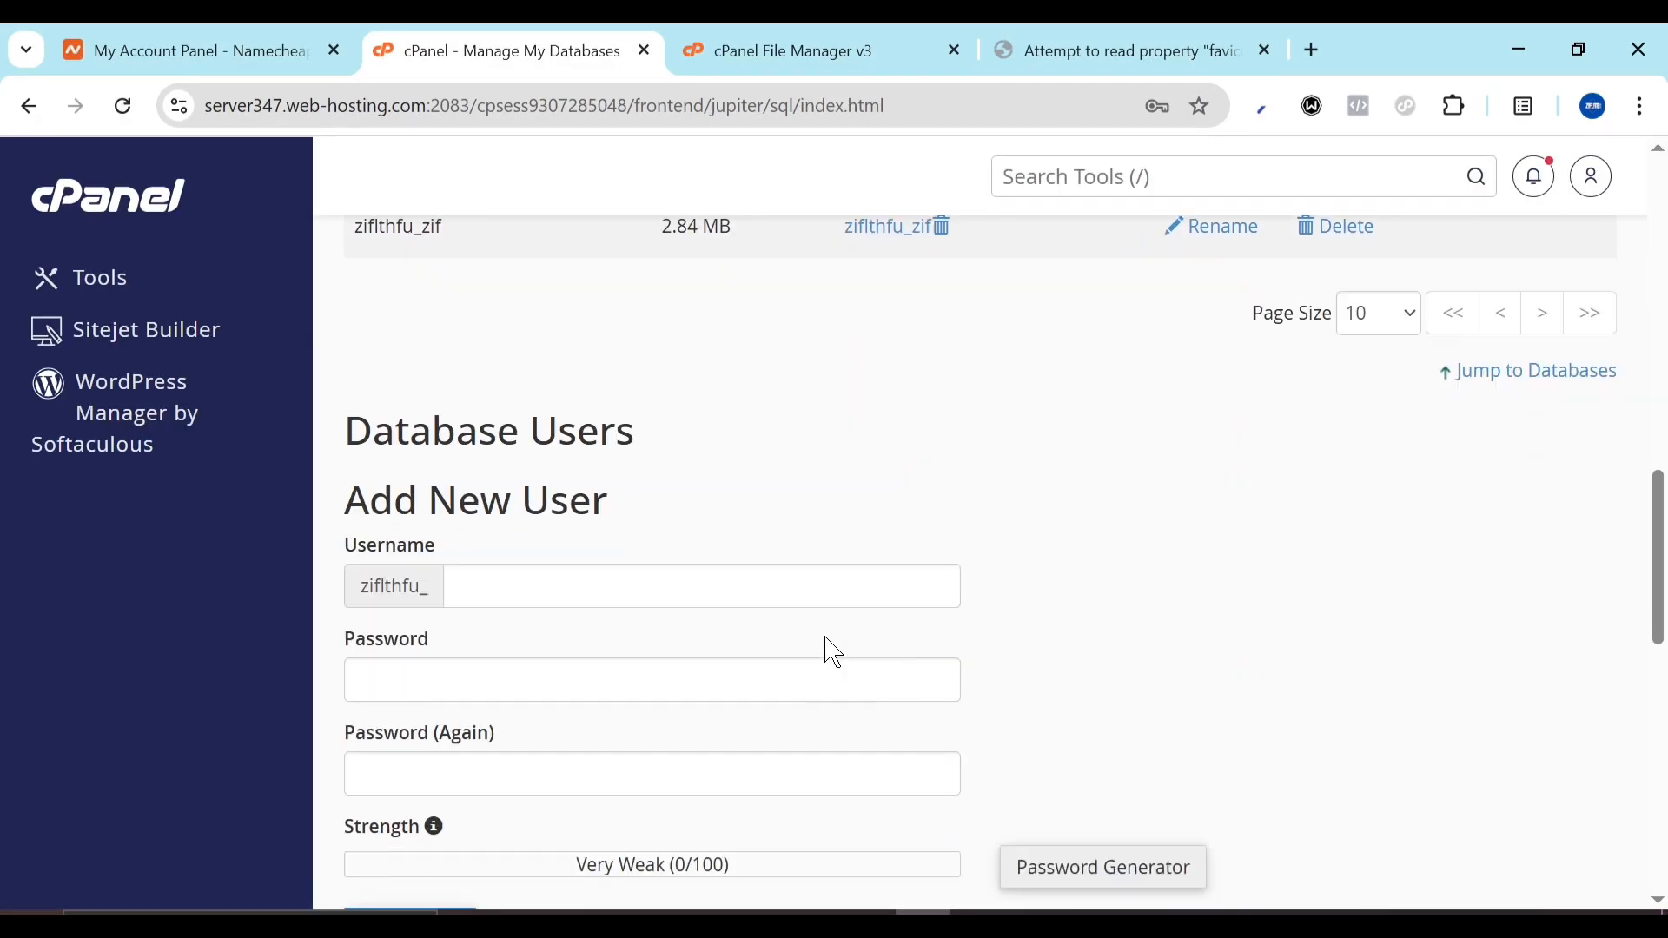
scroll(625, 316, "up", 1)
left_click(529, 415)
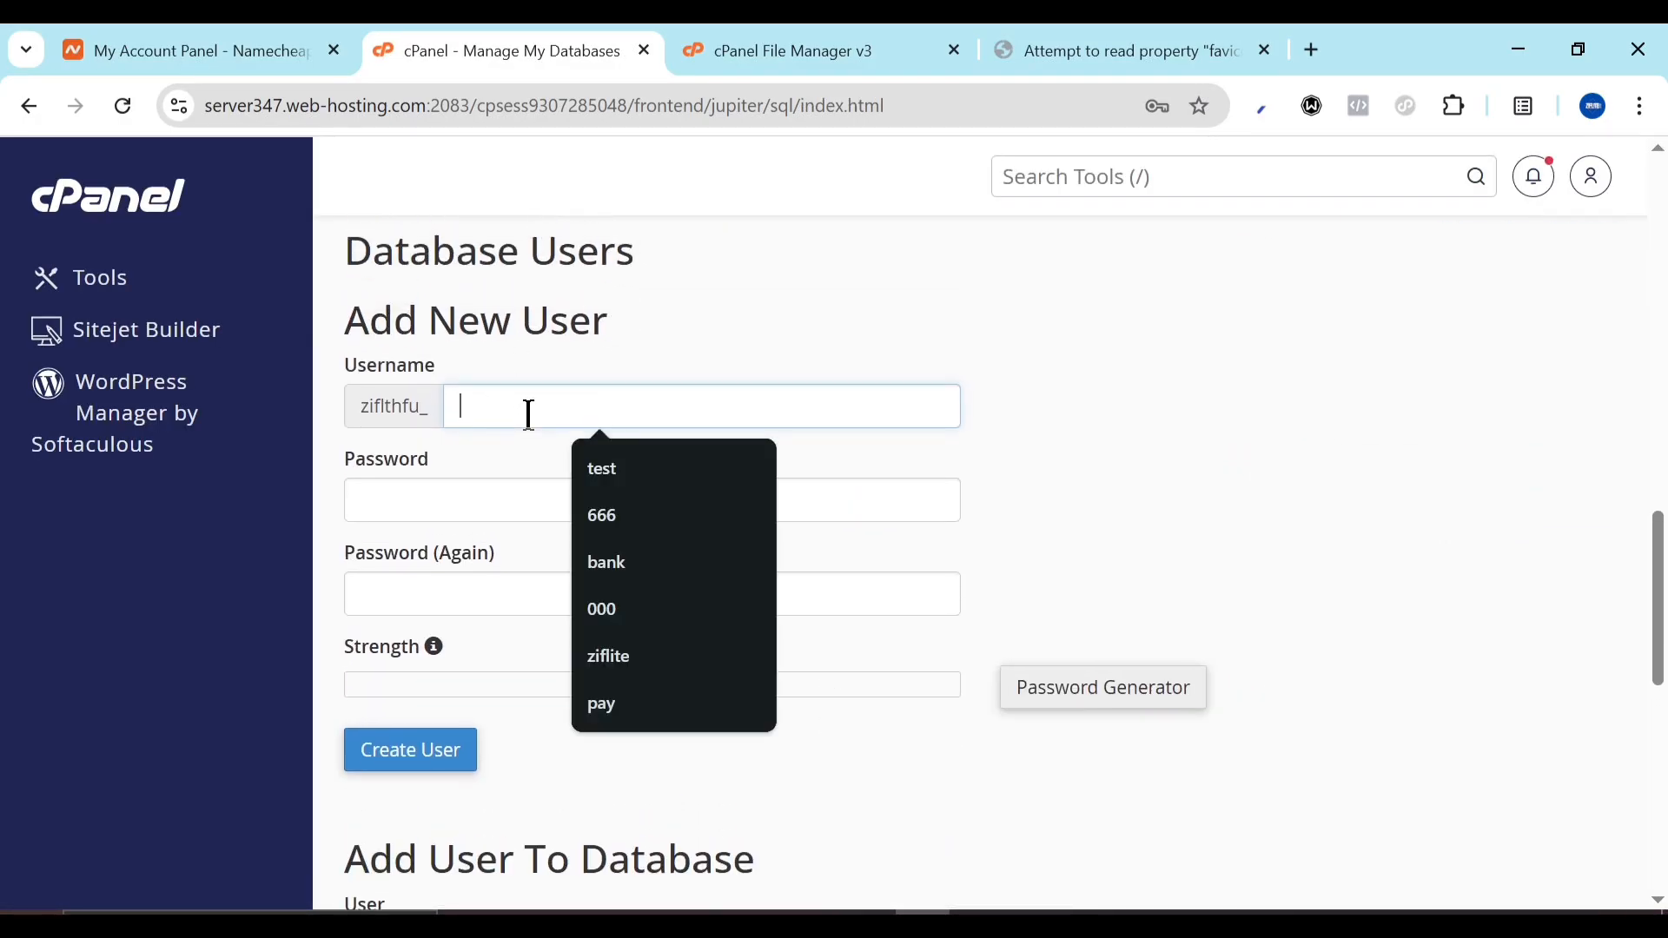
type("exchange")
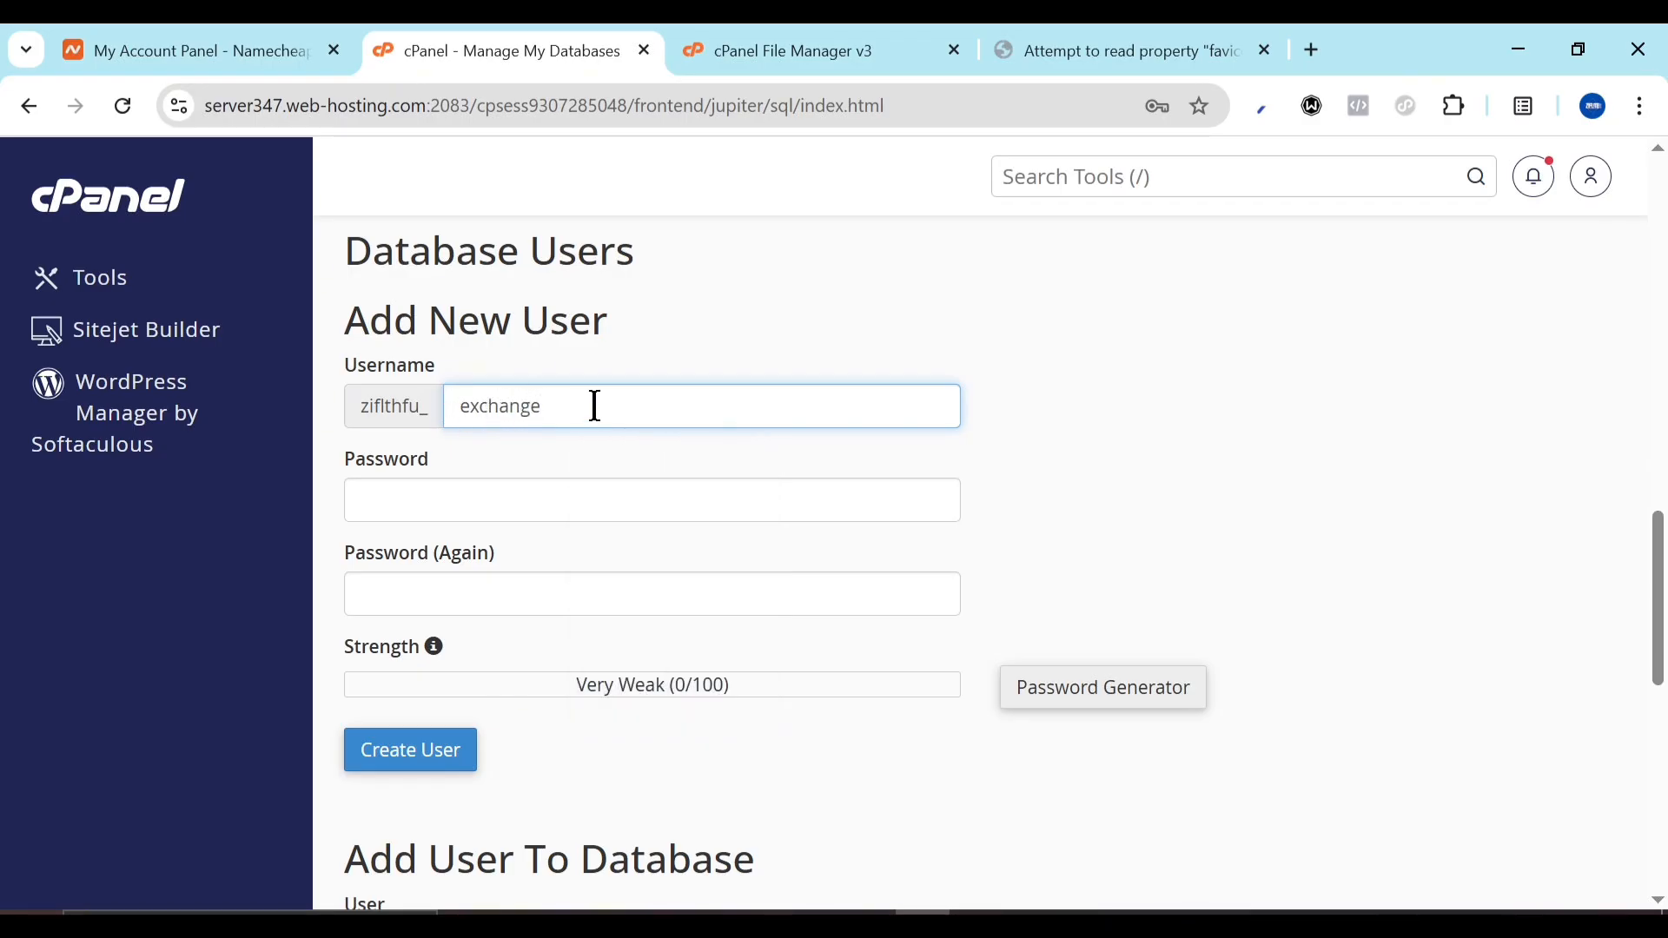
Generate a password for the user, copy it, and create the user, then go back to the databases page
left_click(1102, 692)
left_click(896, 437)
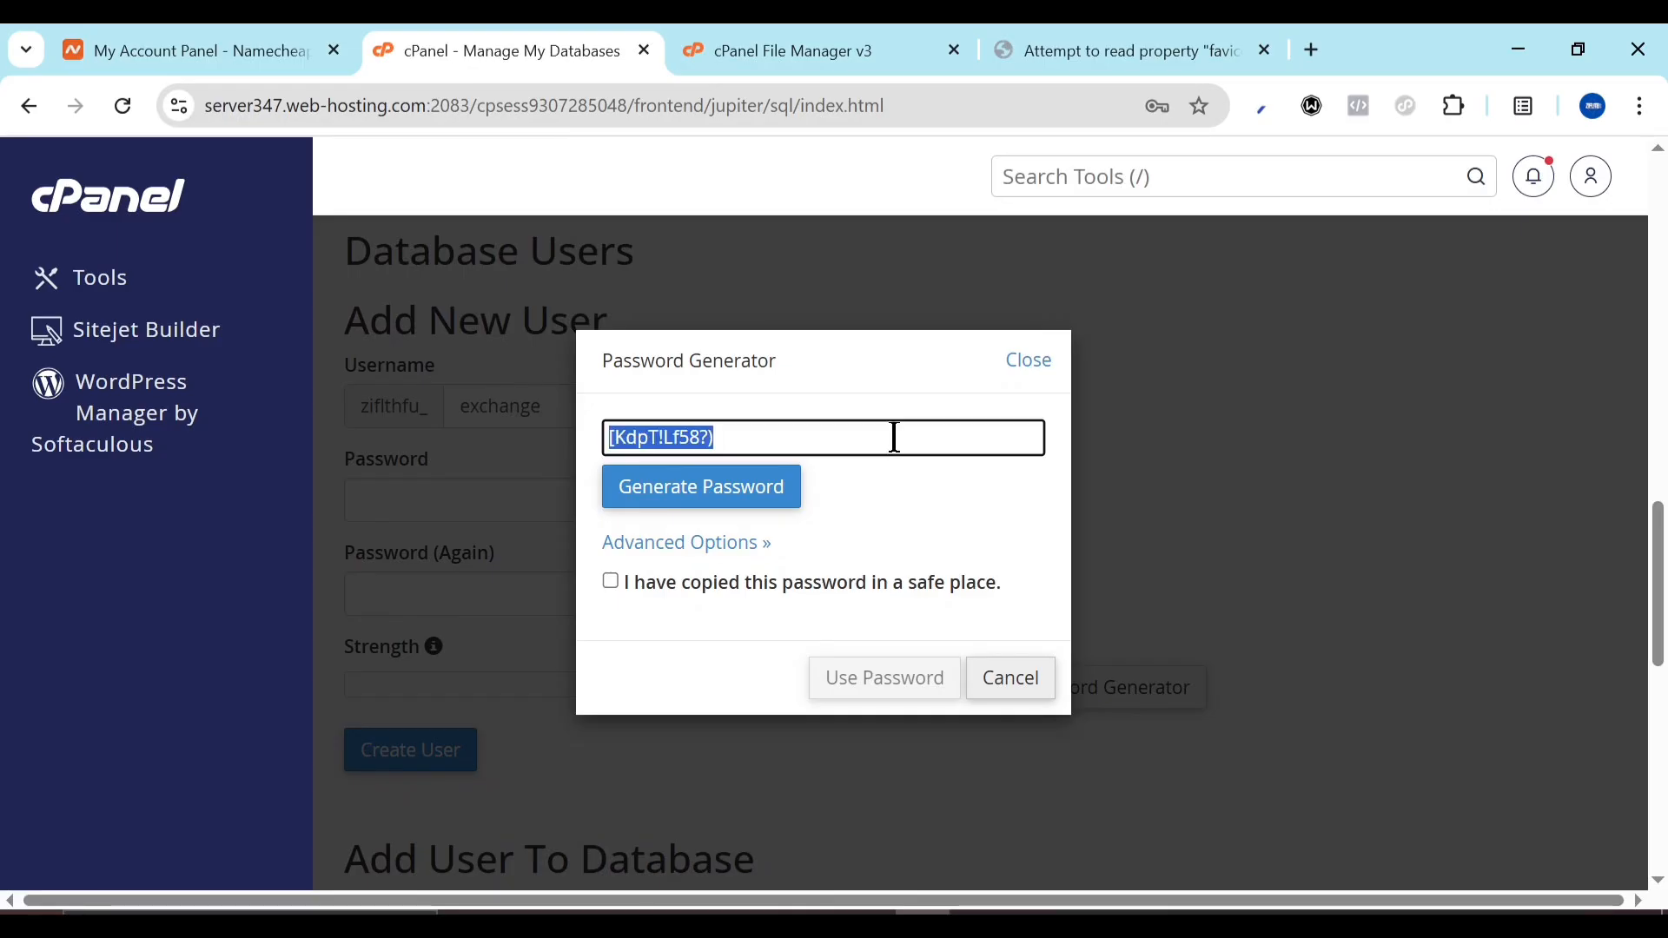
key("ctrl+x")
key("ctrl+v")
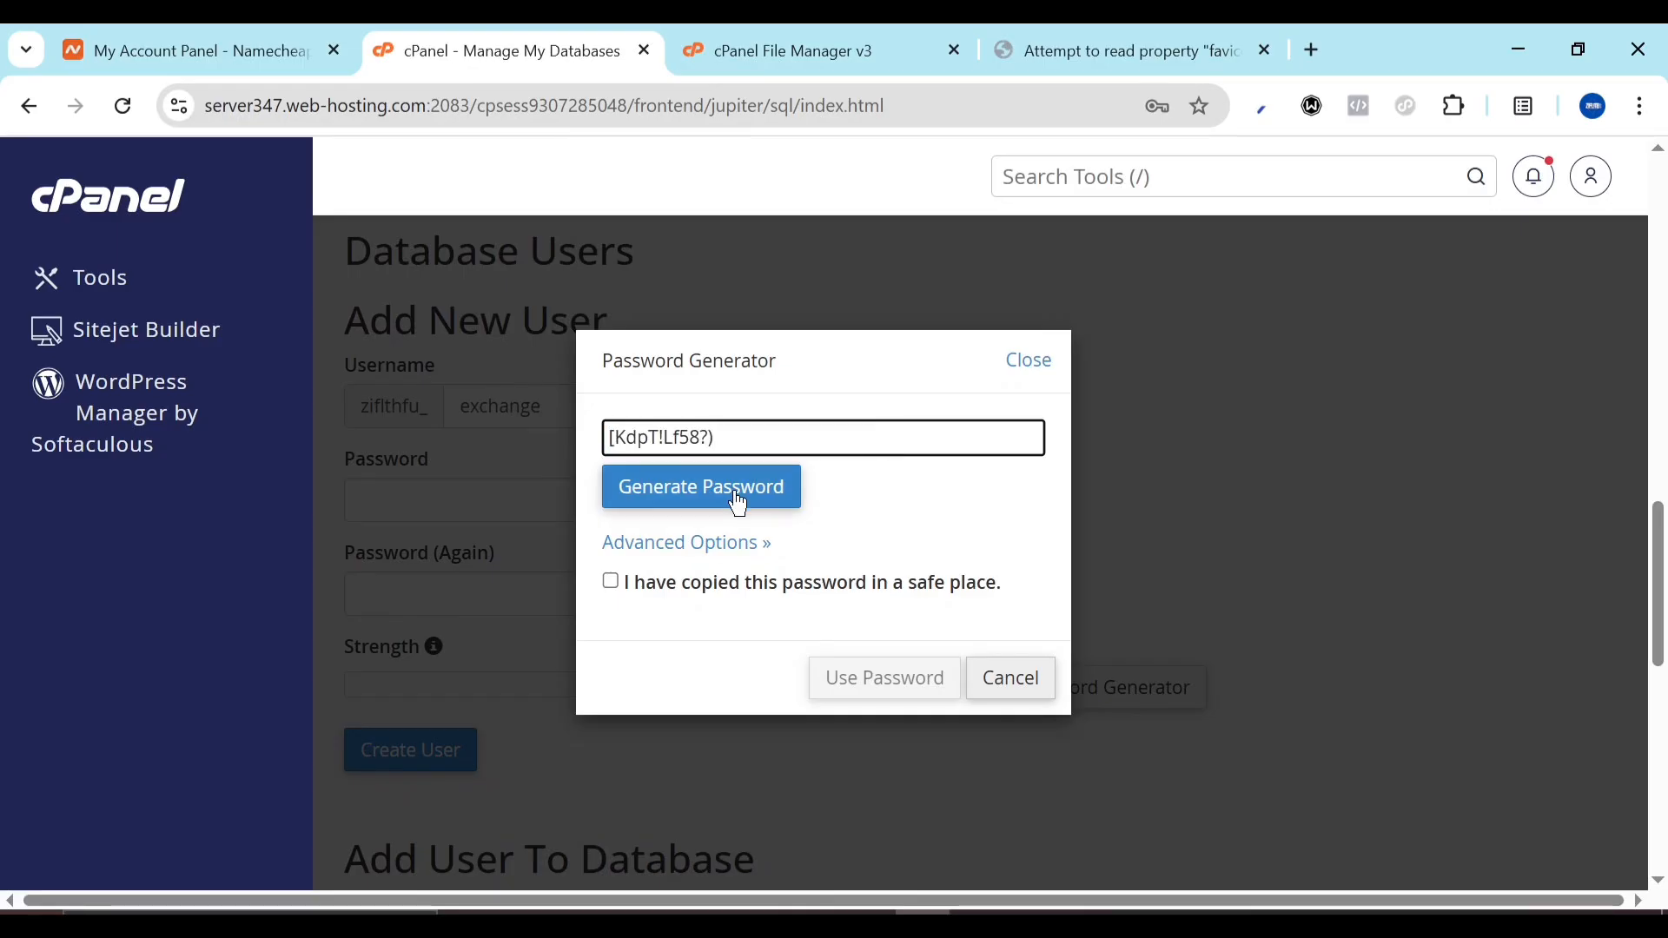
left_click(616, 580)
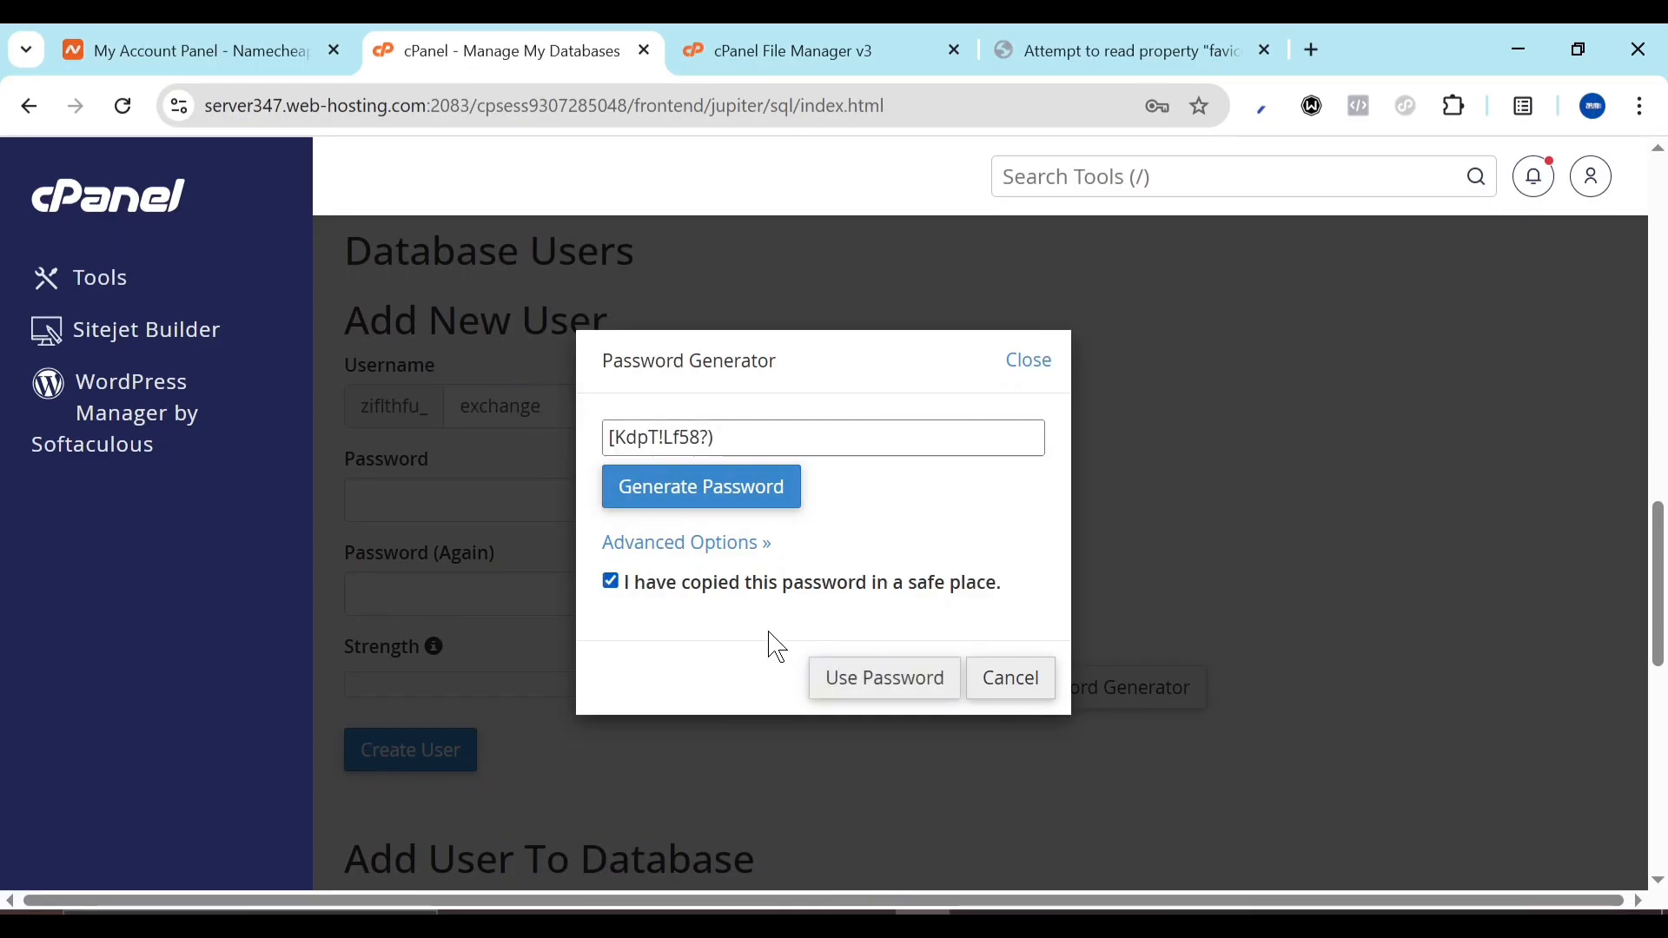
left_click(886, 678)
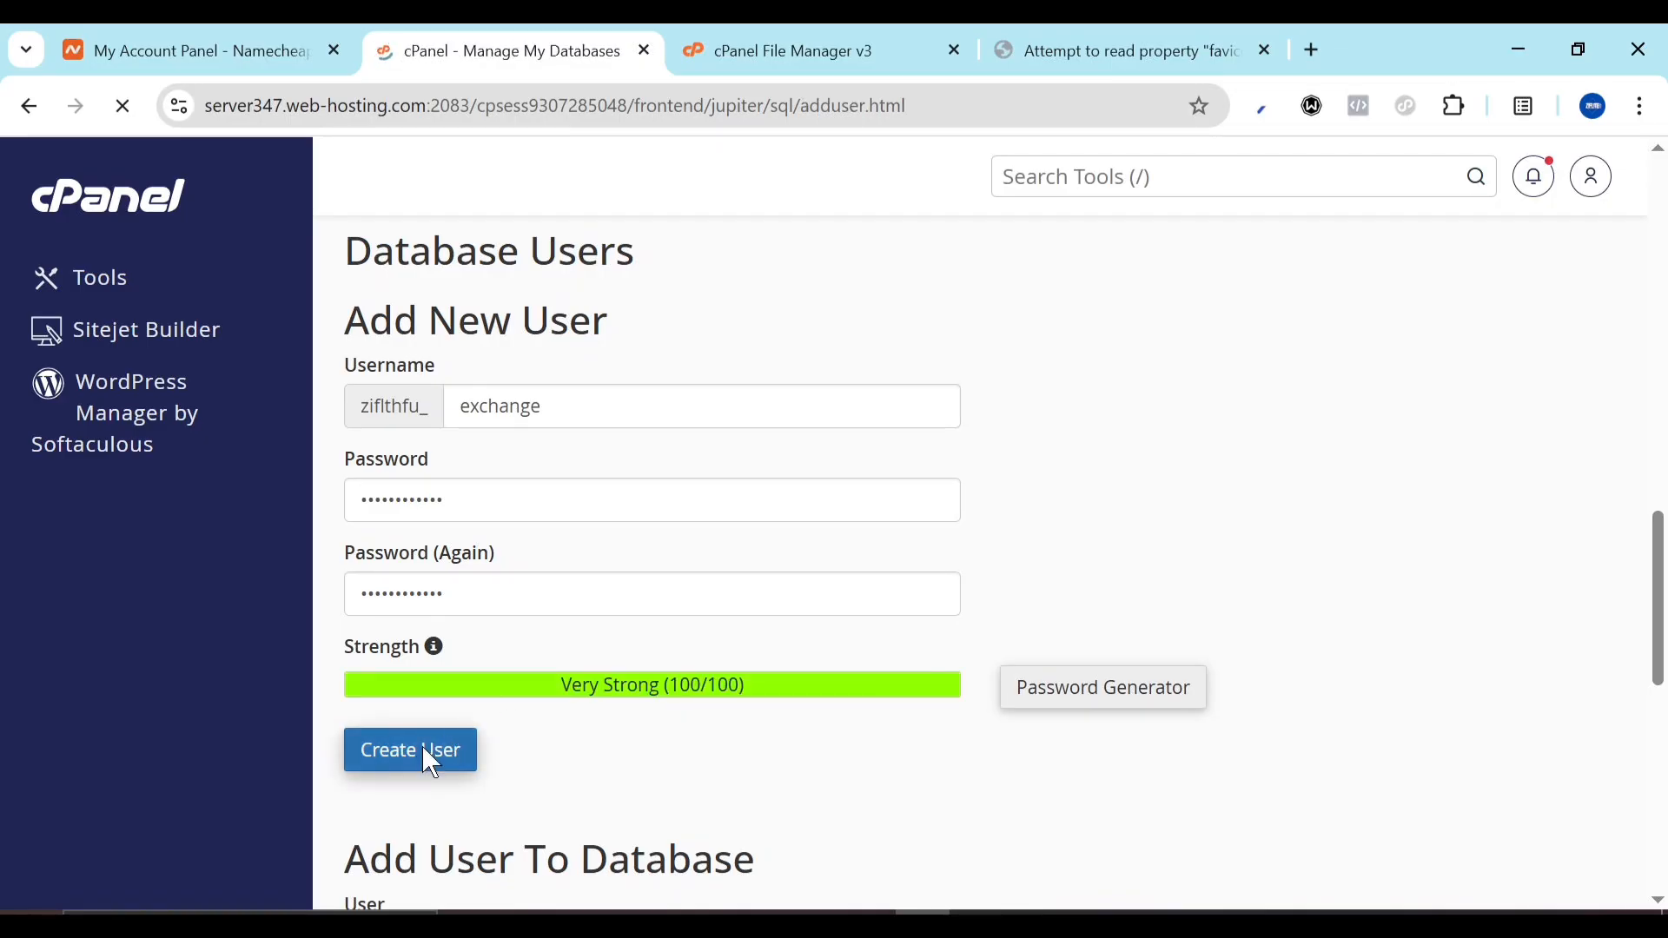
left_click(993, 453)
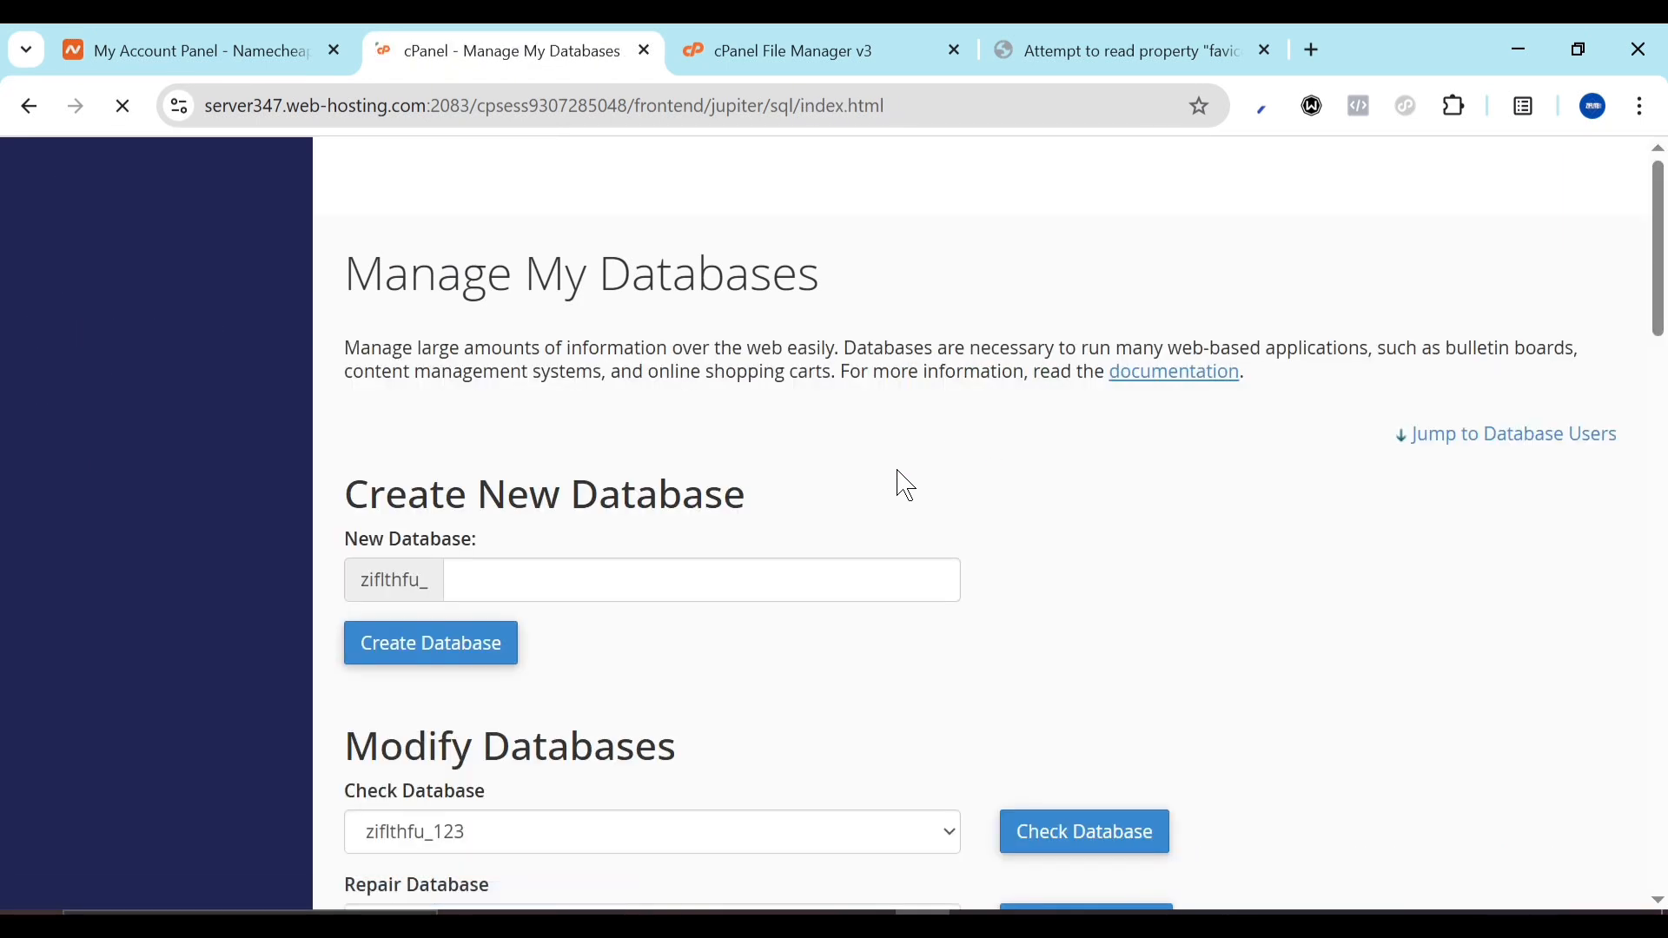
Add the exchange user to the exchange database
scroll(754, 556, "down", 10)
scroll(751, 556, "down", 15)
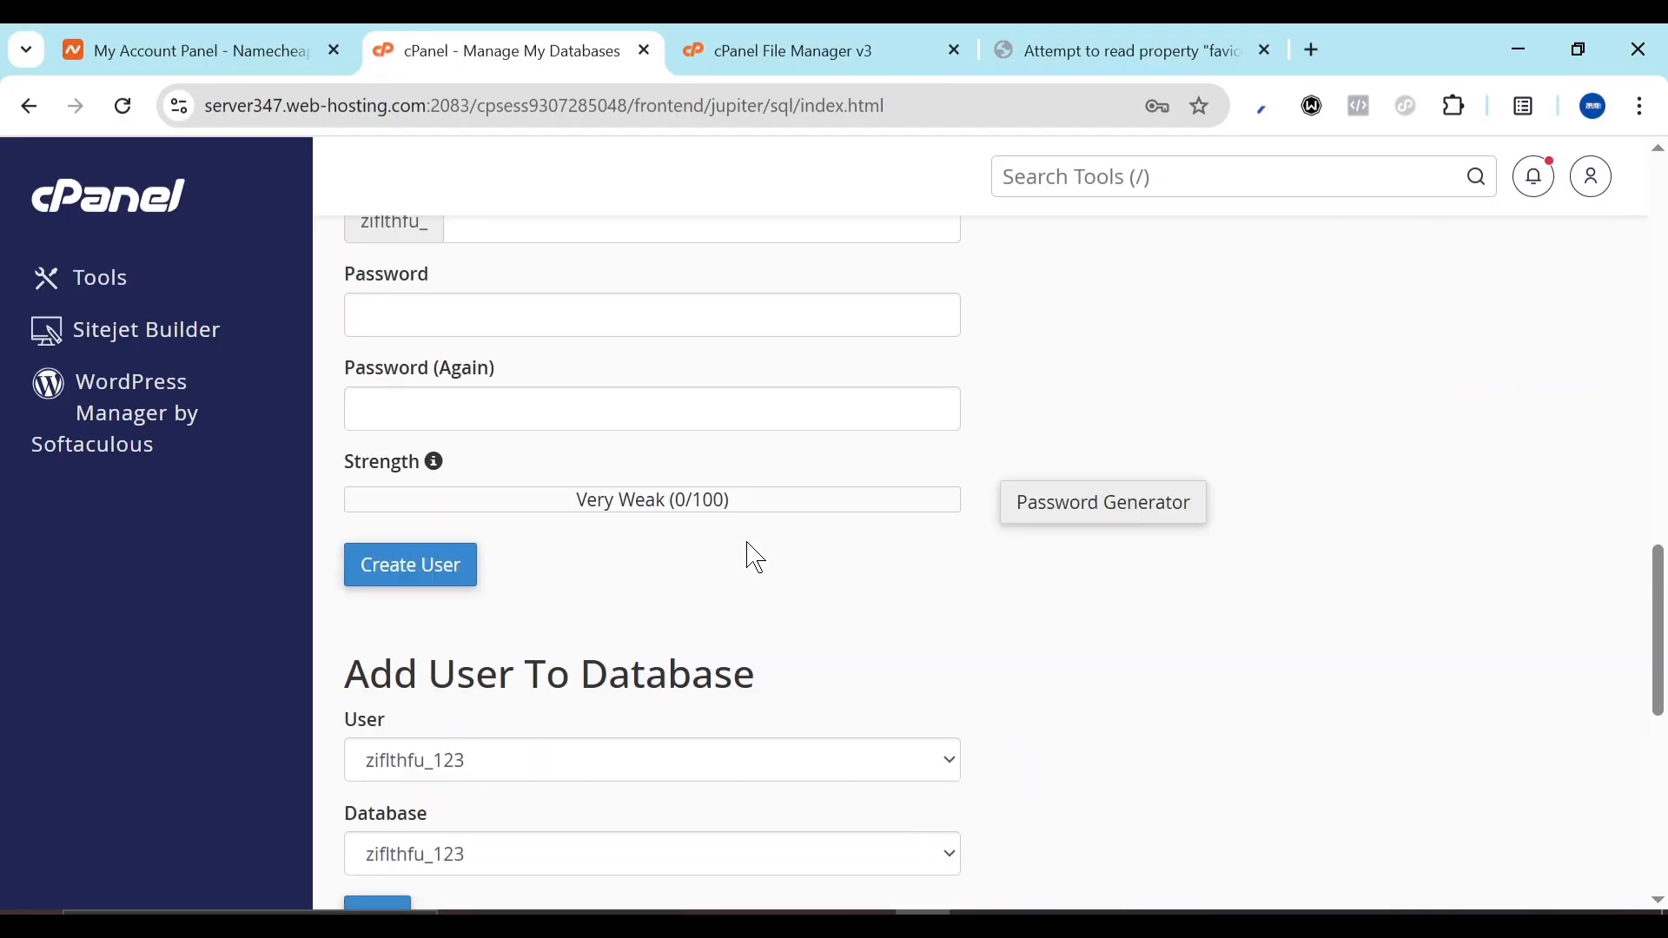
scroll(529, 360, "up", 2)
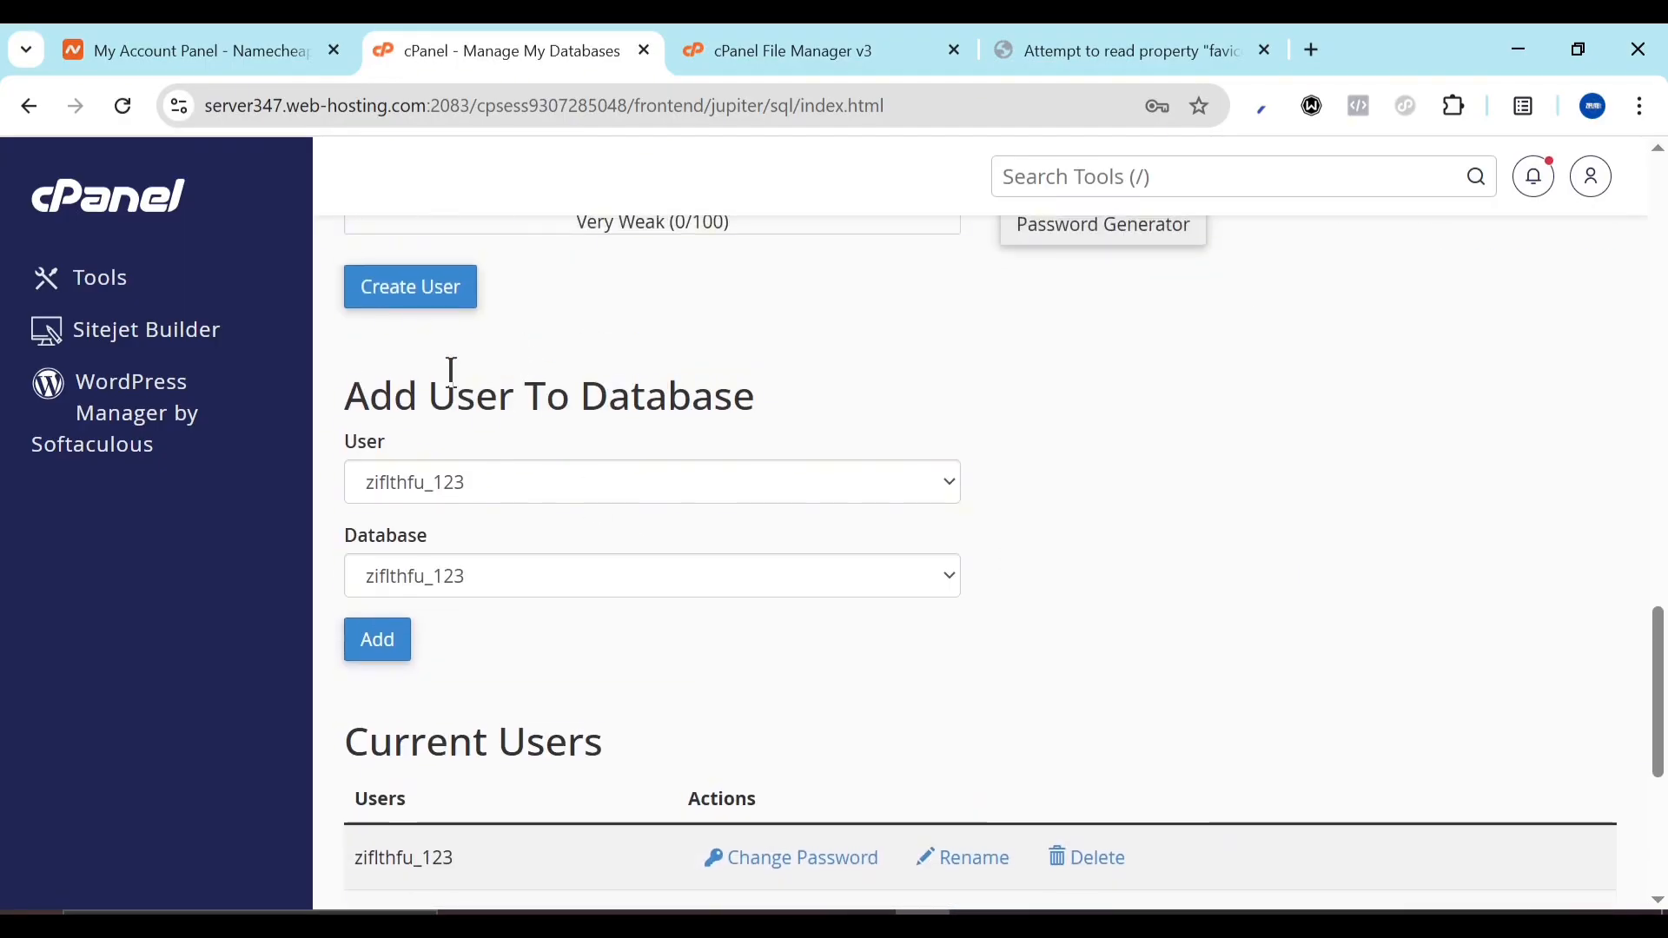
left_click(520, 486)
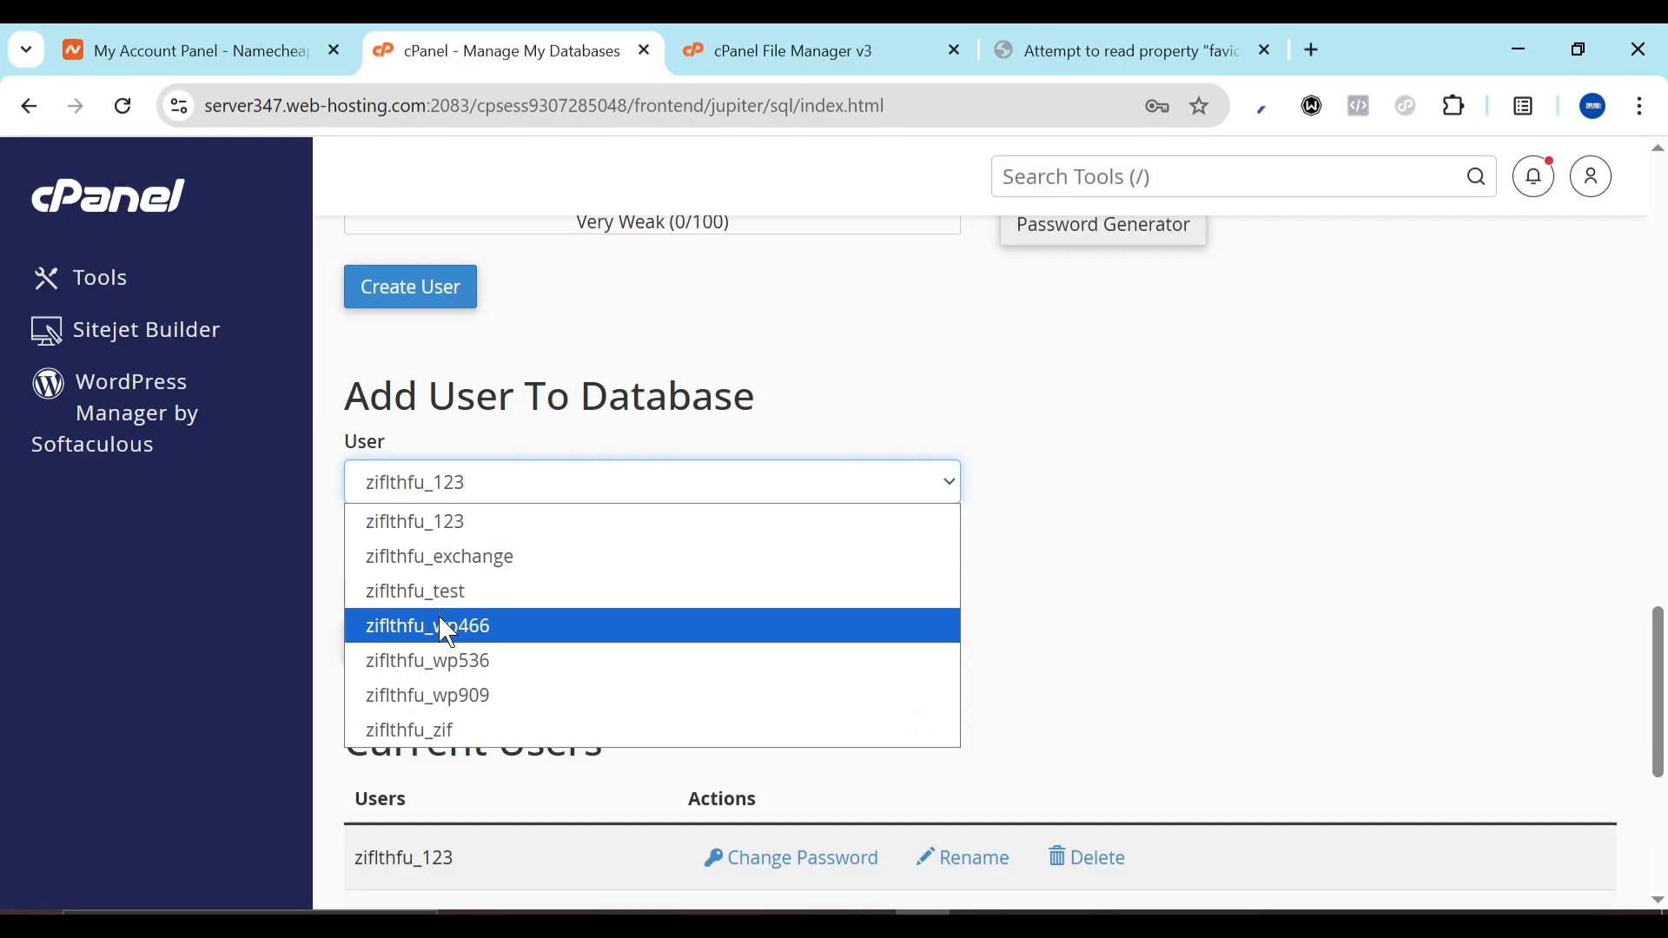
left_click(447, 563)
left_click(446, 573)
left_click(451, 653)
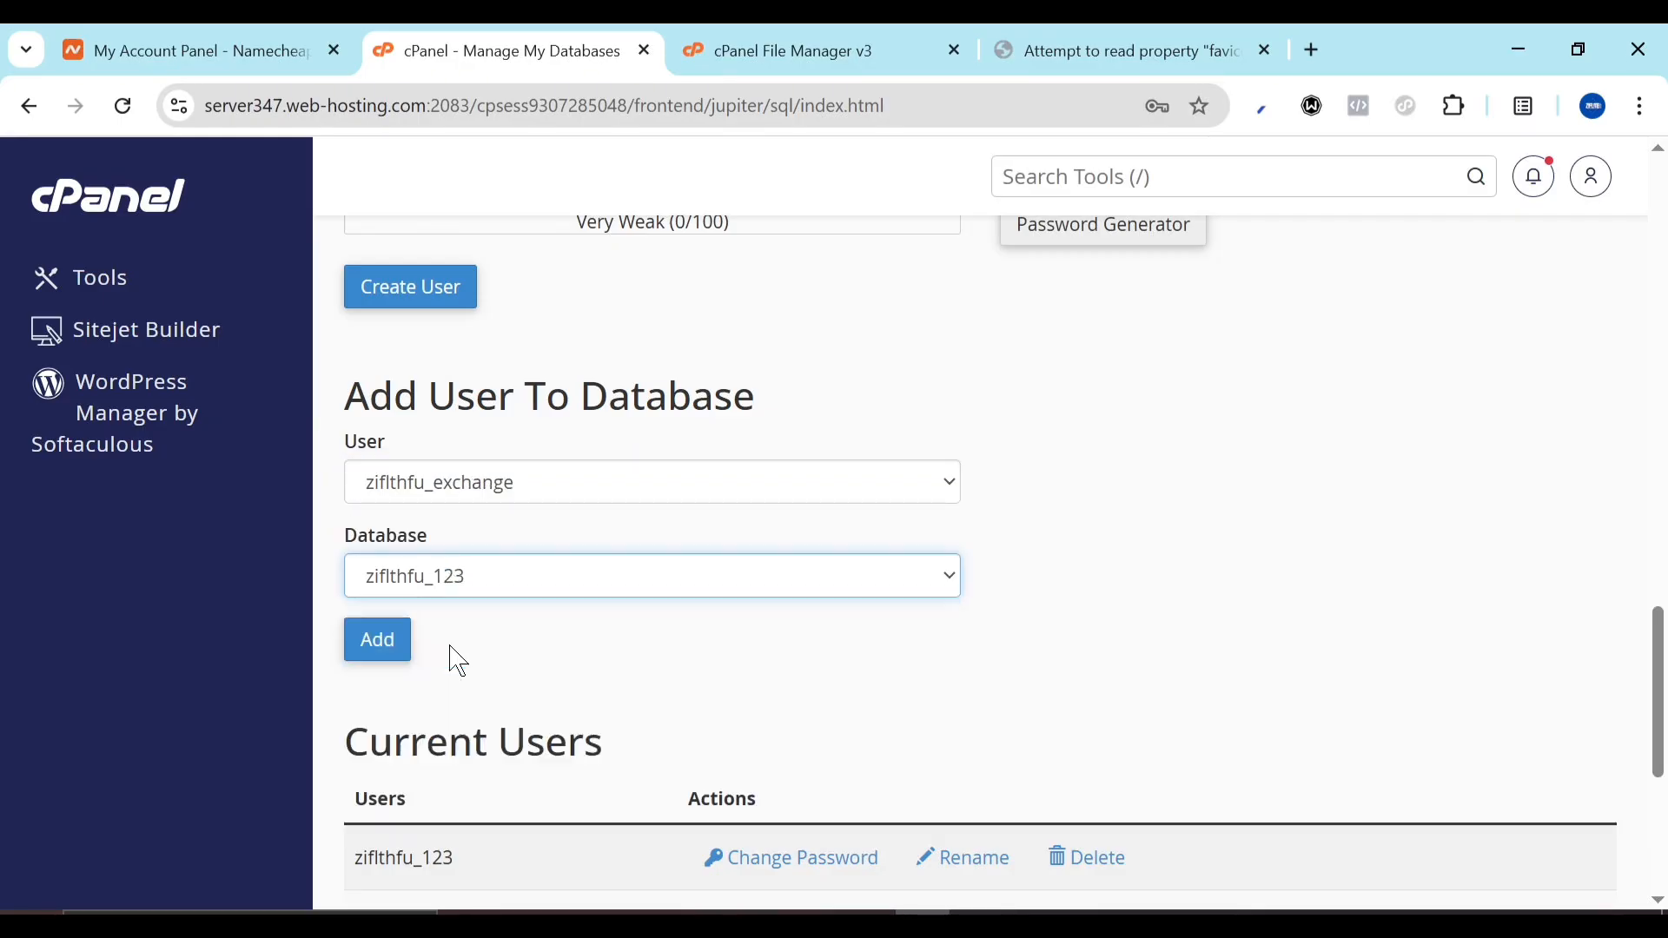
left_click(386, 647)
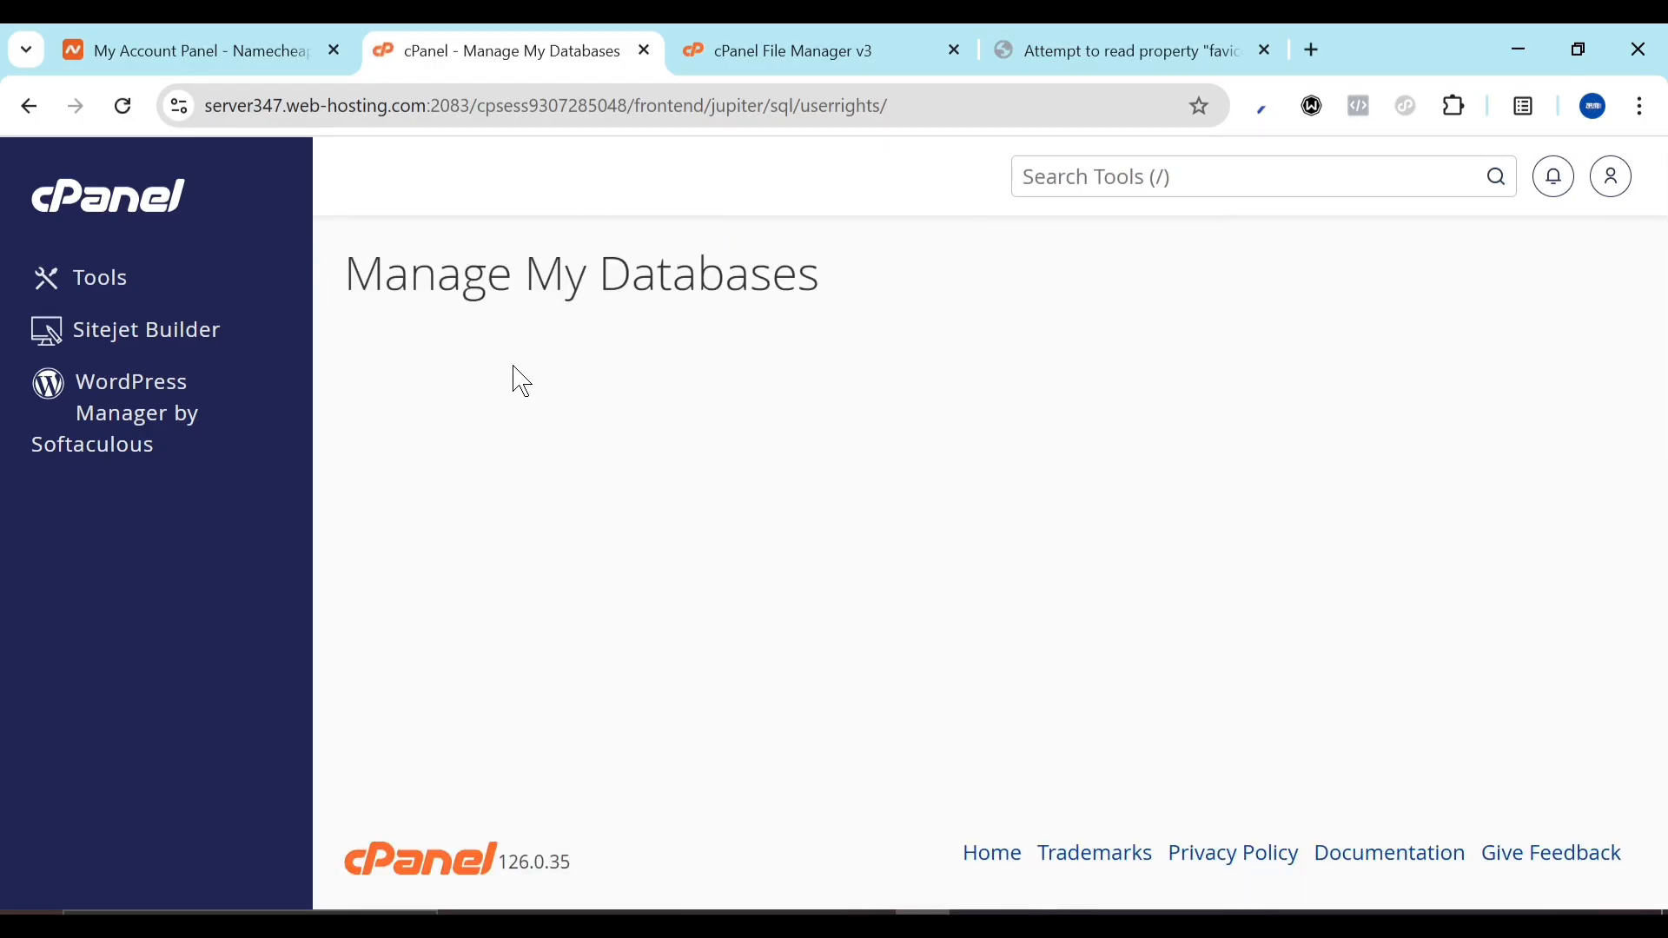
Grant the exchange user all privileges on the exchange database and save the changes
left_click(363, 504)
scroll(374, 518, "down", 5)
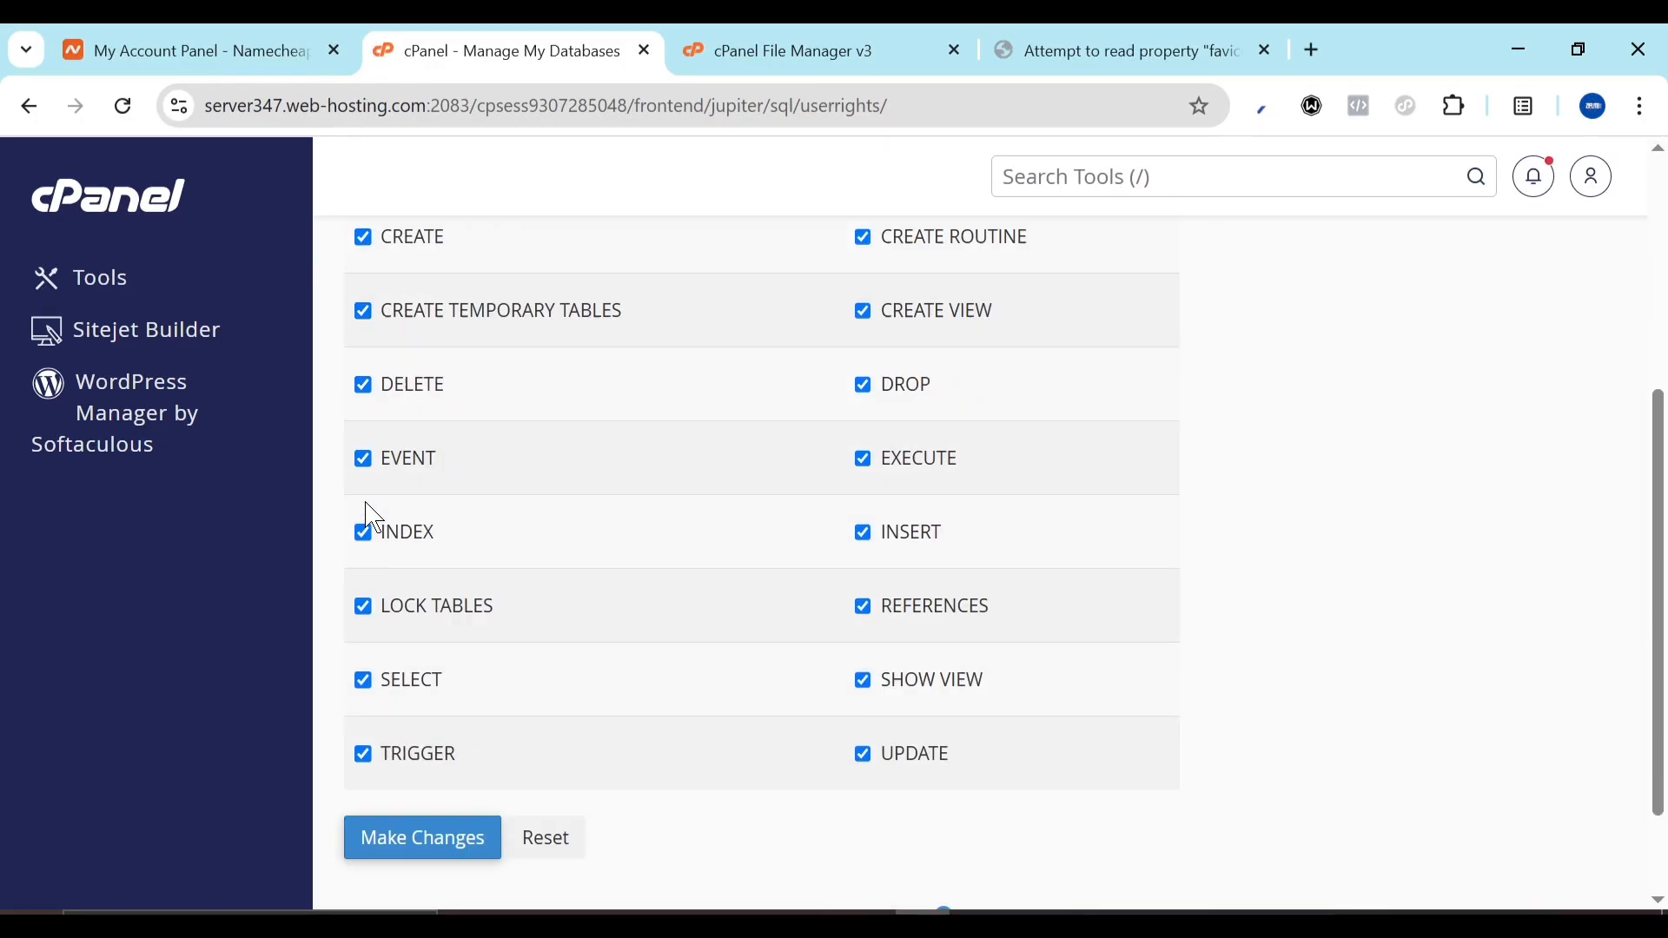
left_click(440, 772)
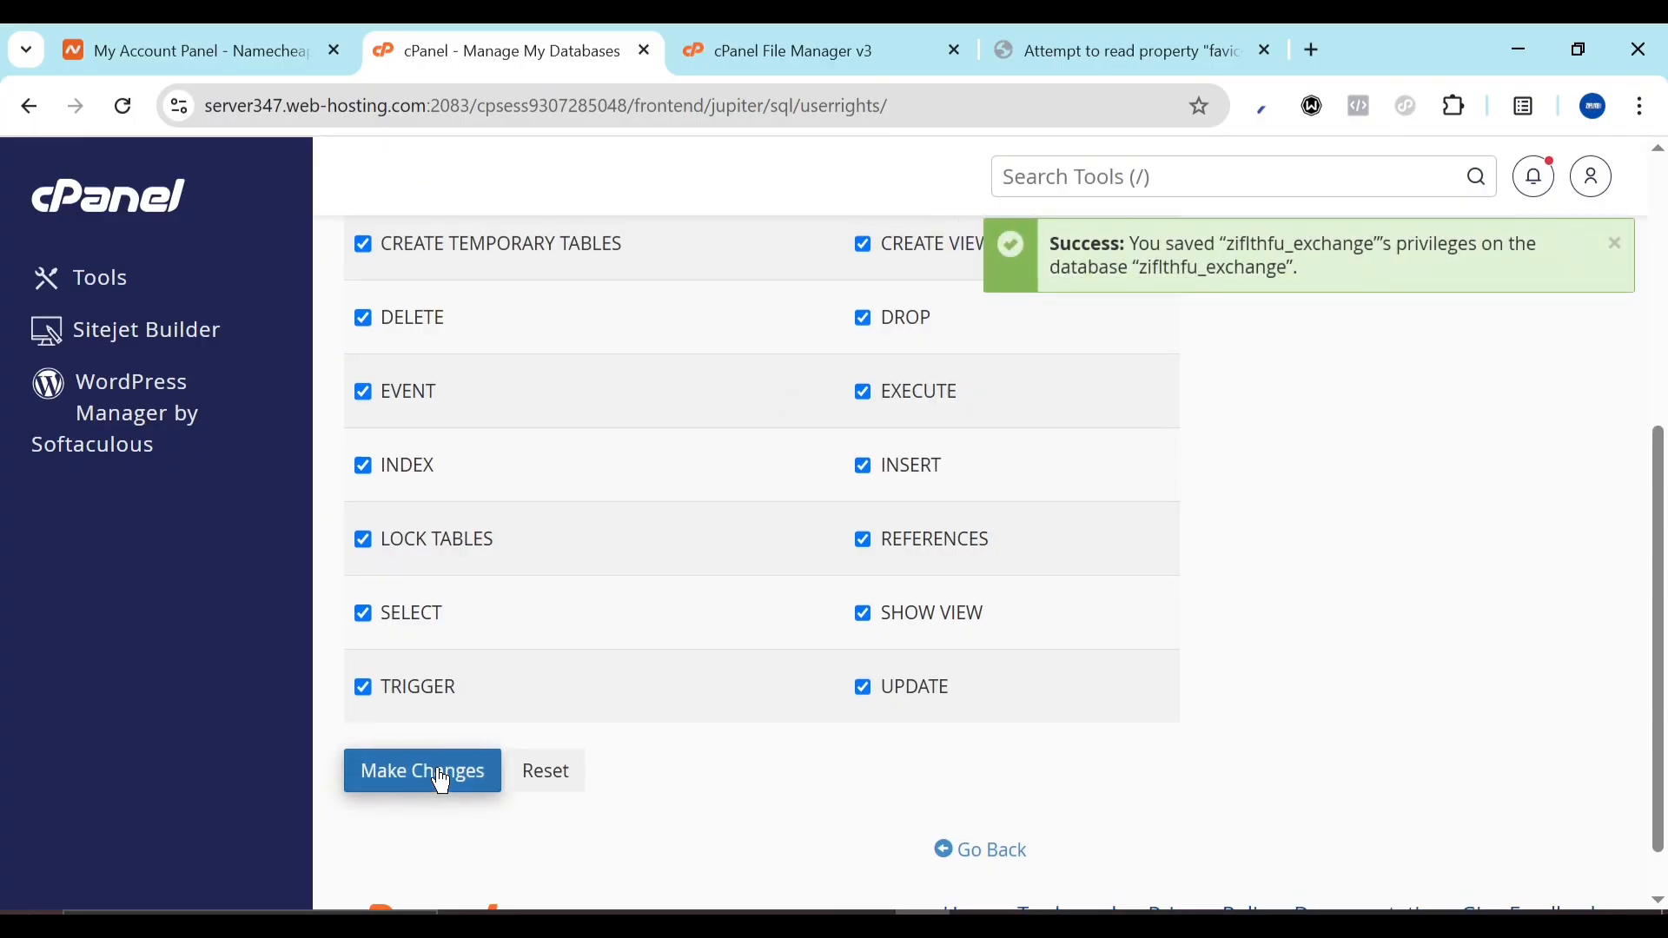
scroll(435, 774, "up", 3)
Open the .env file in the ai.ziflite.tech folder for editing
left_click(842, 54)
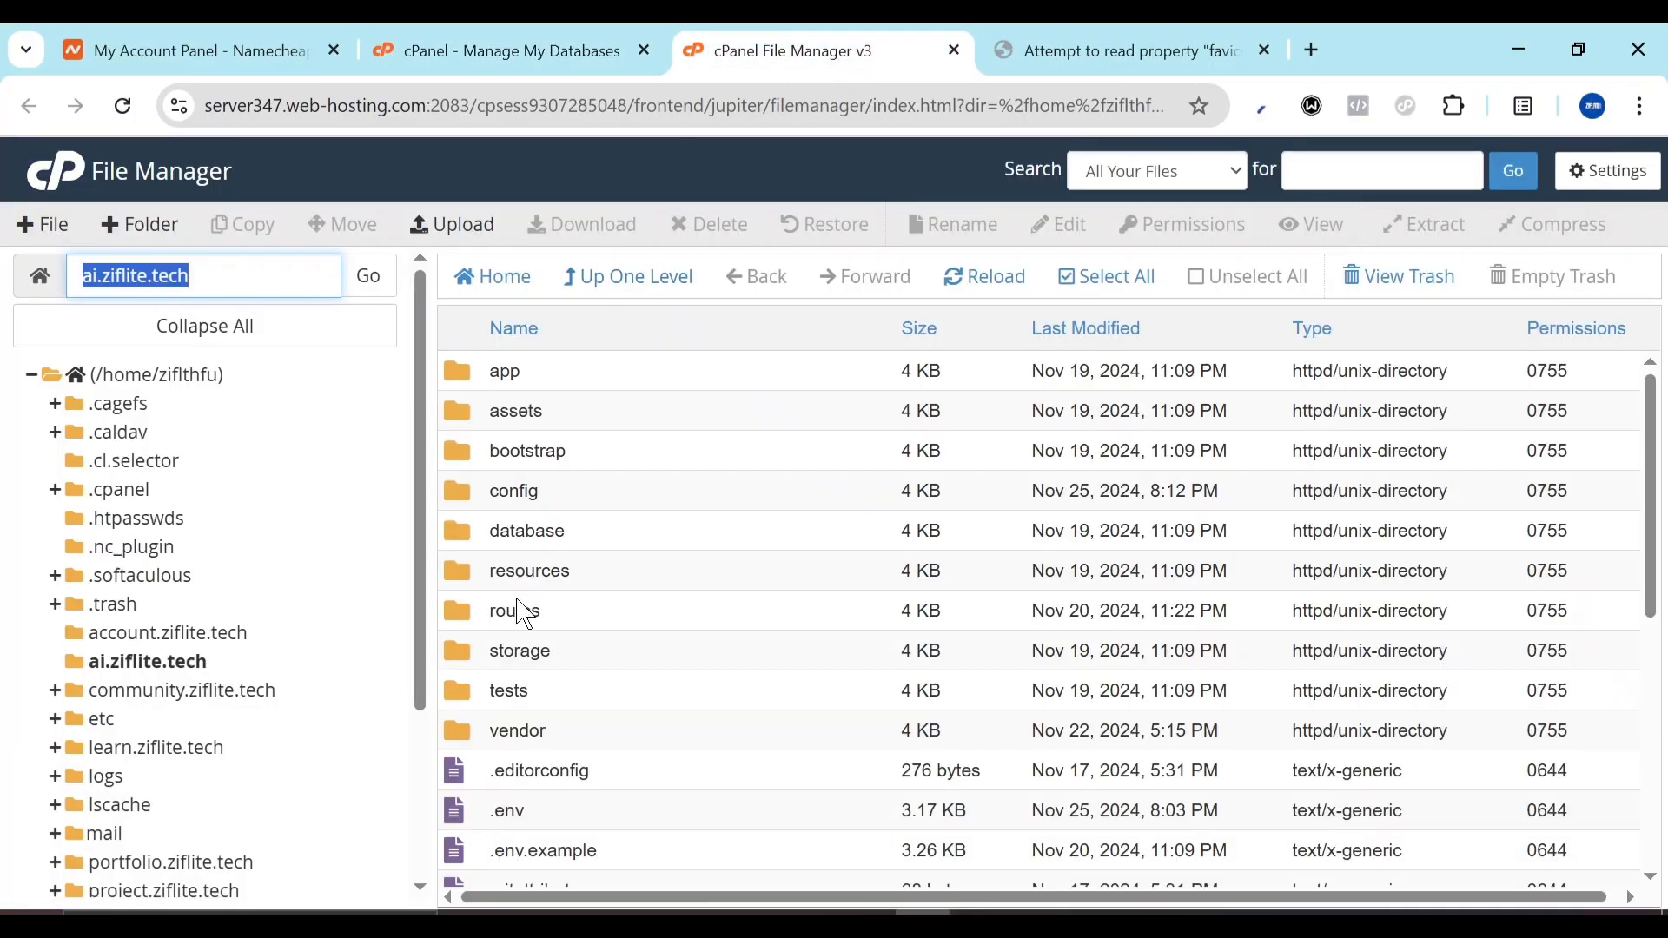
scroll(510, 770, "down", 3)
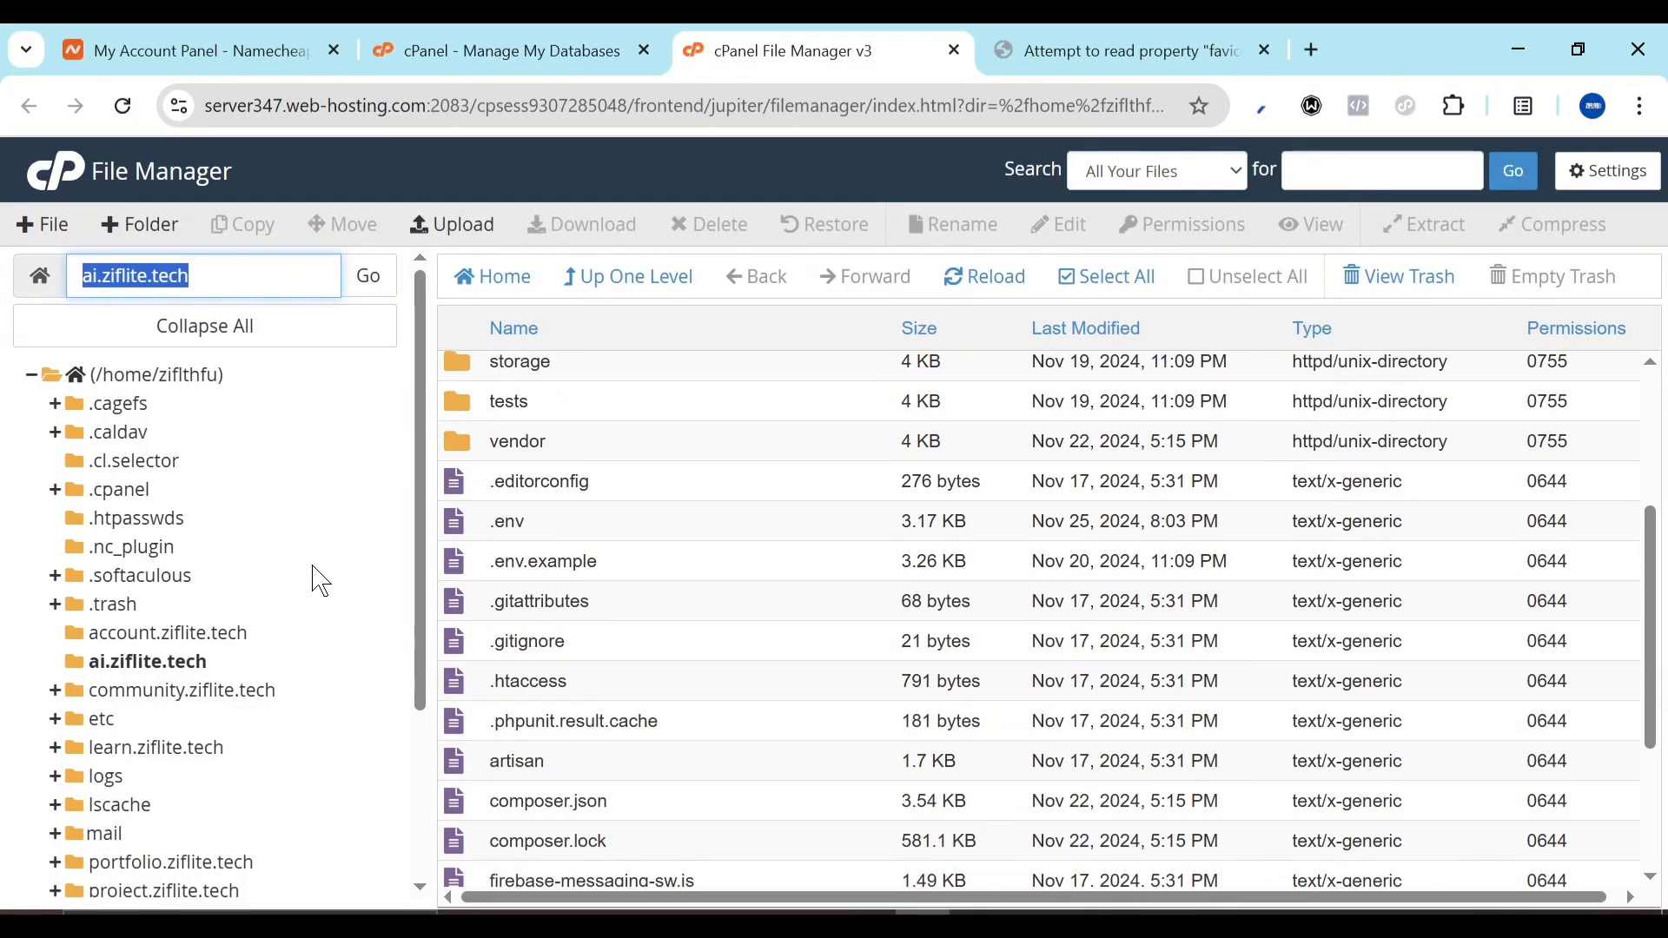
left_click(144, 662)
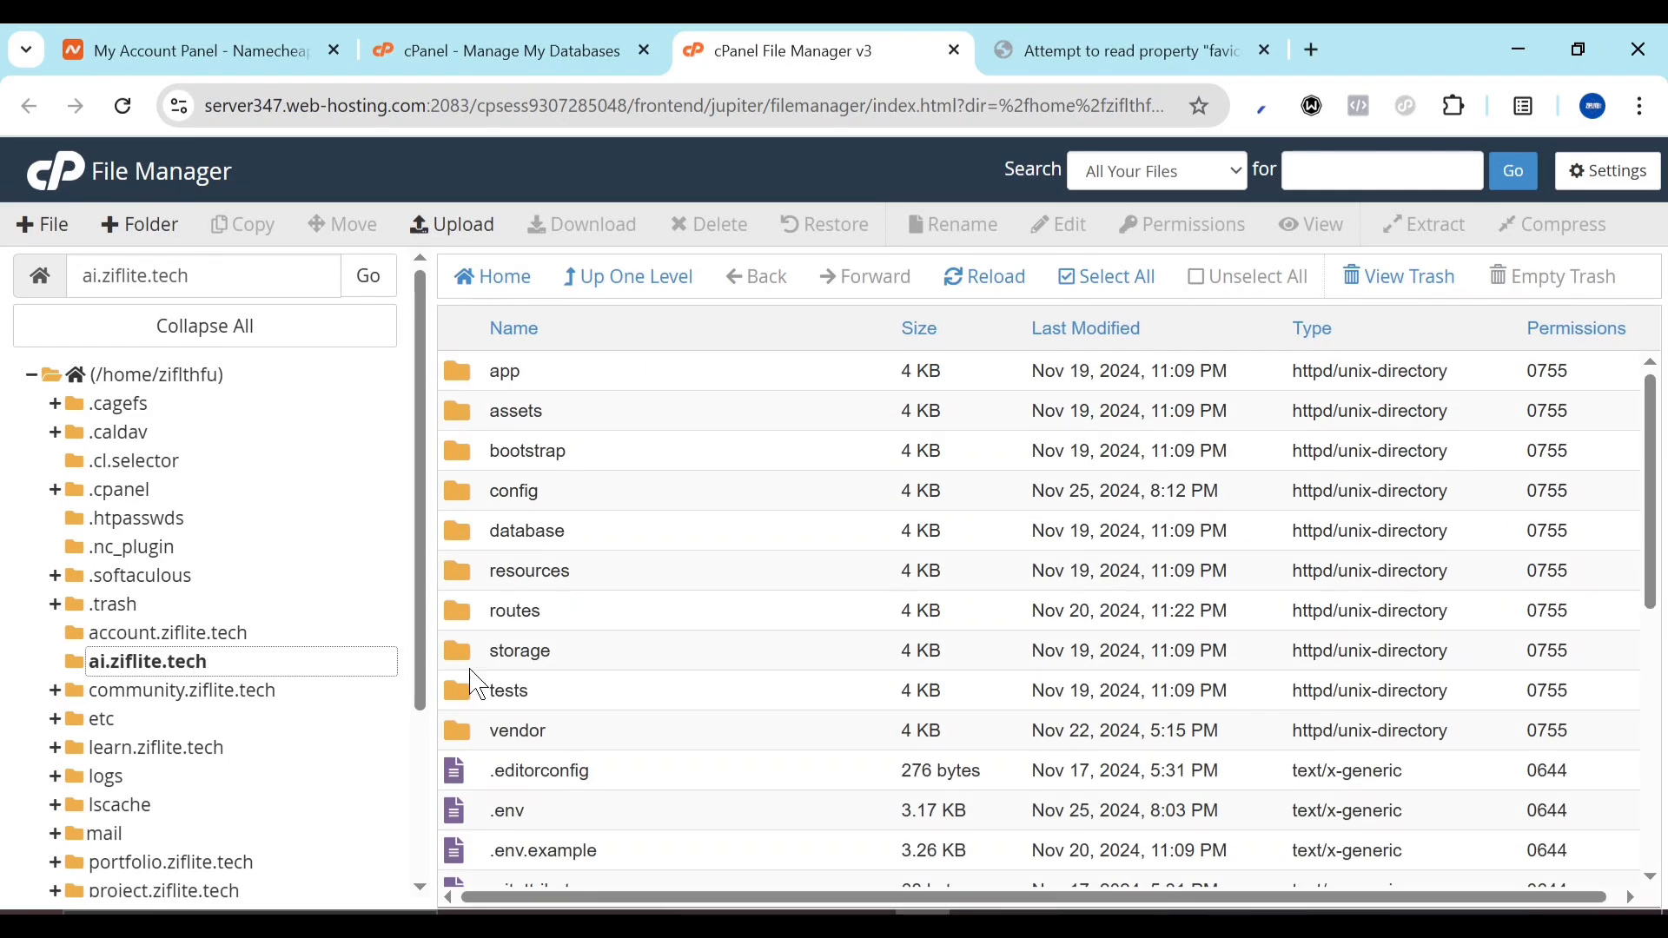
right_click(503, 810)
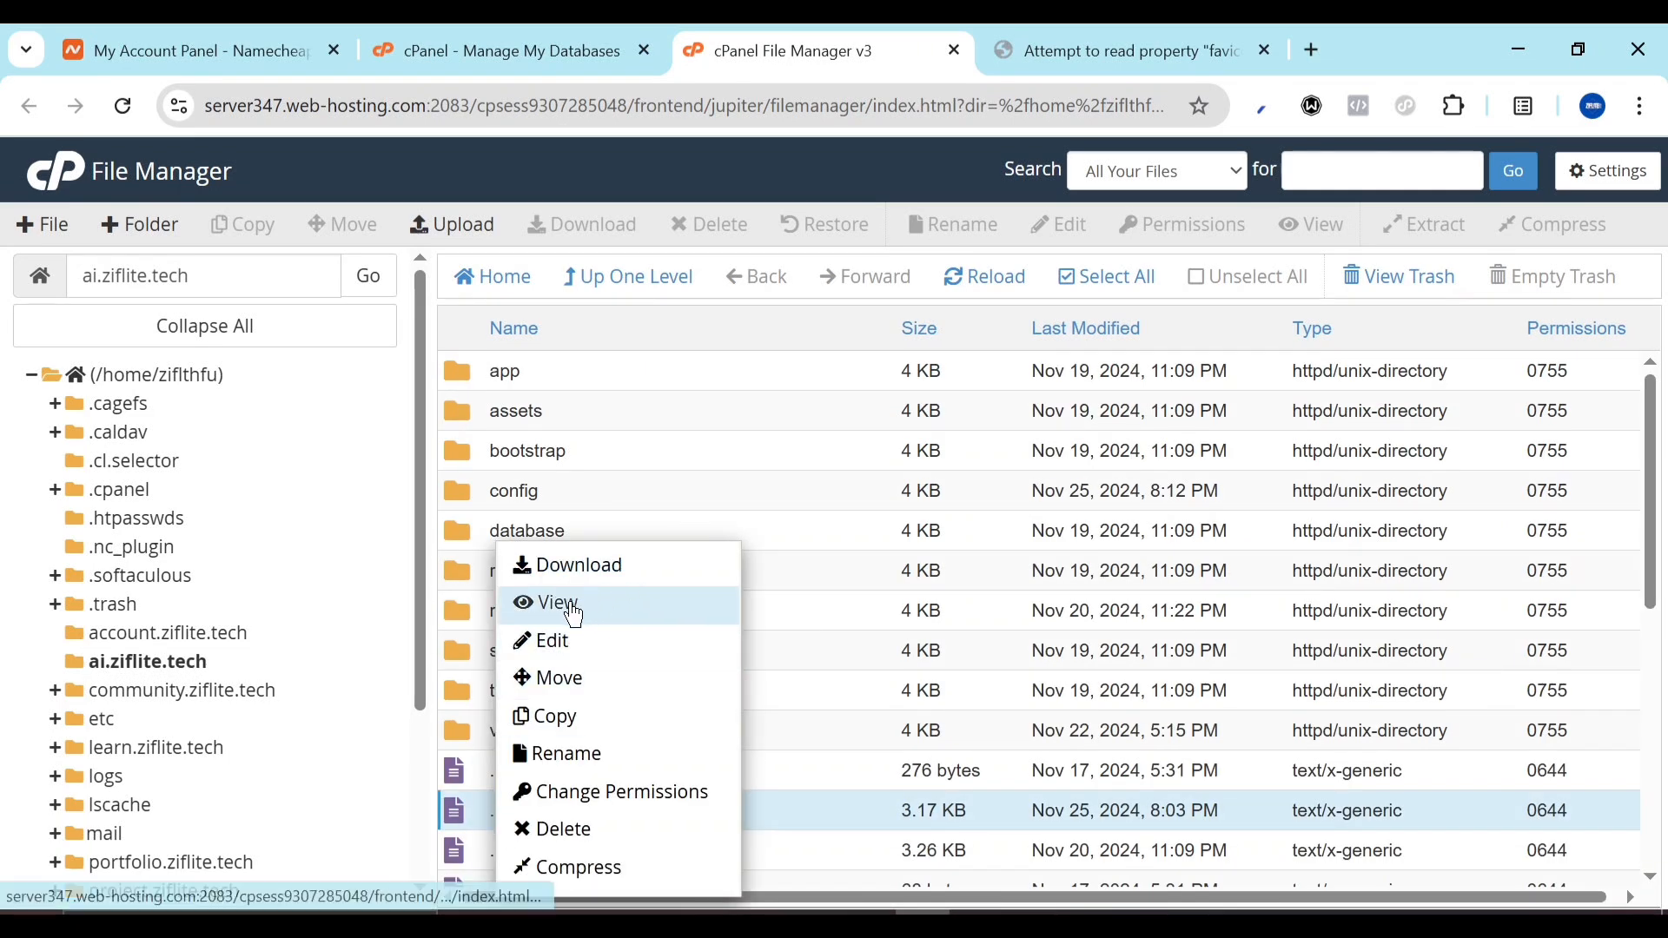
left_click(575, 647)
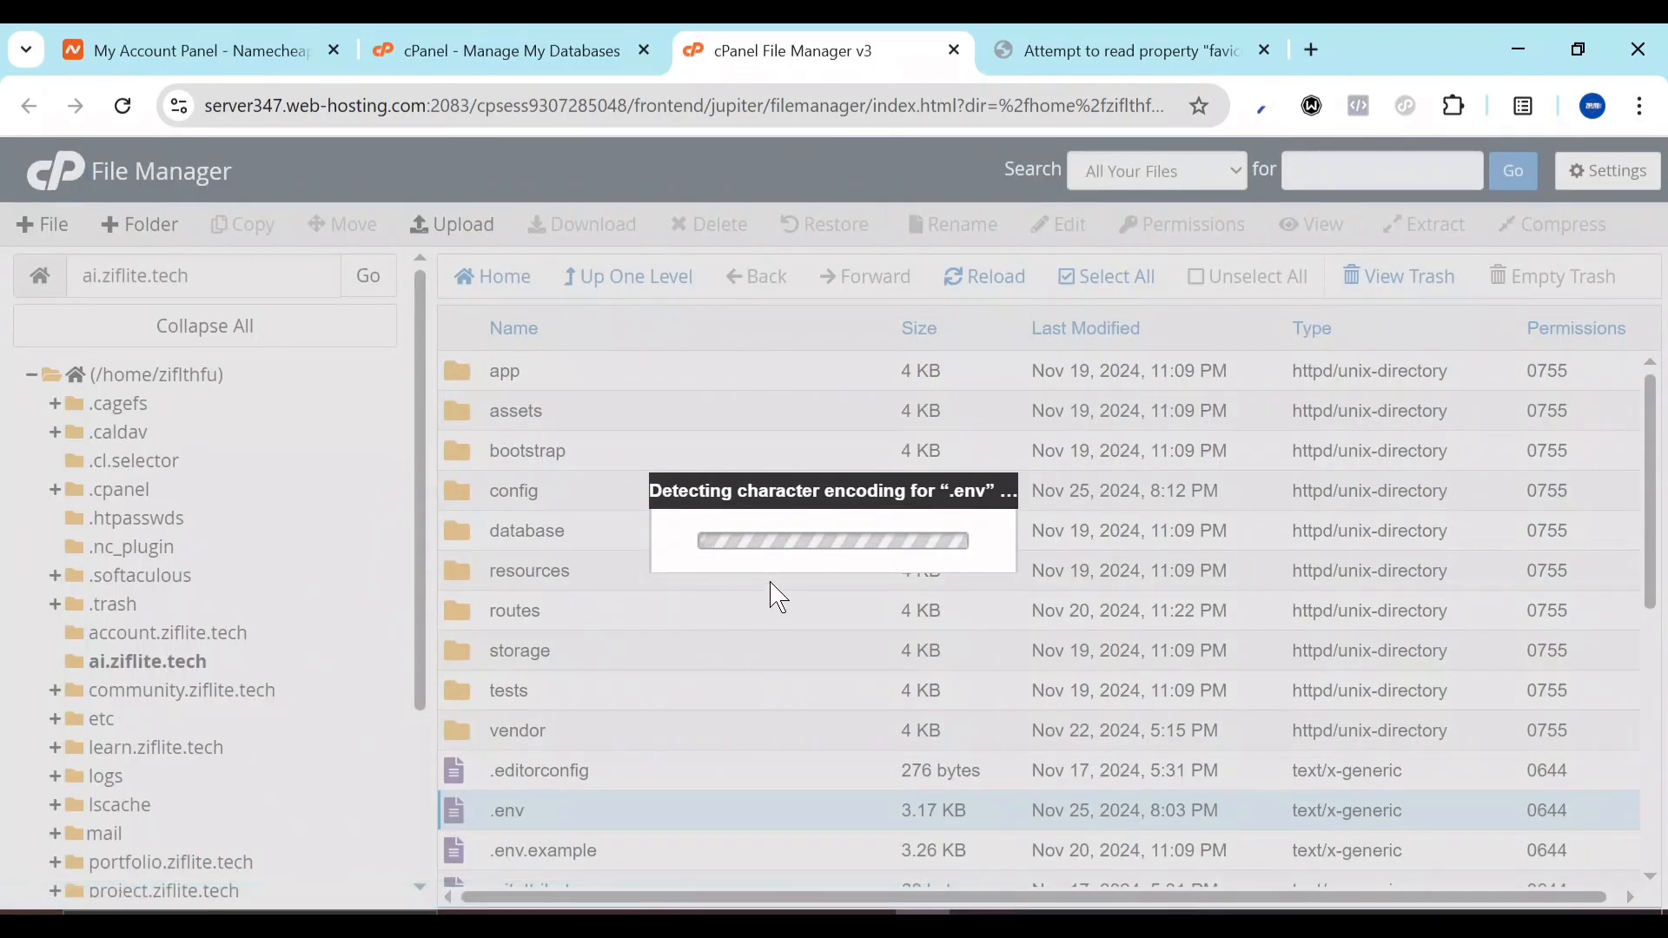
left_click(1068, 727)
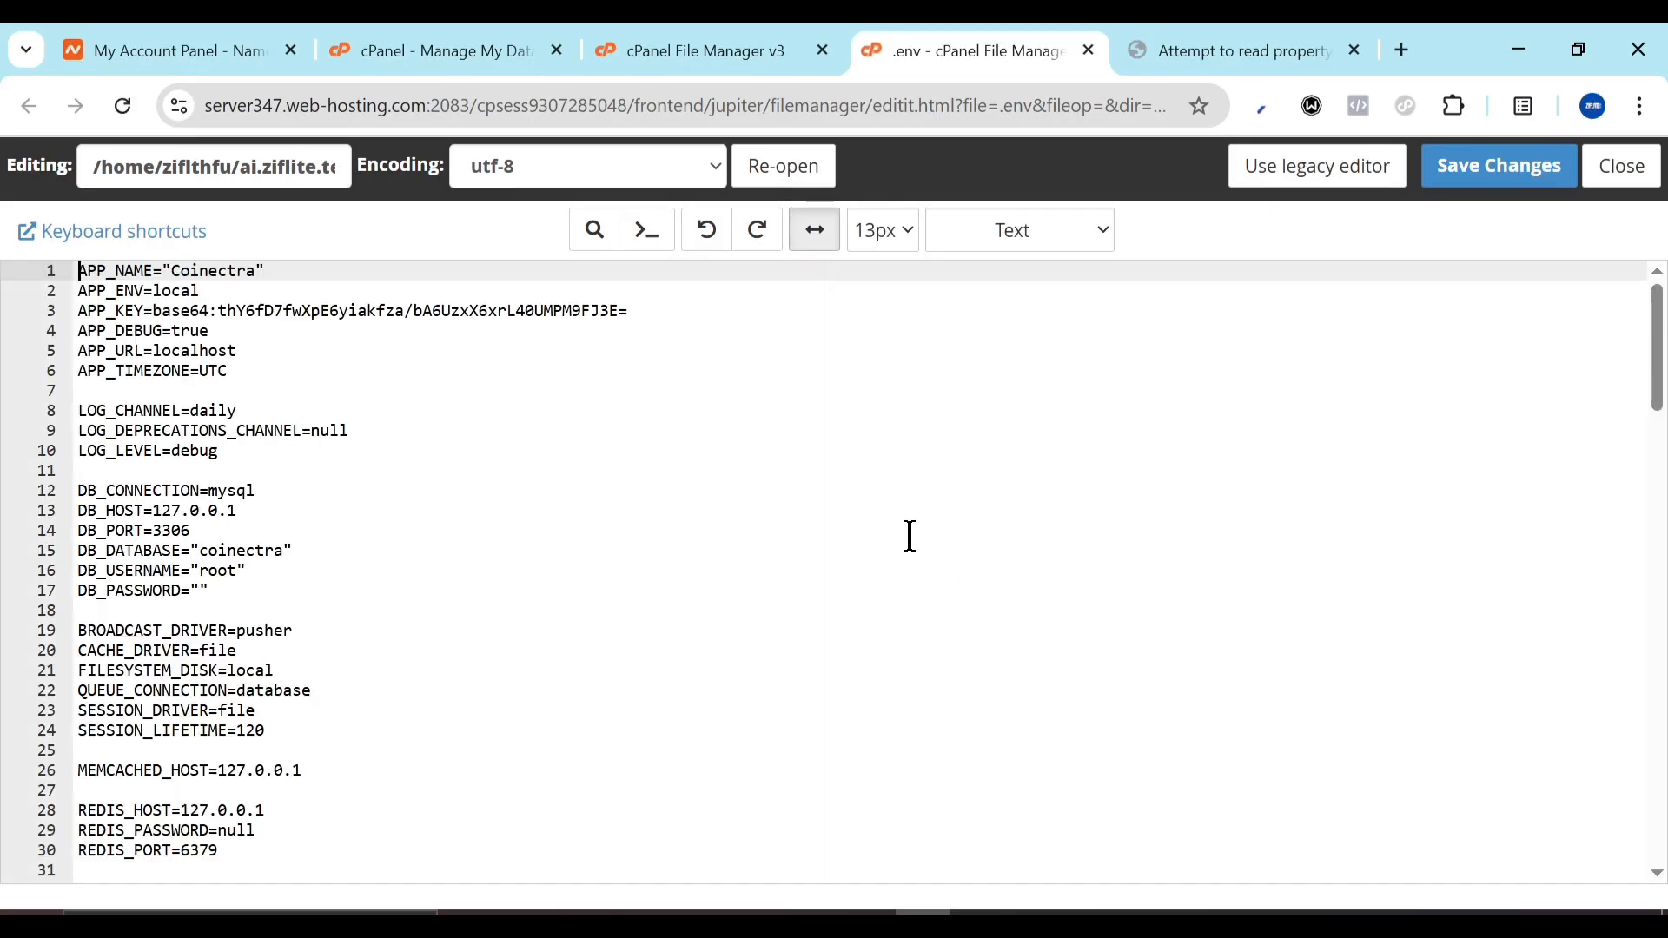
Paste the database user's password into DB_PASSWORD in the .env file
left_click(200, 594)
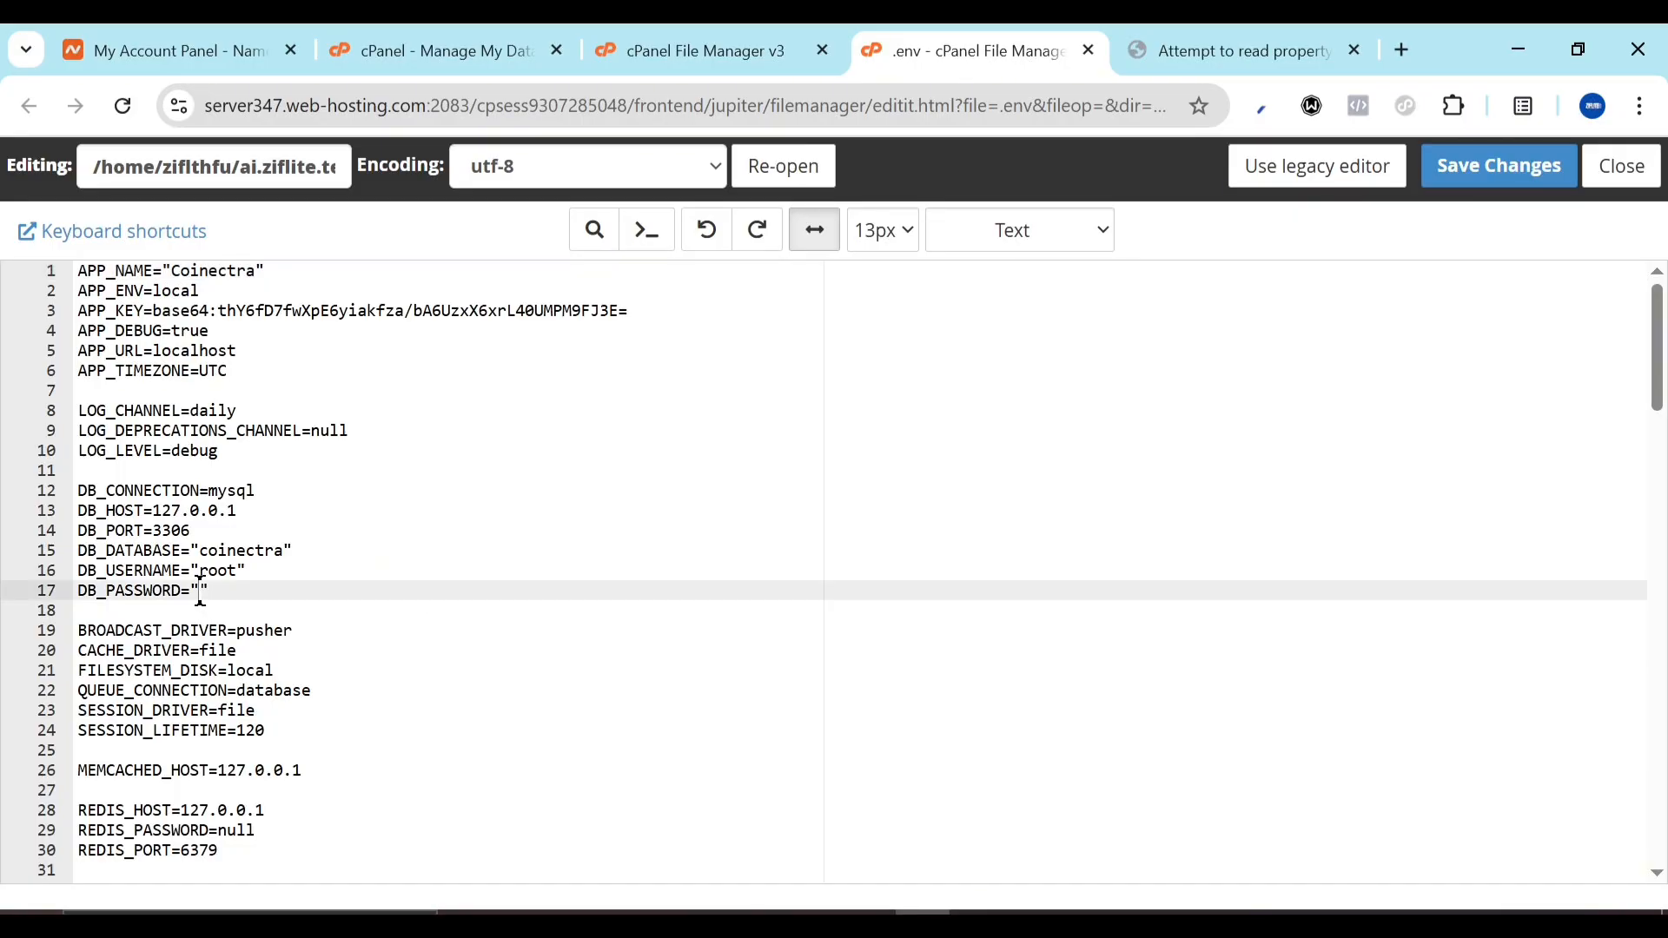
key("ctrl+v")
Copy the full database username from the privileges page and paste it as DB_USERNAME in .env
left_click(696, 39)
left_click(468, 49)
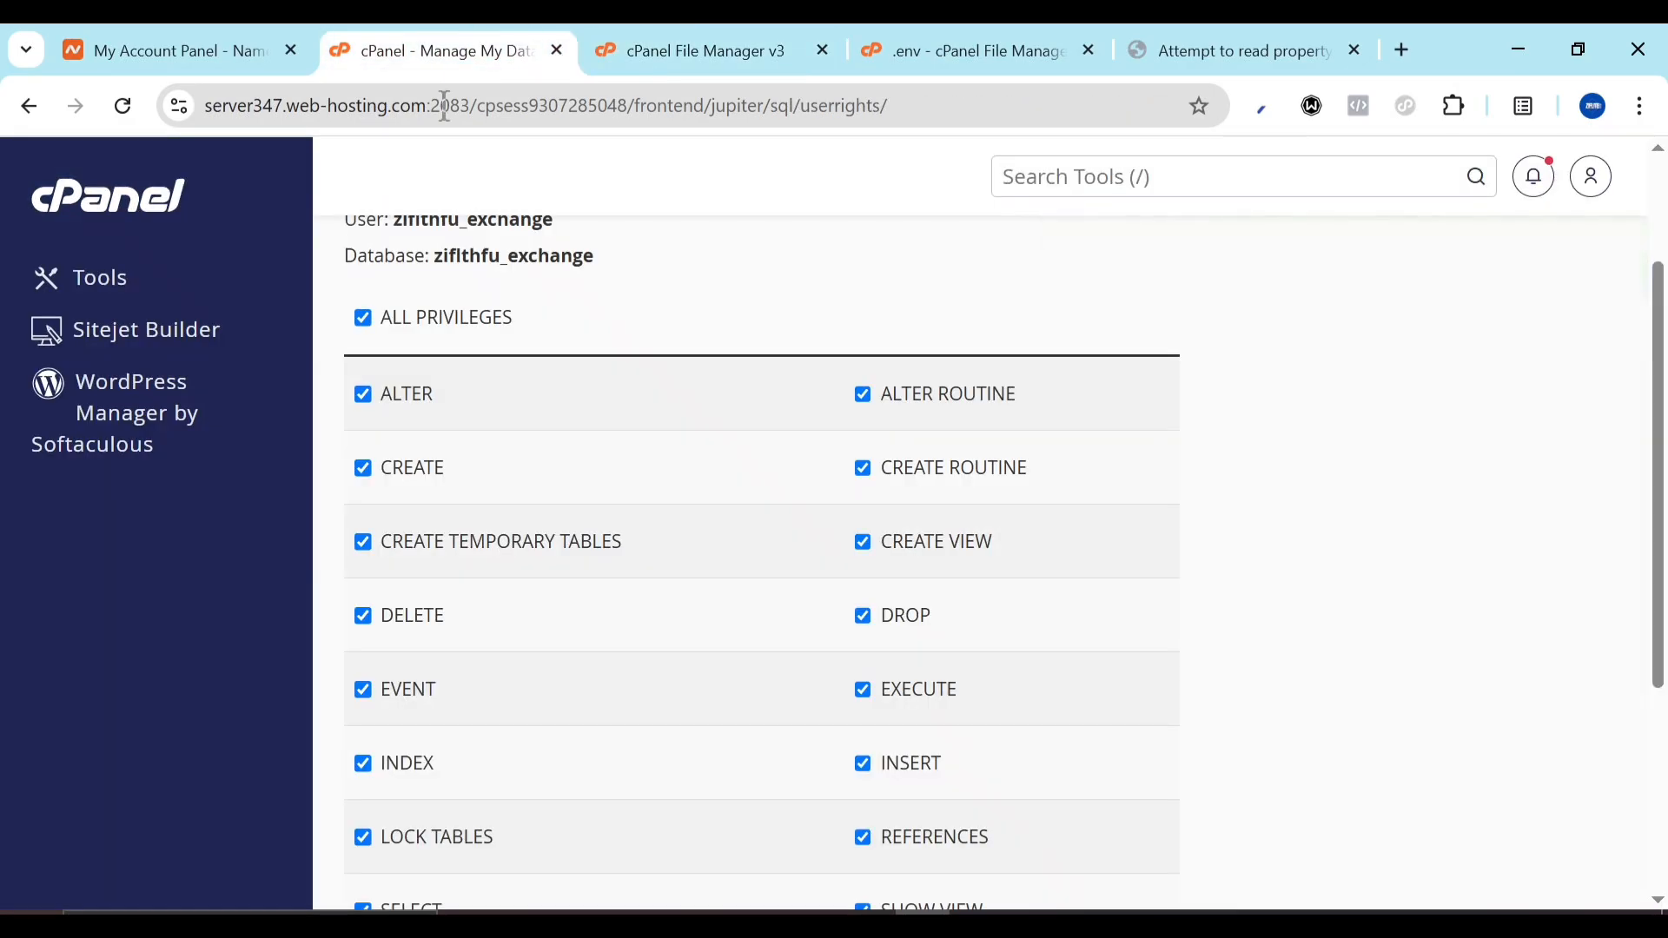
scroll(446, 333, "up", 1)
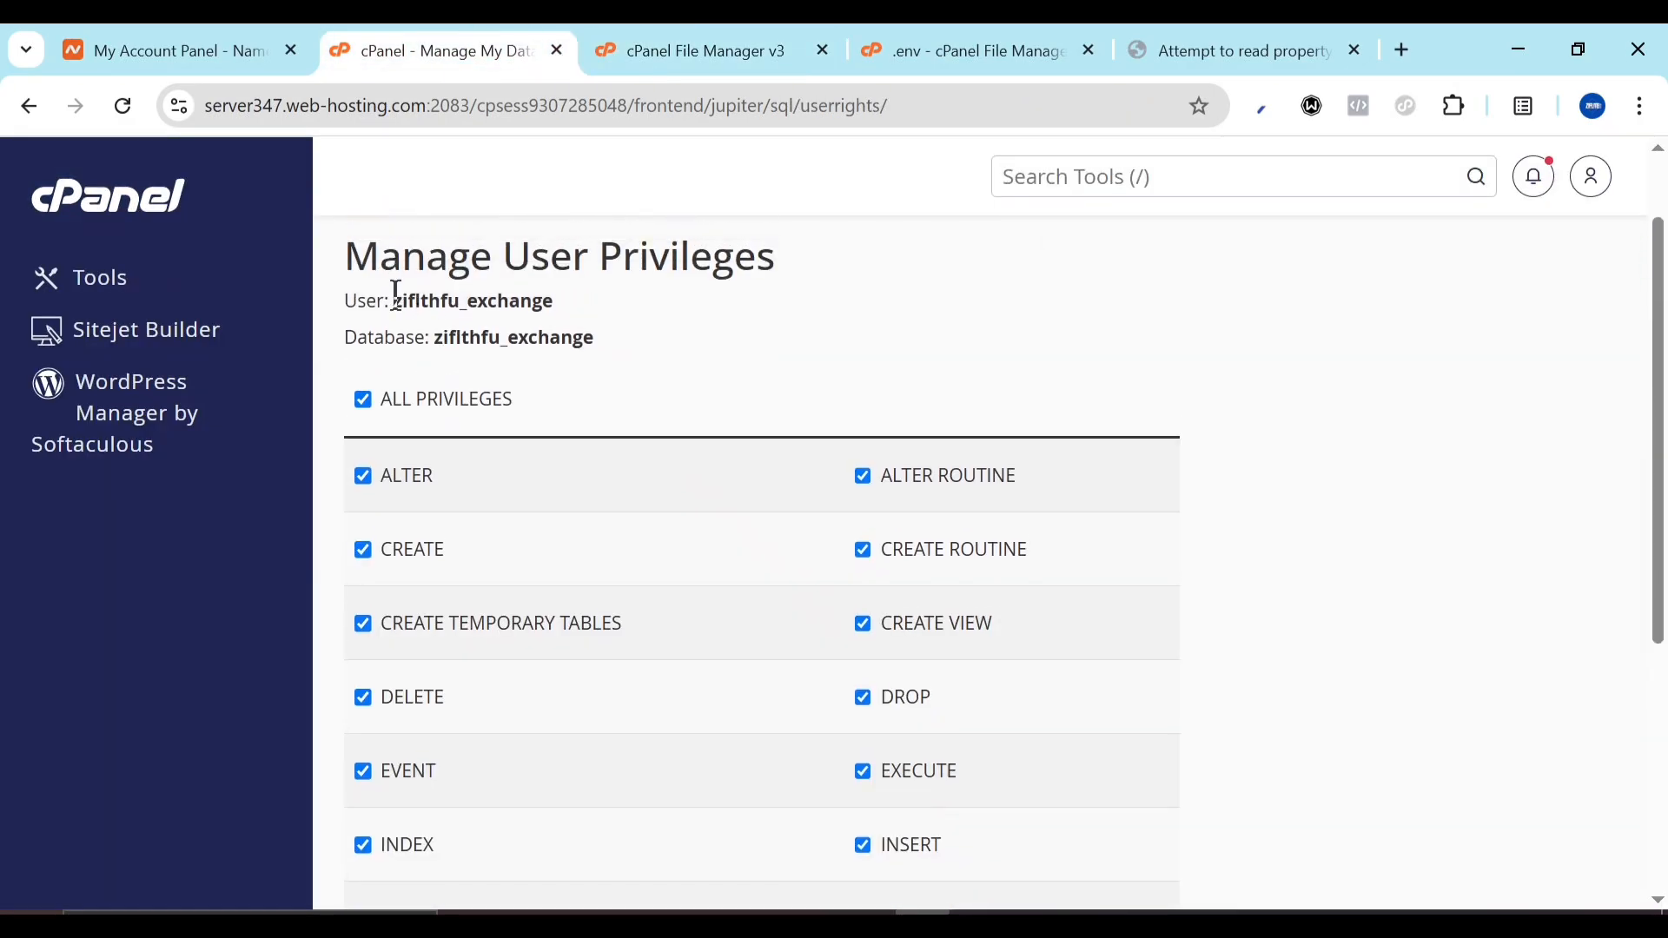
left_click_drag(396, 294, 630, 318)
key("ctrl+c")
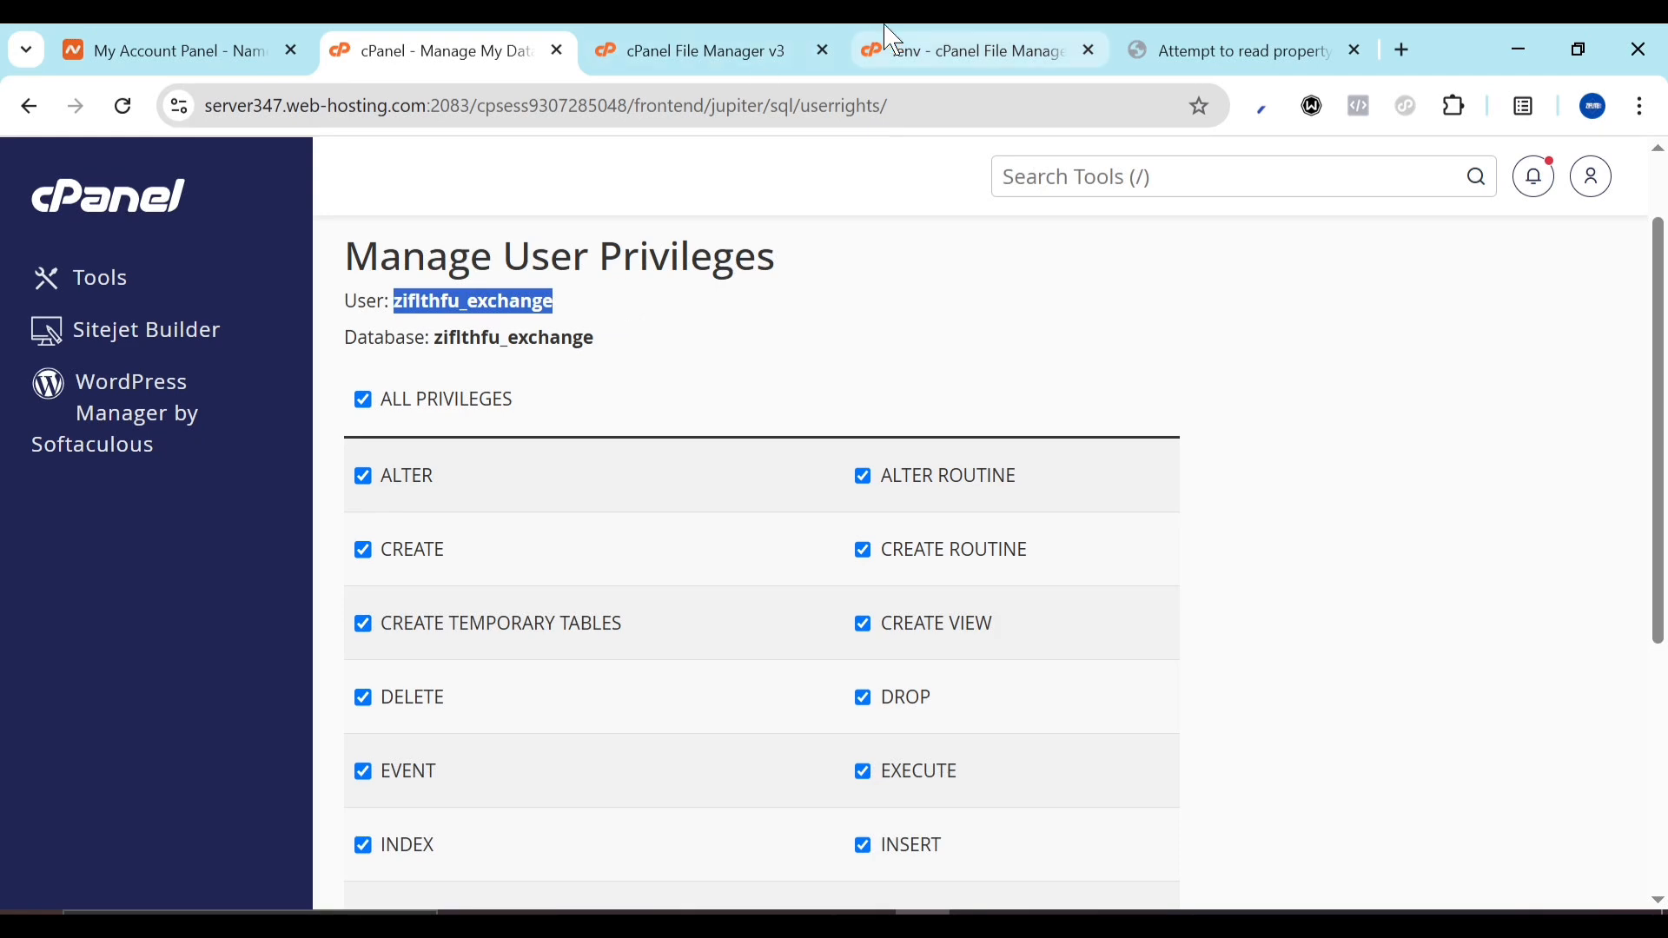
left_click(964, 50)
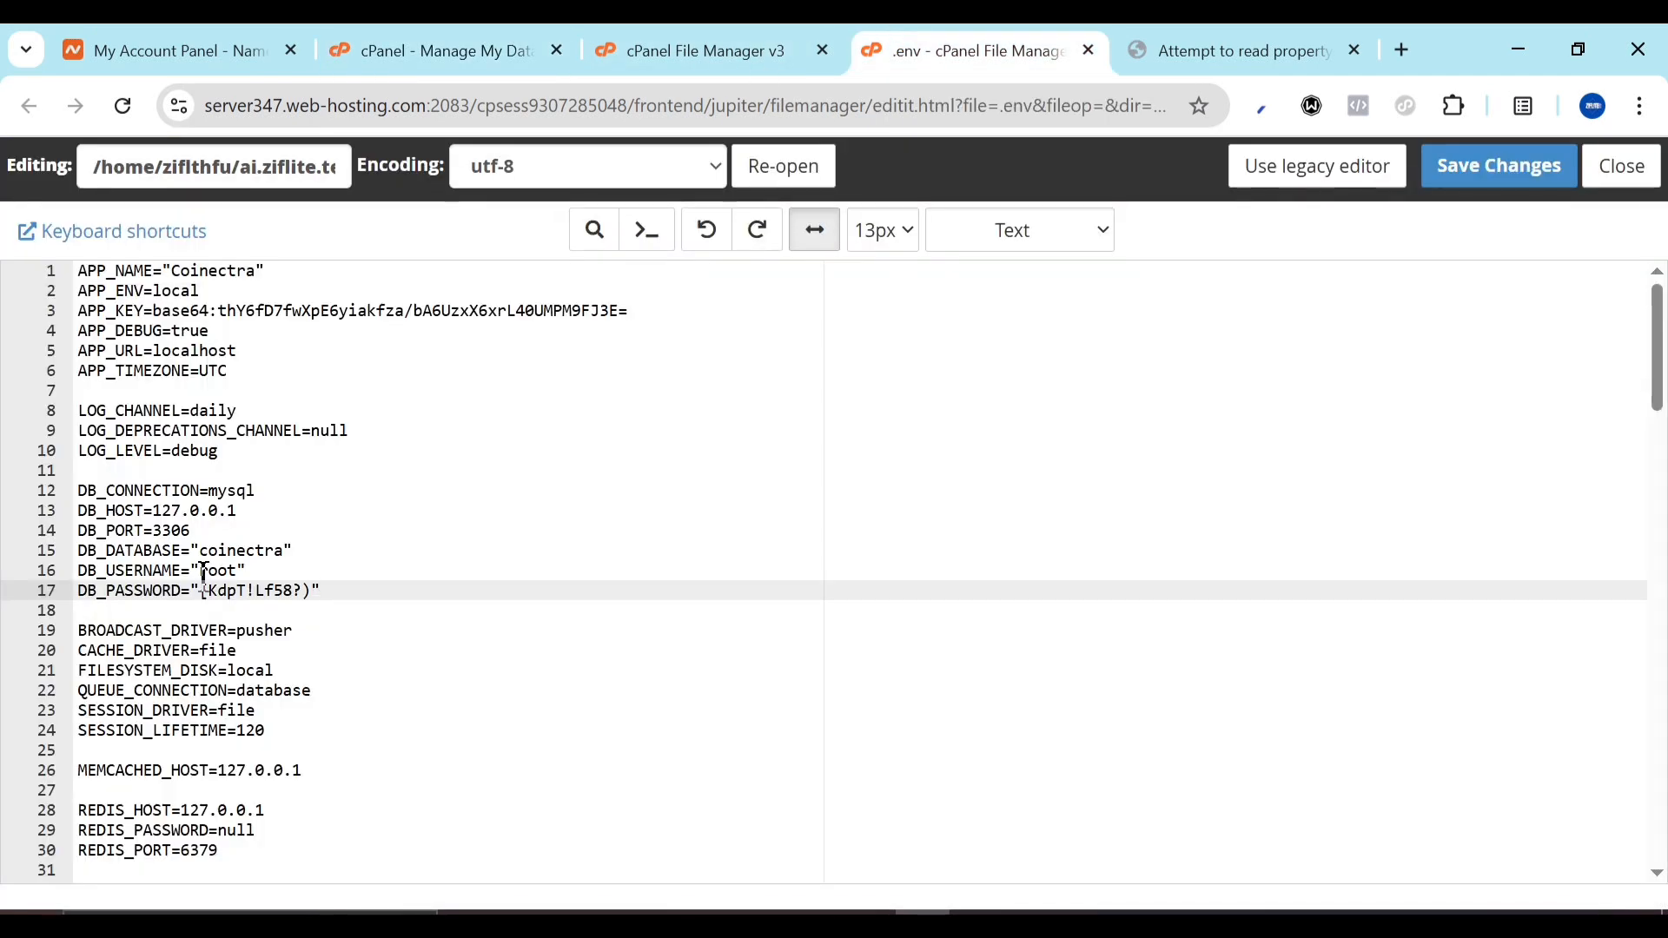
left_click_drag(201, 571, 237, 576)
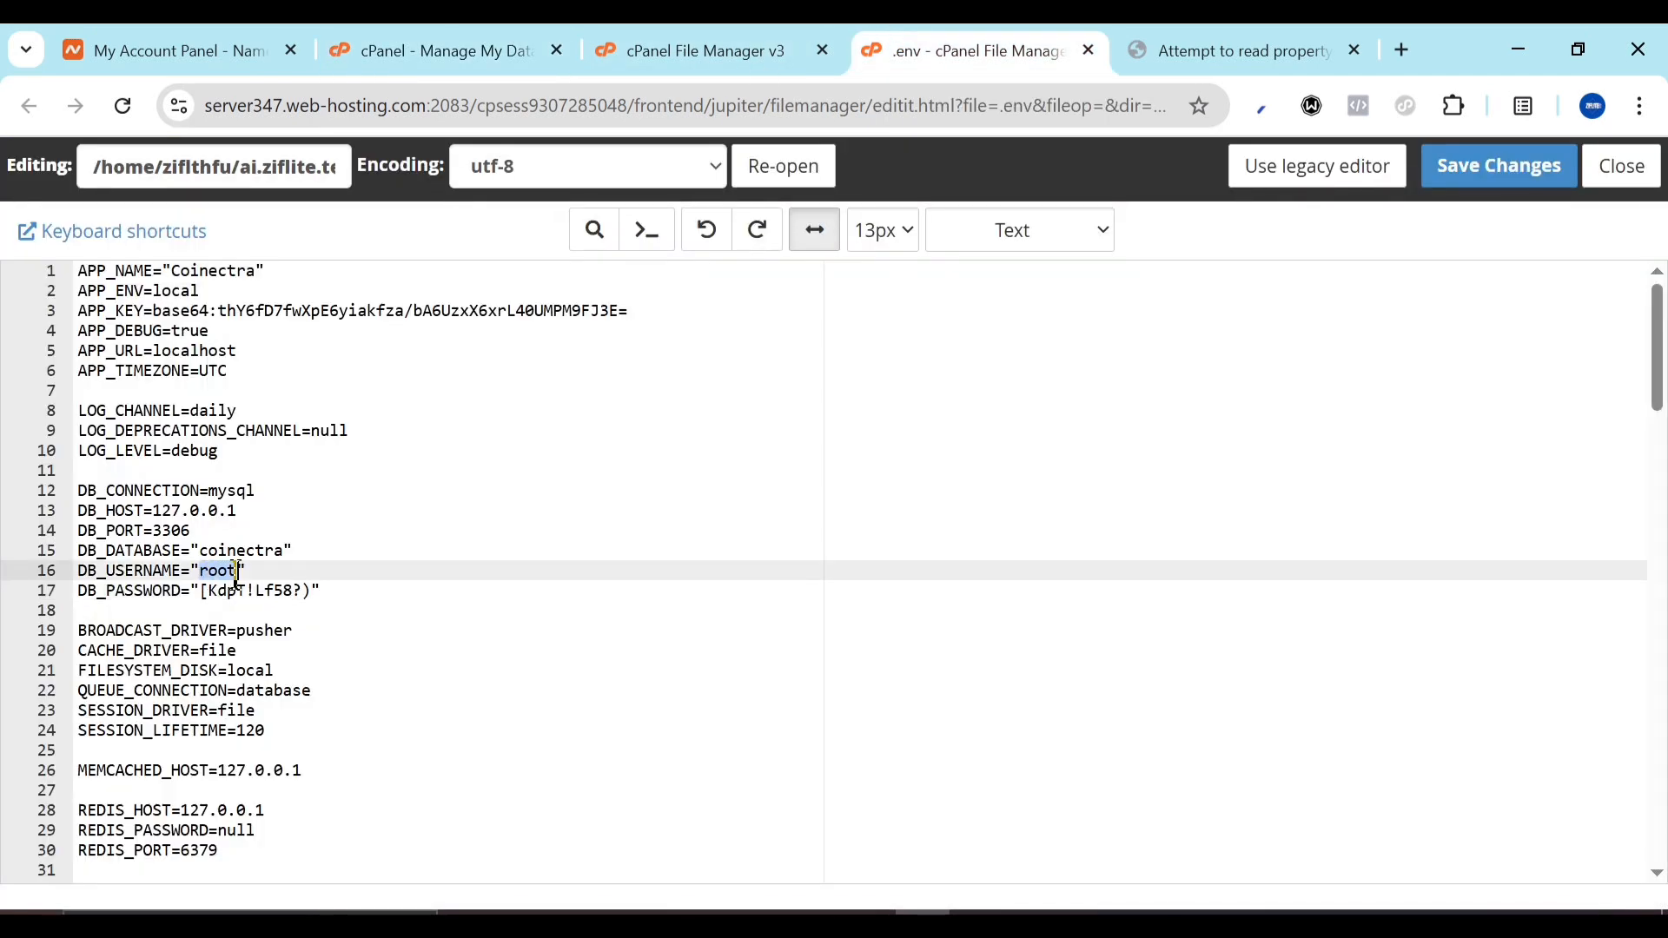
key("ctrl+v")
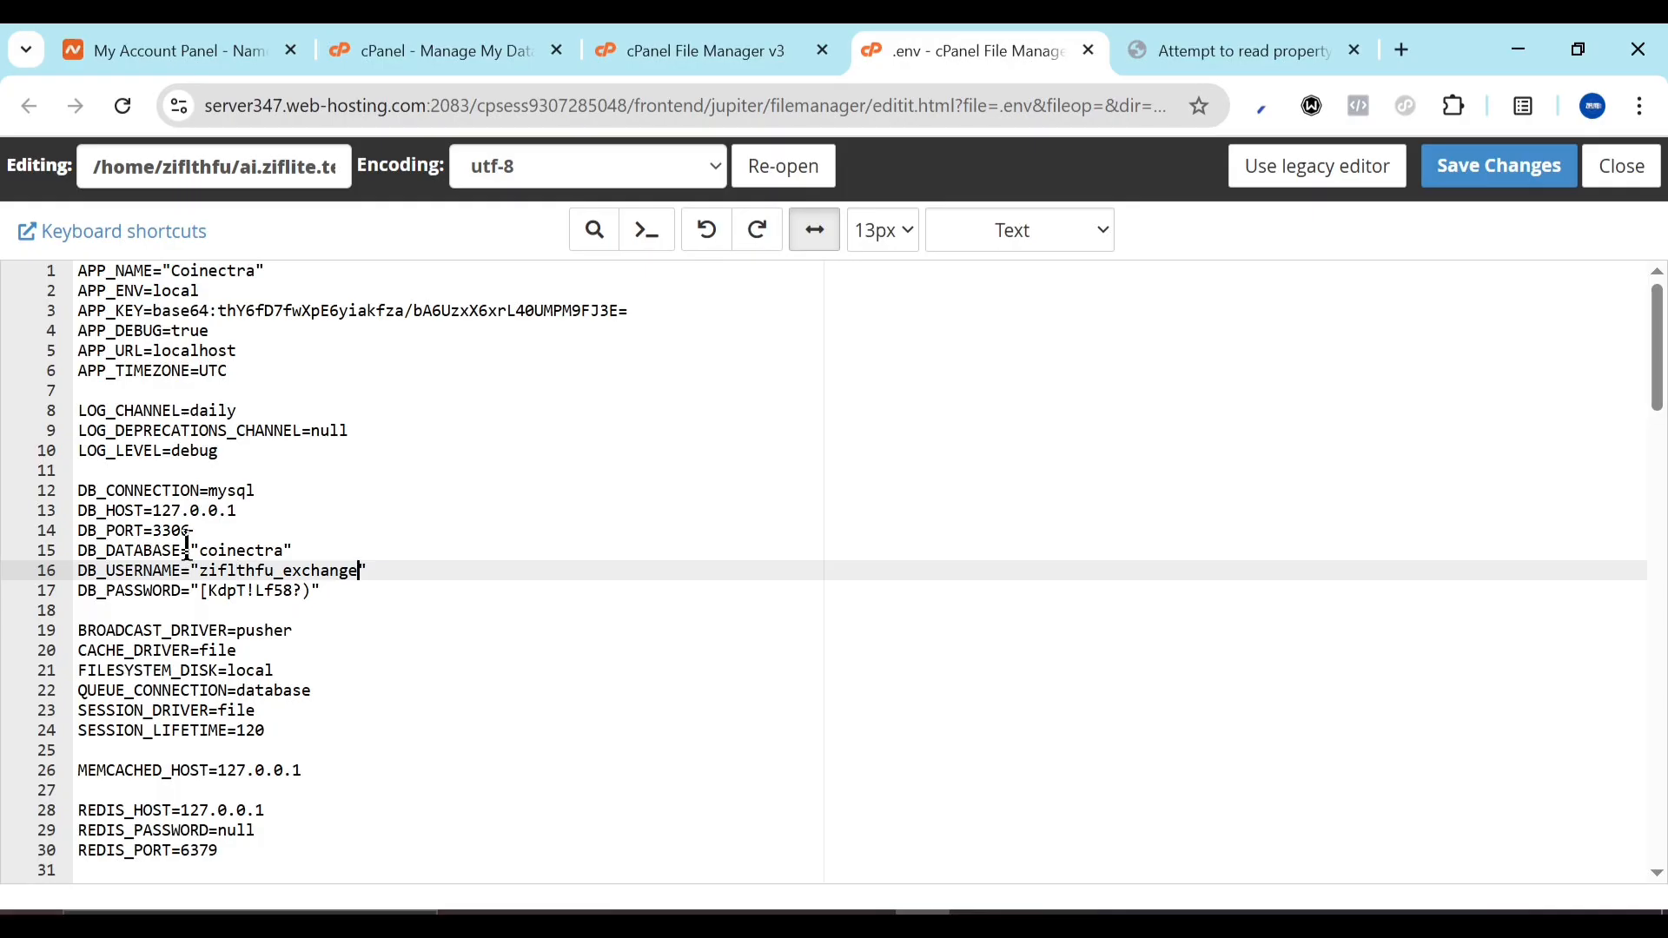
Replace DB_DATABASE with the exchange database name and save the .env file
left_click_drag(199, 550, 281, 551)
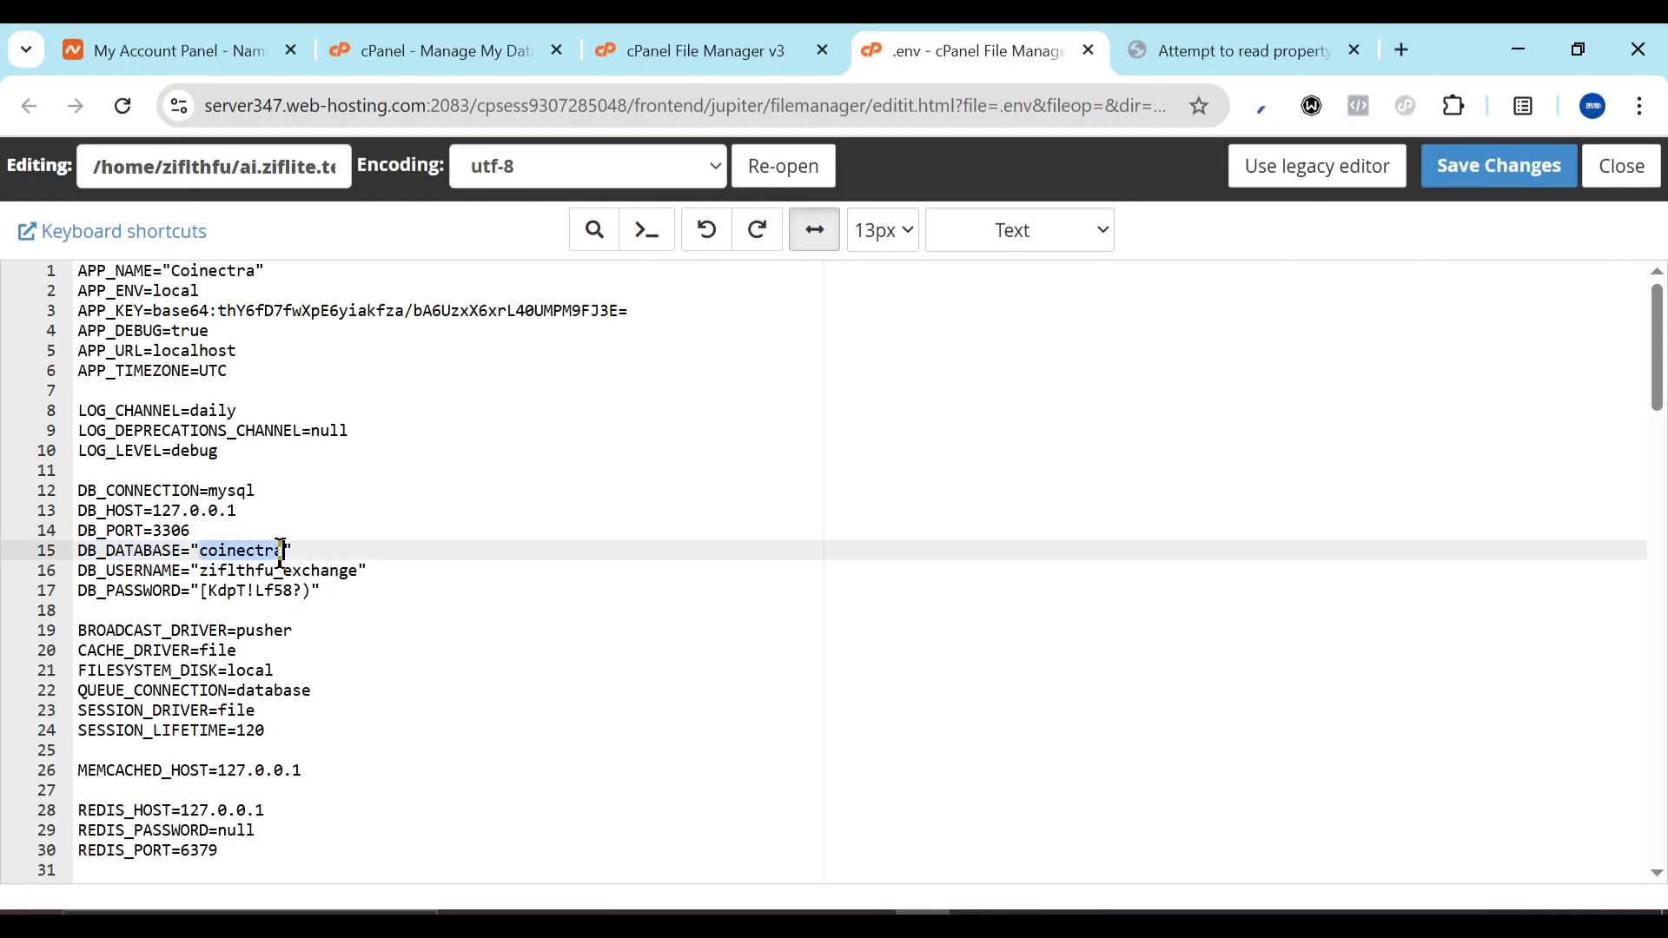
key("ctrl+v")
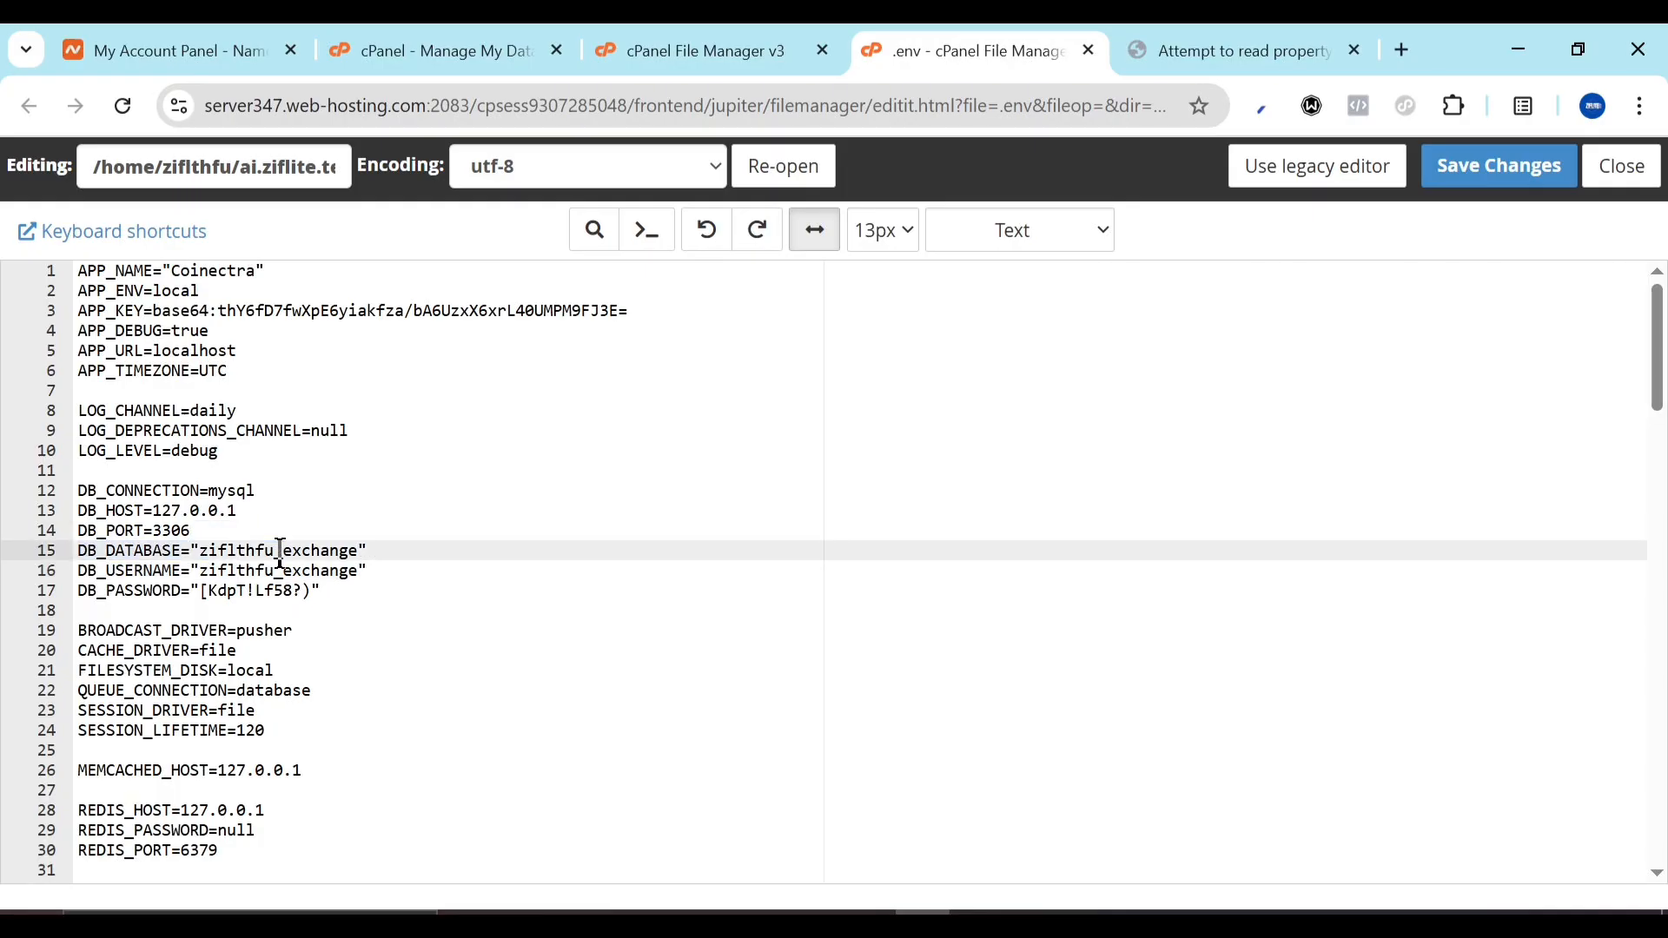
left_click(1506, 165)
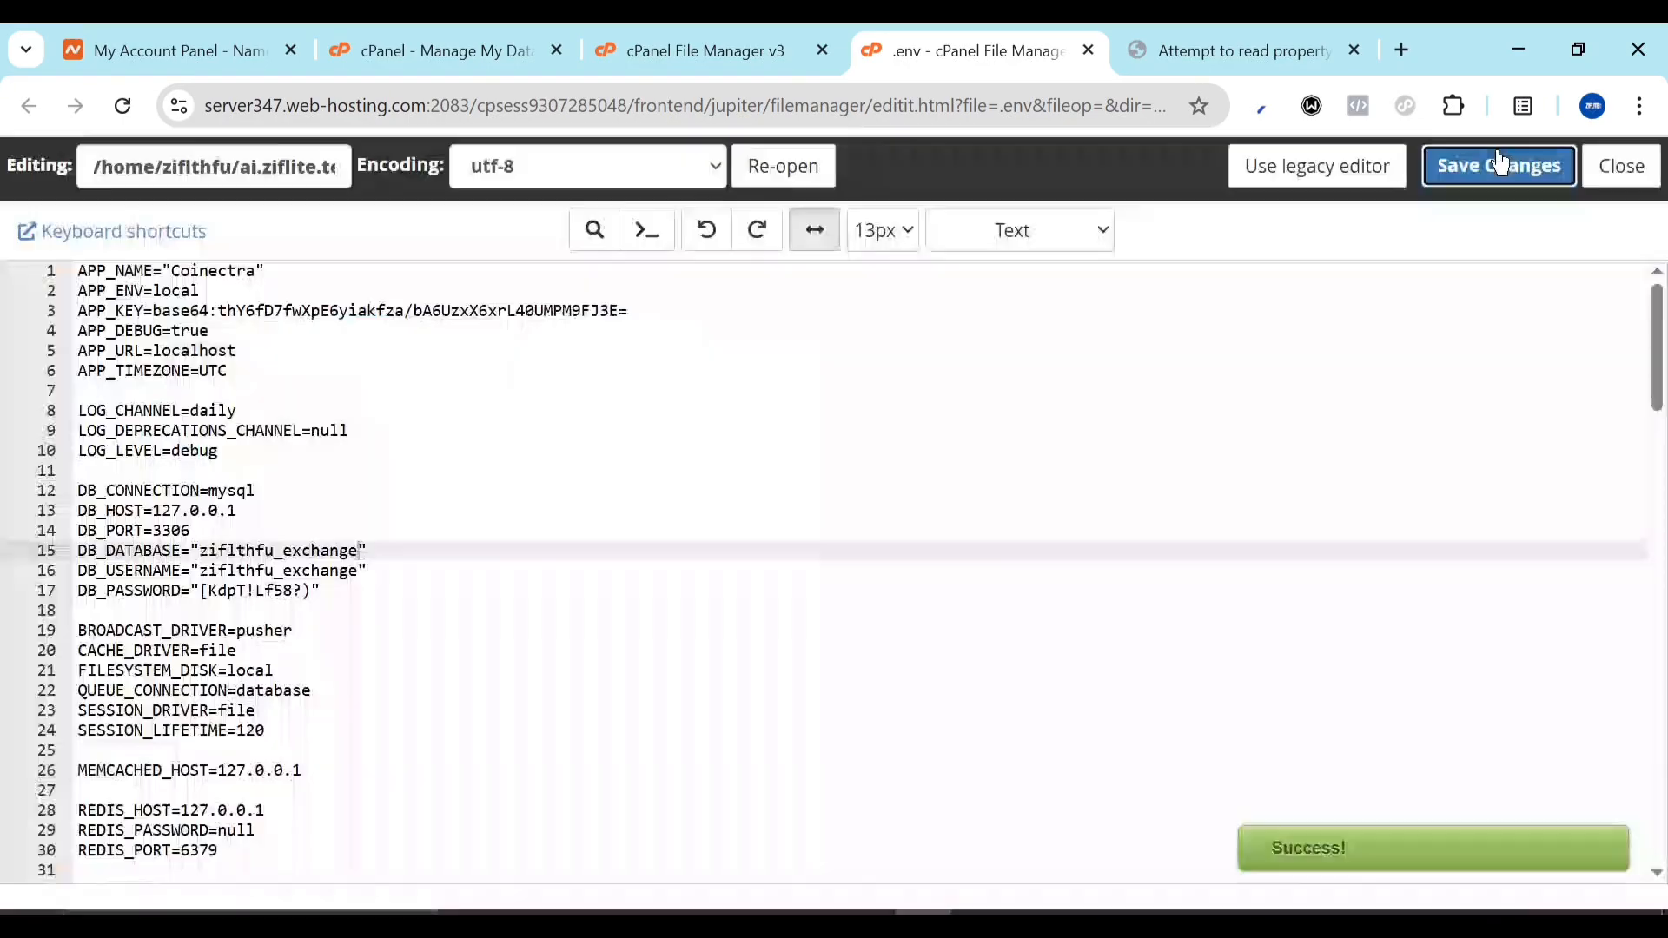
Reload the ai.ziflite.tech site tab to check it, then return to cPanel
left_click(1181, 38)
left_click(122, 105)
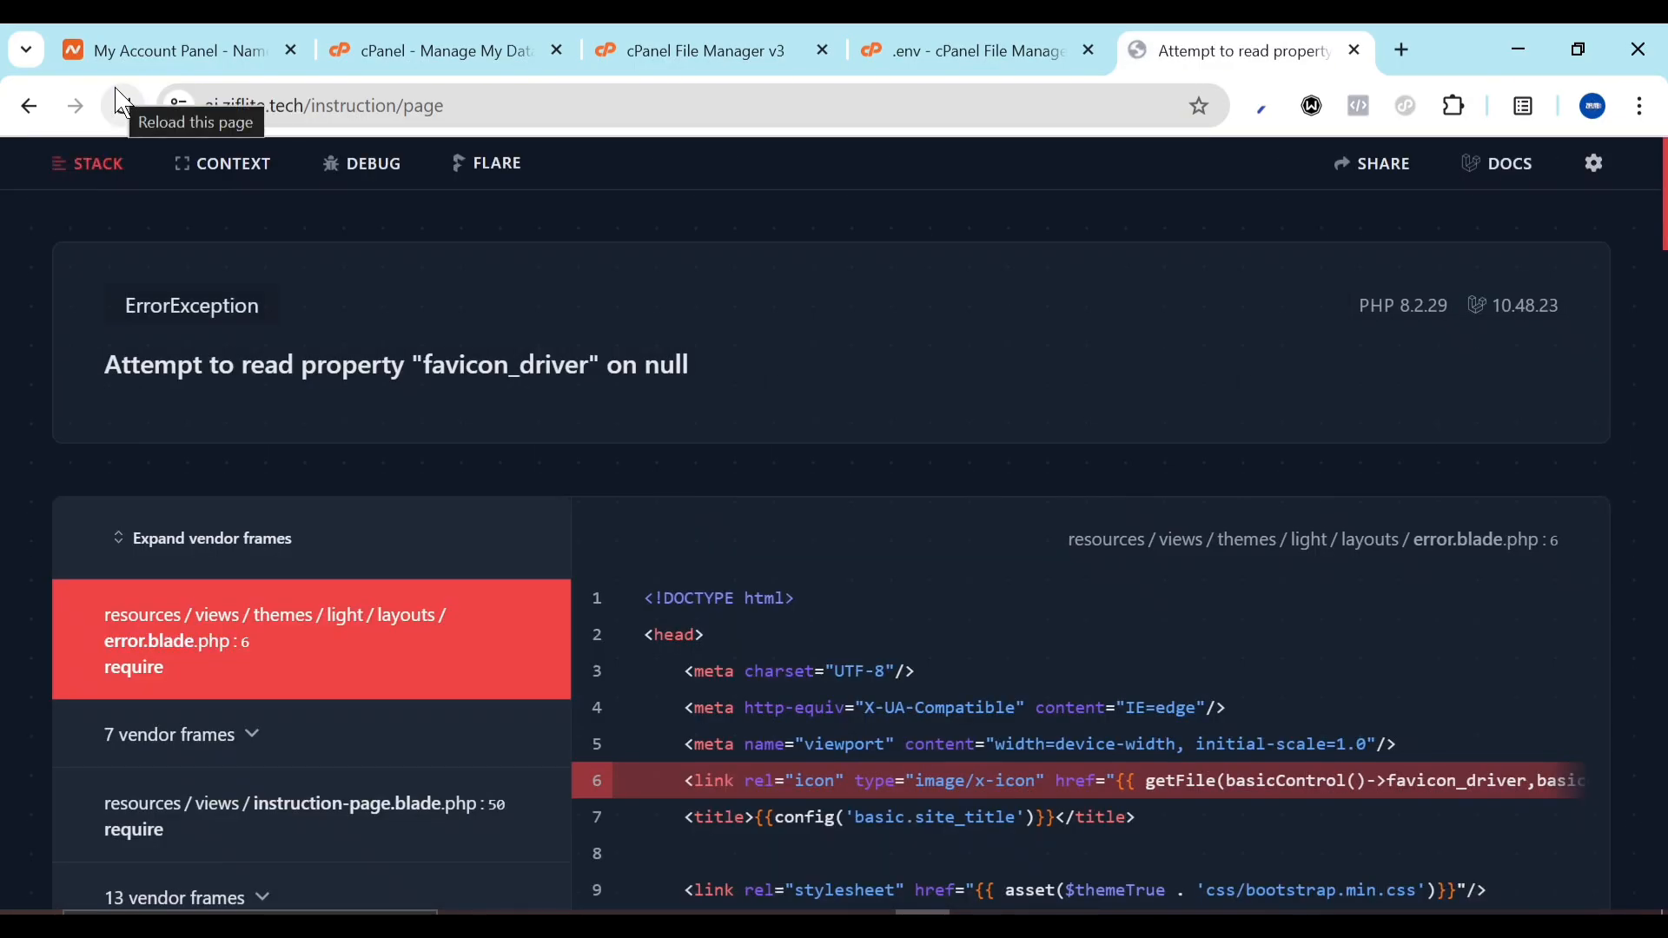
left_click(398, 48)
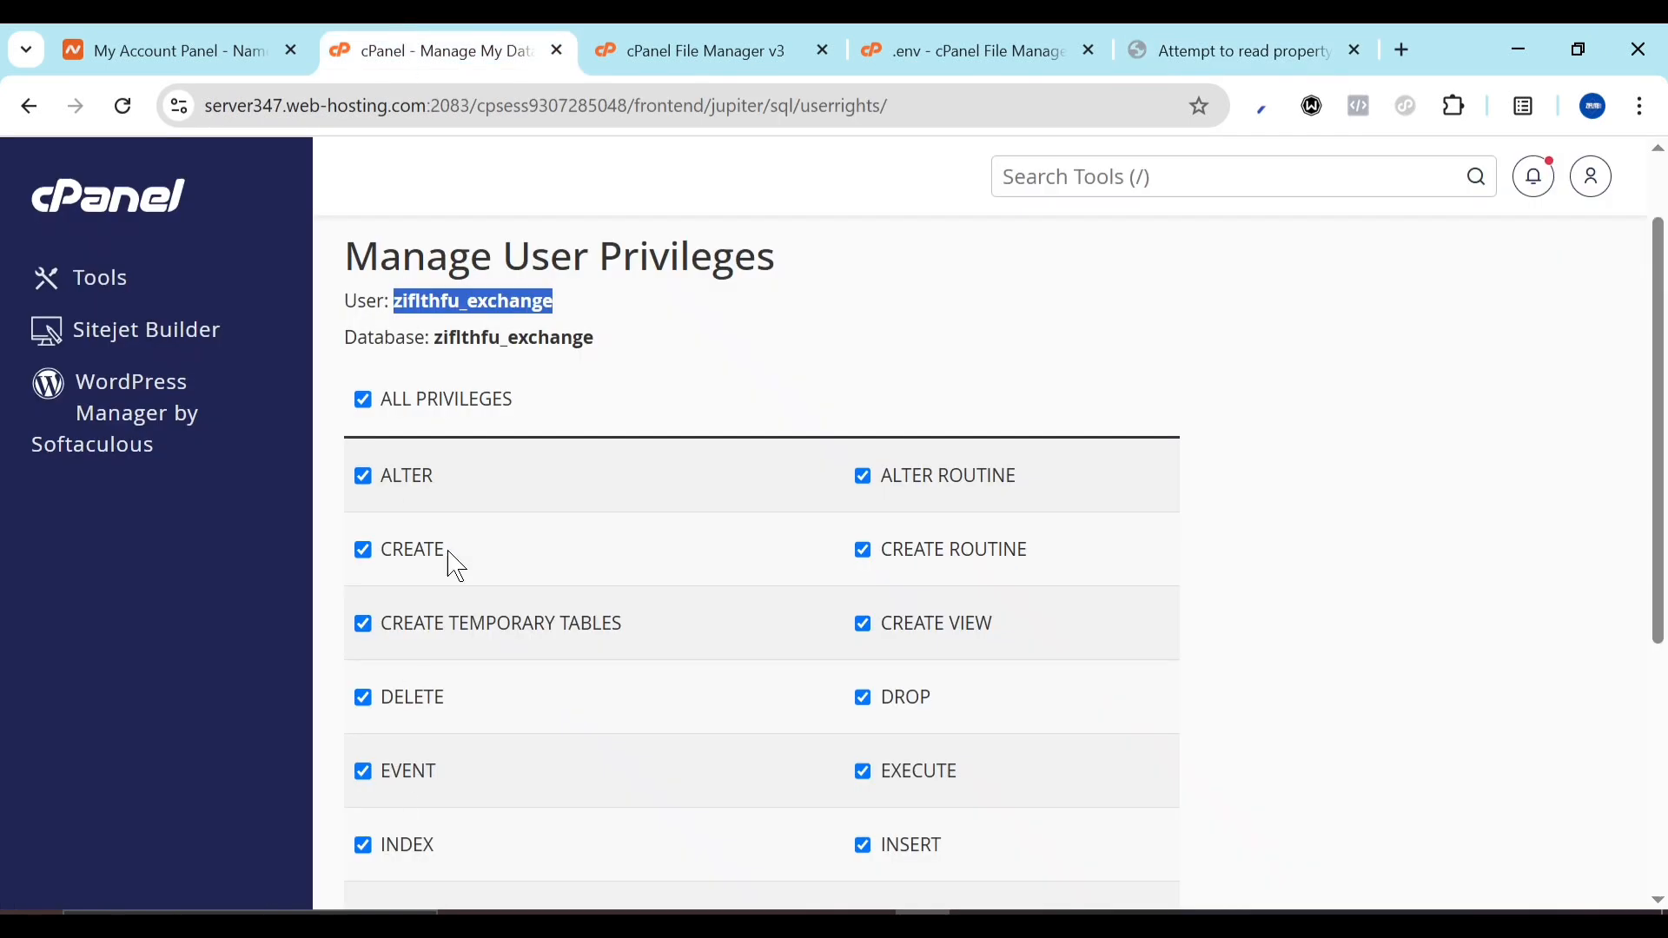
Open phpMyAdmin by searching cPanel tools for php
left_click(1085, 186)
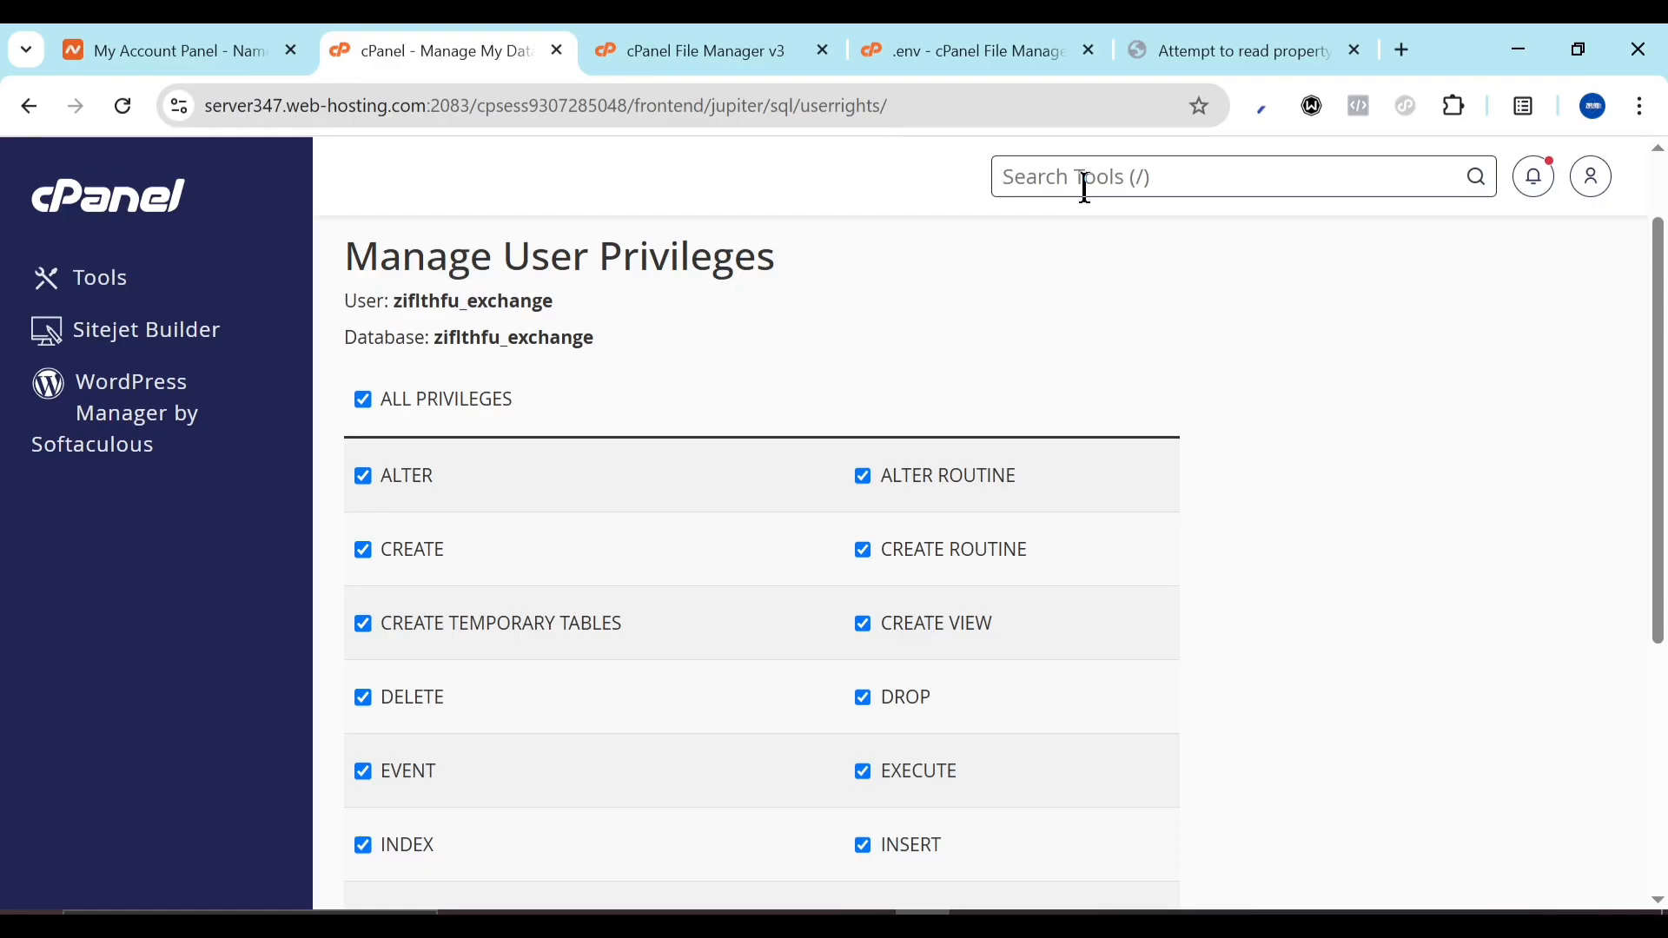
left_click(1085, 178)
type("php")
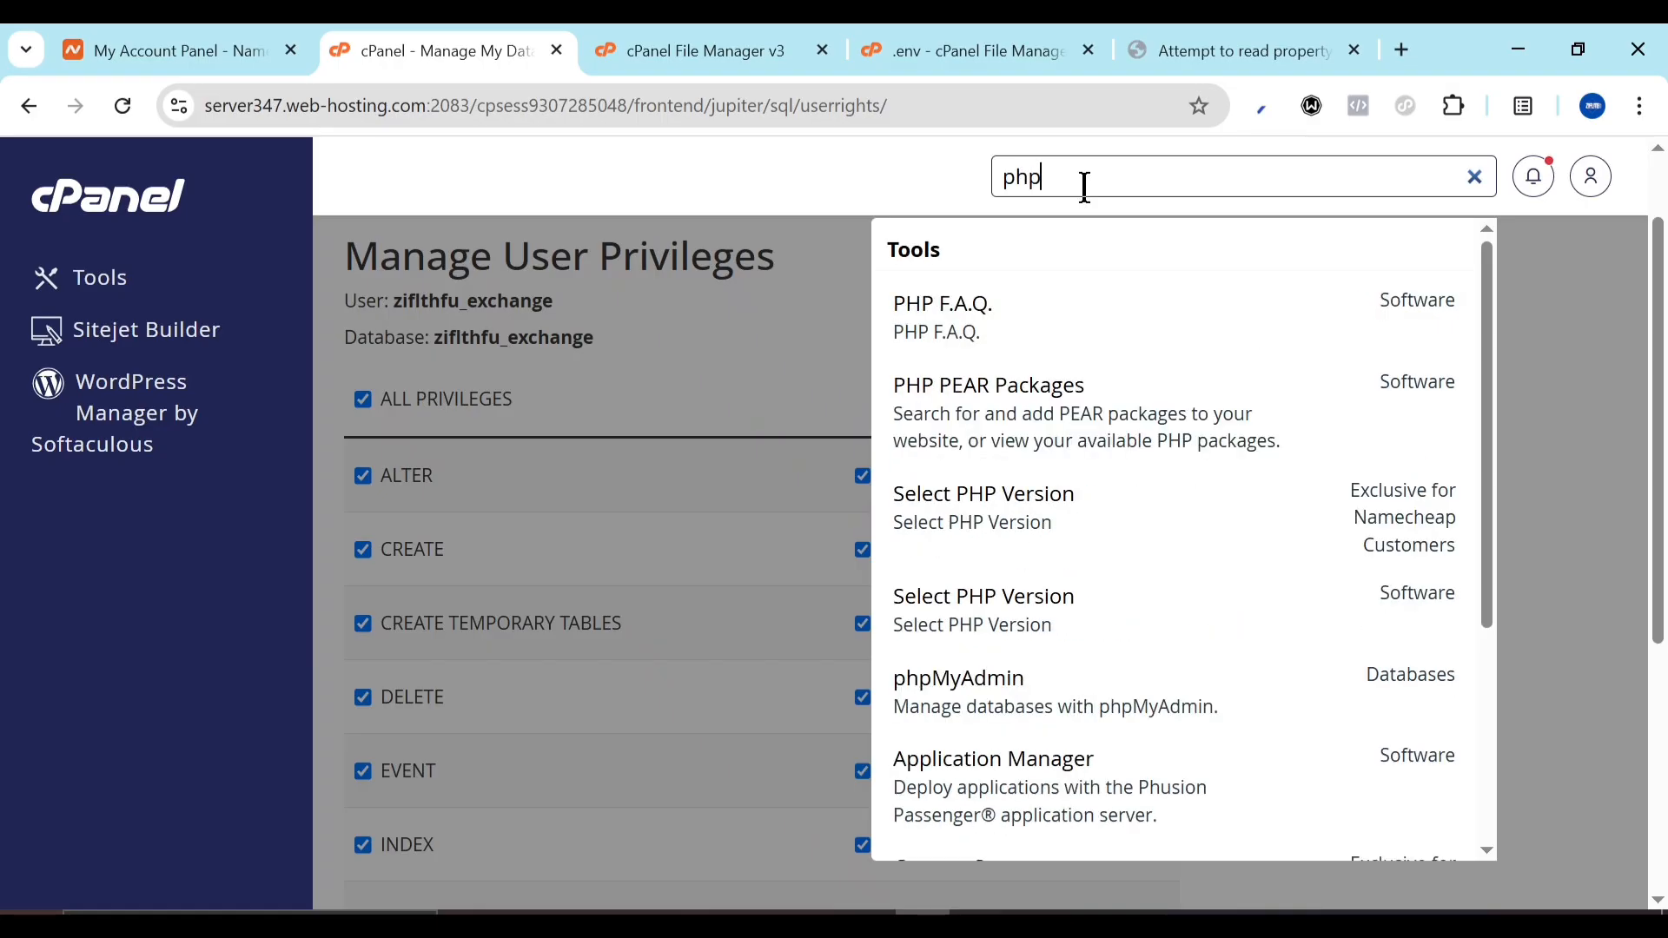
left_click(973, 716)
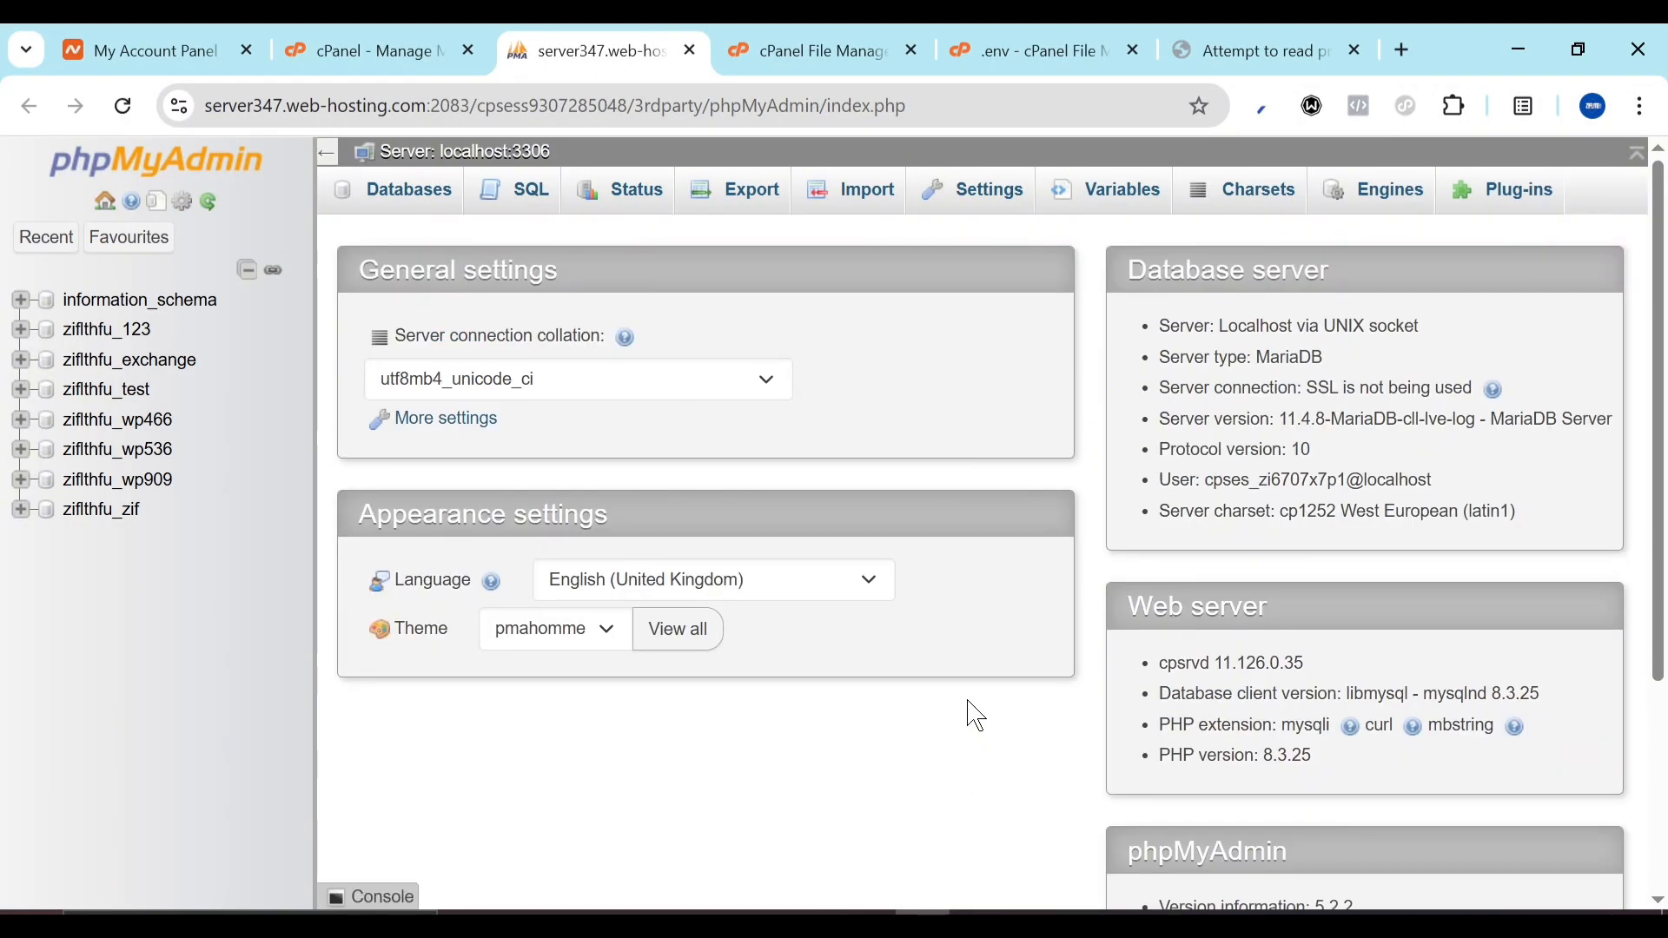
Import install.sql from the project's SQL folder into the exchange database
left_click(144, 379)
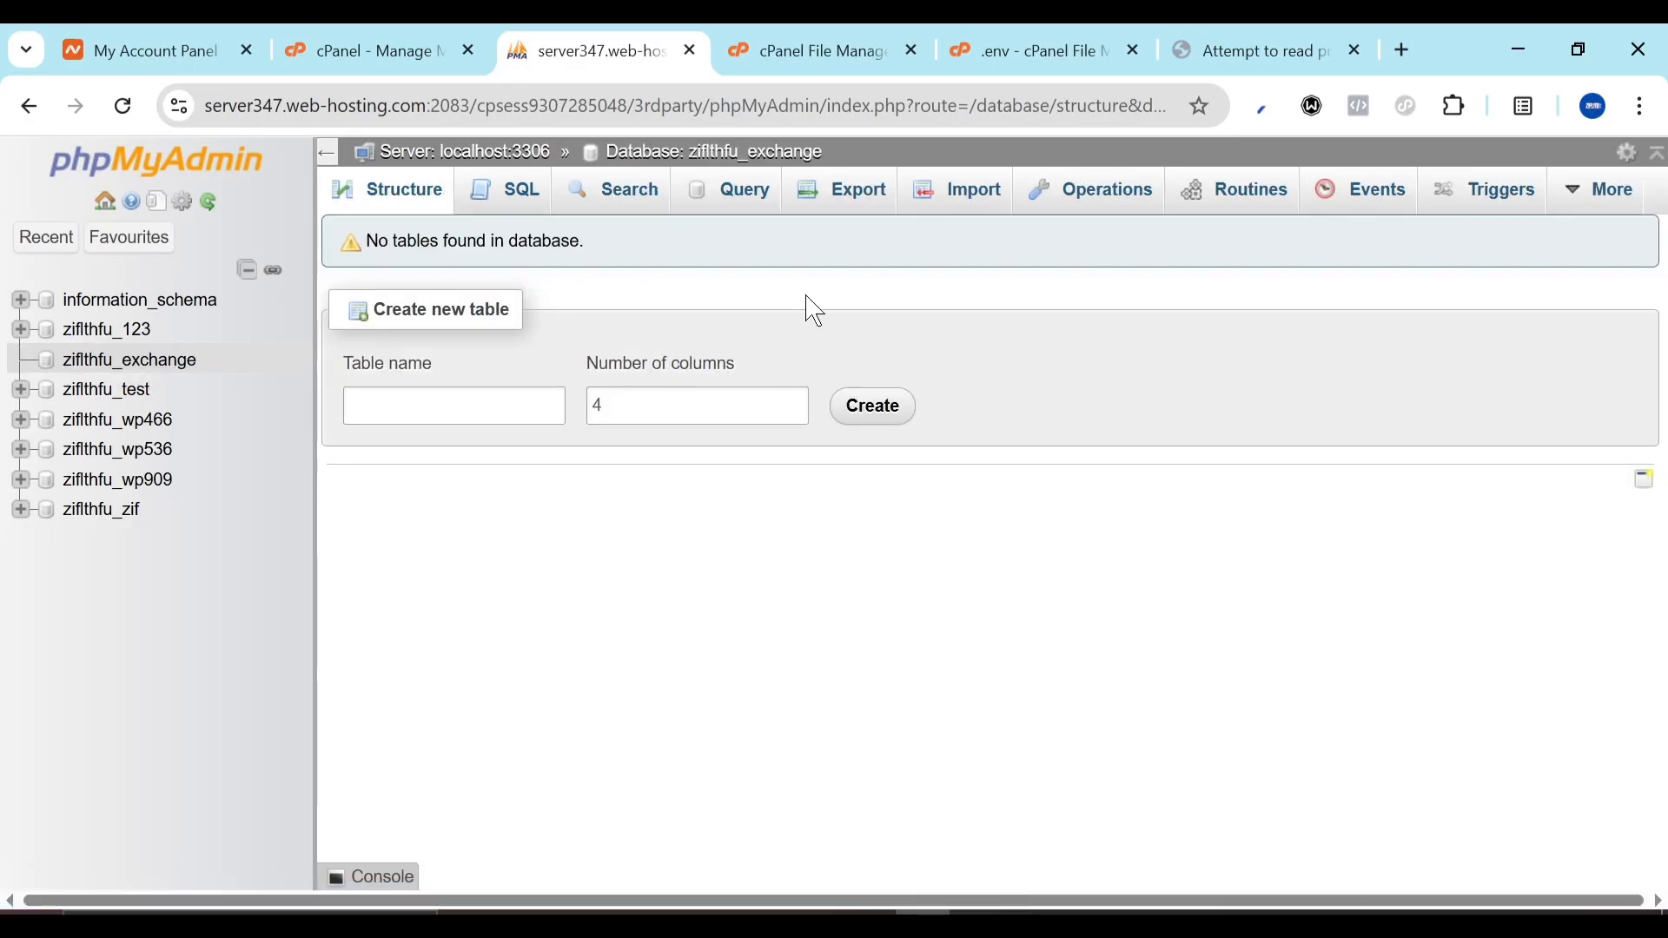
left_click(971, 209)
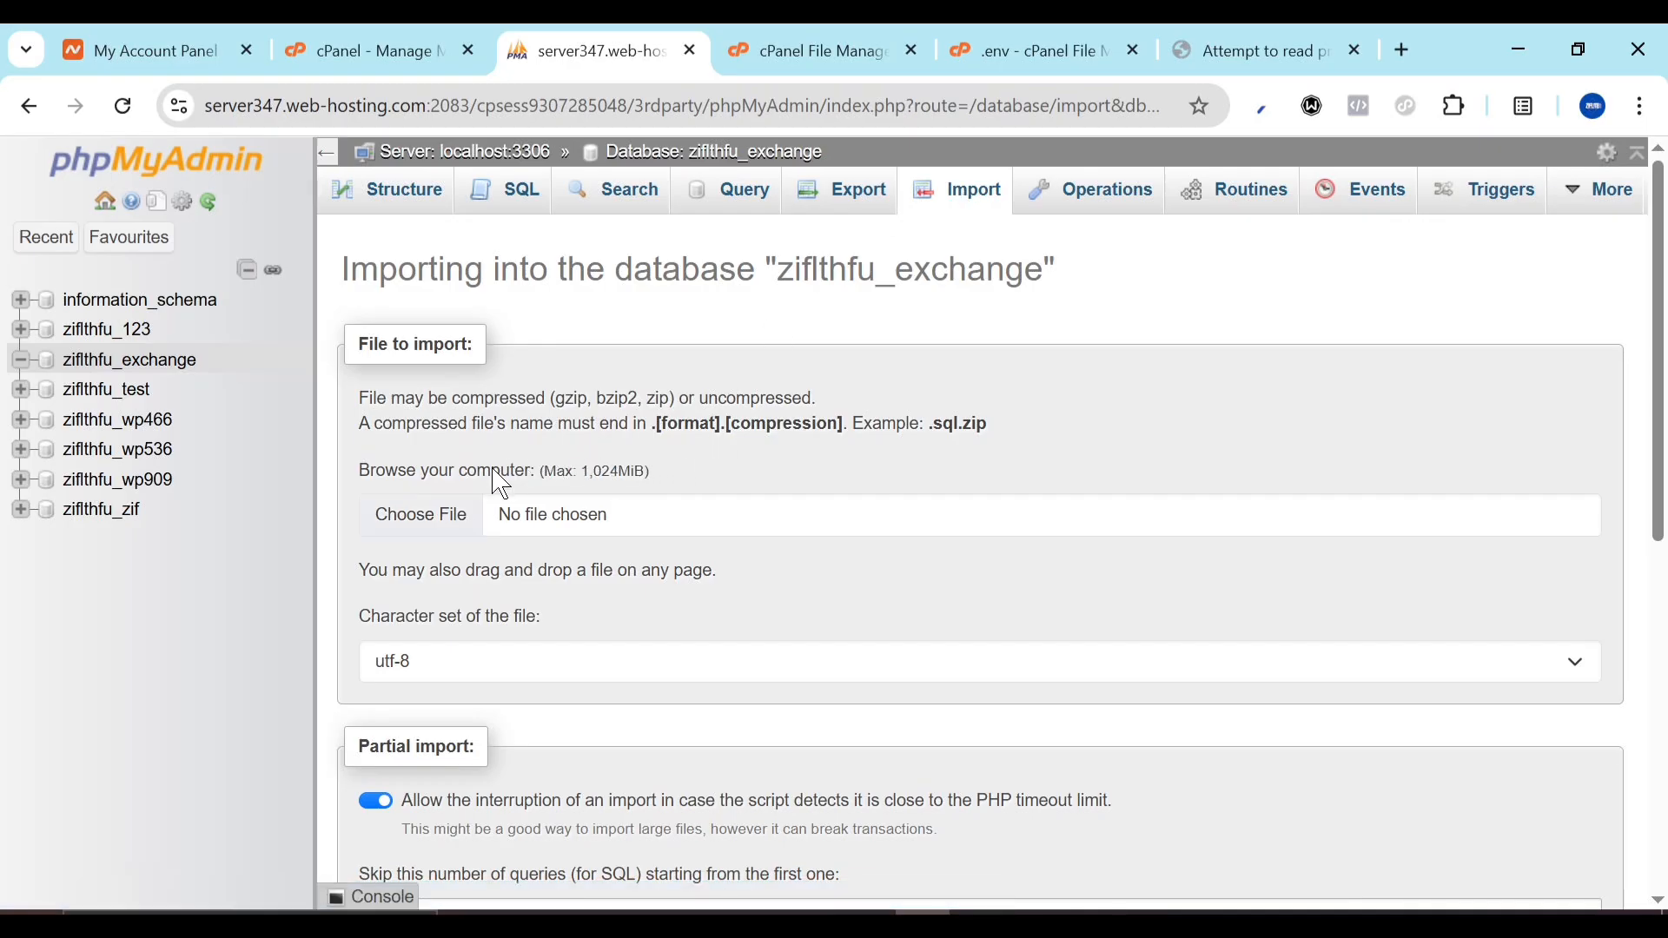
left_click(460, 526)
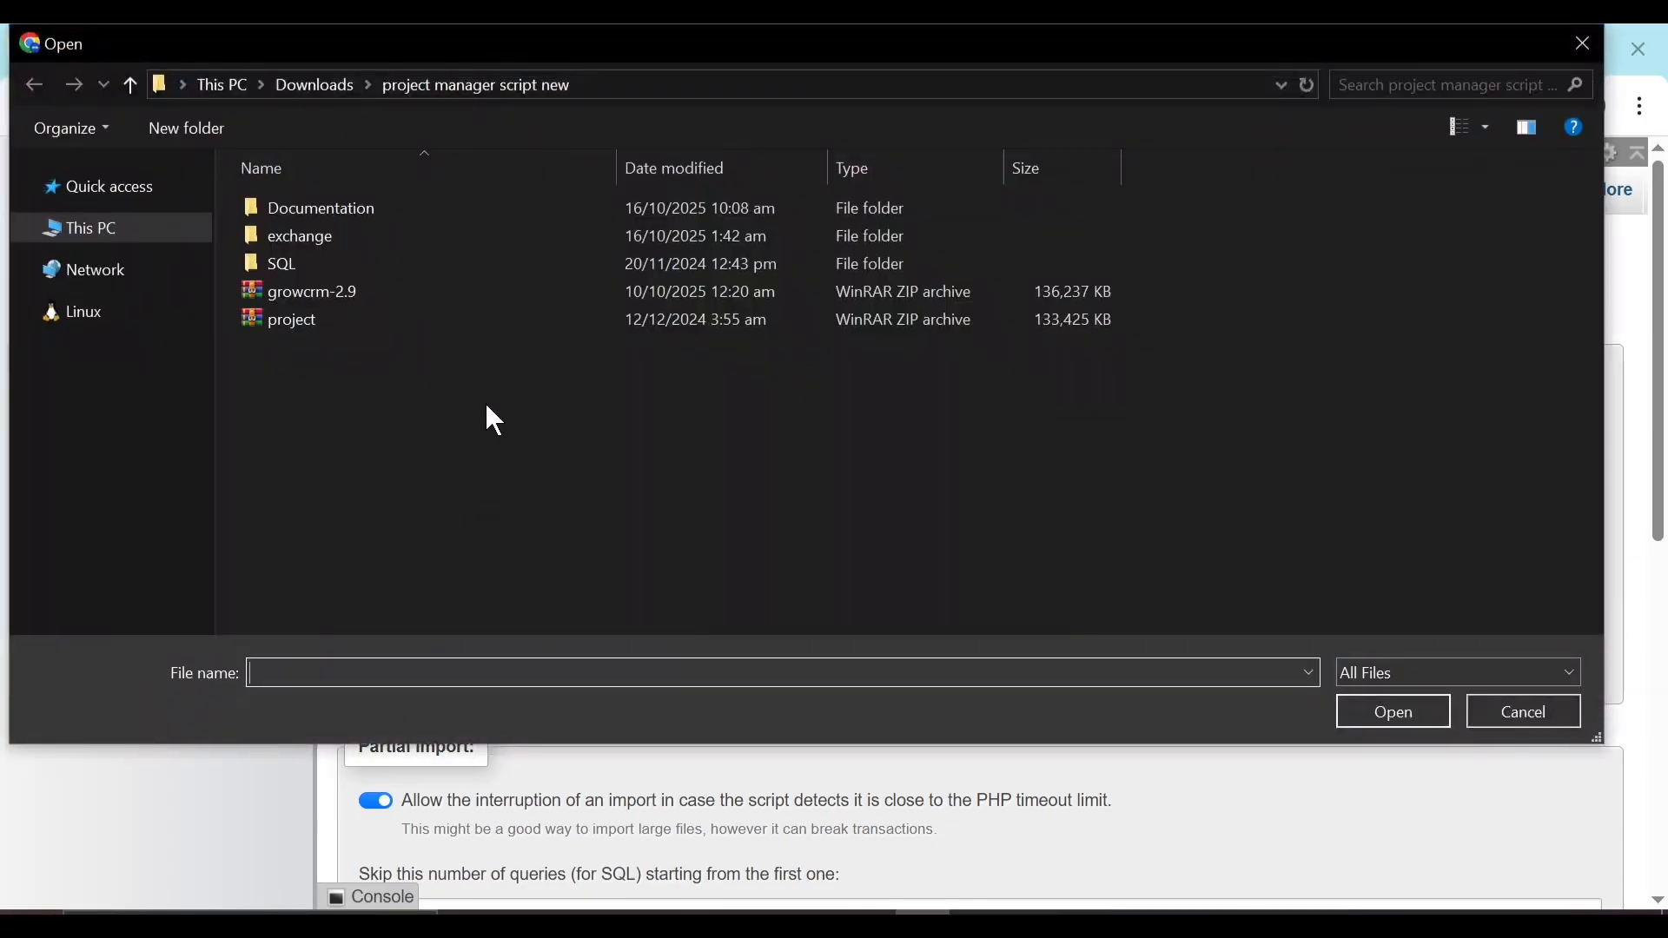
double_click(304, 257)
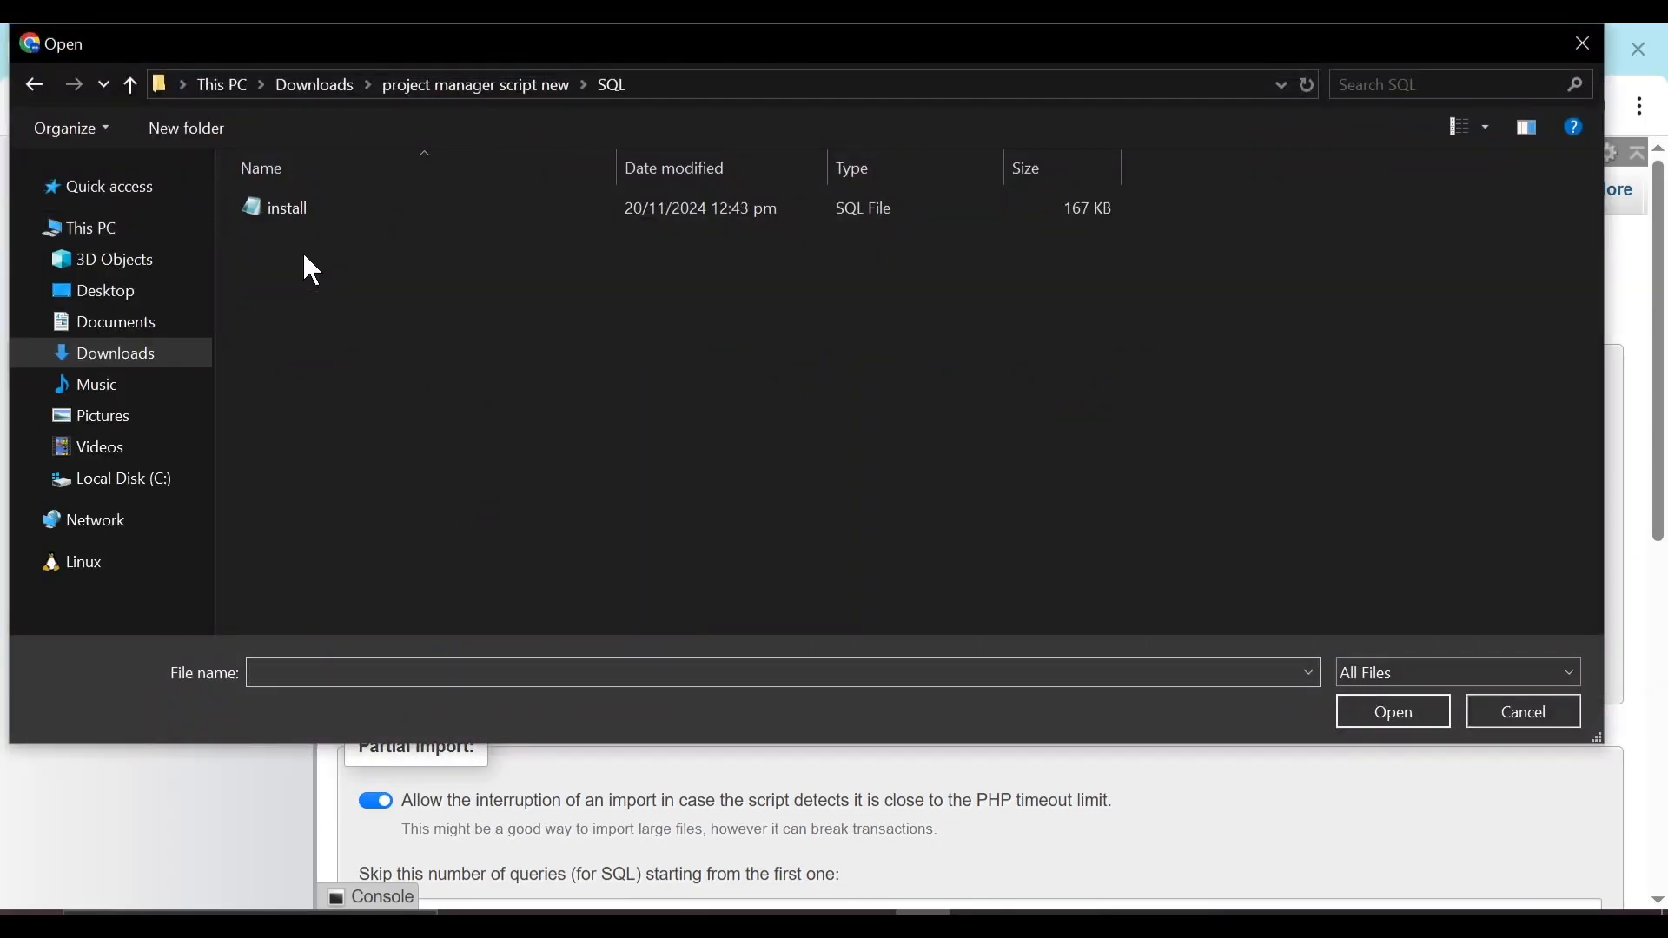
double_click(316, 214)
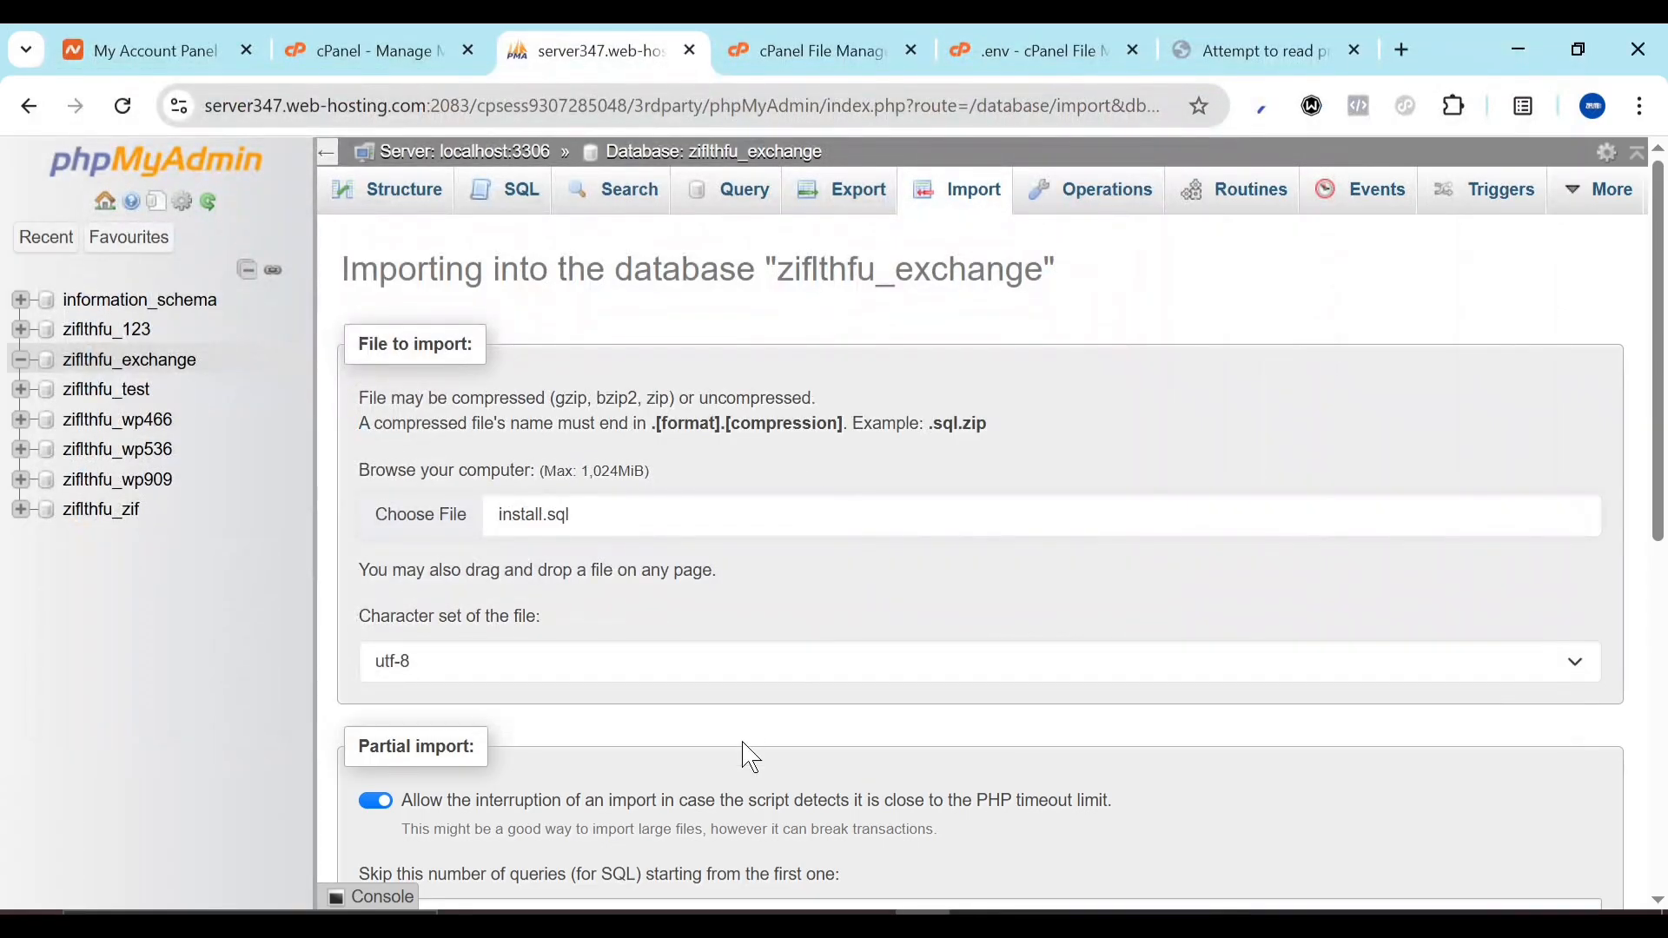
scroll(743, 756, "down", 8)
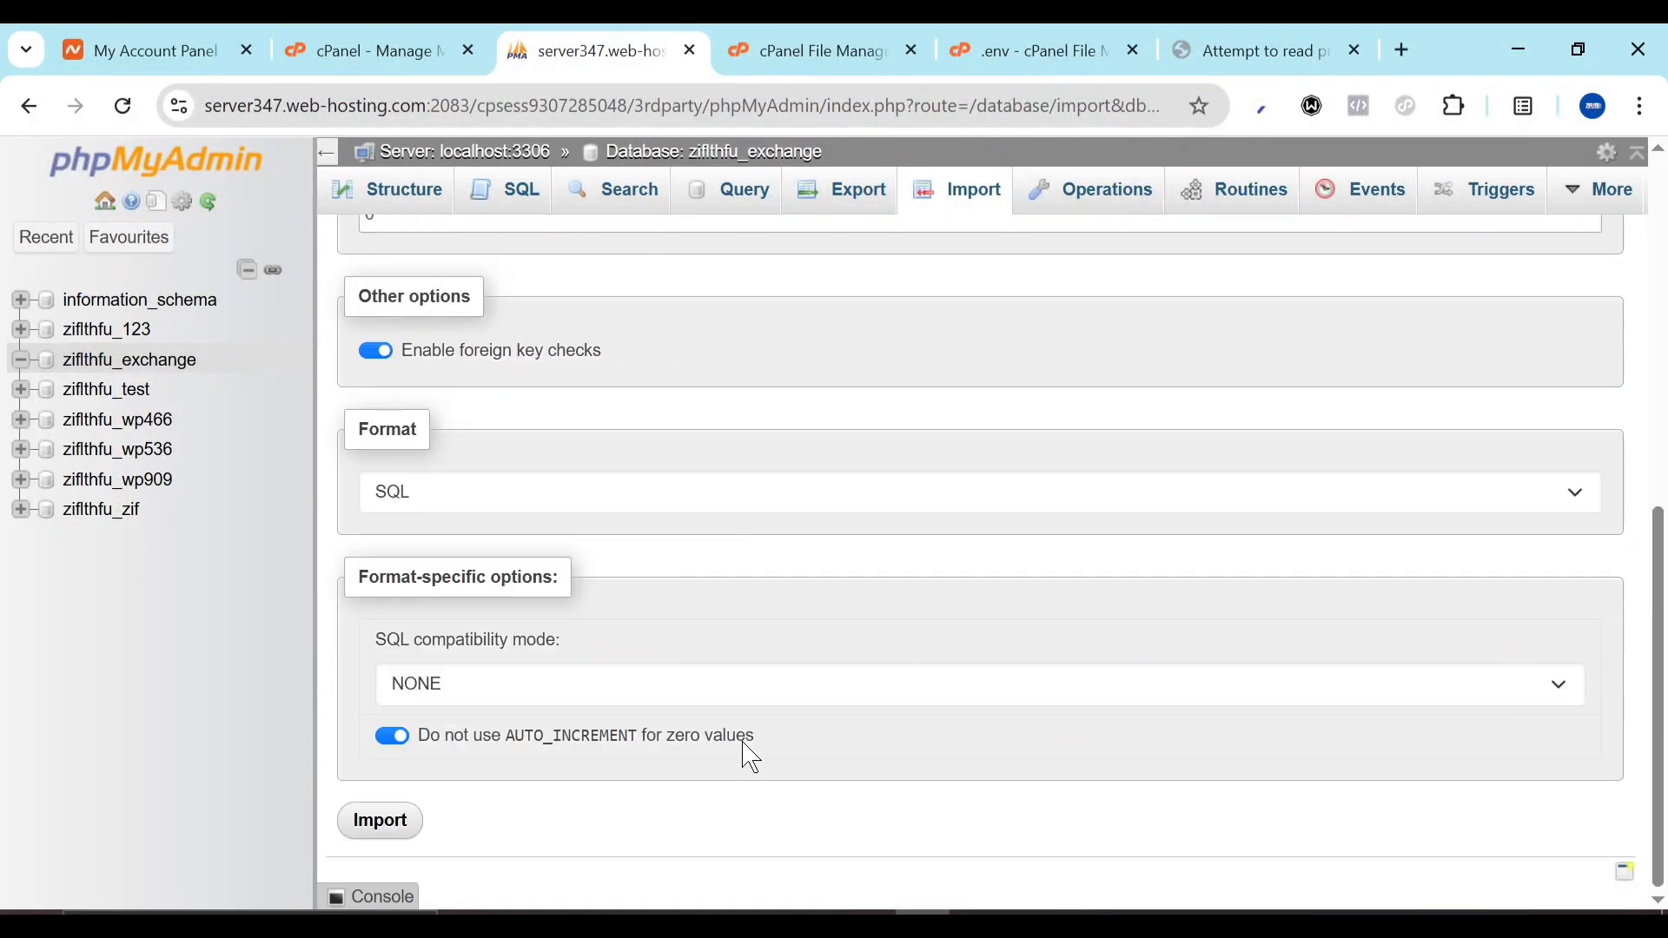
left_click(405, 824)
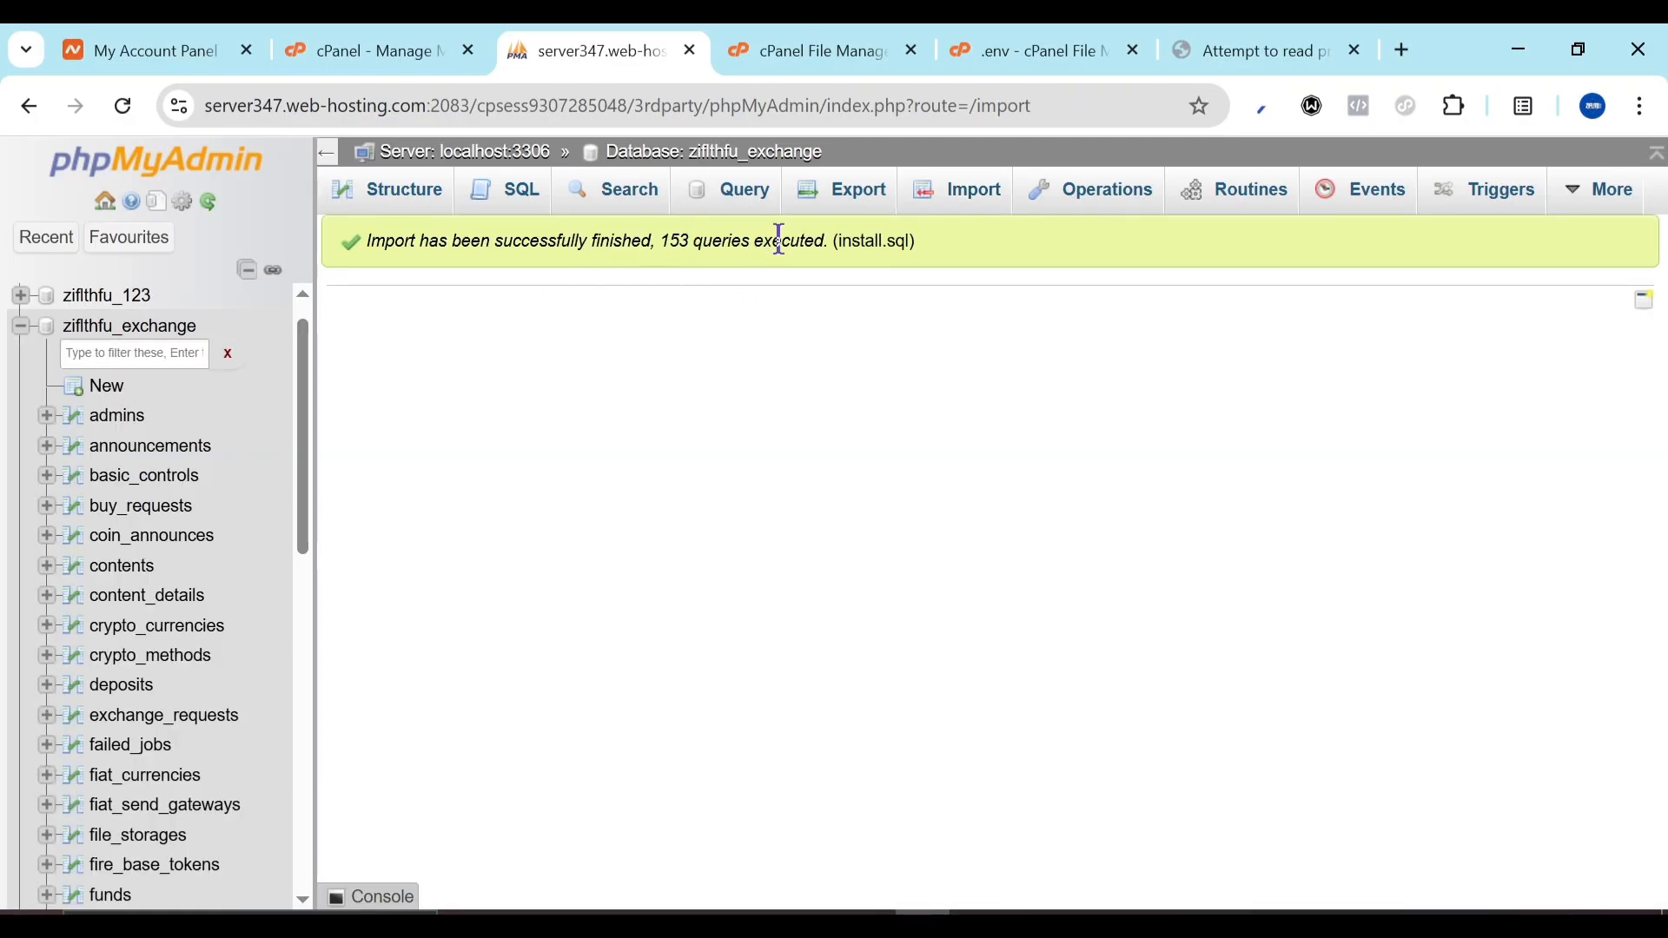
Open the exchange database's table list and reload the ai.ziflite.tech site tab
left_click(123, 112)
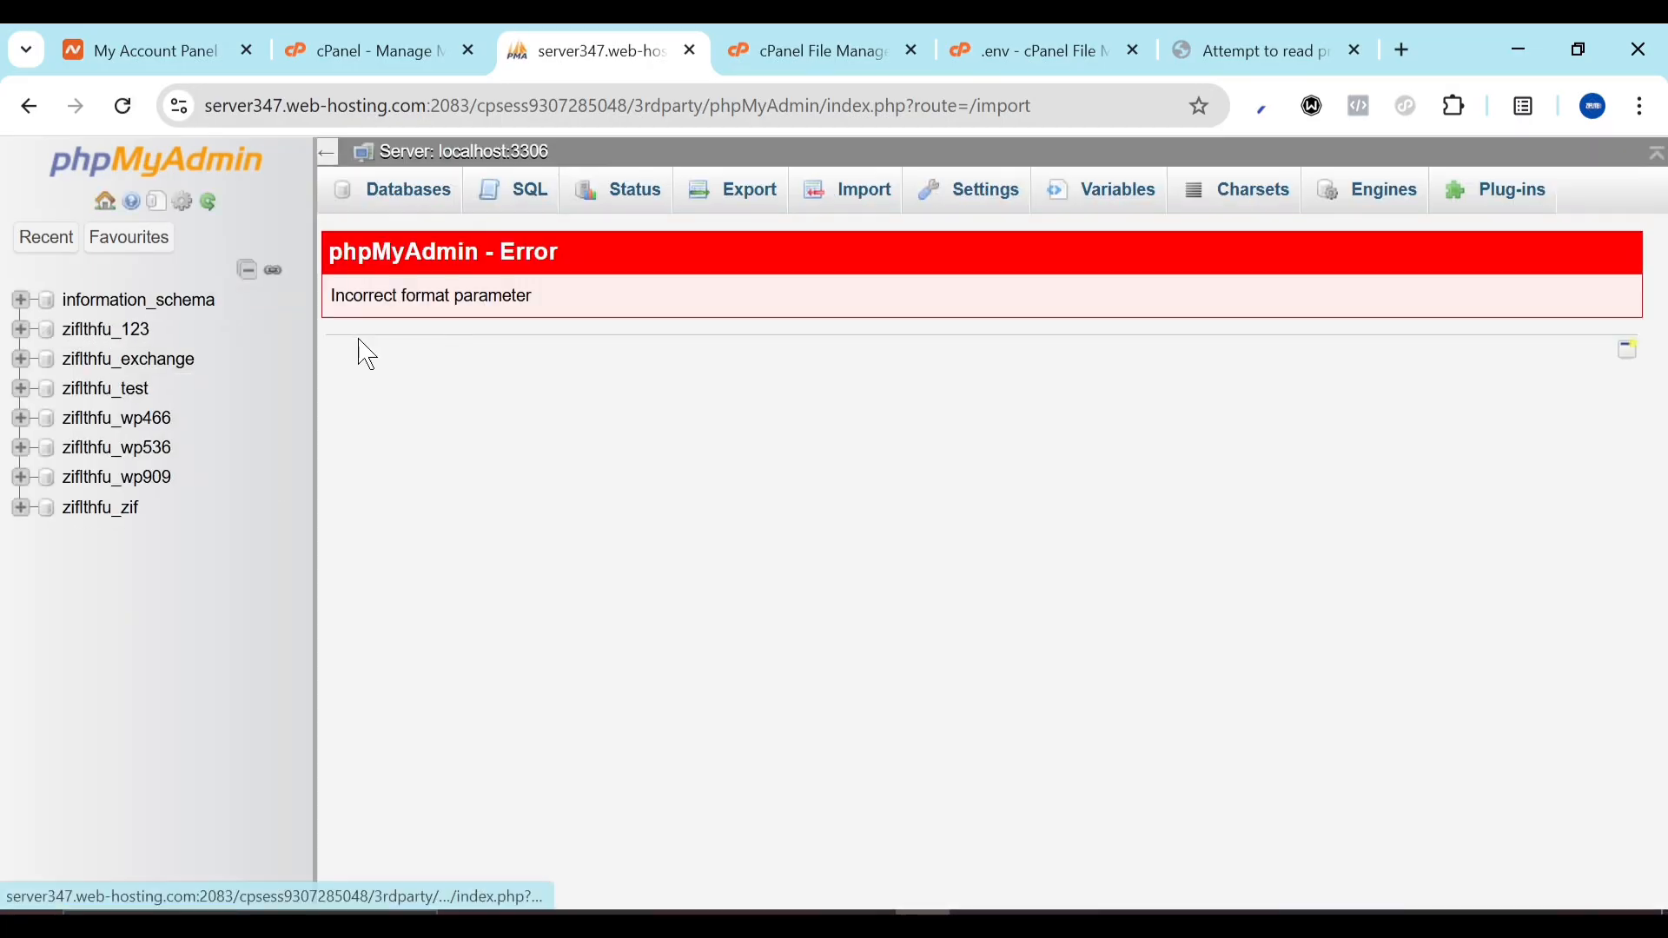
left_click(162, 374)
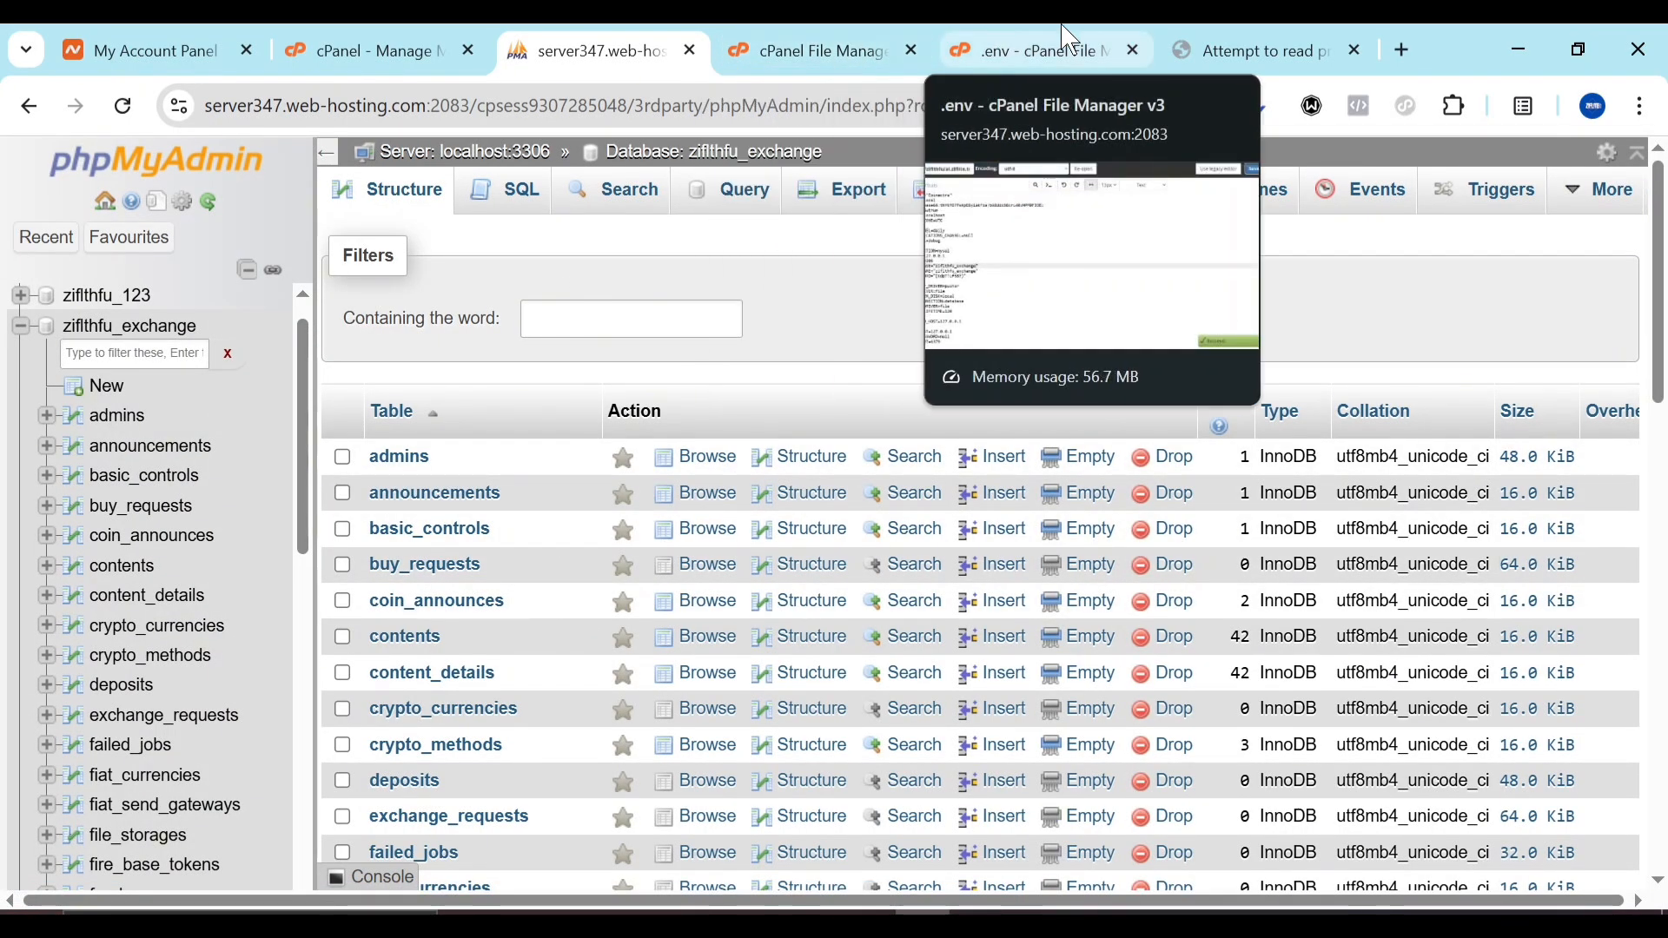
left_click(1251, 50)
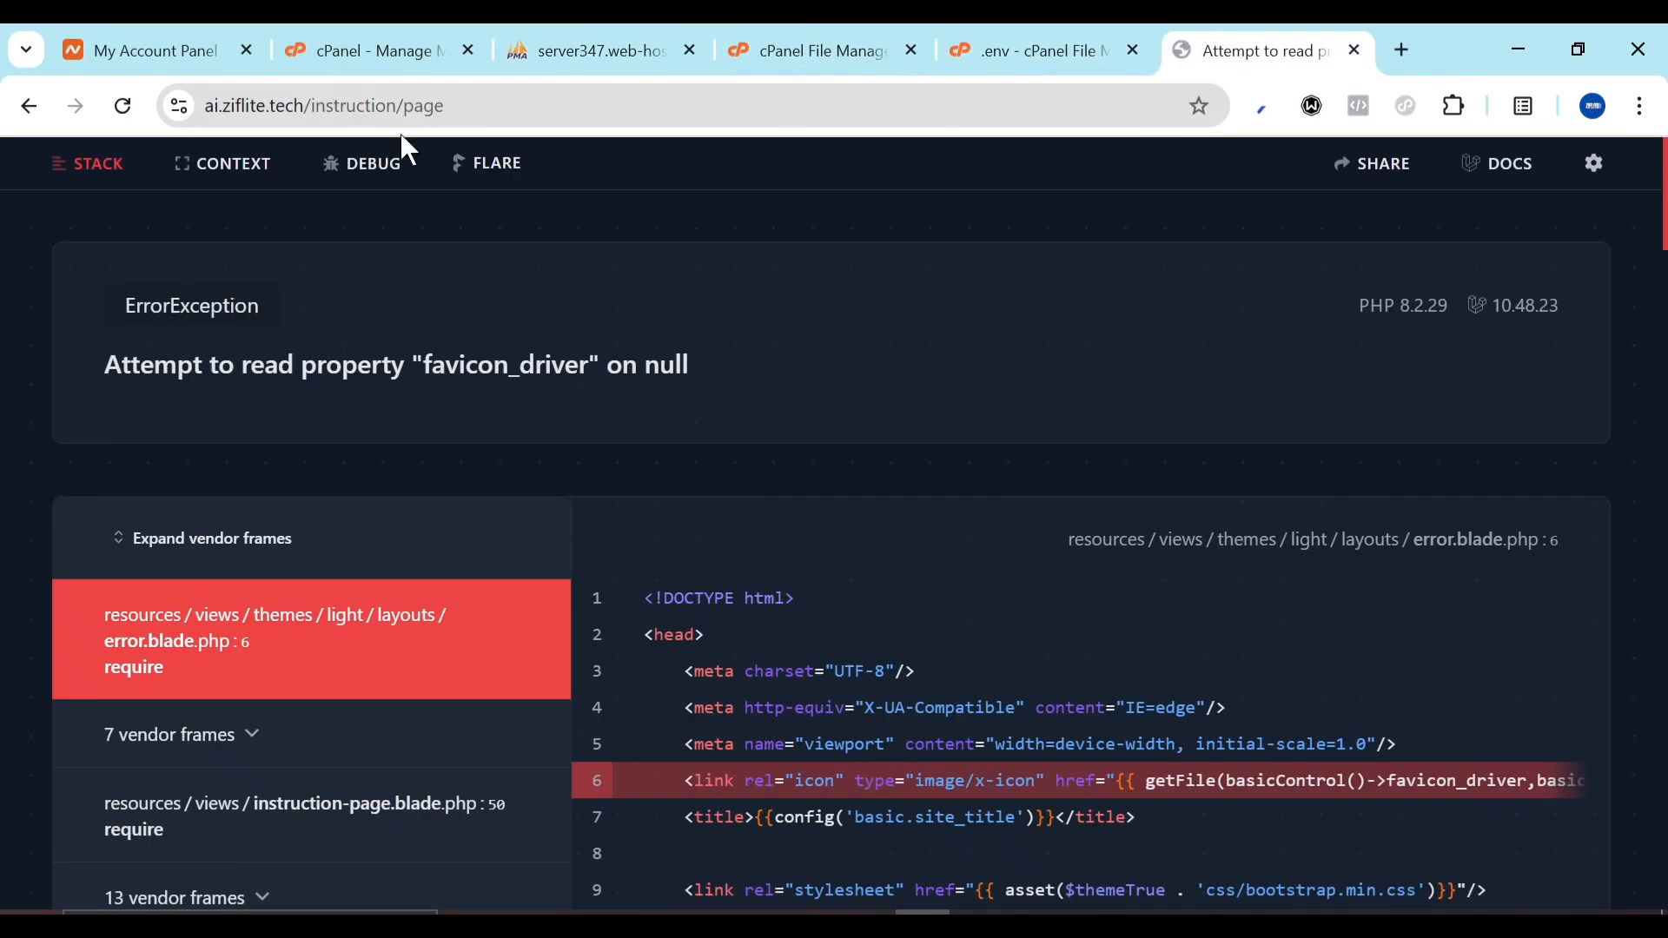
left_click(131, 106)
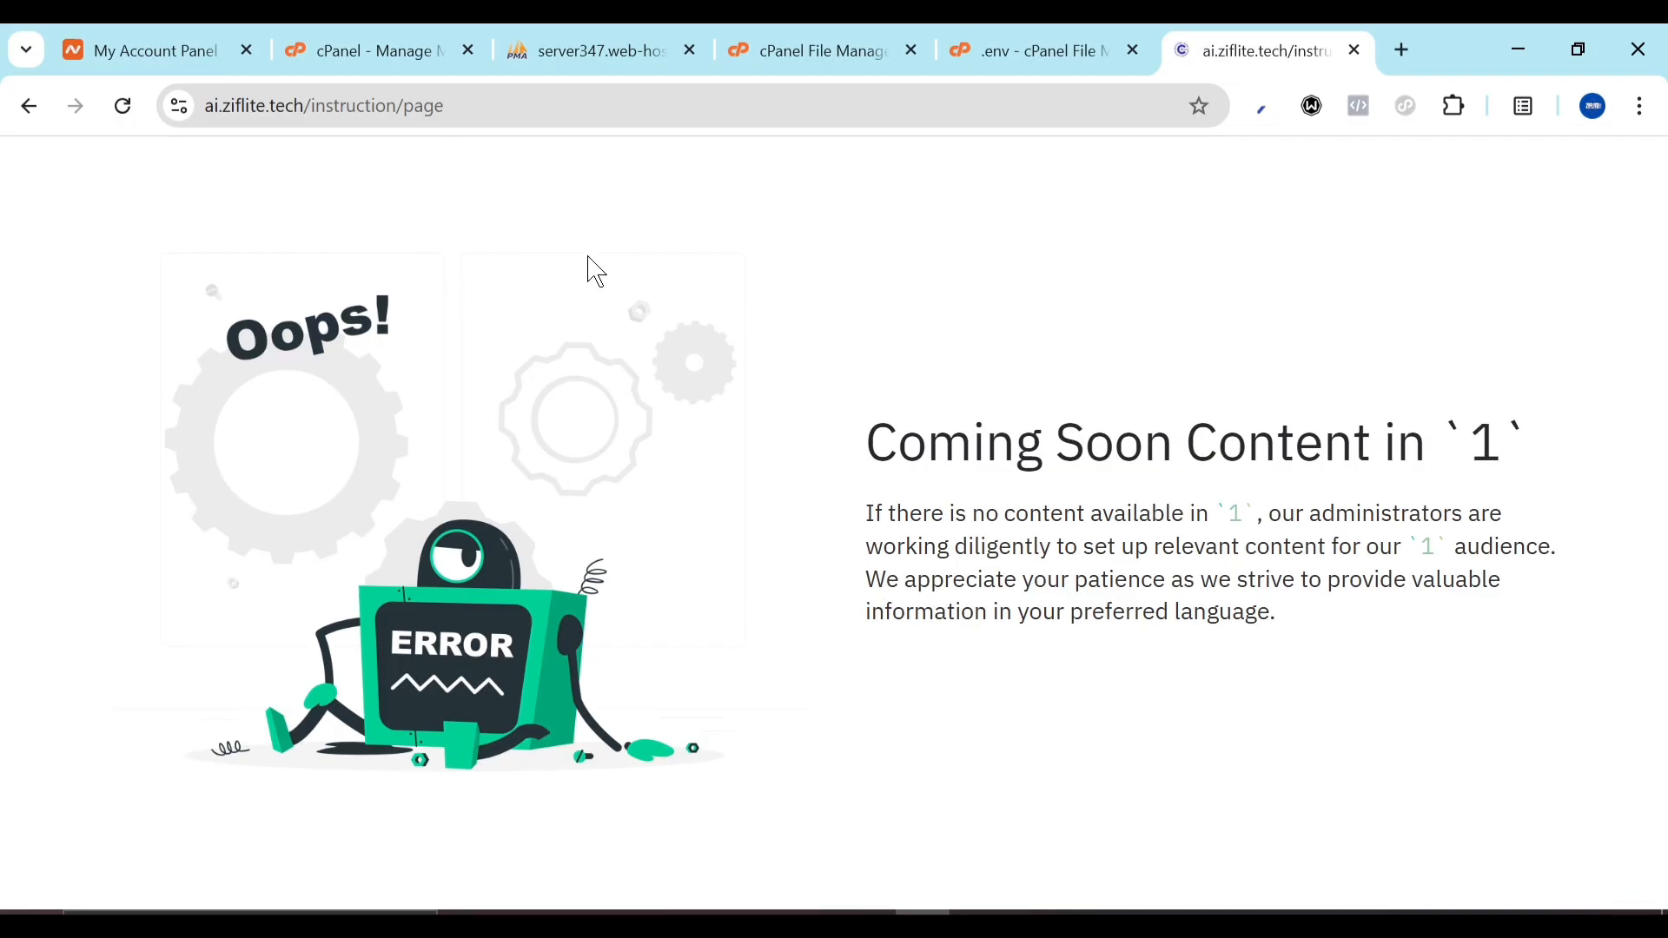
Open the site's home page by removing the /instruction/page path from the address
left_click_drag(304, 105, 508, 106)
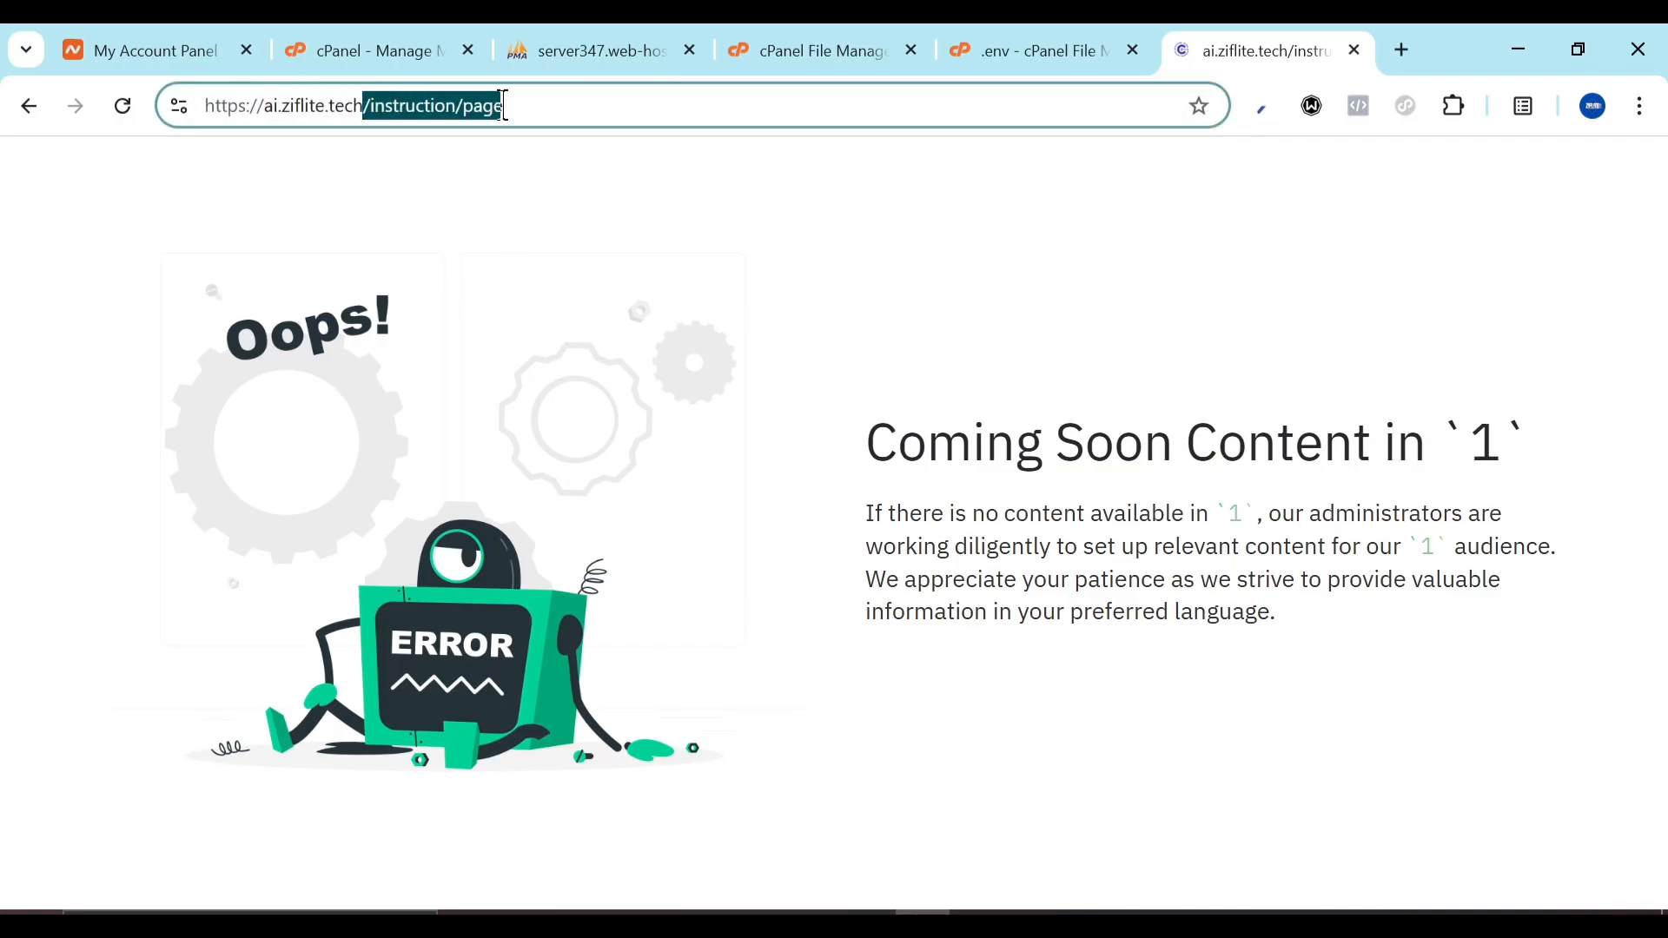
key("BackSpace")
key("Return")
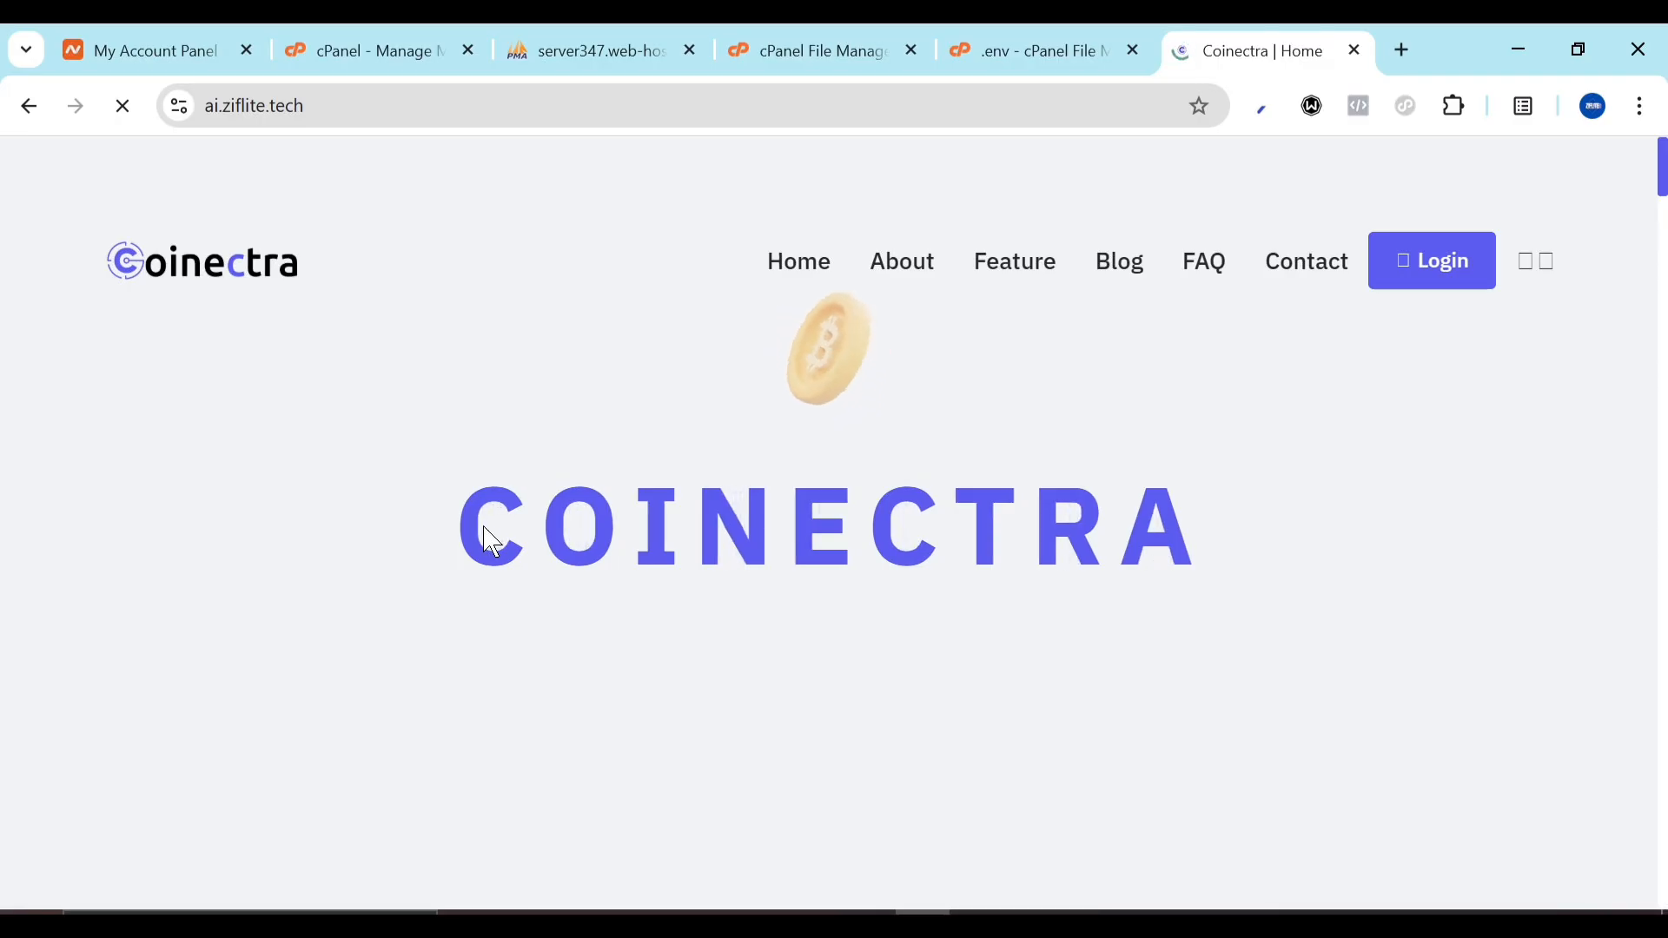
Scroll through the home page sections to review the deployed site
scroll(1024, 594, "down", 7)
scroll(1023, 594, "up", 6)
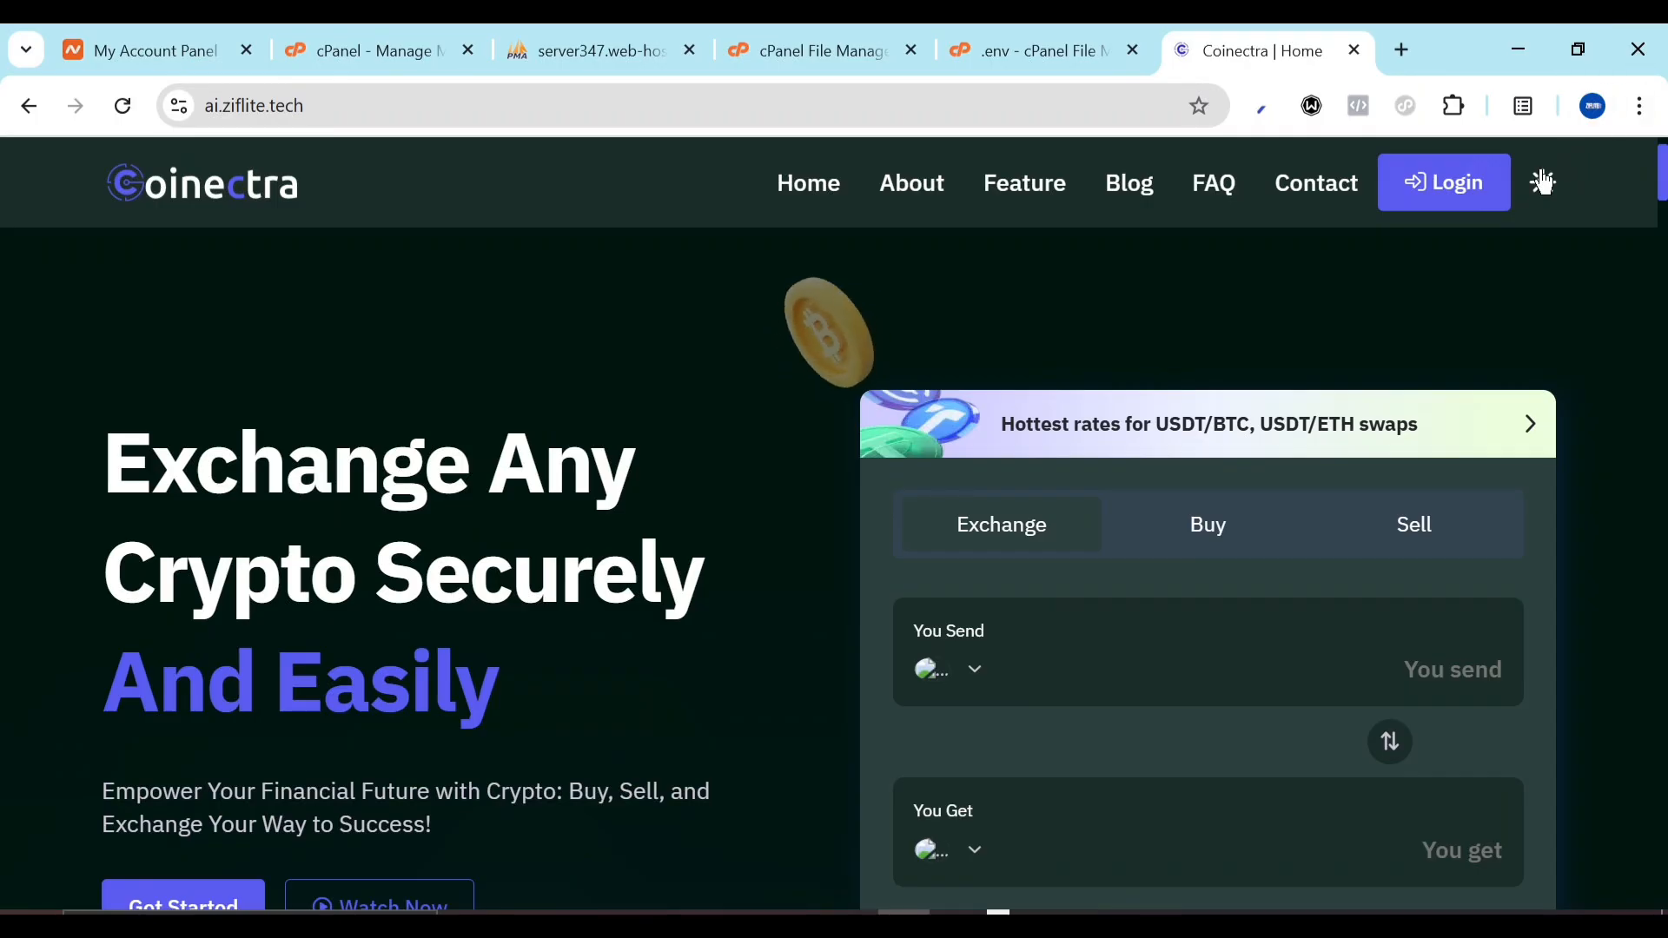
left_click(1543, 183)
left_click(1543, 183)
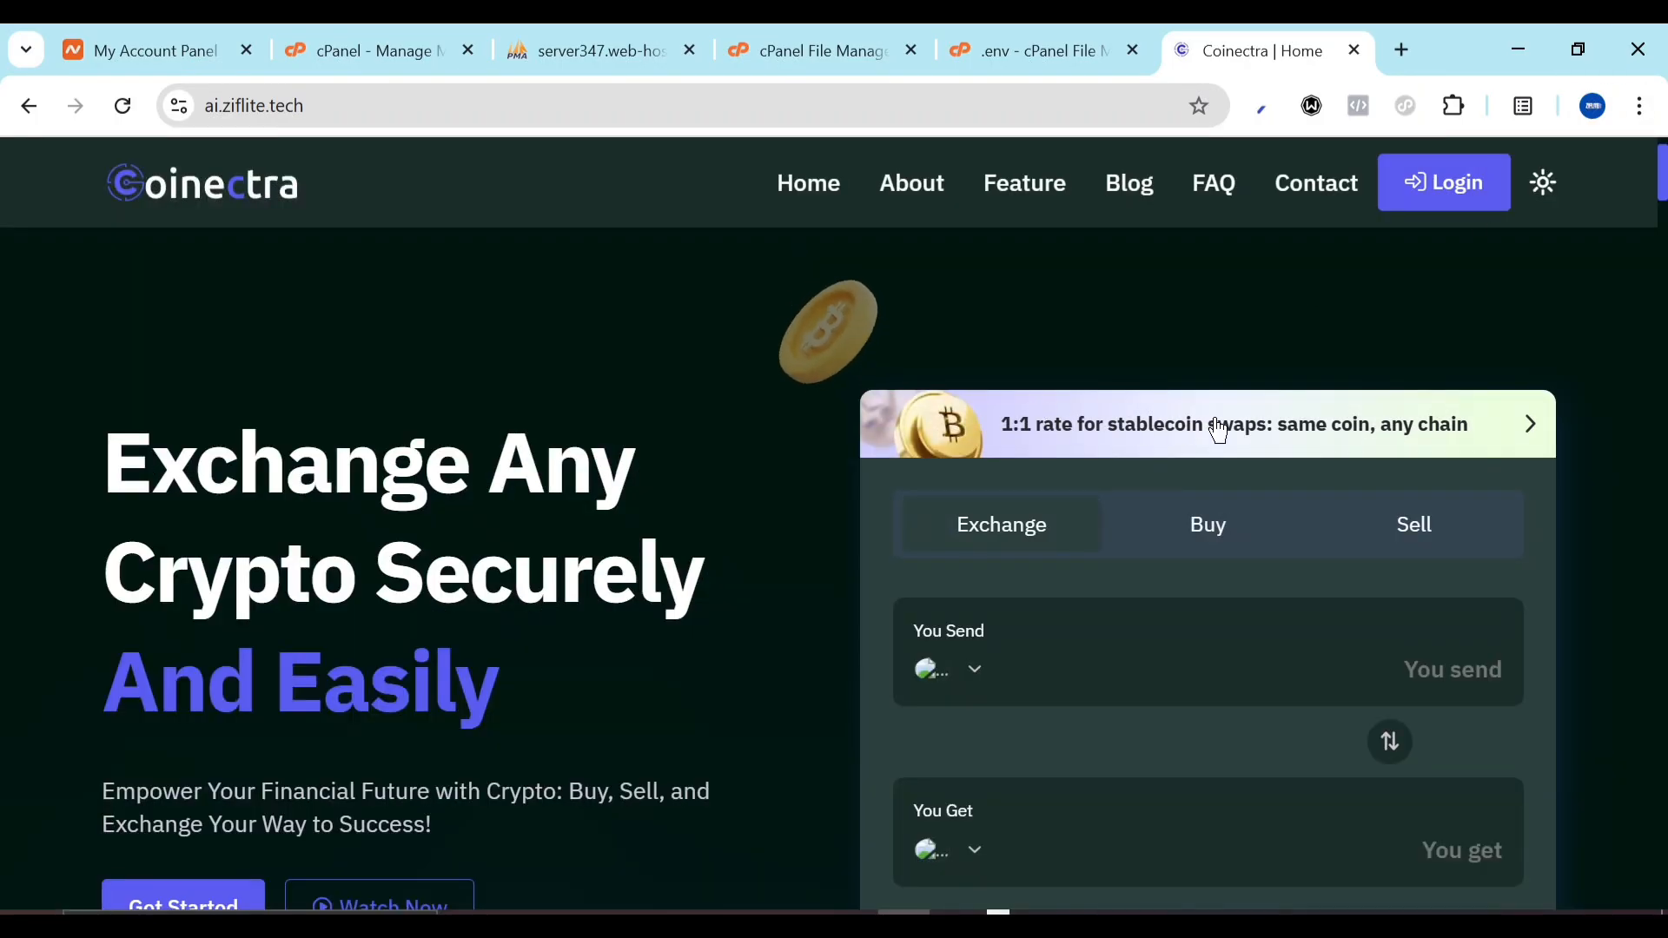
scroll(1221, 426, "down", 4)
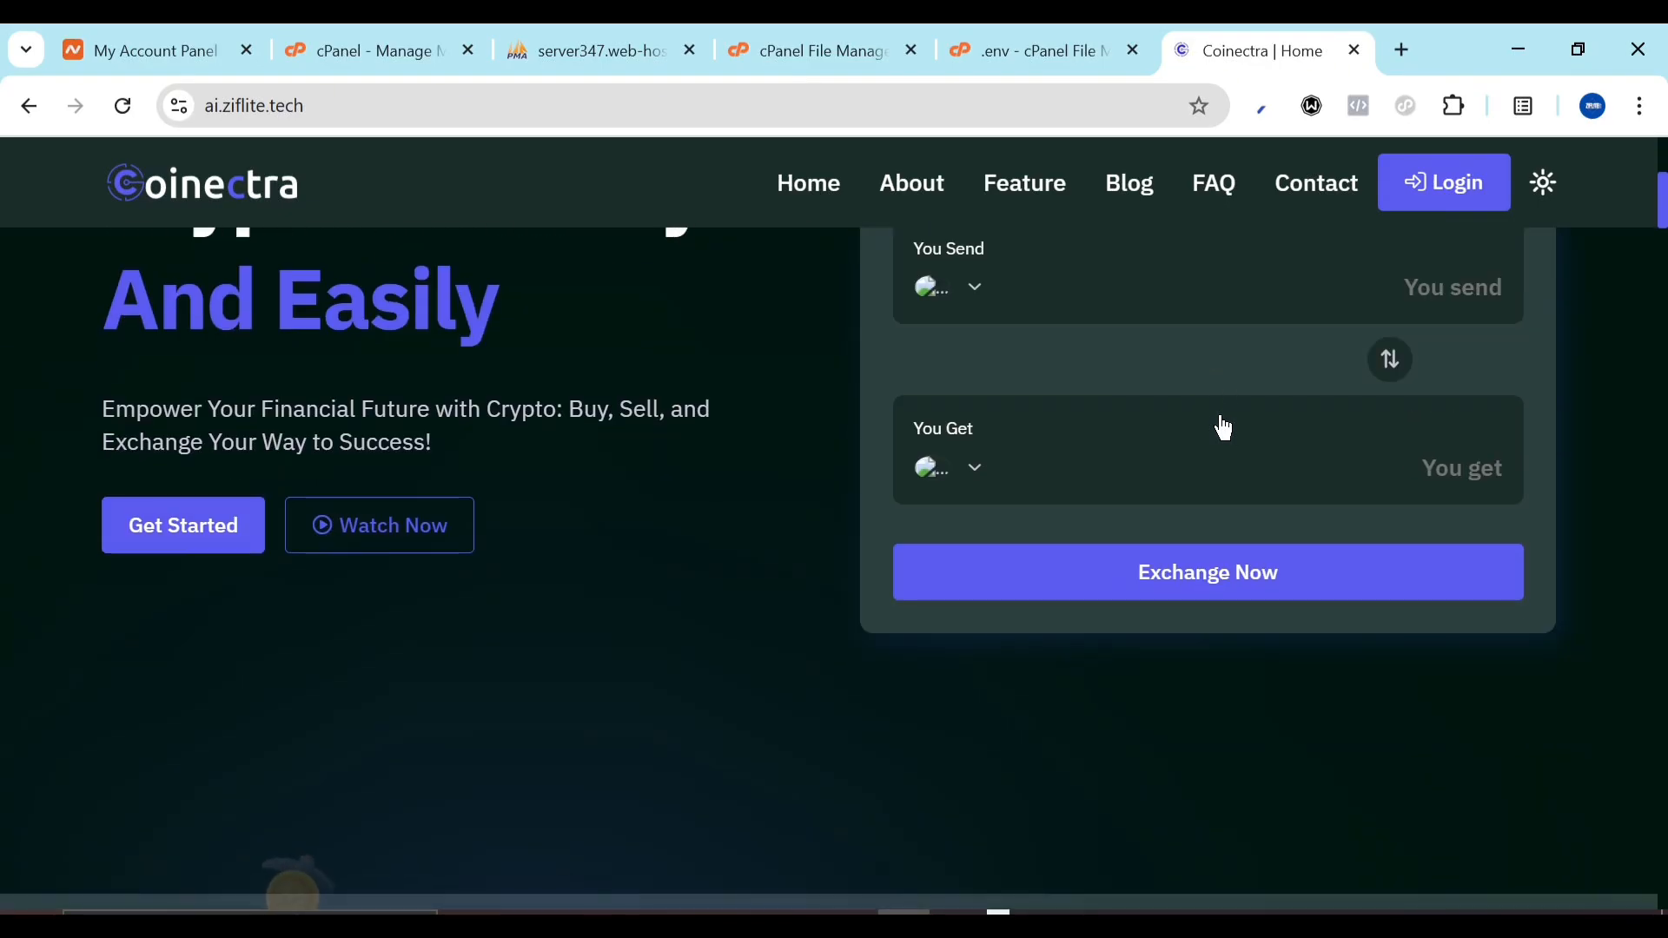
scroll(1221, 424, "up", 2)
scroll(1020, 617, "down", 8)
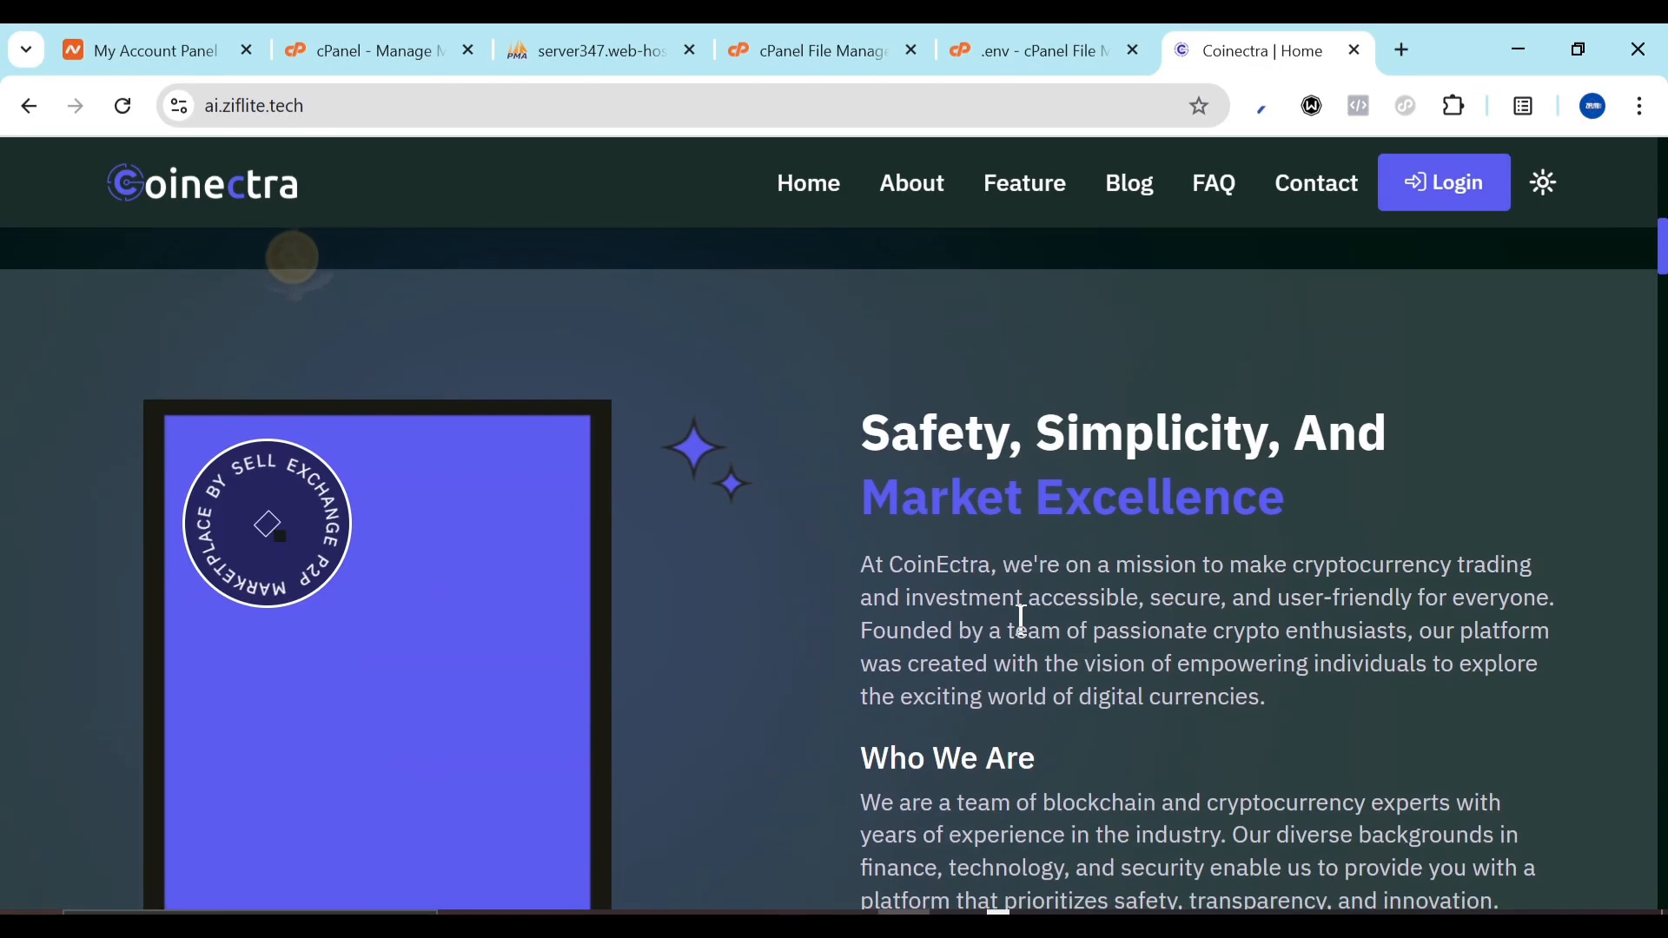
scroll(732, 544, "up", 4)
scroll(722, 544, "up", 5)
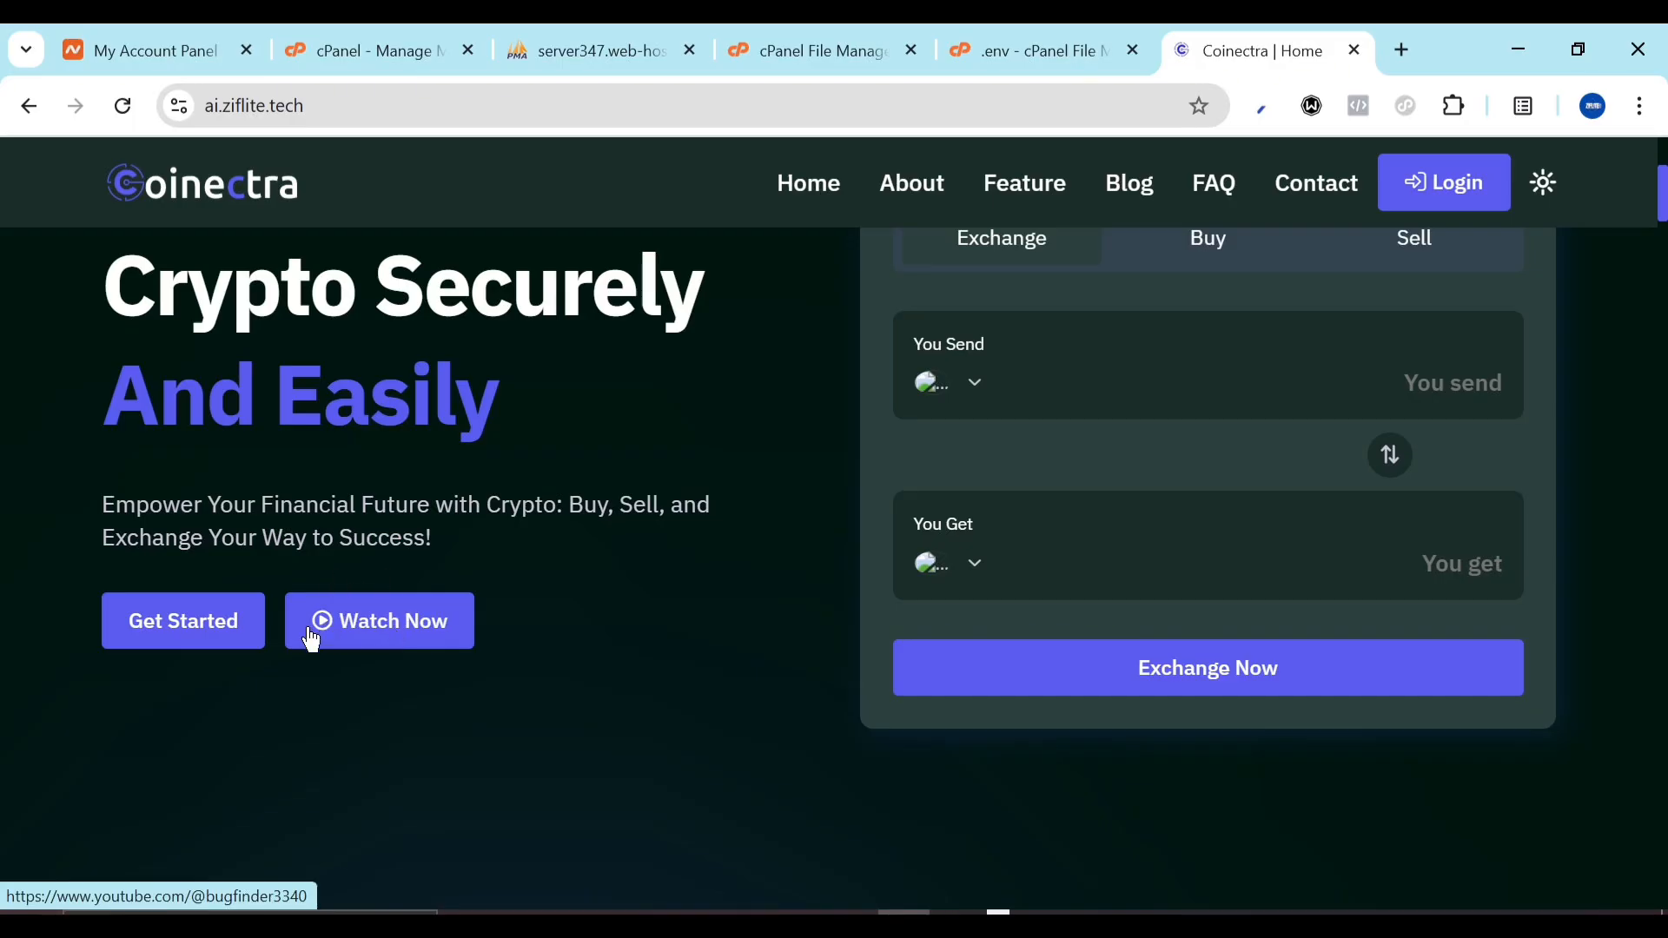
scroll(596, 819, "down", 6)
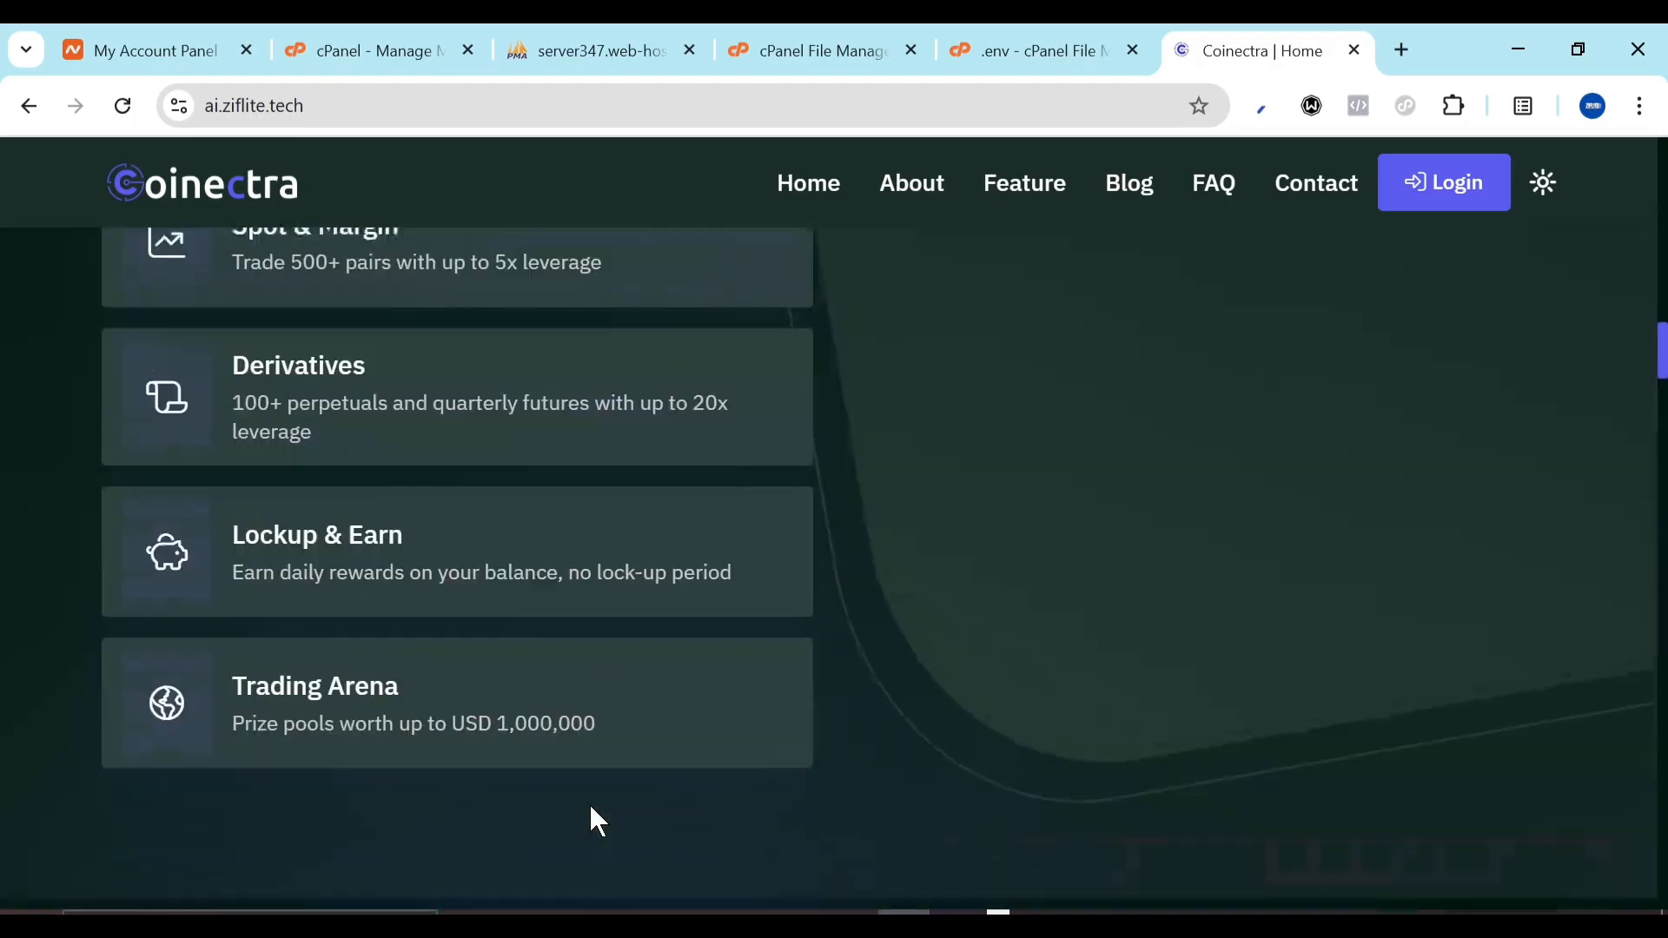
scroll(596, 819, "down", 15)
scroll(596, 819, "down", 10)
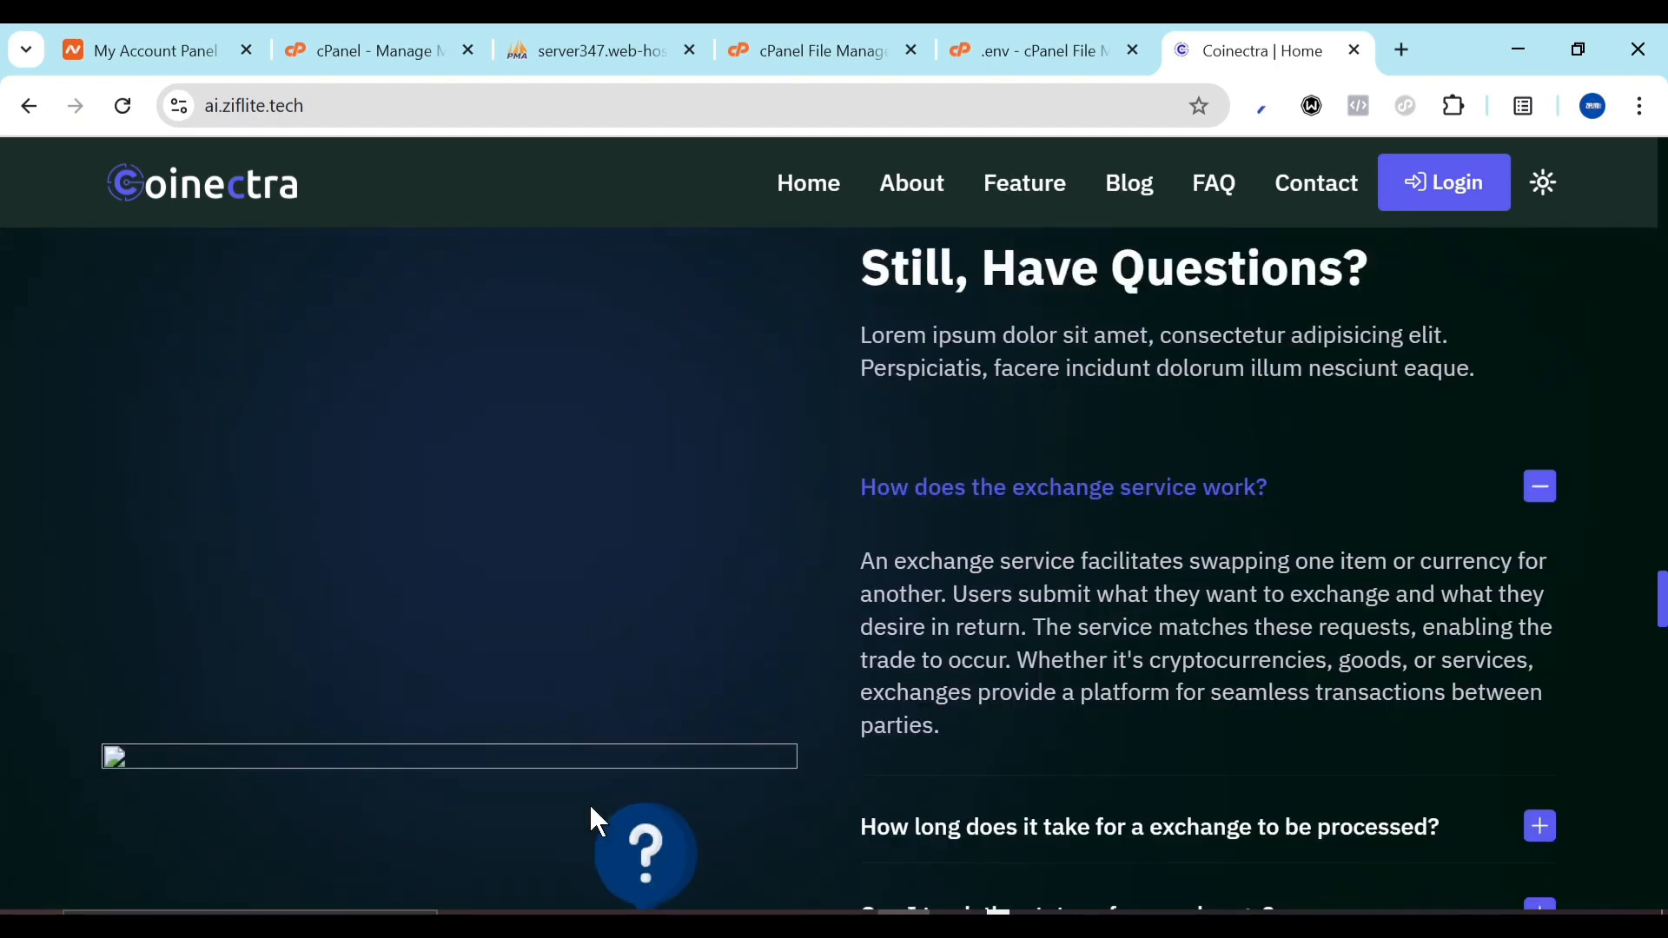
scroll(589, 608, "up", 20)
Open the admin login page by adding /admin to the site address
left_click(476, 105)
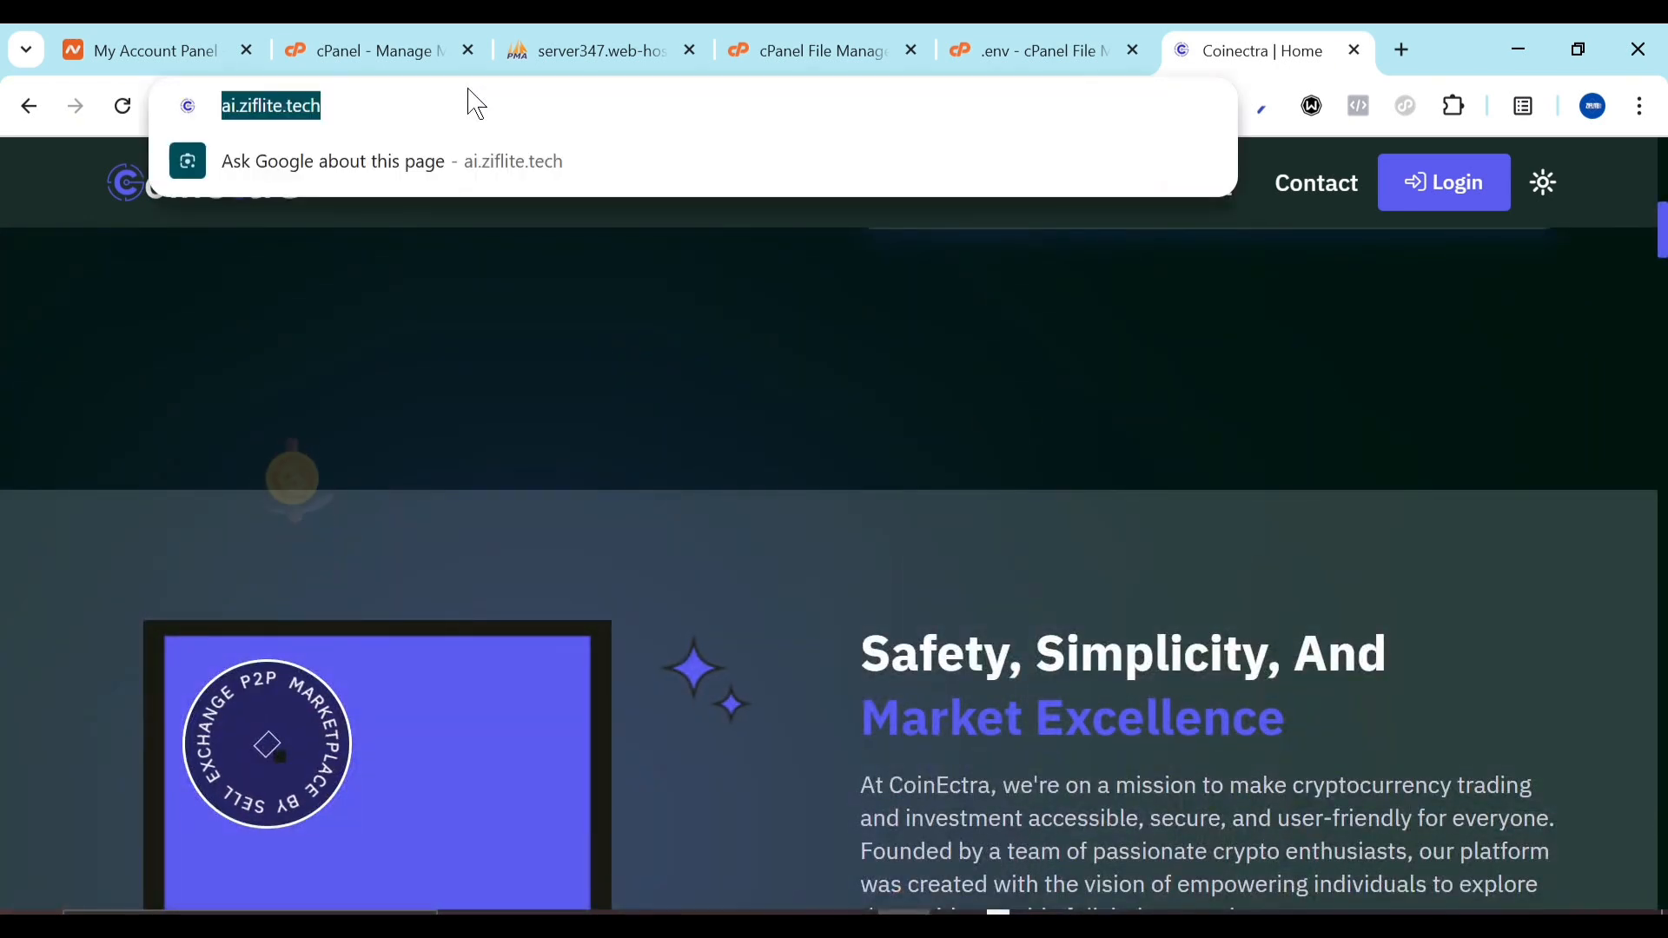
left_click(476, 106)
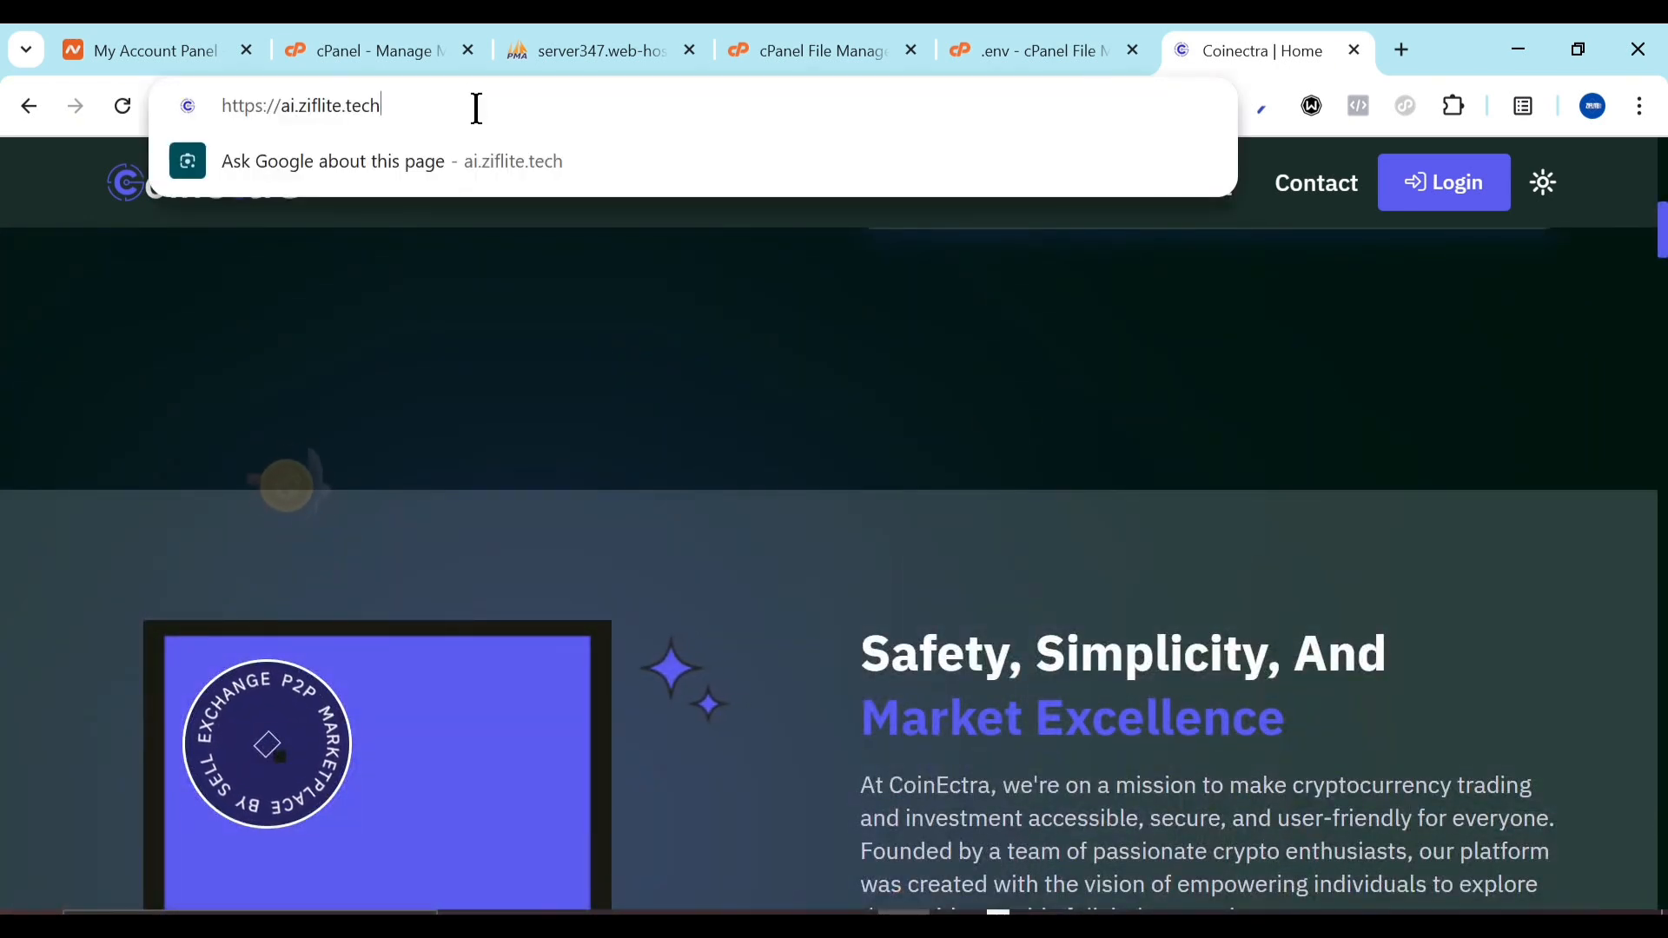
type("/")
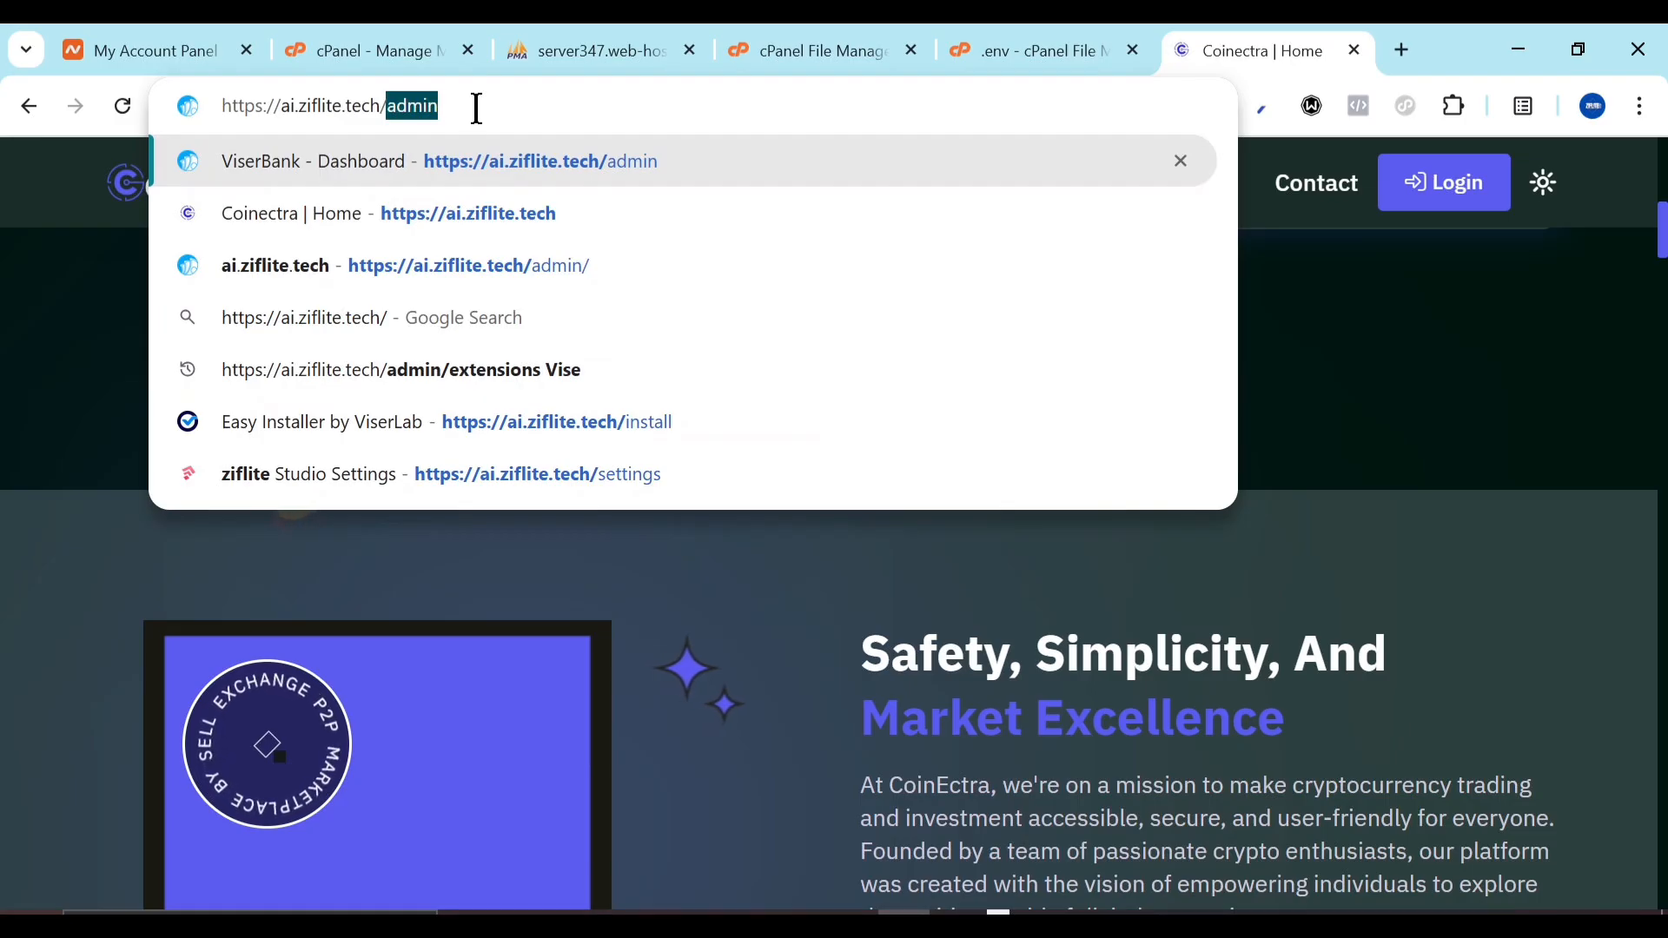
key("Return")
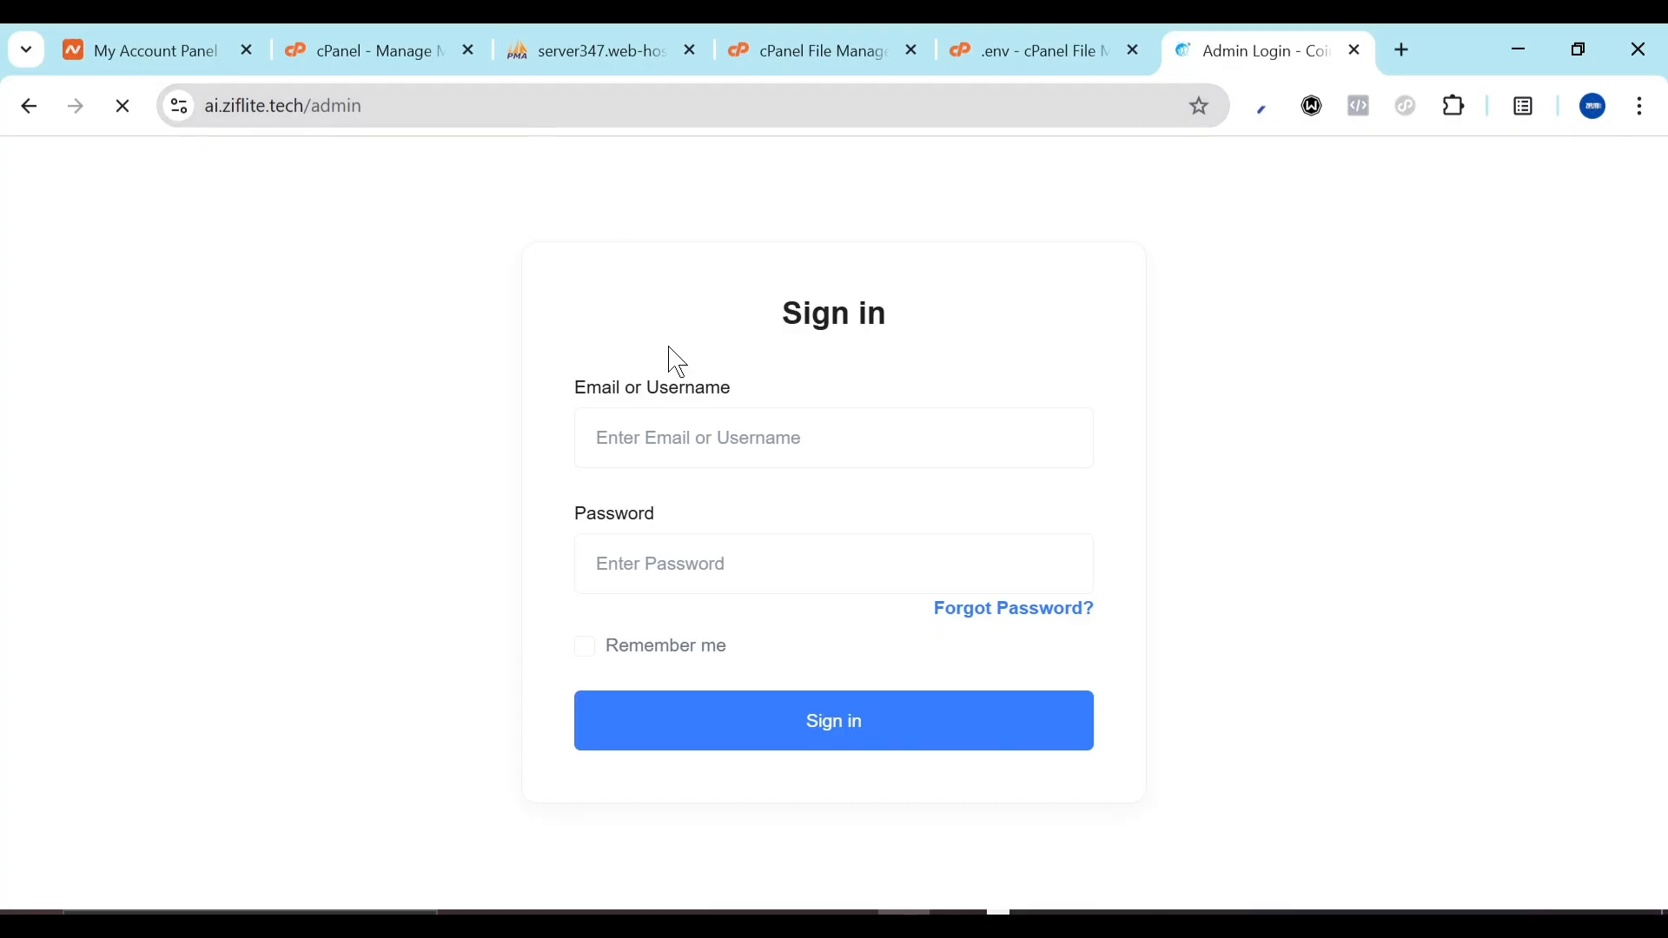
Sign in to the admin panel with username admin and the admin password, dismissing the browser password alert
left_click(687, 462)
type("admin")
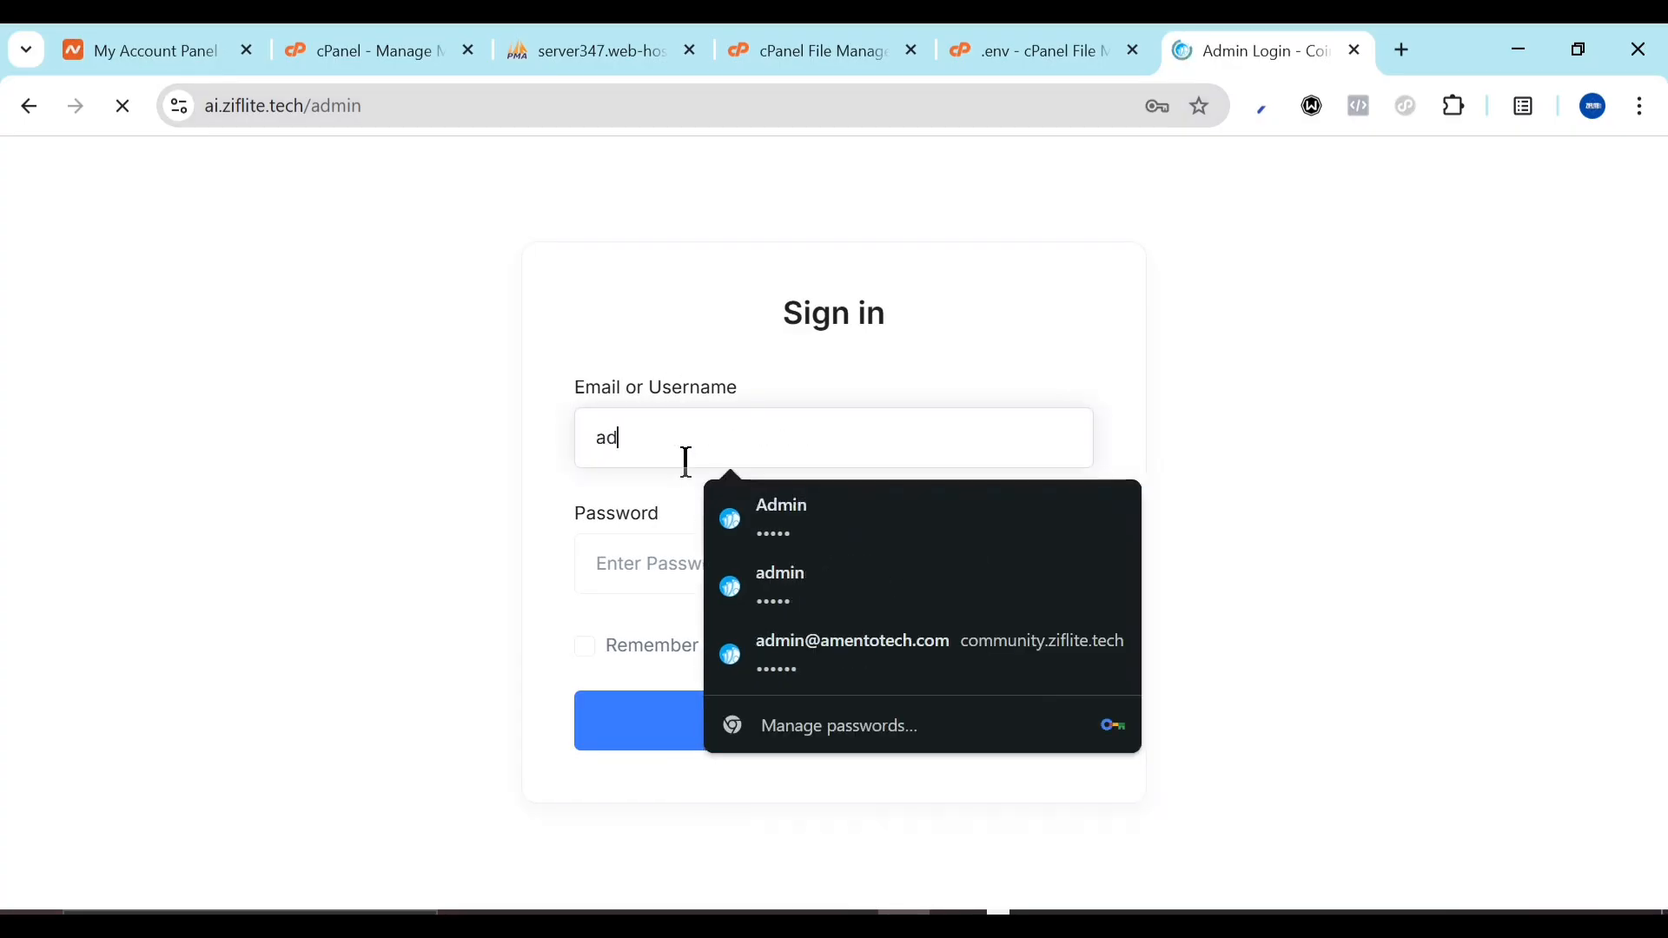
type("ad")
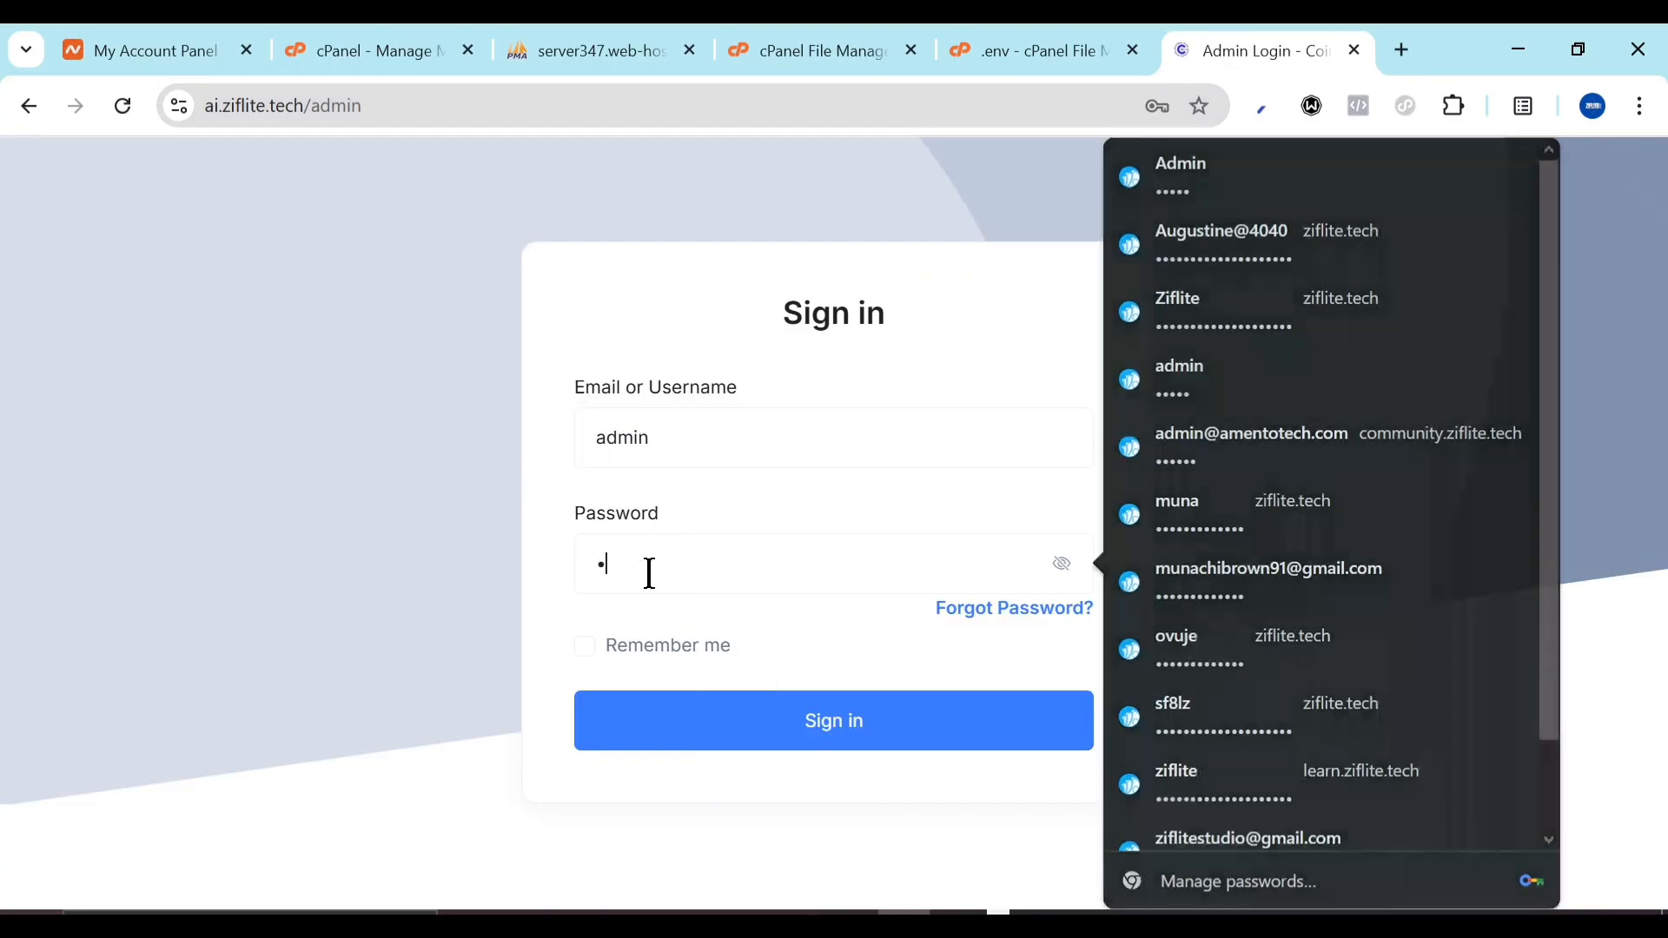
key("BackSpace")
key("BackSpace")
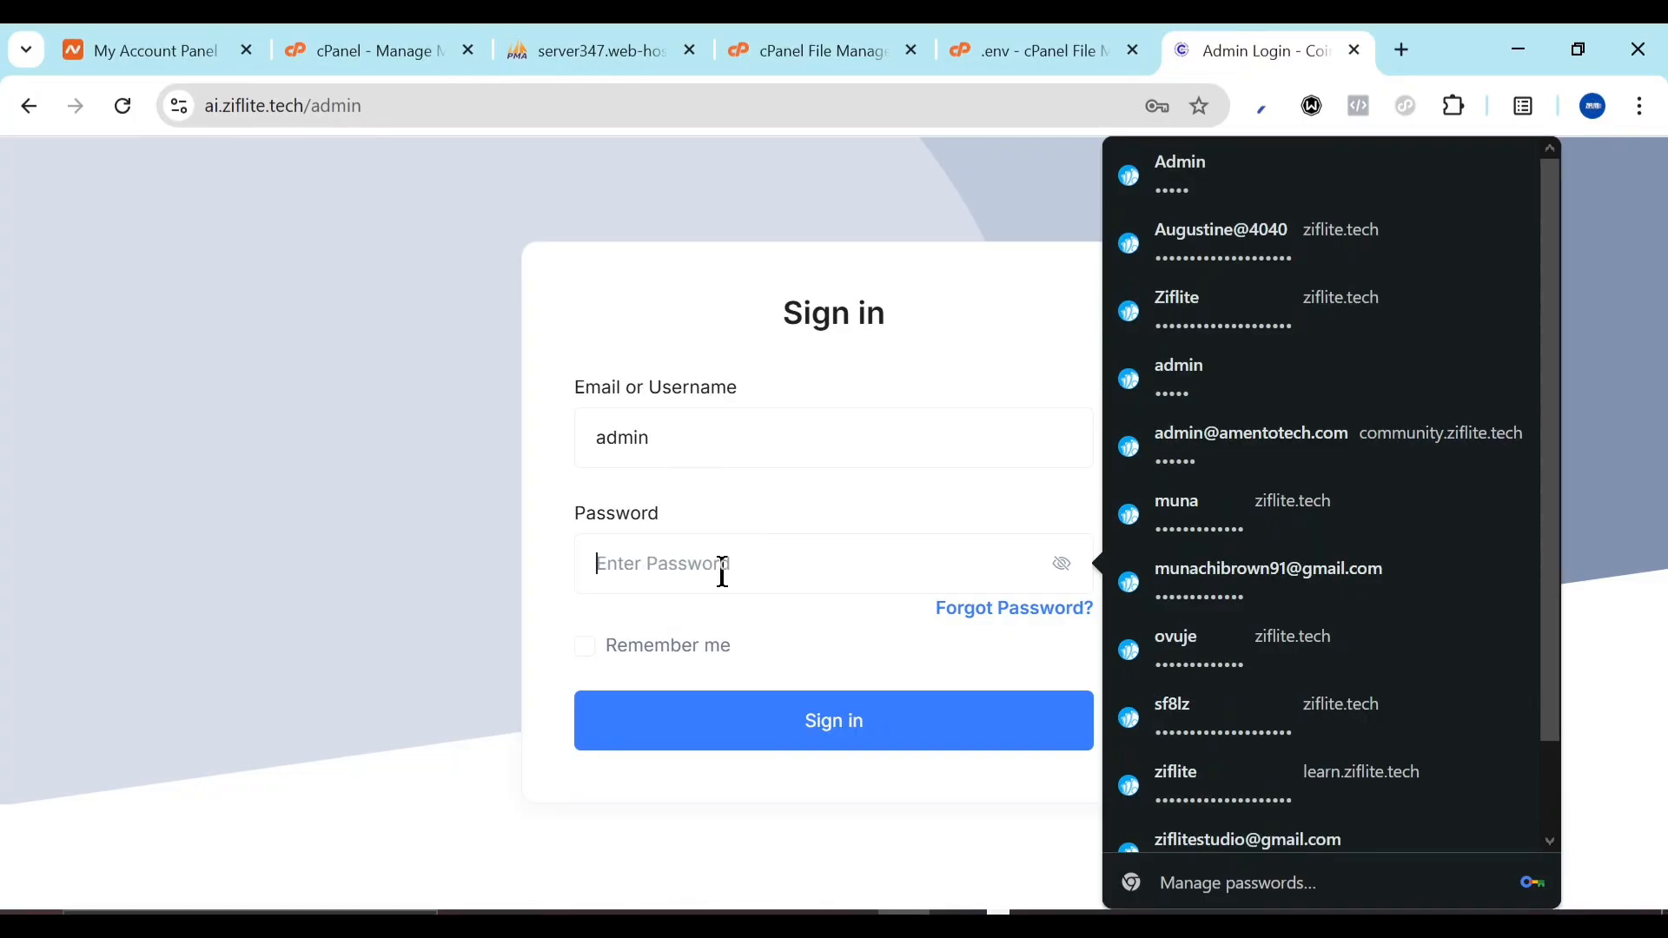
double_click(709, 439)
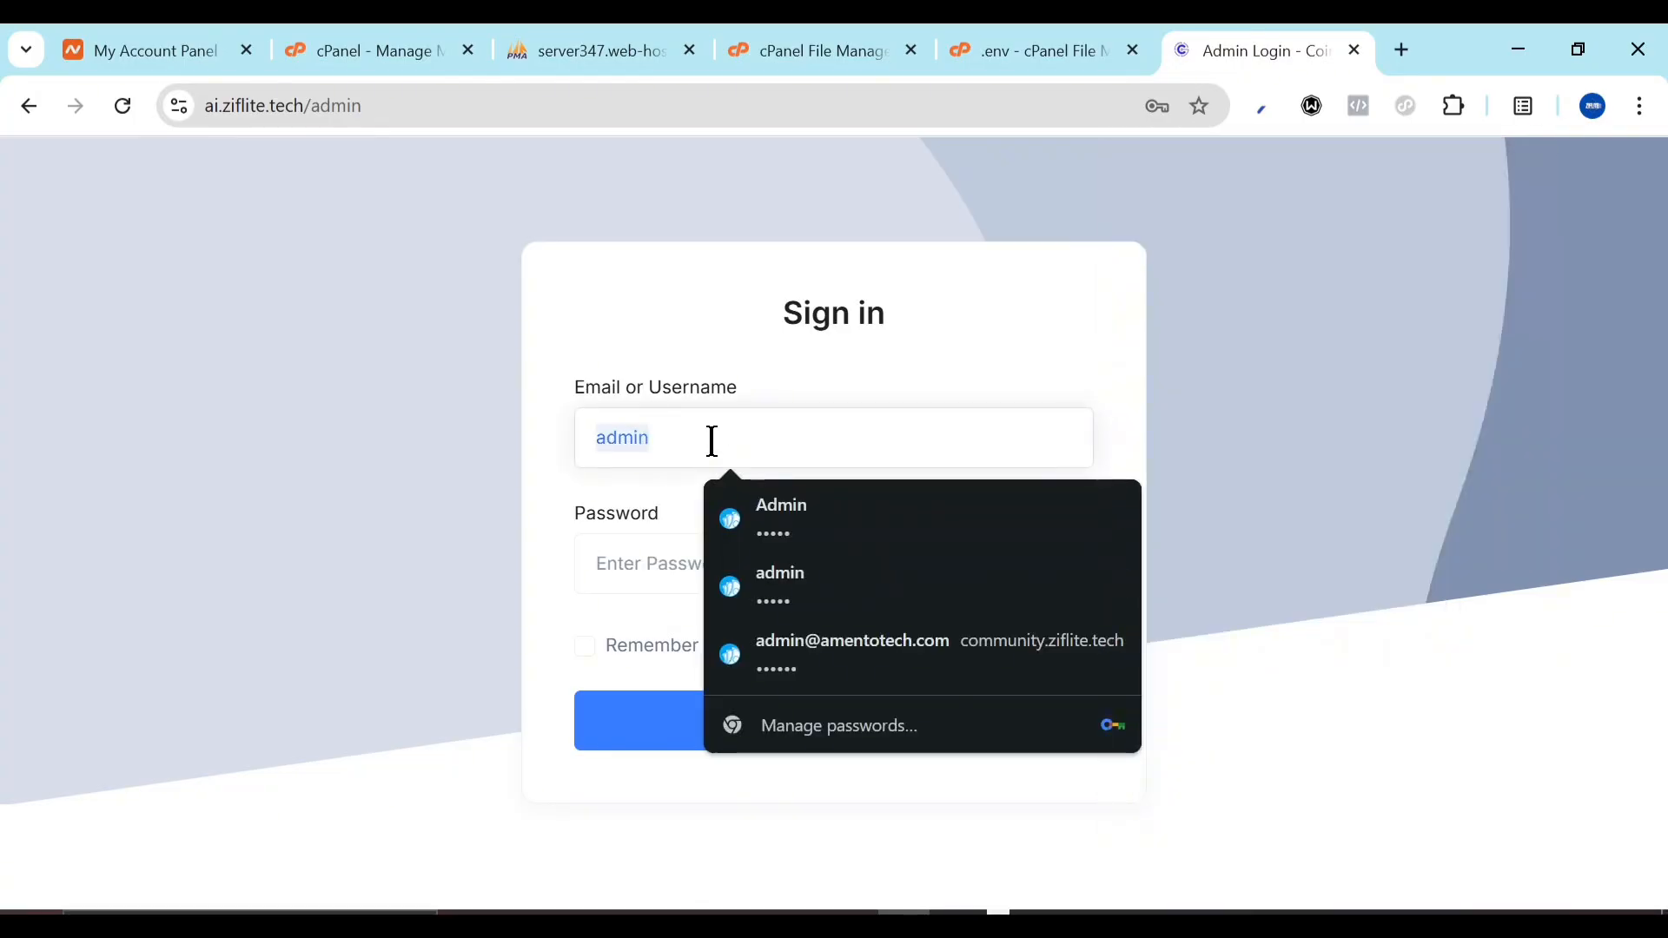
left_click(644, 571)
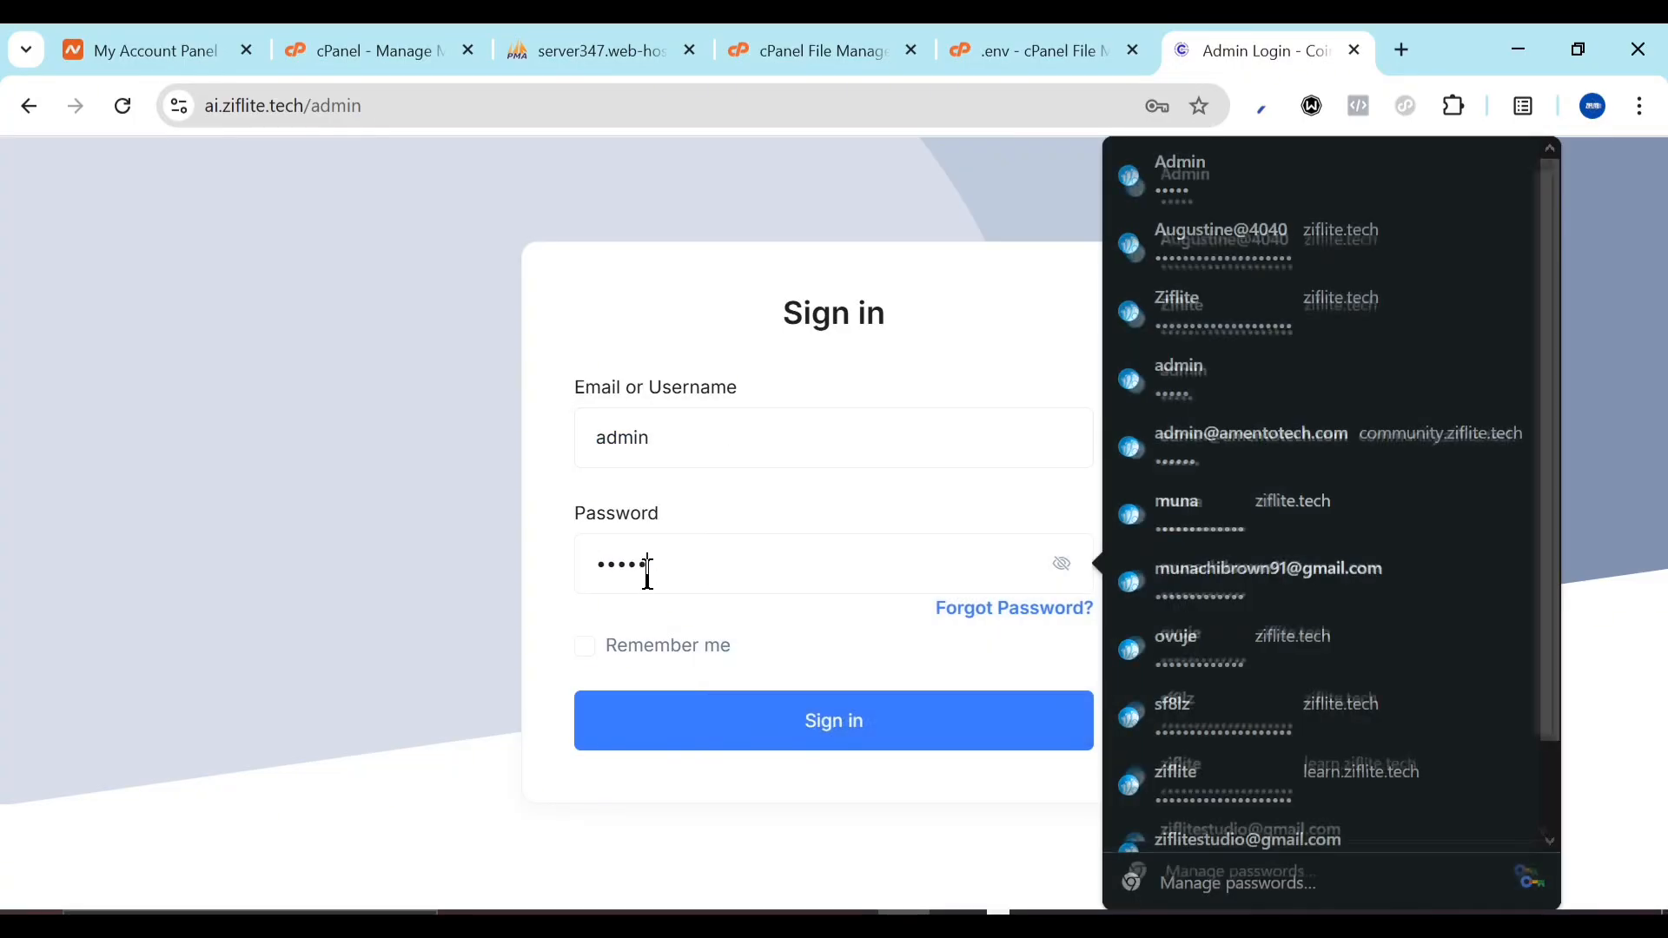
left_click(864, 730)
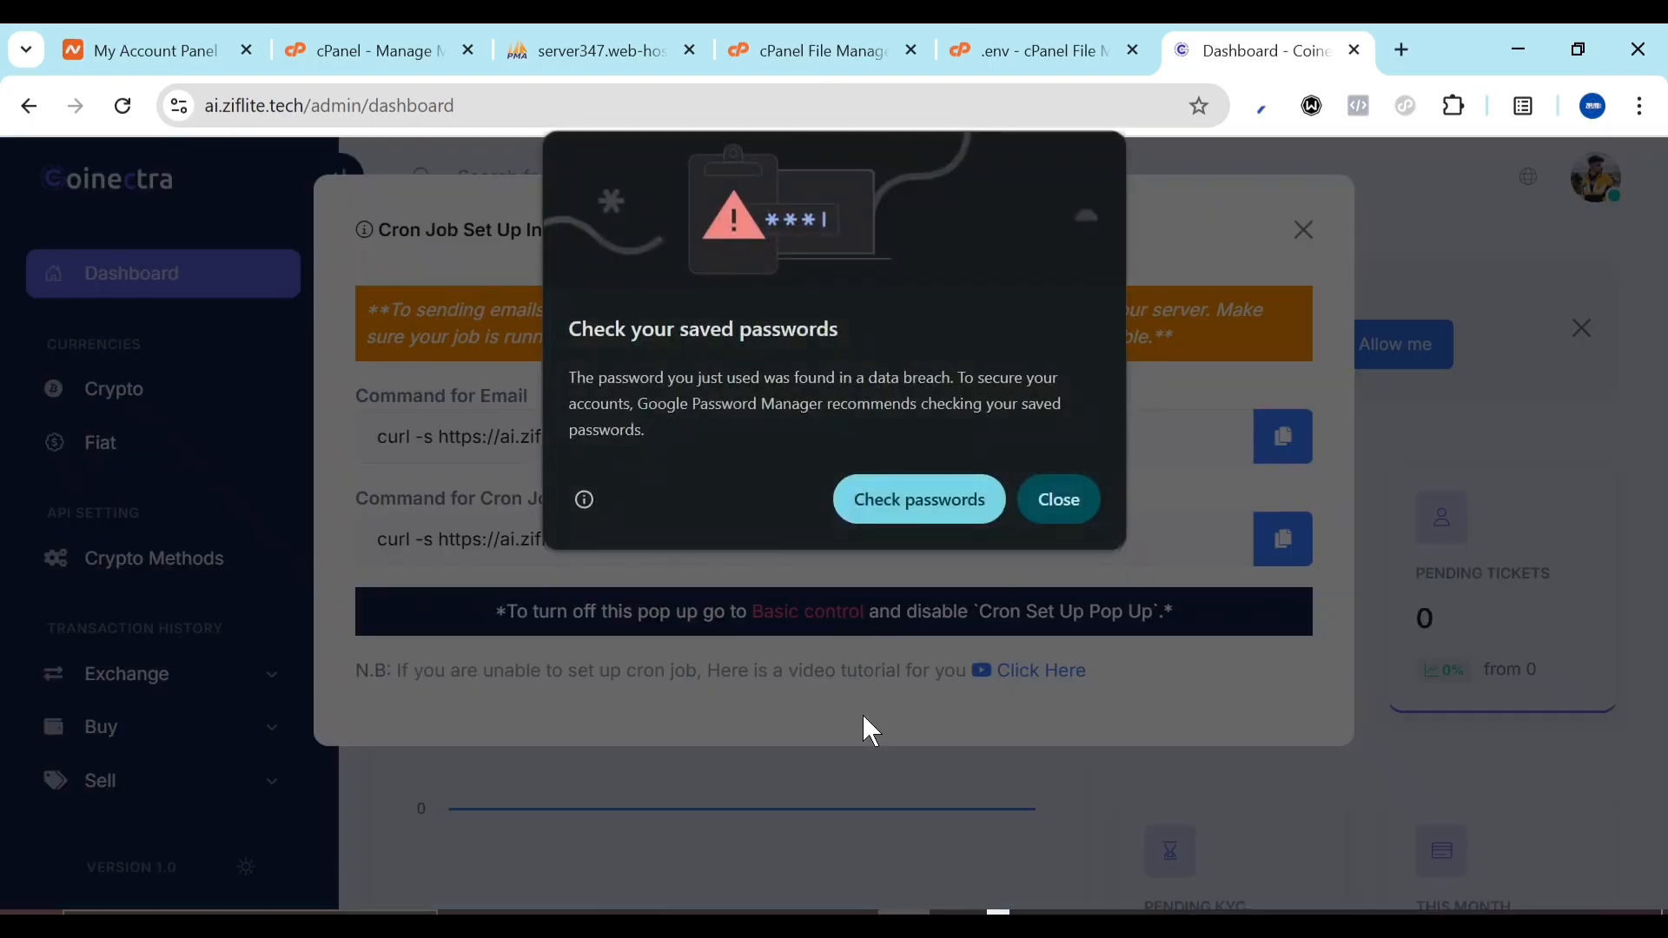
left_click(1050, 509)
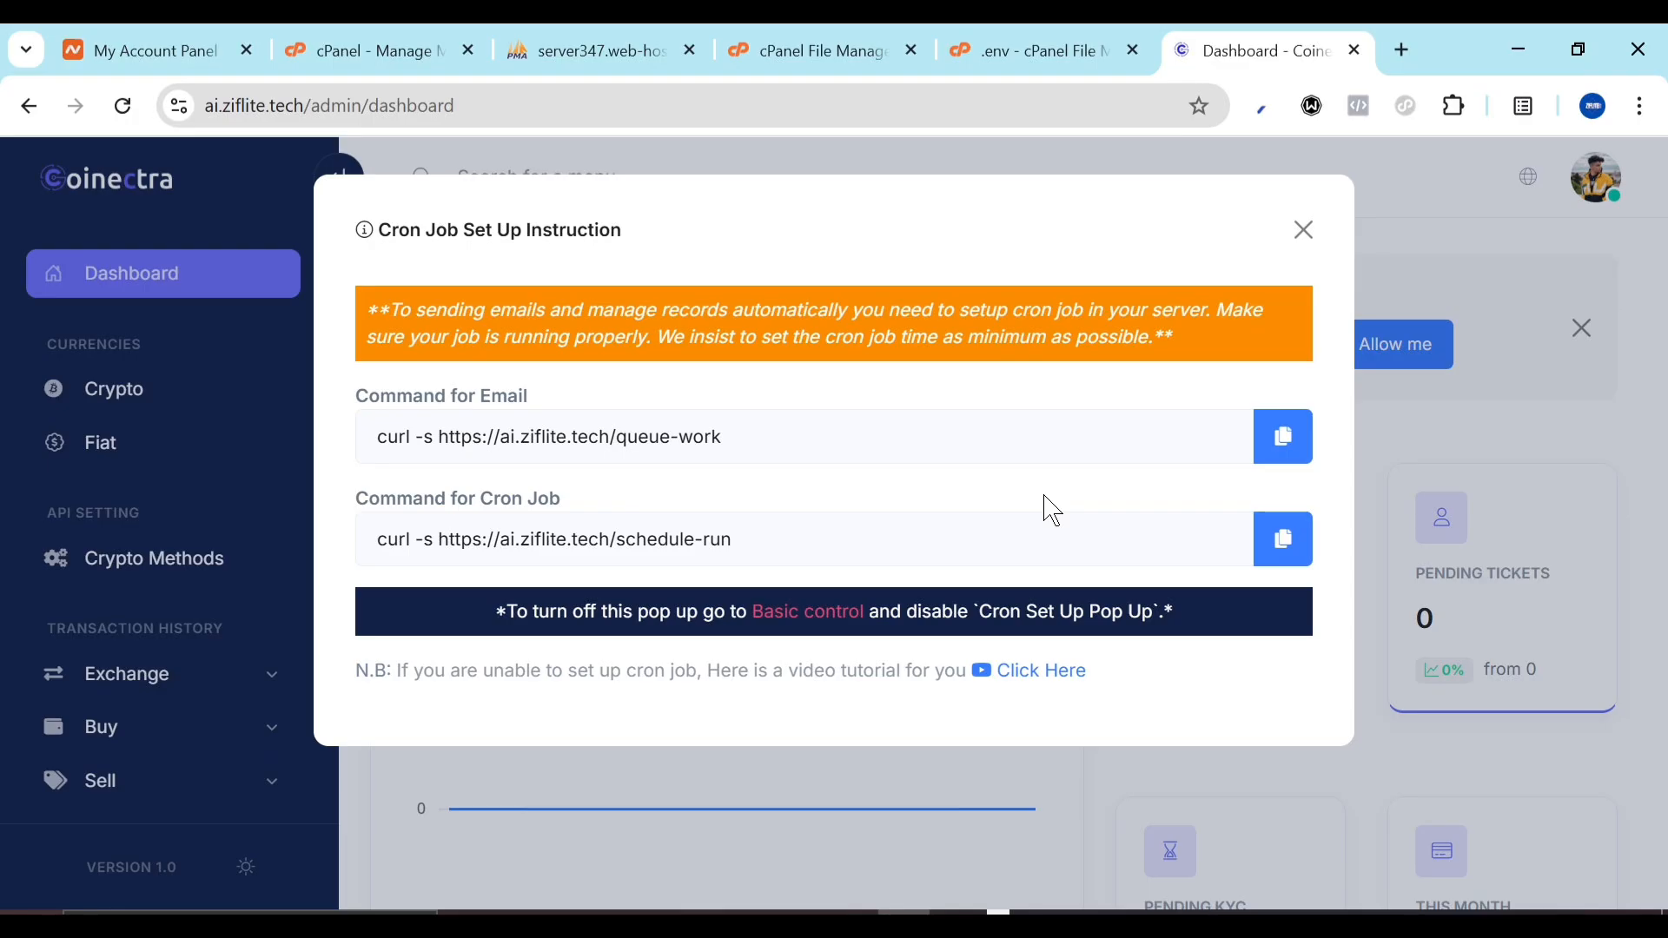
Copy the email command from the cron setup popup and open cPanel's Cron Jobs tool
left_click(1269, 461)
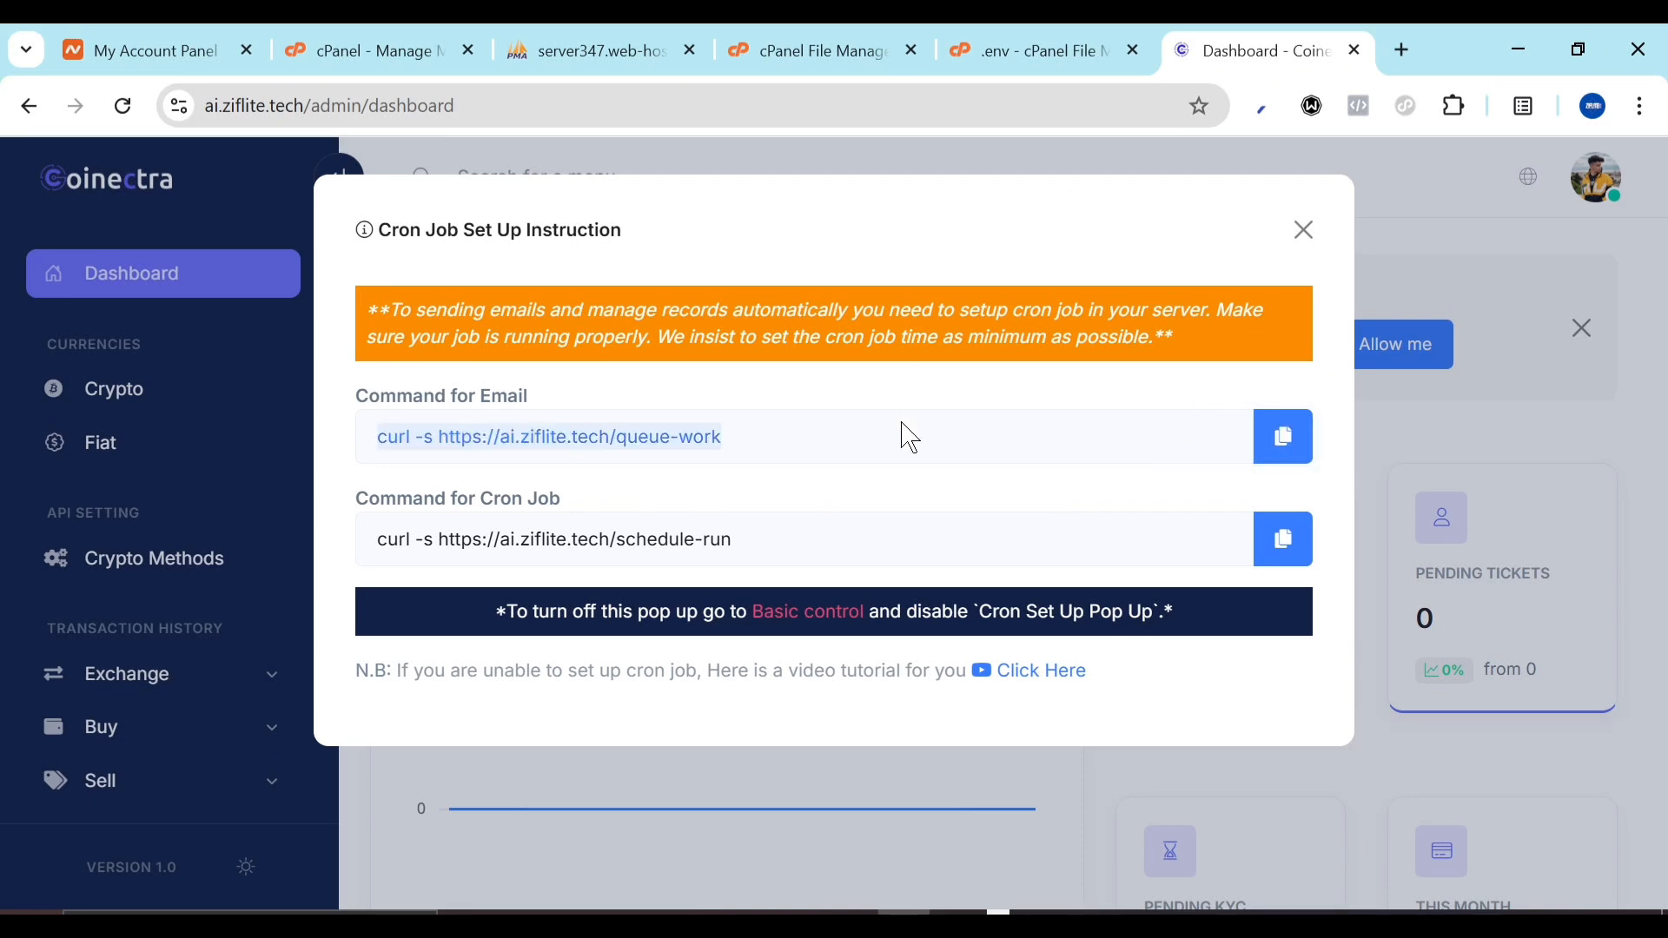
left_click(452, 52)
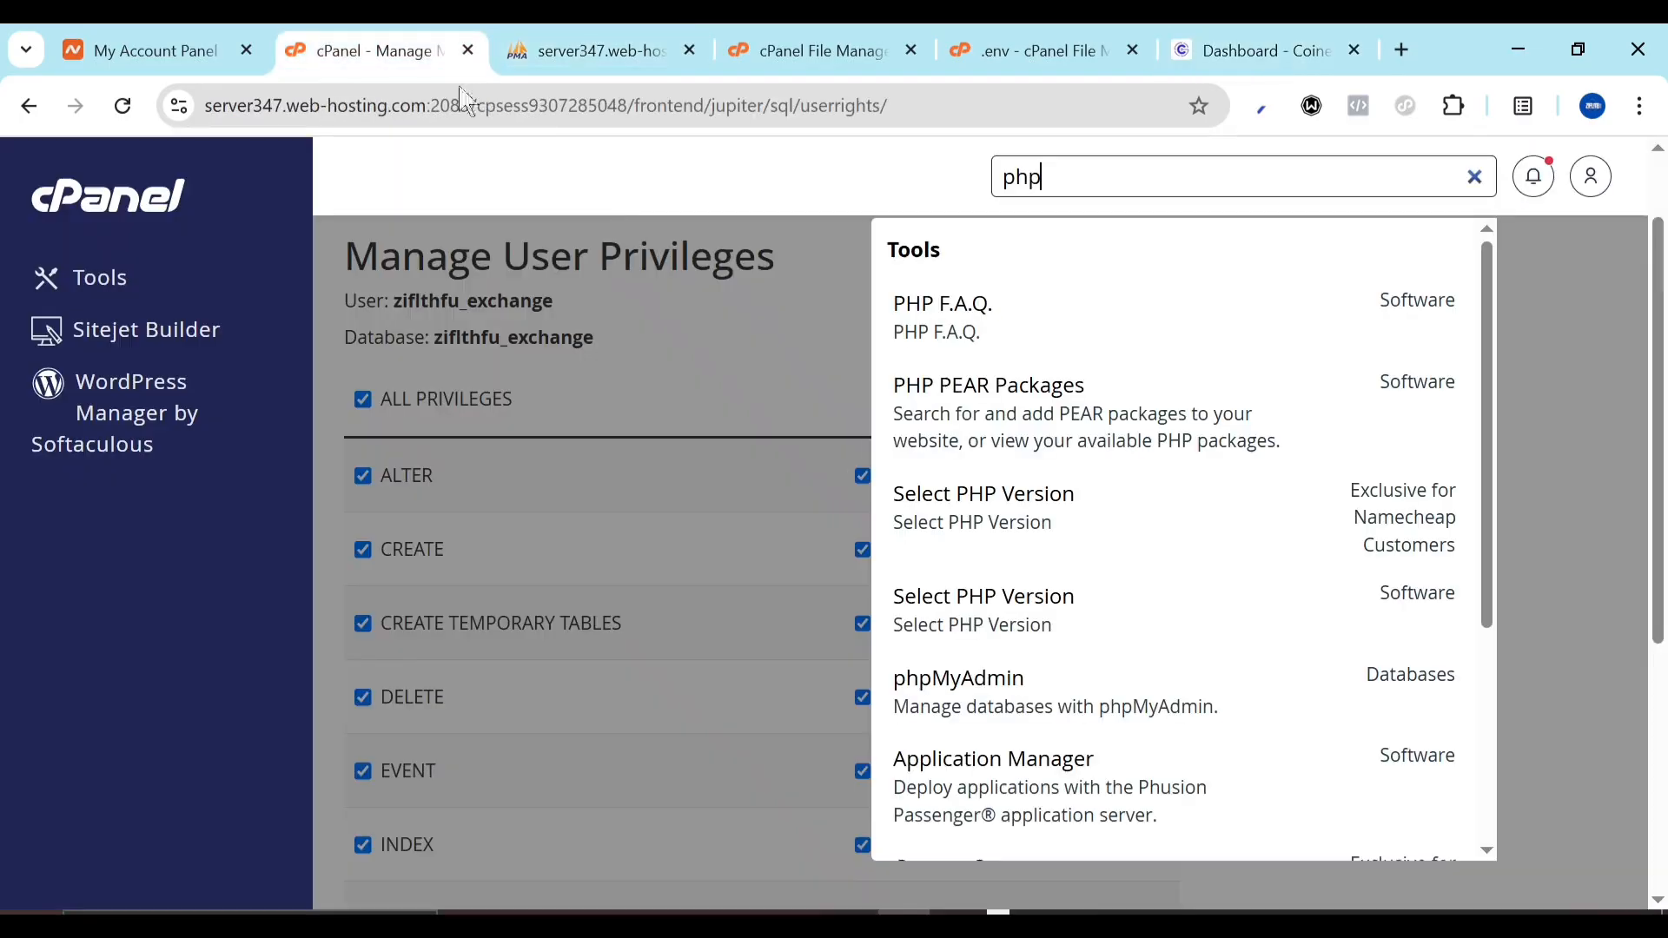
key("ctrl+a")
type("cron")
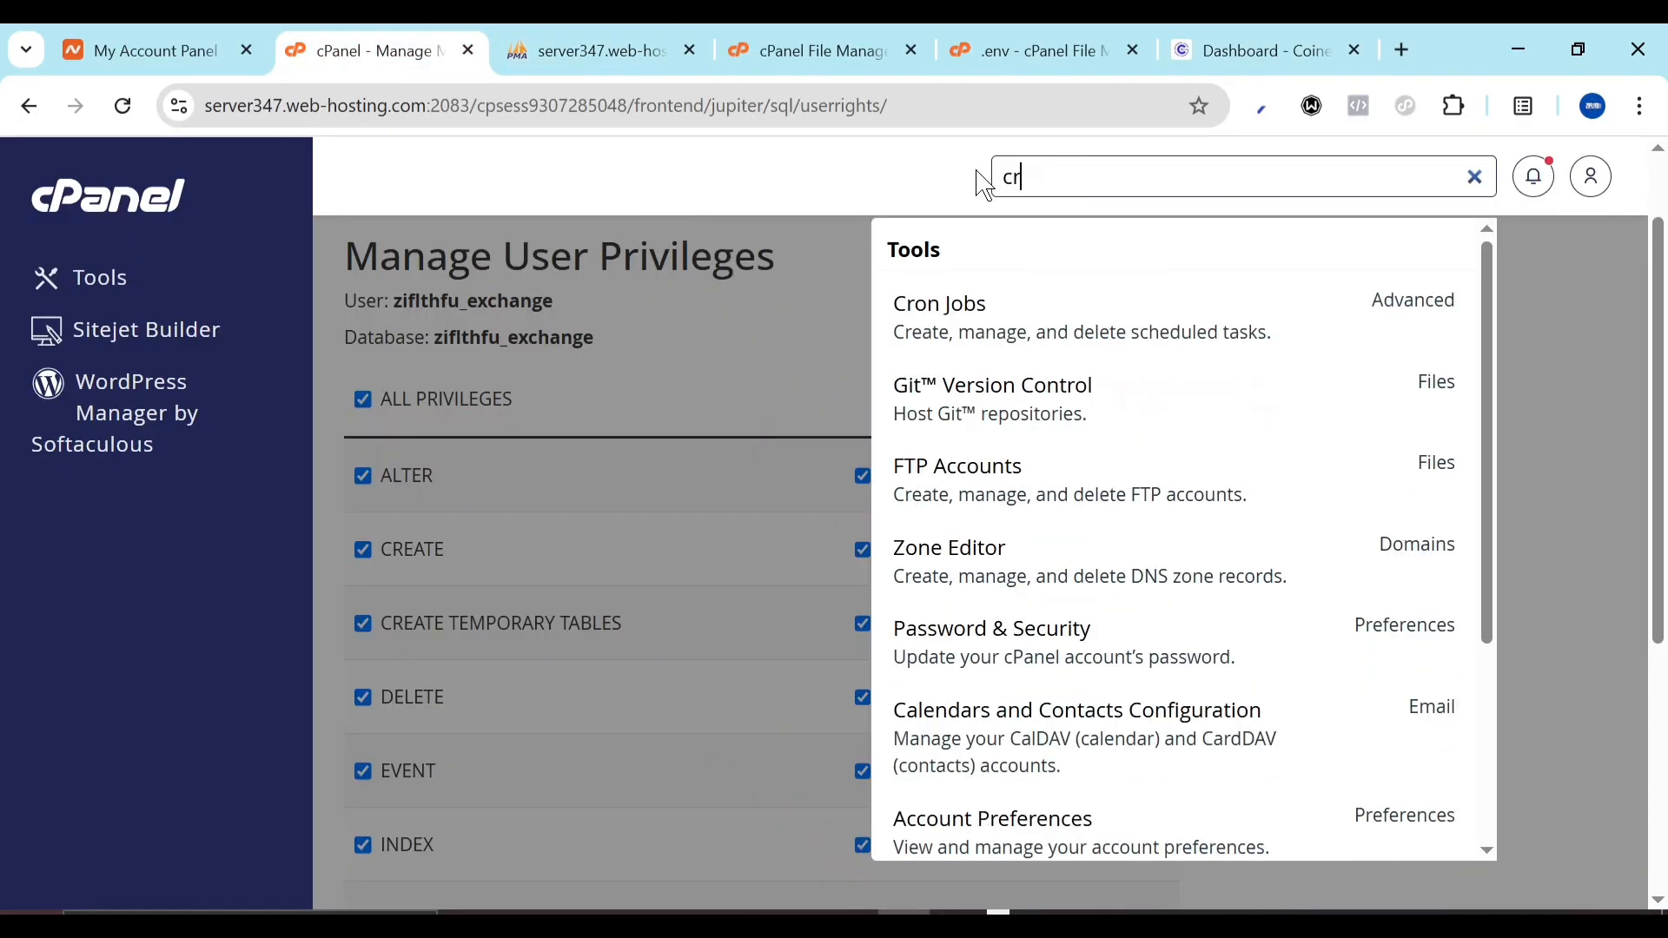
left_click(982, 342)
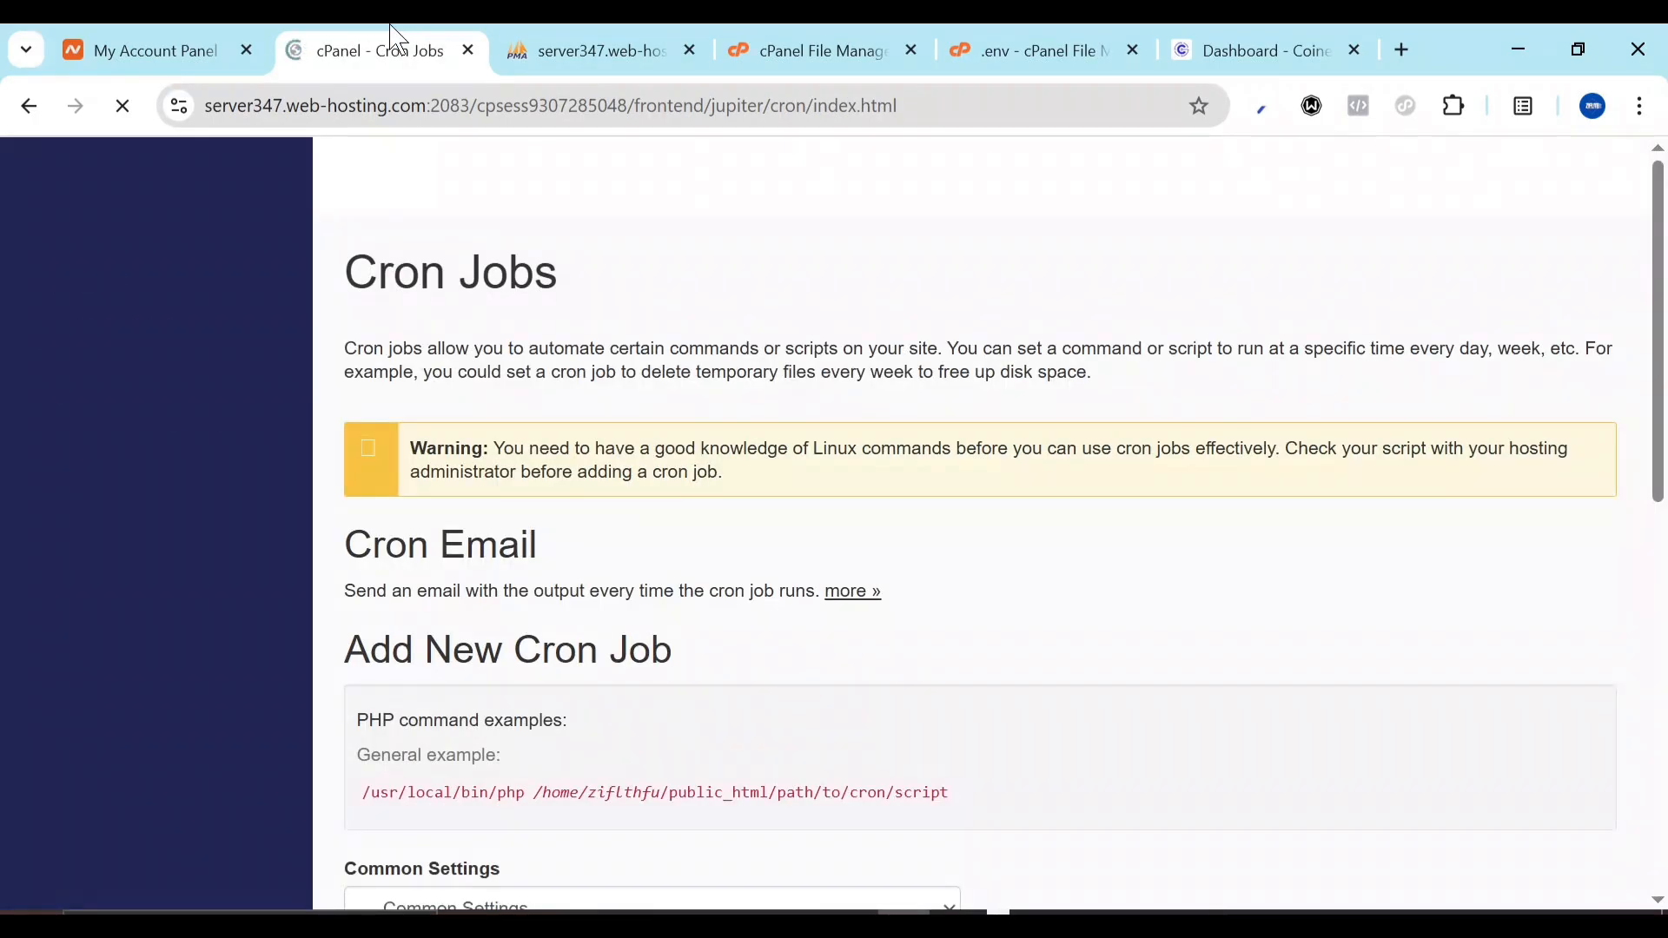
left_click_drag(398, 37, 1013, 39)
scroll(947, 508, "down", 3)
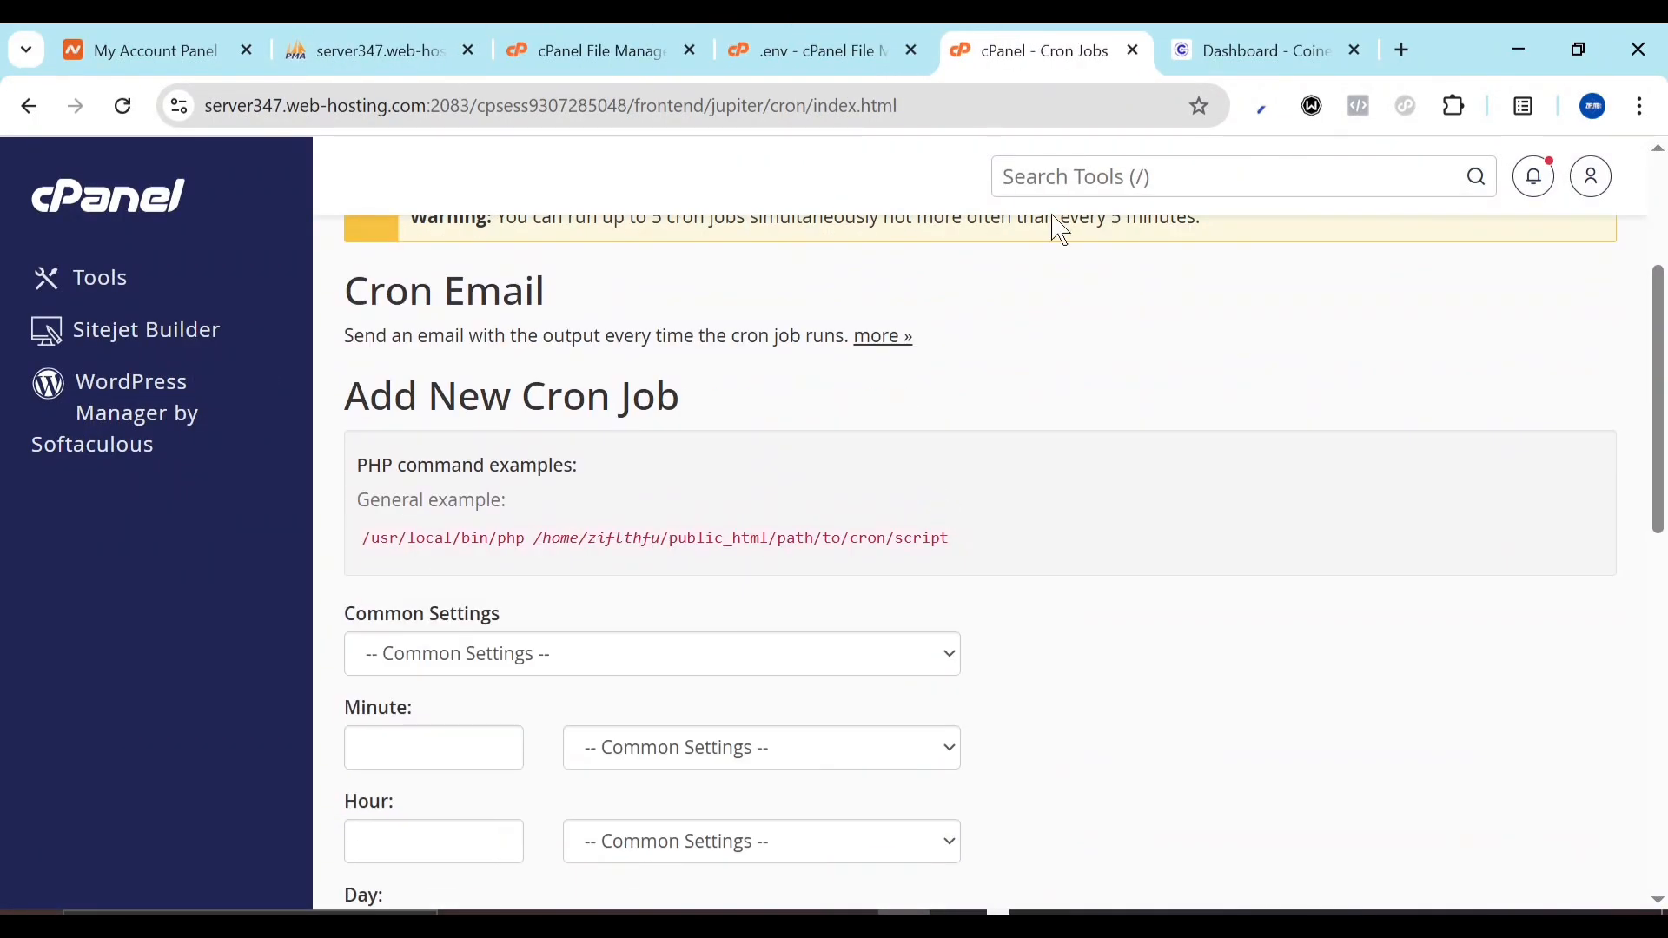
left_click(1264, 38)
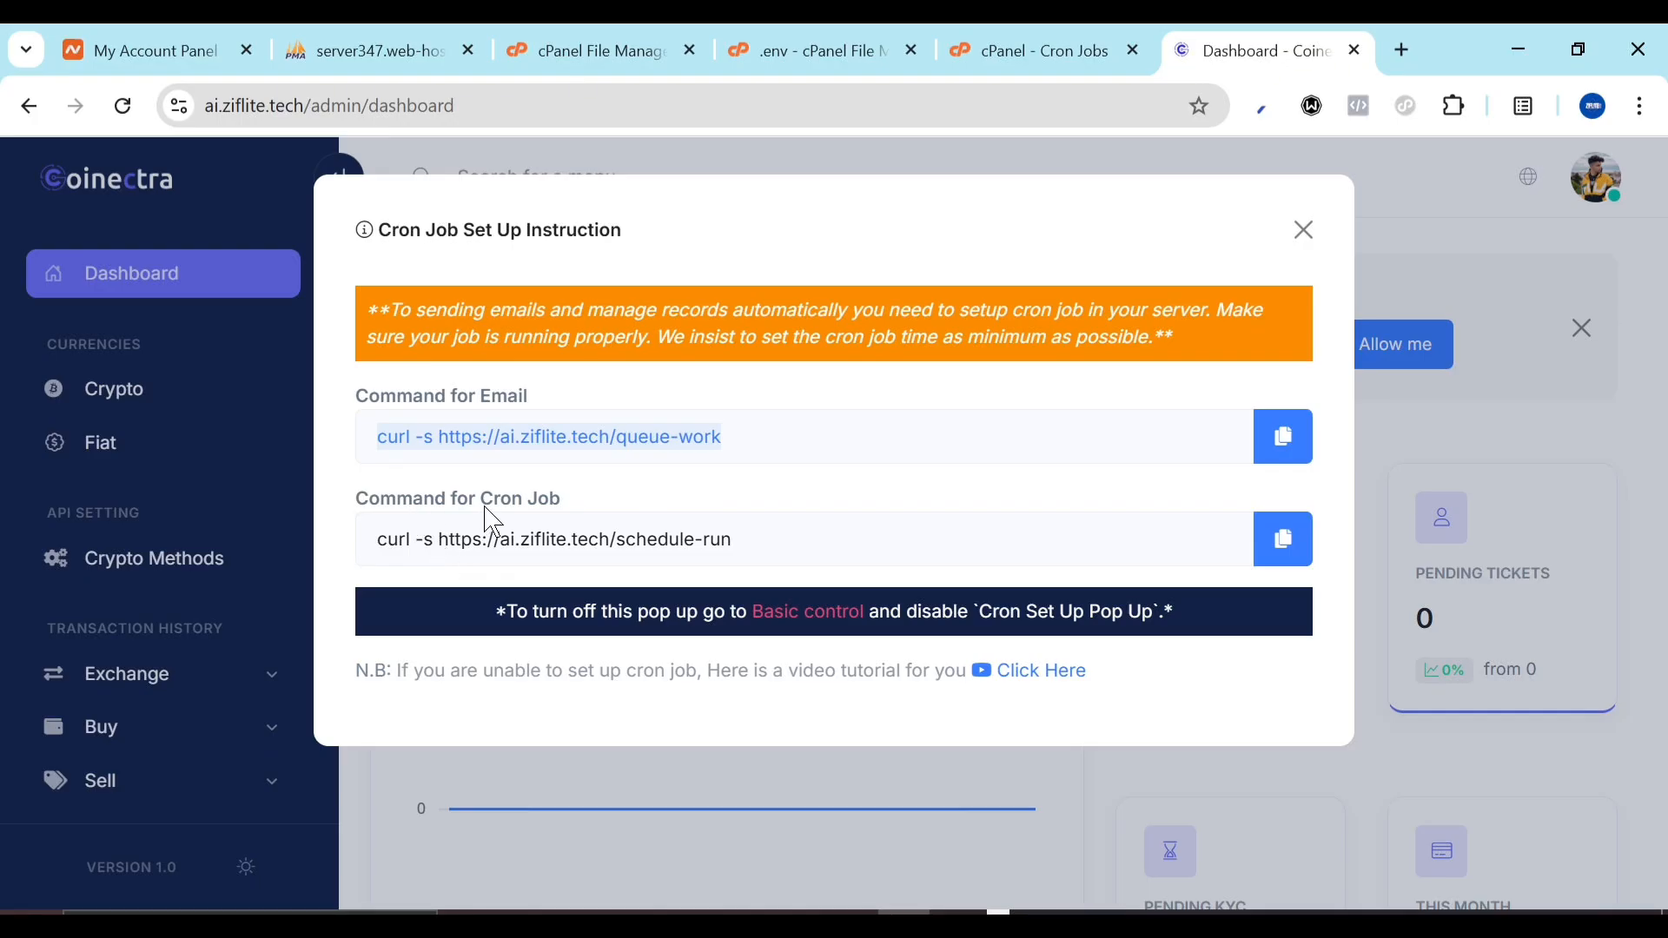
left_click(1121, 38)
scroll(887, 476, "up", 1)
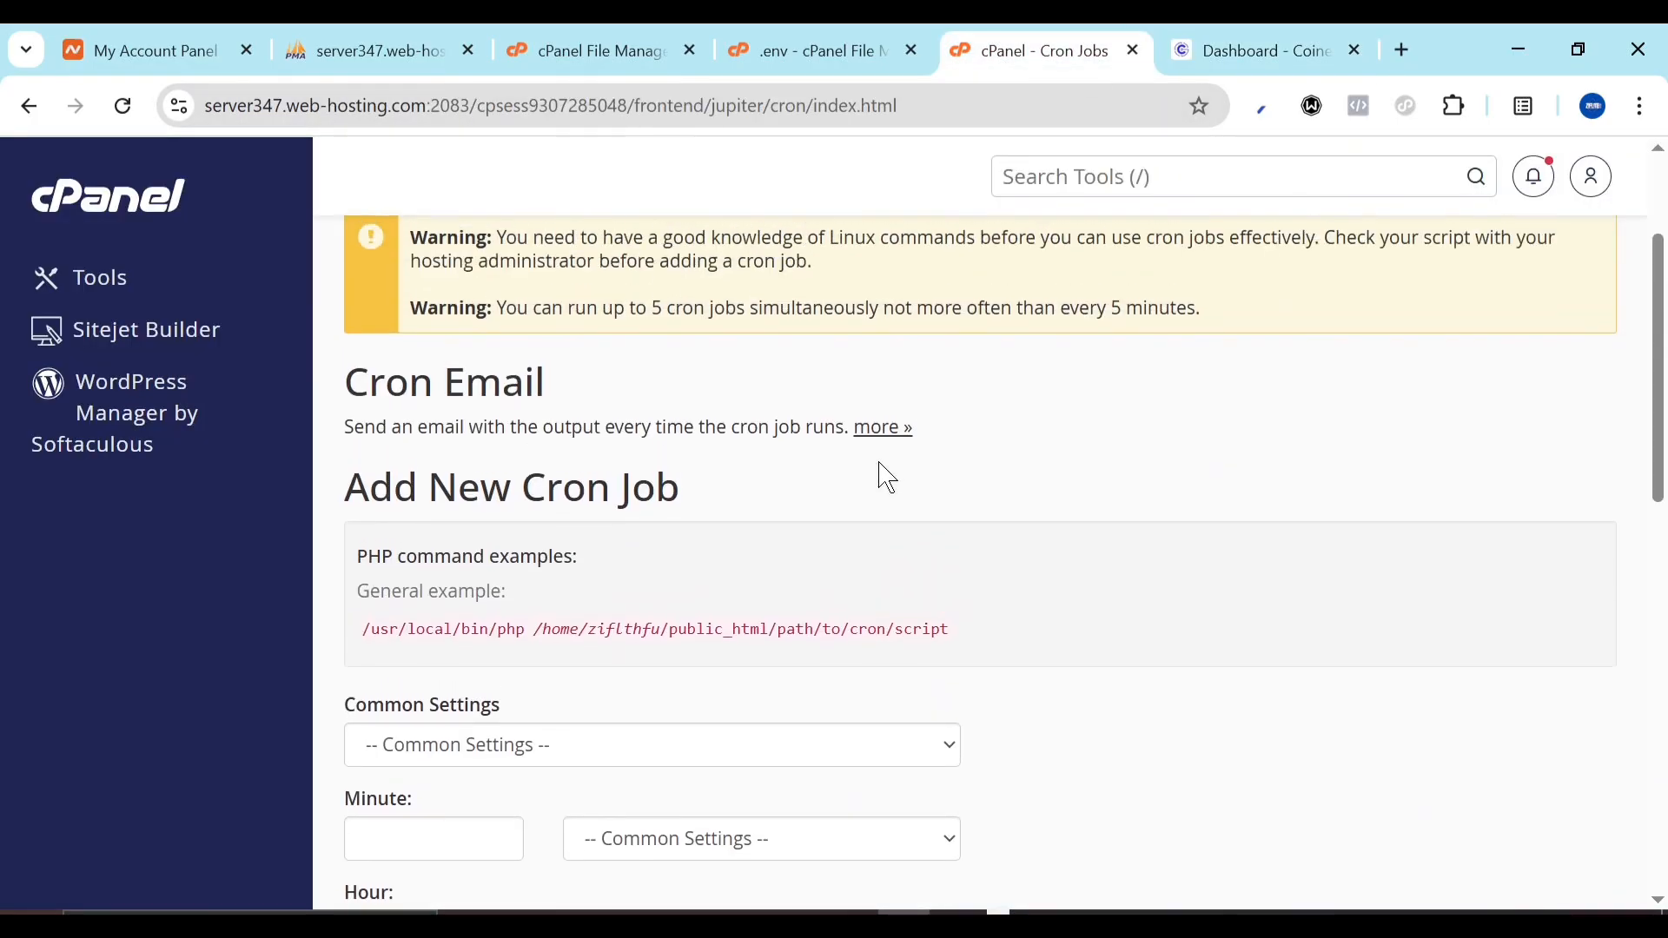
scroll(883, 473, "down", 2)
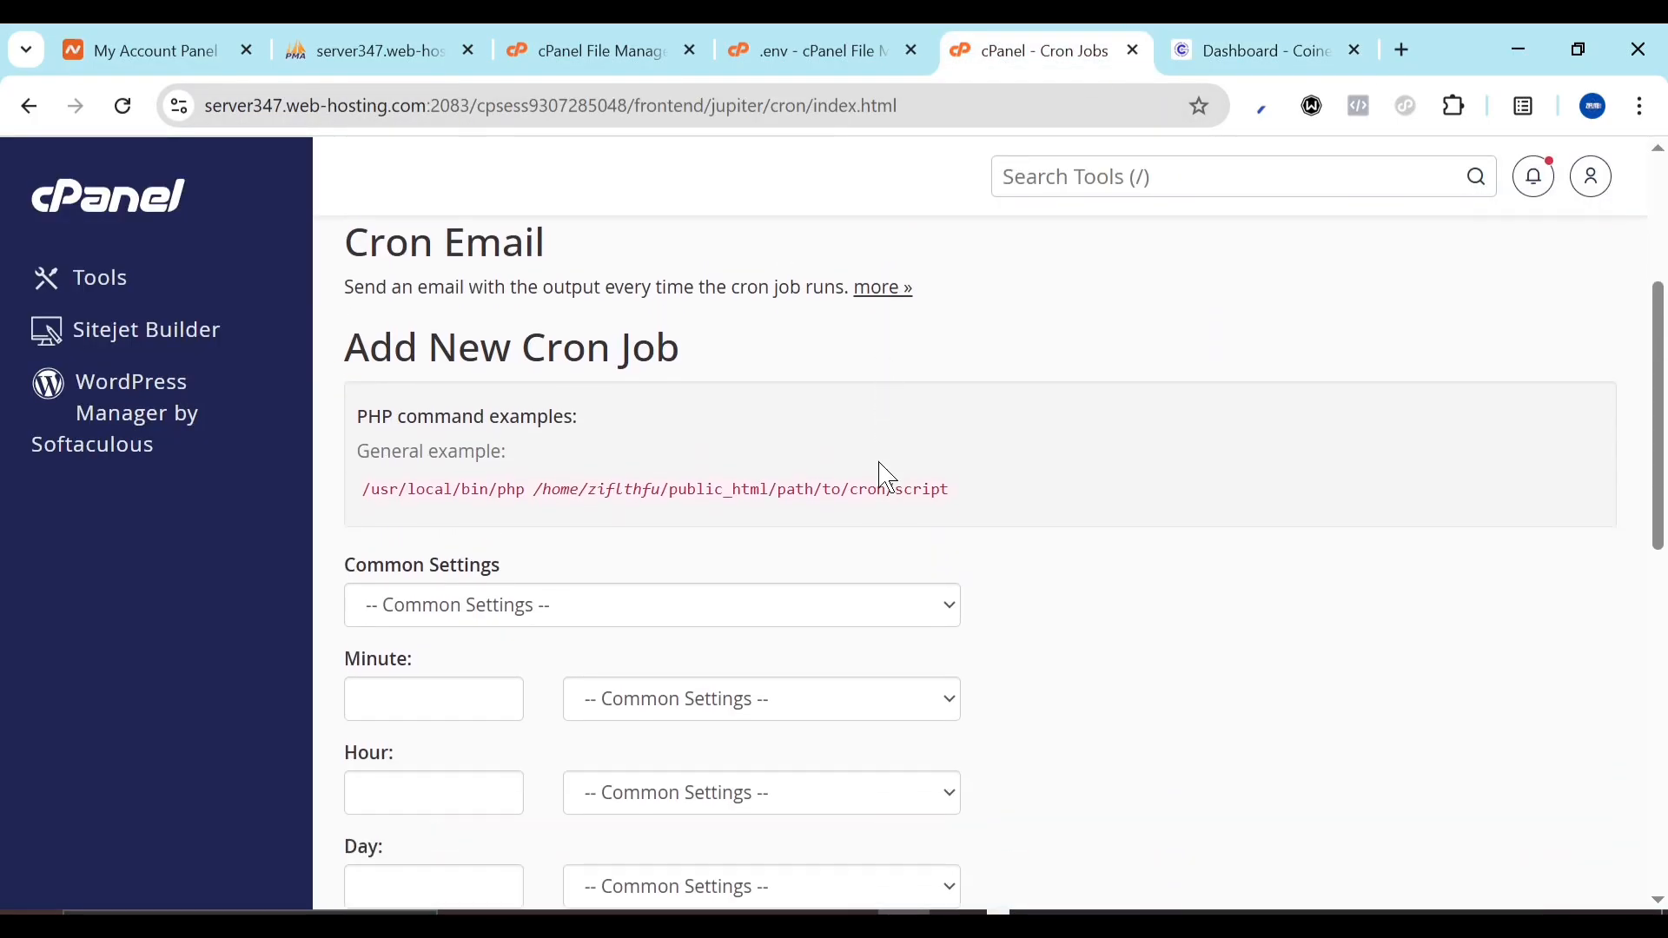
left_click(718, 601)
left_click(548, 273)
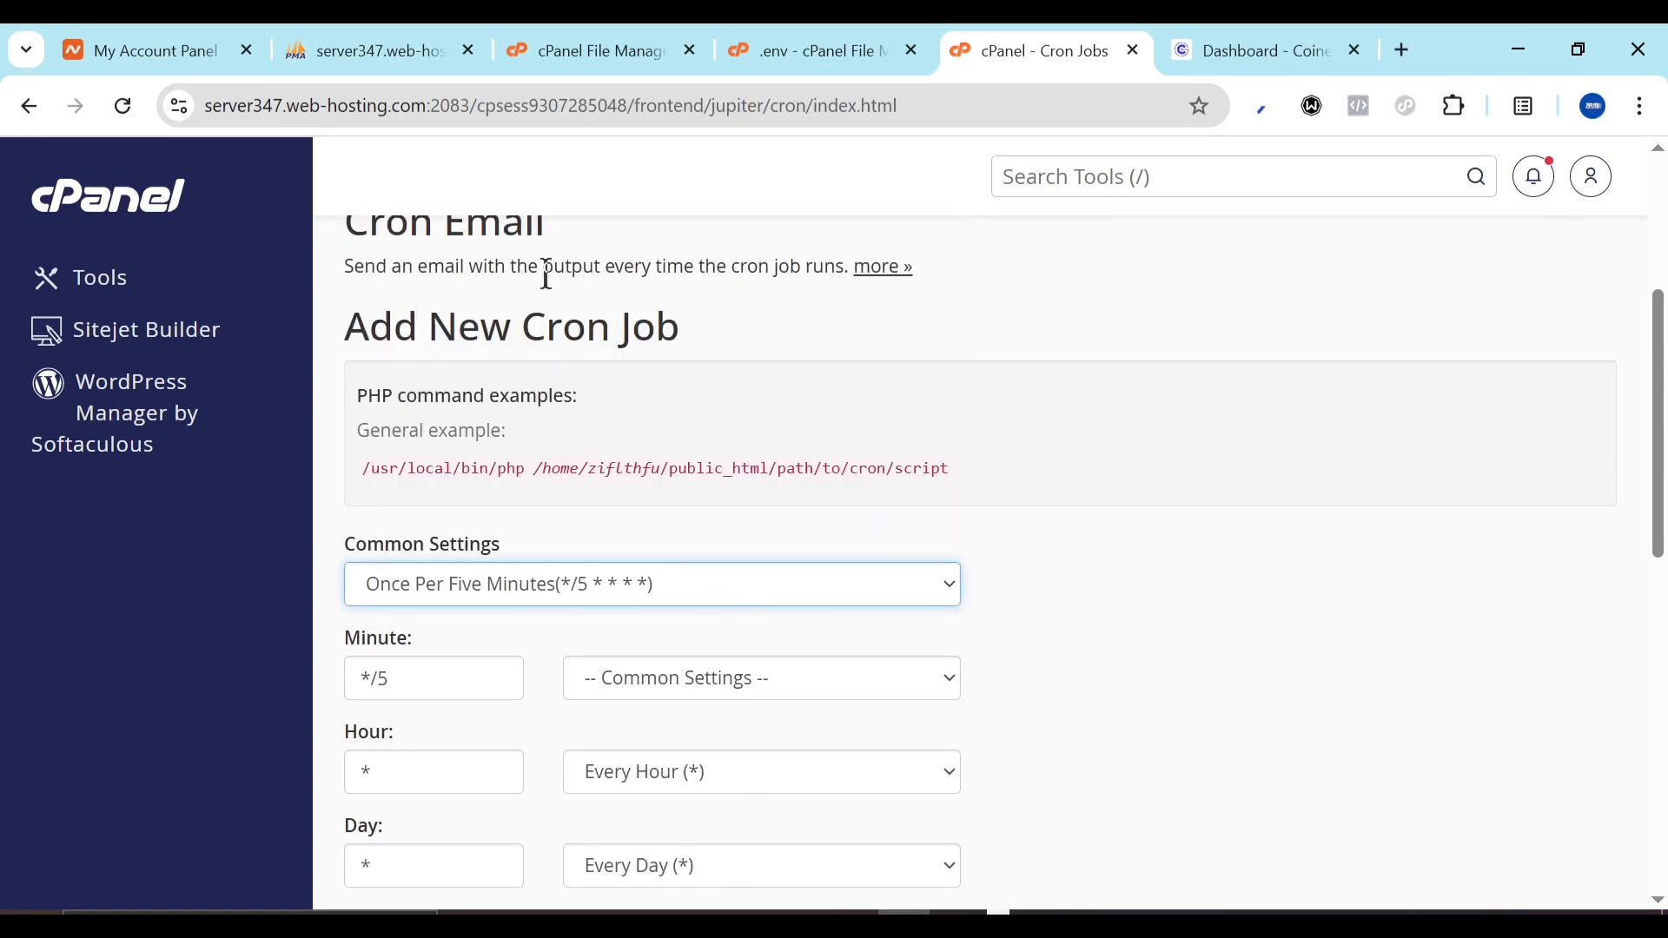
scroll(547, 548, "down", 5)
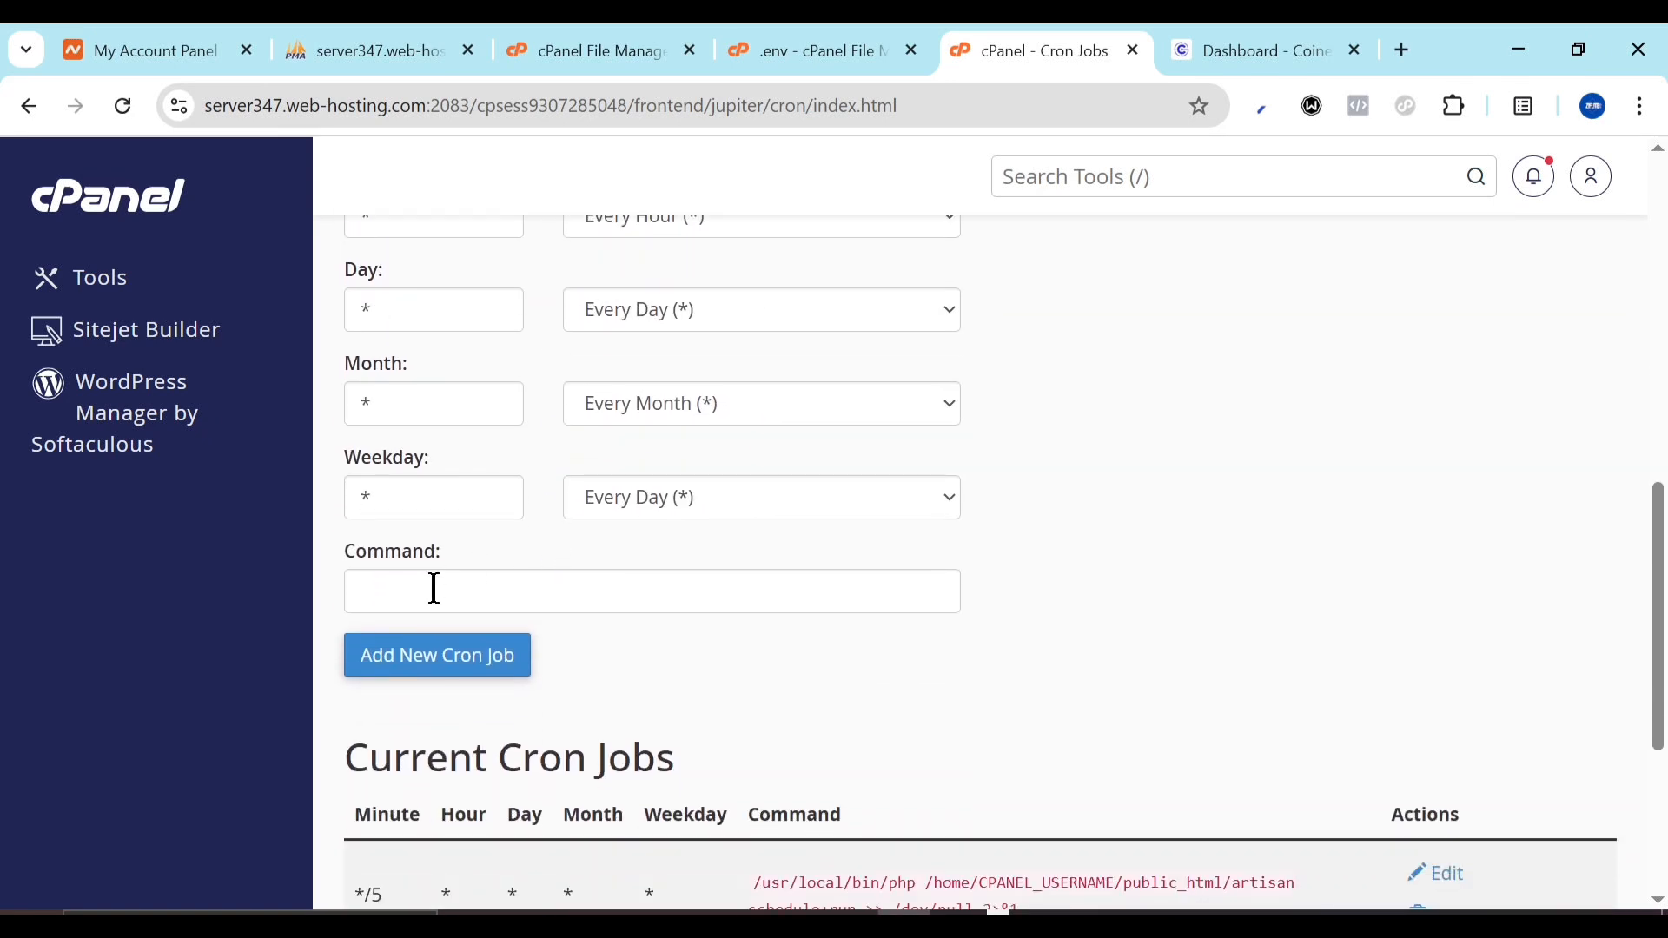
left_click(472, 589)
key("ctrl+v")
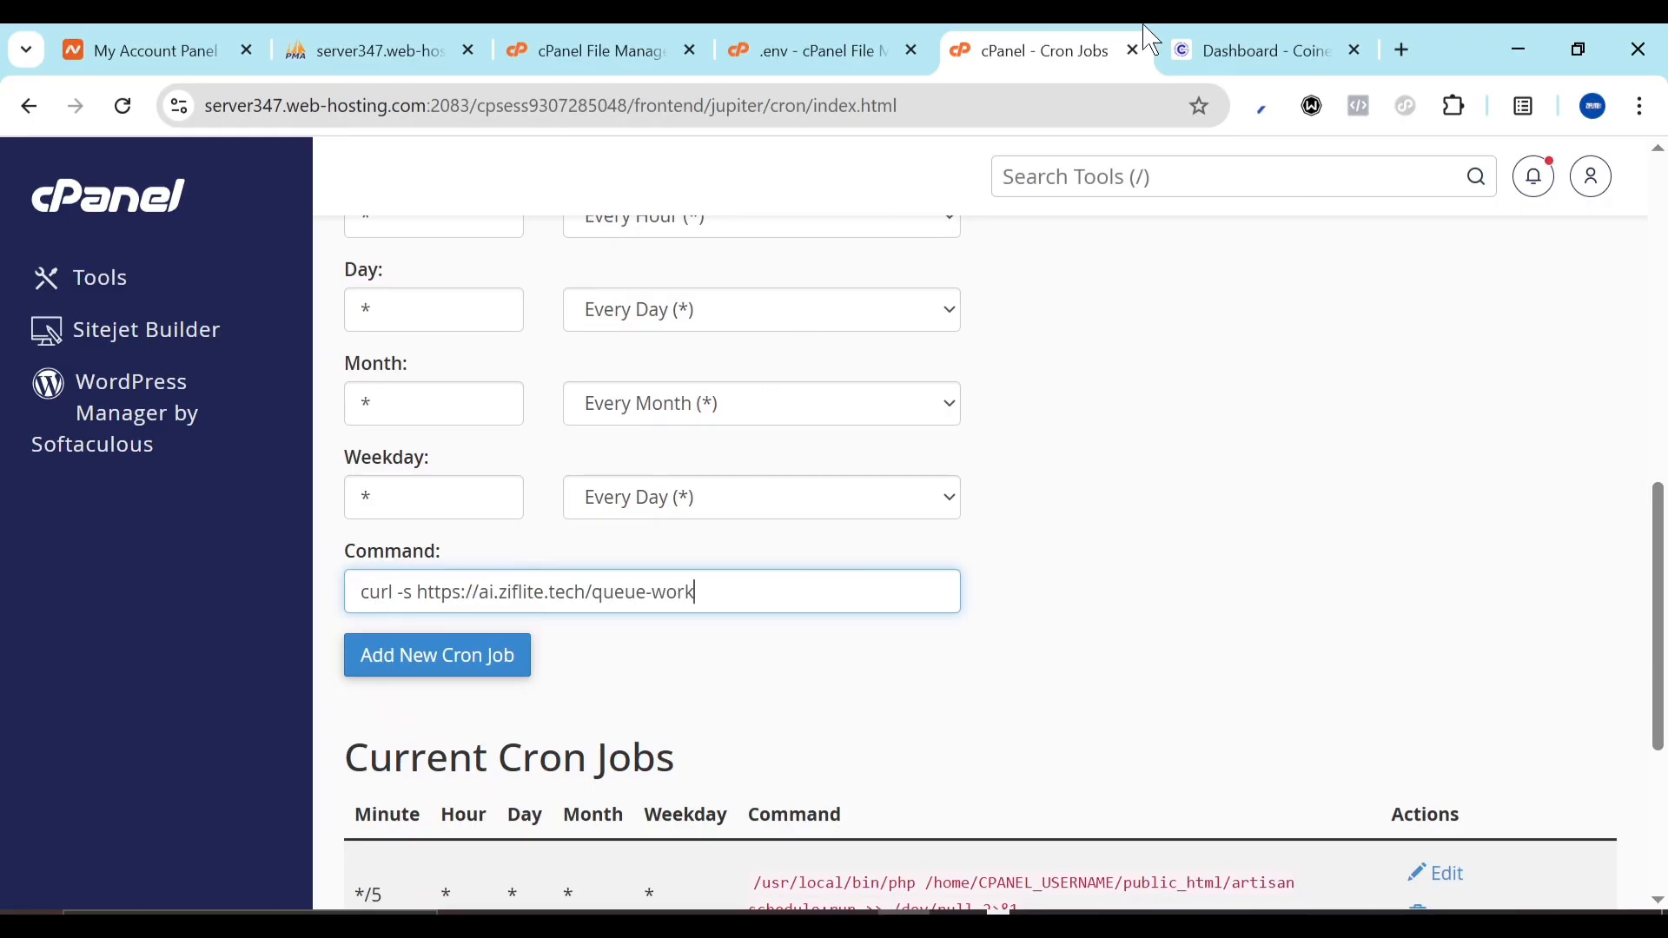
left_click(1216, 44)
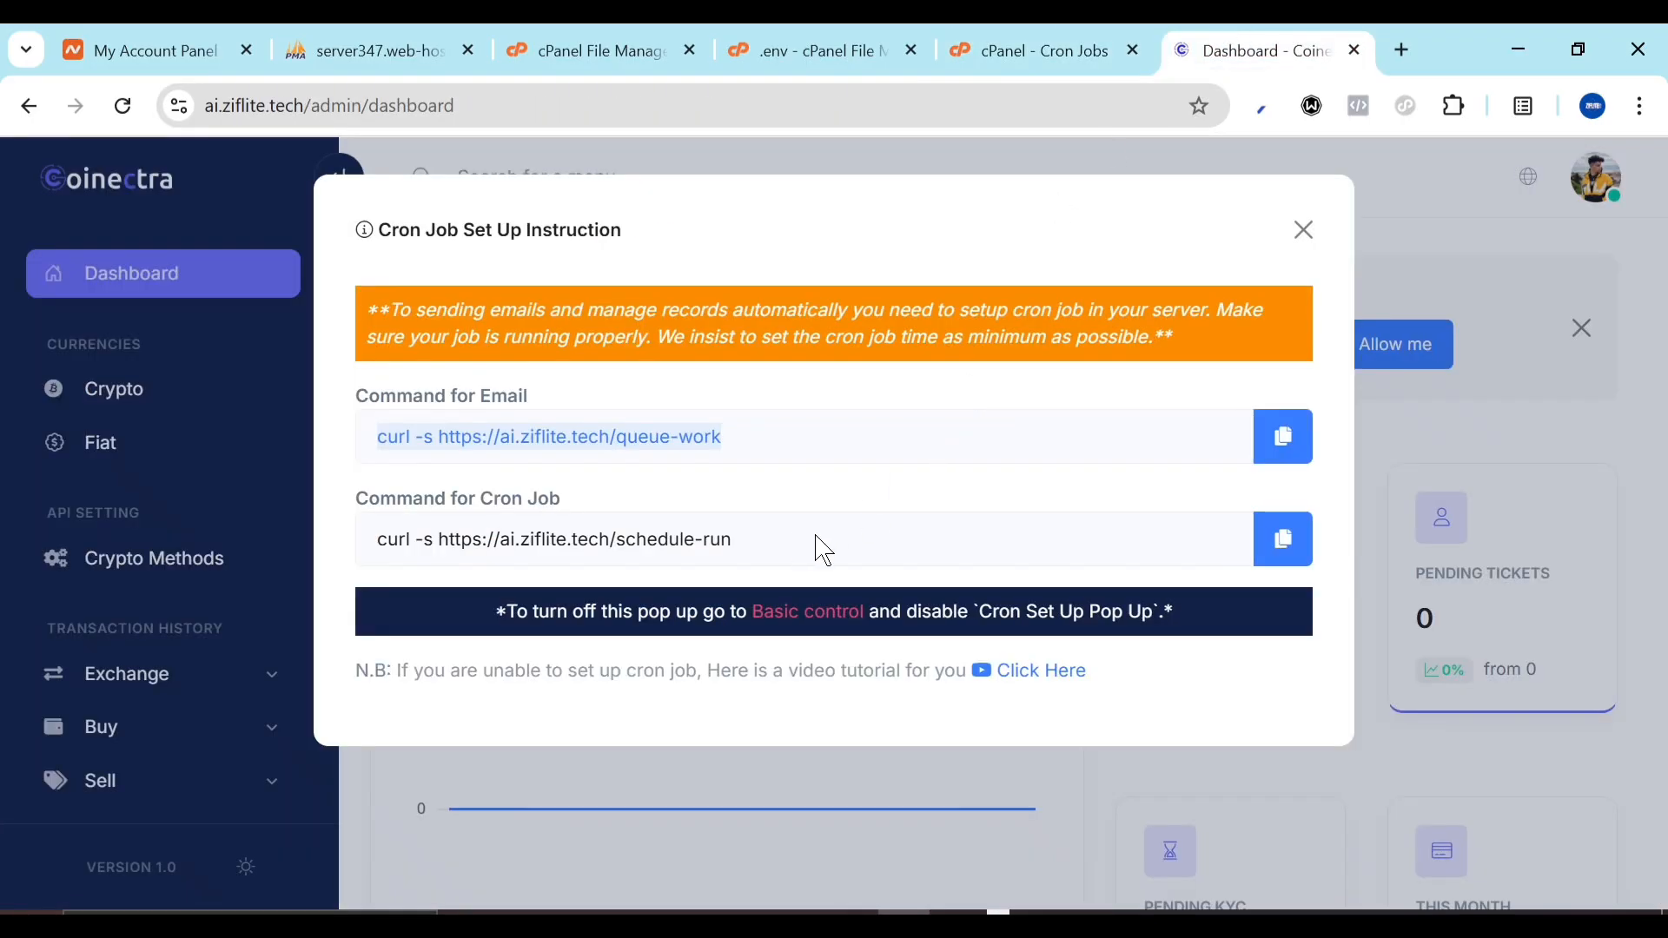
left_click(1029, 47)
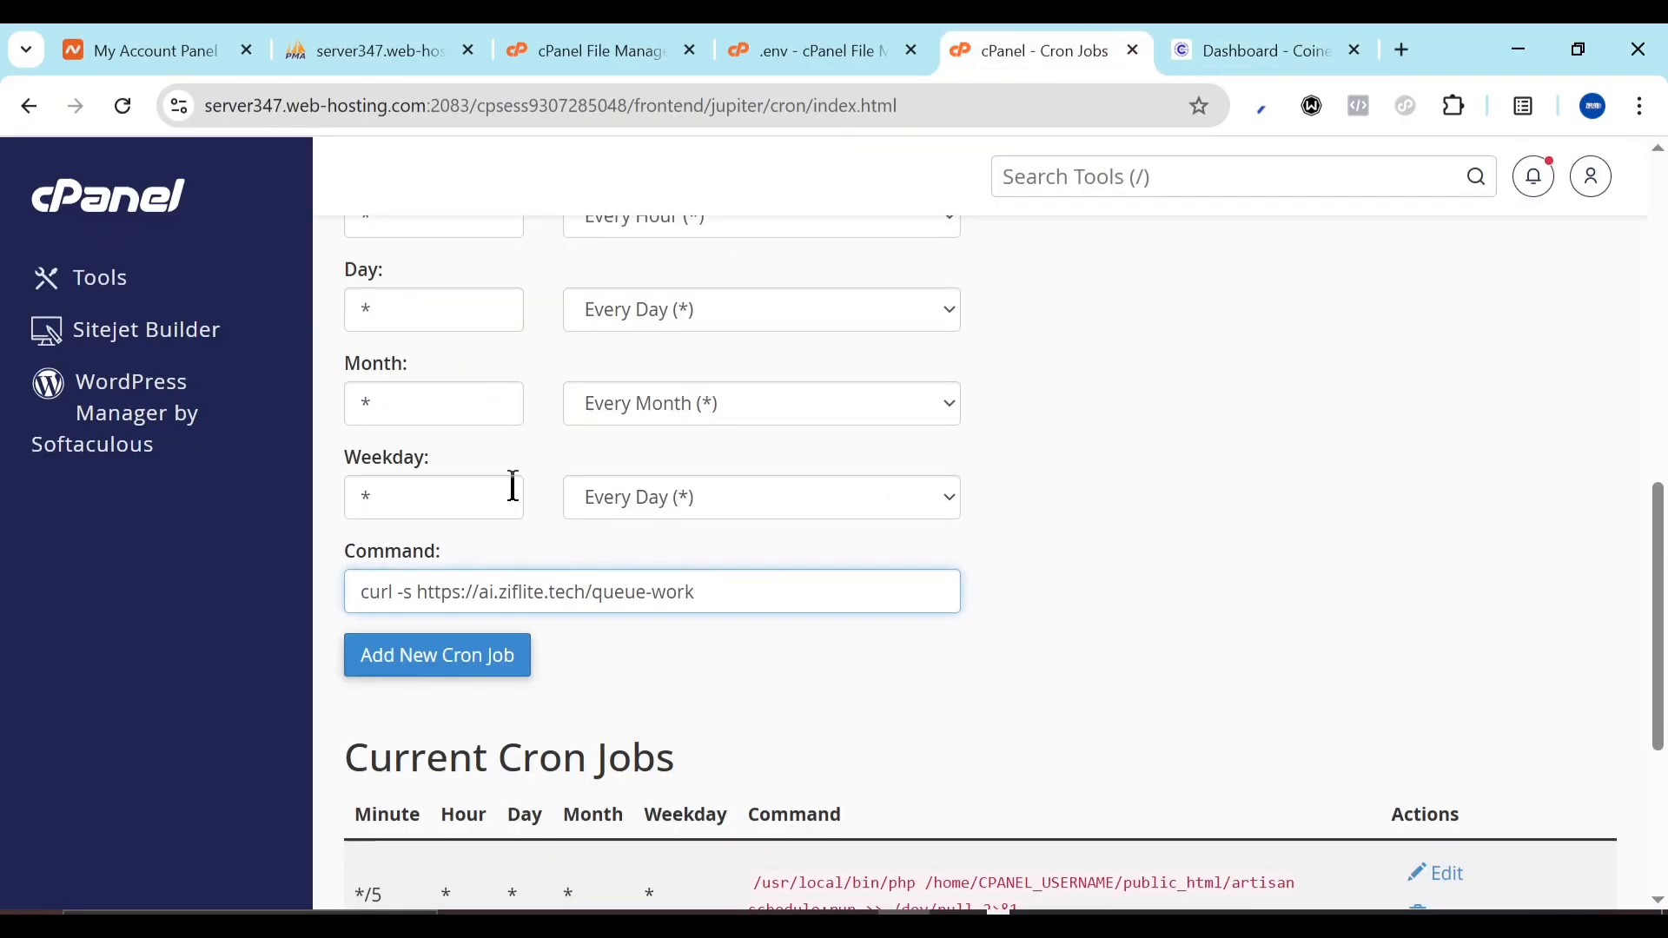
left_click(484, 647)
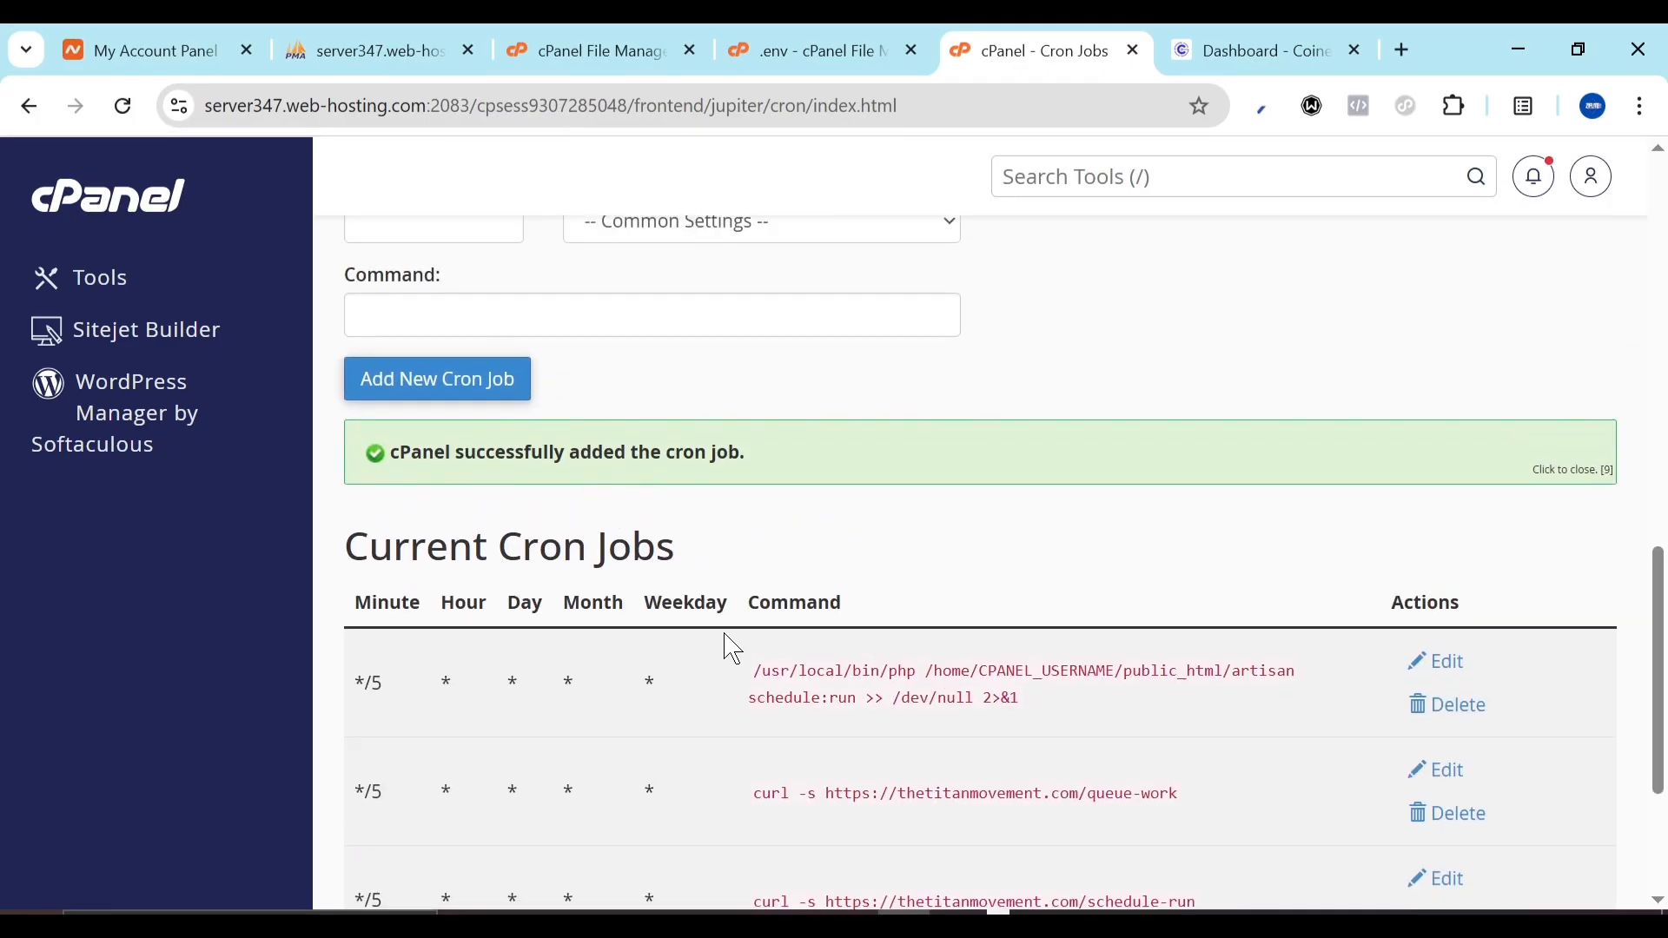
left_click(1329, 47)
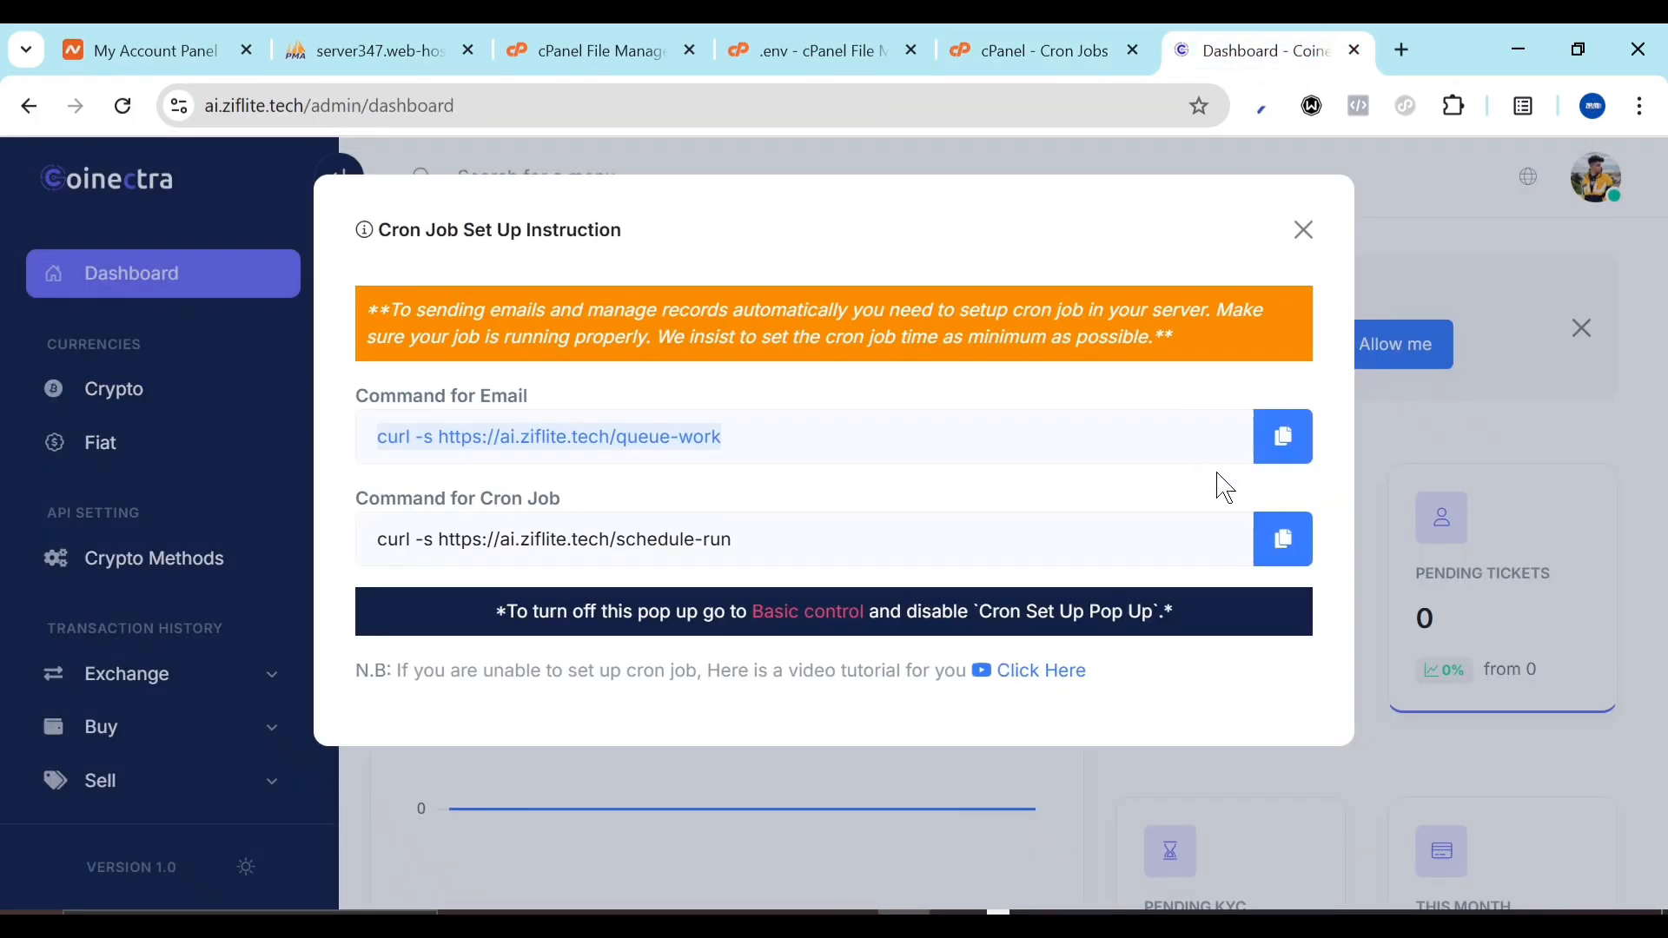
left_click(1284, 536)
left_click(1034, 49)
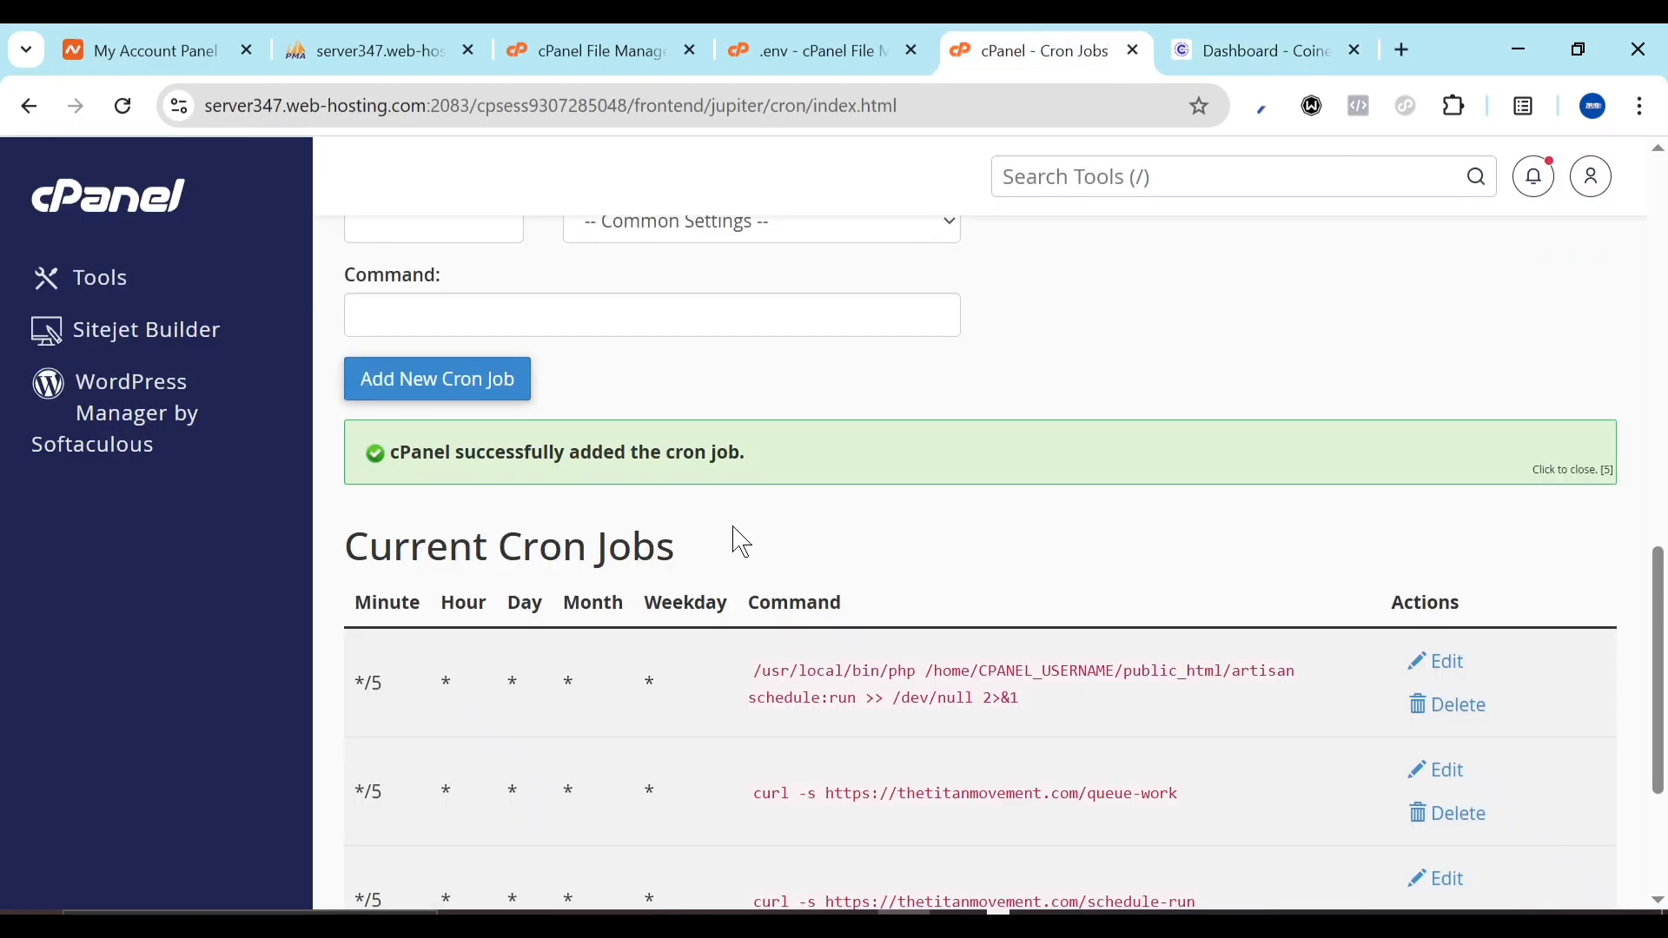
scroll(741, 540, "up", 5)
left_click(584, 270)
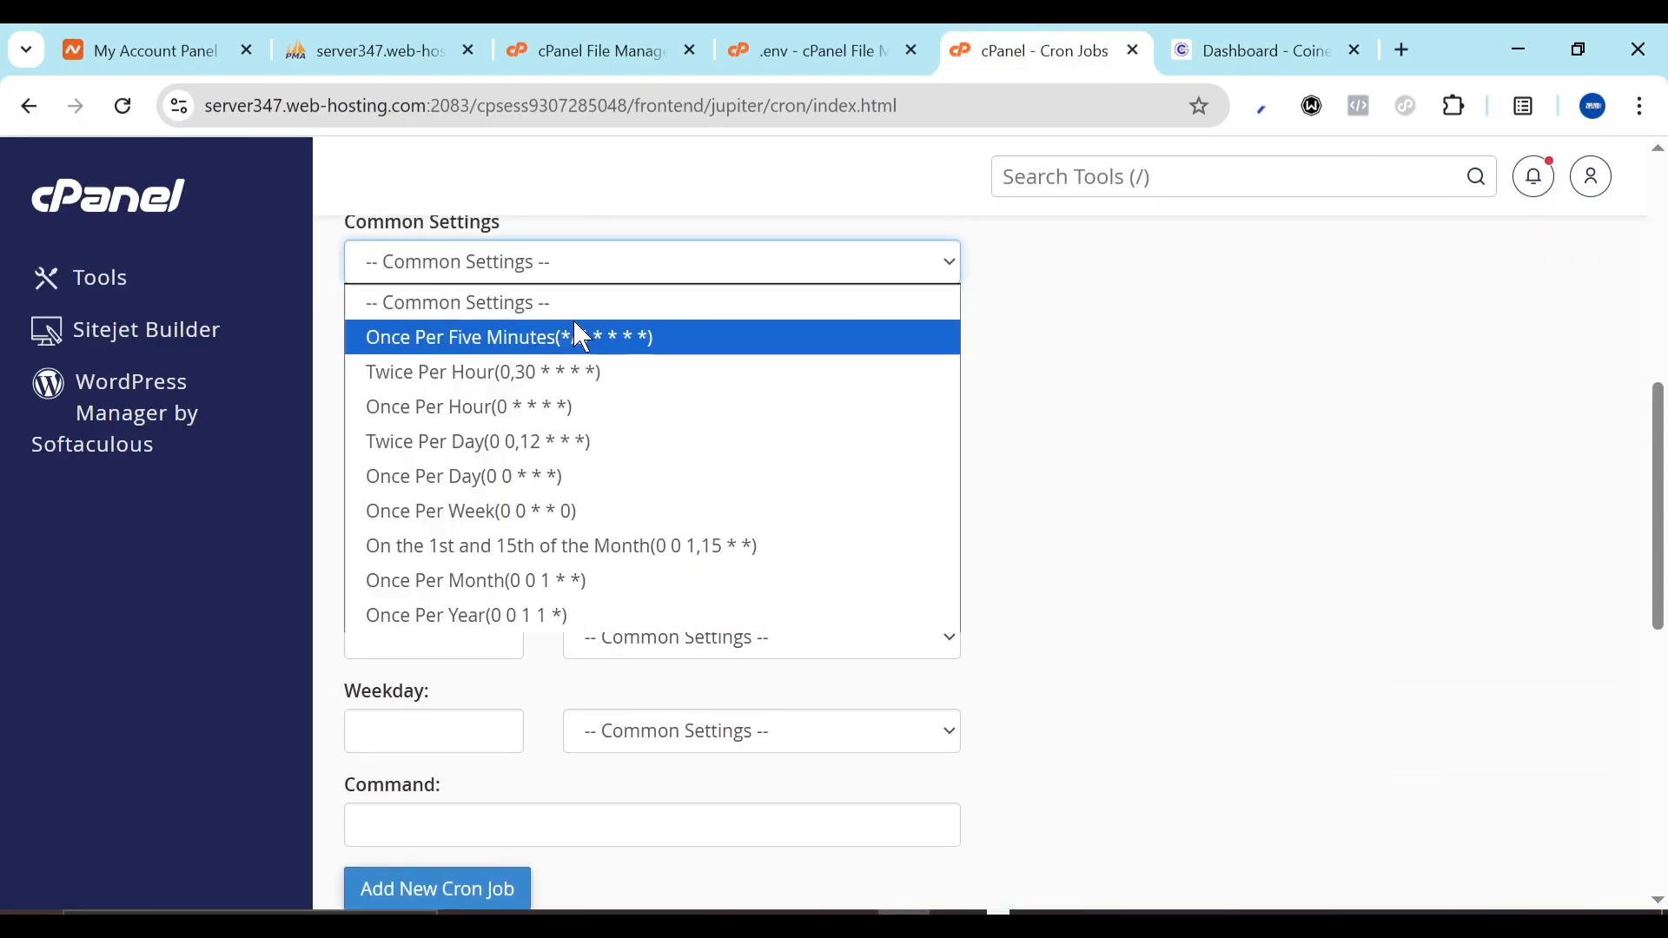
left_click(578, 336)
scroll(576, 335, "down", 3)
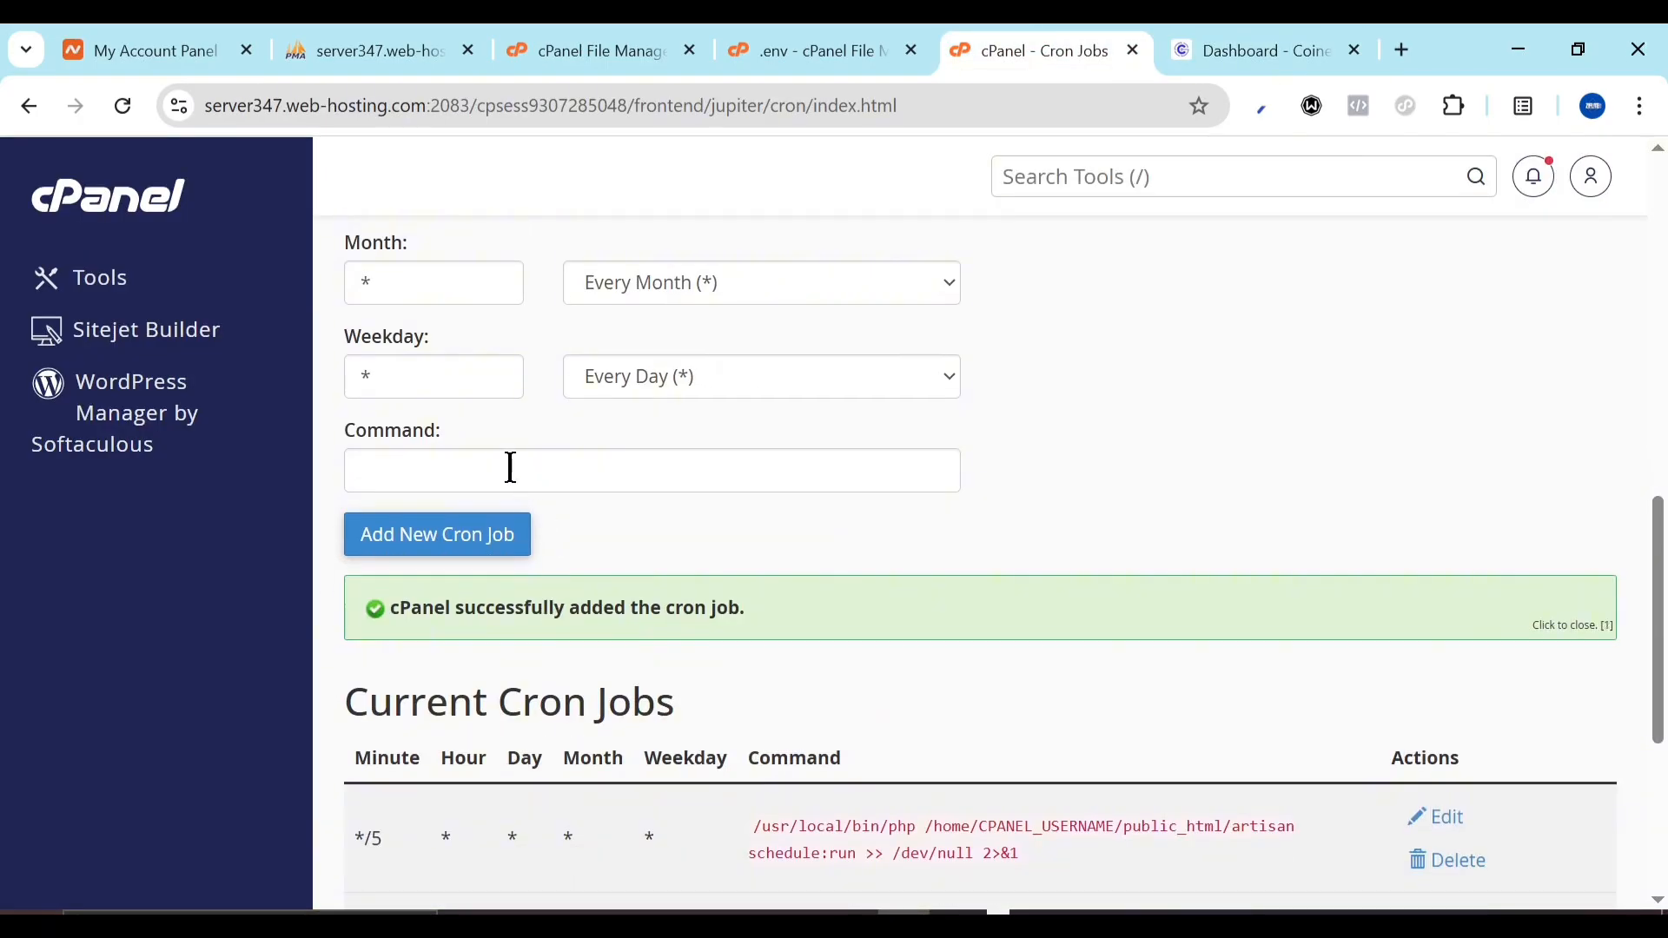
left_click(511, 467)
key("ctrl+v")
left_click(460, 535)
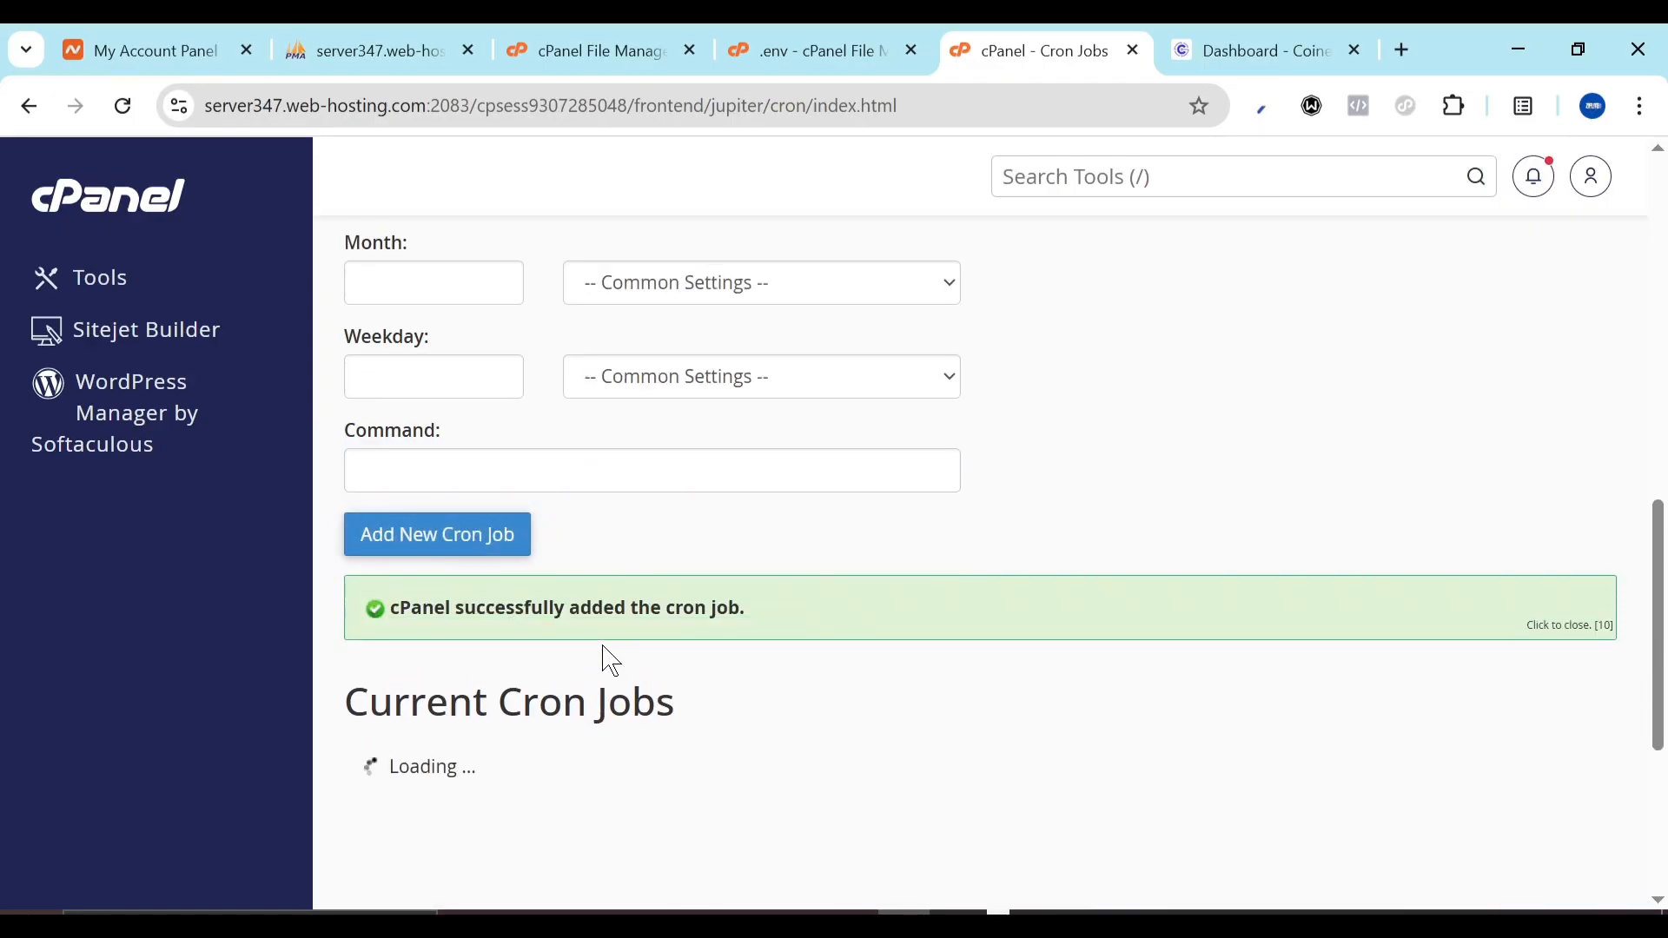
Close the cron job setup instruction popup on the admin dashboard
scroll(611, 662, "up", 5)
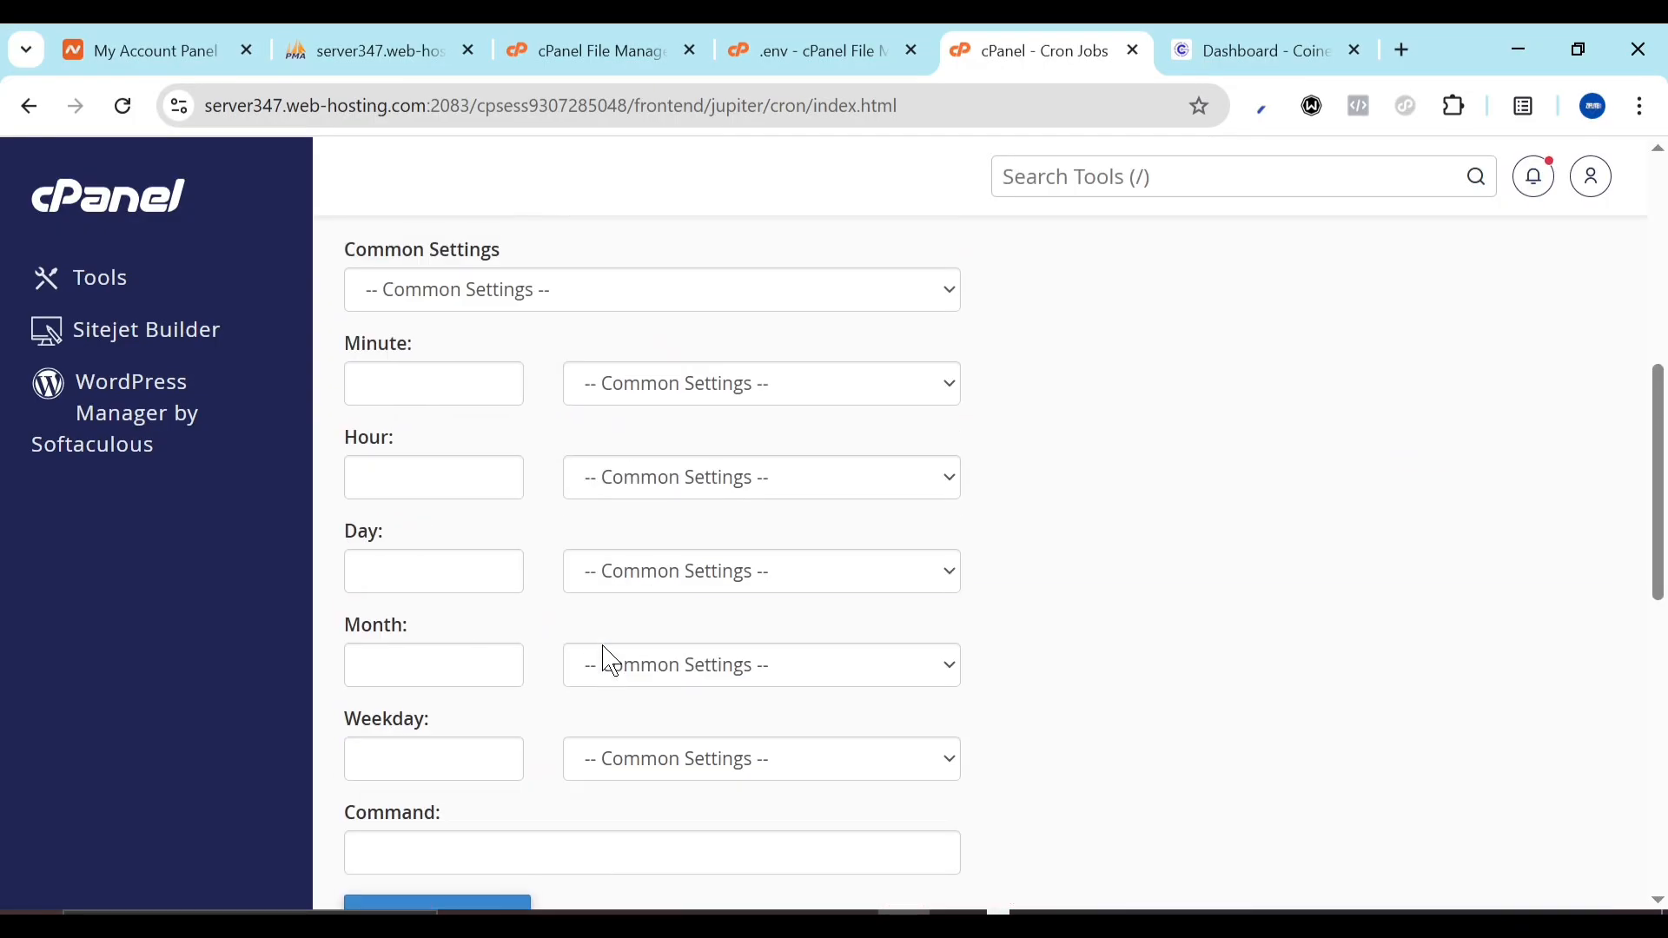
scroll(611, 662, "up", 4)
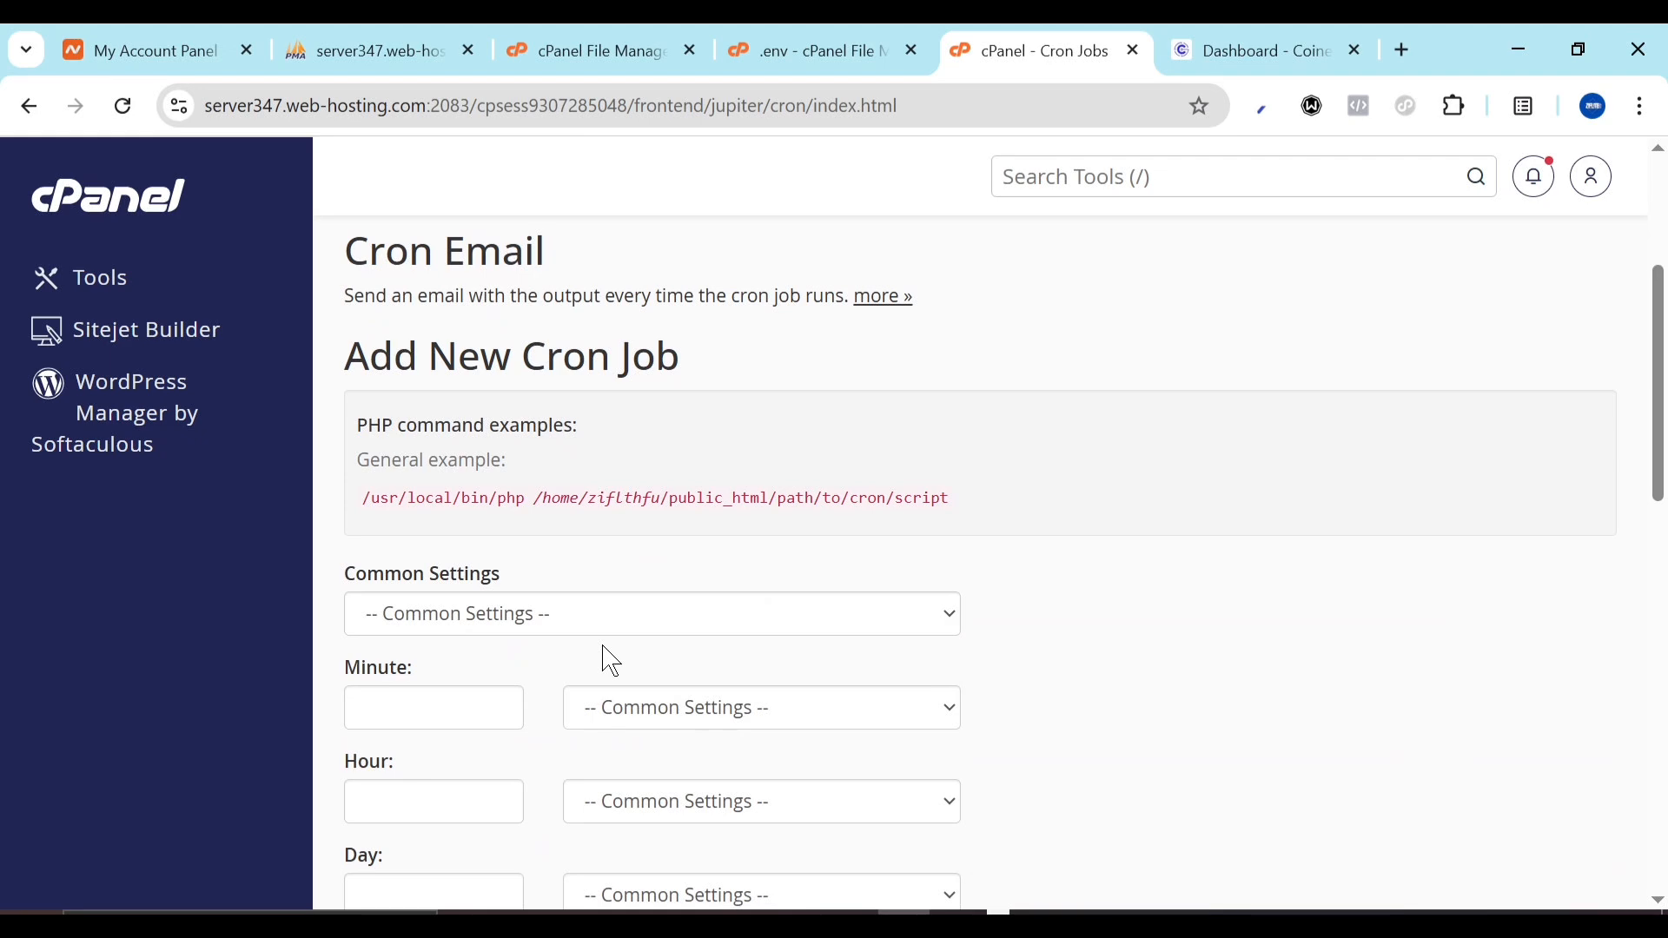
left_click(1180, 39)
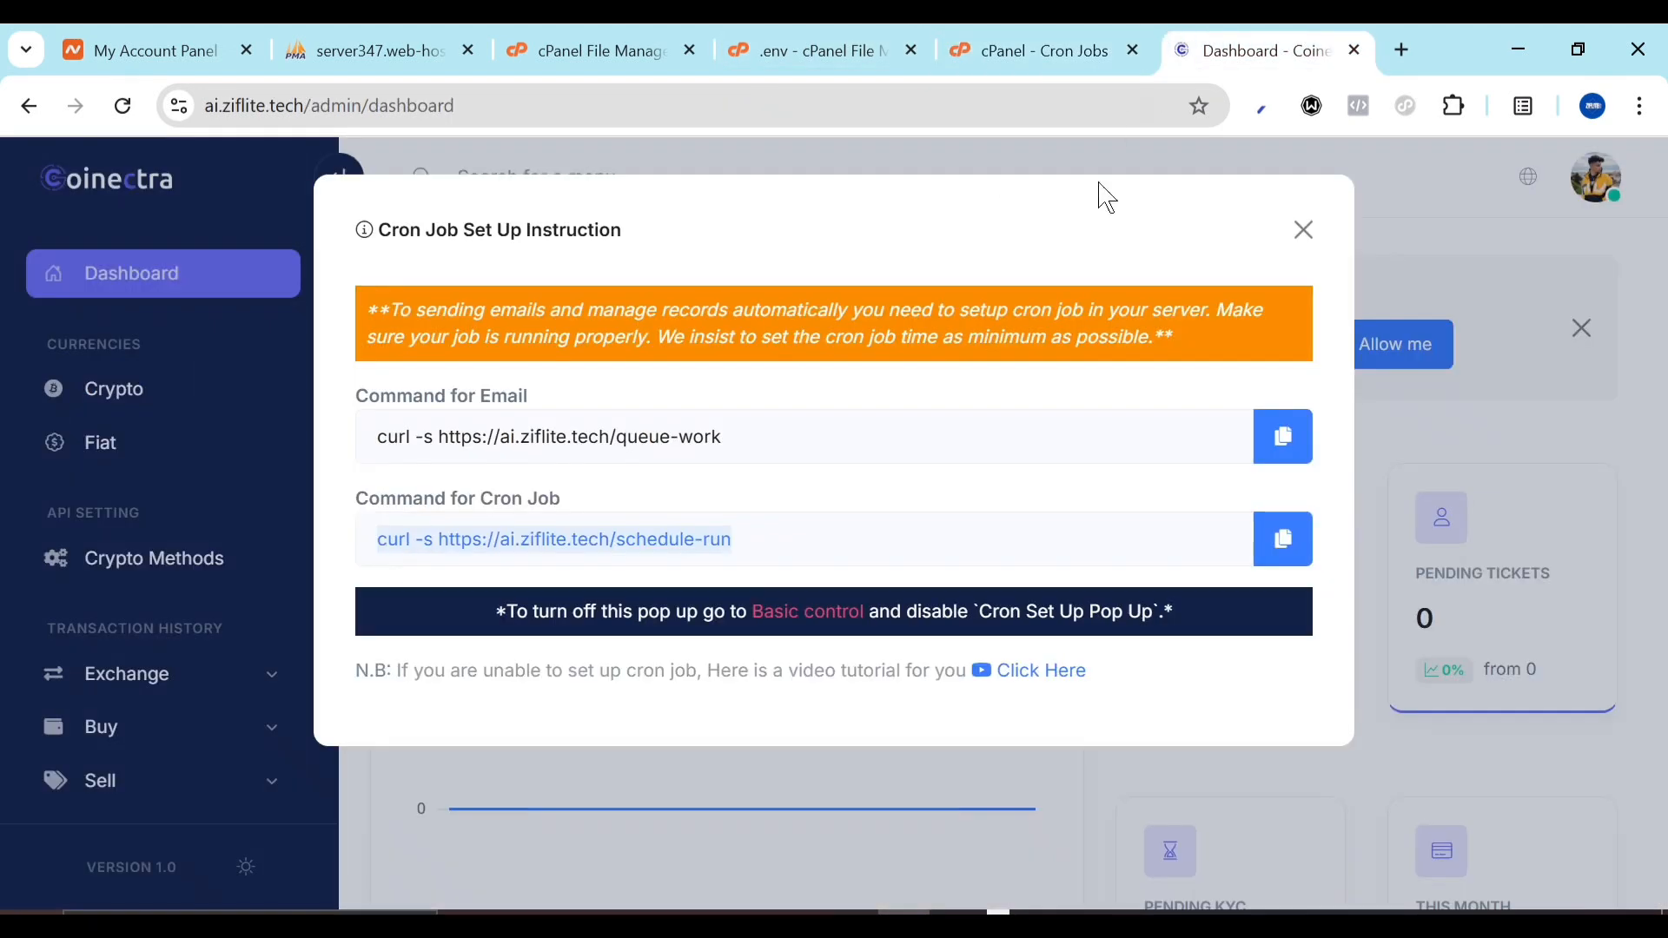
left_click(1303, 231)
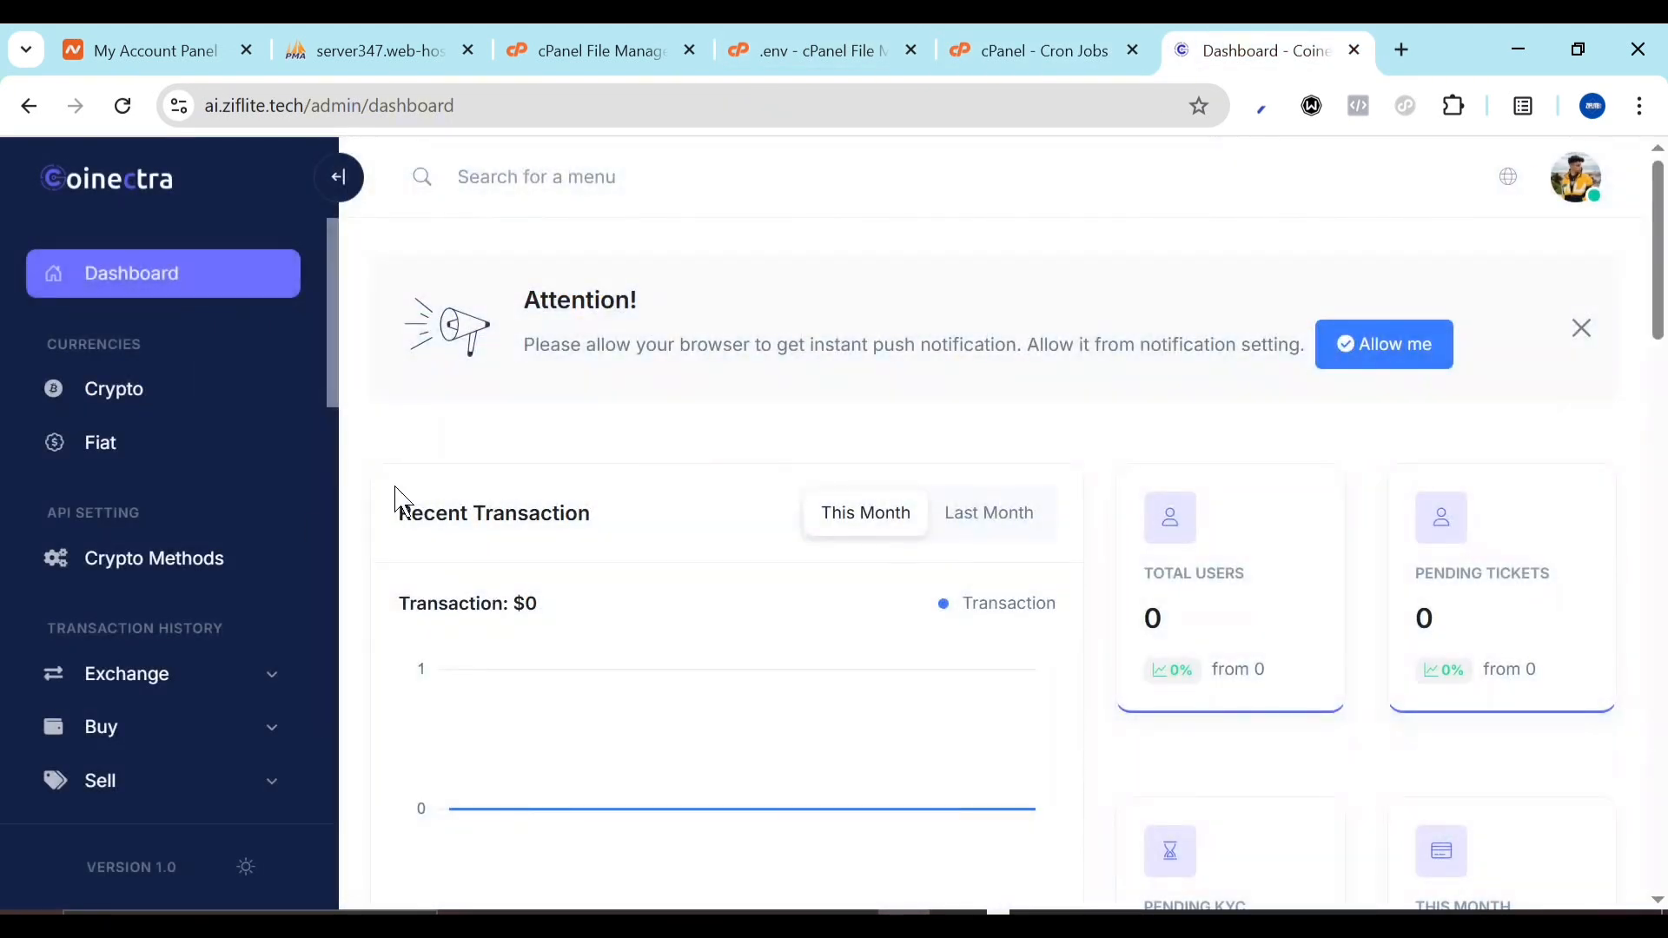
Open the admin Control Panel settings page
scroll(121, 614, "down", 15)
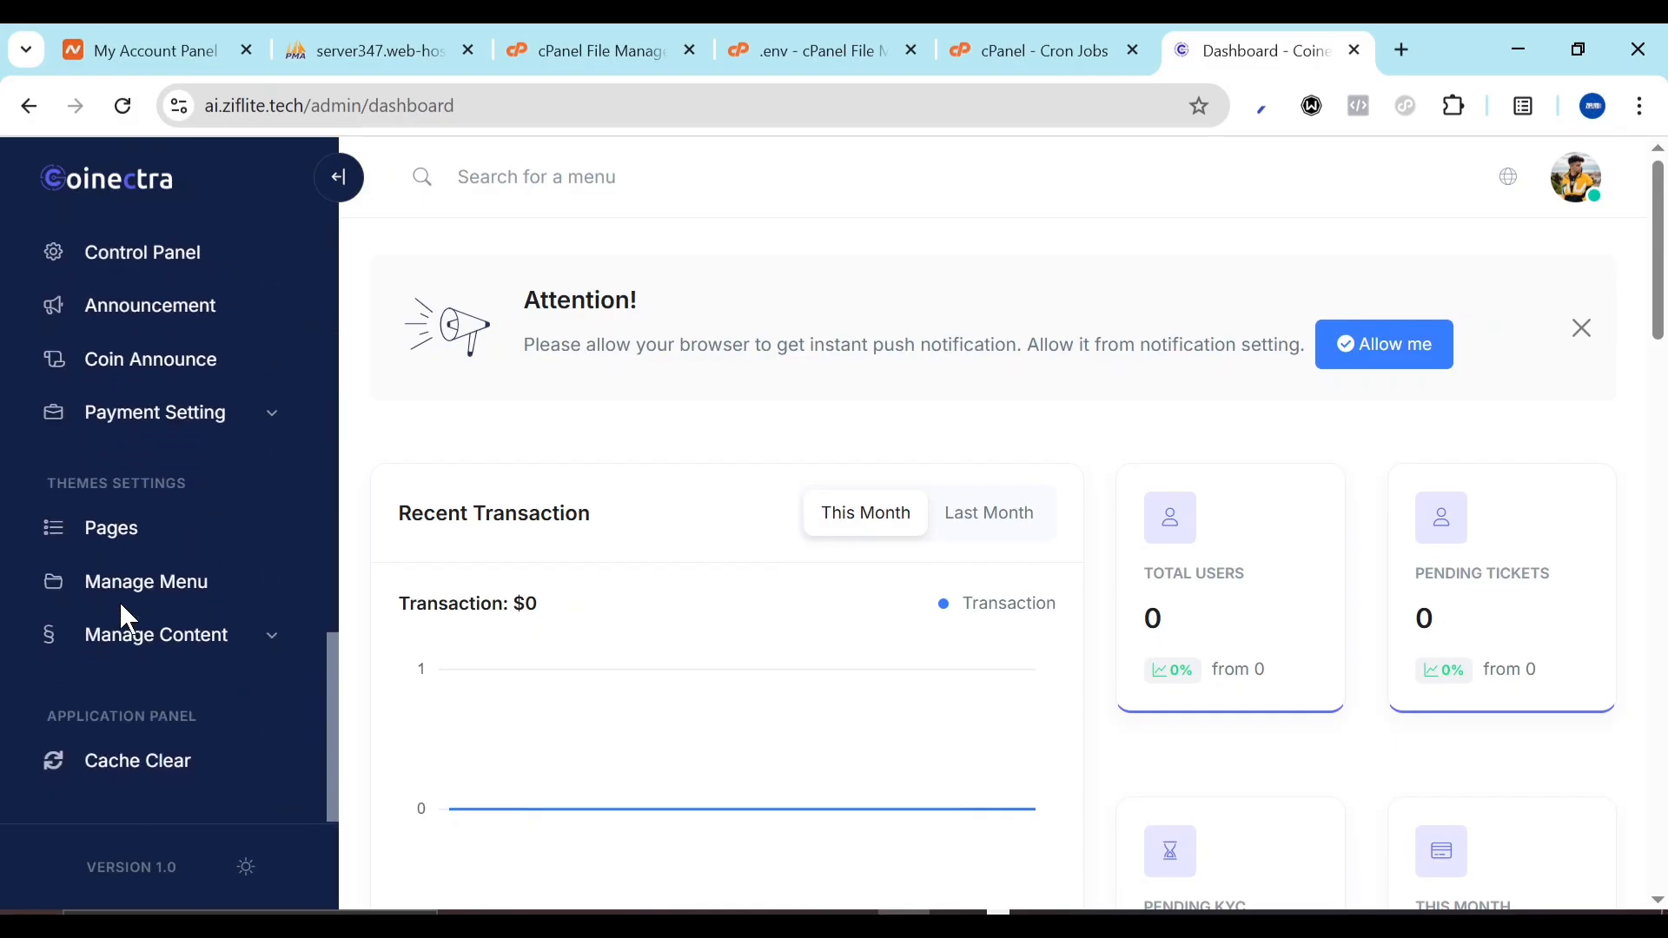
scroll(156, 419, "up", 1)
scroll(156, 420, "up", 2)
left_click(130, 404)
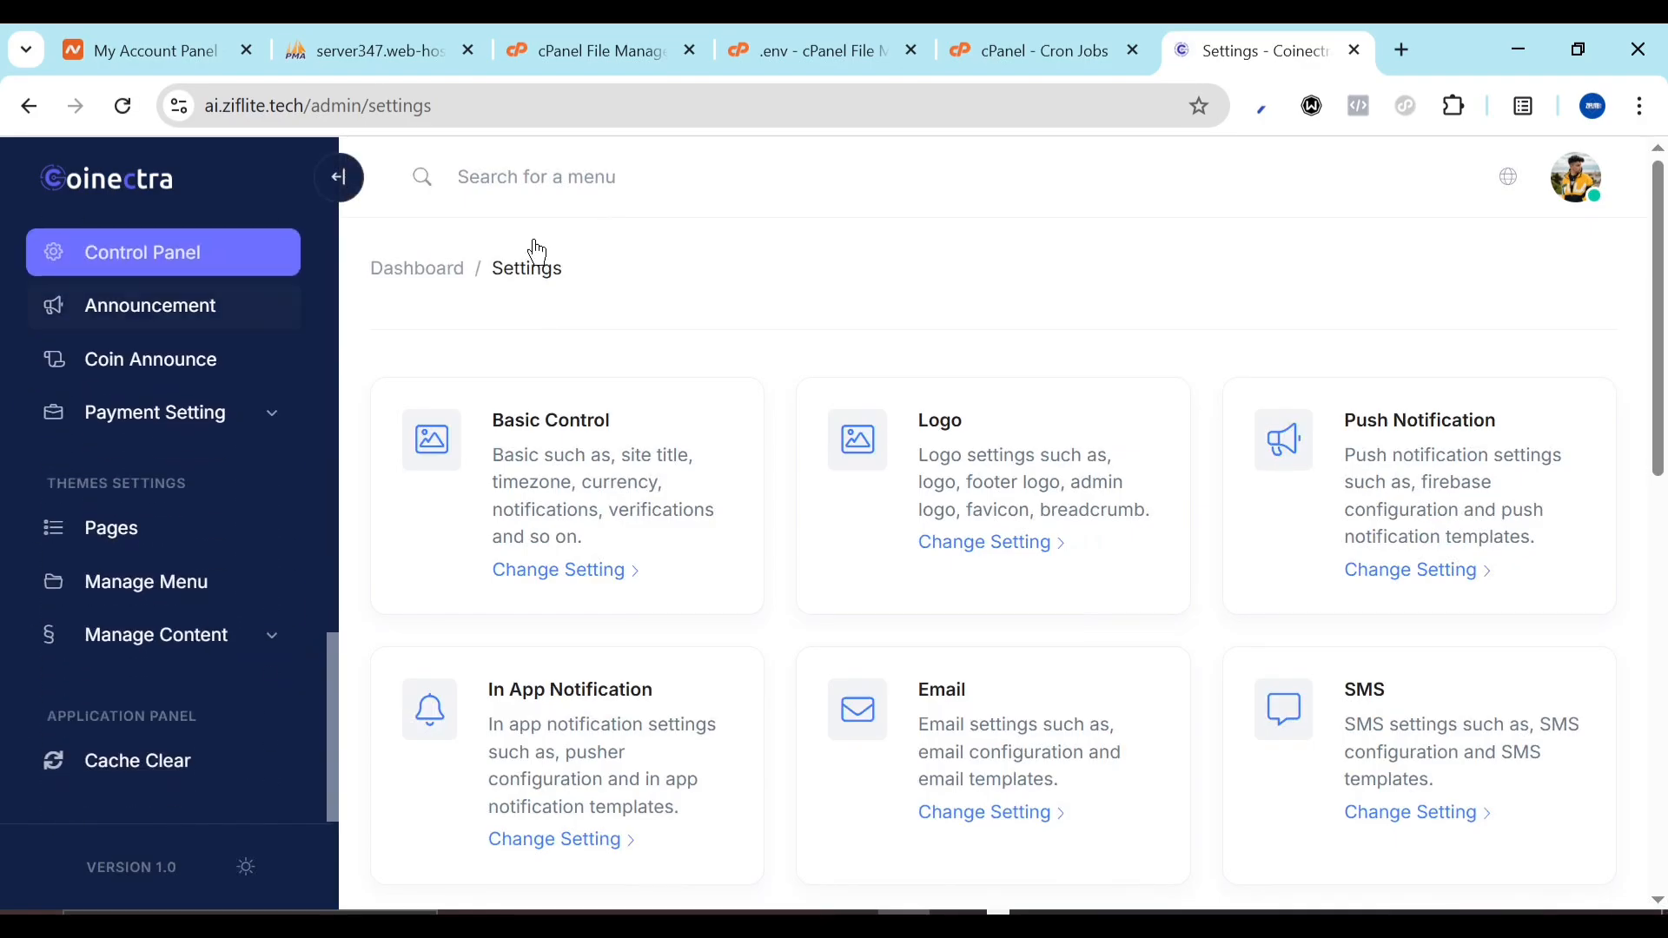
Open the site home page ai.ziflite.tech in a new tab and scroll through it
left_click(1401, 49)
type("a")
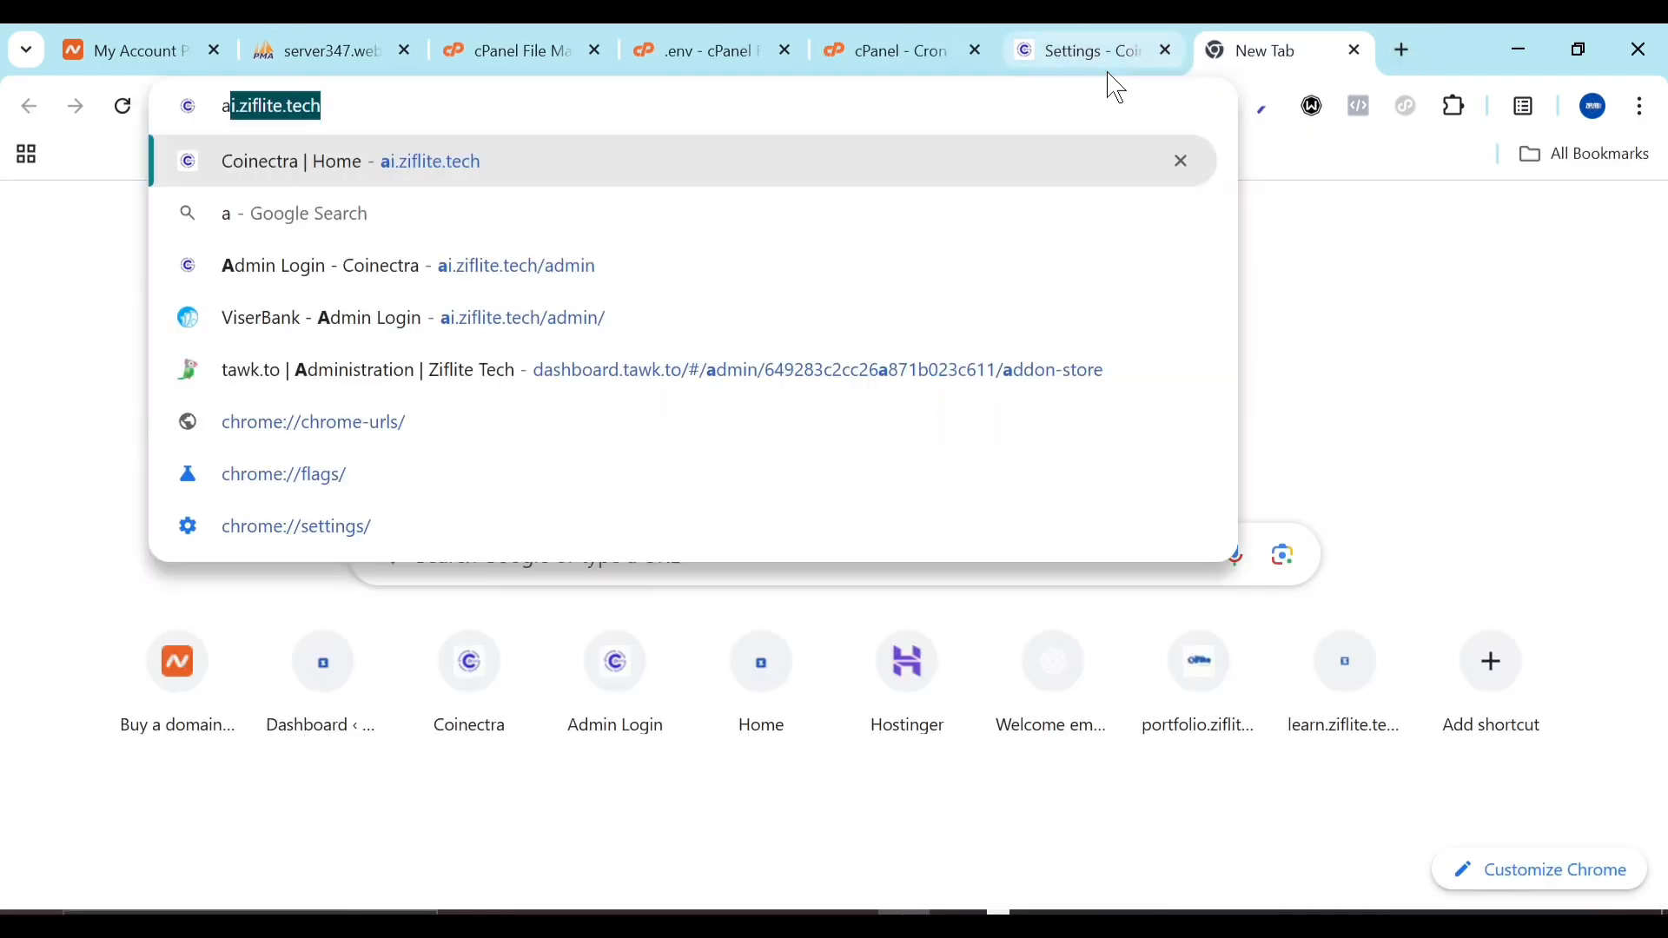
key("Return")
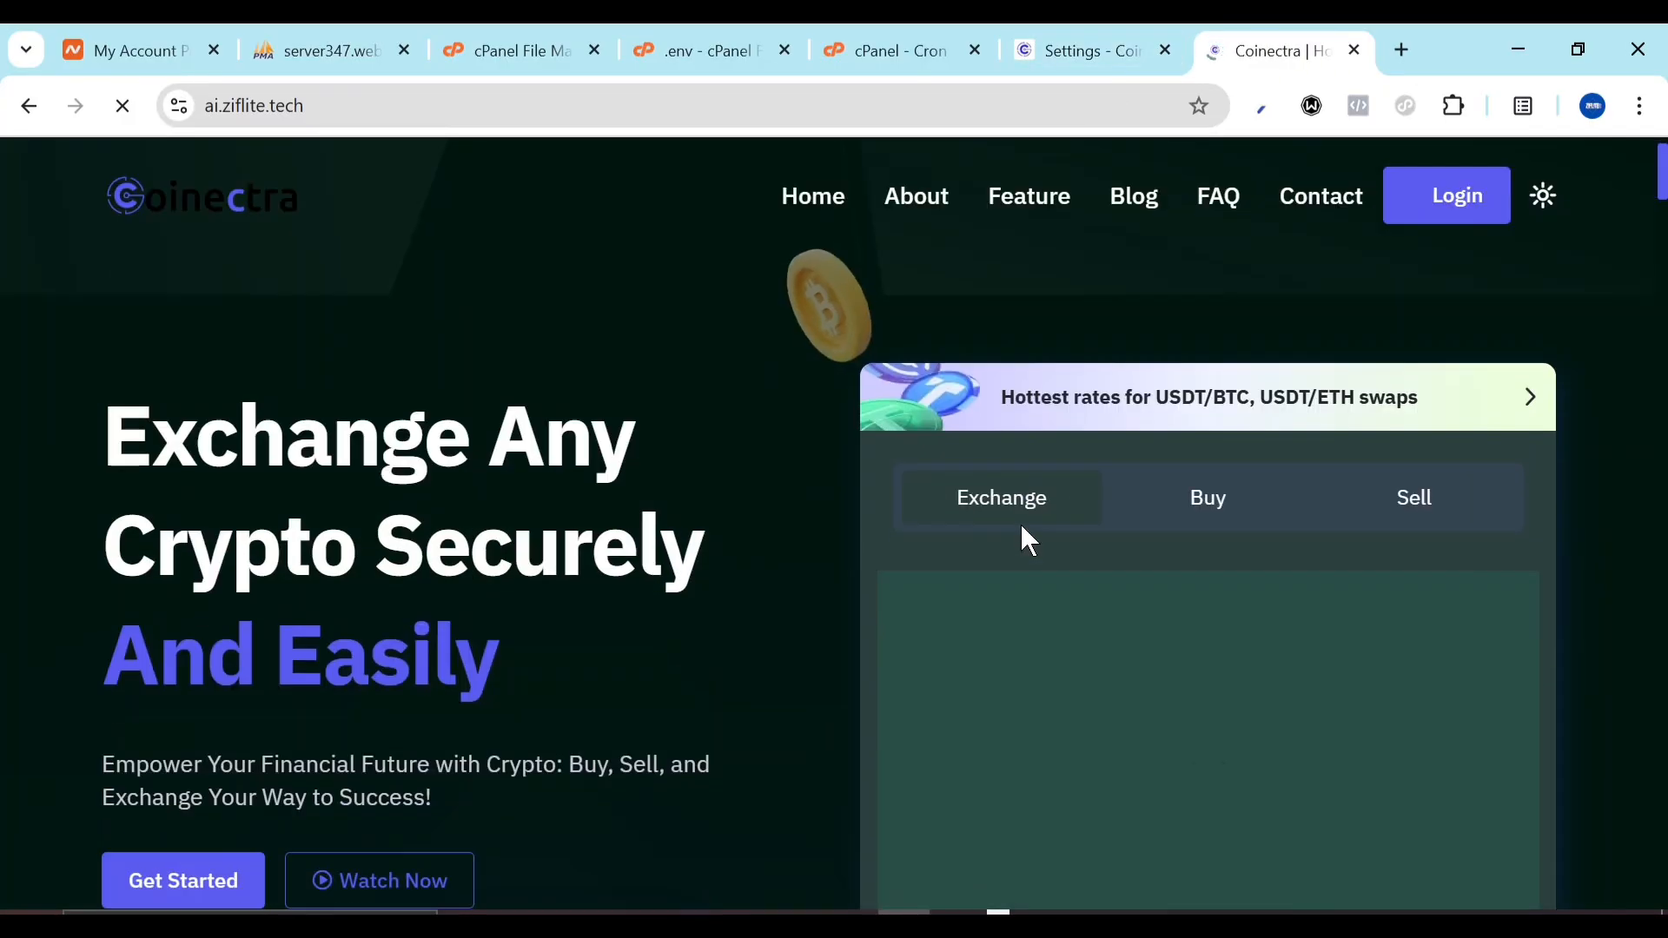
scroll(1021, 527, "down", 3)
scroll(1020, 523, "down", 20)
scroll(1020, 524, "up", 20)
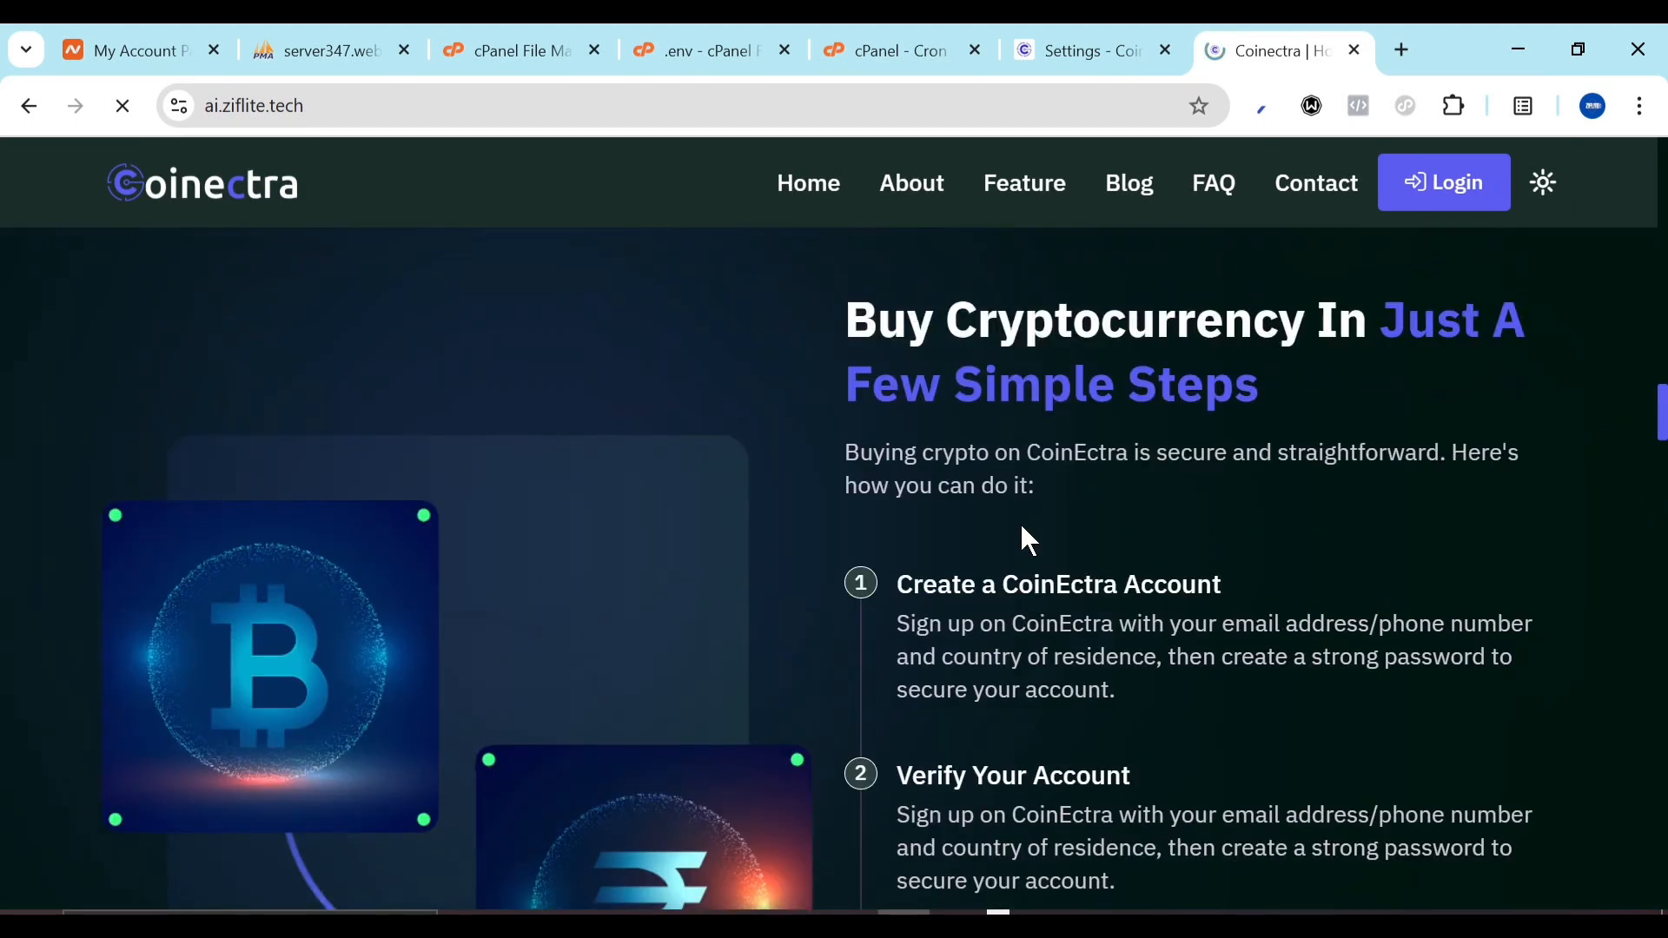
Open Basic Control settings and set the site title to Zif Exchange
left_click(1143, 43)
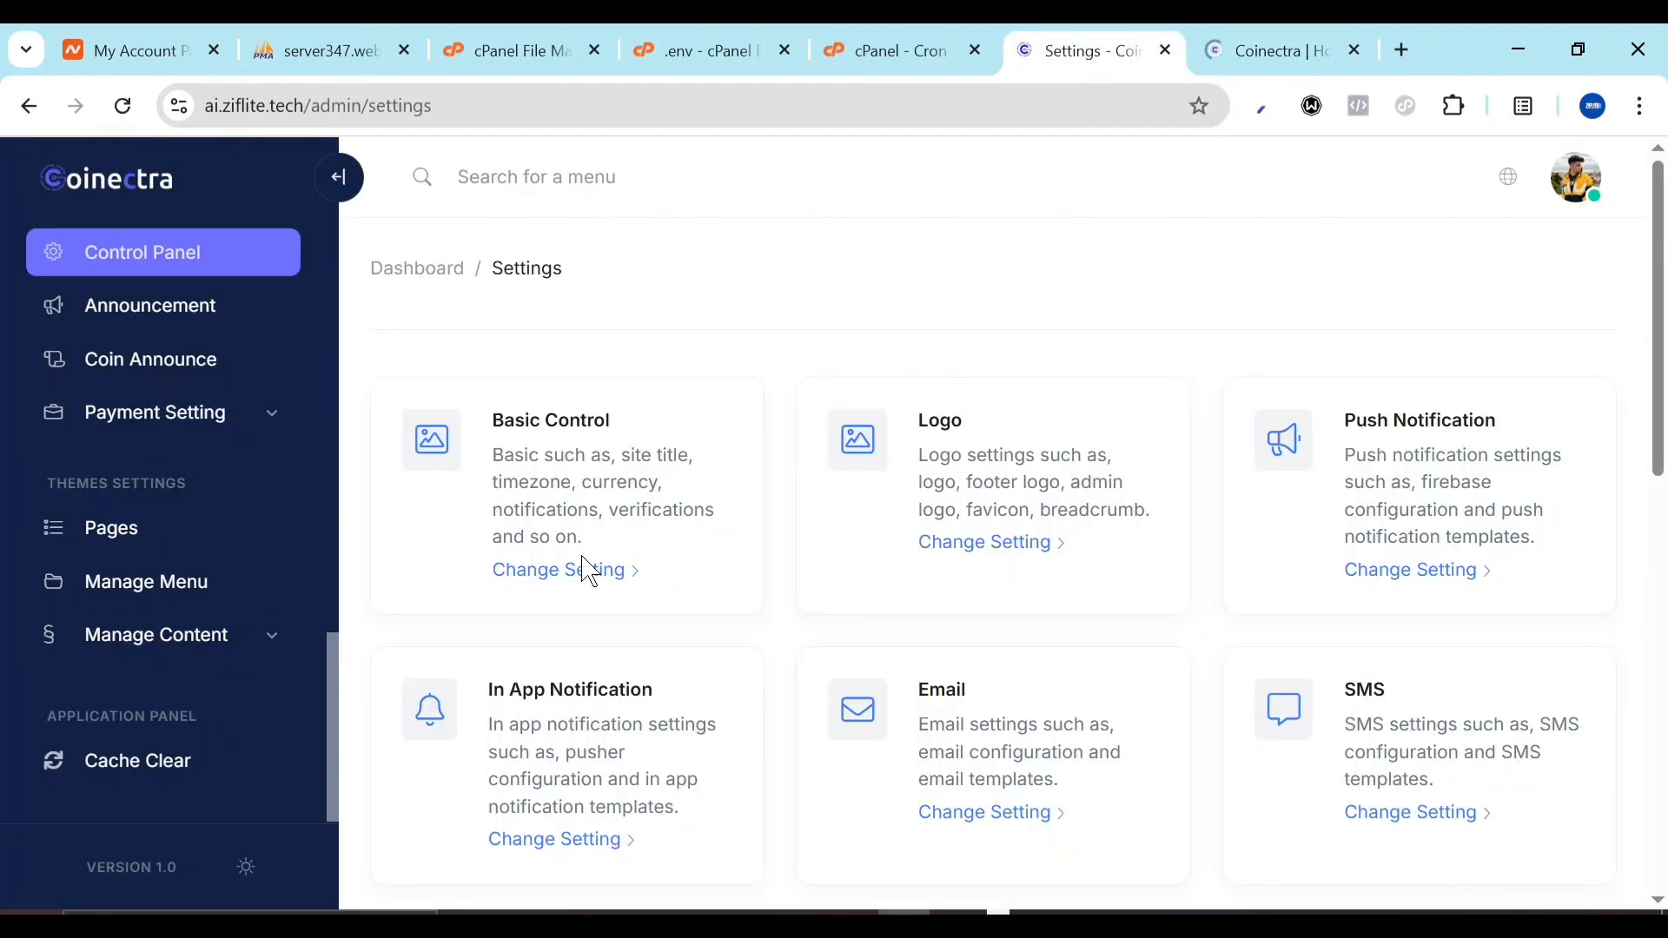
left_click(598, 577)
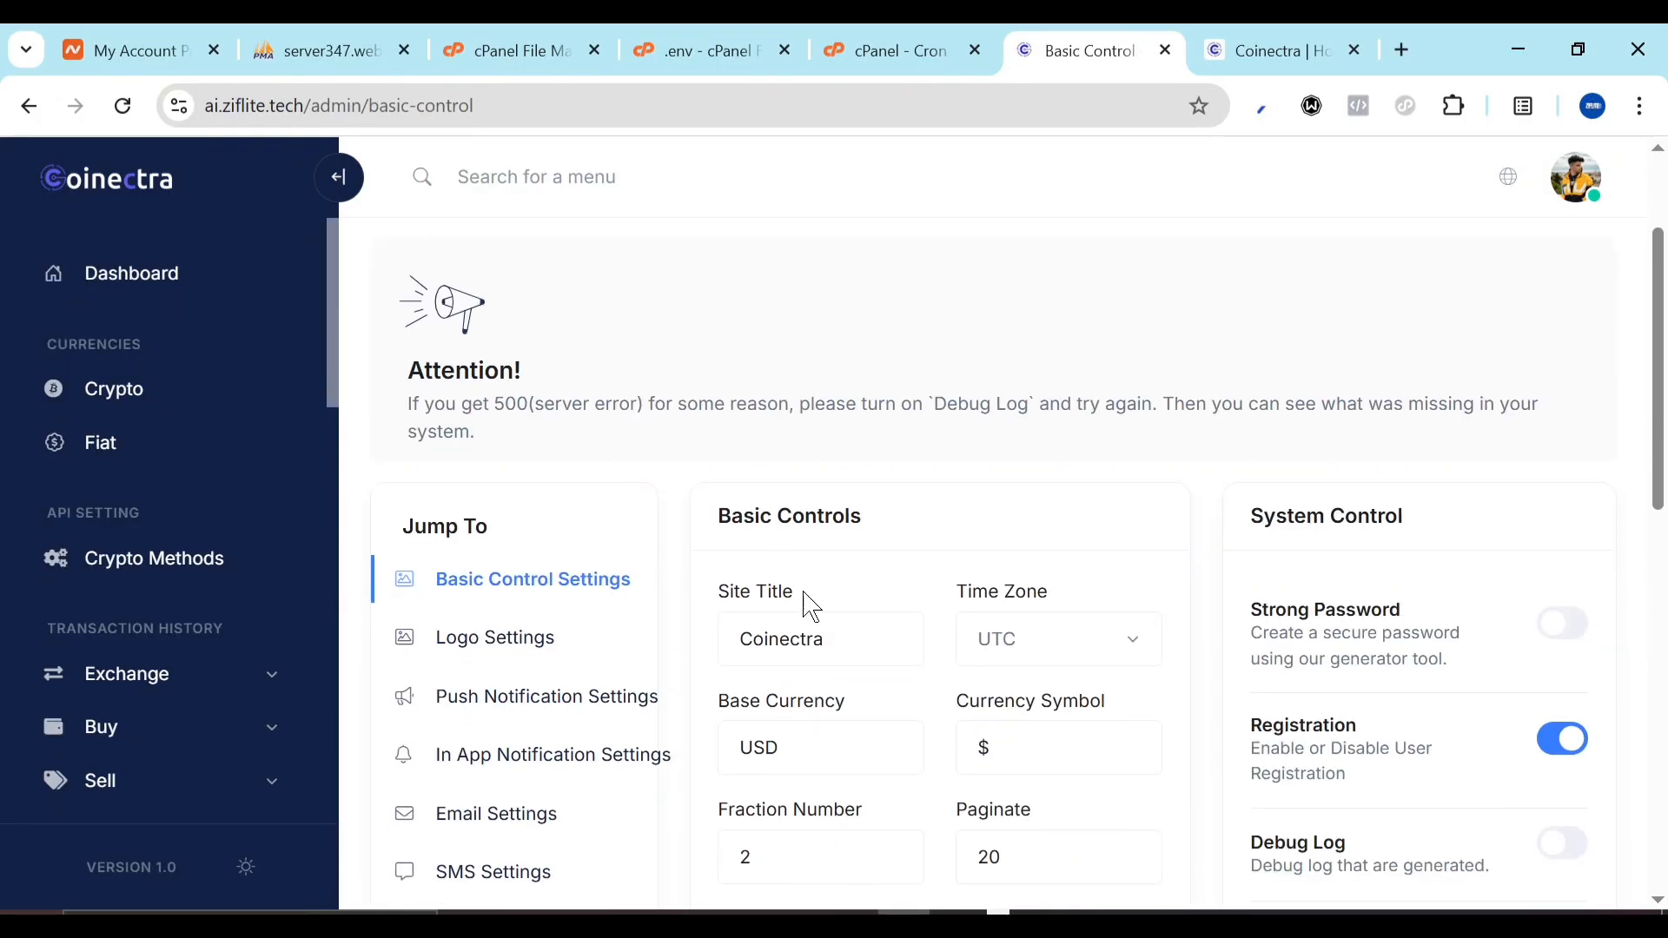
double_click(852, 629)
type("Zif E")
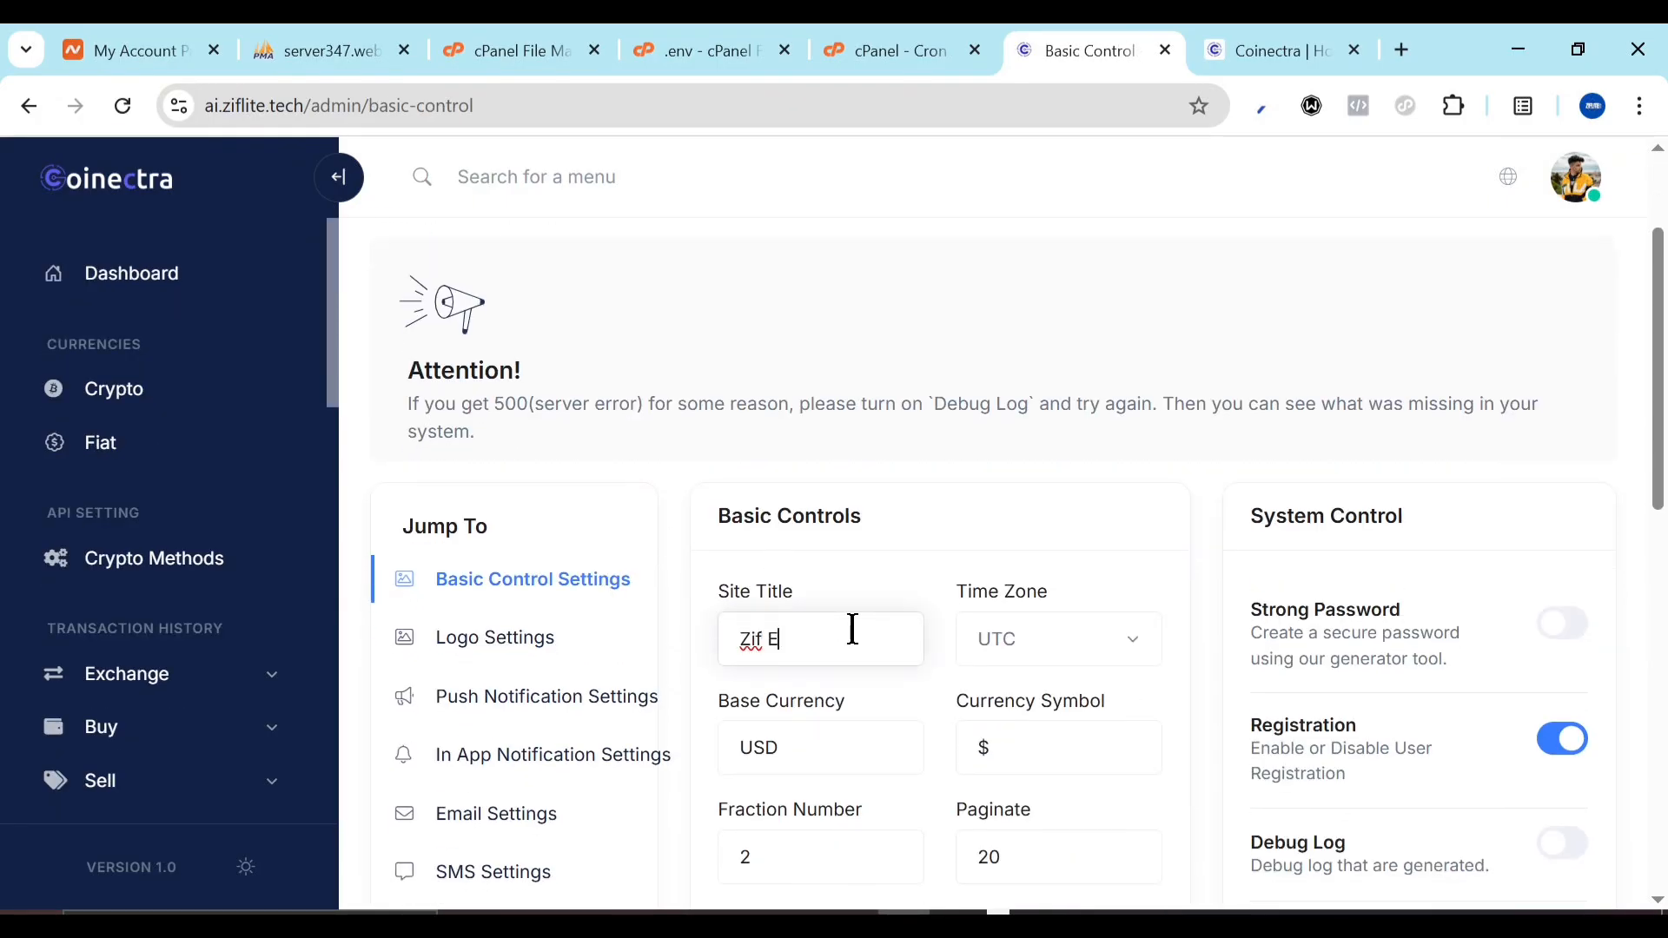
type("xchnge")
right_click(795, 641)
left_click(881, 237)
key("ctrl+a")
Set the time zone to Africa/Lagos
left_click(1025, 651)
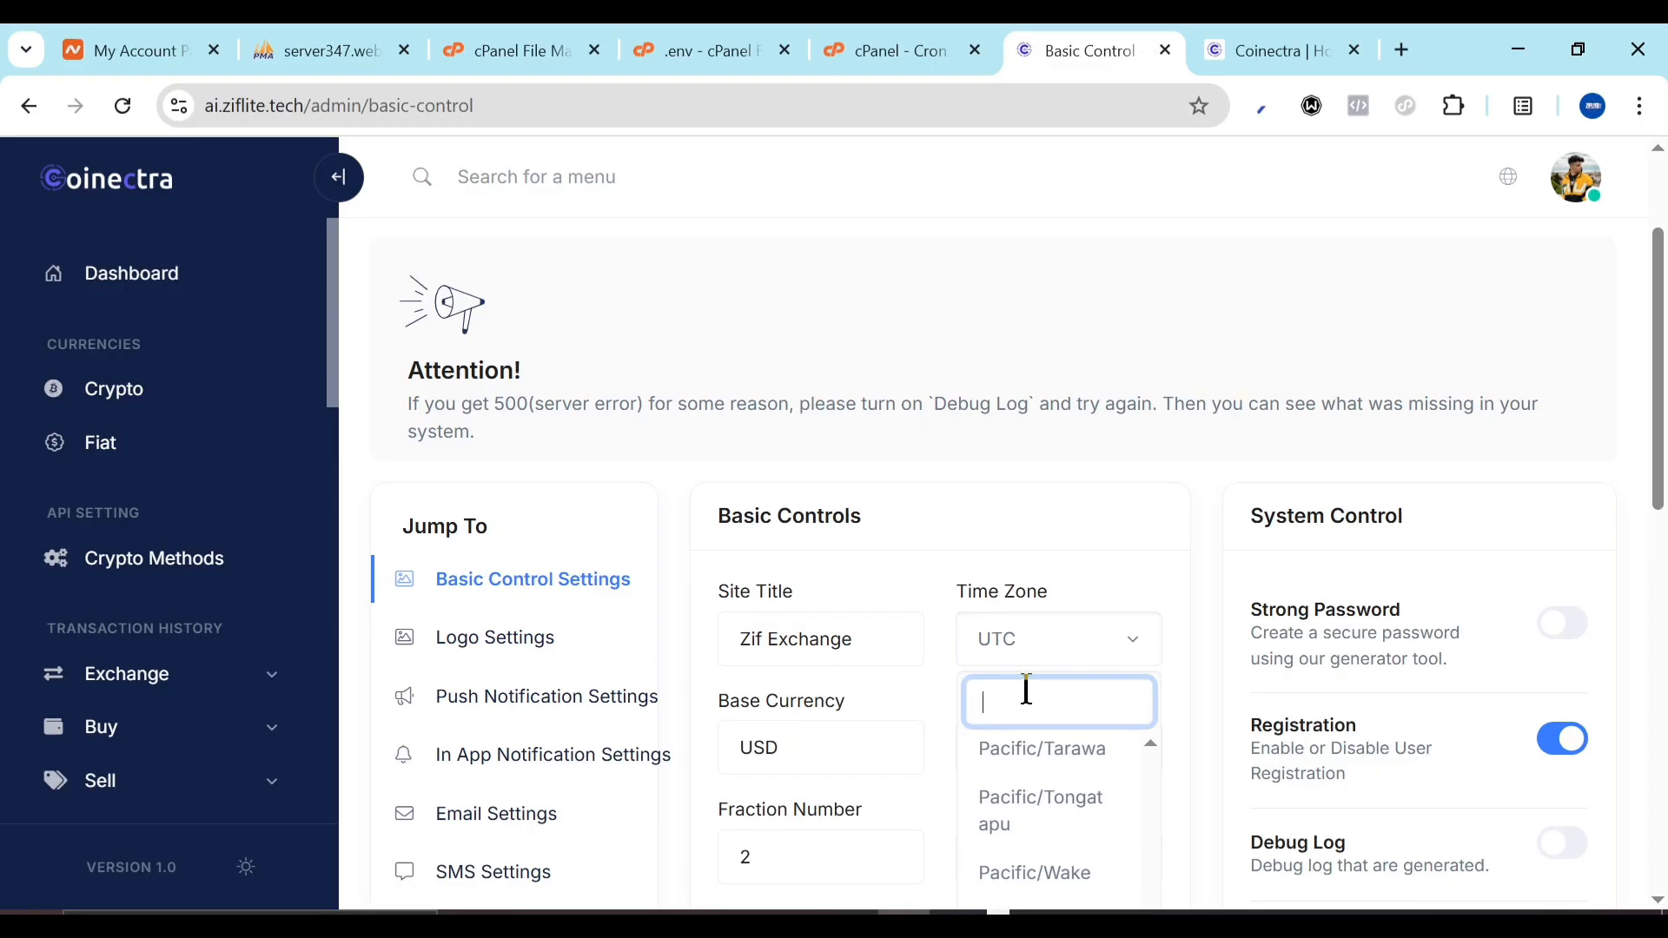
type("US")
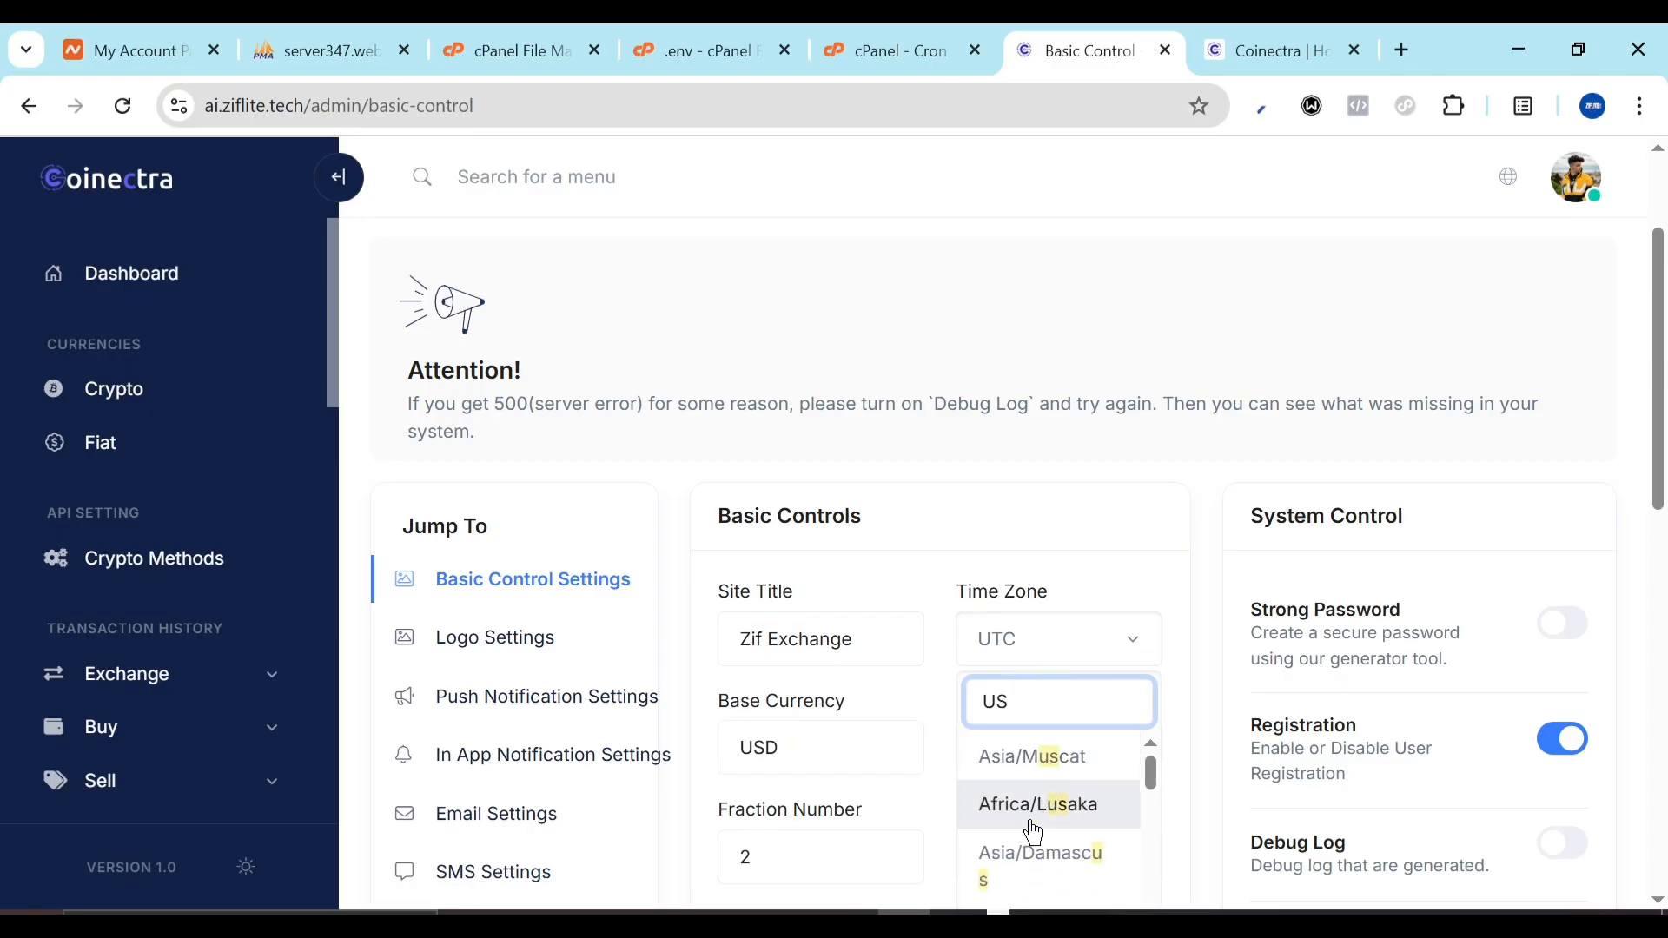
double_click(1032, 695)
type("lagos")
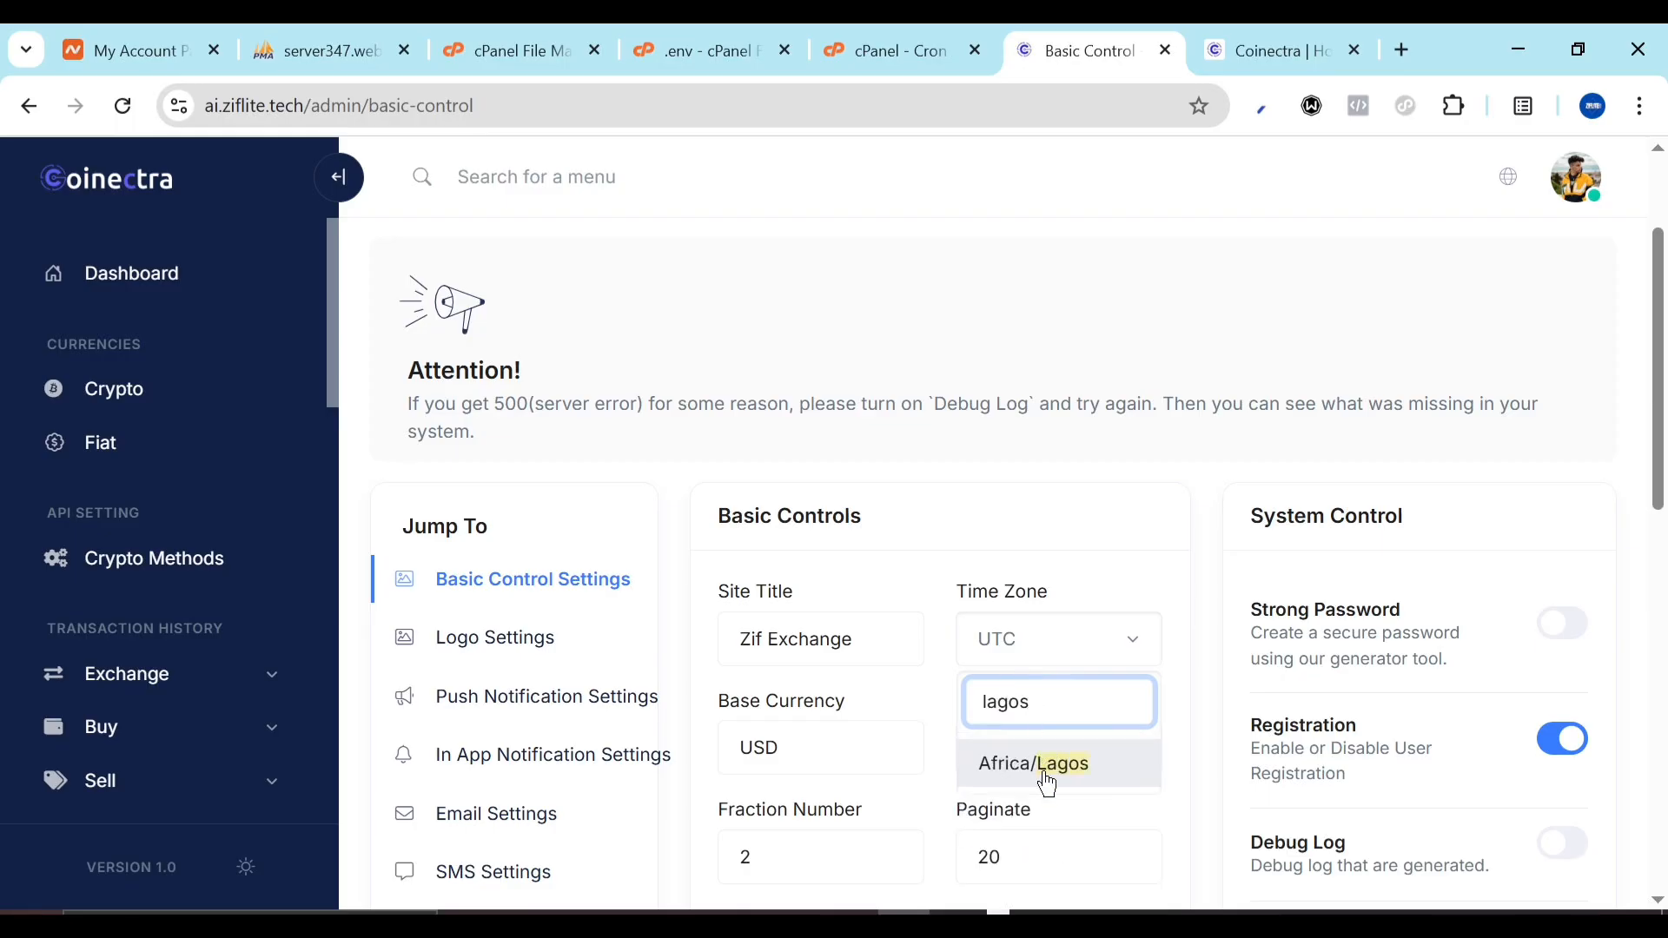
left_click(1045, 769)
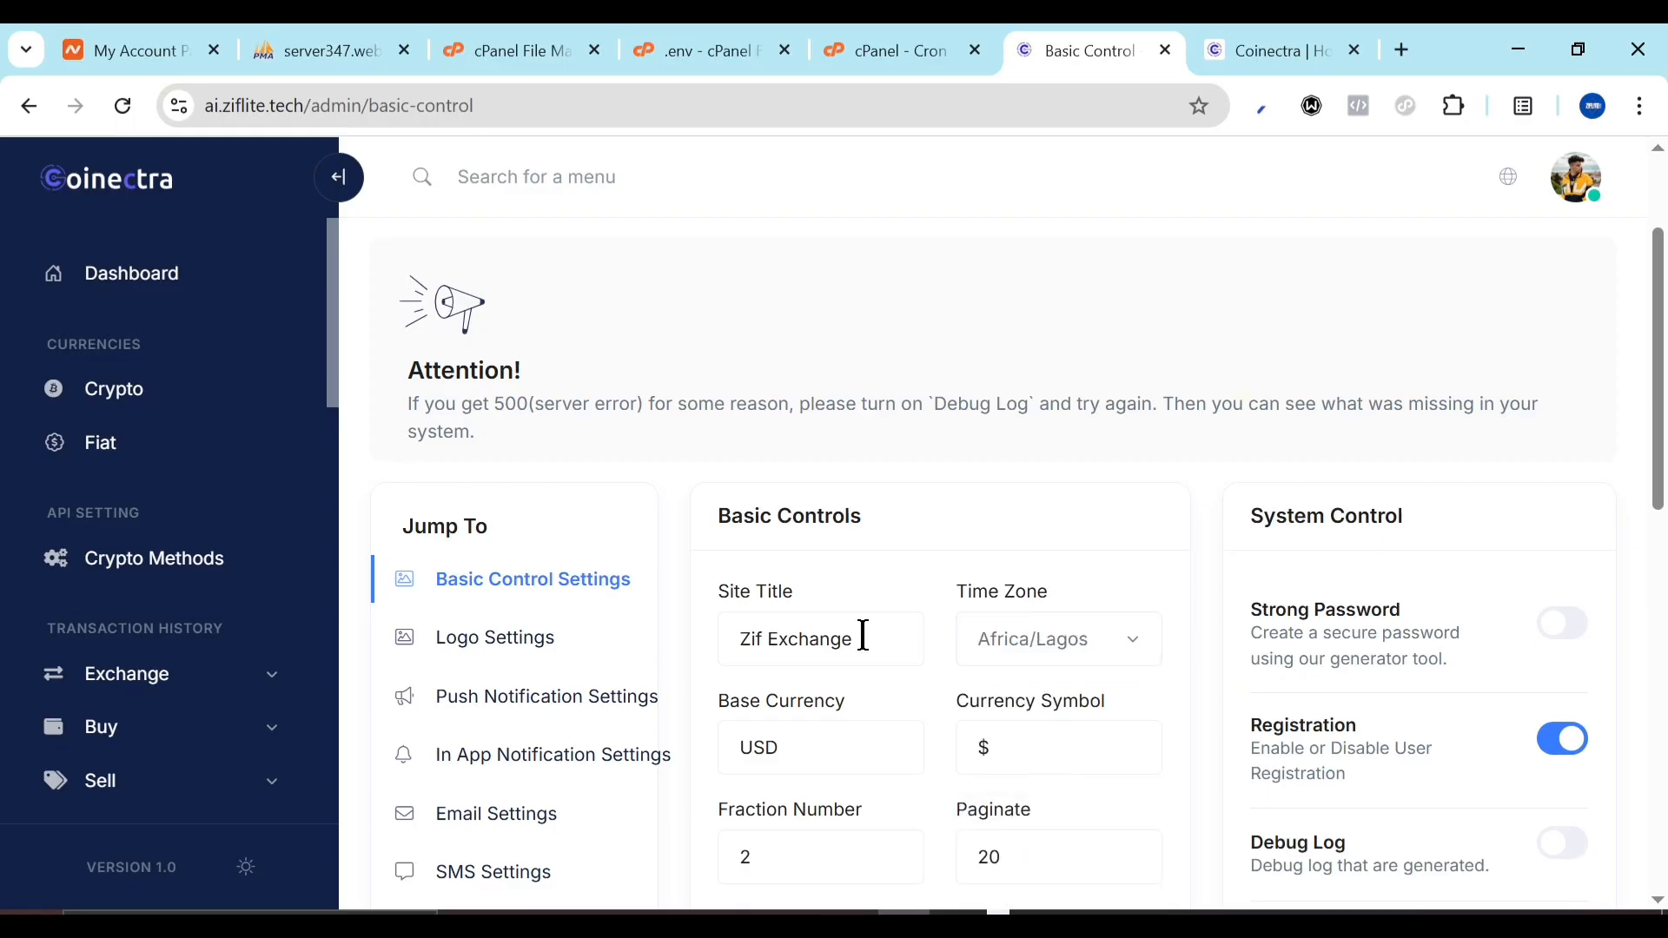
Save the basic control settings with the site title and time zone entered
scroll(861, 643, "down", 2)
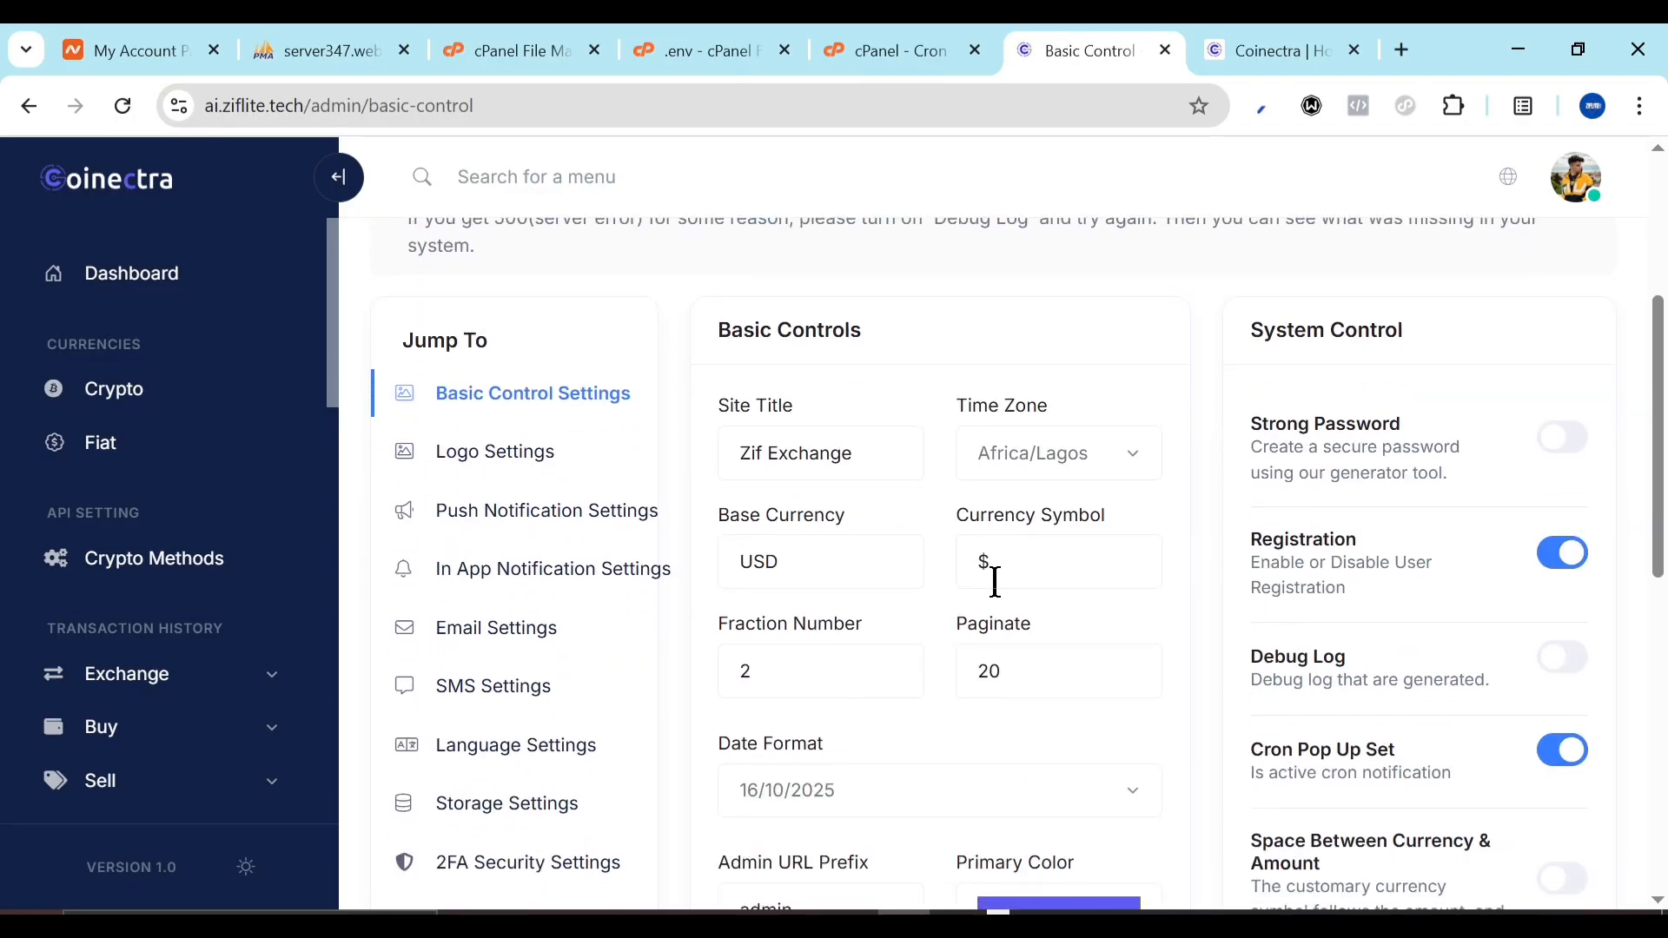
scroll(939, 819, "down", 3)
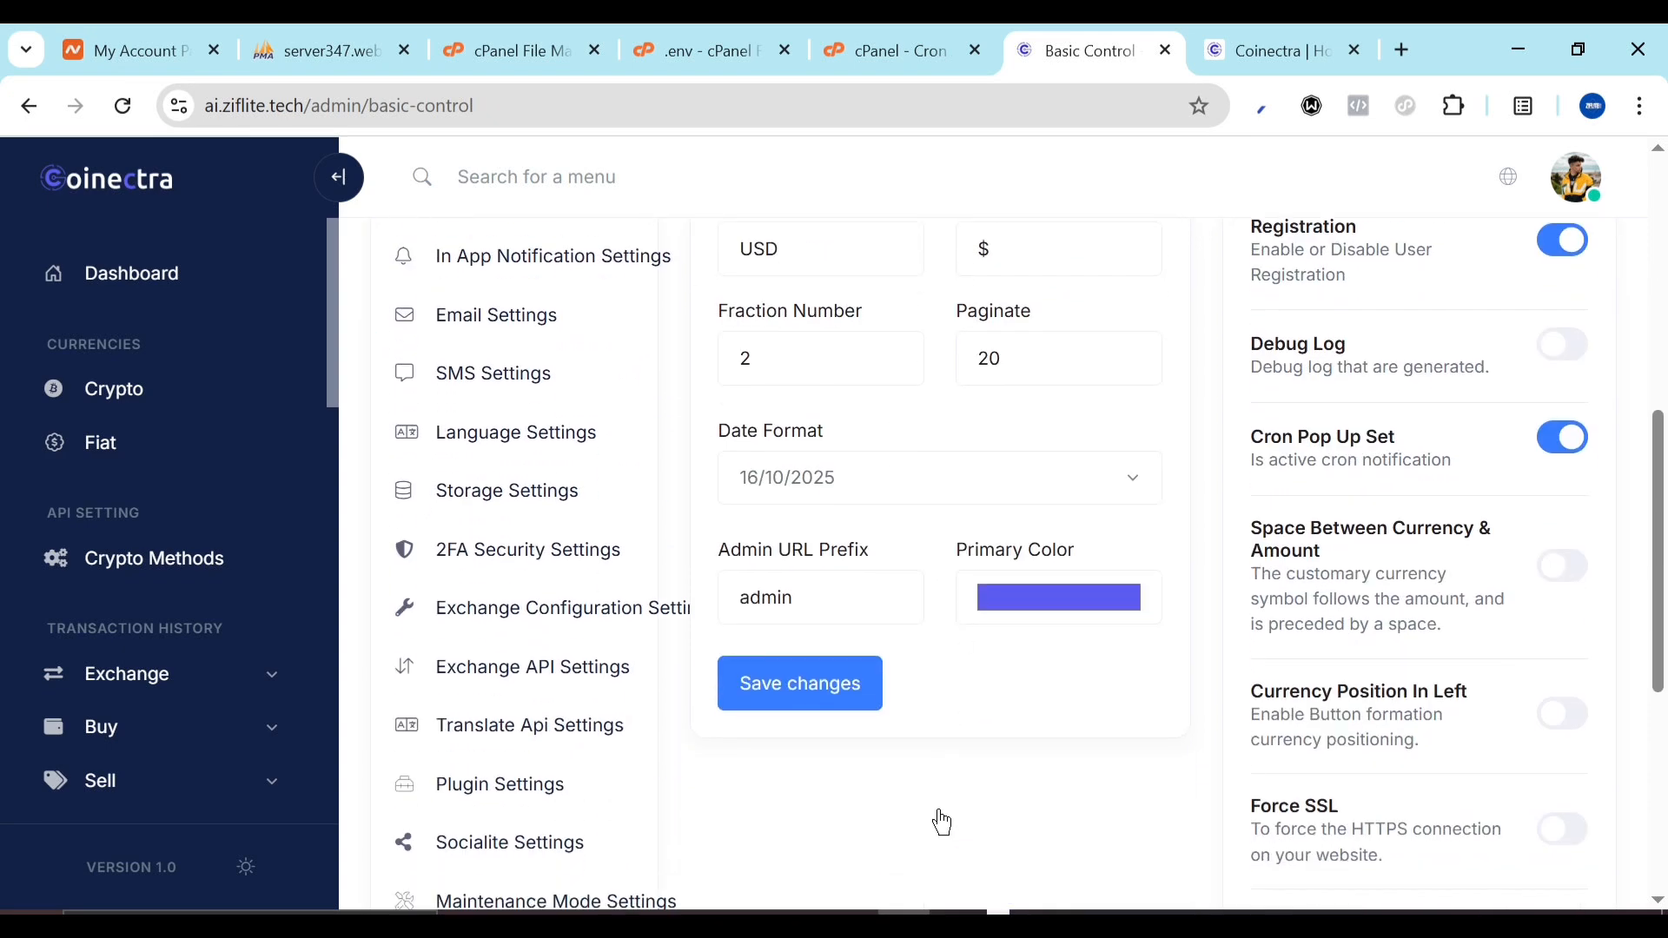
left_click(1060, 613)
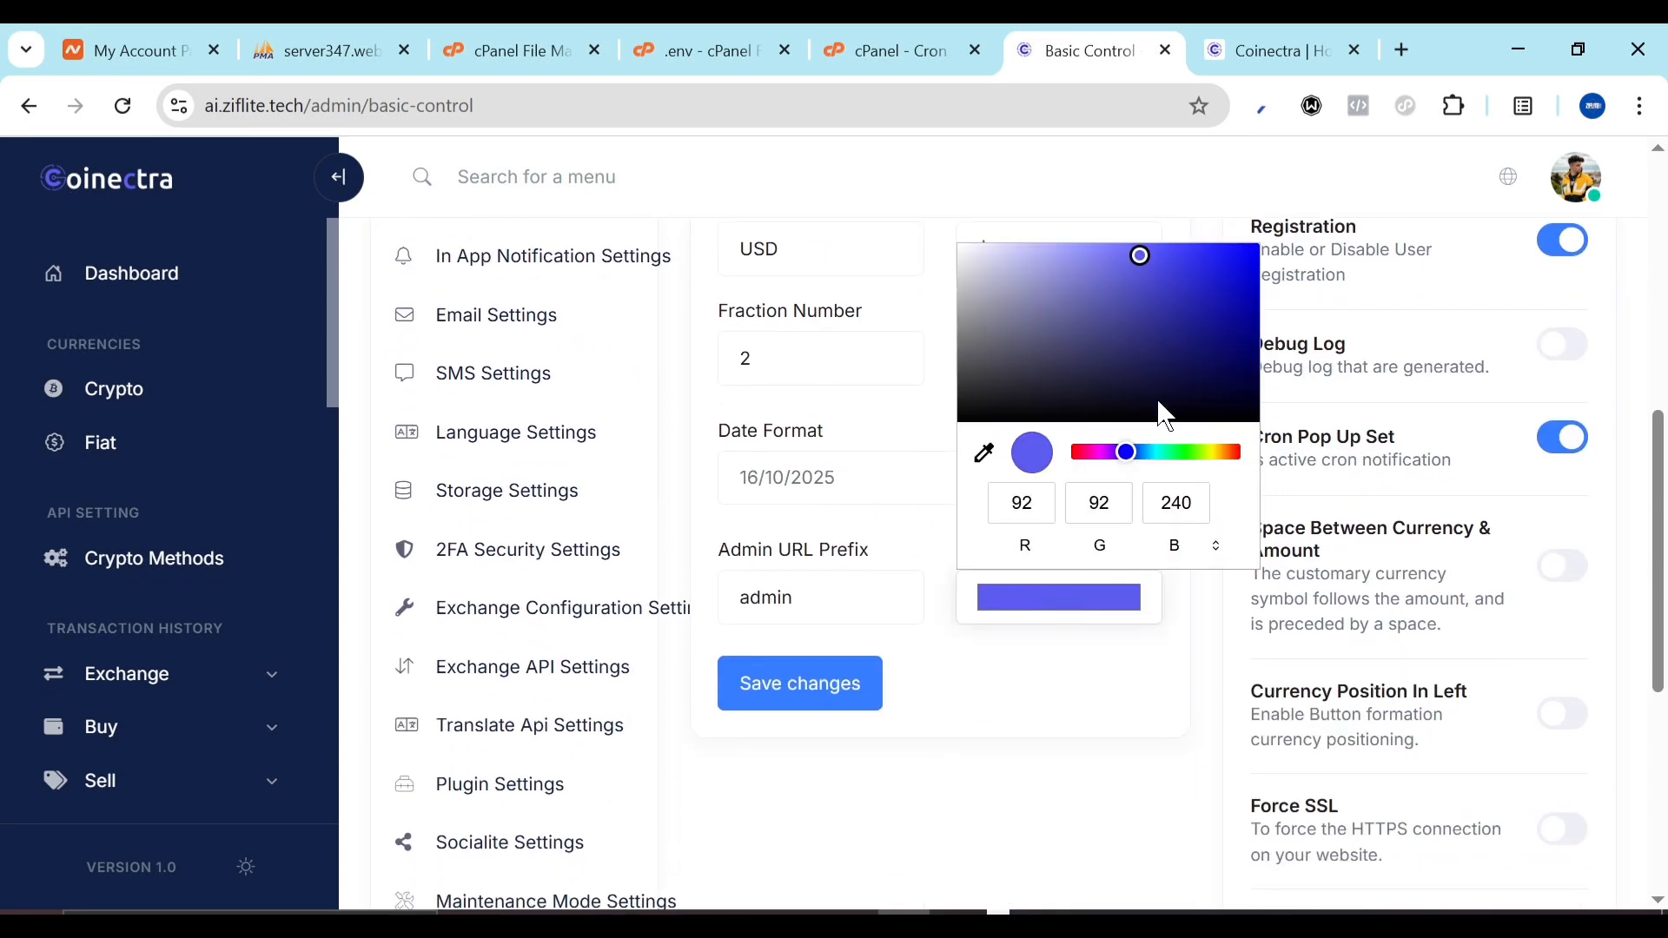
left_click(779, 685)
left_click(779, 686)
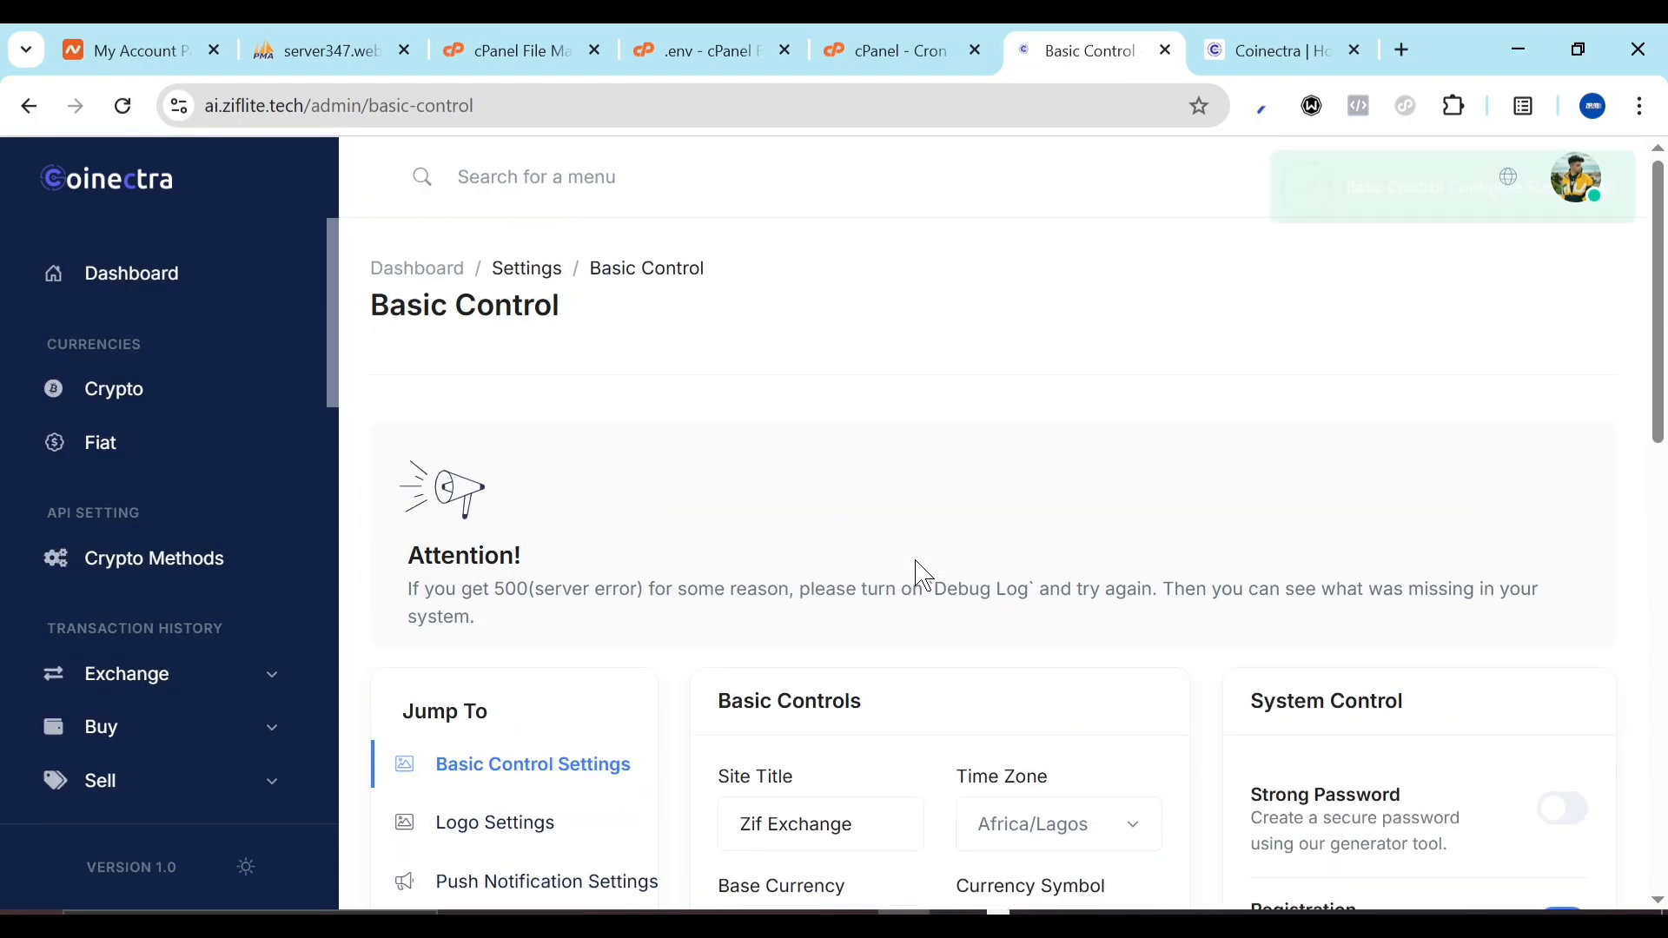
Turn on Strong Password and turn off Cron Pop Up Set in System Control
scroll(924, 575, "down", 3)
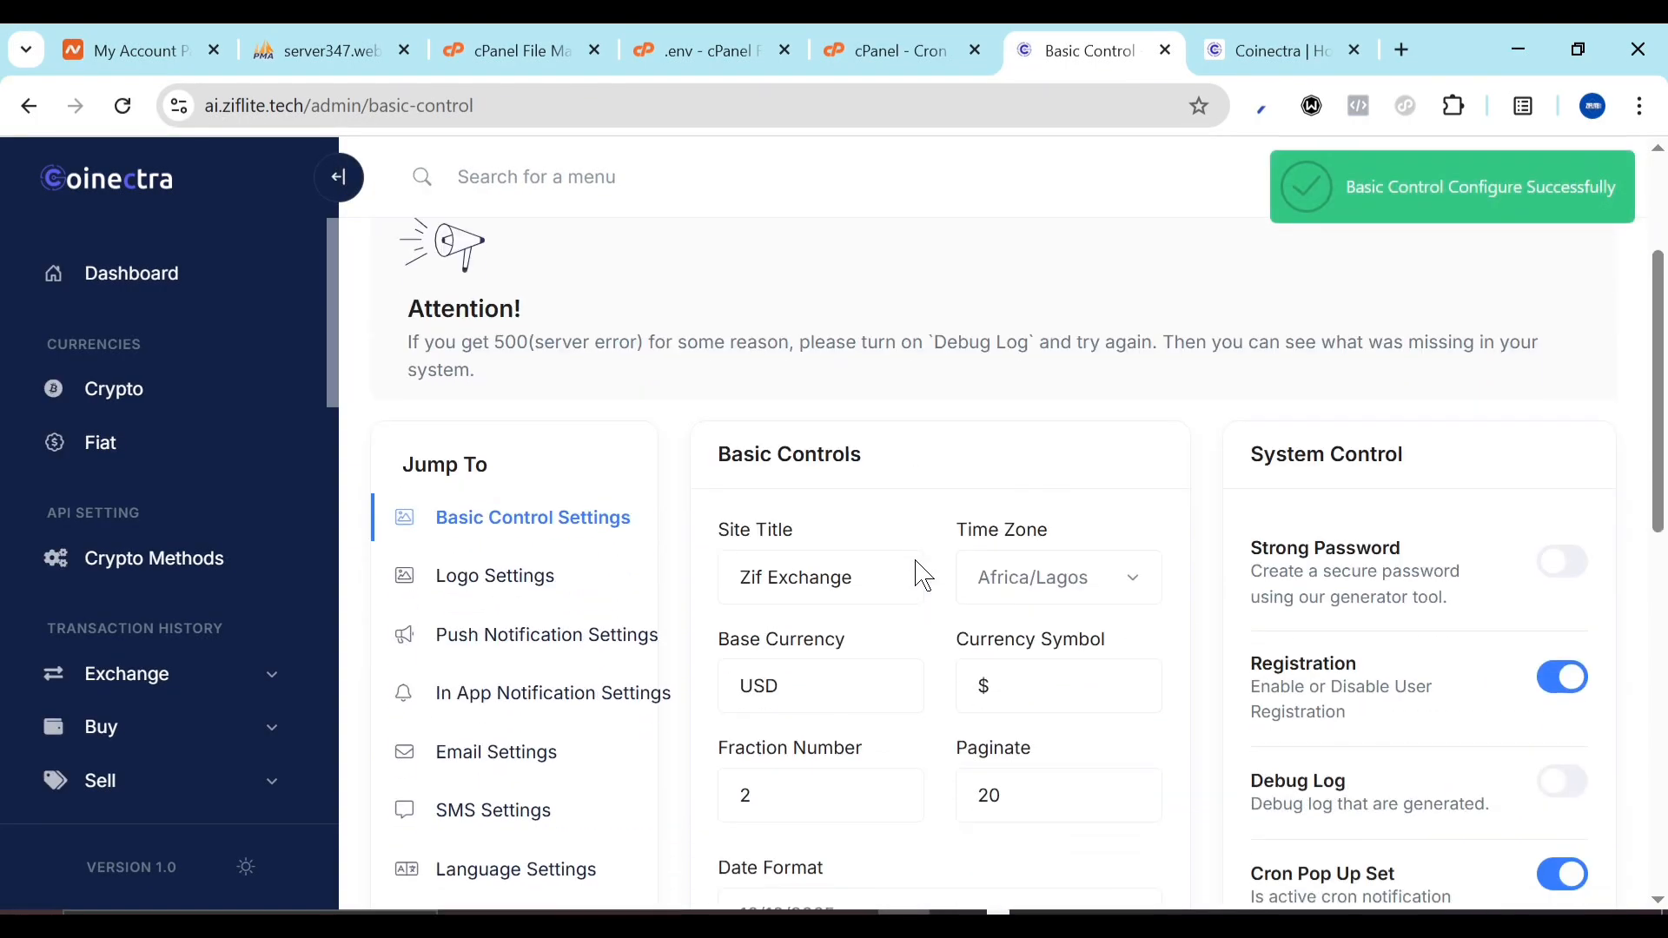
left_click(1560, 562)
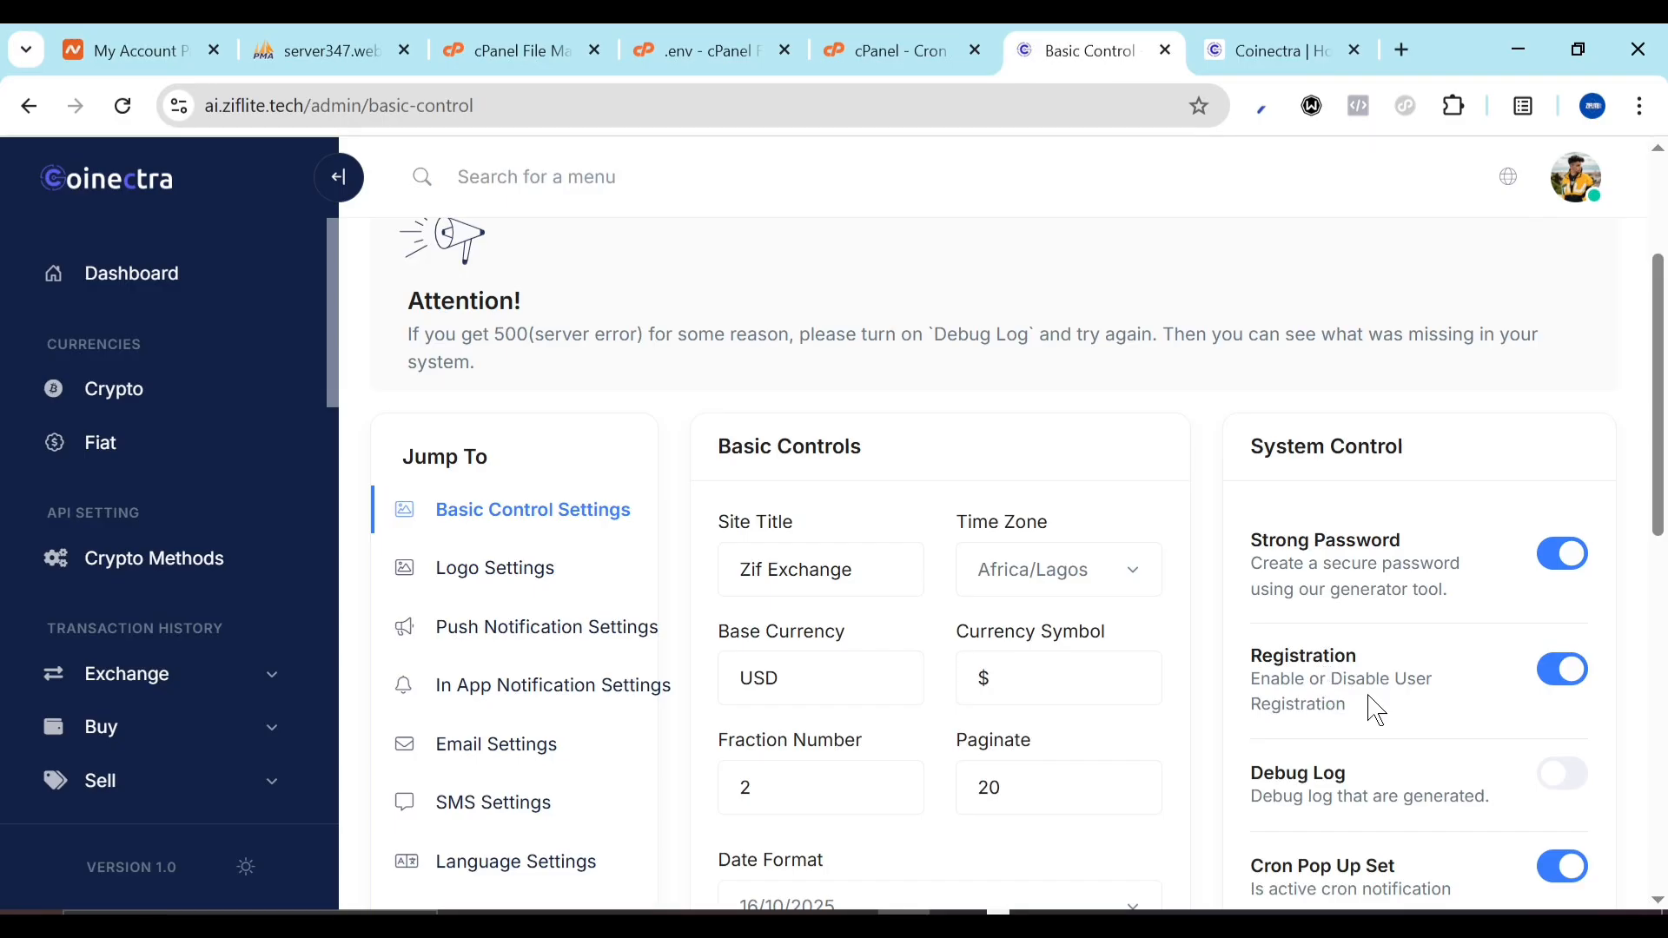
scroll(1379, 707, "down", 2)
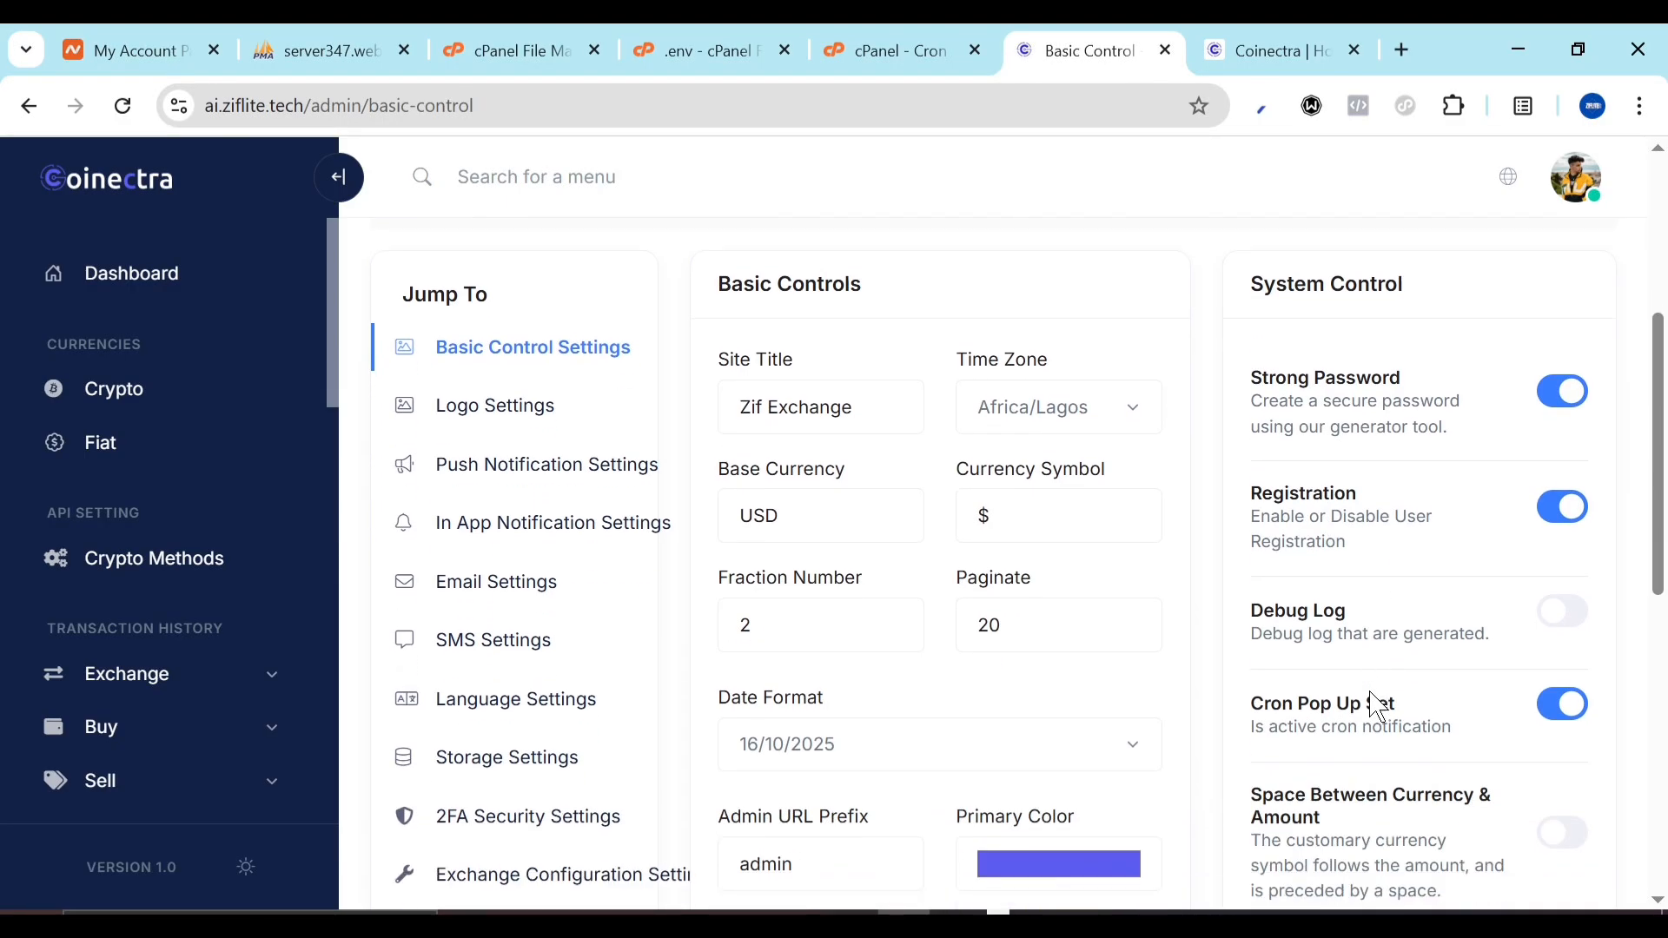
scroll(1379, 708, "down", 3)
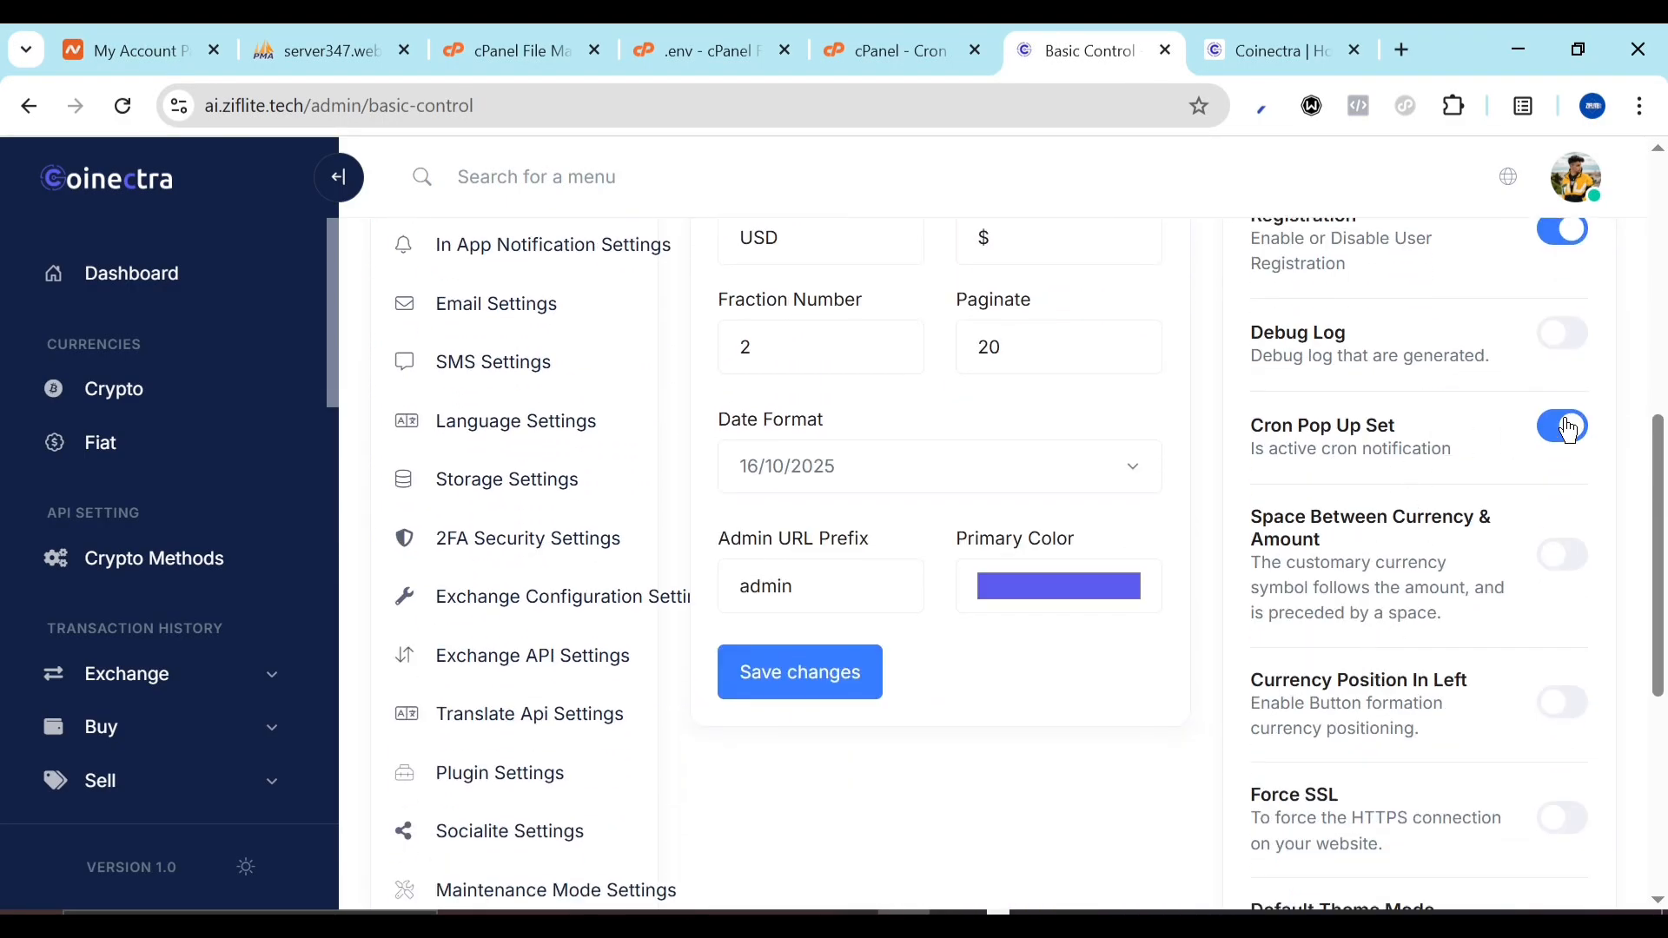
left_click(1568, 428)
Toggle the theme mode on the site home page to check the theme switch
scroll(1403, 590, "down", 1)
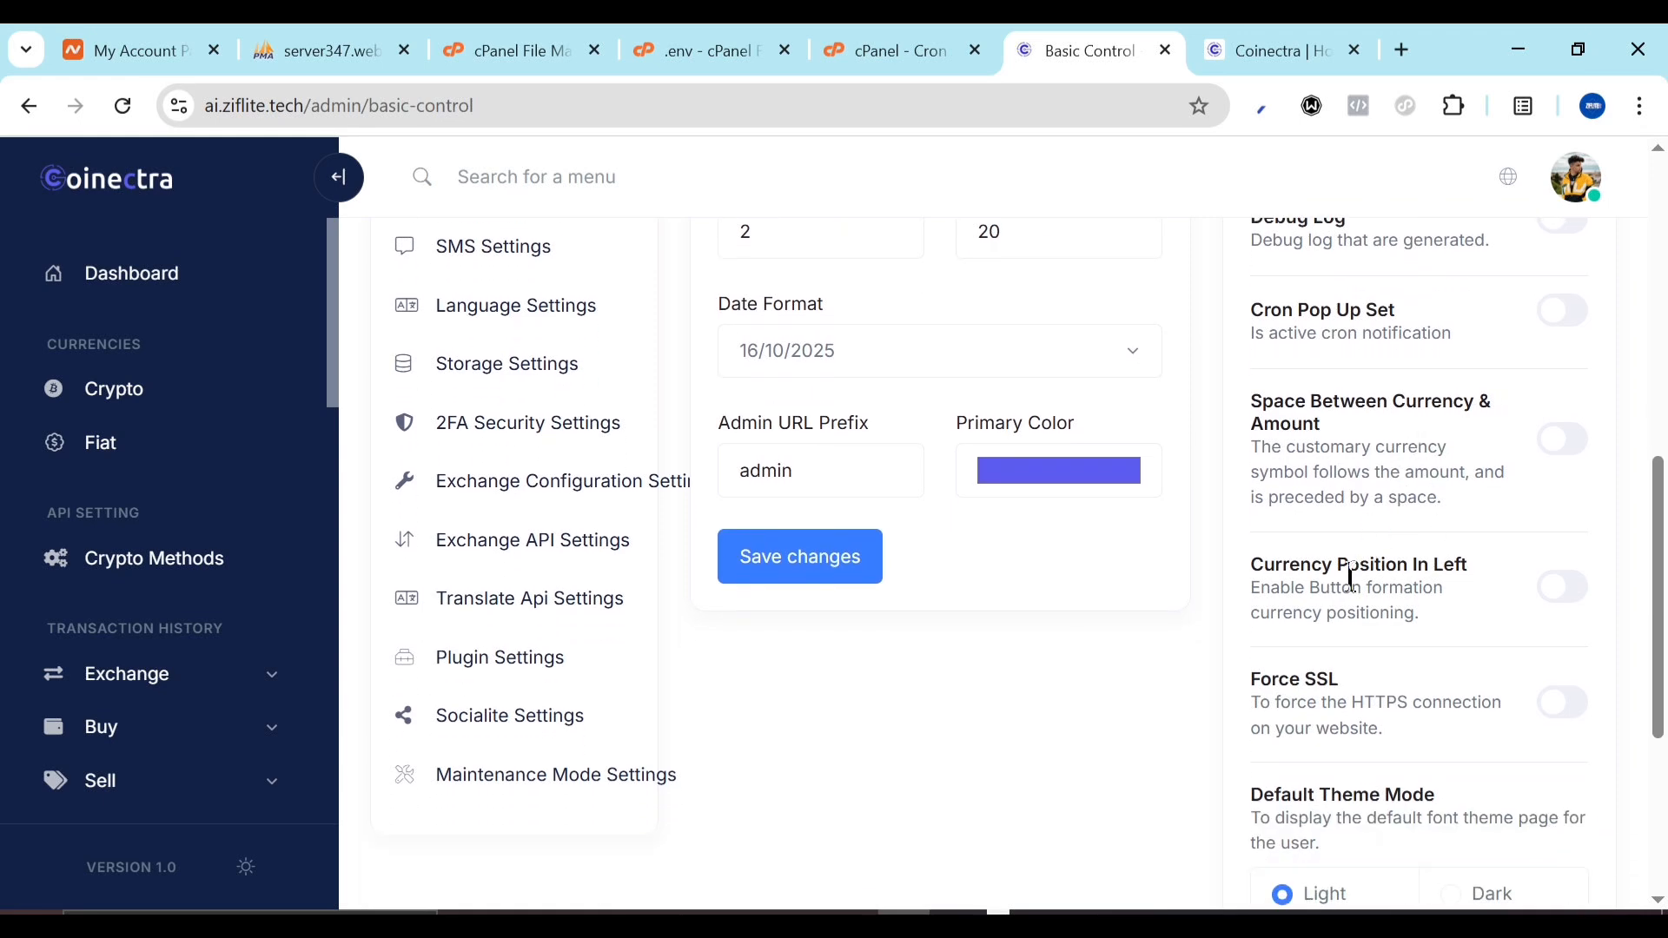
scroll(1369, 682, "down", 2)
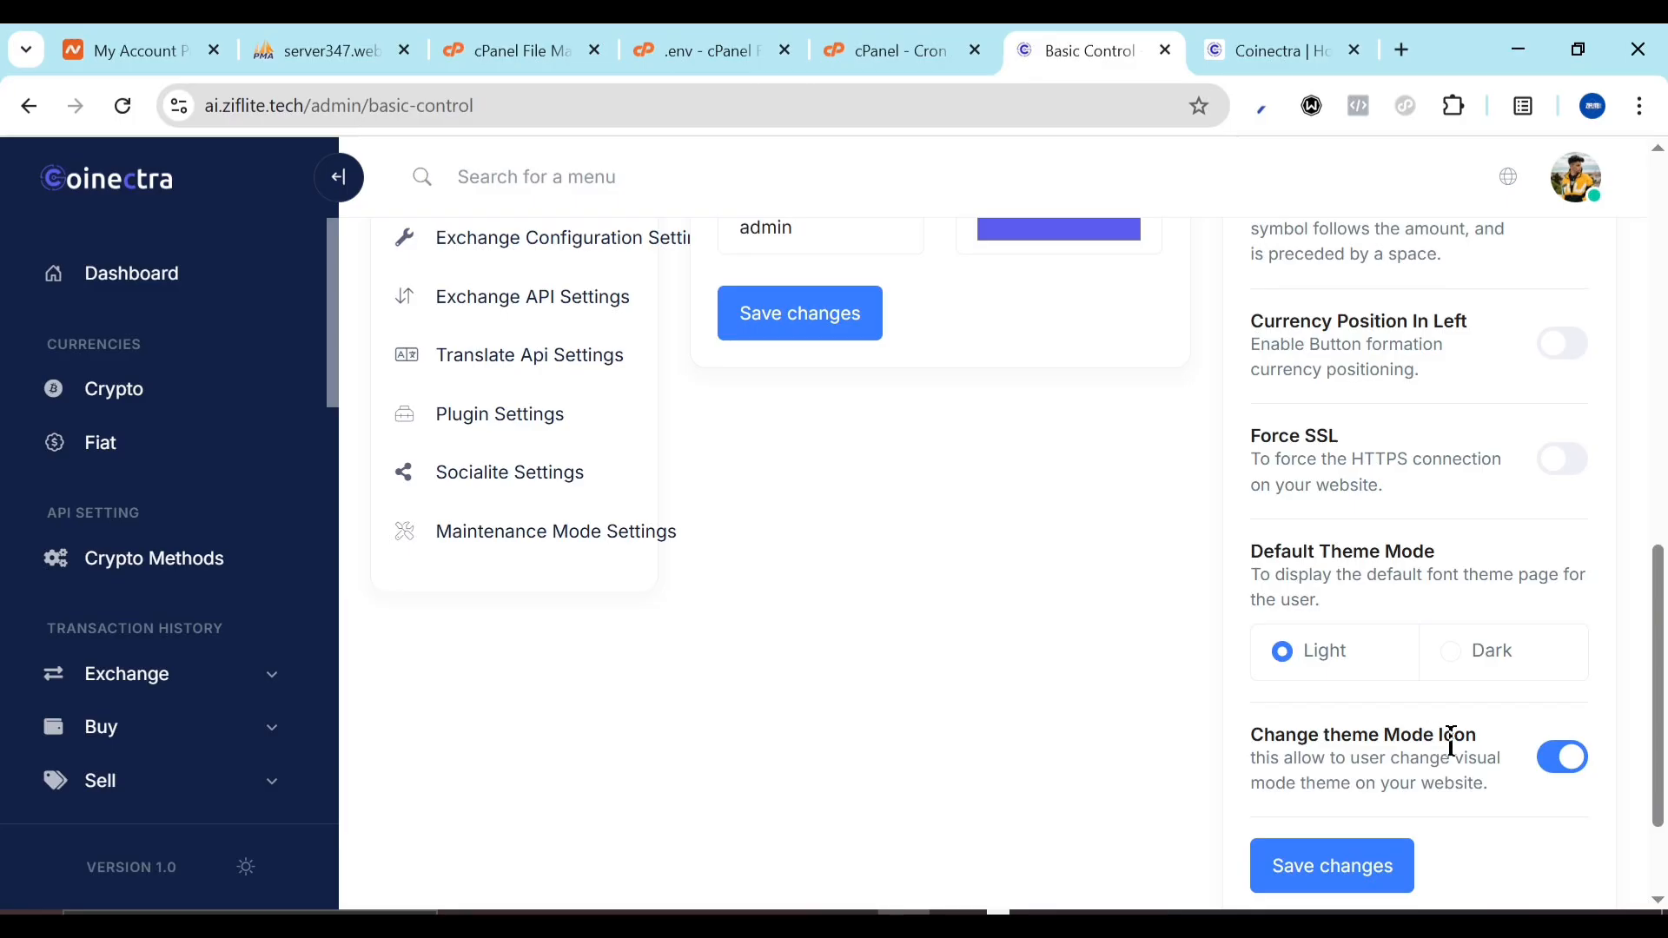
left_click(1337, 39)
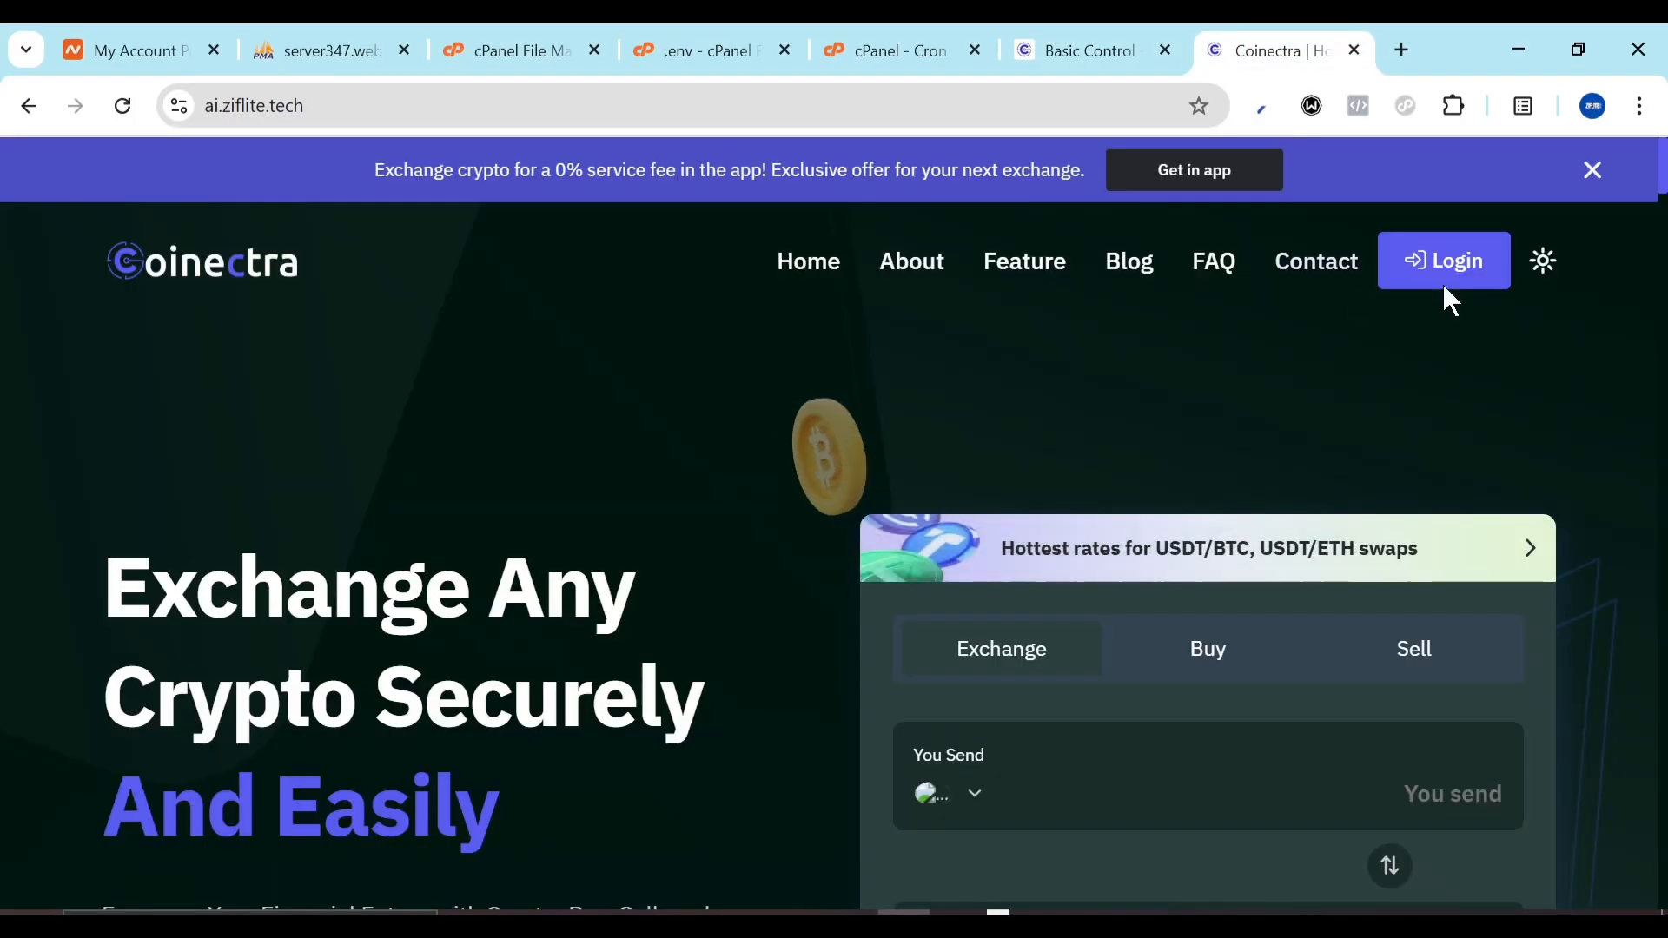
left_click(1543, 260)
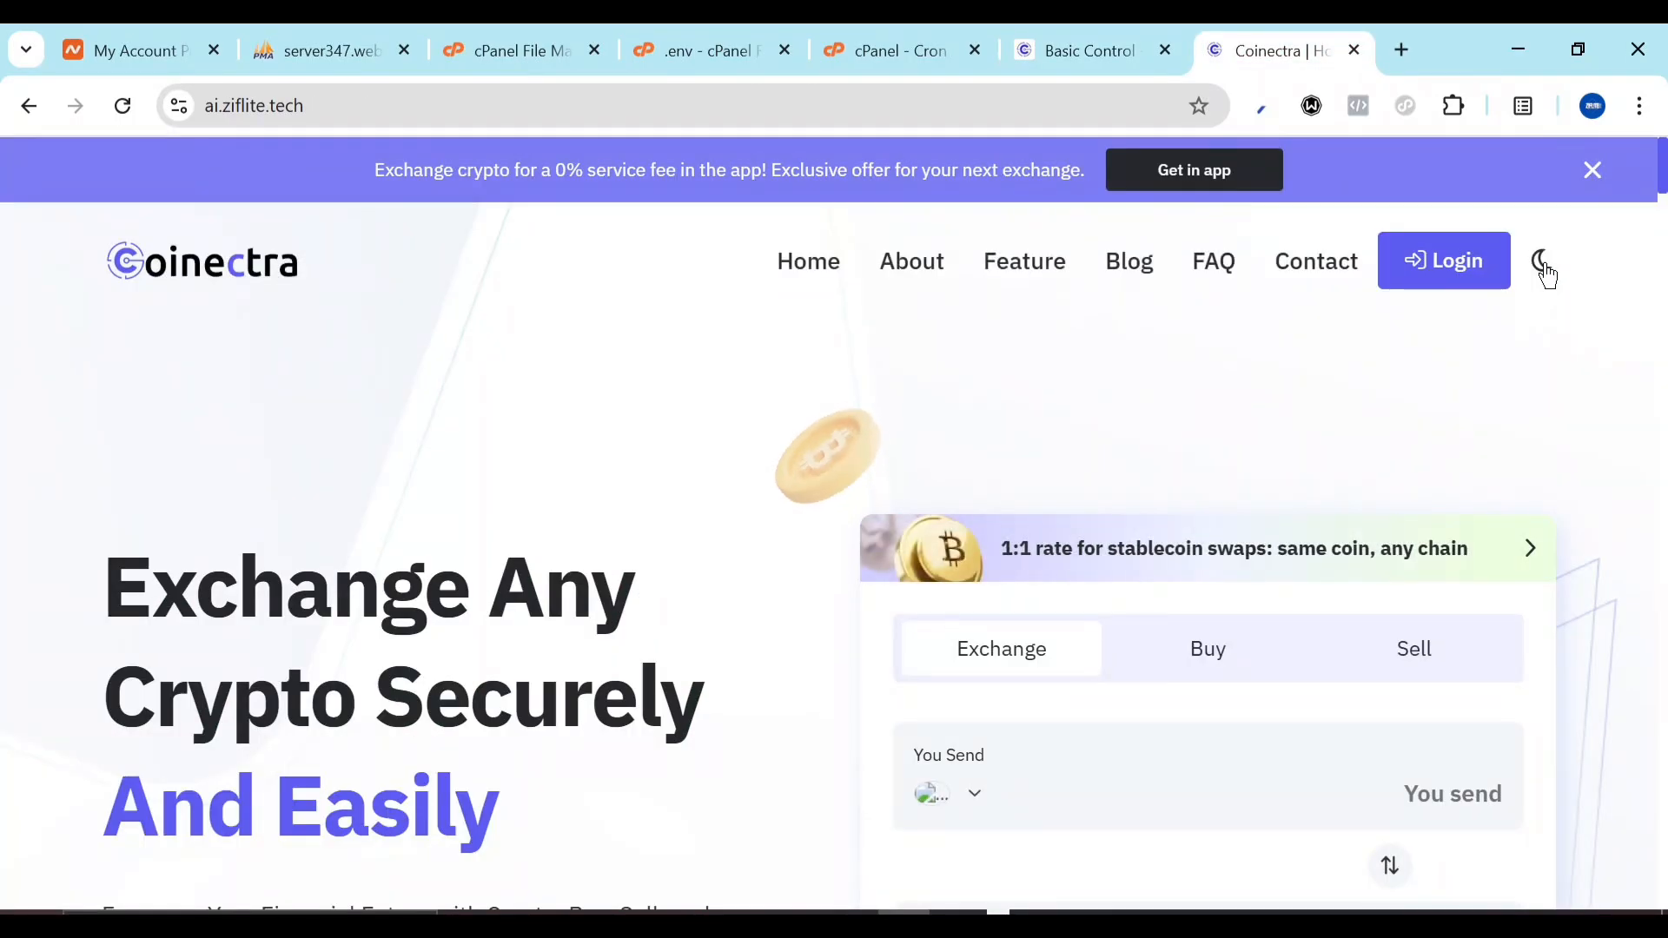
left_click(1545, 268)
left_click(1545, 268)
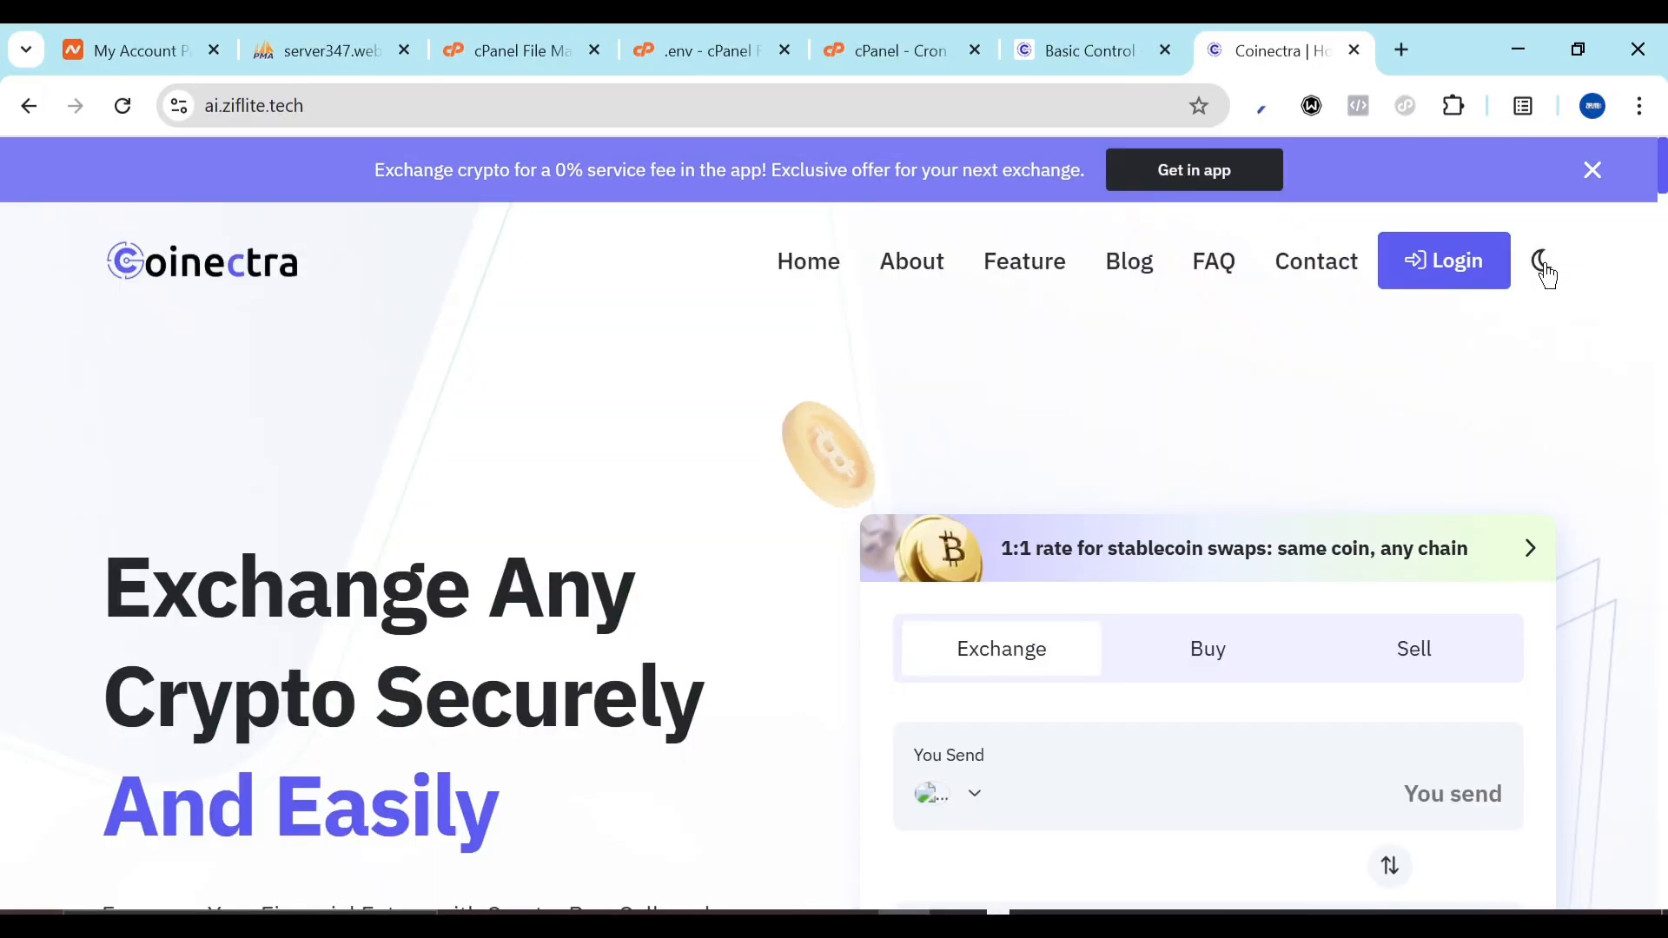
Save the updated system control settings on the Basic Control page
left_click(1086, 50)
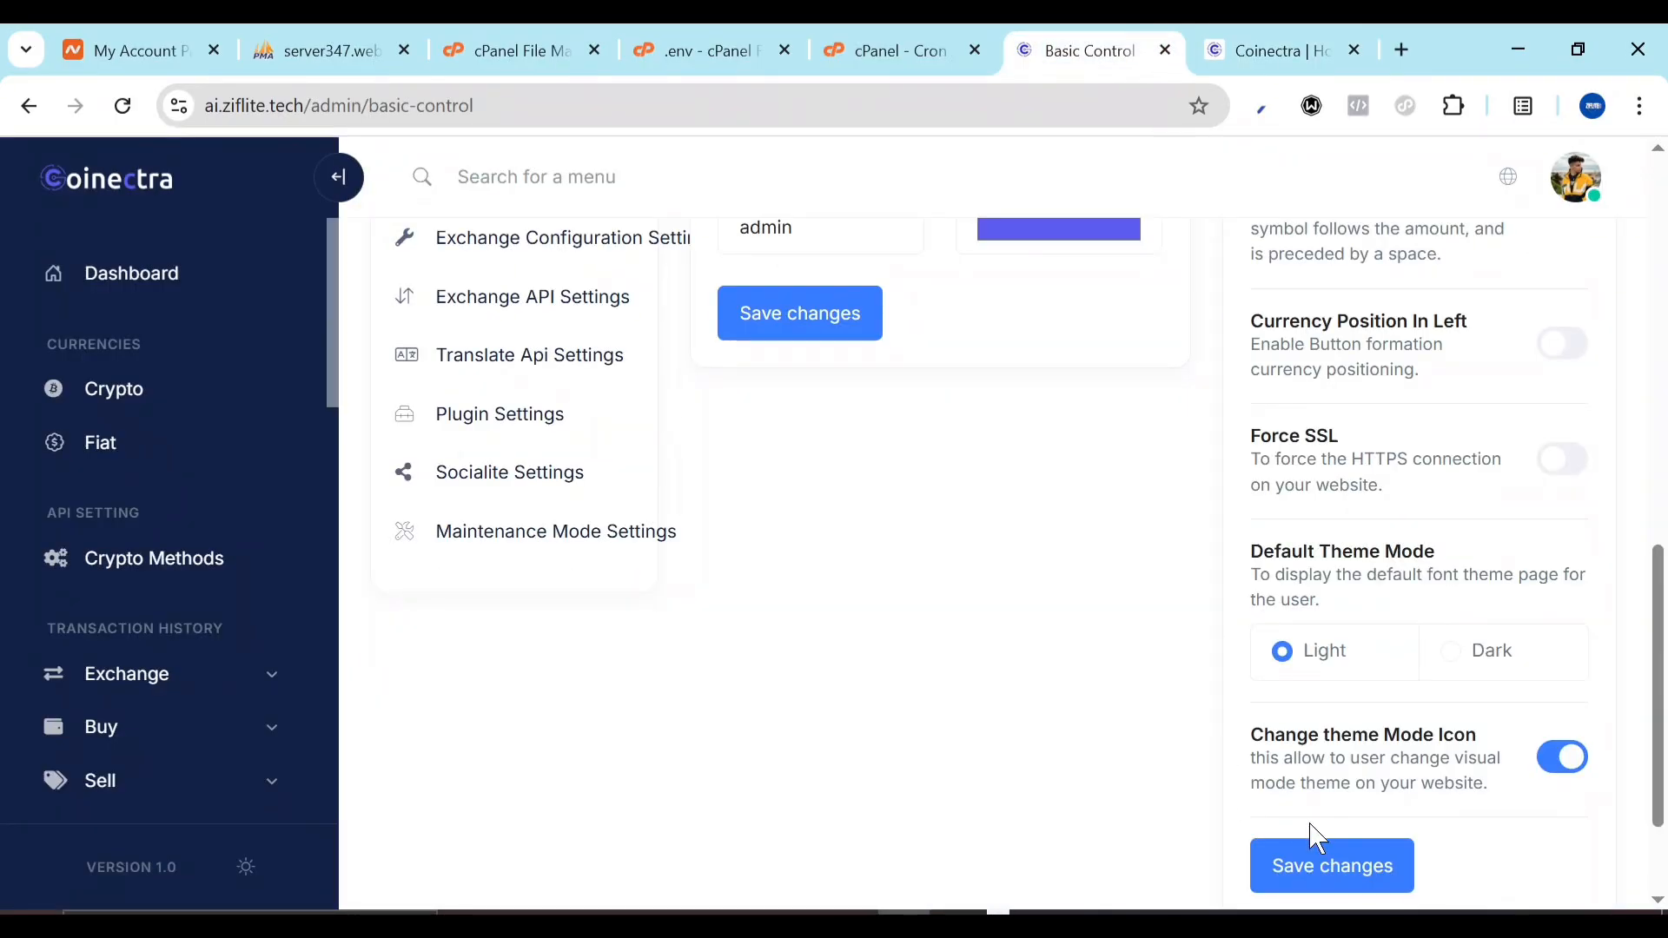
left_click(1329, 869)
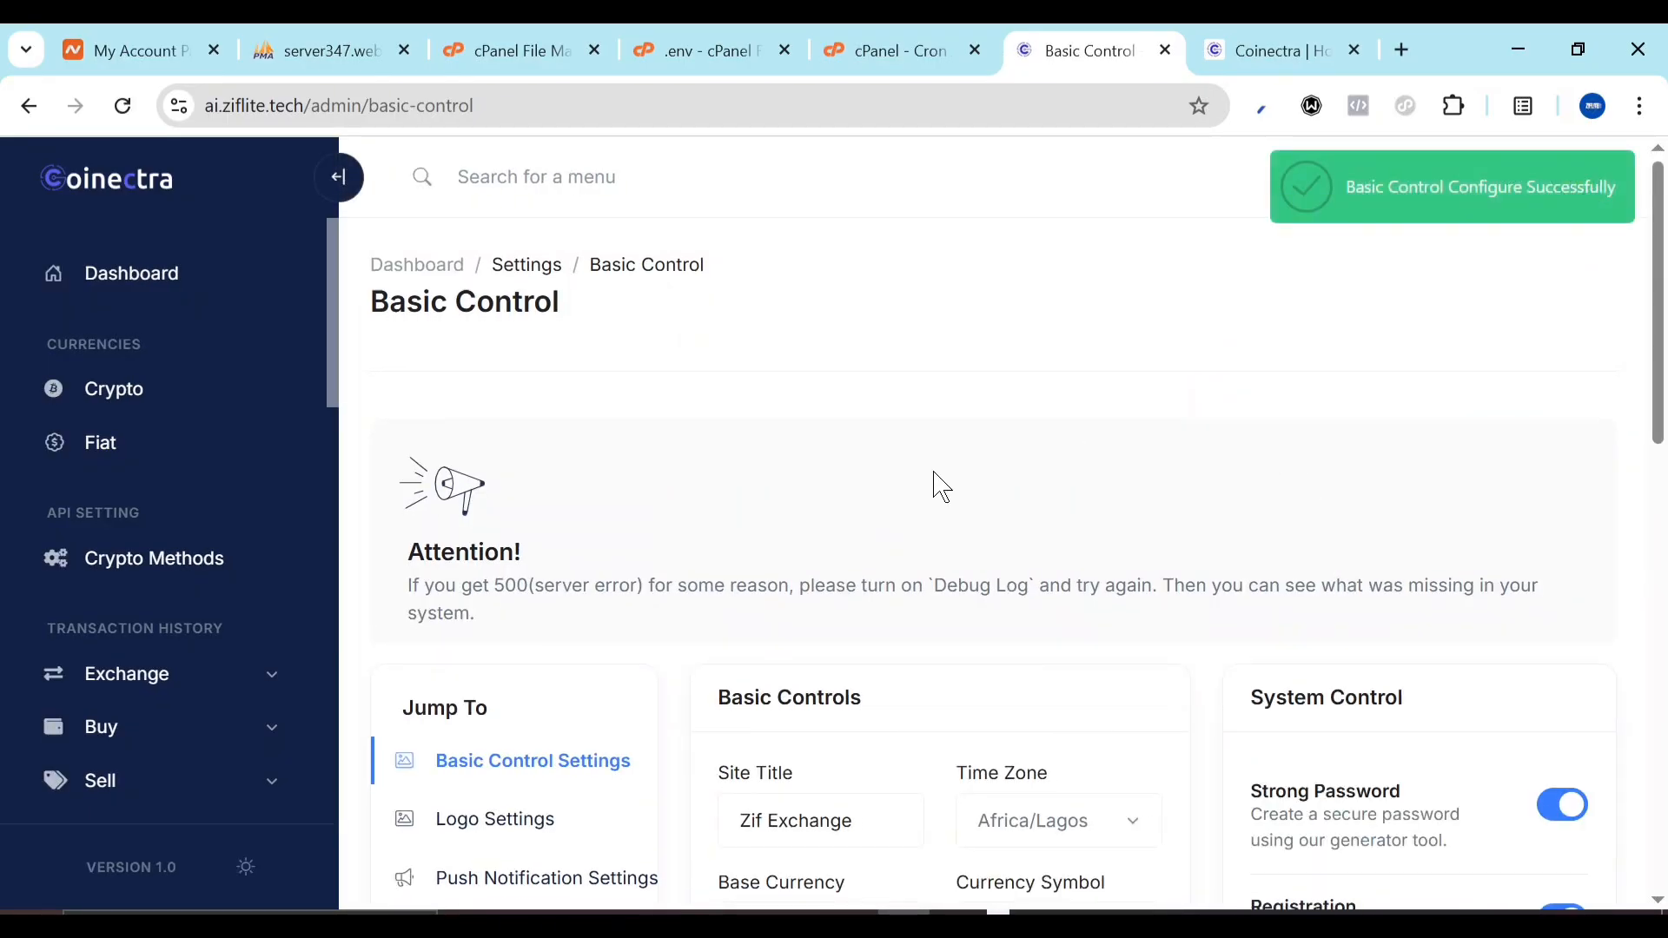
Open Logo Settings and review the logo, favicon and admin logo upload areas
scroll(808, 484, "down", 3)
left_click(551, 501)
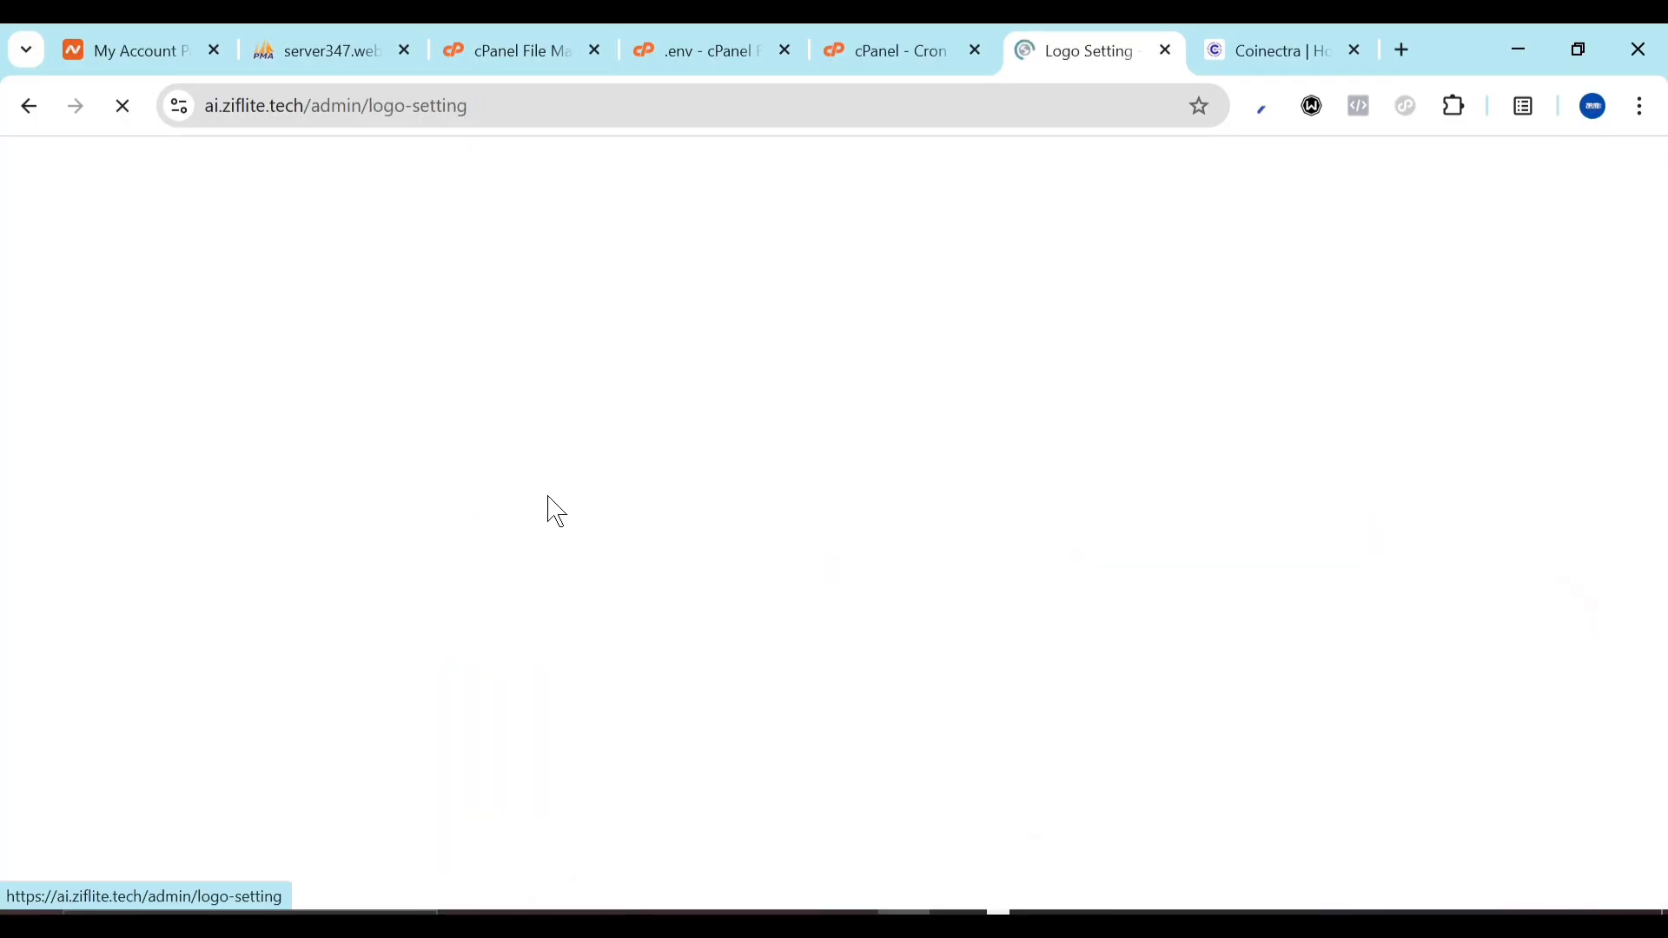
scroll(924, 614, "down", 4)
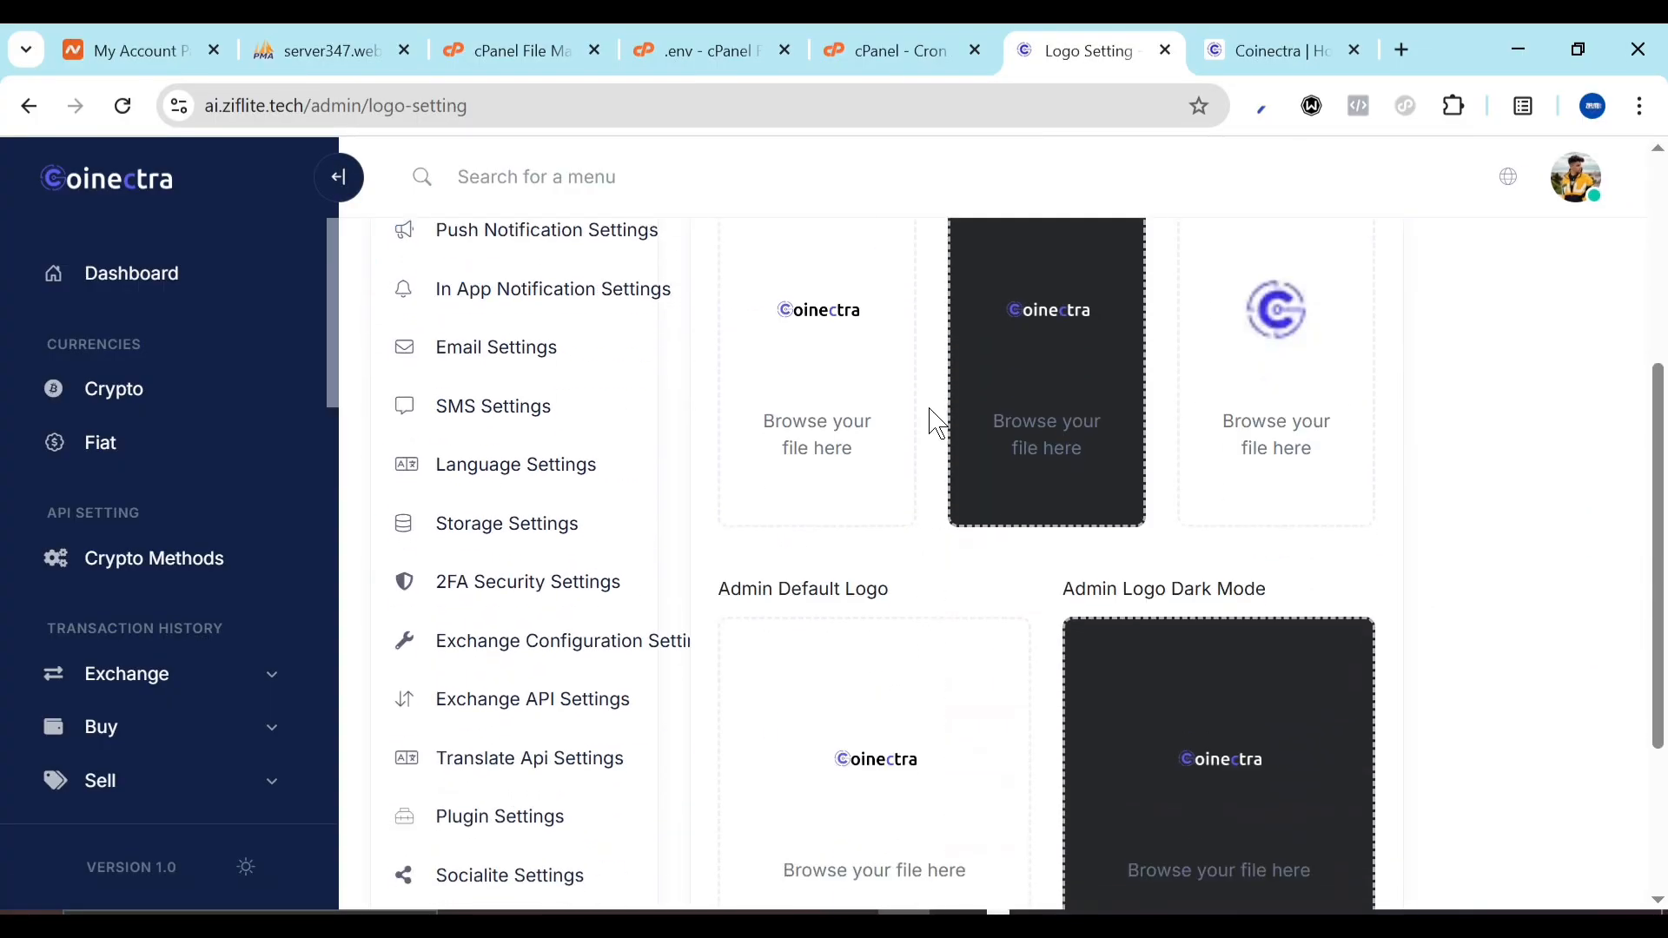
left_click(854, 450)
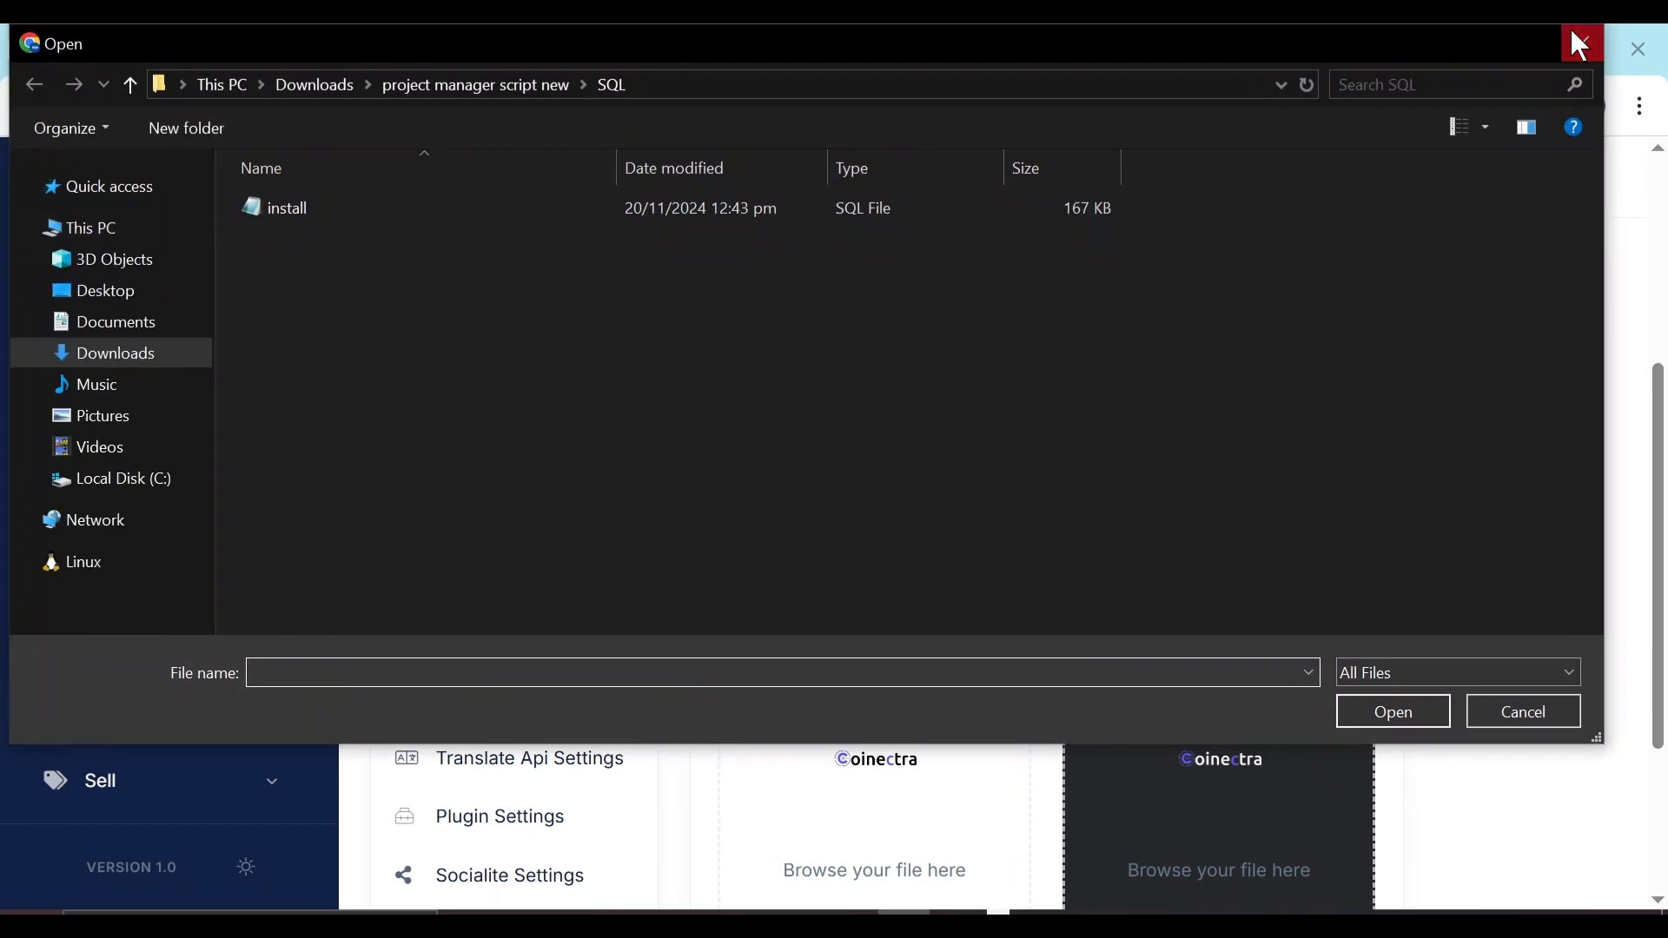
left_click(1572, 35)
scroll(1222, 713, "down", 3)
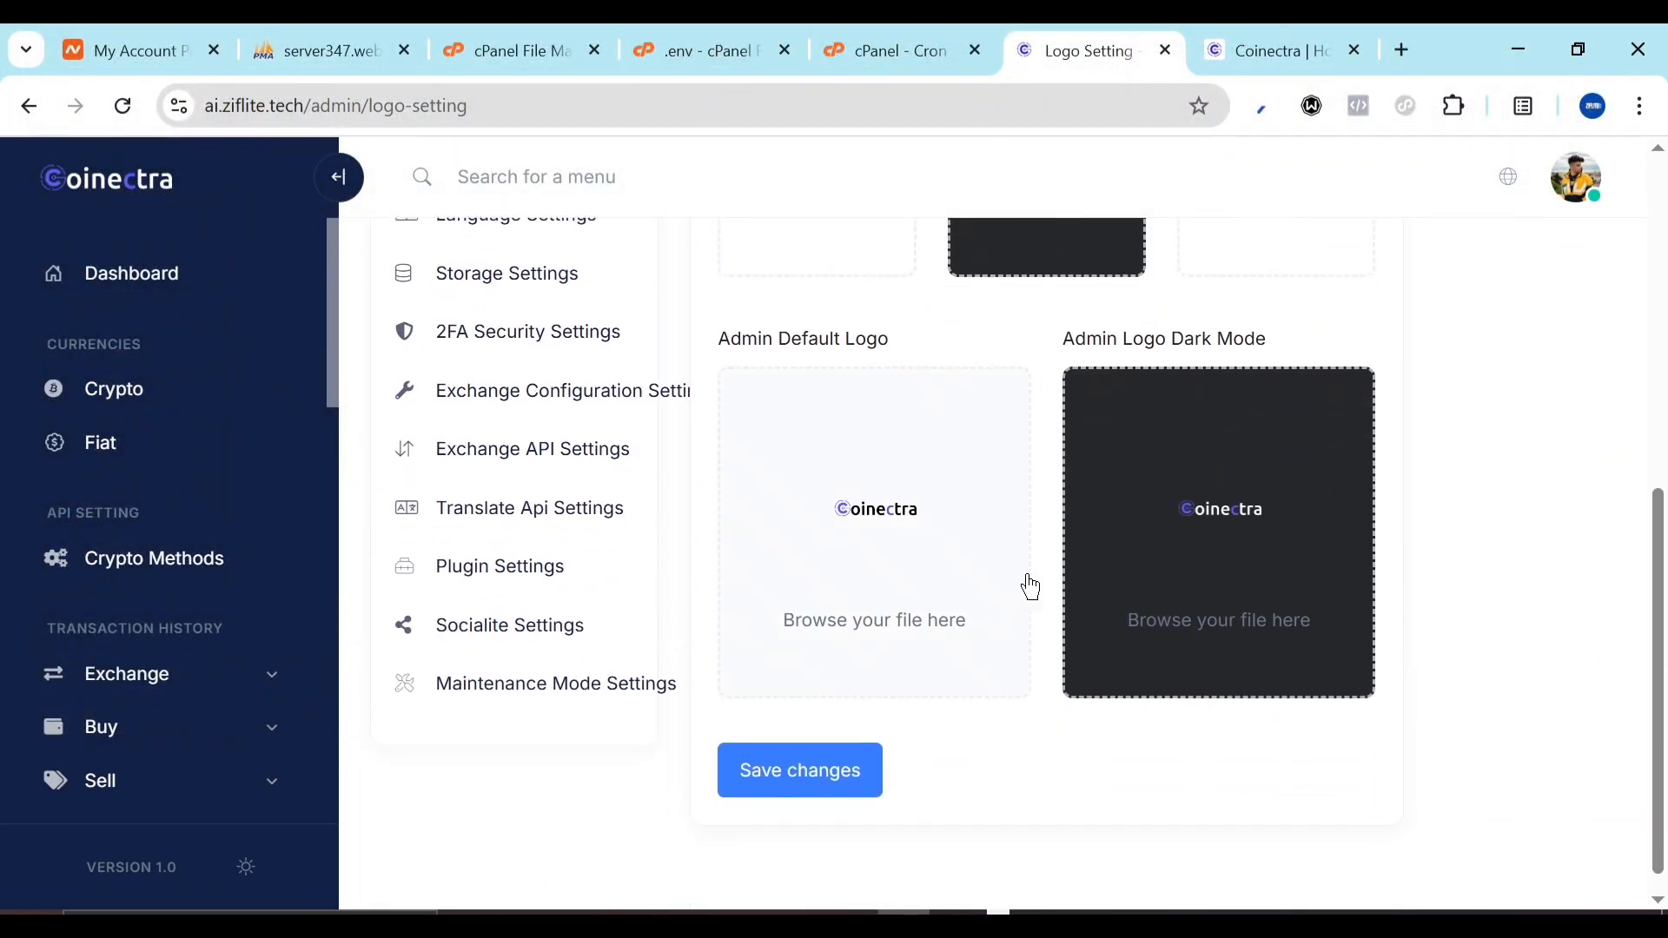
scroll(943, 444, "up", 7)
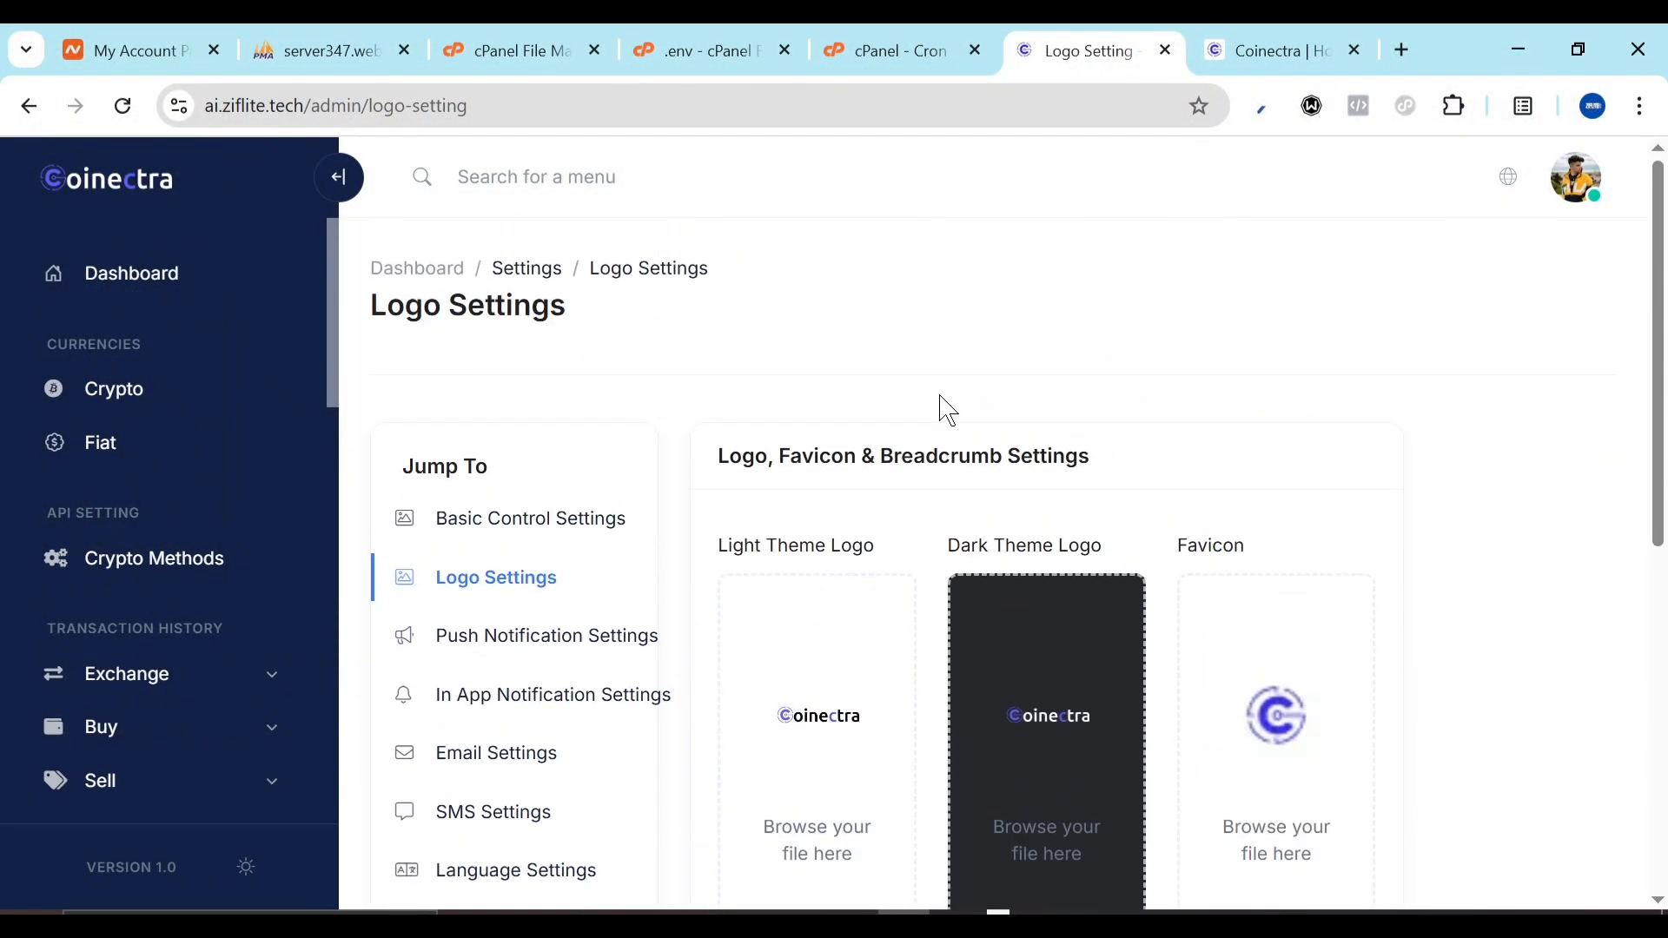
scroll(966, 656, "down", 3)
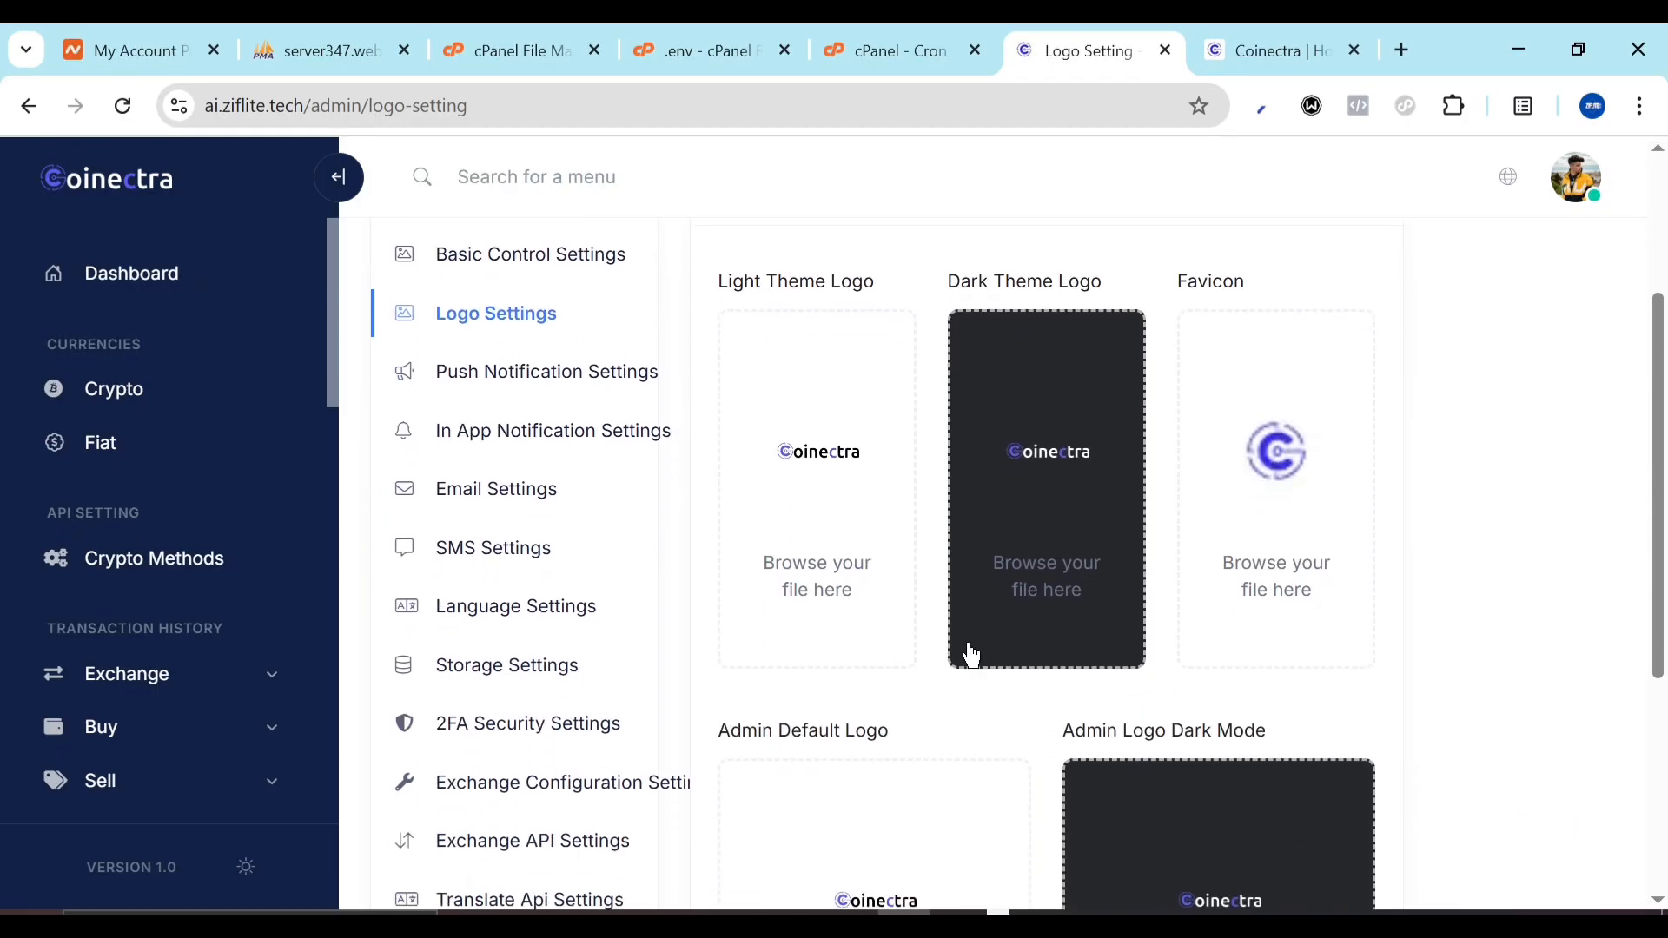
scroll(972, 656, "down", 2)
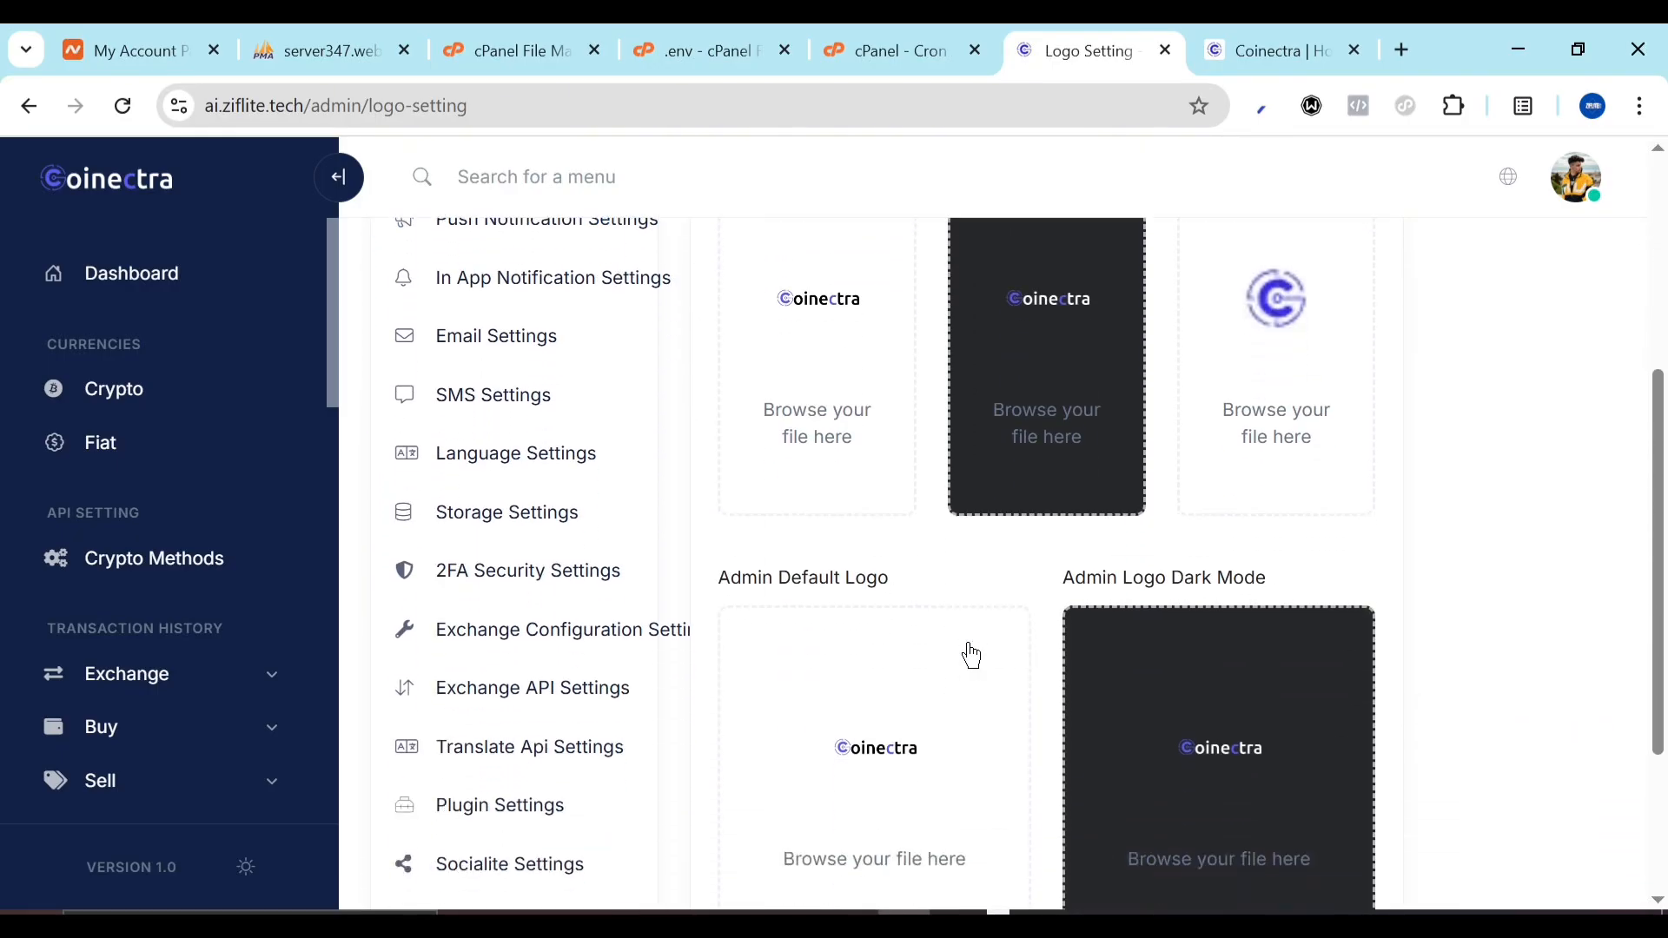
scroll(1008, 468, "up", 2)
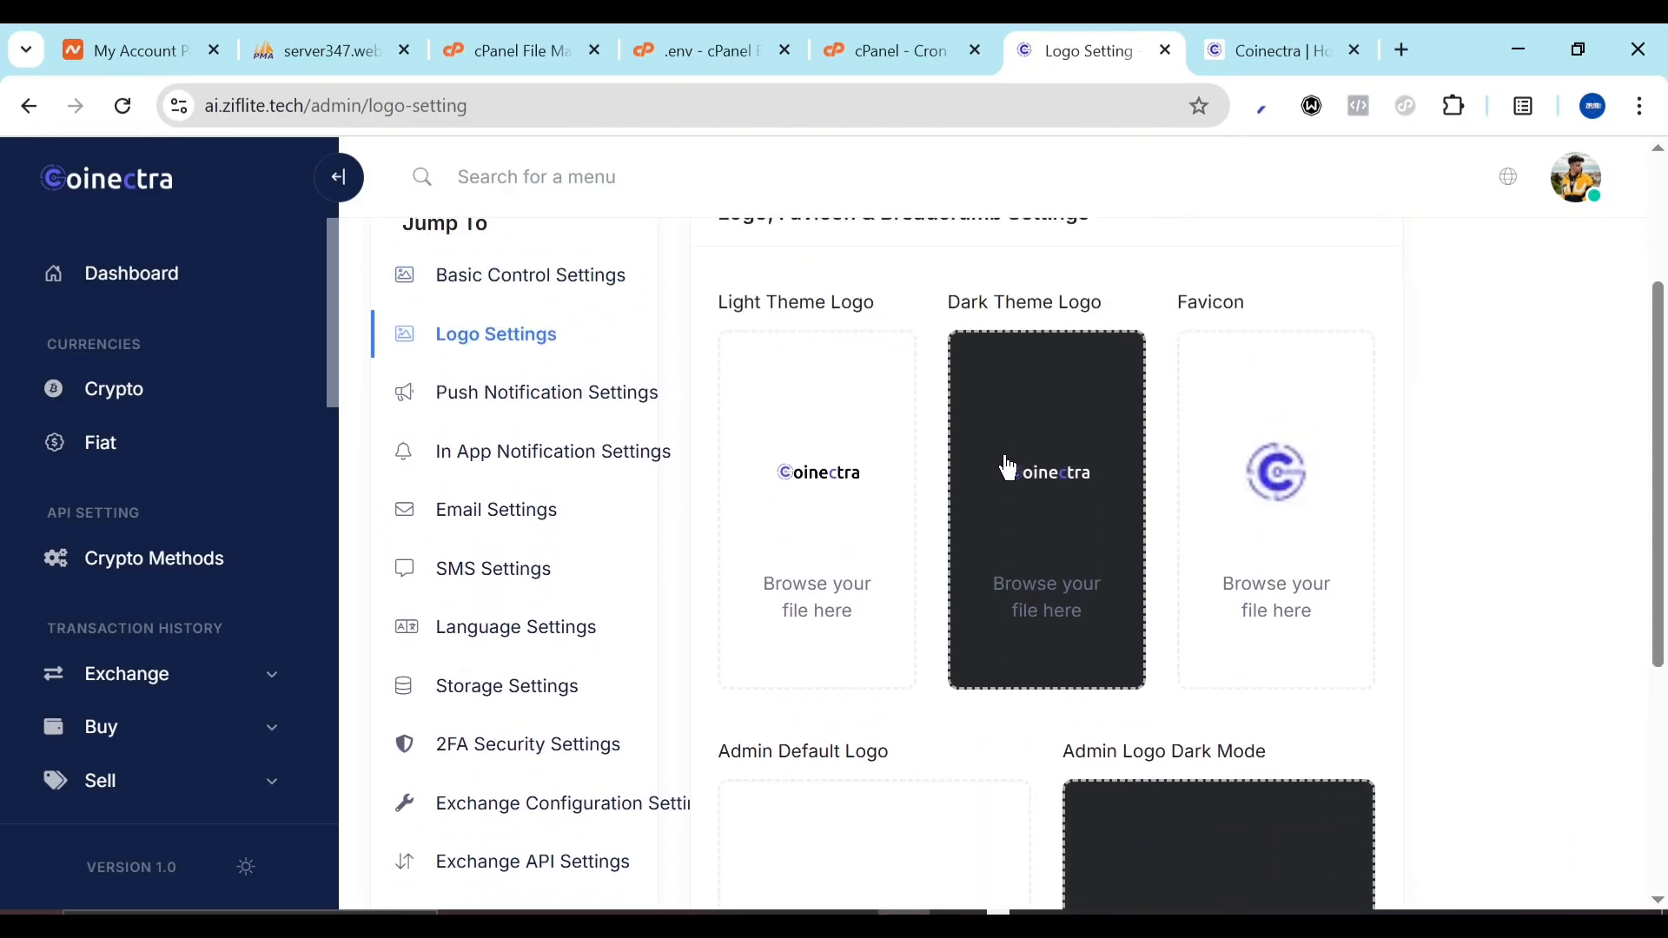
scroll(1008, 468, "up", 1)
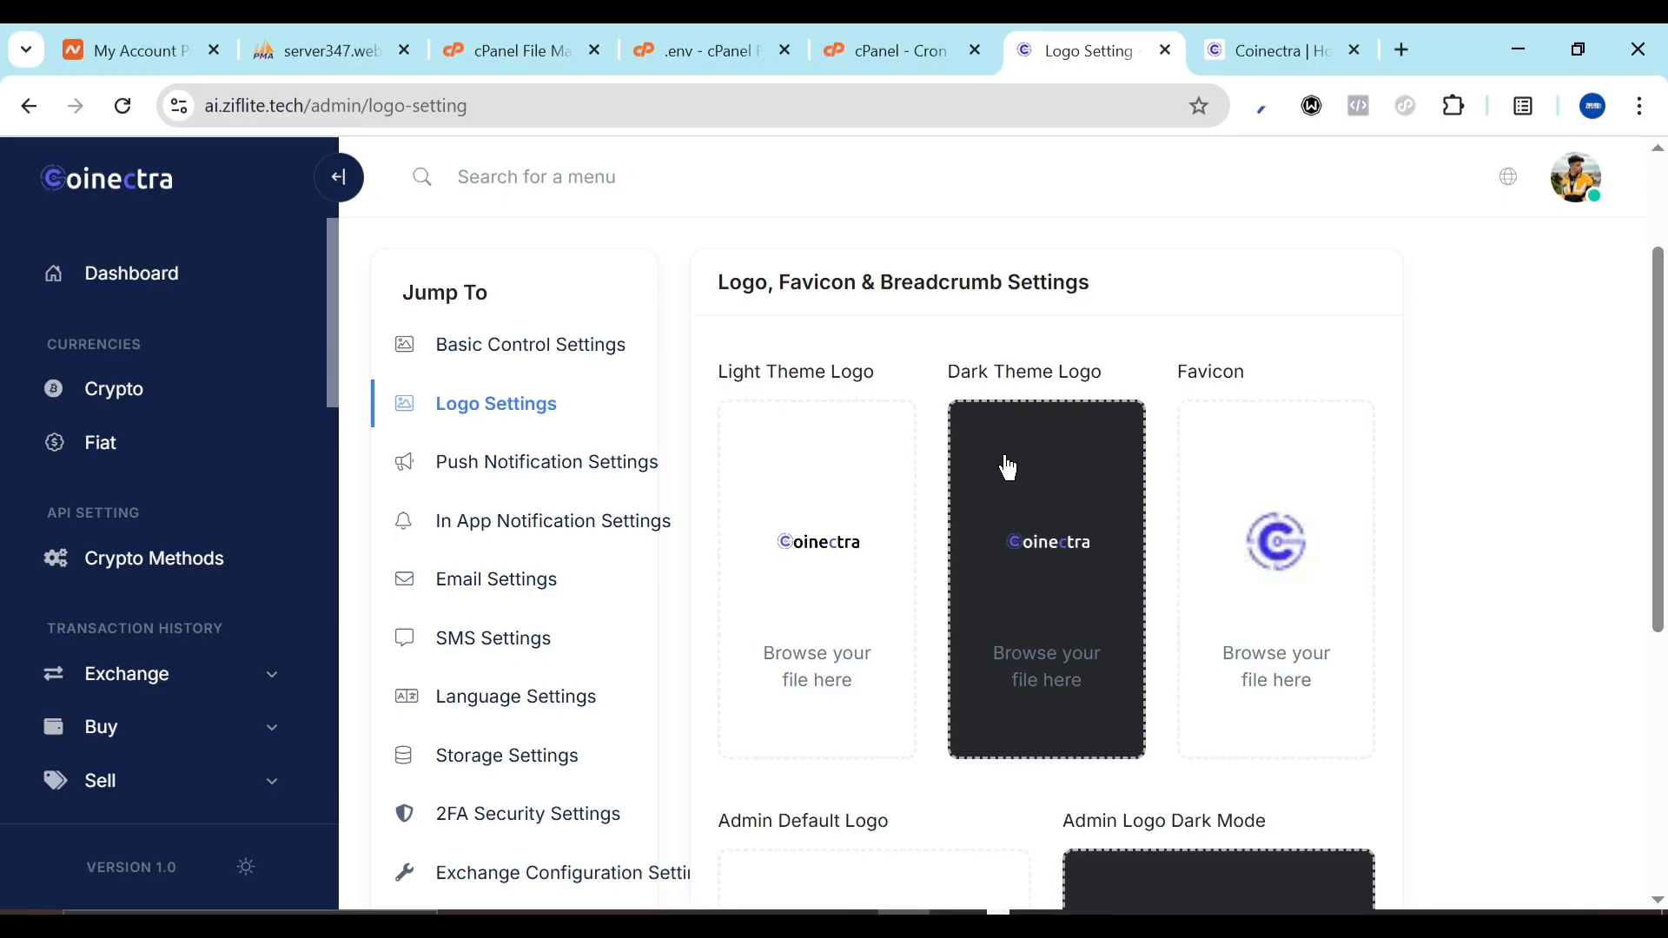
scroll(1008, 468, "down", 6)
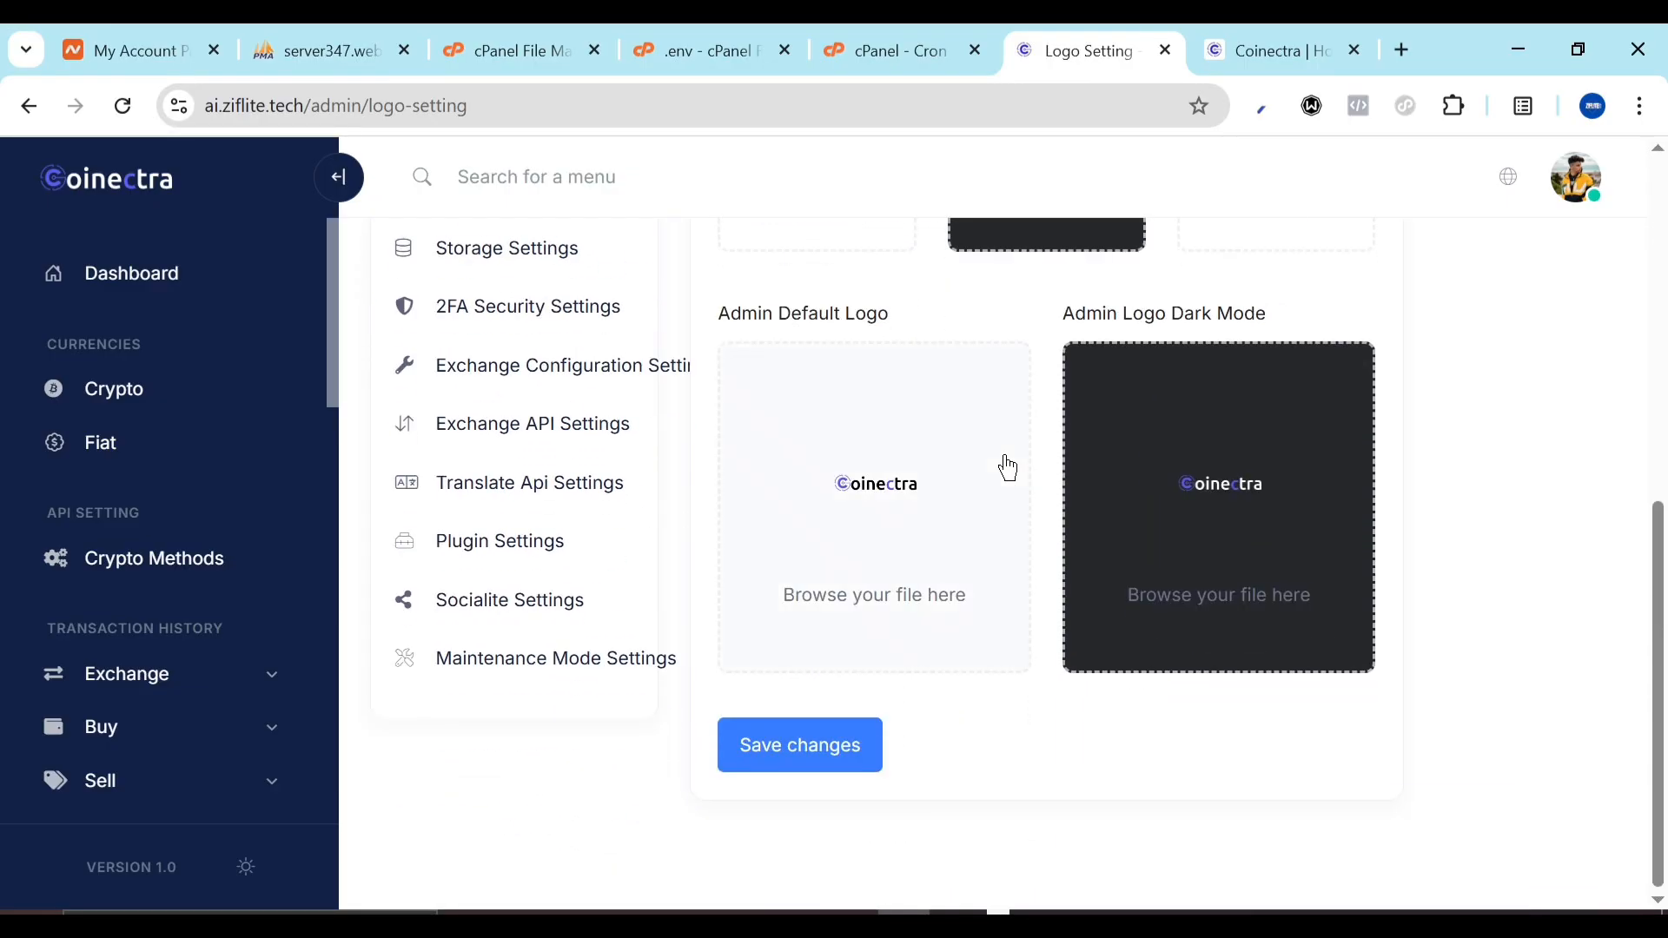
scroll(1008, 468, "up", 6)
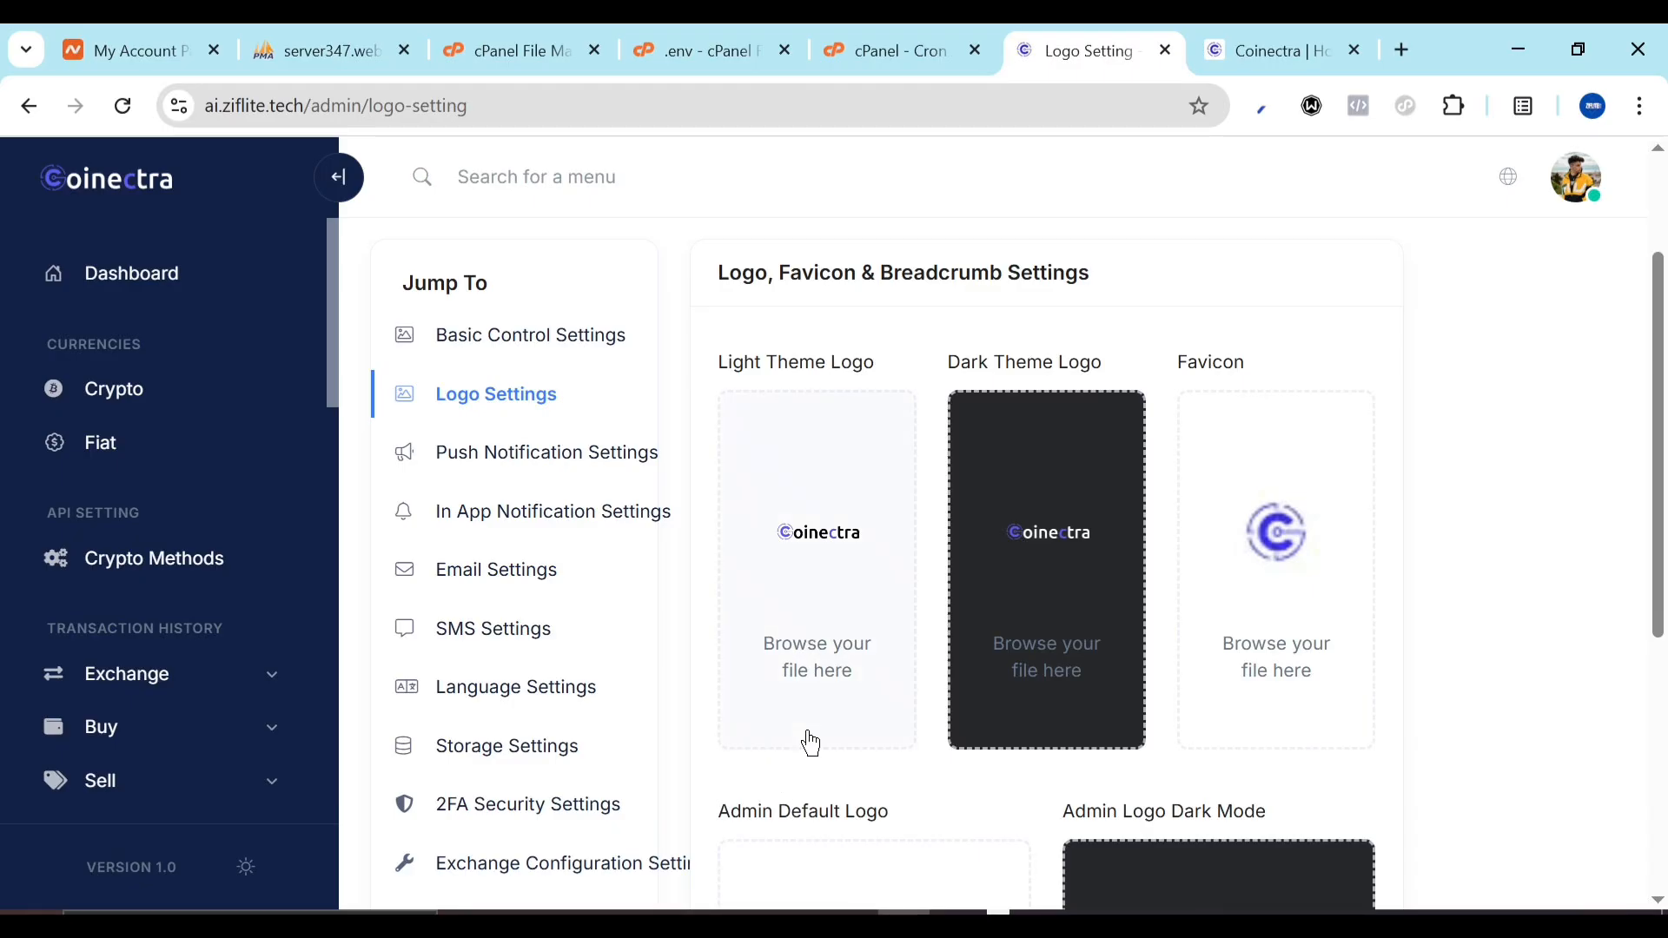
scroll(810, 743, "down", 4)
scroll(901, 543, "up", 5)
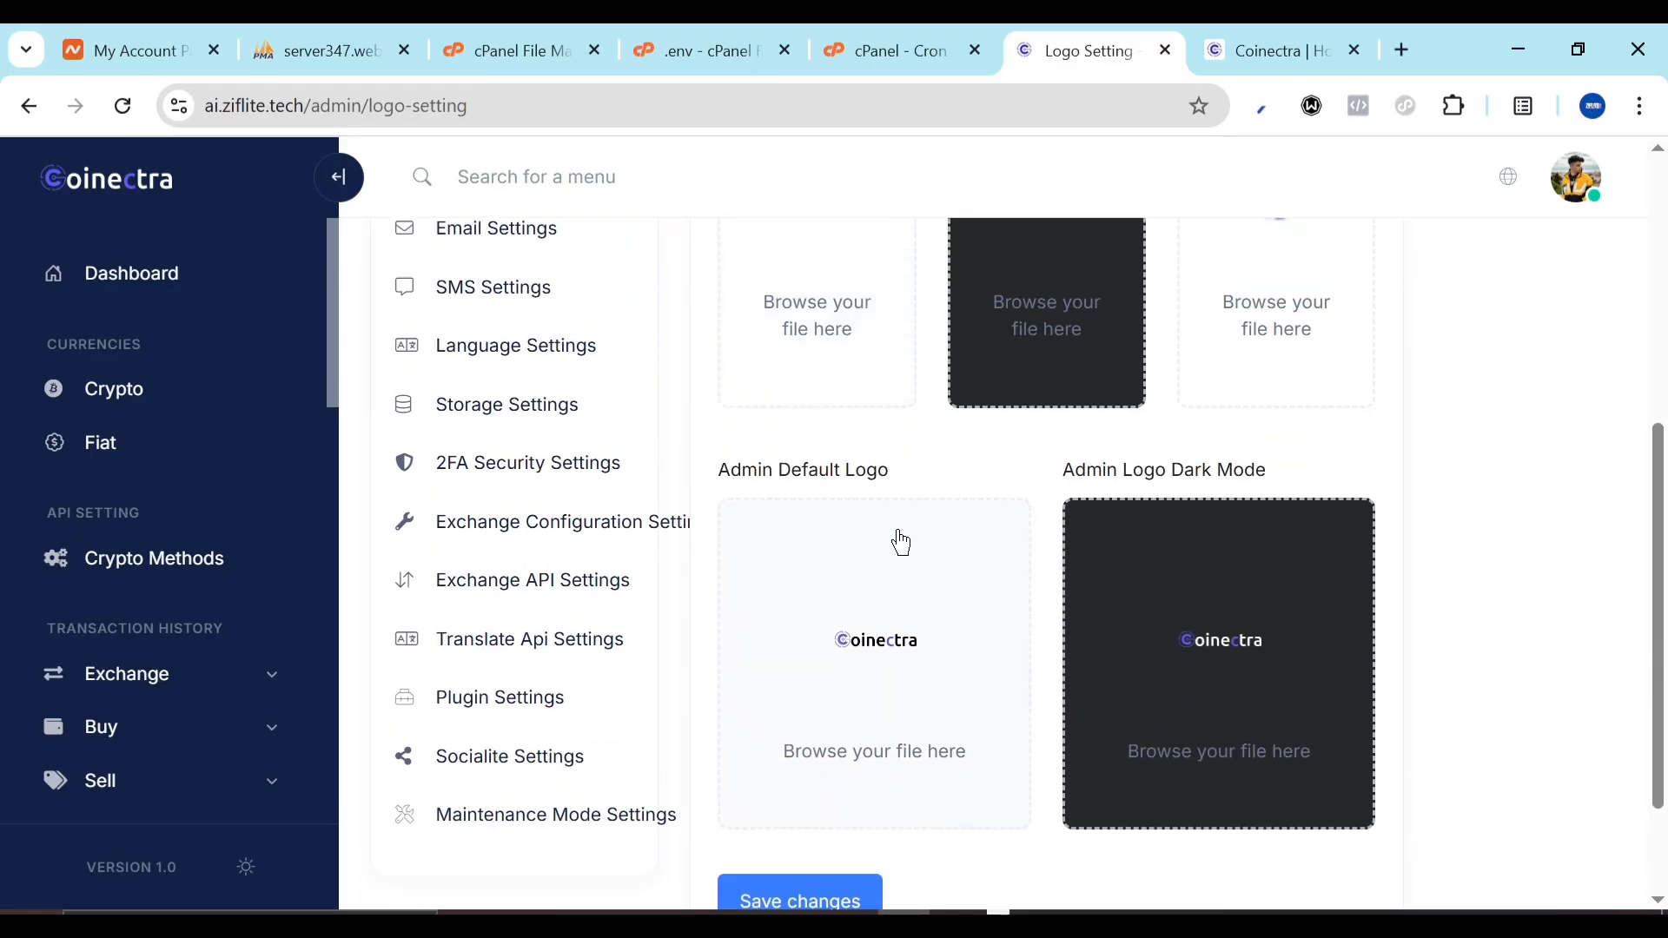
Open Push Notification Settings and its Firebase configuration page in a new tab
left_click(552, 549)
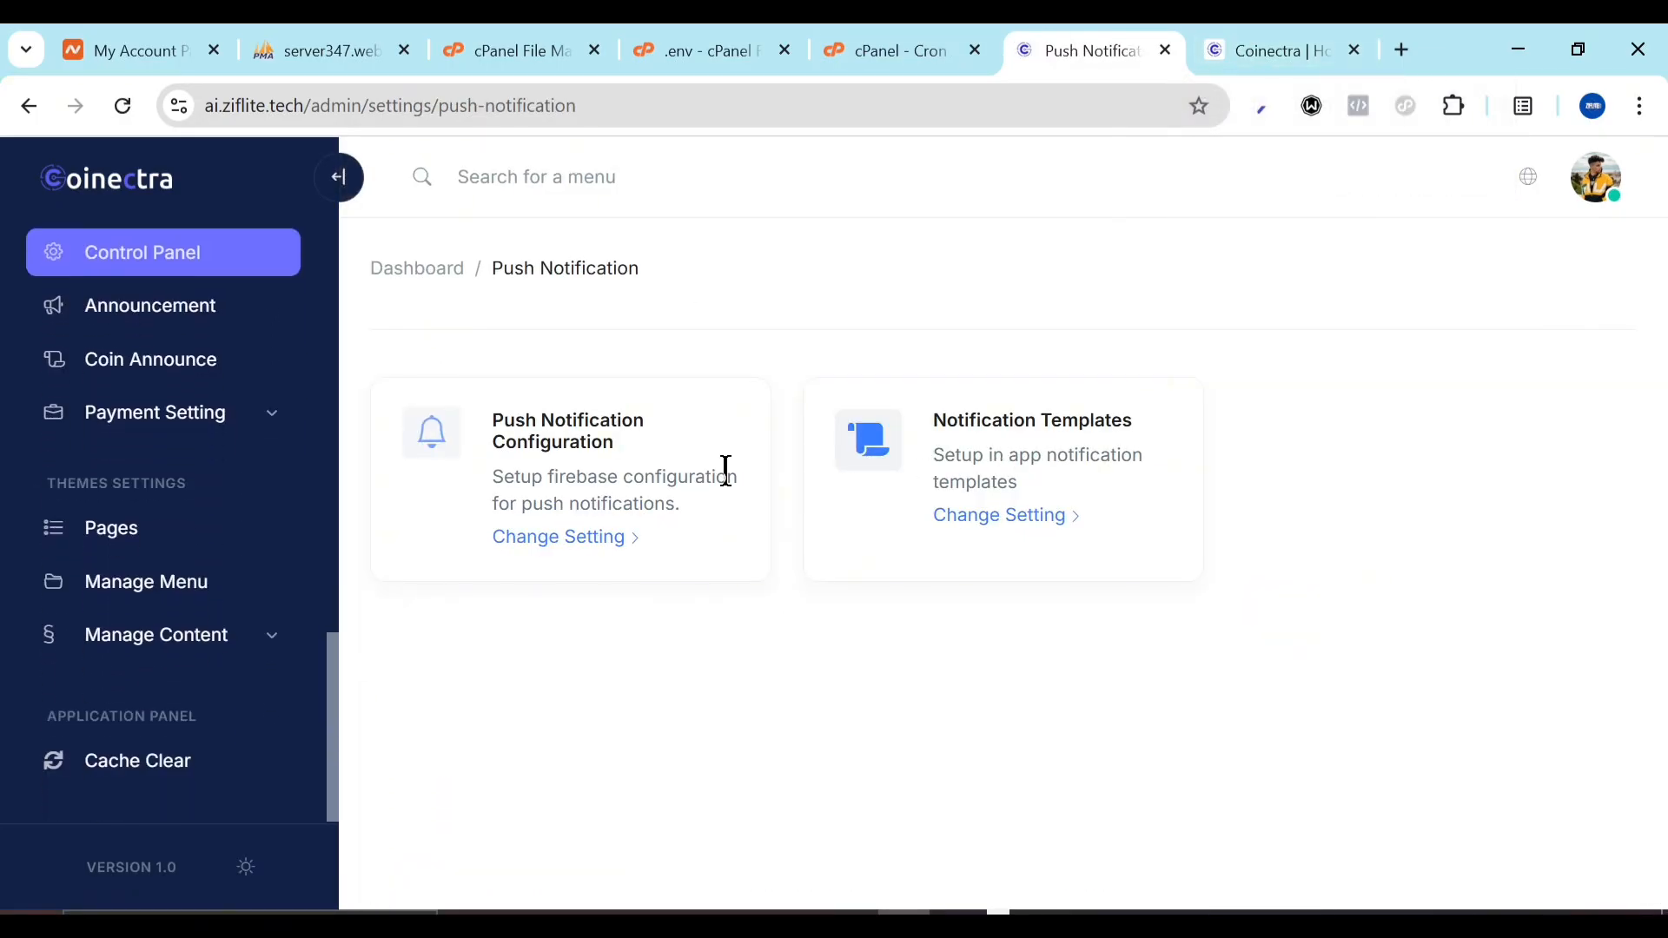
right_click(552, 549)
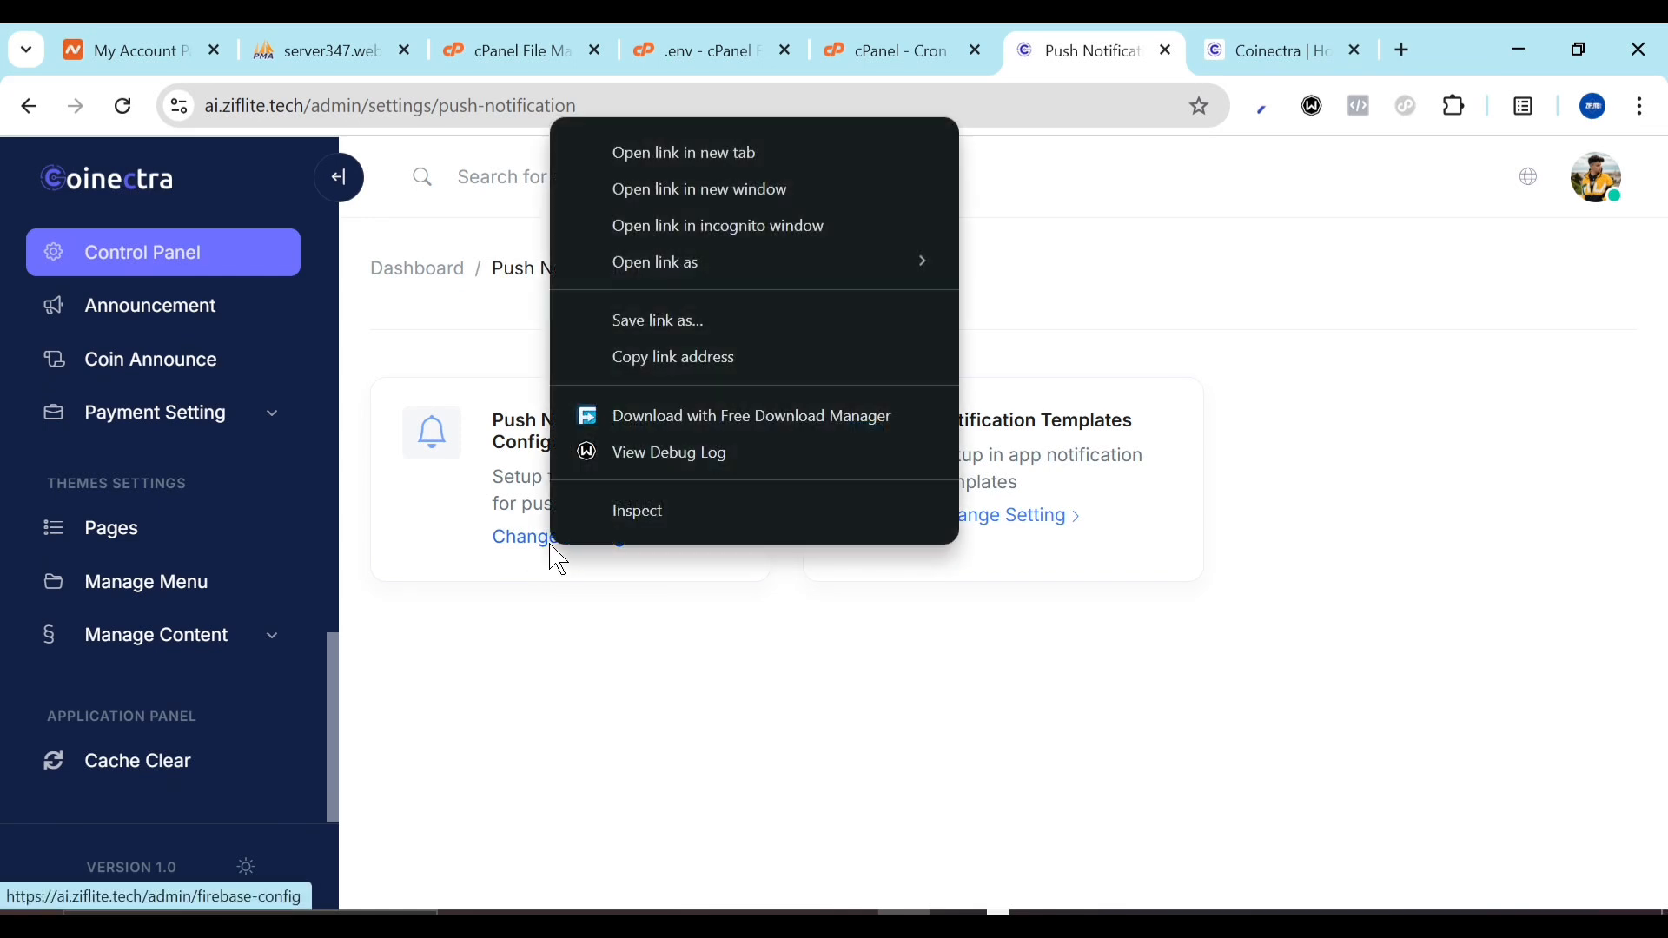
left_click(658, 153)
left_click(1102, 43)
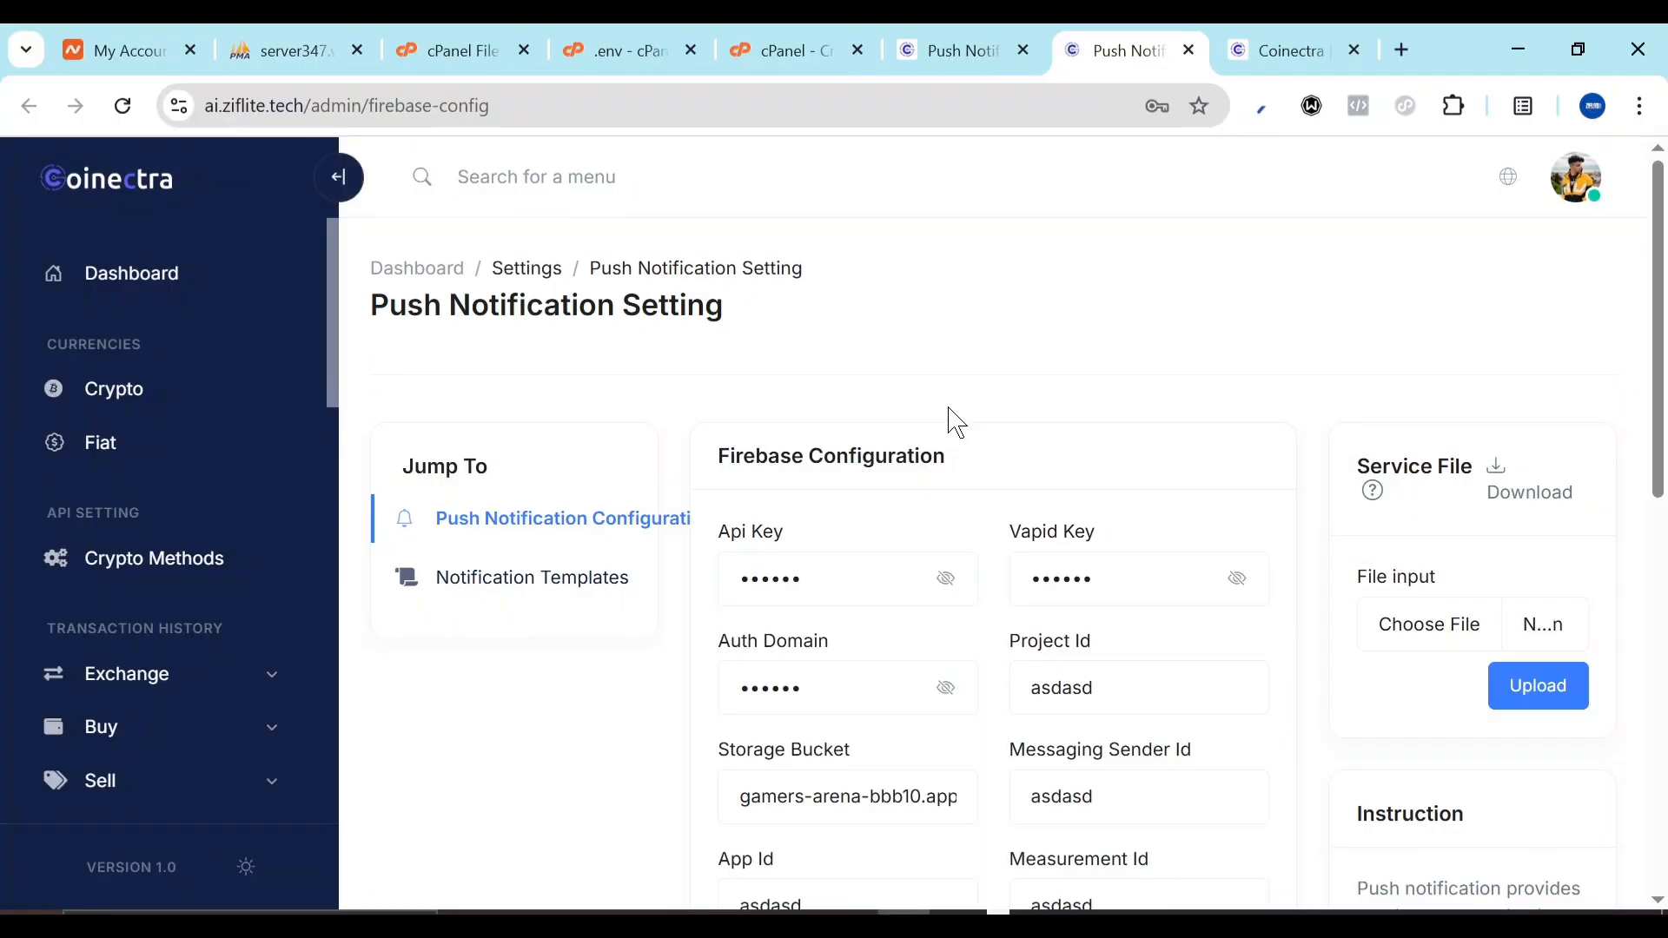
Open the Firebase console through the Create an account link in the push notification instructions
scroll(956, 423, "down", 5)
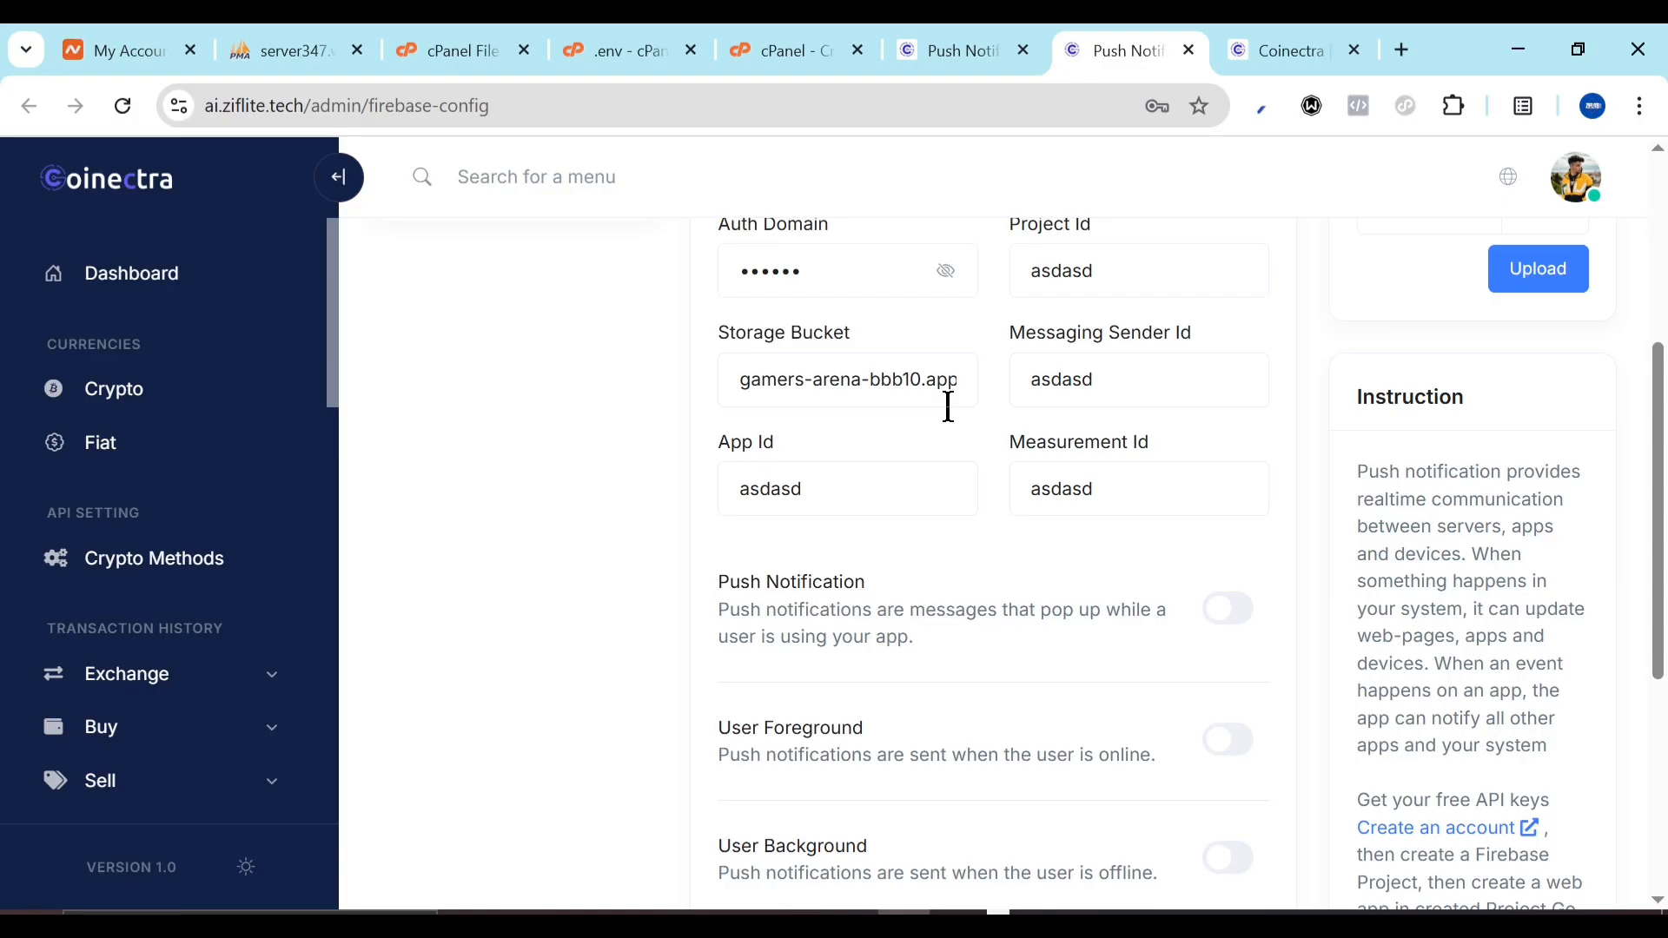
scroll(948, 407, "up", 4)
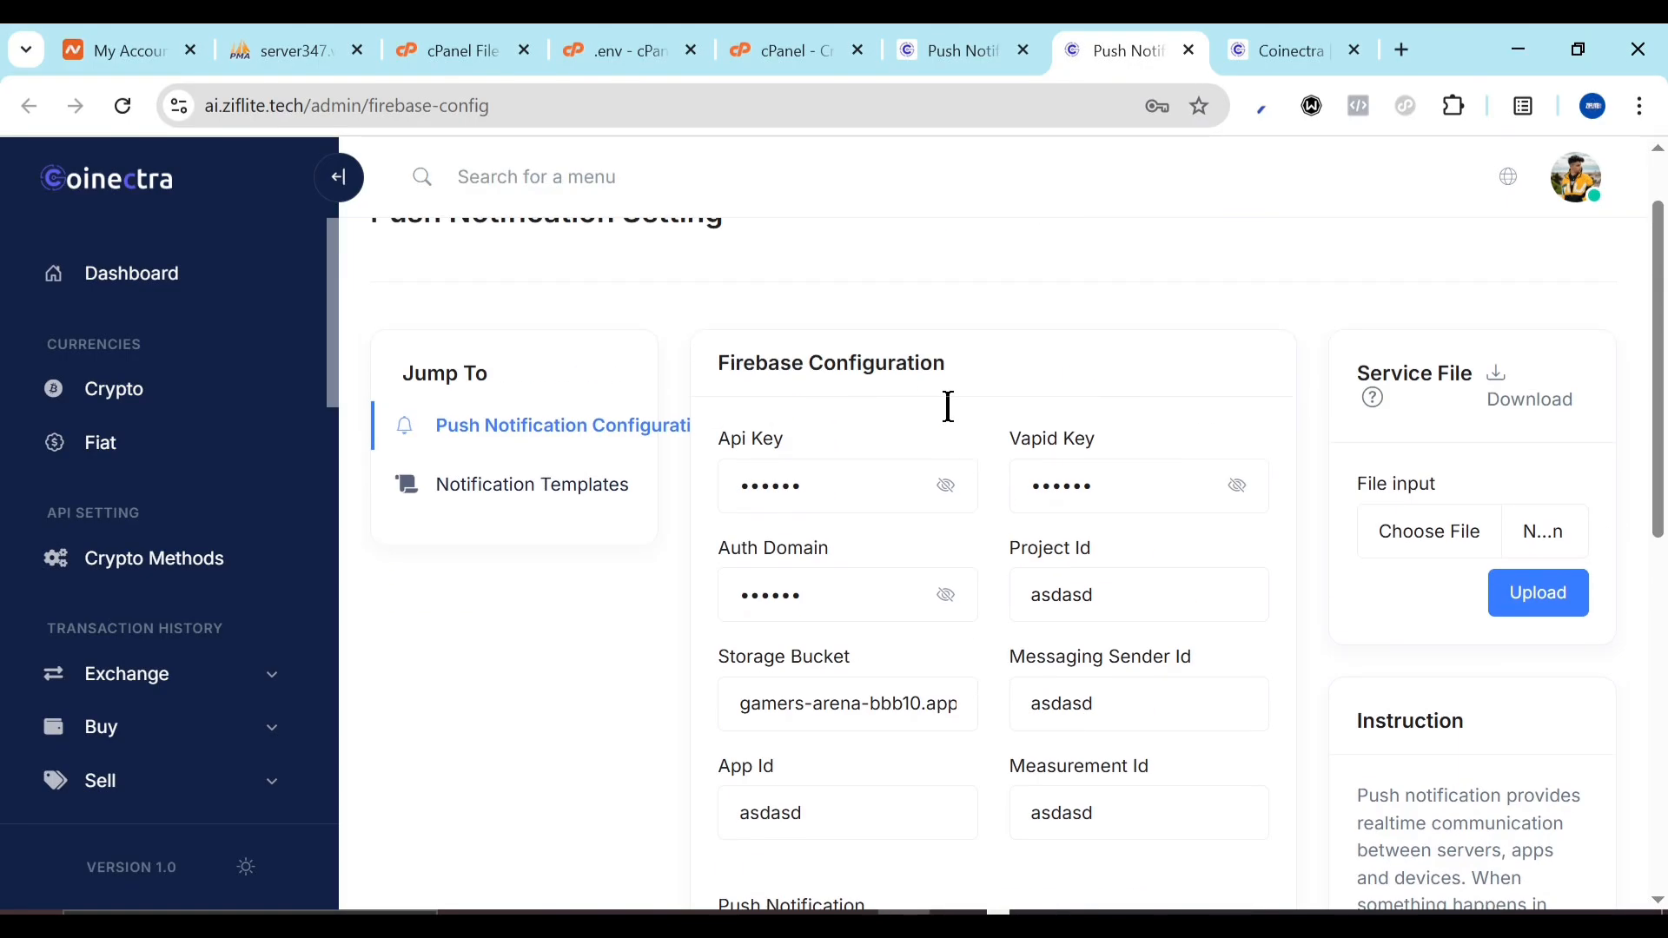
scroll(956, 423, "down", 5)
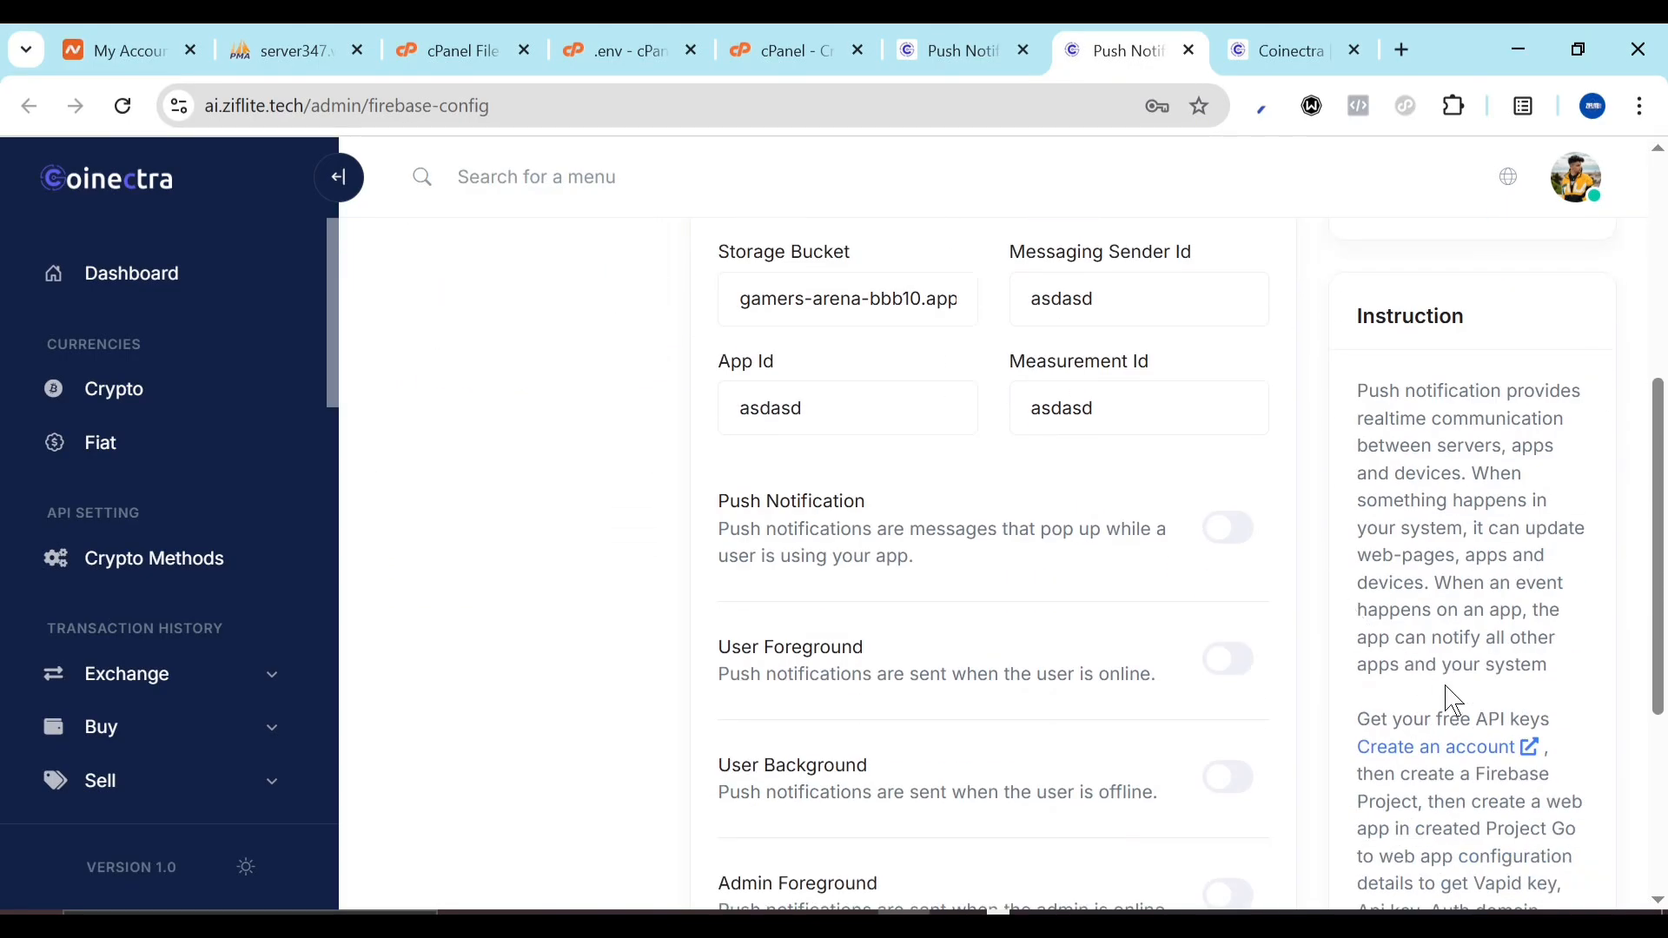
left_click(1503, 754)
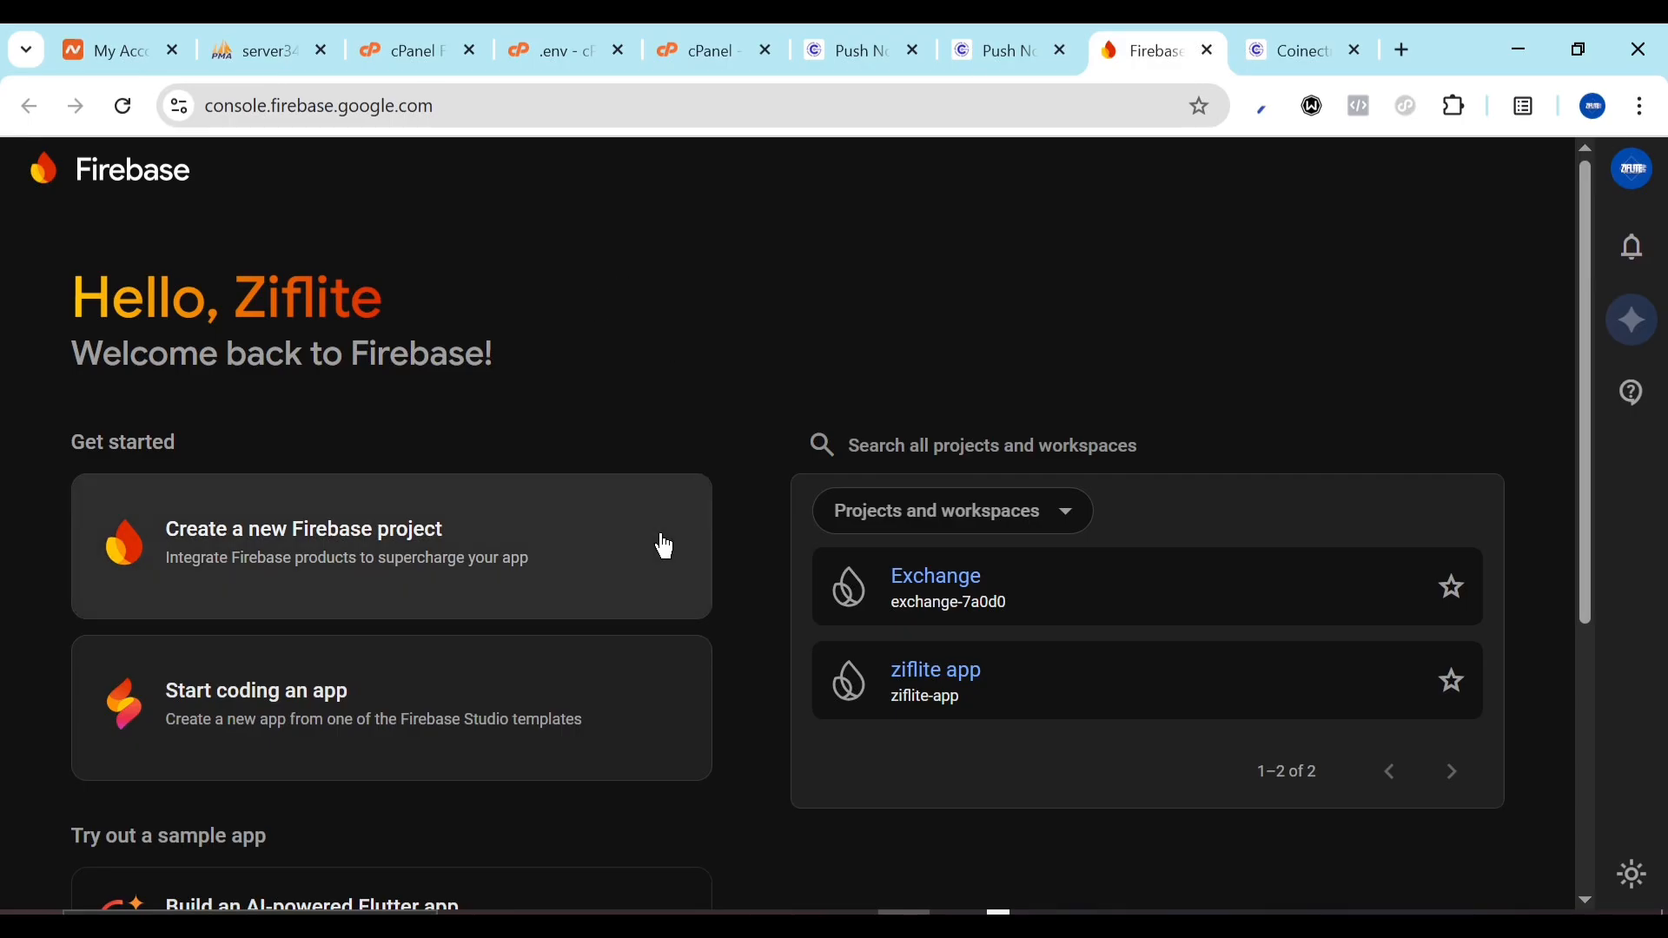
left_click(325, 580)
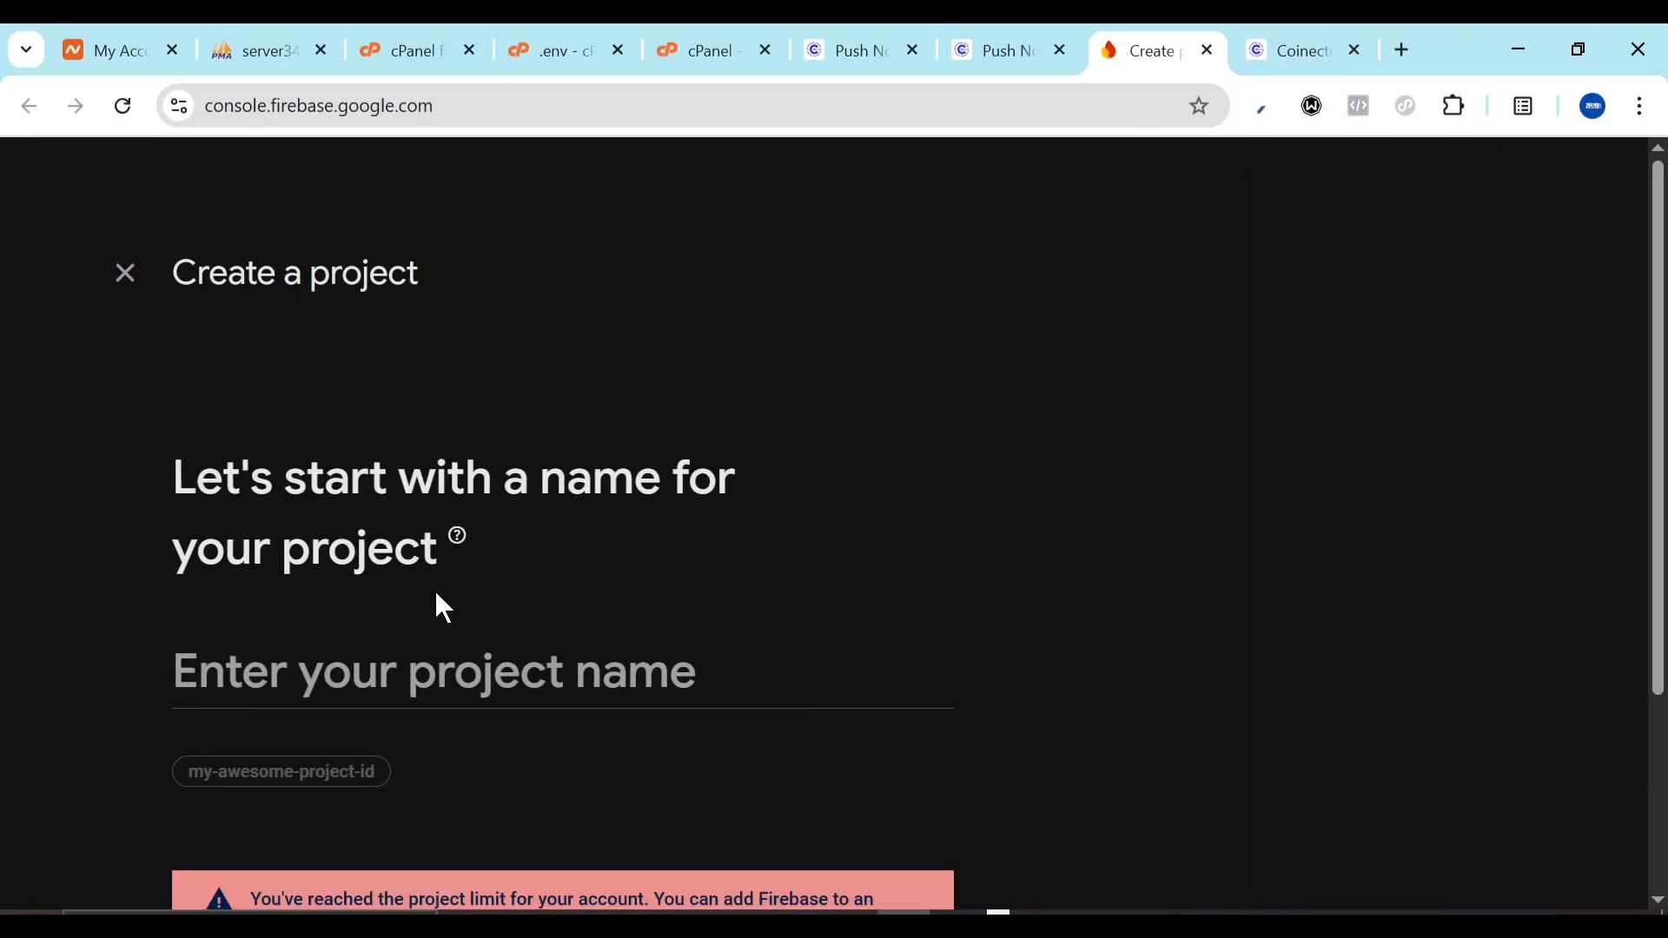
left_click(377, 690)
scroll(376, 701, "down", 2)
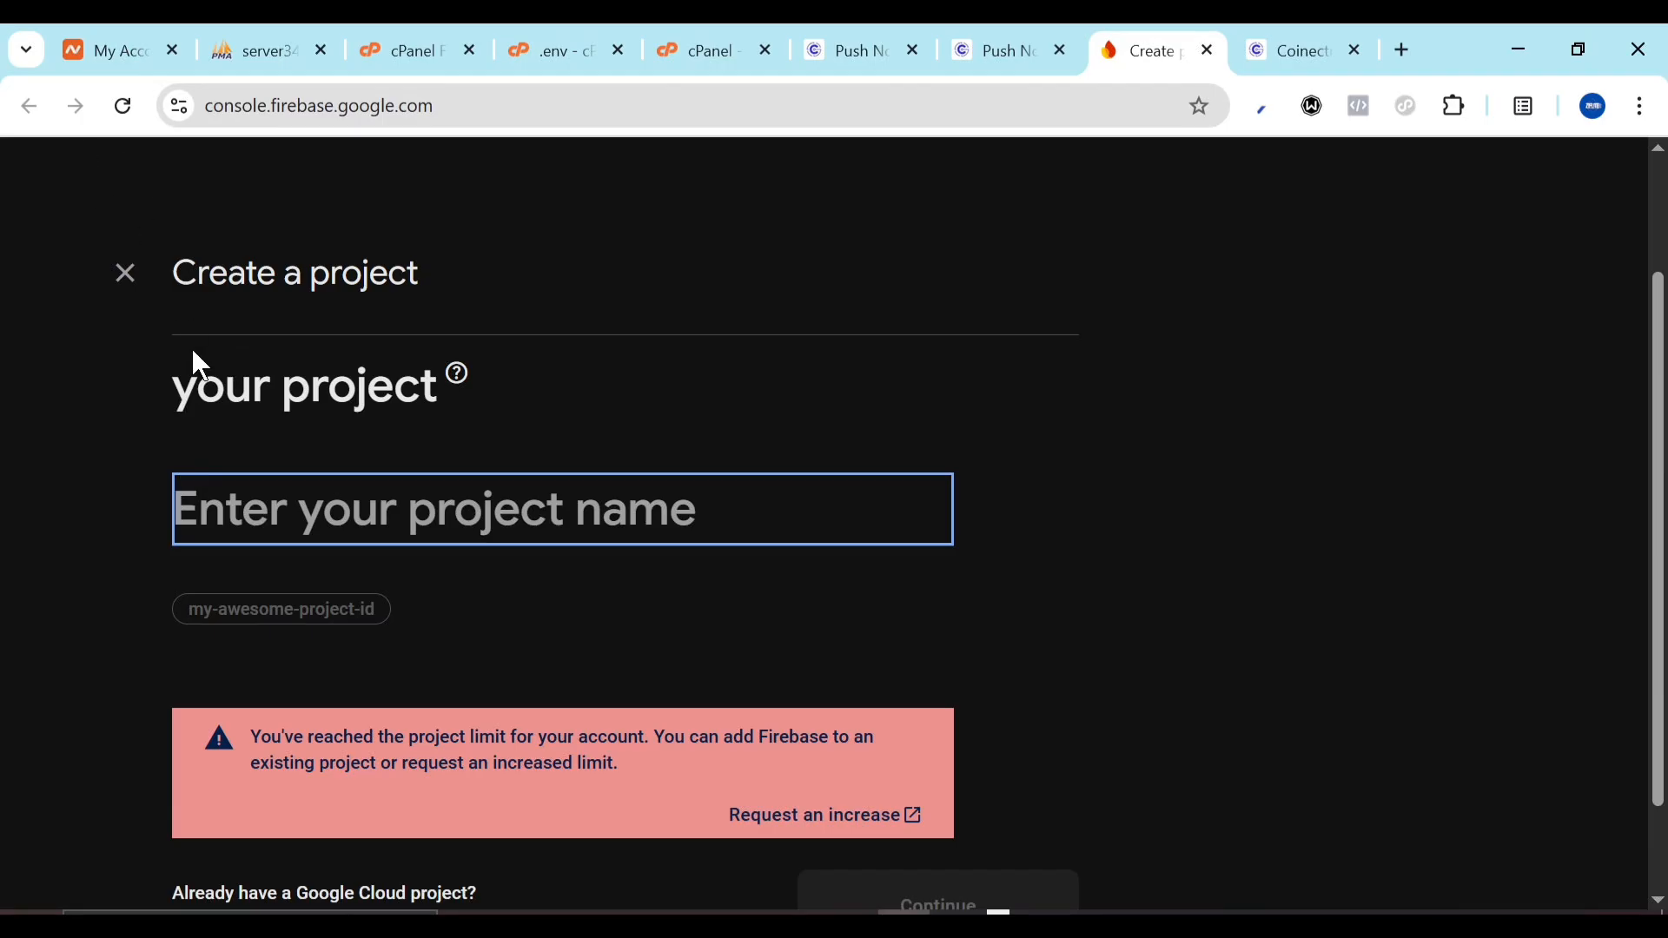
left_click(129, 276)
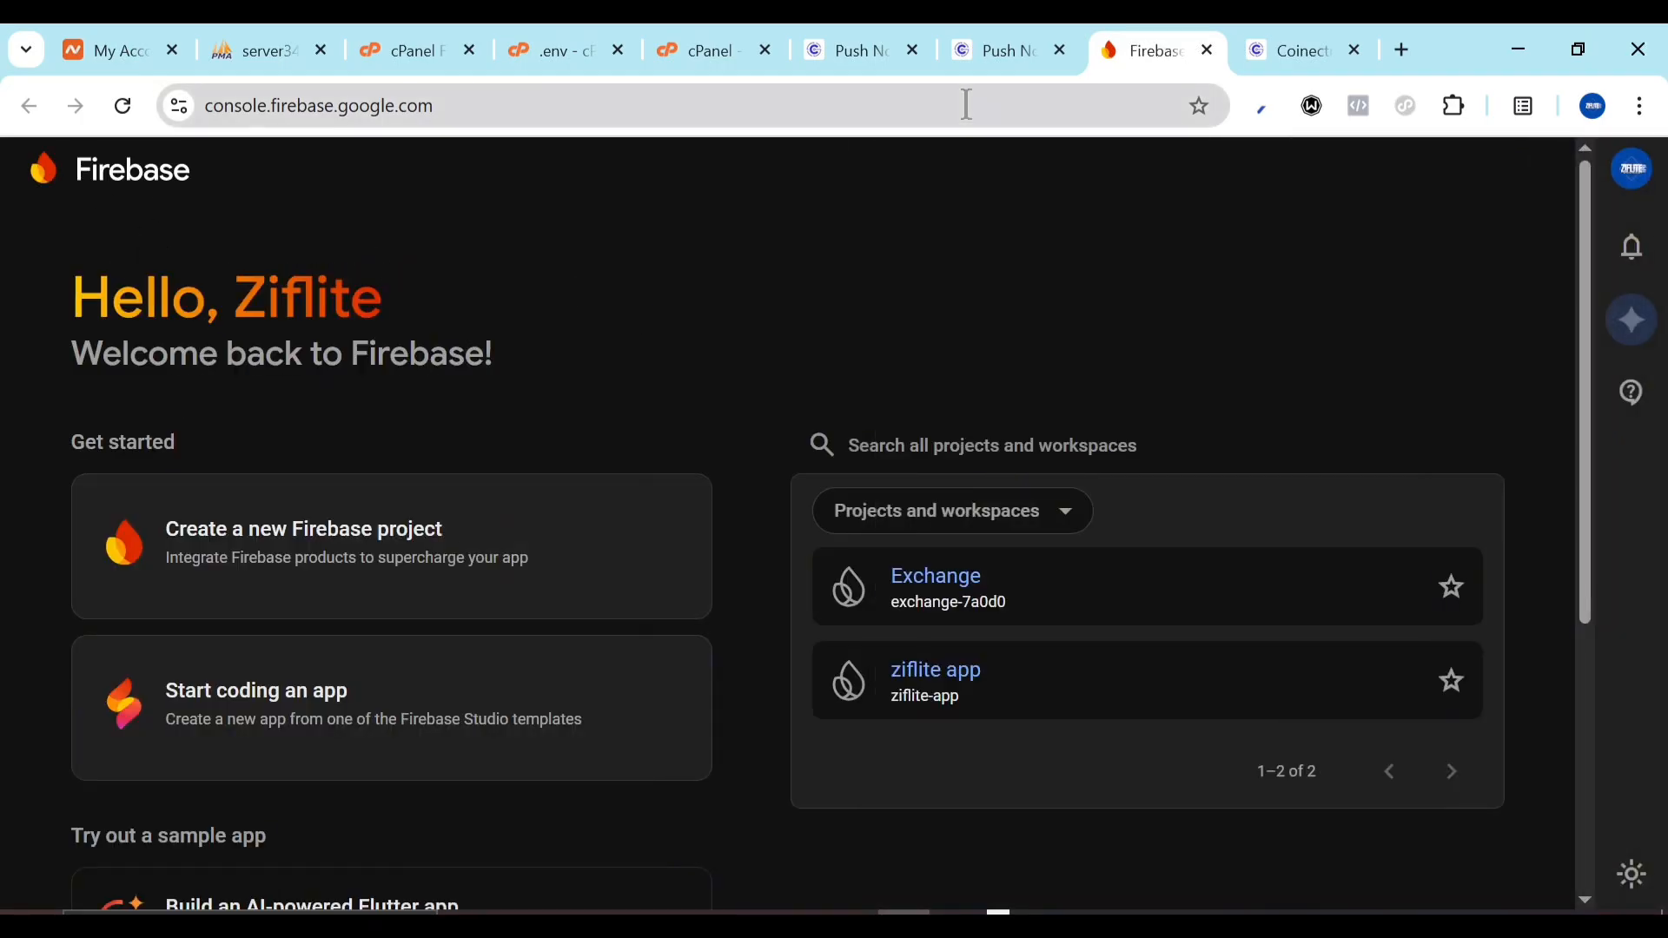
Copy the Firebase console address and open it in a new tab of the other browser window
left_click(876, 117)
key("ctrl+c")
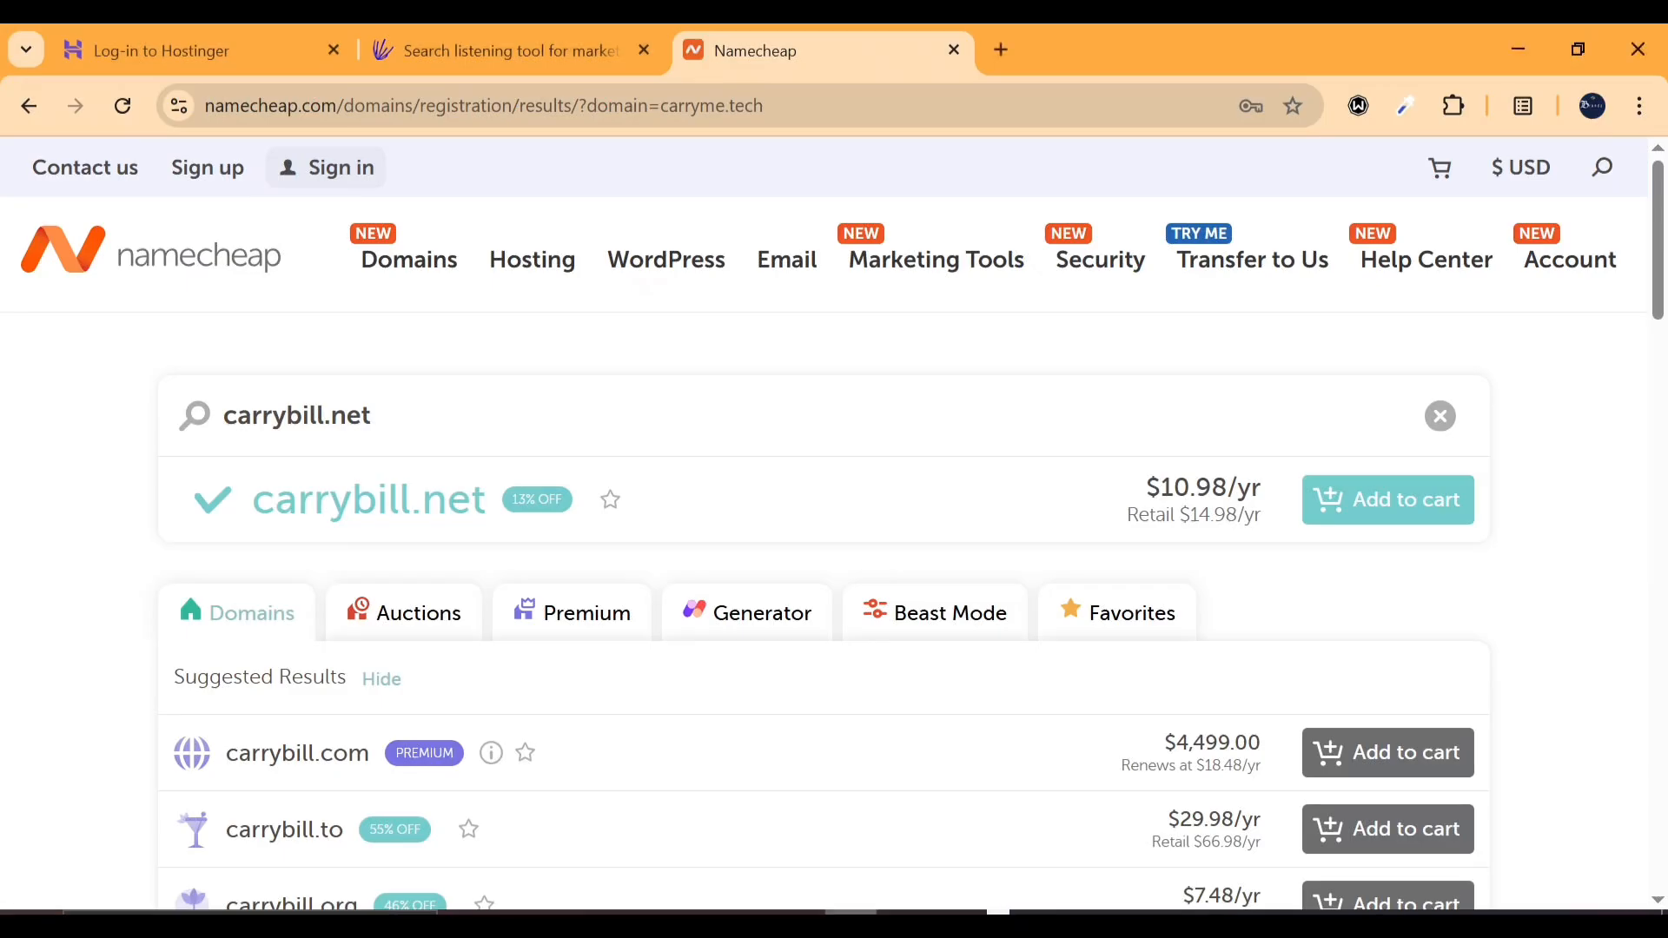
left_click(1004, 48)
key("ctrl+v")
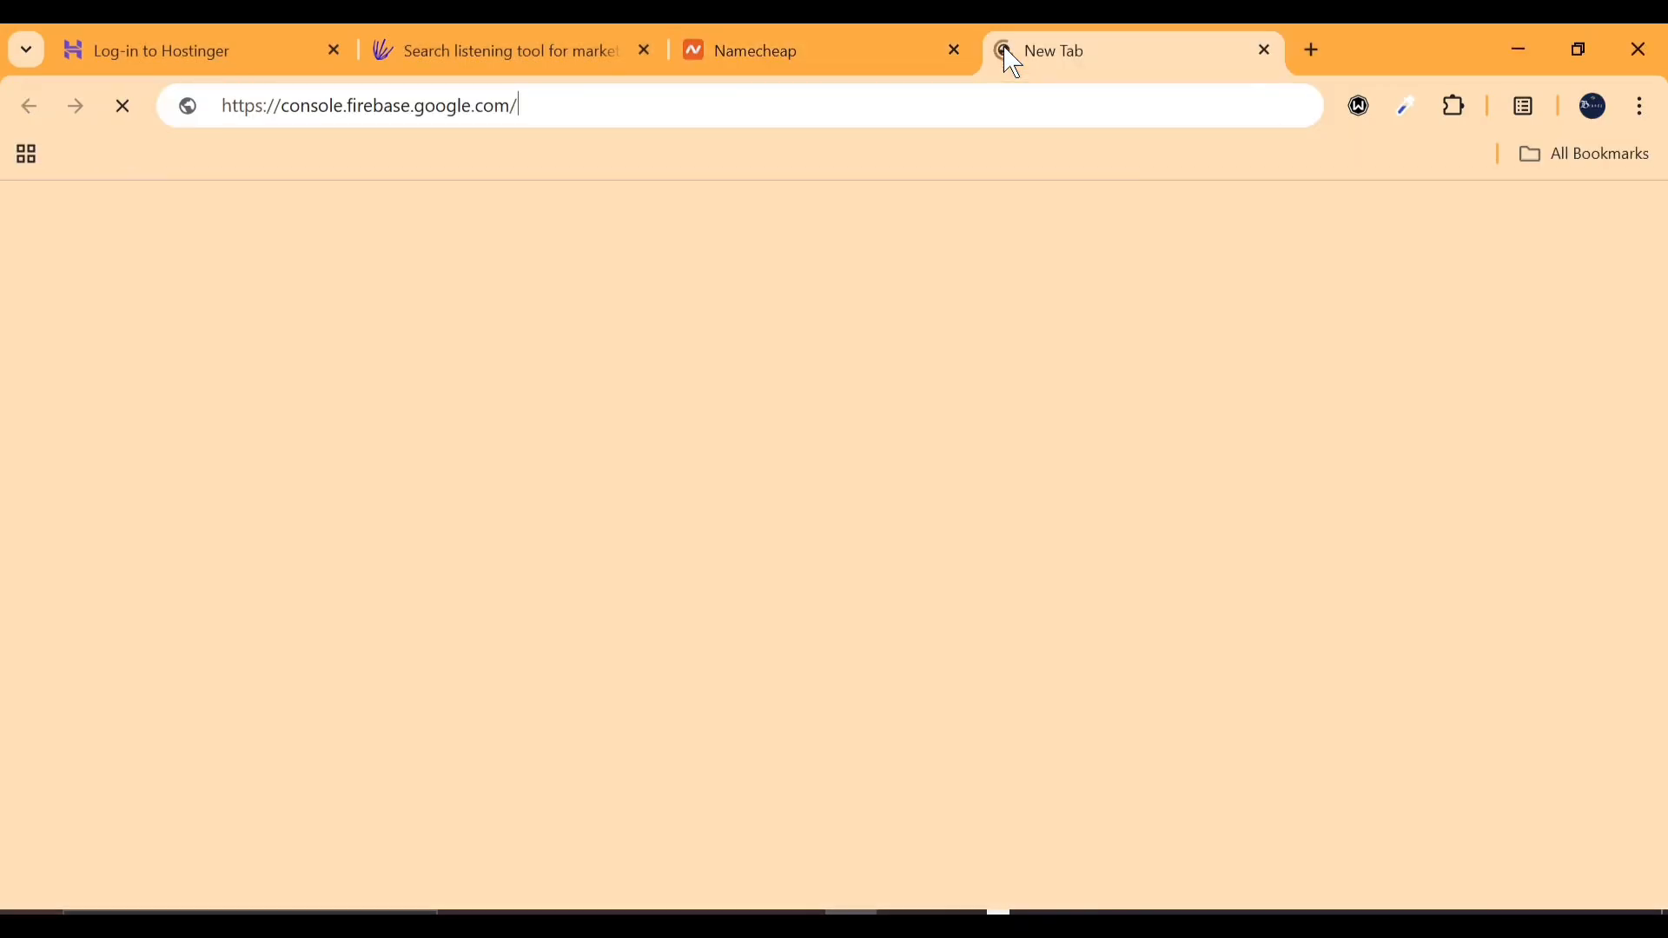
key("Return")
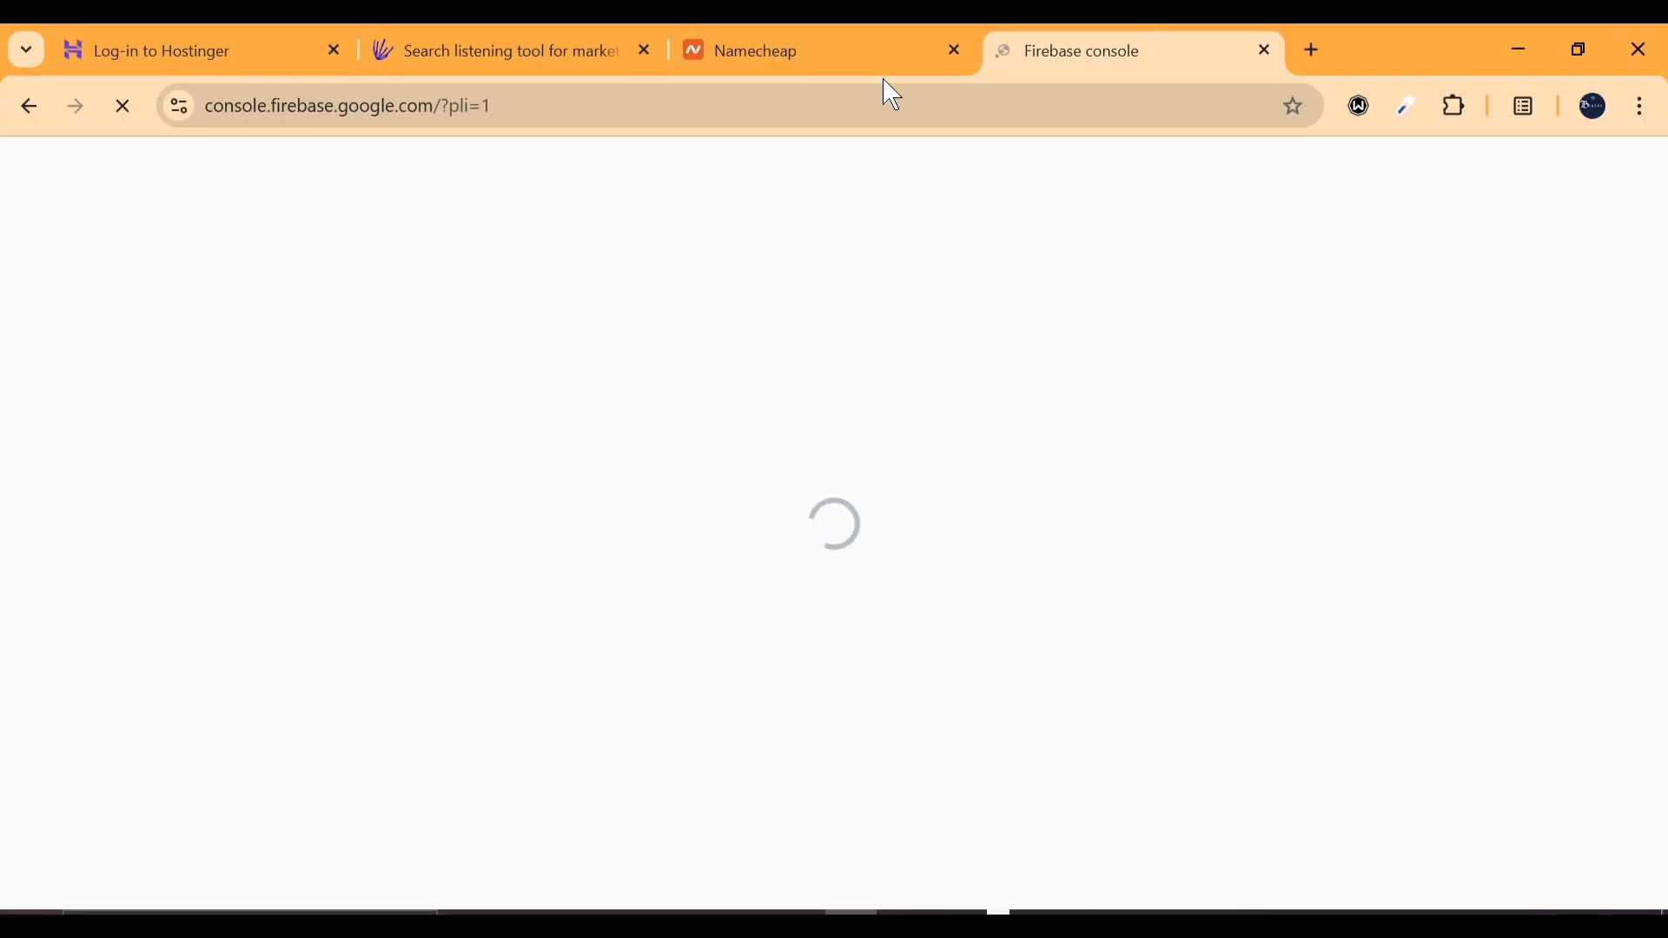
Start setting up a new Firebase project and name it Ziflite
scroll(918, 436, "down", 1)
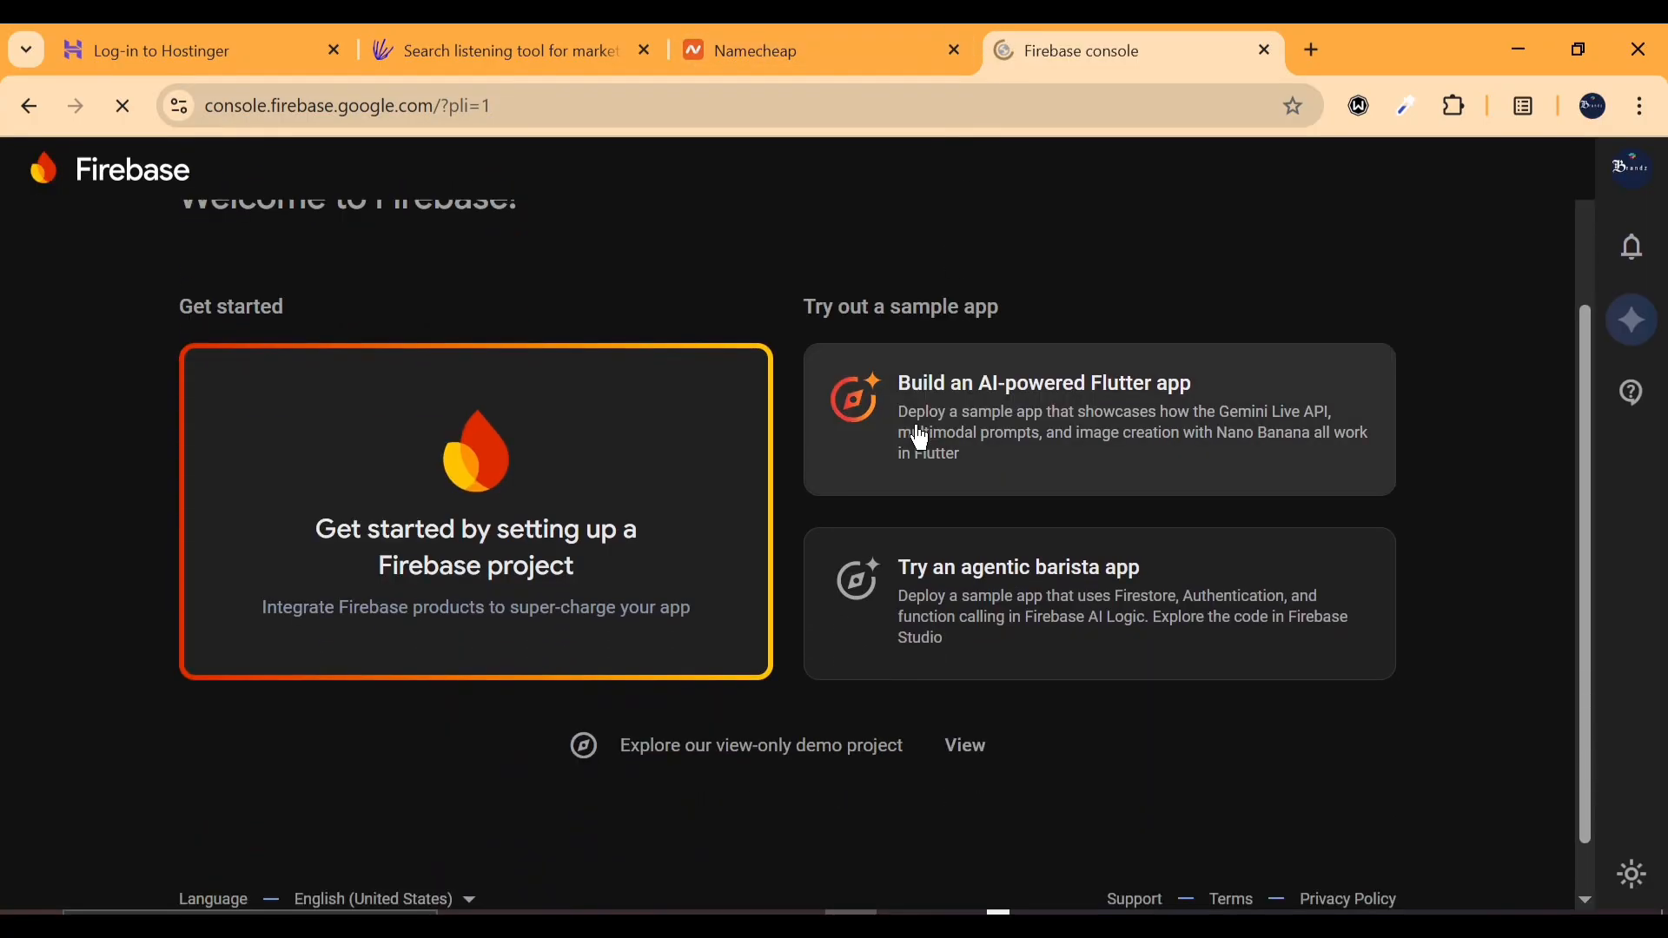
left_click(633, 568)
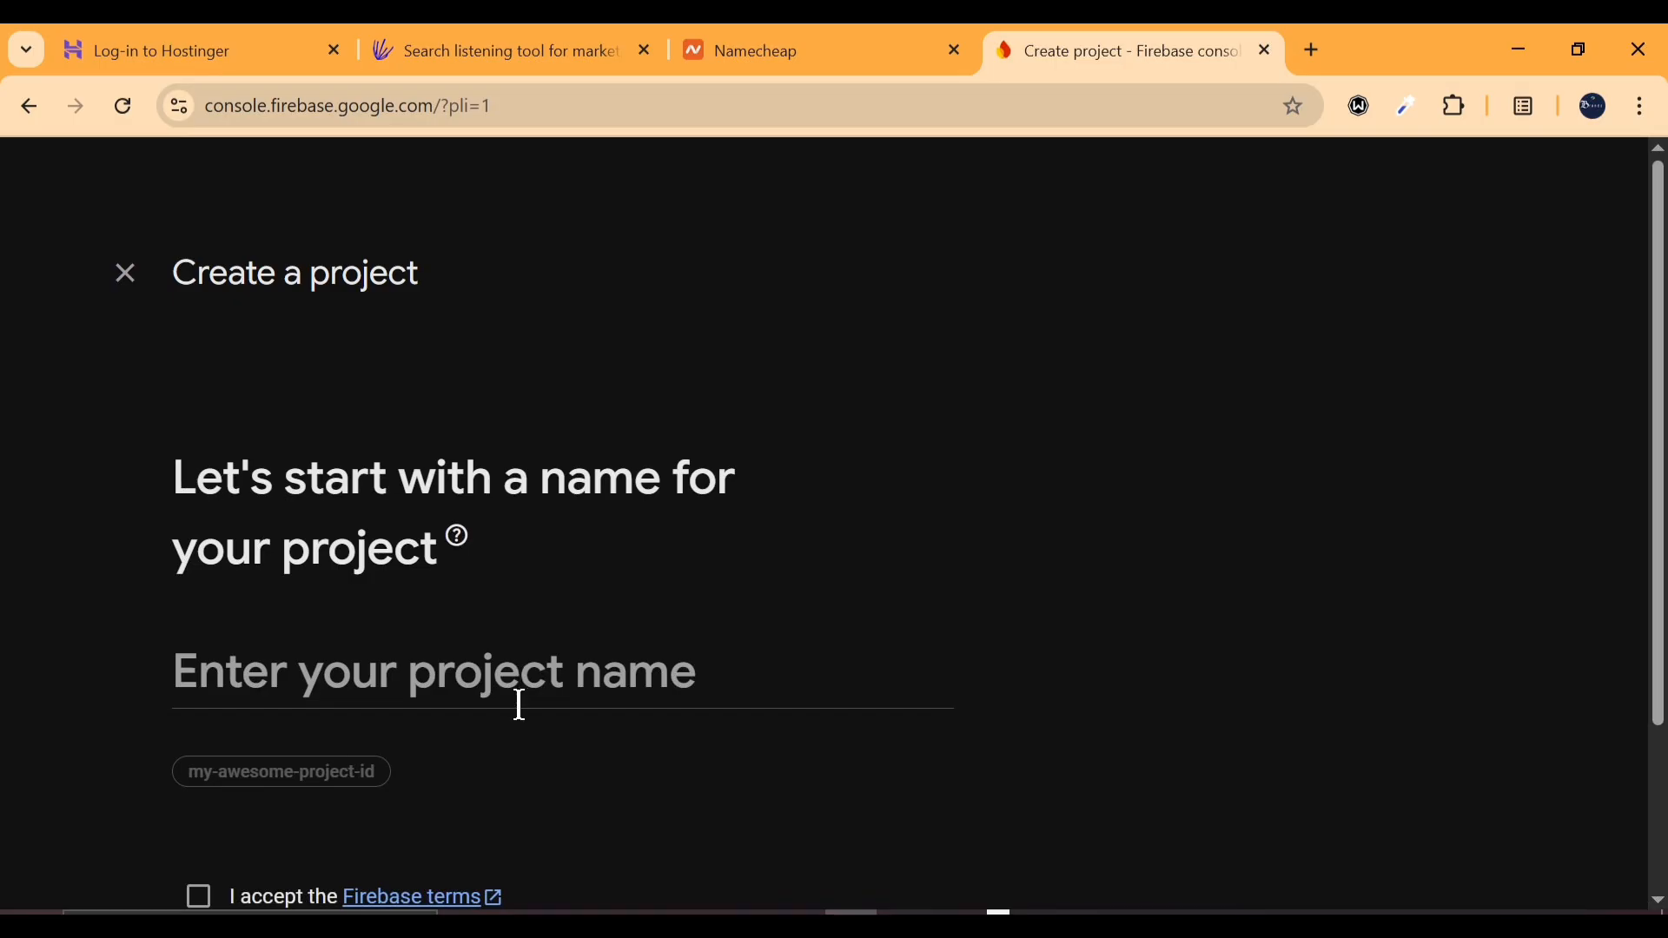
left_click(494, 646)
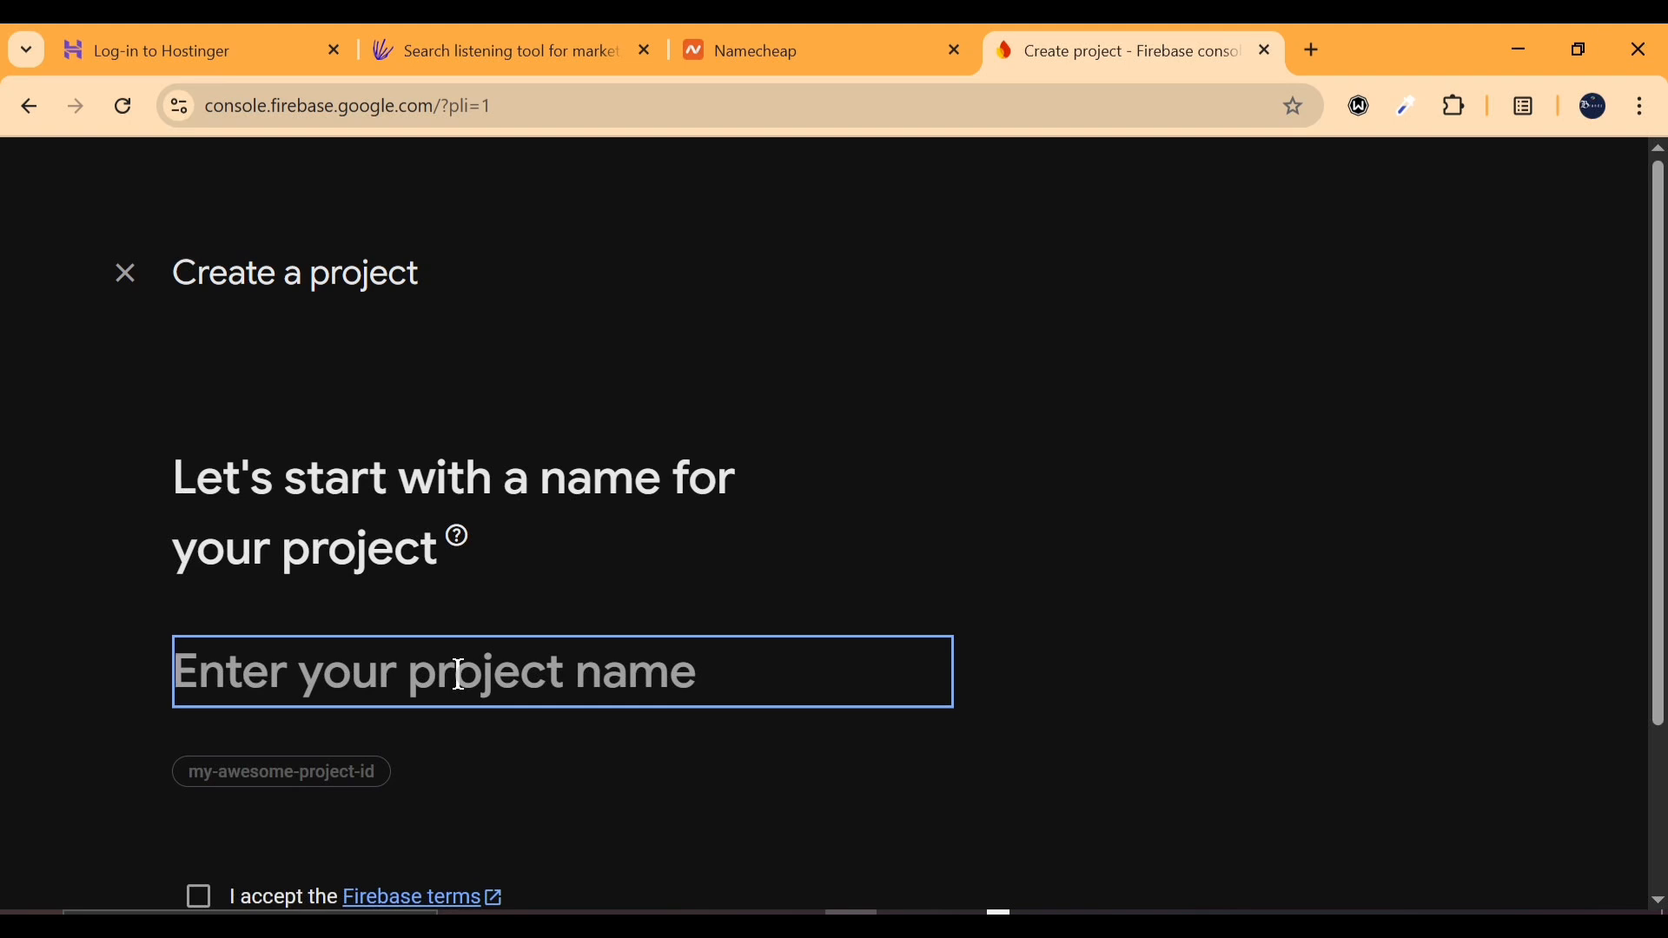
type("Ziflite")
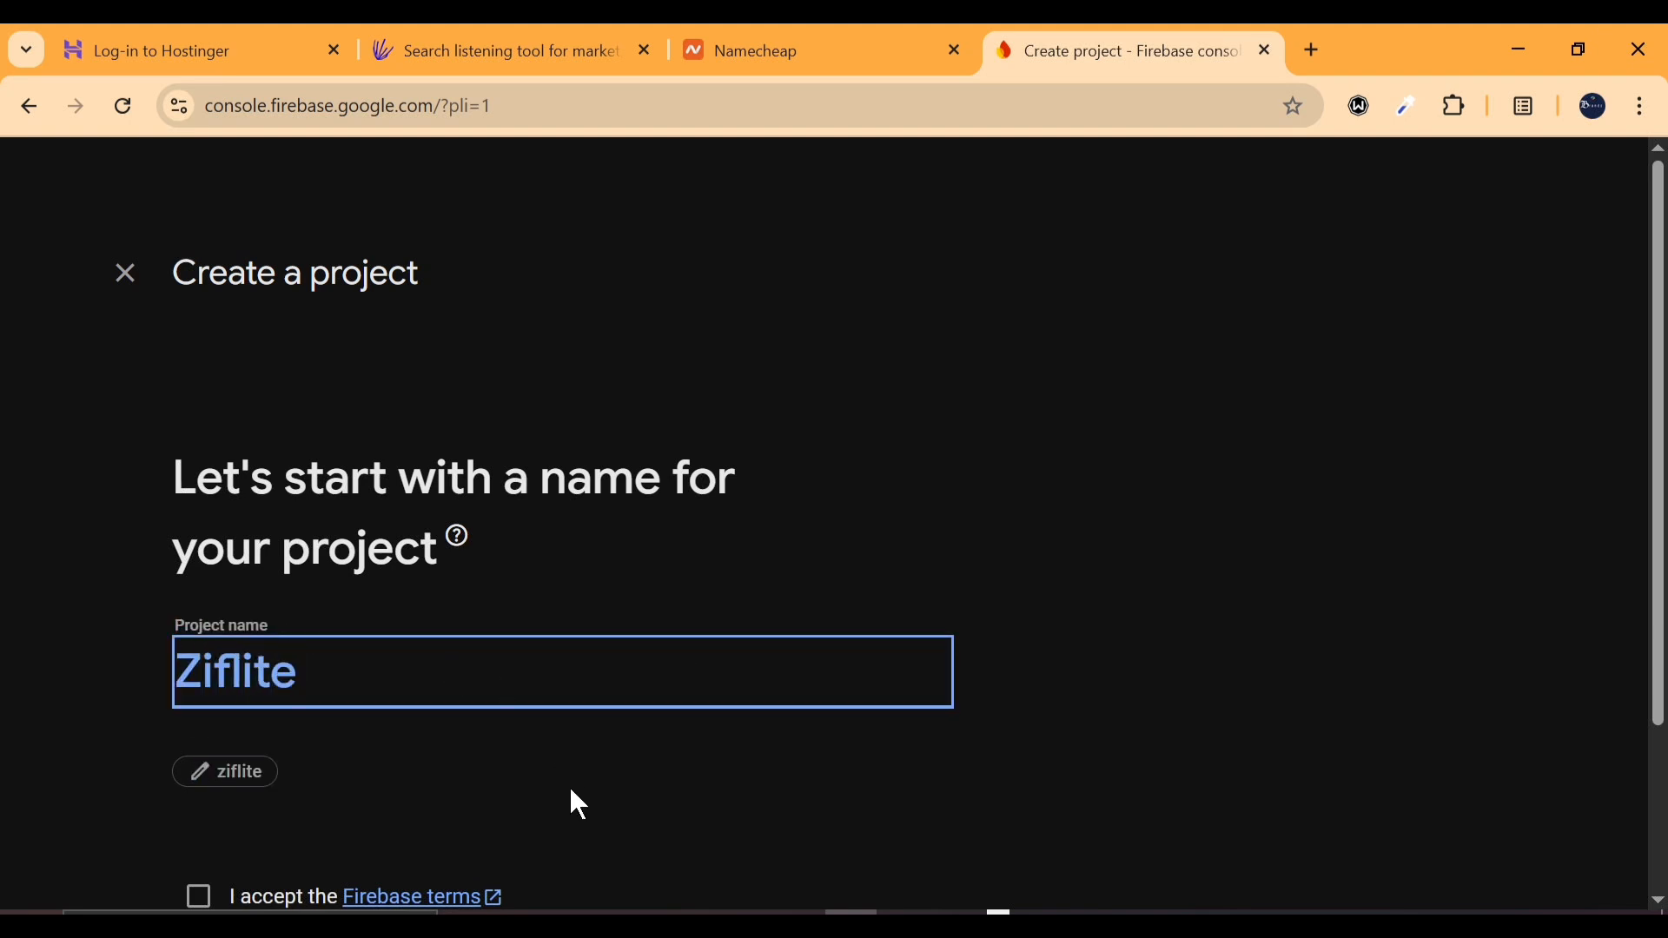
Accept the Firebase terms and continue past the Gemini and Google Analytics pages, keeping both enabled
scroll(570, 786, "down", 3)
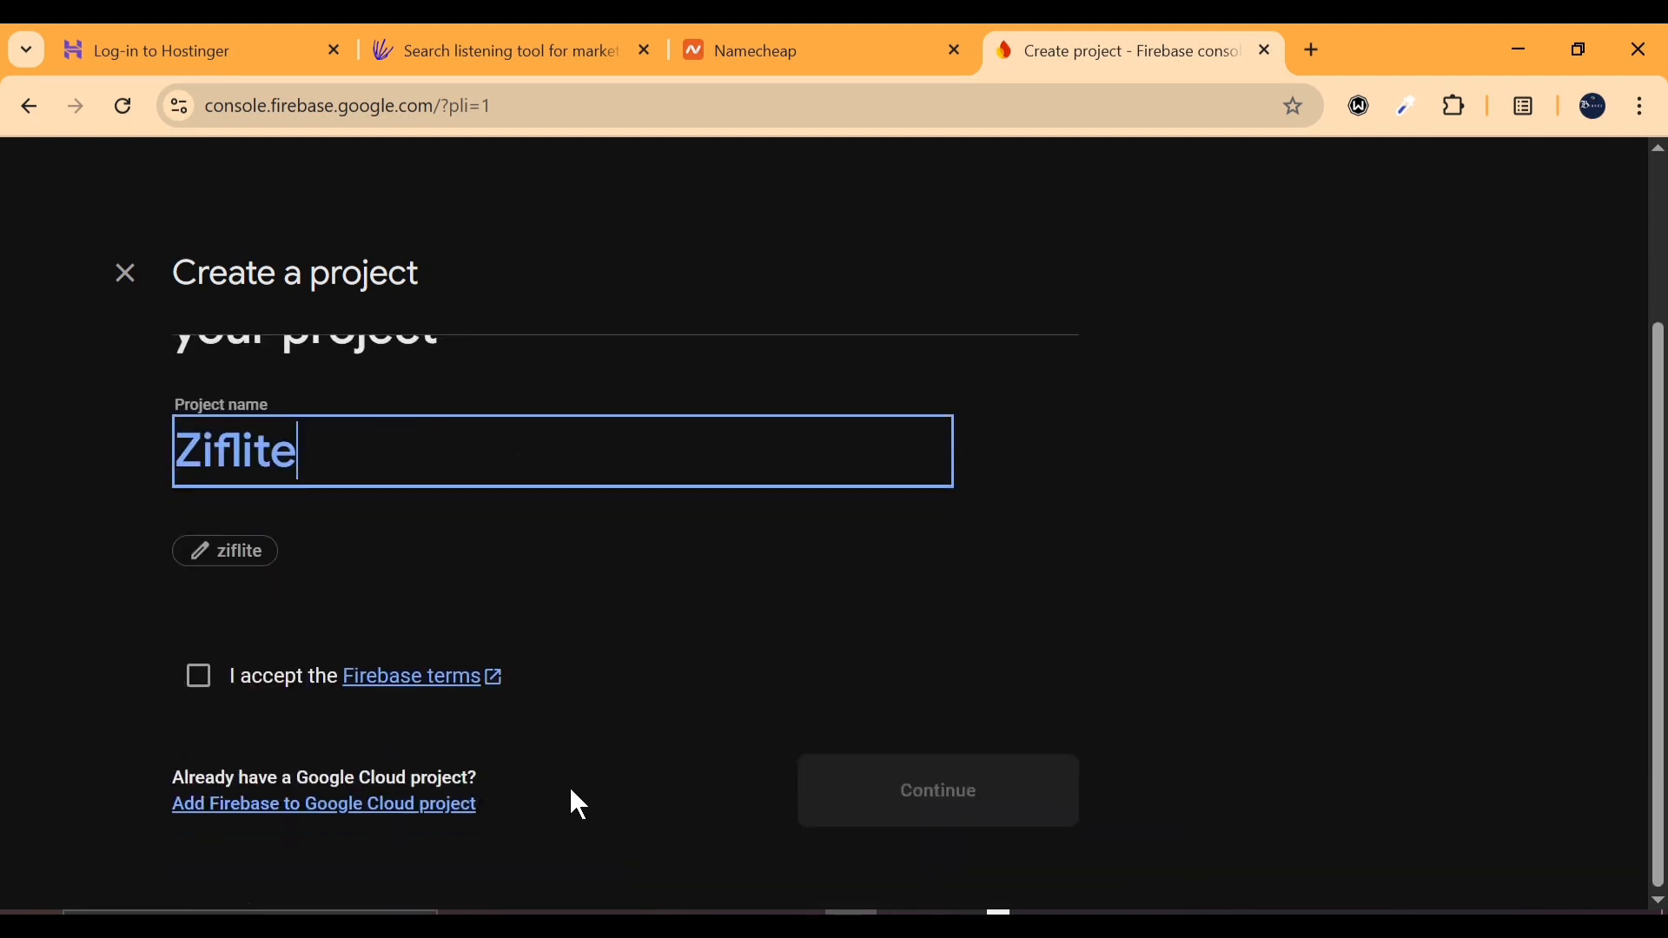
left_click(199, 677)
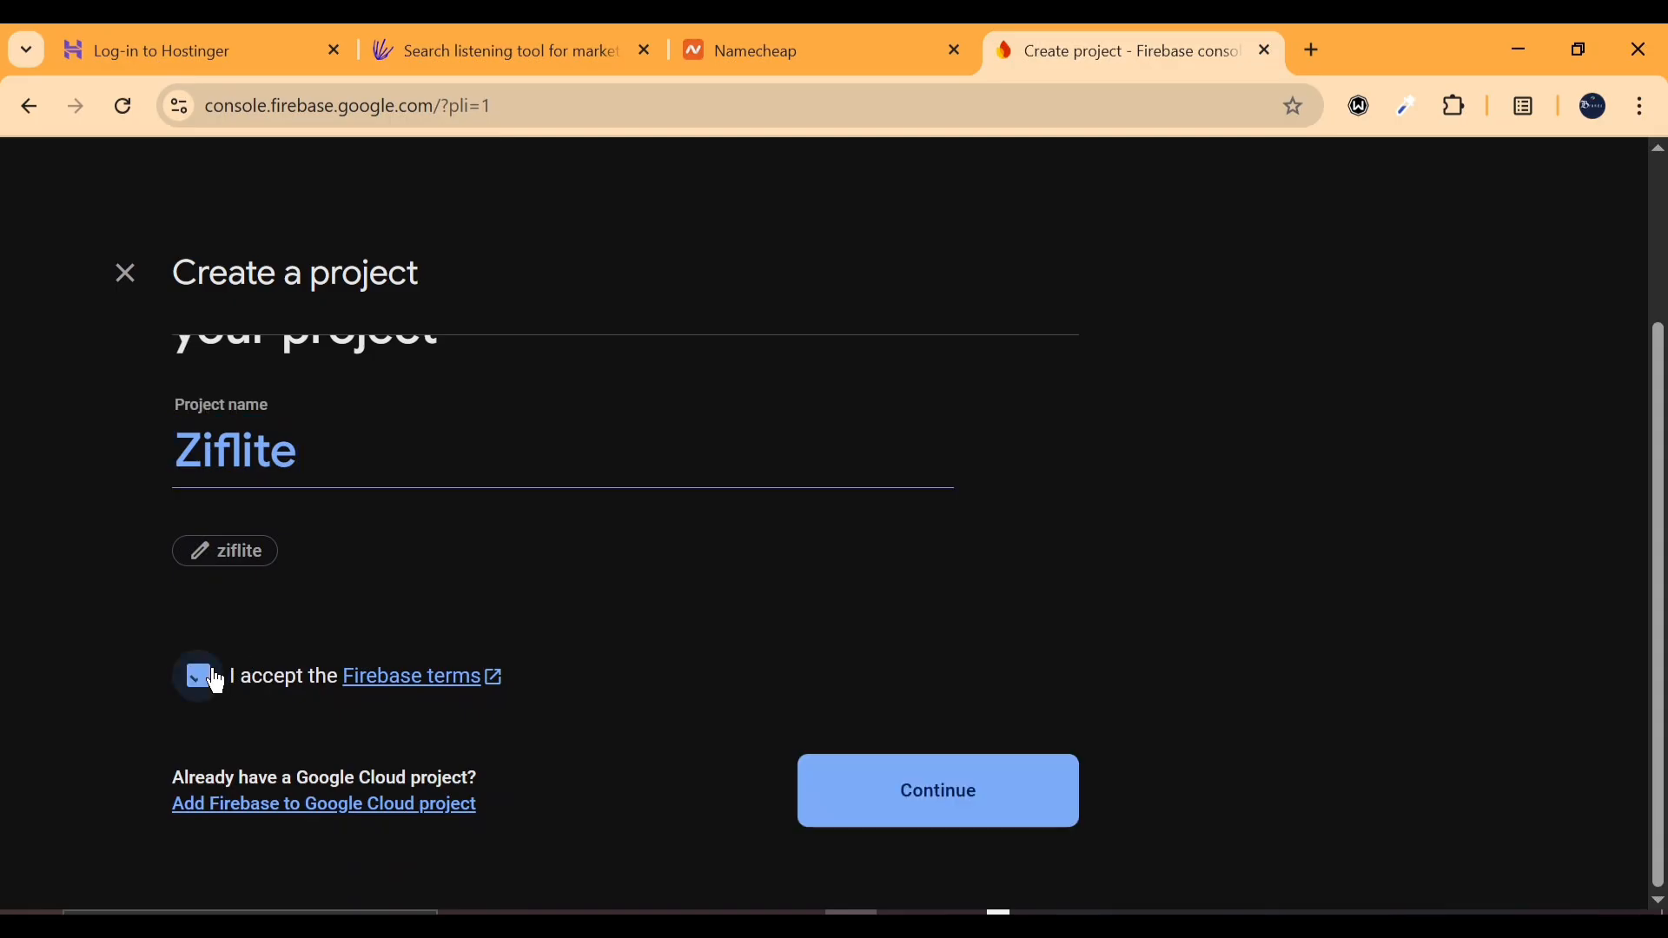
left_click(942, 784)
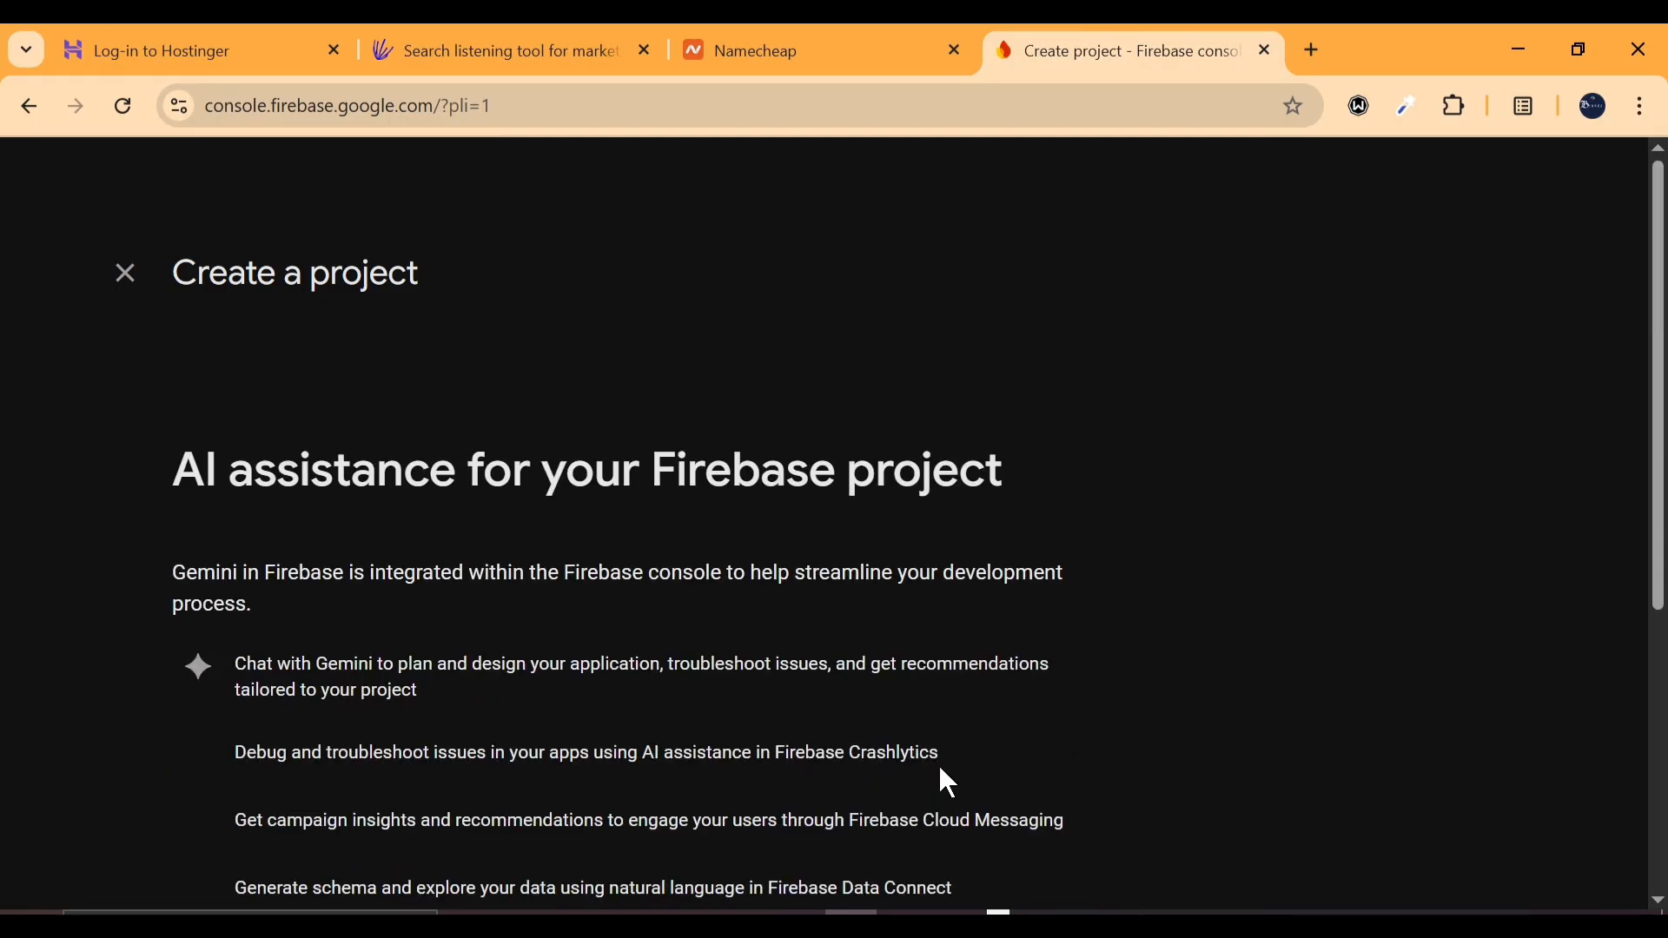
scroll(912, 599, "down", 5)
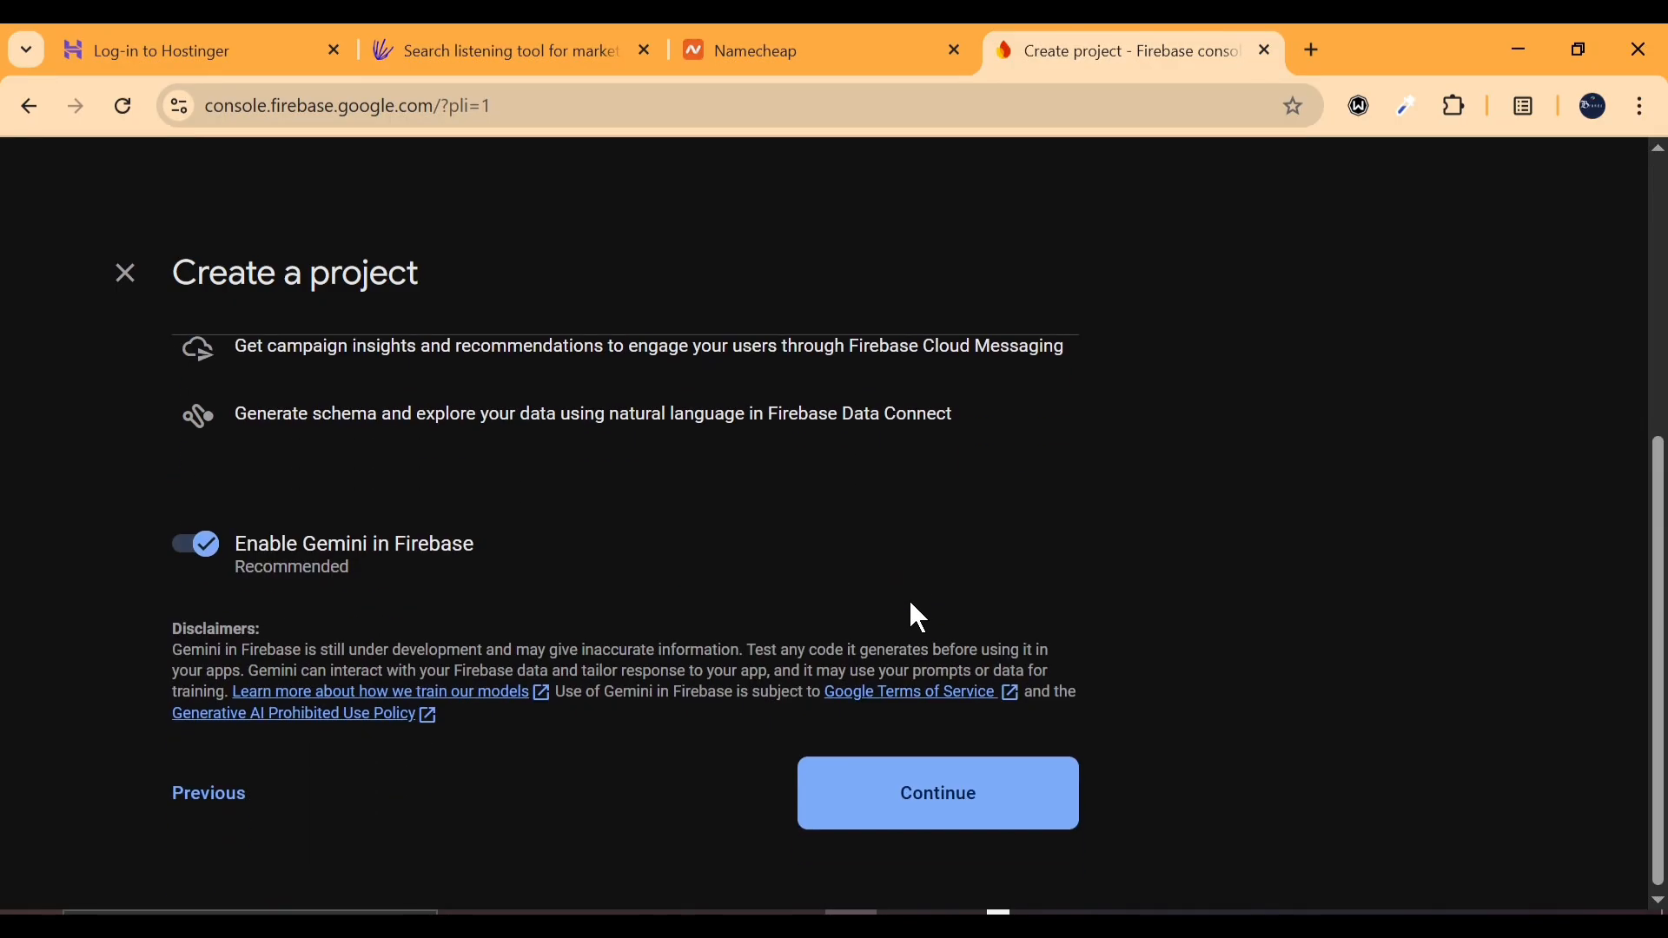
left_click(914, 772)
scroll(900, 662, "down", 5)
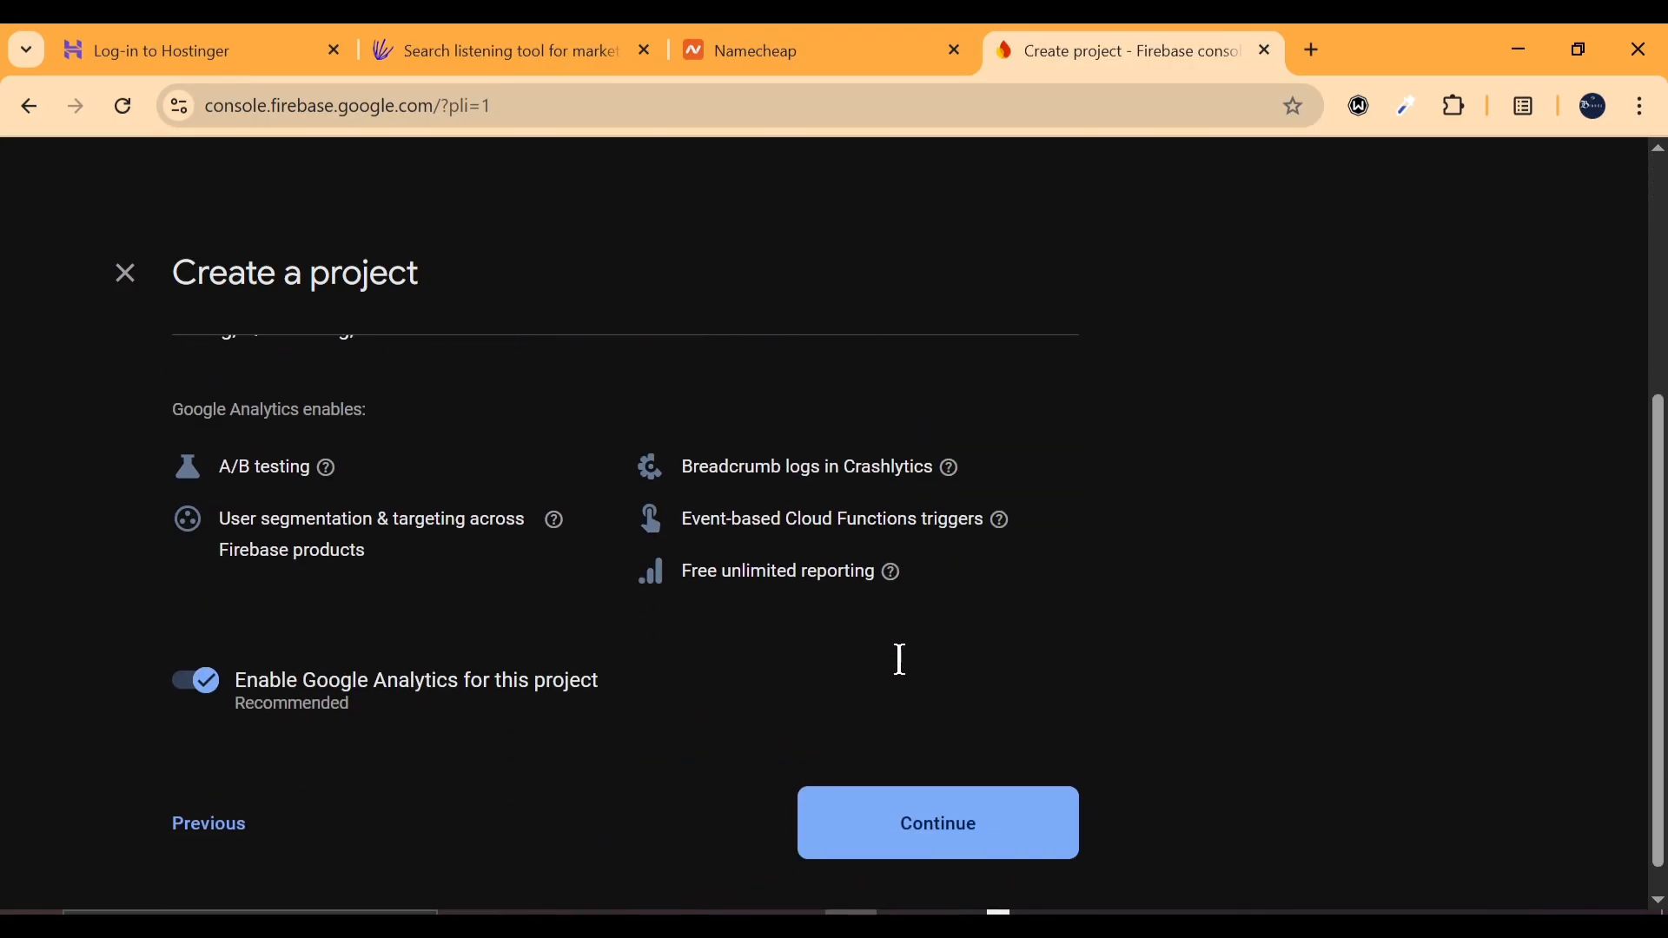
left_click(945, 818)
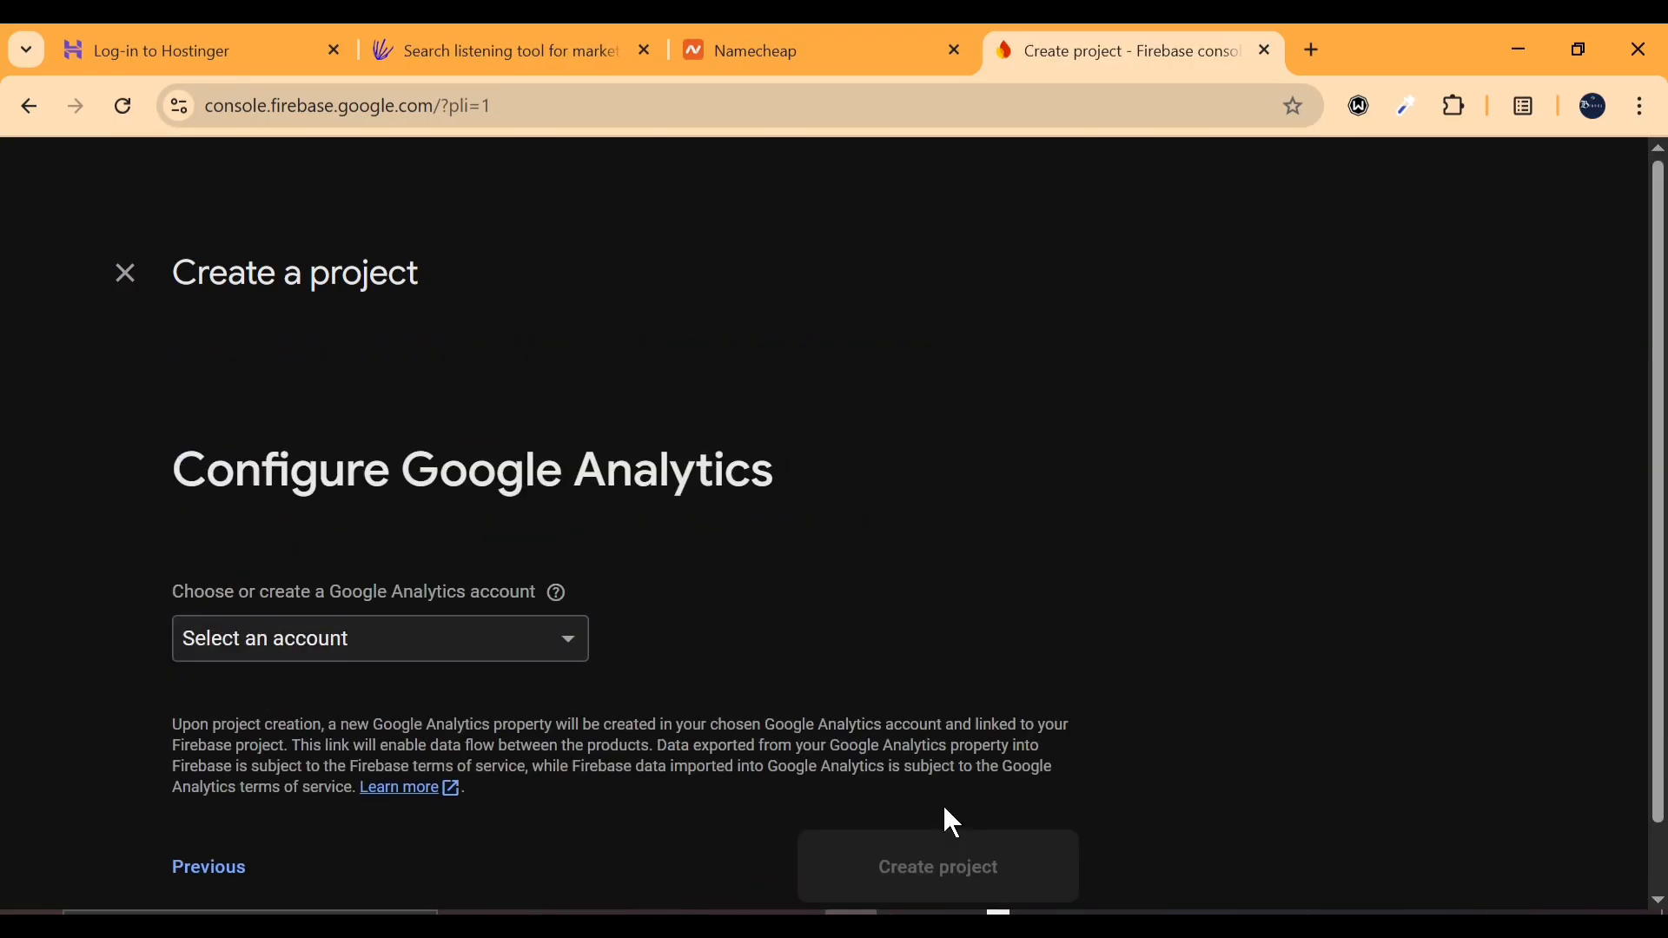
Create a new Google Analytics account named Ziflite Tech for the project
left_click(586, 650)
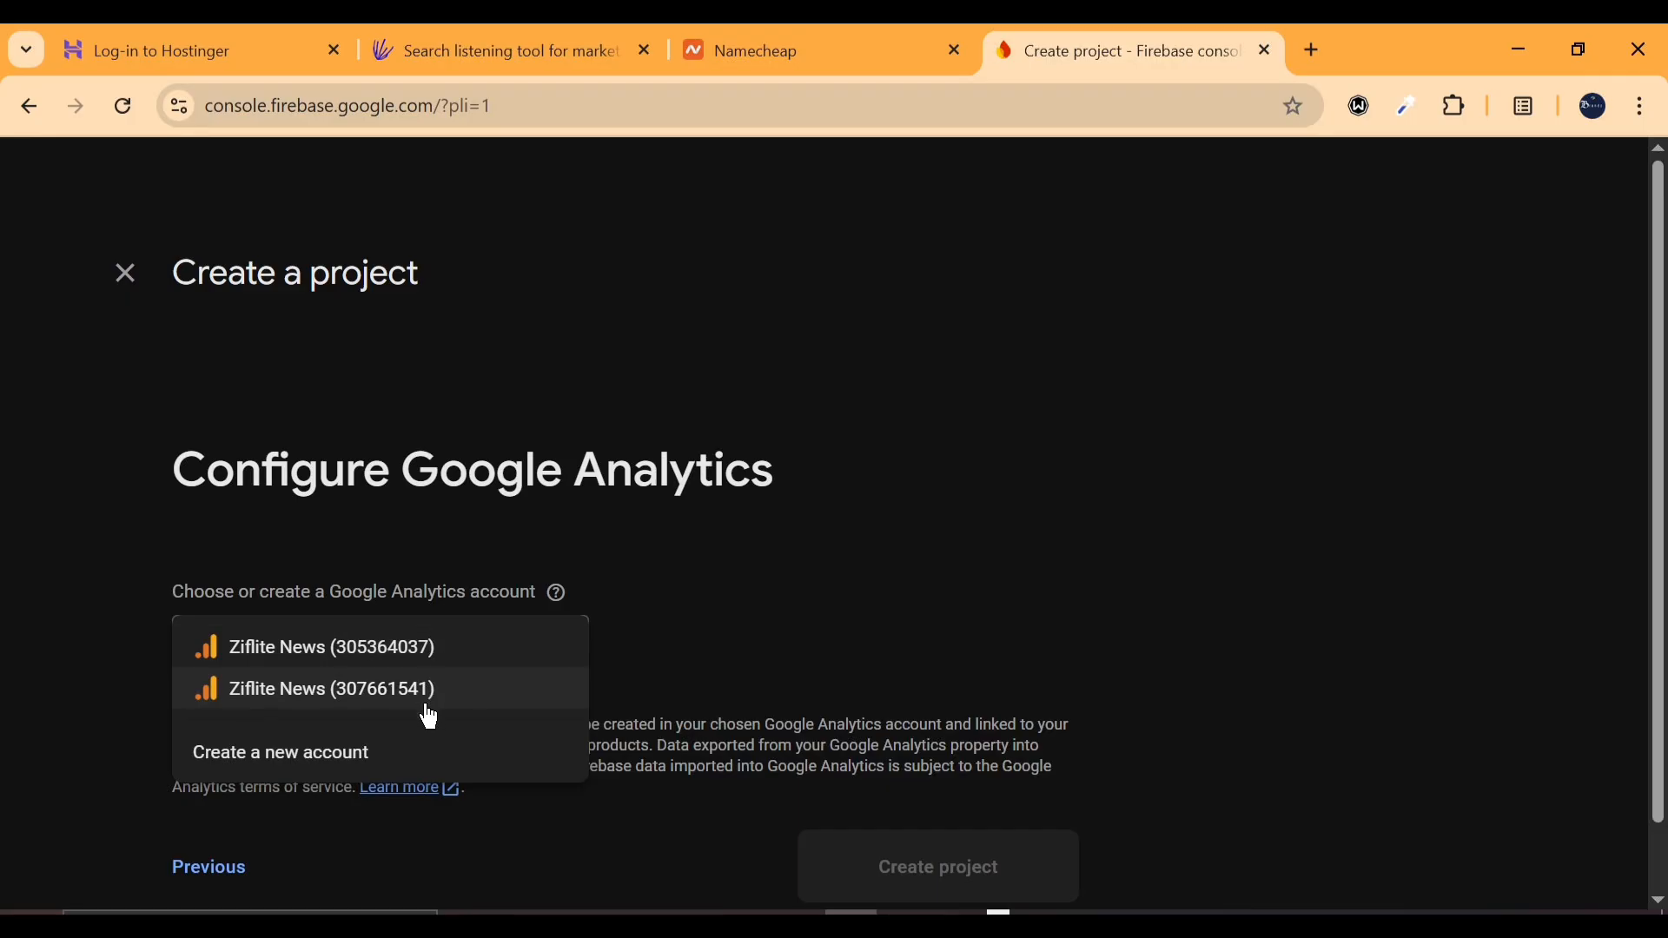
left_click(351, 754)
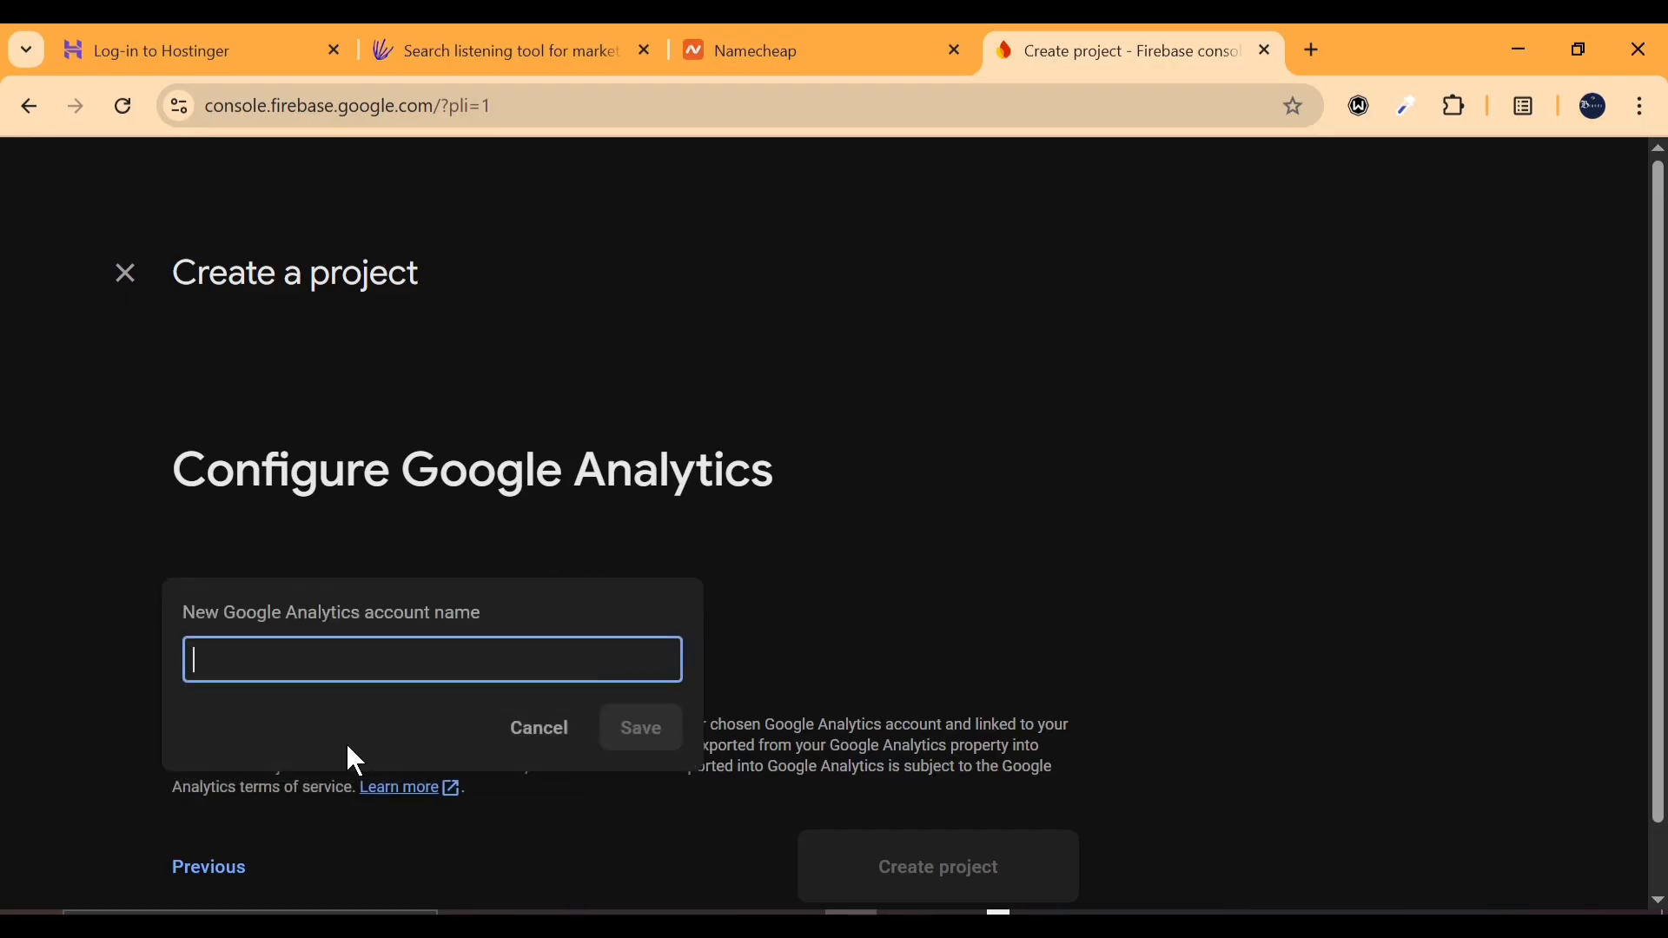
type("Zif")
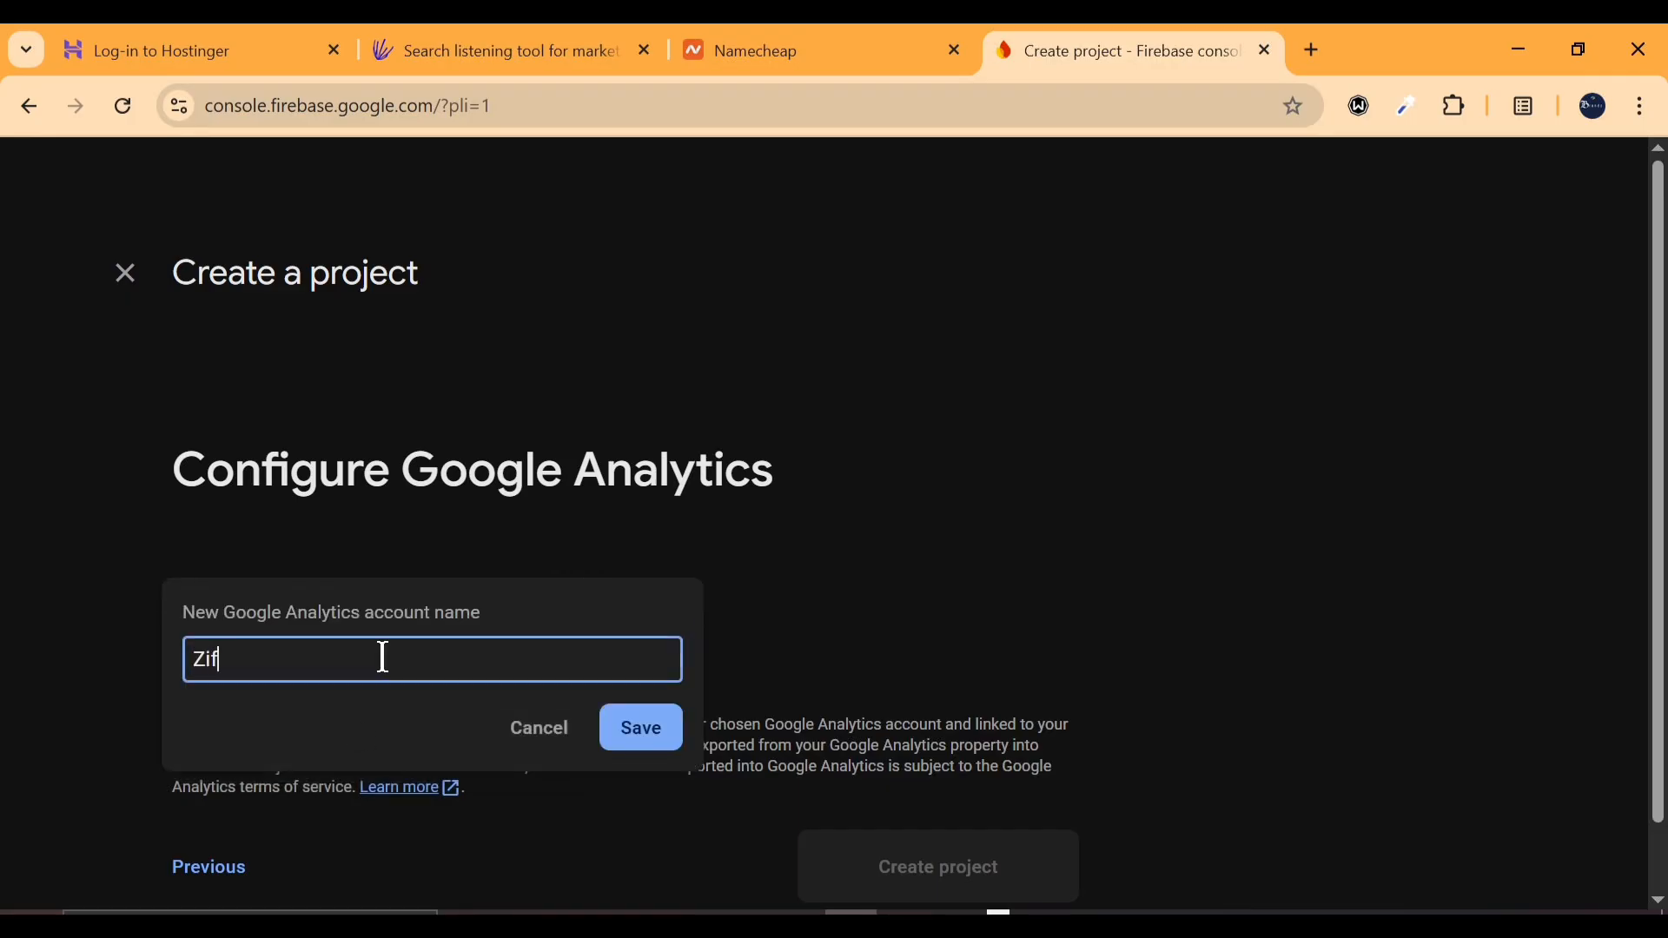
type("lite Tec hh")
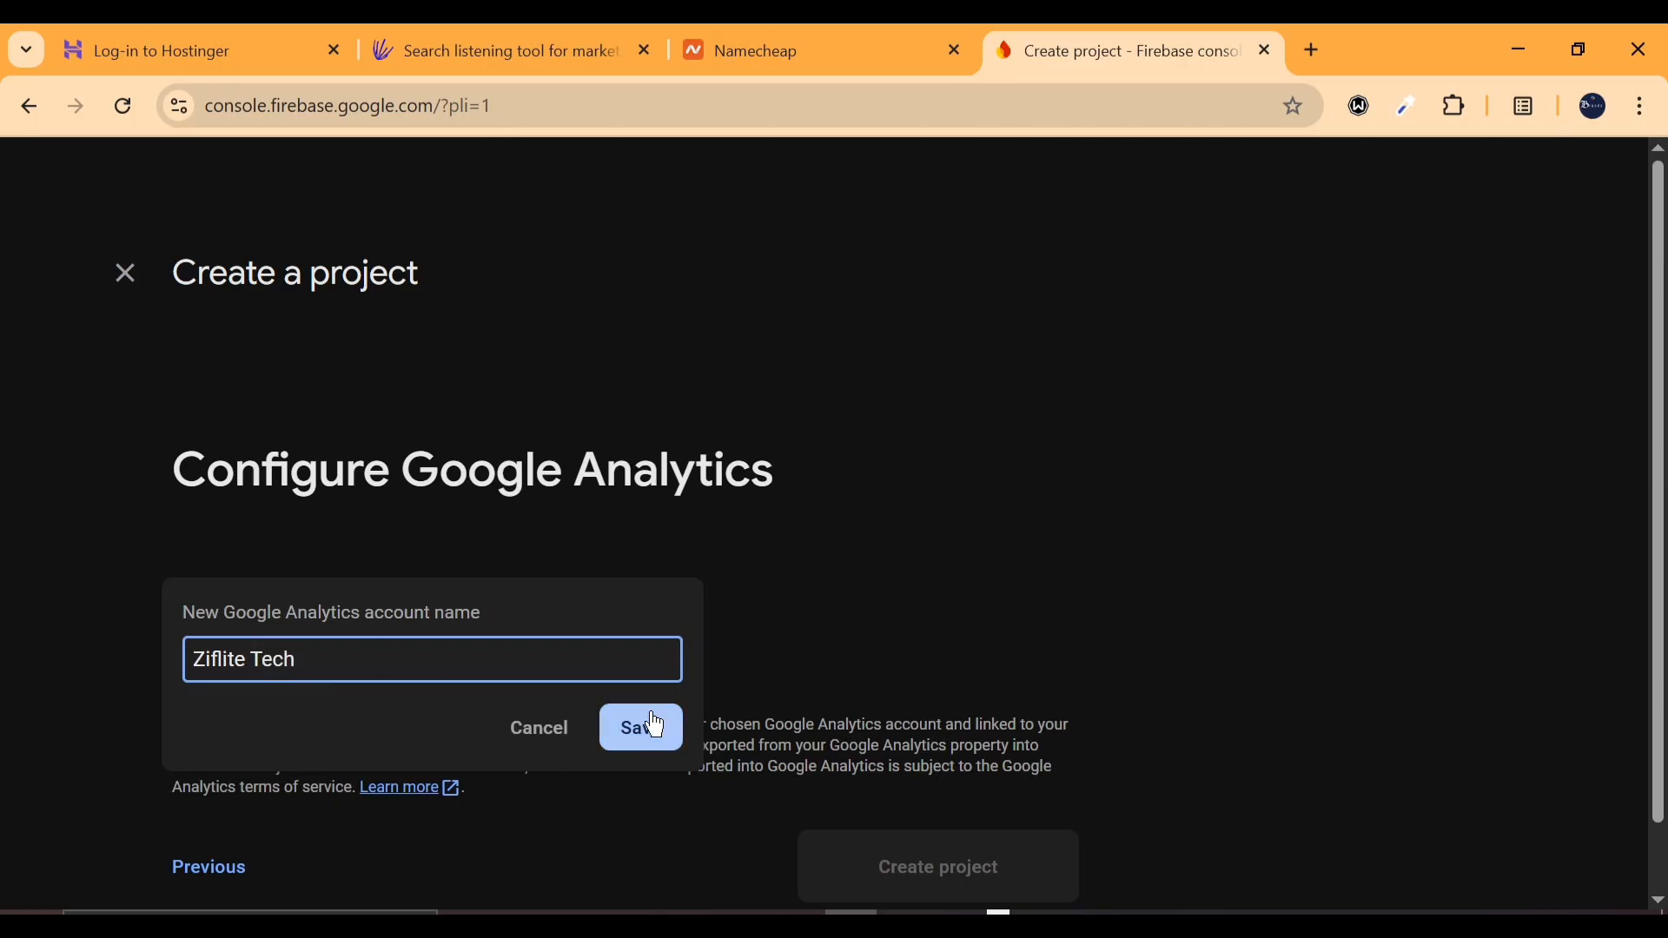
left_click(648, 728)
Accept the Google Analytics terms with United States as location and create the Ziflite project
scroll(744, 683, "down", 3)
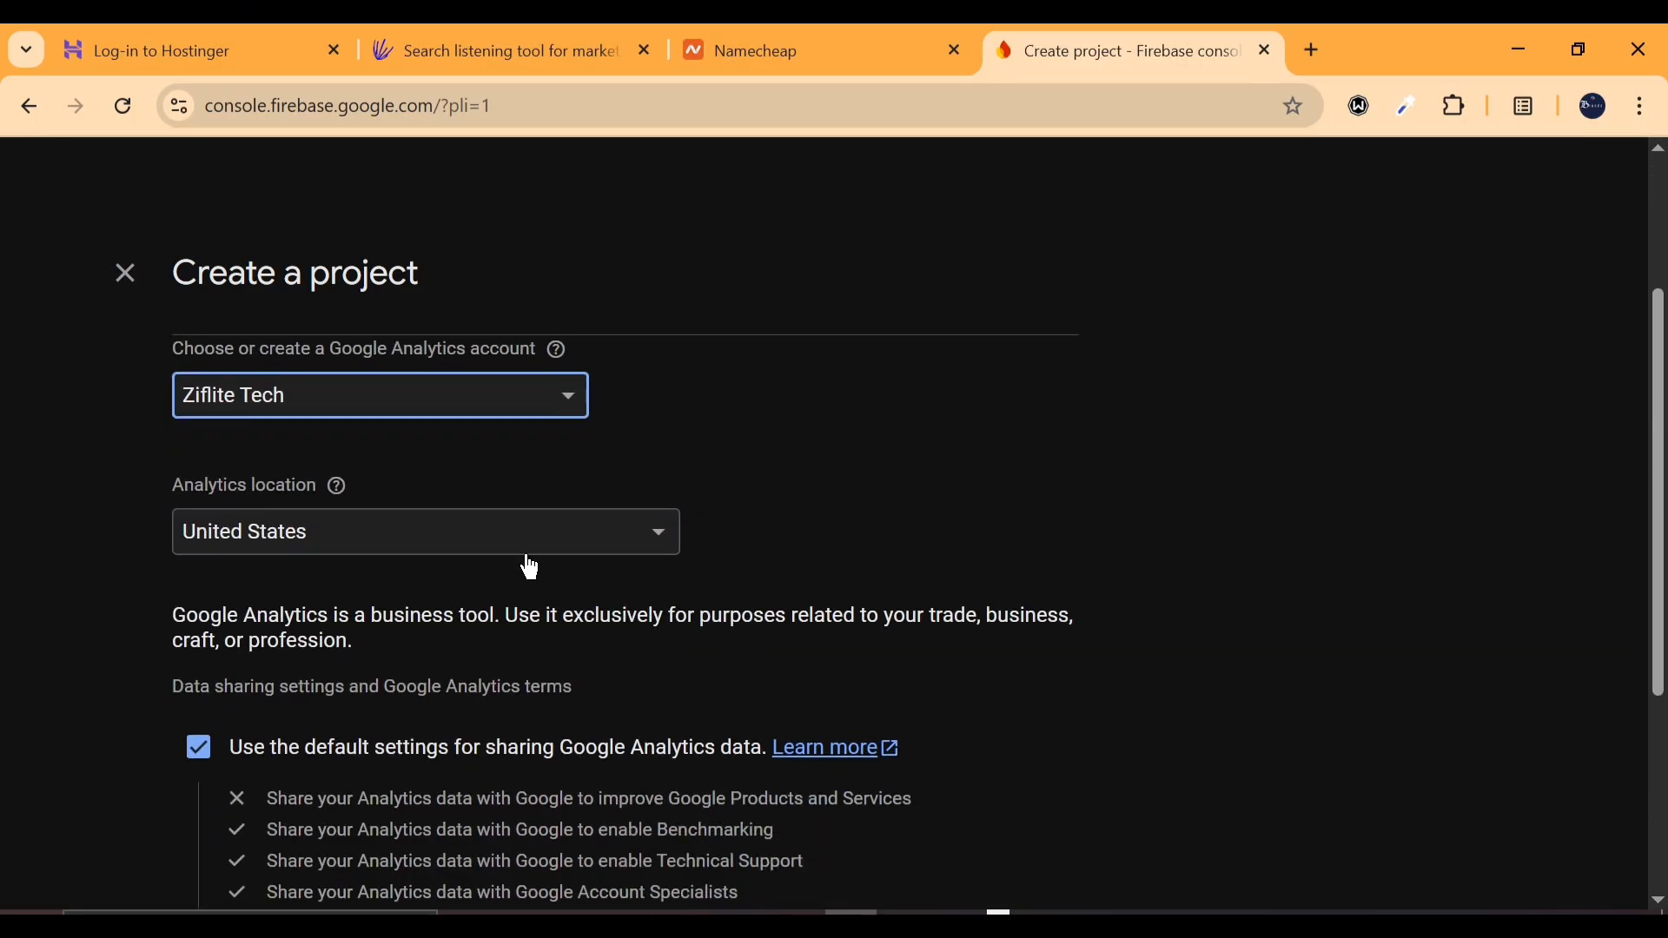
left_click(479, 538)
left_click(485, 549)
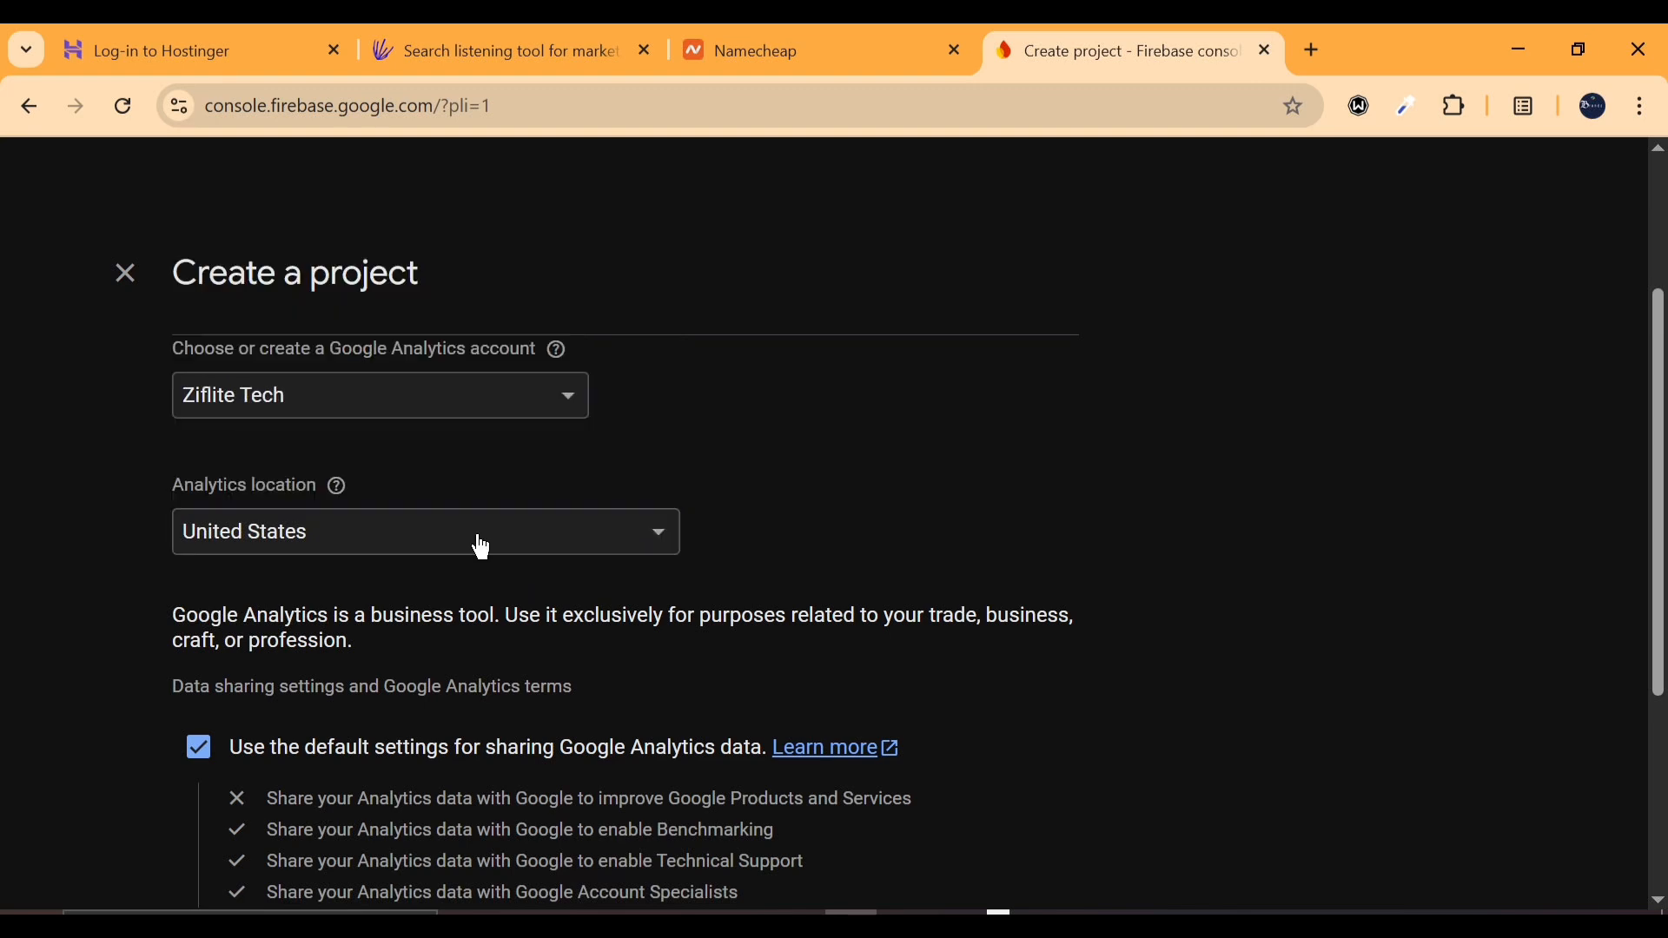
scroll(504, 702, "down", 4)
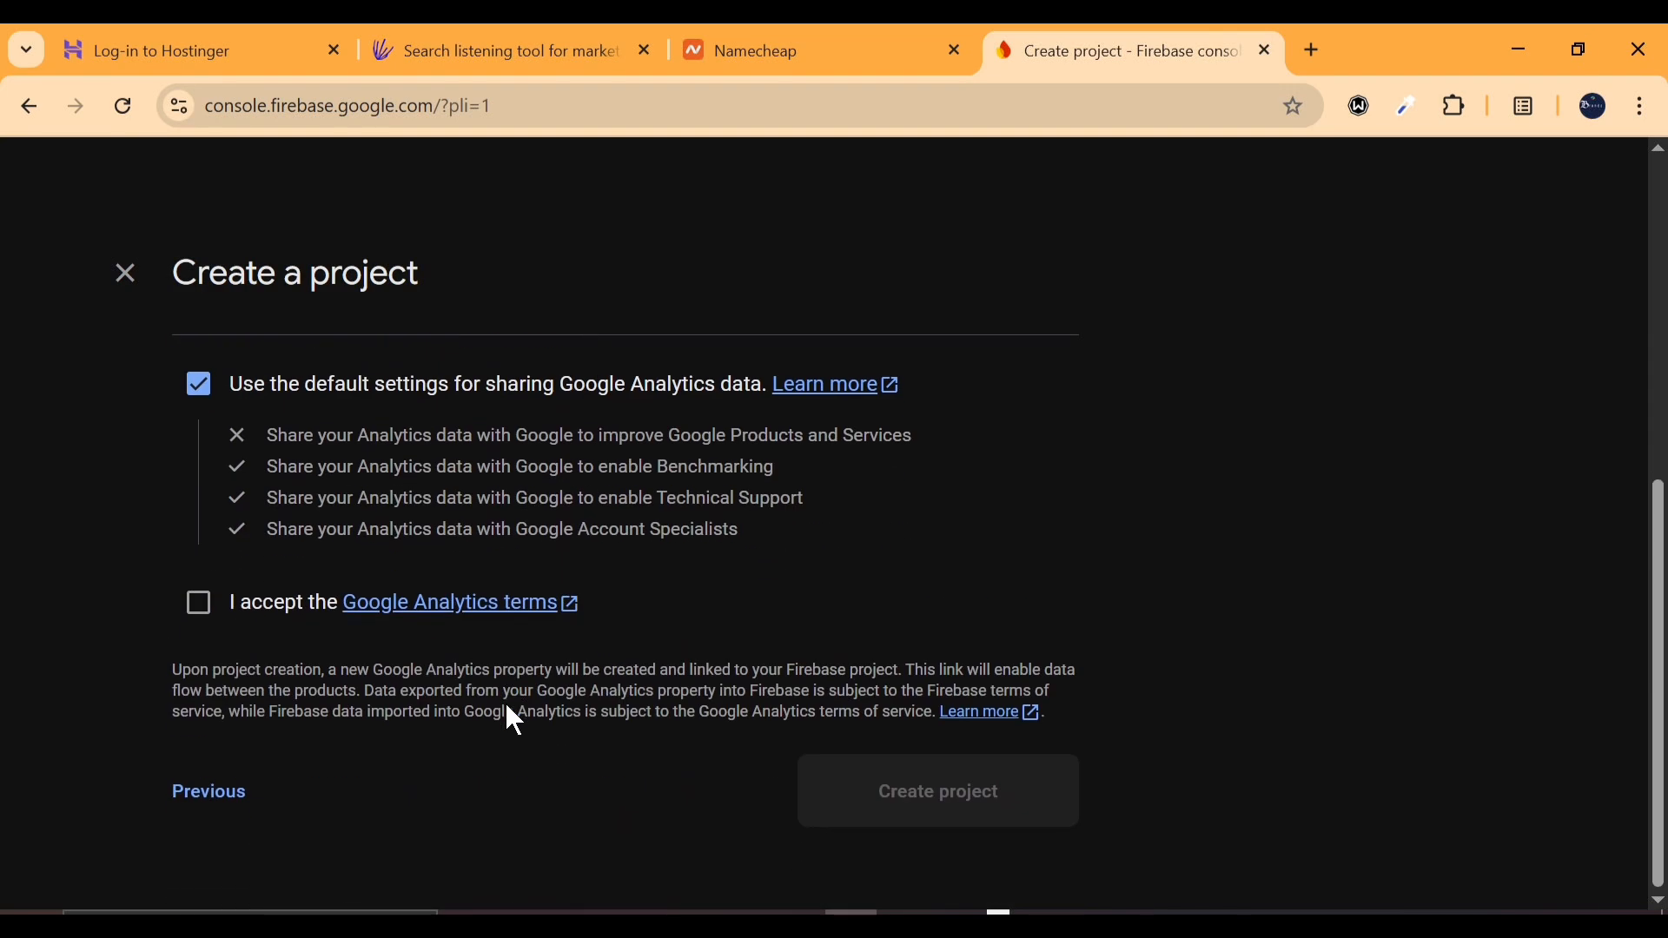
left_click(199, 603)
left_click(958, 803)
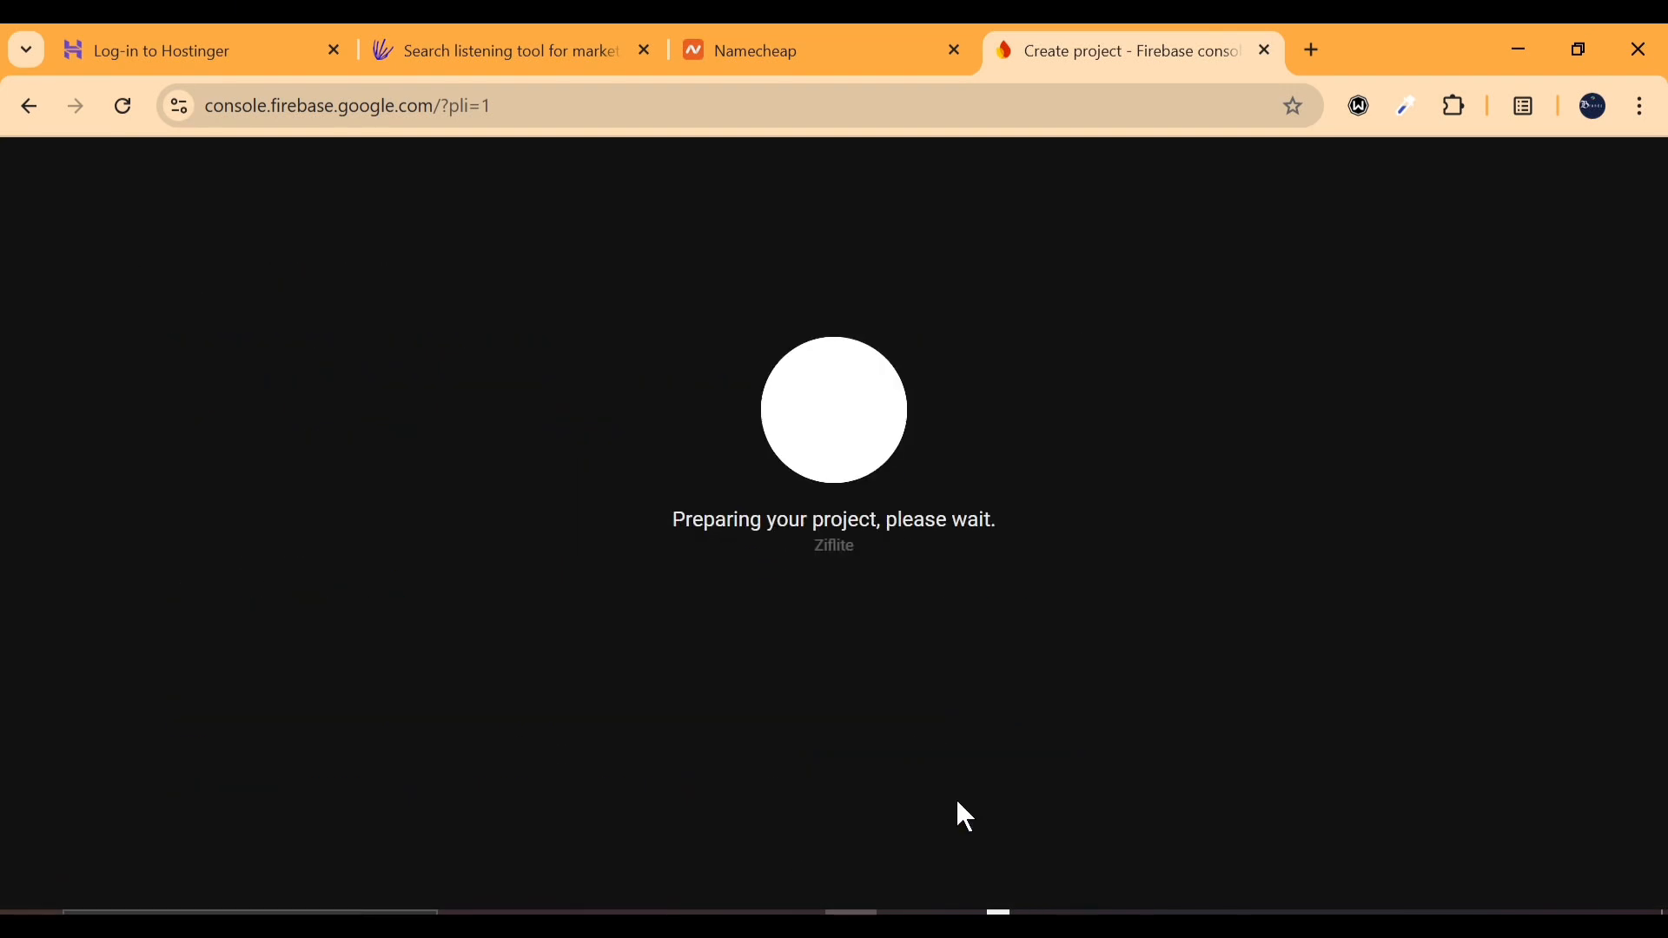
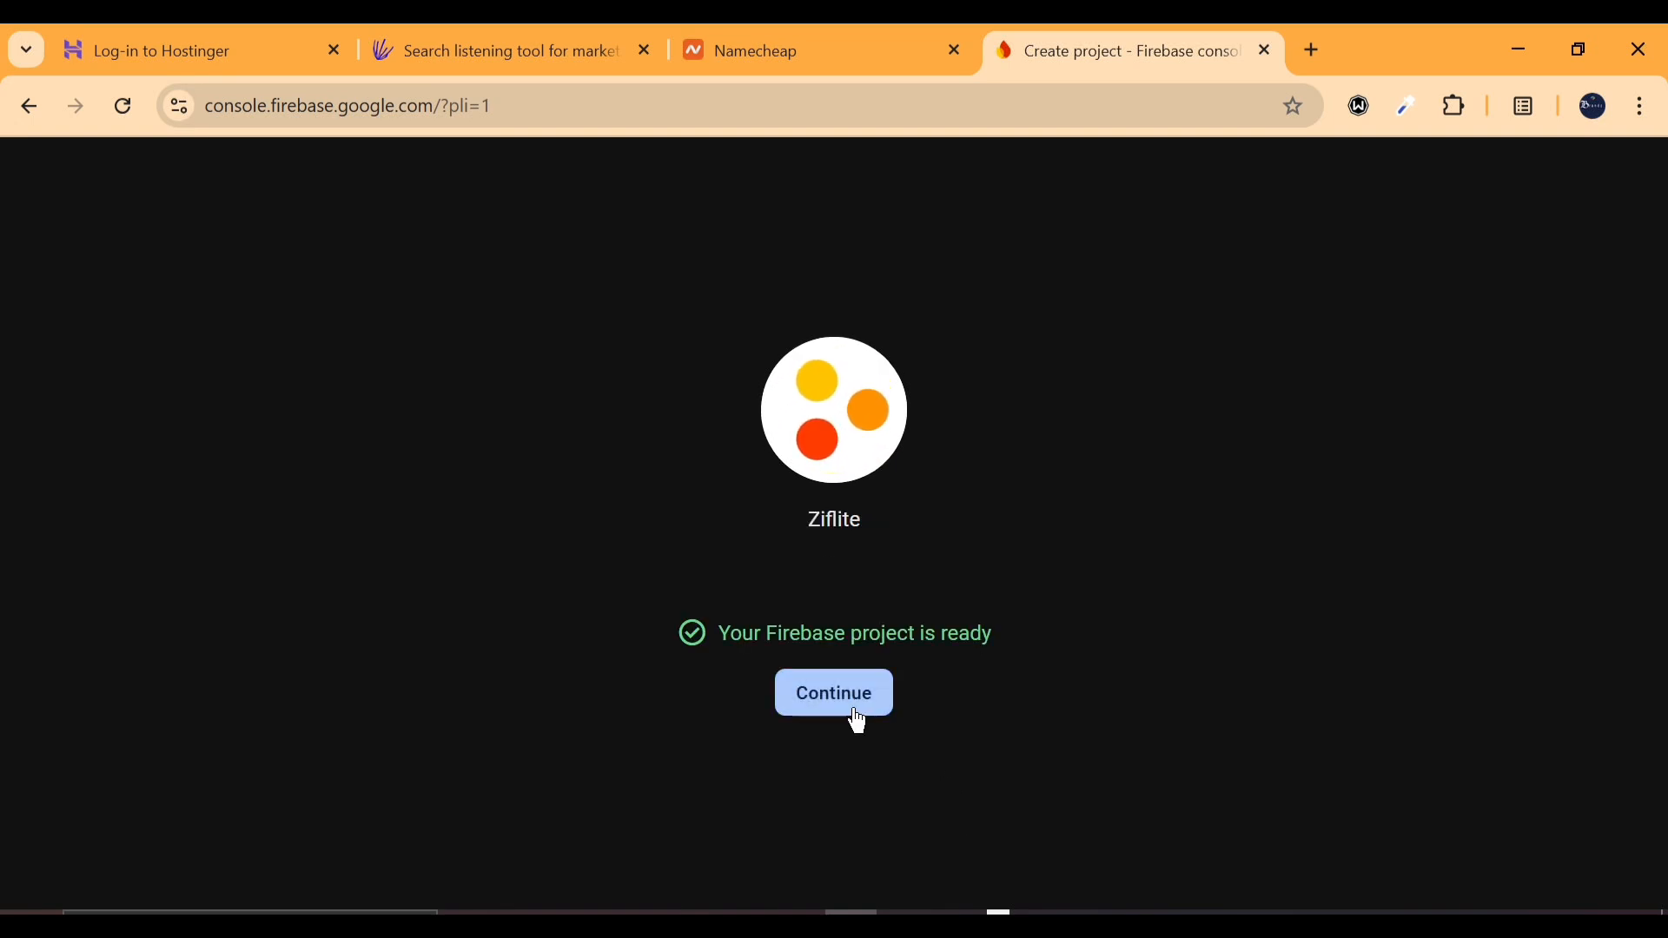
Continue into the new Ziflite project, dismiss the Gemini popups, and open its Project settings
left_click(854, 708)
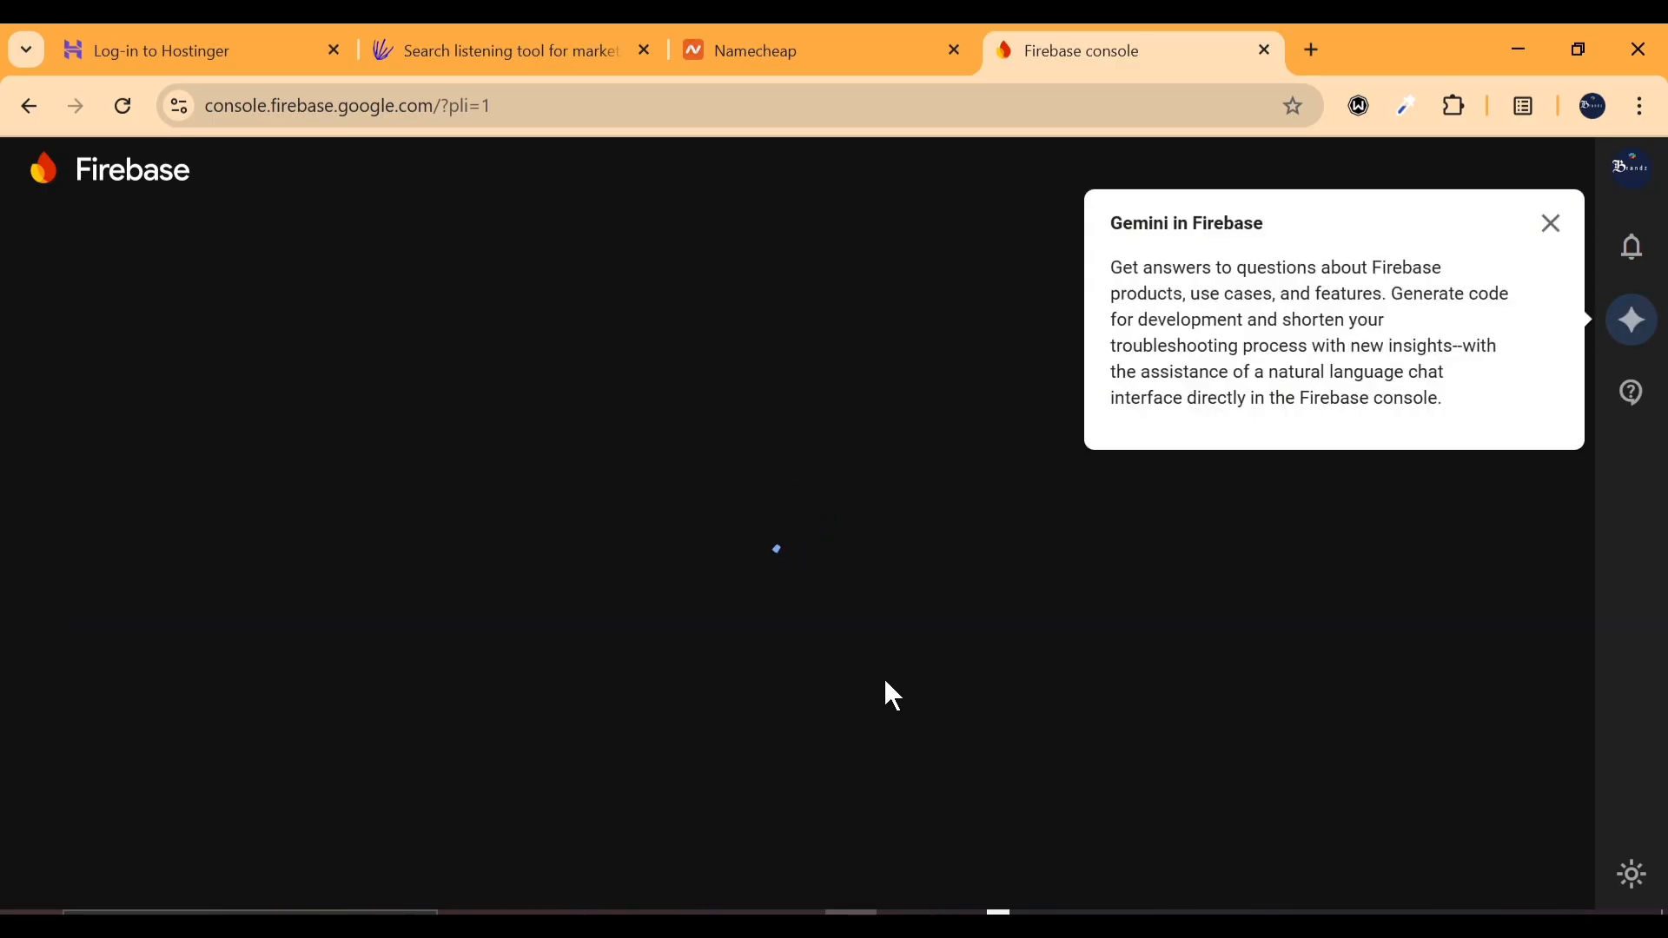
left_click(1555, 225)
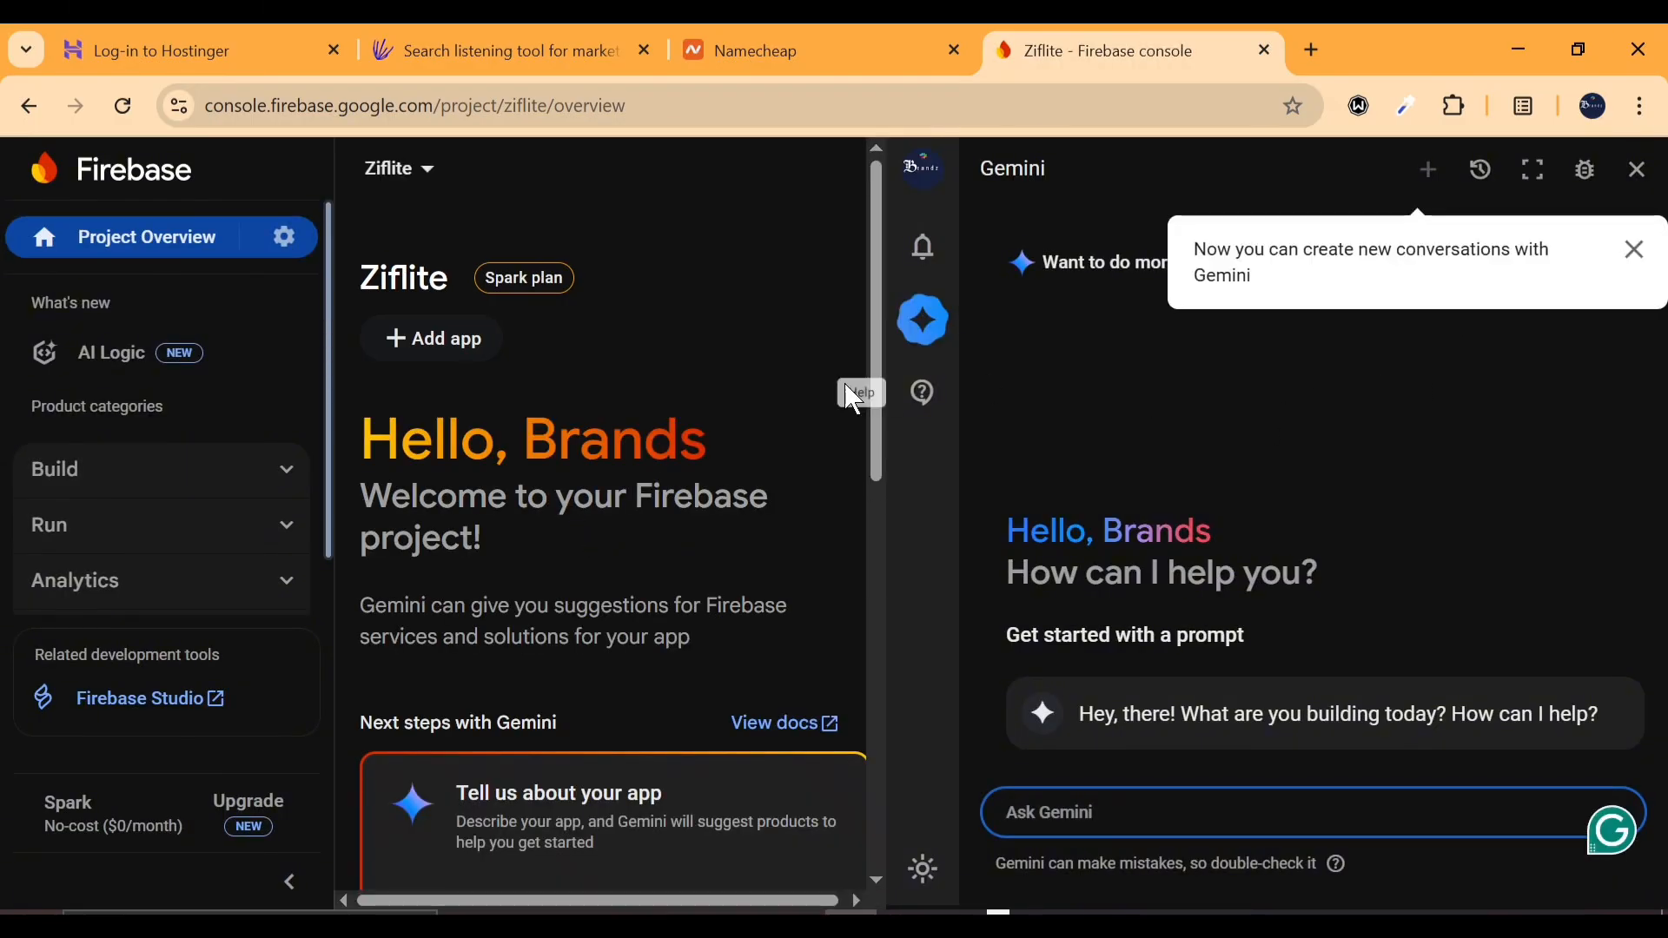
left_click(283, 244)
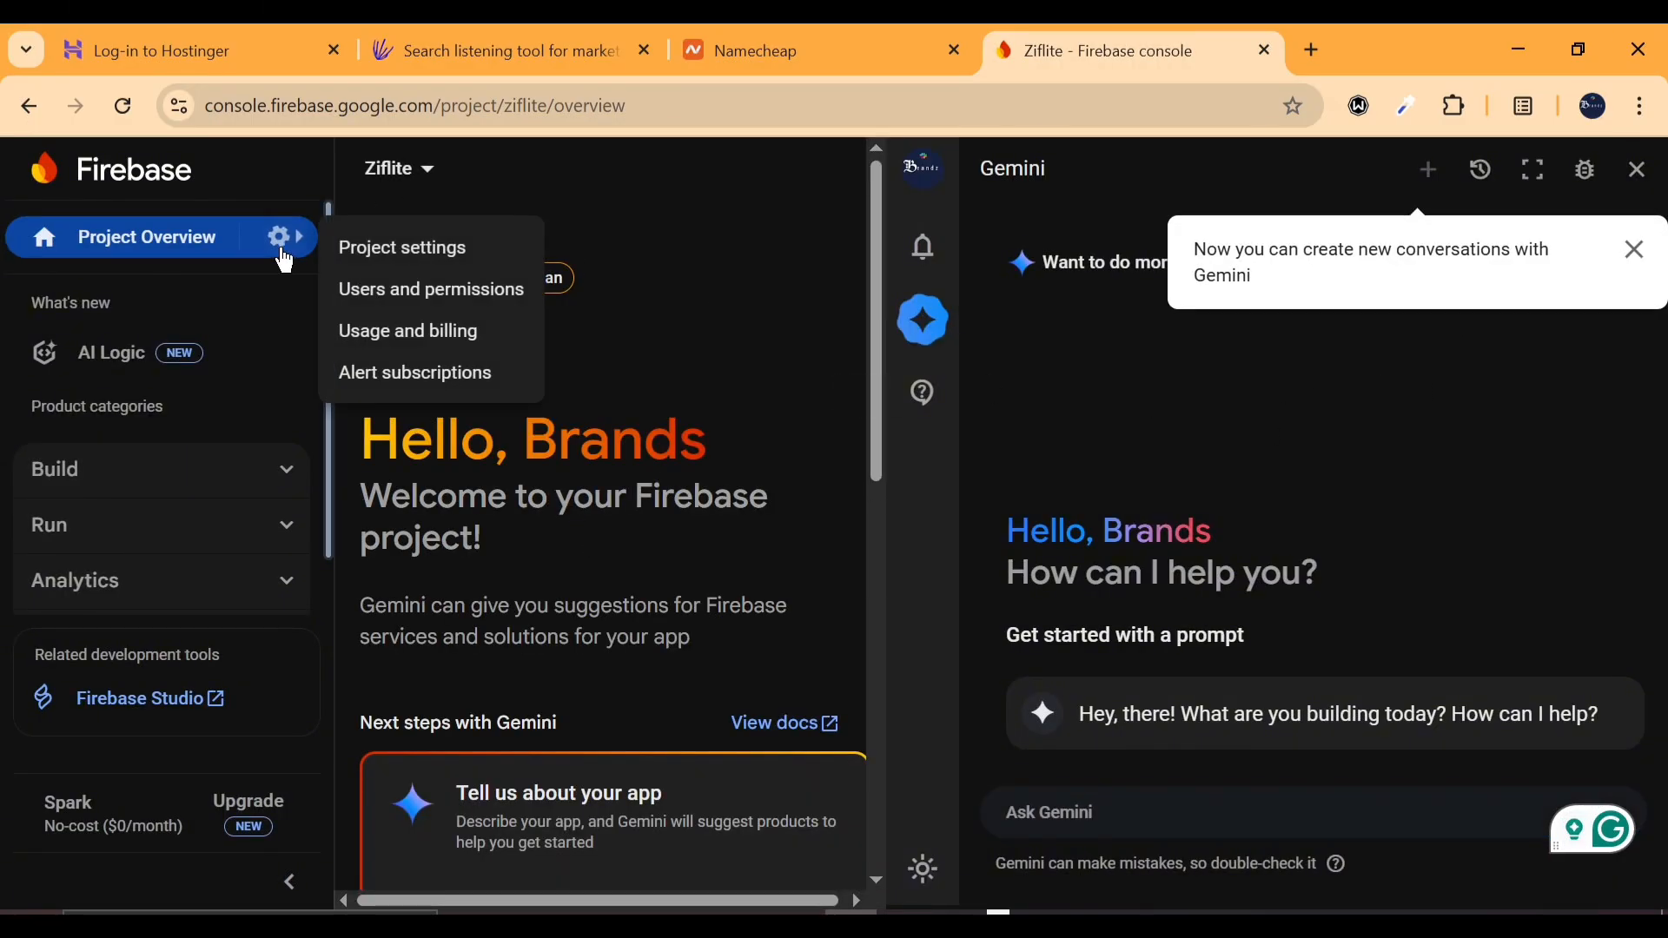
left_click(386, 252)
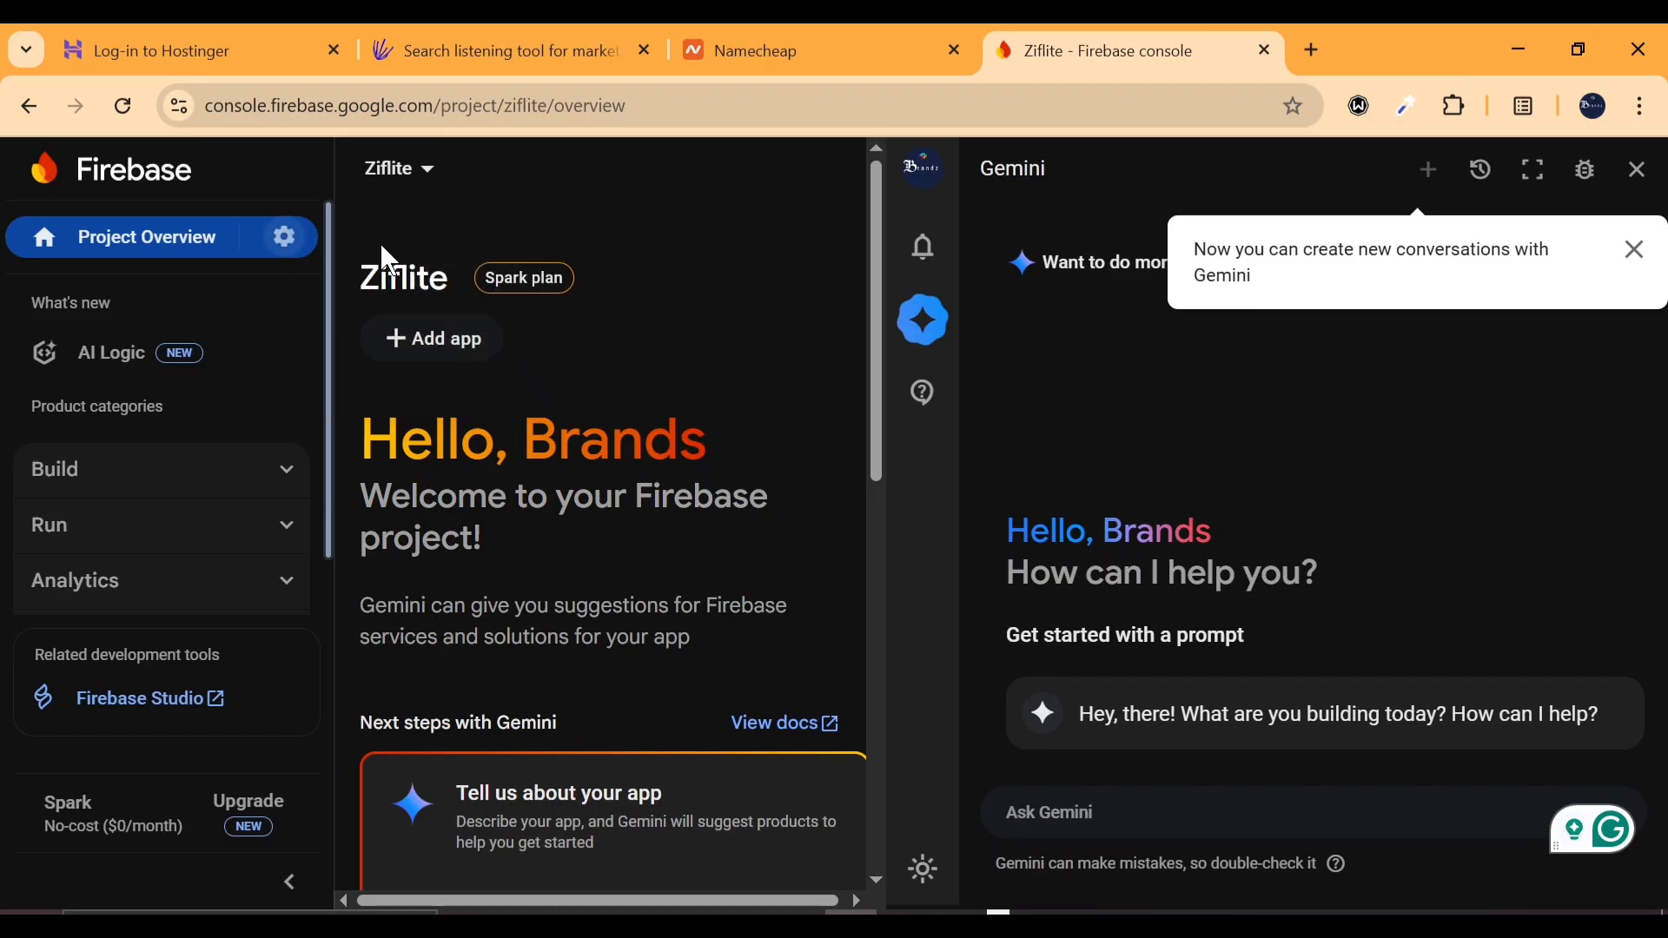
left_click(1631, 251)
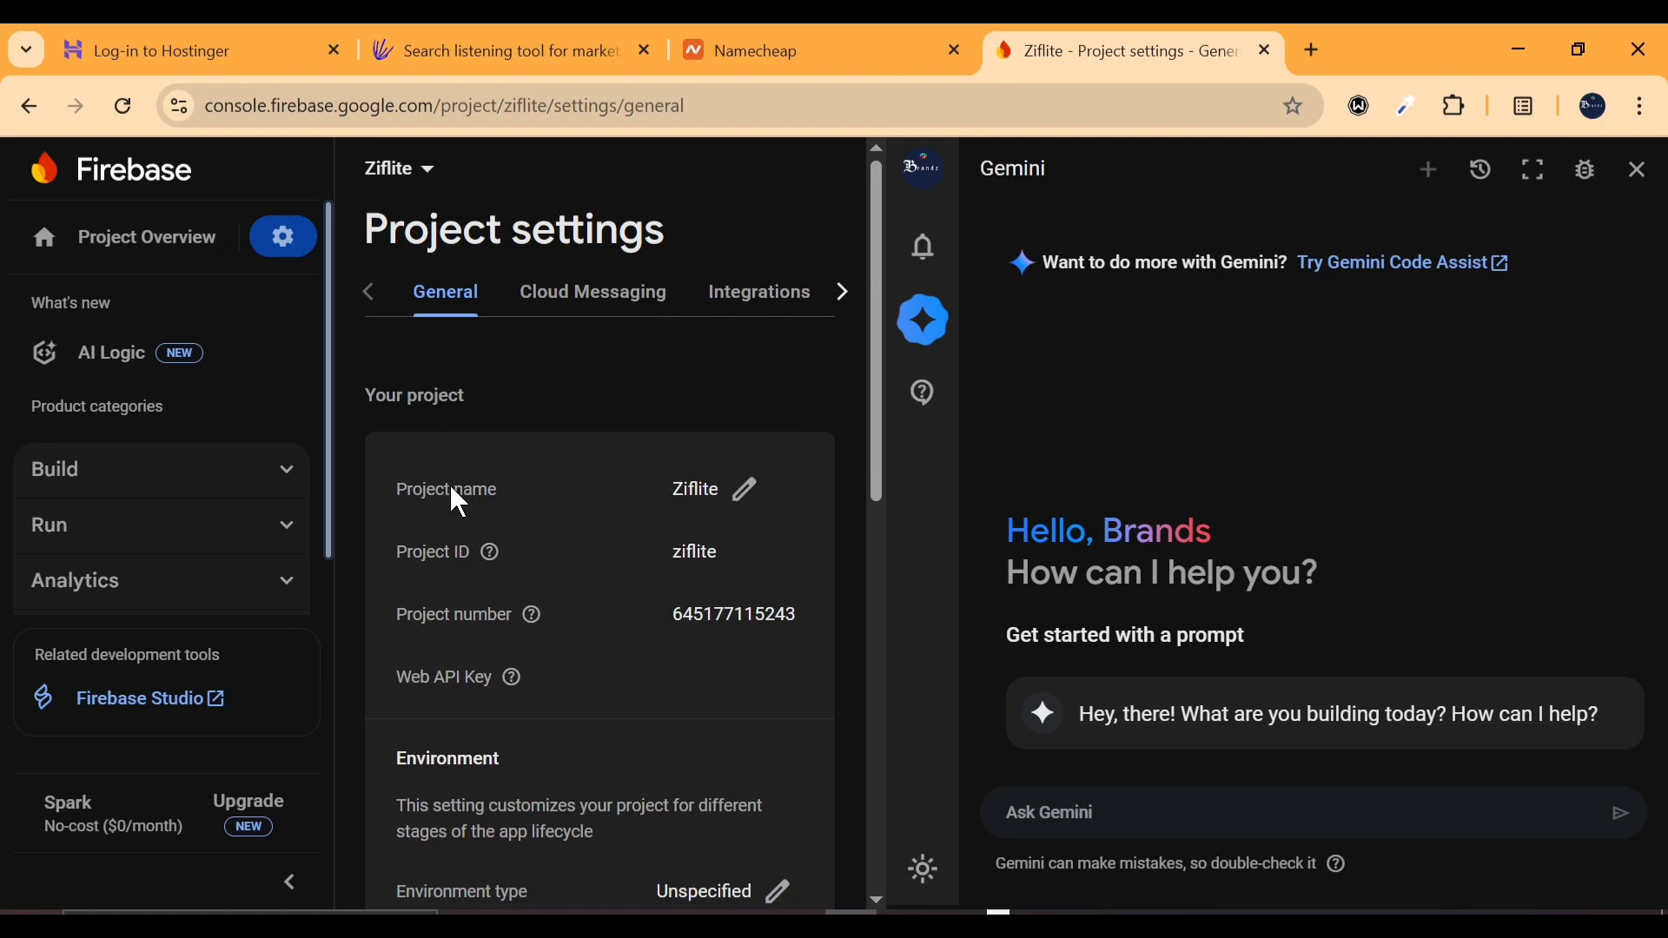
Review the project's Your apps section and the Coinectra admin Firebase configuration fields and toggles
scroll(511, 797, "down", 3)
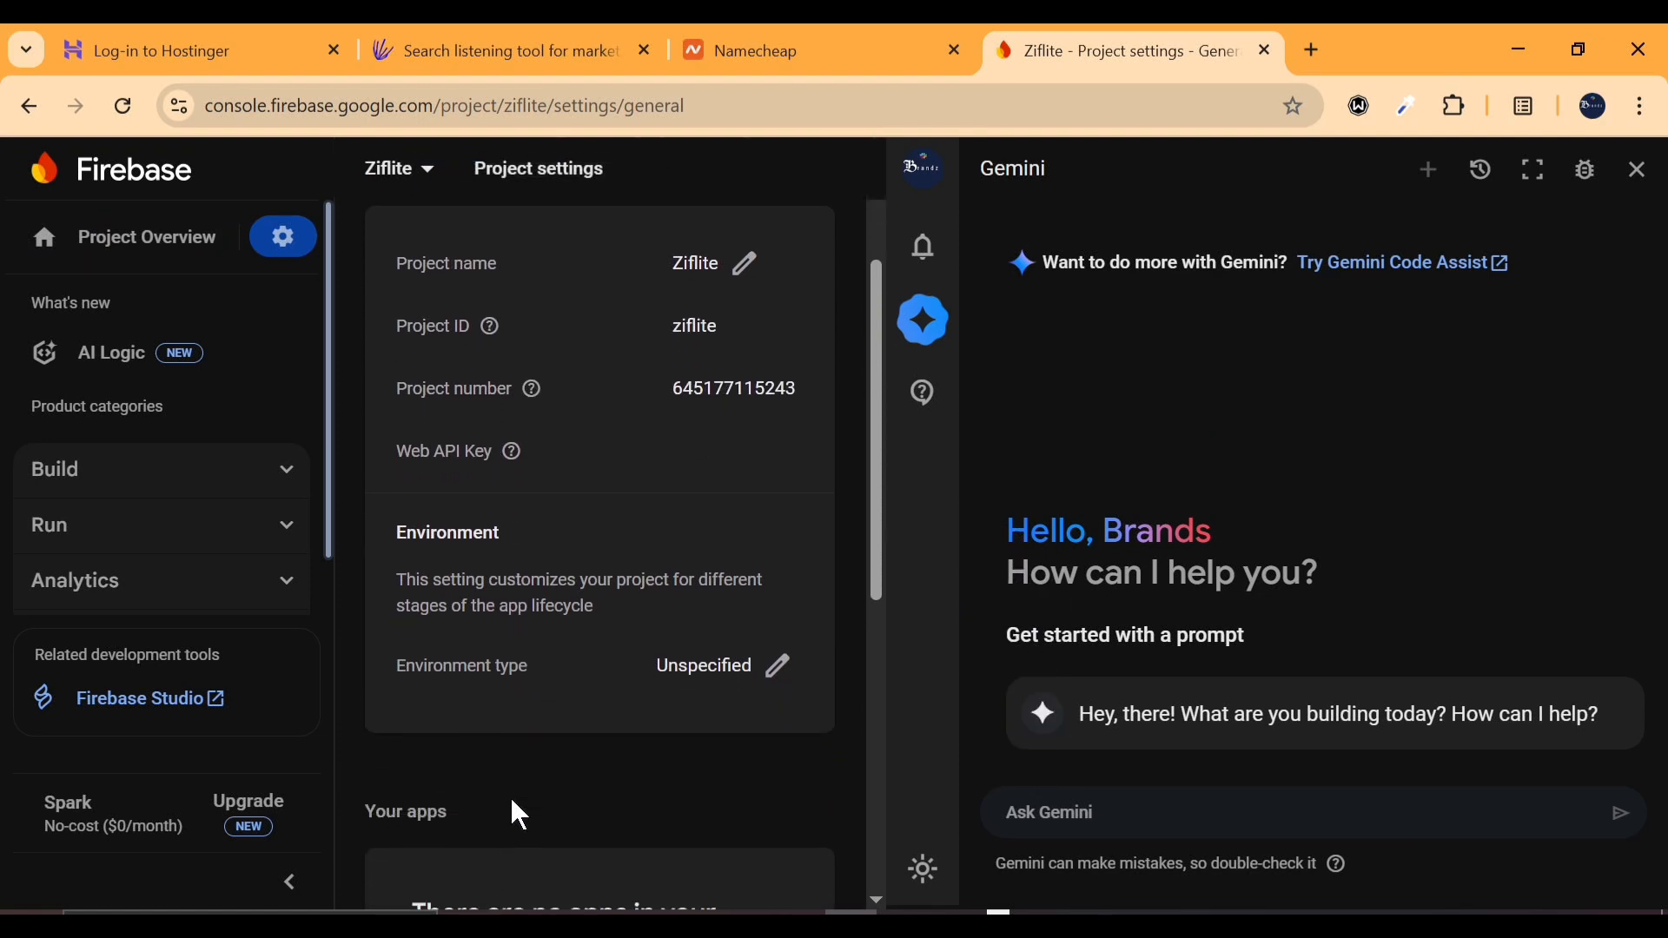
scroll(511, 815, "down", 1)
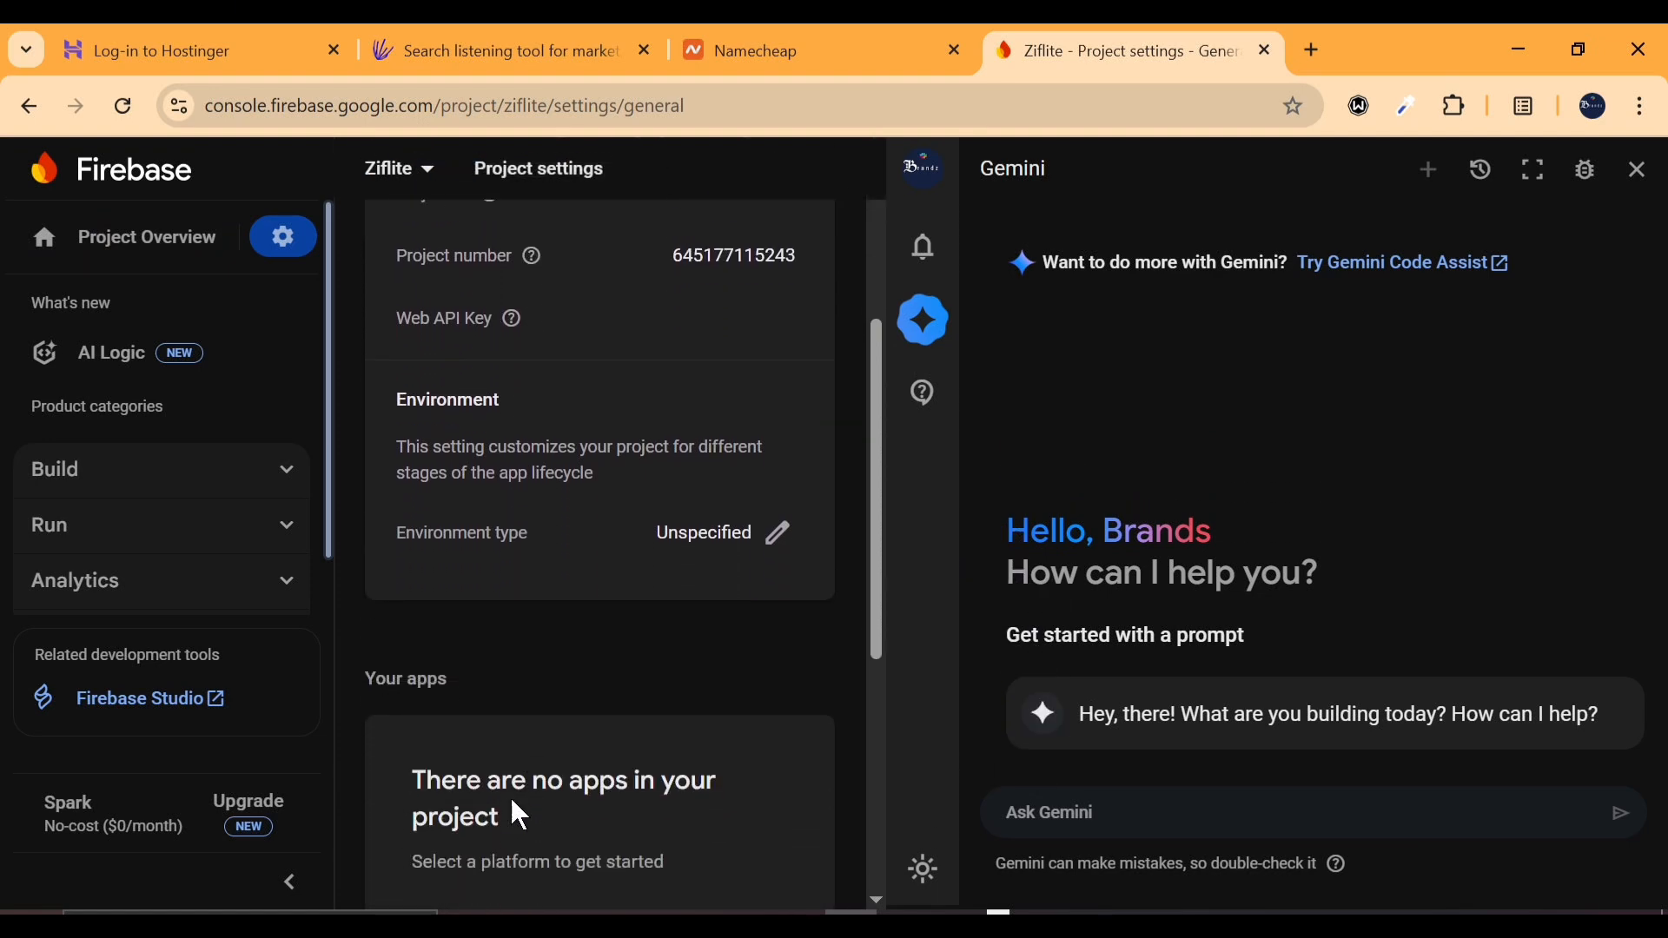
scroll(511, 815, "up", 4)
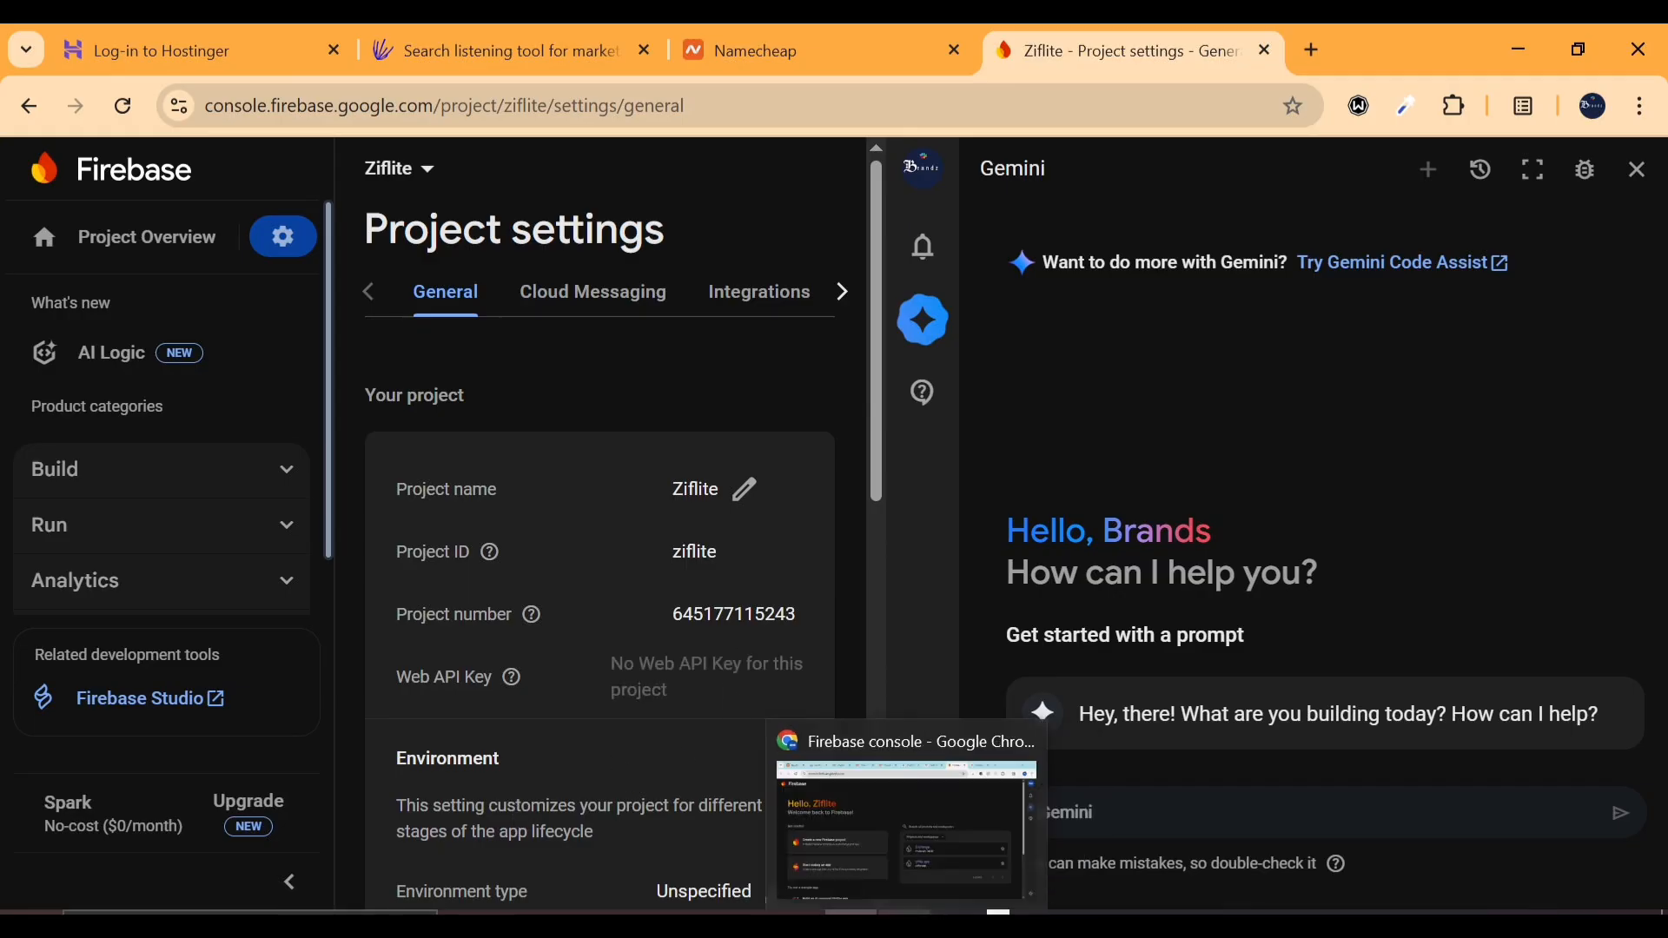
left_click(904, 834)
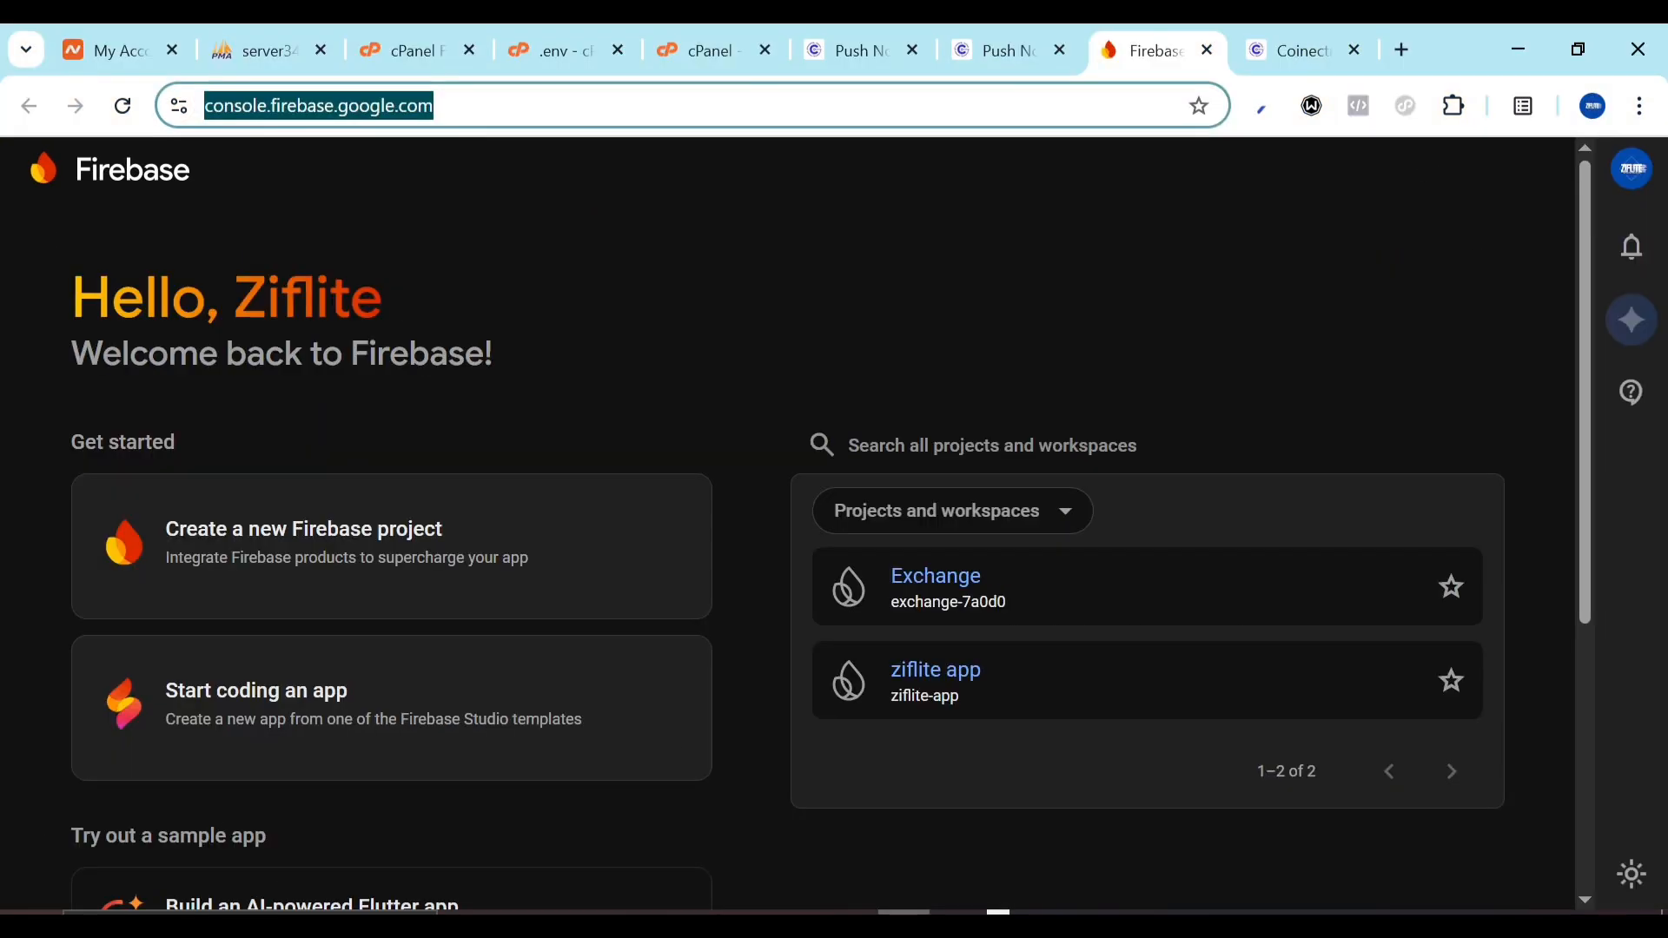
left_click(1031, 44)
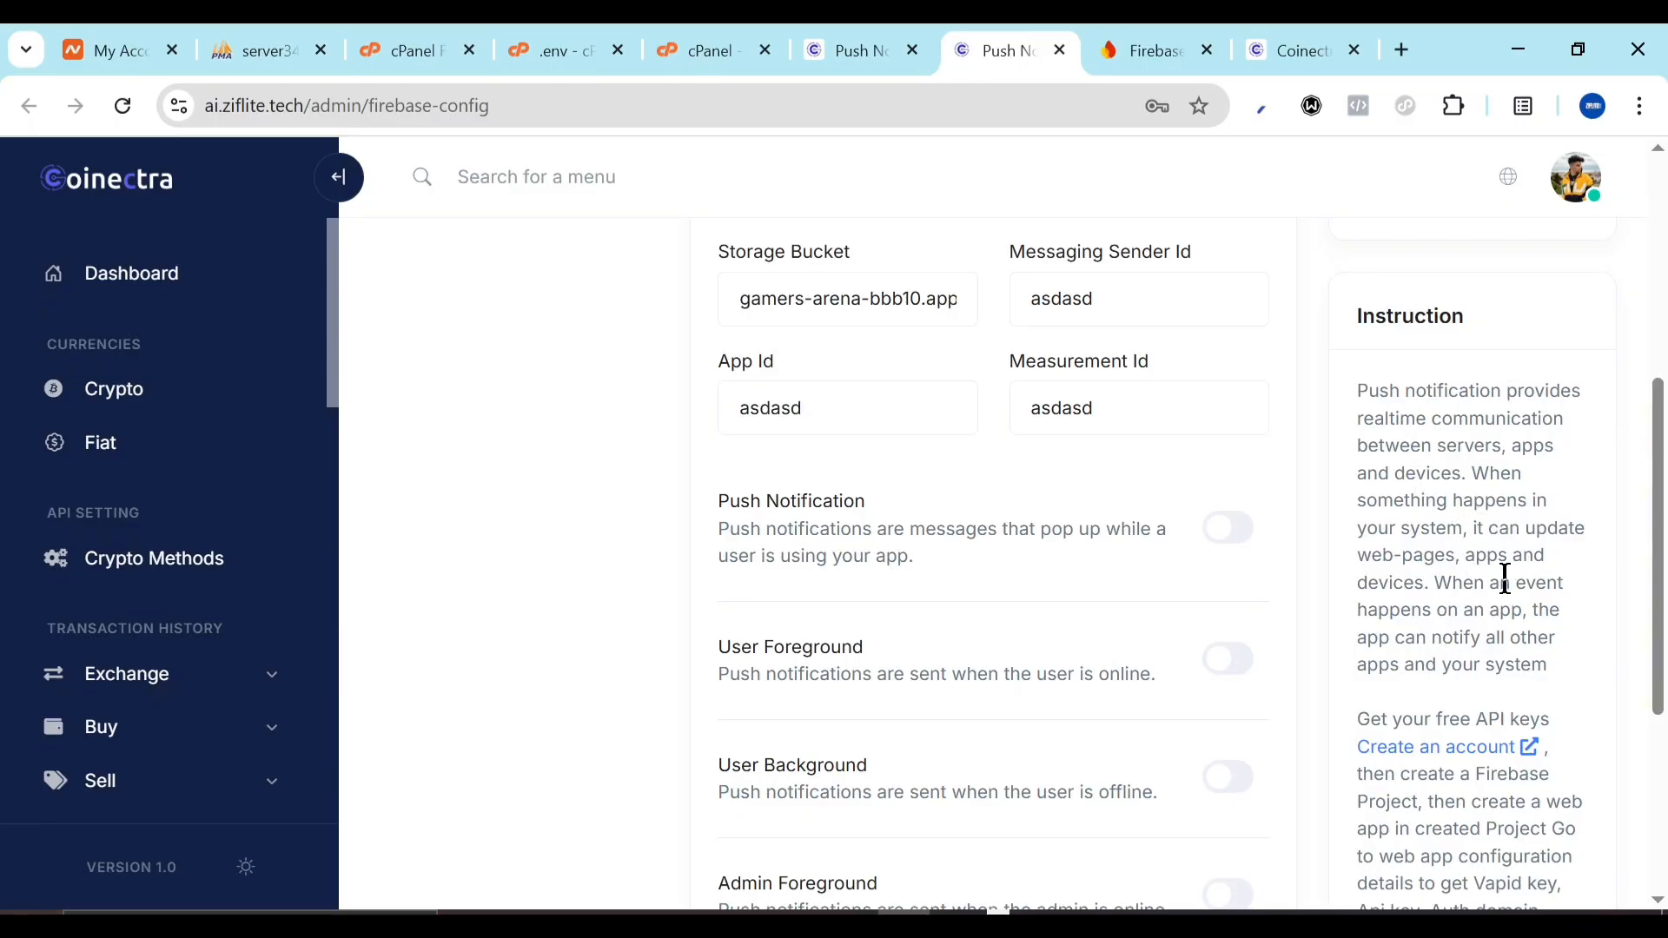
scroll(1457, 712, "down", 3)
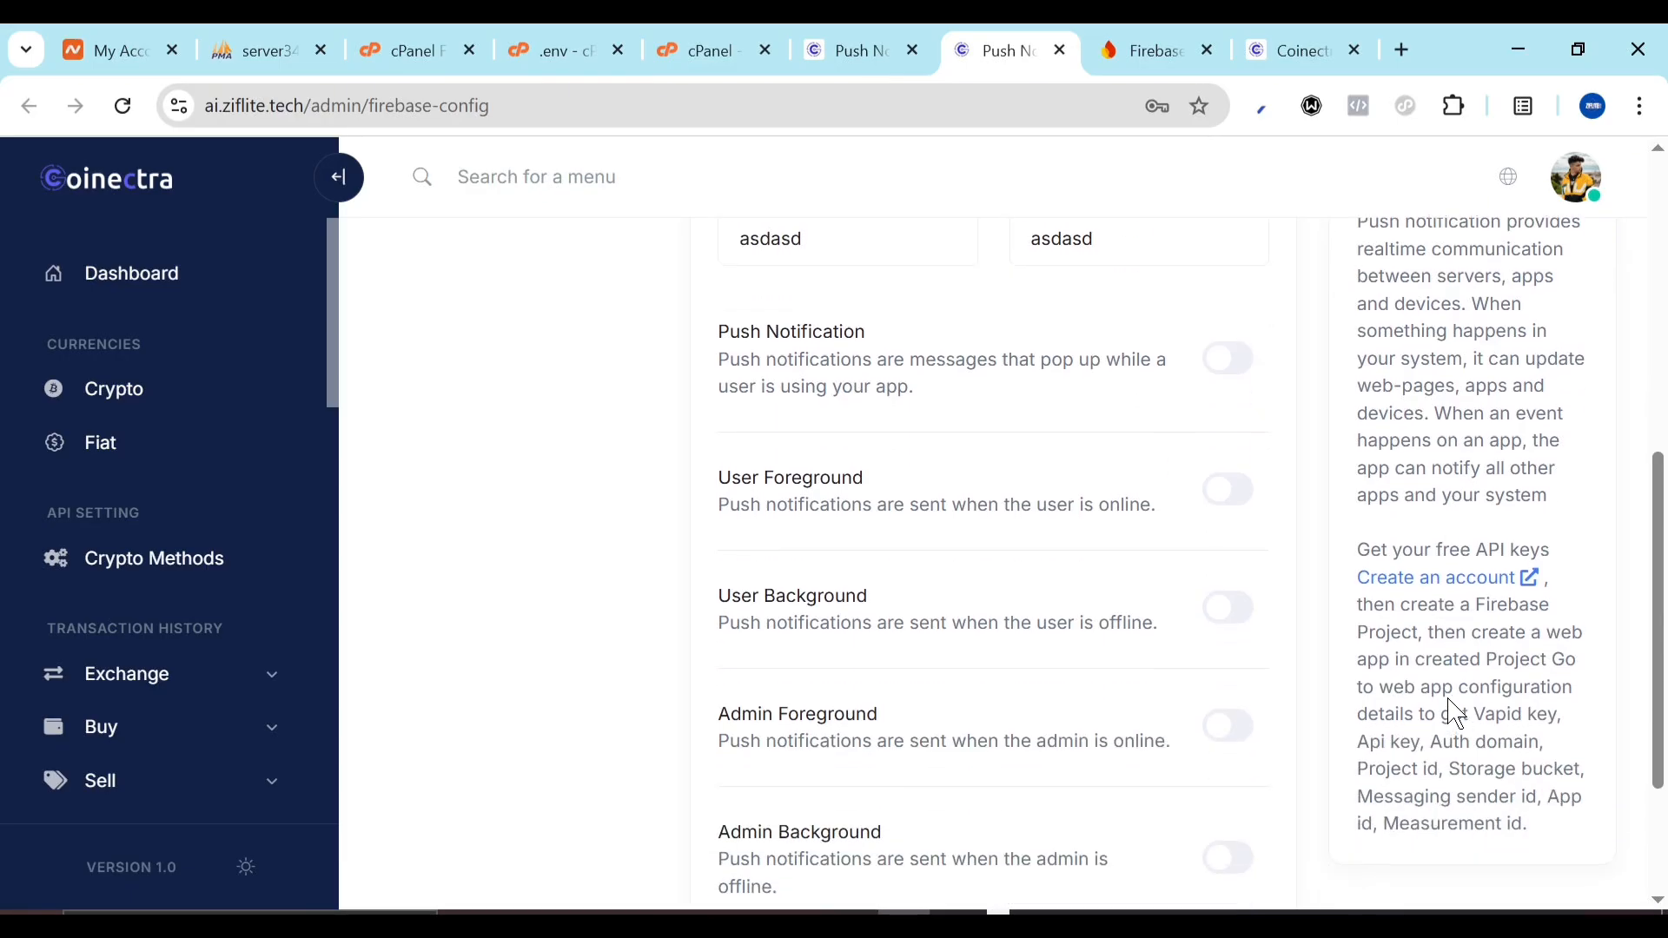
scroll(1457, 713, "down", 1)
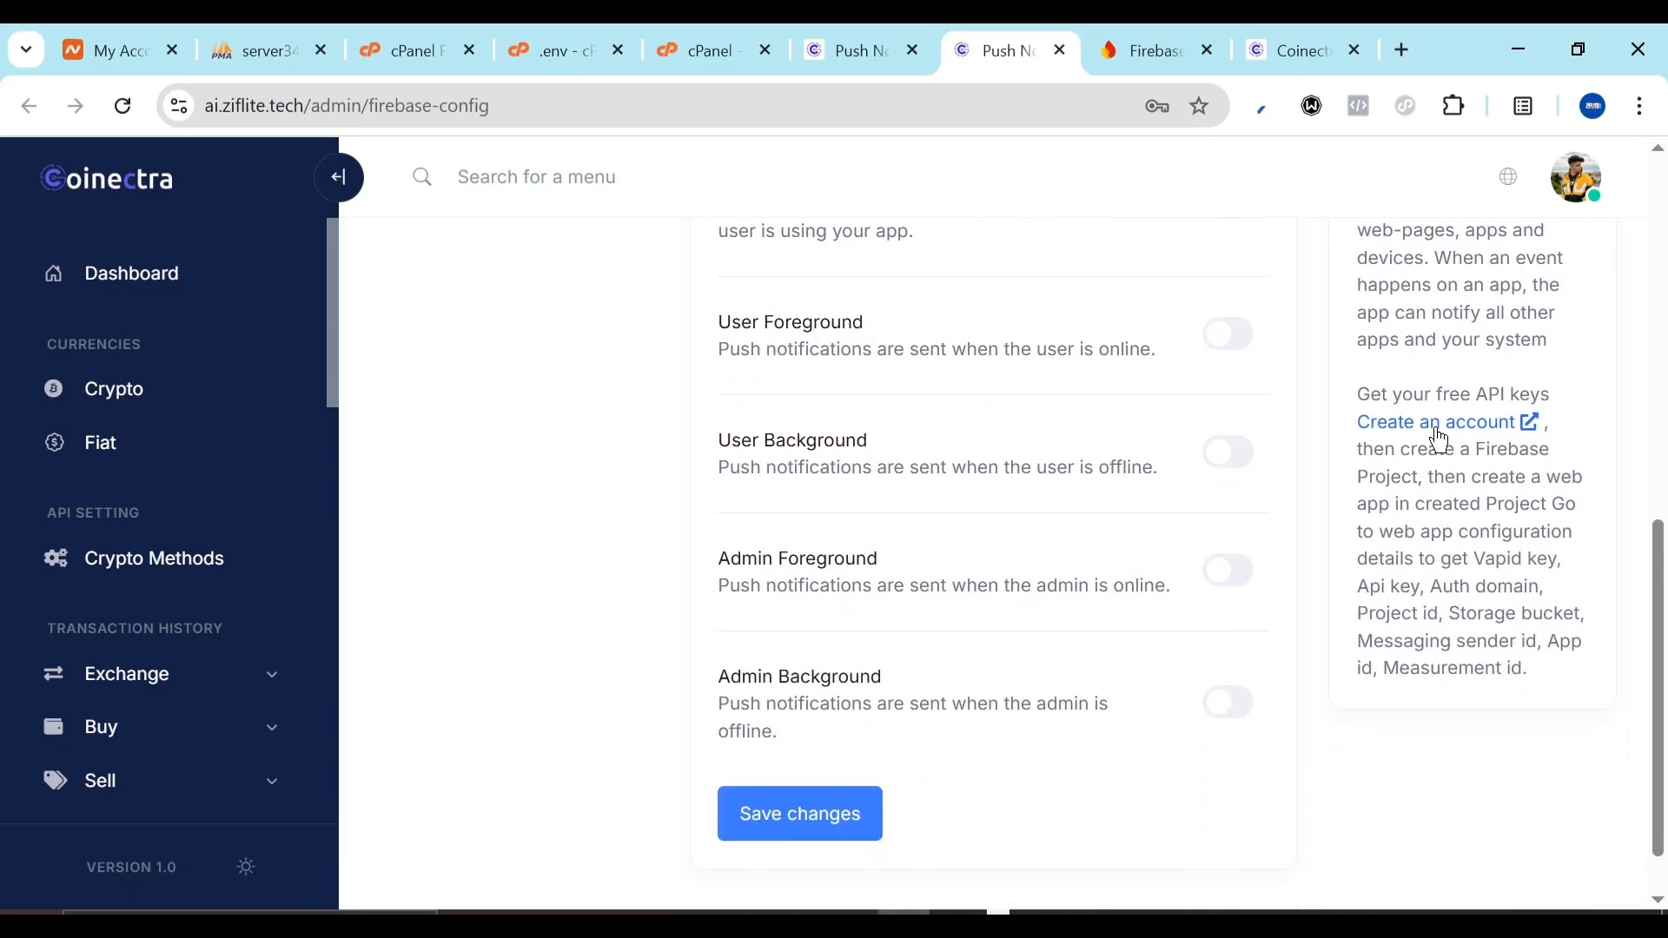
scroll(1390, 718, "up", 5)
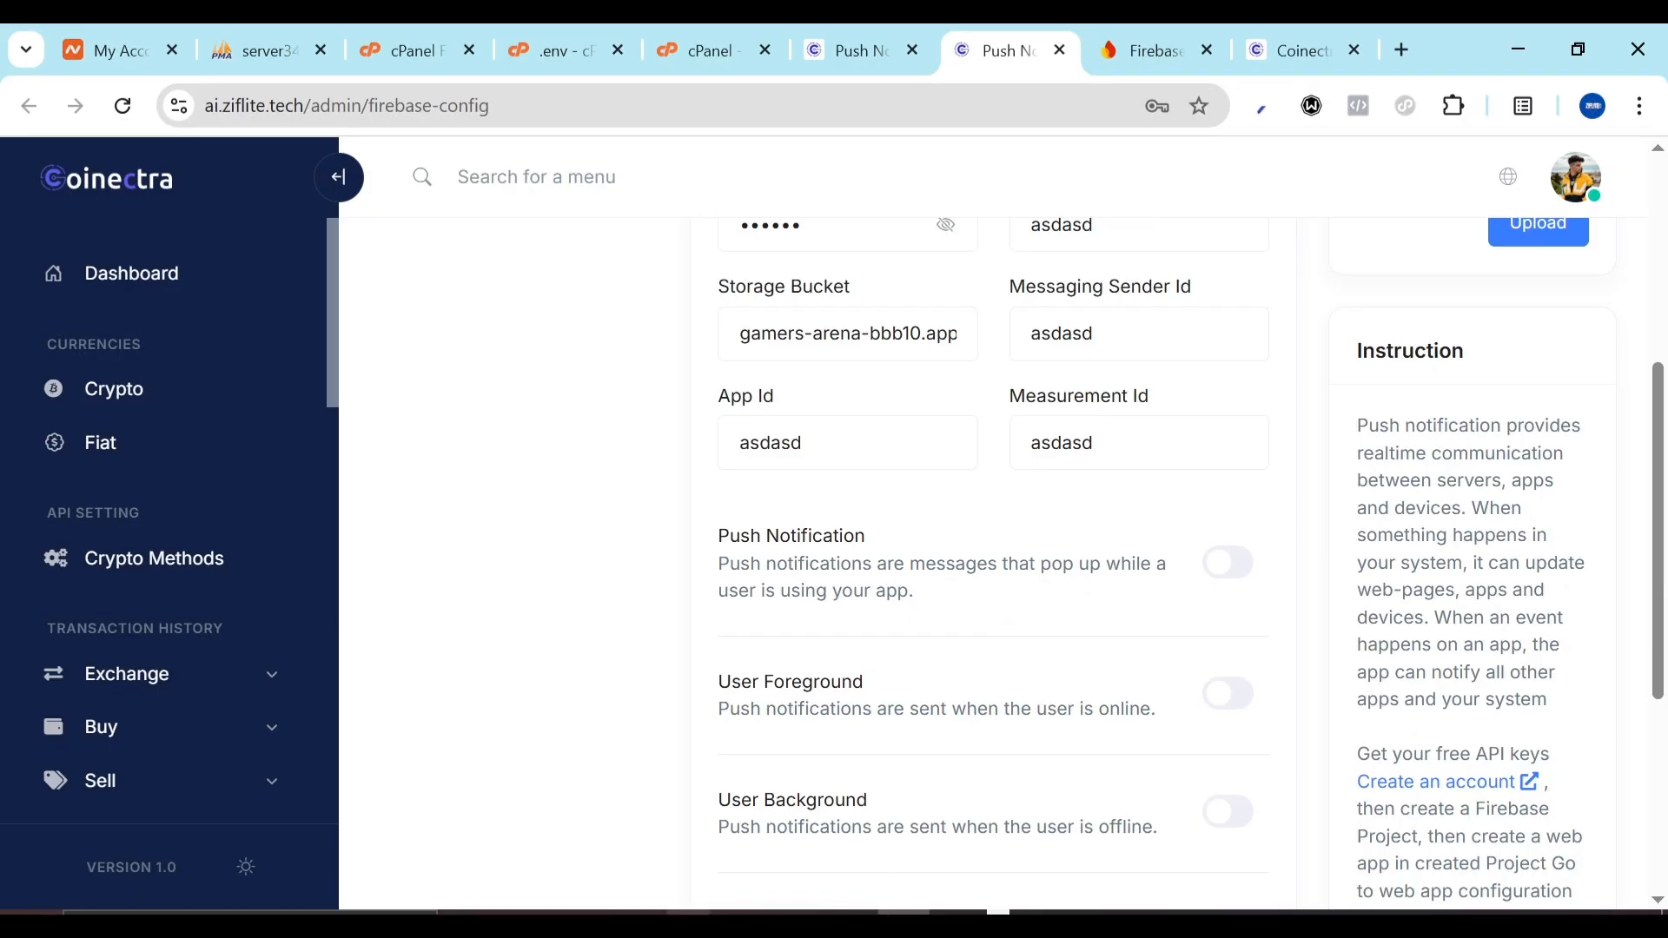
Open the Coinectra documentation from the Documentation folder and read its Push Notification setup instructions
left_click(689, 912)
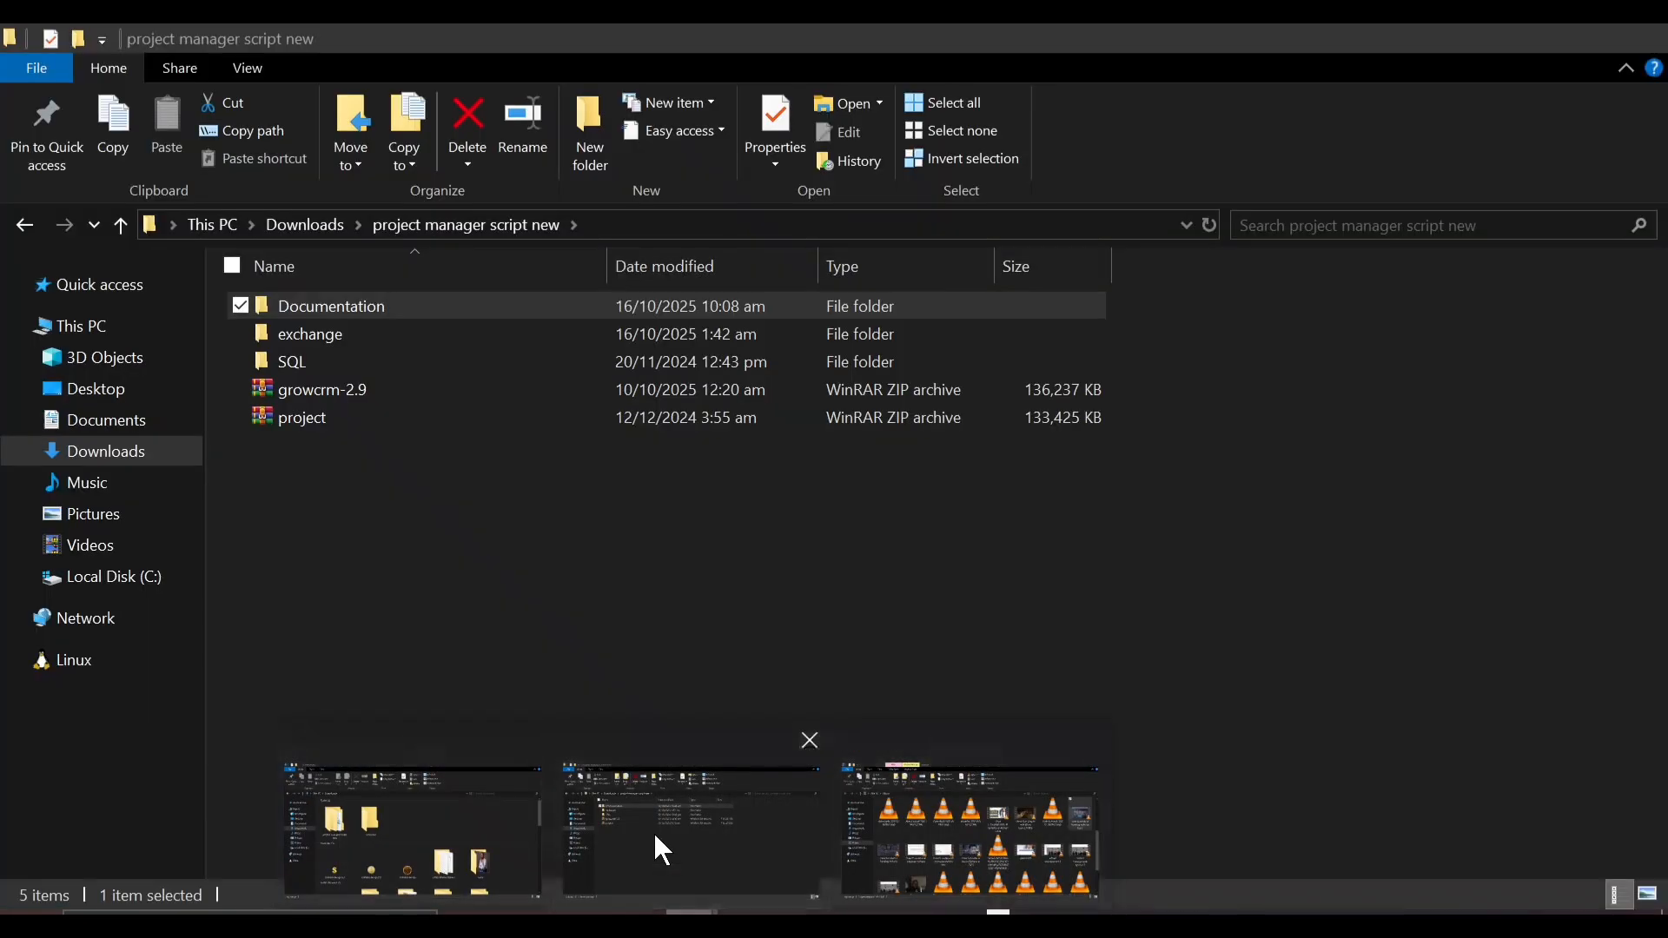
left_click(655, 836)
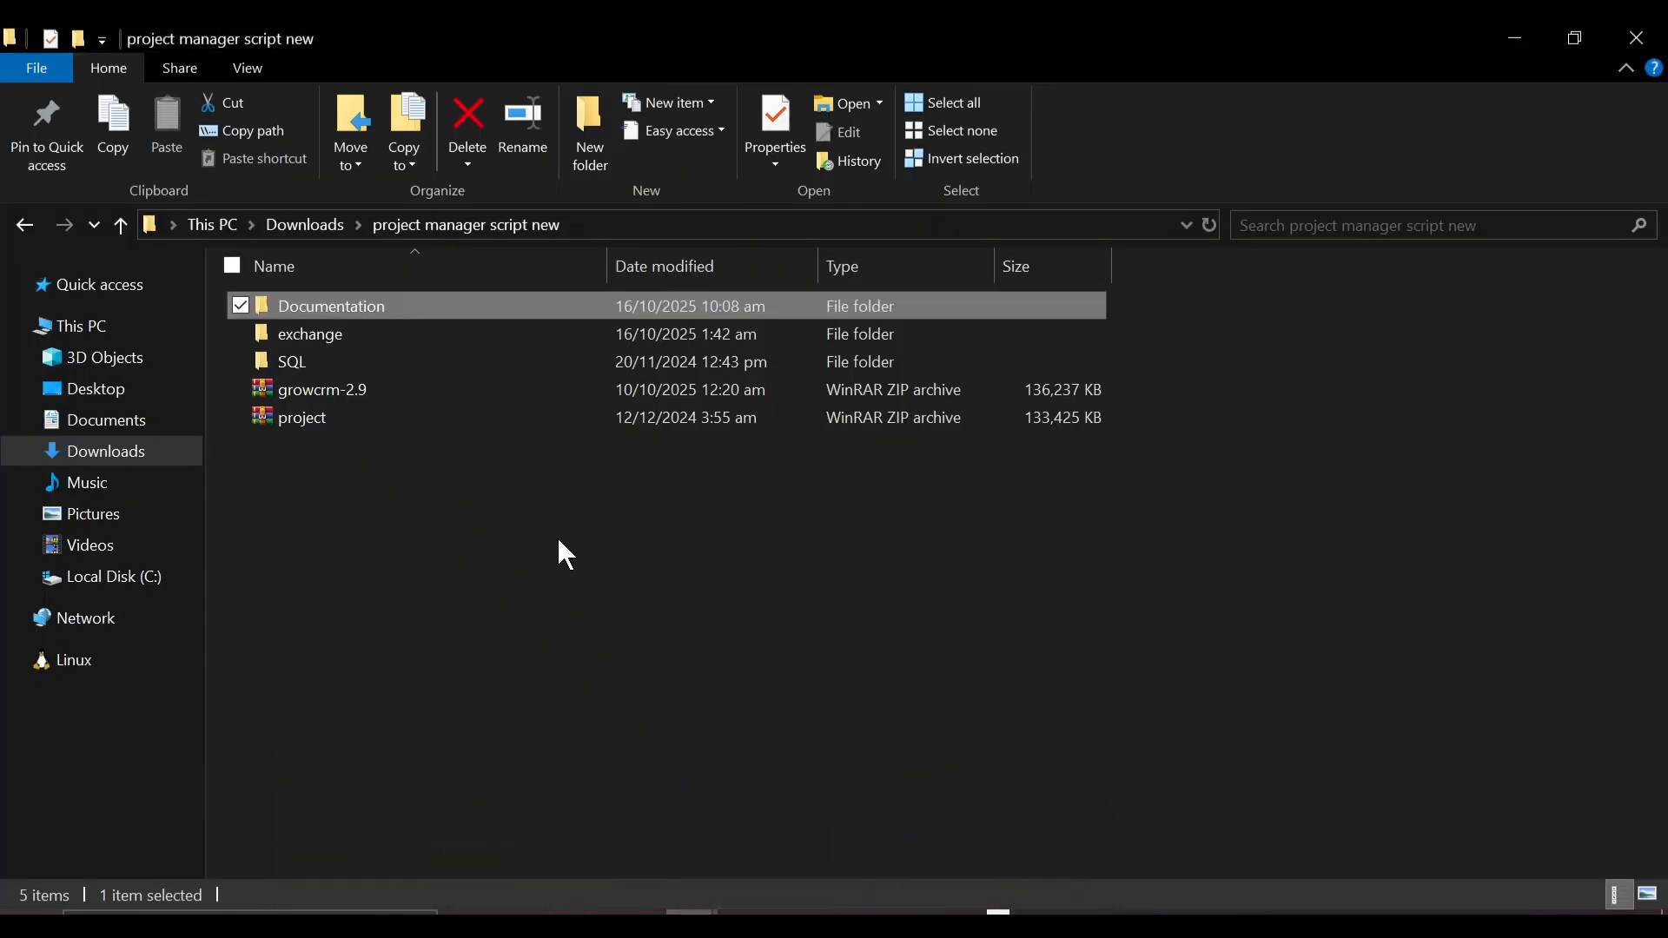
double_click(405, 305)
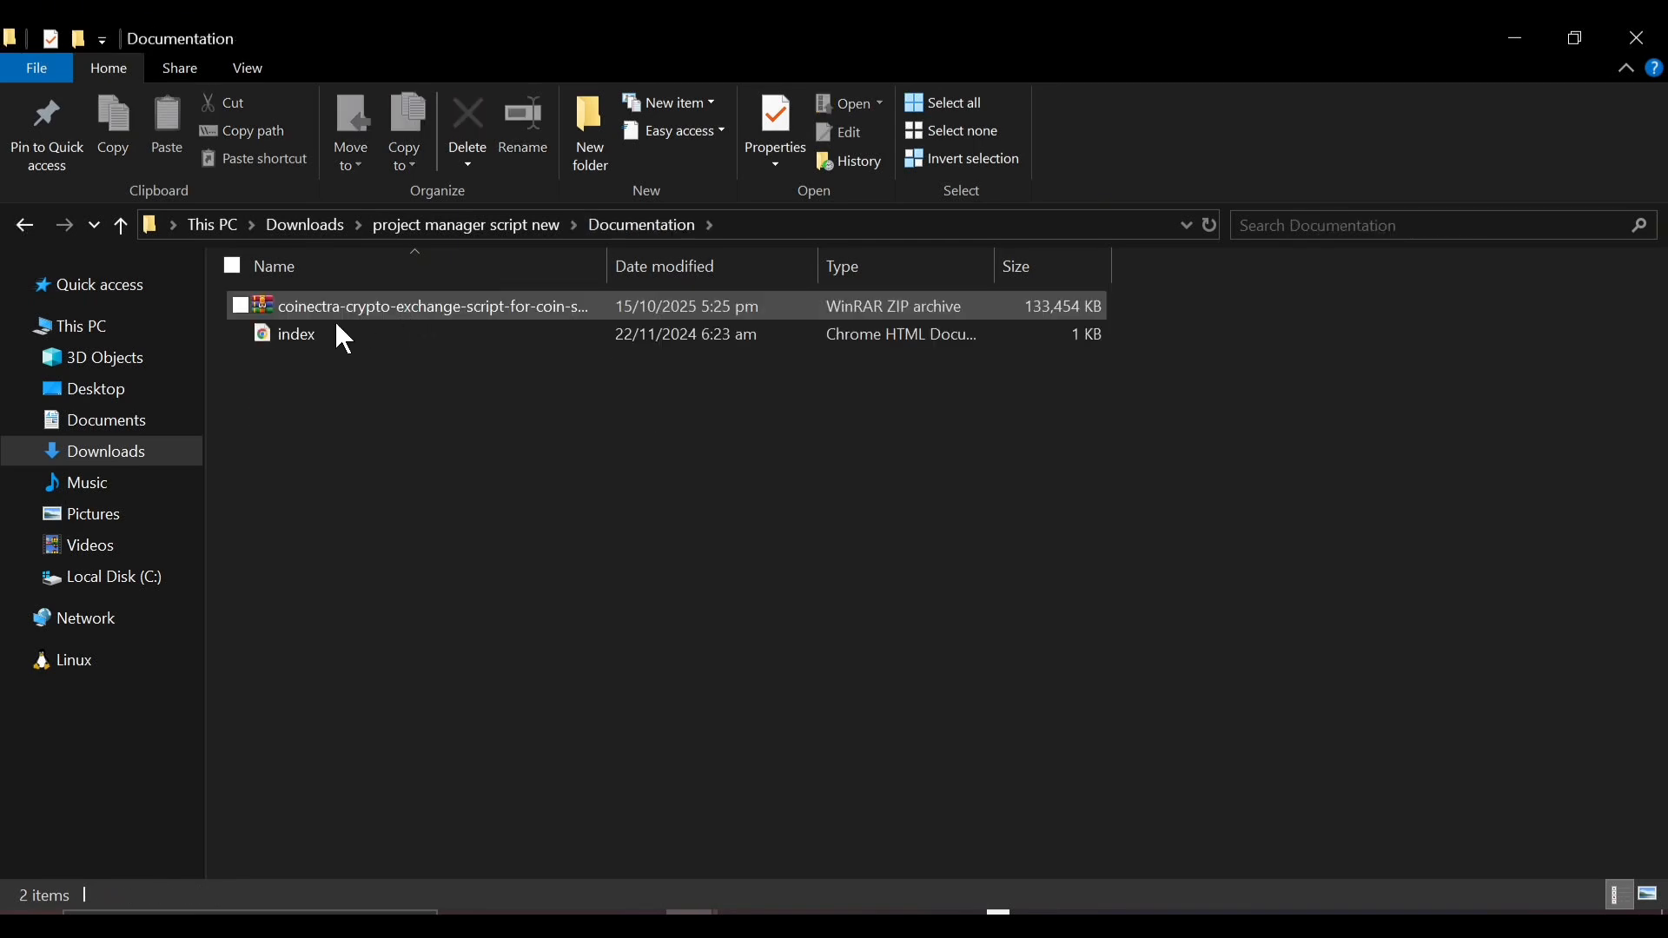
left_click(325, 324)
double_click(325, 321)
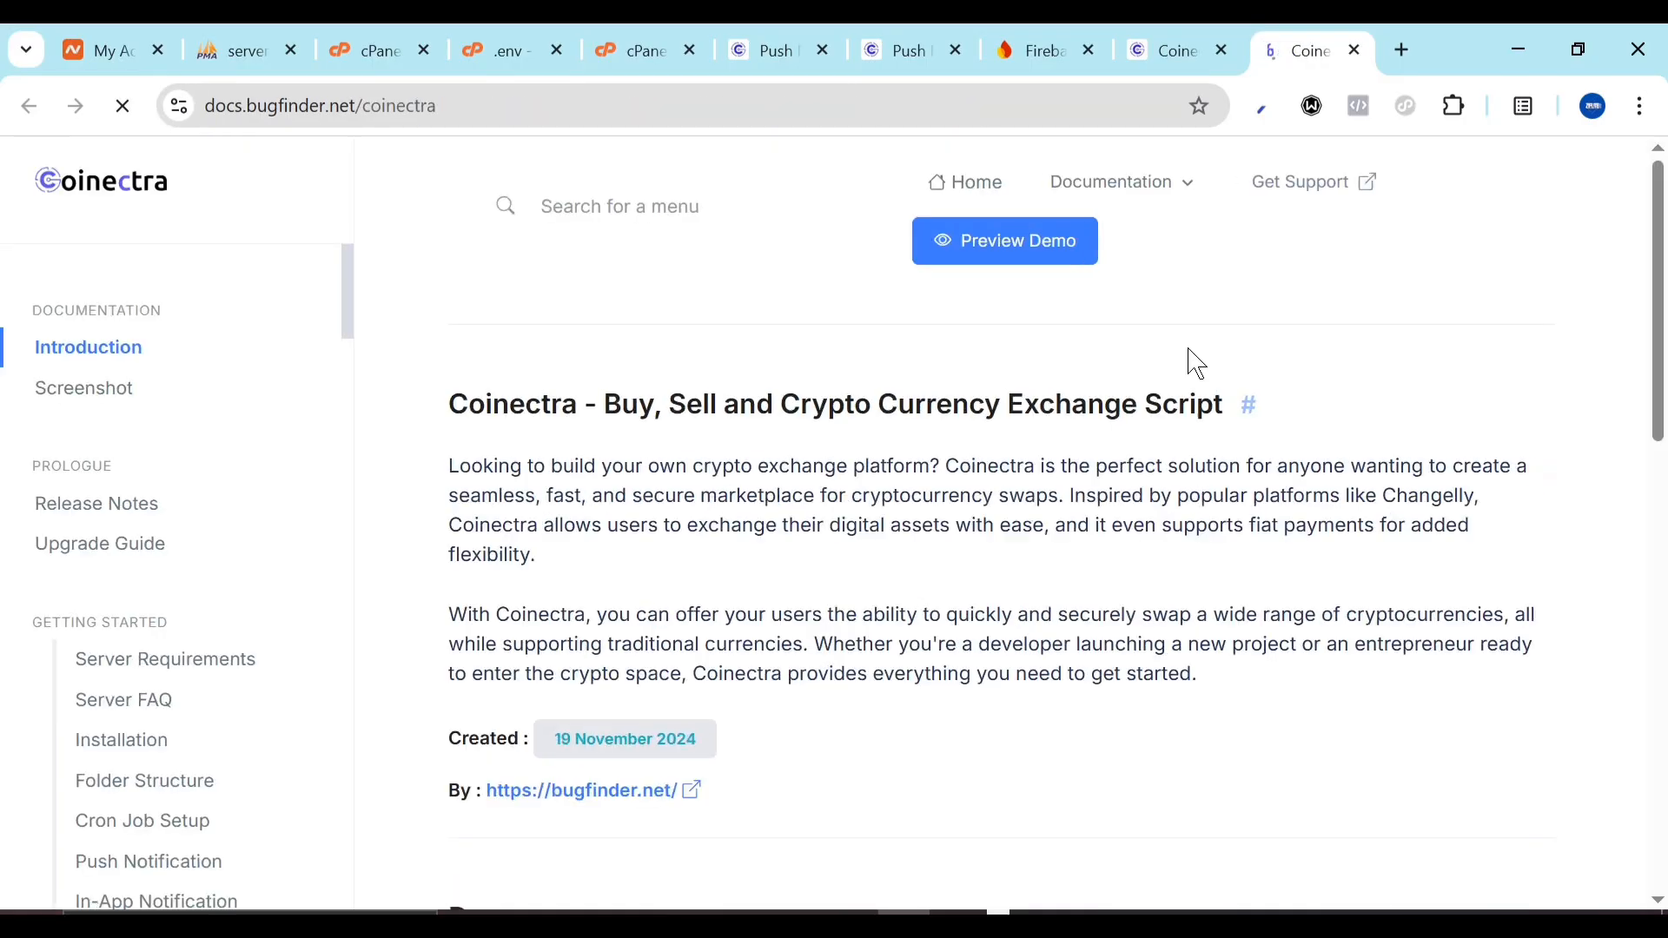
scroll(1197, 363, "down", 3)
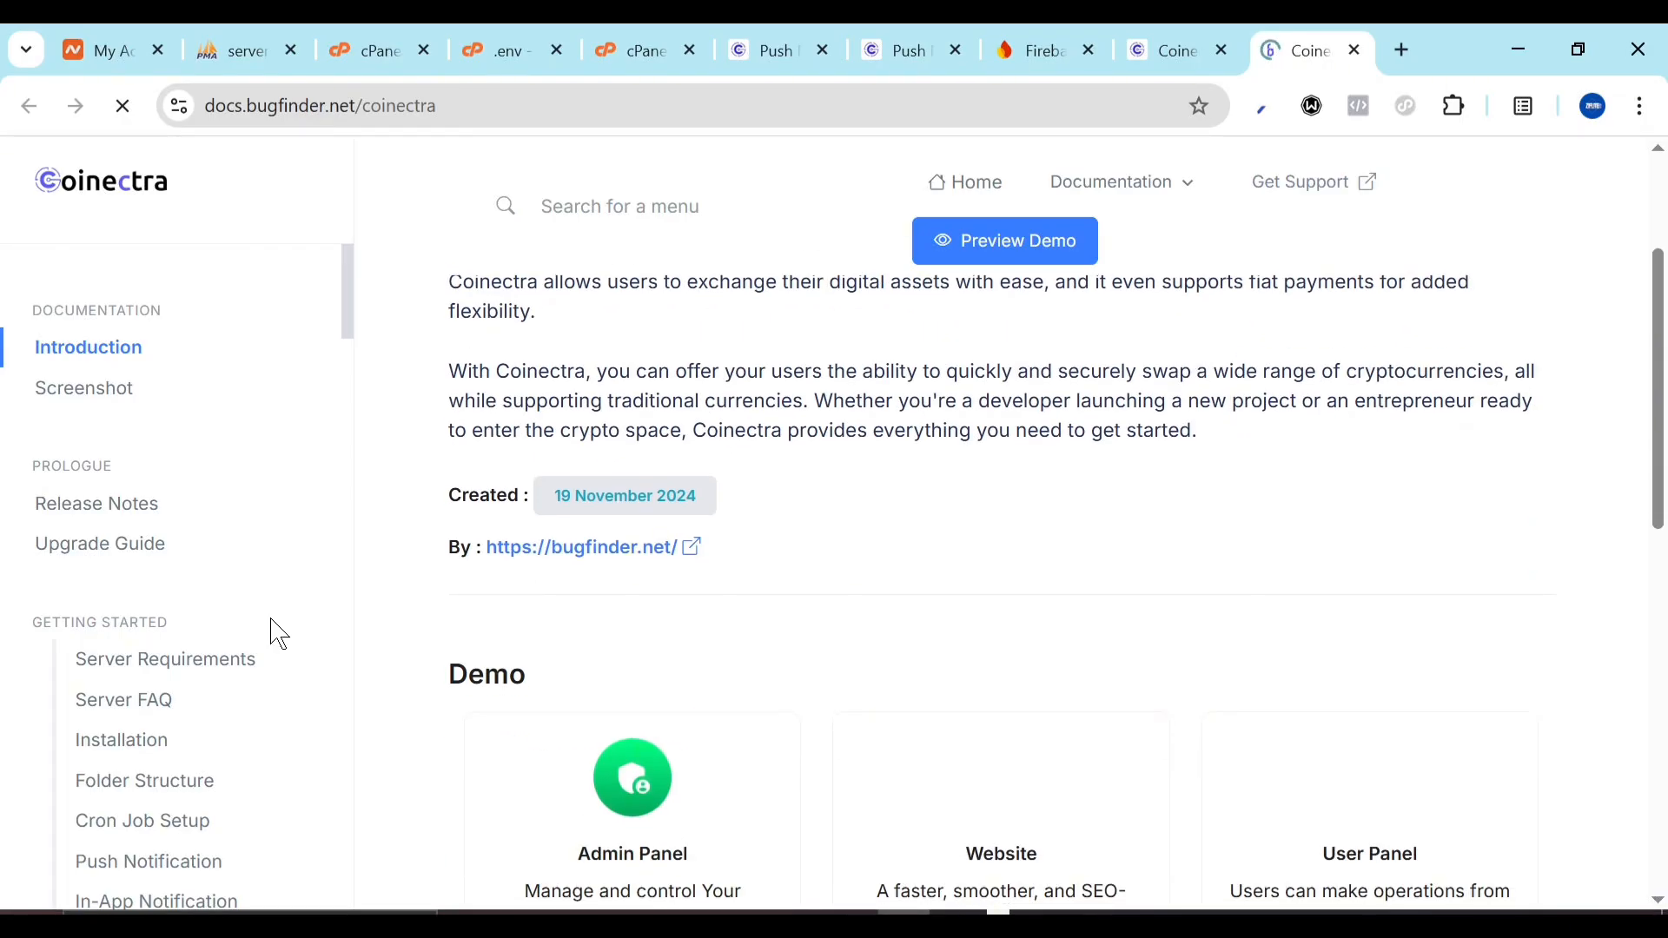
scroll(272, 634, "down", 10)
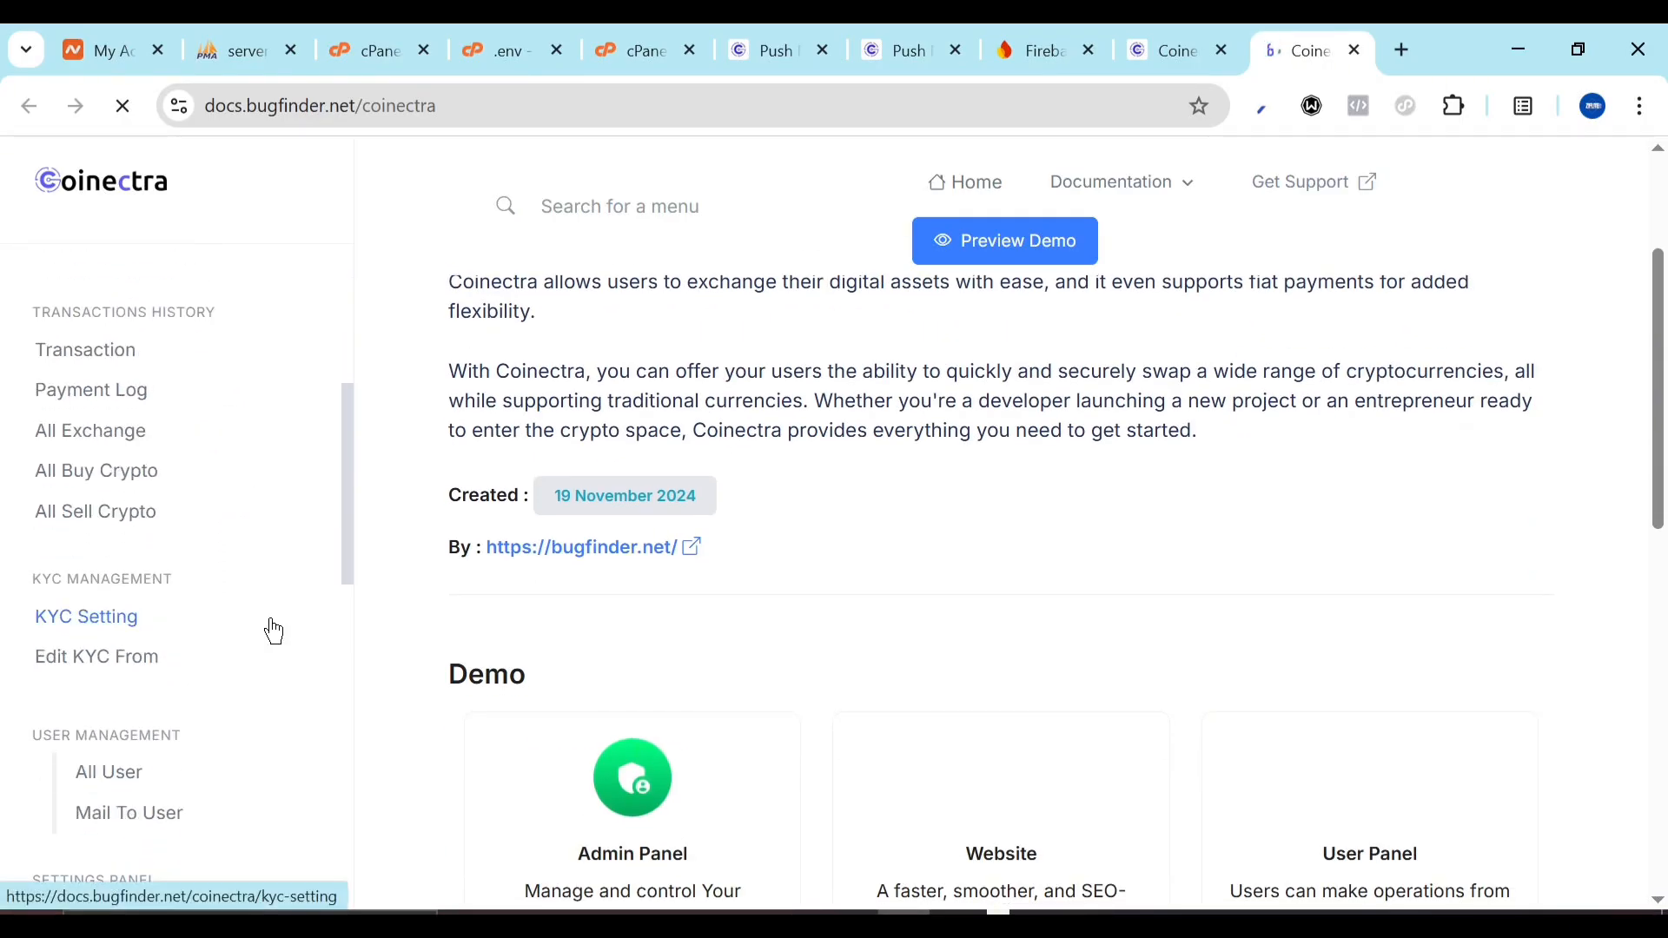
scroll(272, 630, "up", 3)
scroll(196, 468, "up", 2)
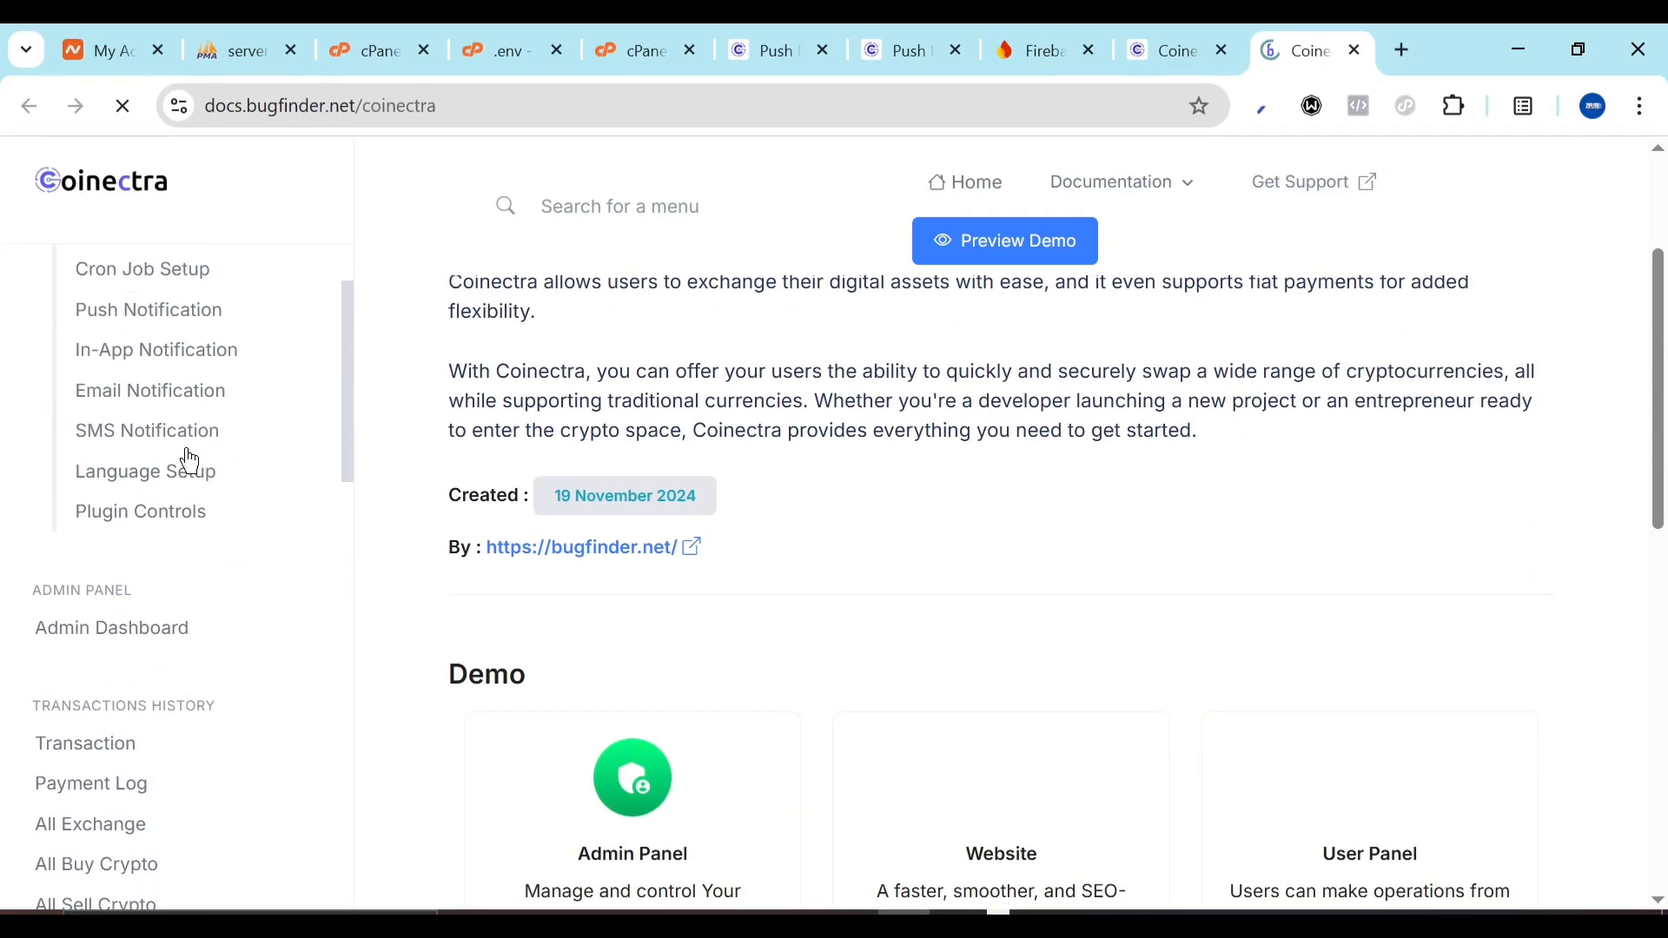
left_click(111, 323)
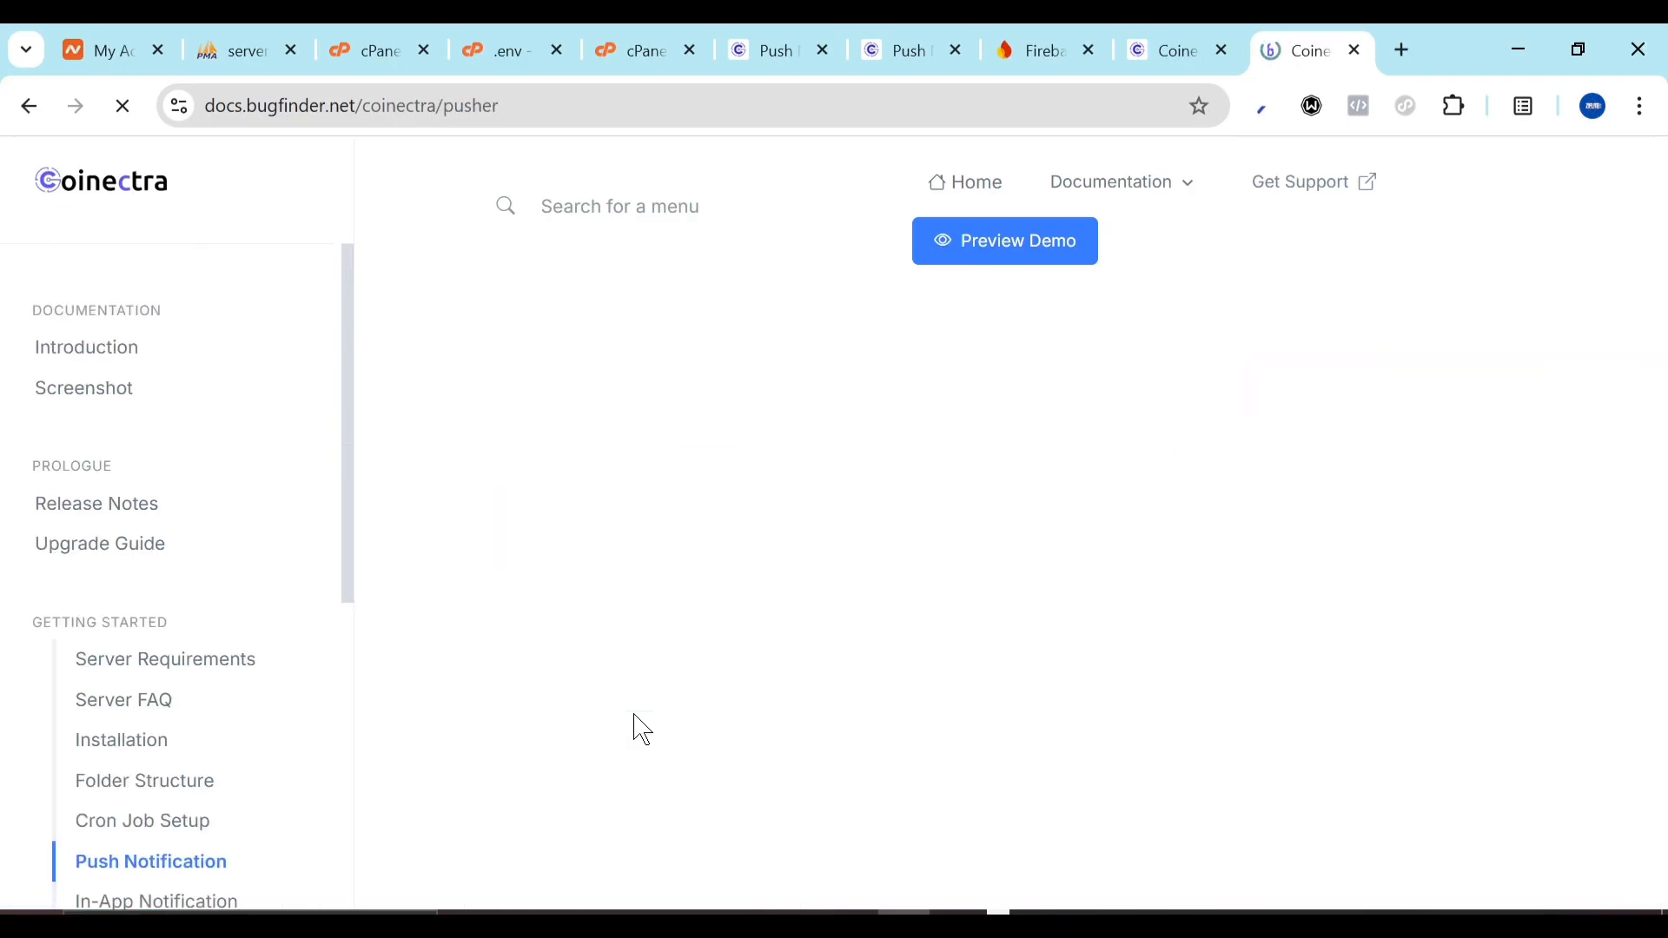
scroll(639, 721, "down", 10)
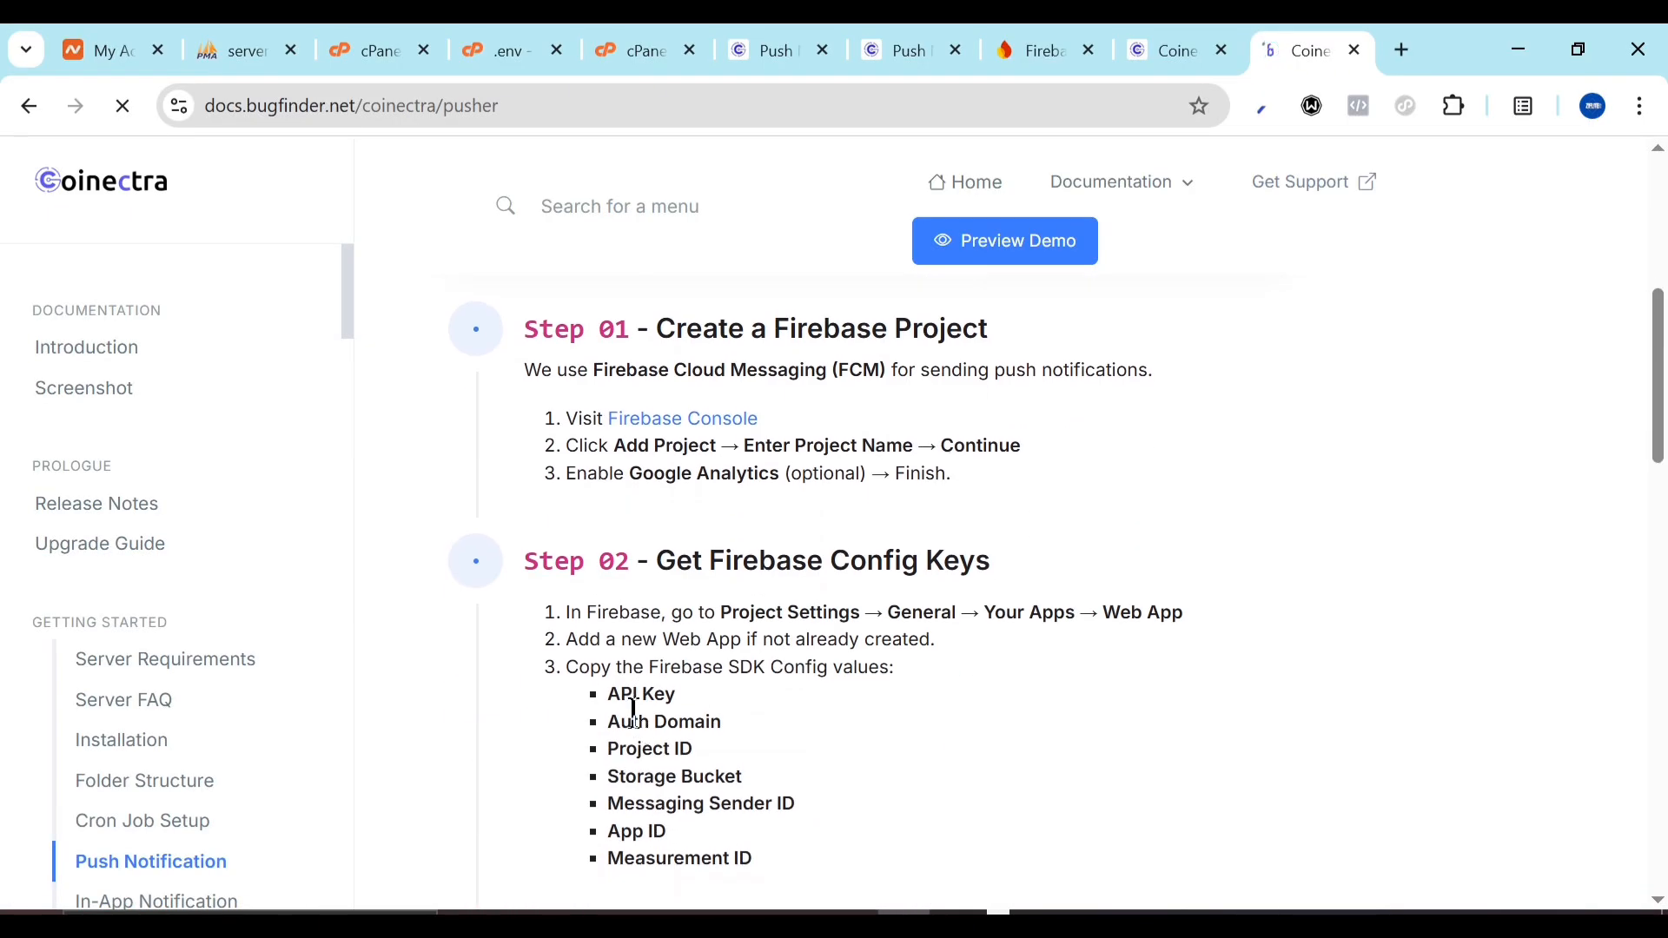
scroll(634, 713, "down", 2)
scroll(641, 730, "up", 2)
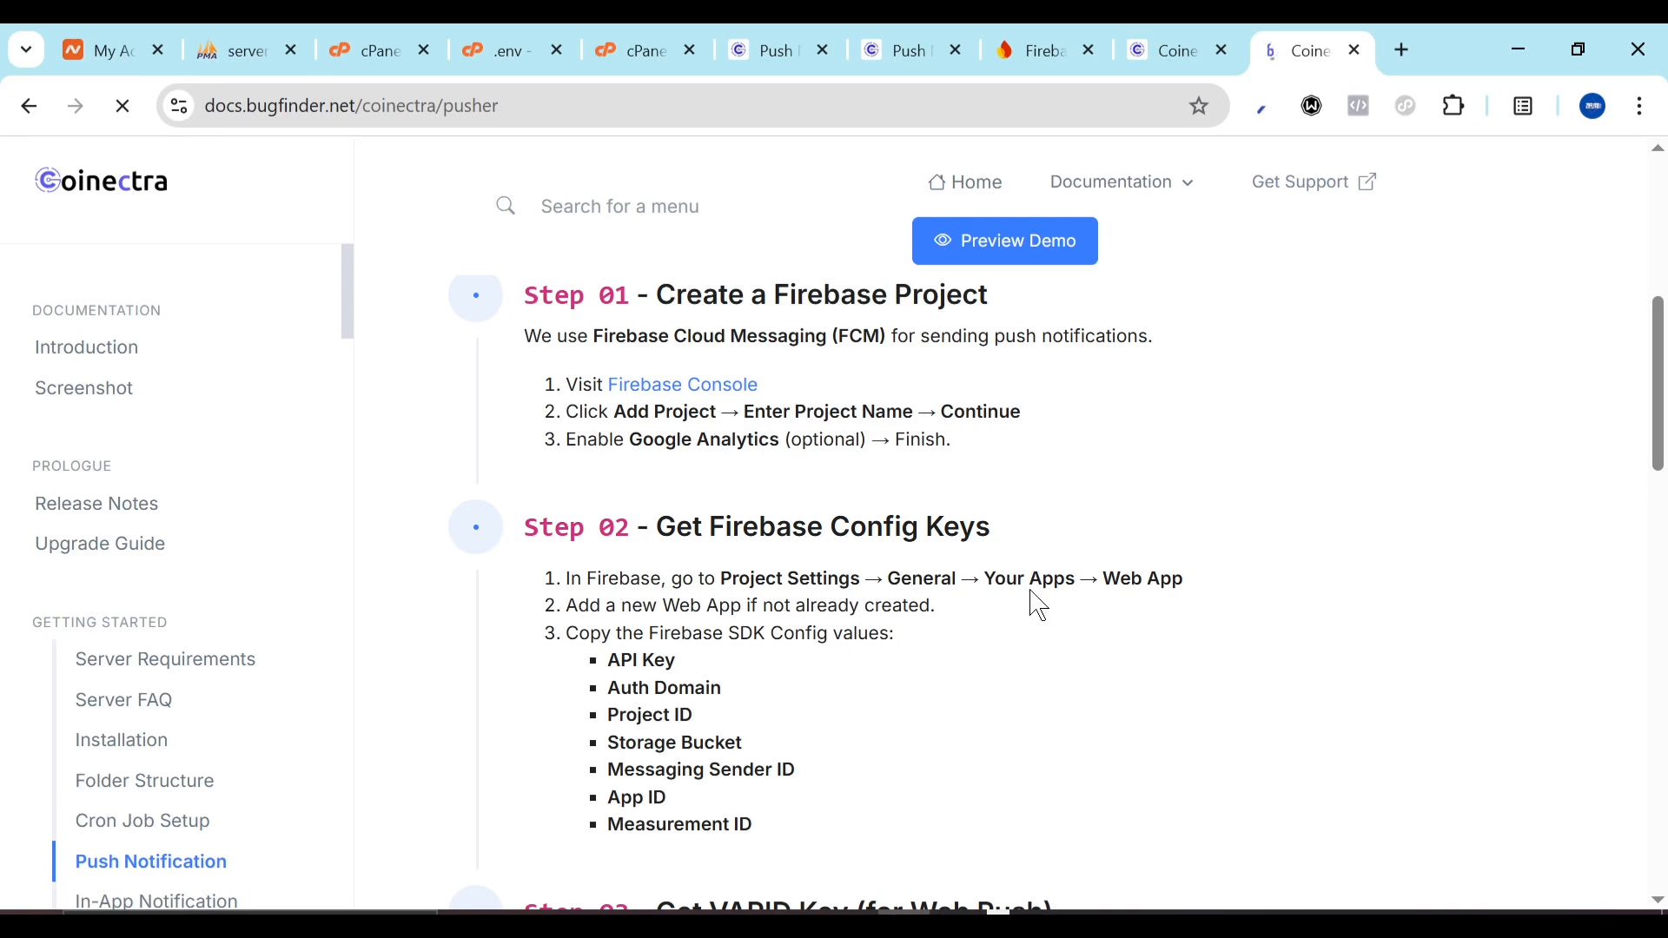
Add a web app to the Firebase project with the nickname Ziflite and register it
left_click(851, 922)
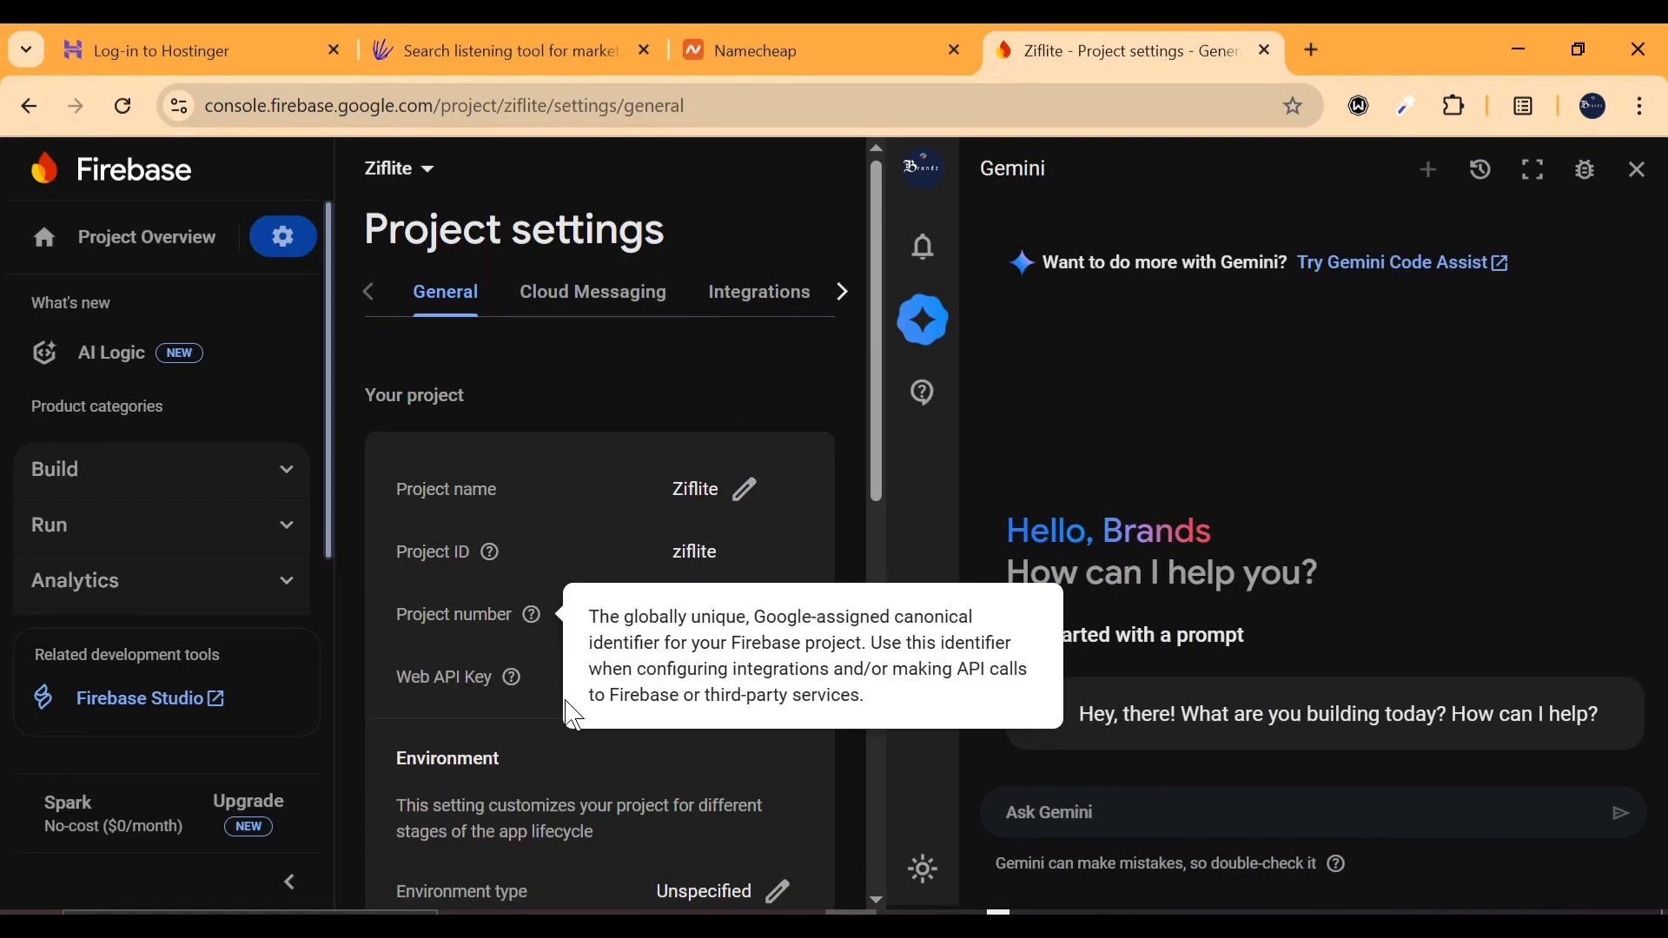
scroll(641, 402, "down", 10)
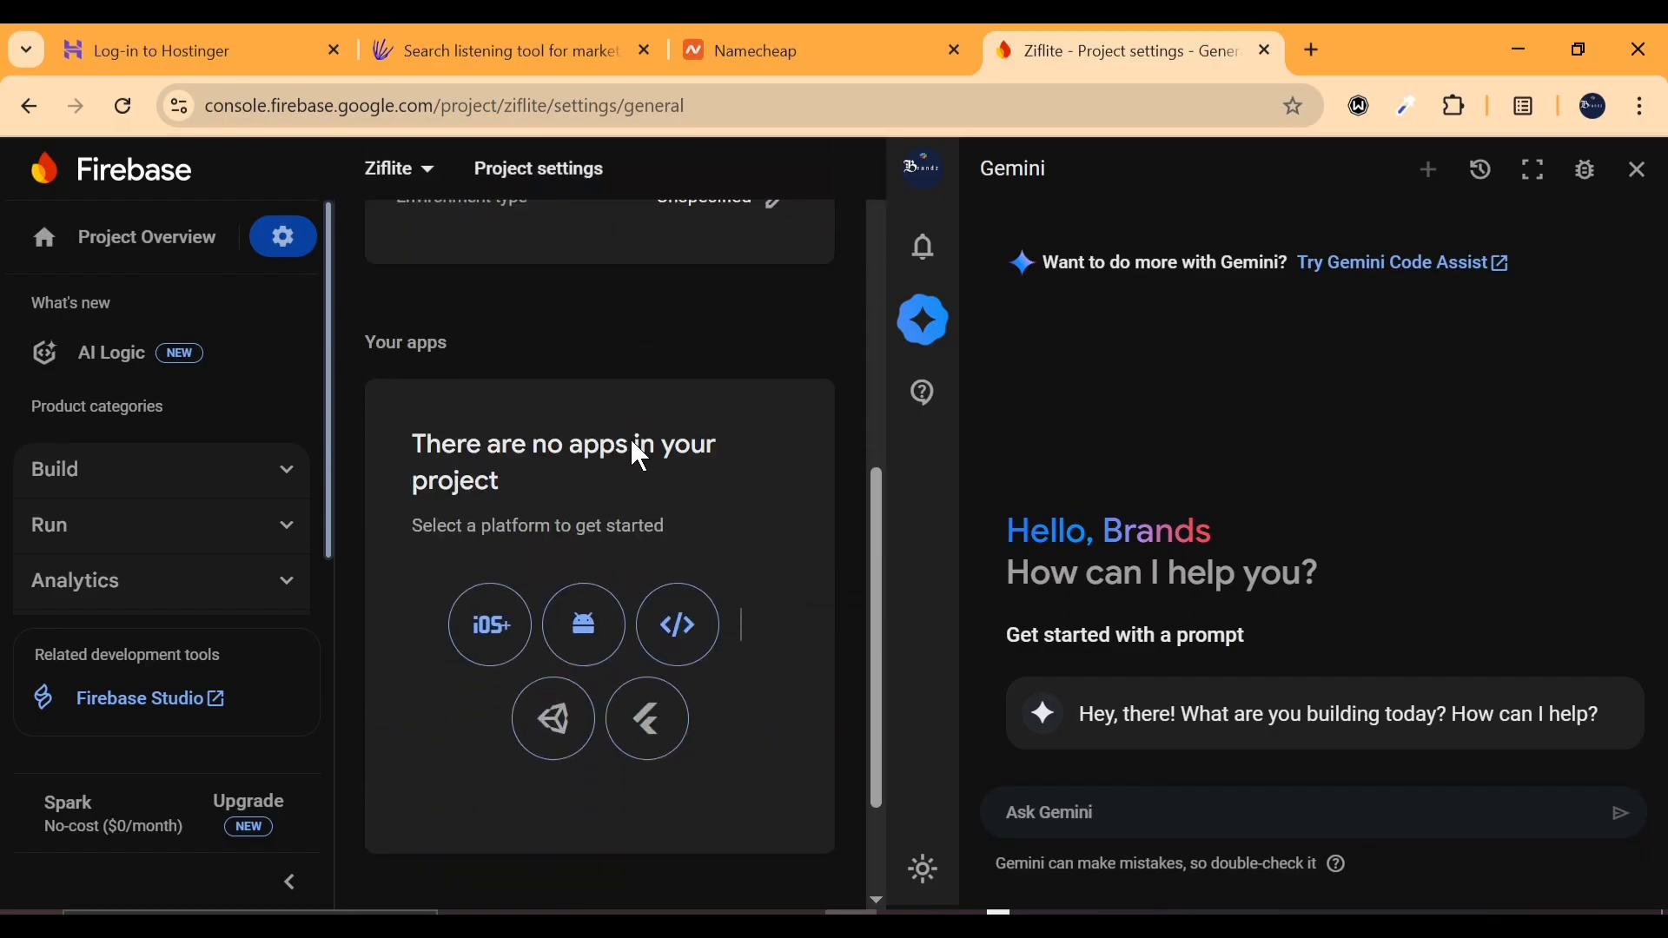
scroll(634, 487, "down", 2)
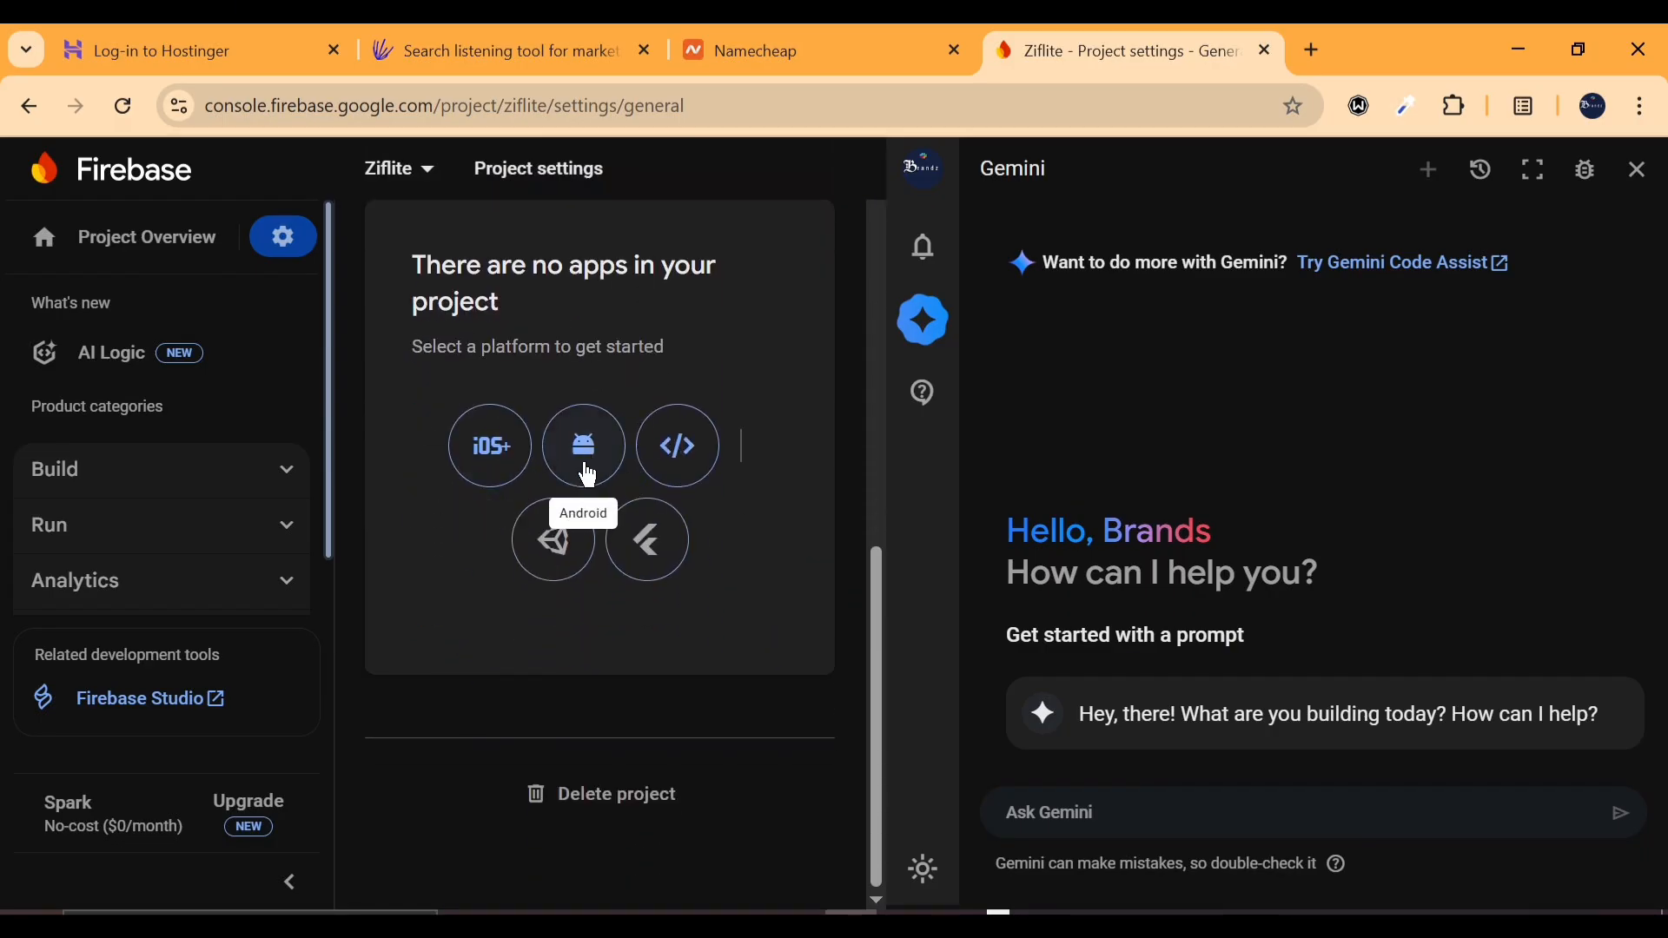
left_click(656, 467)
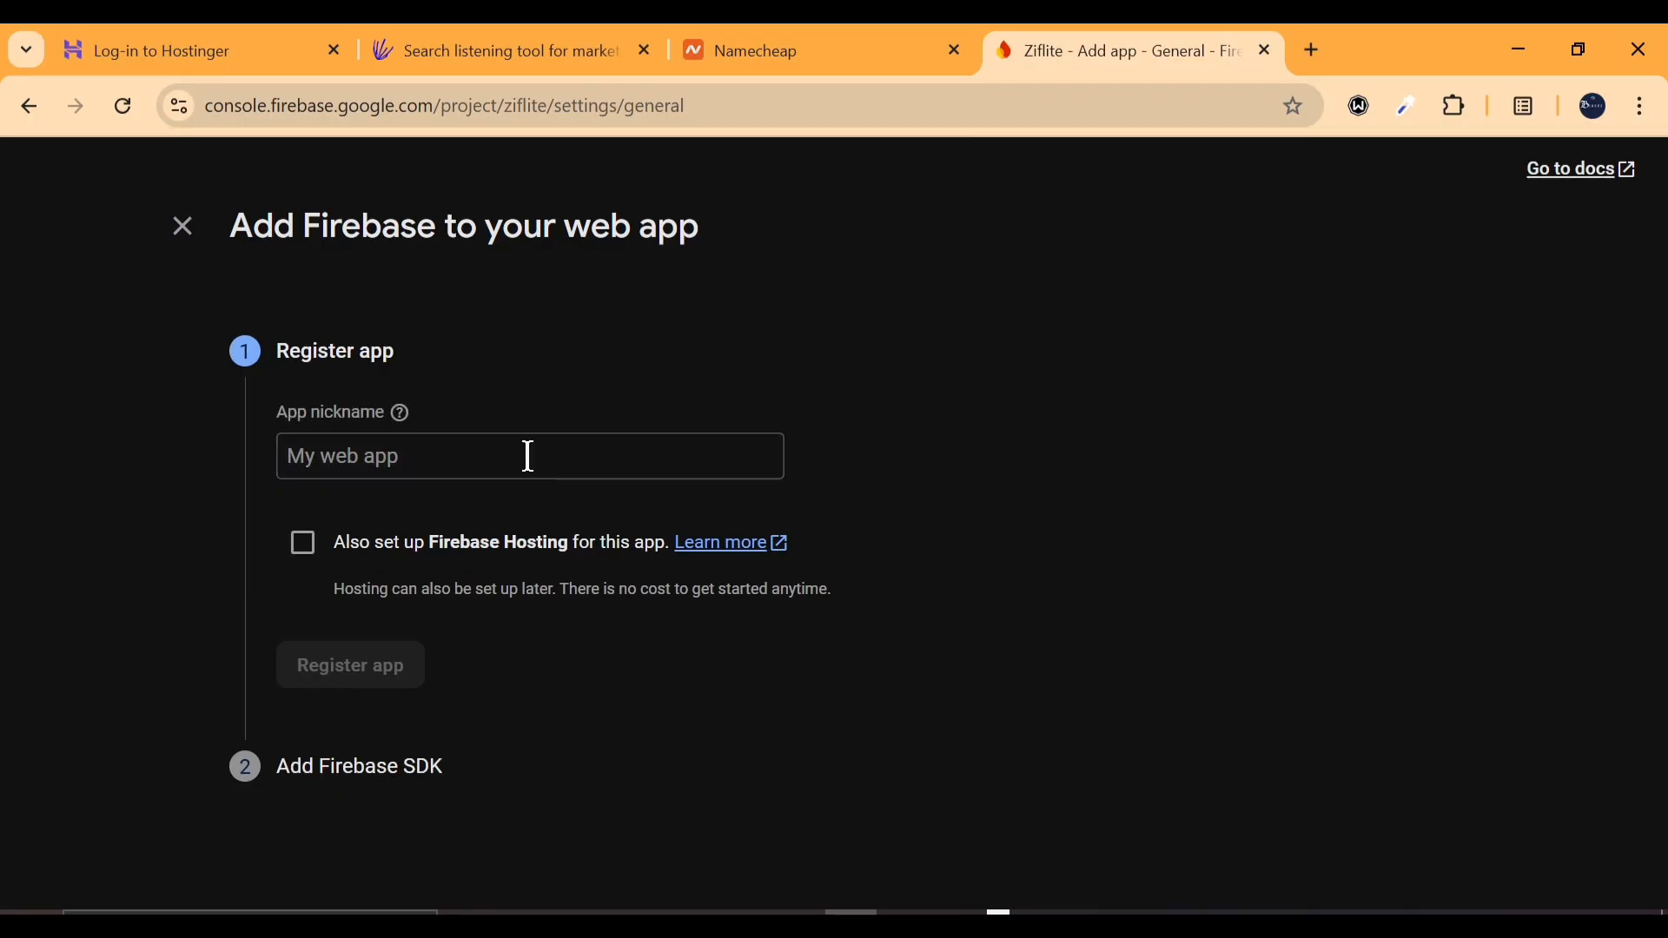
left_click(528, 456)
type("Ziflite")
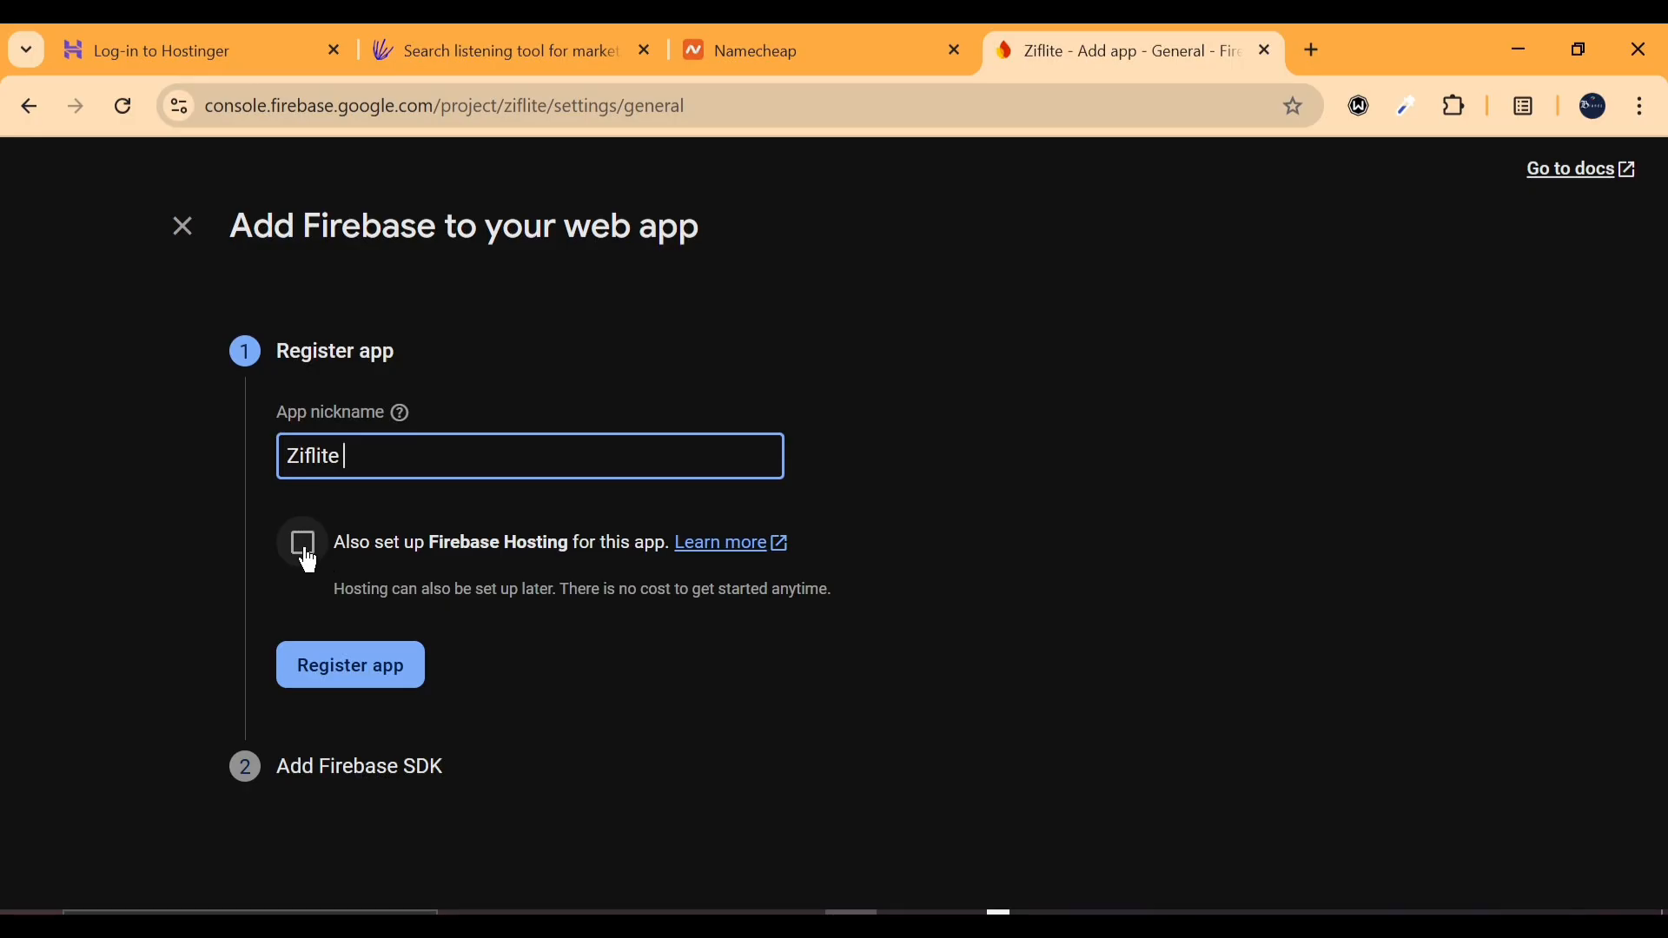
left_click(344, 669)
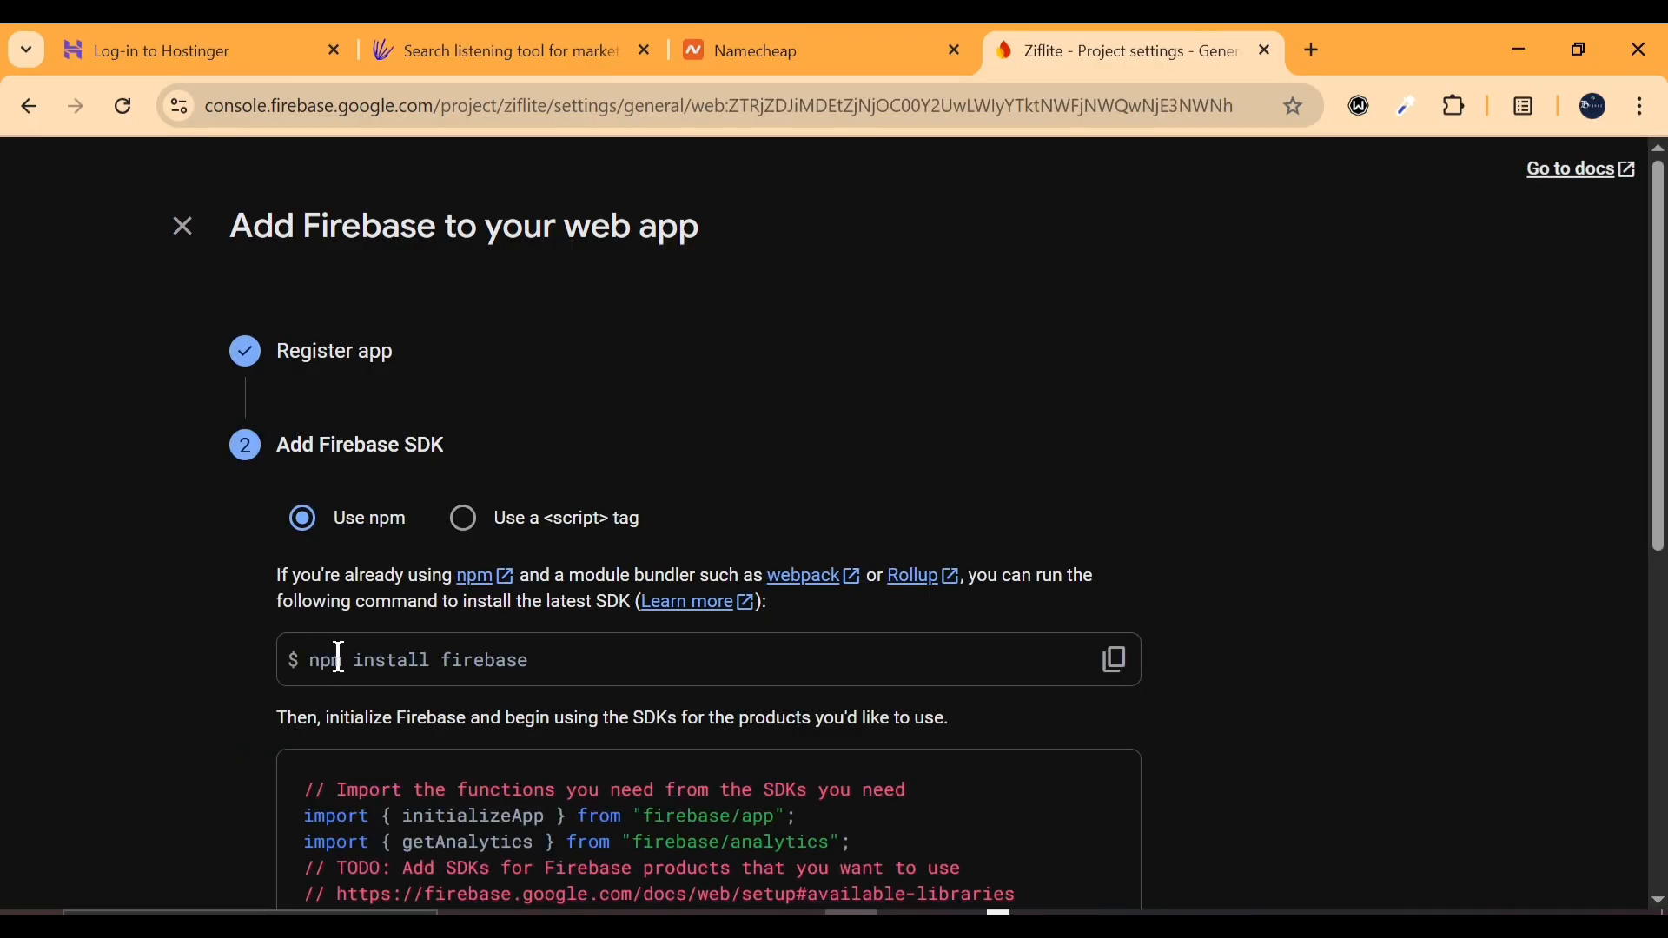
Copy the web app's firebaseConfig SDK code snippet to the clipboard
scroll(338, 658, "down", 5)
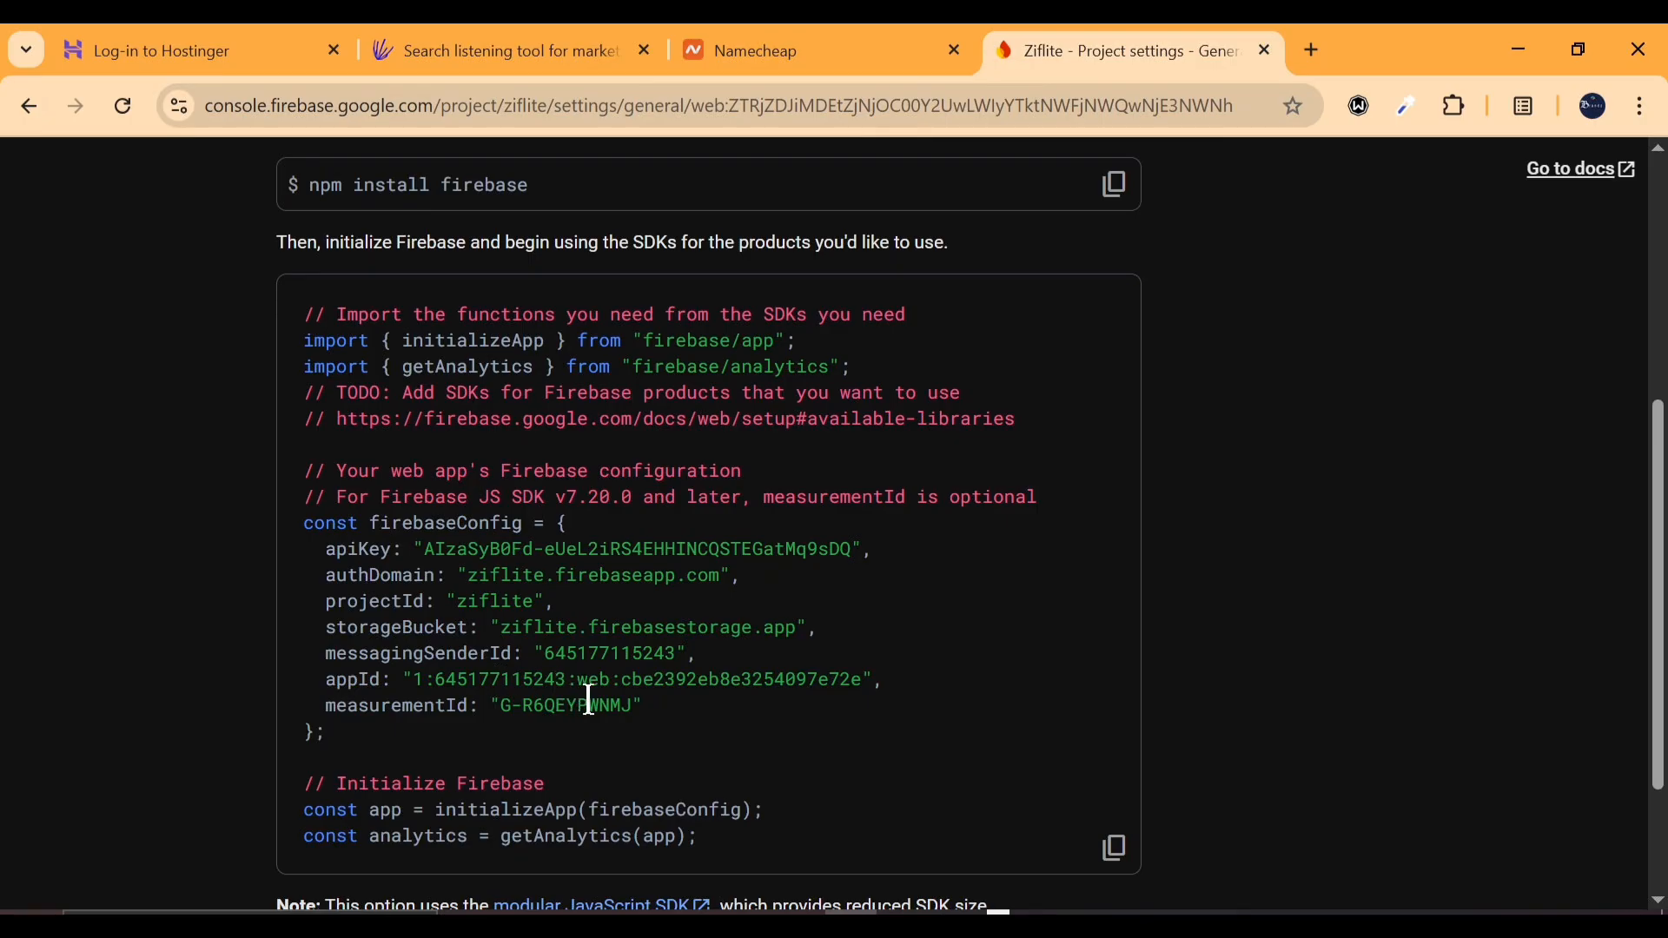
scroll(589, 701, "down", 2)
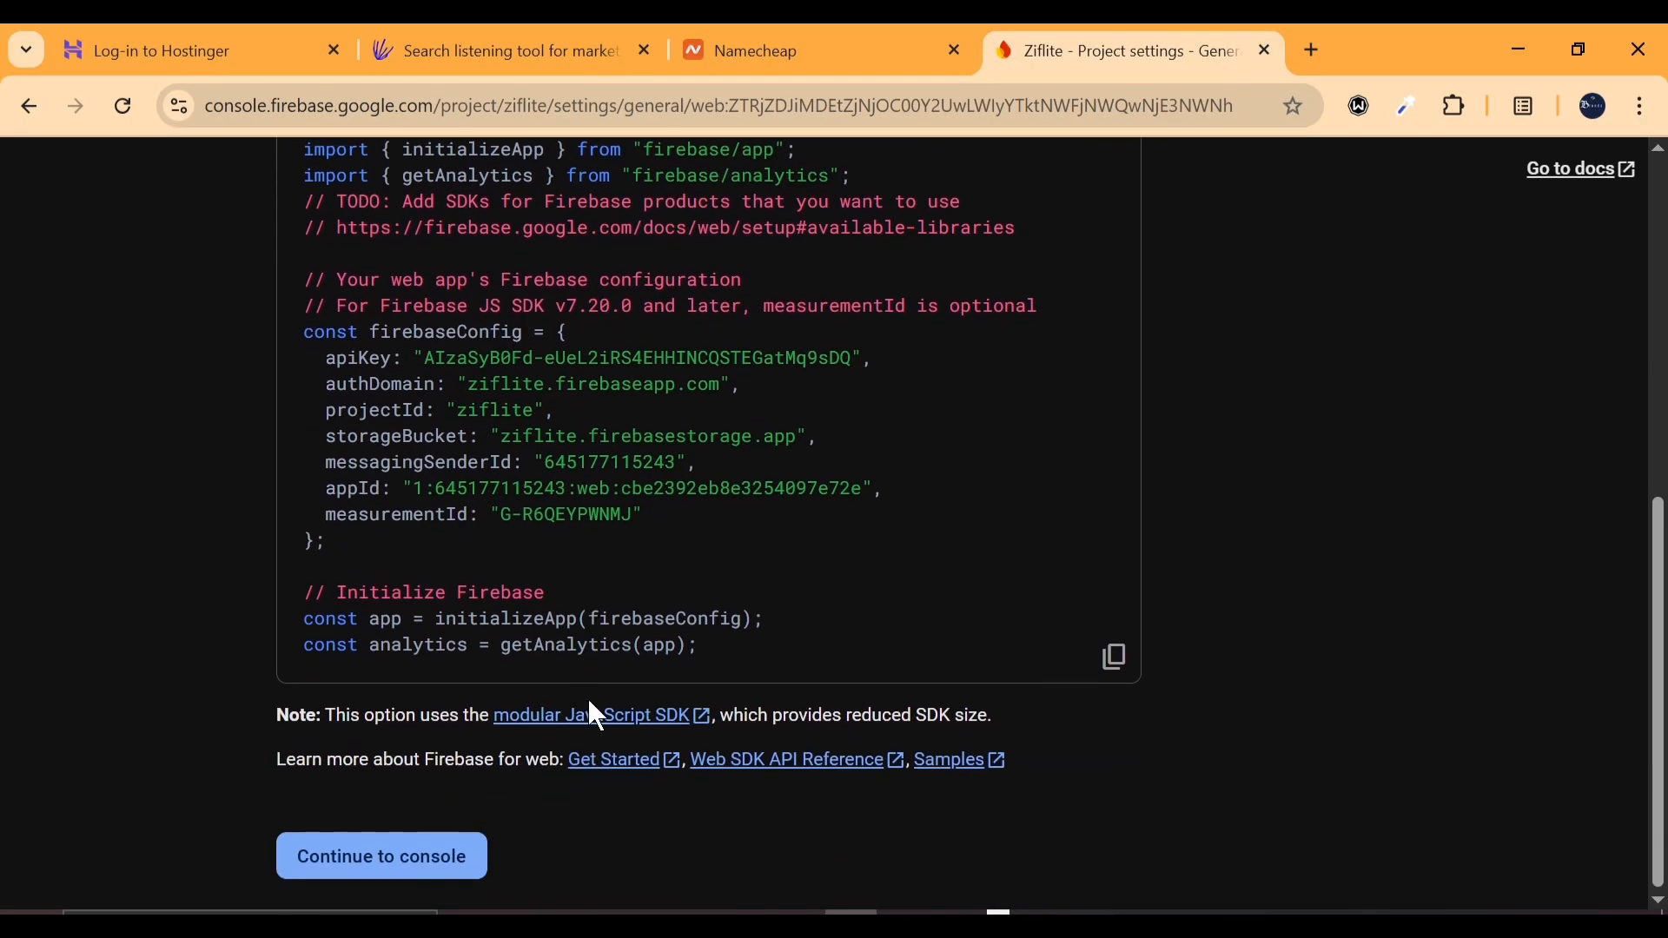
scroll(587, 697, "up", 3)
scroll(693, 633, "down", 3)
left_click(1109, 661)
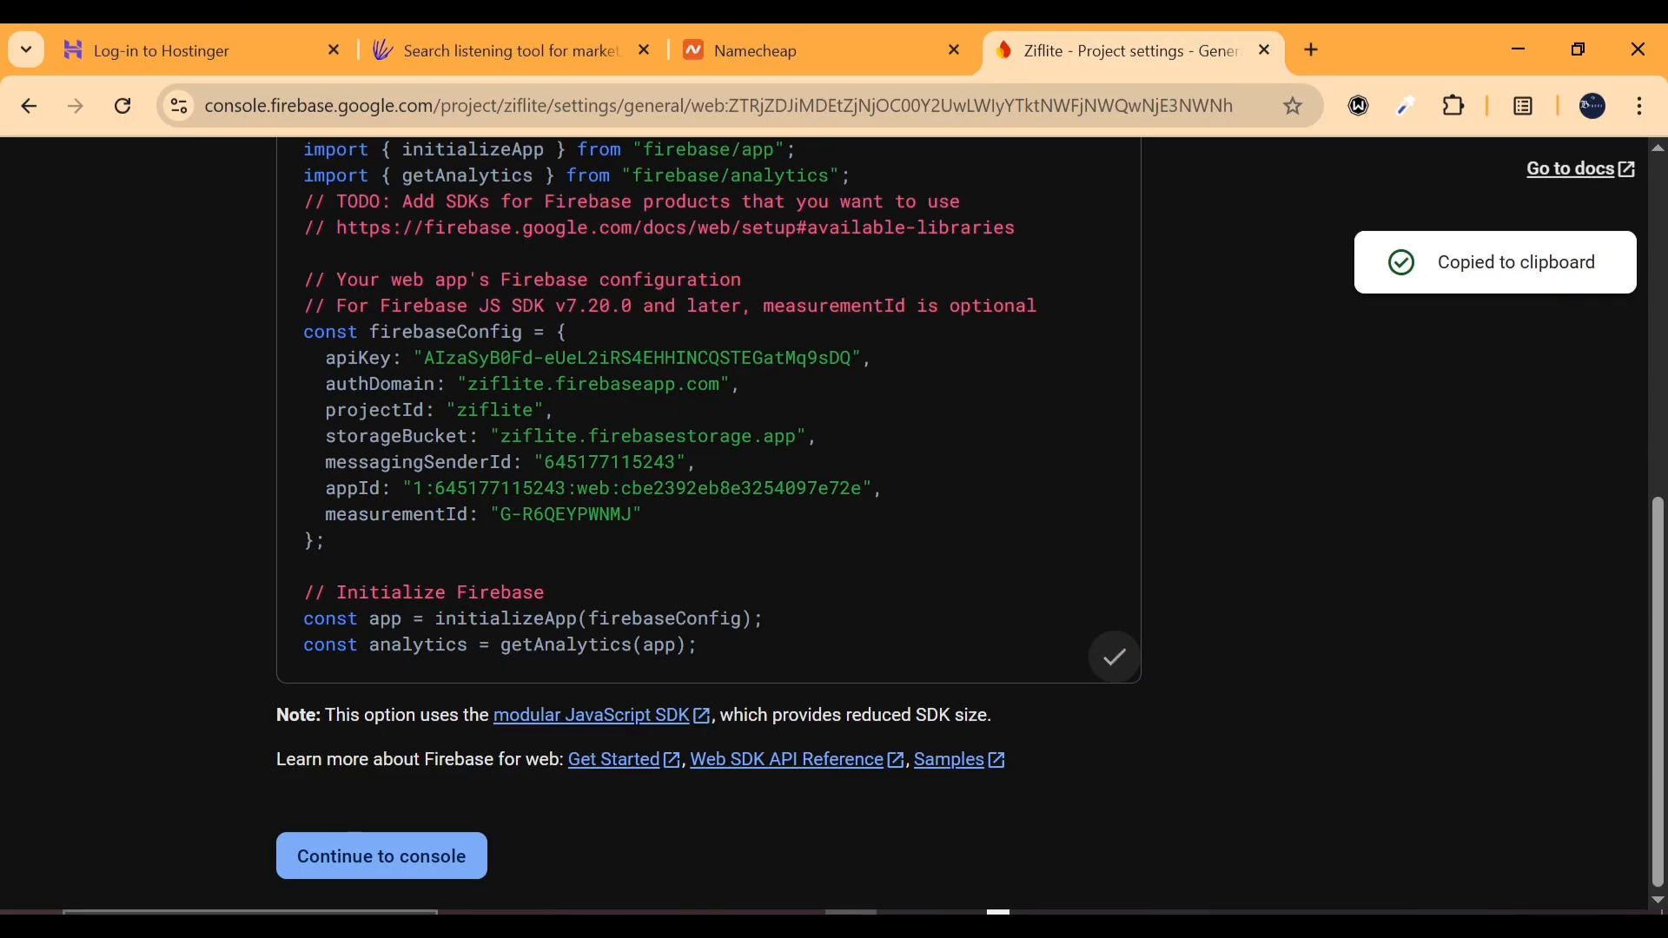
Open Notepad and save the copied Firebase config snippet in a text file
left_click(250, 914)
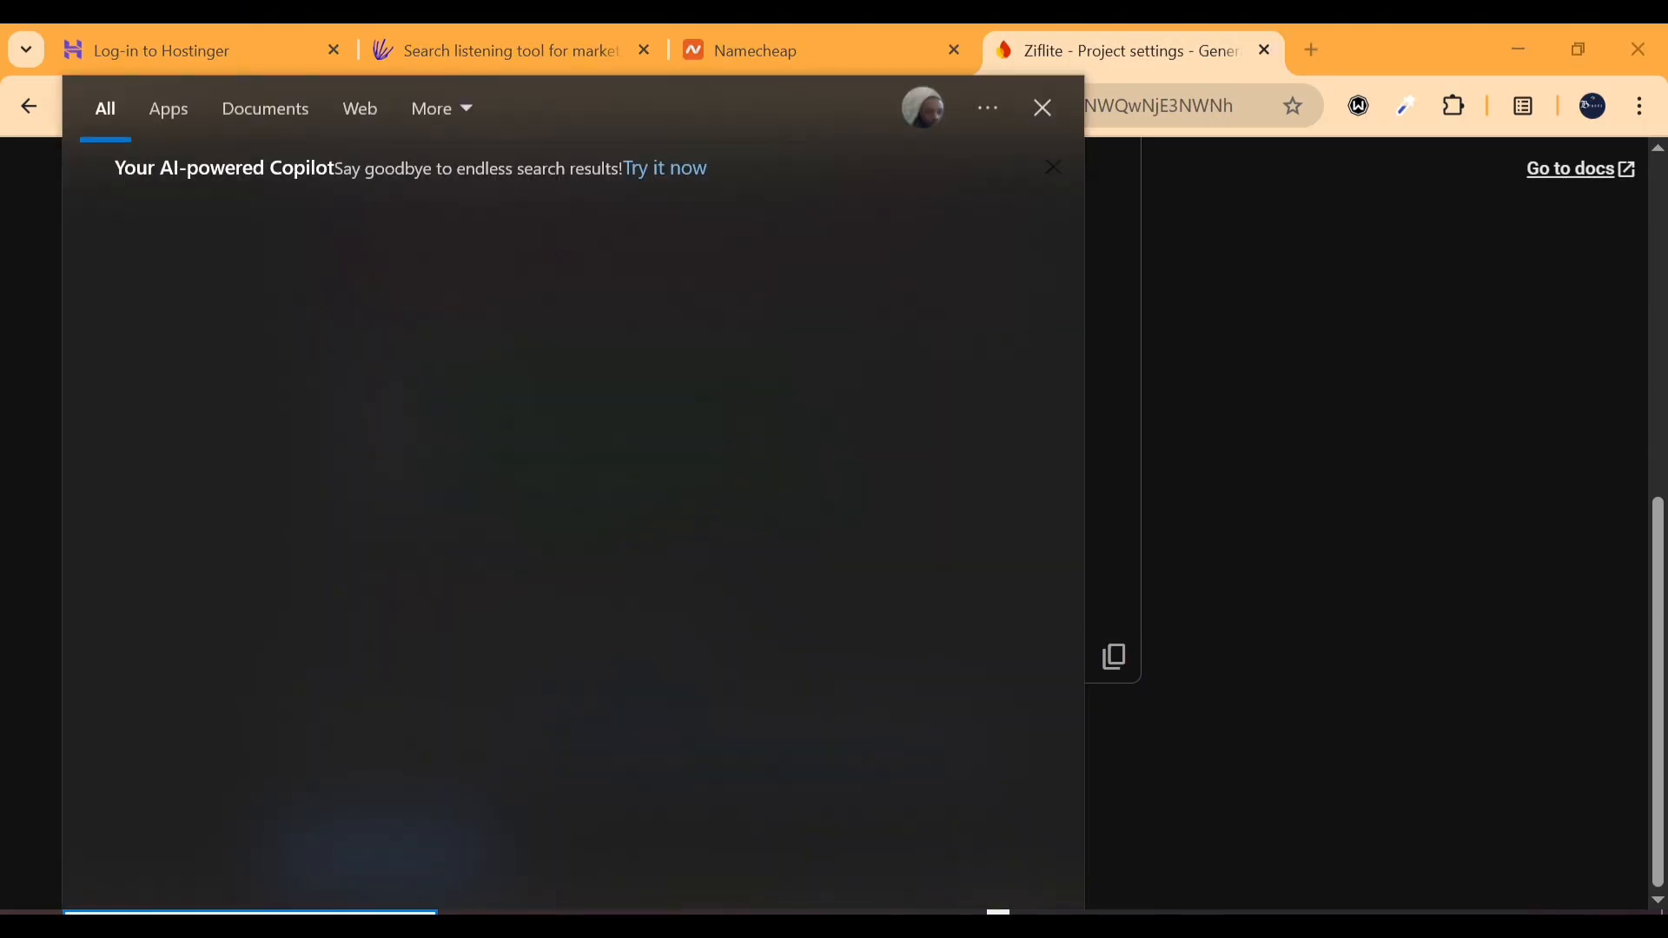
type("no")
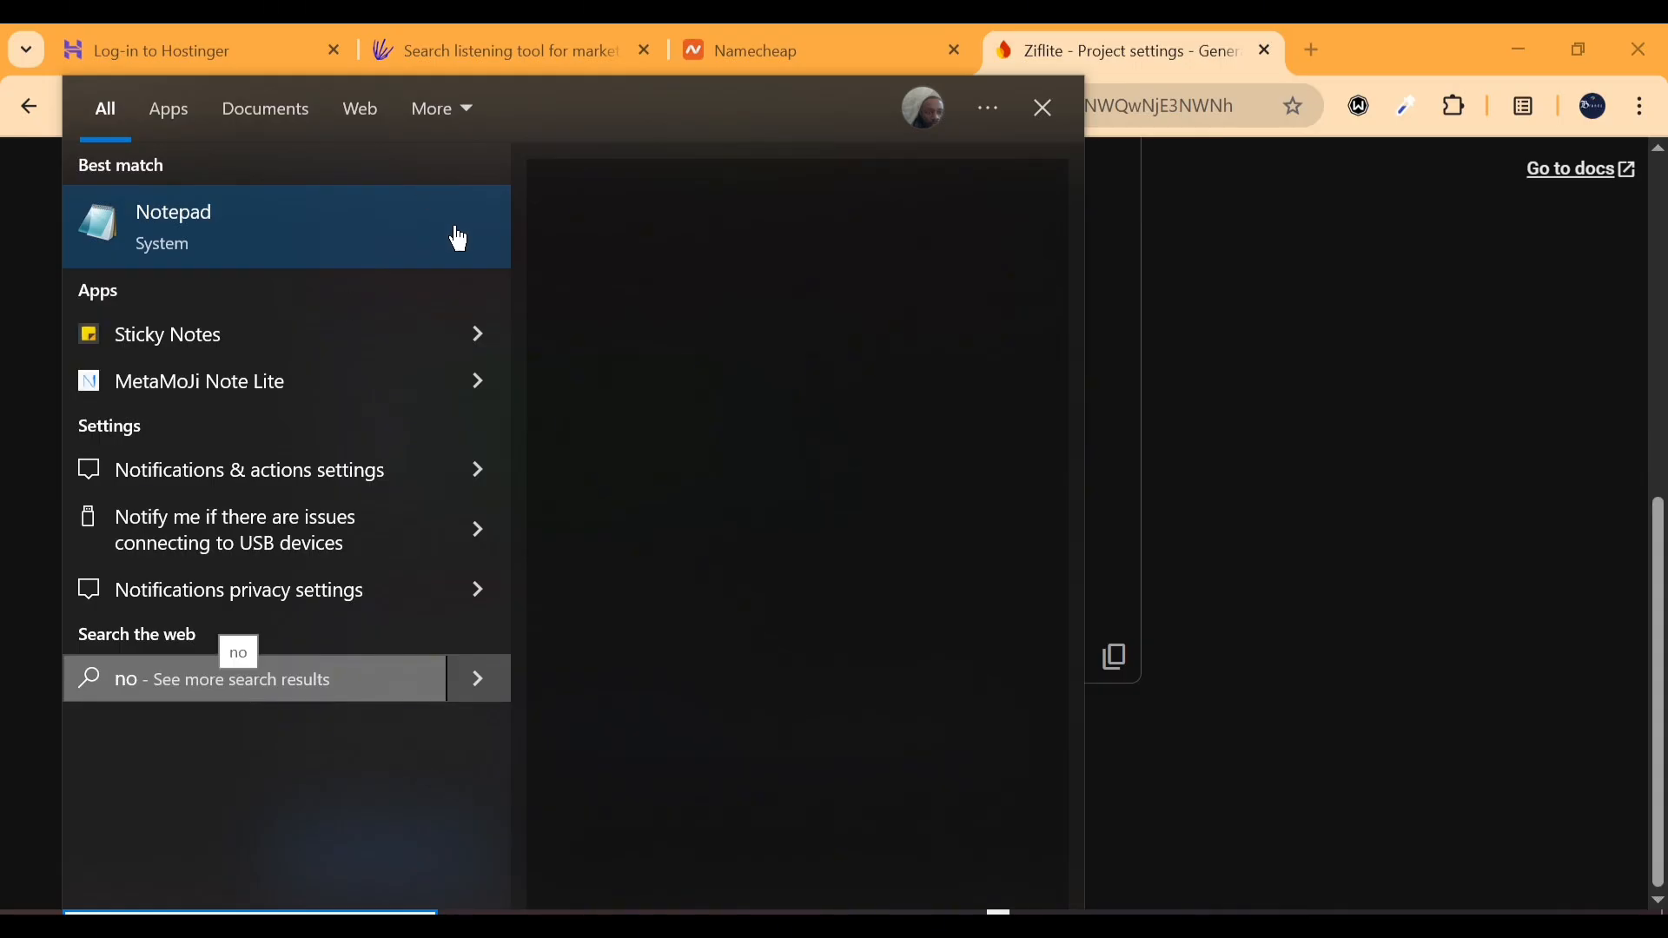
type("te")
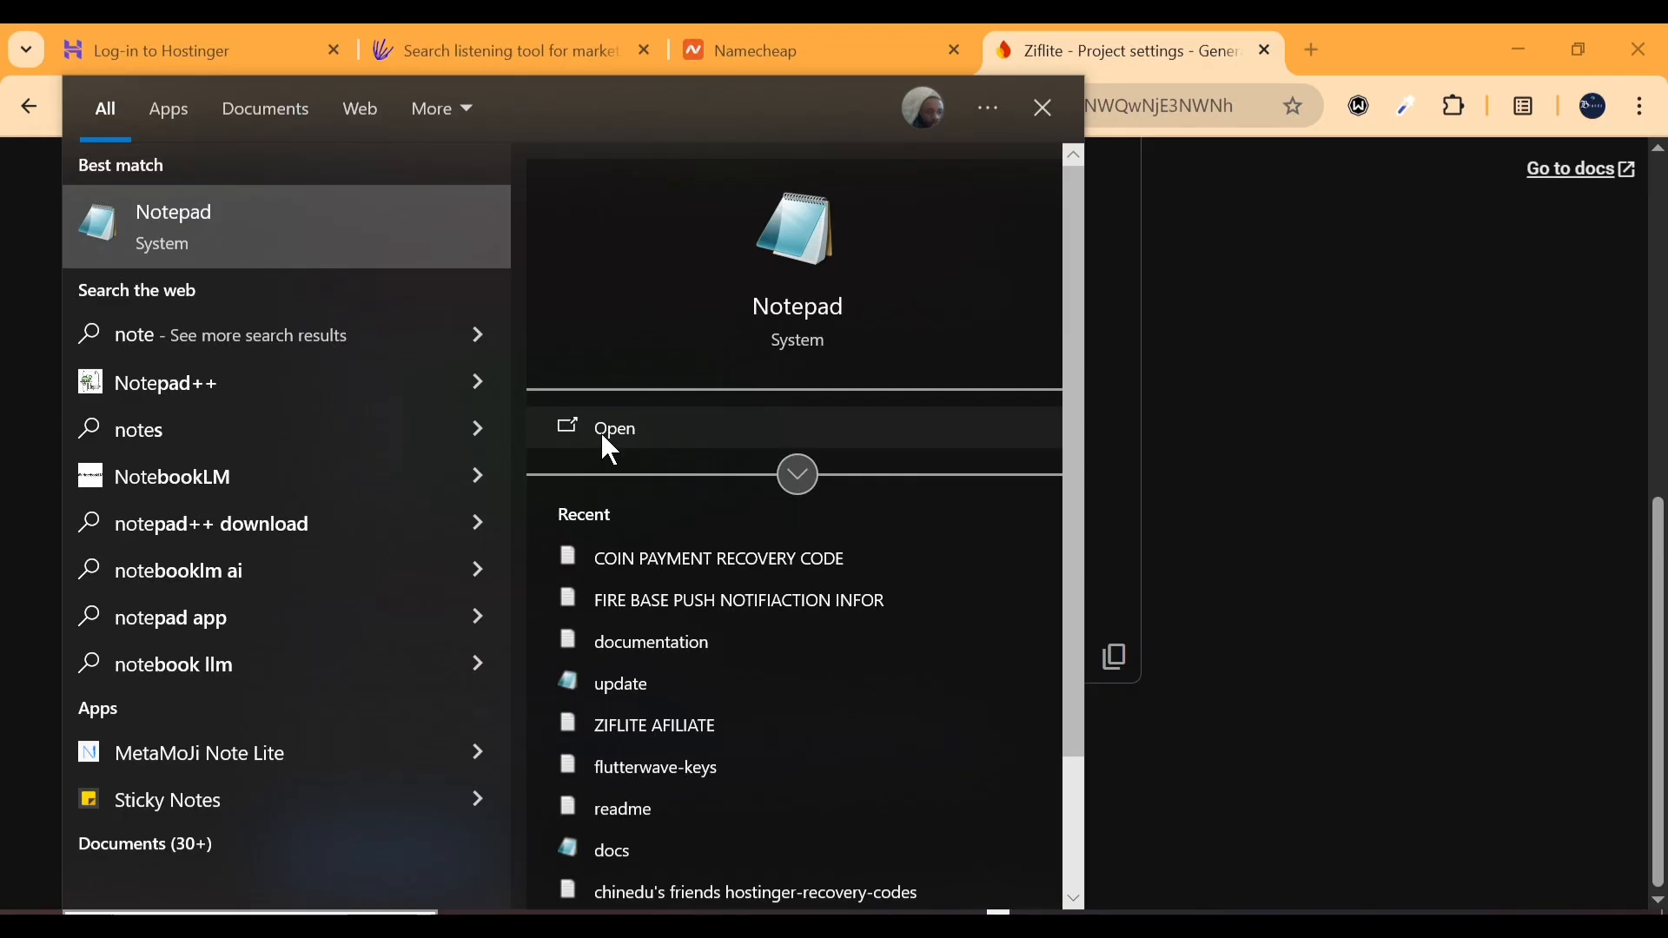
left_click(601, 431)
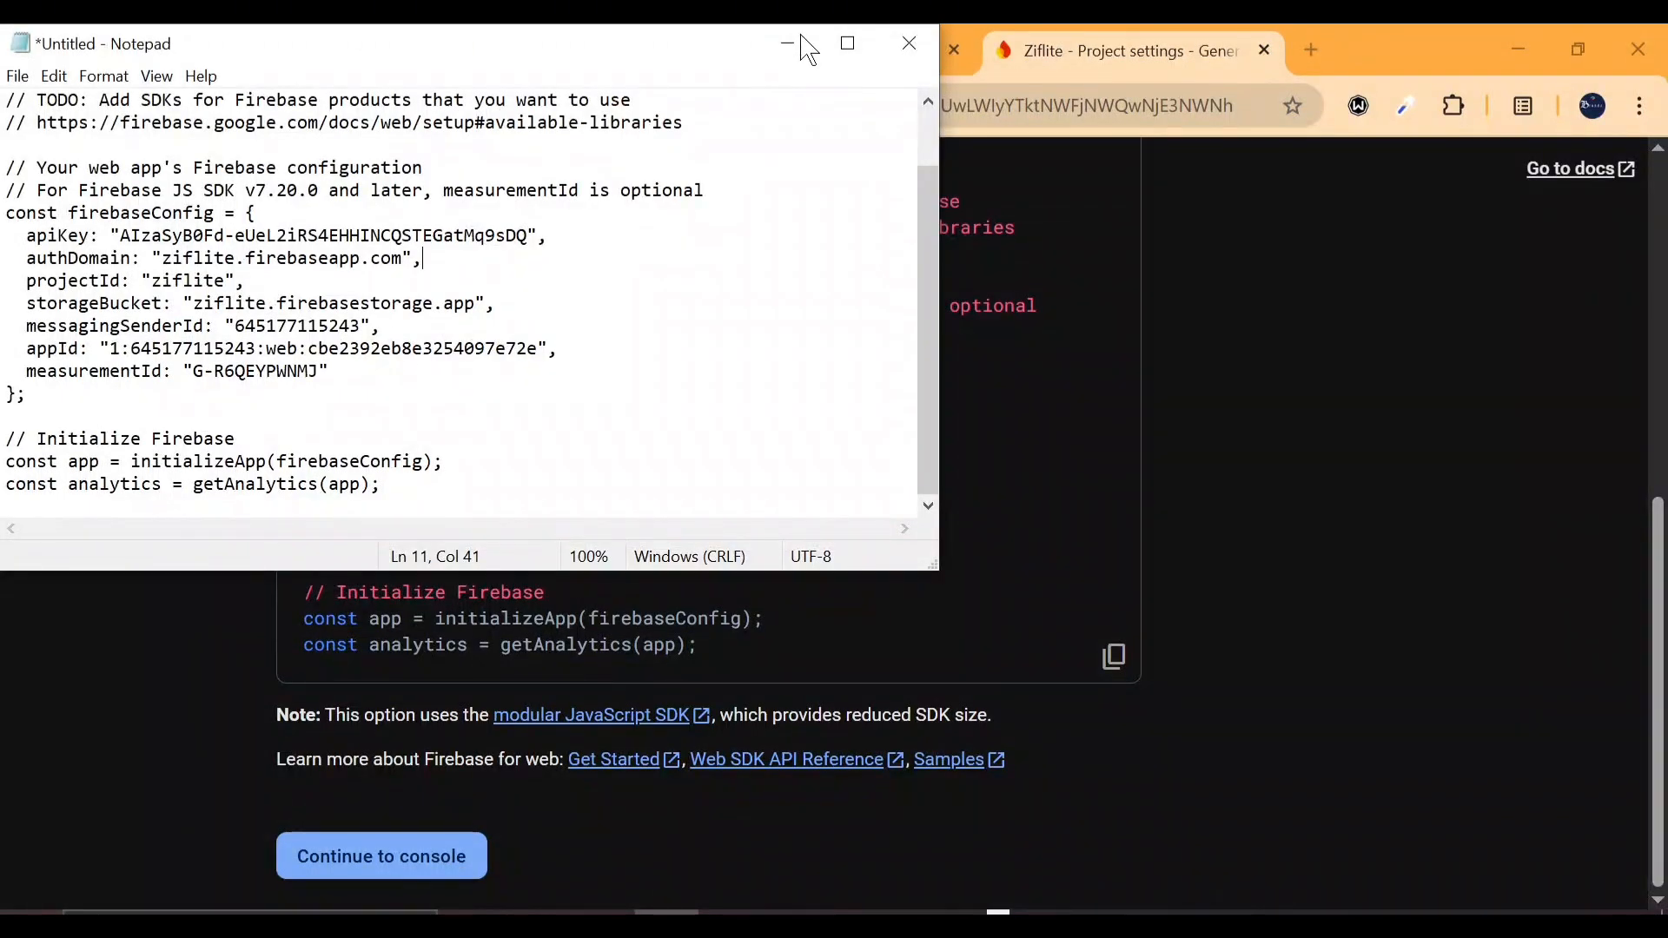
left_click(17, 78)
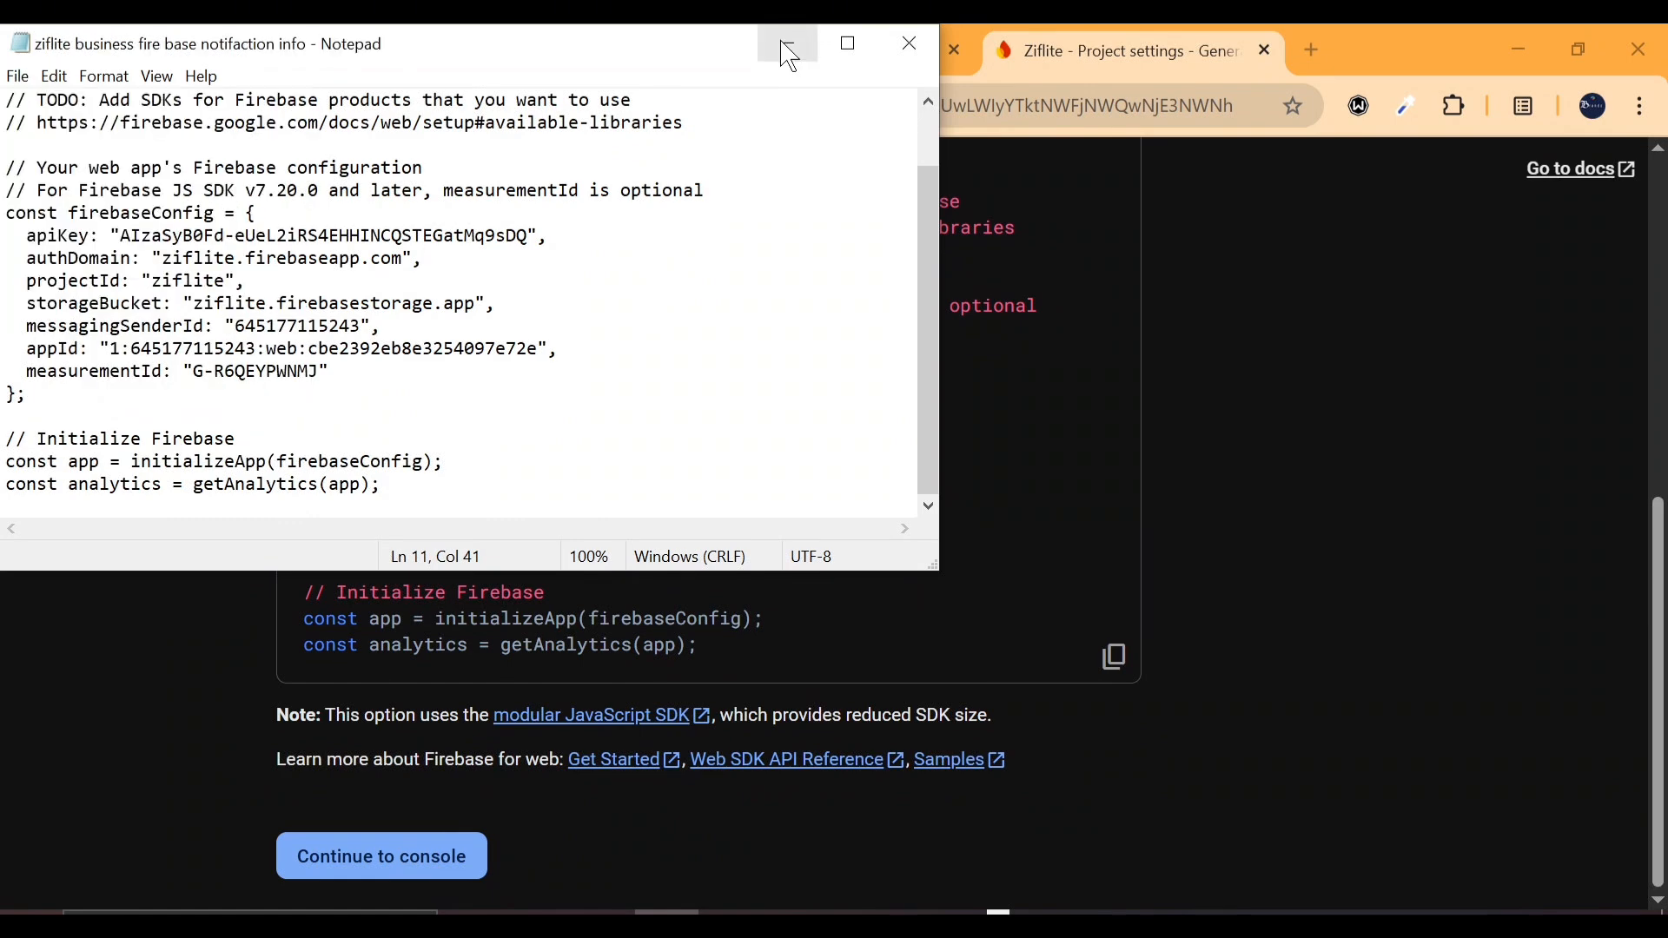
left_click(786, 45)
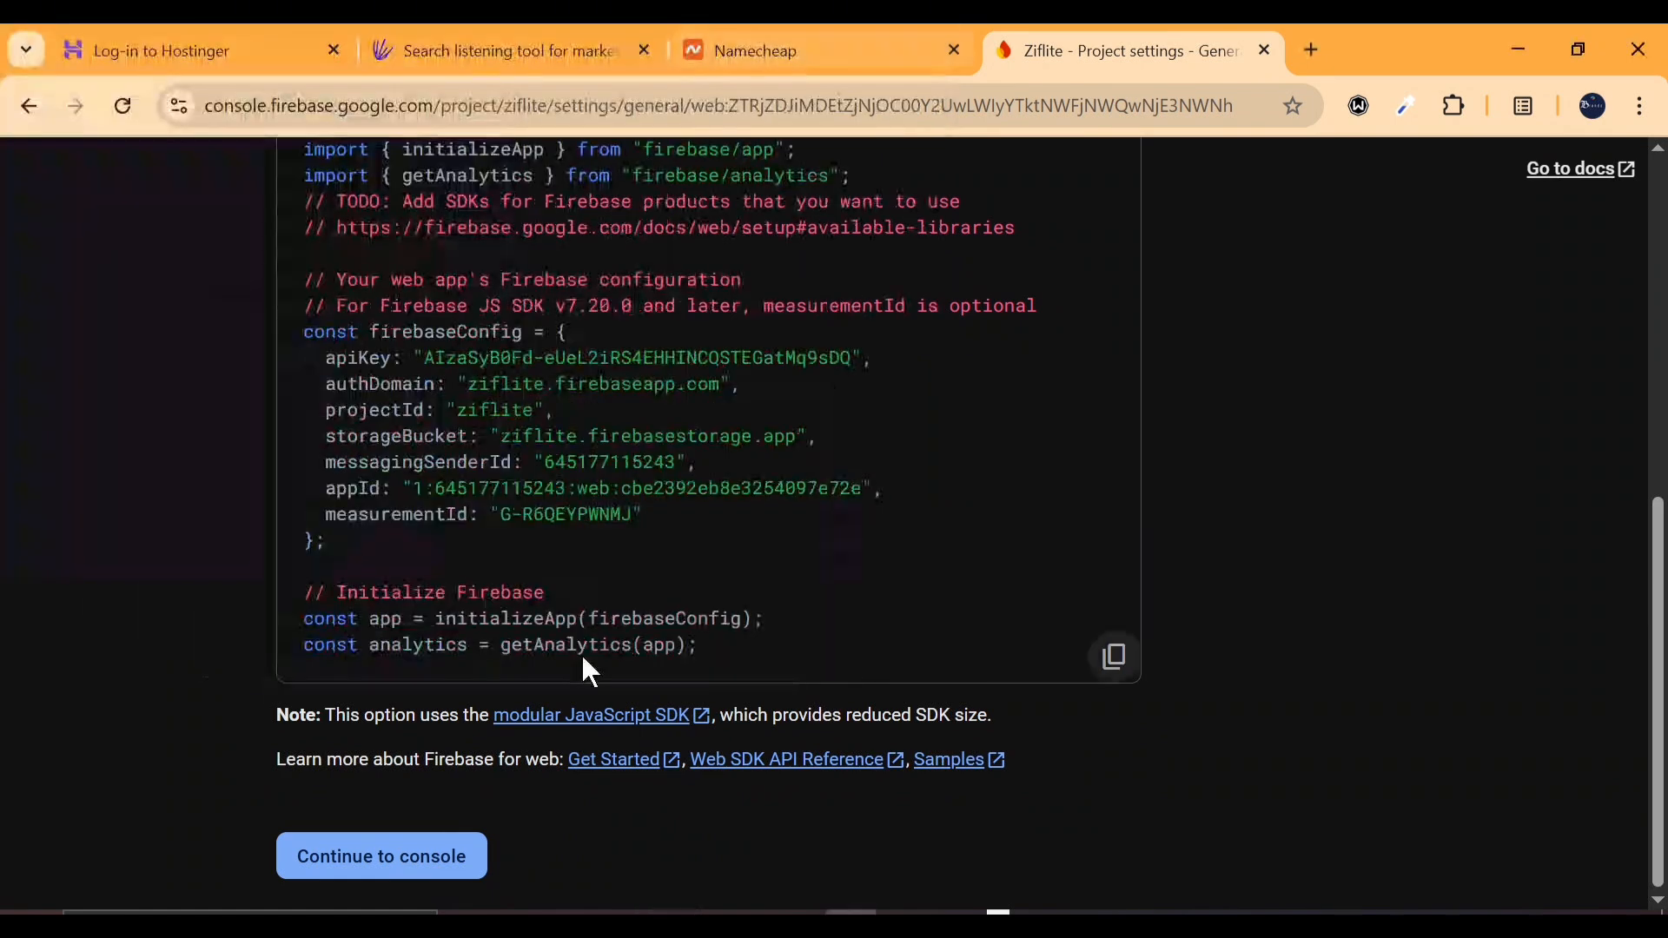
Continue to the Firebase console and open the project's Cloud Messaging settings
left_click(446, 875)
scroll(600, 786, "down", 6)
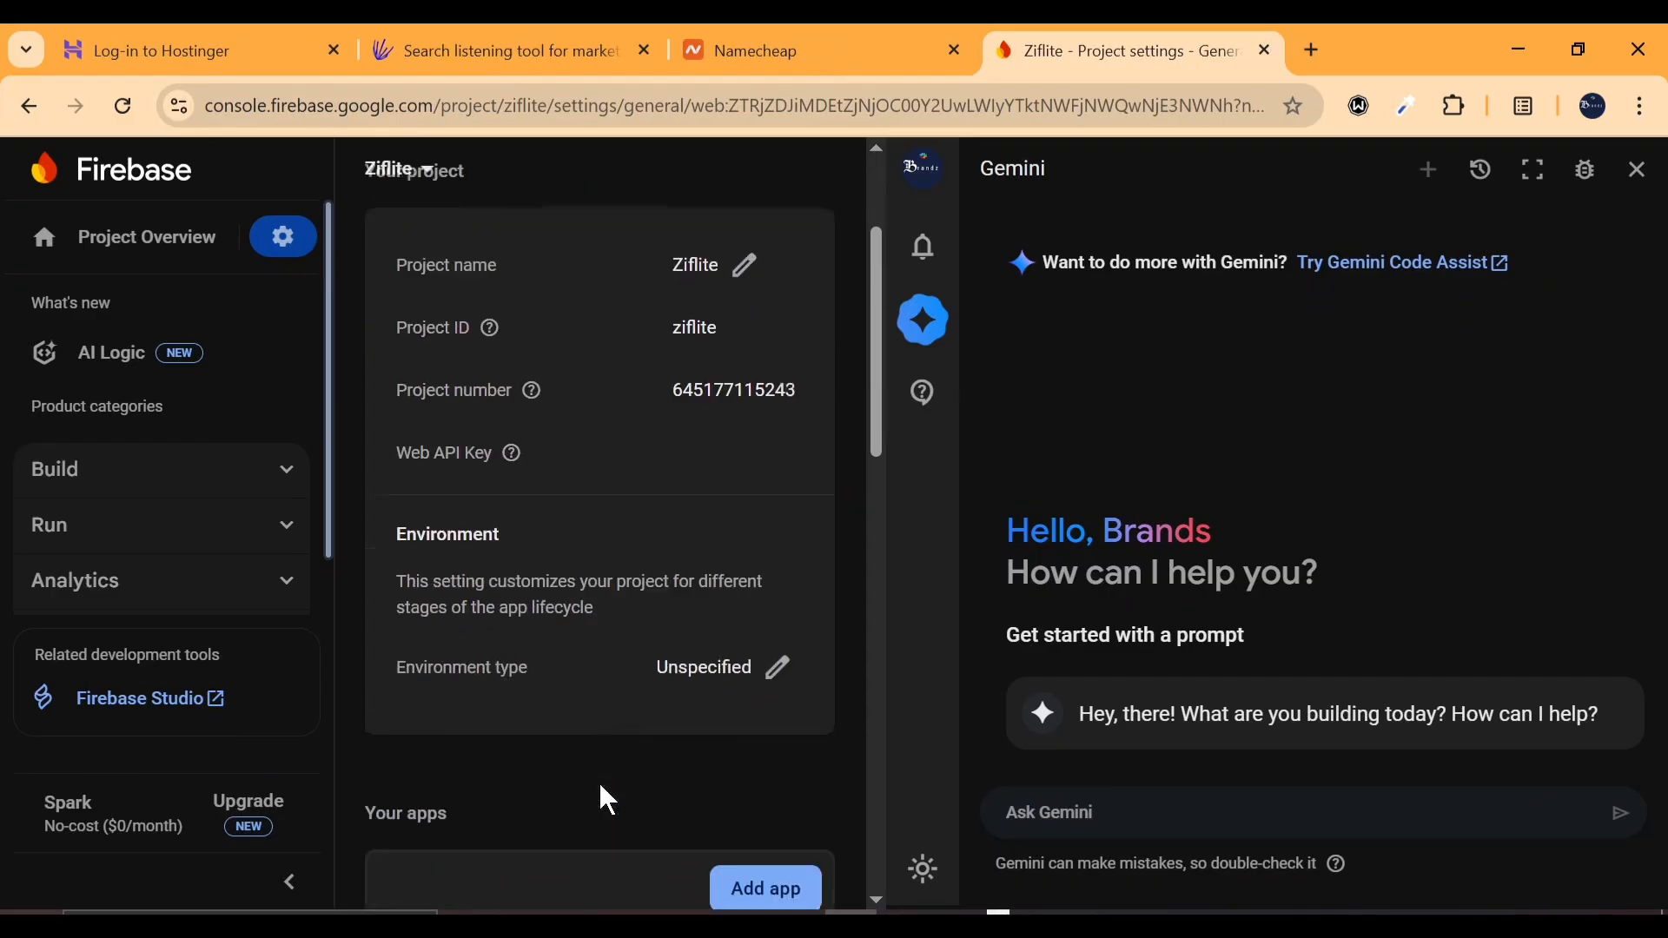
scroll(600, 787, "up", 6)
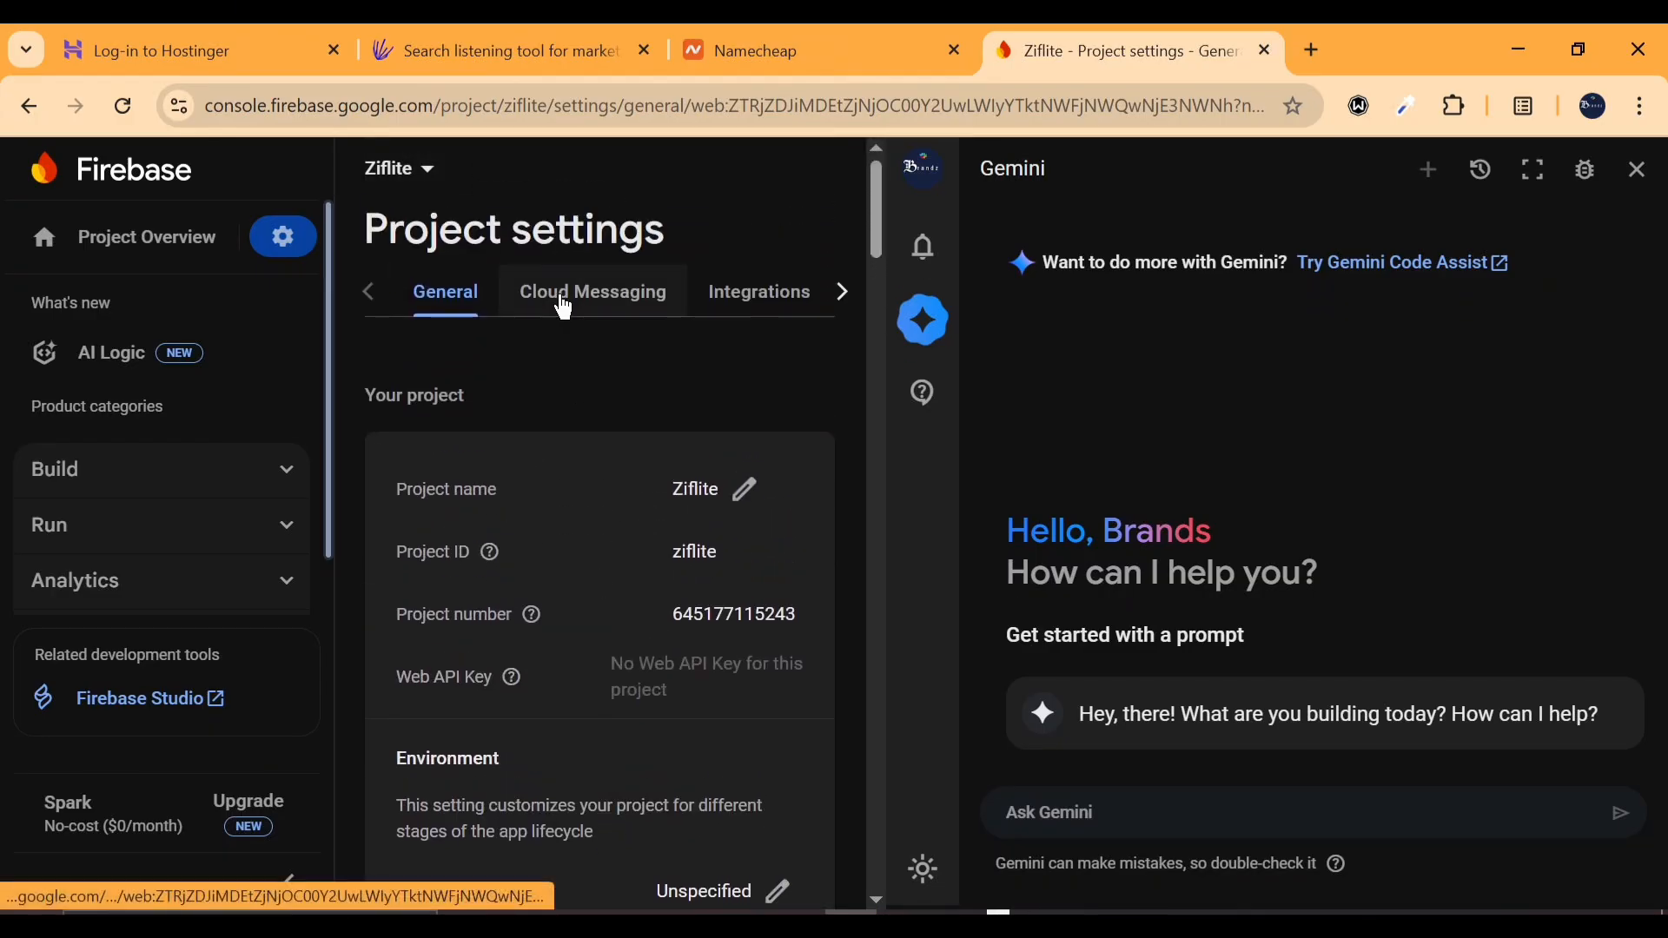
left_click(565, 305)
Read the documentation's Step 03 instructions for getting the VAPID key for web push
left_click(904, 917)
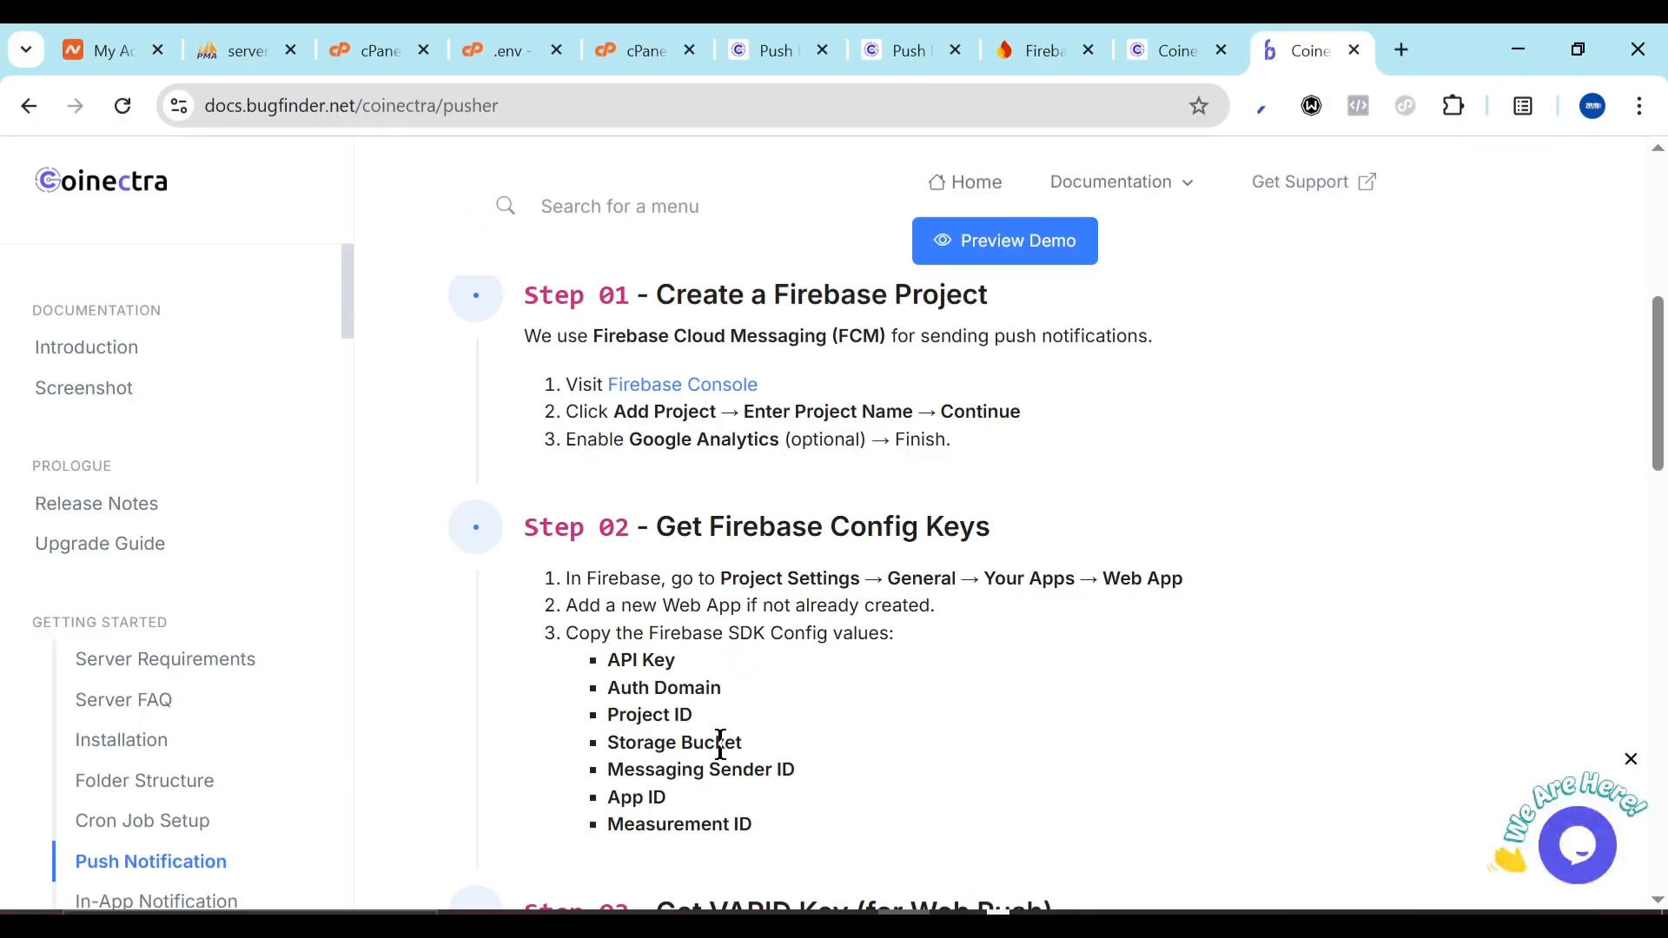
scroll(711, 768, "down", 1)
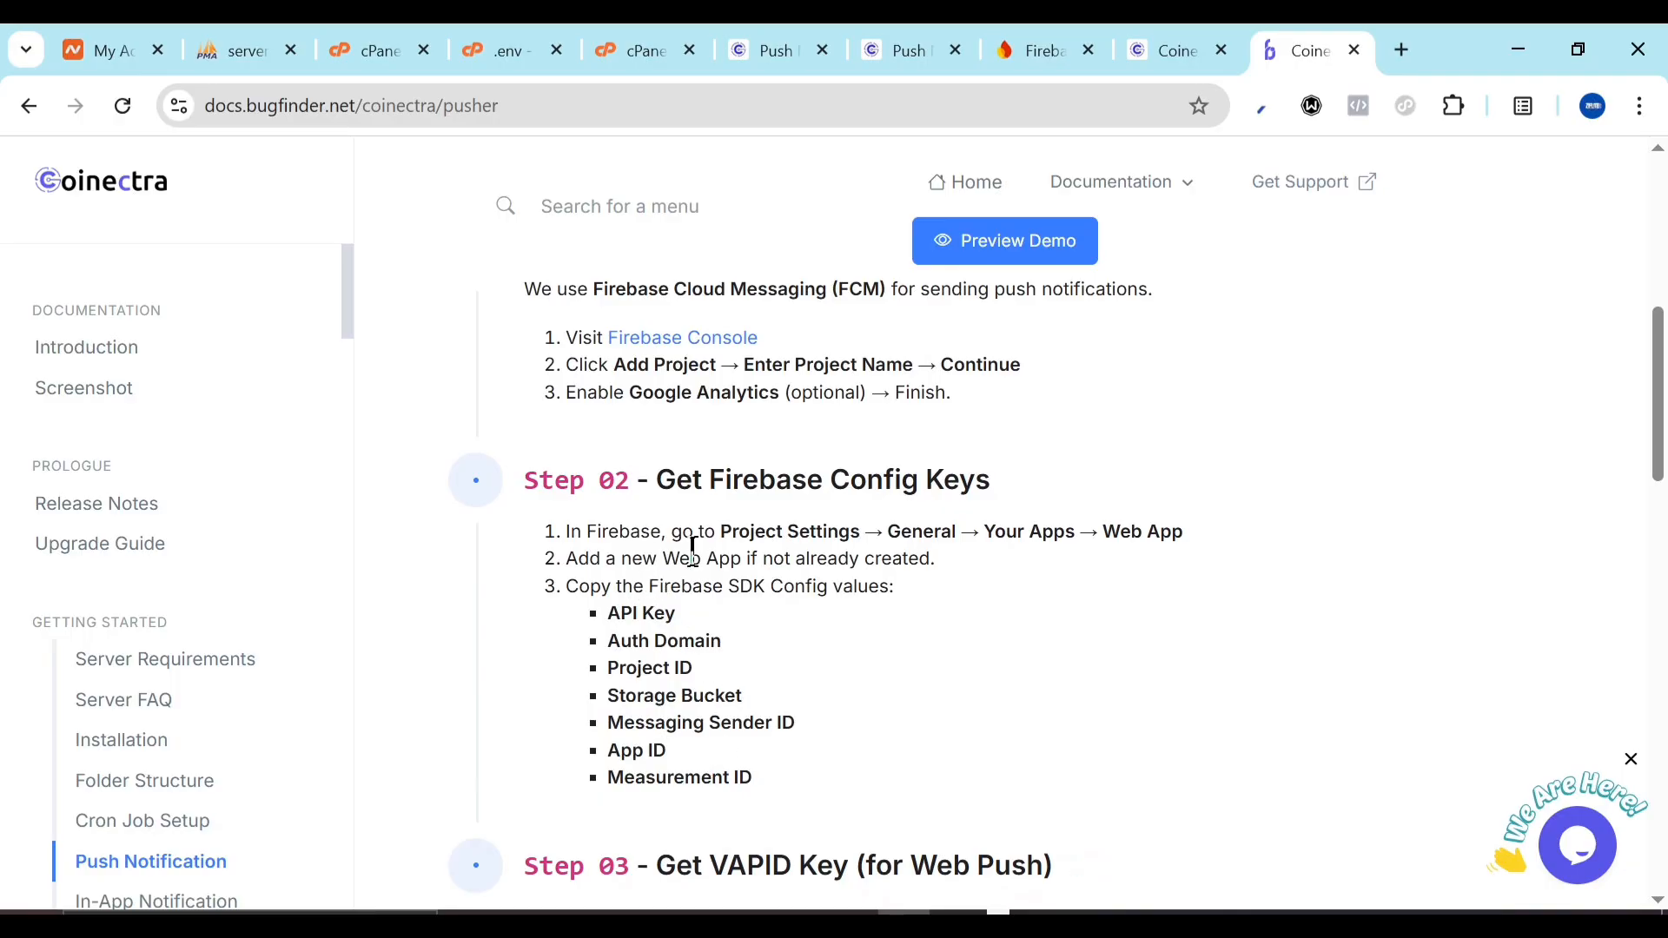
scroll(678, 826, "down", 3)
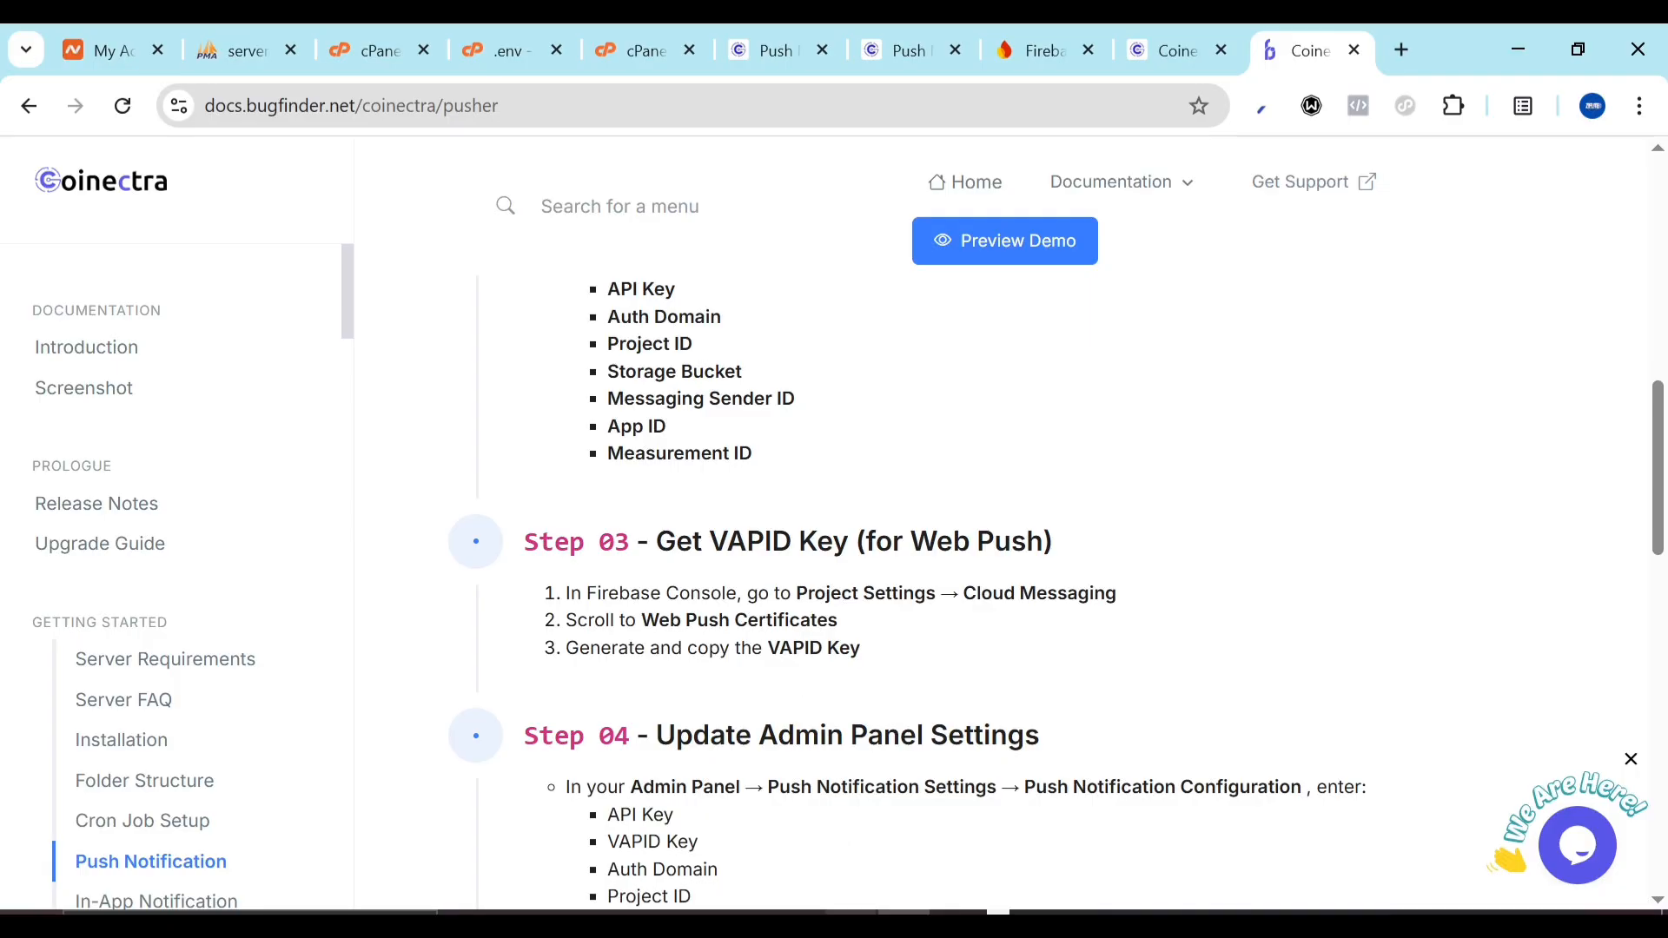
Generate a new Web Push certificate key pair in the Cloud Messaging web configuration
left_click(851, 923)
scroll(730, 456, "down", 1)
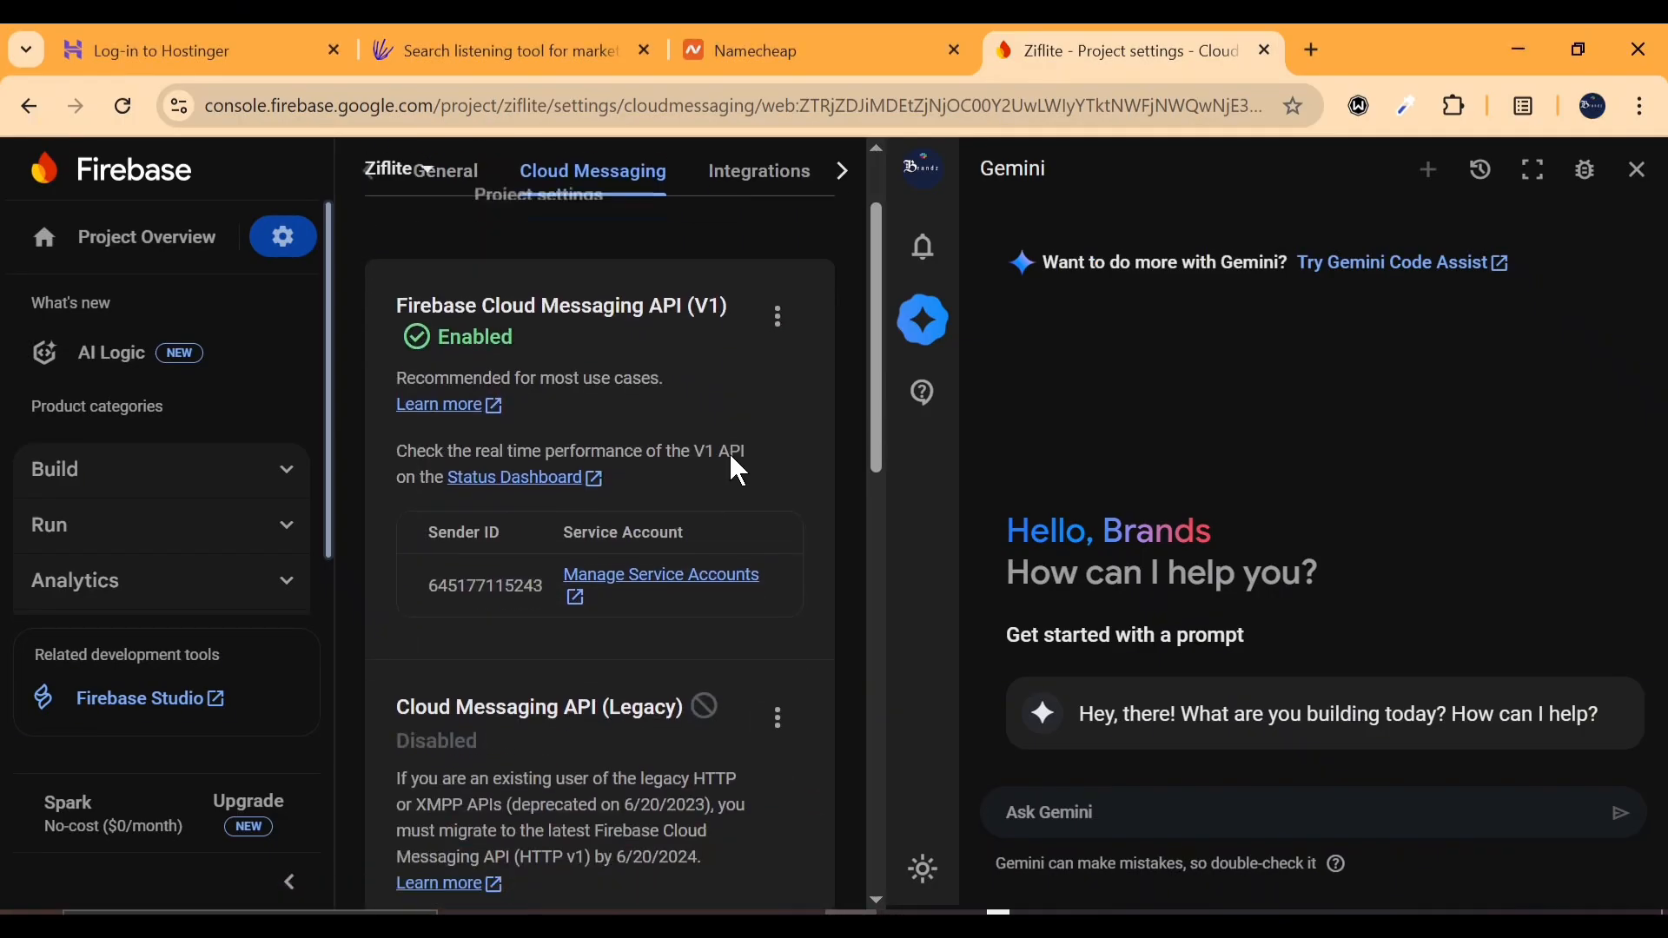
scroll(729, 452, "down", 3)
scroll(664, 613, "down", 4)
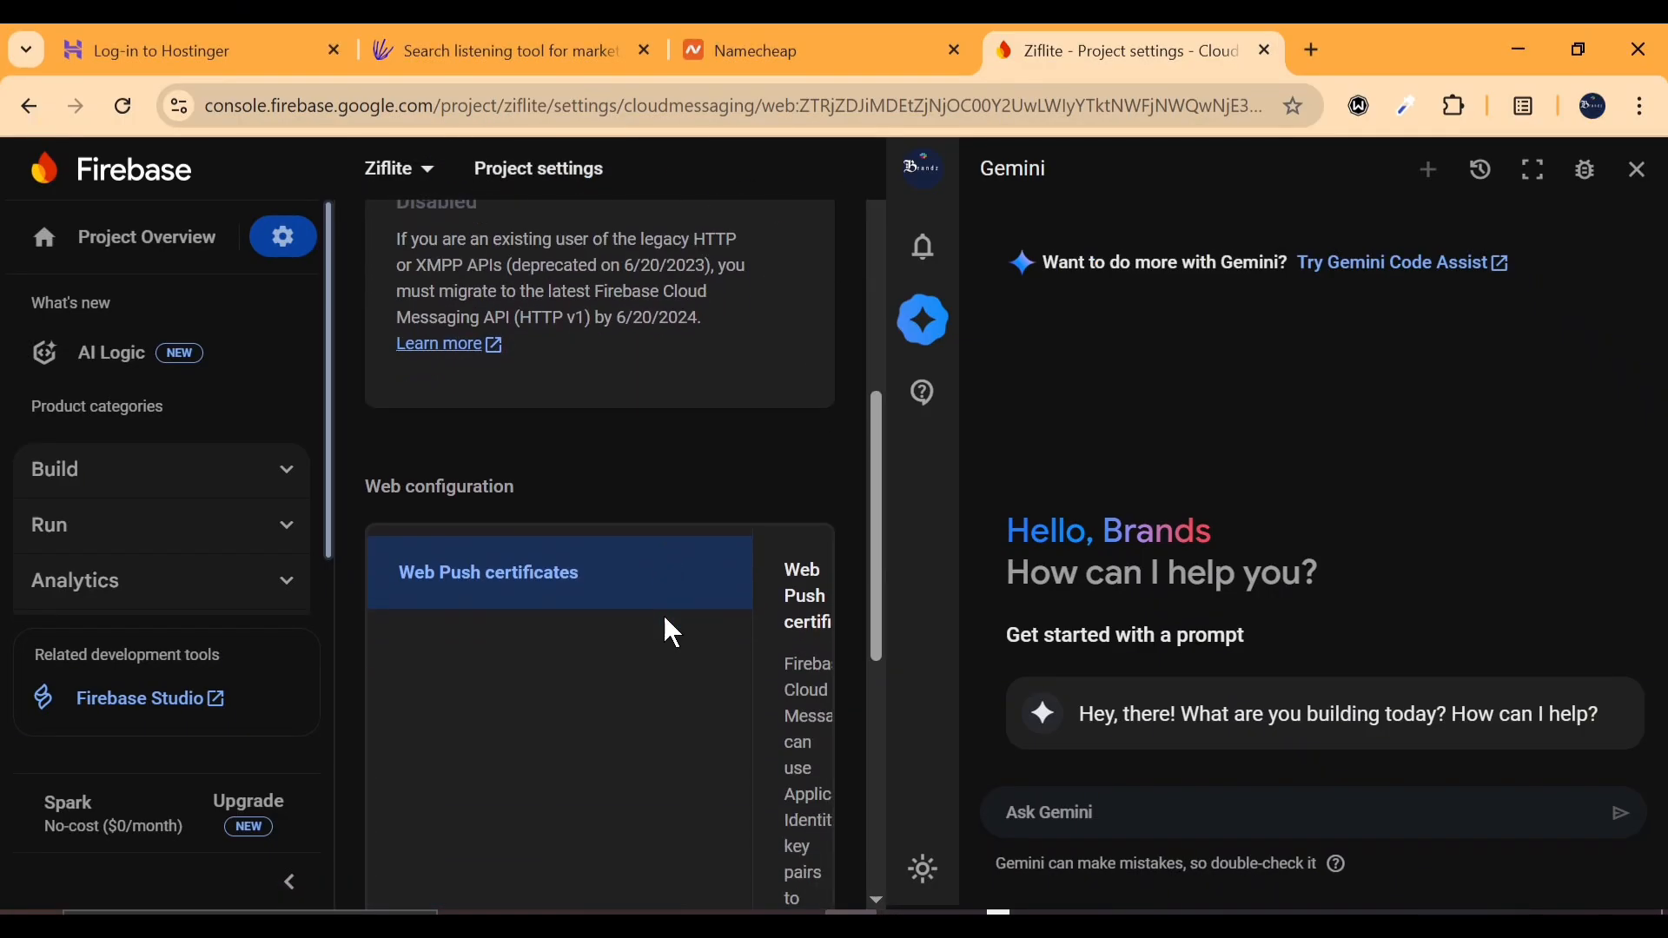
scroll(839, 608, "down", 7)
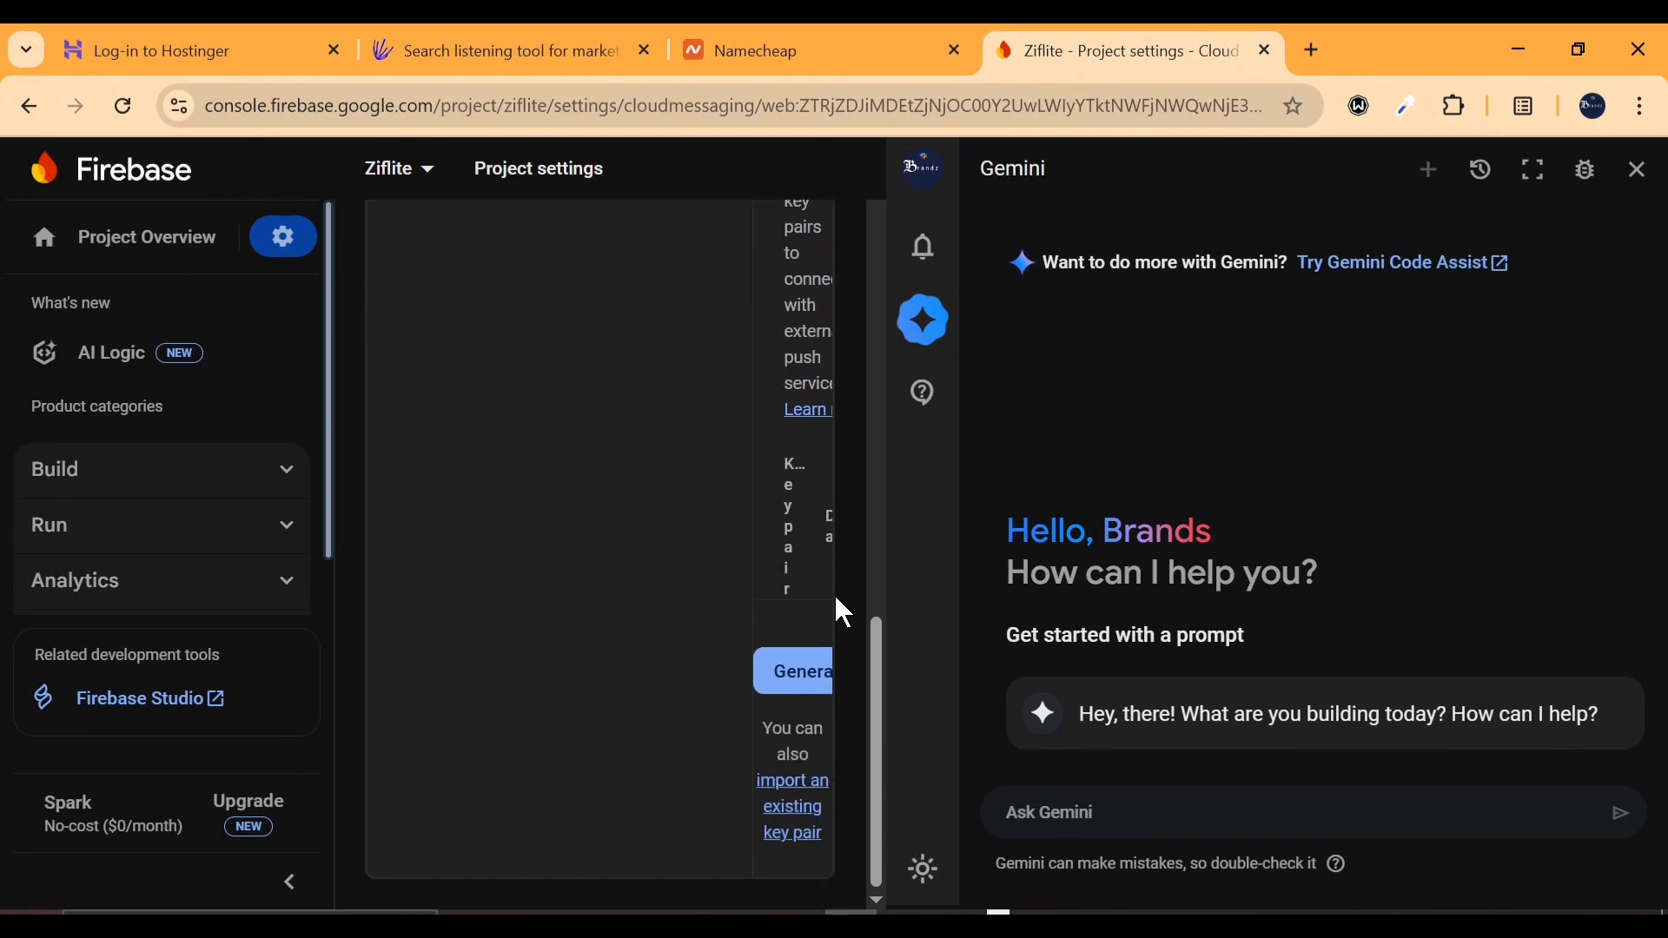
scroll(840, 608, "up", 10)
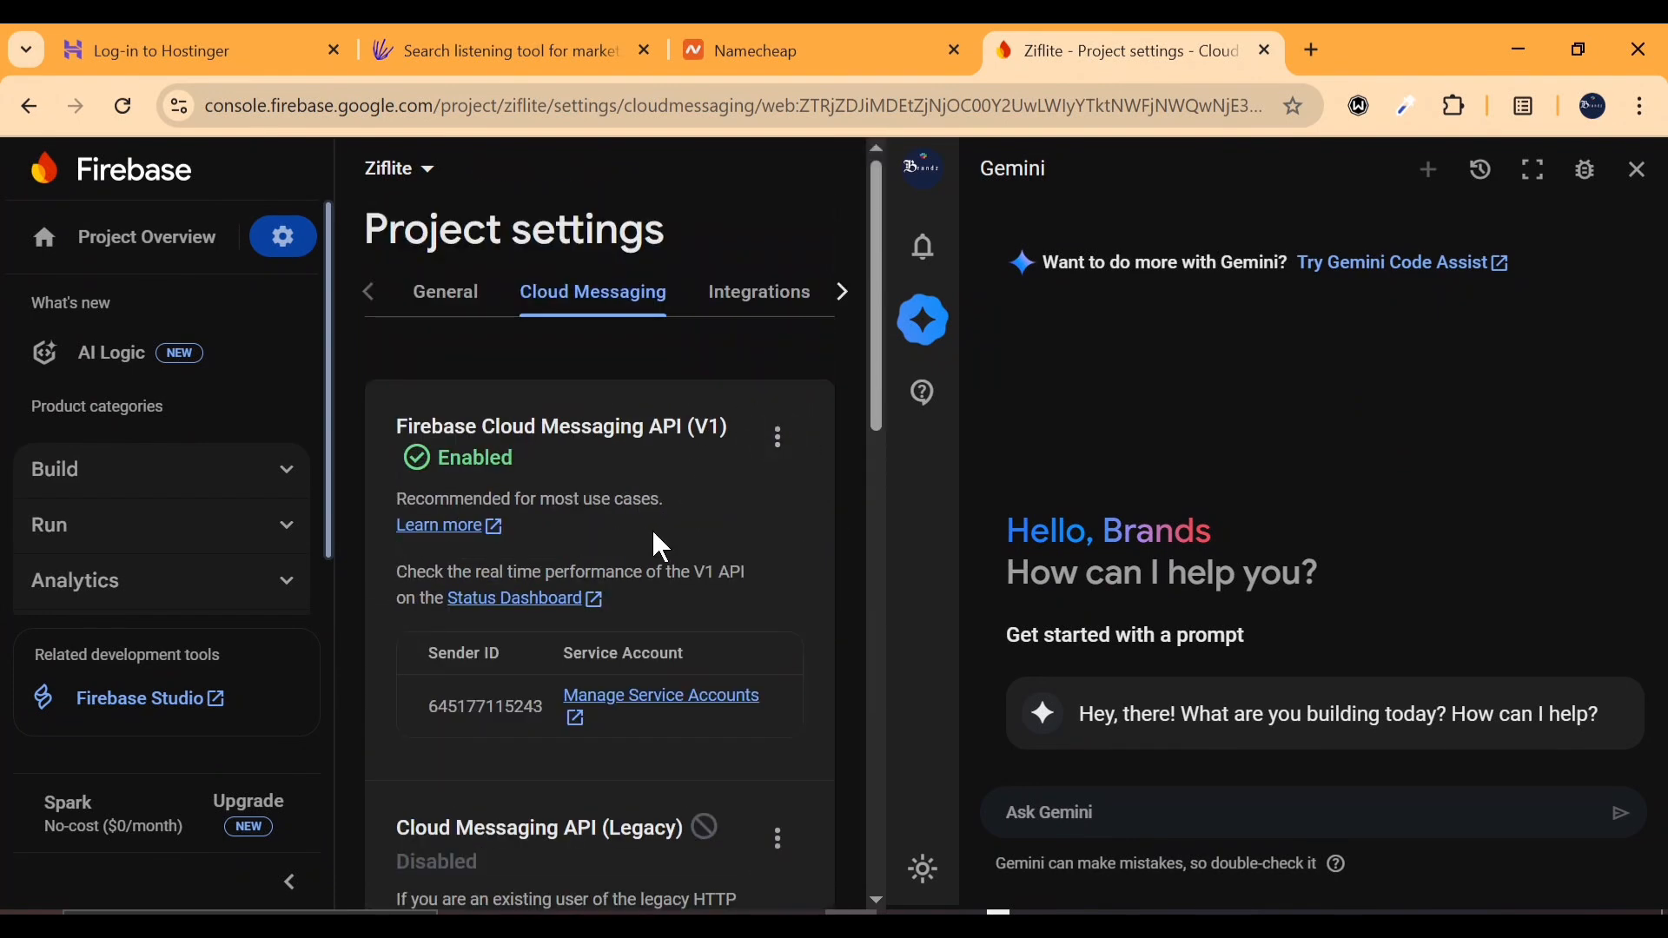
scroll(660, 546, "down", 3)
scroll(632, 696, "down", 6)
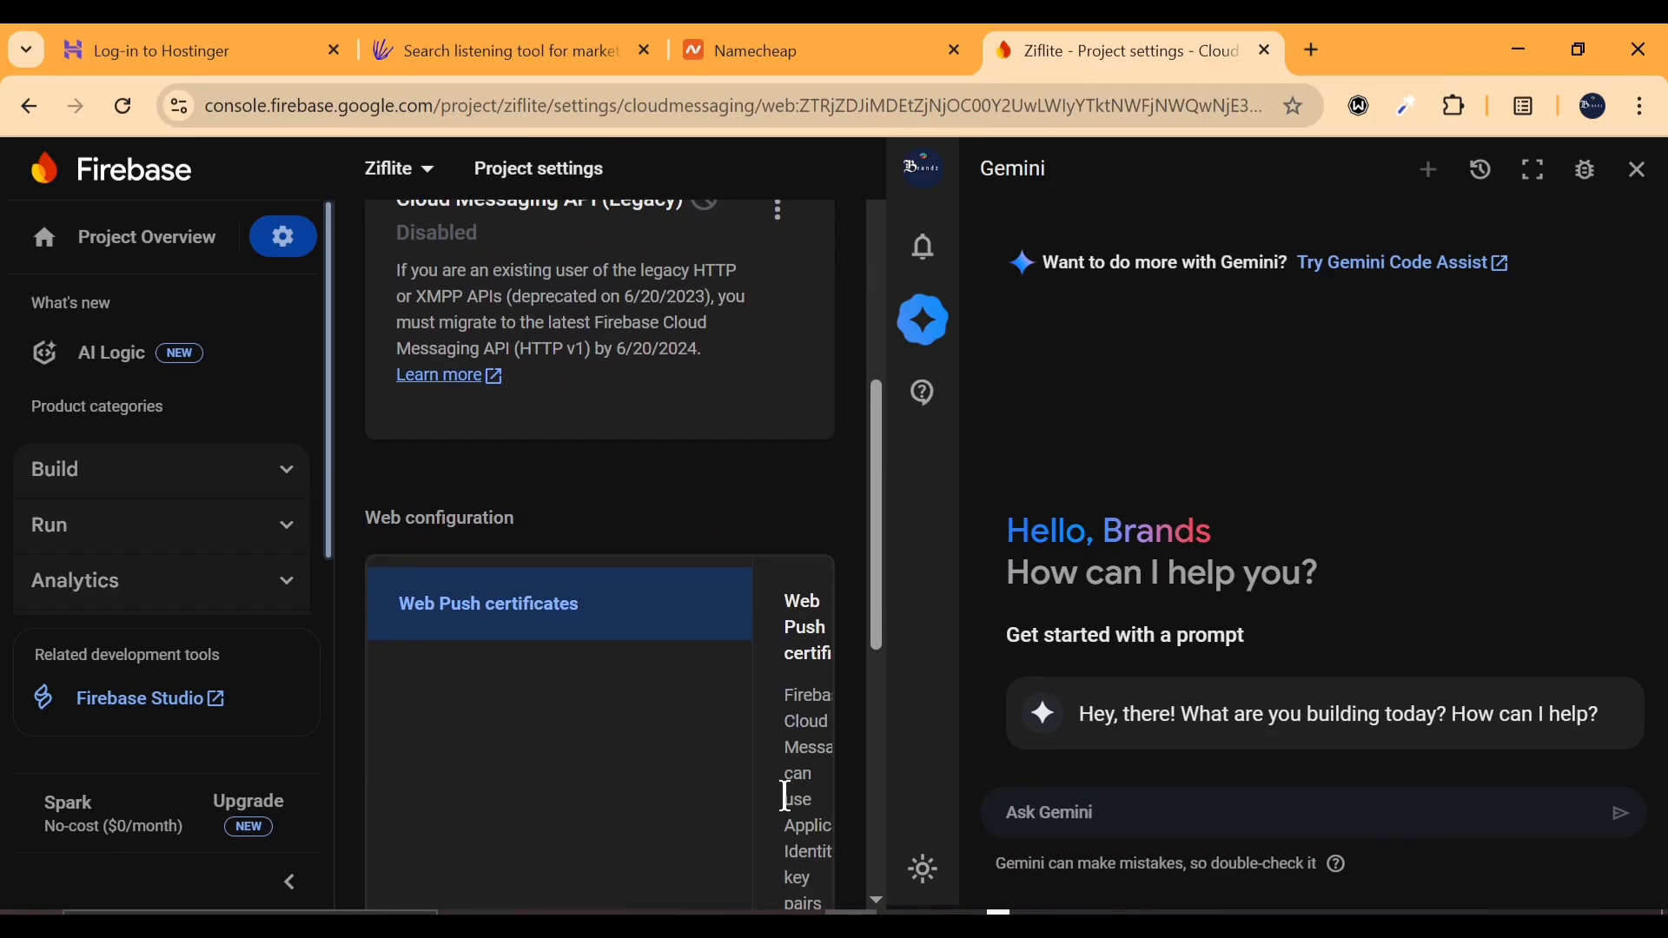
scroll(786, 793, "down", 9)
left_click(1641, 170)
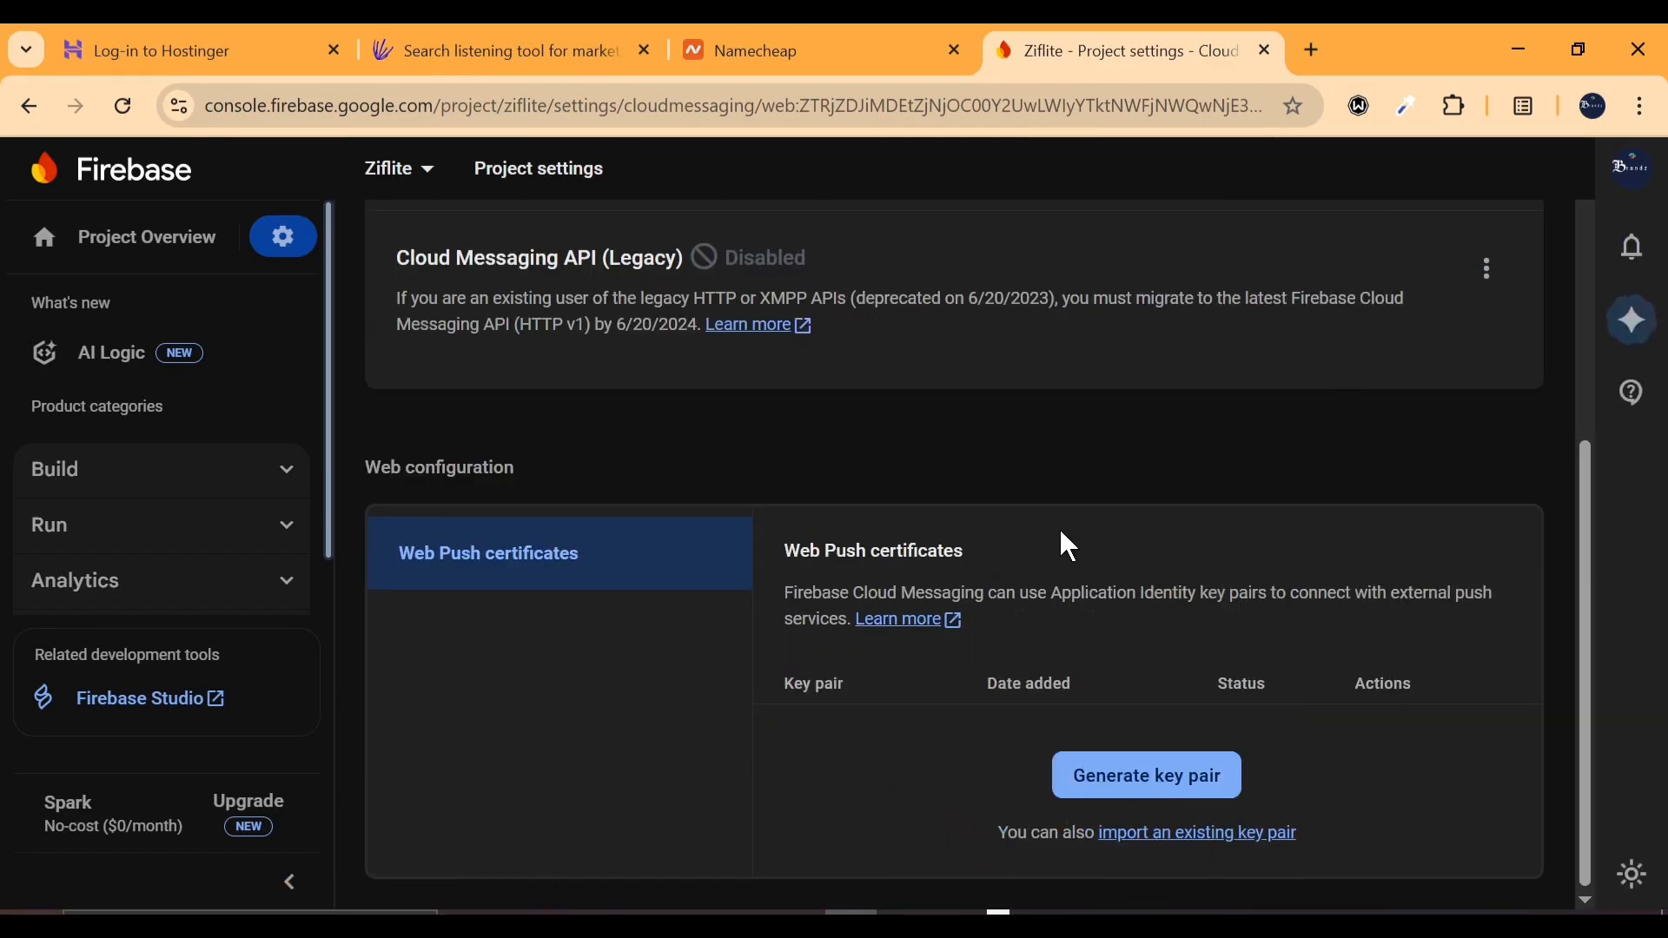
left_click(1123, 792)
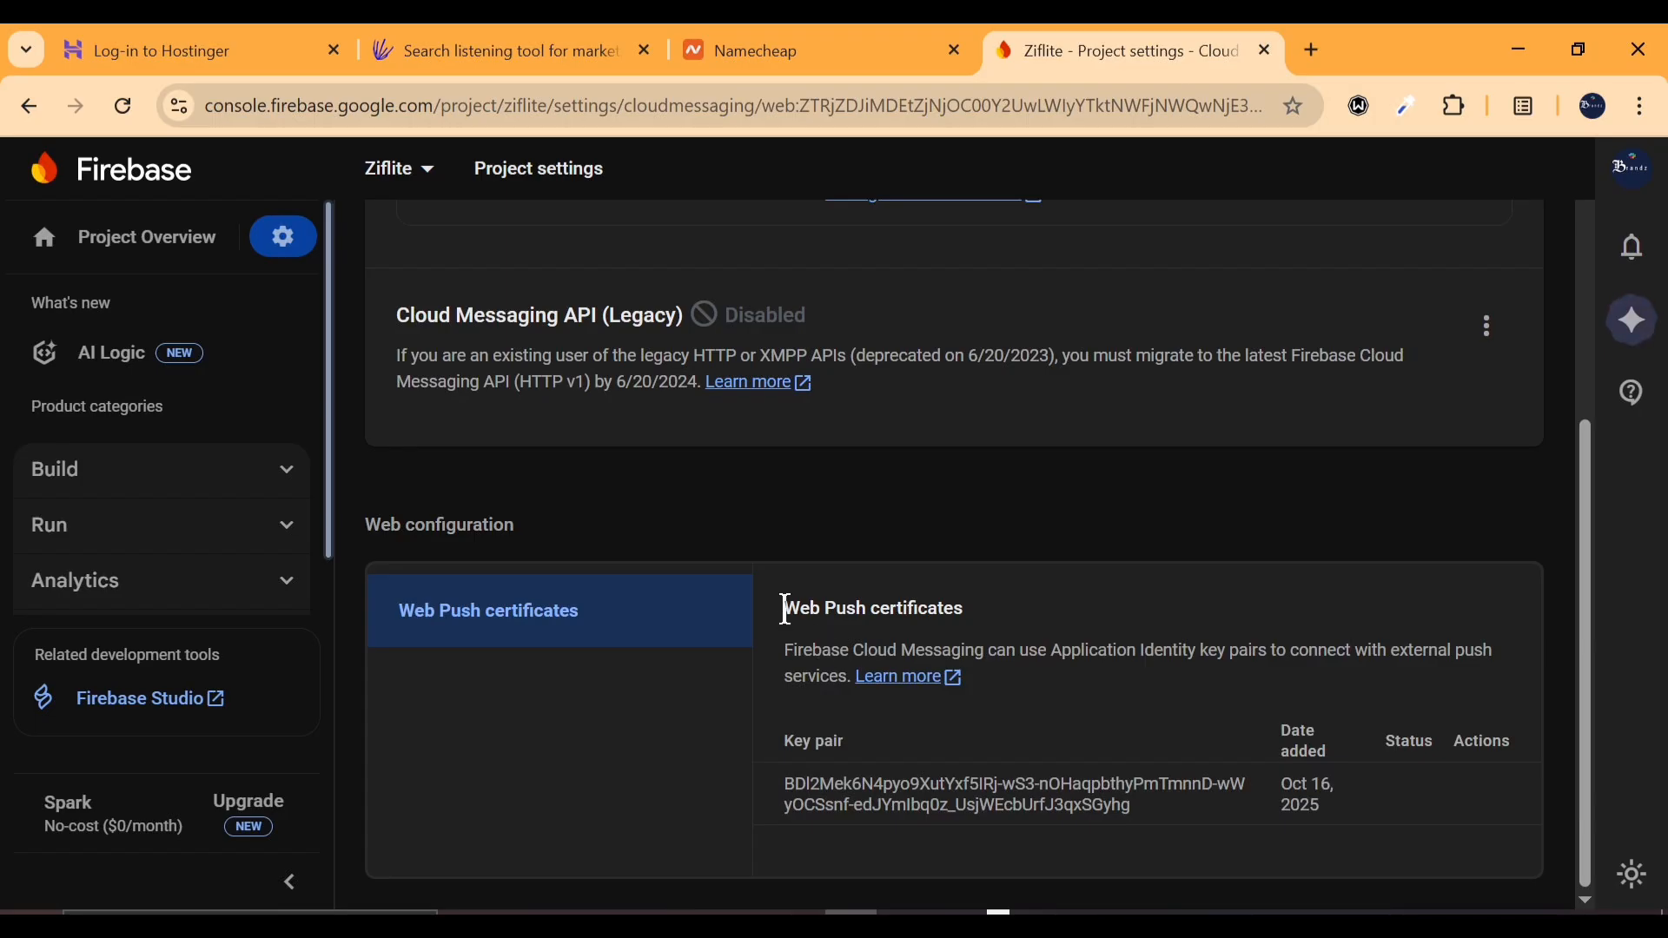
Add a "Web Push certificates:" label below the config snippet in the Notepad file
left_click_drag(786, 610, 1018, 619)
key("ctrl+c")
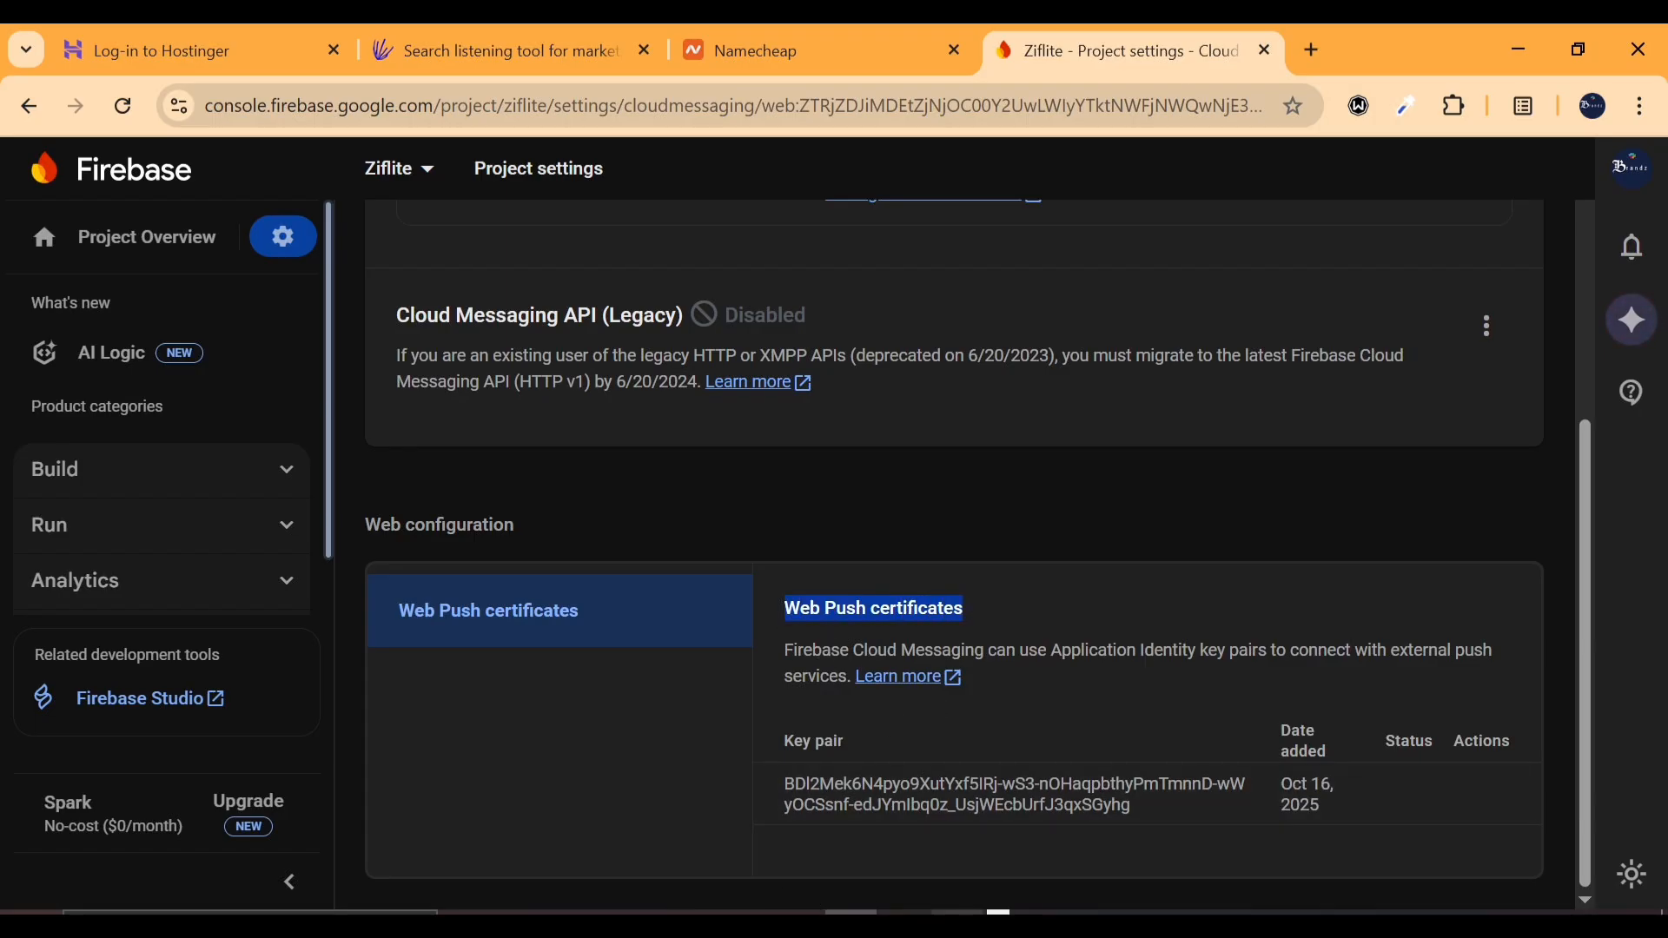
left_click(850, 924)
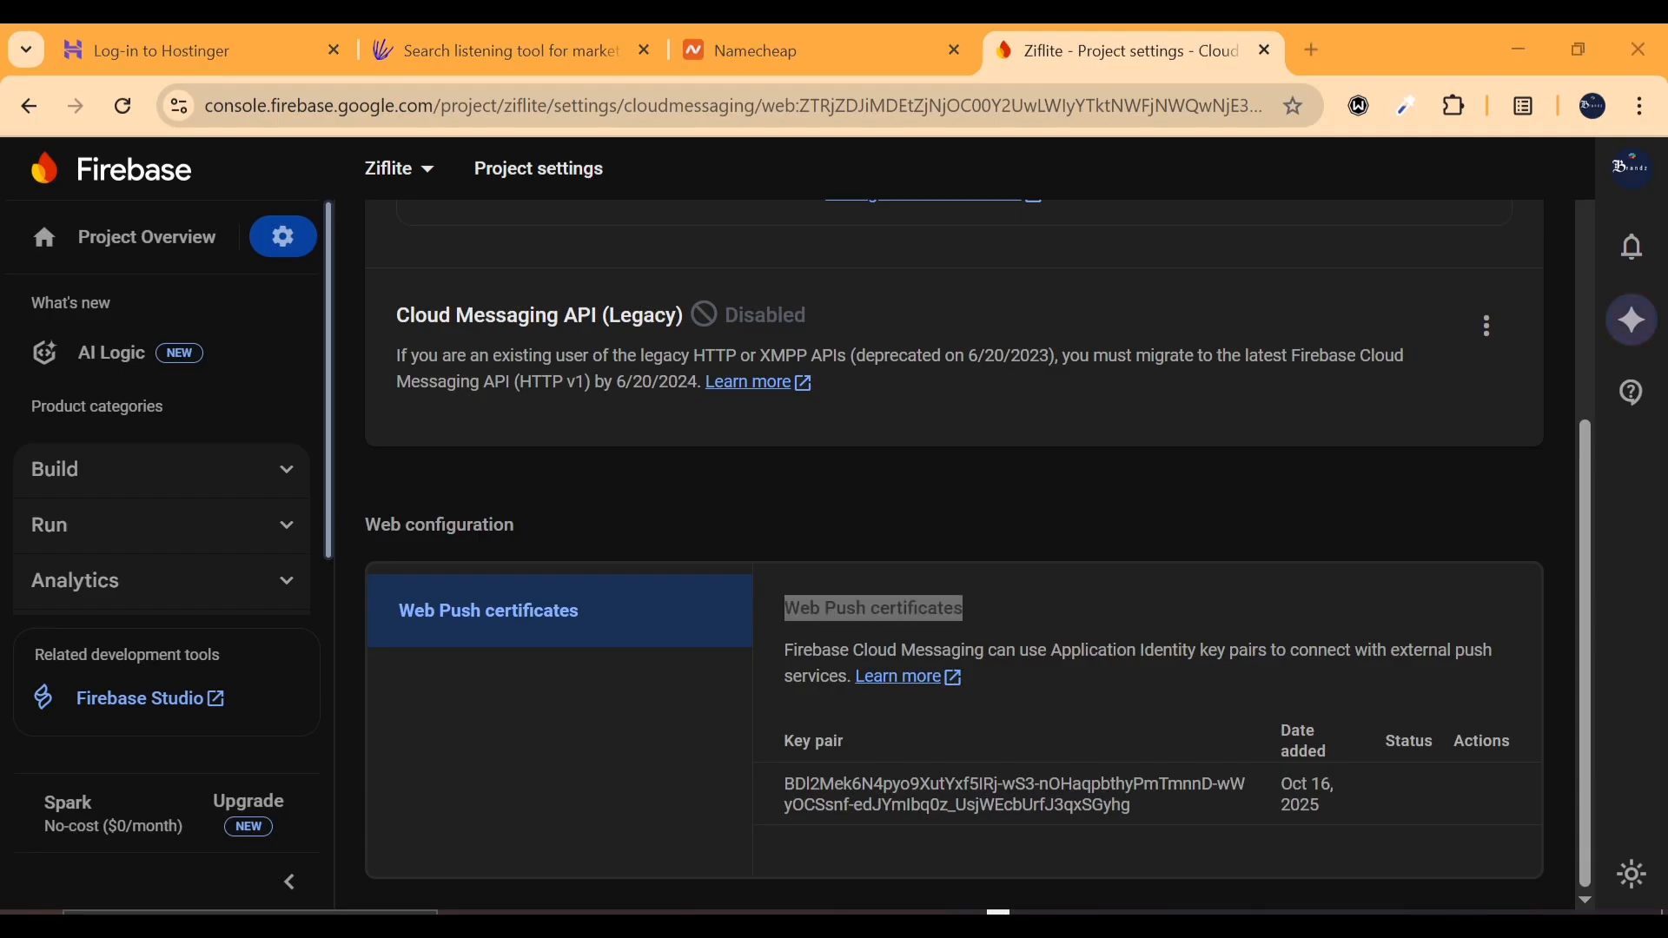
mouse_move(602, 925)
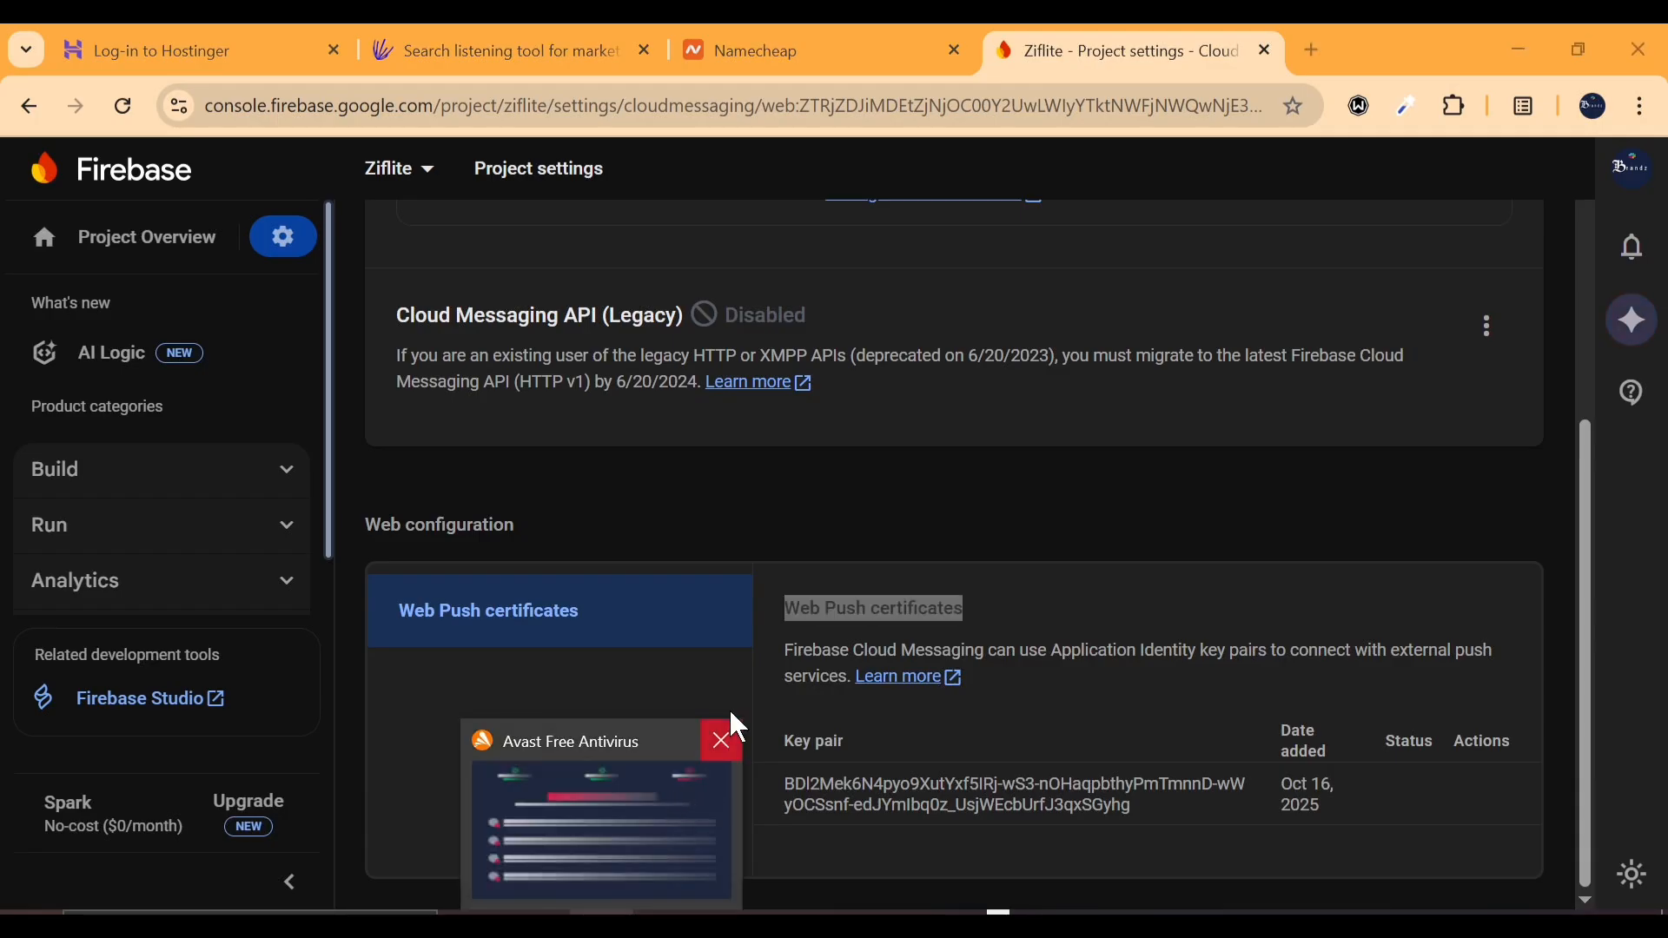
left_click(726, 731)
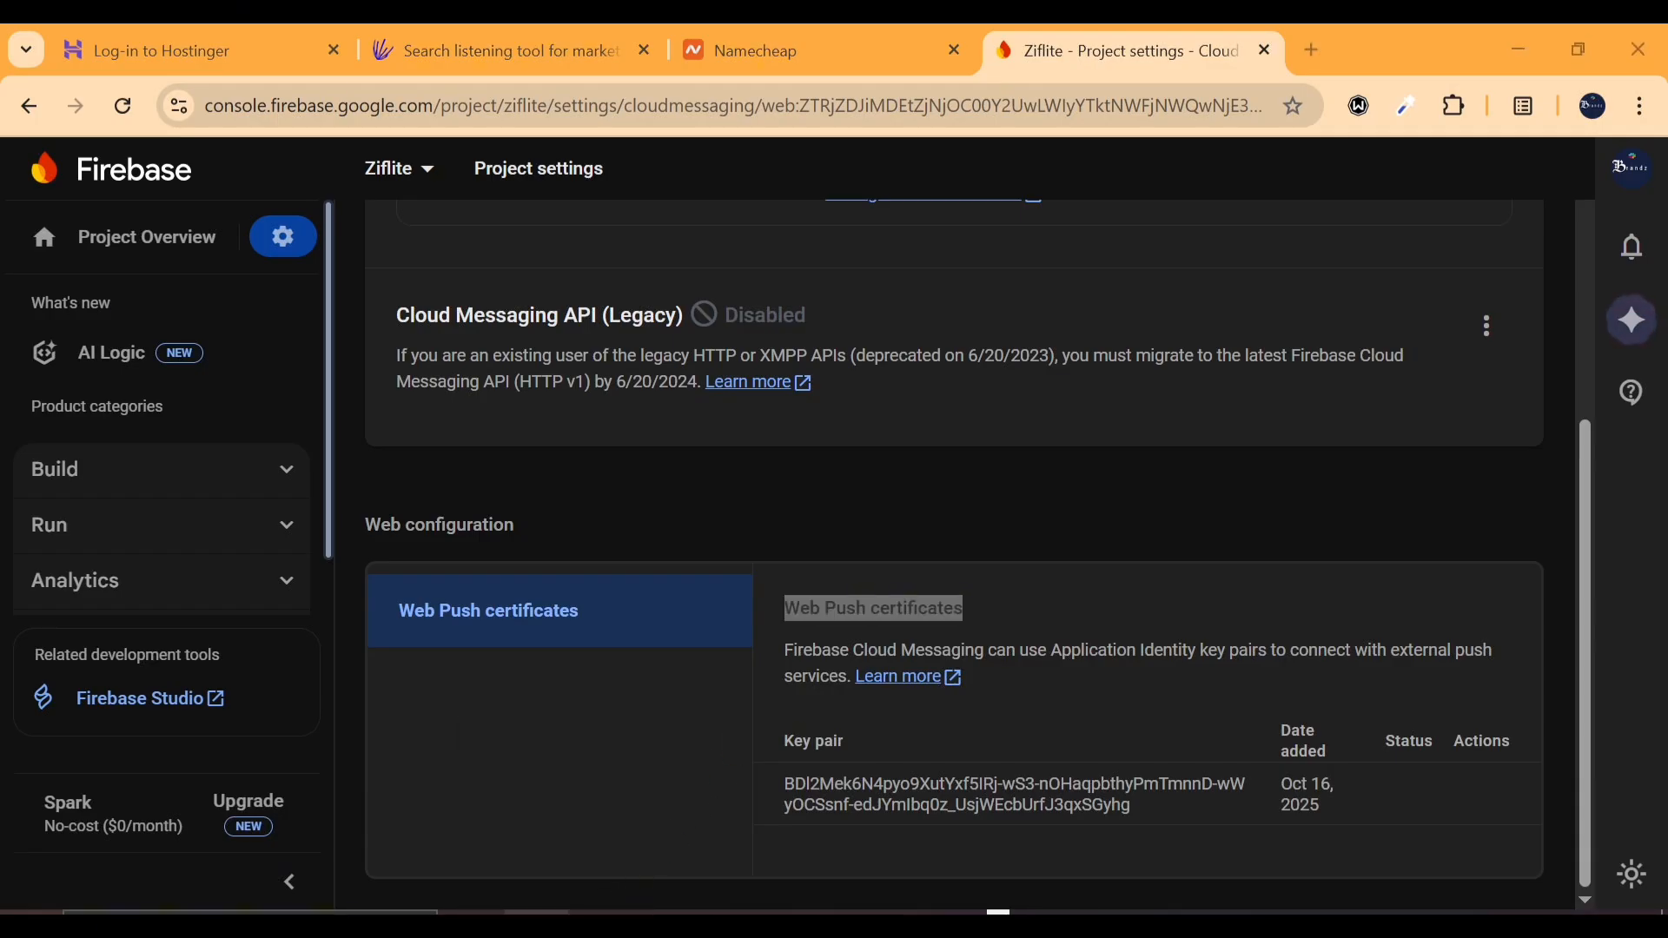
mouse_move(537, 925)
left_click(659, 740)
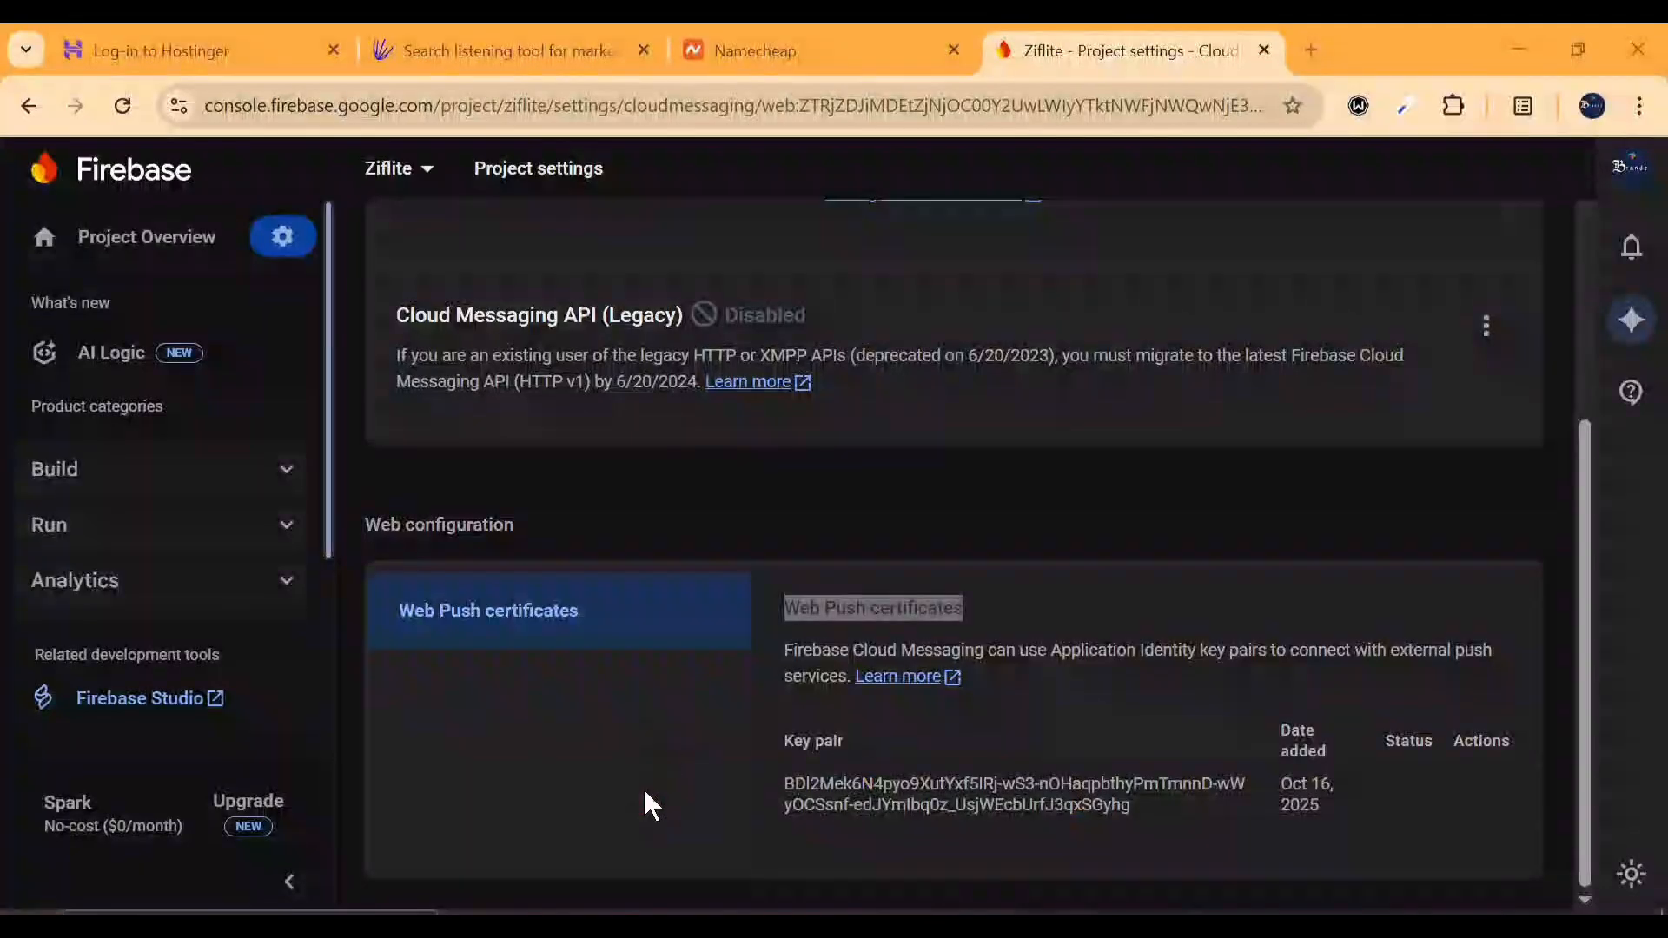
left_click(981, 924)
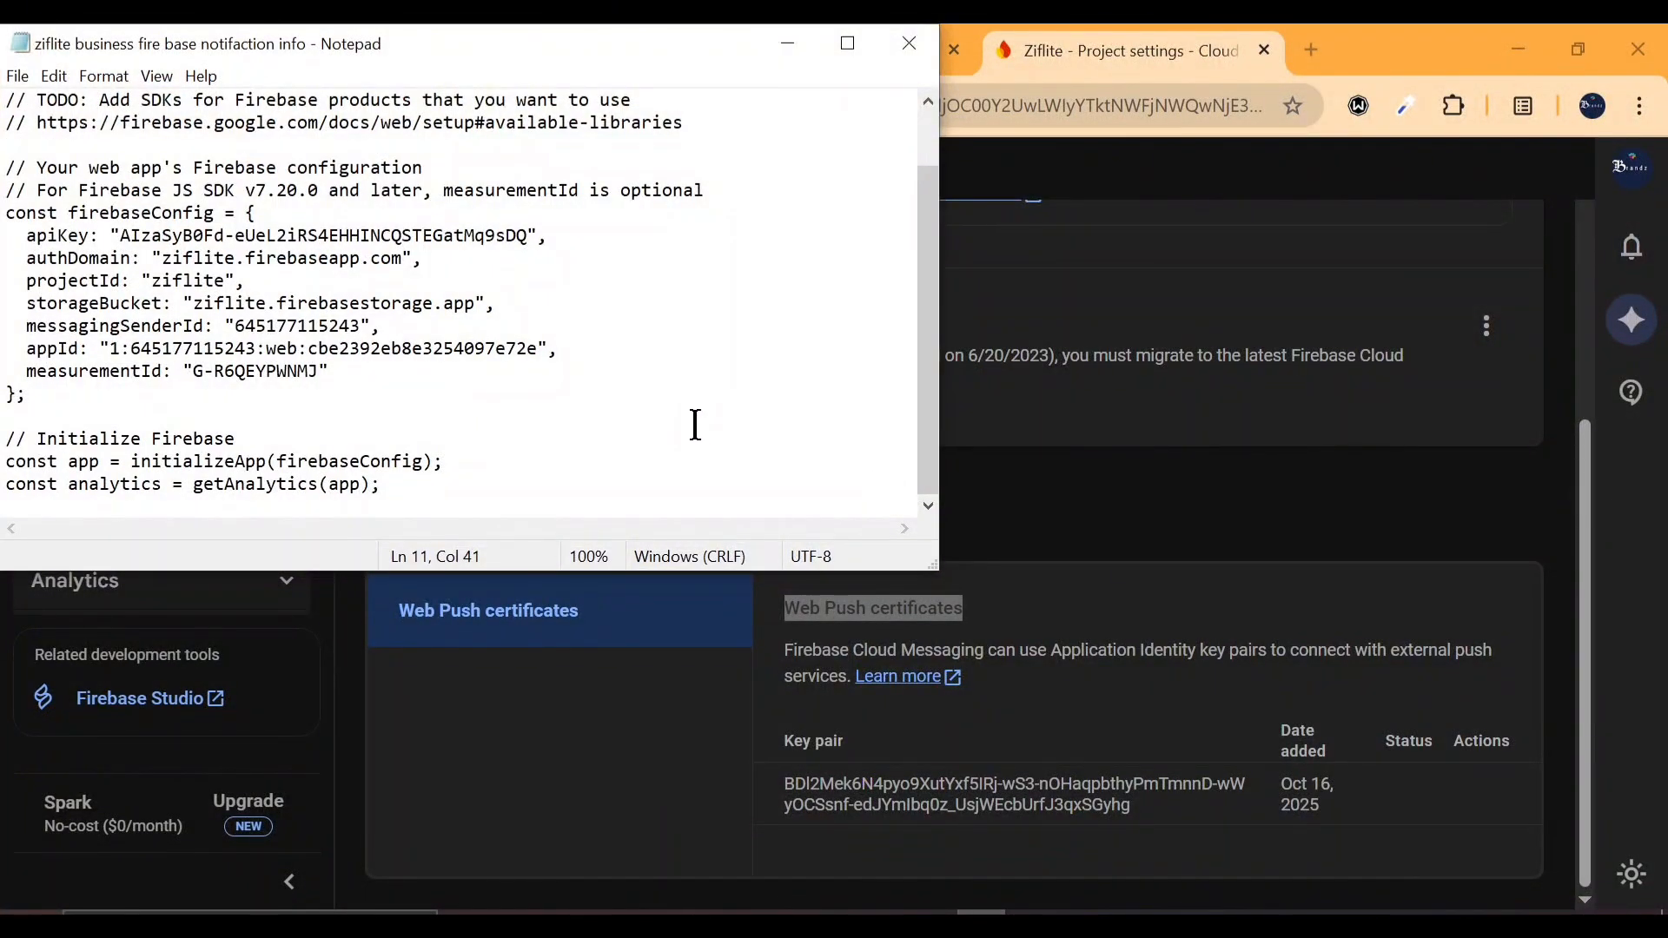
key("Return")
key("Return")
key("Return")
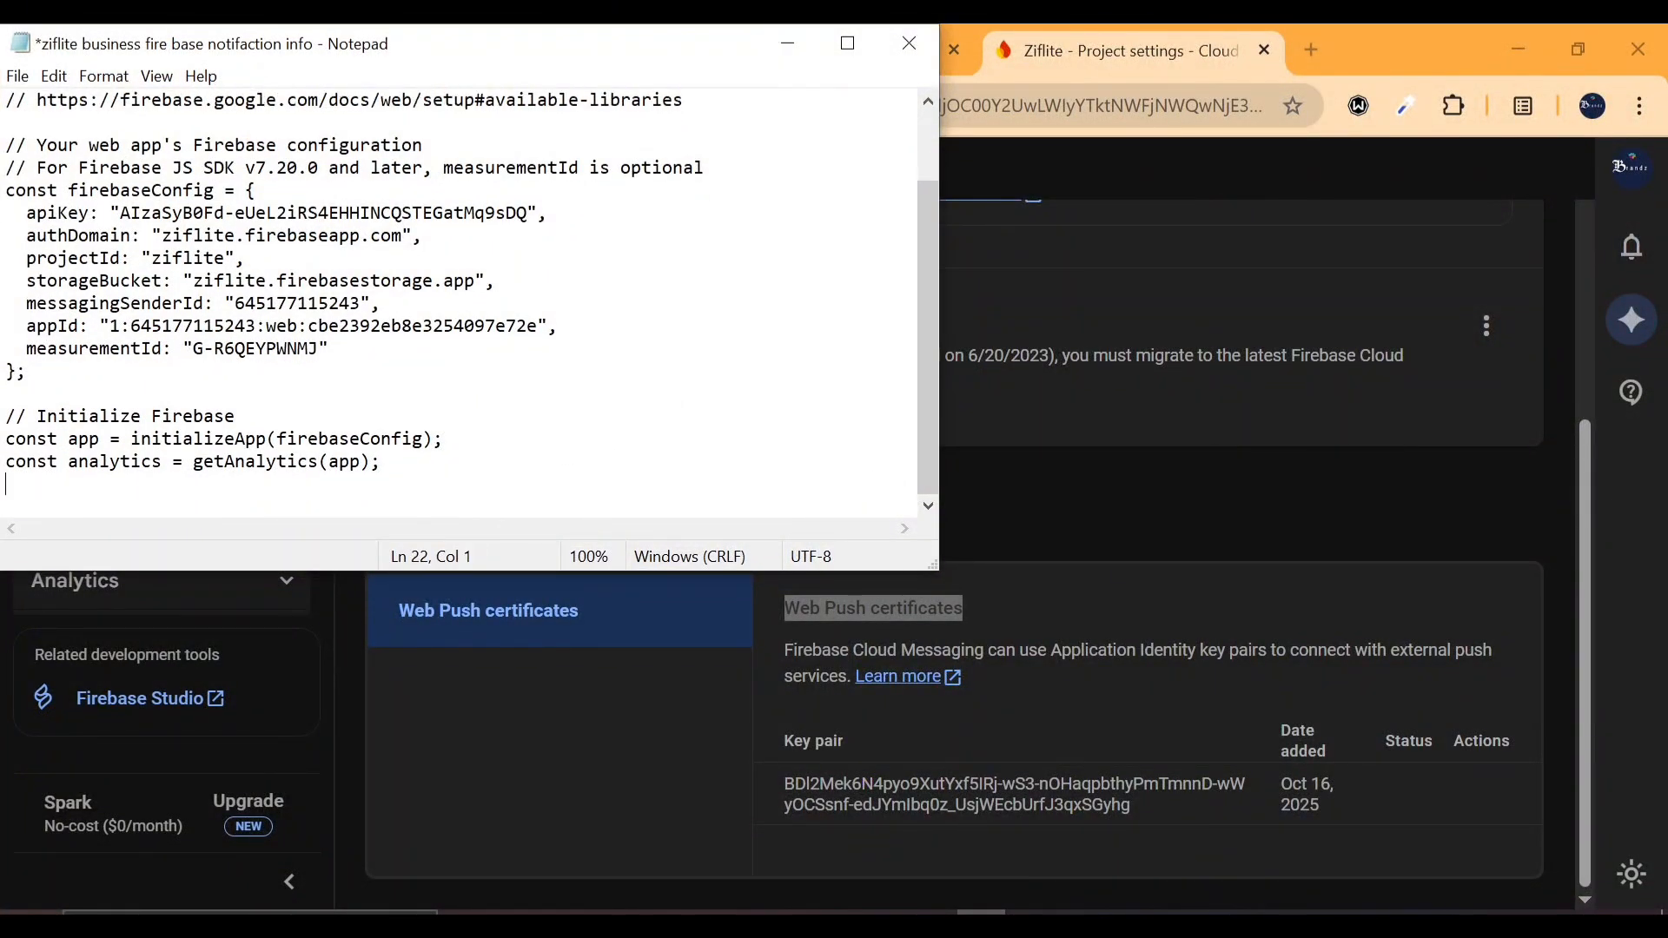
key("ctrl+v")
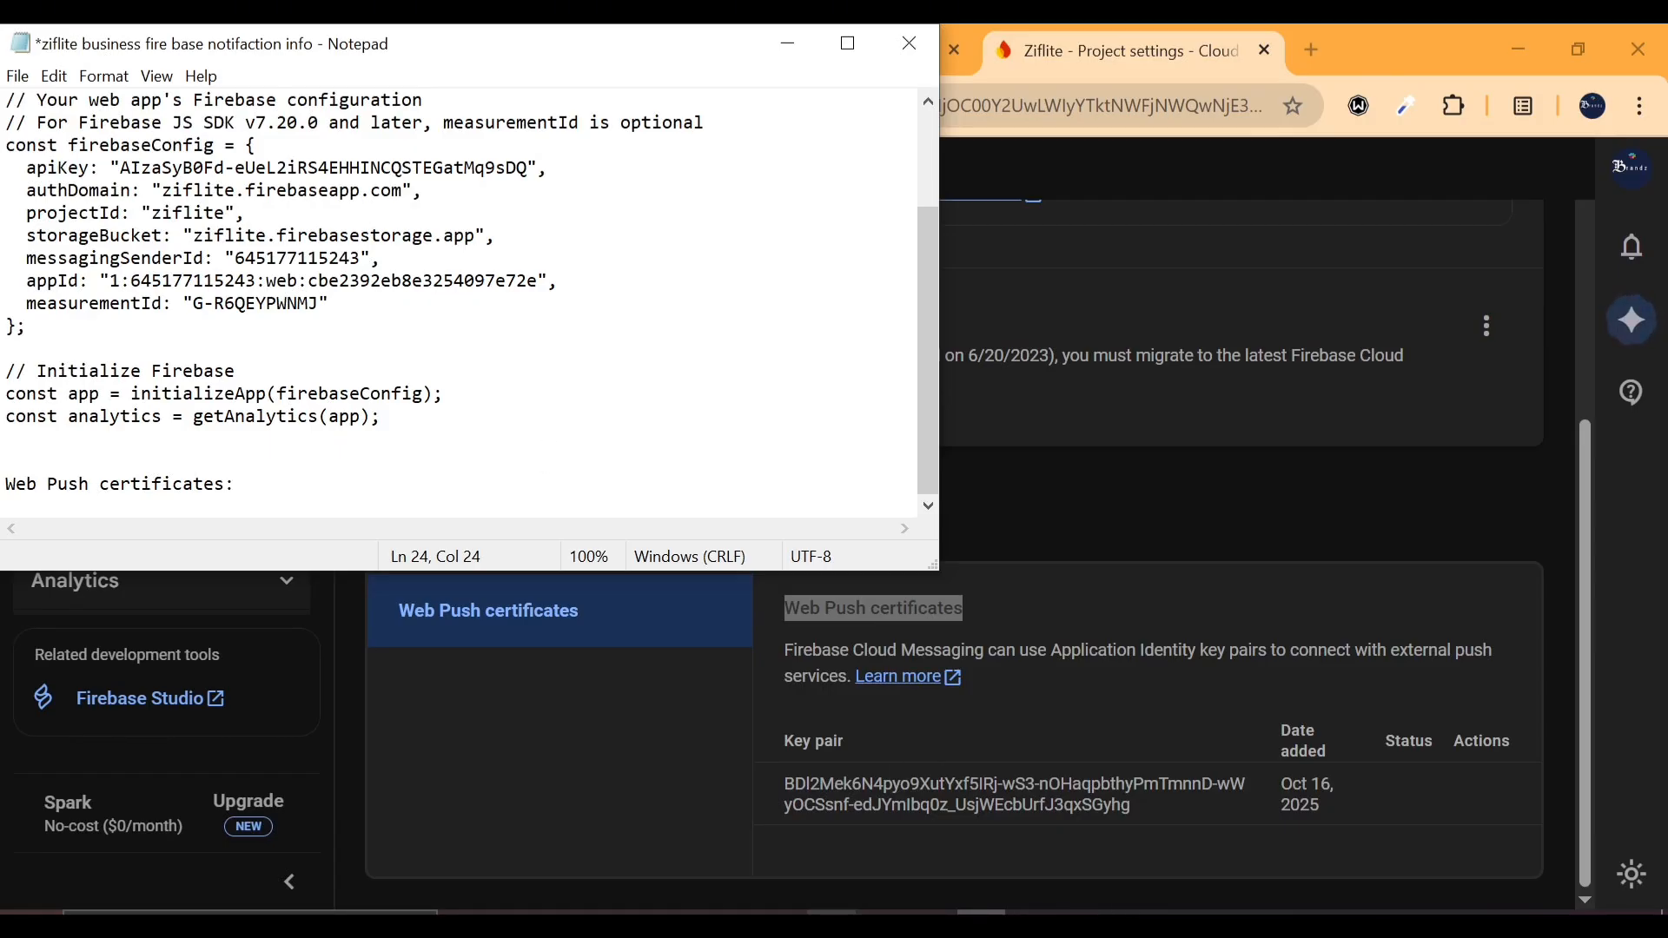
Copy the generated VAPID key pair into the Notepad file after the label and save the file
left_click(832, 925)
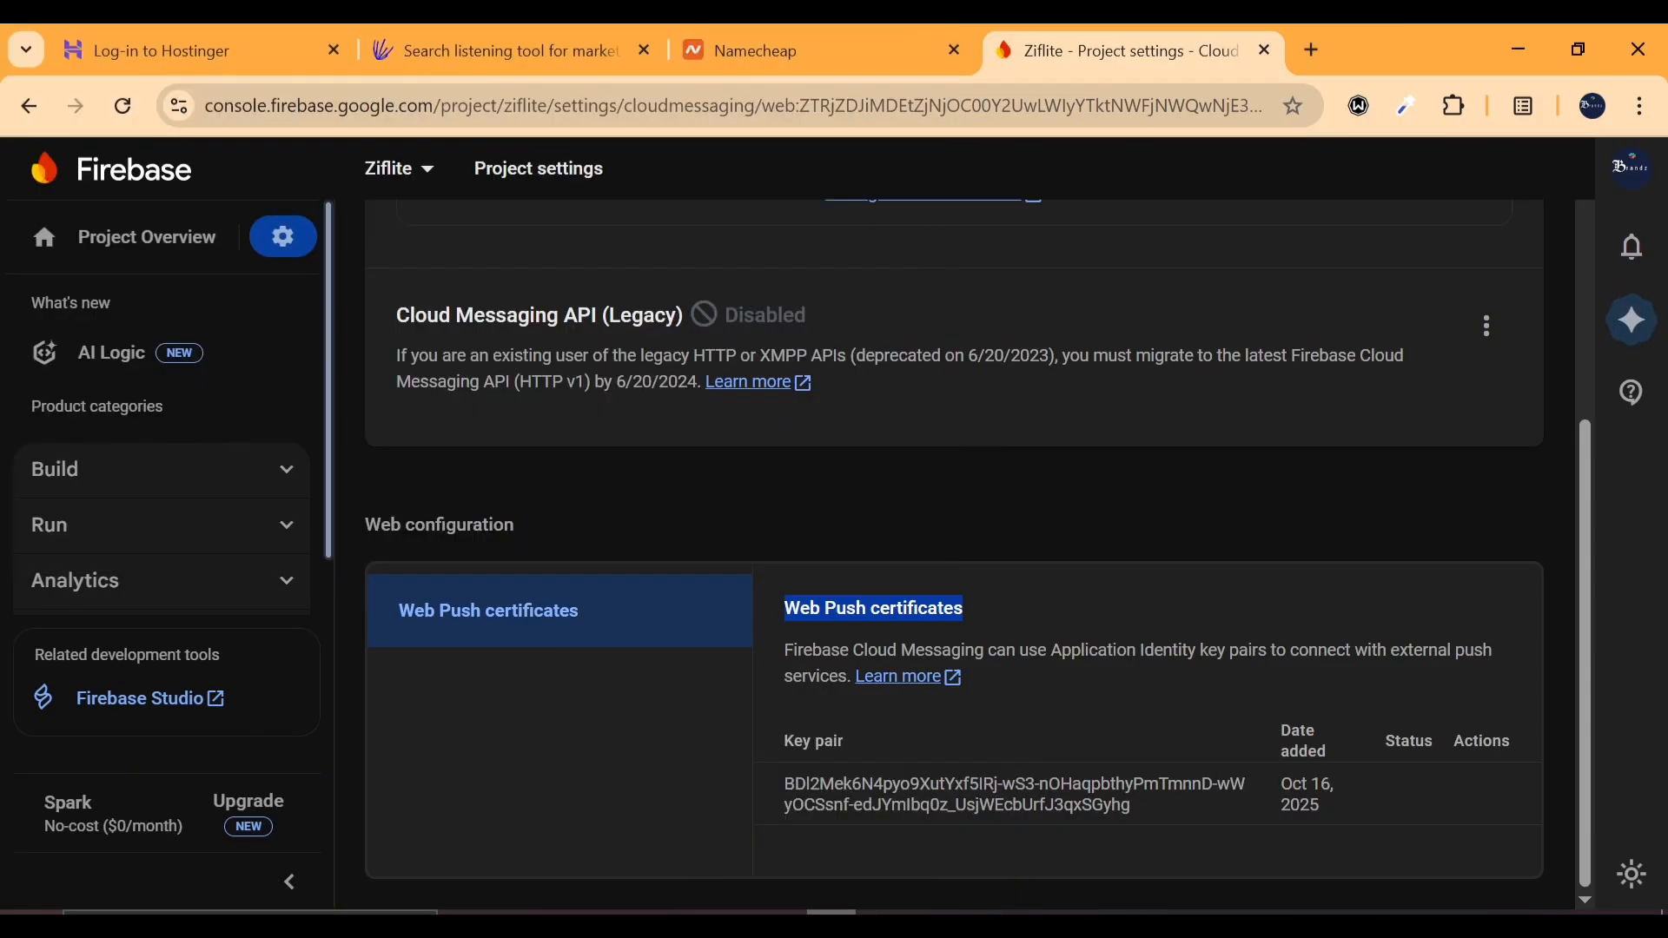
left_click(1111, 815)
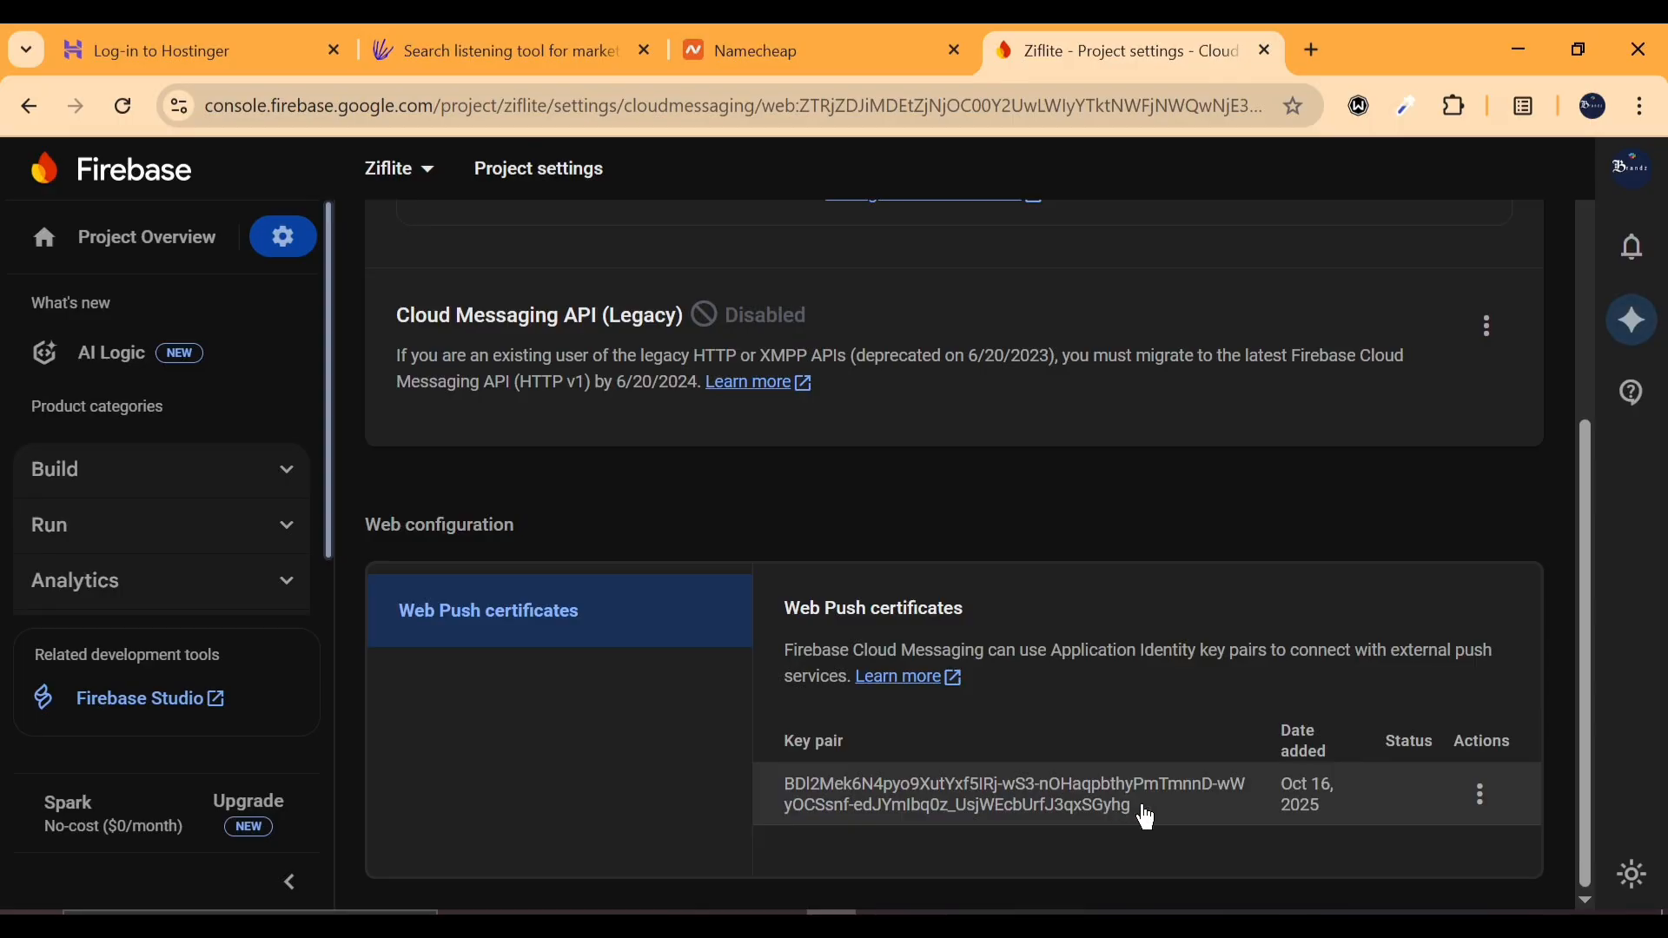
left_click_drag(1144, 812, 788, 800)
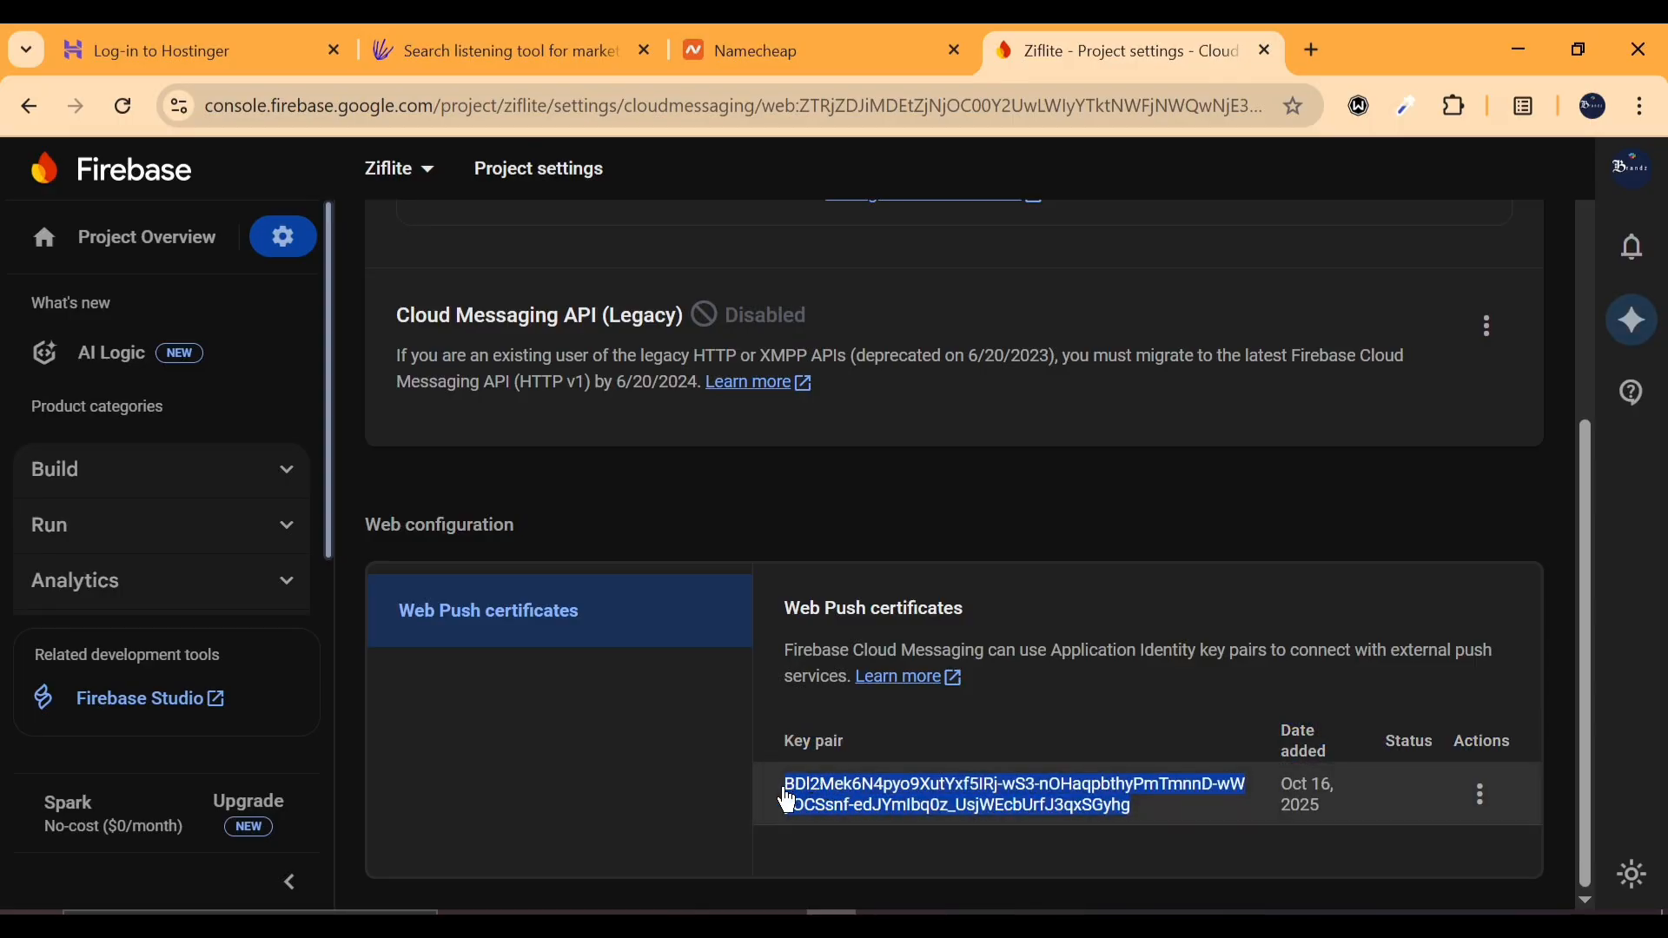
left_click(981, 925)
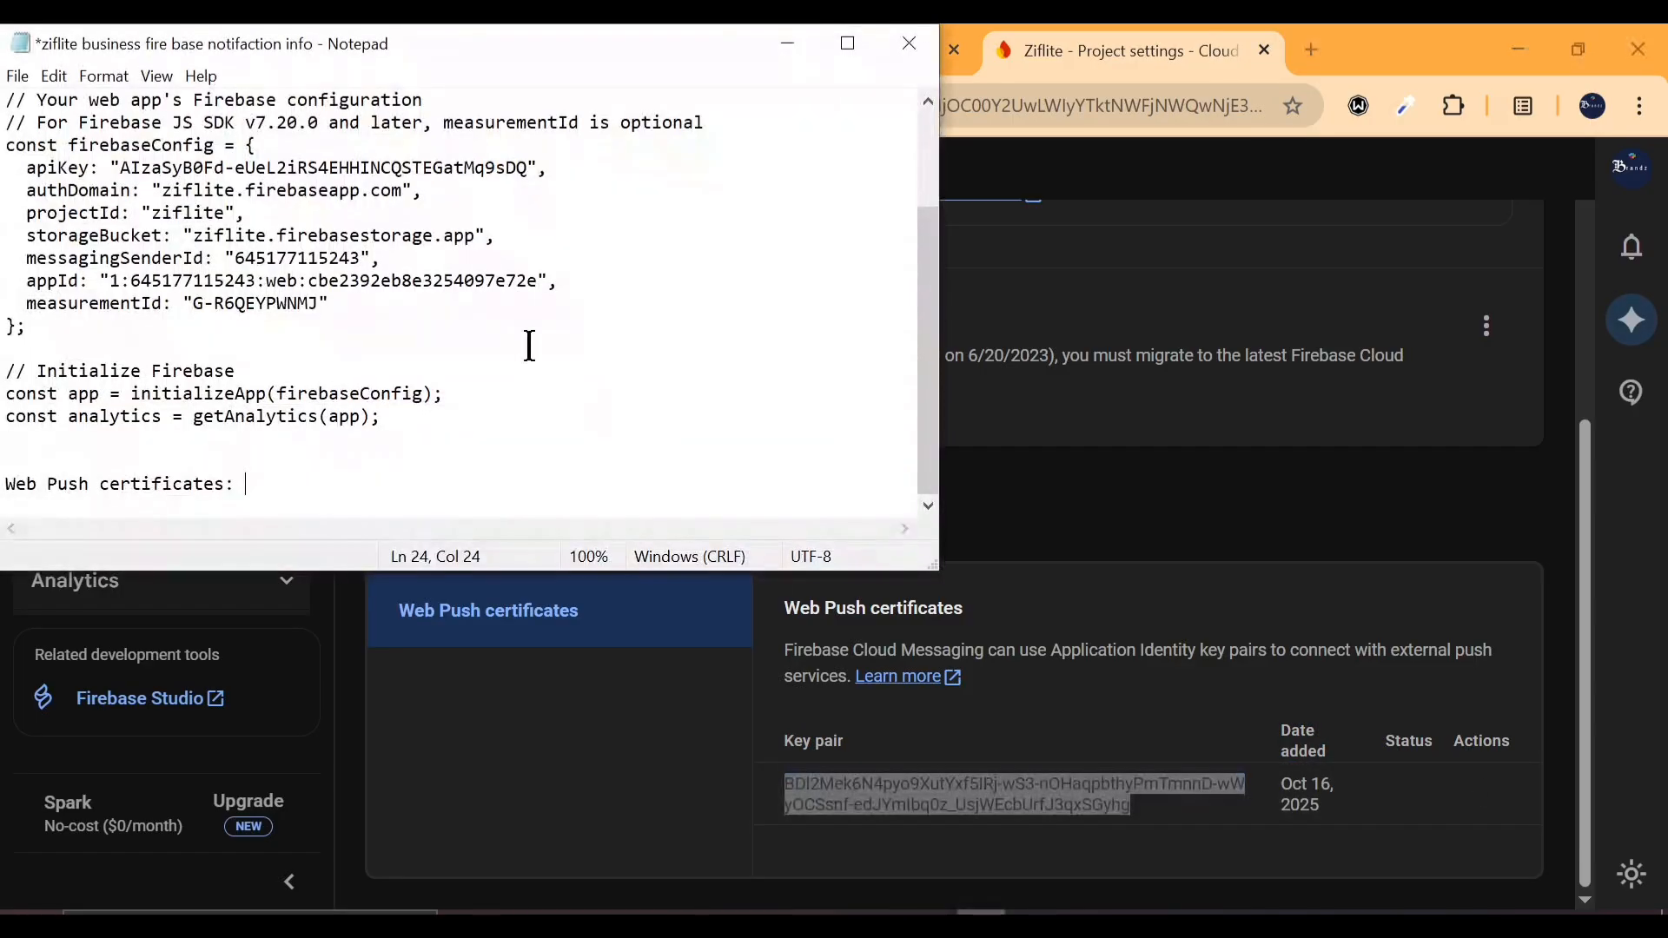
scroll(153, 242, "left", 3)
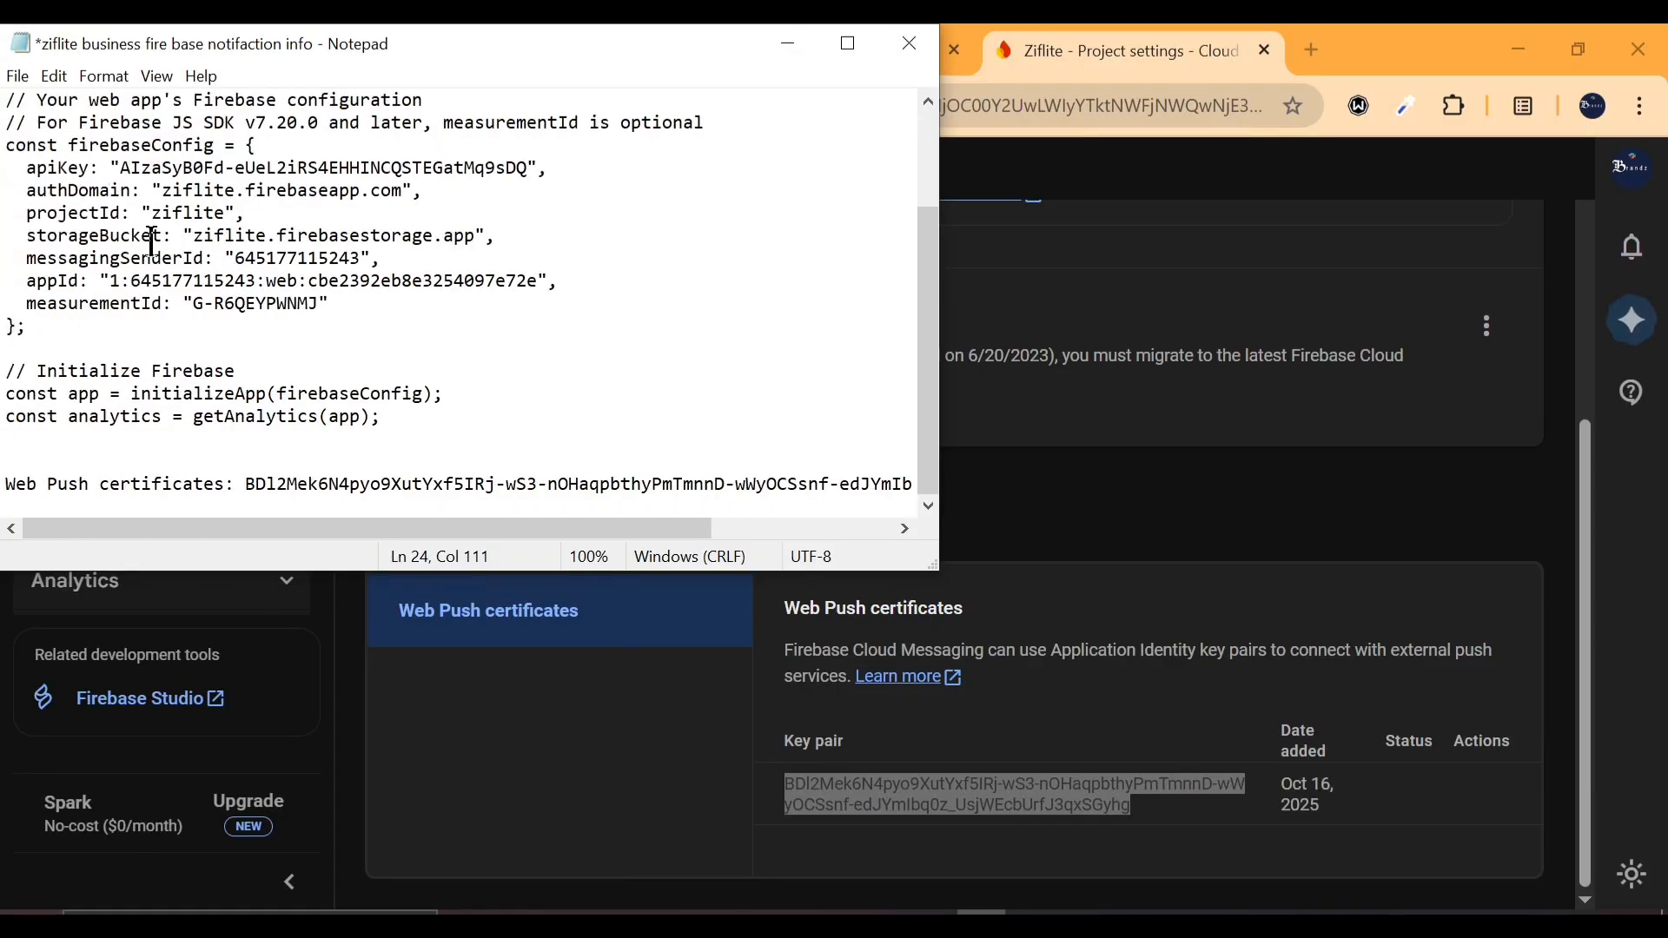
left_click(17, 76)
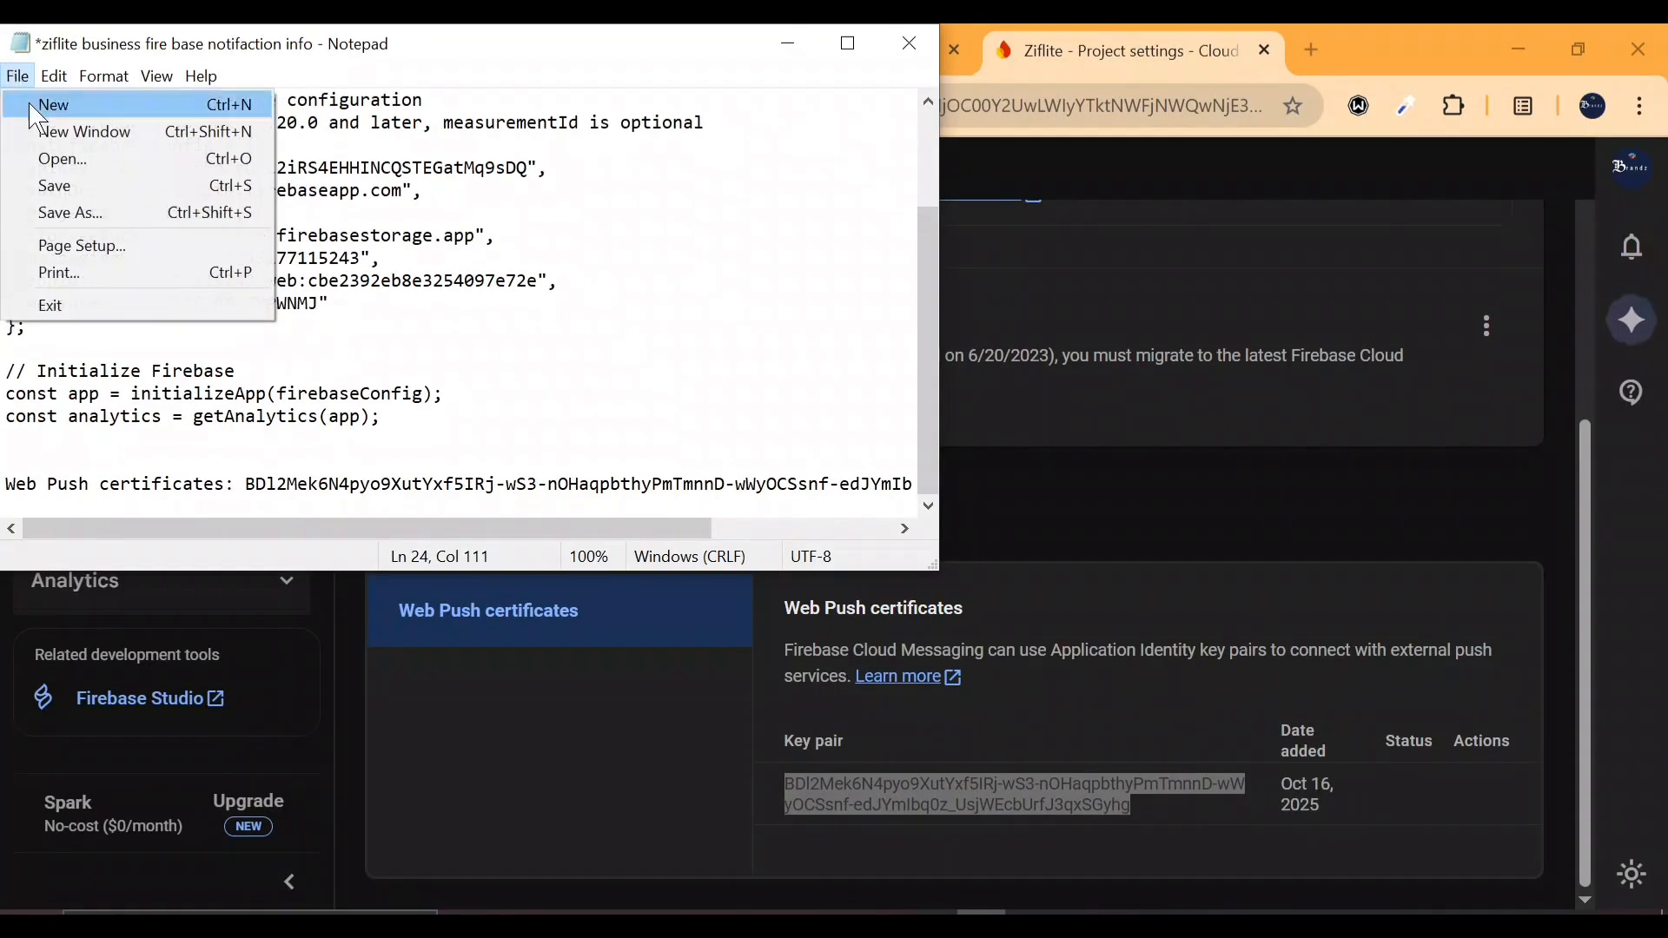
left_click(54, 186)
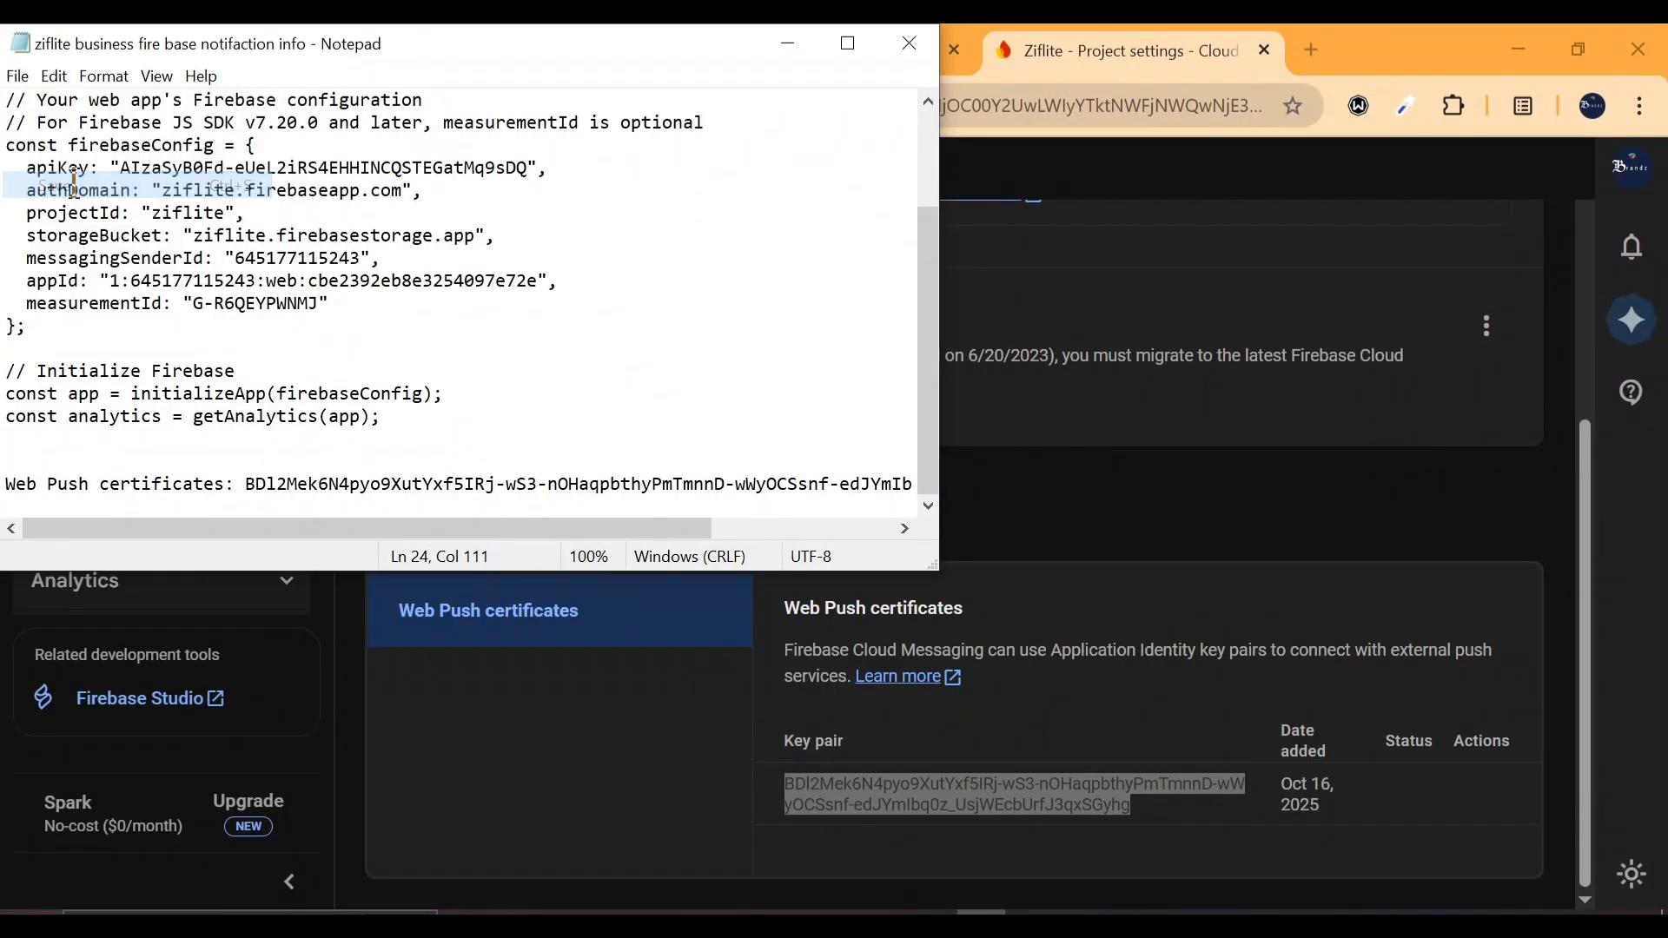
Read the documentation's Step 04 list of admin panel push notification fields
left_click(789, 43)
key("alt+Tab")
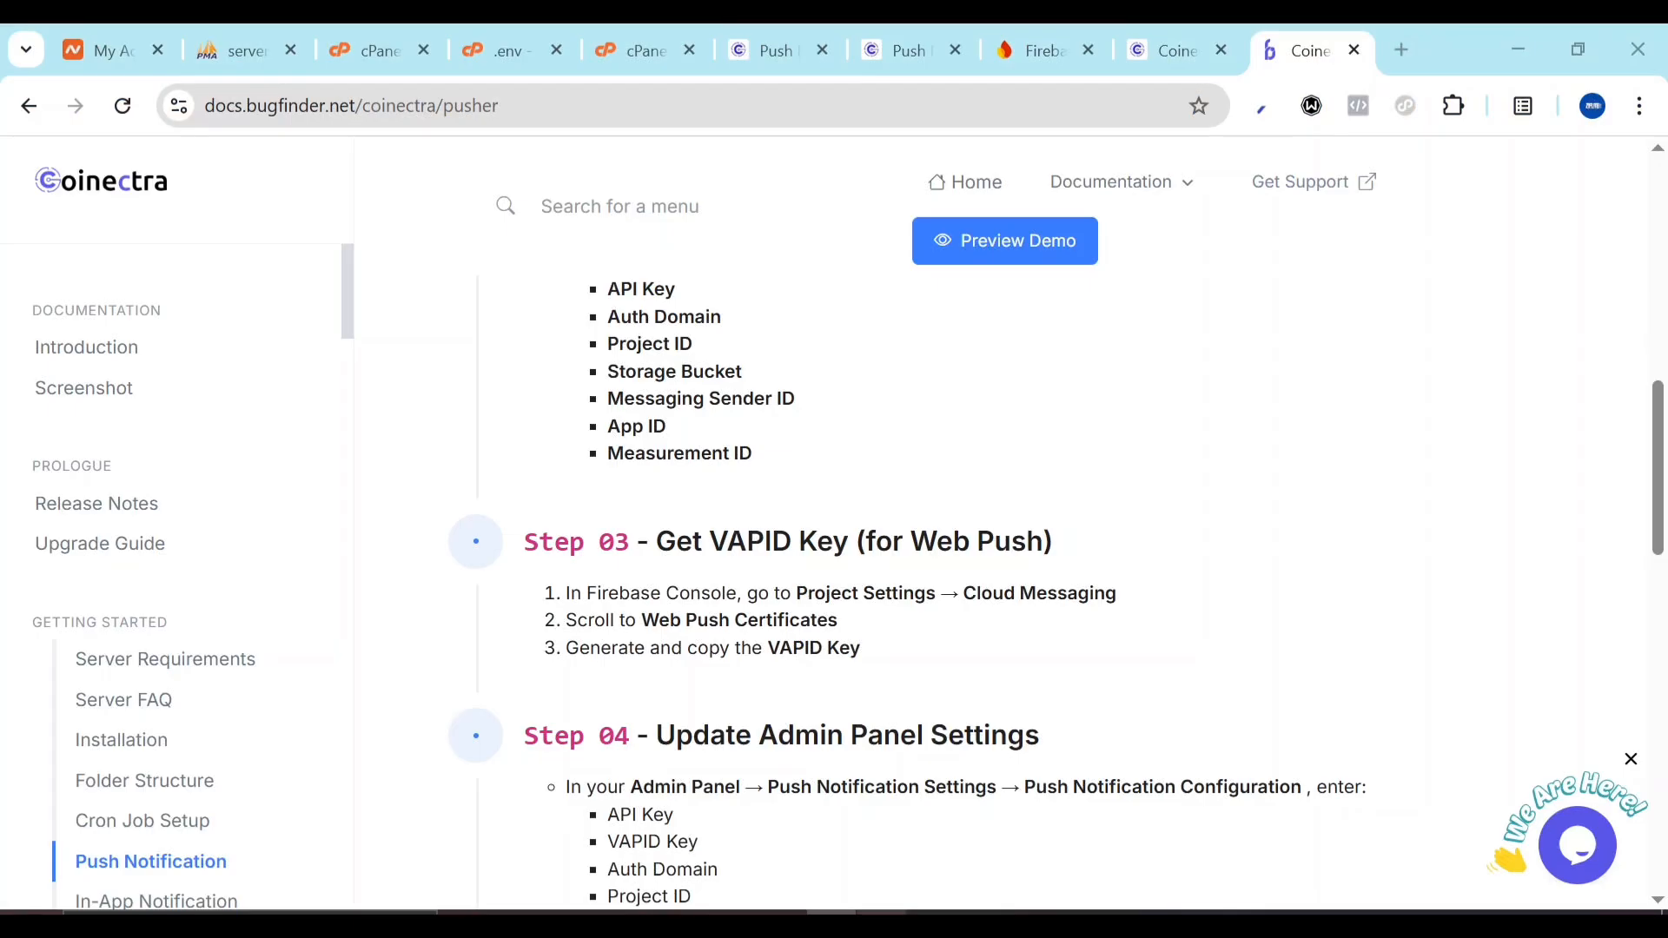
scroll(893, 648, "down", 4)
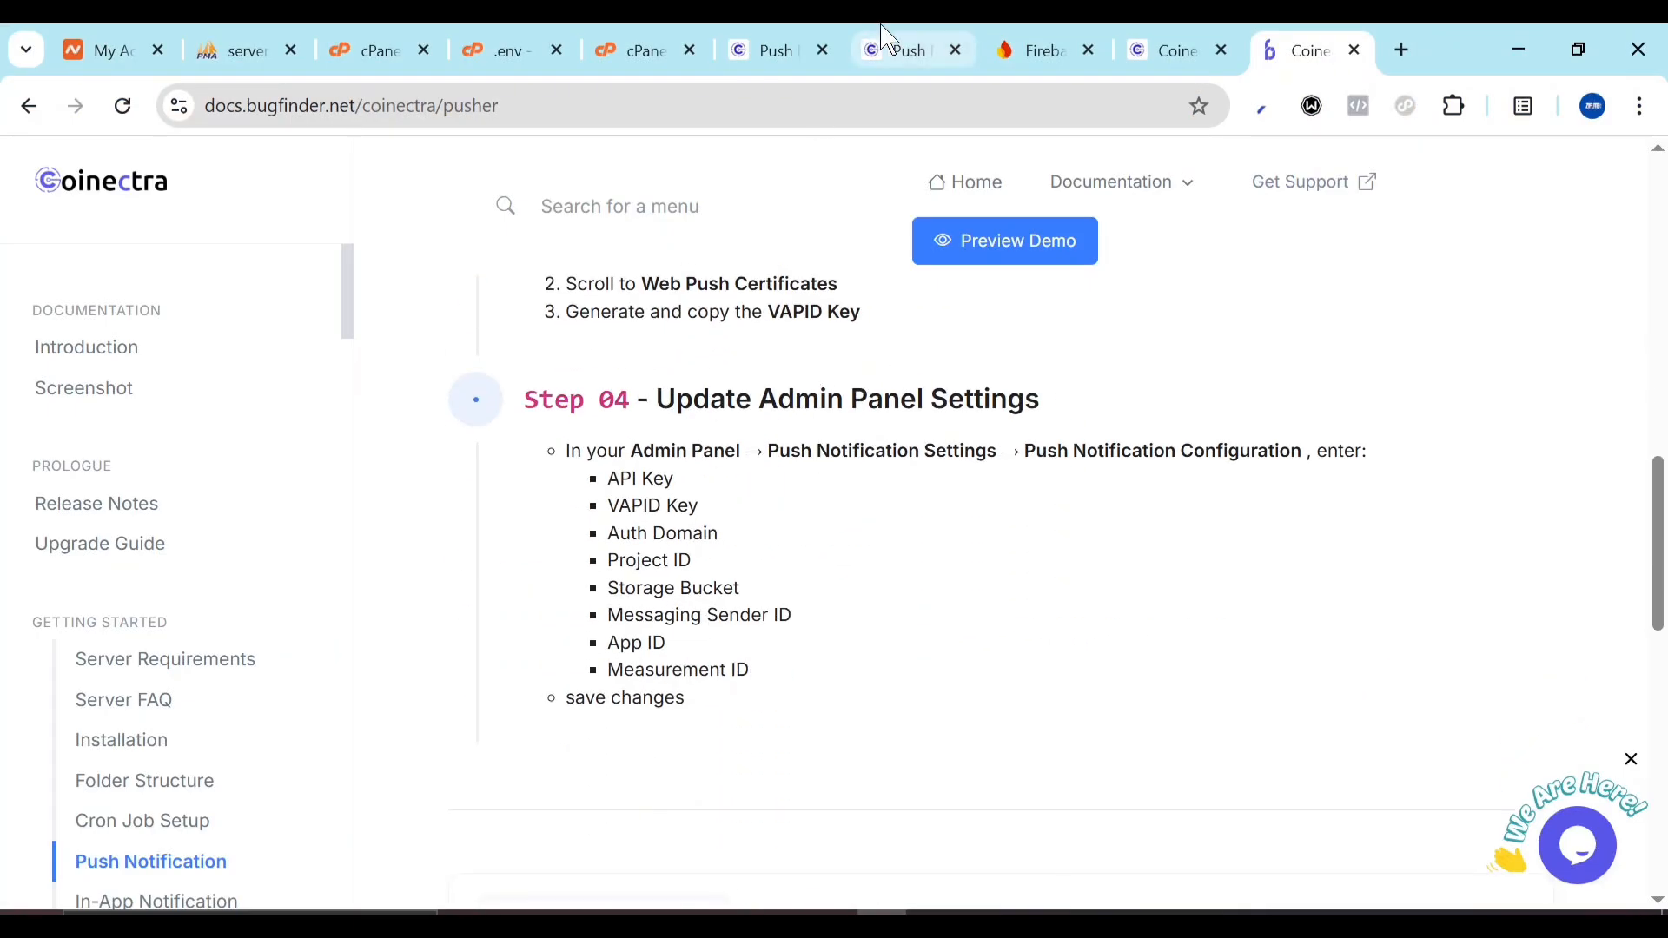
Paste the generated VAPID key into the Vapid Key field of the admin Firebase Configuration form
left_click(888, 45)
scroll(827, 418, "up", 5)
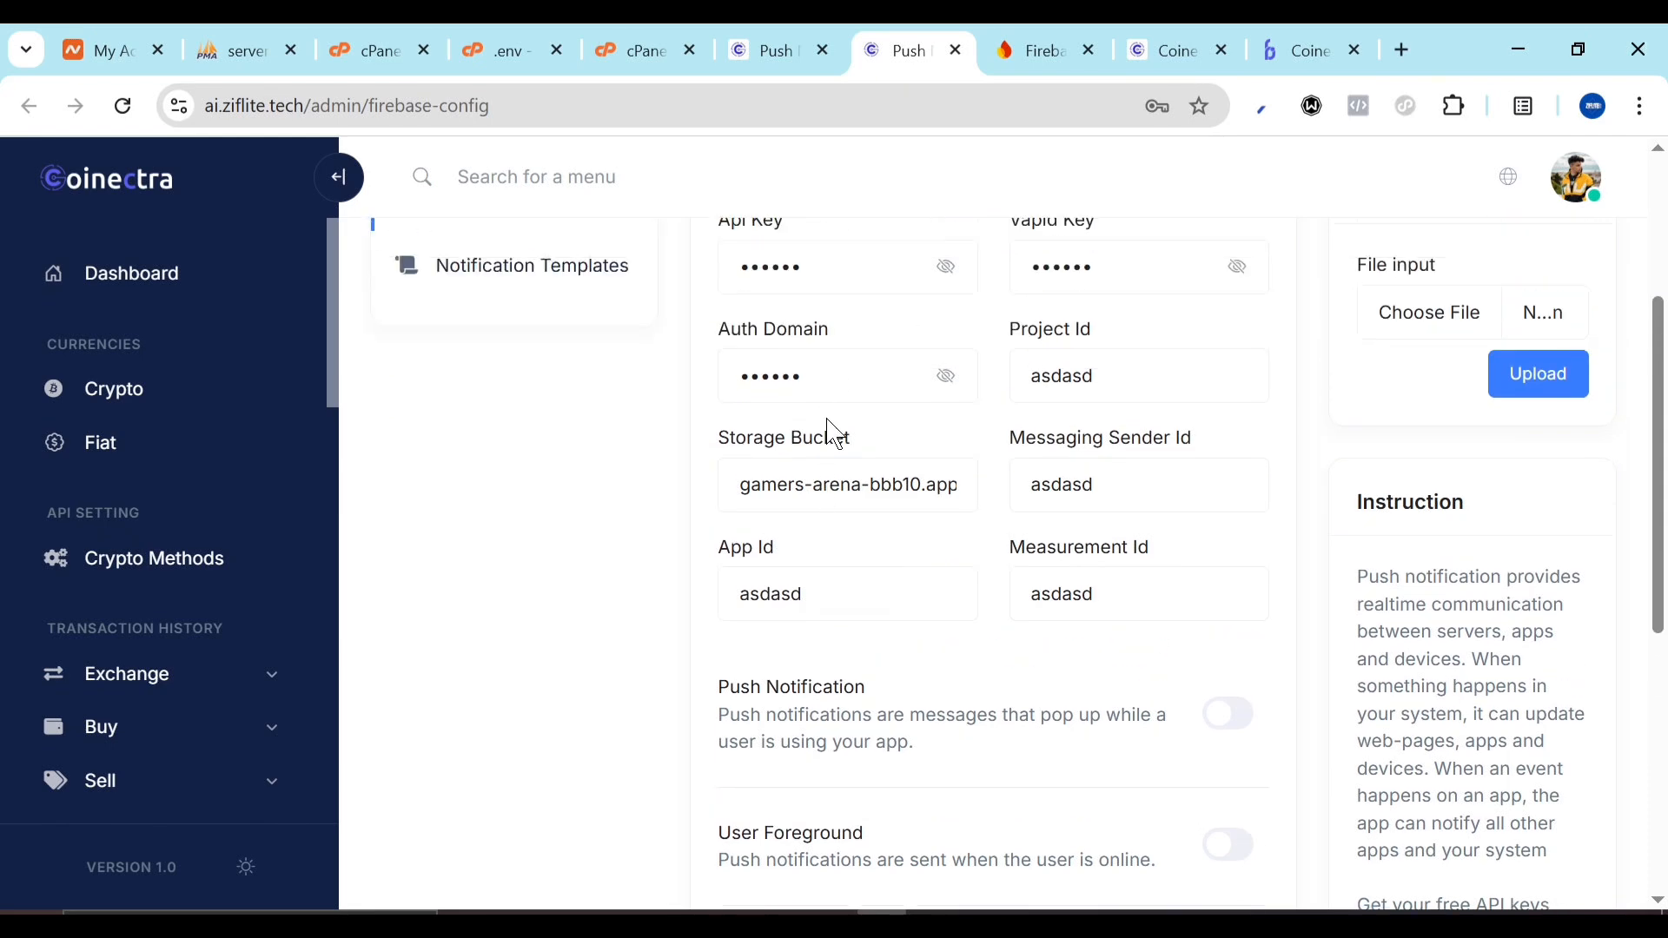
scroll(817, 569, "down", 2)
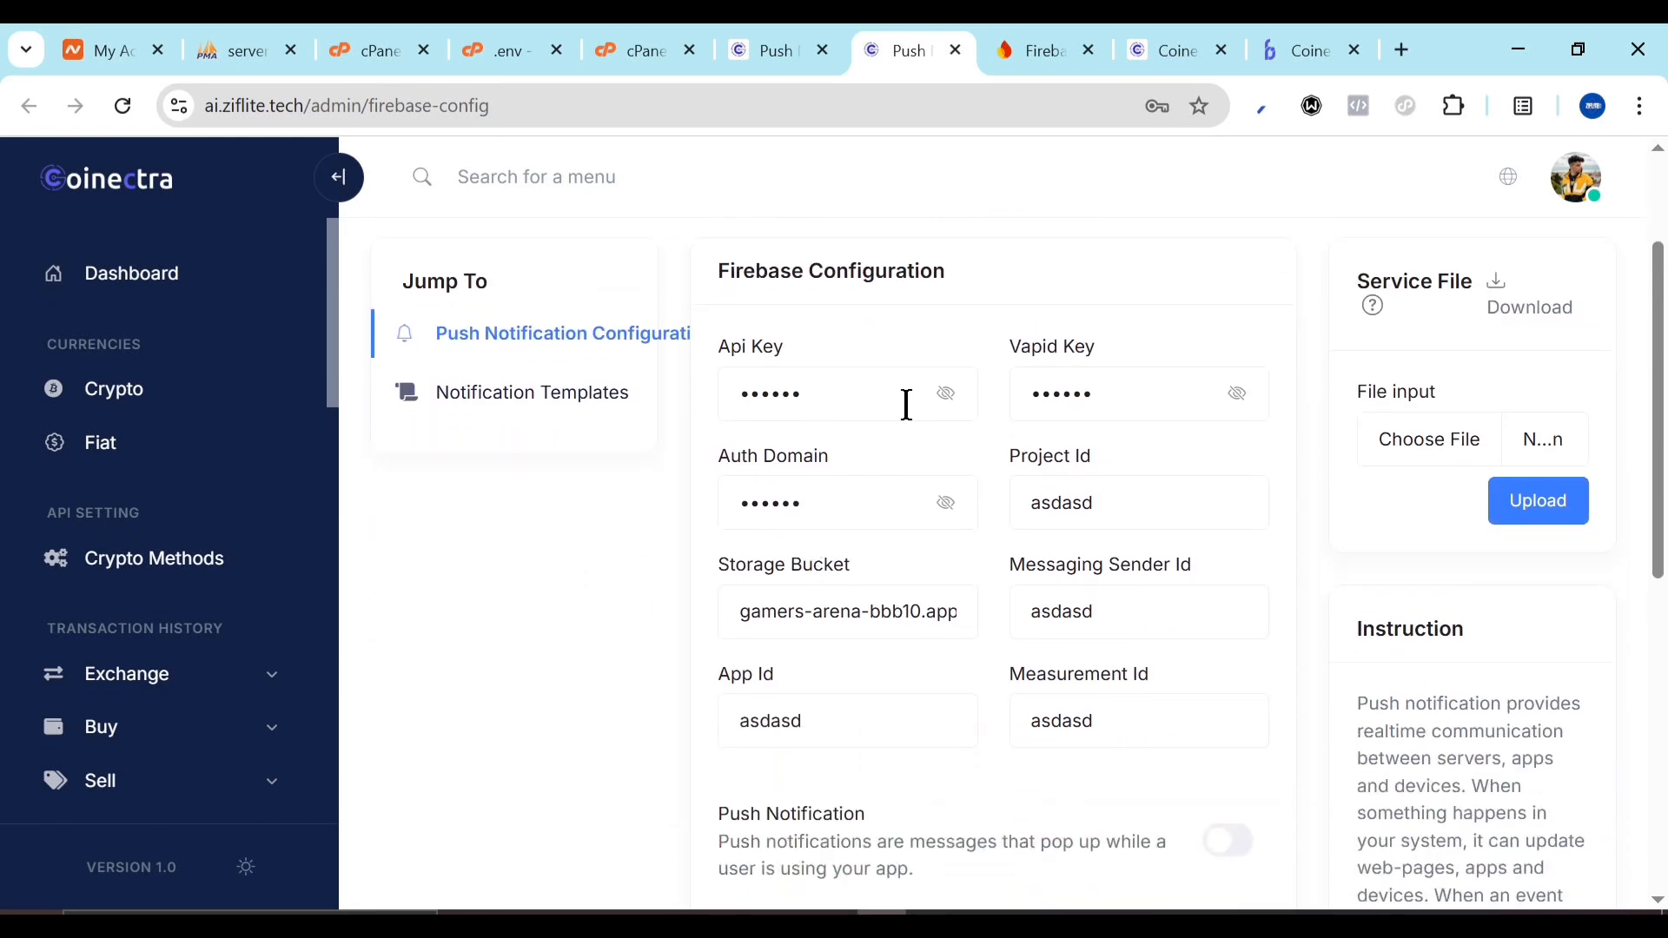
left_click(1234, 394)
double_click(1182, 393)
key("ctrl+v")
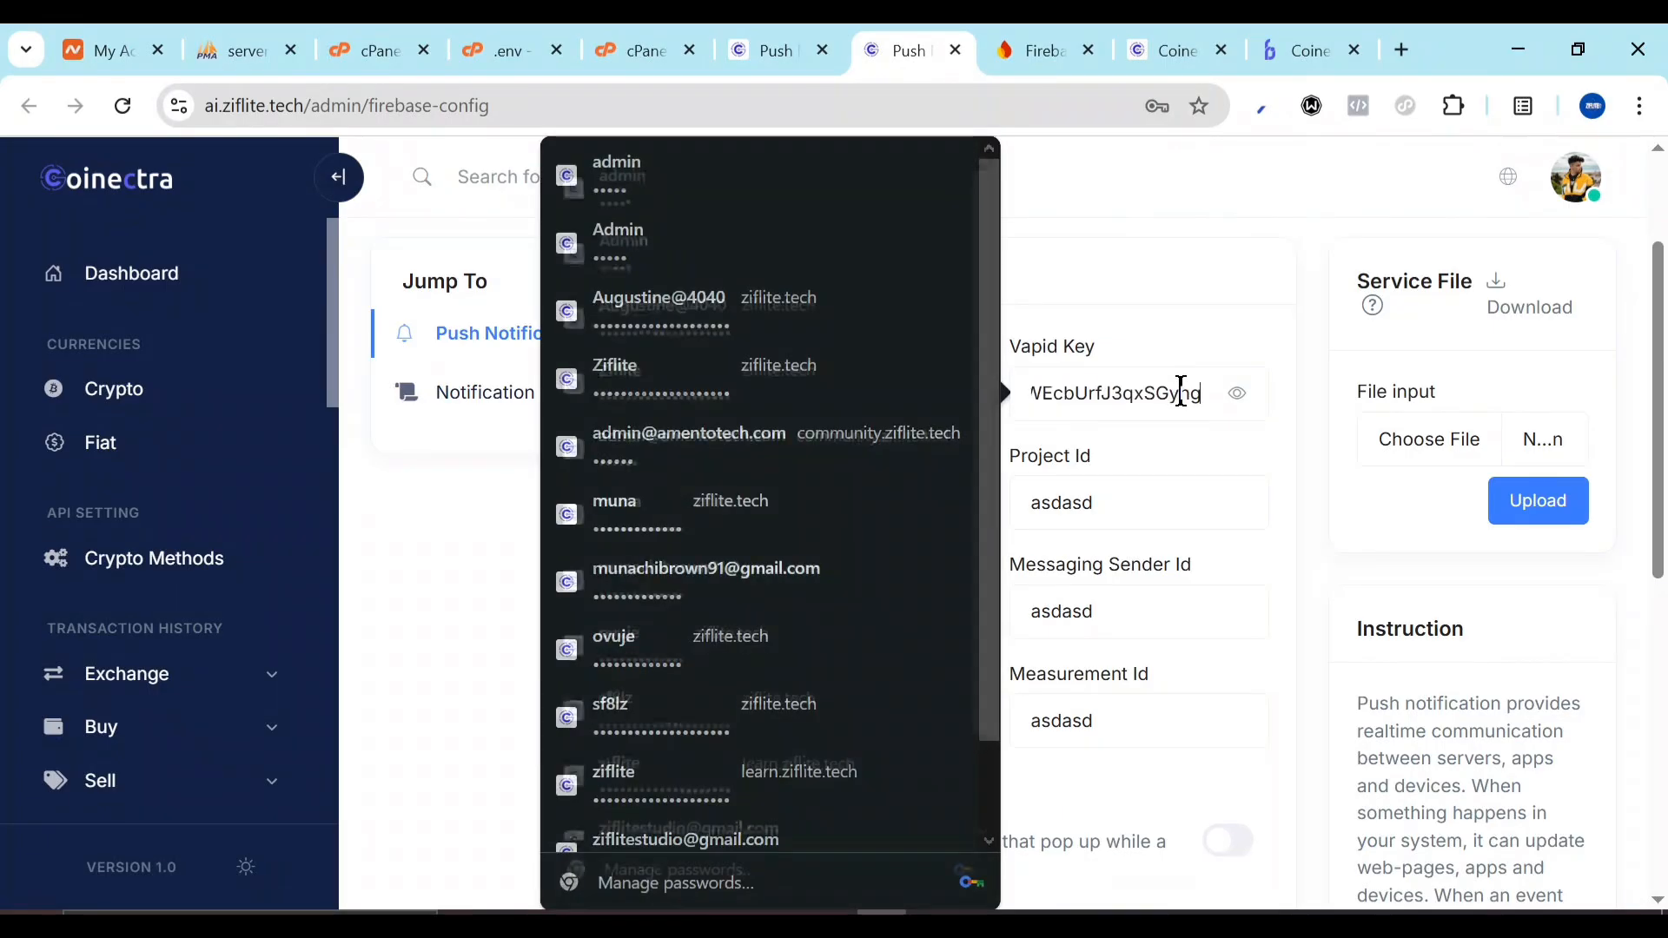
left_click(1254, 287)
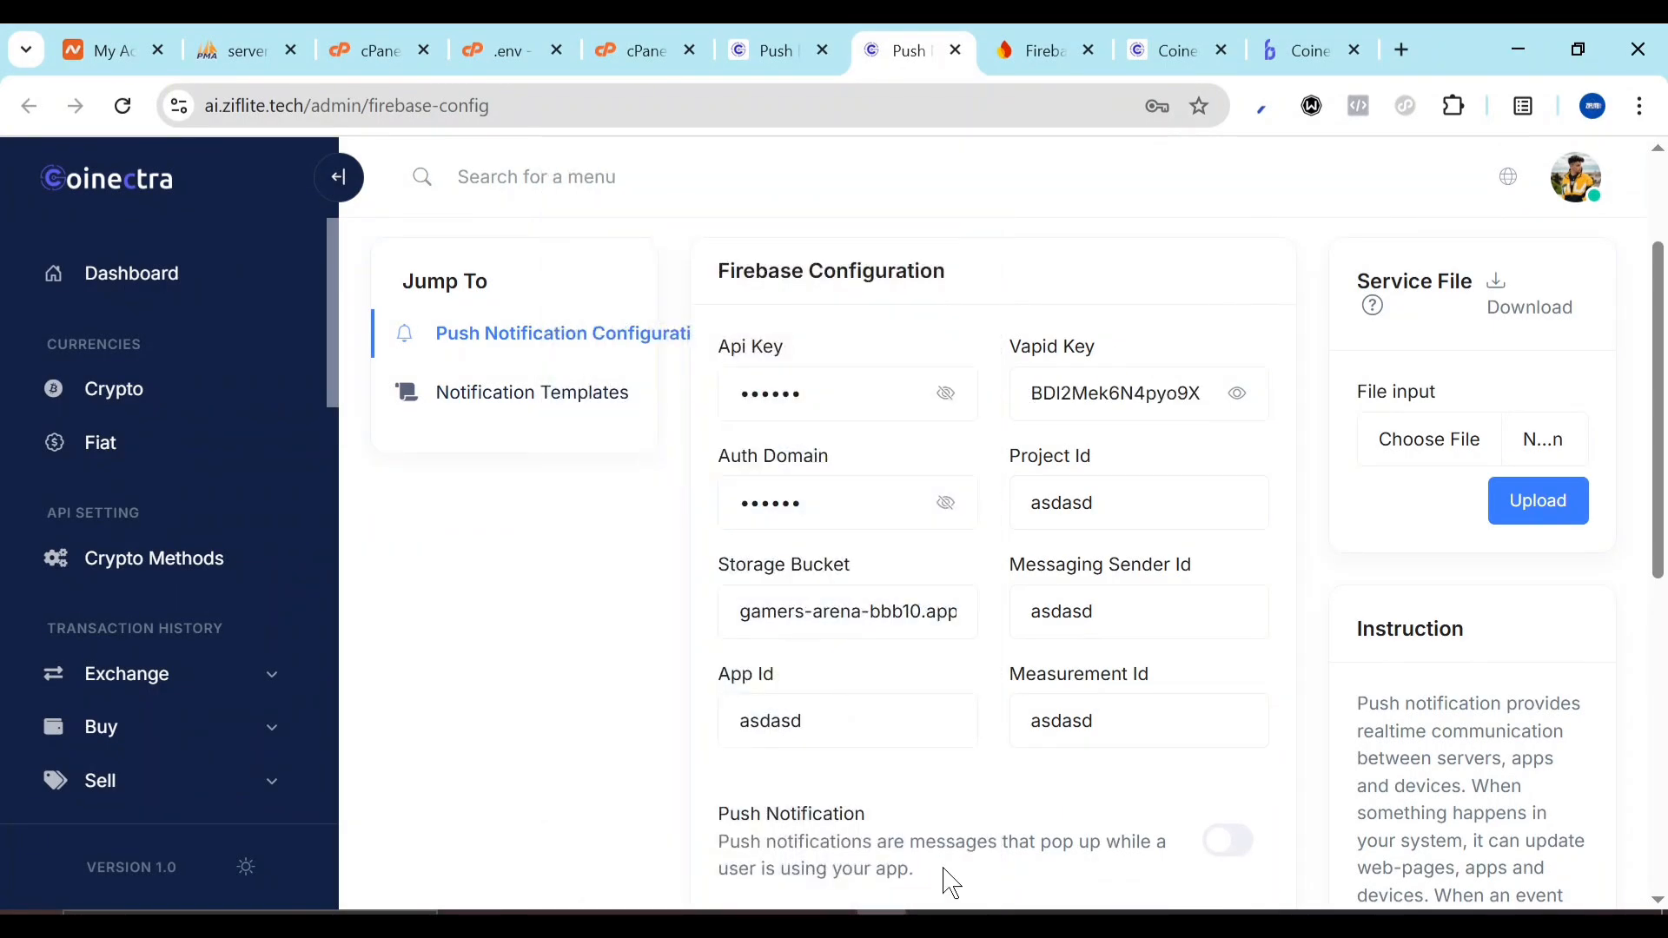
Copy the apiKey value from the Notepad config and paste it into the Api Key field
key("alt+Tab")
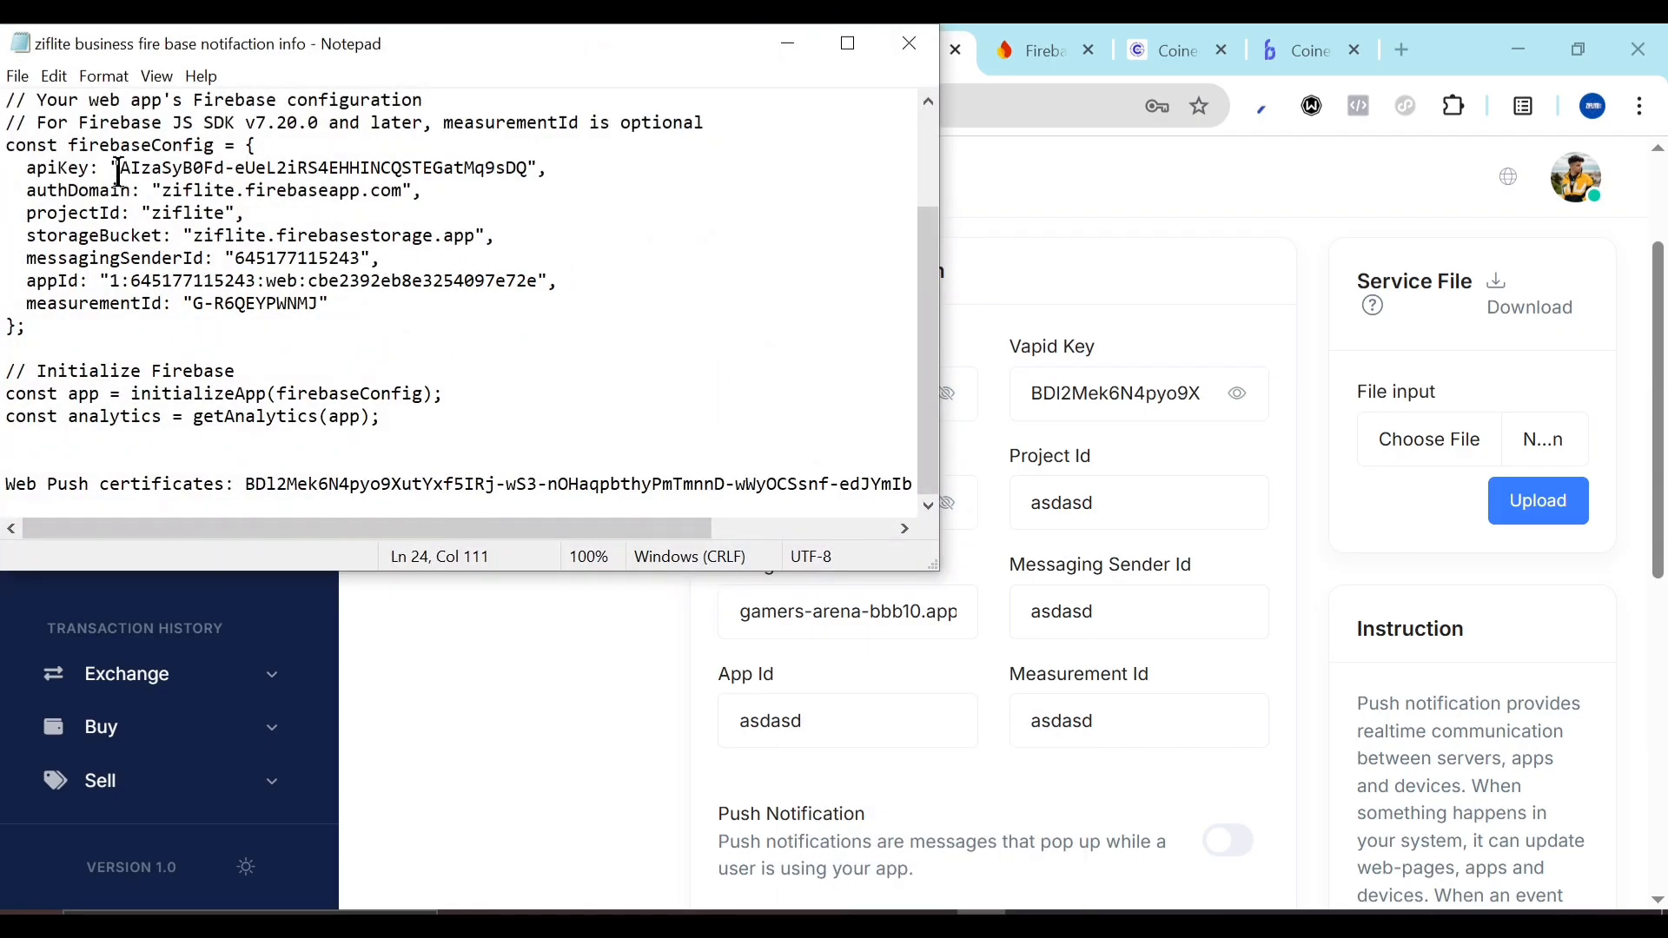
left_click_drag(119, 171, 528, 170)
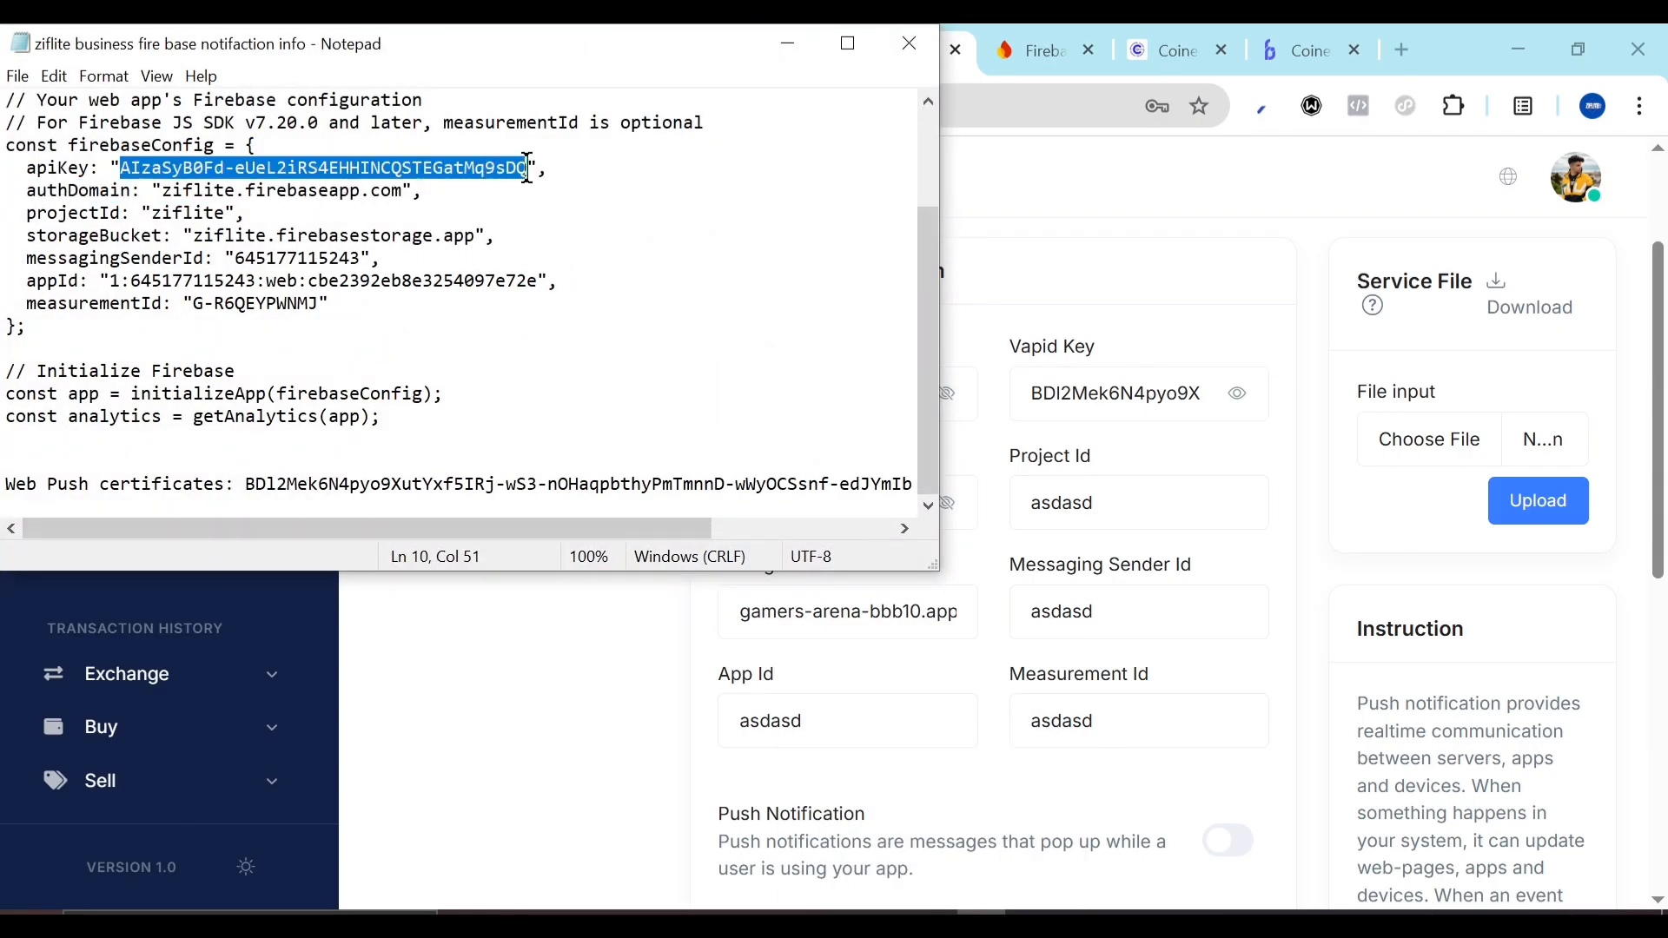
left_click(1130, 215)
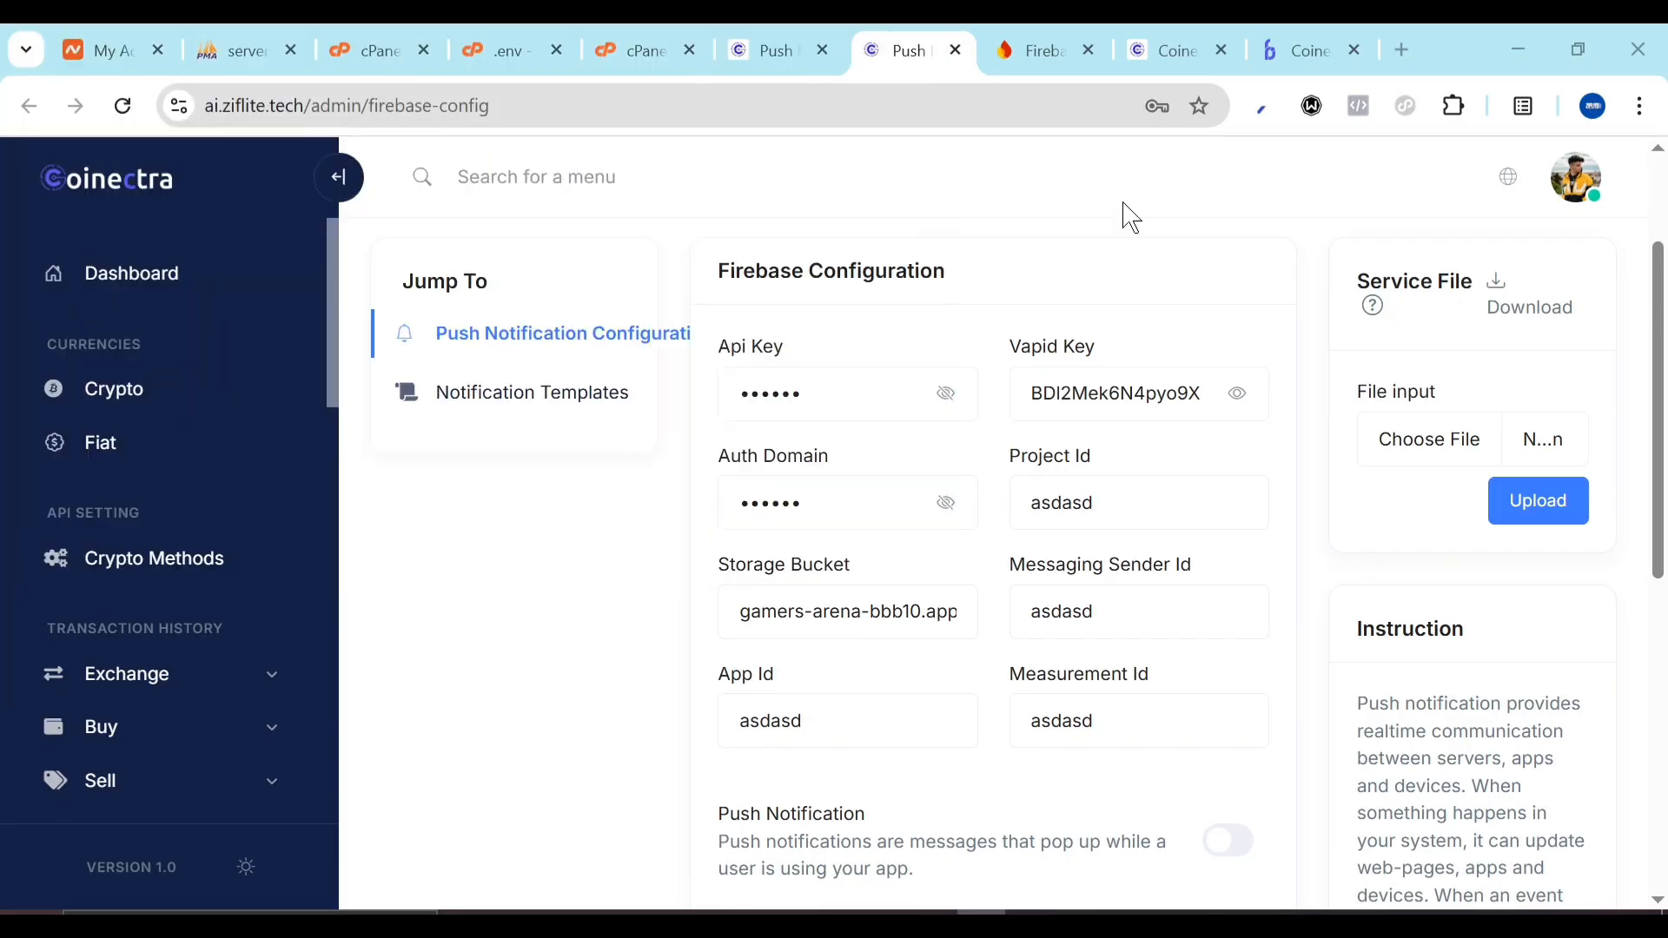
left_click(948, 394)
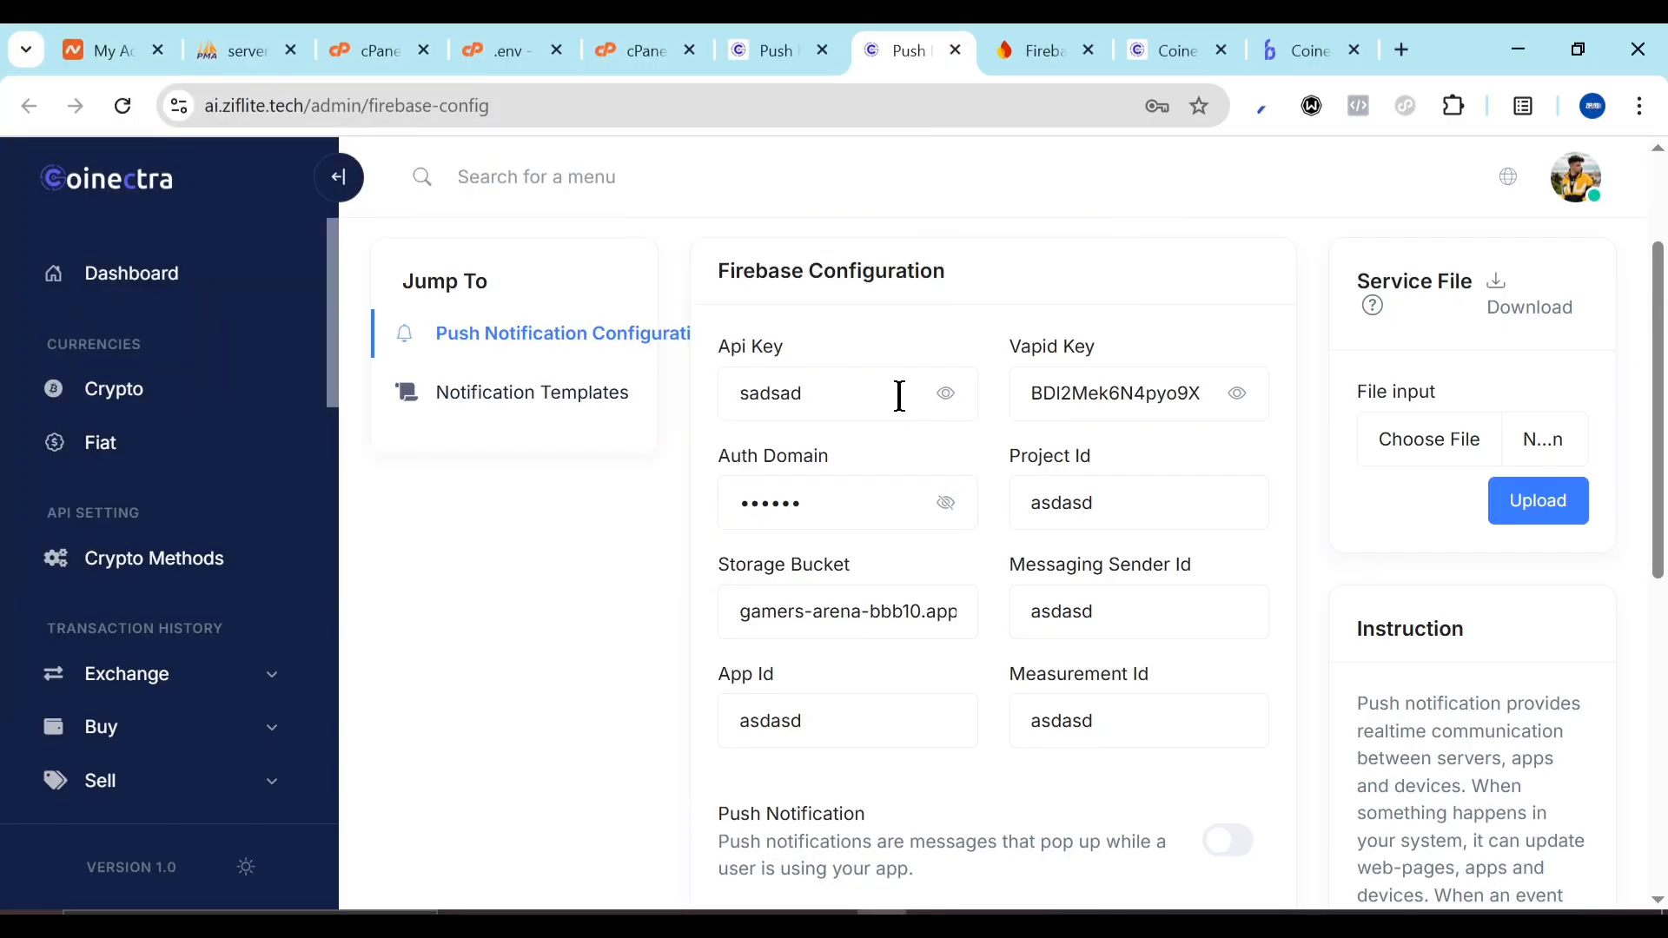
double_click(900, 396)
key("BackSpace")
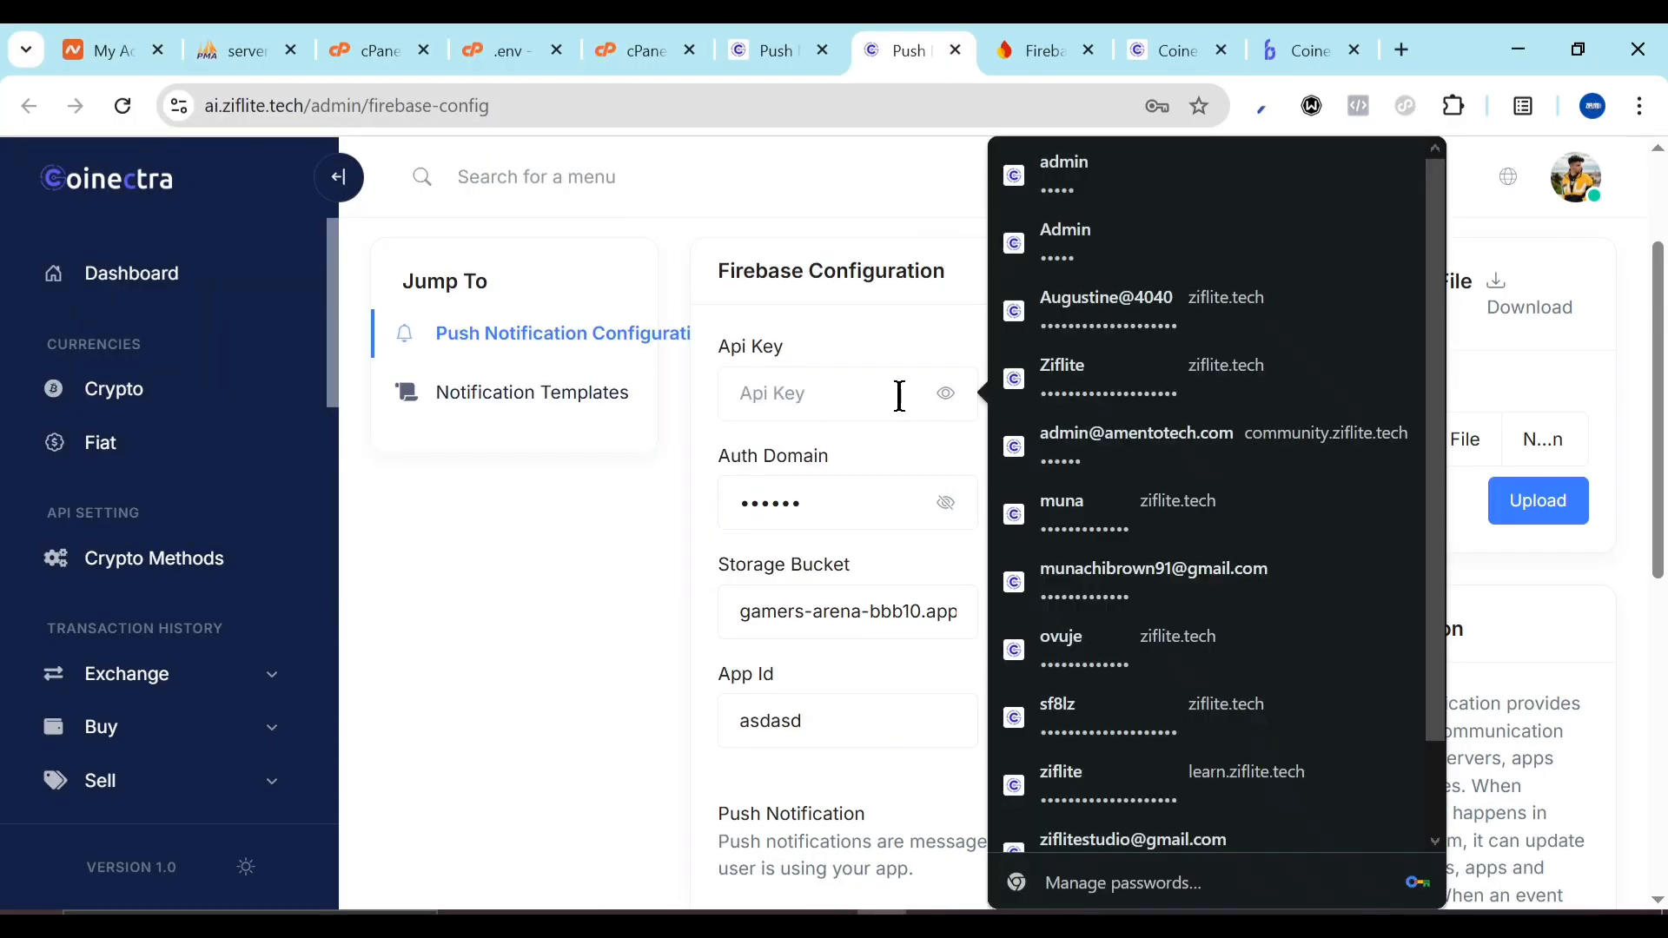
key("ctrl+v")
left_click(860, 461)
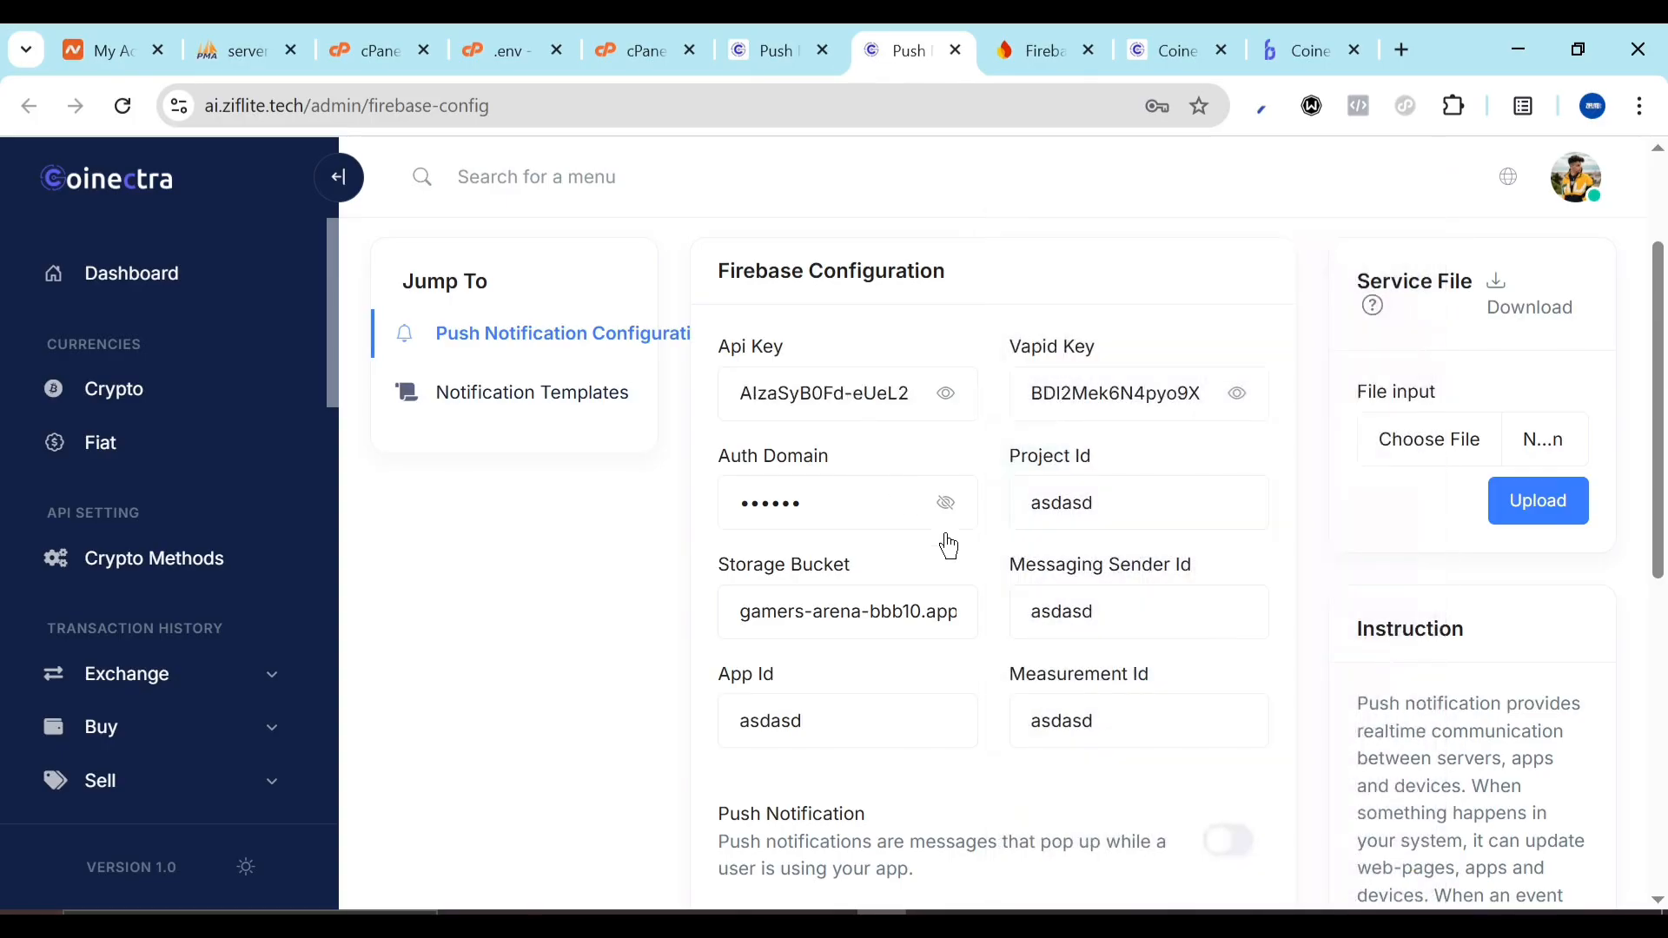
Copy the authDomain value ziflite.firebaseapp.com from Notepad into the Auth Domain field
left_click(882, 912)
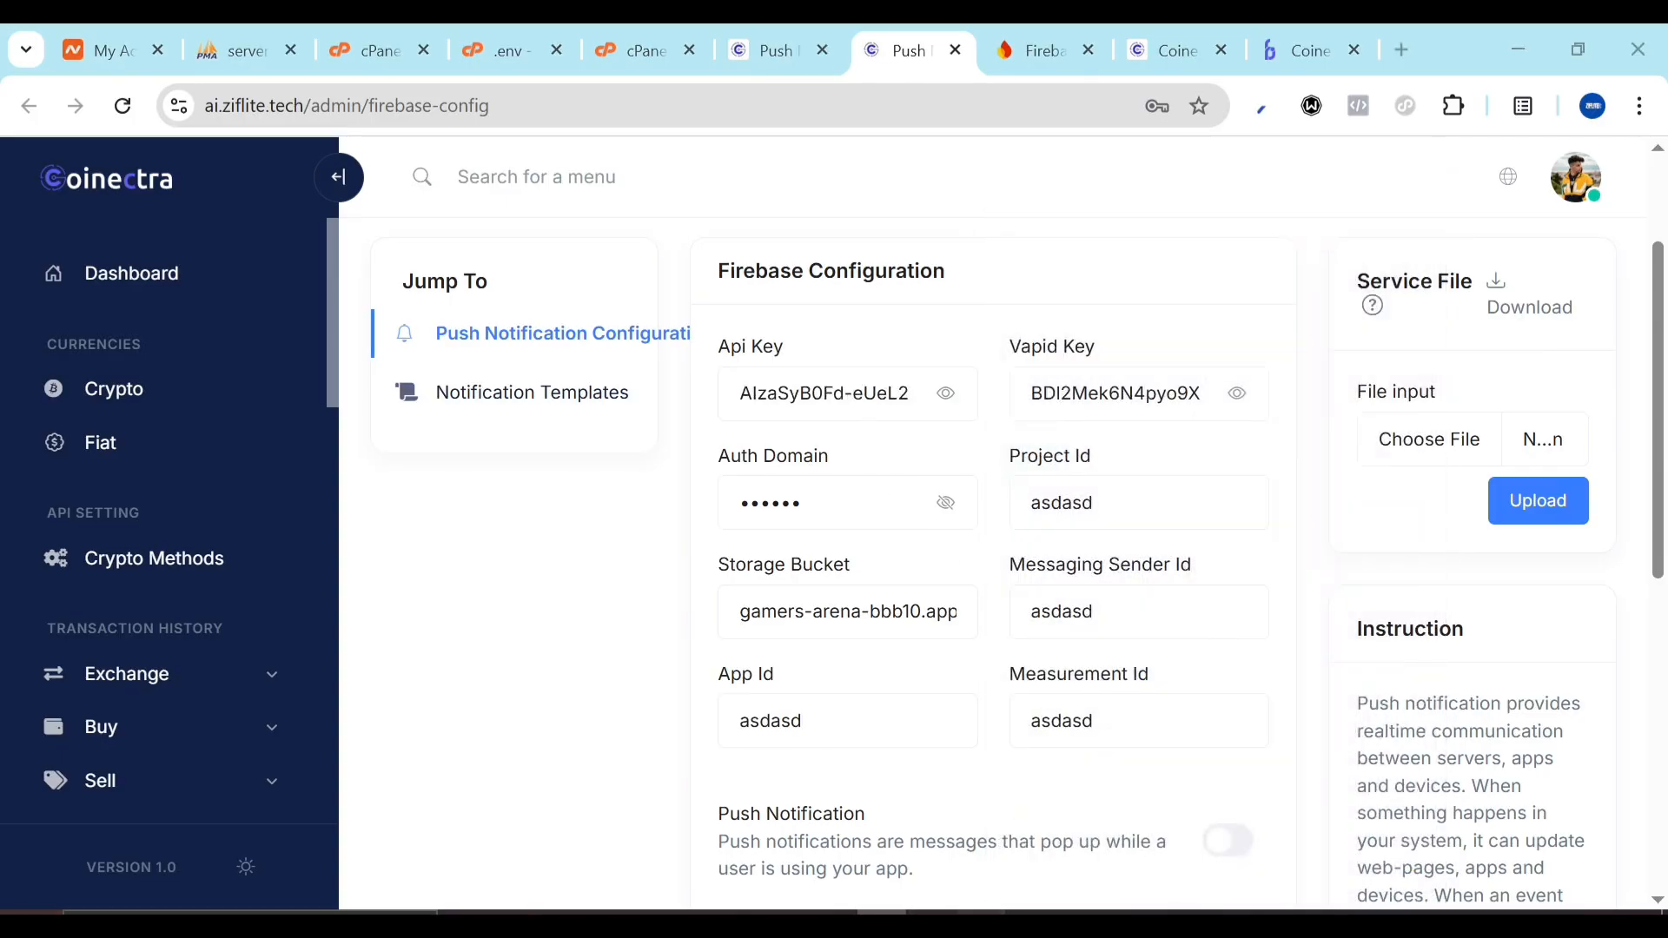
left_click(933, 913)
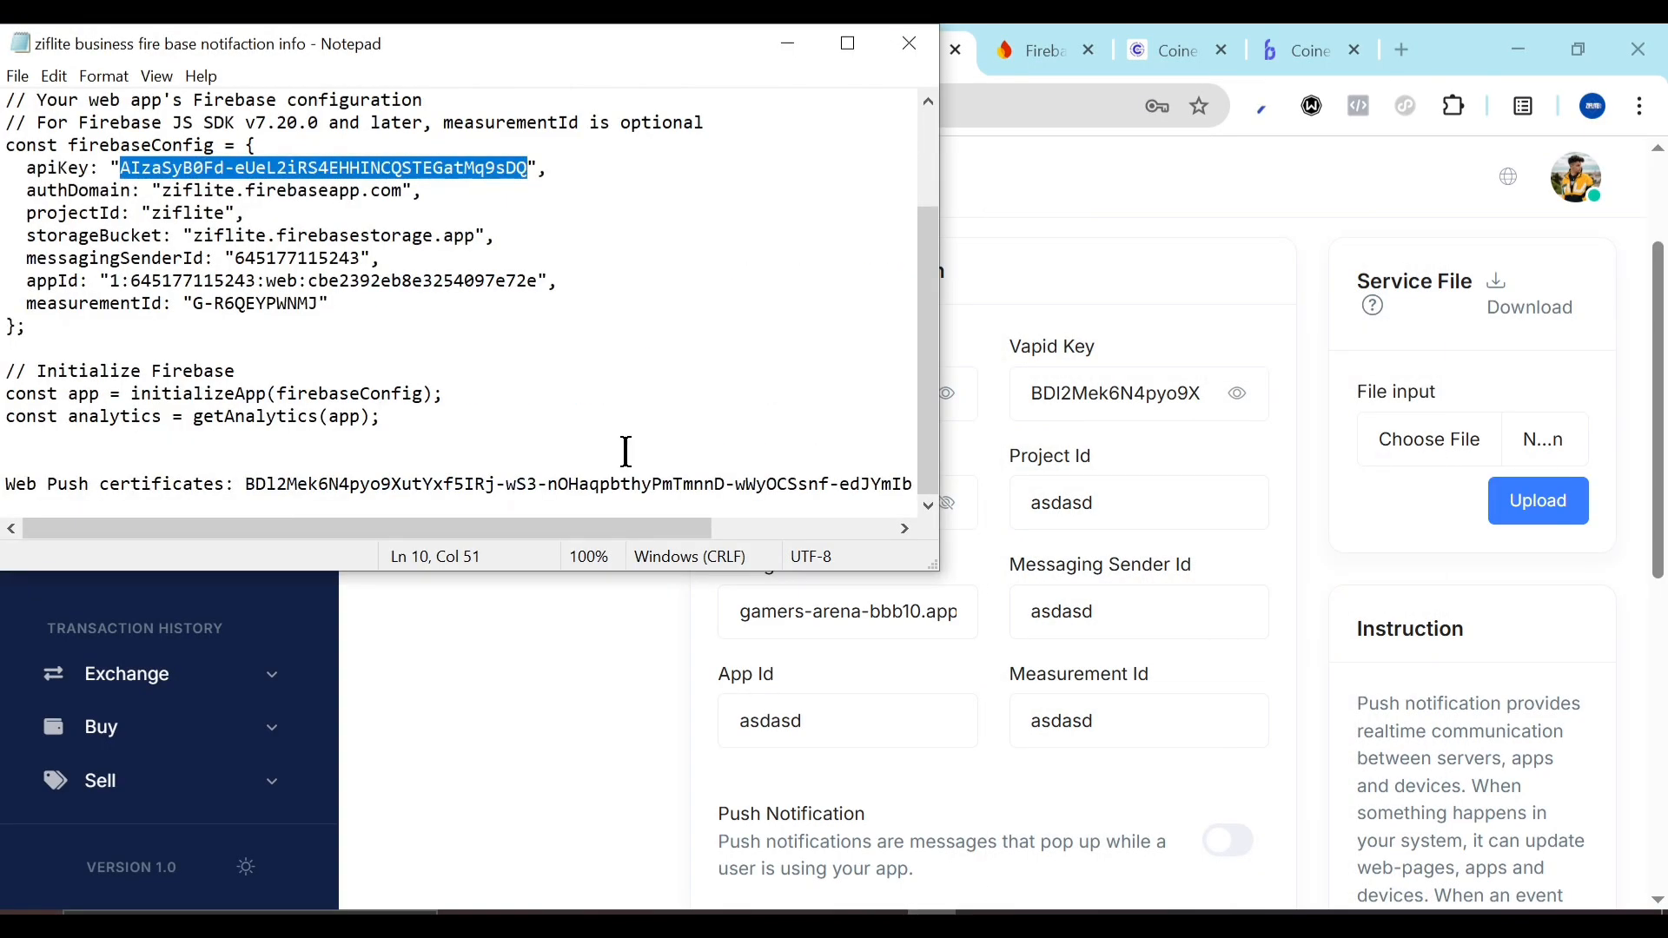
left_click_drag(171, 193, 284, 170)
left_click(165, 193)
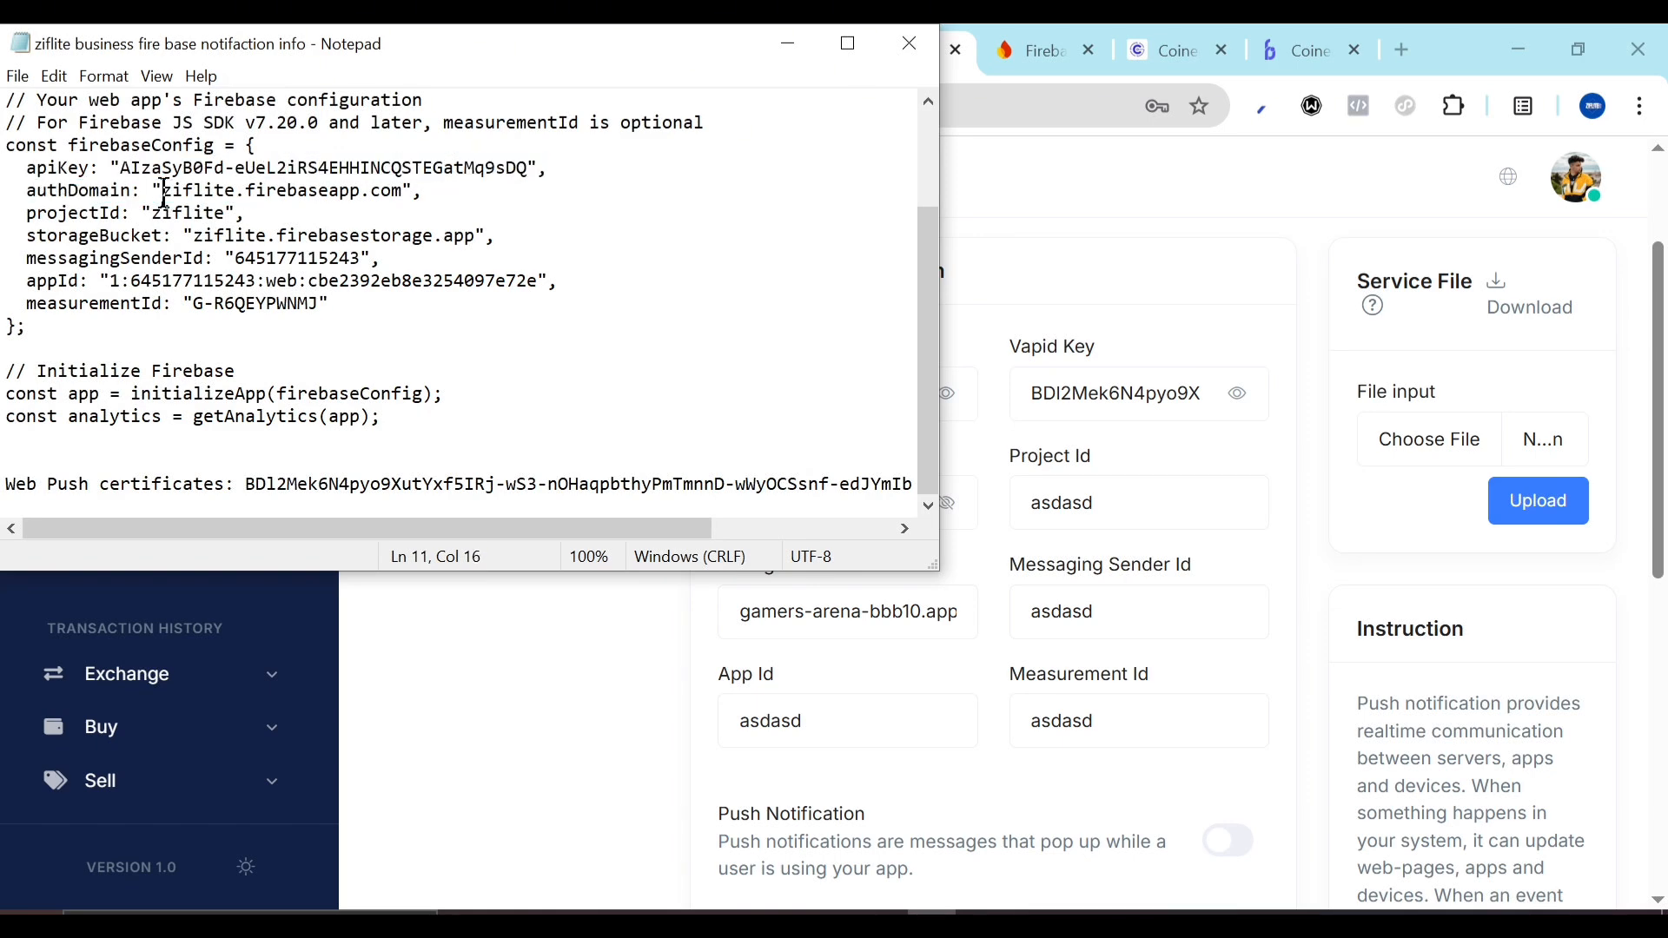
left_click_drag(165, 193, 284, 174)
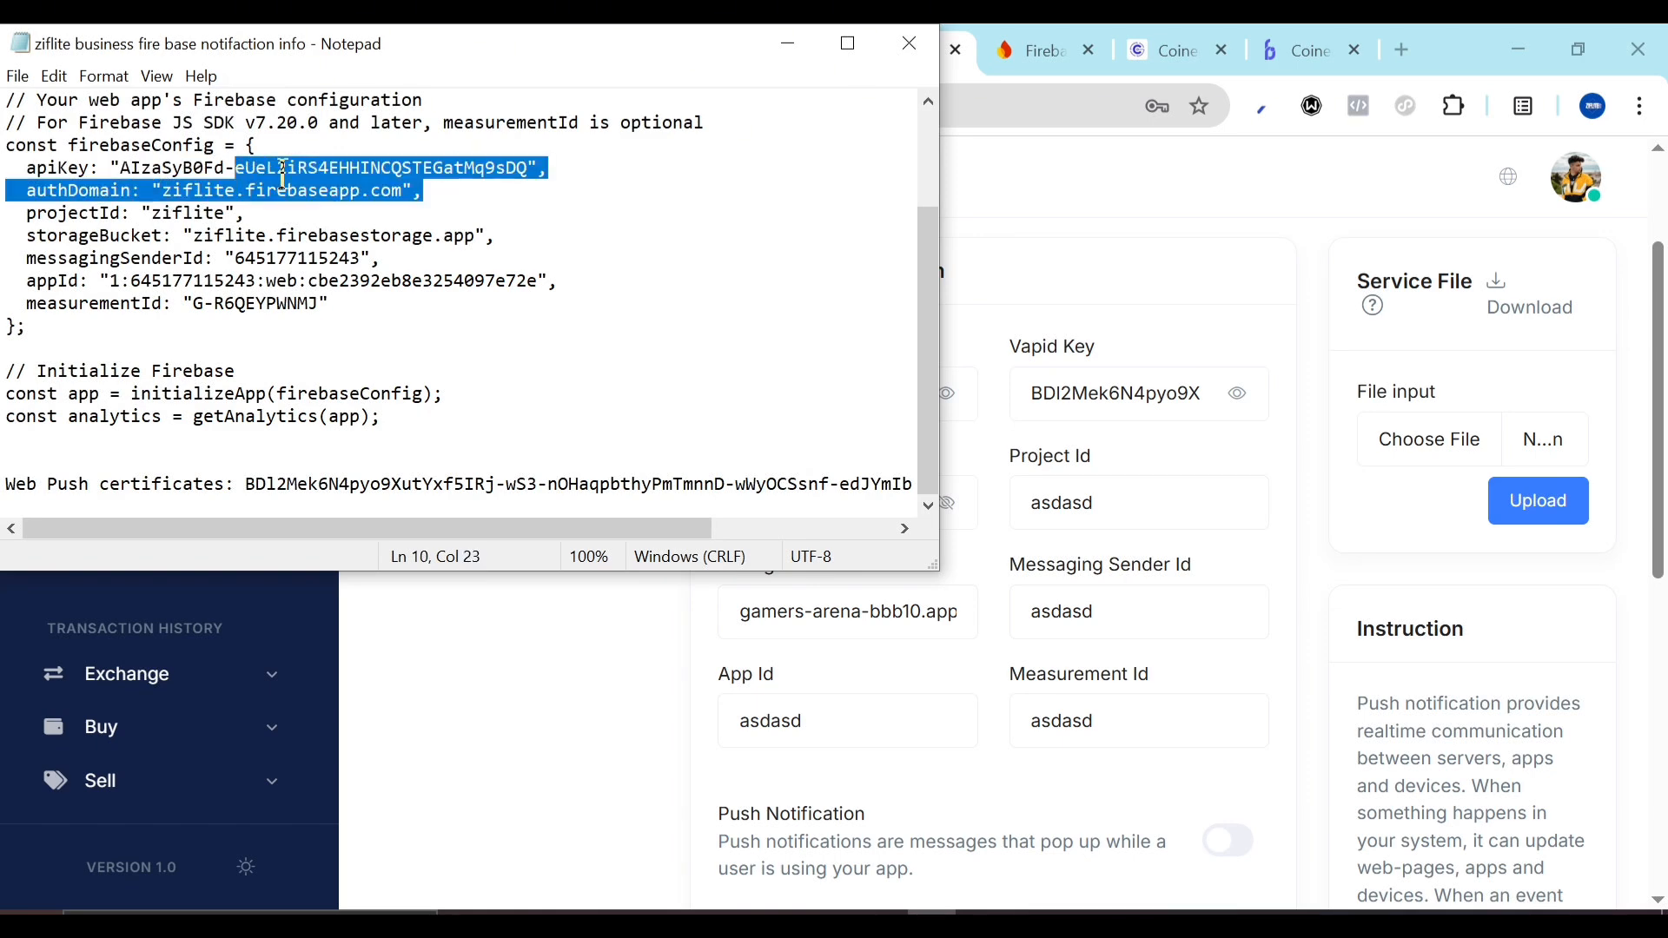
double_click(408, 193)
double_click(400, 192)
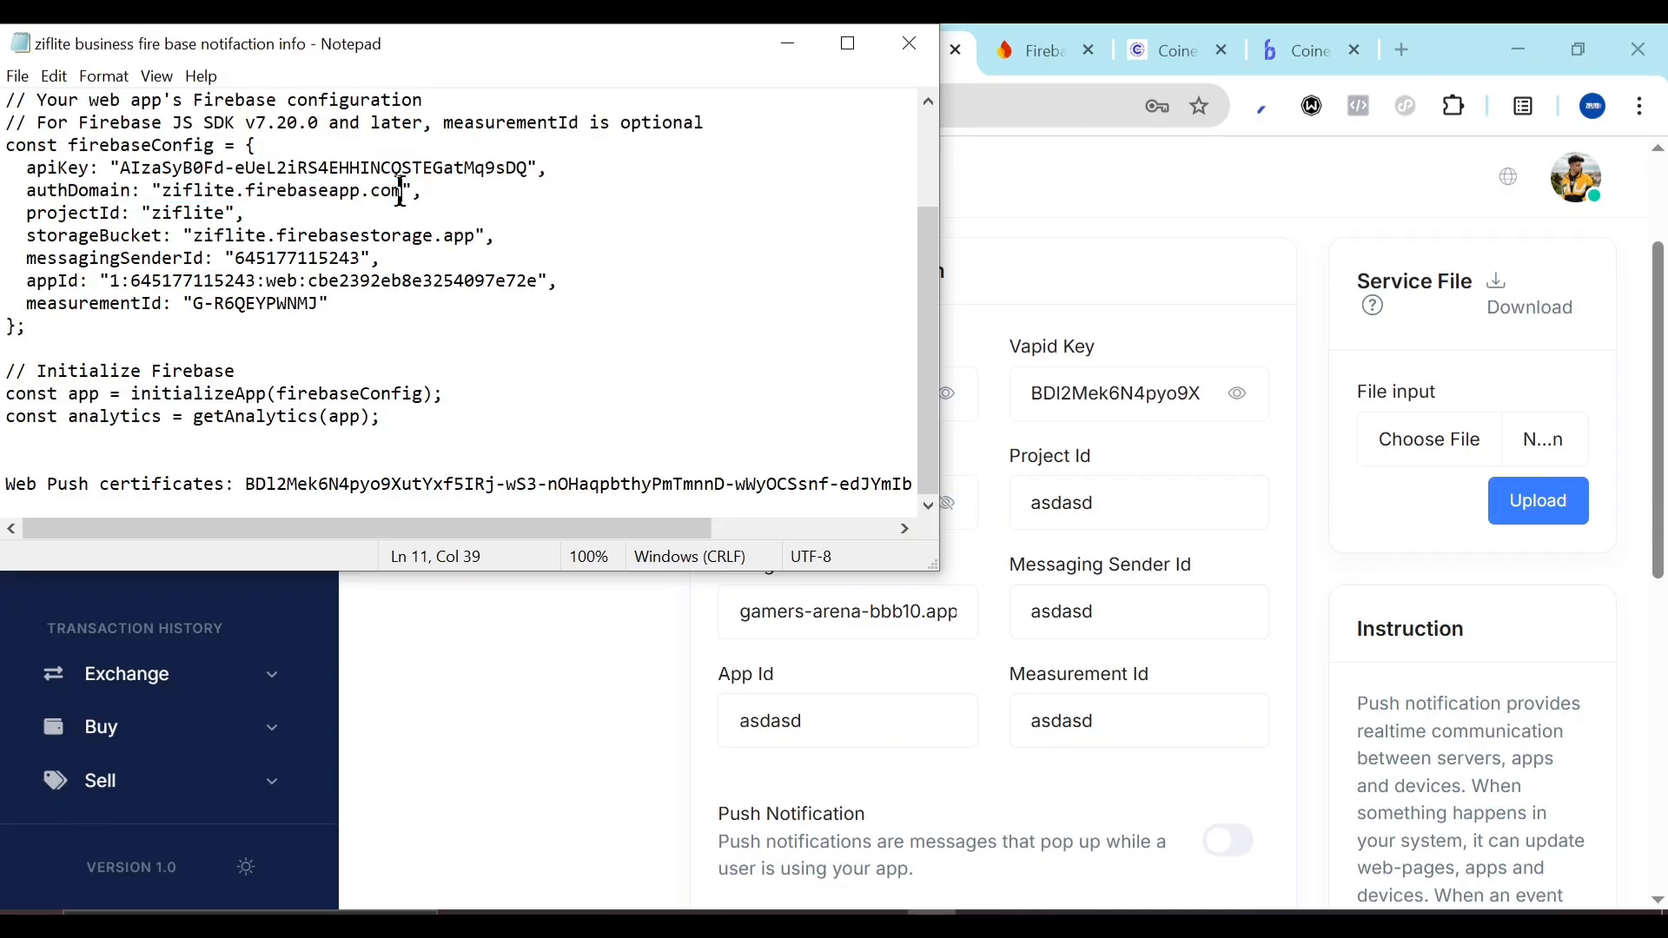
left_click(202, 199)
left_click_drag(164, 193, 400, 189)
key("ctrl+c")
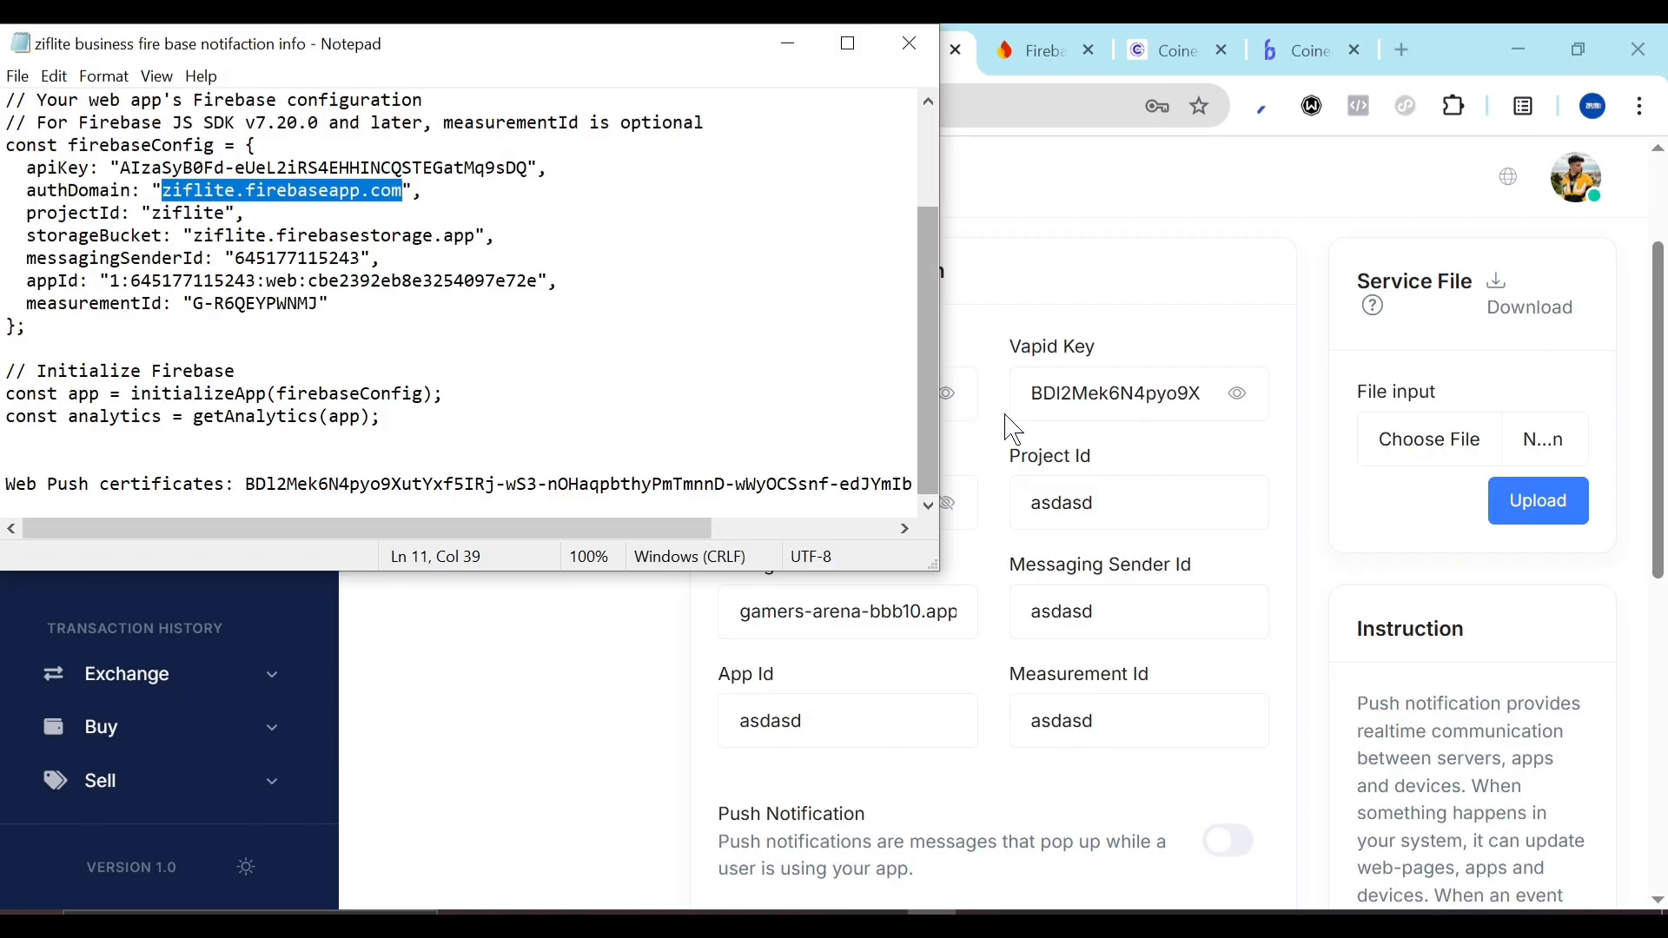
left_click(1054, 447)
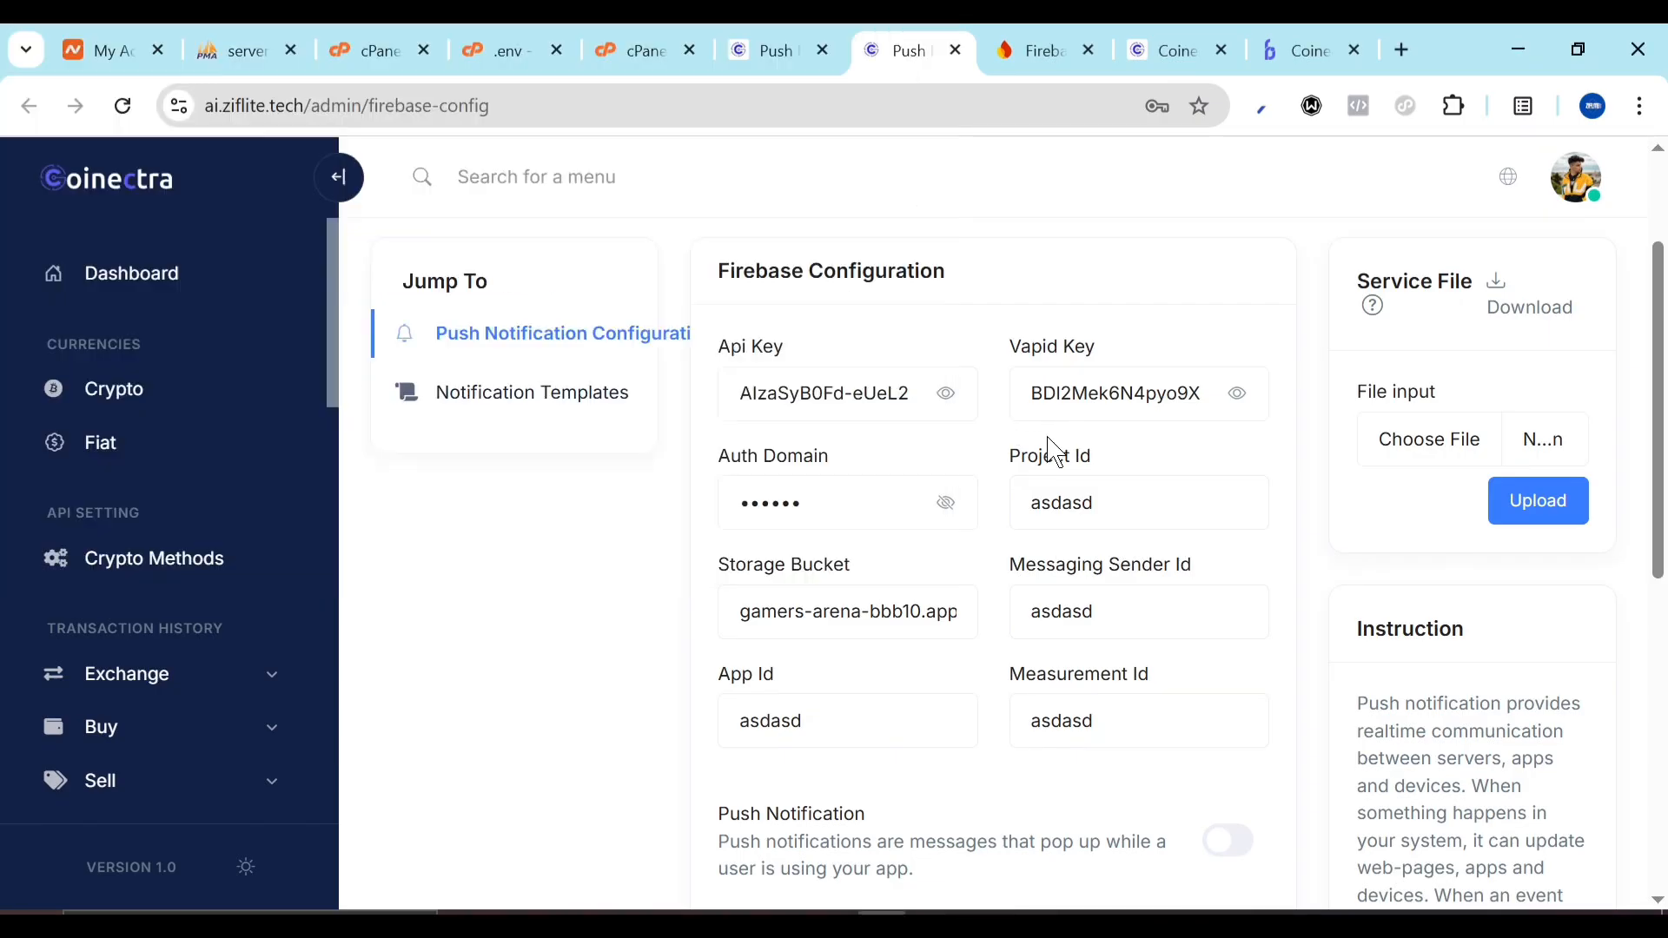
left_click(945, 502)
left_click(861, 504)
key("ctrl+a")
key("ctrl+v")
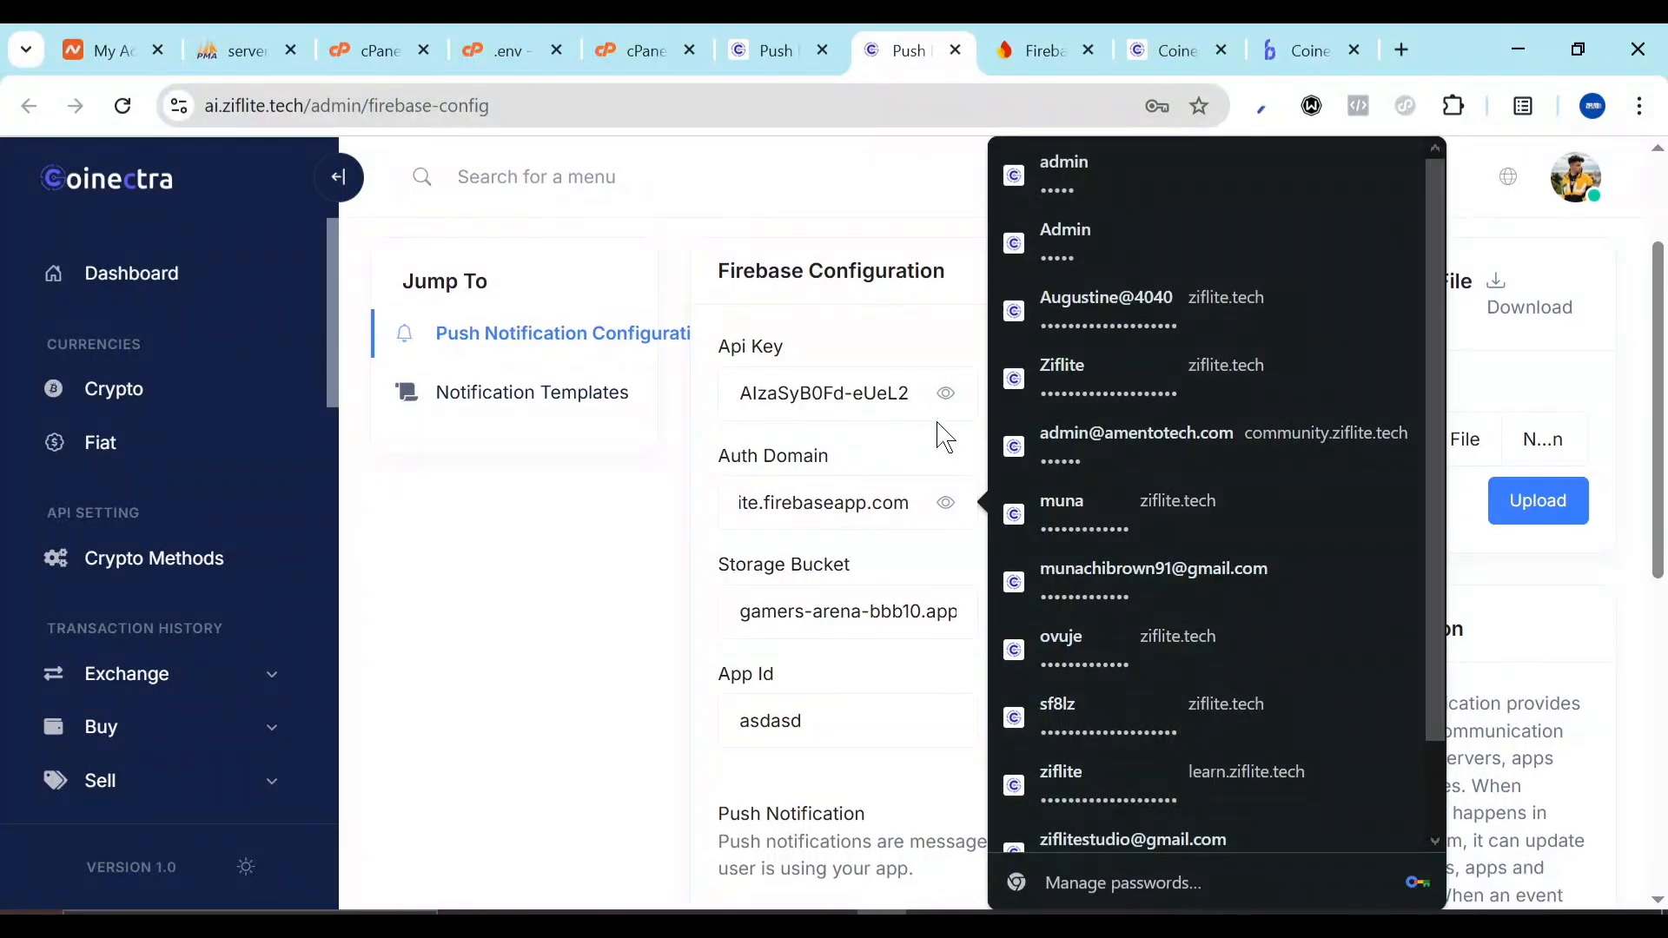
Copy the projectId value ziflite from Notepad into the Project Id field
key("alt+Tab")
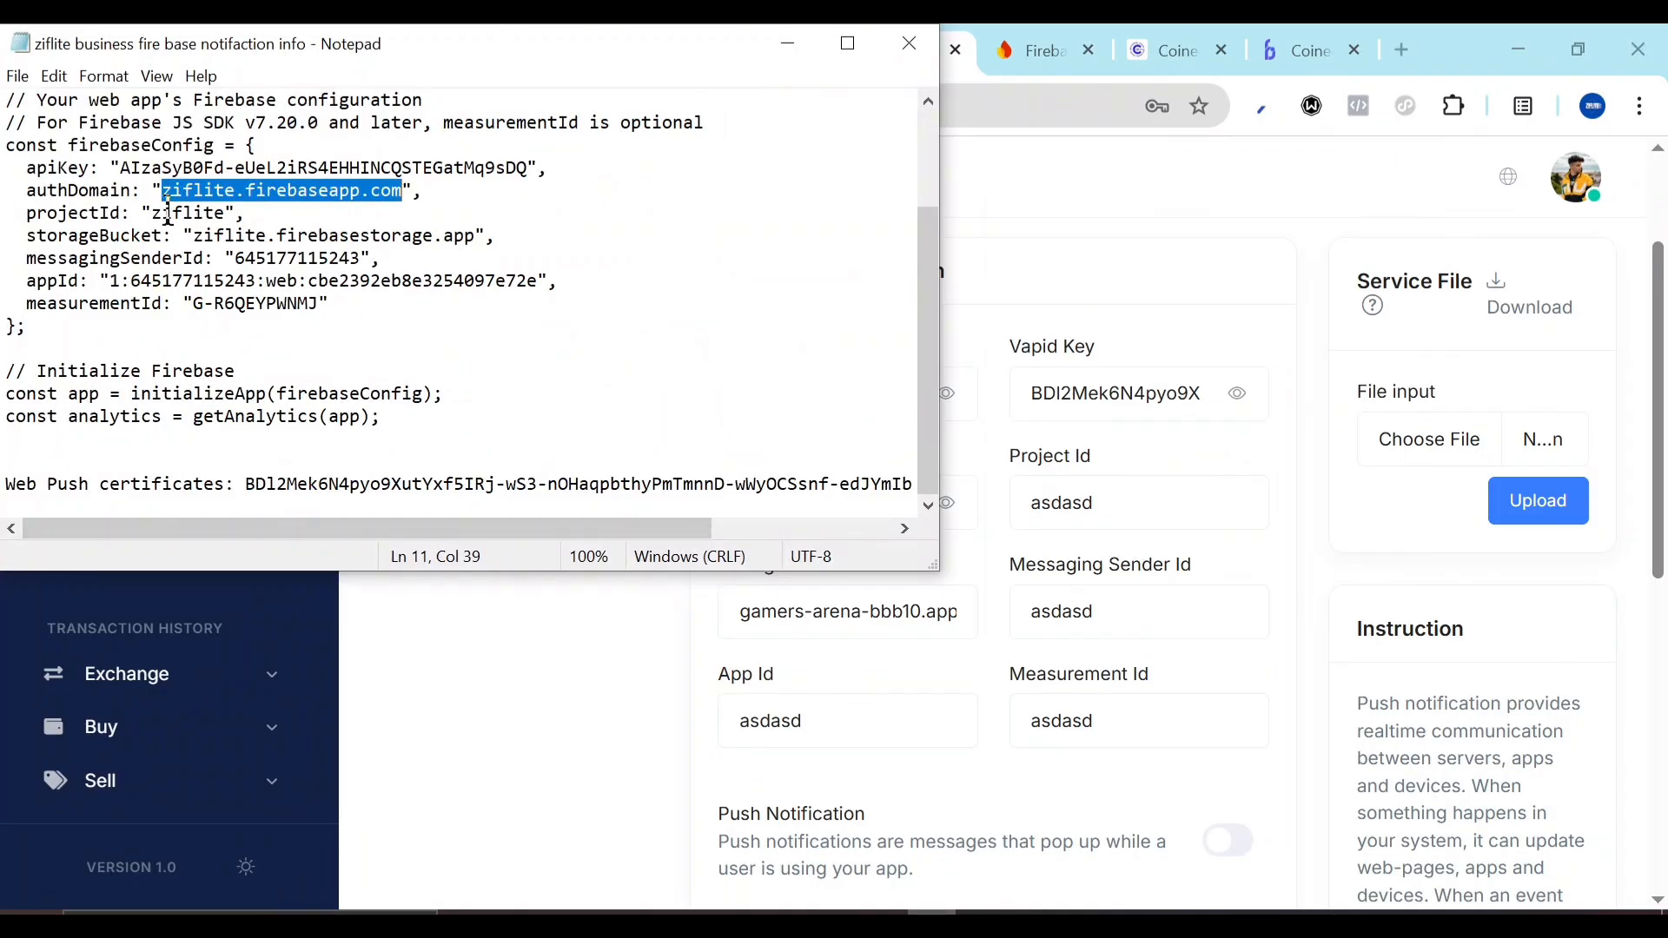
left_click_drag(152, 212, 476, 236)
key("ctrl+c")
left_click(1089, 503)
key("ctrl+a")
key("ctrl+v")
Copy the storageBucket value ziflite.firebasestorage.app from Notepad into the Storage Bucket field
key("alt+Tab")
key("ctrl+c")
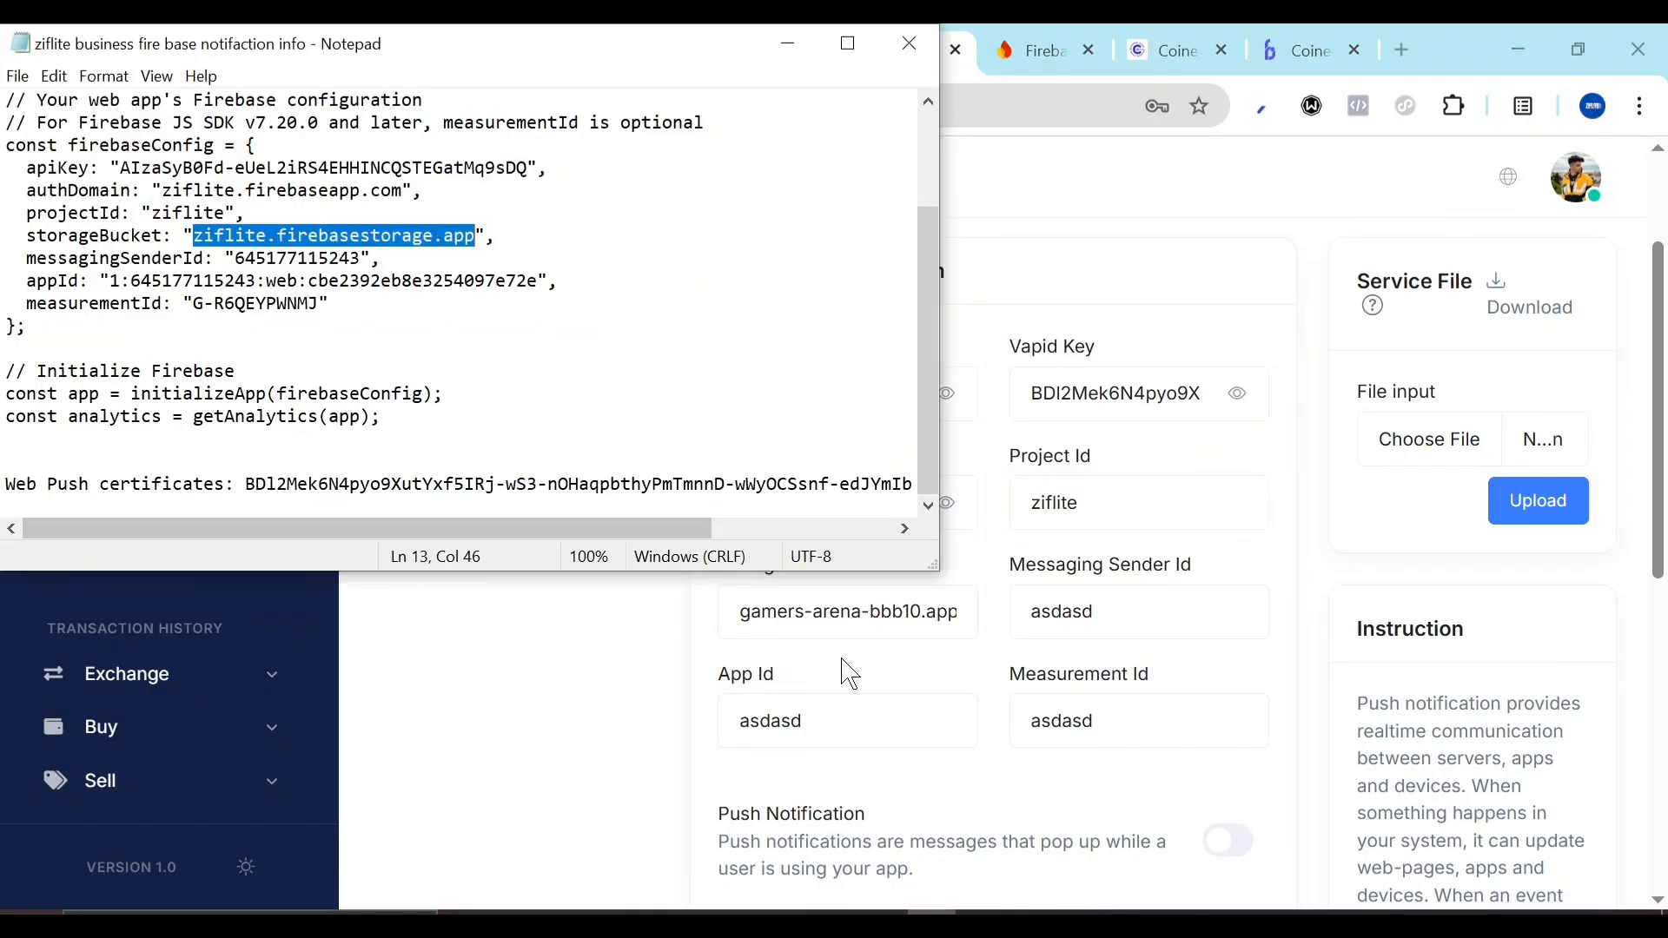
left_click(876, 612)
key("ctrl+a")
key("ctrl+v")
Try to copy the messagingSenderId value from Notepad into the Messaging Sender Id field
key("alt+Tab")
left_click_drag(235, 258, 364, 259)
key("ctrl+c")
left_click(1140, 607)
key("ctrl+a")
key("ctrl+v")
Copy the appId value from Notepad into the App Id field
key("alt+Tab")
left_click_drag(110, 281, 540, 280)
key("ctrl+v")
key("alt+Tab")
left_click(808, 708)
key("ctrl+a")
key("ctrl+v")
key("alt+Tab")
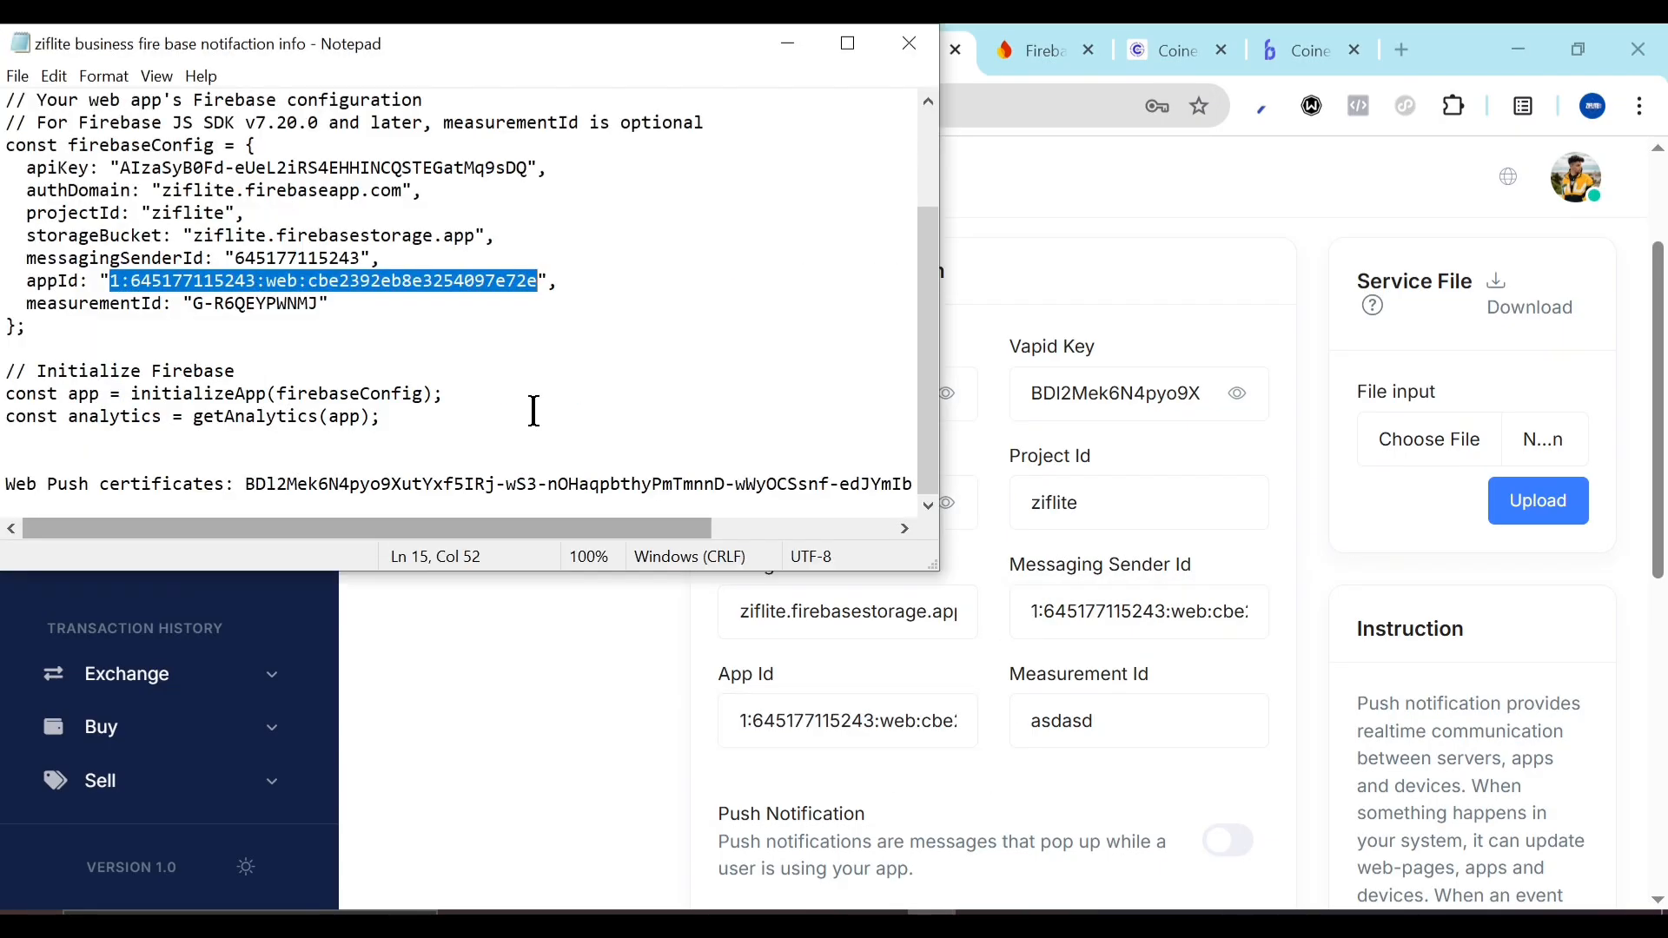
left_click_drag(234, 258, 362, 259)
key("ctrl+c")
key("alt+Tab")
left_click(1140, 612)
key("ctrl+a")
key("ctrl+v")
Copy the measurementId value G-R6QEYPWNMJ from Notepad into the Measurement Id field
key("alt+Tab")
left_click_drag(194, 304, 320, 304)
key("ctrl+c")
key("alt+Tab")
left_click(1121, 722)
key("ctrl+a")
key("ctrl+v")
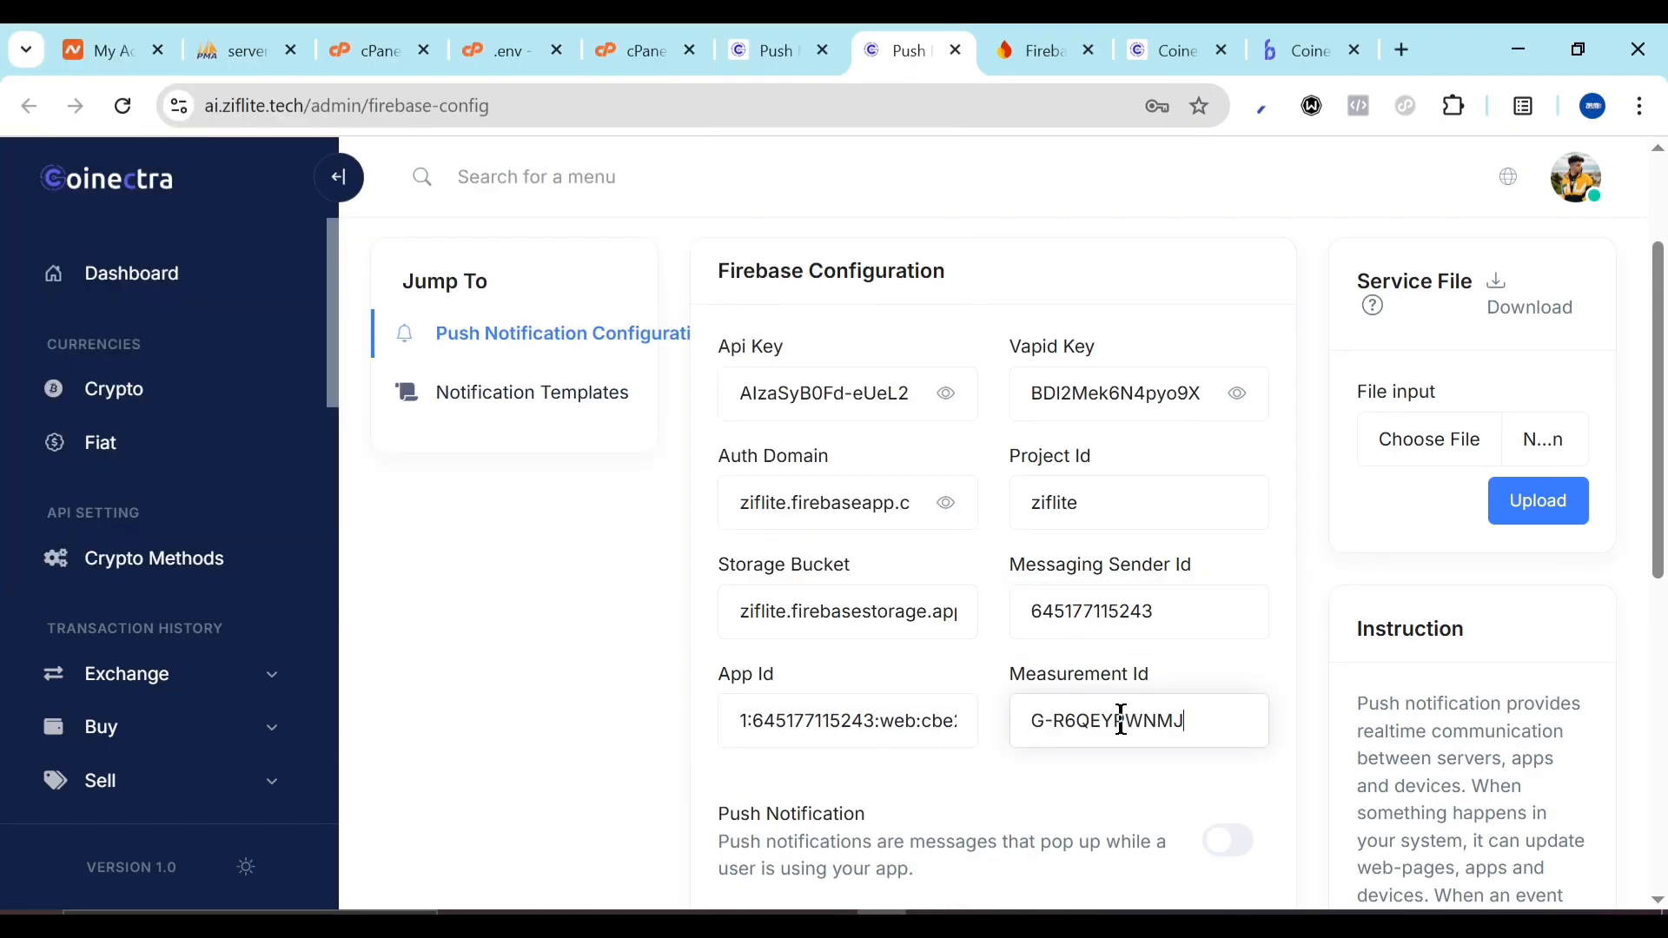
Enable Push Notification, User Foreground, User Background, Admin Foreground and Admin Background, then save the Firebase configuration
scroll(1029, 817, "down", 2)
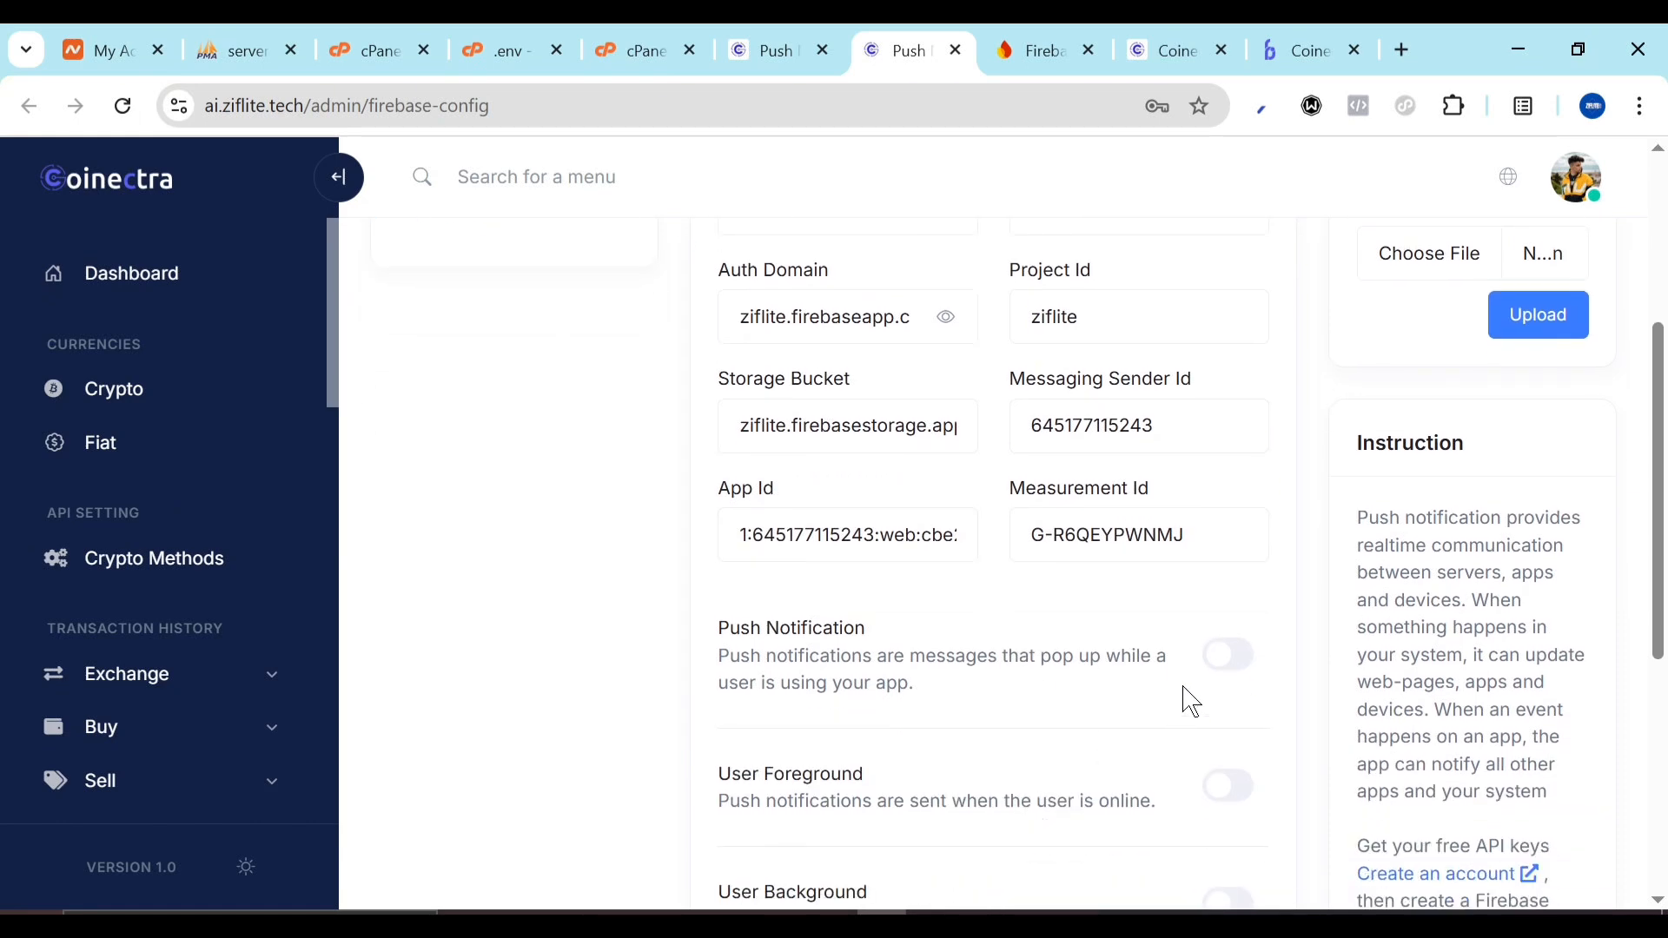
left_click(1220, 660)
left_click(1238, 798)
scroll(1242, 808, "down", 3)
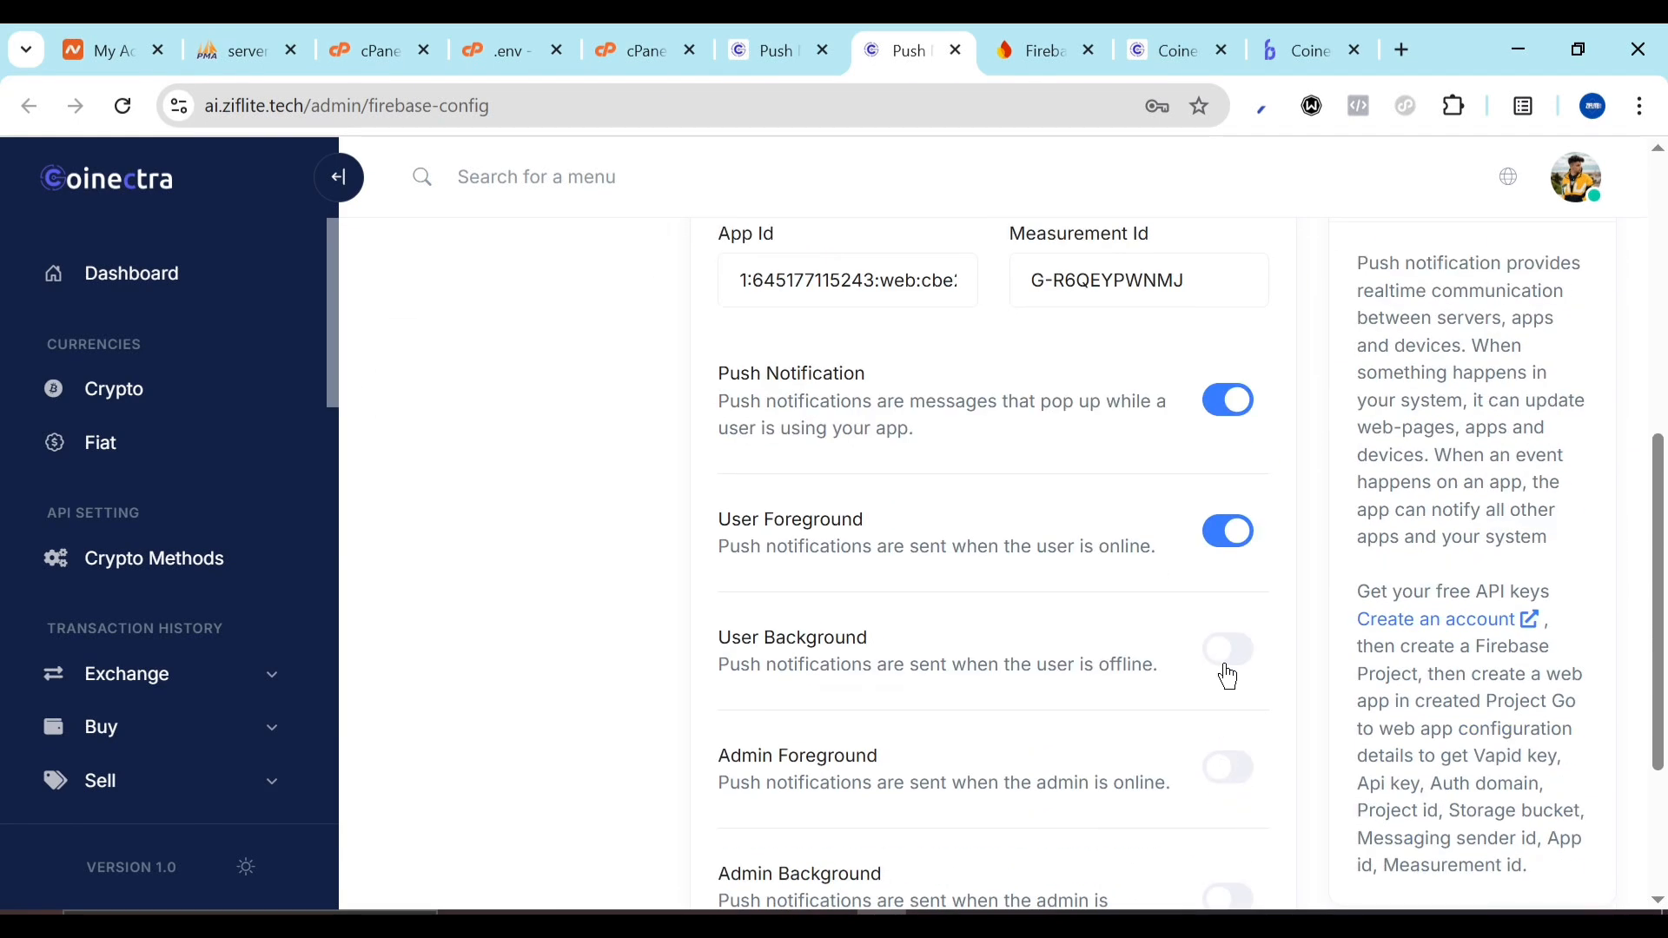
left_click(1226, 651)
left_click(1228, 778)
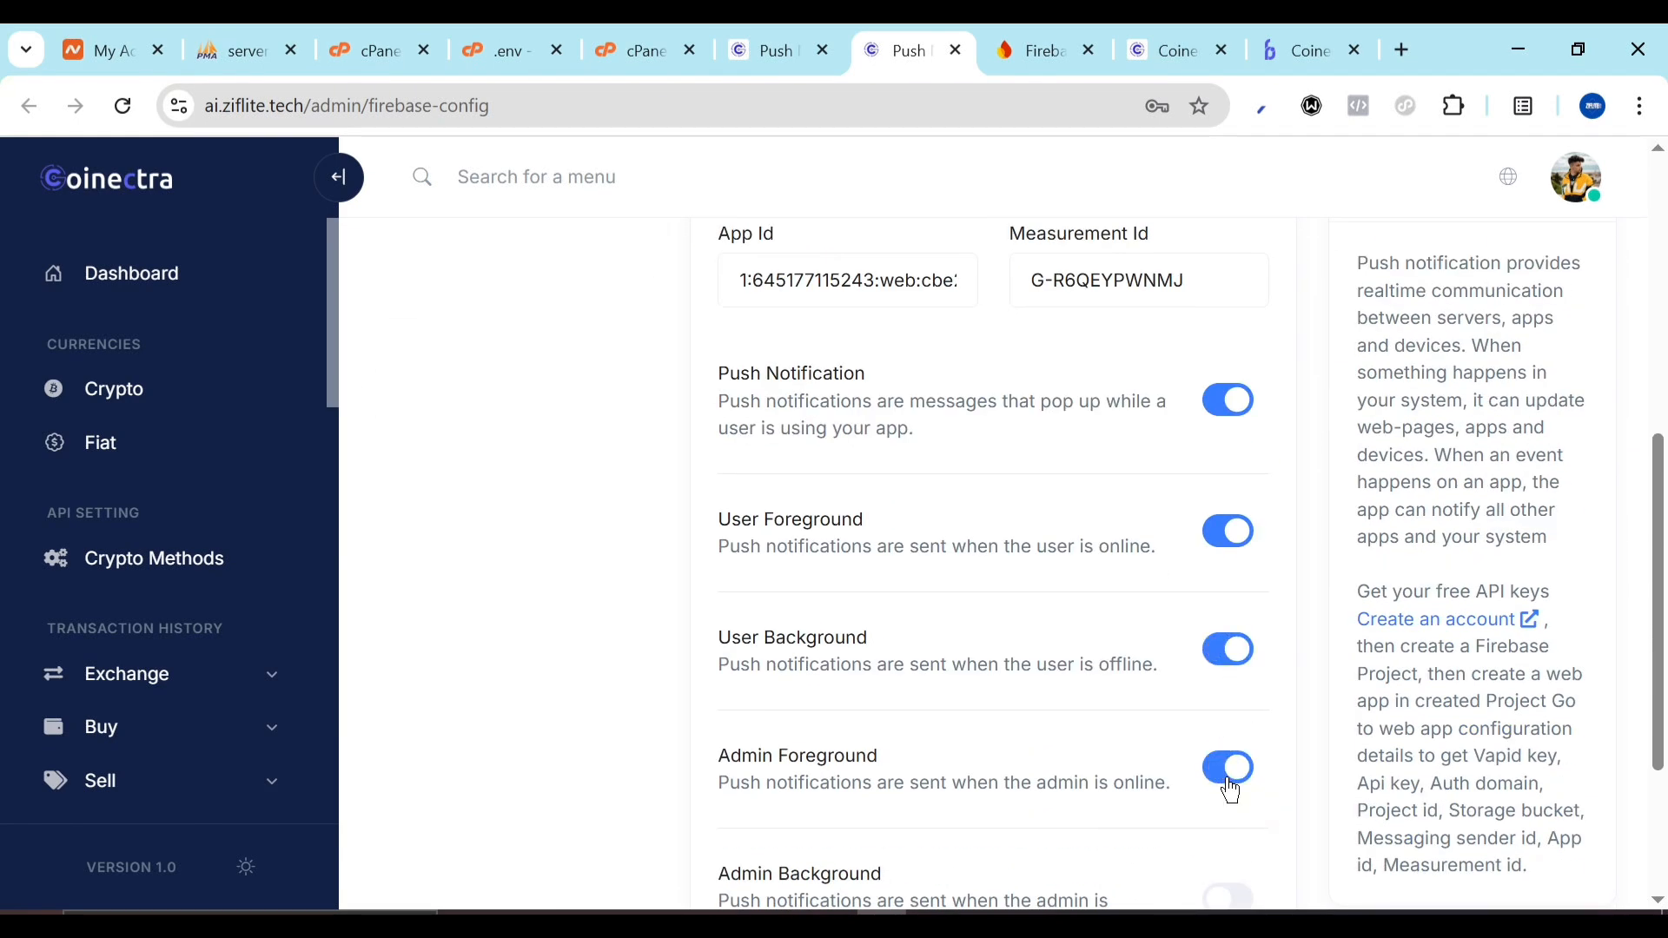
scroll(1227, 787, "down", 3)
left_click(1227, 634)
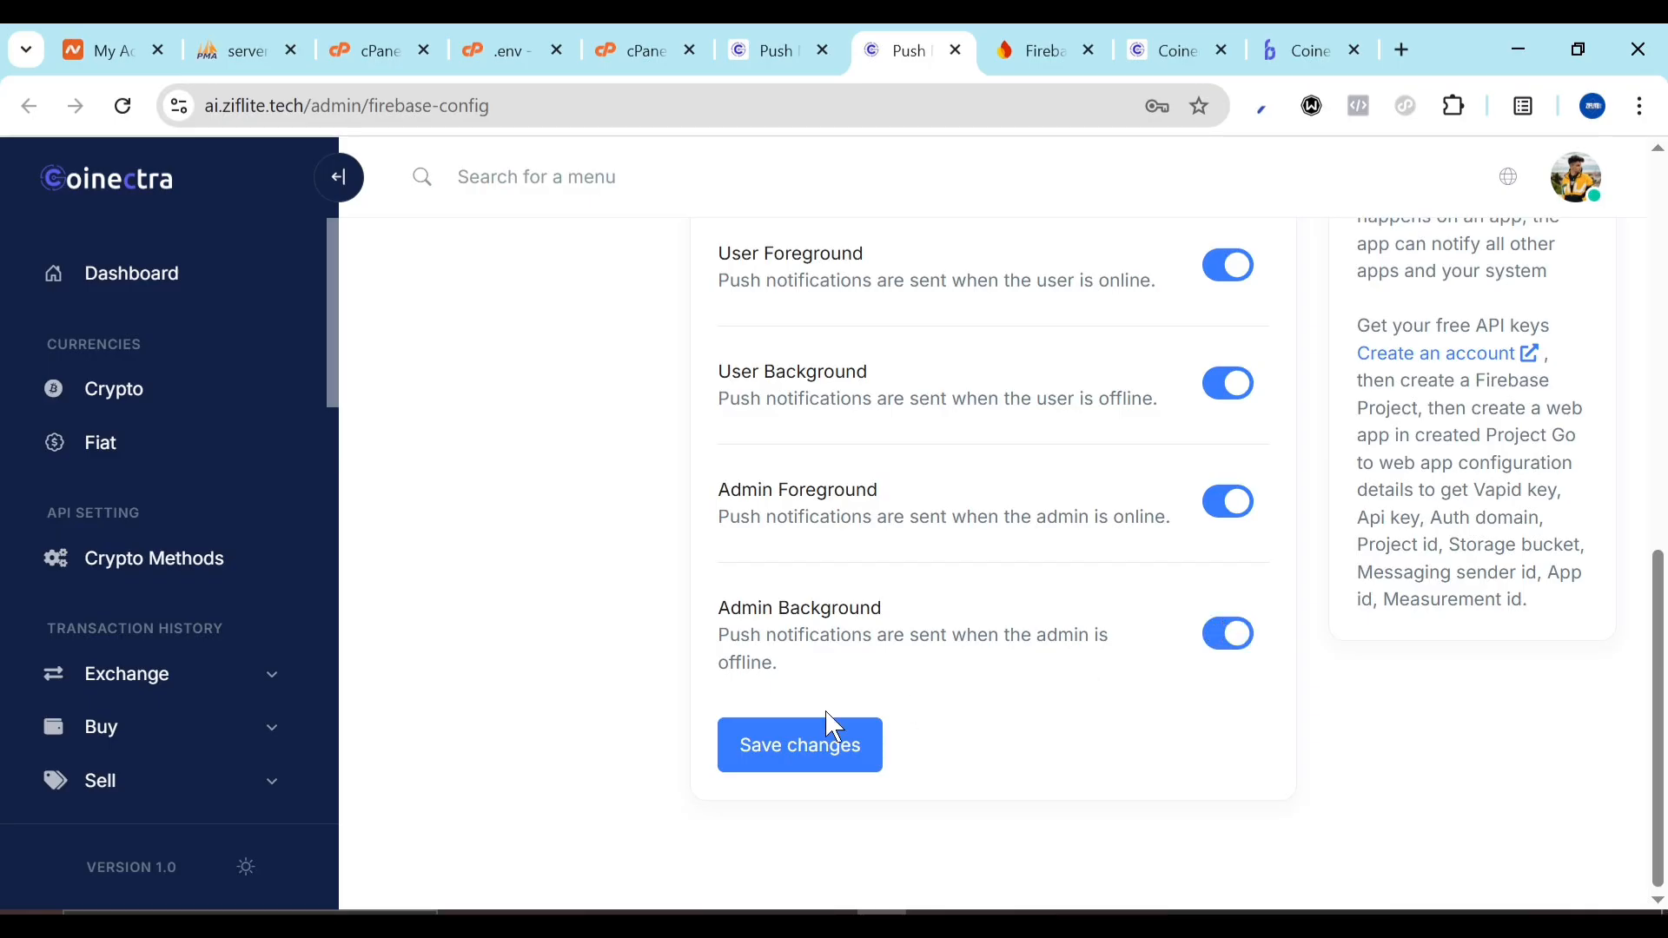
left_click(797, 753)
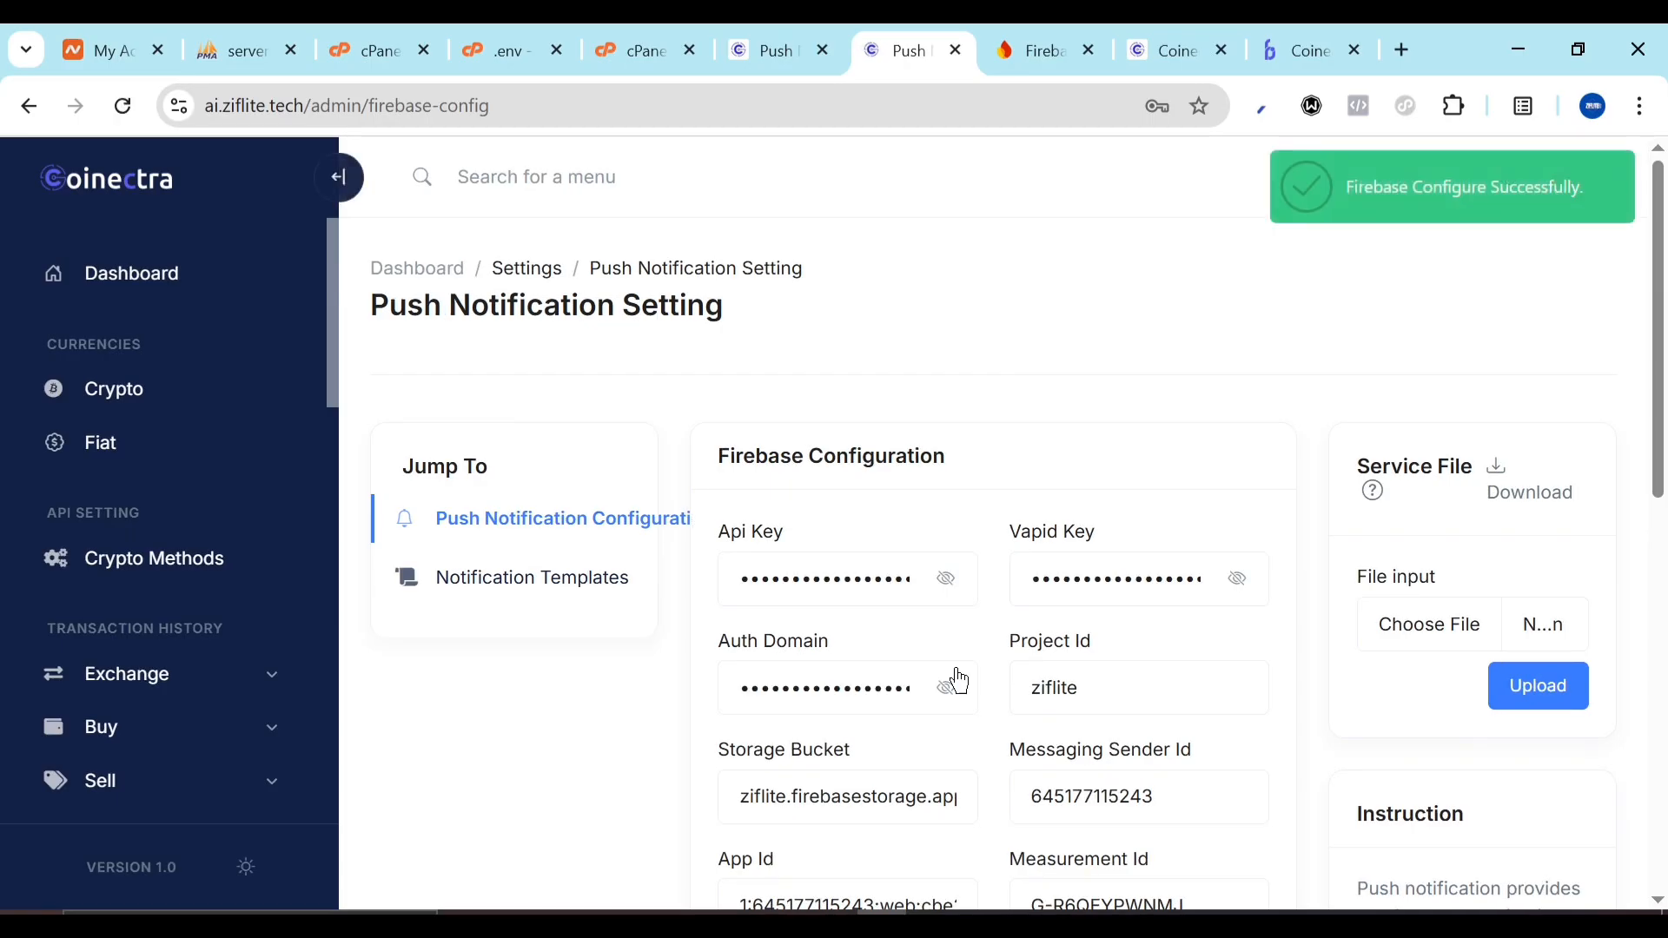
Browse the push notification templates list and open the Support Ticket Create template for editing
left_click(515, 590)
scroll(999, 608, "down", 10)
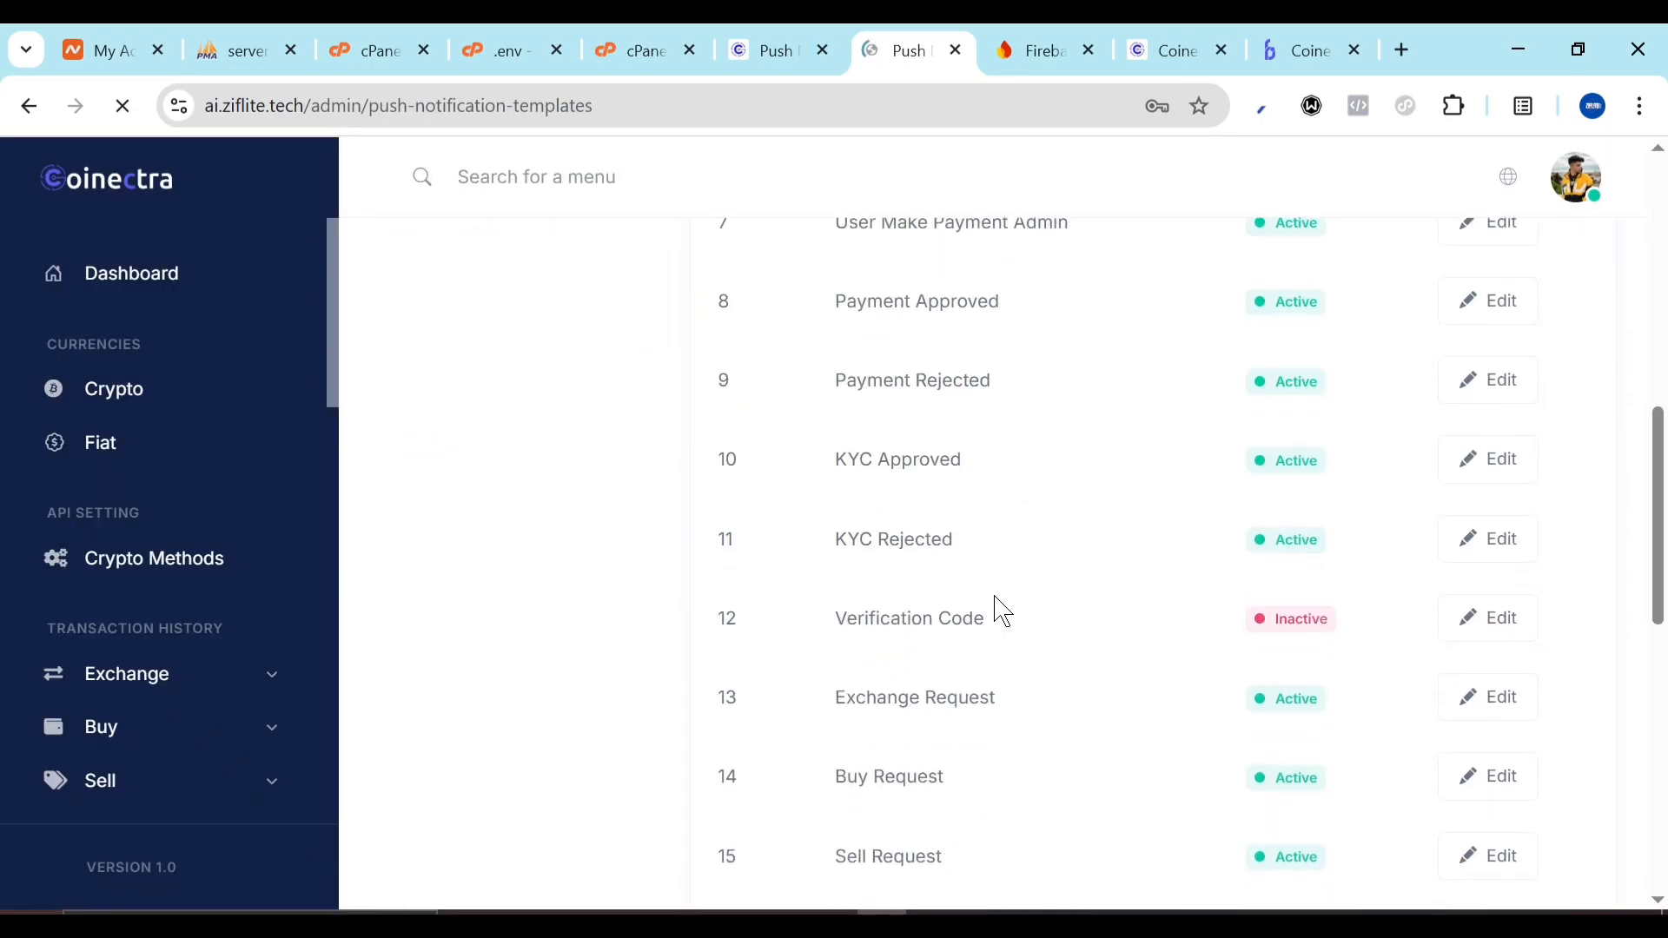
scroll(1001, 611, "down", 10)
scroll(1001, 611, "up", 8)
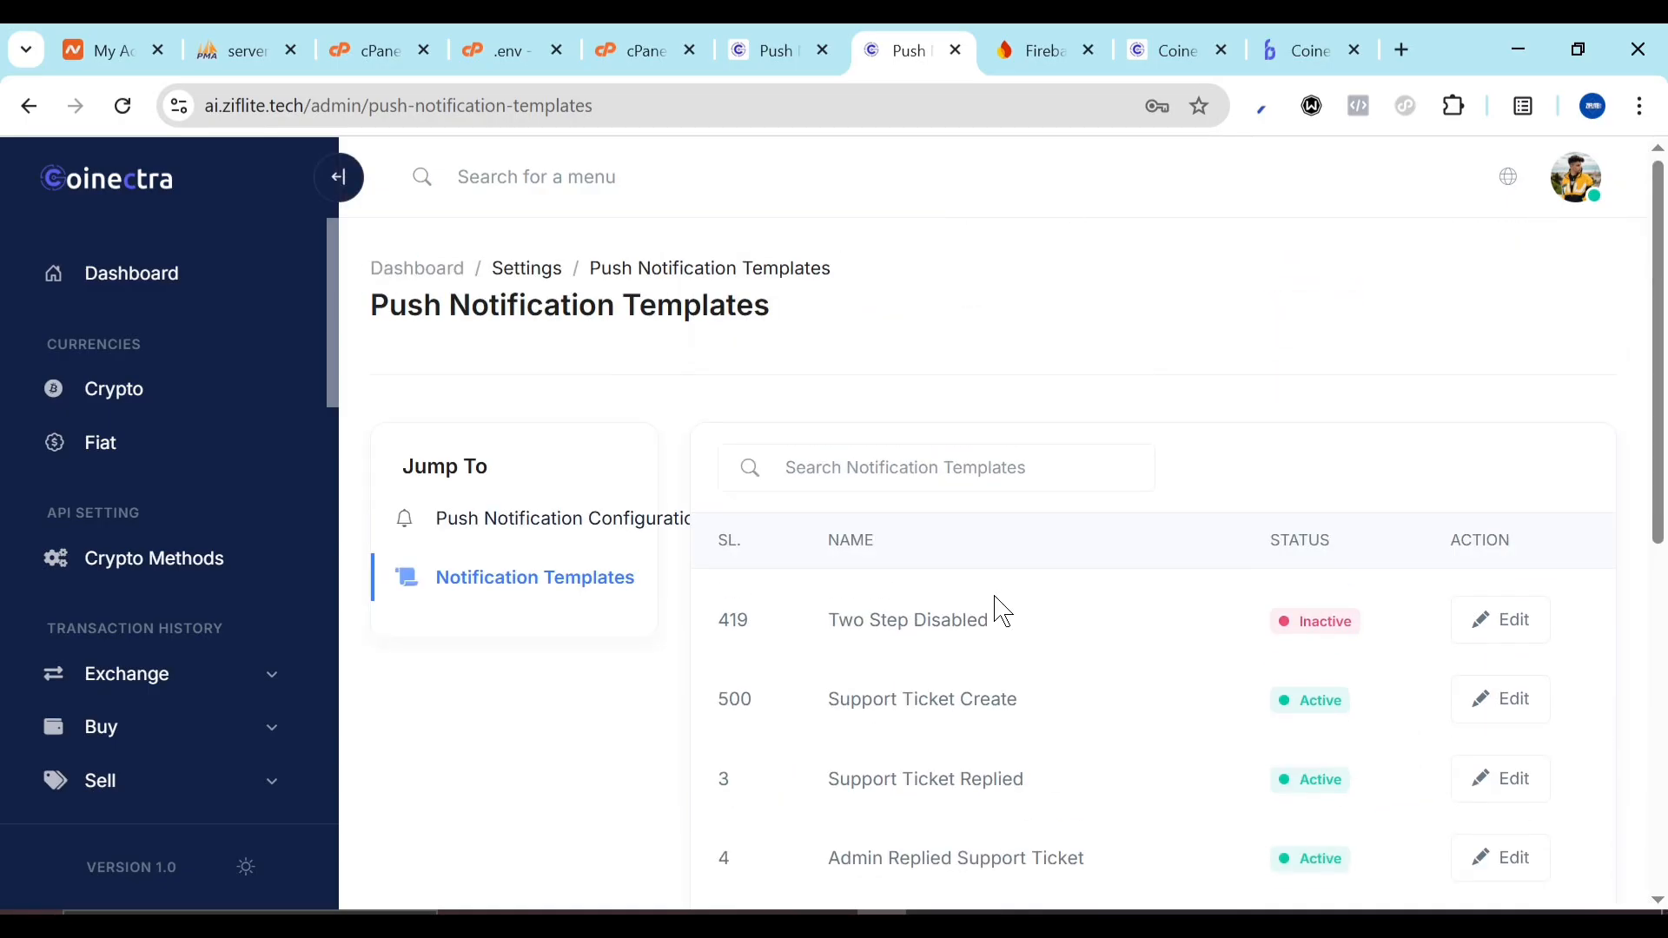
left_click(1499, 699)
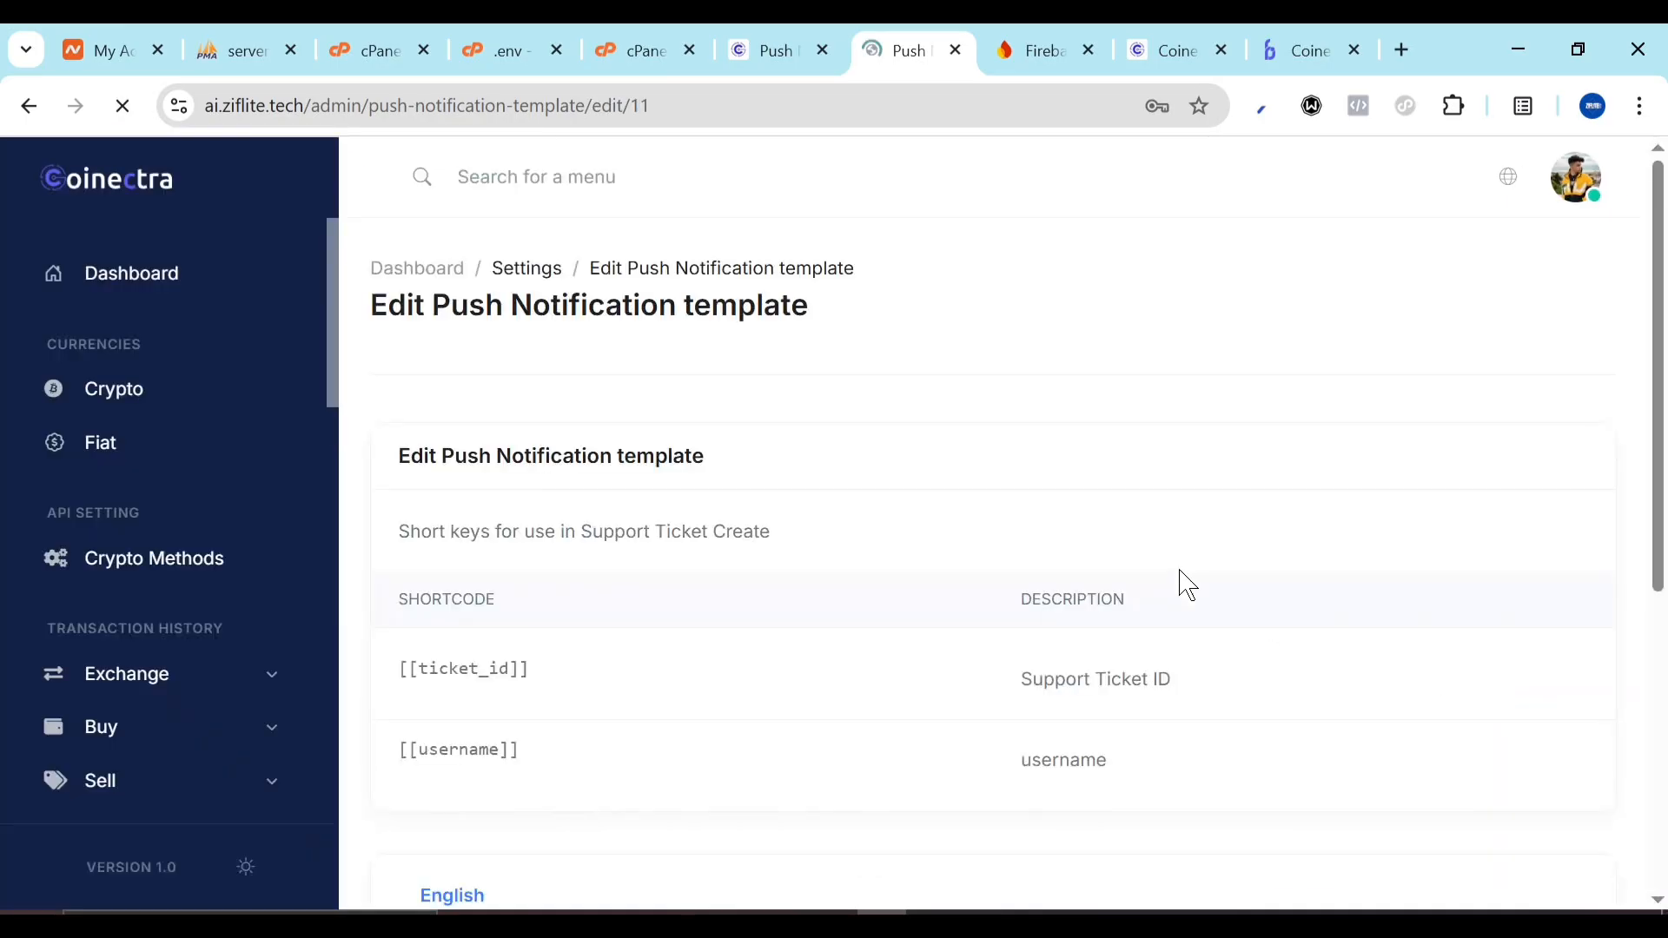
scroll(995, 608, "down", 7)
scroll(987, 593, "up", 8)
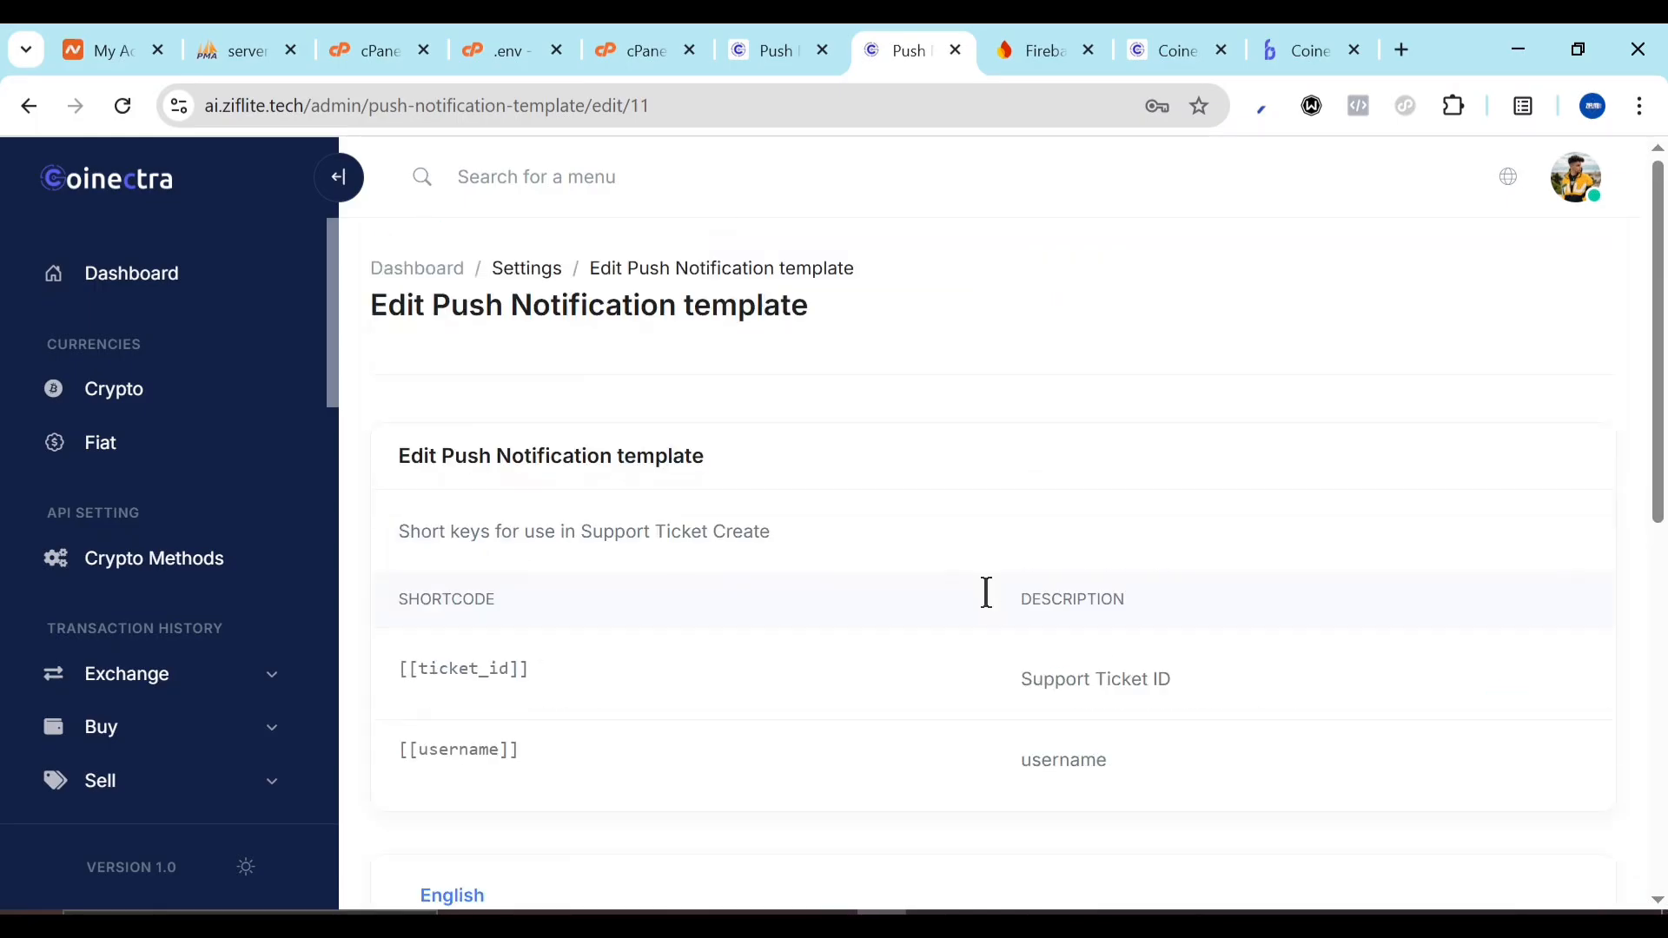
Return to the admin settings and open the In App Notification Settings page
left_click(956, 50)
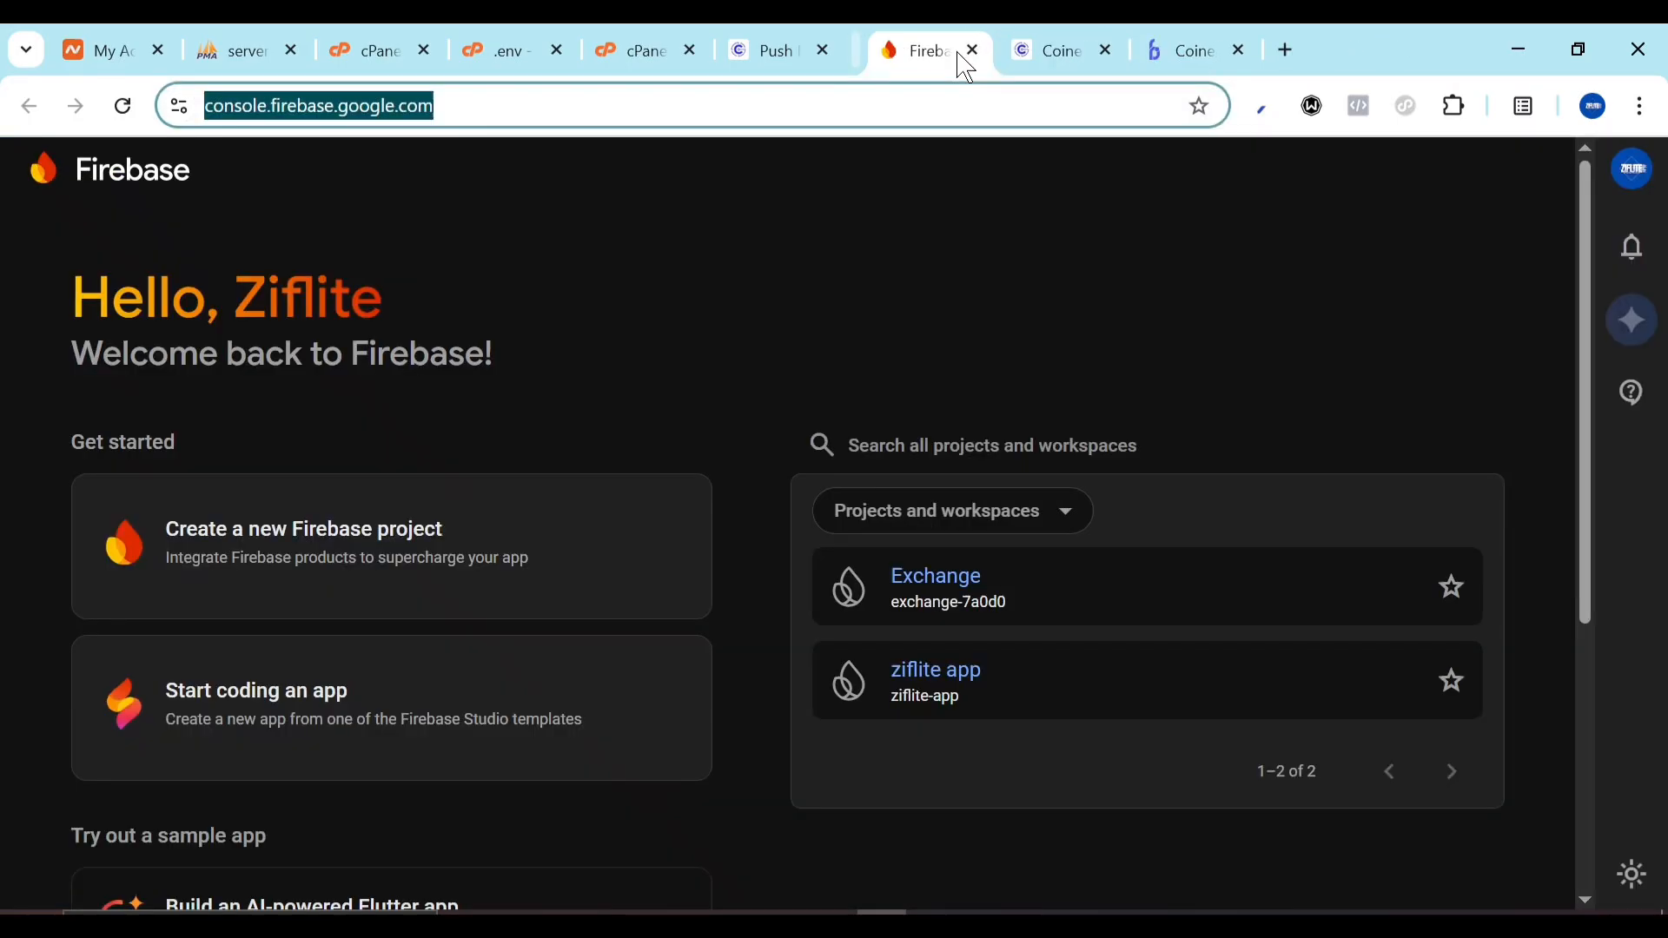
left_click(785, 36)
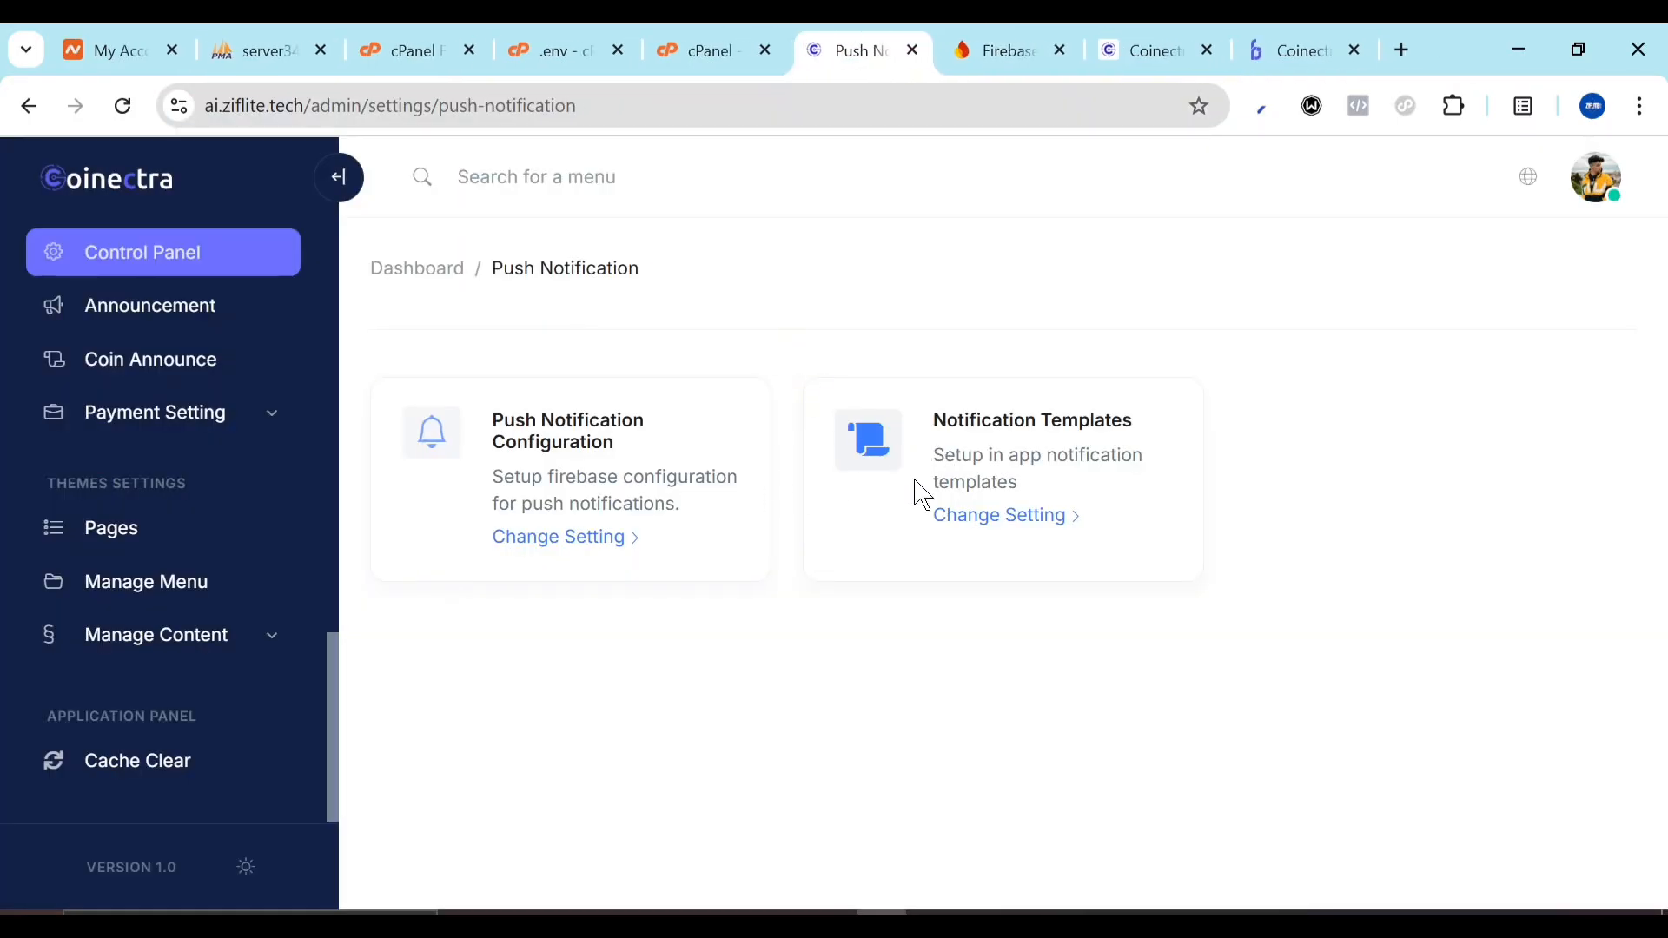
left_click(29, 106)
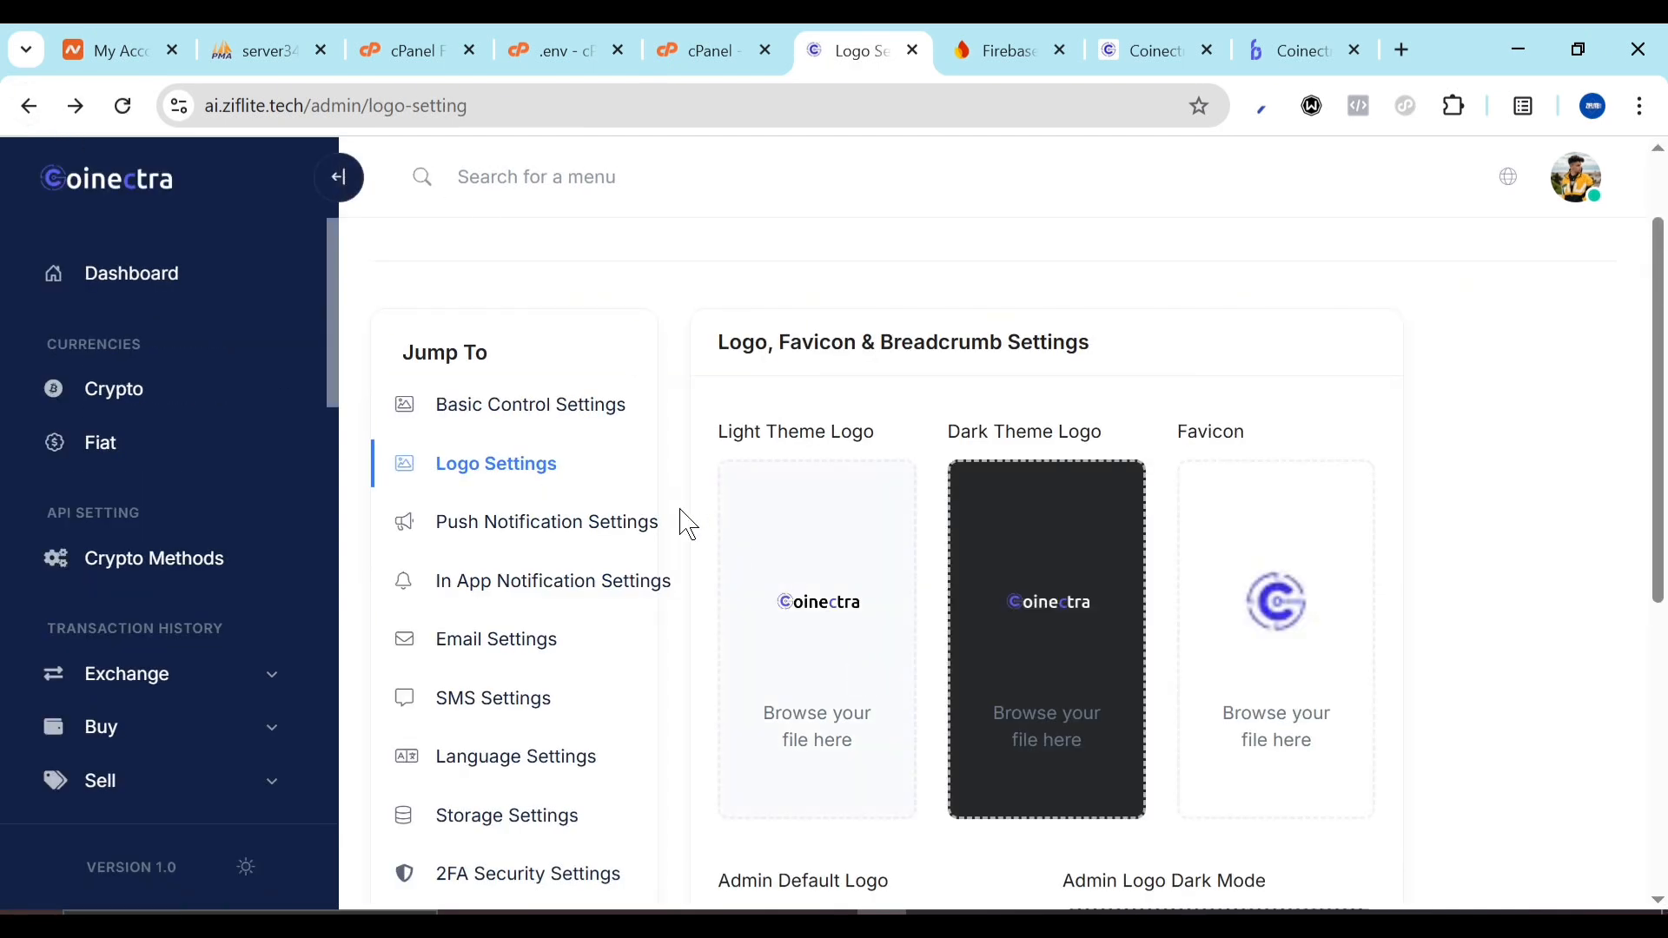
left_click(583, 590)
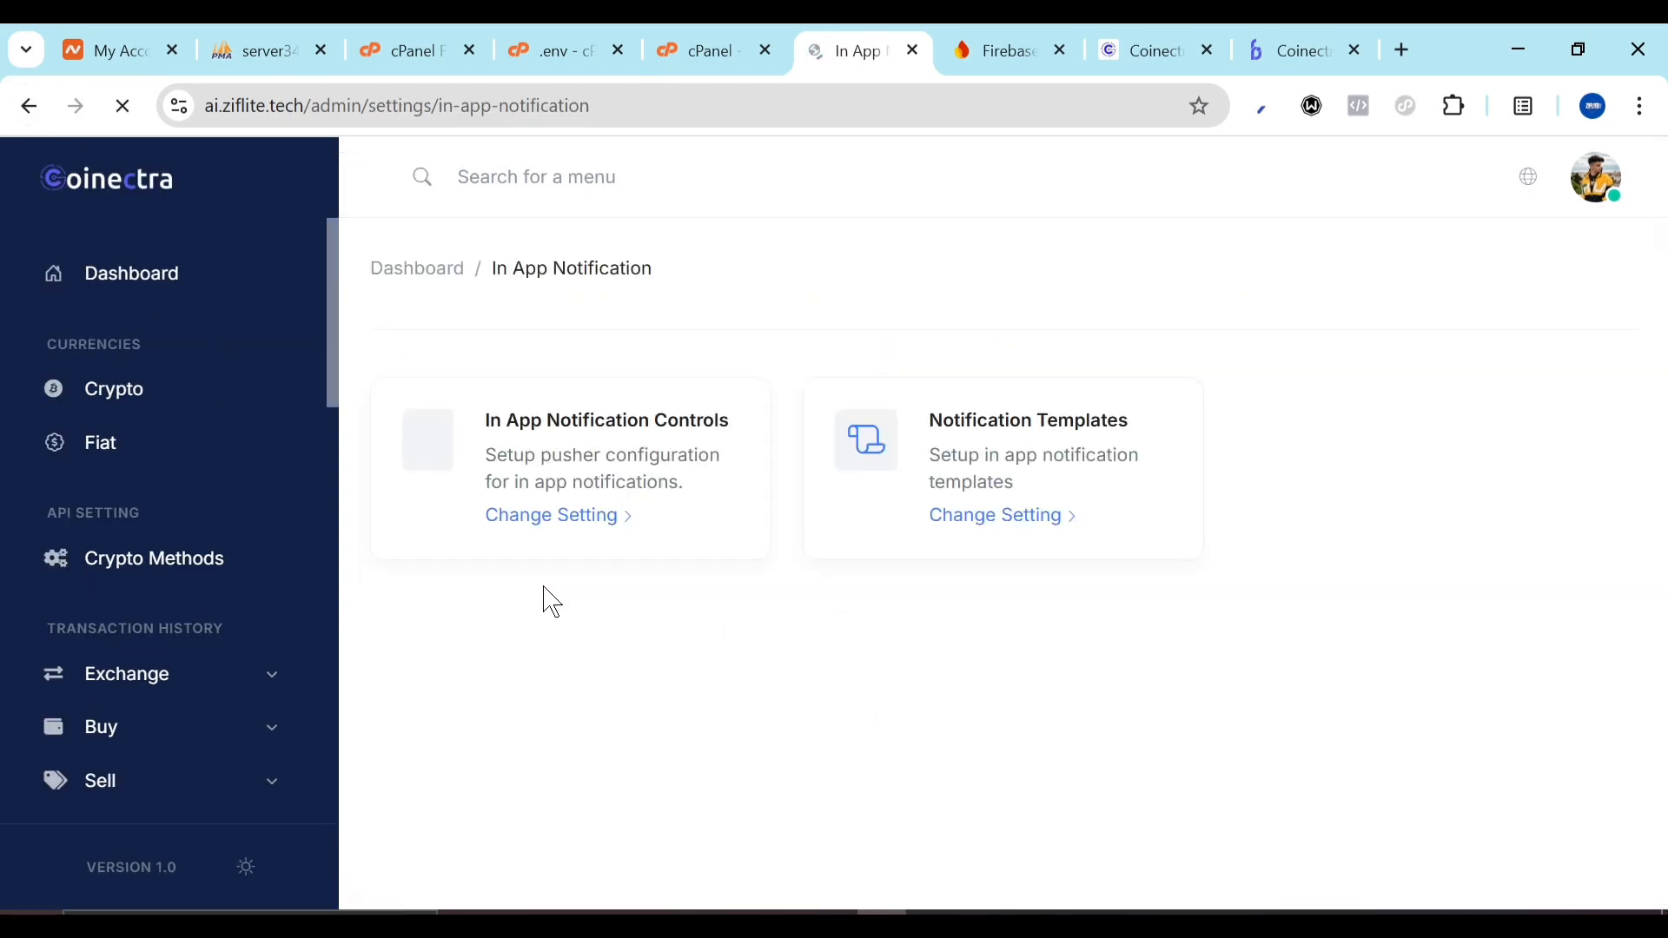
Open the In App Notification Controls settings in a new tab and switch to it
right_click(562, 526)
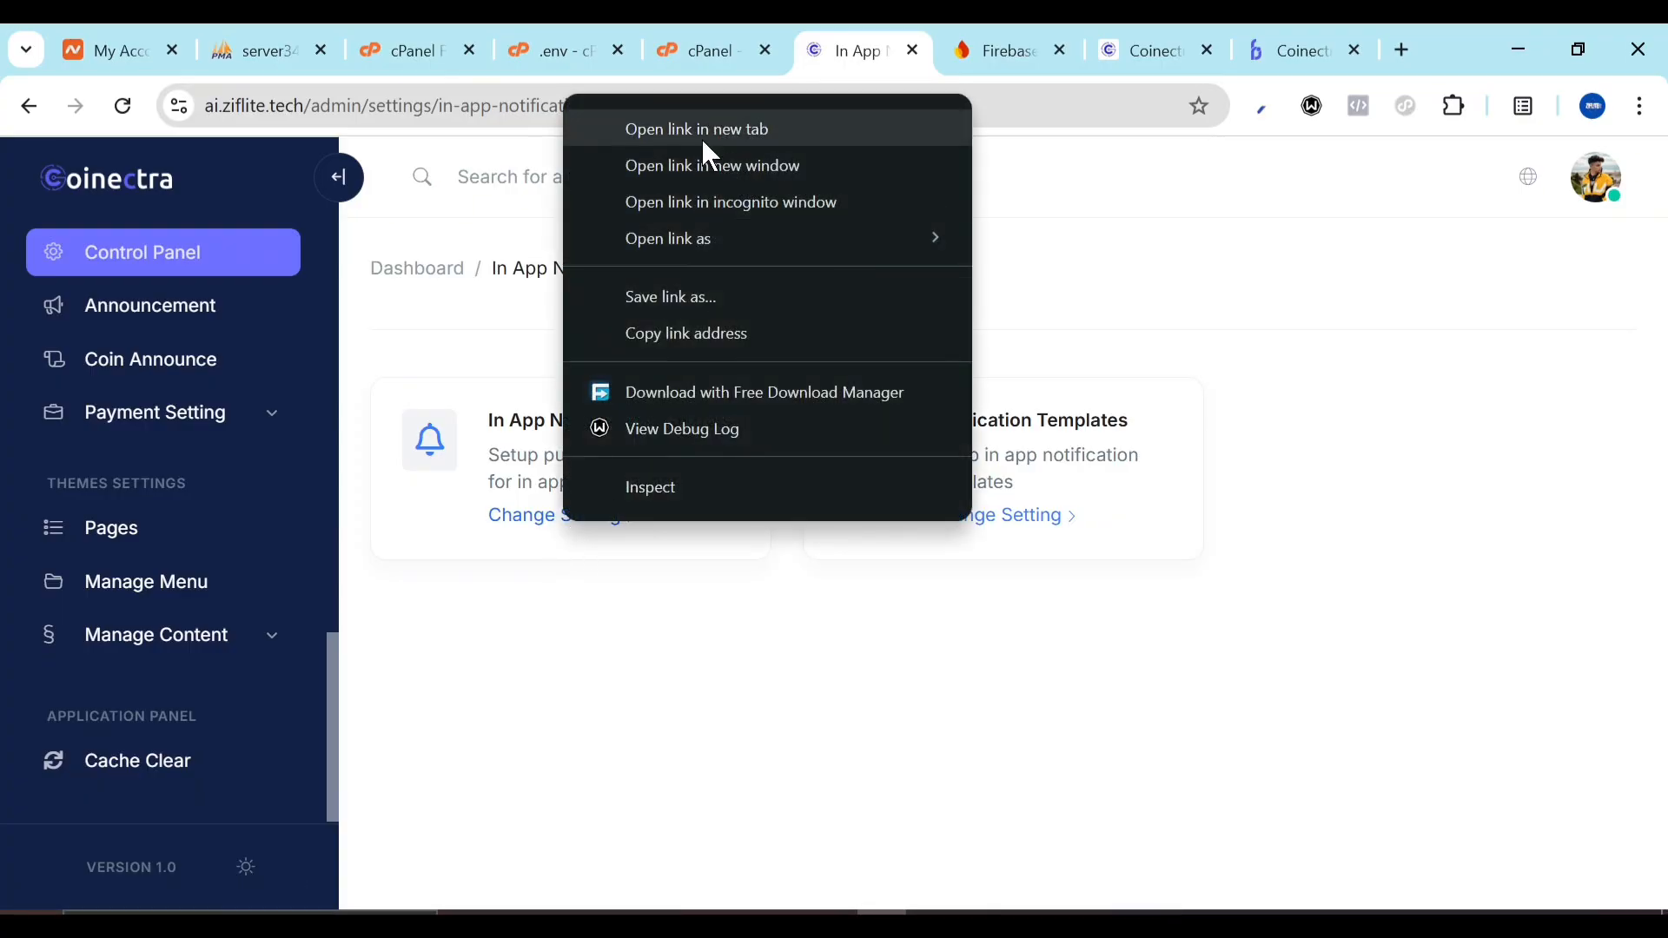
left_click(702, 130)
left_click(945, 33)
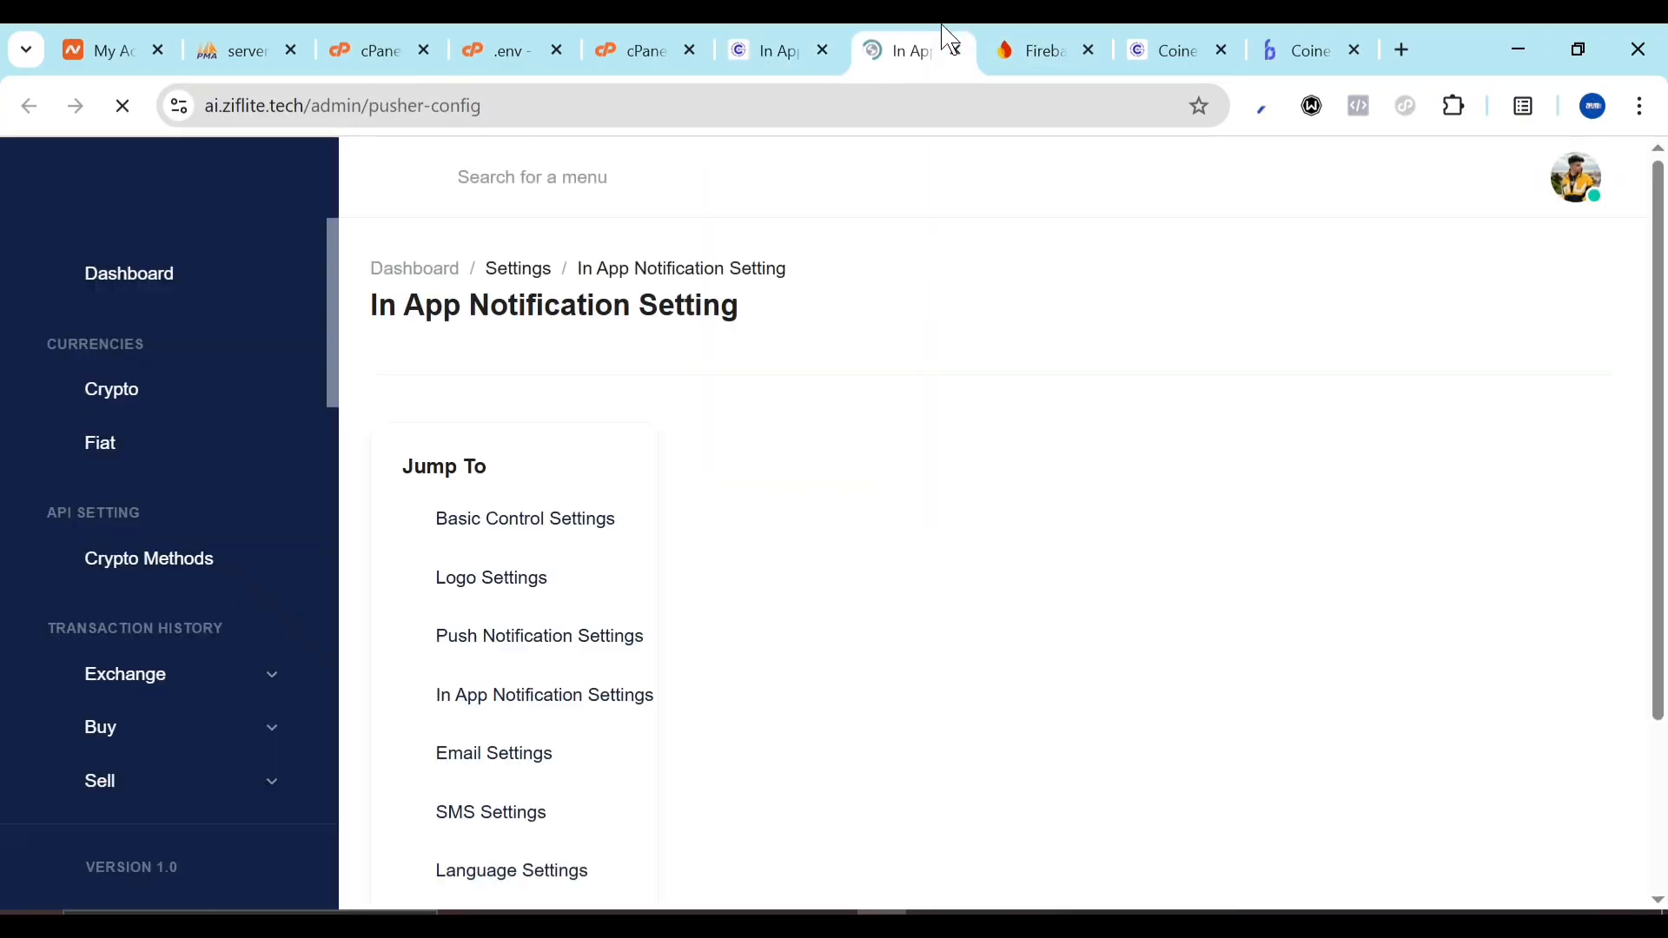
Open the Pusher Create an account link from the instructions in a new tab and switch to it
scroll(1304, 538, "down", 3)
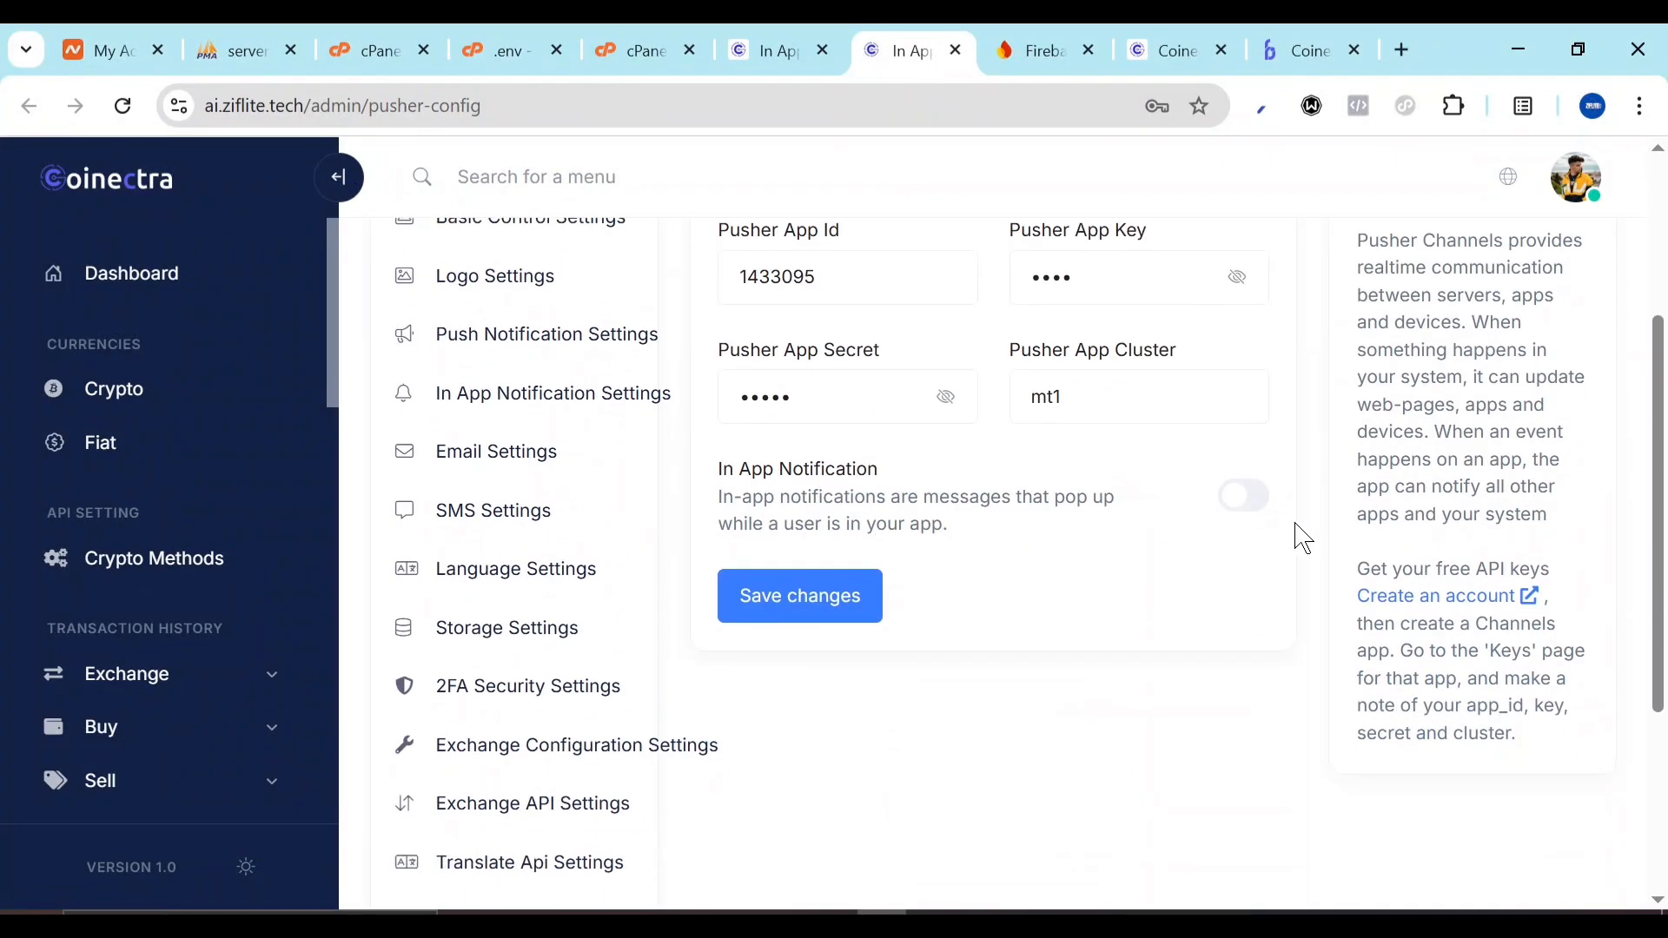
right_click(1468, 603)
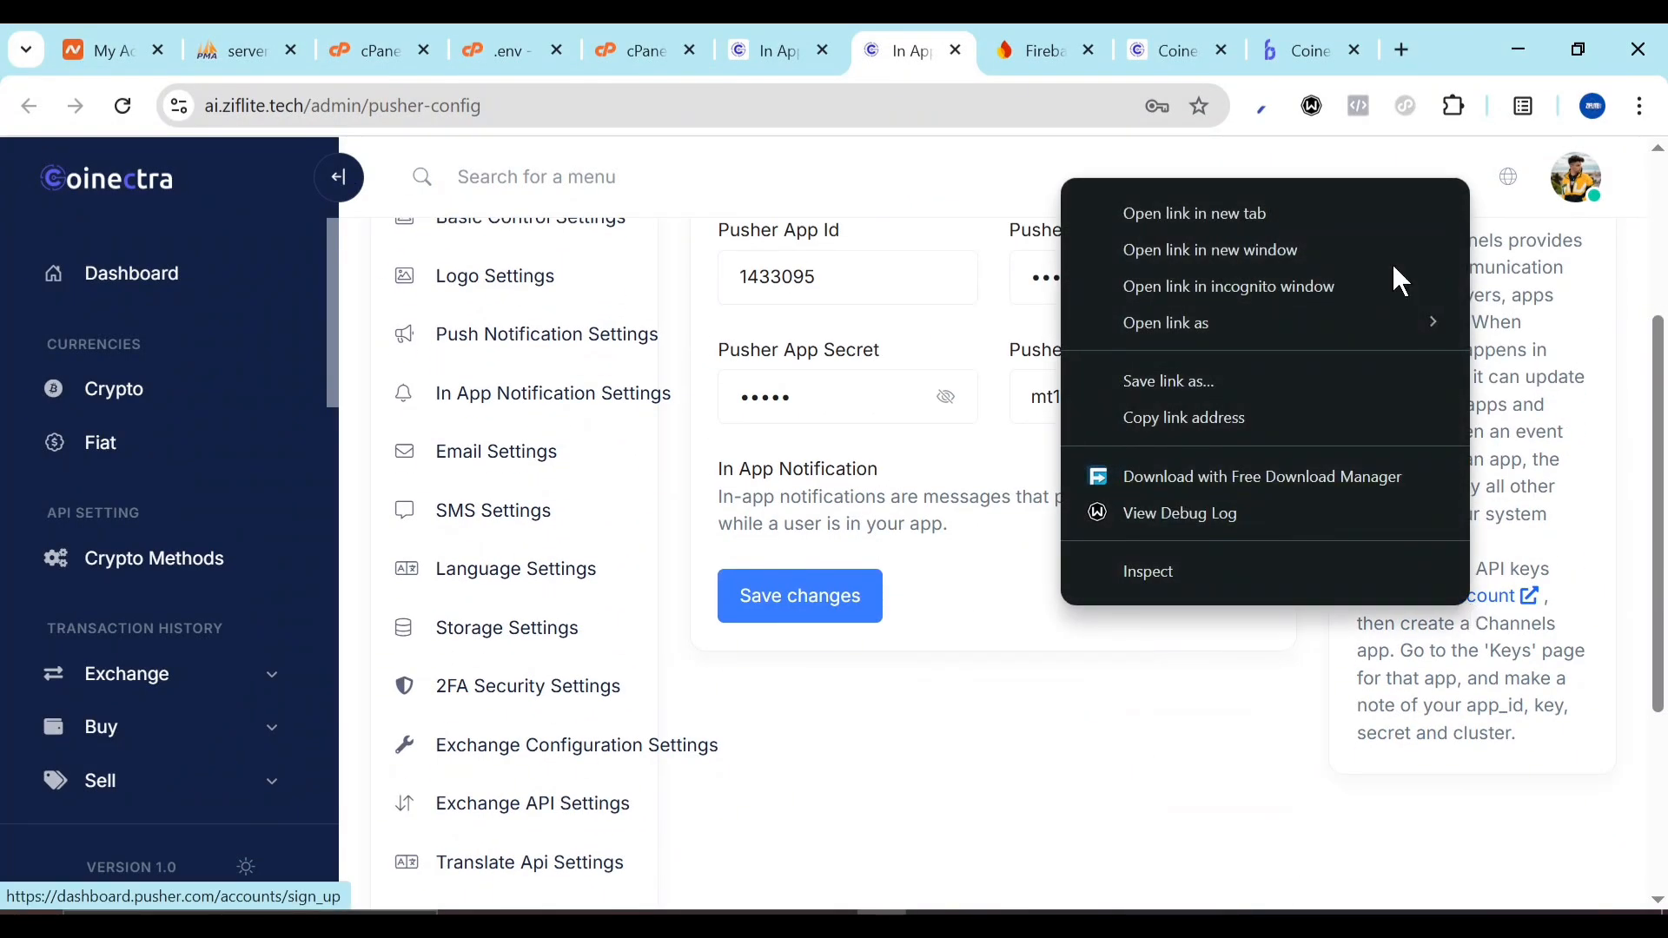
left_click(1304, 212)
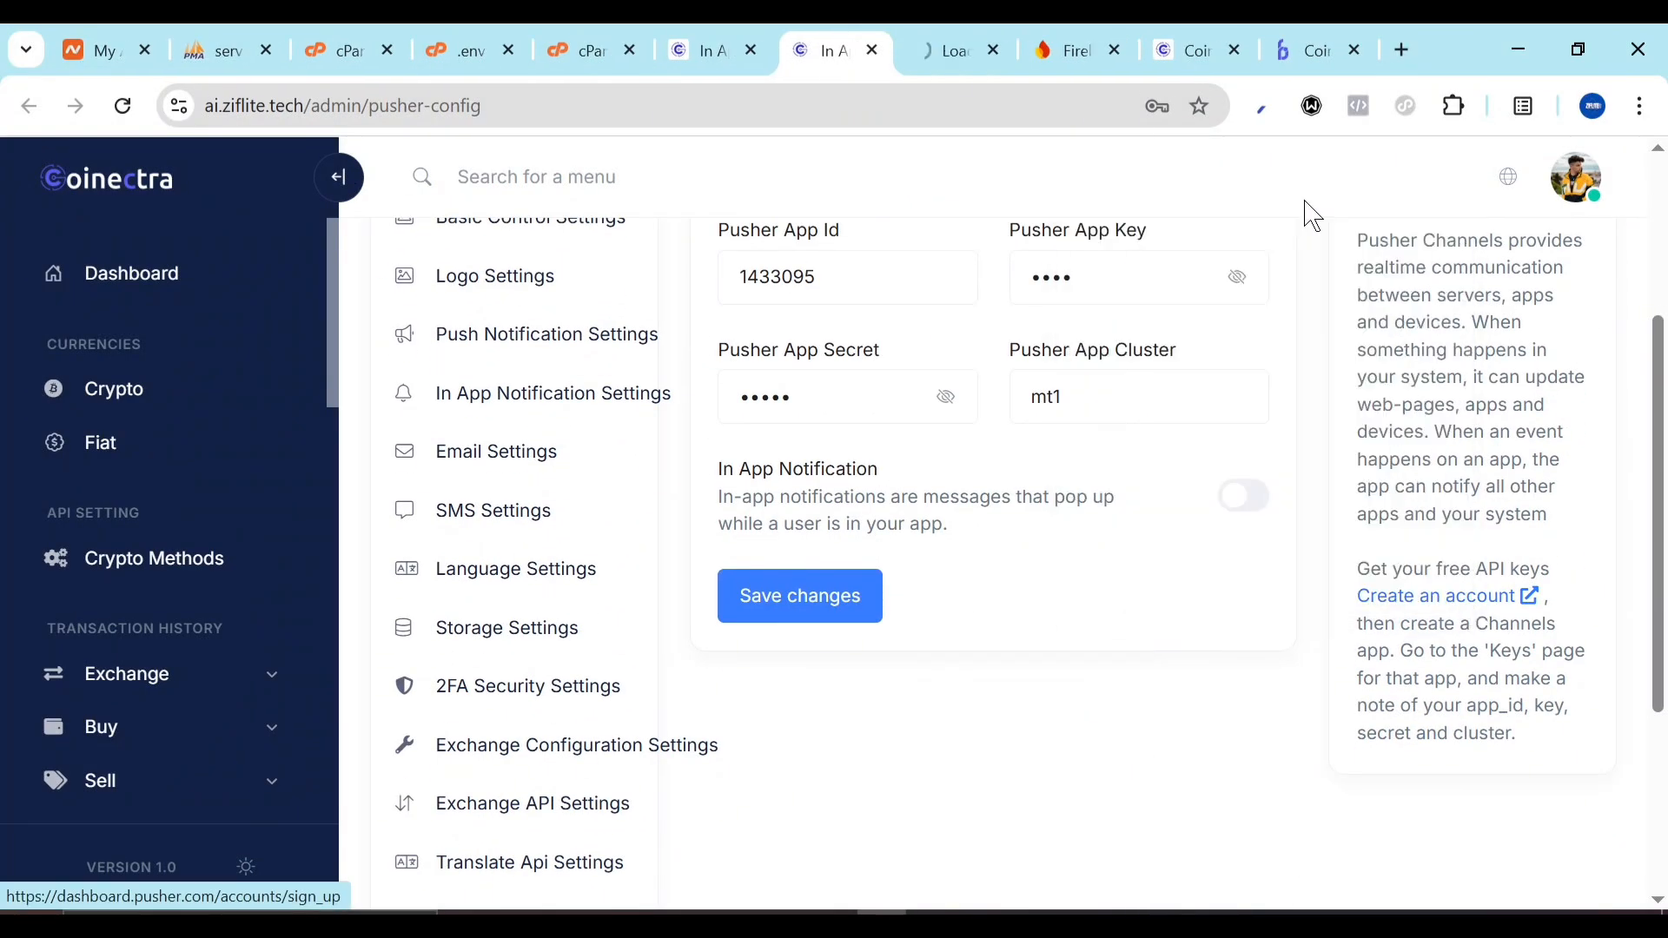
left_click(948, 38)
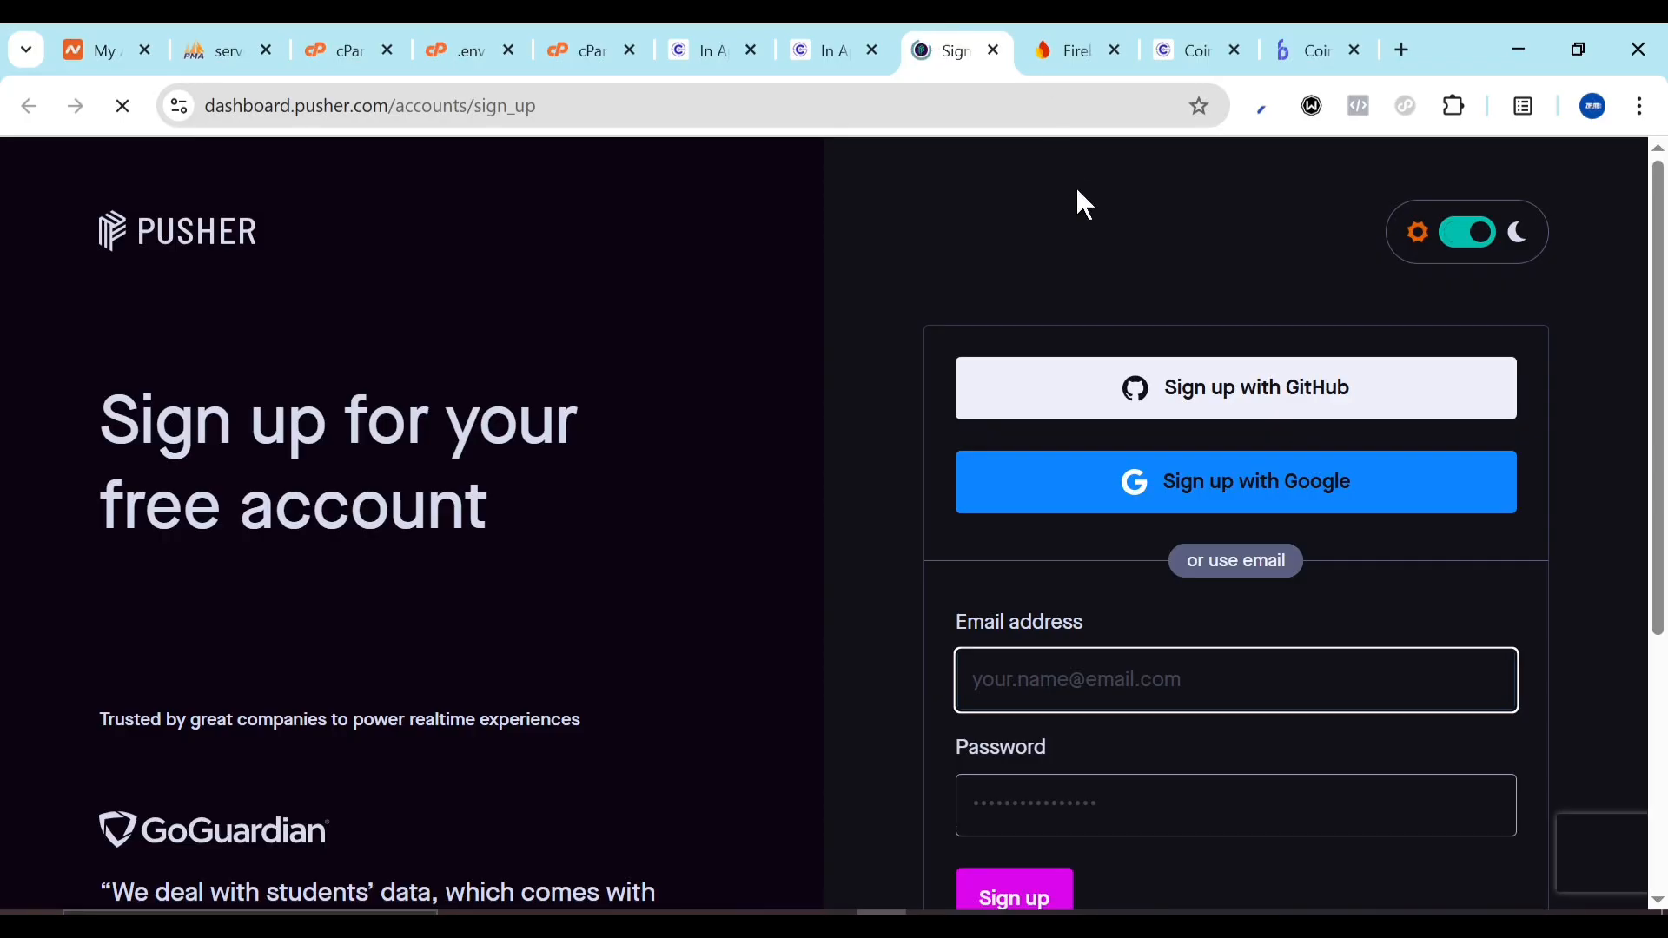
Sign in to Pusher with Google, open the Ziflite HR Channels app, and go to its App Keys
left_click(1090, 514)
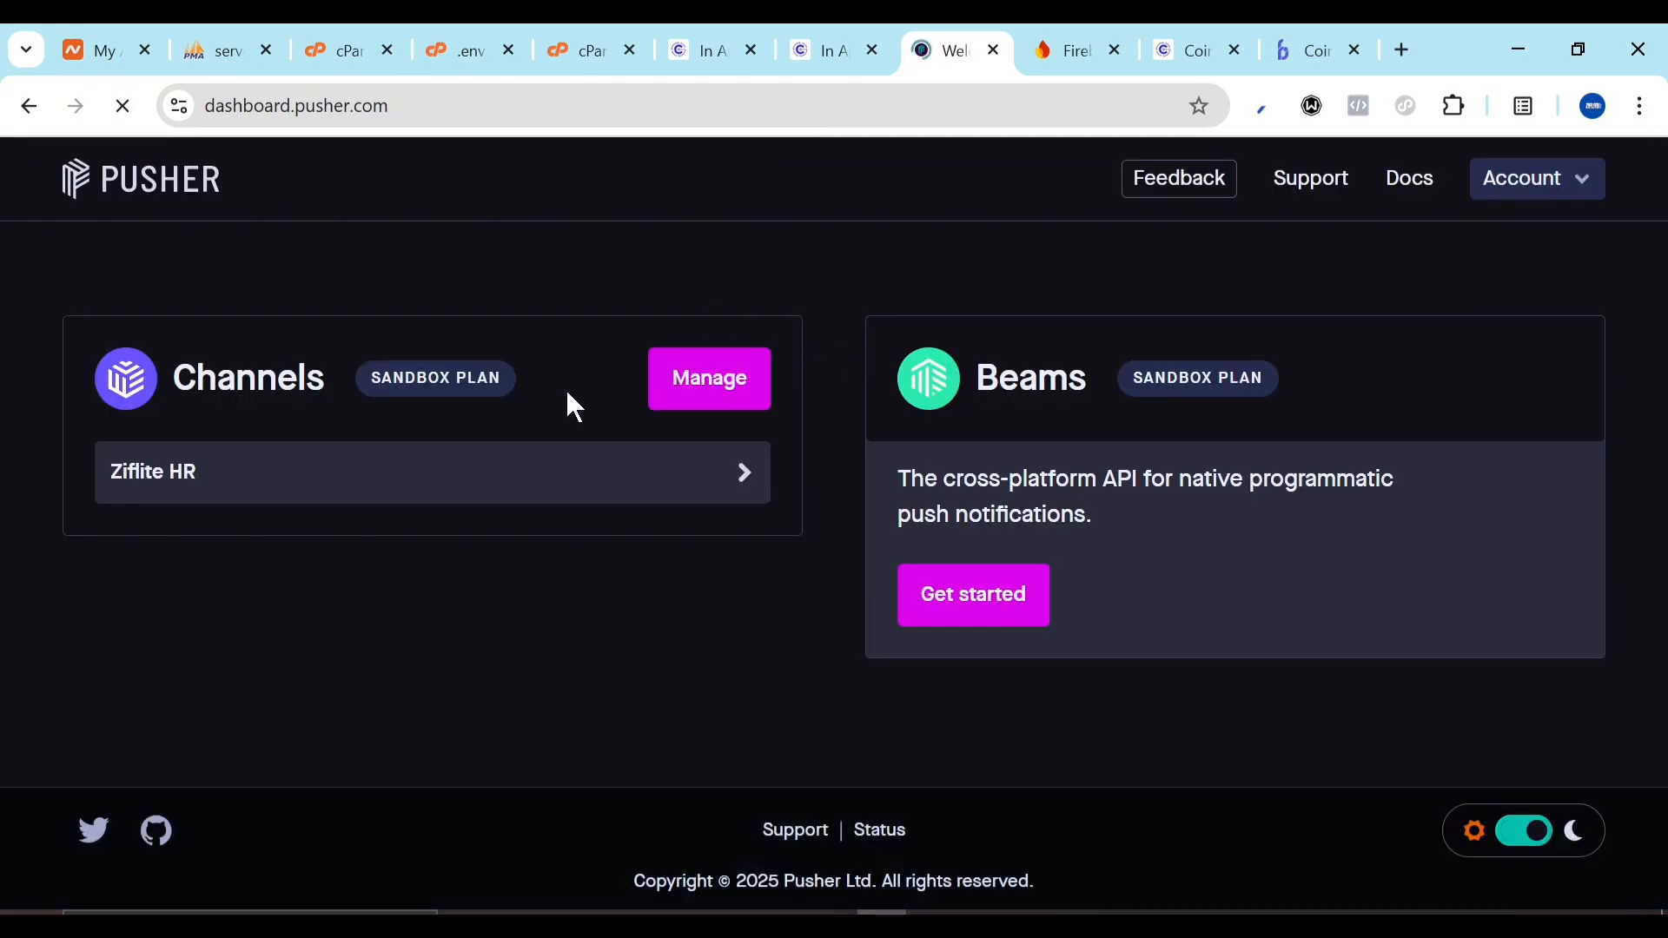
left_click(504, 498)
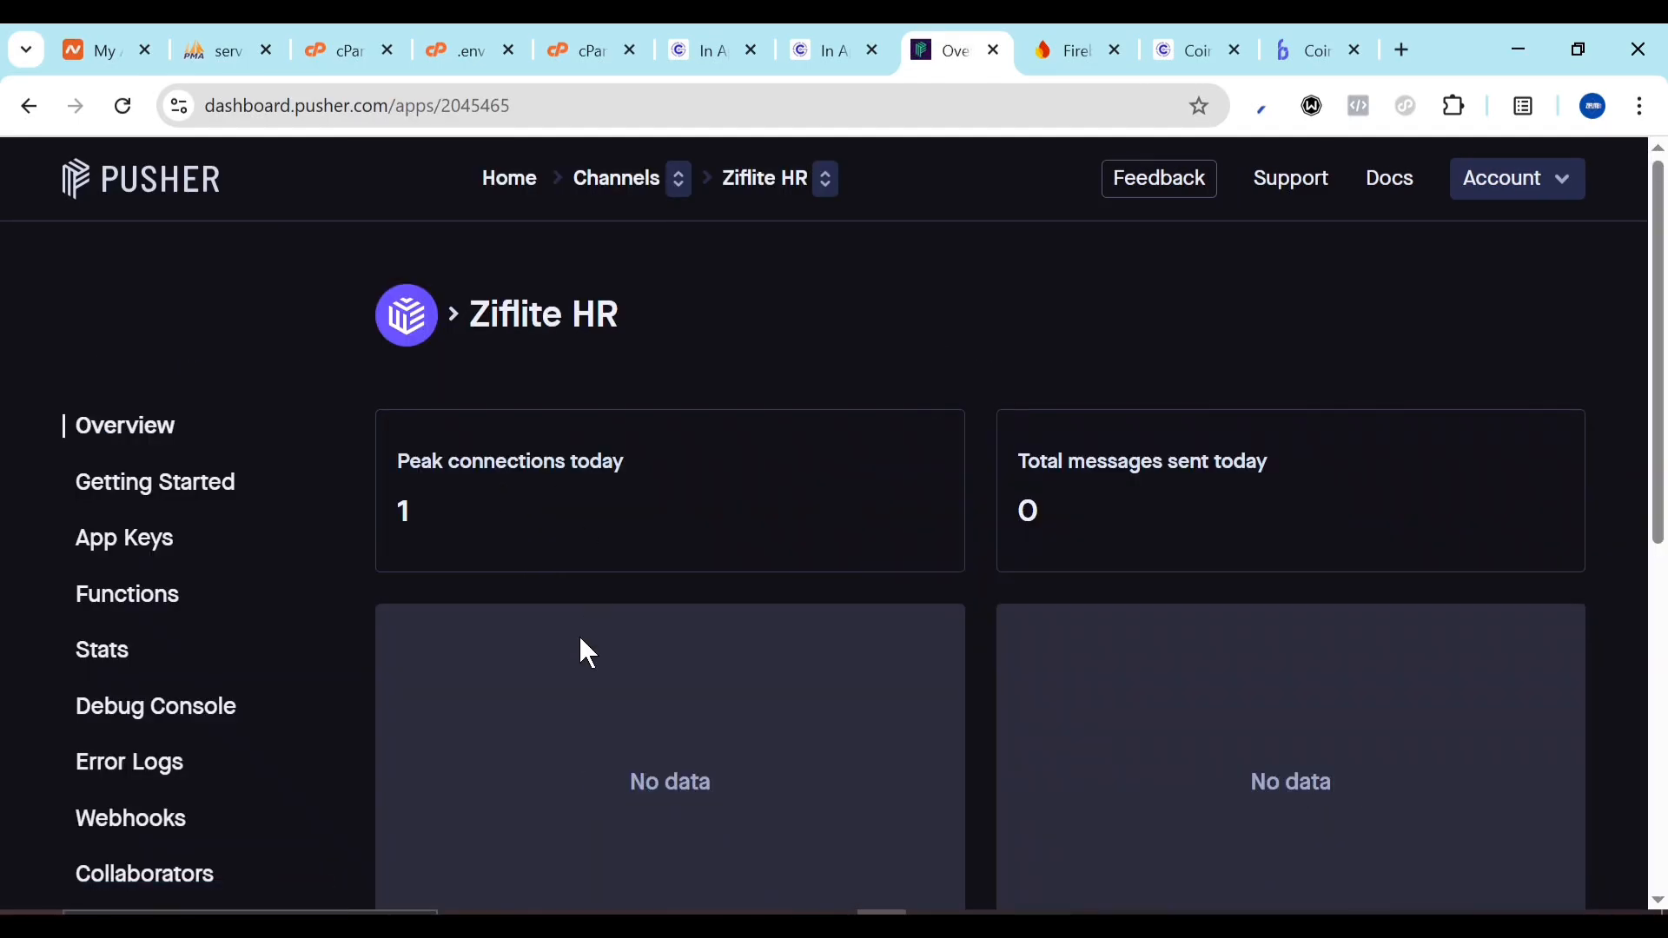
scroll(217, 496, "down", 1)
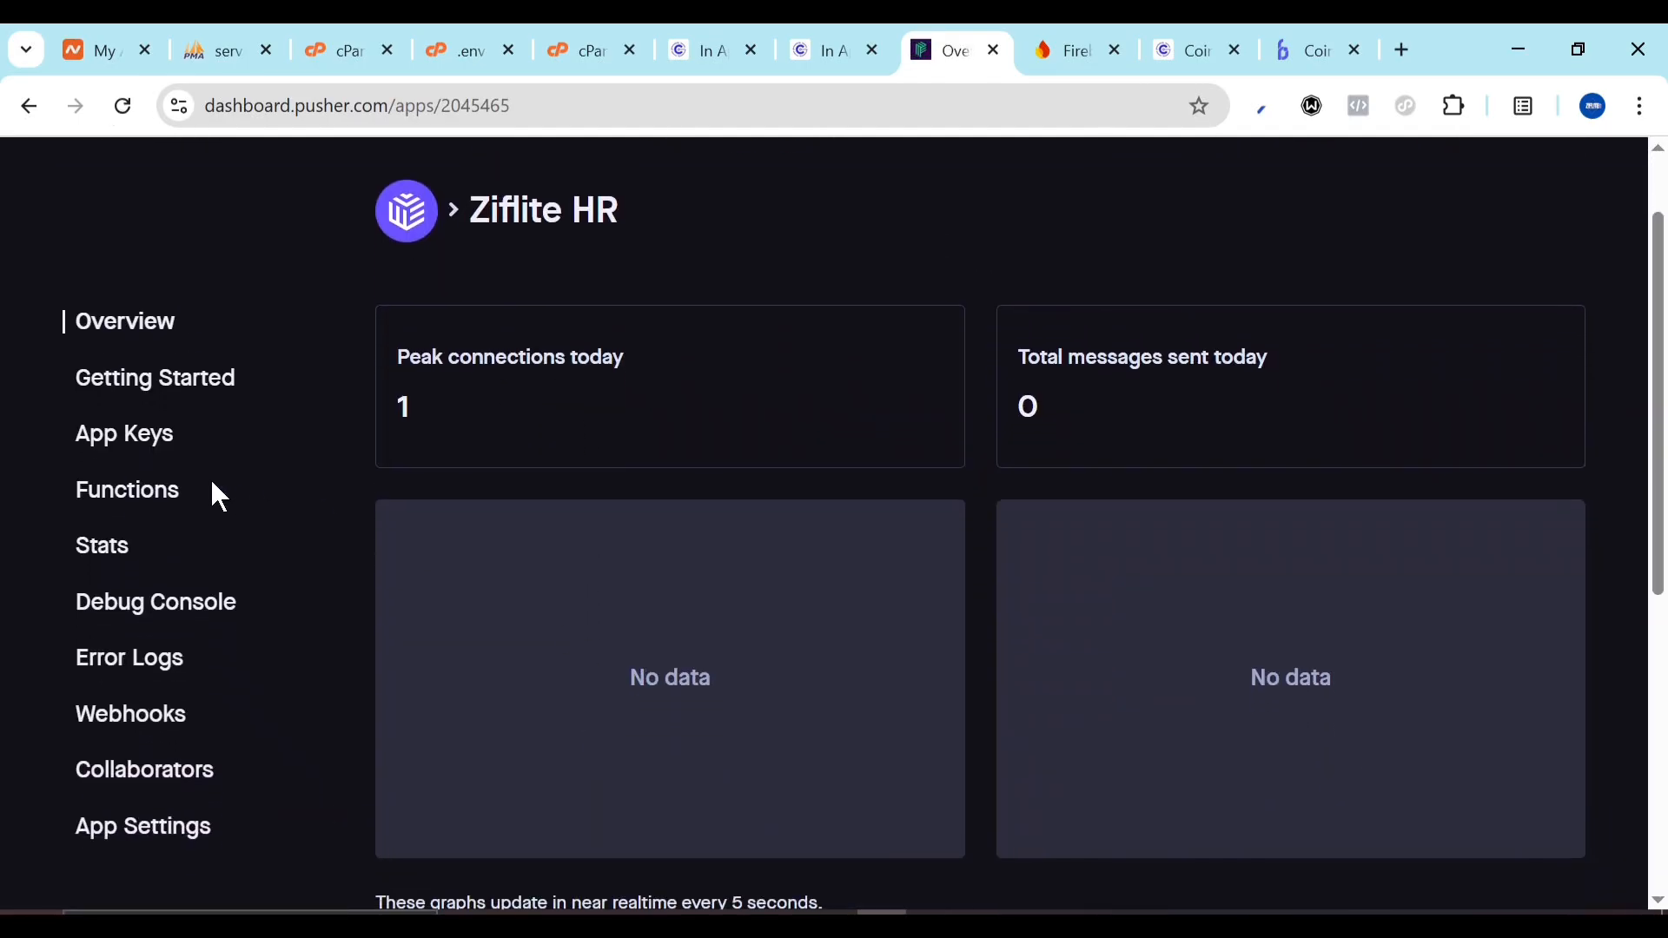
left_click(106, 435)
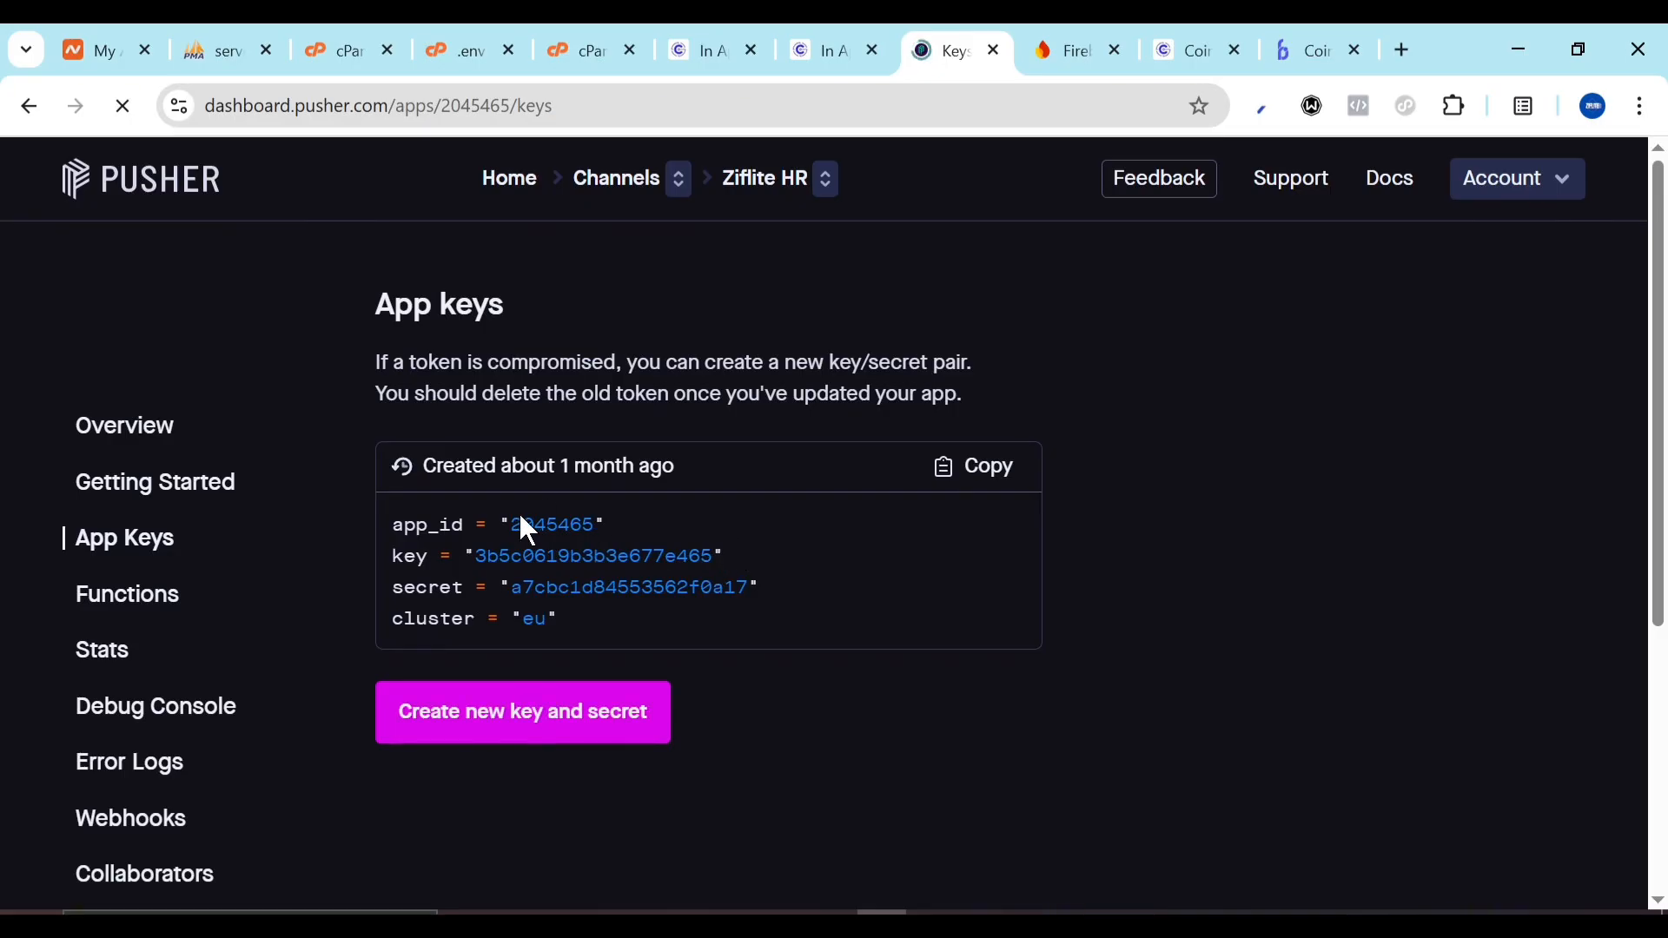
Copy the app_id 2045465 from Pusher into the Pusher App Id field of the admin settings
left_click_drag(509, 521, 548, 532)
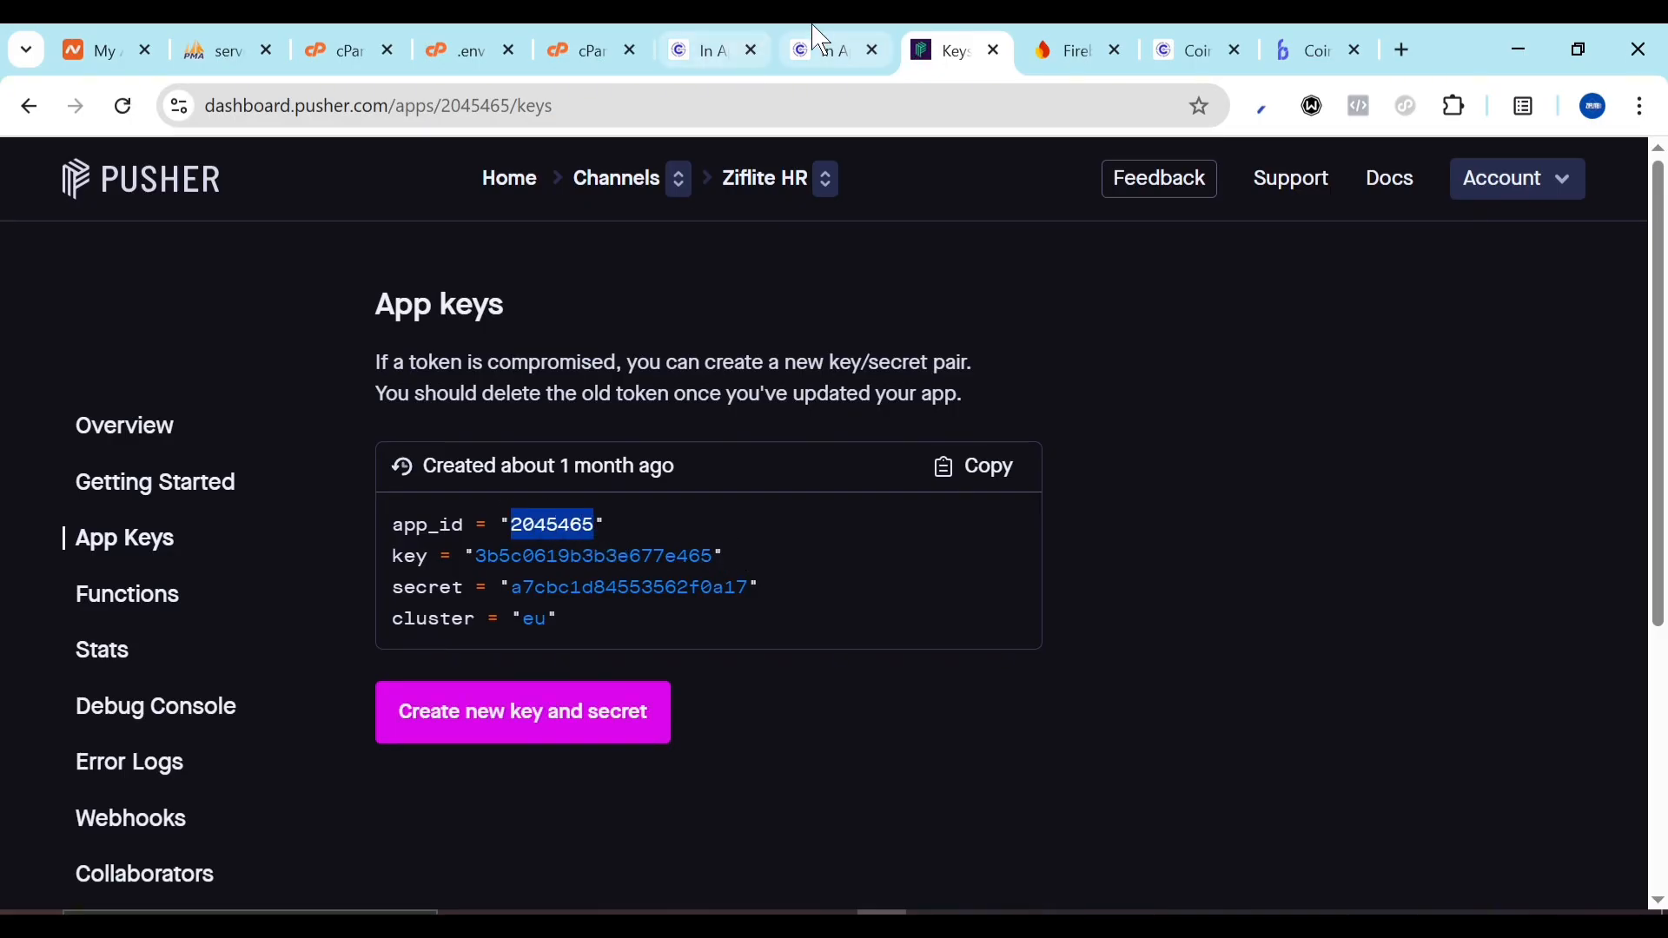
left_click(821, 50)
left_click(840, 277)
key("ctrl+a")
type("2045465")
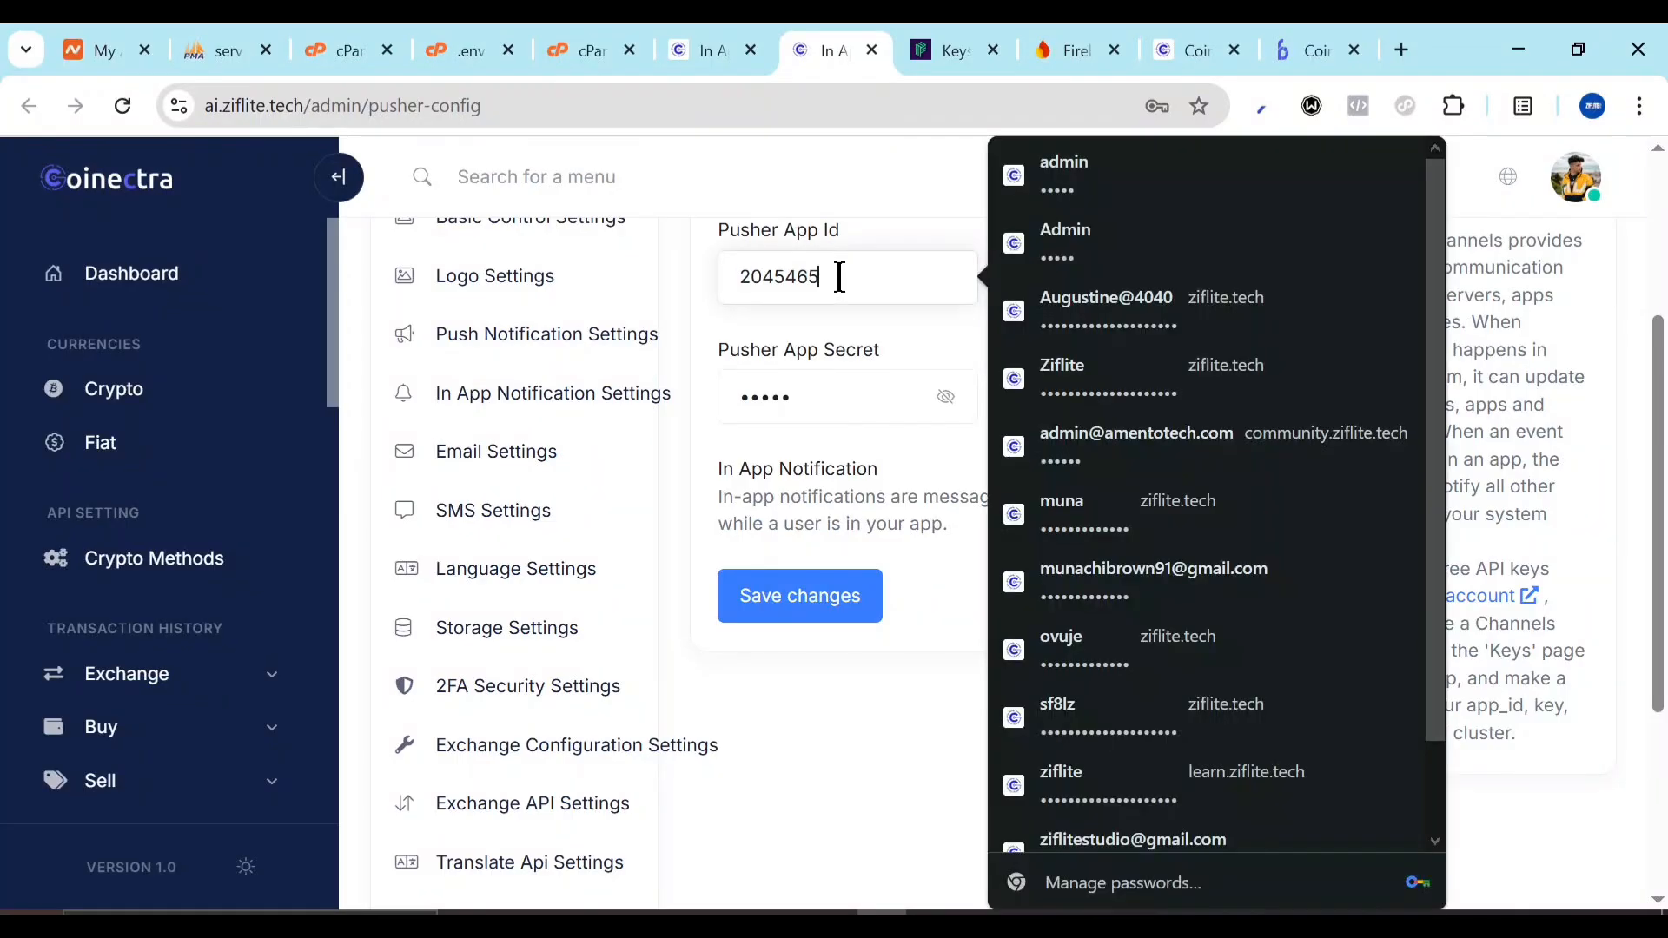
Copy the Pusher app key from the App Keys page and paste it into the Pusher App Key field
left_click(956, 51)
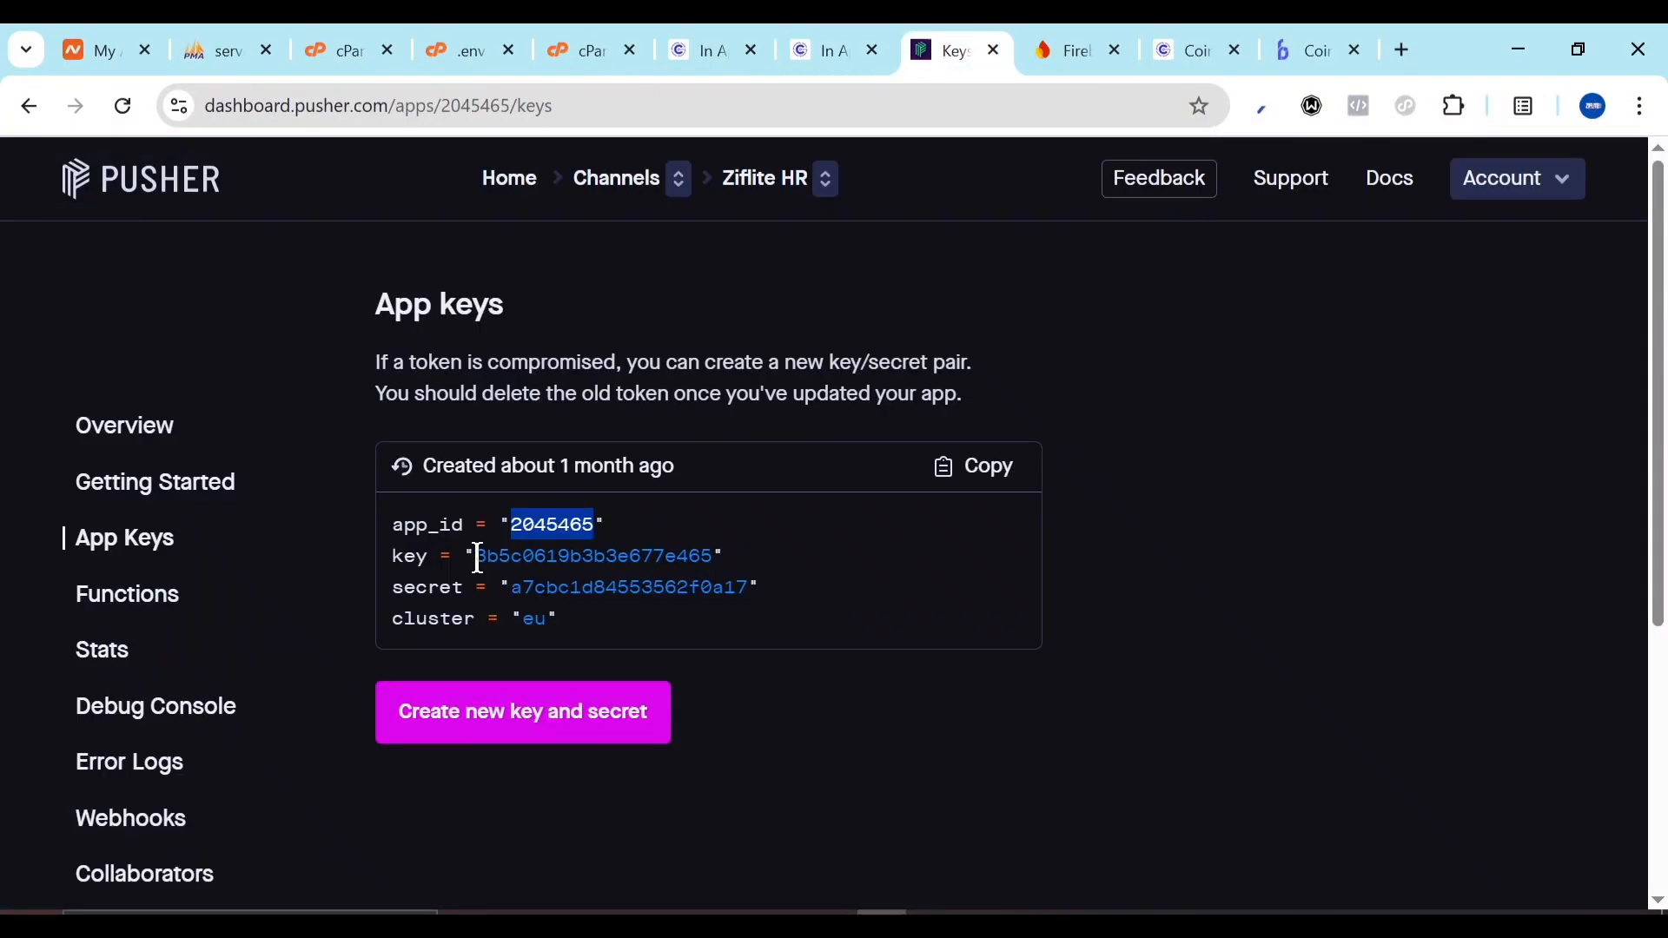
left_click_drag(478, 558, 714, 560)
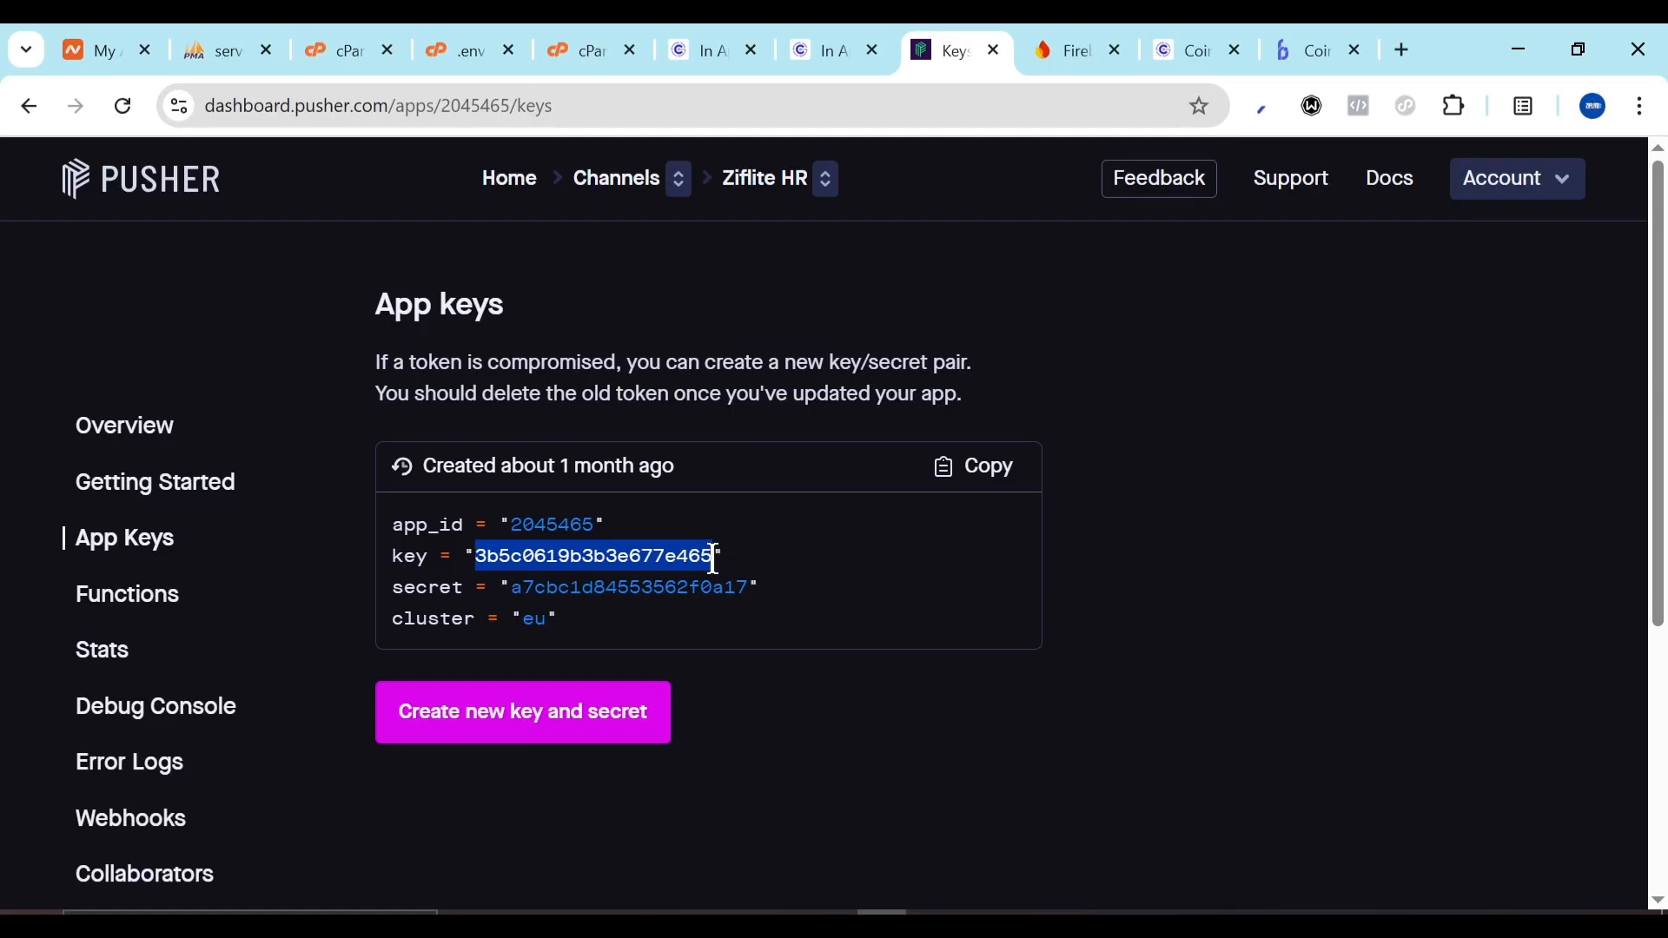
left_click(826, 51)
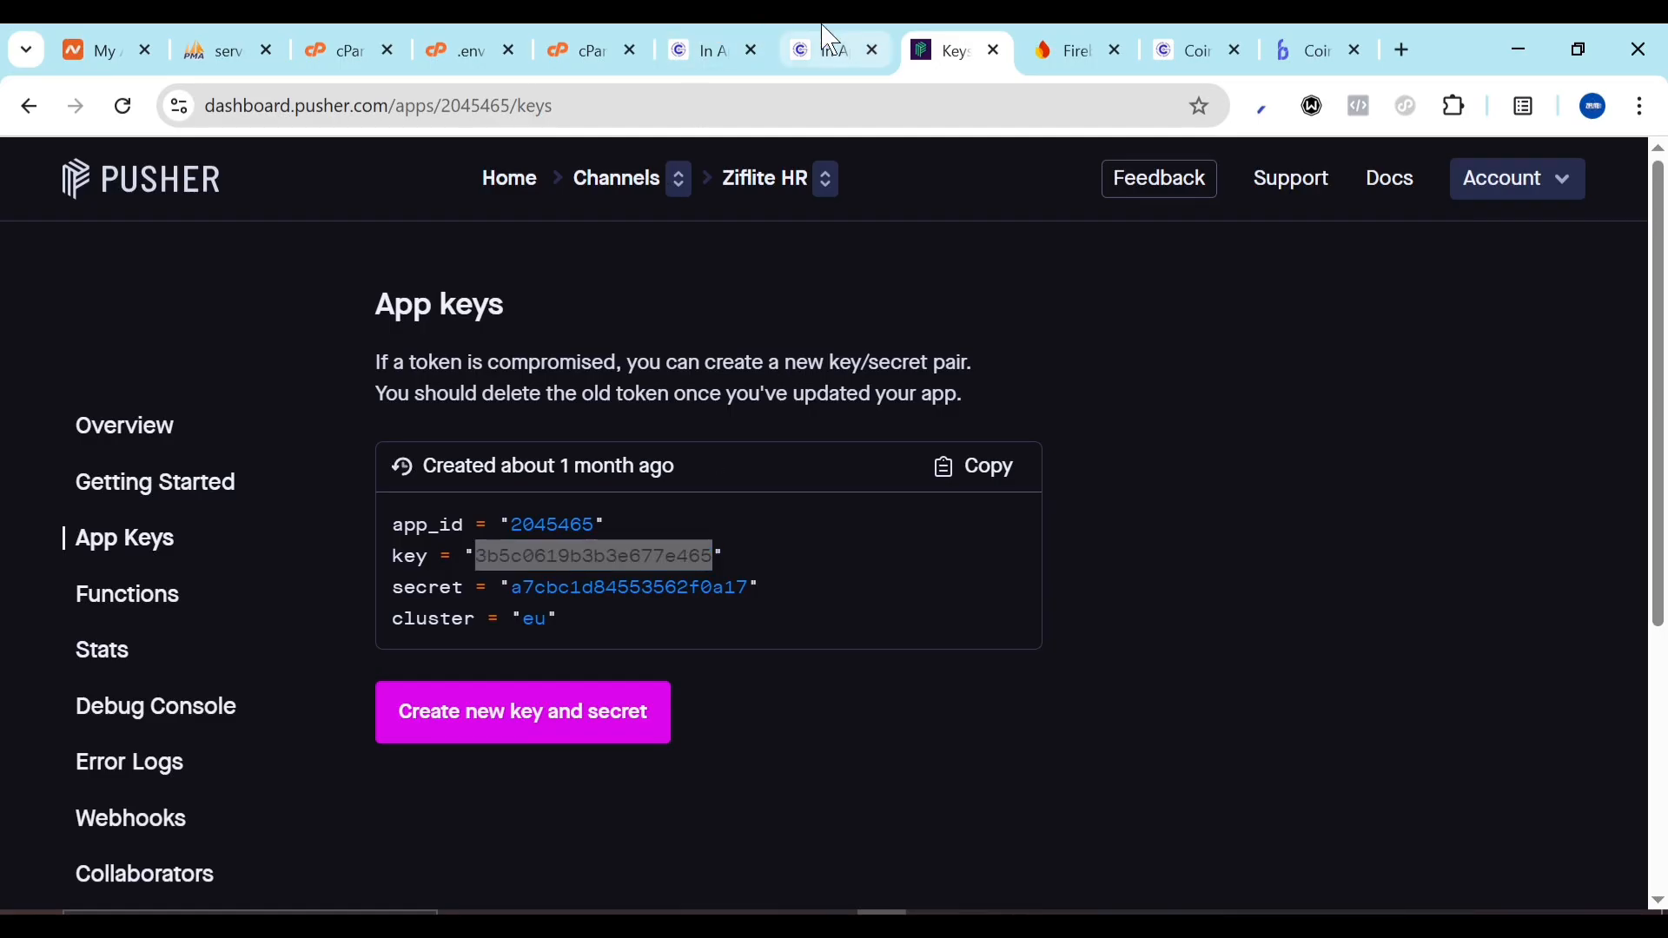
left_click(1062, 271)
key("ctrl+v")
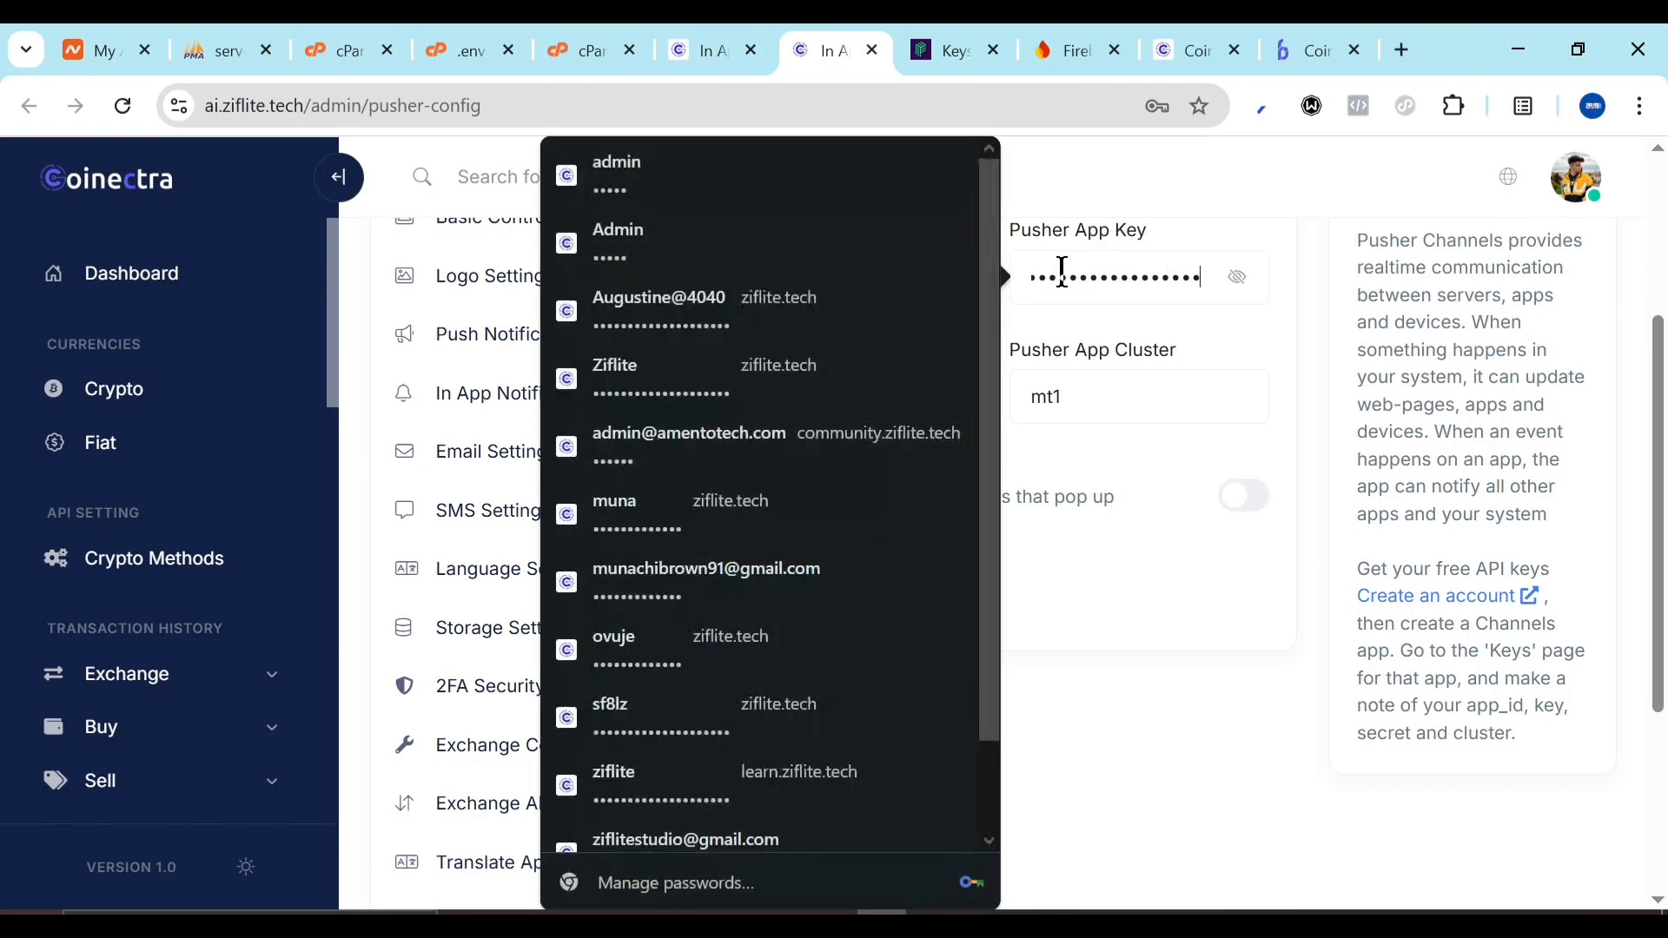
Copy the Pusher secret and paste it into the Pusher App Secret field
left_click(971, 41)
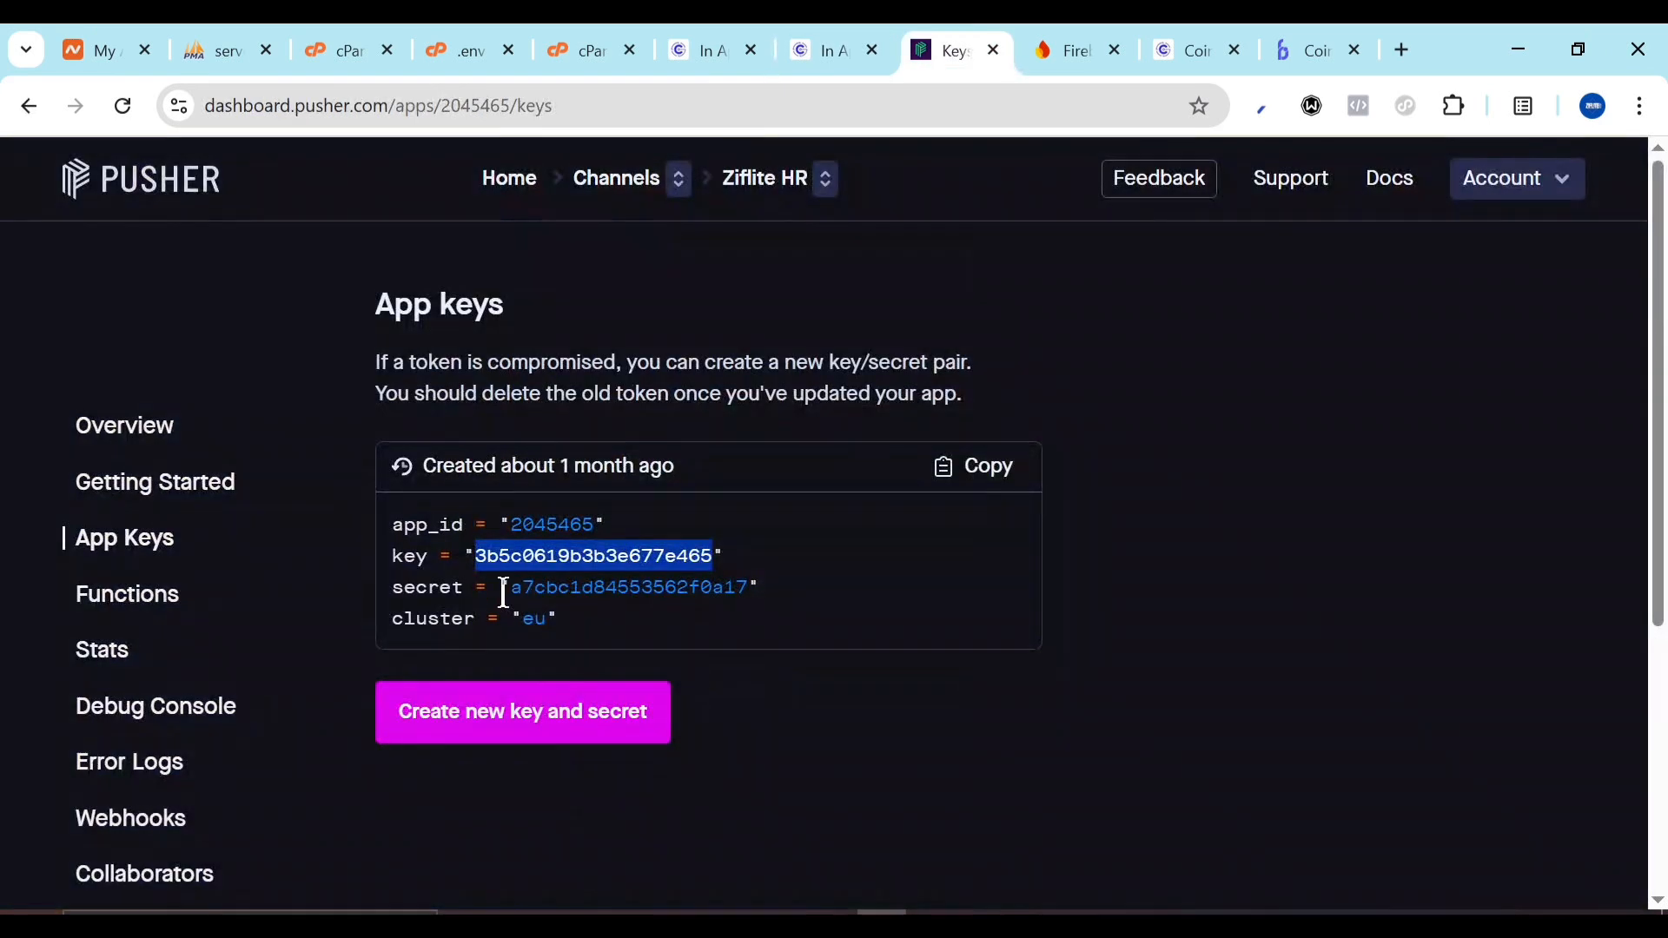
left_click_drag(514, 589, 743, 593)
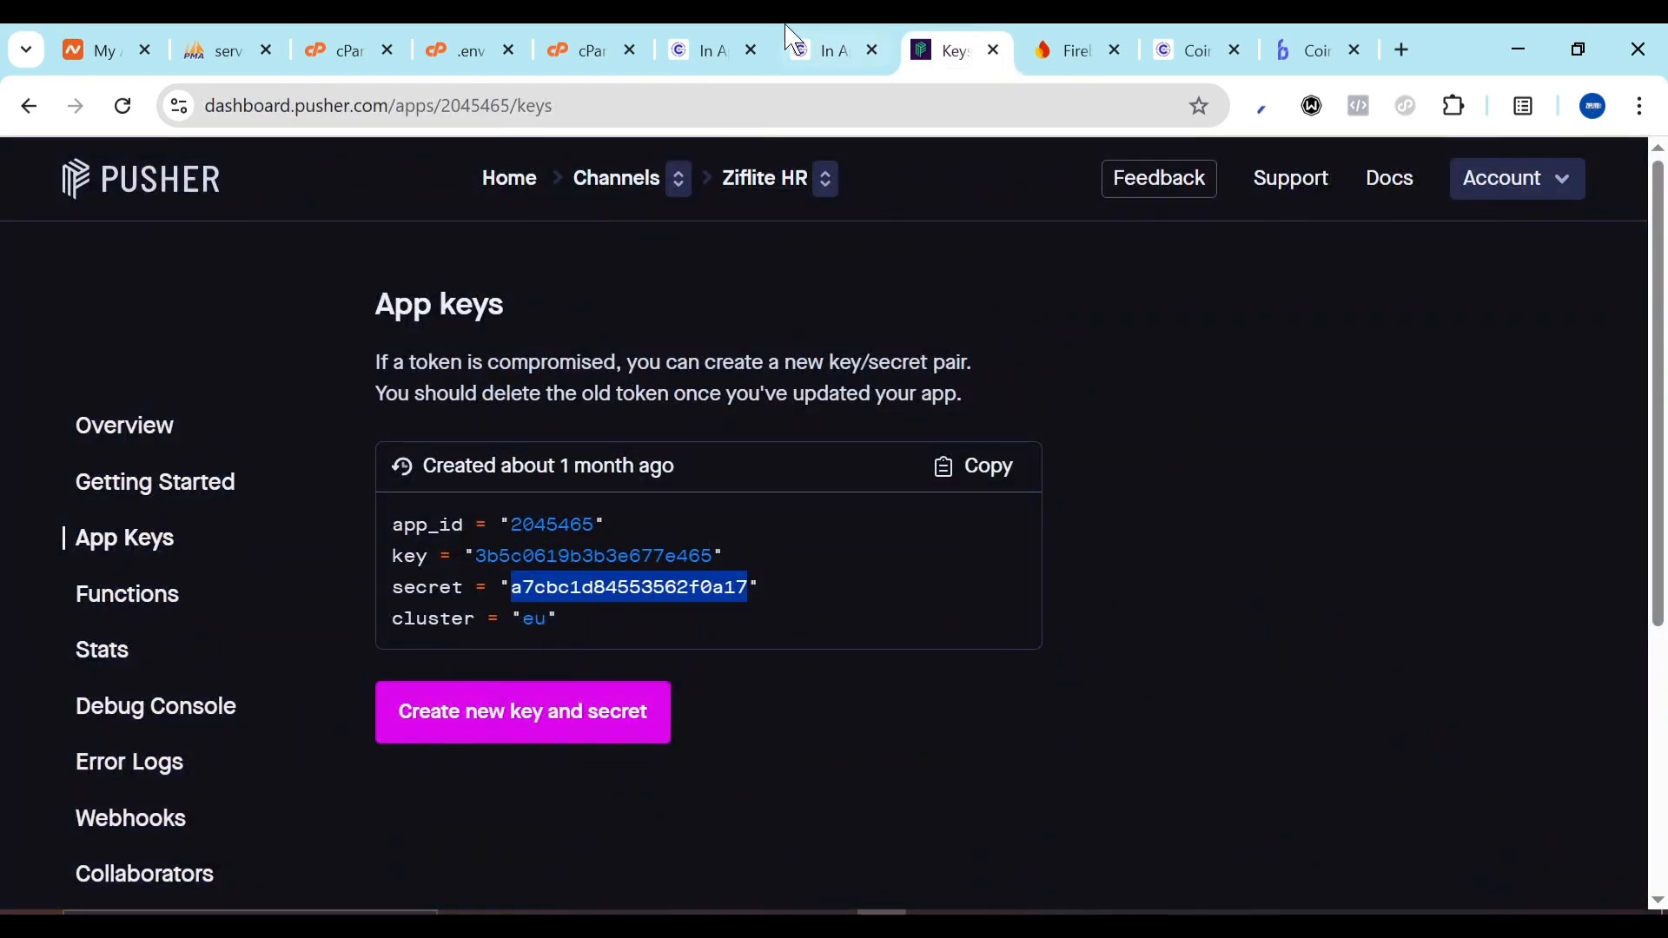
left_click(792, 45)
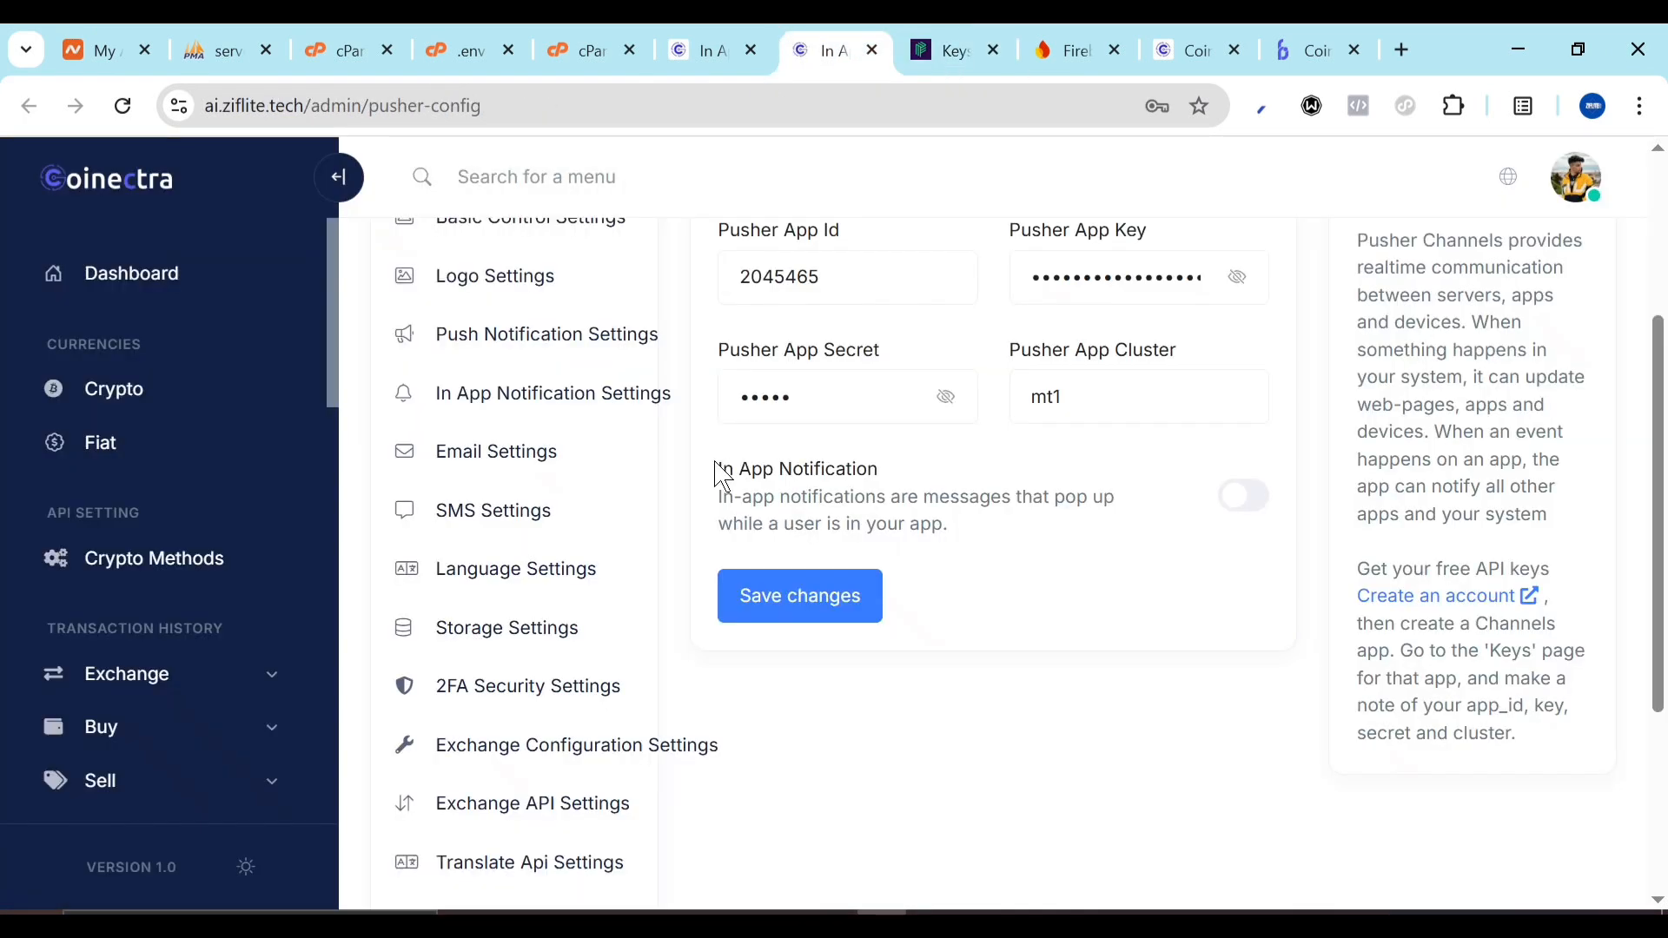
left_click(828, 400)
Copy the cluster value eu from Pusher into the Pusher App Cluster field, replacing its contents
left_click(1068, 50)
left_click(956, 49)
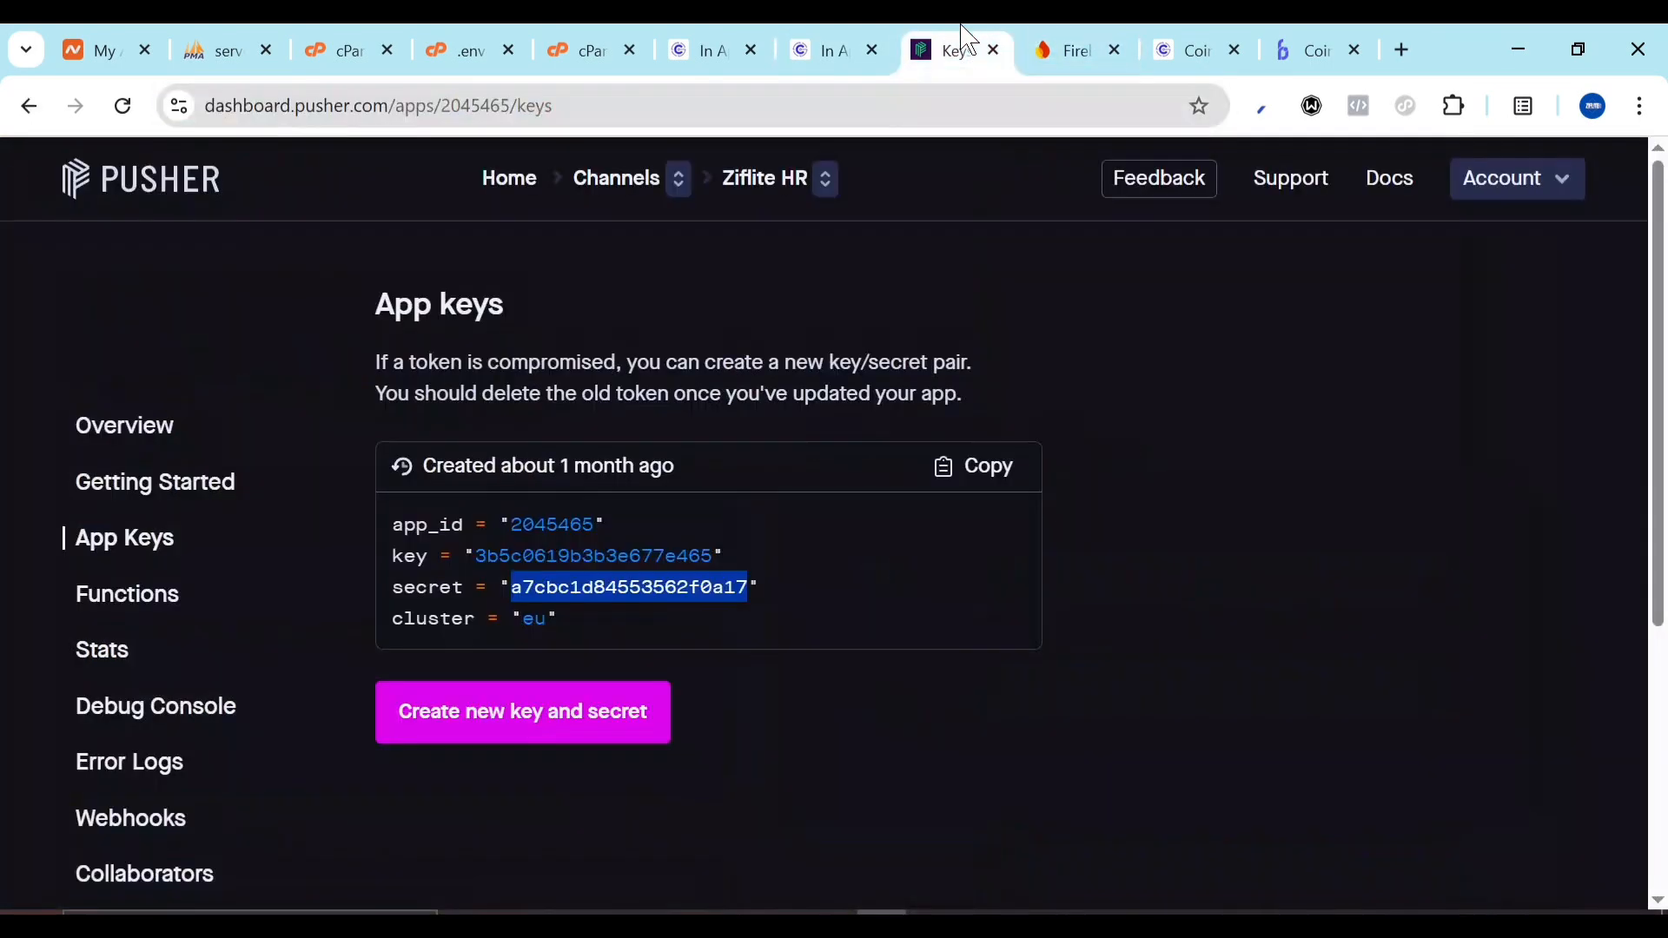
left_click(528, 623)
left_click_drag(527, 623, 547, 626)
key("ctrl+c")
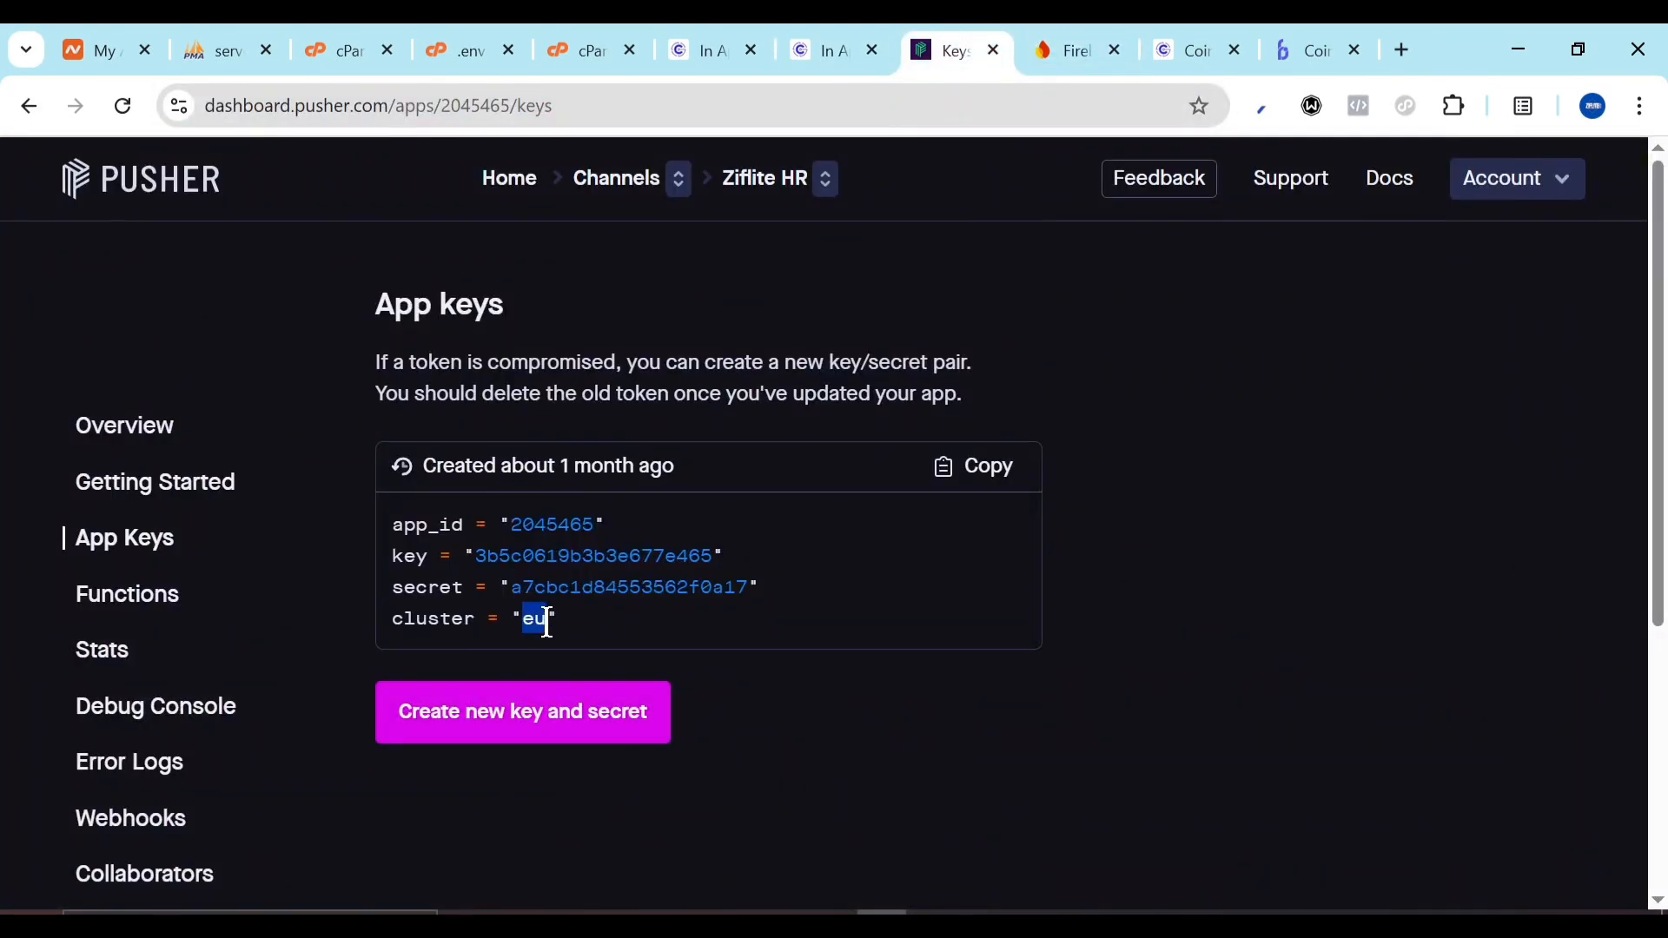
left_click(833, 53)
double_click(1099, 392)
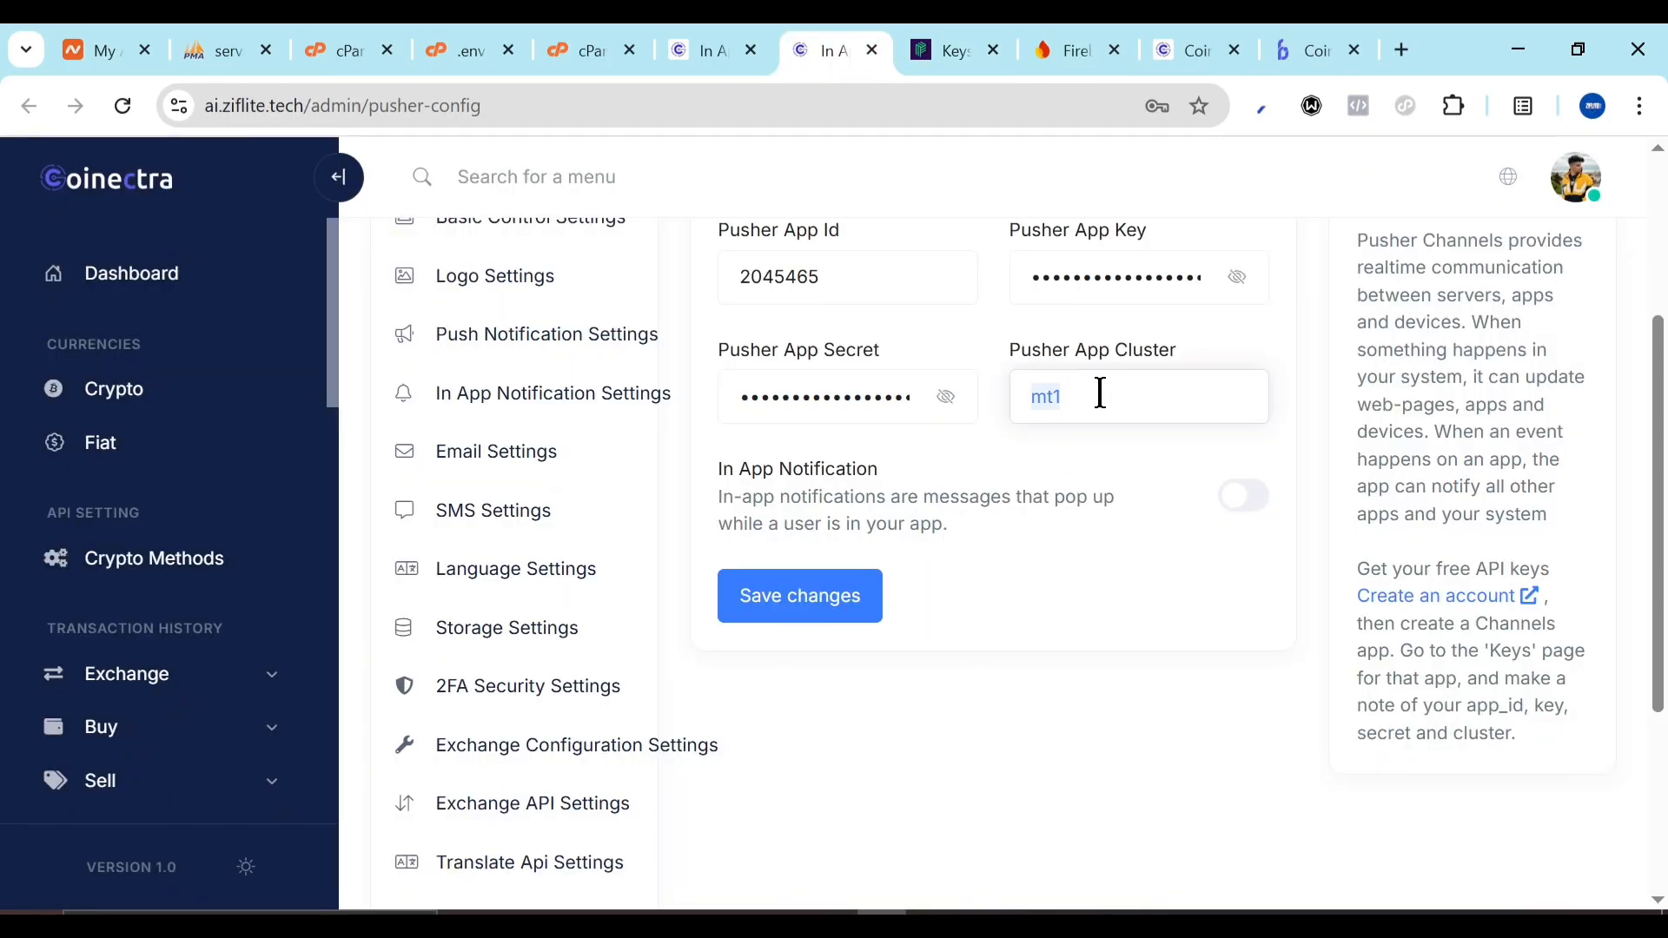
key("ctrl+v")
Enable In App Notification and save the Pusher configuration changes
left_click(1257, 499)
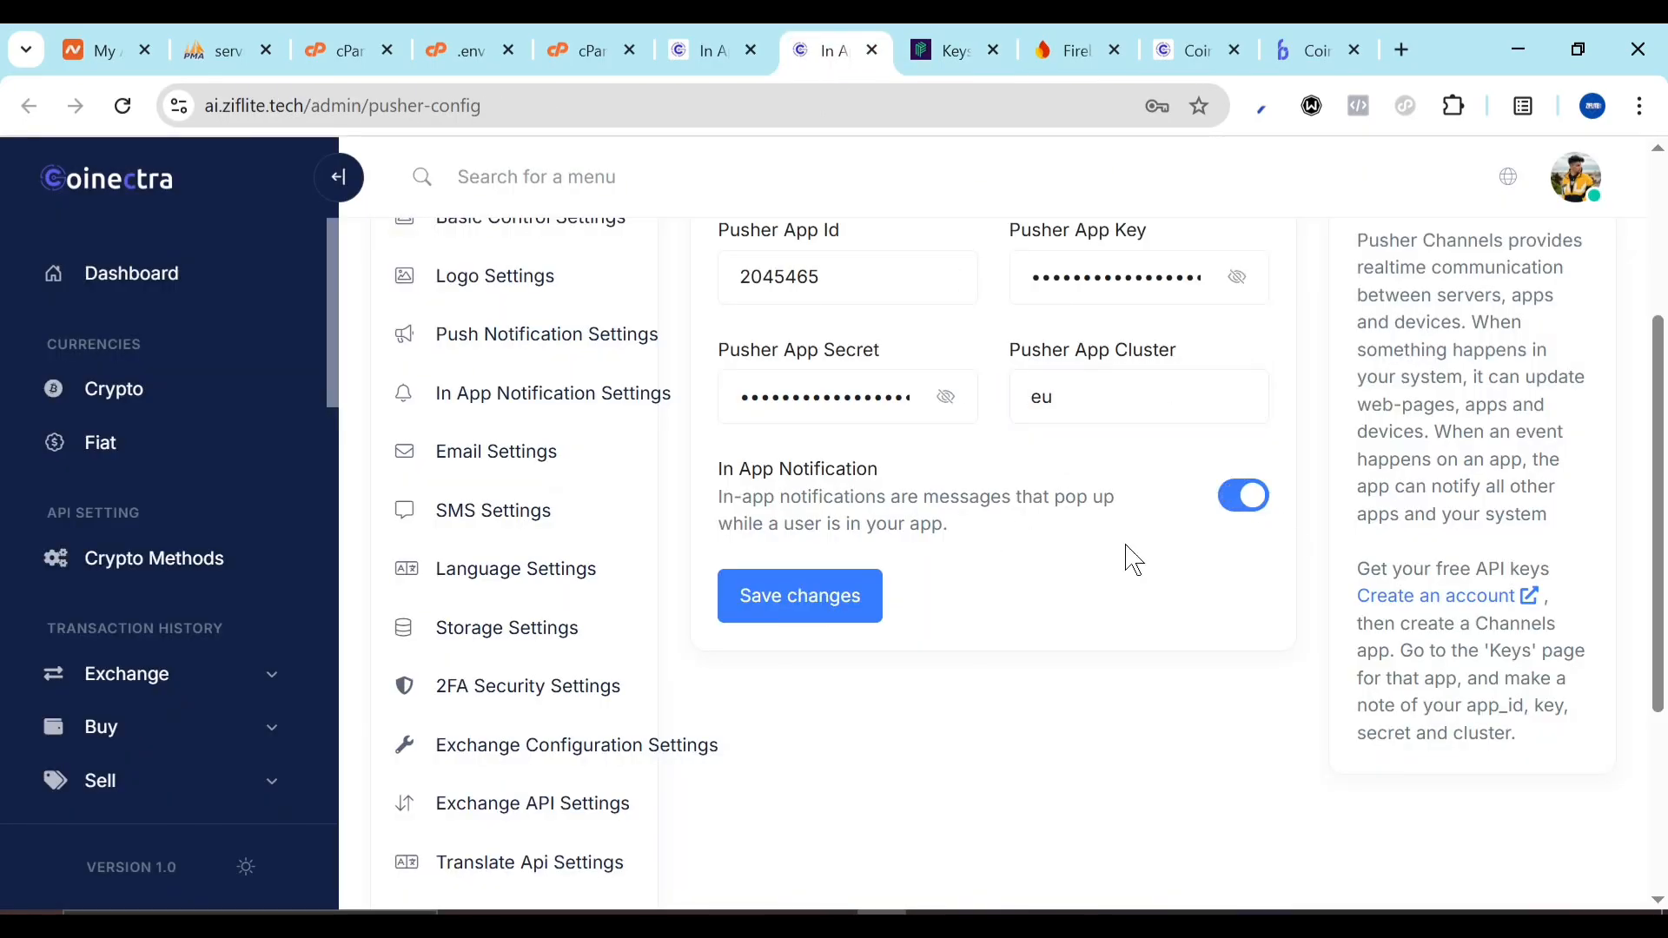
left_click(872, 587)
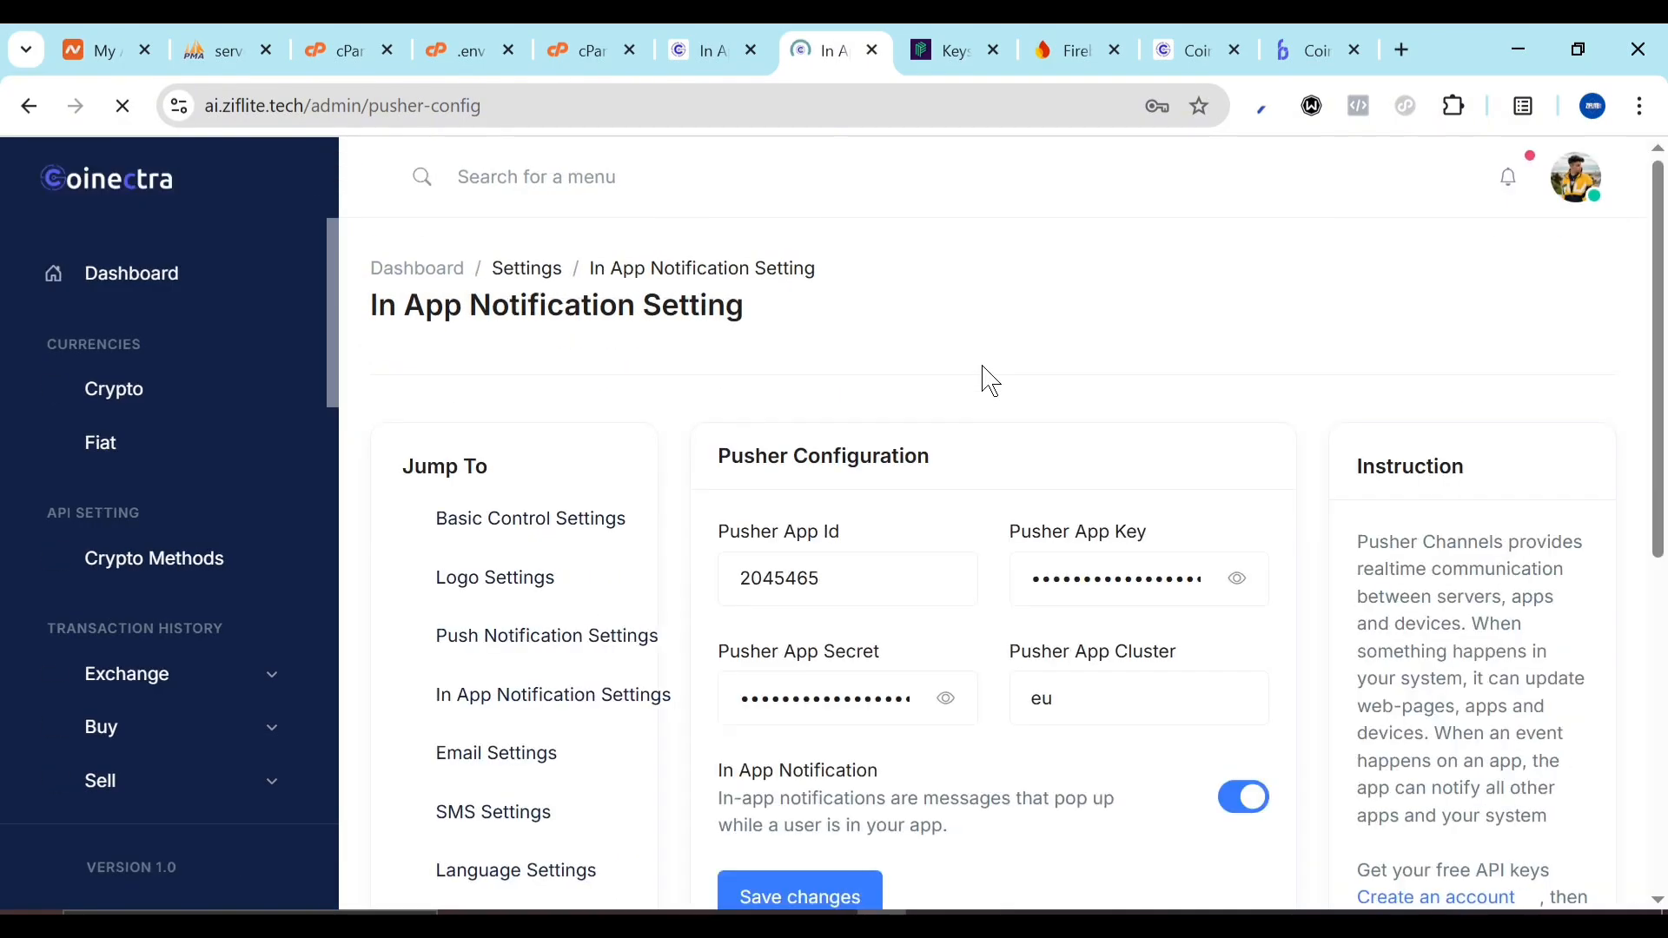
Go to Email Settings, open Email Configuration, and edit the SMTP email method
scroll(985, 368, "down", 3)
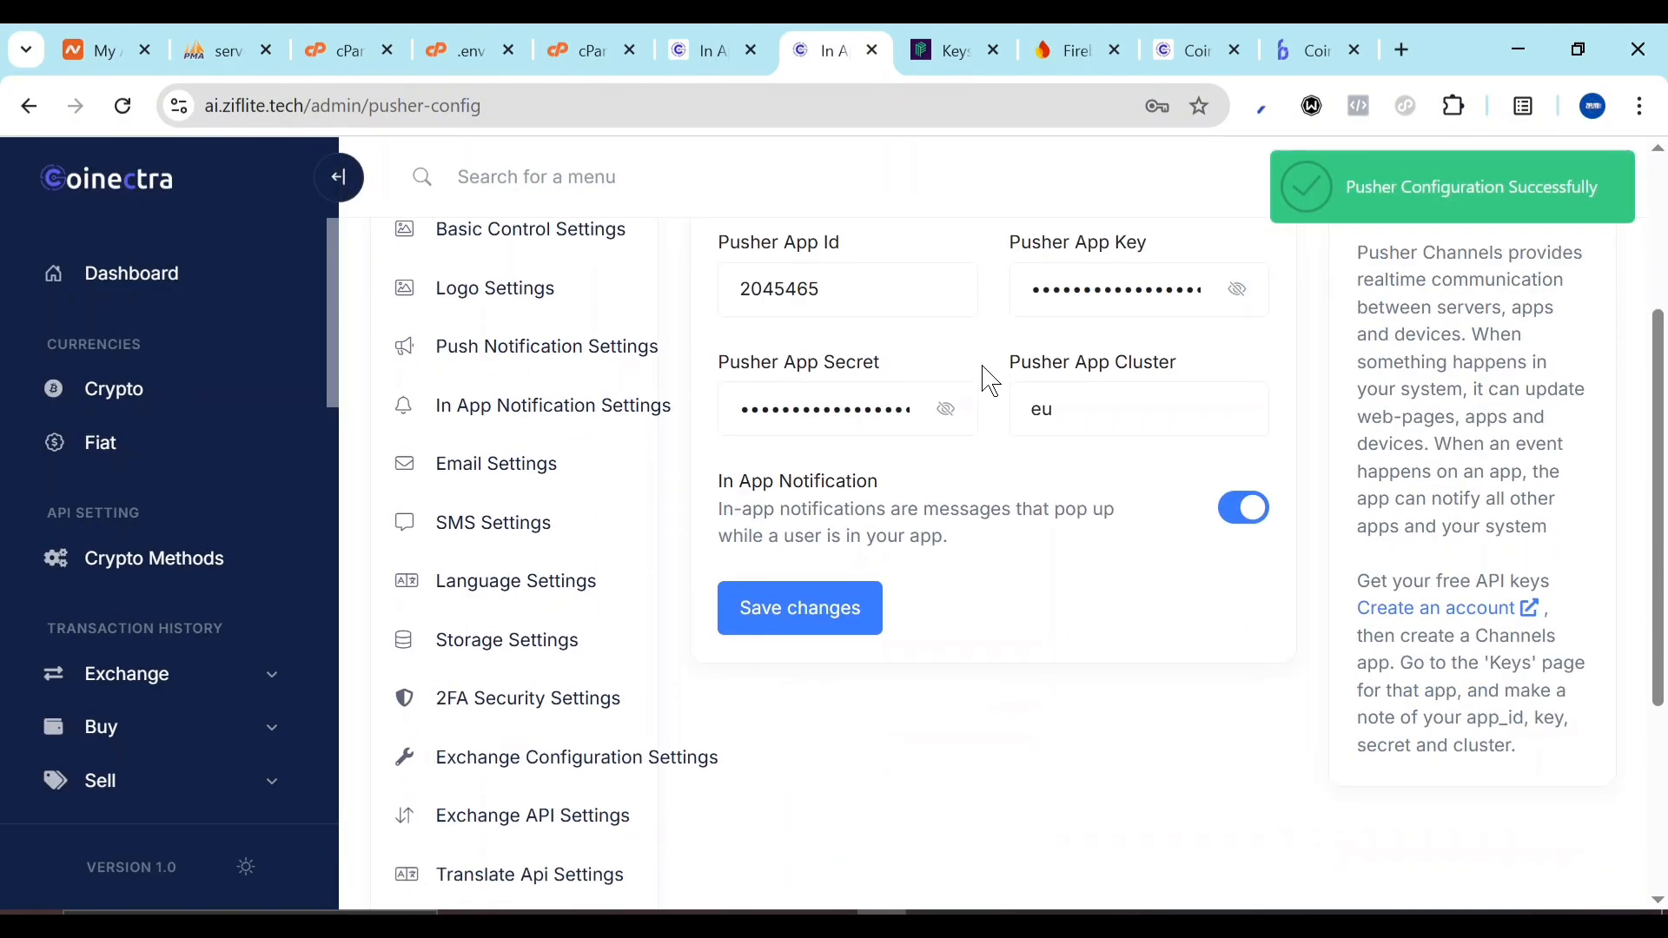
left_click(500, 474)
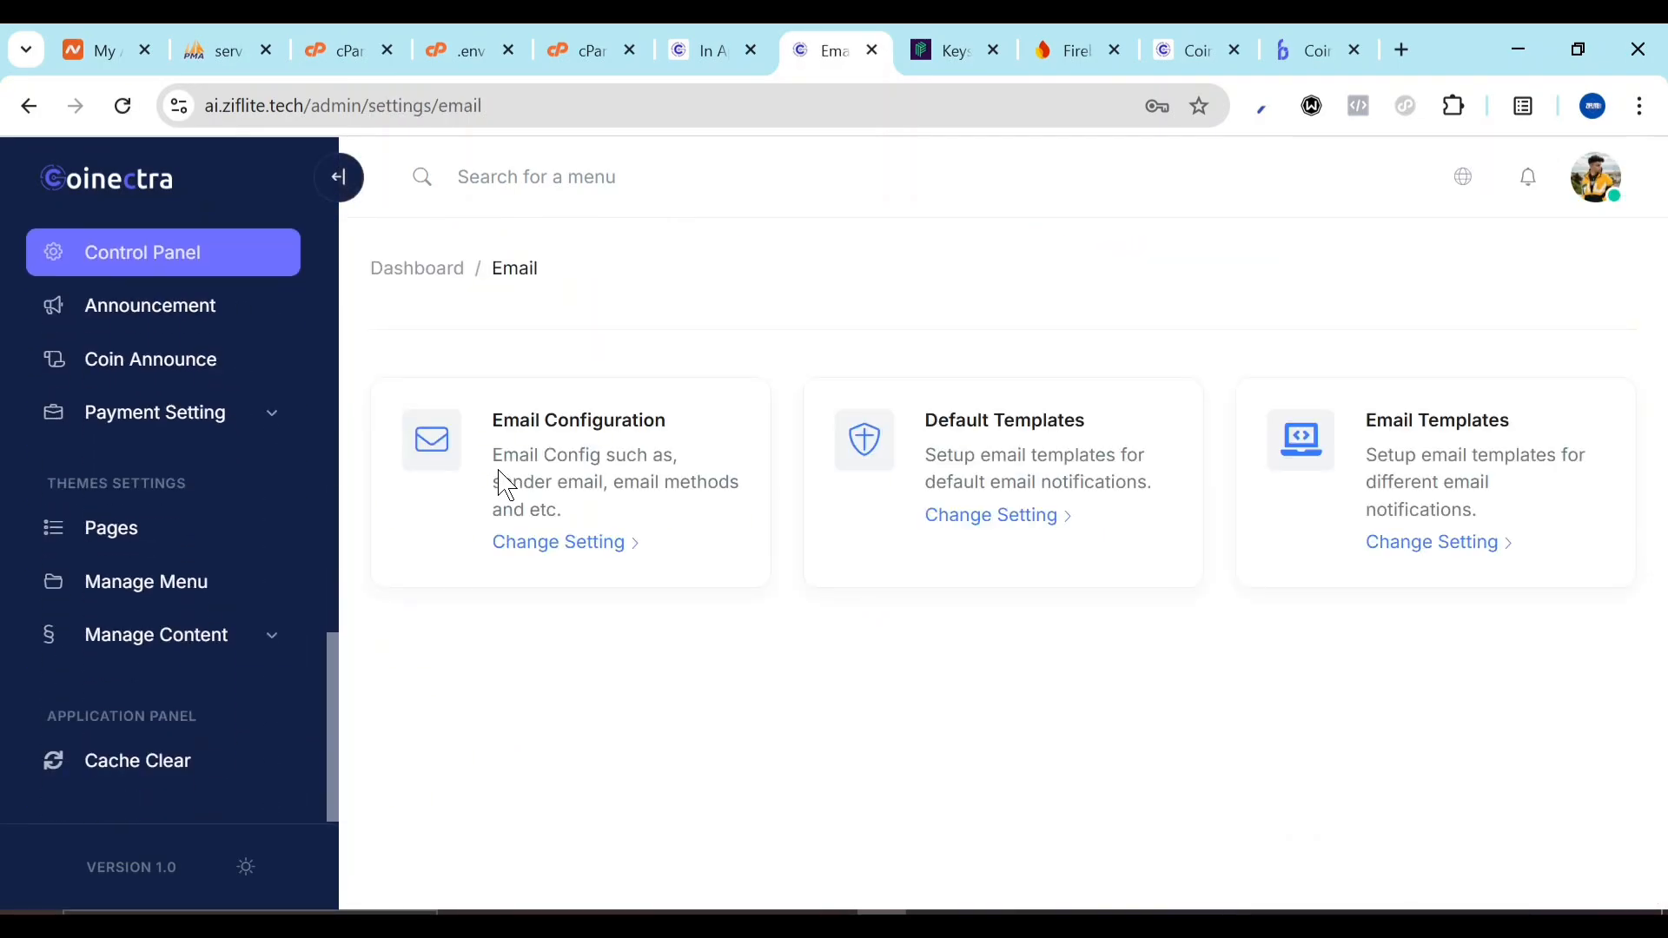
left_click(604, 543)
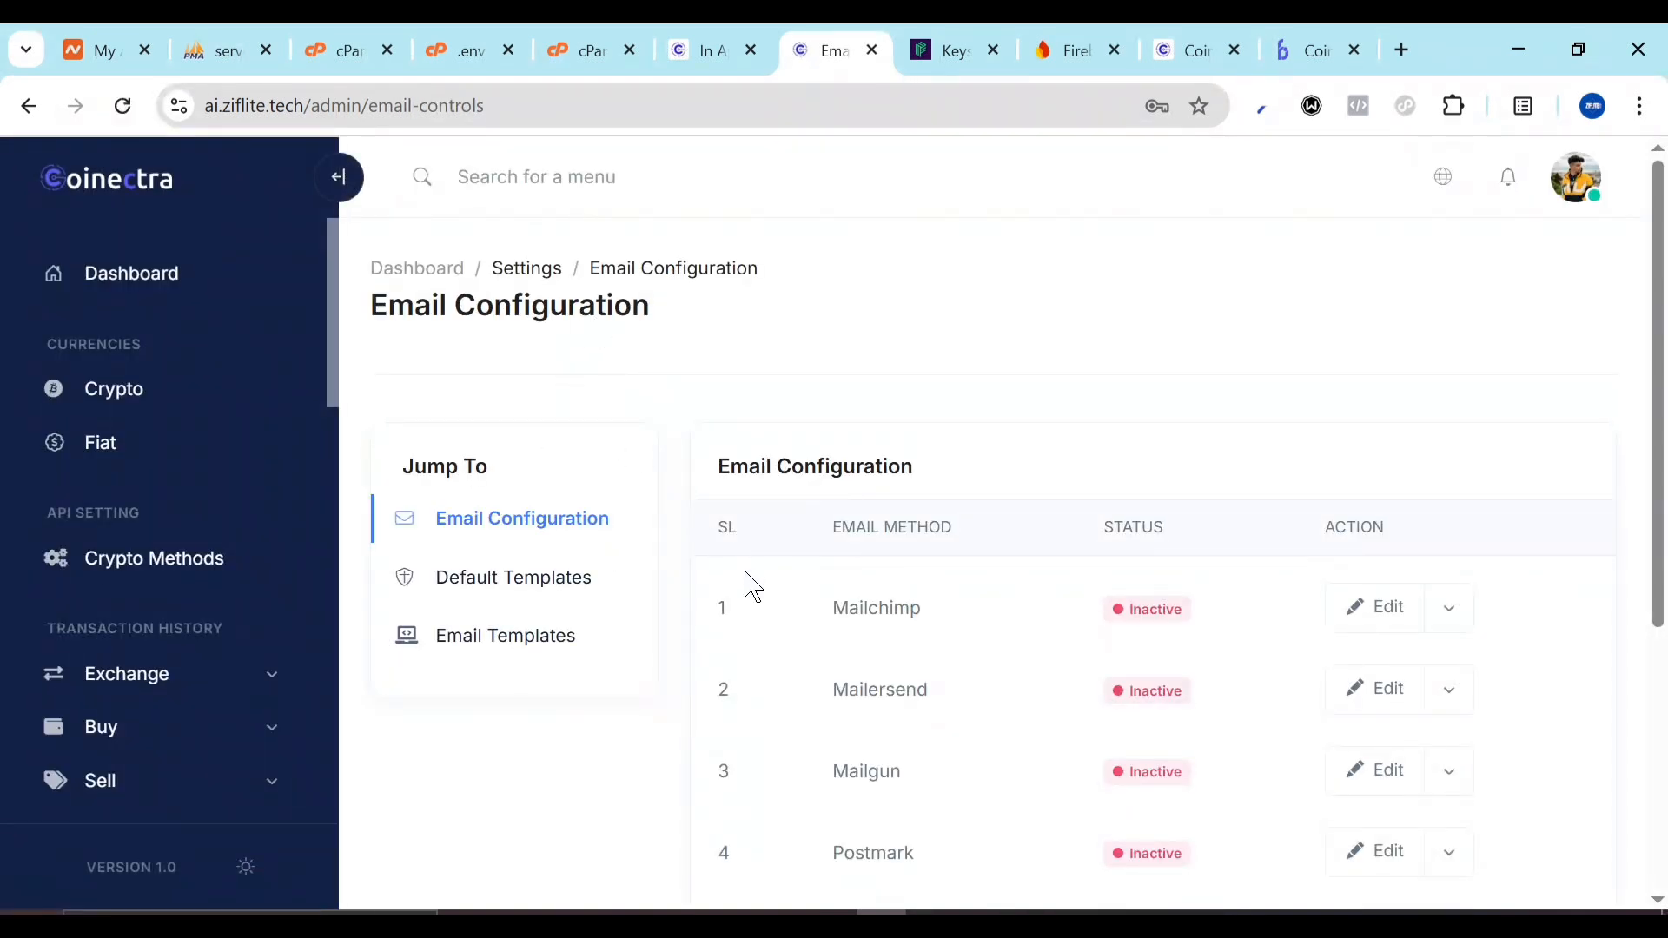
scroll(747, 585, "down", 5)
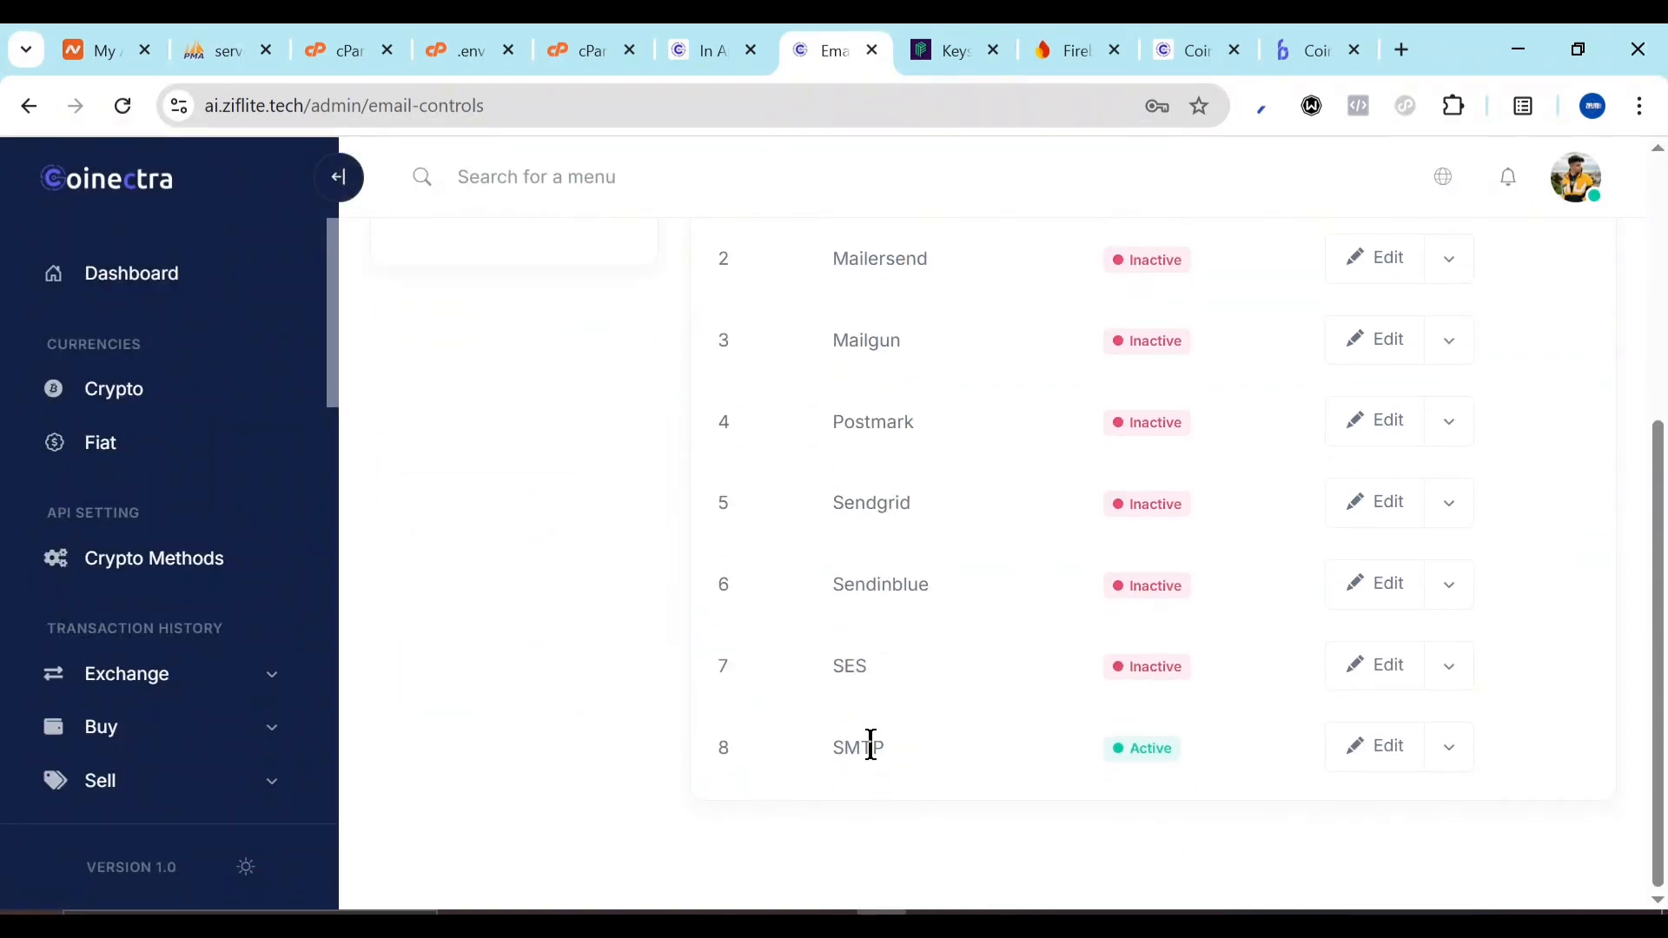
left_click(1399, 744)
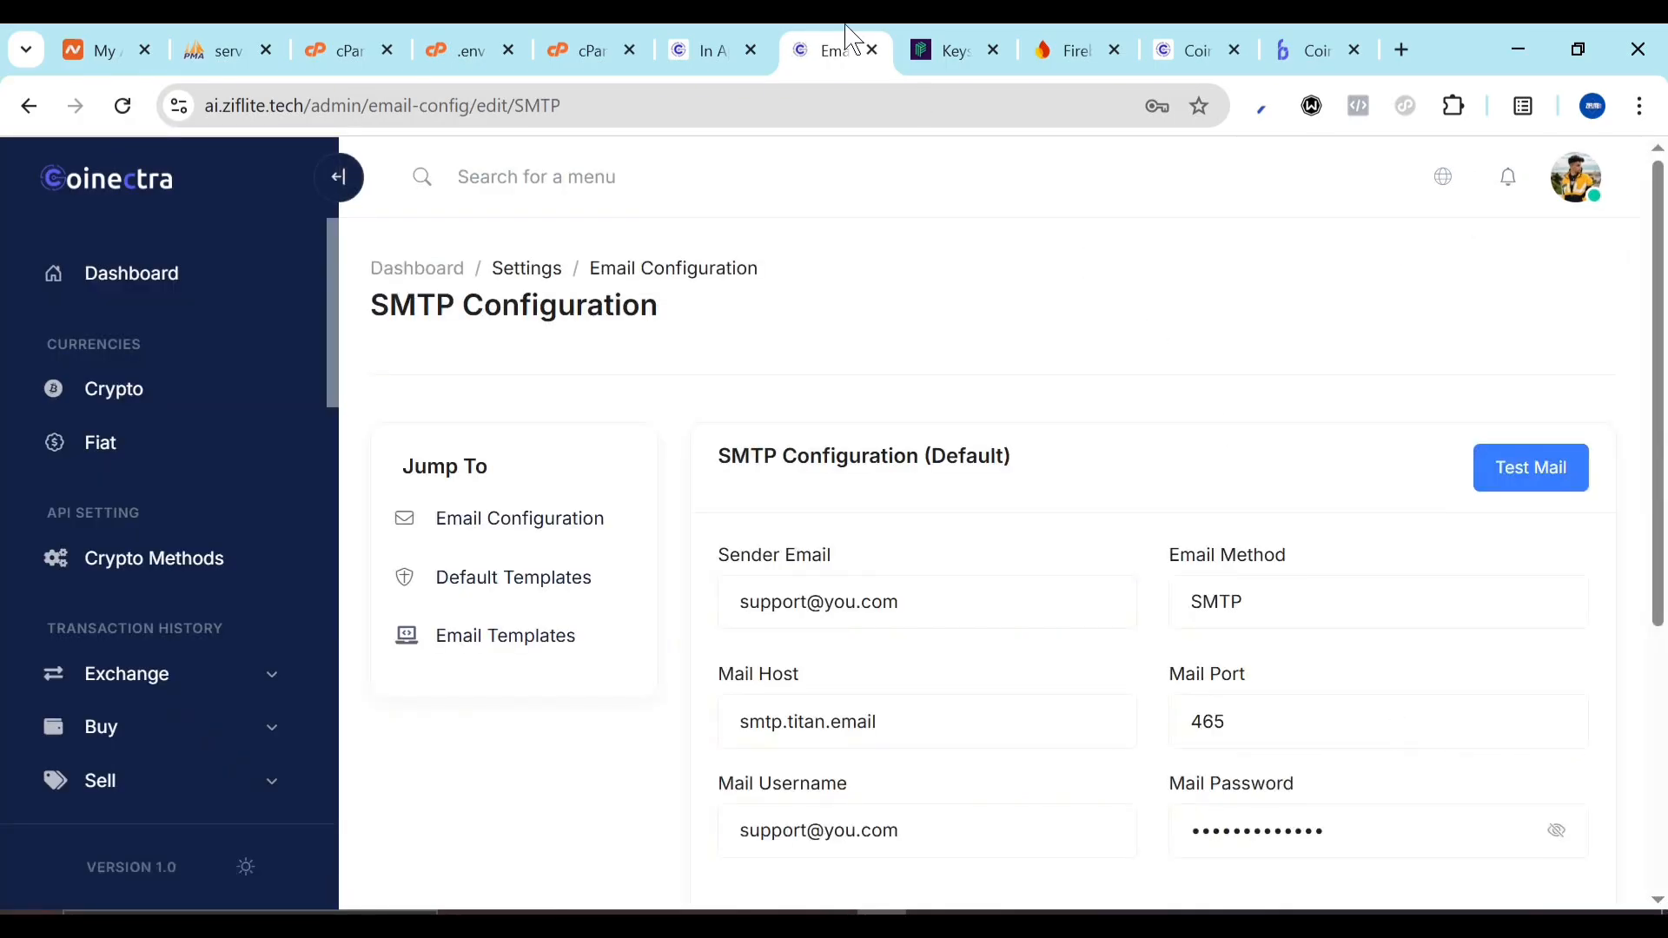
Switch to the cPanel tab and open the Email Accounts tool by searching tools for acc
left_click_drag(847, 39, 719, 39)
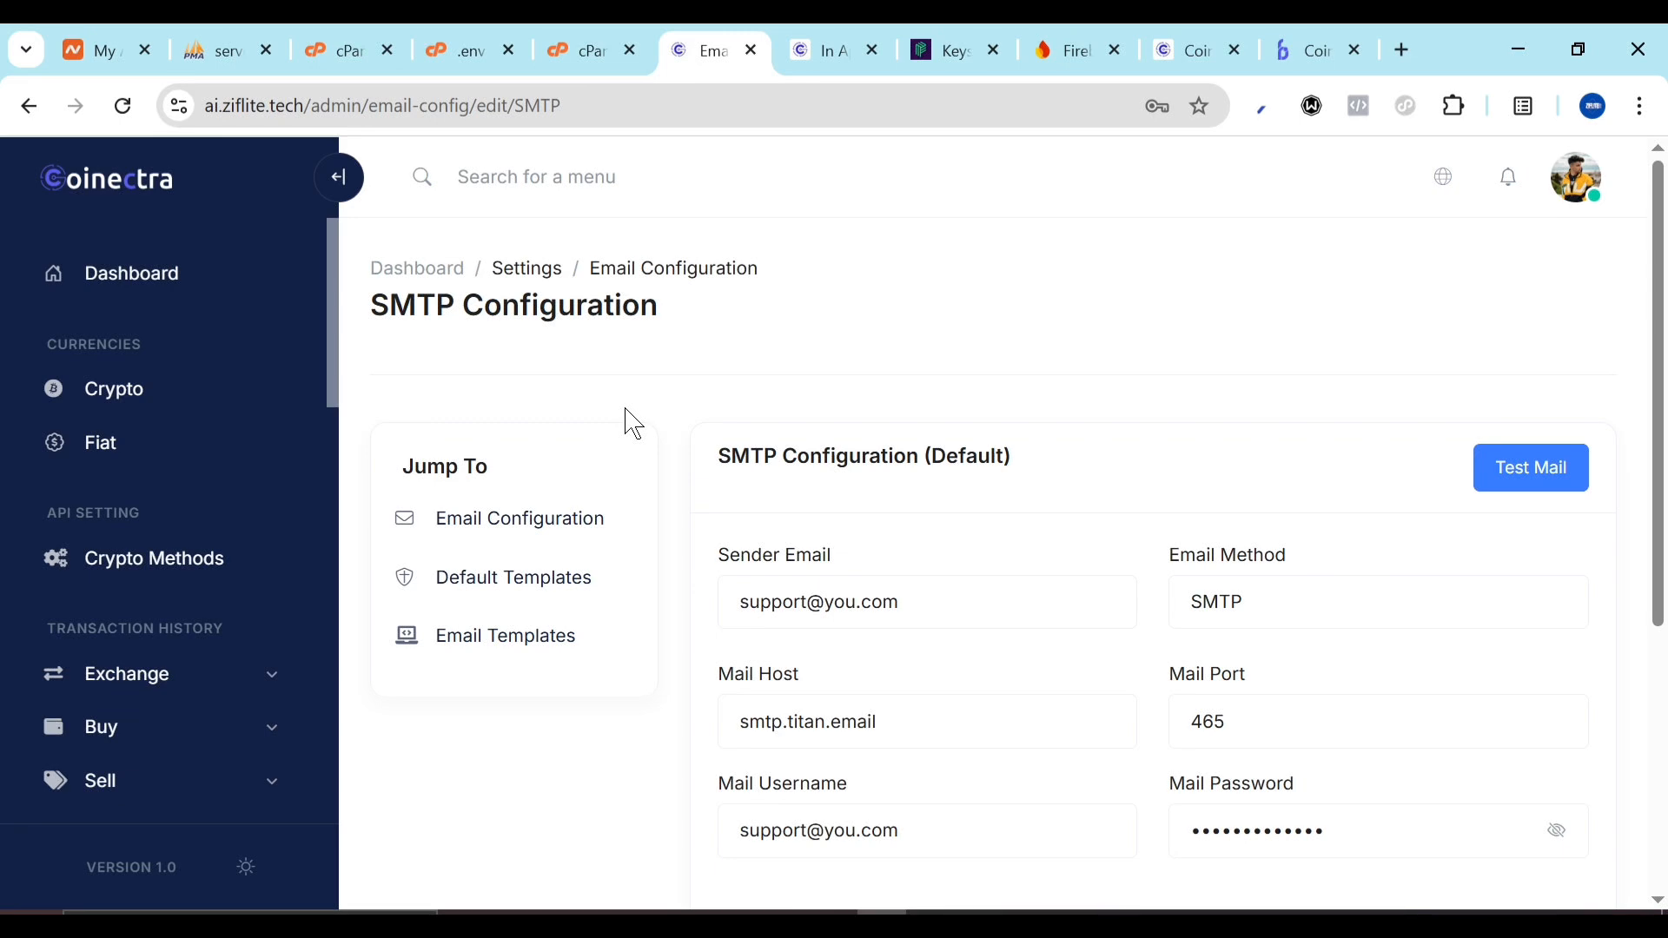
left_click(530, 39)
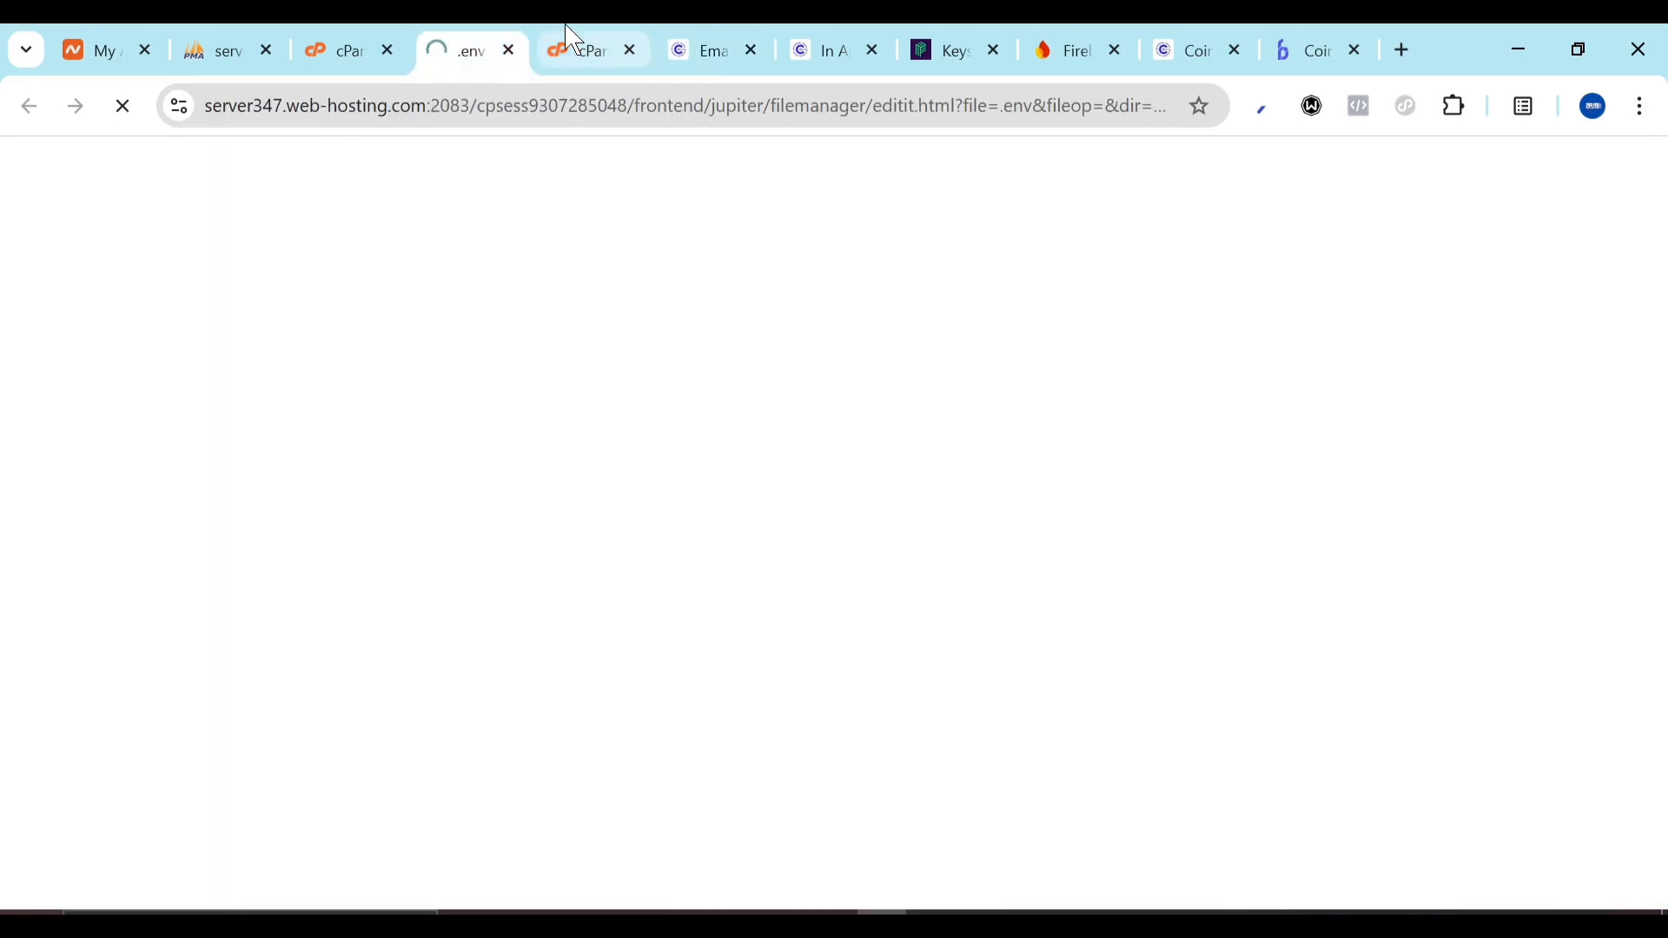
left_click(573, 39)
left_click(1047, 177)
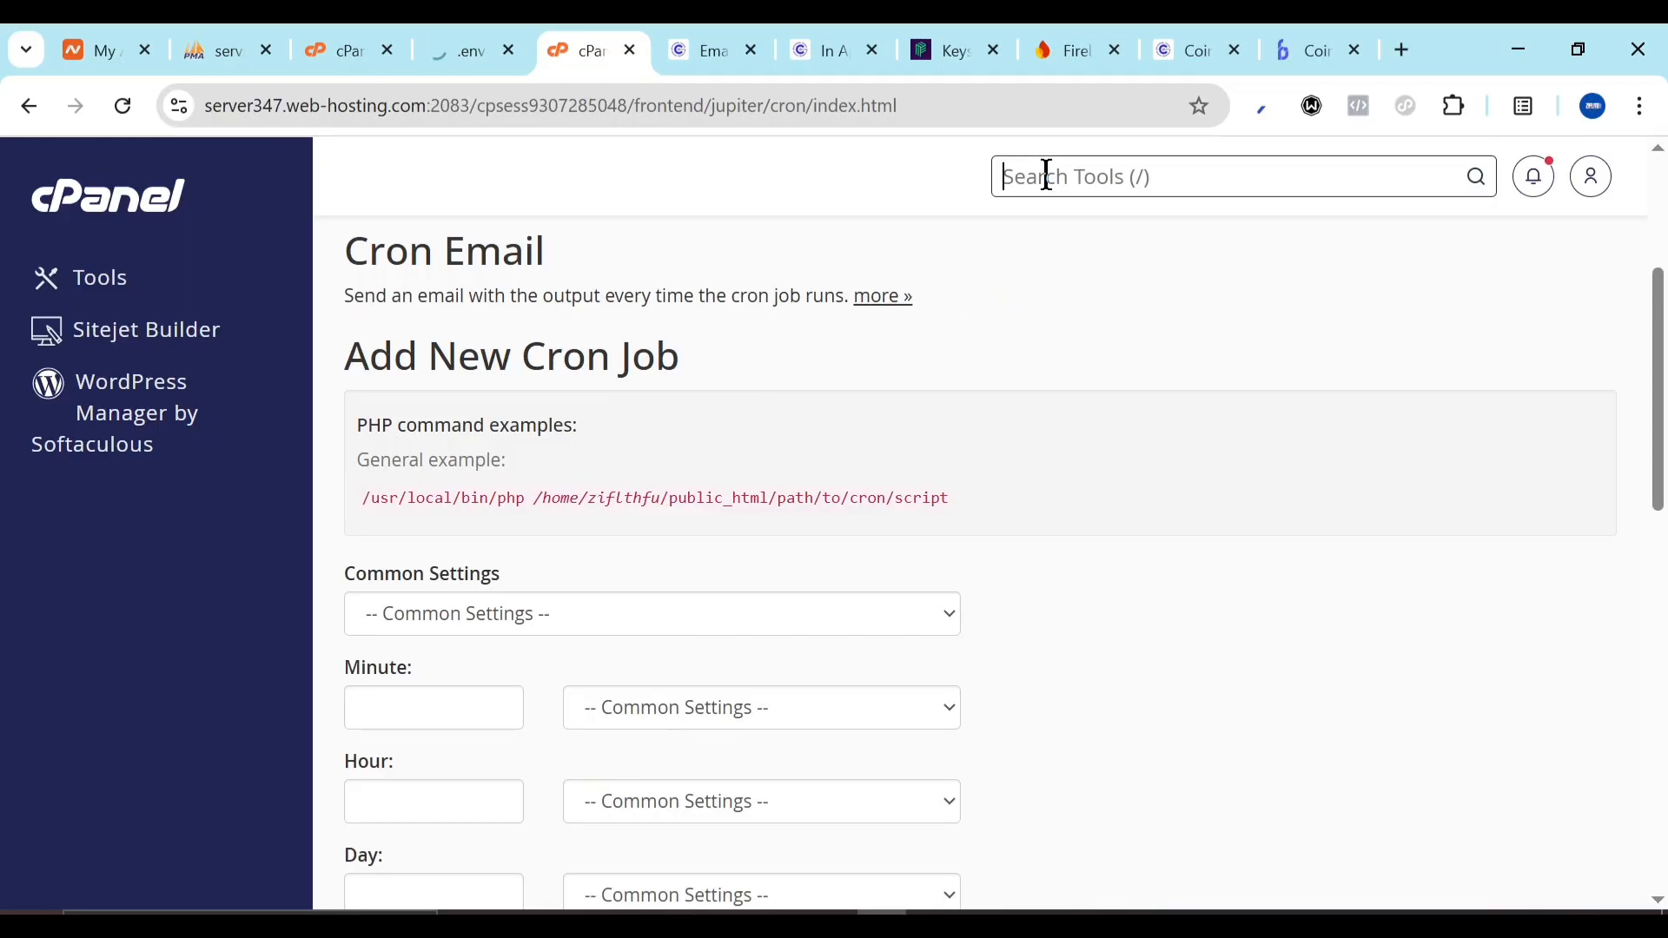
type("ad")
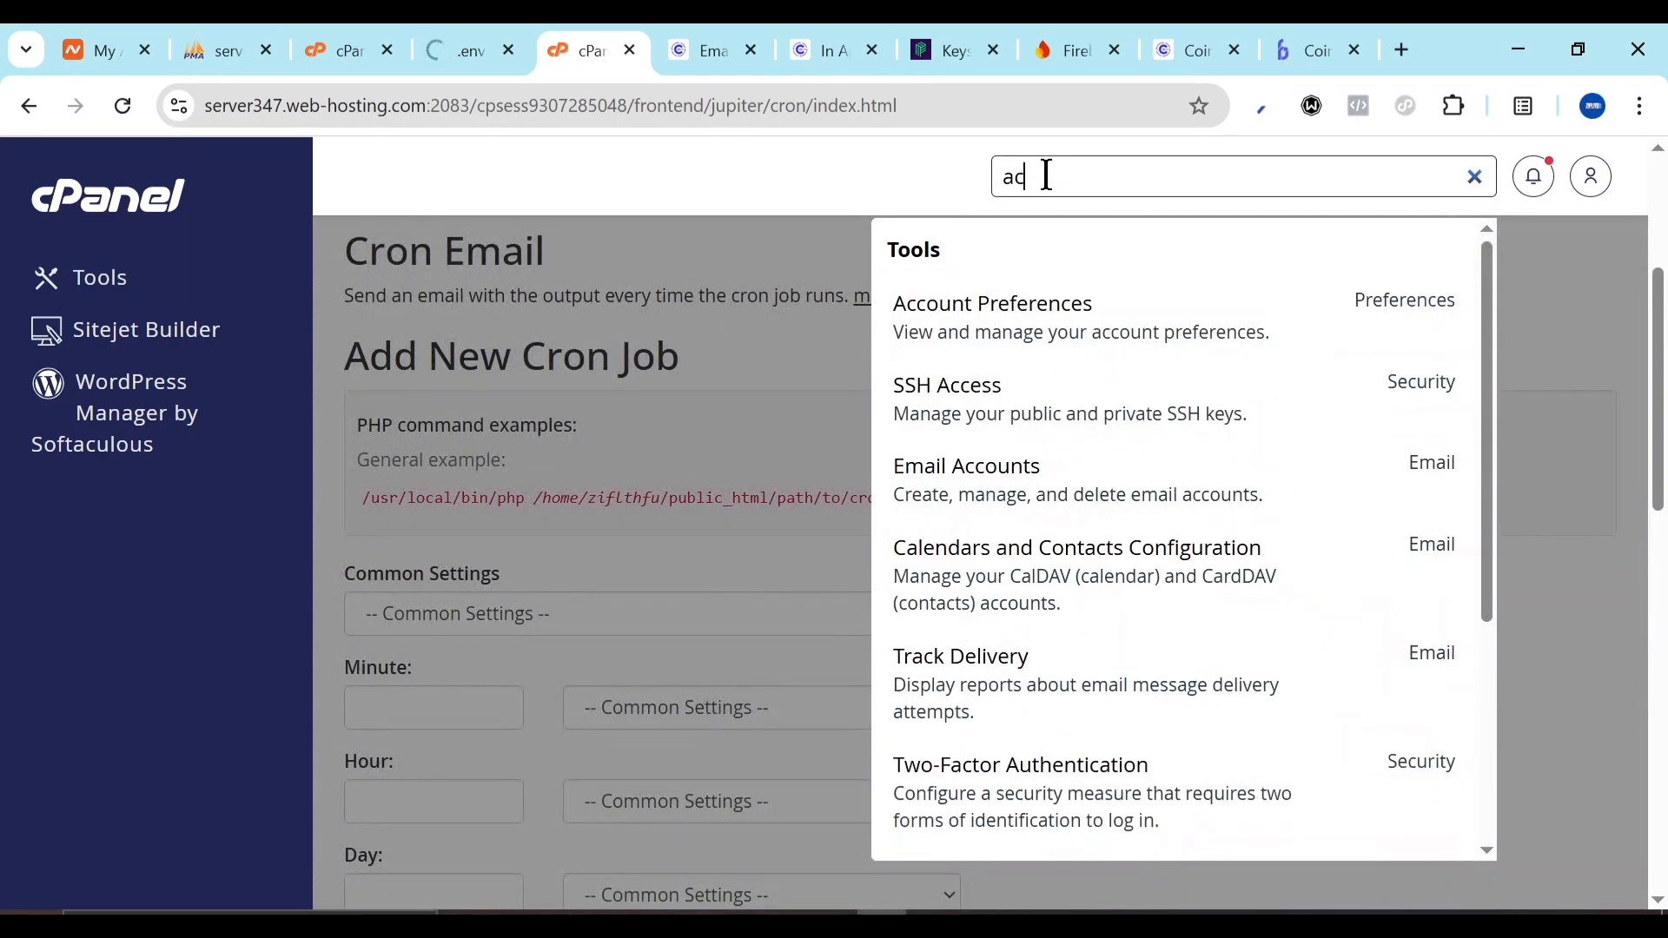
type("c")
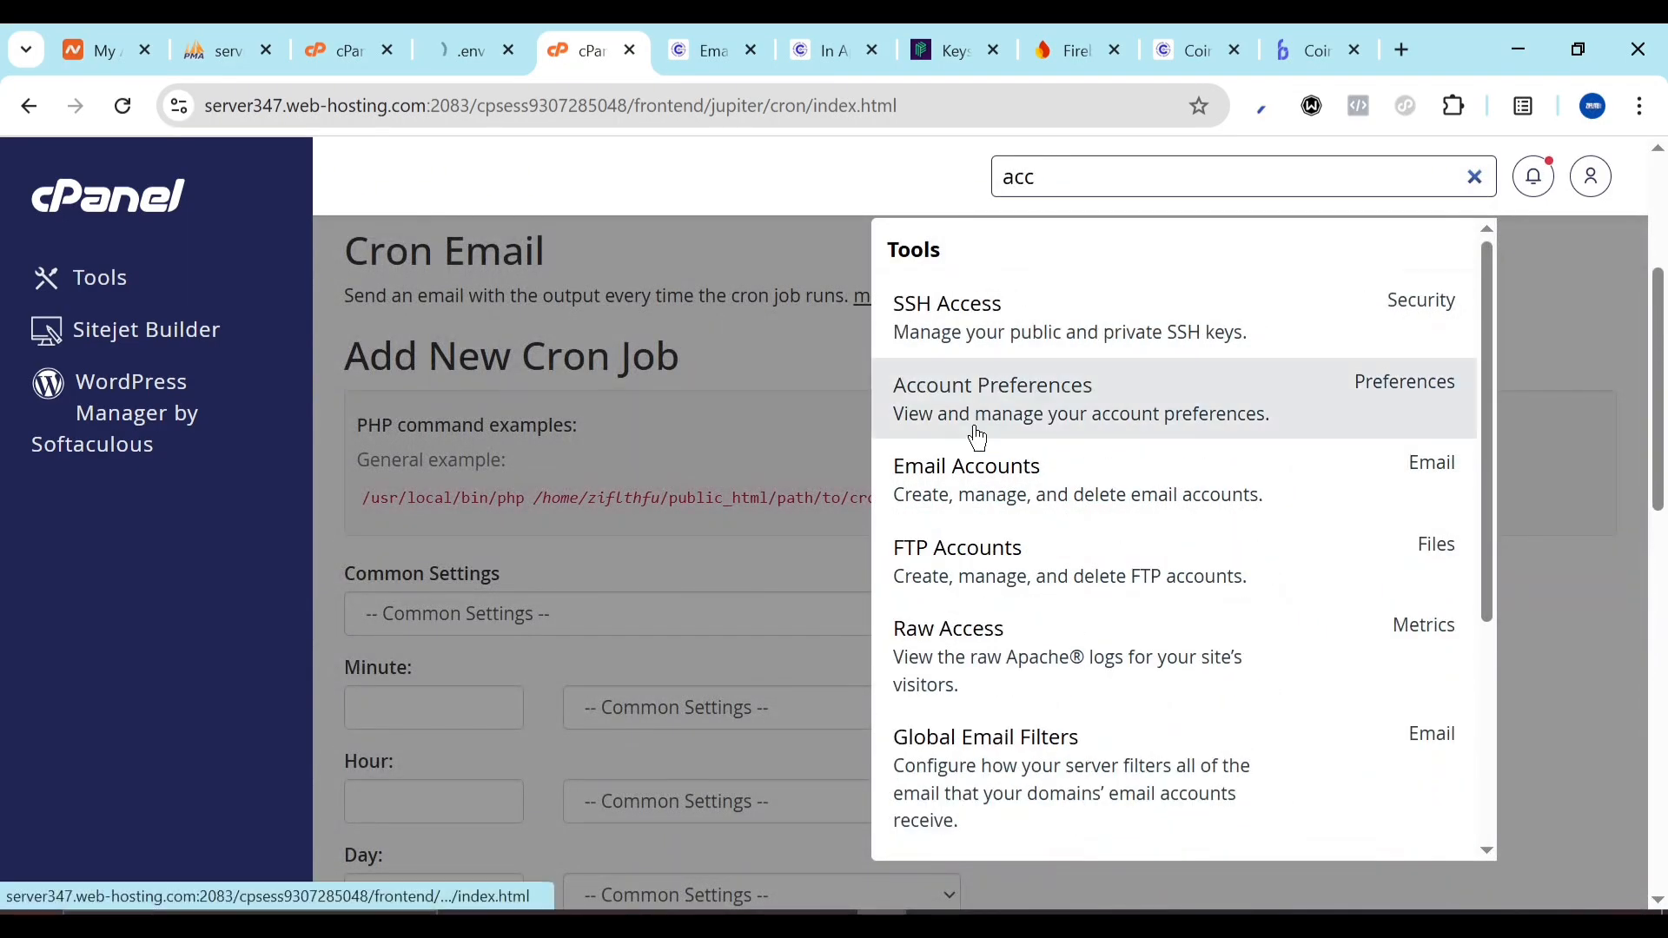
left_click(972, 473)
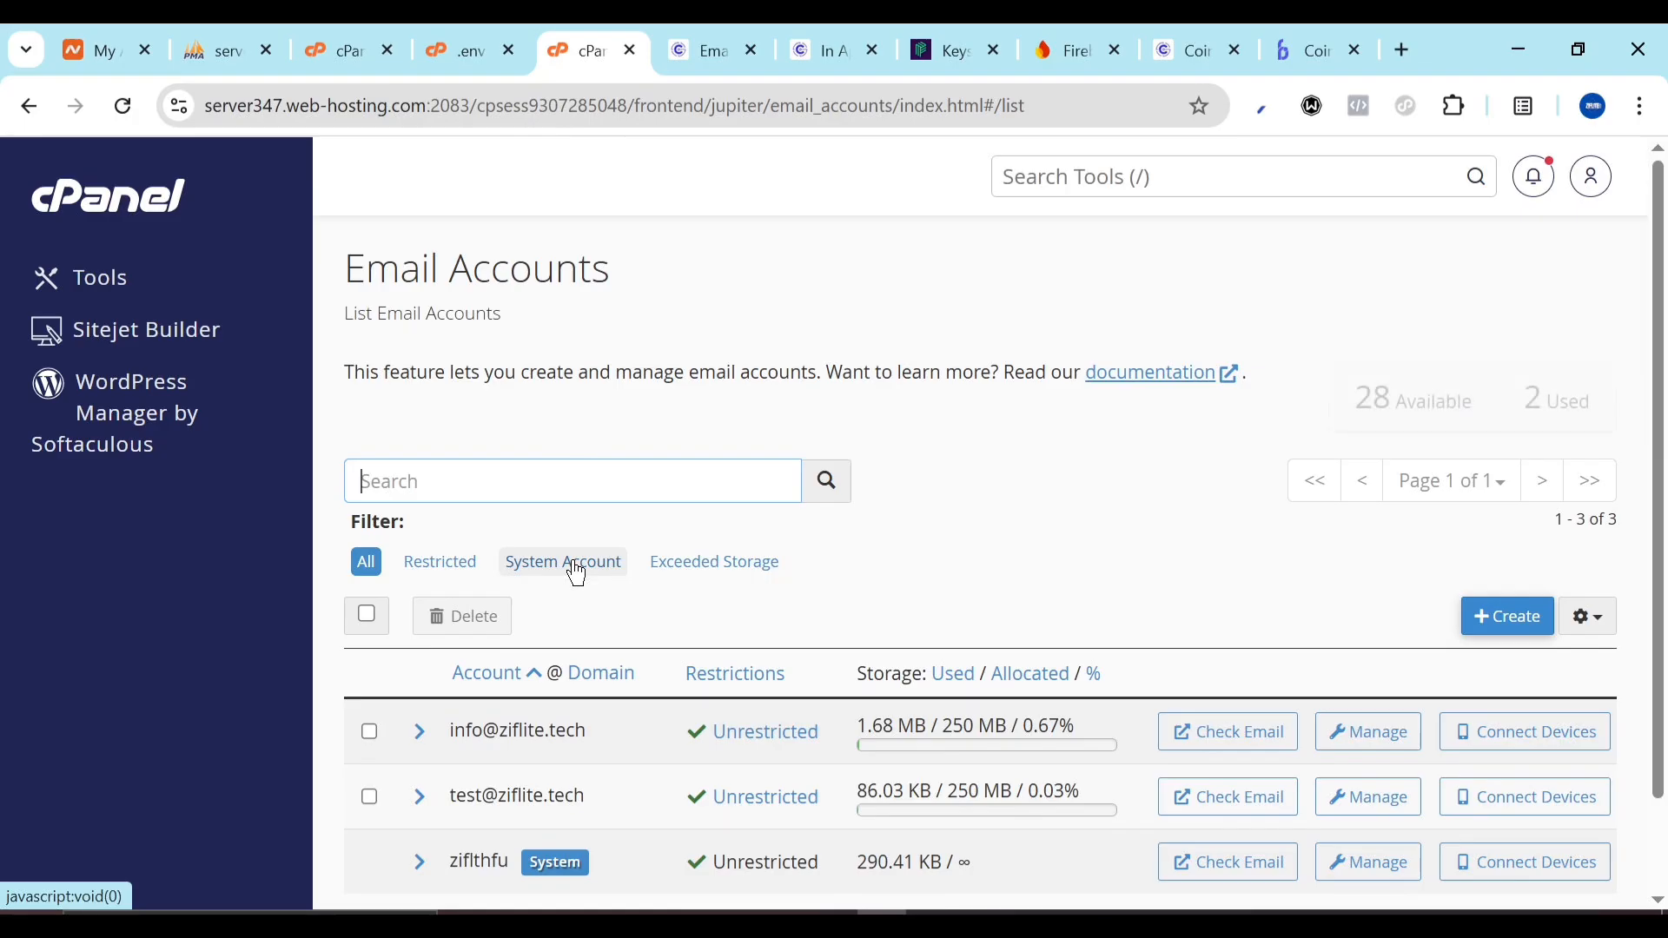
Copy the test mailbox's address from the email accounts list and open that mailbox's webmail
scroll(570, 569, "down", 1)
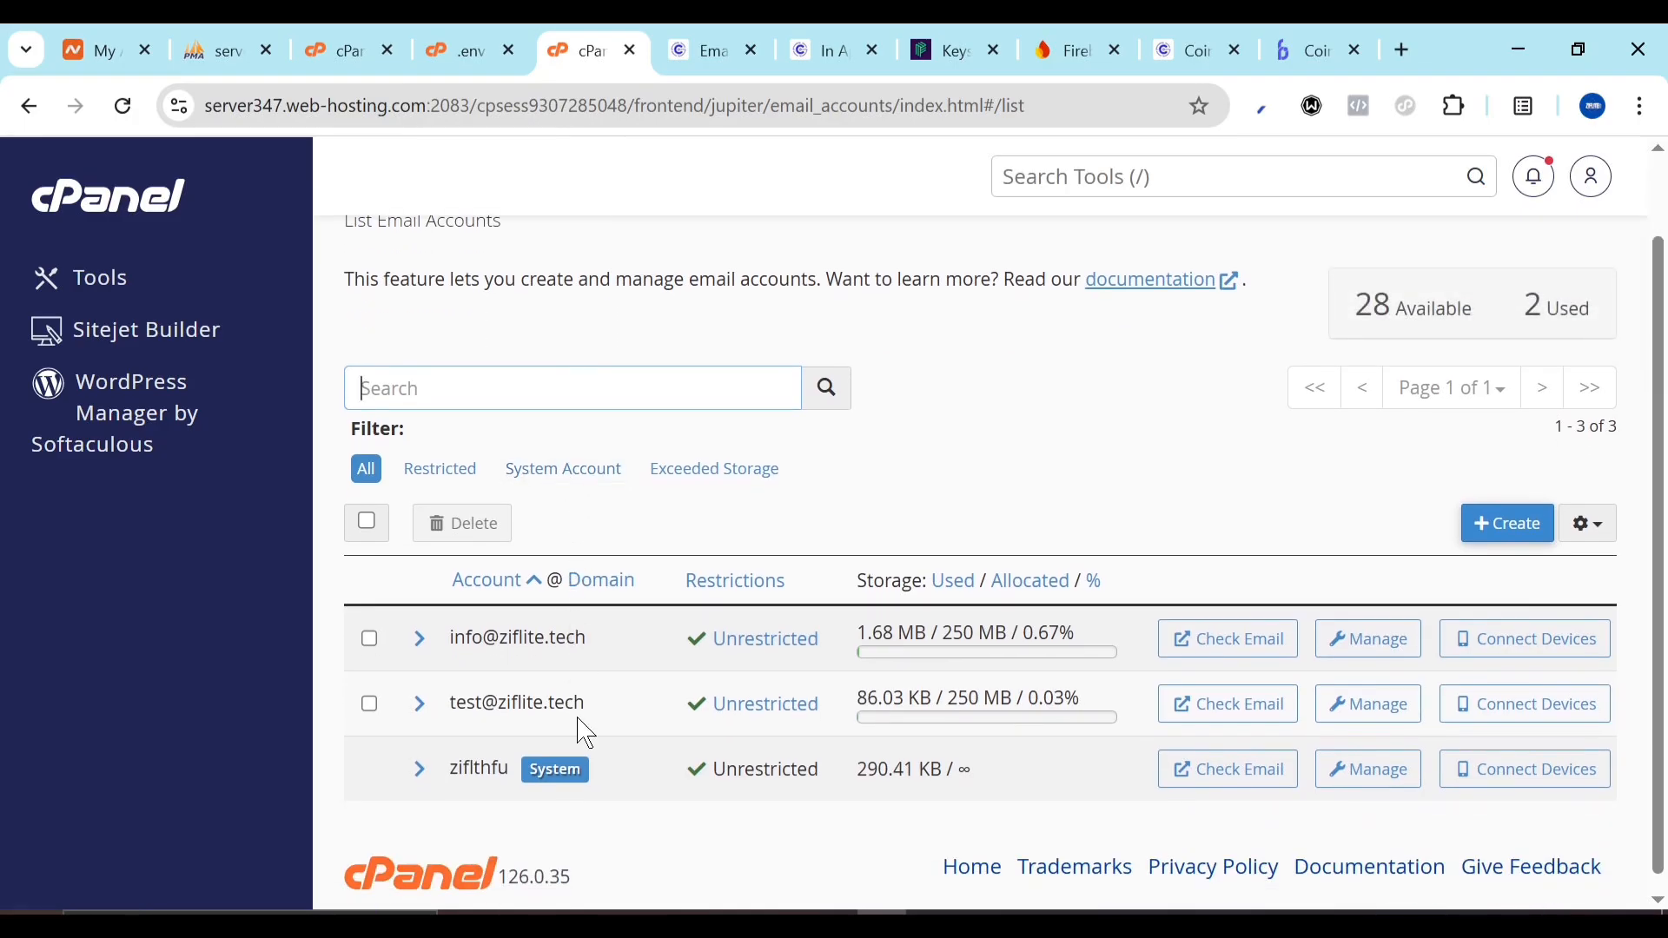
left_click_drag(596, 703, 458, 714)
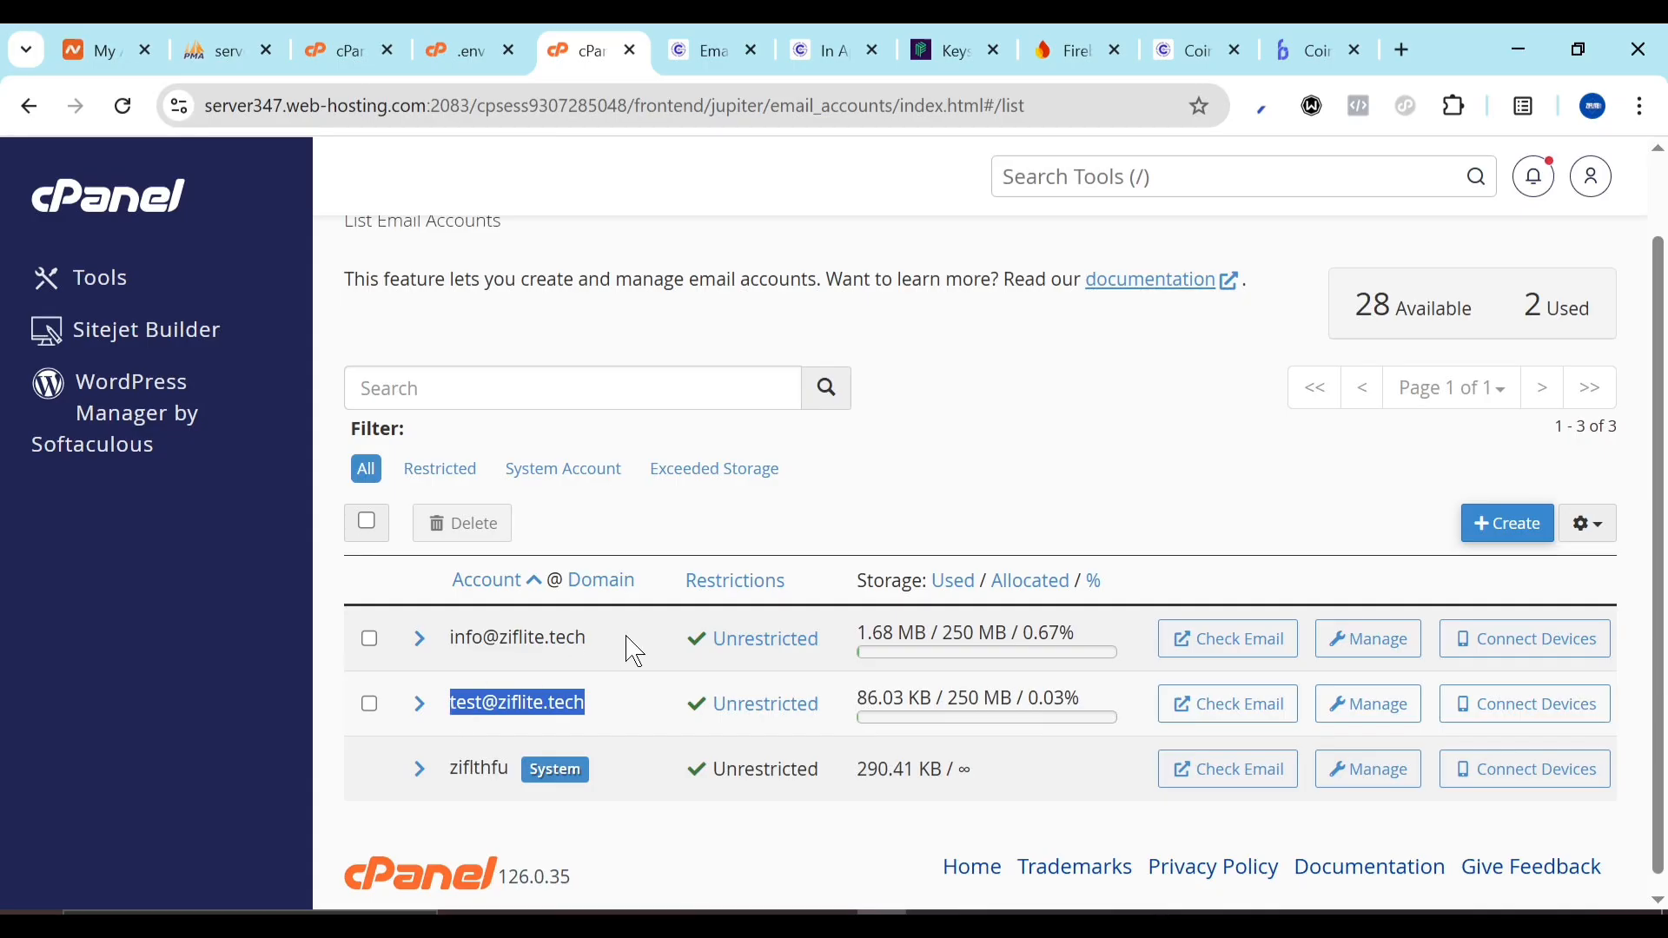
left_click(1268, 714)
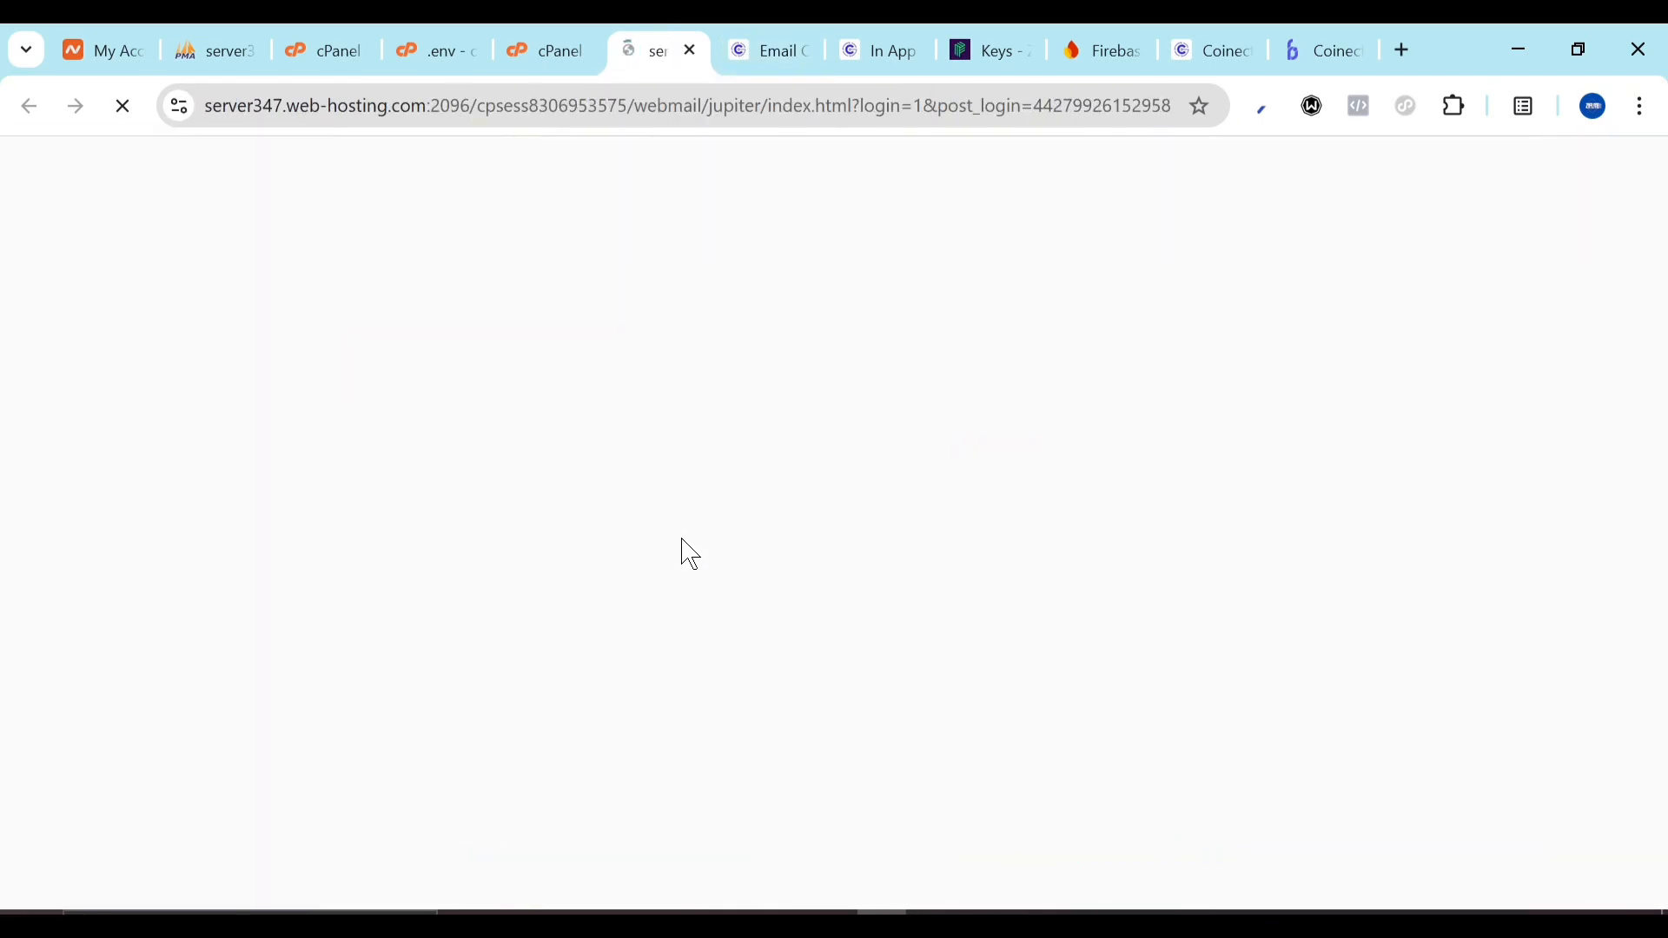
Open Configure Mail Client in webmail and copy the username from the Secure SSL/TLS settings
scroll(365, 685, "down", 8)
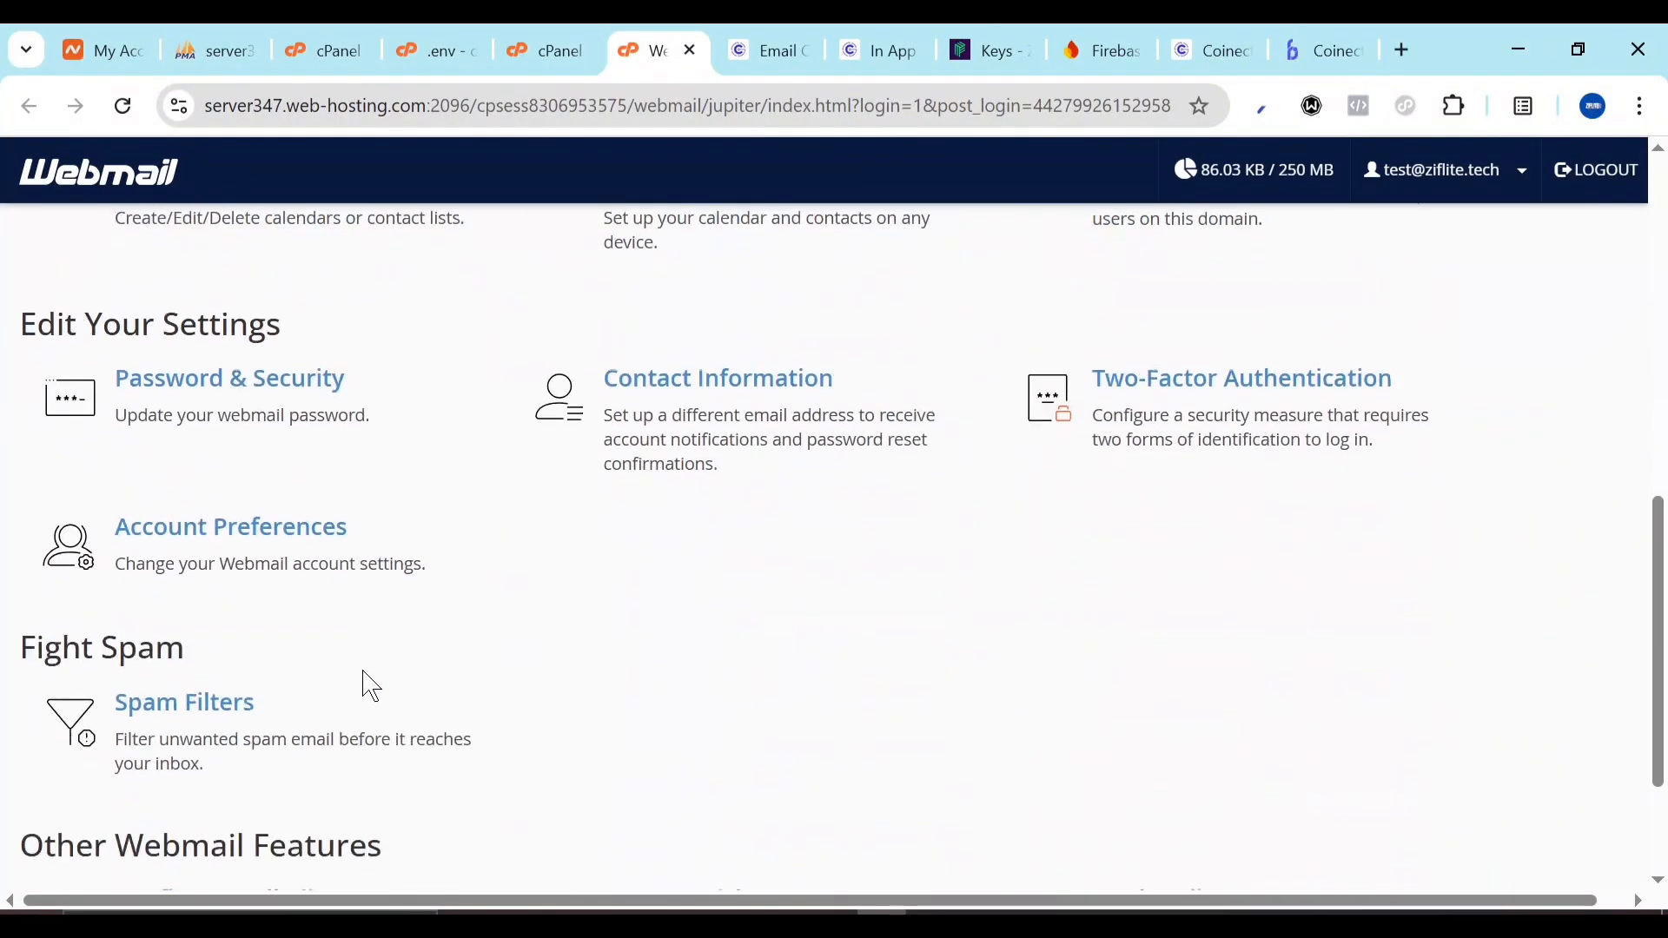
scroll(156, 713, "down", 2)
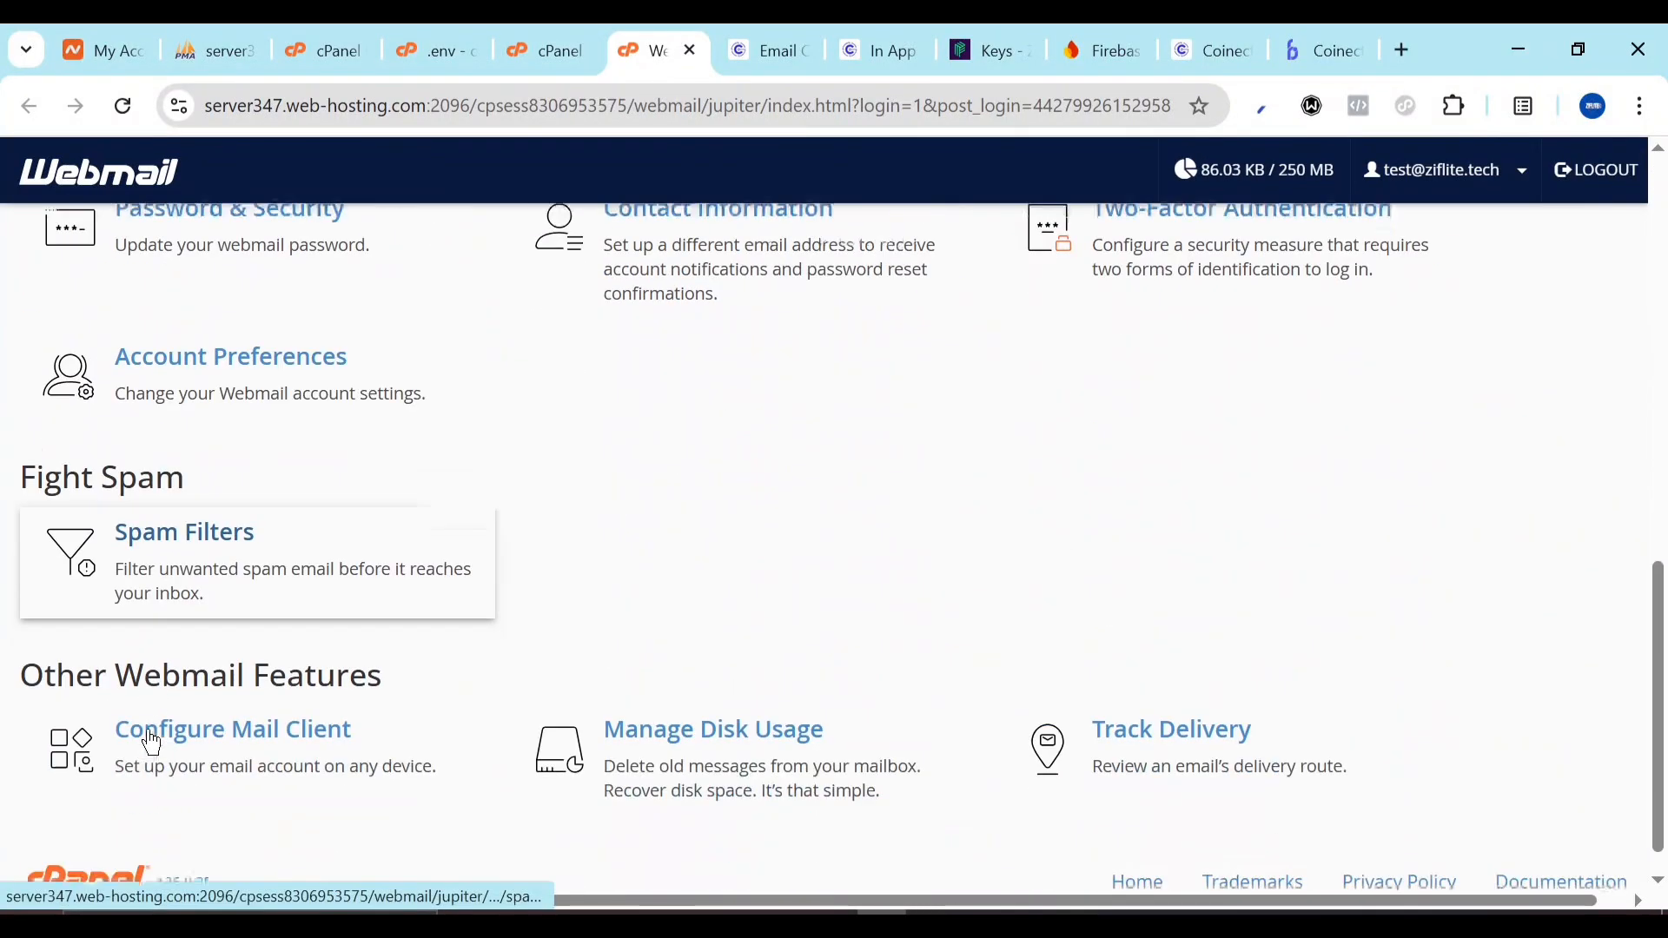
left_click(190, 708)
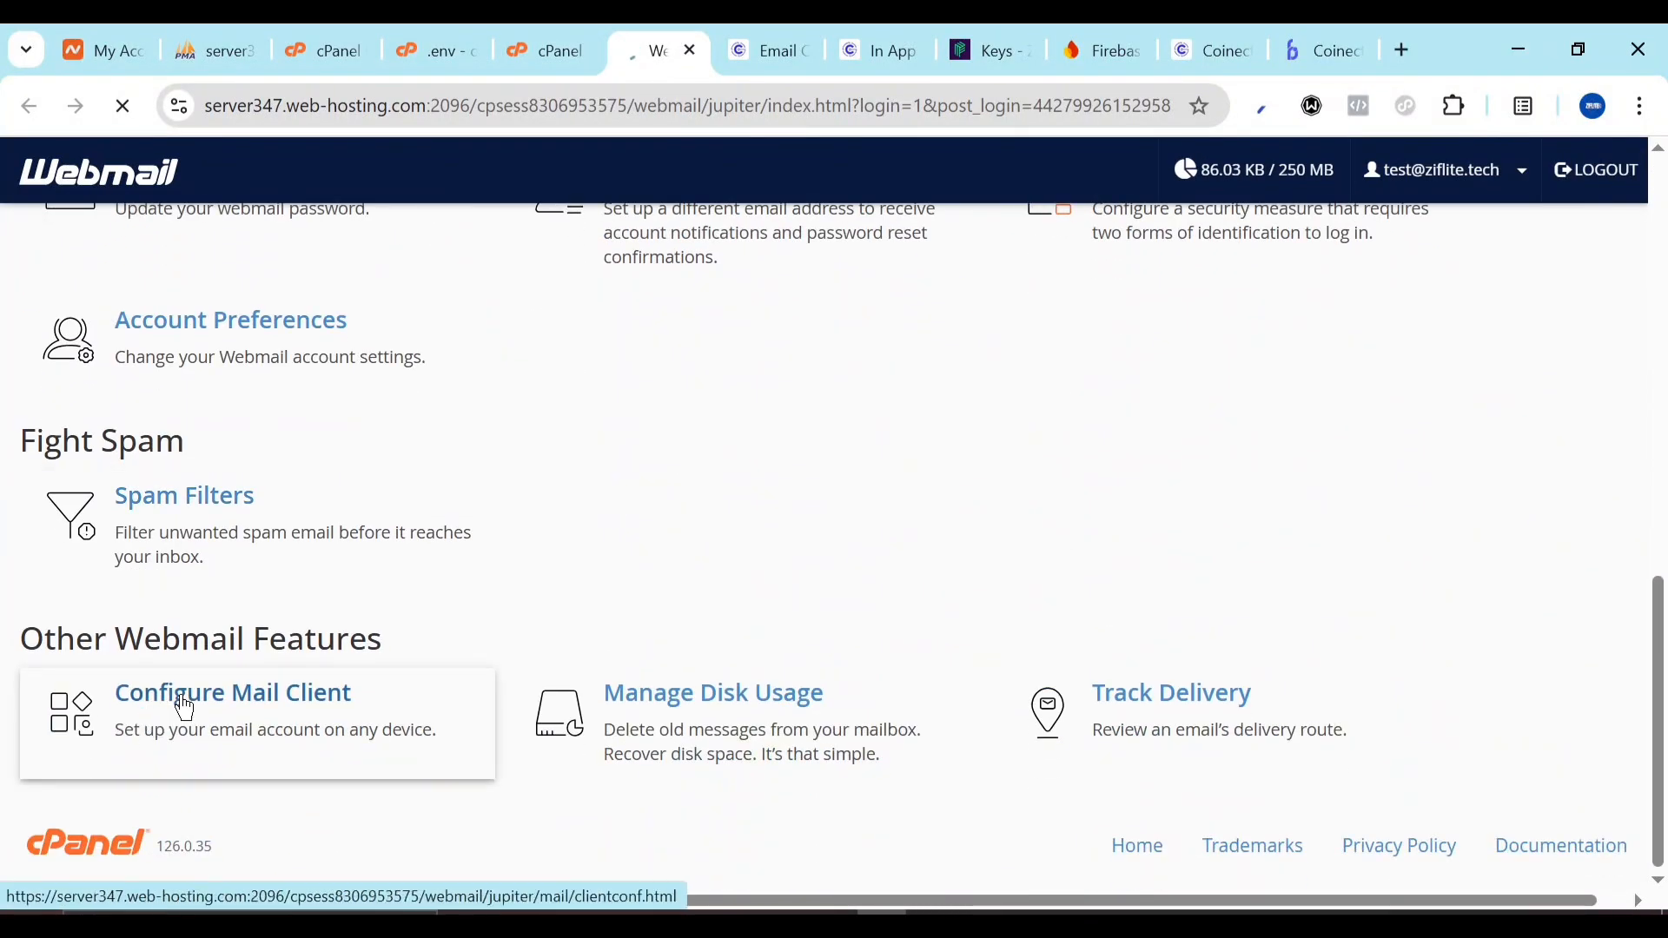
scroll(185, 682, "down", 8)
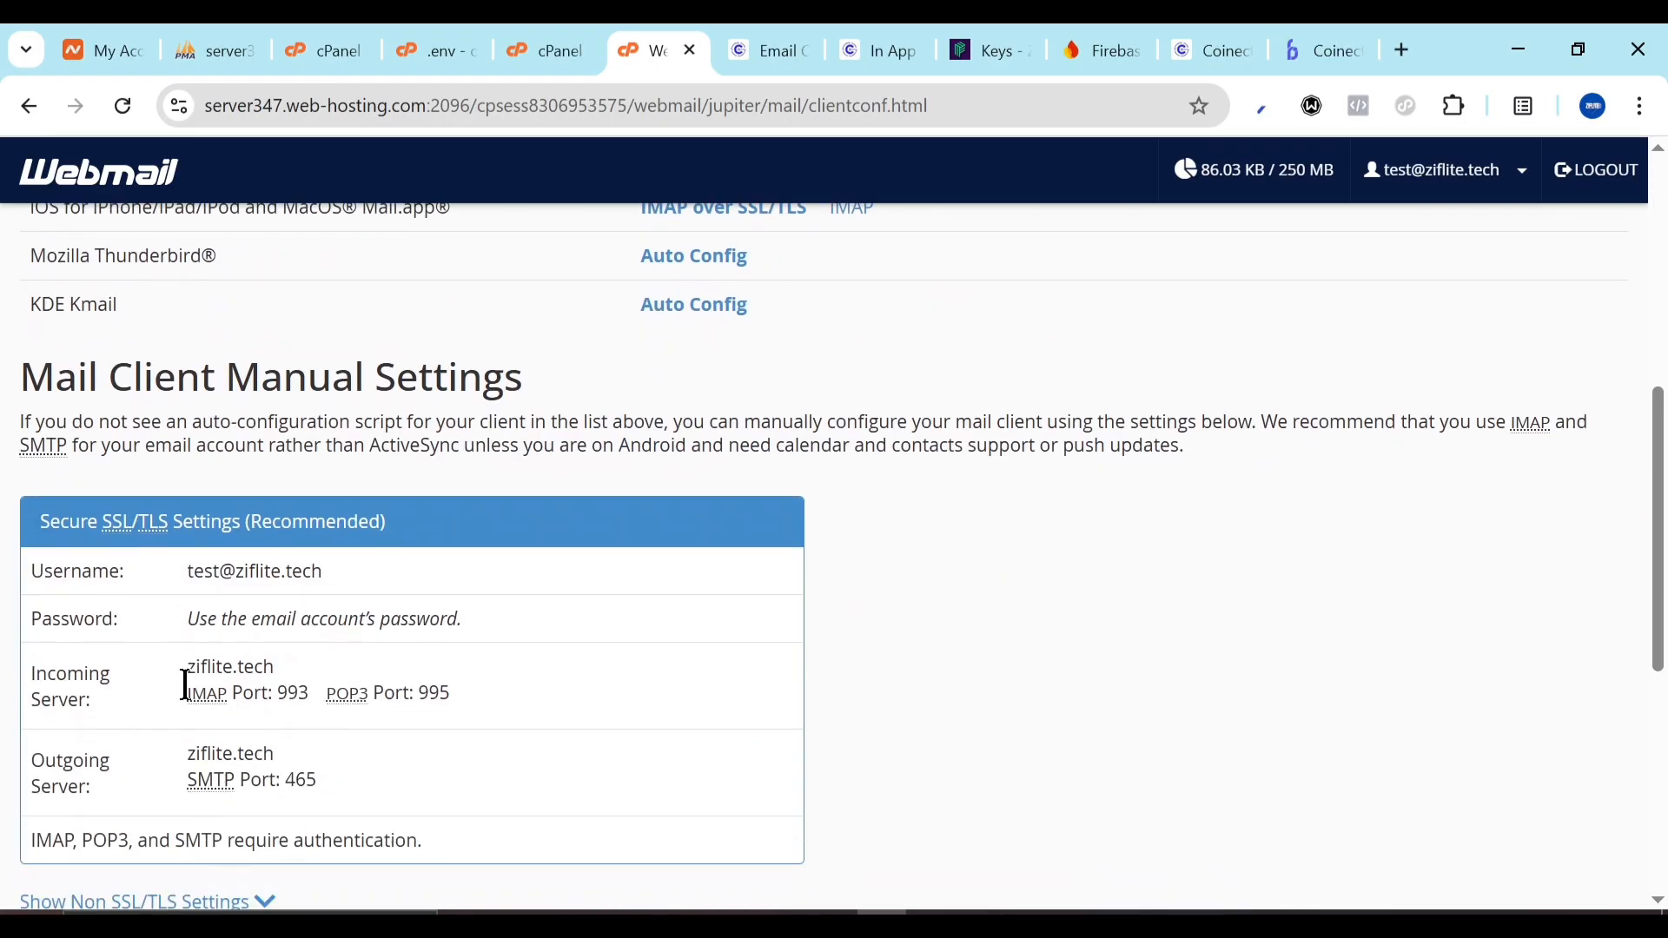
left_click_drag(187, 435, 359, 428)
key("ctrl+c")
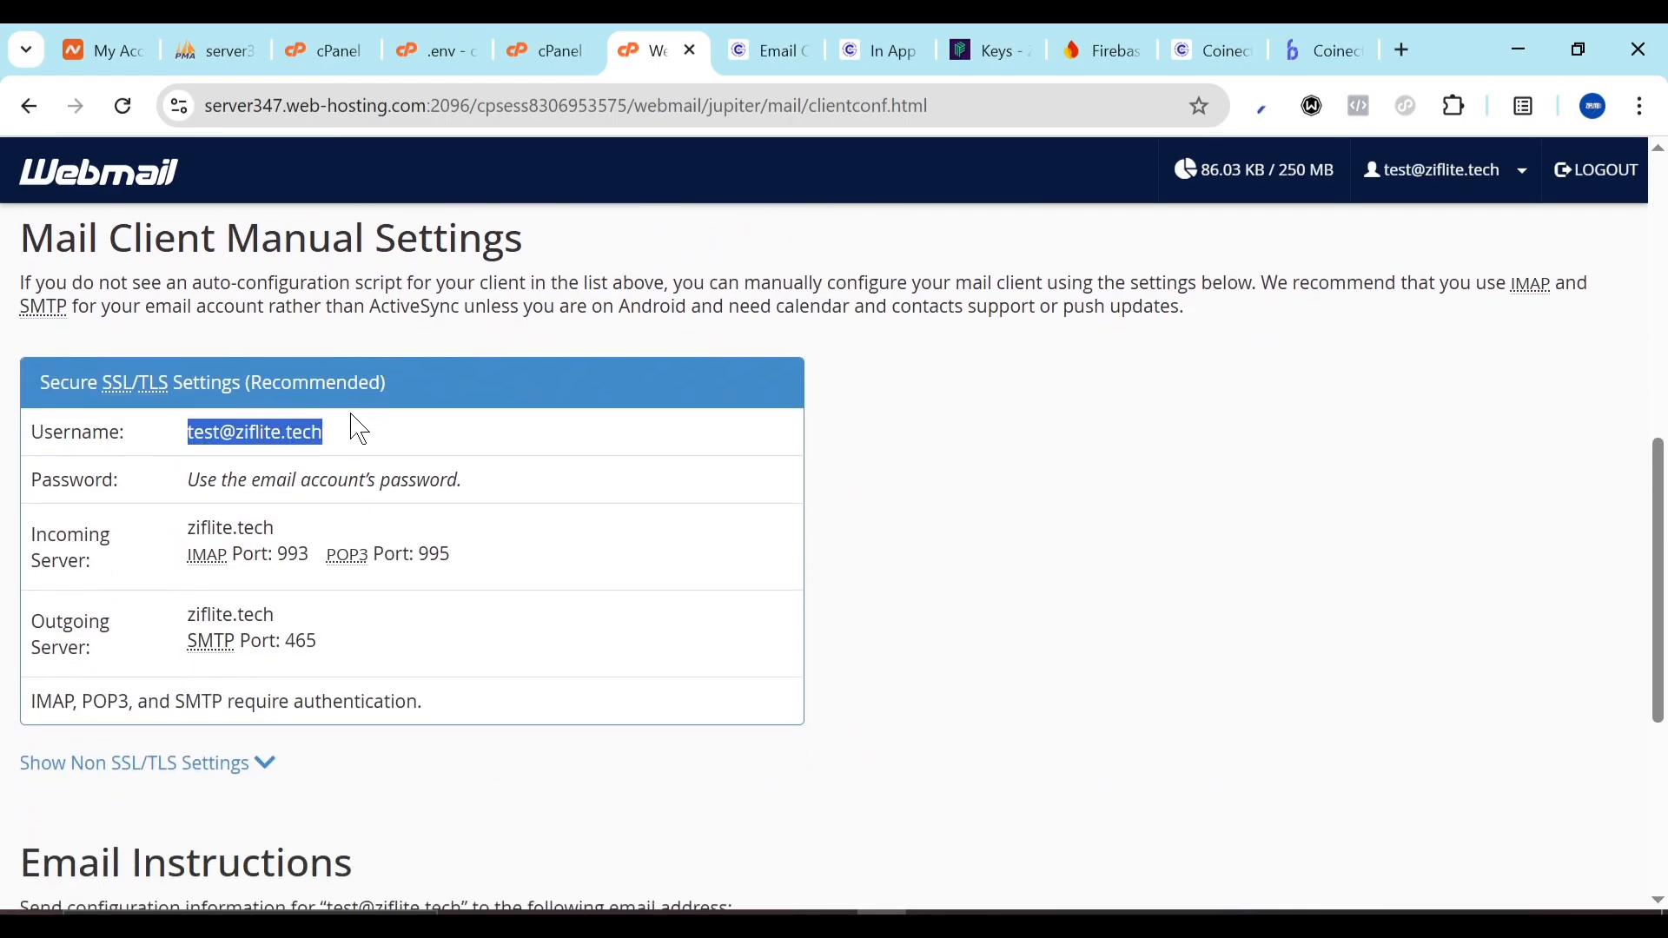
Return to the Coinectra SMTP configuration and paste the test mailbox address into Mail Username and Sender Email
left_click(739, 39)
scroll(782, 546, "down", 1)
scroll(782, 545, "down", 1)
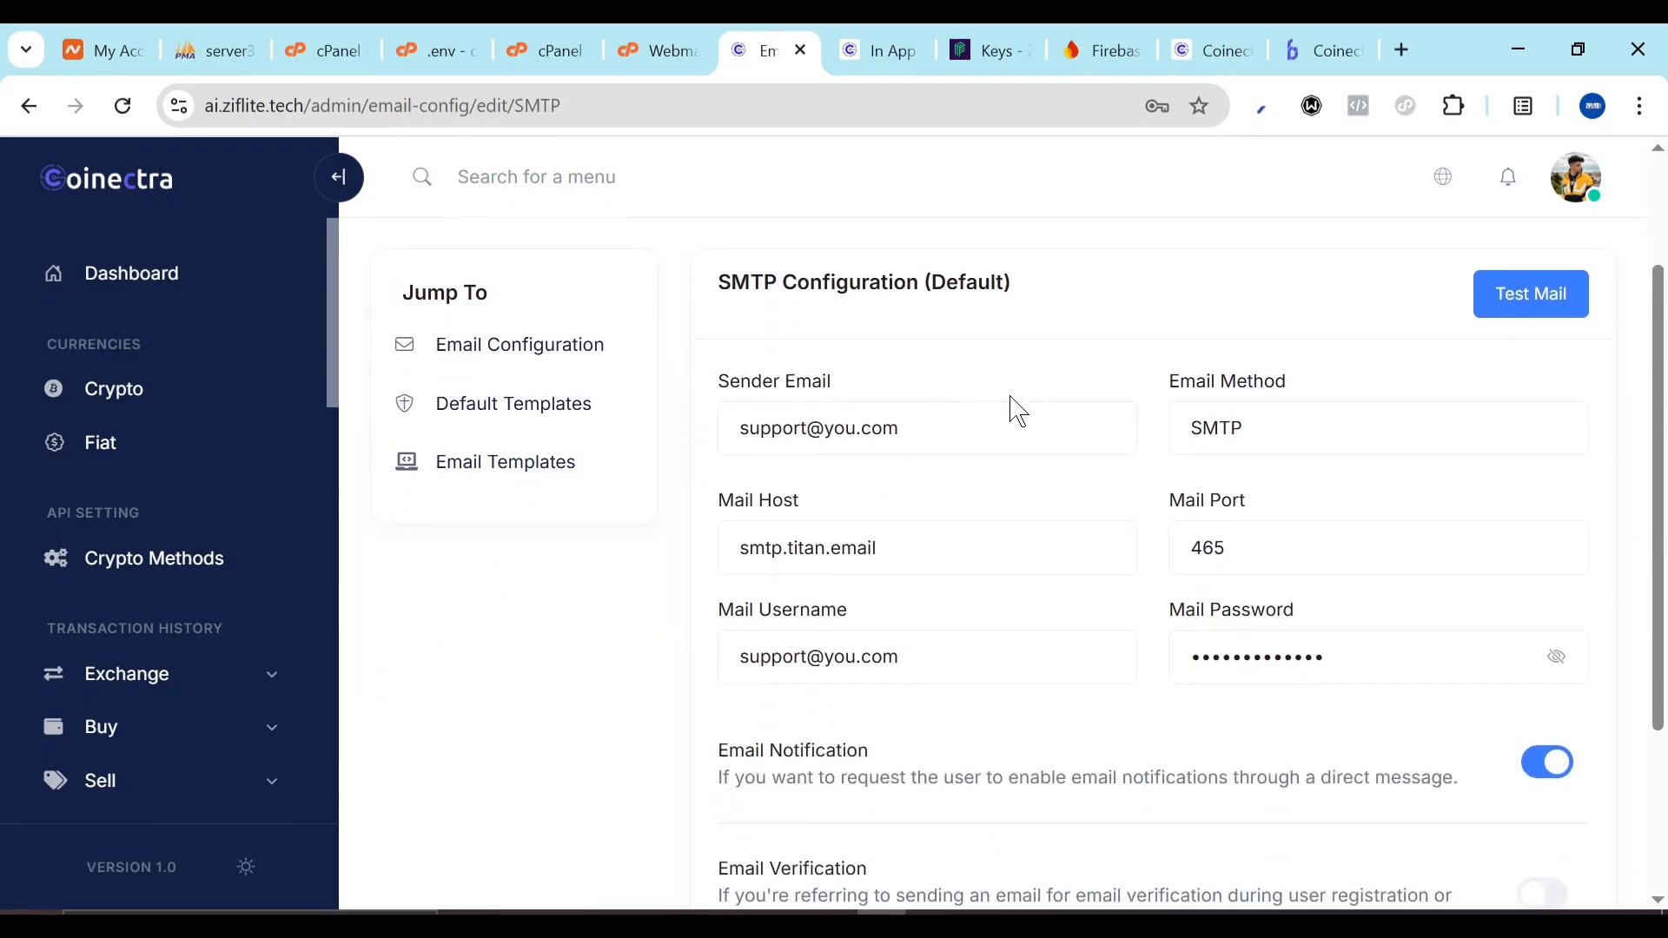
triple_click(909, 655)
key("ctrl+v")
triple_click(950, 431)
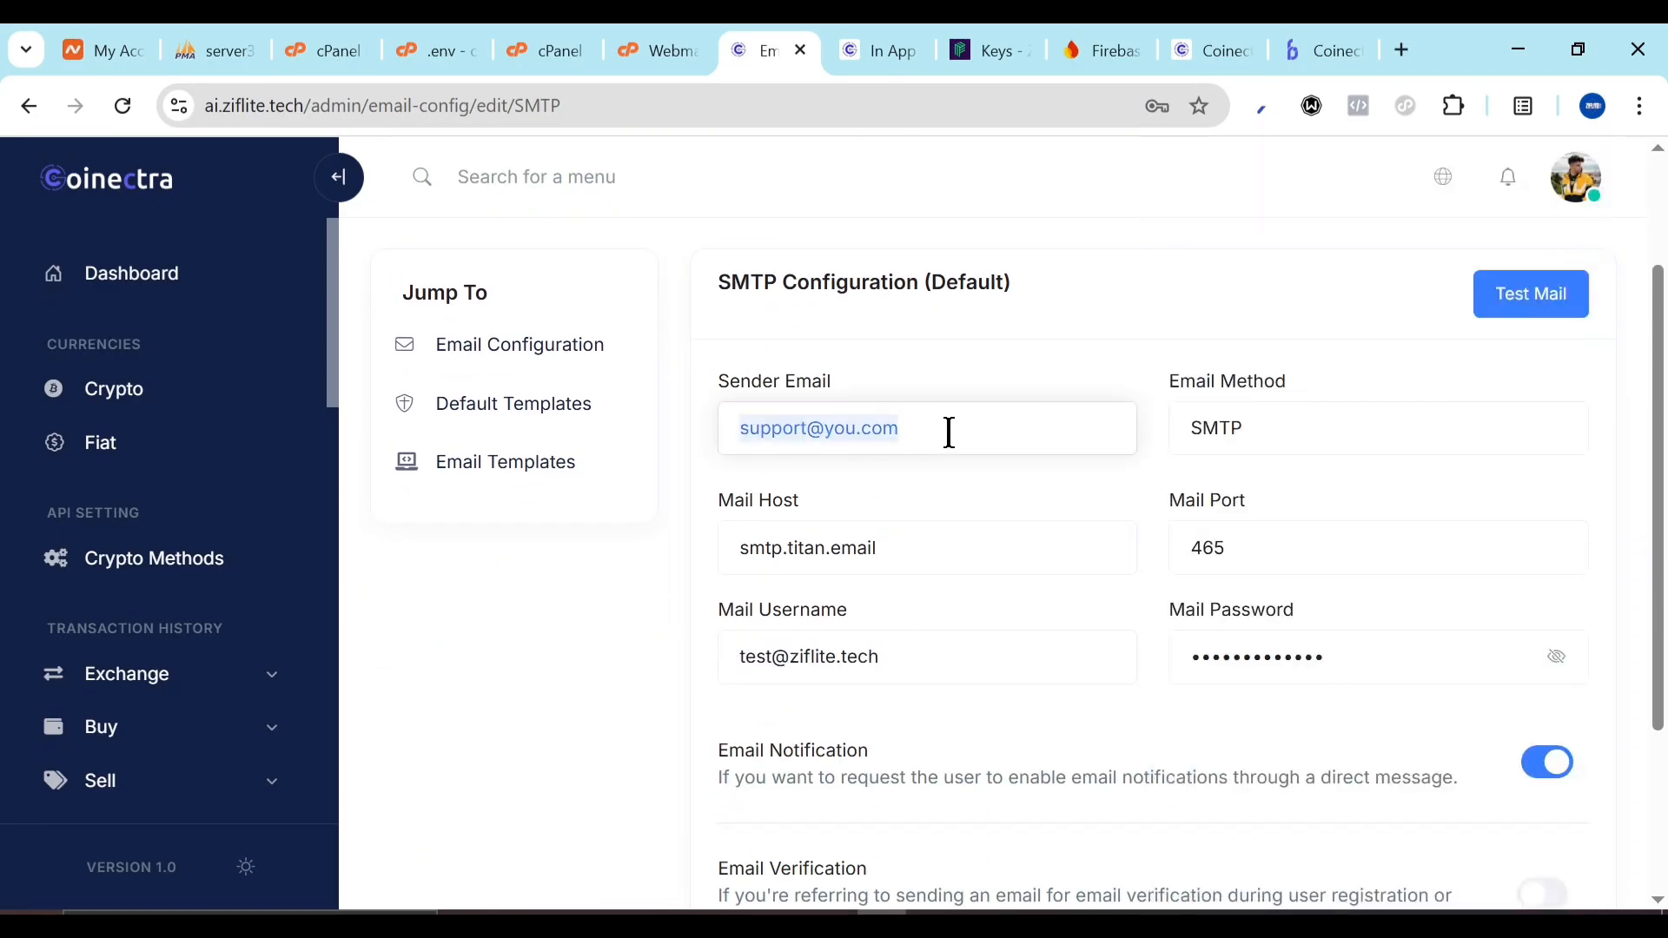
key("ctrl+v")
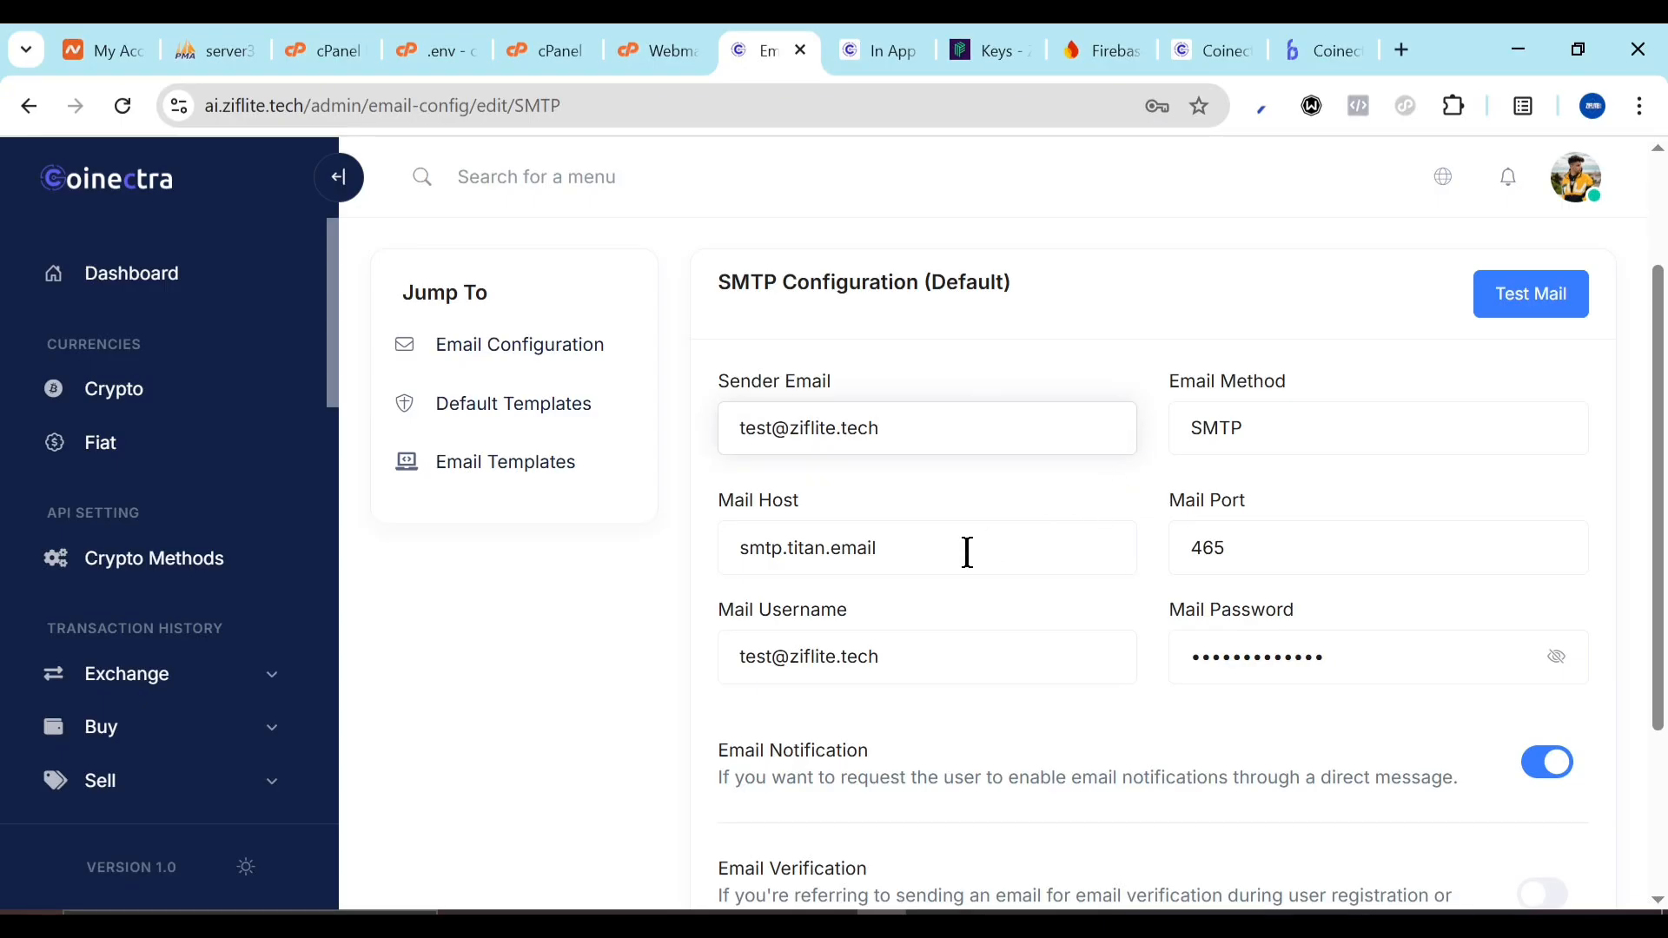
Set the Mail Host to ziflite.tech
triple_click(907, 547)
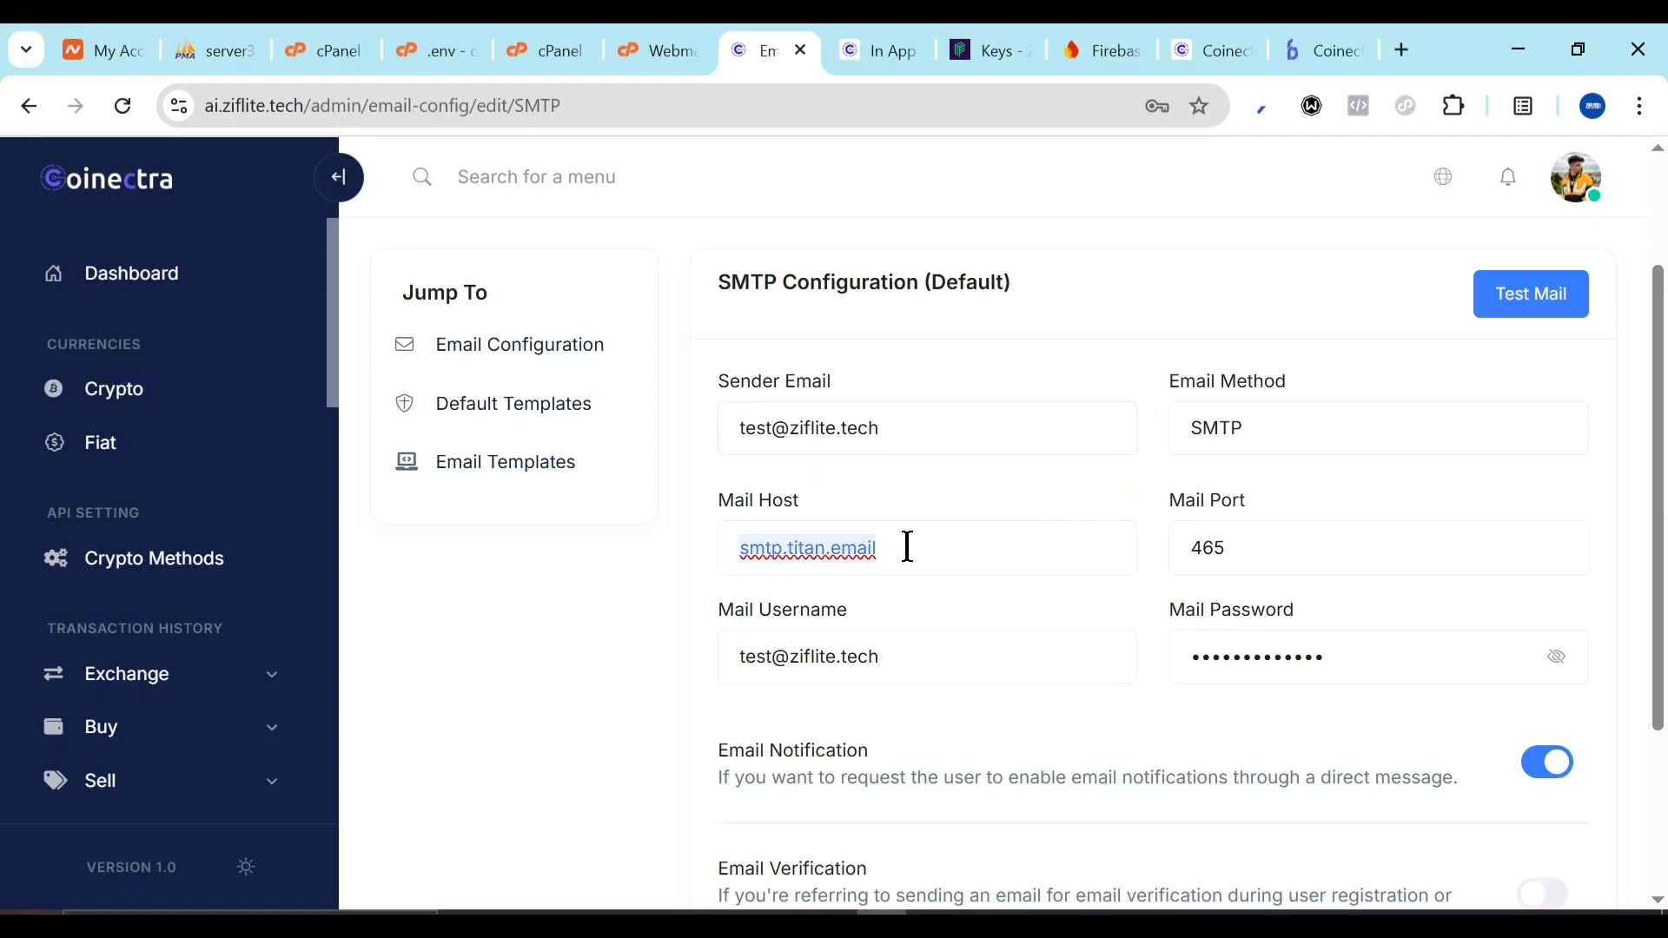
key("ctrl+v")
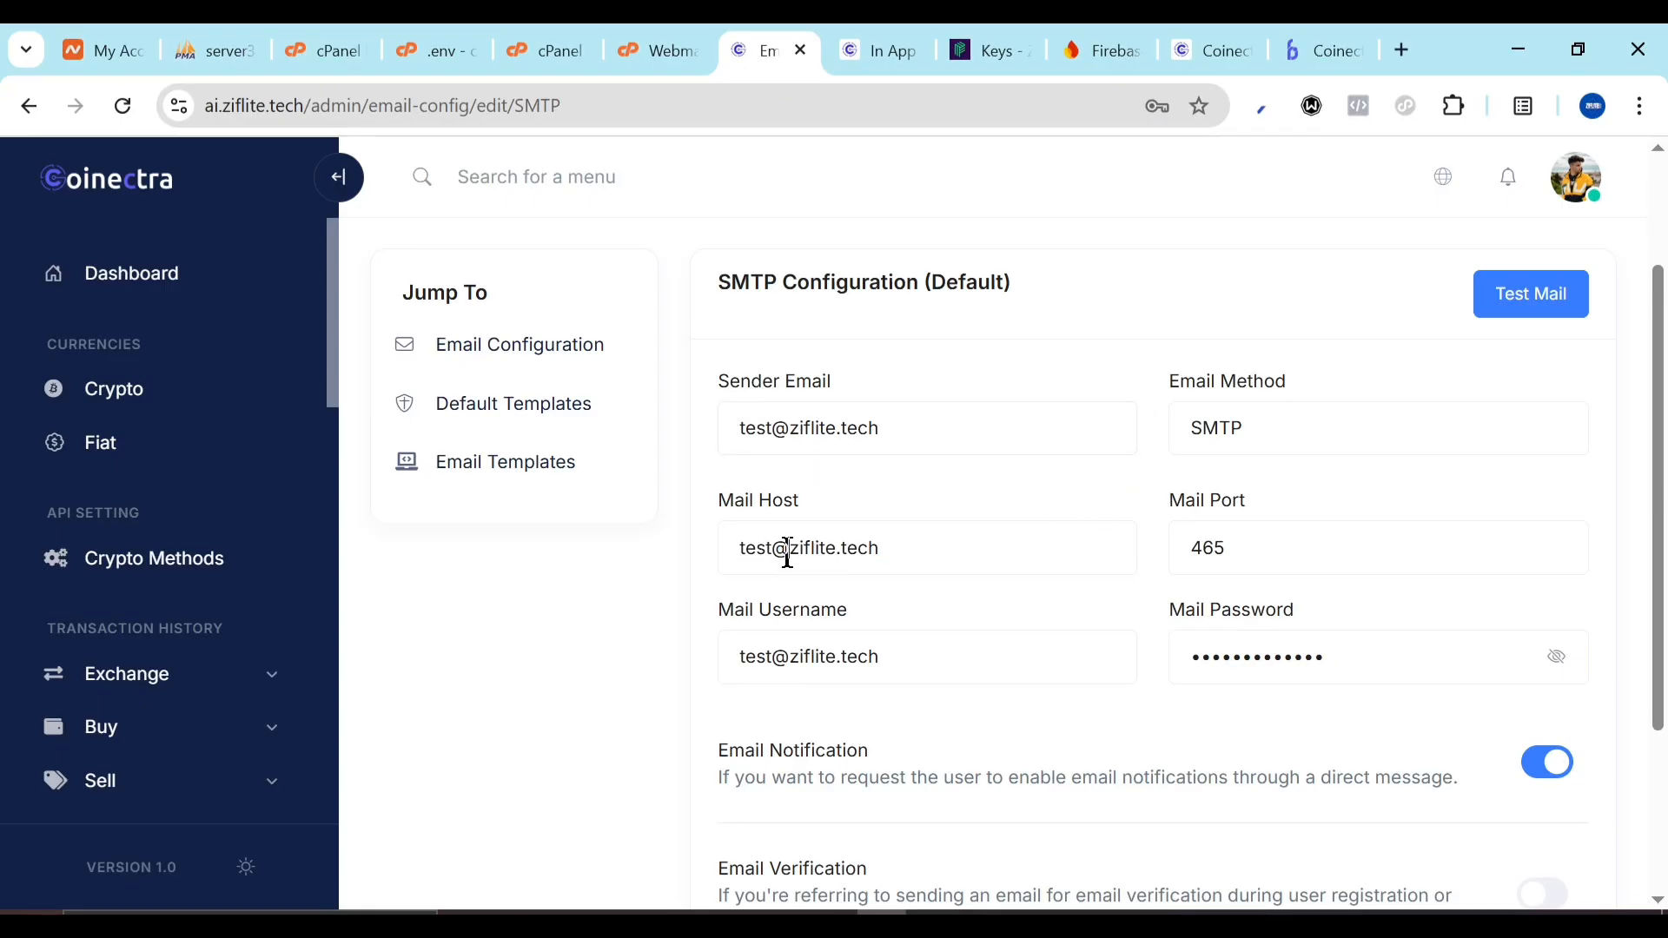
left_click_drag(788, 553, 726, 539)
key("BackSpace")
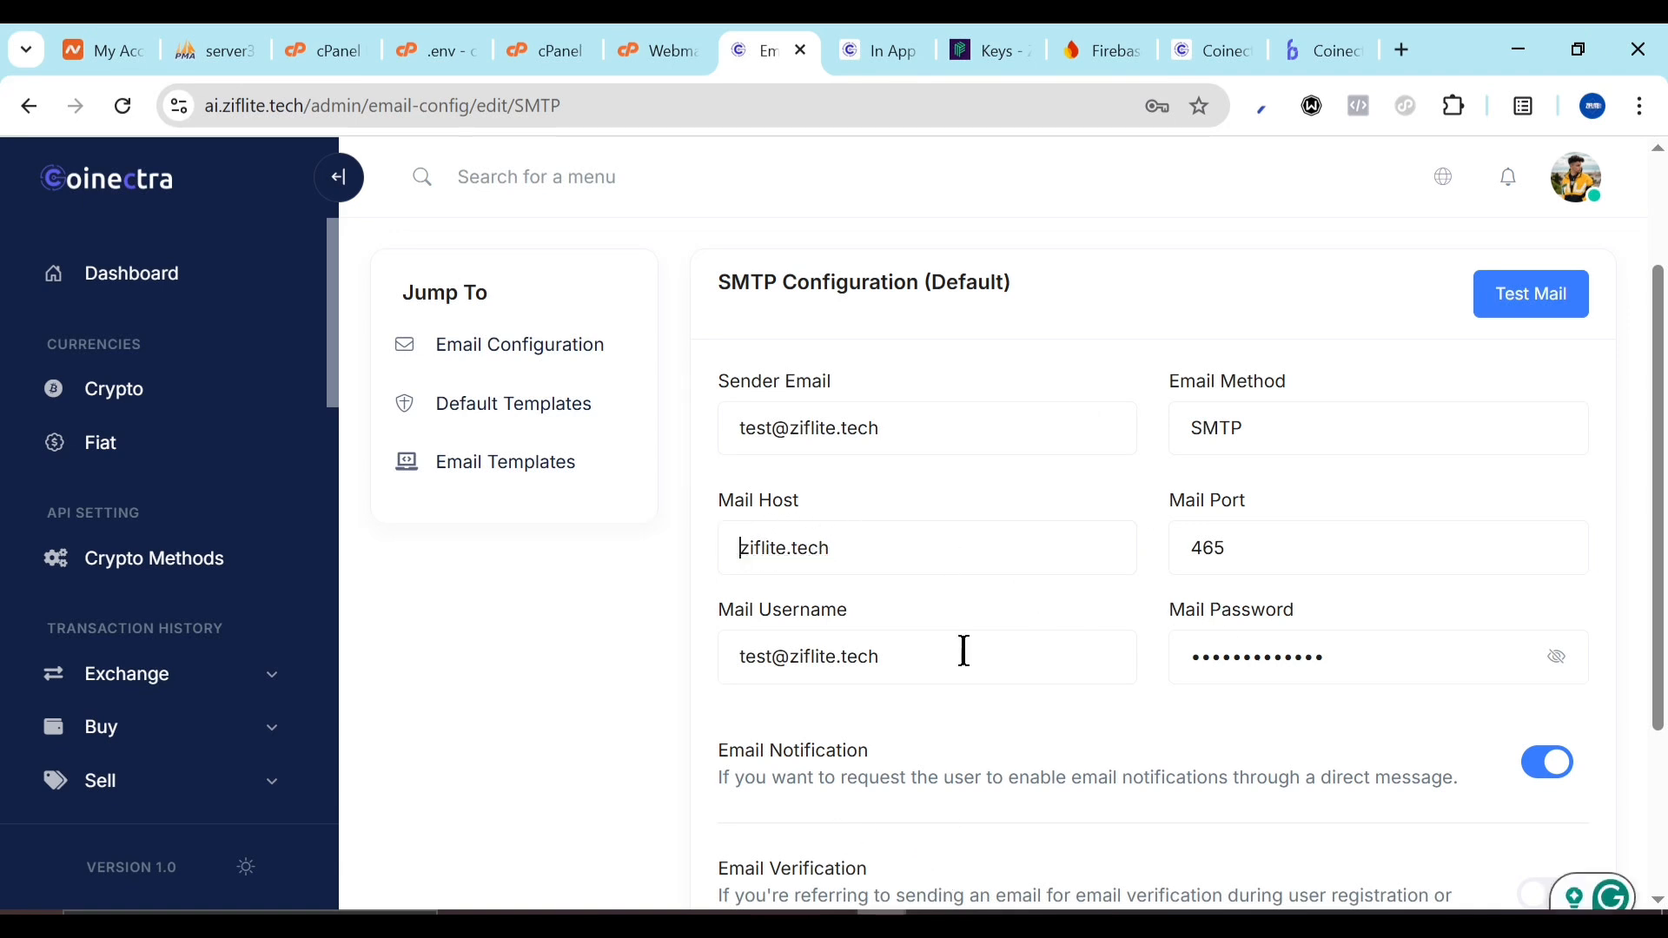
Replace the Mail Password with the mailbox's password
left_click(1512, 663)
left_click(1557, 657)
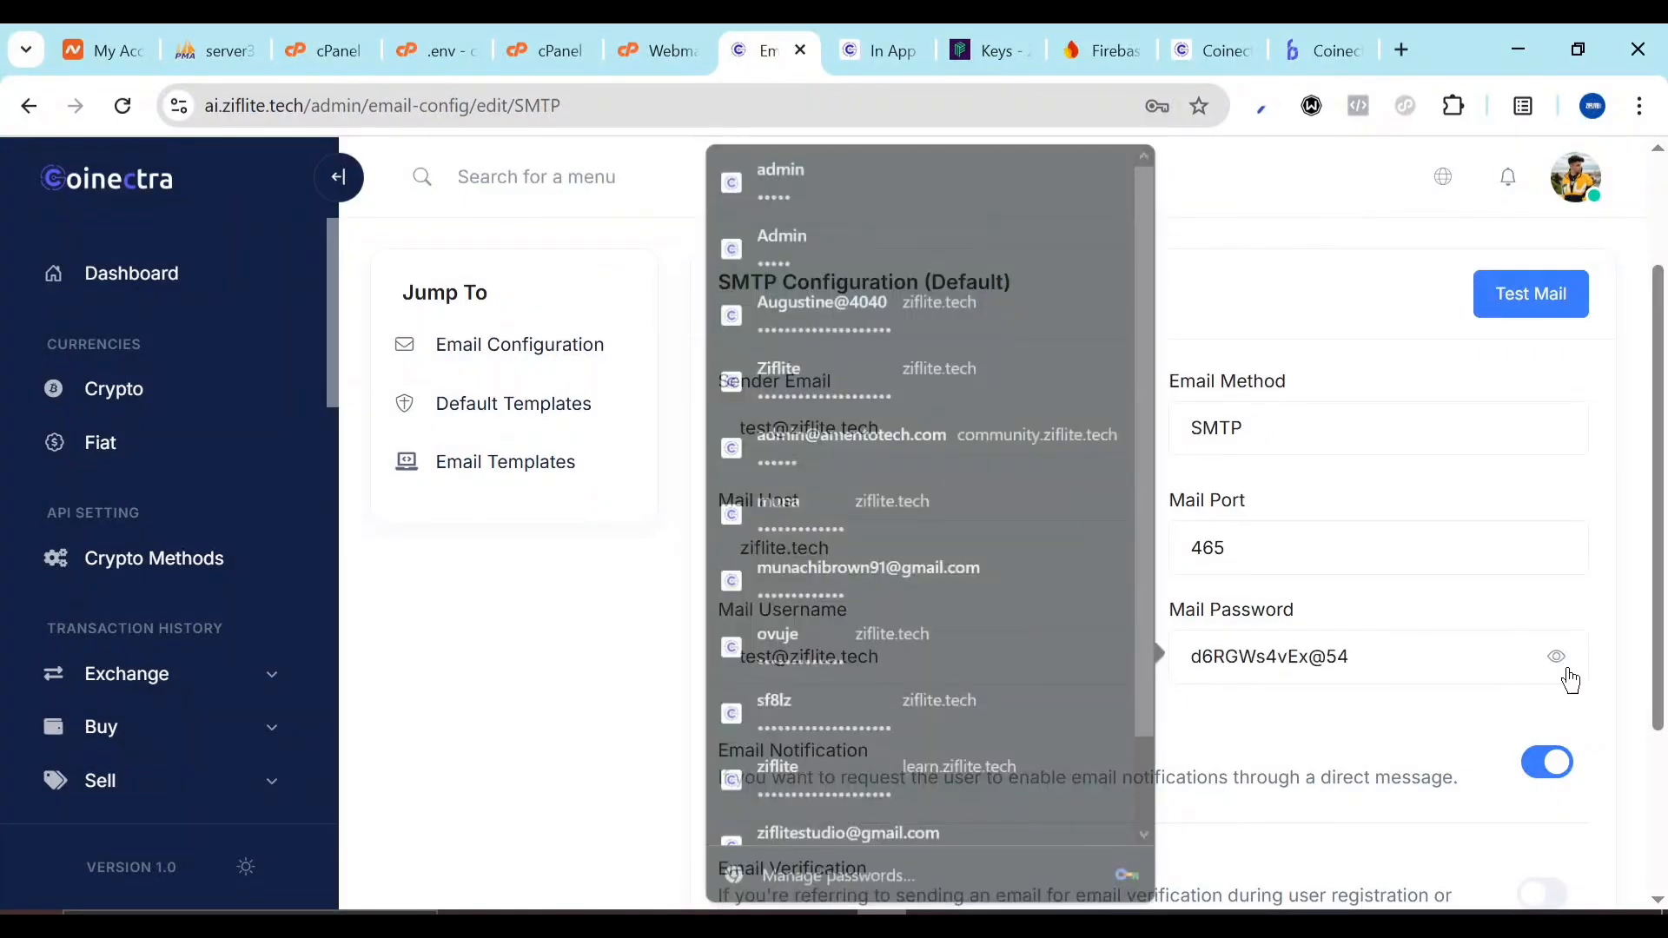
left_click(1393, 657)
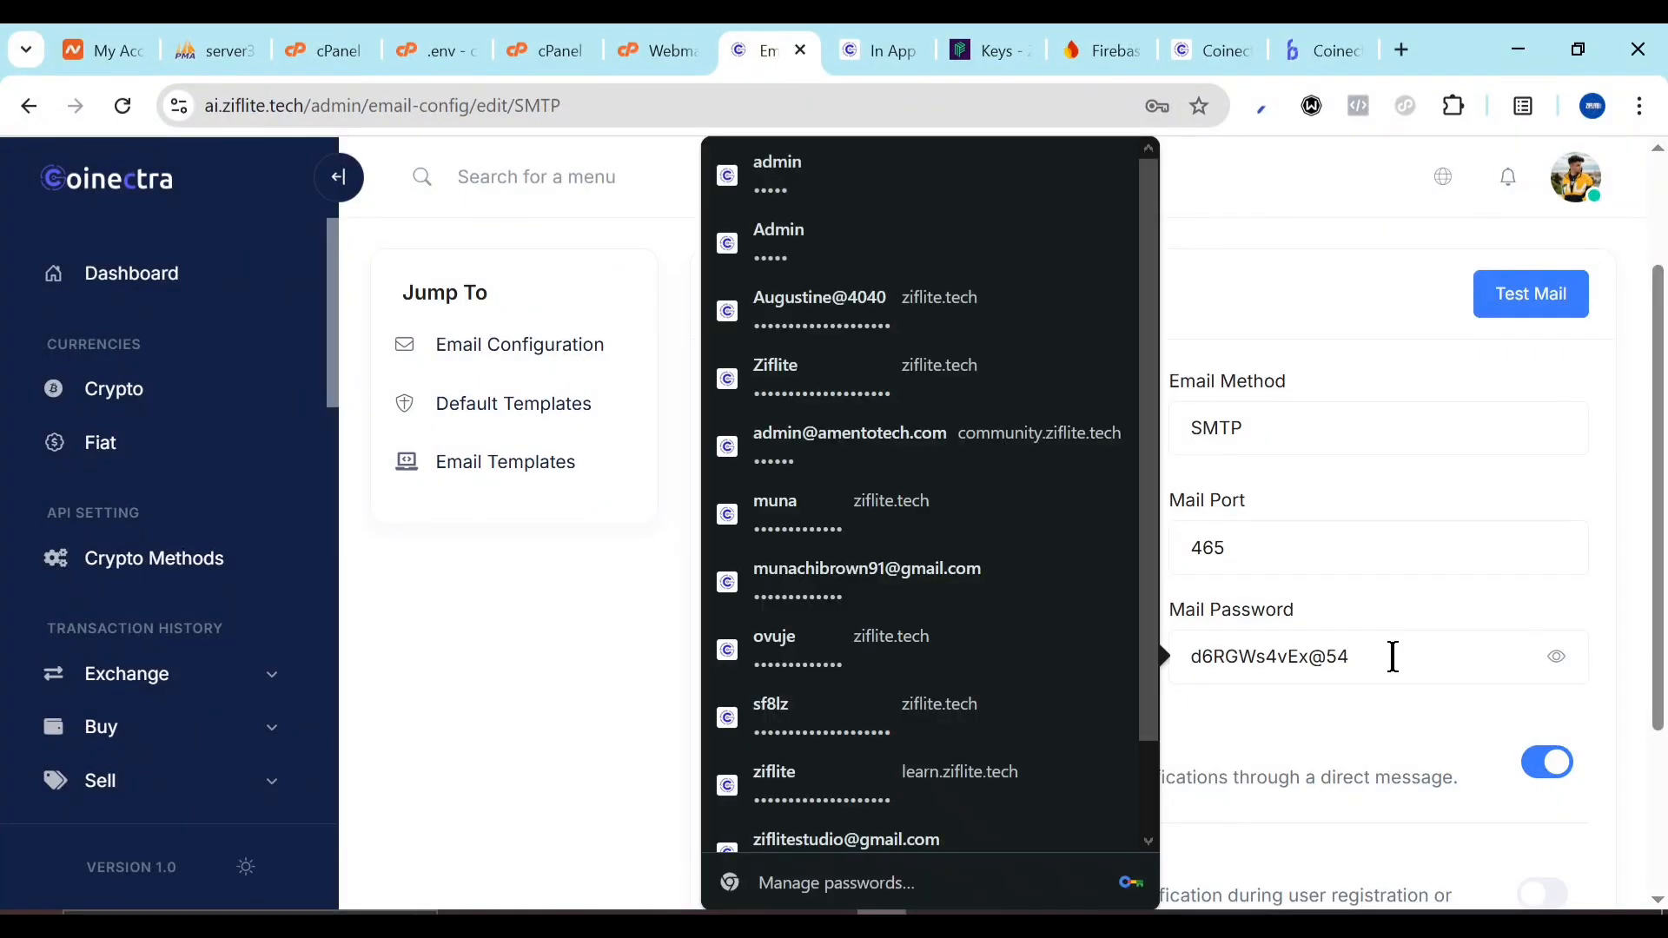
left_click(1559, 667)
double_click(1460, 653)
key("BackSpace")
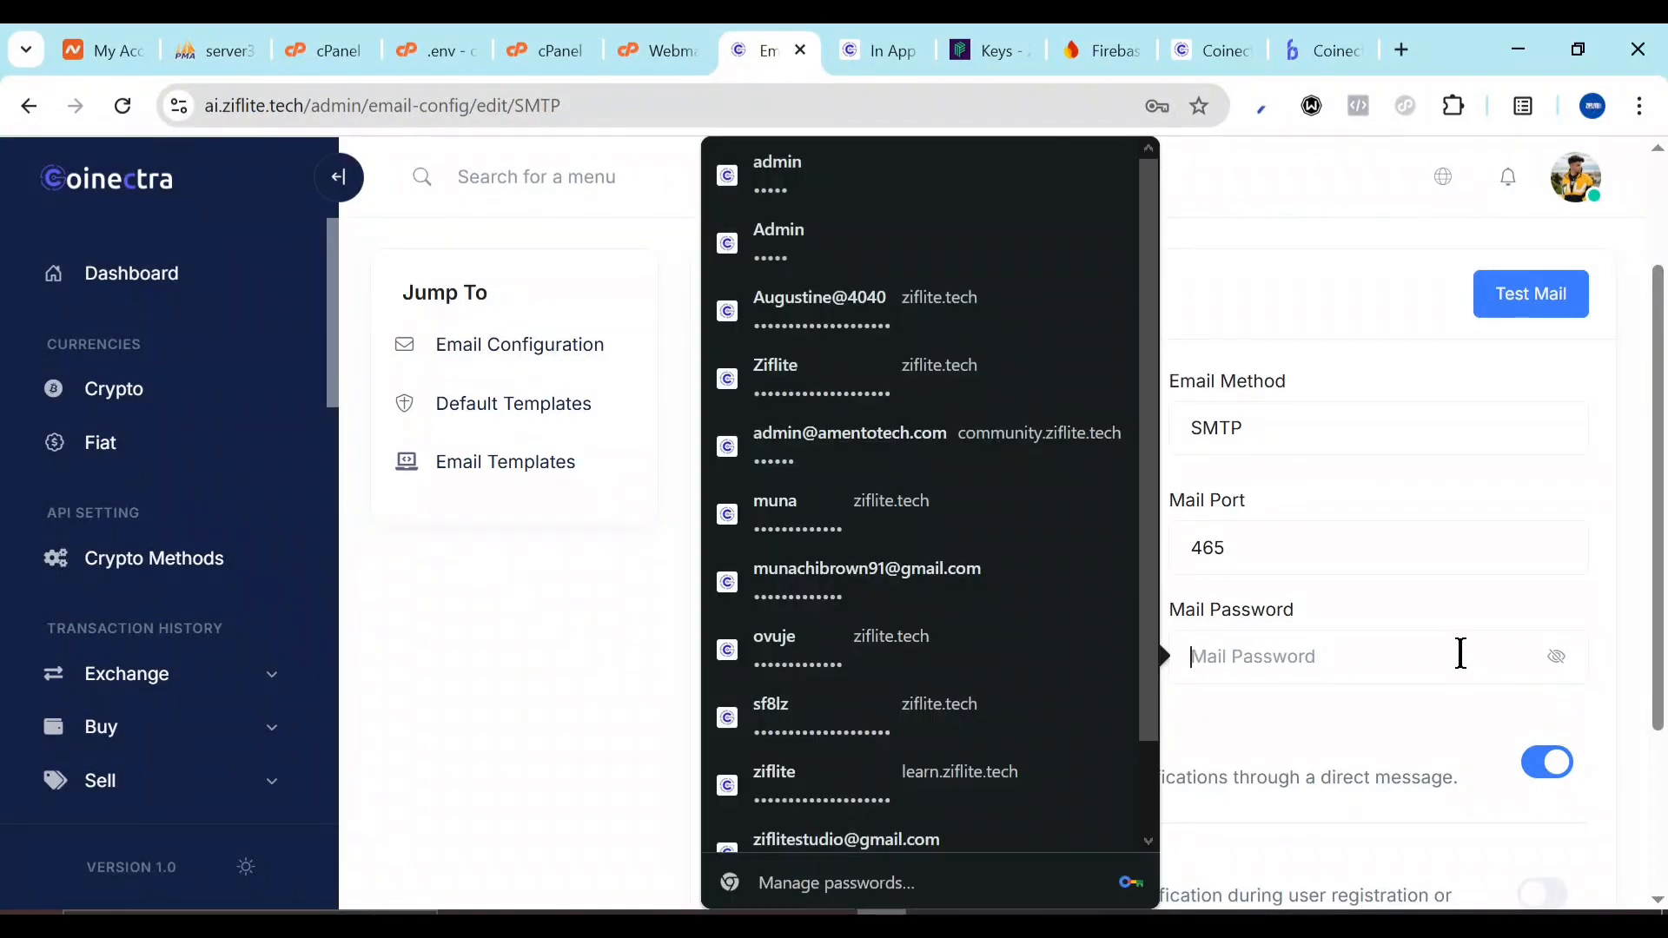
key("ctrl+v")
left_click(1409, 749)
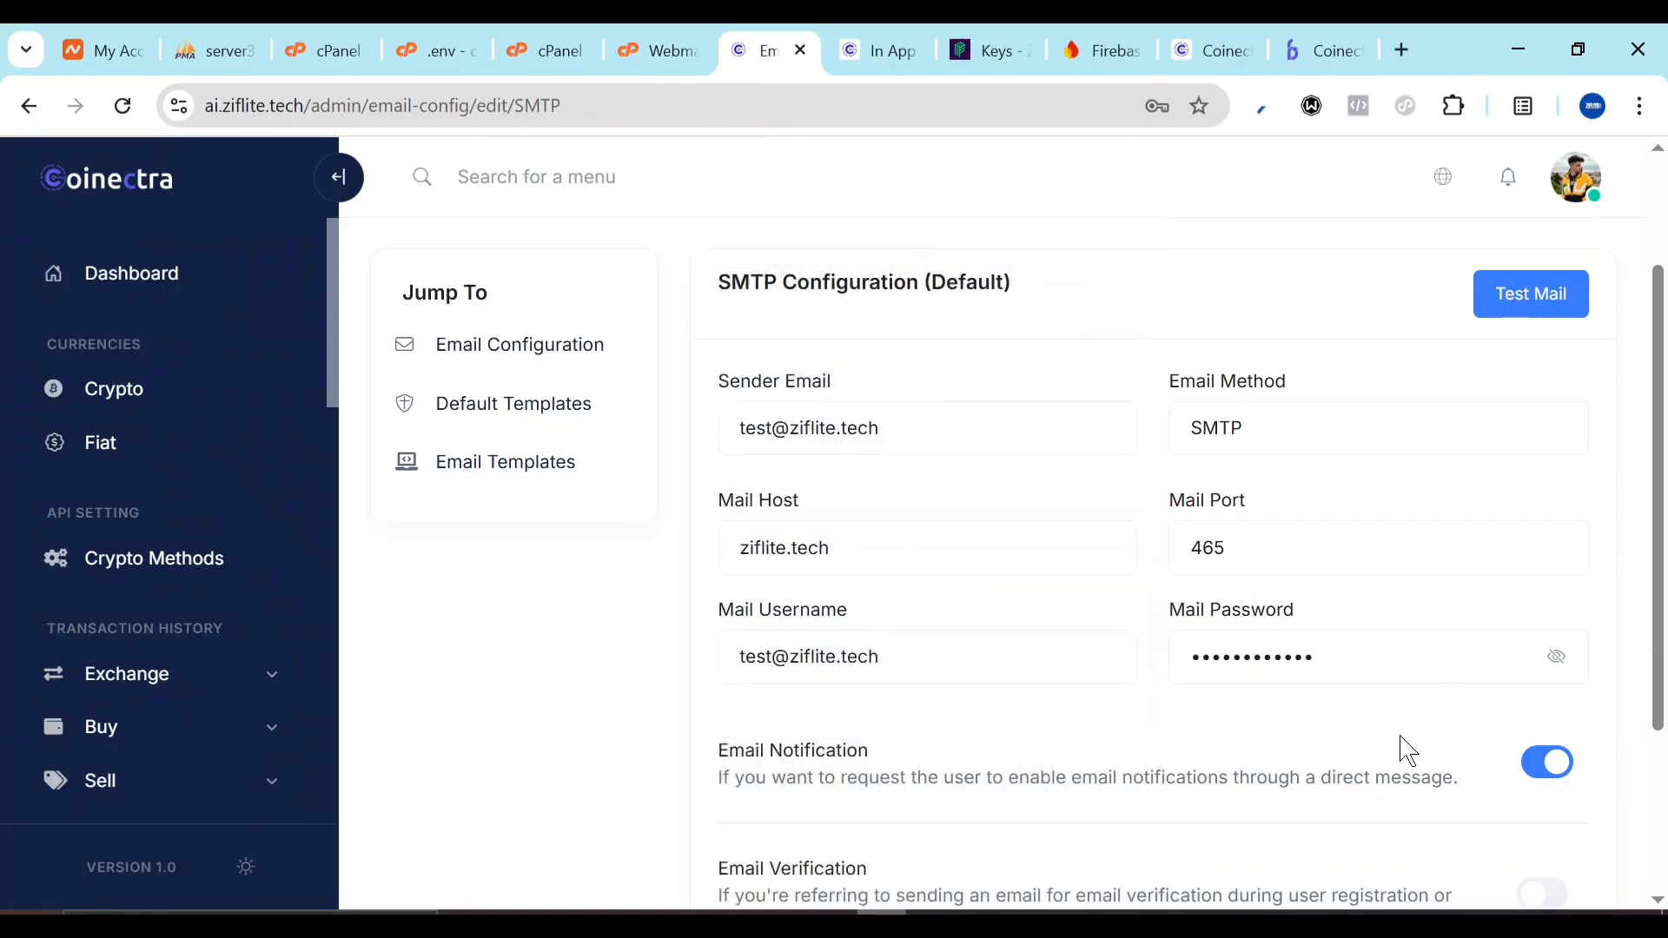
Save the SMTP configuration changes
scroll(1403, 747, "down", 2)
scroll(1244, 692, "down", 2)
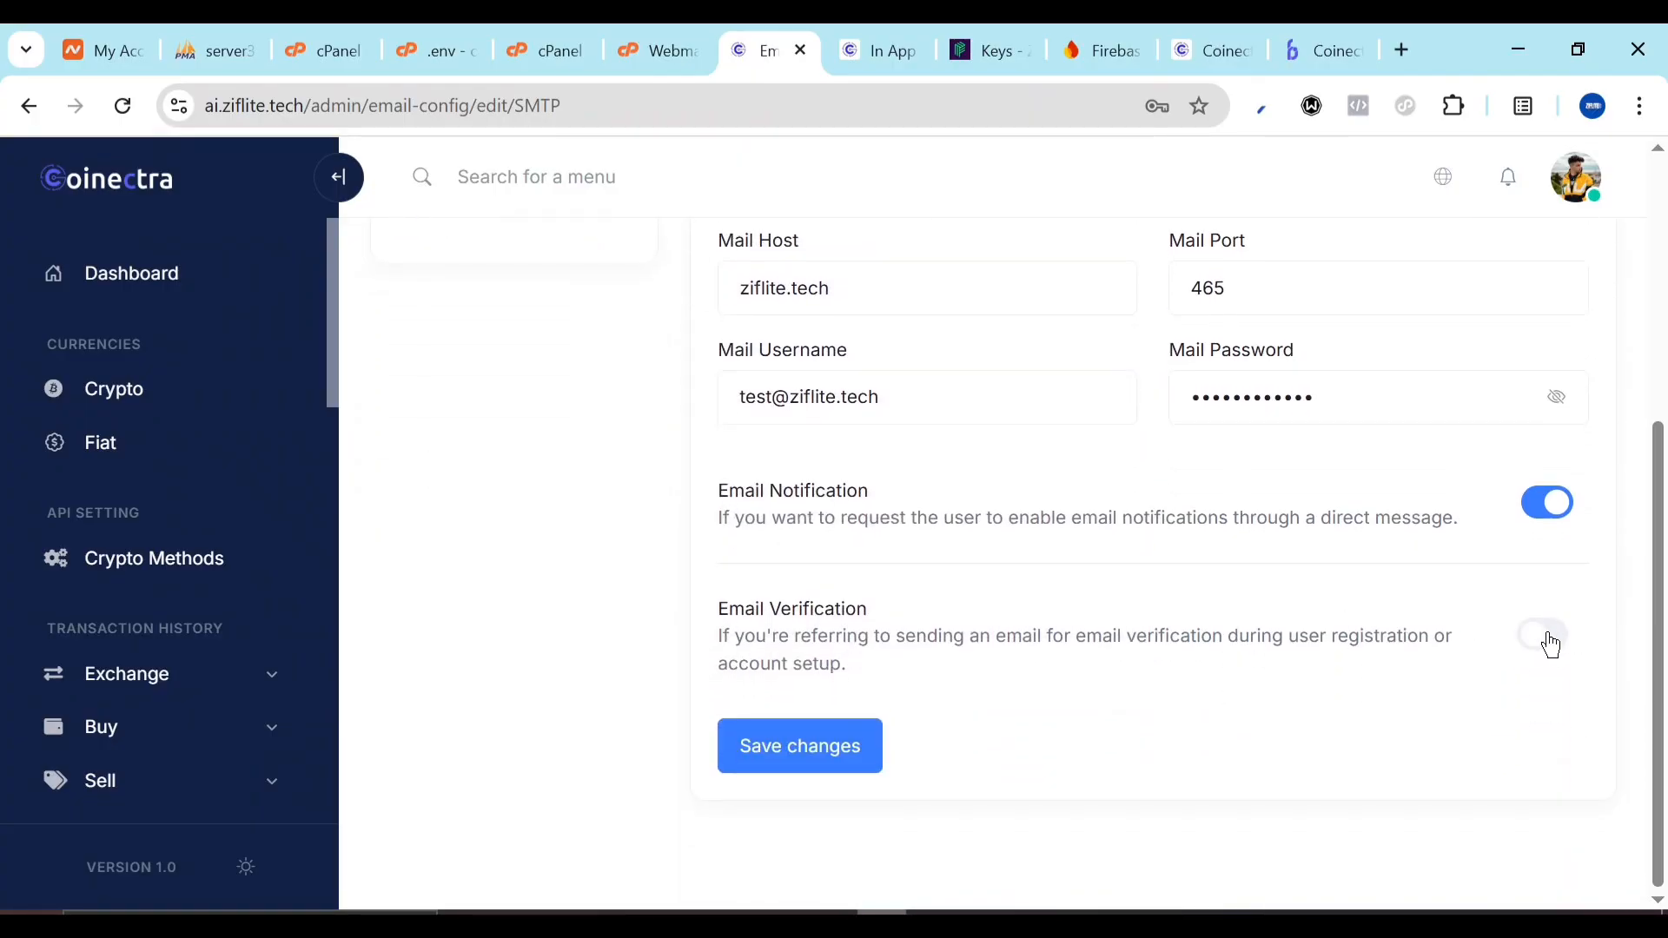
left_click(821, 764)
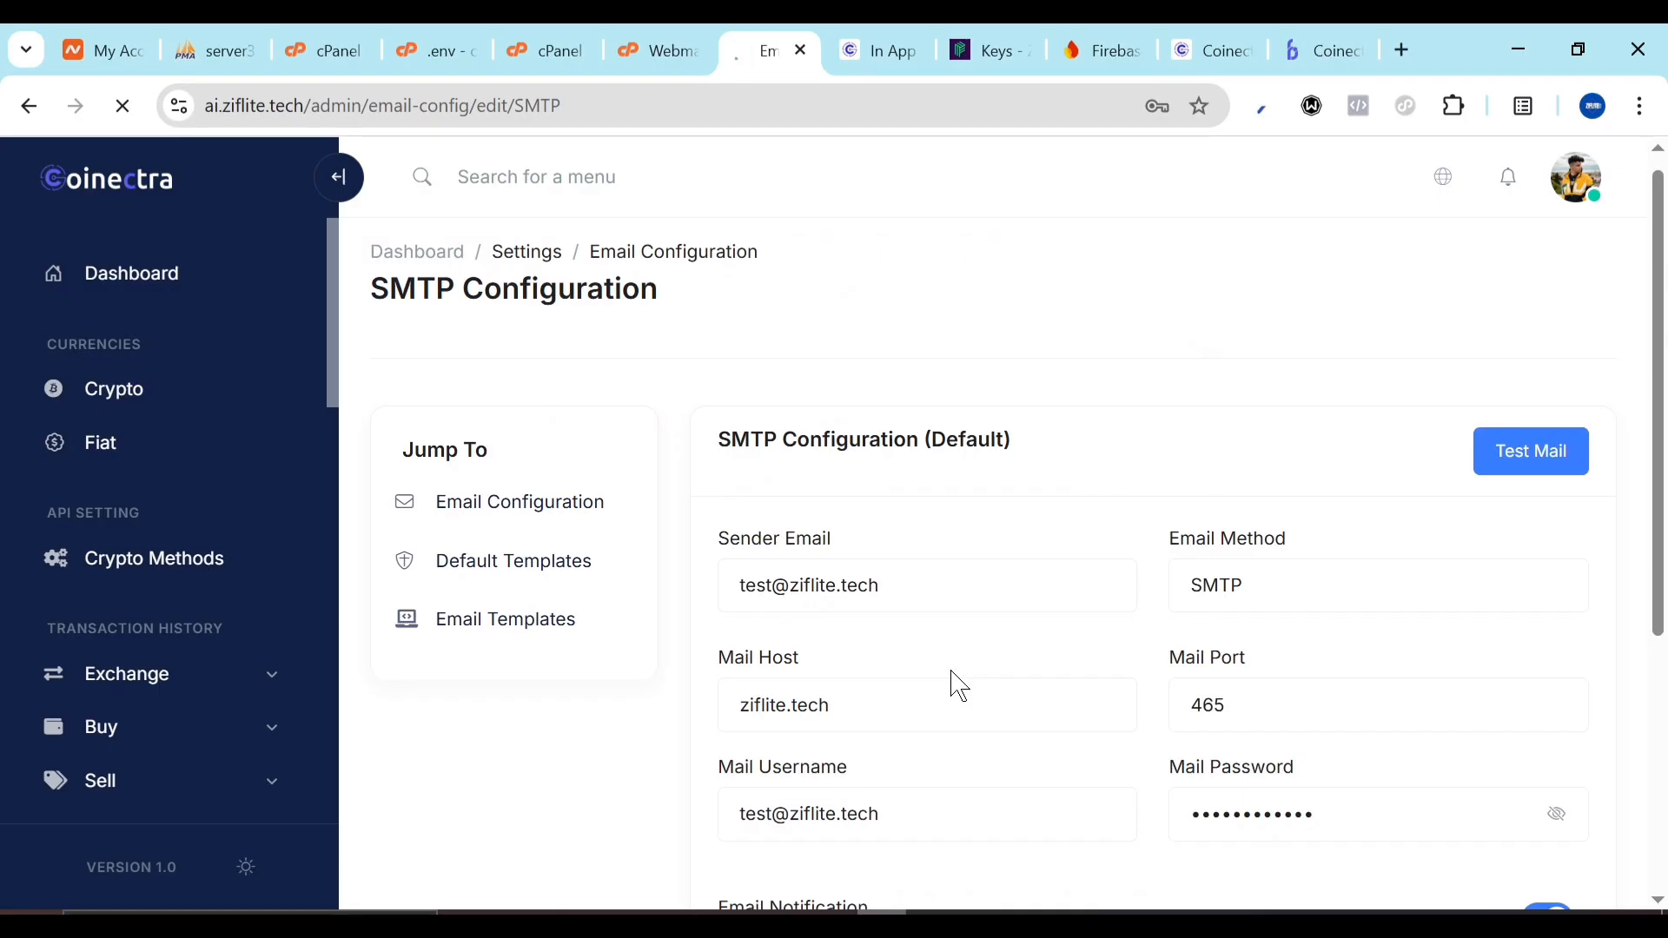
Open the Default Templates section of the email settings
left_click(958, 587)
key("ctrl+a")
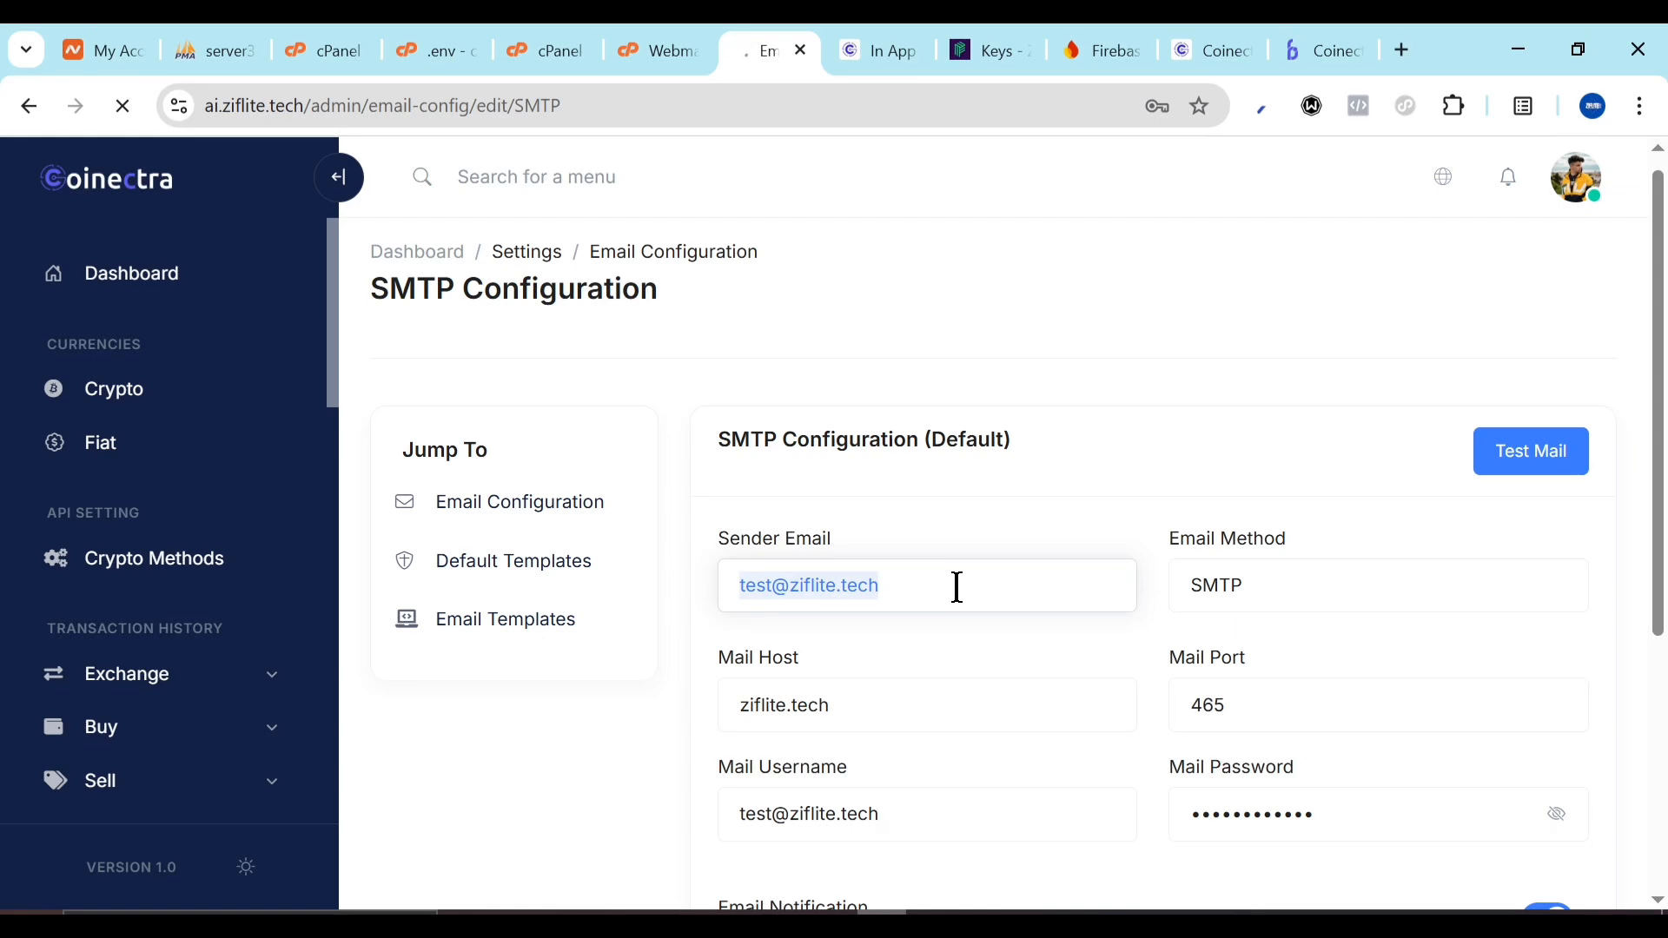
scroll(943, 649, "down", 5)
scroll(944, 649, "up", 2)
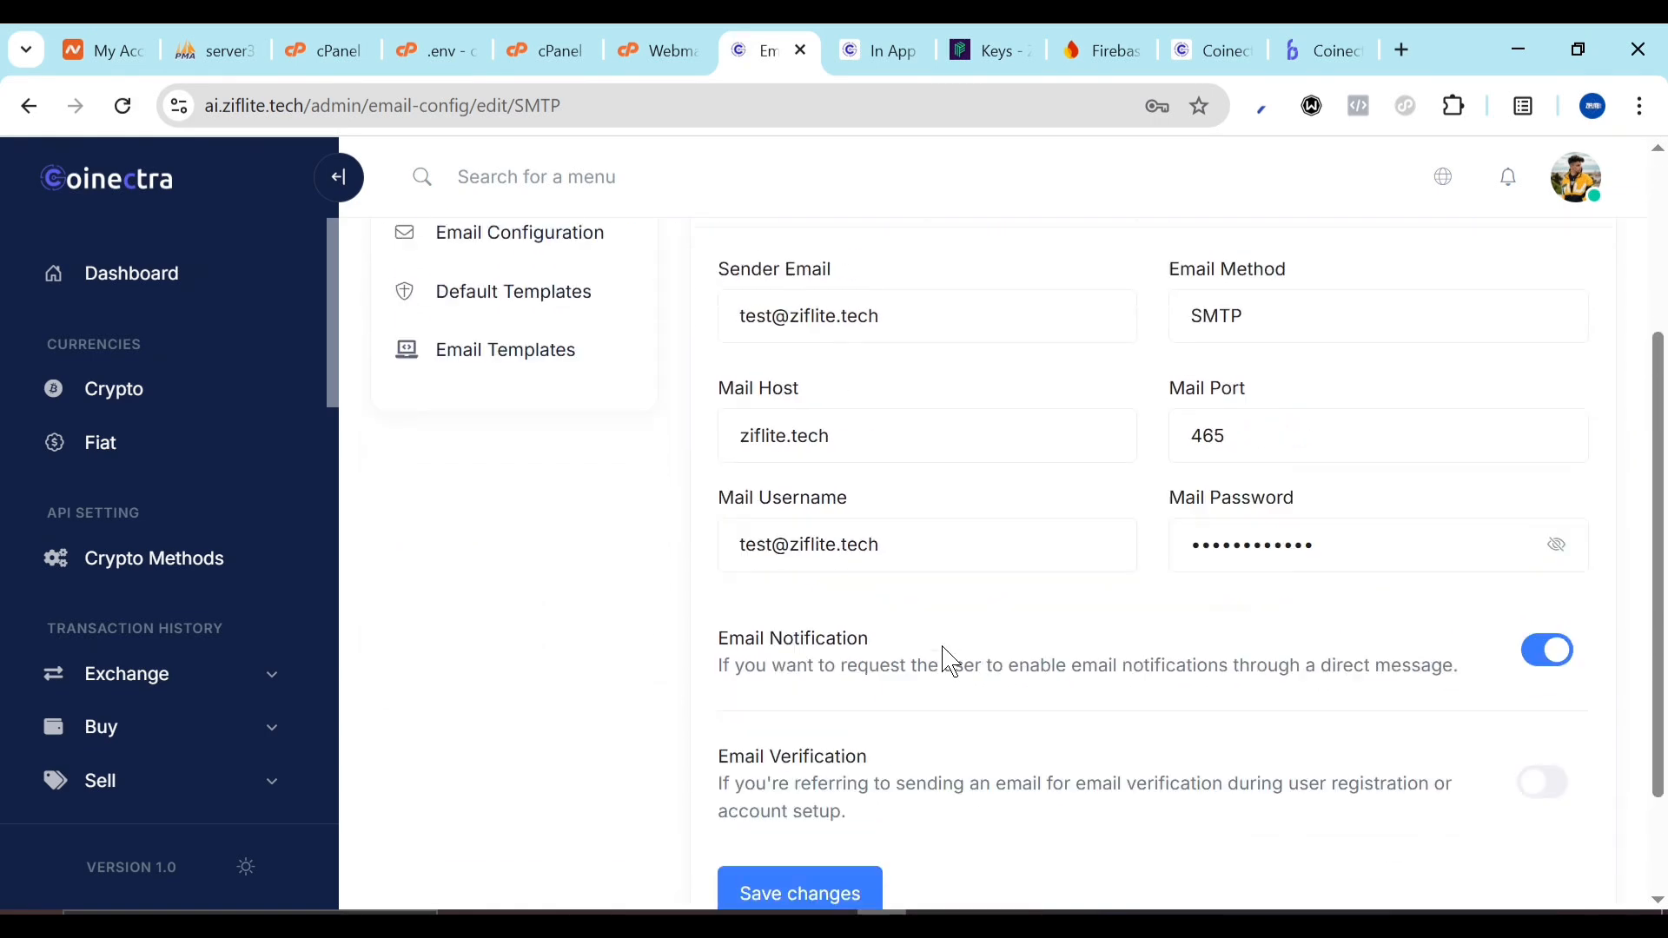
scroll(950, 662, "up", 3)
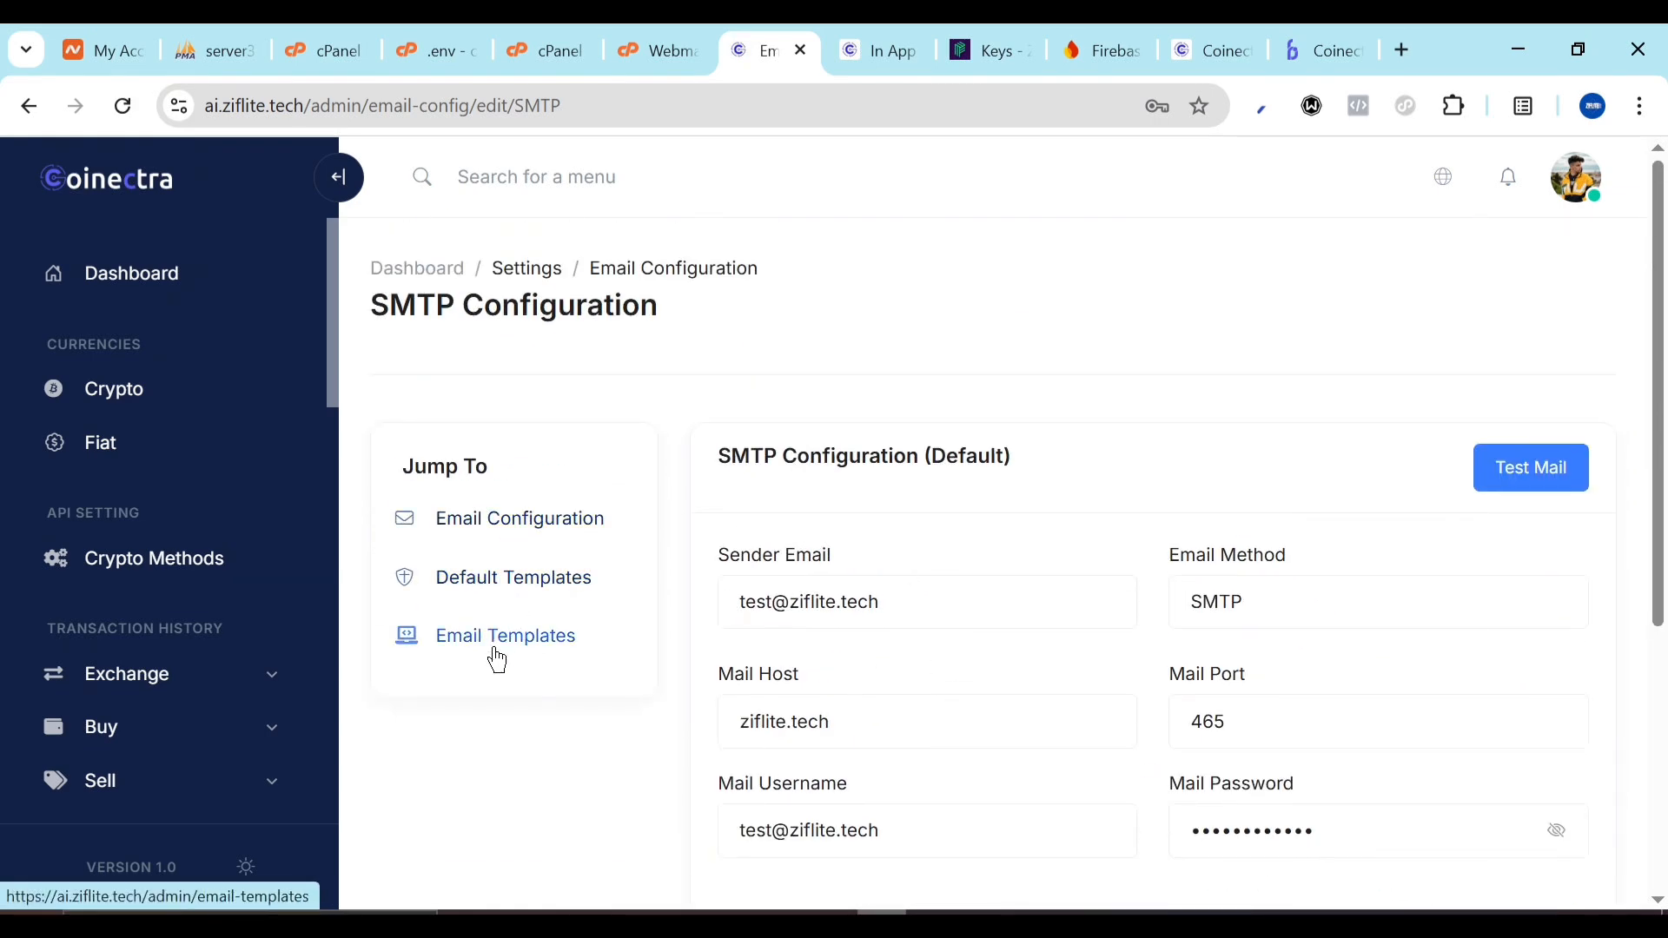
left_click(499, 598)
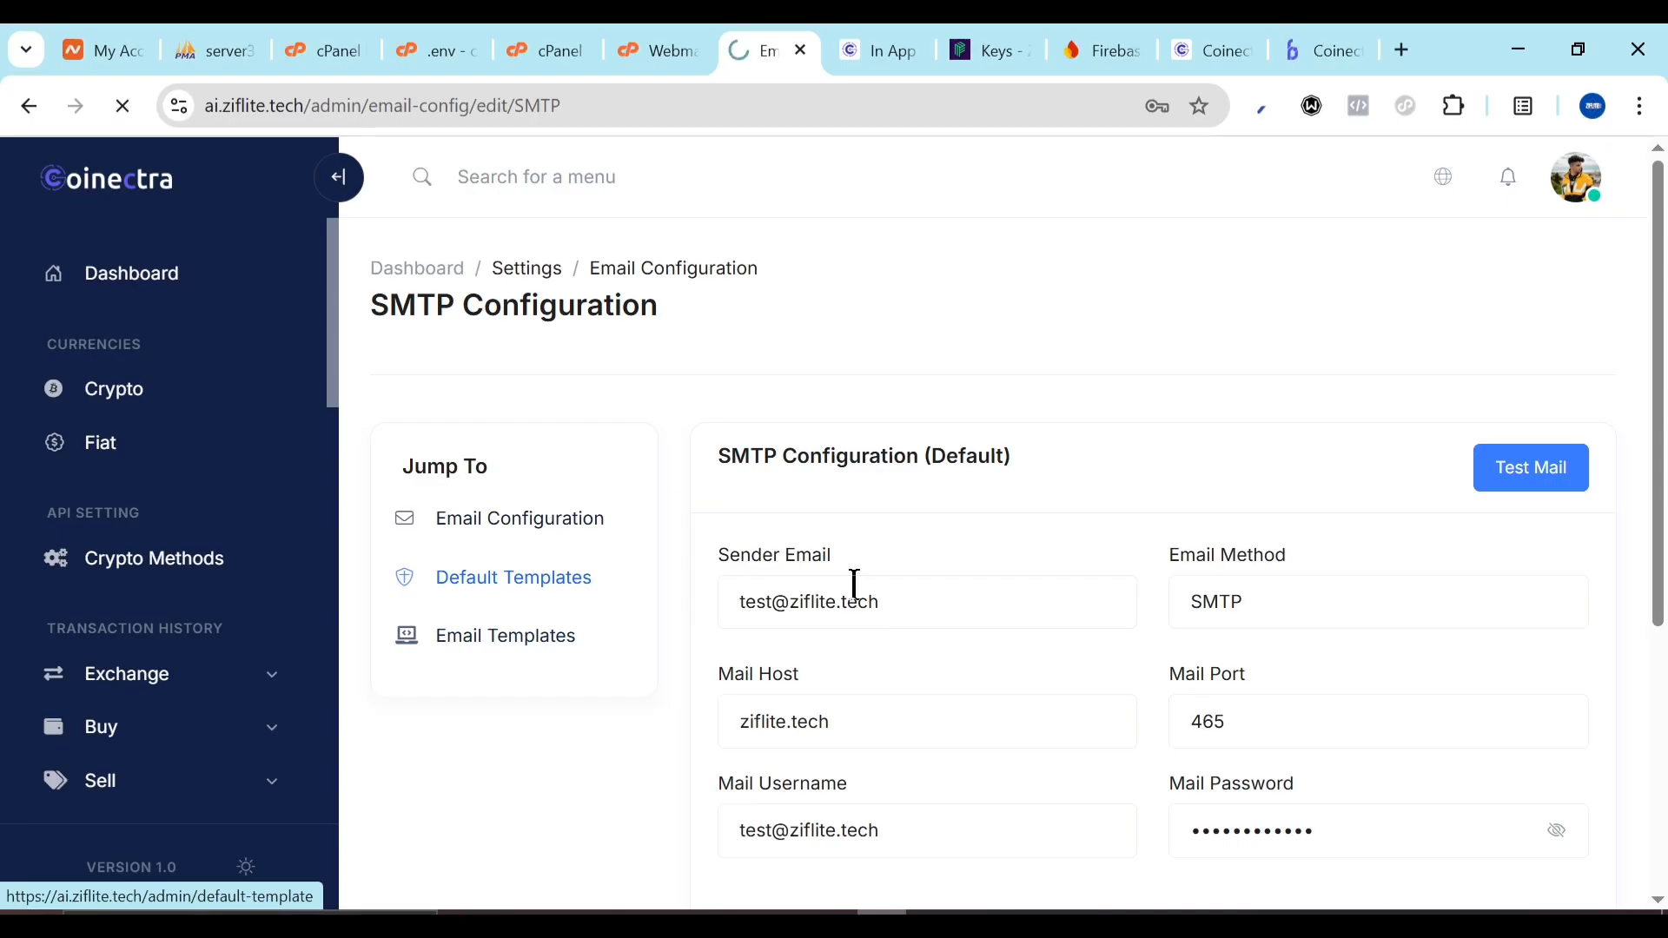
triple_click(897, 603)
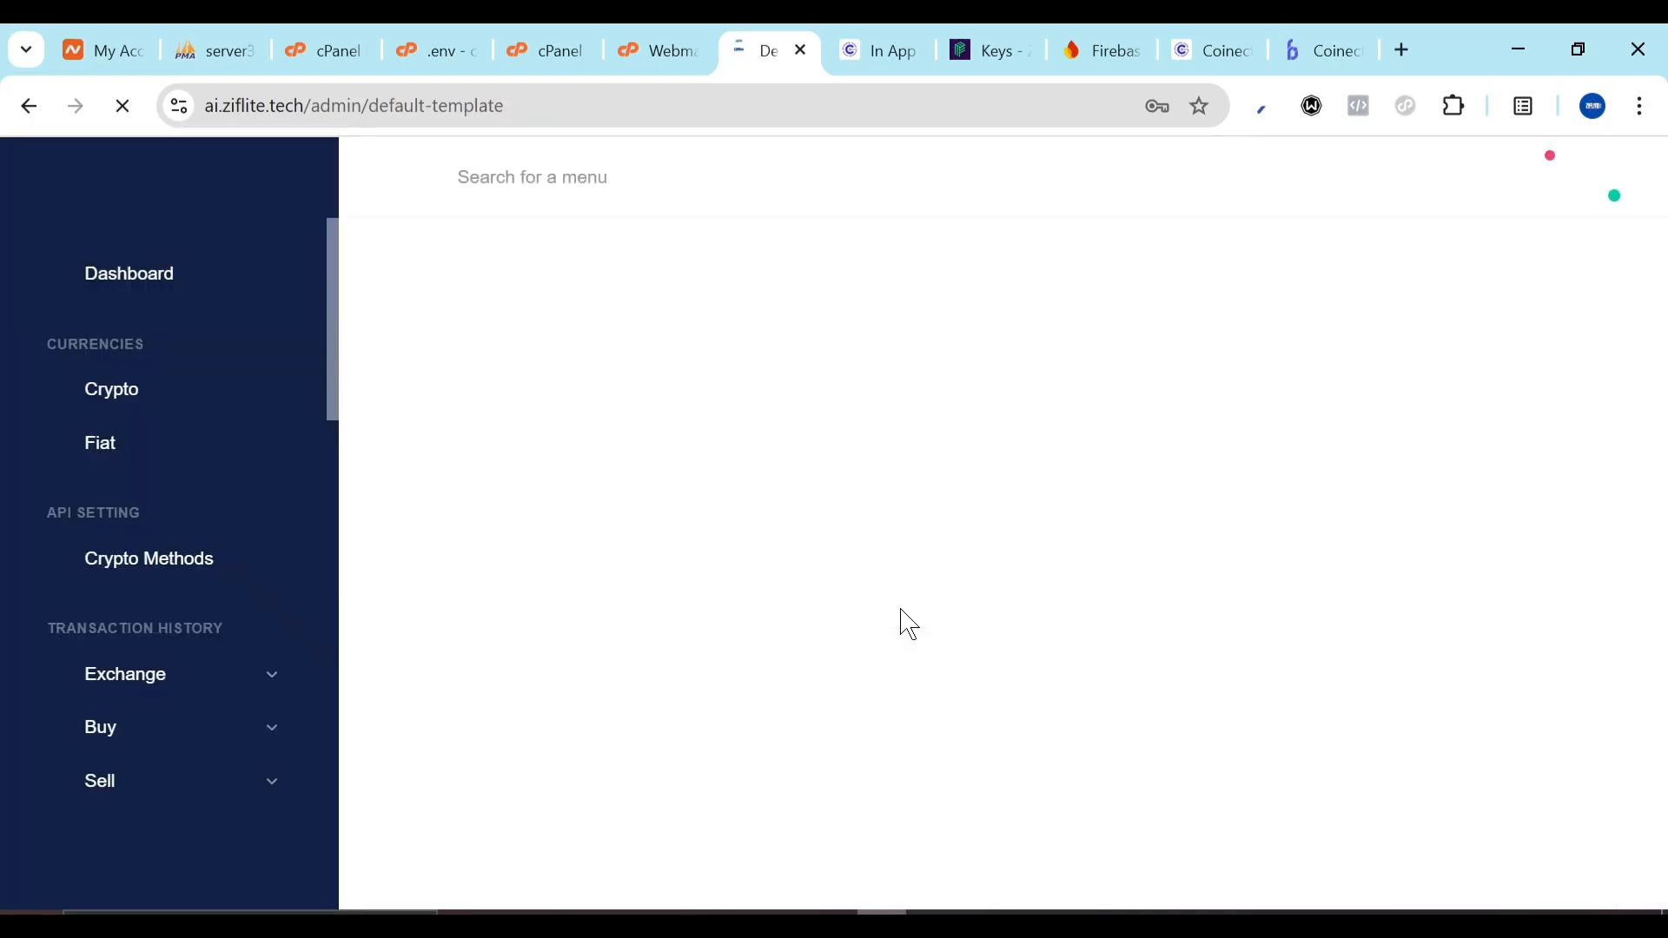
scroll(827, 653, "down", 3)
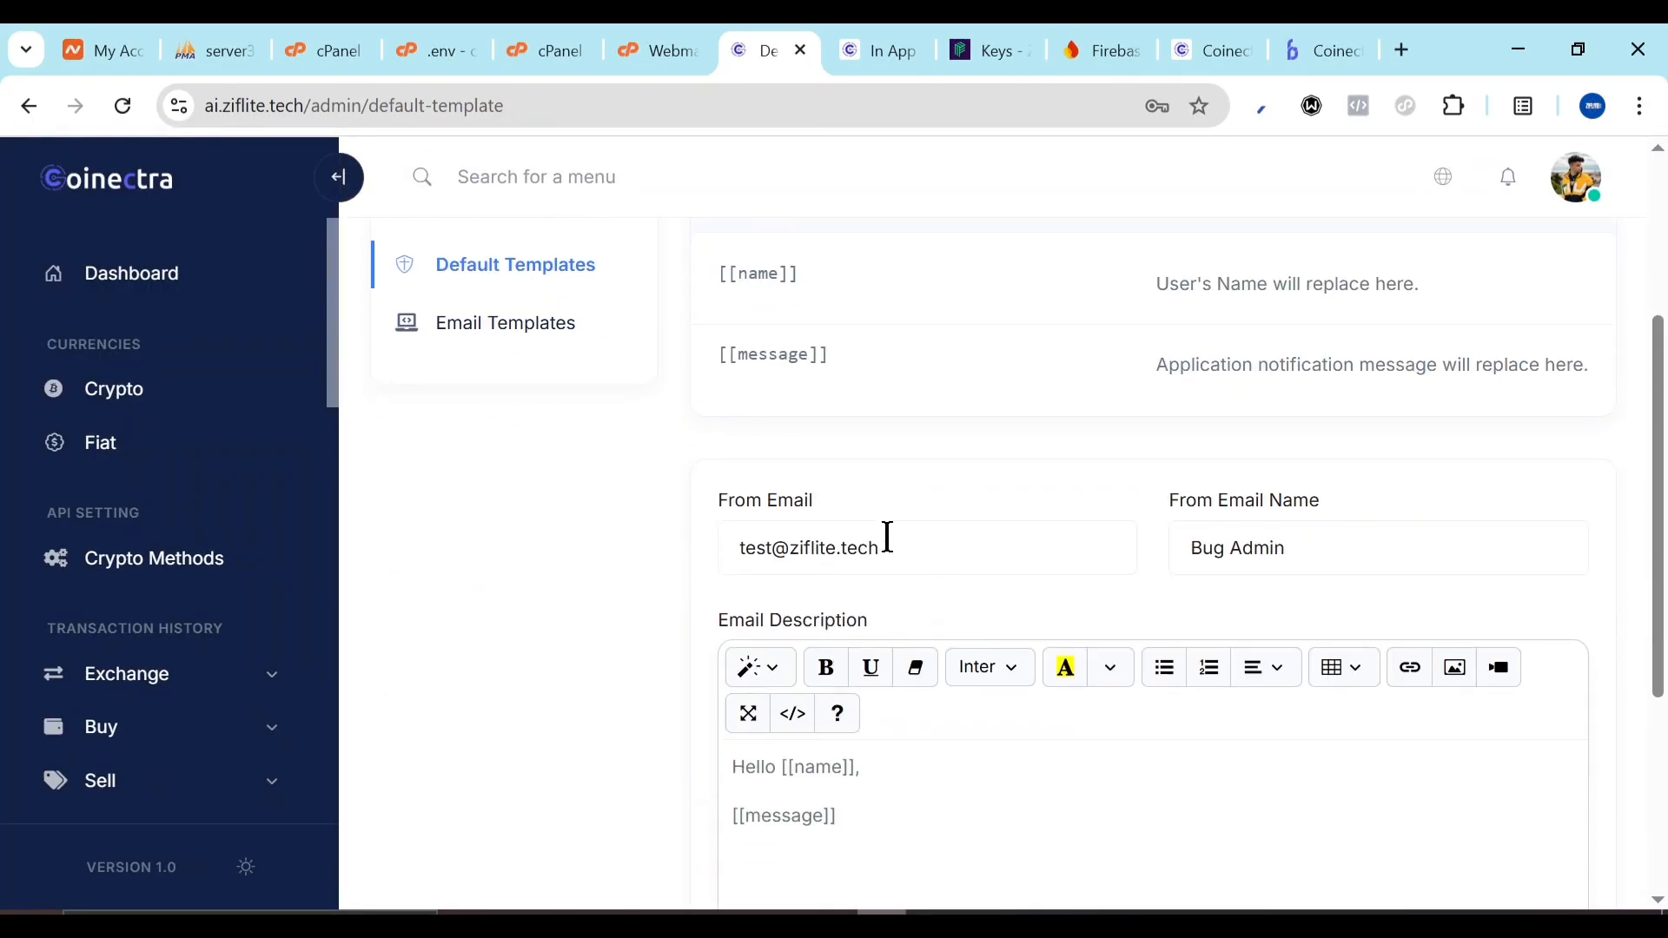
Set the default template's From Email Name to Zif Exchange and save the changes
left_click(1305, 537)
triple_click(1305, 537)
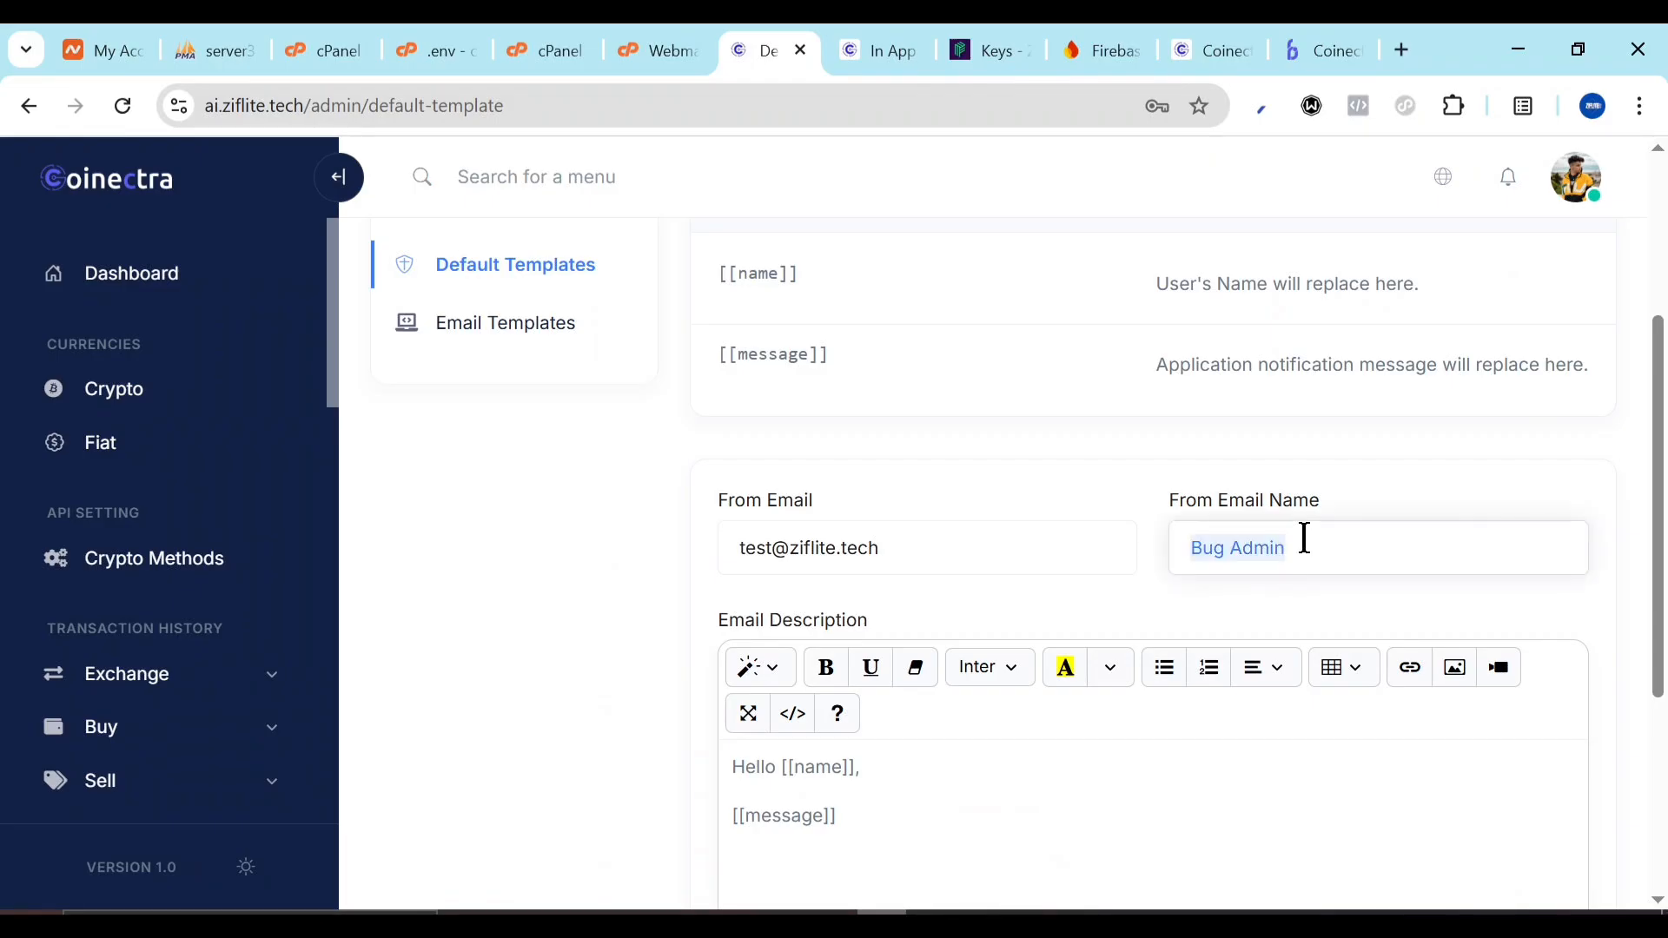
type("Zi")
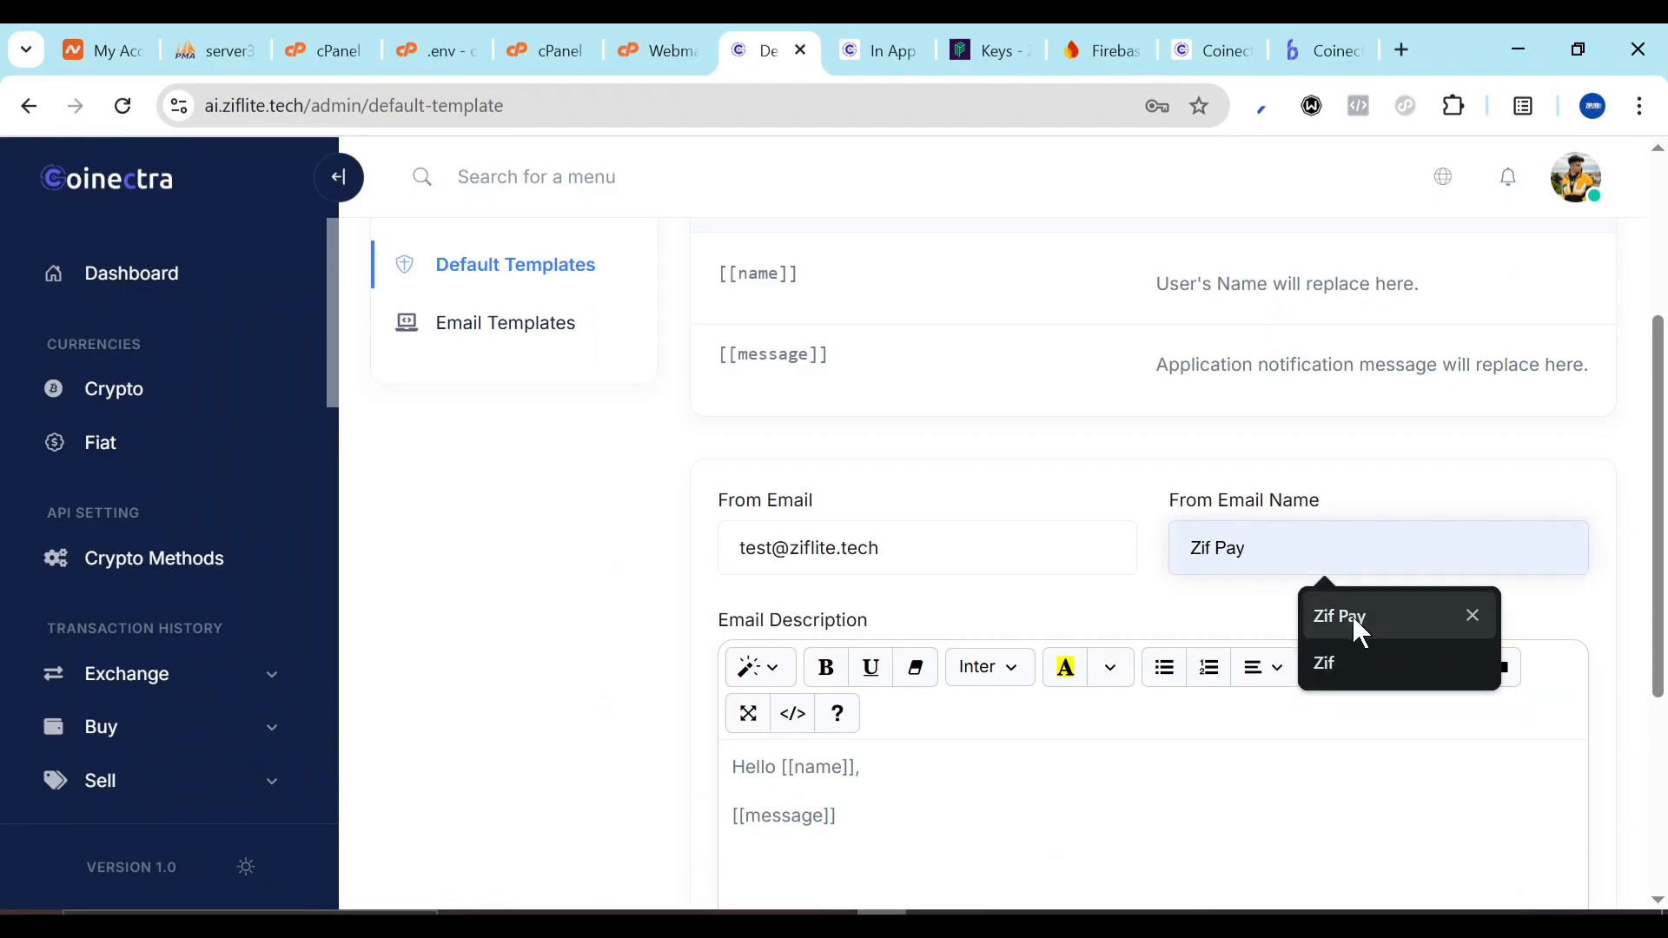
type("f Exch")
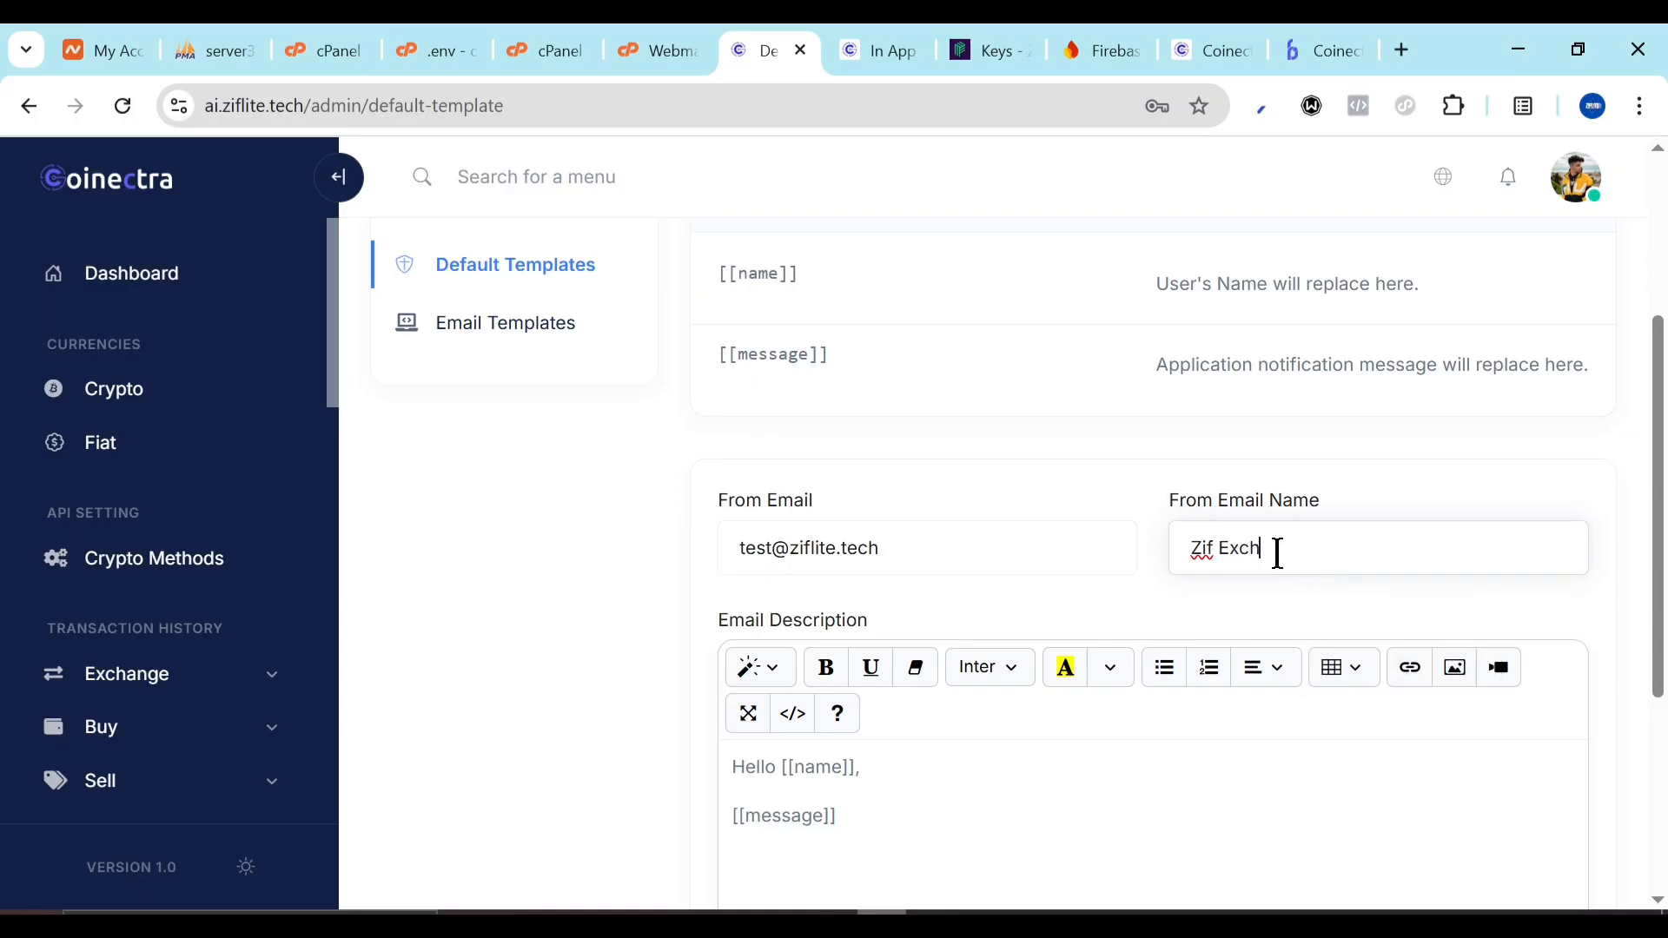
type("ange")
scroll(729, 710, "down", 4)
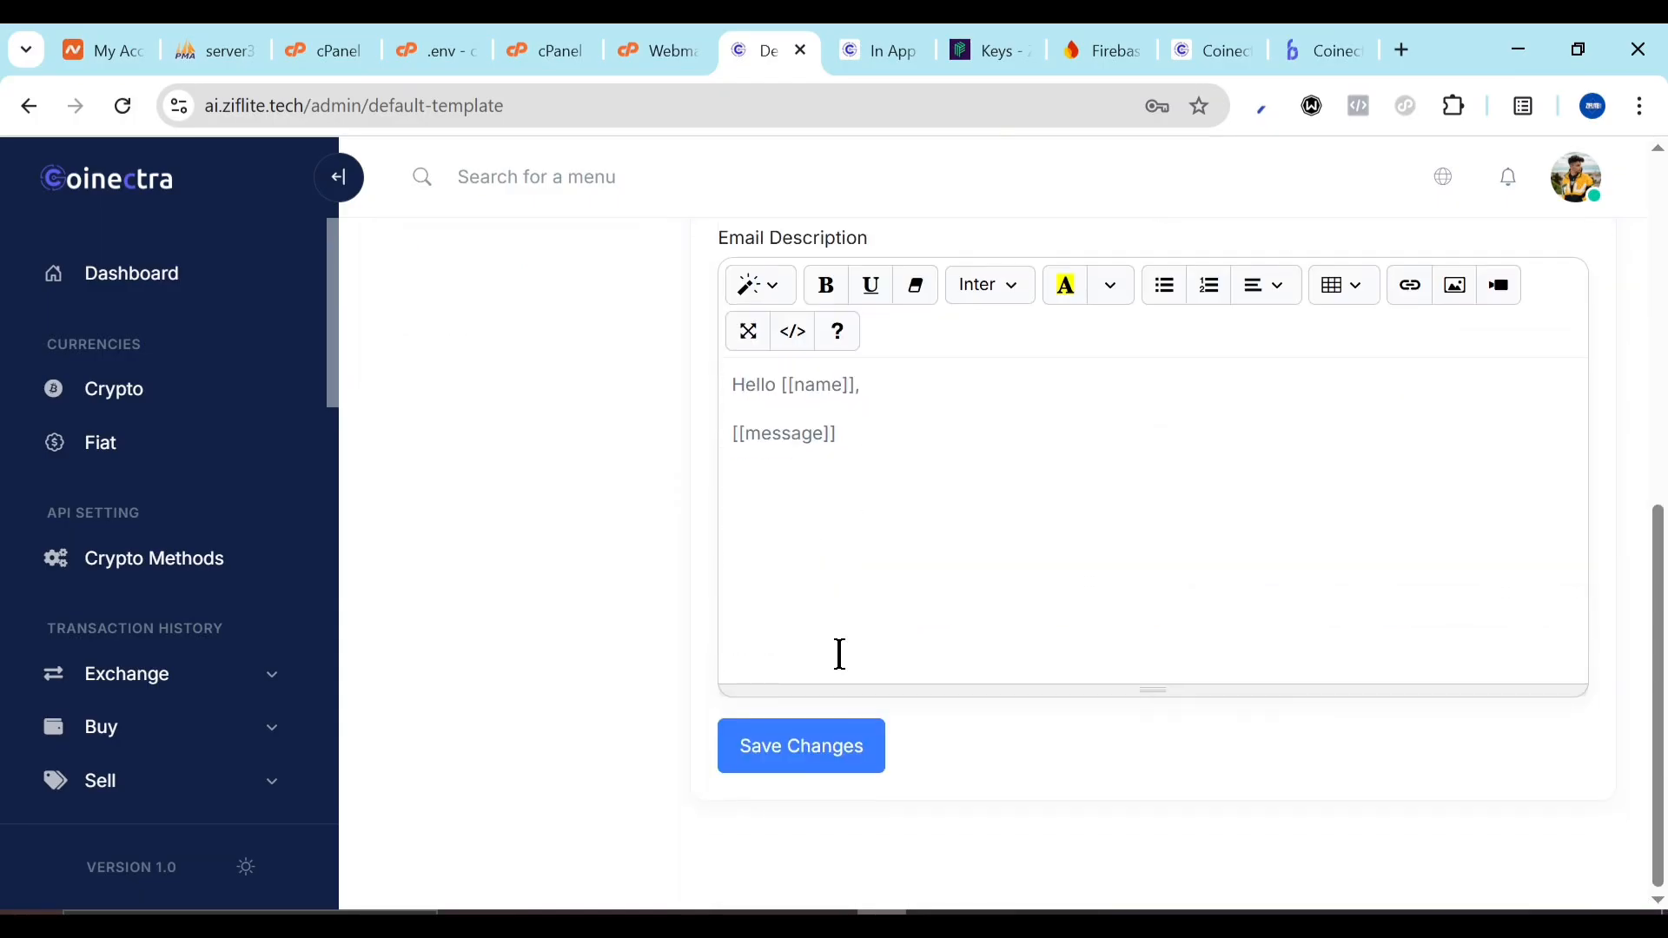
scroll(890, 447, "up", 6)
scroll(865, 515, "down", 5)
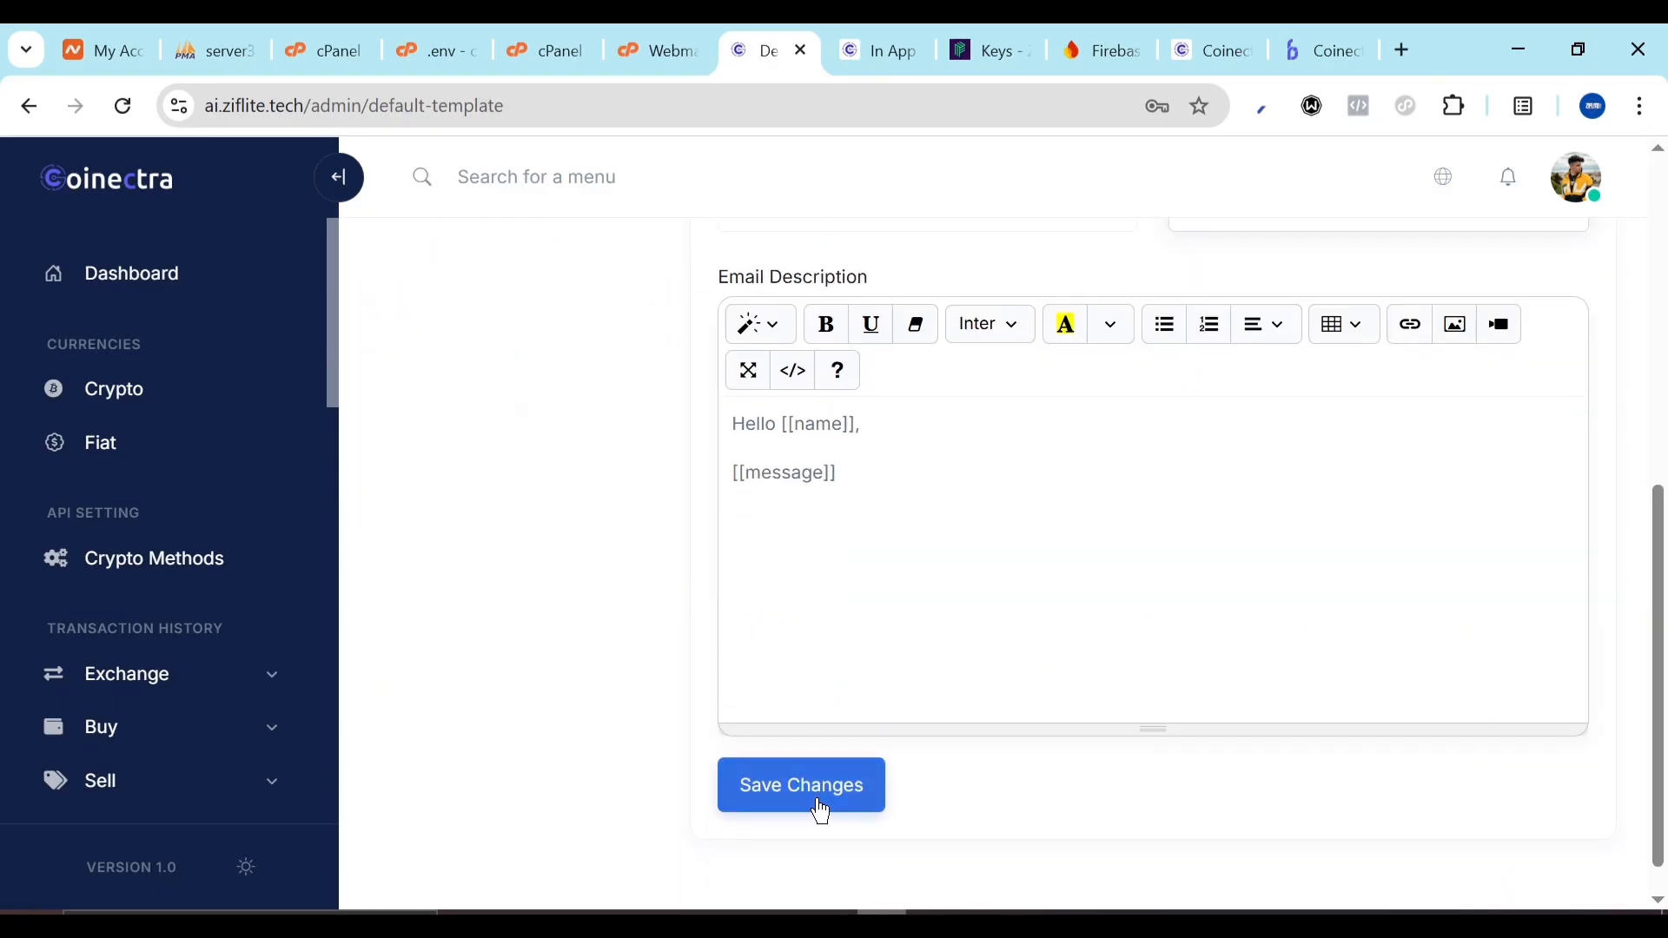
left_click(824, 808)
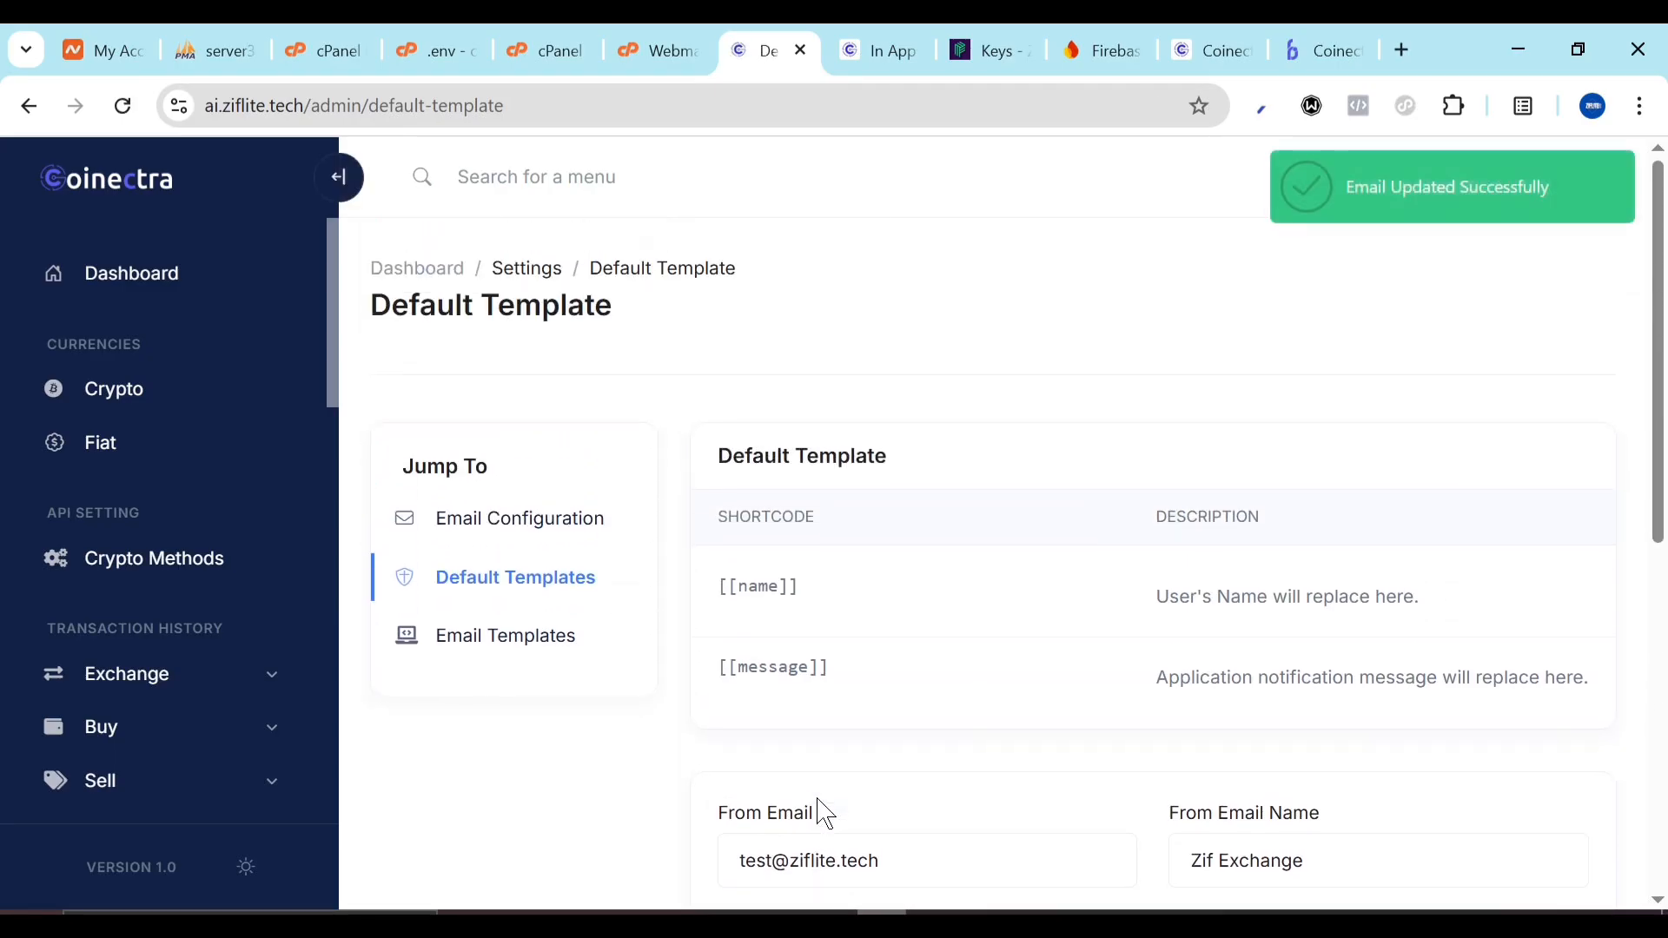
Open the Email Templates list
scroll(825, 814, "down", 2)
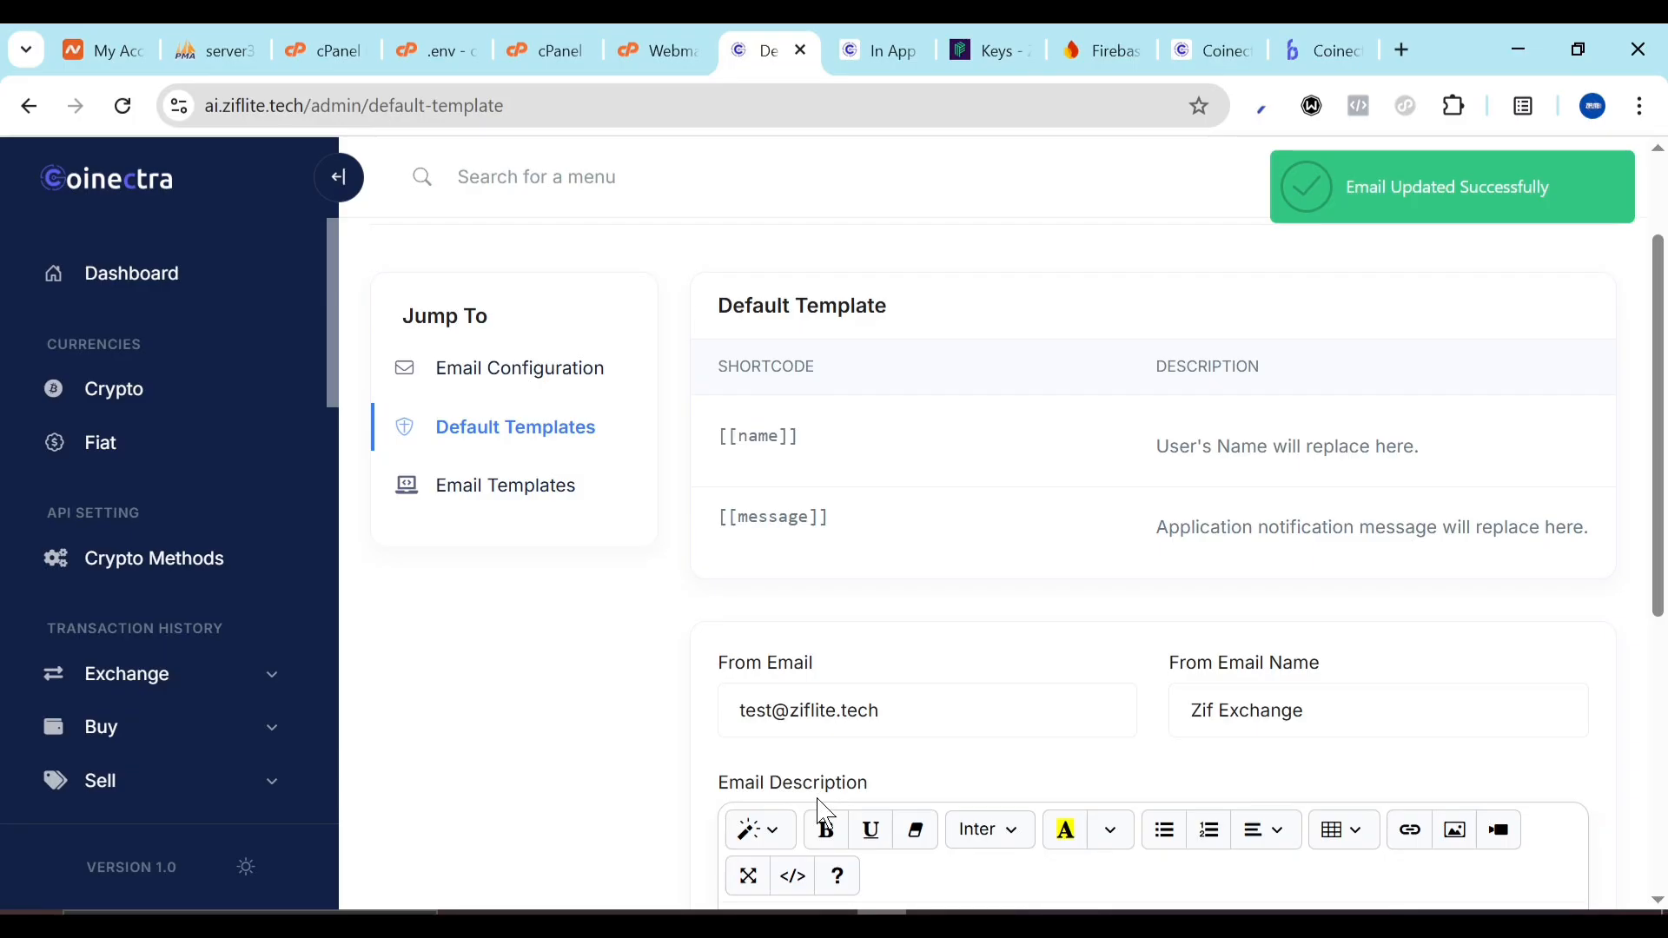
left_click(566, 493)
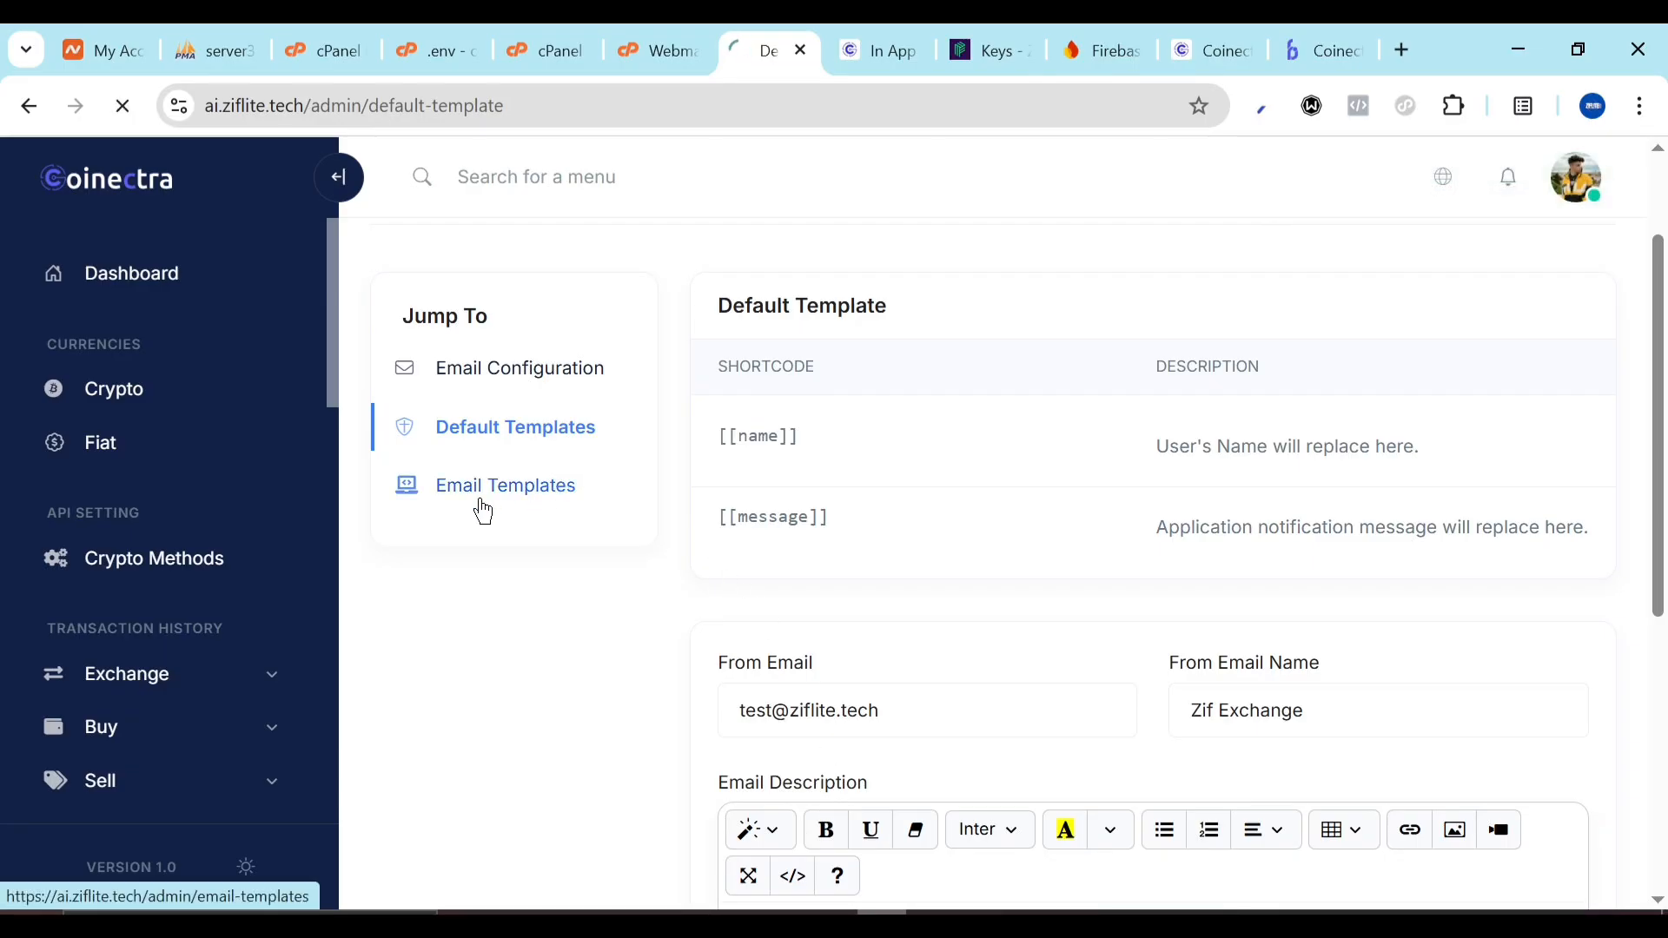
scroll(976, 652, "down", 5)
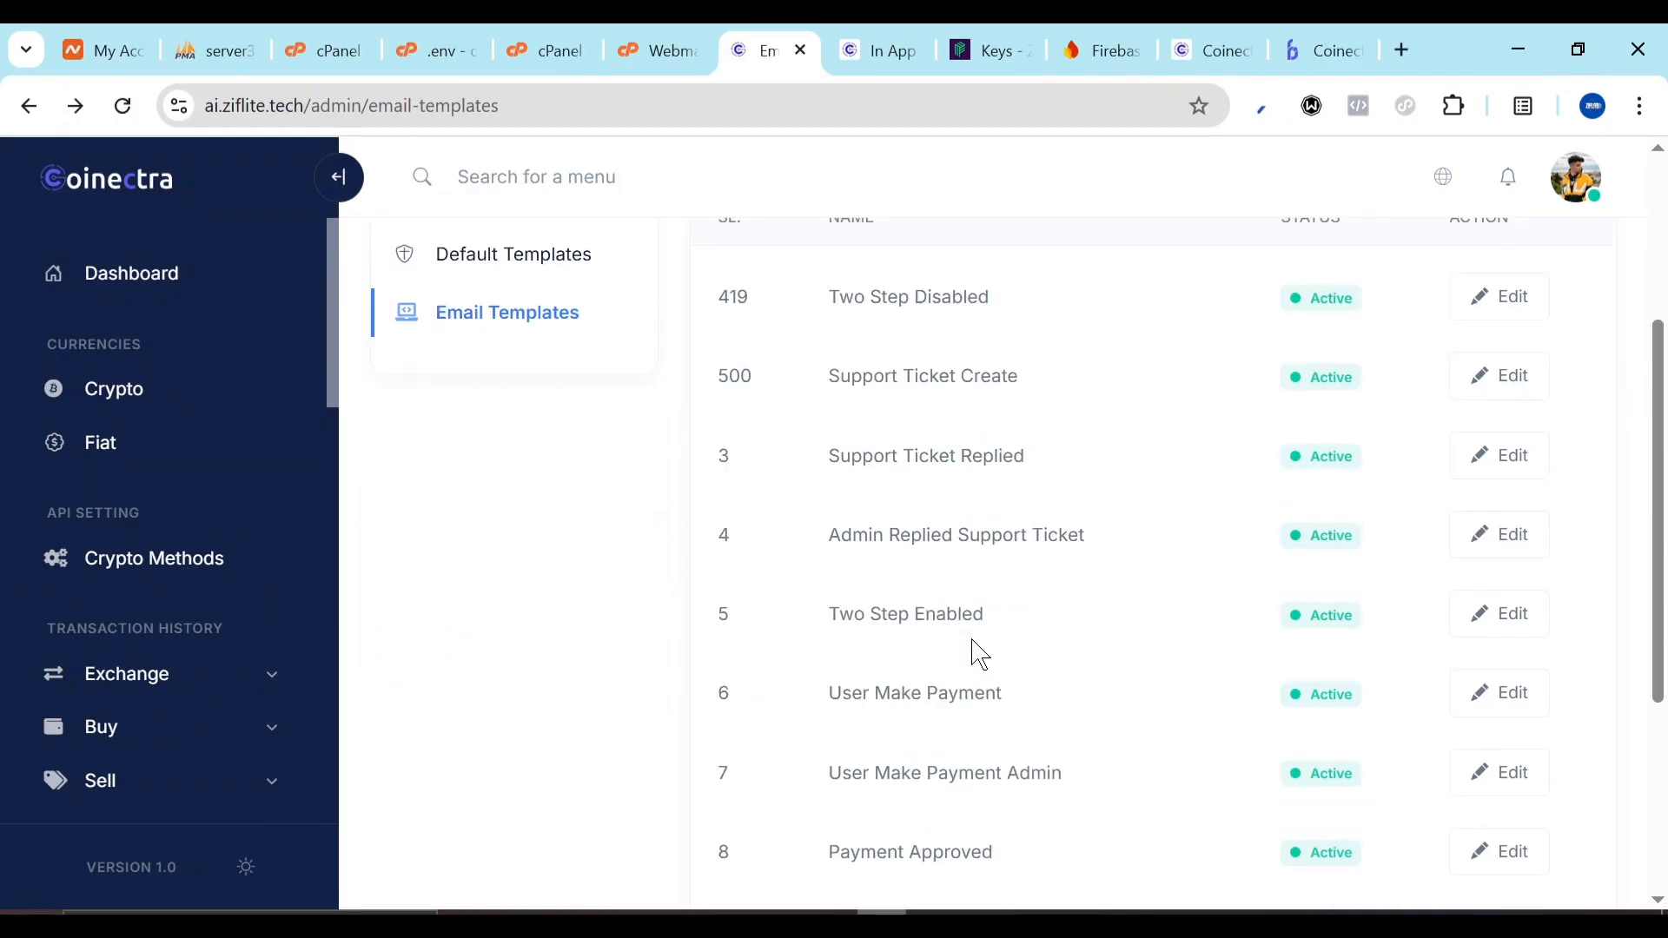
Open the Two Step Disabled email template and insert the [[action]] shortcode into its message
scroll(980, 654, "up", 3)
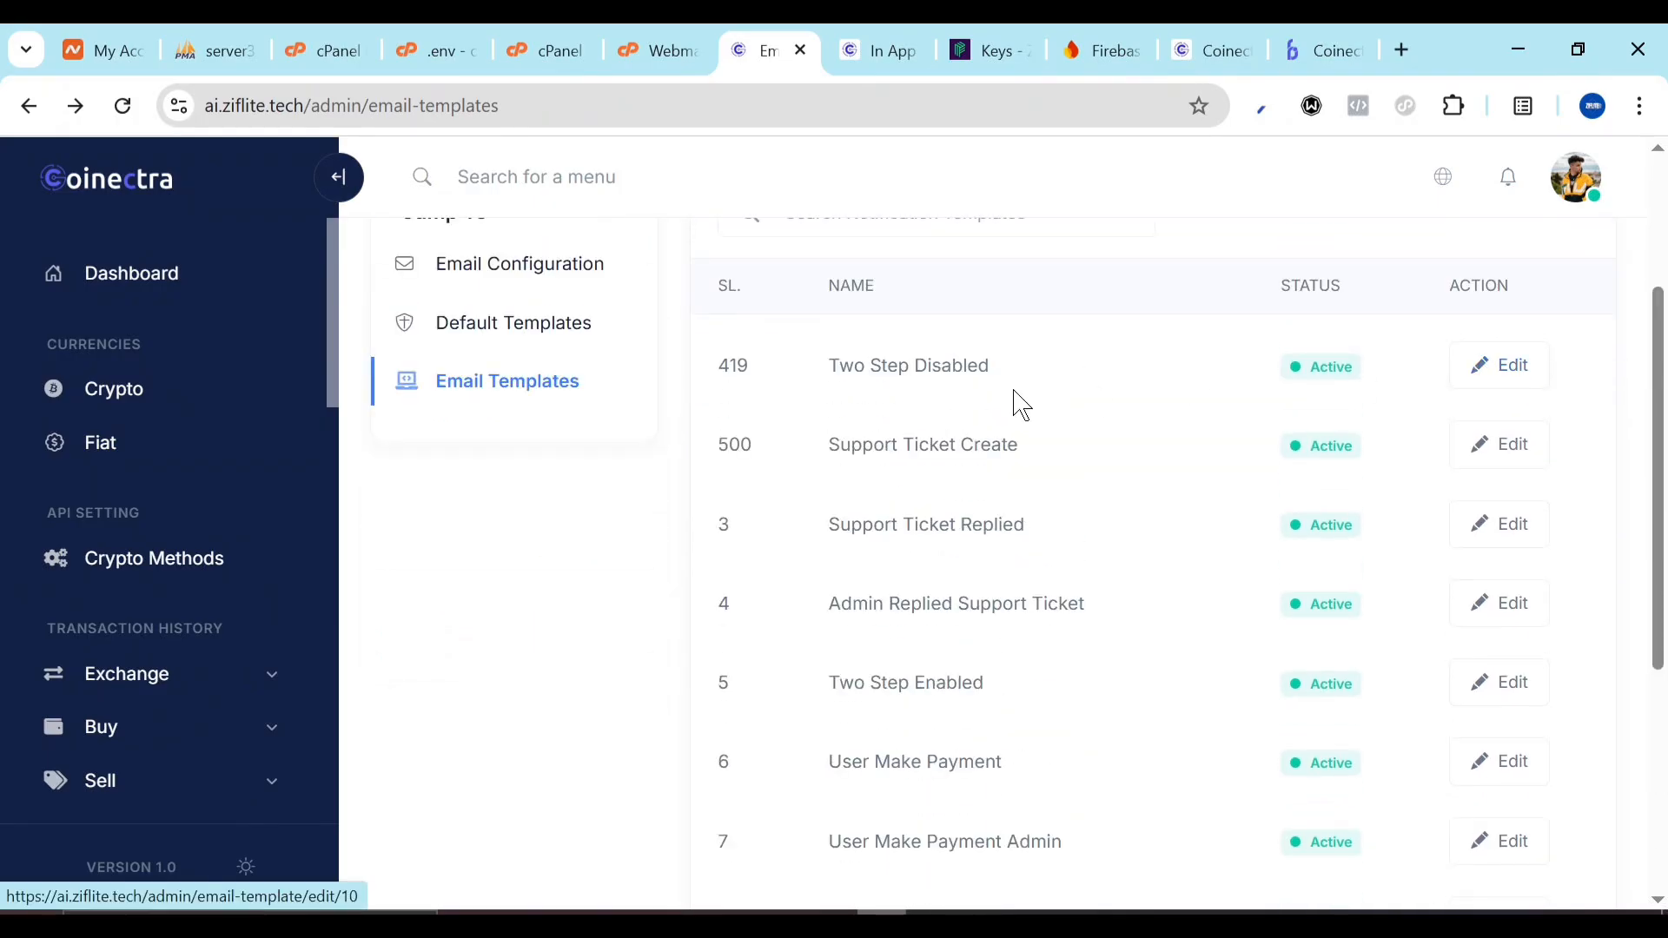
left_click(1490, 388)
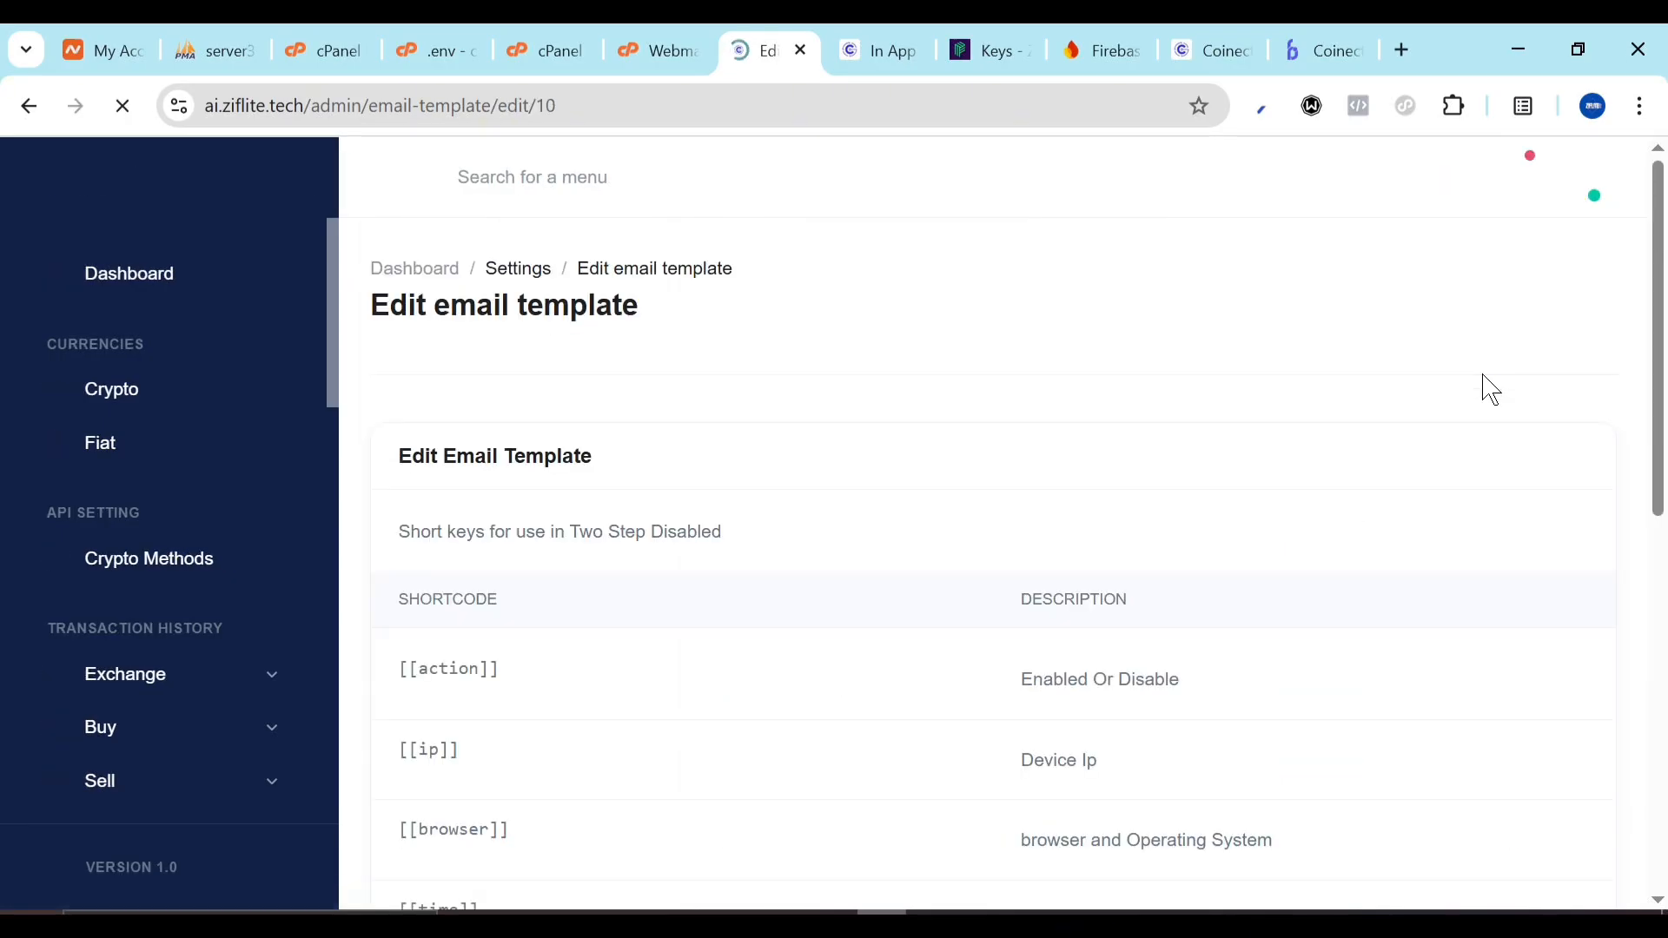
scroll(1076, 693, "down", 1)
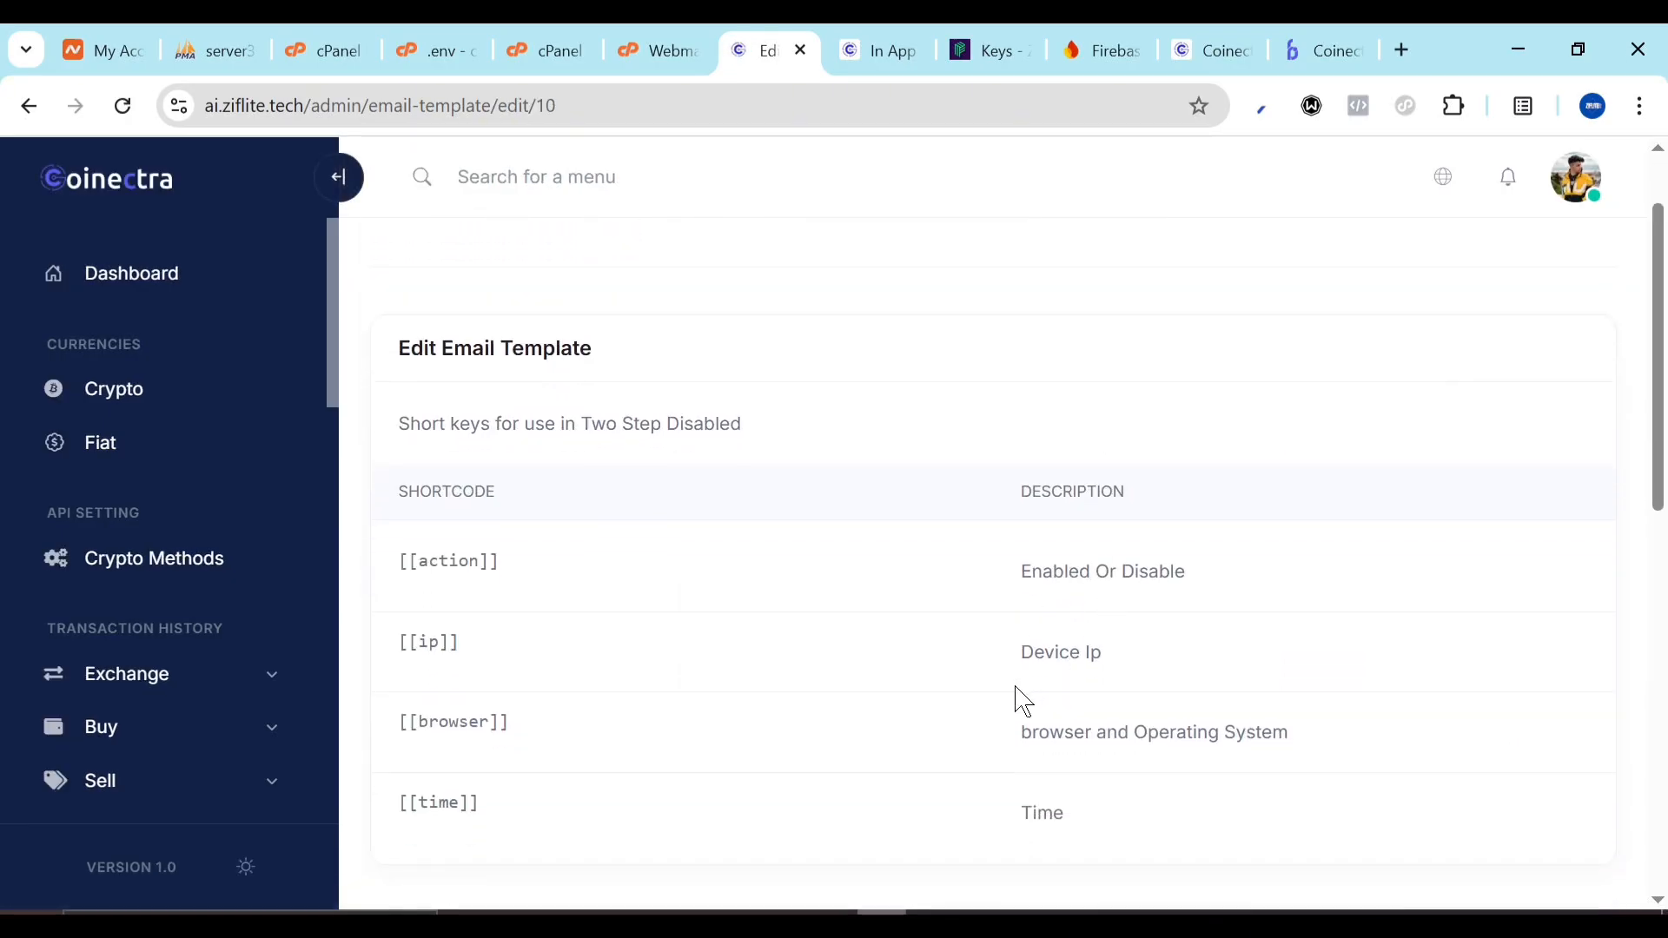
scroll(973, 565, "down", 1)
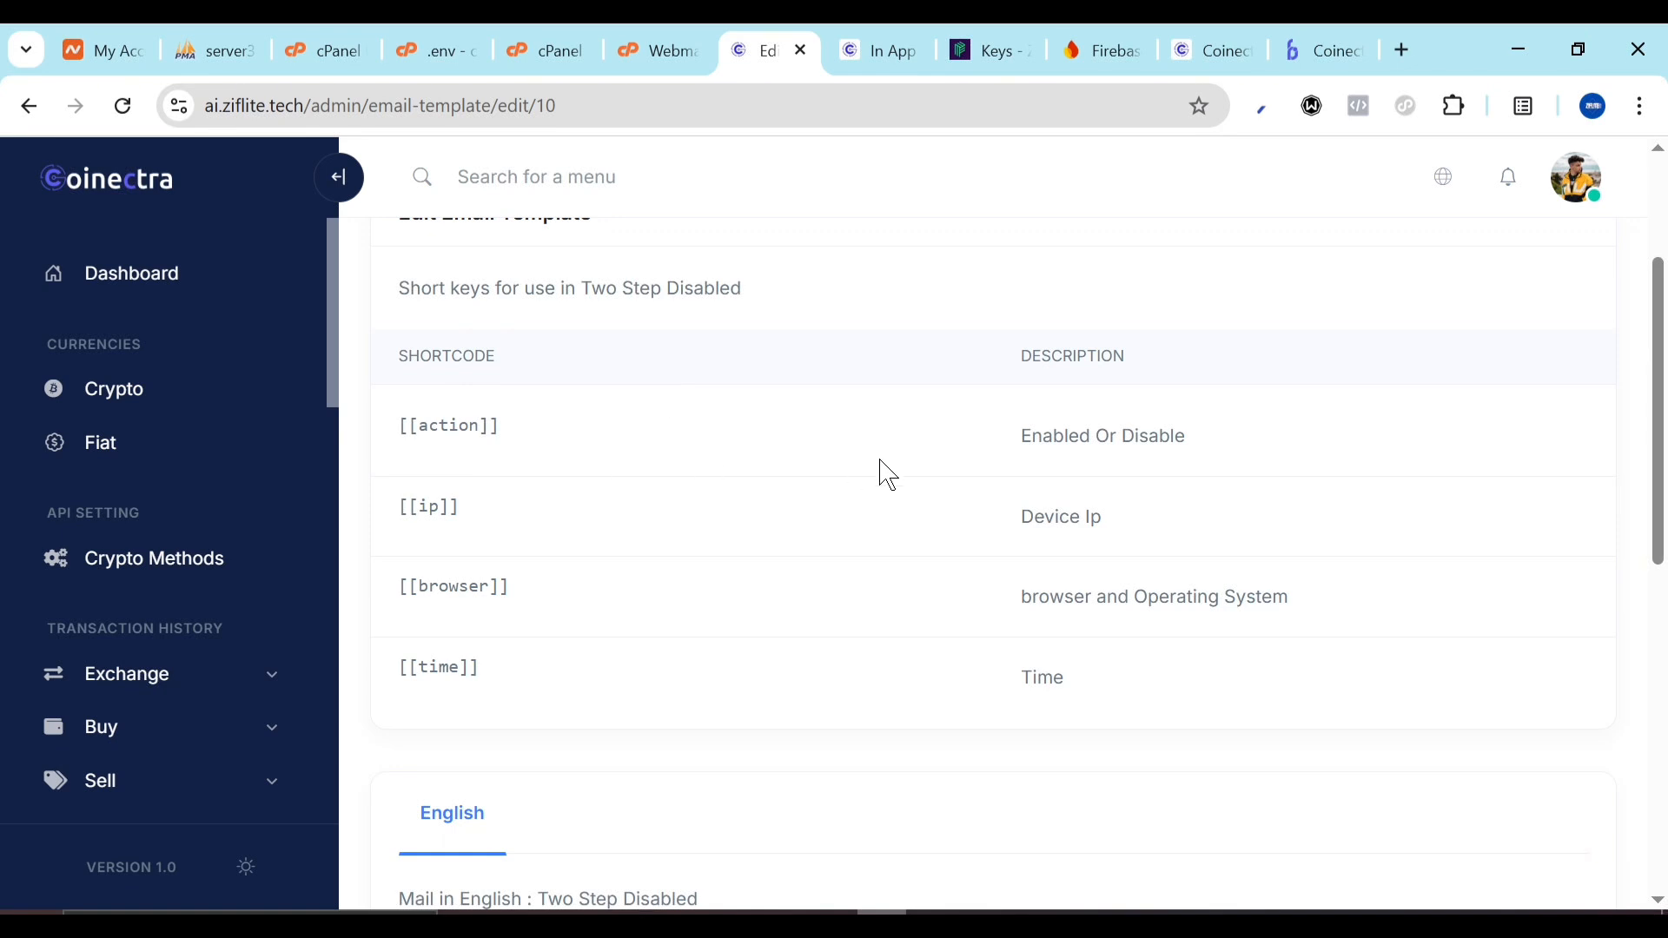
scroll(875, 615, "down", 3)
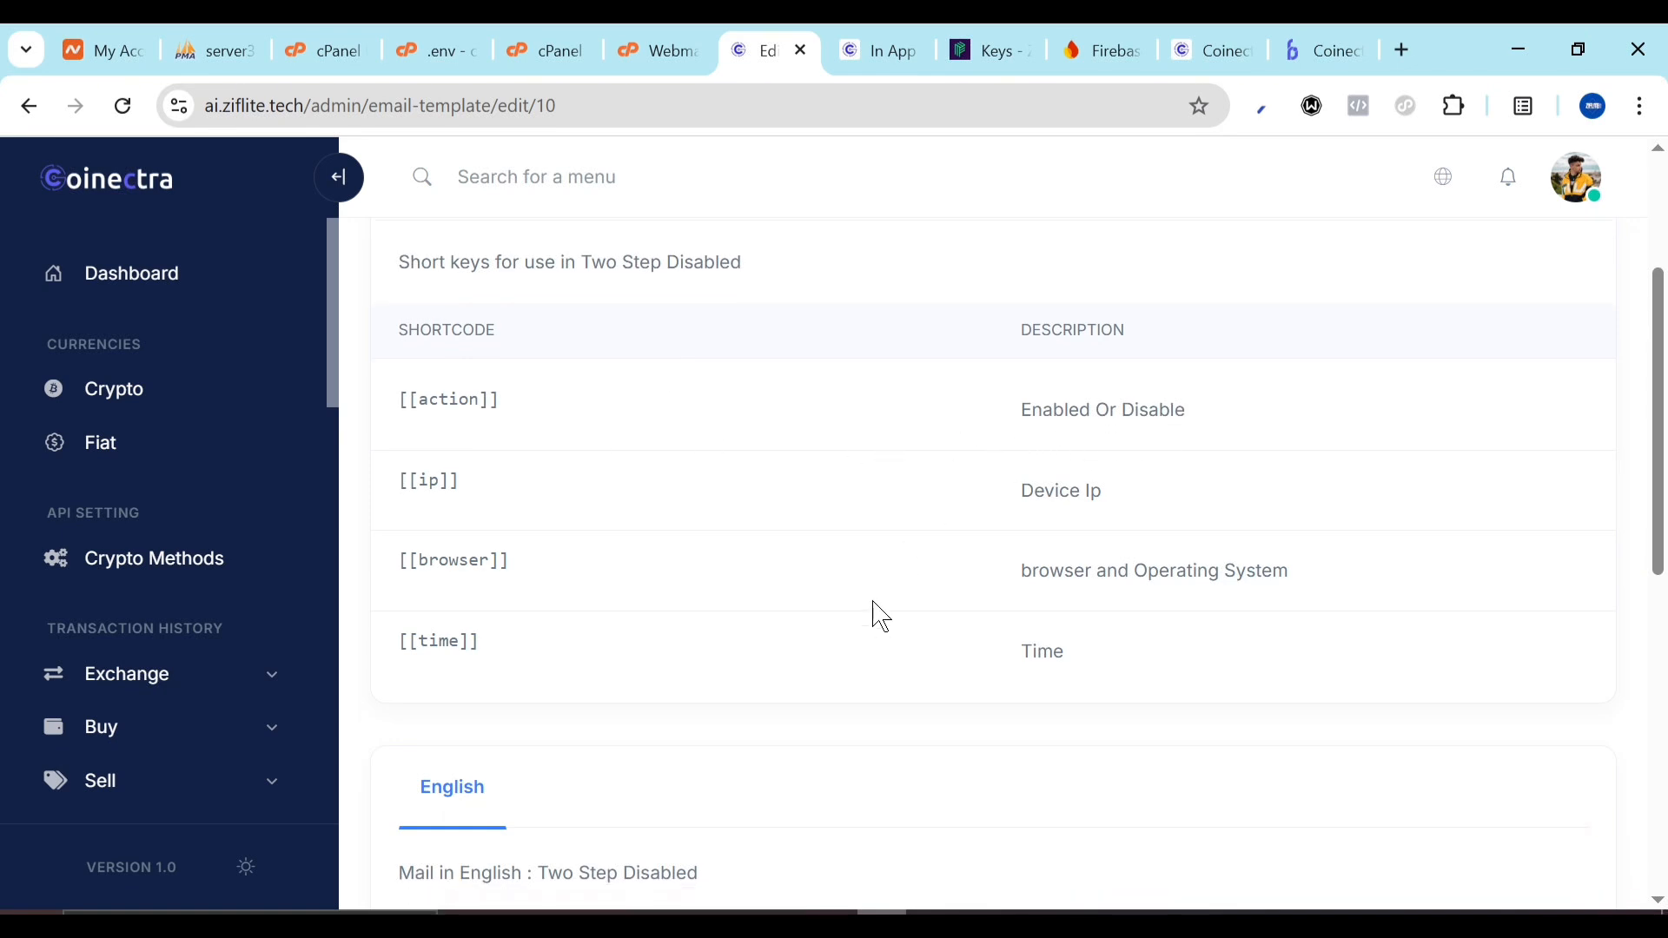
scroll(927, 589, "up", 5)
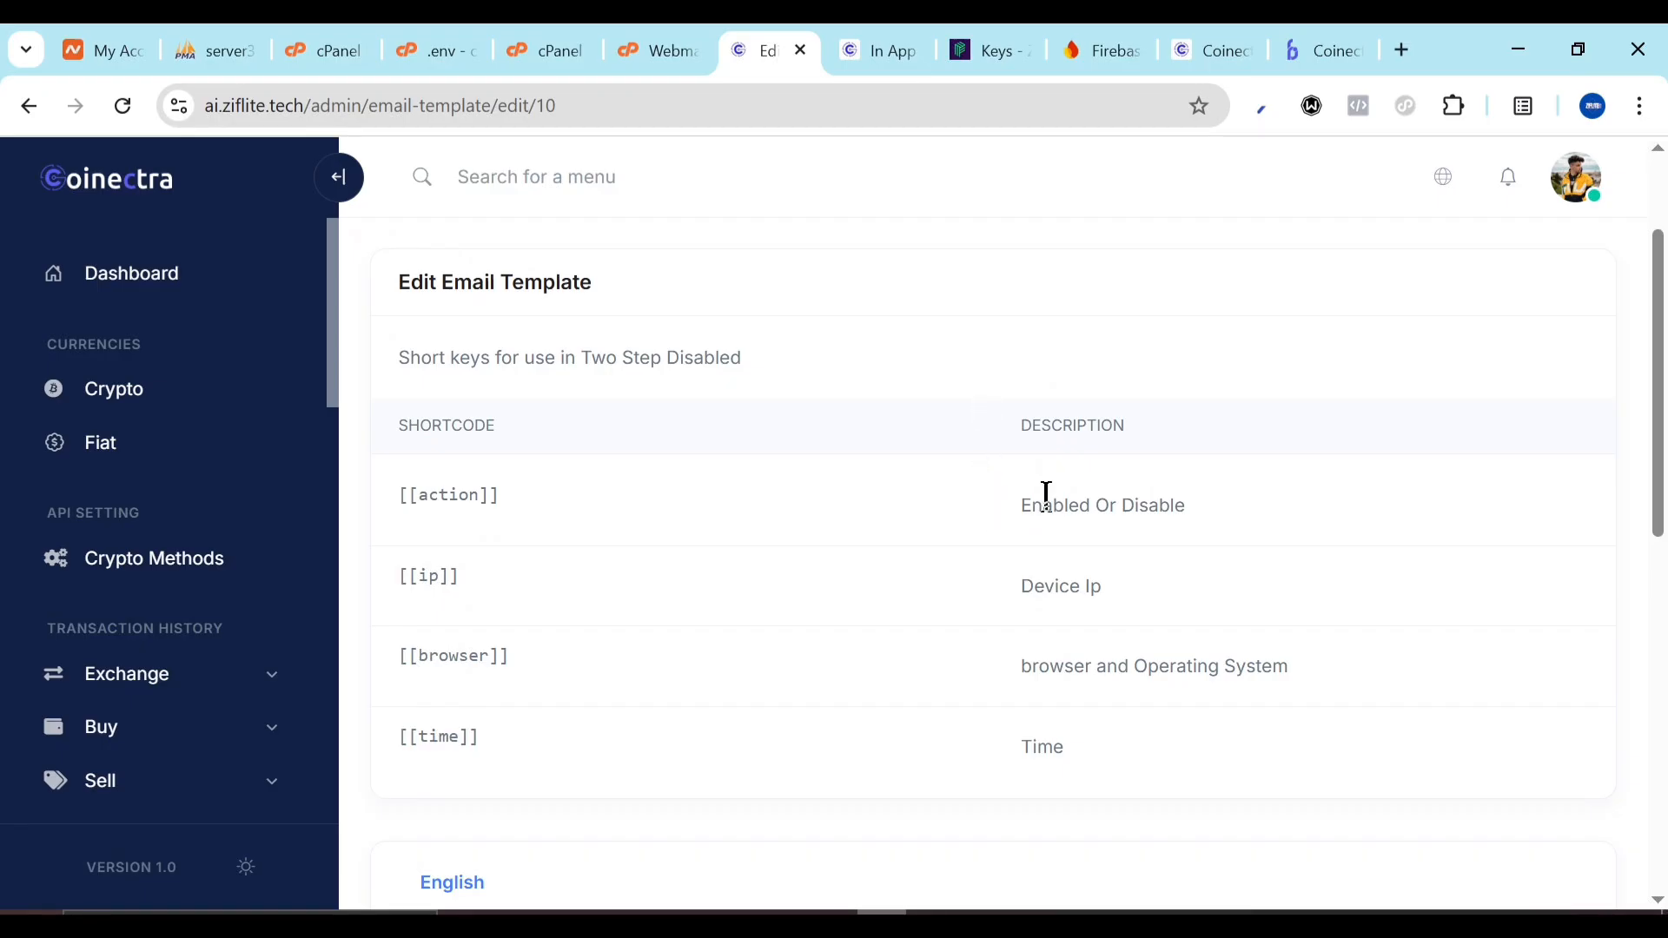
left_click_drag(1014, 504, 1218, 491)
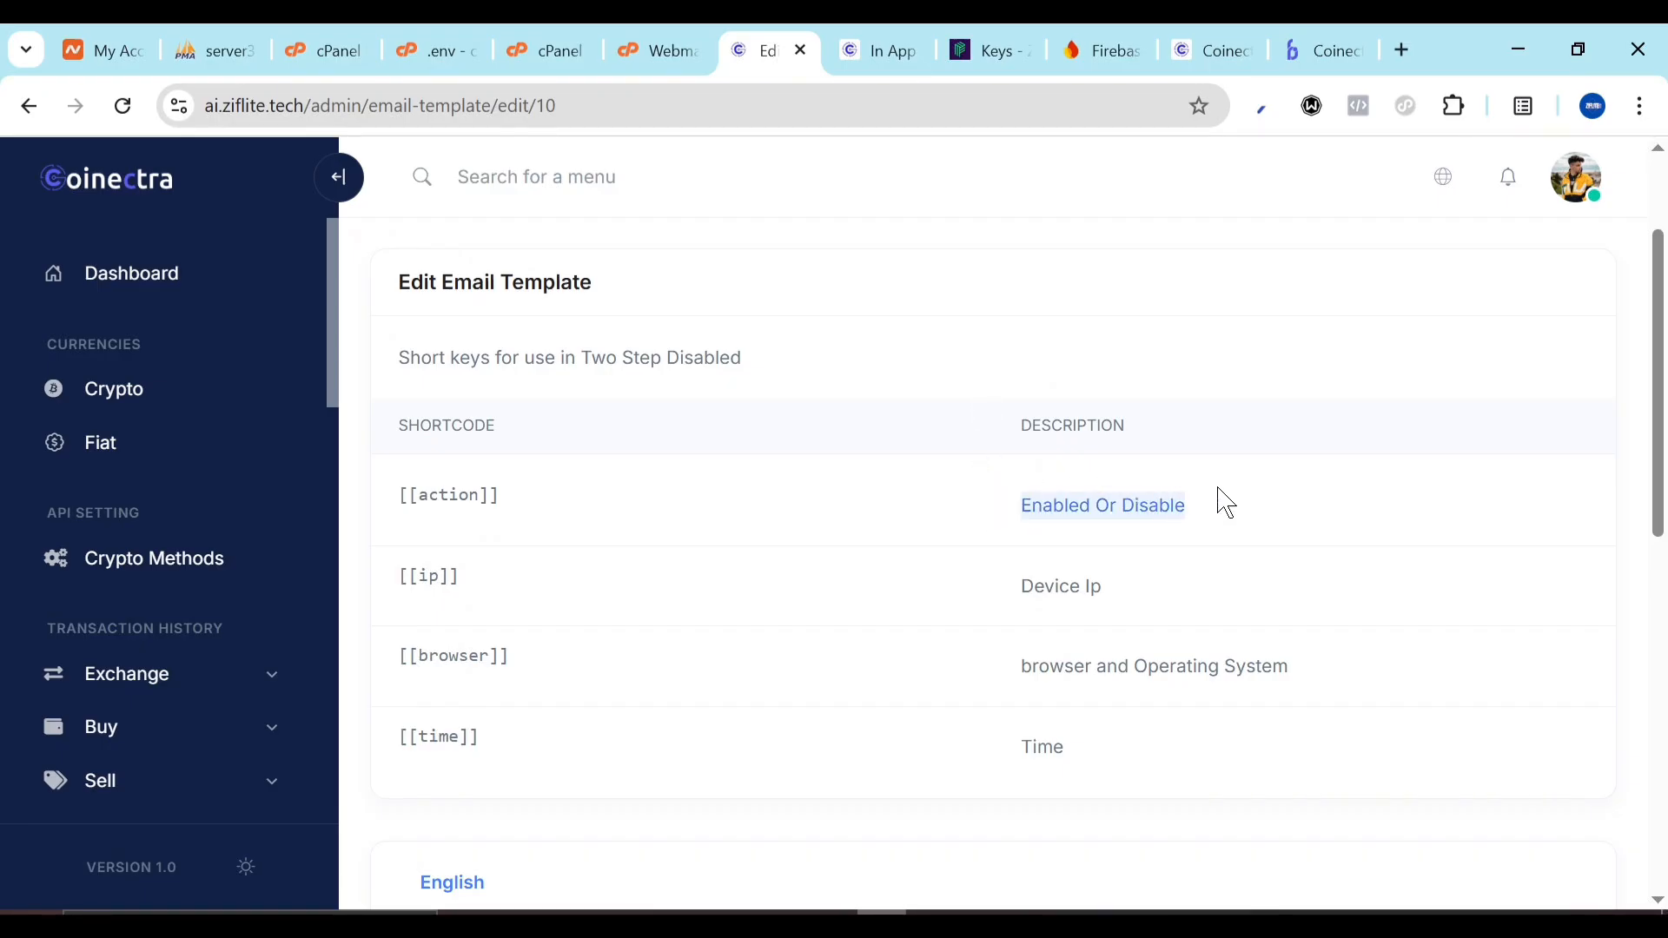
left_click(522, 495)
left_click_drag(396, 495, 511, 492)
key("ctrl+c")
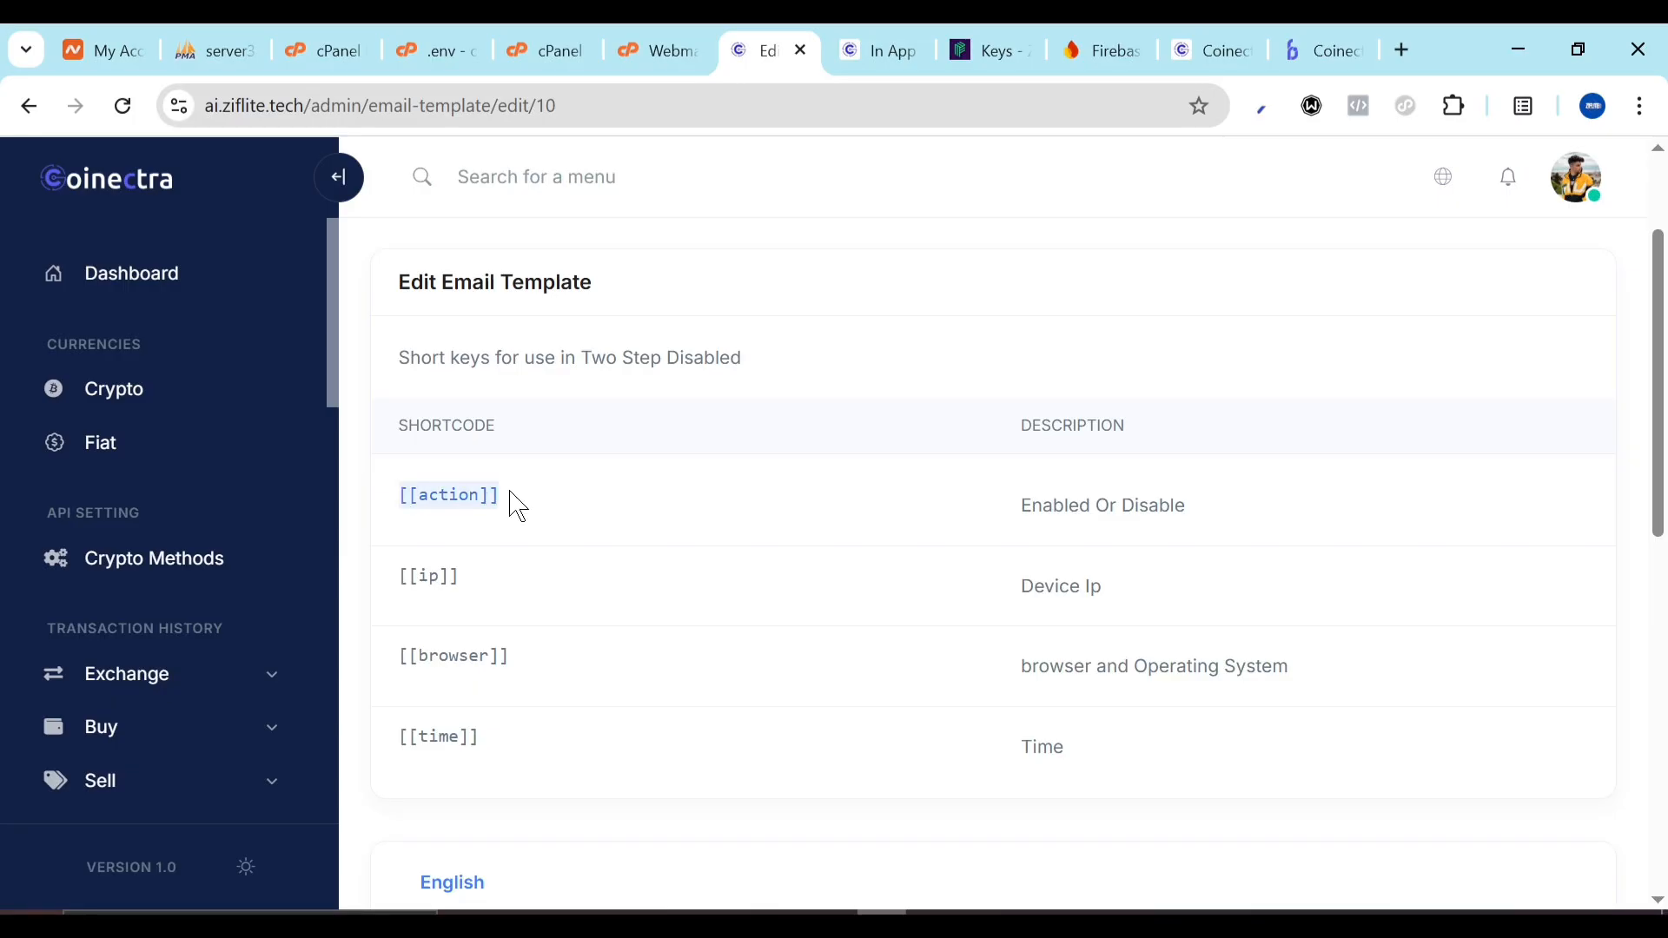
scroll(961, 696, "down", 10)
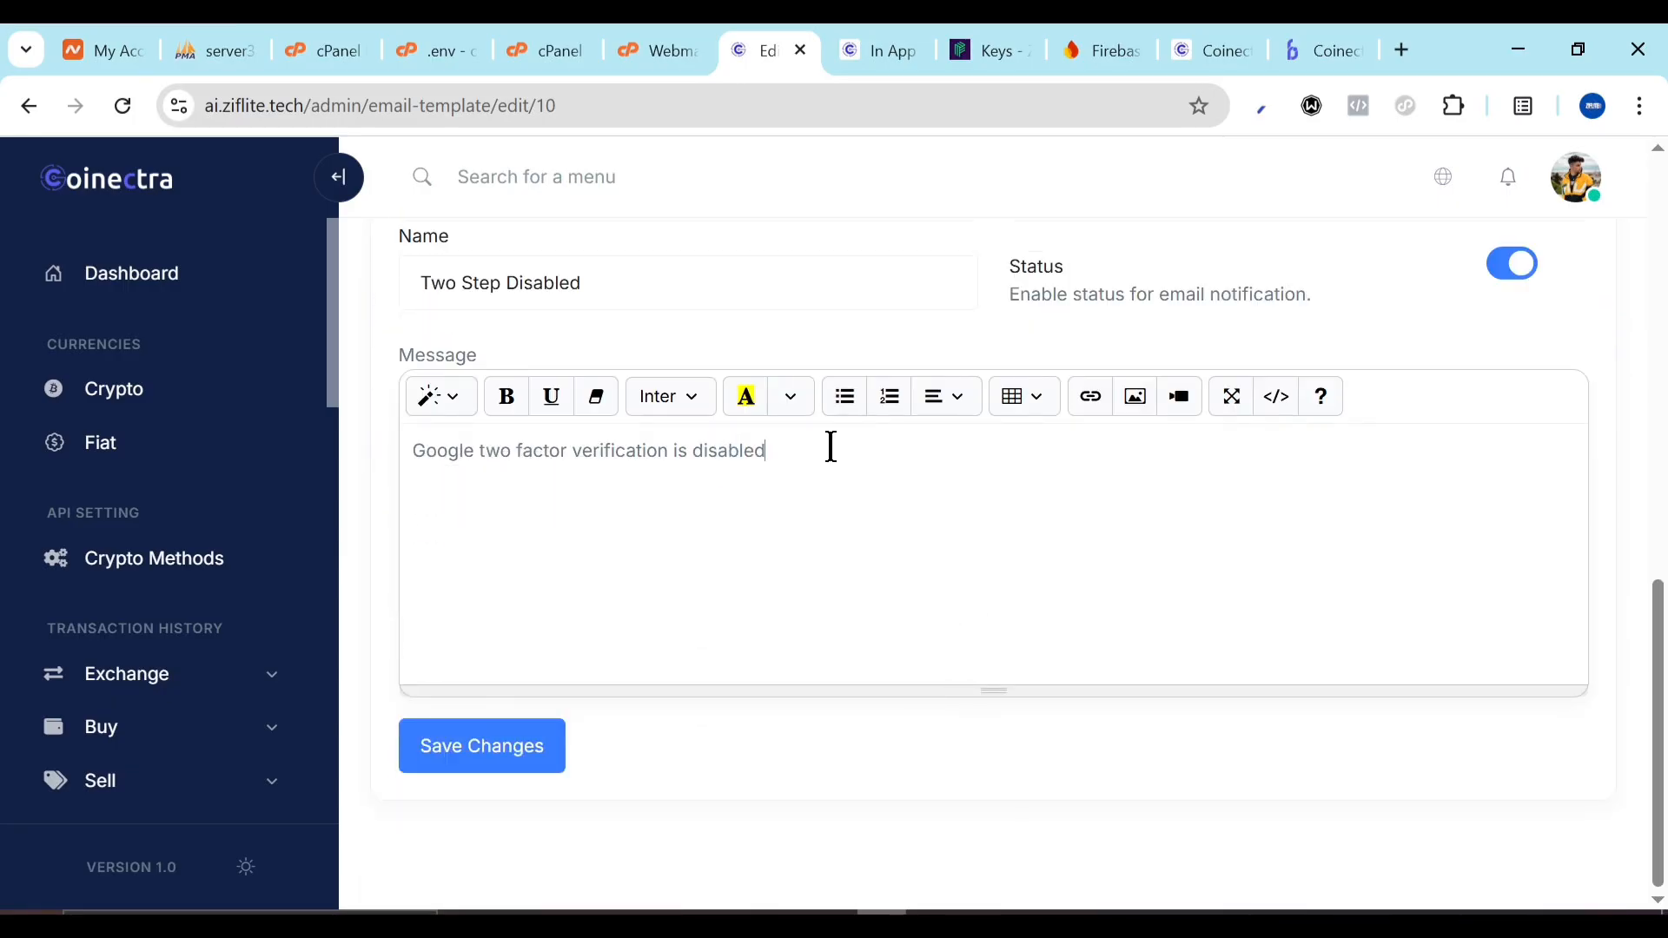
key("ctrl+v")
Add the [[time]] shortcode on a new line below [[action]] in the template message
scroll(927, 395, "up", 5)
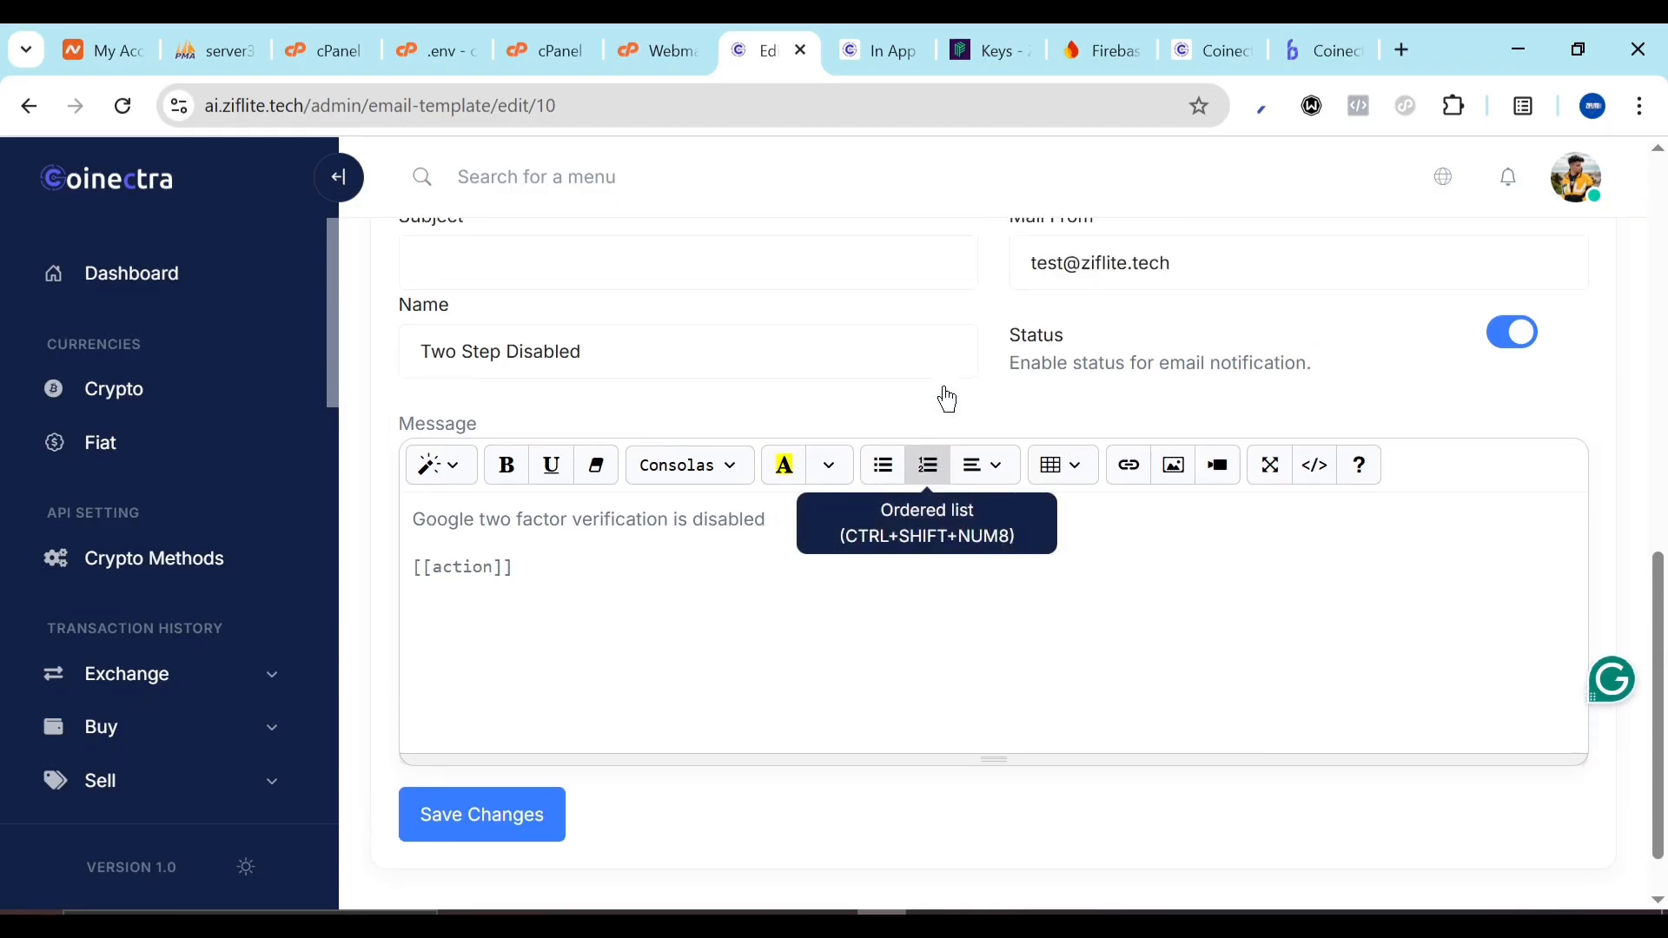
scroll(804, 436, "up", 3)
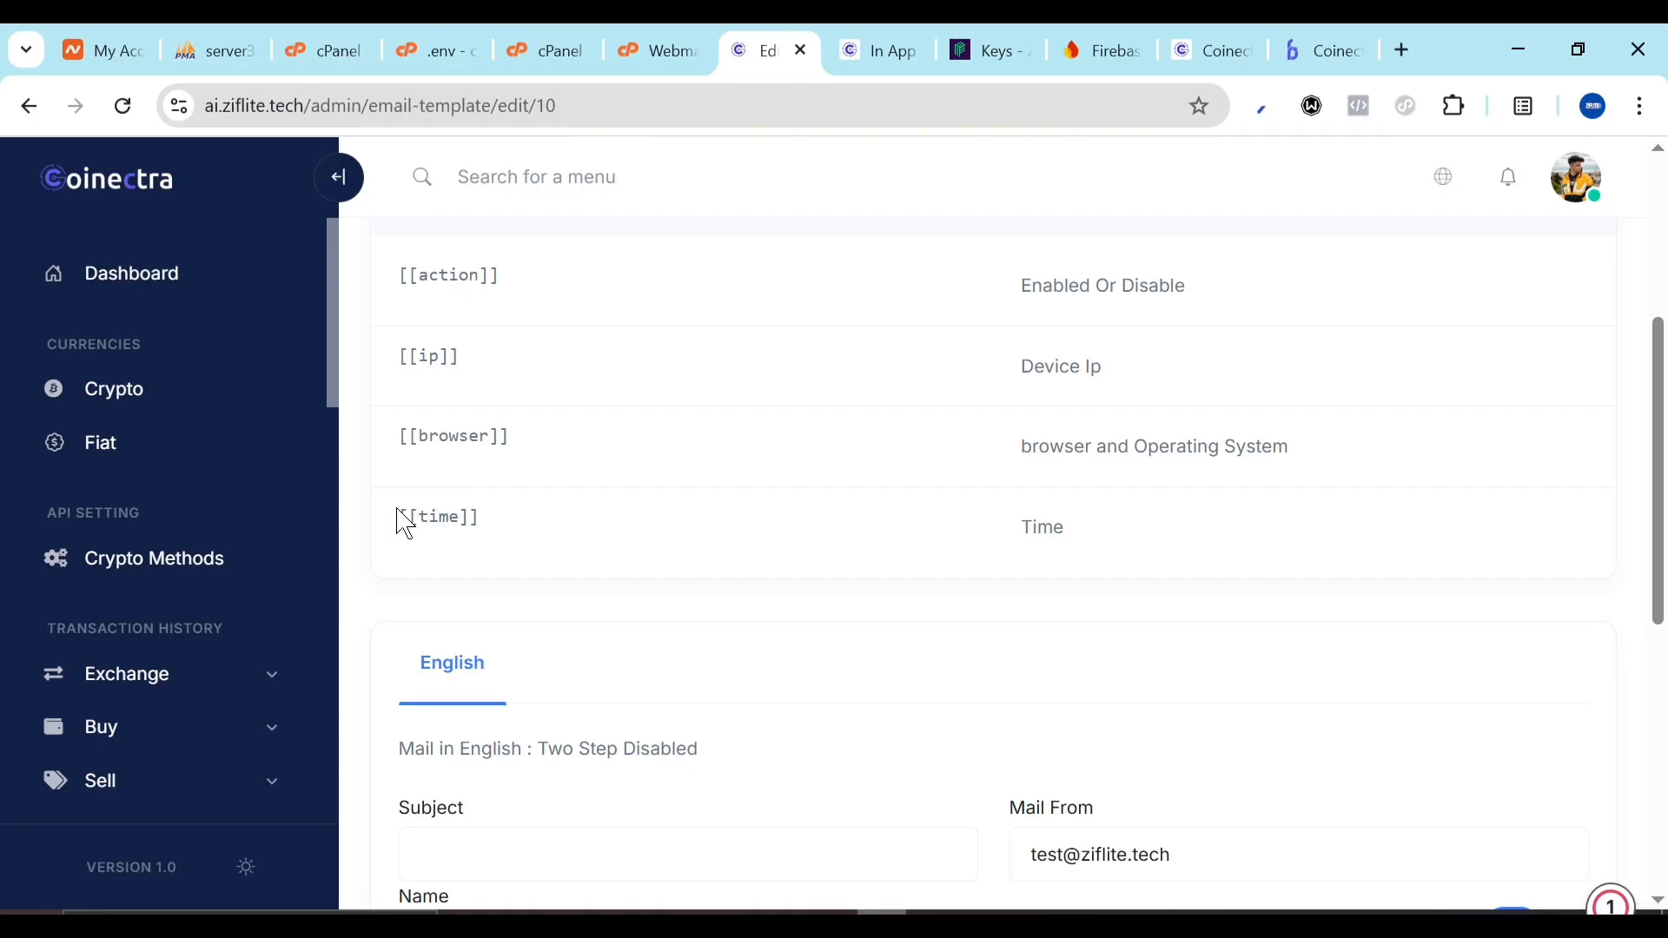
left_click_drag(399, 515, 504, 515)
key("ctrl+c")
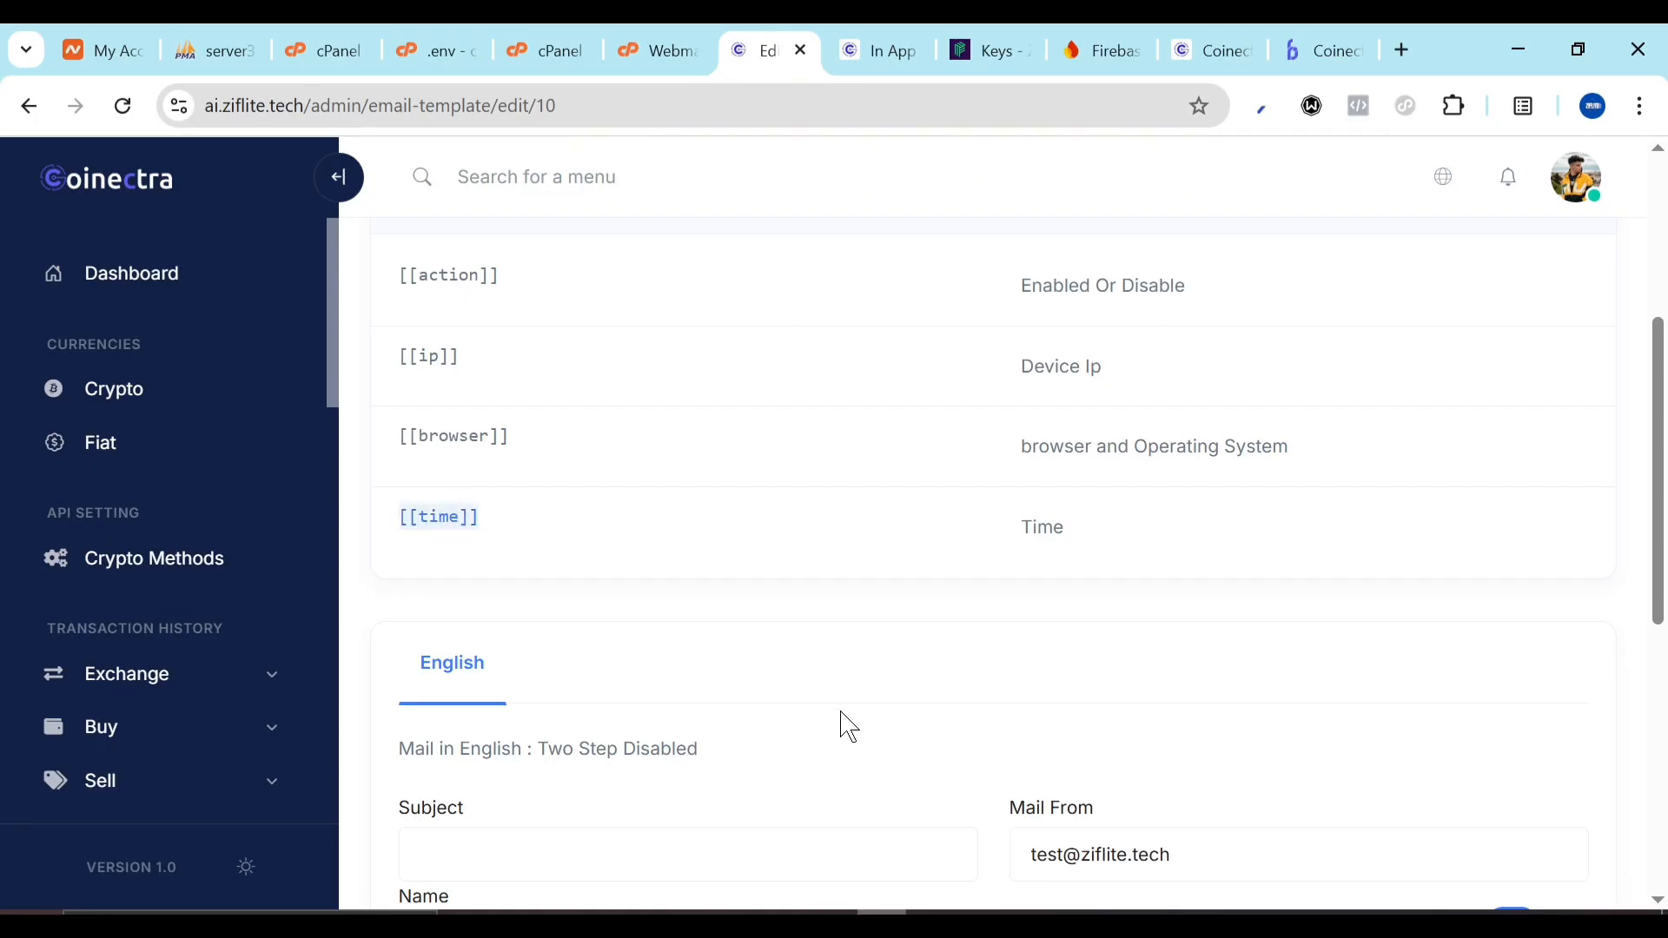
scroll(841, 726, "down", 7)
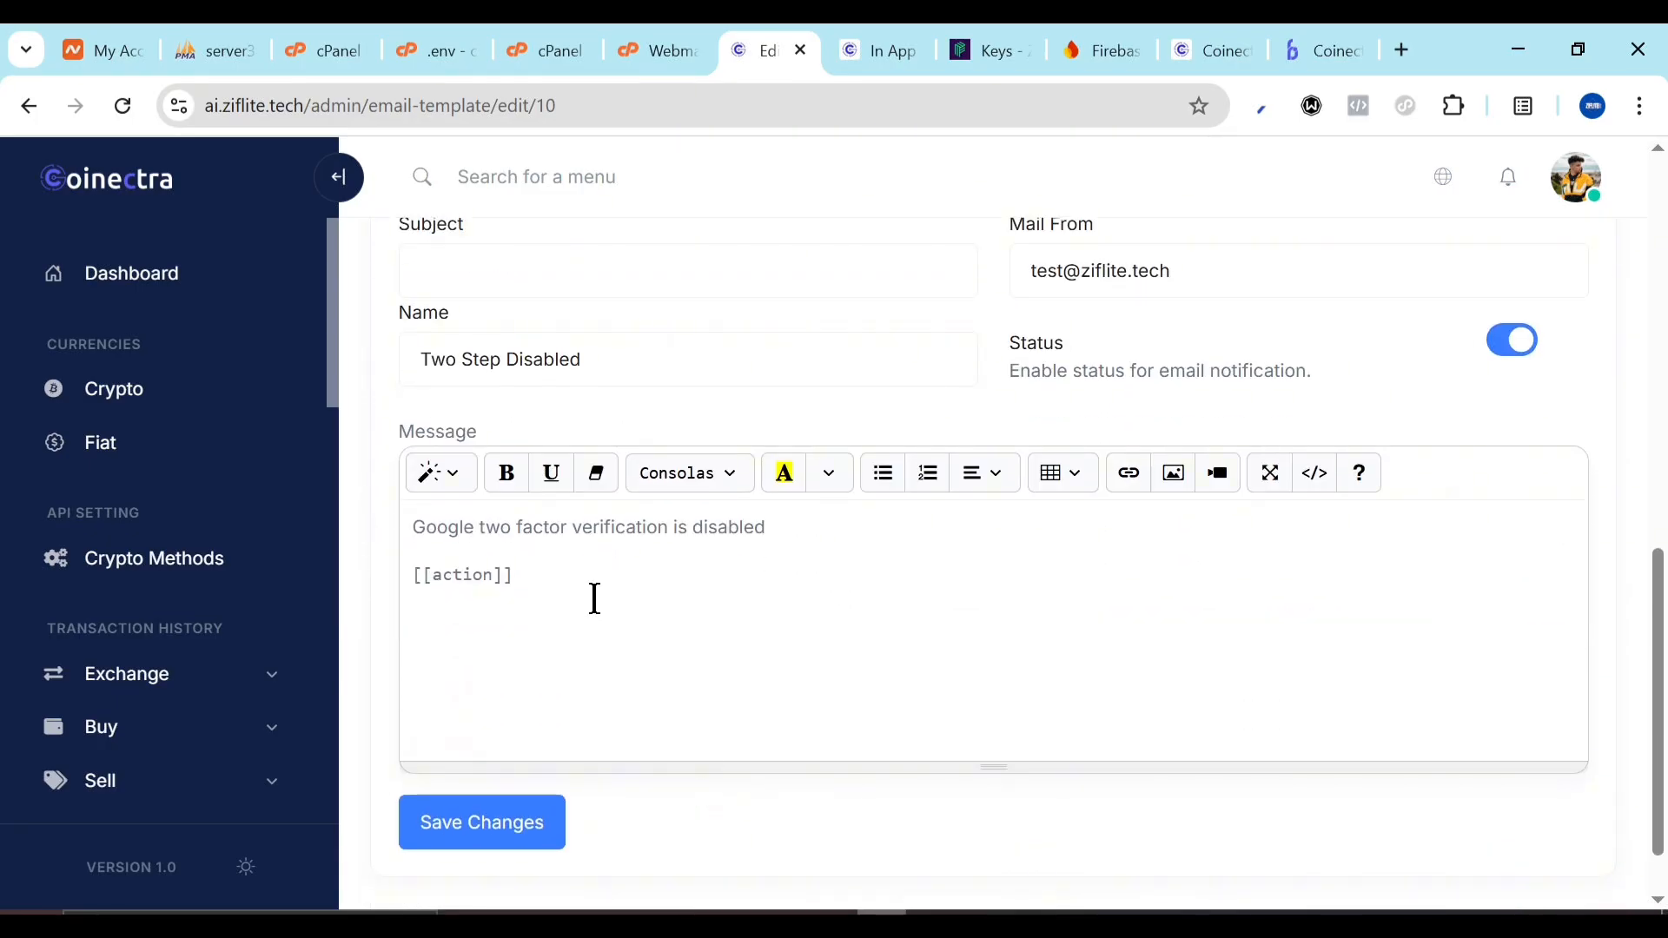
left_click(590, 597)
key("Return")
key("ctrl+v")
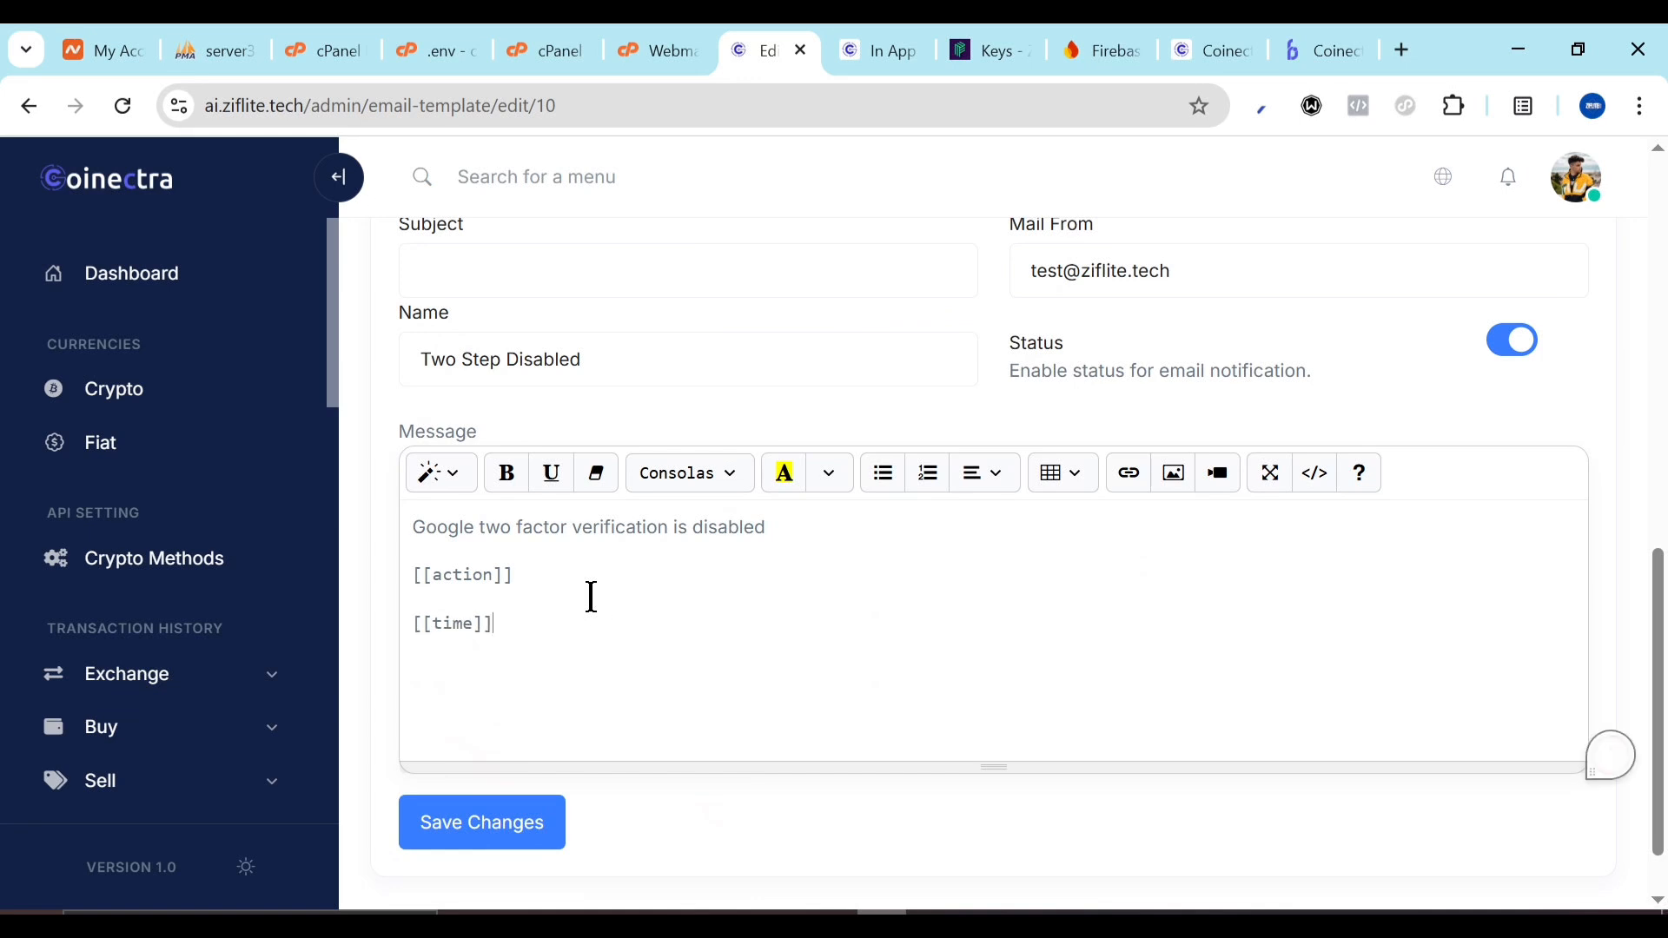
Set the template subject to Two Step Disabled and save the changes
scroll(764, 453, "up", 1)
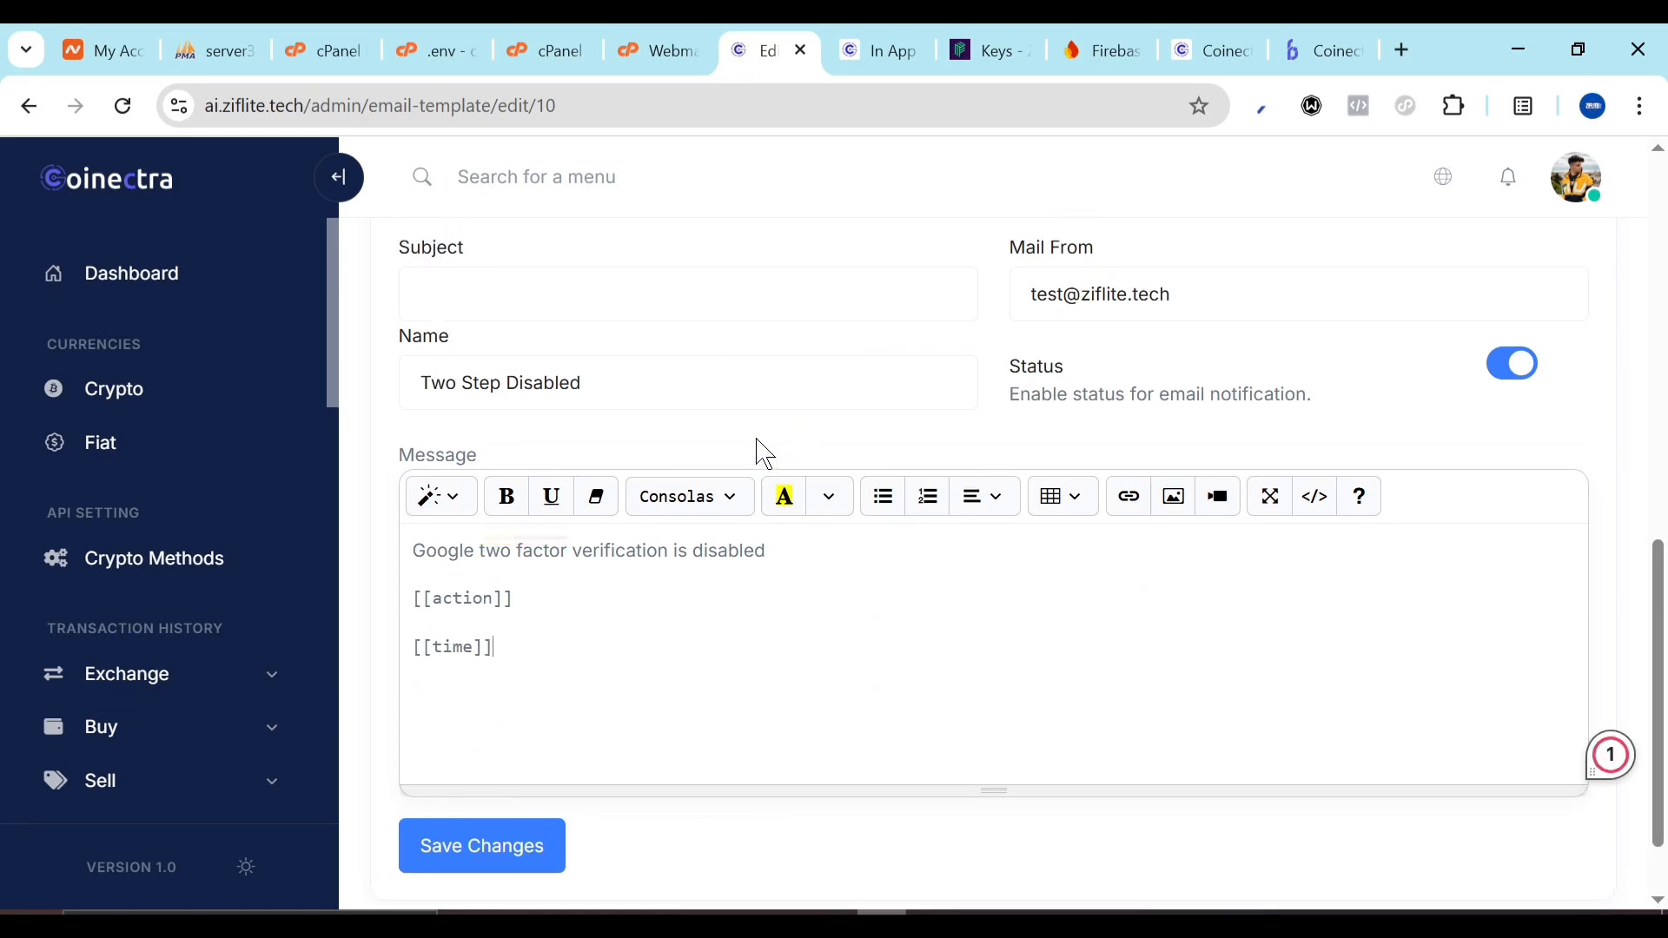
triple_click(614, 391)
key("ctrl+c")
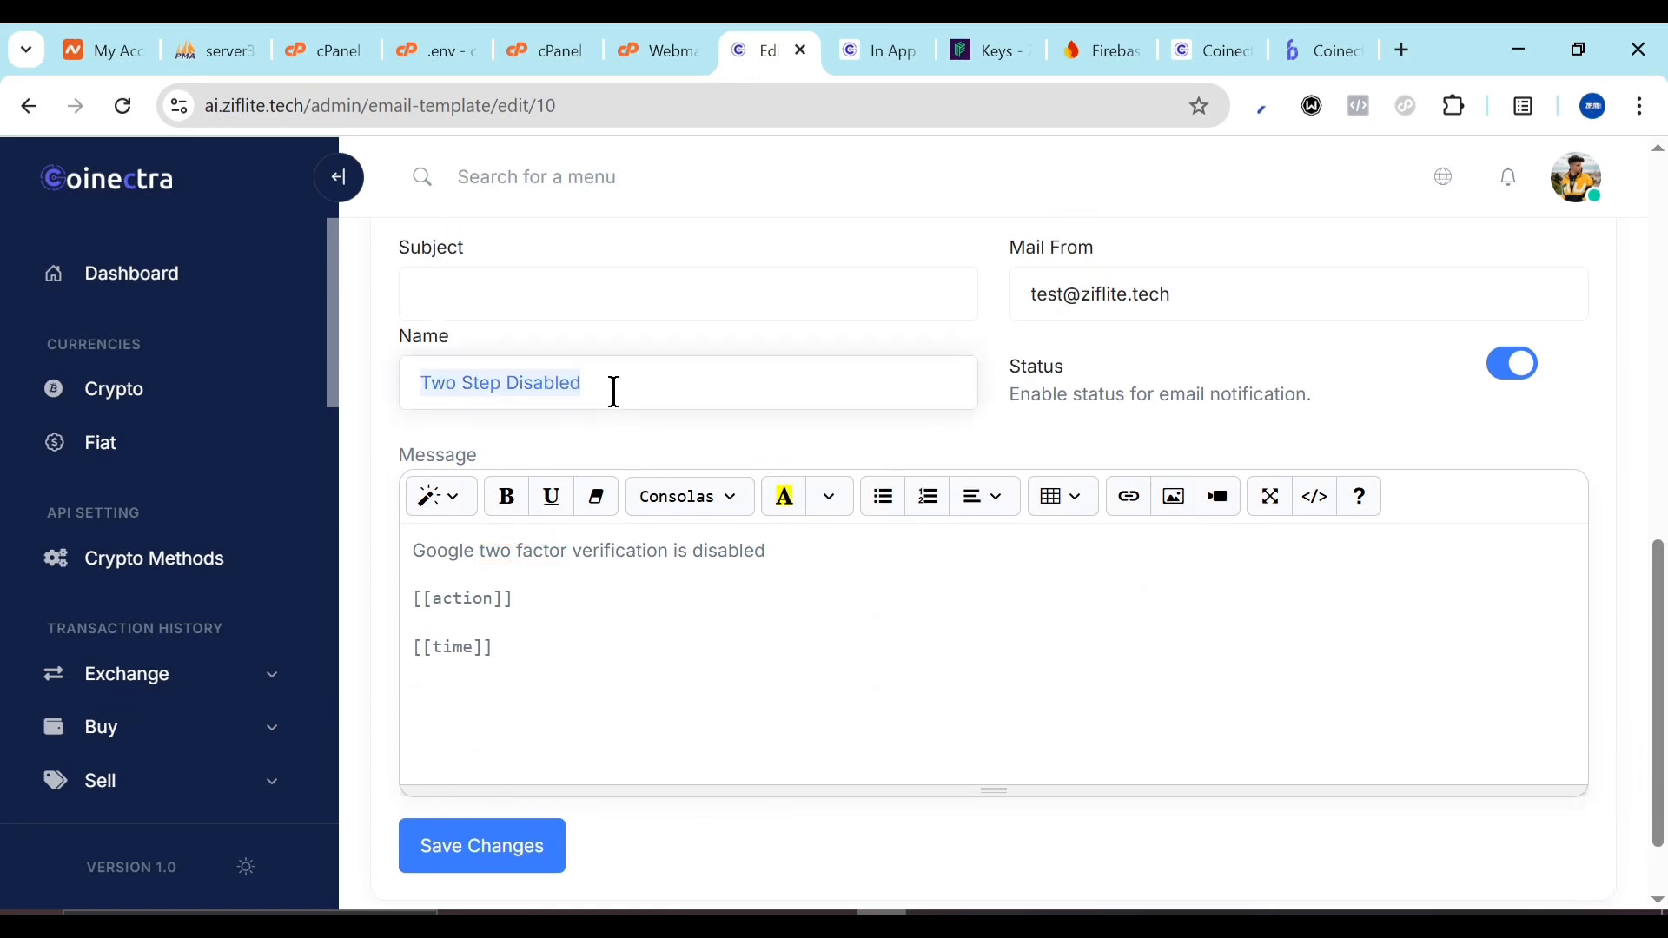
left_click(563, 310)
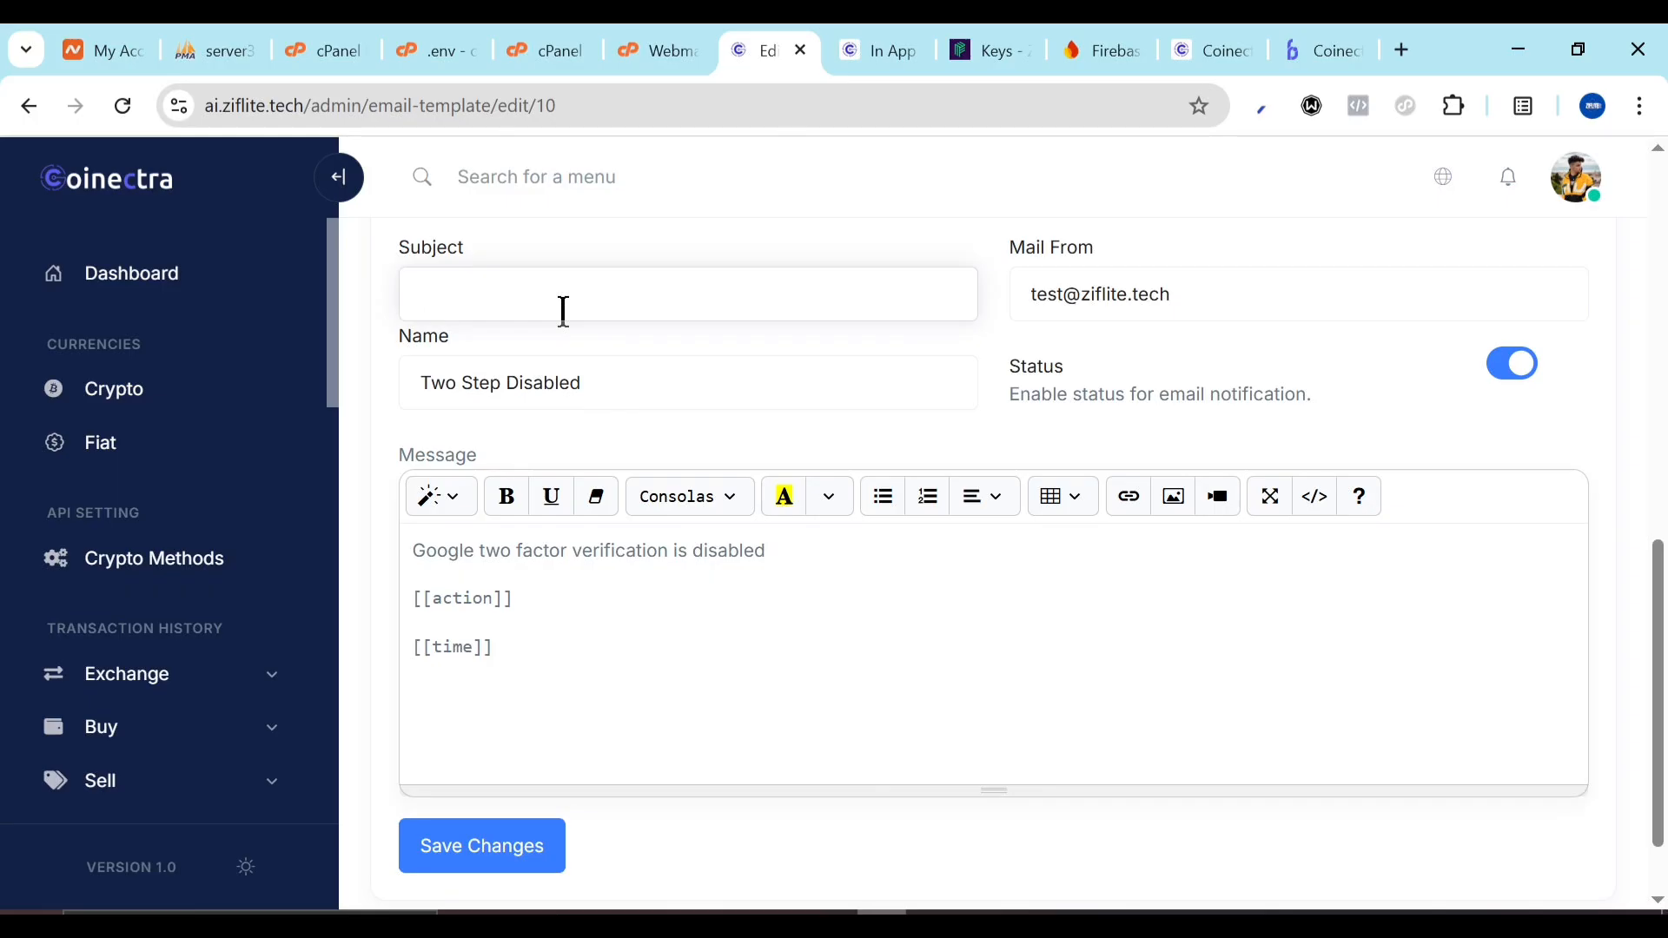
key("ctrl+v")
left_click(492, 858)
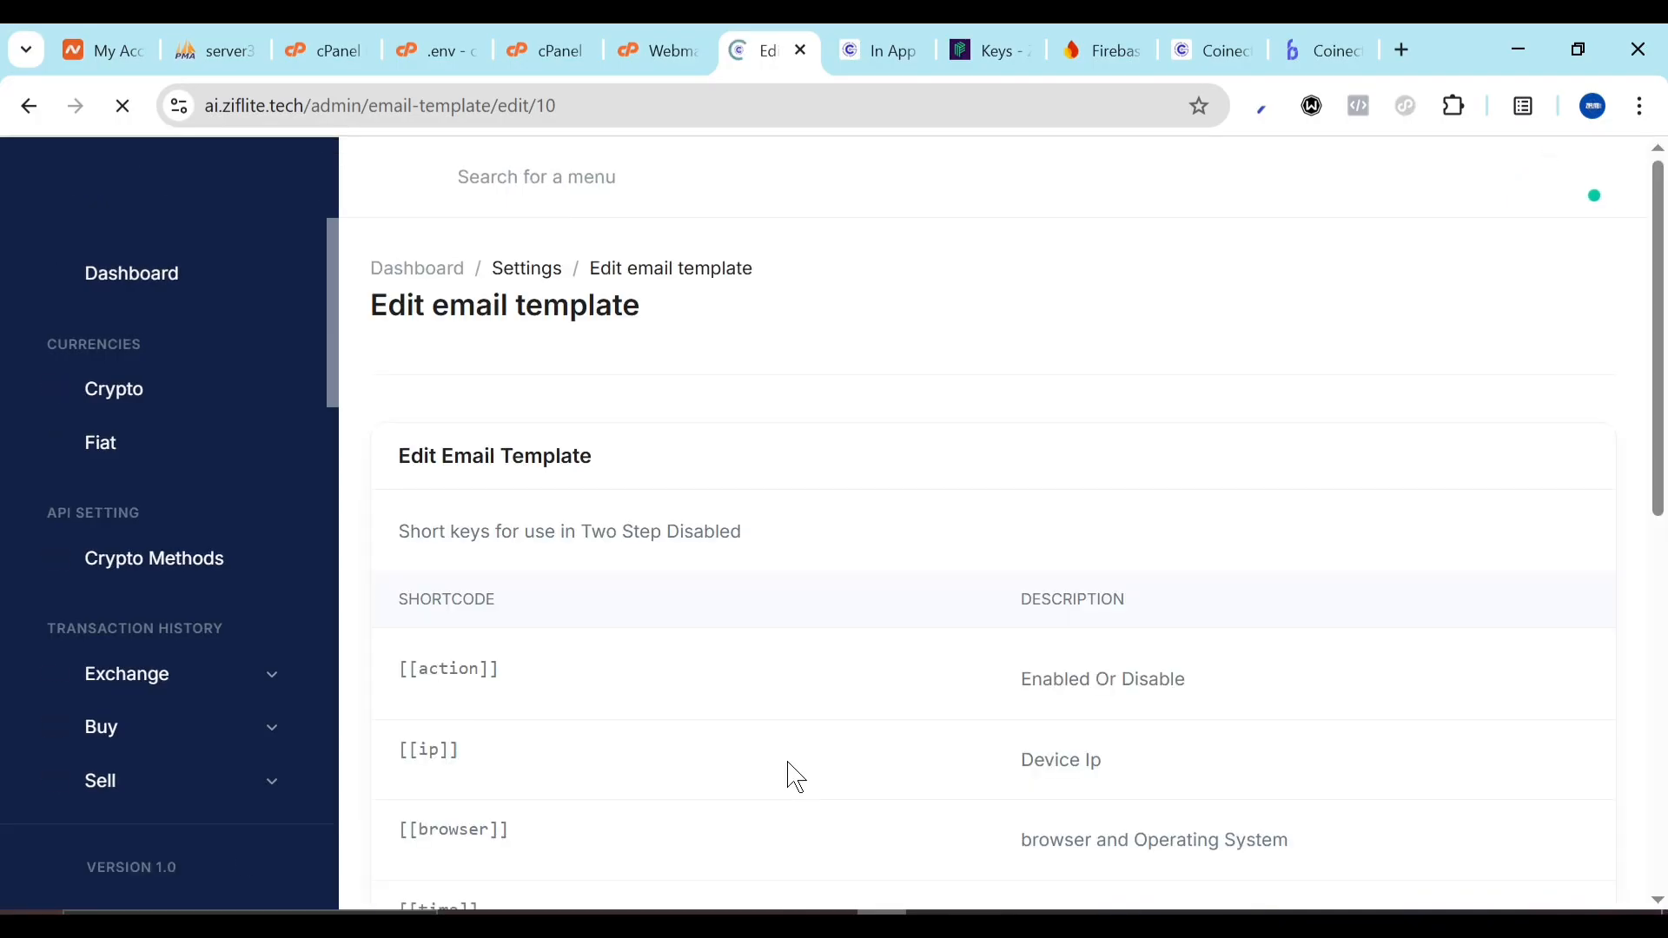
Return to the email templates list and open the Verification Code template from page 2
scroll(787, 773, "down", 5)
scroll(792, 775, "down", 4)
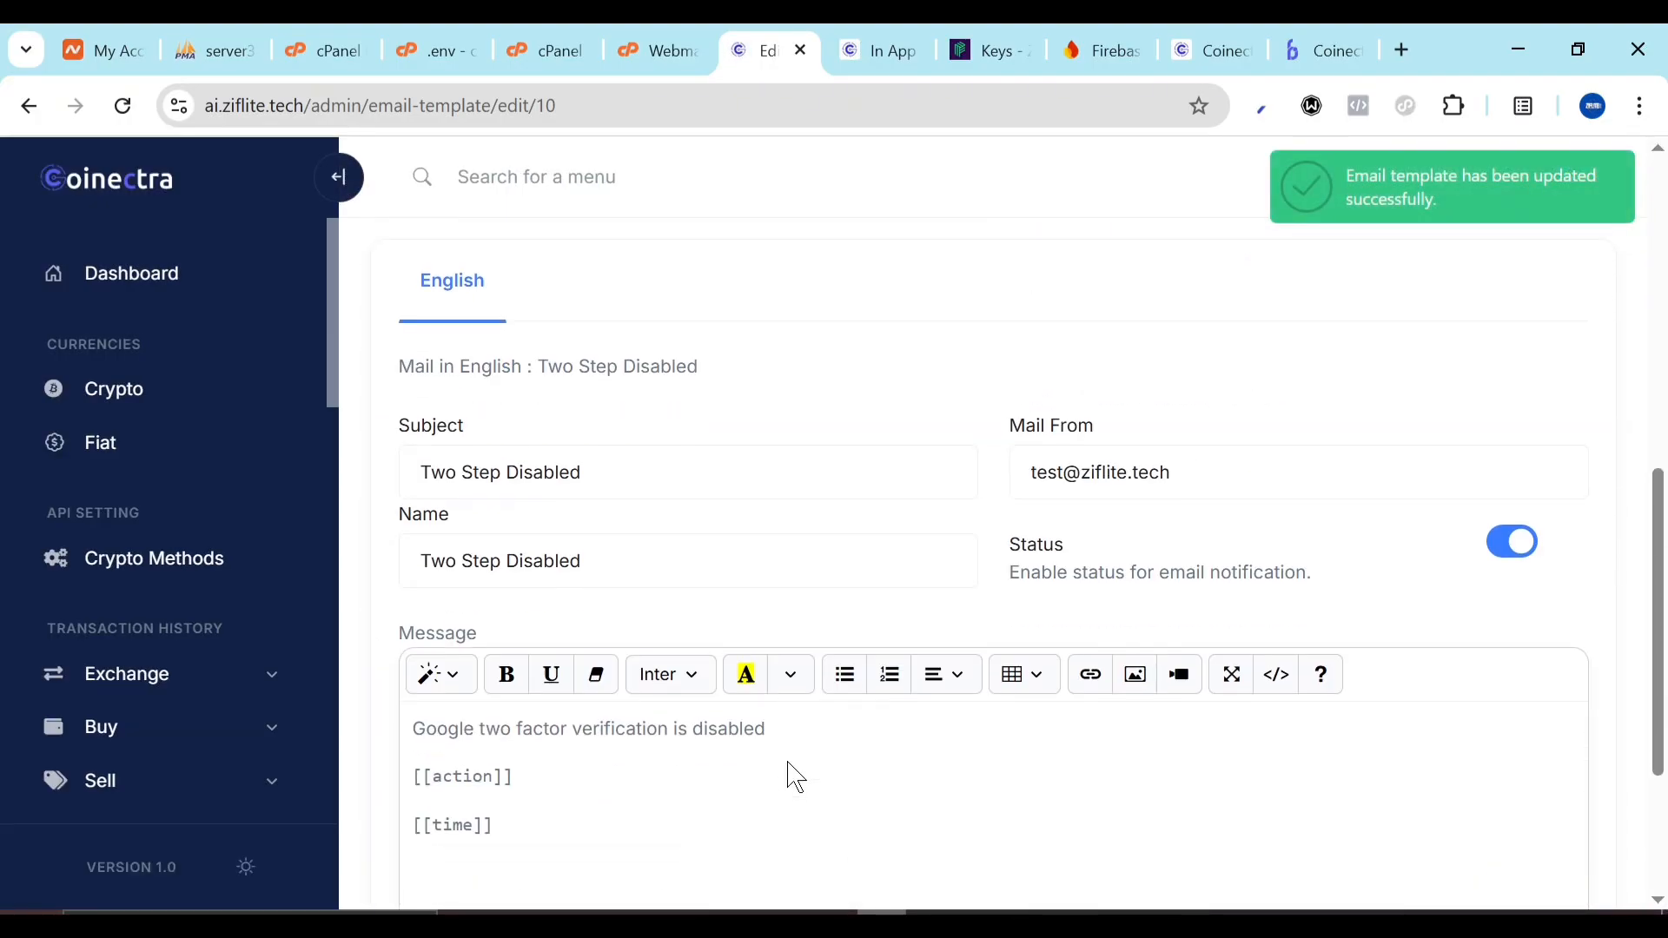
scroll(785, 738, "up", 9)
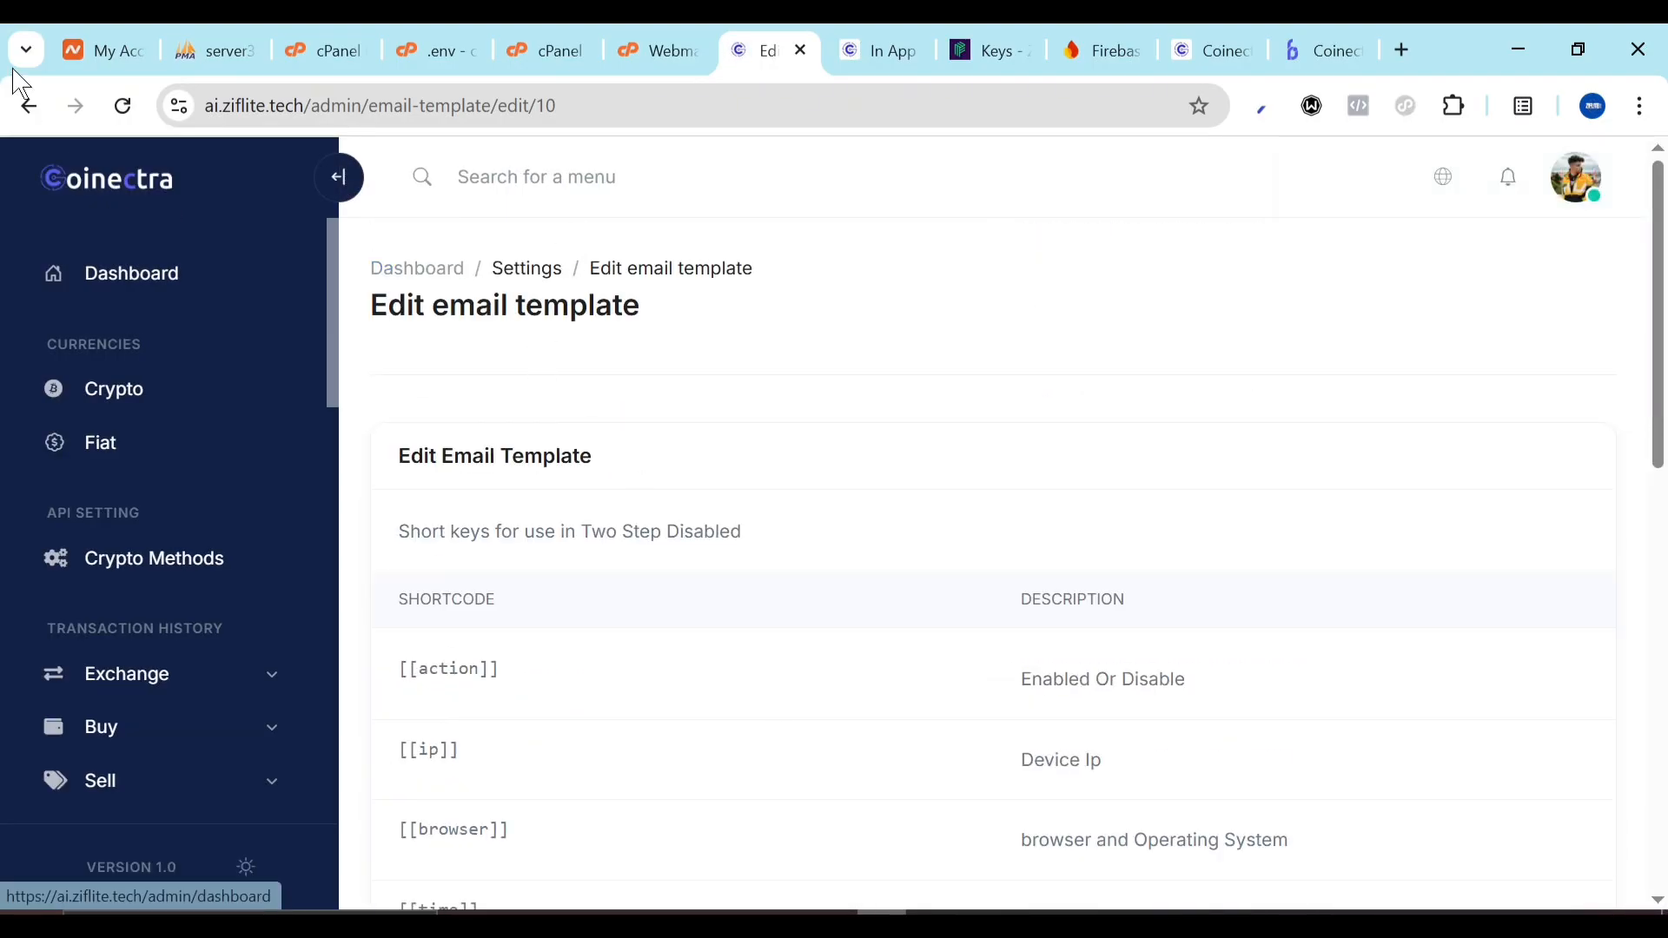
left_click(28, 106)
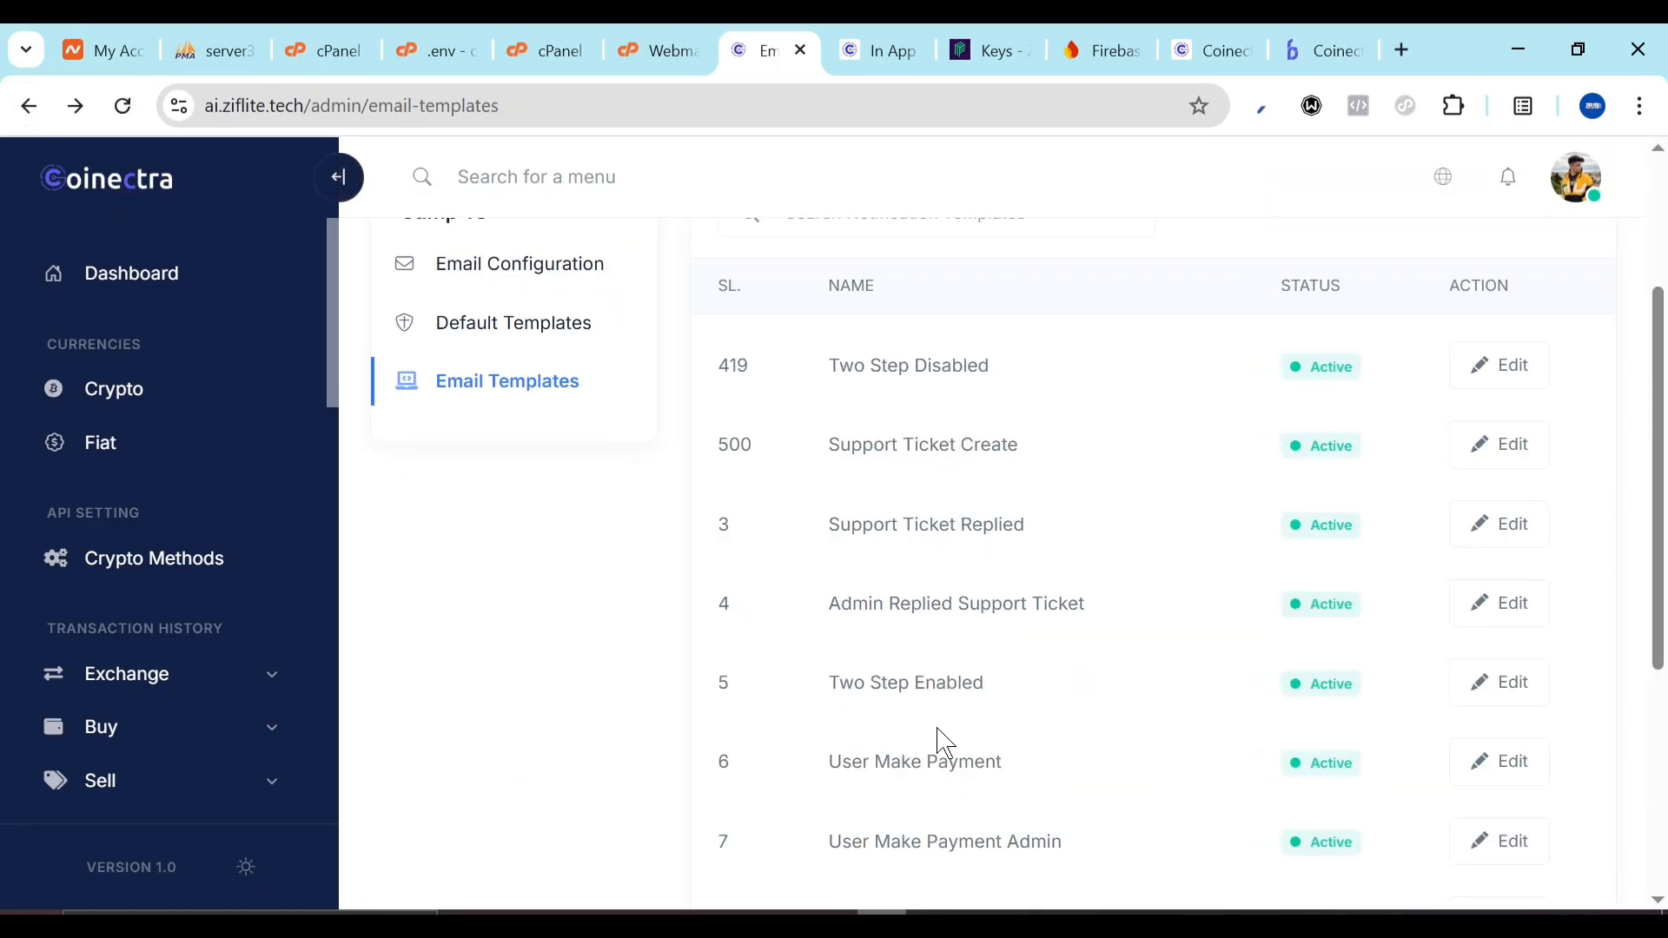
scroll(946, 743, "down", 1)
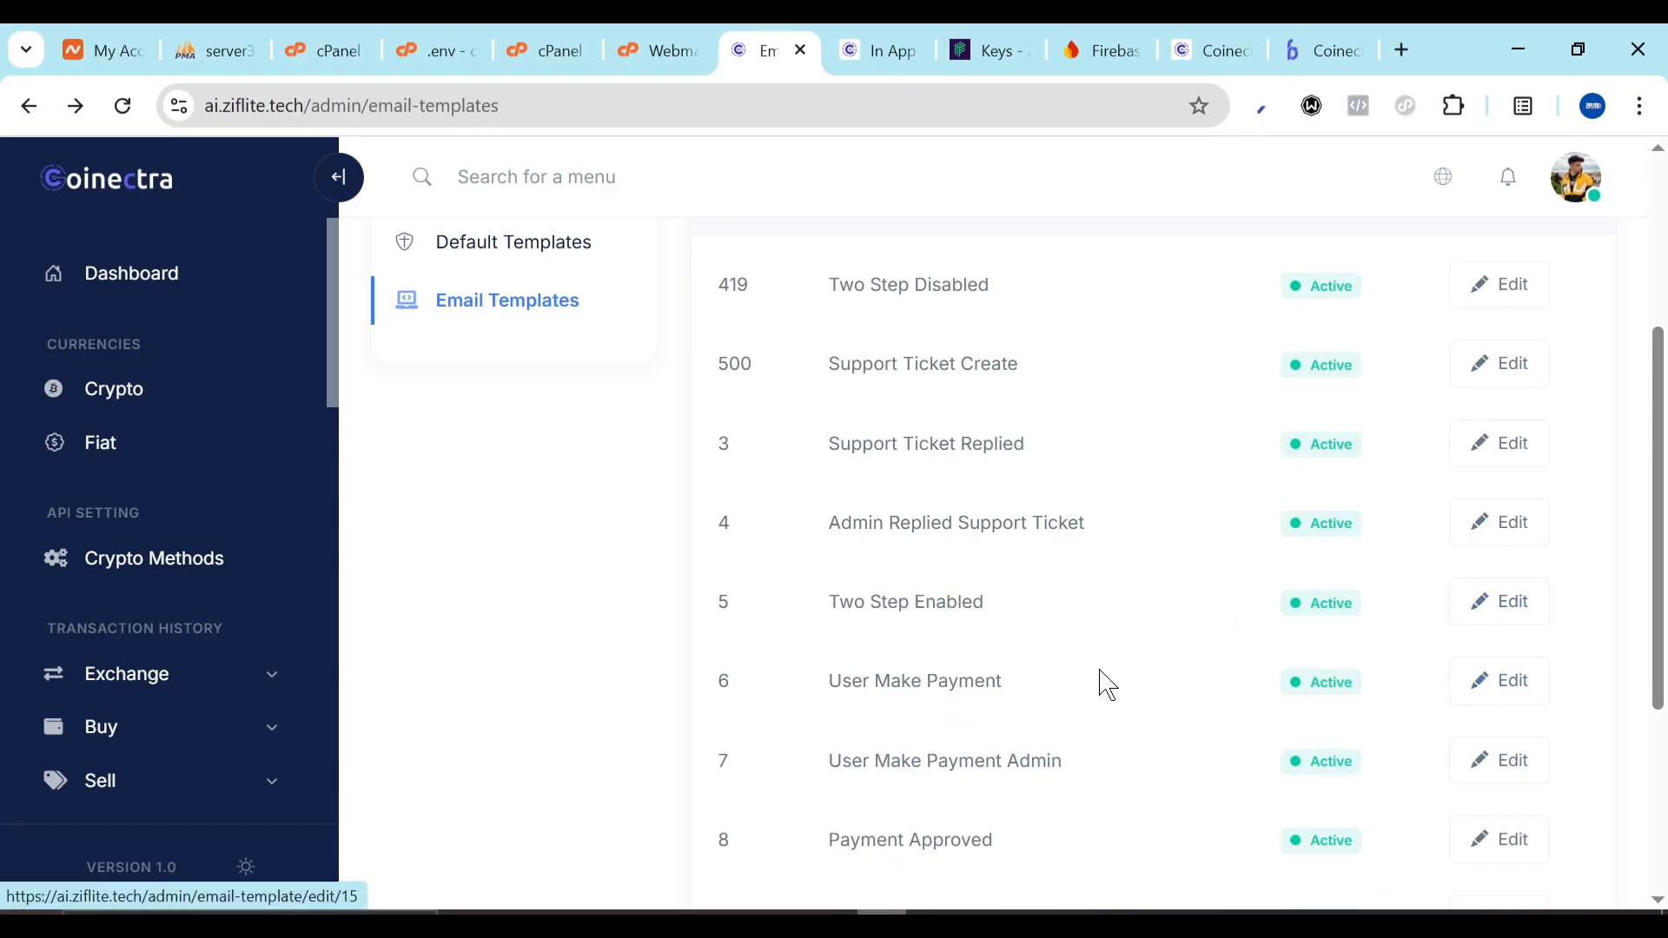
scroll(1022, 764, "down", 4)
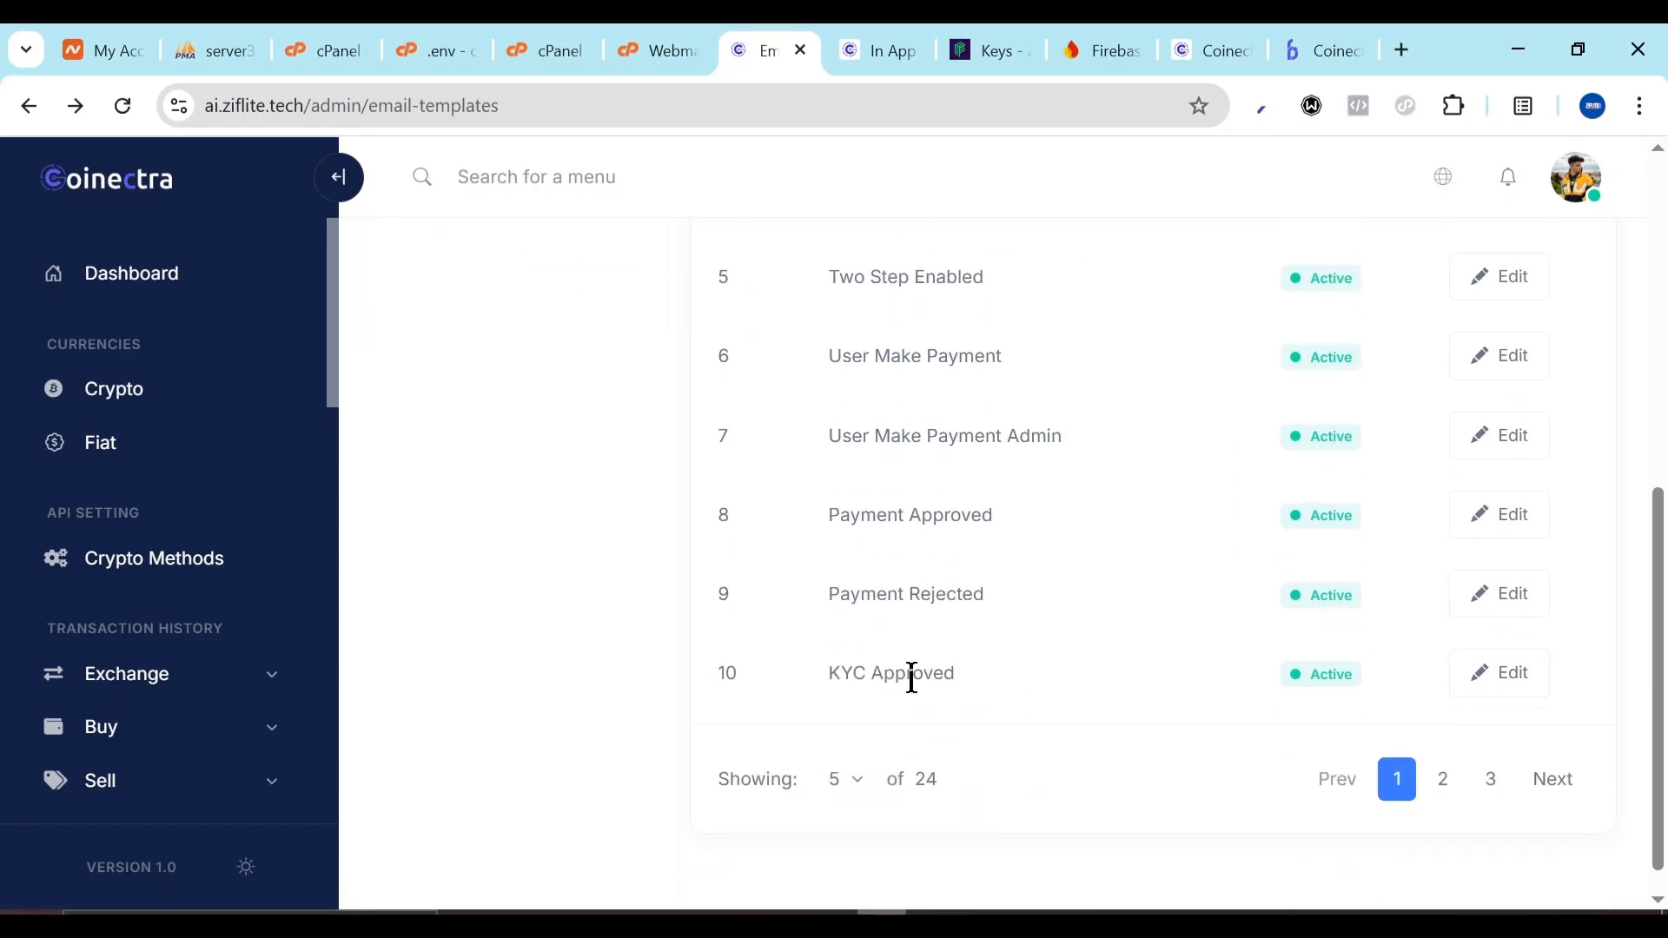
left_click(1443, 803)
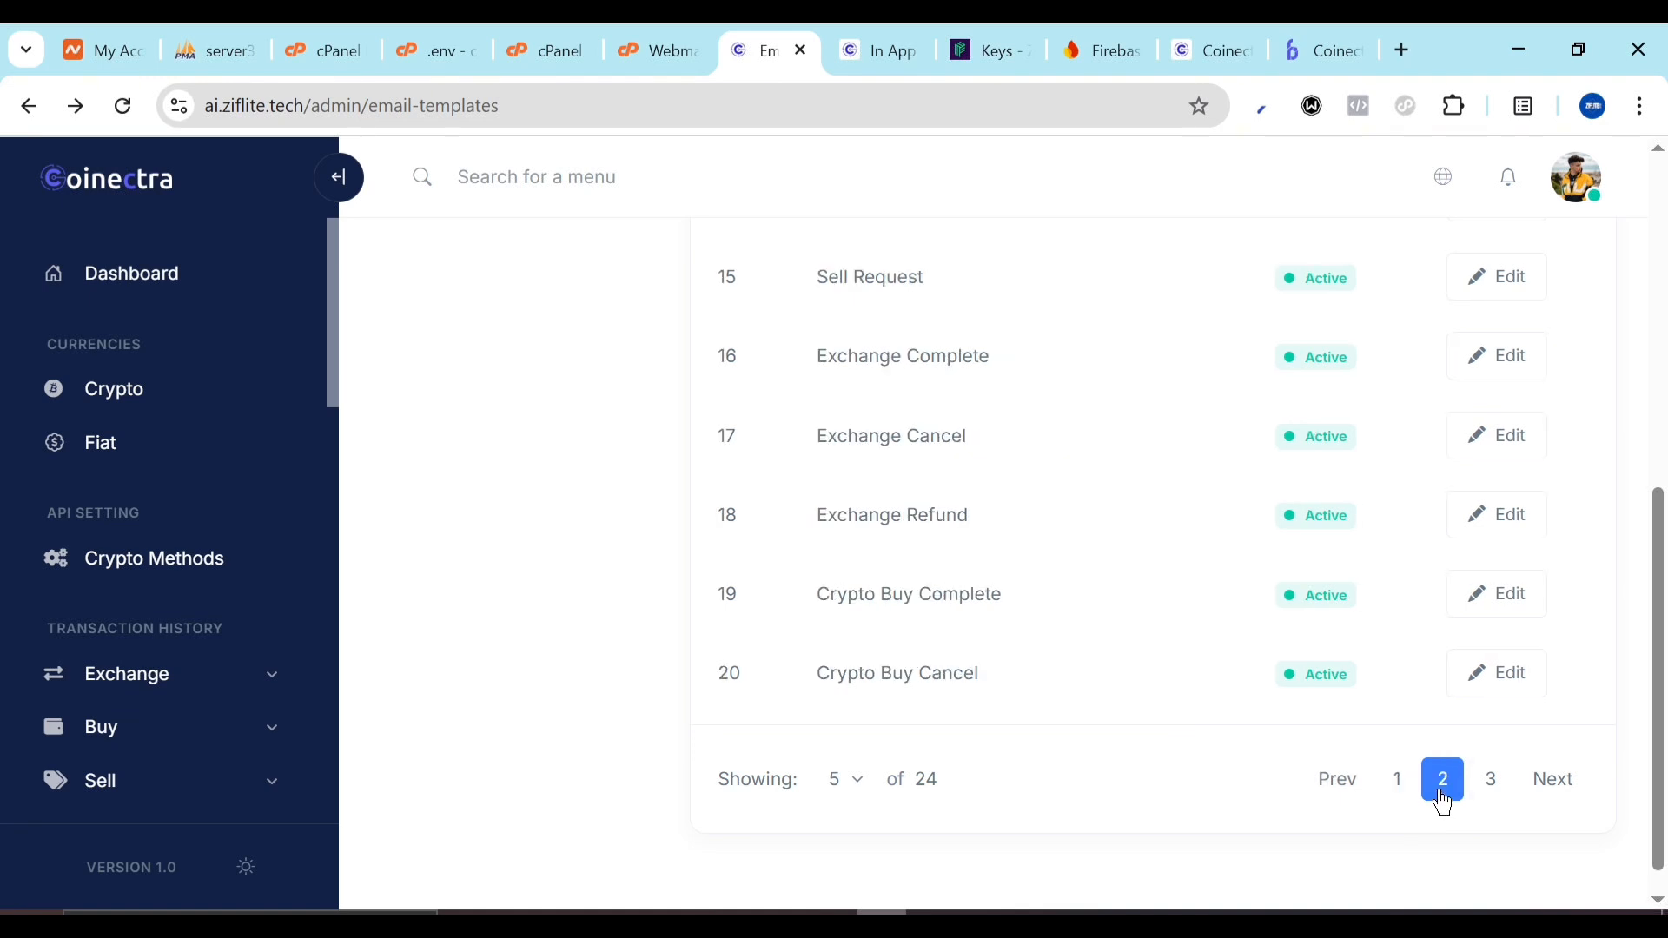
scroll(1252, 642, "up", 4)
scroll(1121, 436, "up", 1)
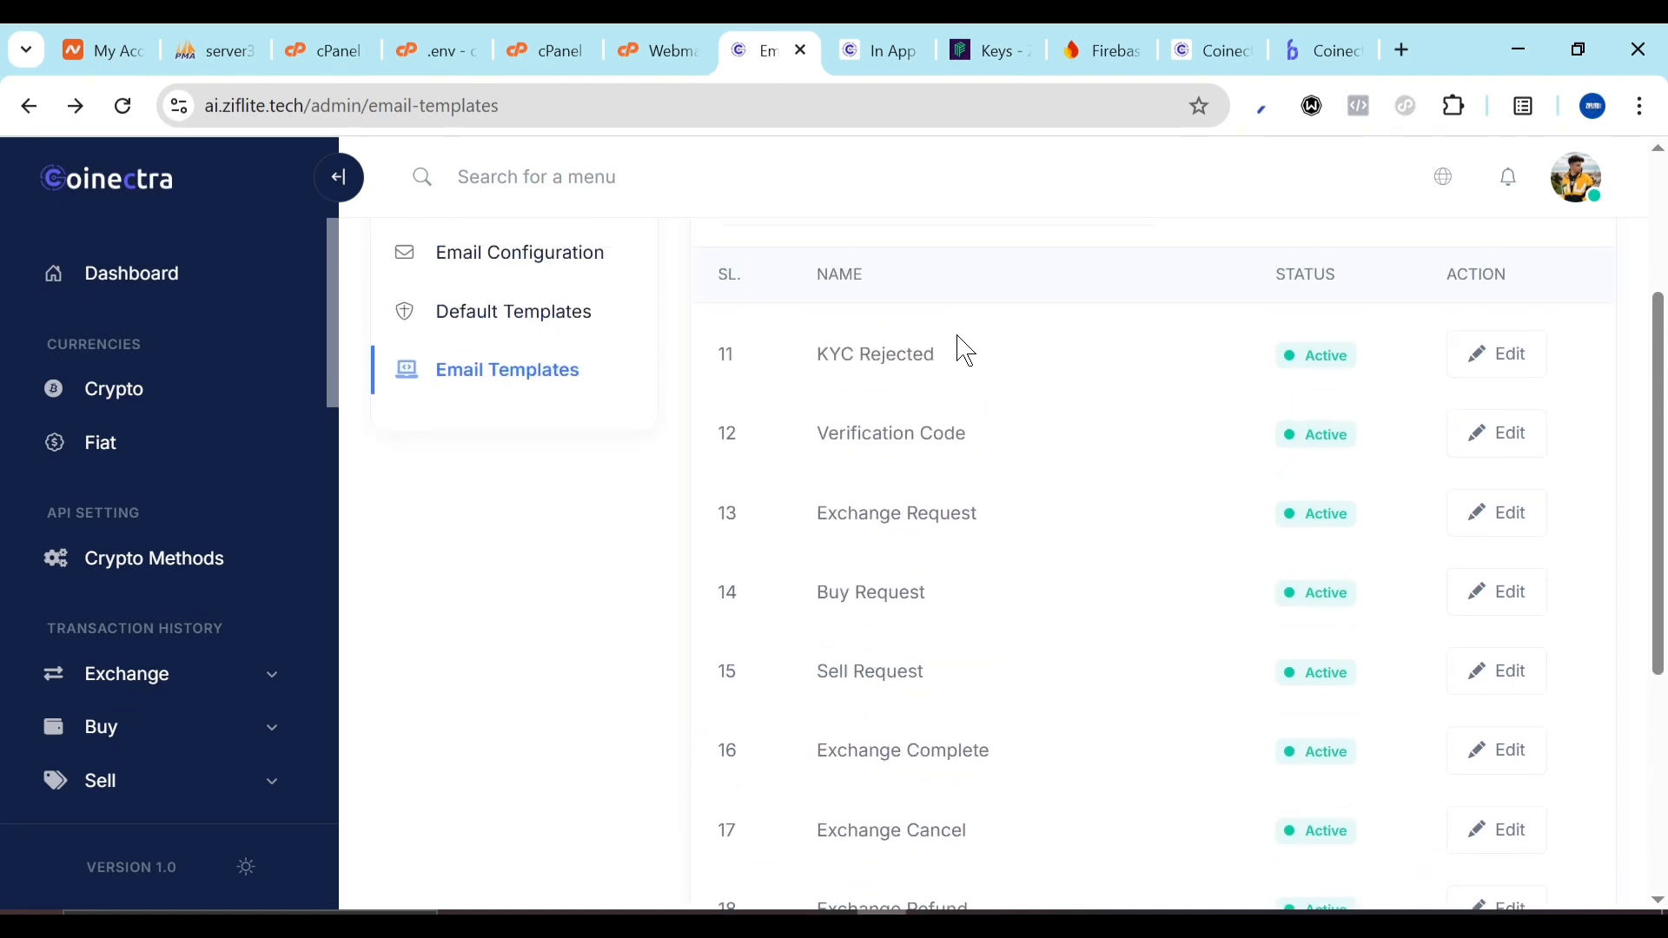
left_click(1498, 444)
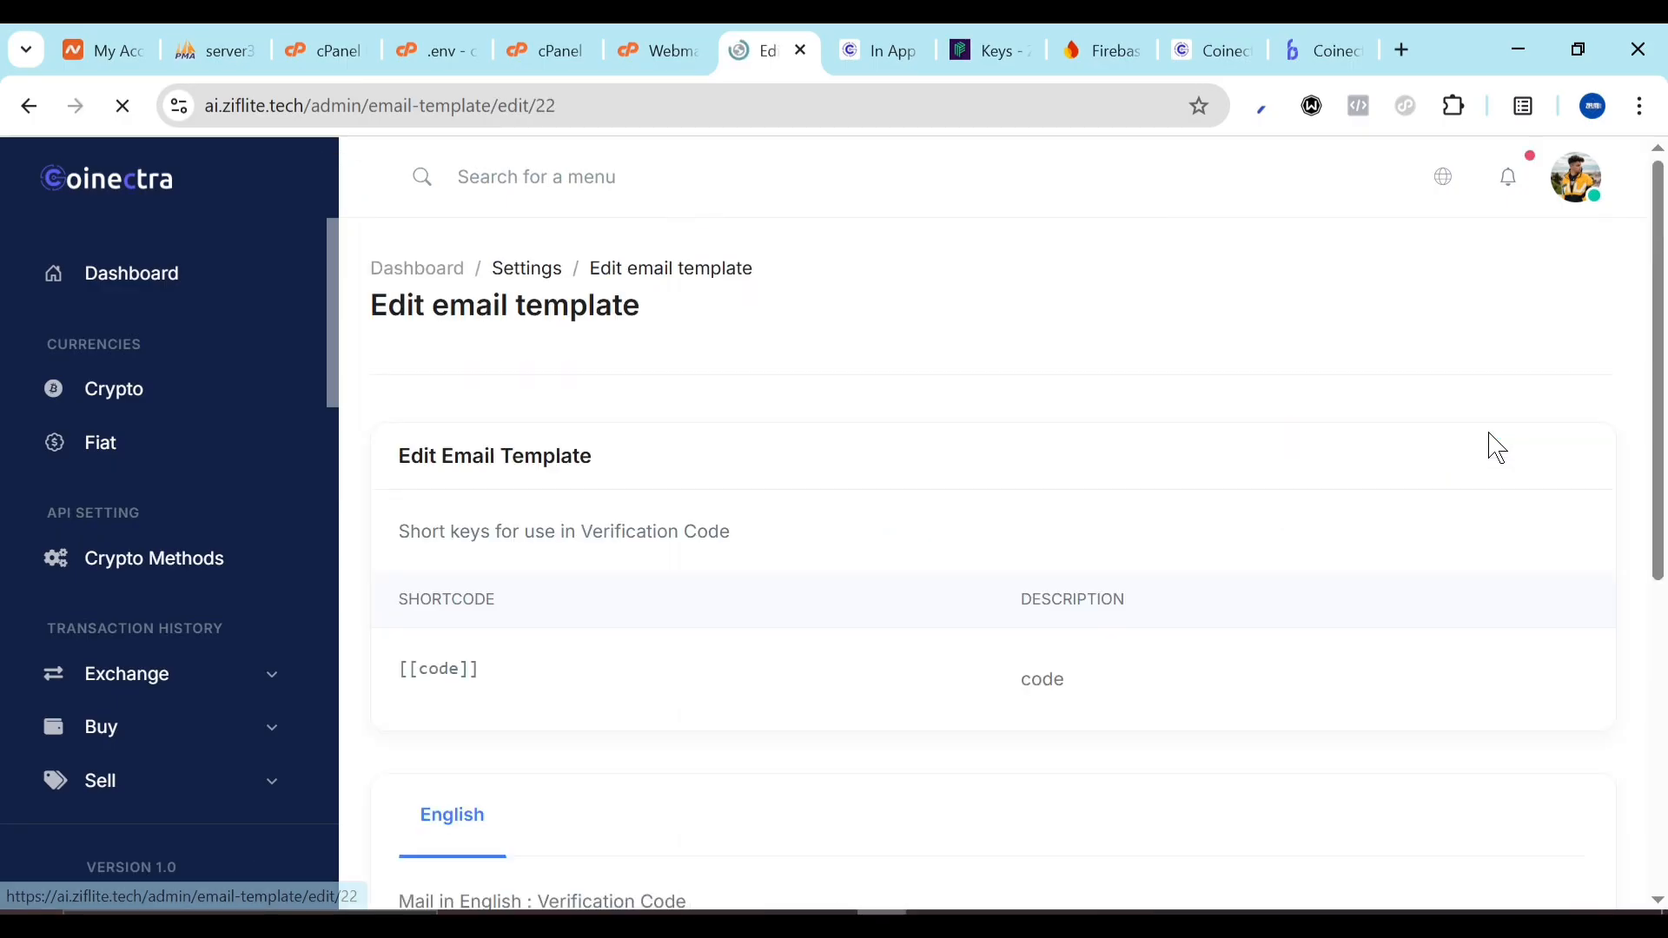
Add the line "This is the code again [[code]]" to the Verification Code message and save the template
scroll(713, 491, "down", 2)
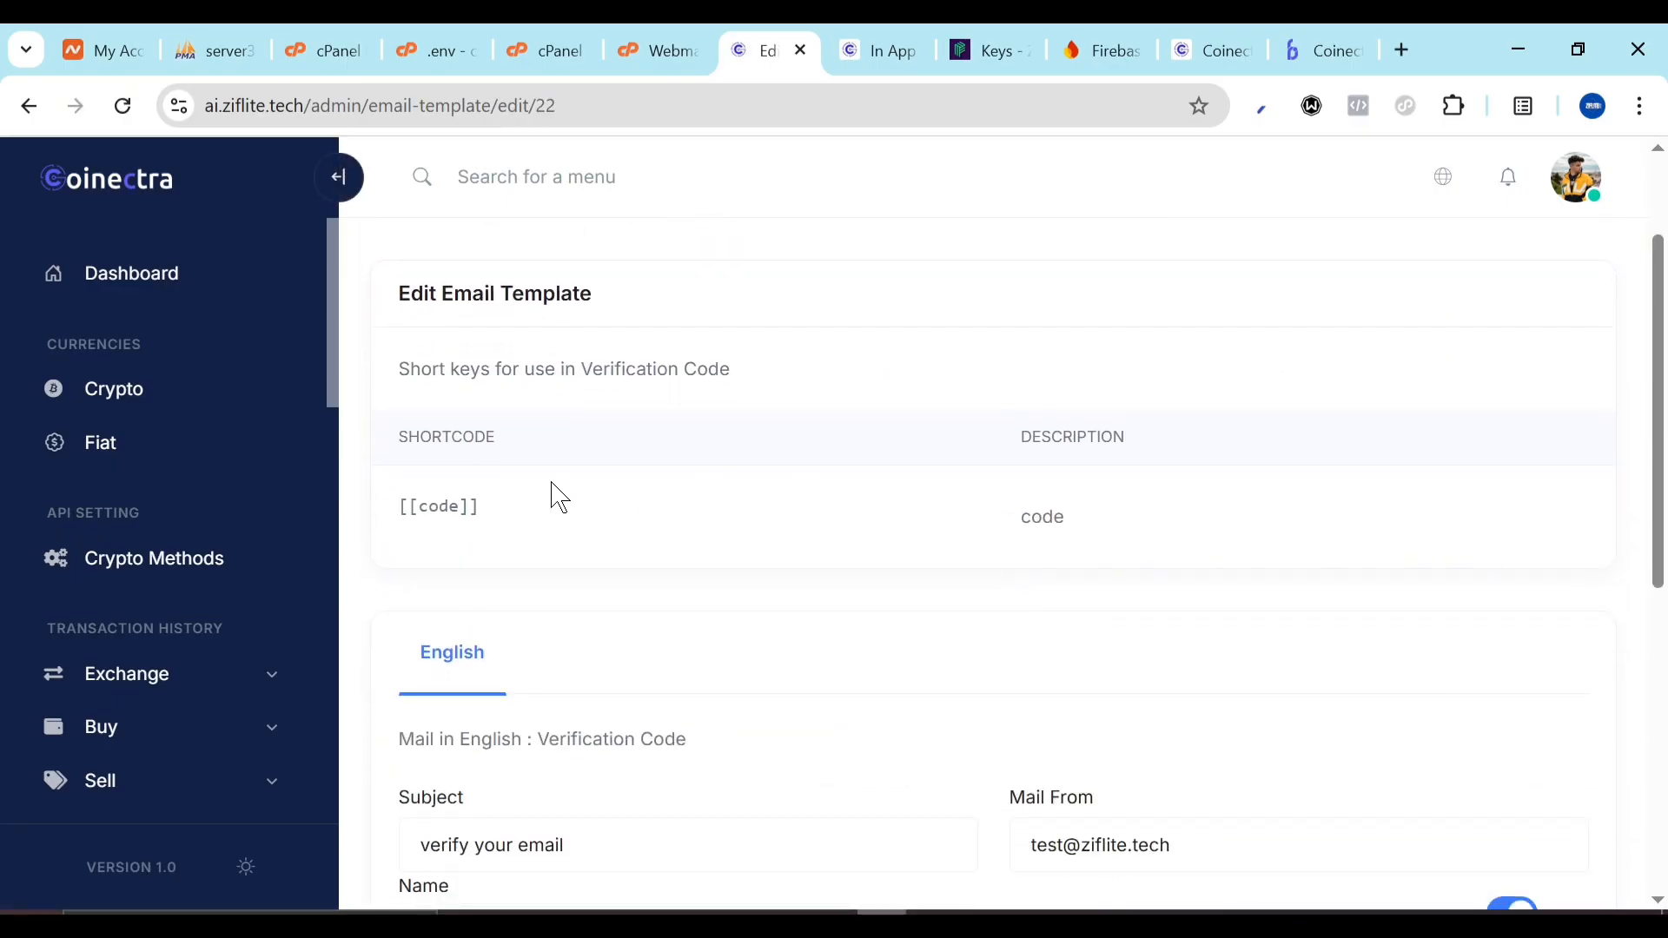
left_click_drag(504, 510, 415, 505)
scroll(756, 674, "down", 5)
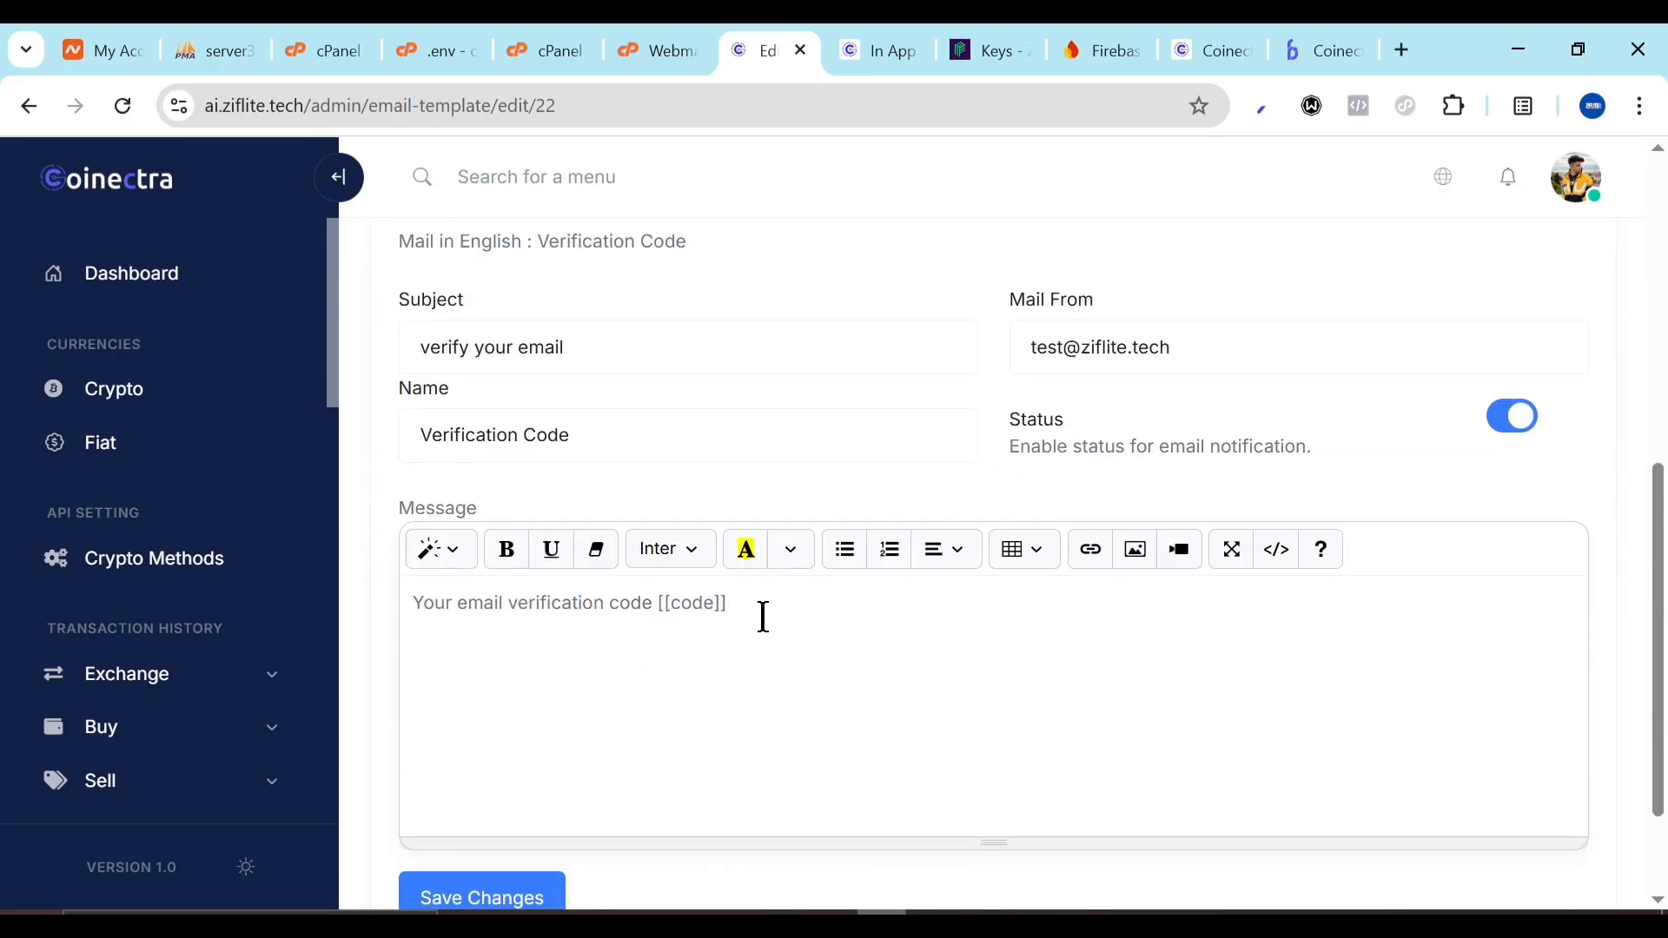
left_click(770, 605)
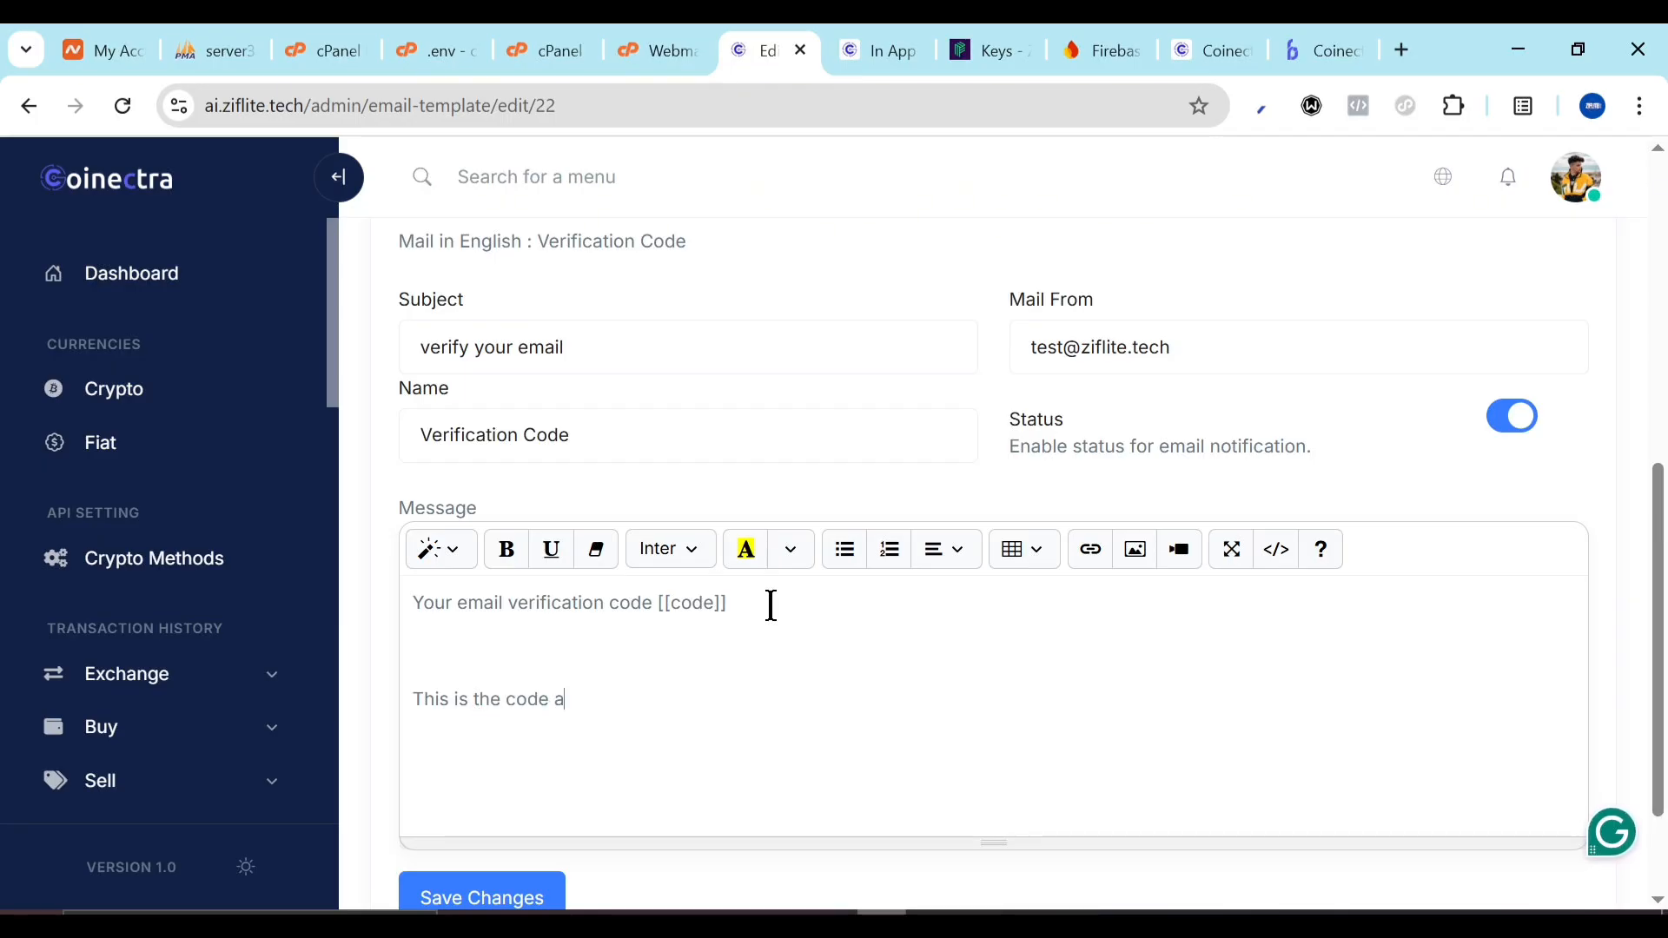
type("[[code]]")
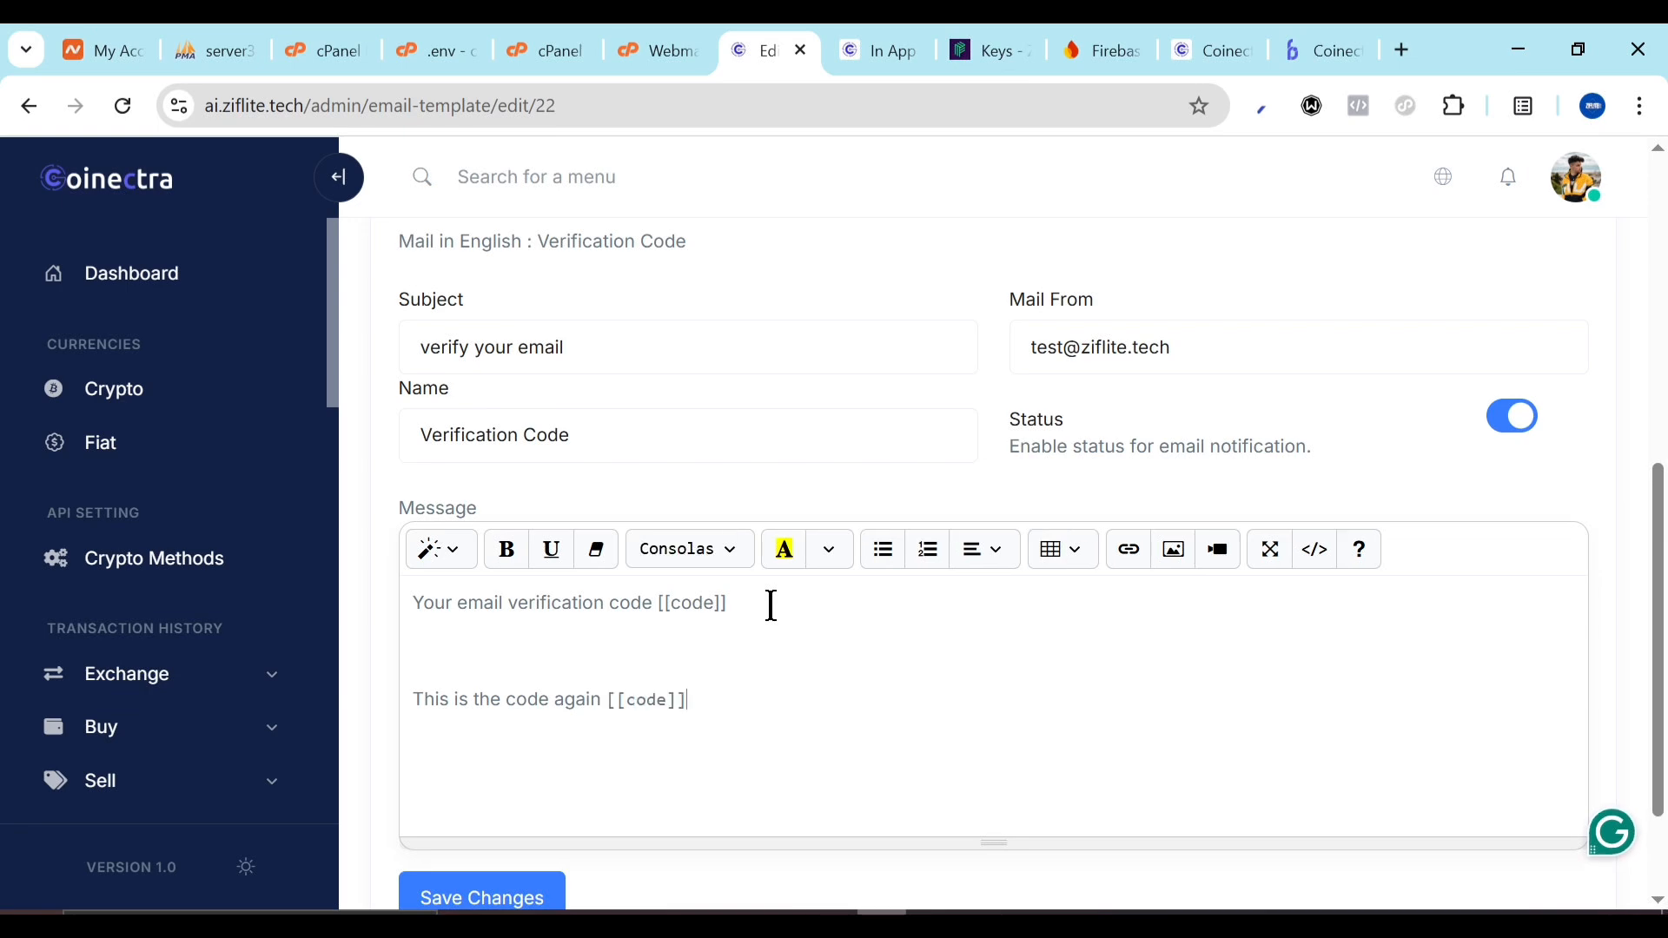
scroll(717, 757, "down", 2)
left_click(507, 743)
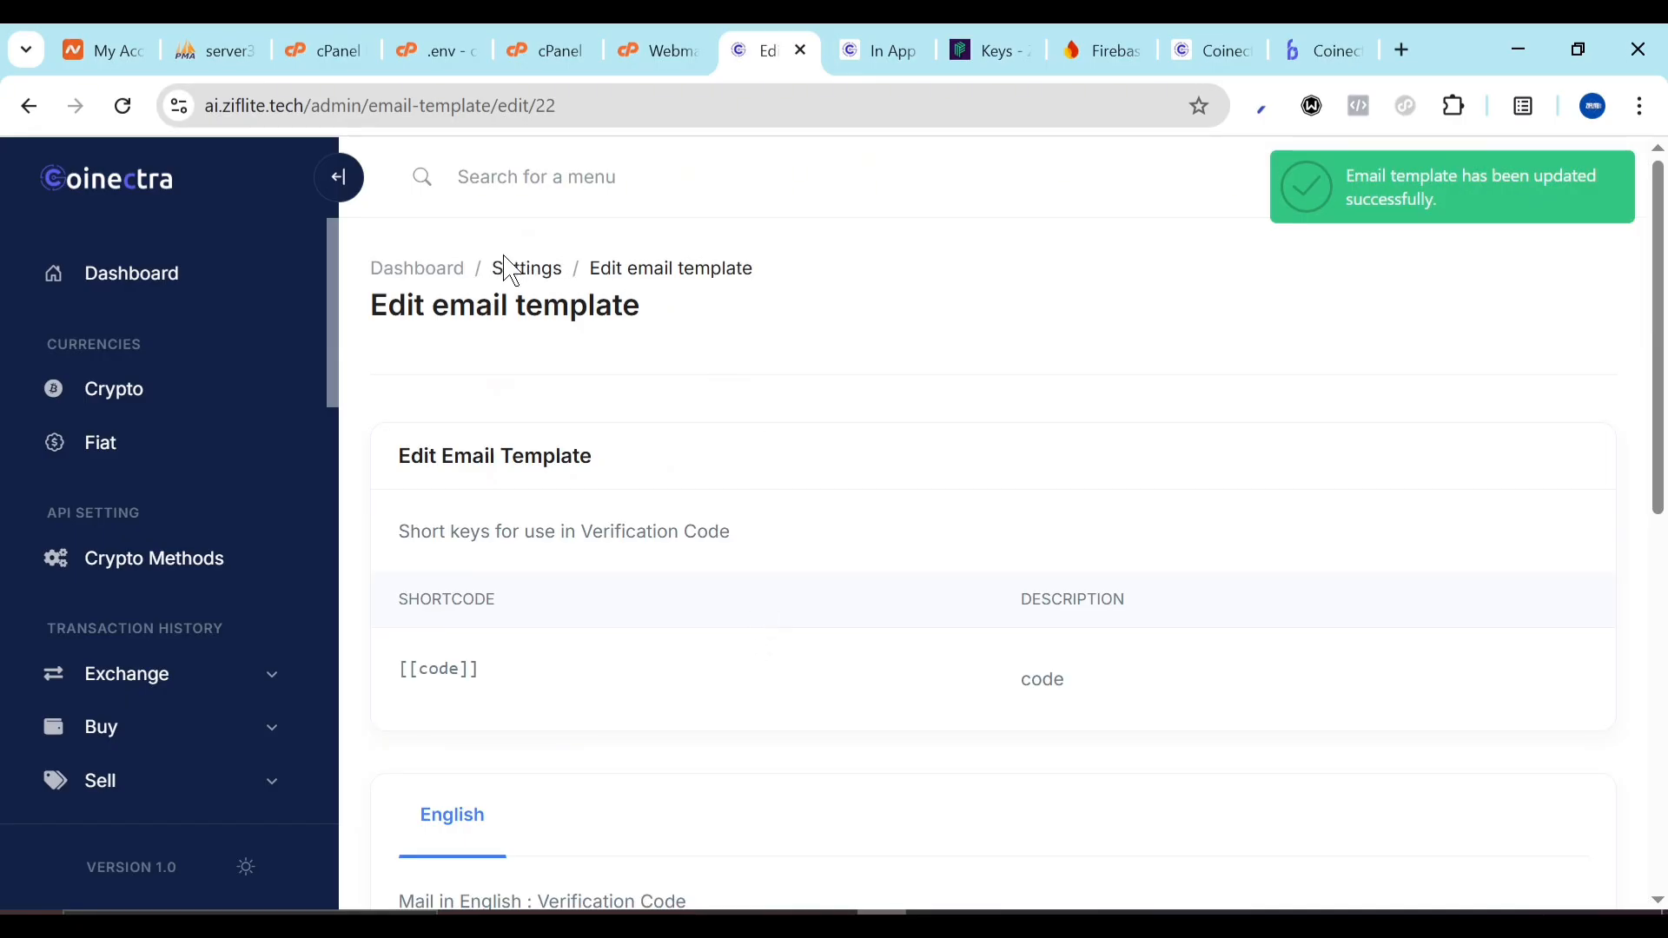
Review the saved Verification Code template
left_click(28, 107)
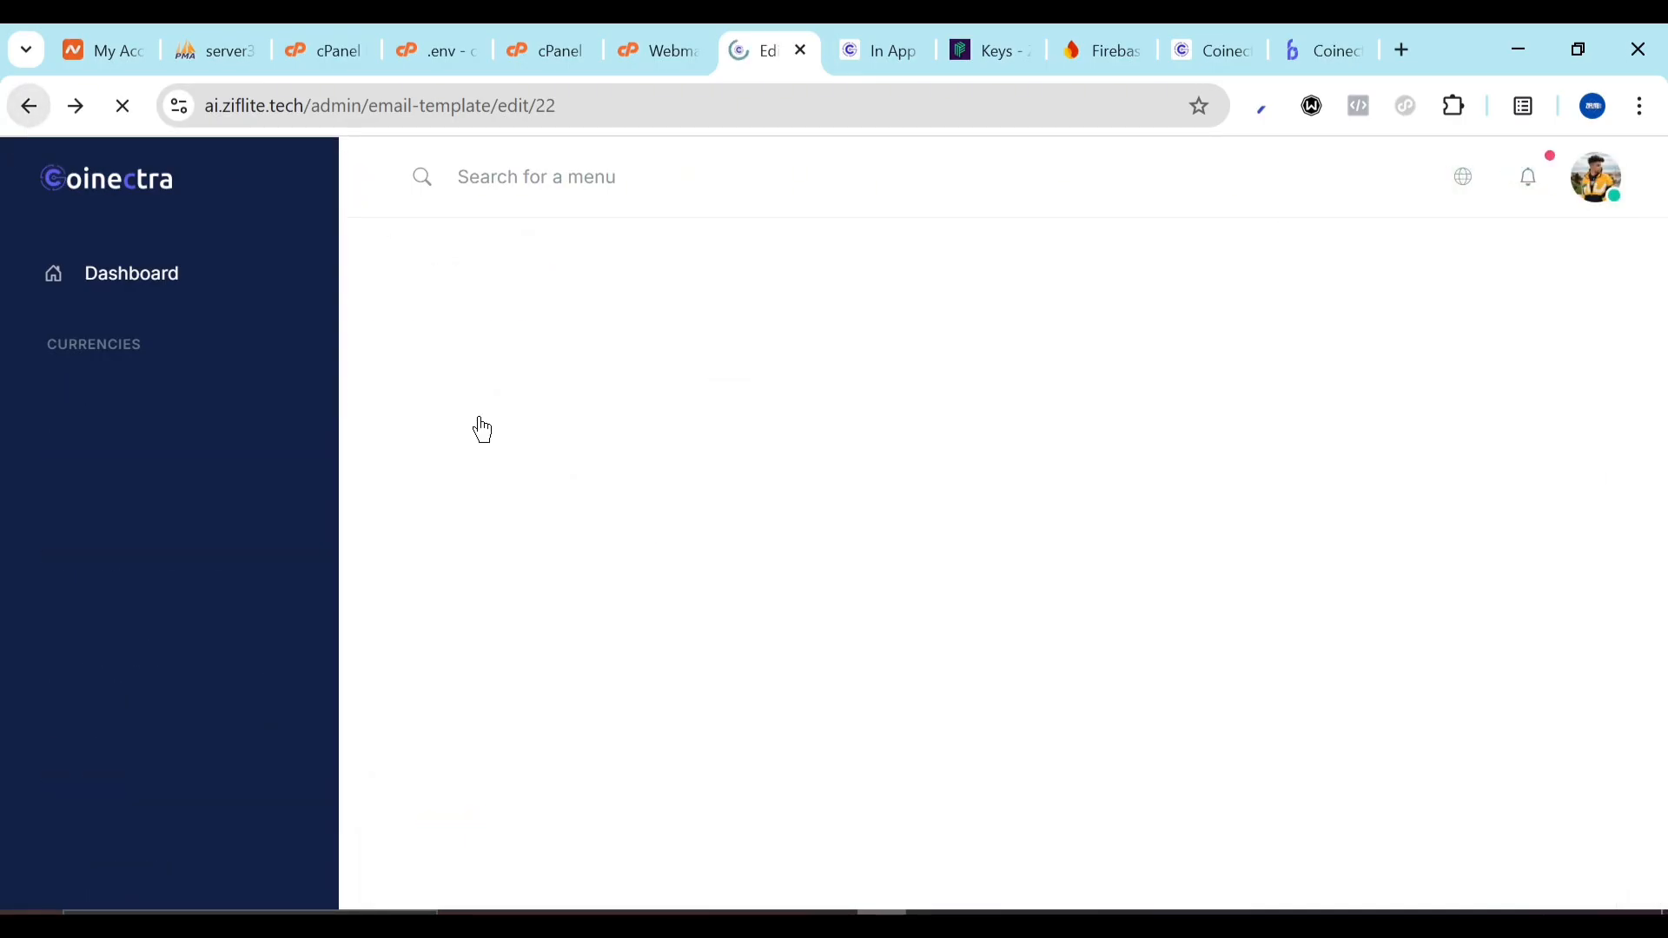
scroll(874, 769, "down", 3)
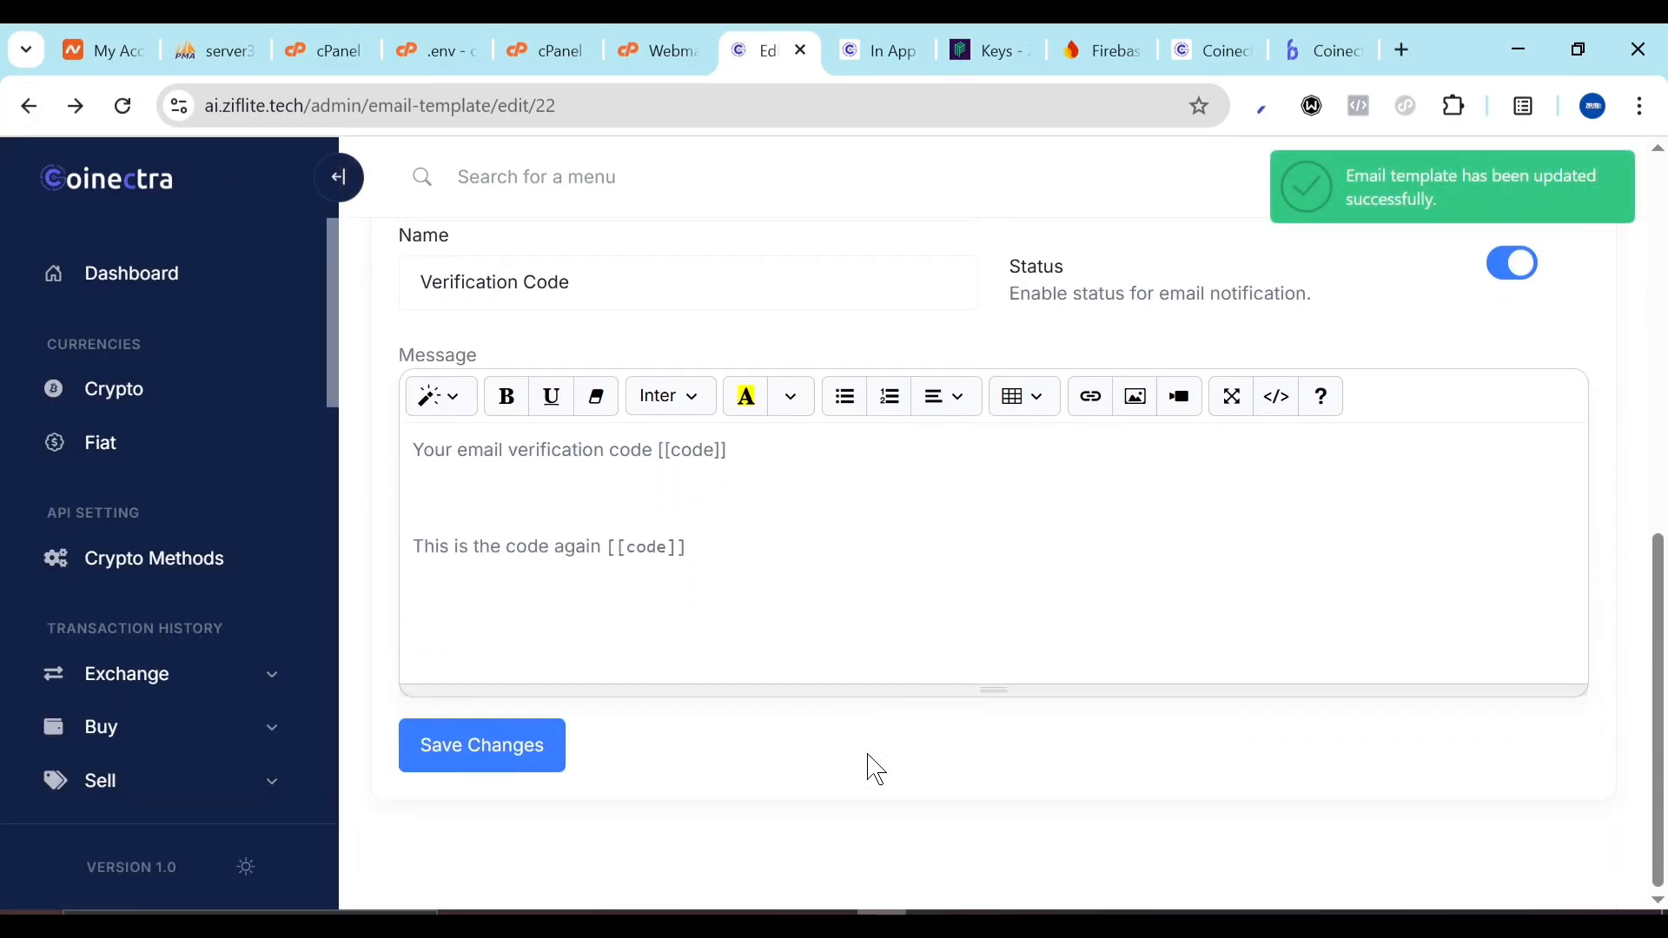
scroll(868, 767, "up", 6)
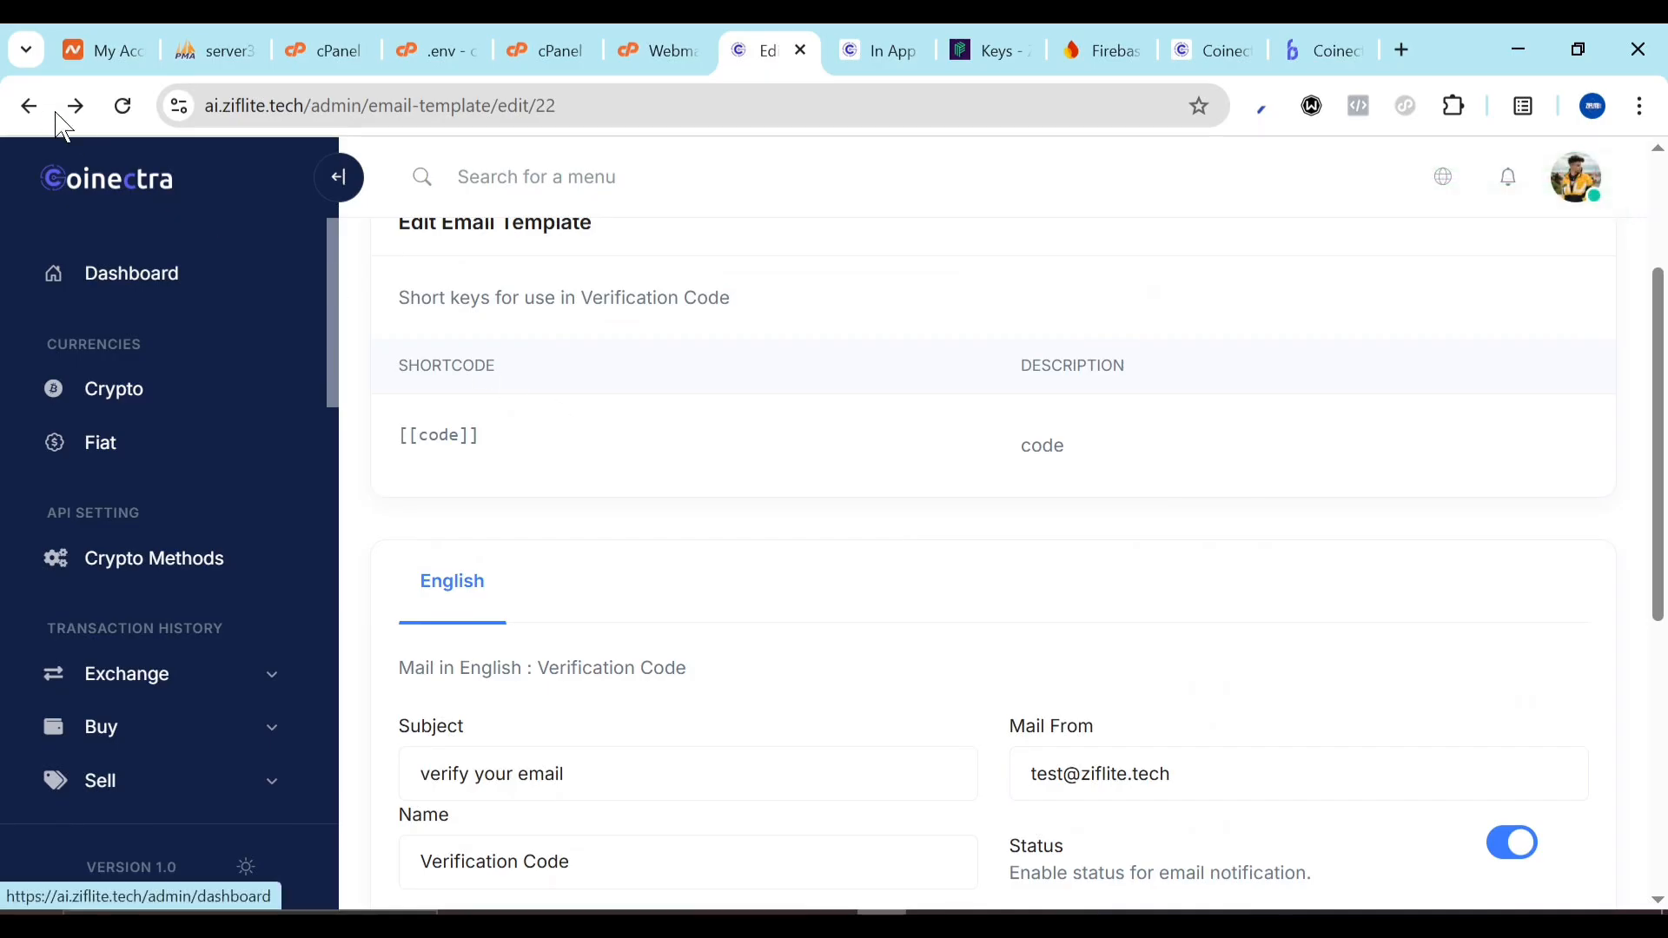
scroll(625, 513, "up", 3)
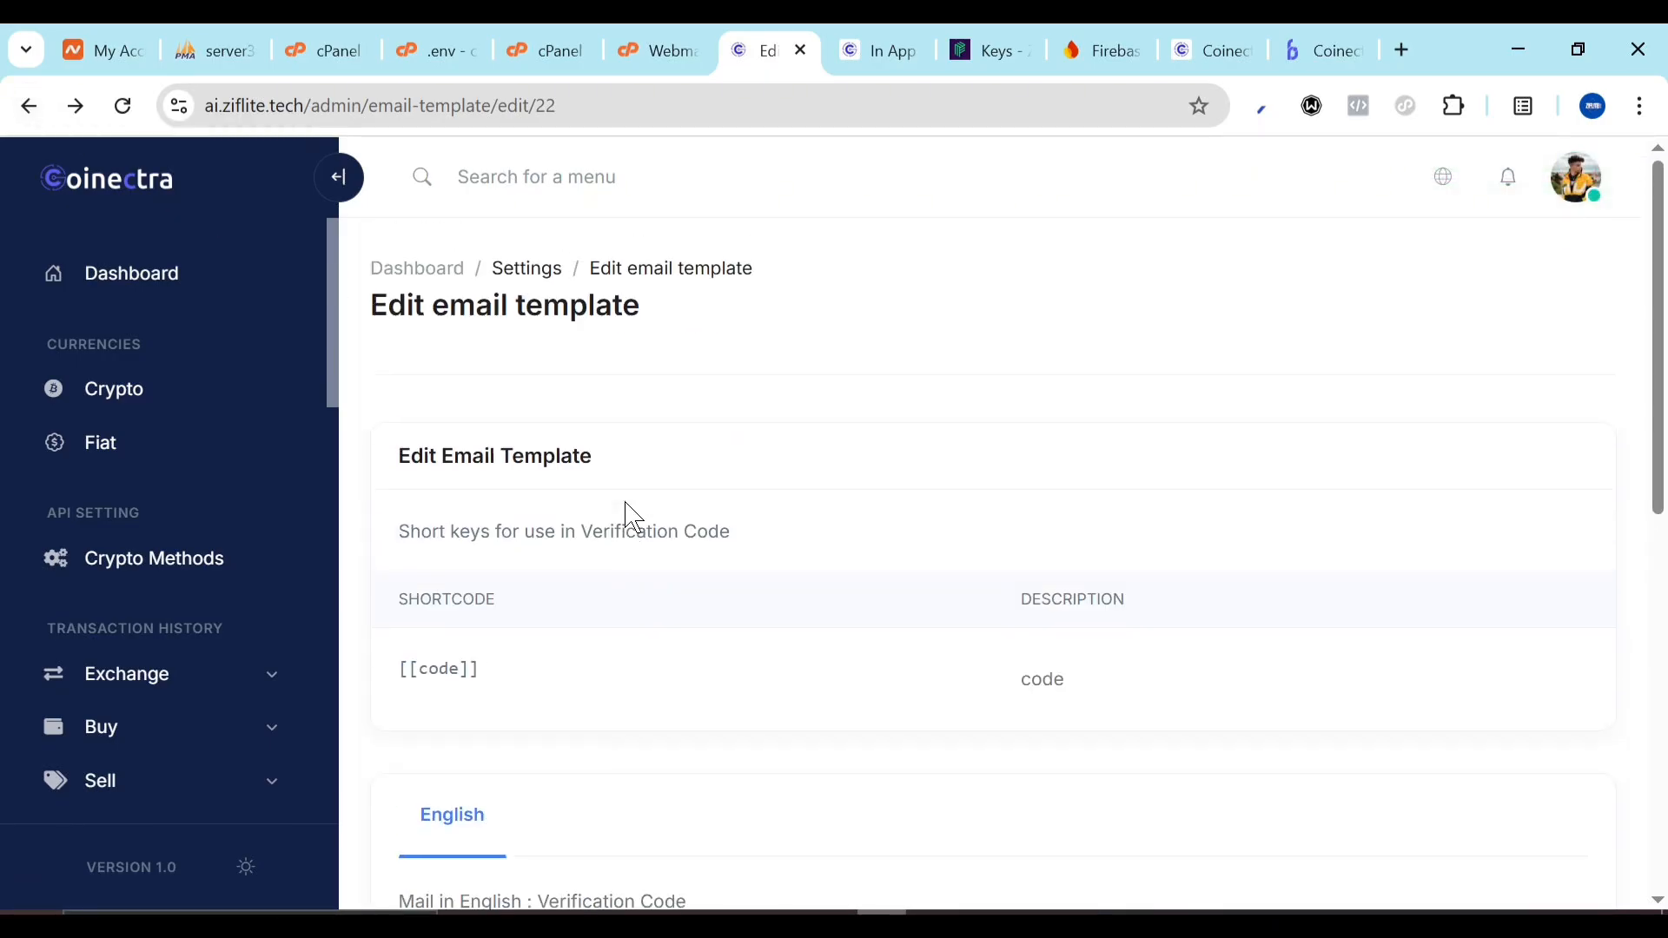
Return to the email templates list, page through it, and open the Email Configuration section
left_click(24, 106)
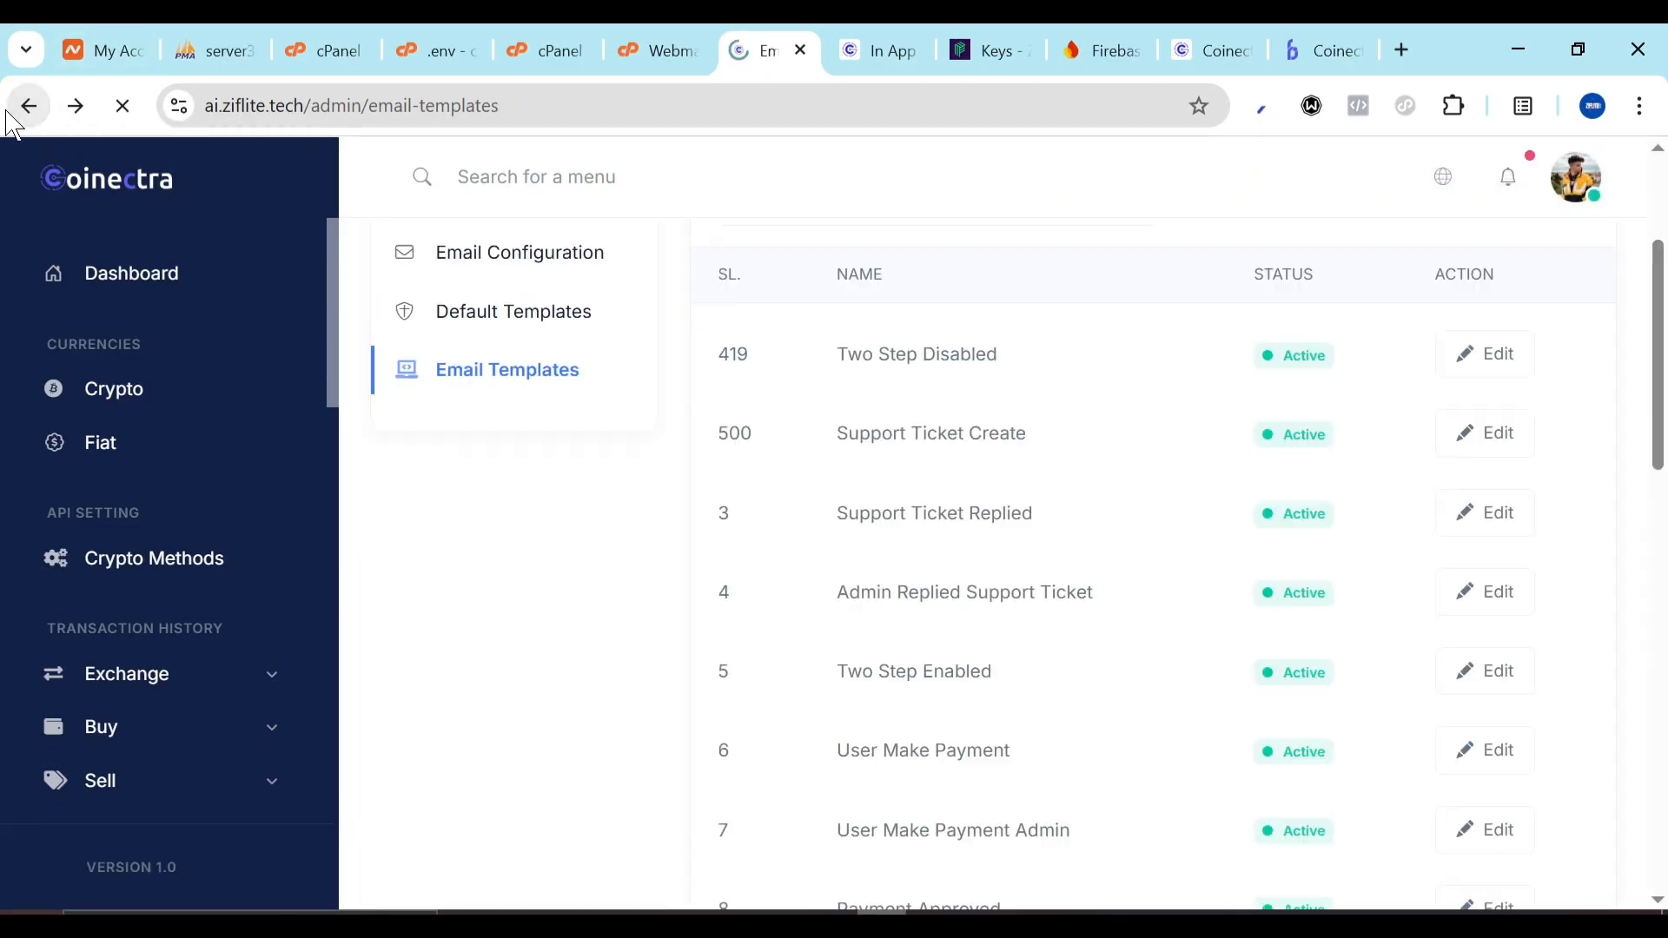
scroll(1043, 717, "down", 3)
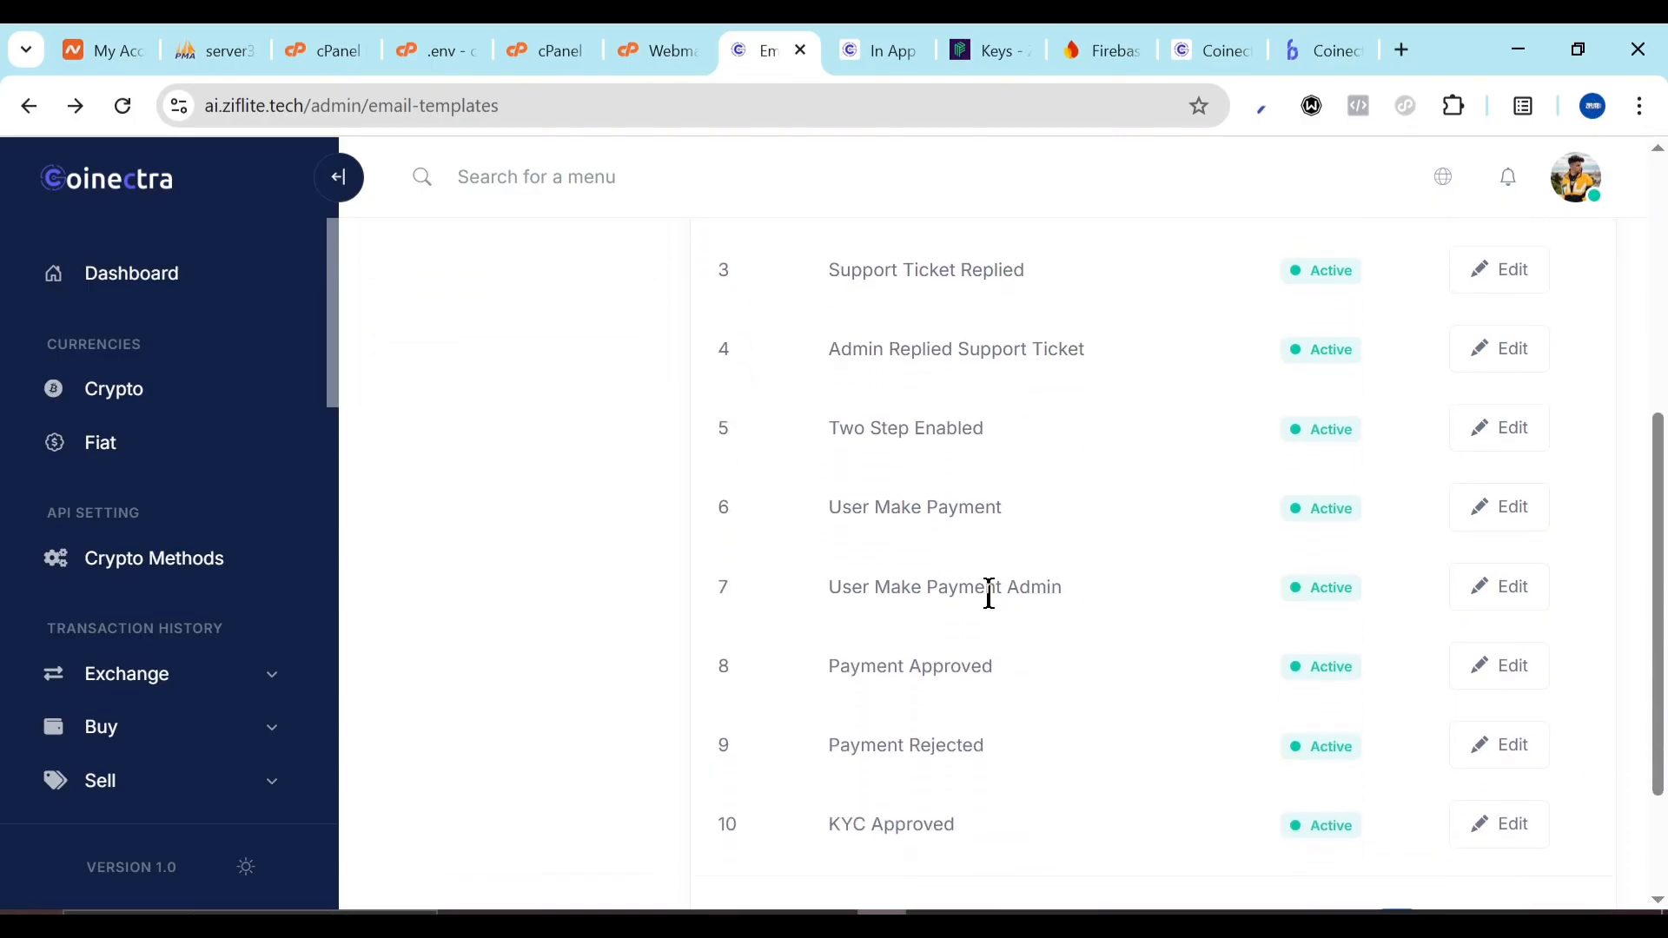
scroll(926, 736, "down", 2)
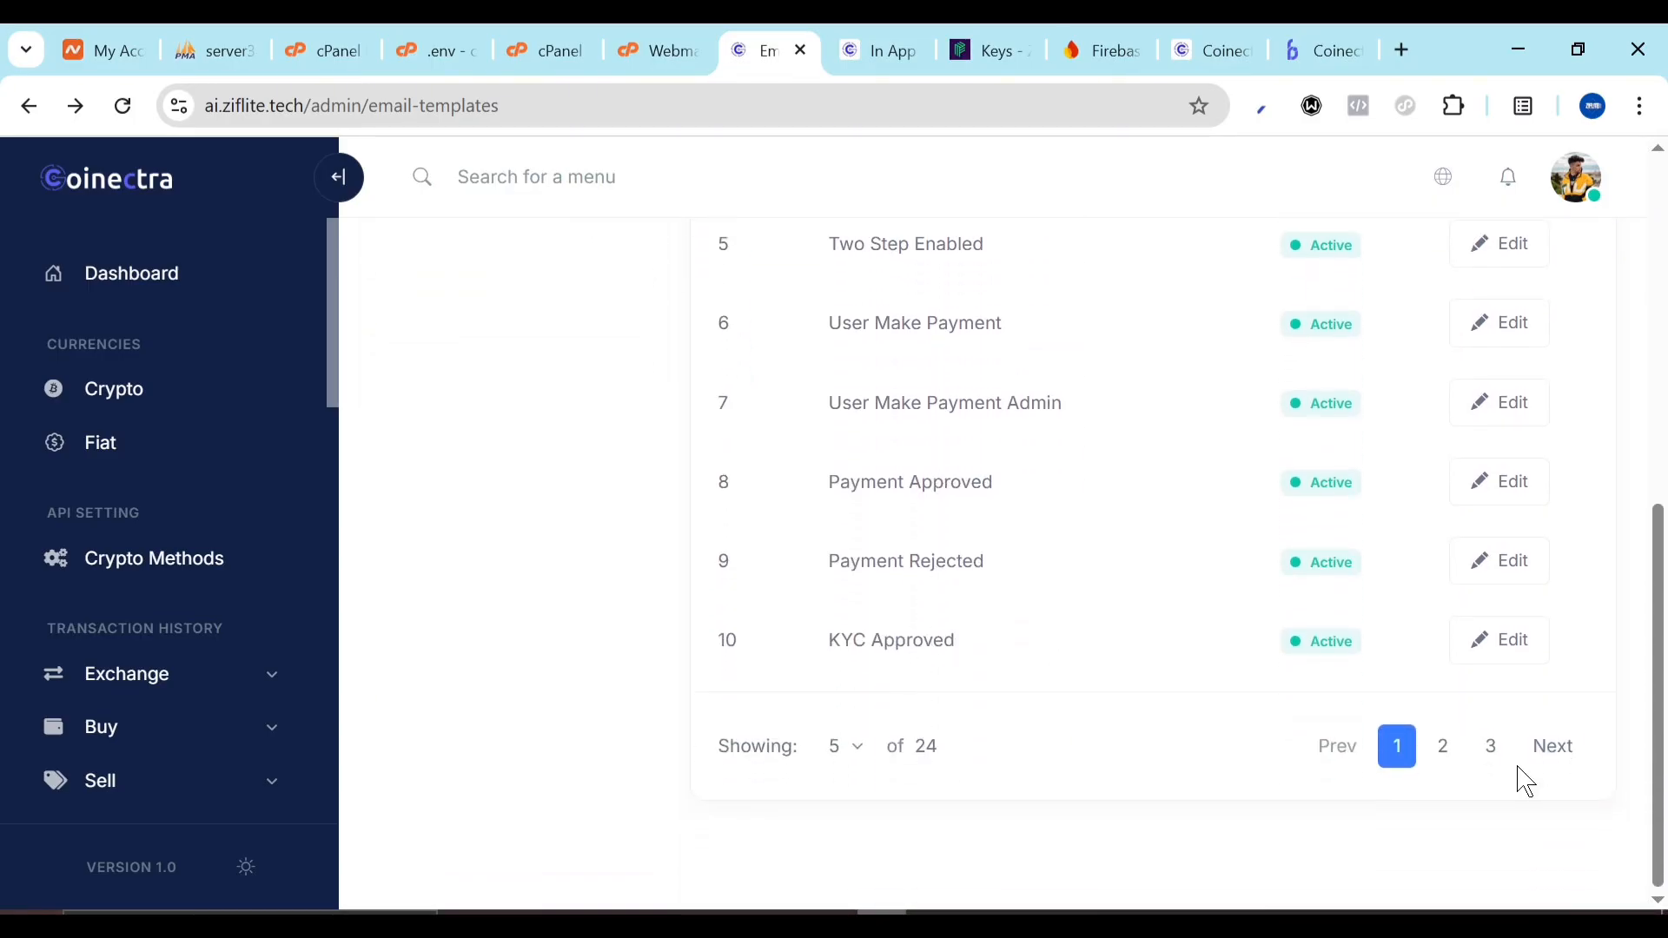
left_click(1444, 749)
left_click(1489, 749)
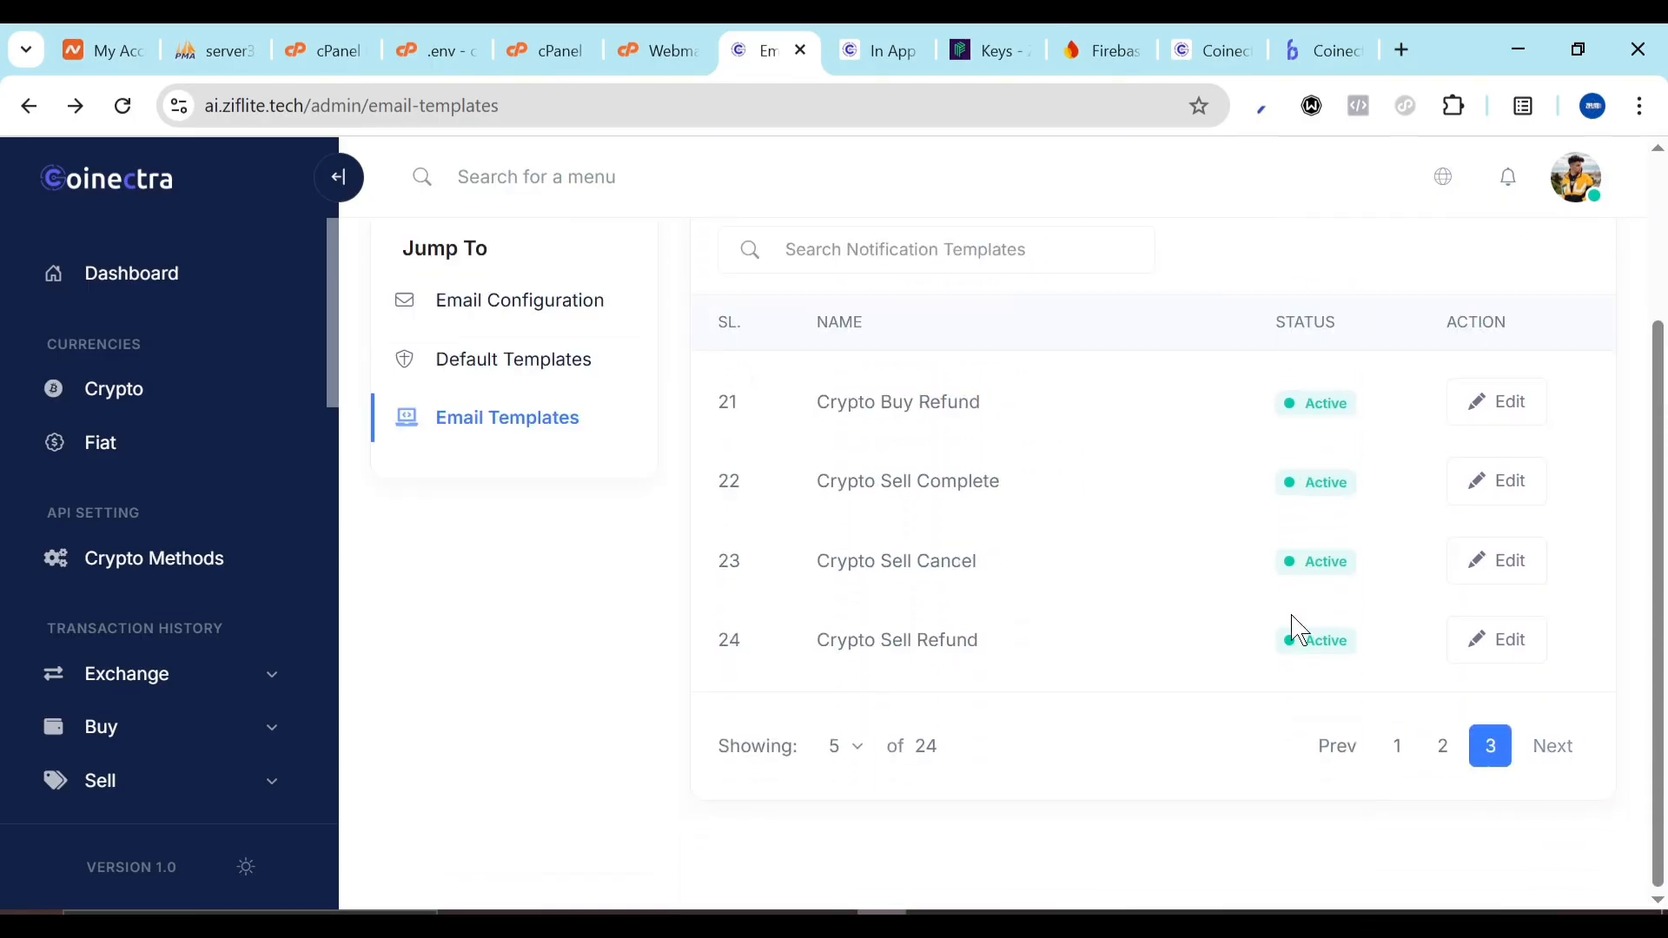
left_click(552, 302)
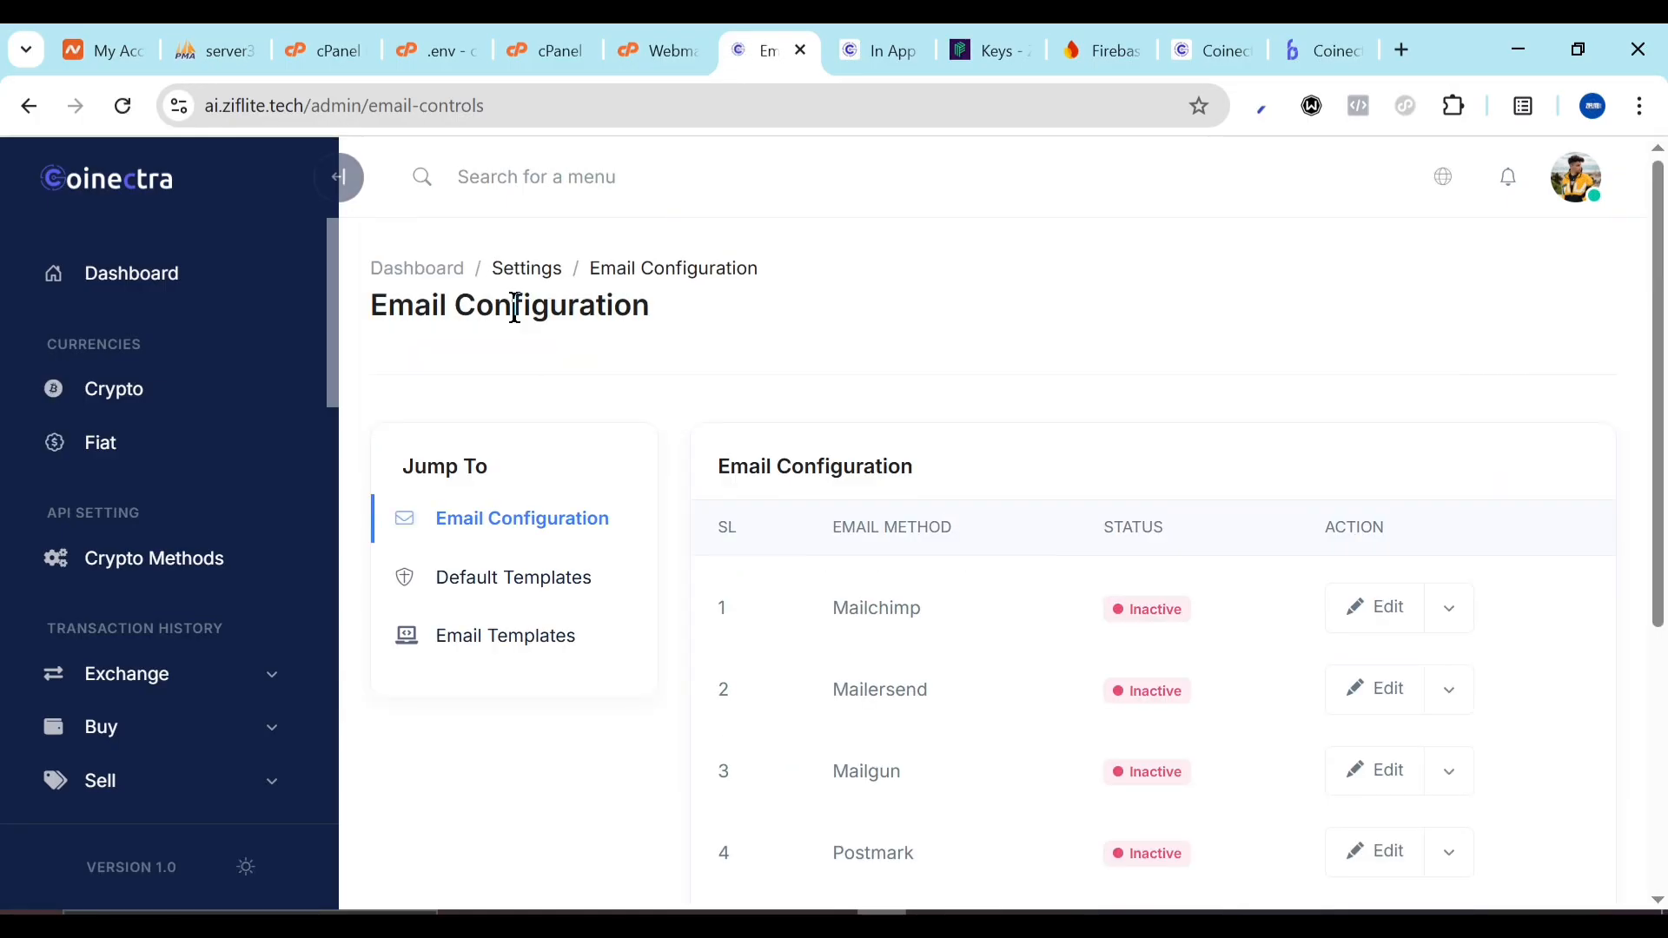
Open the SMTP configuration and send a test mail to the studio's e-mail address
scroll(978, 551, "down", 4)
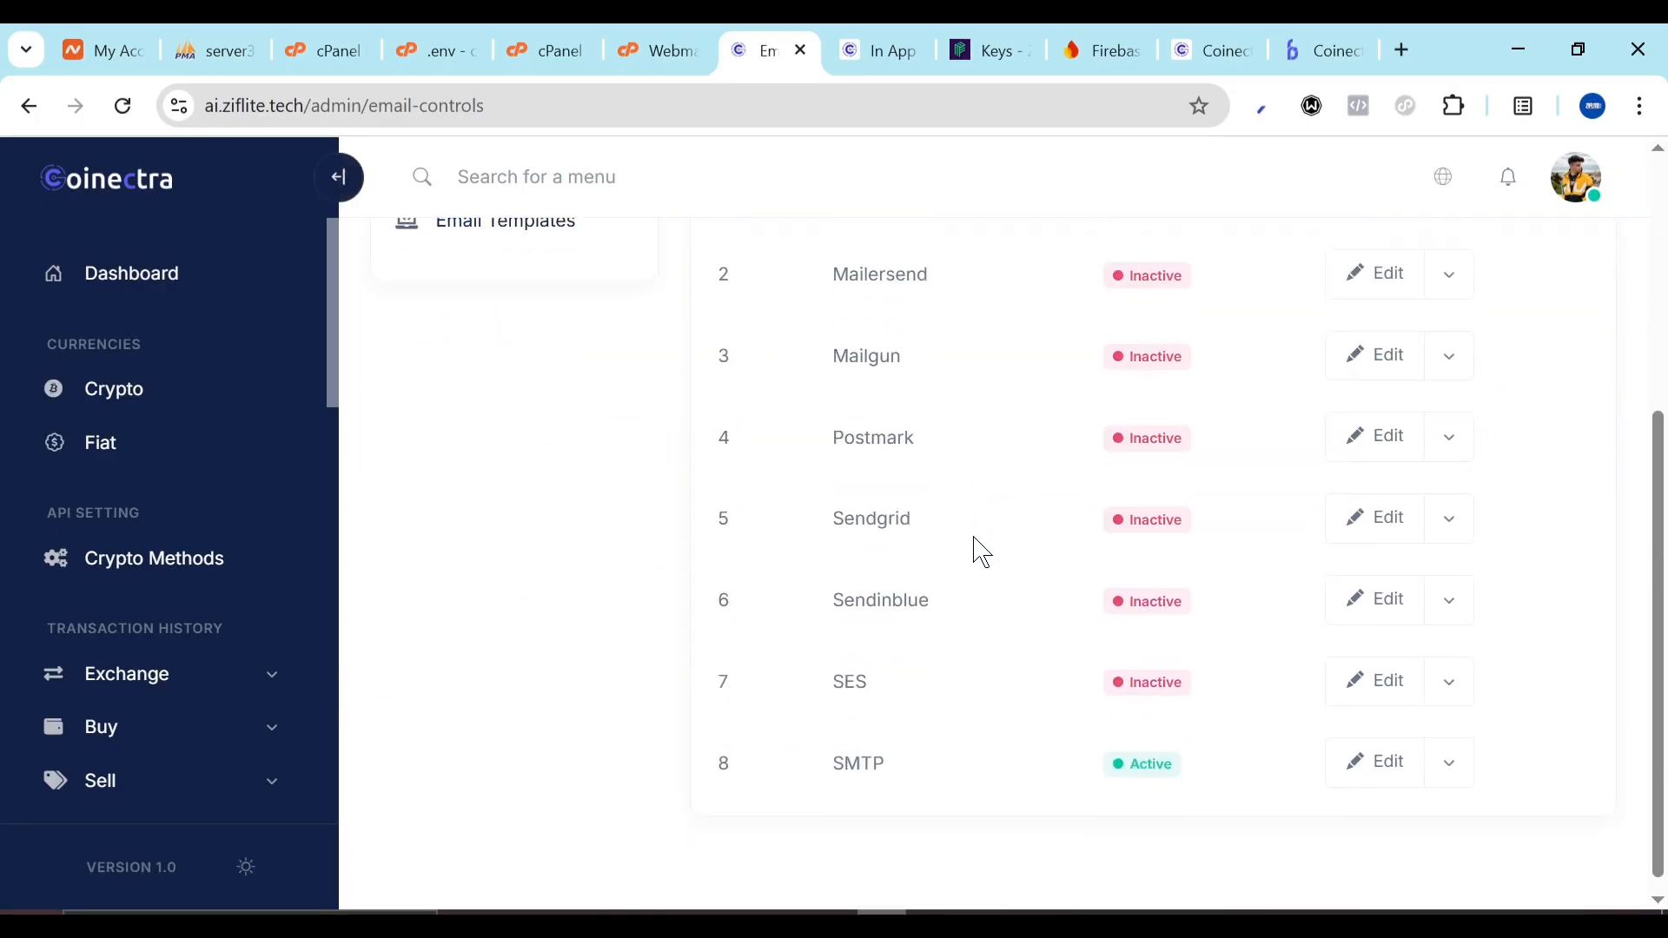
left_click(1354, 756)
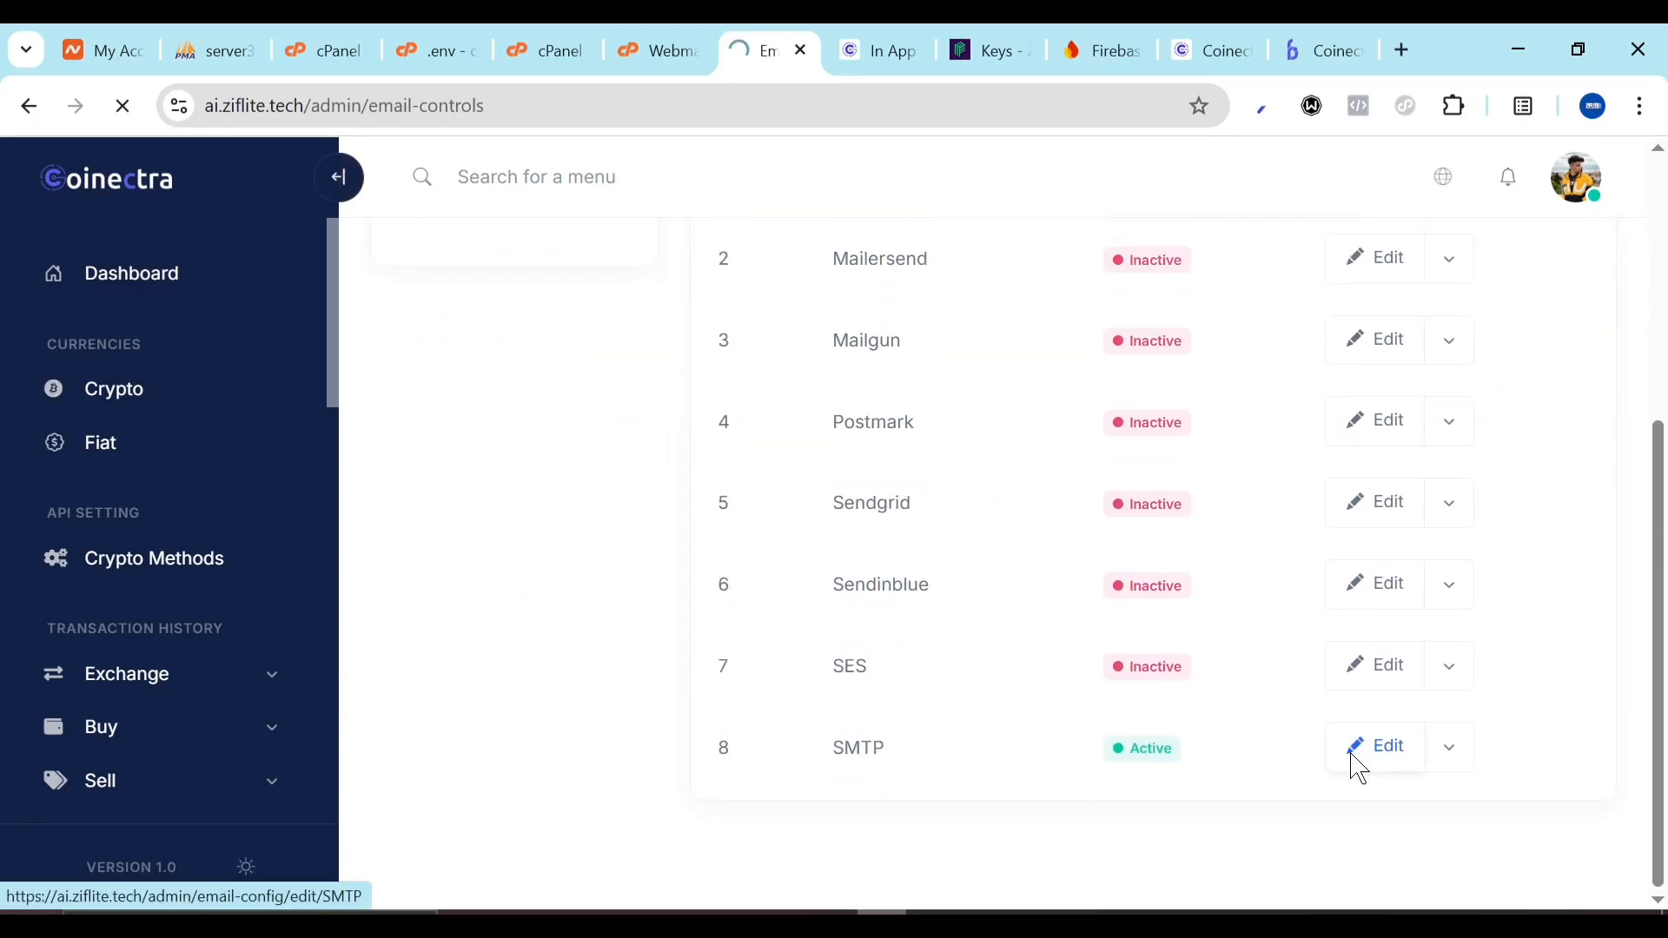
scroll(1361, 452, "down", 5)
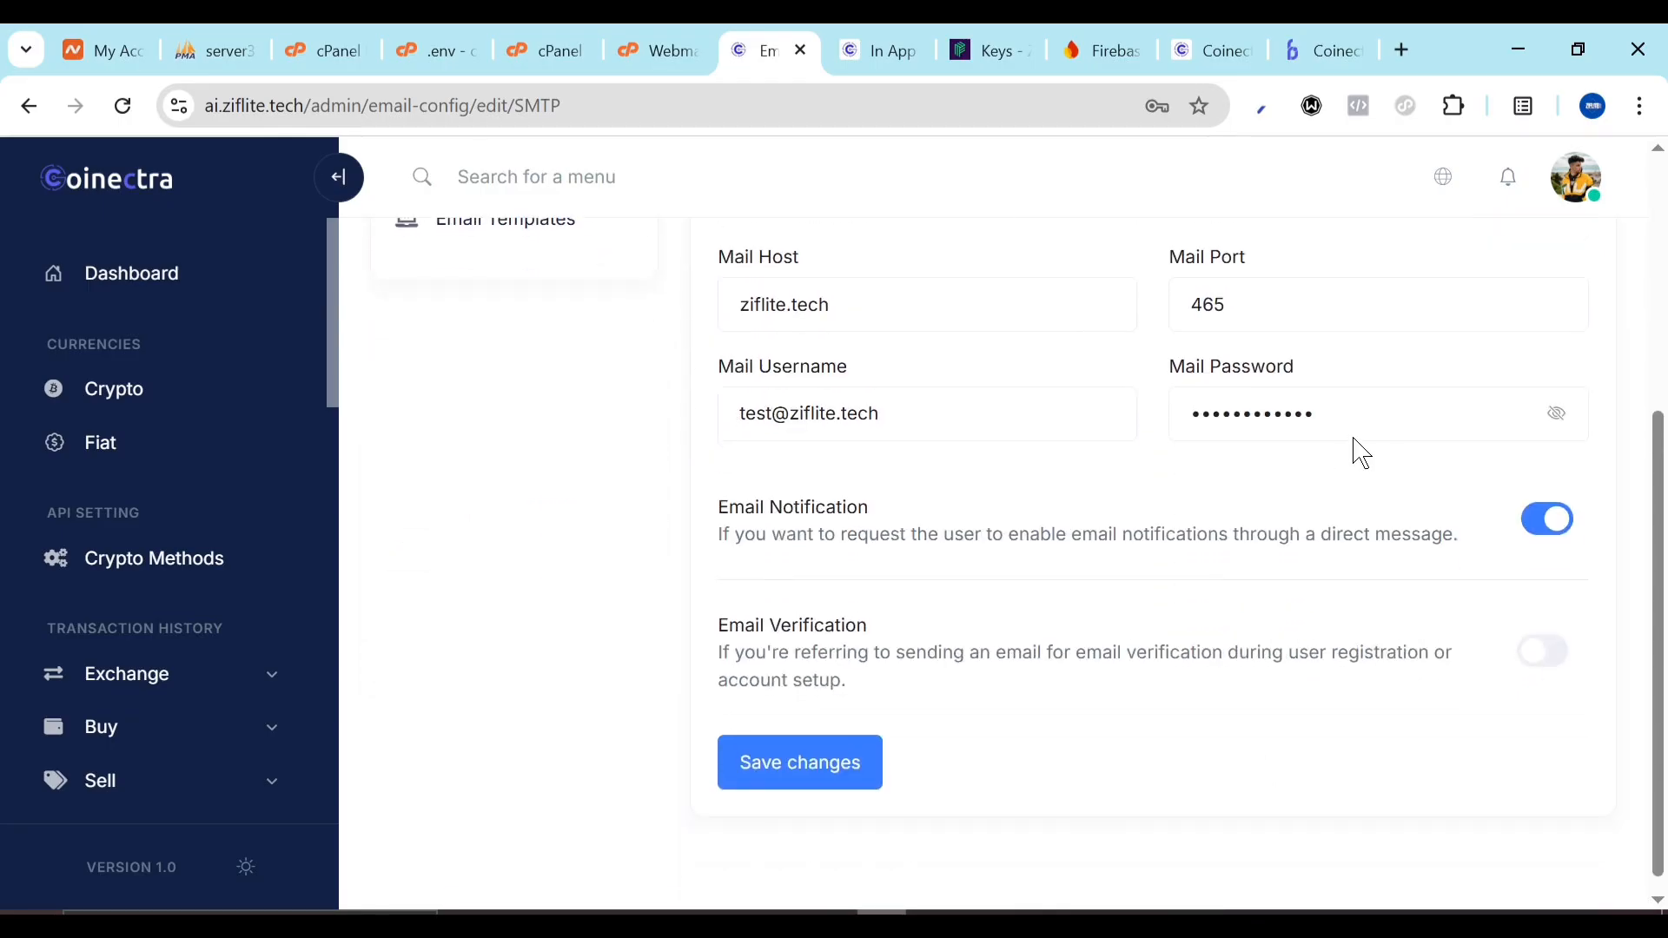
scroll(1355, 443, "up", 5)
left_click(1509, 483)
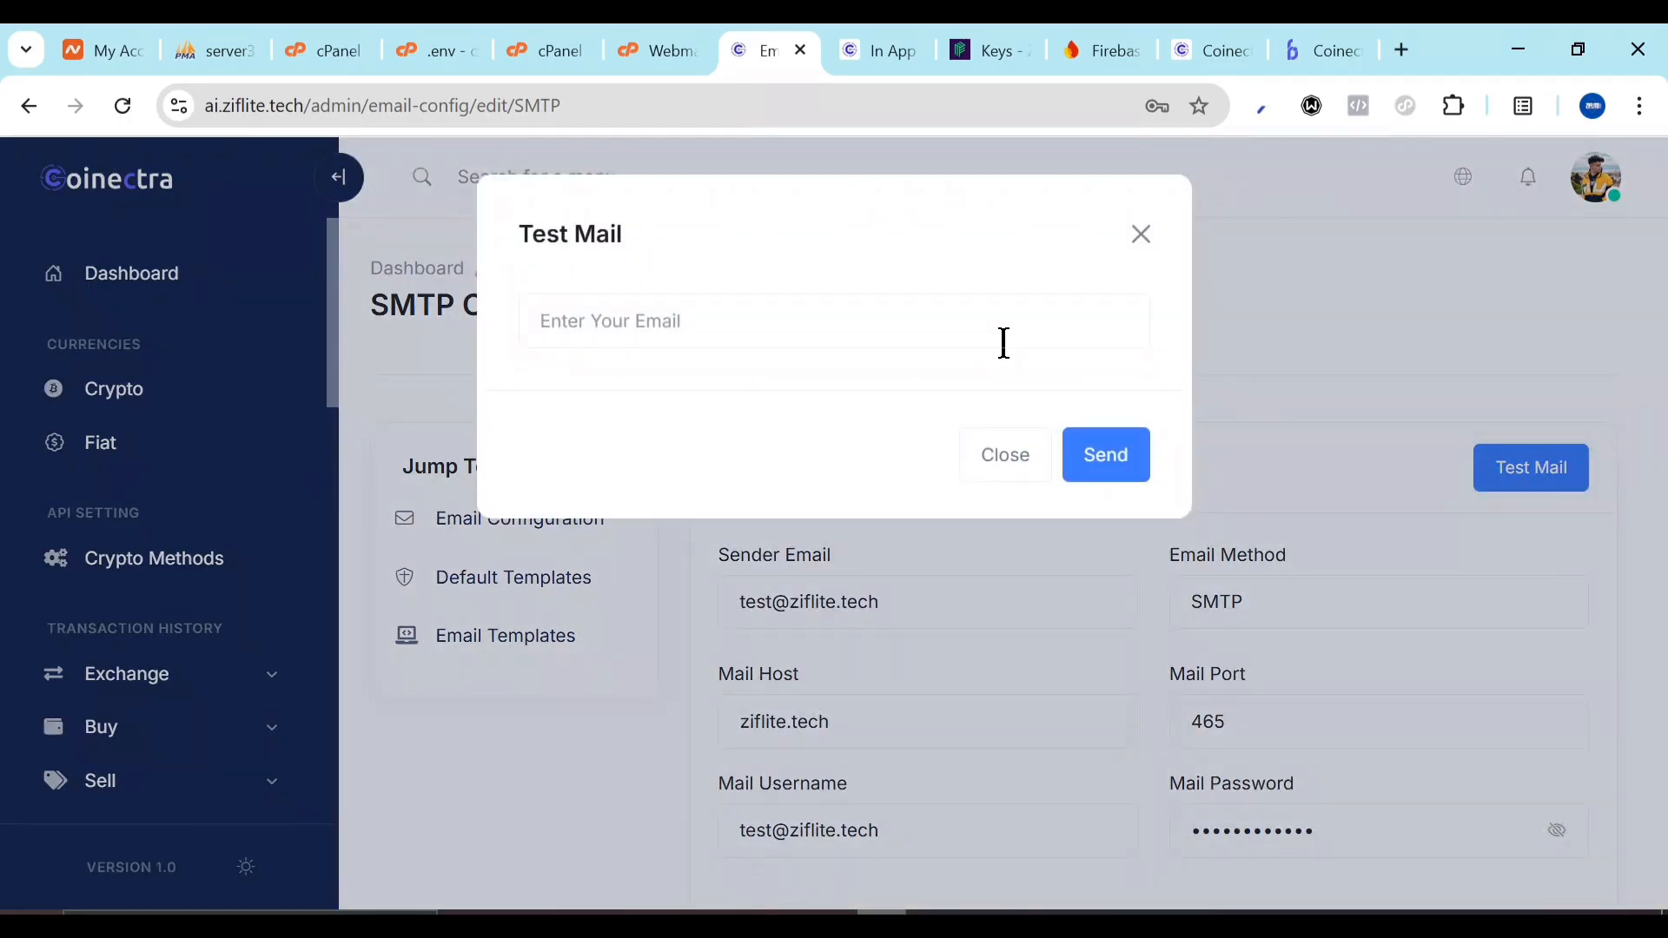
left_click(903, 336)
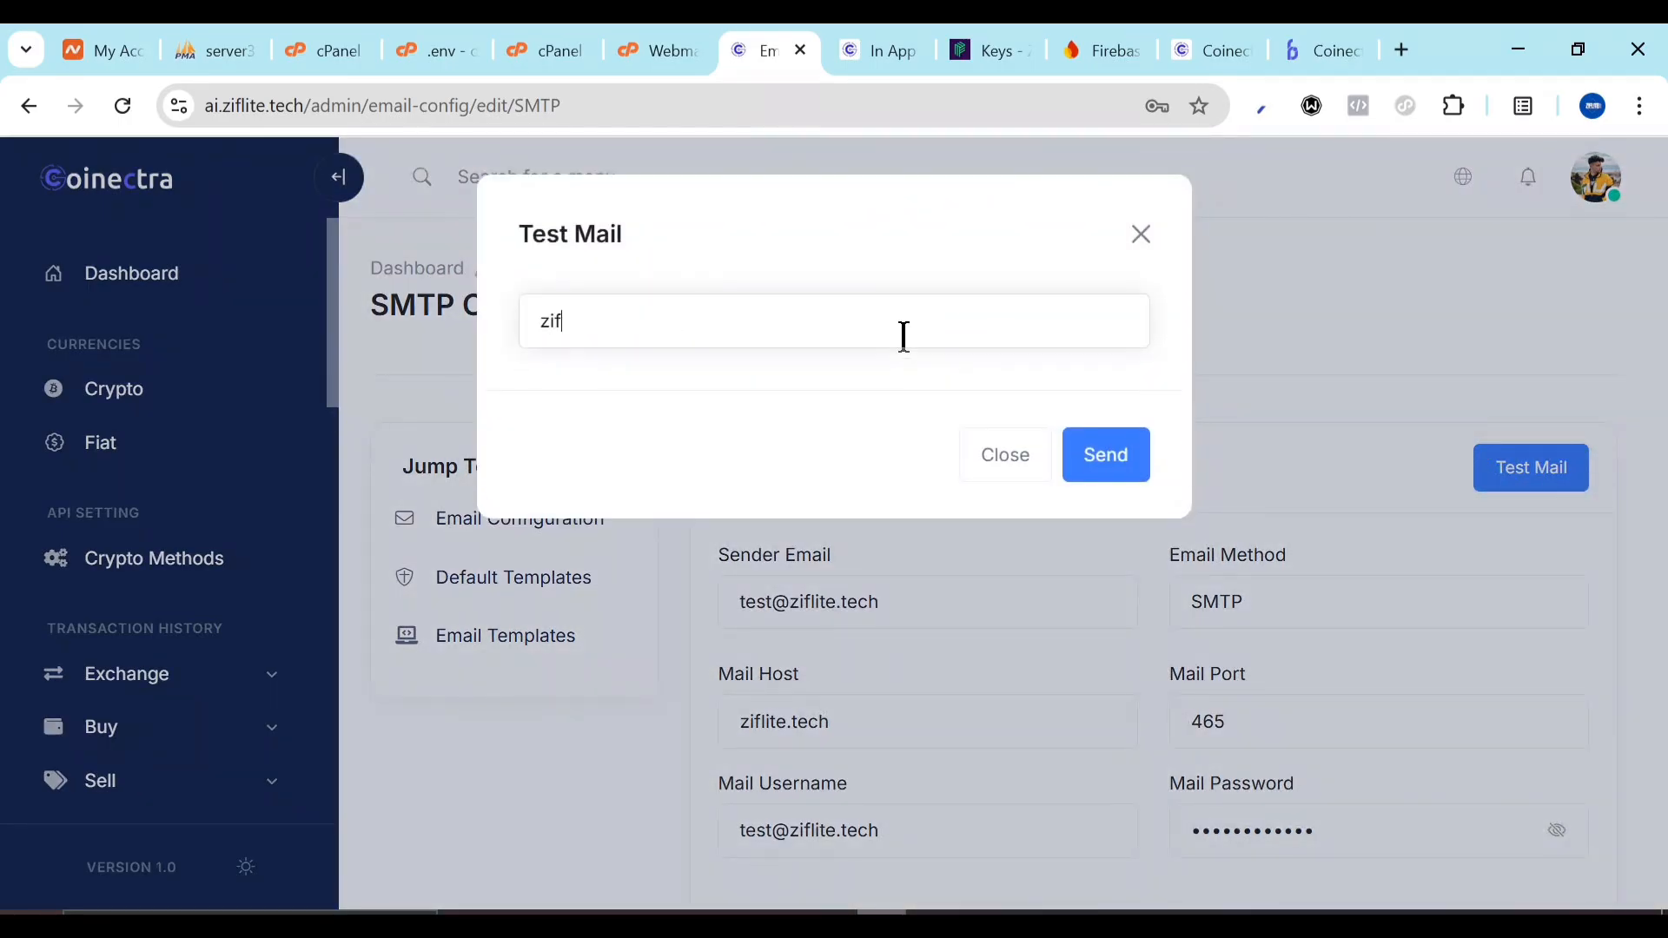
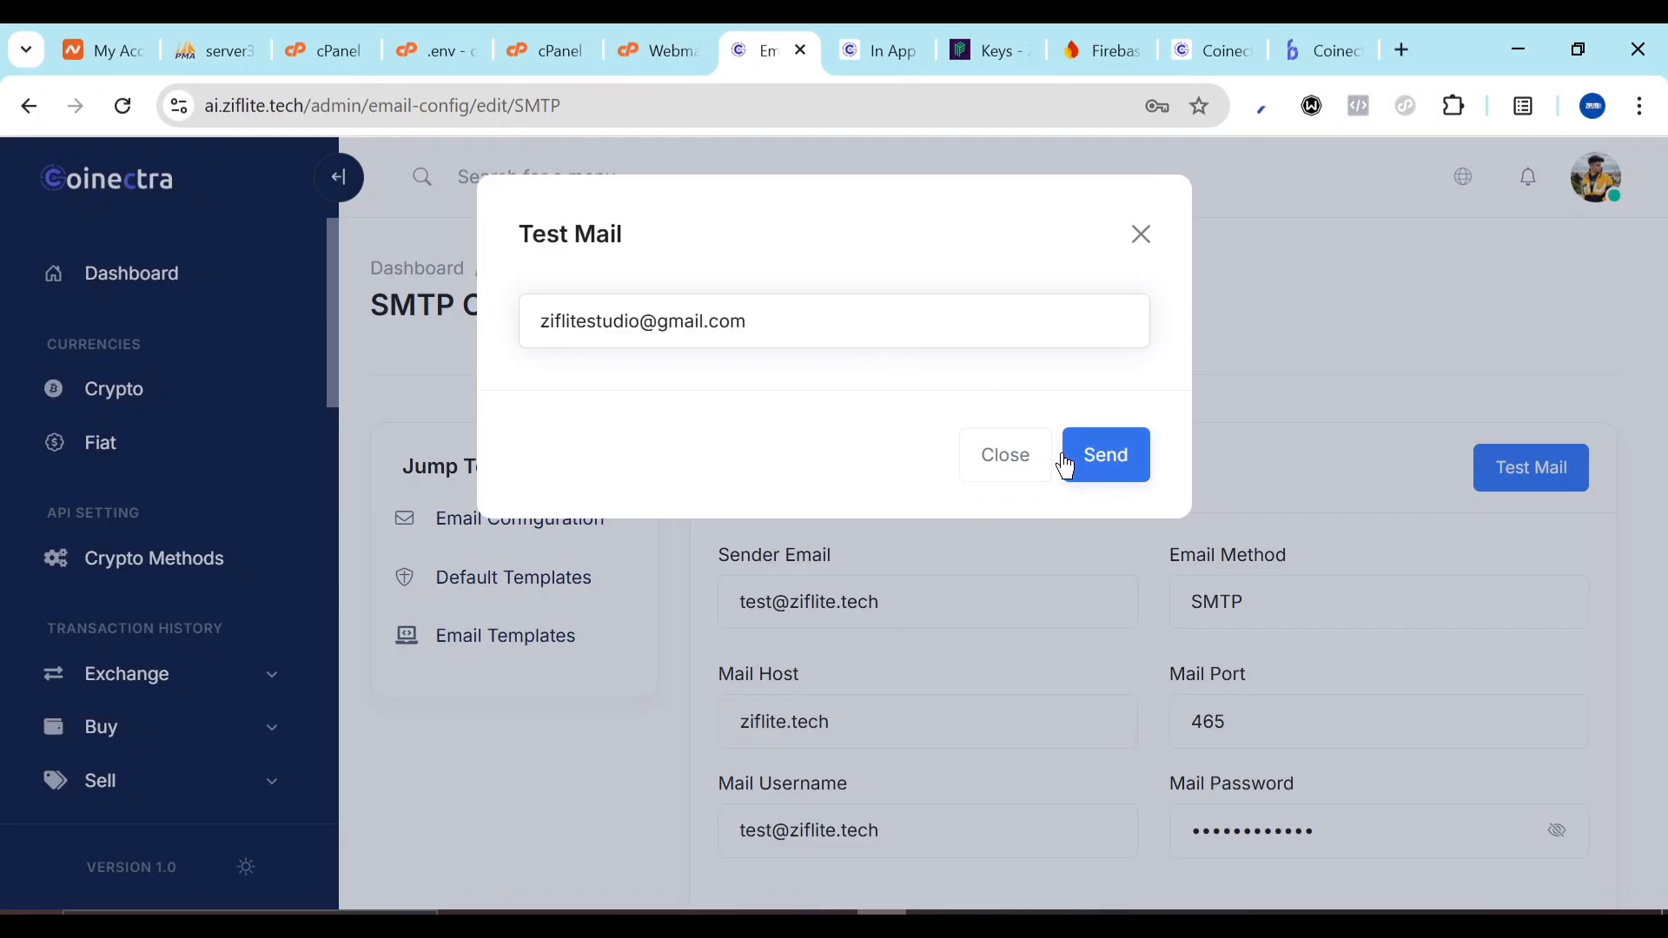
left_click(1114, 455)
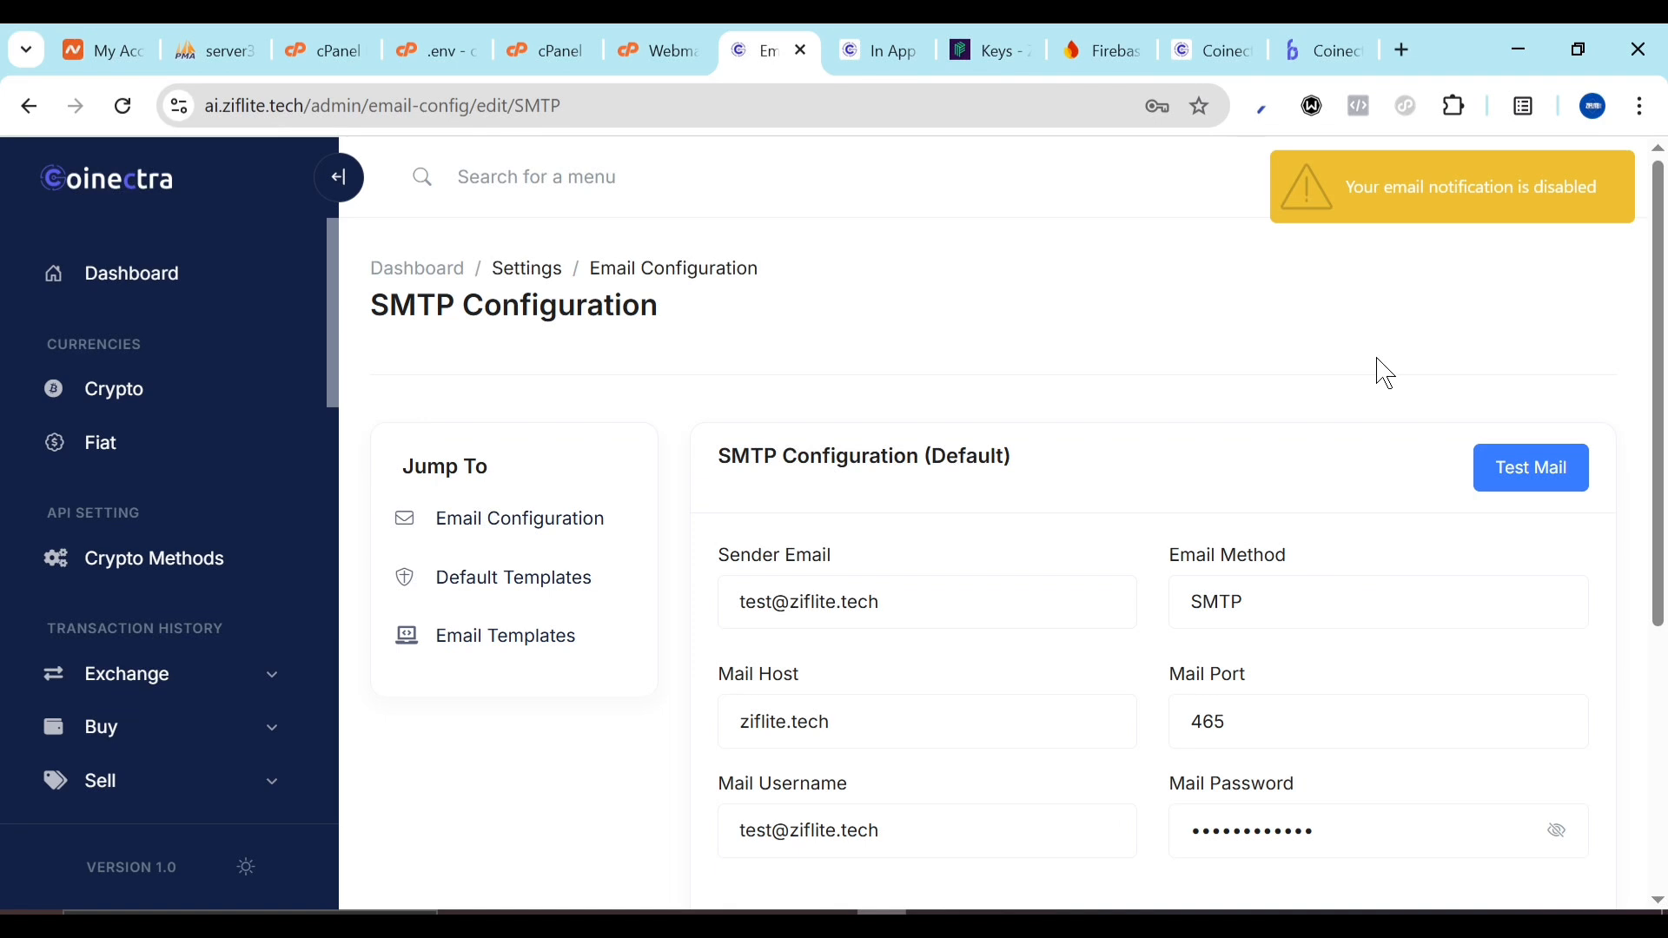
Browse the admin settings pages: logo, basic control, 2FA security and exchange control settings
scroll(1032, 730, "down", 1)
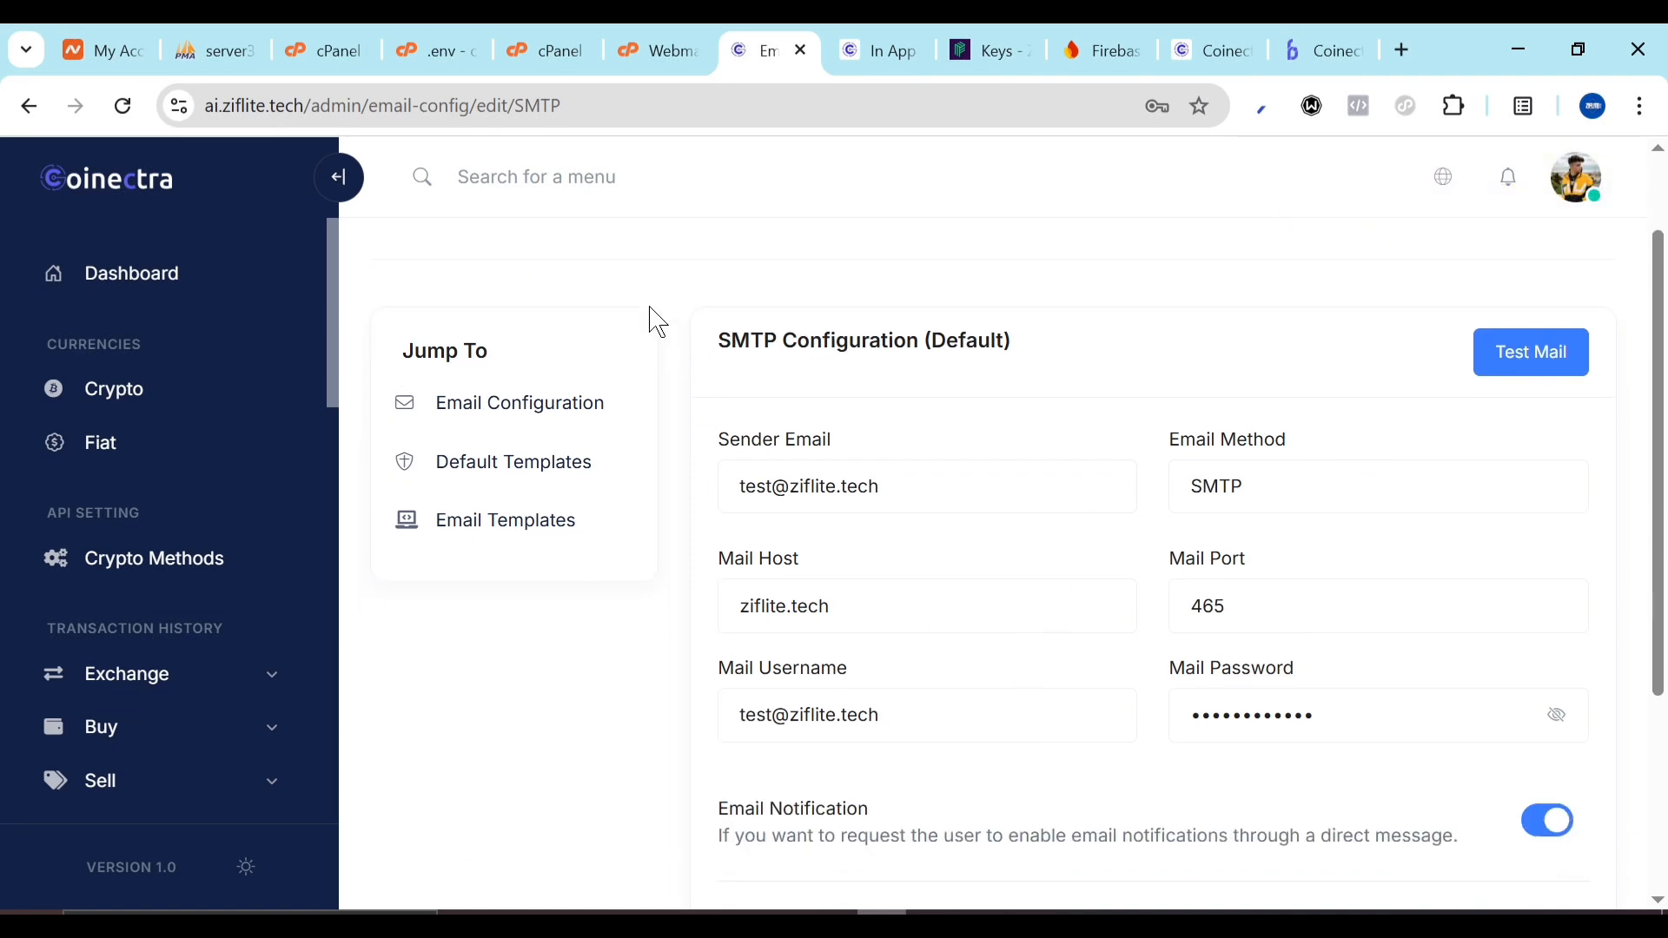
scroll(657, 323, "up", 1)
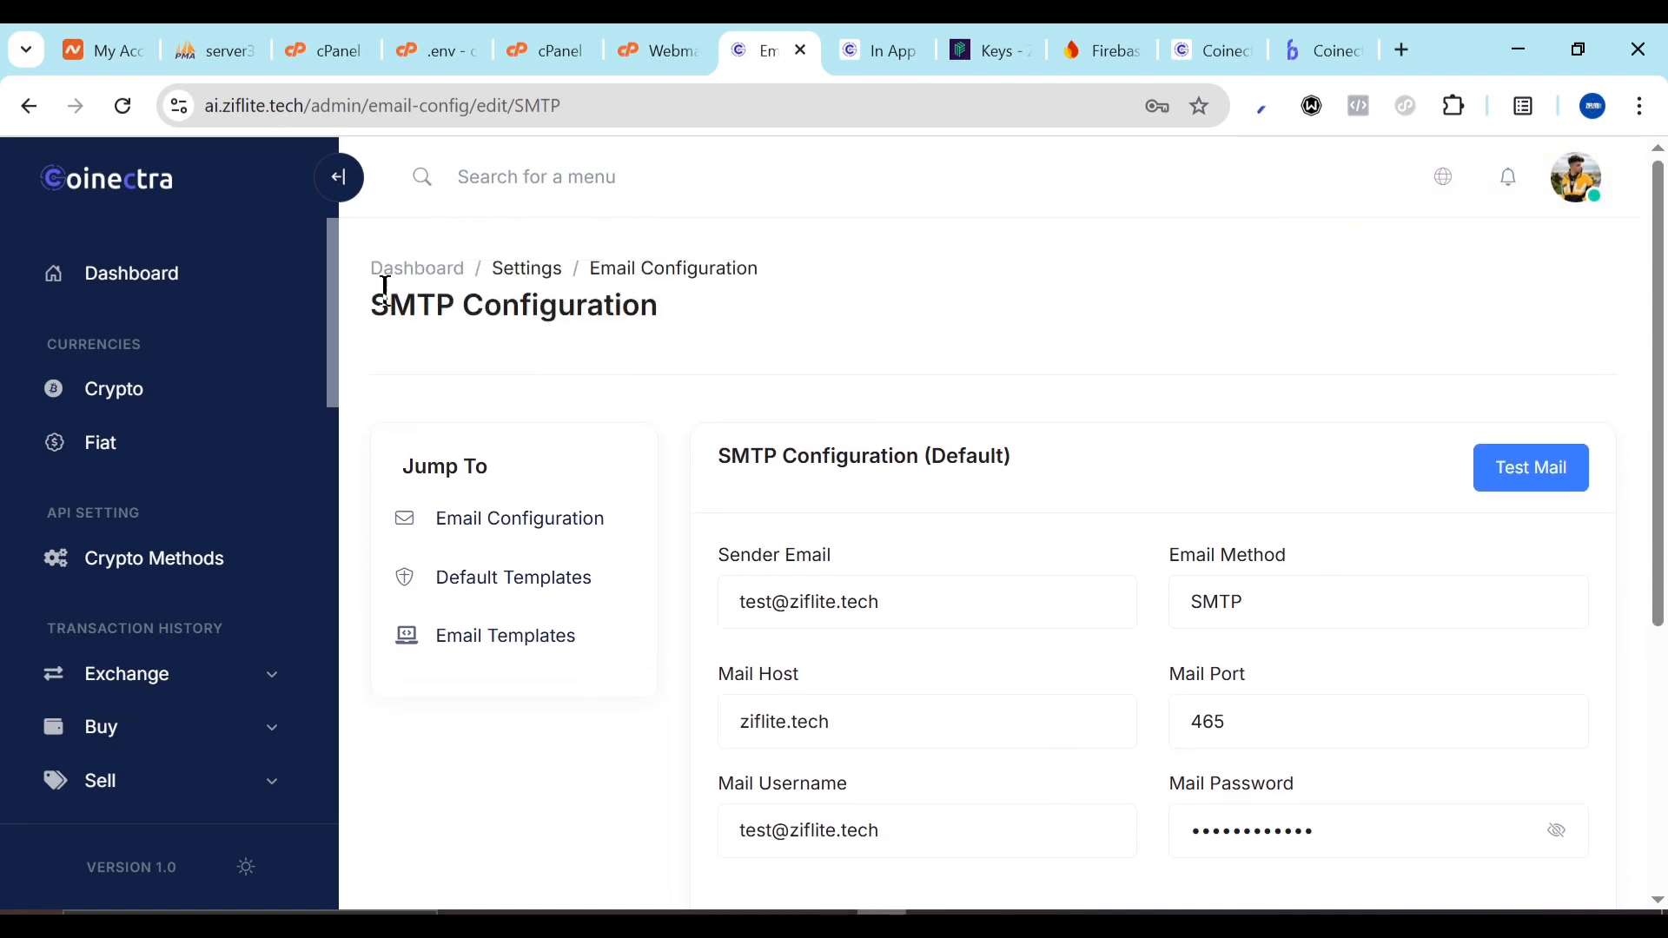
left_click(802, 51)
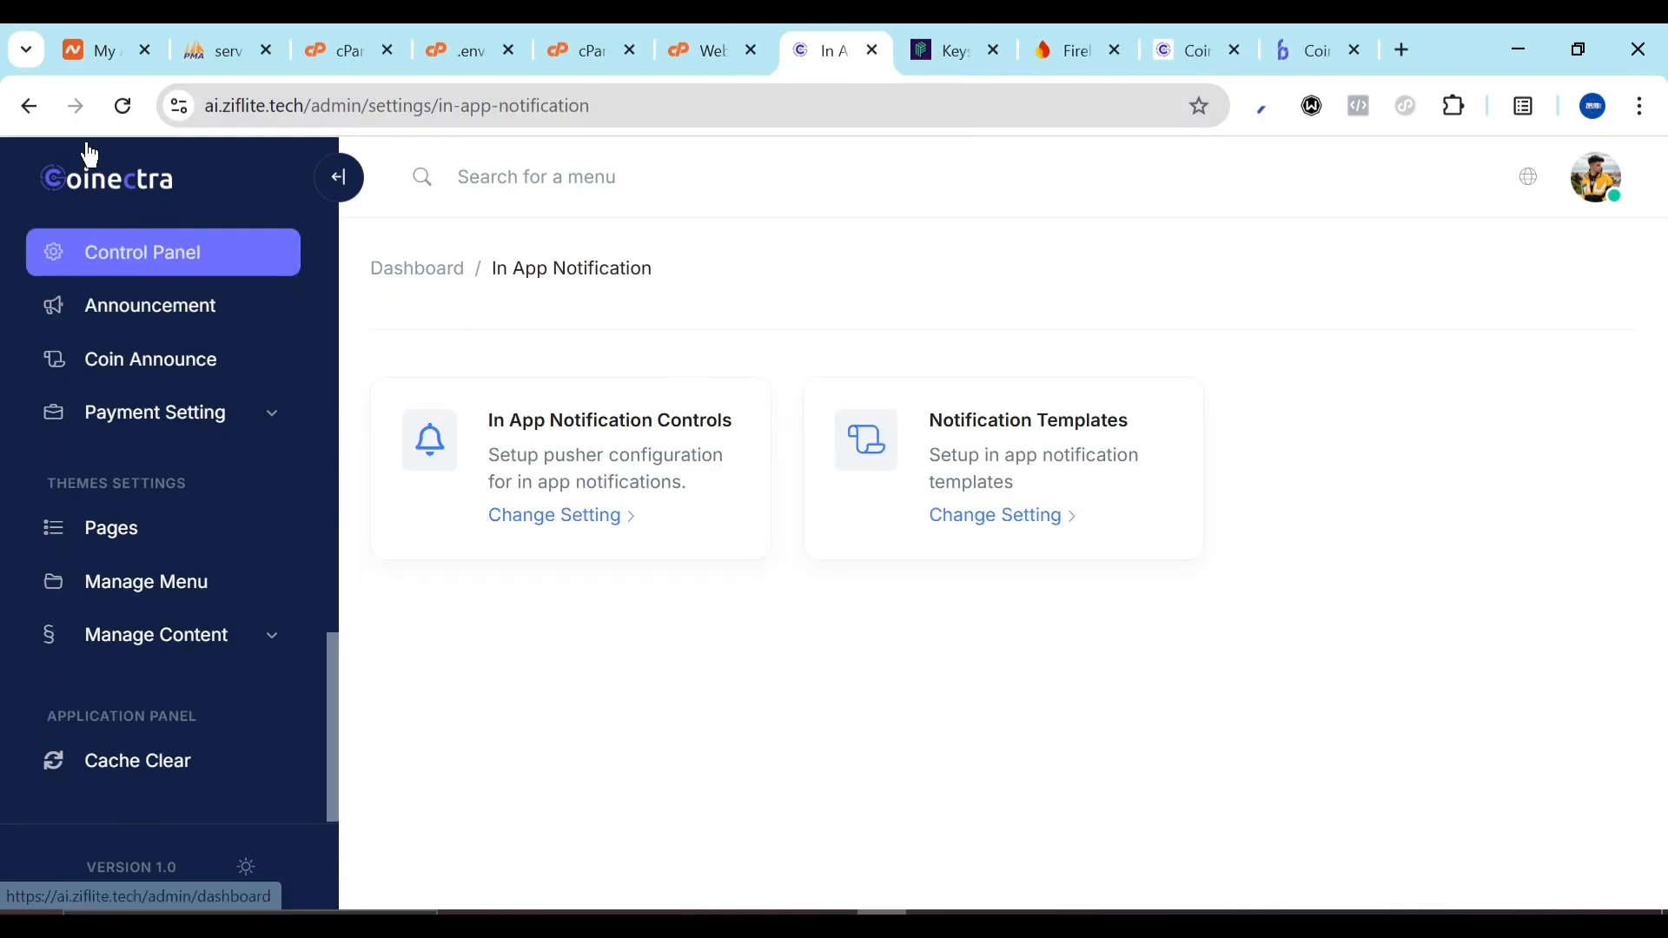
left_click(28, 106)
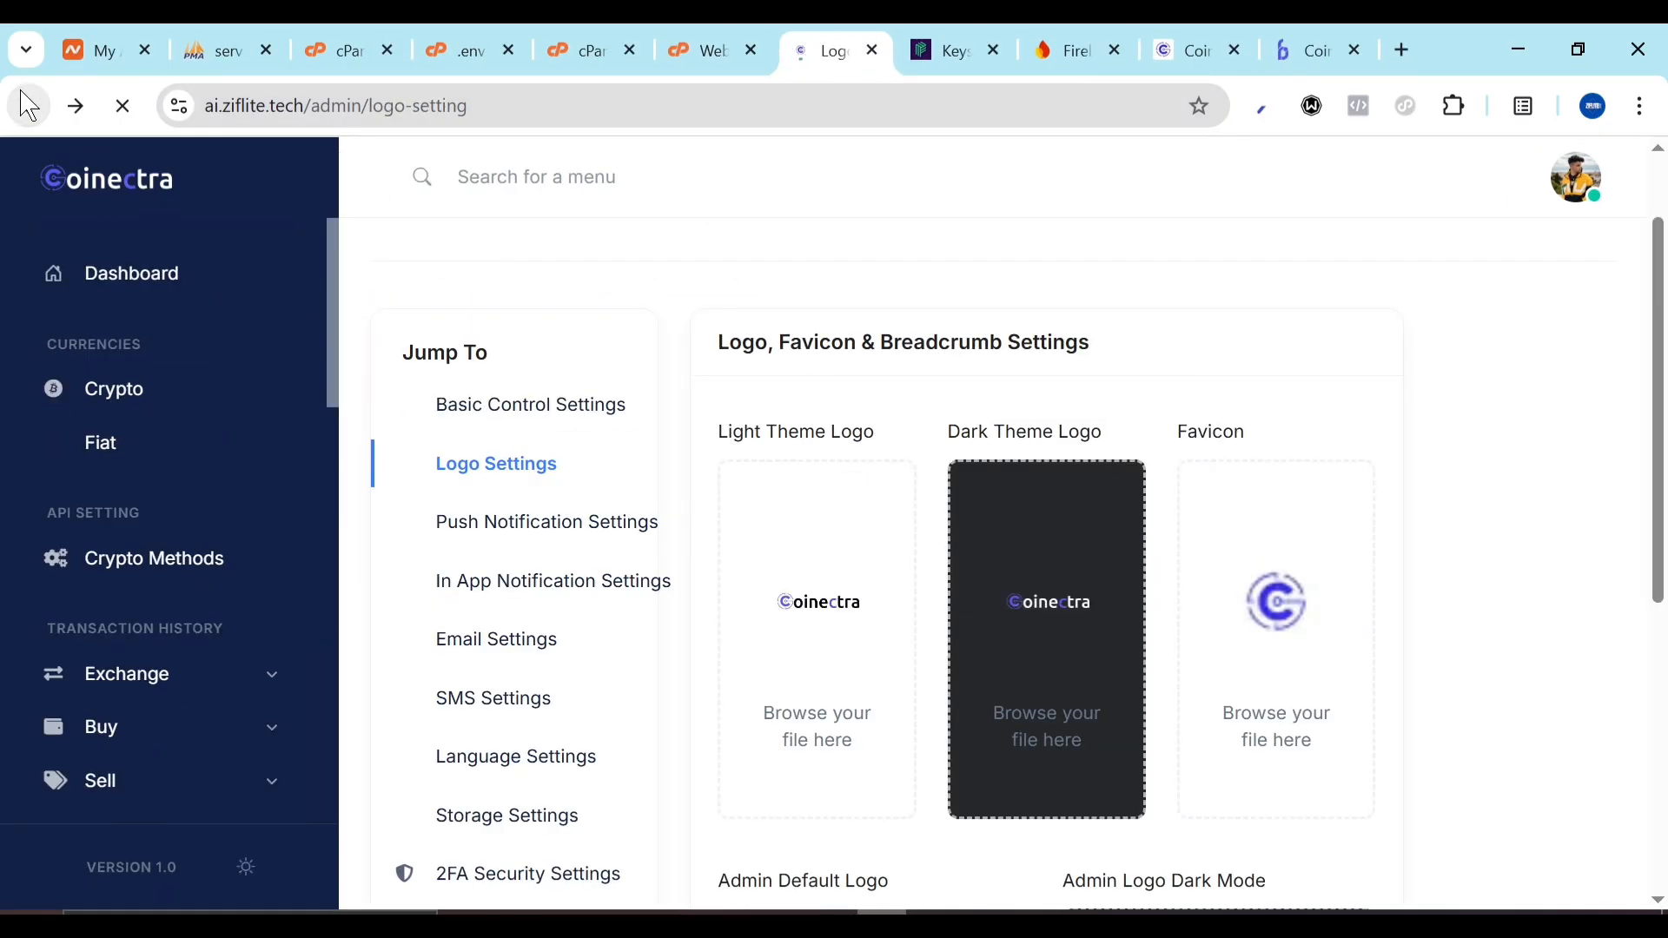
scroll(522, 730, "down", 2)
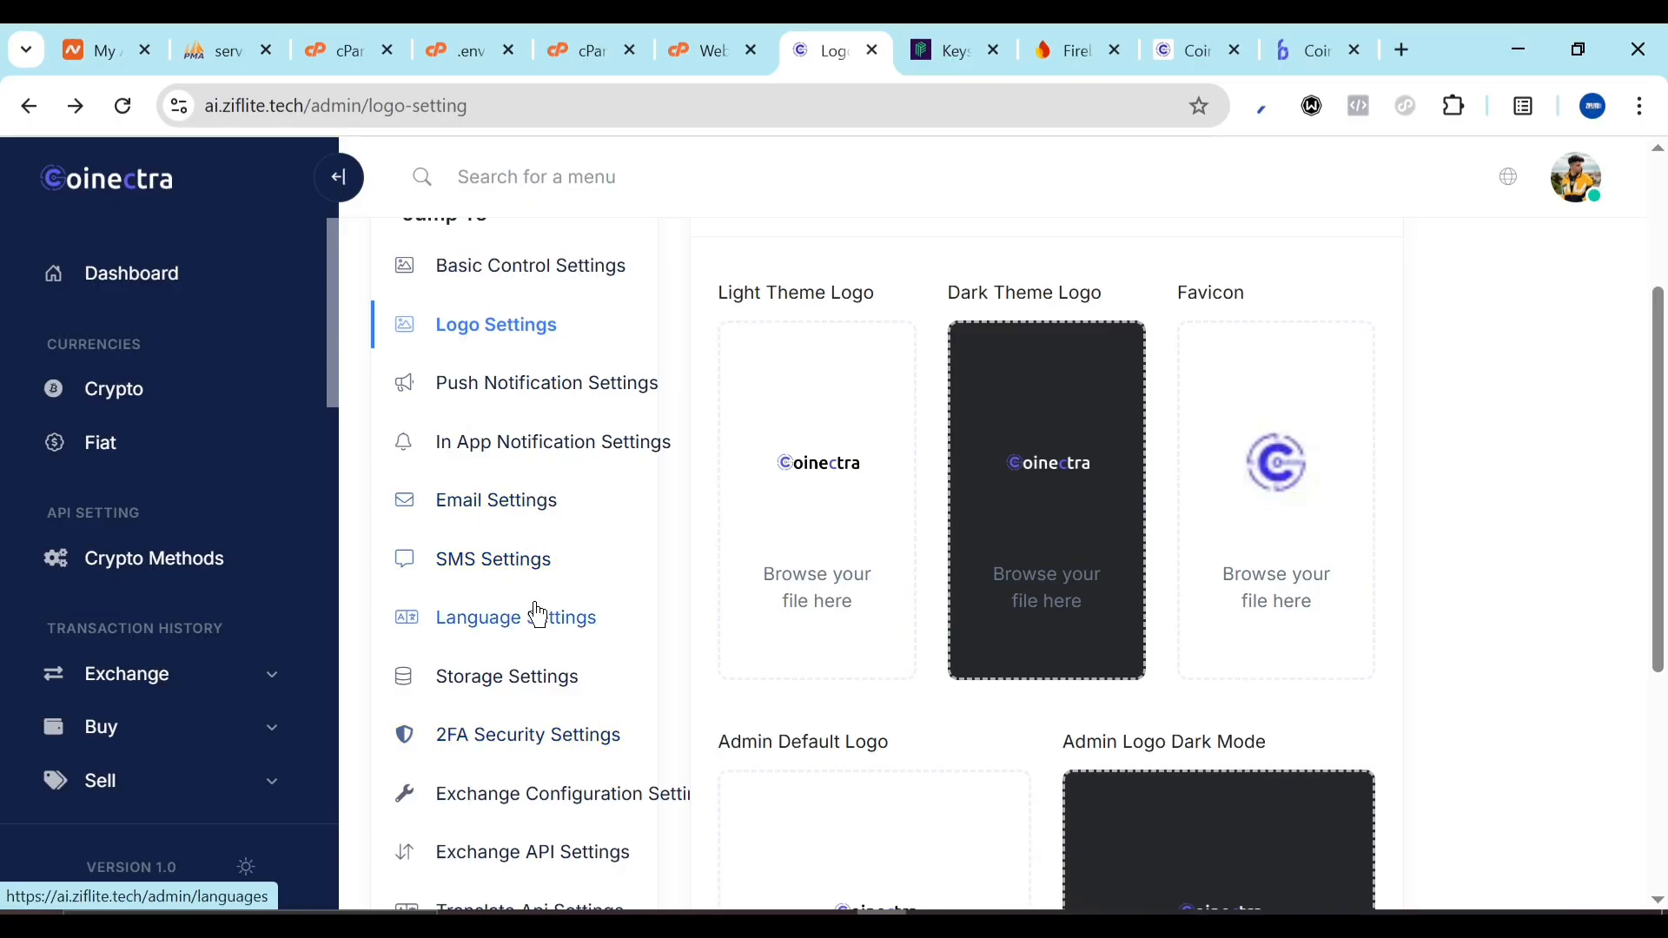
scroll(550, 756, "down", 2)
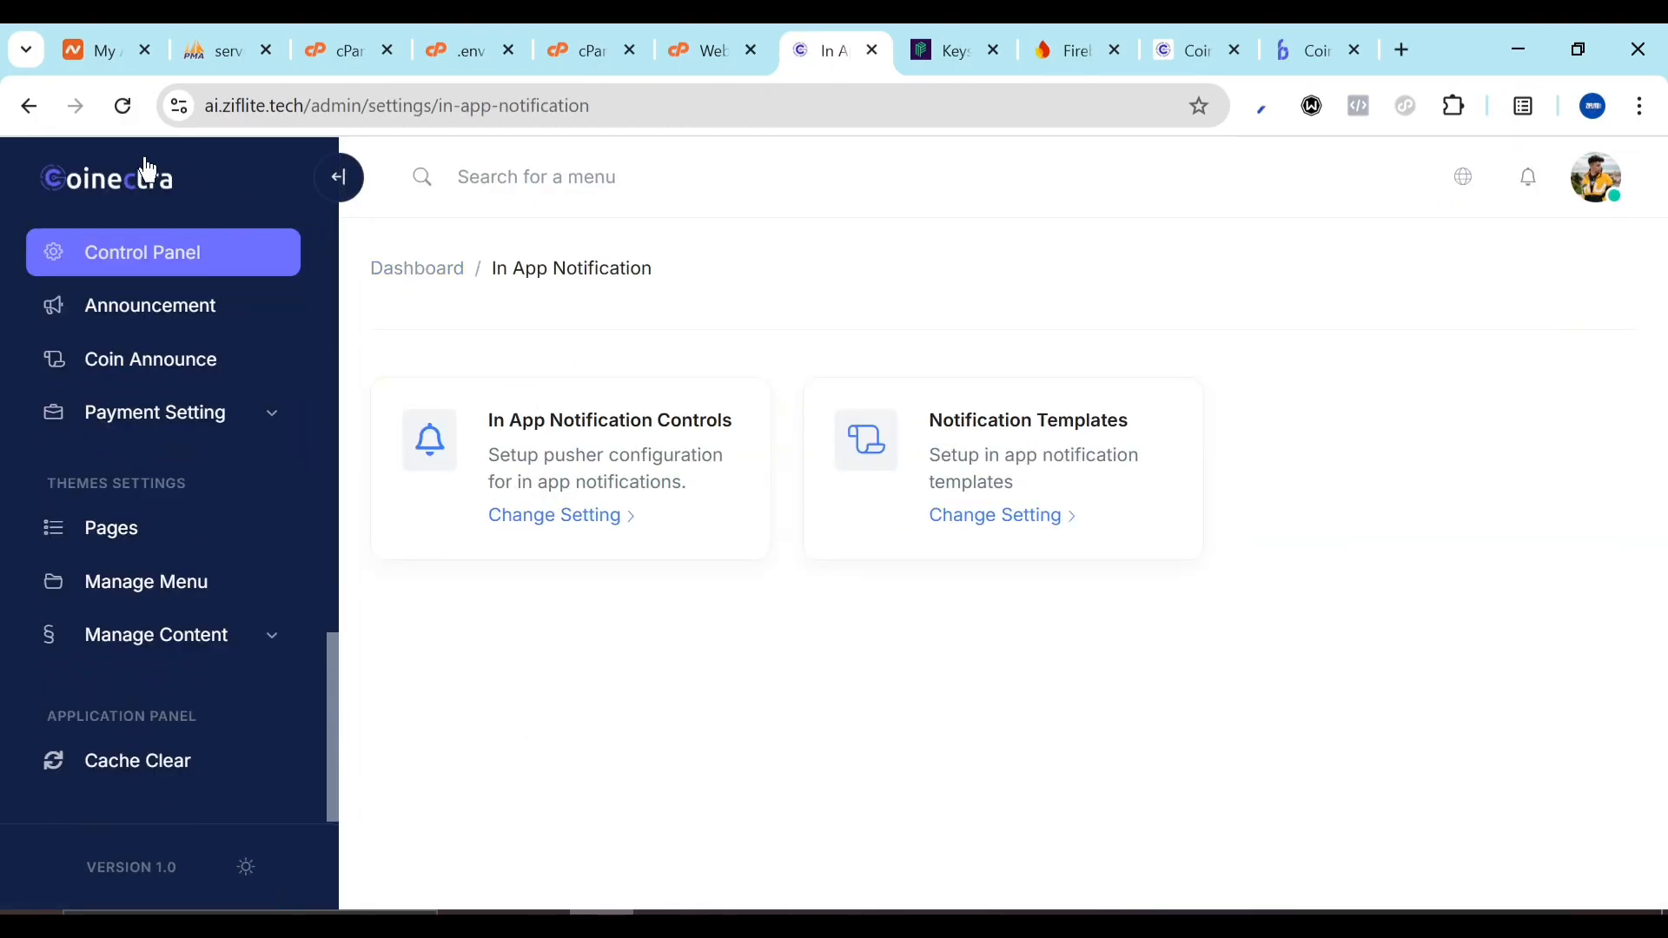
left_click(30, 110)
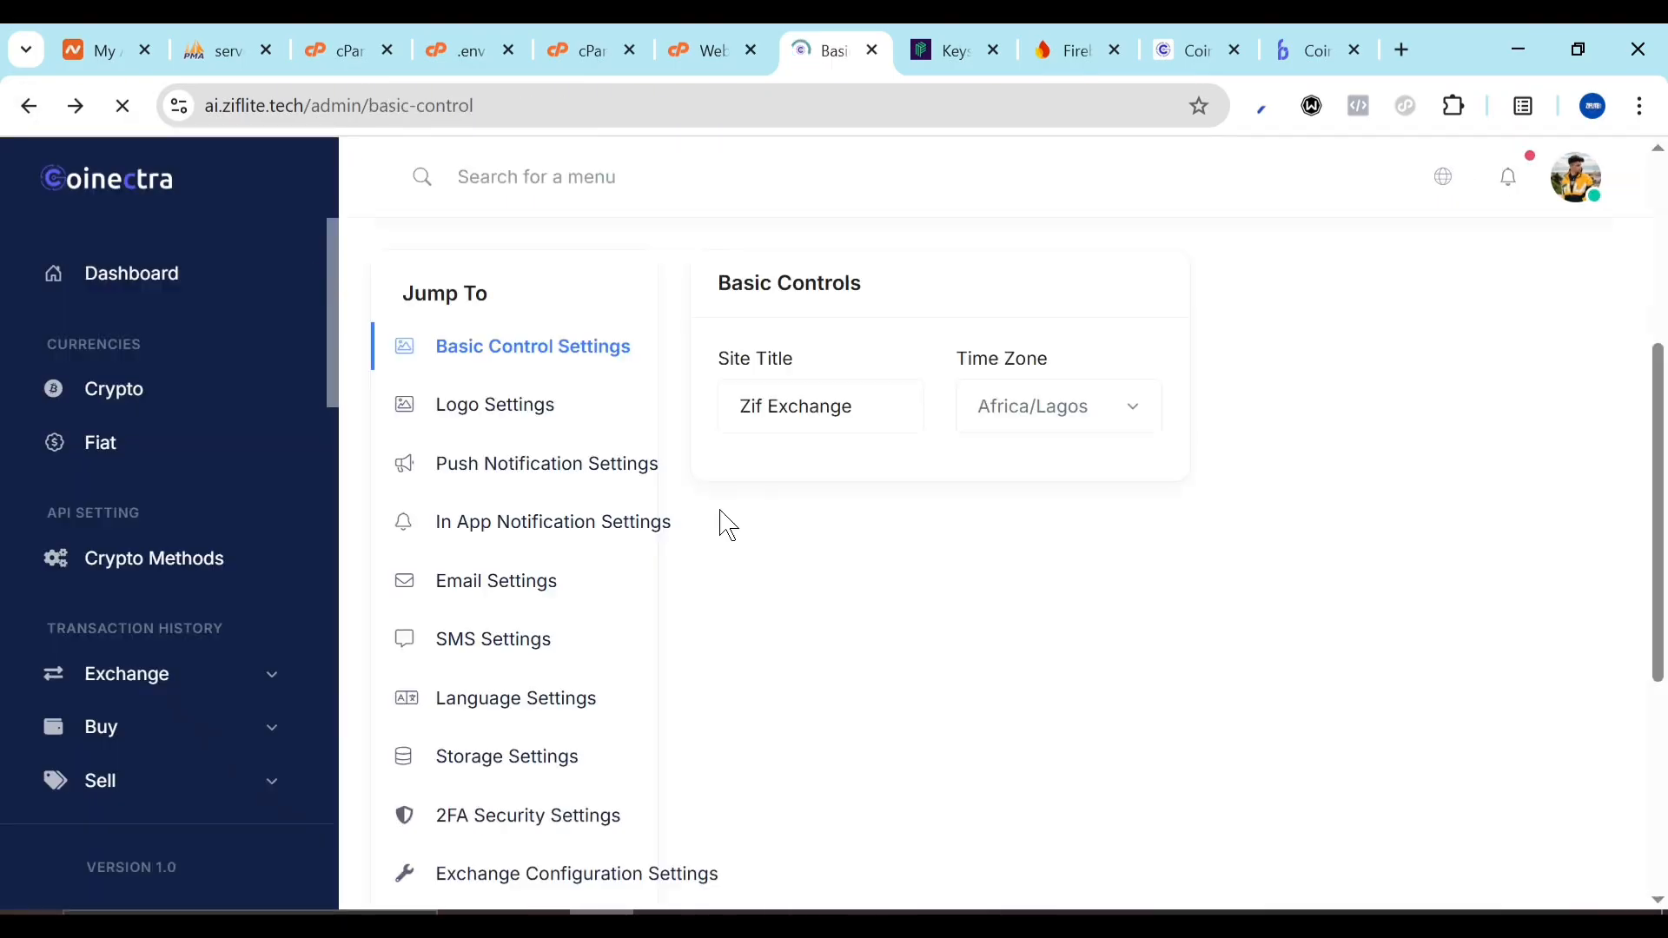
scroll(430, 721, "down", 3)
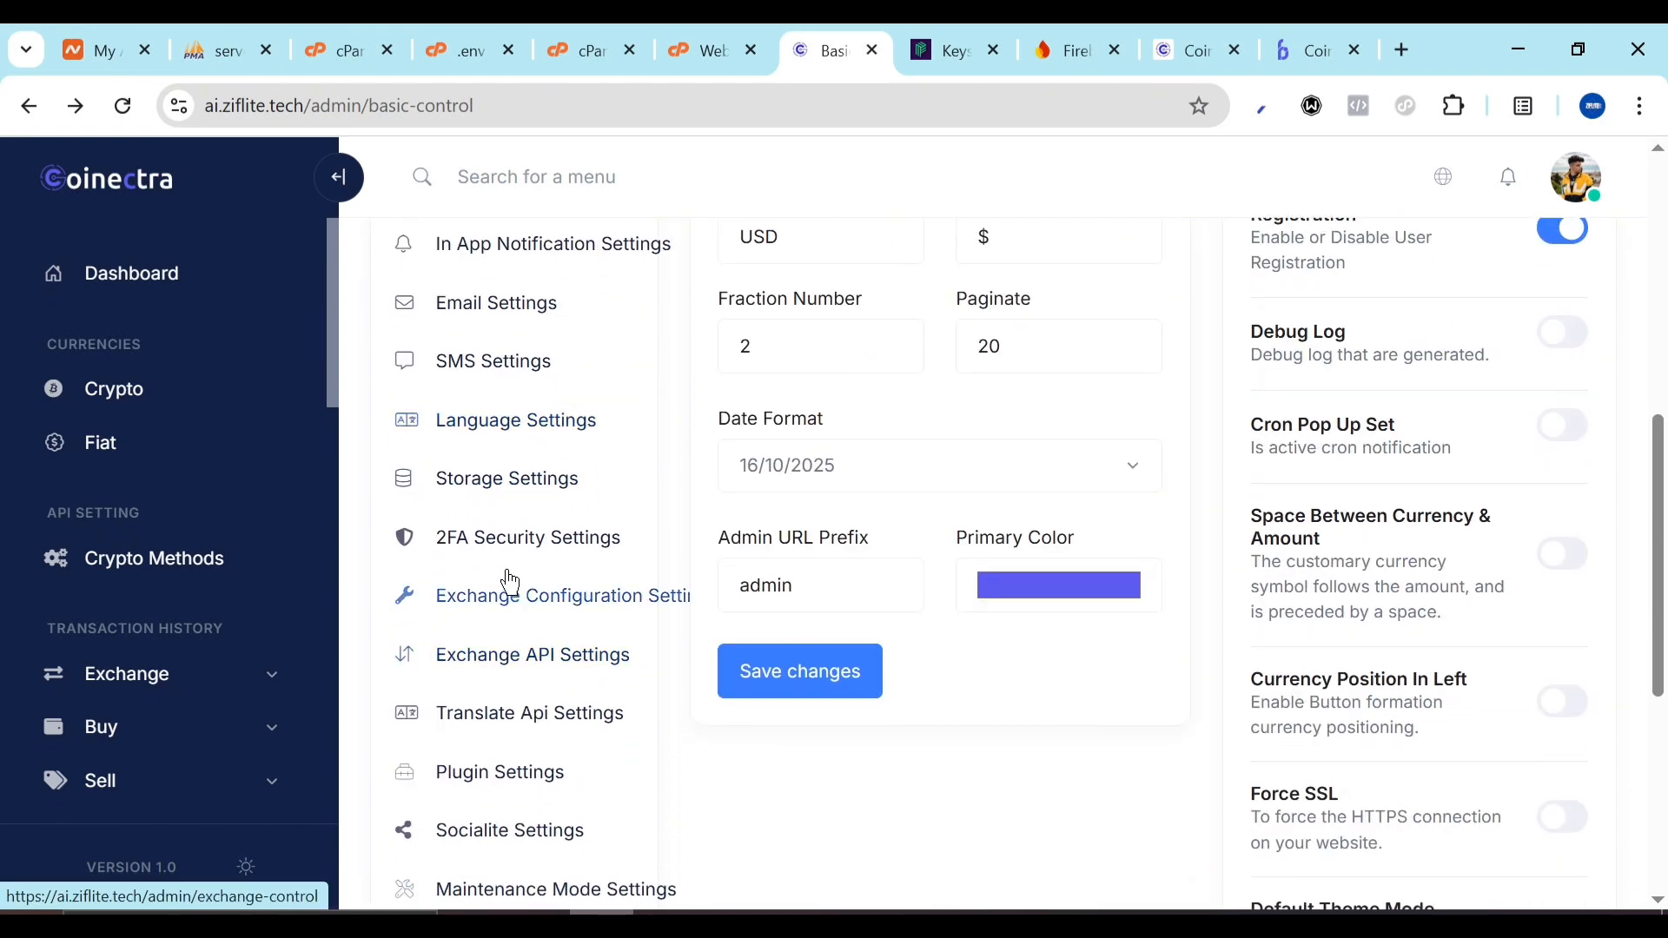
left_click(494, 556)
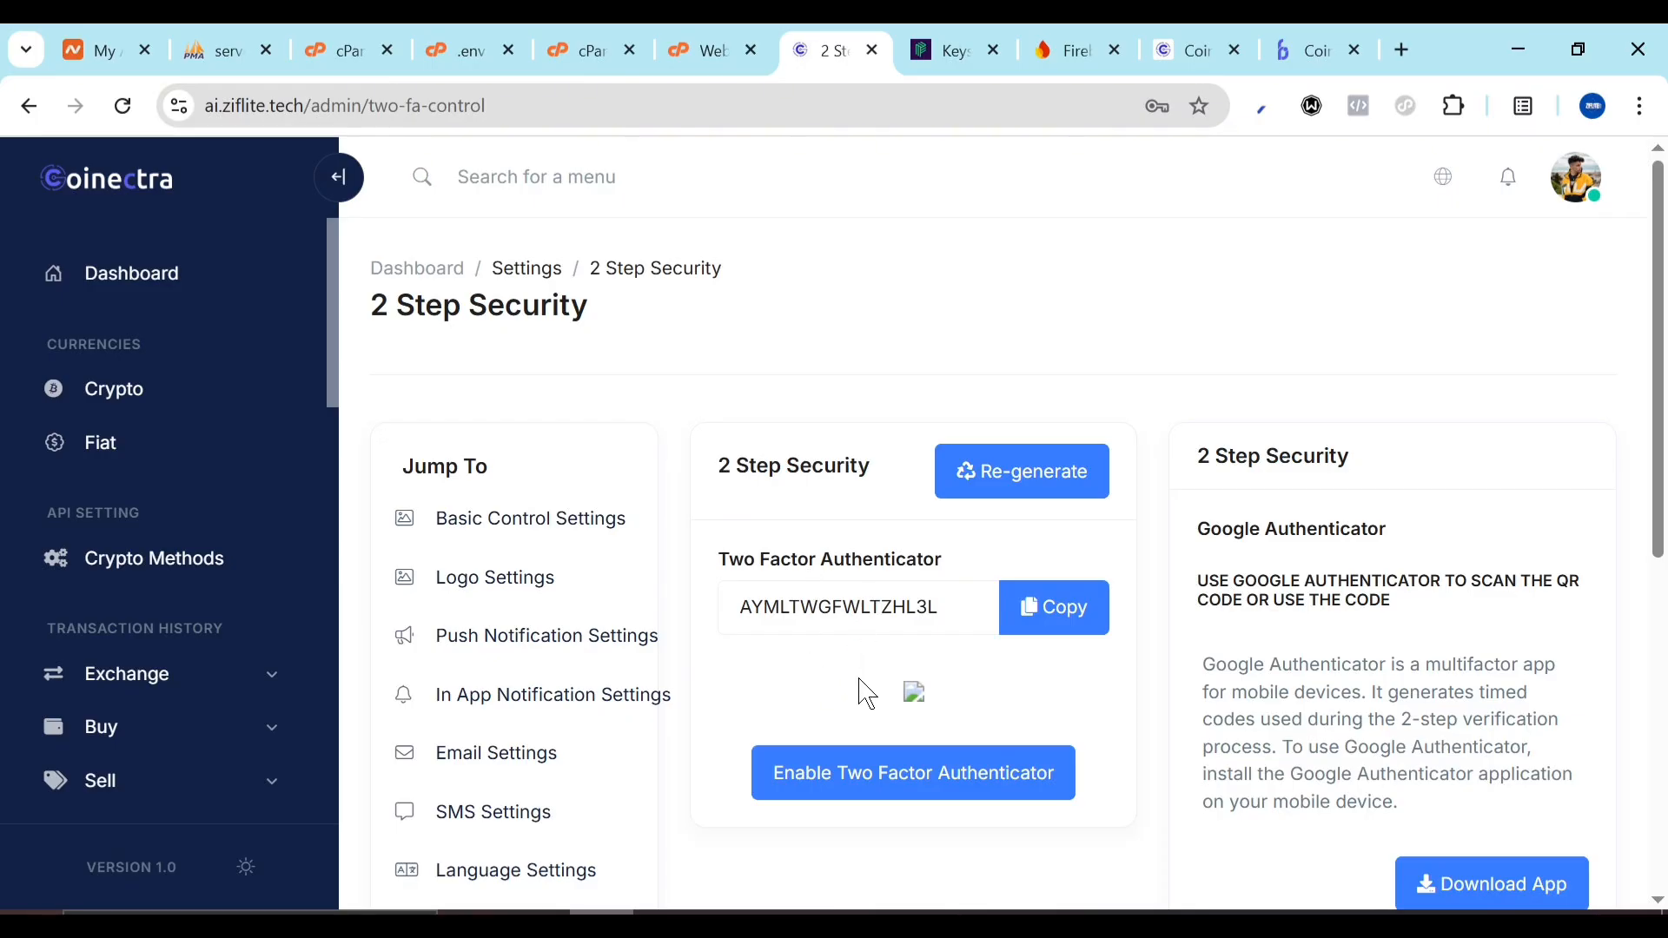
scroll(868, 652, "down", 5)
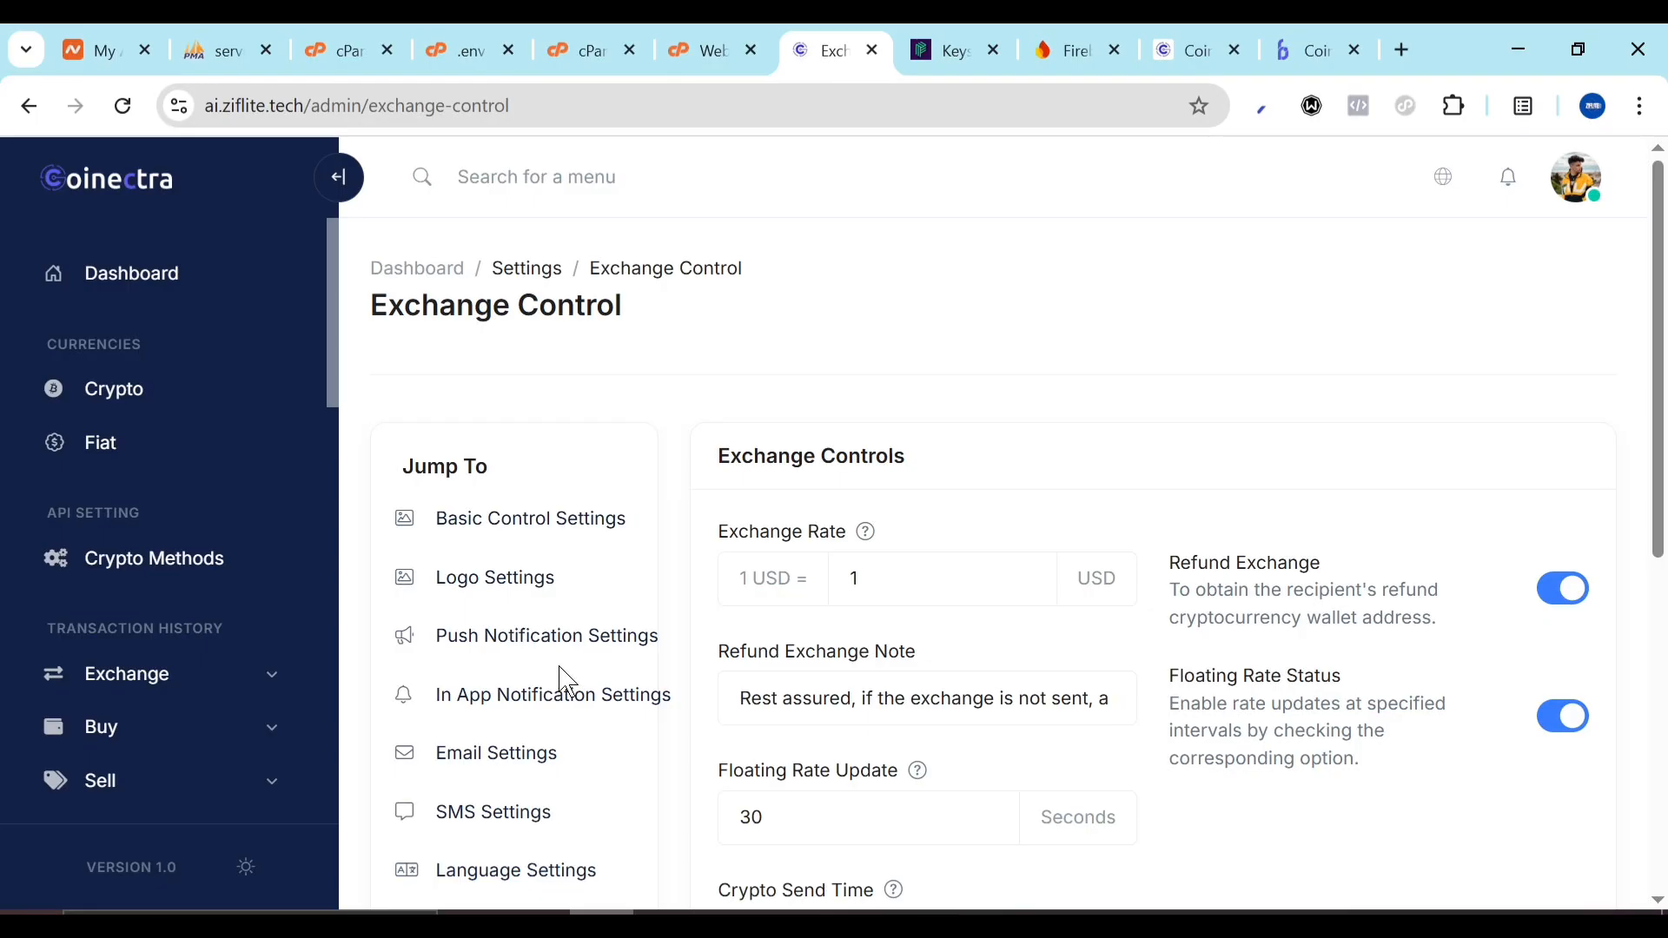
scroll(987, 670, "down", 1)
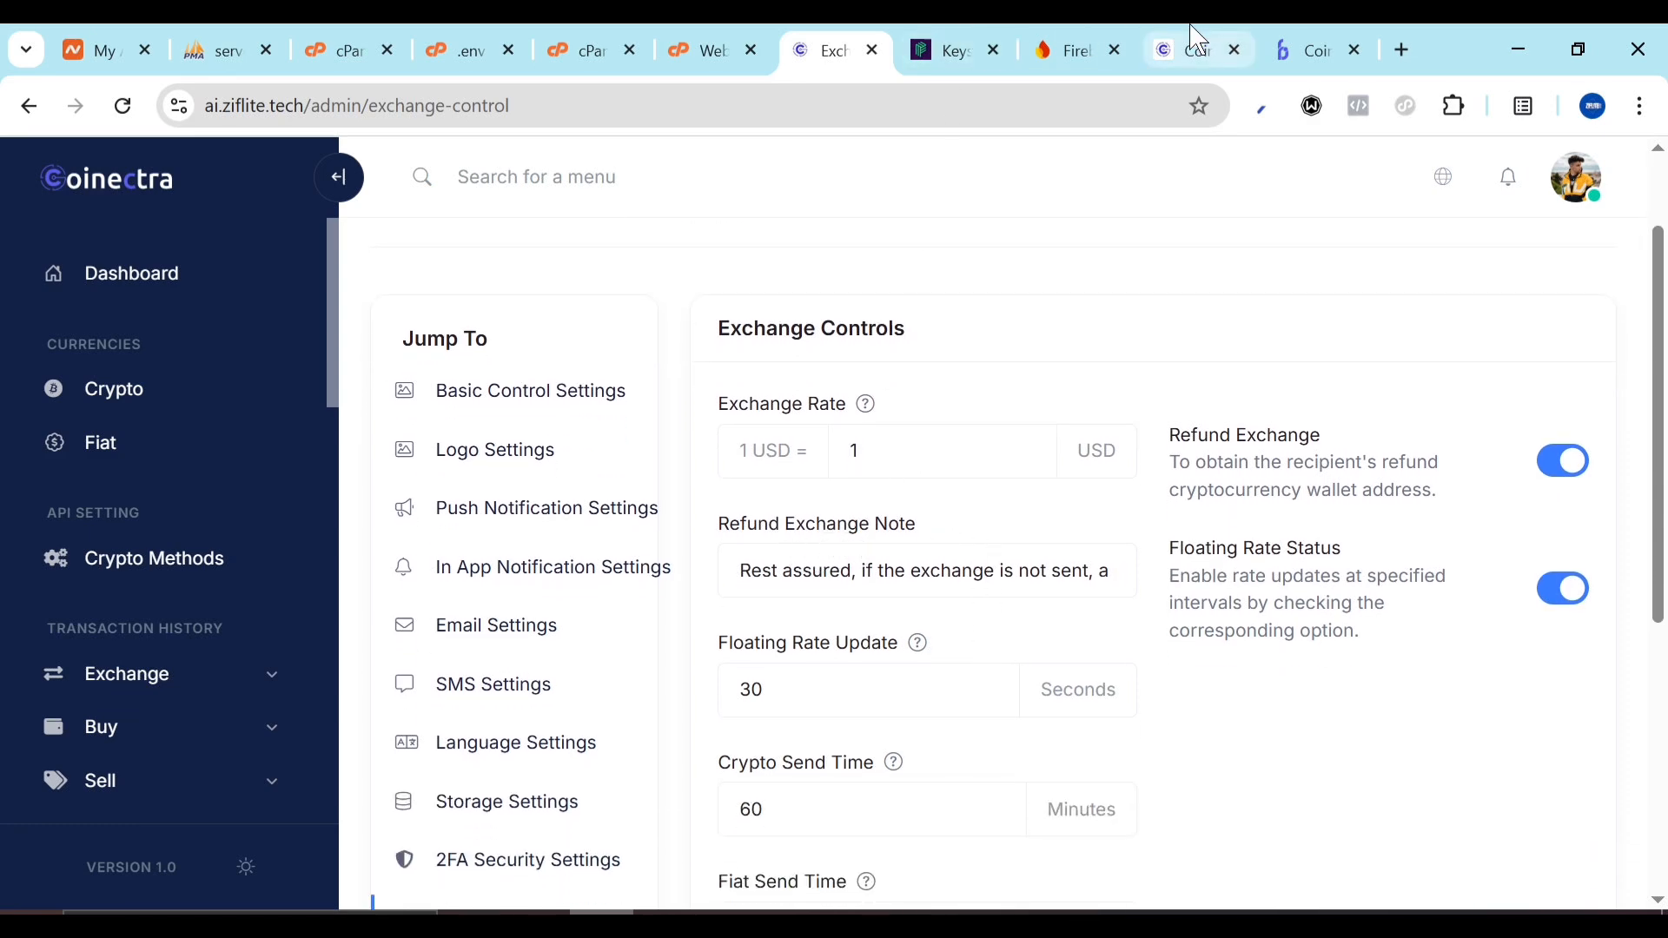
Check the public Coinectra home page in the other tab and return to the admin settings tab
left_click_drag(1169, 49, 938, 39)
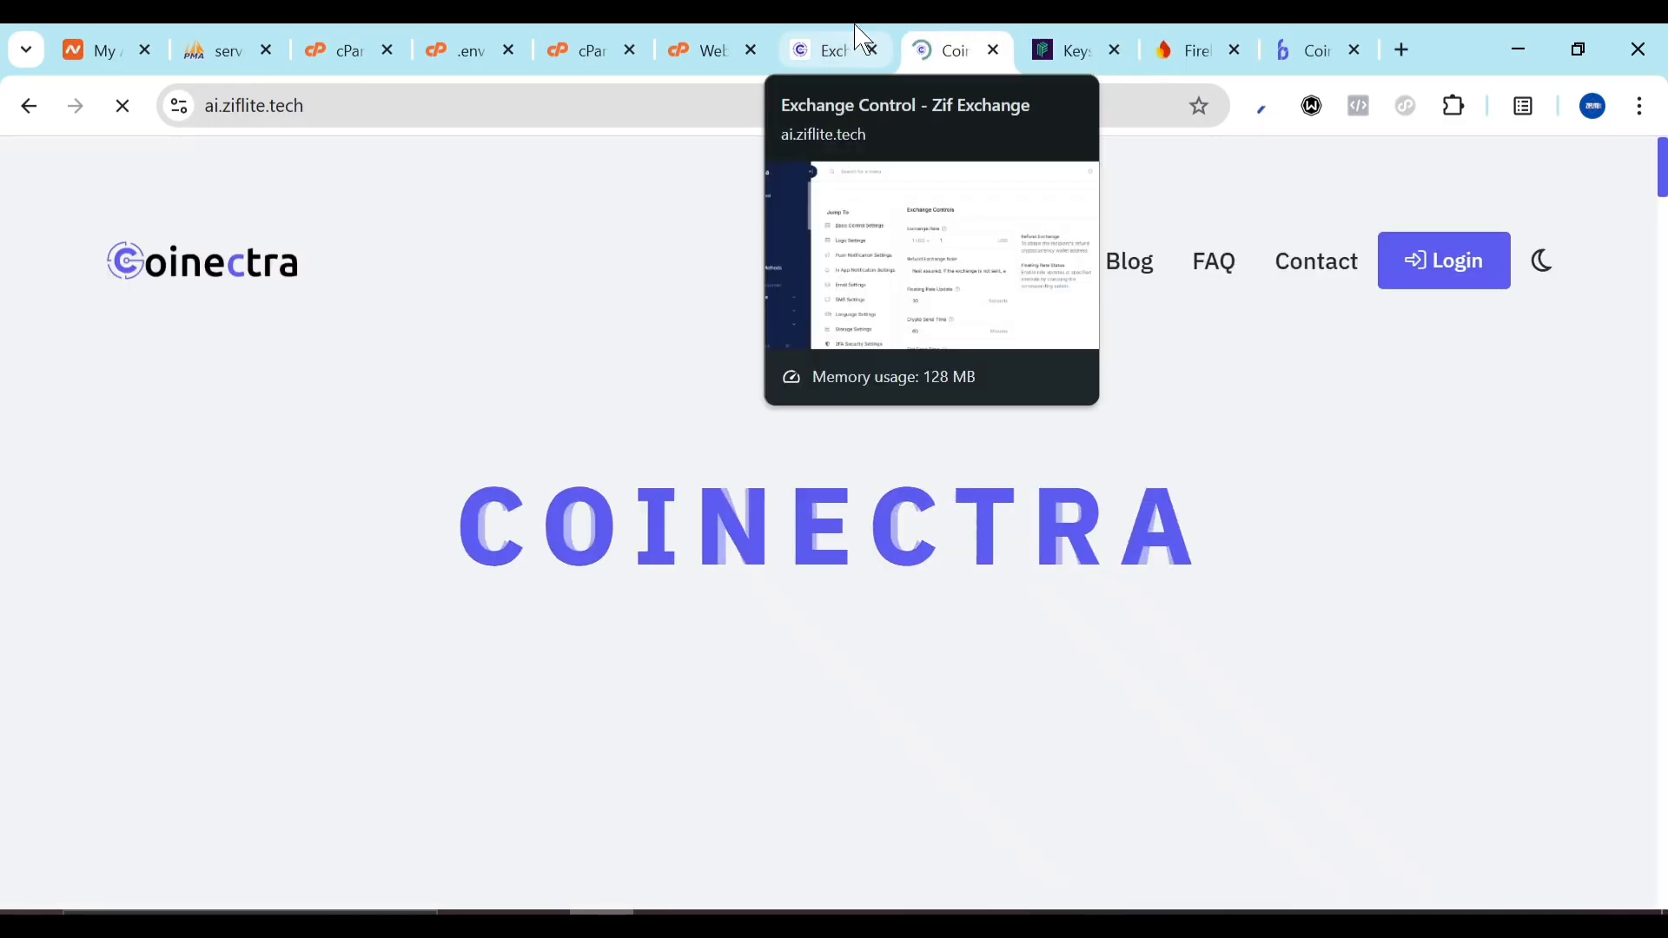
left_click(863, 38)
left_click(942, 39)
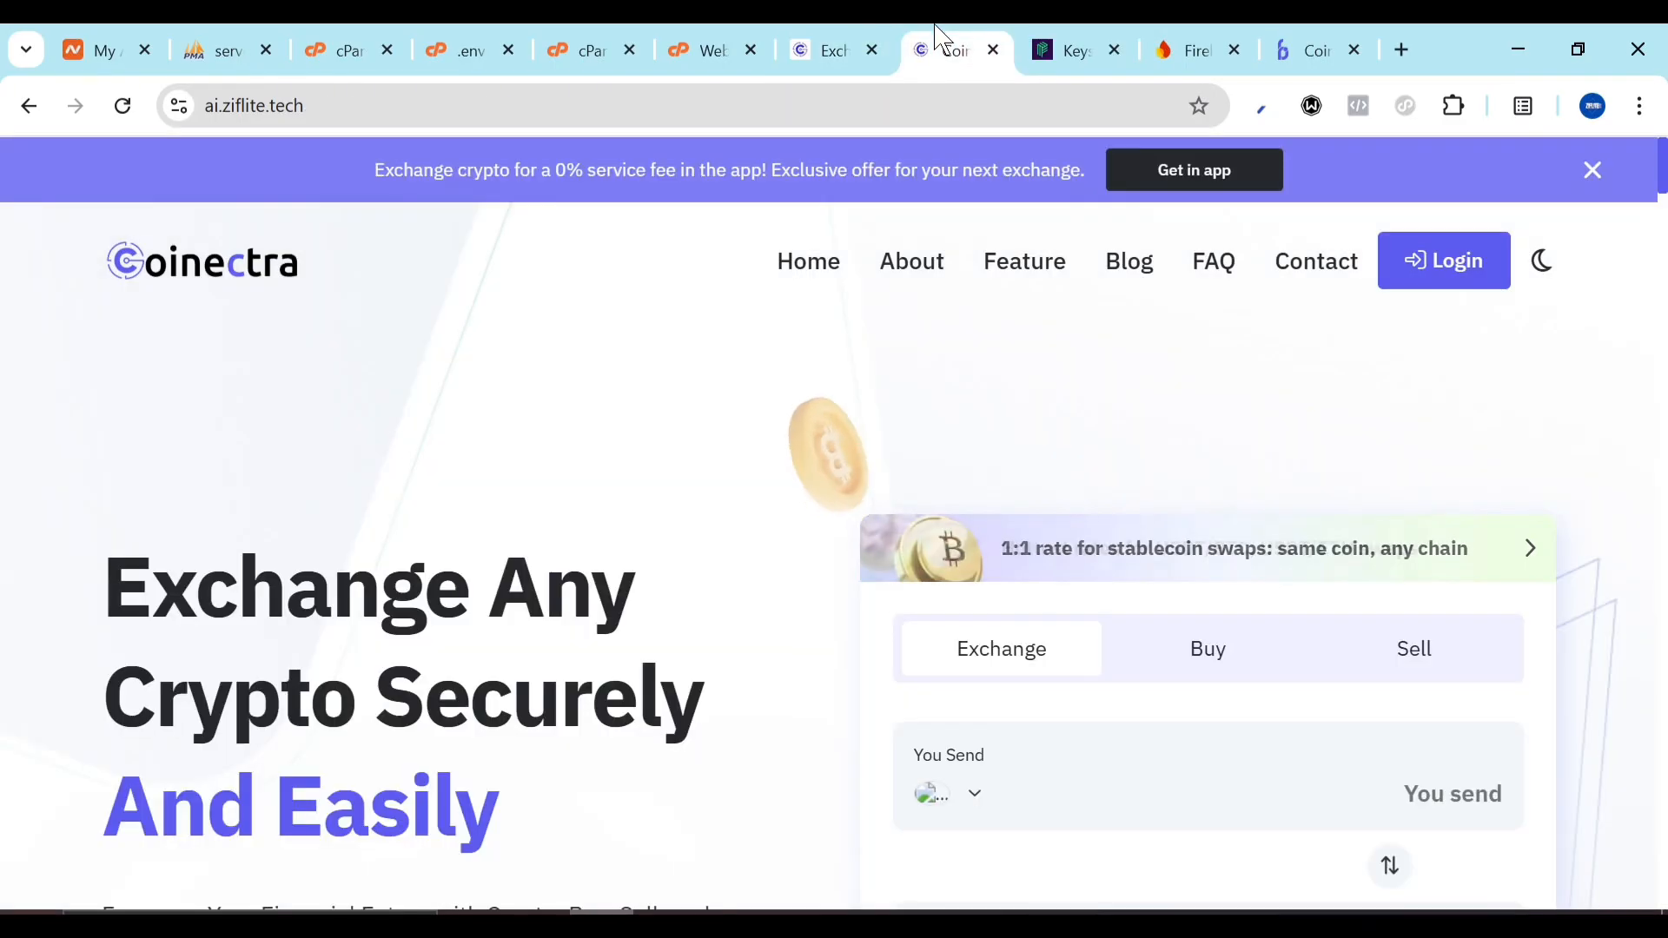
left_click(833, 39)
Open the Exchange API Settings and enable the CurrencyLayer Update Currency Rate option
scroll(727, 580, "down", 1)
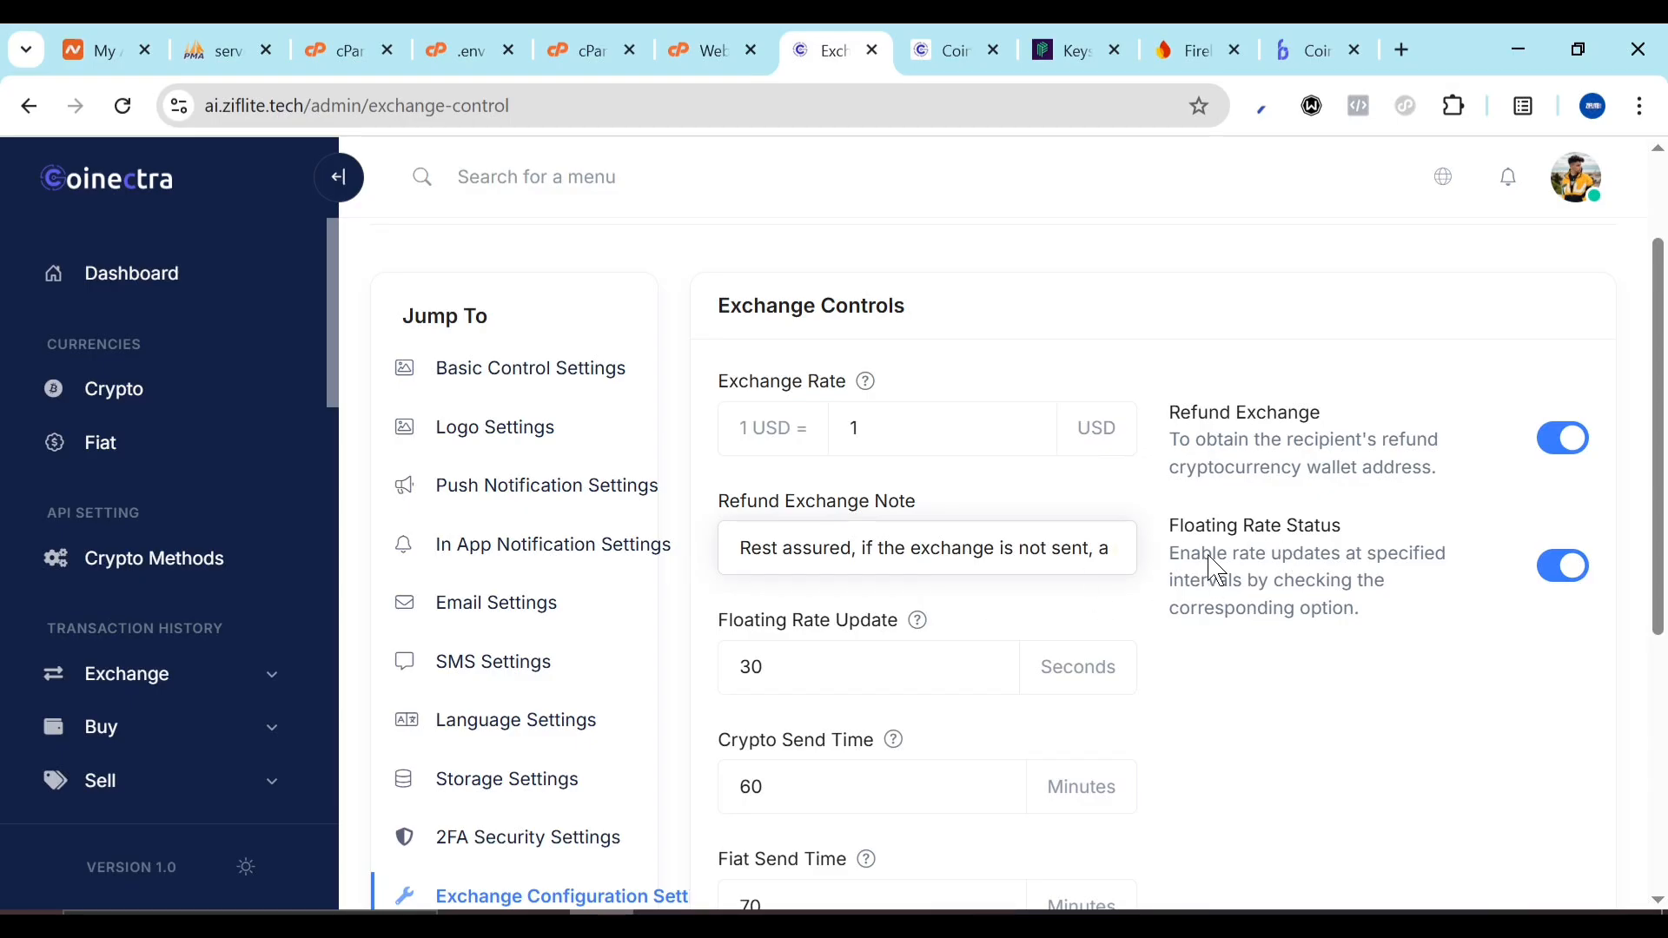
scroll(843, 666, "down", 1)
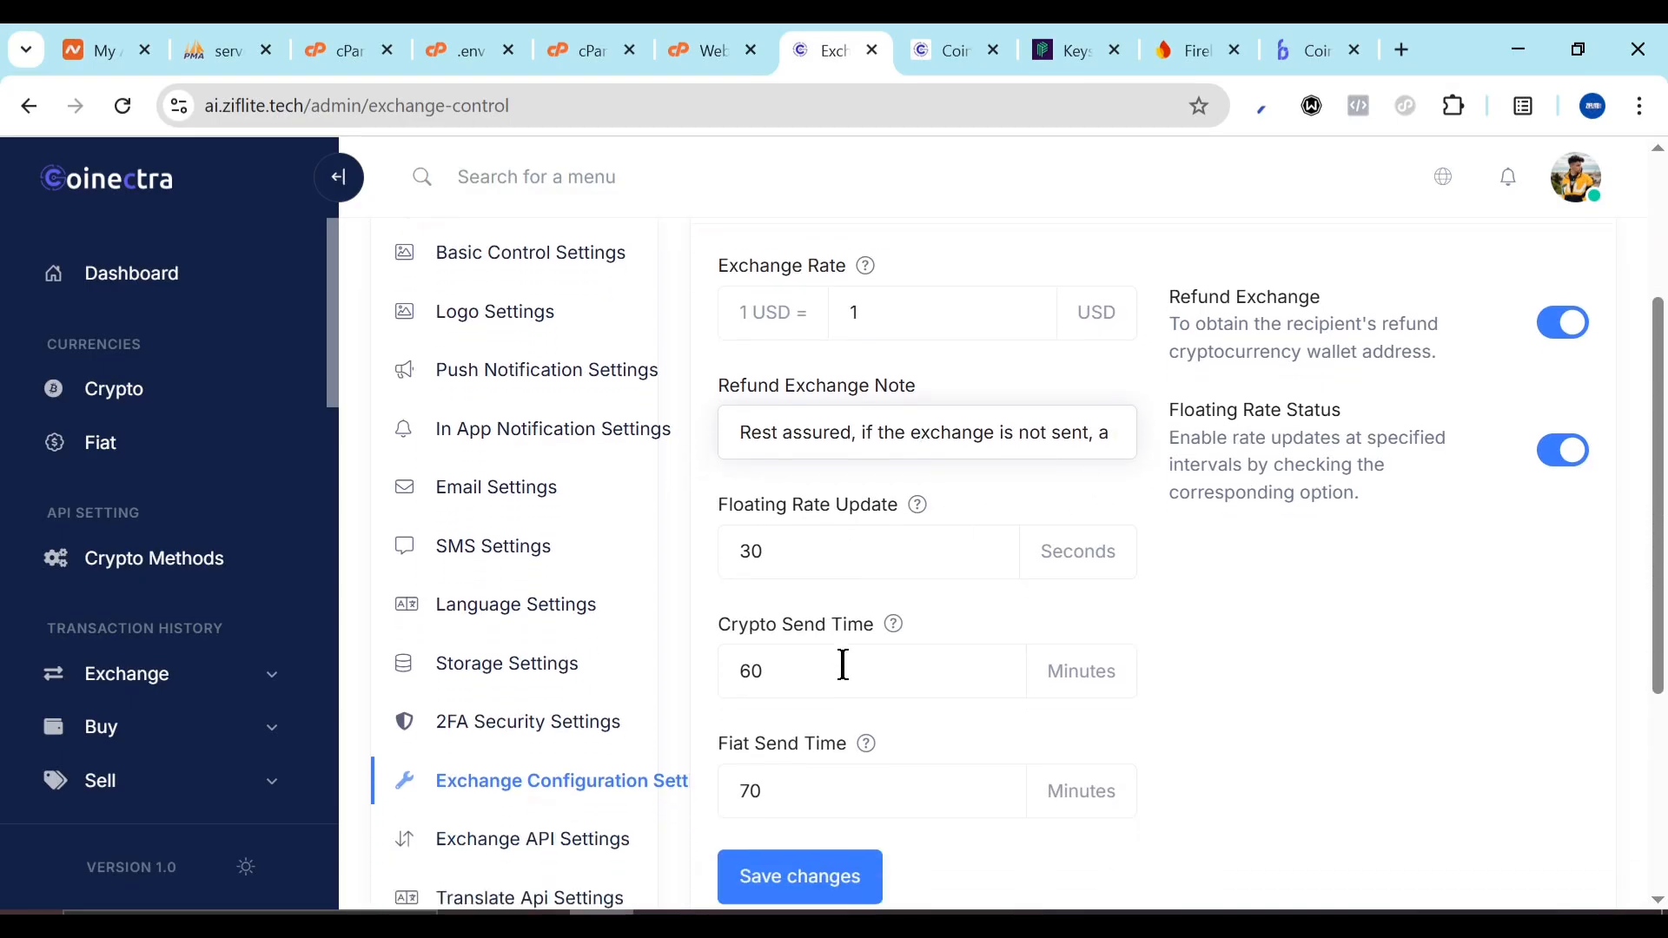
scroll(843, 666, "down", 2)
left_click(556, 622)
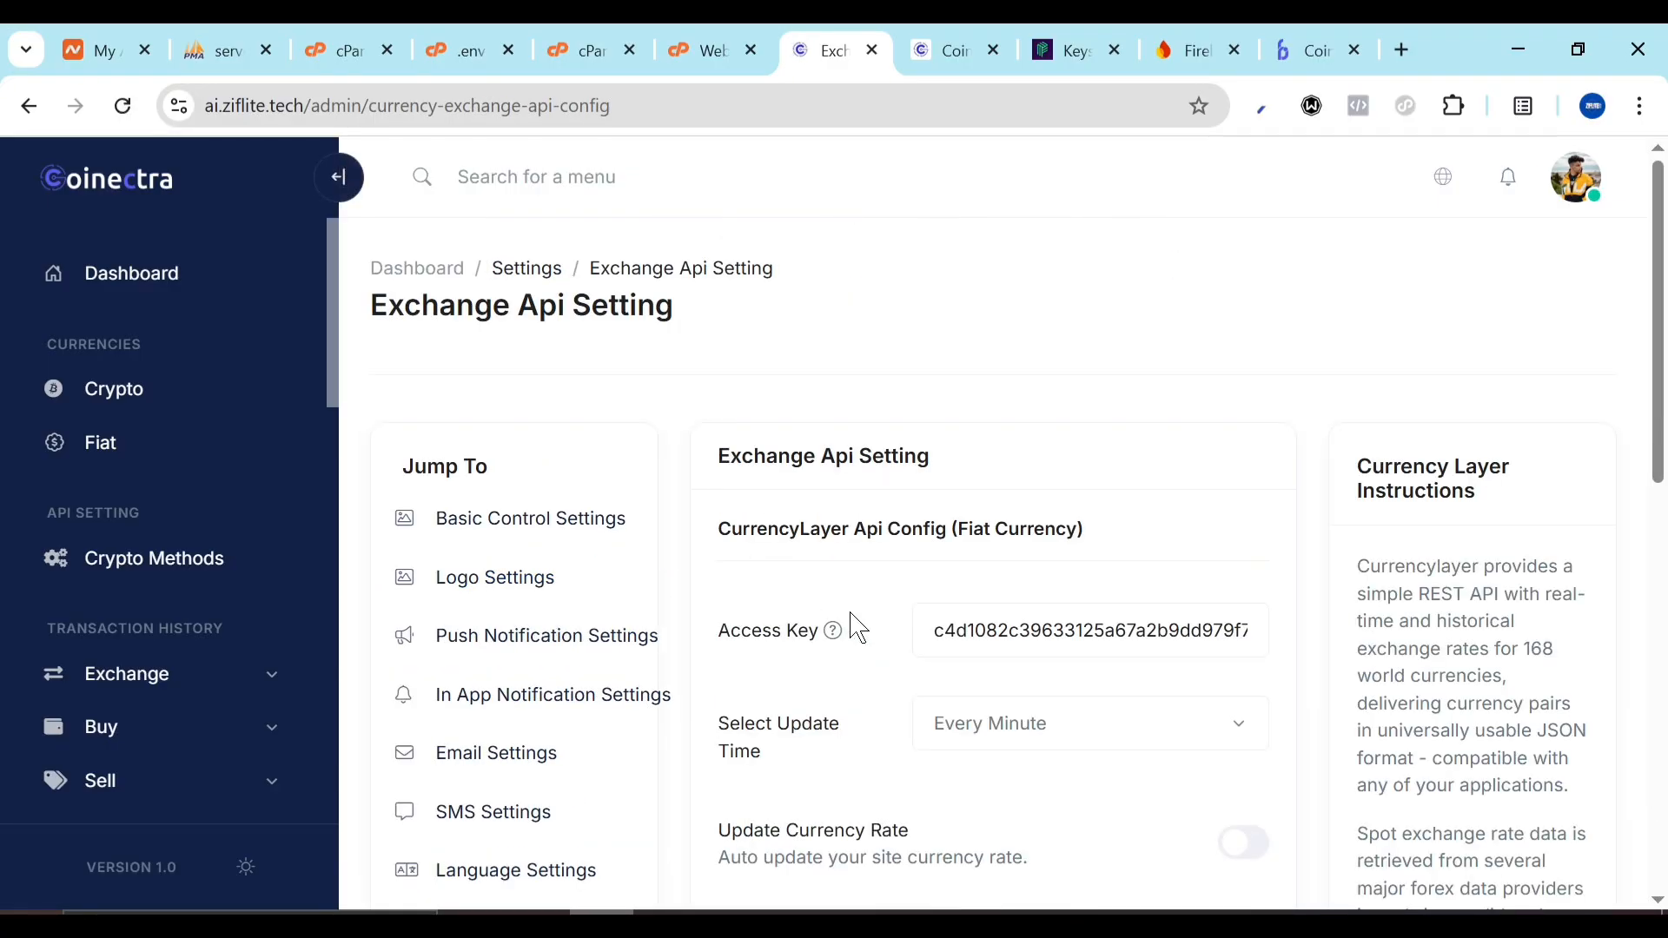
scroll(859, 627, "down", 3)
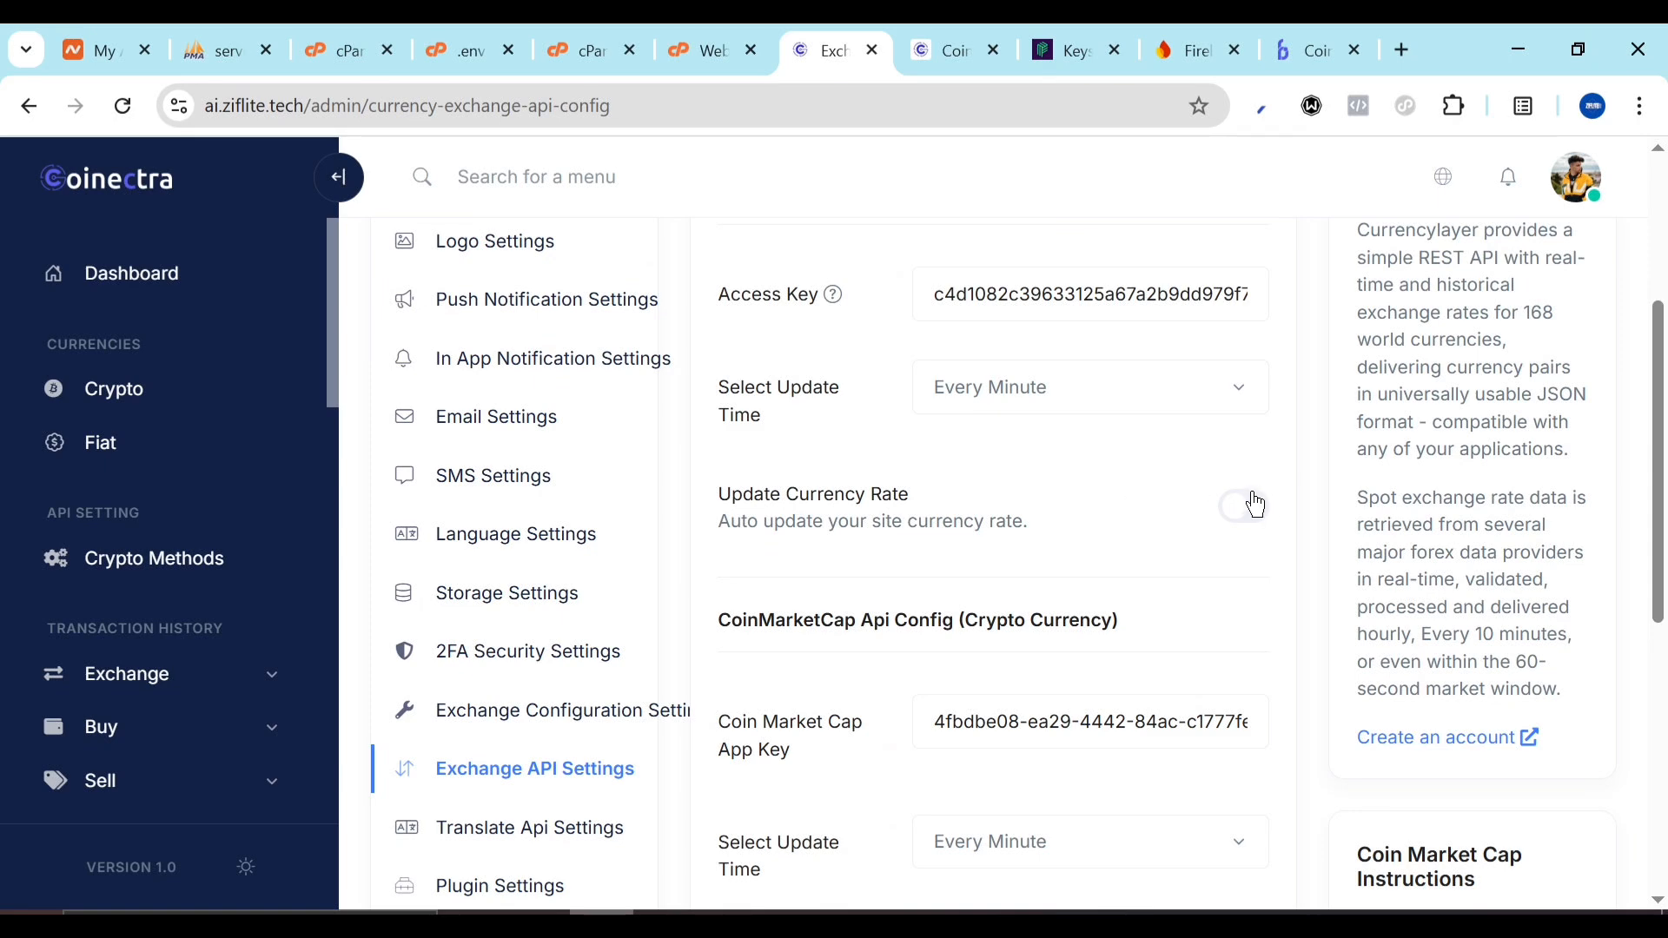
left_click(1255, 509)
Open the Currency Layer 'Create an account' link and return to the Exchange API settings tab
scroll(1167, 574, "down", 2)
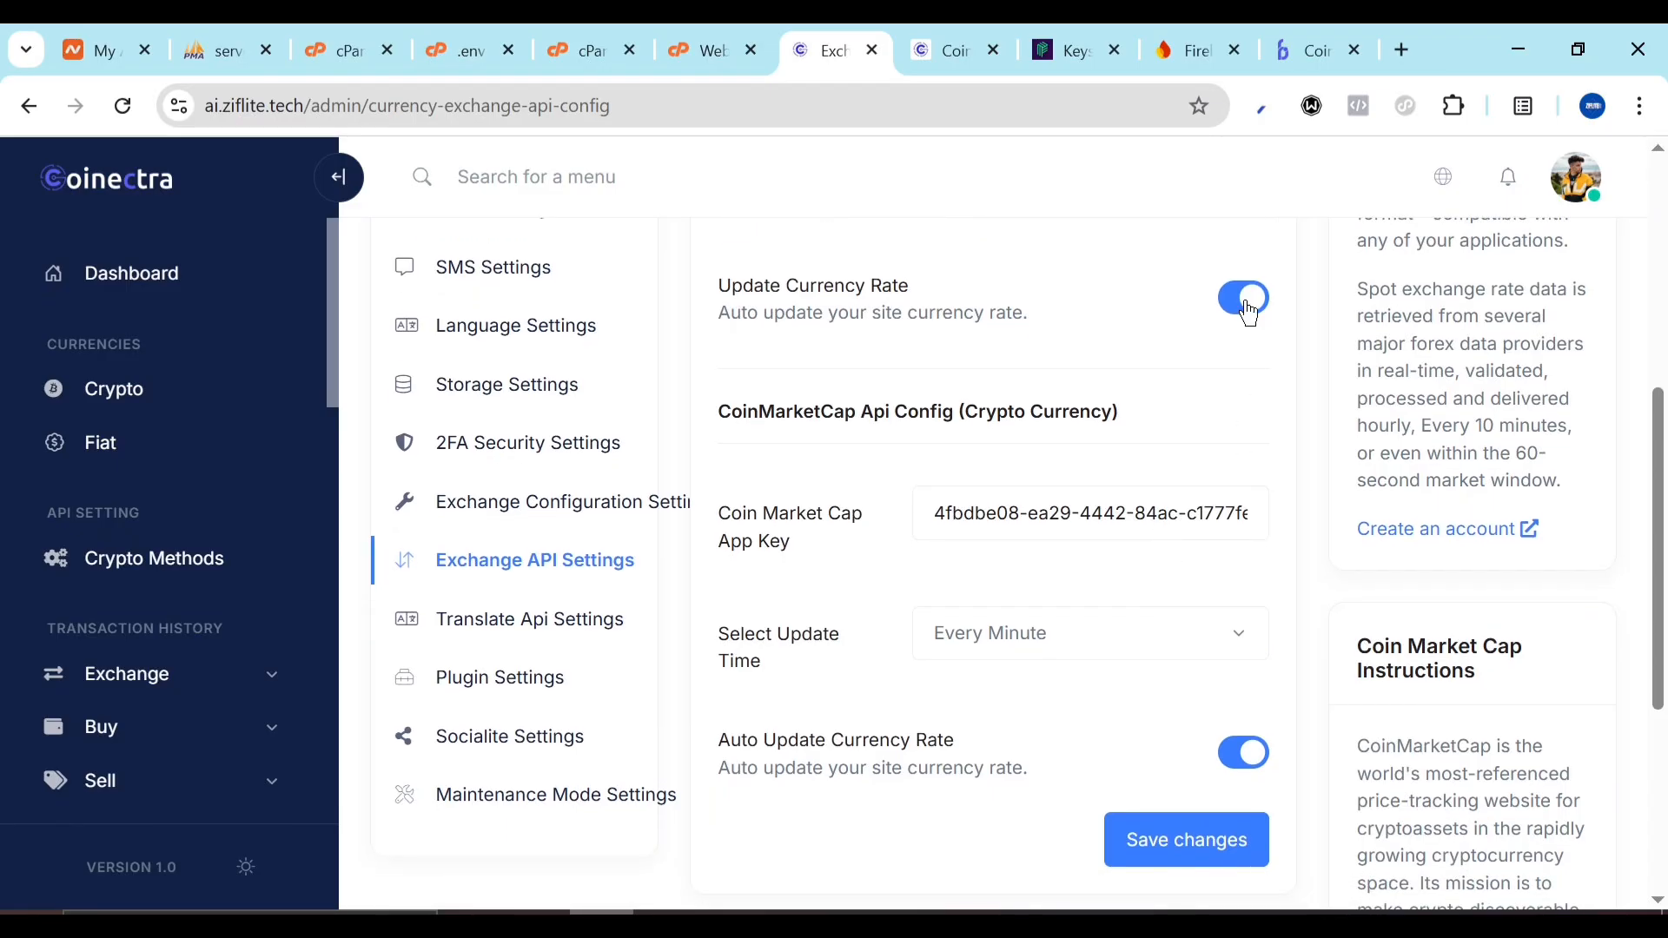
scroll(1184, 708, "up", 3)
scroll(1314, 449, "up", 3)
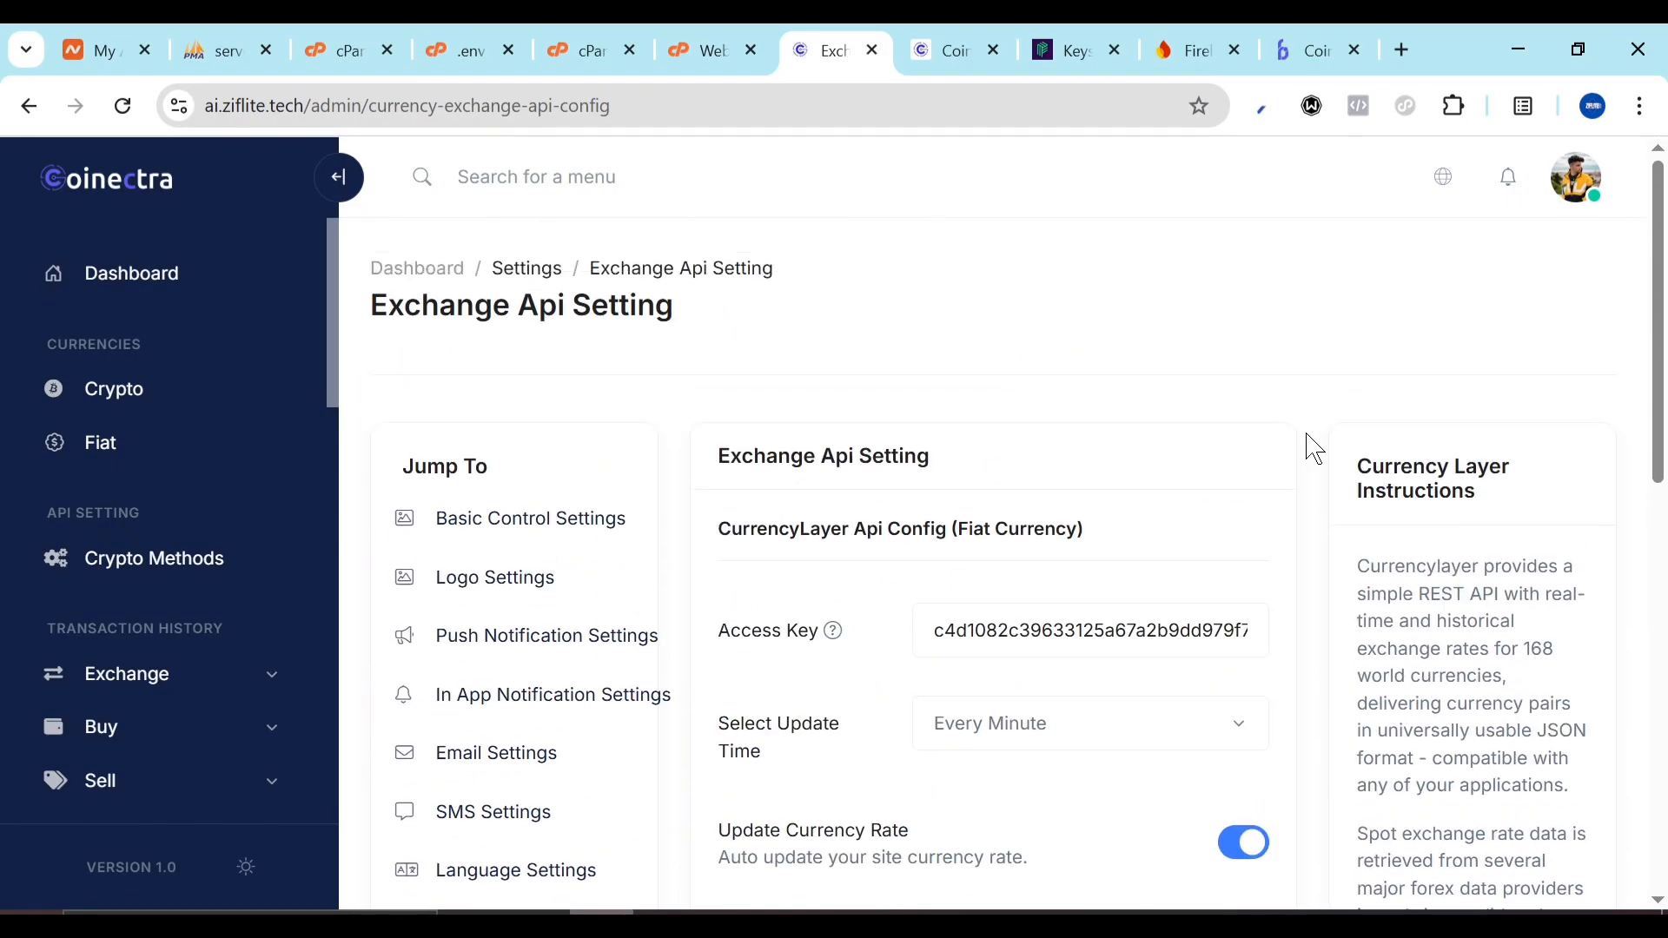
scroll(1400, 765, "down", 2)
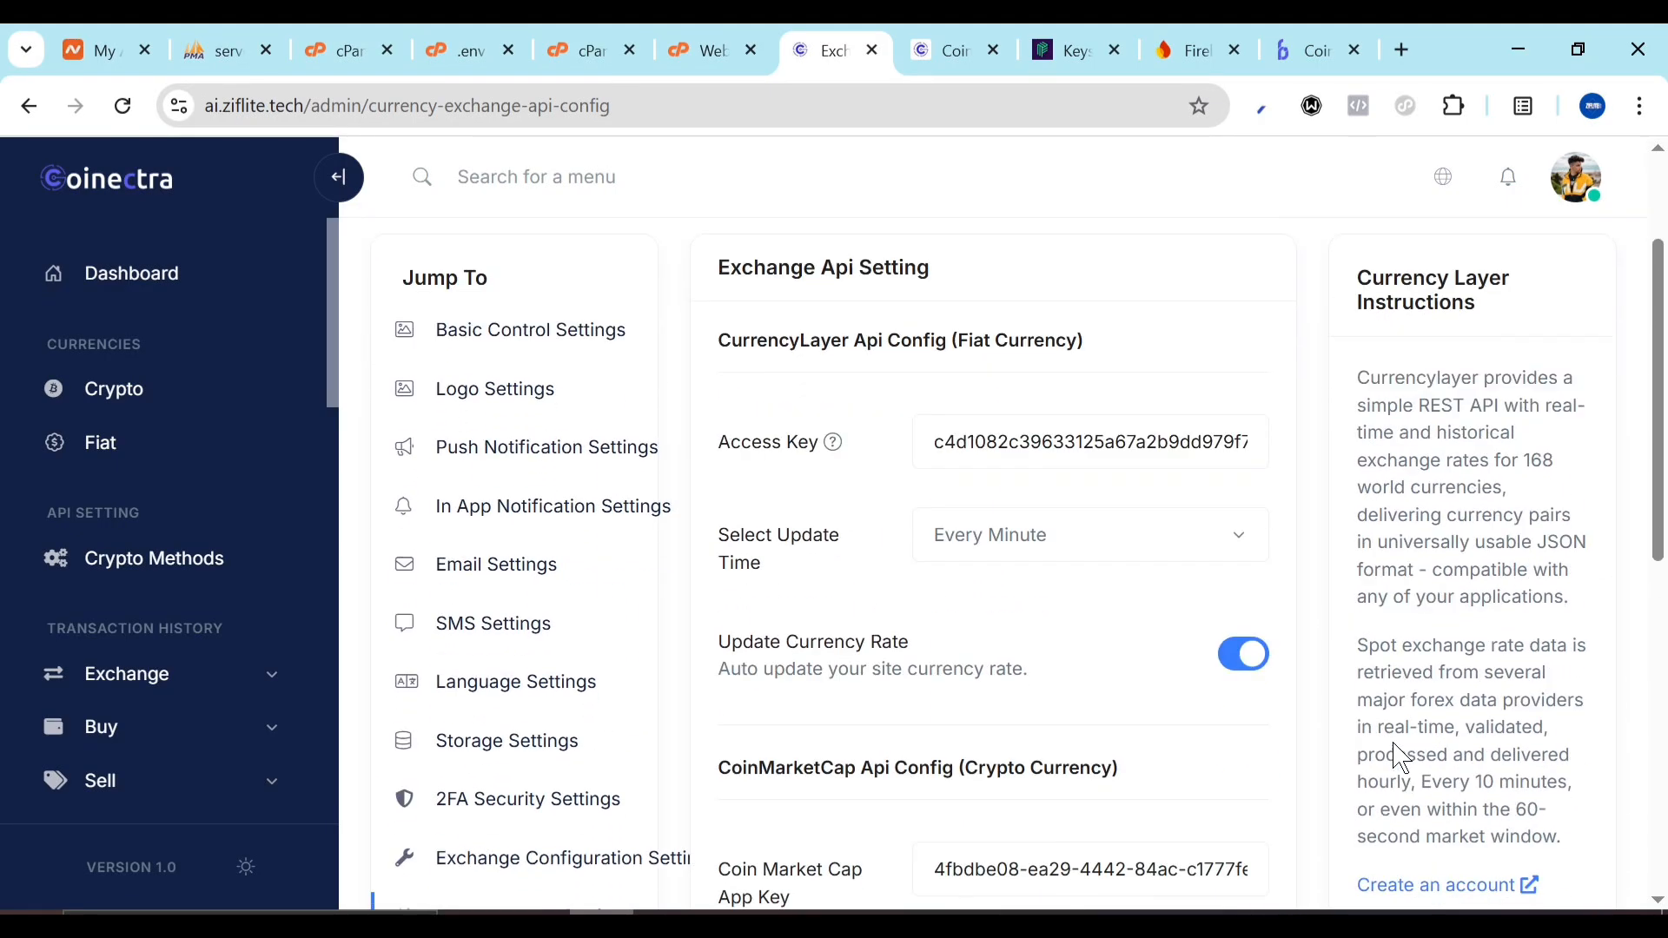
scroll(1396, 776, "down", 3)
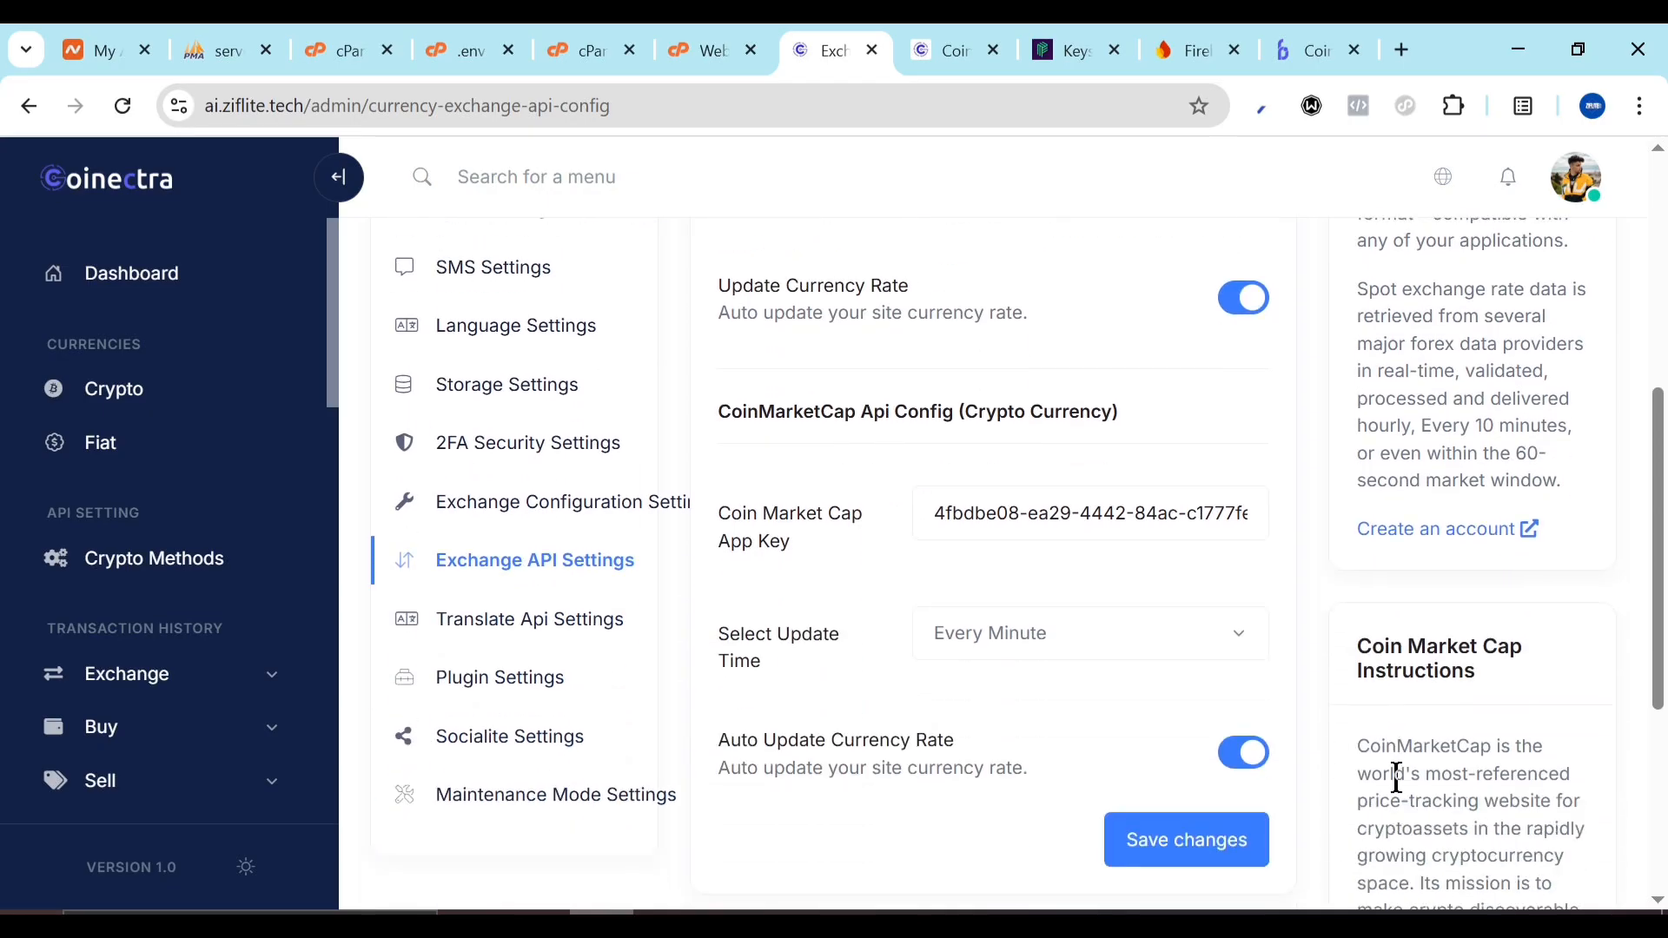
left_click(1454, 527)
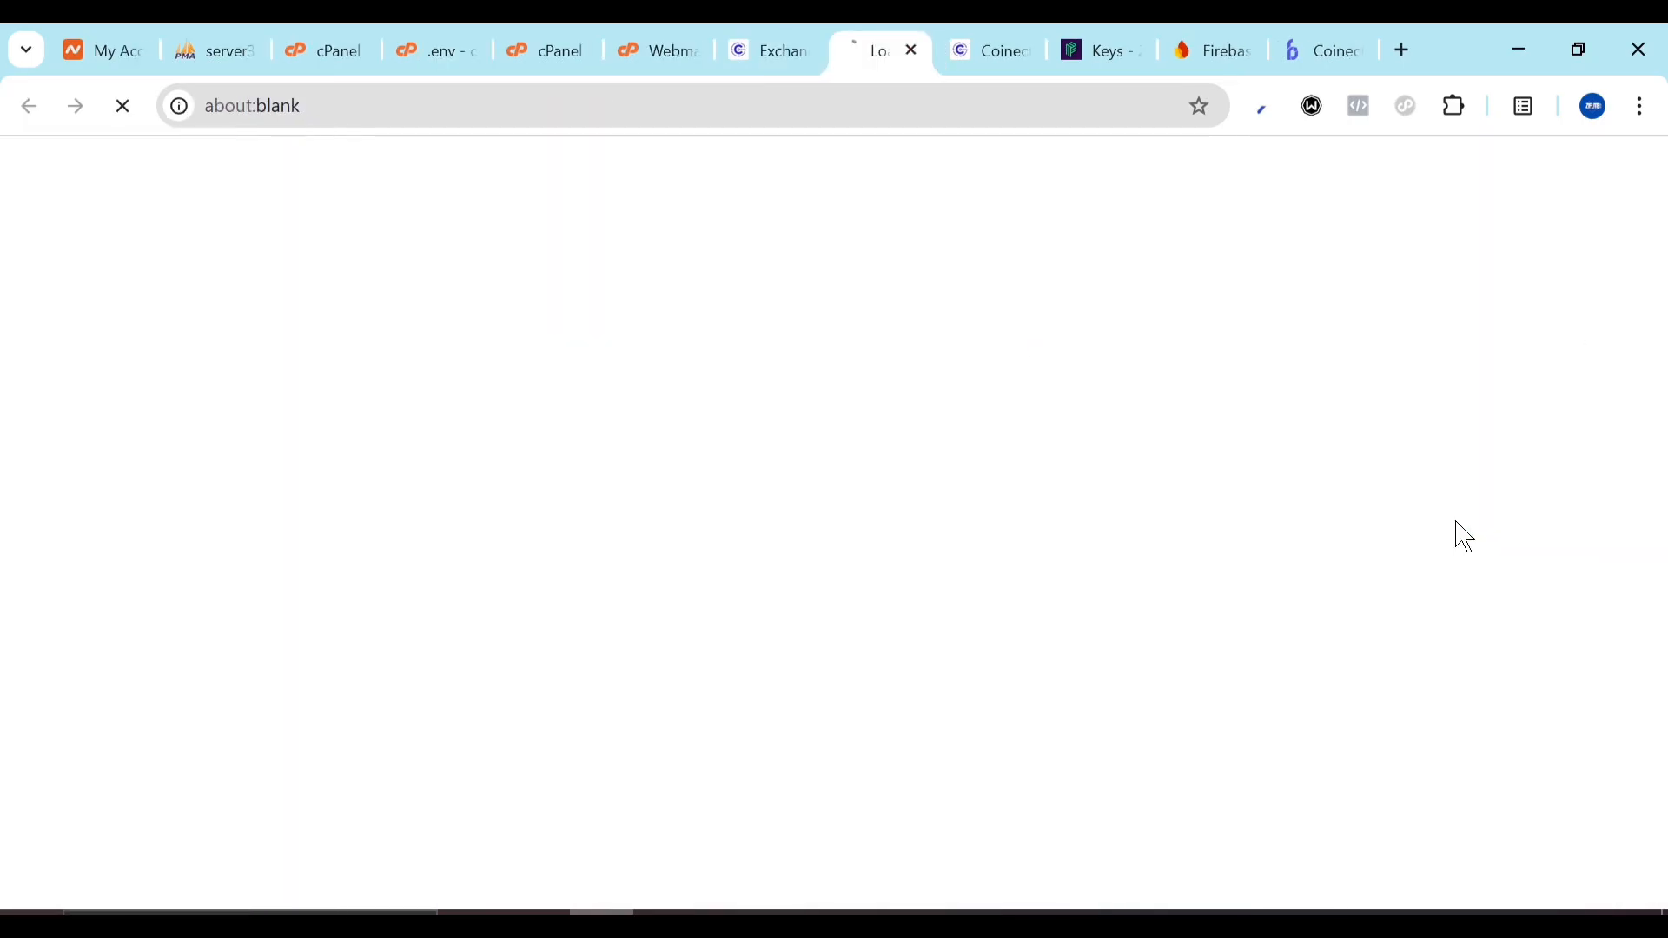
left_click(763, 26)
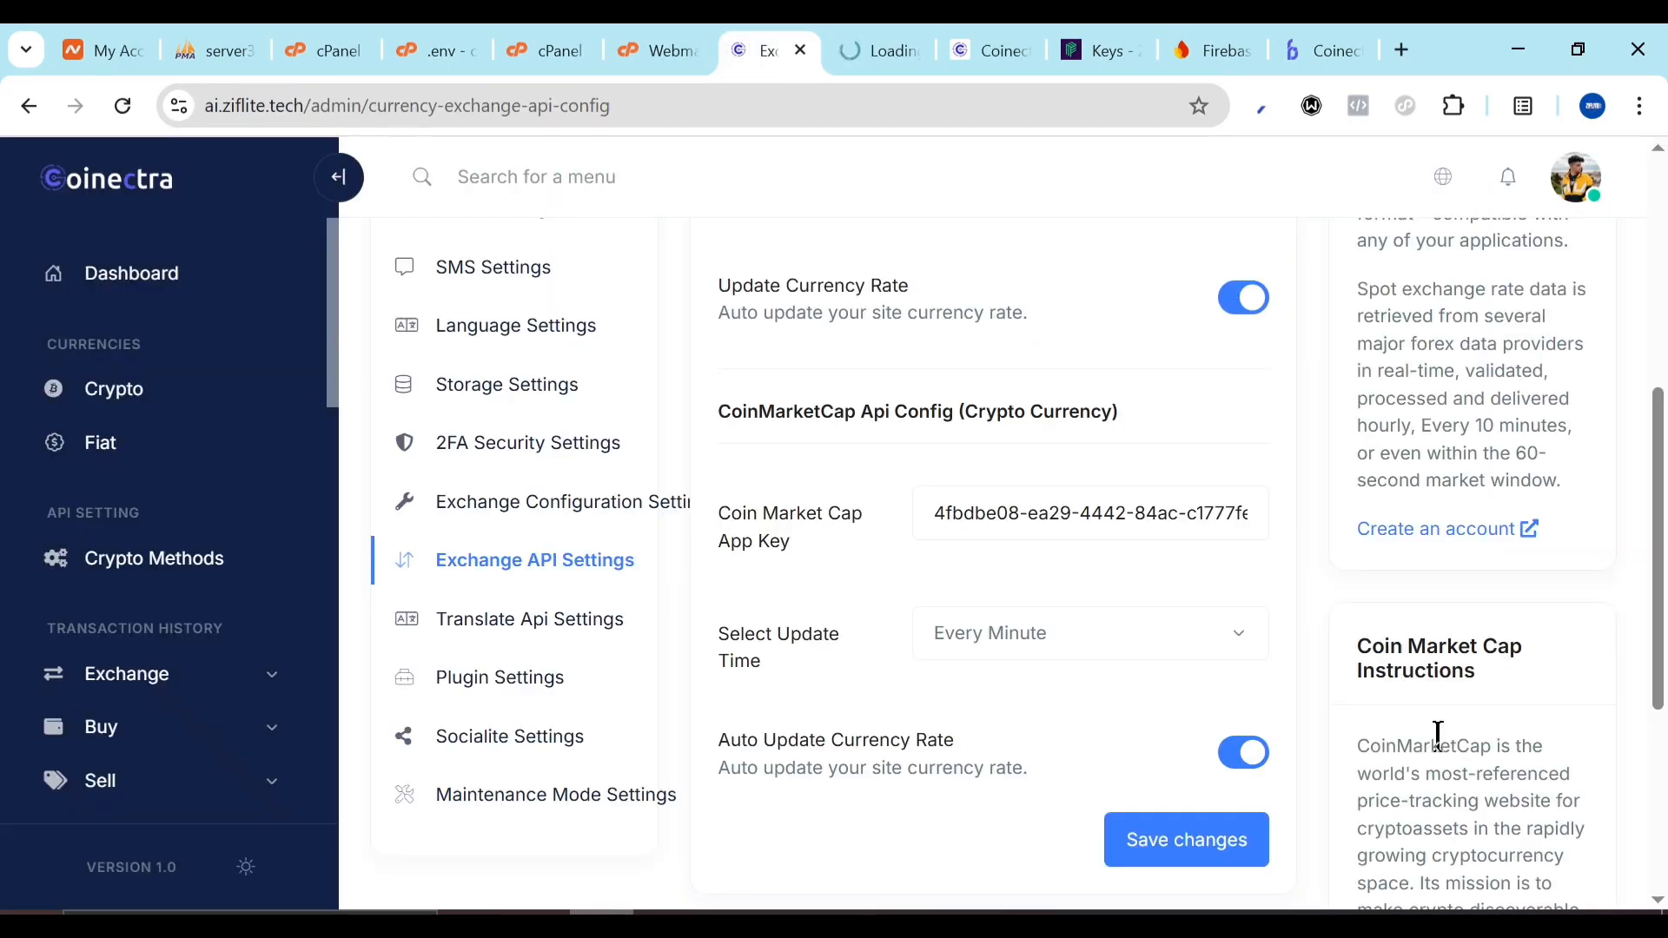
Look through the CurrencyLayer dashboard and the CoinMarketCap site alongside the Exchange API settings to find the API keys
left_click(881, 26)
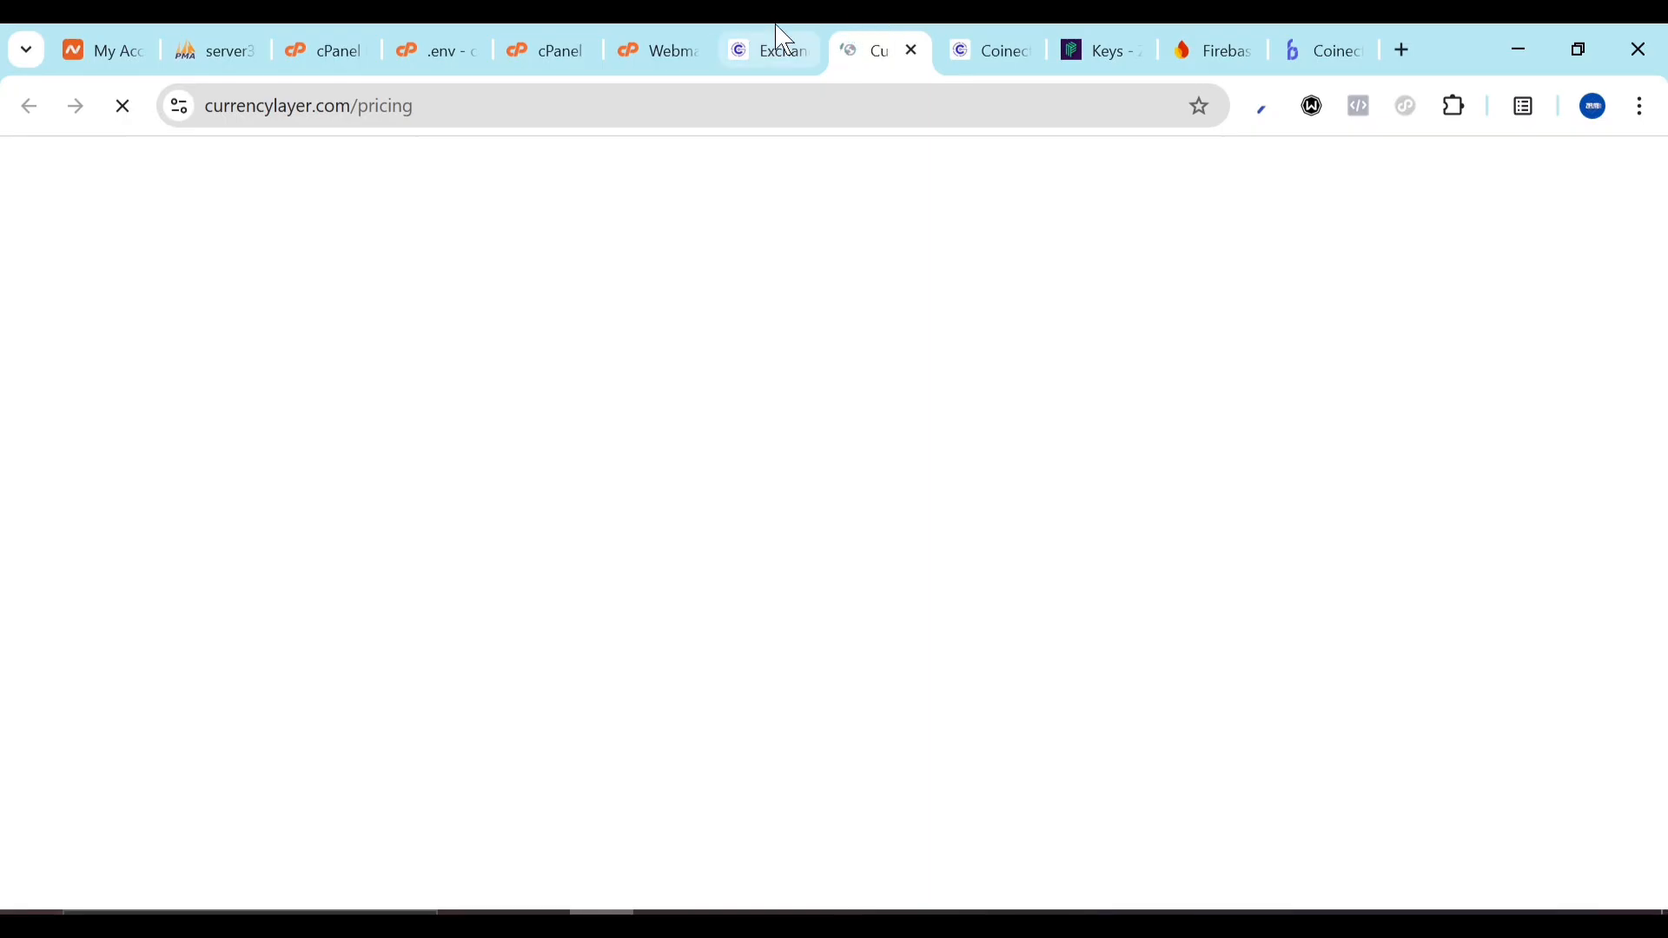
left_click(777, 47)
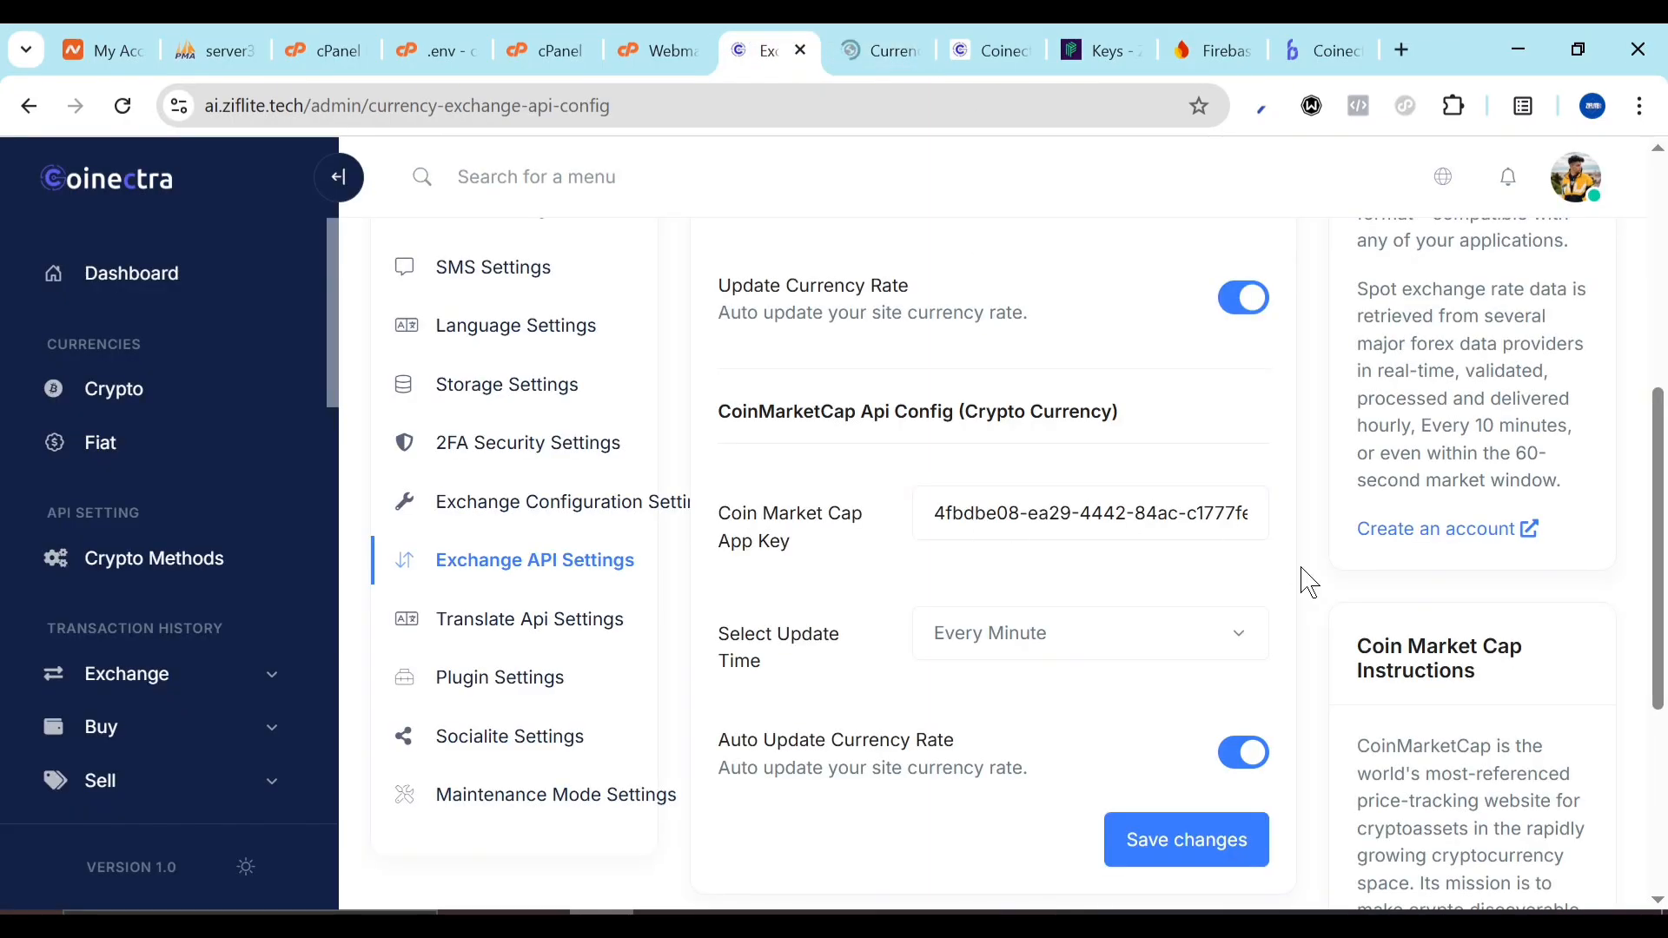
scroll(1303, 585, "down", 4)
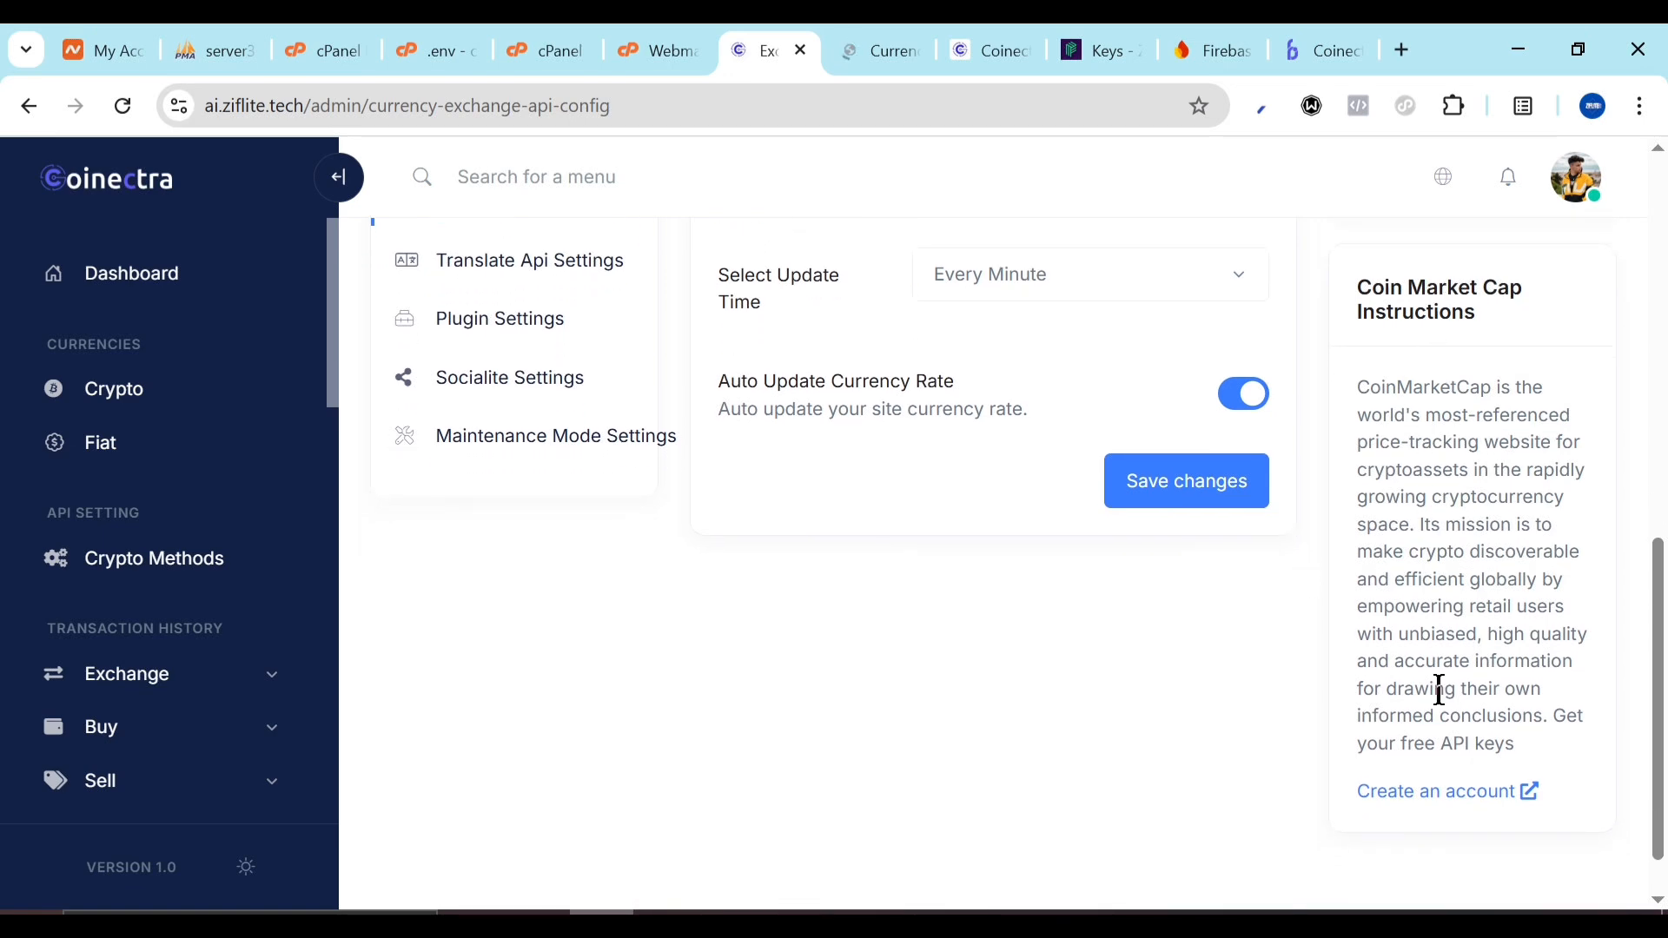
left_click(1434, 797)
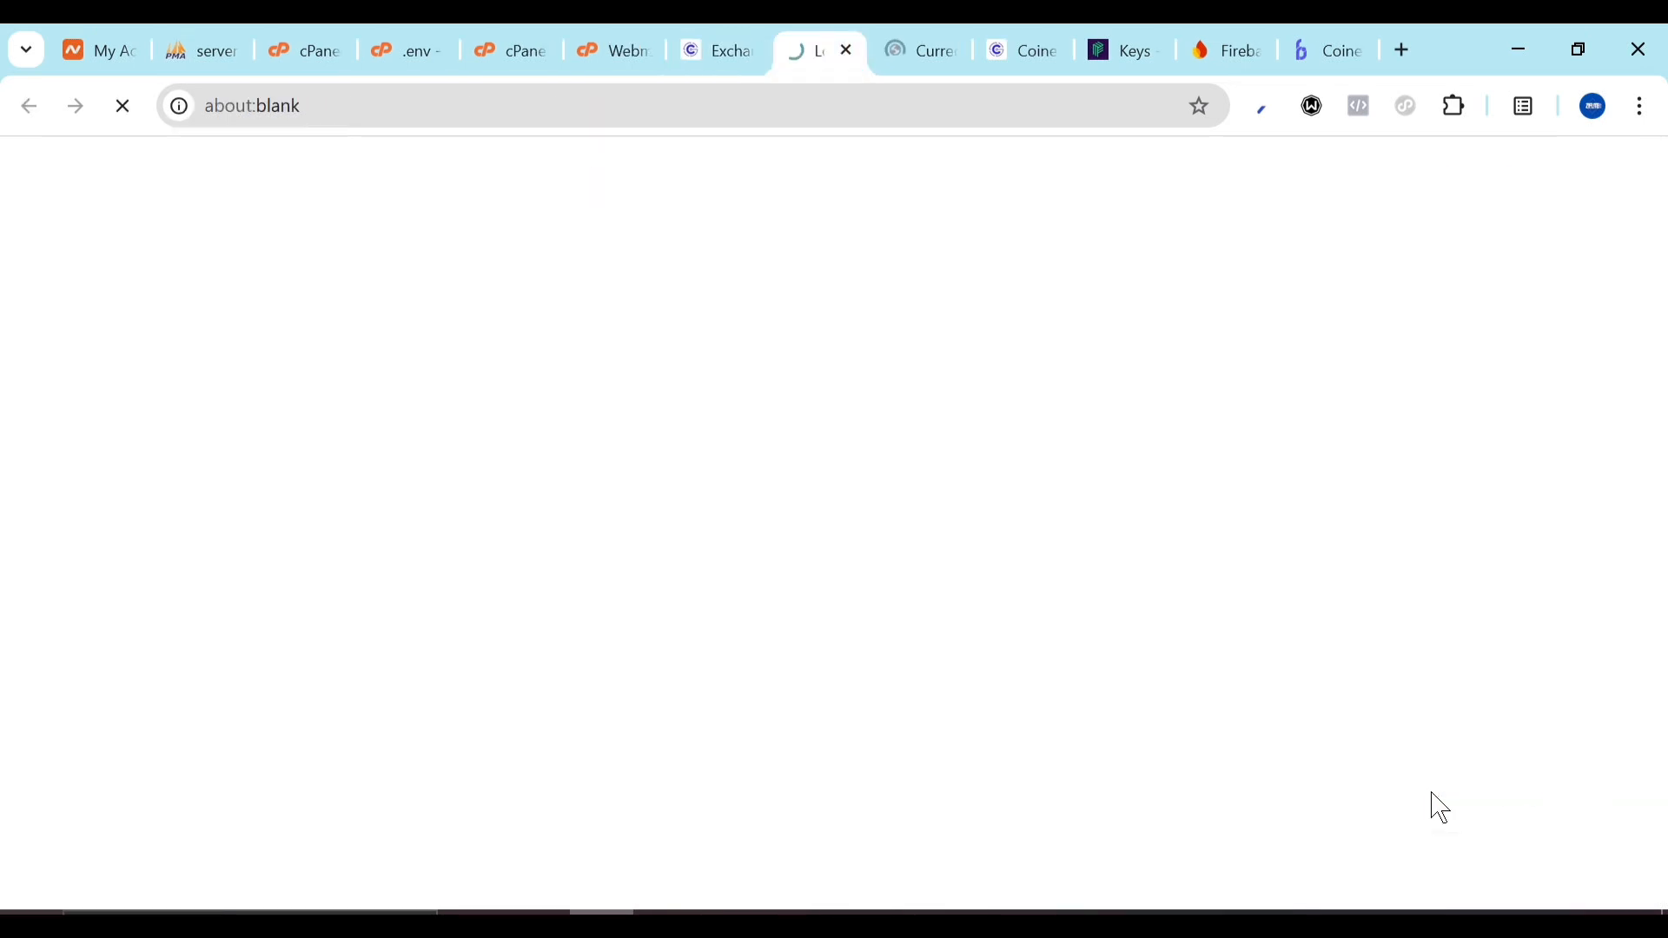
left_click(947, 39)
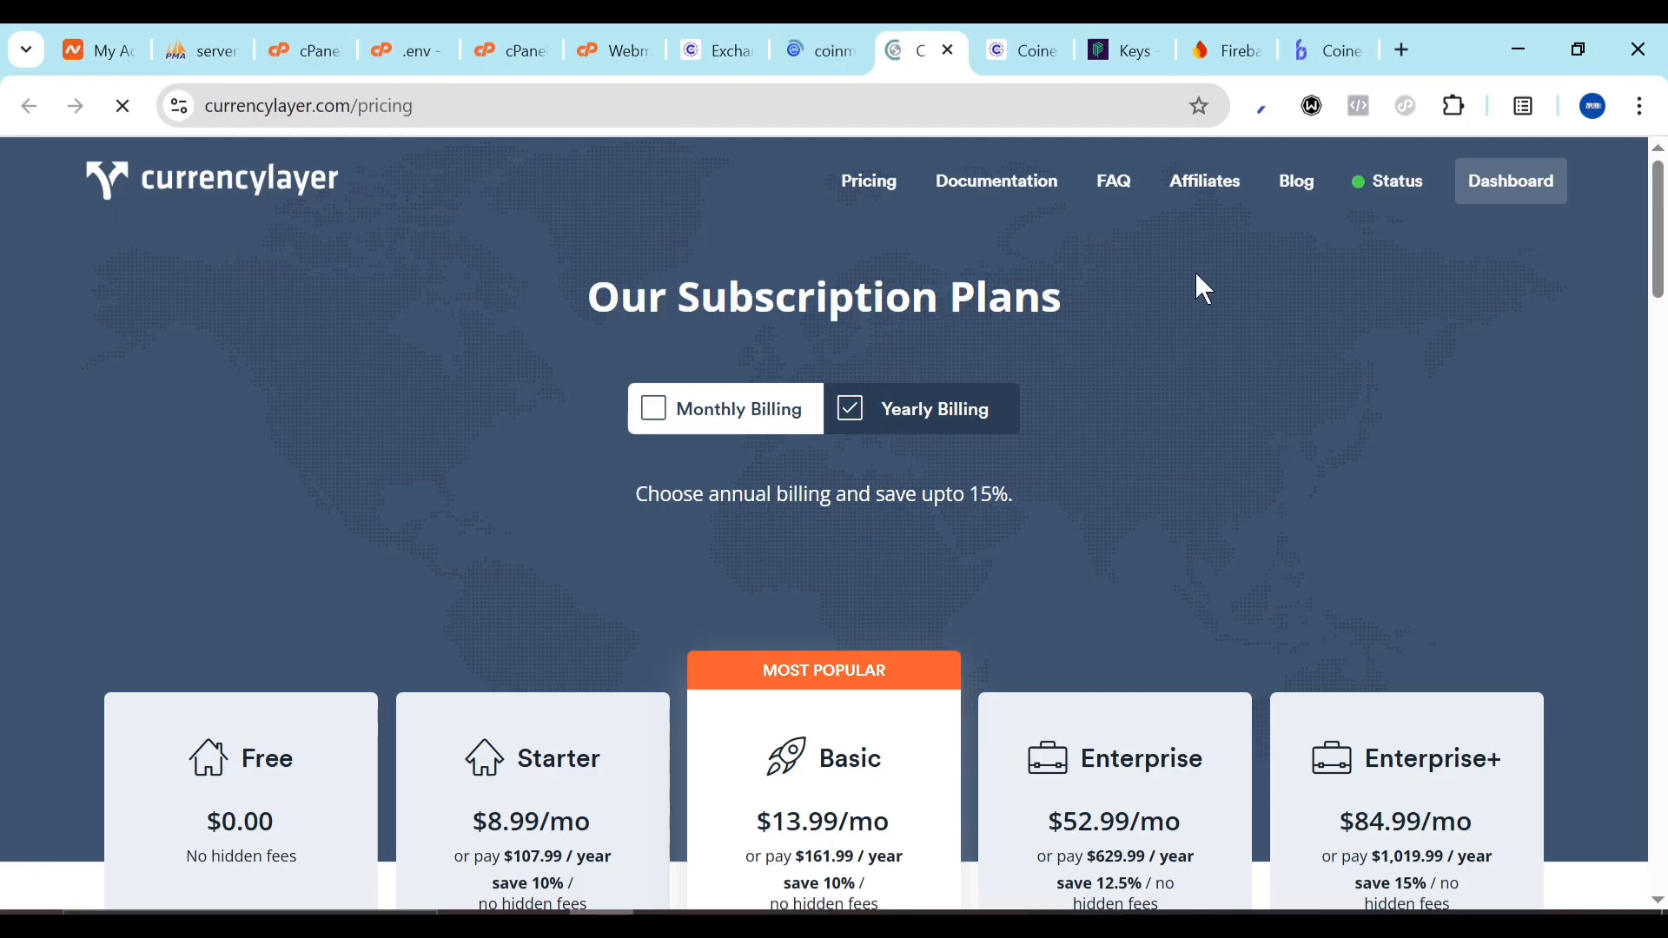
left_click(1494, 192)
left_click(787, 39)
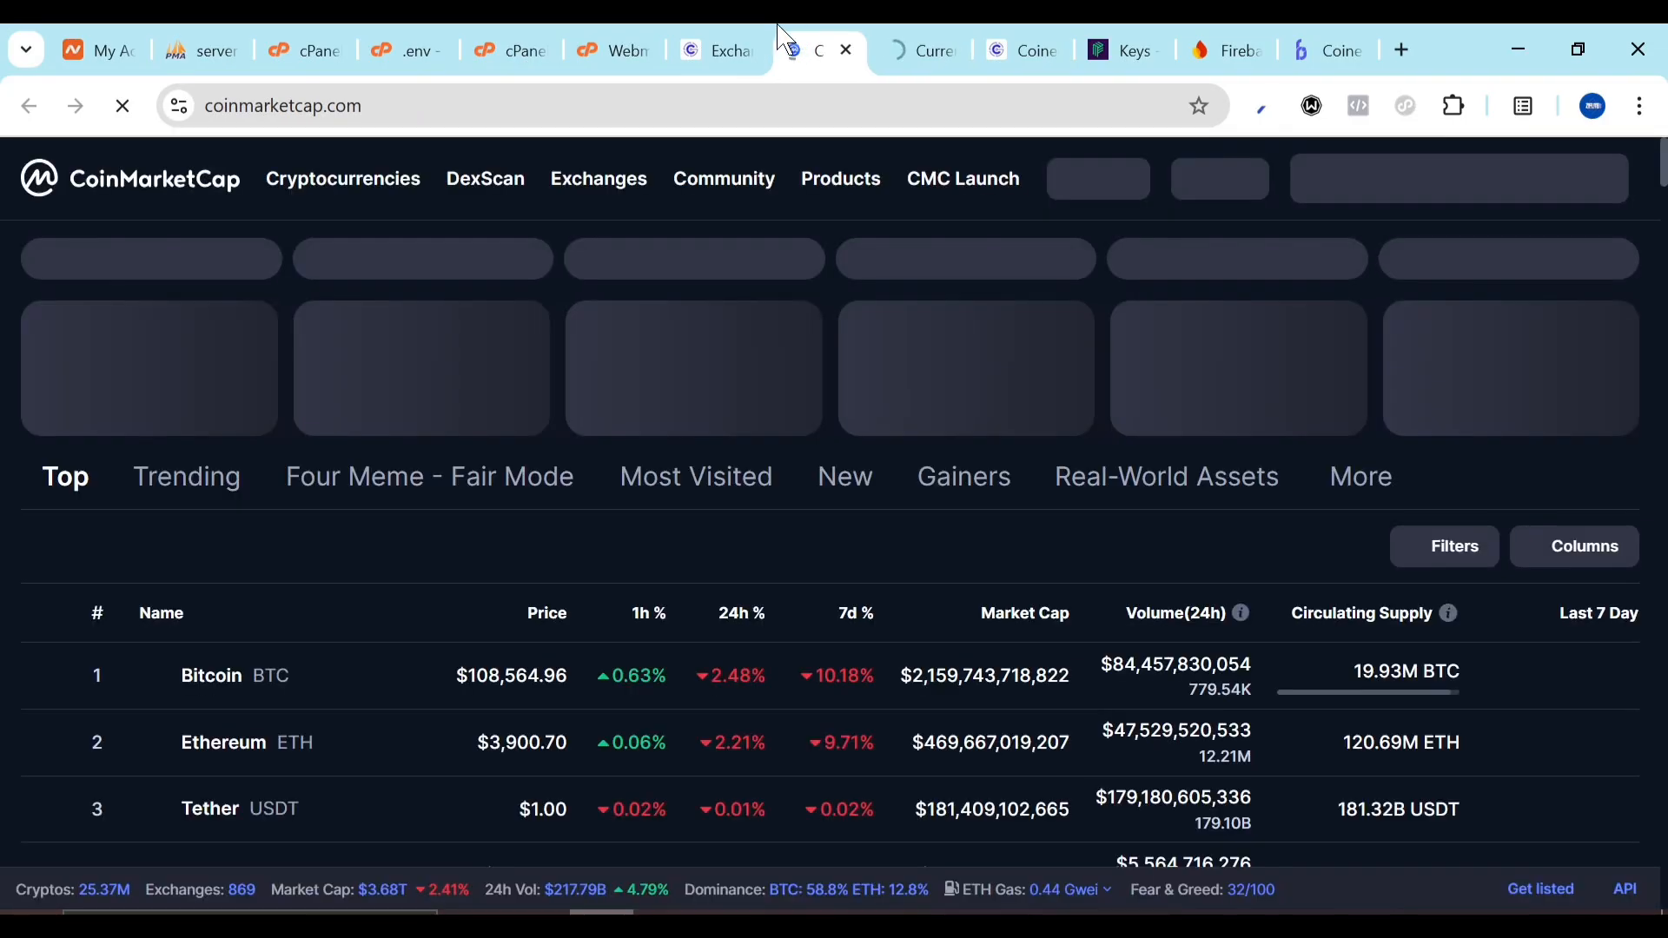
left_click(878, 39)
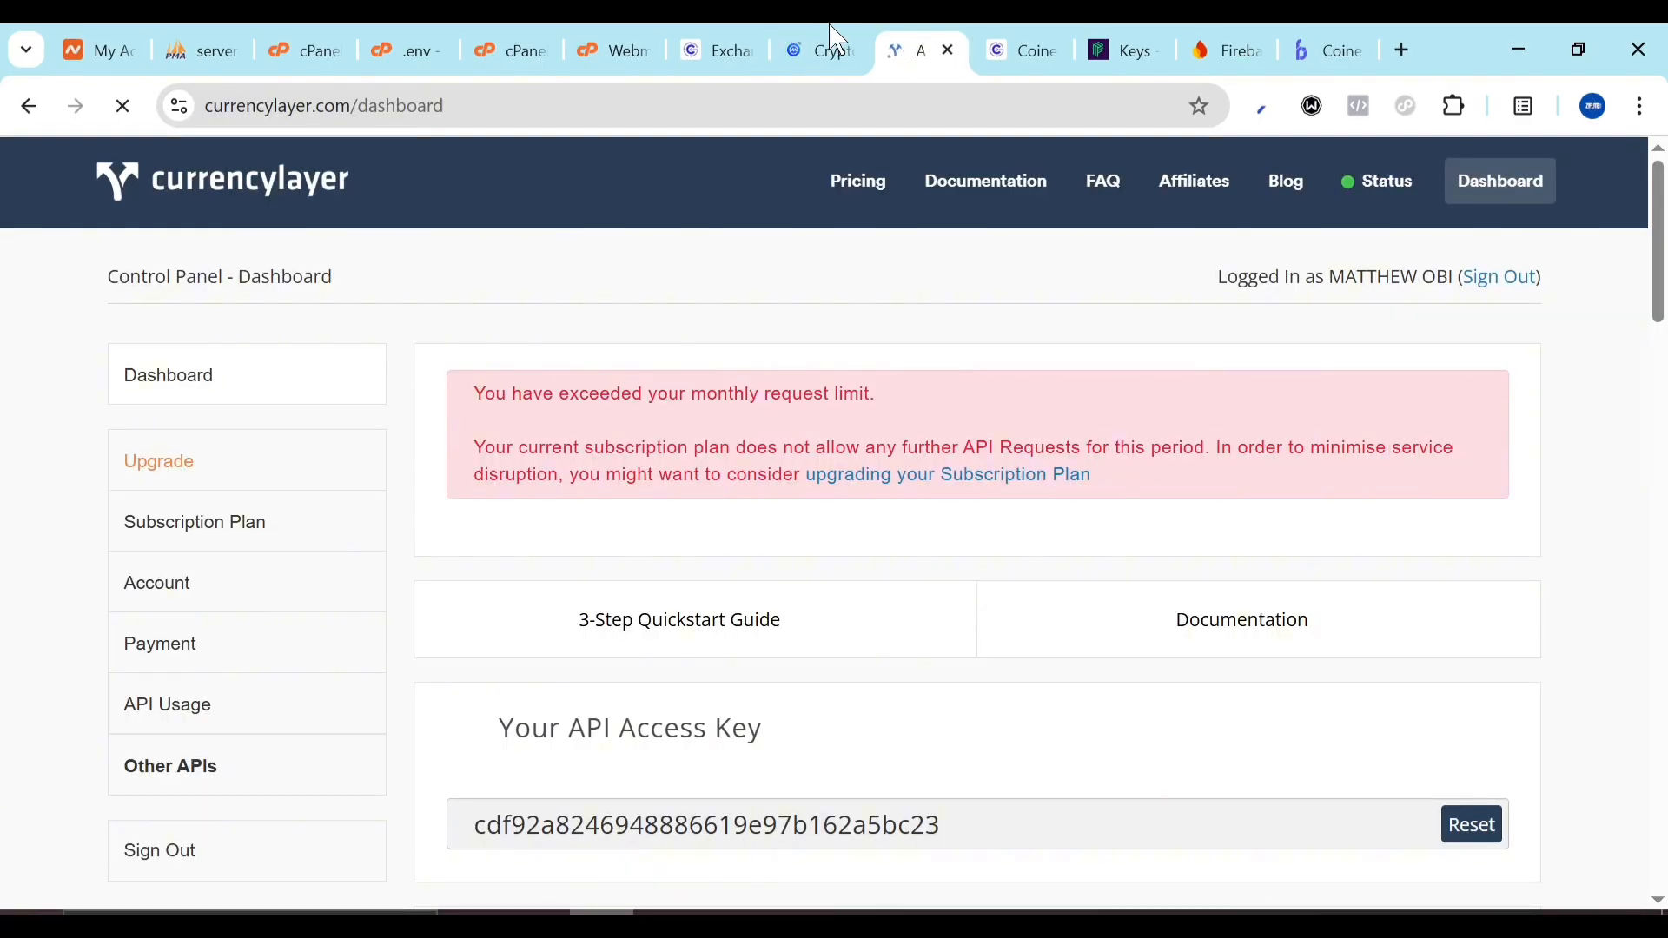
left_click(720, 39)
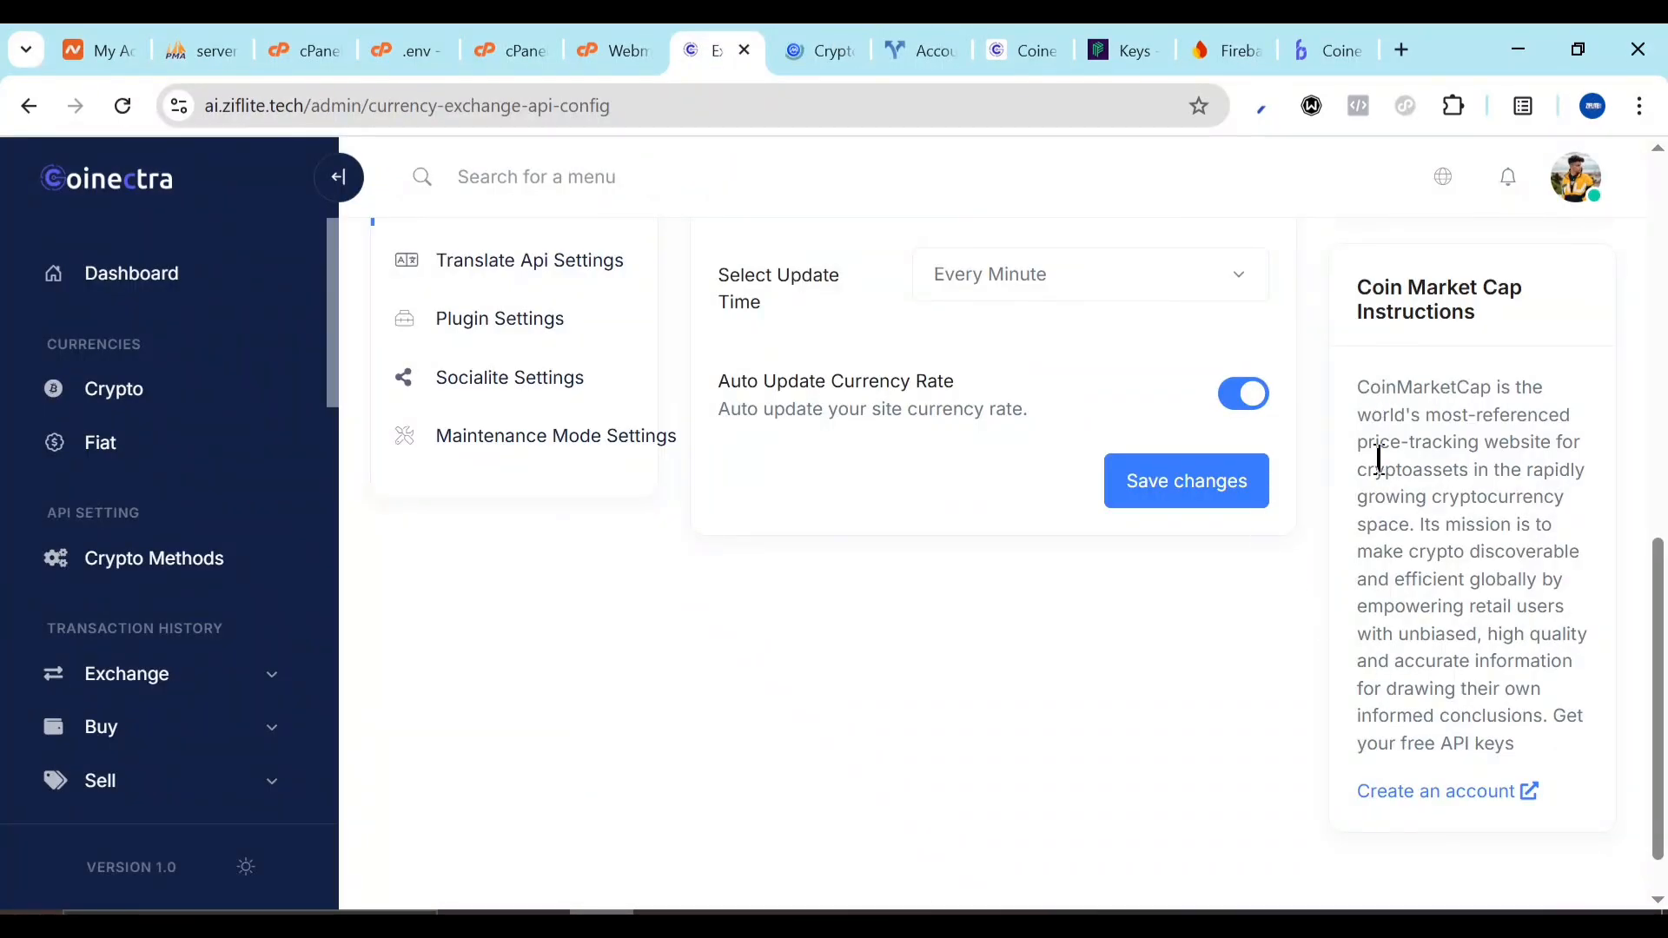
scroll(1379, 461, "up", 4)
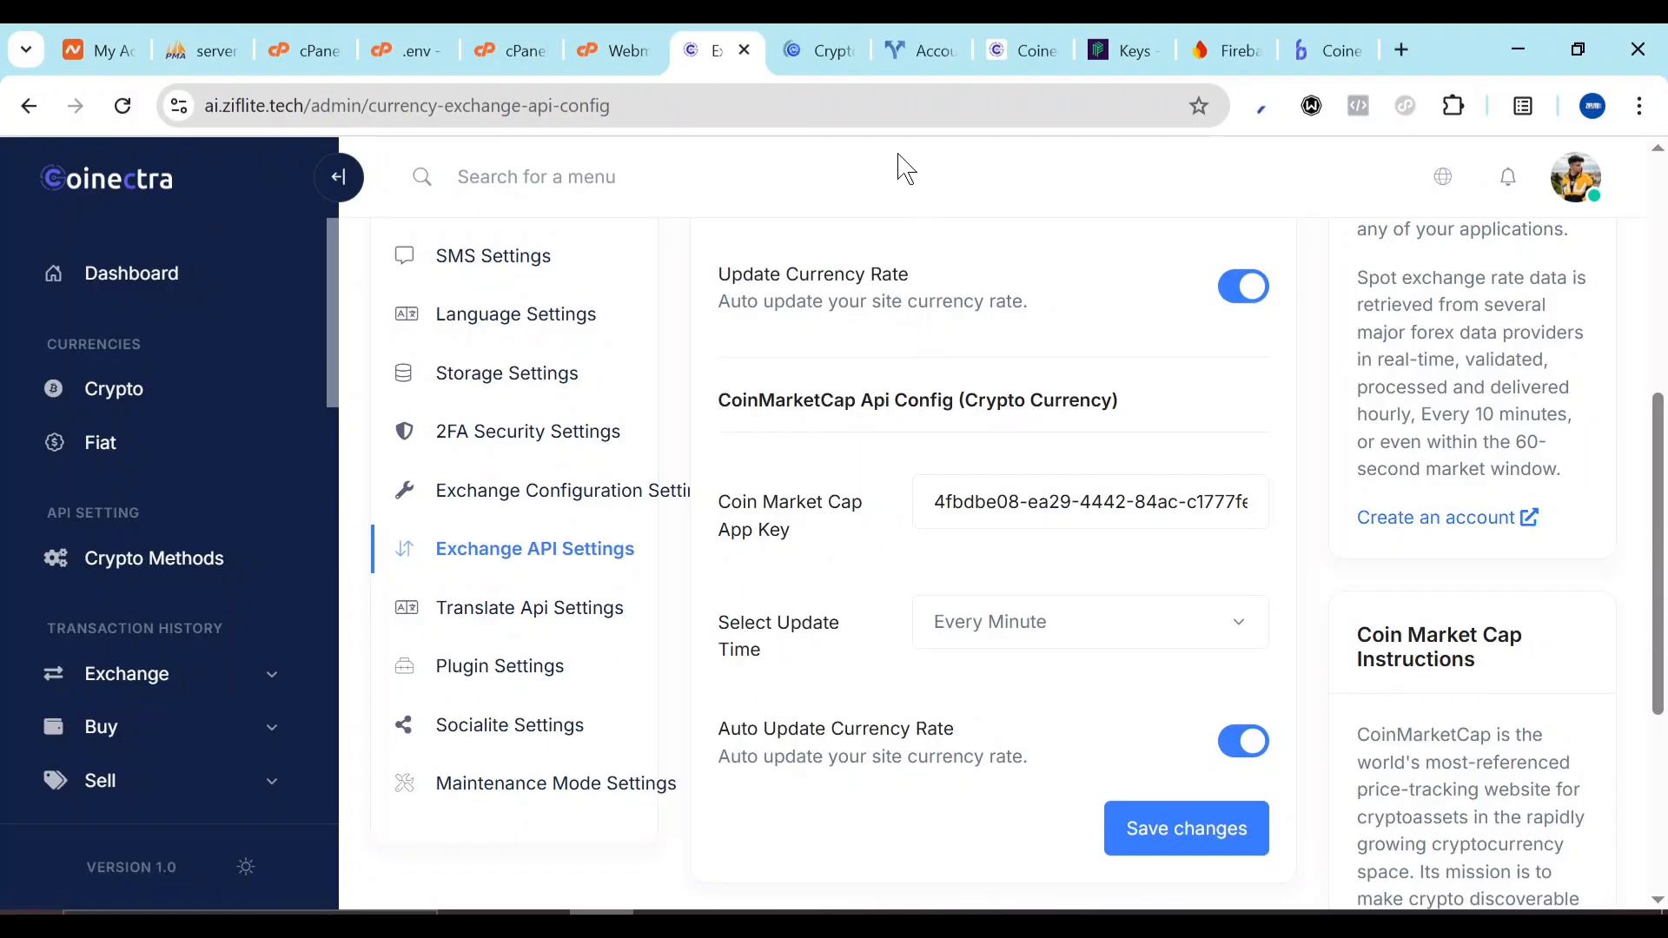
Copy the API access key from the CurrencyLayer dashboard and return to the Exchange API settings tab
left_click(919, 50)
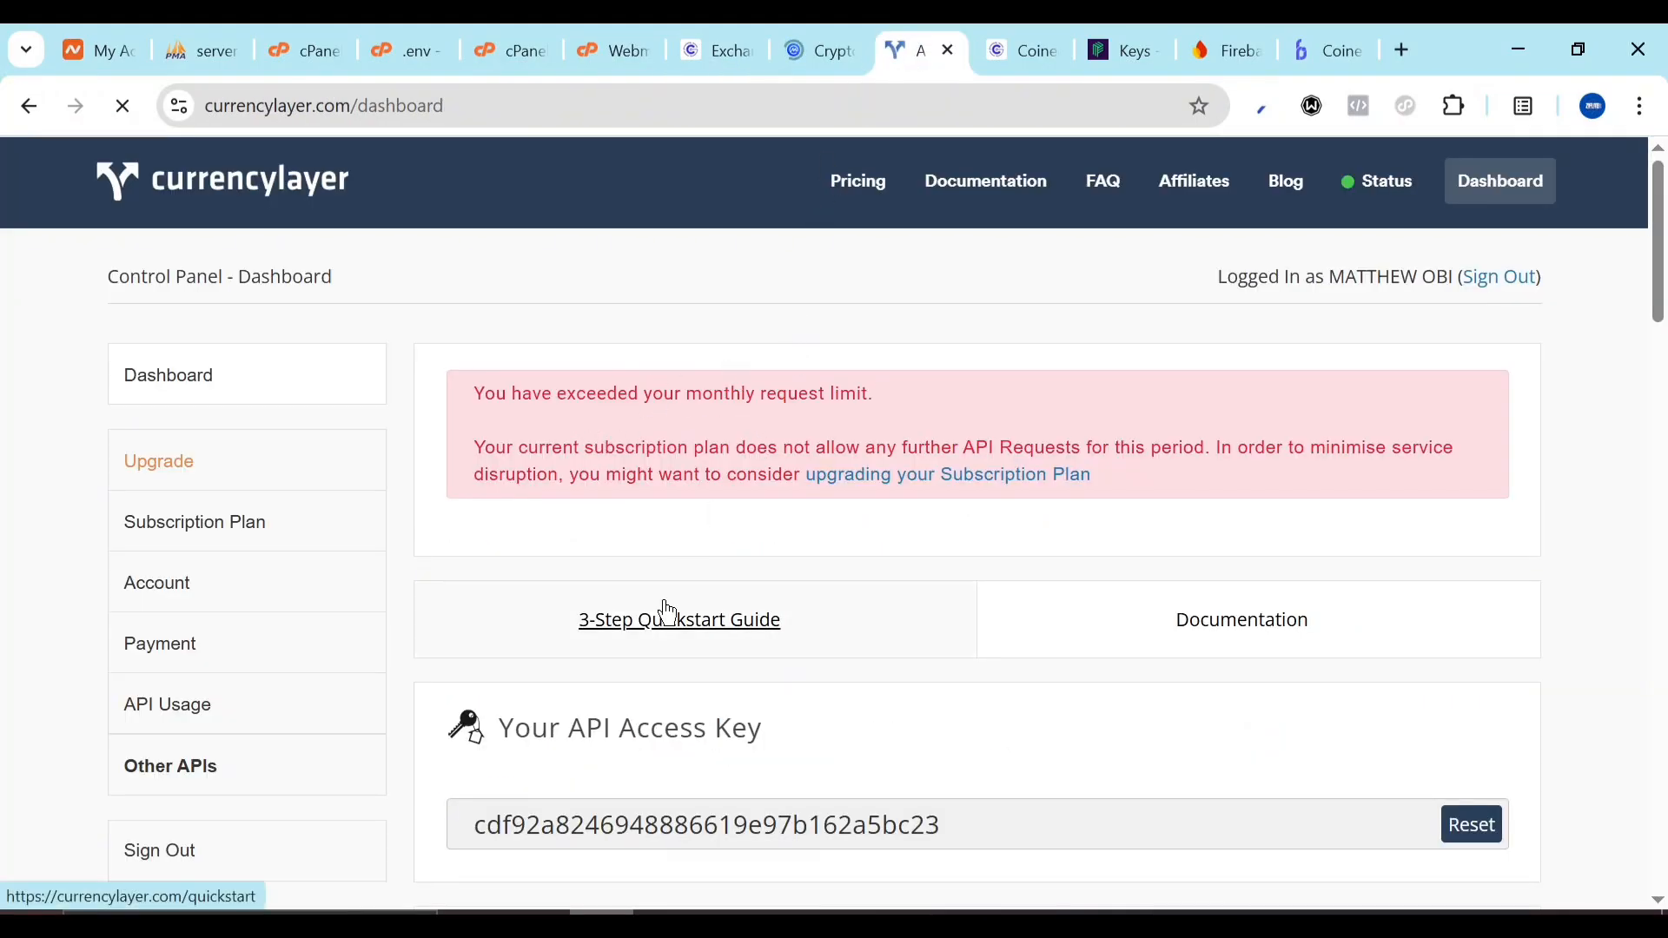
scroll(667, 613, "down", 2)
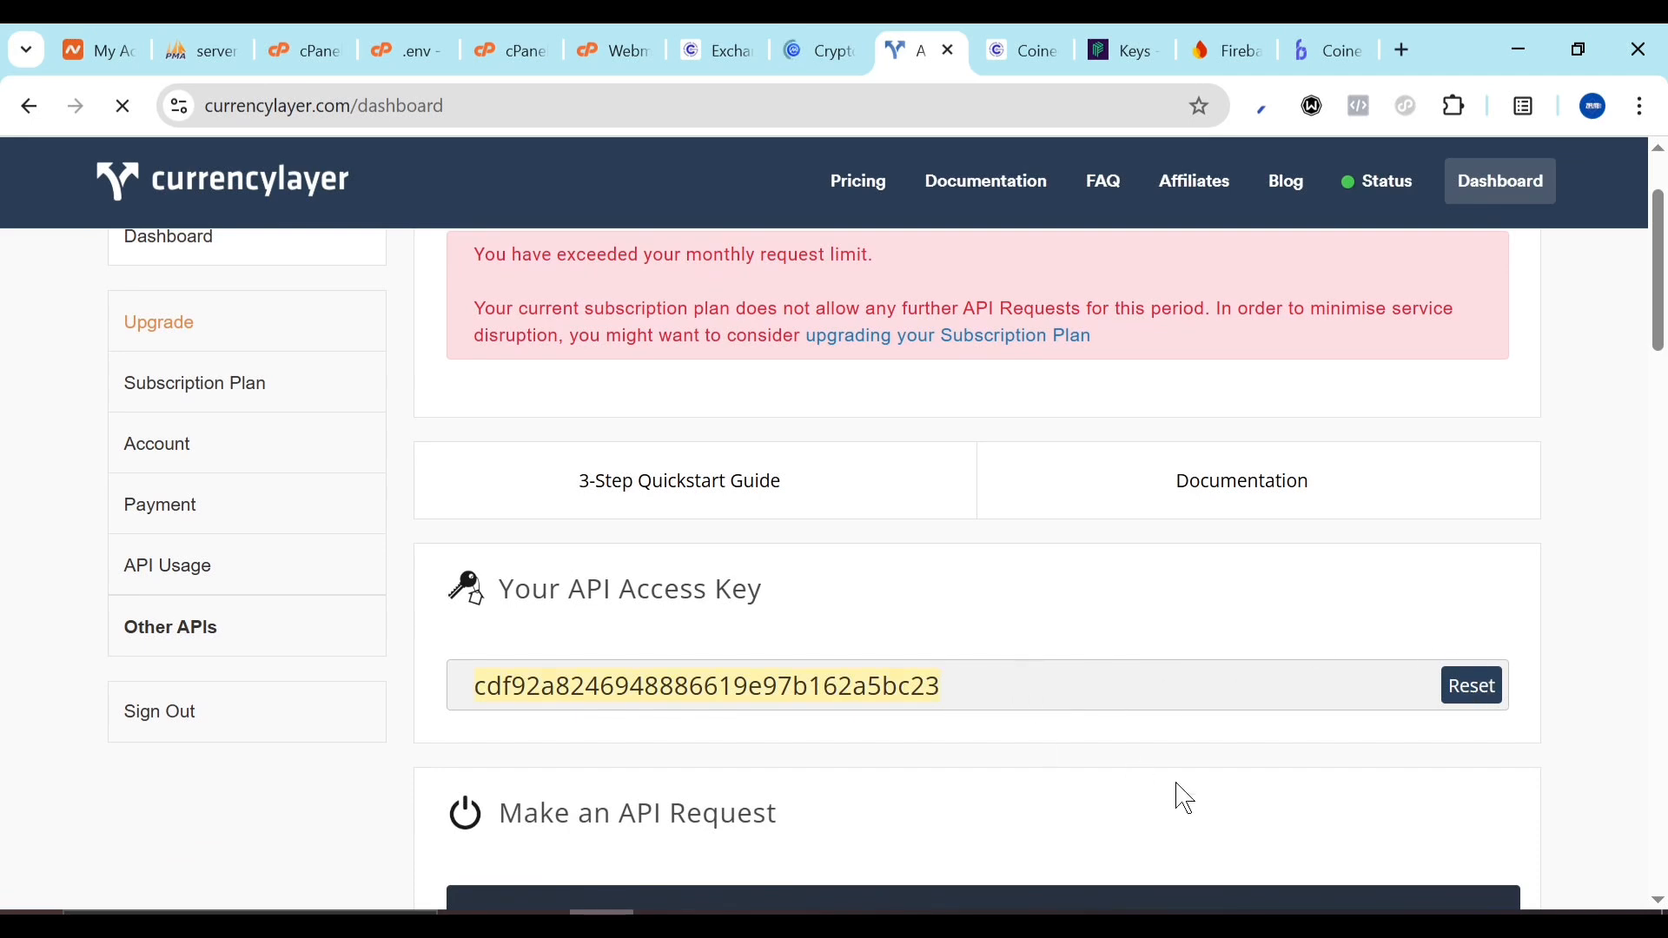
scroll(1184, 796, "down", 8)
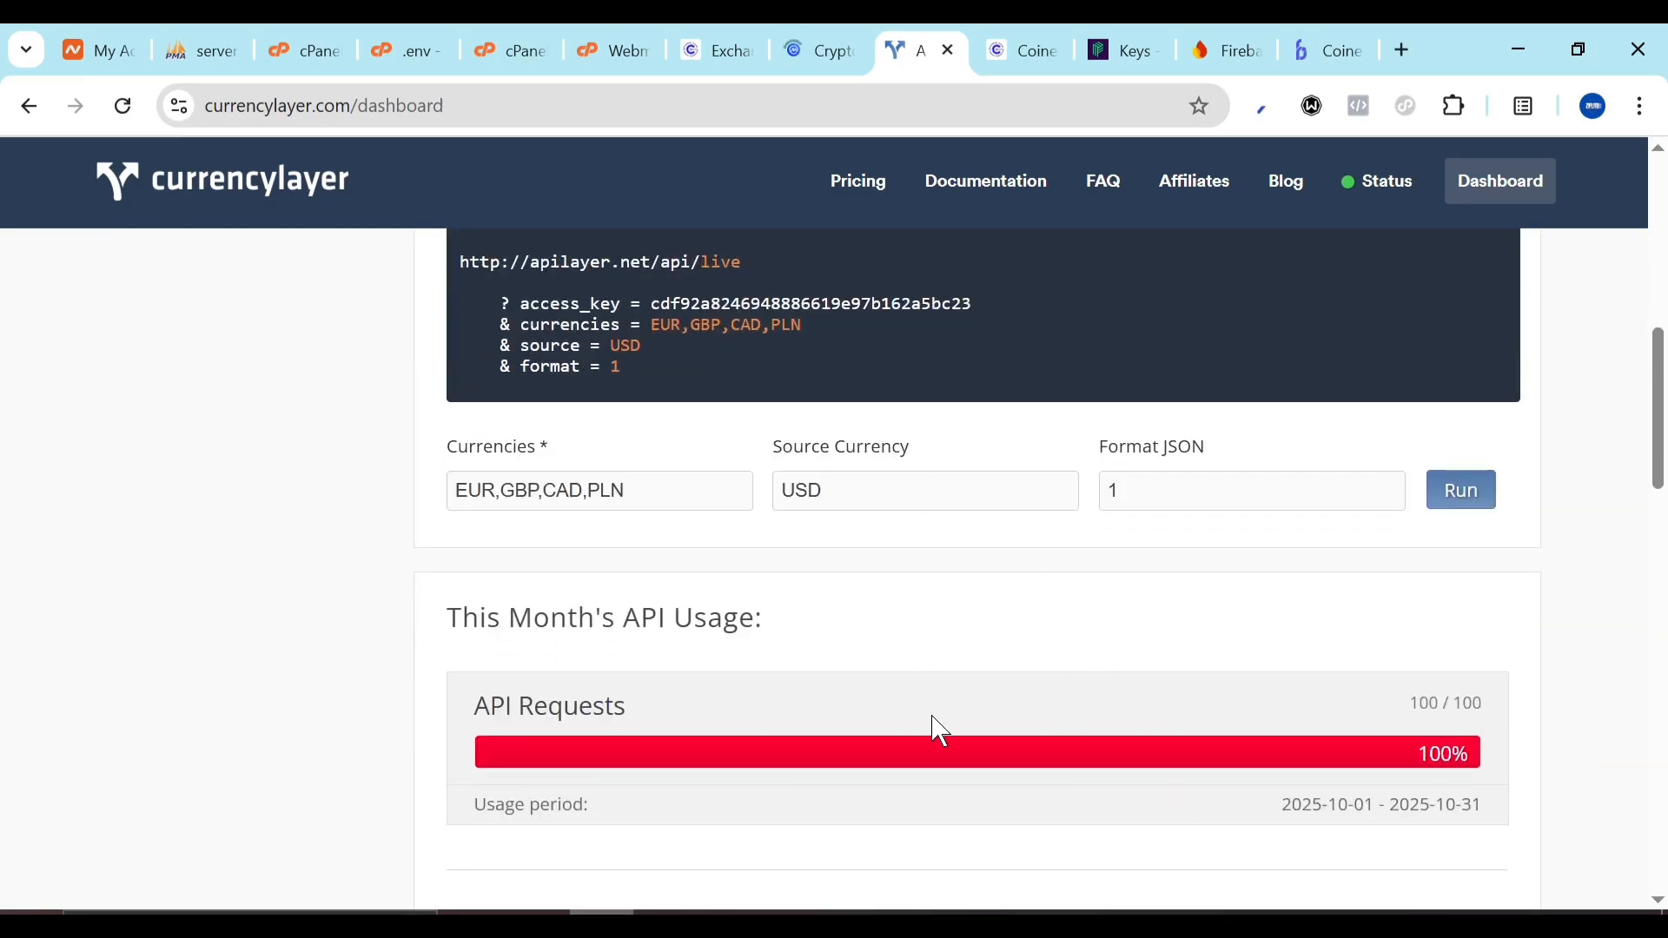
scroll(939, 732, "up", 3)
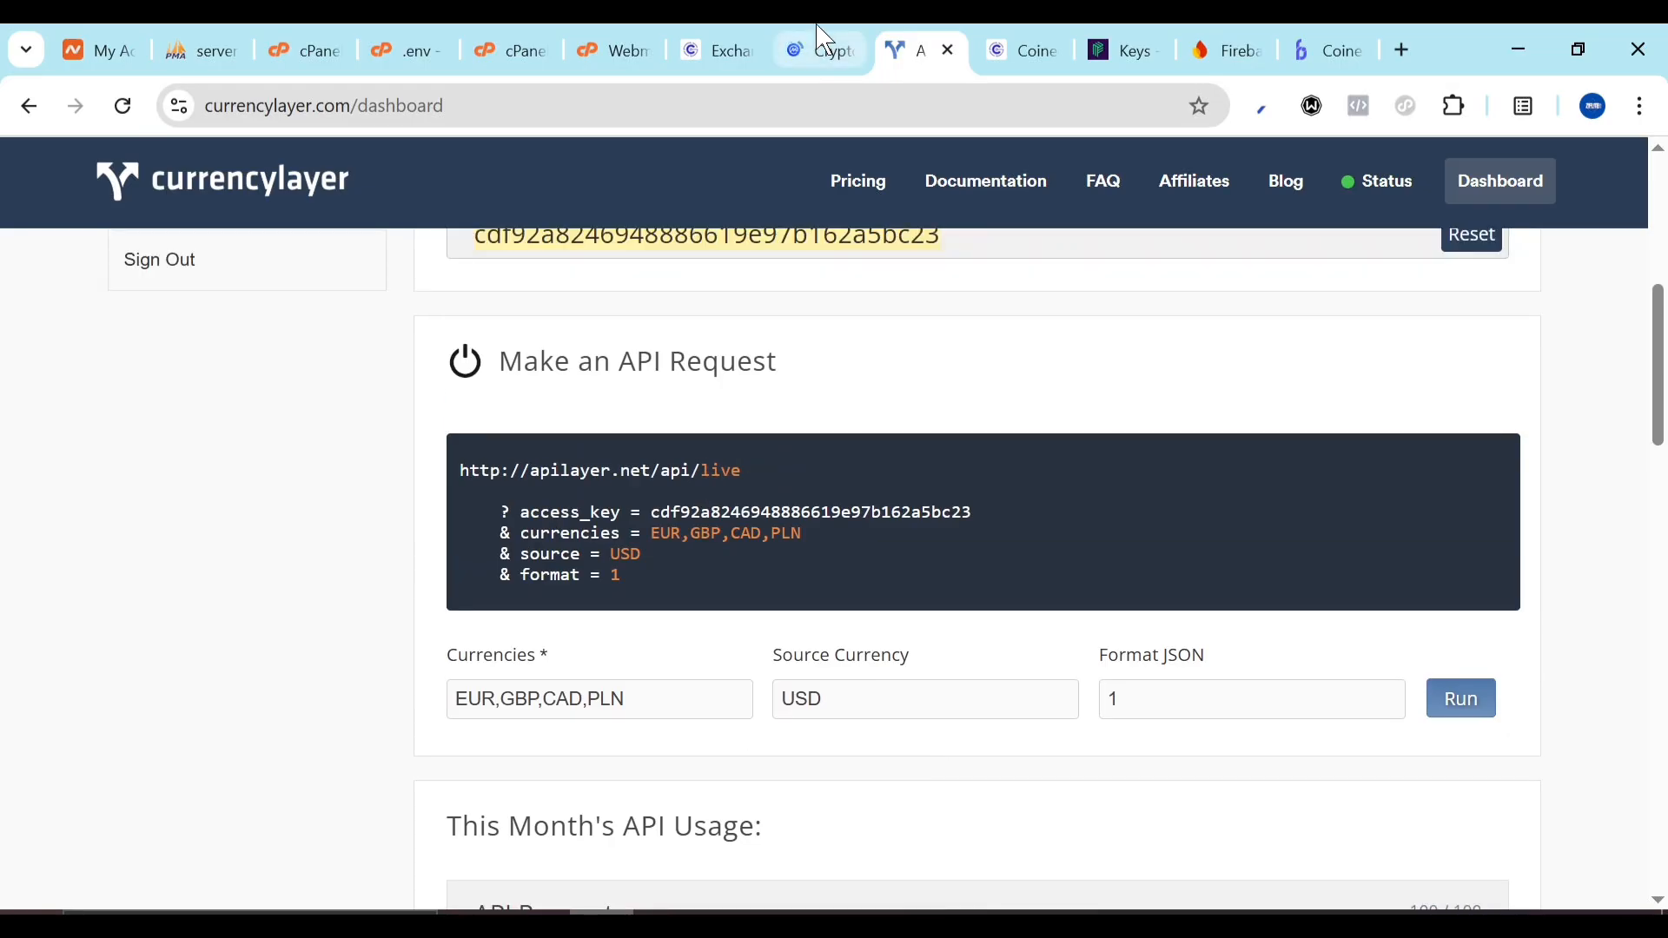
left_click(826, 38)
left_click(711, 48)
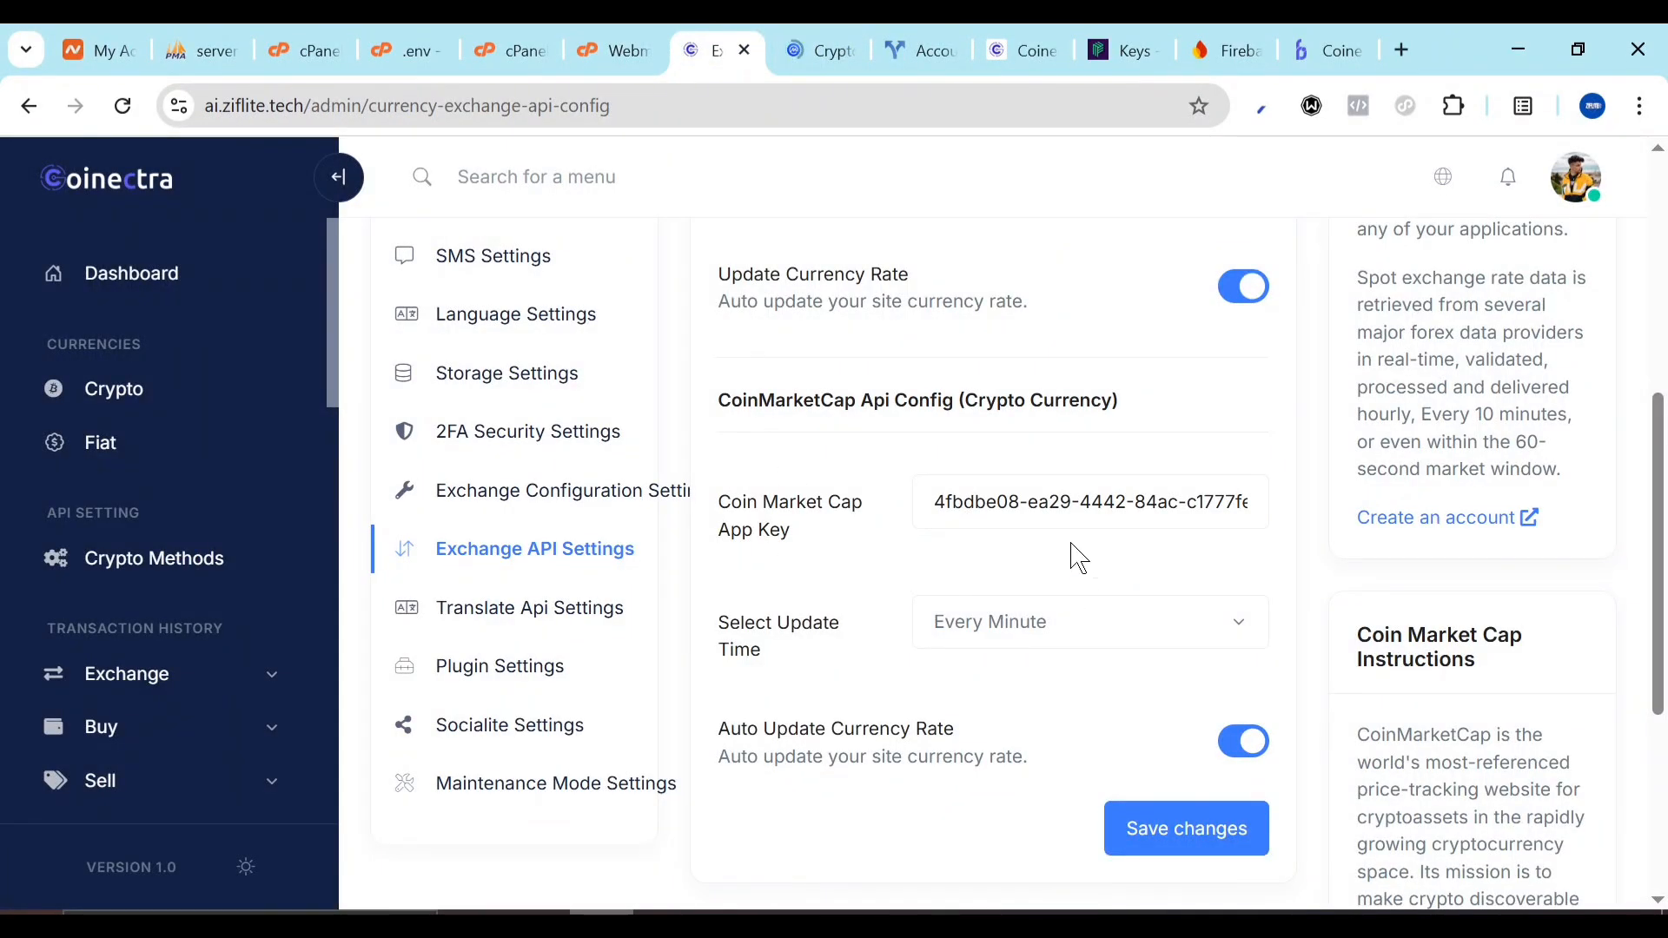
Paste the copied API key into both the Coin Market Cap App Key field and the CurrencyLayer Access Key field
triple_click(1051, 504)
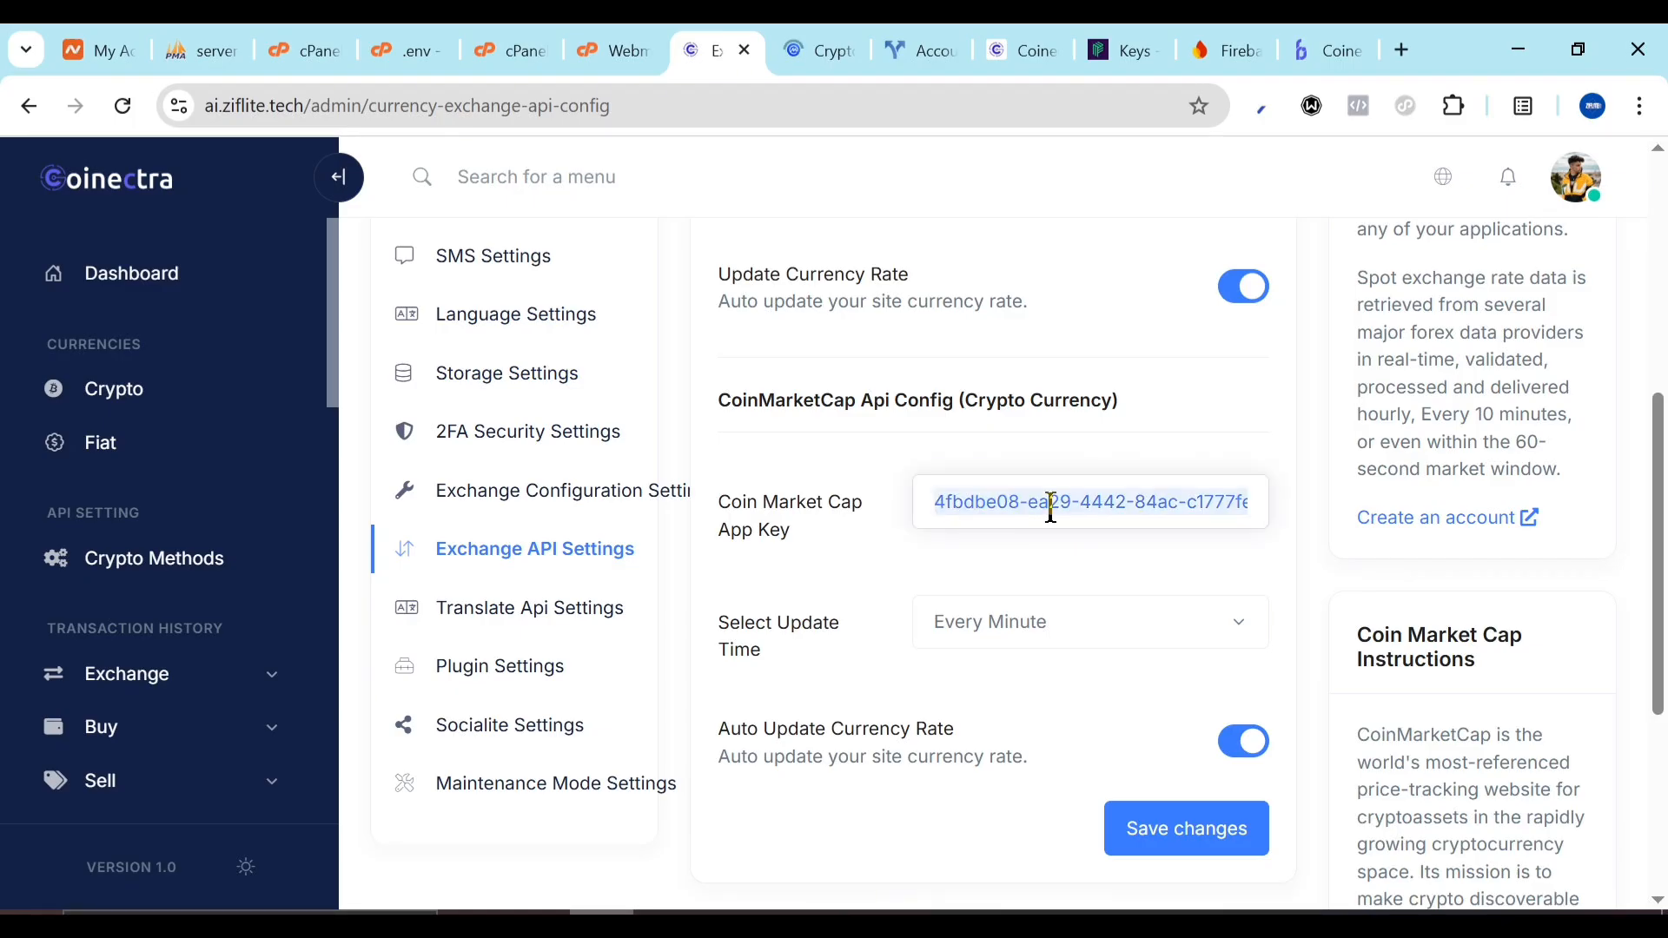
key("ctrl+v")
scroll(1068, 559, "up", 6)
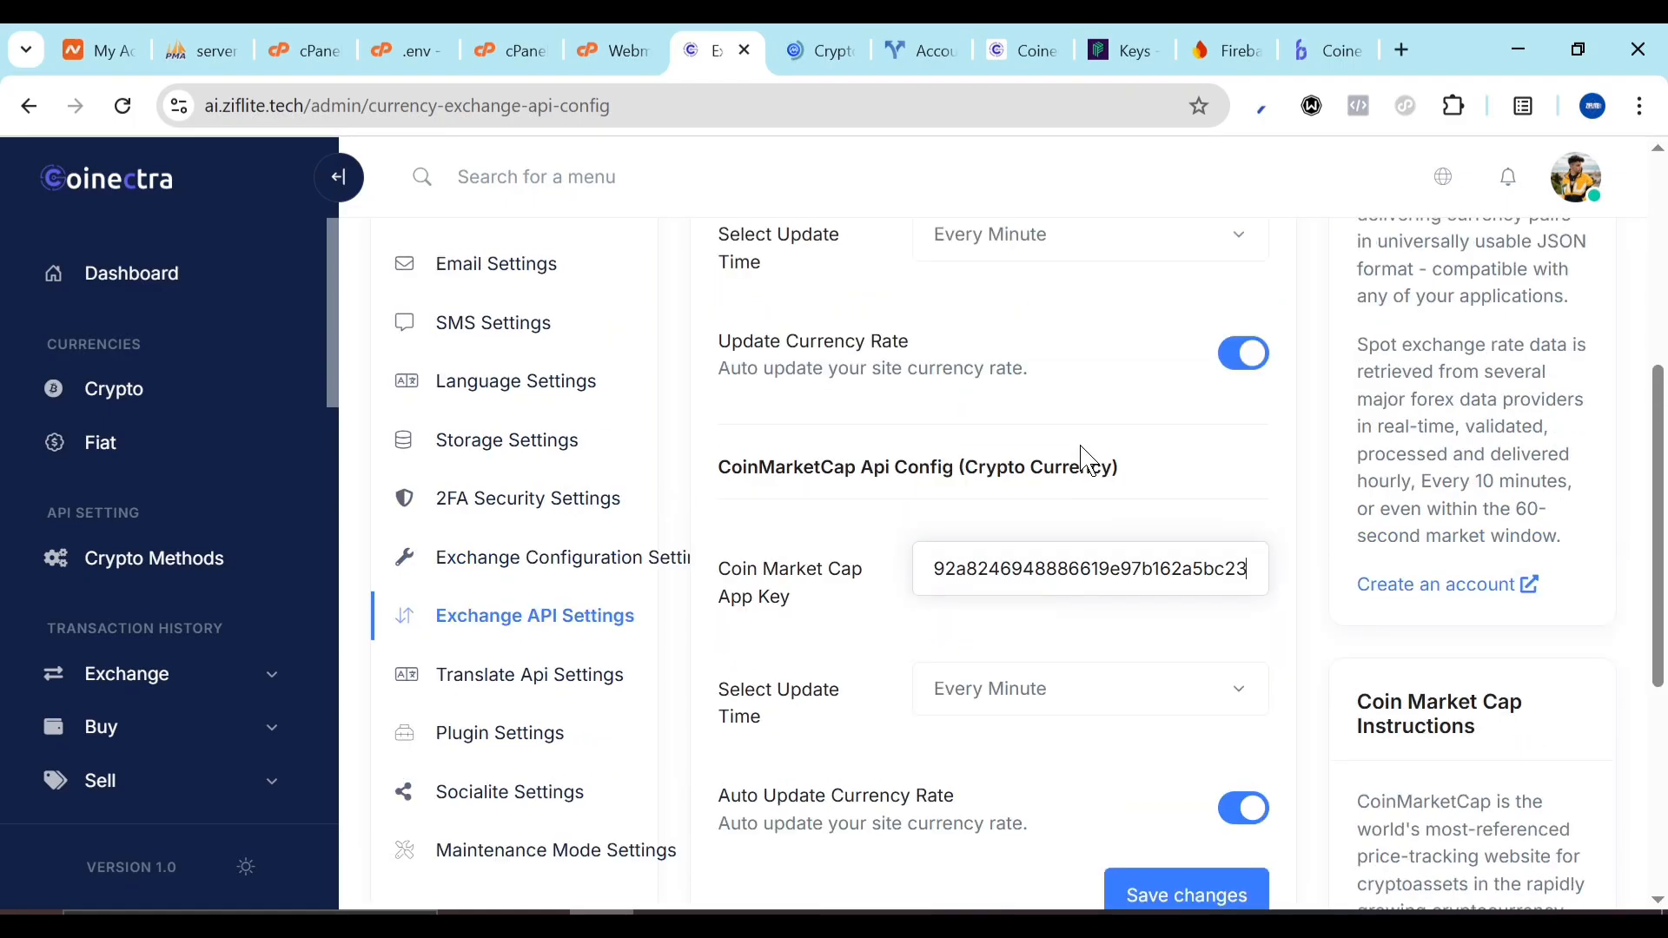
triple_click(1091, 597)
key("ctrl+v")
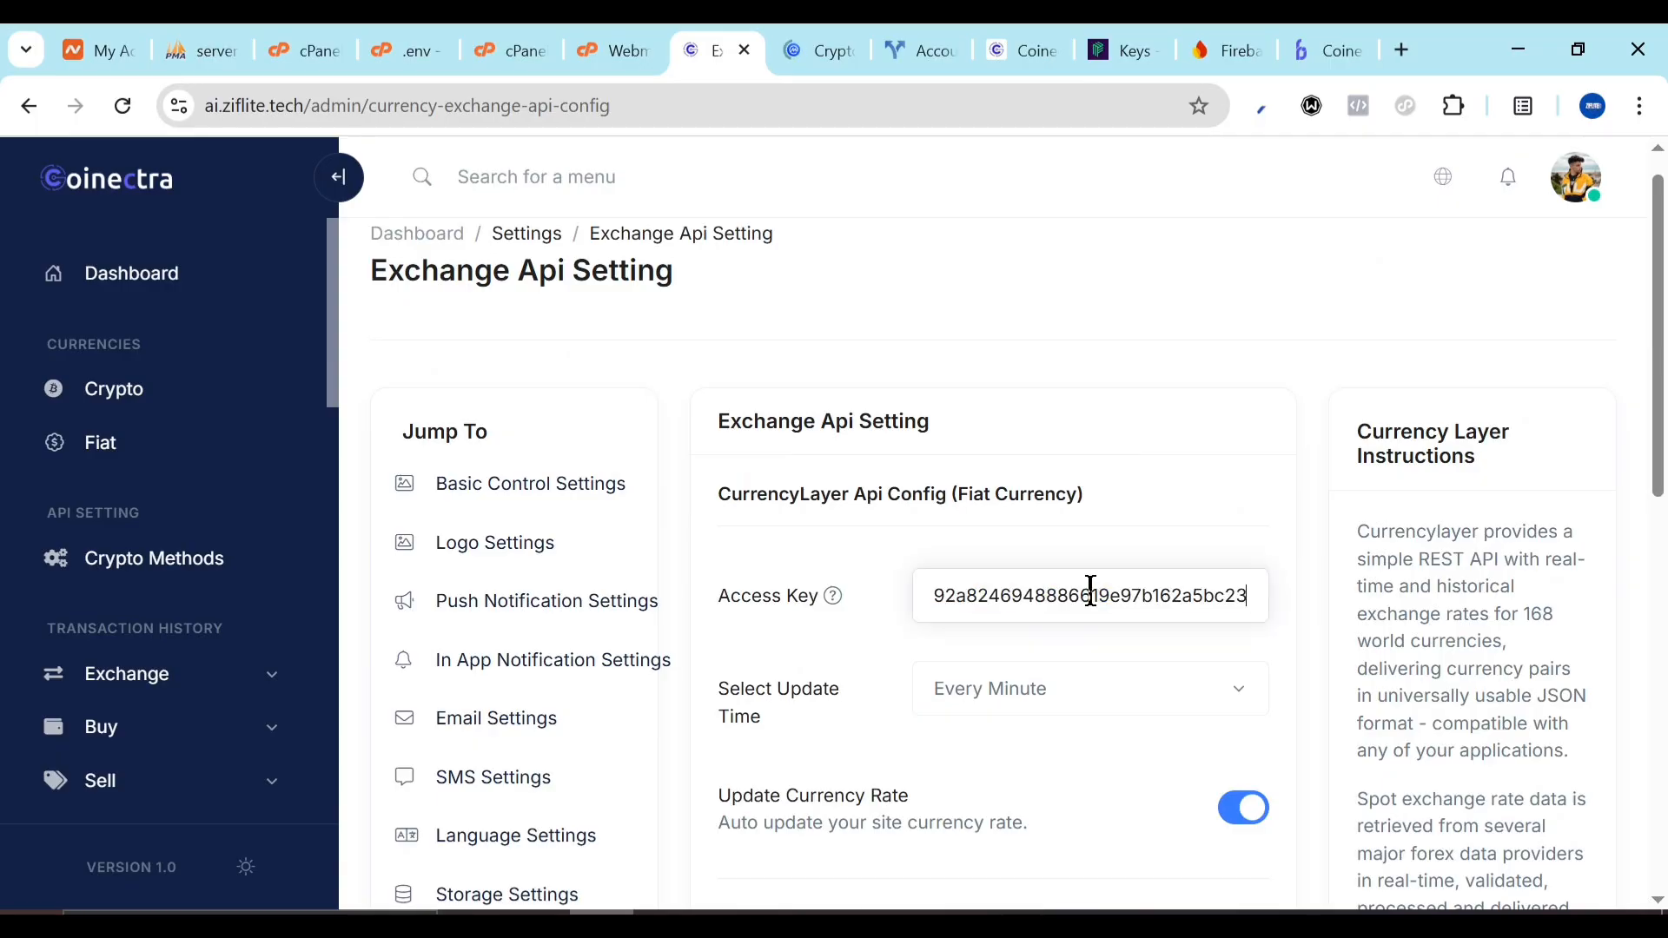
Set the CurrencyLayer update time to Every Five Minutes
left_click(1064, 668)
left_click(1058, 690)
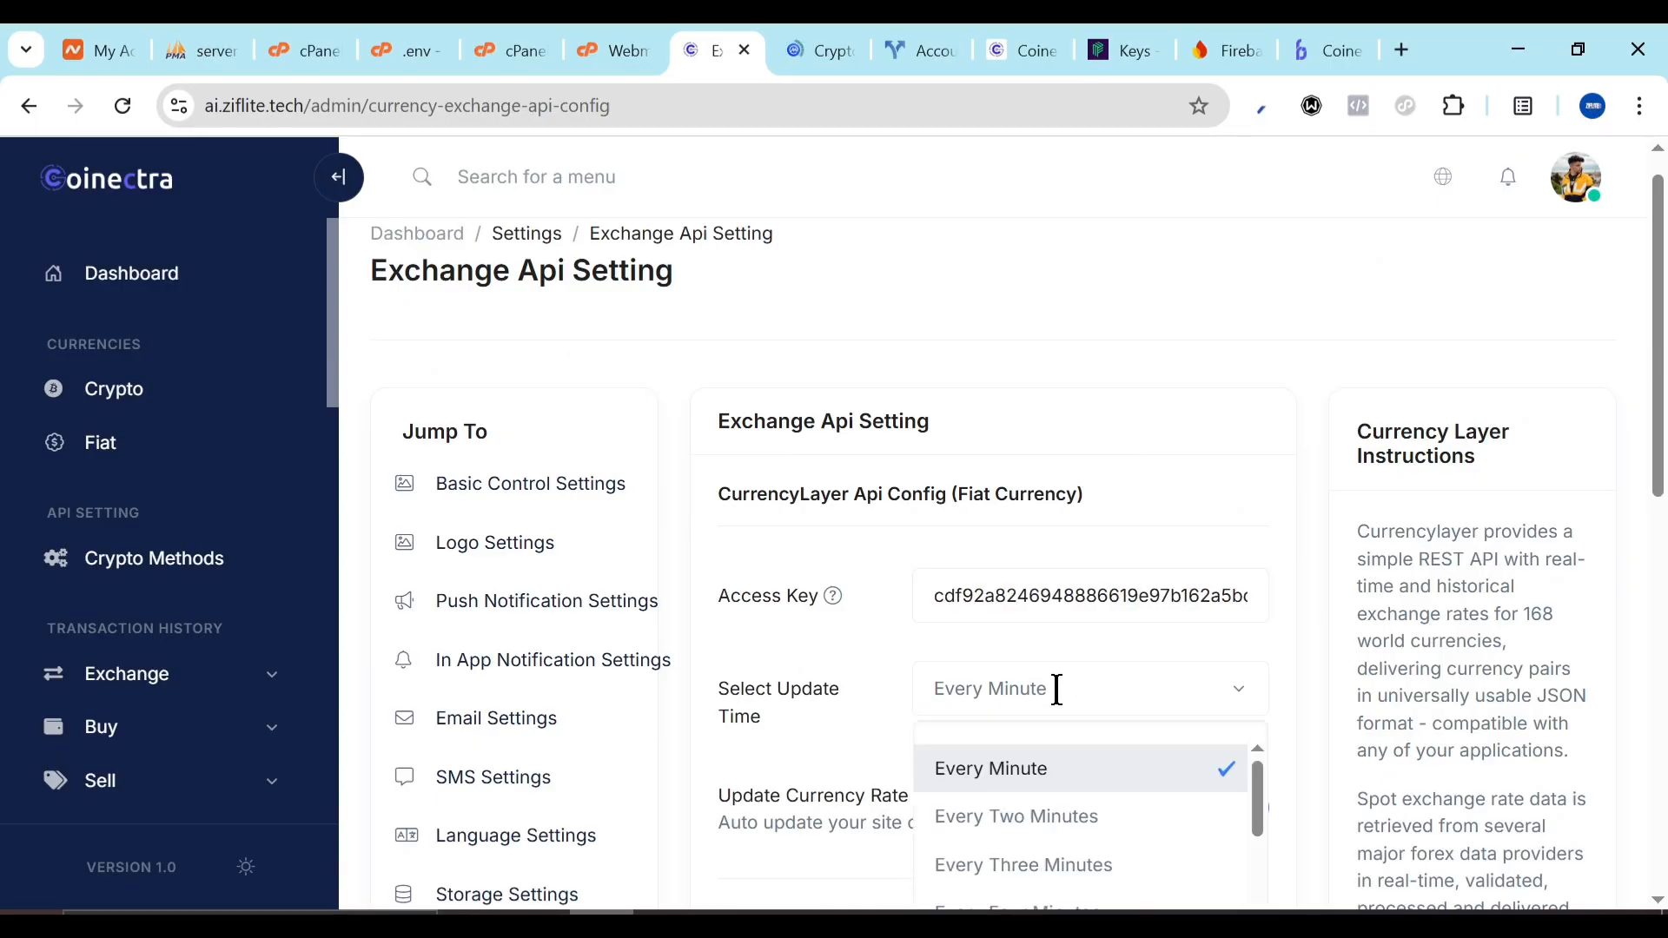
scroll(1058, 577, "down", 3)
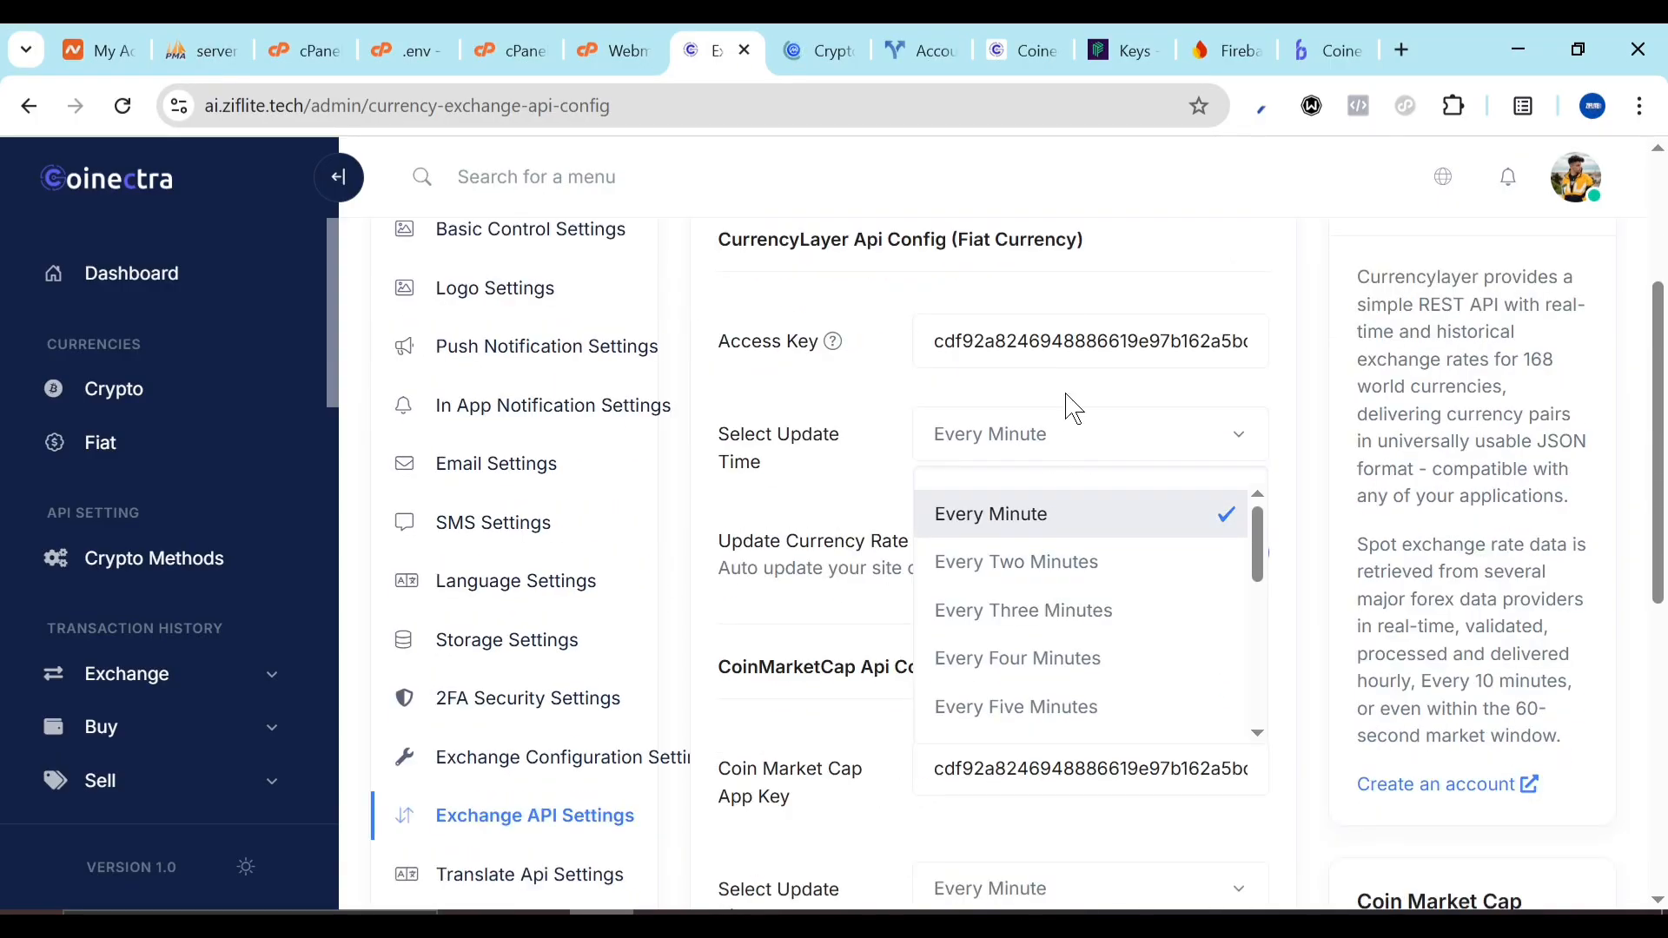
left_click(1056, 706)
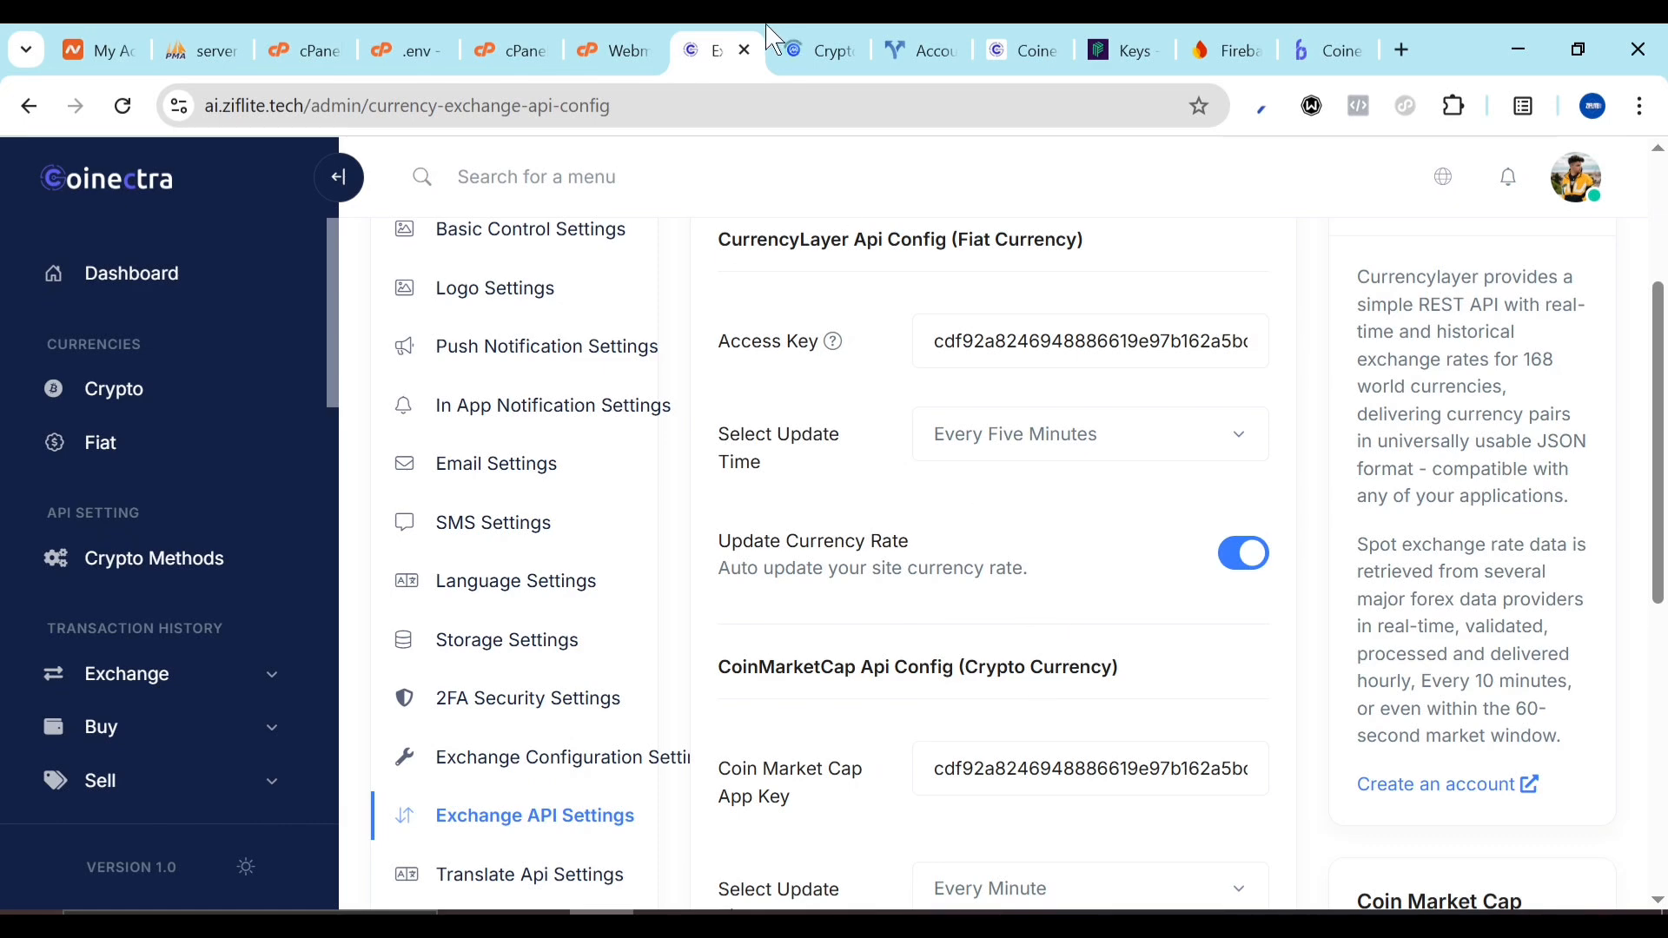
Open the CoinMarketCap API pricing page from the account menu on the CoinMarketCap site
left_click(821, 50)
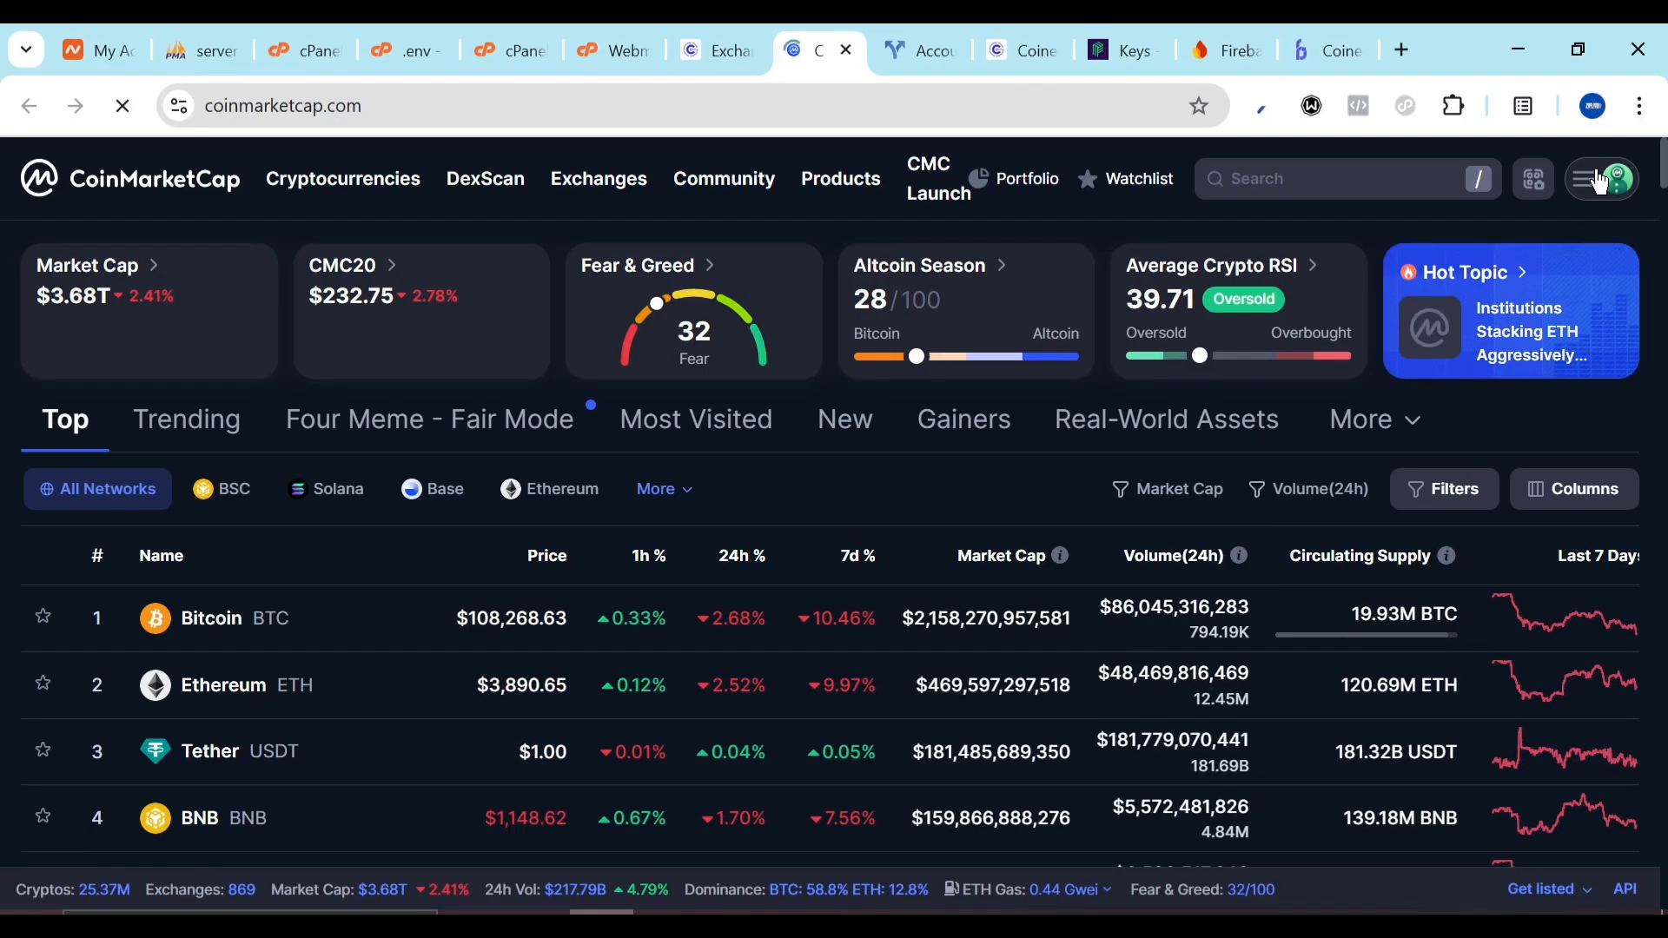
left_click(1601, 181)
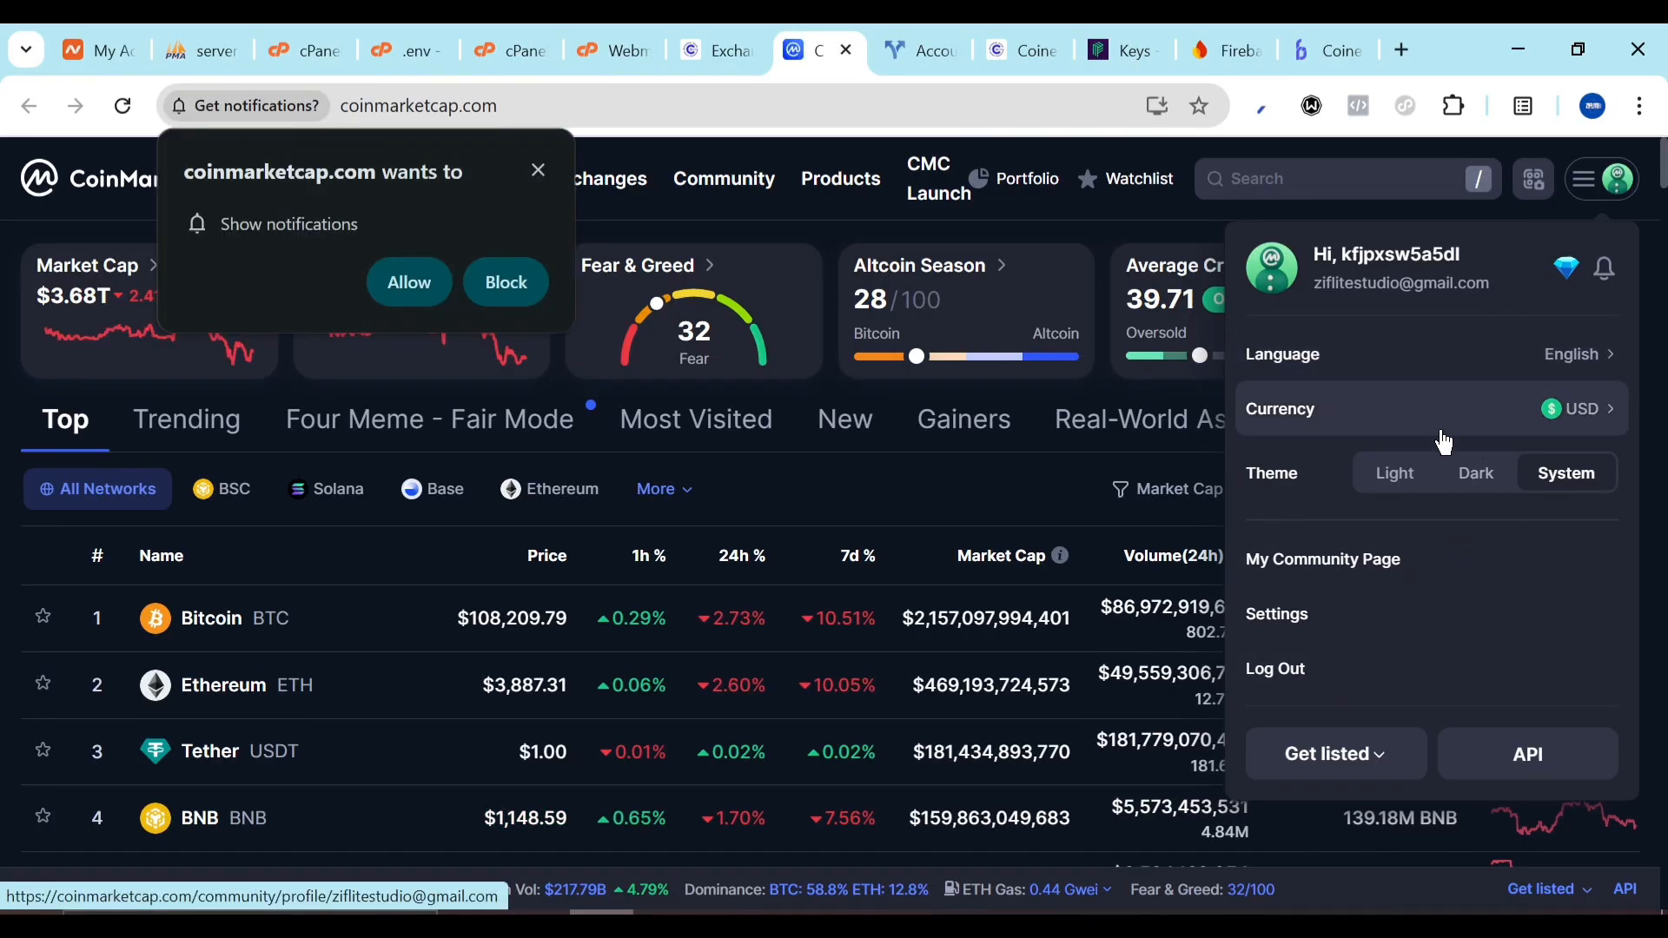
left_click(1496, 749)
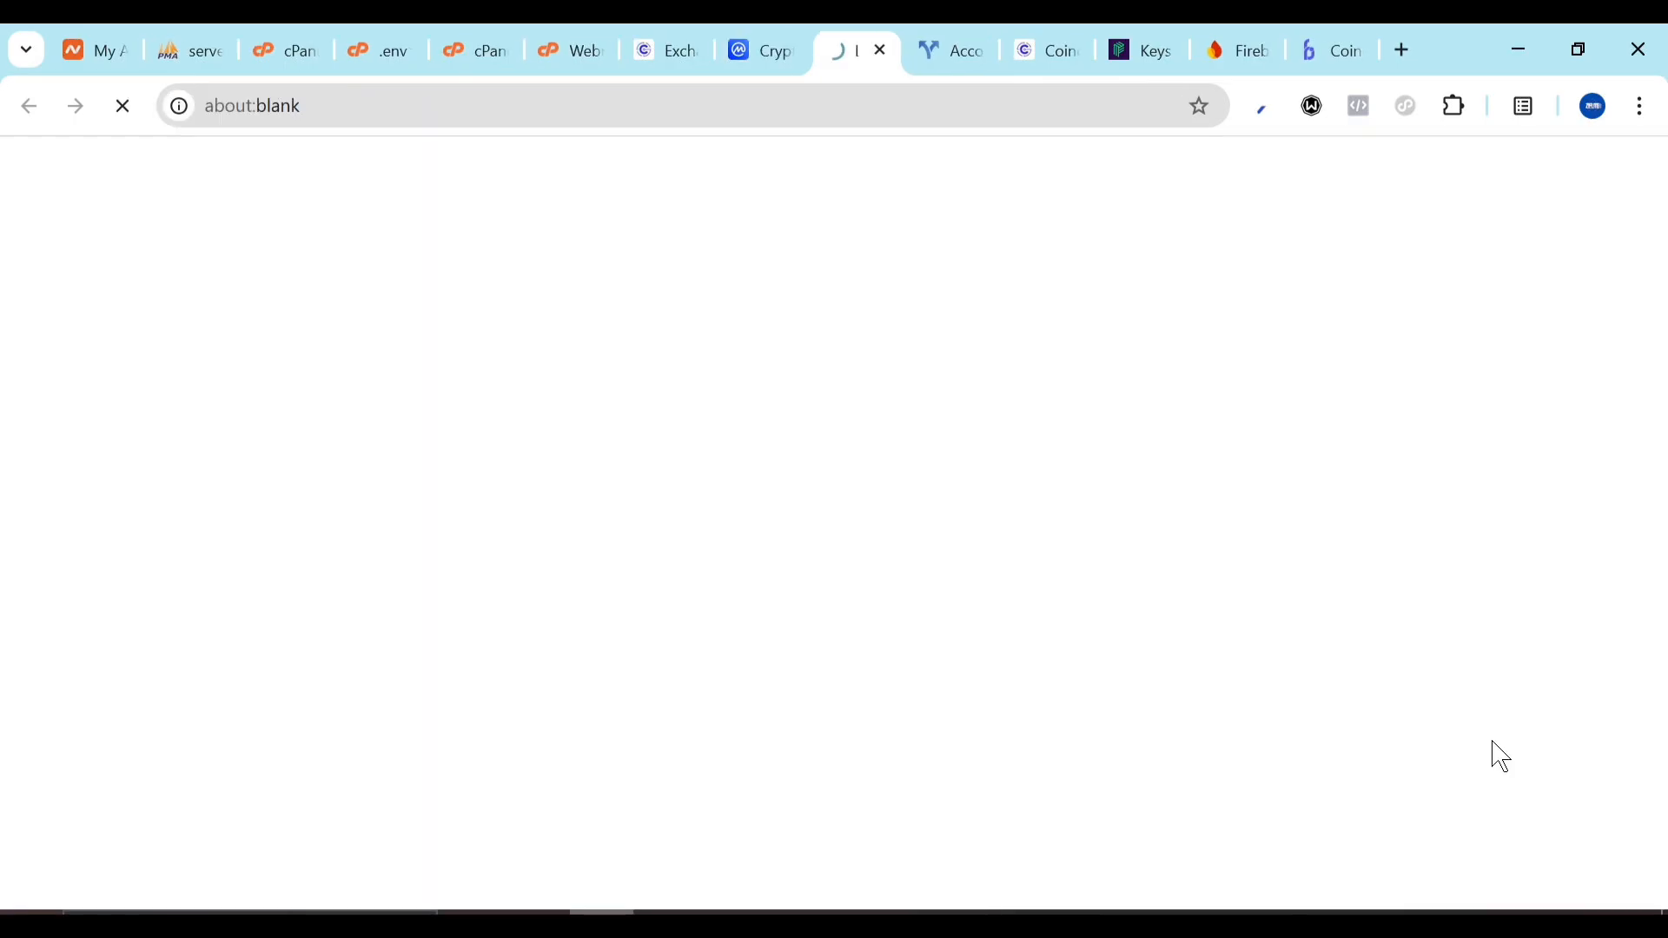
left_click_drag(765, 38, 854, 37)
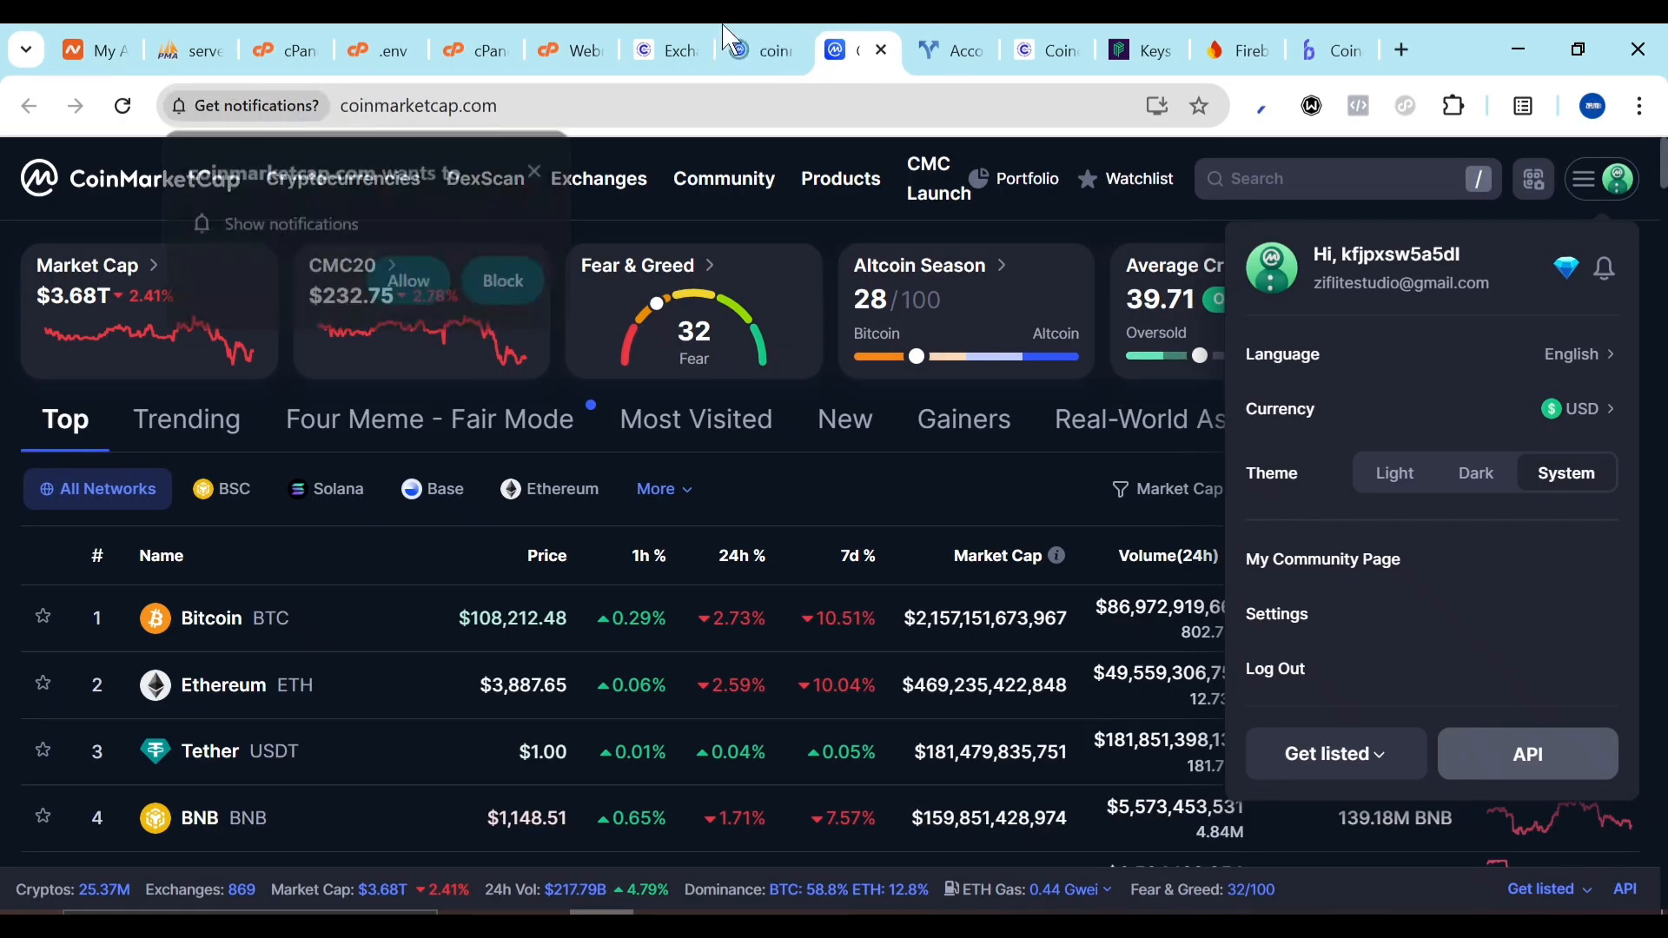
left_click(773, 38)
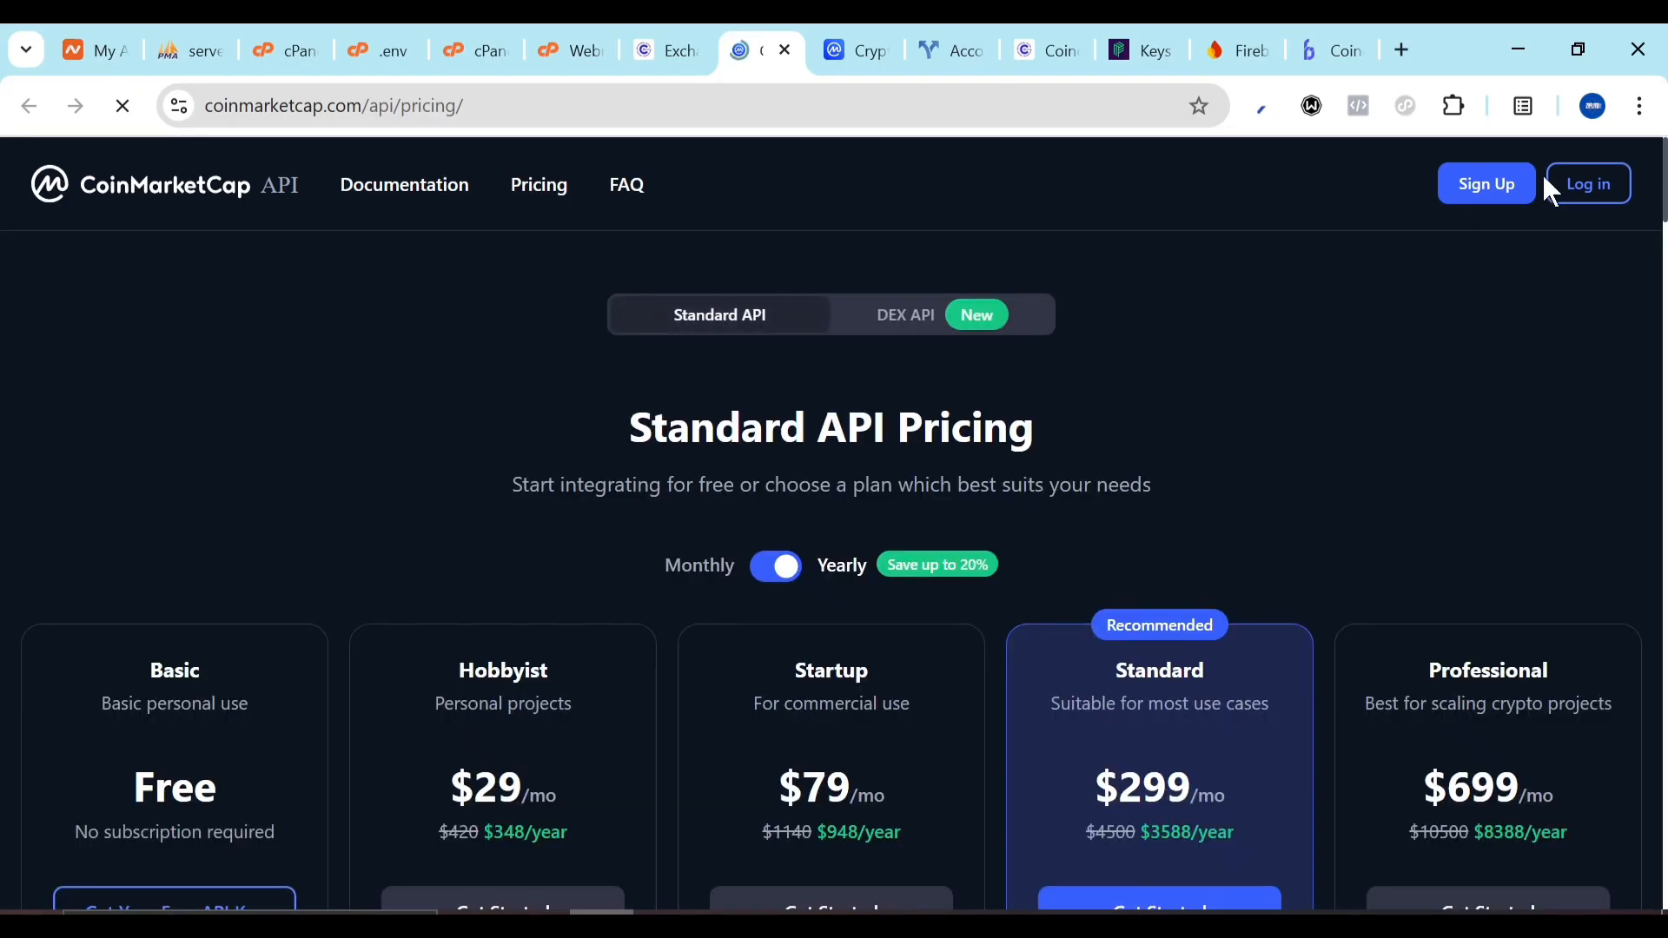
scroll(185, 808, "down", 1)
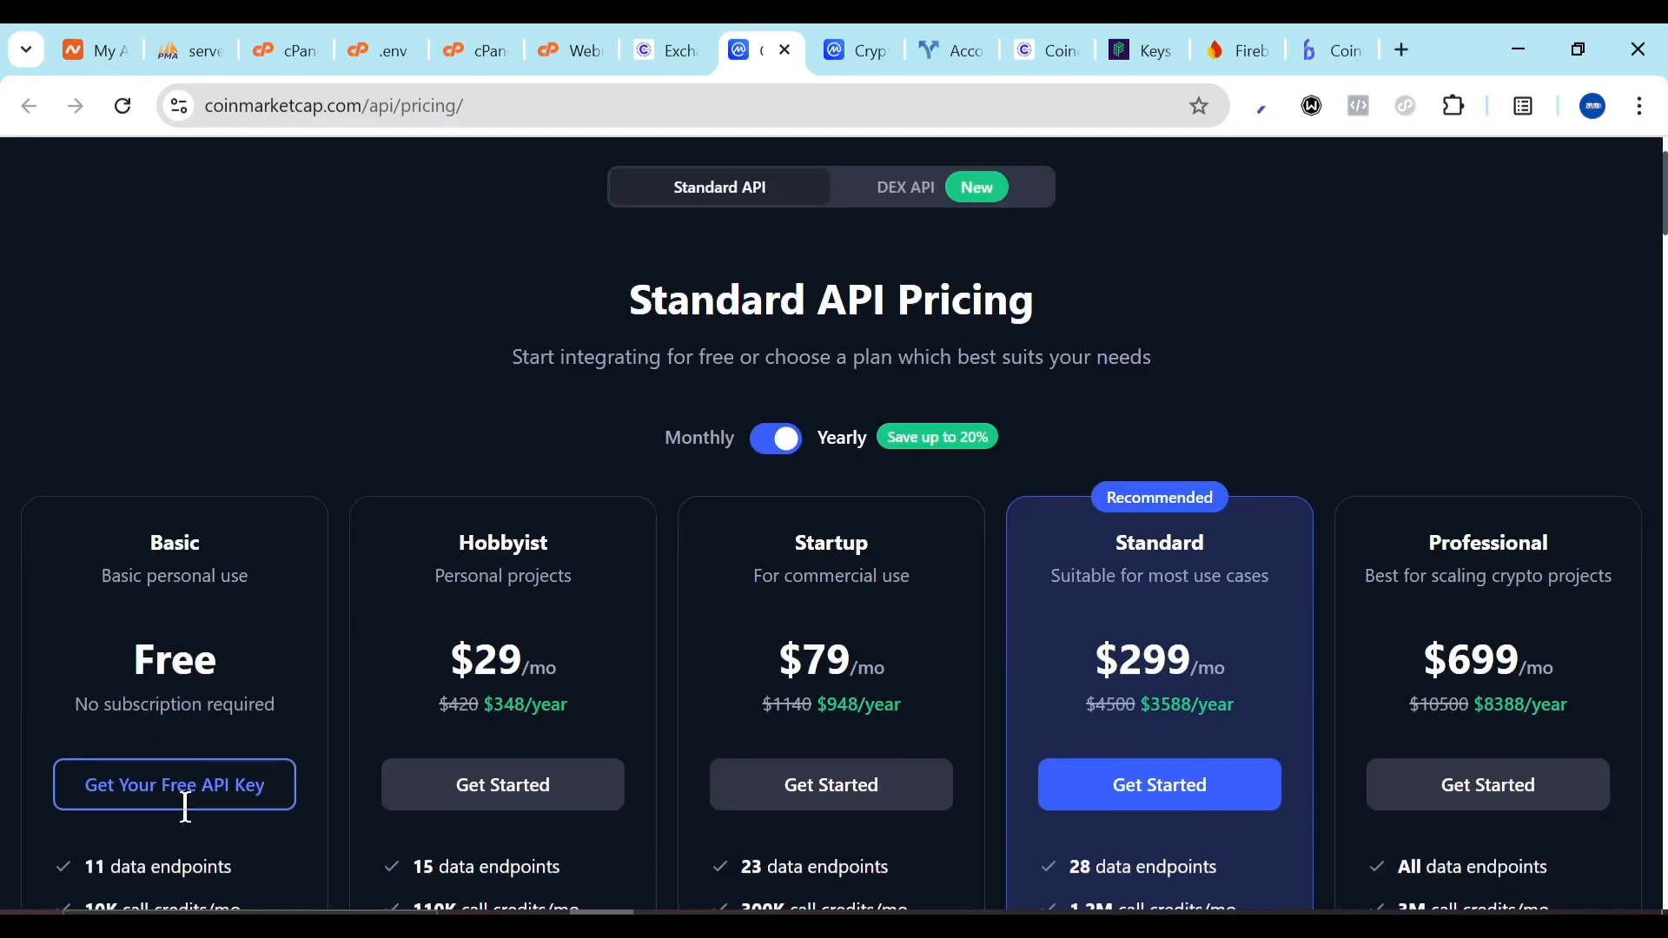
scroll(185, 808, "up", 1)
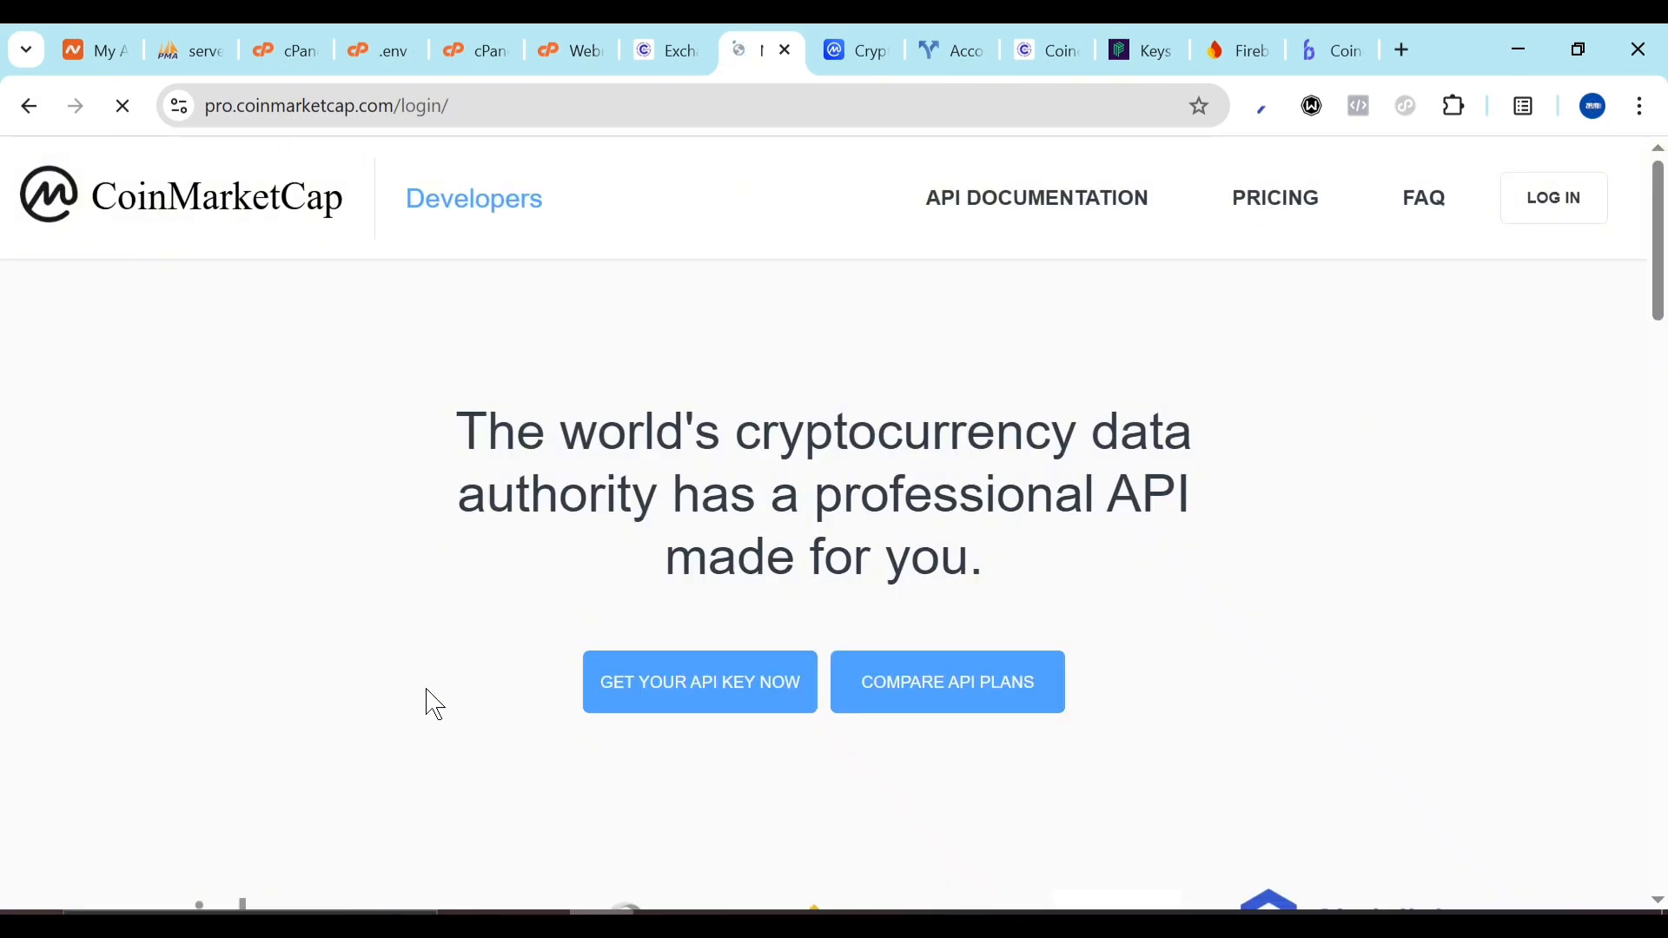
Open the CoinMarketCap developer account overview and copy the API key
left_click(691, 528)
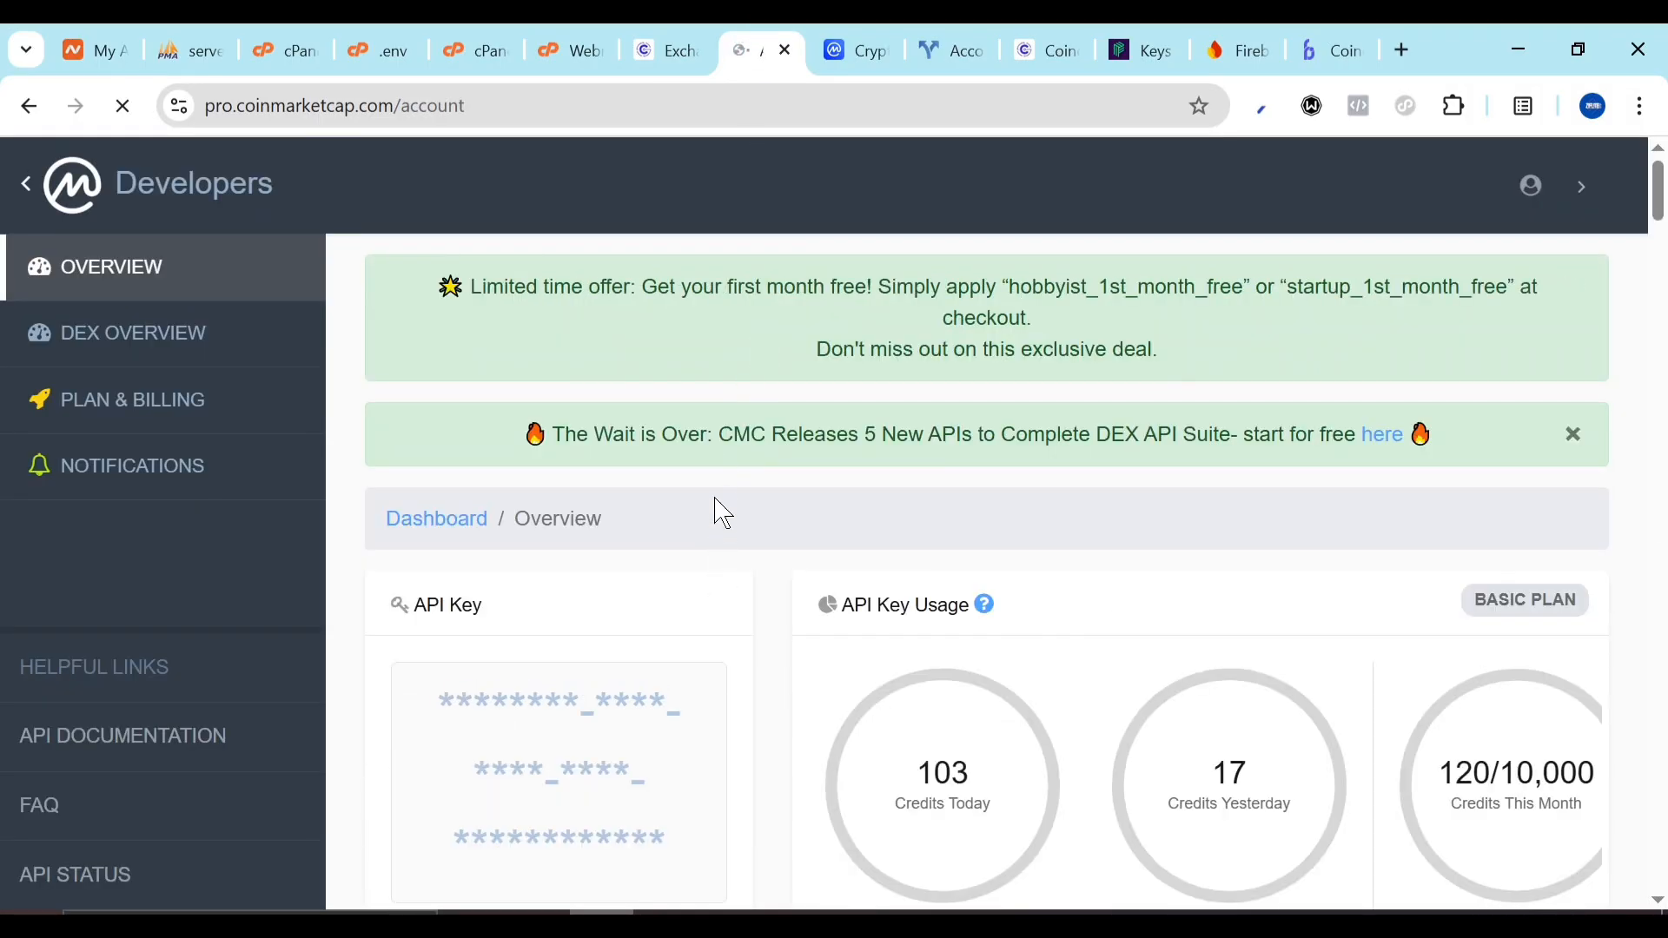
scroll(782, 600, "down", 2)
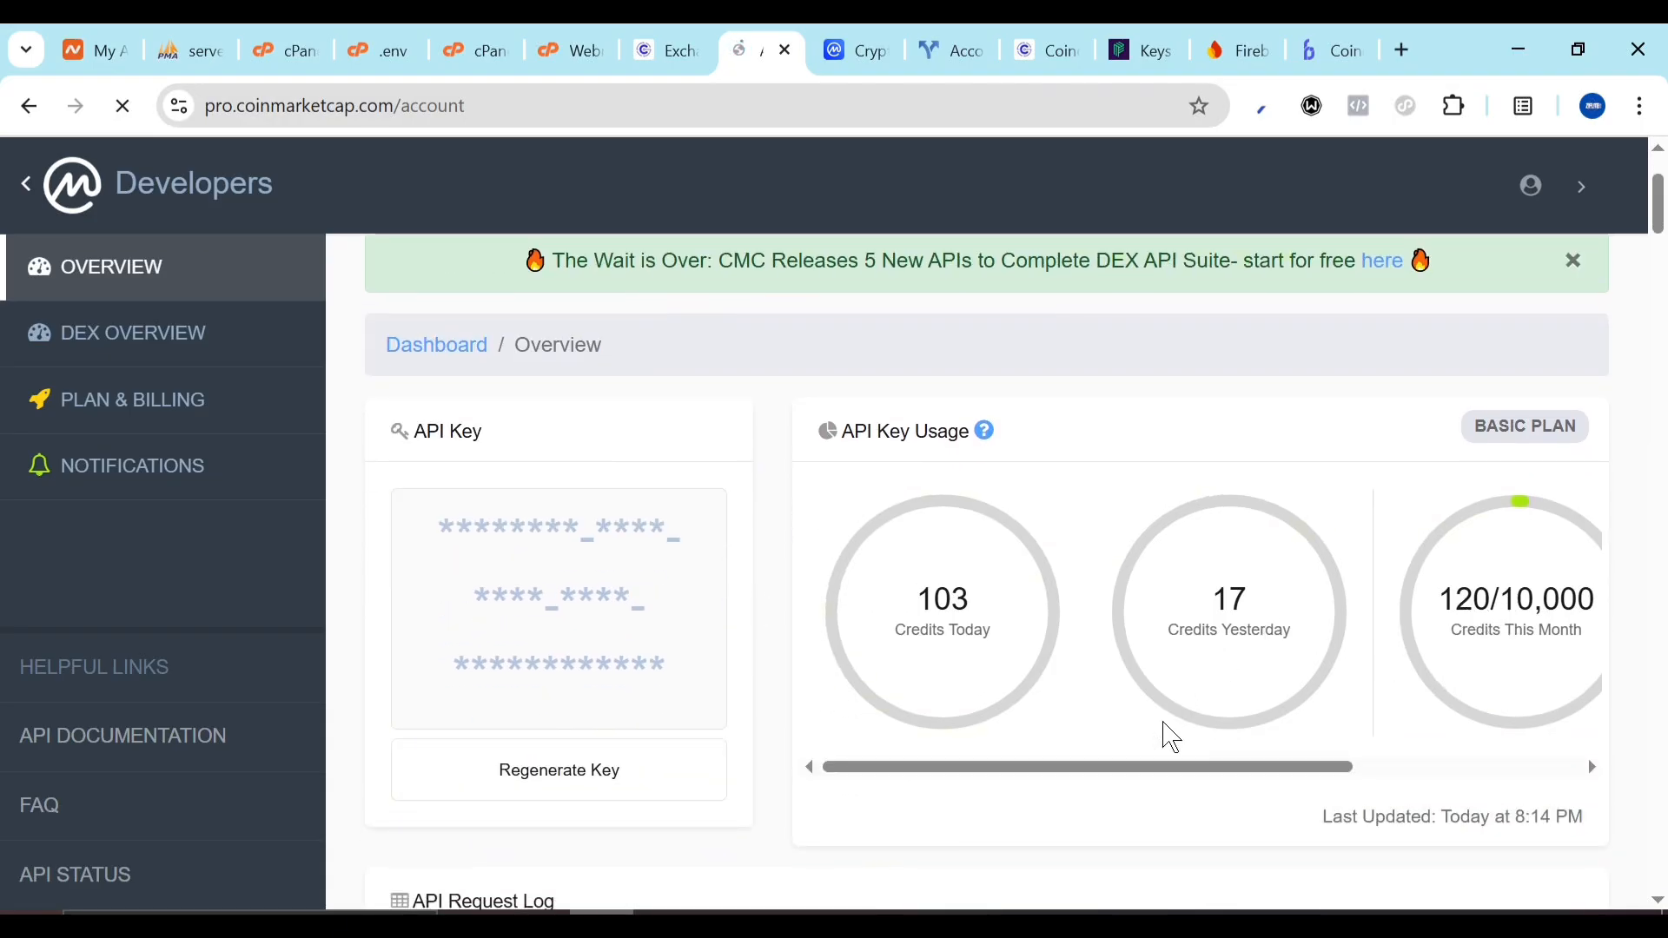
scroll(1166, 734, "down", 6)
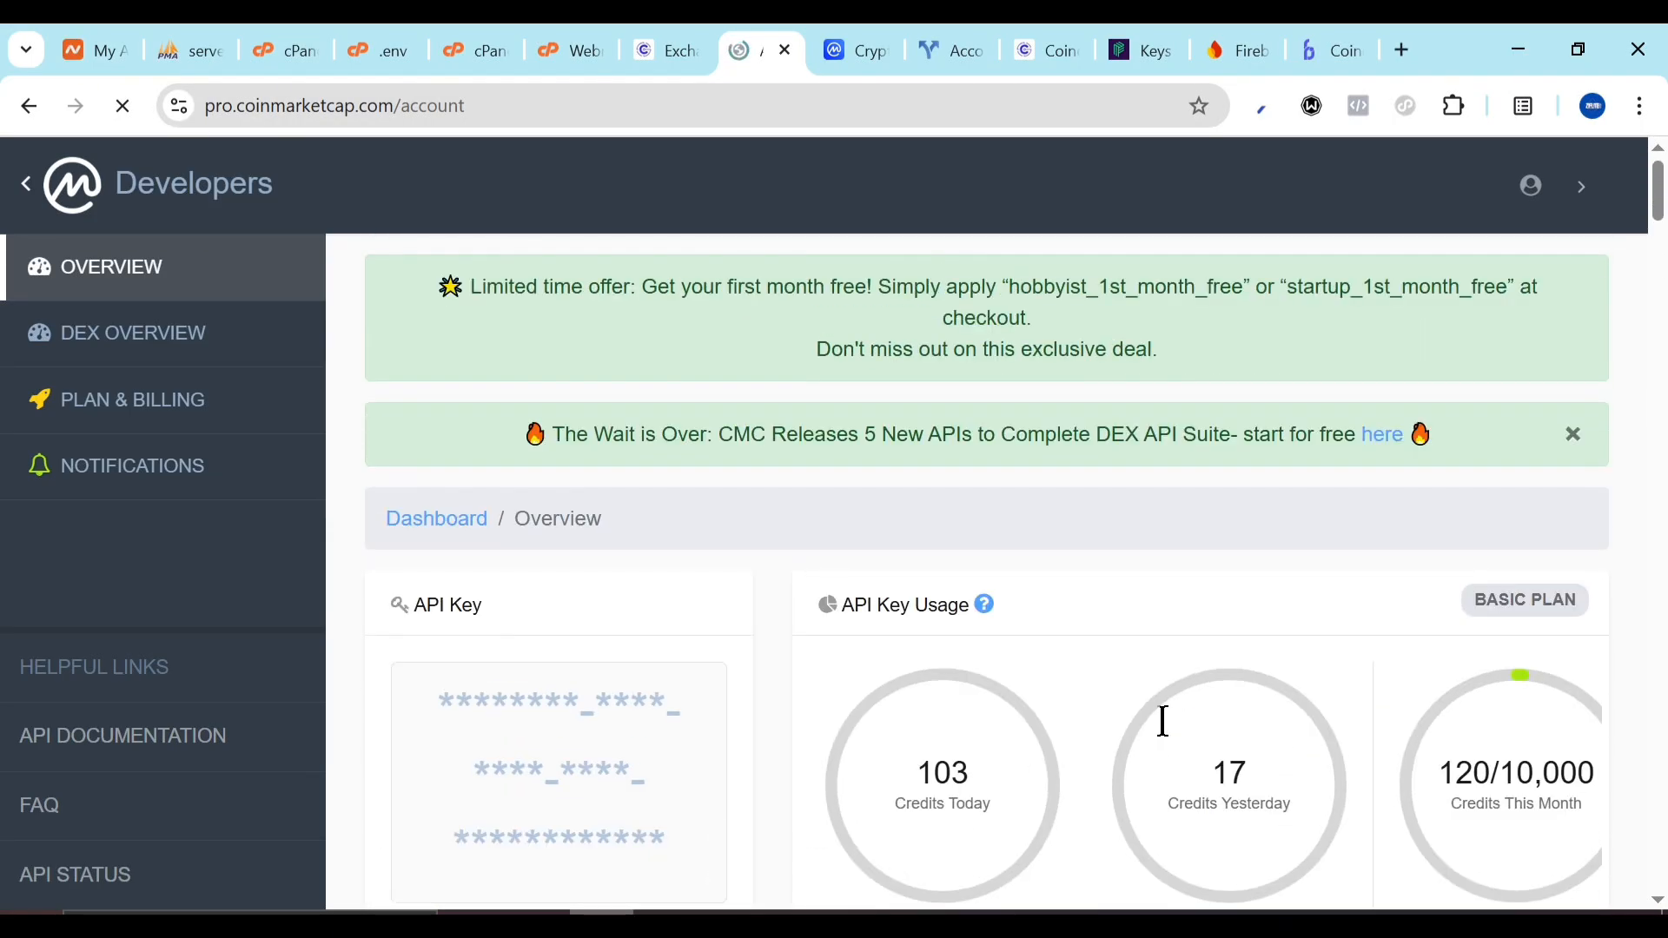
scroll(803, 766, "down", 2)
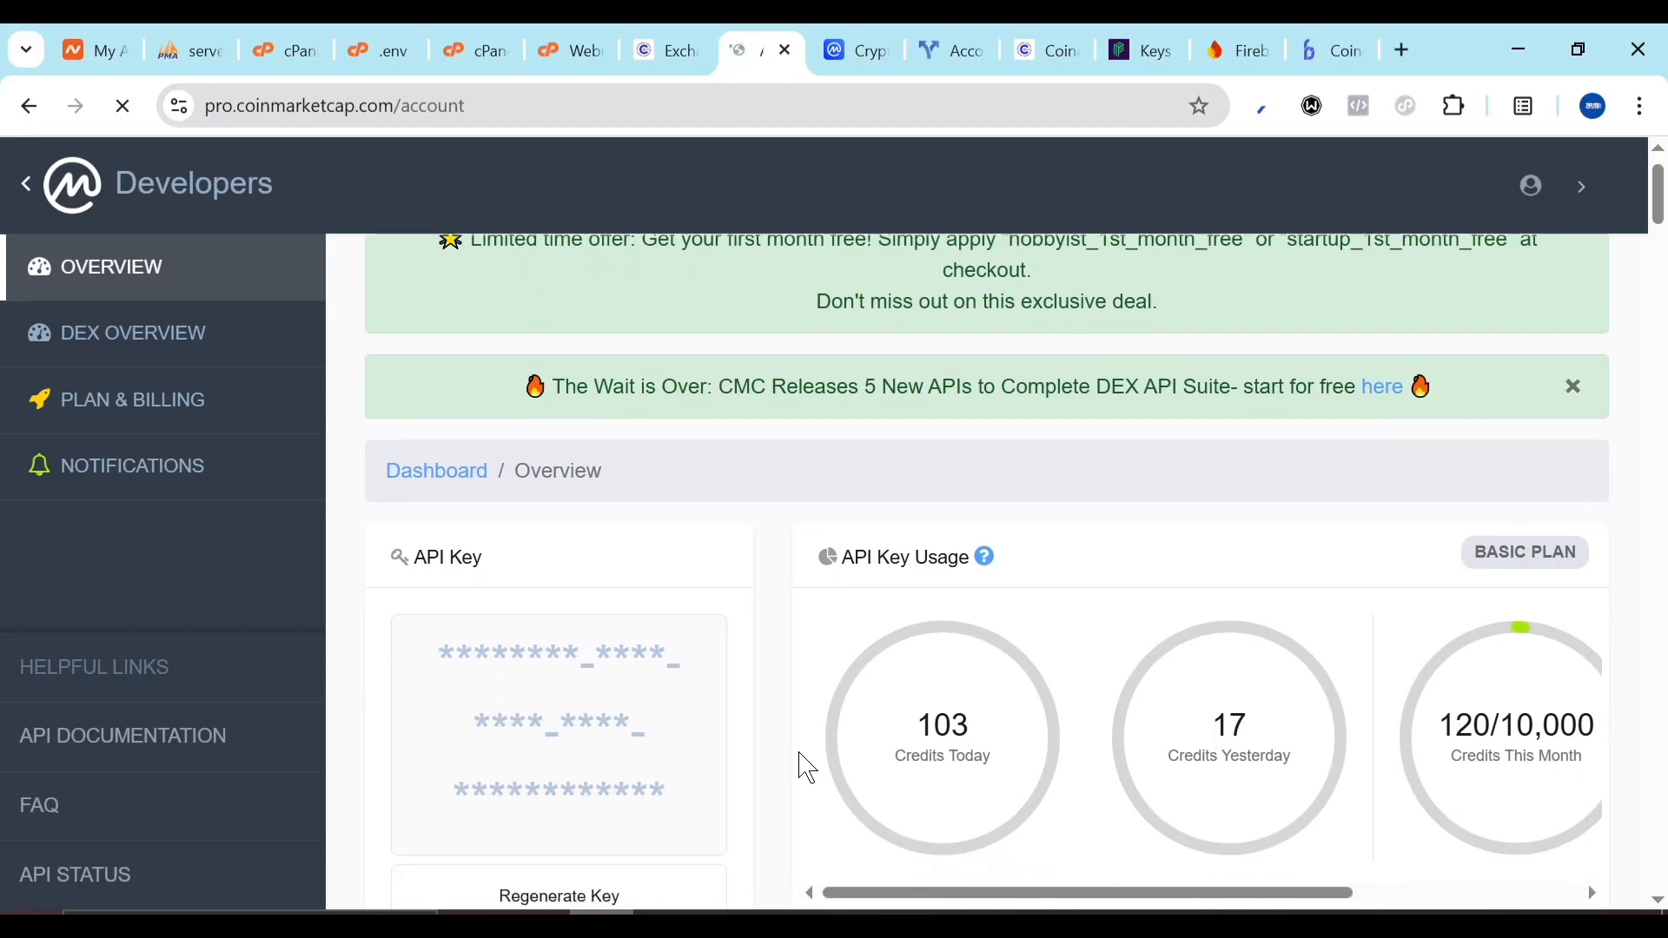
mouse_move(632, 644)
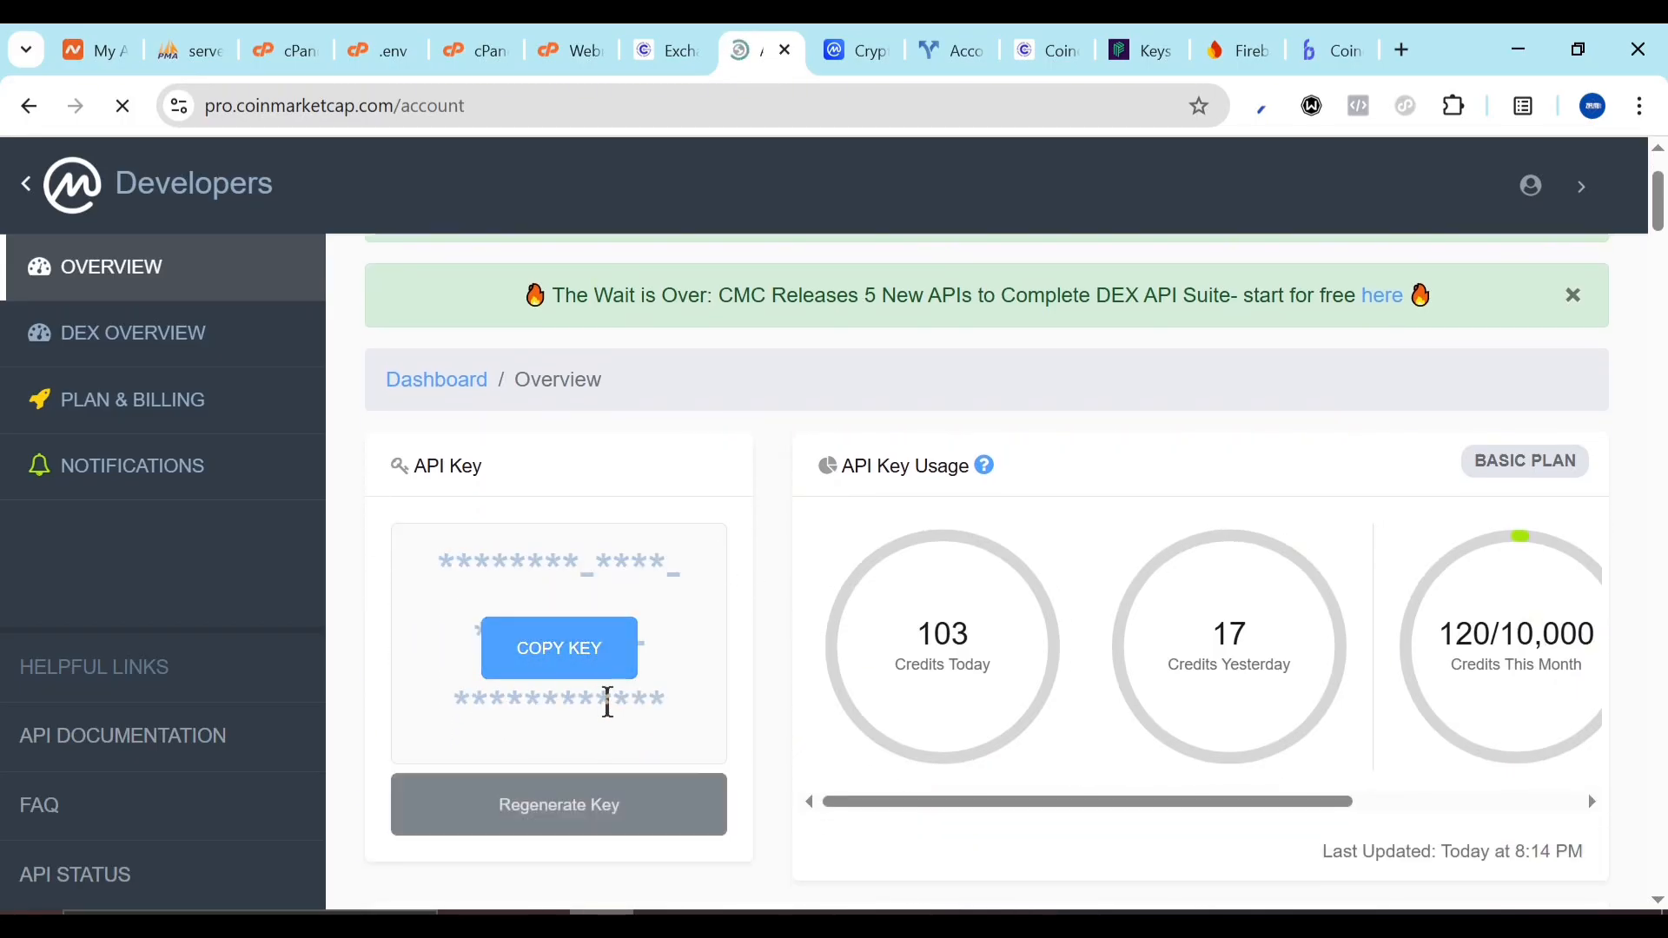
left_click(579, 680)
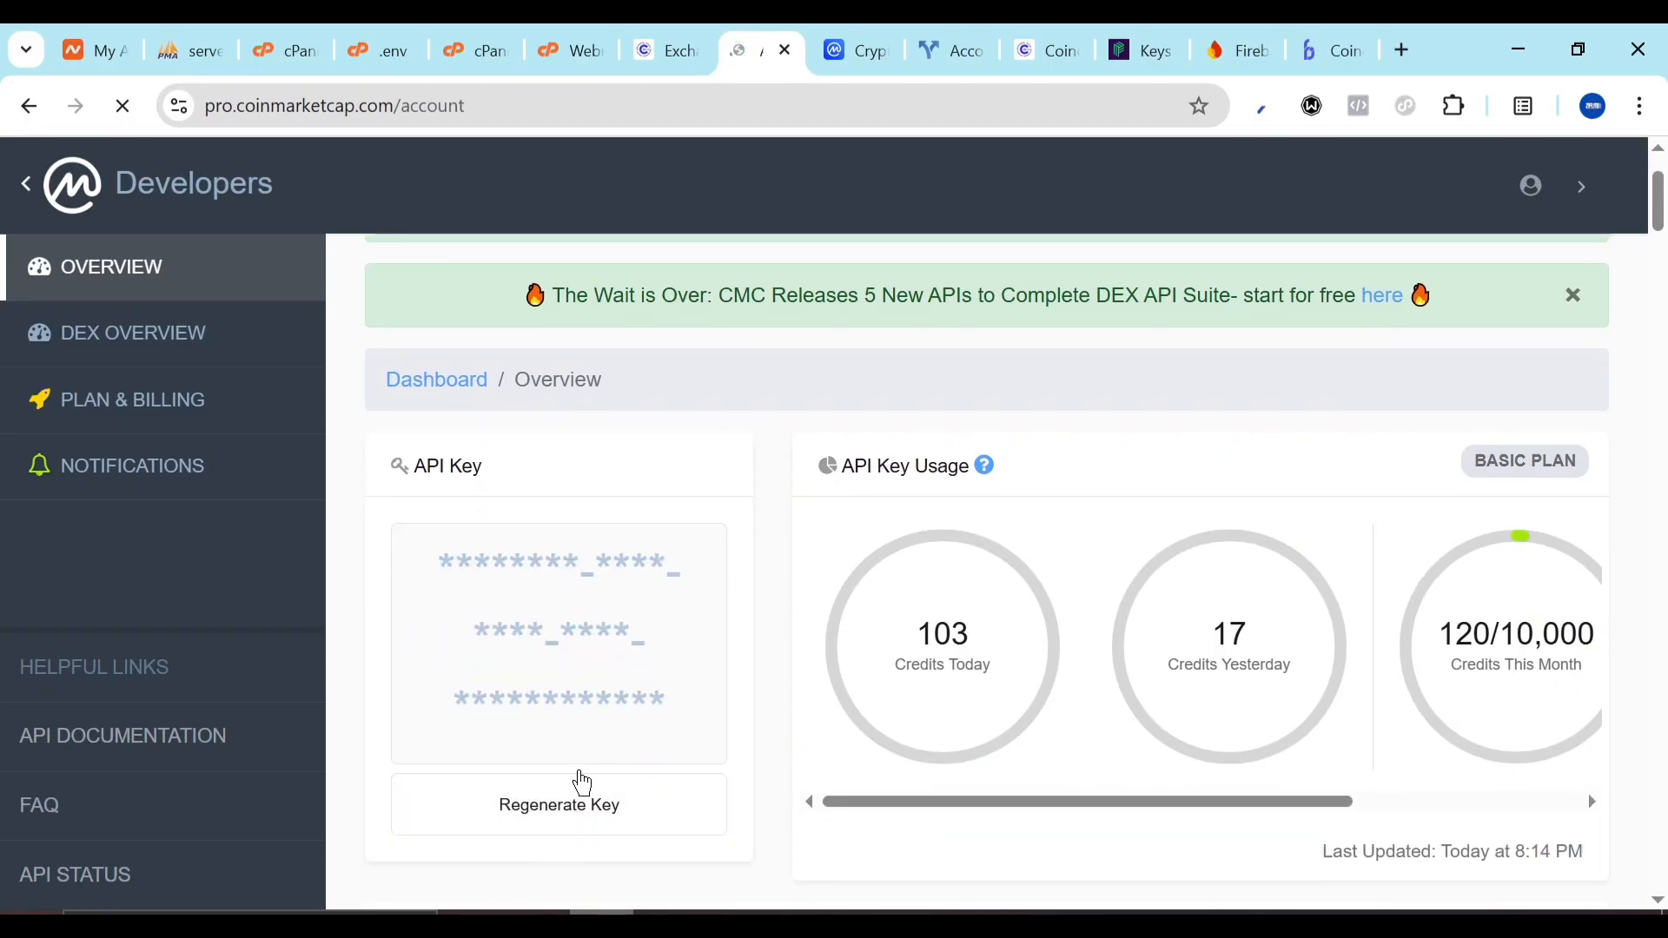
Paste the copied CoinMarketCap API key into the Coin Market Cap App Key field and save the changes
left_click(691, 40)
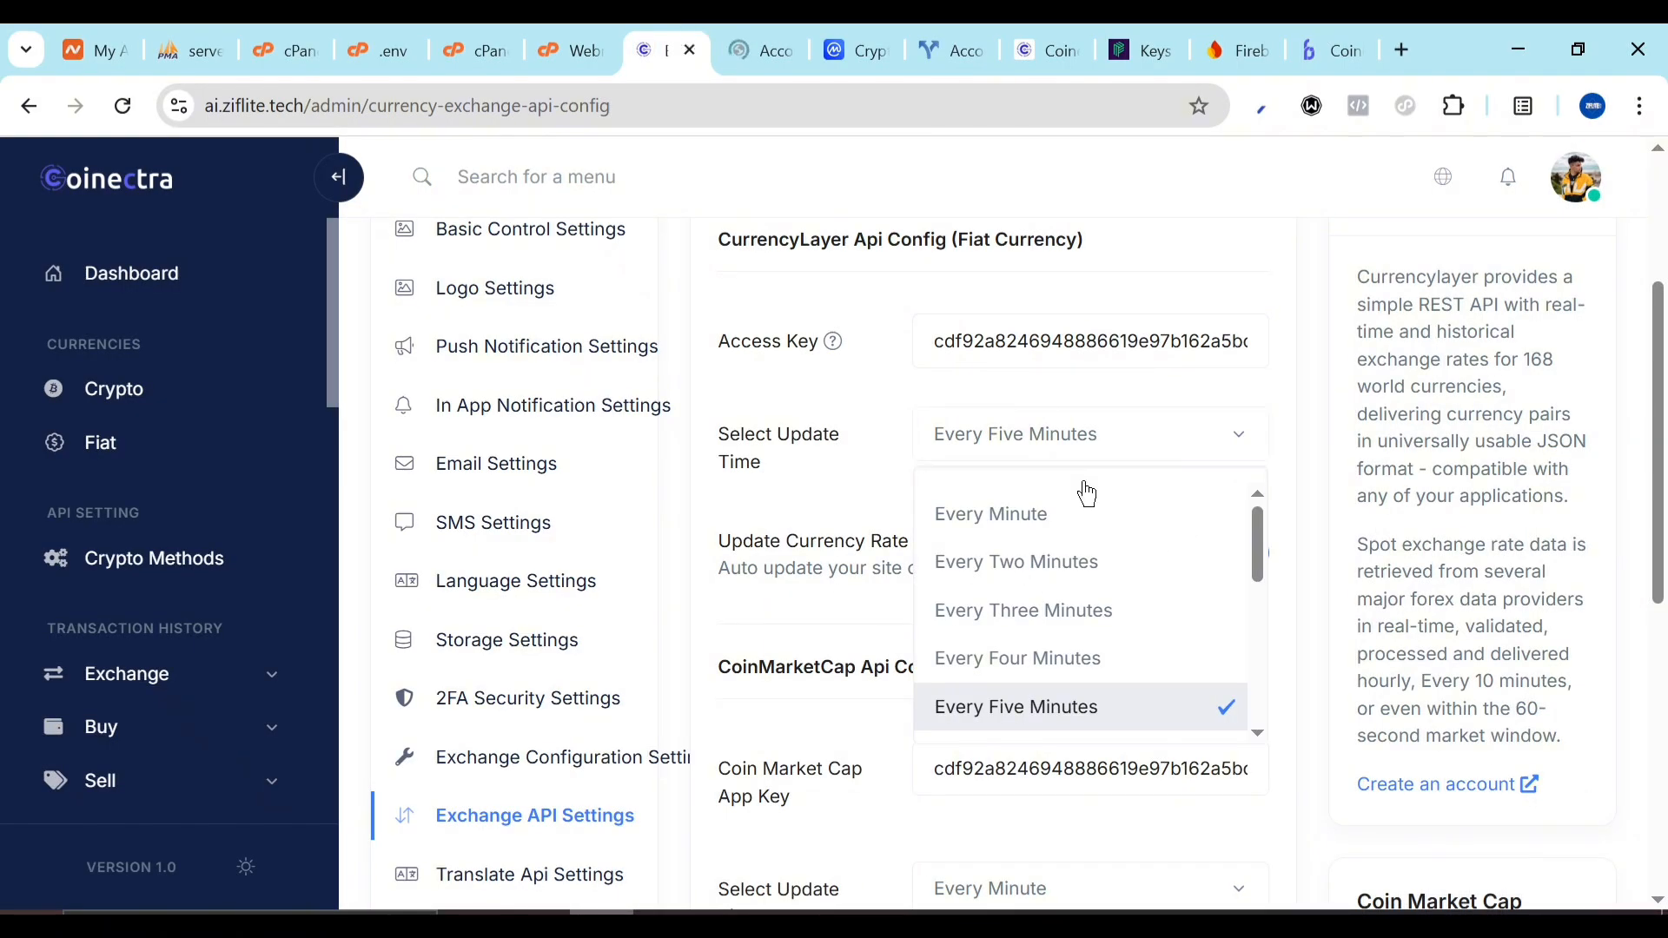
left_click(1225, 416)
scroll(1217, 421, "down", 4)
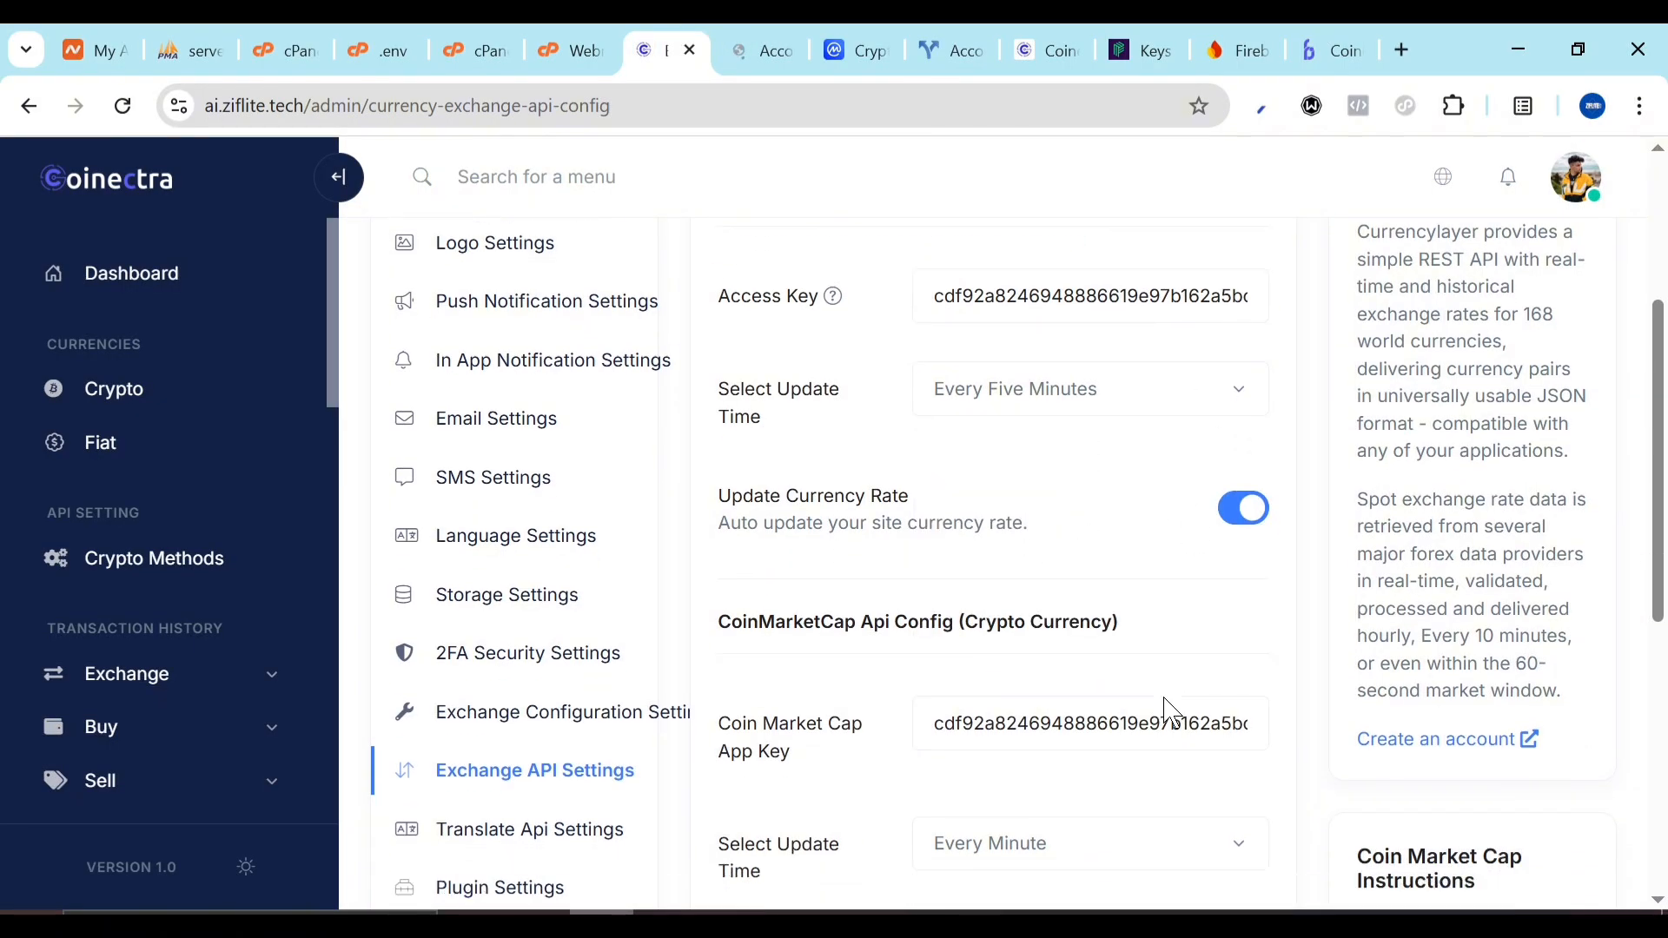
left_click(1097, 441)
key("ctrl+a")
key("ctrl+v")
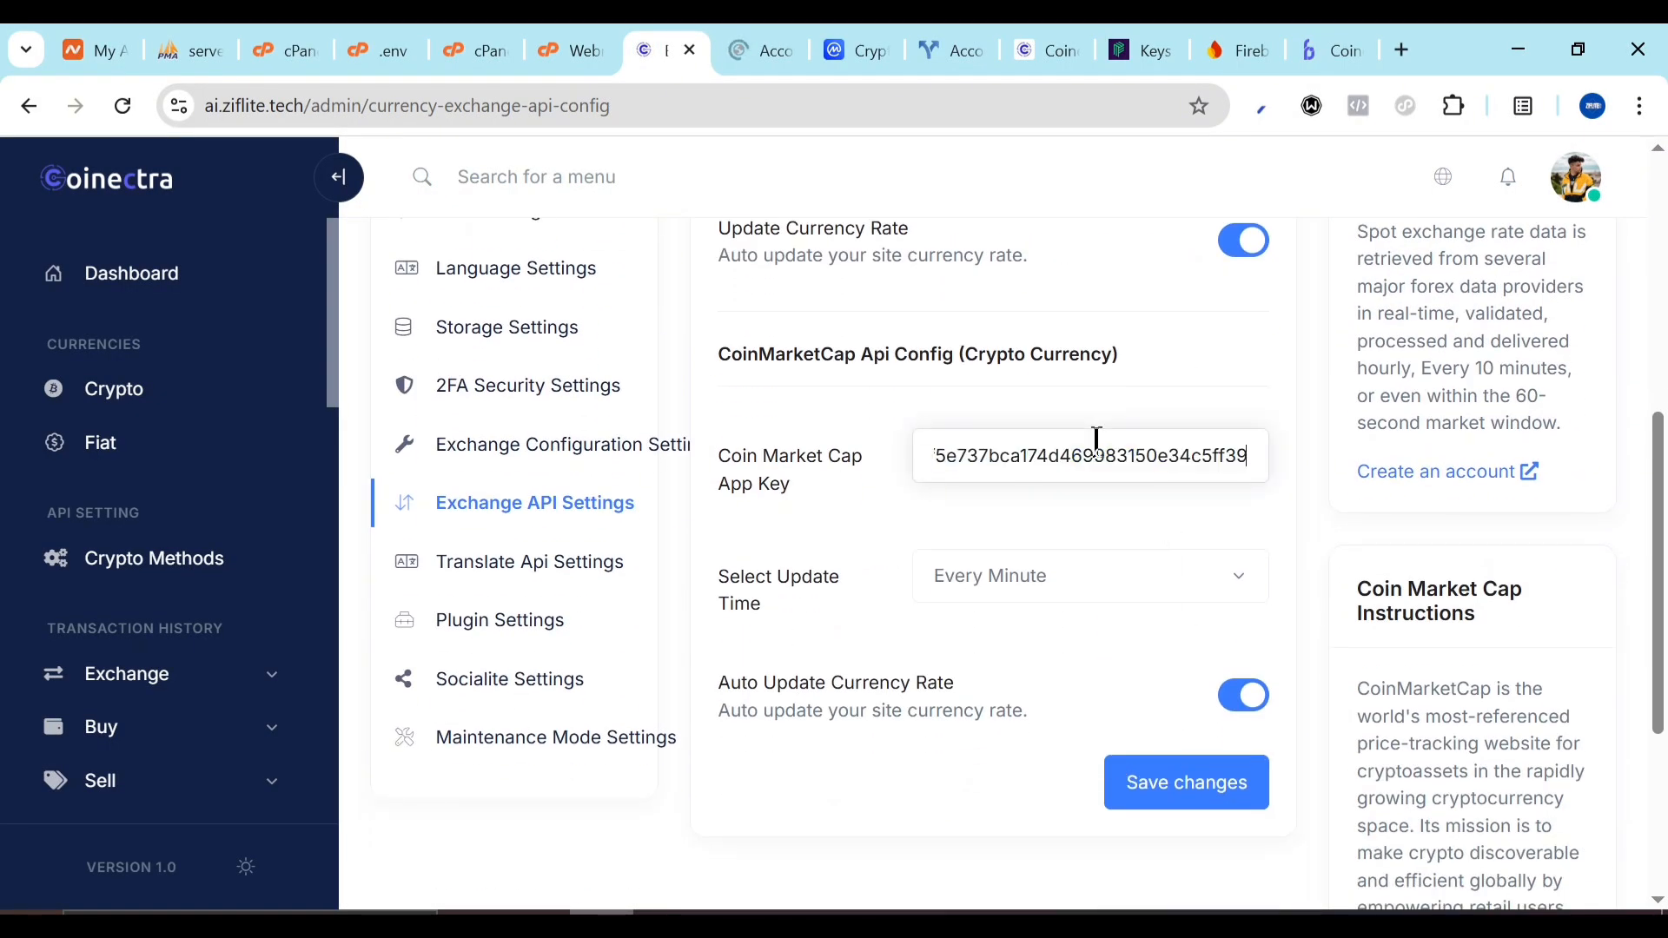
left_click(1146, 782)
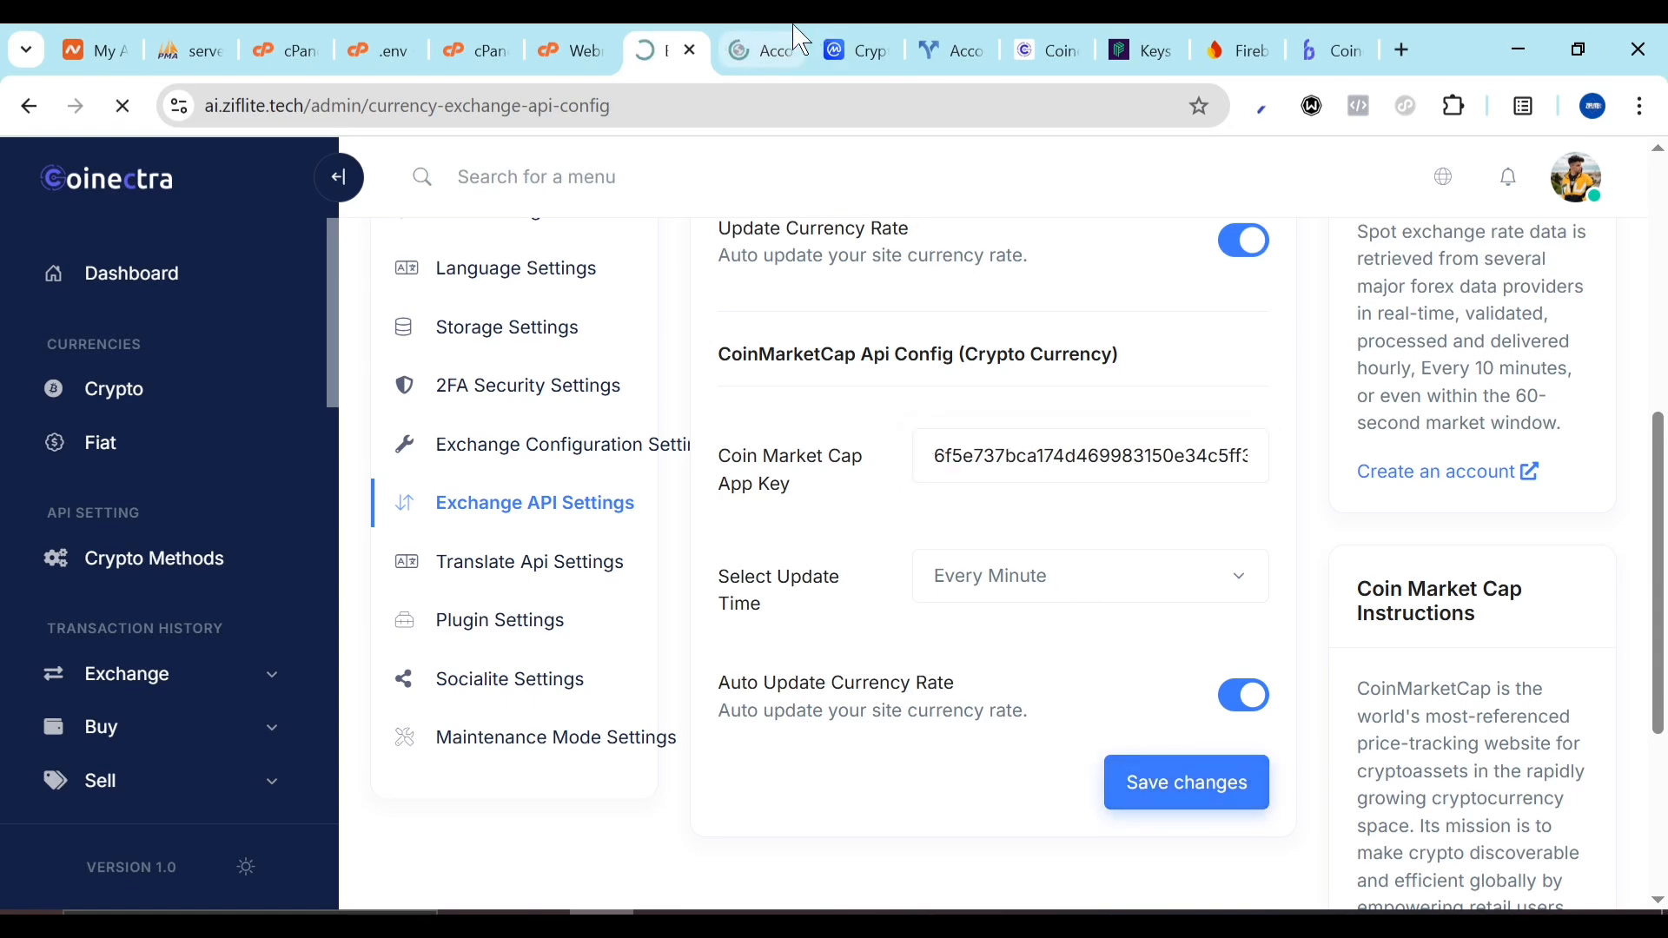
Close the CoinMarketCap and CurrencyLayer browser tabs that are no longer needed
left_click(778, 51)
left_click(785, 50)
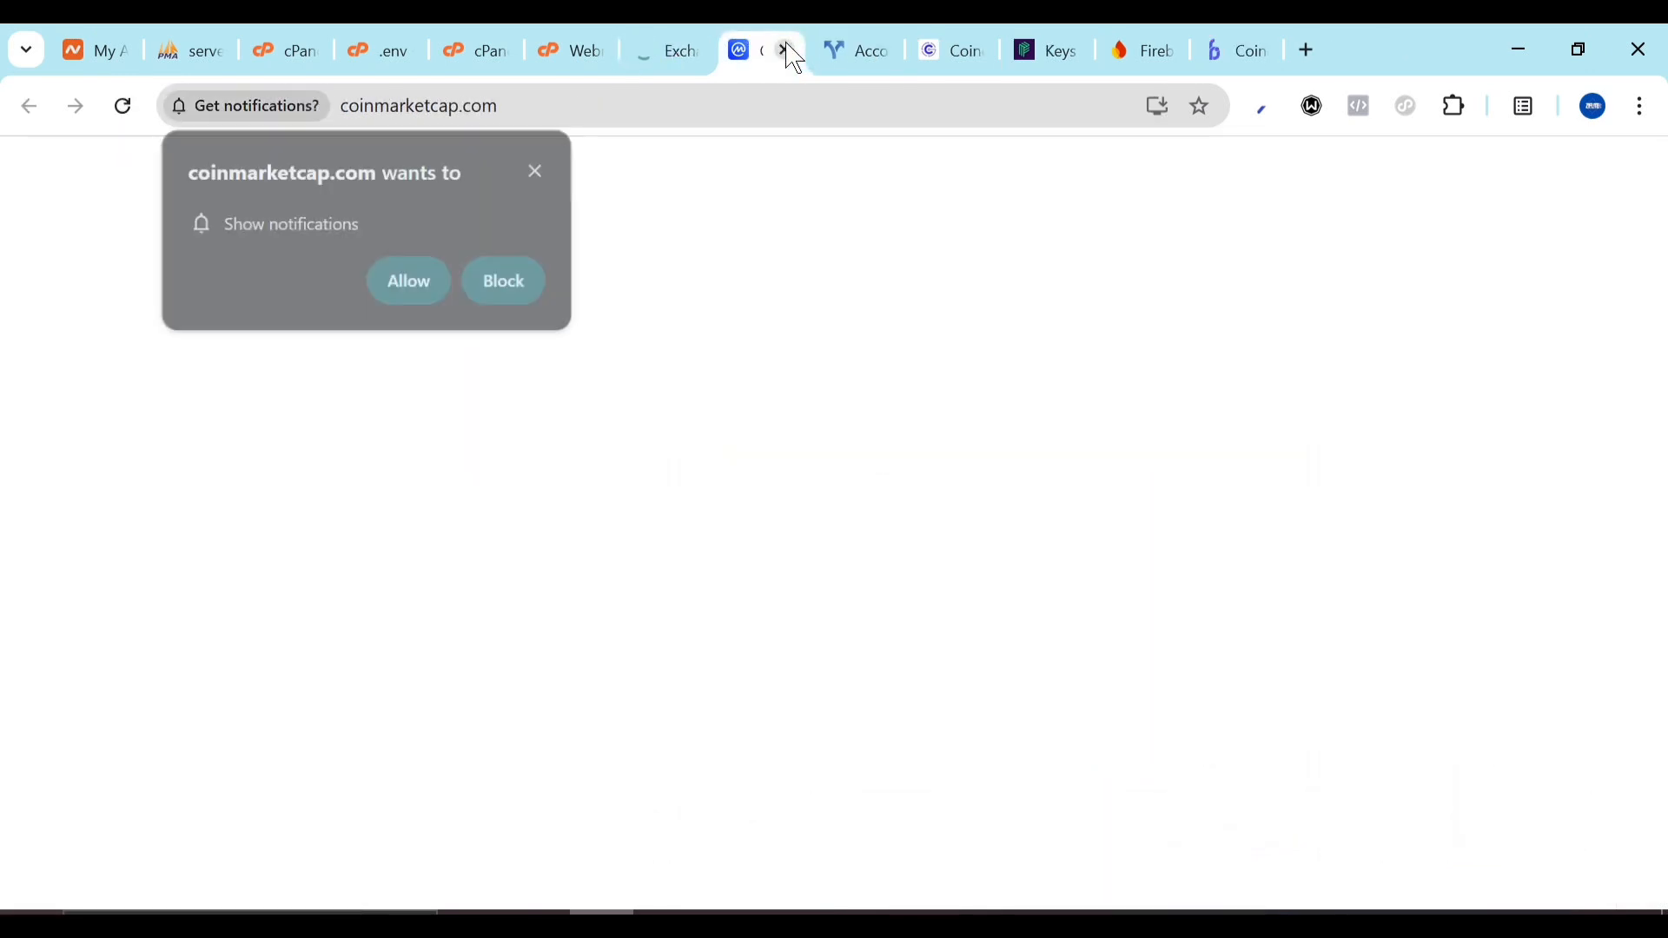
left_click(784, 51)
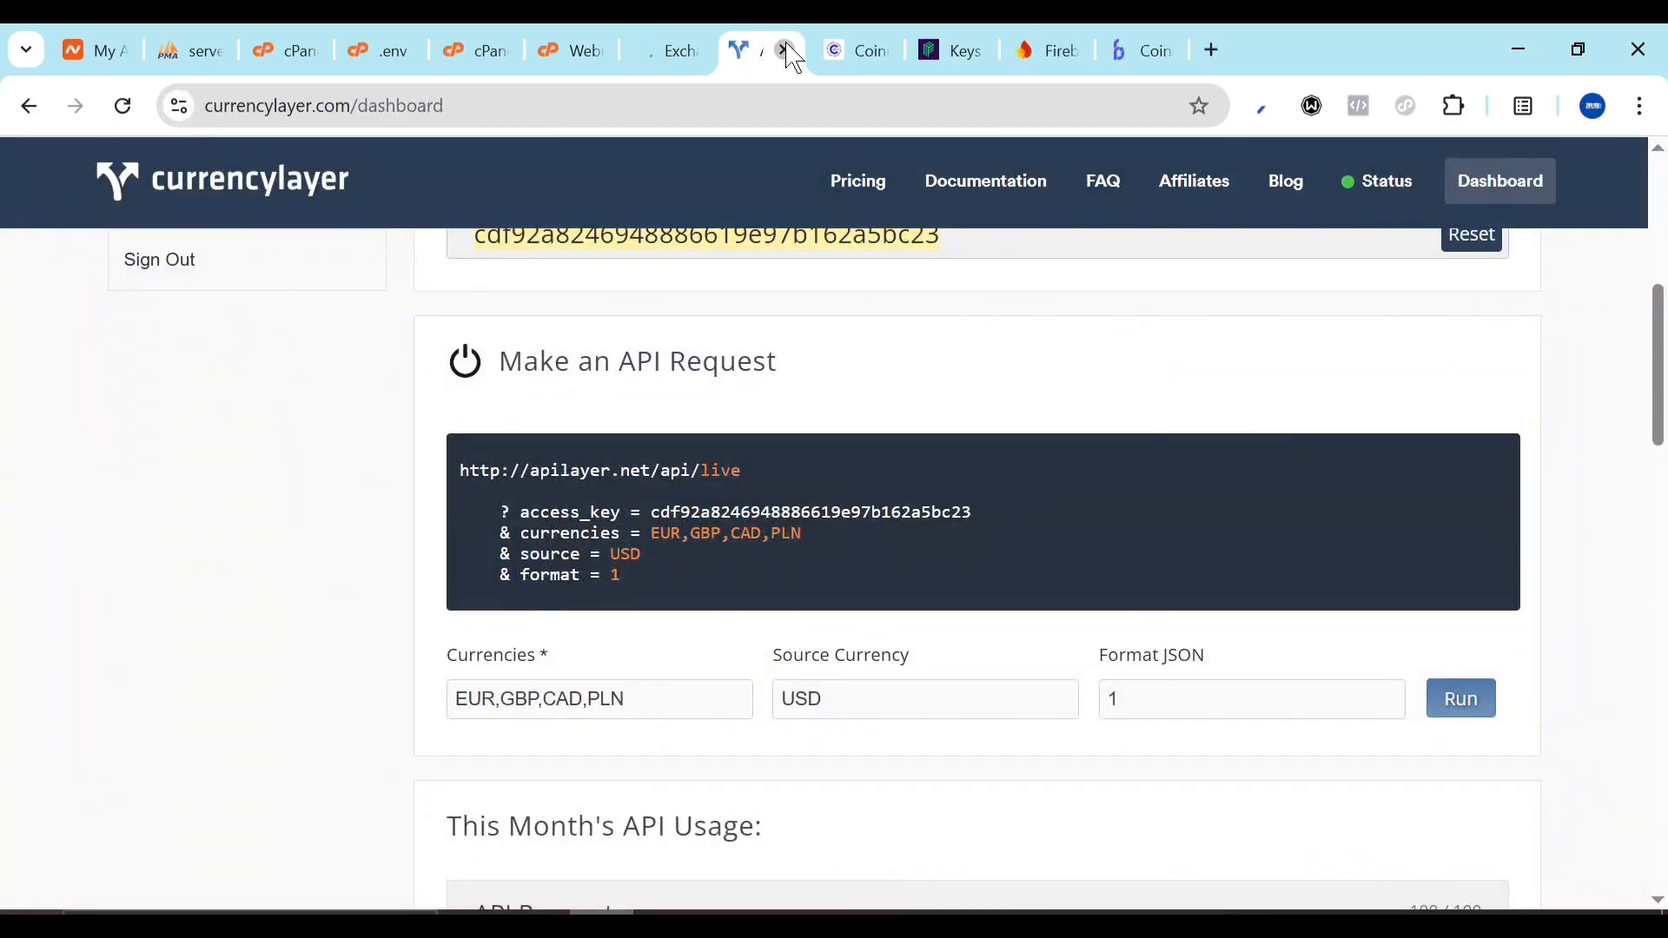
left_click(786, 50)
Return to the admin panel tab and open Plugin Settings
left_click(685, 46)
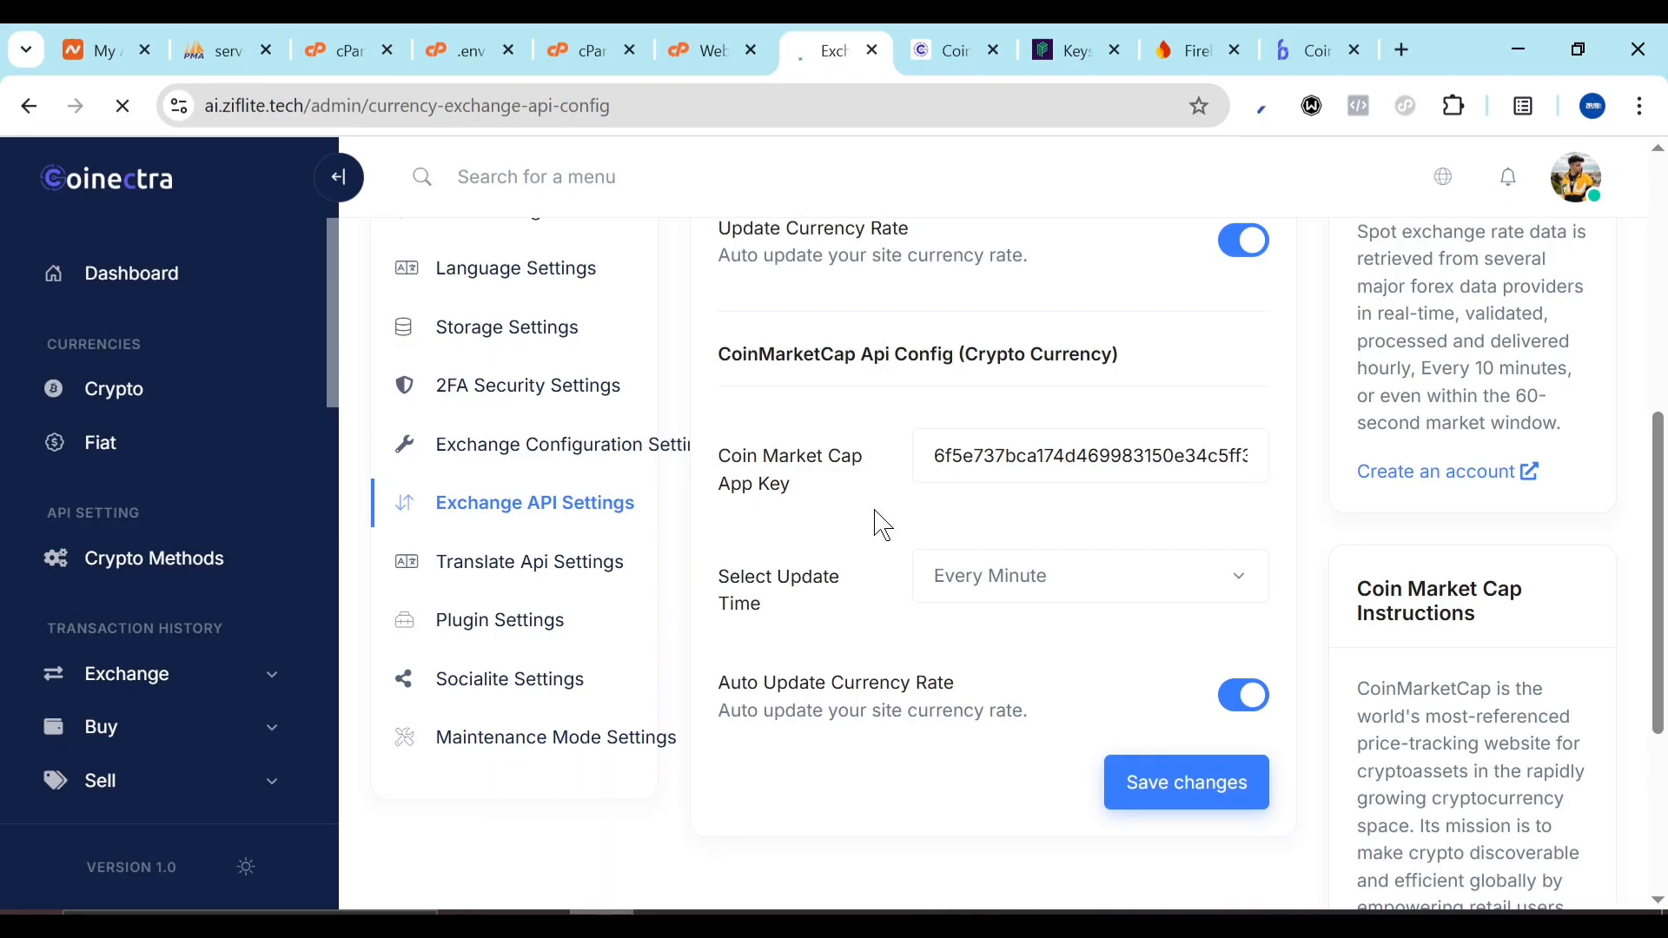
scroll(912, 607, "down", 6)
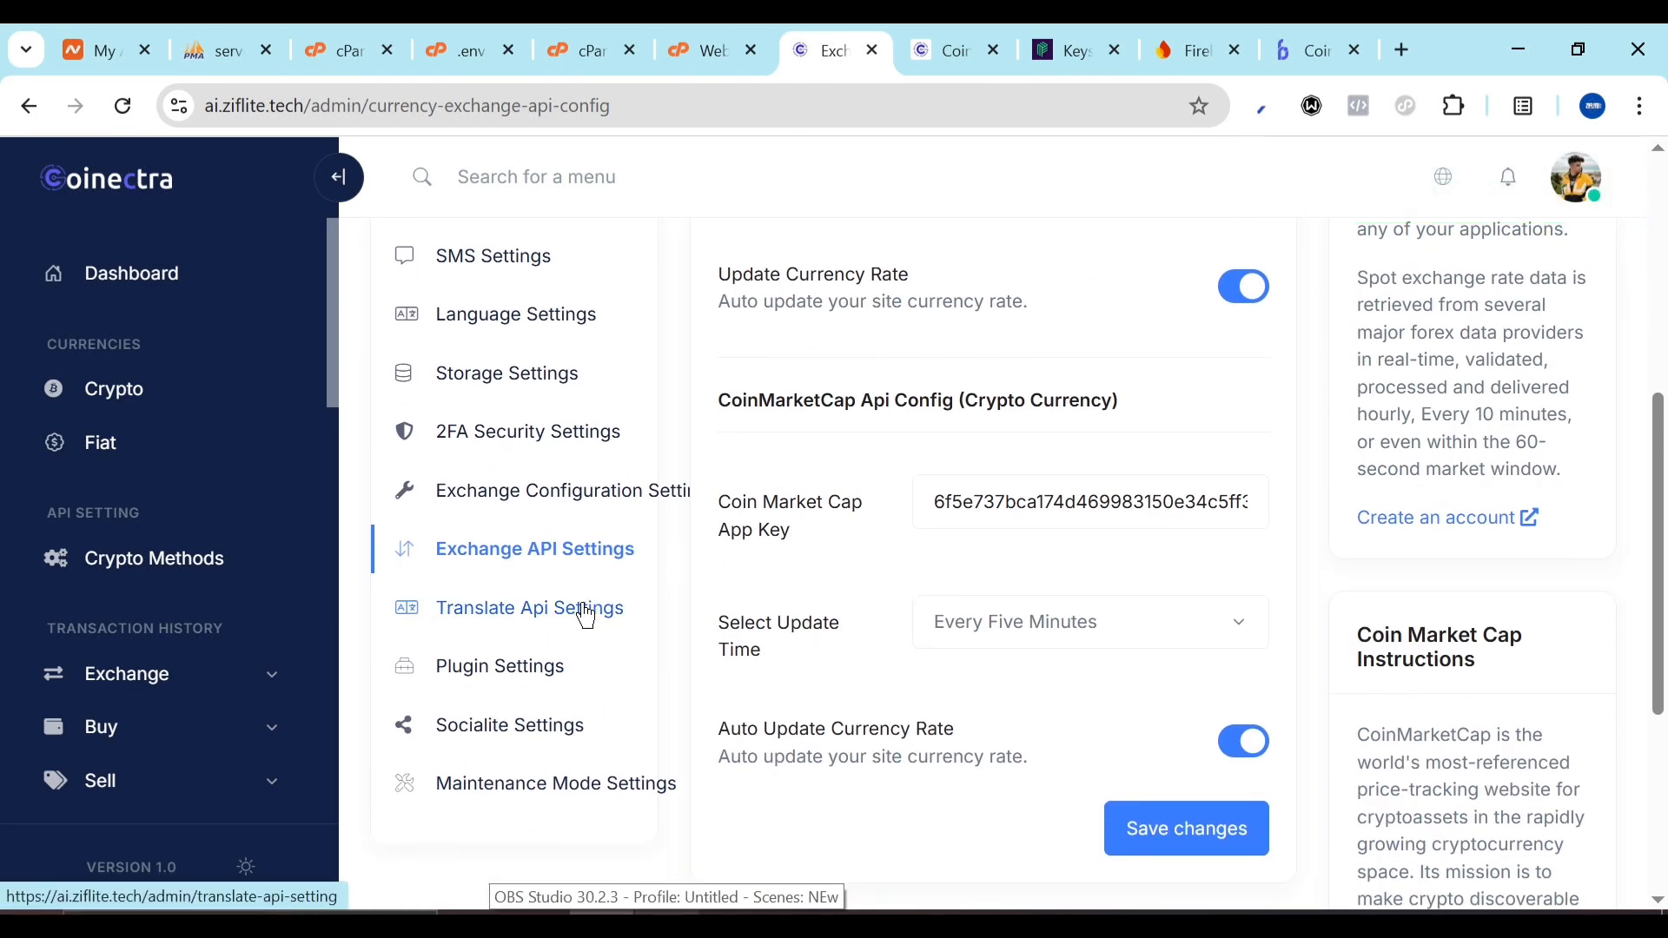
left_click(529, 675)
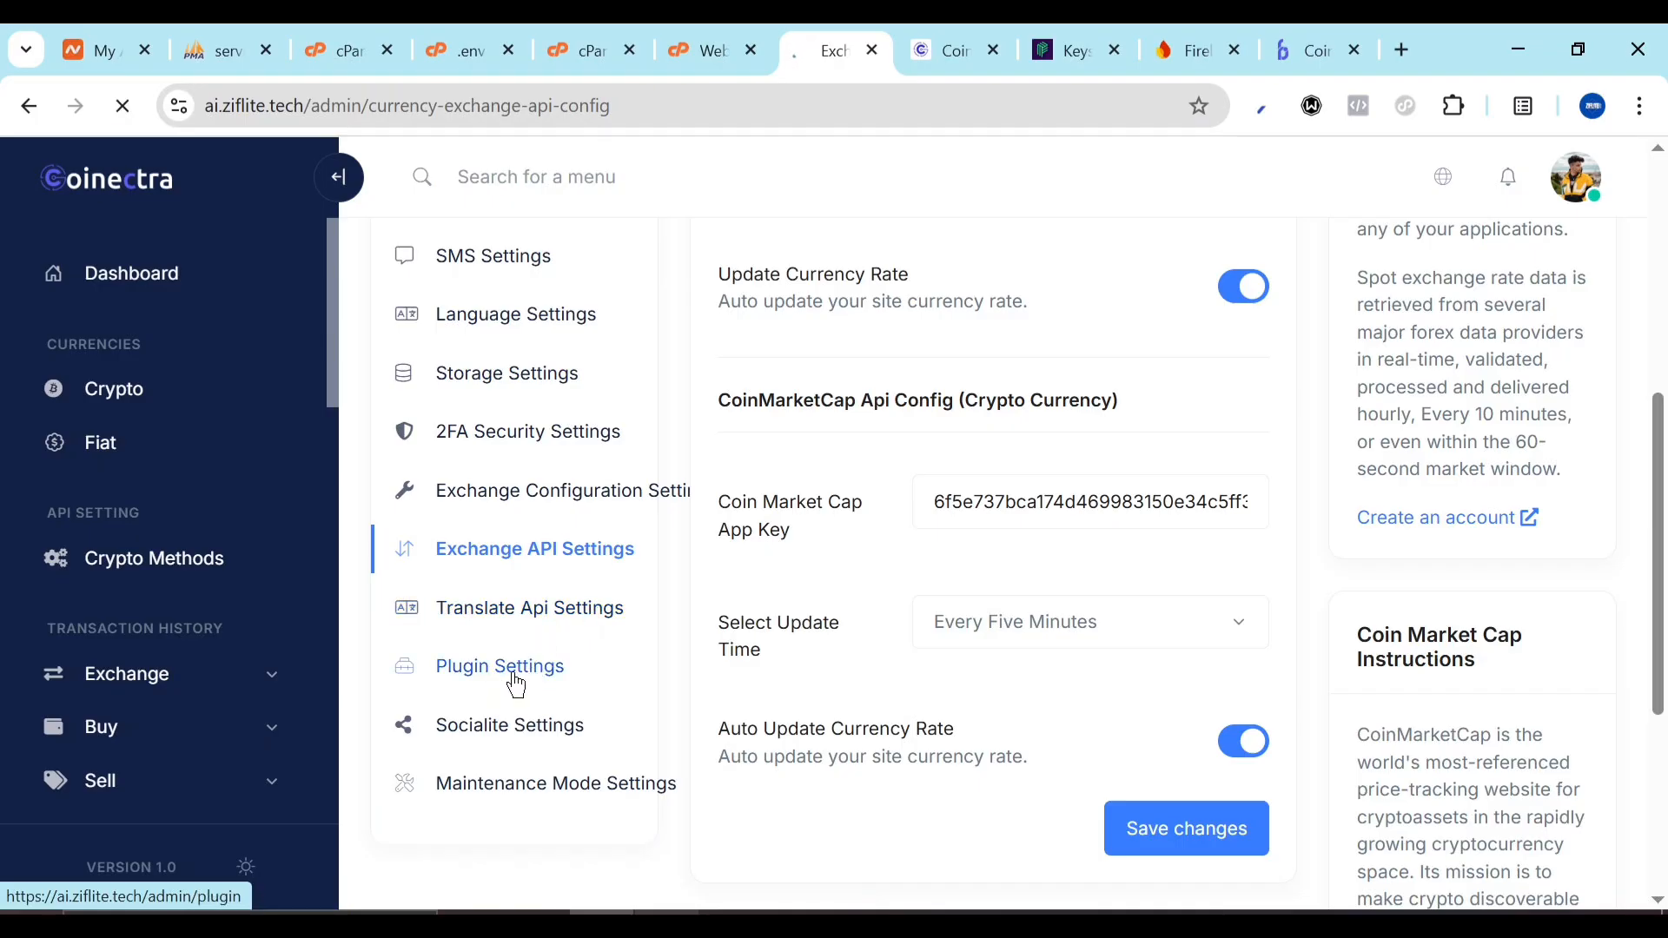
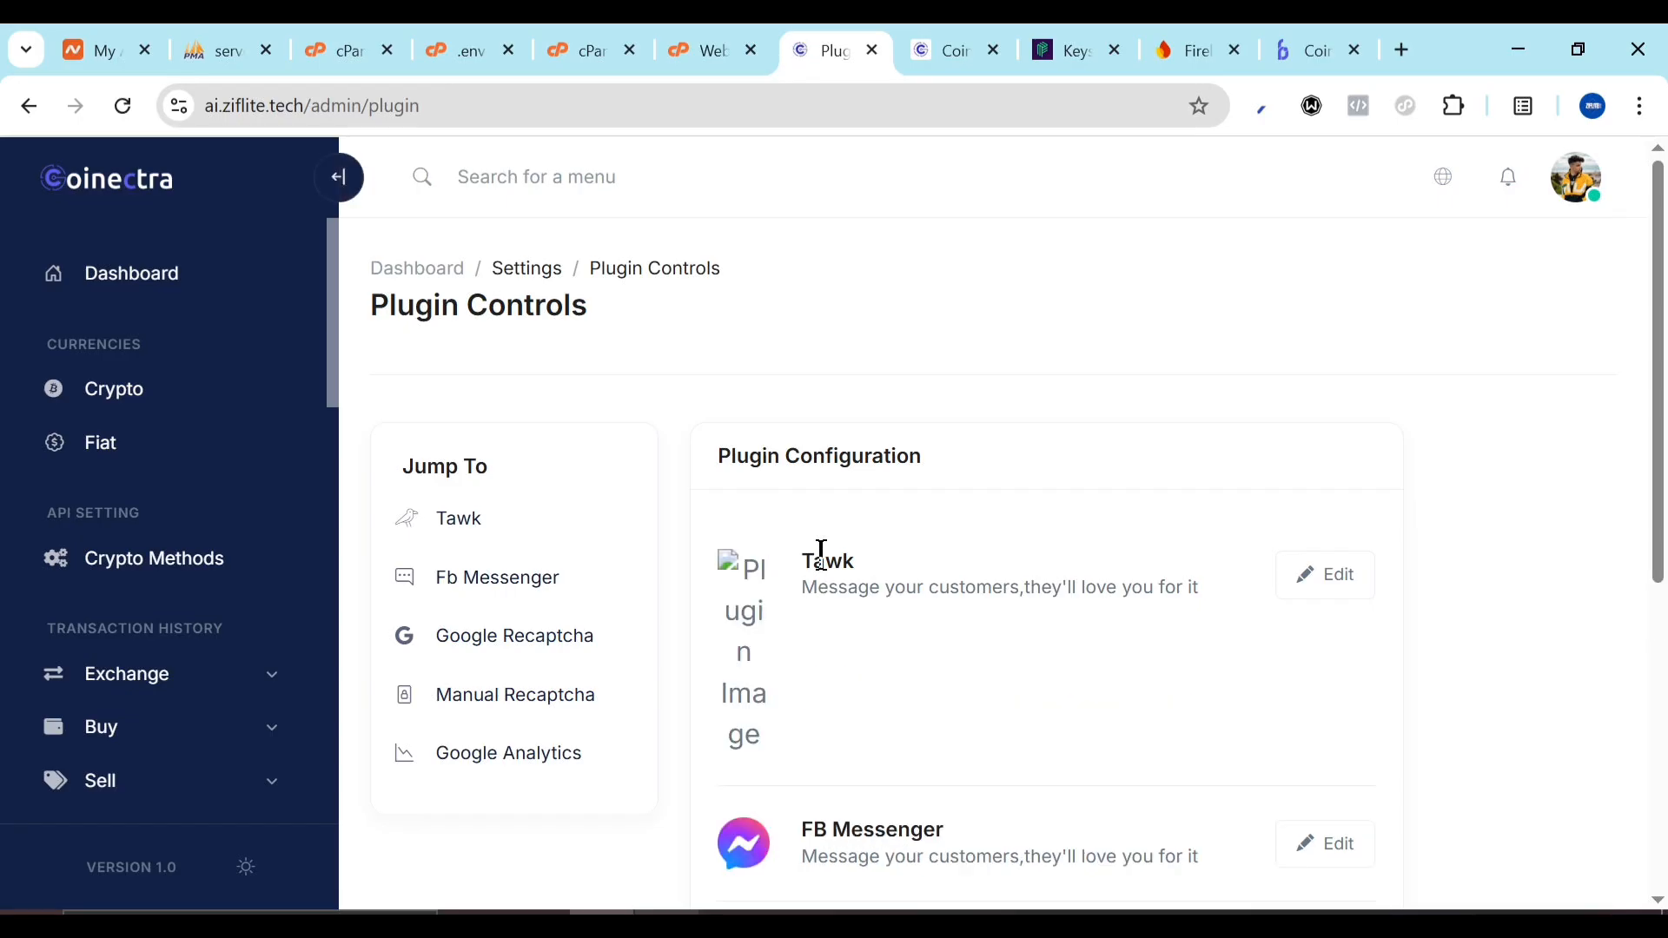
Open a new browser tab beside the admin panel tab and open the Tawk plugin configuration
left_click(1405, 49)
left_click_drag(1316, 48, 1023, 37)
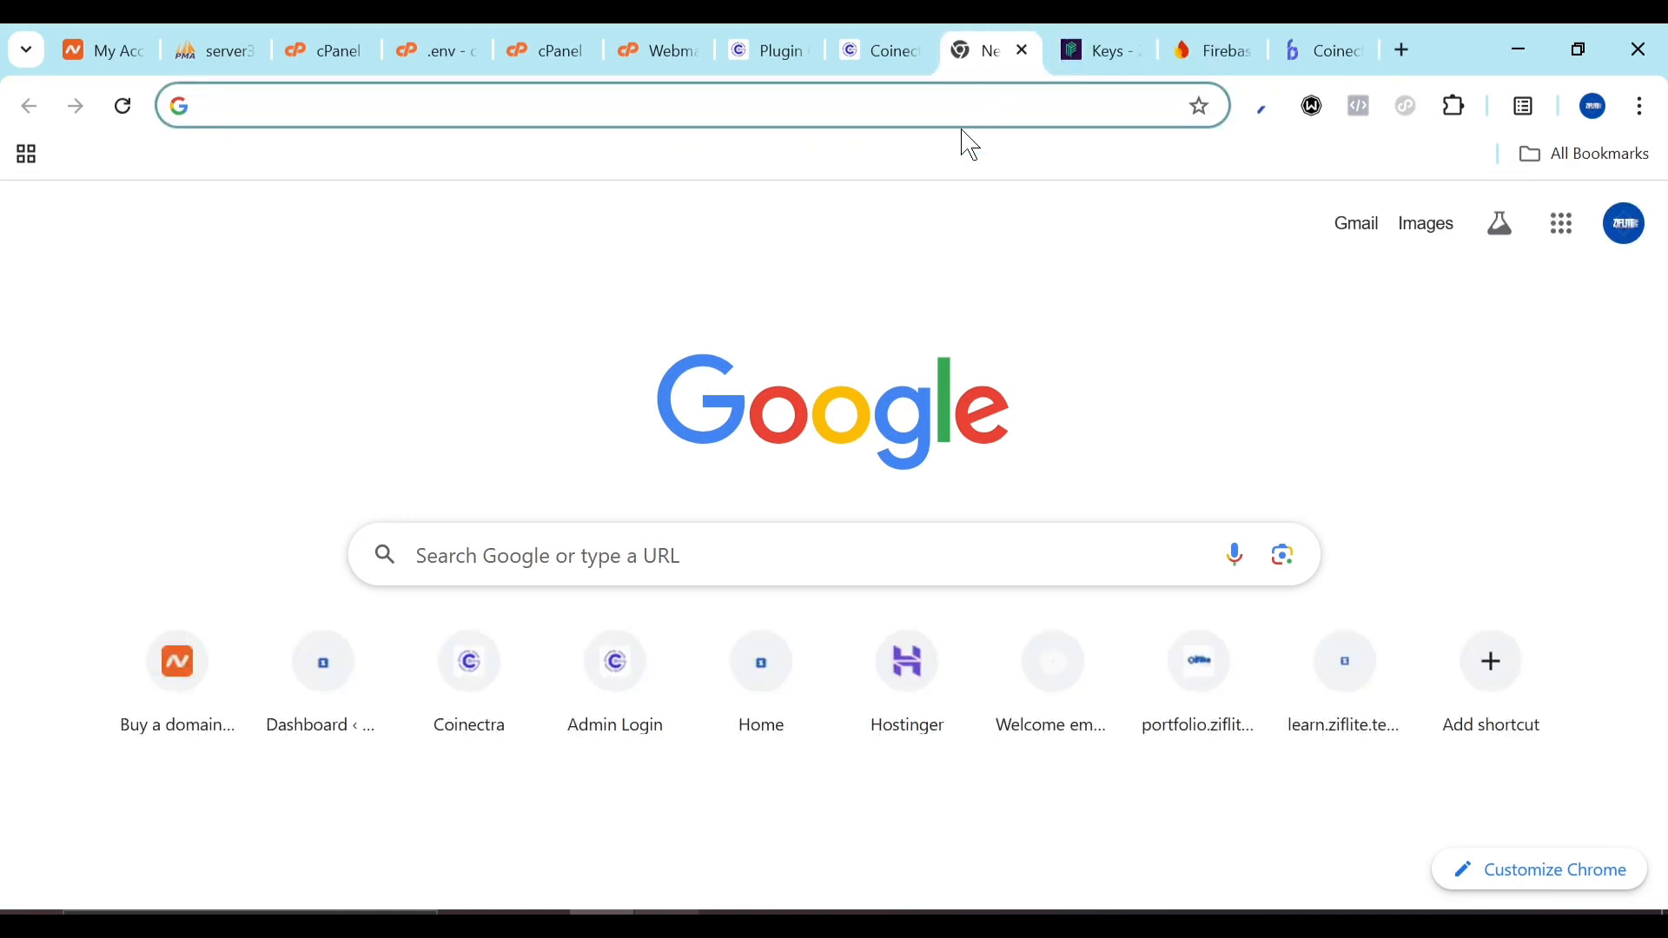
left_click(863, 30)
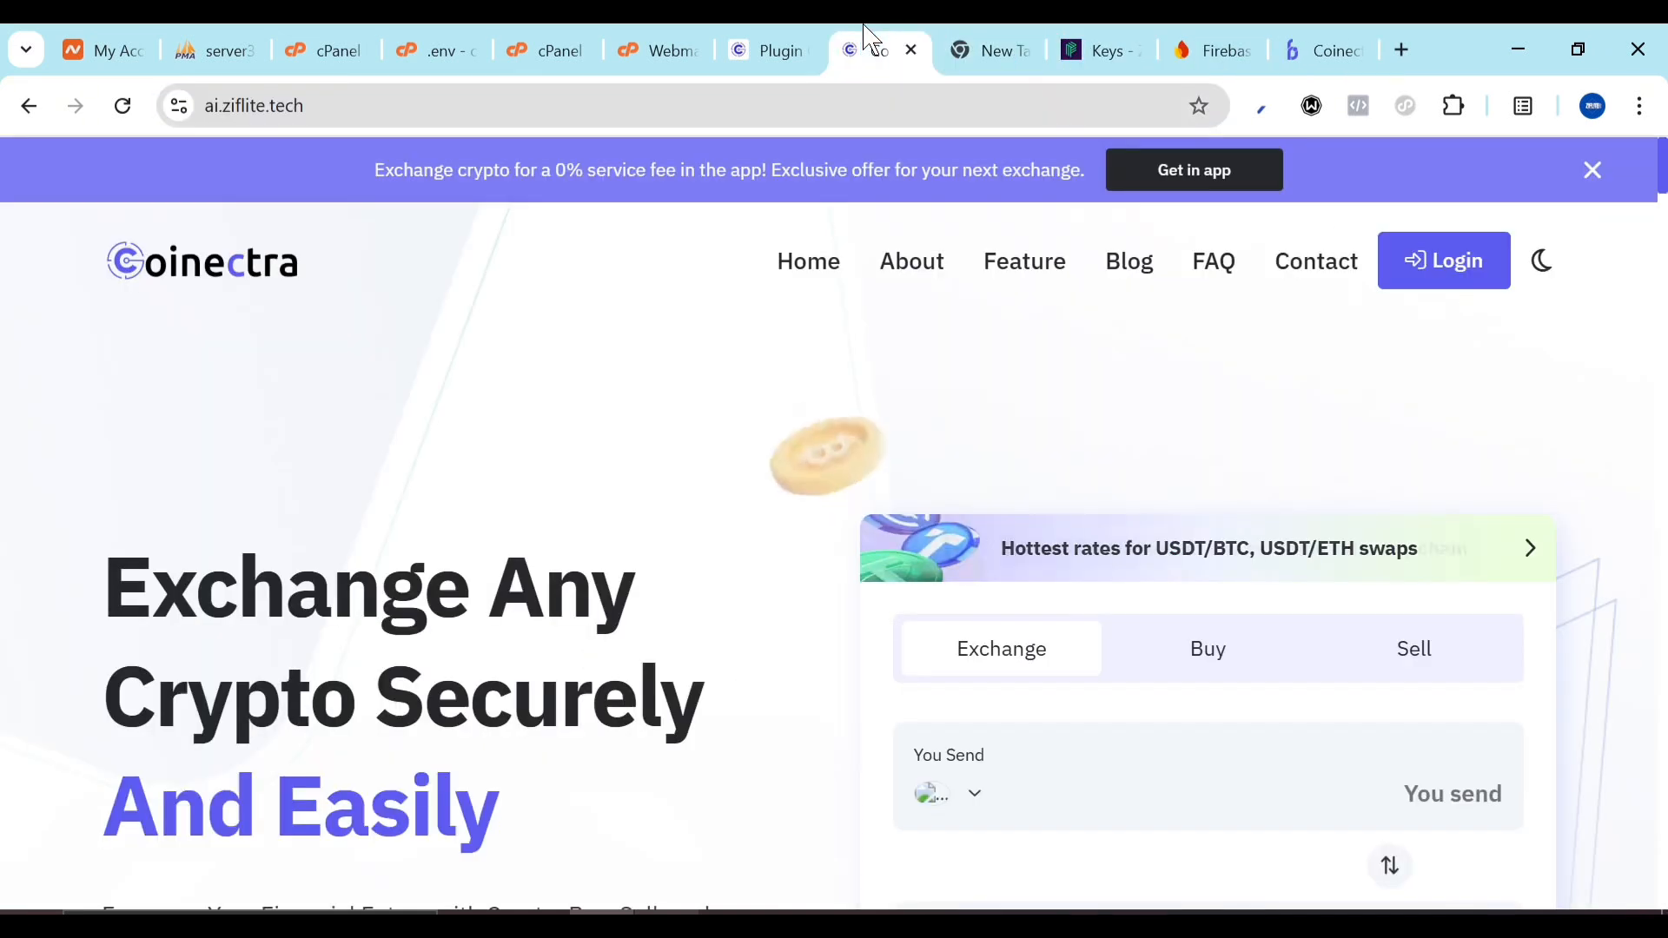
left_click_drag(948, 30, 834, 37)
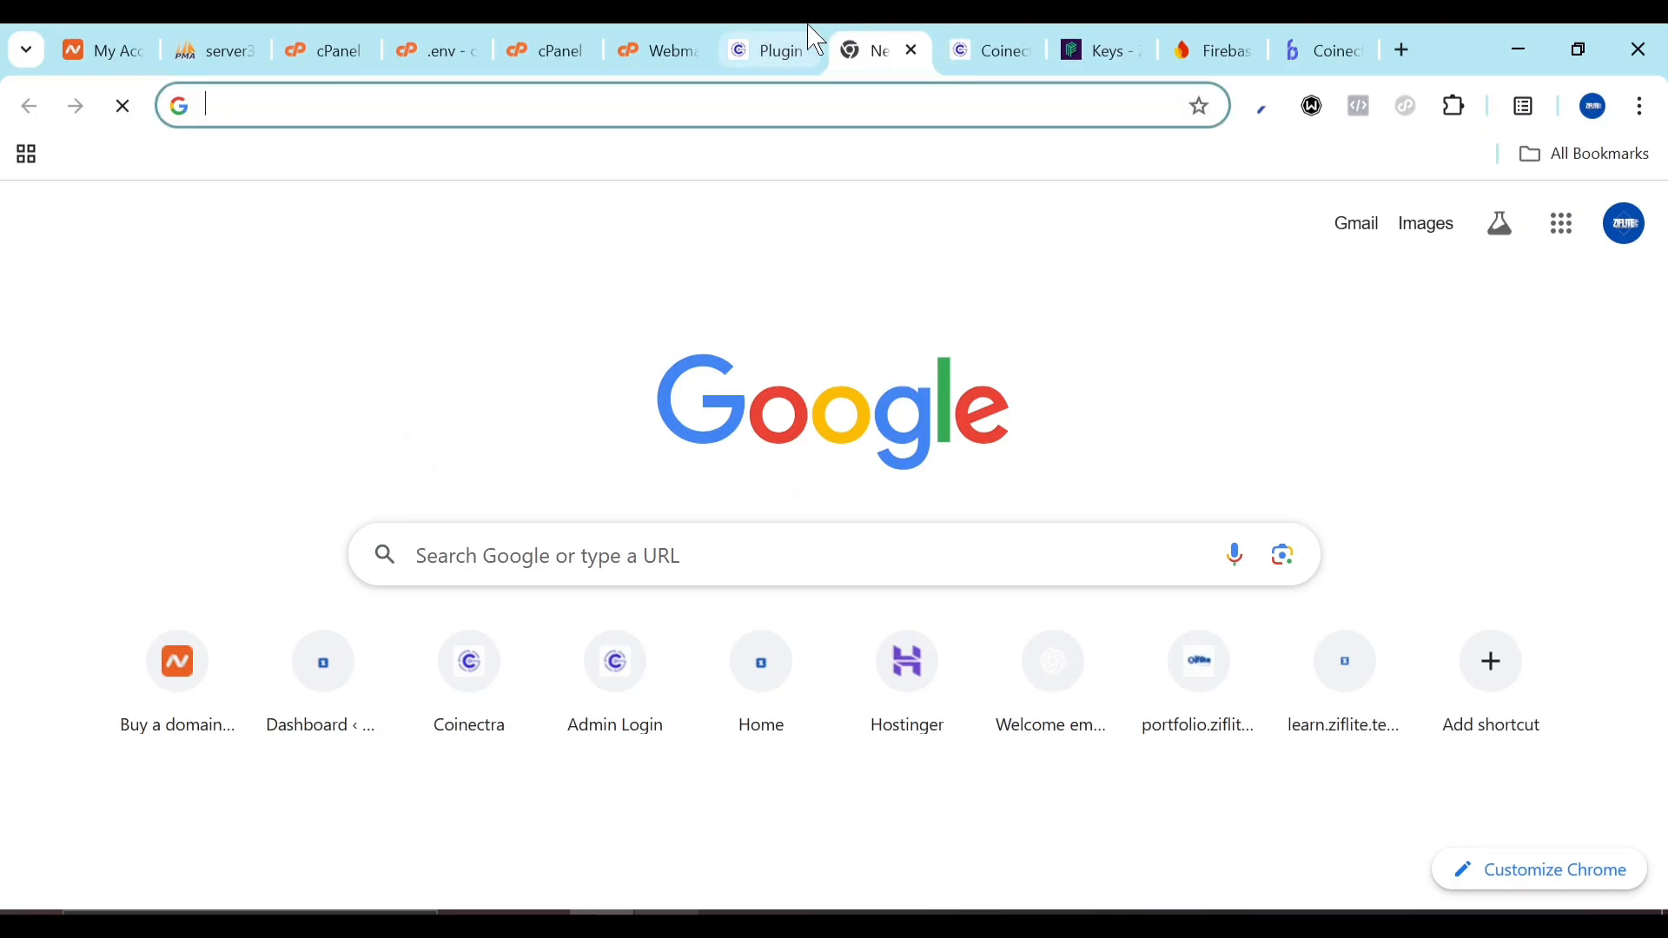
left_click(813, 39)
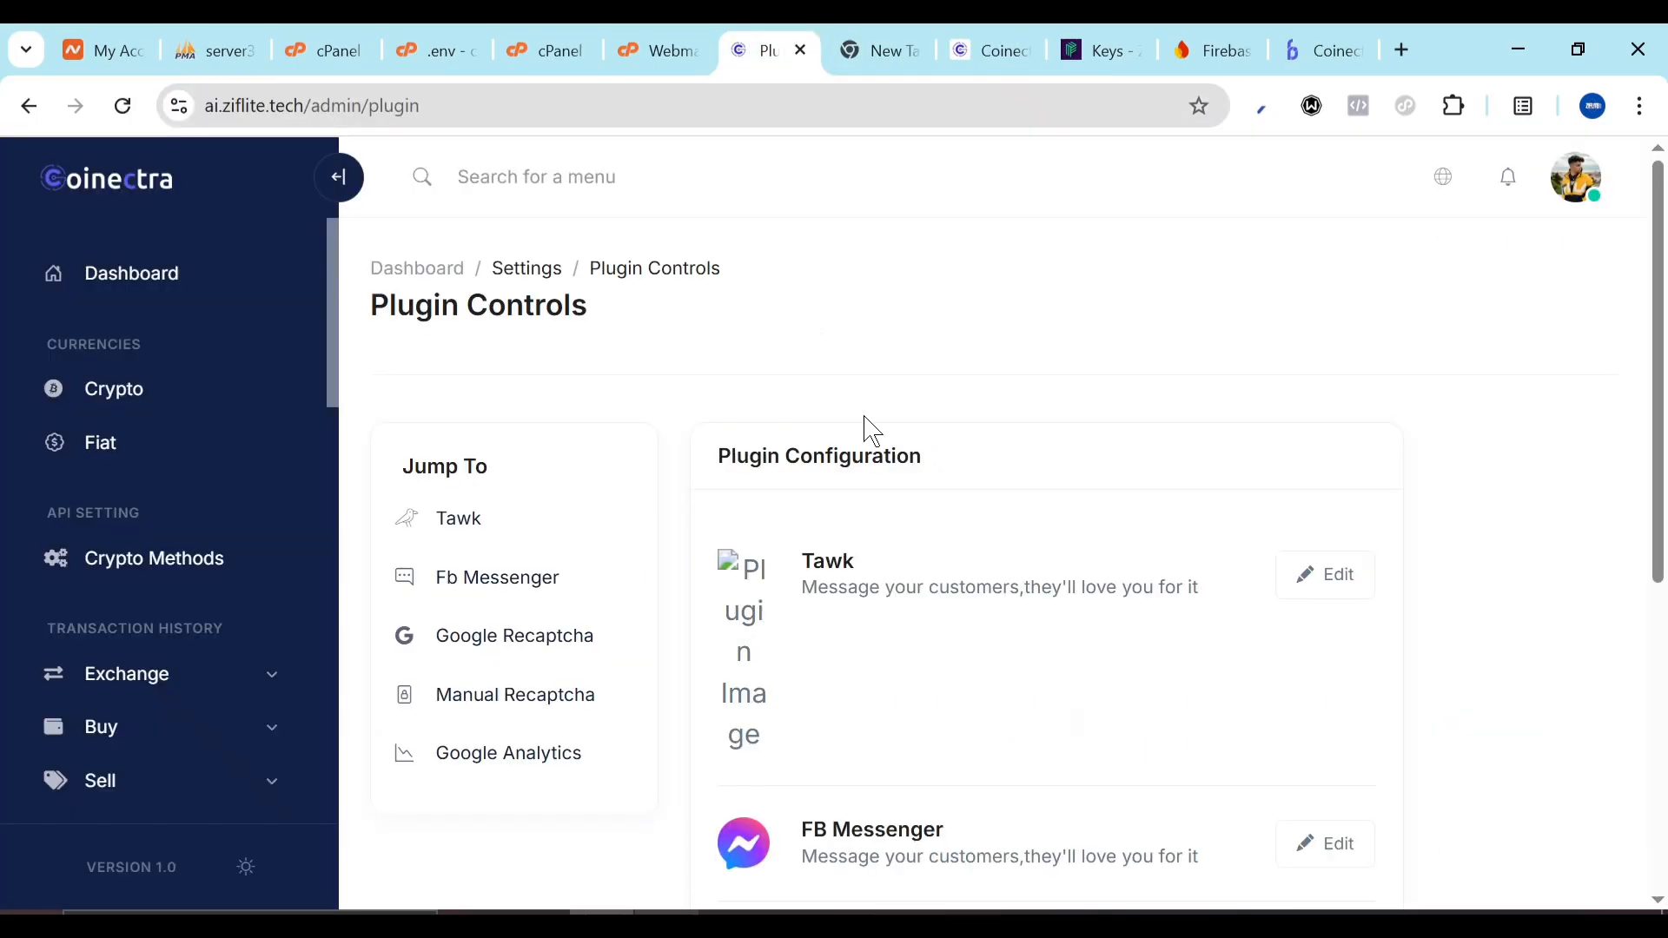
left_click(1360, 594)
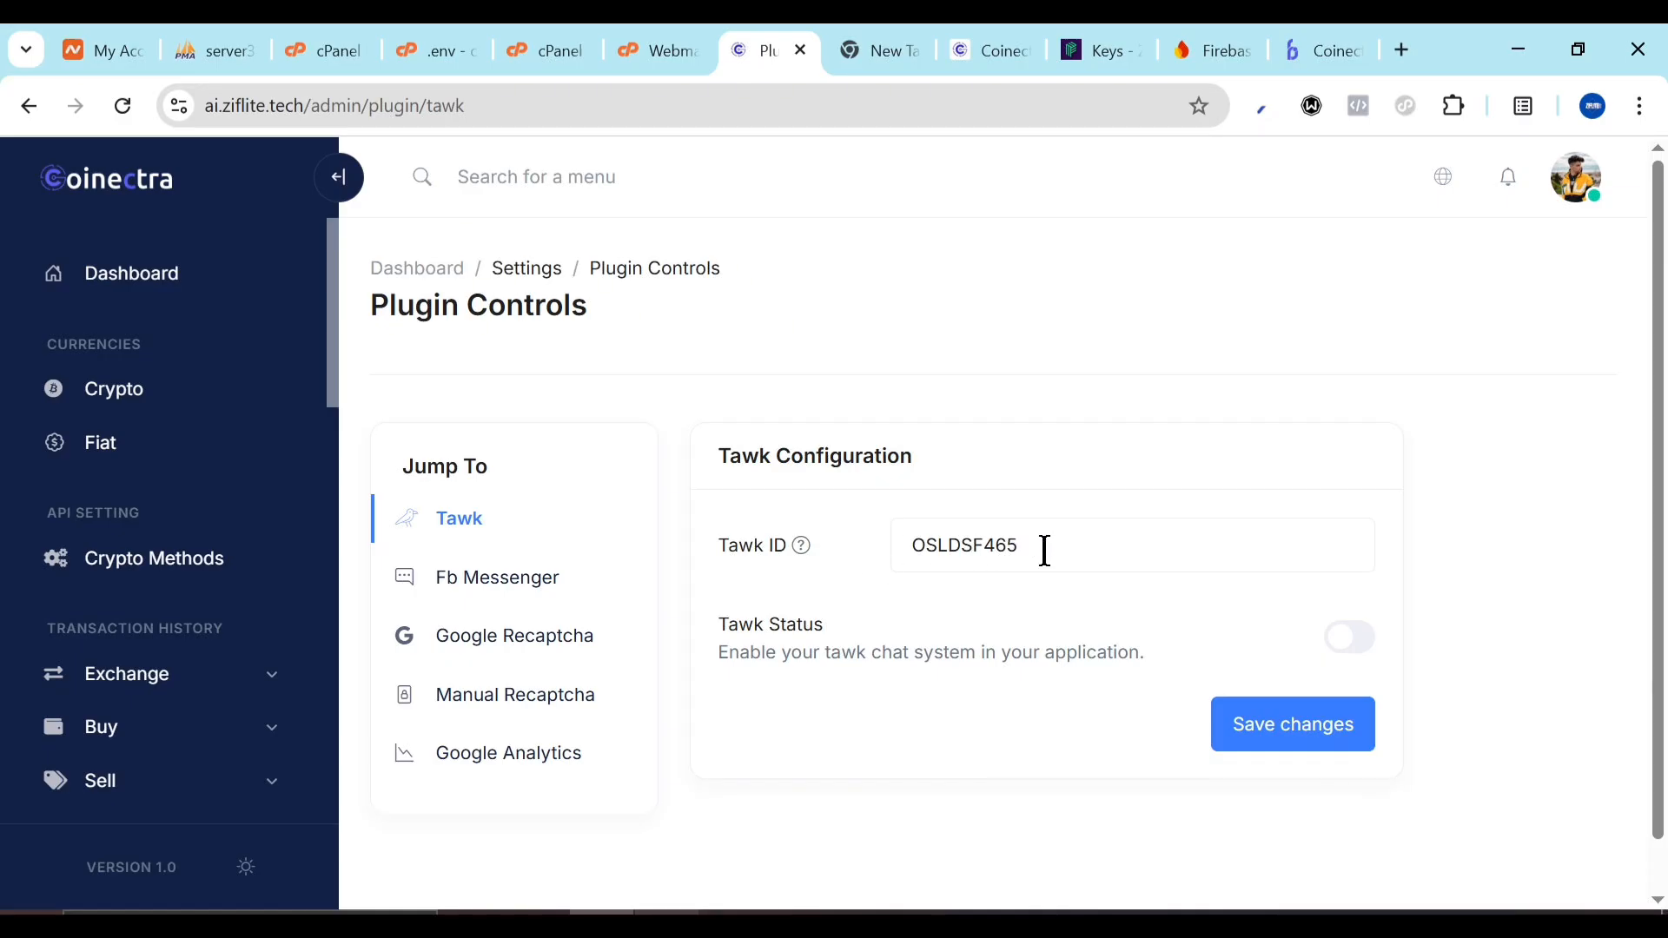
Navigate to the tawk.to dashboard in the new tab
left_click(901, 41)
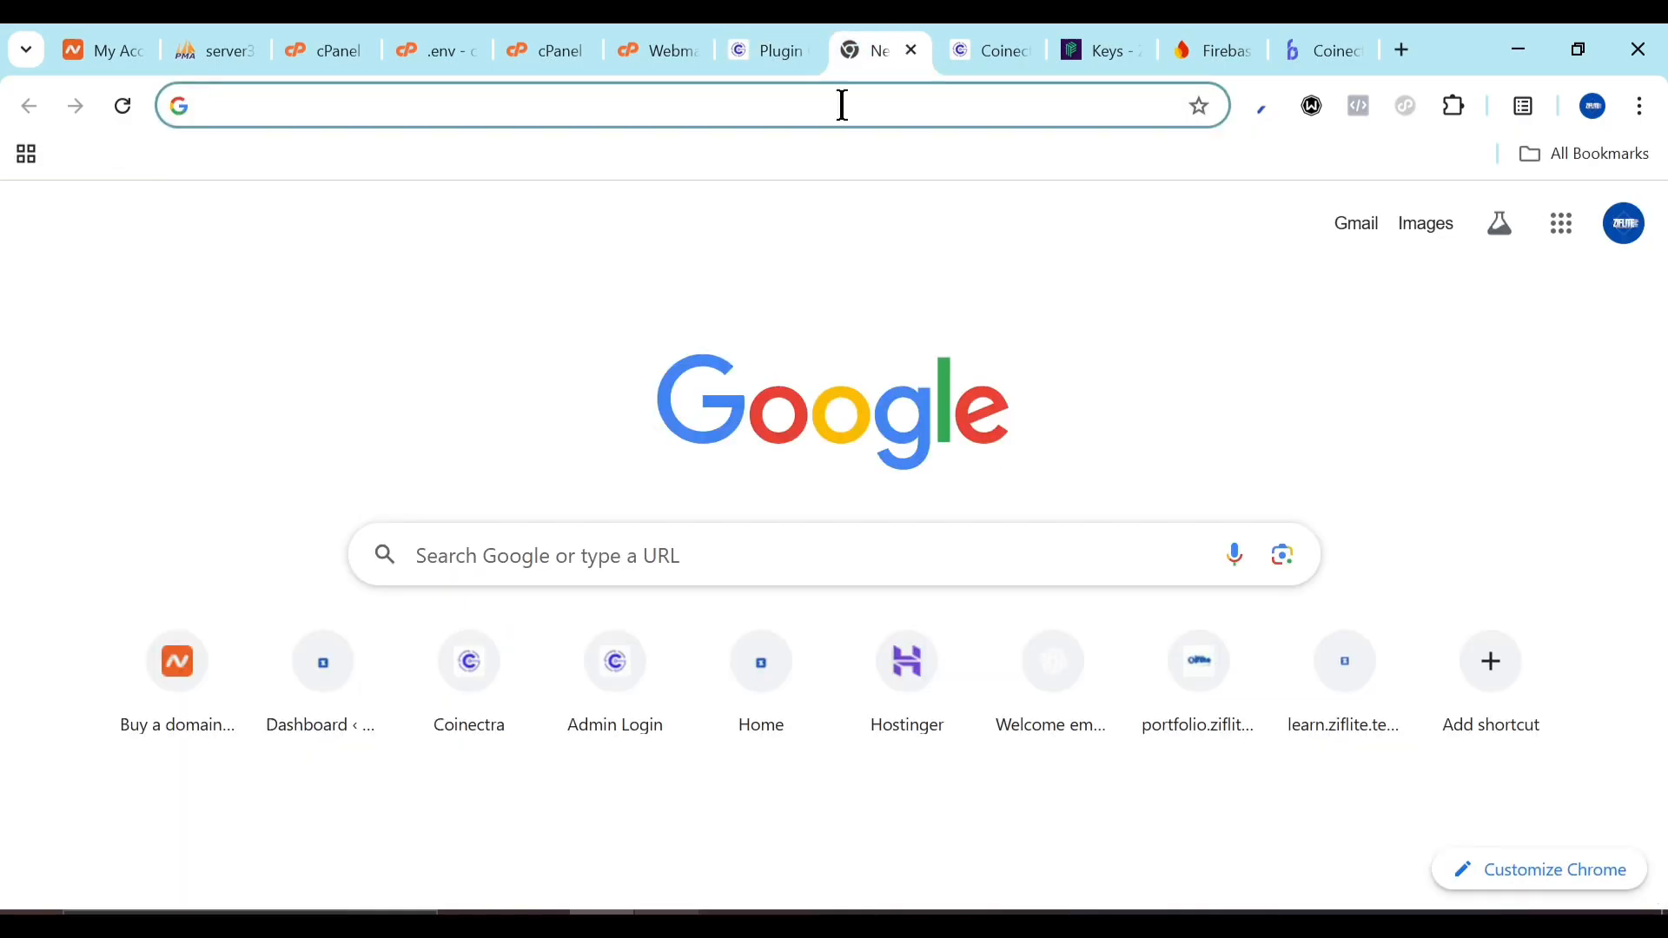
type("ch")
key("BackSpace")
key("BackSpace")
key("BackSpace")
type("tw")
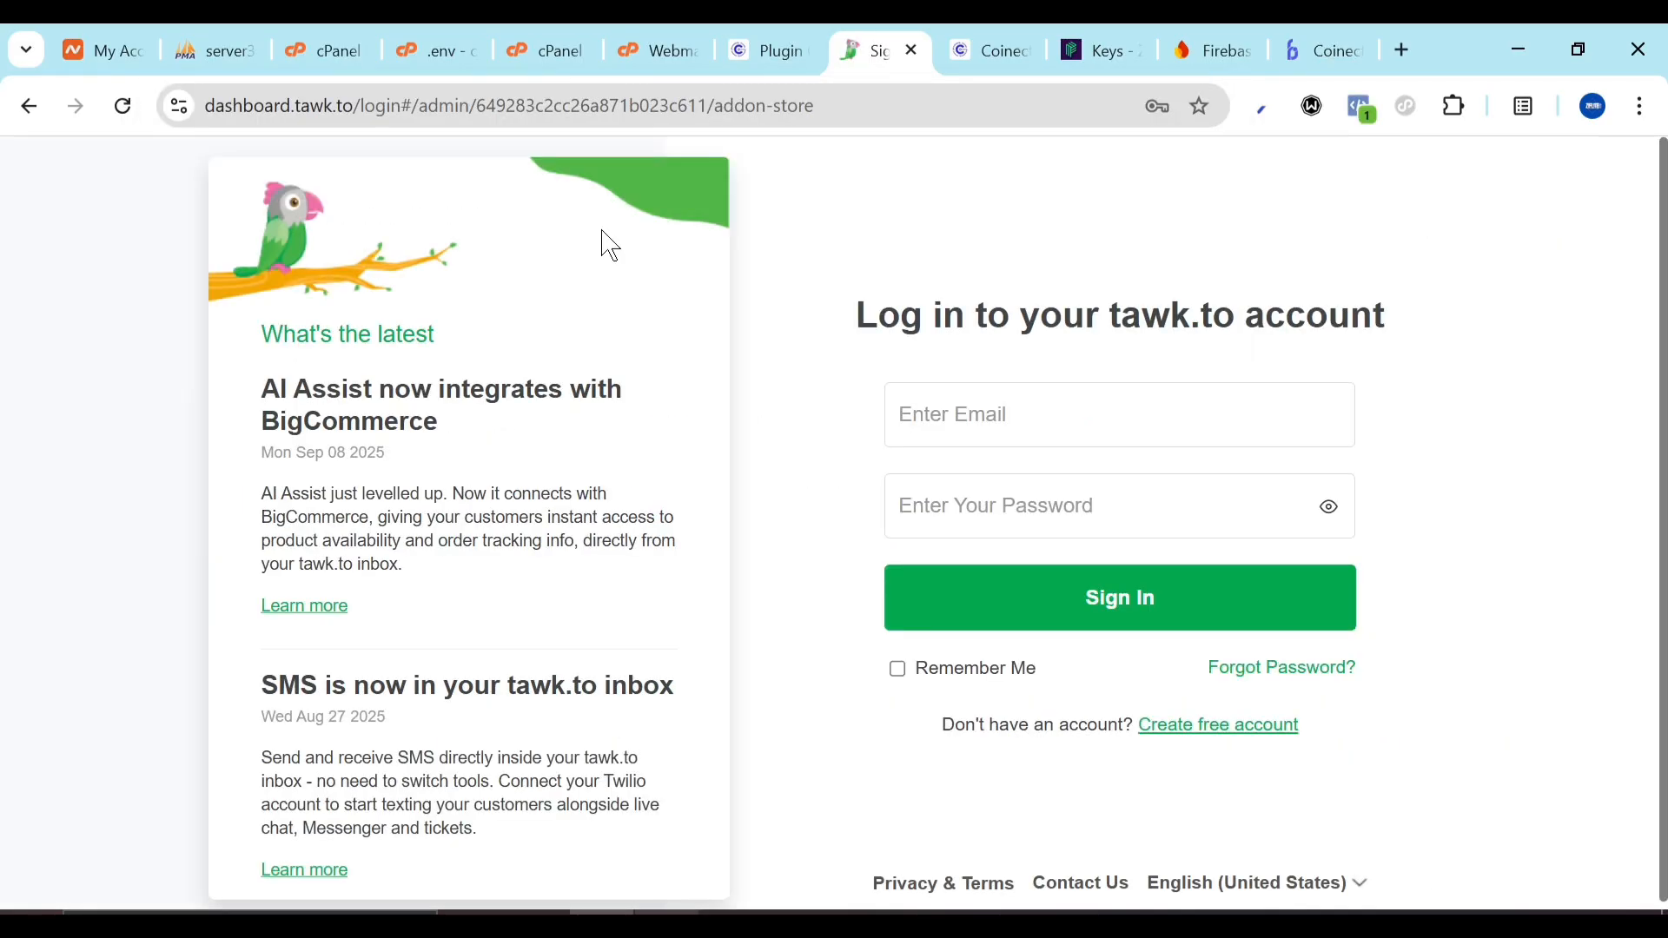
Sign in to tawk.to with the saved account, entering the Windows security PIN when asked
left_click(1030, 421)
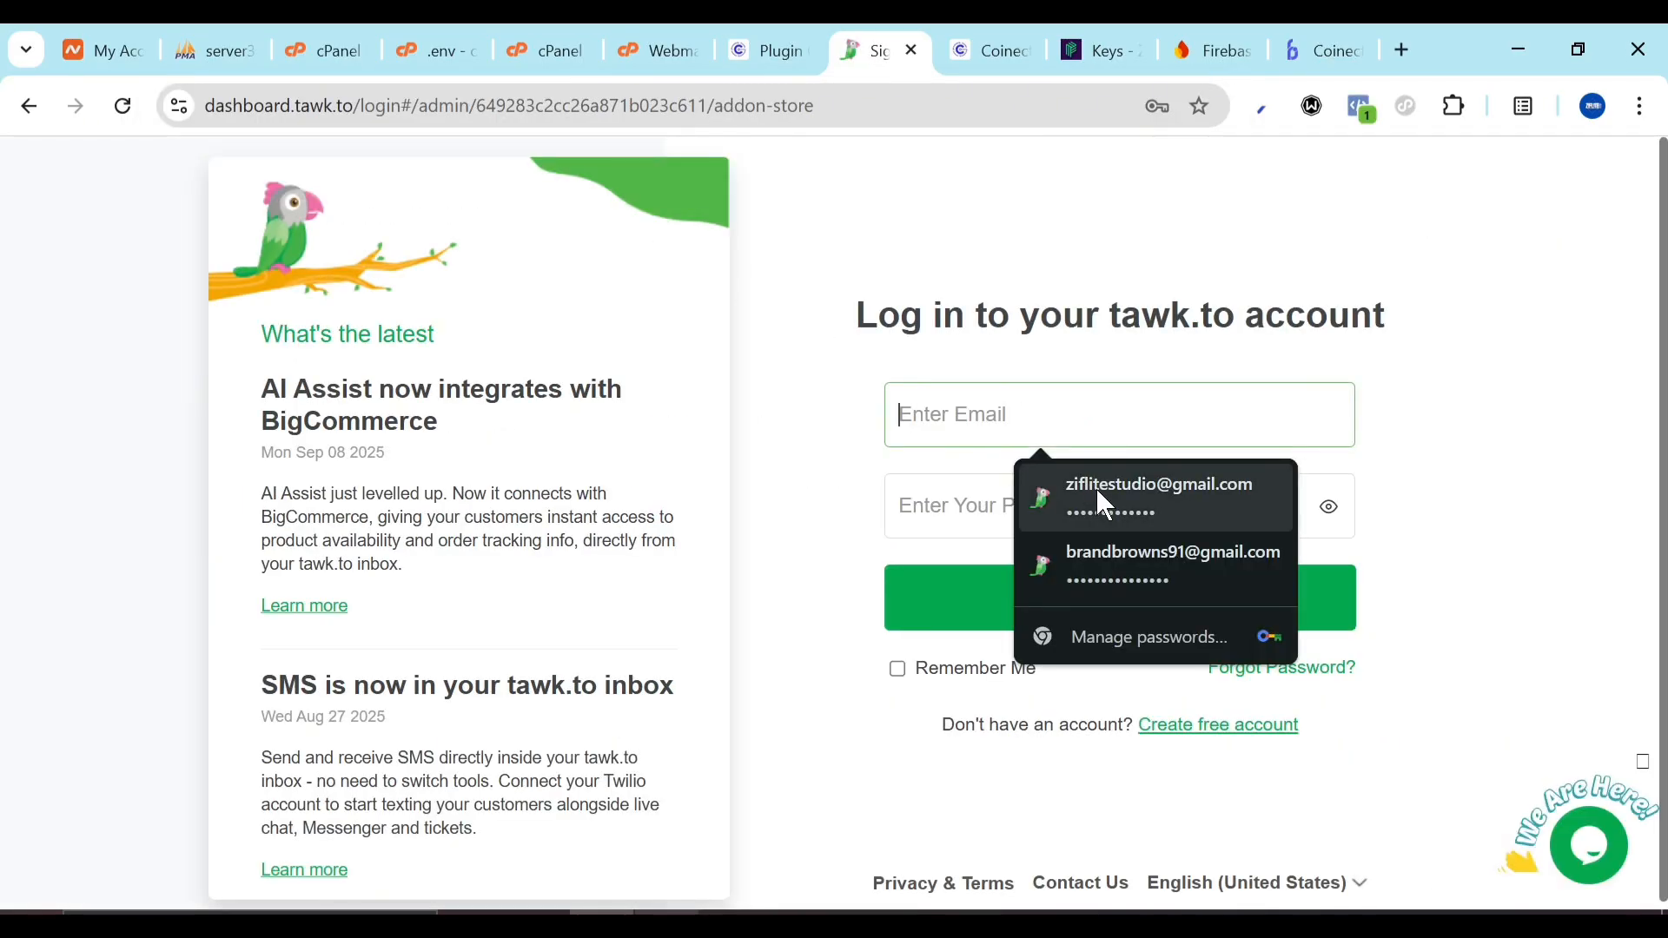
left_click(1106, 552)
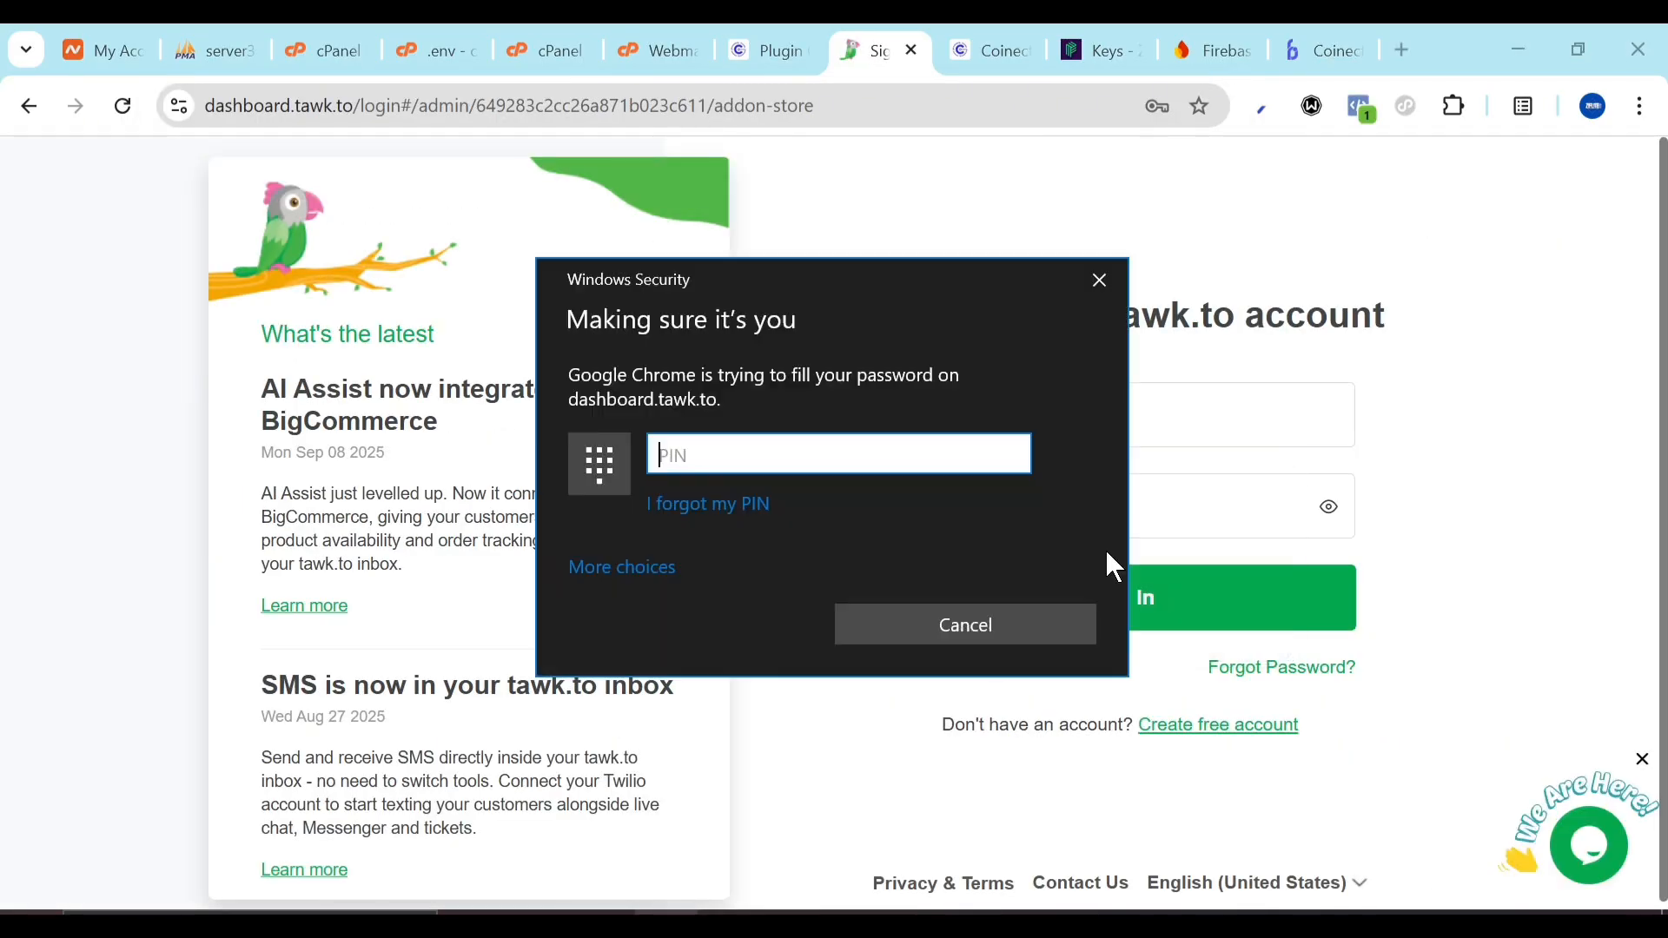
type("••••")
key("BackSpace")
key("BackSpace")
key("BackSpace")
key("BackSpace")
type("•••••••••••")
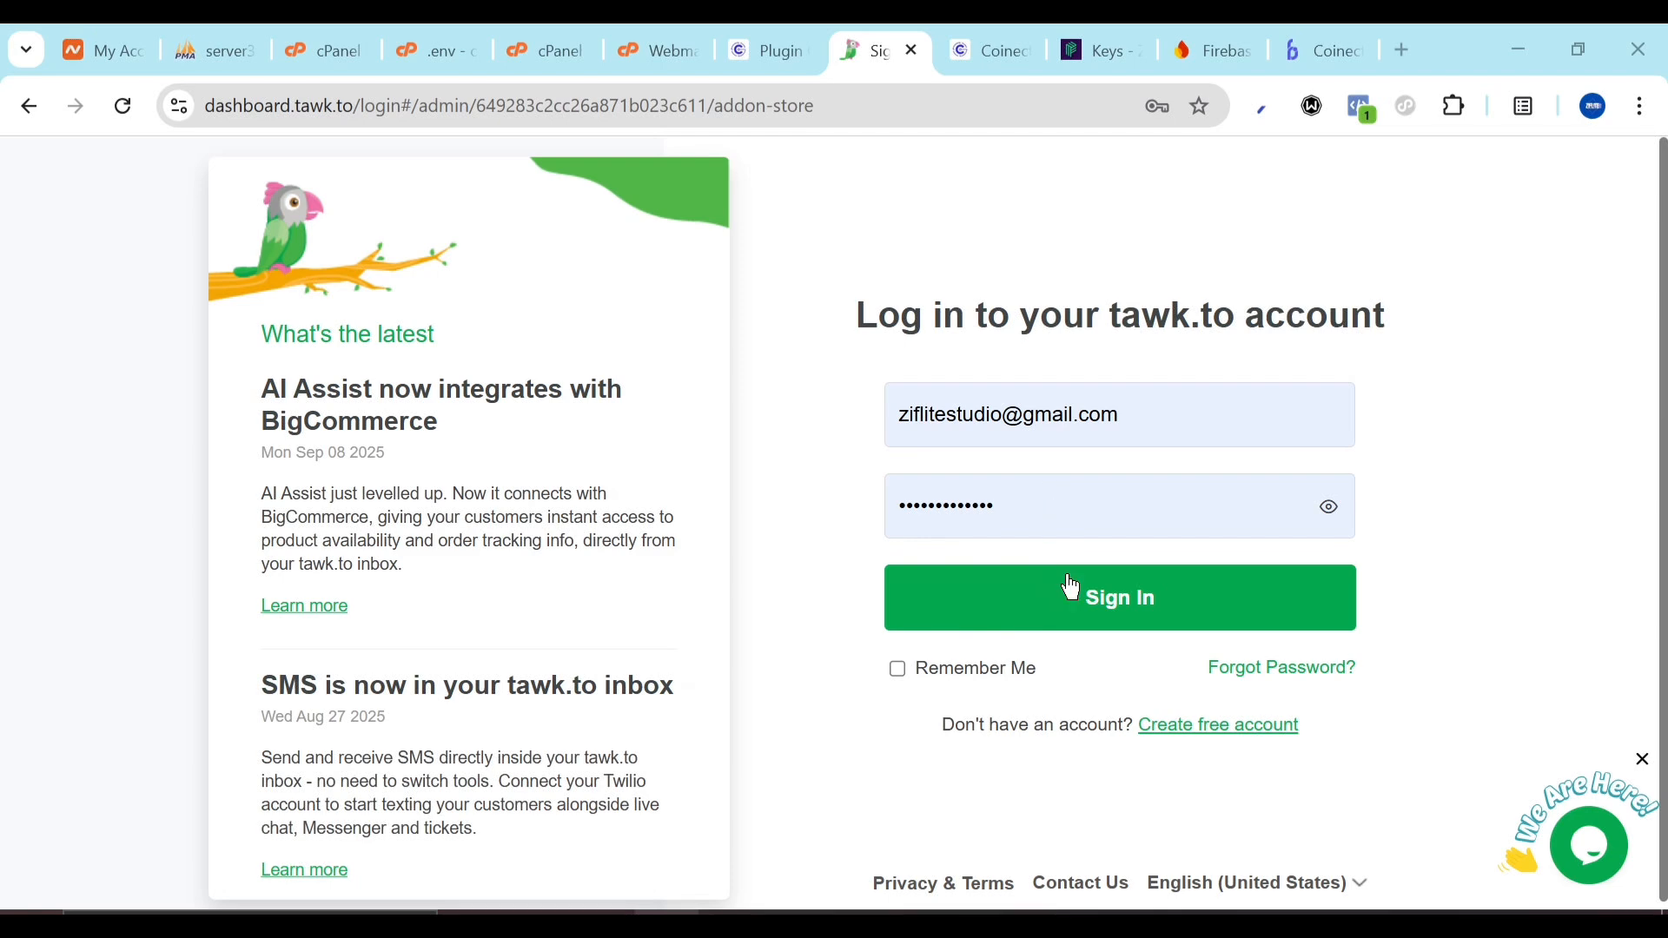
left_click(1074, 590)
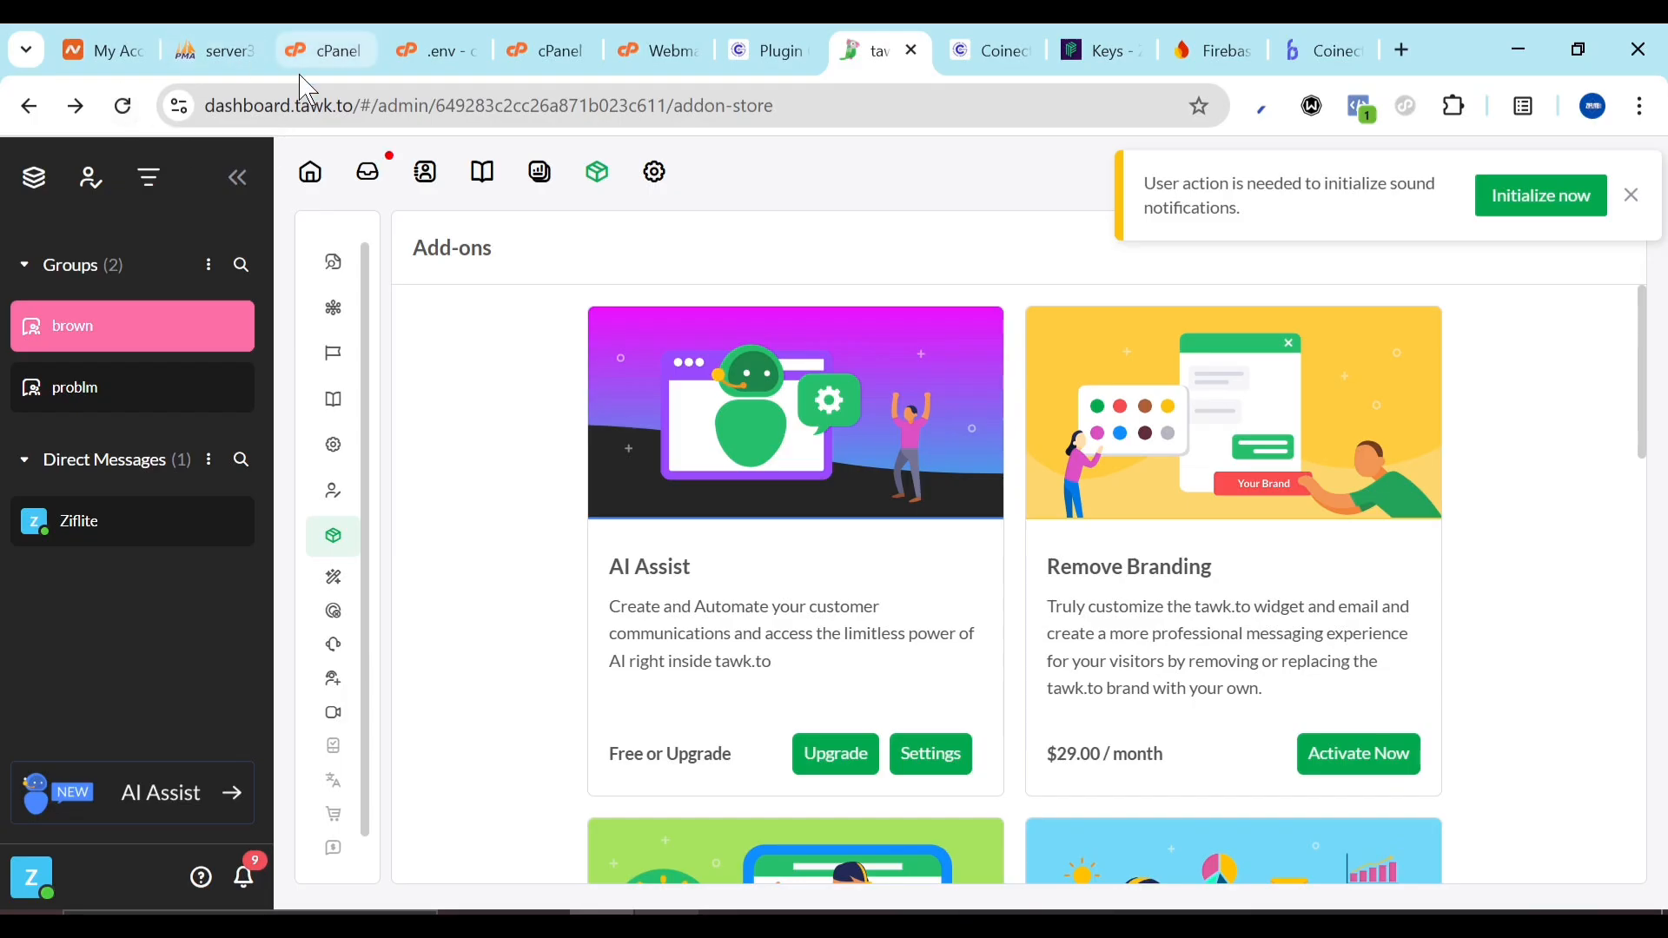
Open tawk.to Administration and copy the Property ID
left_click(658, 174)
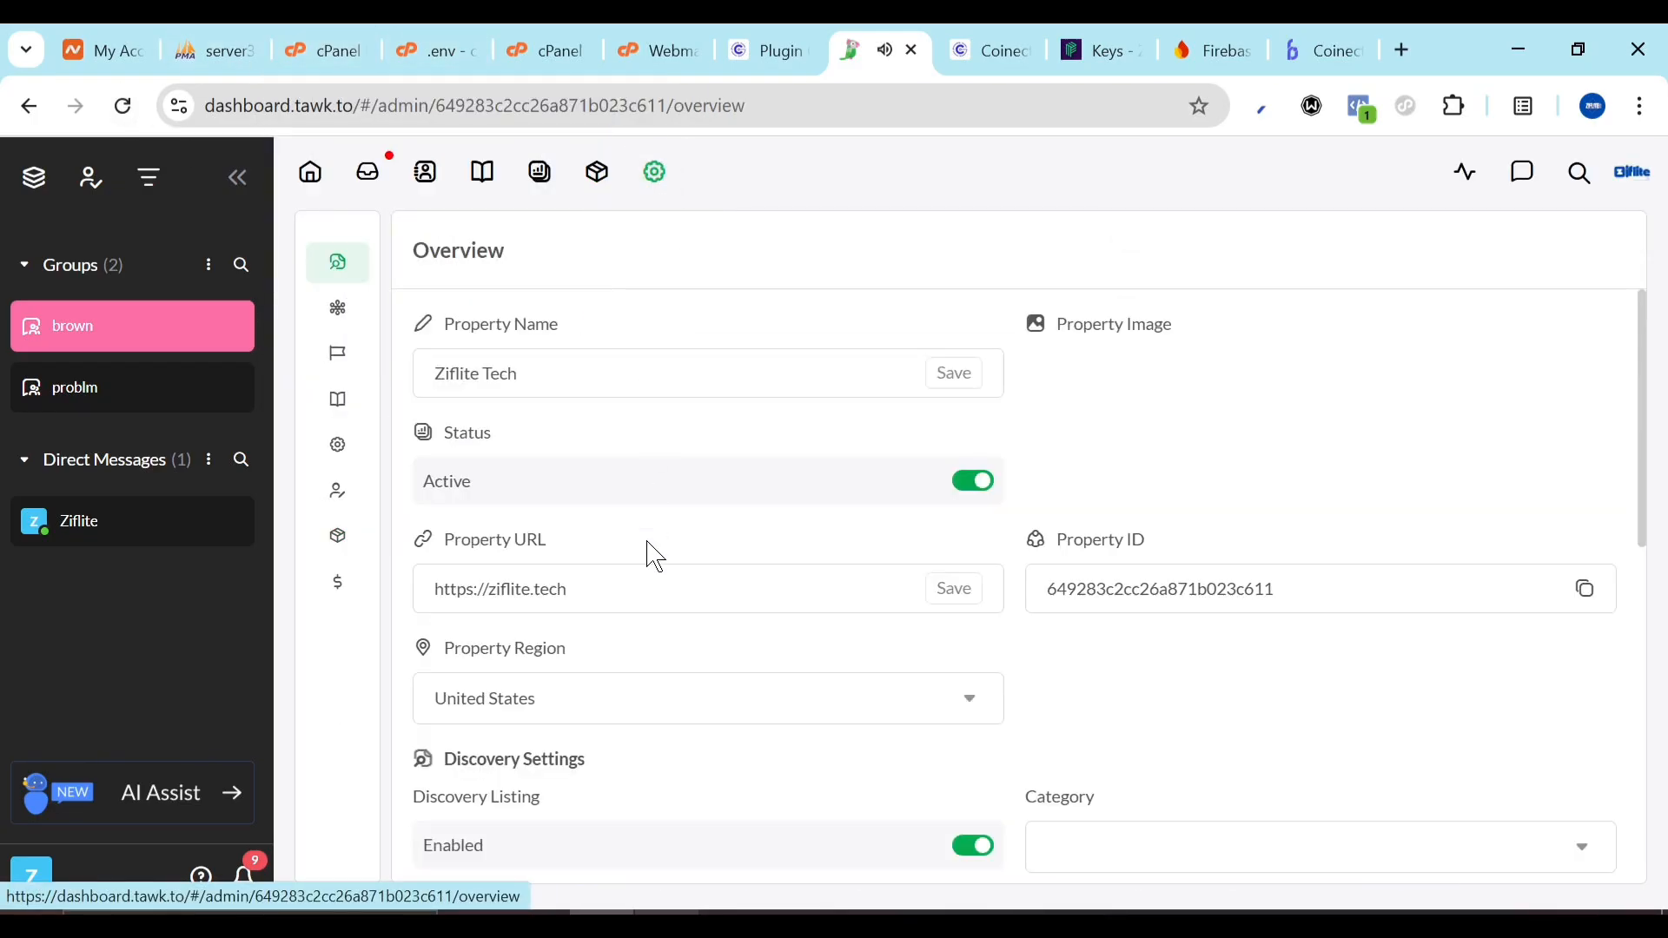
scroll(821, 634, "down", 1)
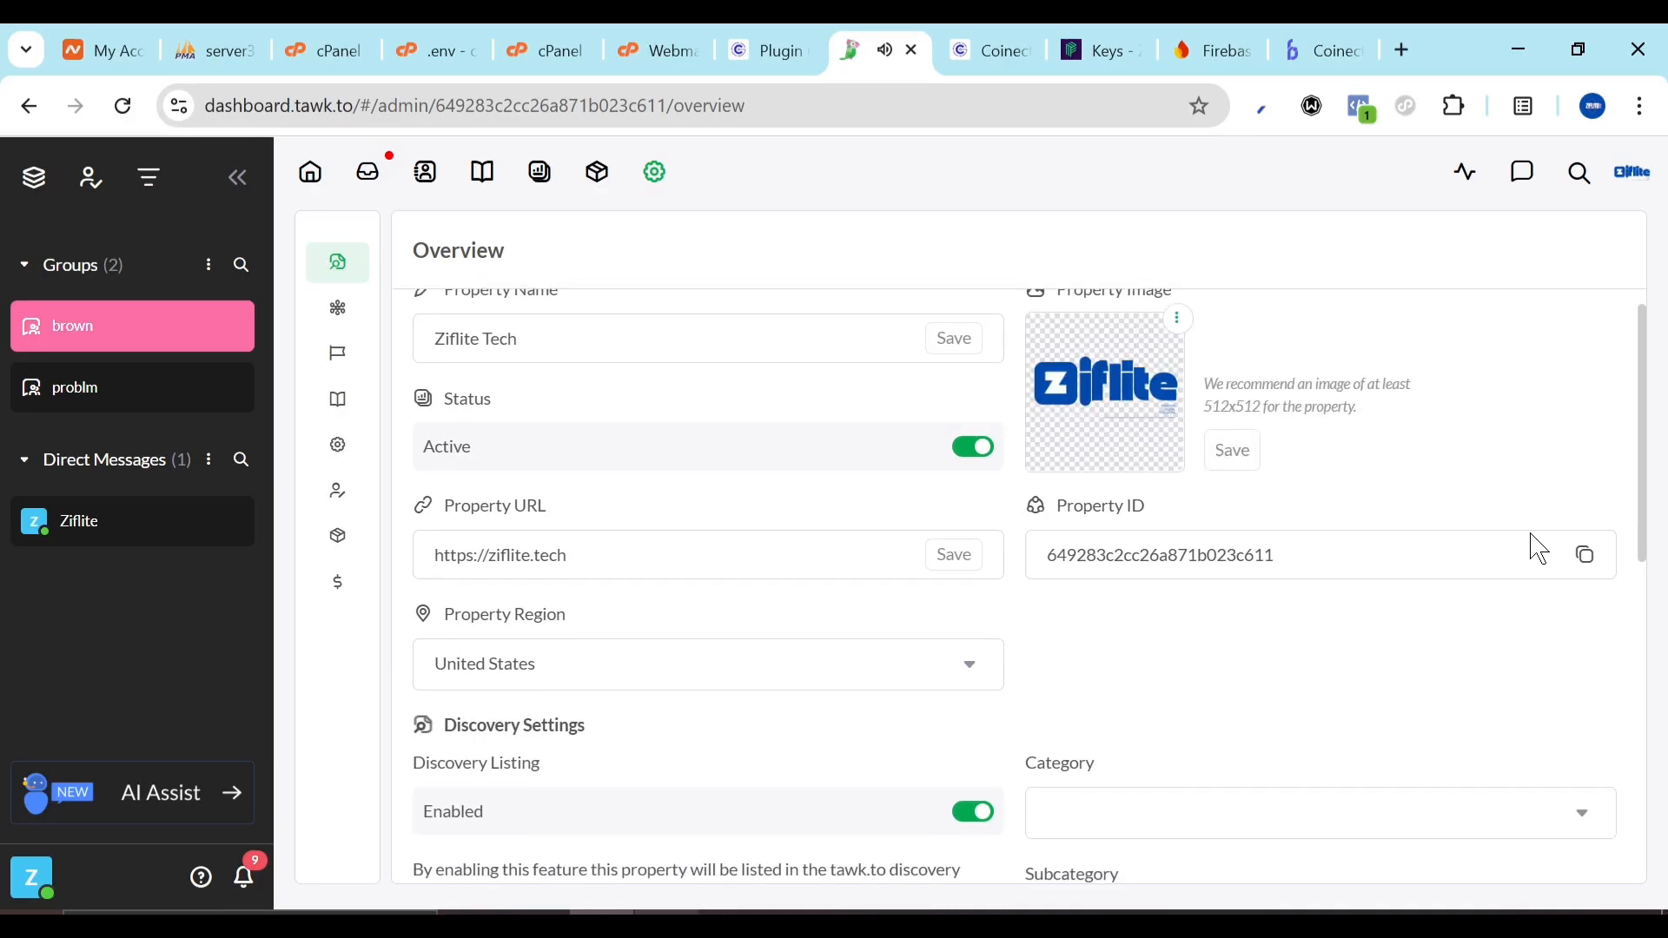
left_click(1586, 554)
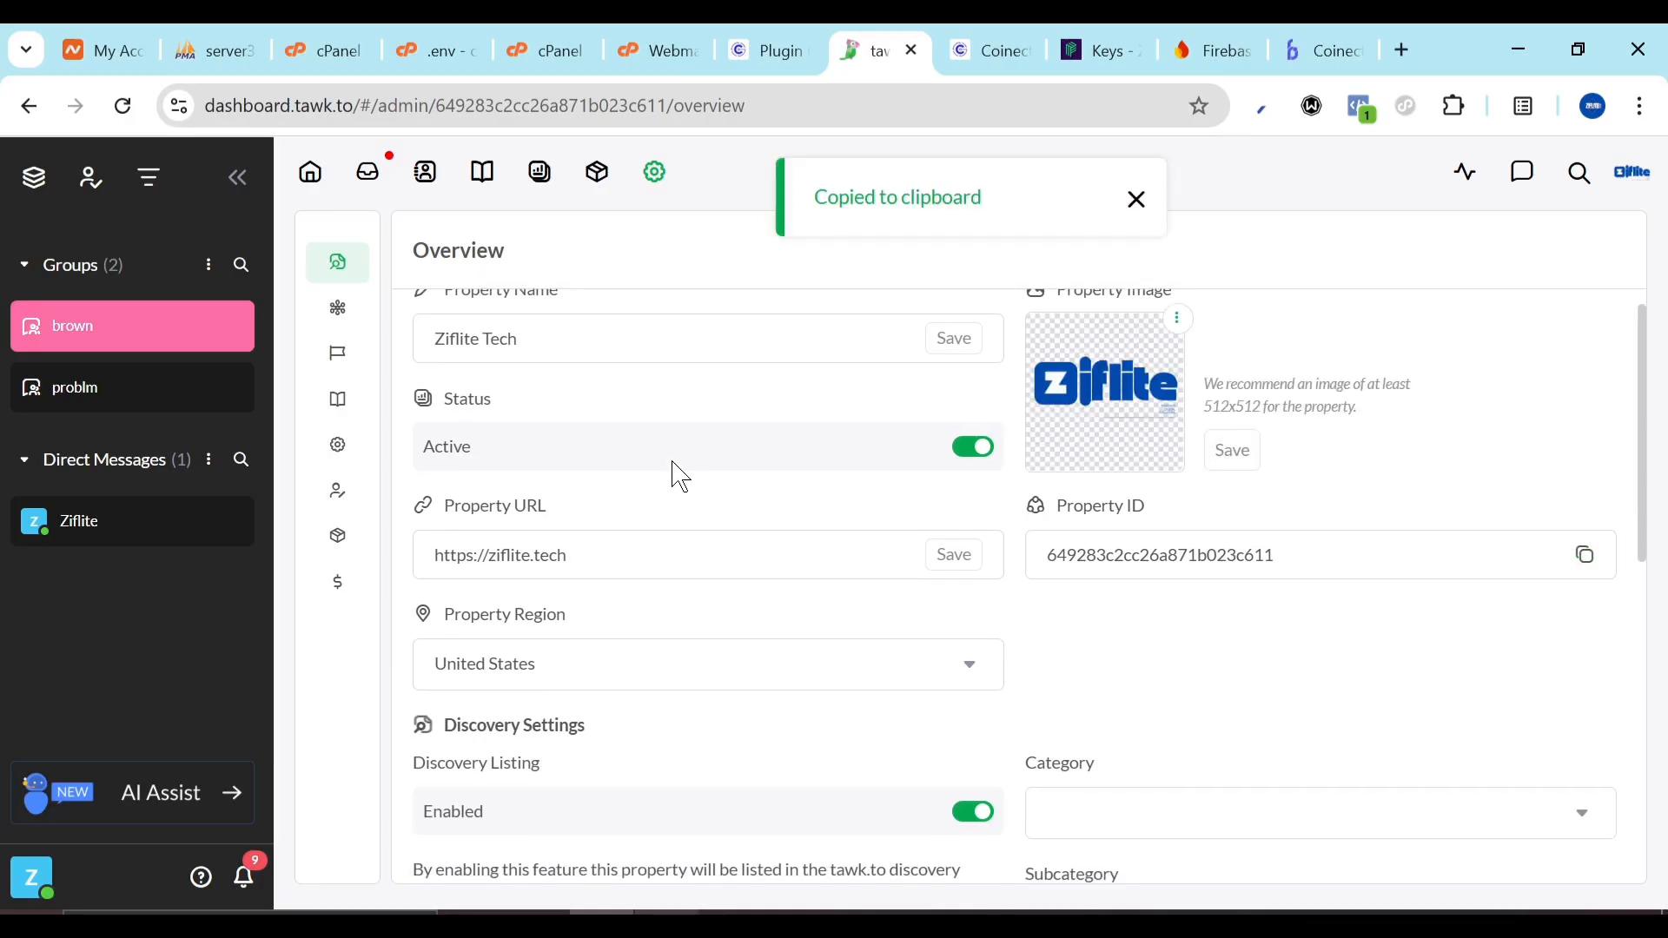
Open the Chat Widget settings under tawk.to Channels
mouse_move(391, 532)
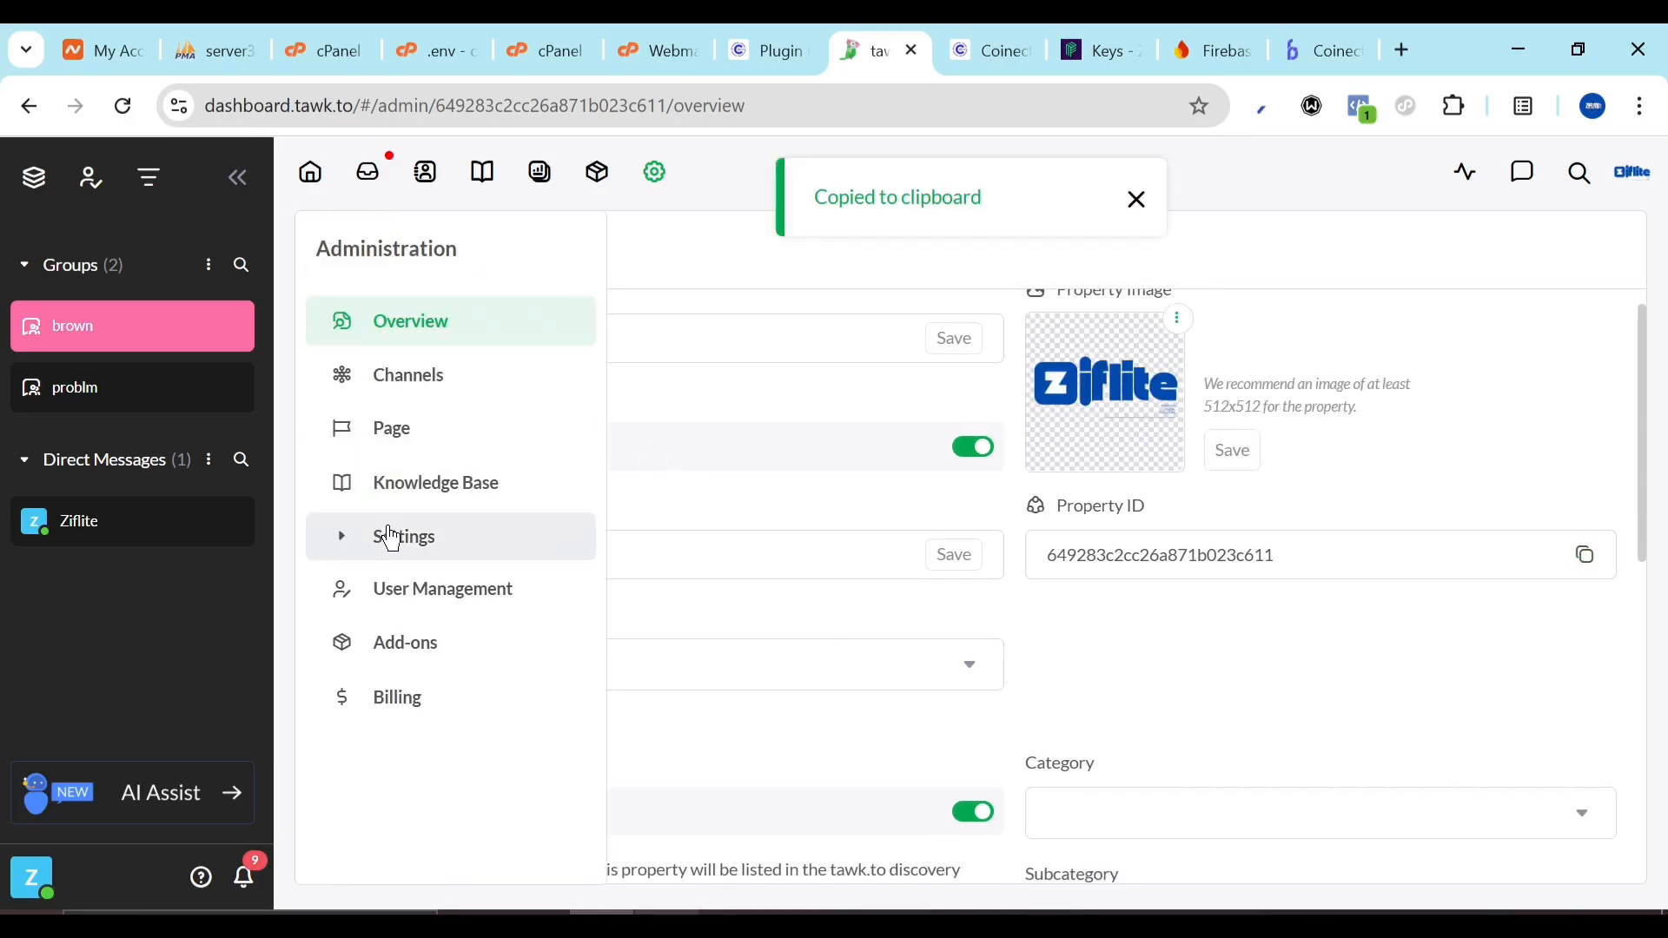
left_click(389, 375)
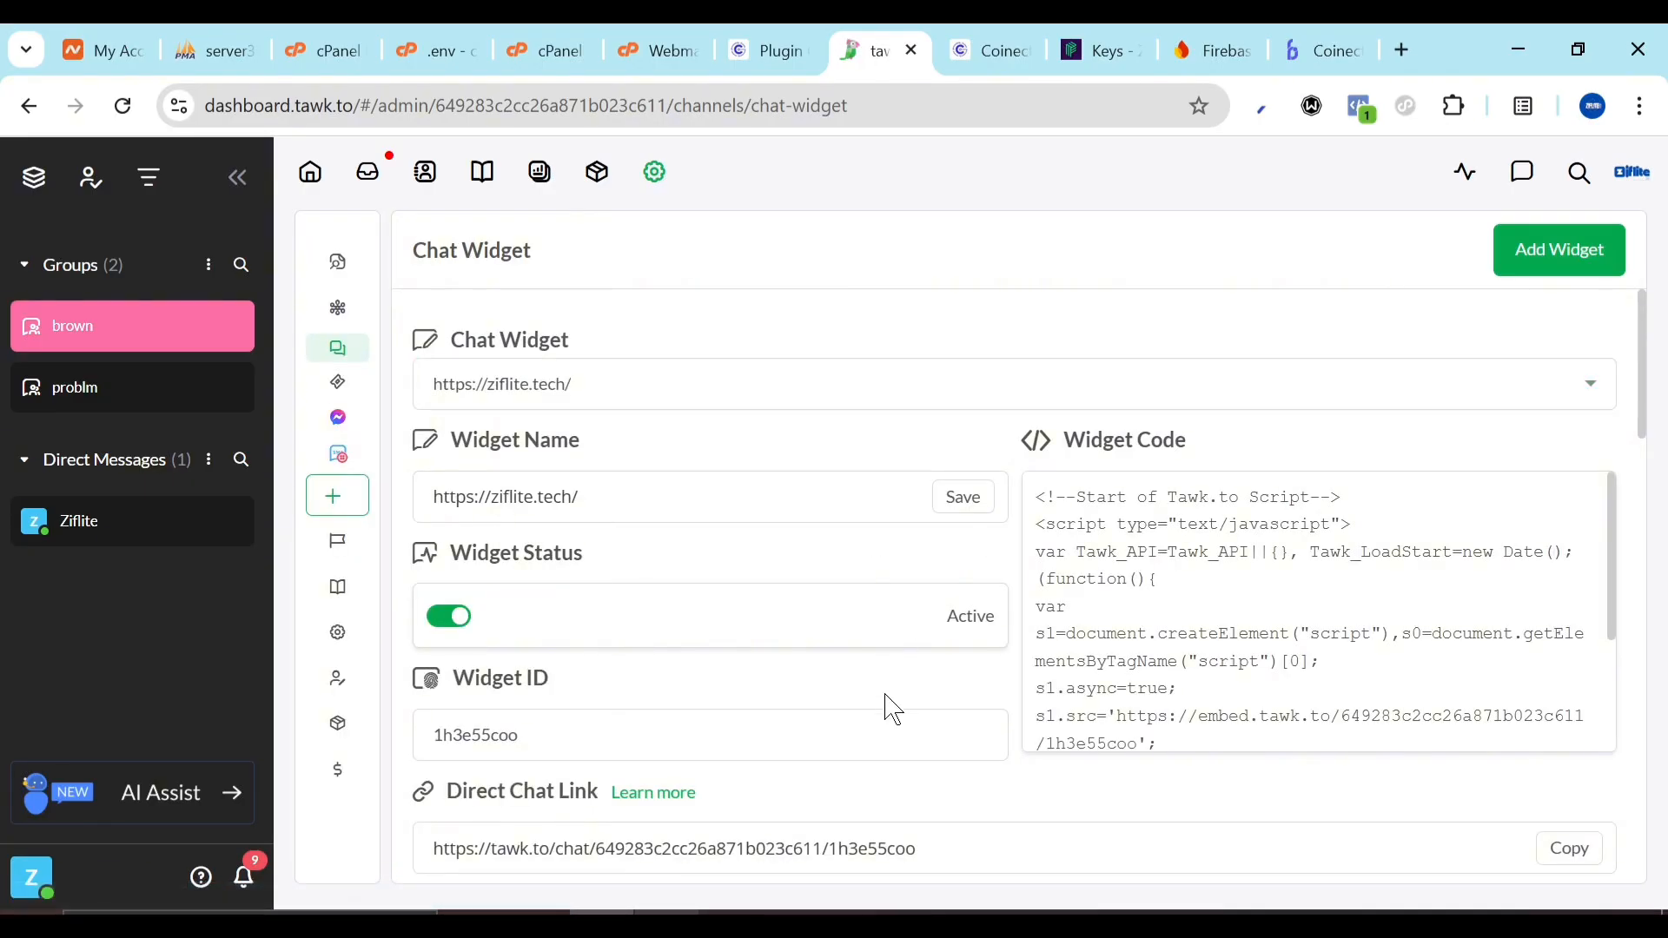
scroll(886, 708, "down", 3)
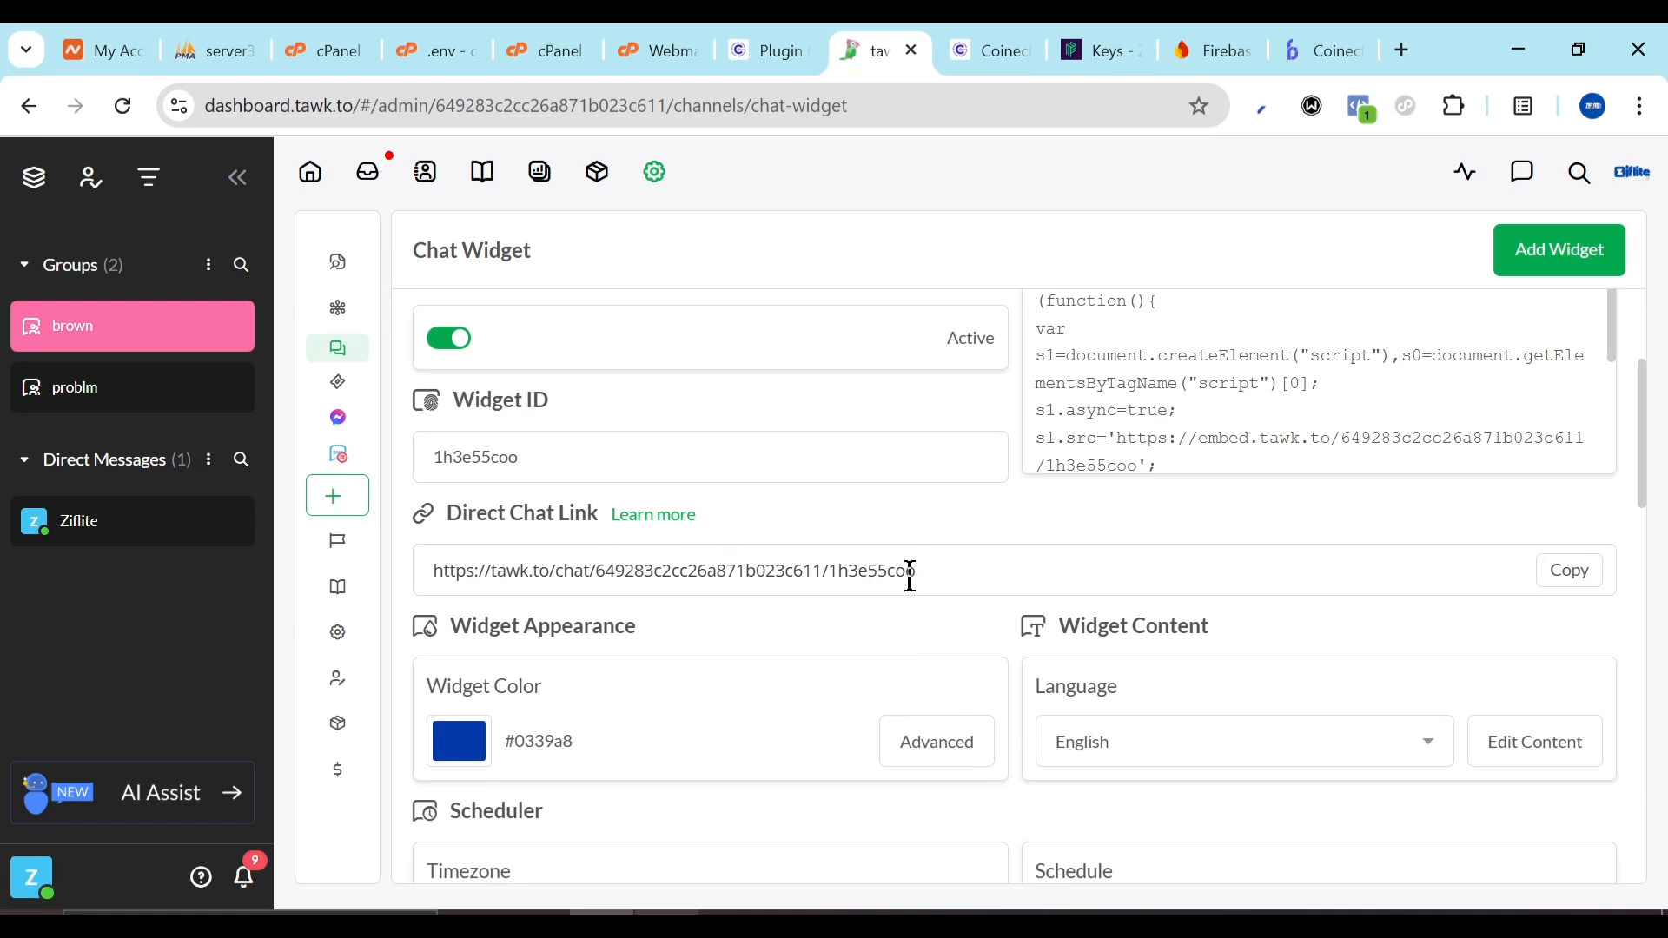
Paste the copied Property ID into the Tawk ID field in the admin panel
left_click(787, 51)
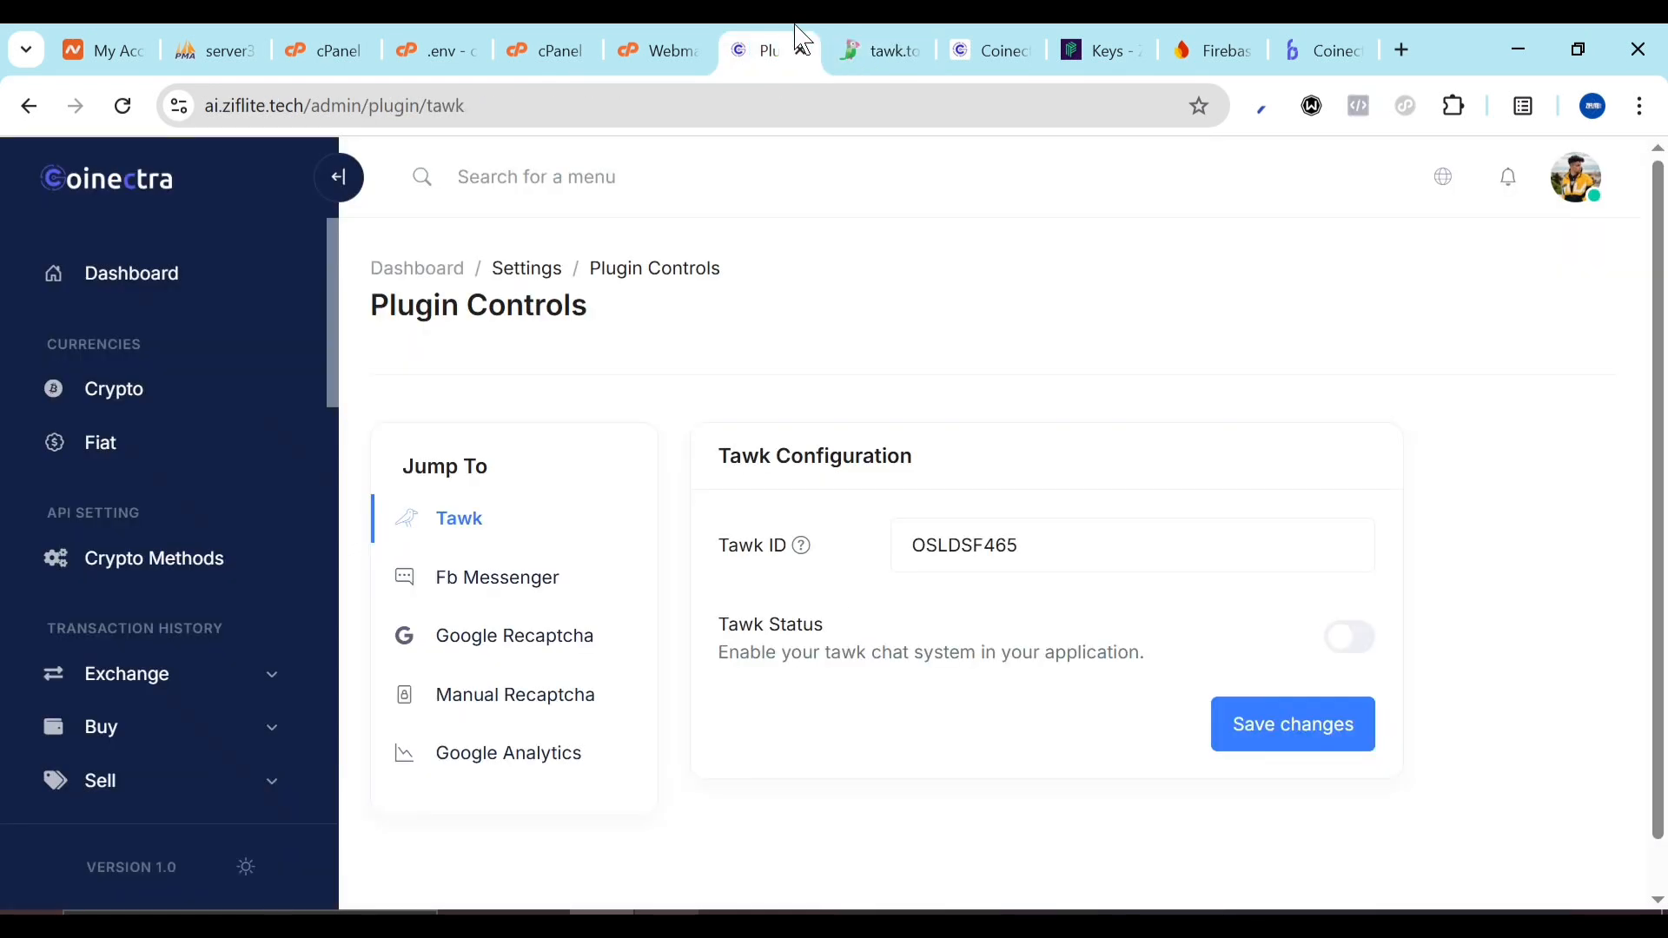
double_click(1084, 547)
key("ctrl+v")
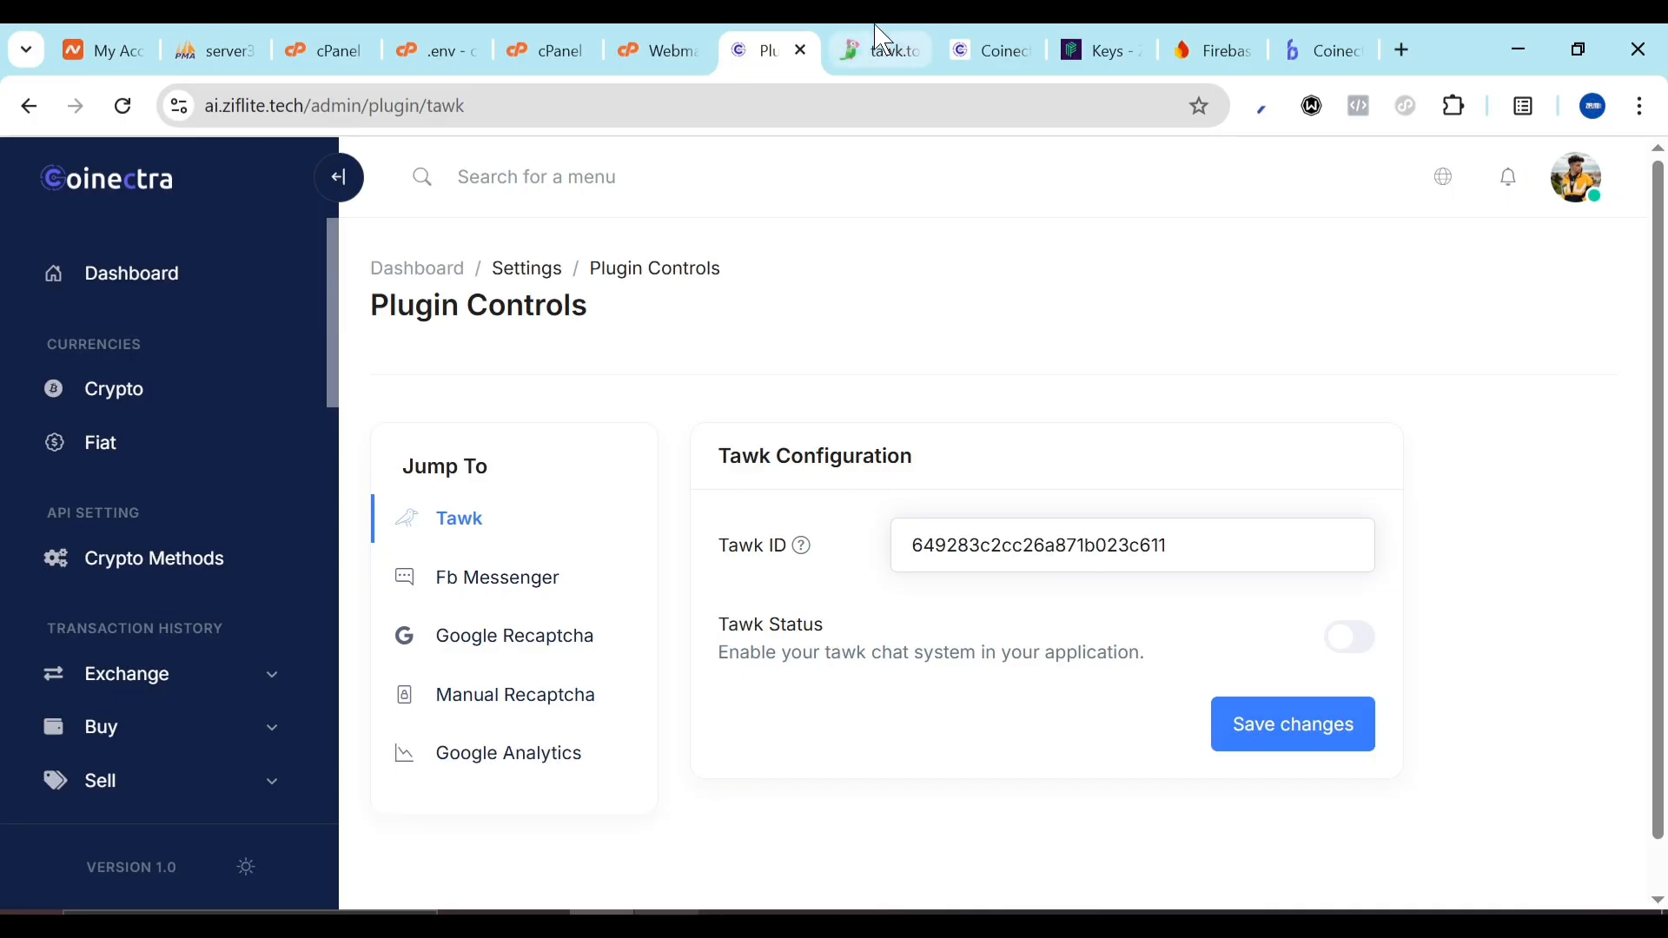
Copy the property and widget ID part of the Direct Chat Link and paste it as the Tawk ID
left_click(881, 51)
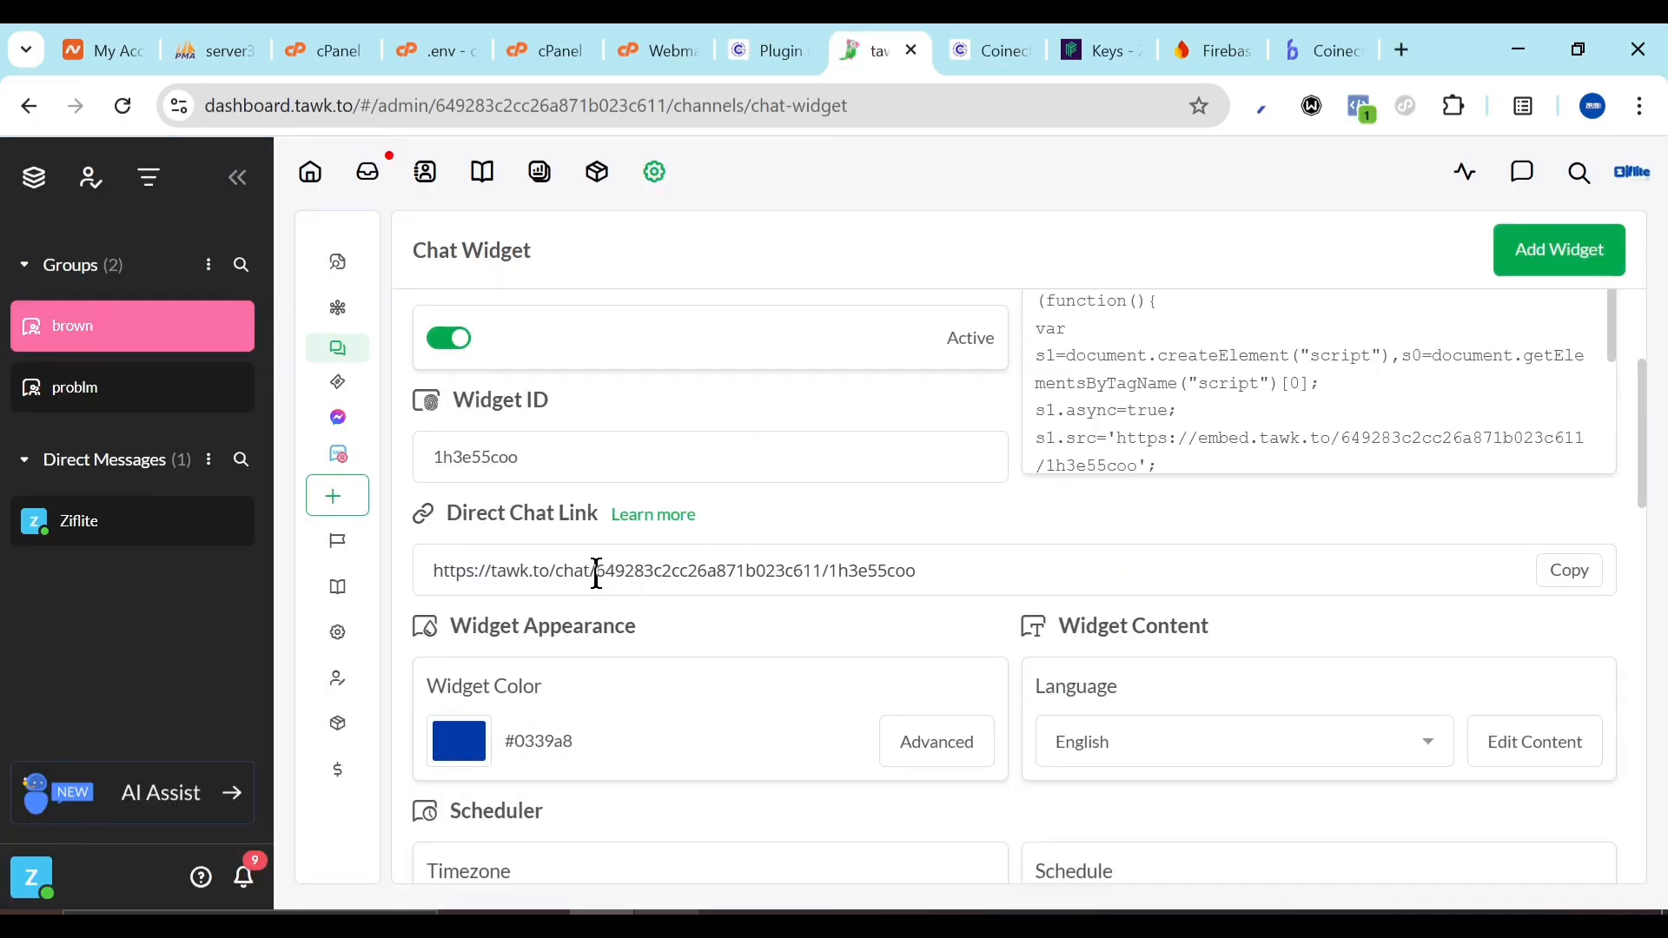
left_click_drag(597, 574, 927, 562)
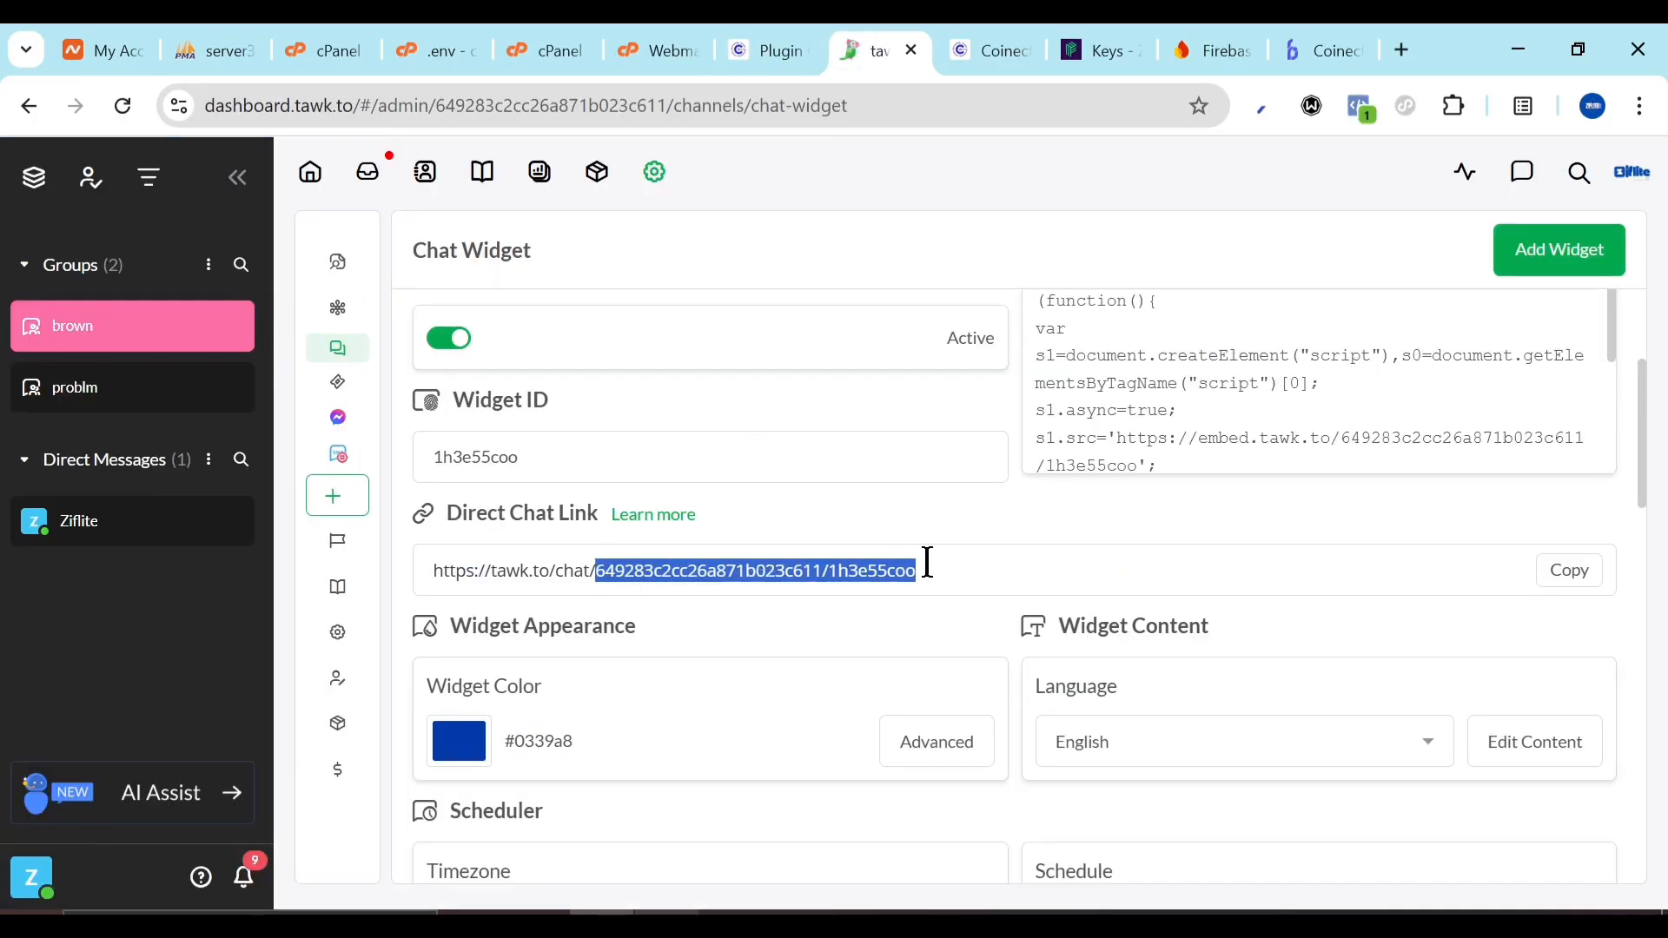
left_click(787, 44)
double_click(1124, 547)
key("ctrl+v")
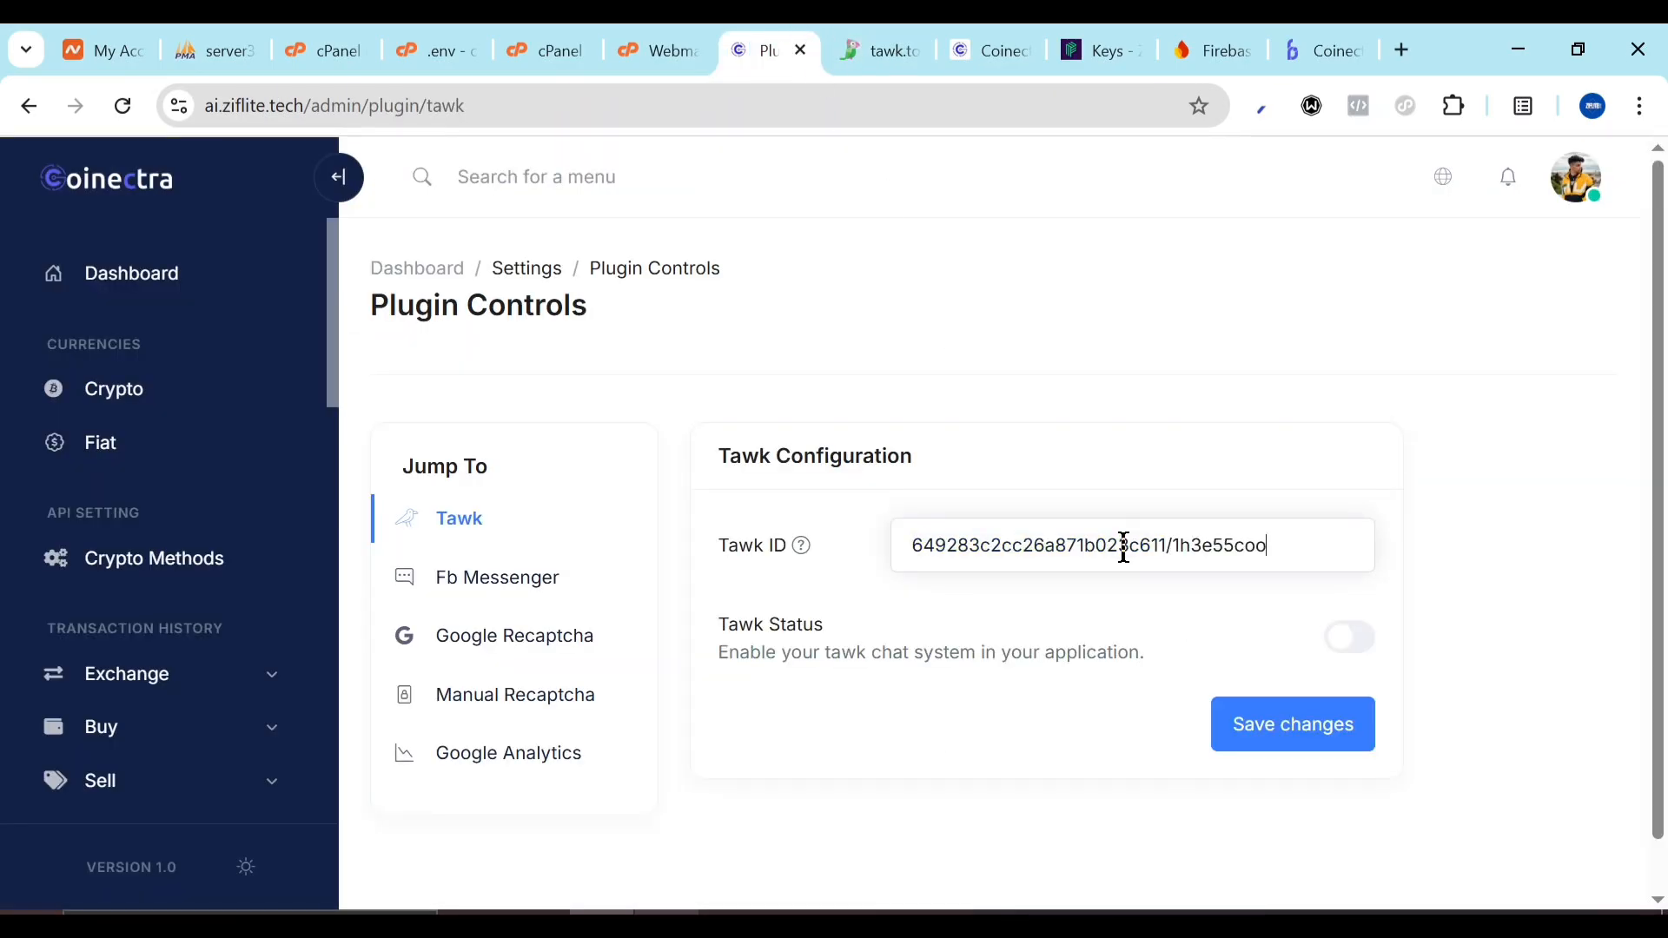
Enable Tawk Status and save the Tawk configuration
left_click(1356, 640)
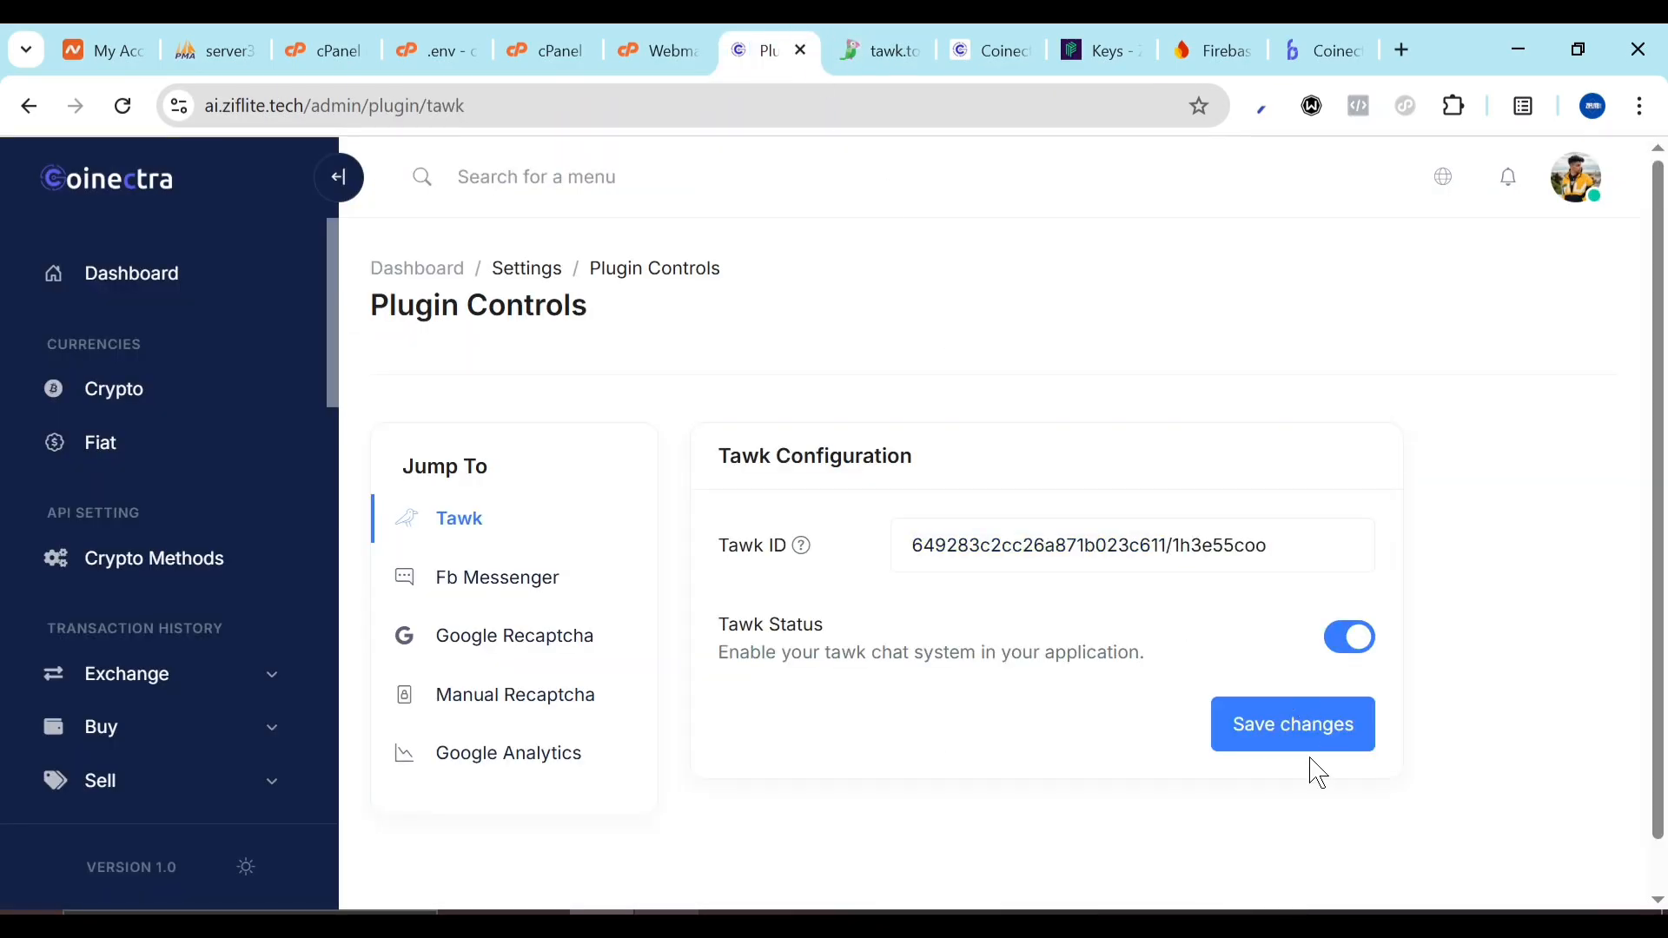
left_click(1296, 734)
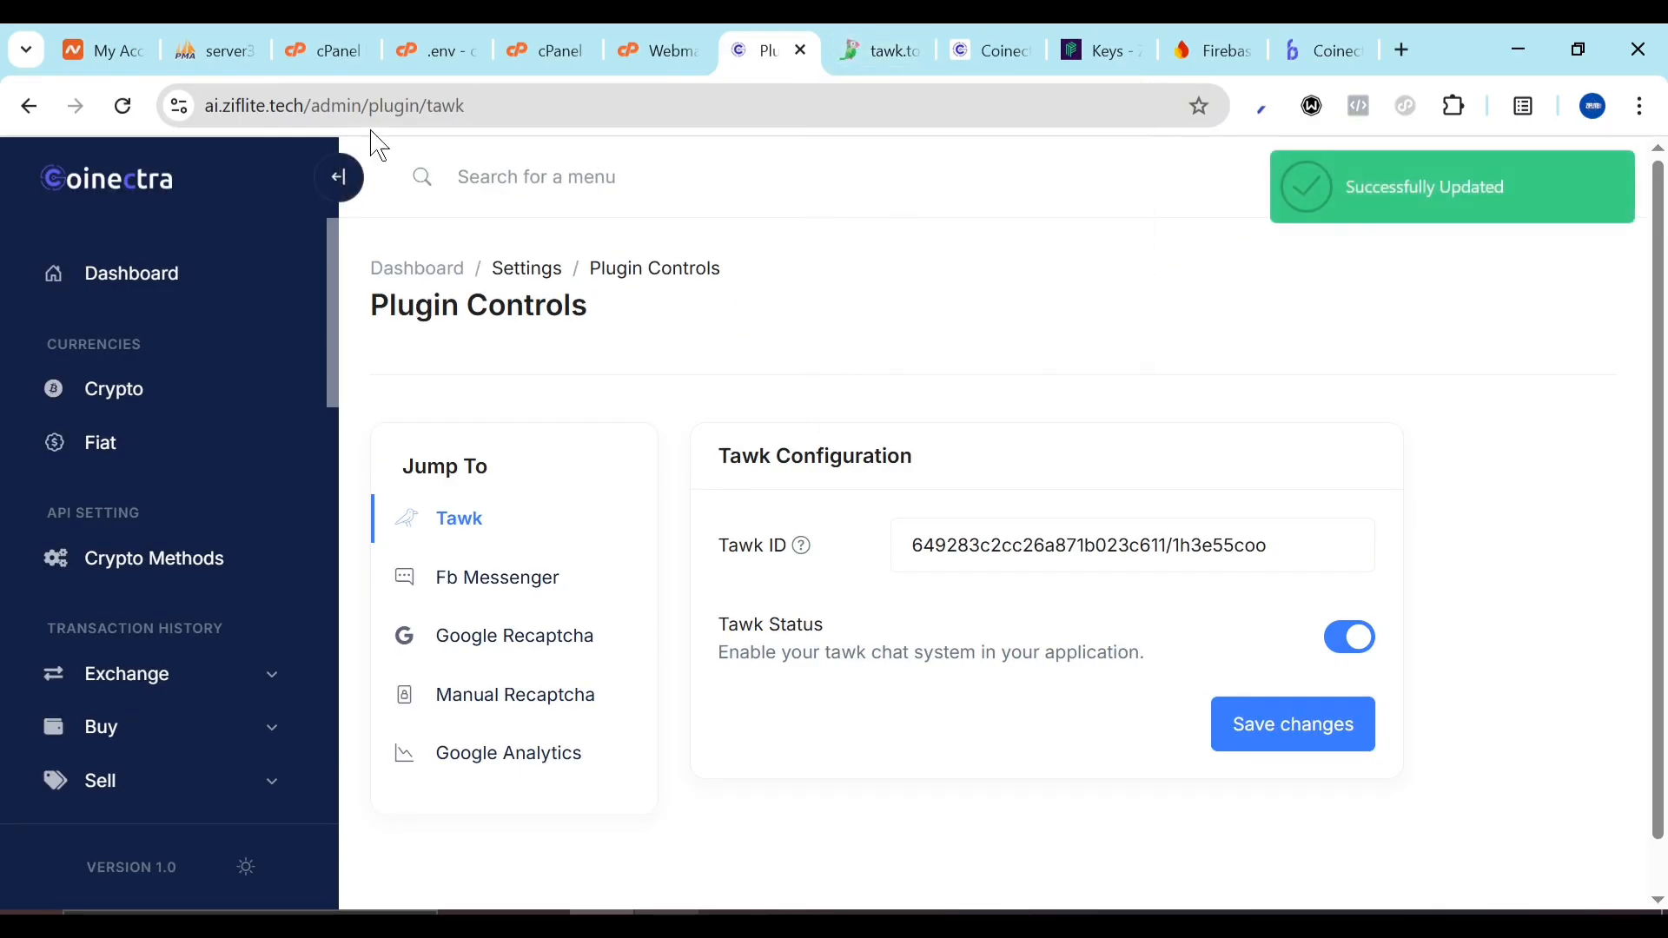
Return to the plugin list and review the available plugins
left_click(33, 105)
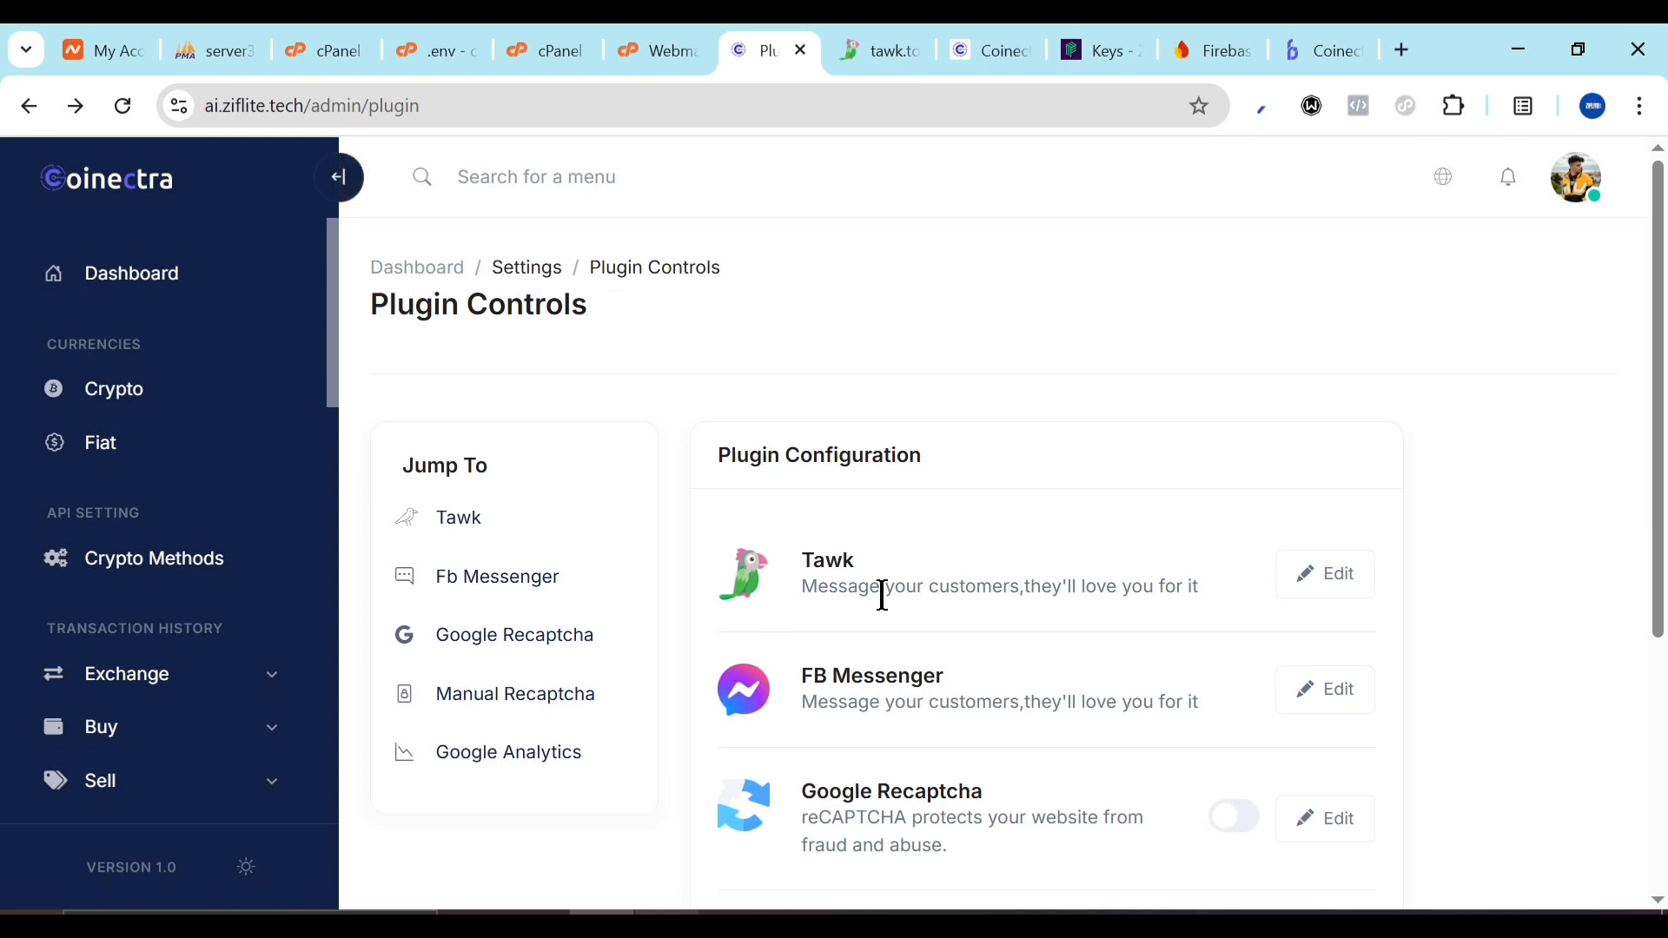
scroll(883, 592, "down", 2)
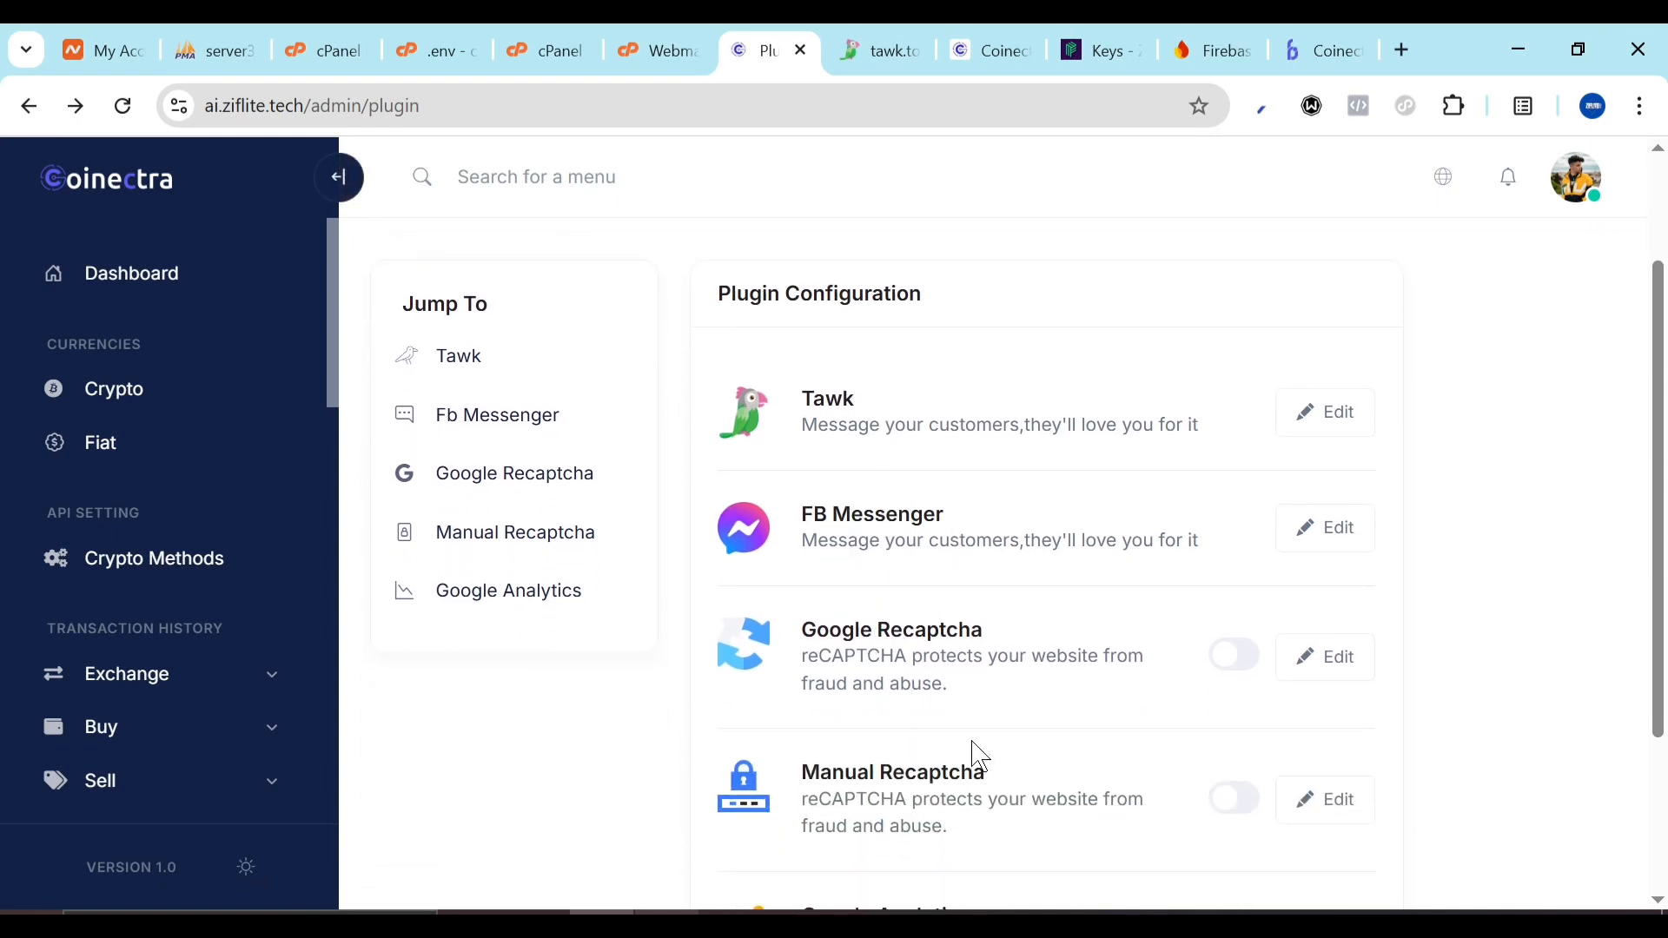
scroll(919, 782, "down", 3)
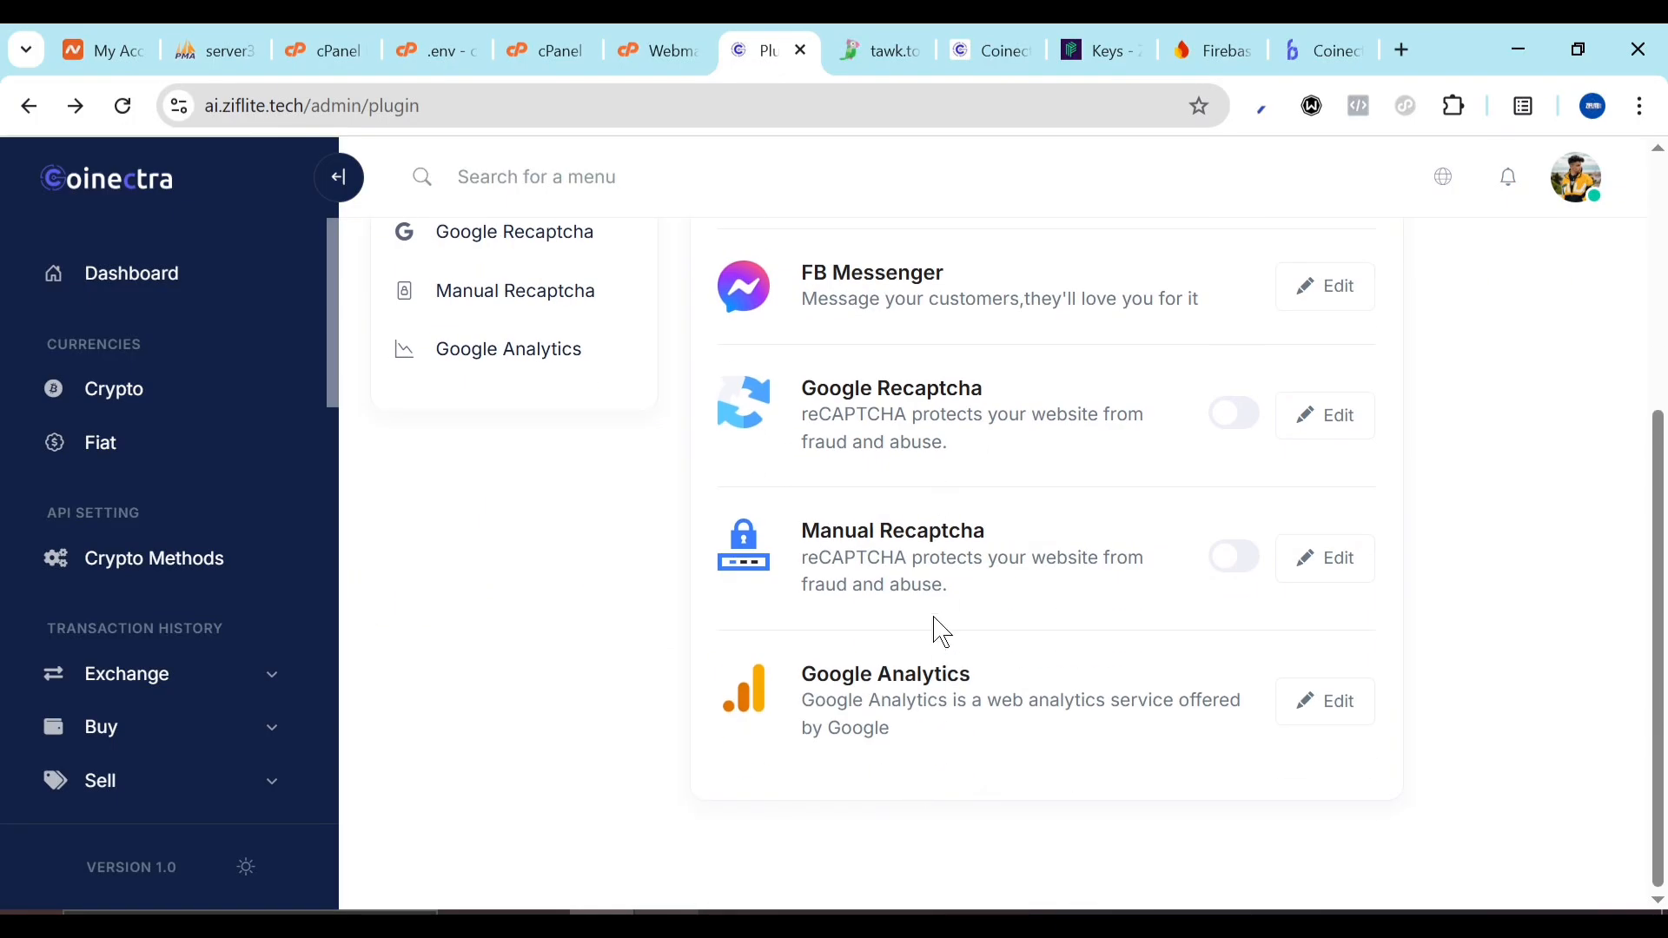
scroll(939, 633, "up", 4)
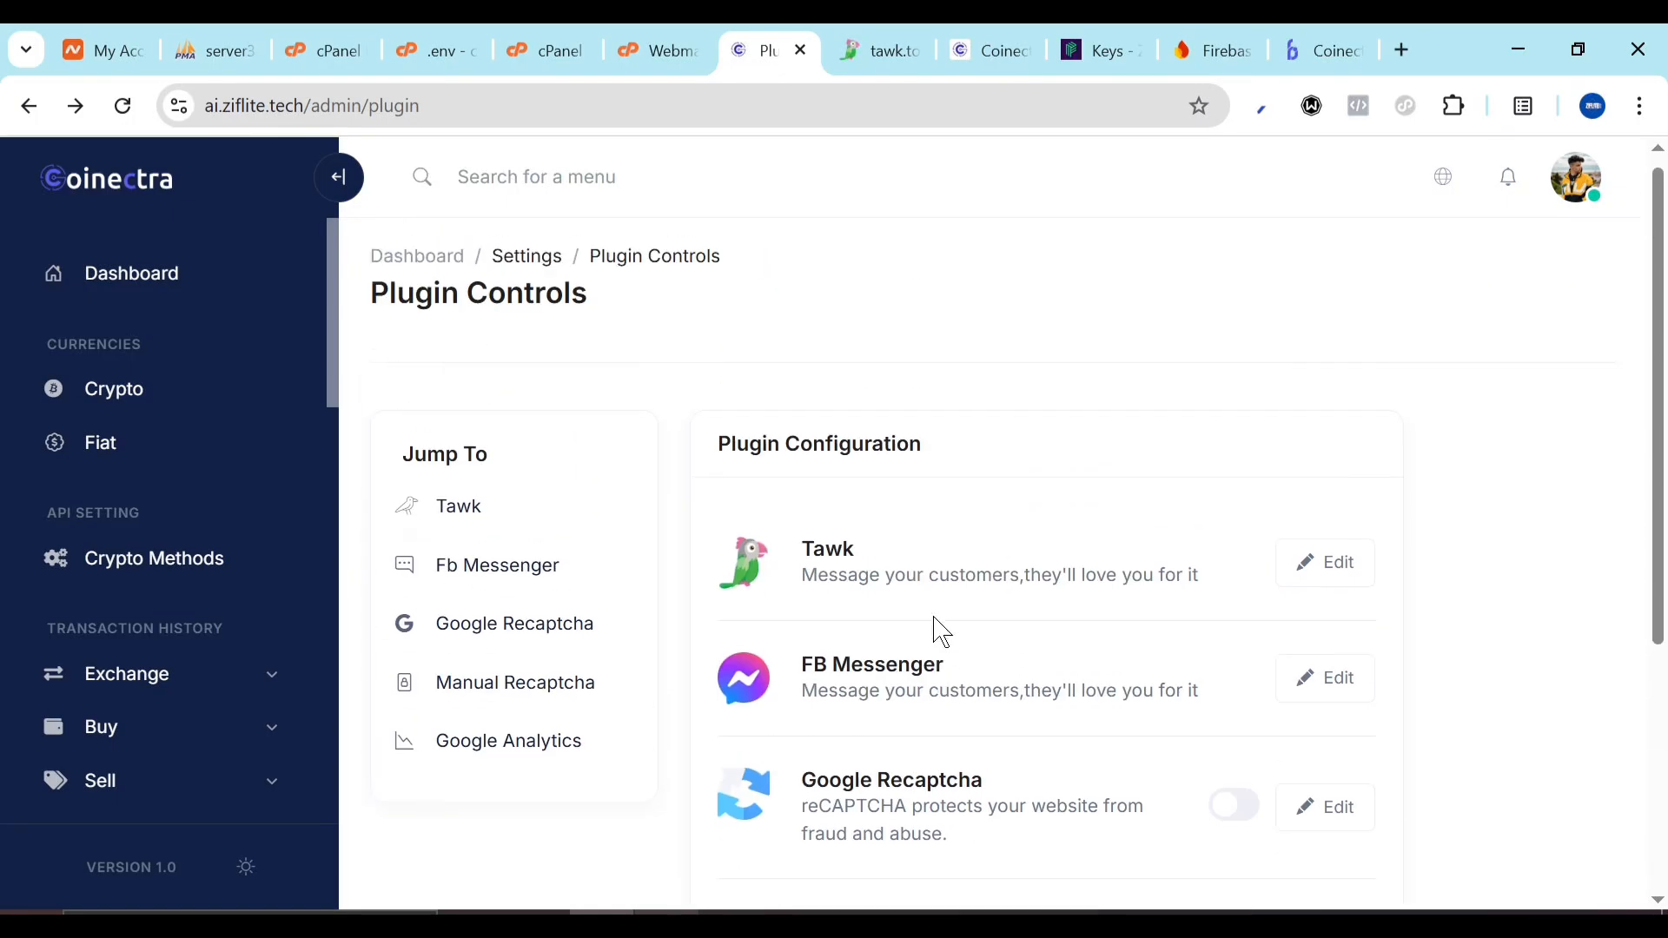
left_click(11, 111)
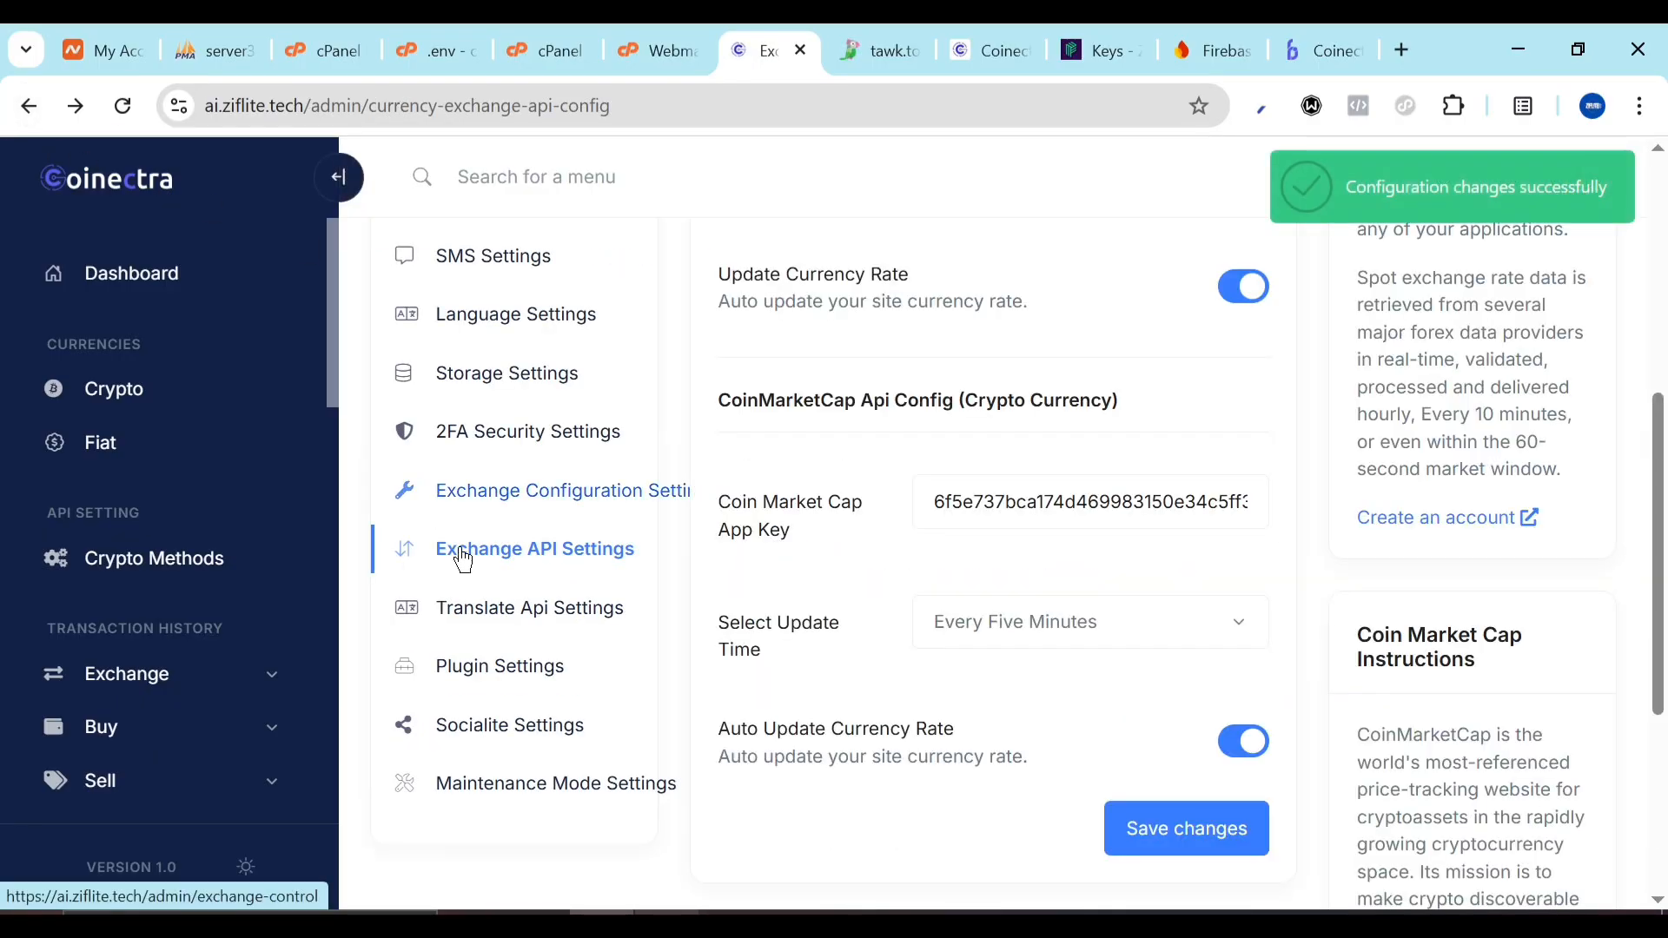
Open Socialite Settings and examine the Google login control configuration
left_click(508, 740)
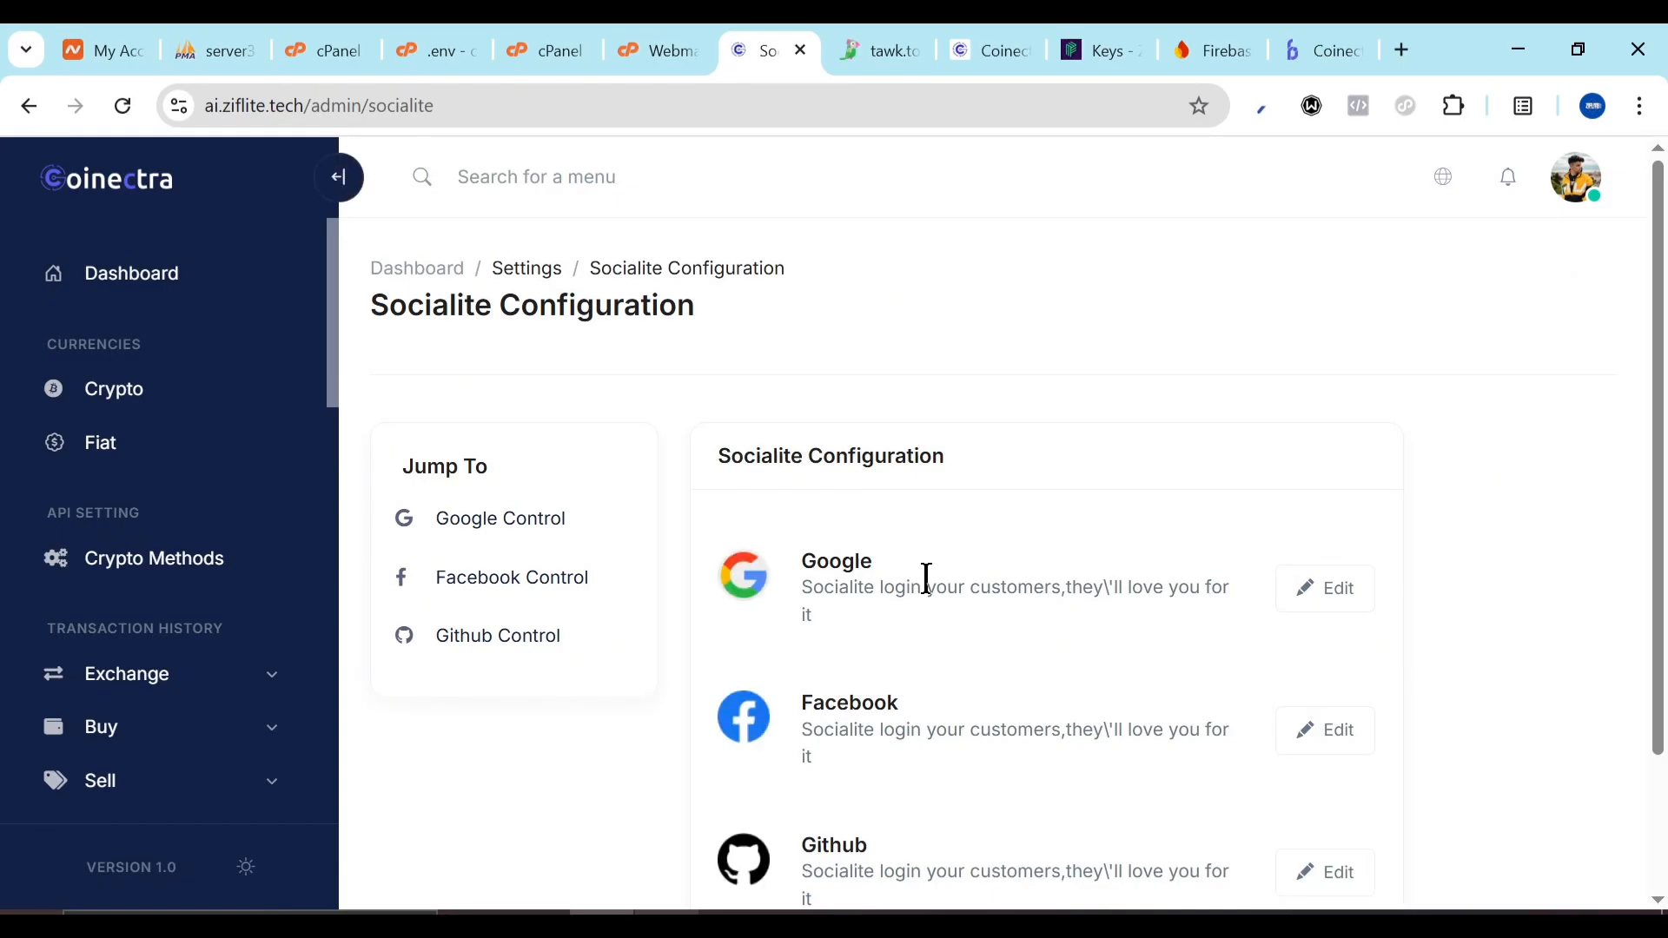
scroll(926, 578, "down", 2)
left_click(1341, 478)
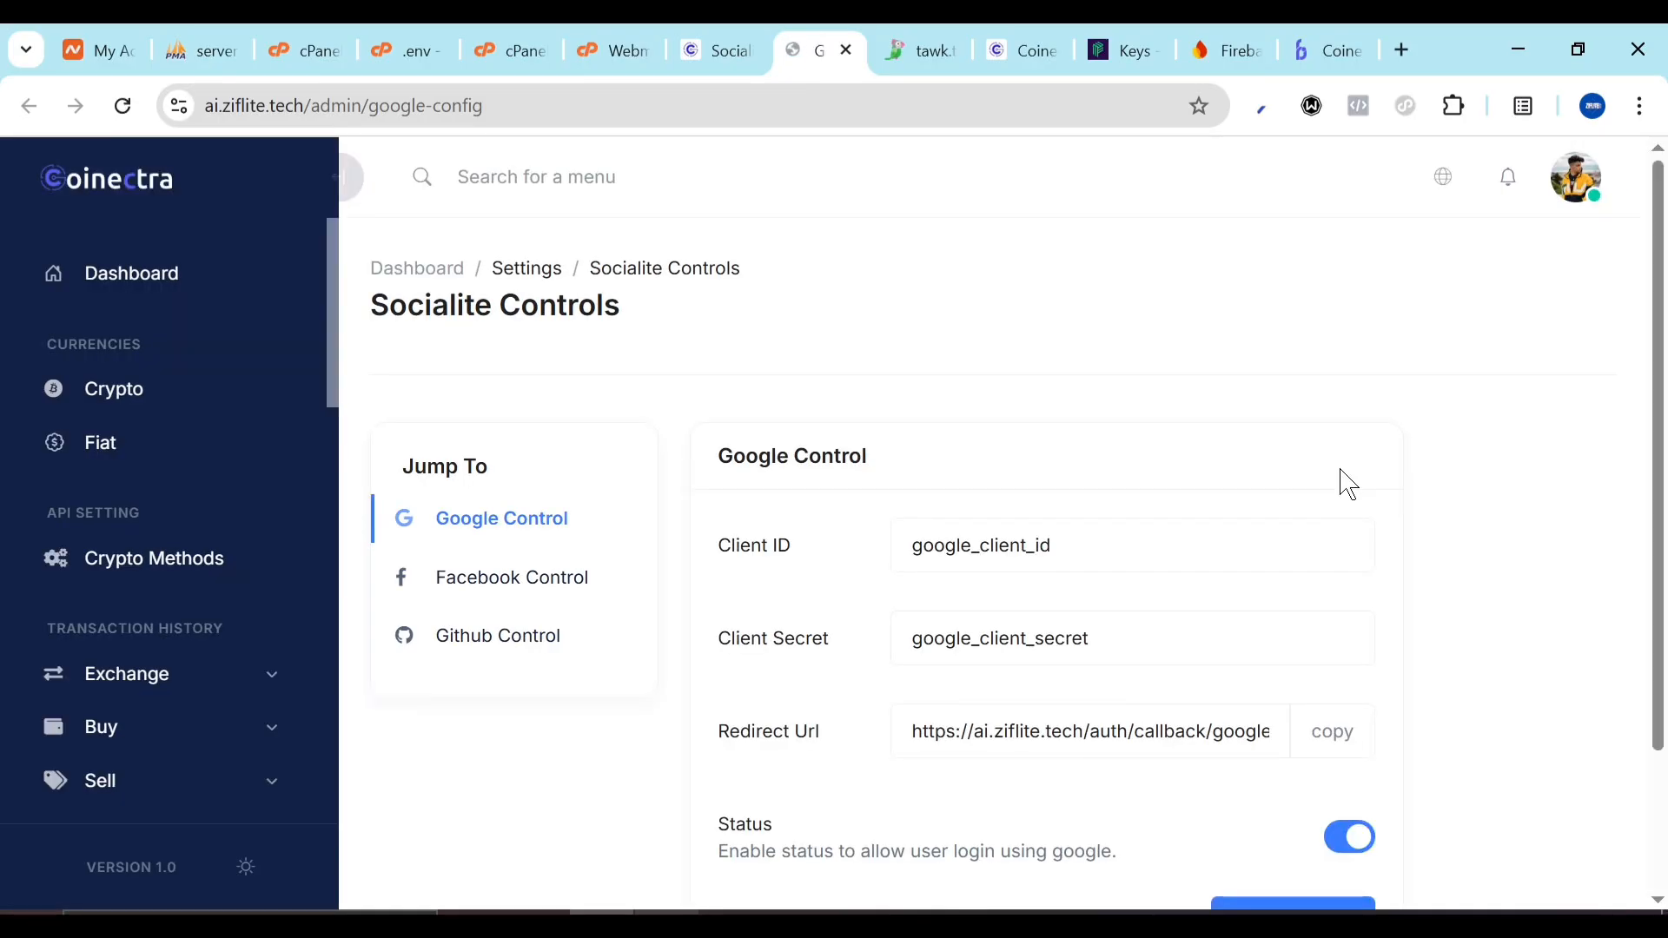
scroll(1348, 484, "down", 1)
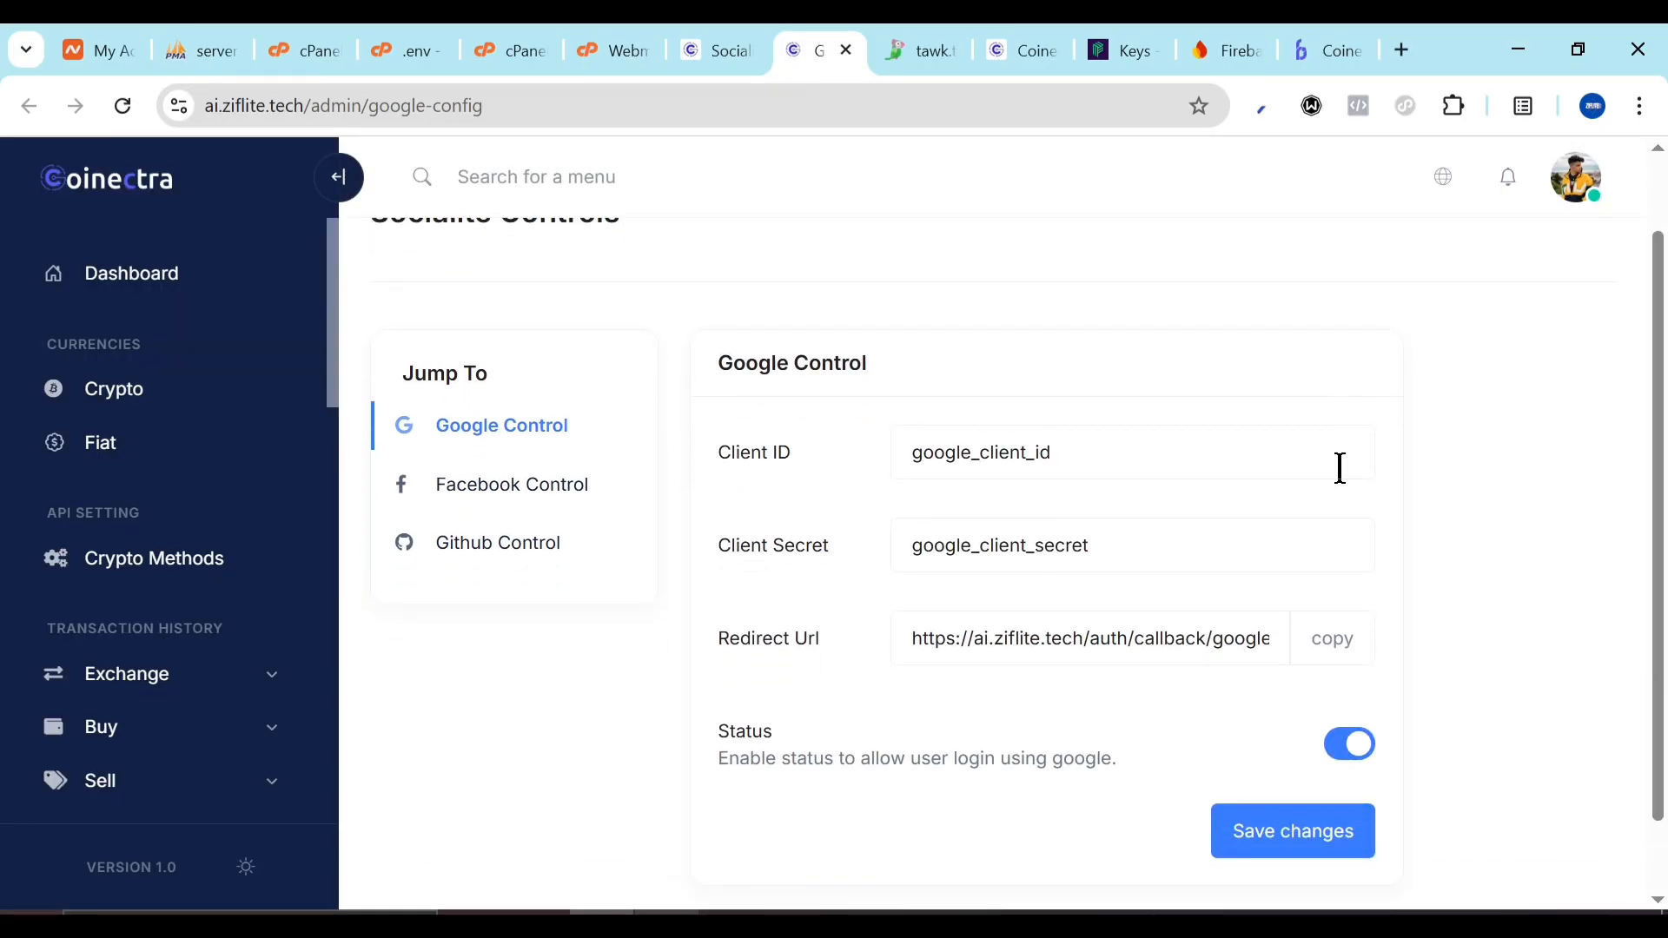
scroll(1215, 474, "down", 1)
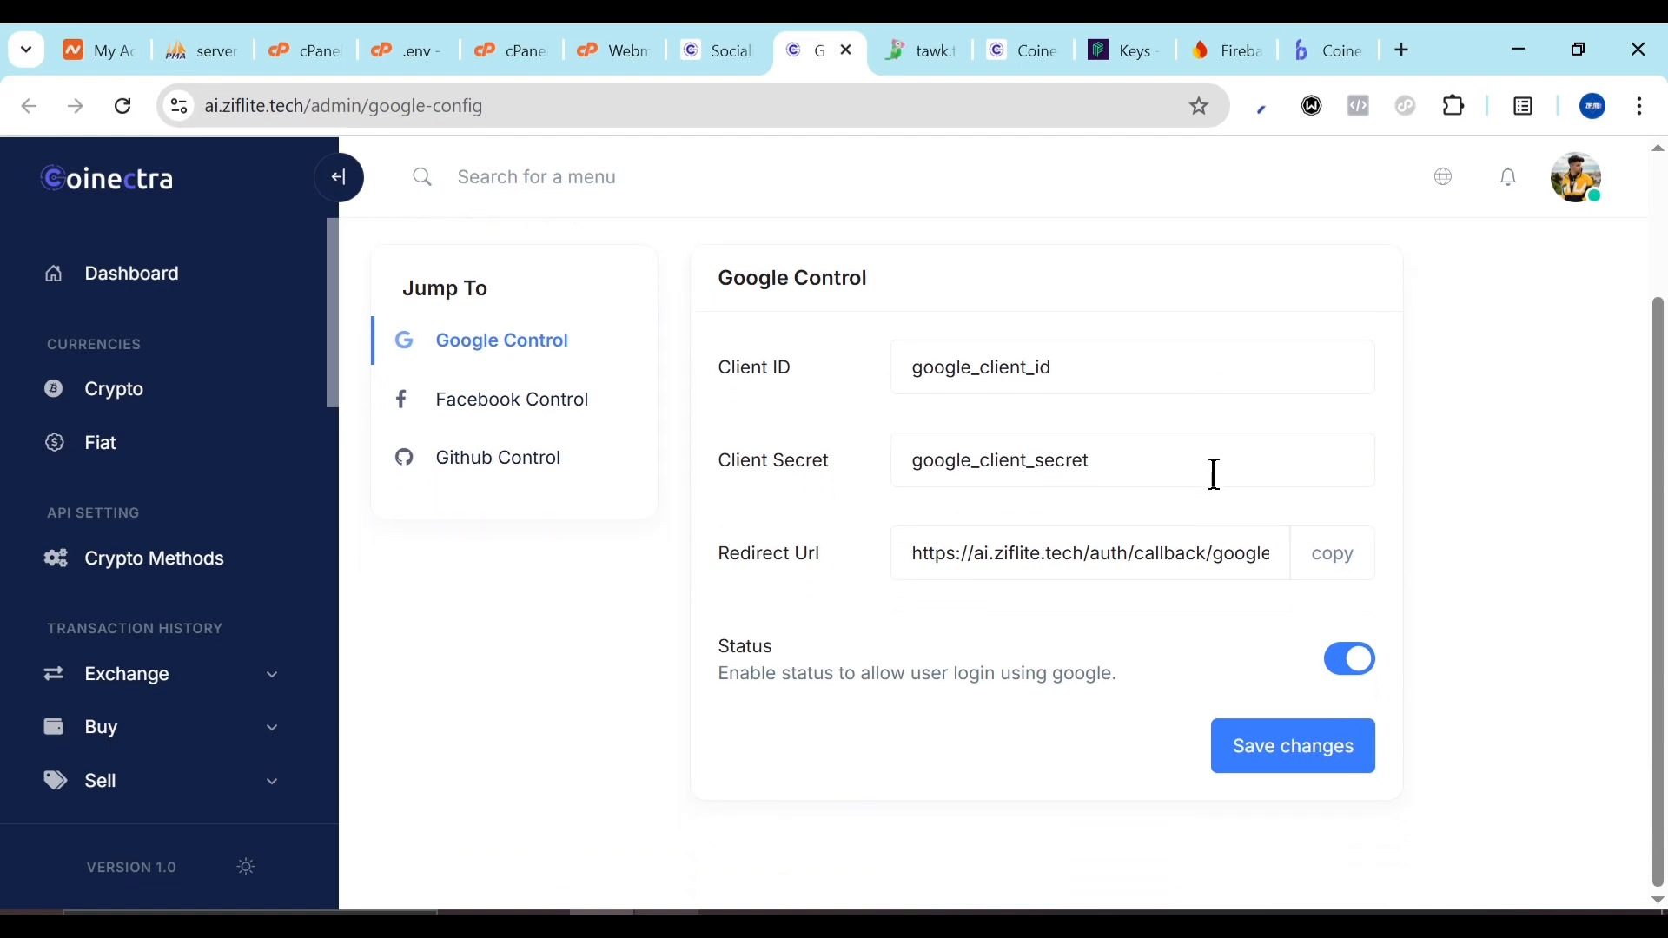
scroll(1215, 474, "up", 2)
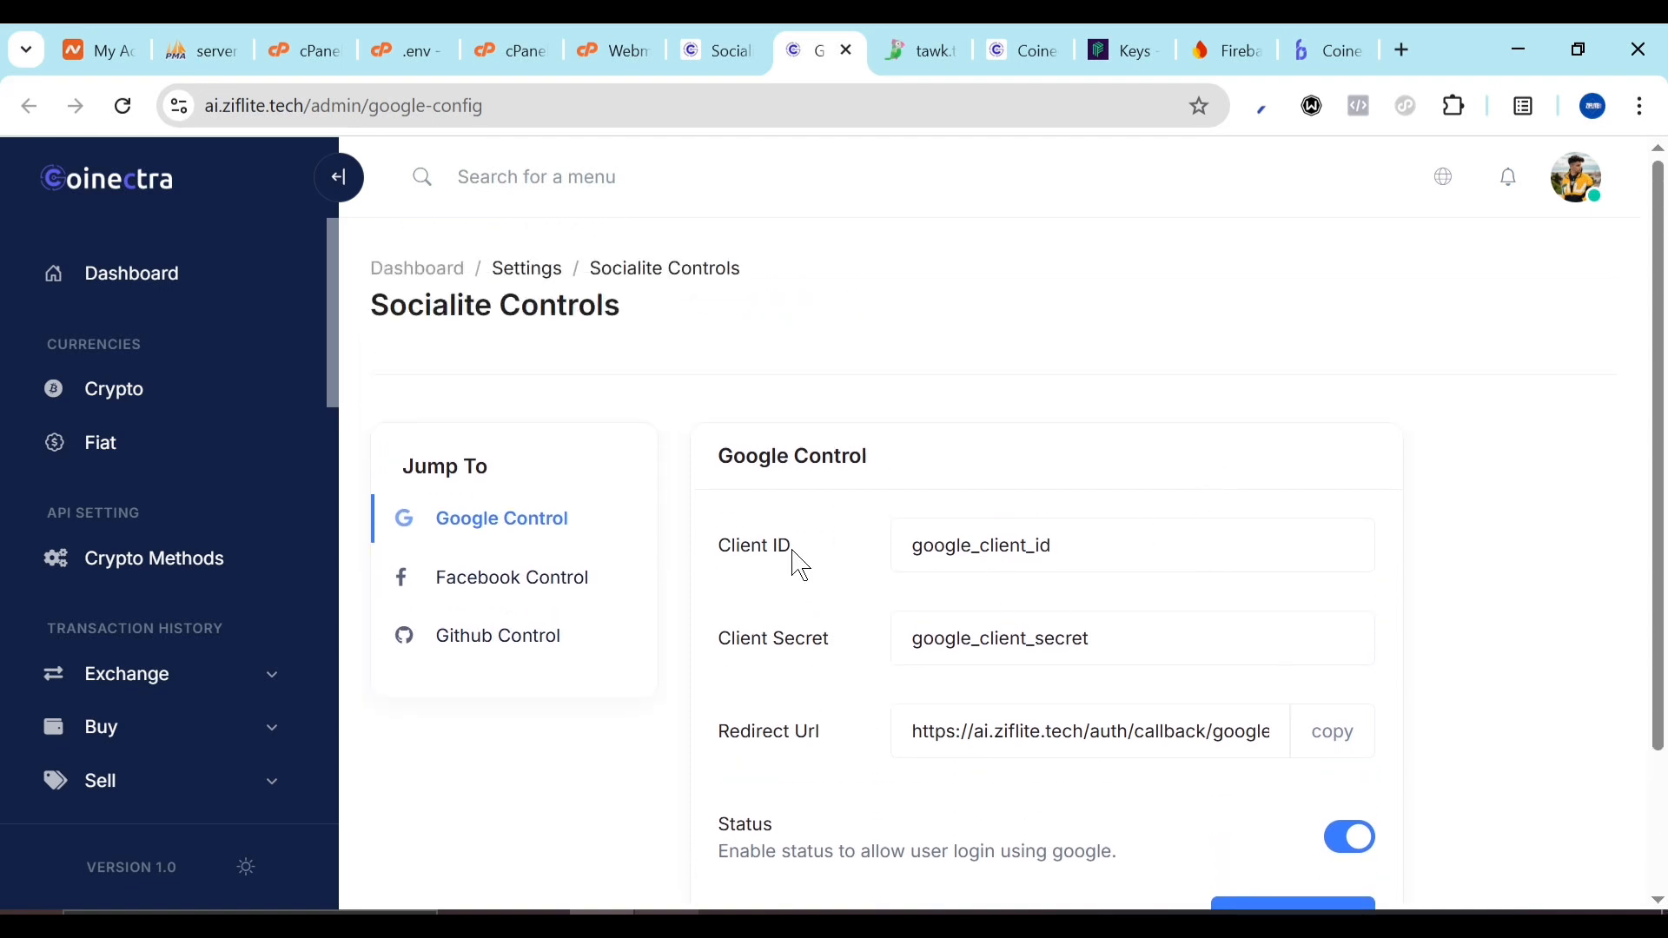
scroll(570, 734, "down", 2)
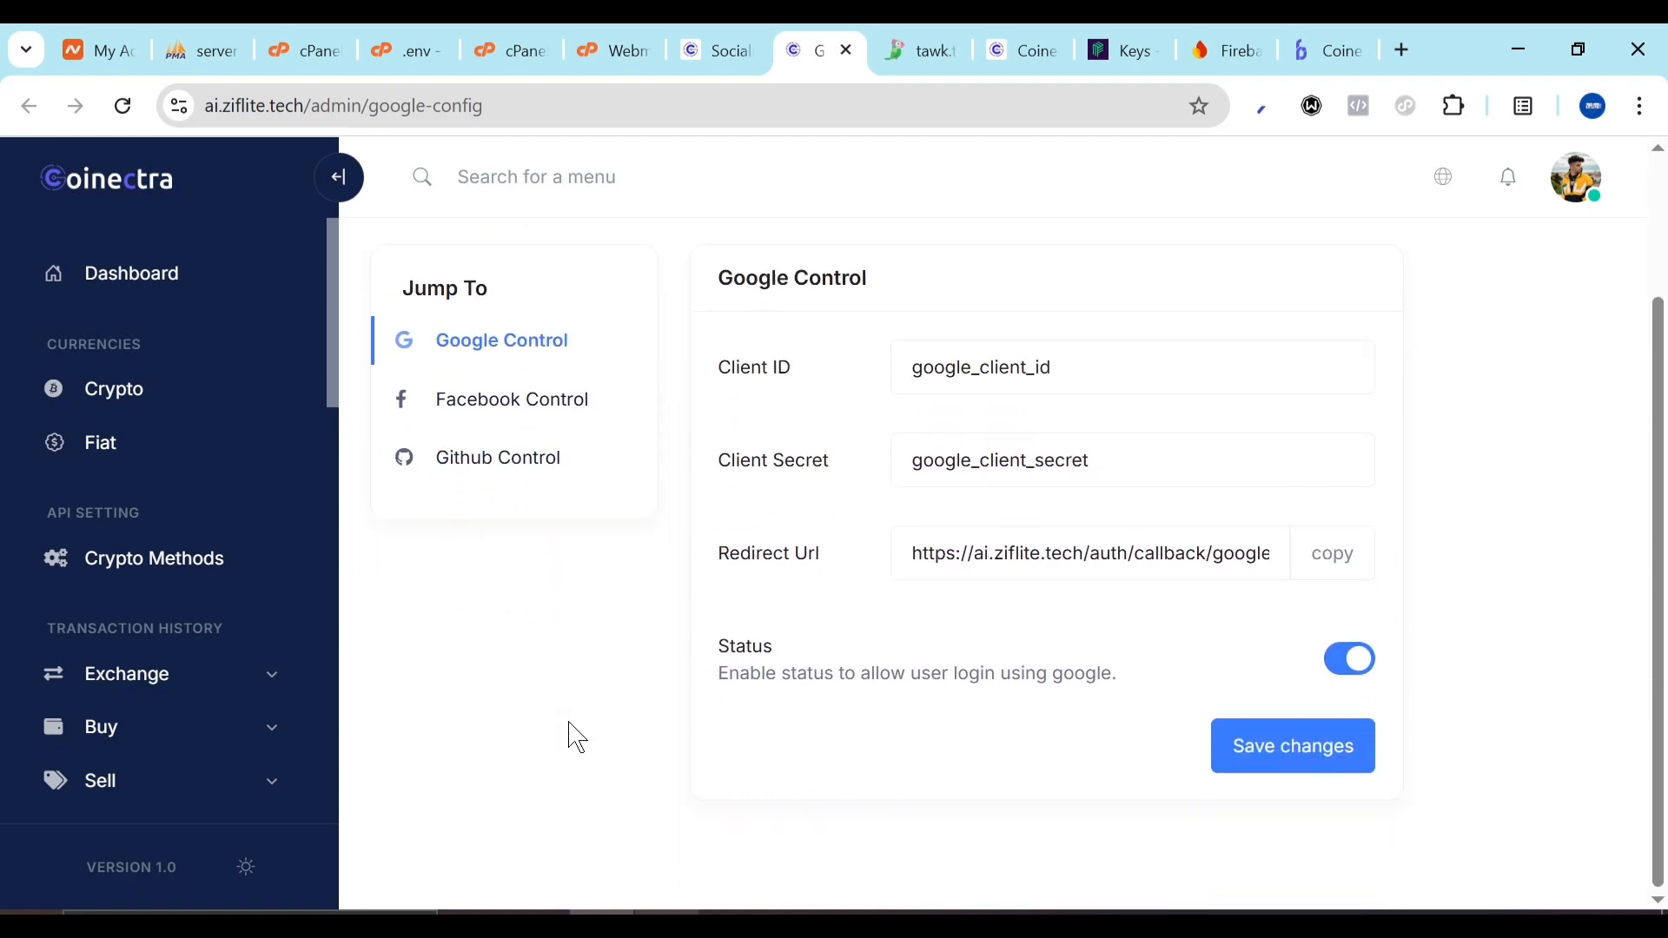
Navigate back through the admin settings pages and open the Crypto currency list
scroll(614, 646, "up", 2)
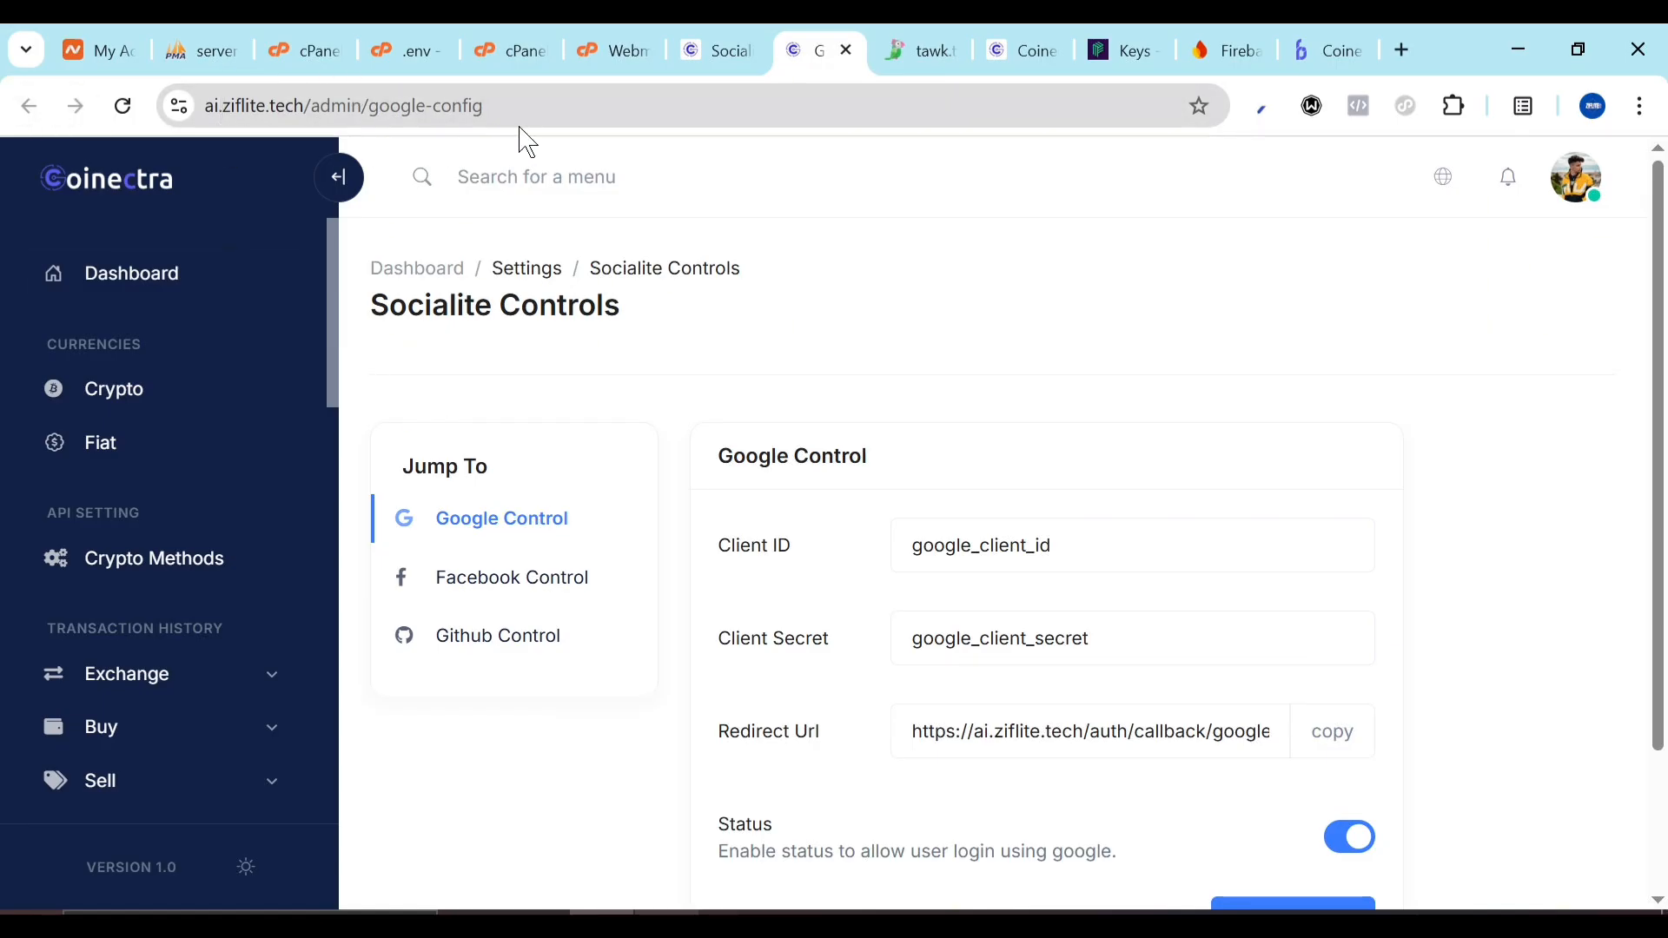
left_click(847, 49)
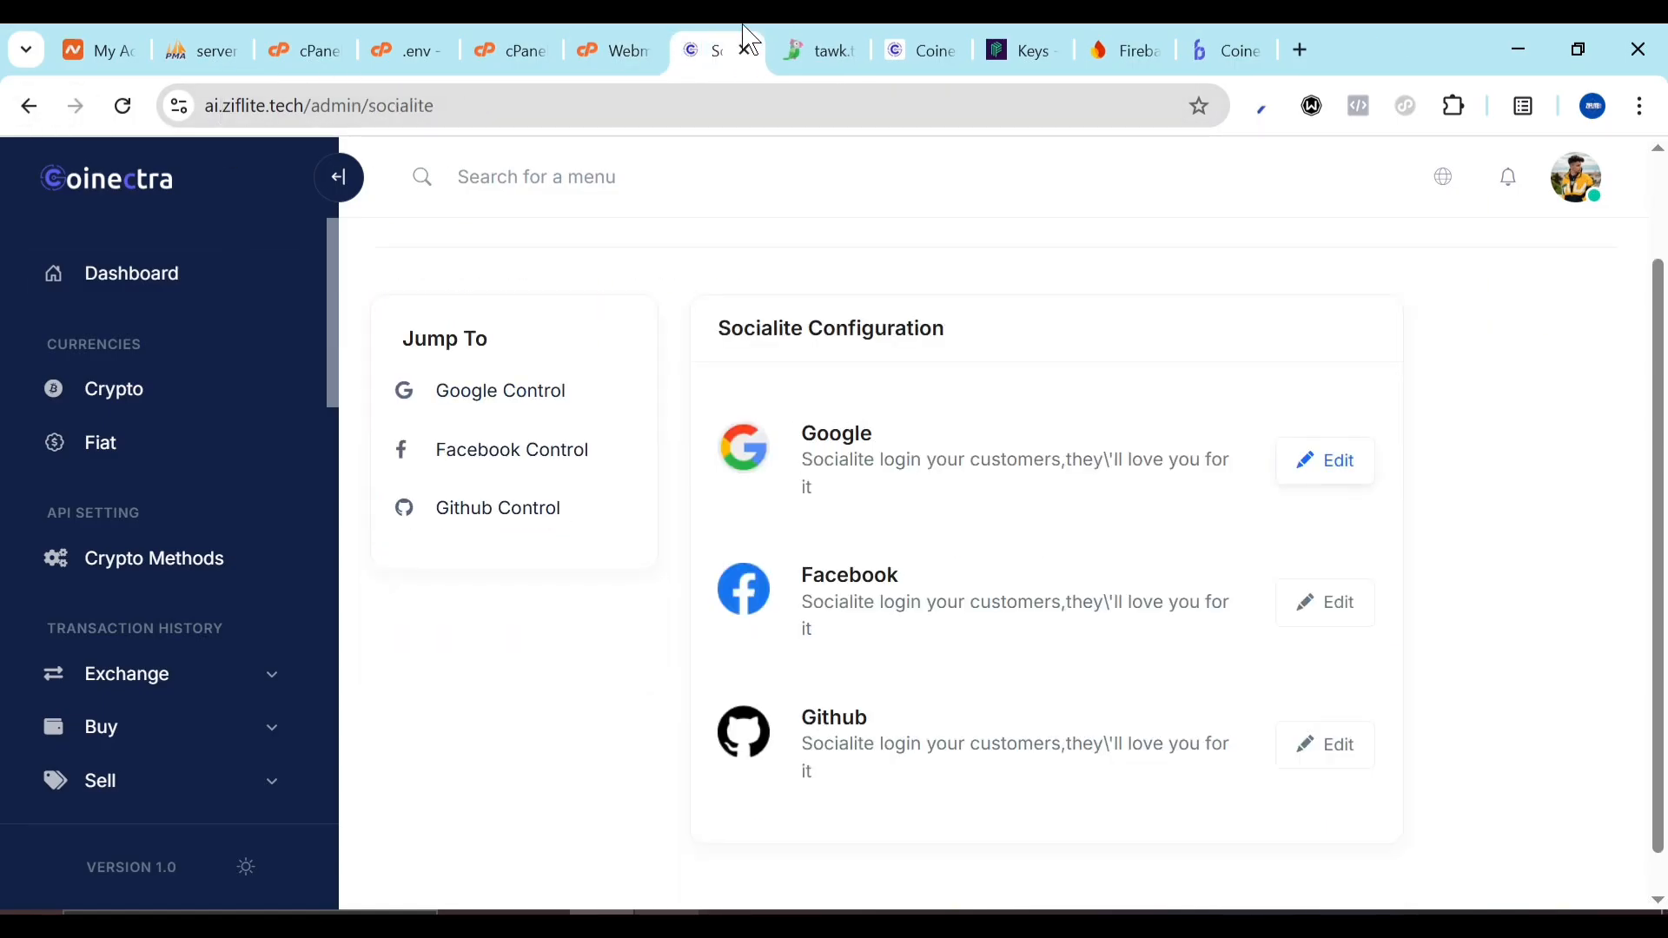
left_click(28, 105)
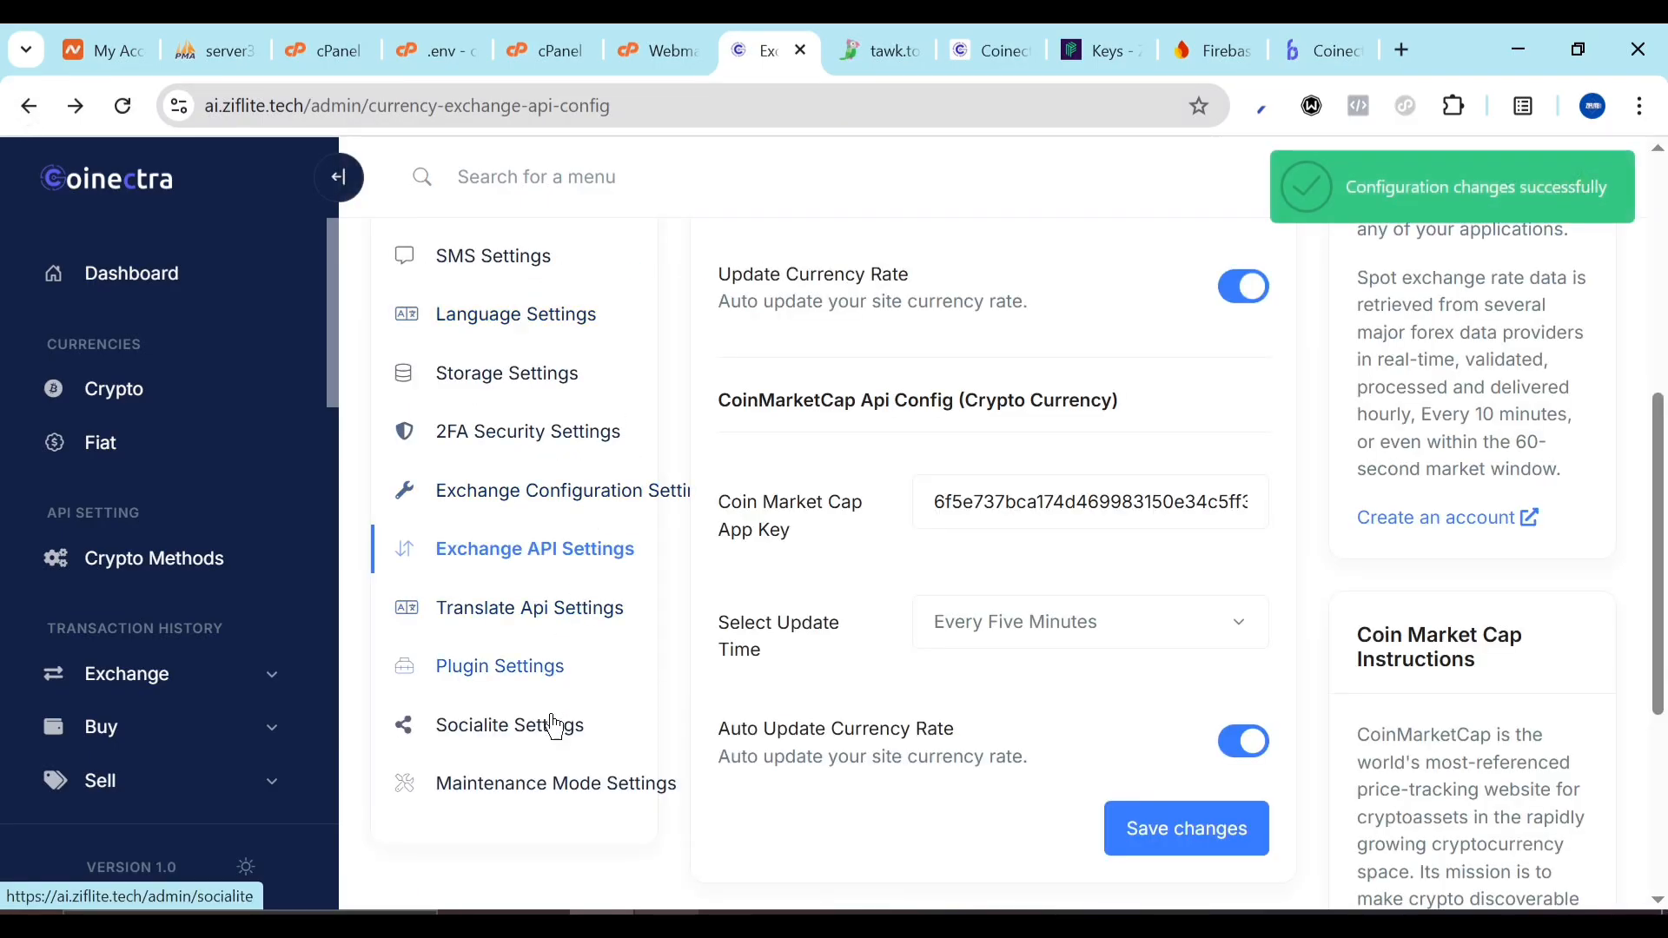
scroll(810, 749, "up", 5)
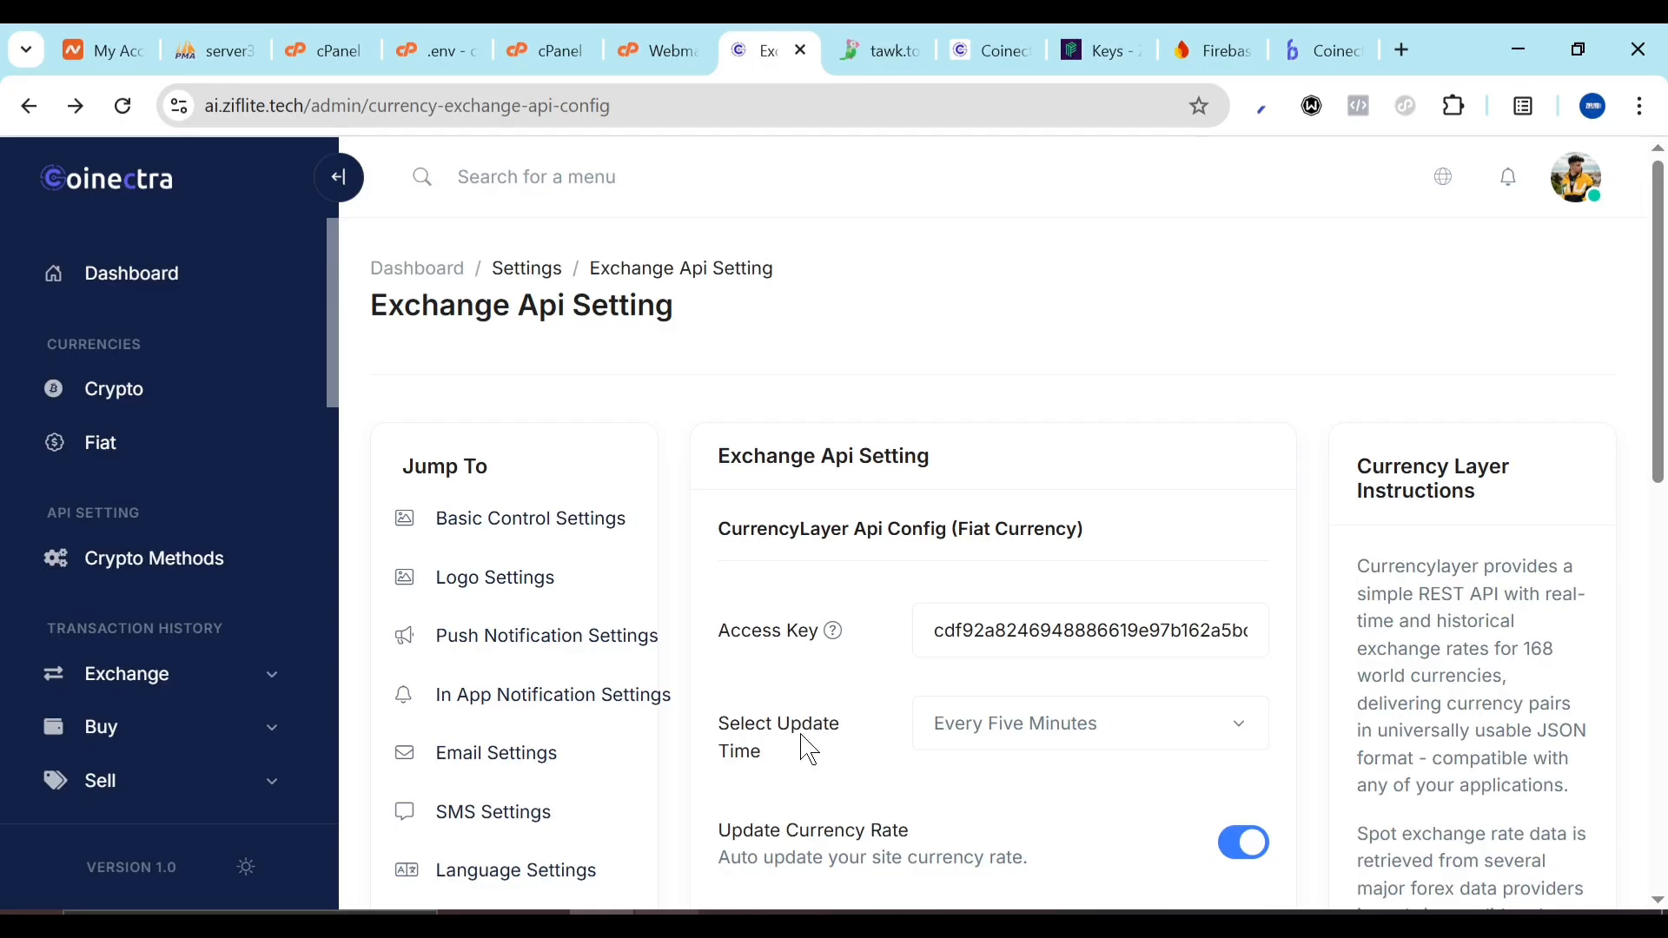
scroll(44, 782, "down", 8)
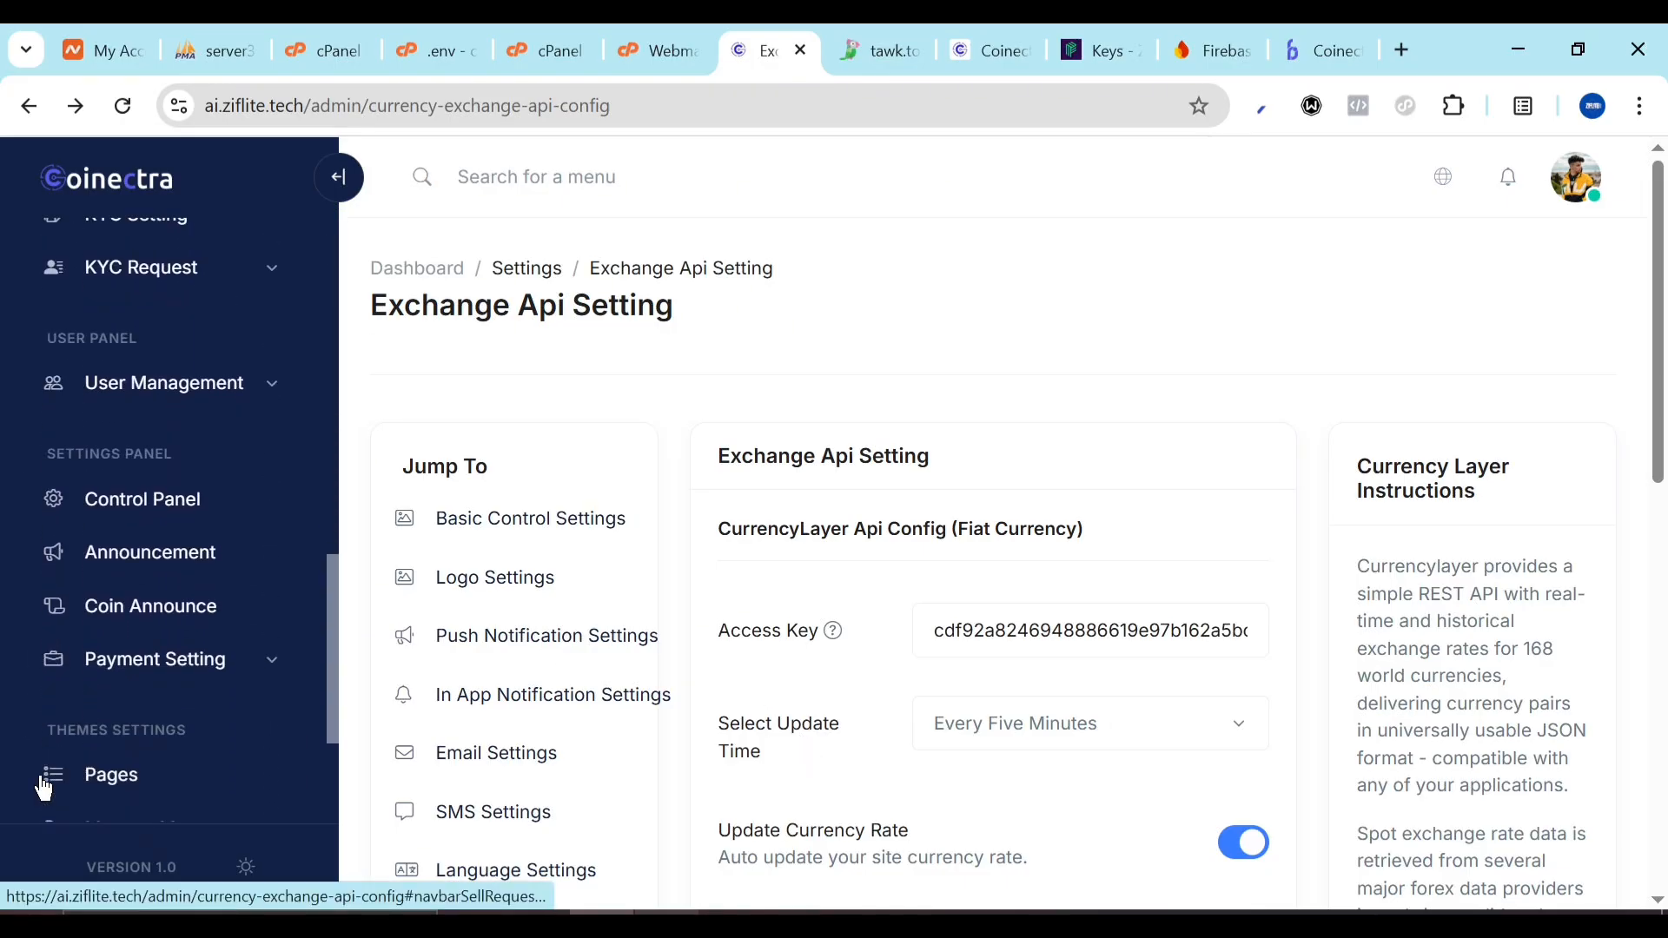
scroll(44, 782, "down", 3)
scroll(121, 591, "up", 10)
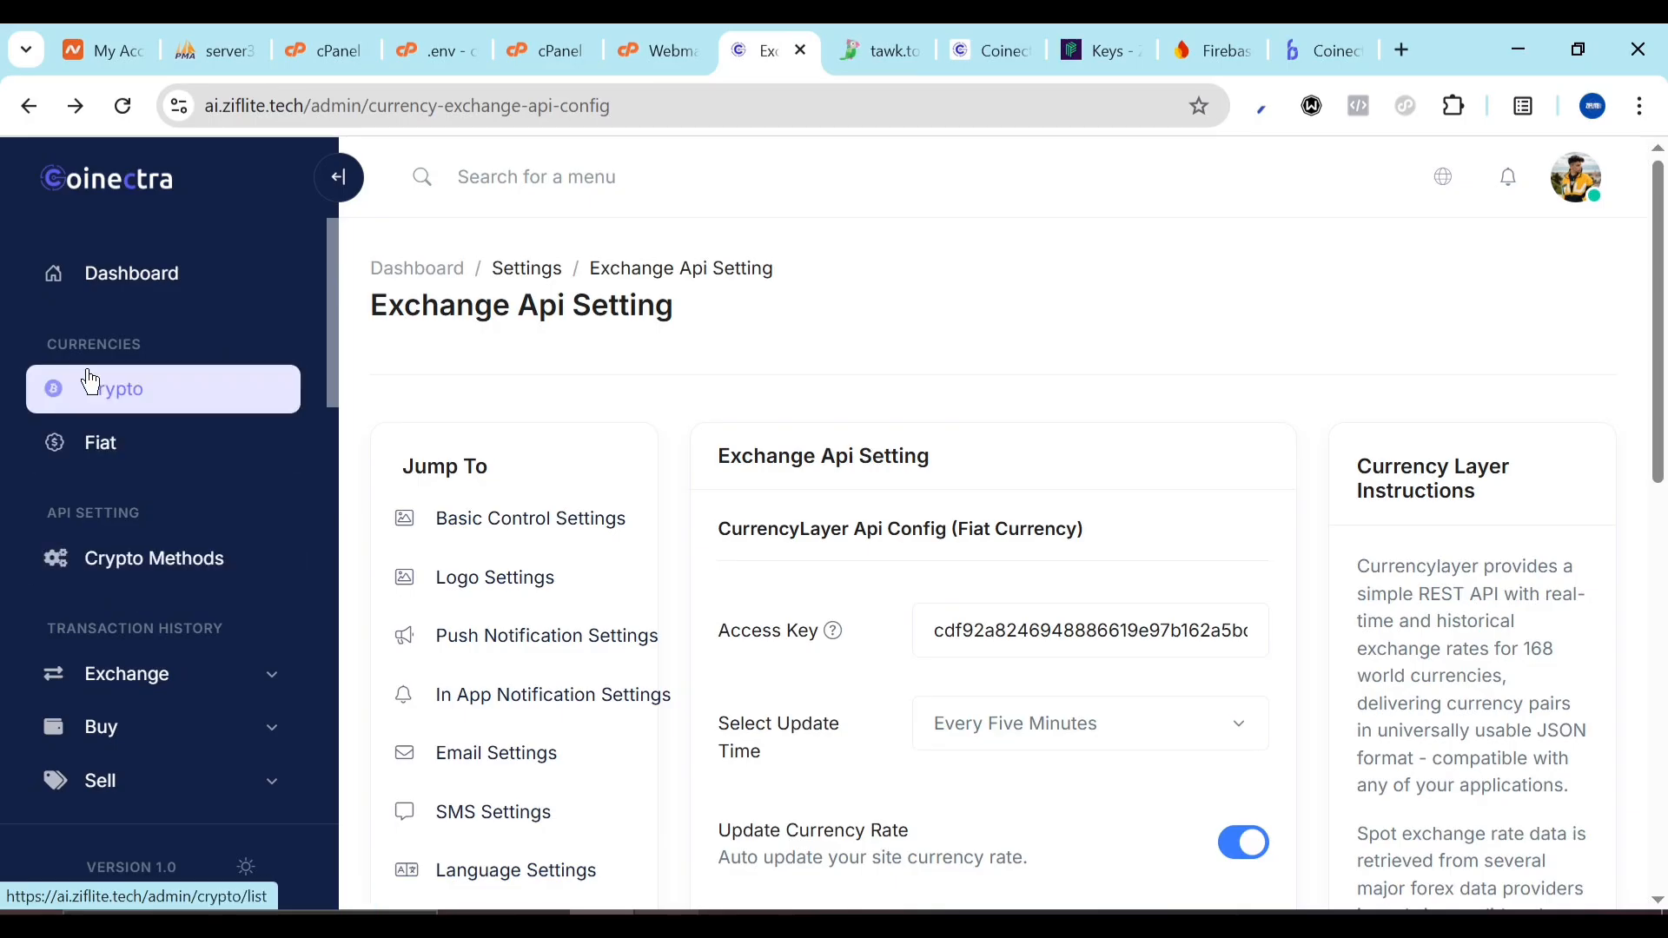
left_click(97, 412)
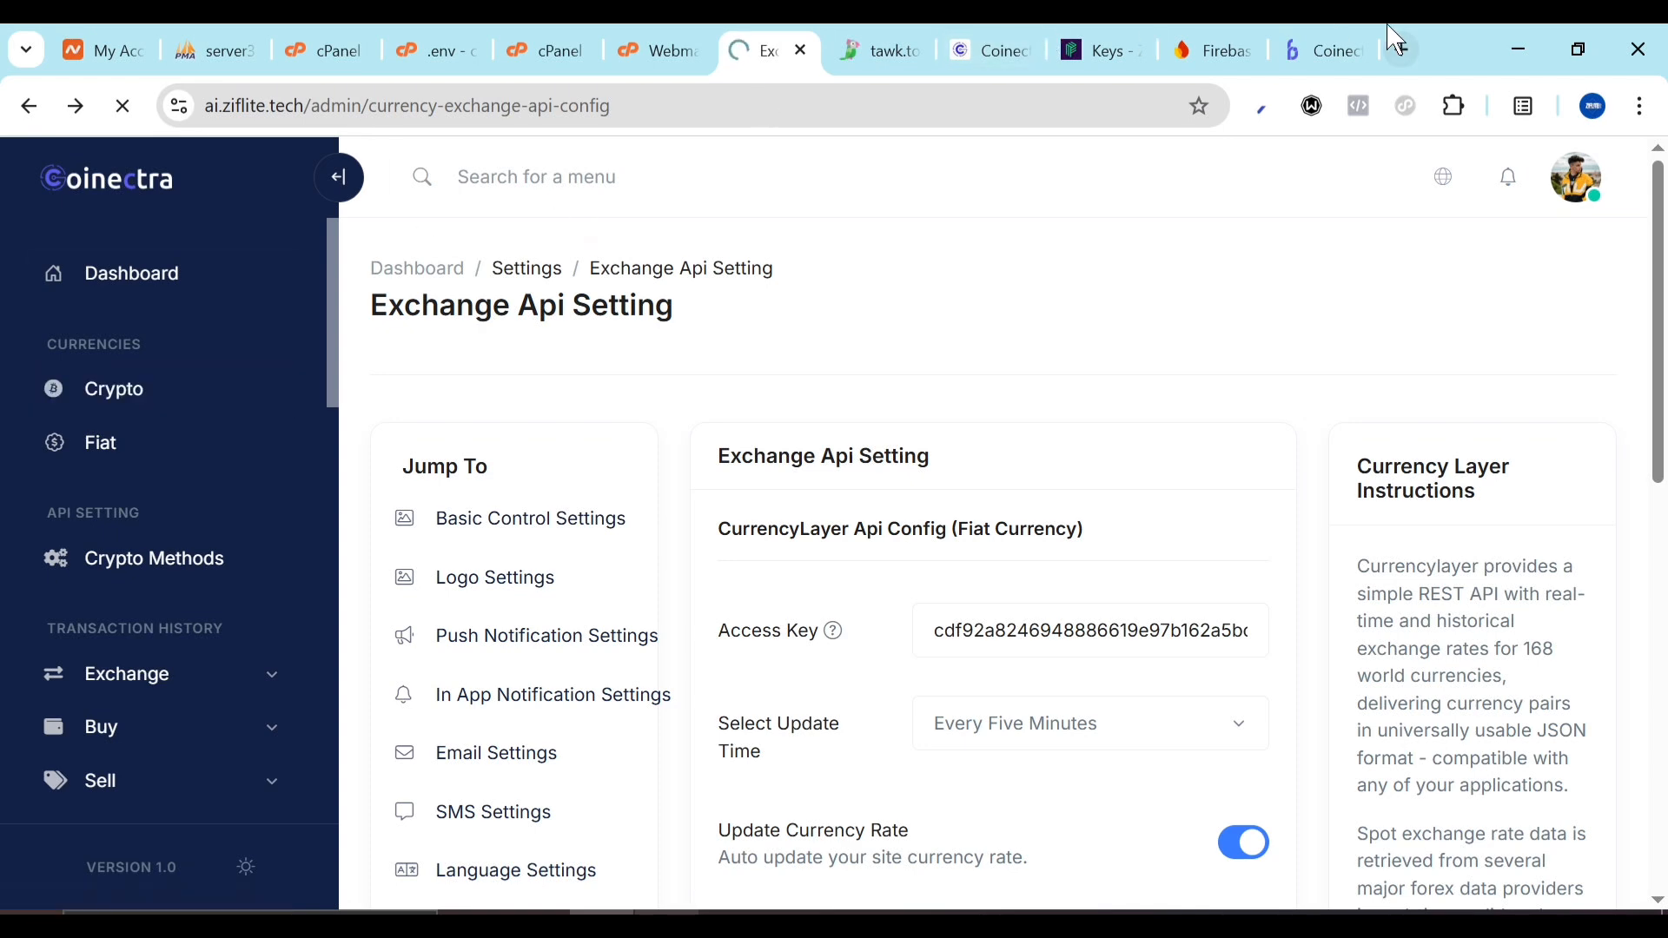
Open a new browser tab and search Google for the BTC TO USD conversion rate
left_click(1402, 49)
left_click_drag(1332, 41, 768, 38)
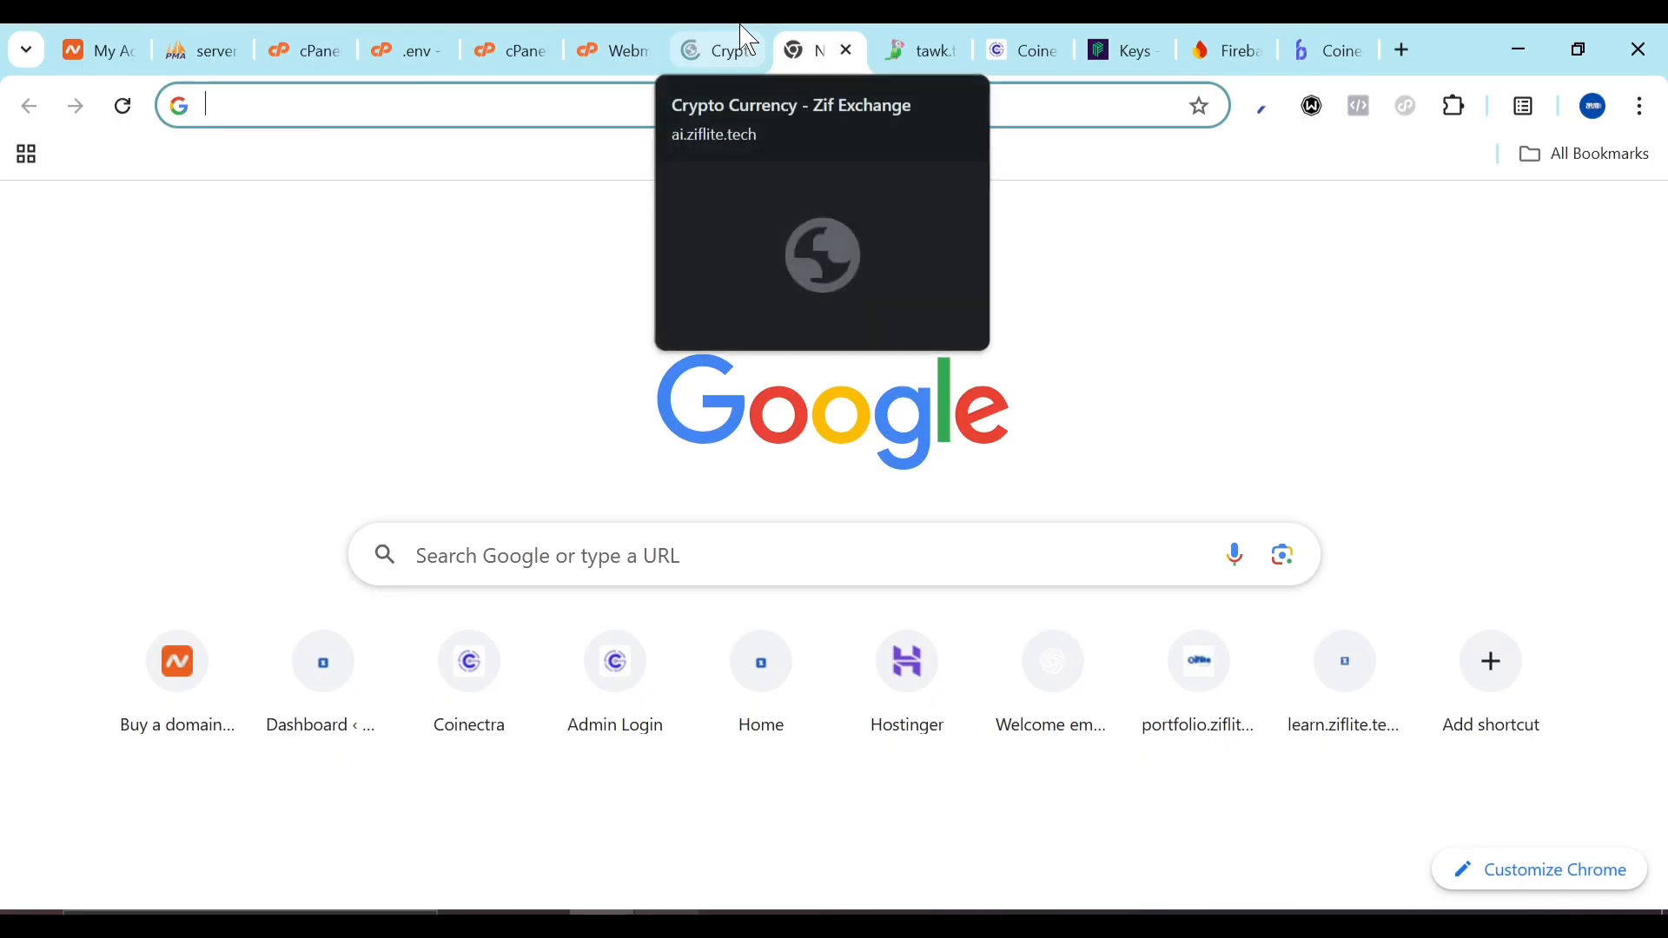
type("bt")
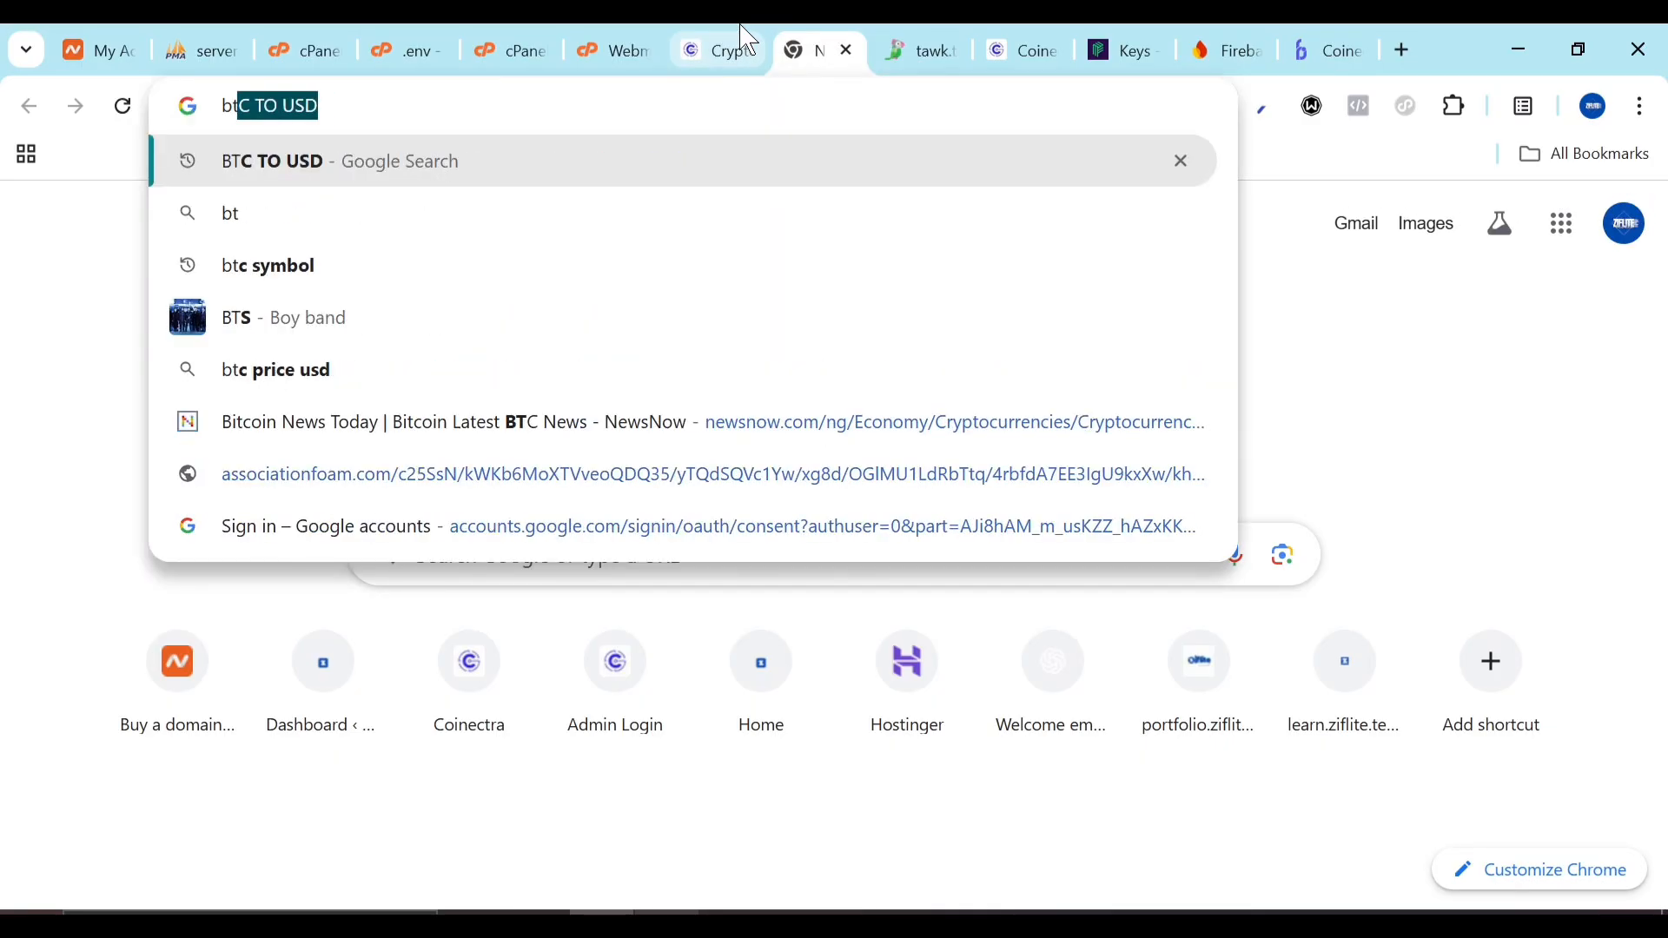
key("Return")
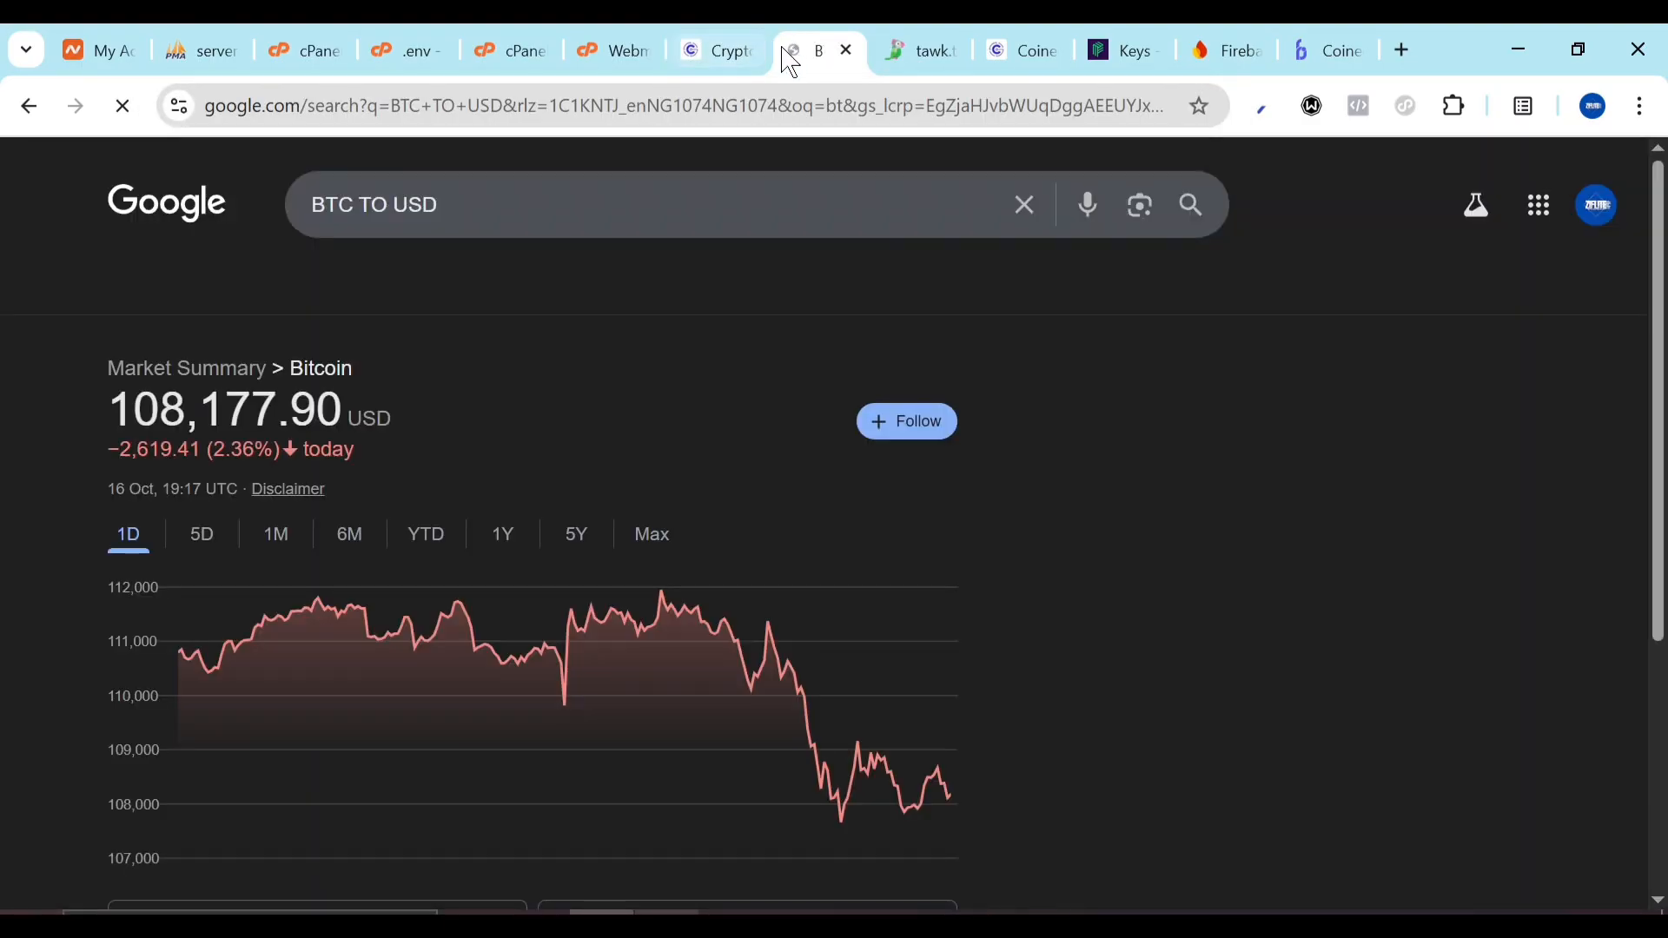
scroll(533, 568, "down", 3)
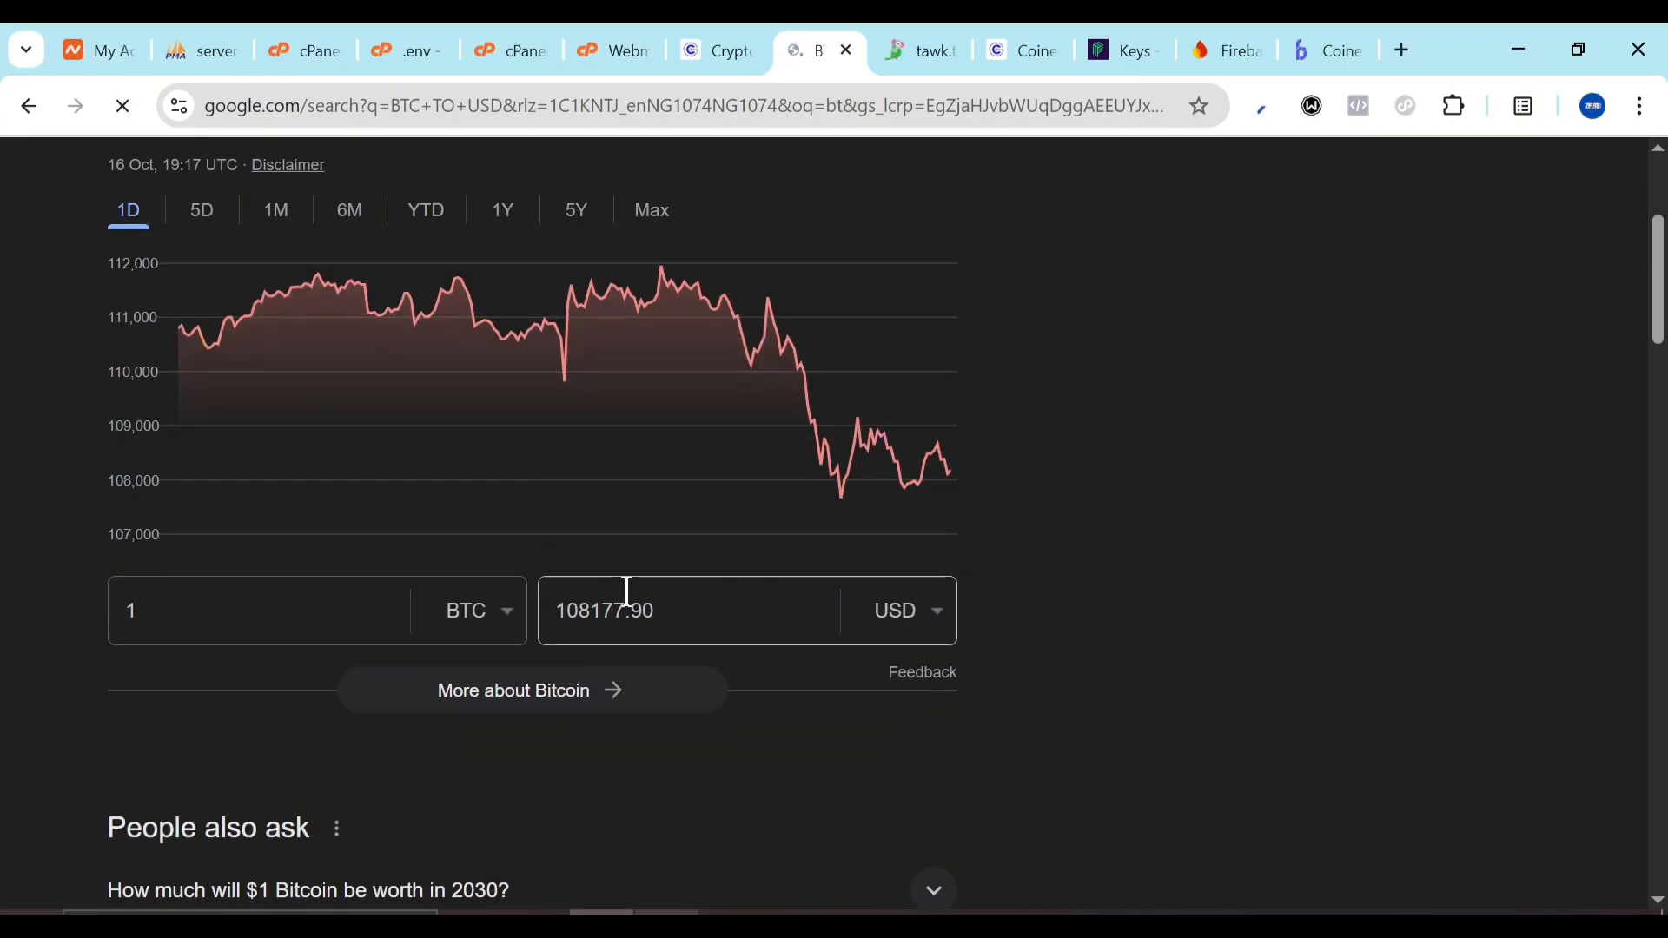
Open the Create Crypto form and enter BITCOIN as the currency name
left_click(714, 39)
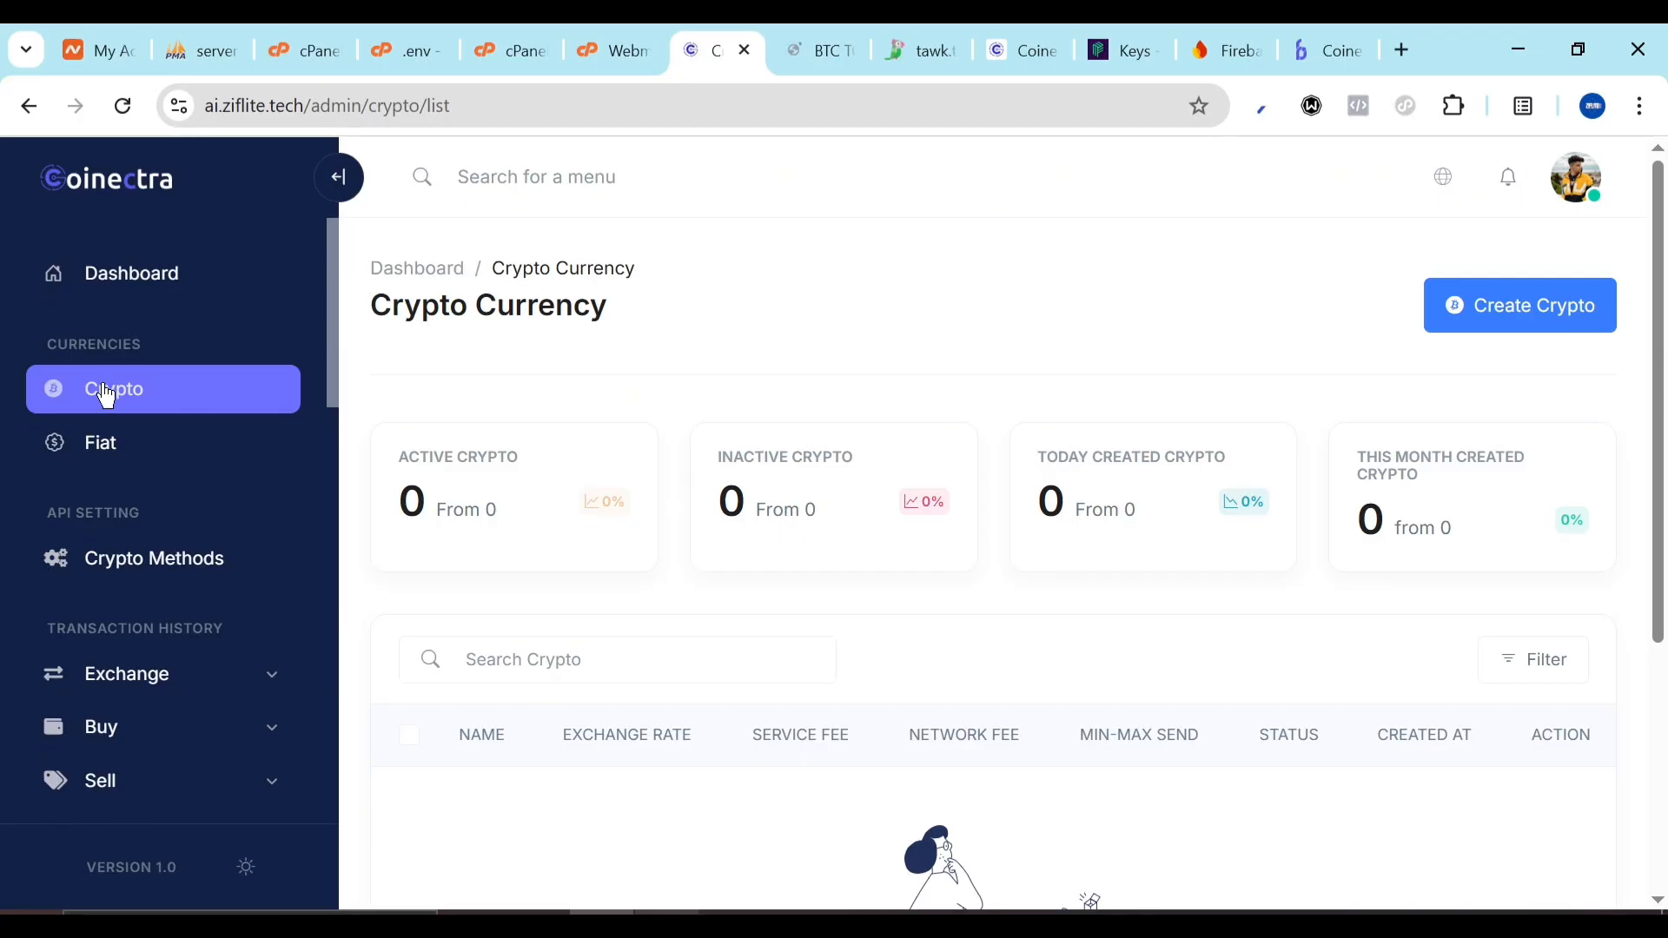
left_click(1523, 322)
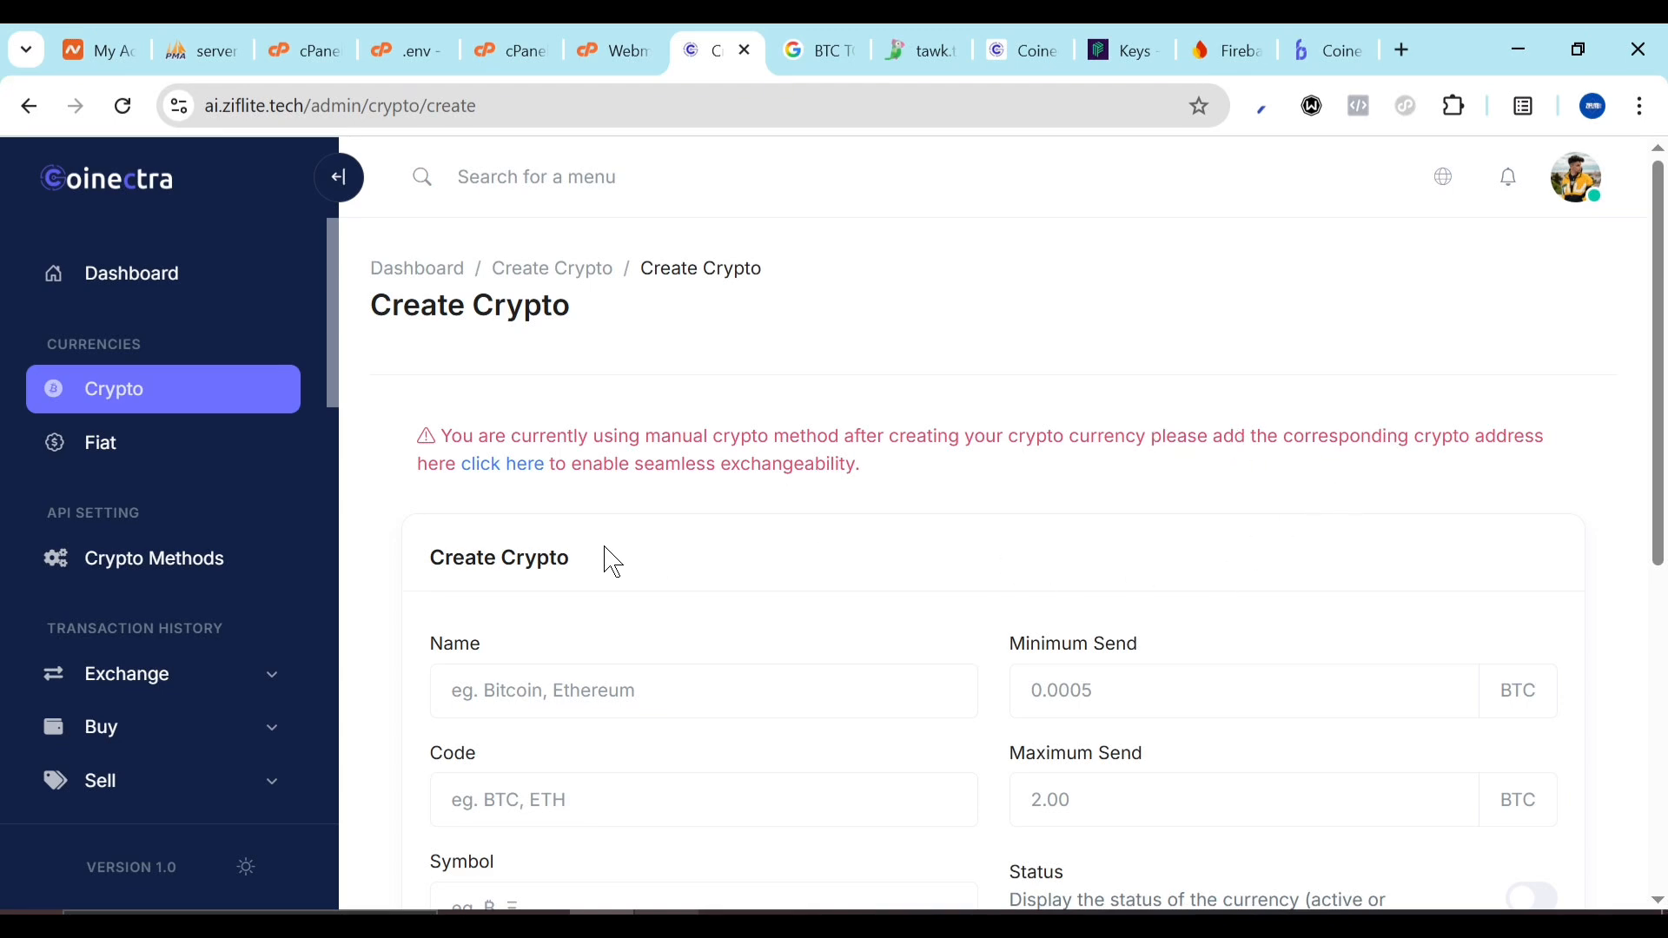
scroll(608, 560, "down", 3)
left_click(631, 416)
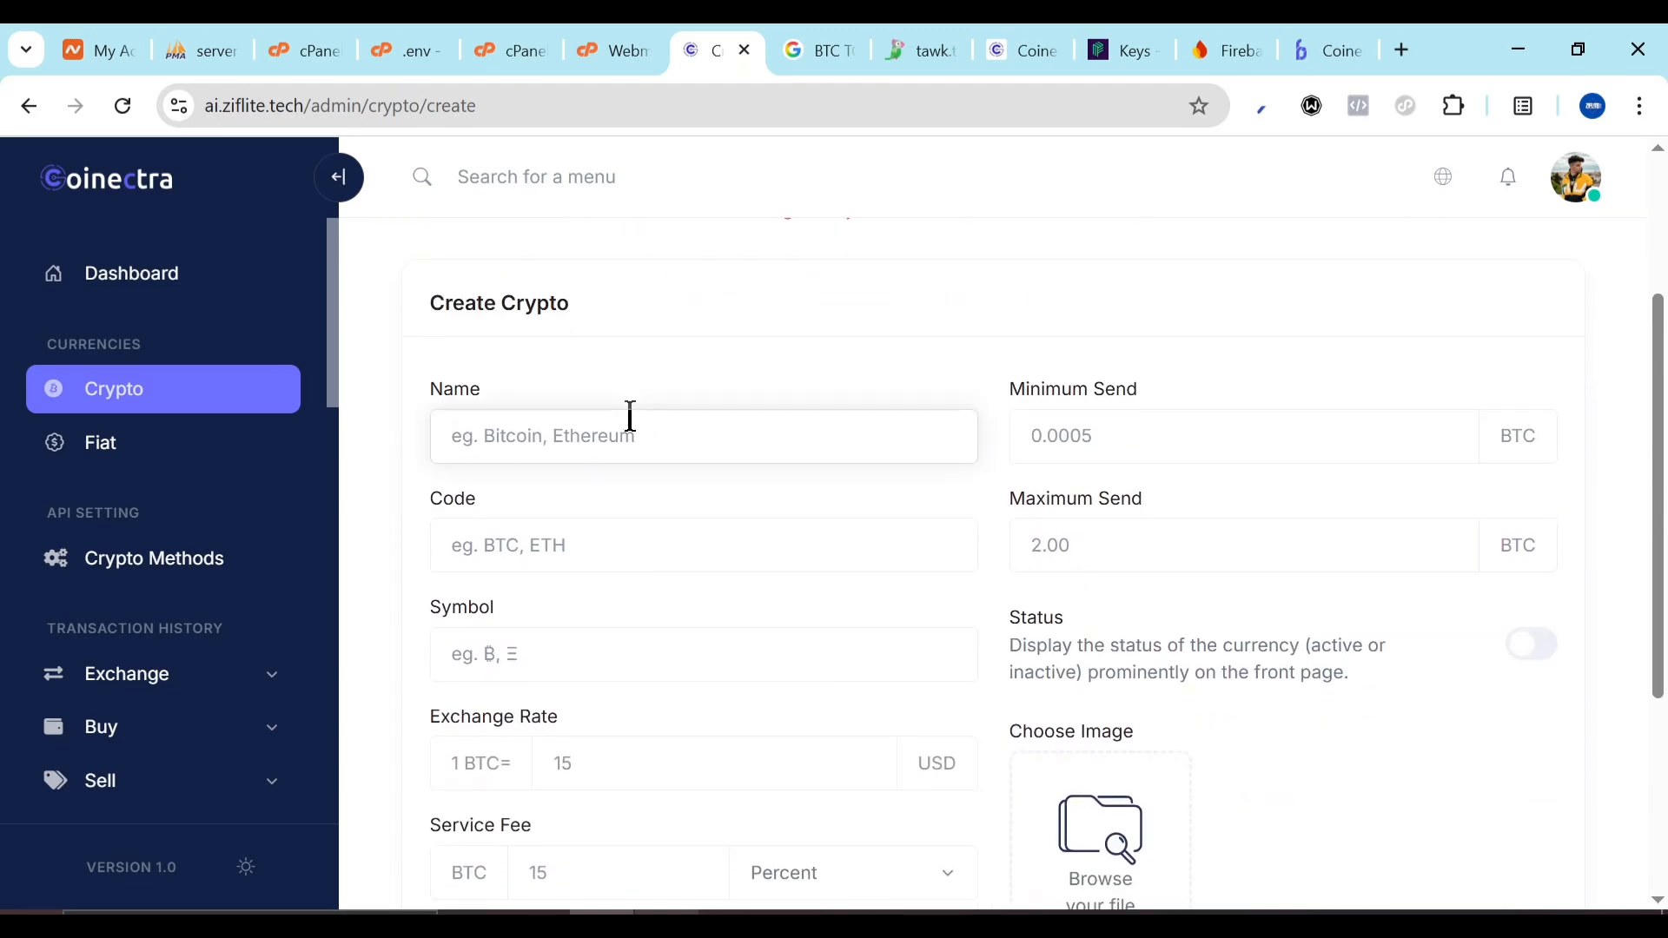
type("B")
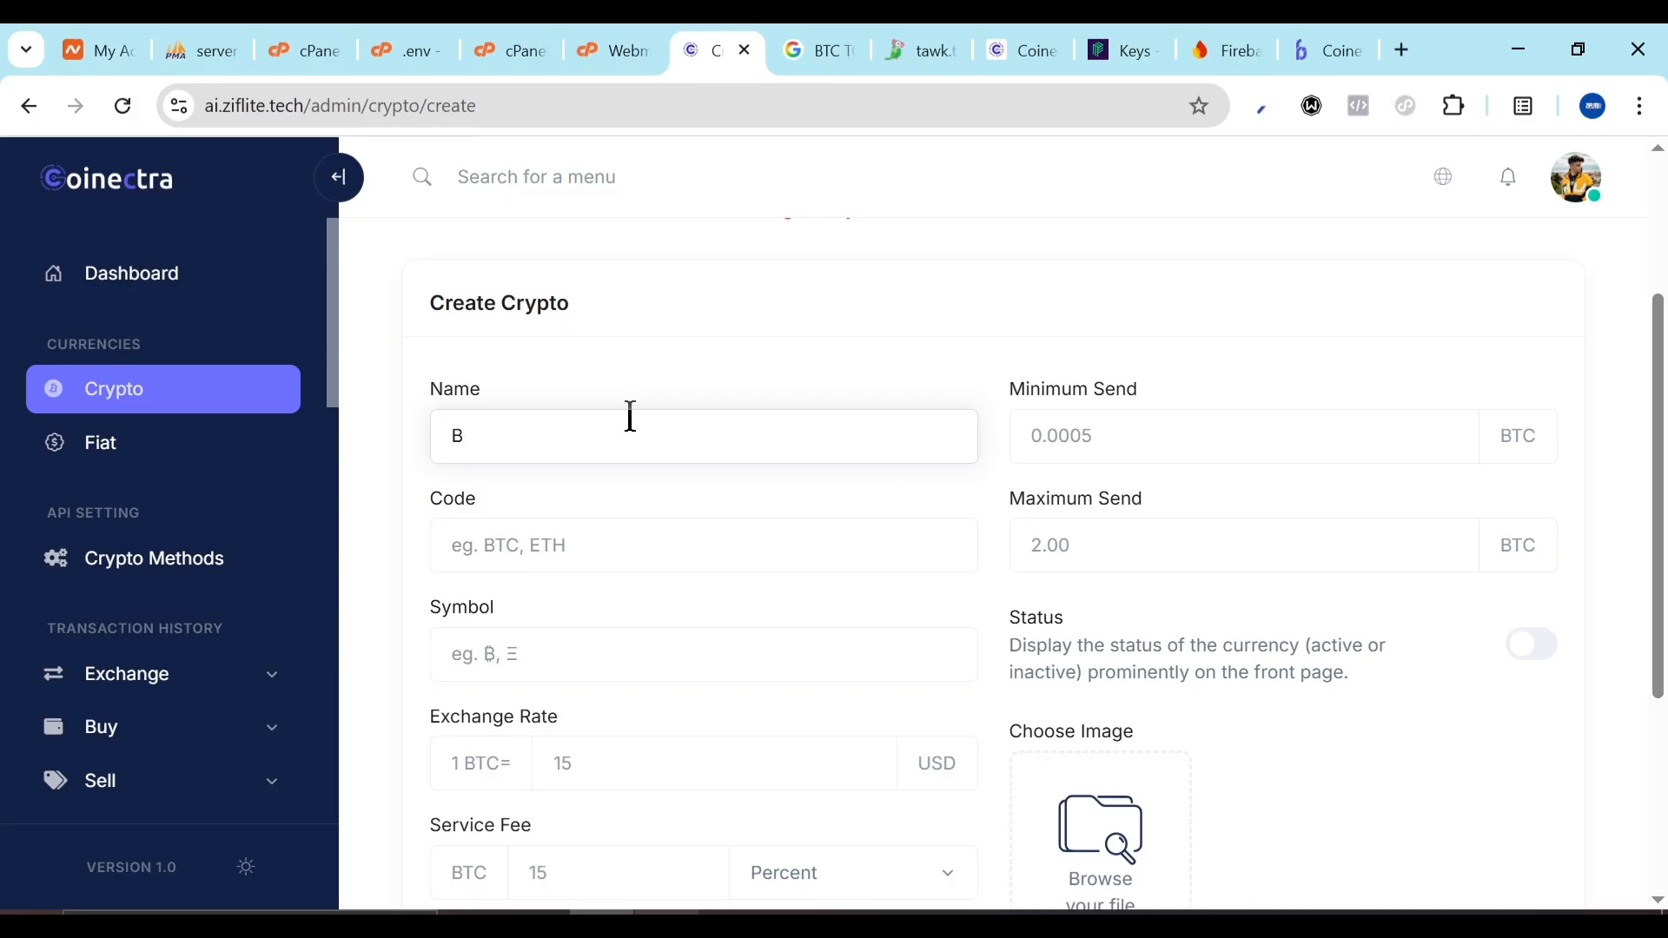
key("BackSpace")
type("B")
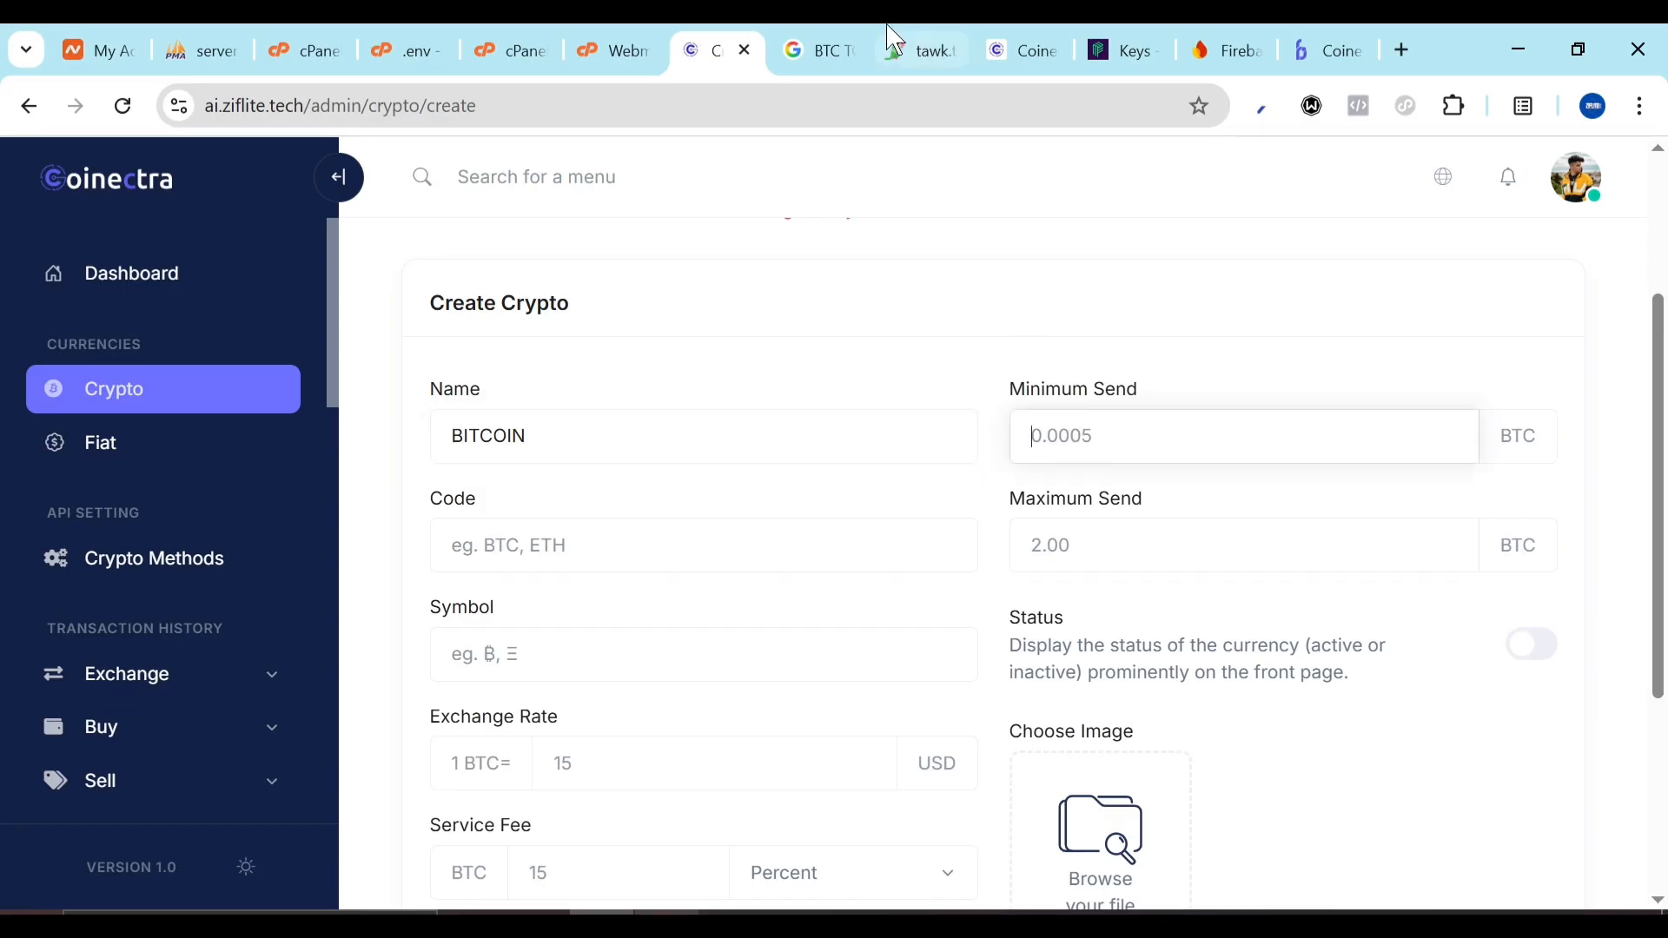
Convert 1 USD to BTC in the converter and paste 0.0000092 as the Minimum Send
left_click(850, 43)
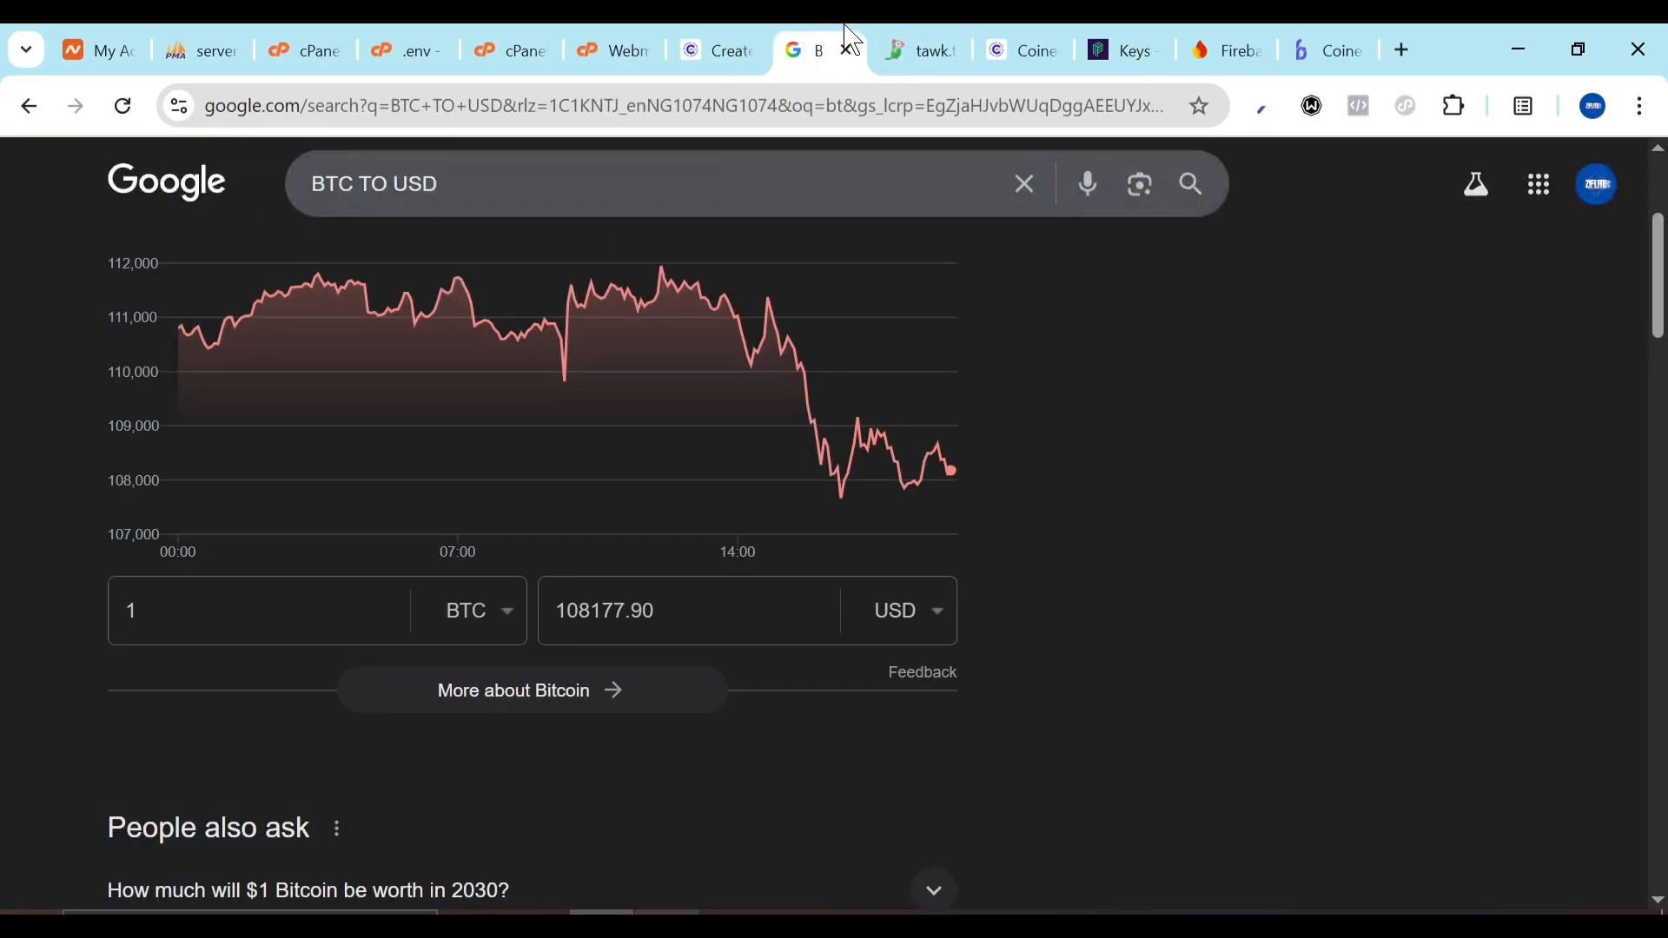
left_click(785, 585)
key("ctrl+a")
type("1")
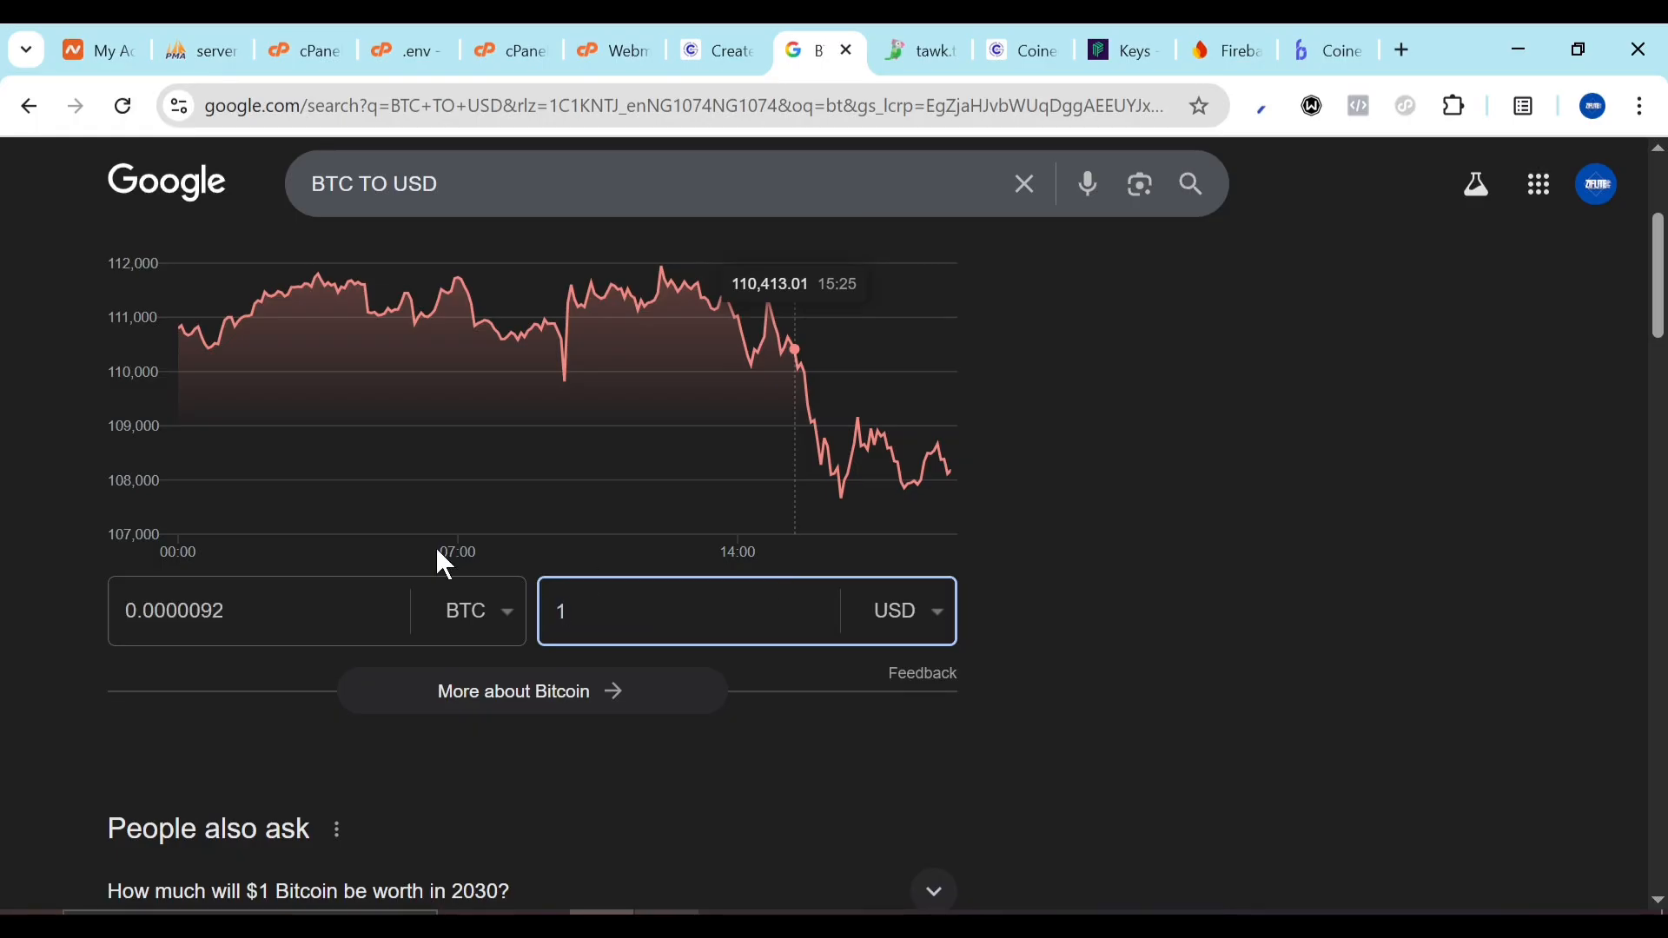
left_click(324, 591)
key("ctrl+c")
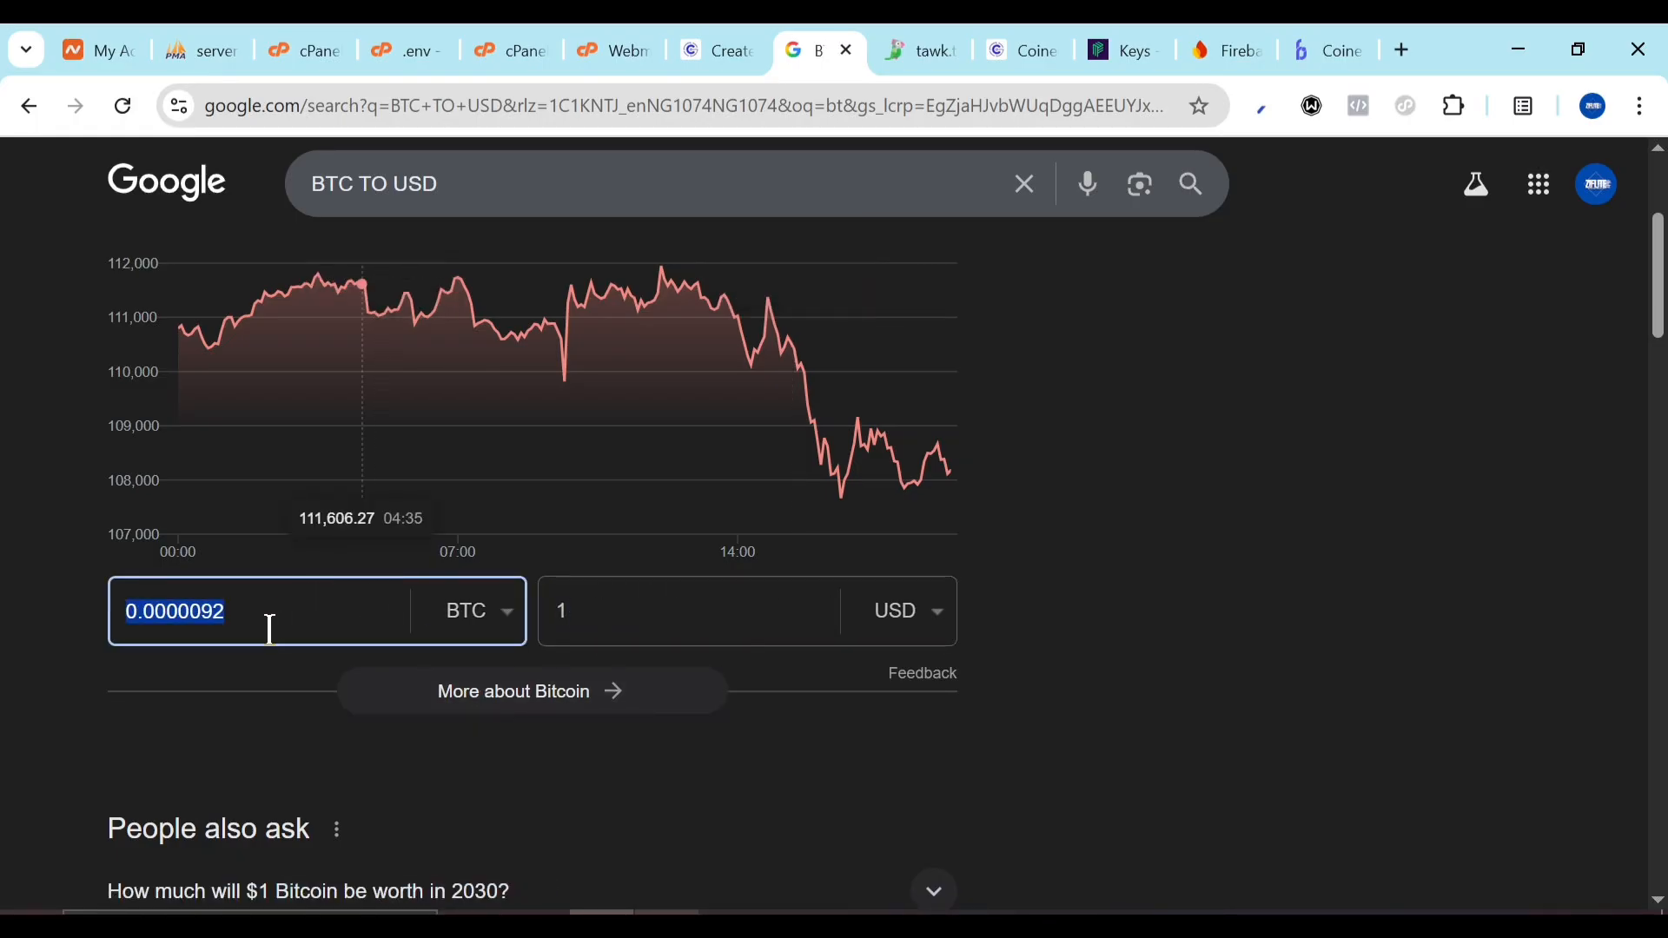
left_click(728, 49)
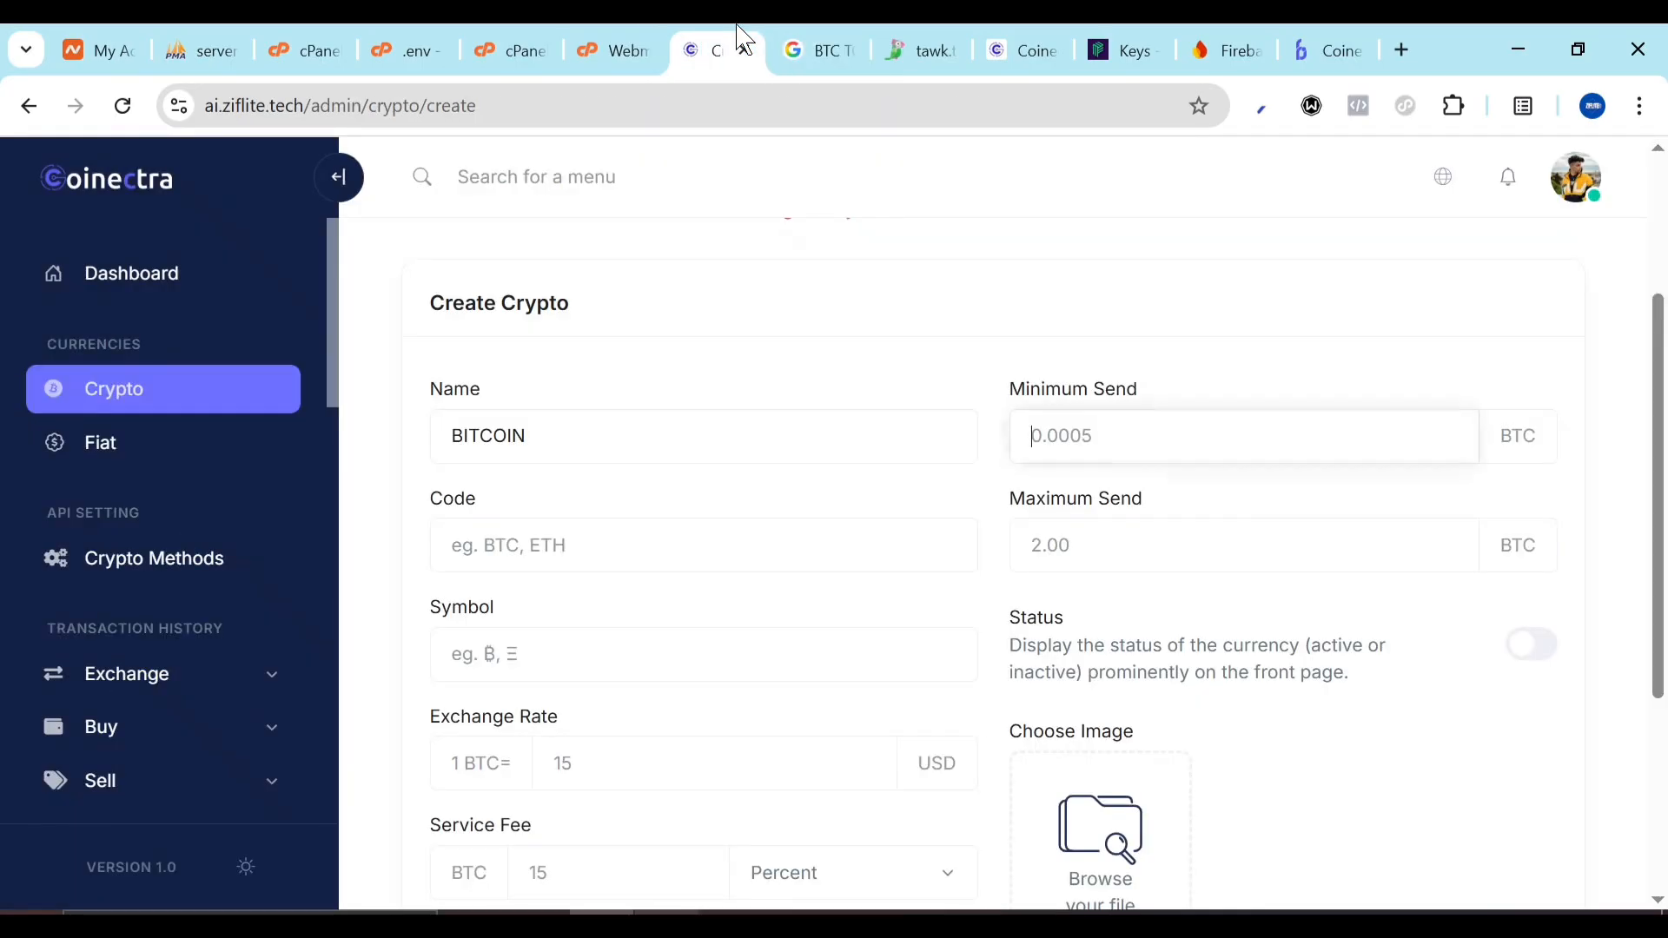
left_click(1139, 412)
key("ctrl+v")
Set the code to BTC and the Maximum Send to 10 BTC
left_click(681, 553)
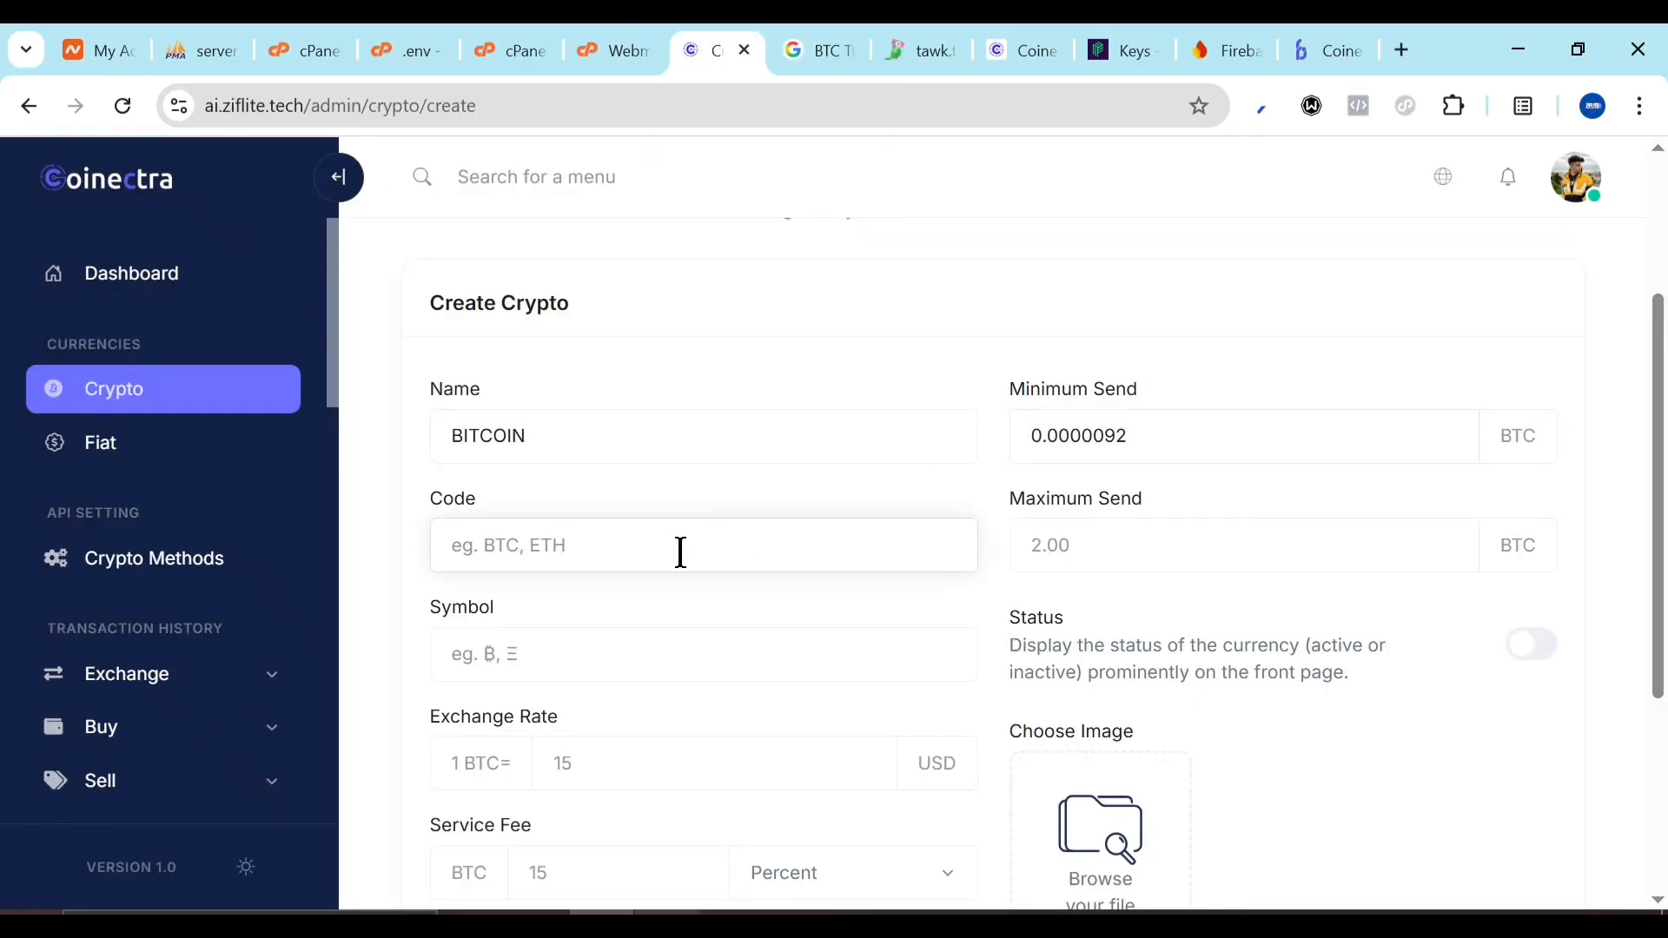
type("BTC")
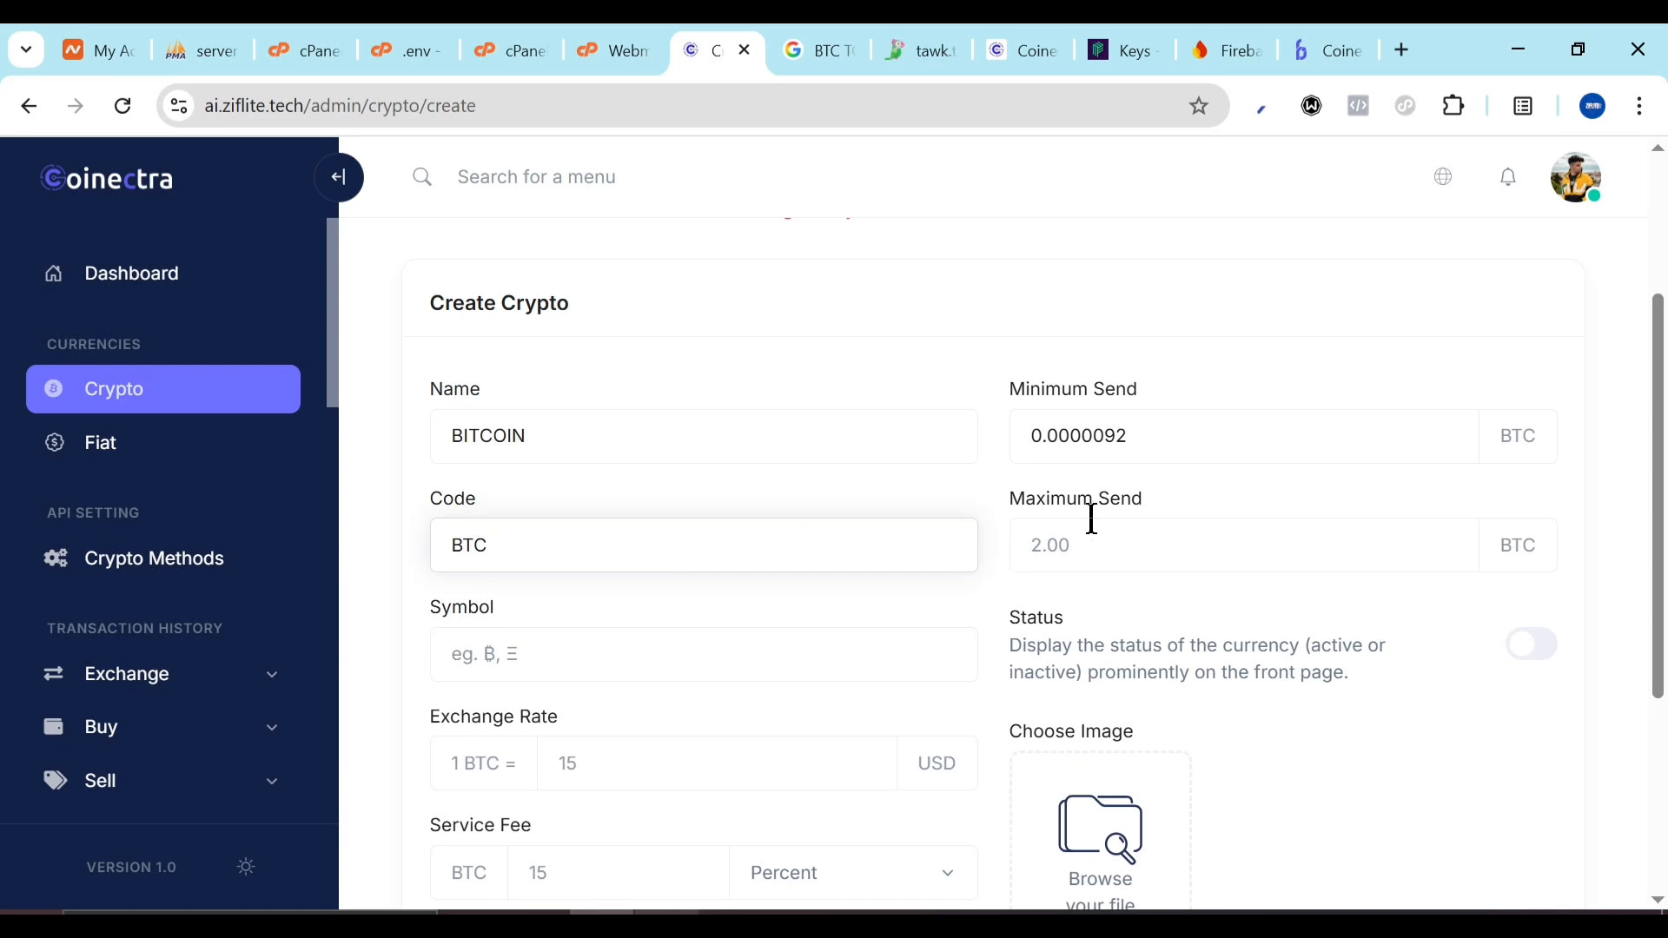
left_click(821, 50)
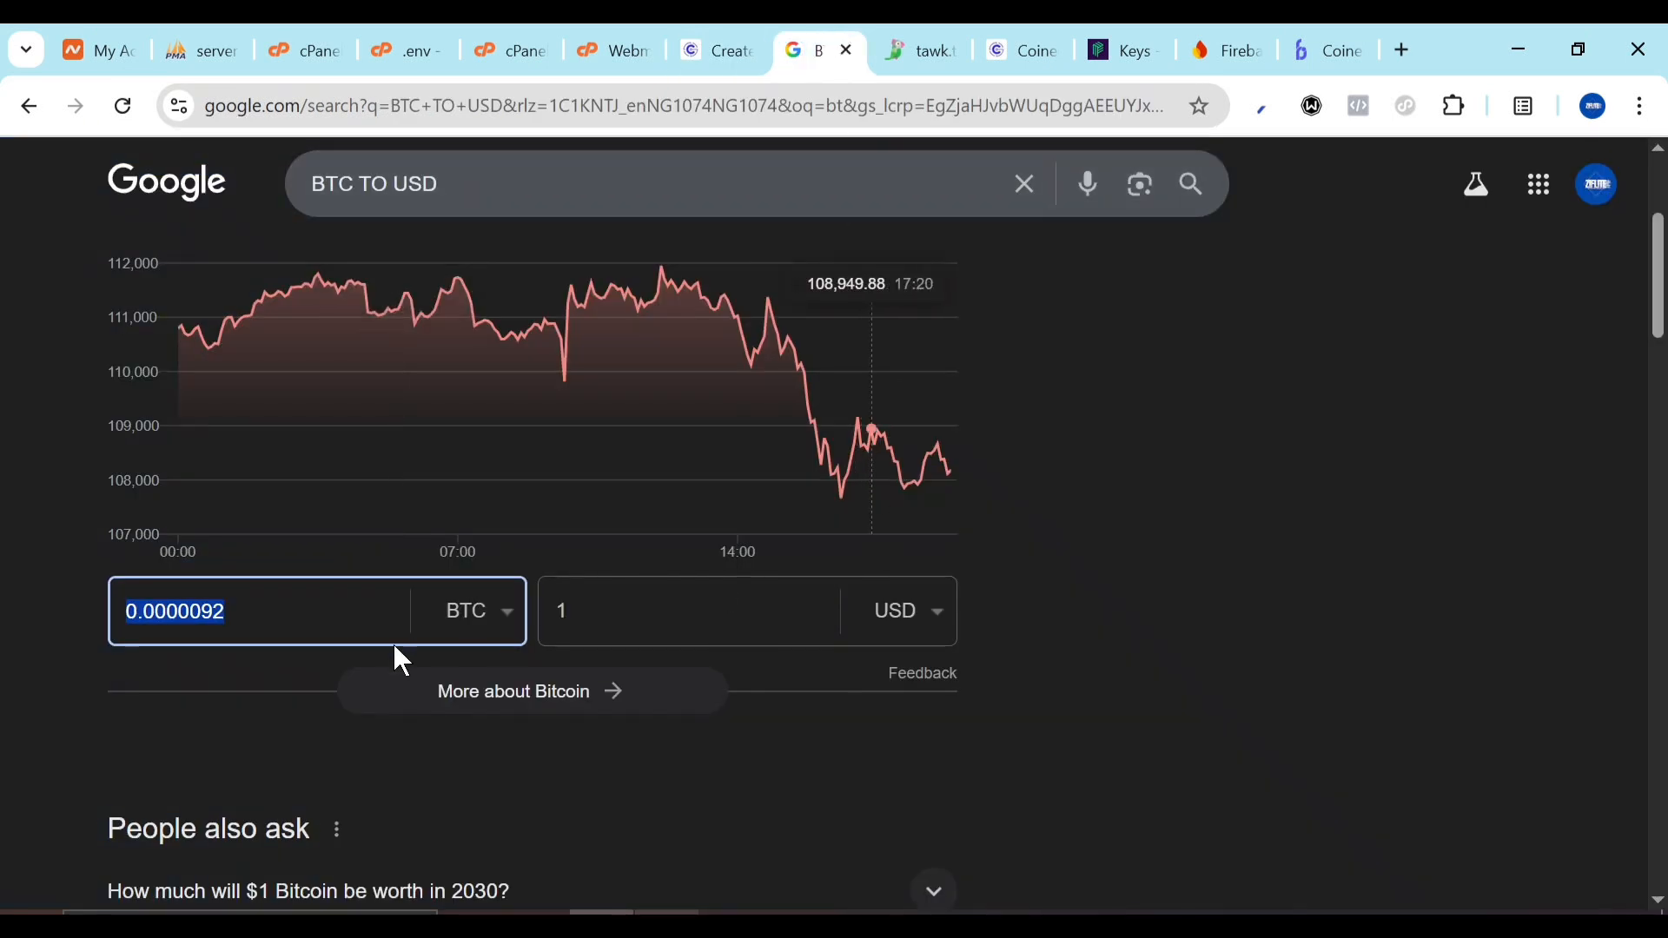
type("1")
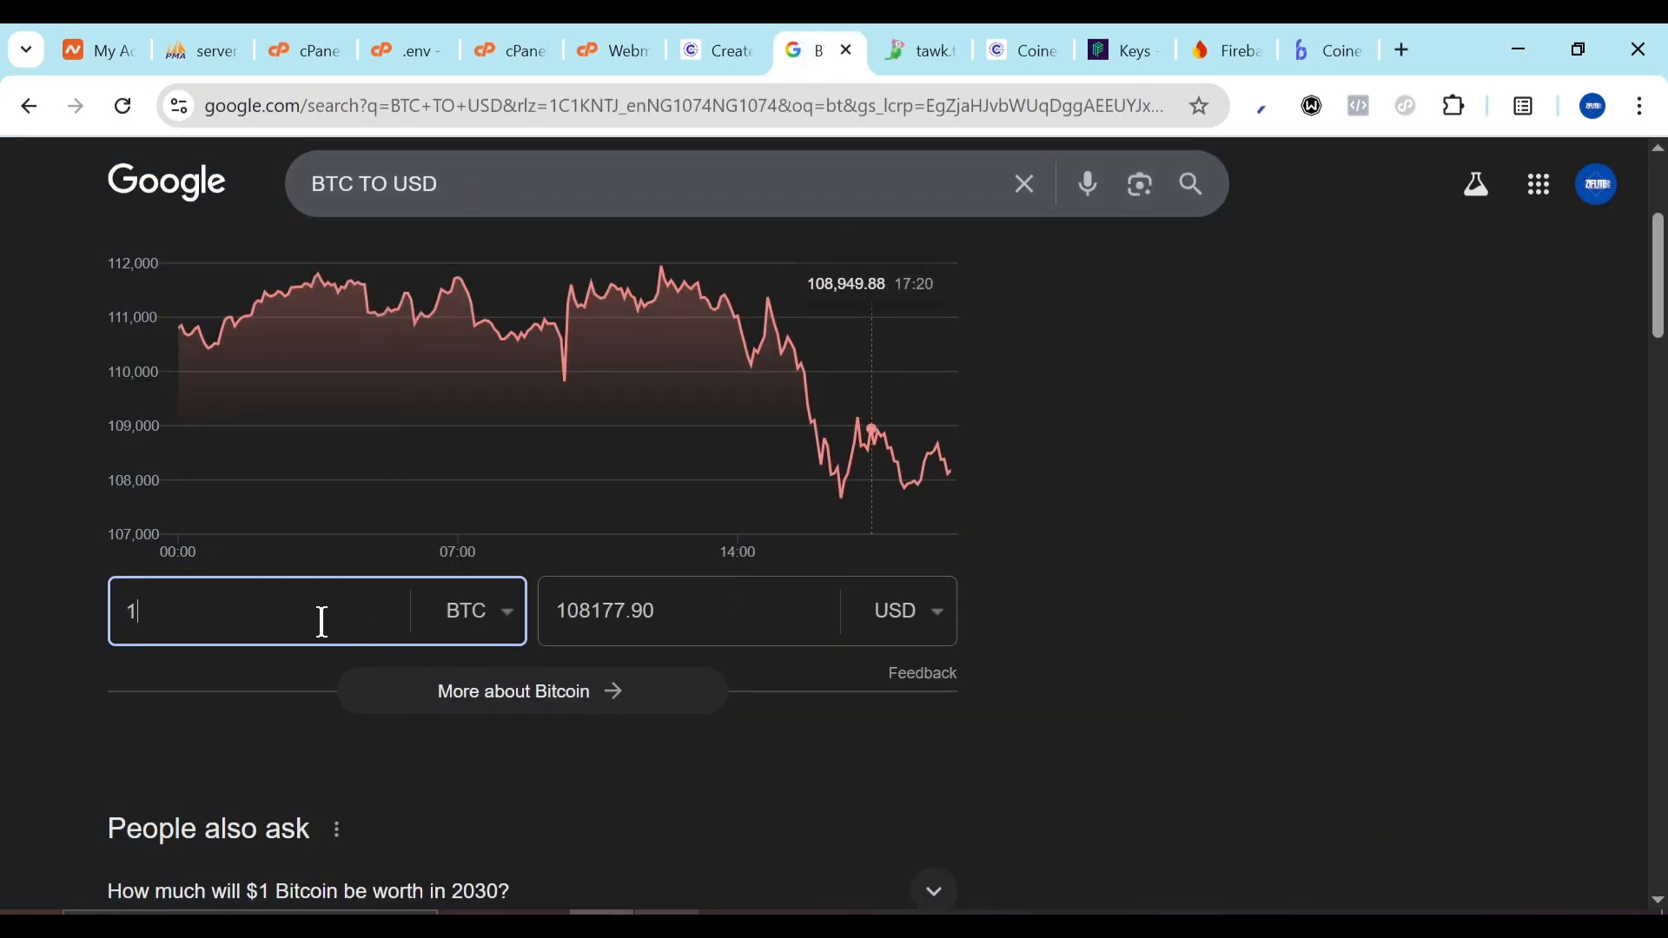
type("0")
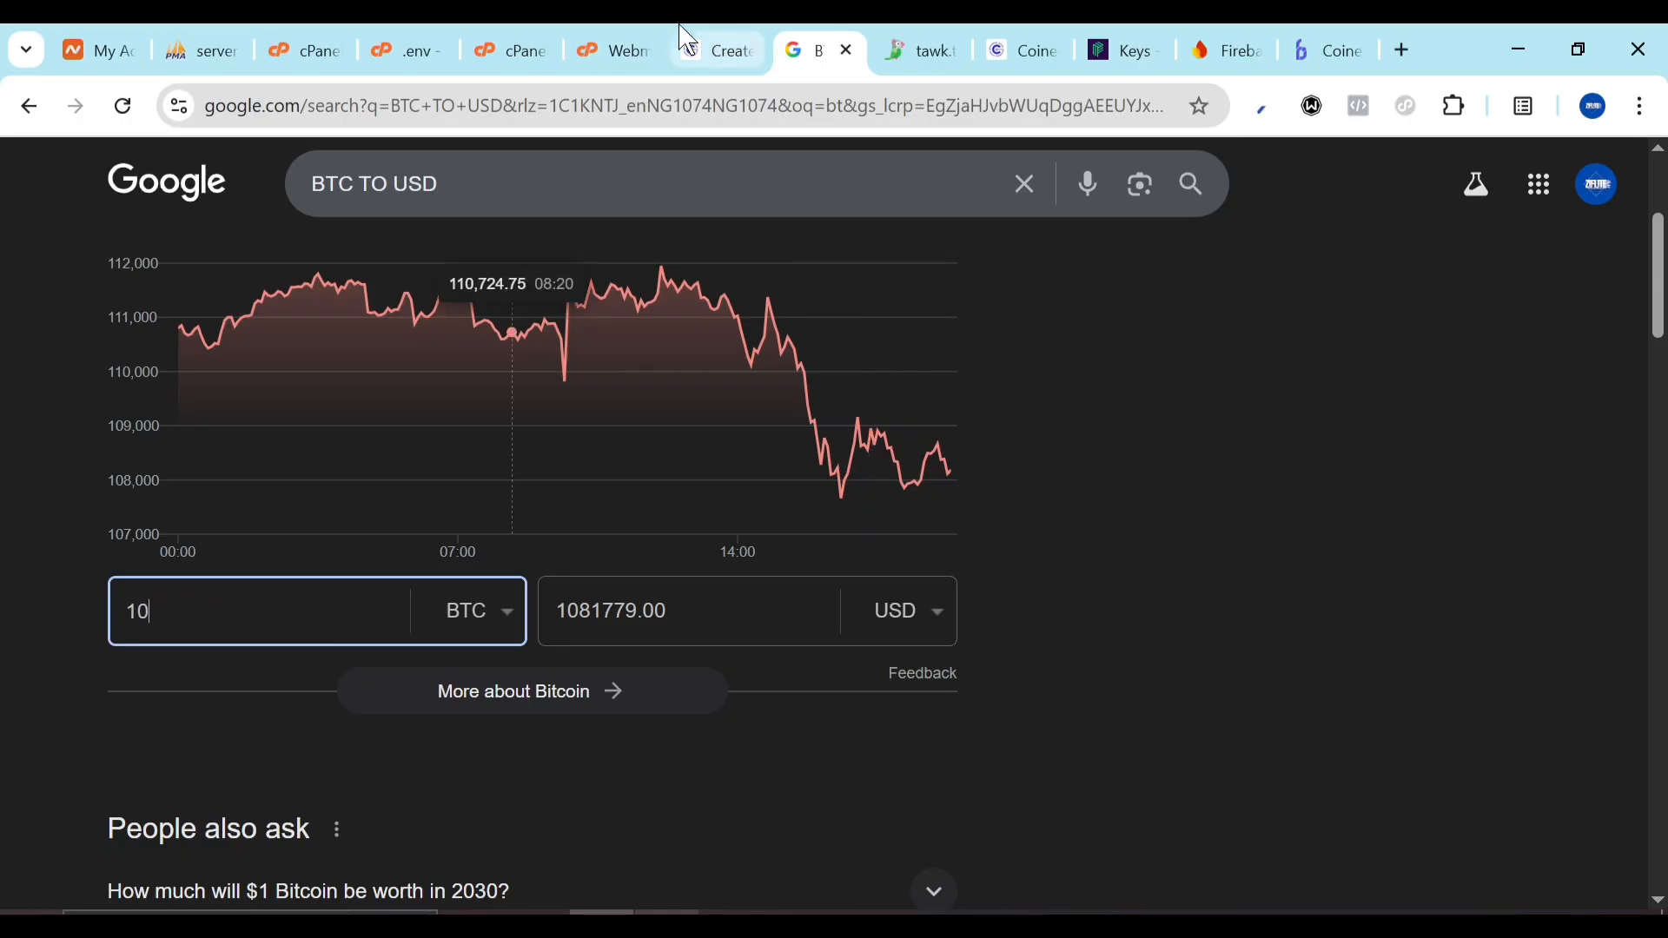
left_click(683, 45)
left_click(1125, 550)
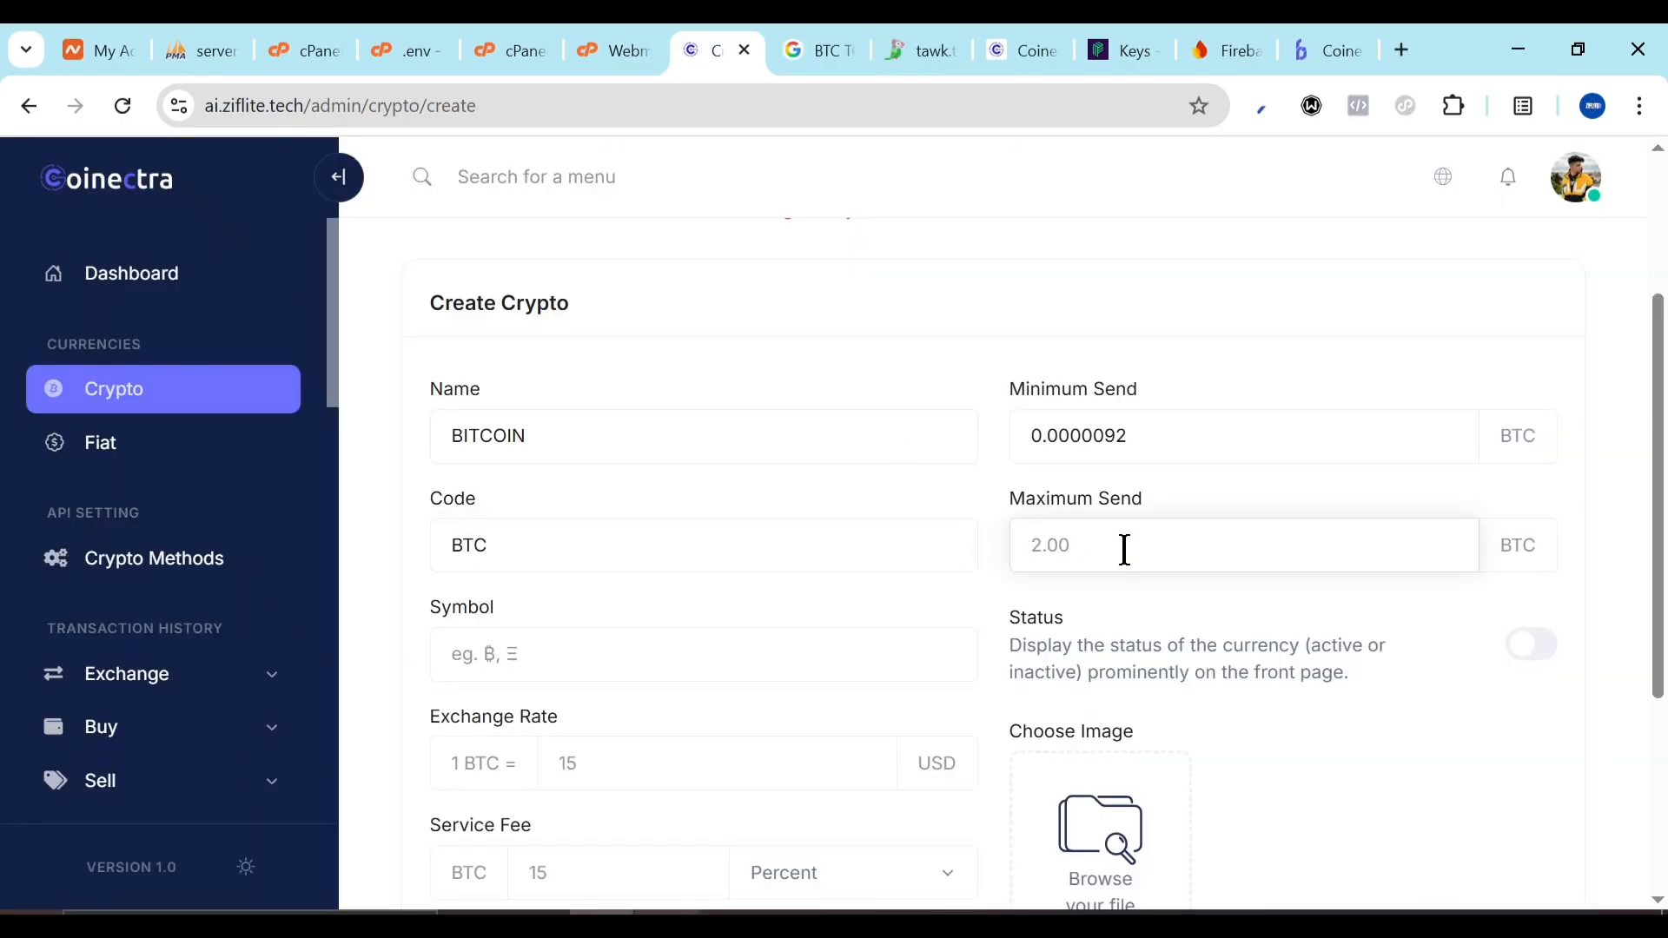
type("10")
left_click(911, 619)
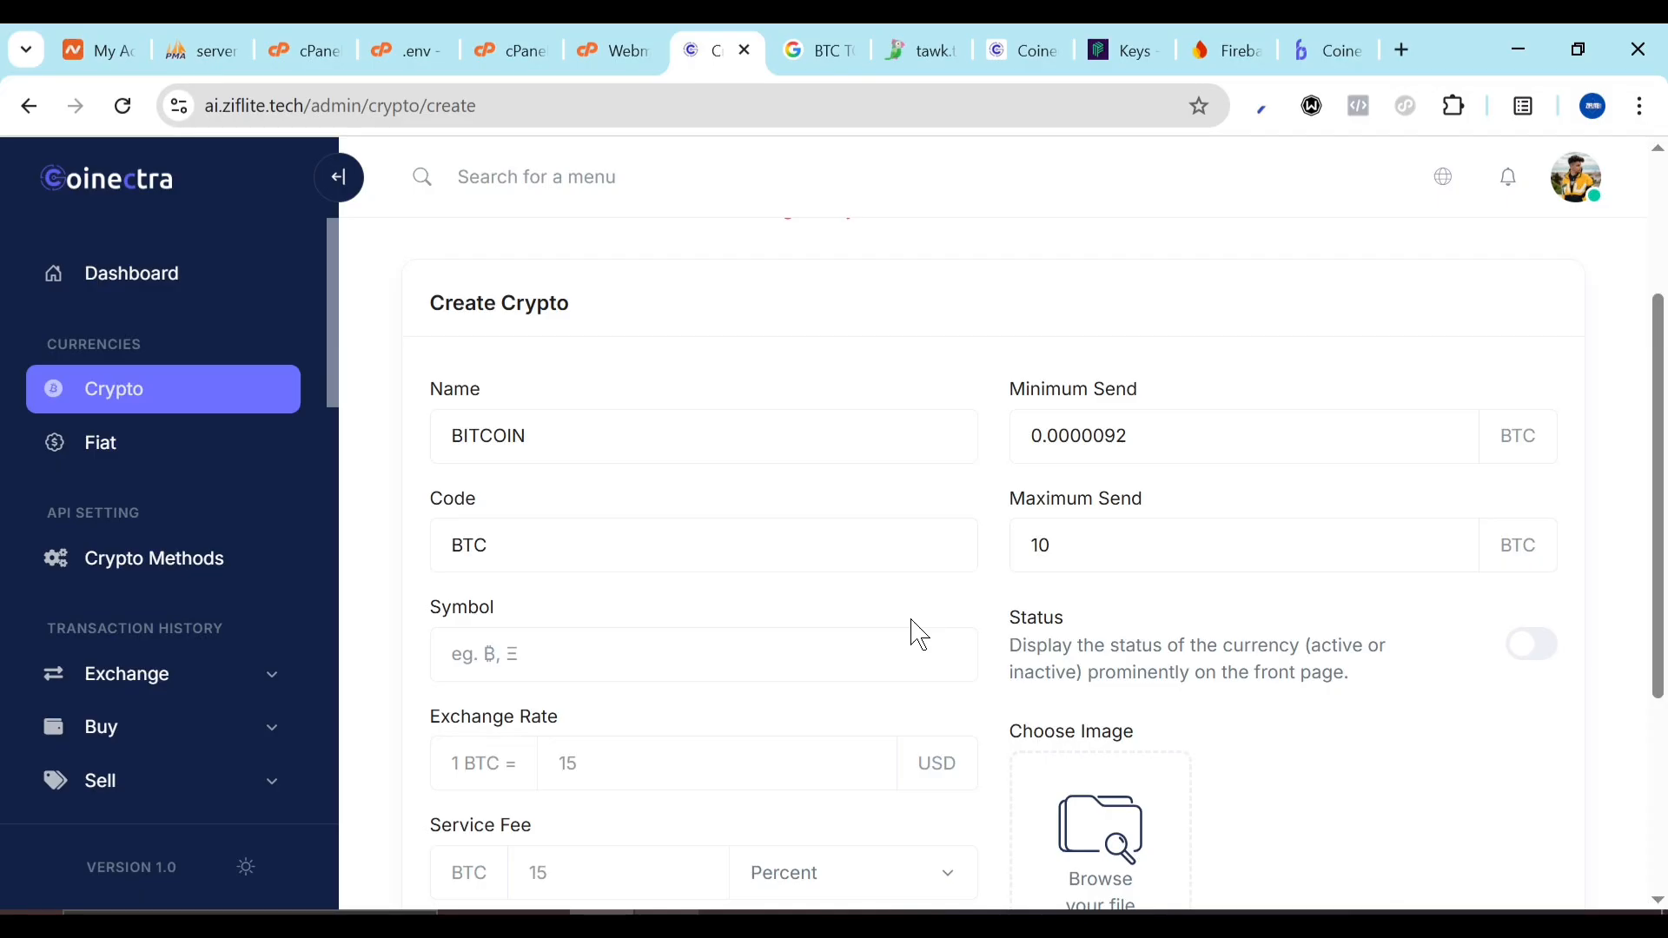
Open a new tab, search Google for the bitcoin symbol, and copy the ₿ character
scroll(920, 634, "down", 1)
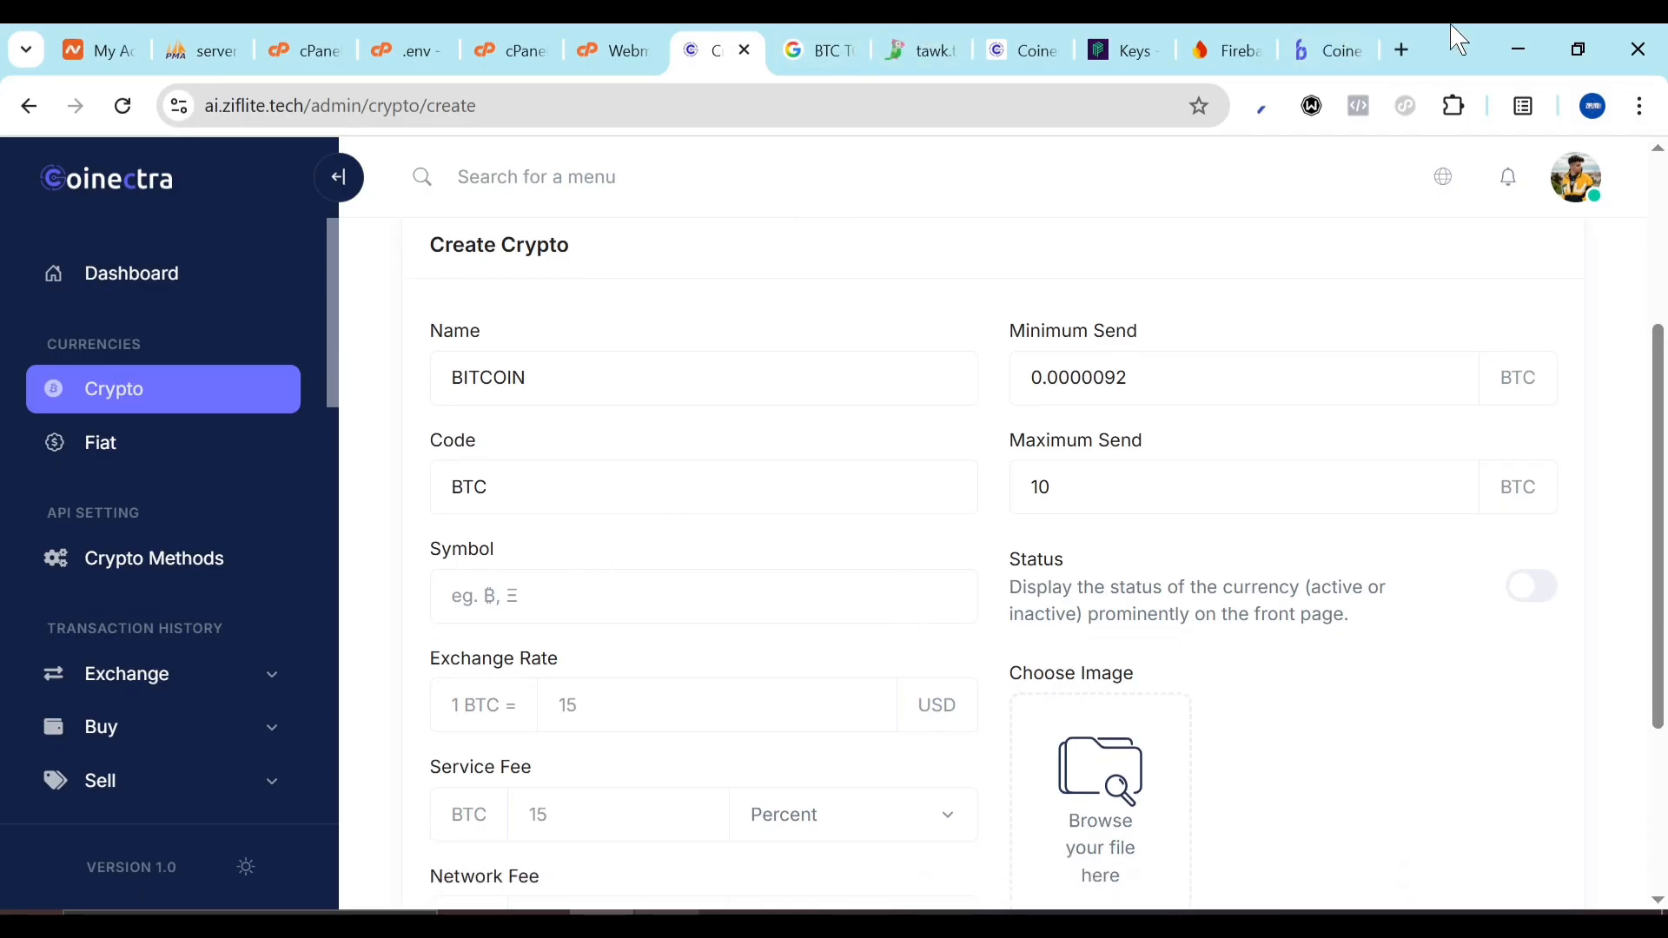
left_click(1403, 50)
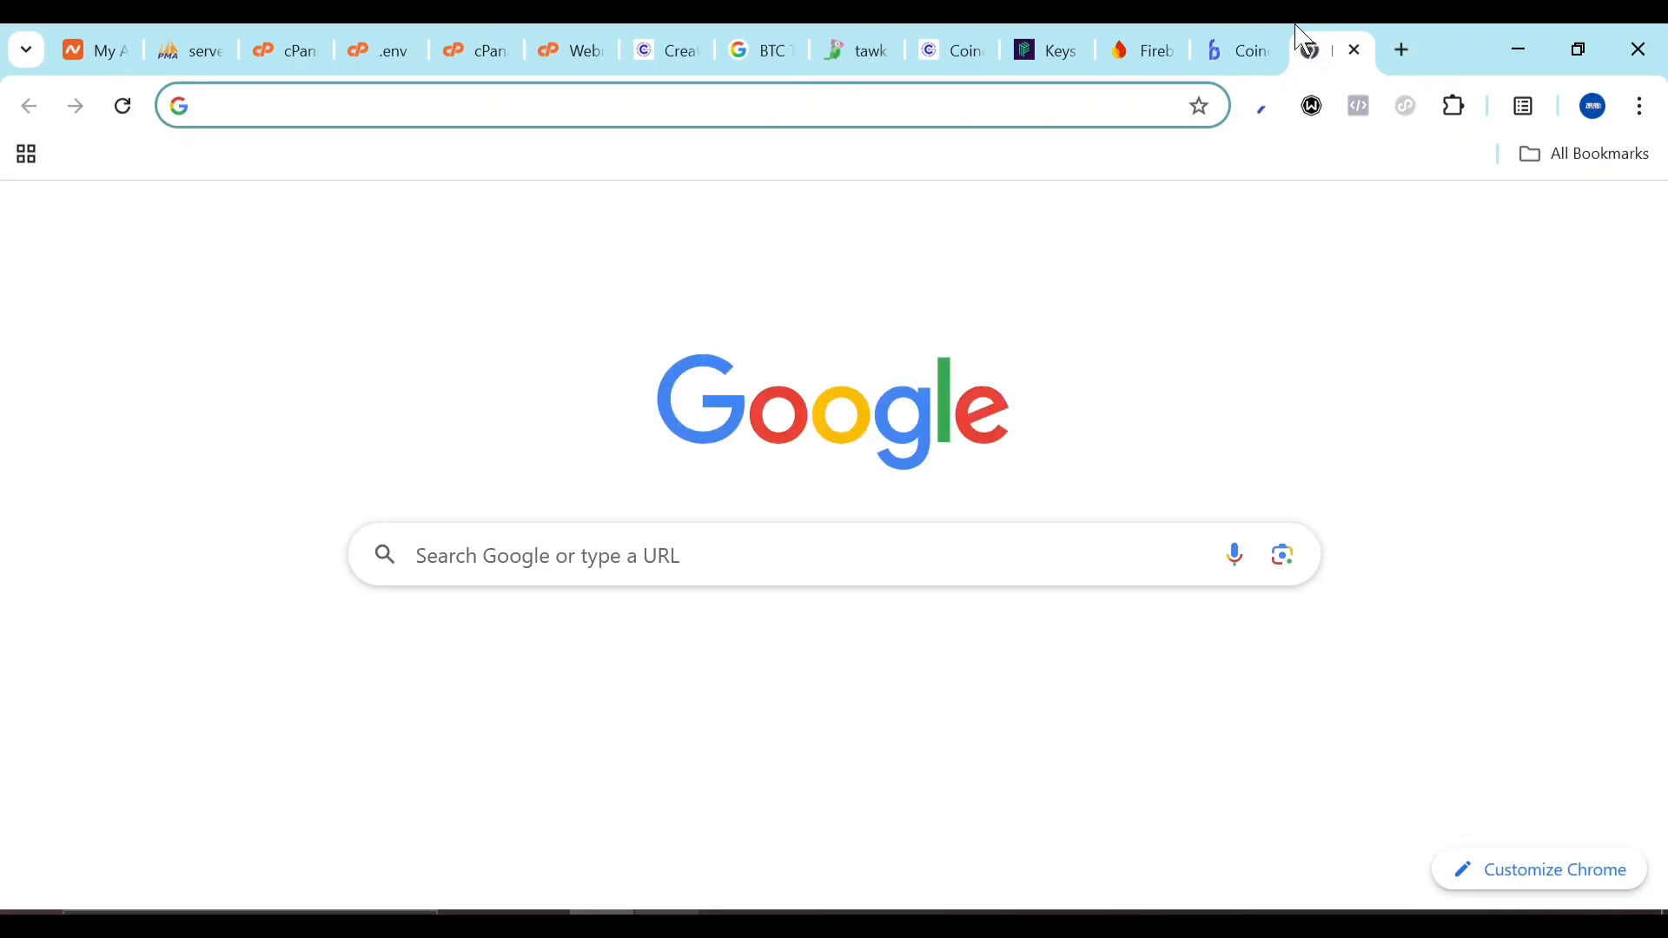
left_click_drag(1304, 40, 842, 67)
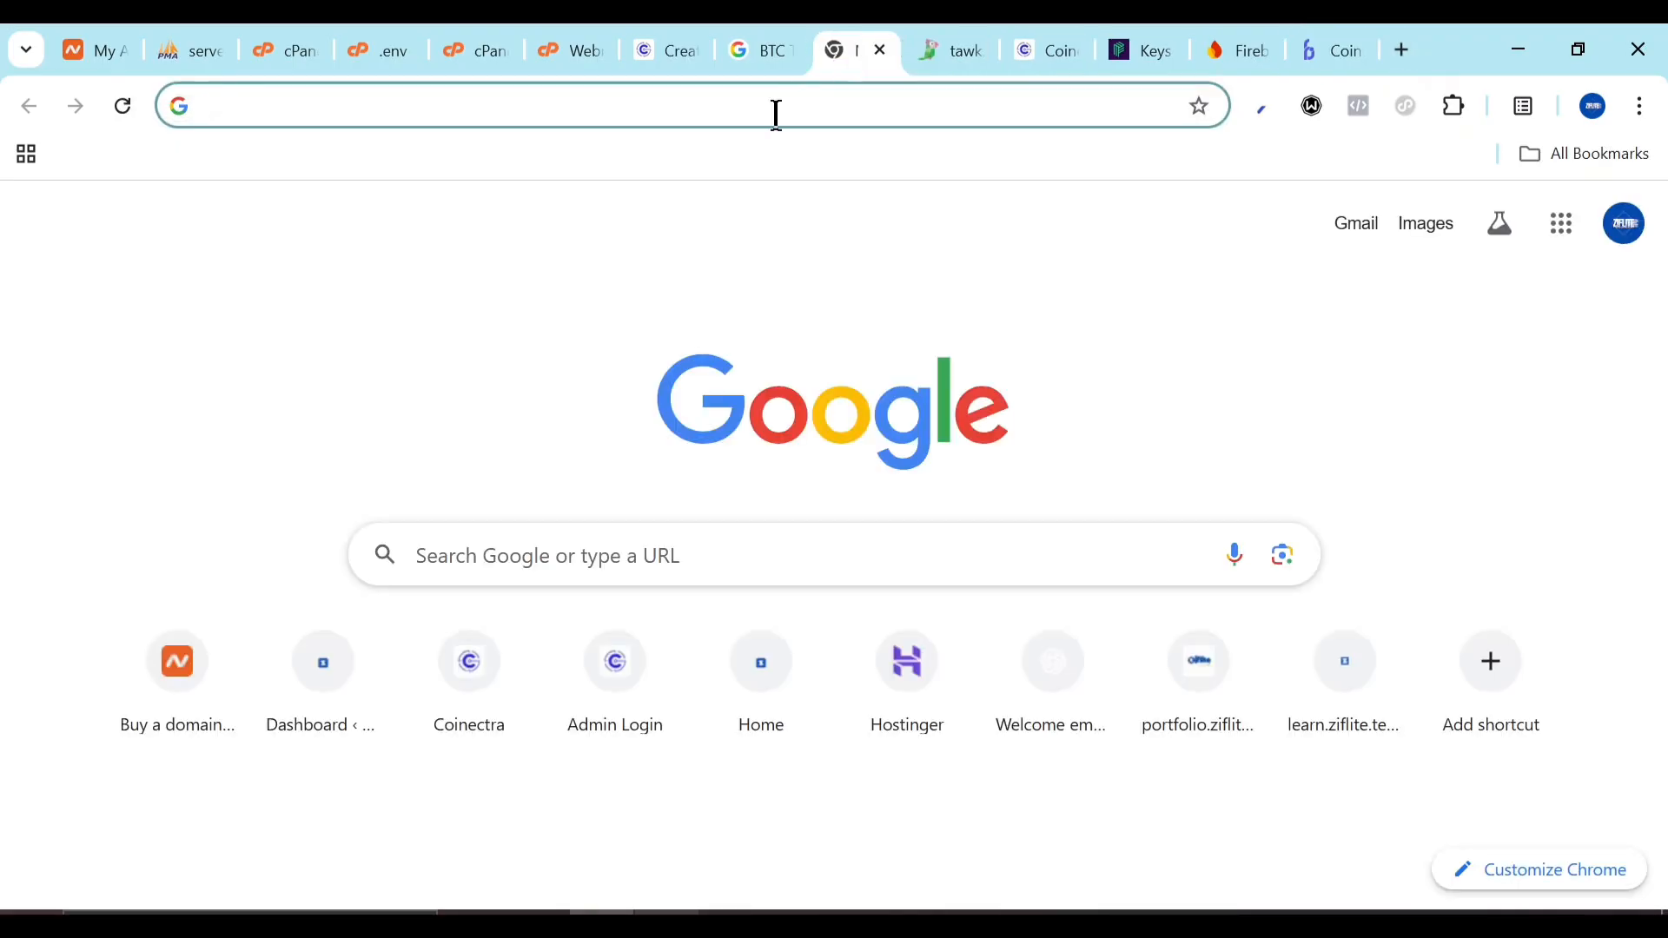
type("BITCIN")
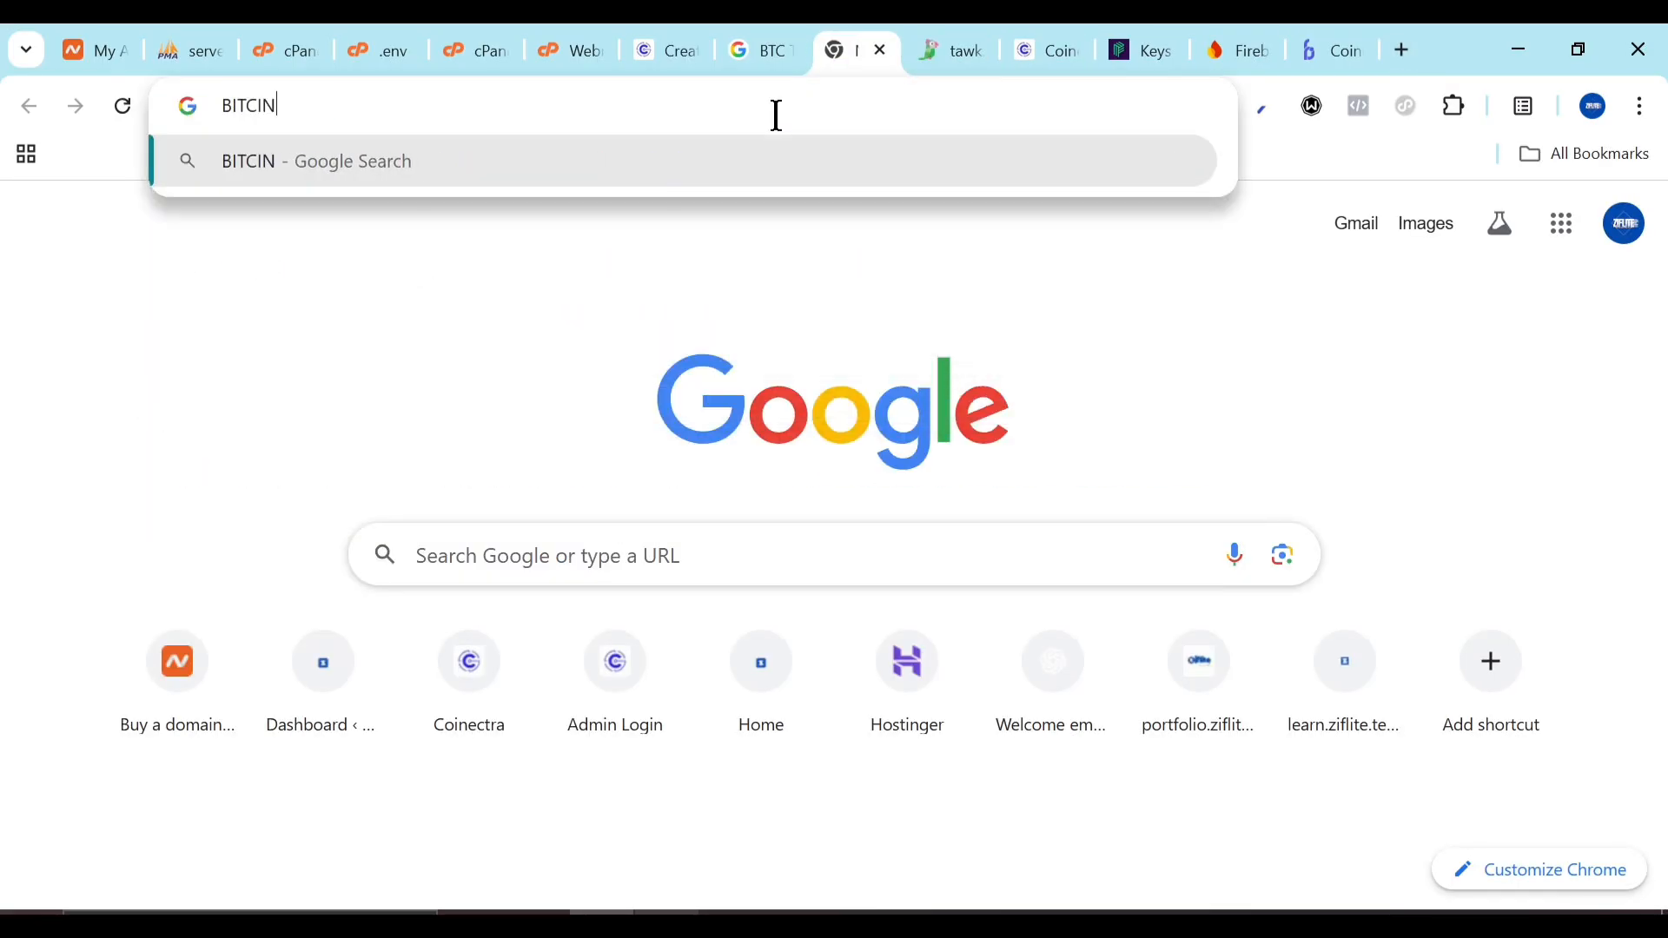
type(" SYB")
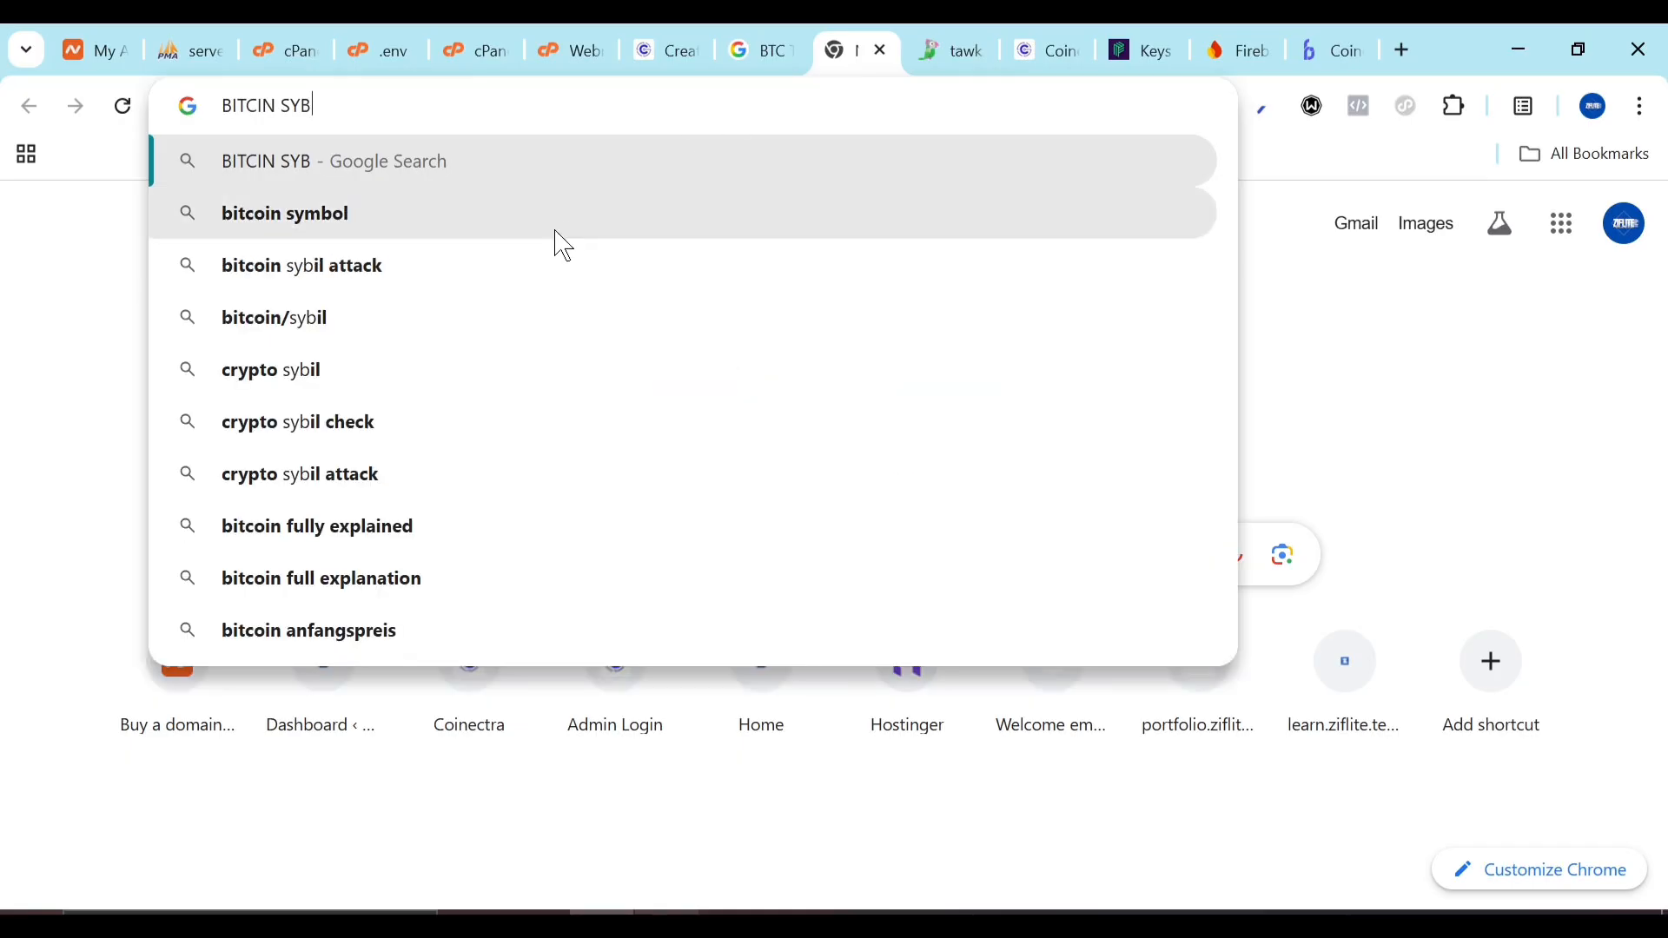
left_click(557, 233)
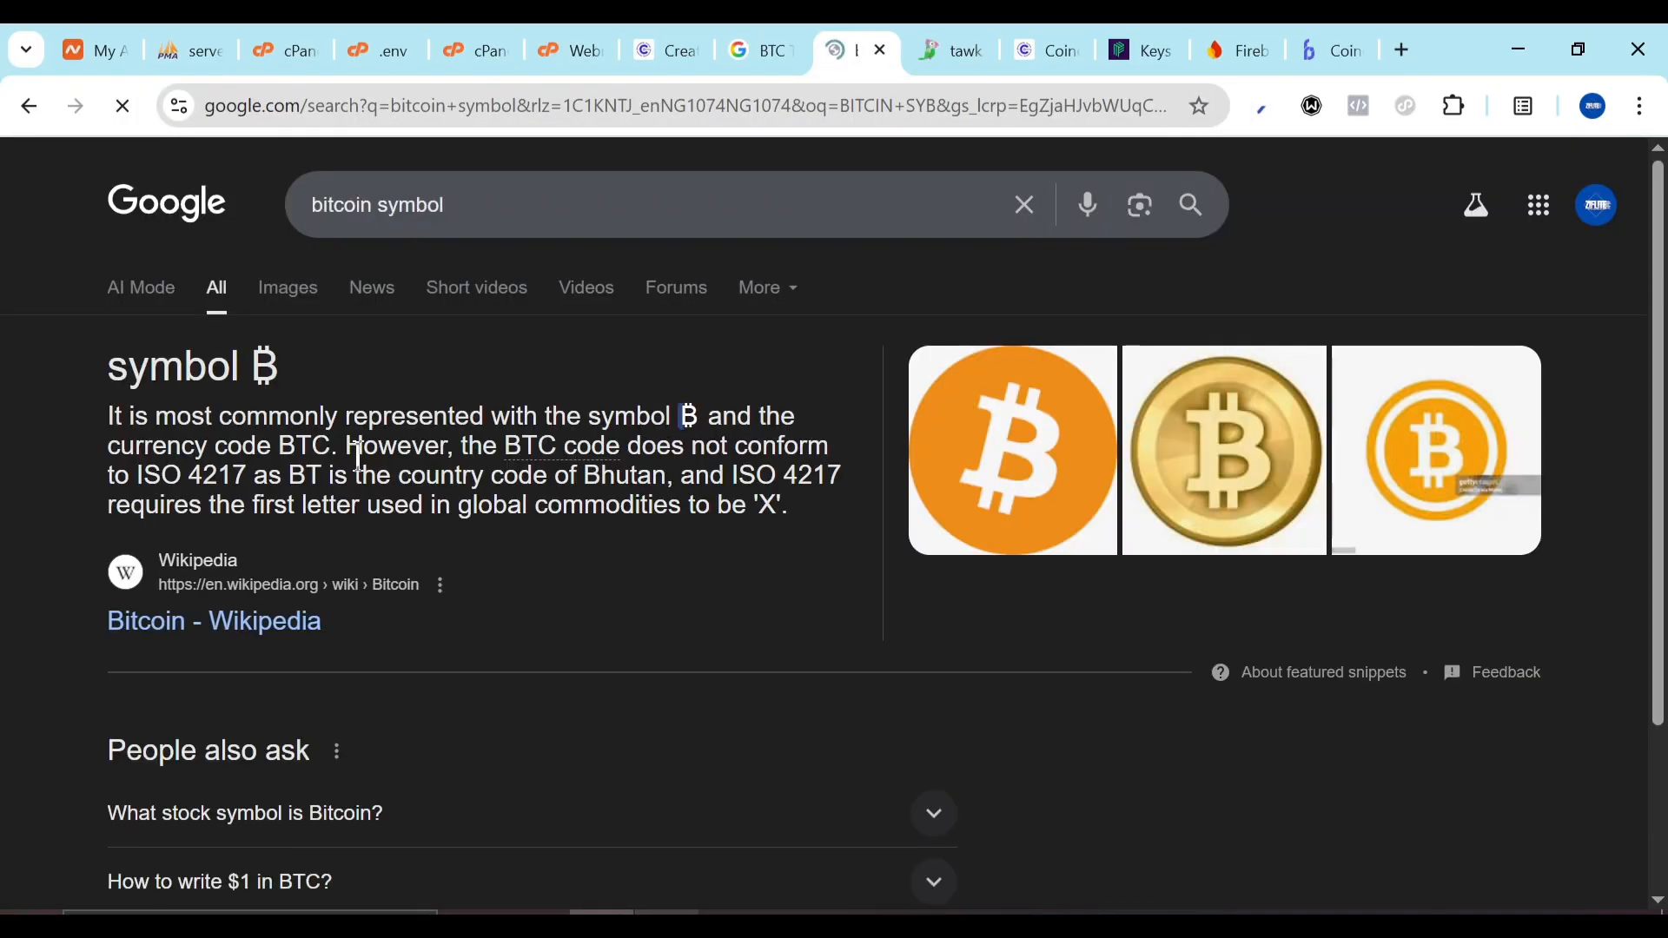
left_click_drag(245, 365, 334, 380)
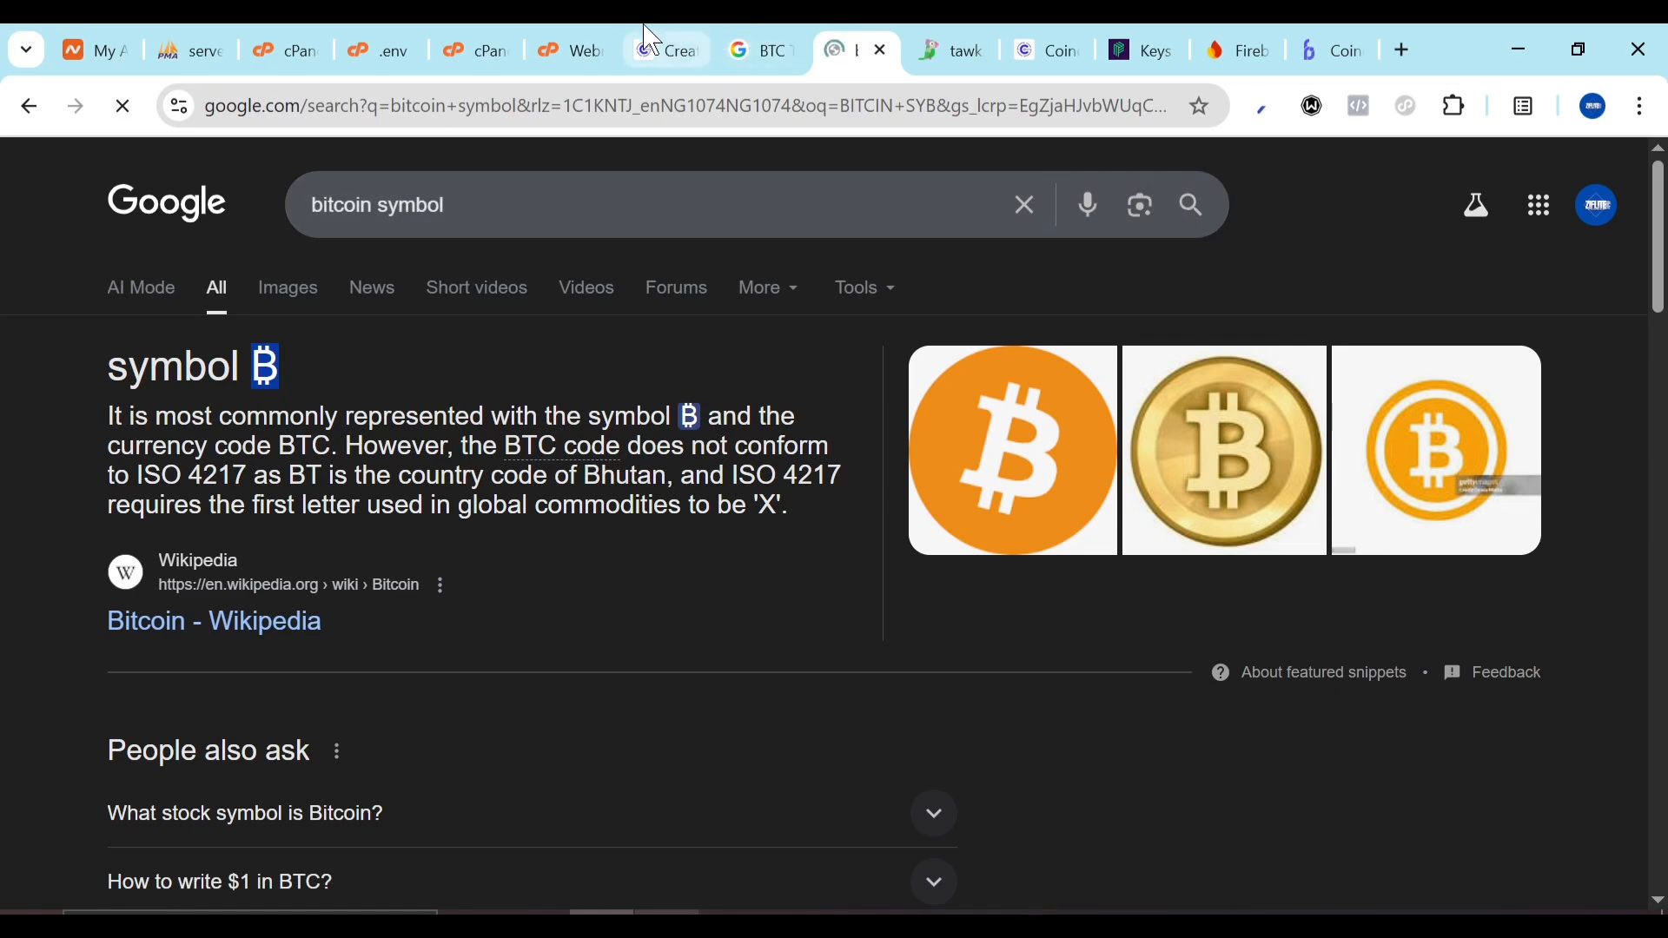
Paste ₿ as the crypto's symbol and switch its status on
left_click(665, 49)
left_click(667, 603)
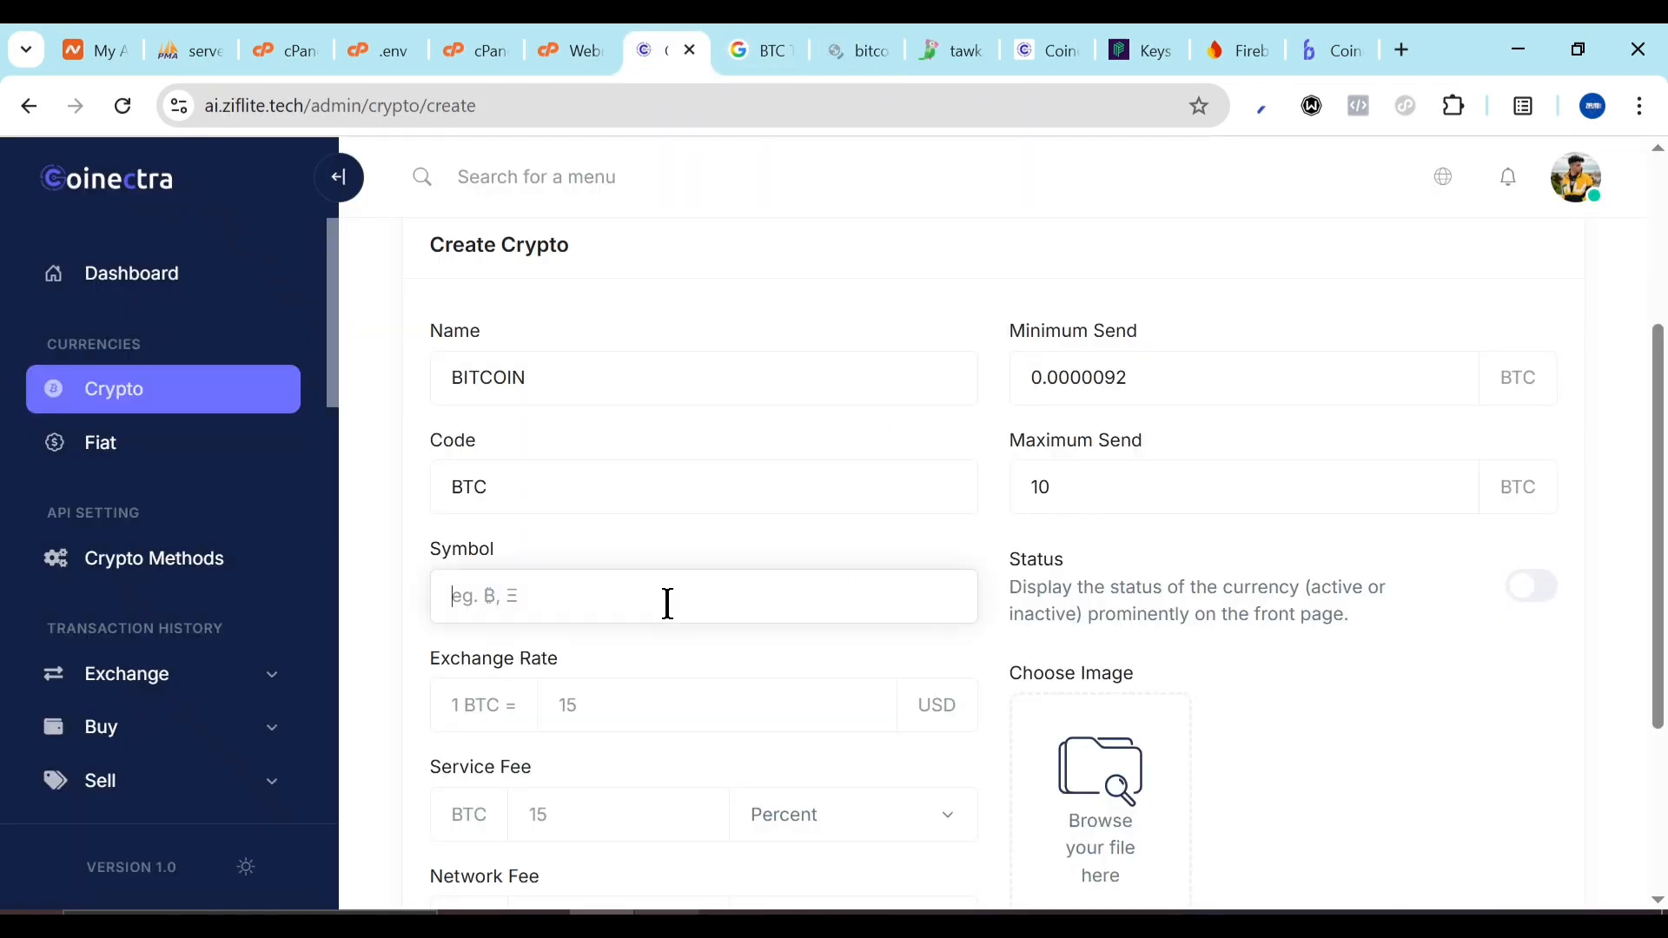
type("₿")
left_click(1527, 596)
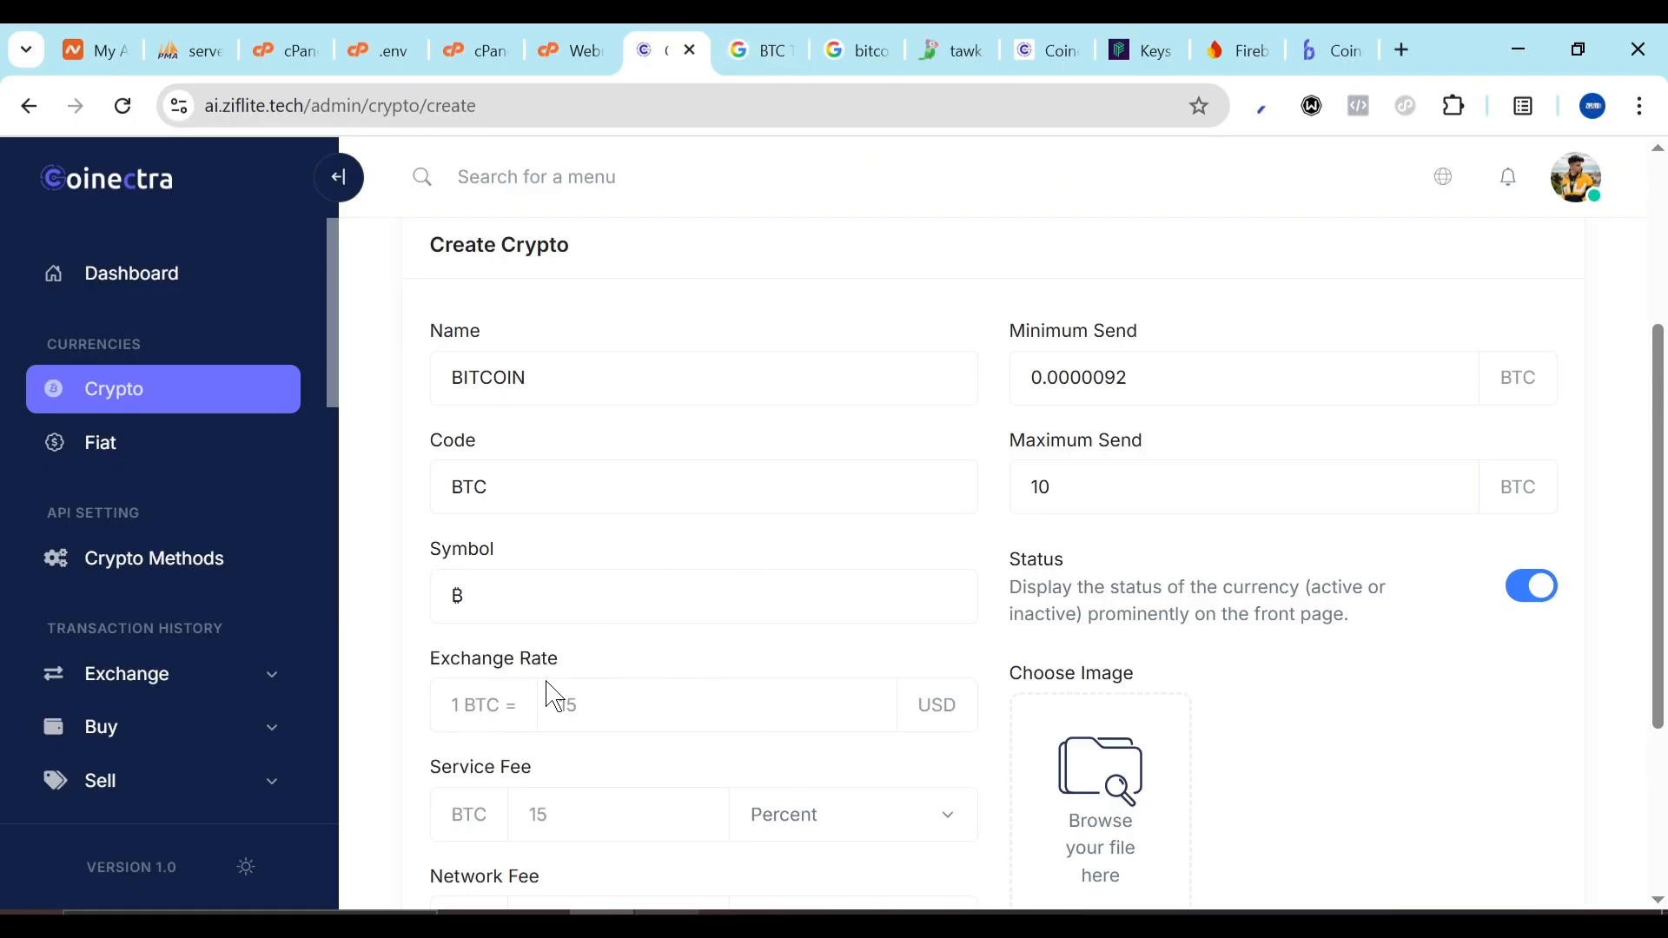
Convert 1 BTC to USD and paste 108177.90 as the exchange rate
left_click(758, 49)
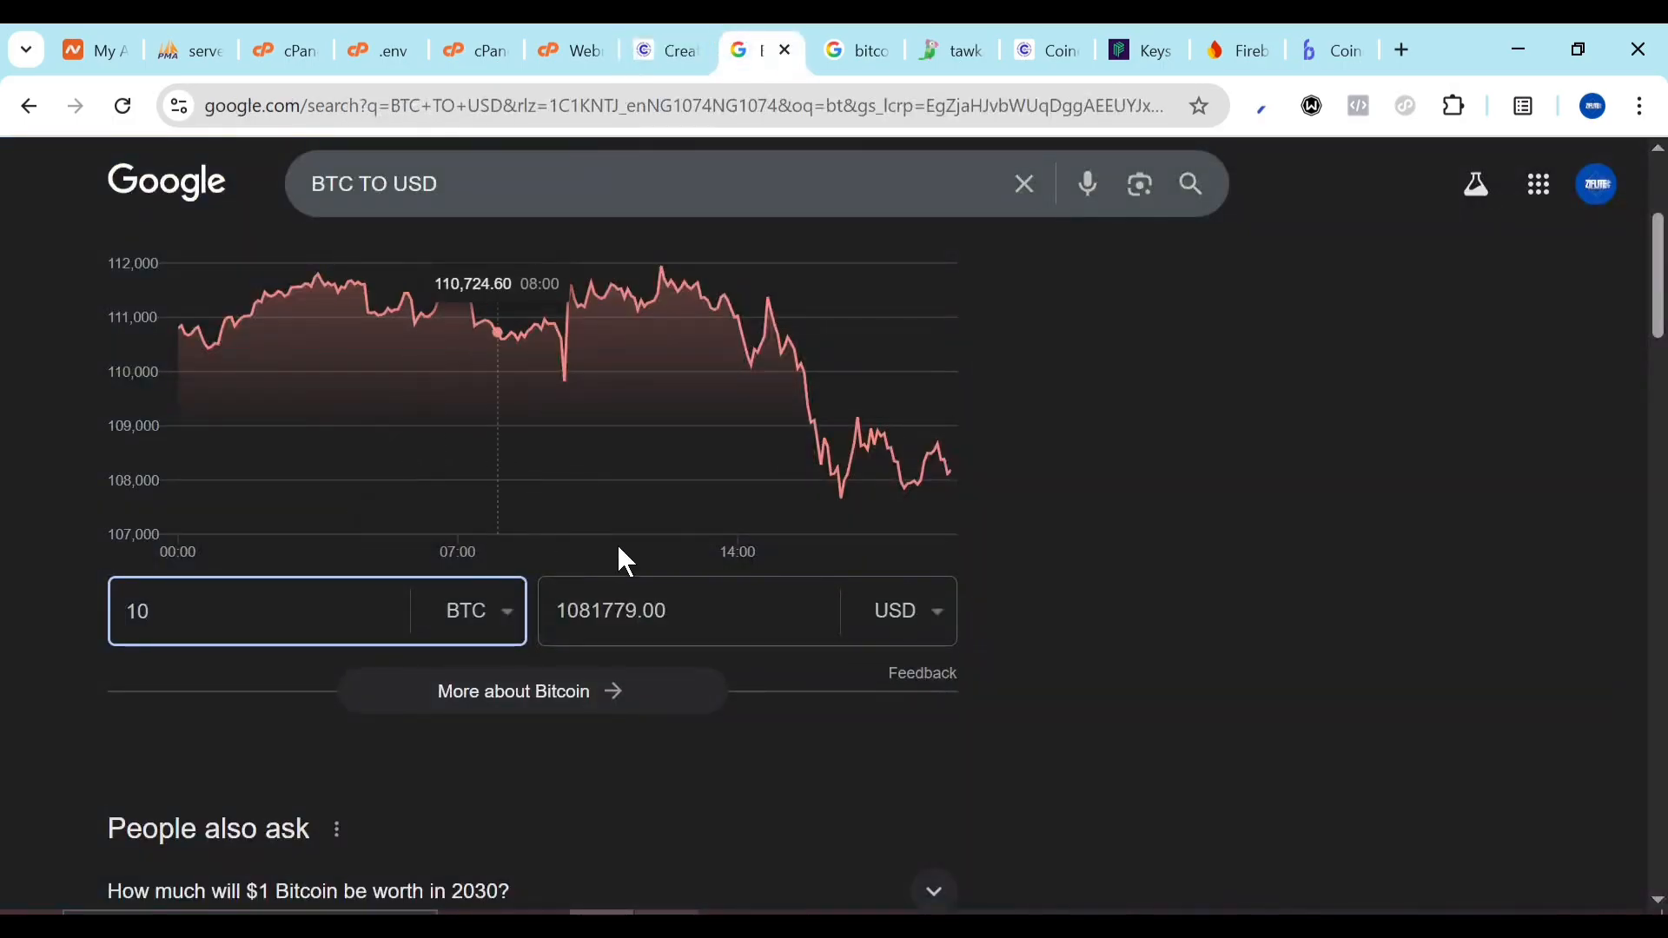
double_click(258, 614)
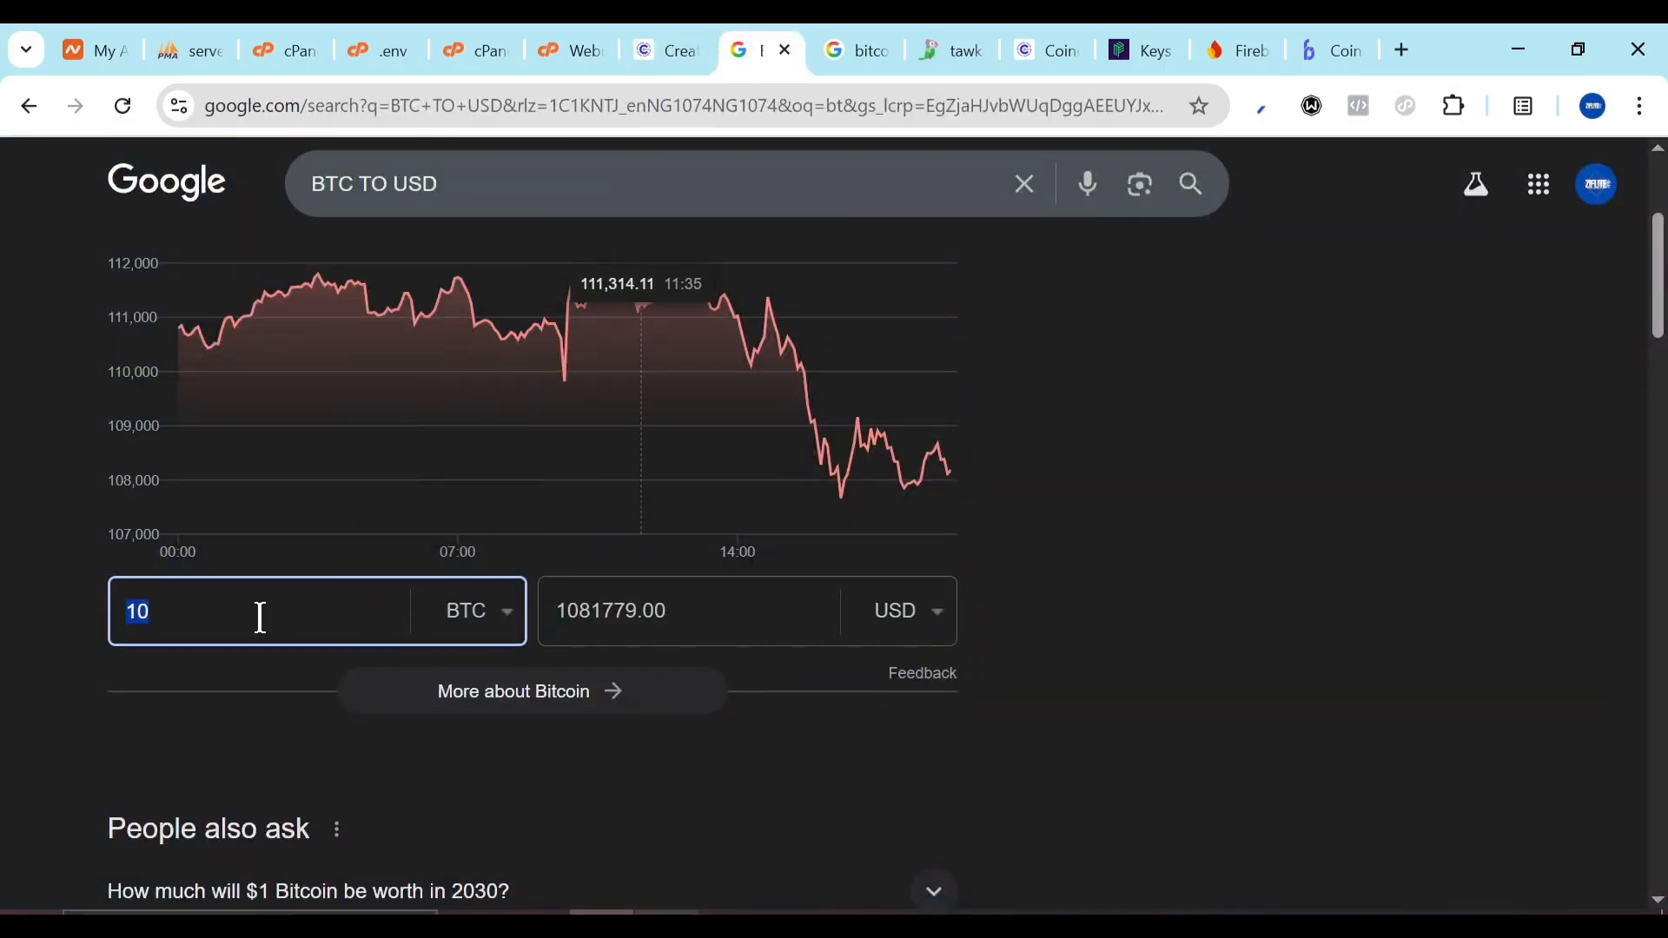
type("1")
left_click(670, 603)
key("ctrl+c")
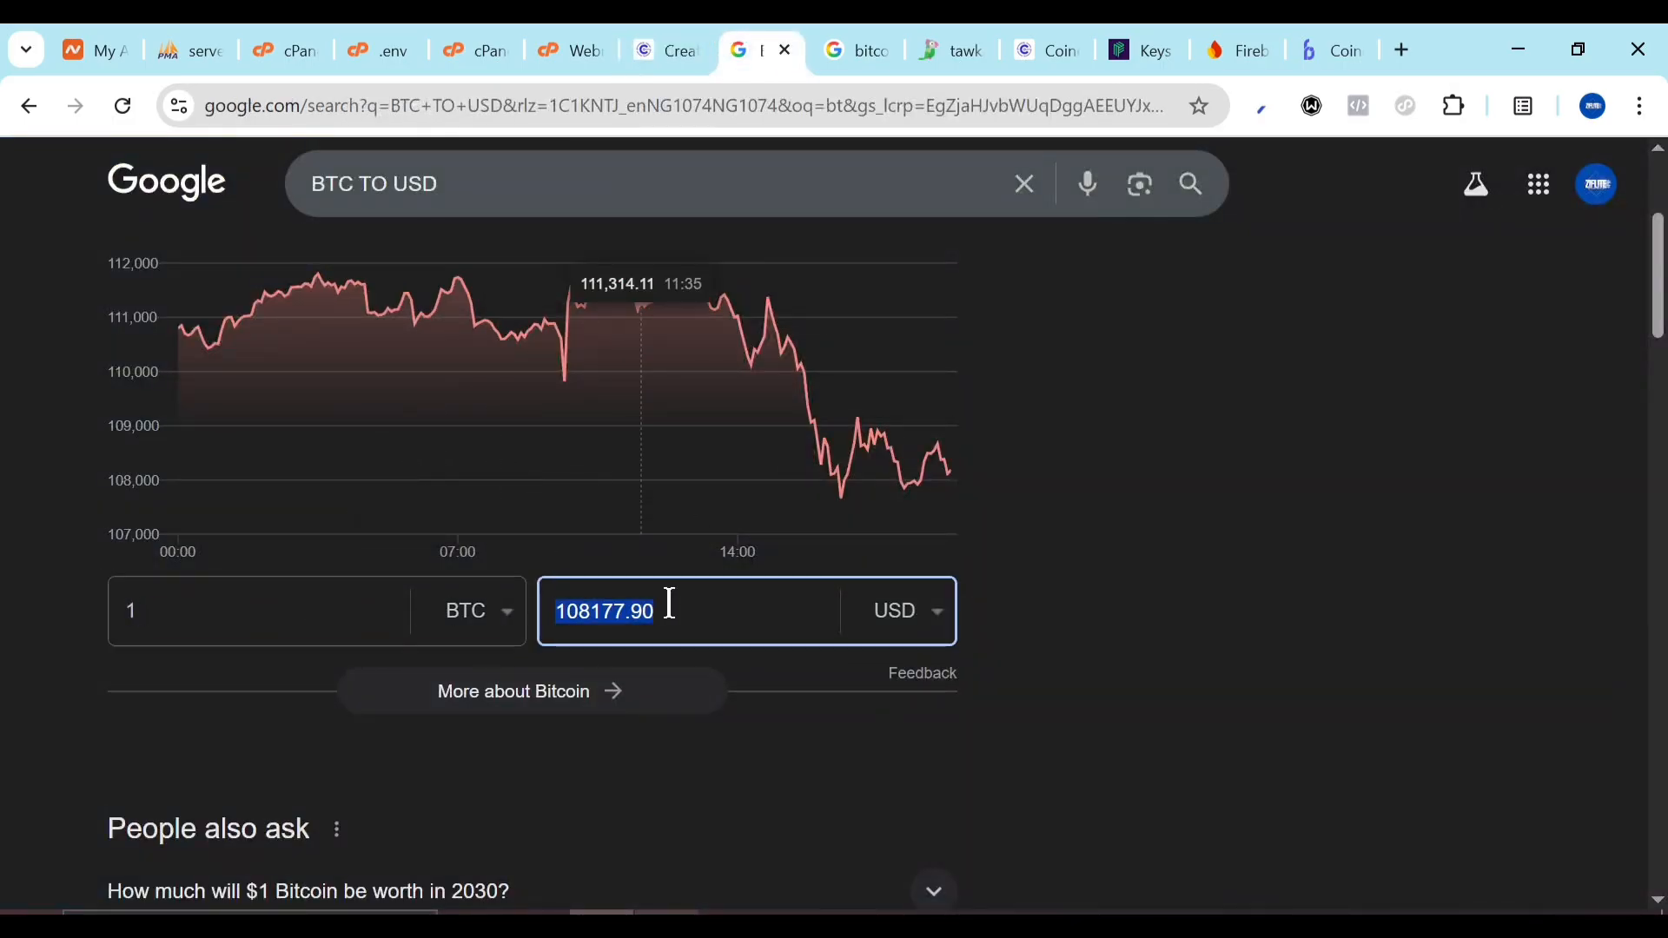
left_click(667, 50)
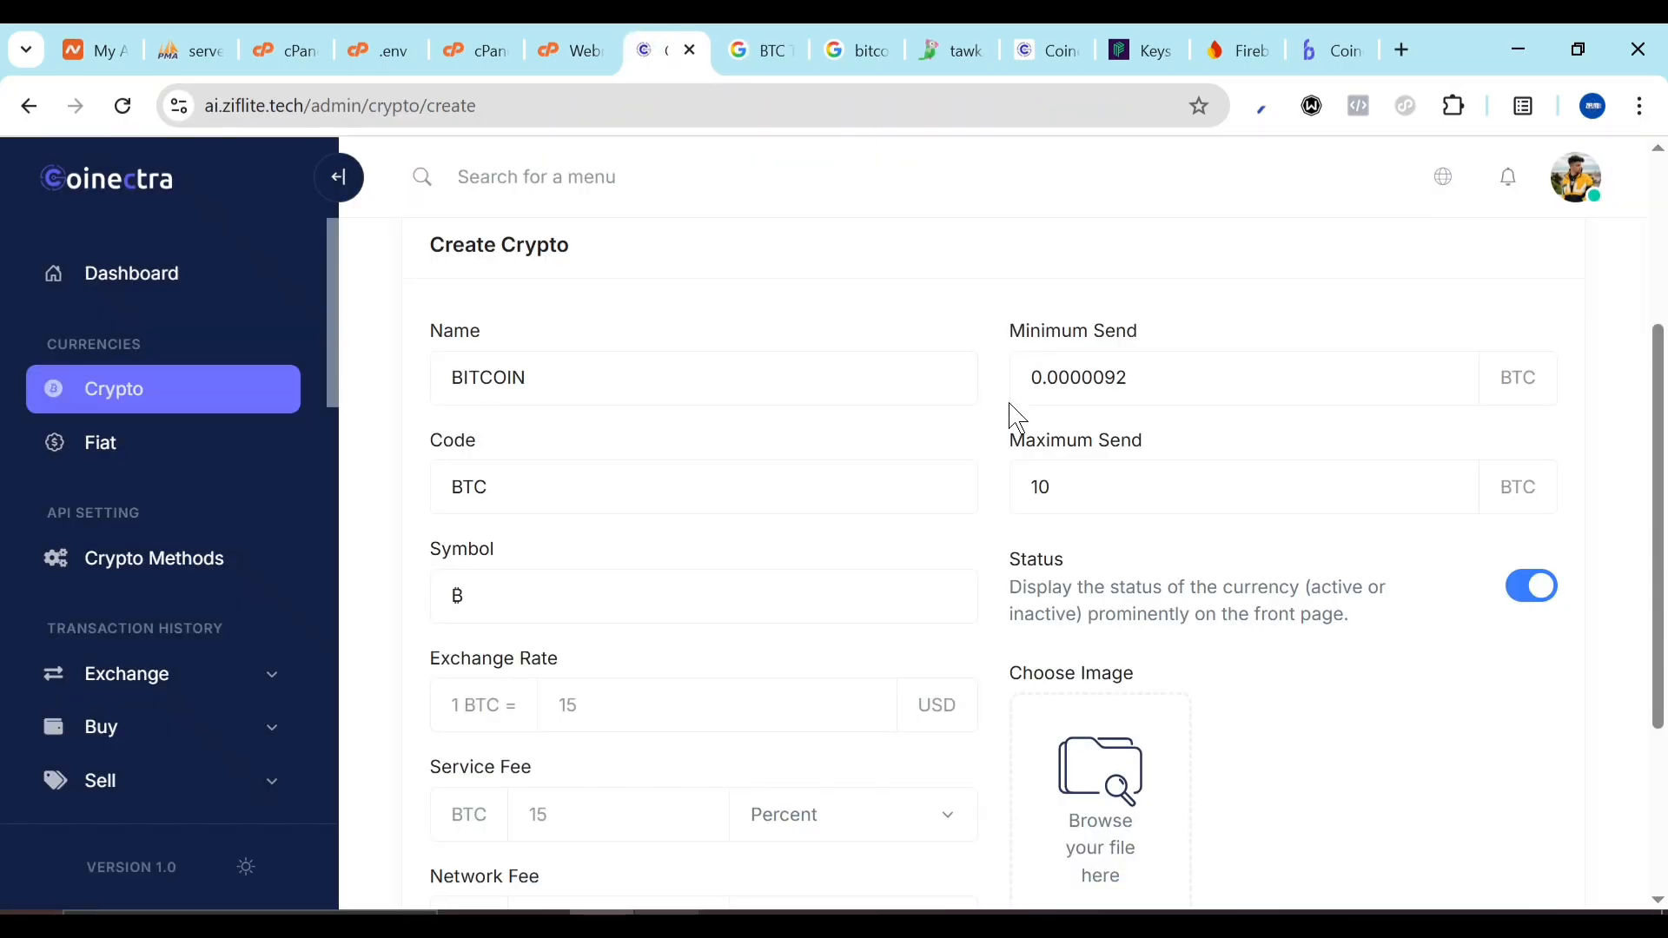
left_click(734, 708)
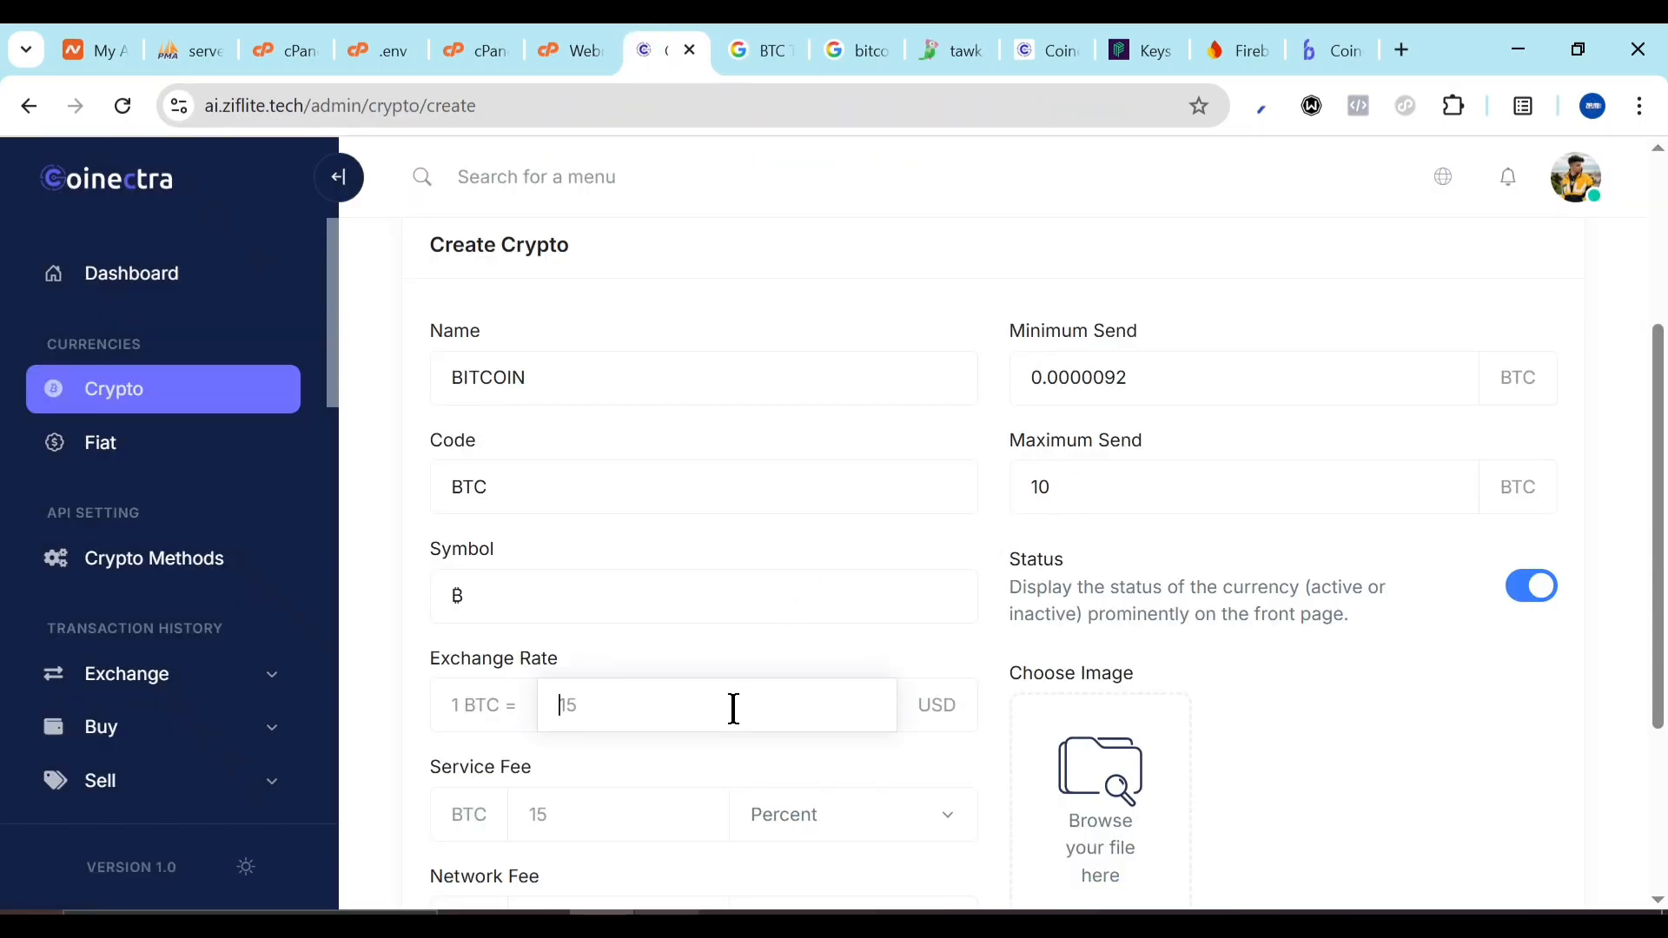
key("ctrl+v")
left_click(662, 776)
scroll(662, 776, "down", 1)
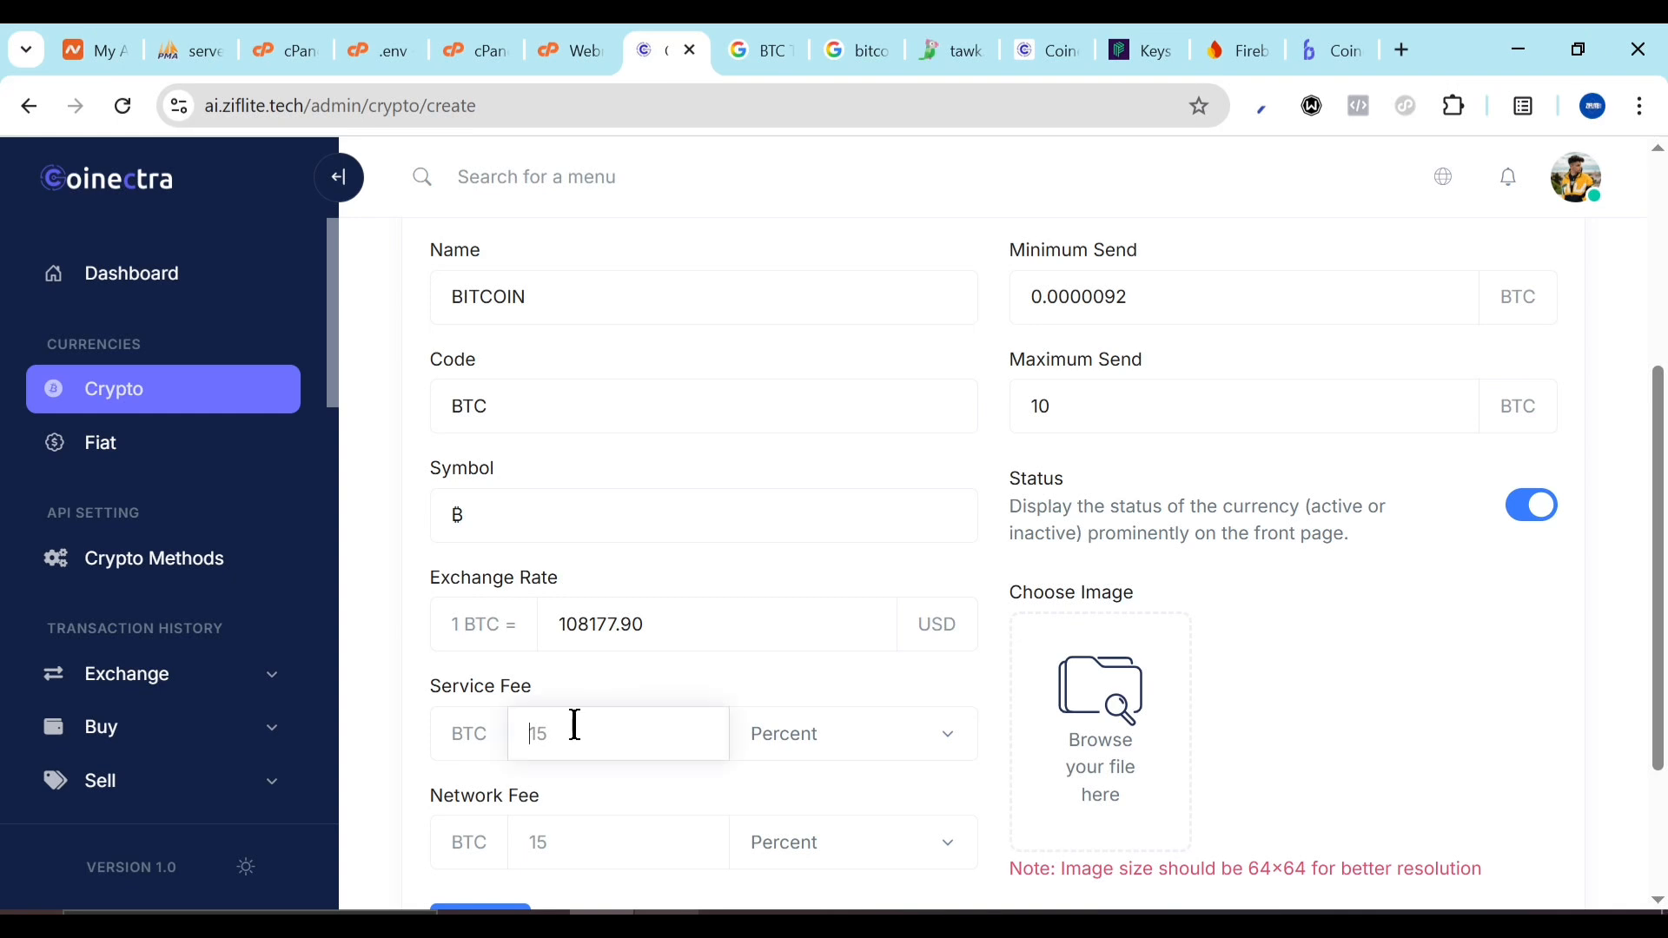
left_click(827, 746)
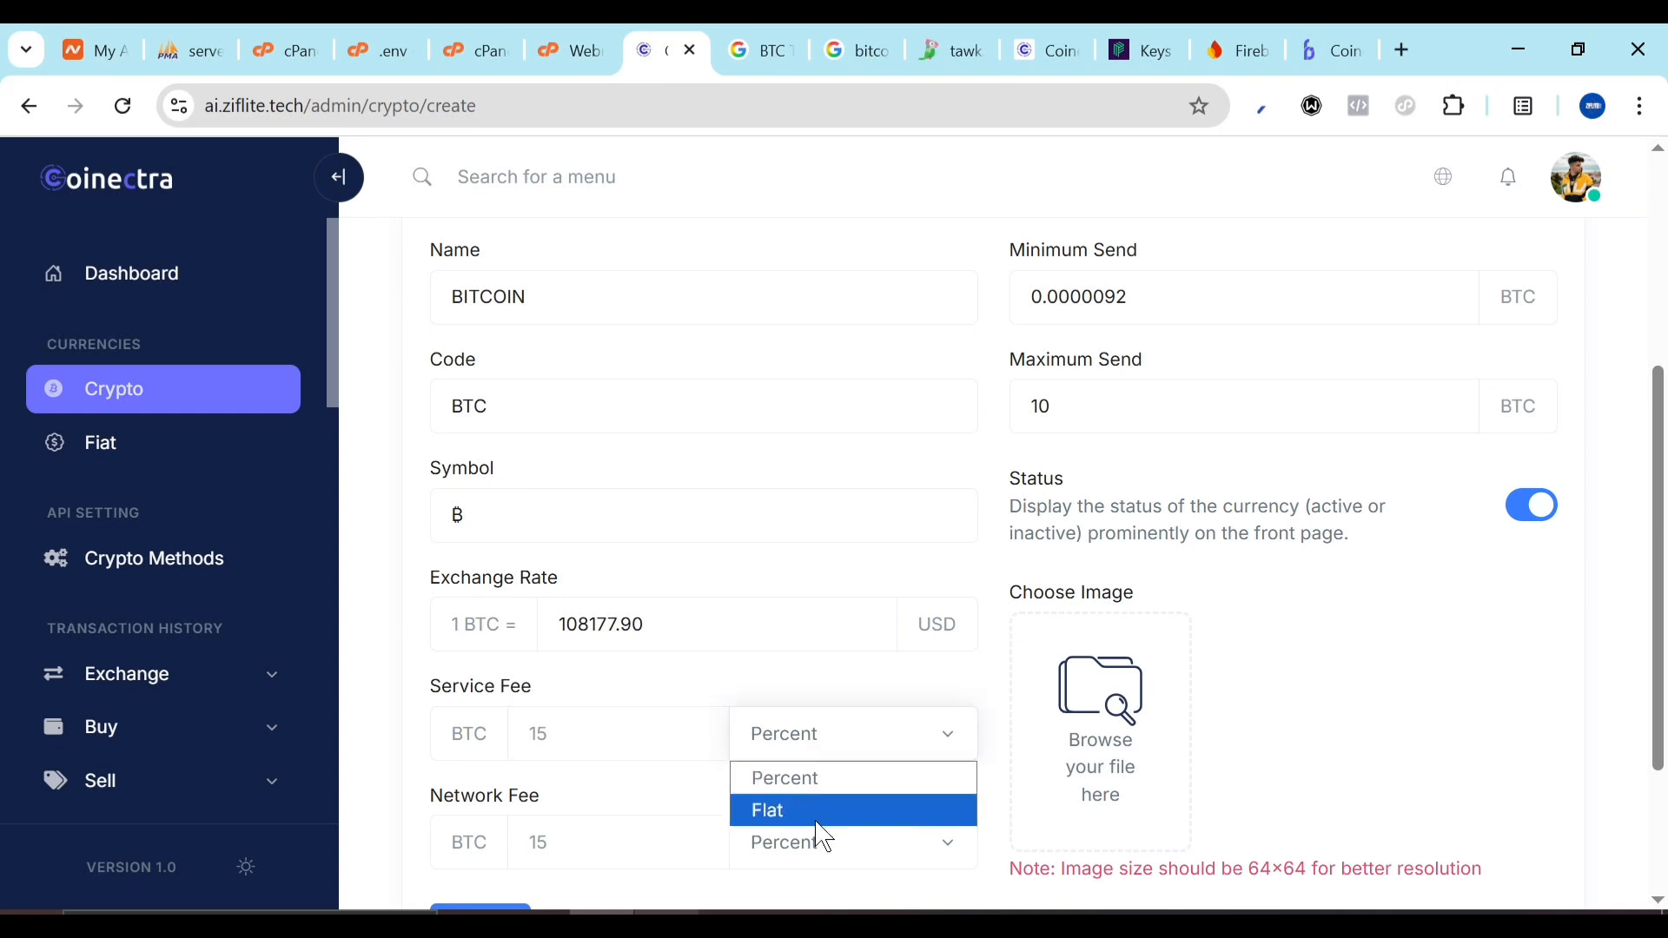
left_click(825, 811)
left_click(861, 728)
left_click(845, 781)
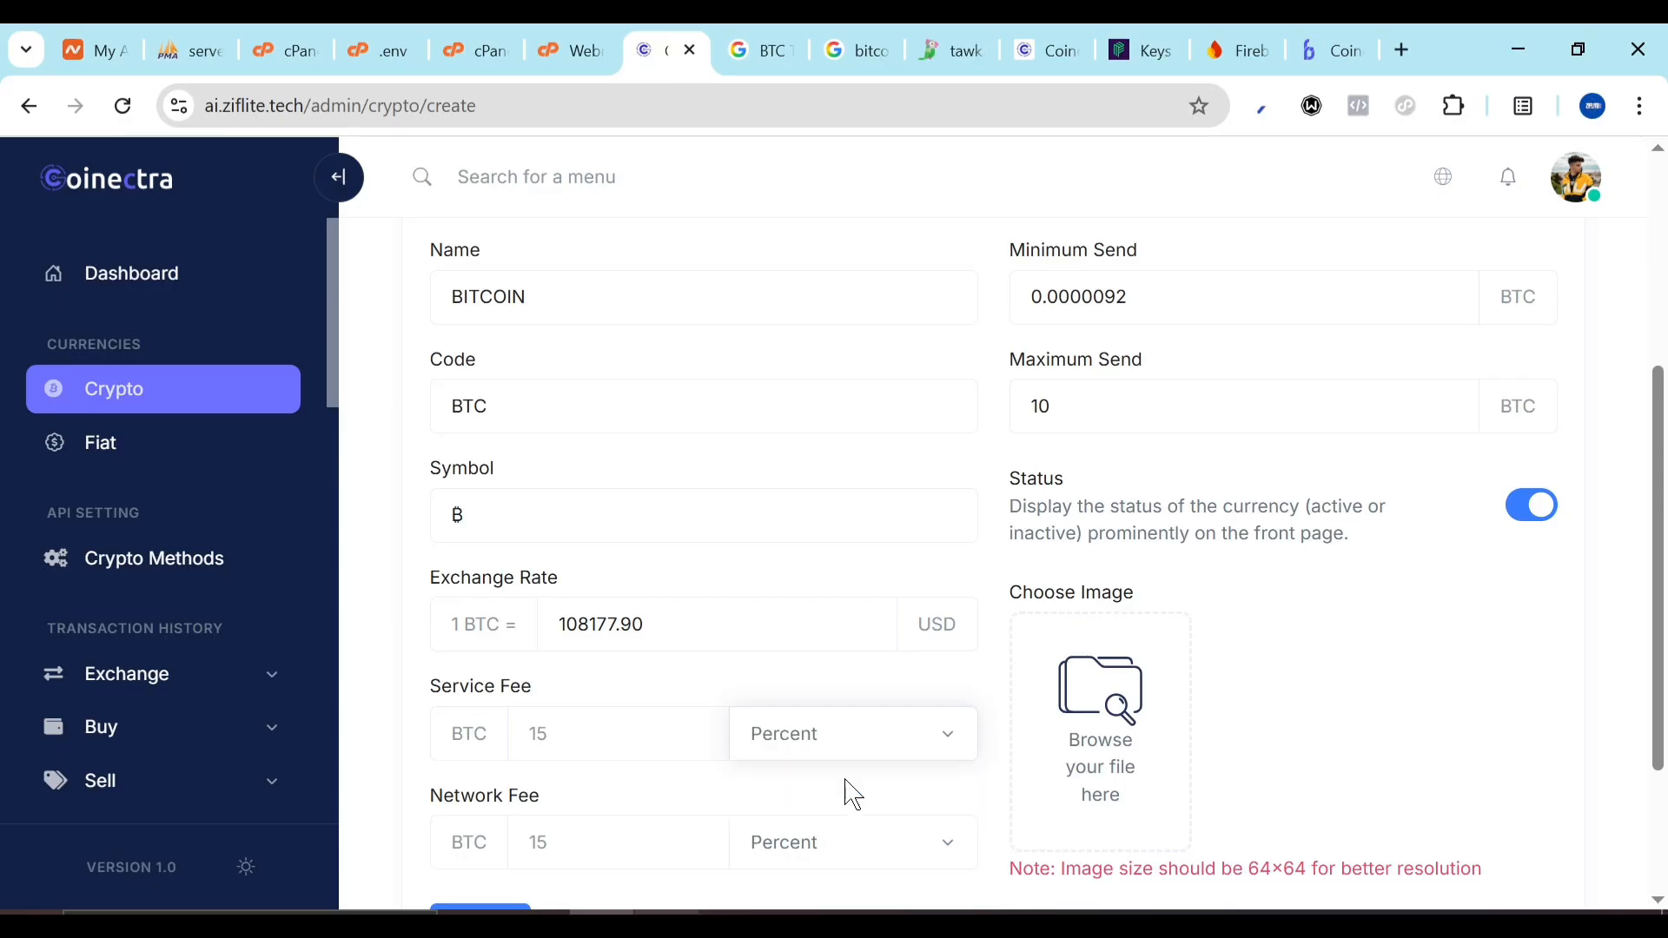
left_click(834, 842)
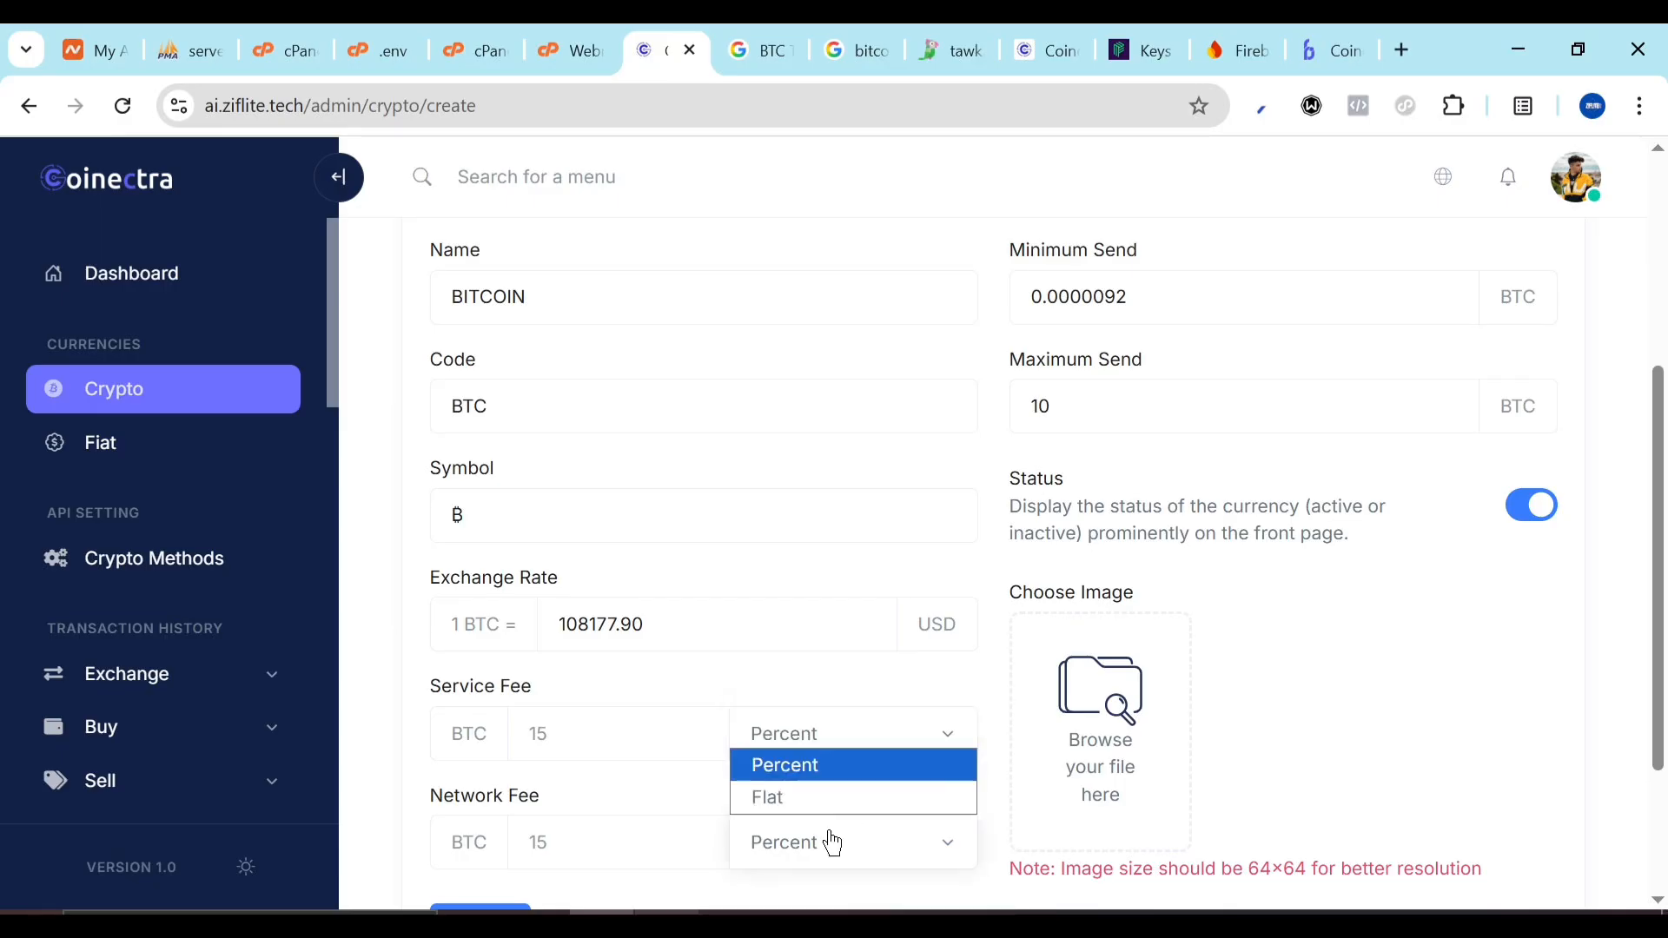
Try to enter 0.5 as the service fee and paste it into the network fee
left_click(644, 735)
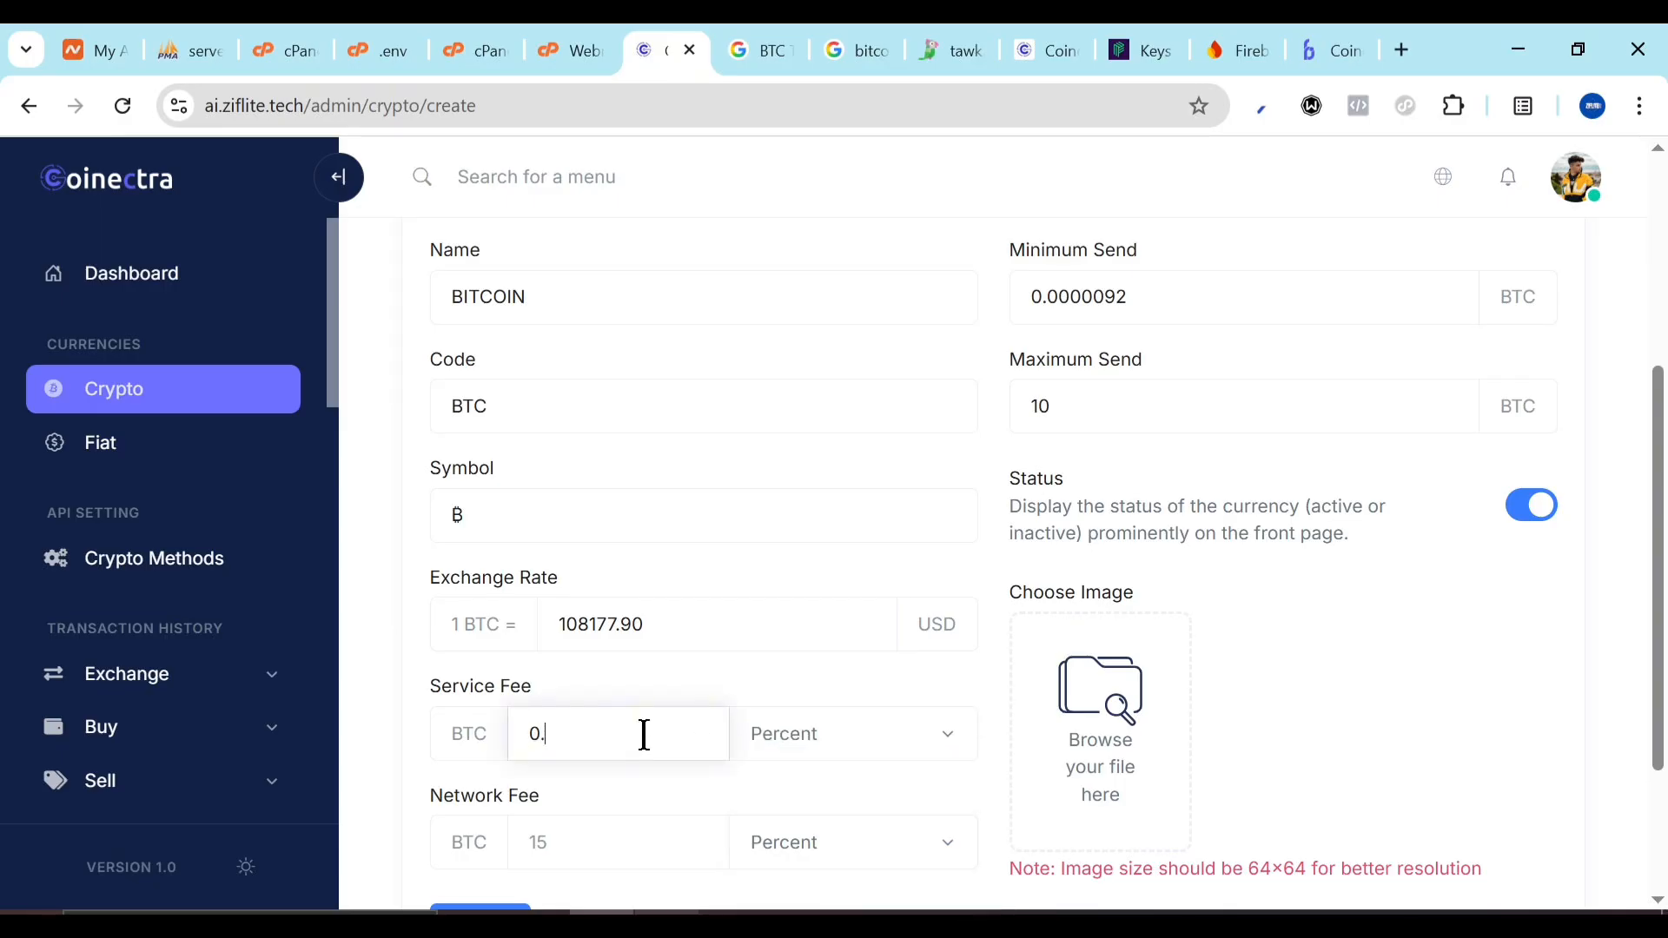
type("0.5")
key("ctrl+a")
type("C")
left_click(606, 840)
key("ctrl+v")
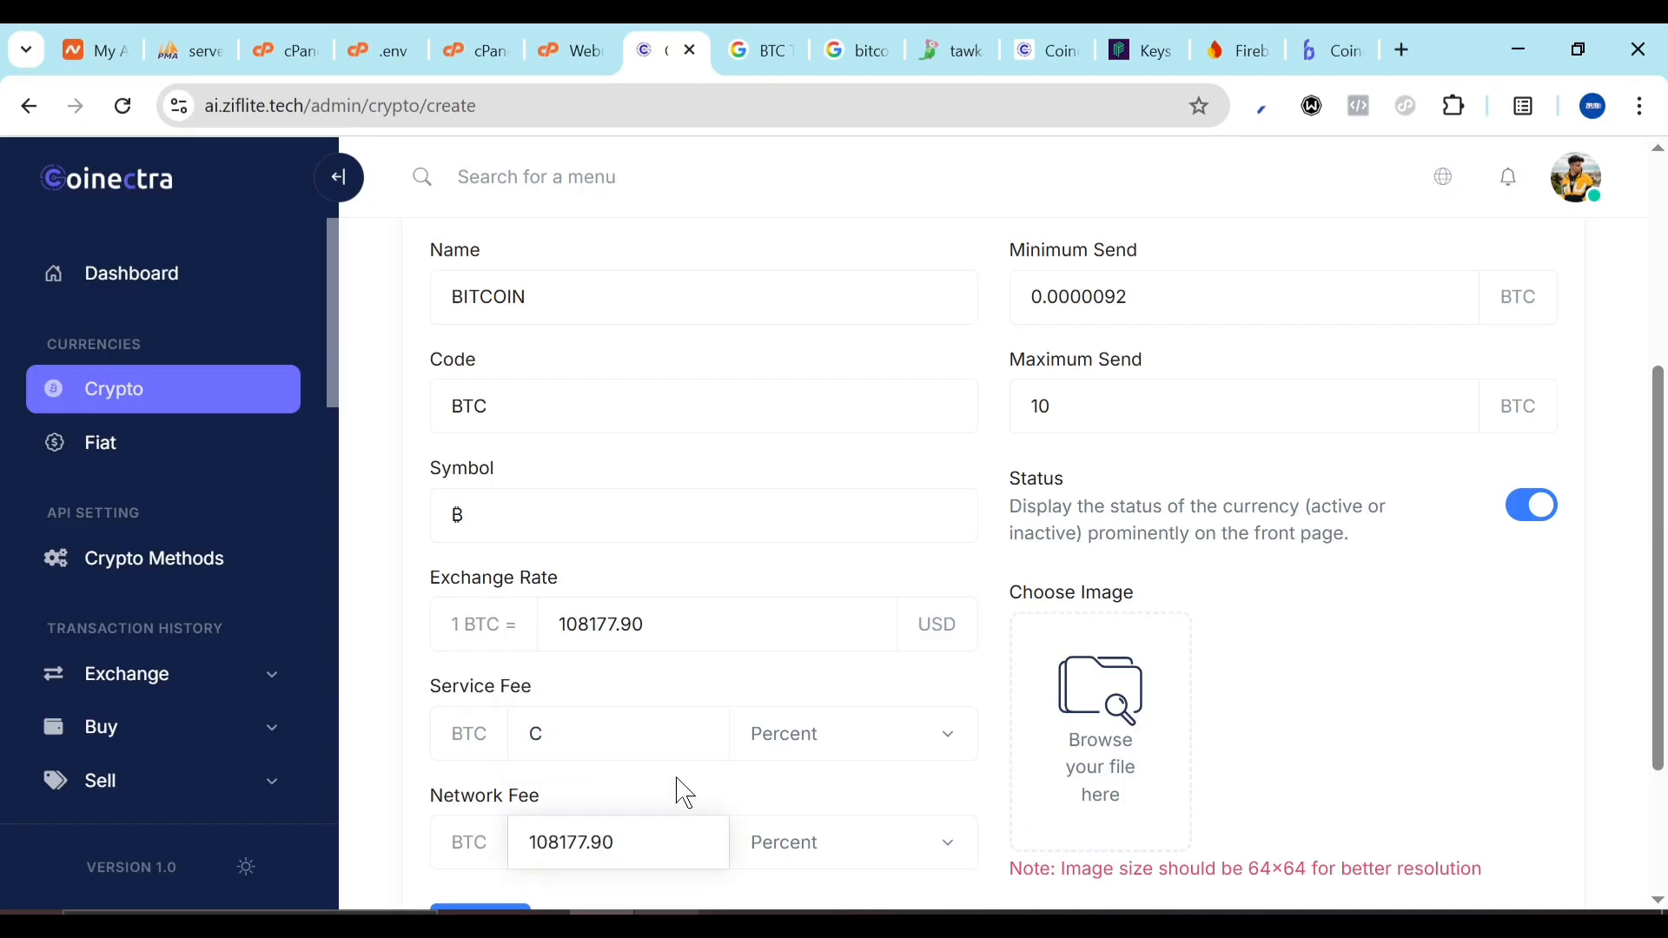
Choose the bitcoin Untitled design image from Downloads and try to create the crypto
scroll(685, 793, "down", 1)
scroll(684, 793, "down", 1)
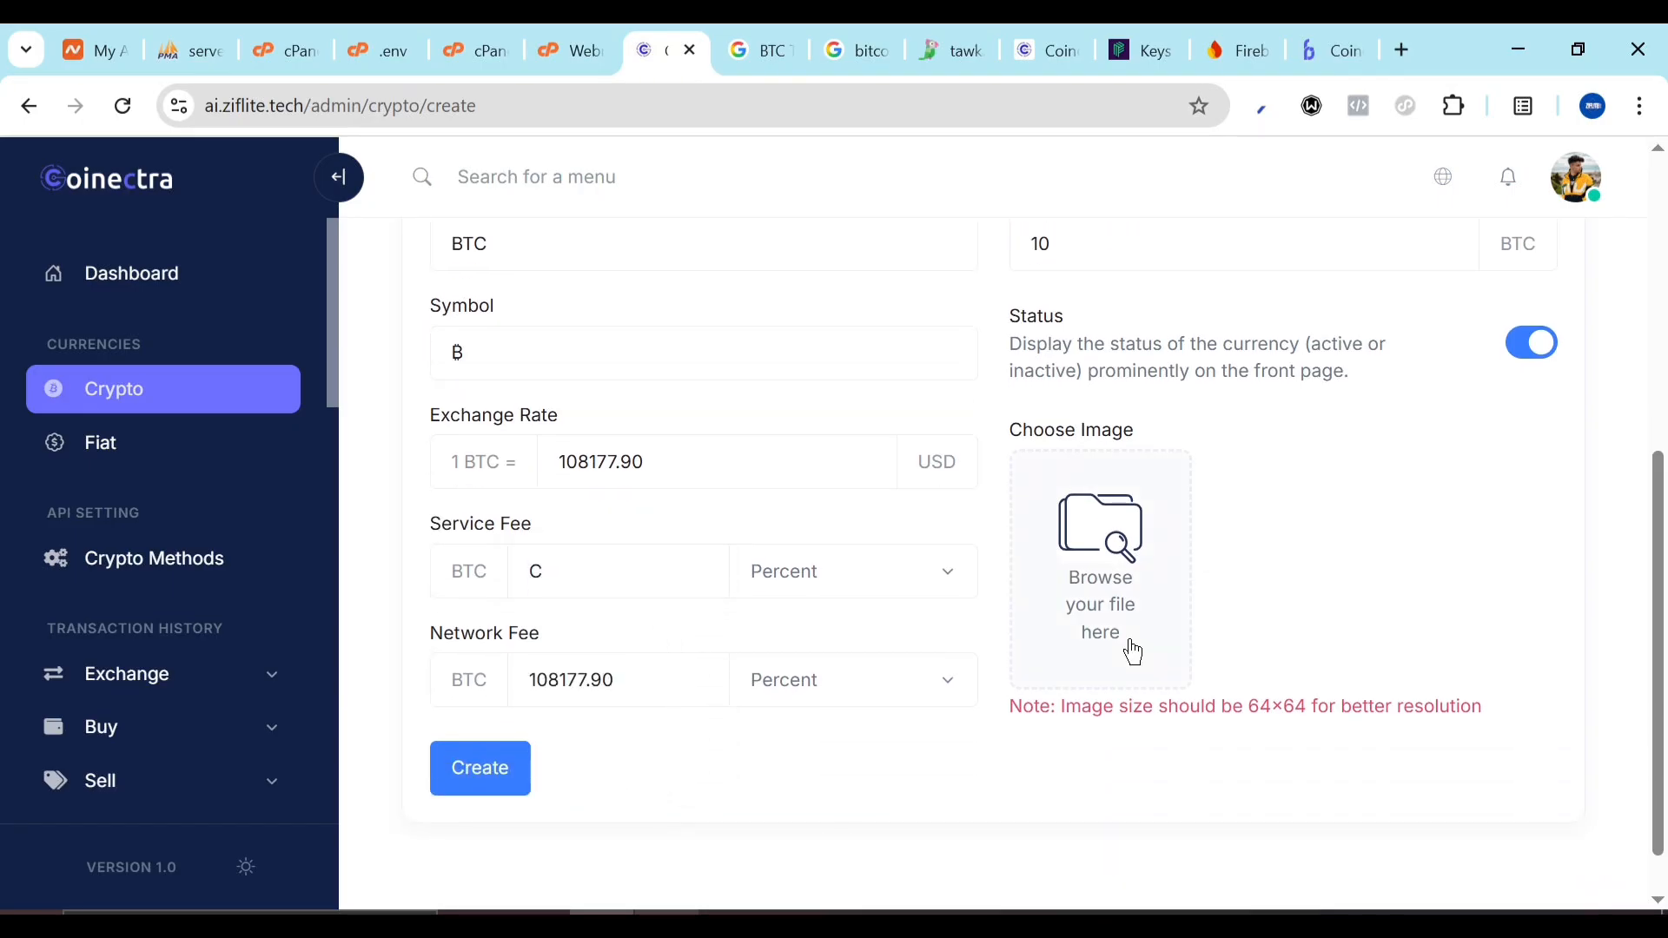
left_click(1109, 581)
left_click(300, 85)
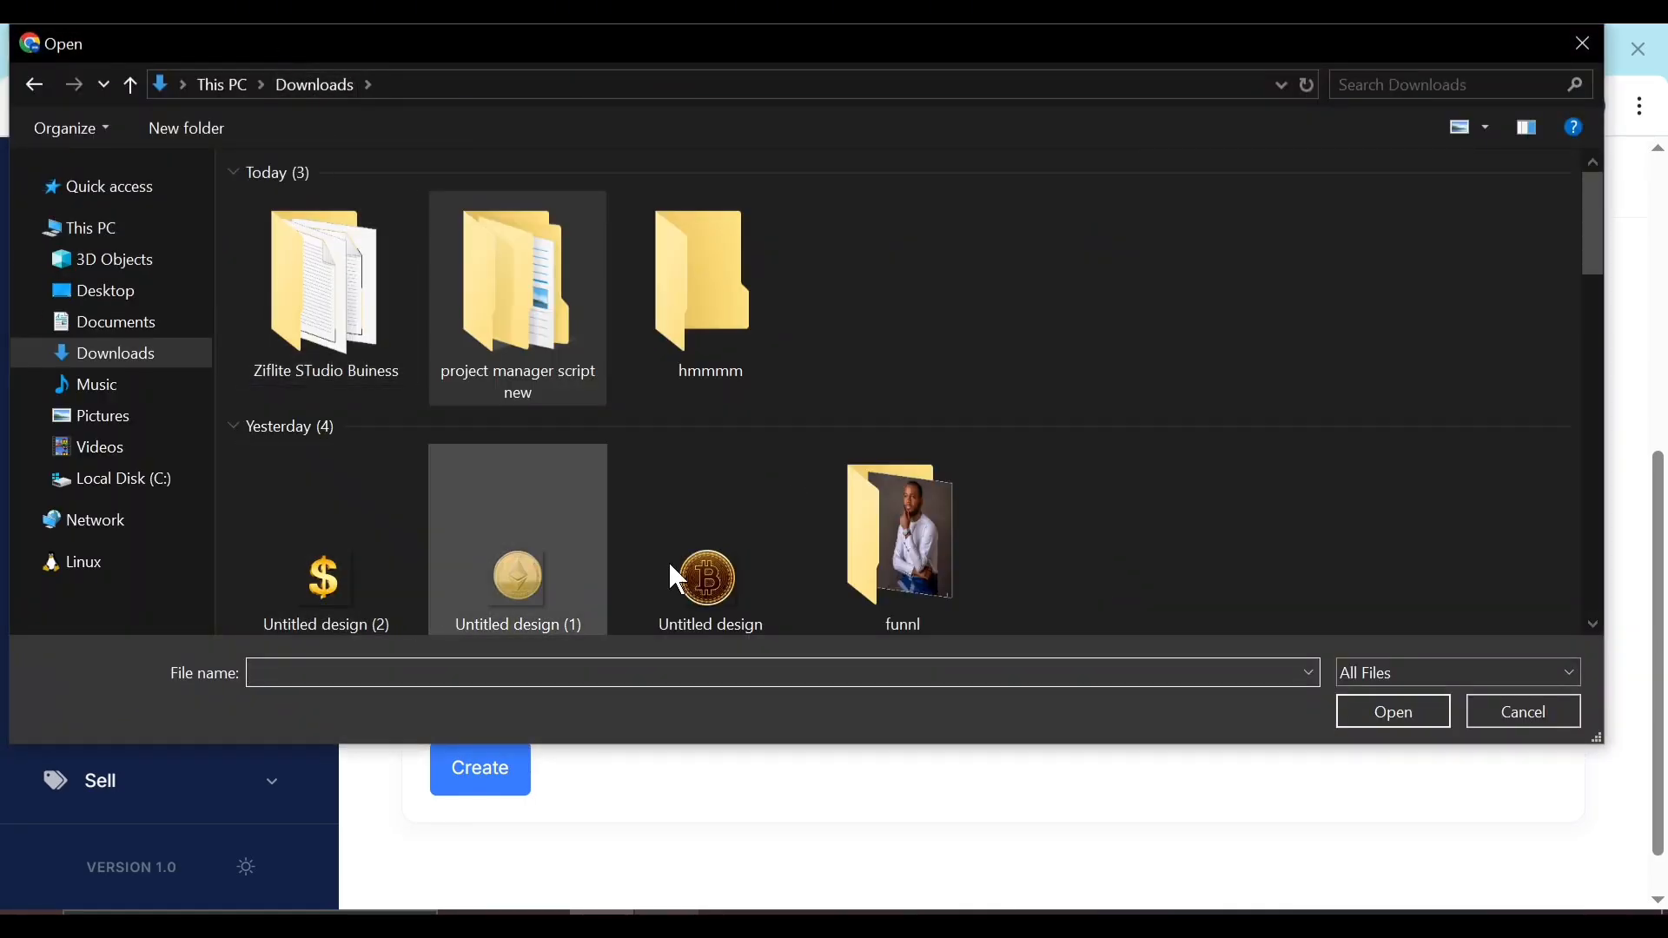
double_click(747, 563)
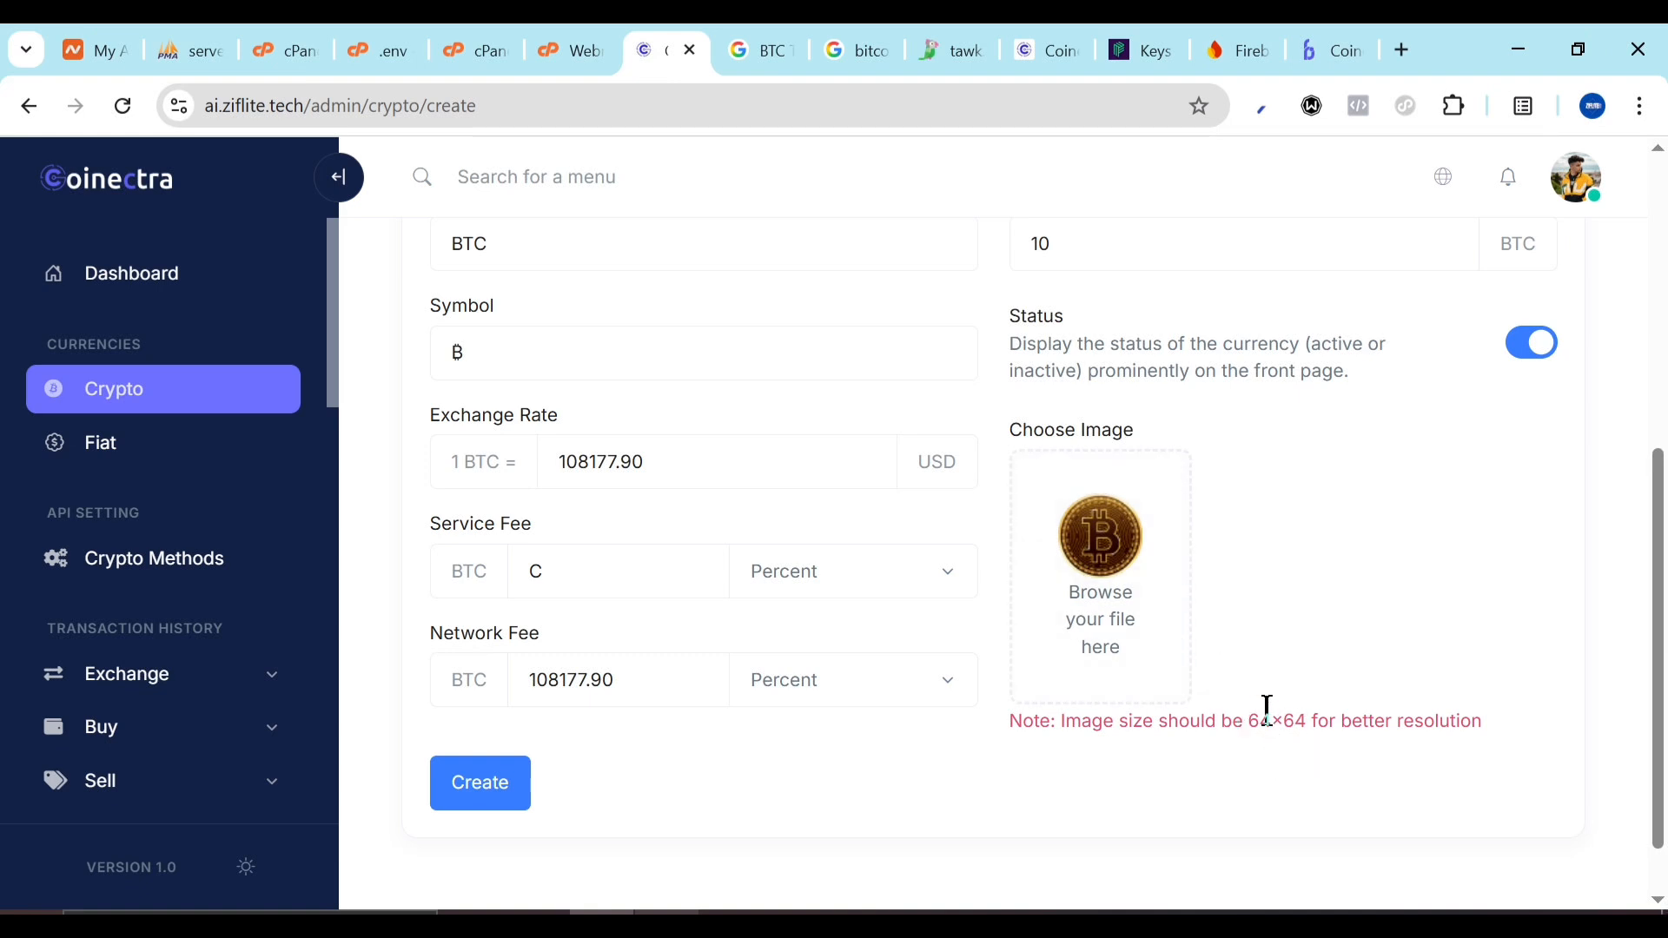
scroll(782, 606, "down", 1)
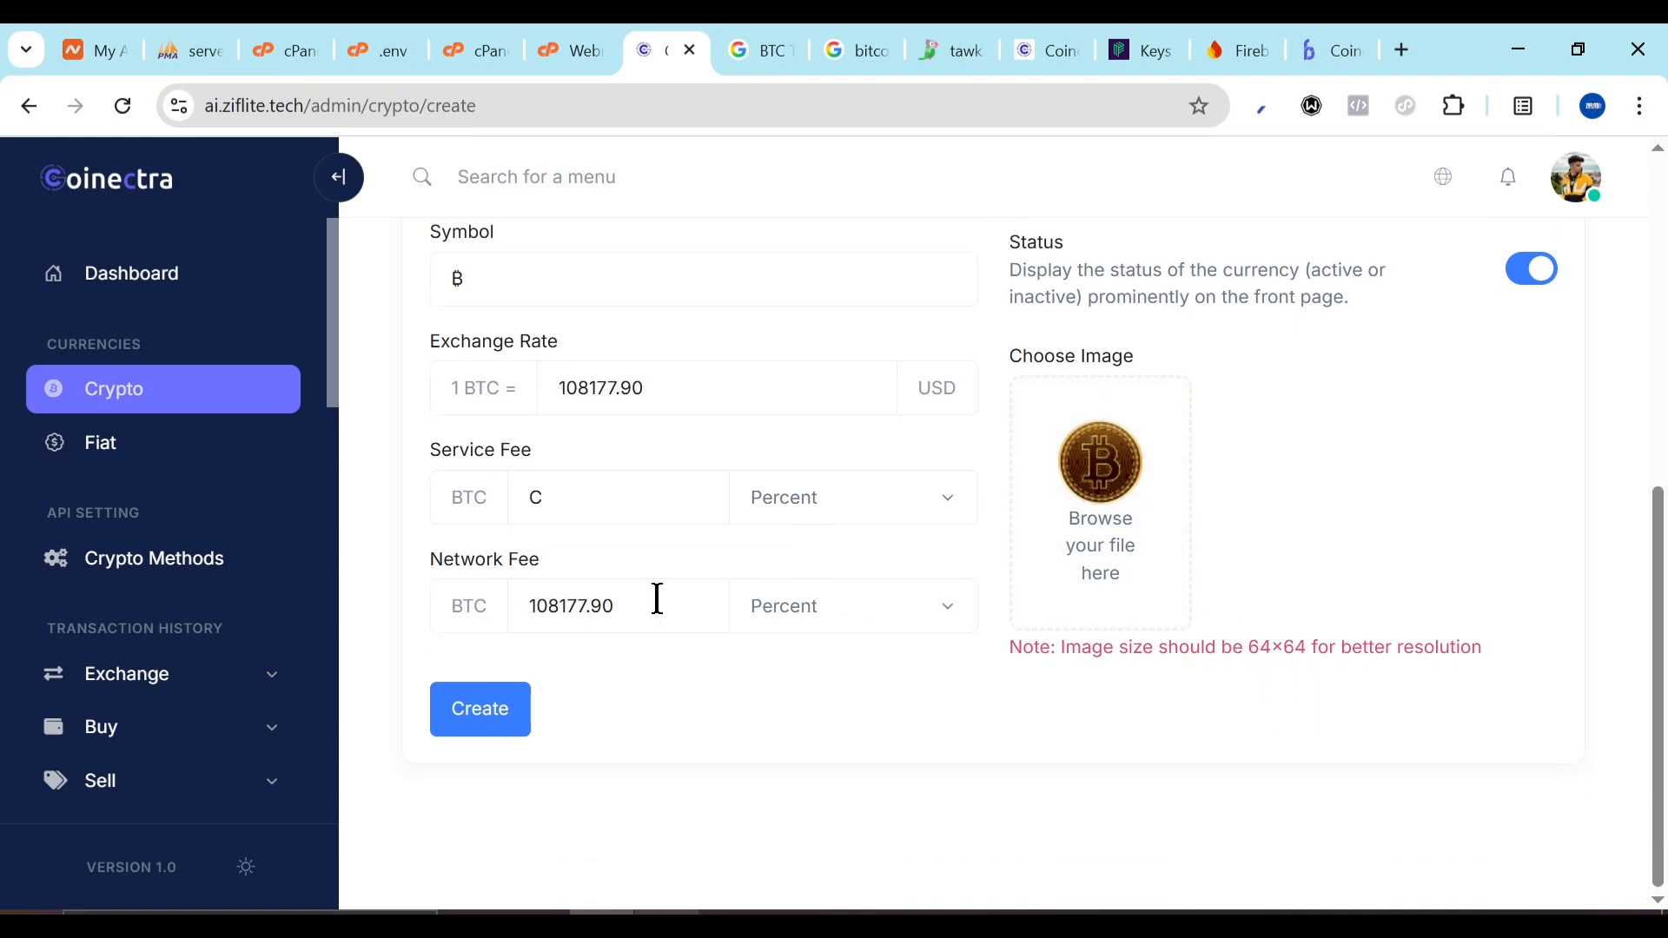
left_click(500, 728)
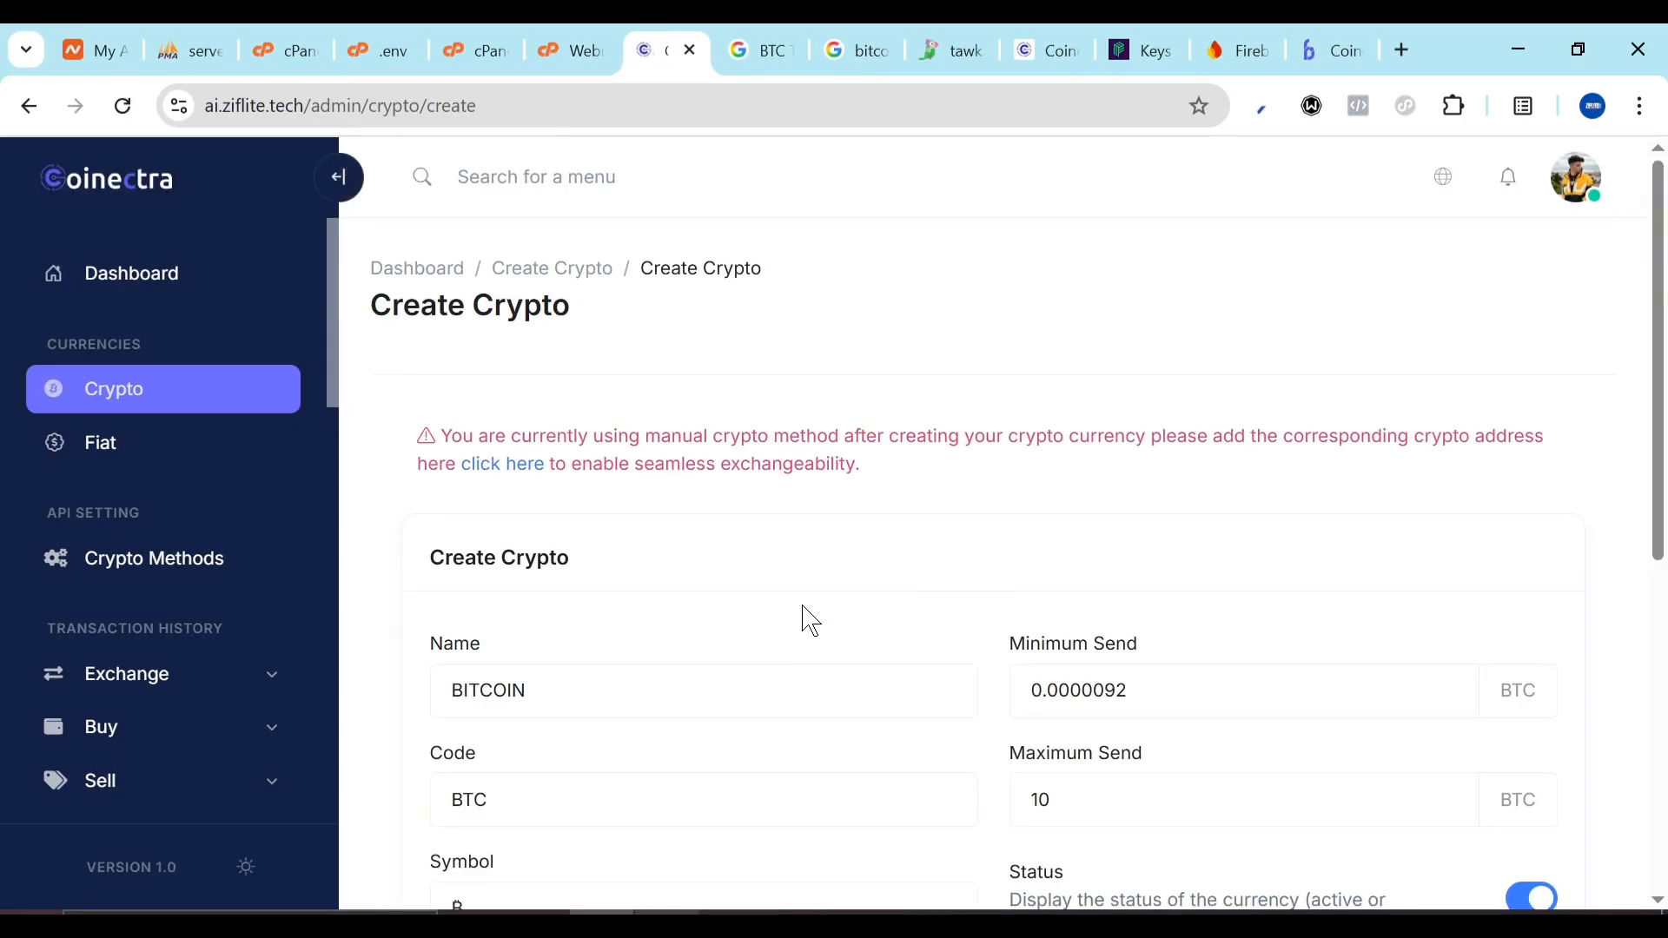
Set both the service fee and the network fee to 0.5
scroll(810, 621, "down", 5)
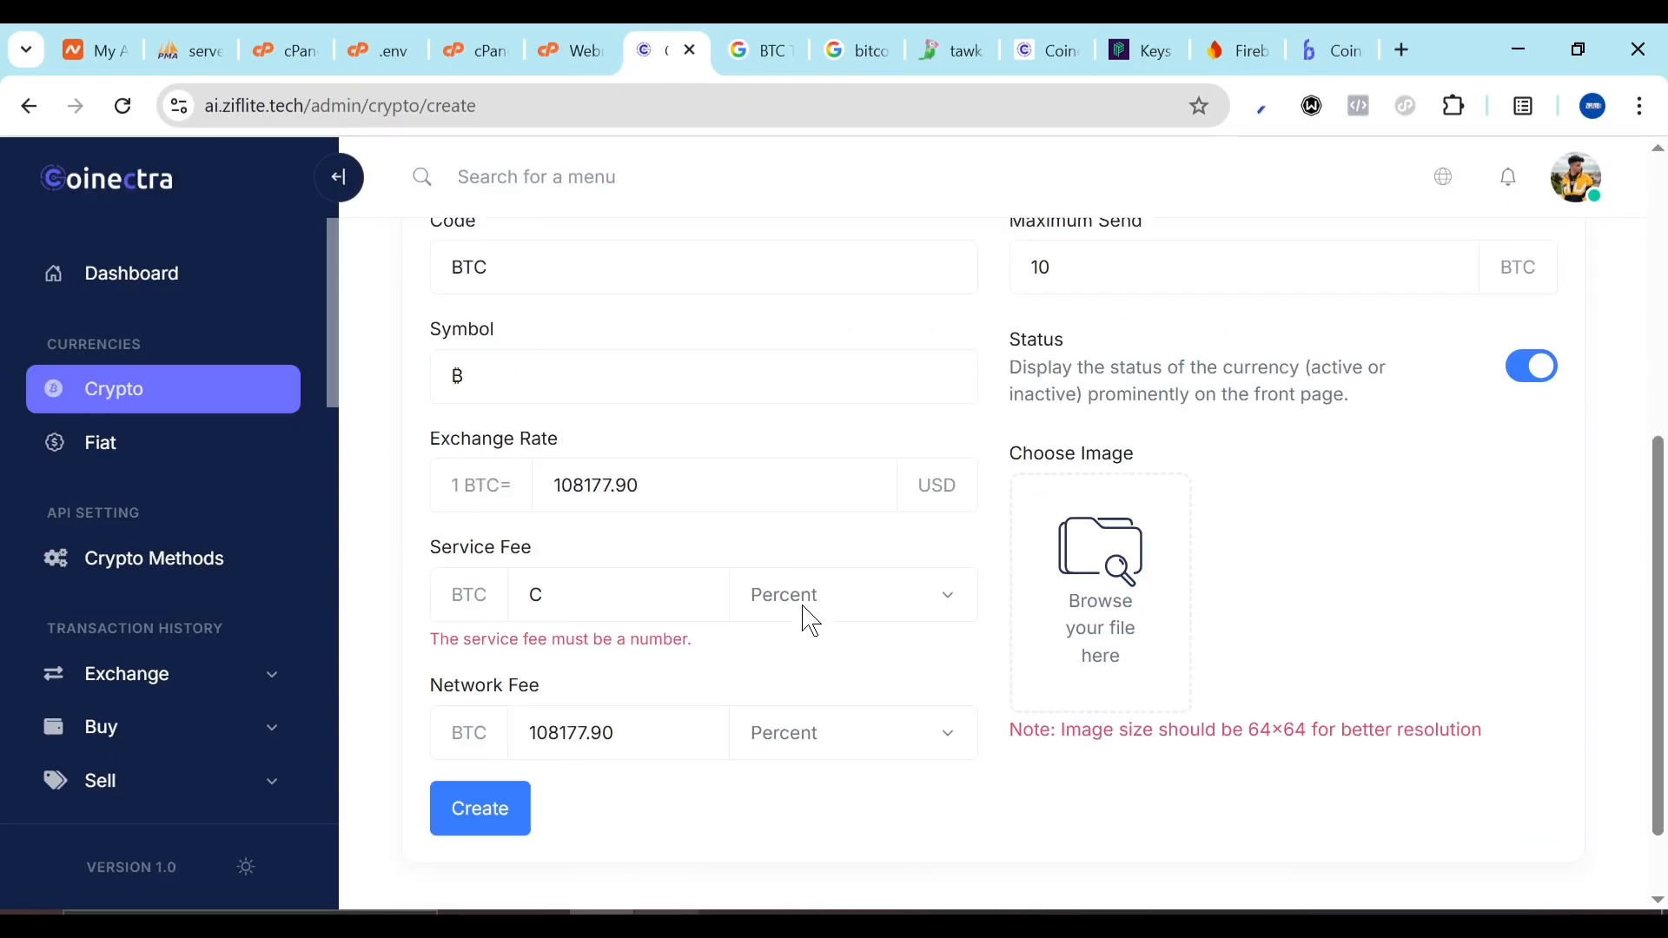
left_click(583, 615)
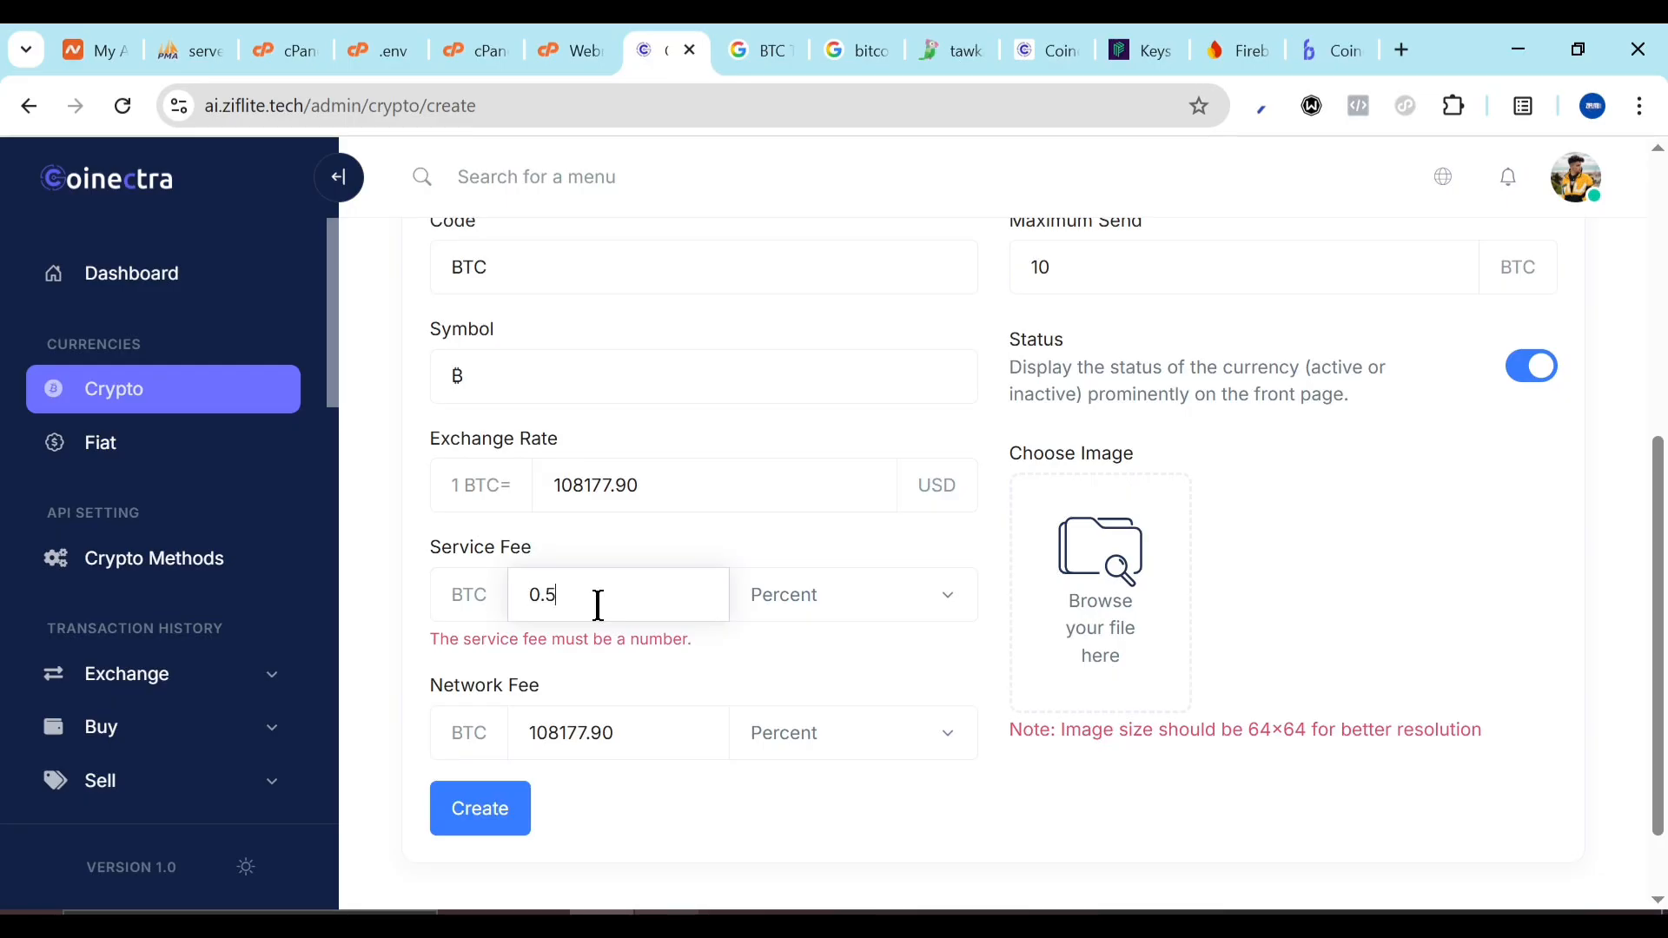
left_click(710, 723)
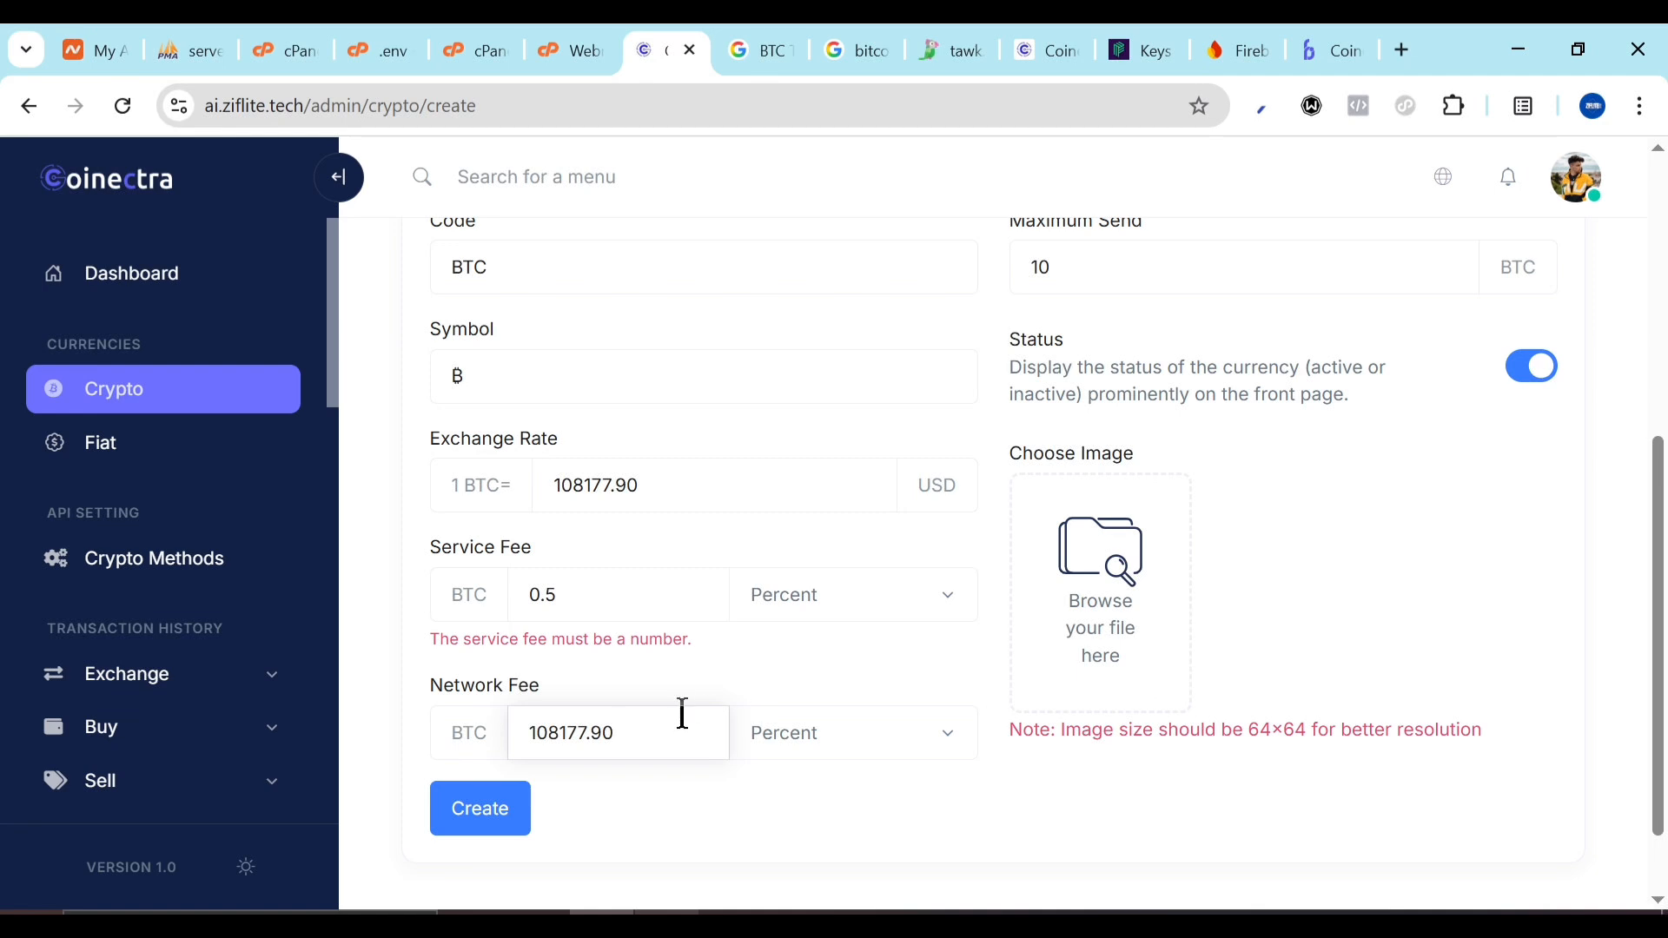
key("ctrl+a")
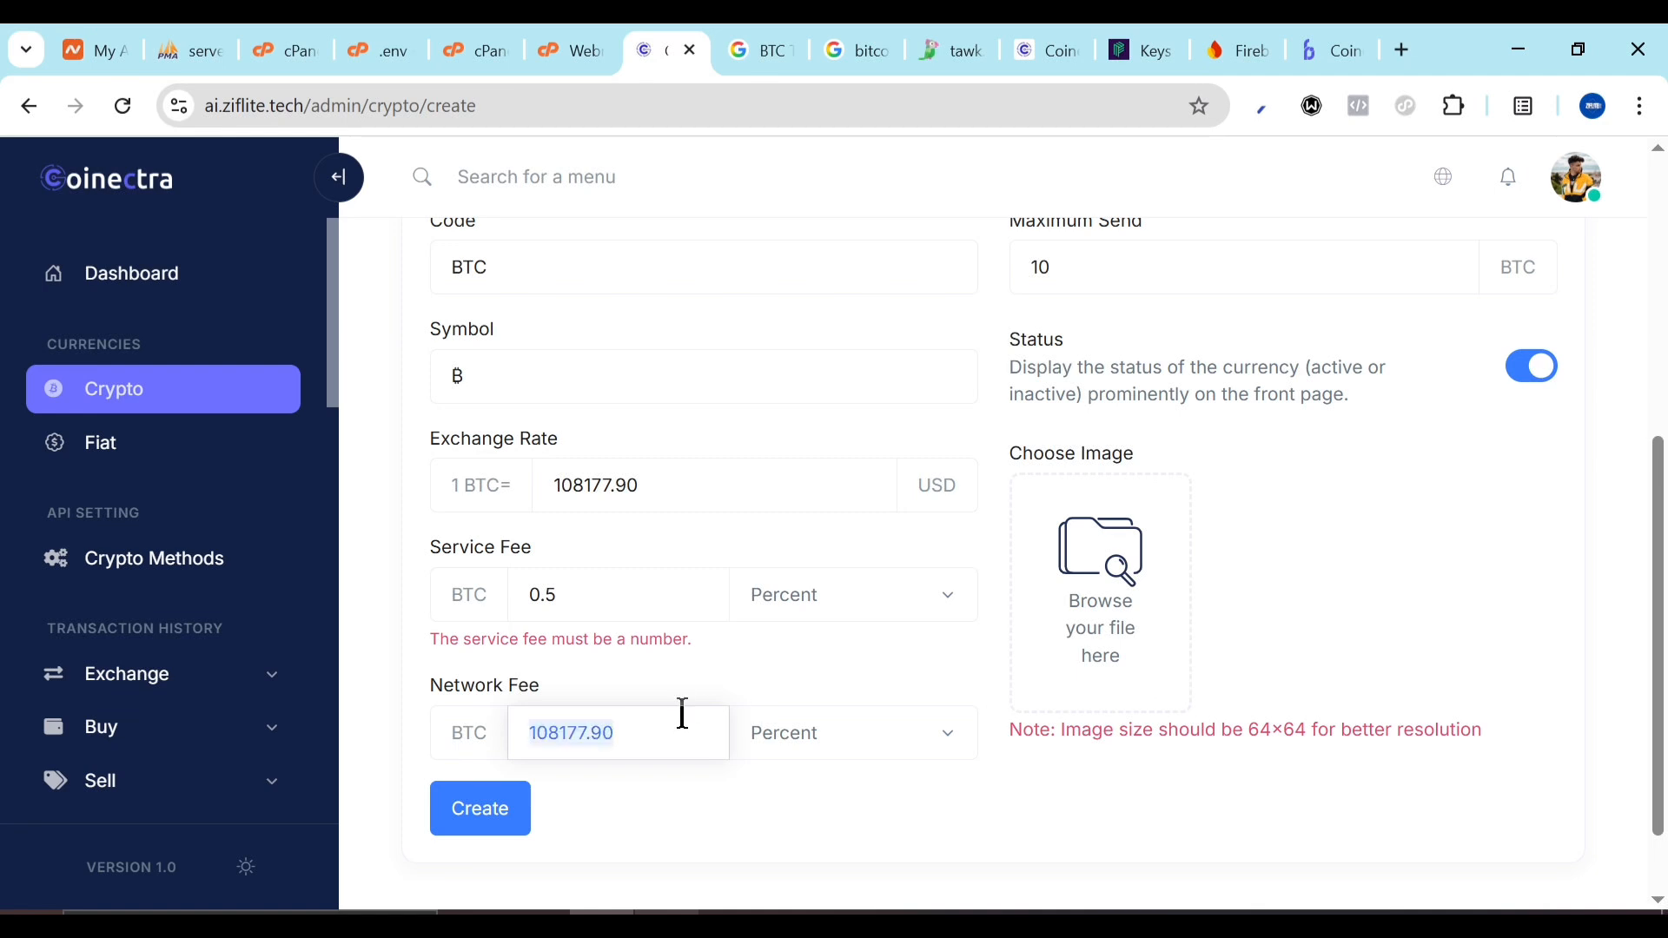
type("0.5")
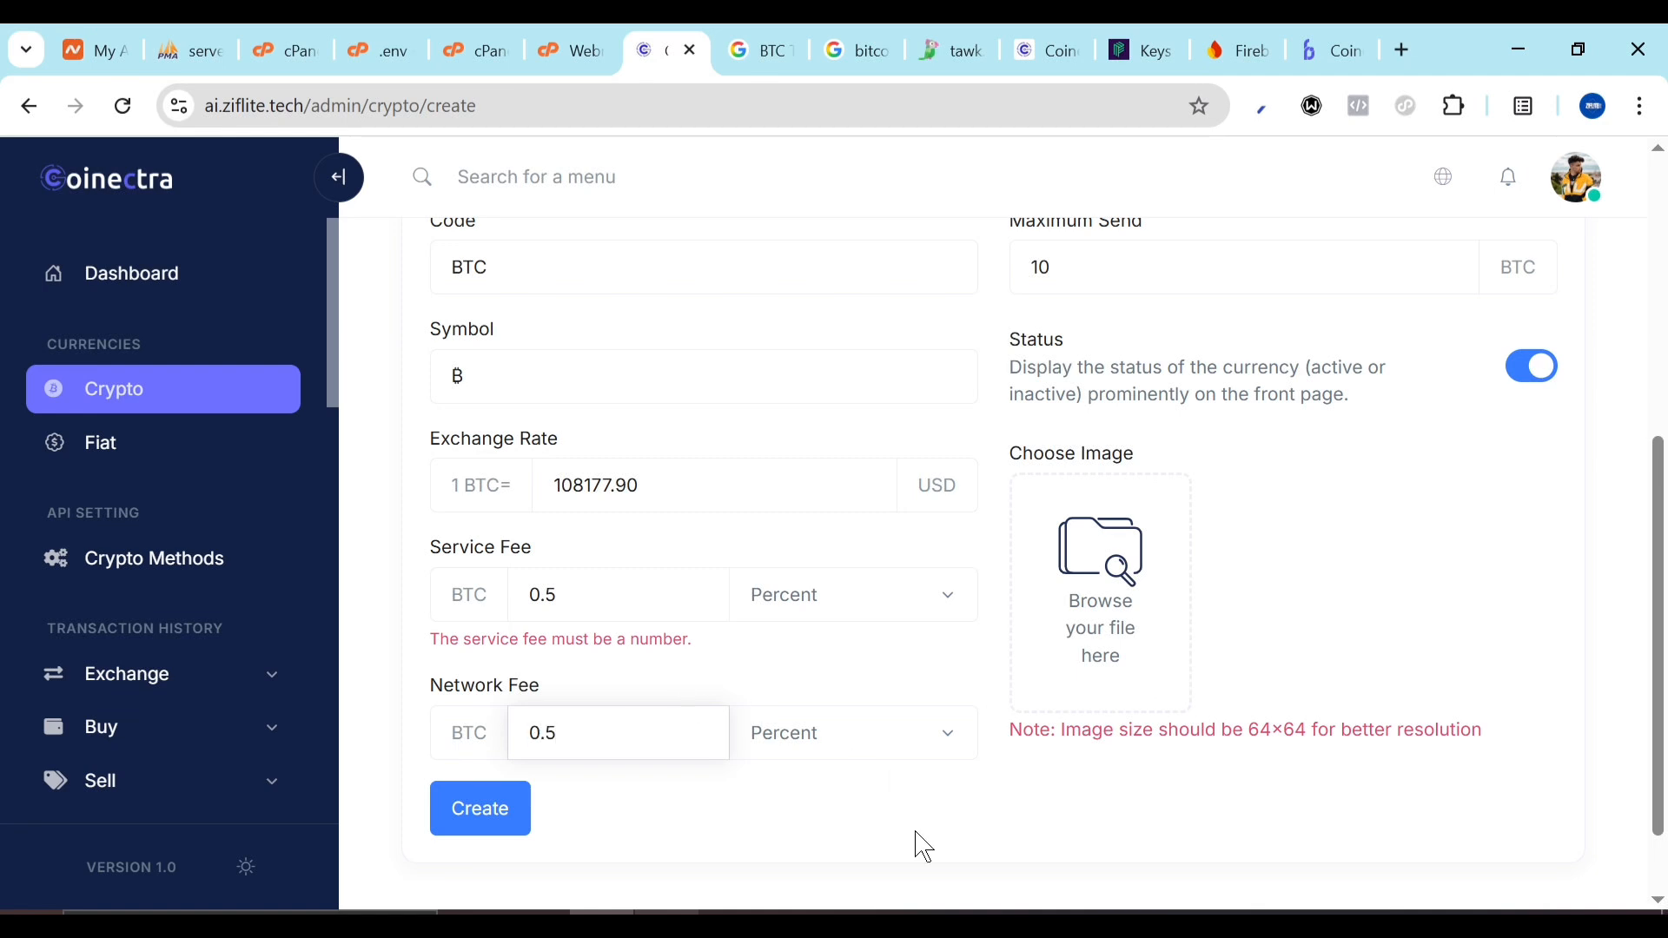
Submit the form to create the Bitcoin crypto currency
scroll(921, 856, "up", 3)
scroll(921, 856, "down", 4)
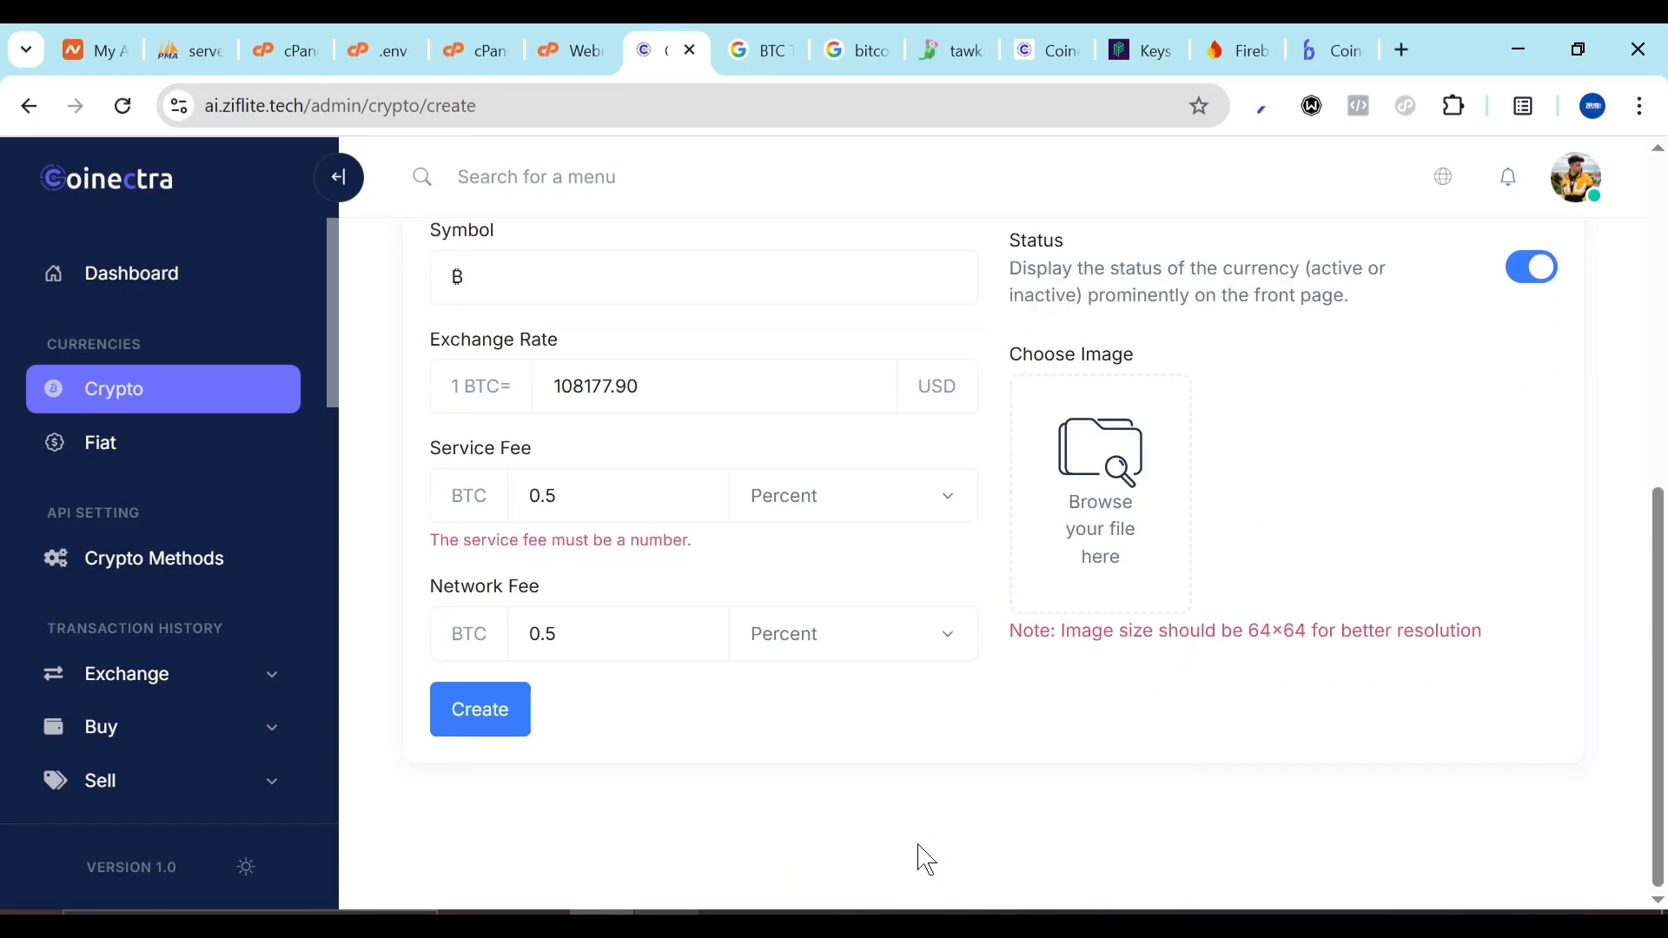
left_click(487, 726)
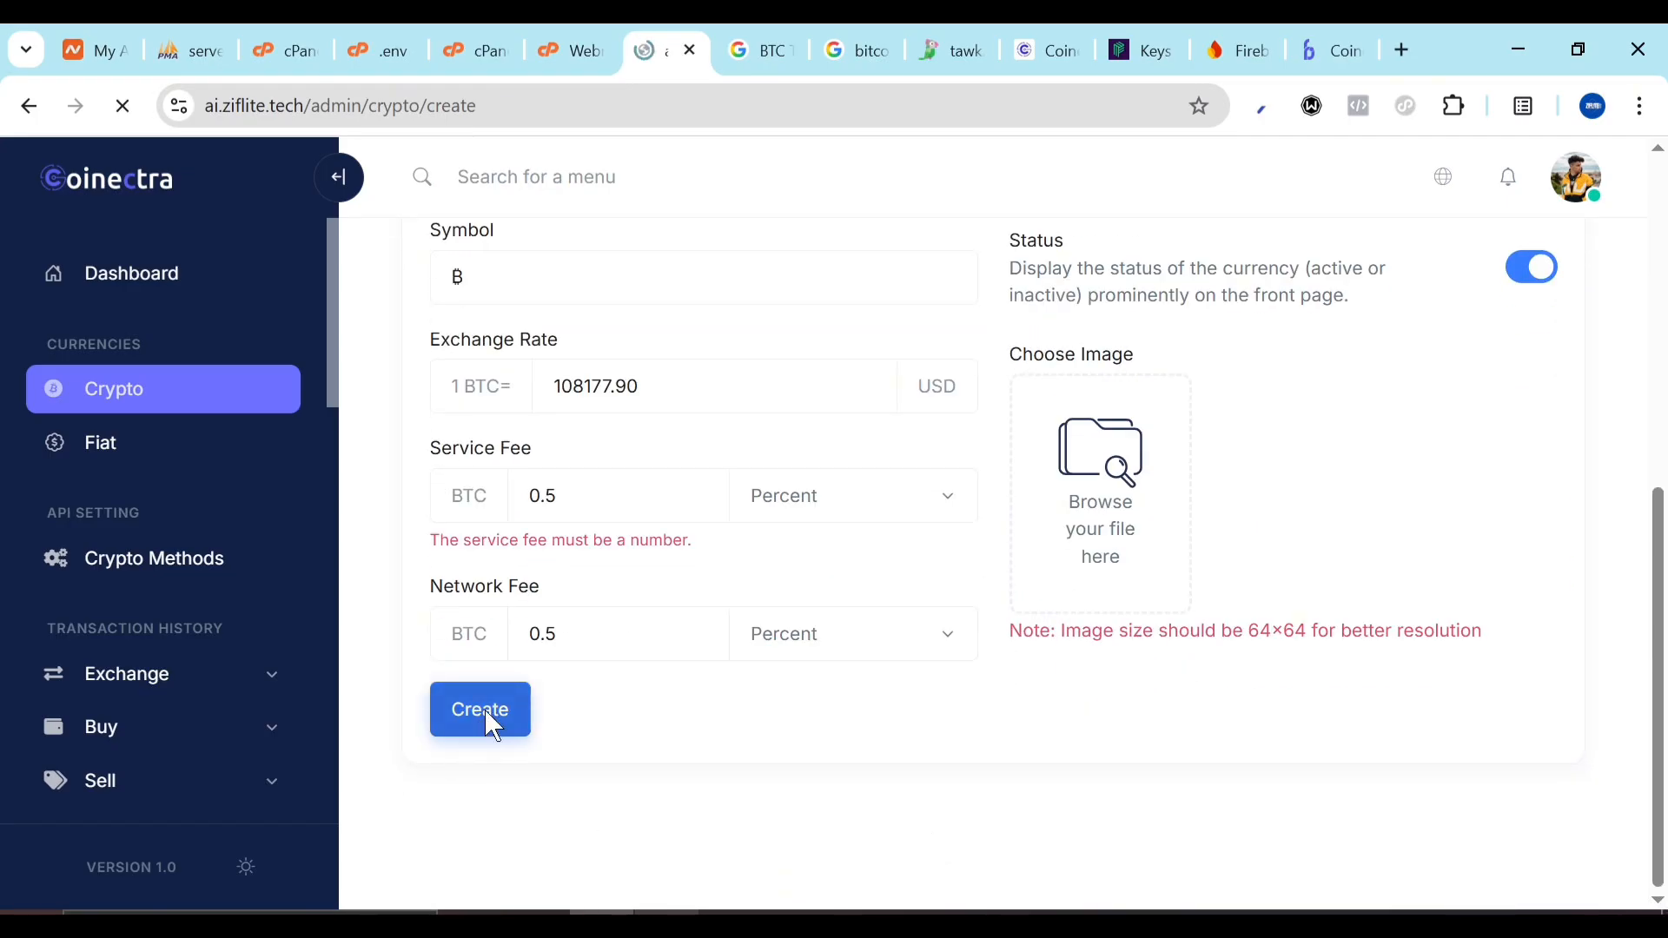
Open the crypto currency list
scroll(486, 714, "down", 2)
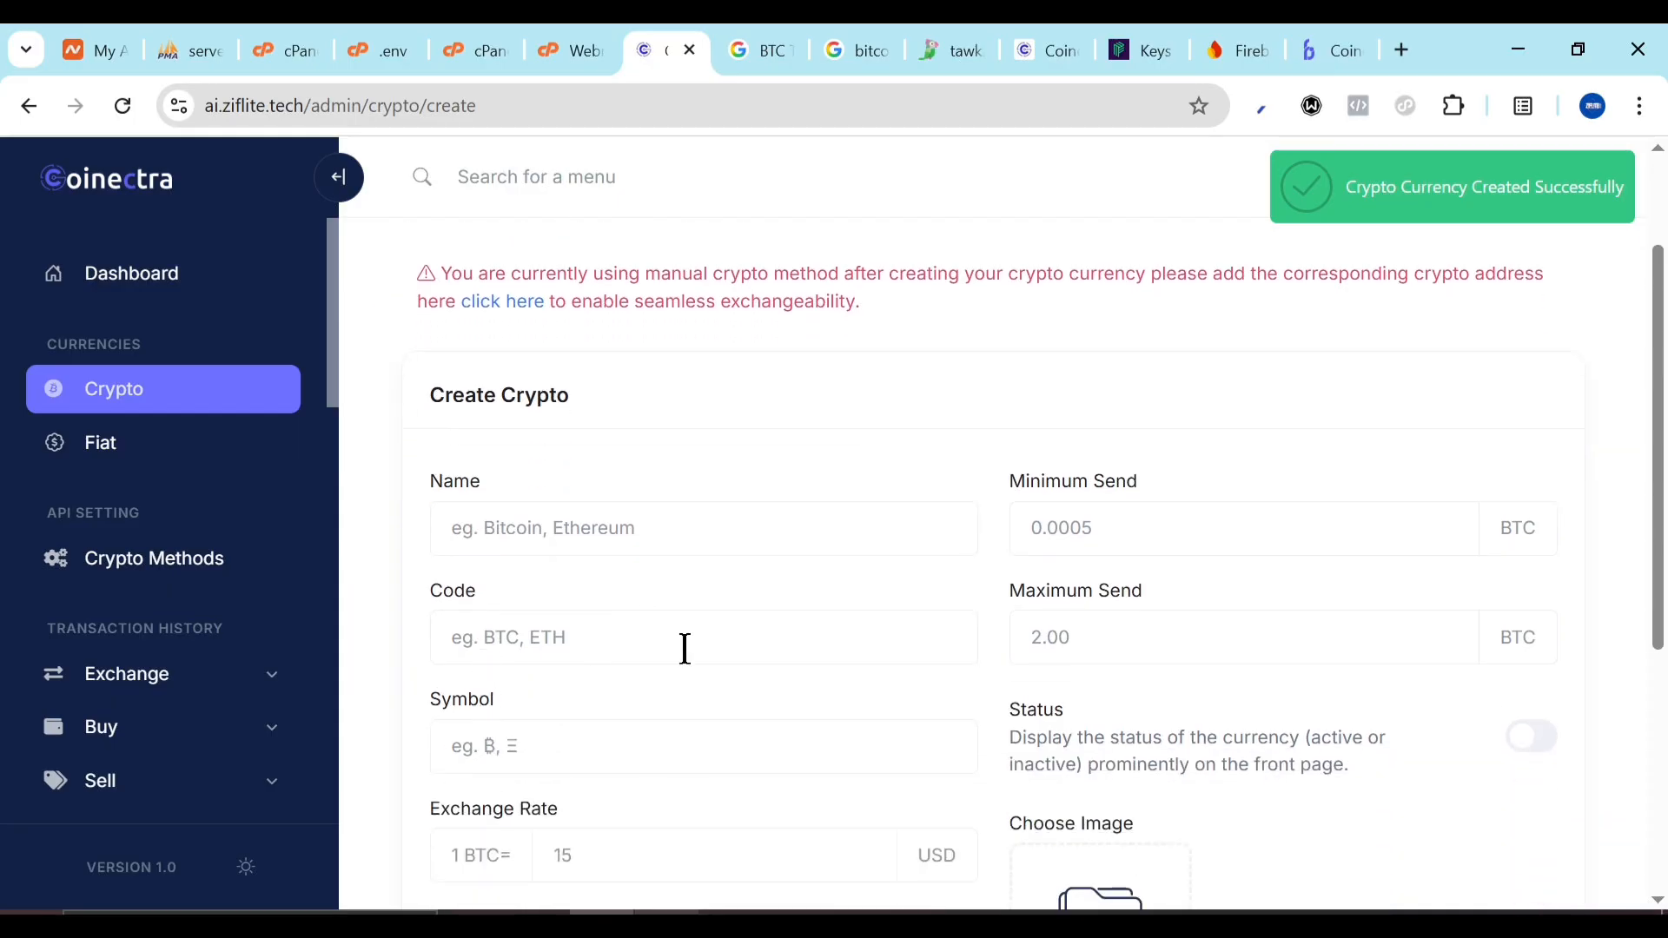
scroll(686, 649, "down", 5)
scroll(661, 648, "up", 4)
scroll(779, 458, "up", 3)
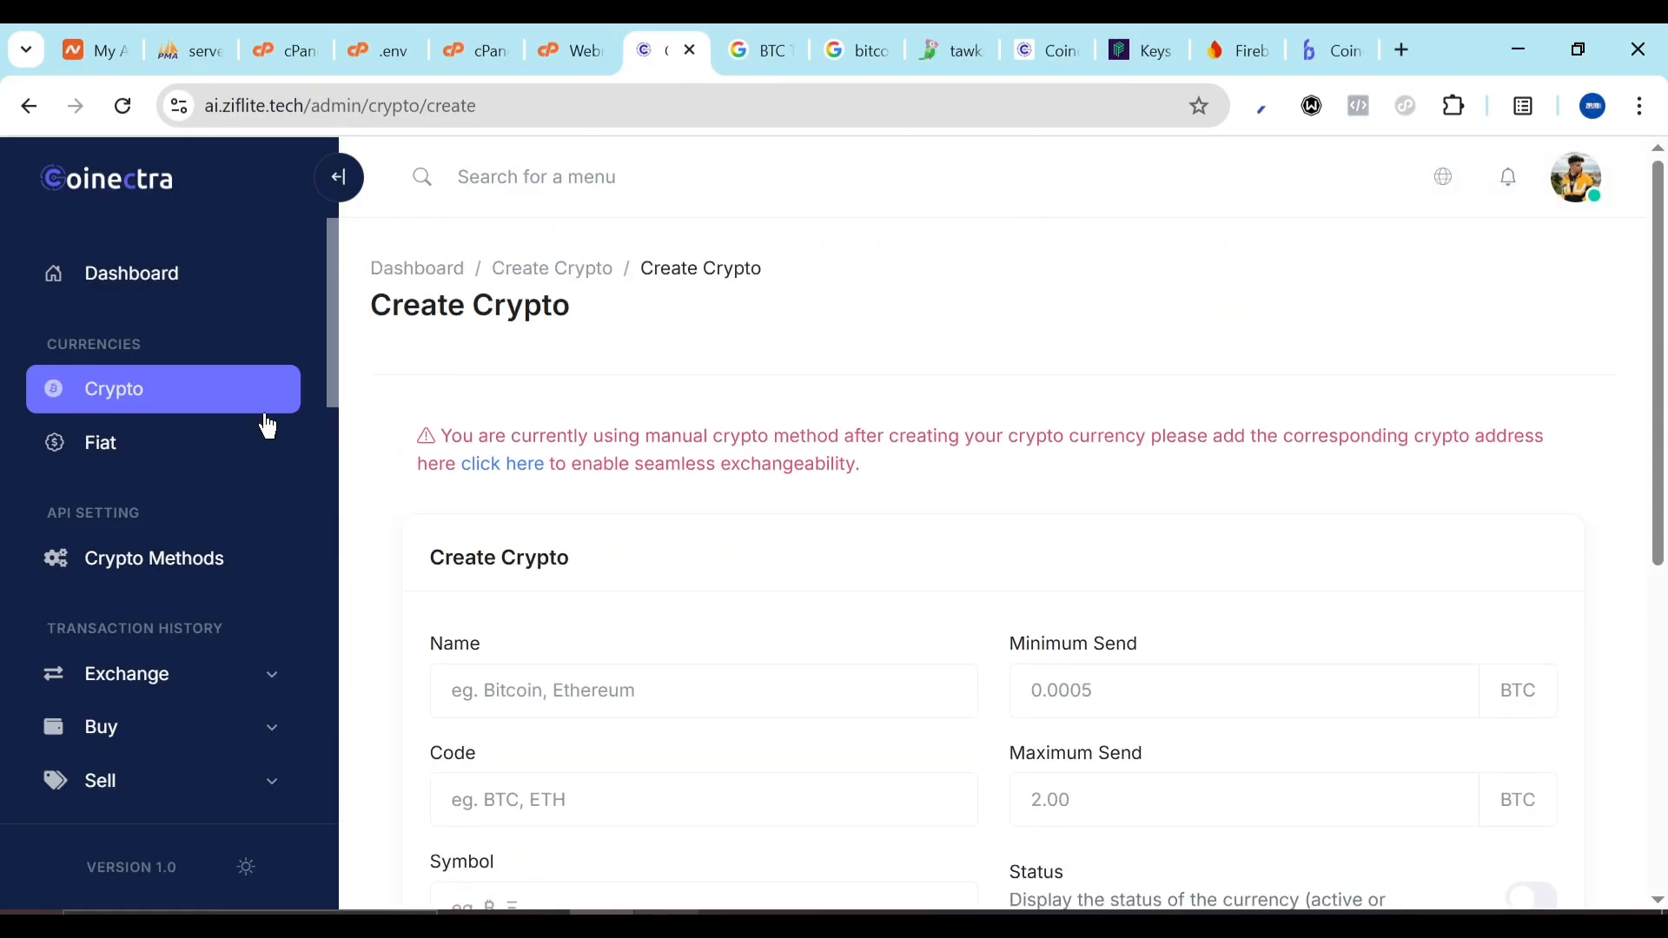
left_click(114, 398)
scroll(789, 637, "down", 2)
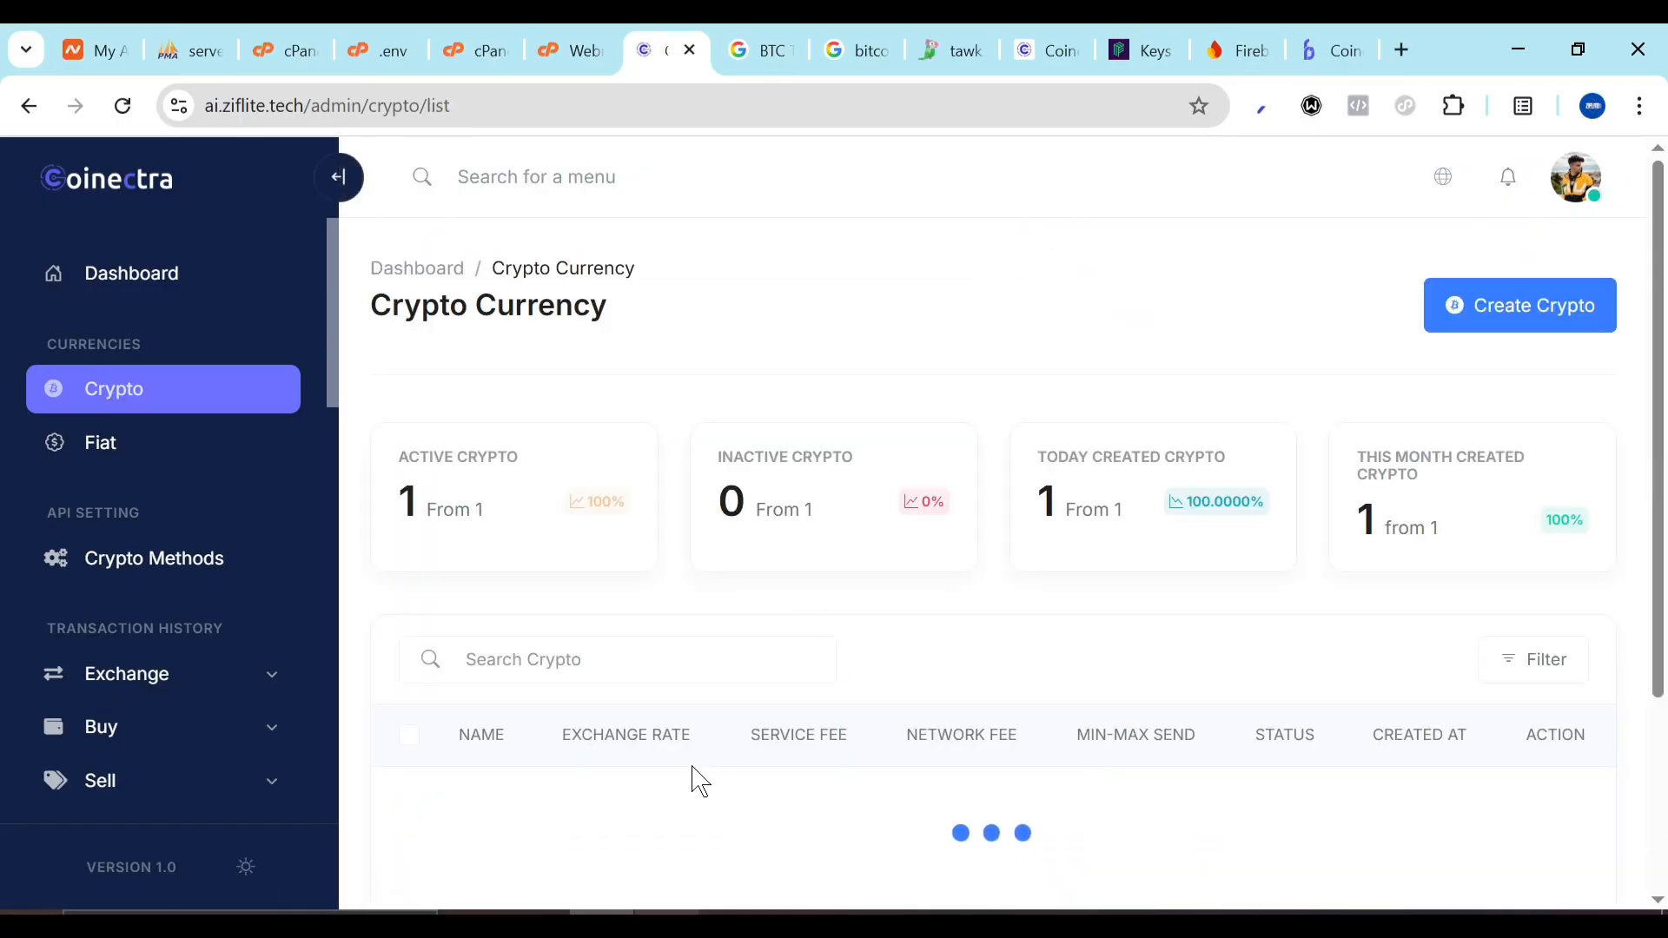
Edit the Bitcoin crypto entry, attach the bitcoin Untitled design image from Downloads, and save the changes
scroll(693, 779, "down", 3)
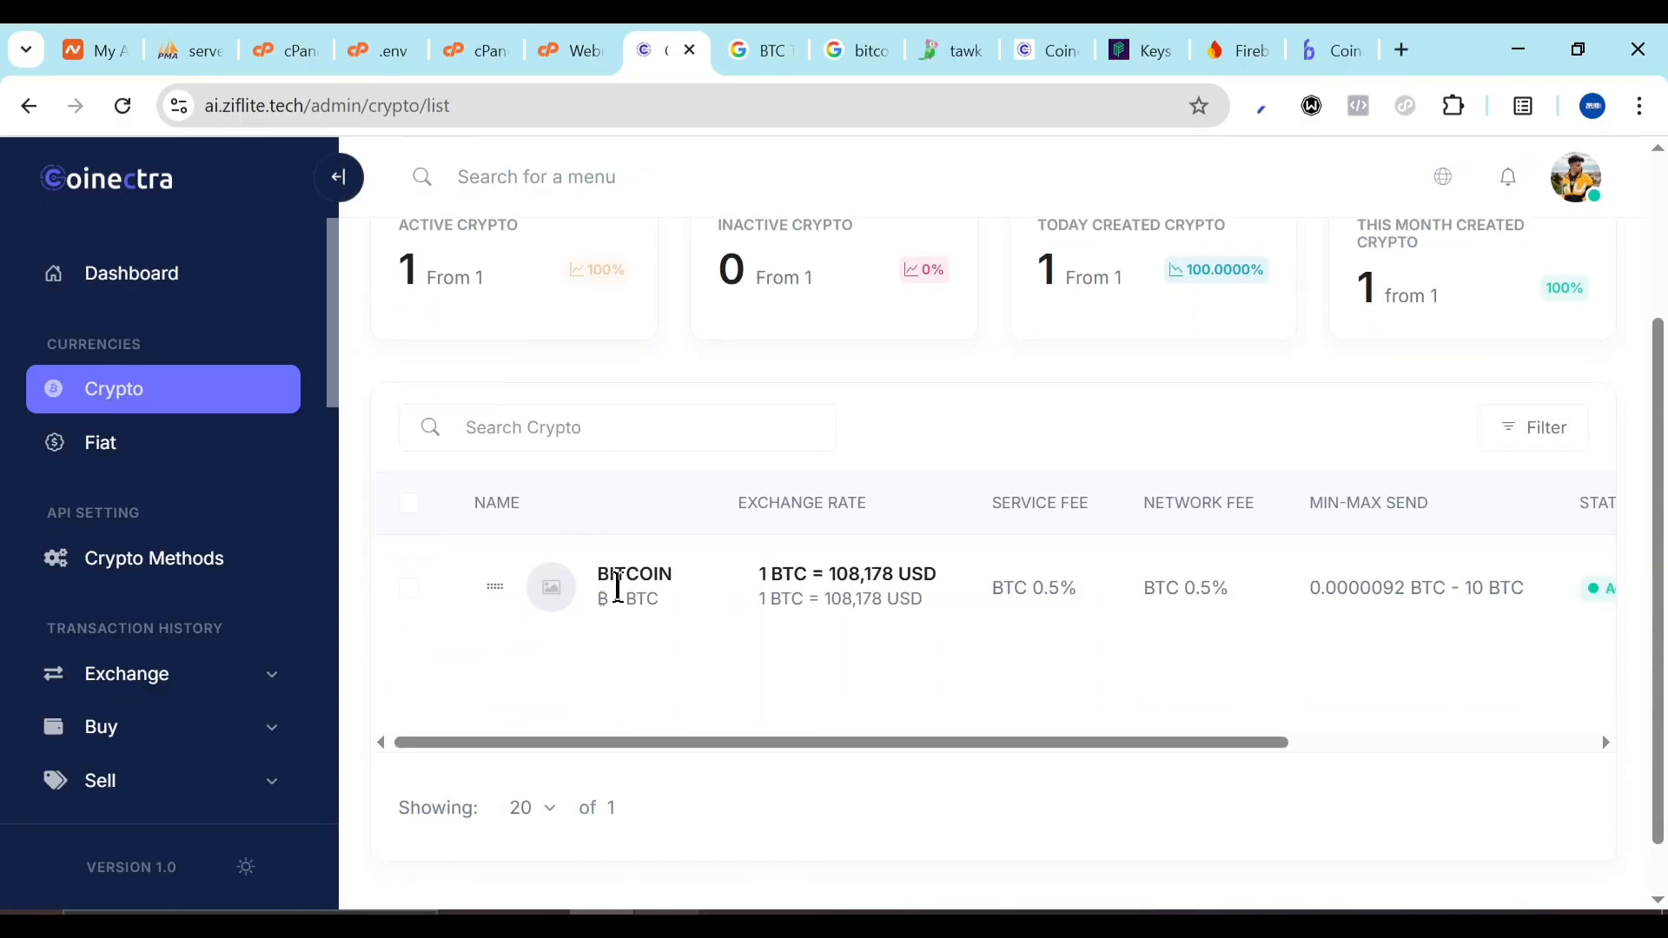
scroll(938, 611, "right", 5)
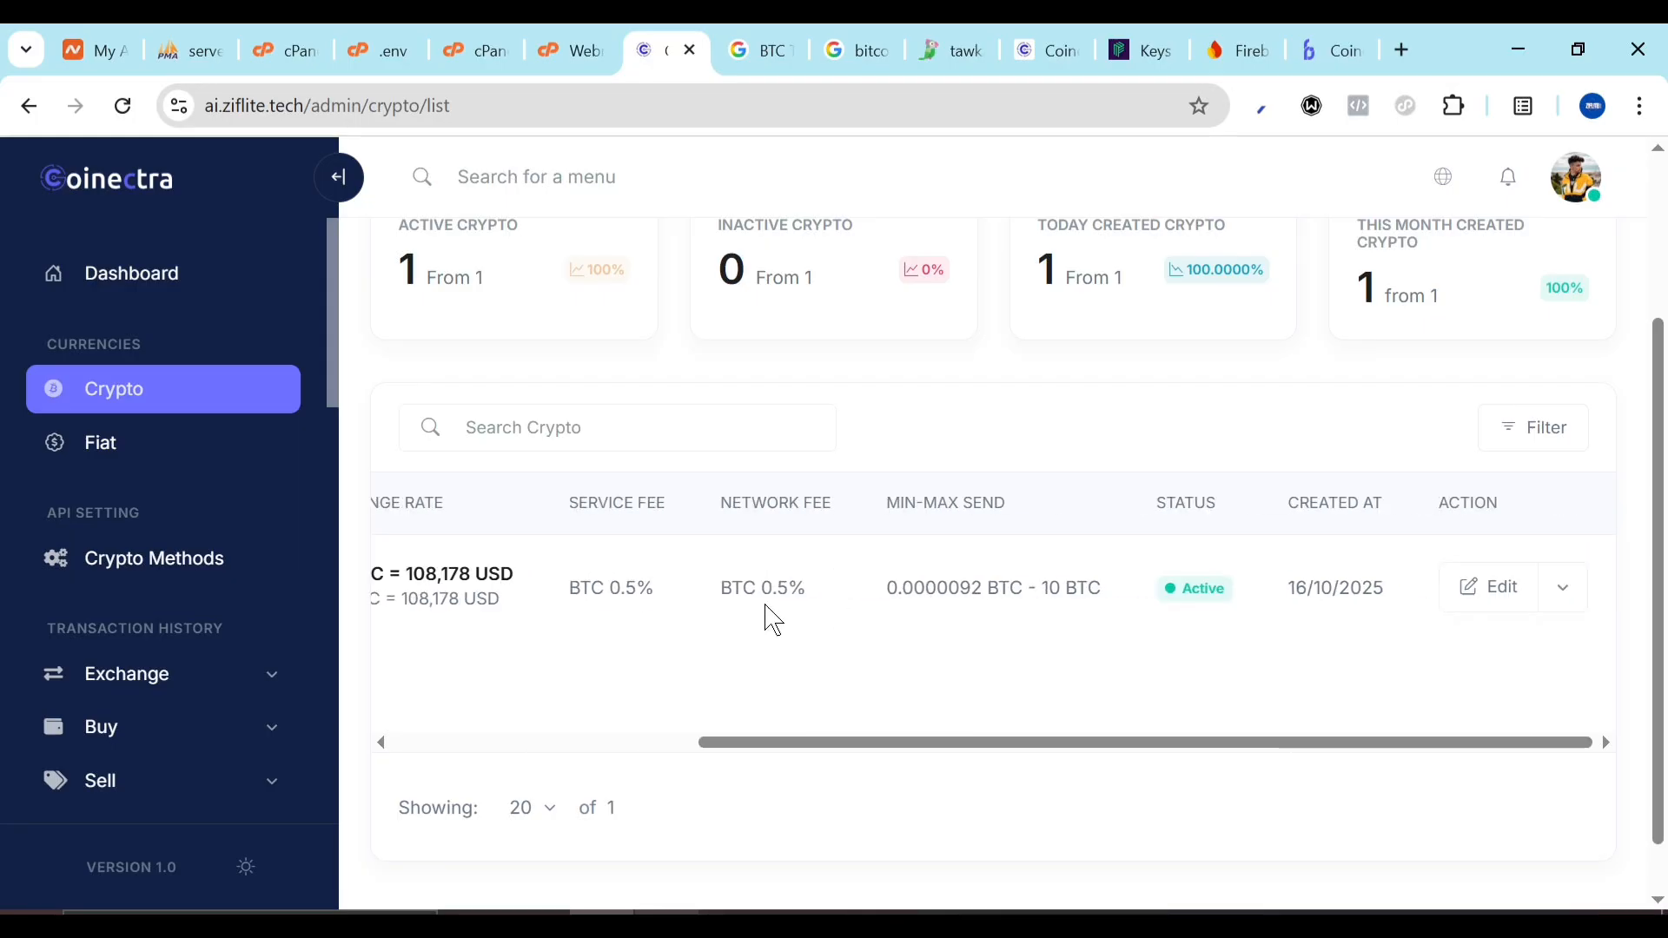
scroll(771, 614, "left", 5)
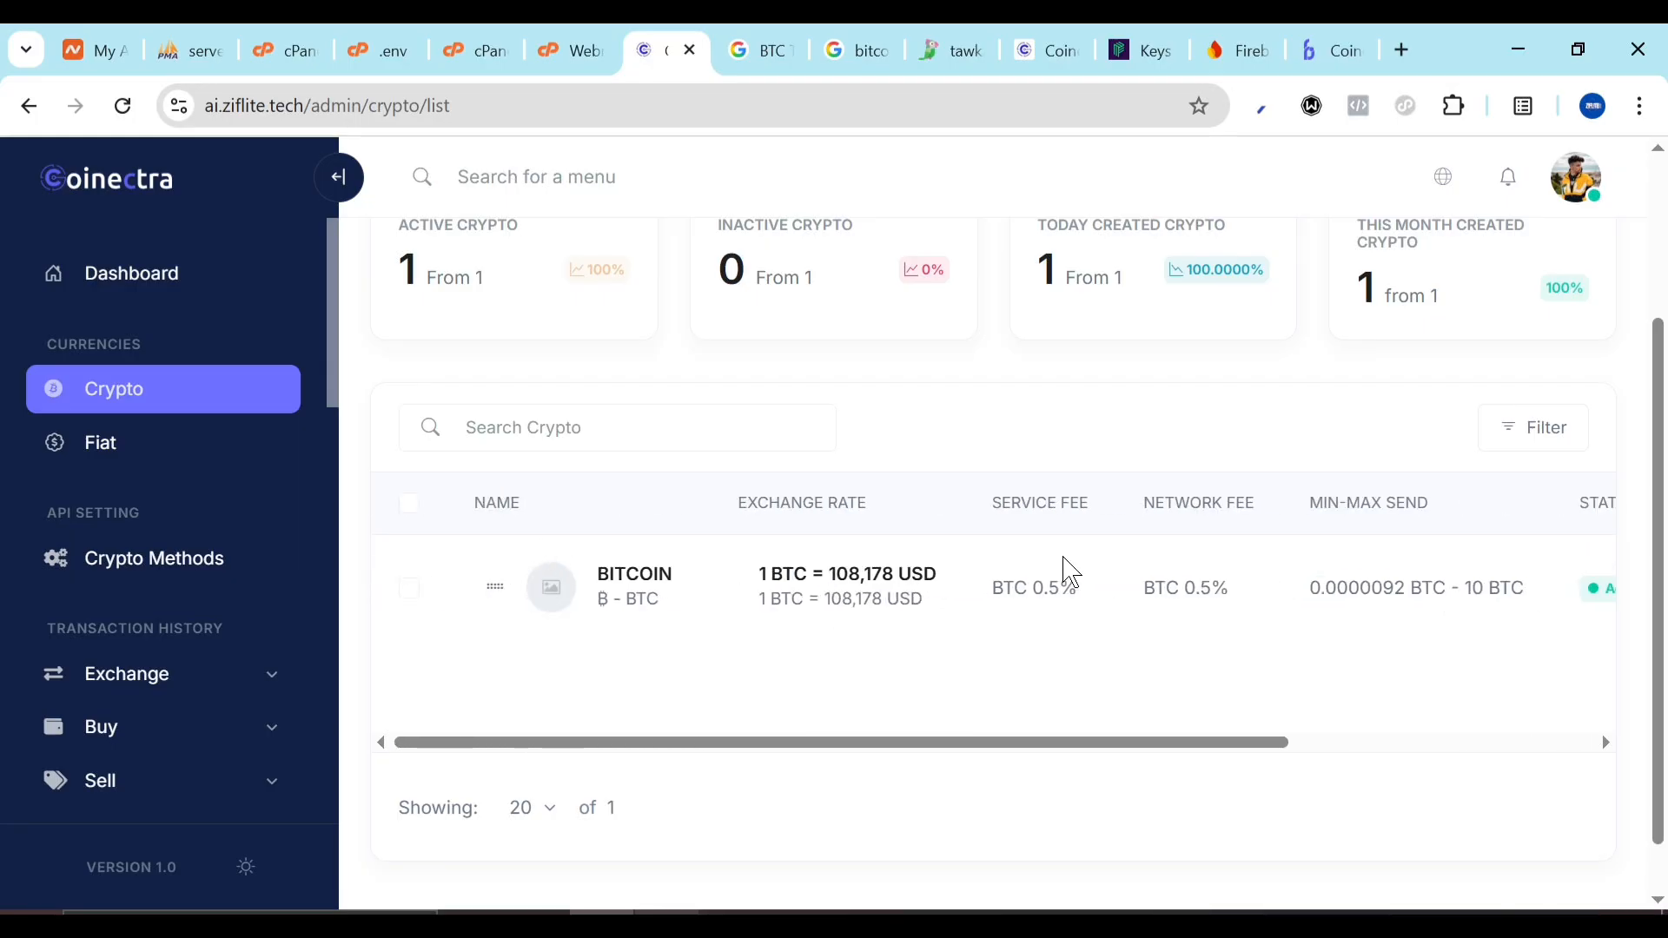
scroll(1489, 640, "right", 5)
left_click(1537, 602)
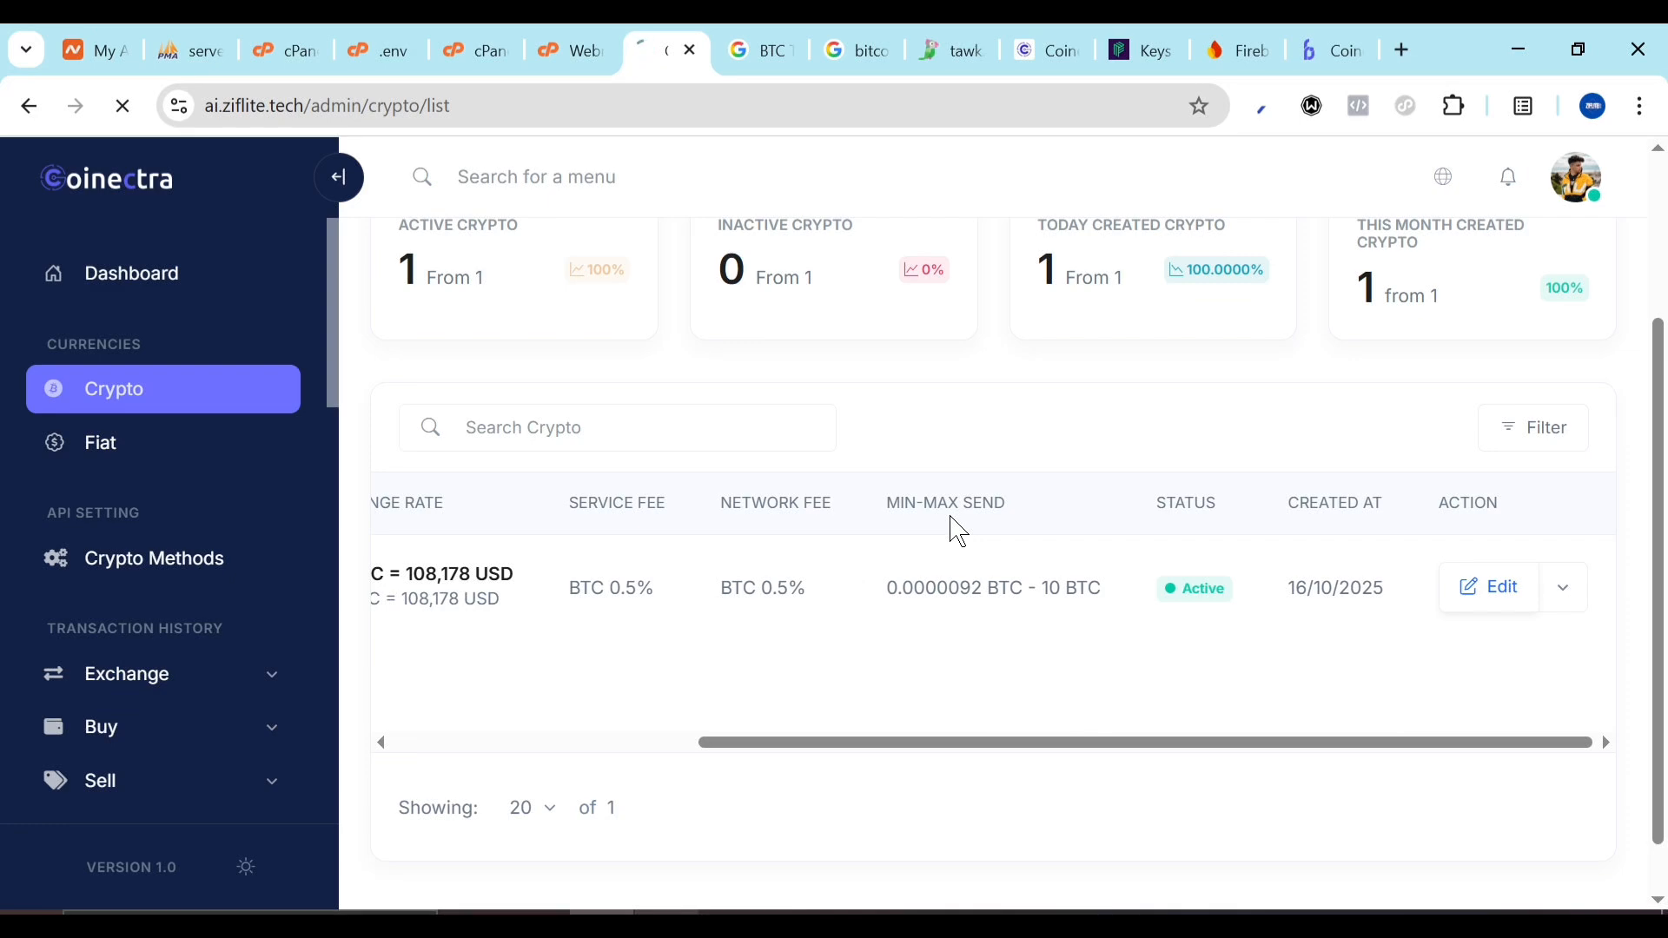
scroll(951, 528, "down", 5)
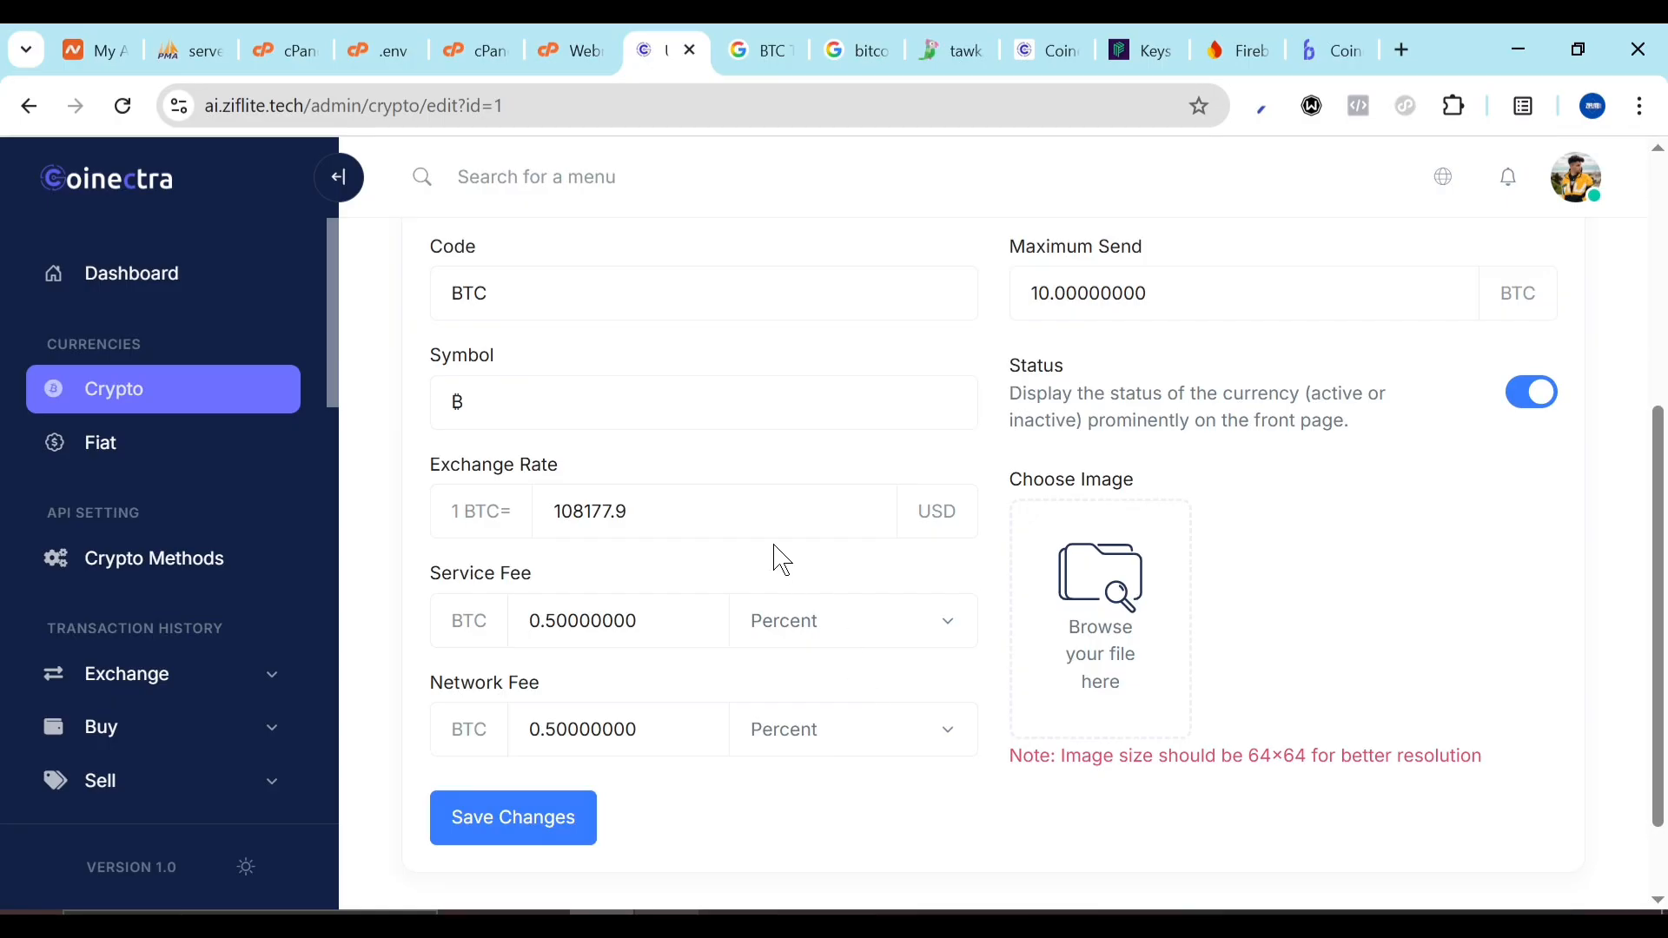
left_click(763, 49)
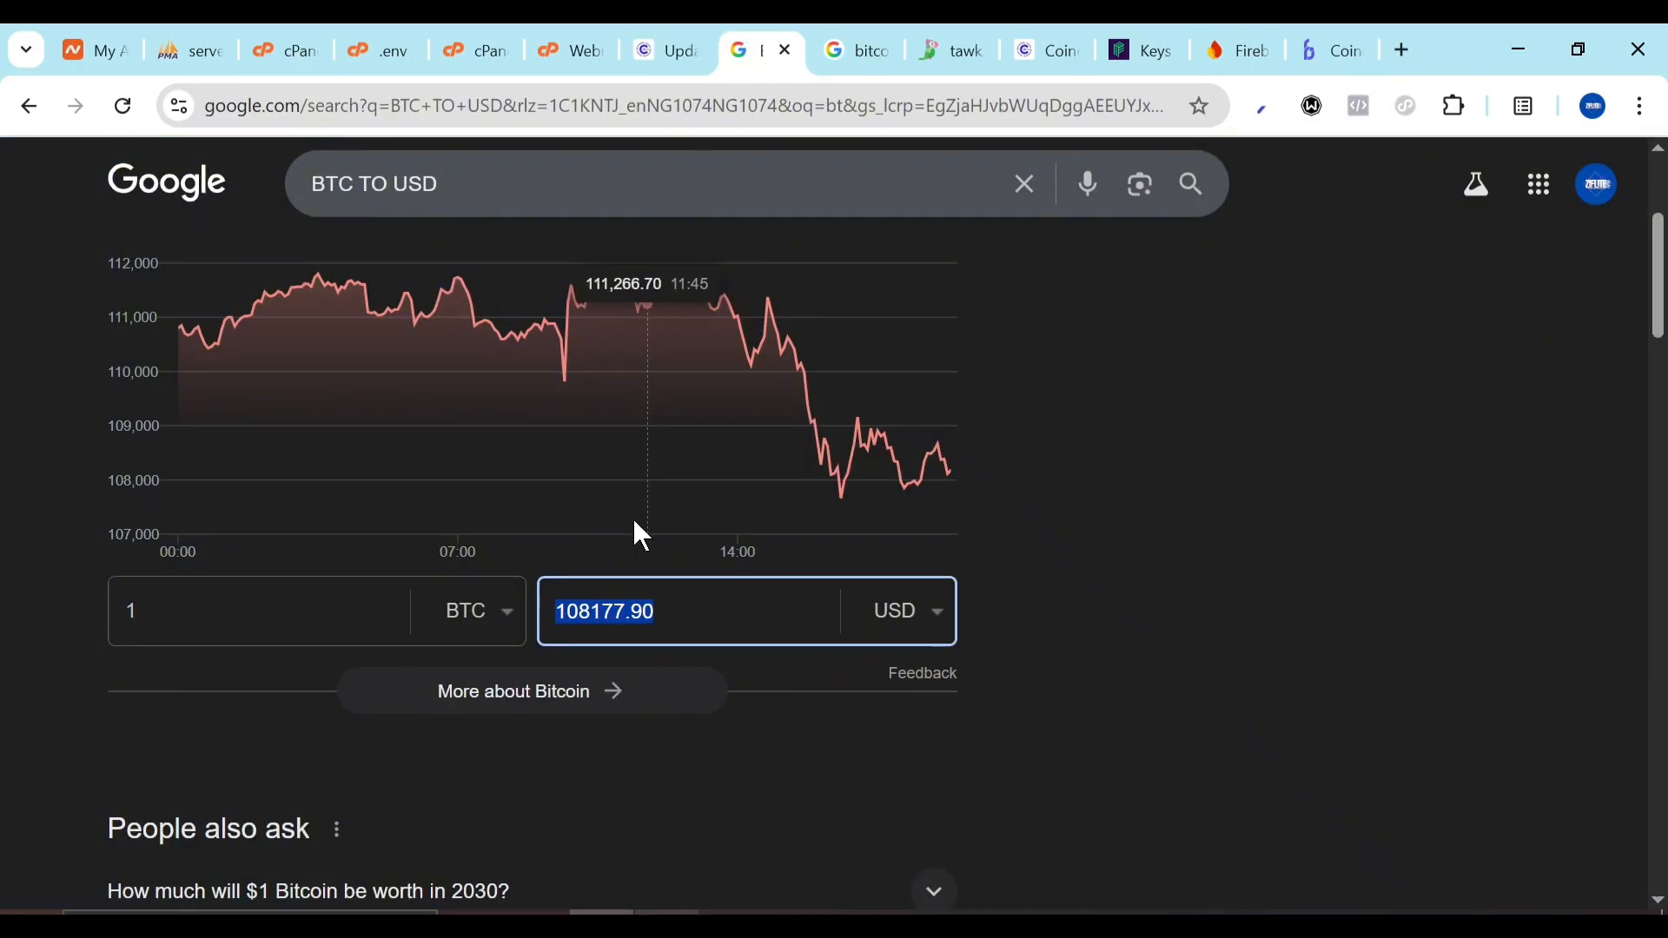
left_click(665, 49)
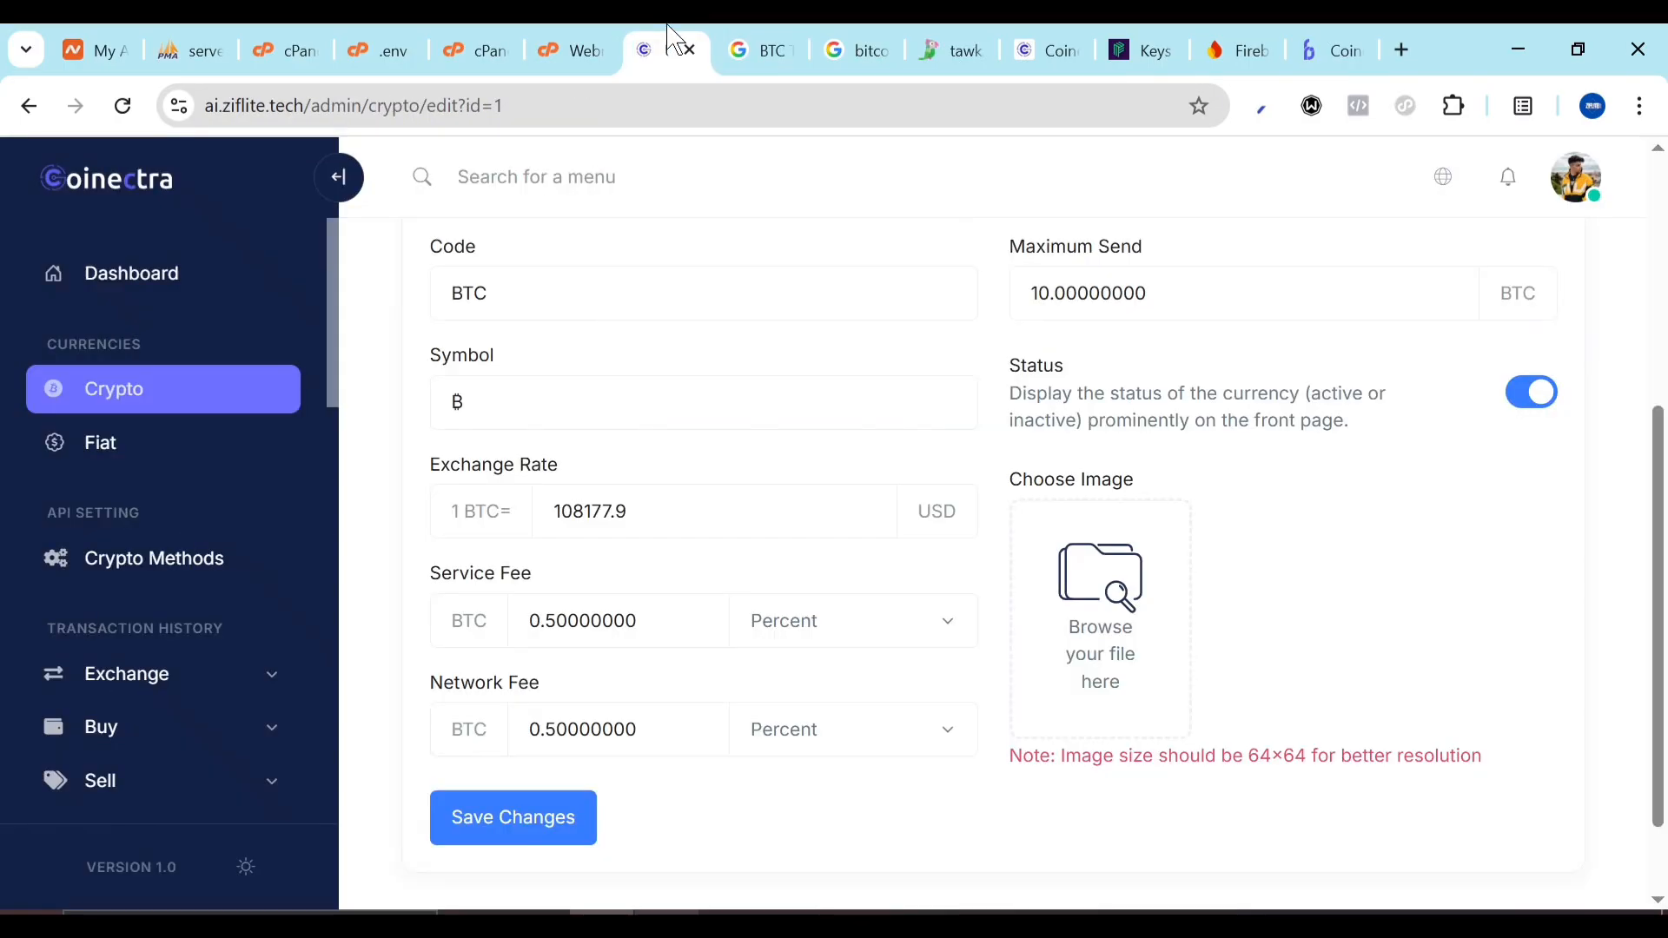
scroll(883, 719, "down", 1)
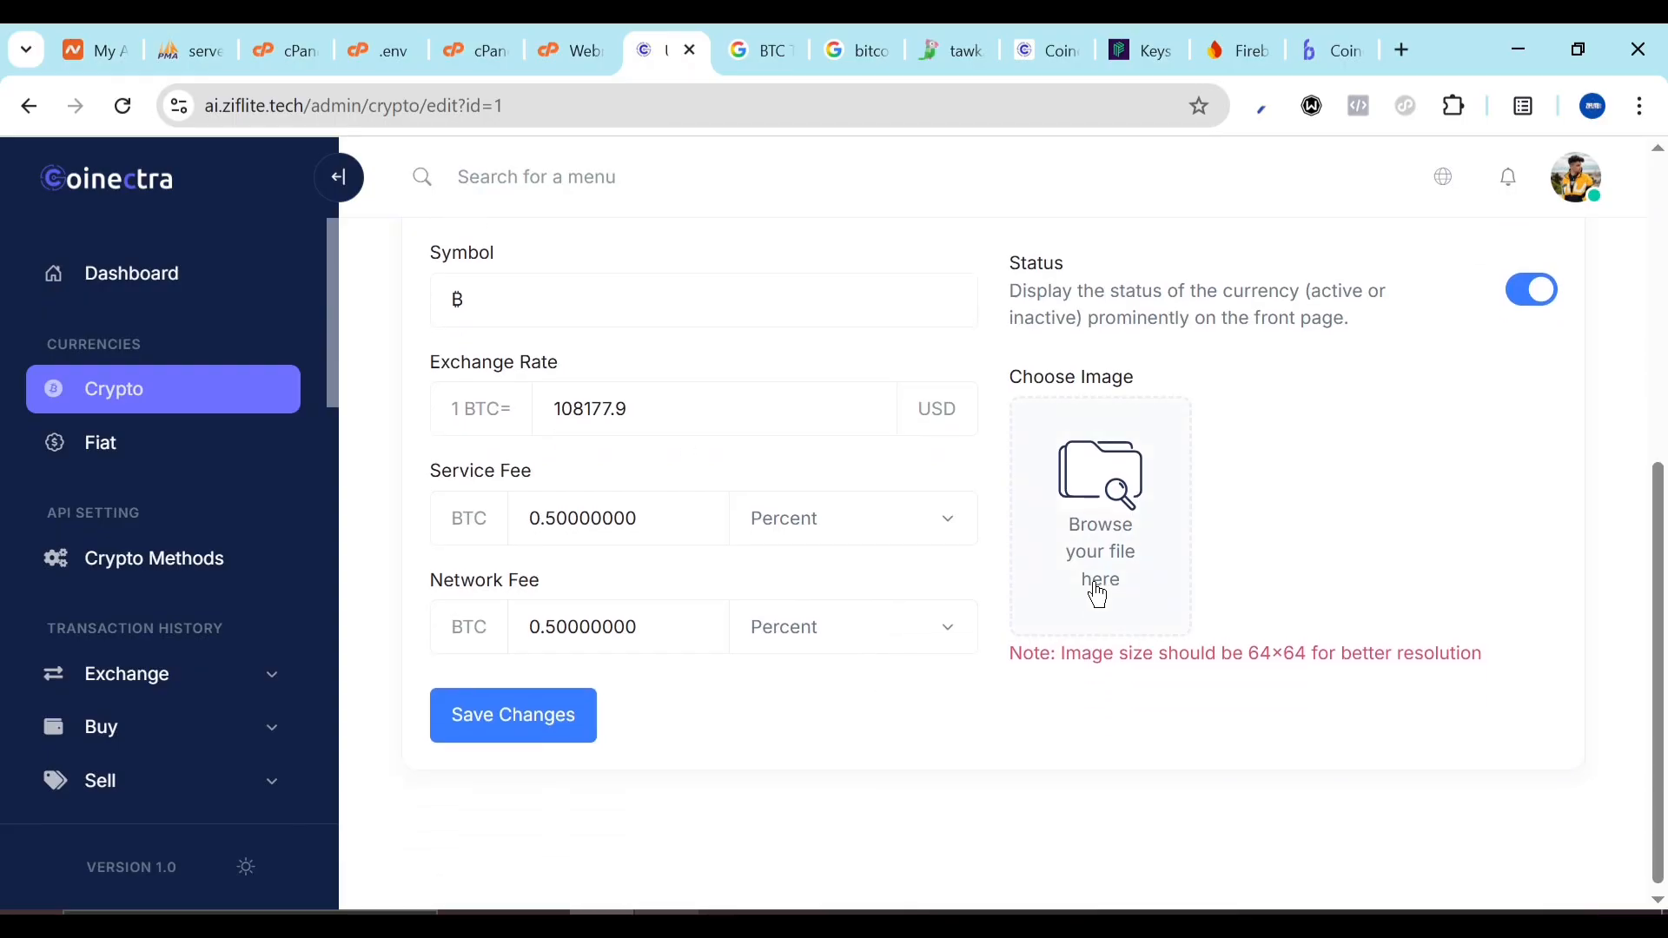
left_click(1102, 576)
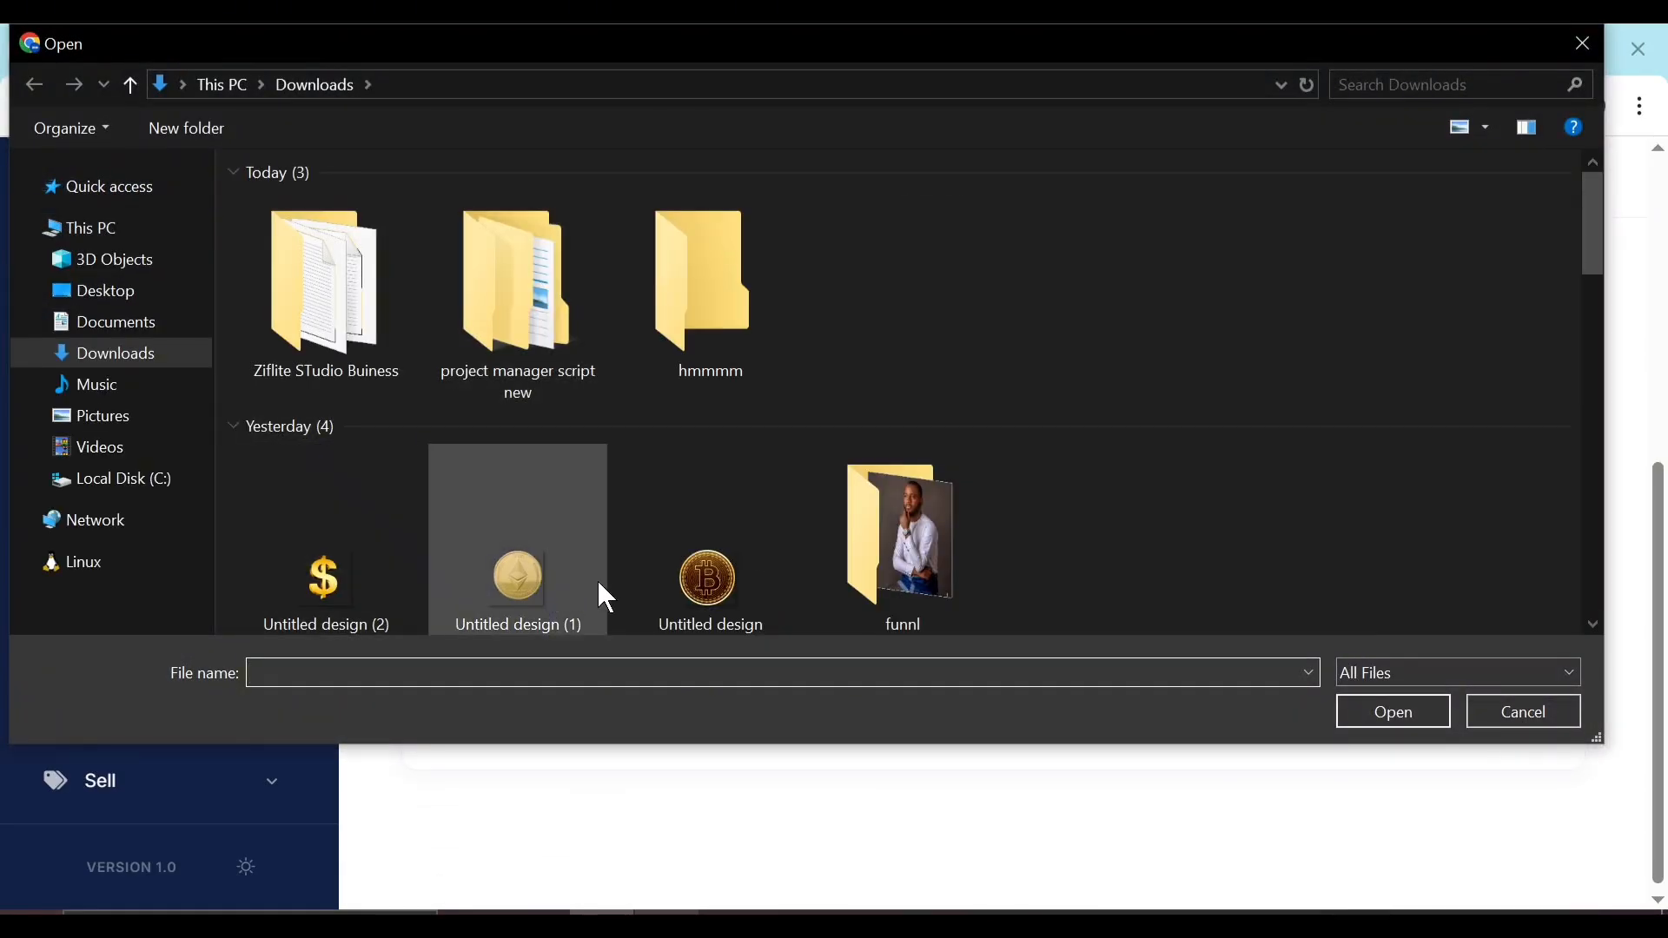
double_click(721, 581)
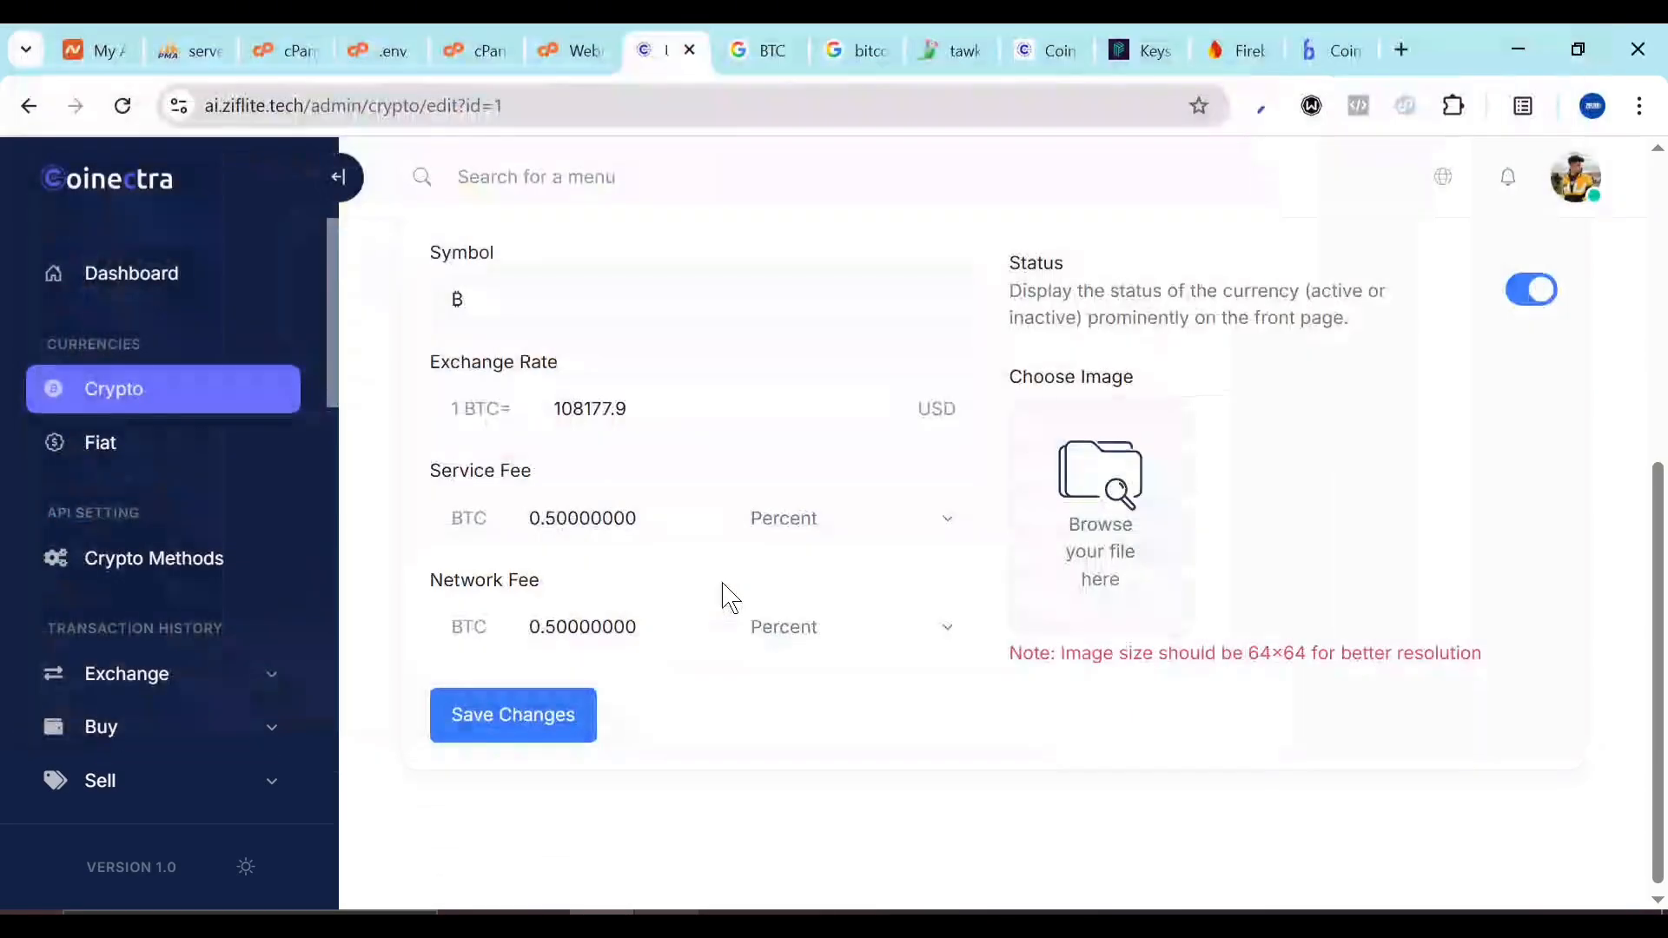
left_click(581, 734)
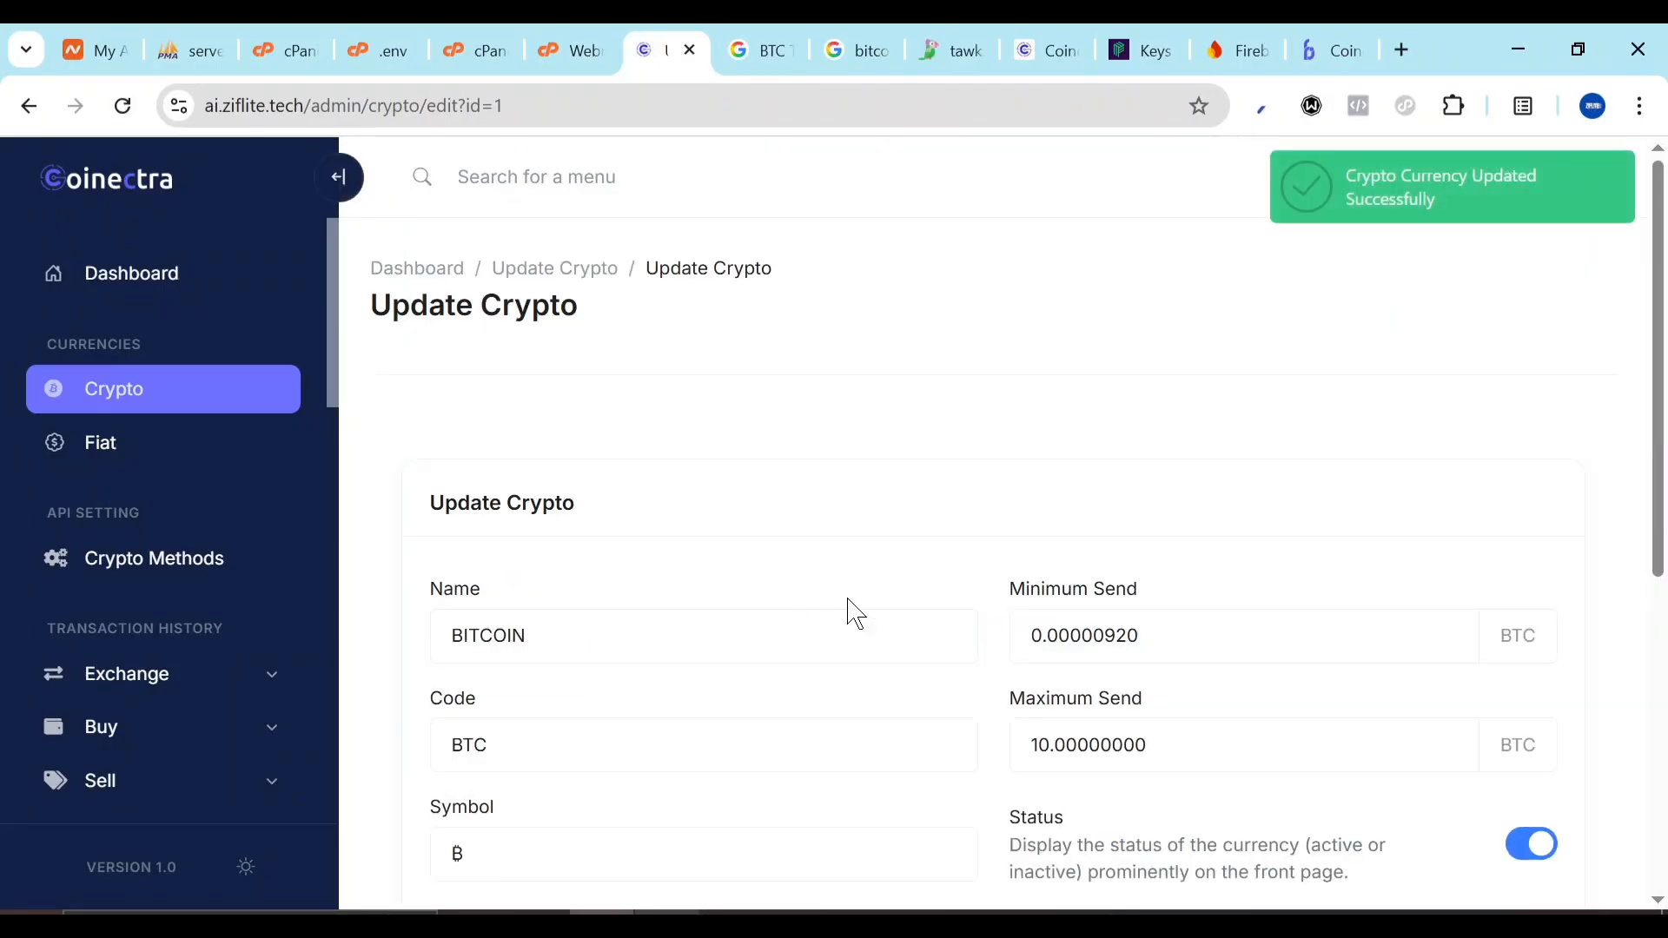
Return to the crypto currency list and start creating a new crypto
scroll(854, 720, "down", 1)
scroll(852, 718, "down", 5)
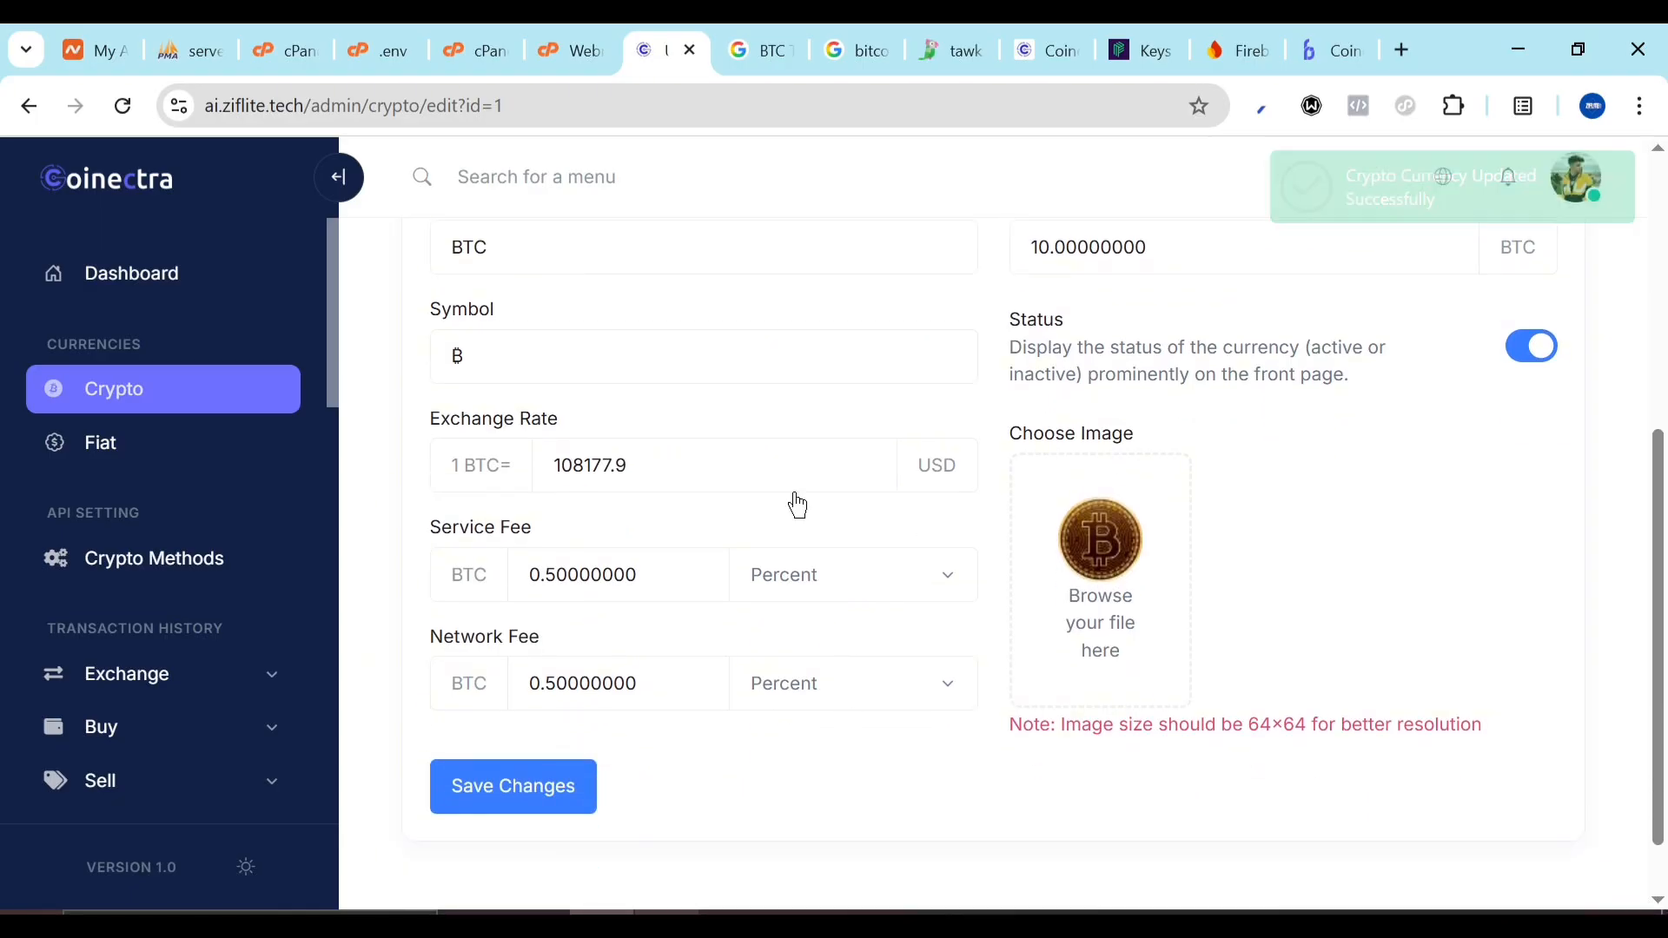
left_click(123, 393)
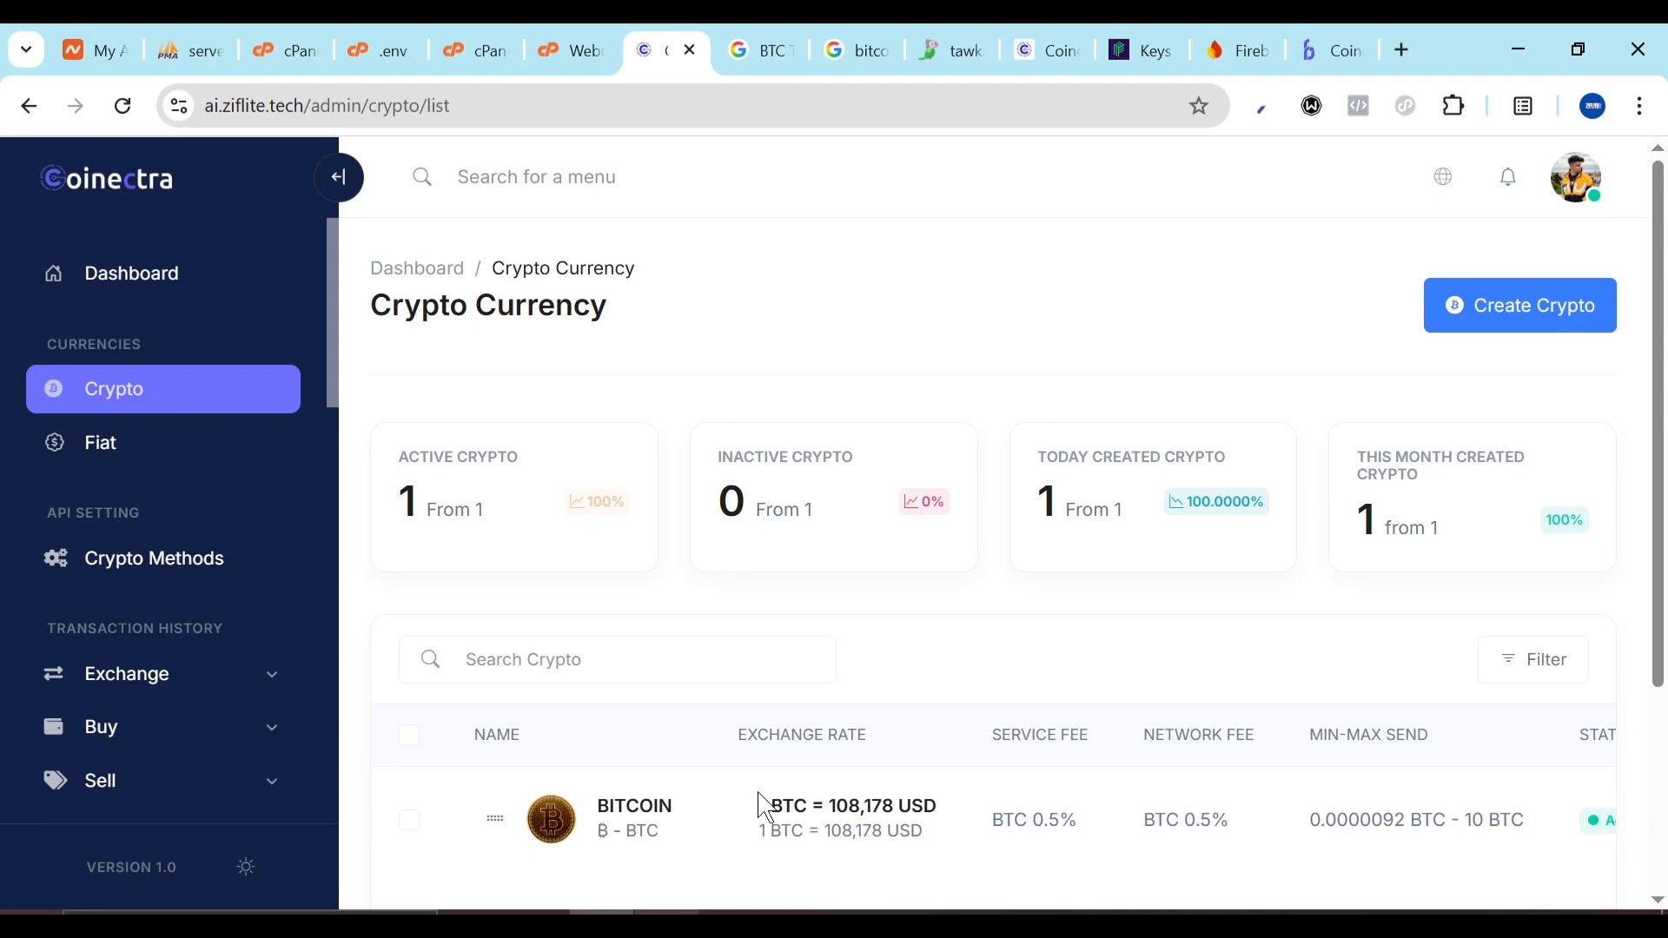
left_click(1500, 305)
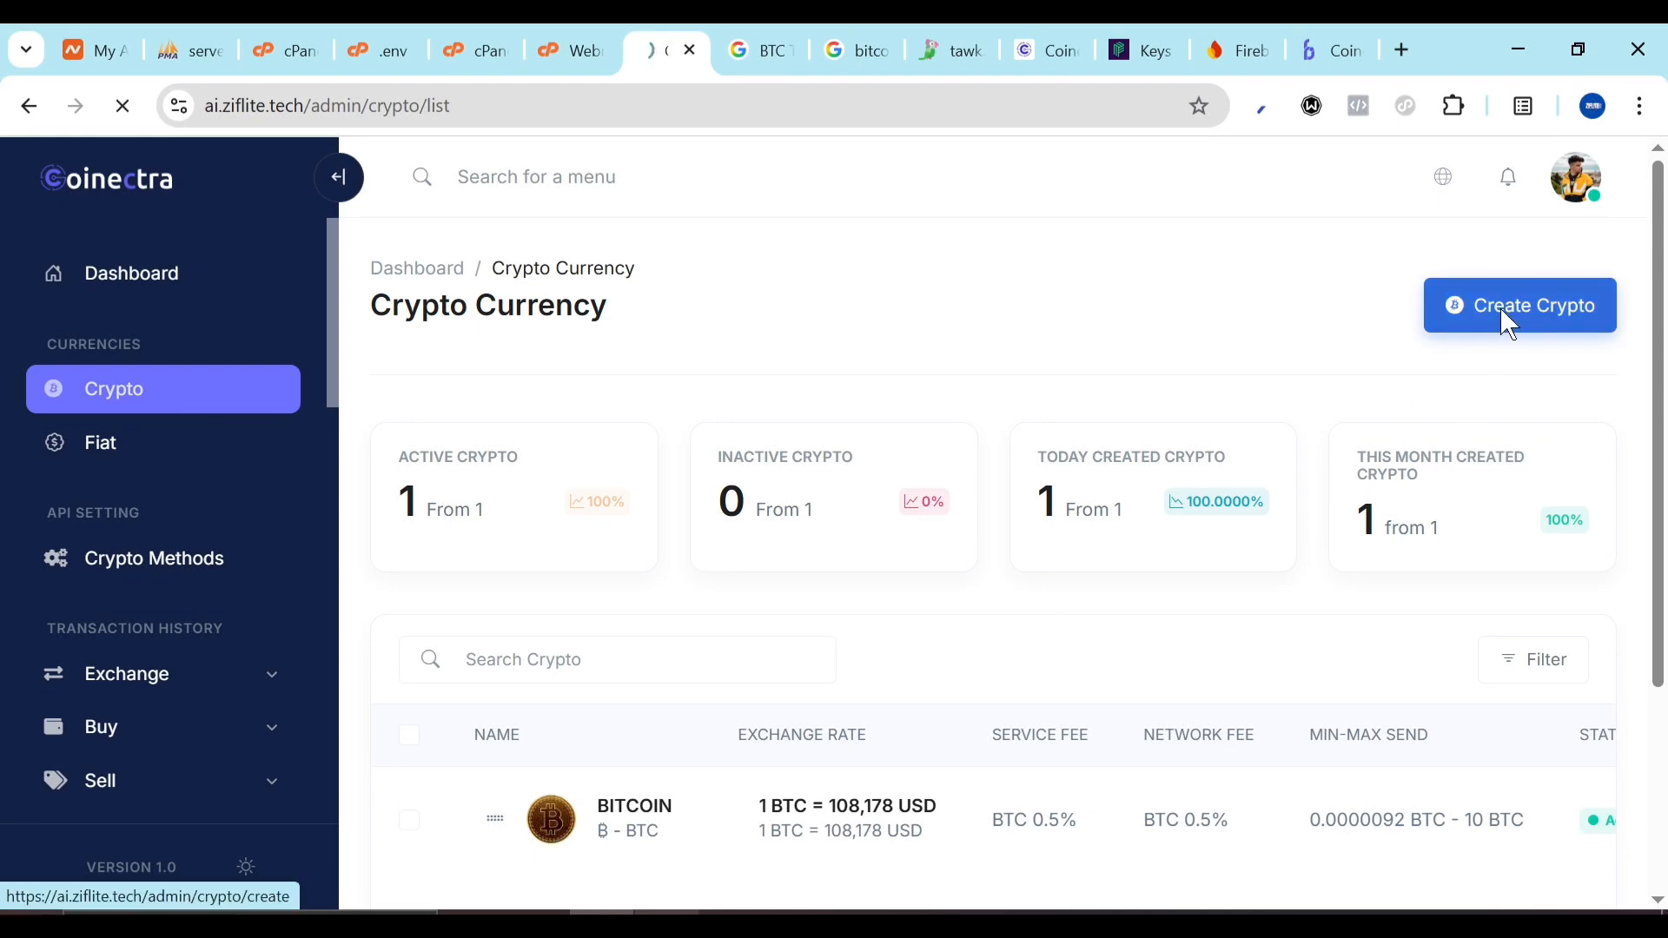
Search Google for ETH TO USD and copy the word Ethereum from the results
left_click(780, 38)
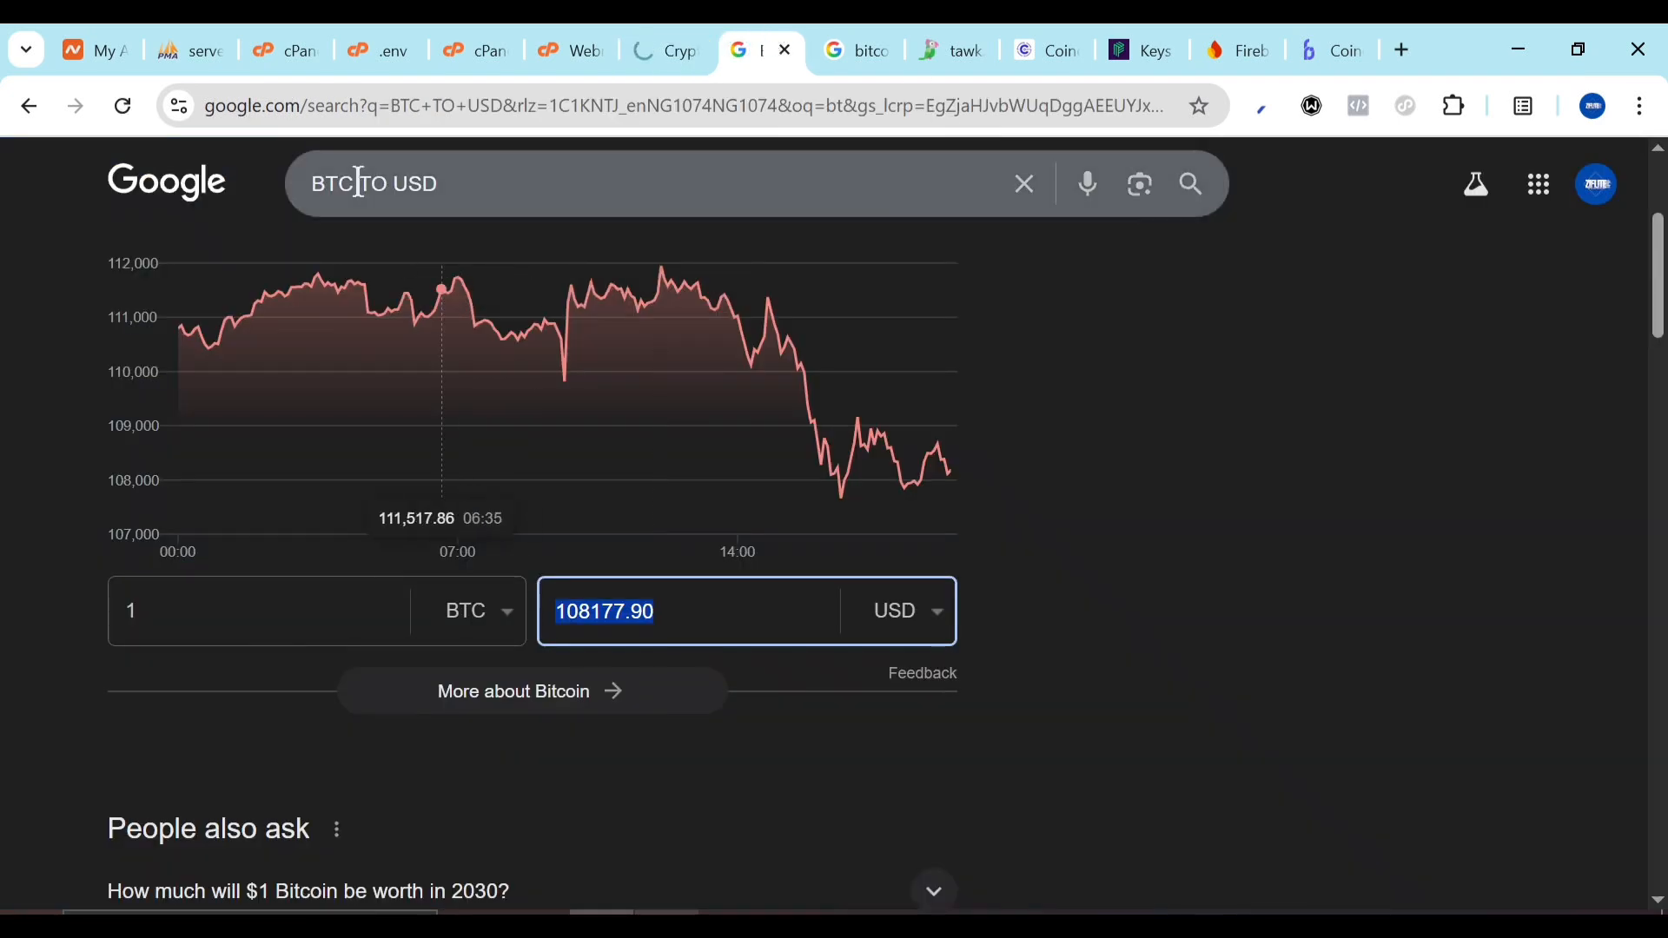
double_click(317, 184)
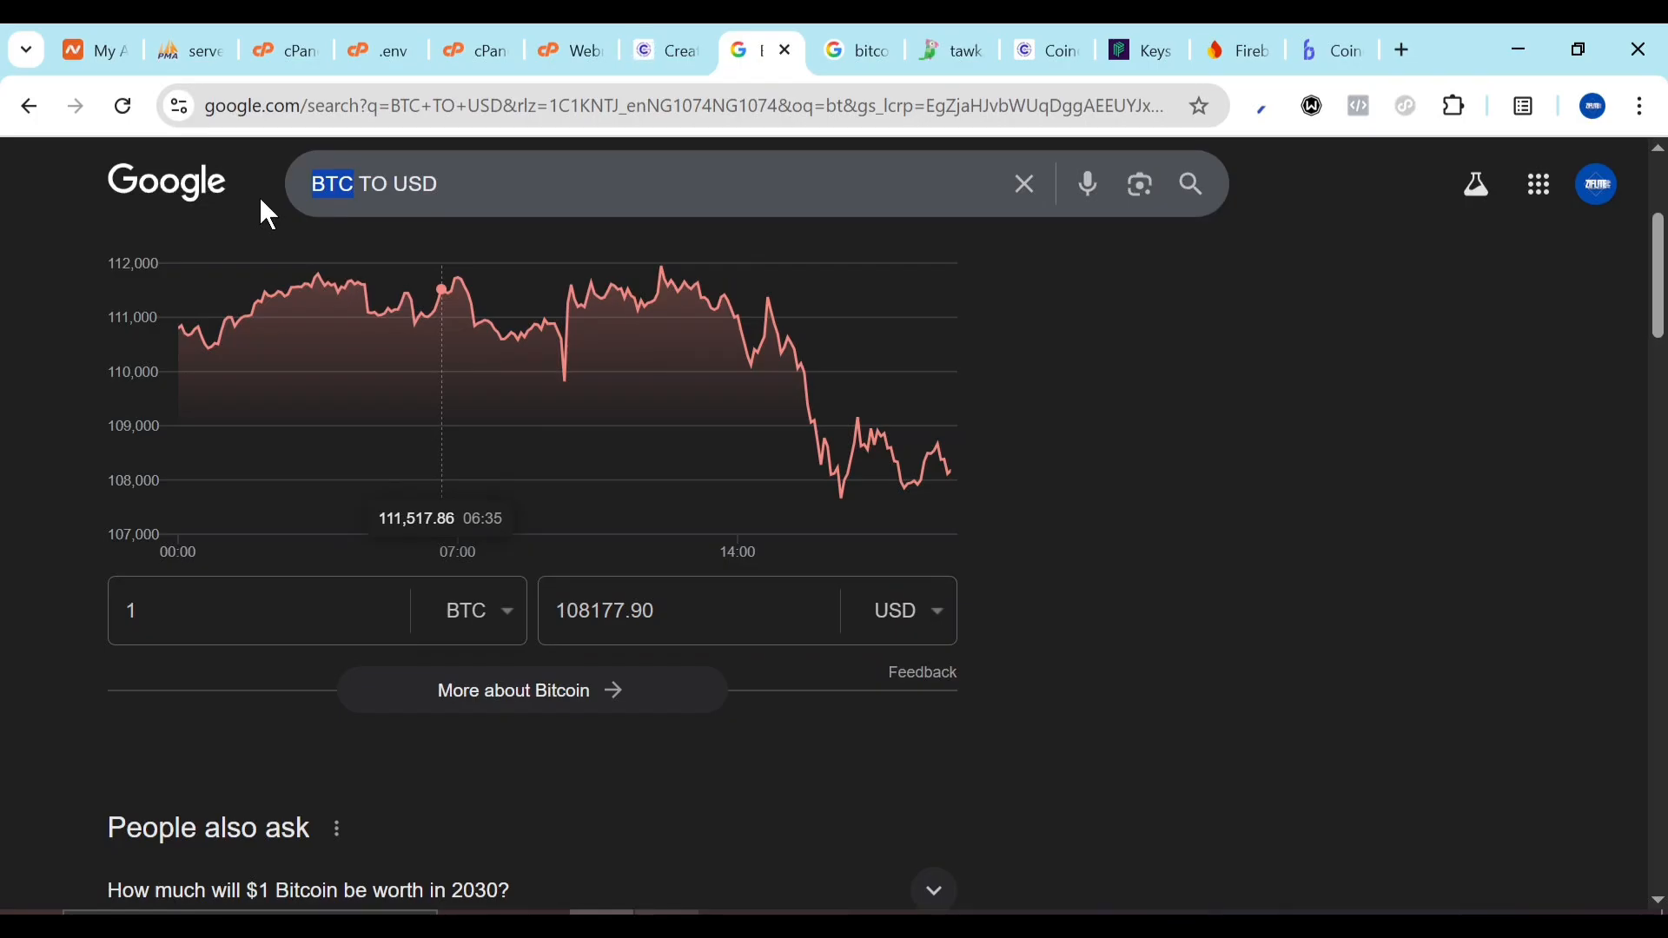
type("e")
key("BackSpace")
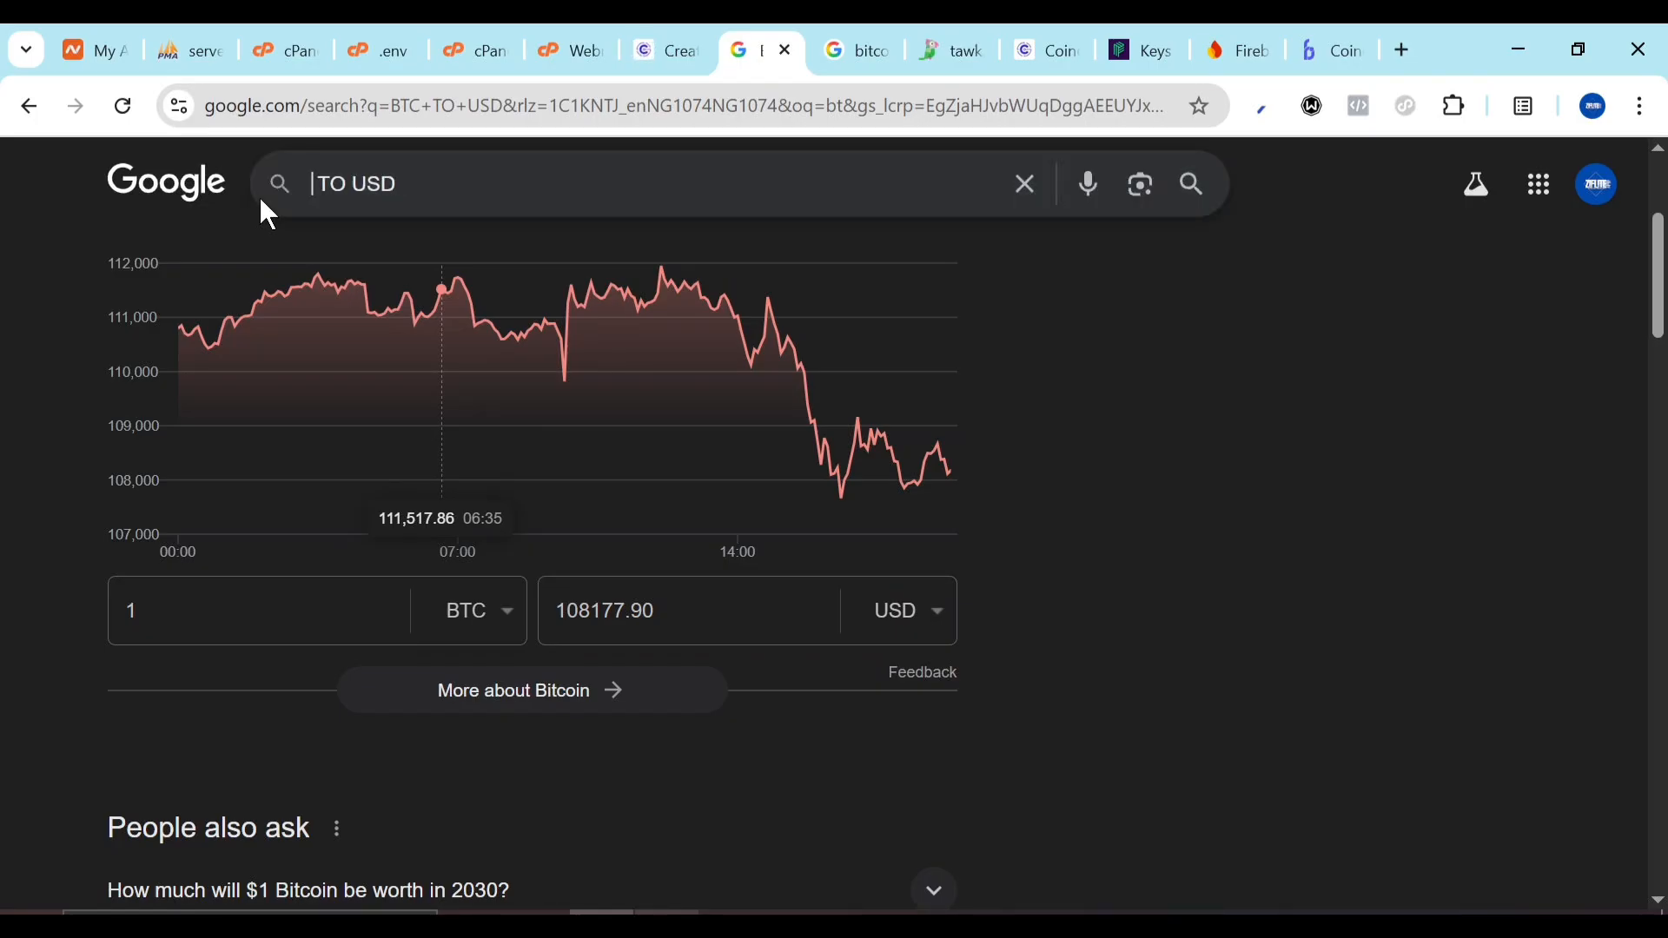
type("ETH")
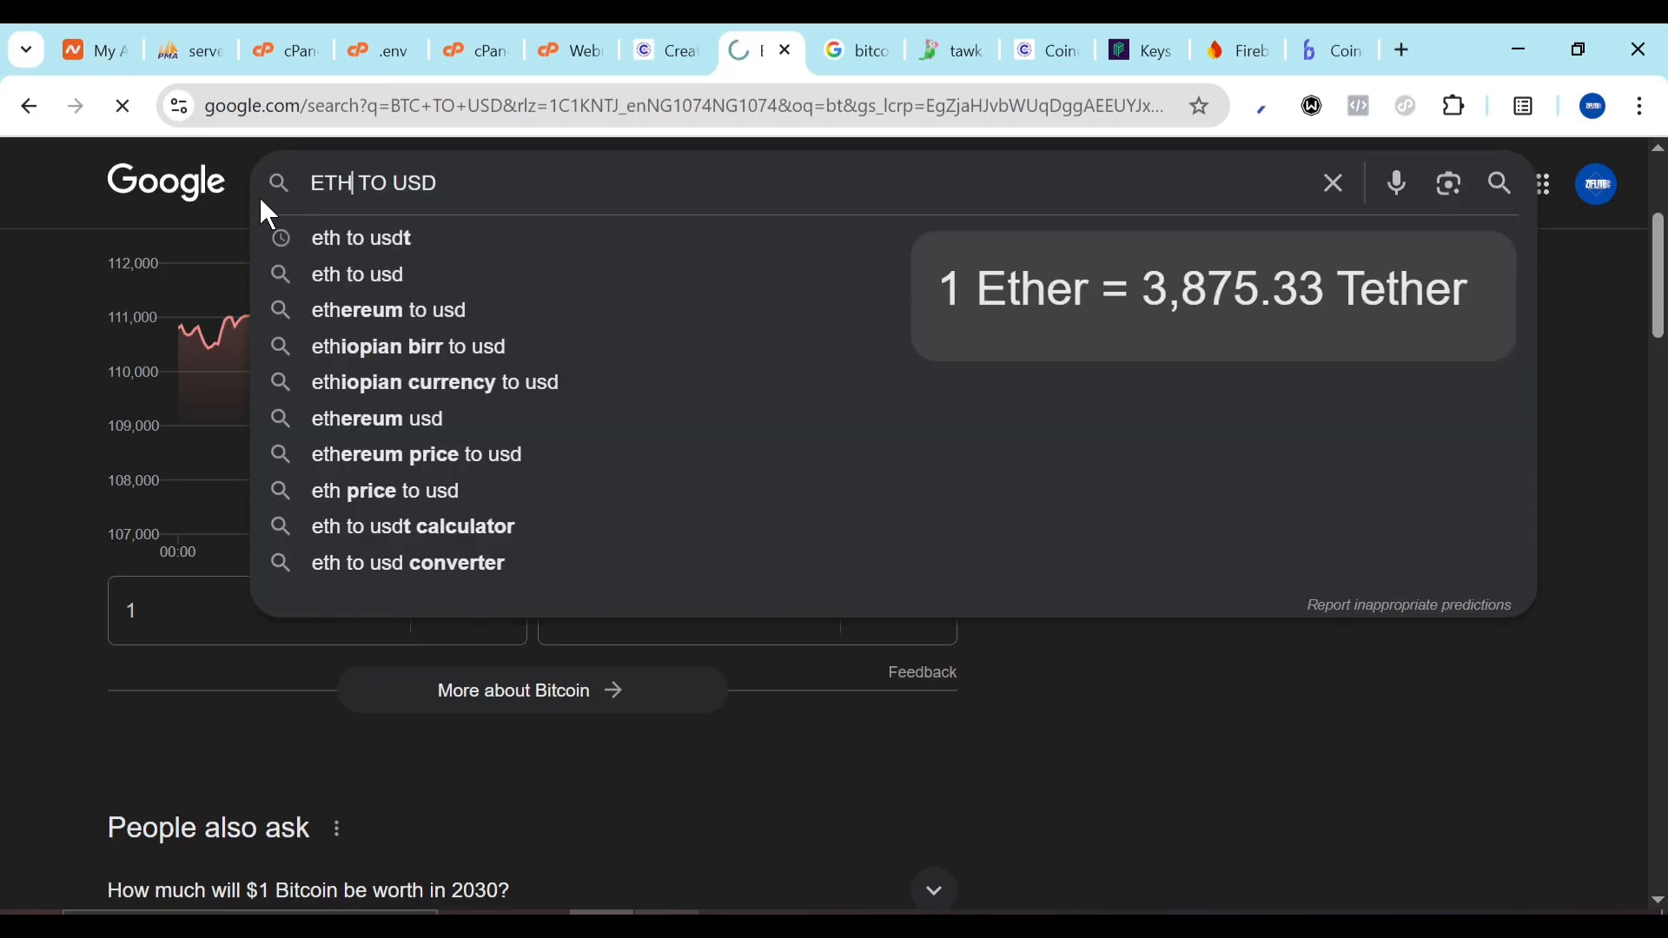
key("Return")
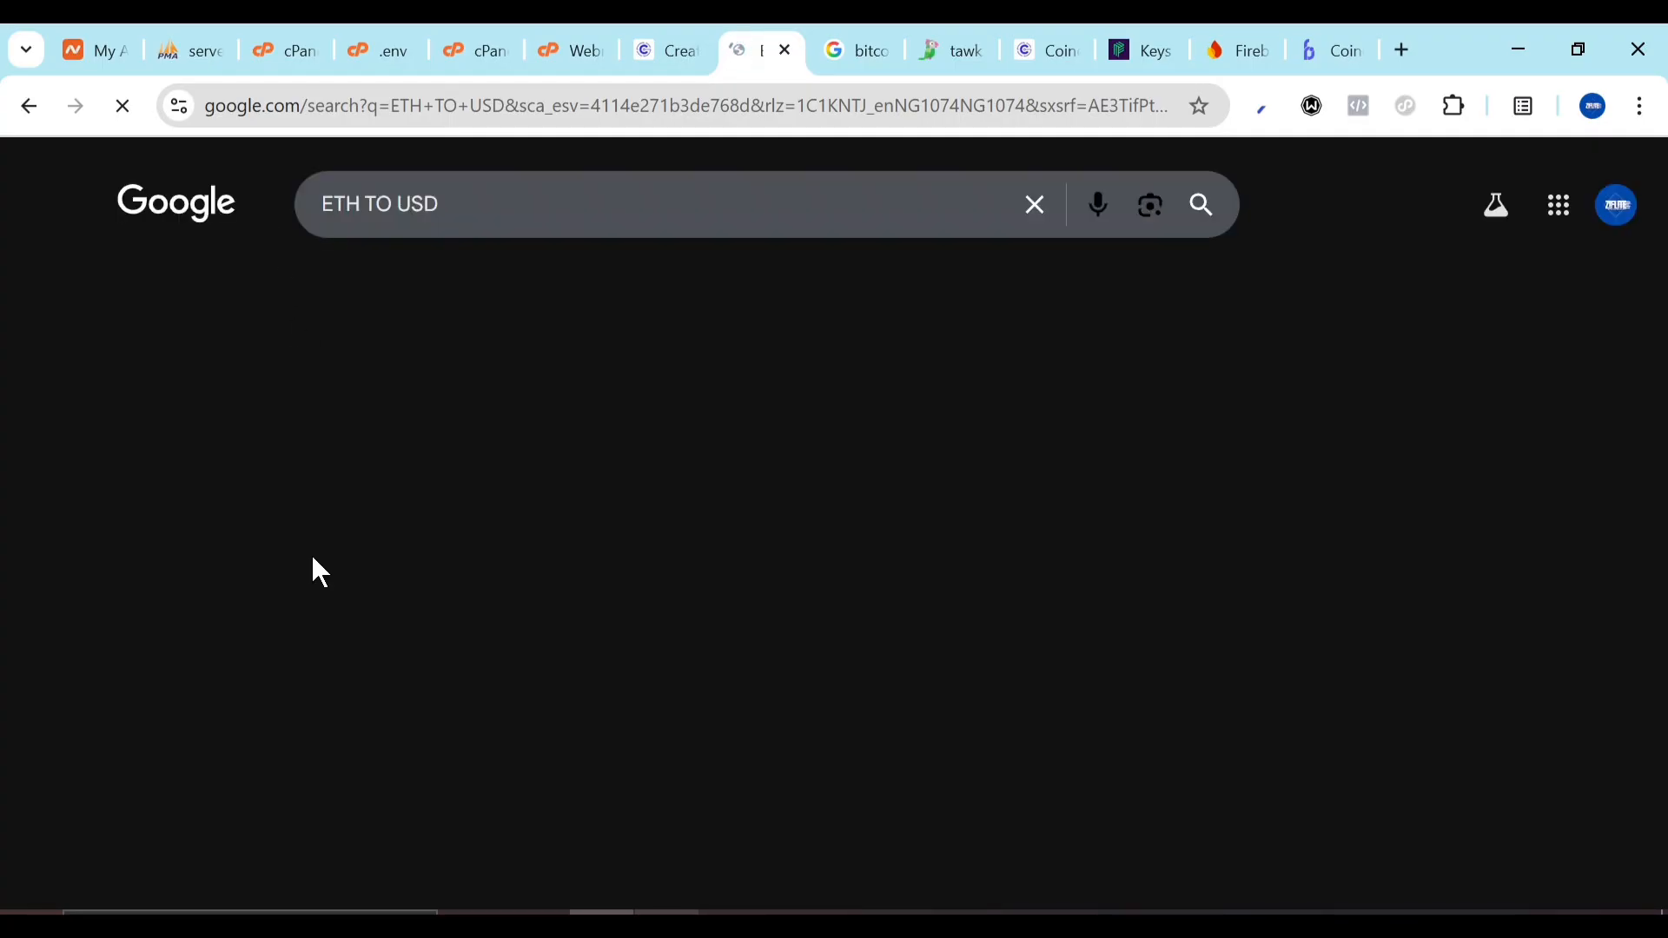
scroll(238, 643, "down", 2)
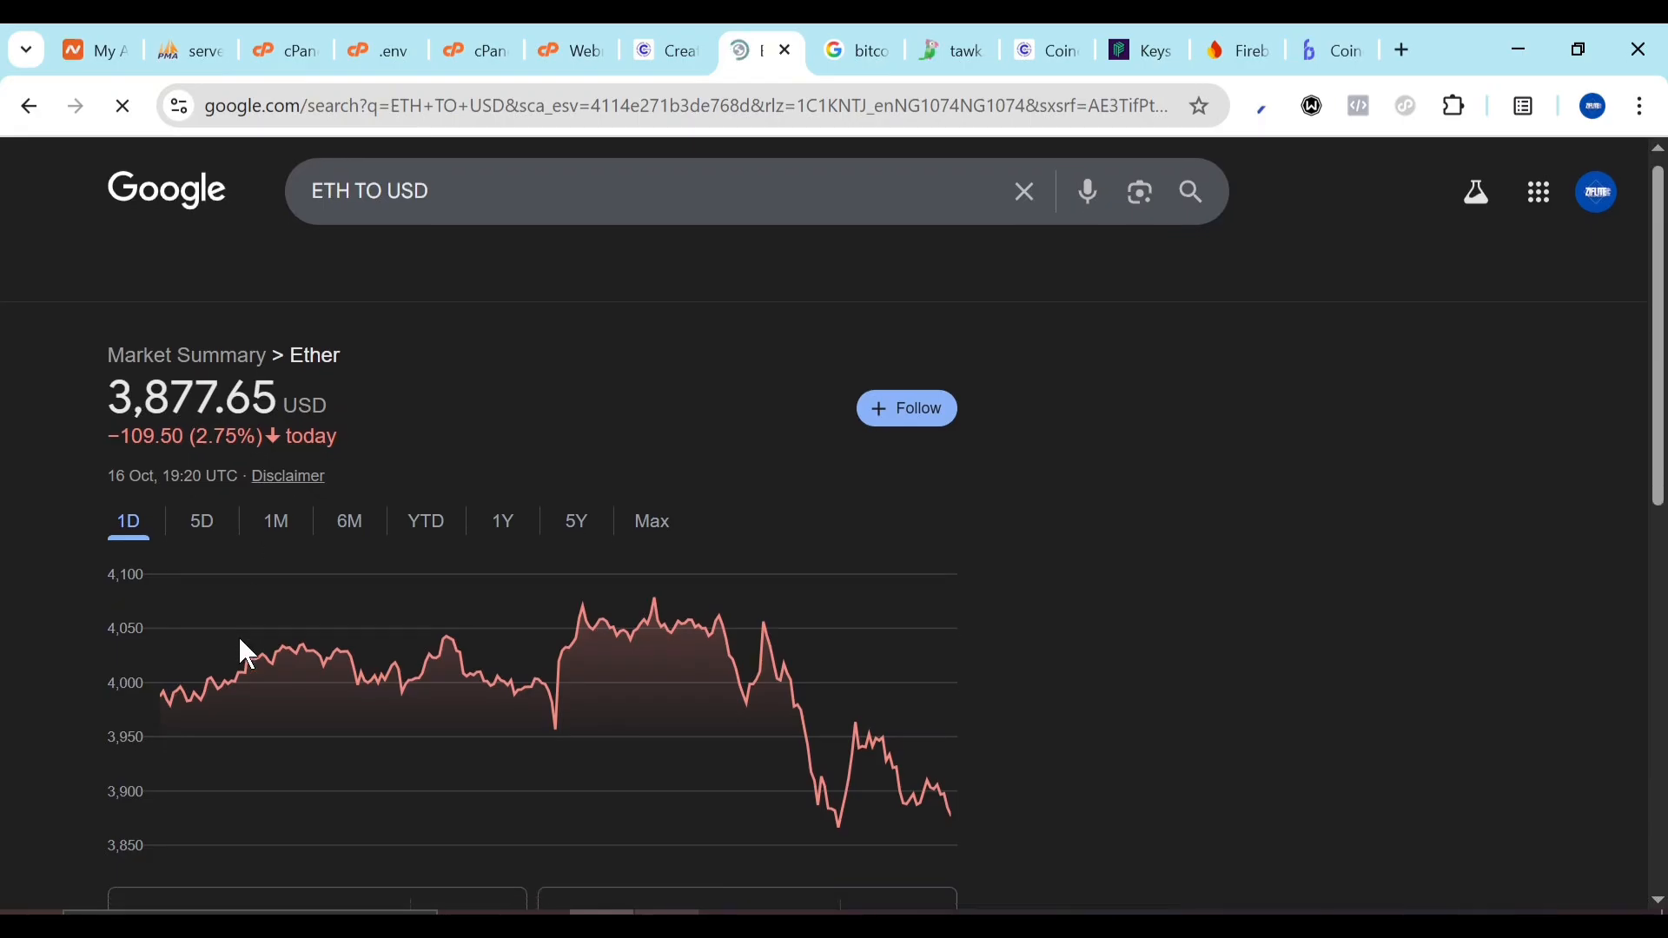
left_click_drag(349, 184, 290, 175)
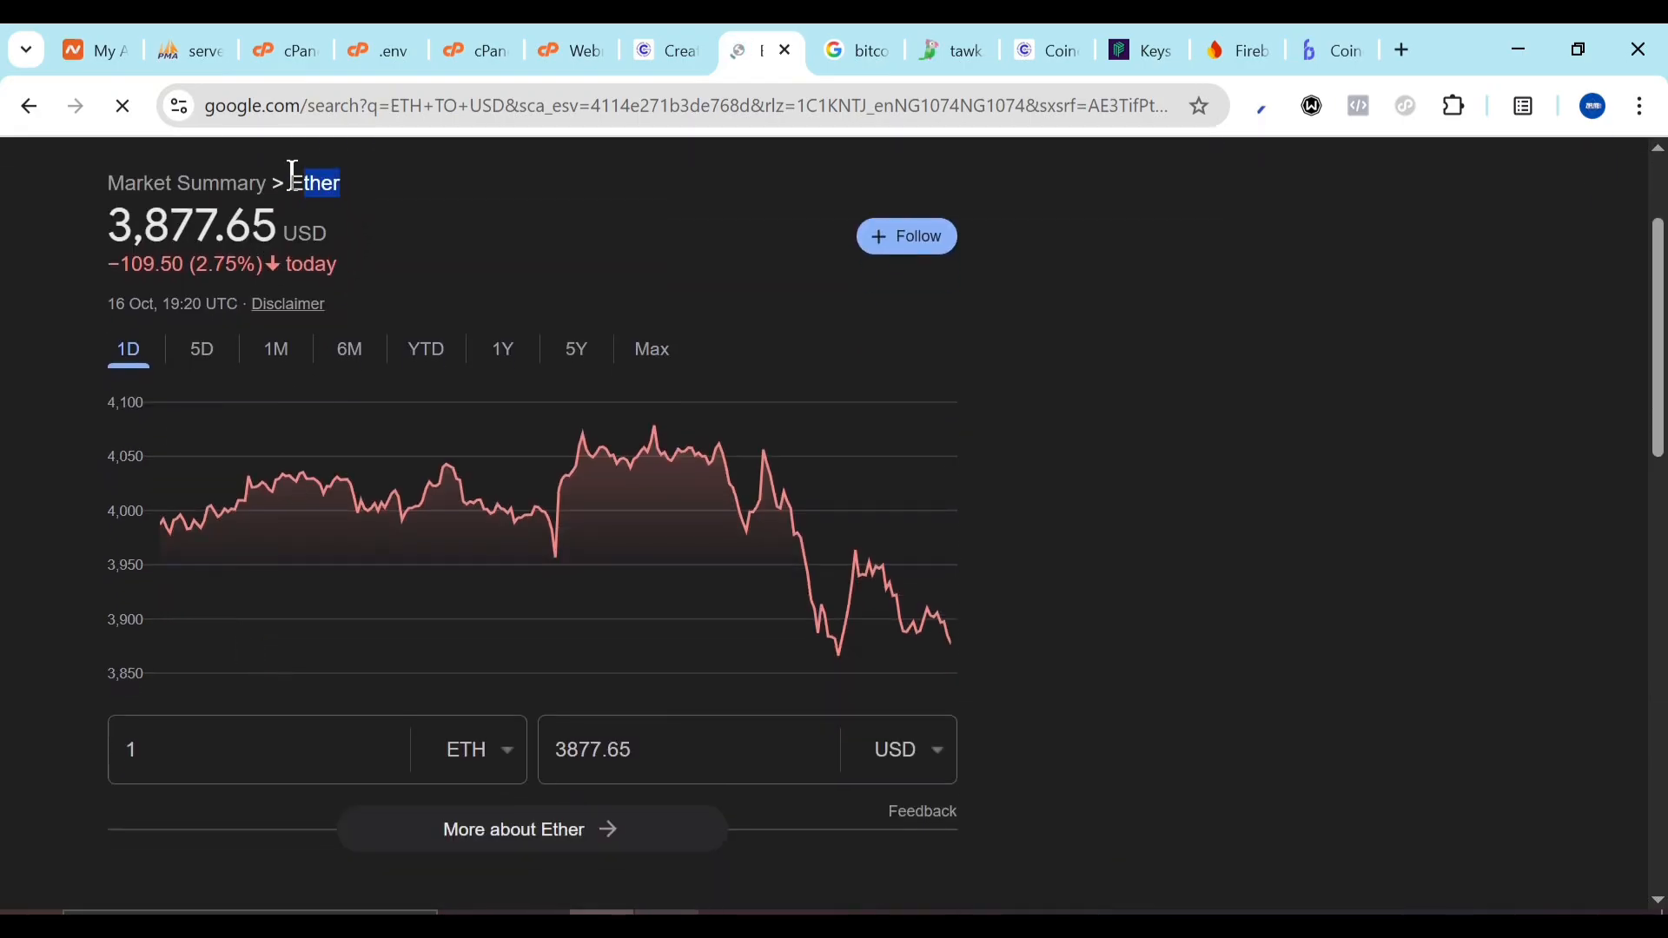
scroll(794, 726, "down", 3)
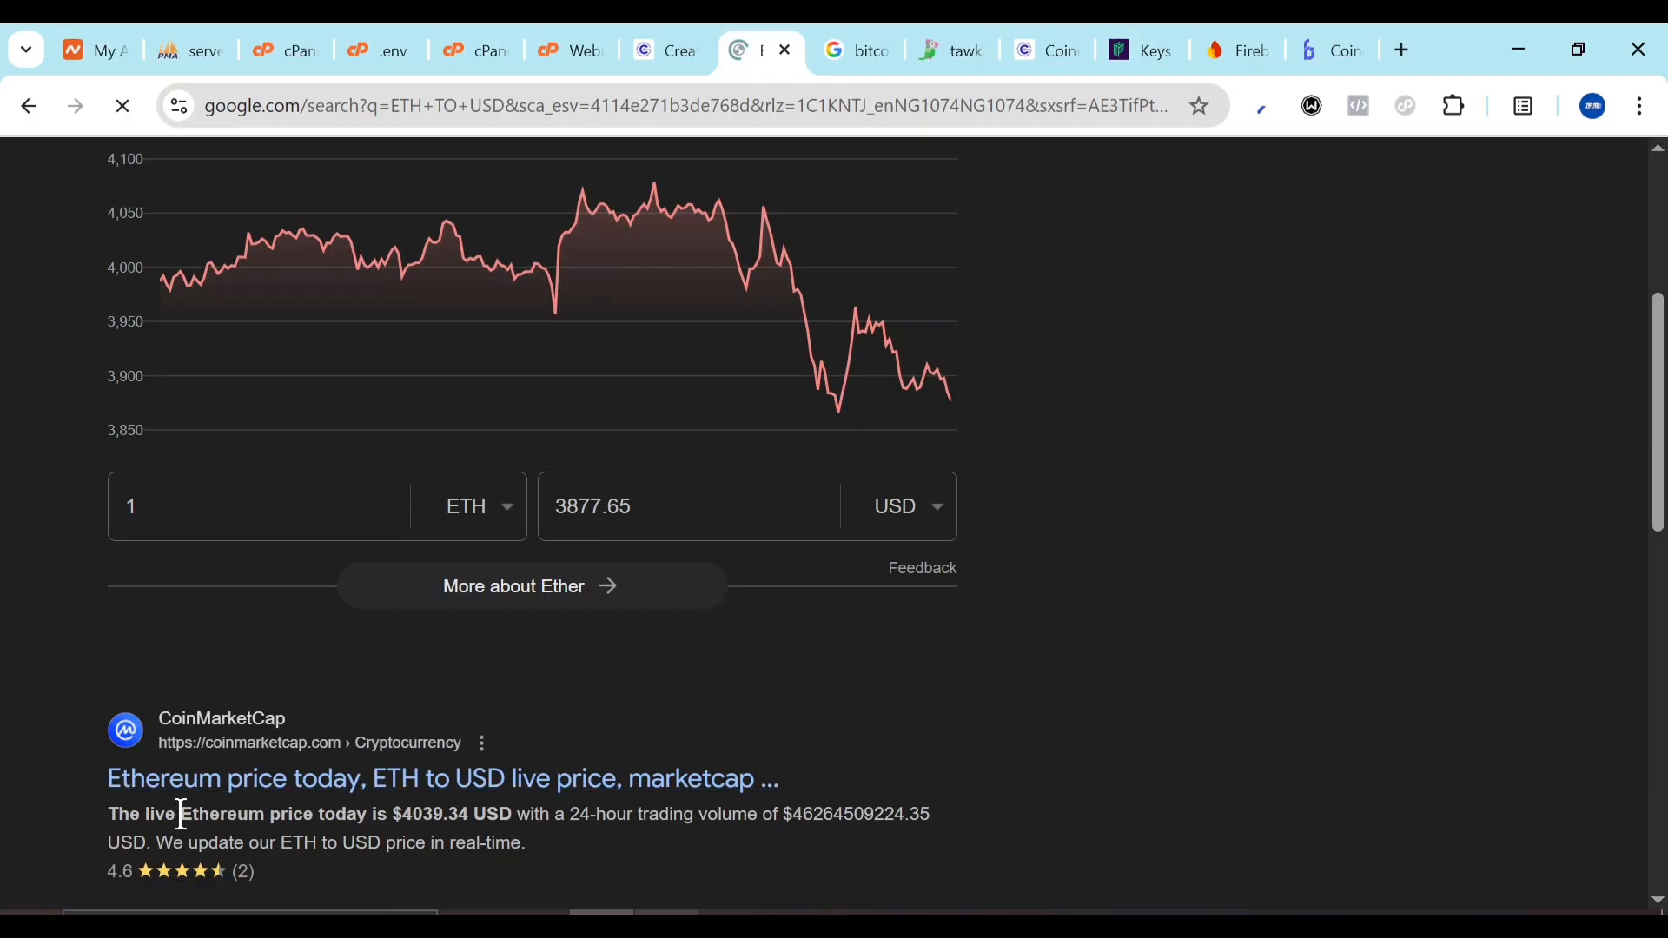
left_click_drag(181, 815, 266, 817)
key("ctrl+c")
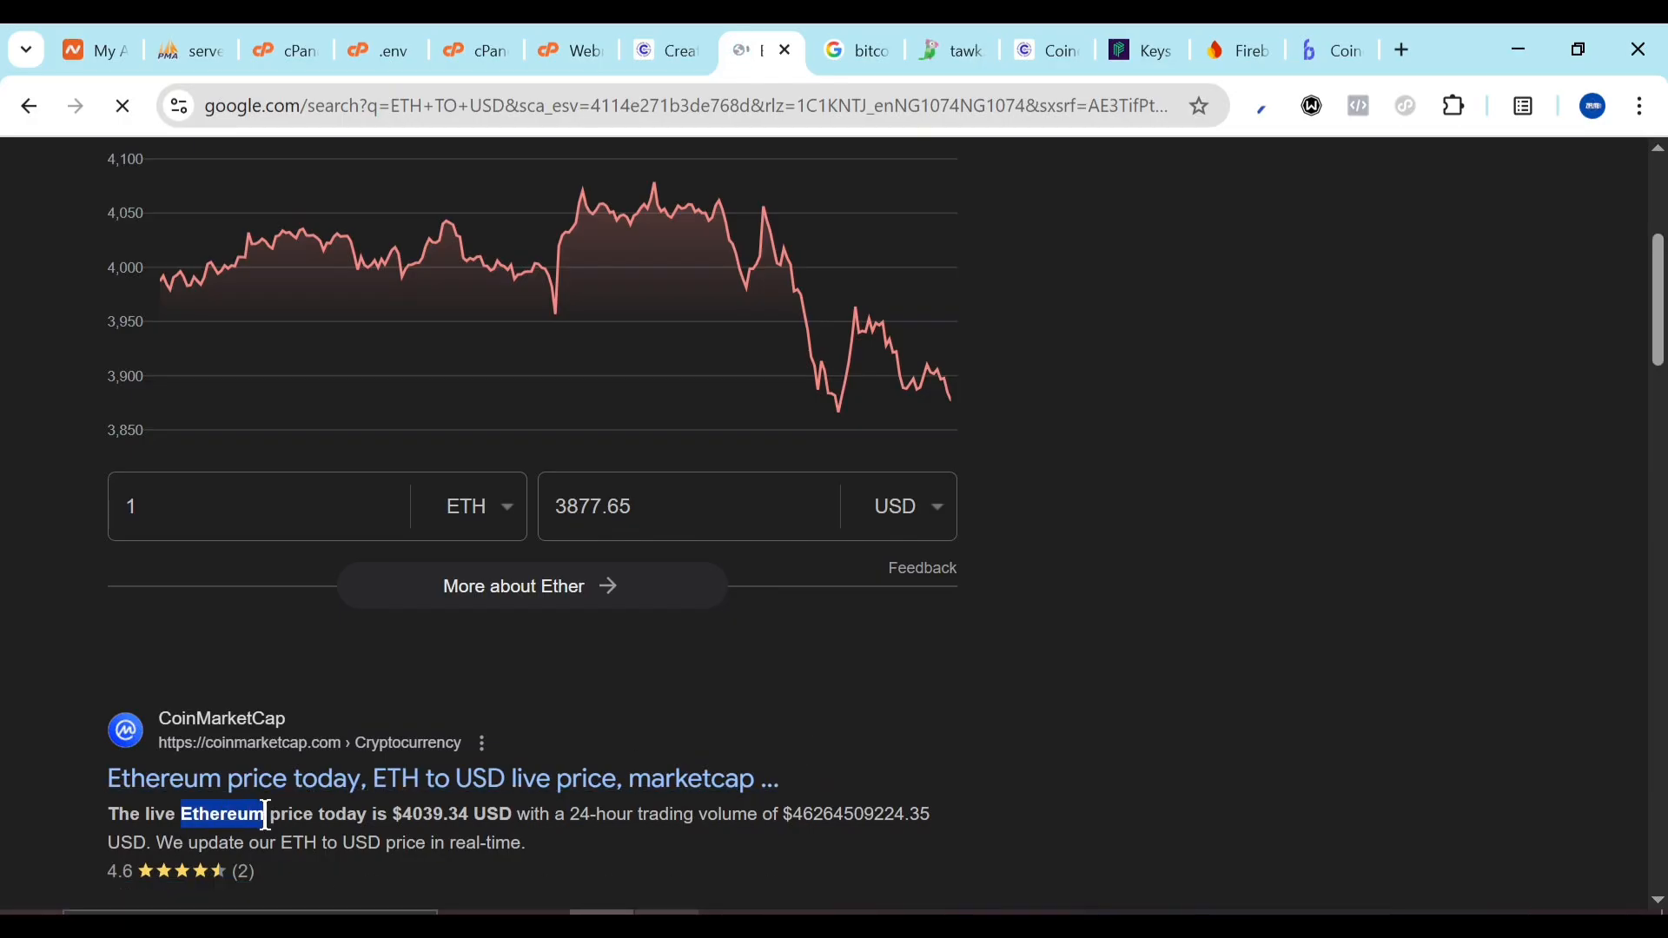
Paste Ethereum as the new crypto's name
left_click(698, 51)
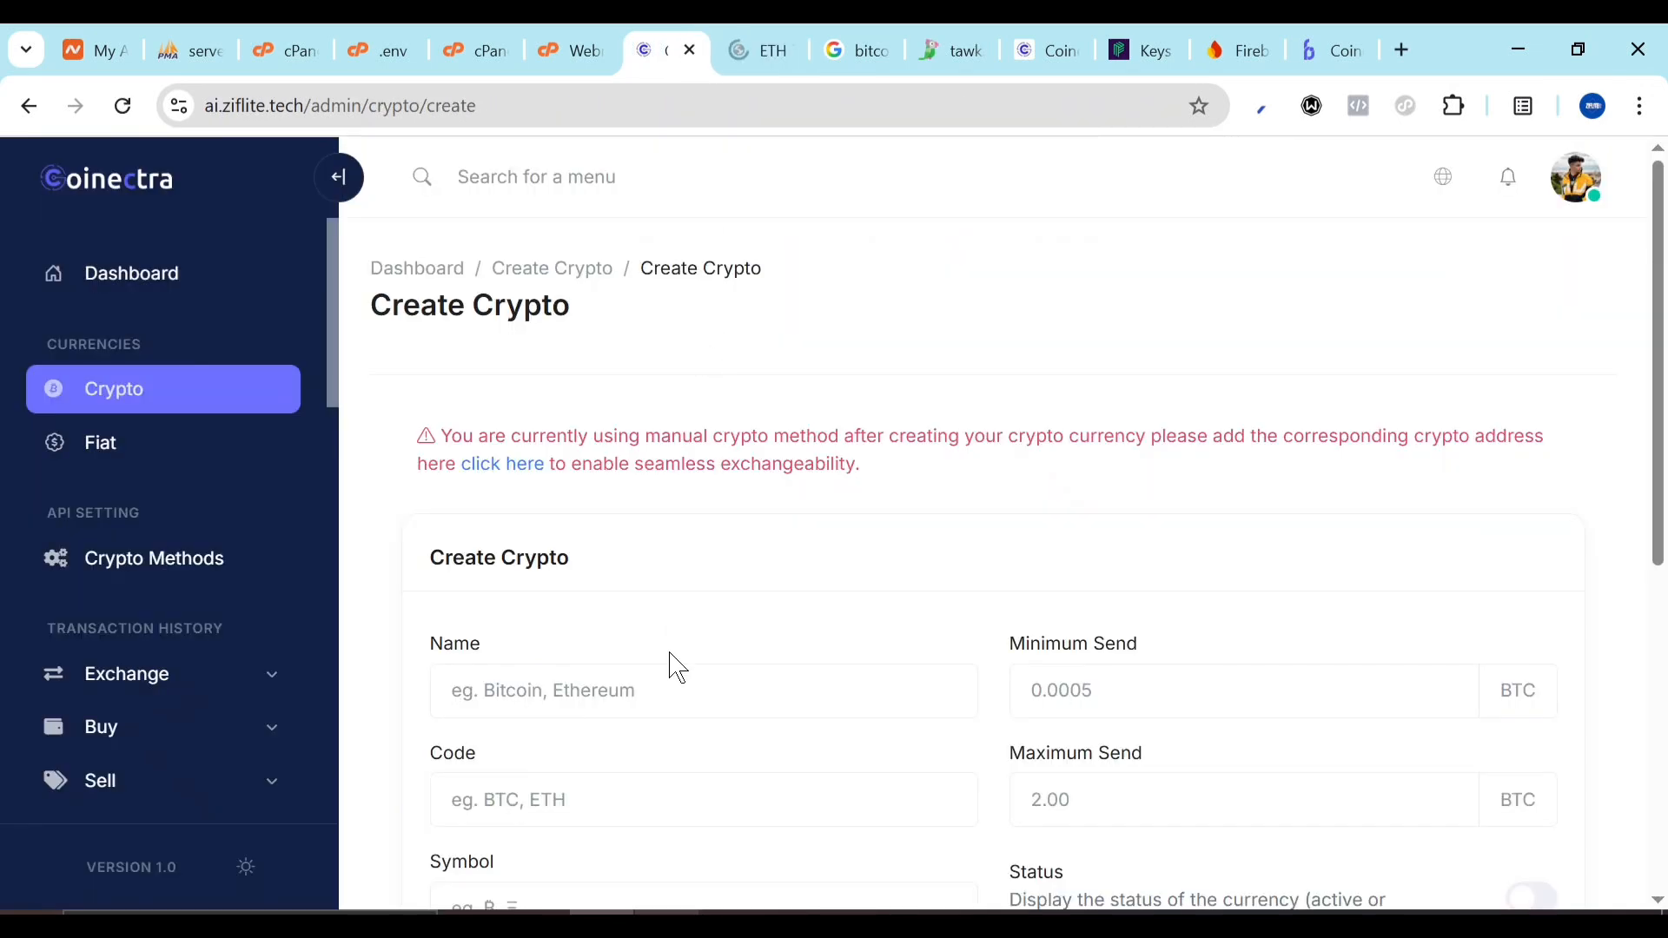
scroll(675, 712, "down", 1)
left_click(643, 594)
key("ctrl+v")
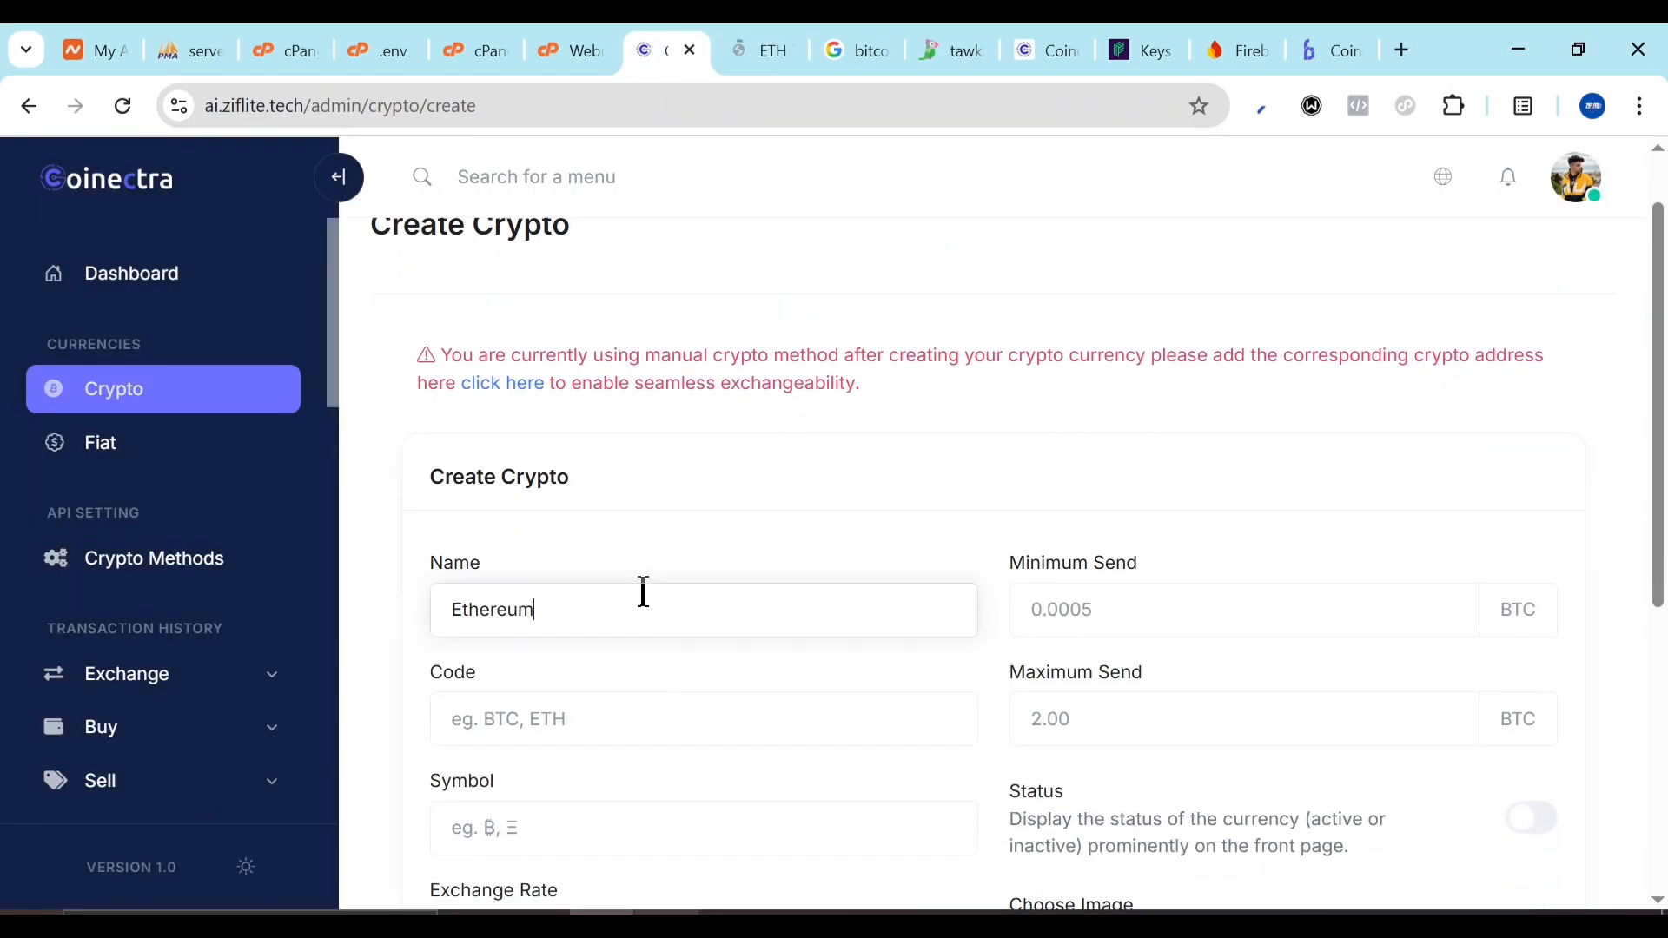
Convert 1 USD to ETH in Google's converter and paste the result, 0.00026, as the minimum send
left_click(1070, 600)
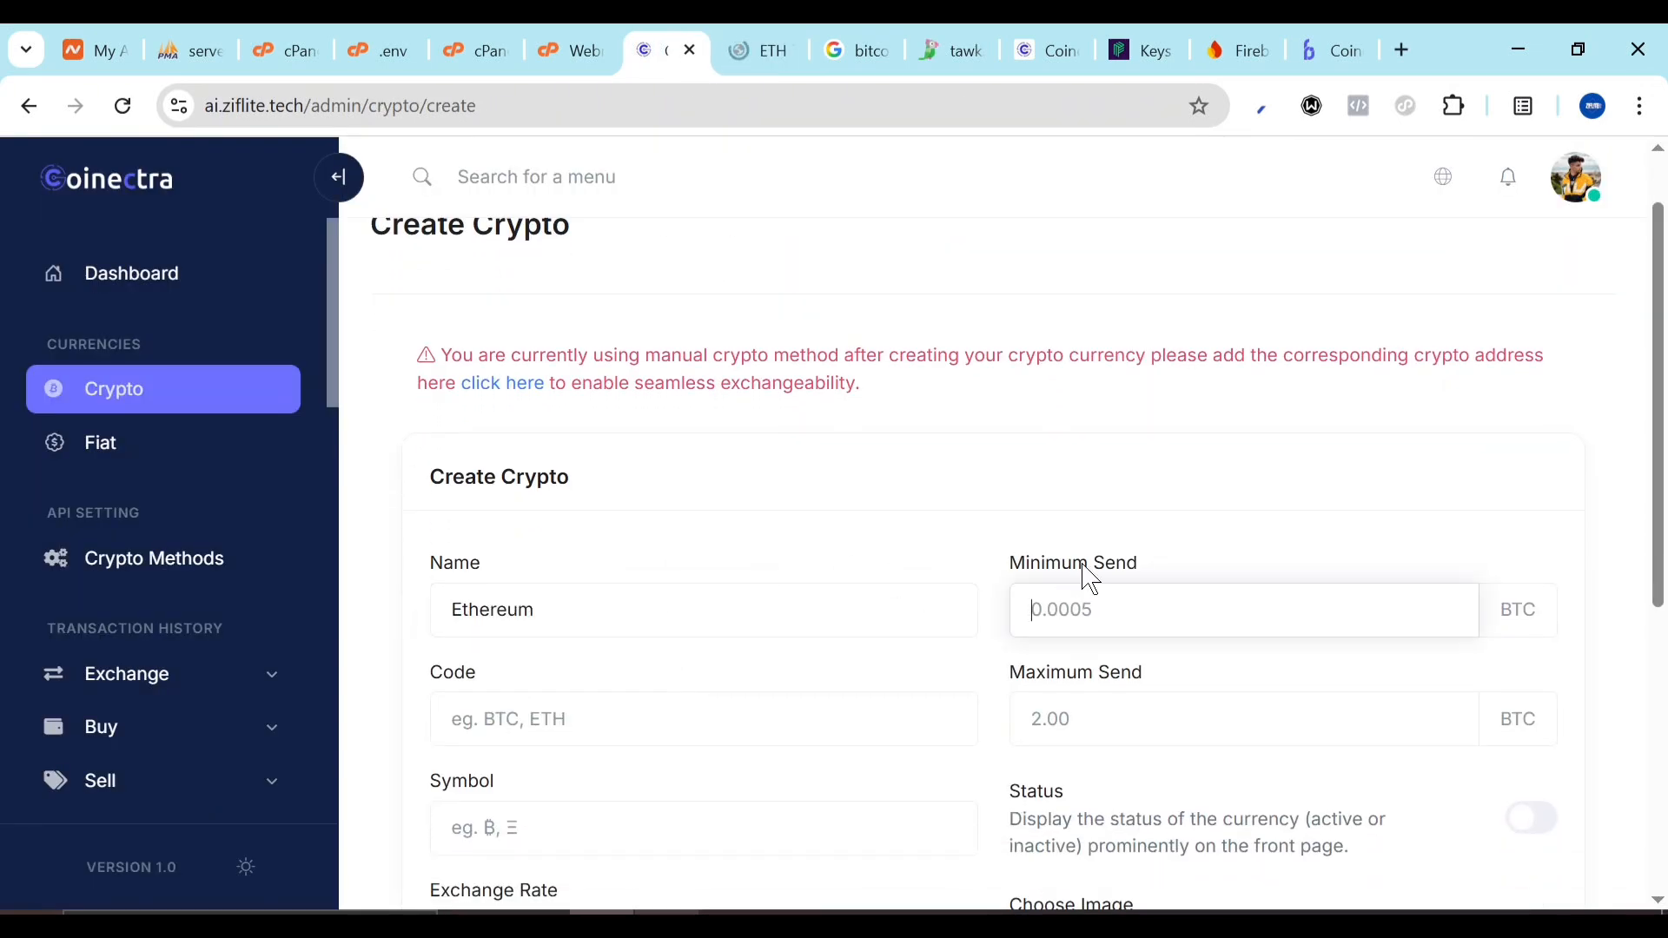
left_click(773, 49)
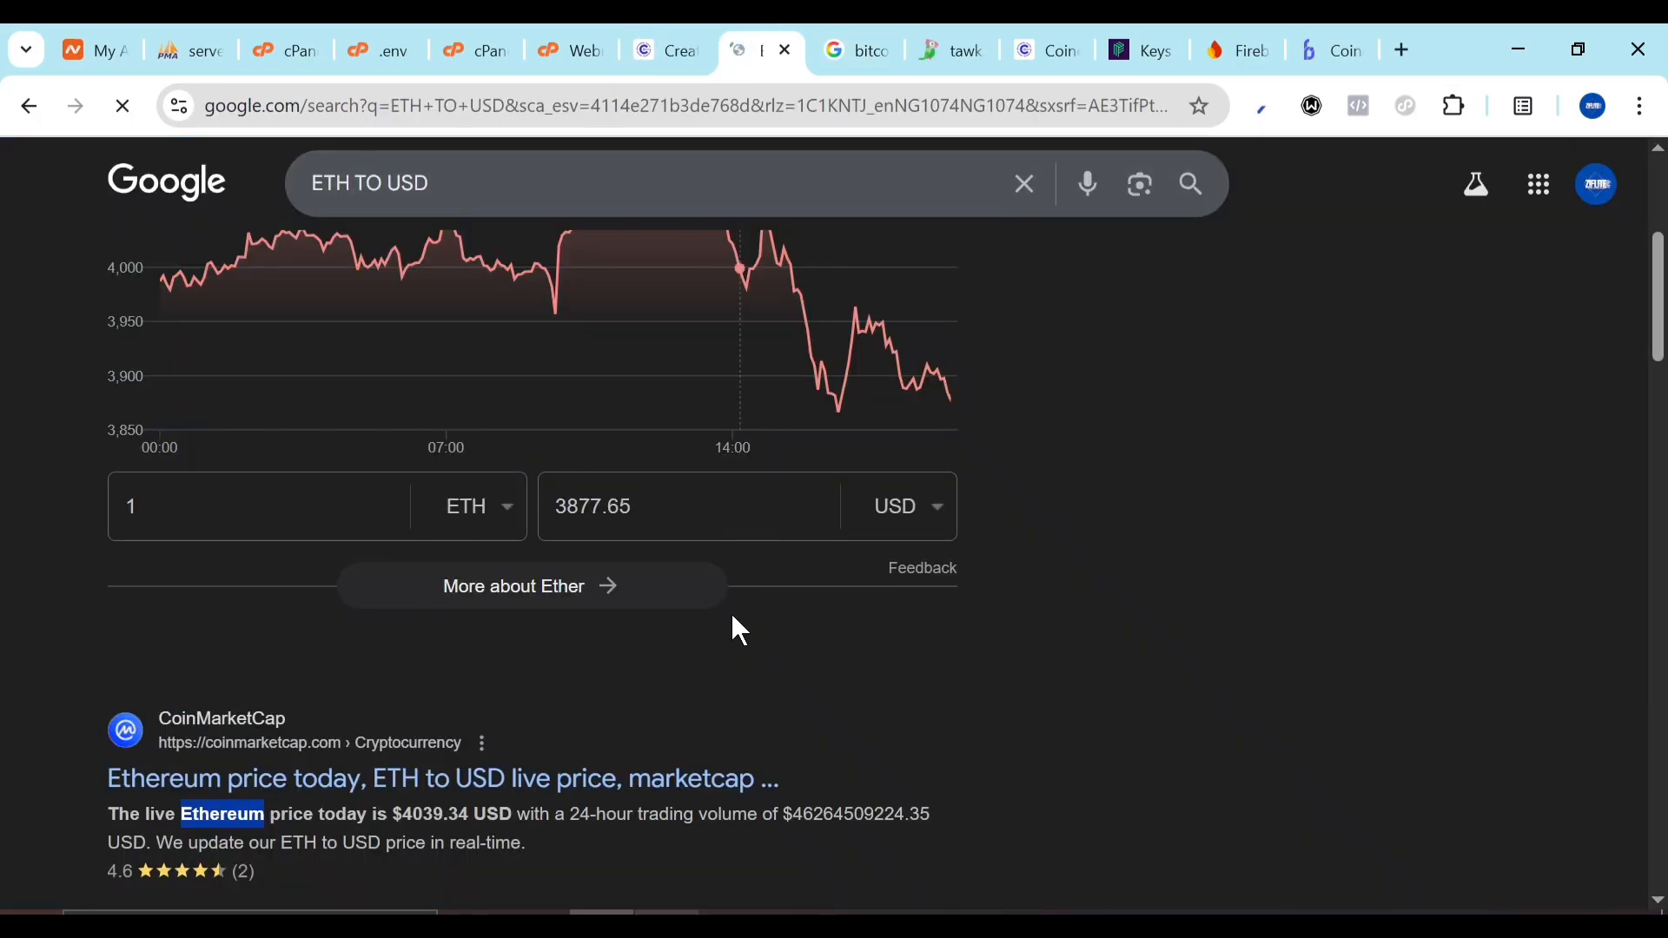
left_click(656, 521)
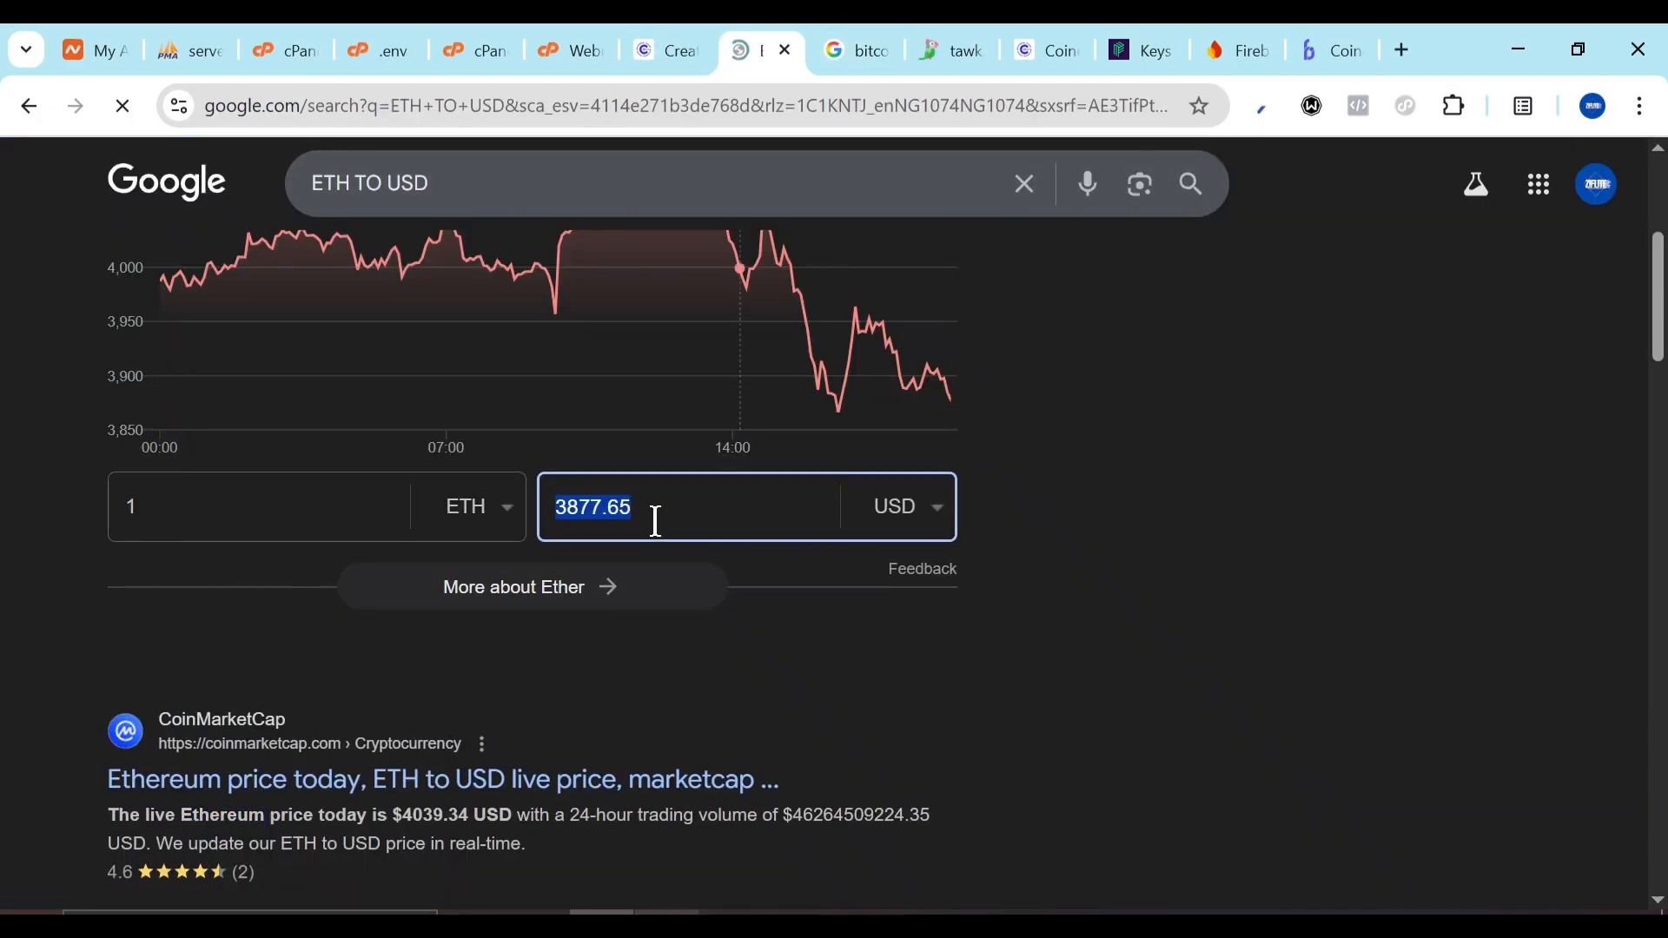
type("1")
left_click(309, 513)
key("ctrl+a")
key("ctrl+c")
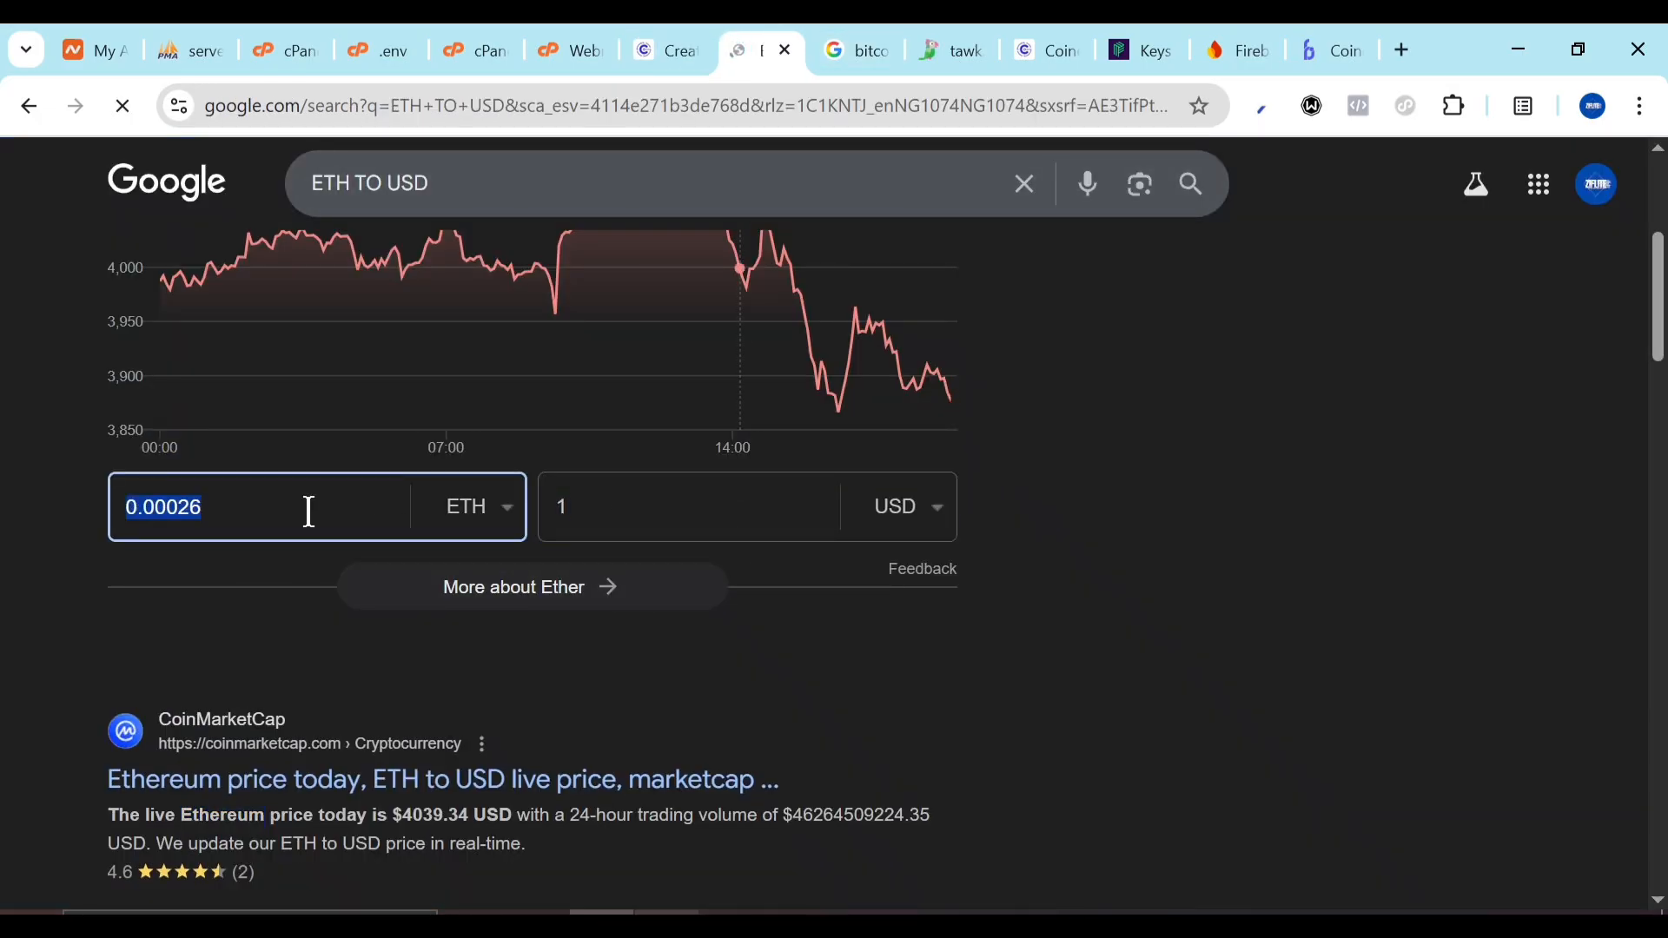
left_click(692, 48)
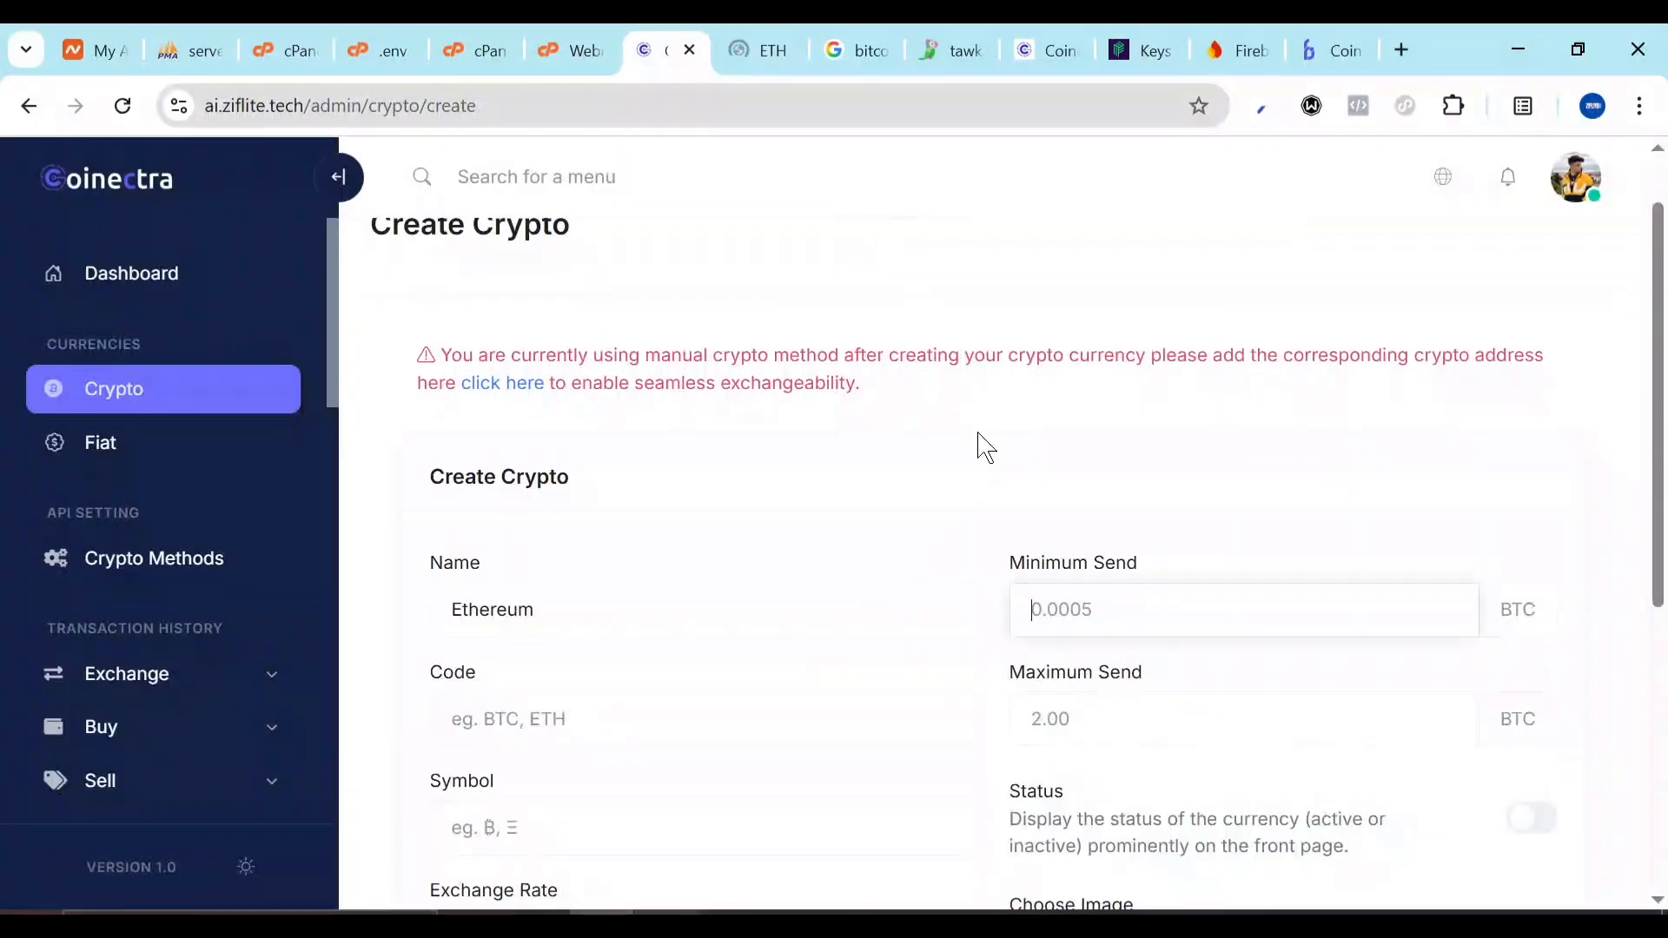
key("ctrl+v")
Set the maximum send to 50 and the crypto code to ETH
left_click(1119, 730)
type("5")
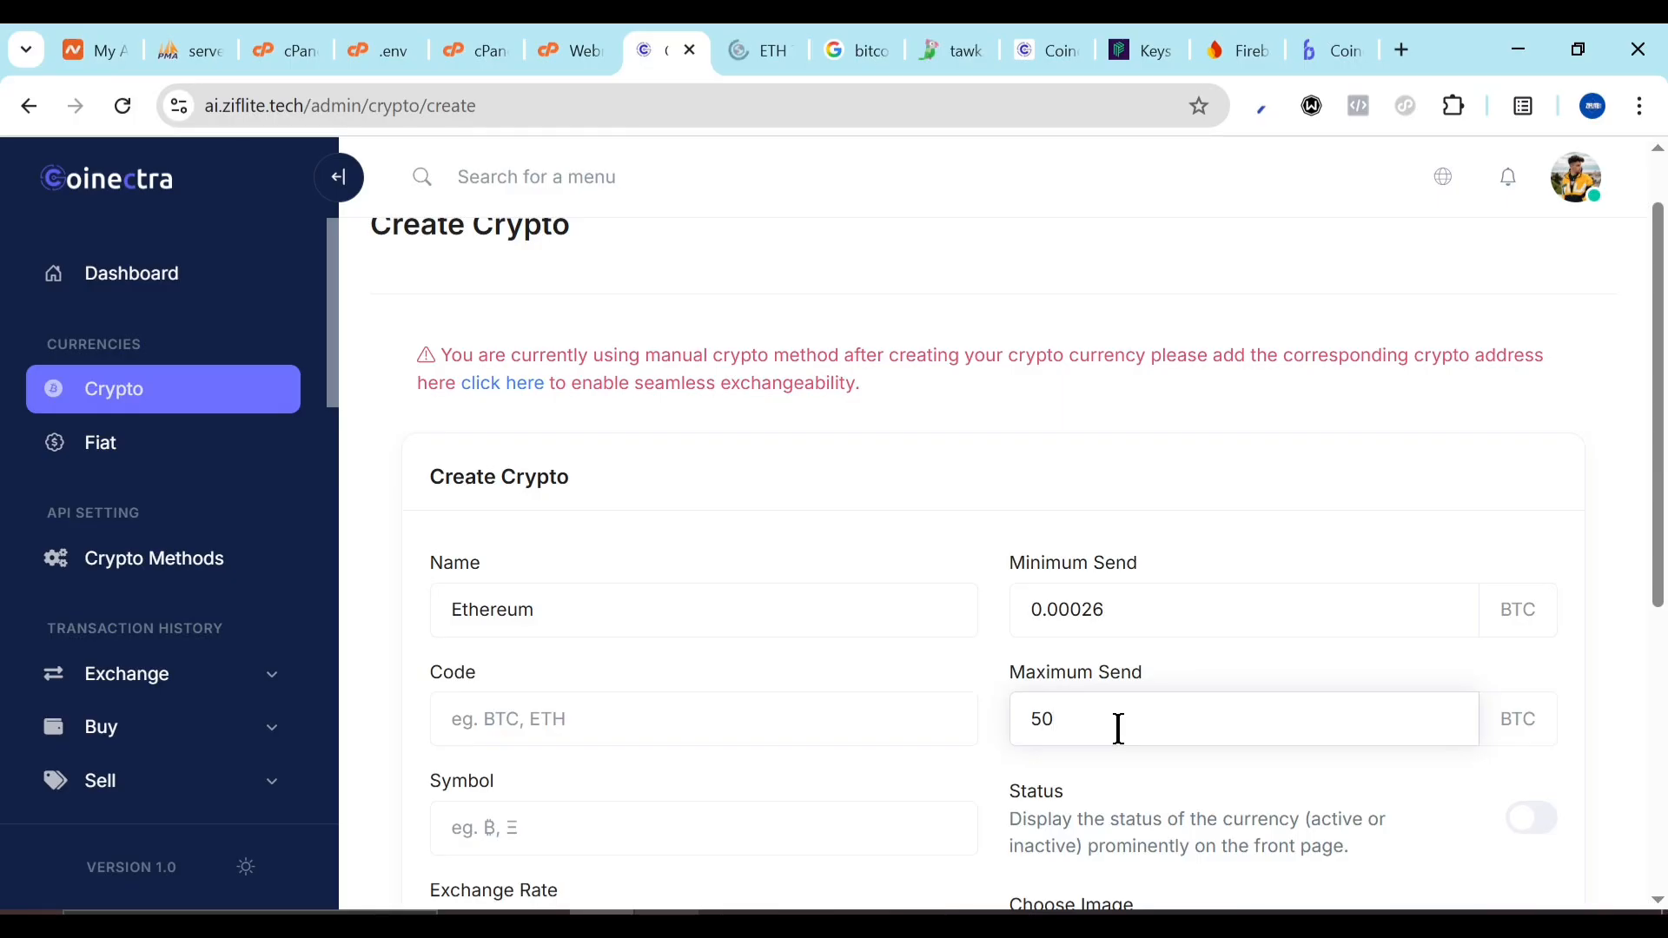
scroll(994, 775, "down", 2)
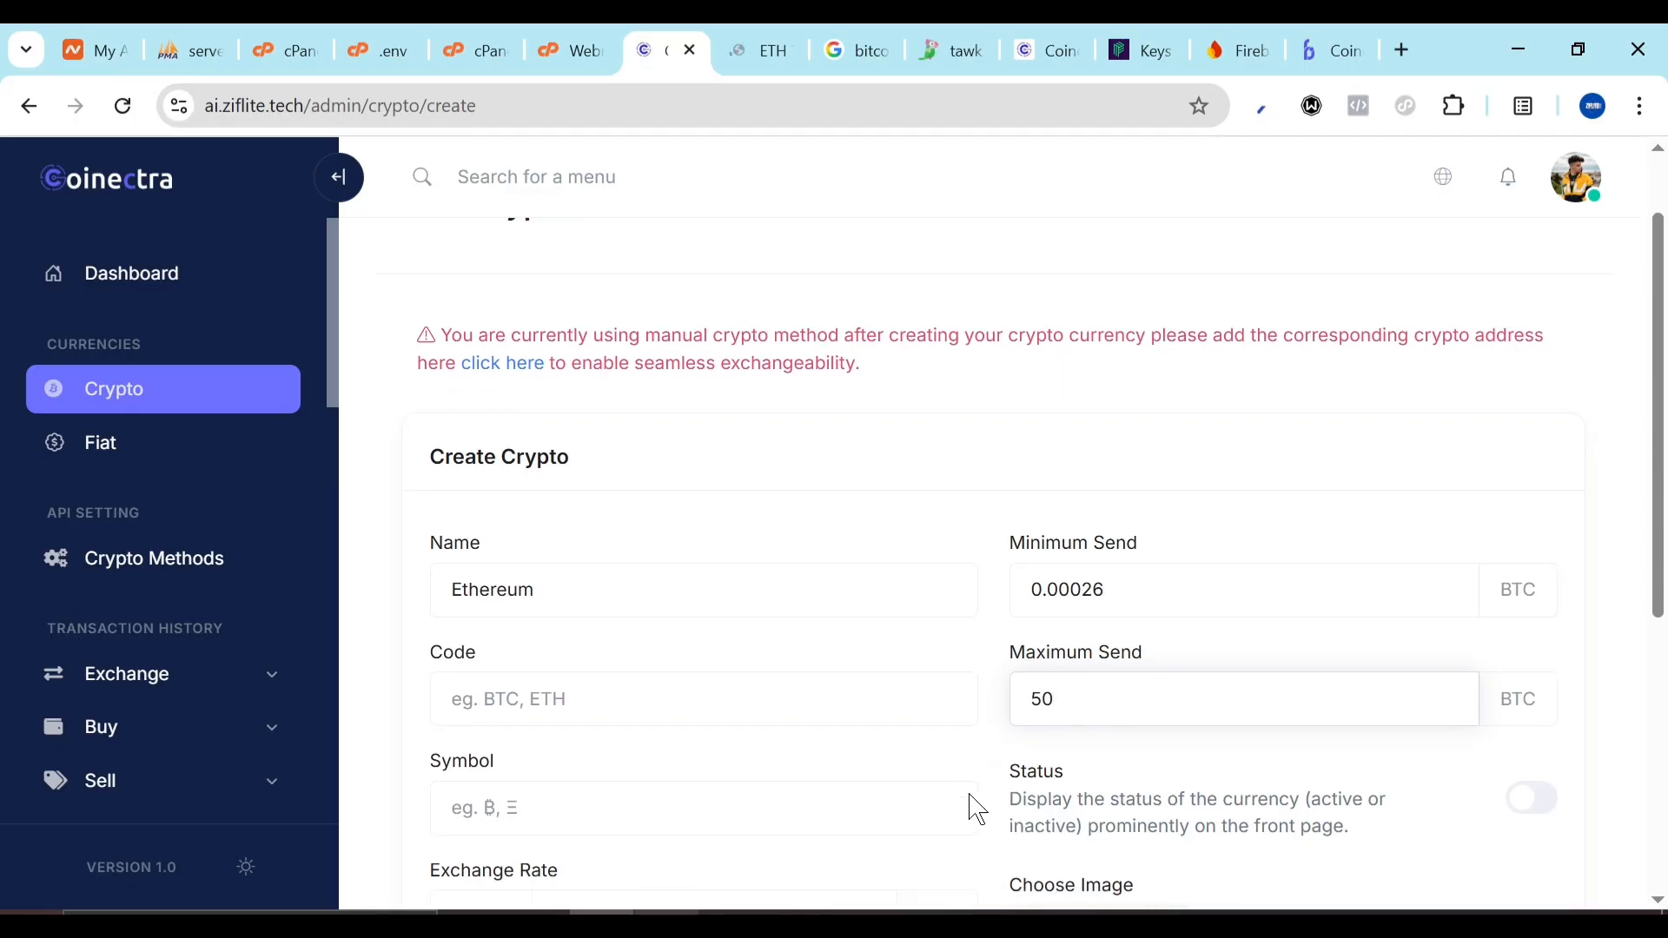
left_click(724, 580)
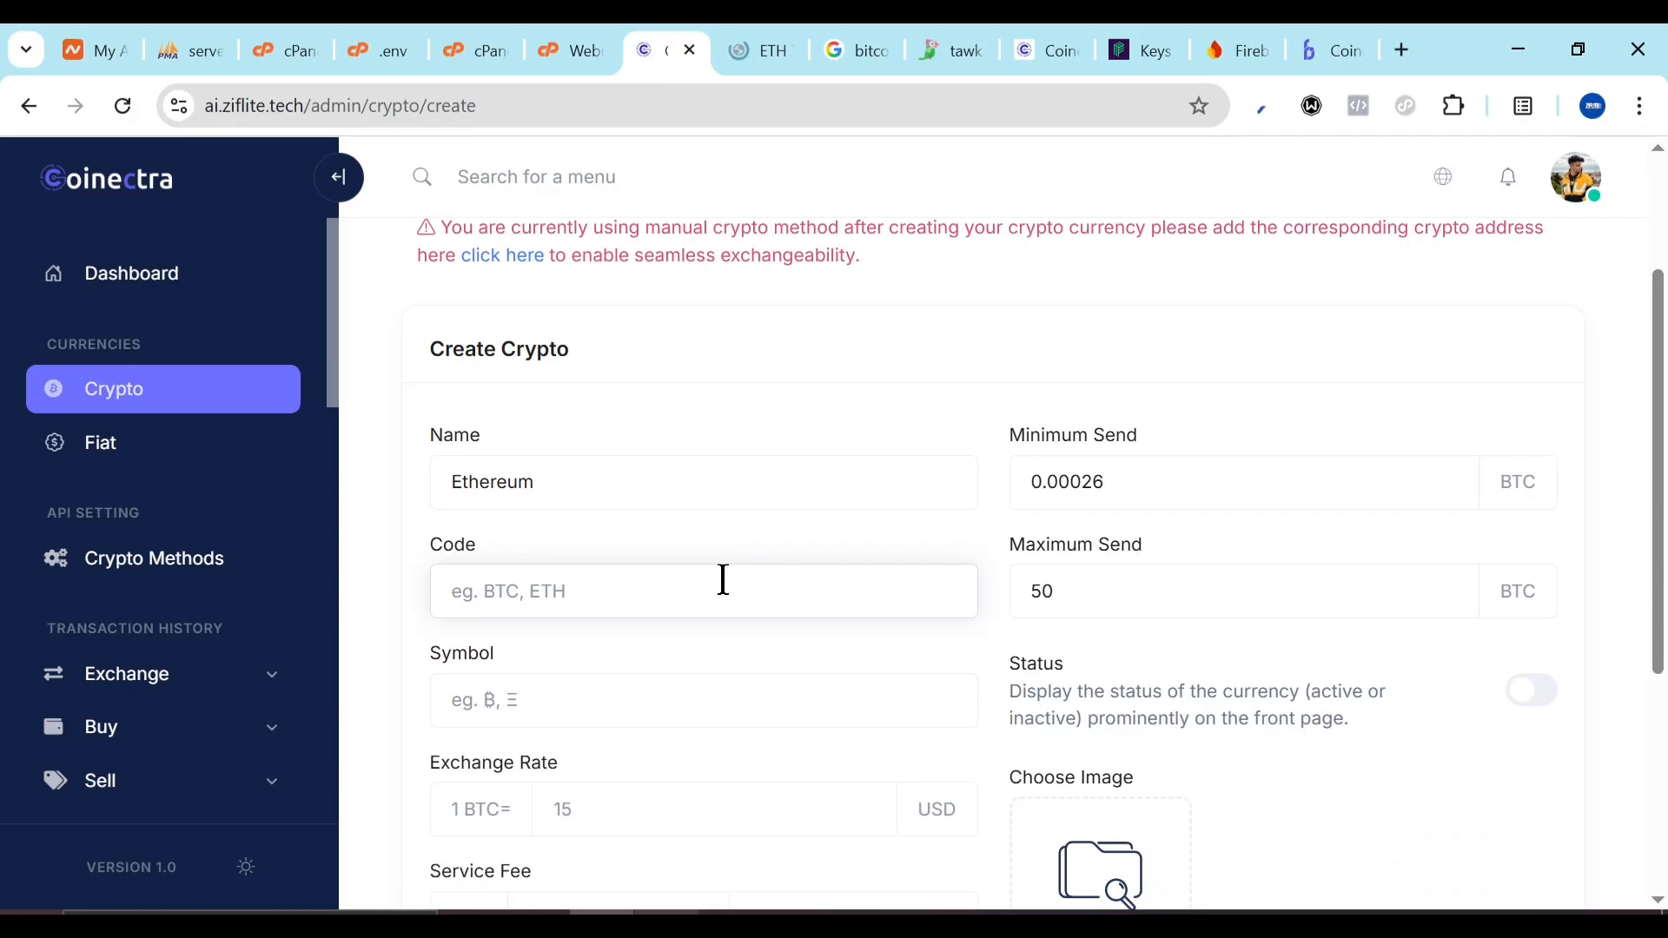
type("ETH")
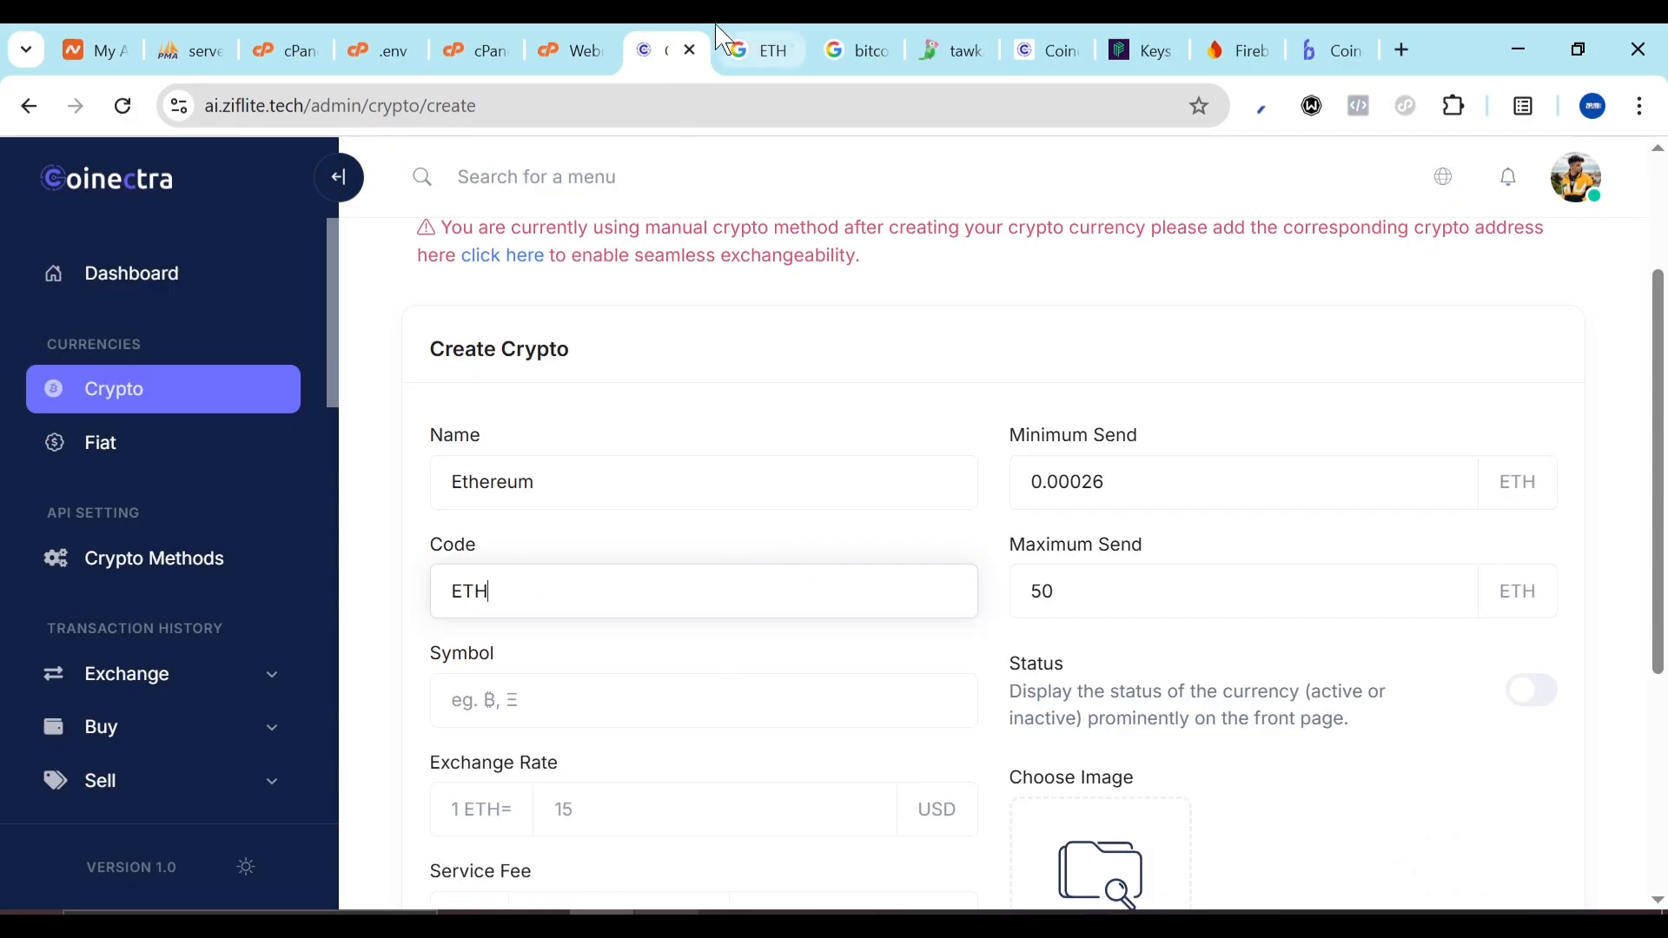
Search Google for ETH symbol by editing the previous bitcoin symbol query
left_click(856, 50)
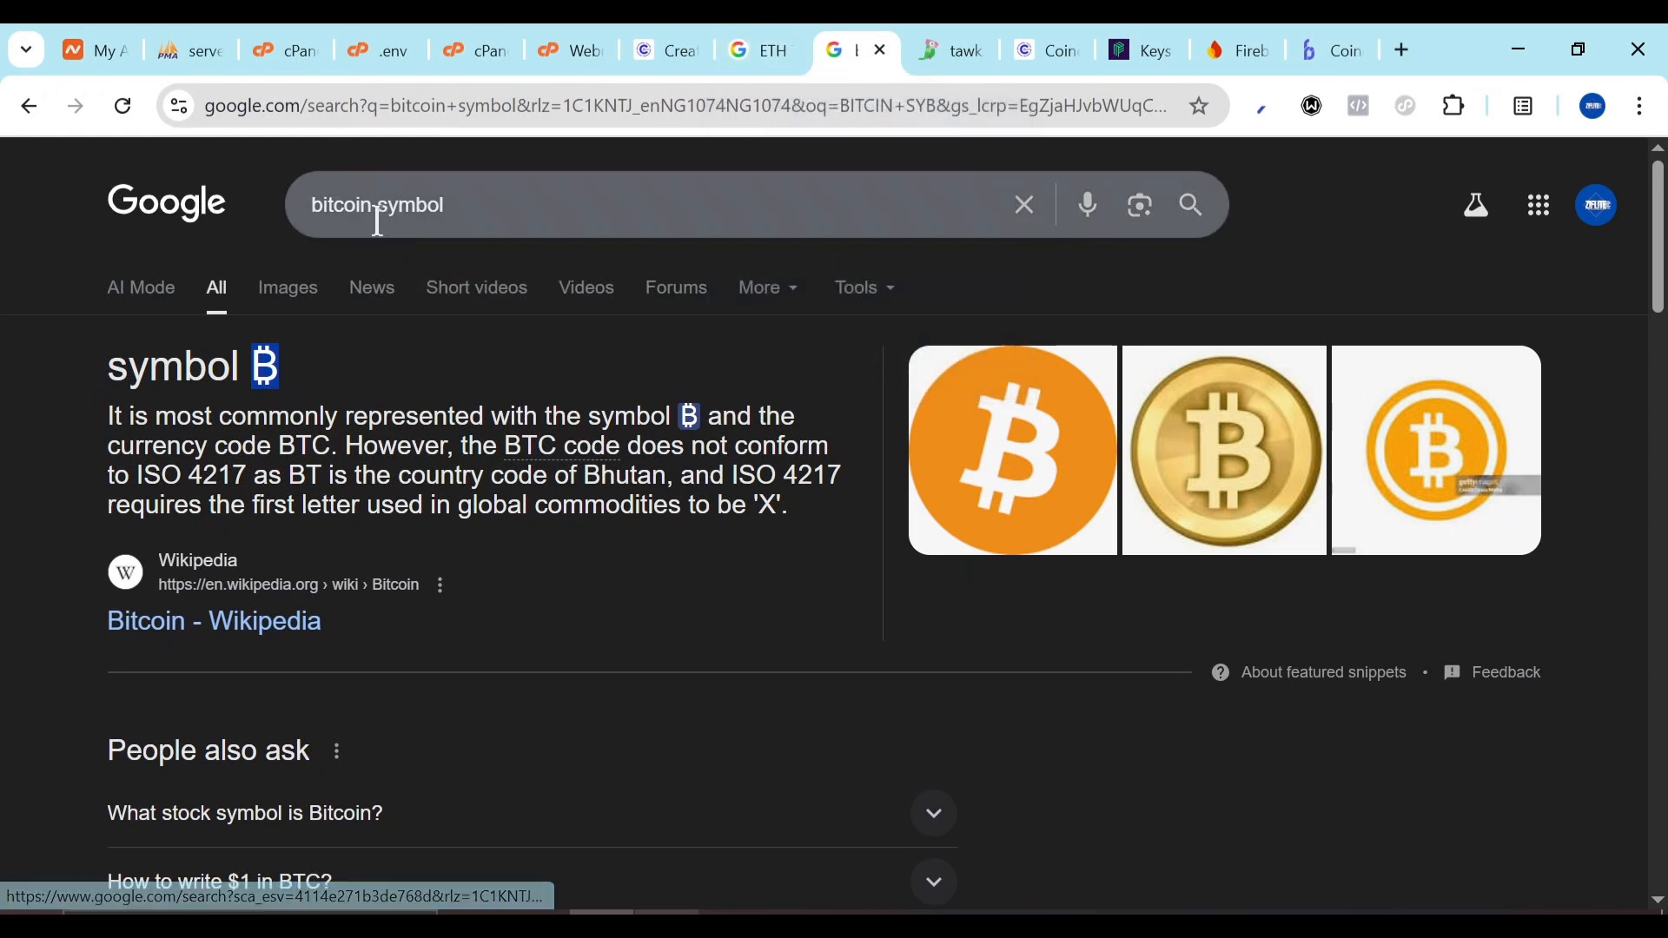
left_click_drag(373, 217, 298, 222)
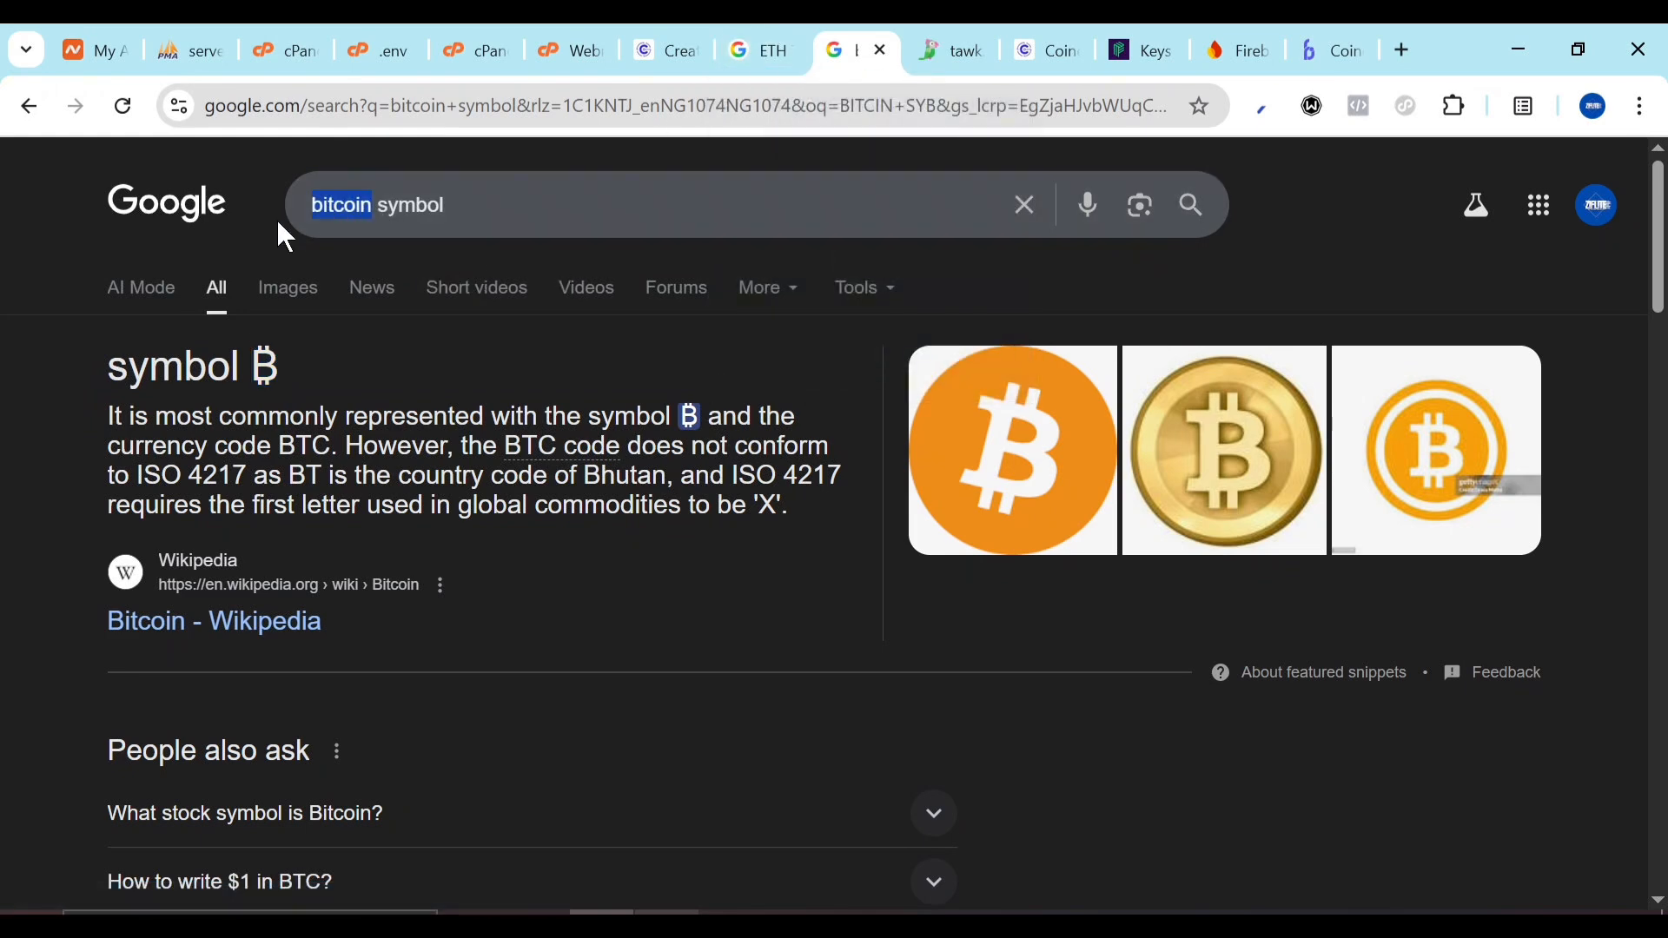
type("TH")
key("BackSpace")
key("BackSpace")
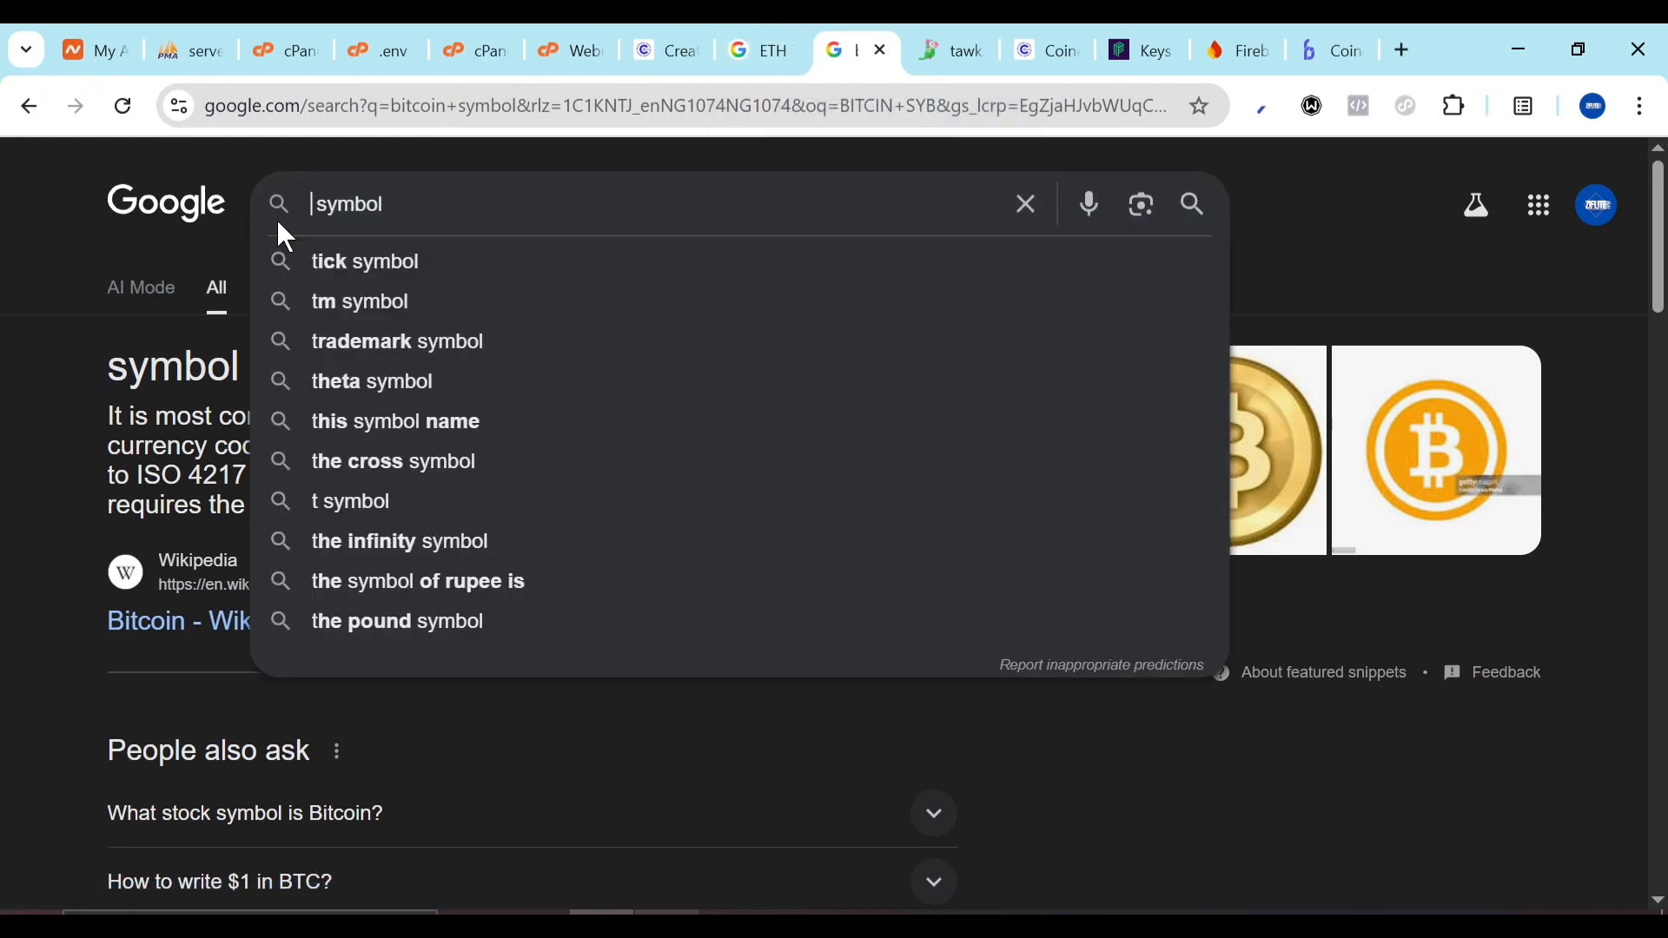
type("ETH")
key("Return")
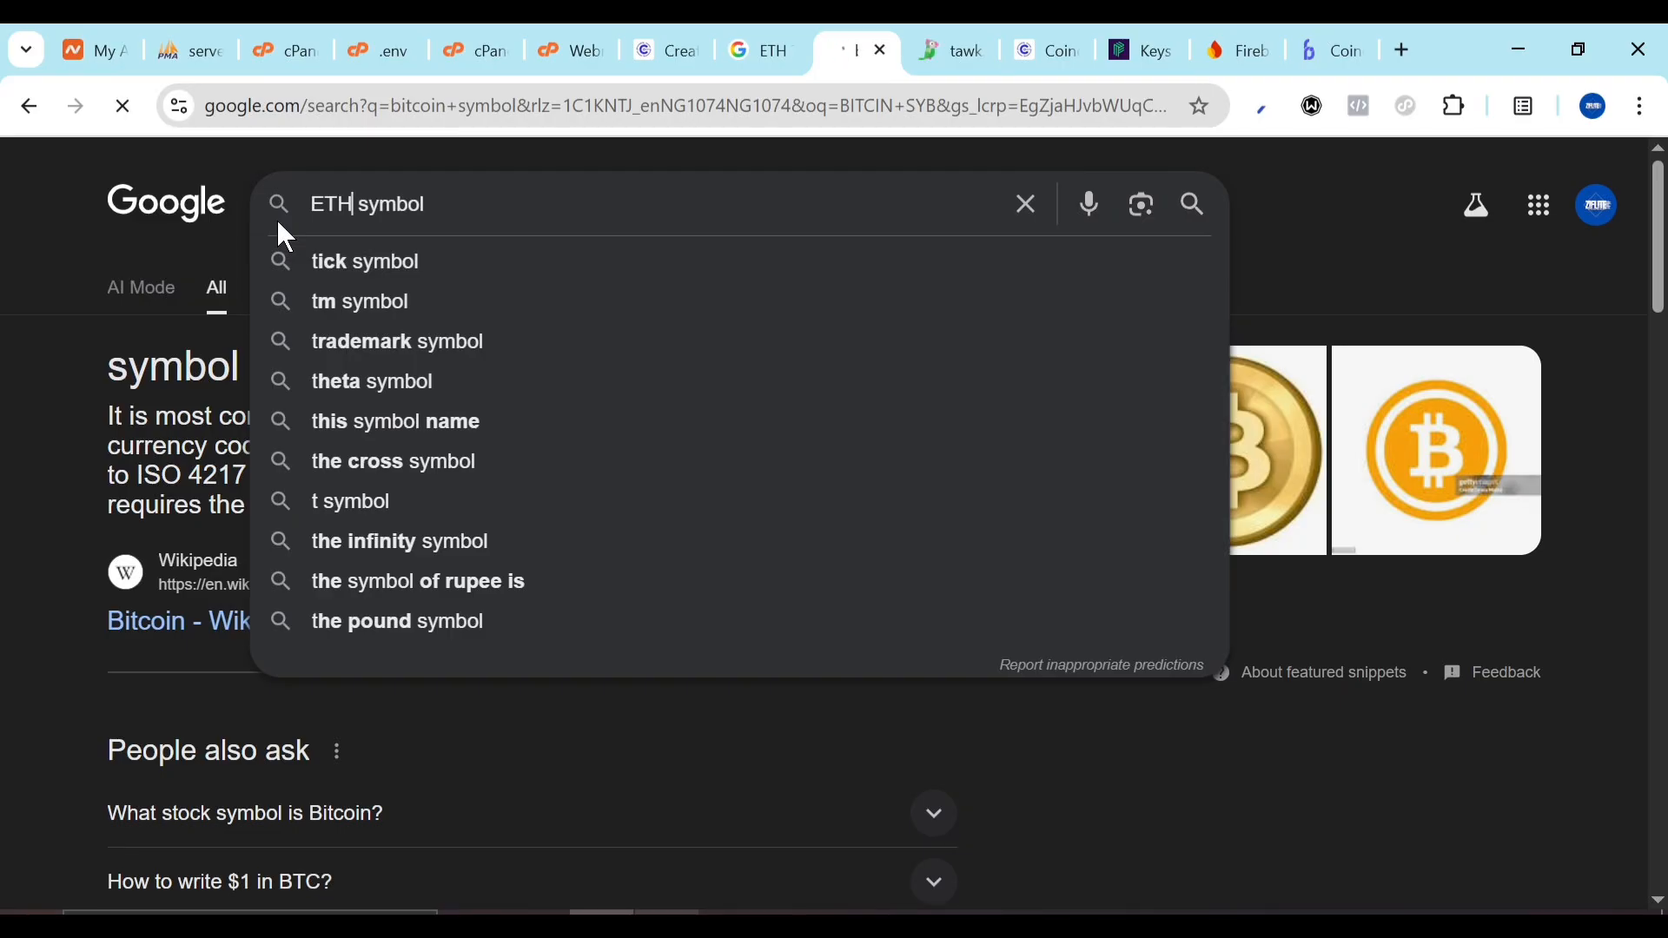
Activate the new crypto's status and upload the Untitled design (1) image as its icon
left_click(689, 35)
scroll(782, 544, "down", 3)
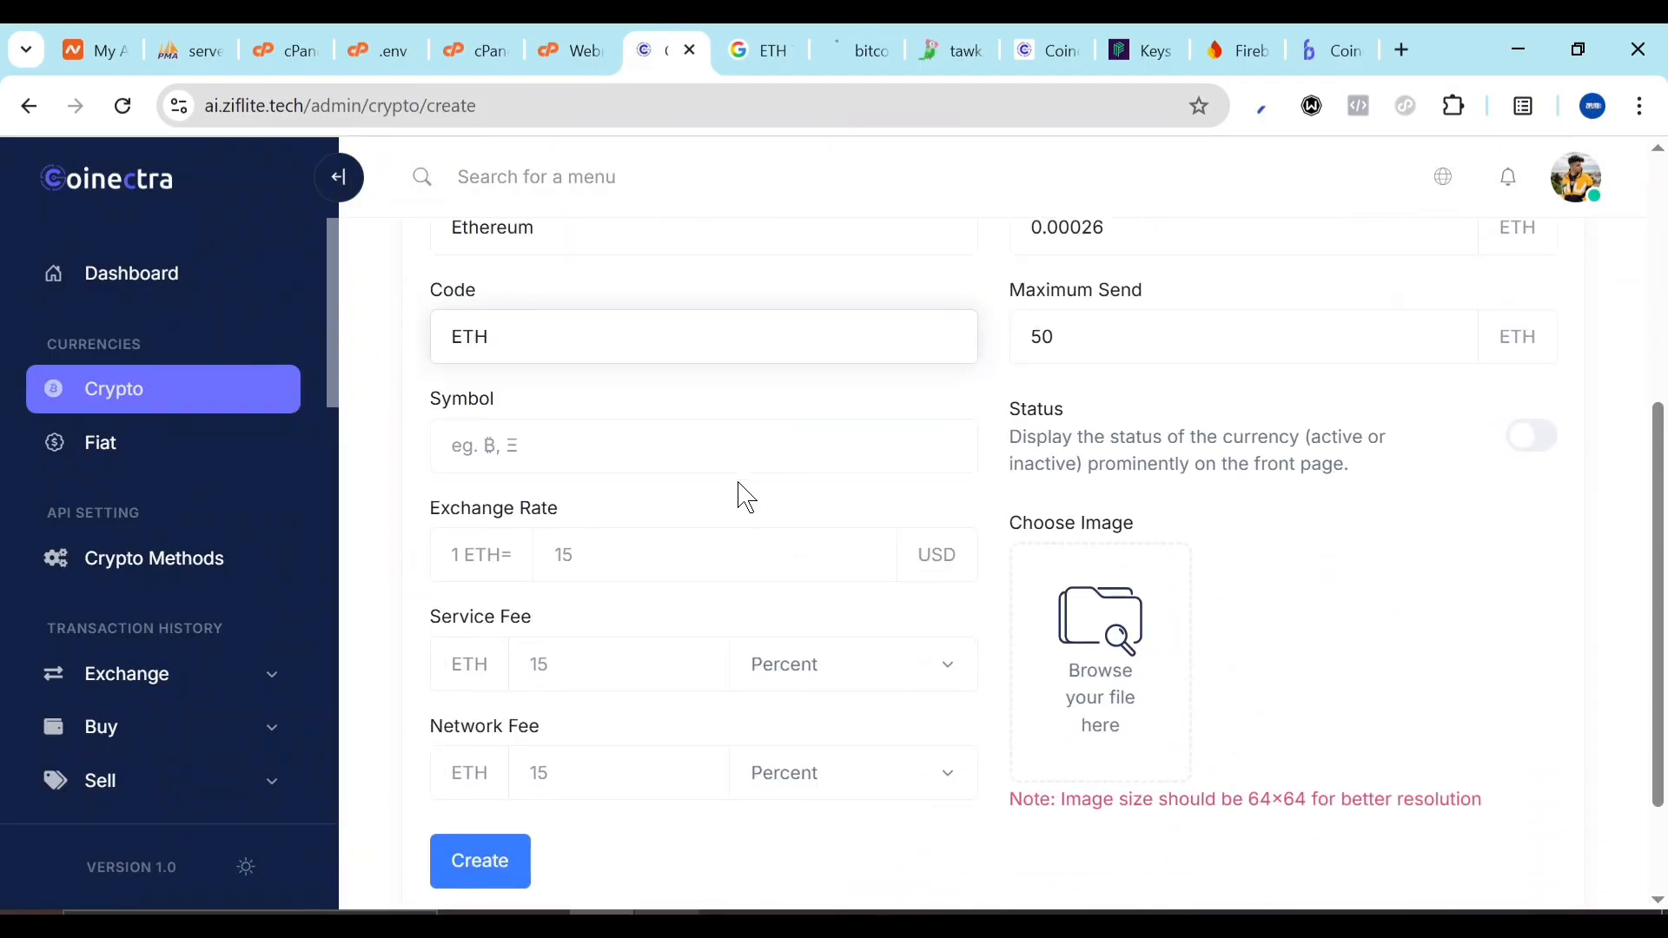
left_click(1538, 441)
left_click(1177, 643)
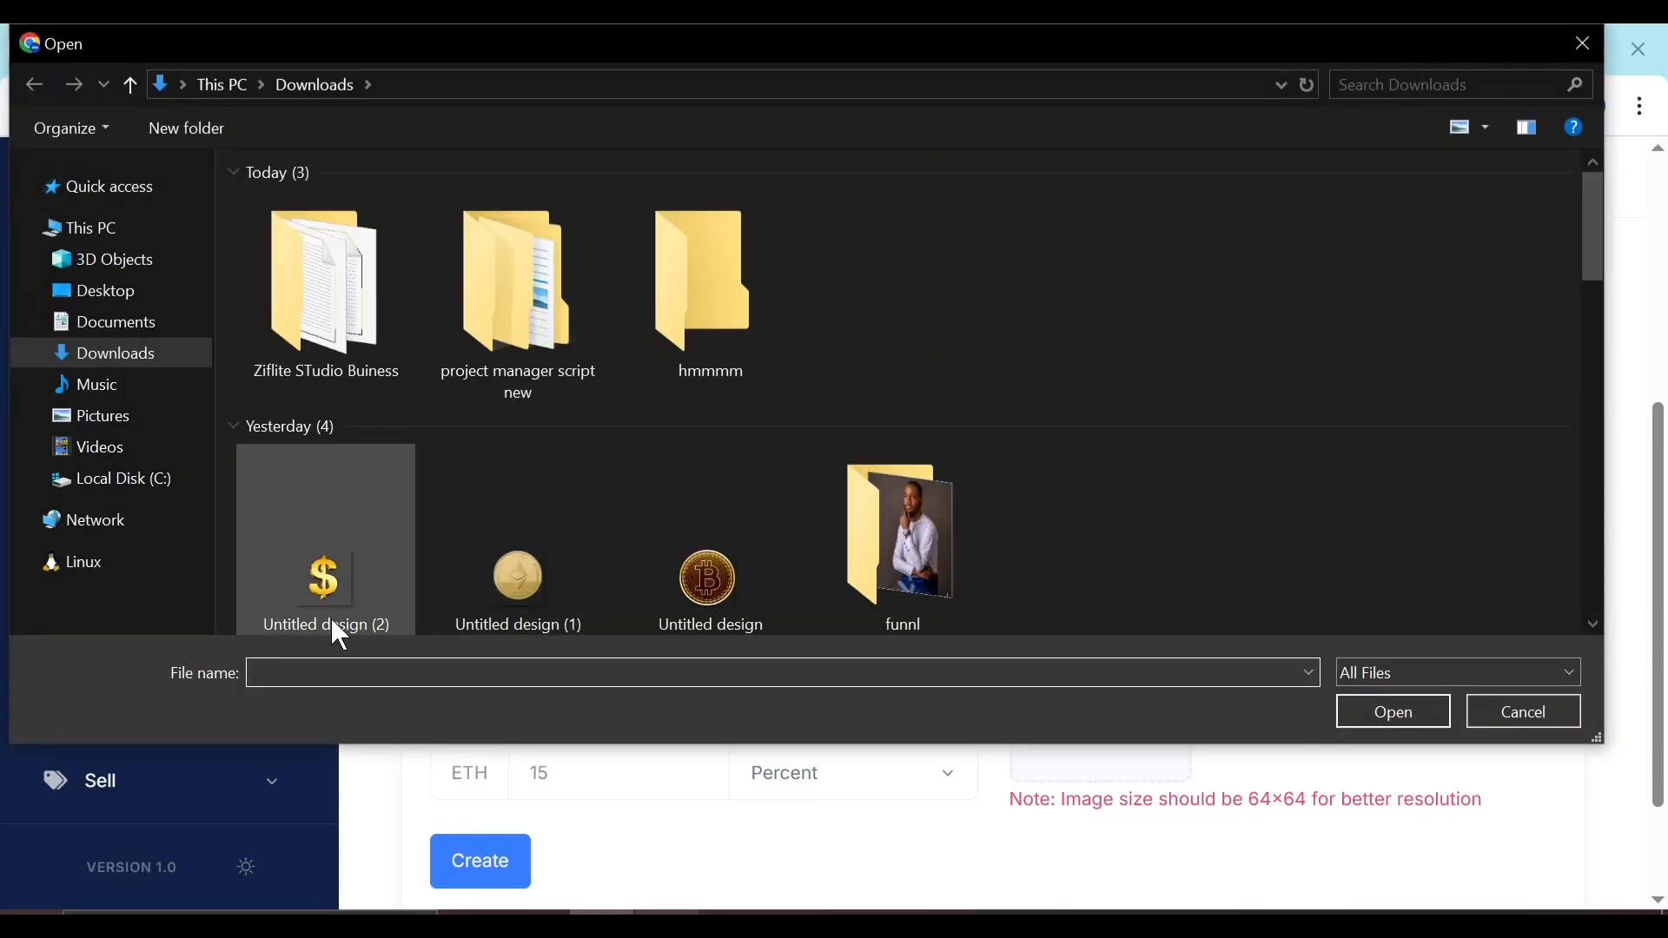
double_click(601, 624)
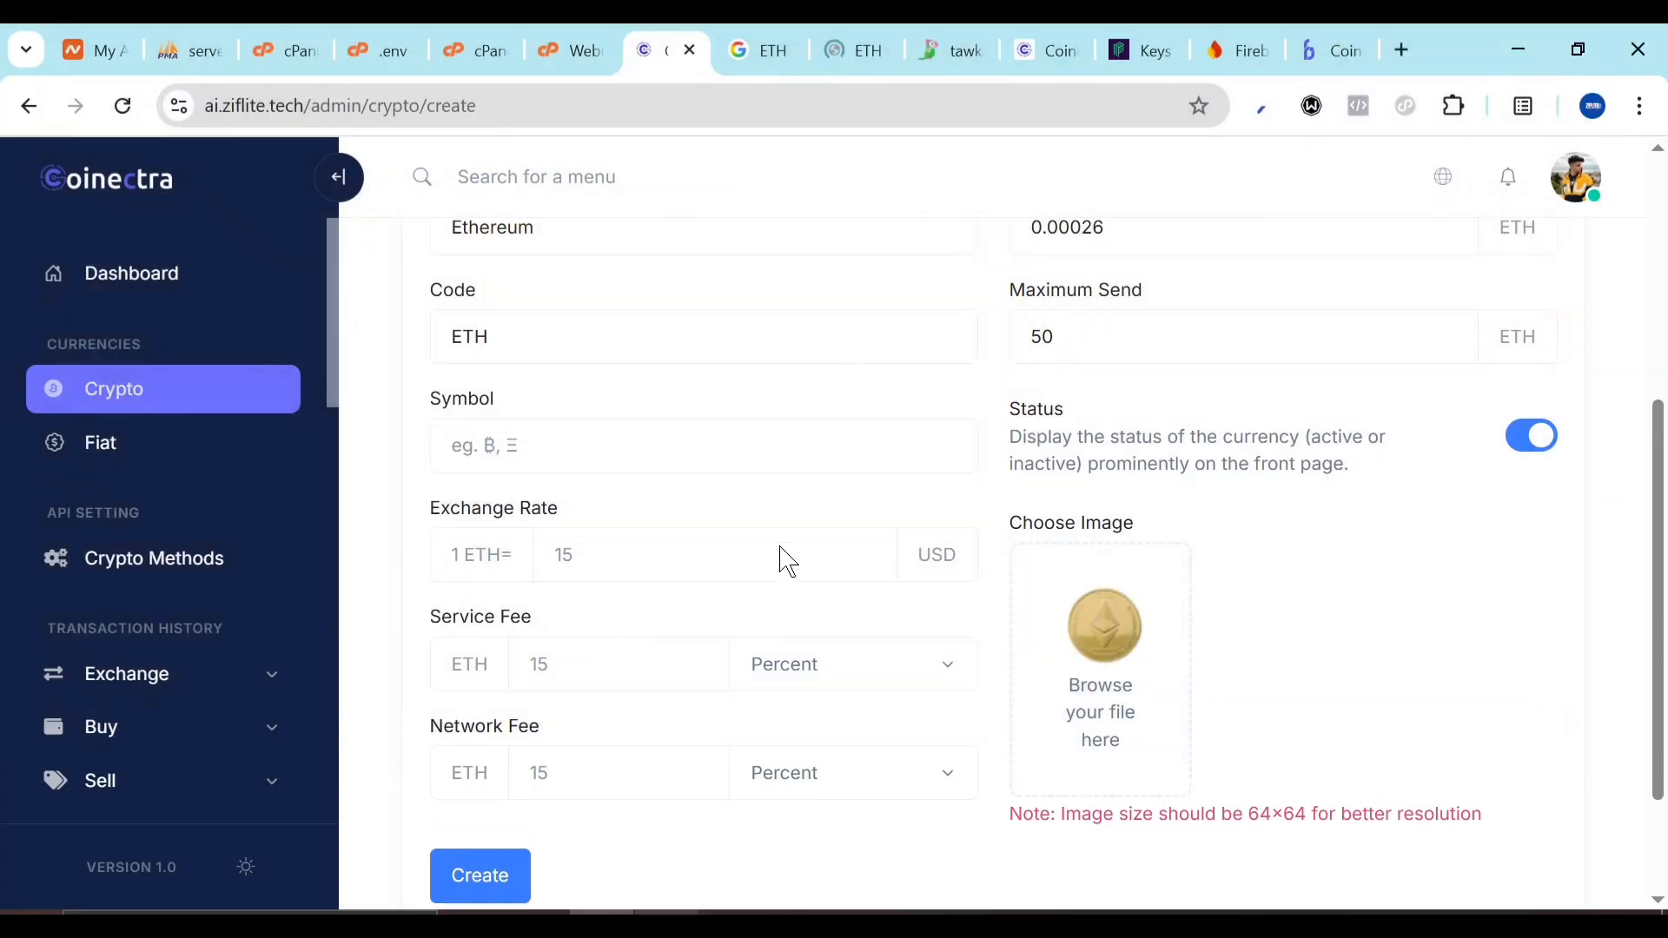
Set both the service fee and network fee to 0.5, keeping the Percent type
left_click(610, 678)
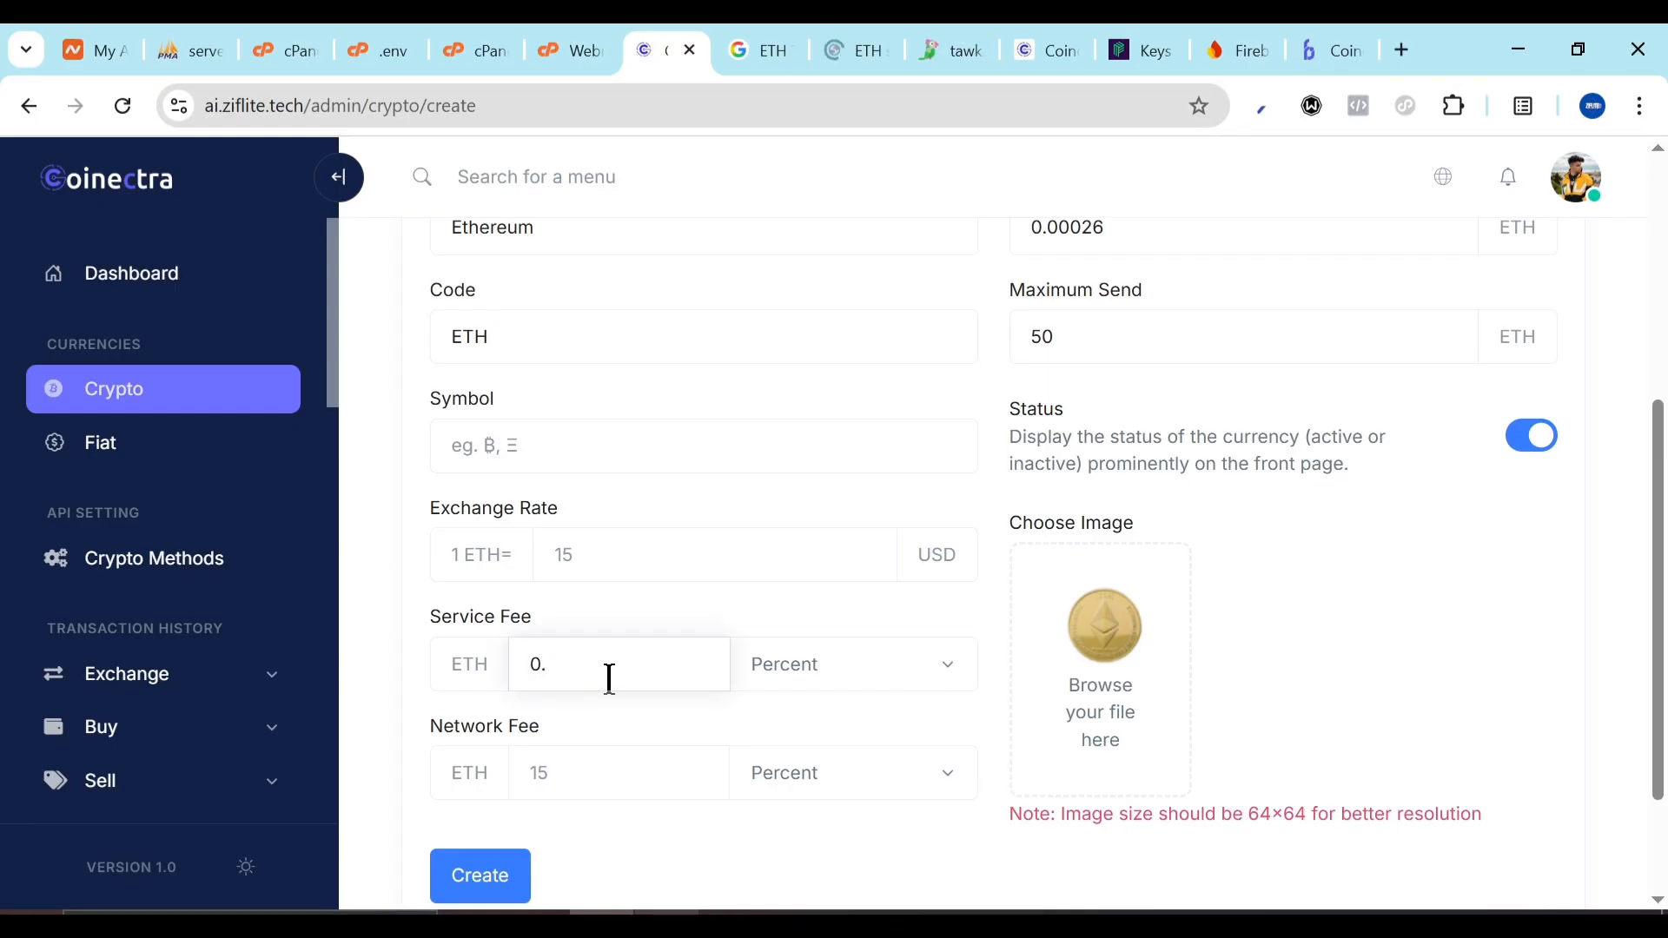
left_click(612, 786)
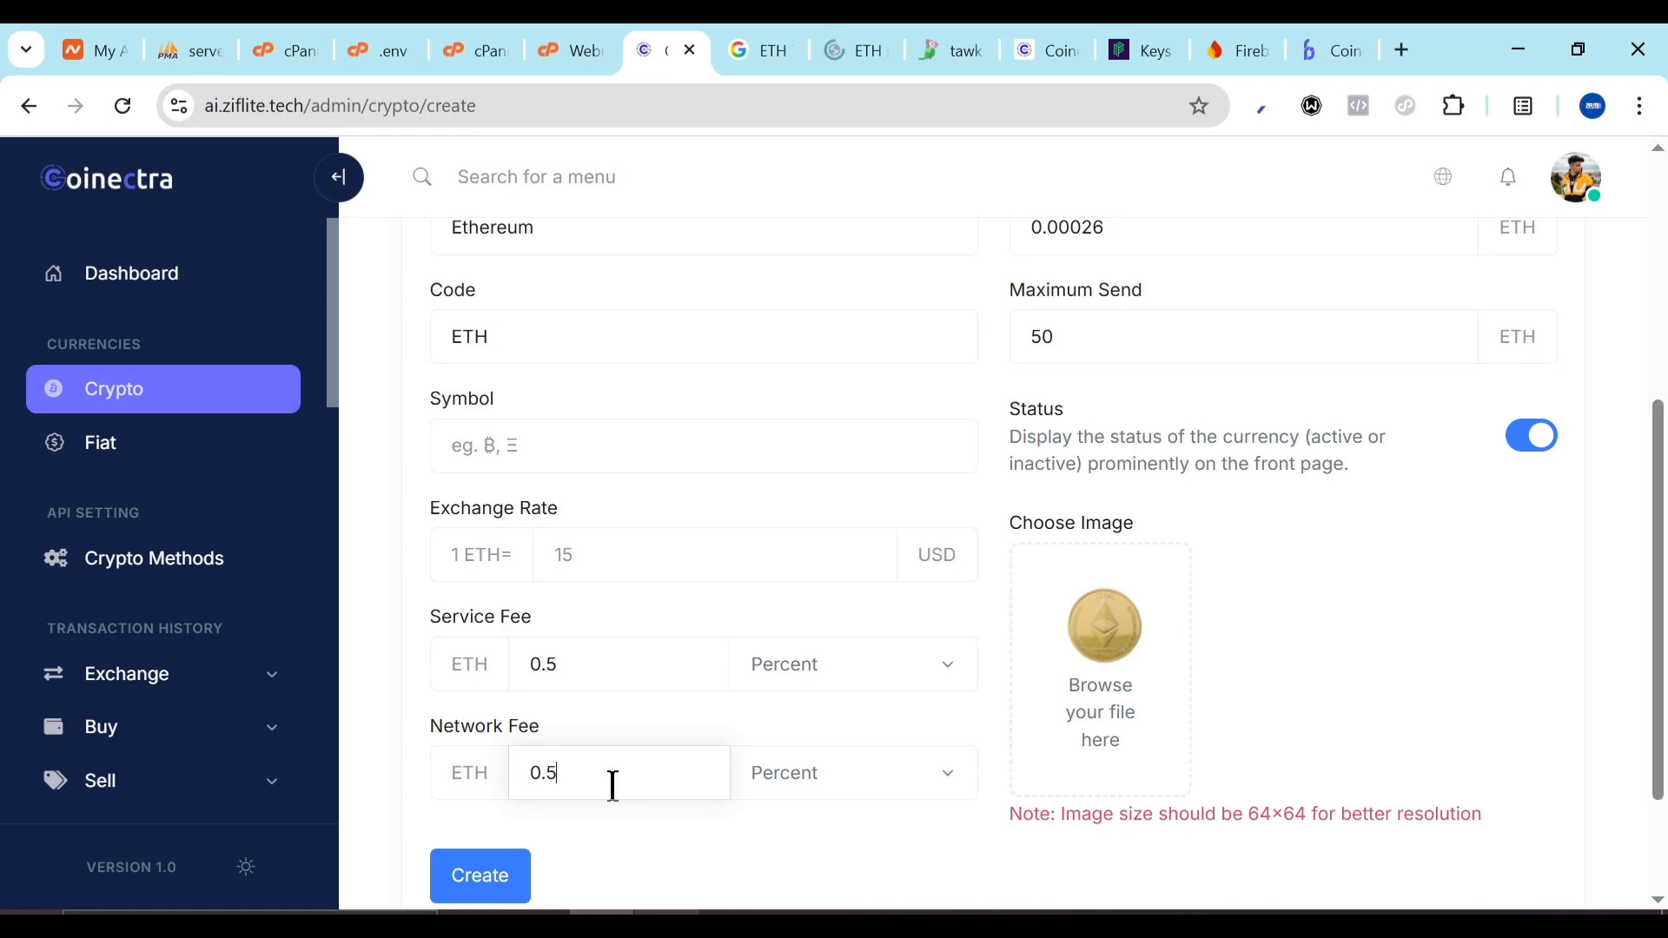
left_click(875, 674)
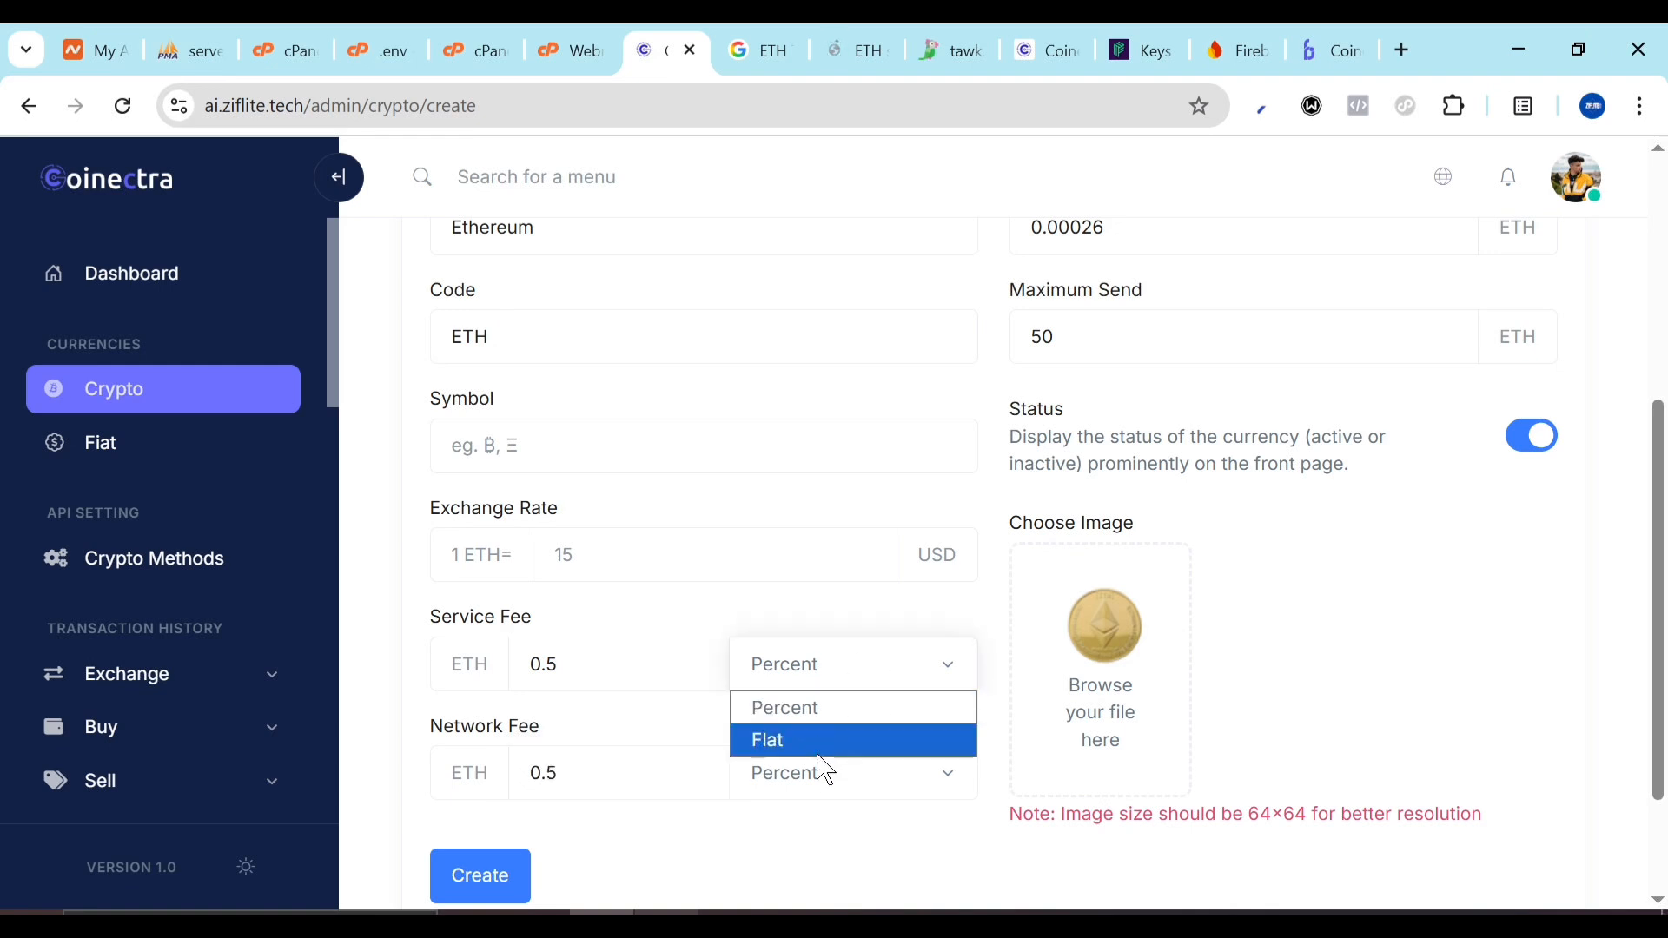
left_click(622, 876)
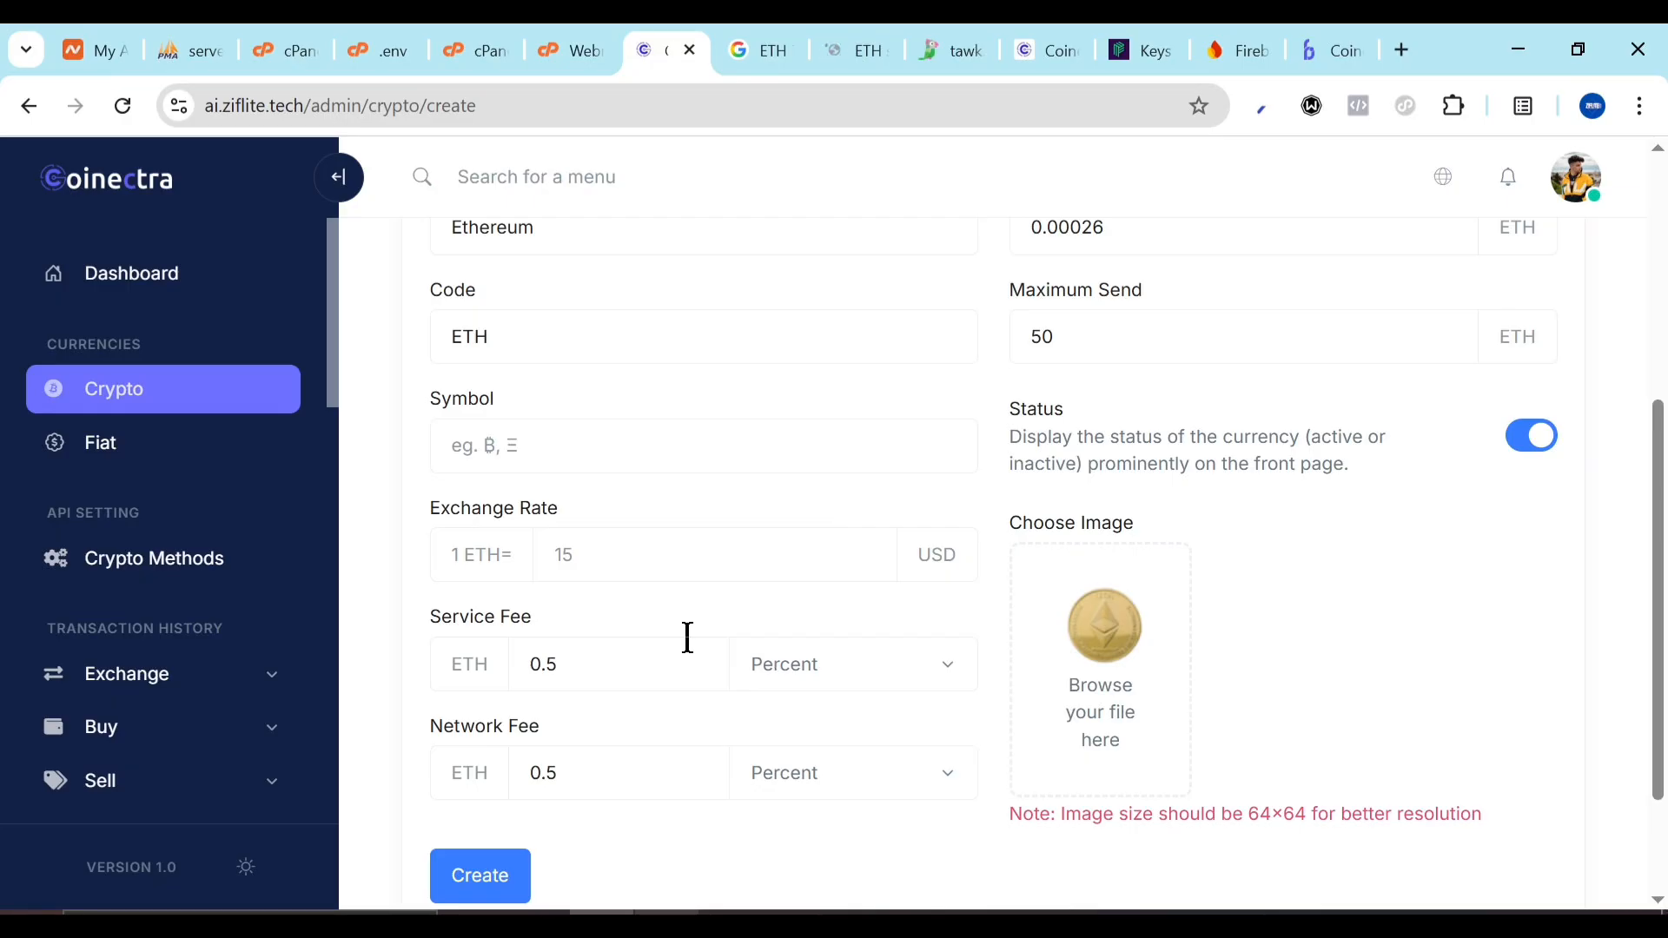
Convert 1 ETH to USD in Google's converter and paste 3877.65 as the exchange rate
scroll(685, 637, "up", 1)
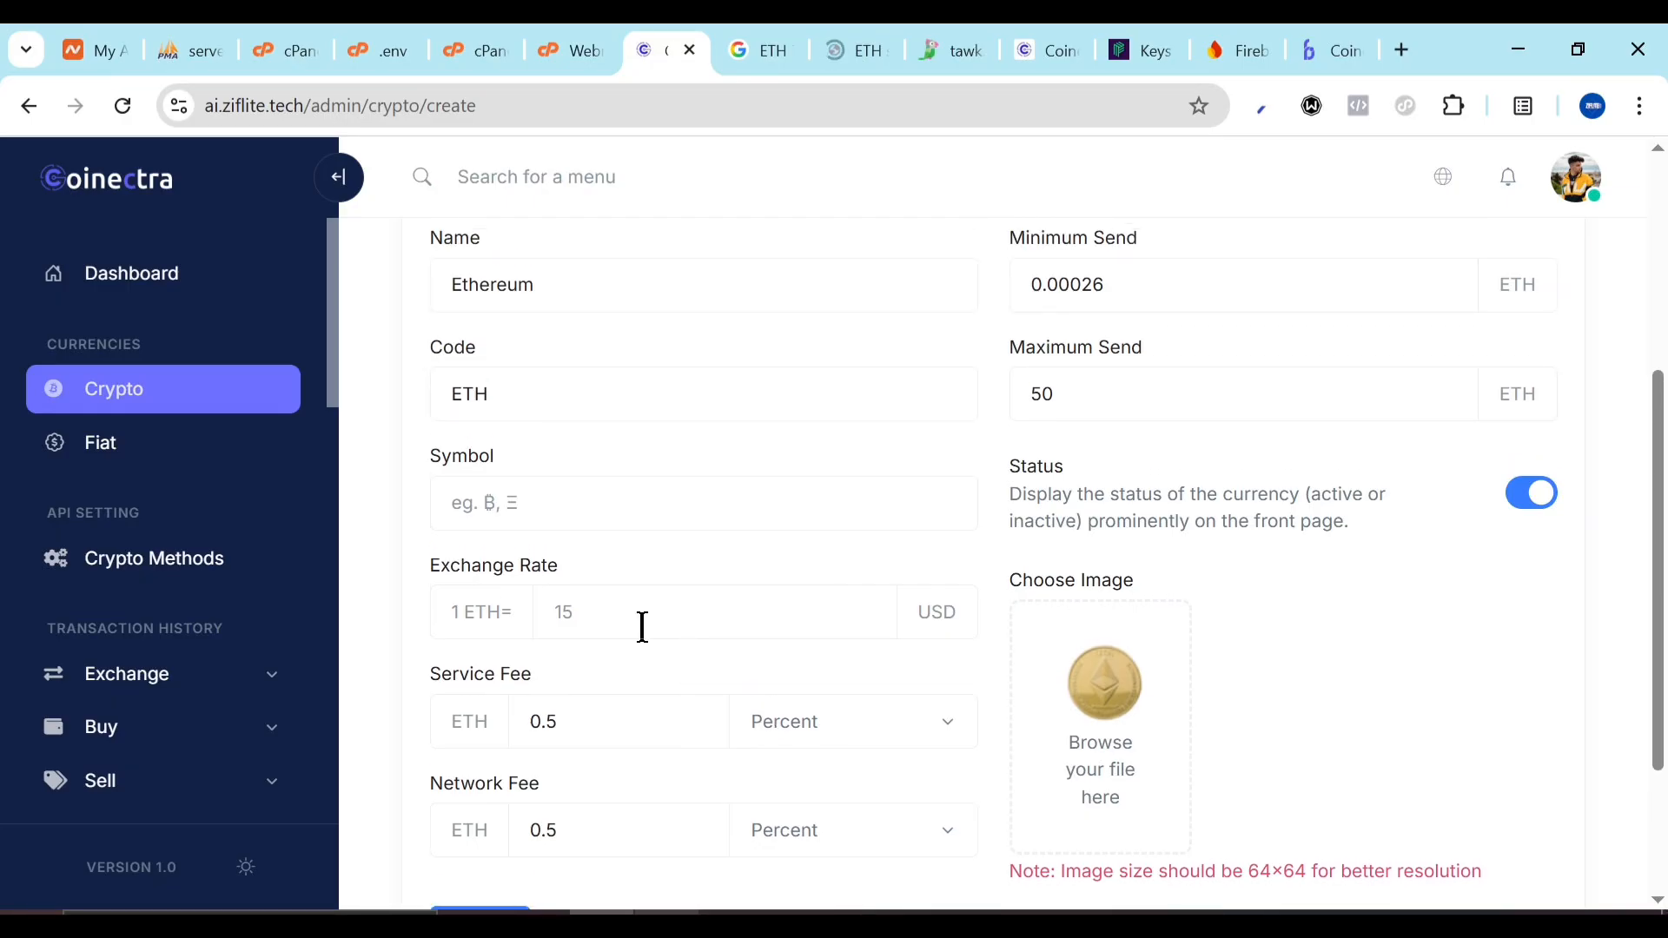
left_click(643, 627)
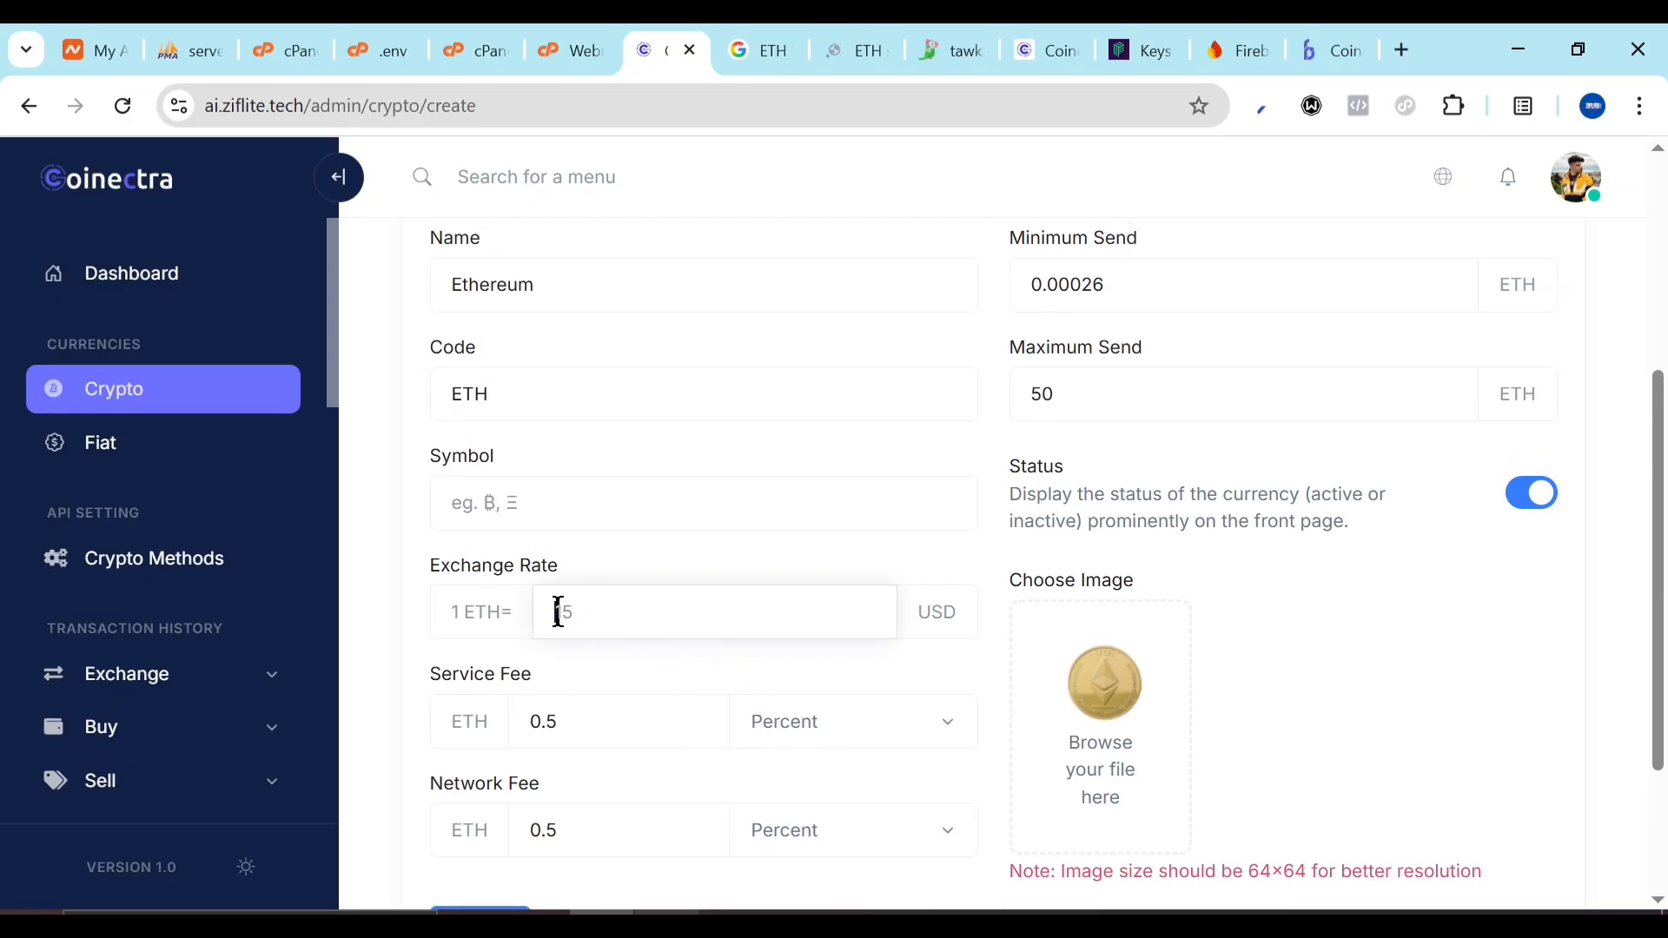
left_click(739, 28)
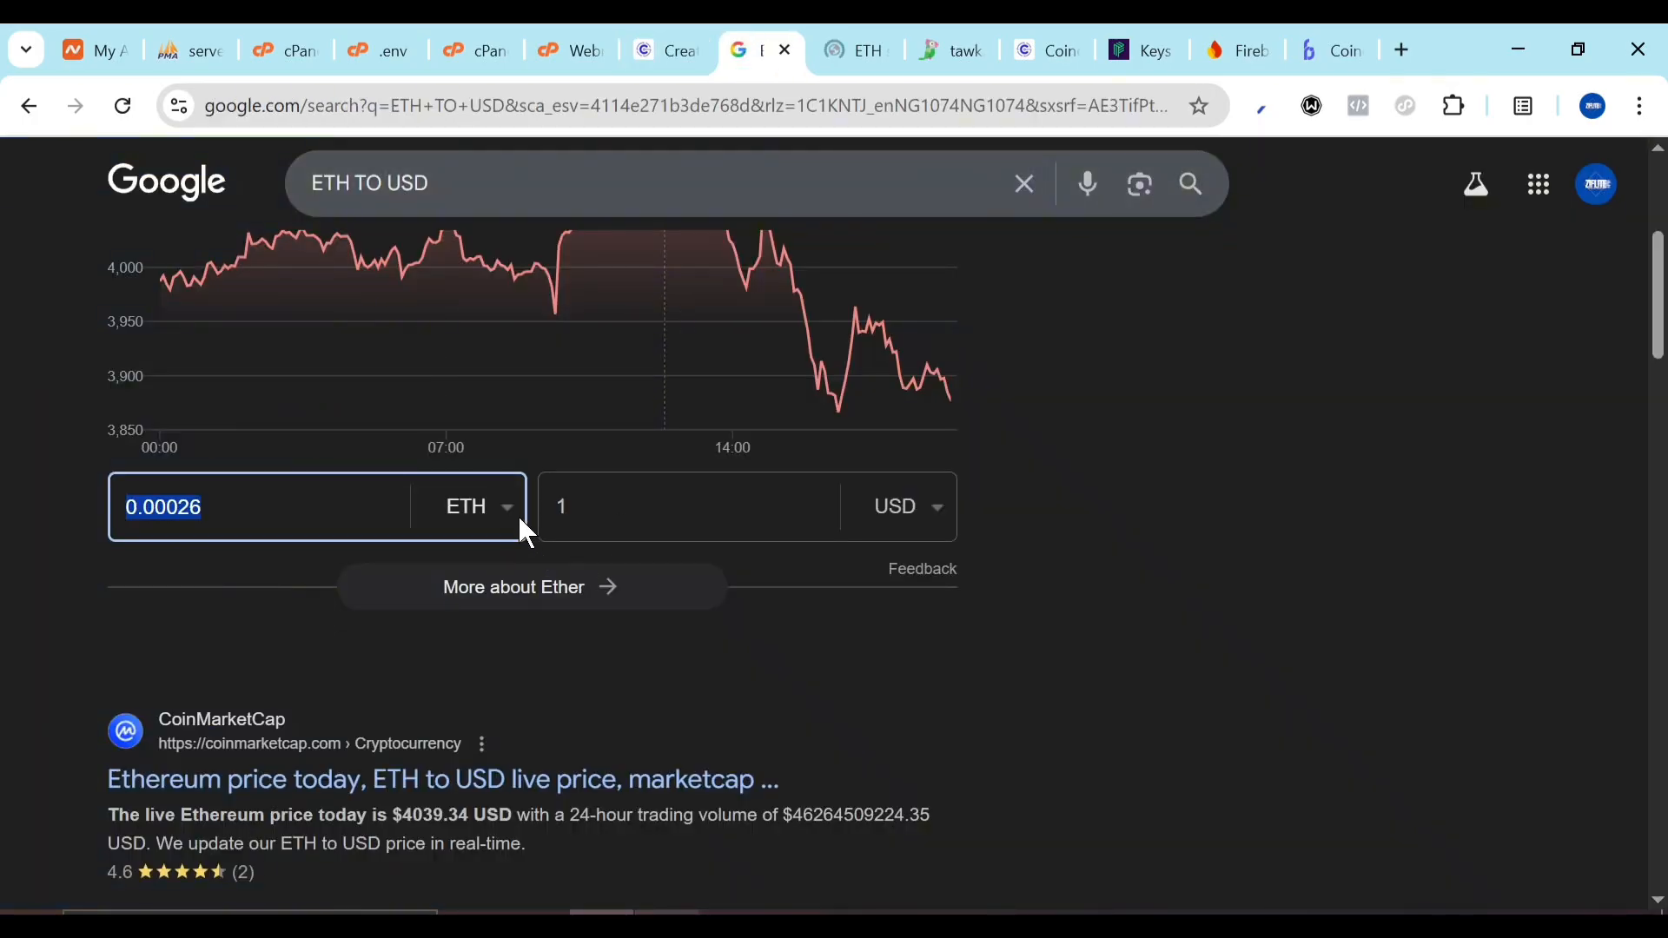
type("1")
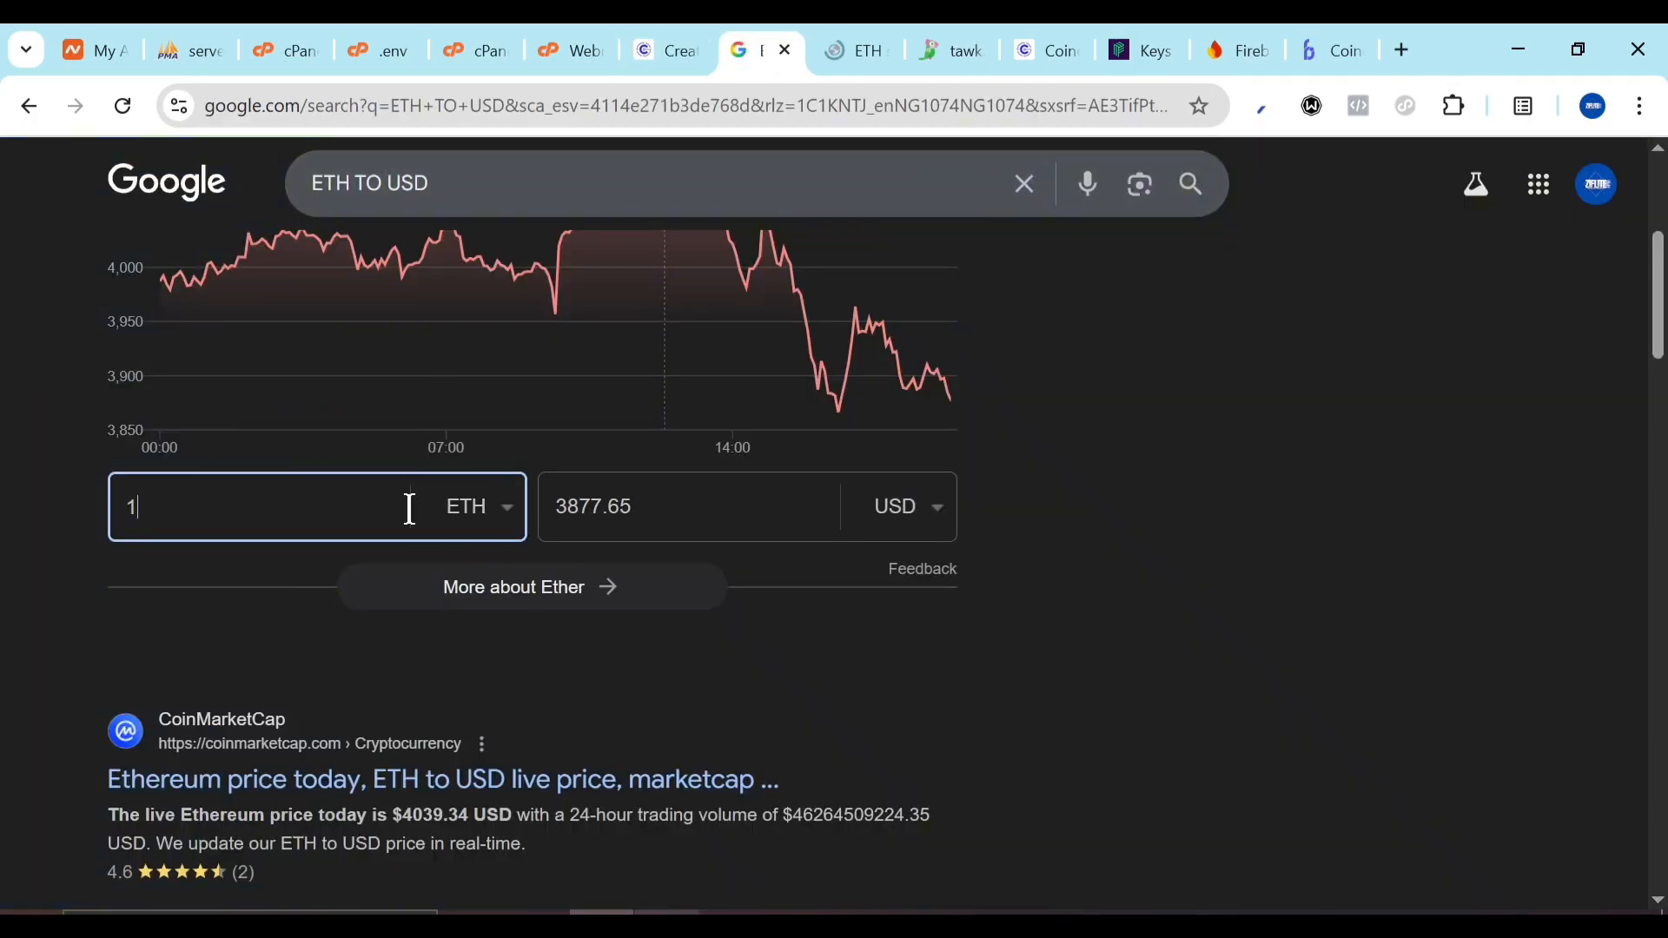
left_click(675, 514)
key("ctrl+c")
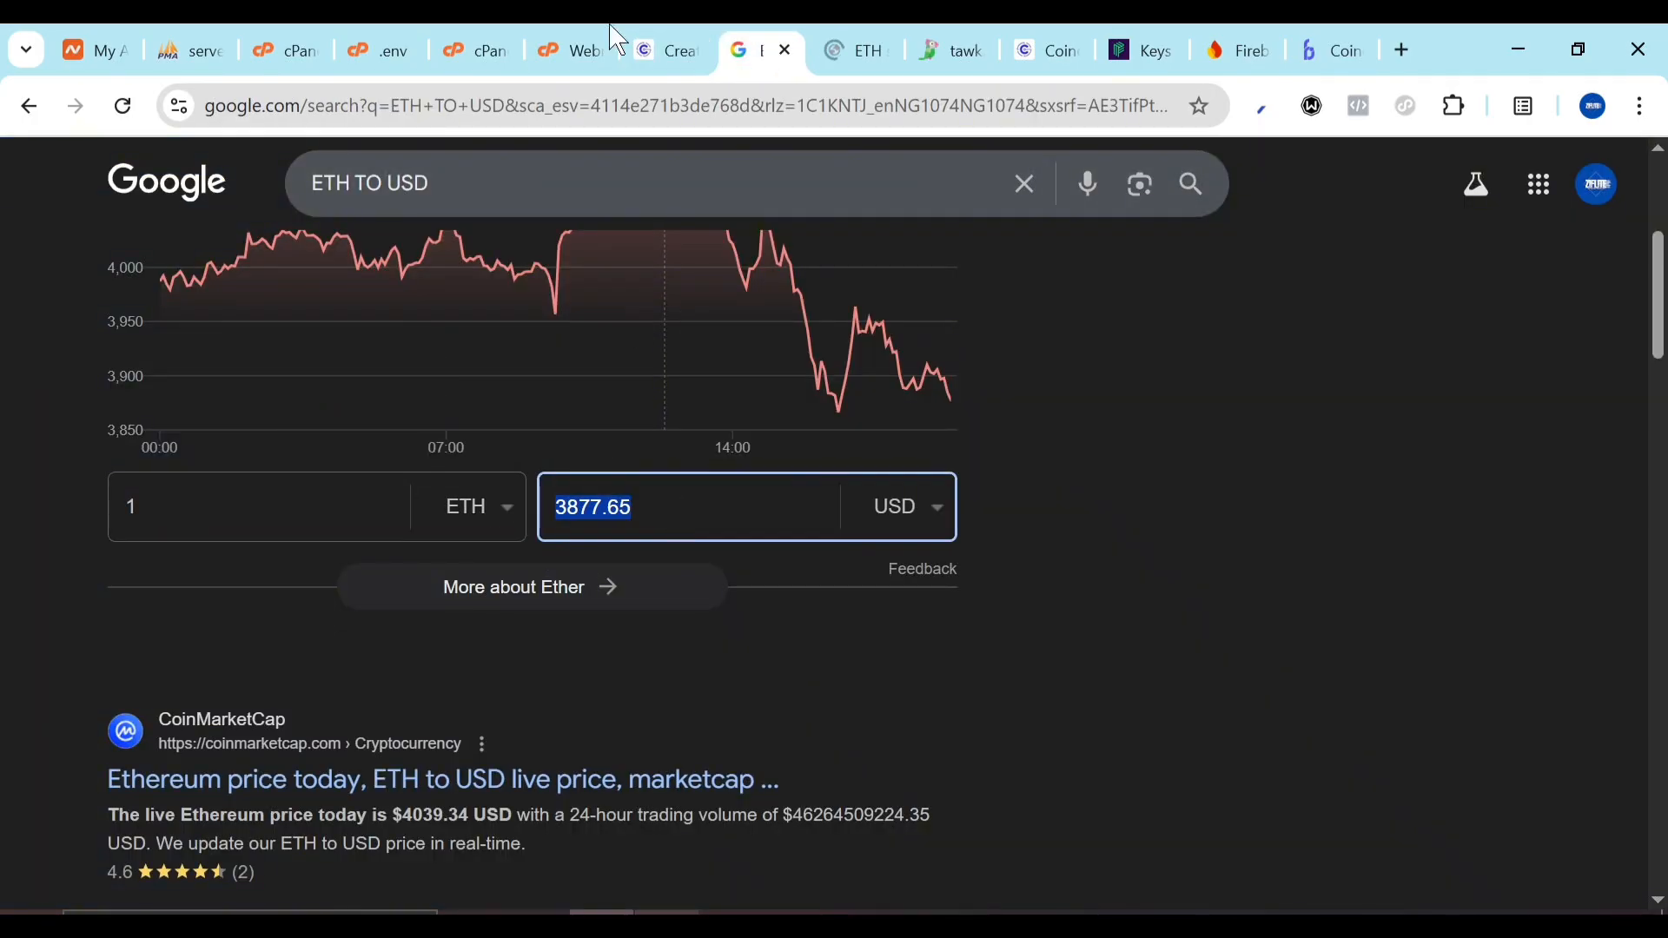
left_click(666, 50)
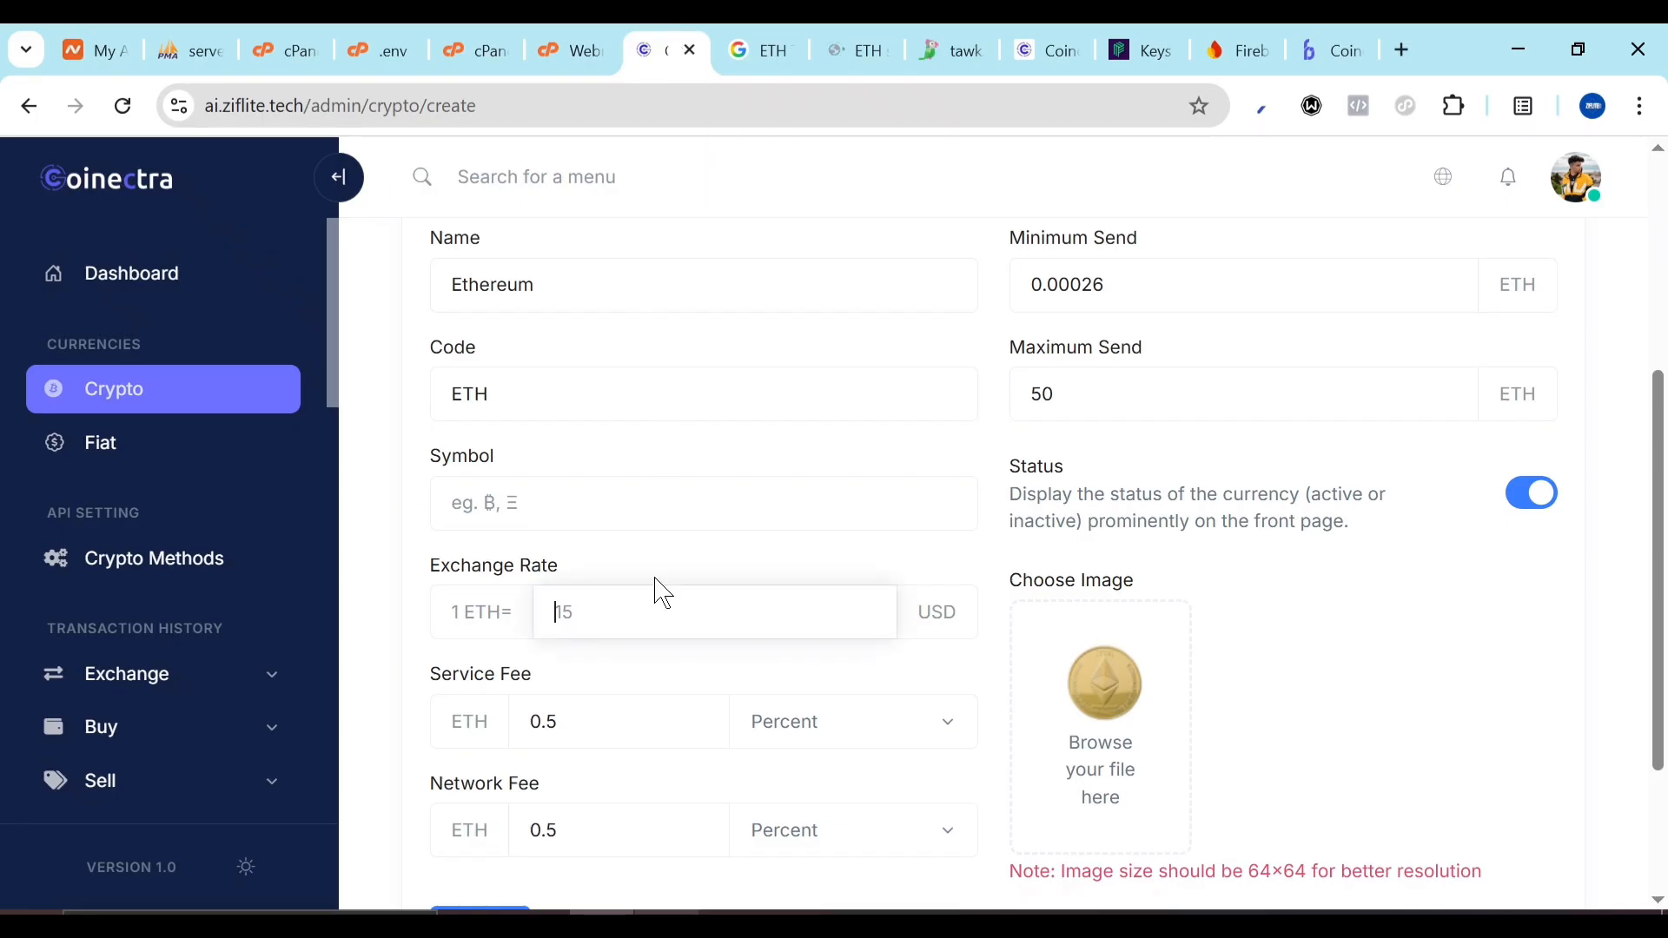
key("ctrl+v")
Copy Eth from the ETH symbol search results and paste it as the crypto's symbol
left_click(840, 39)
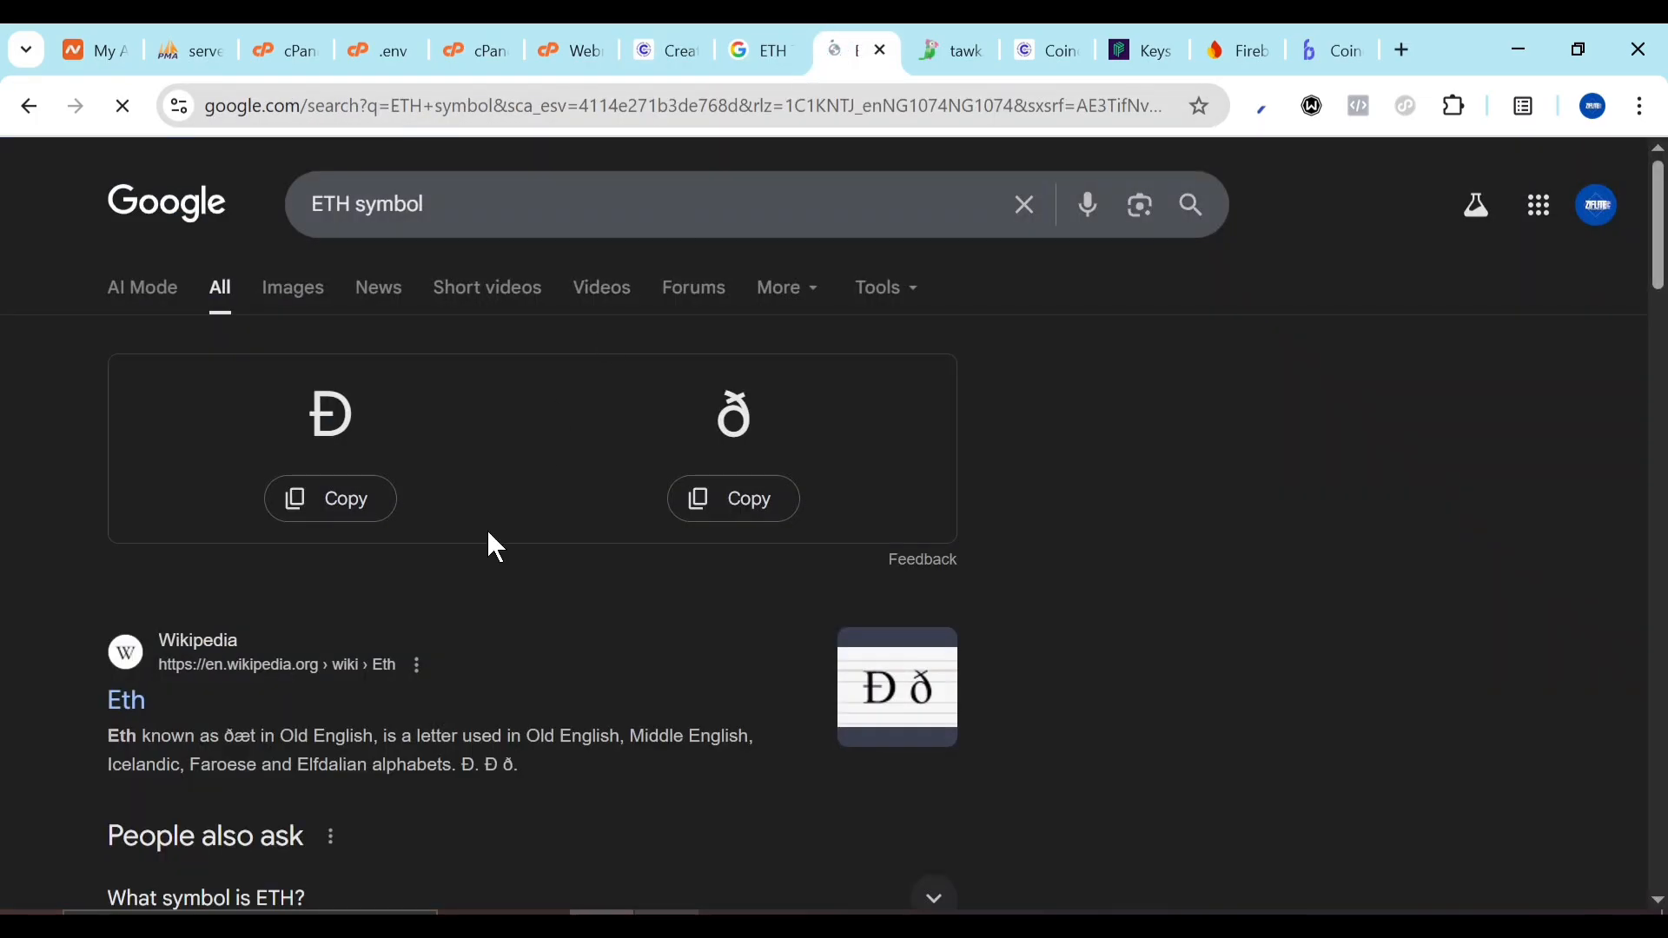
left_click_drag(195, 699, 97, 708)
key("ctrl+c")
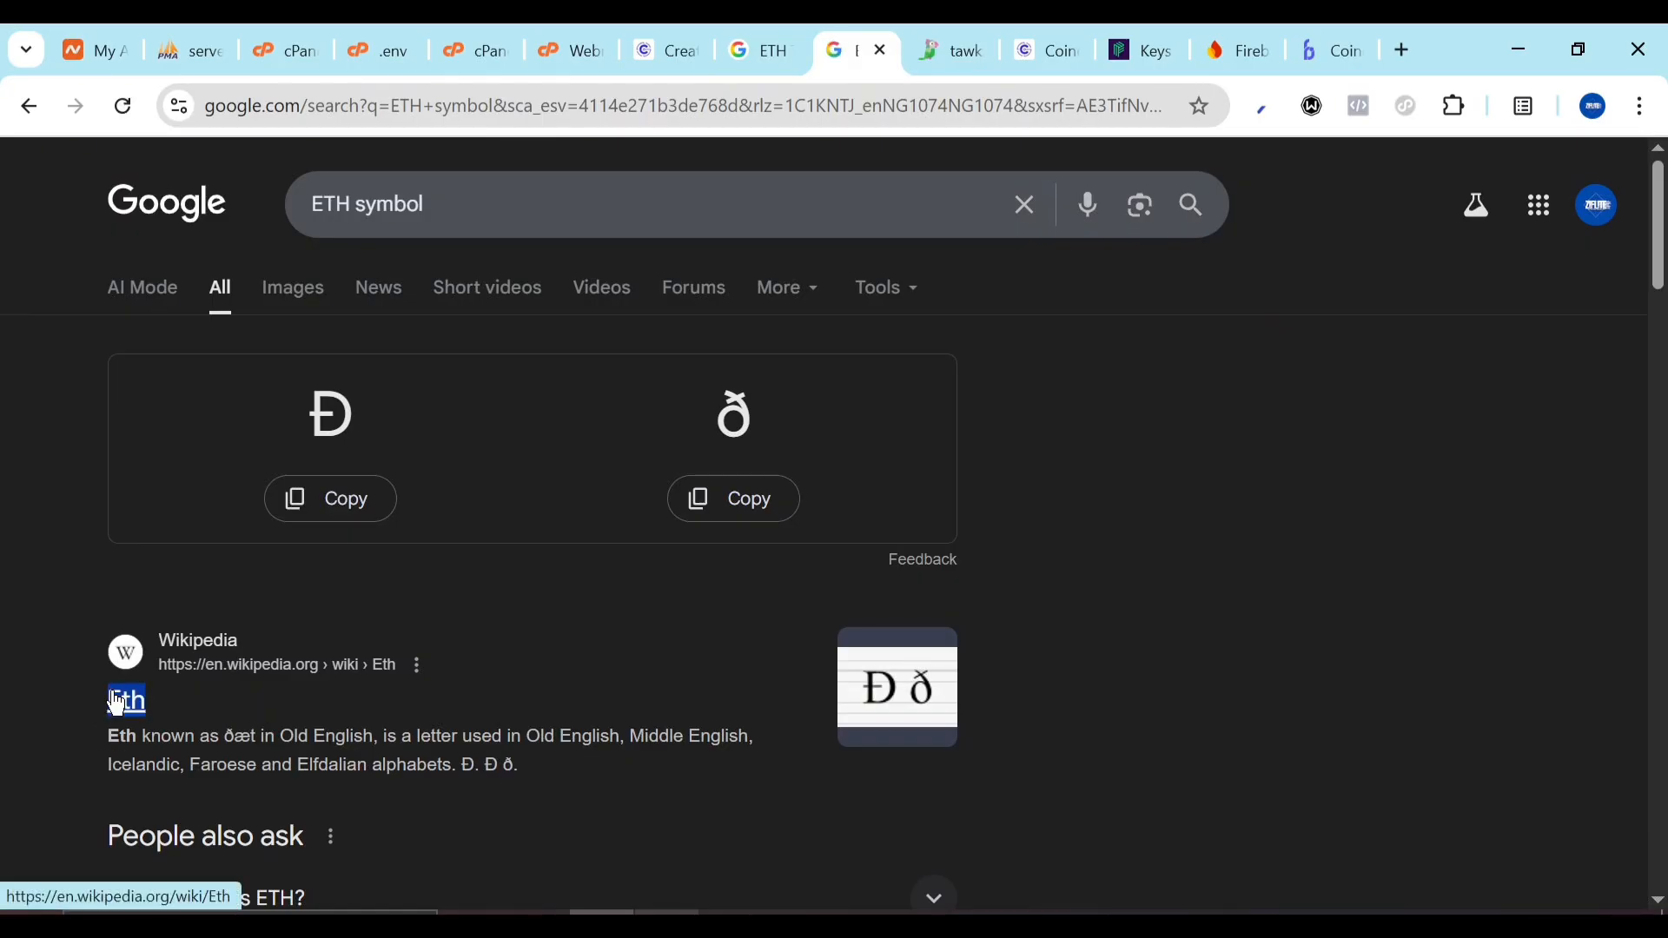
left_click(763, 50)
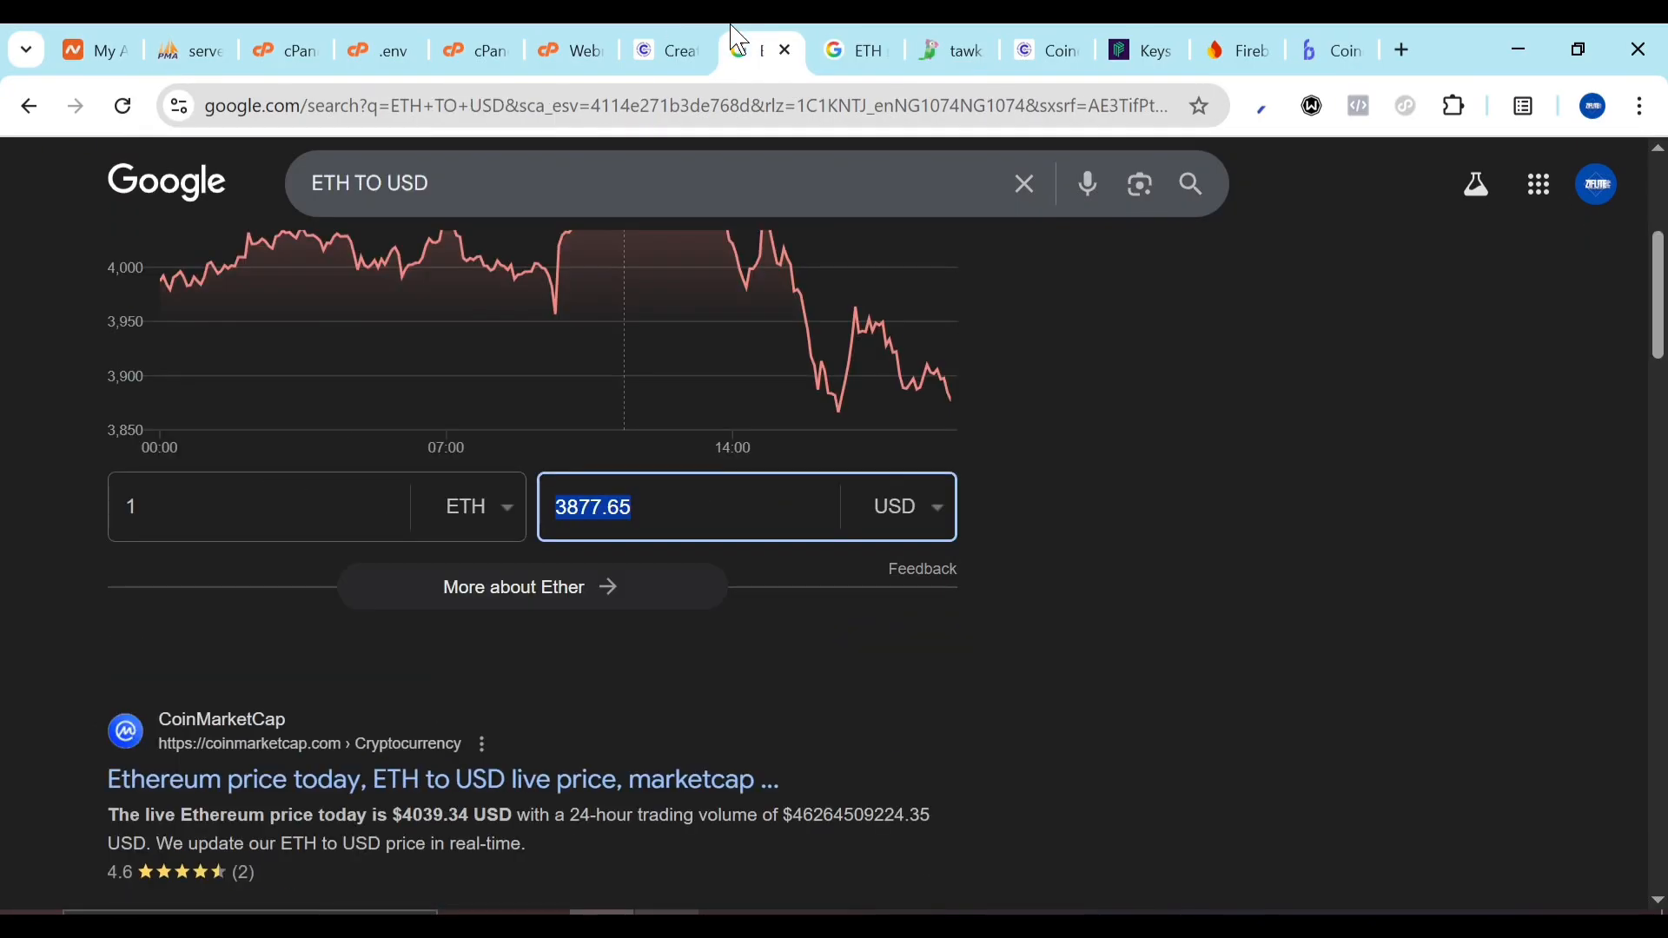
left_click(670, 49)
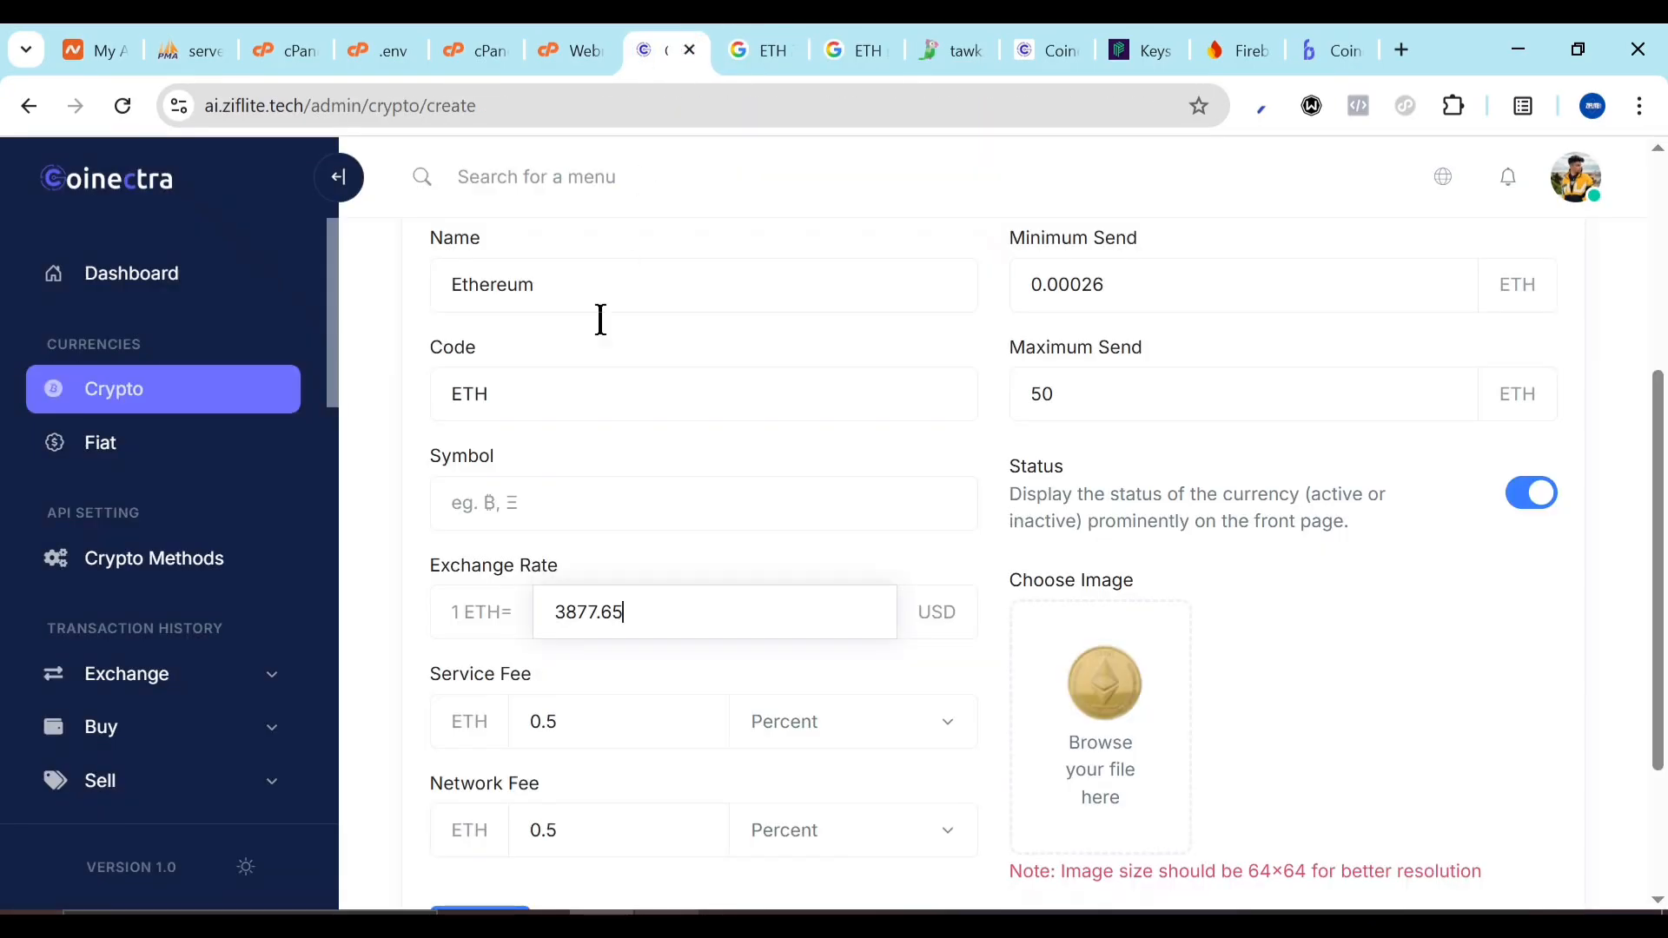
left_click(692, 491)
key("ctrl+v")
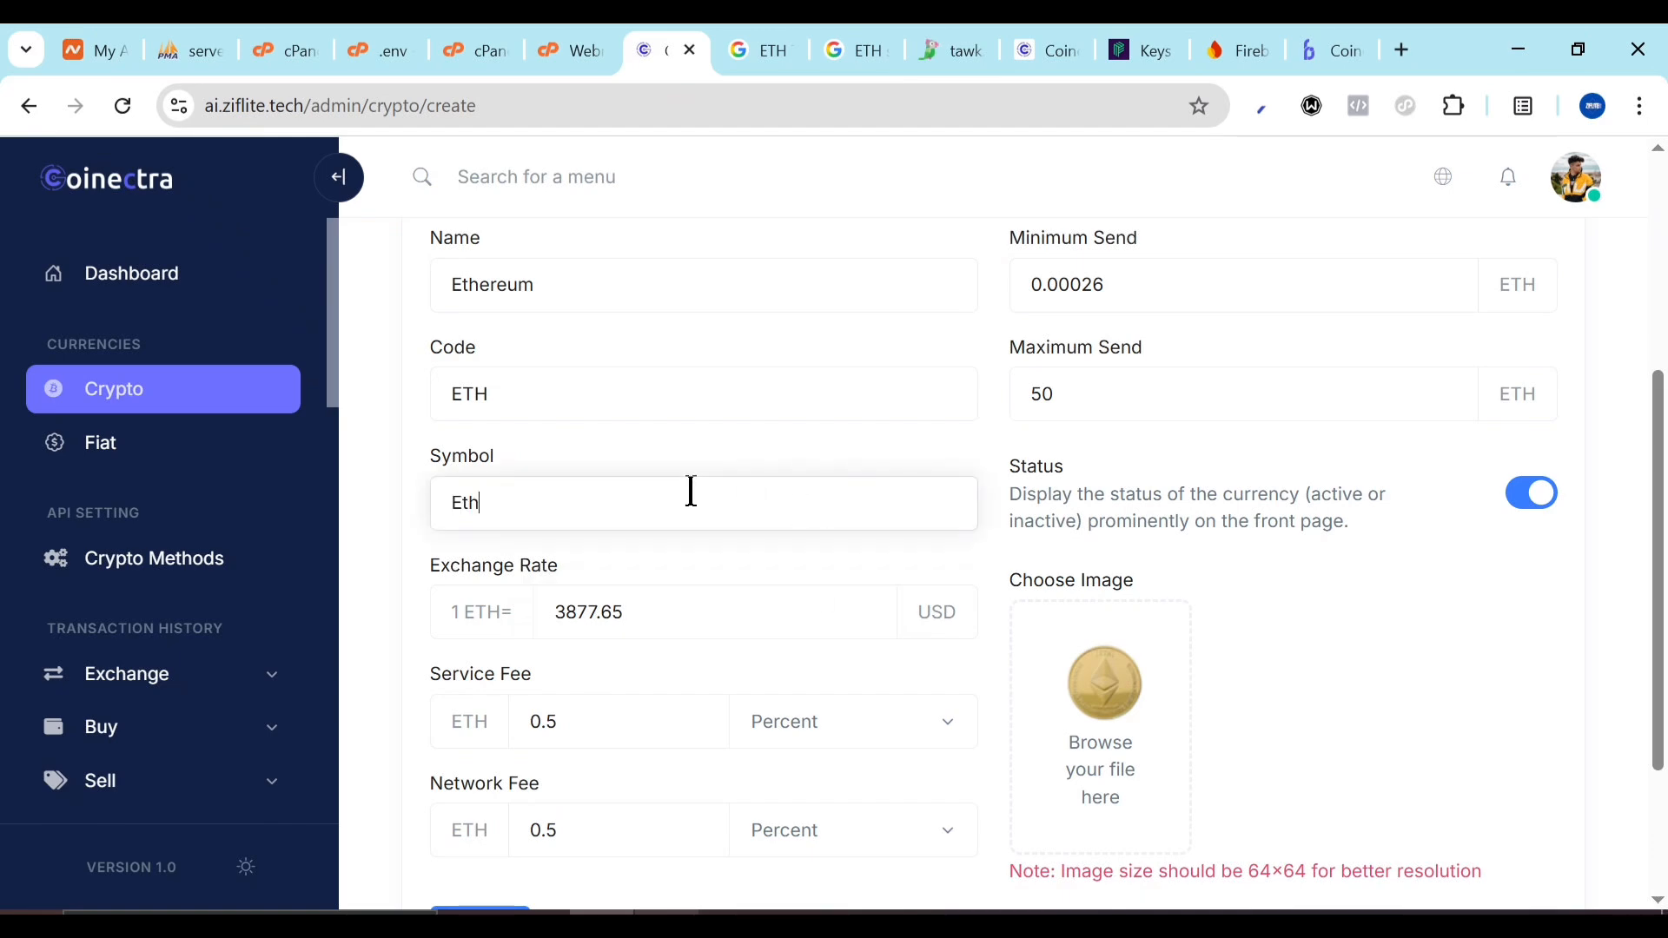
Create the Ethereum crypto currency
left_click(814, 580)
scroll(915, 773, "down", 1)
scroll(915, 775, "down", 2)
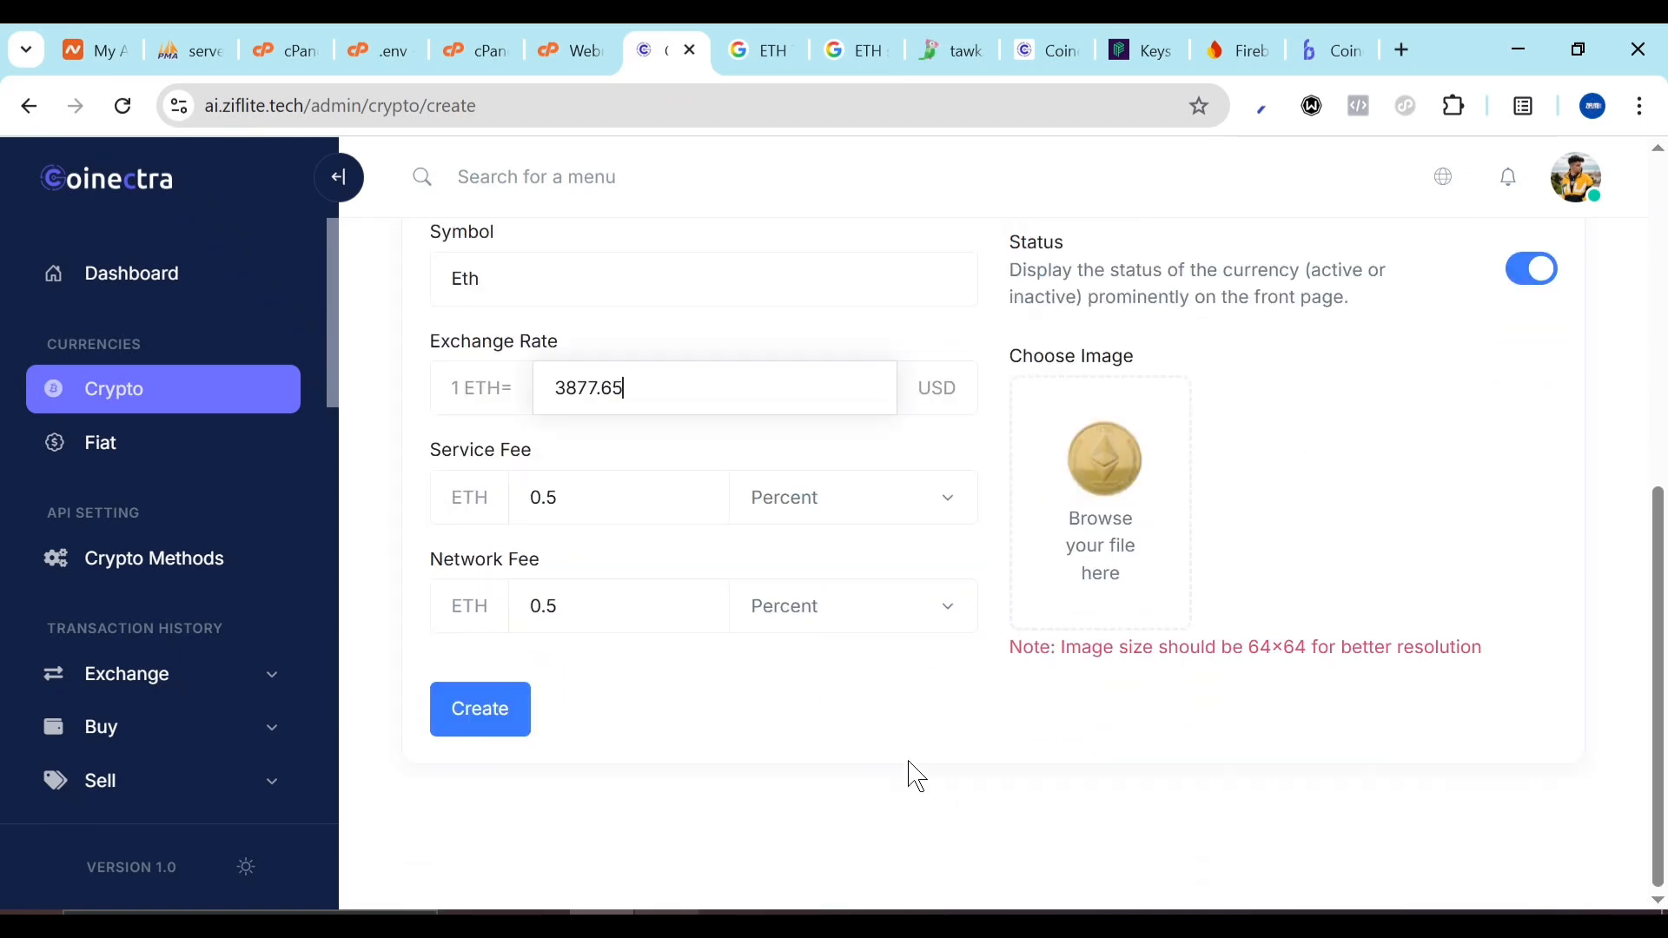
scroll(812, 727, "up", 6)
scroll(815, 727, "down", 5)
left_click(482, 706)
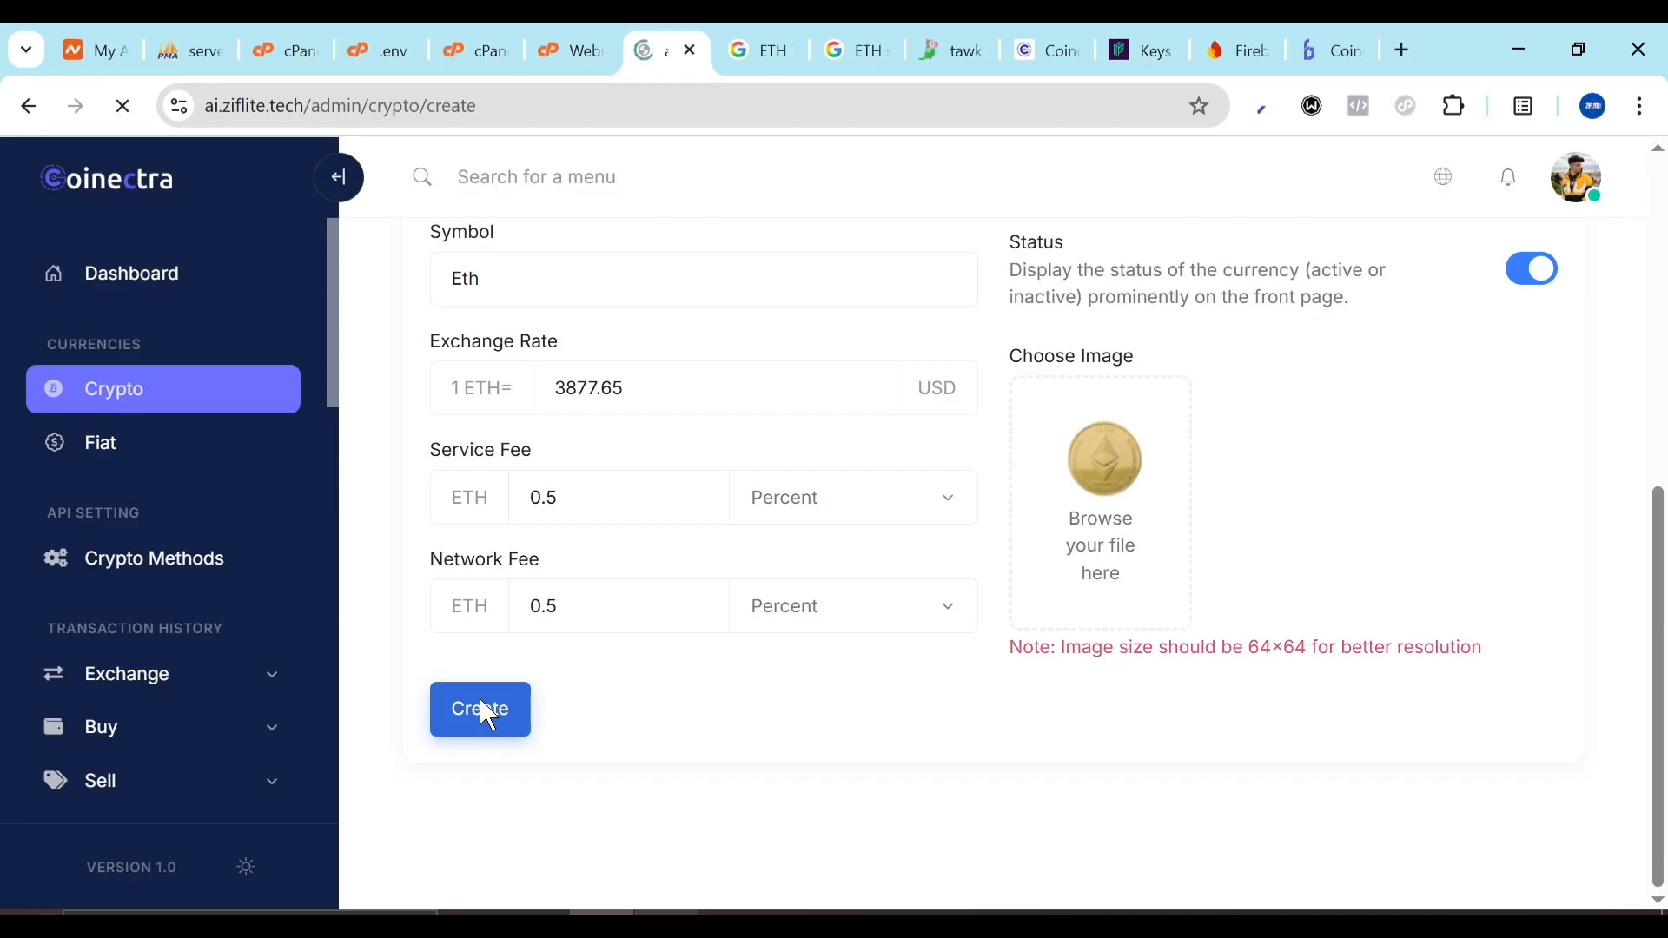
Review the crypto currency list for the Bitcoin and Ethereum entries
left_click(161, 383)
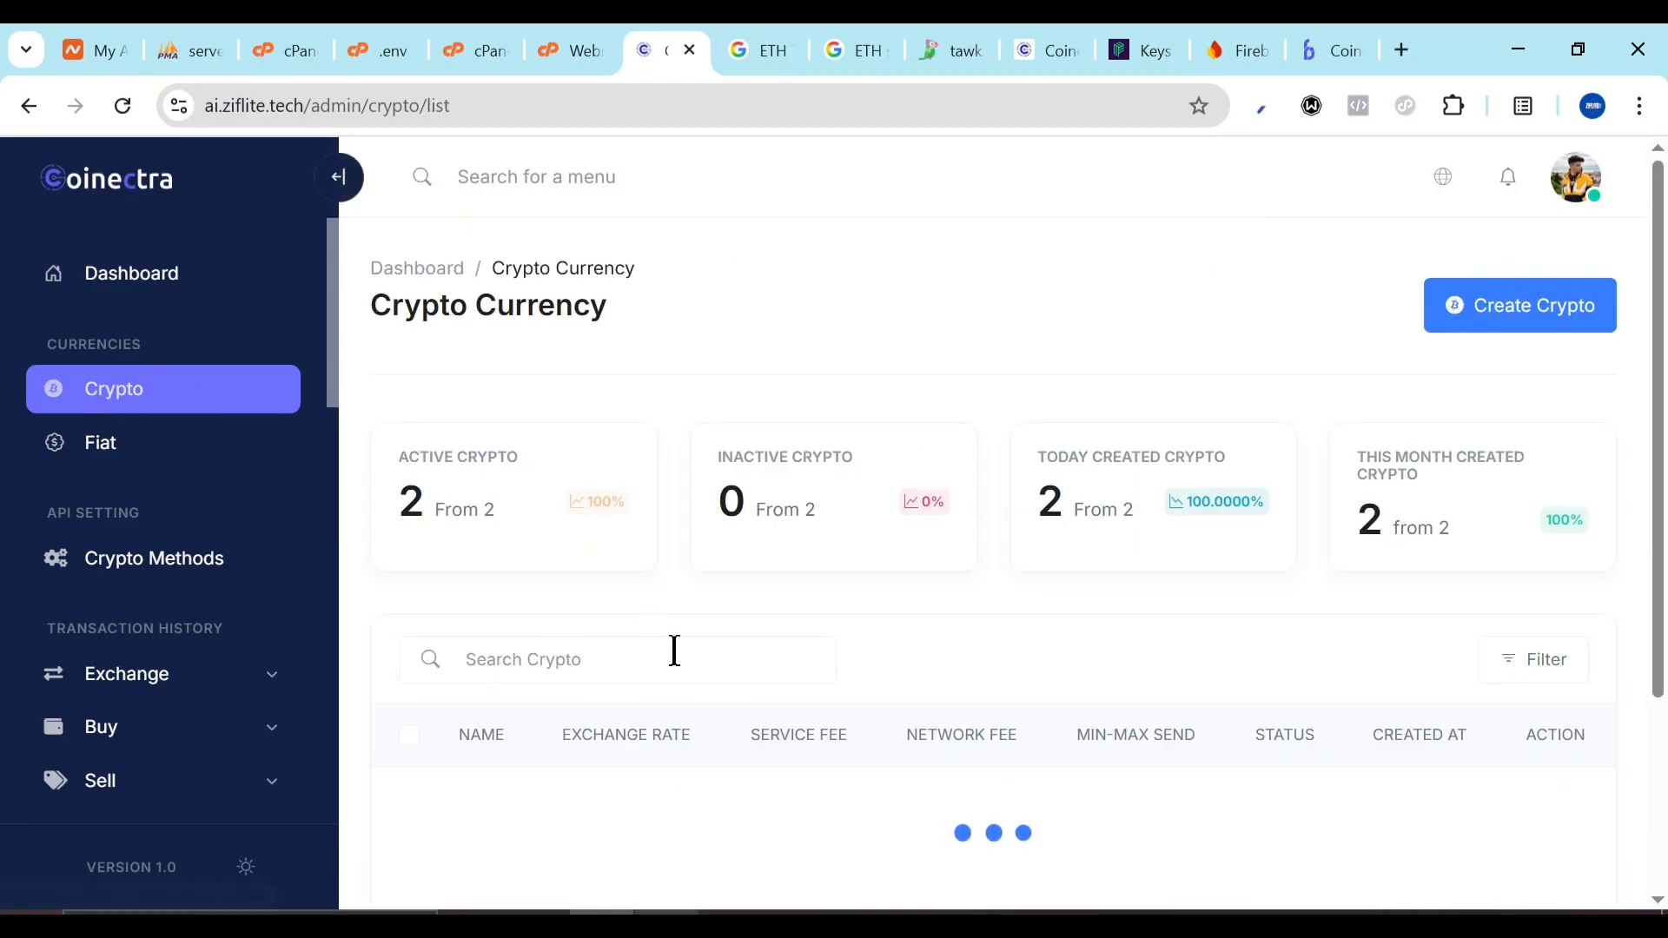
scroll(674, 651, "down", 3)
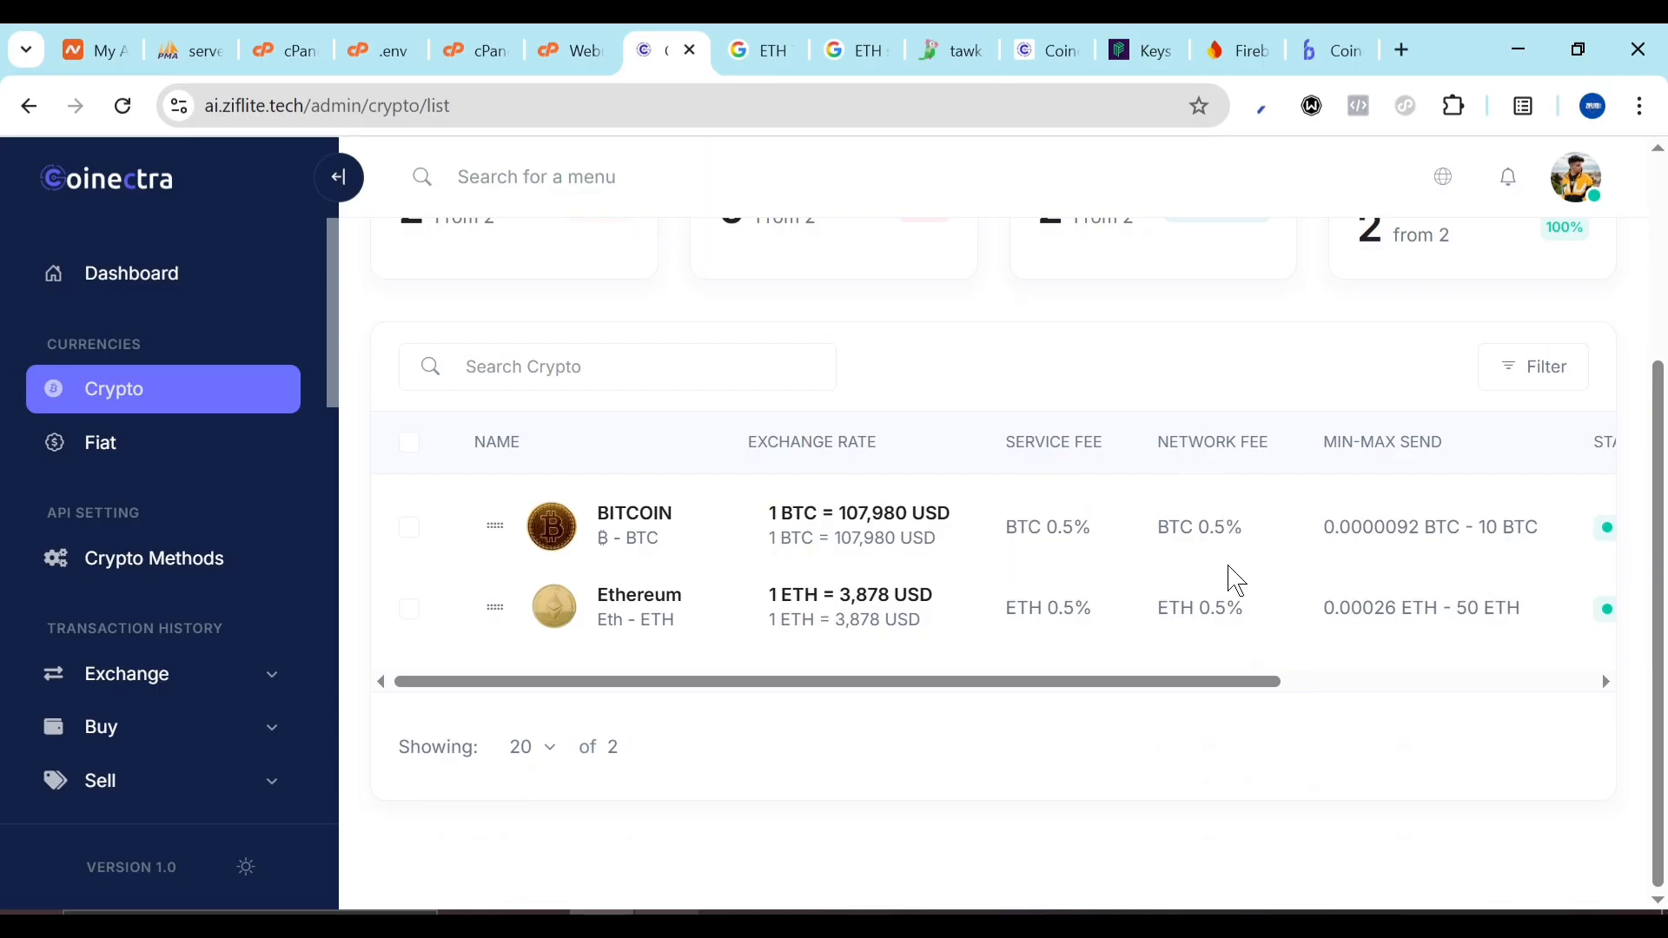
scroll(1234, 579, "right", 5)
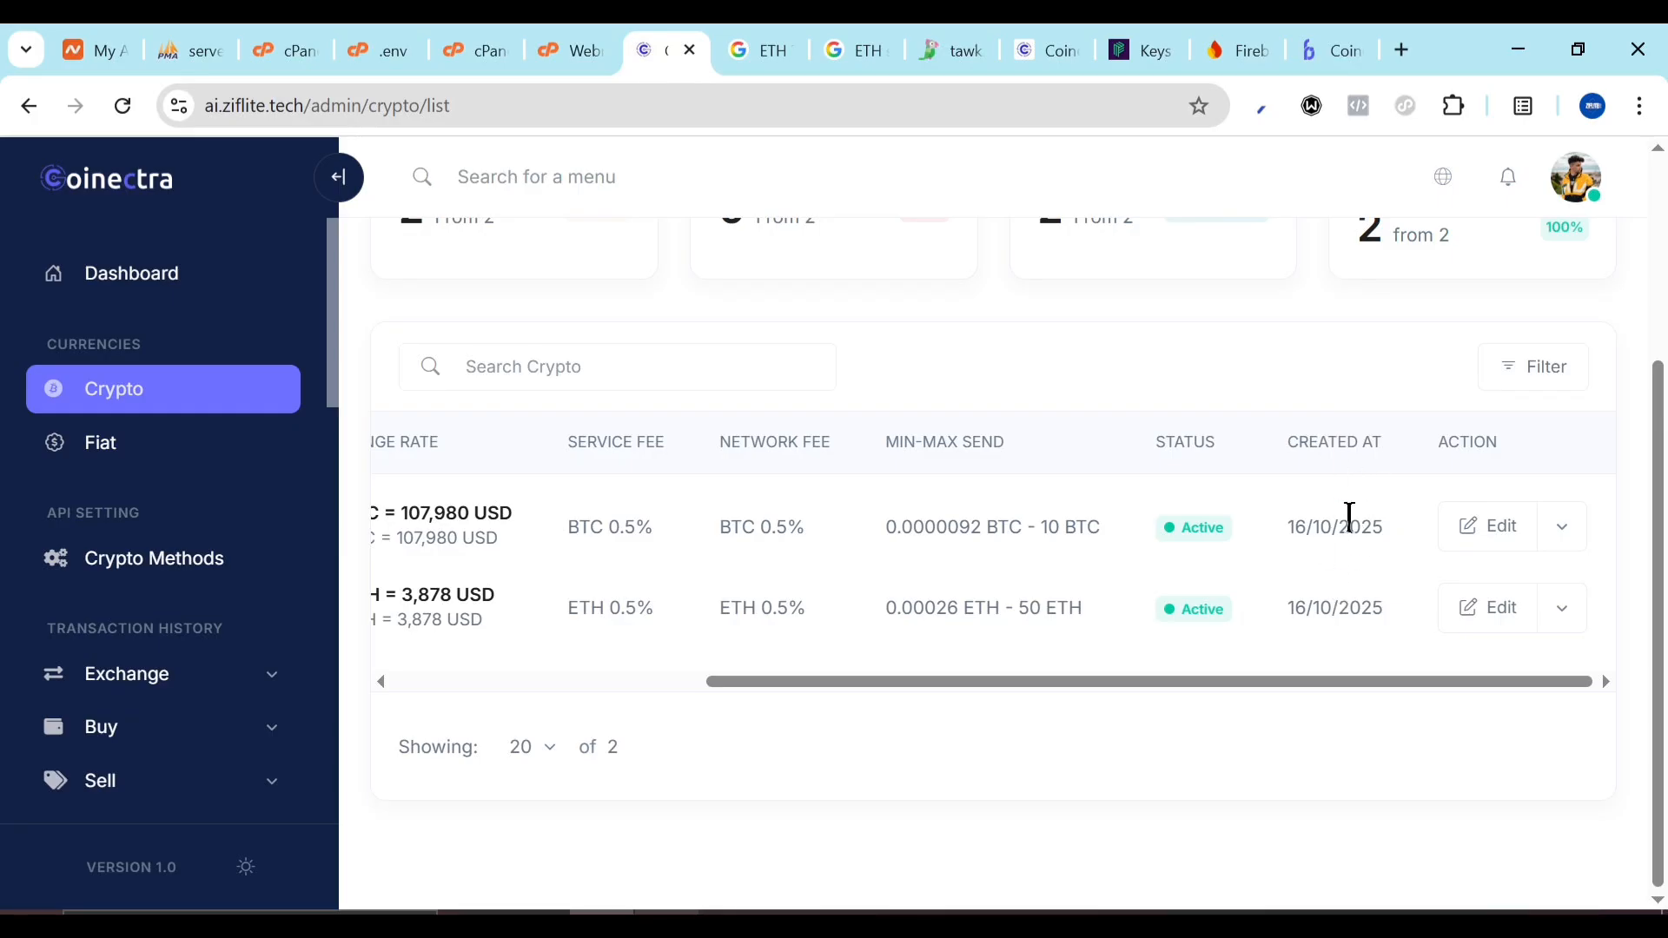
scroll(1315, 598, "left", 5)
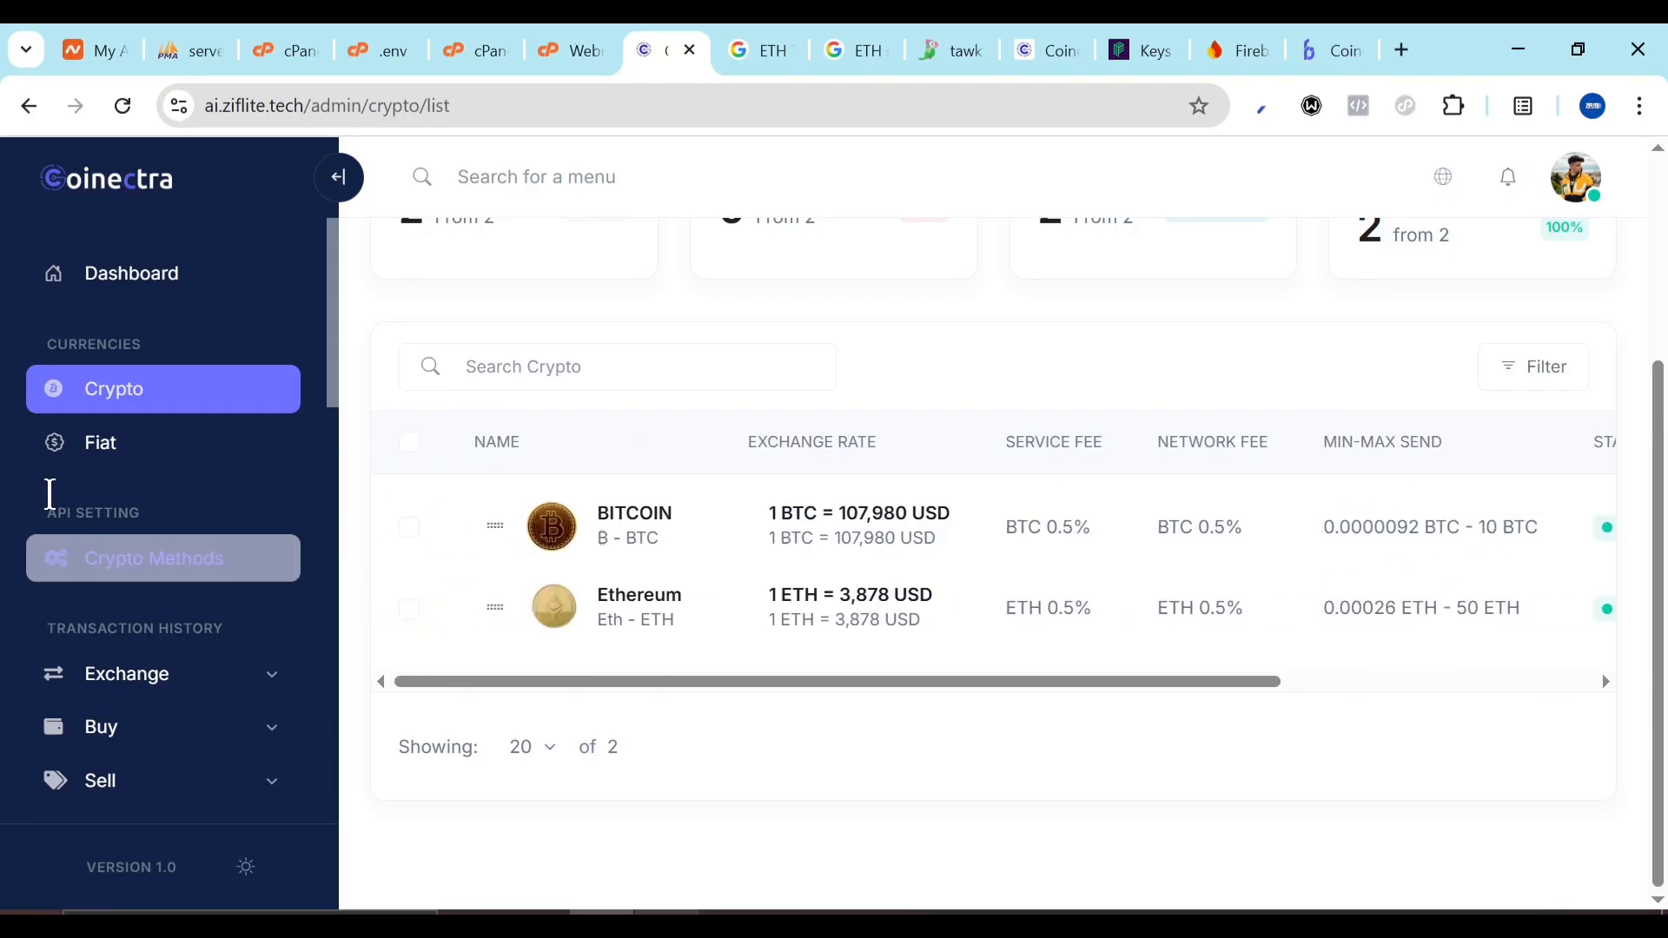
Open the fiat creation form, name the currency USD and set the minimum send to 1
left_click(66, 461)
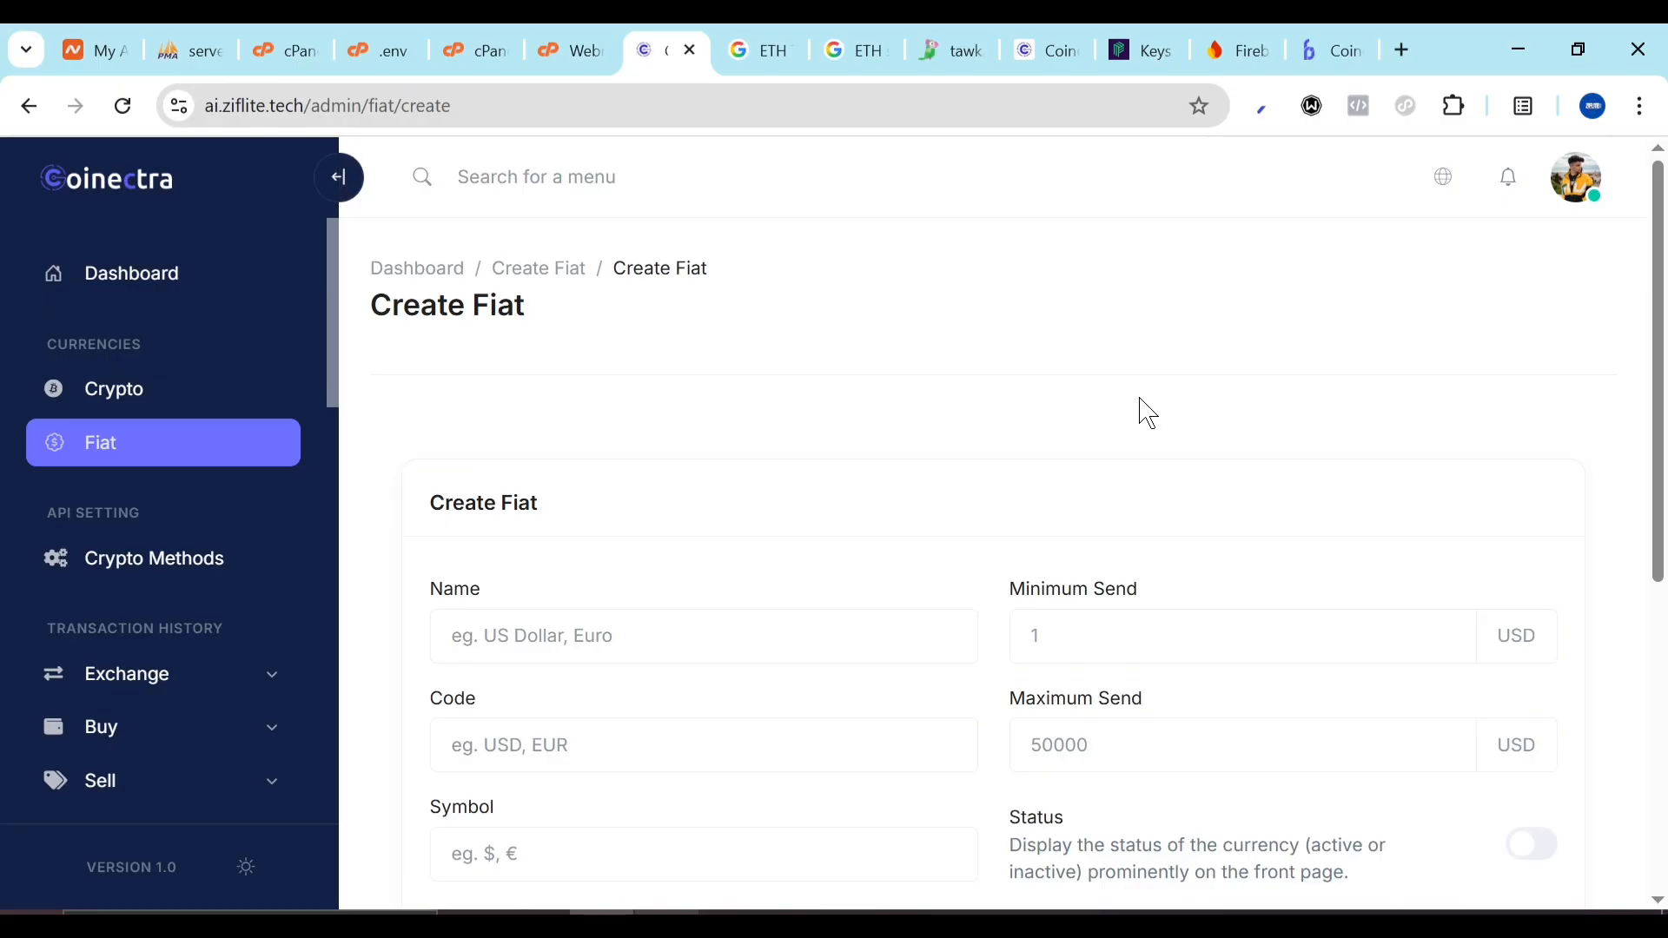
scroll(916, 633, "down", 1)
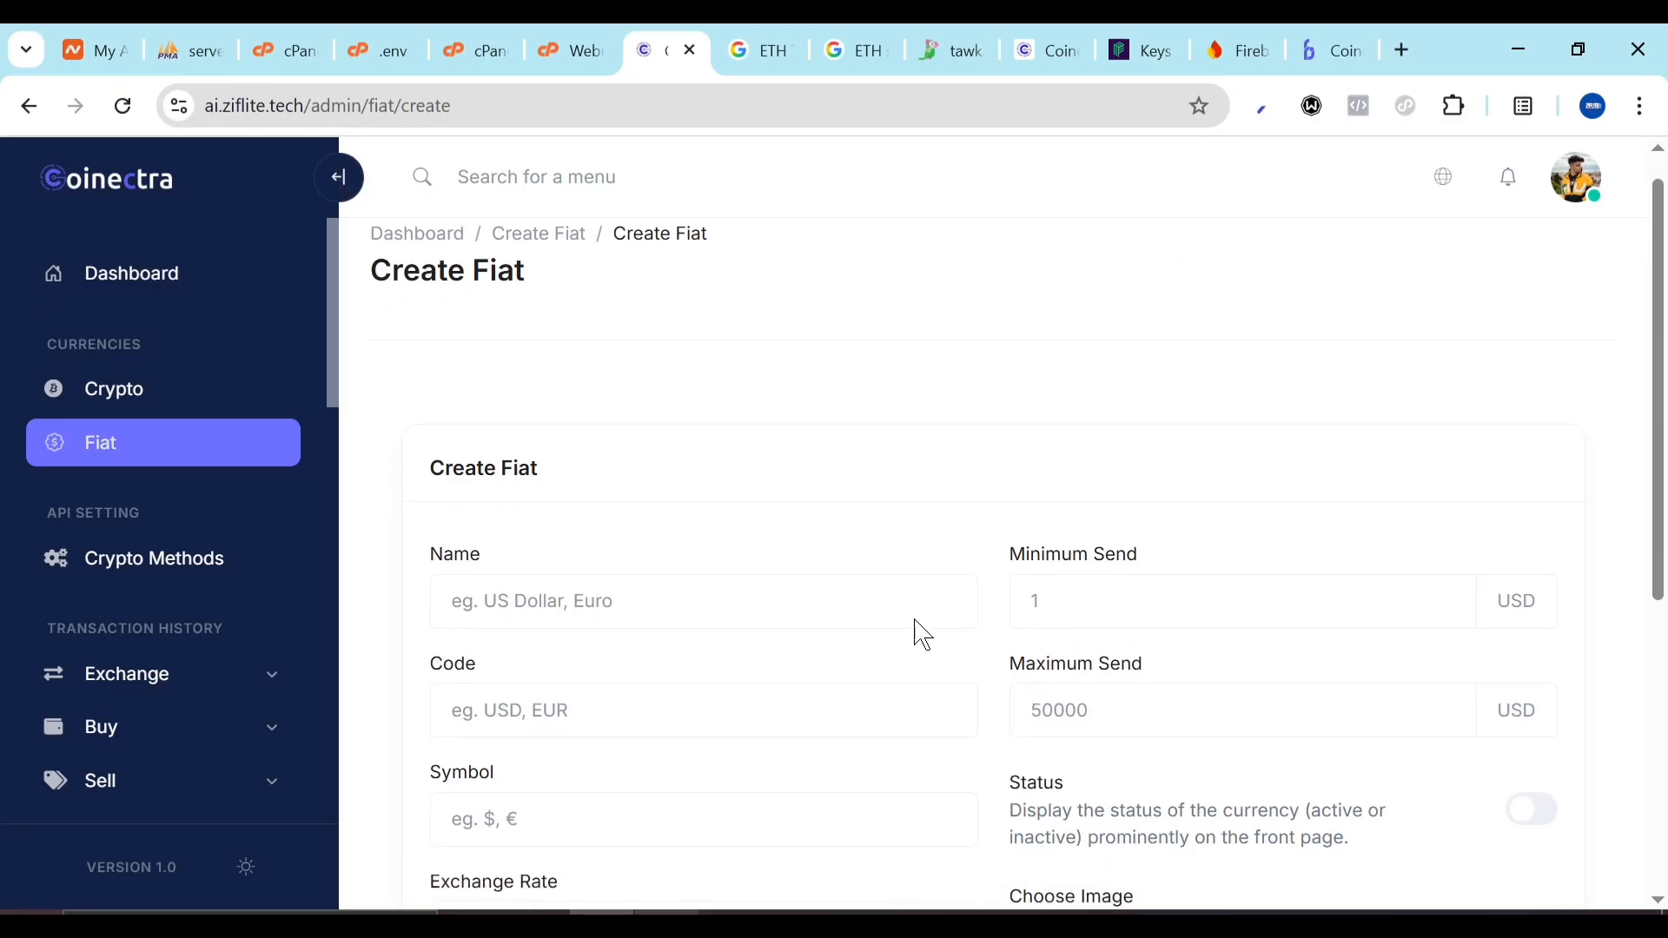
left_click(739, 598)
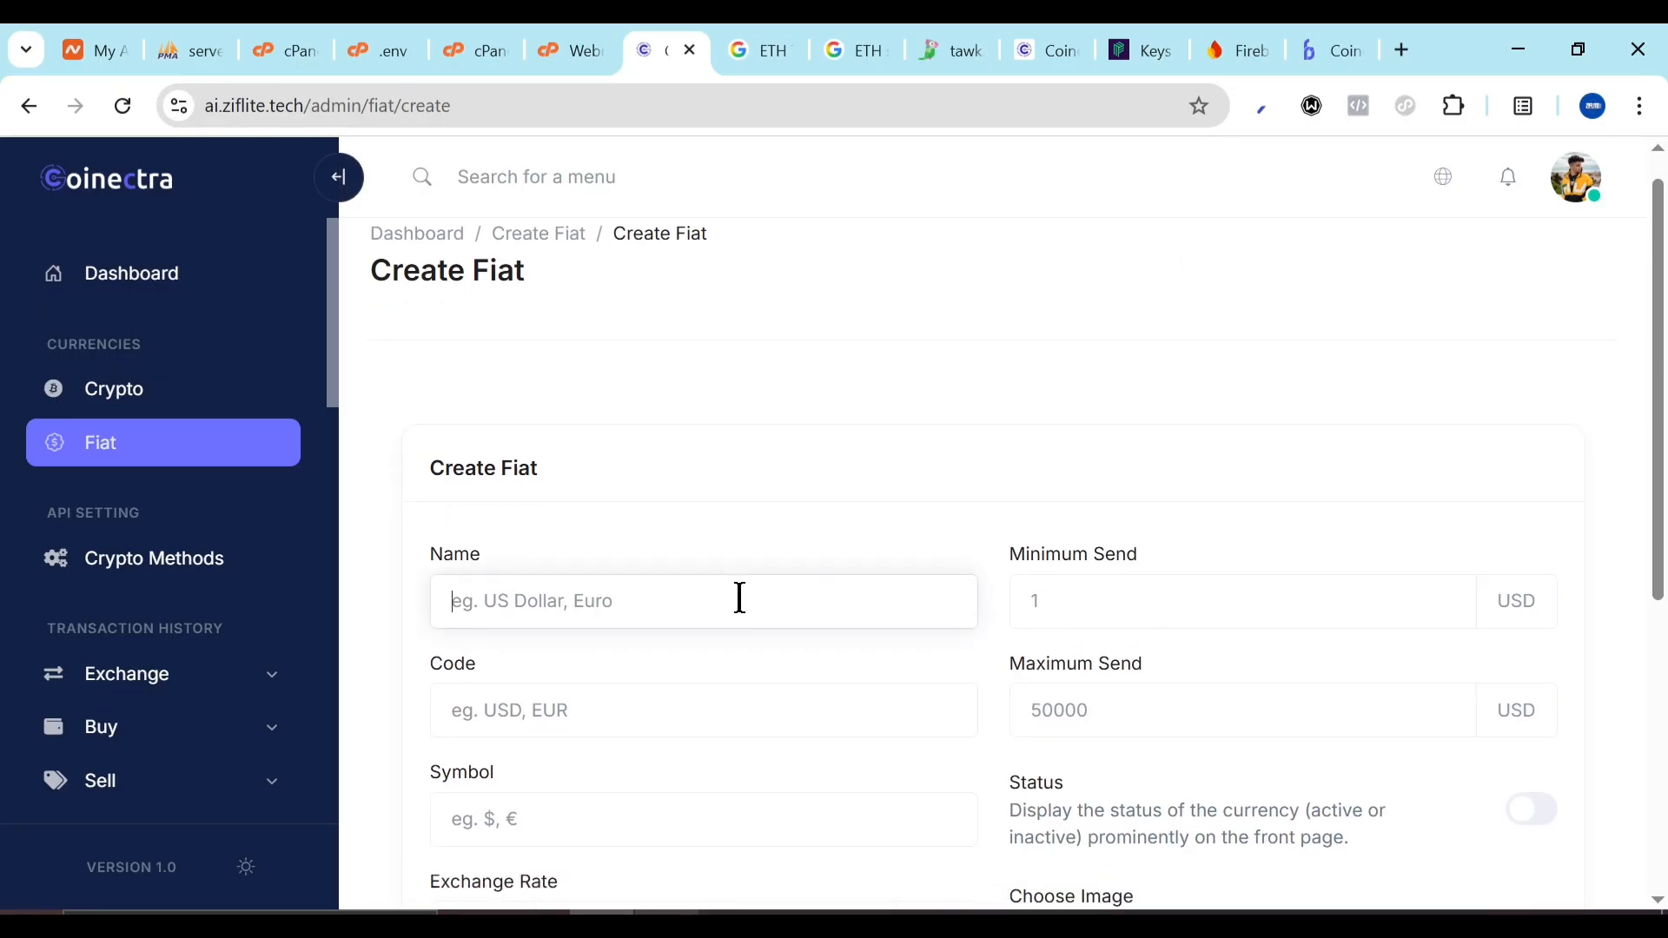
type("USD")
left_click(1173, 584)
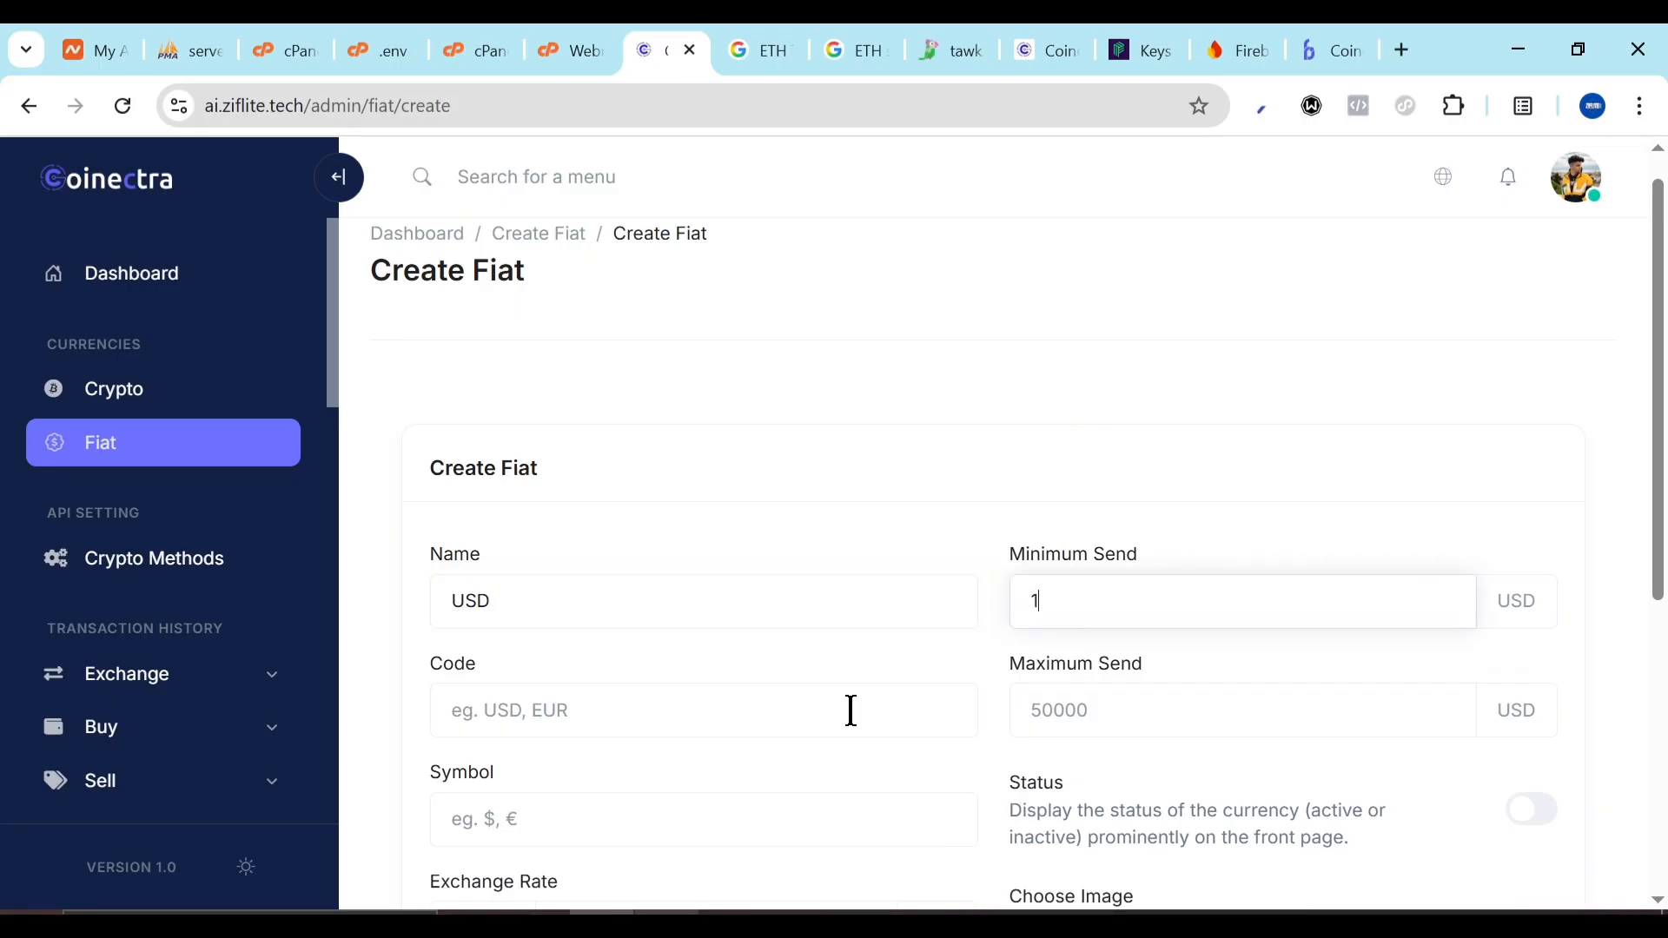
Set the fiat code to USD and the maximum send to 100000000
left_click(717, 716)
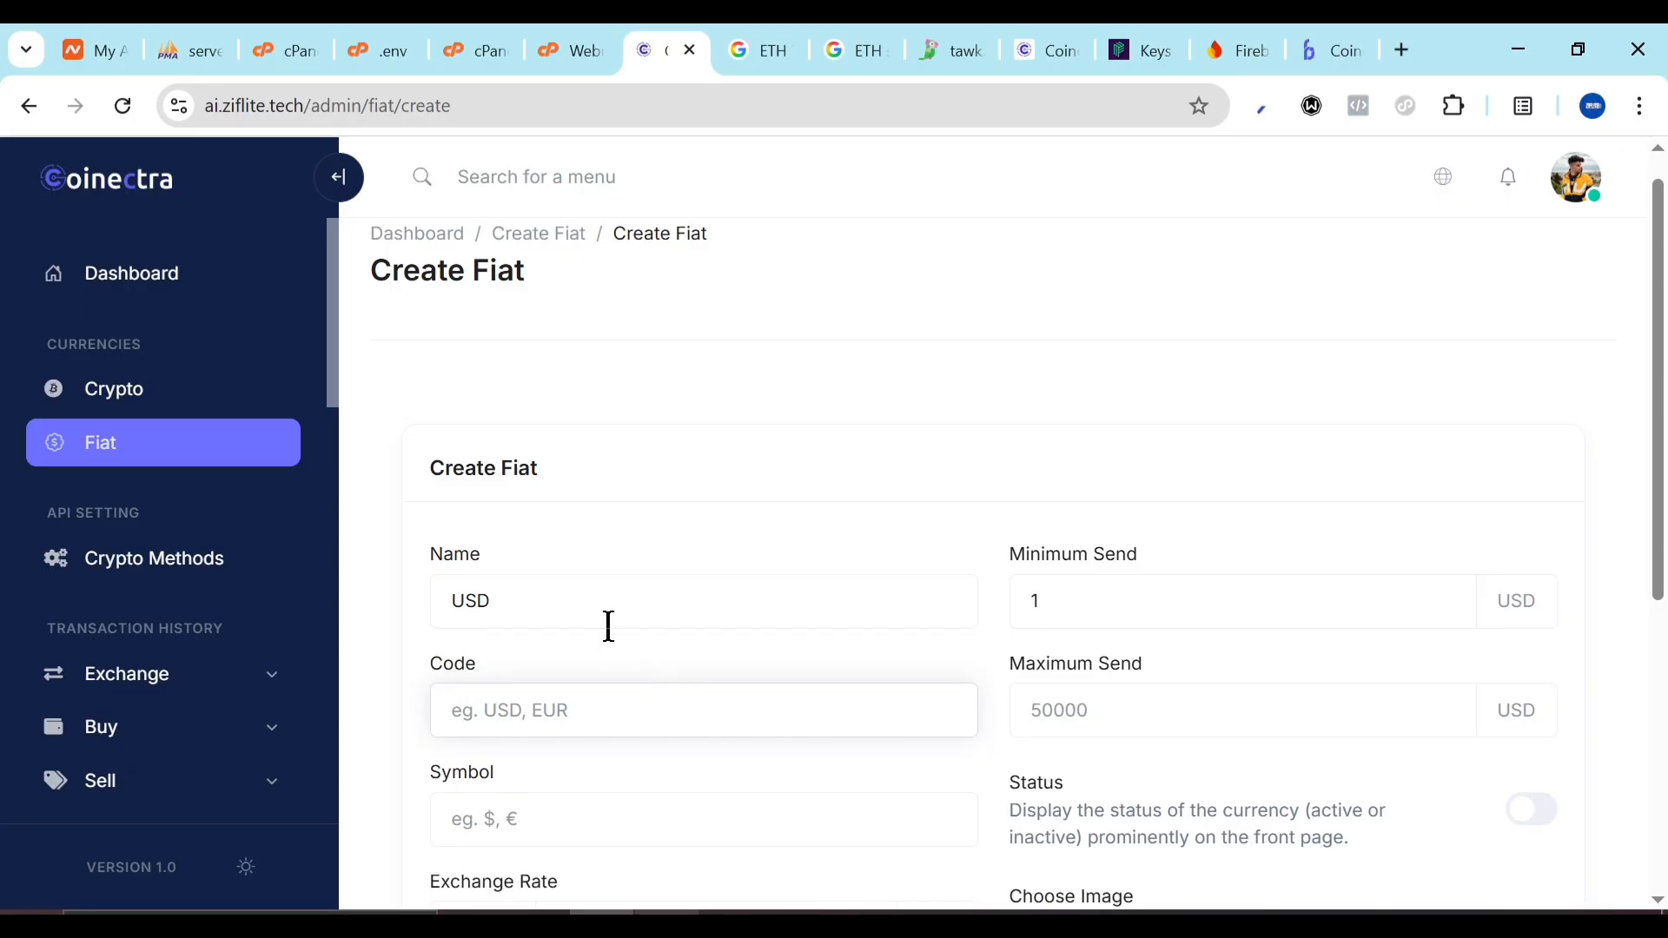
type("USD")
left_click(1088, 718)
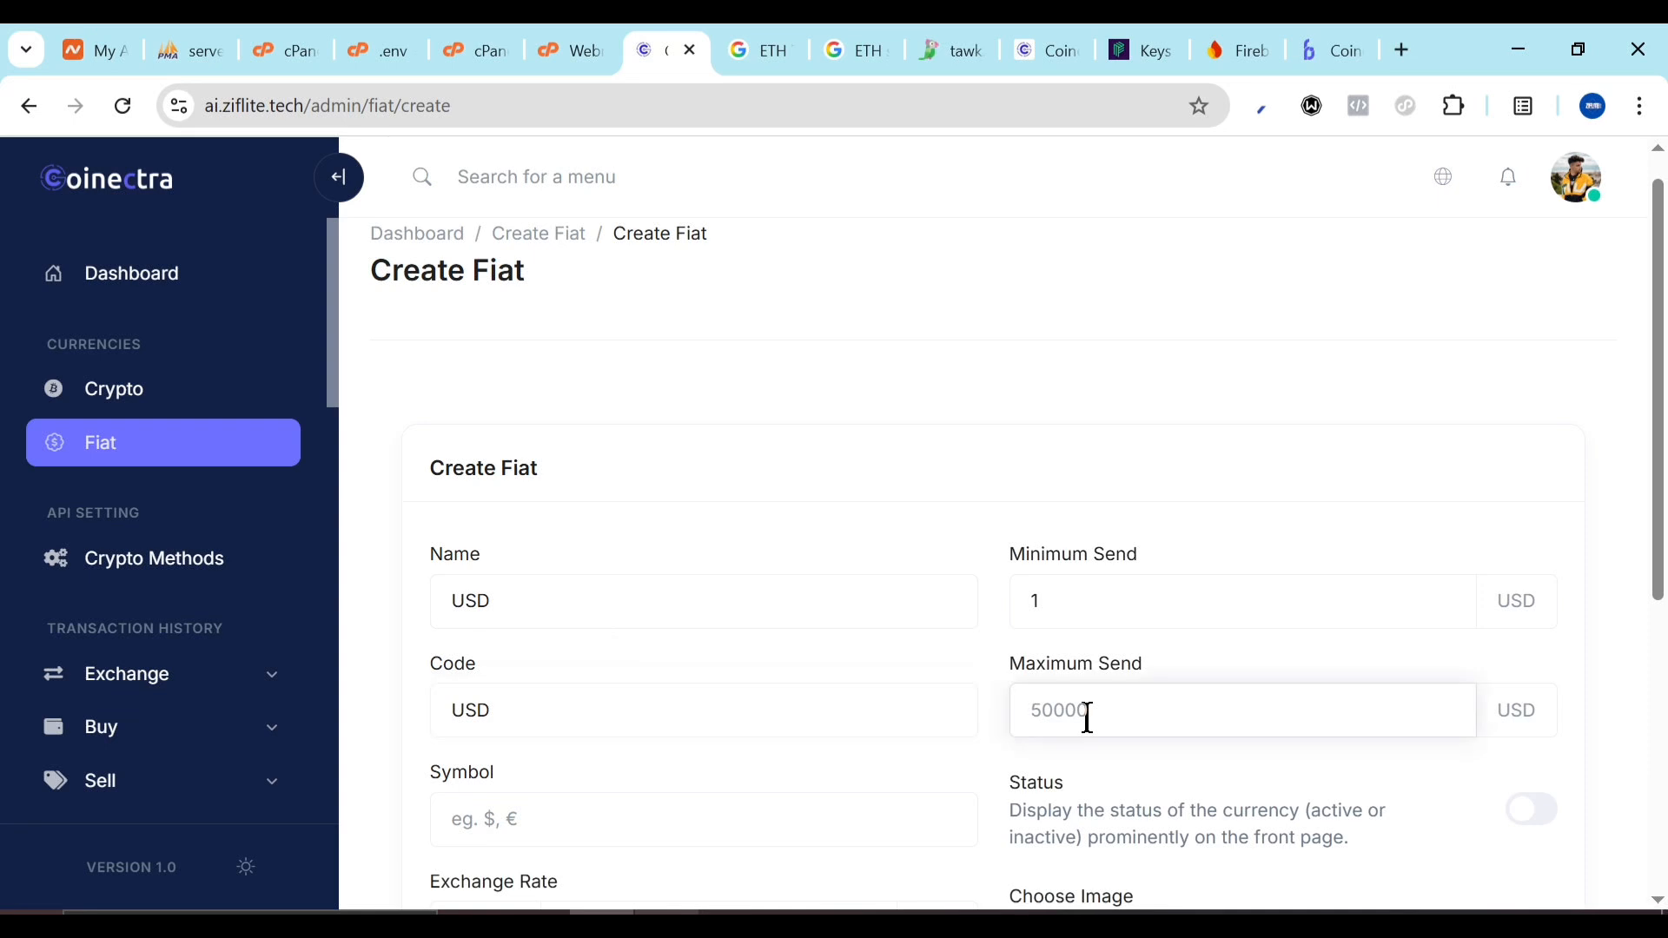
type("100000000")
Set the fiat symbol to $ and switch the currency status to active
scroll(961, 760, "down", 1)
left_click(738, 710)
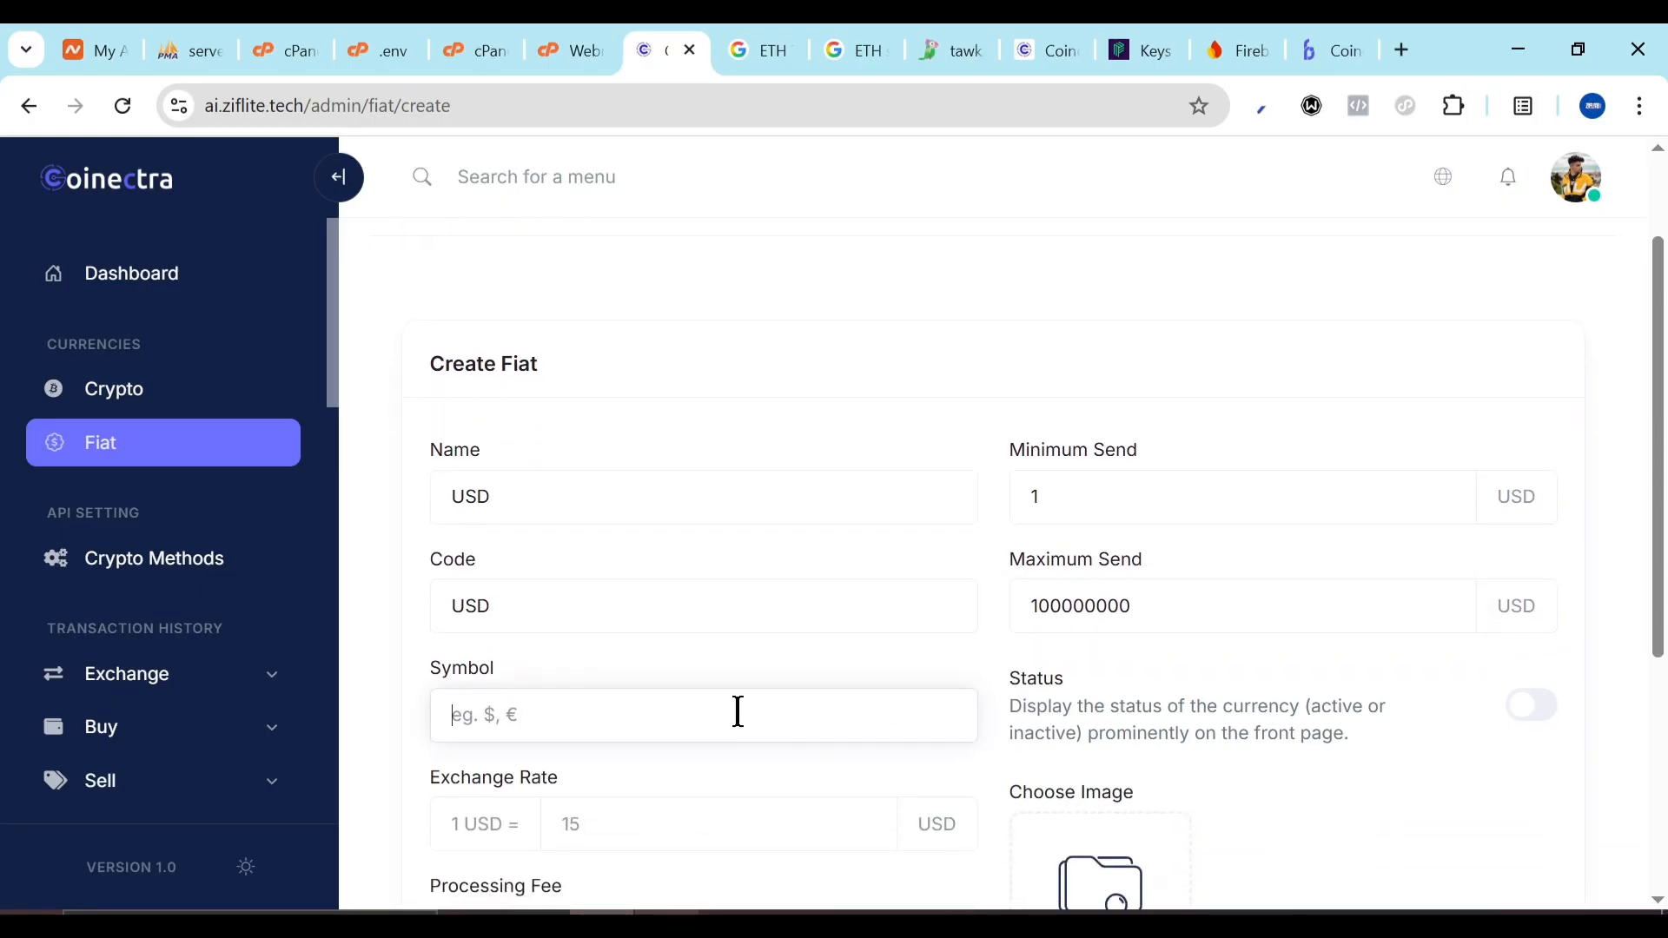
type("$")
left_click(1551, 714)
Set the exchange rate to 1 and the processing fee to 0.5 percent
scroll(643, 588, "down", 2)
left_click(619, 627)
key("BackSpace")
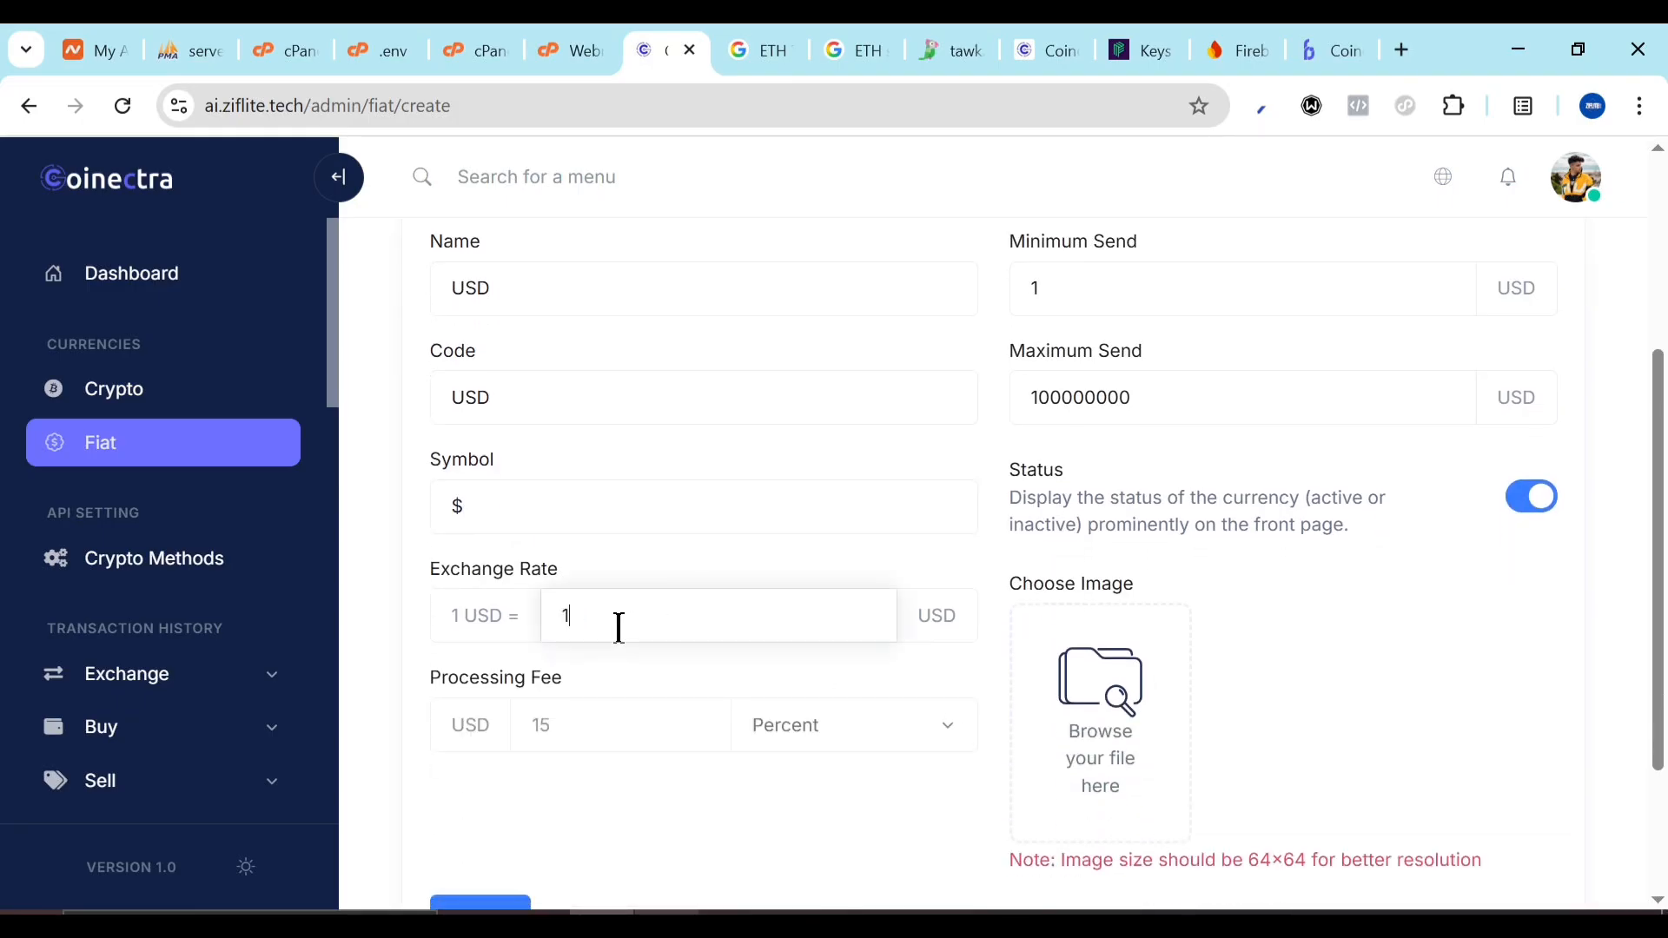
left_click(612, 717)
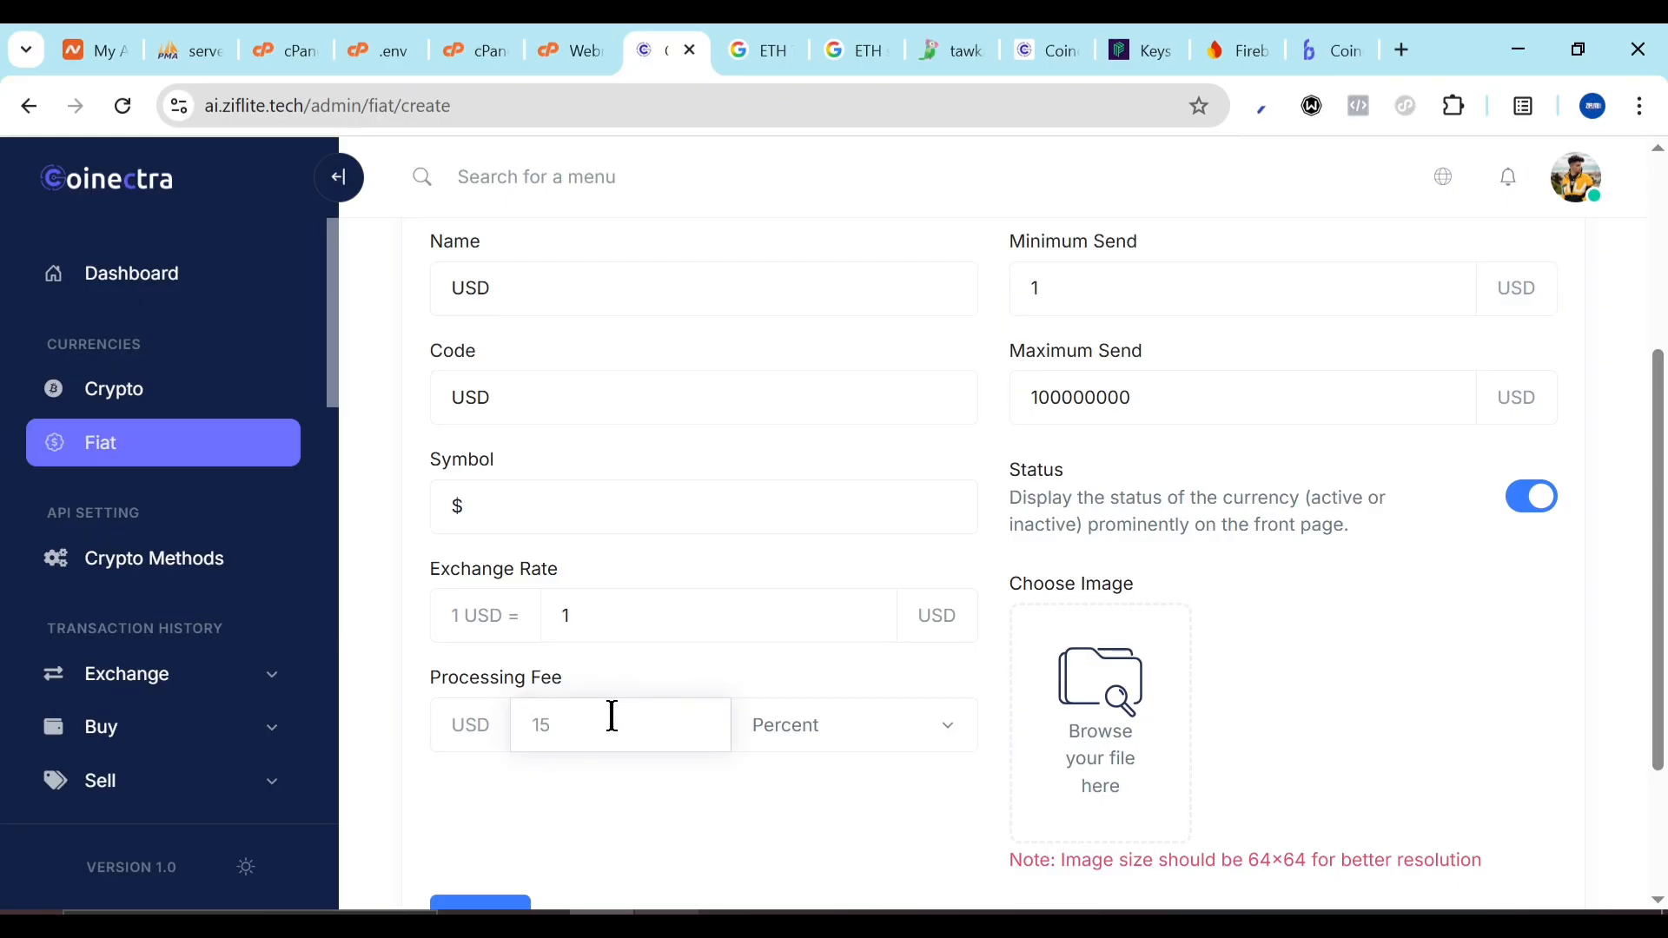
type("0.5")
Choose an image file from Downloads for the currency and create the USD fiat
left_click(1101, 726)
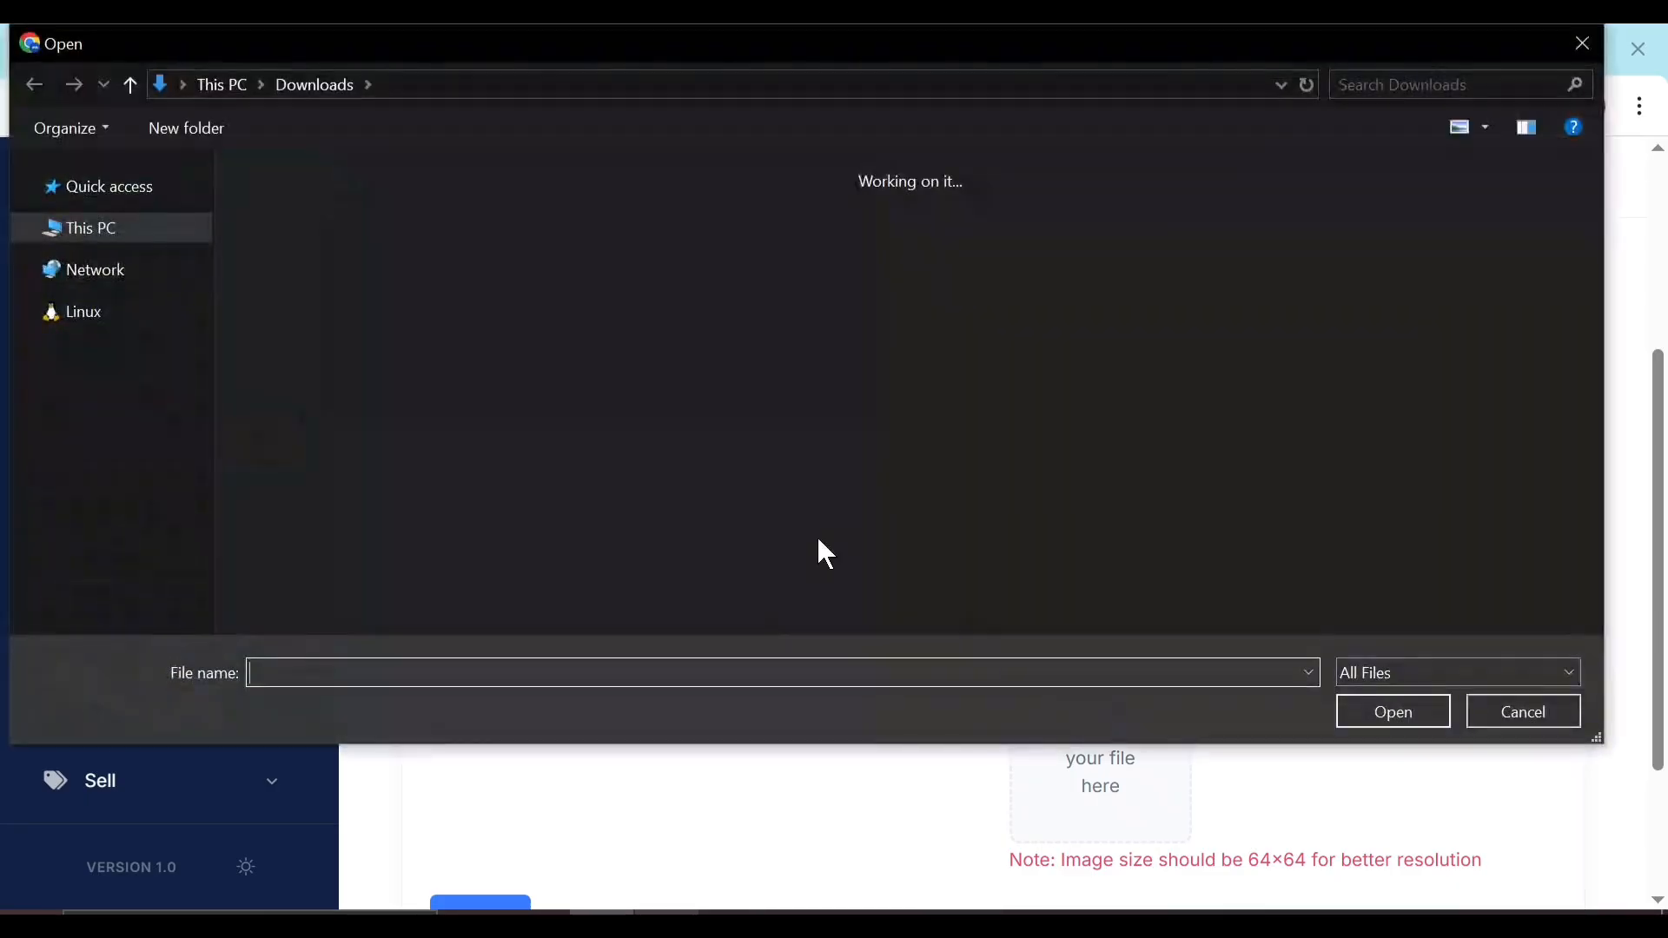
double_click(359, 586)
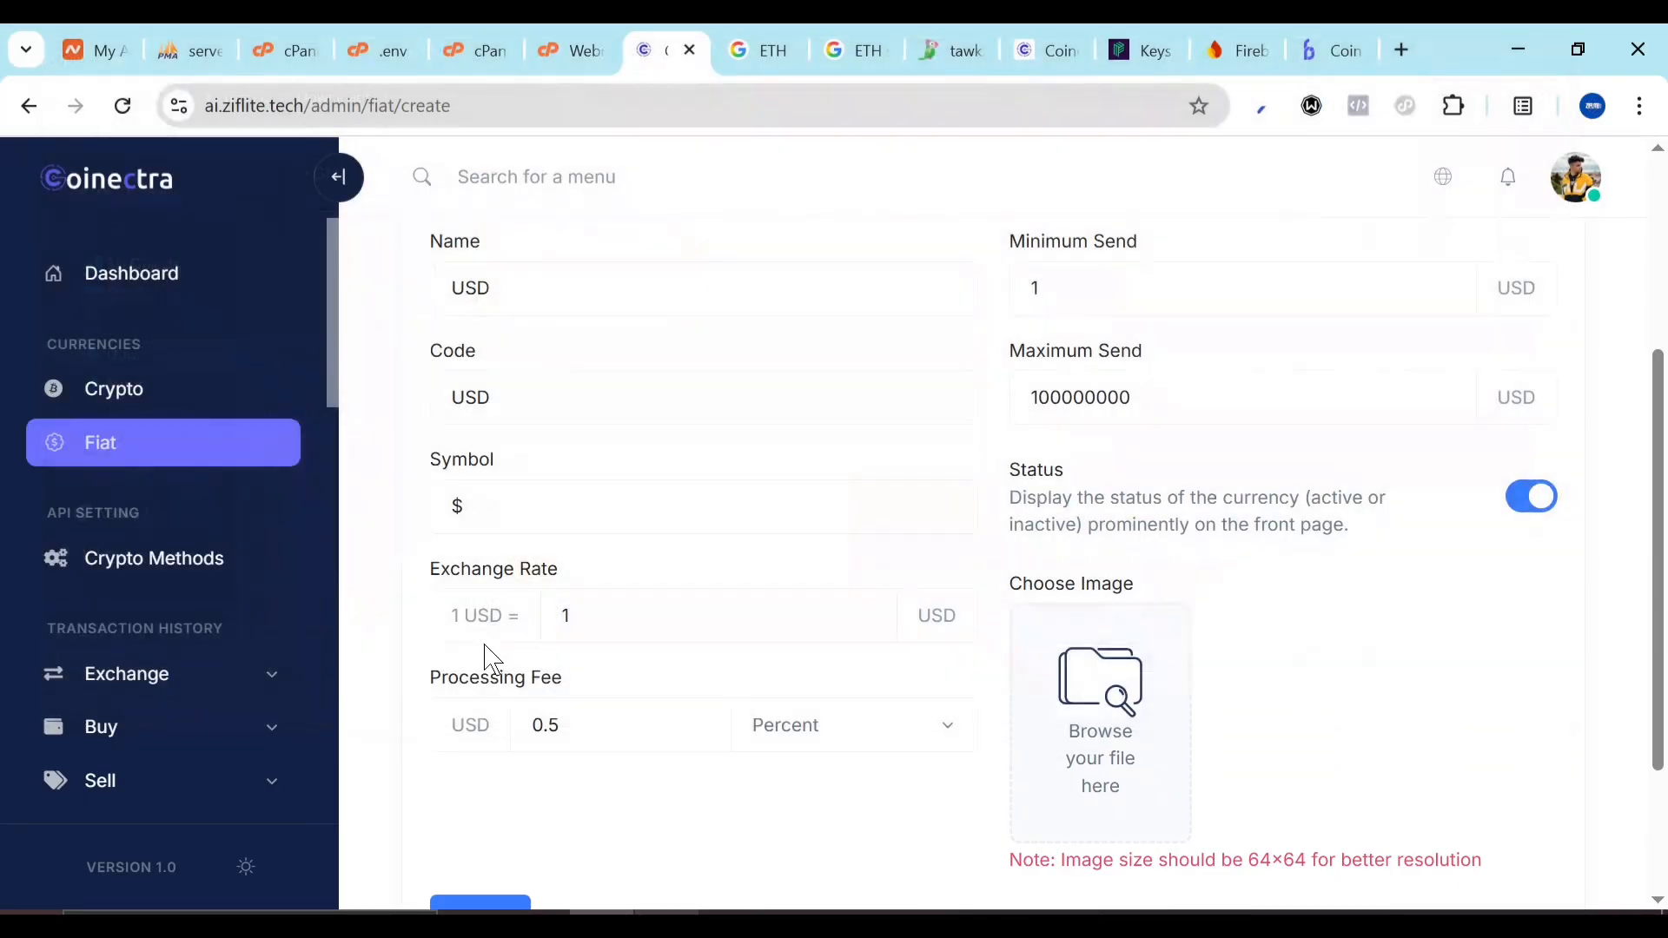
scroll(654, 872, "down", 3)
left_click(494, 718)
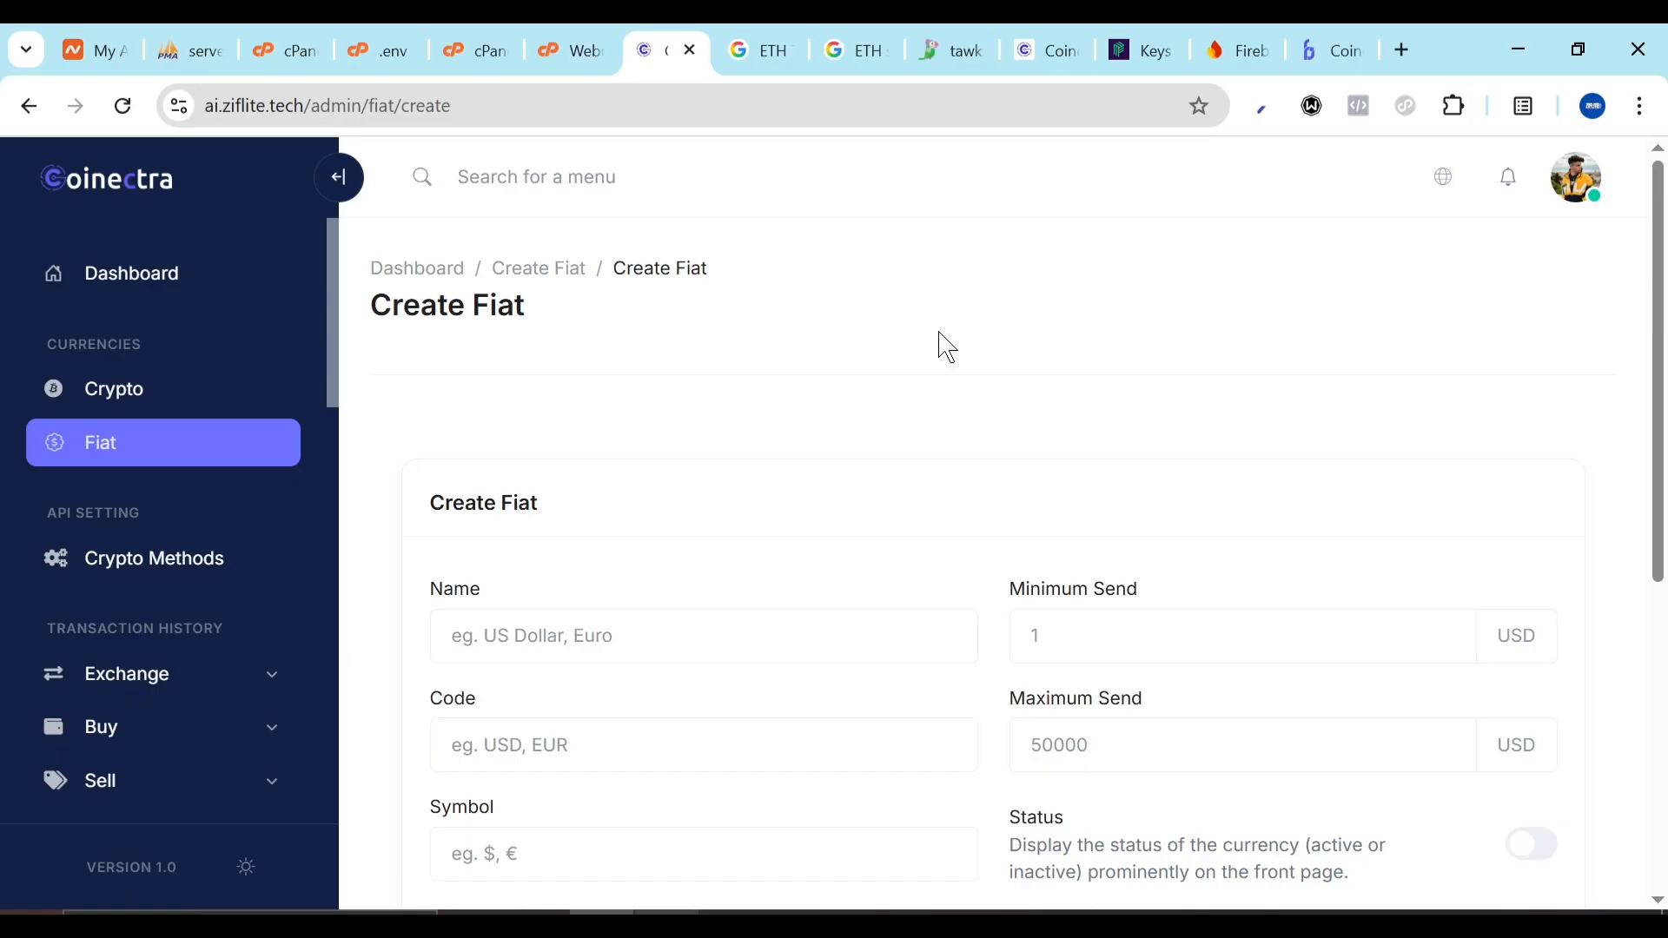
Open the crypto methods list and the CoinPayment method's settings page
scroll(947, 347, "down", 3)
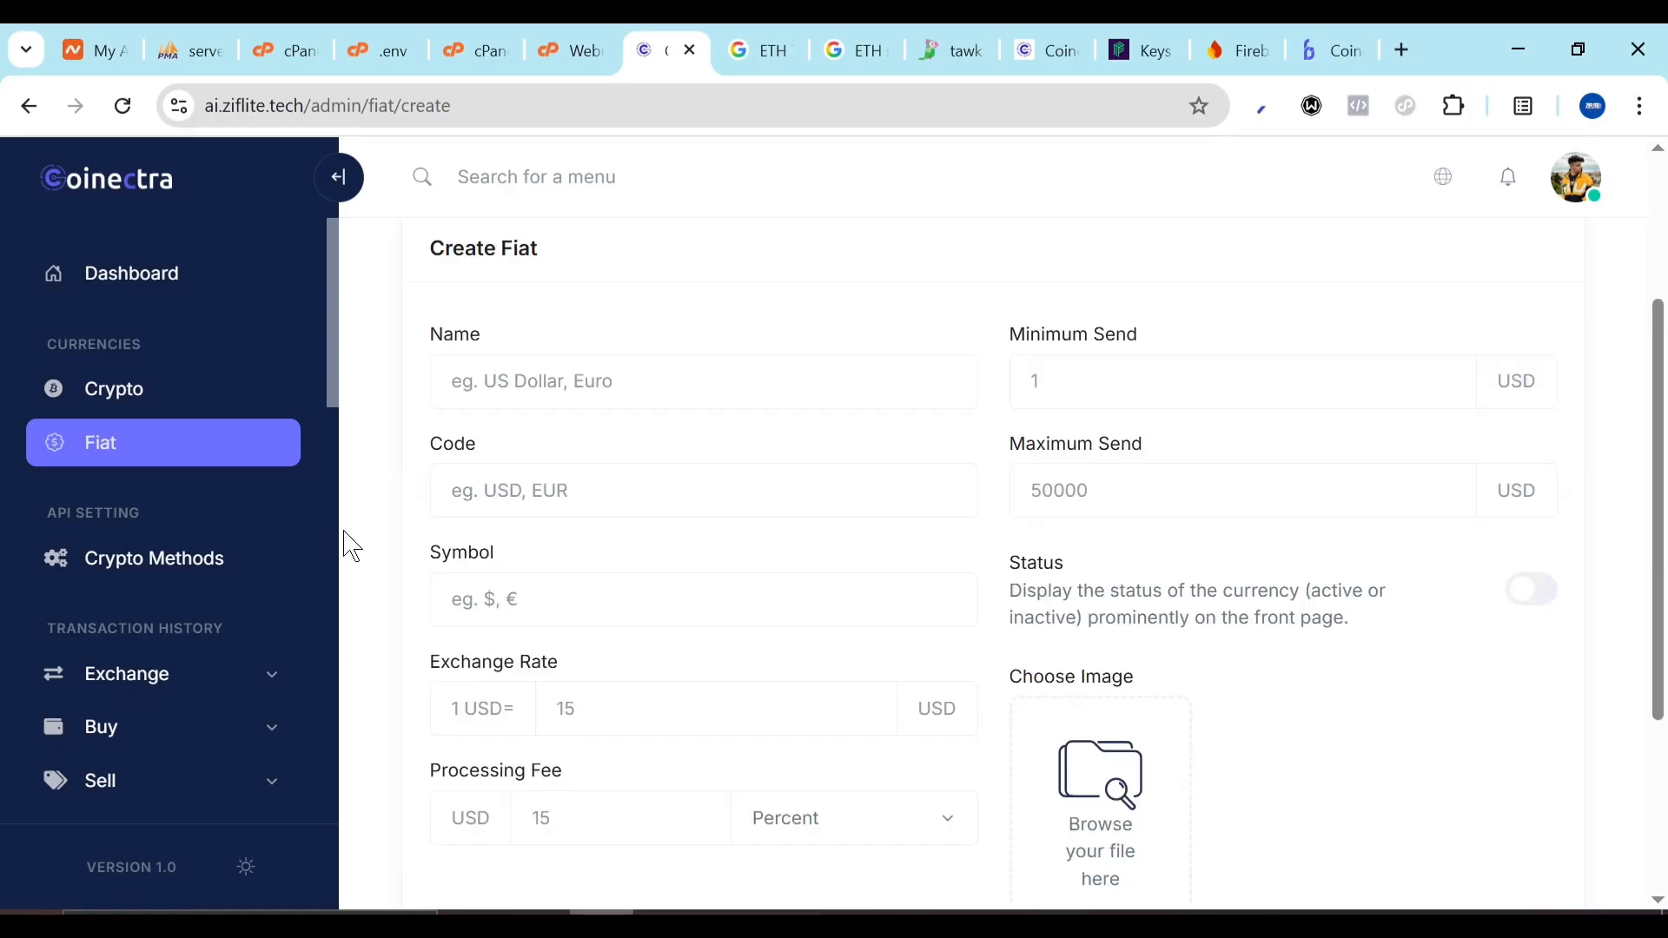
left_click(185, 577)
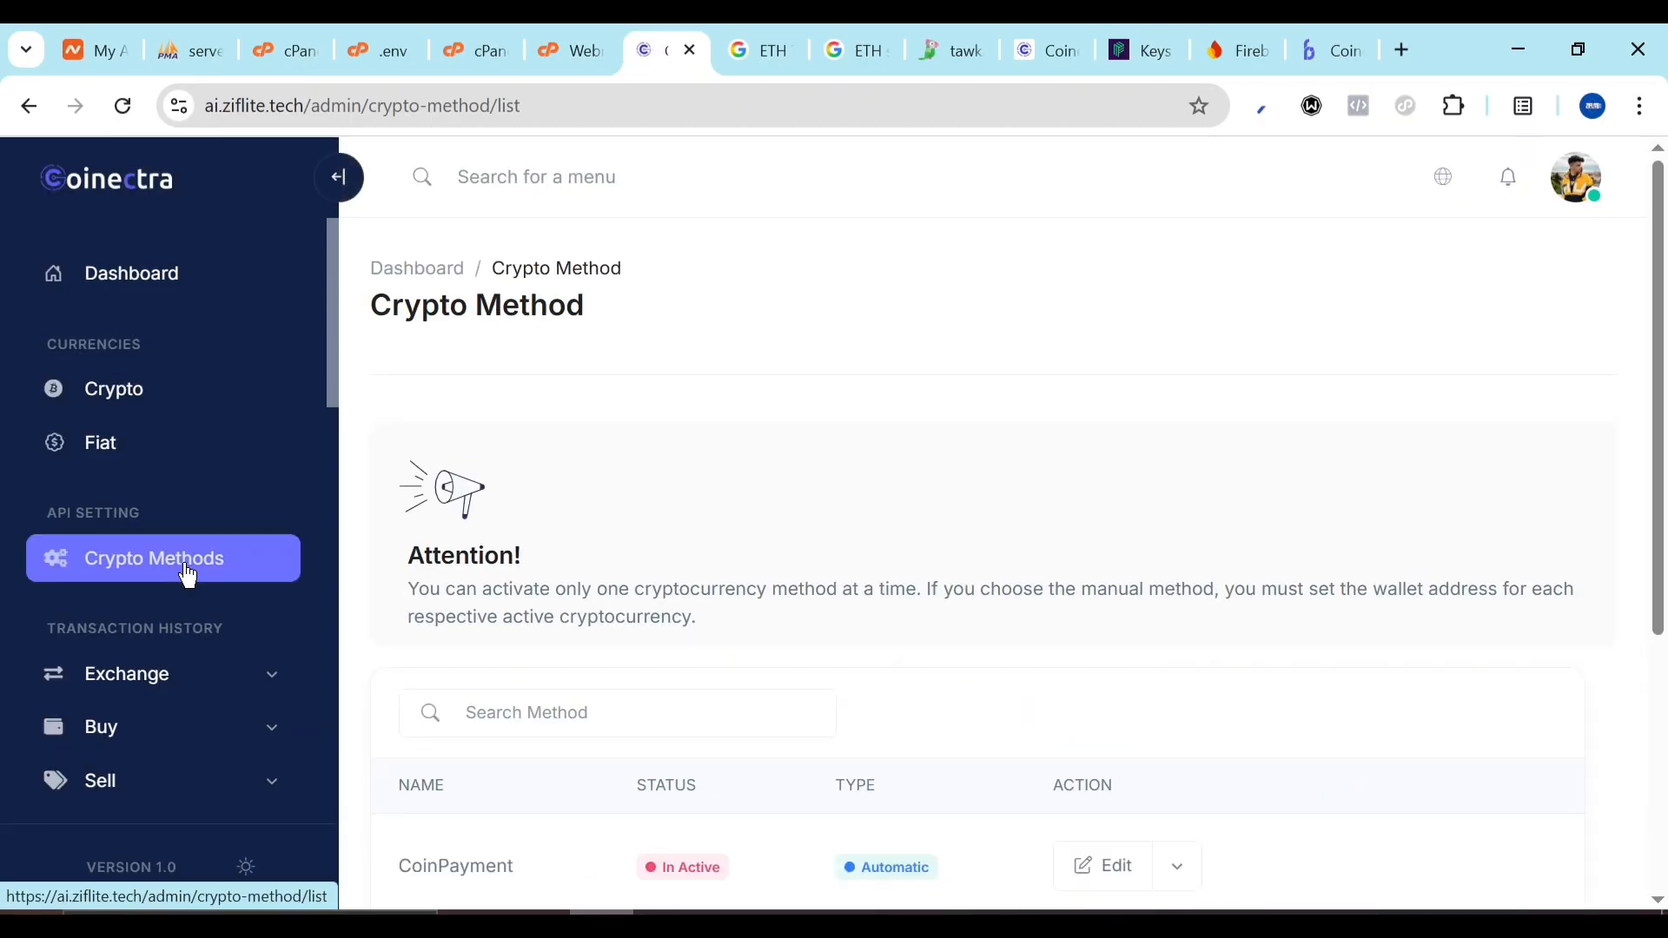
scroll(800, 695, "down", 4)
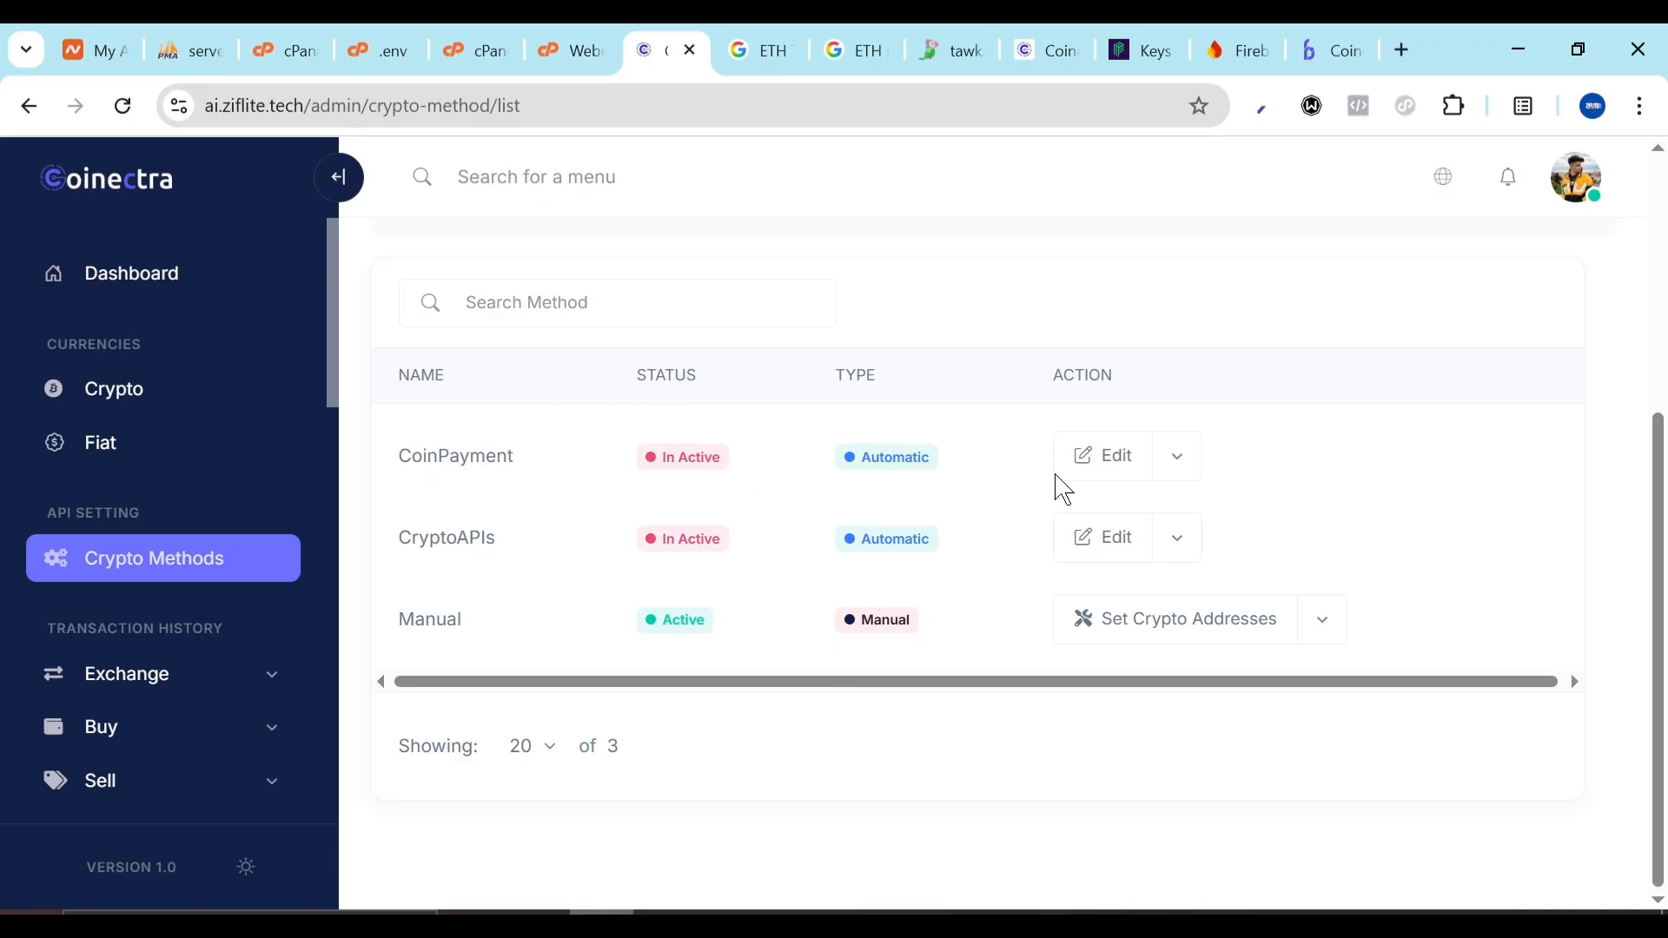
left_click(1129, 477)
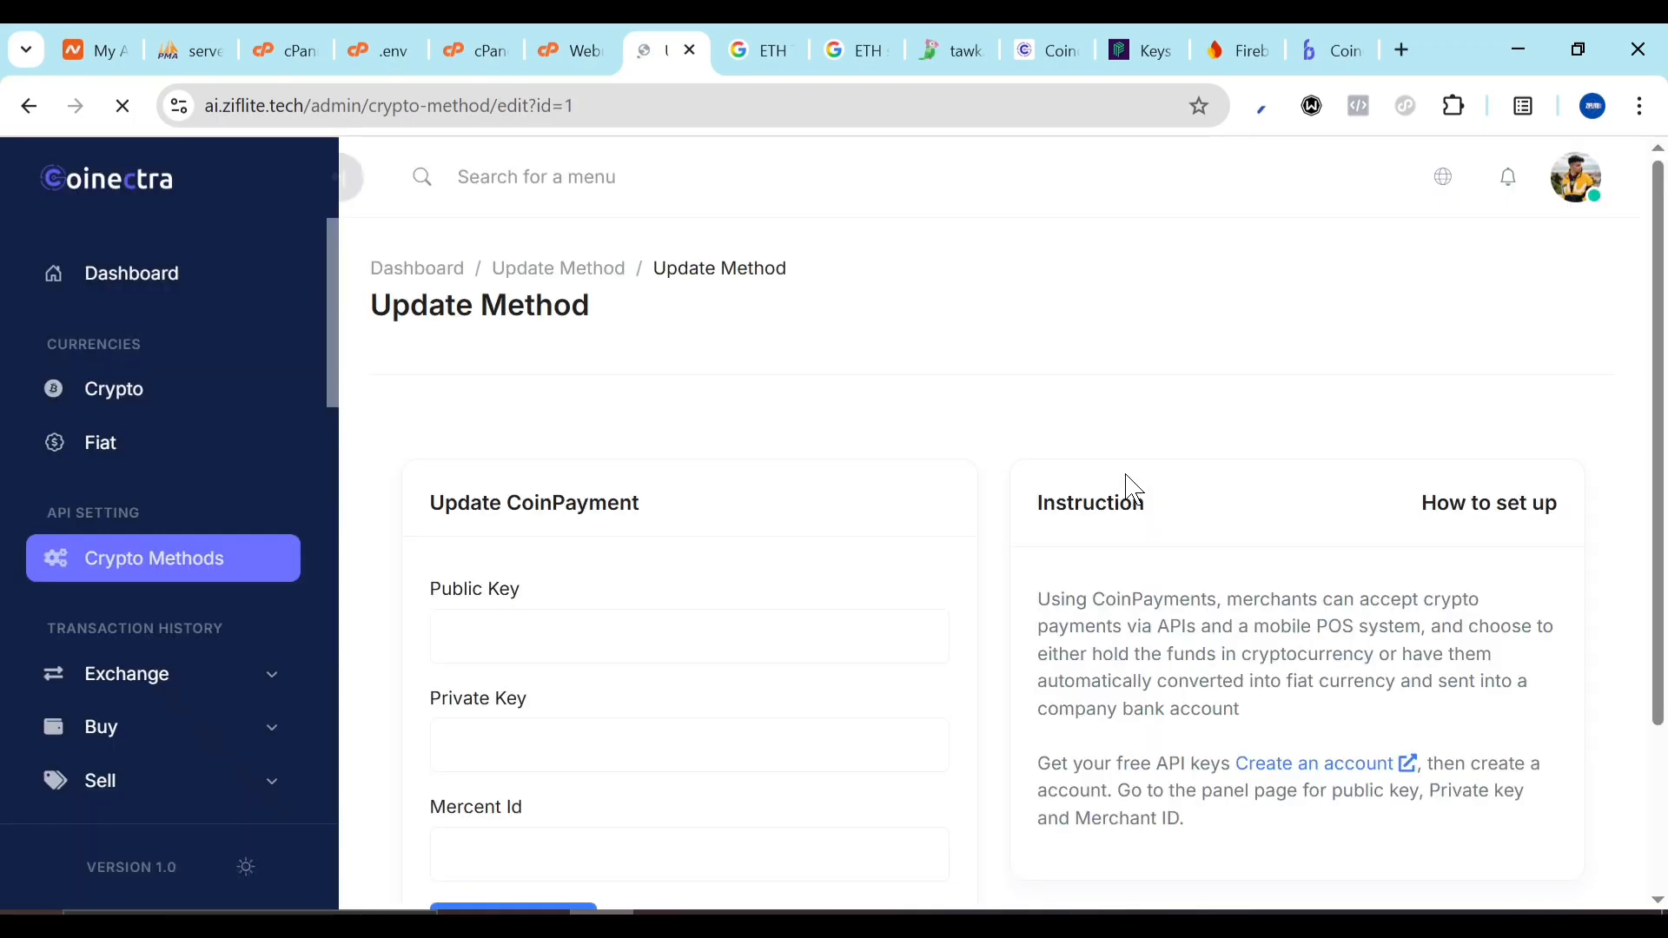
Open the CoinPayments account signup page from the instructions, review it, and close the tab
scroll(782, 503, "down", 2)
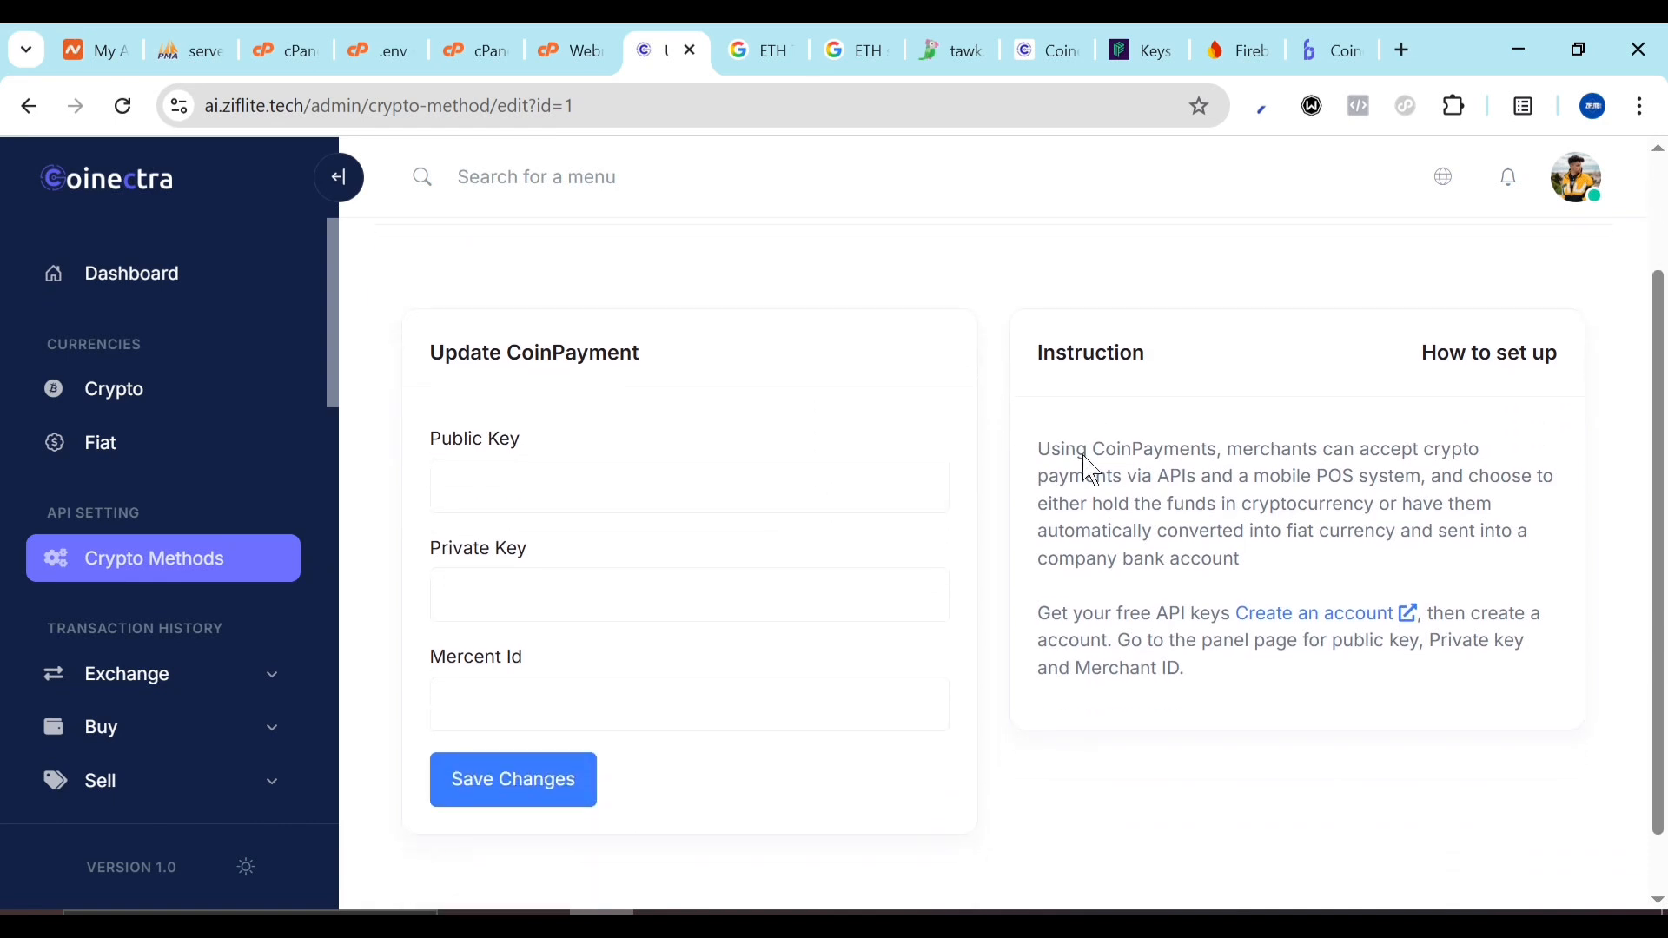
left_click(1374, 615)
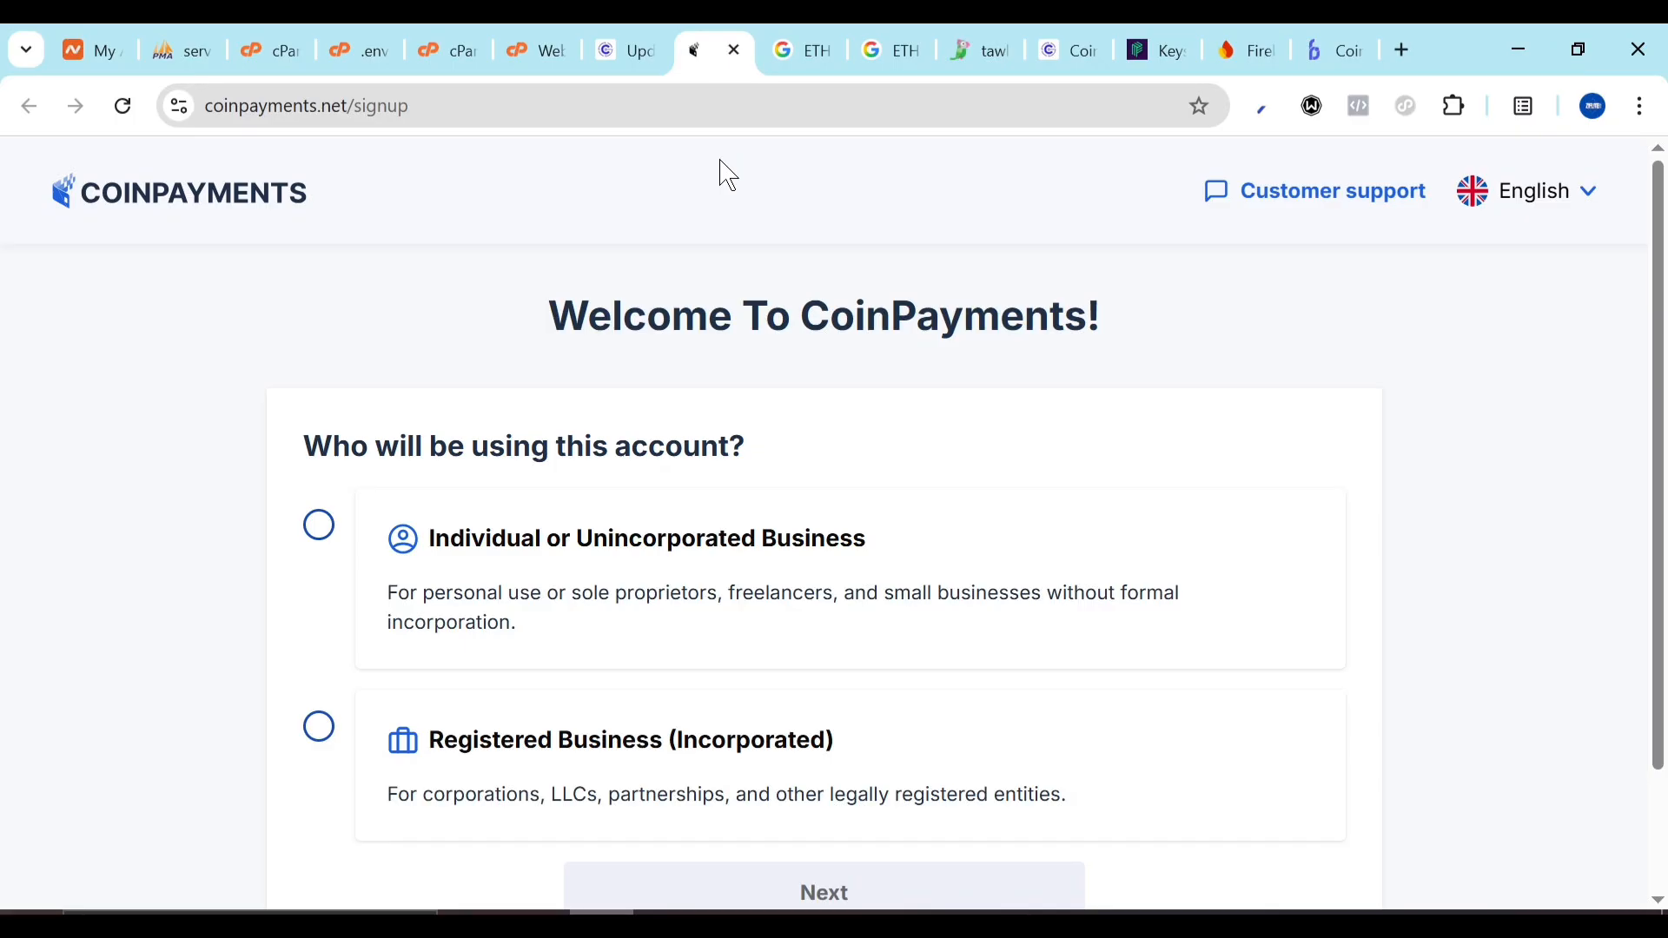
scroll(832, 596, "down", 2)
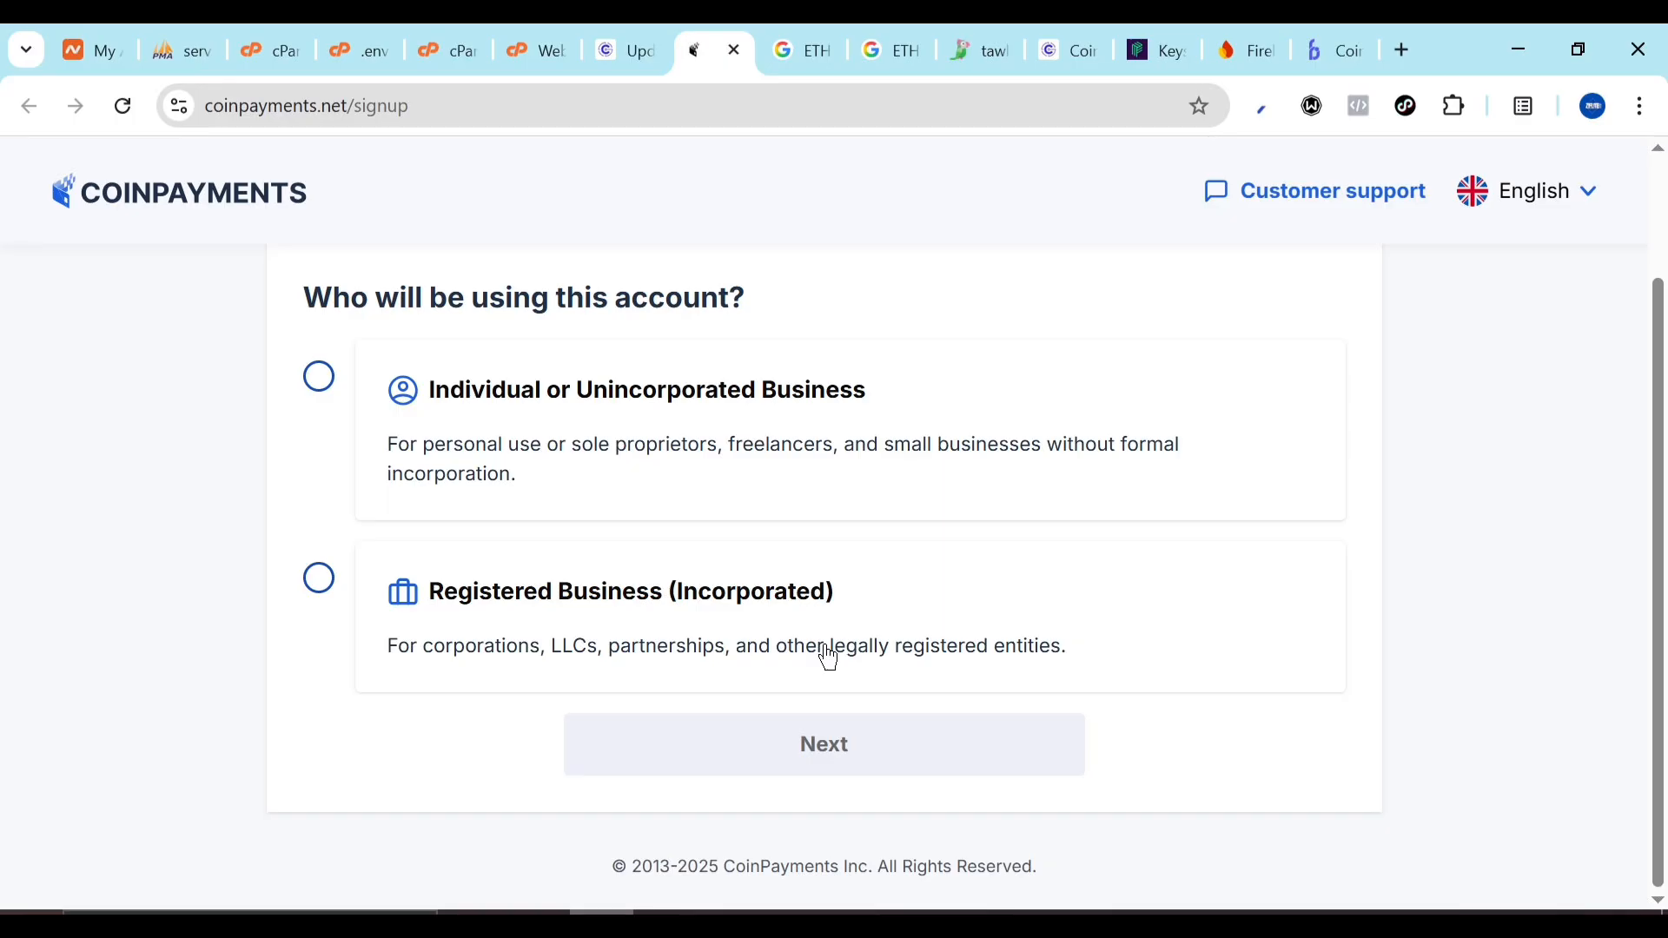
left_click(735, 50)
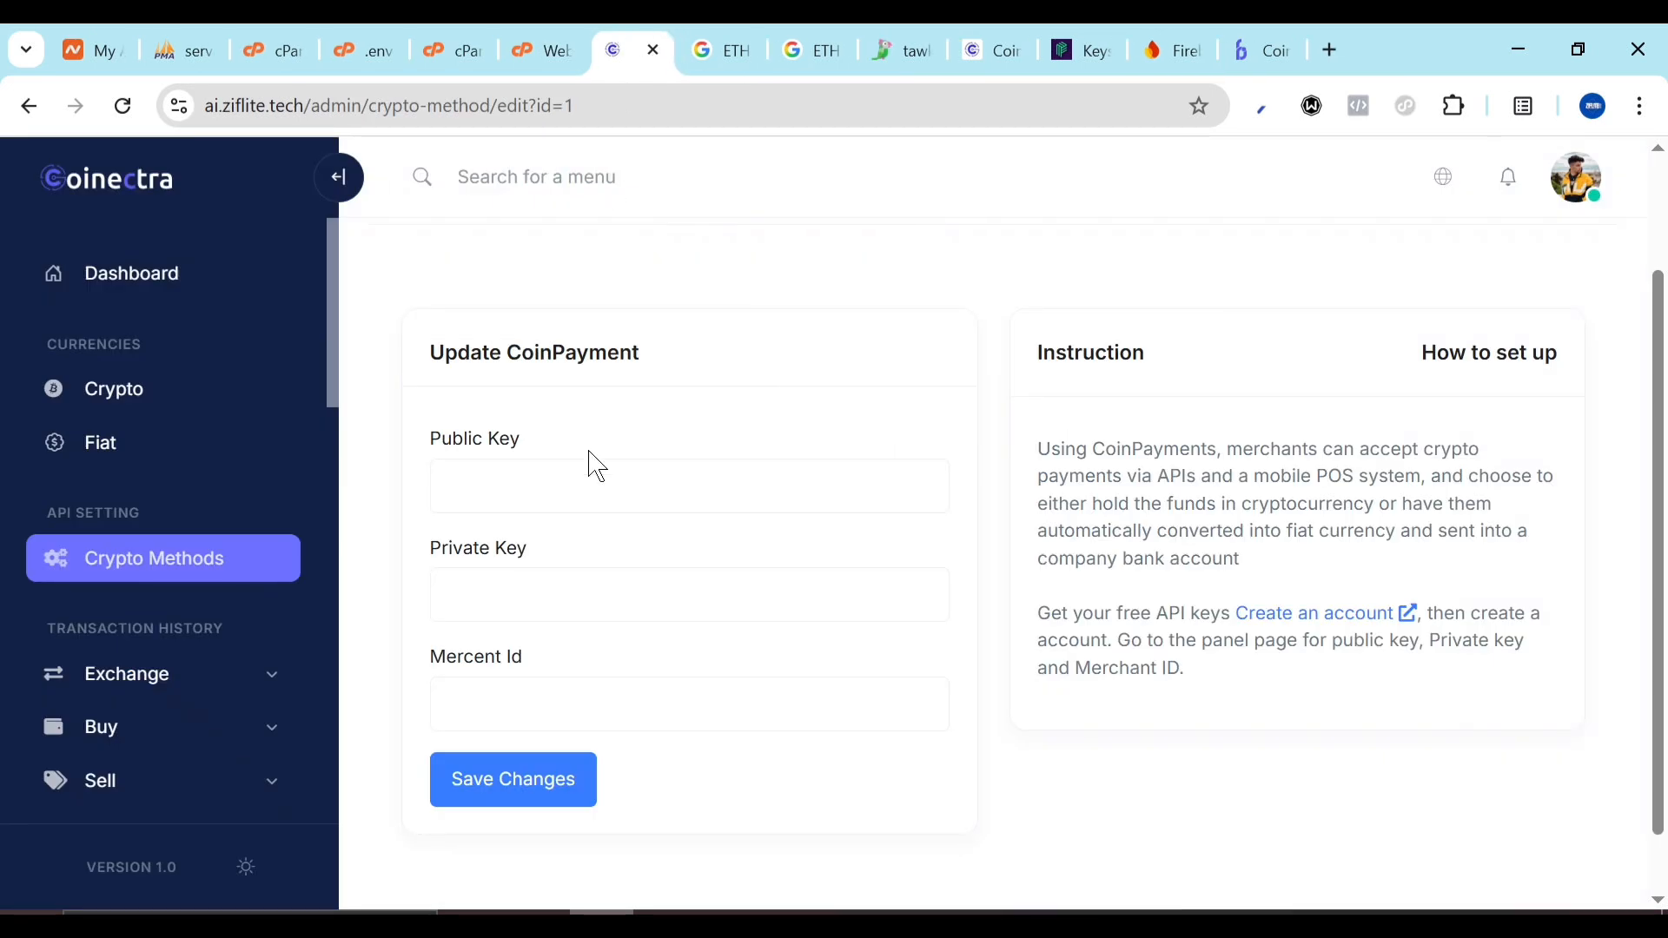
Return to the crypto methods list and review the CryptoAPIs method's settings page
left_click(29, 106)
scroll(722, 507, "down", 3)
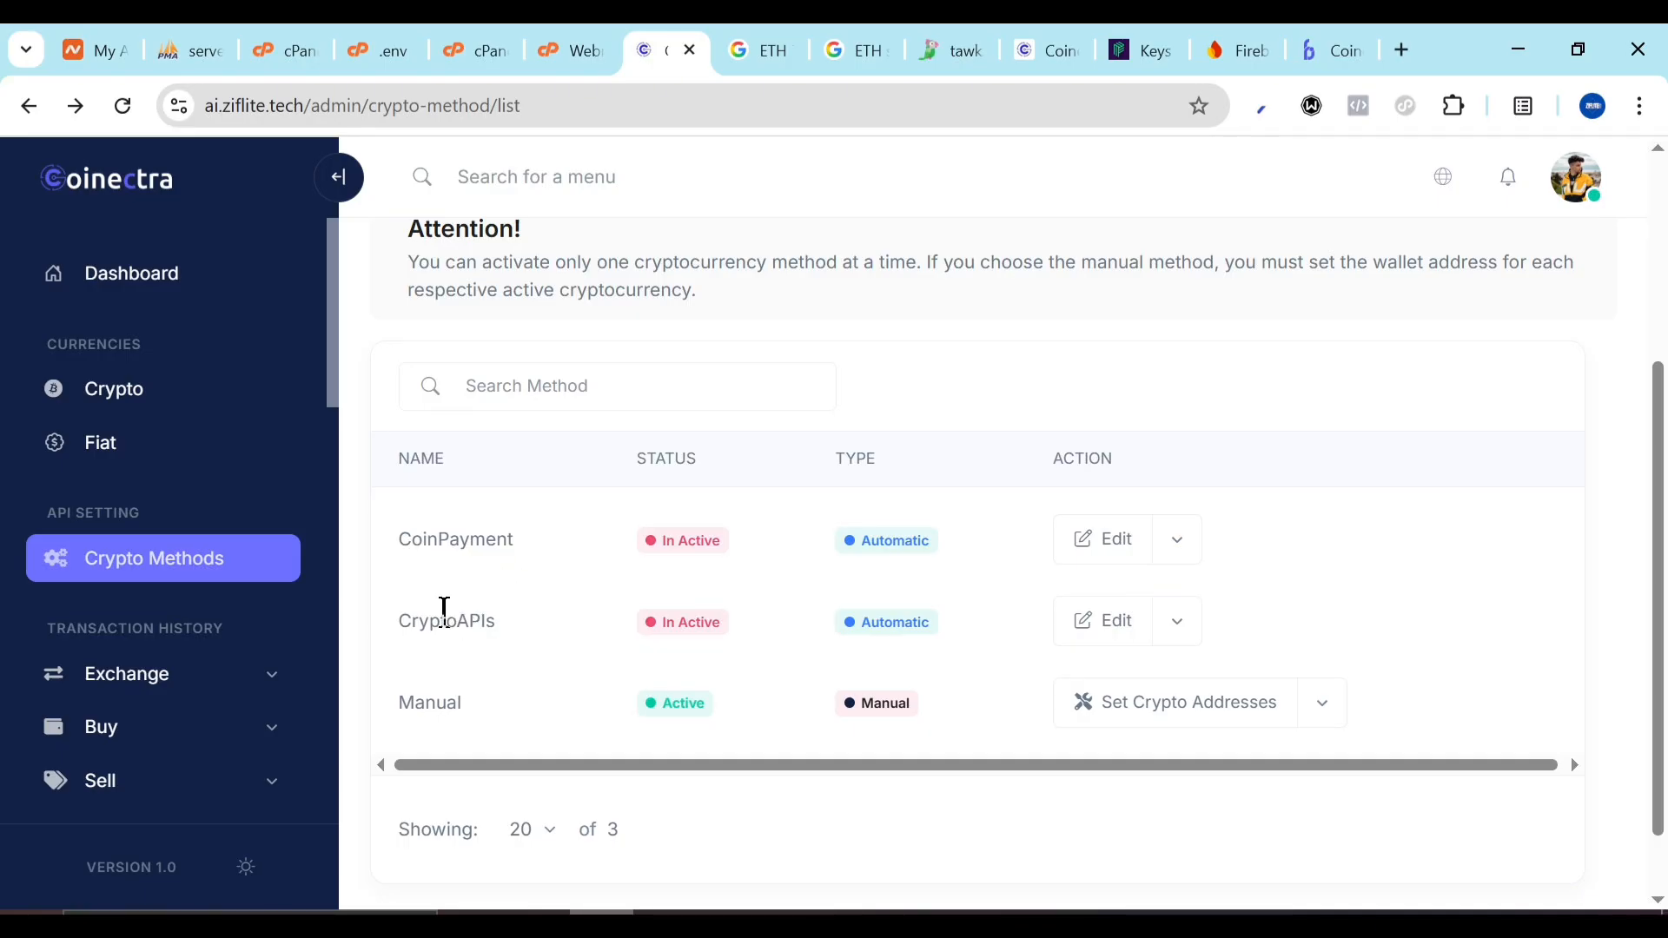
left_click(1097, 643)
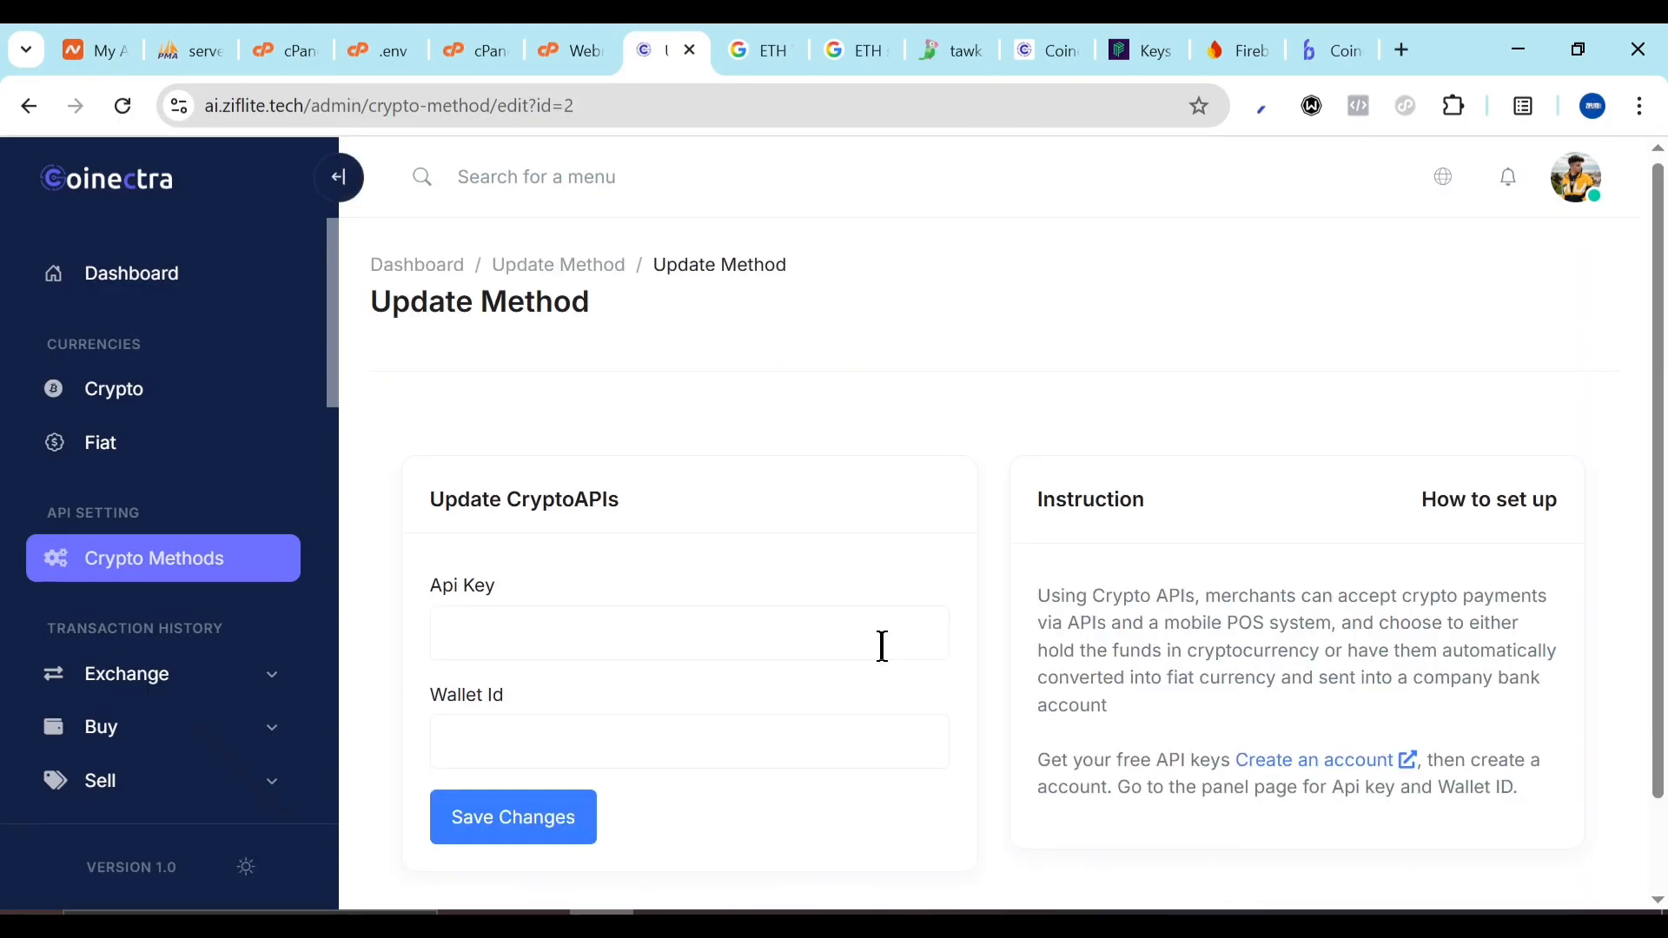
scroll(882, 648, "down", 1)
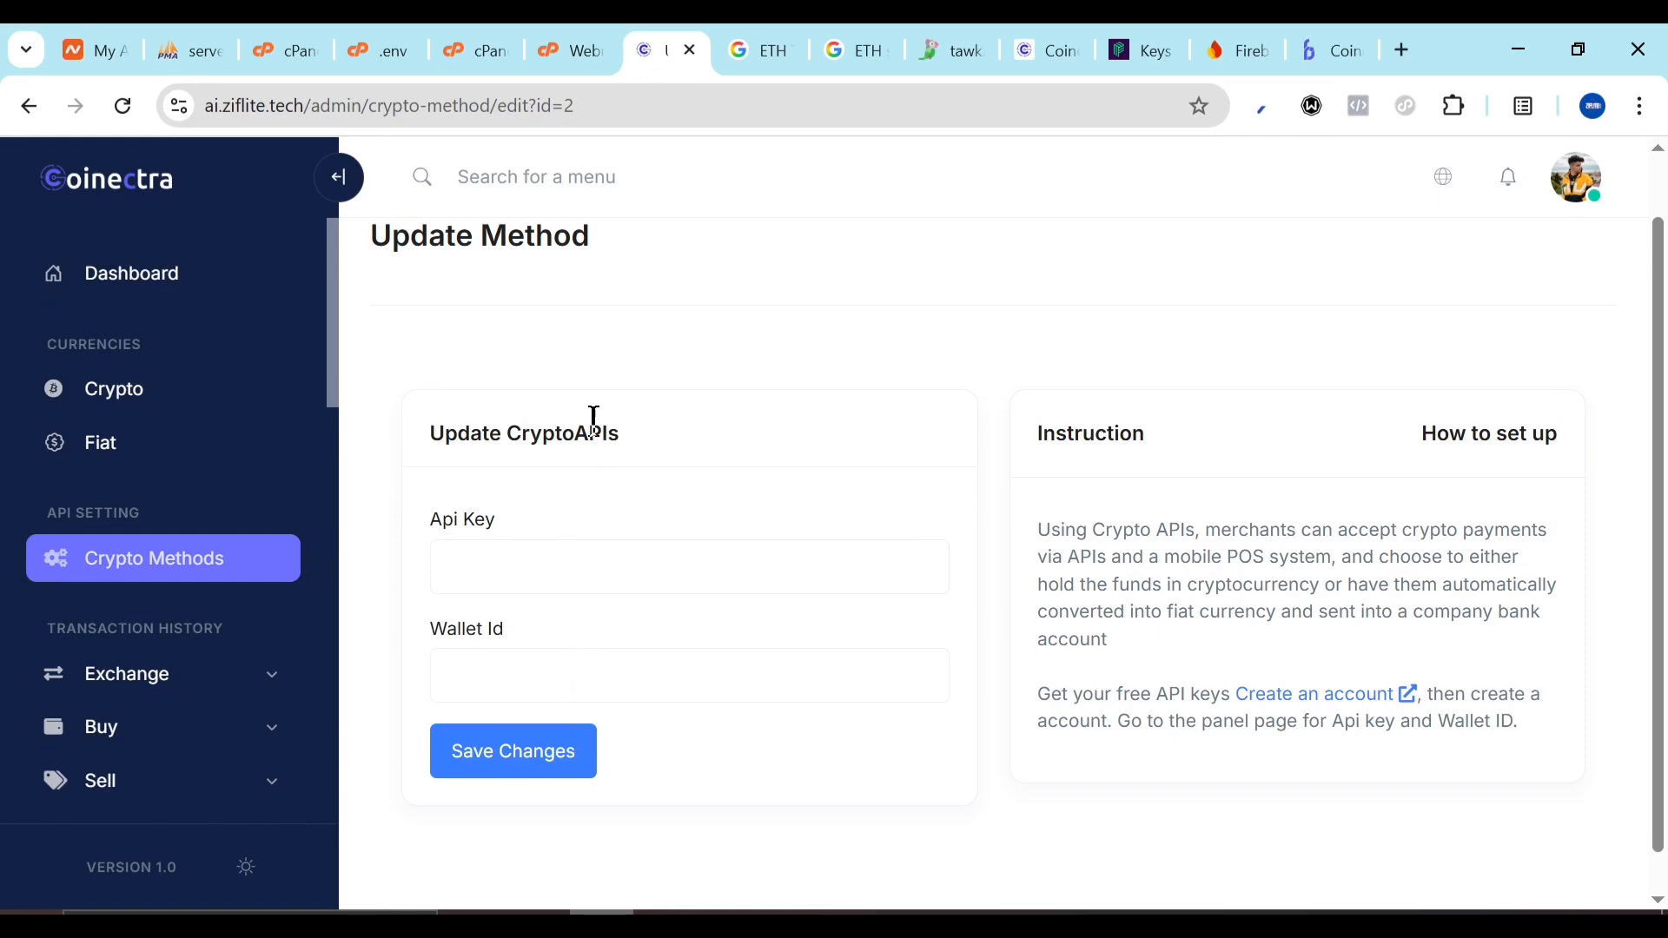
left_click(28, 106)
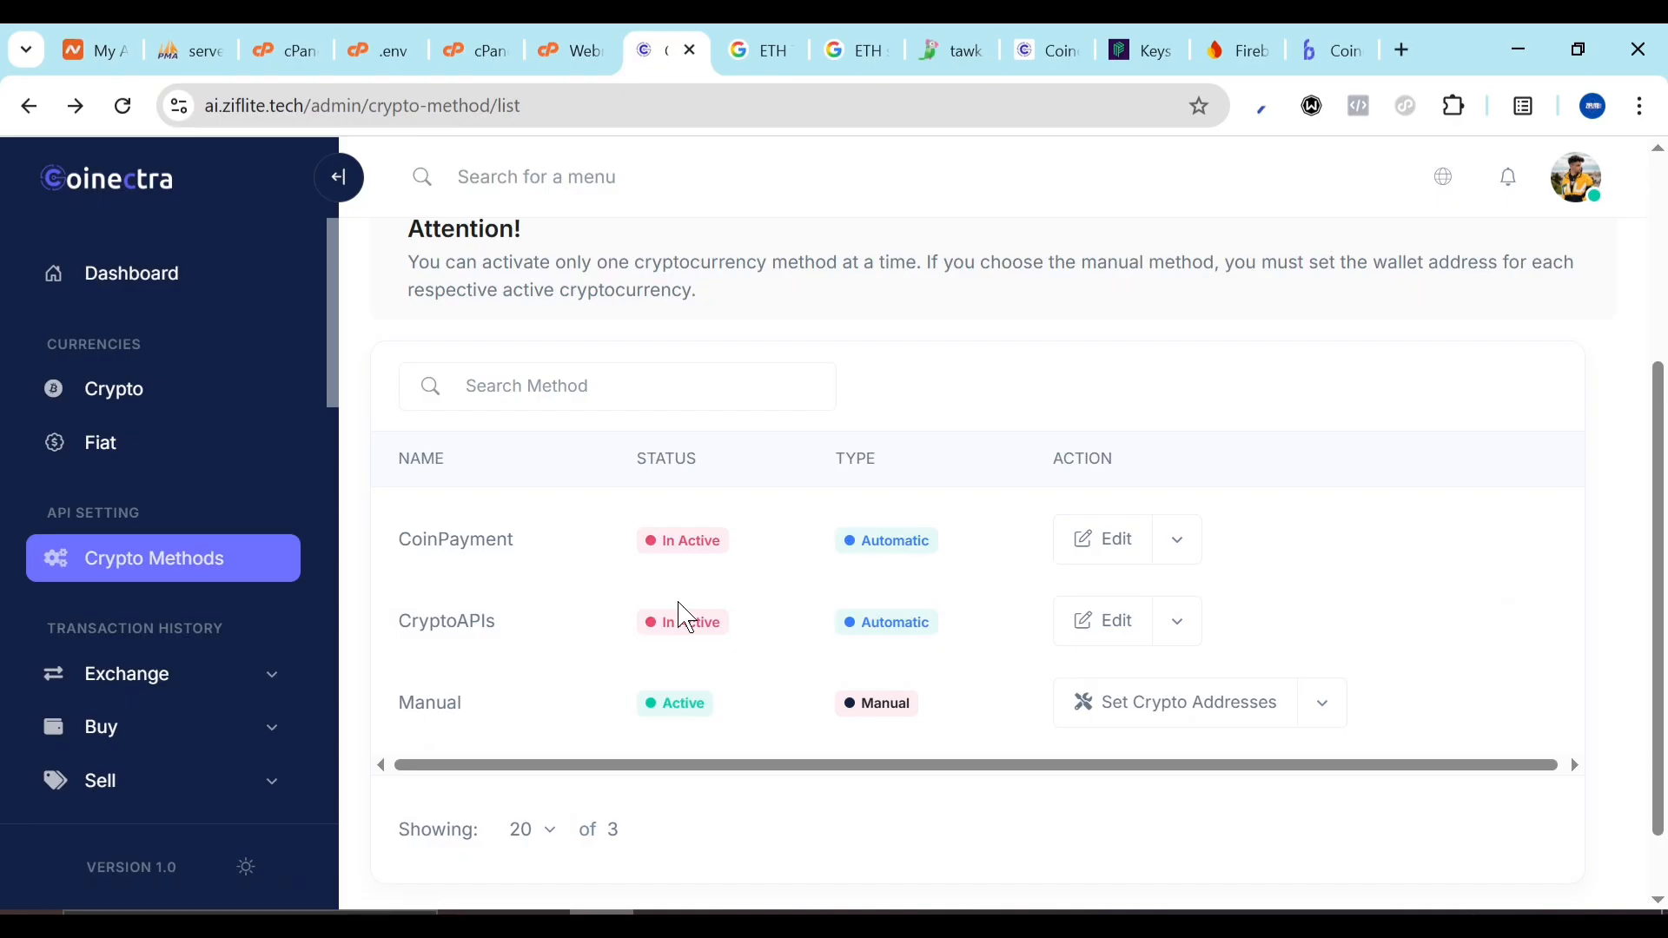
Open Set Crypto Addresses for the Manual method, enter the Bitcoin and Ethereum wallet addresses, and save
left_click(1217, 728)
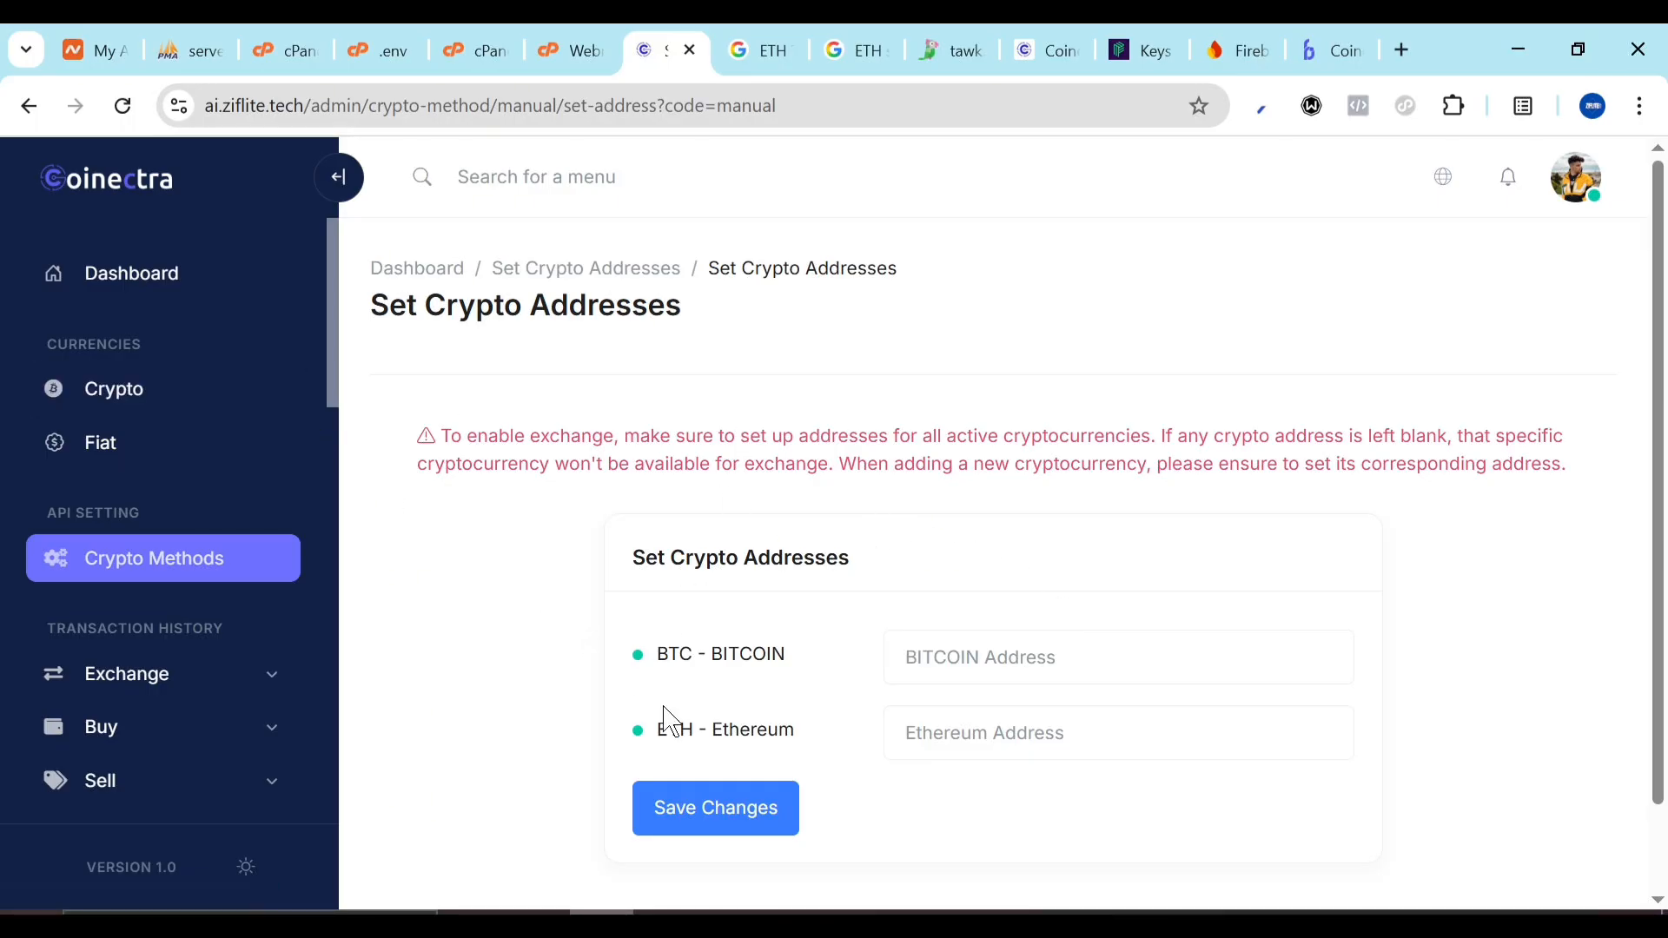
left_click(999, 678)
left_click(1142, 732)
left_click(1034, 740)
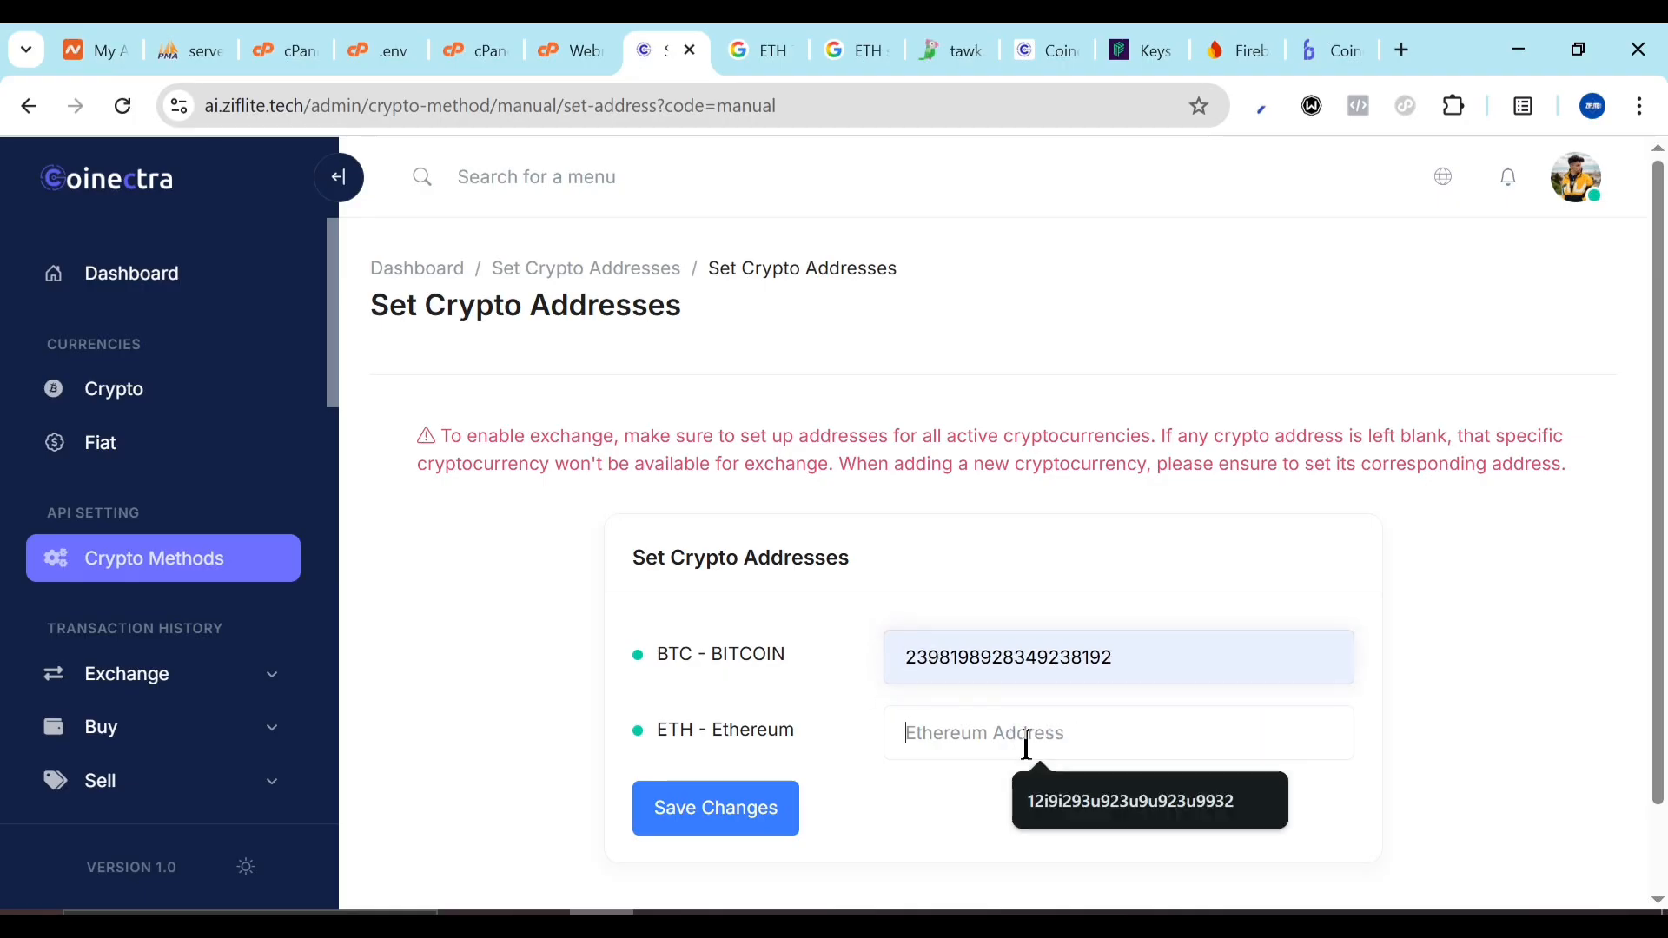
left_click(1093, 813)
left_click(760, 835)
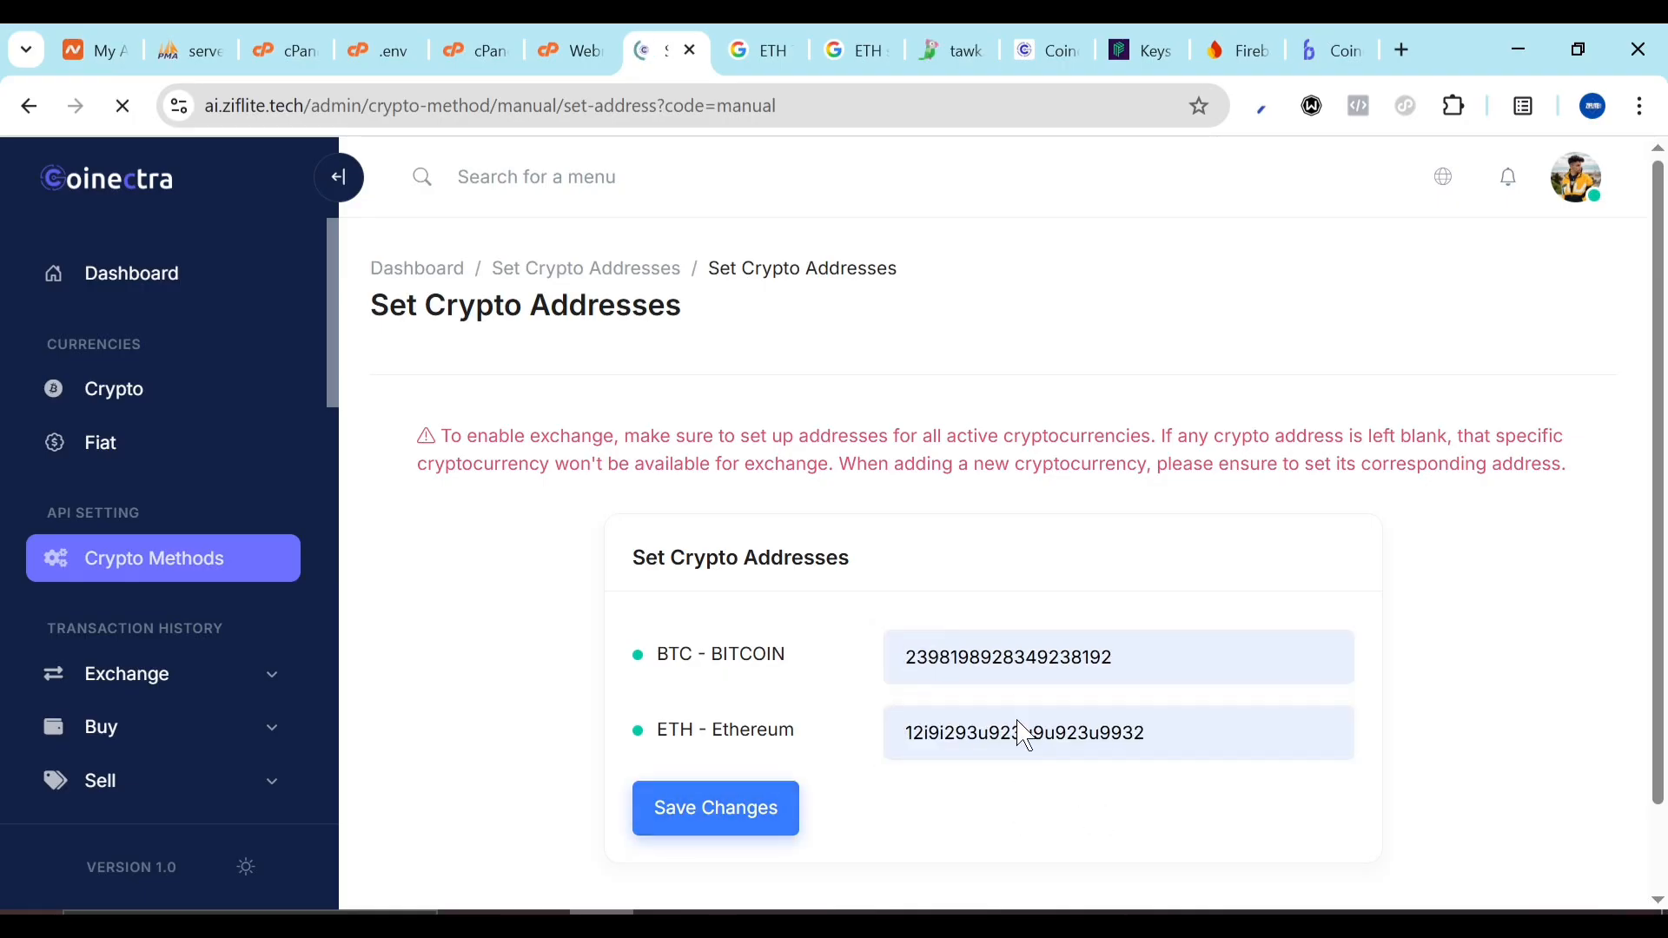
scroll(1015, 717, "down", 1)
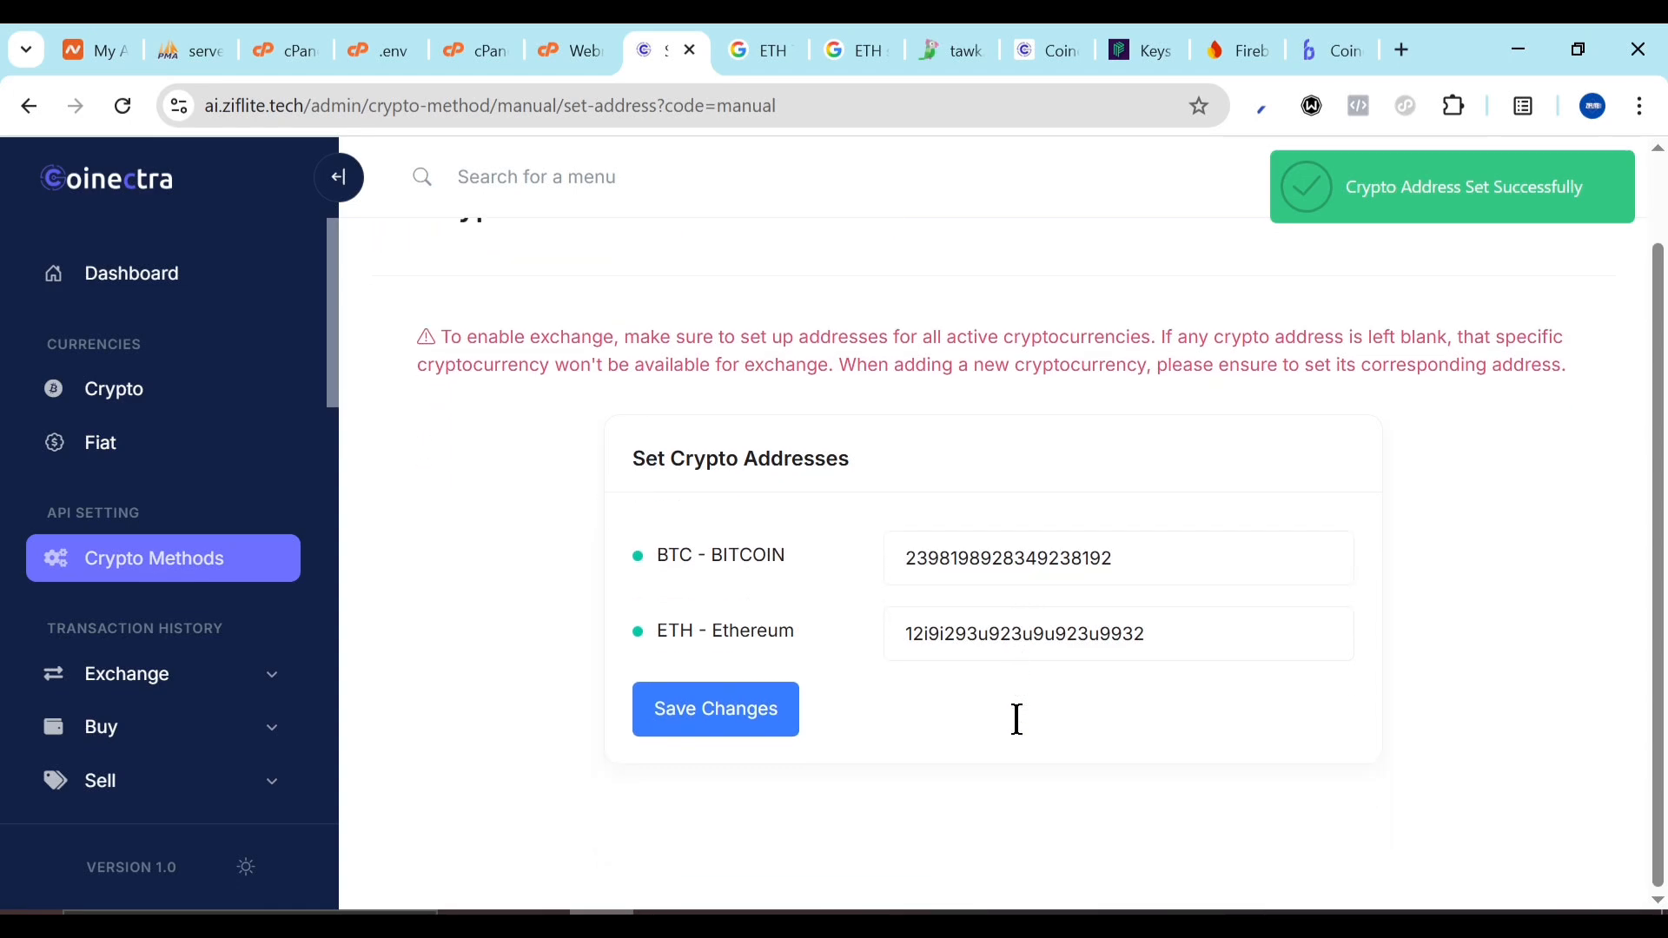
Switch to the public ai.ziflite.tech site and reload it to view the exchange widget
left_click(113, 388)
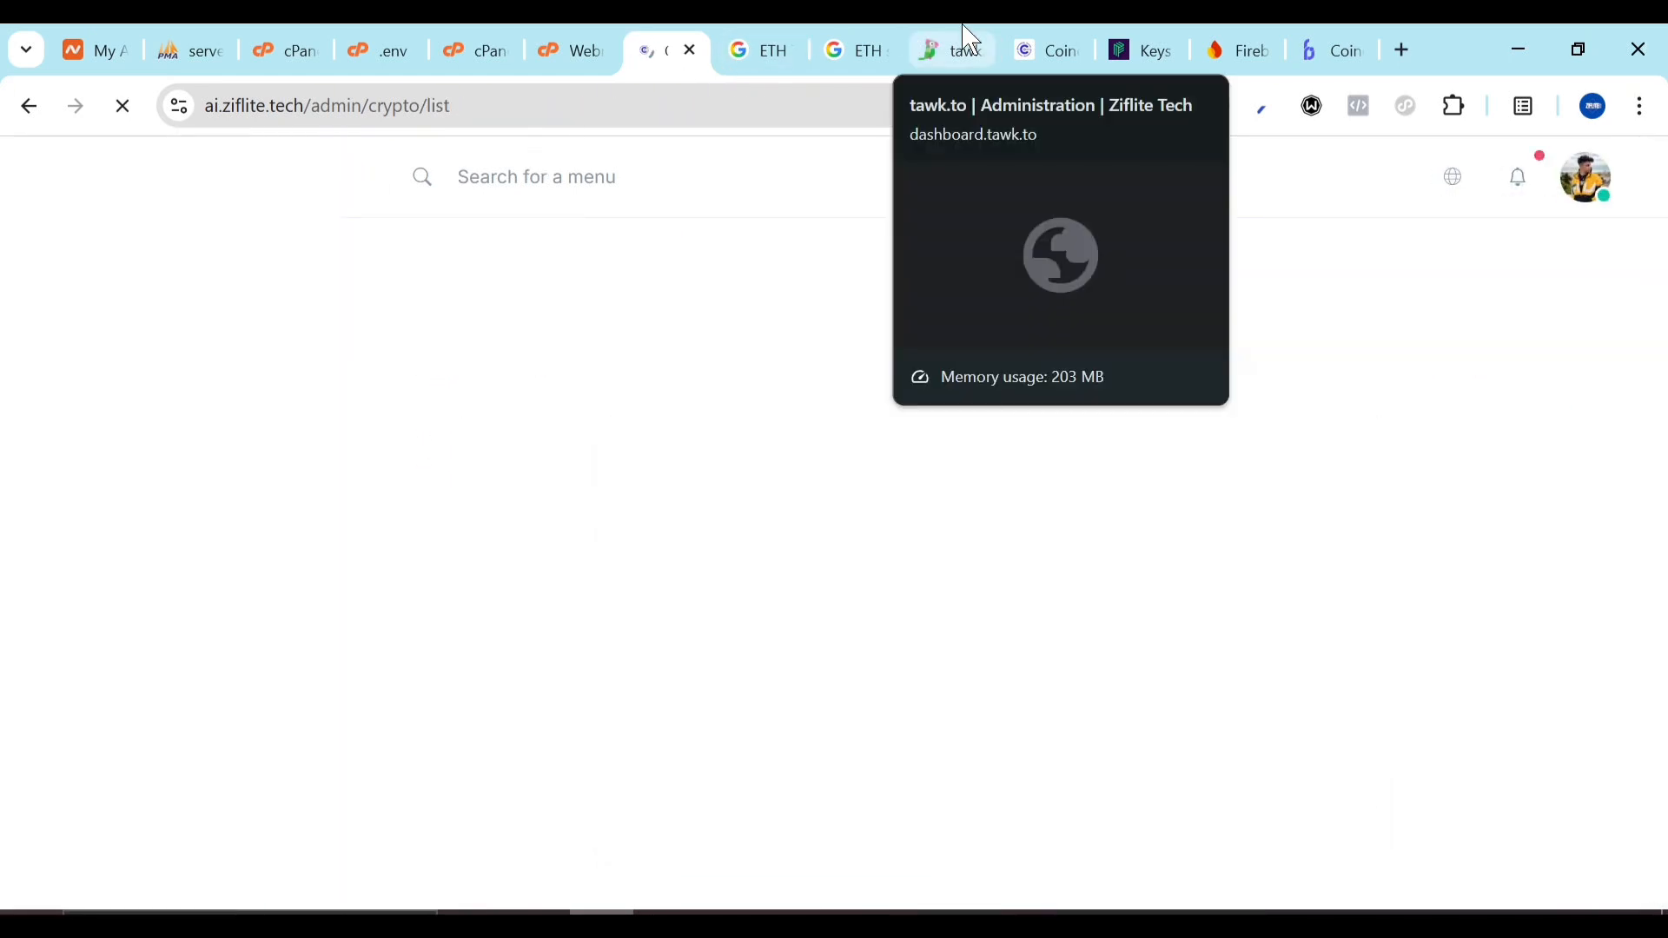
left_click_drag(1025, 39, 758, 48)
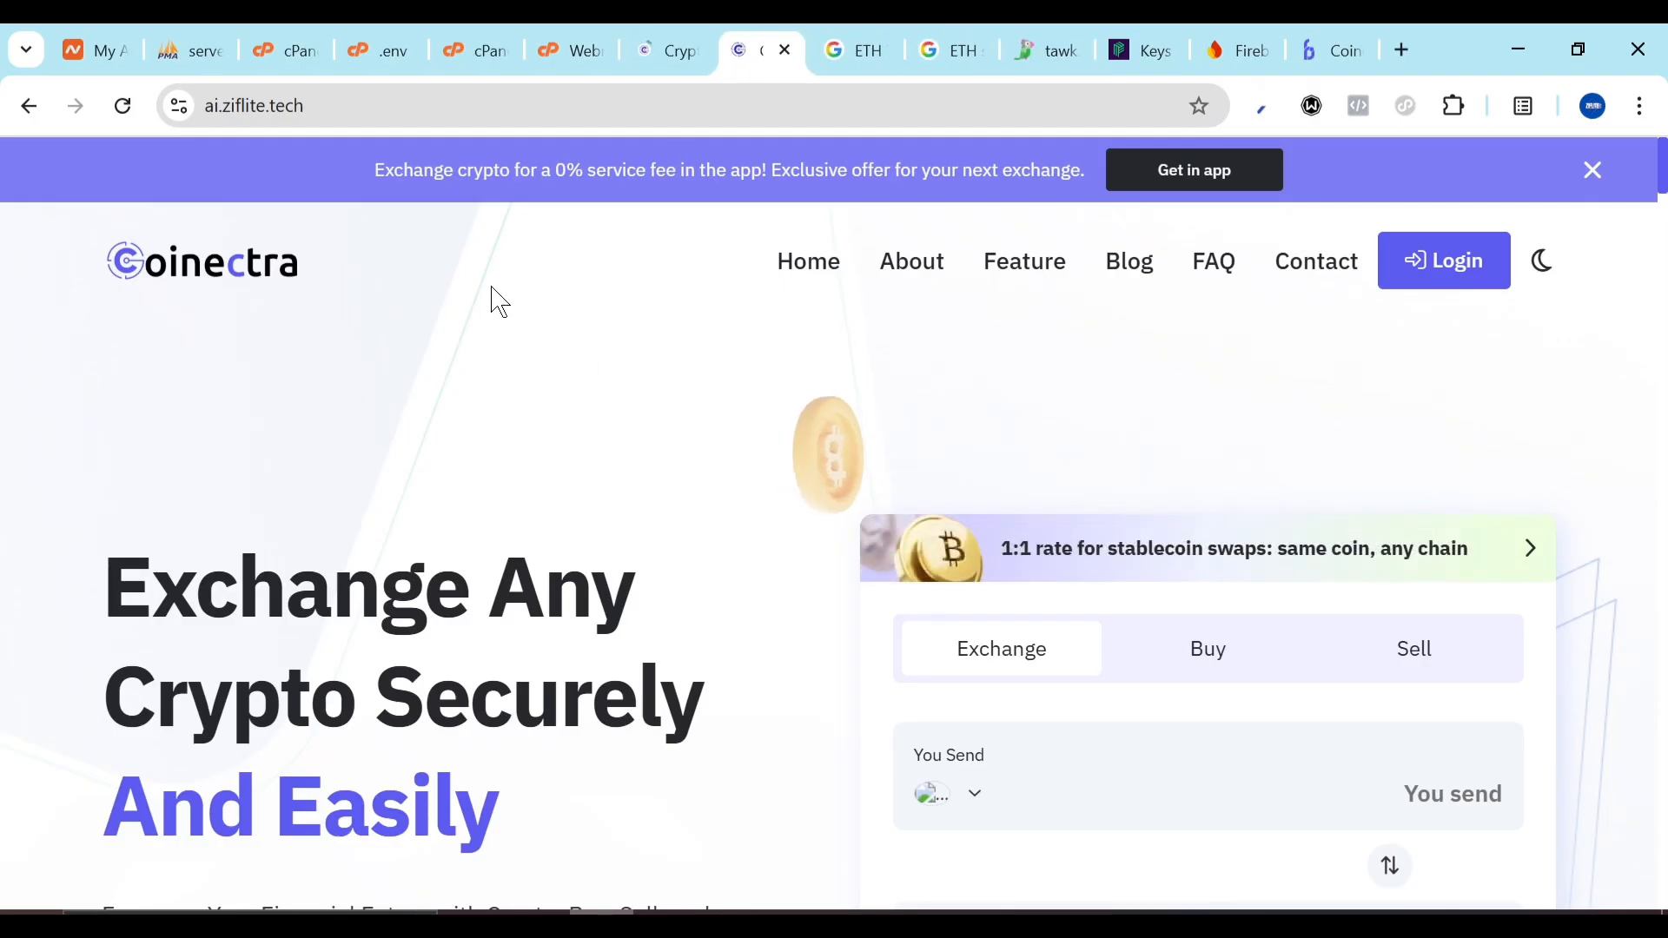
left_click(123, 106)
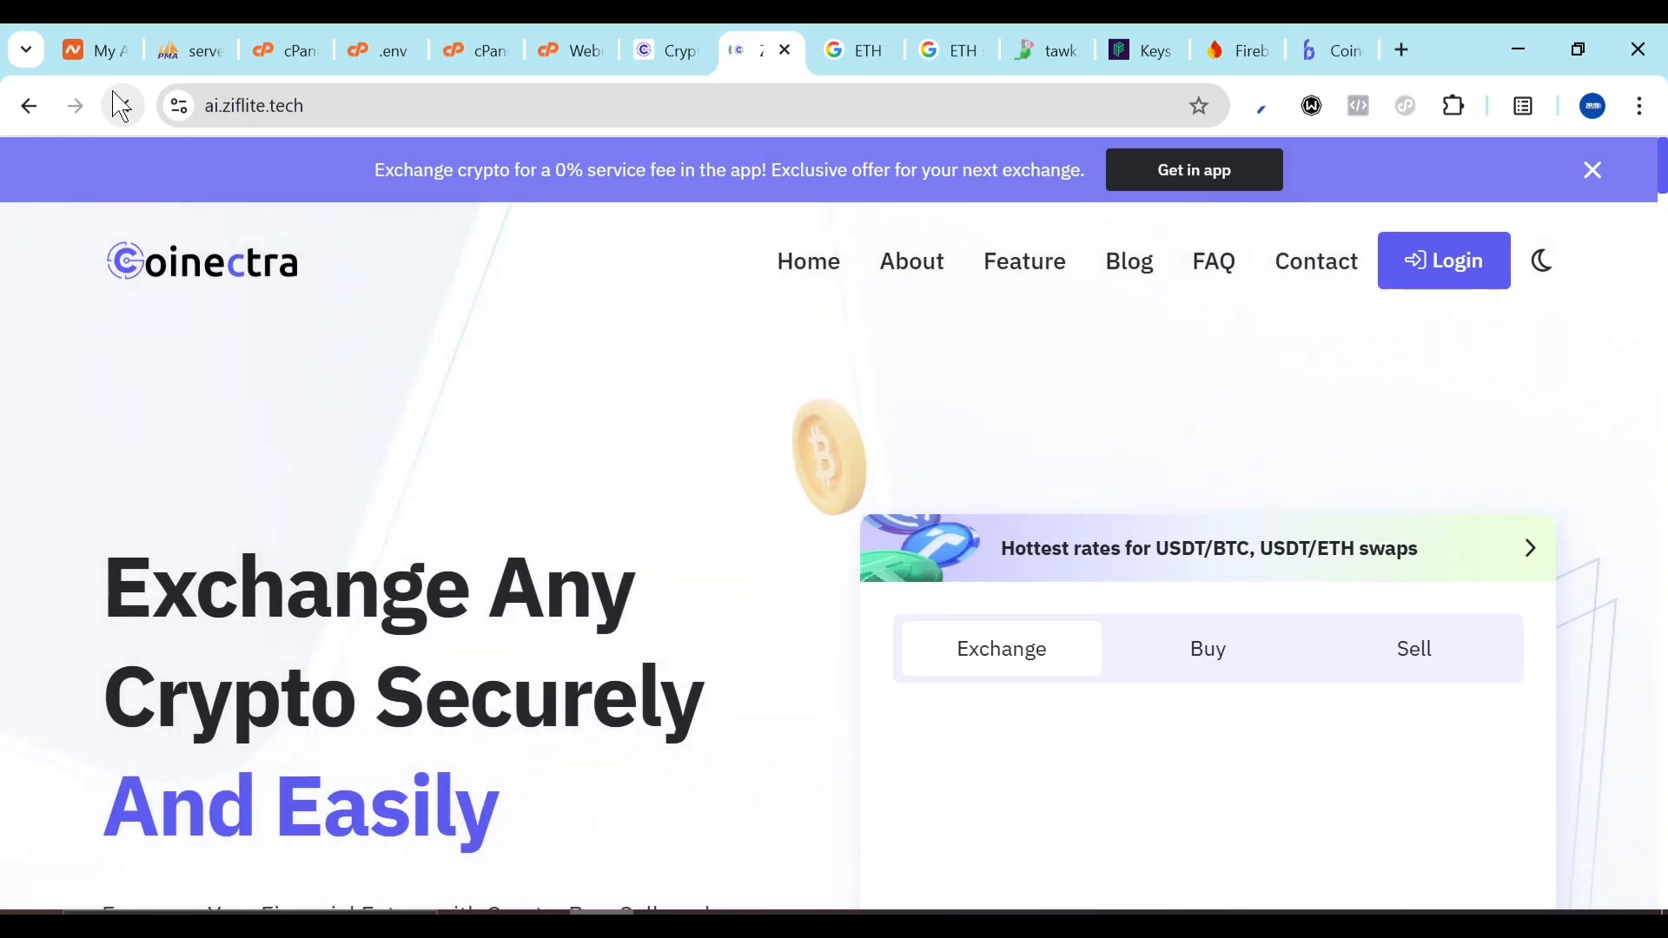
left_click(122, 106)
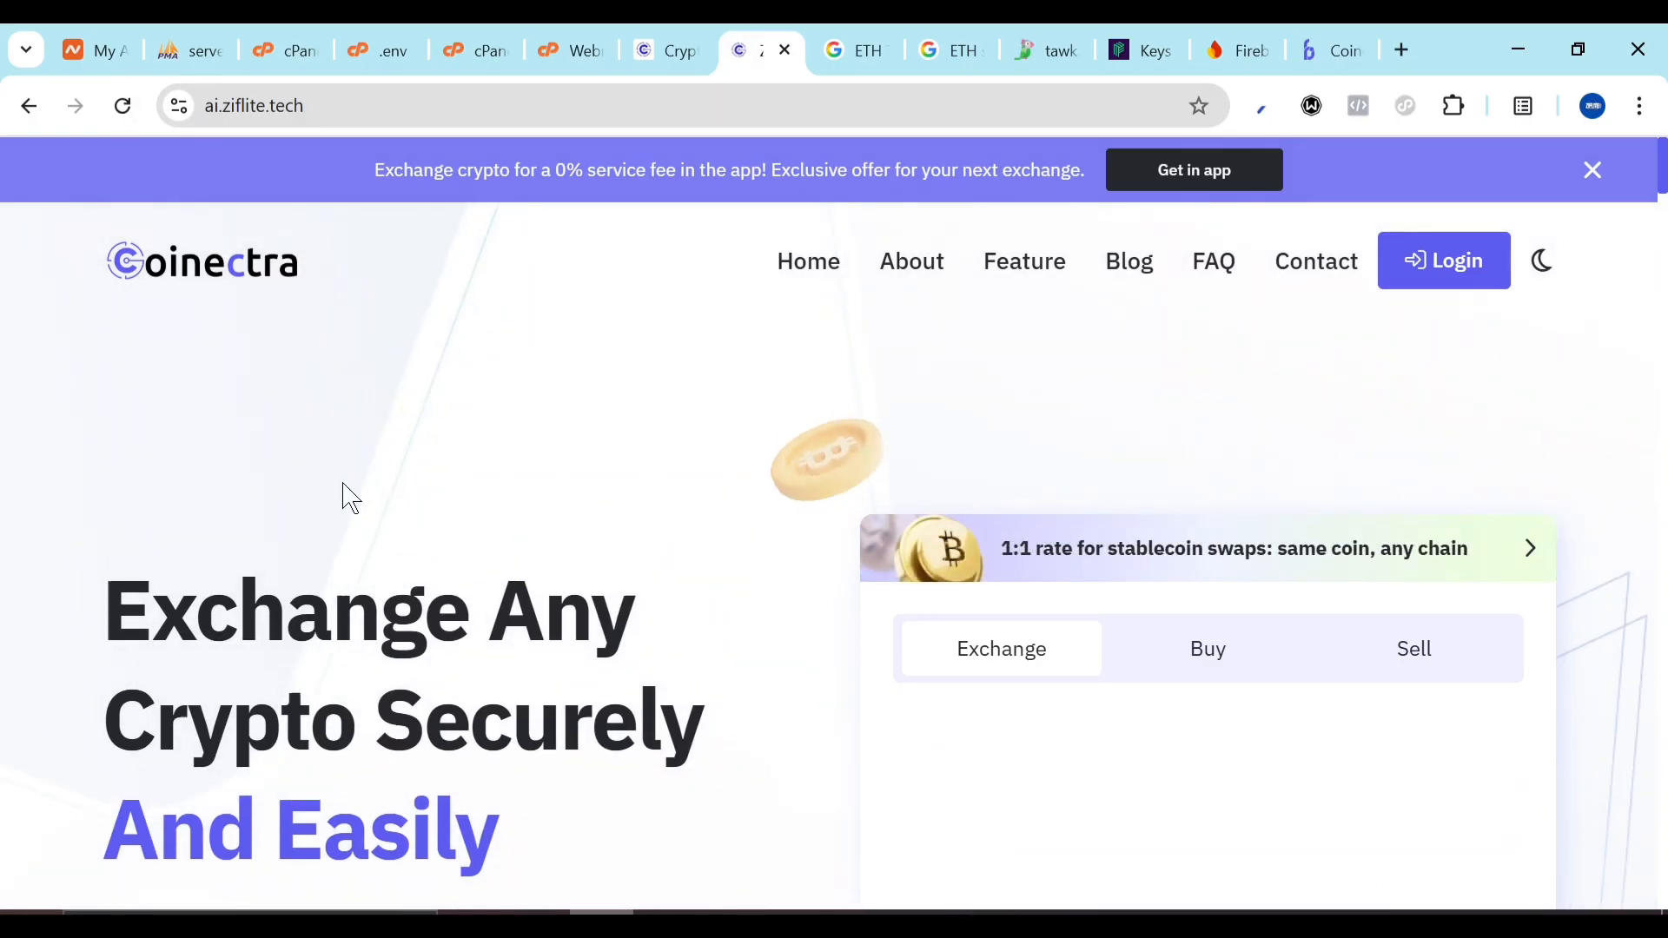
scroll(342, 480, "down", 3)
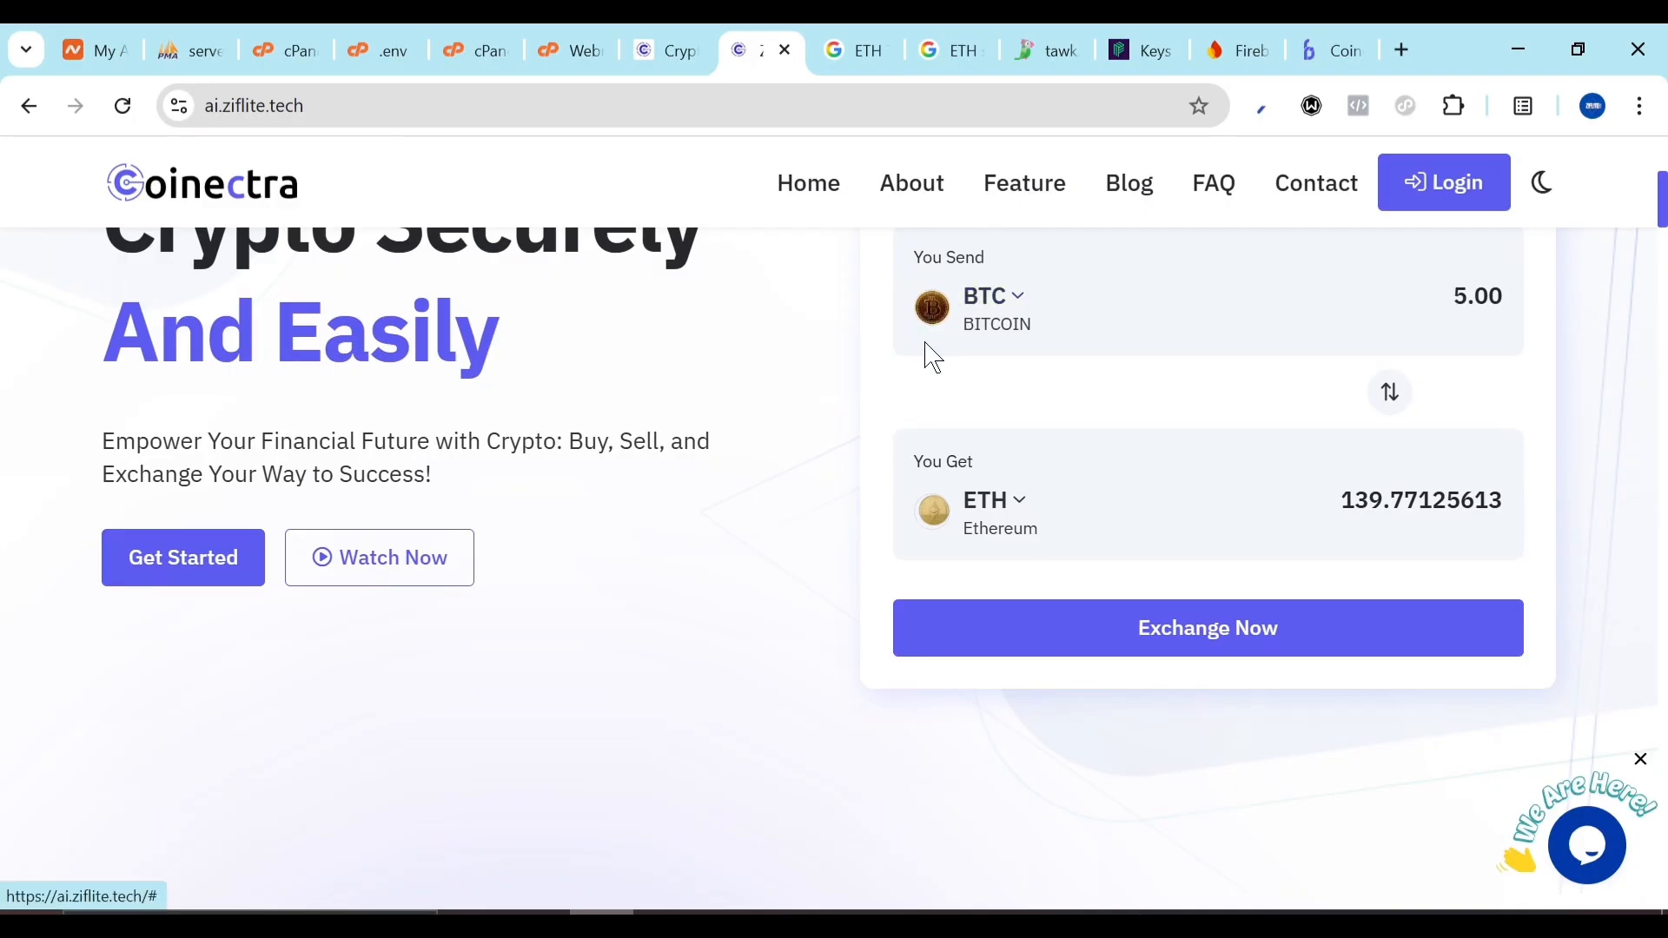
scroll(956, 539, "up", 2)
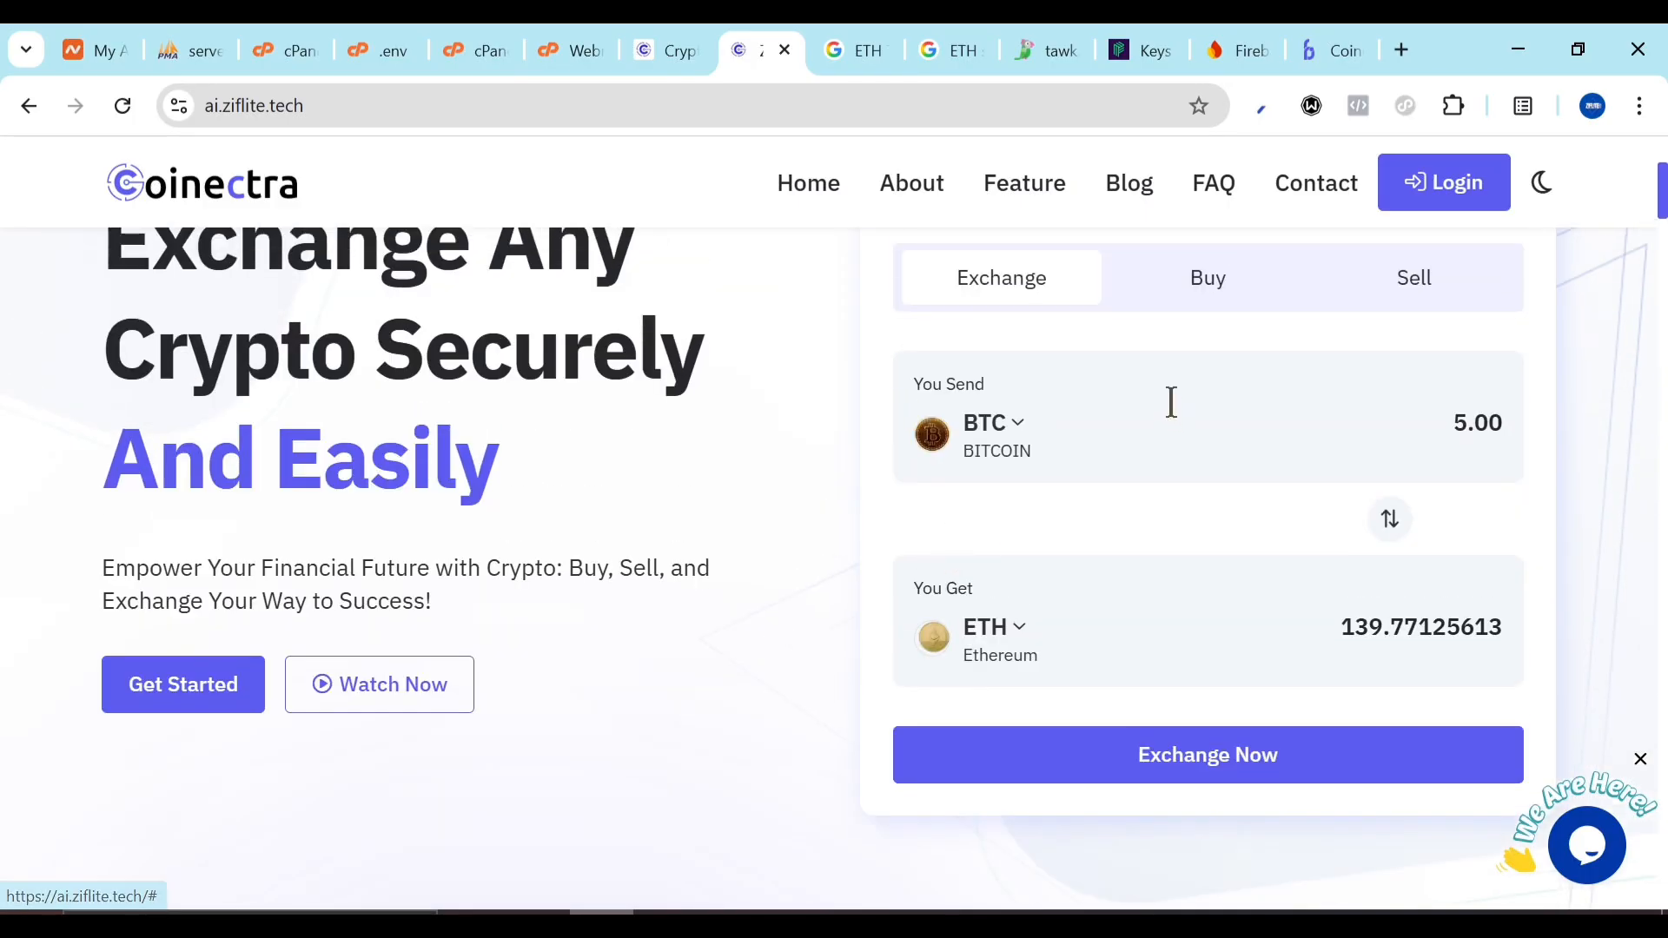
Enter 1 BTC as the send amount in the exchange widget and toggle the swap direction several times
left_click(1486, 437)
double_click(1486, 437)
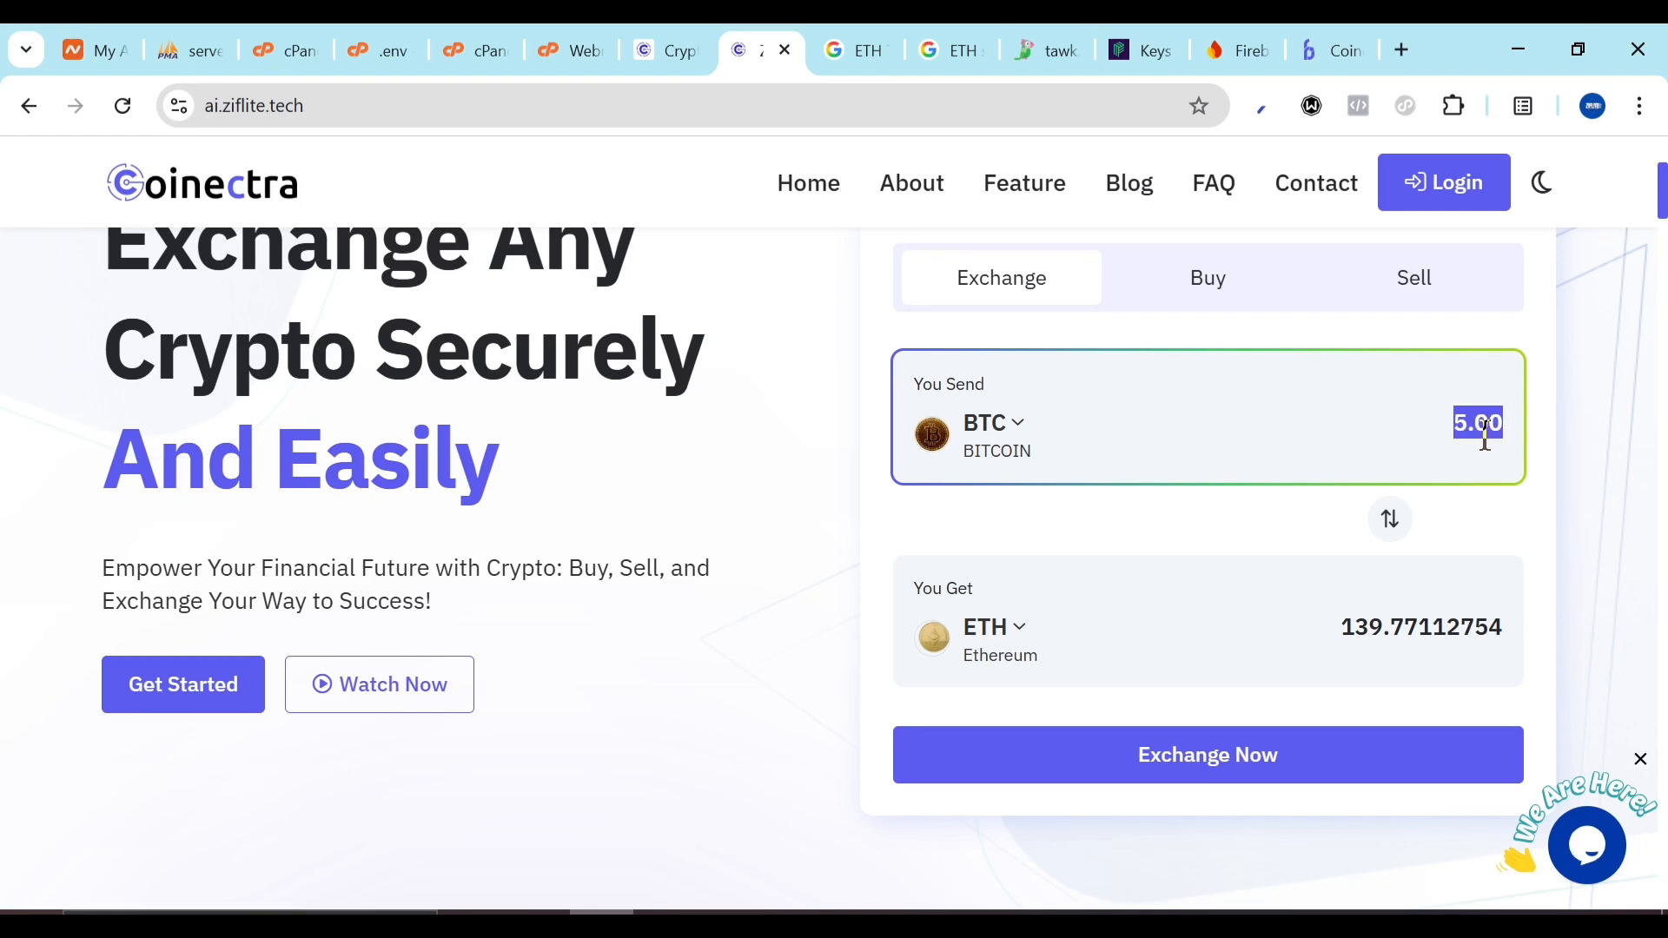
type("1")
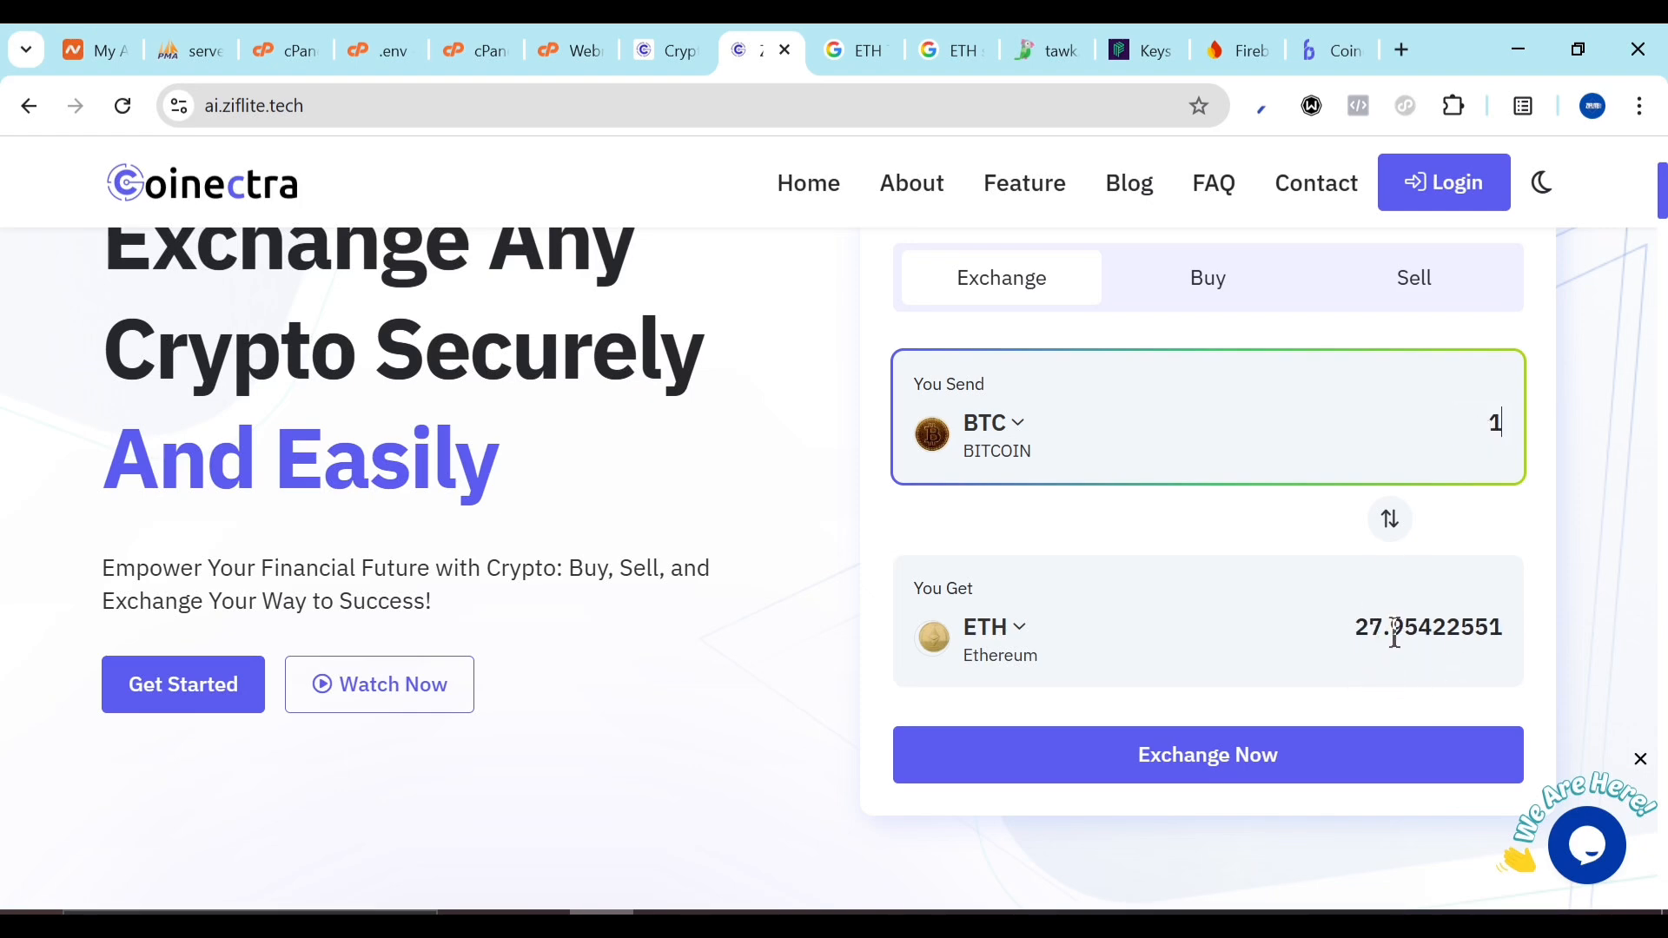
left_click(1390, 521)
left_click(1391, 521)
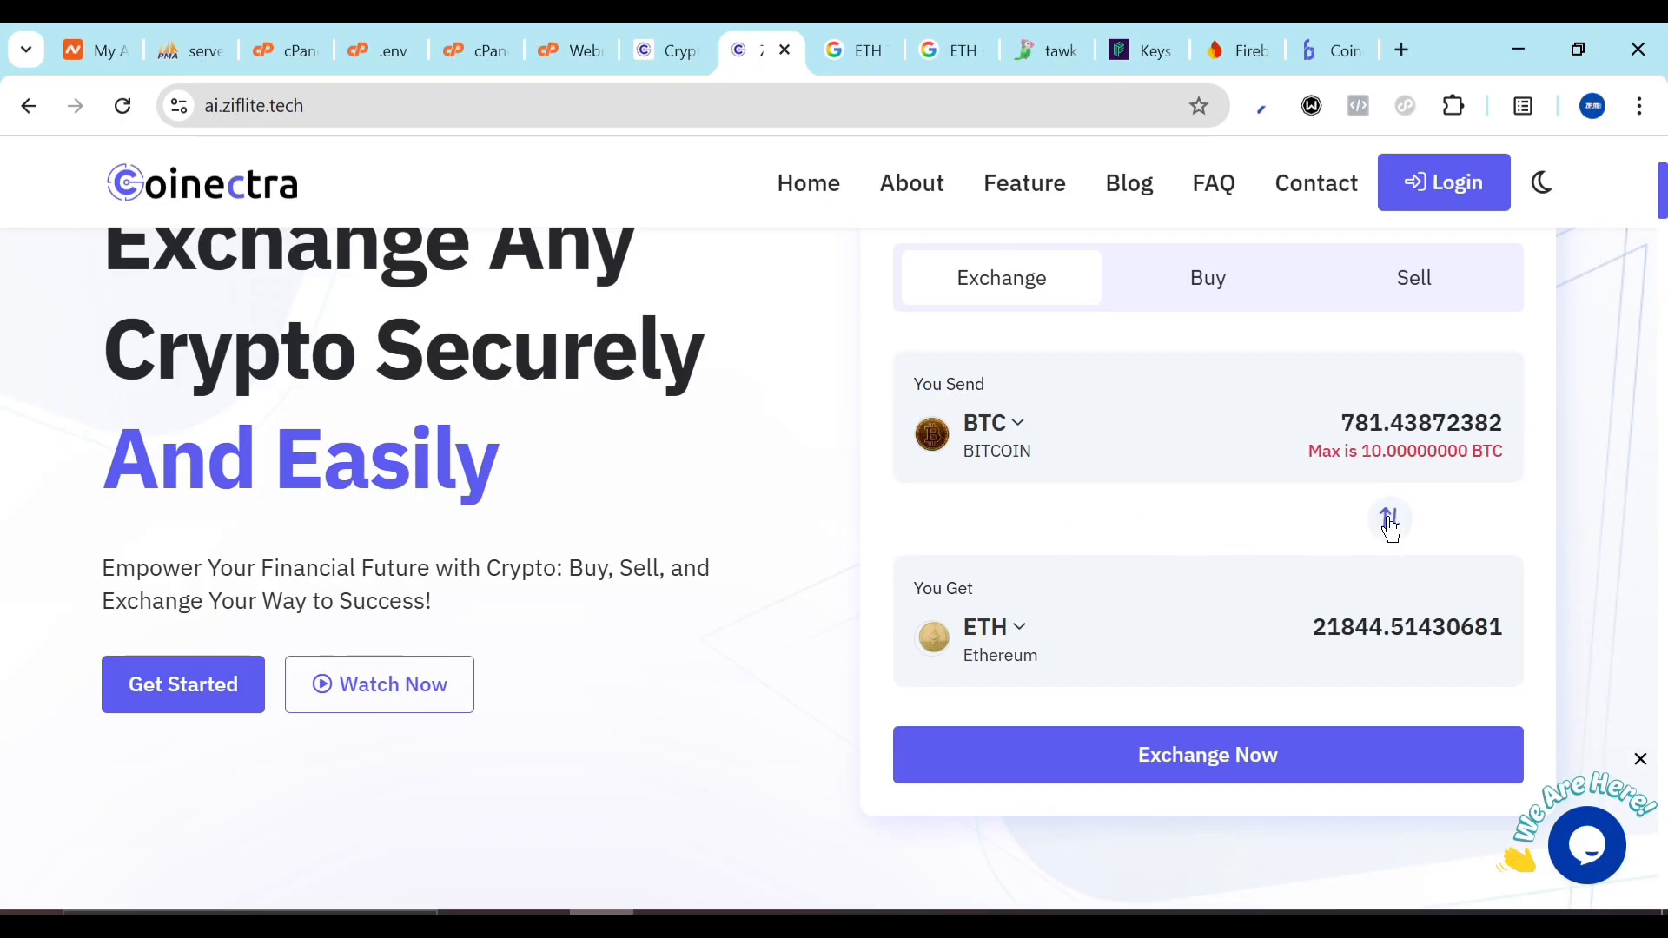
left_click(1390, 521)
left_click(1391, 521)
left_click(1390, 522)
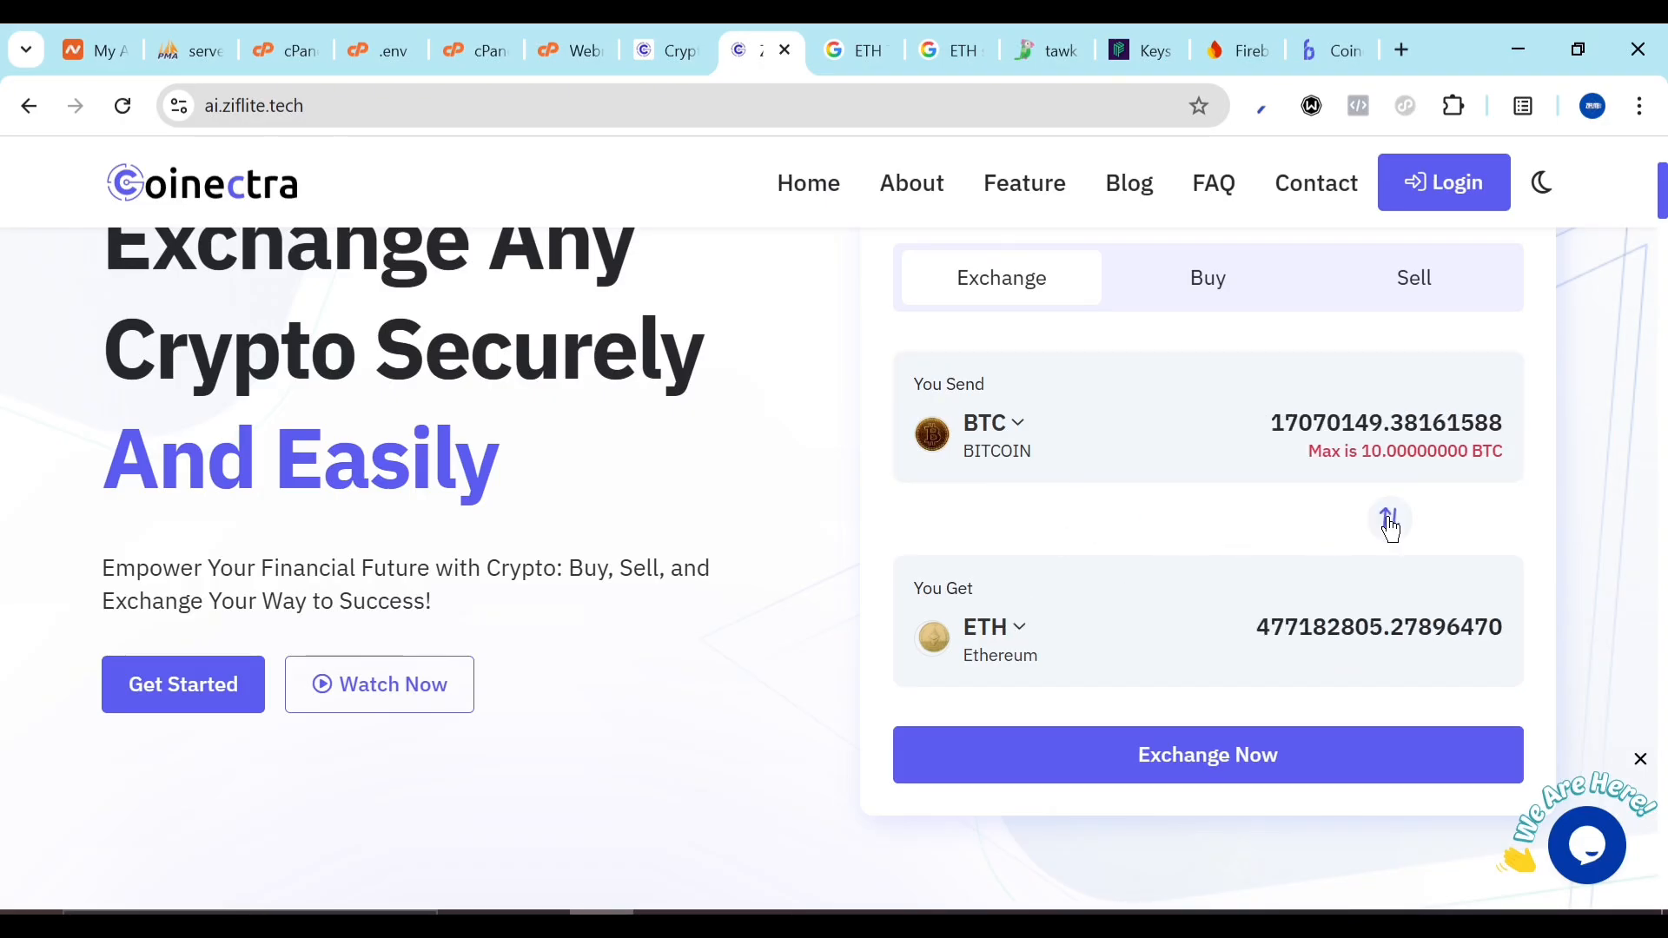
left_click(1392, 517)
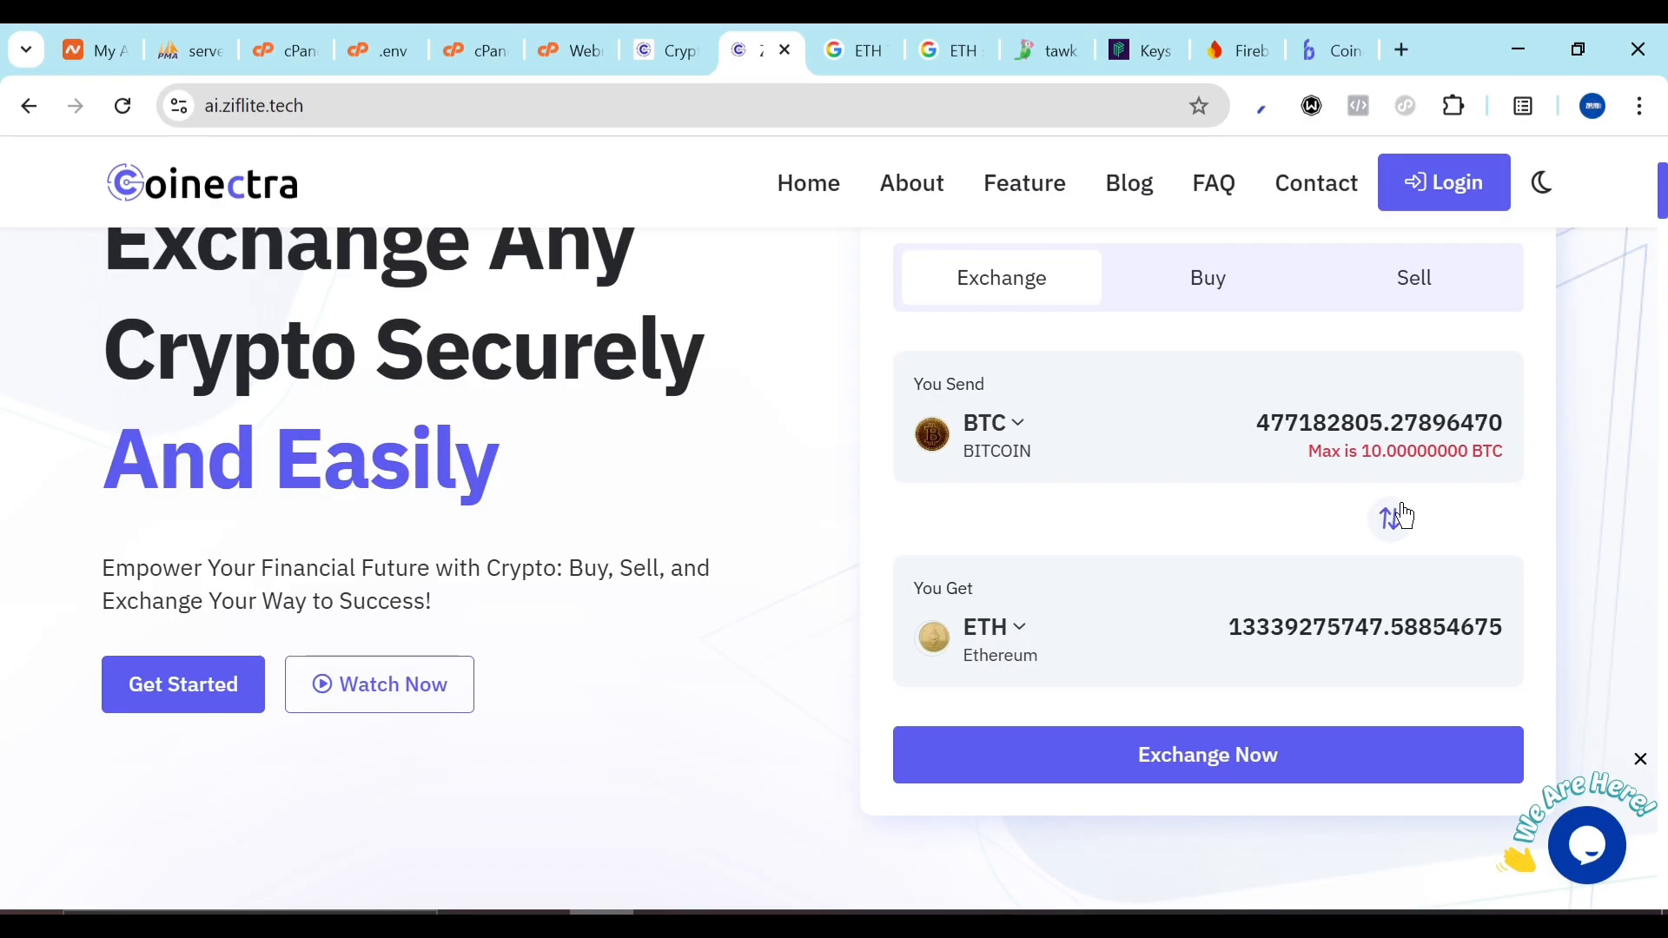
Open the send currency picker and close it
left_click(1013, 434)
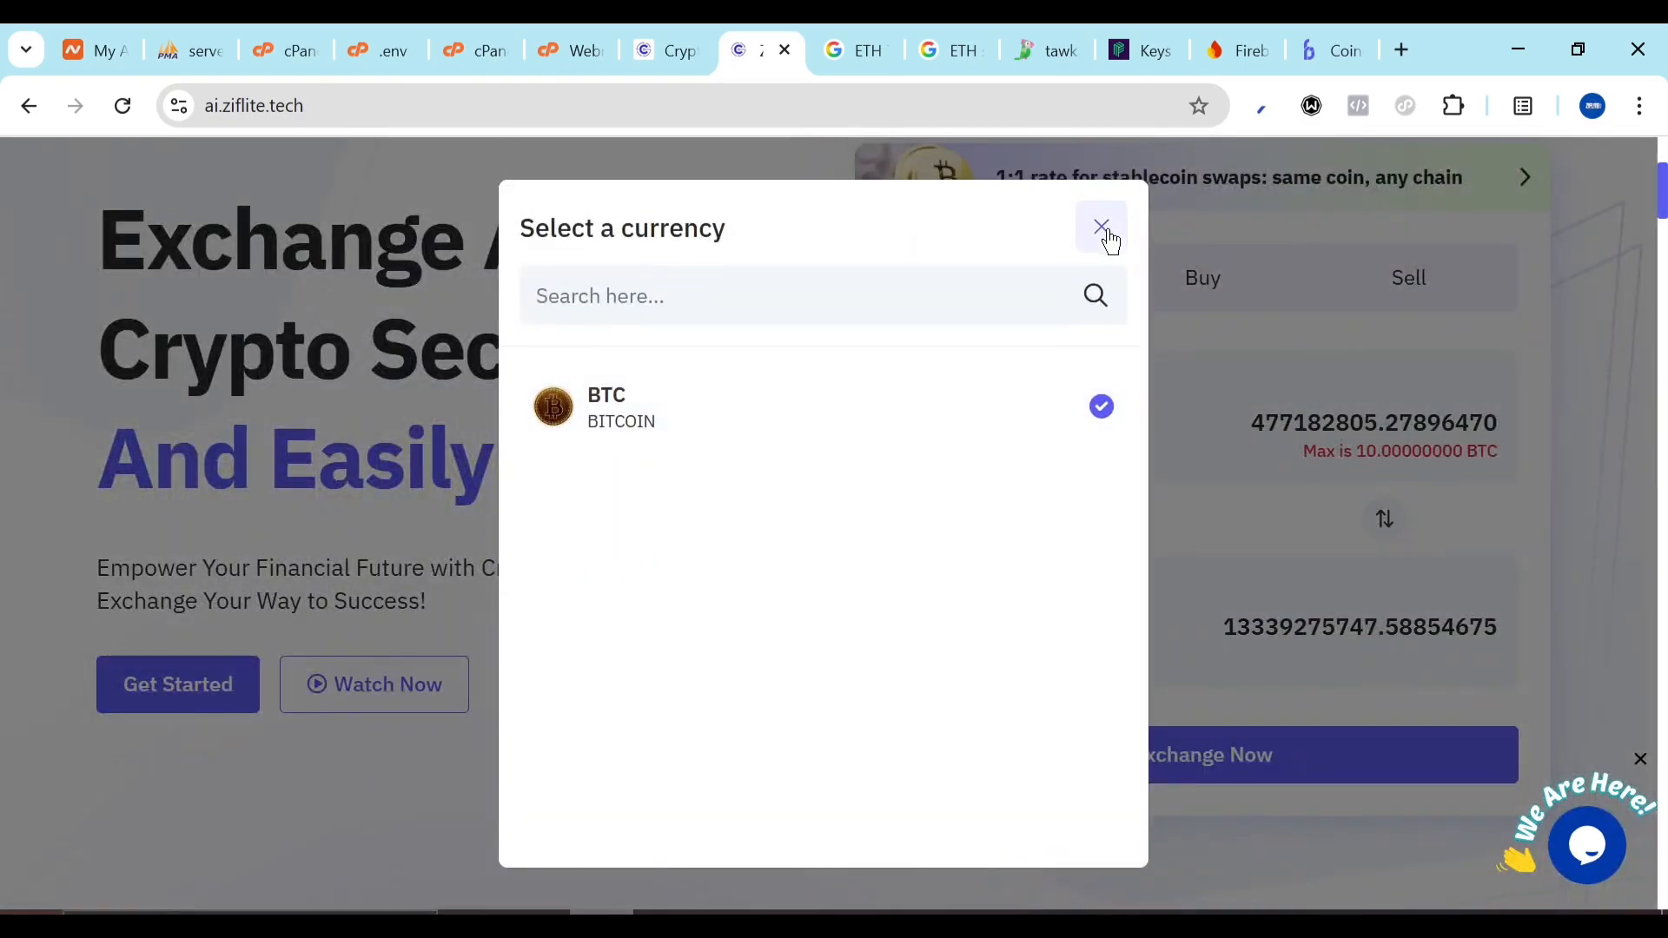
left_click(1112, 226)
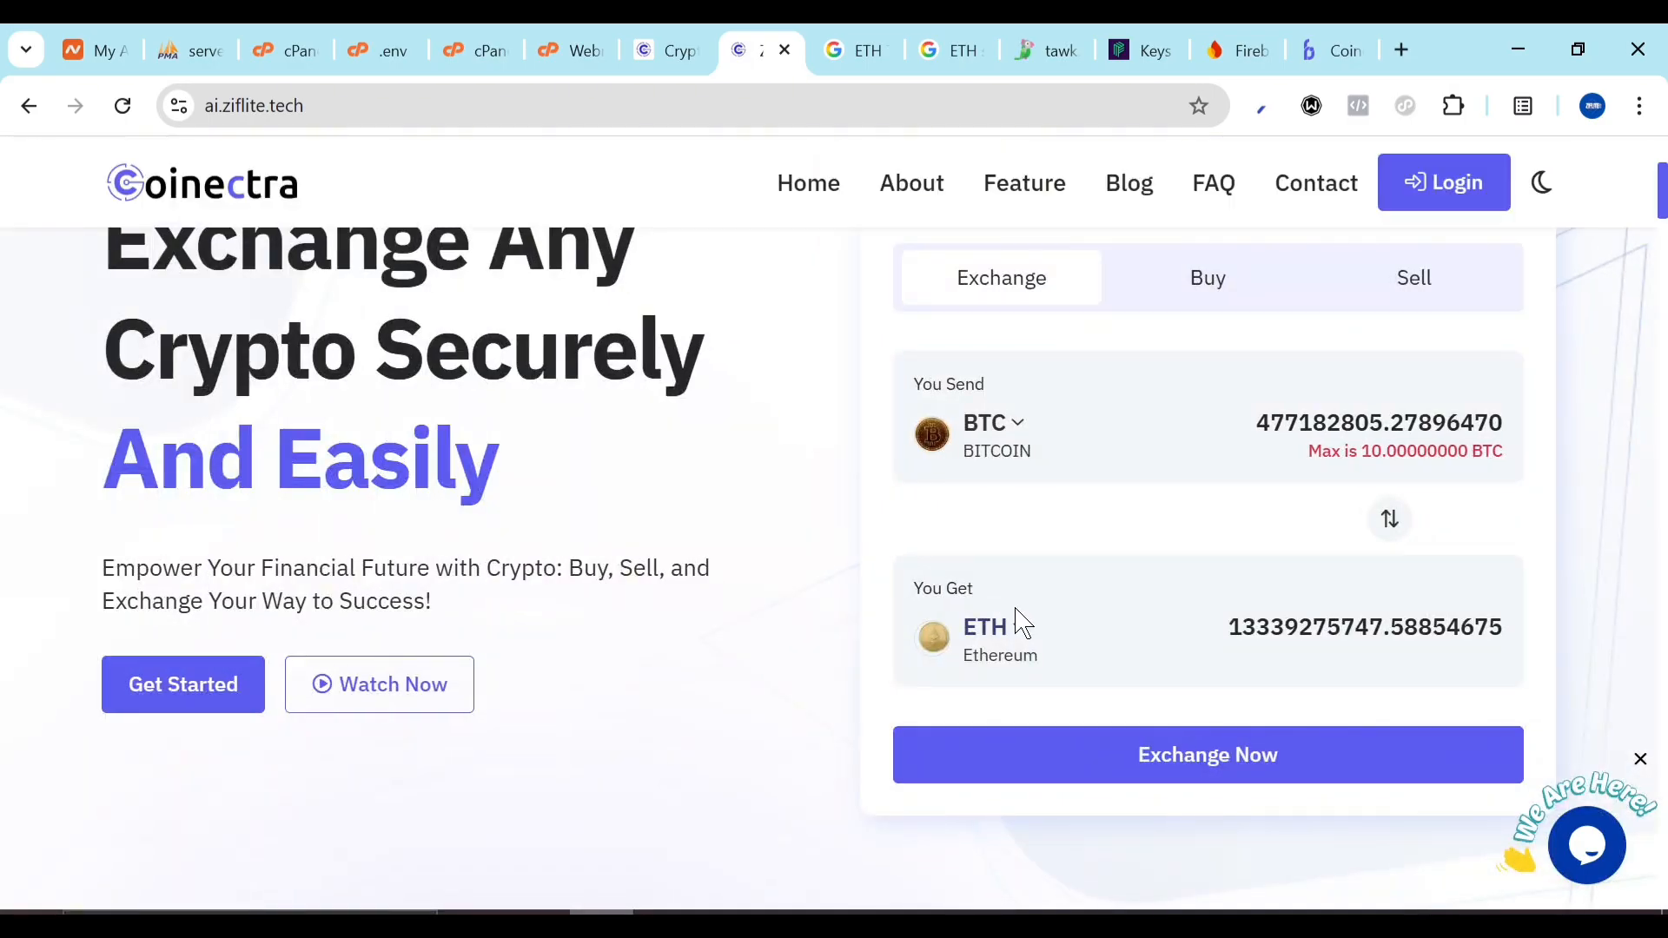
Open and close the receive currency picker, then switch the exchange widget to the Buy tab
left_click(1022, 626)
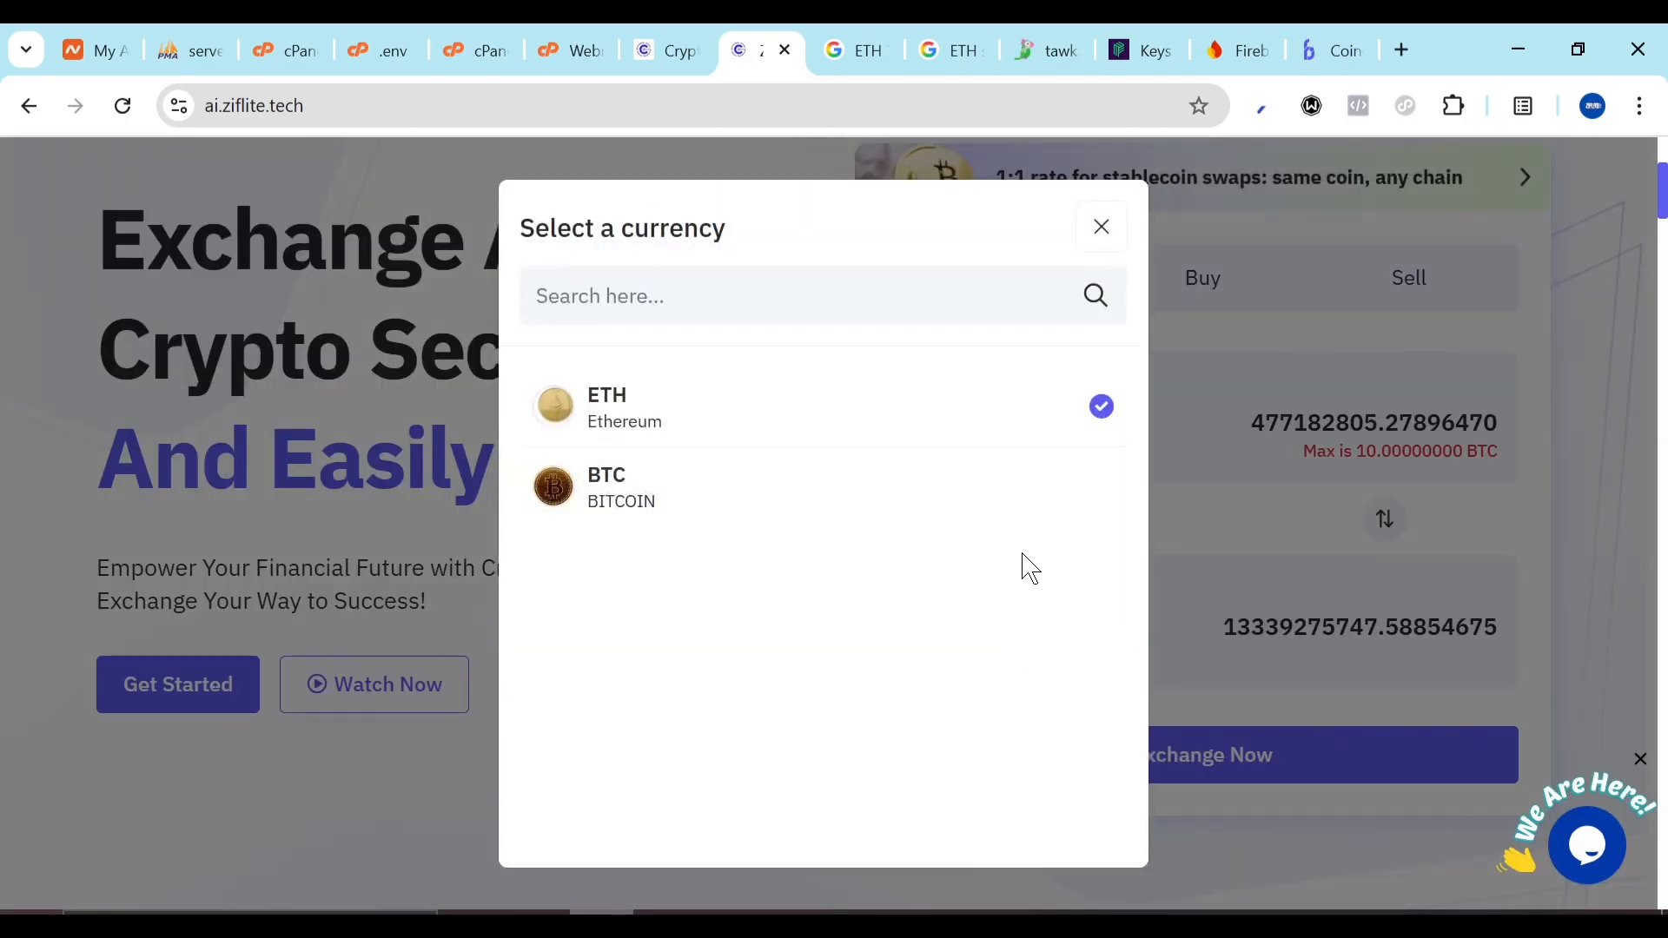
left_click(1116, 233)
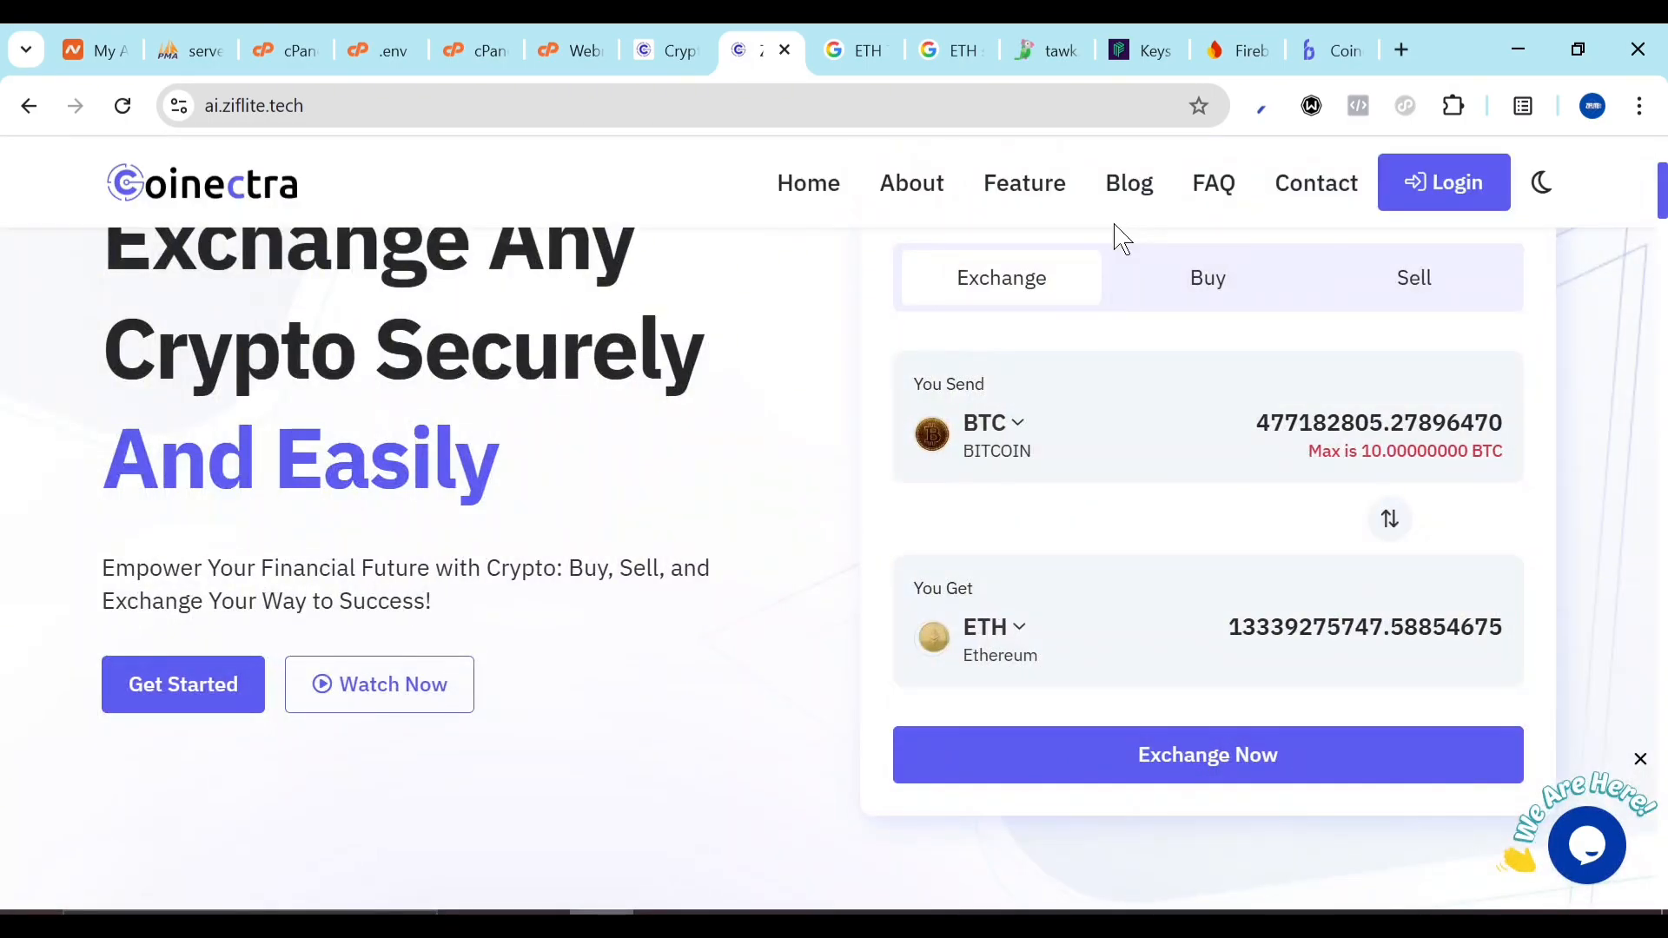
left_click(1178, 298)
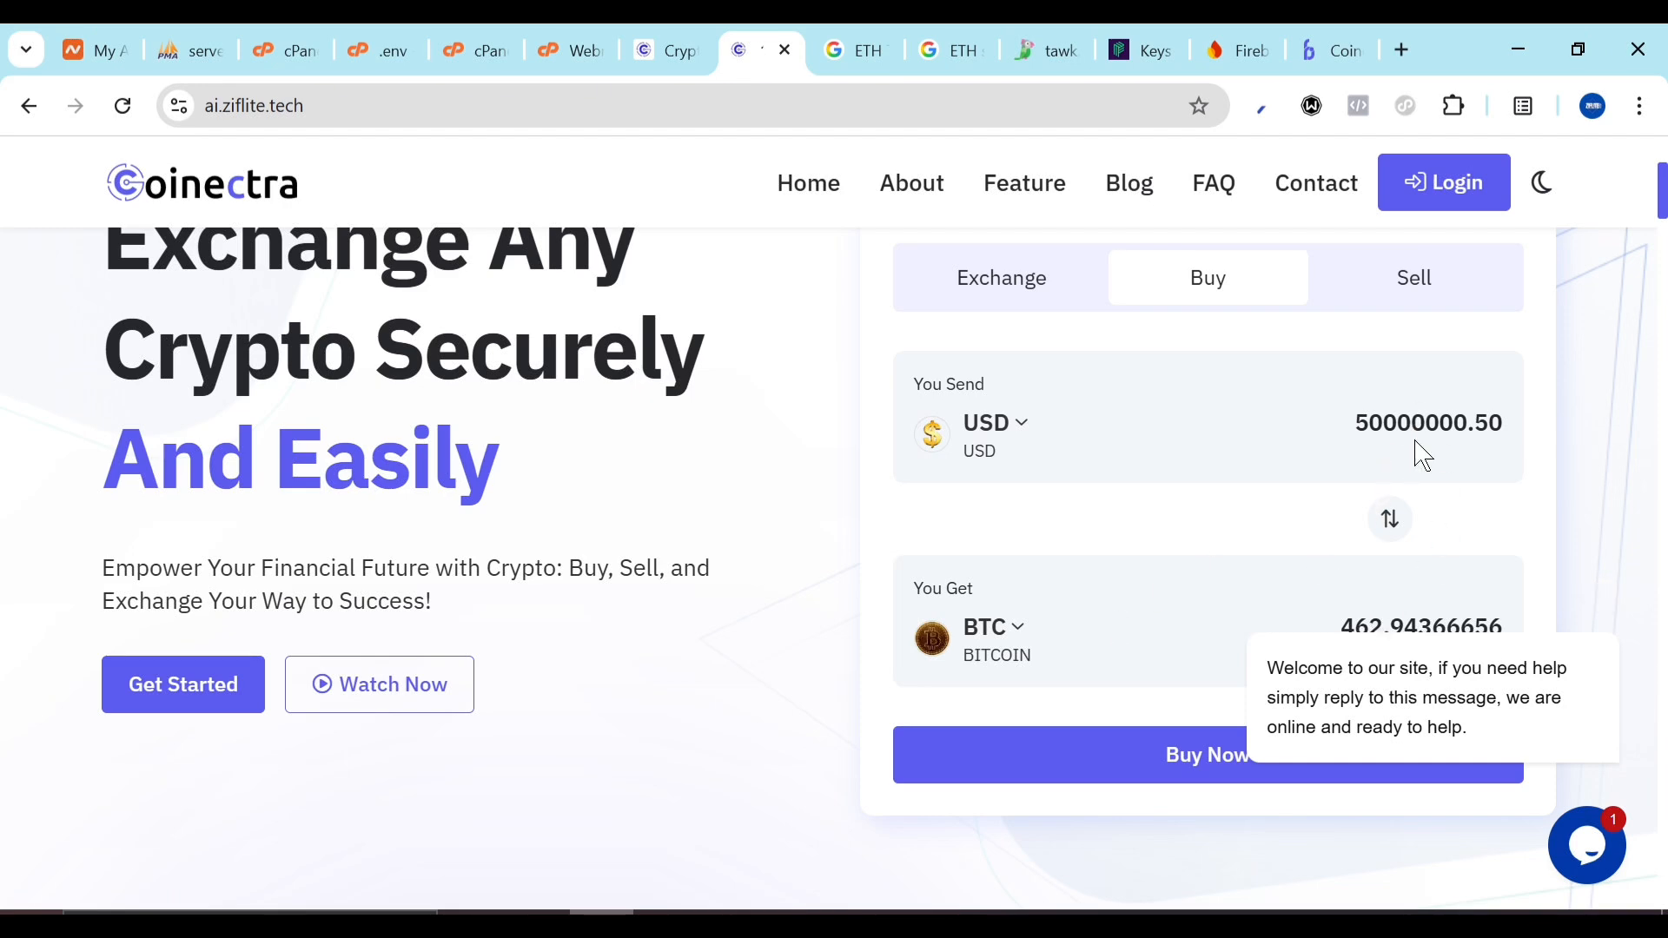
Enter 1 USD as the buy amount, dismiss the chat greeting, and proceed with Buy Now
left_click(1455, 413)
double_click(1456, 415)
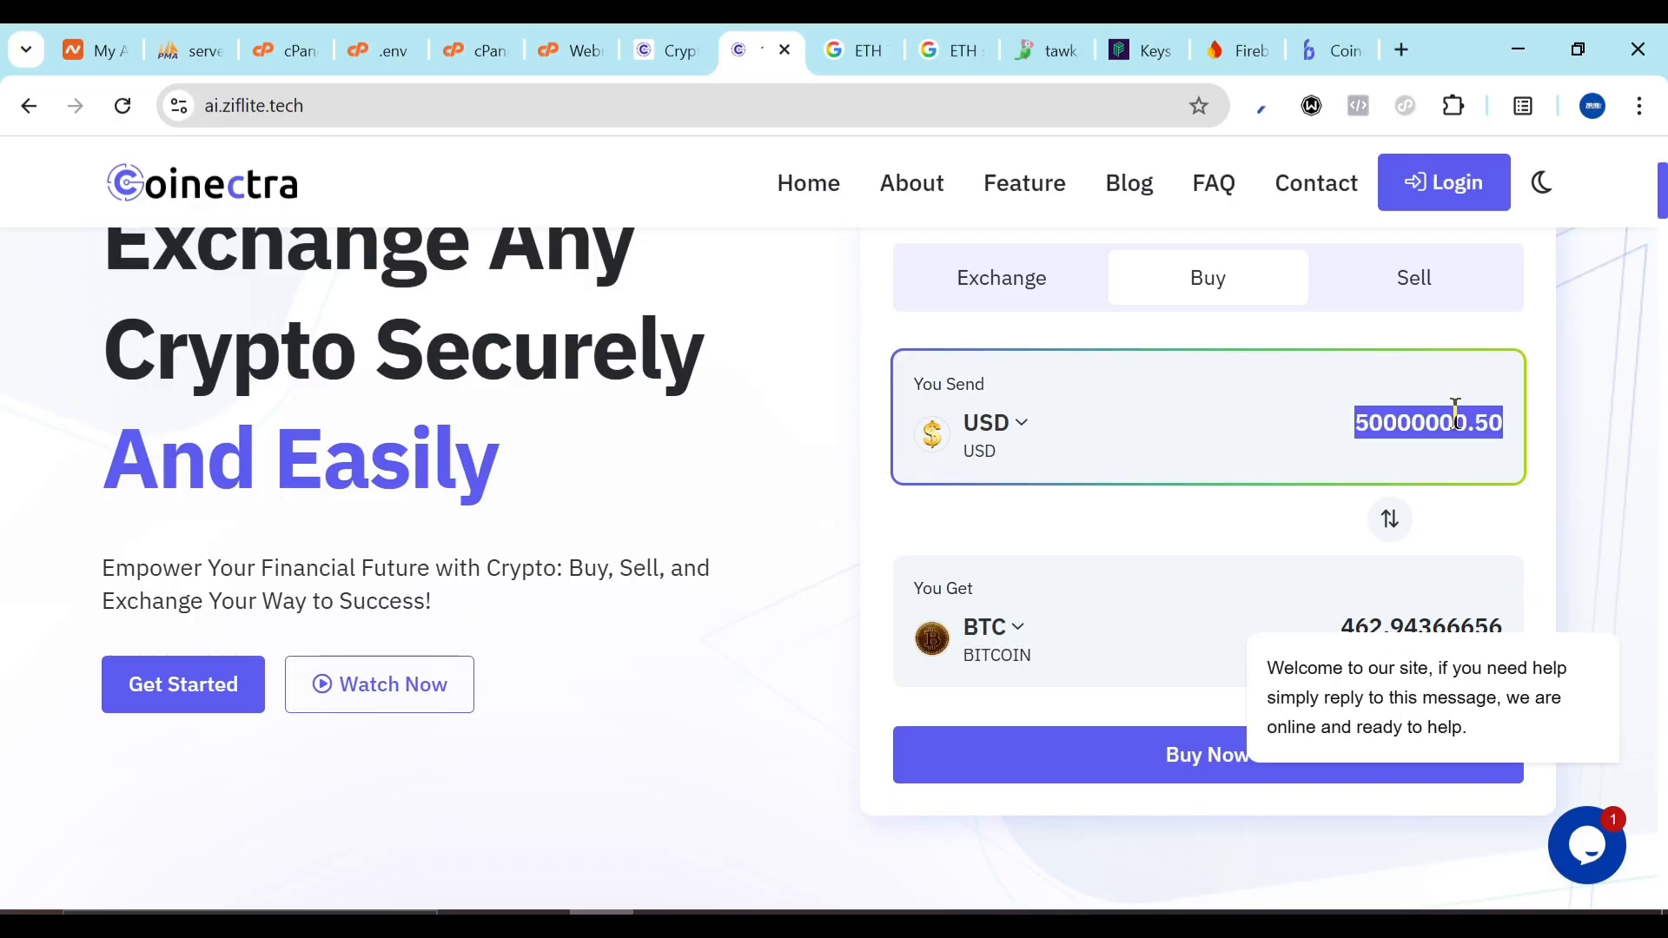
type("1")
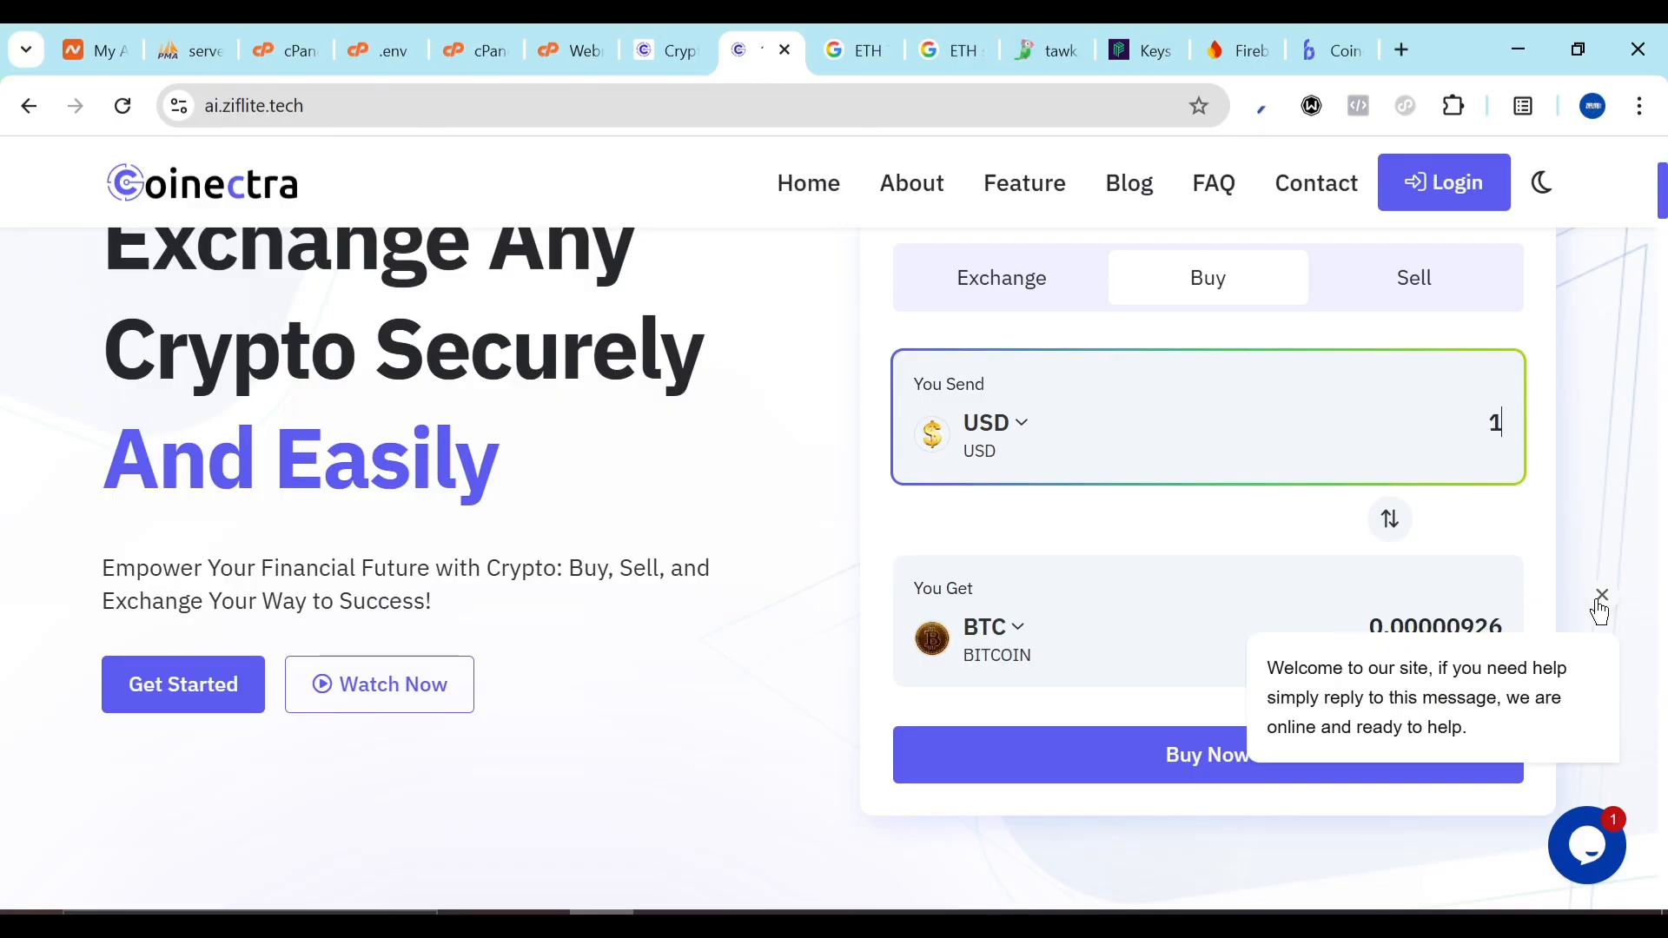
left_click(1602, 595)
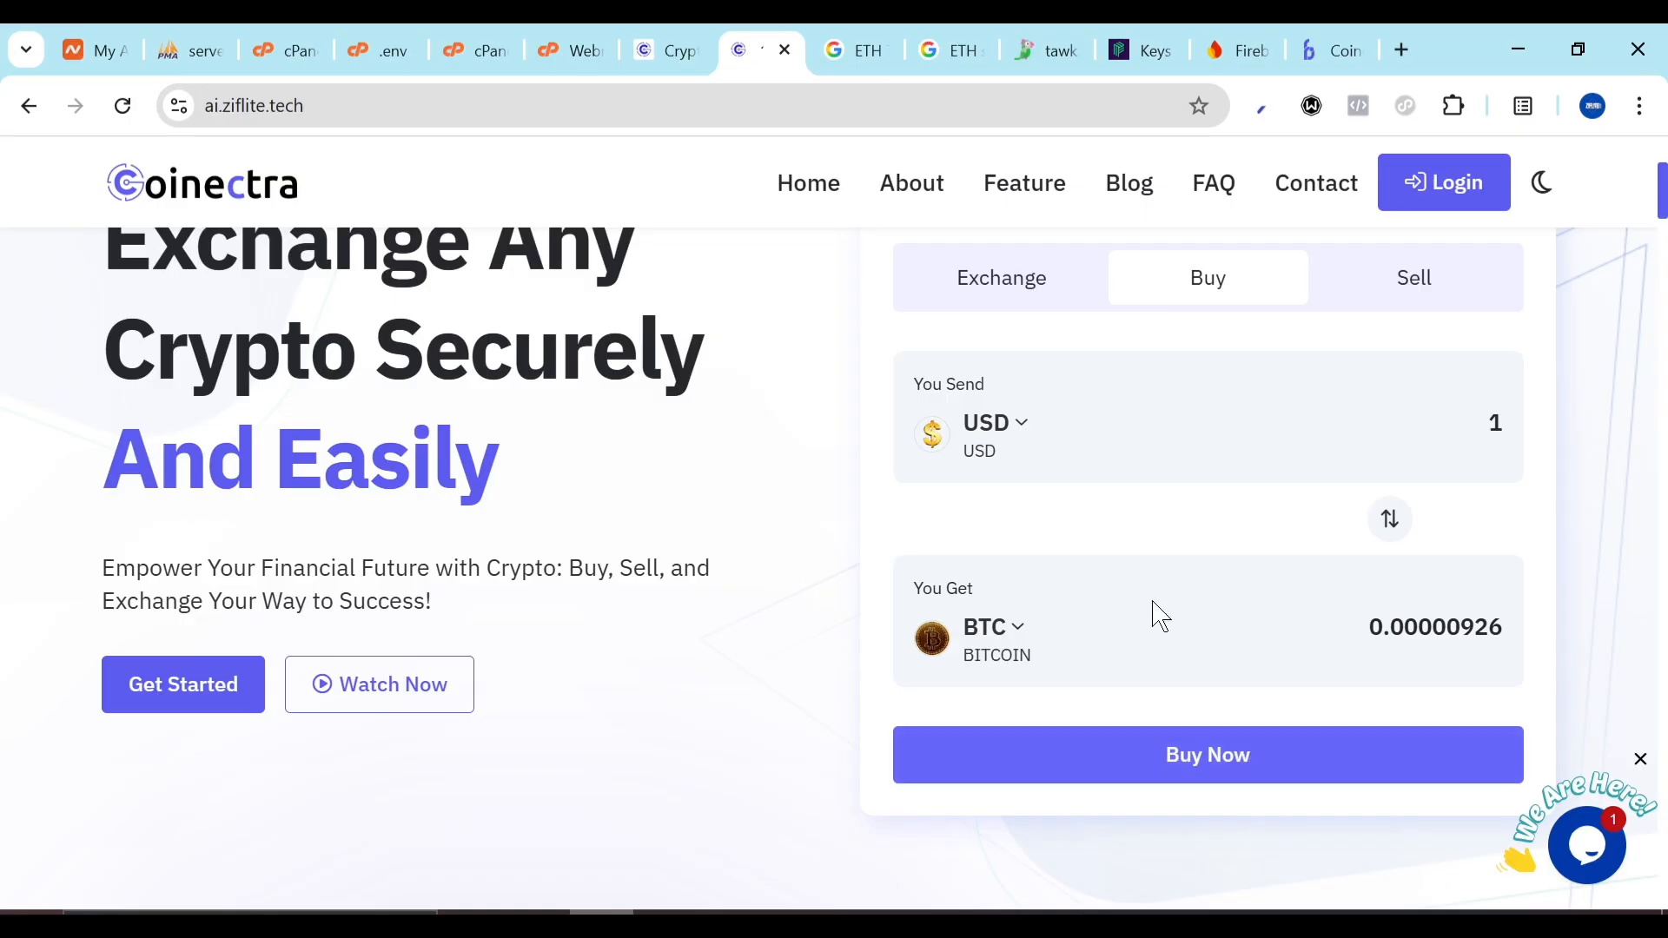
left_click(1184, 758)
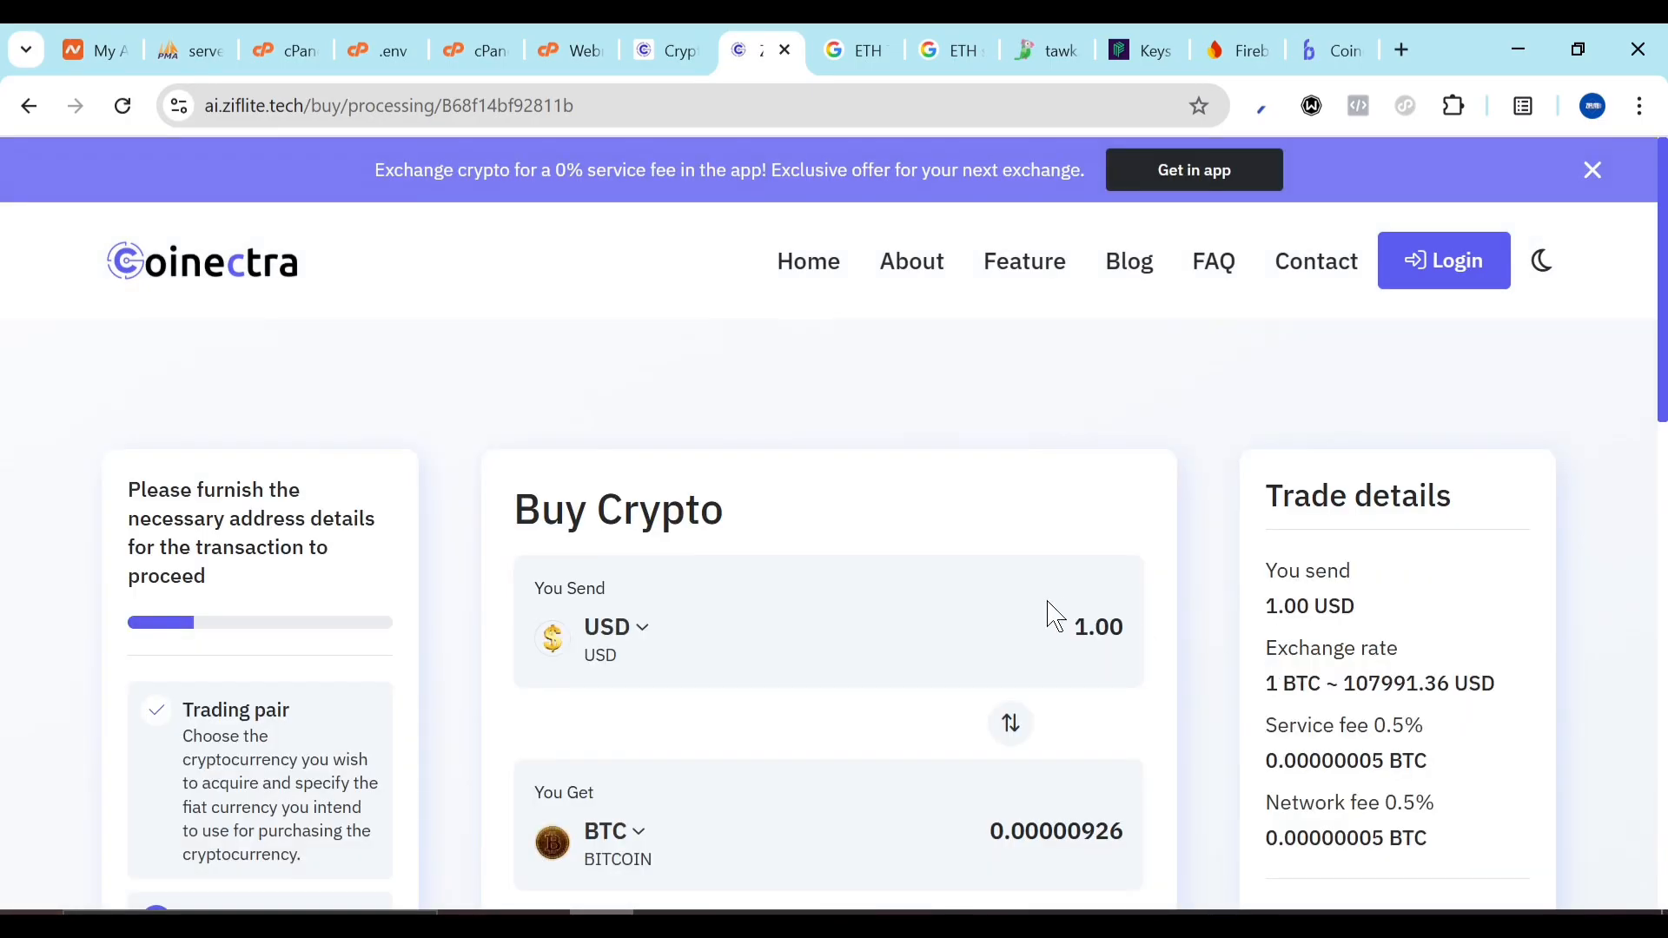
Enter a BTC recipient wallet address, accept the Terms of Use, and continue to the next step
scroll(606, 747, "down", 2)
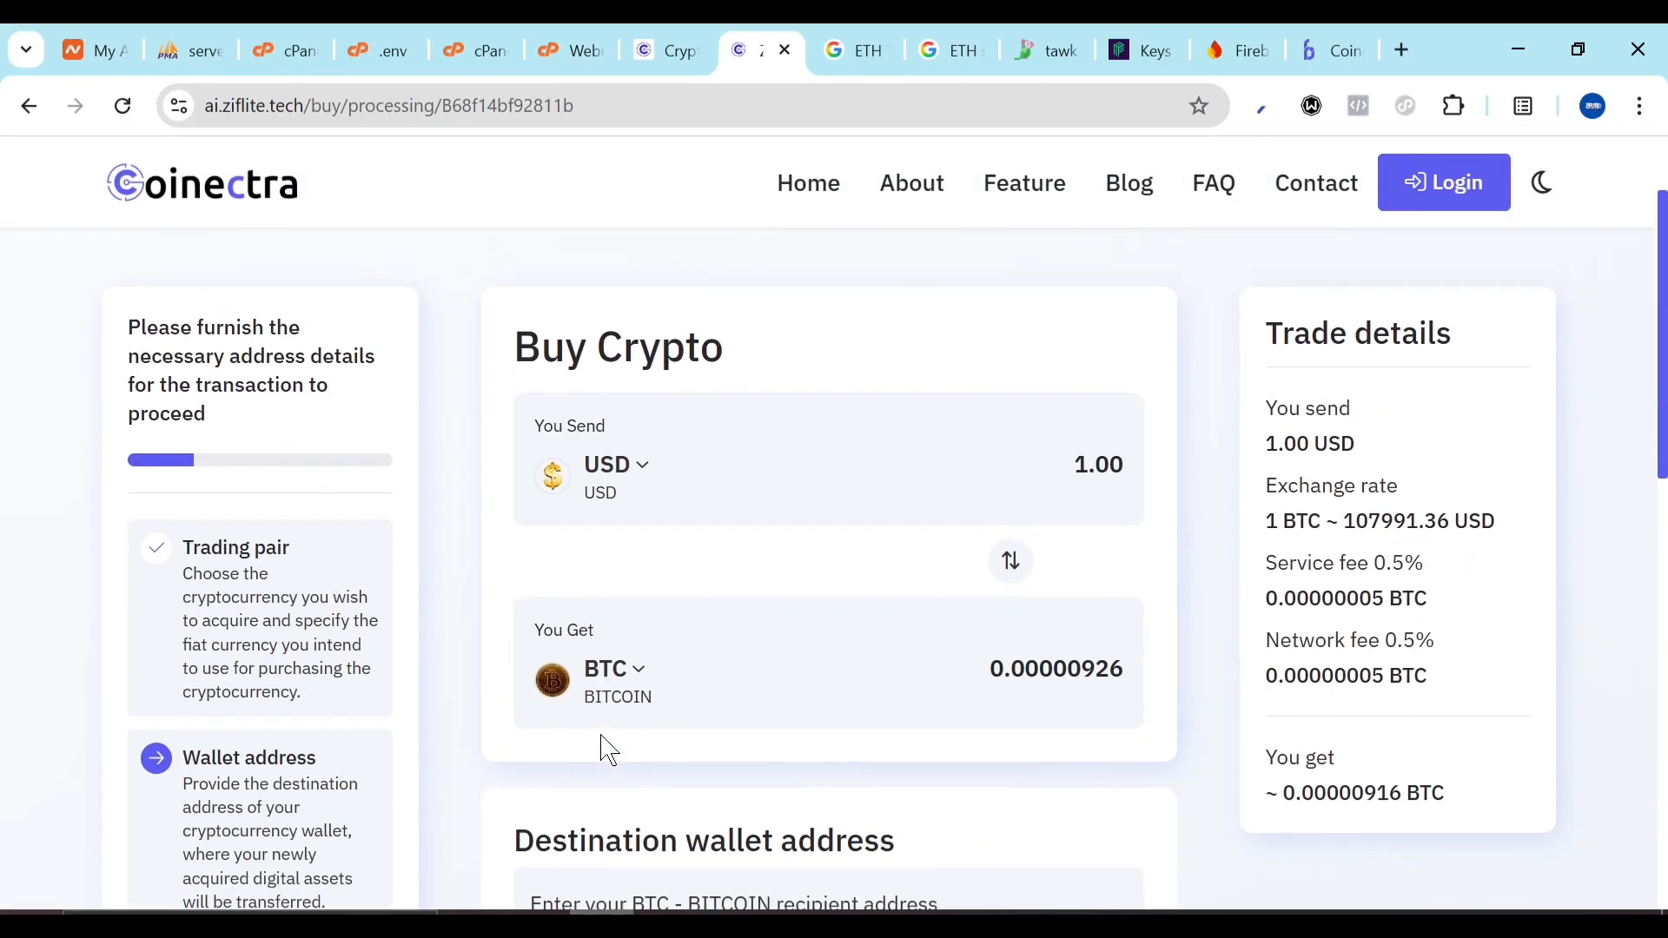
scroll(610, 749, "up", 1)
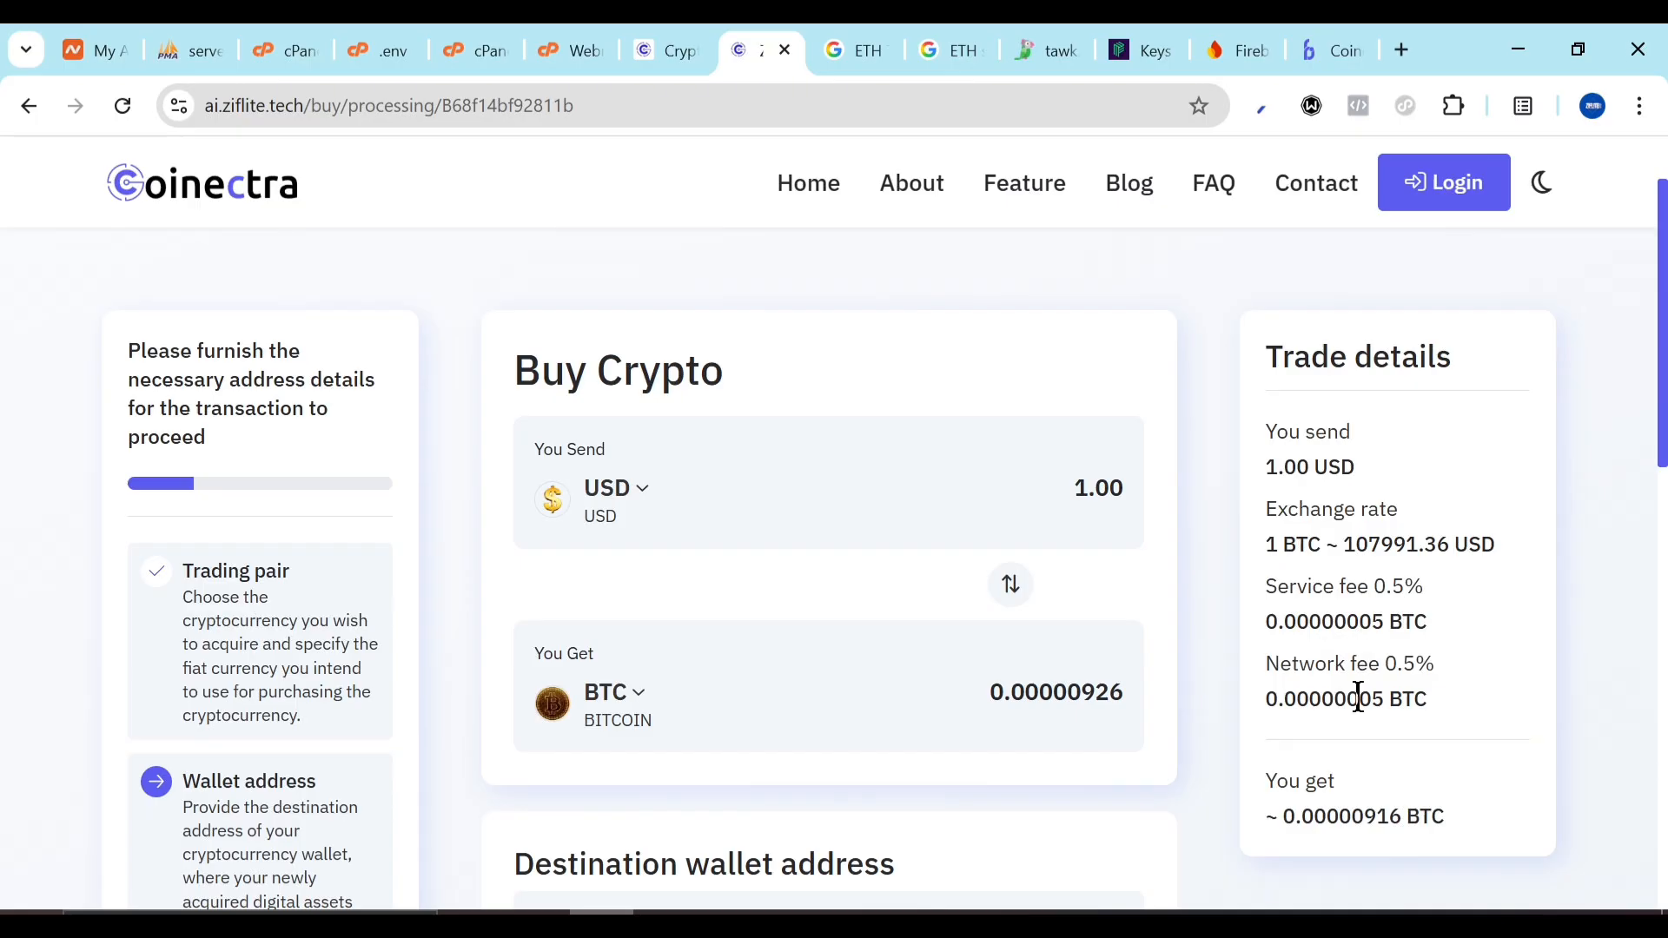
scroll(1358, 697, "down", 2)
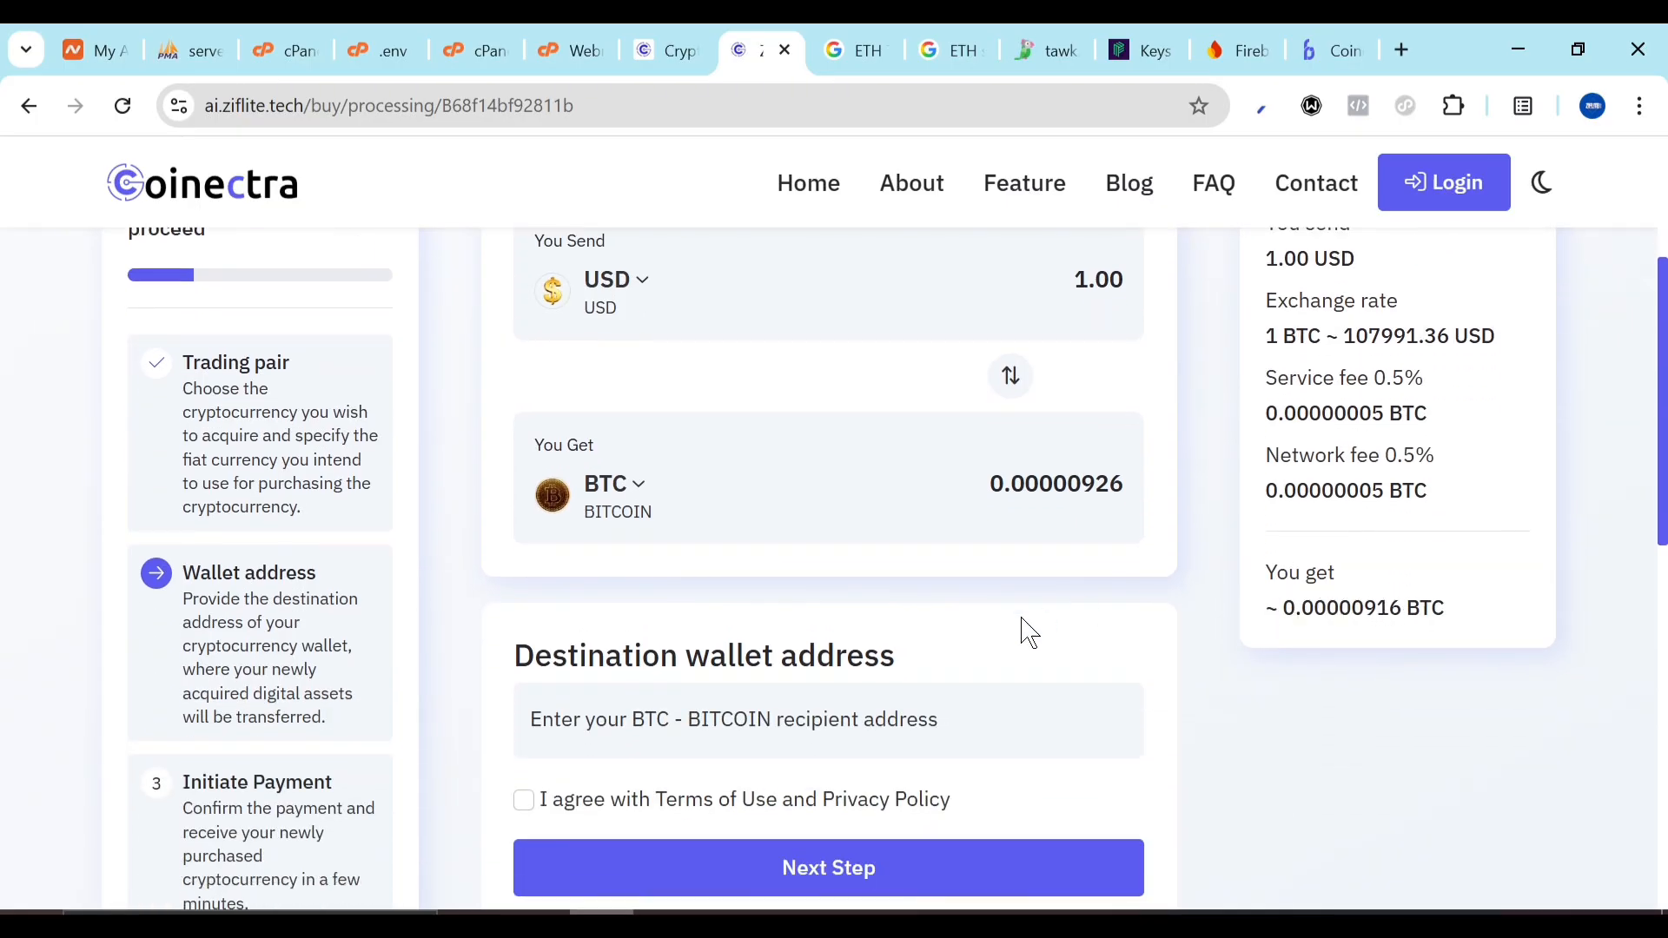
scroll(982, 613, "down", 1)
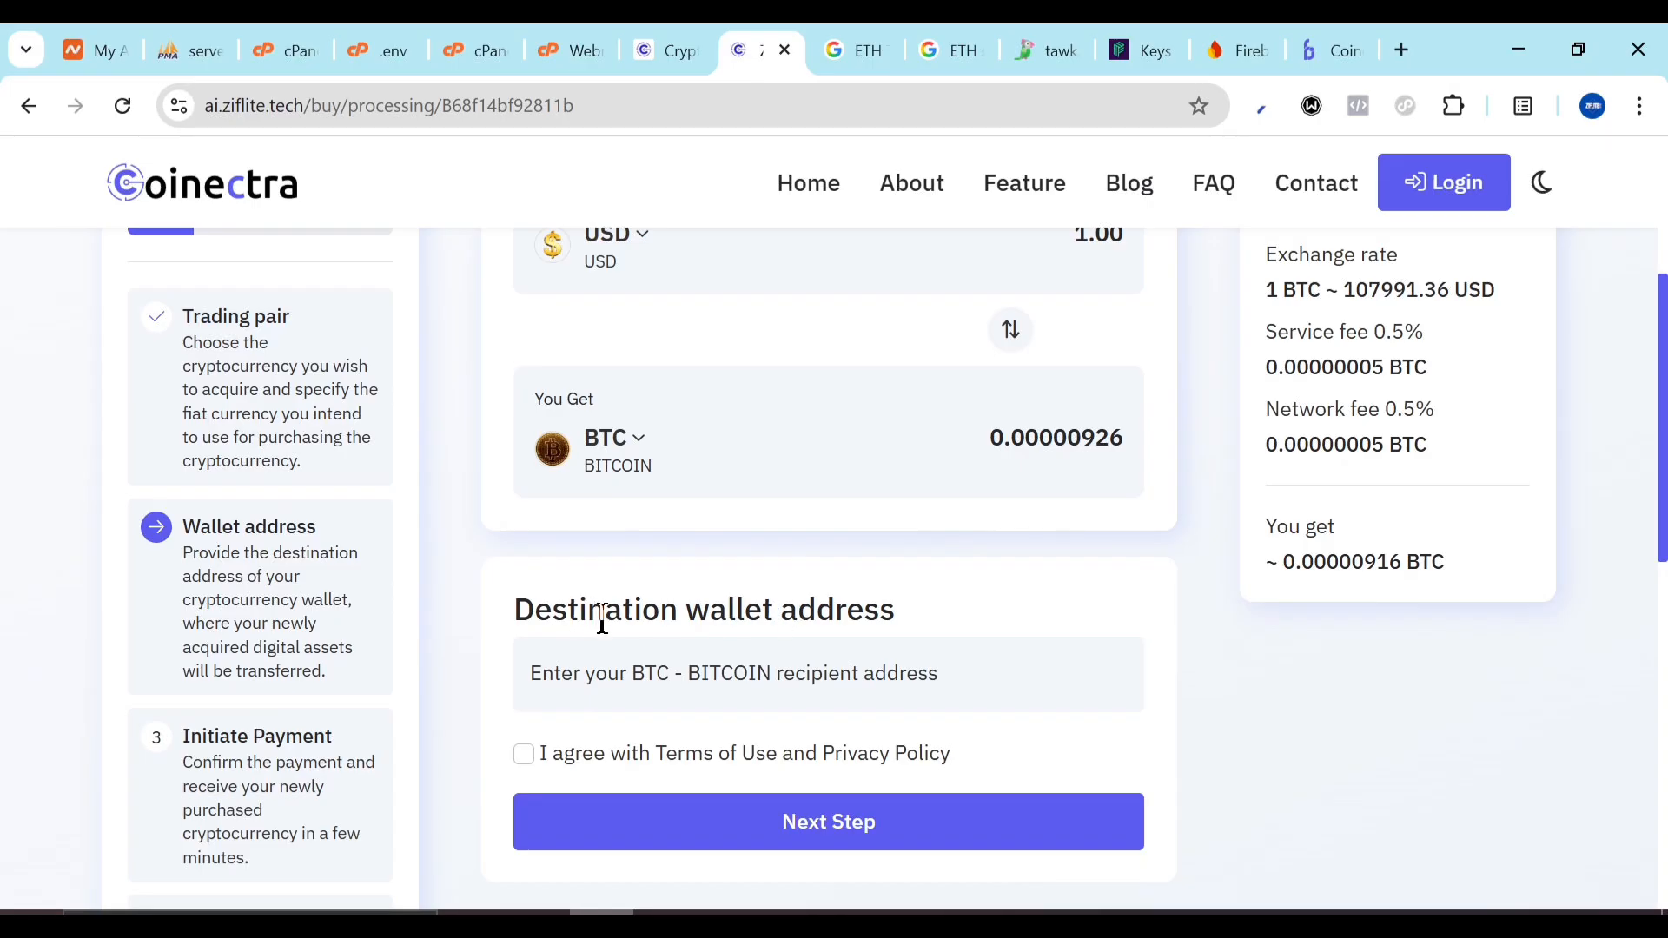
left_click(690, 680)
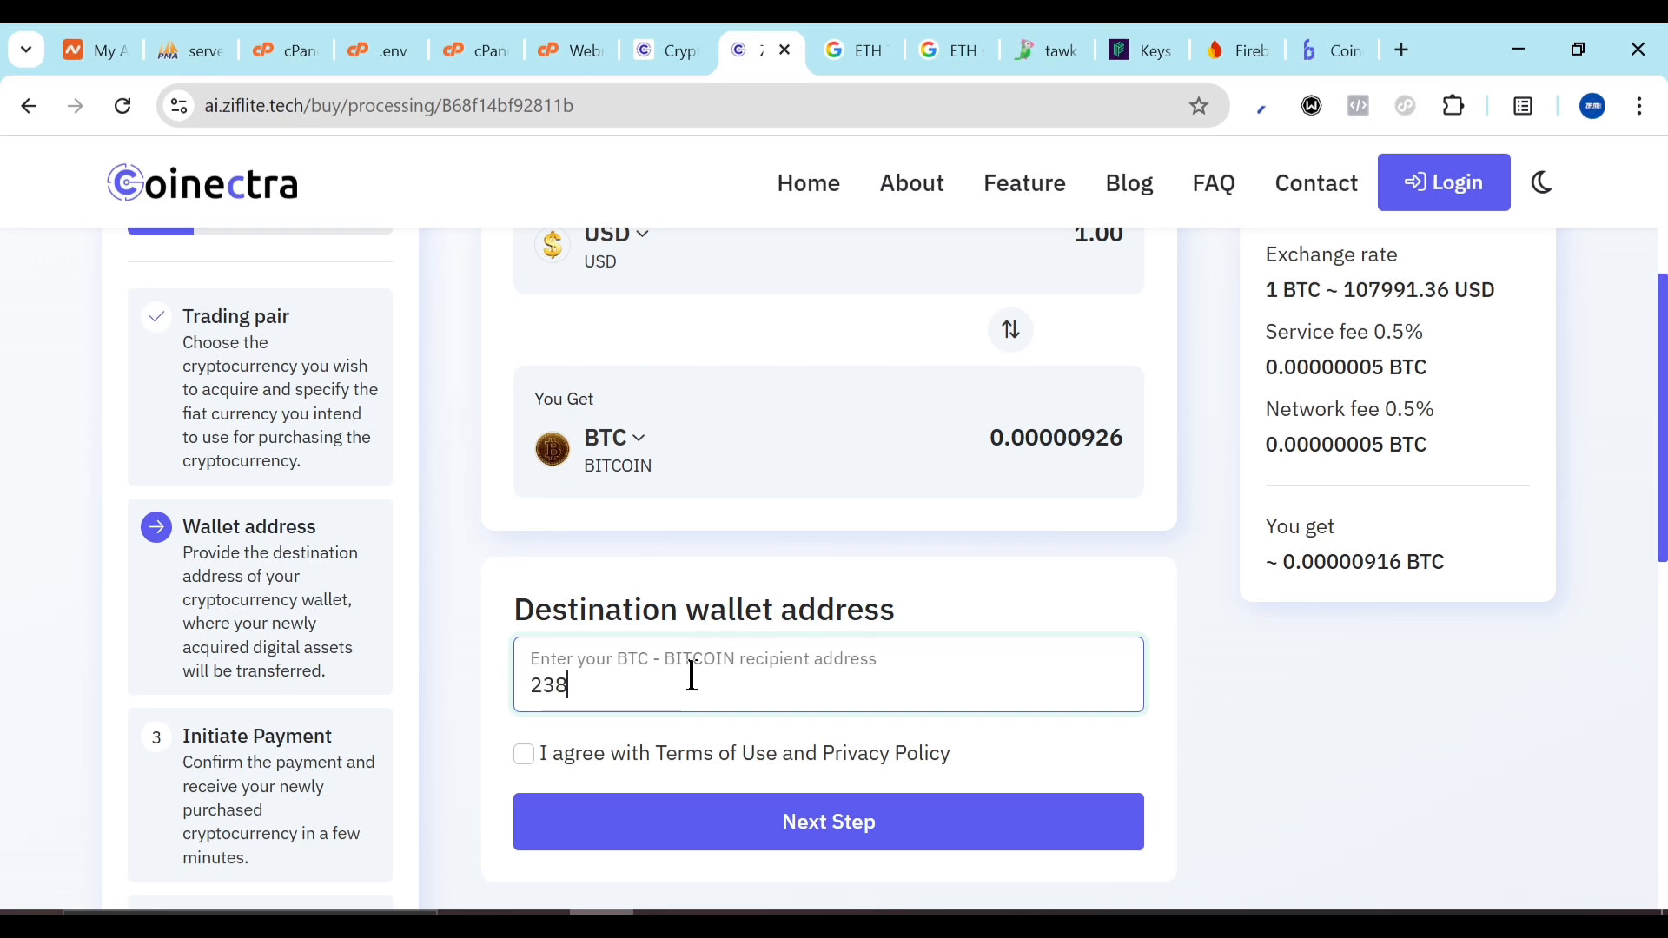
type("238472398423989234939")
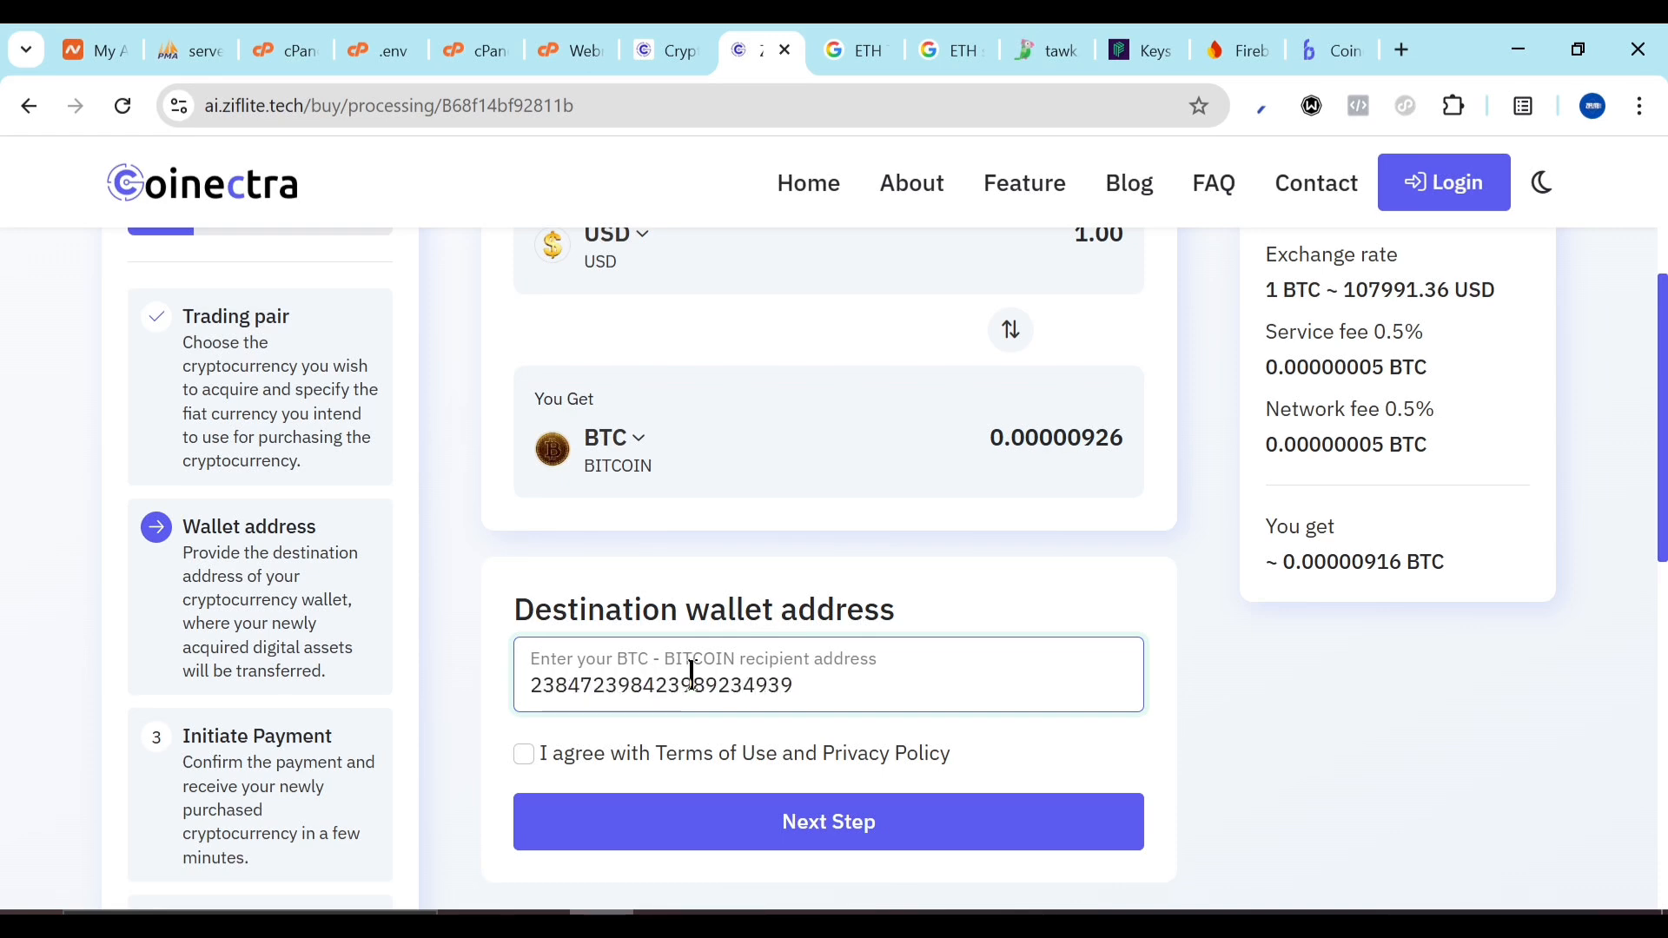
left_click(525, 757)
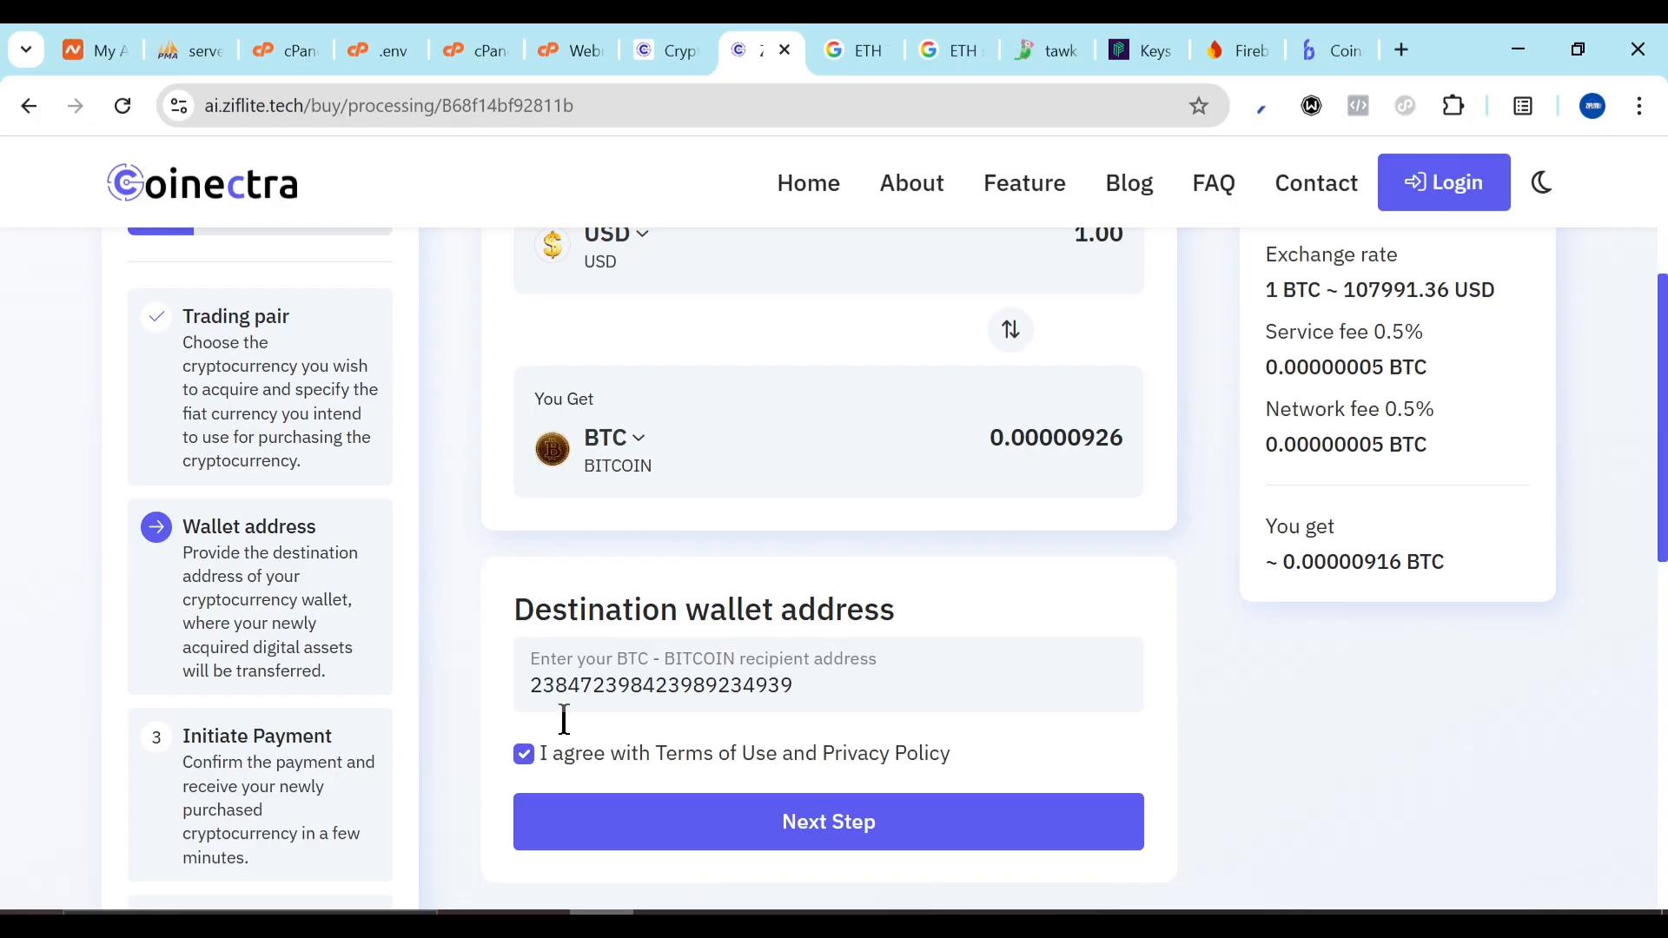
scroll(708, 756, "down", 3)
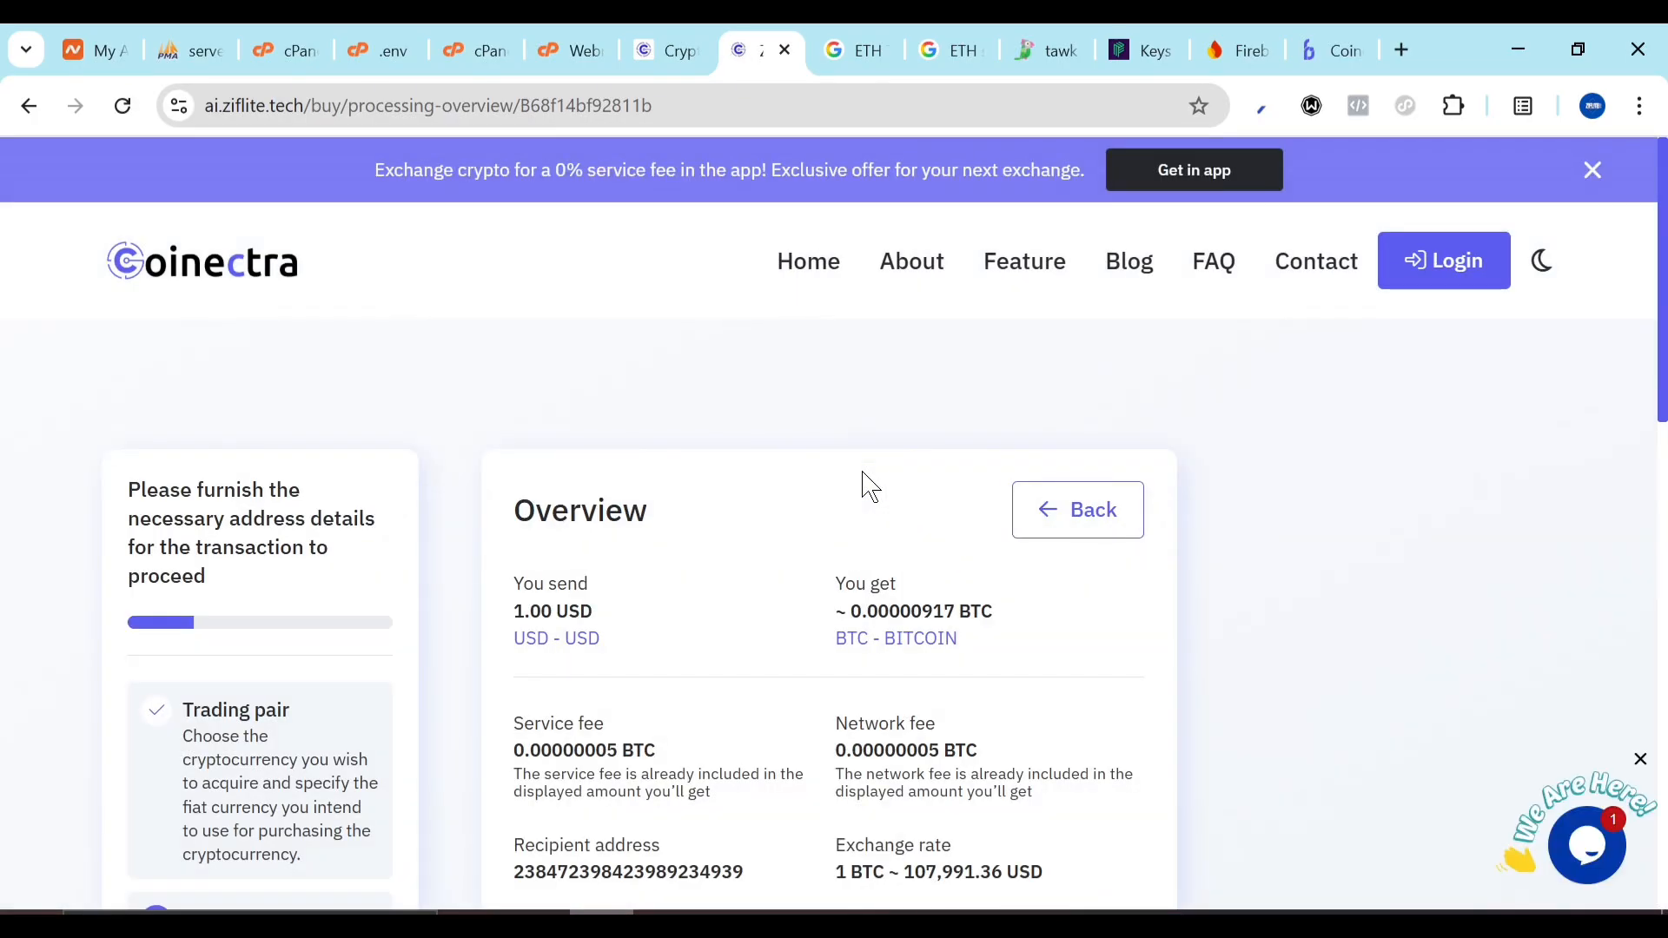
Review the order overview and confirm to make the payment
scroll(870, 487, "down", 1)
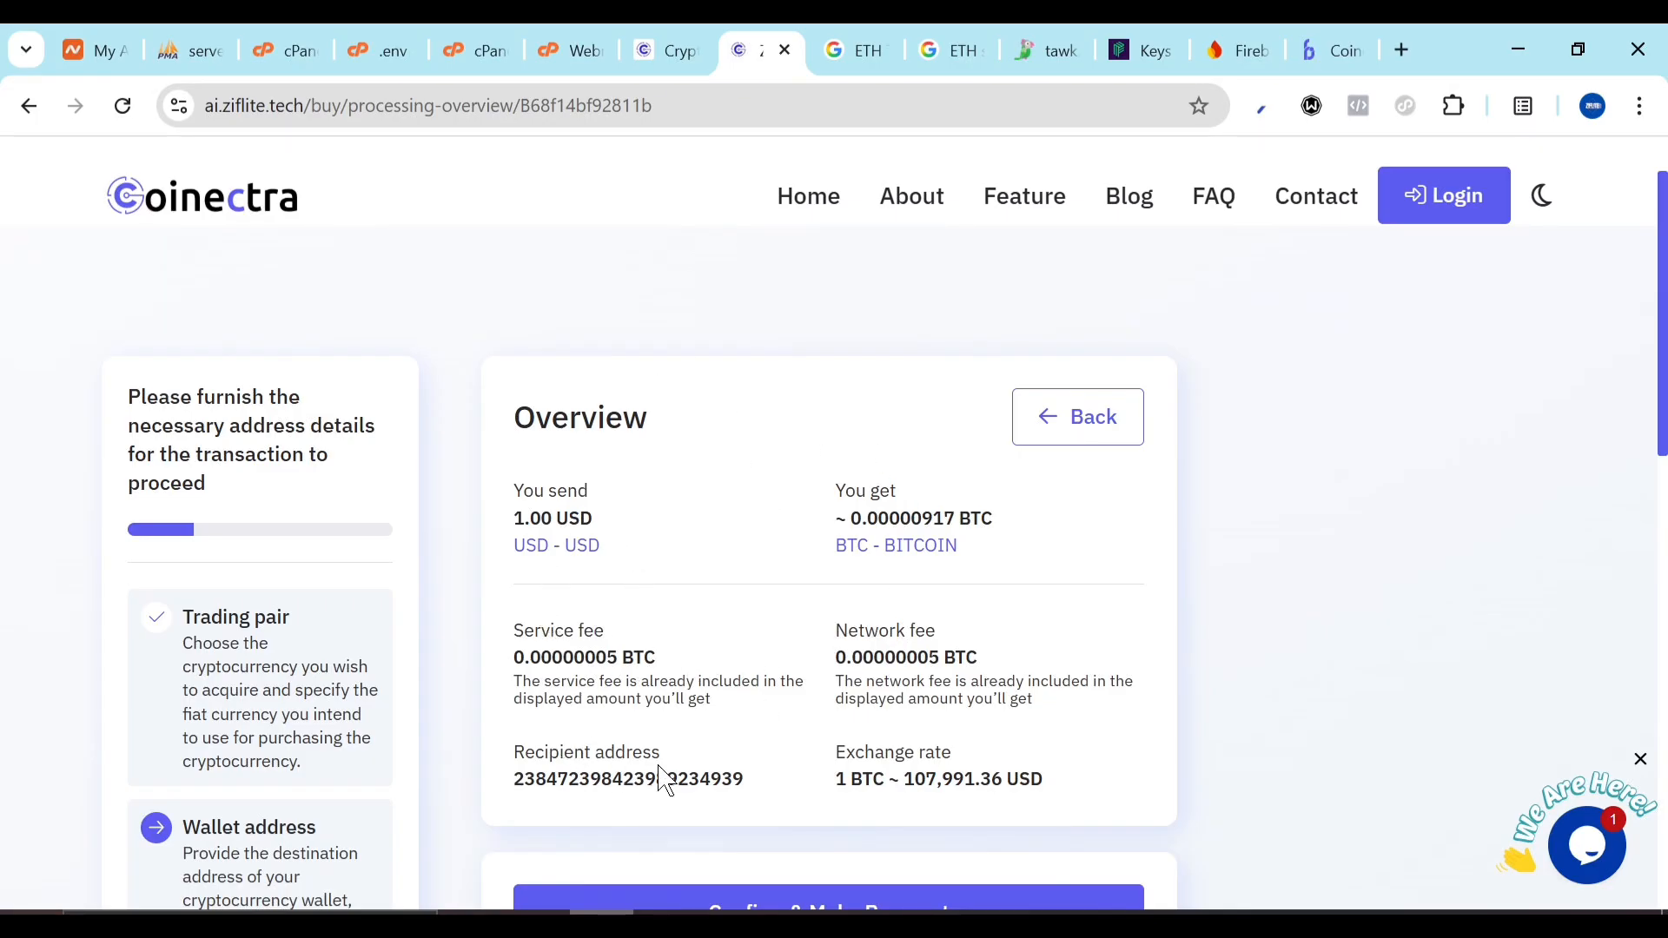
scroll(898, 776, "down", 1)
scroll(897, 776, "down", 4)
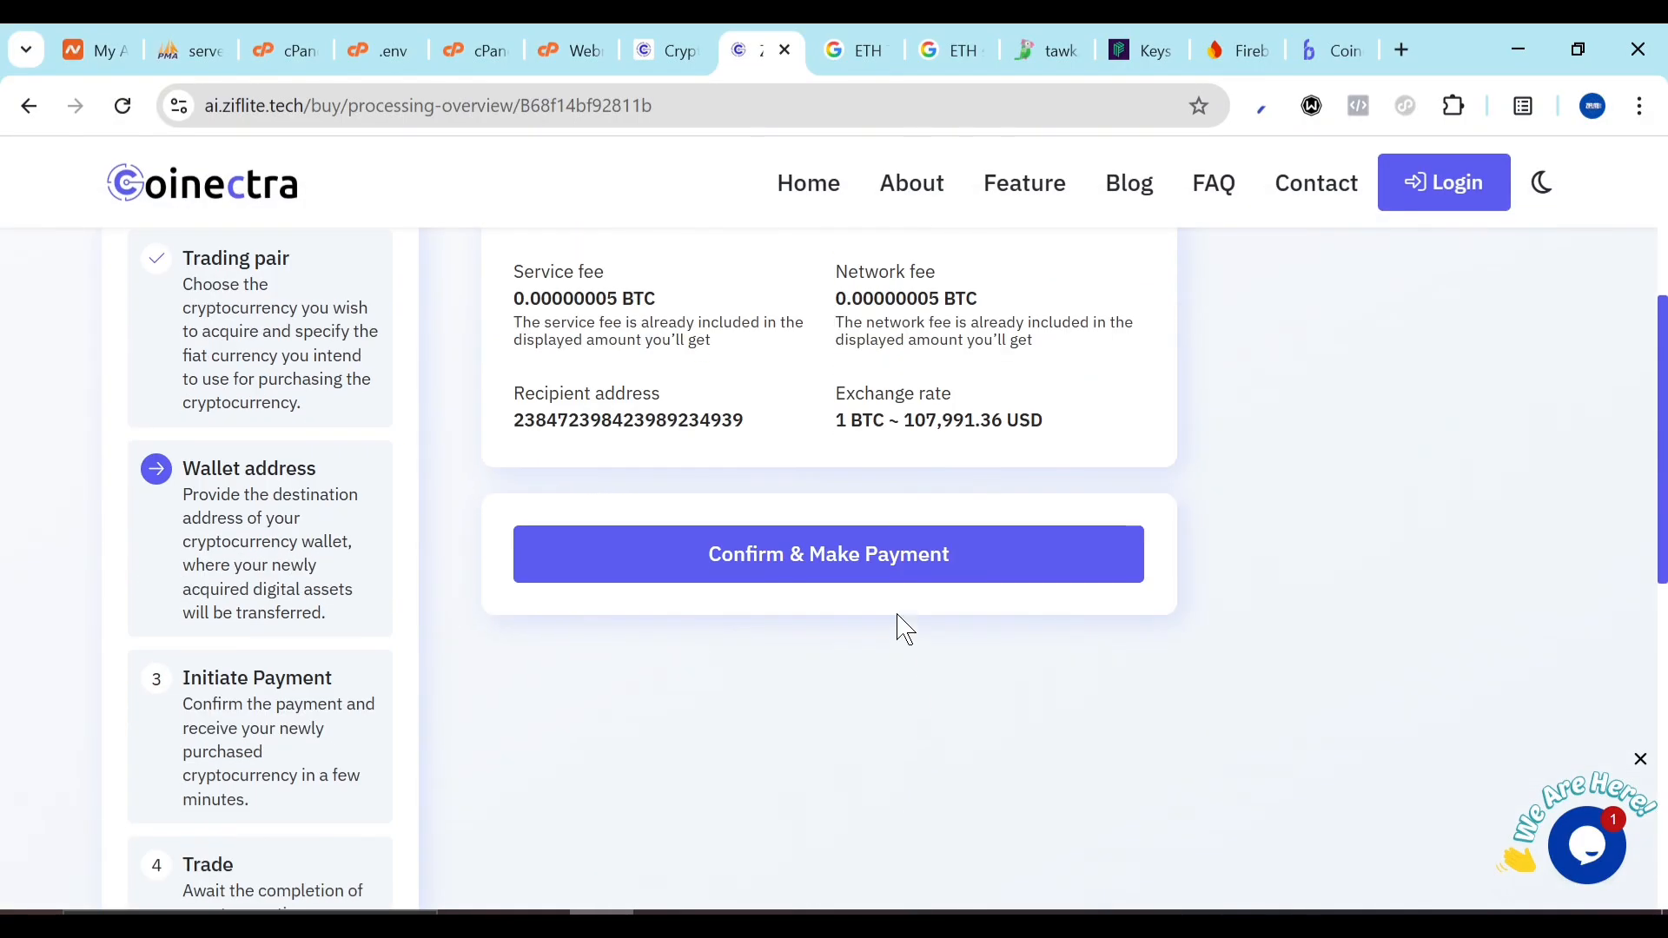
left_click(793, 582)
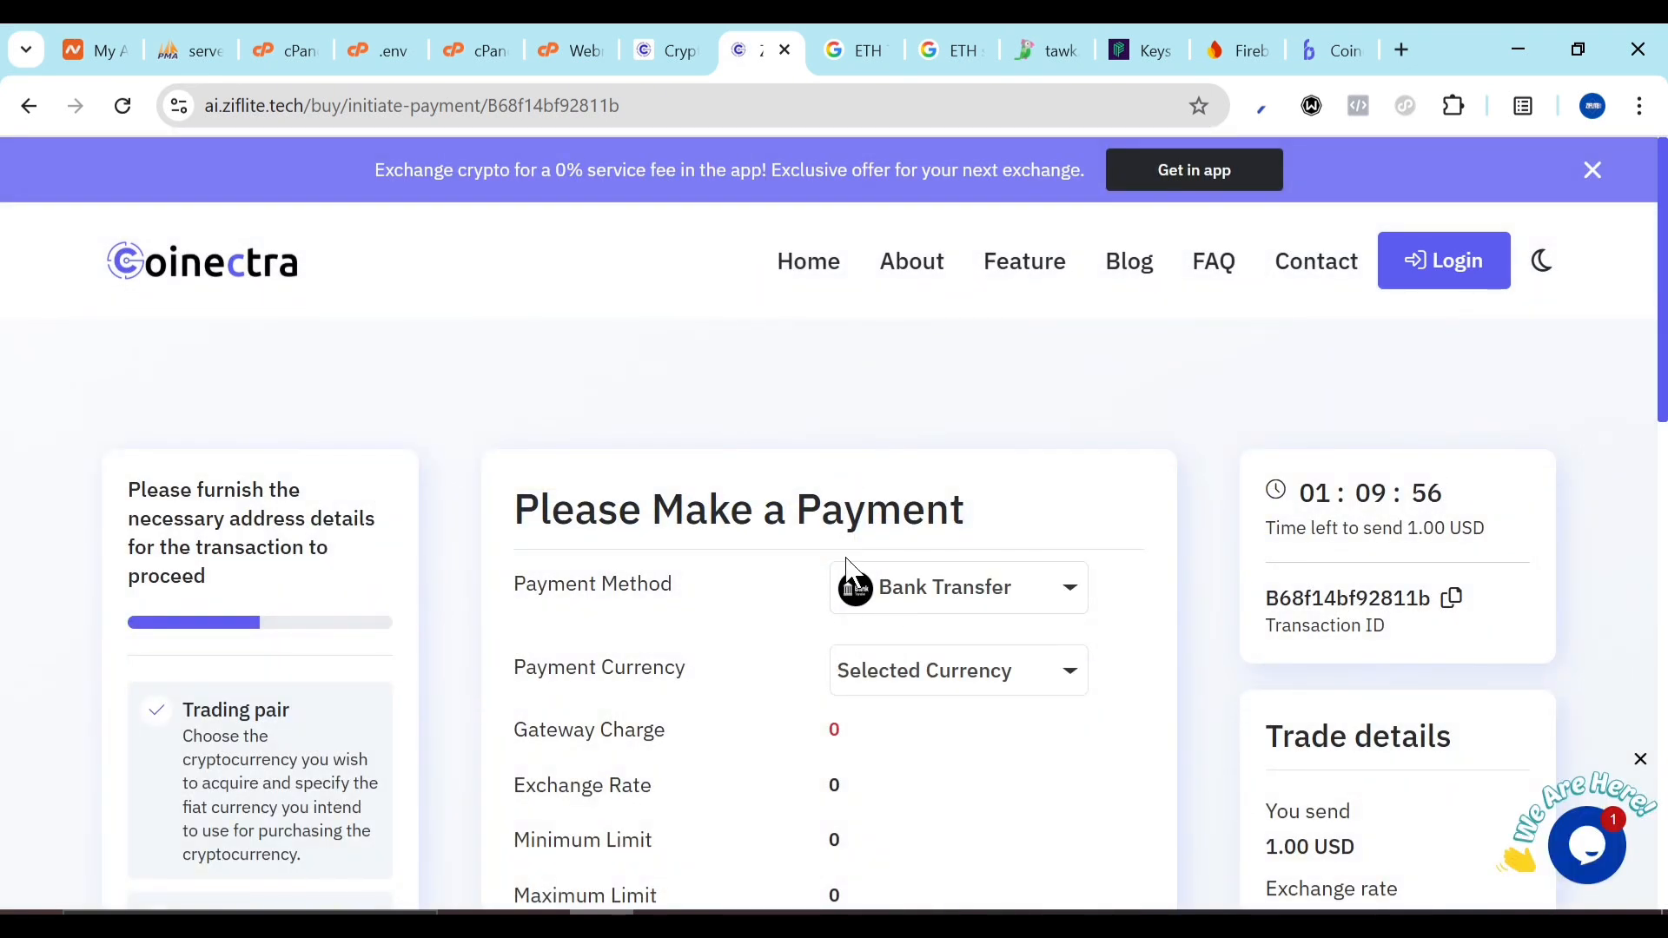
Keep Bank Transfer as the payment method and choose USD as the payment currency
scroll(832, 727, "down", 1)
scroll(833, 727, "down", 1)
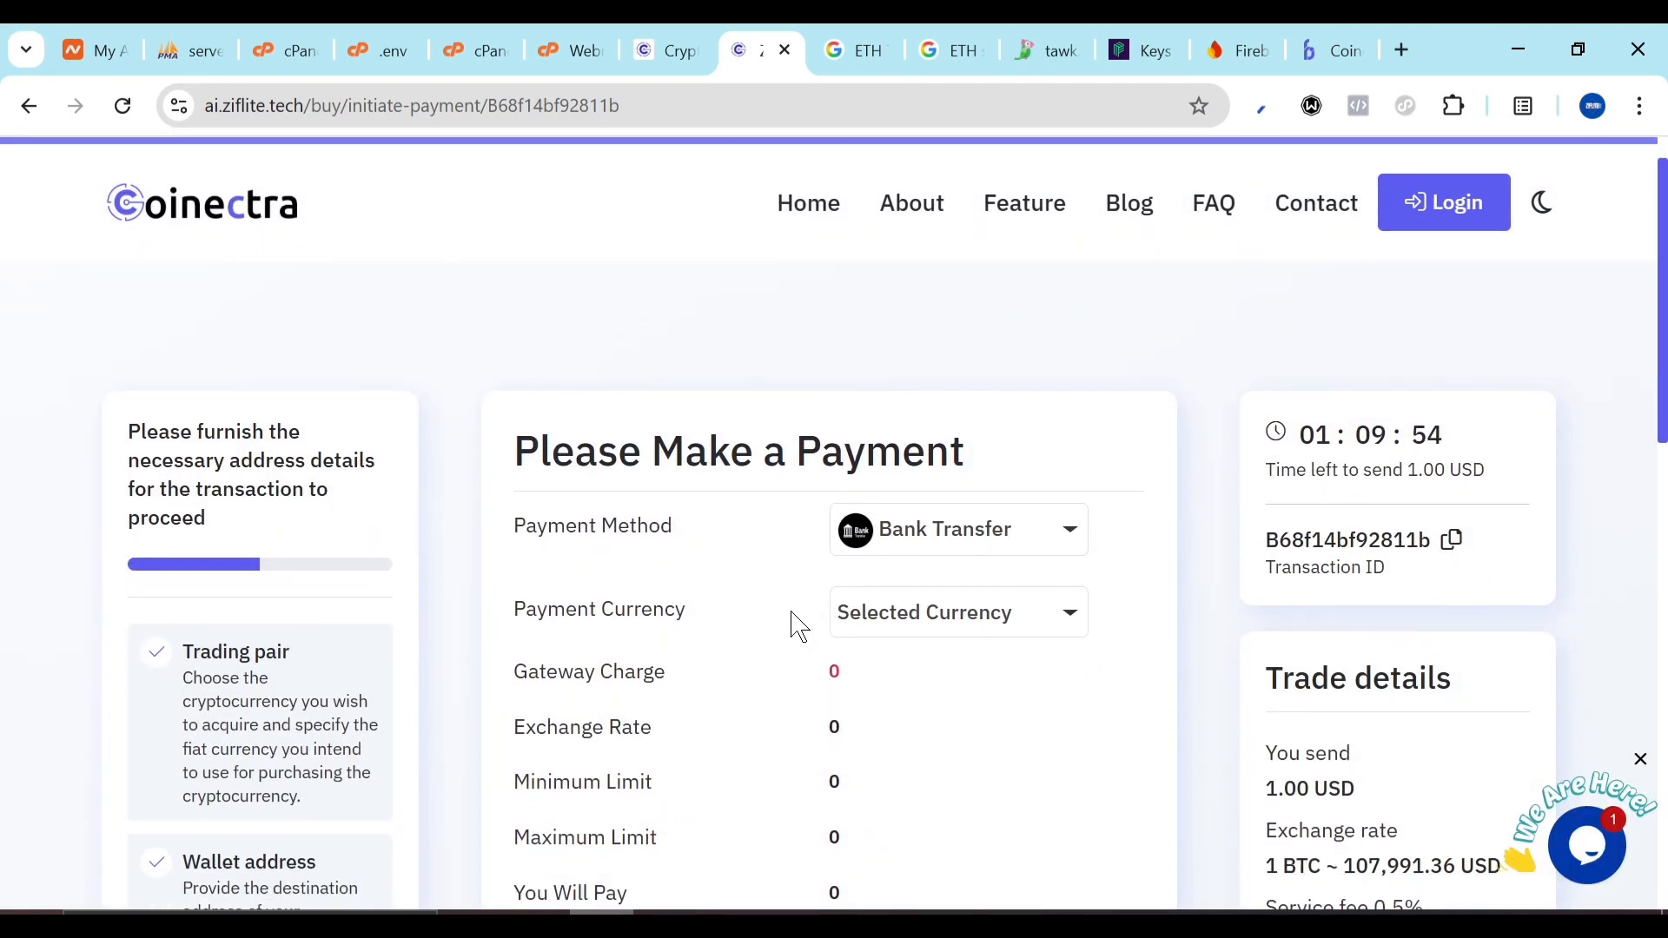
scroll(806, 635, "down", 3)
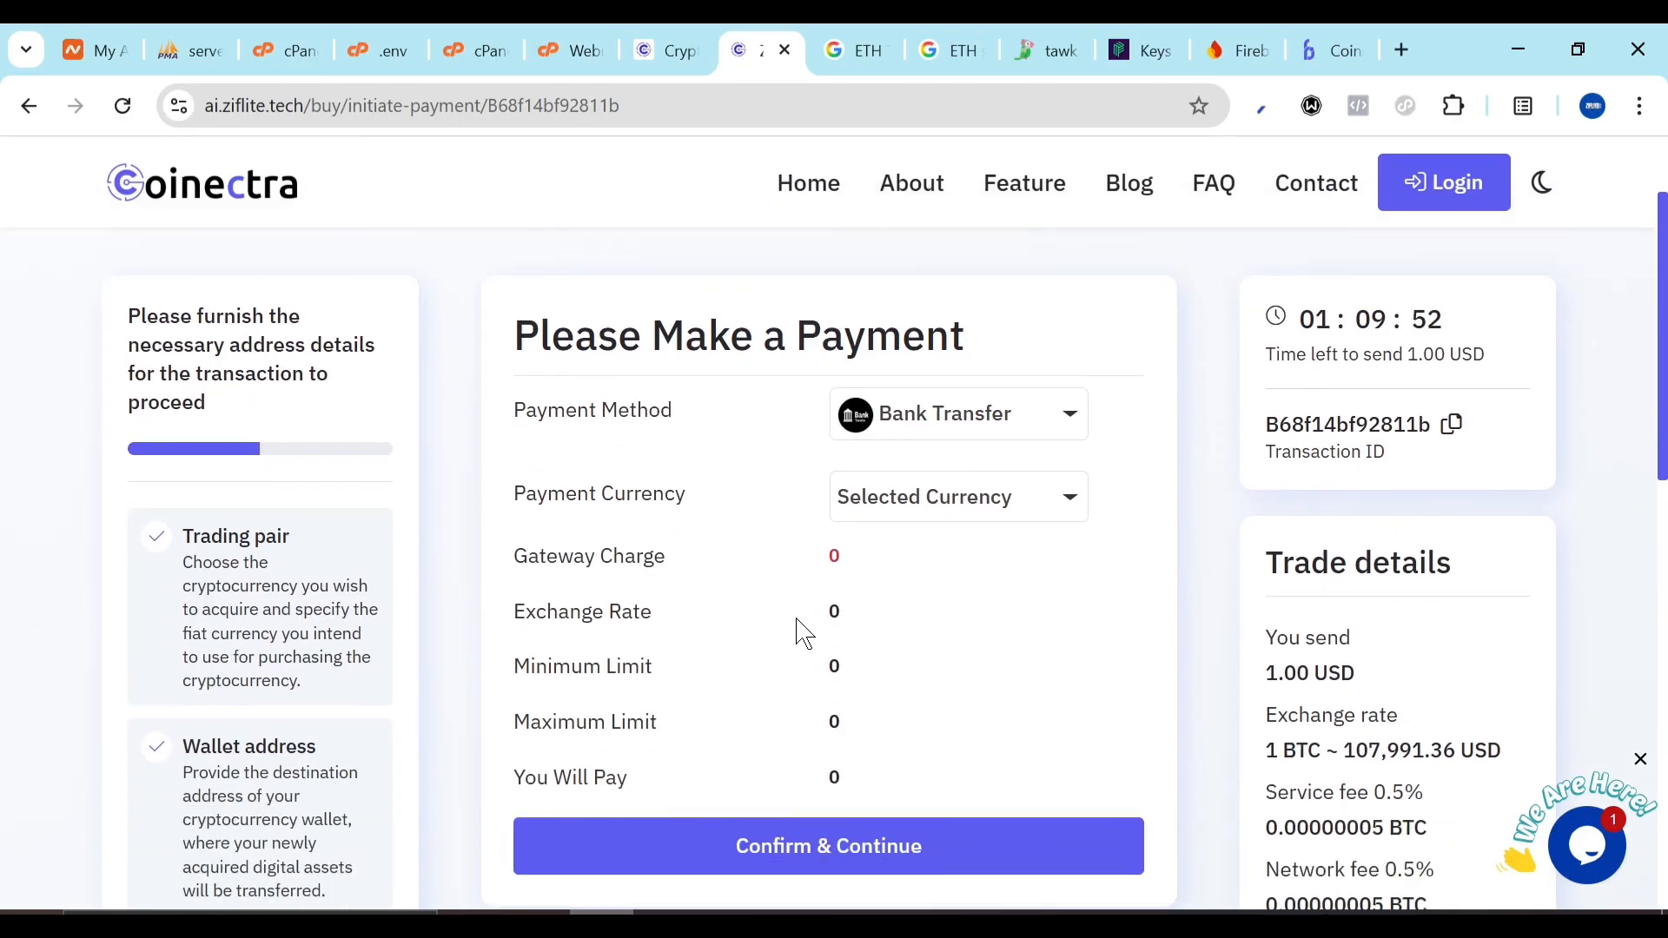
left_click(936, 426)
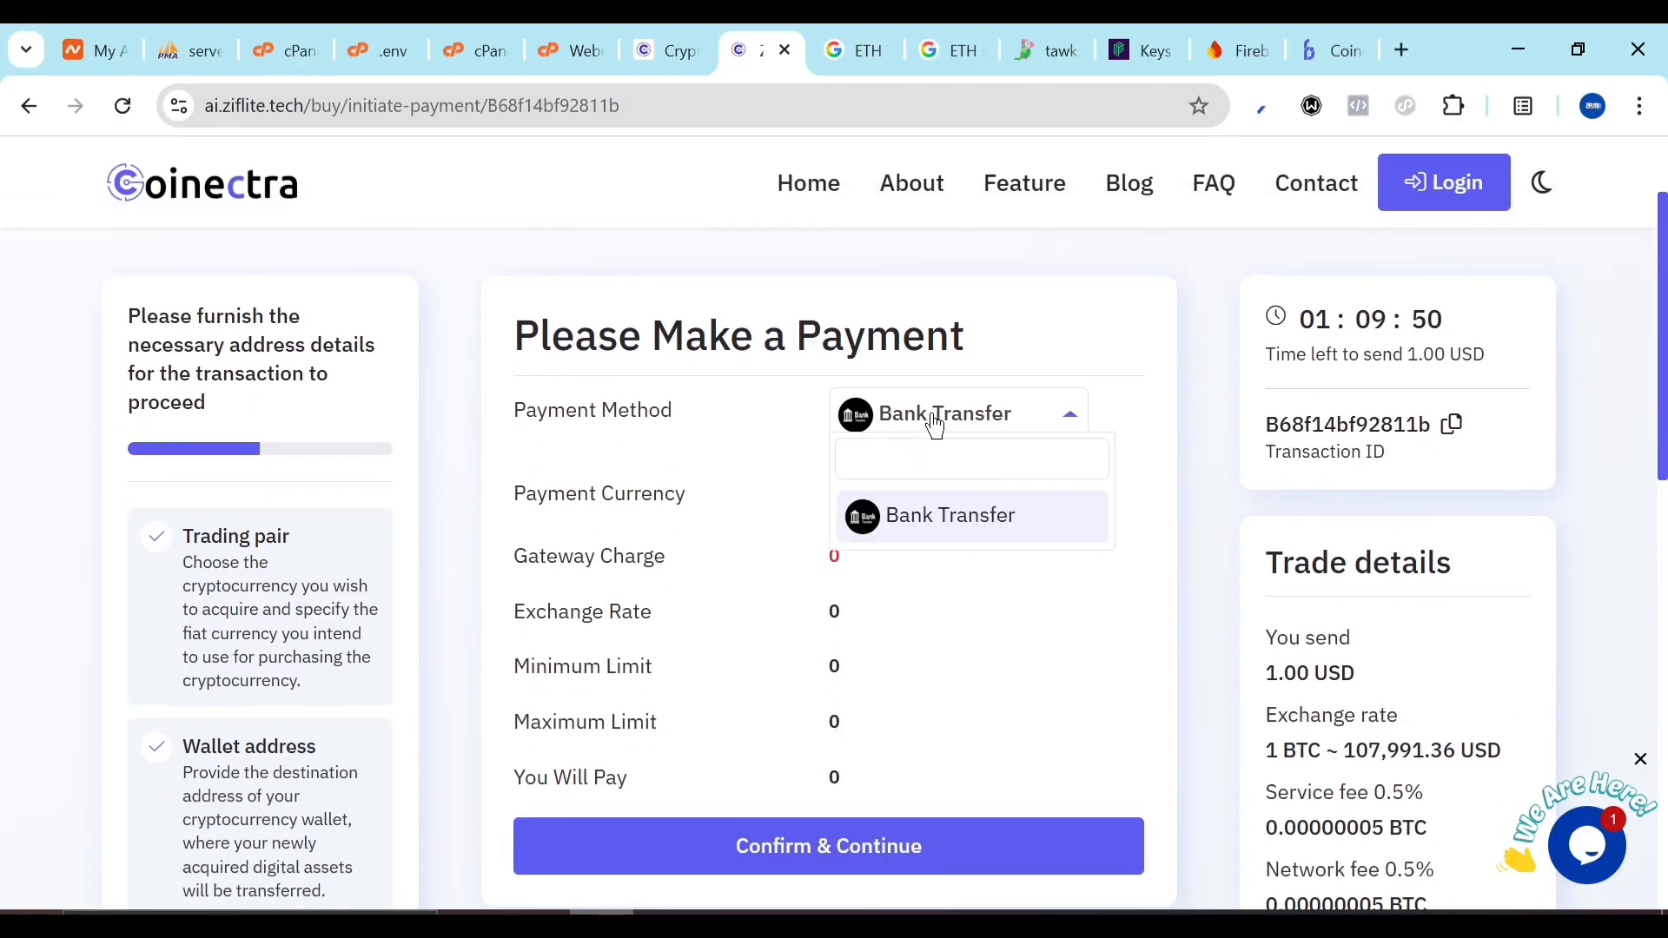
left_click(1012, 415)
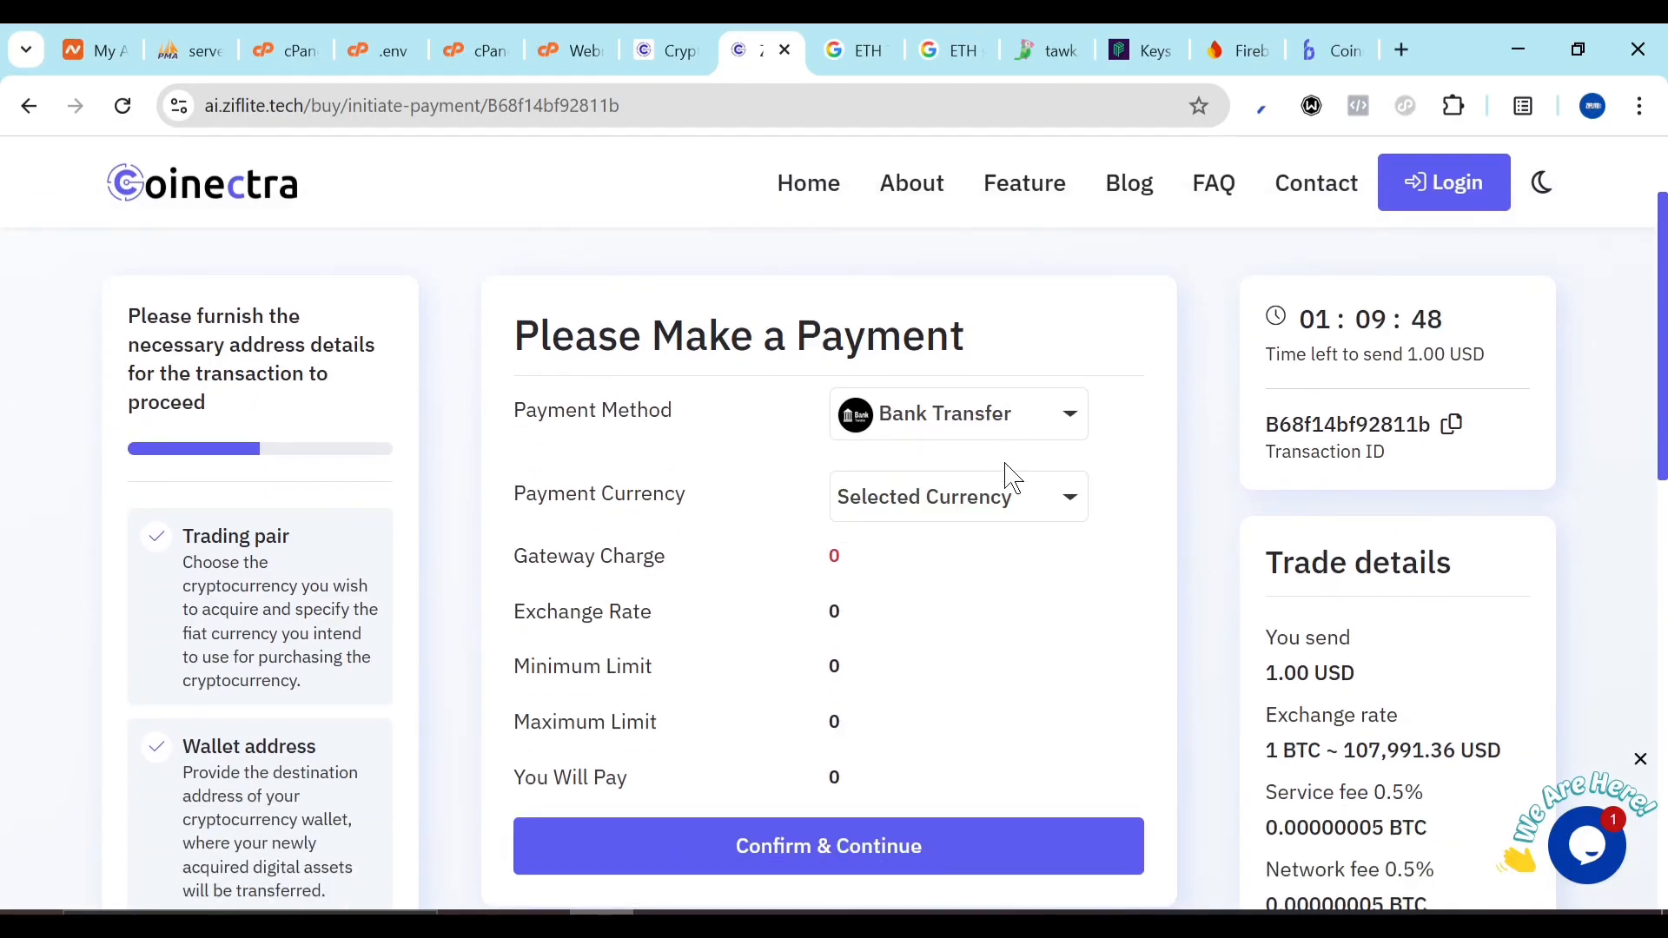
left_click(1025, 514)
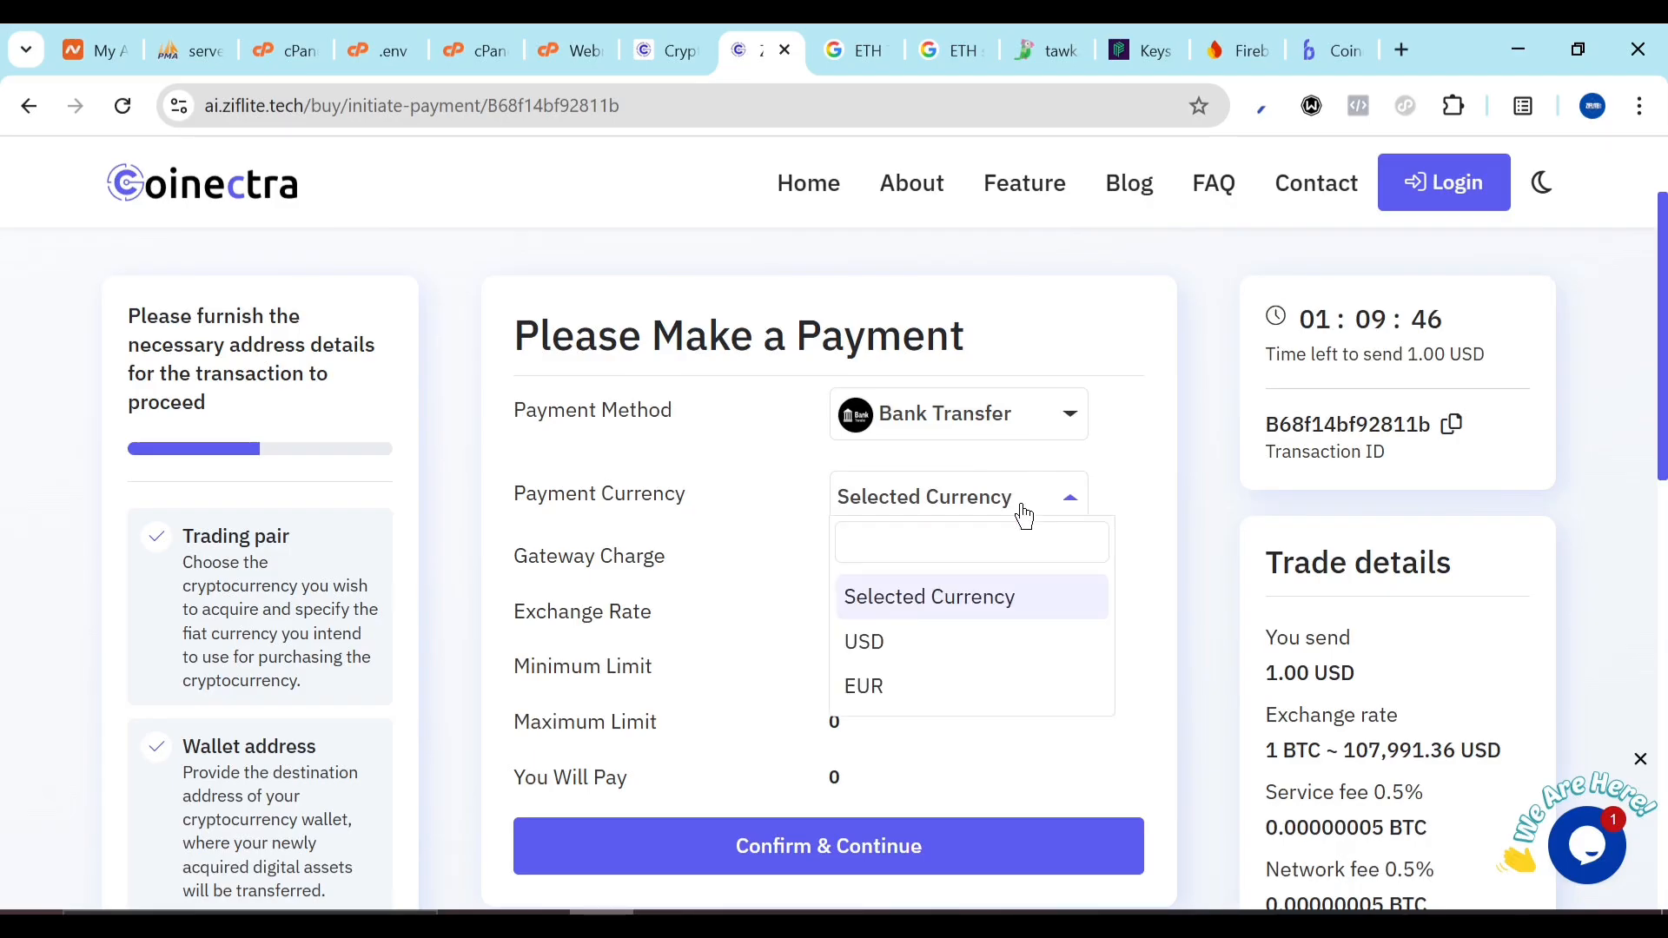
left_click(968, 650)
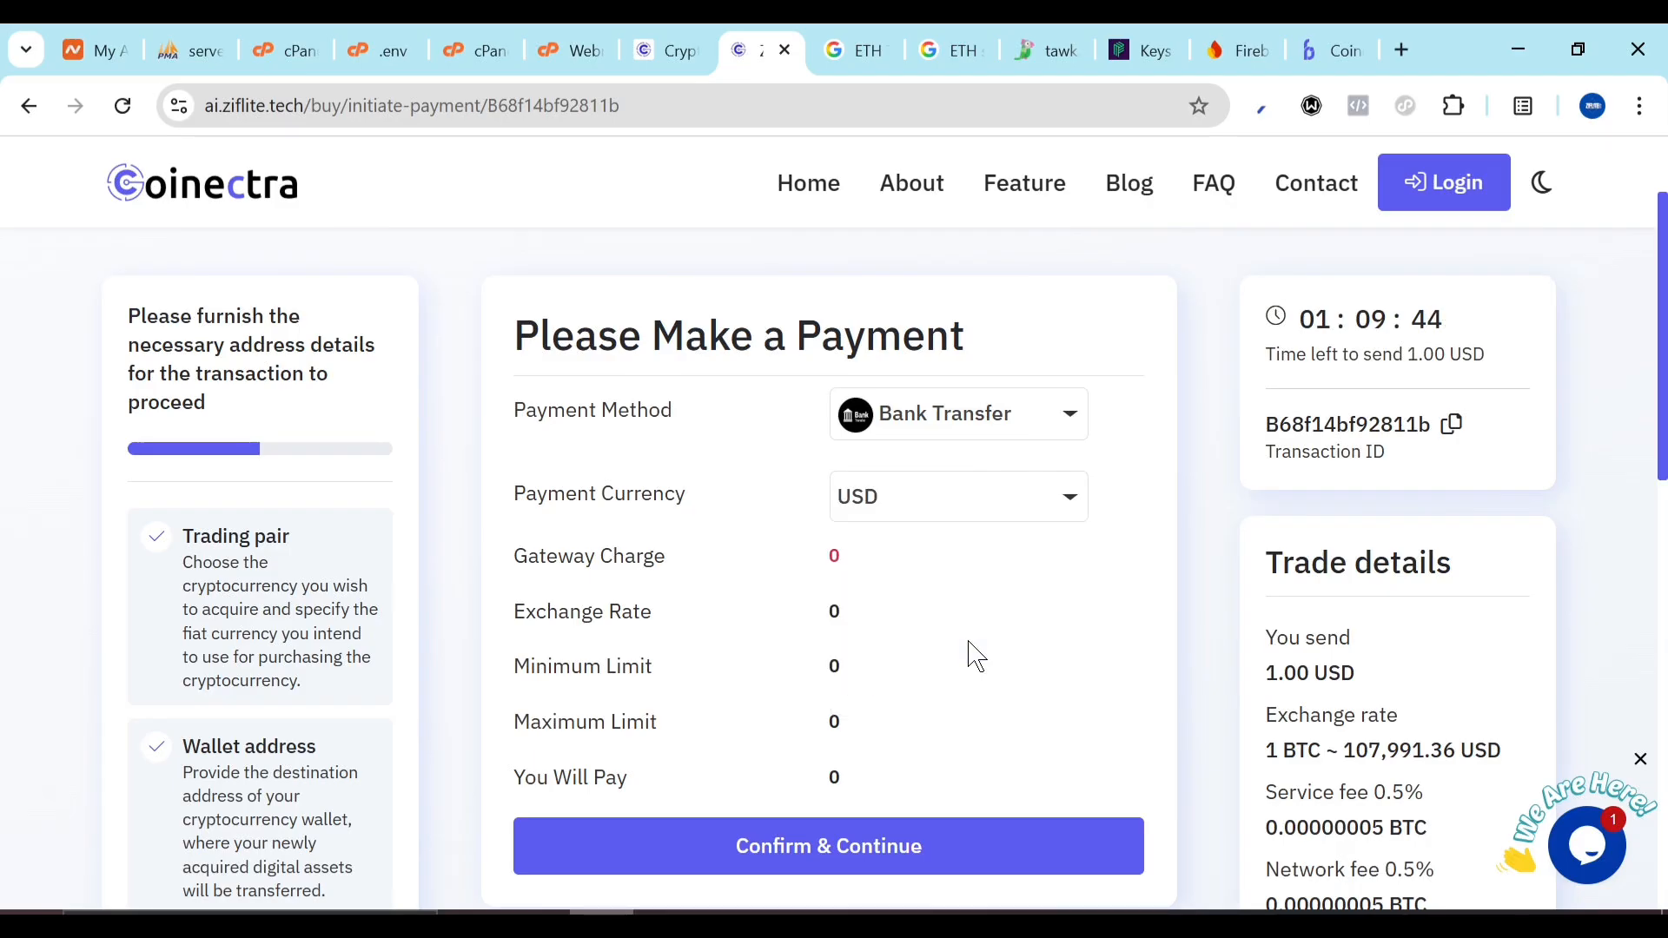
Review the gateway charge, rate and limits, then return to the site's home page
scroll(936, 778, "down", 1)
scroll(903, 730, "down", 3)
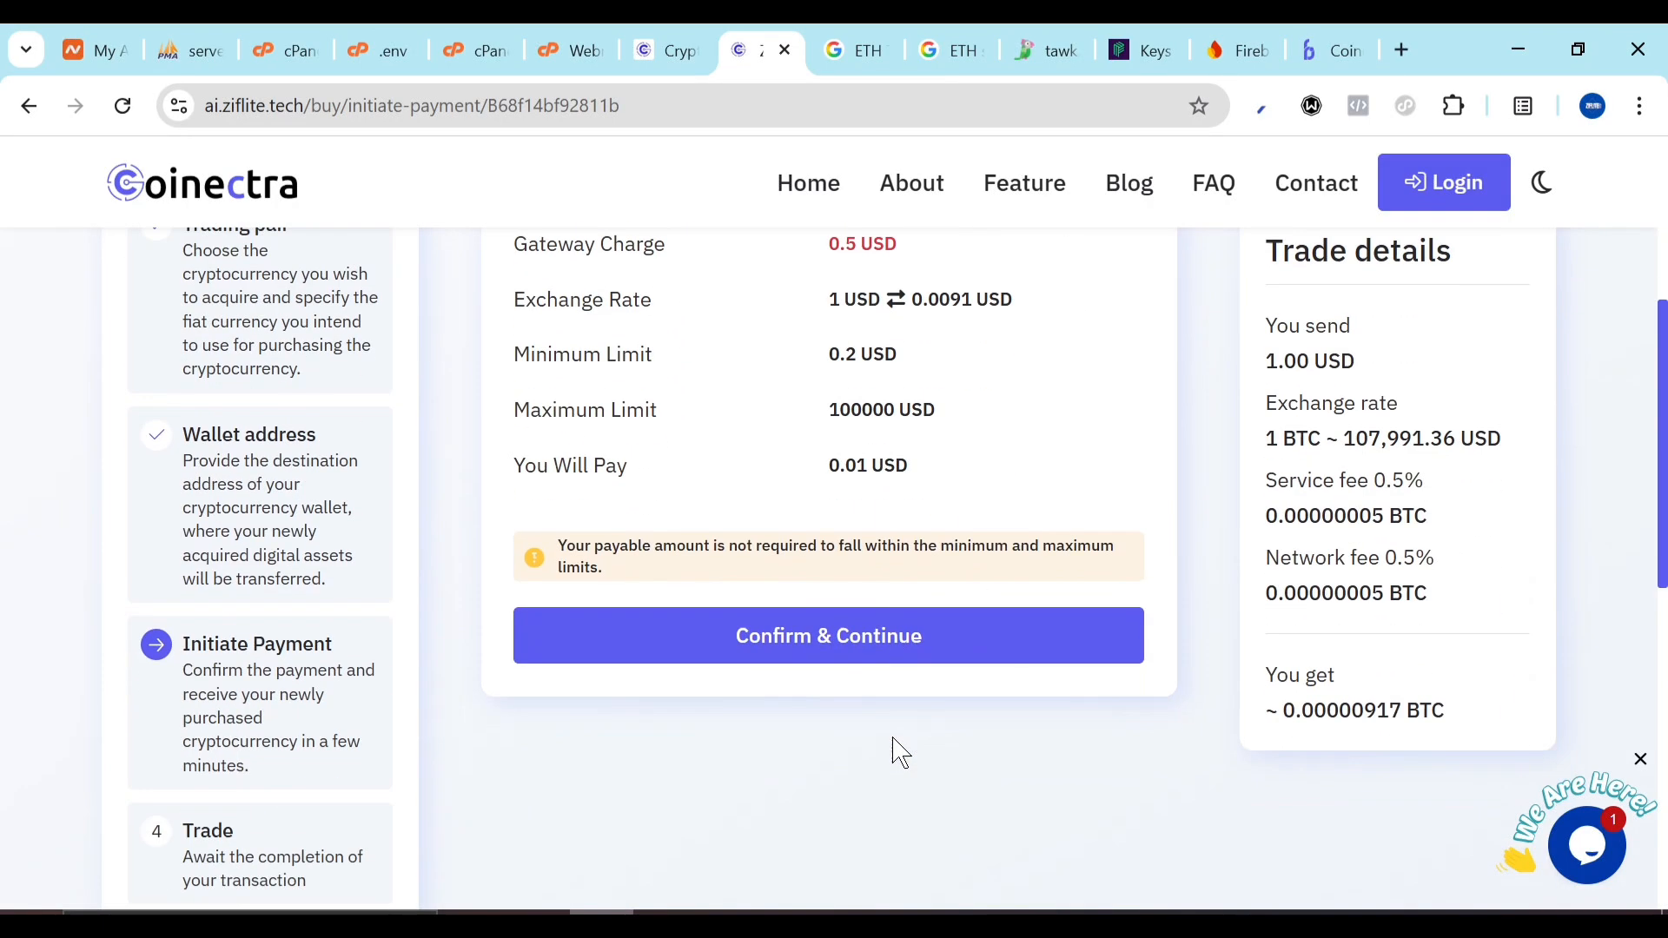
scroll(928, 585, "up", 5)
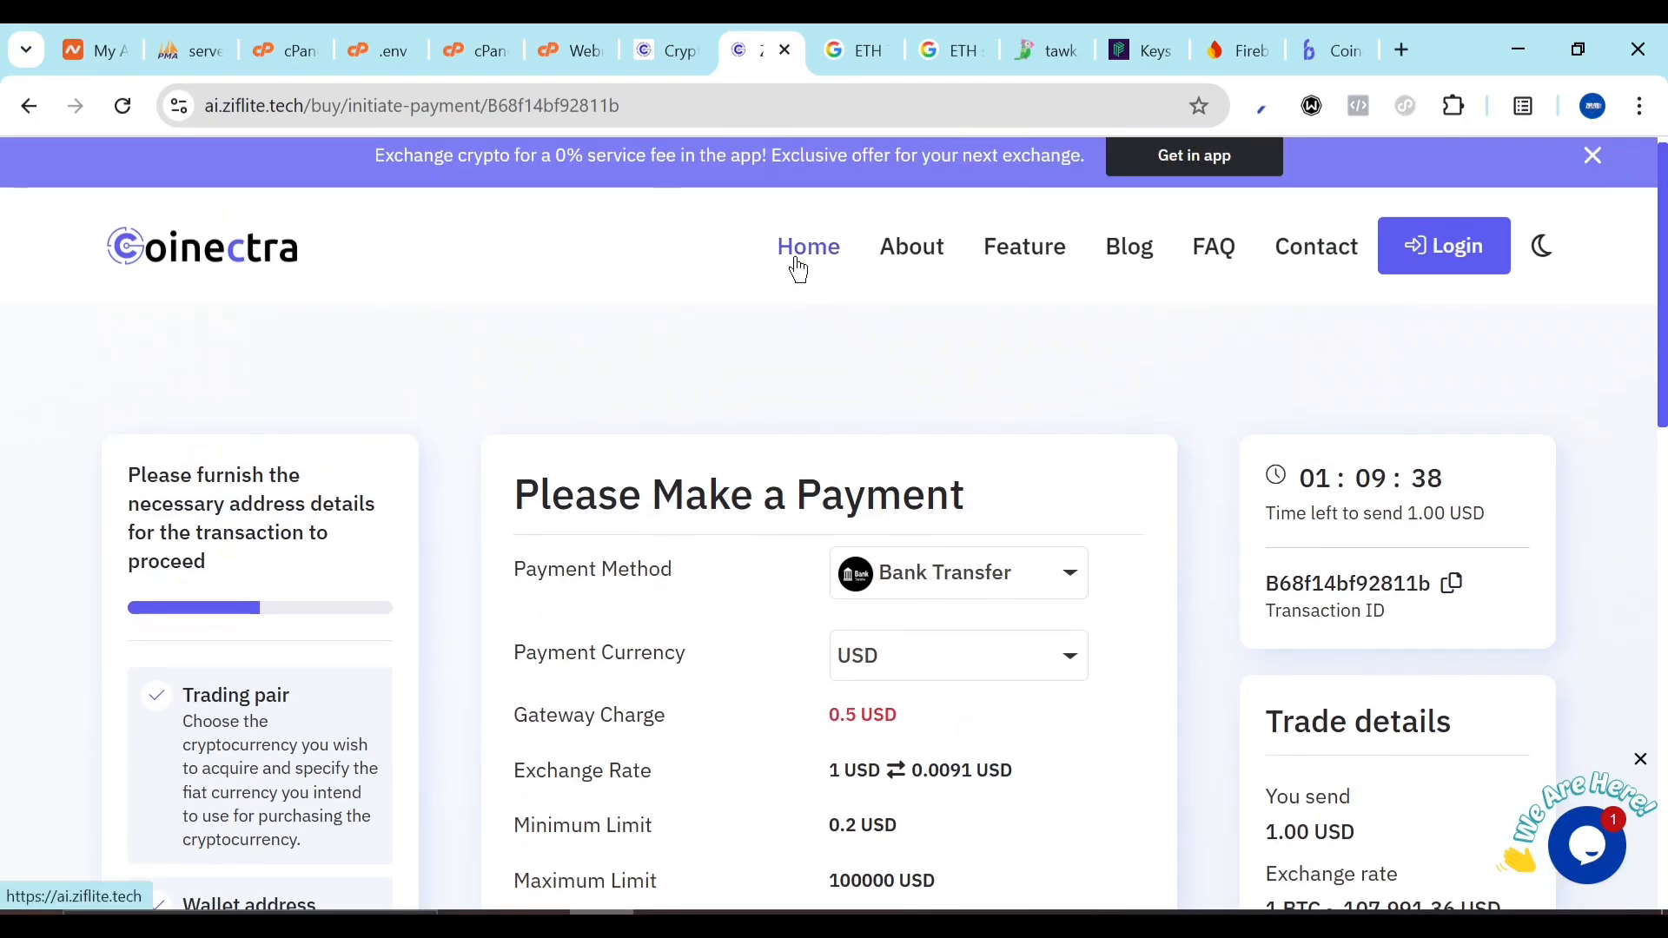
left_click(799, 261)
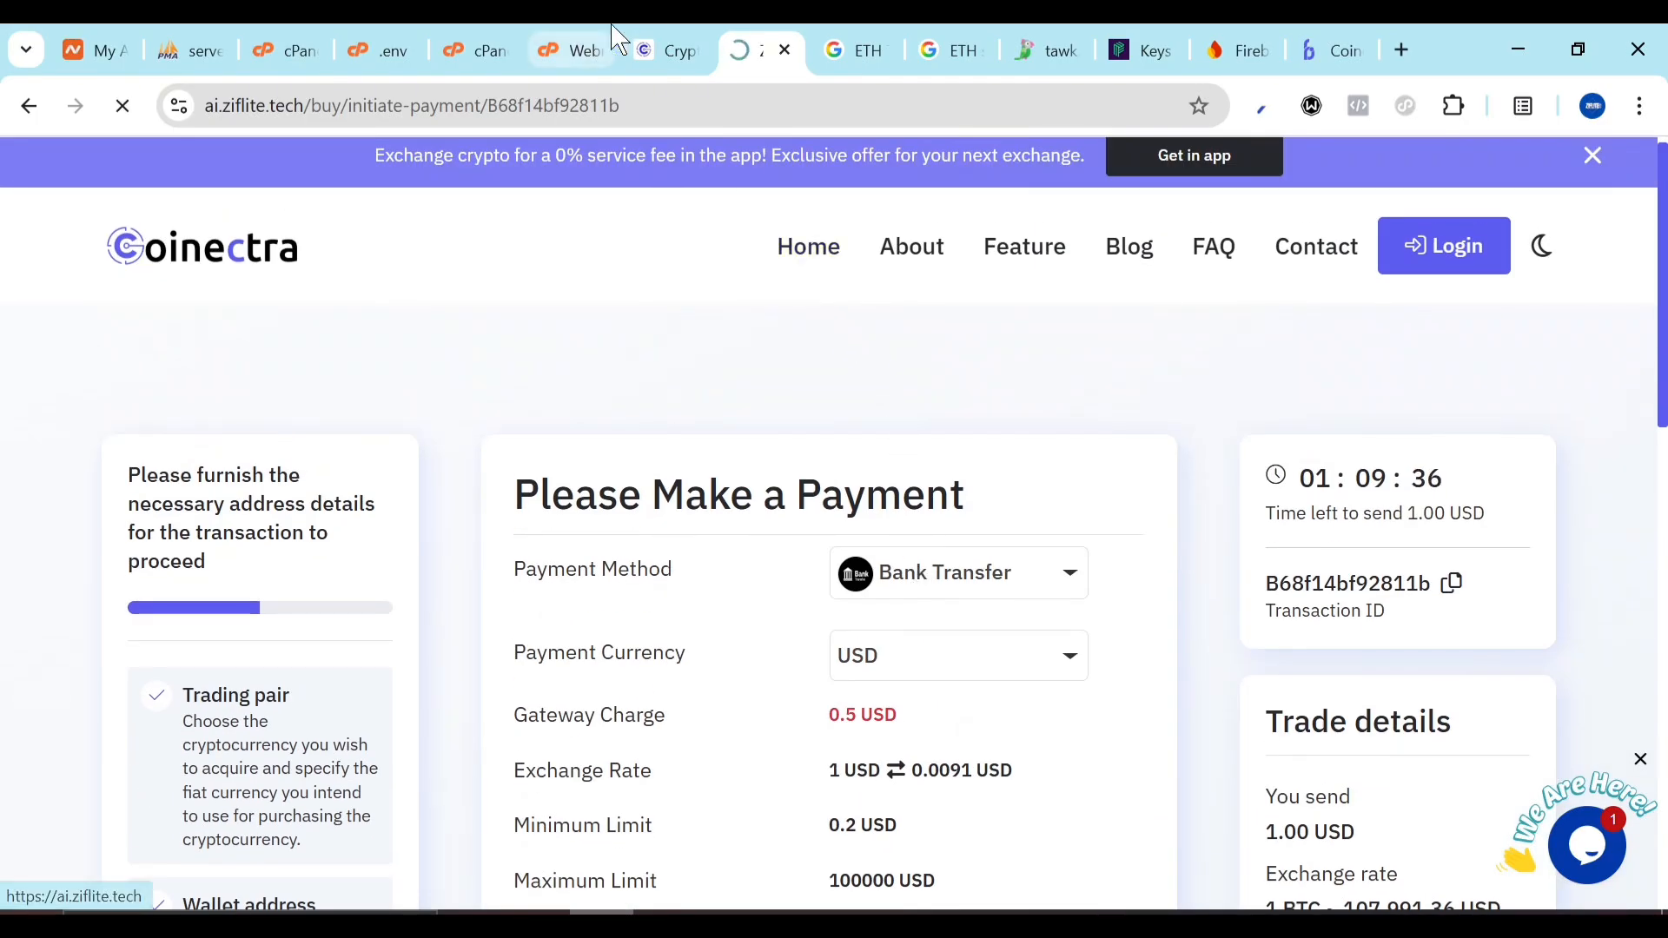
Switch to the admin panel and browse the crypto currency list and sidebar menu
left_click(667, 43)
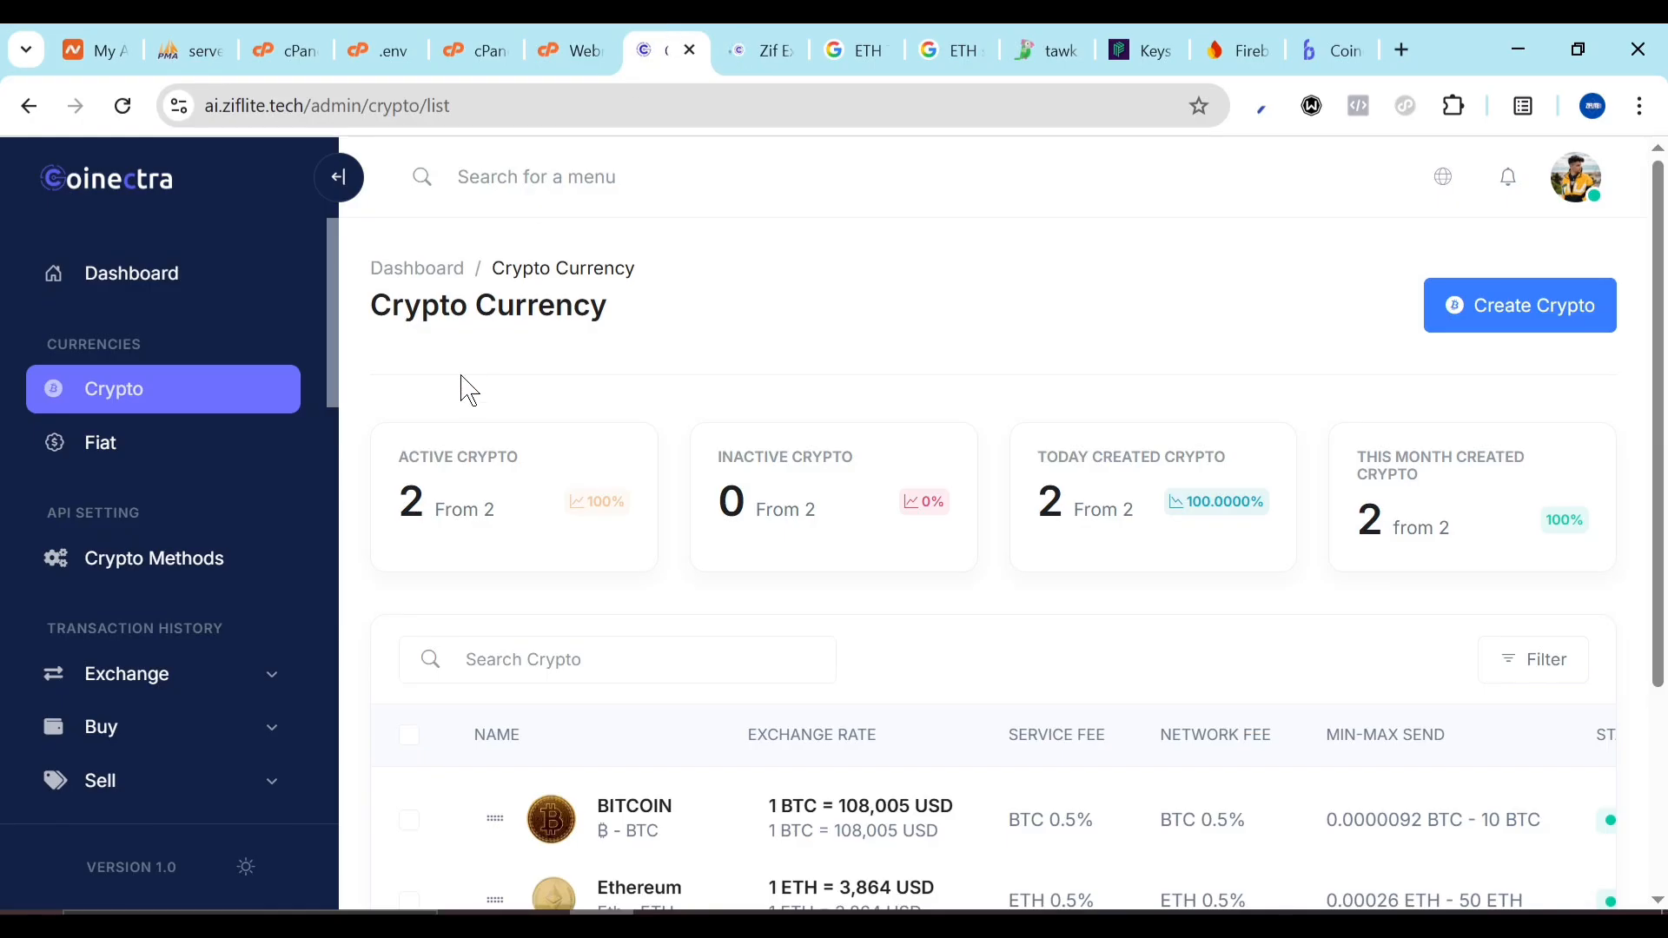
scroll(582, 729, "down", 3)
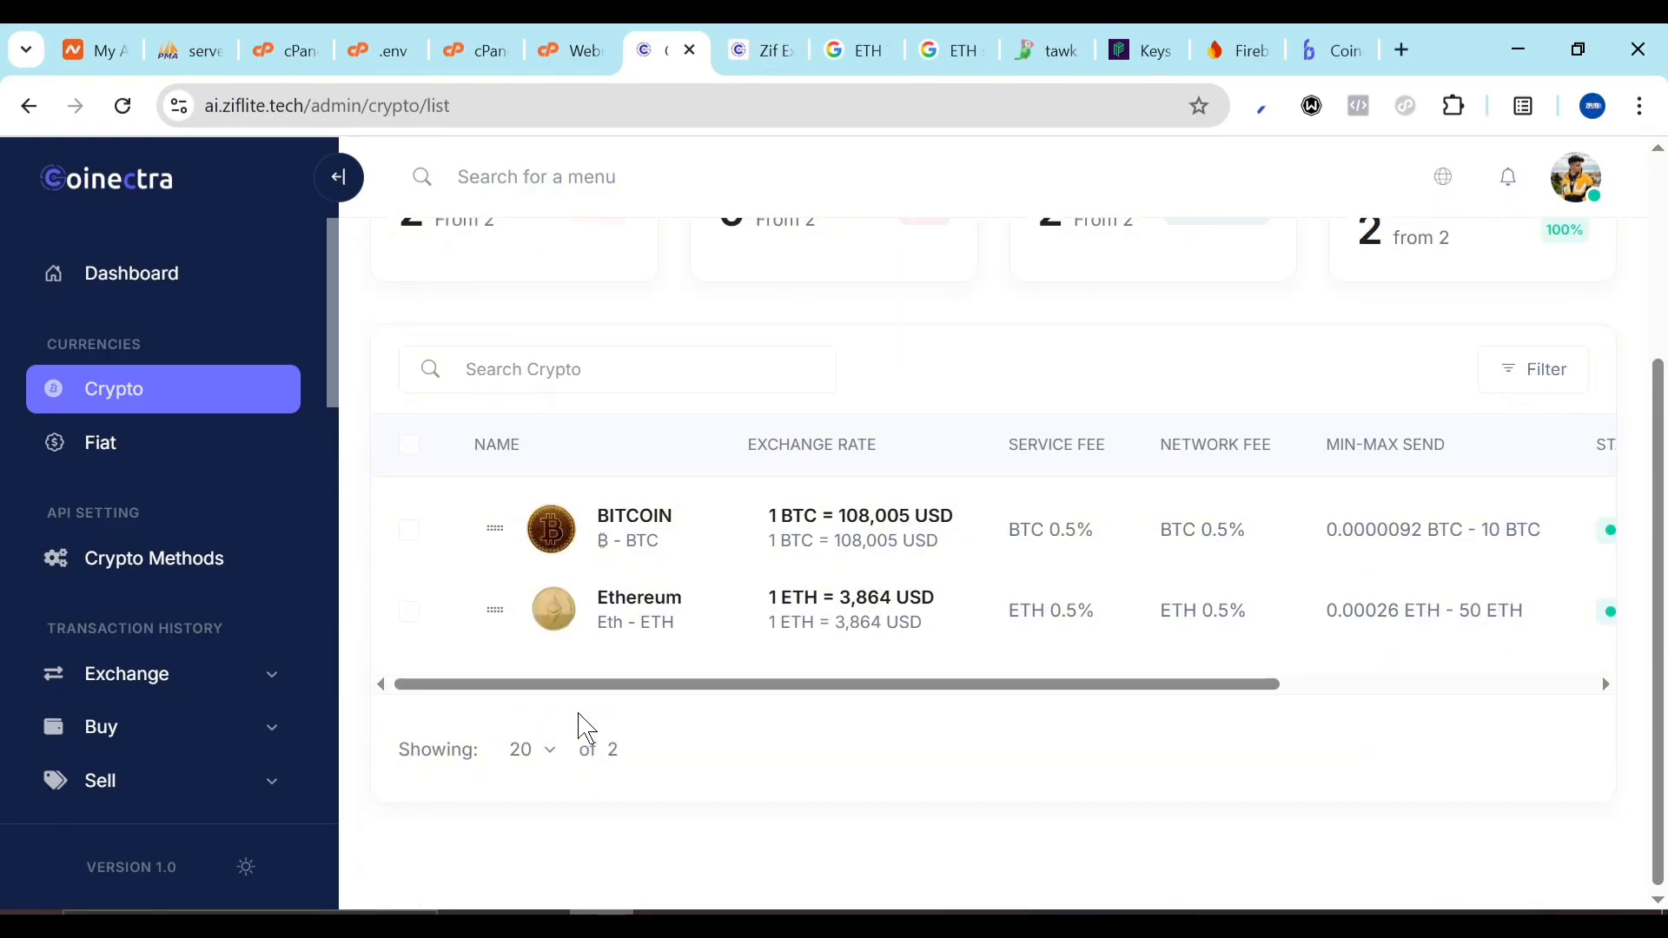
scroll(582, 728, "up", 3)
scroll(158, 619, "down", 2)
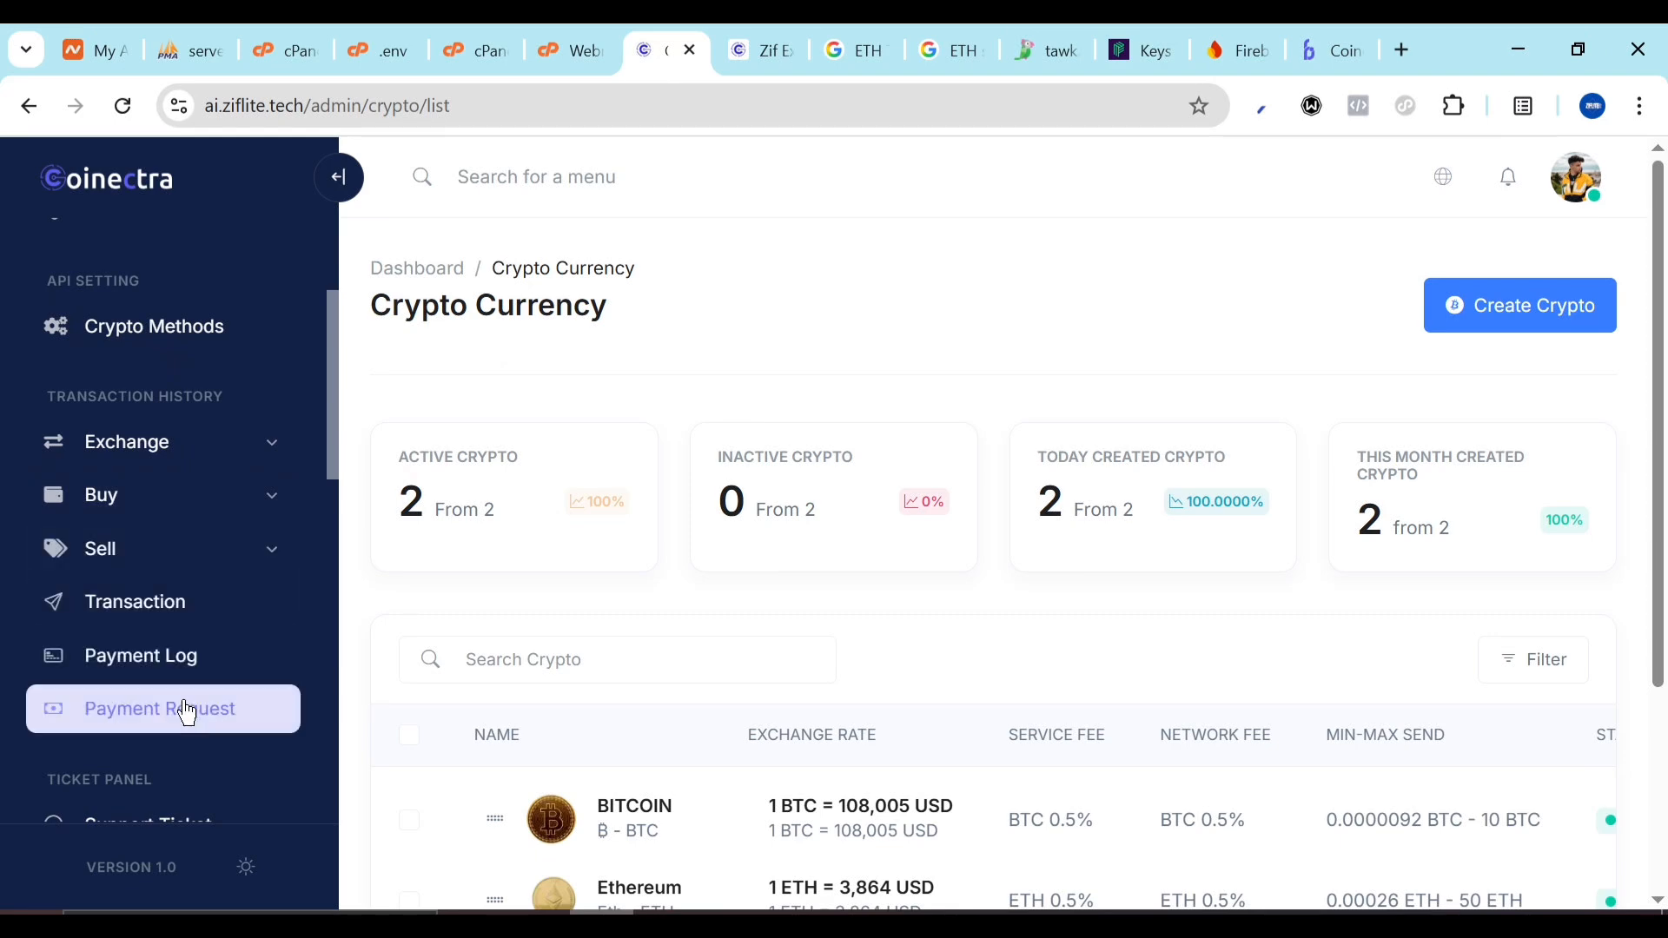
scroll(194, 741, "down", 2)
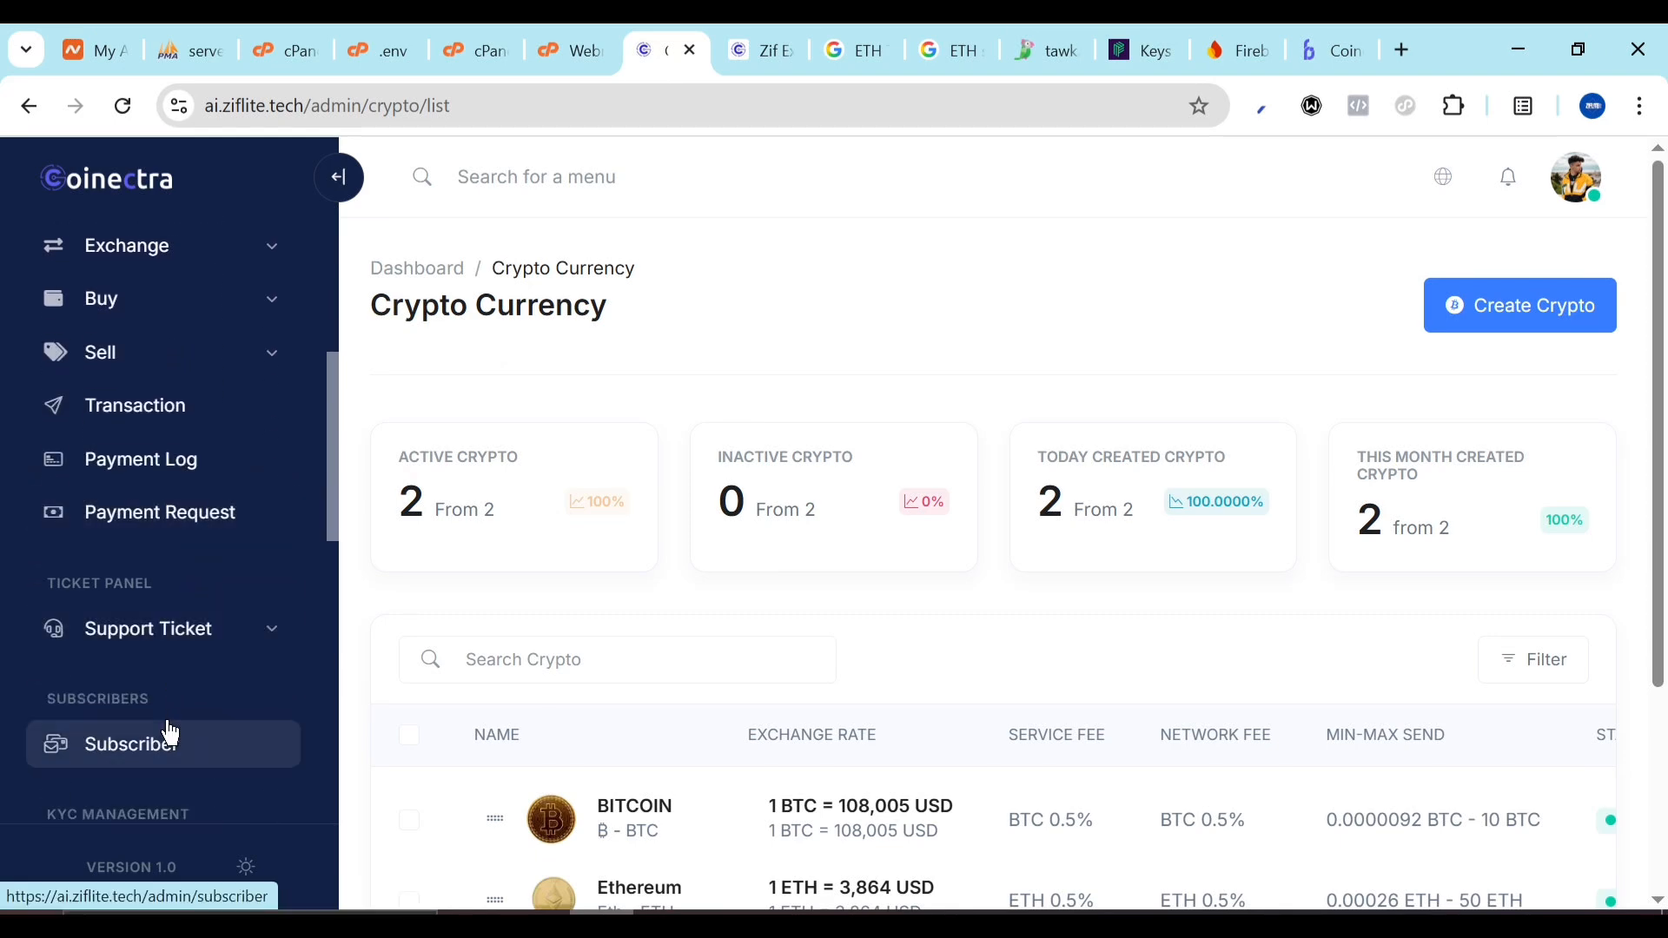
scroll(170, 734, "down", 4)
scroll(170, 734, "down", 1)
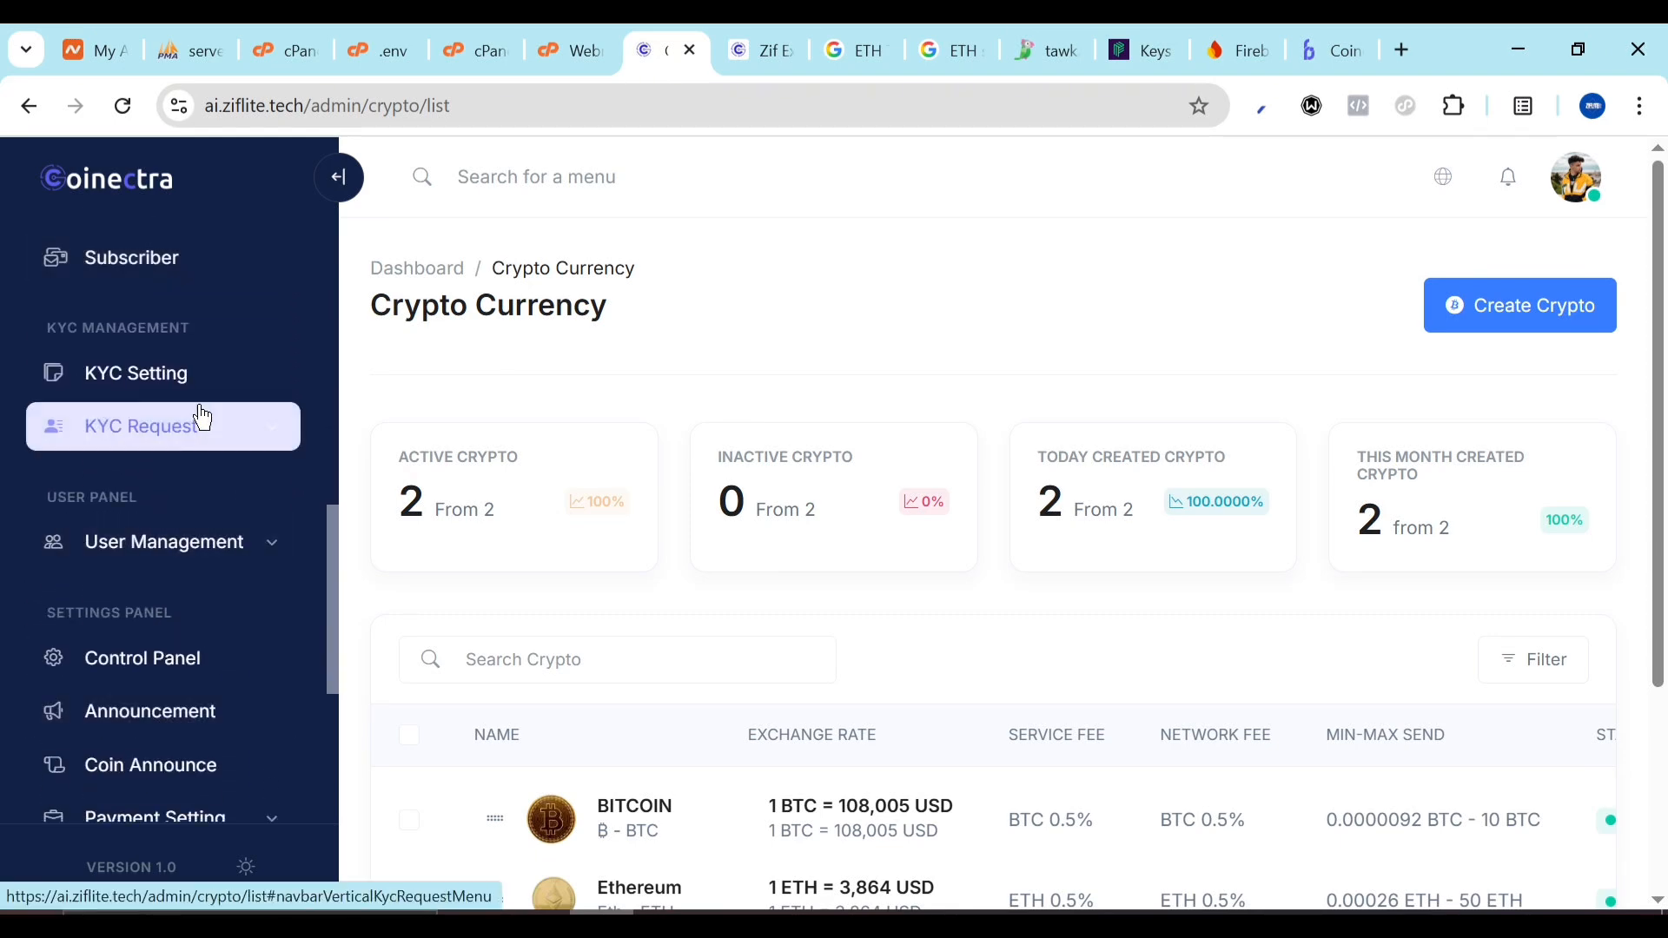
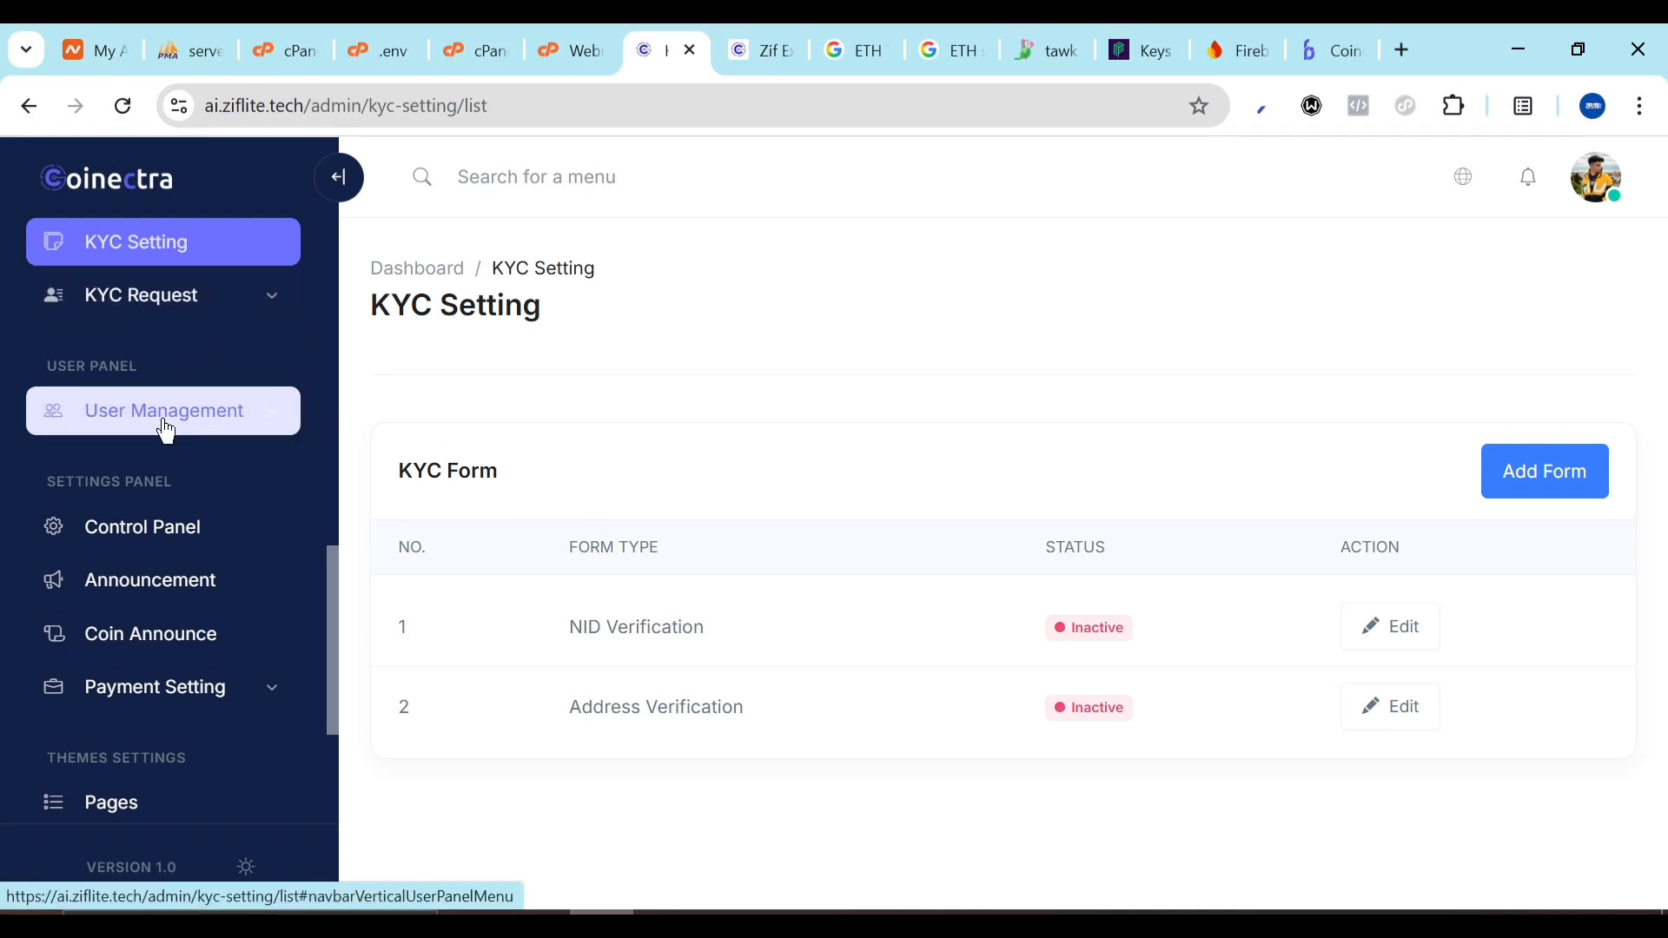
Open the Announcement settings and replace the announcement text with "Please subscribe to my YouTube Channel"
left_click(166, 591)
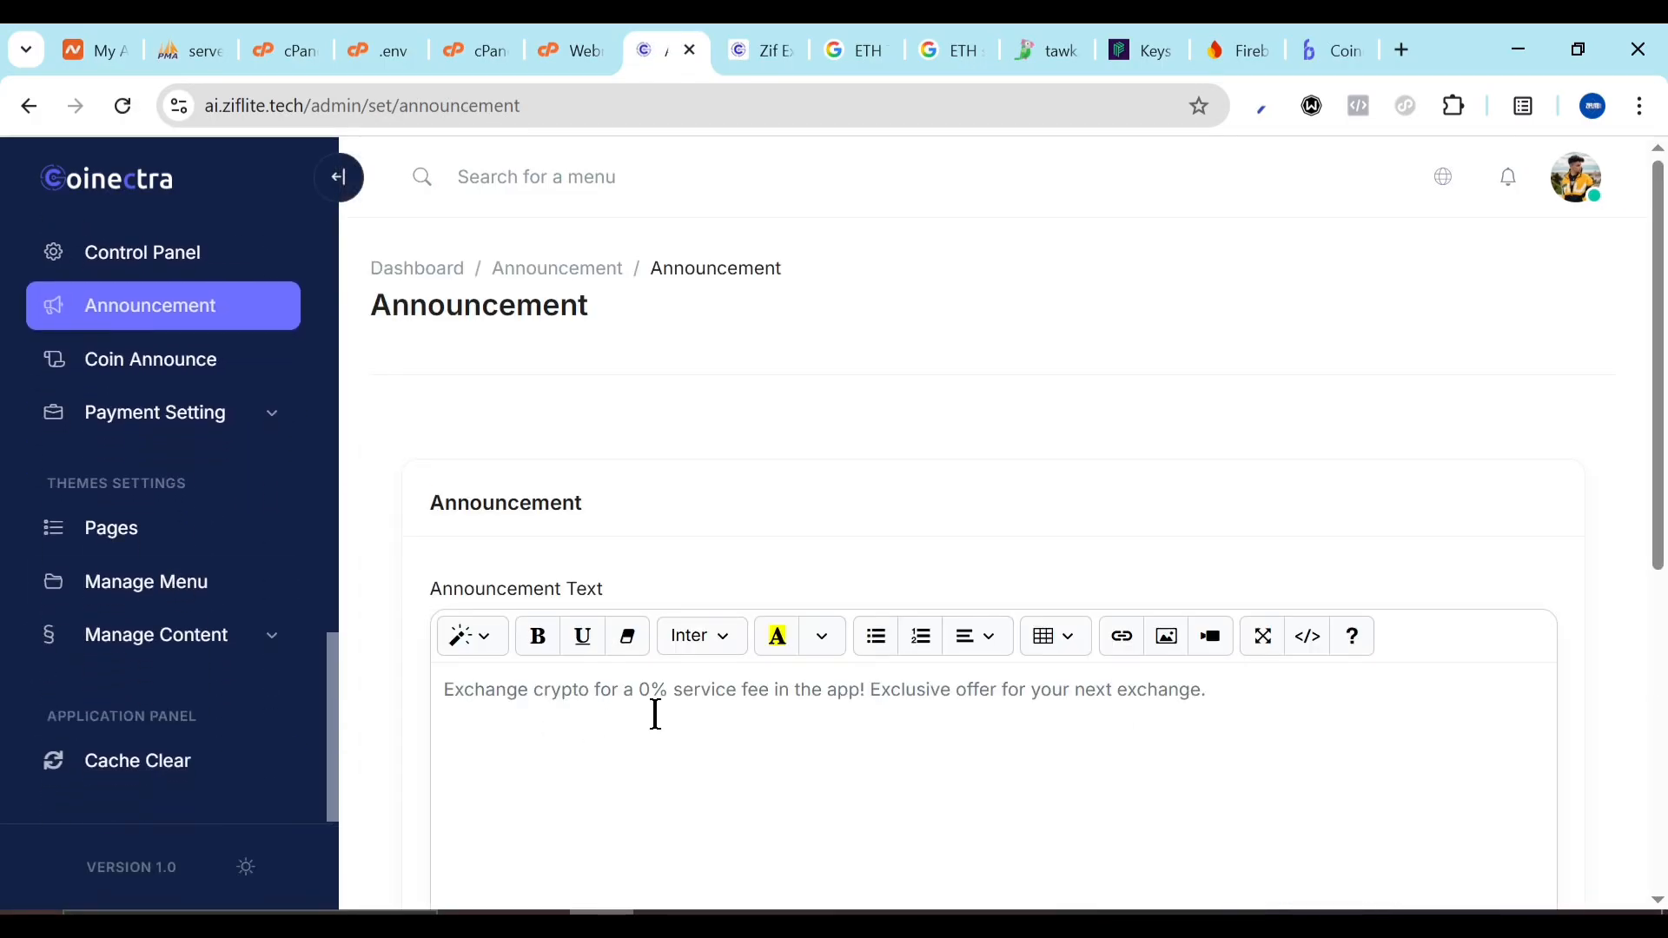
scroll(656, 714, "down", 1)
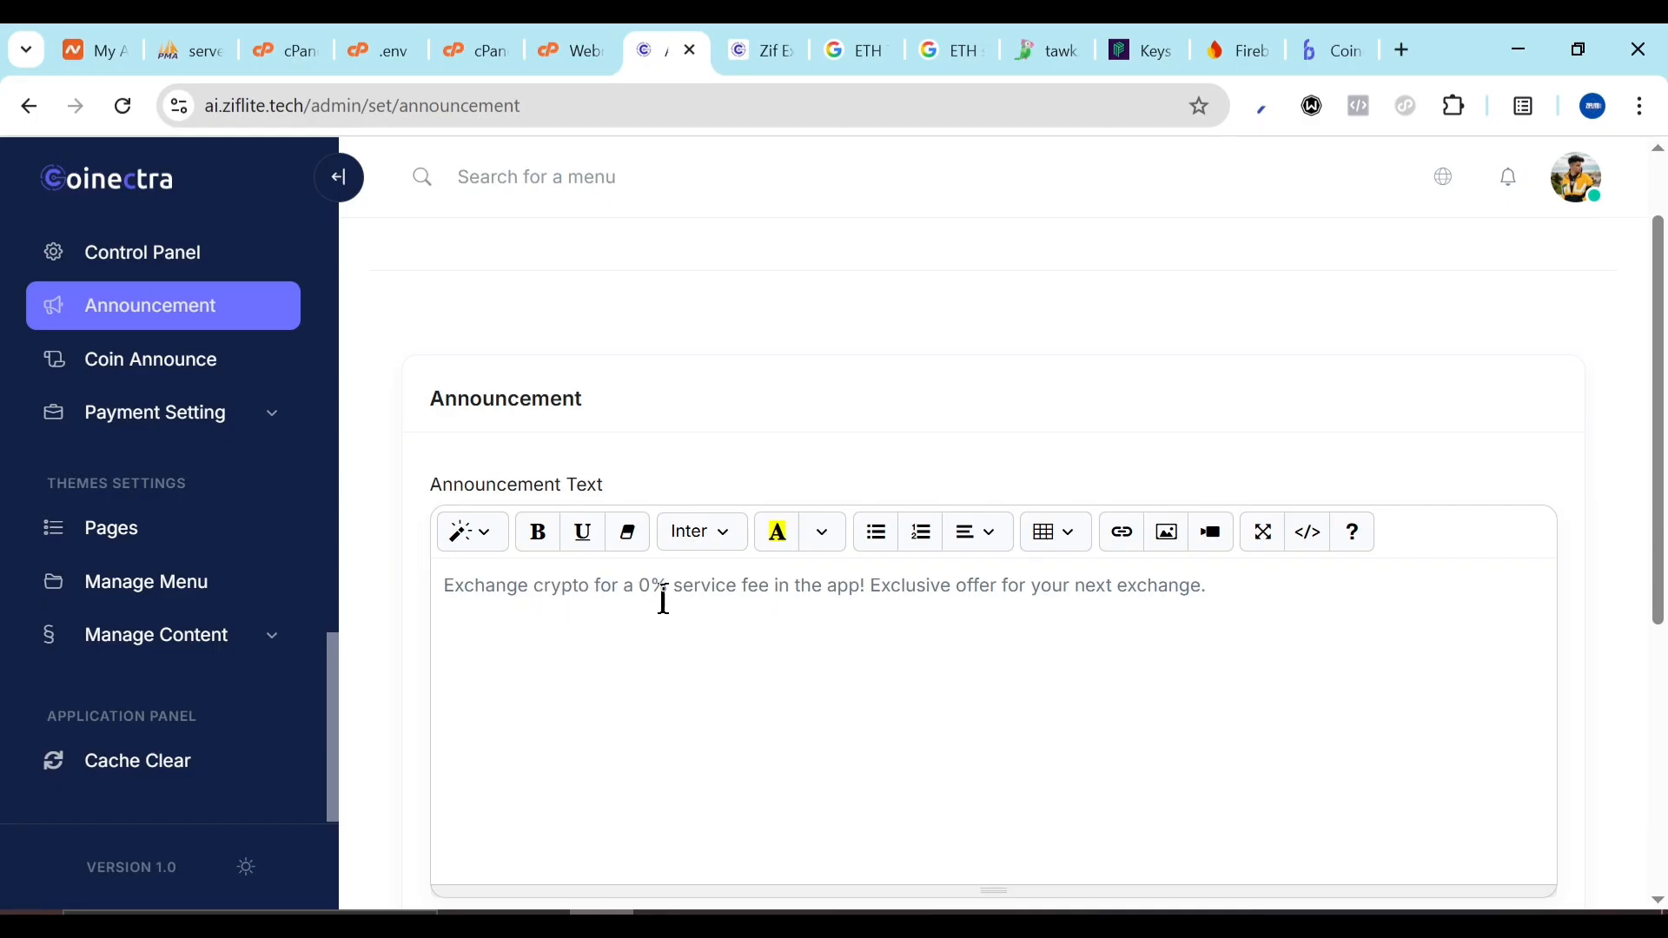
left_click(795, 39)
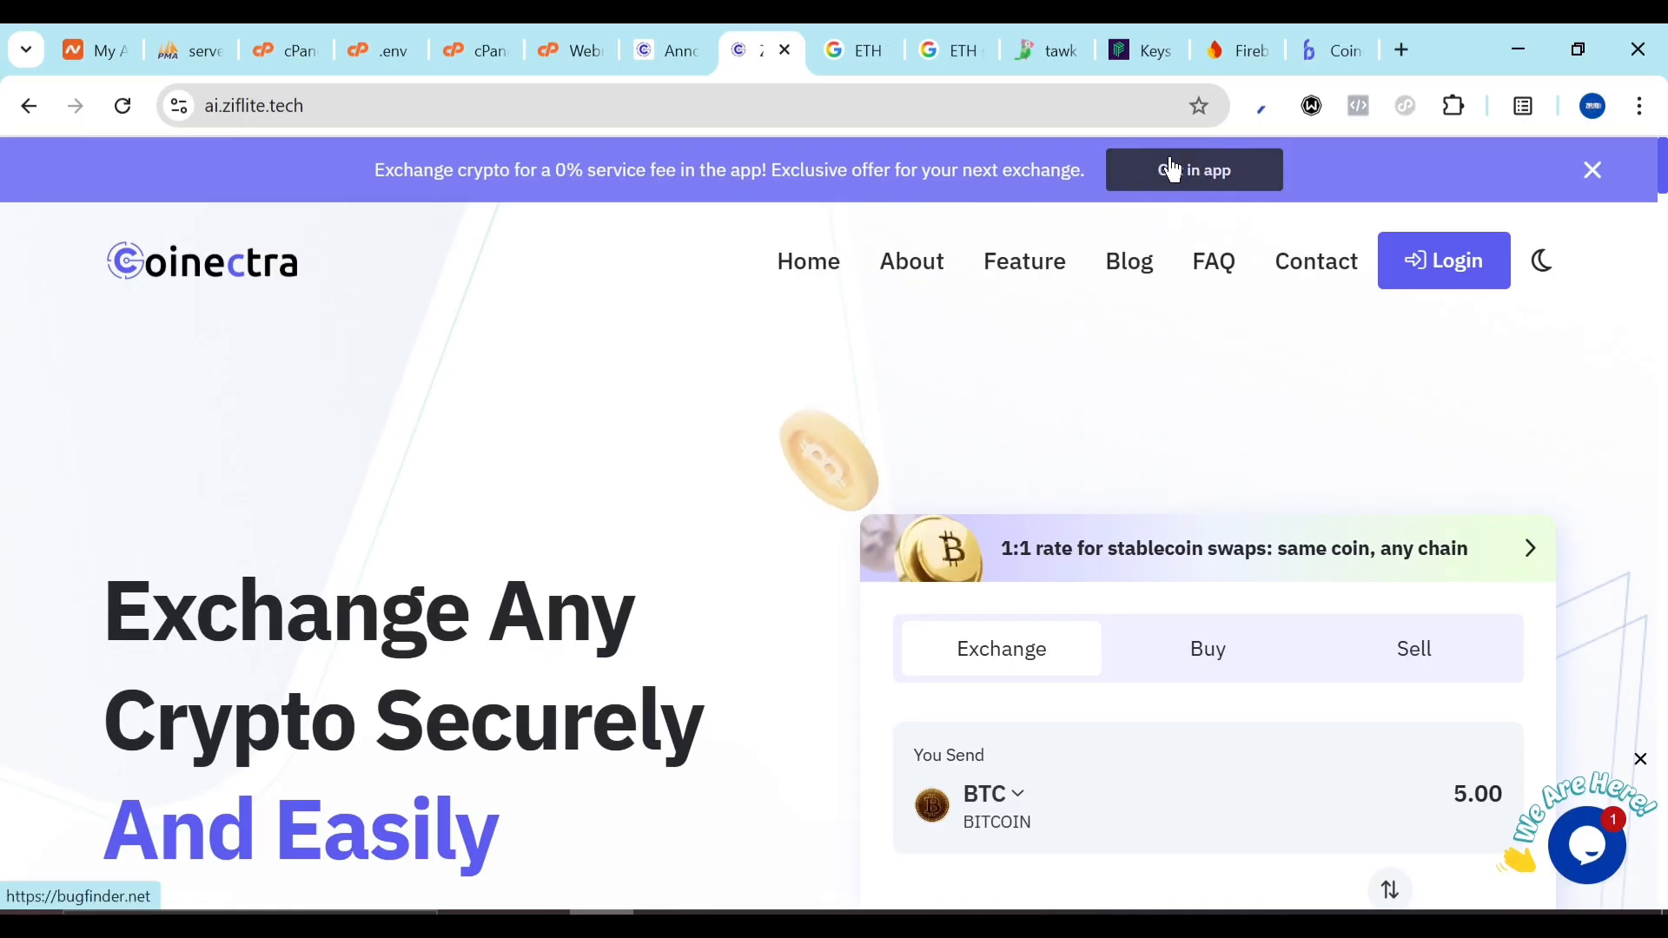
left_click(669, 47)
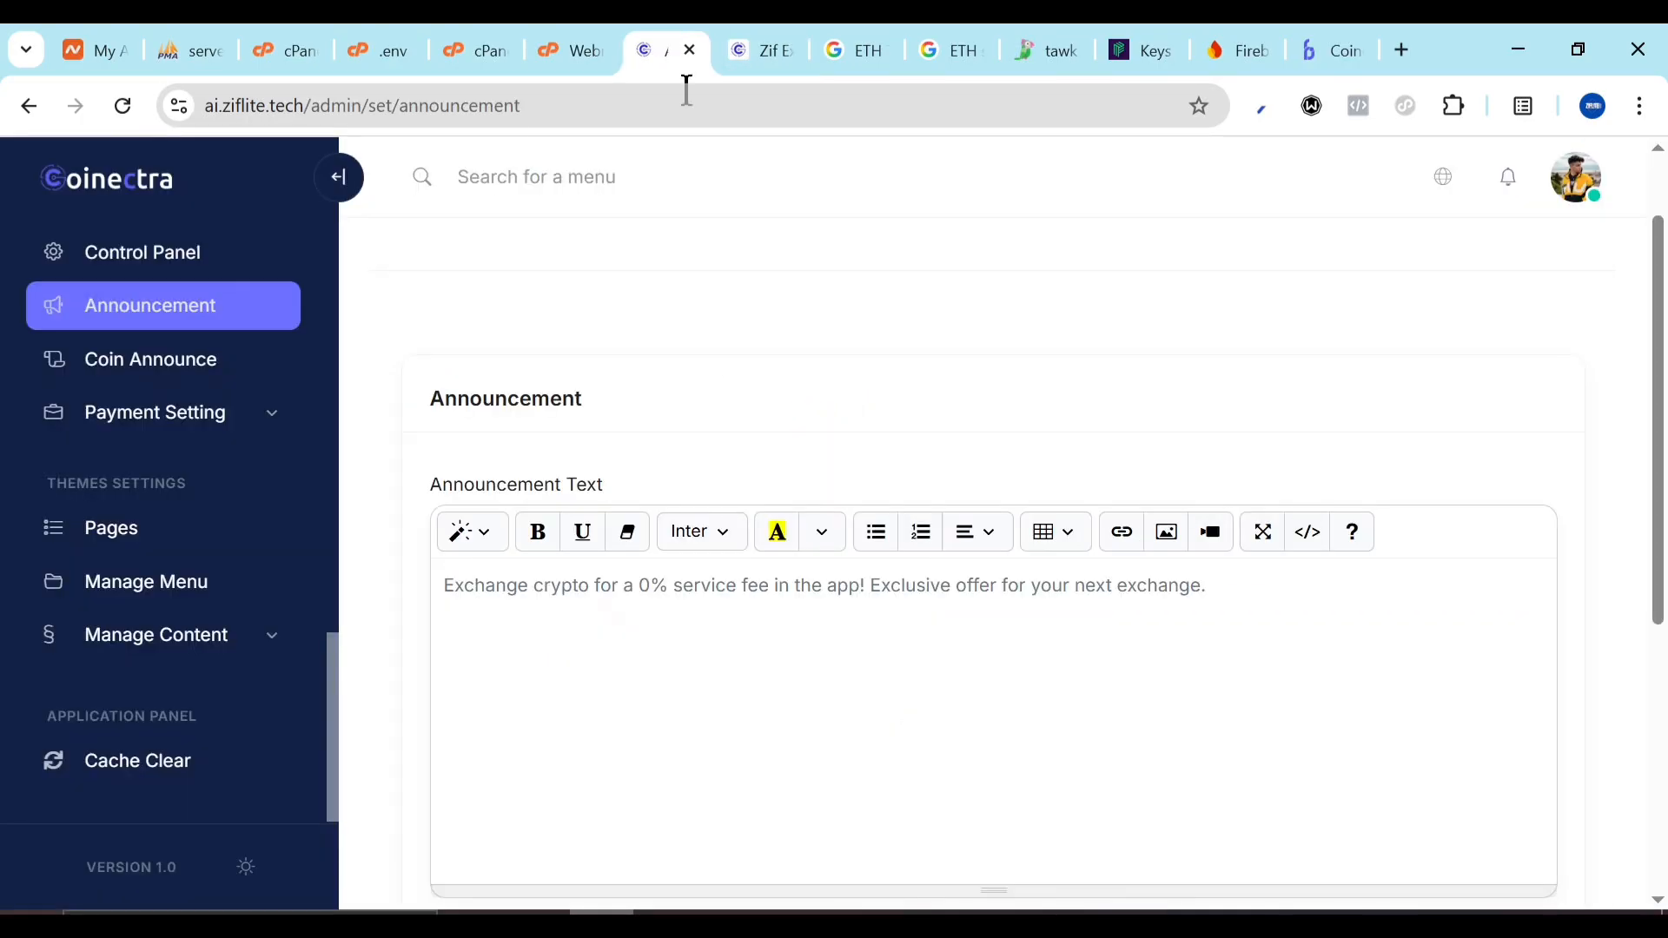
key("ctrl+a")
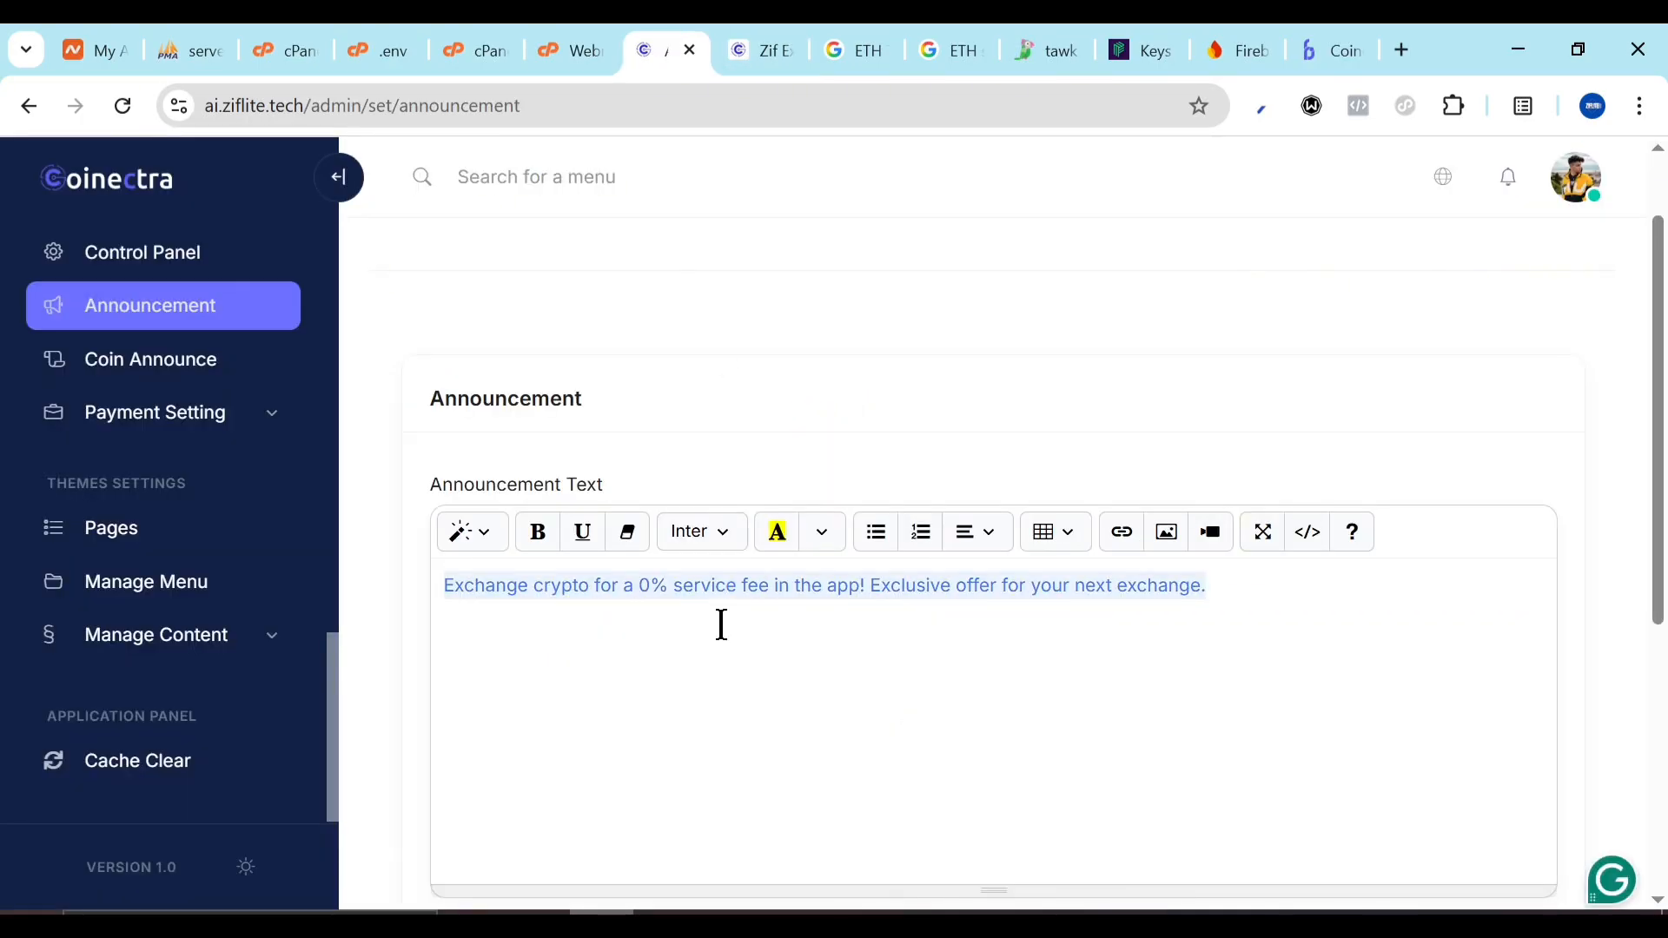
type("P")
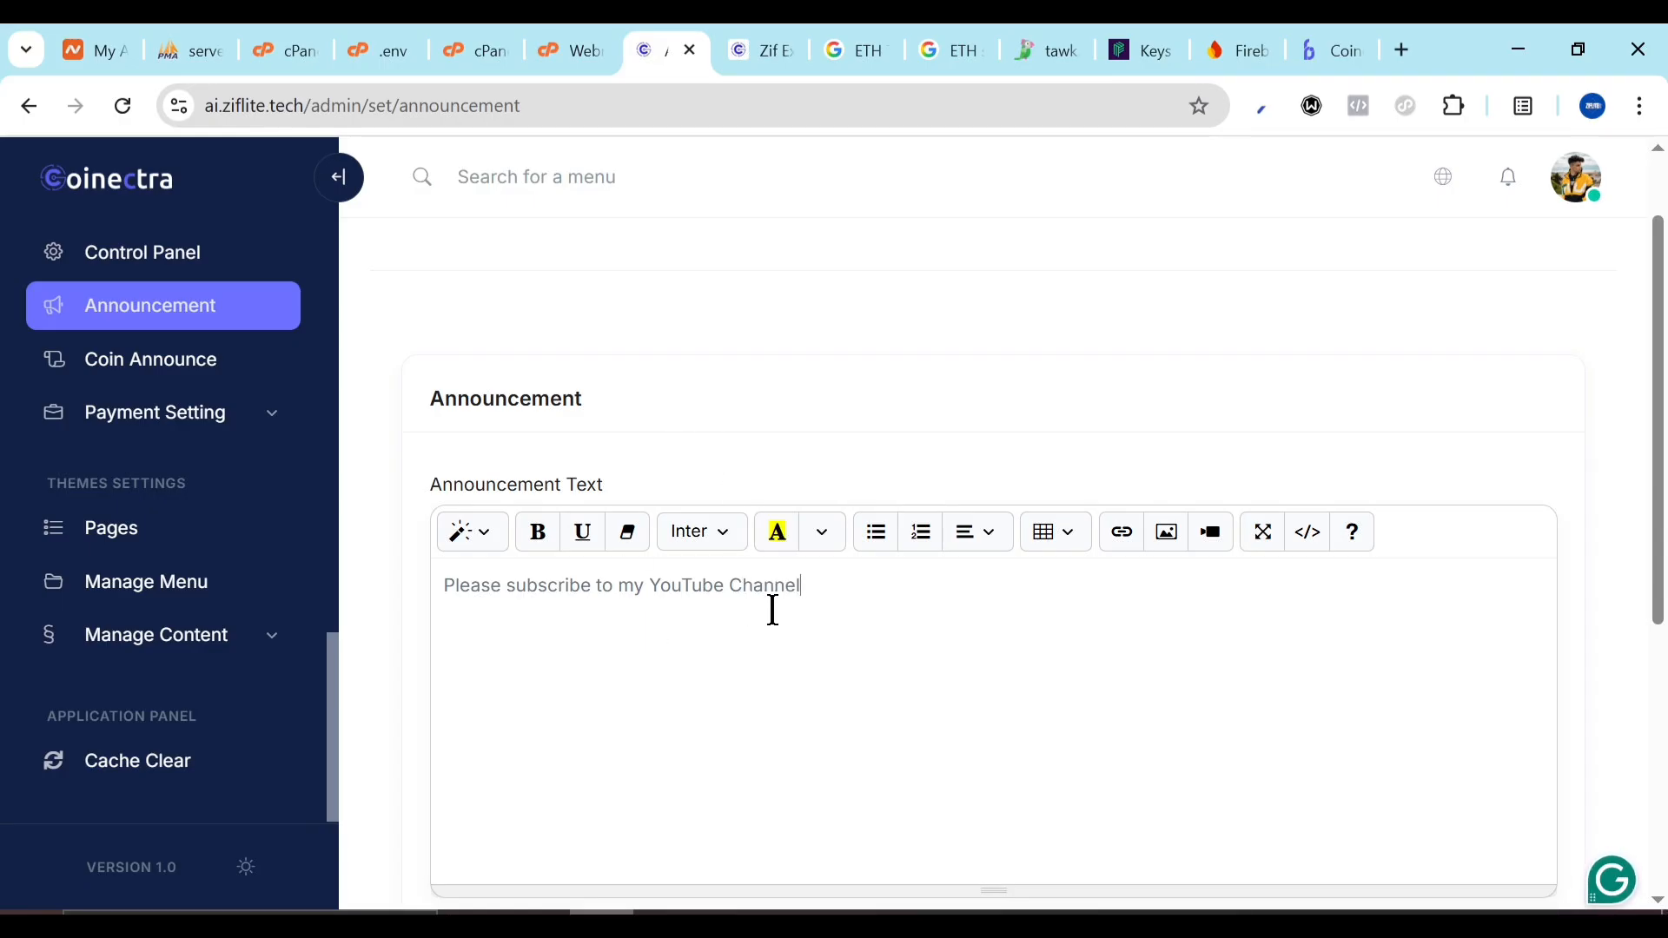
Set the announcement button name to "Subscribe"
scroll(773, 611, "down", 5)
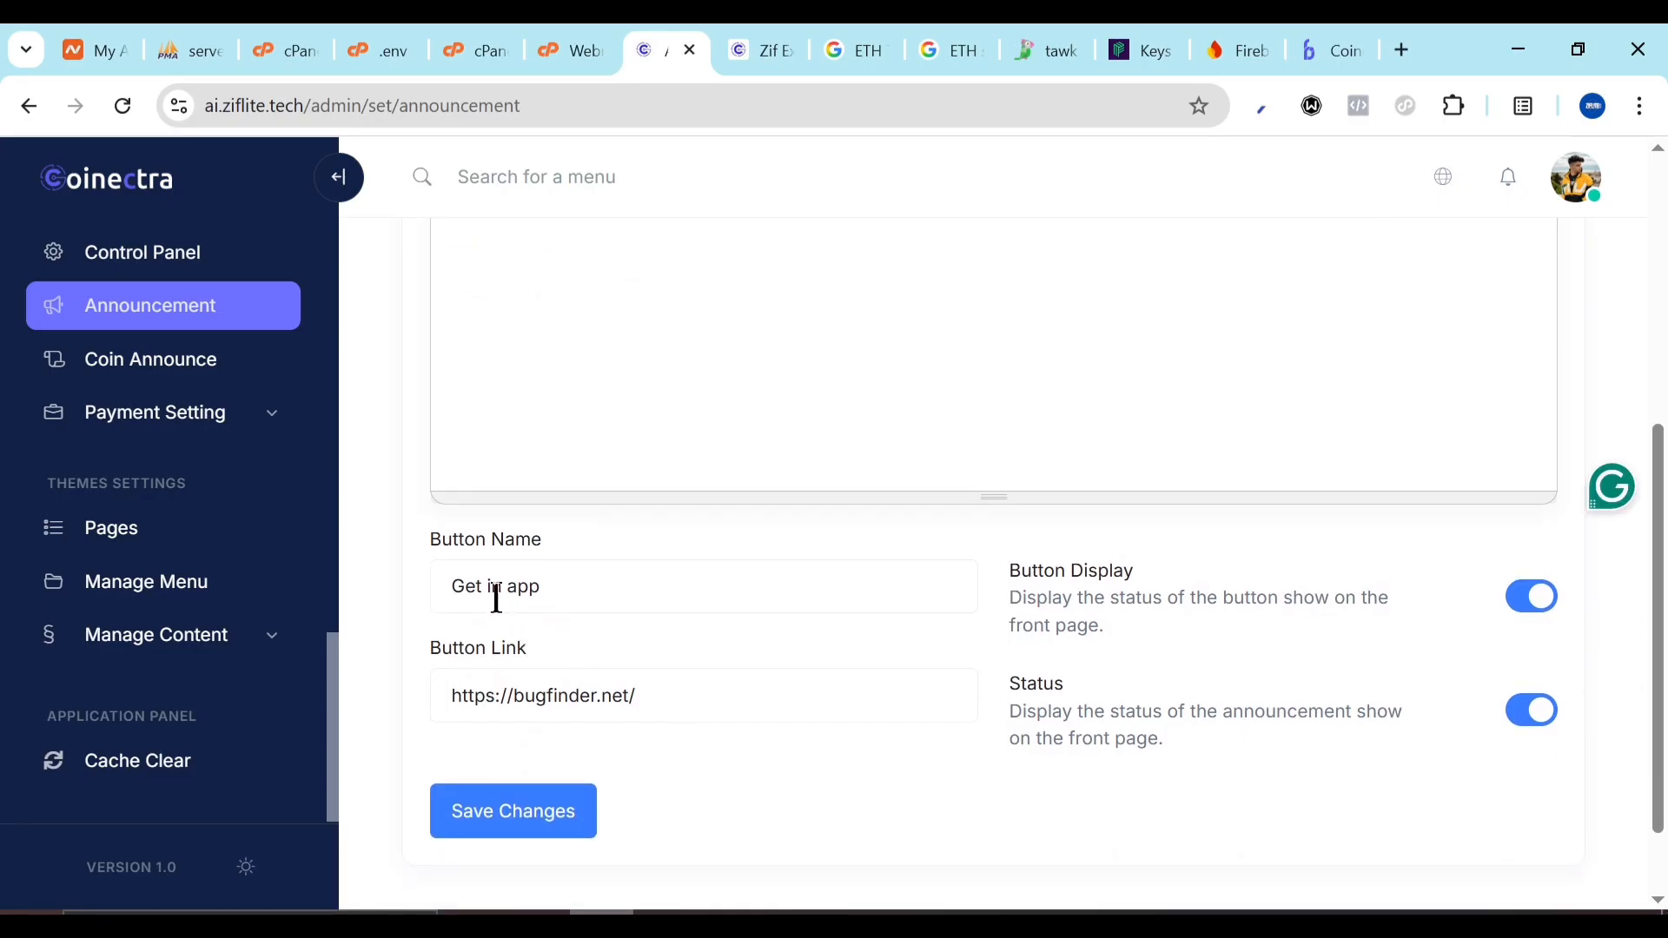
triple_click(573, 585)
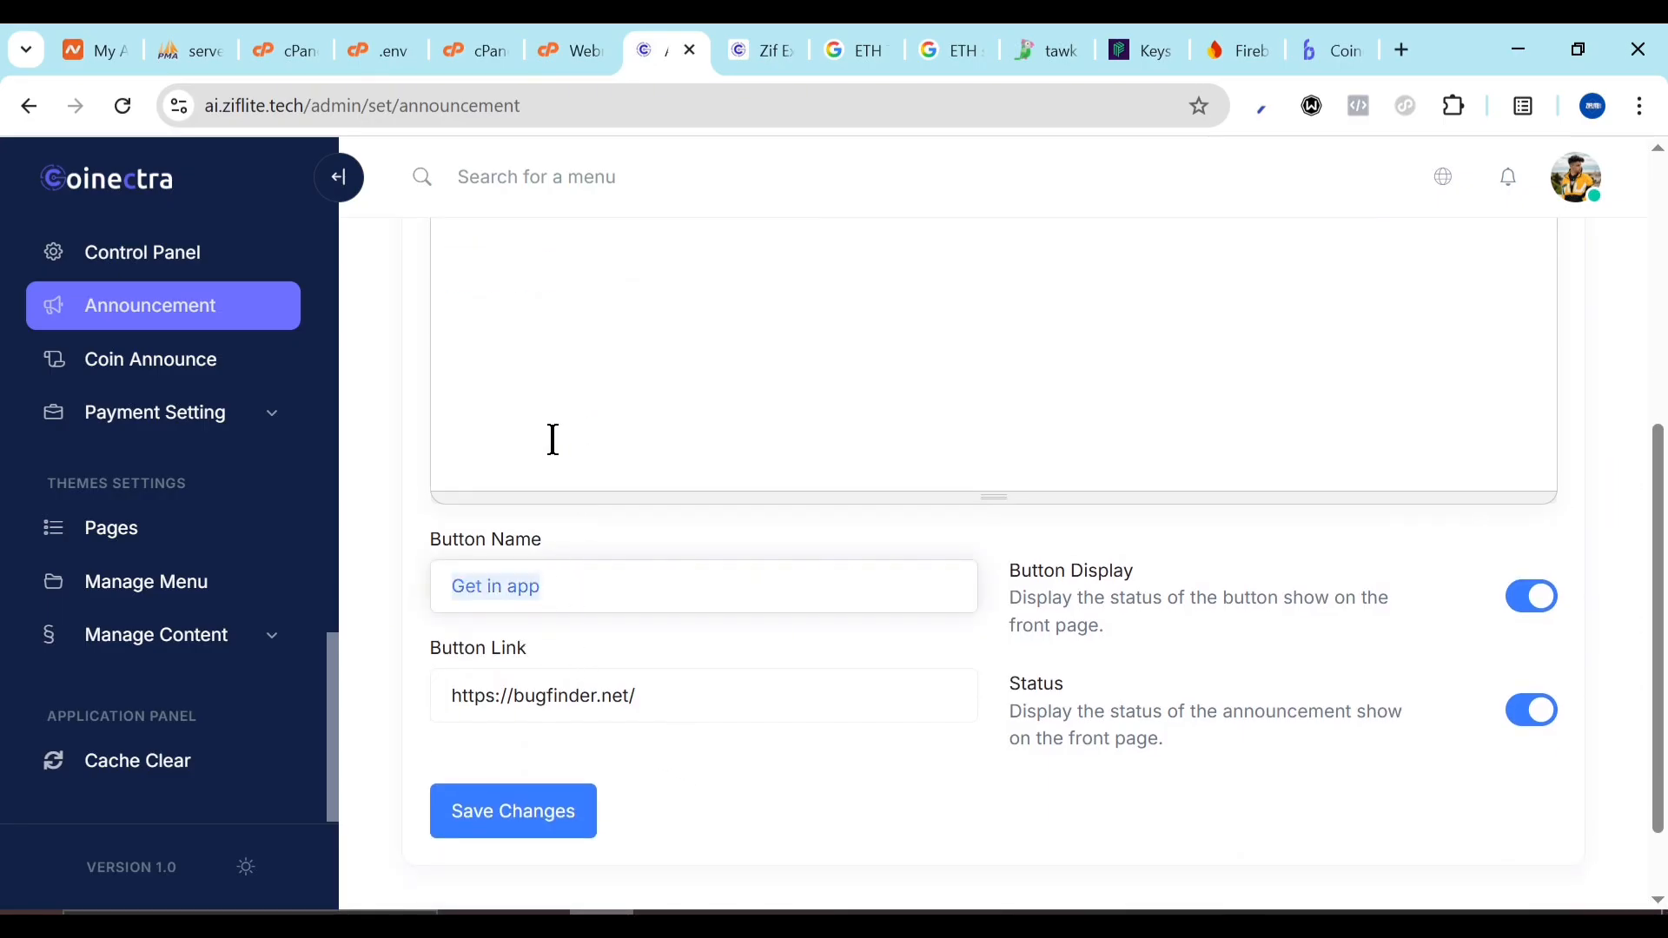
type("Subscribe")
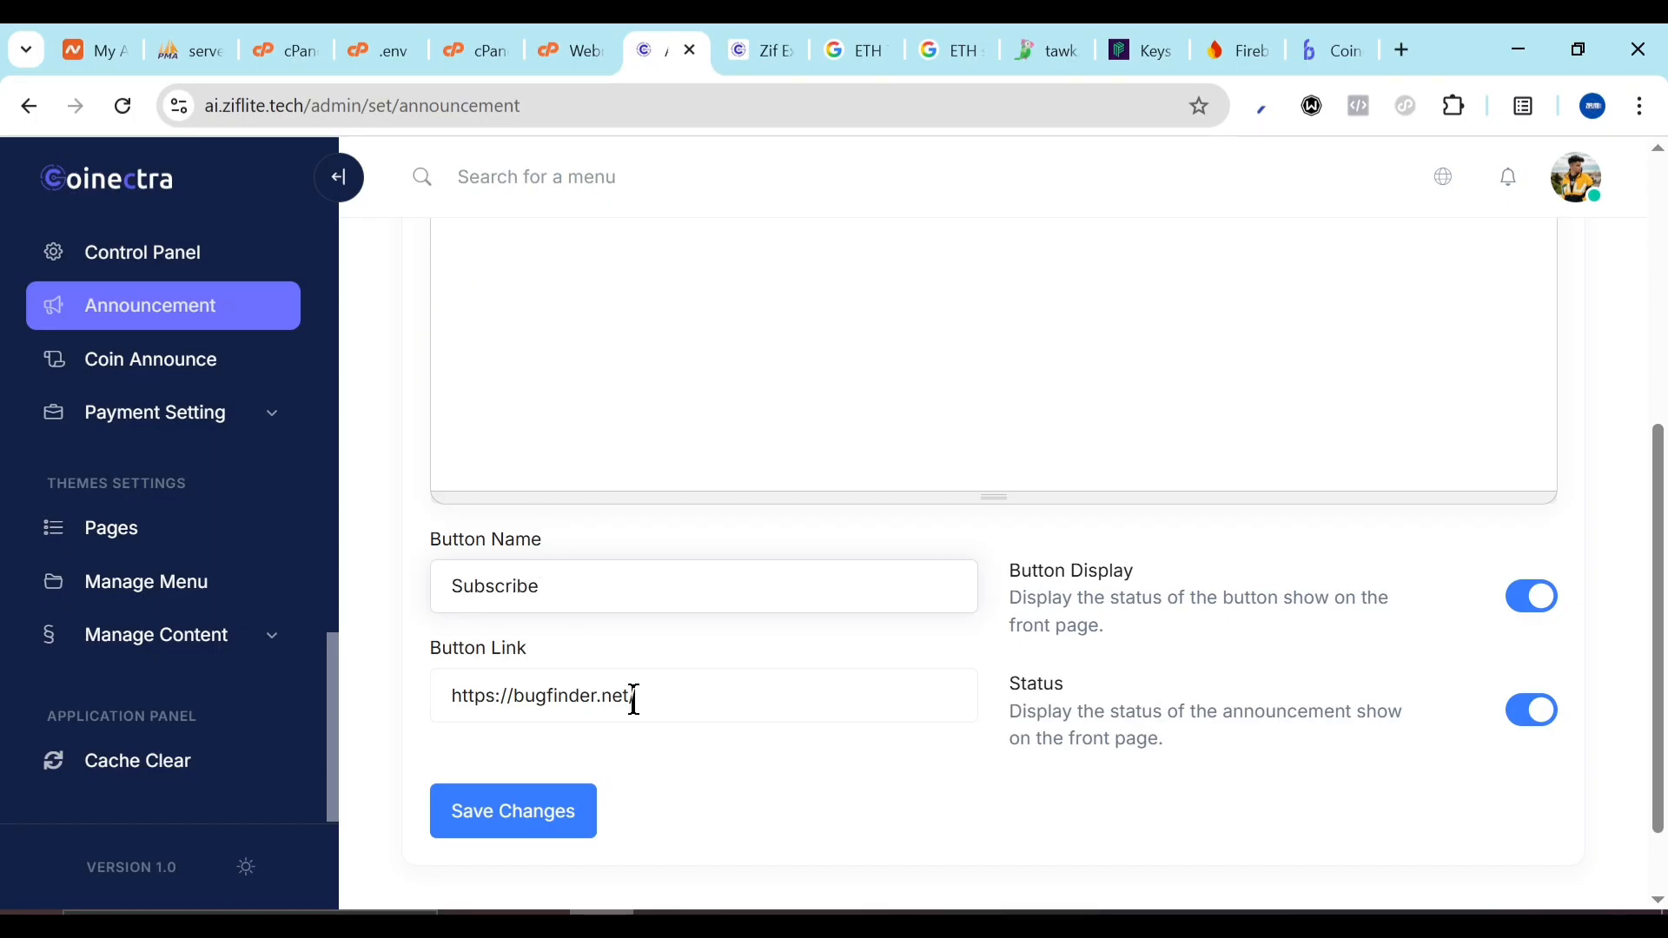
left_click(636, 700)
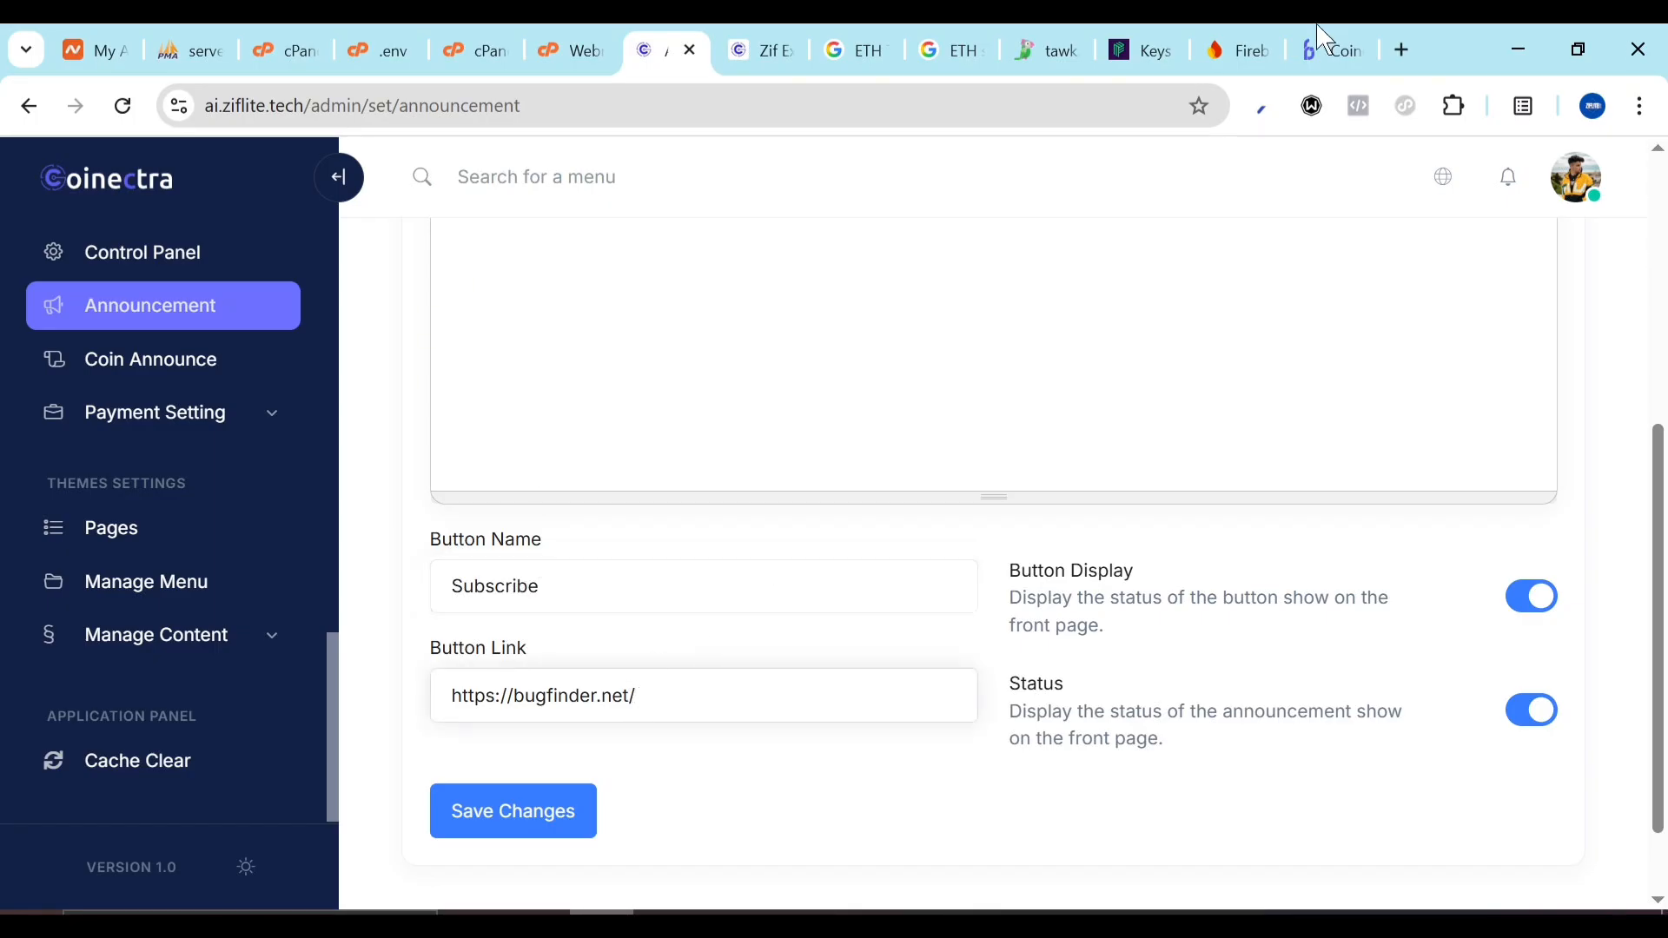
left_click(1396, 40)
type("you")
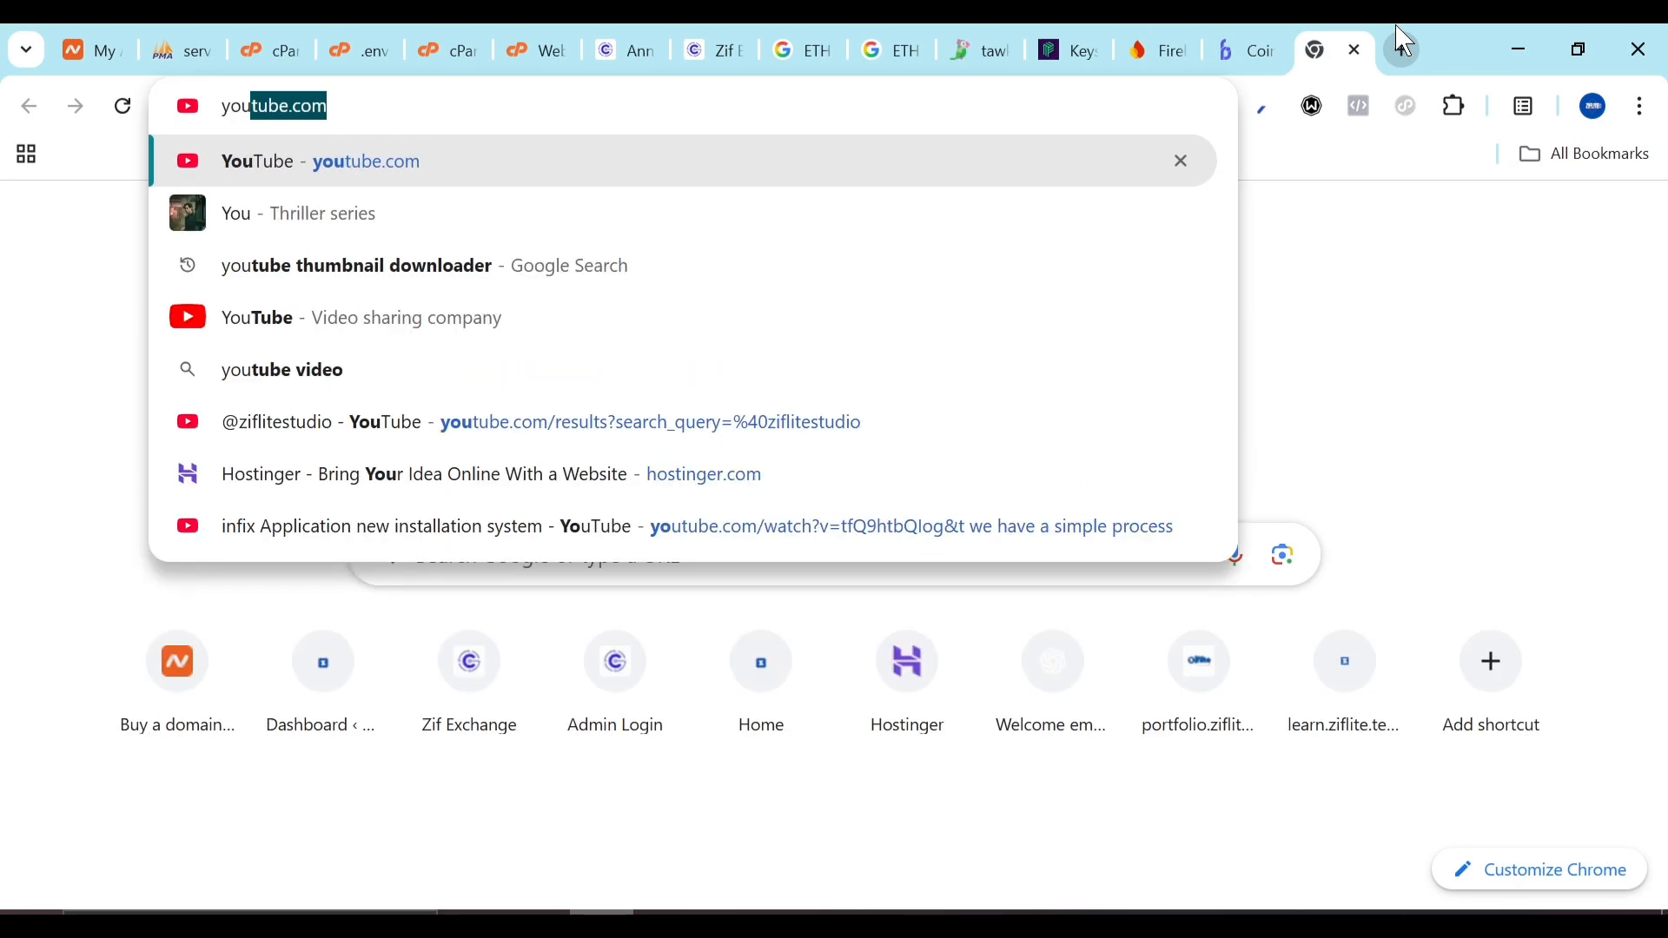
key("Return")
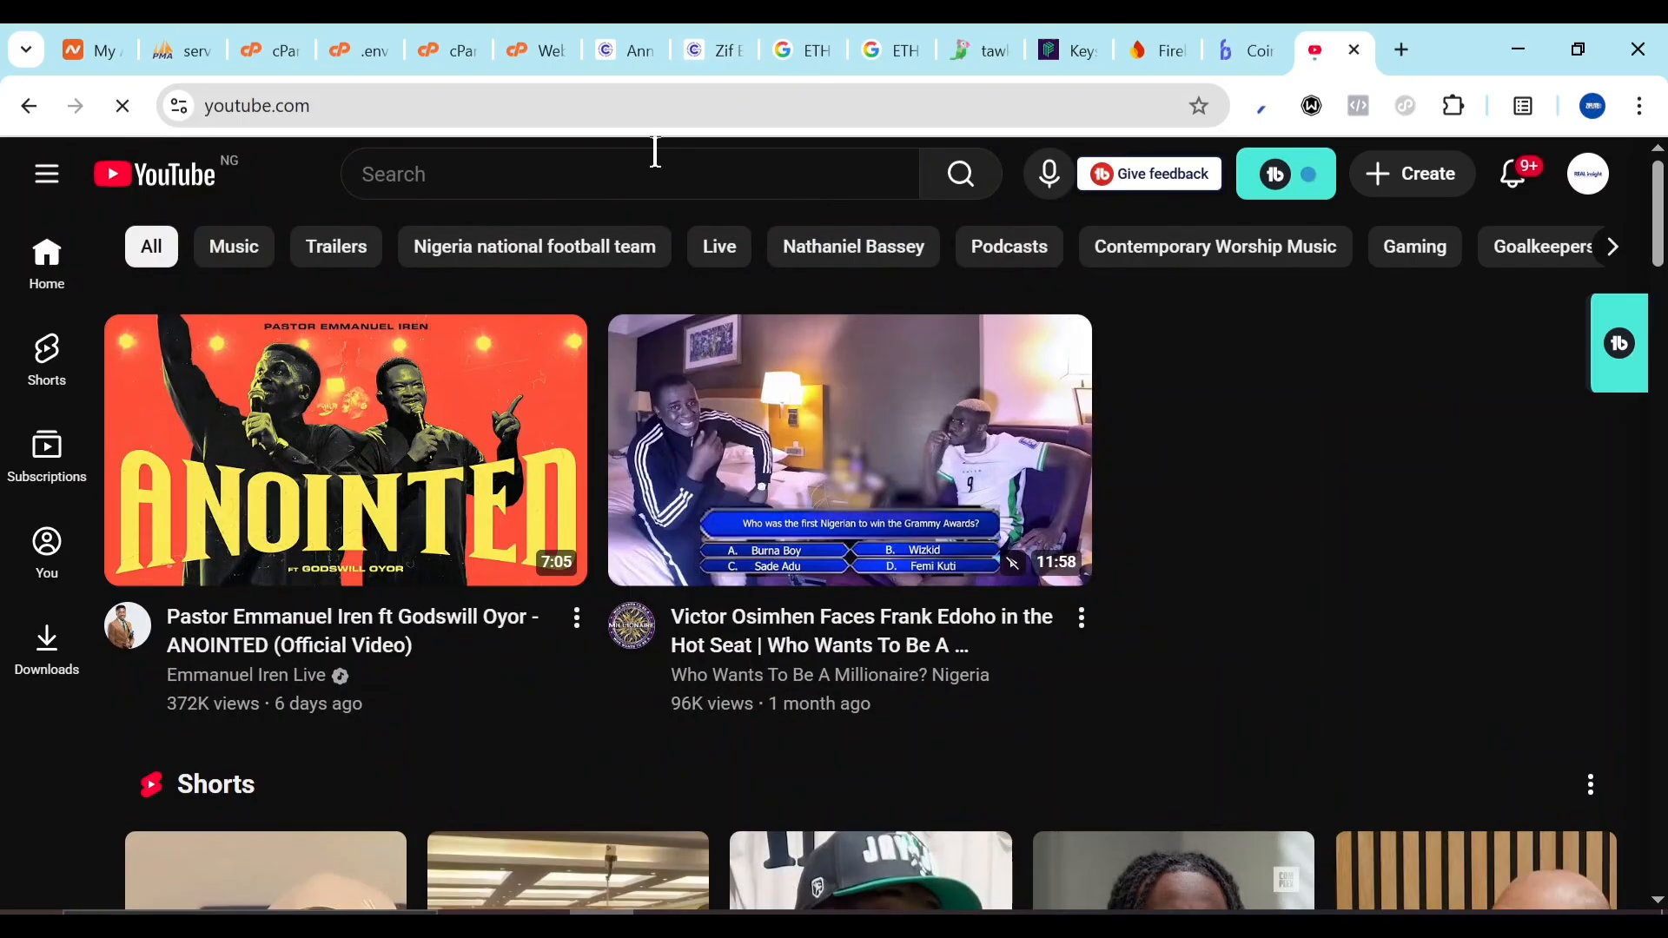
left_click(641, 177)
type("@z")
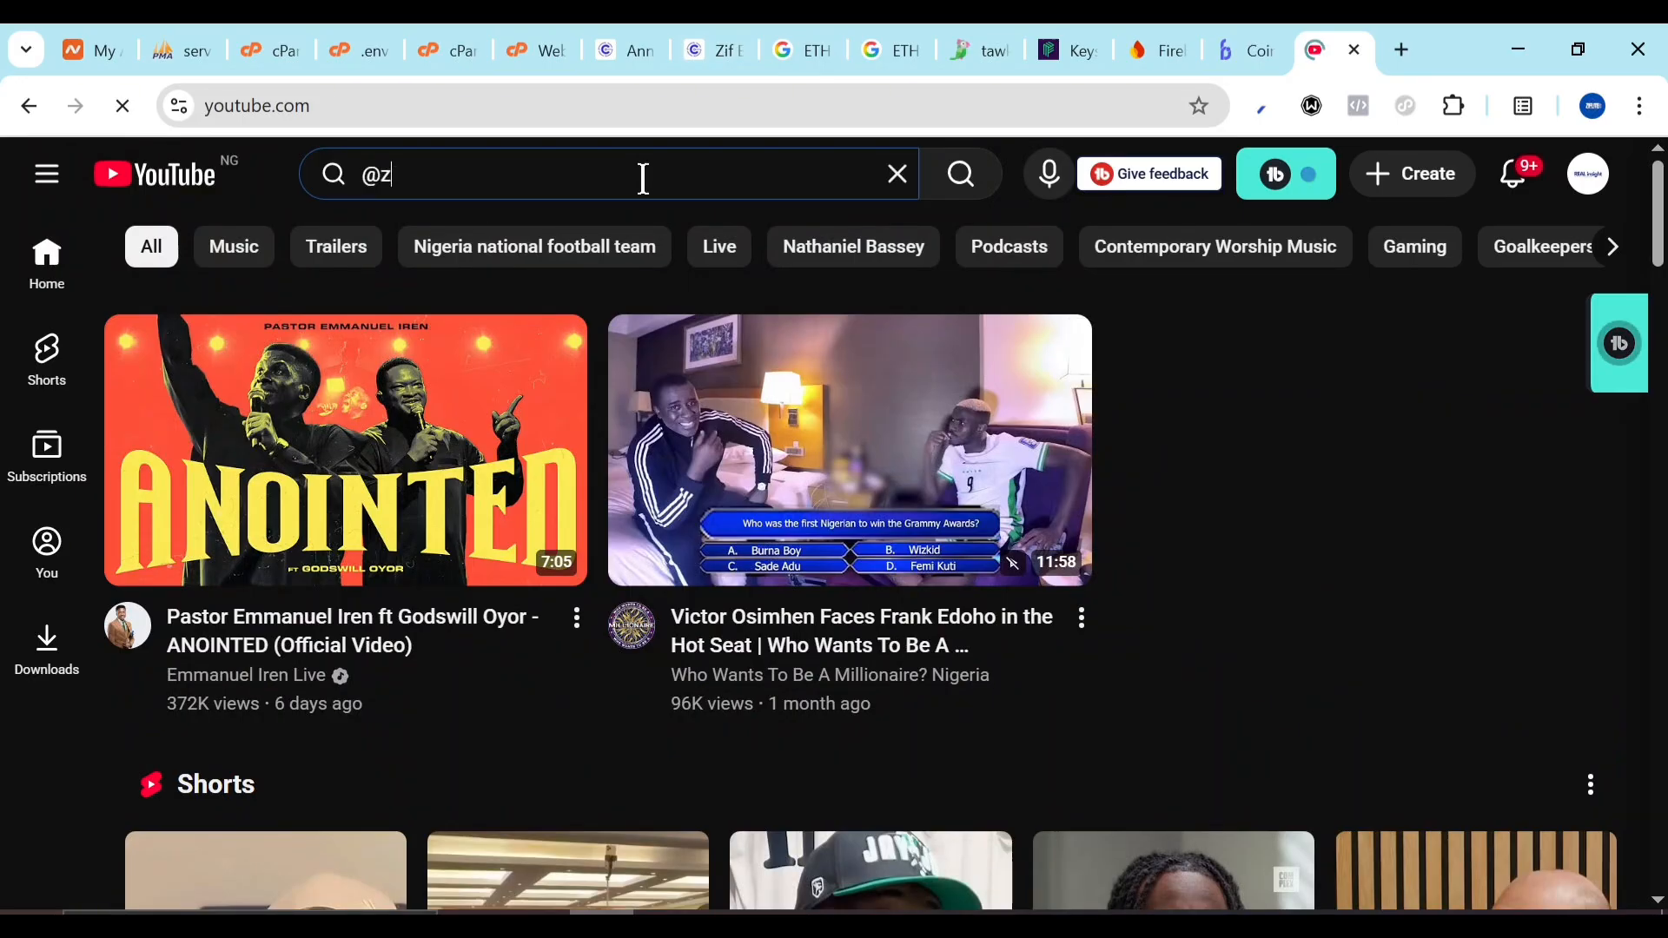
type("iflitestudio")
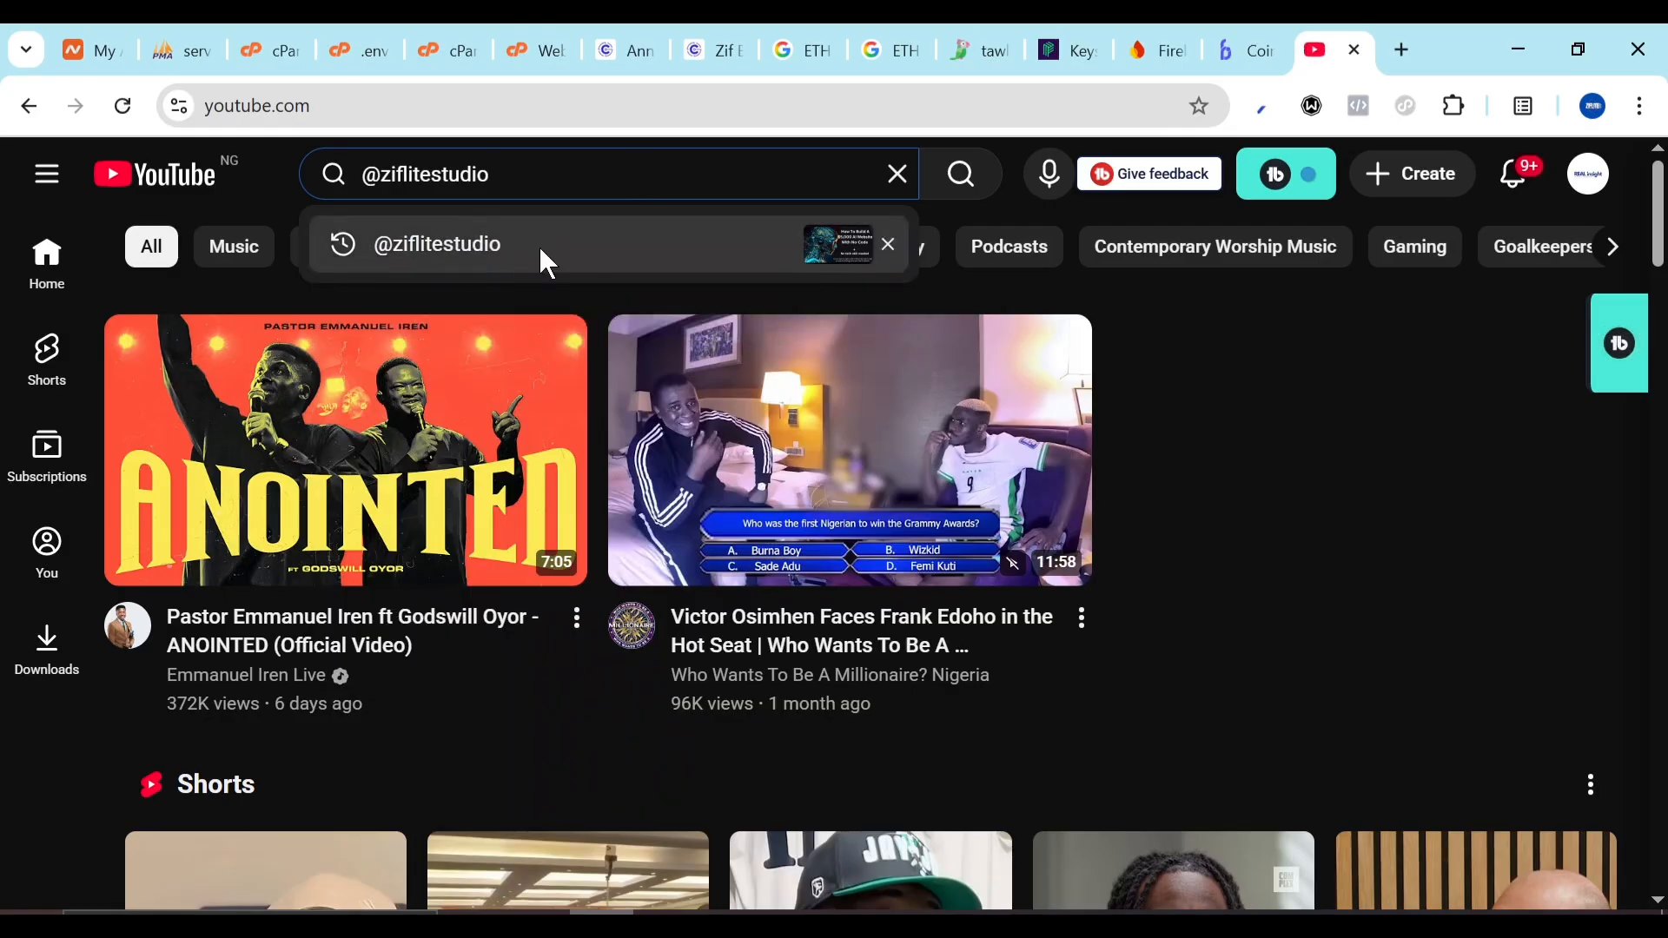
left_click(538, 247)
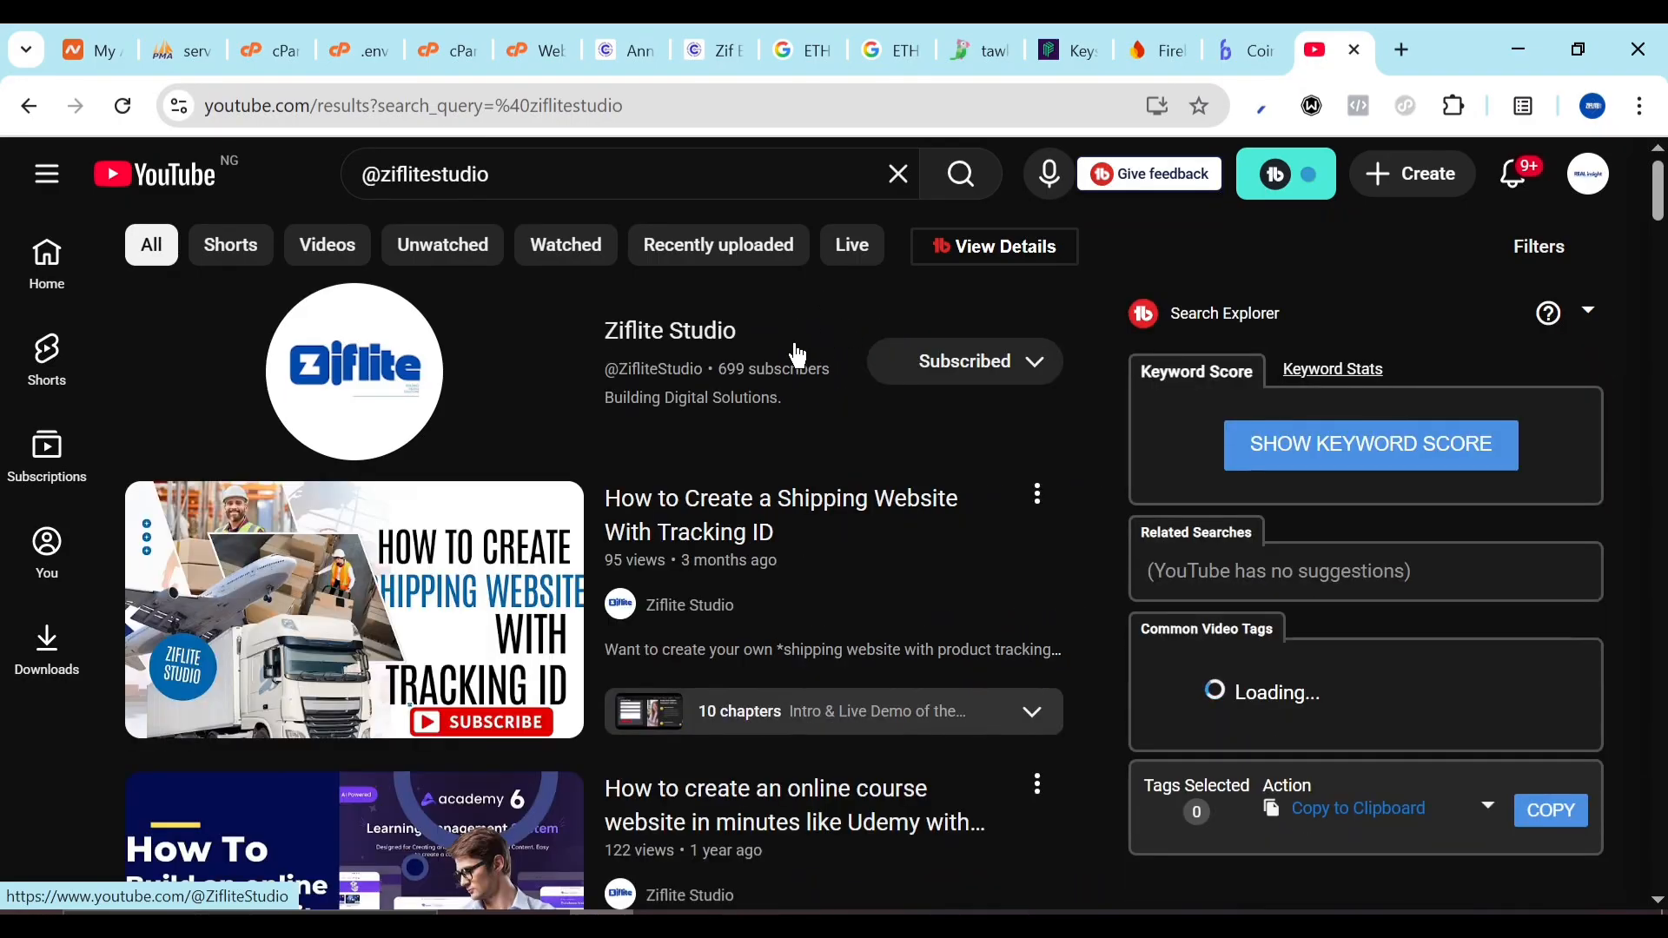
left_click(686, 332)
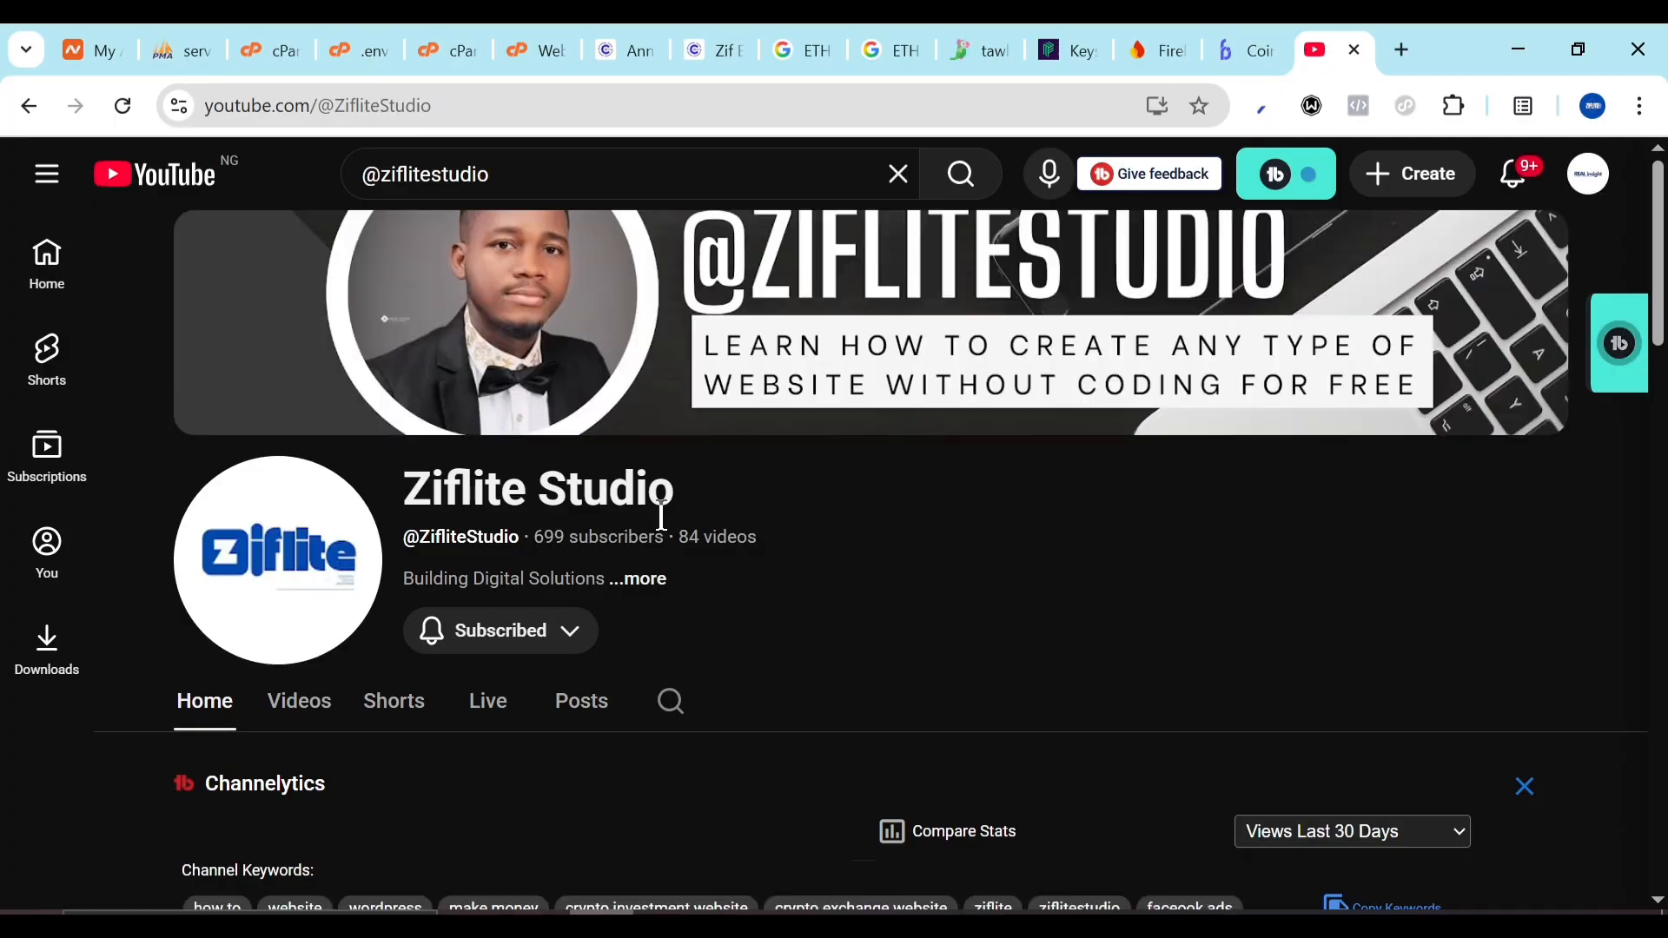
scroll(612, 489, "down", 1)
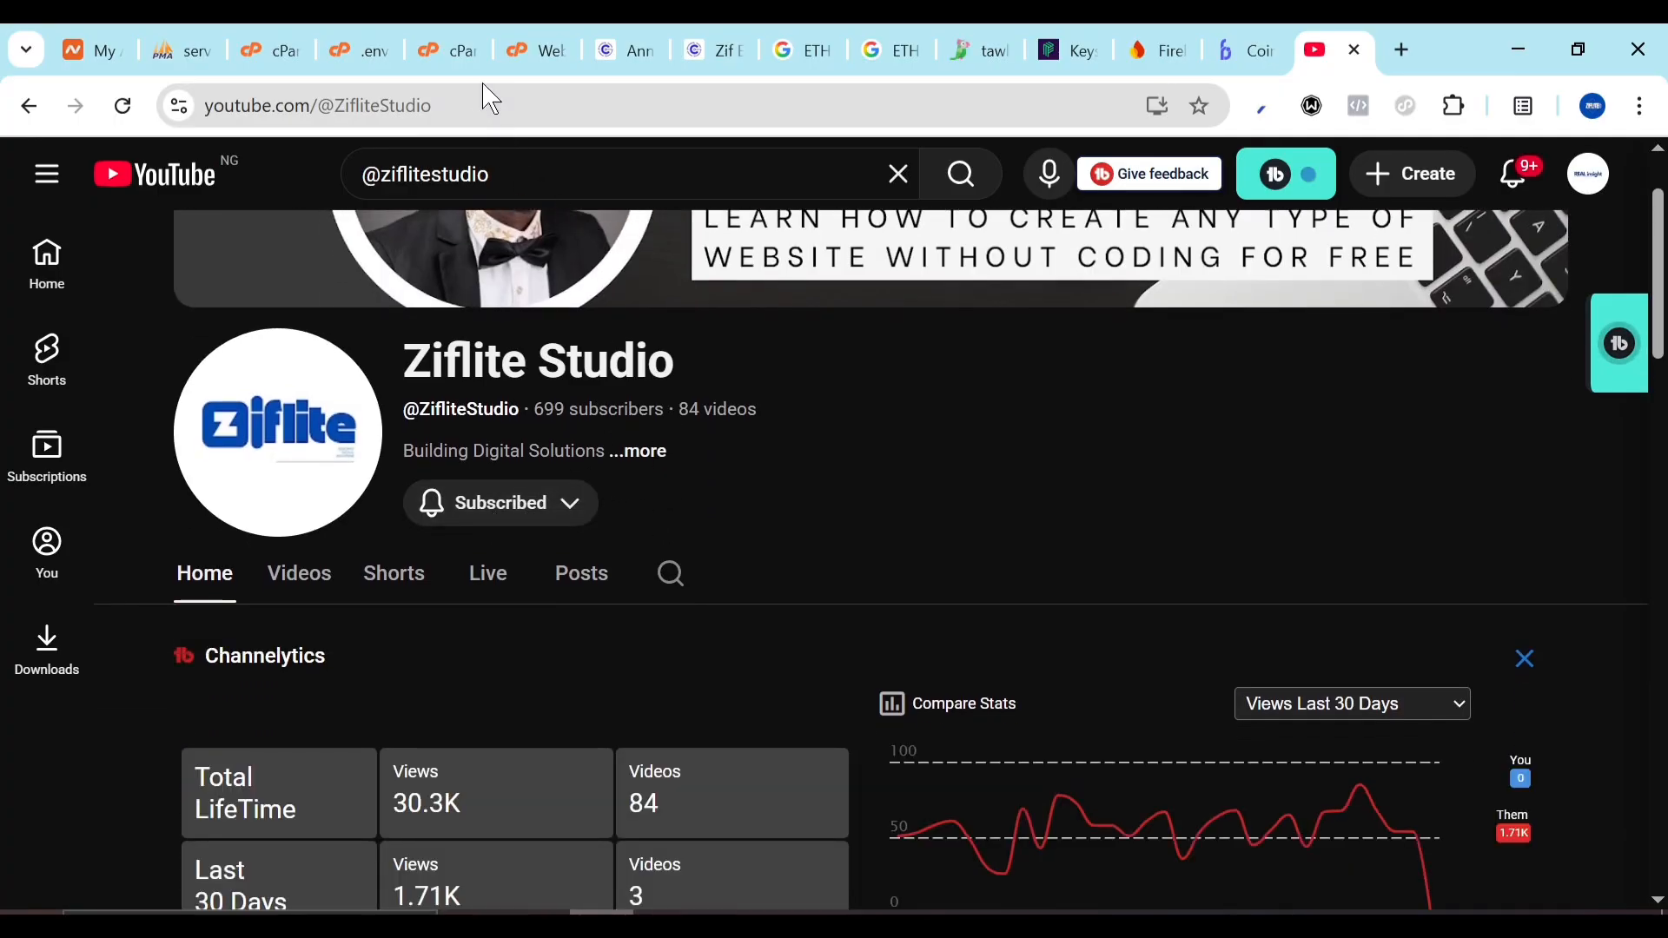
left_click(480, 106)
key("ctrl+c")
left_click(623, 39)
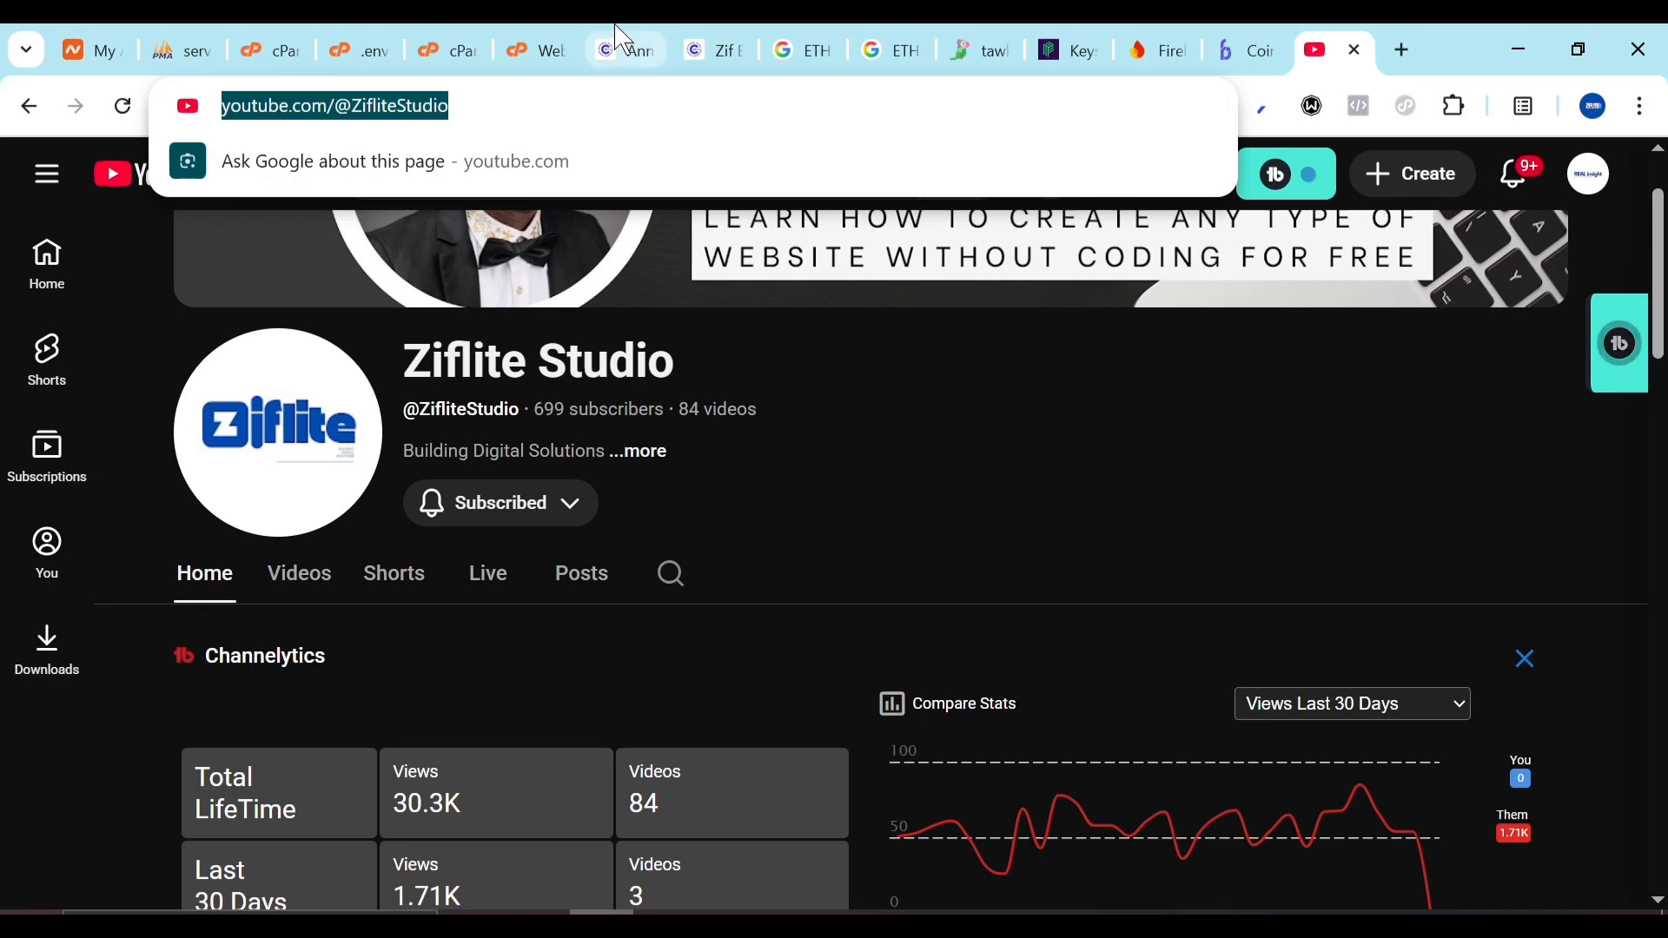
key("ctrl+a")
key("ctrl+v")
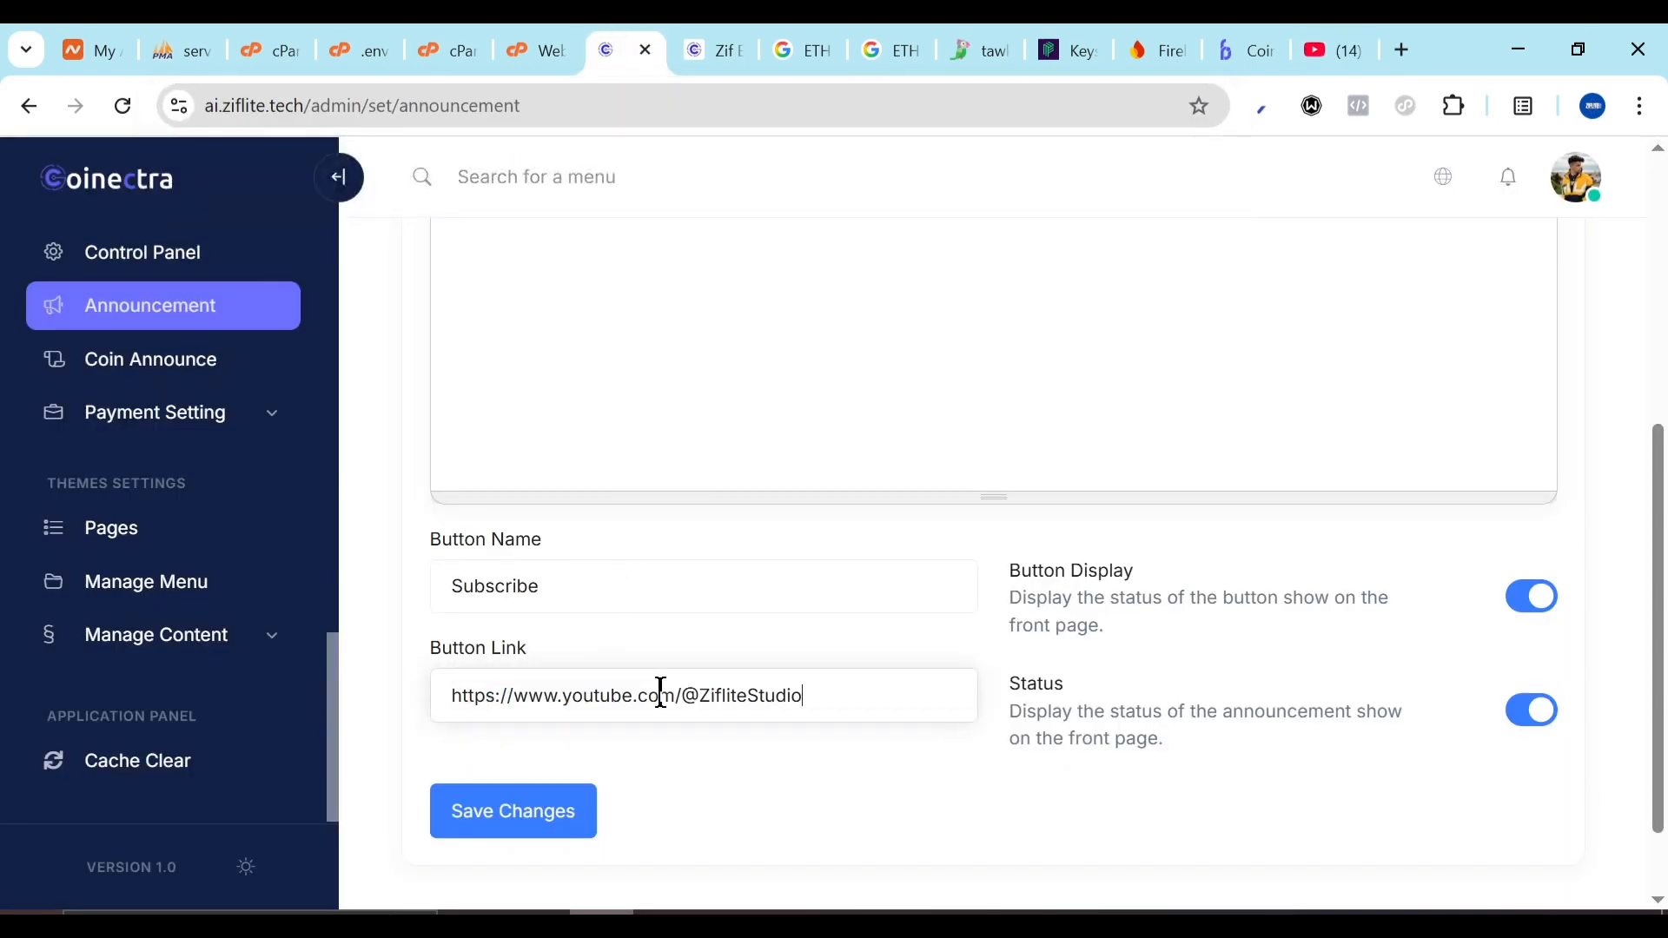
left_click(489, 808)
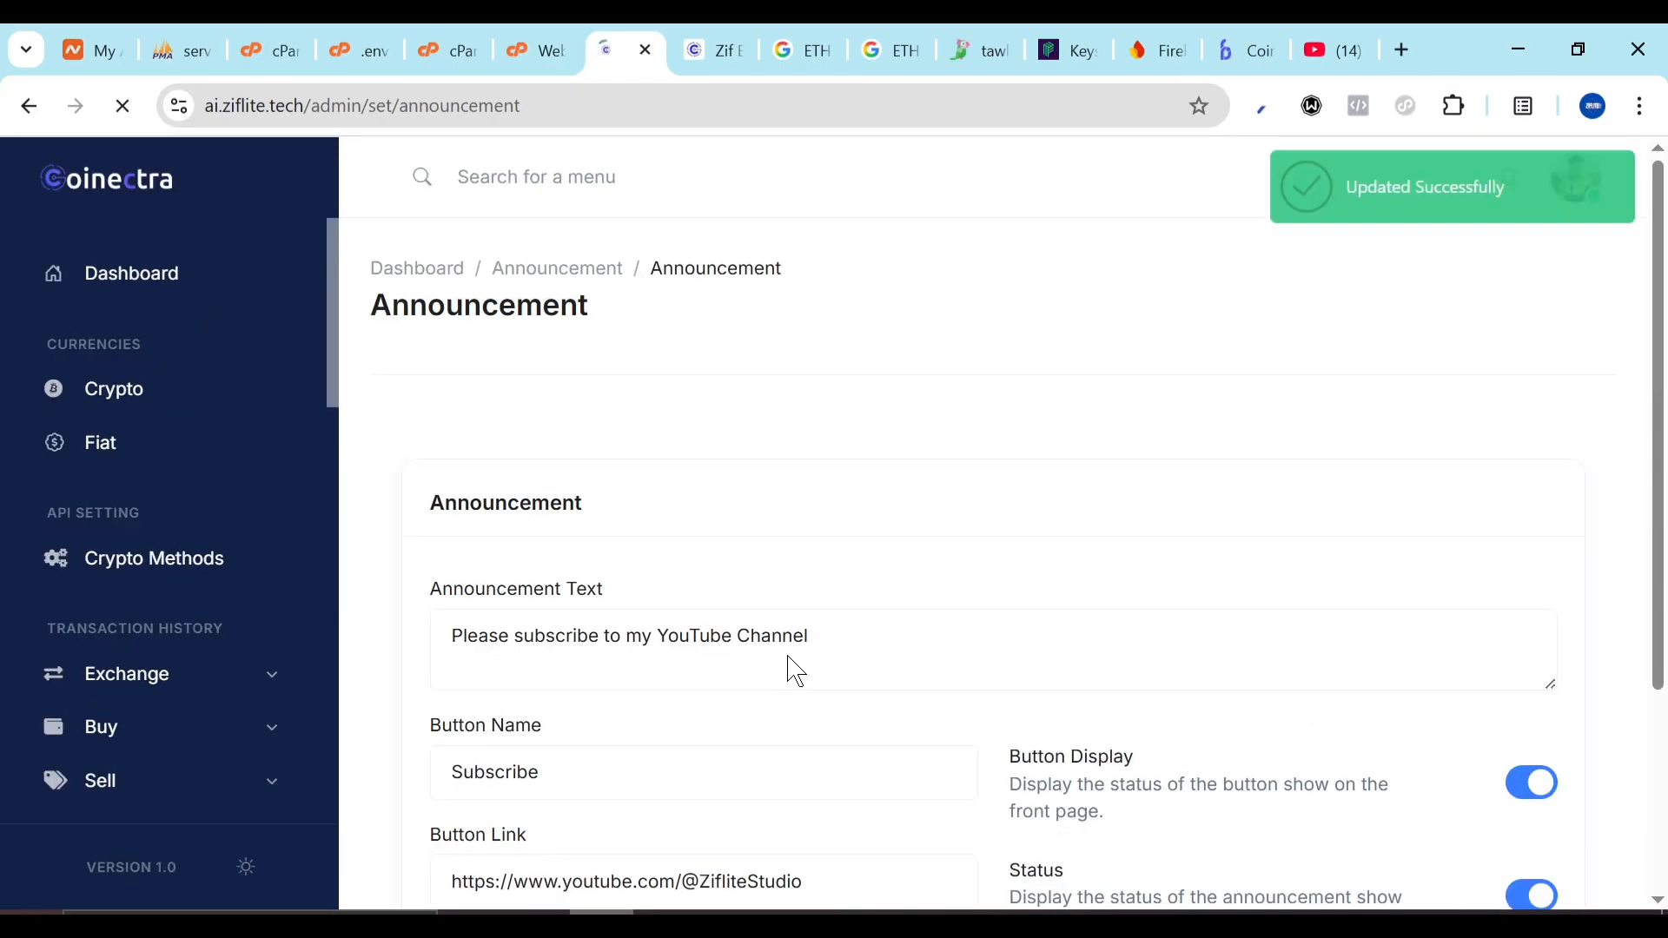
Reload the public site to check the updated announcement banner and return to the admin panel
scroll(591, 626, "down", 5)
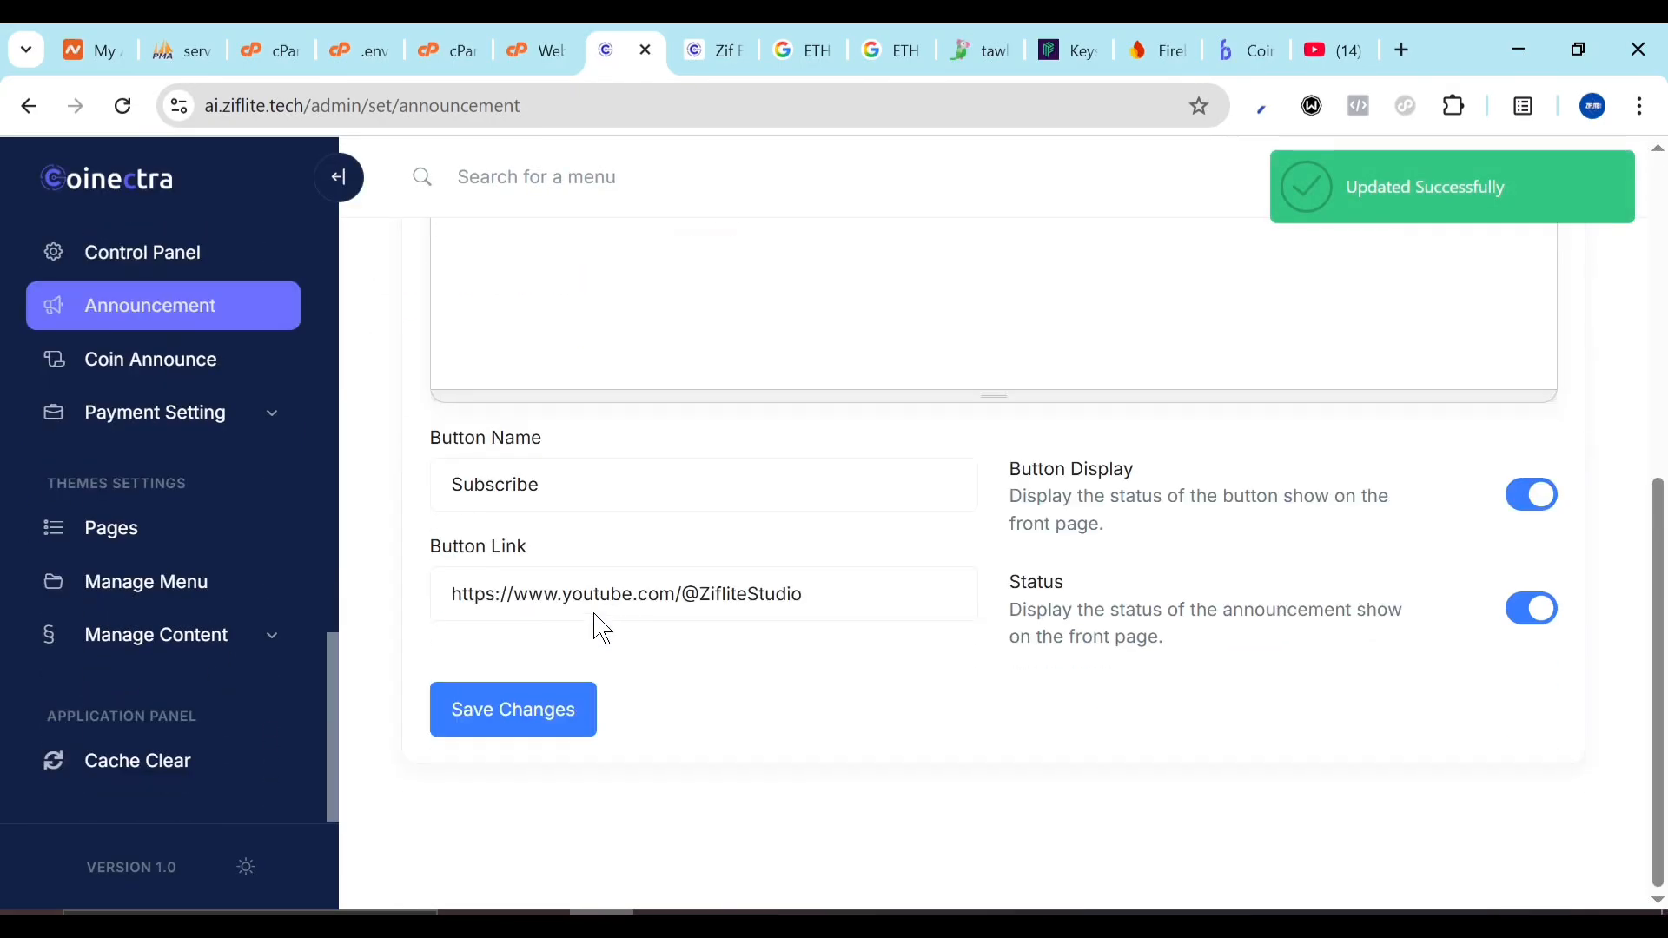
scroll(663, 421, "up", 5)
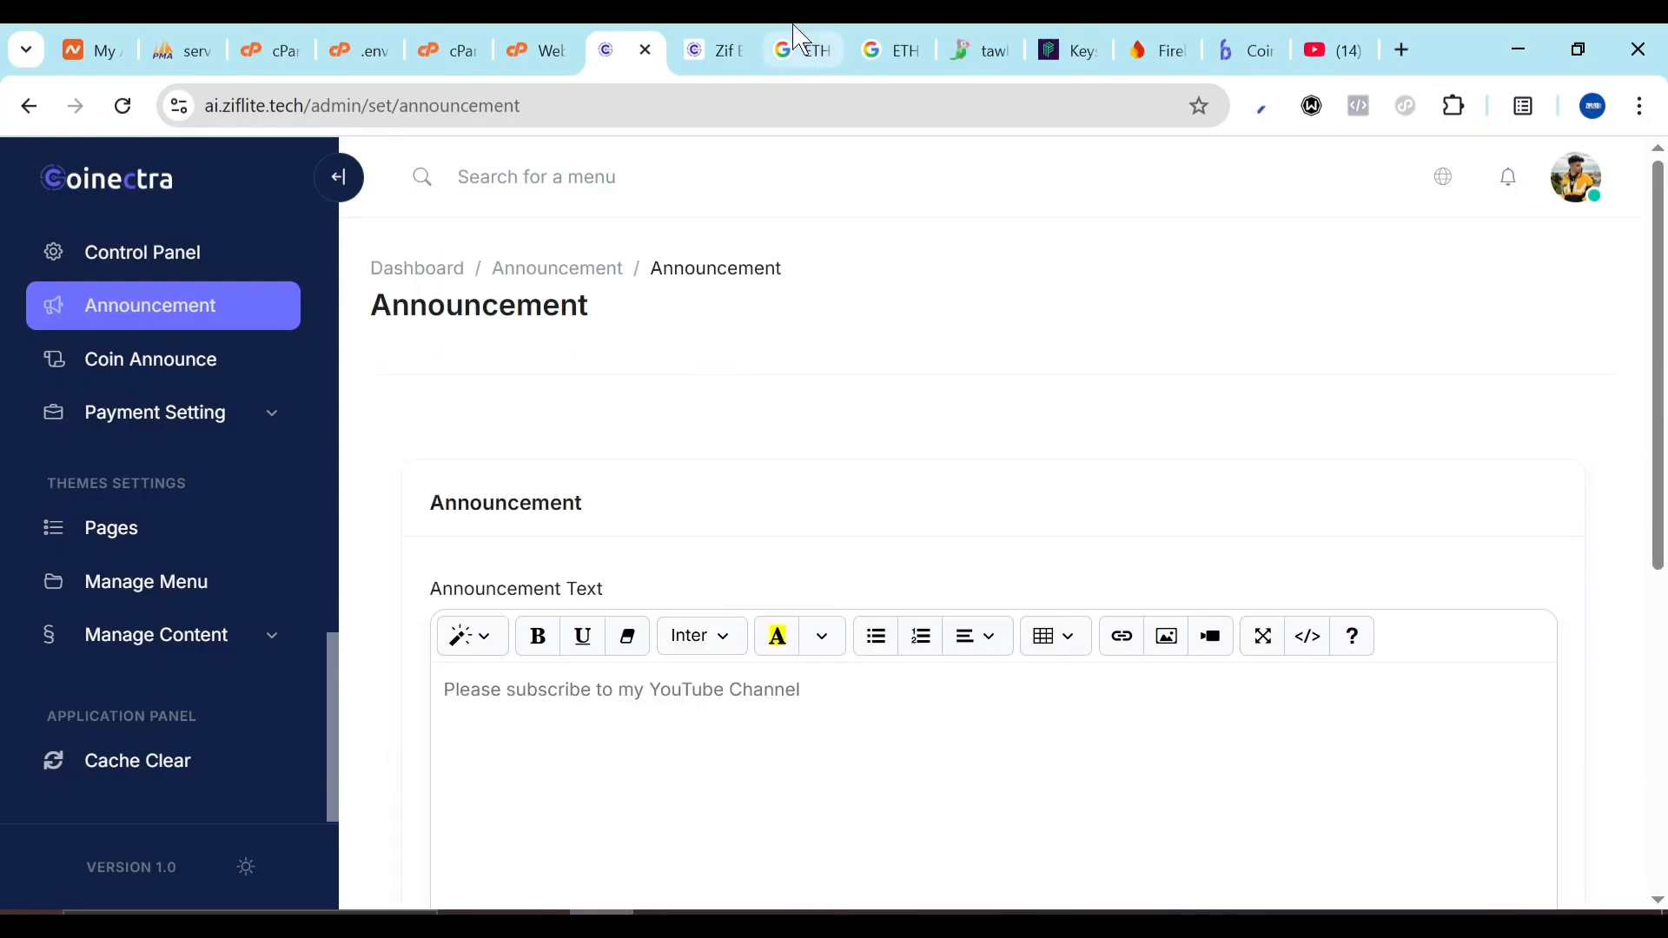
left_click(725, 49)
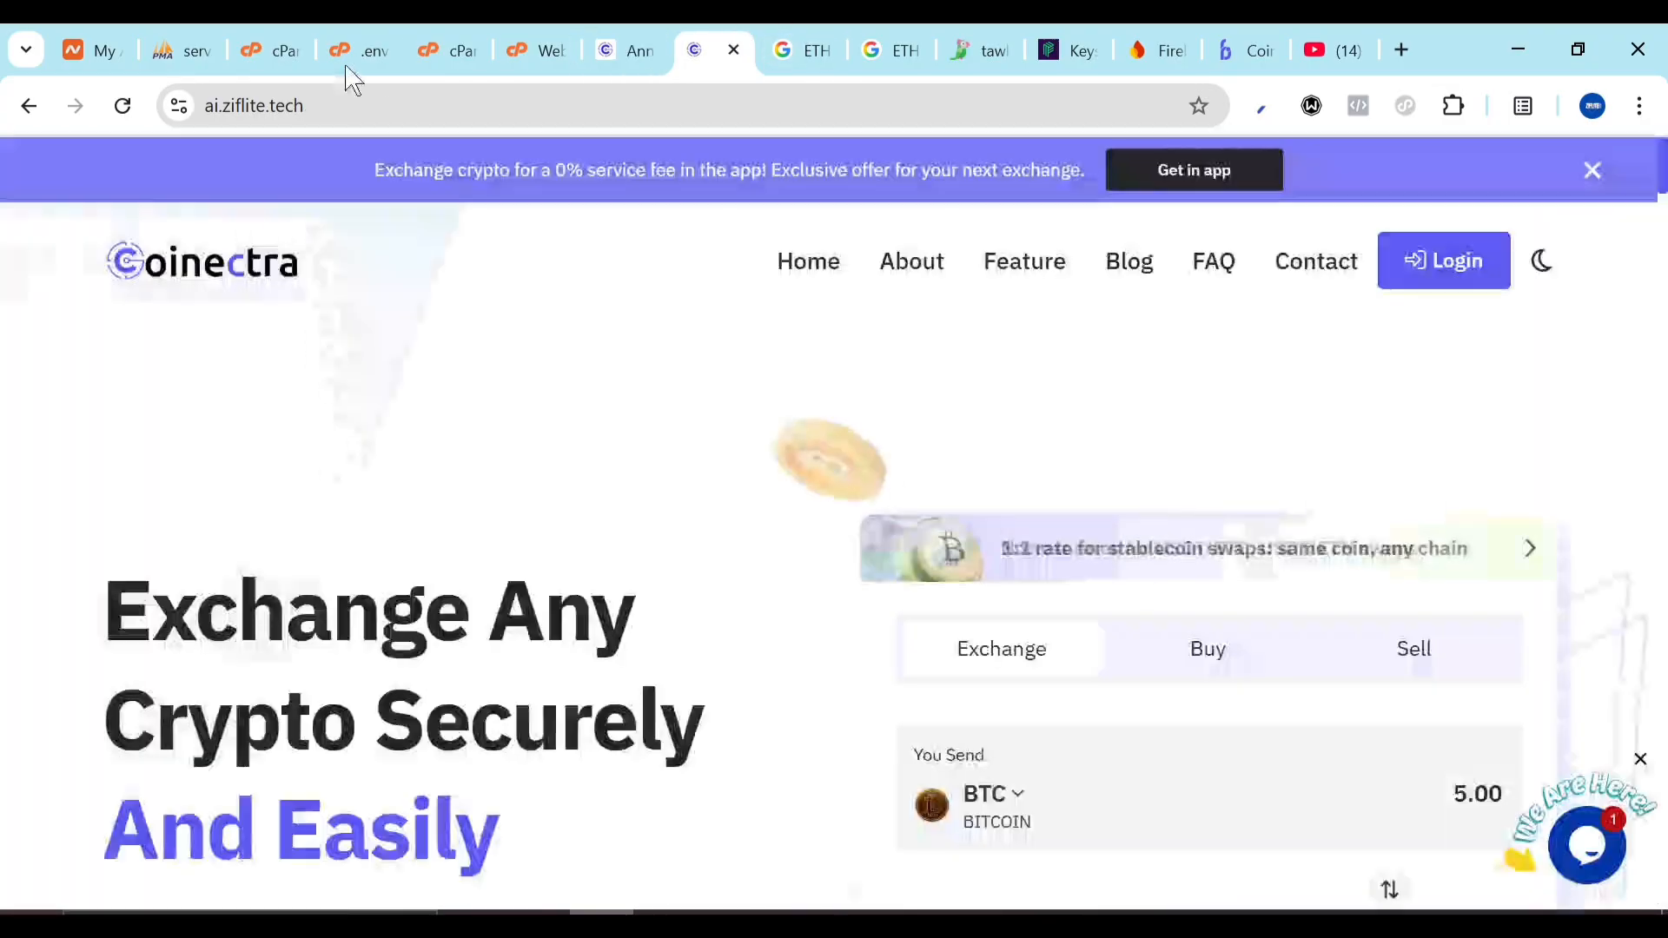
left_click(123, 105)
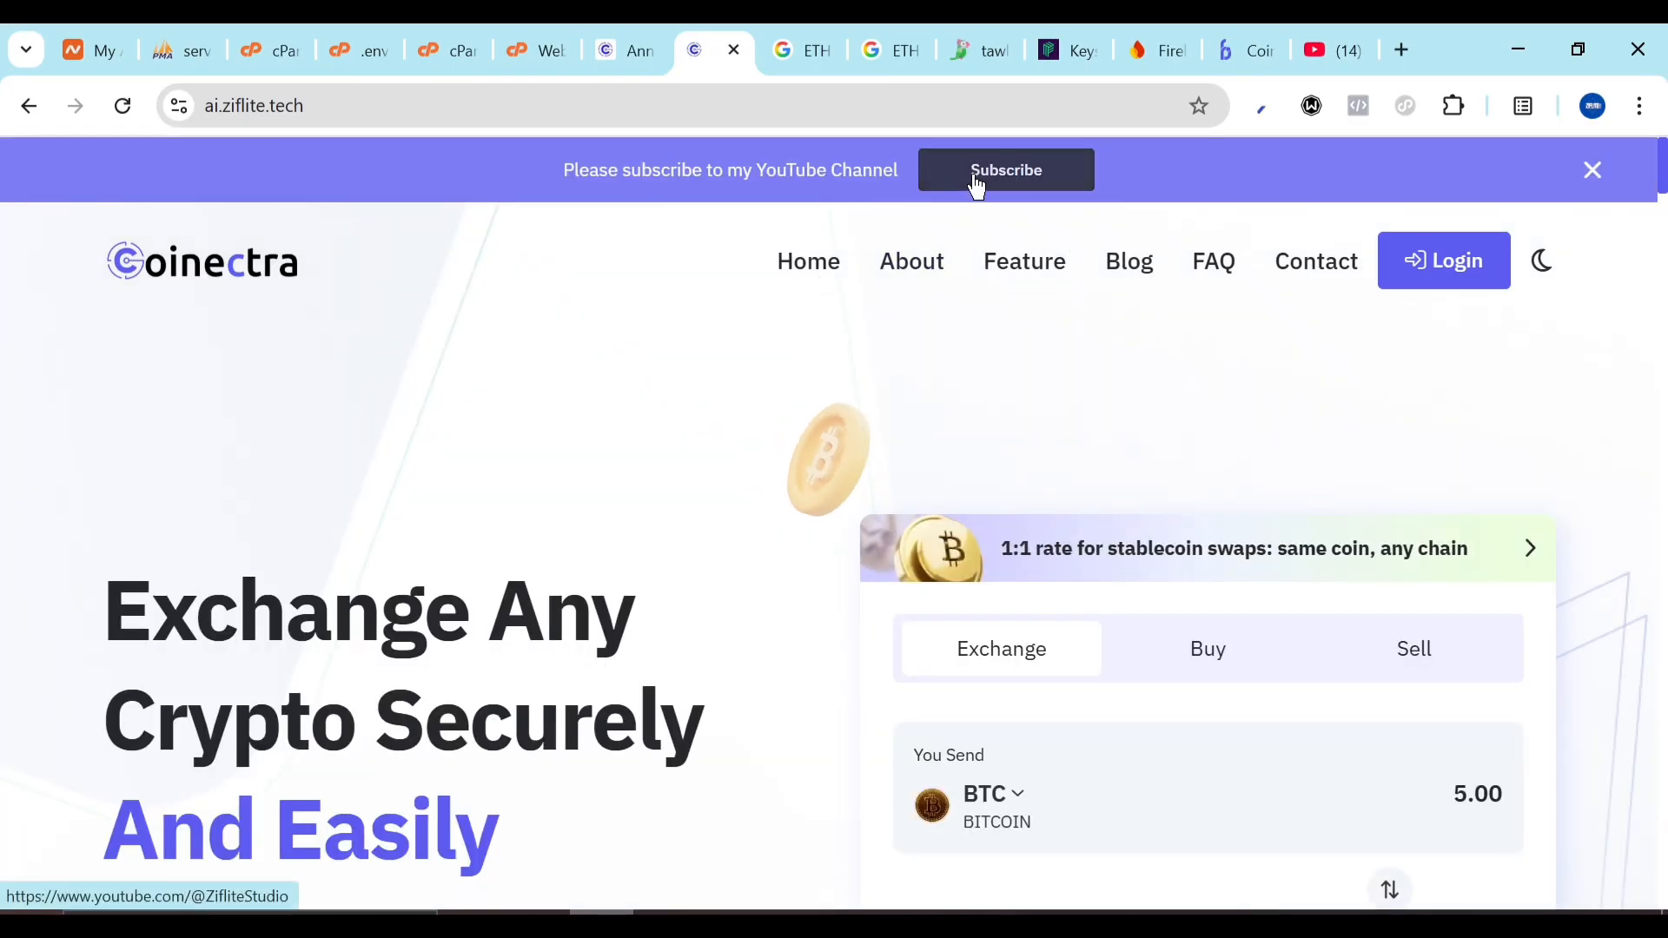
left_click(638, 44)
Open the Coin Announce section and compare it with the coin announcement banner on the public site
scroll(645, 546, "down", 6)
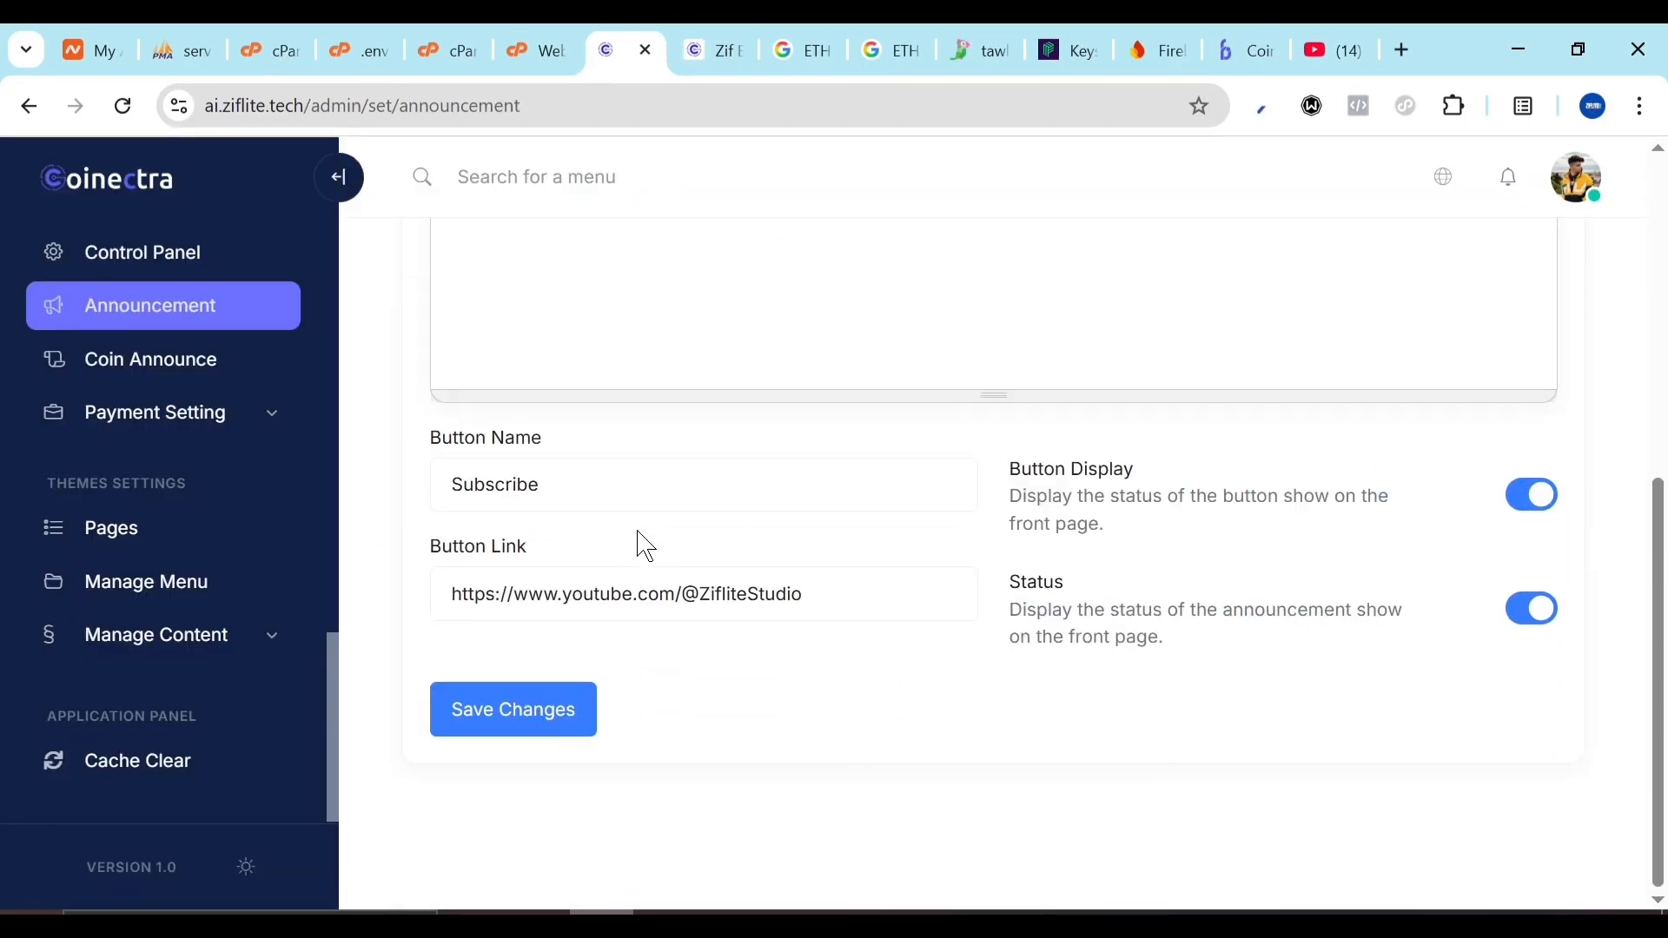
scroll(644, 546, "up", 6)
left_click(208, 383)
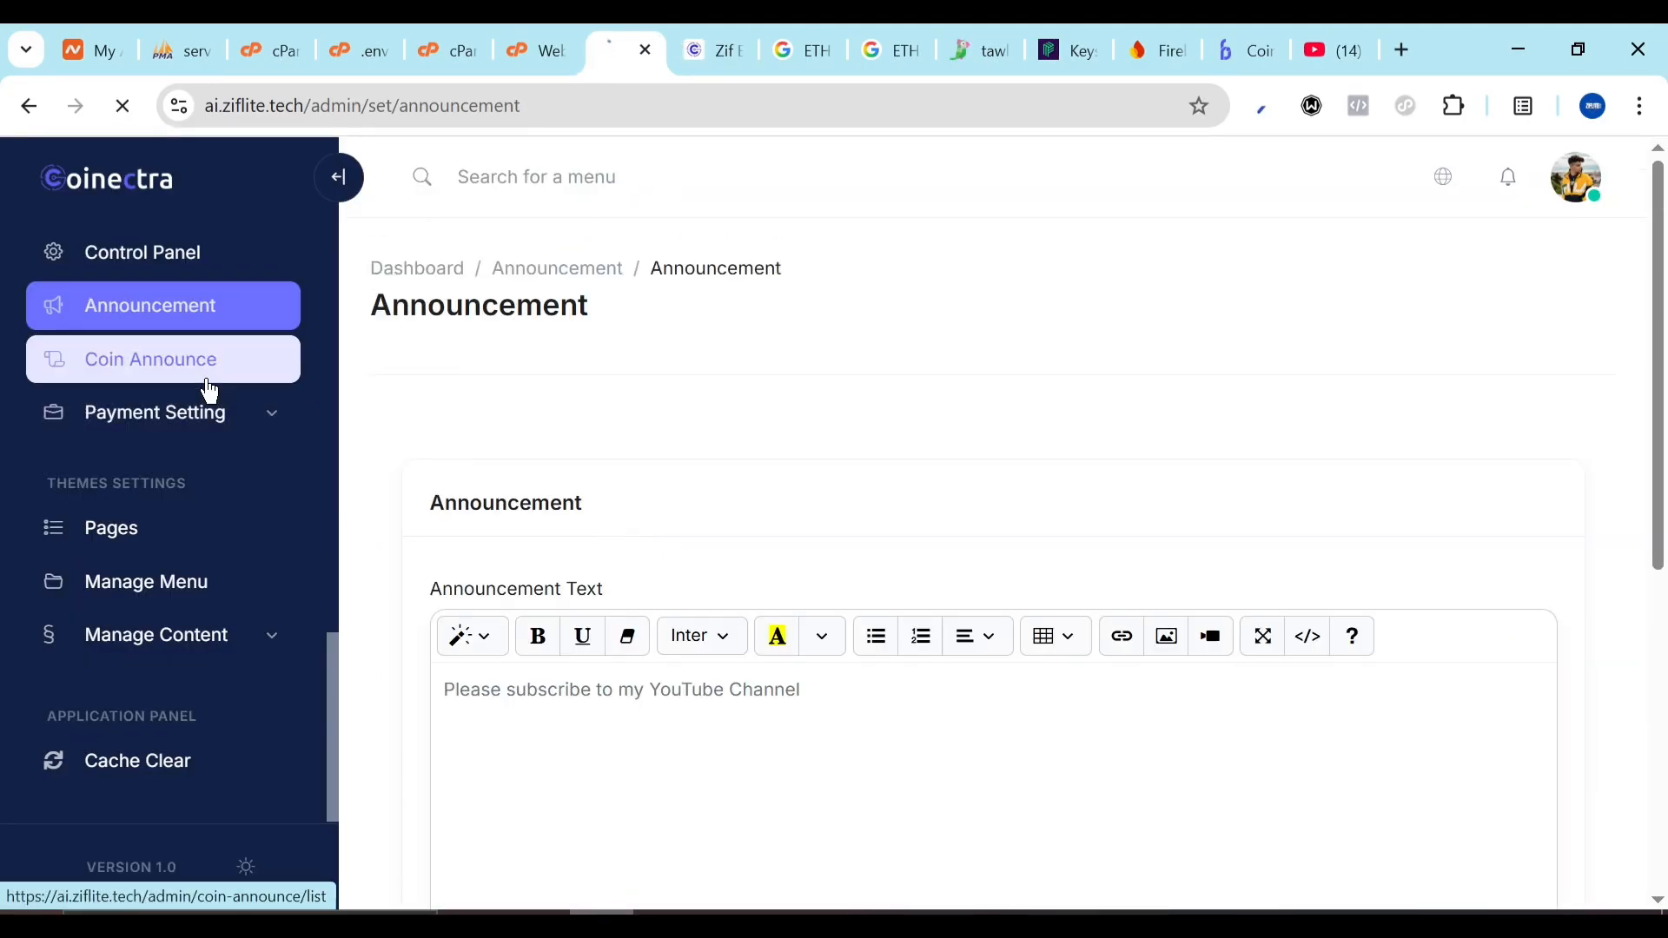
left_click(706, 48)
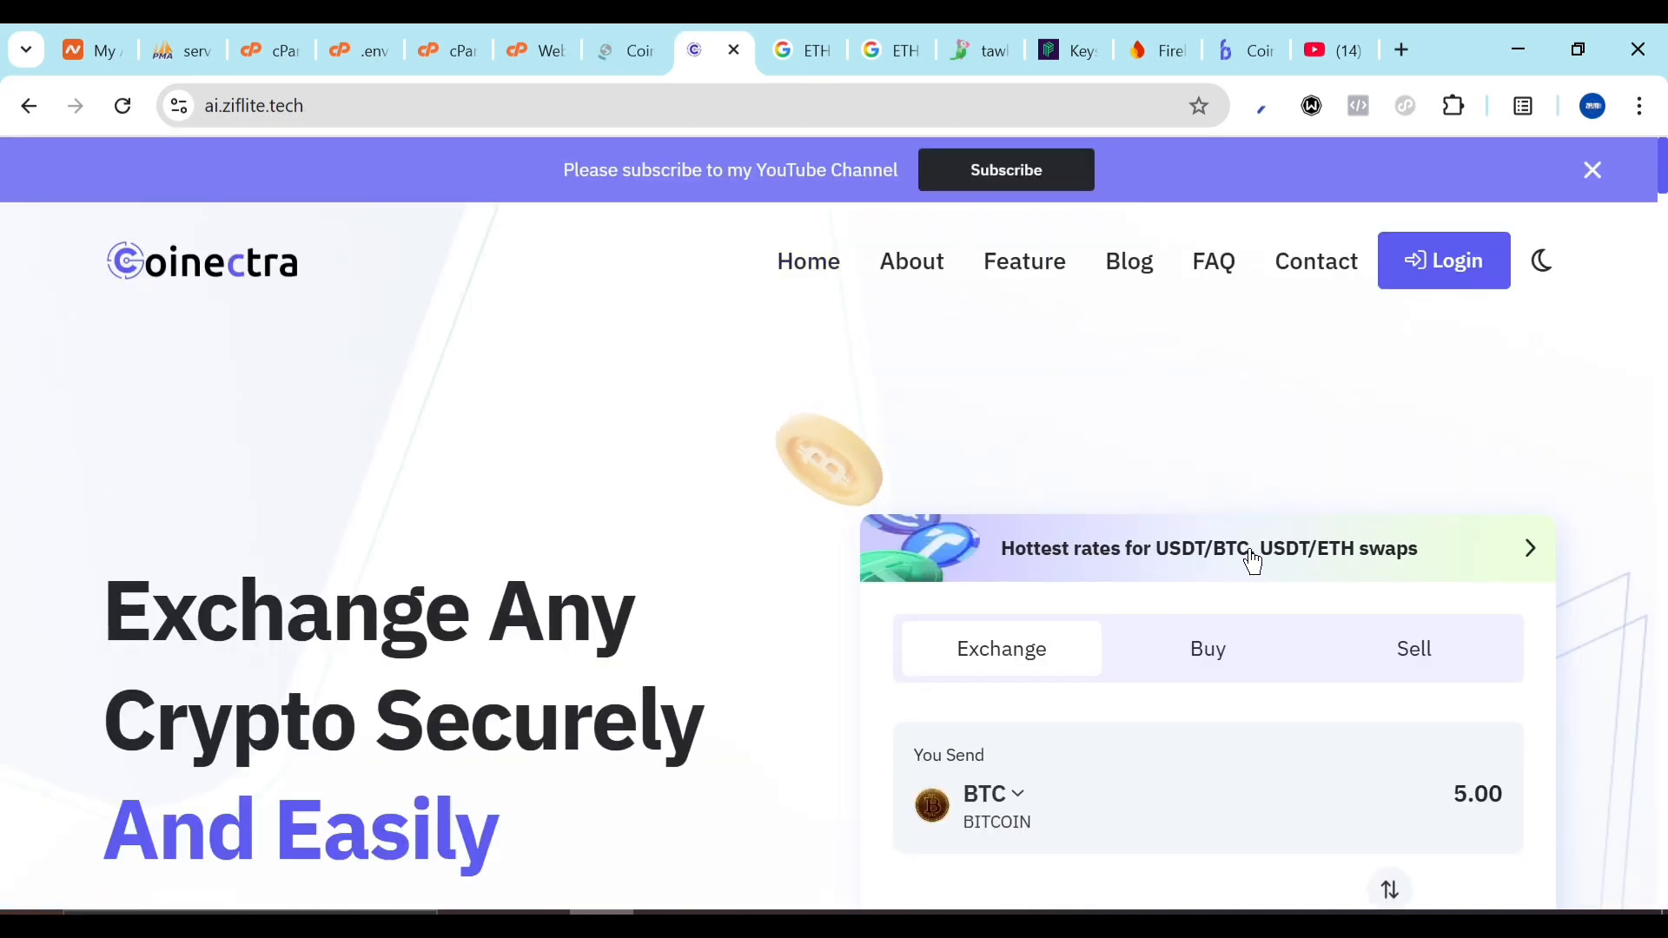
left_click(669, 35)
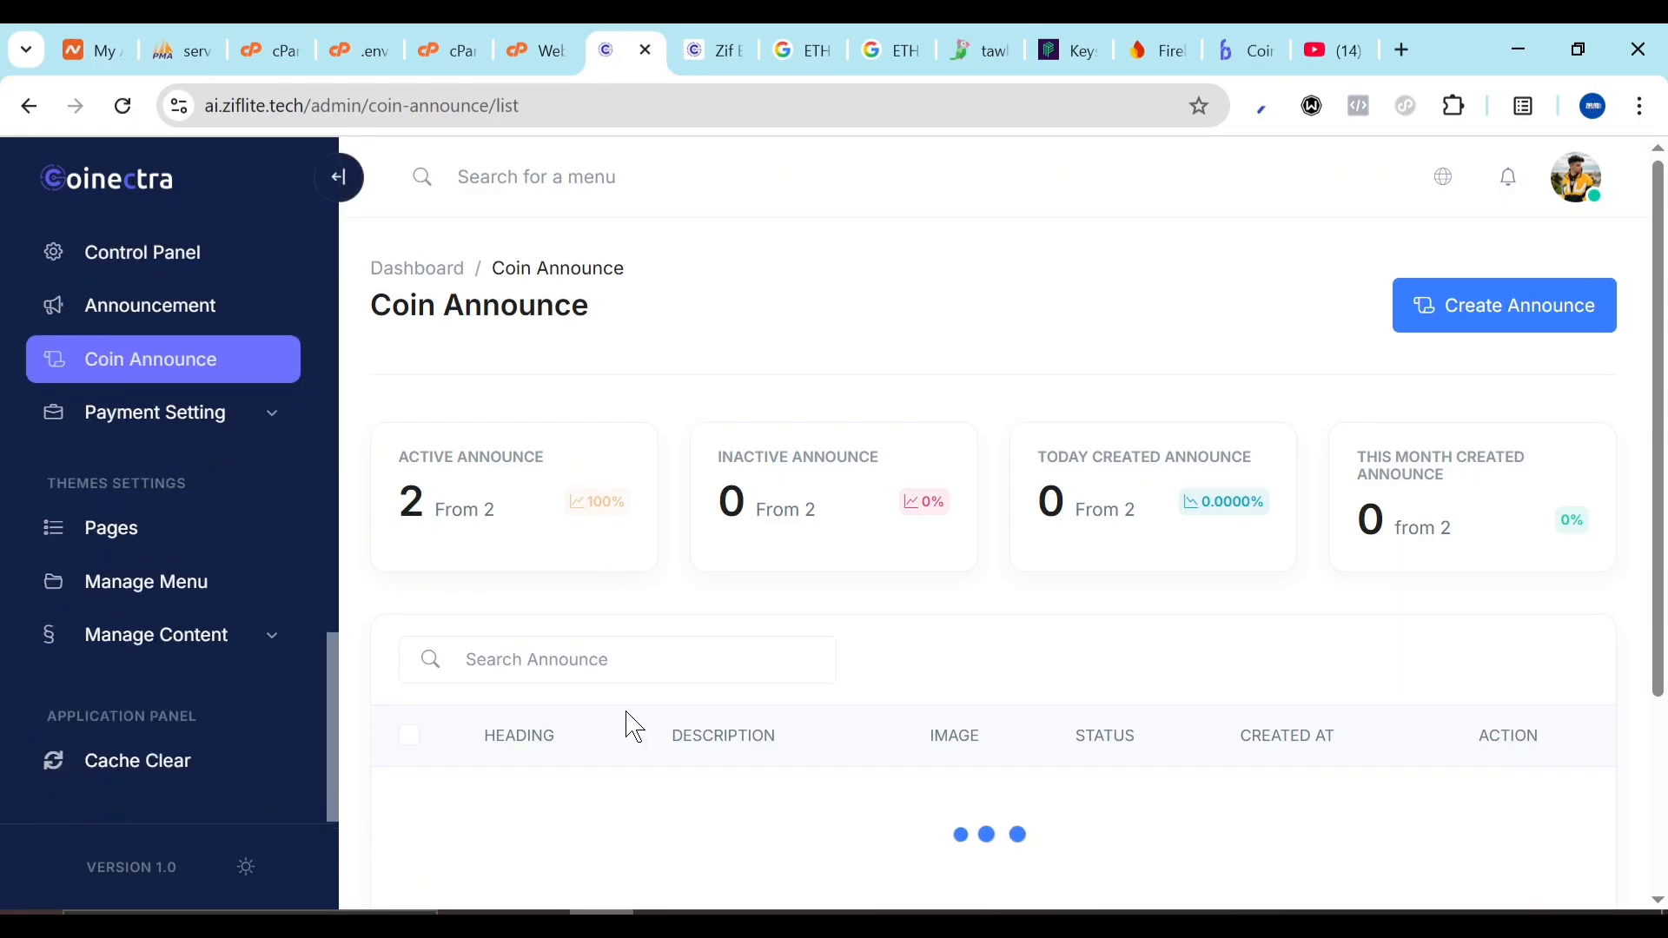
Start creating a new coin announcement with the heading "Please Subscribe"
scroll(634, 725, "down", 1)
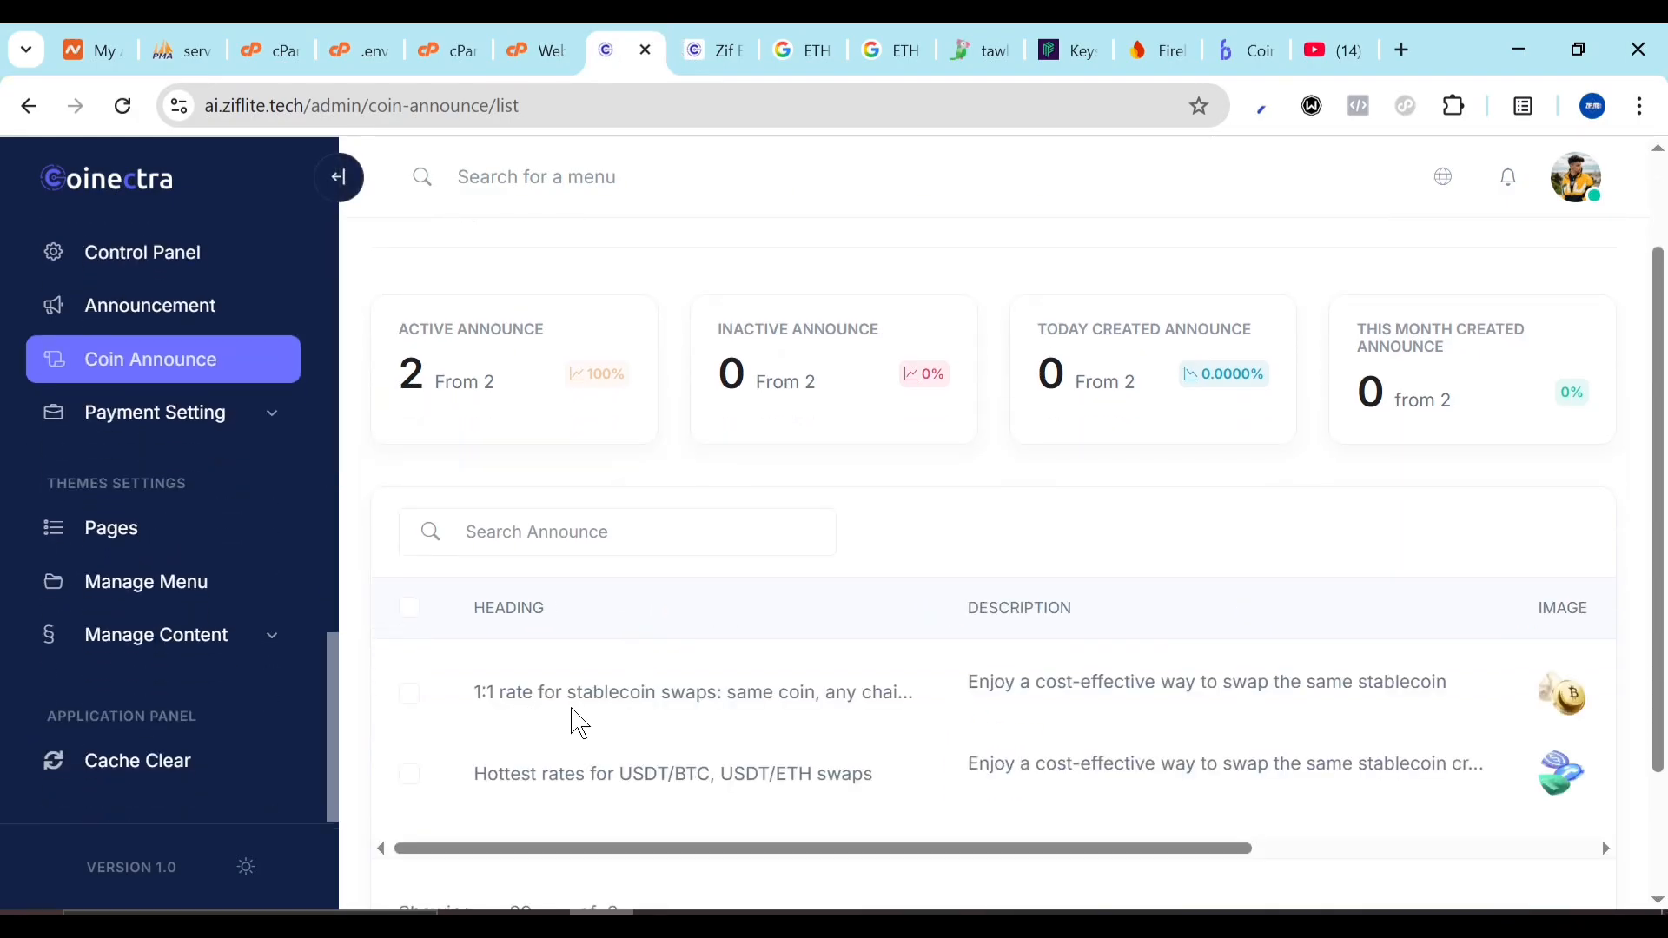
scroll(825, 738, "up", 1)
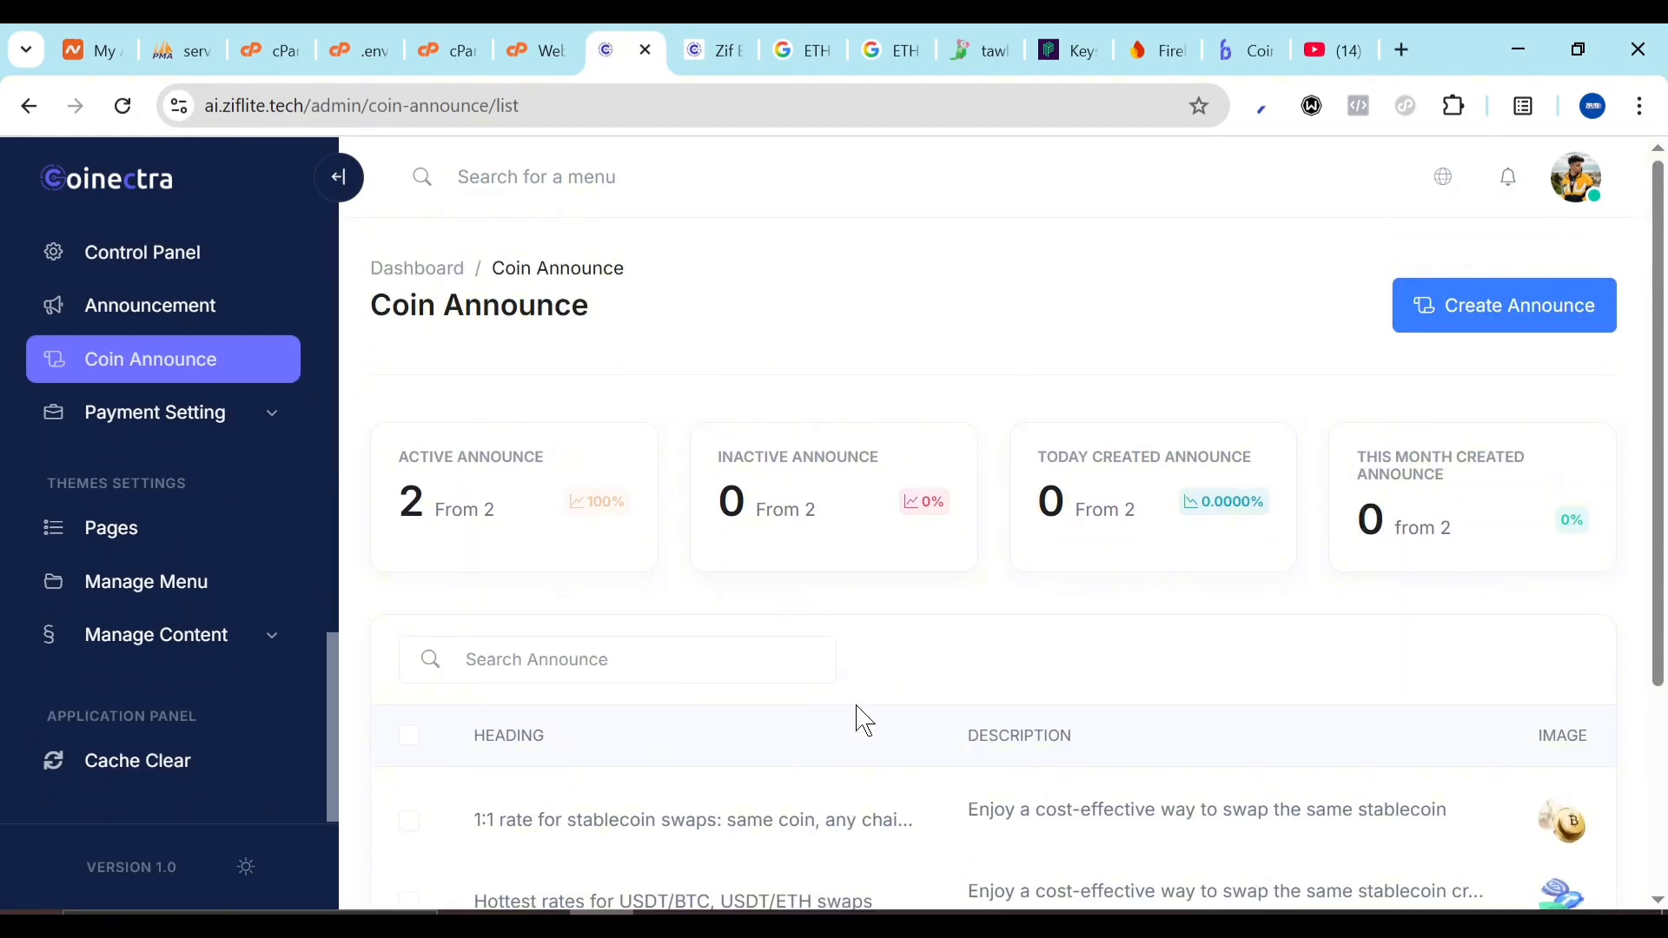
left_click(1495, 335)
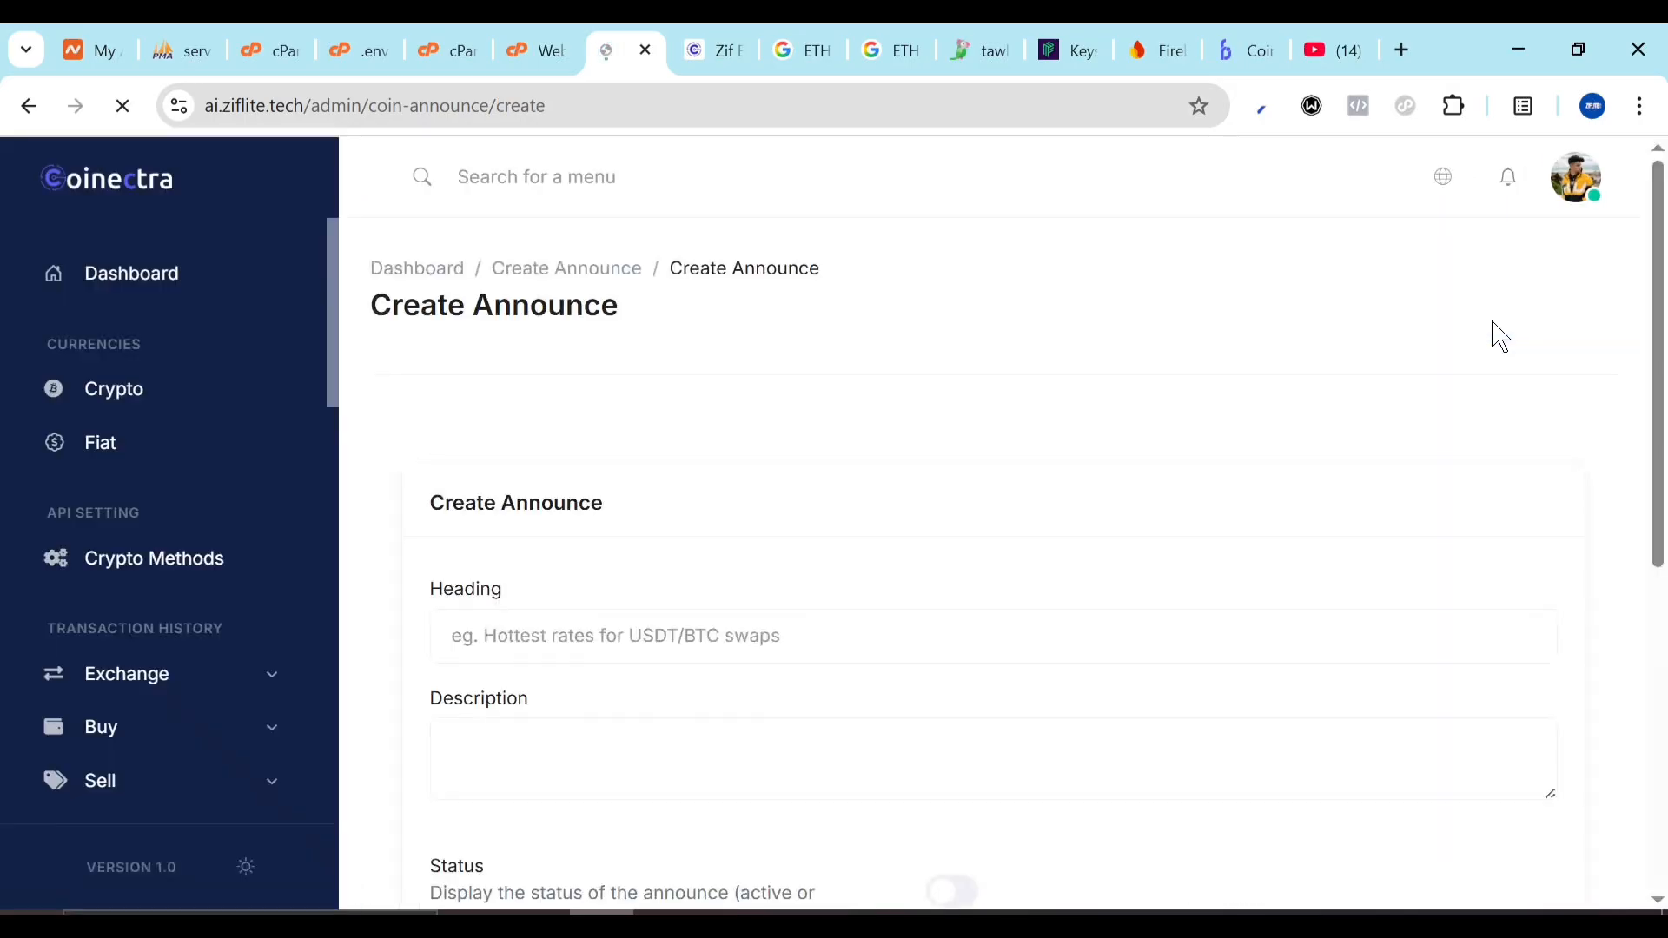
scroll(759, 701, "down", 1)
left_click(600, 474)
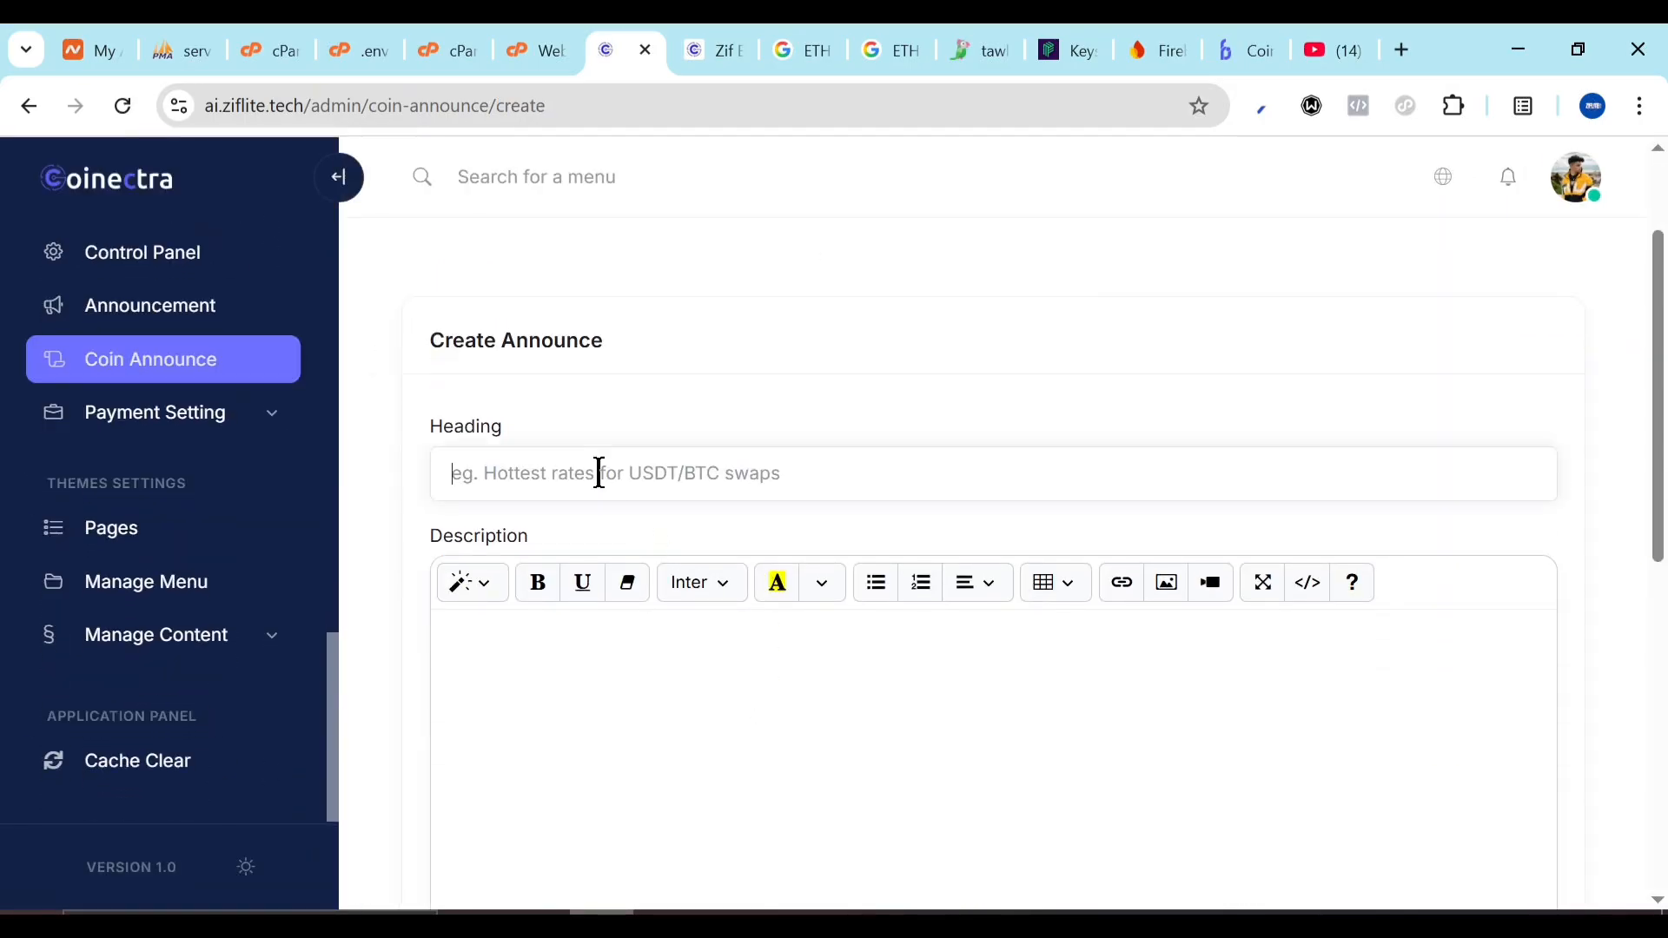
type("Please Subscribe")
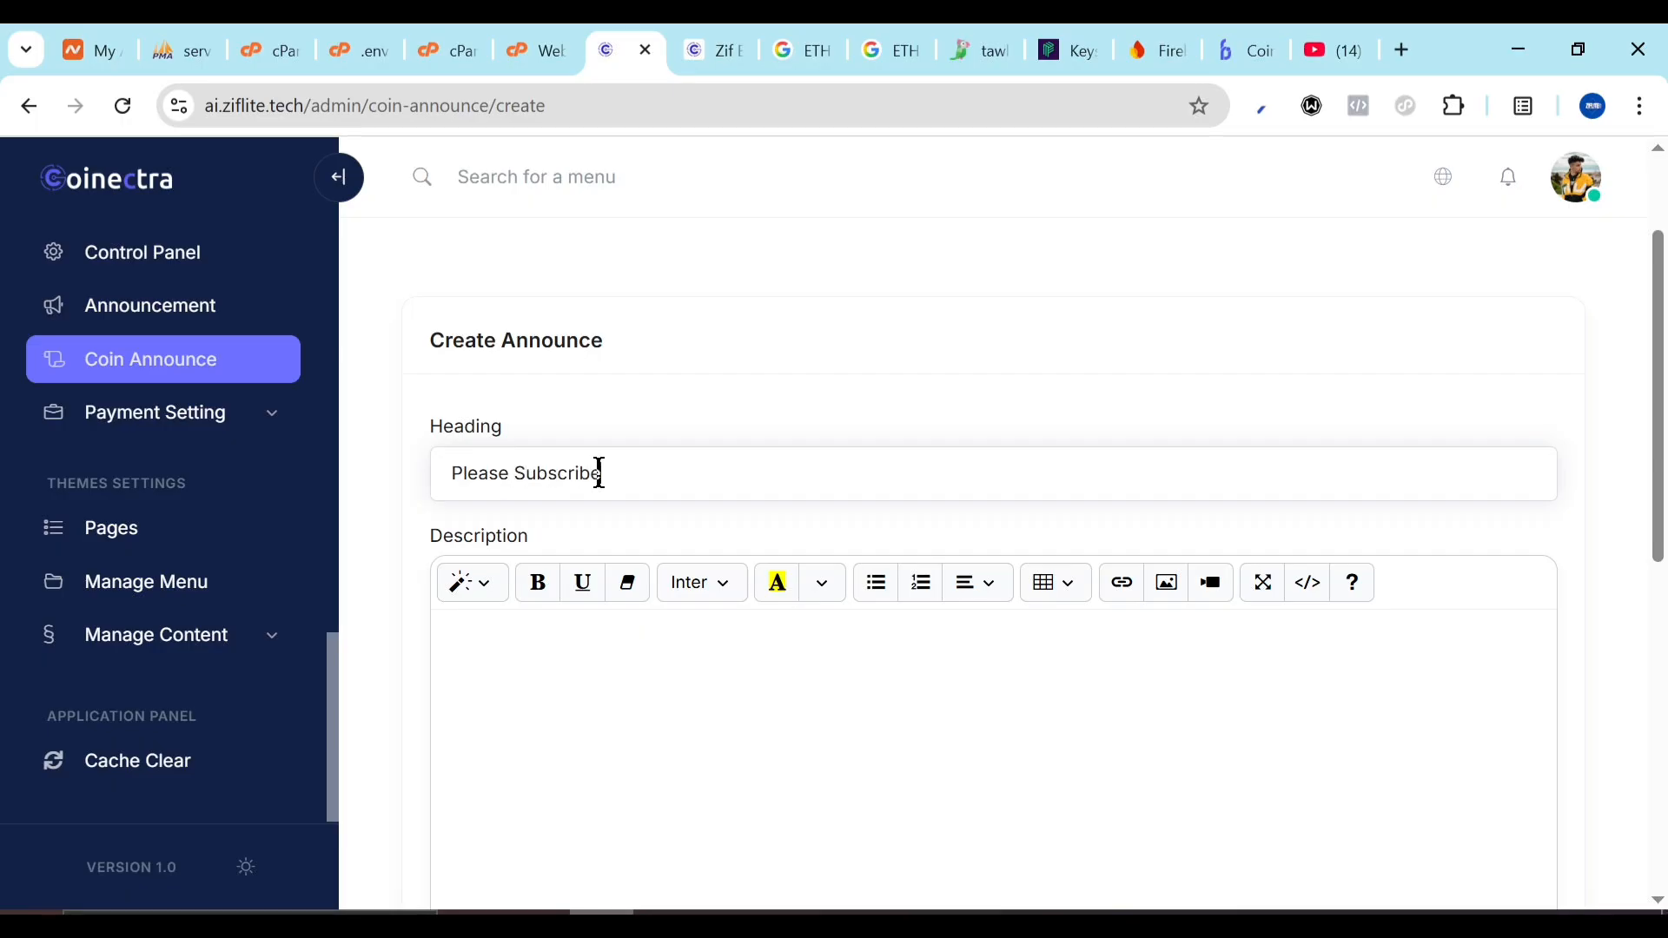
Paste the YouTube channel URL into the announcement description
left_click(525, 778)
type("https://www.youtube.com/@ZifliteStudio")
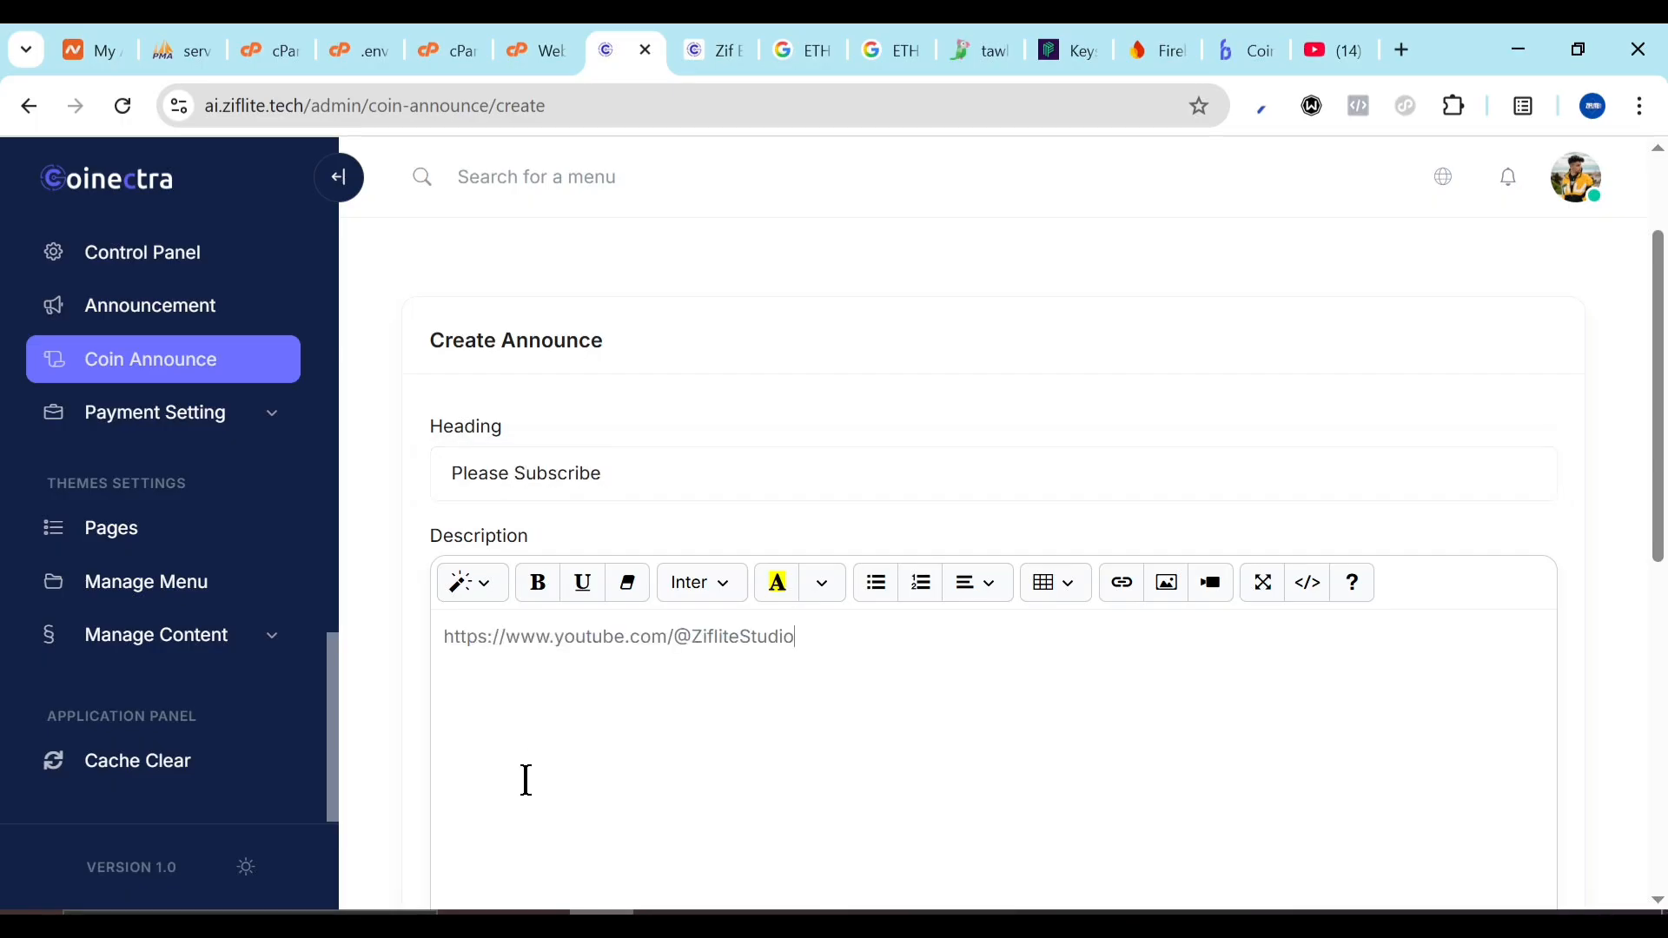
scroll(689, 483, "down", 3)
scroll(741, 727, "down", 3)
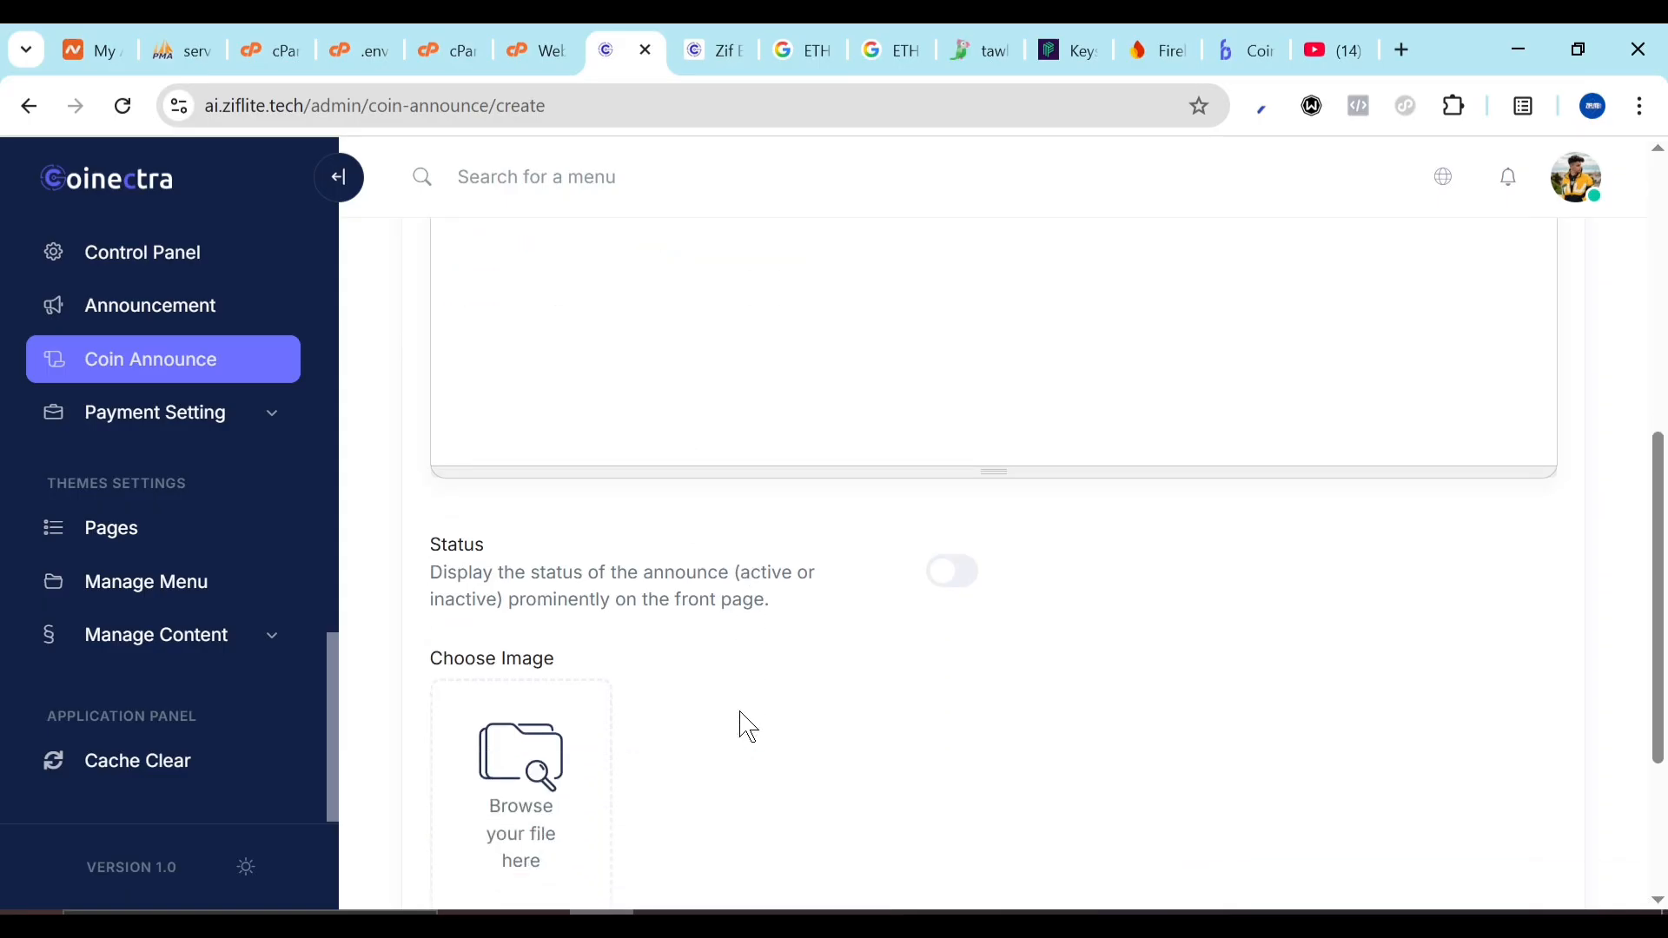
Switch the coin announcement's status to active and create the announcement without attaching an image
left_click(958, 513)
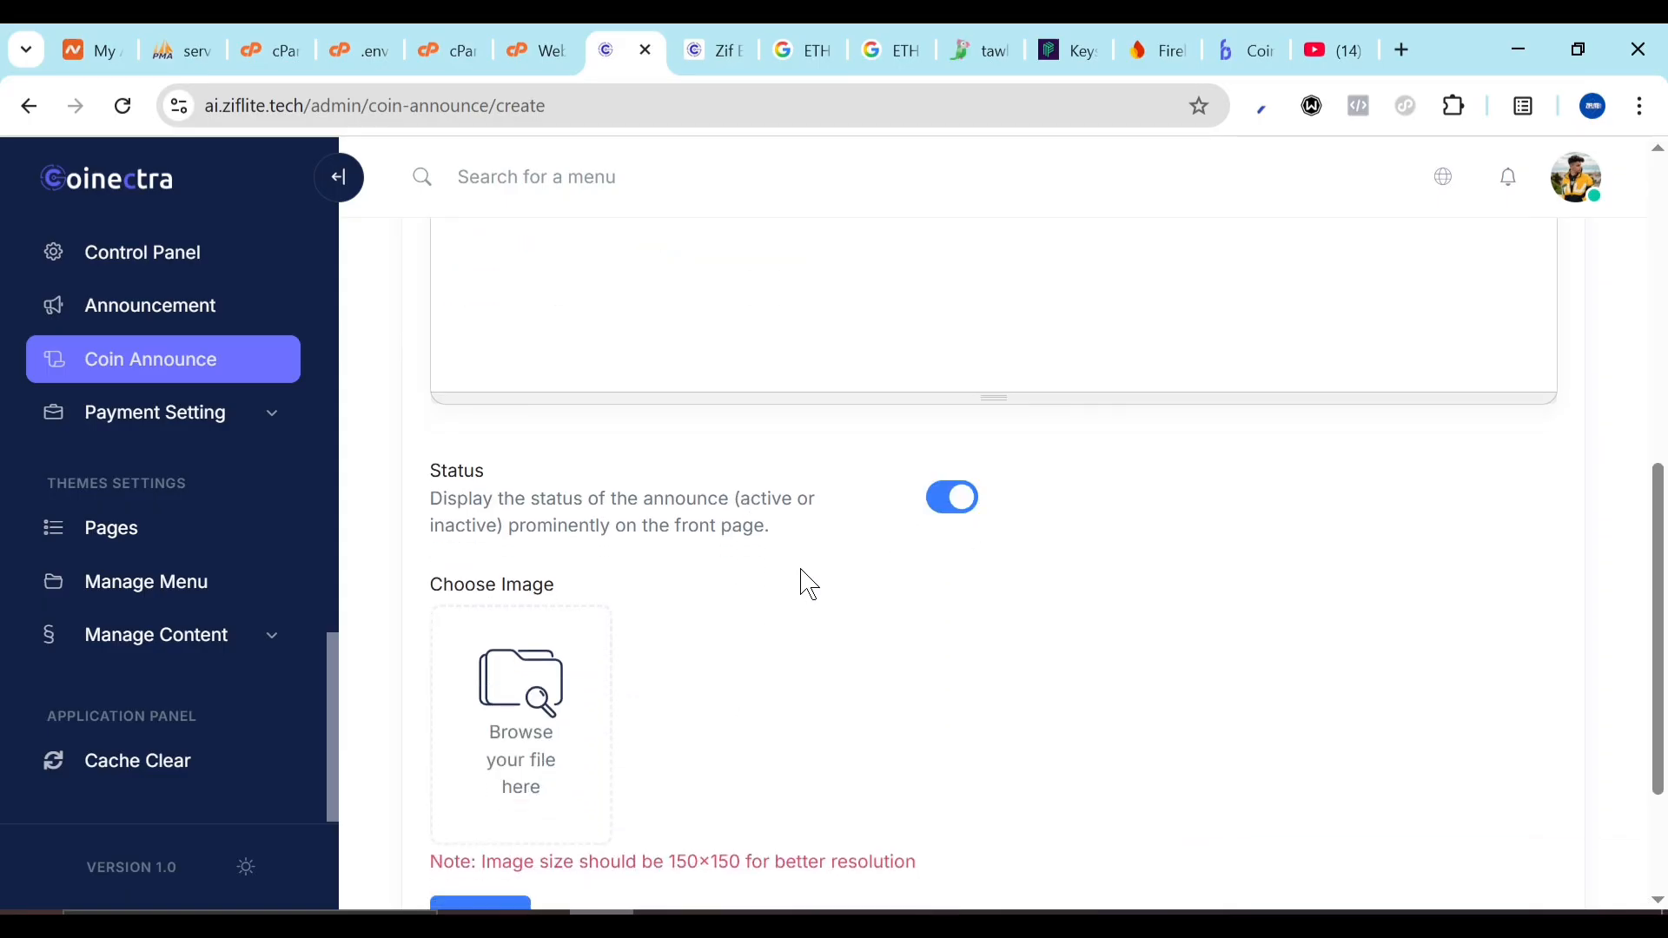
scroll(687, 625, "down", 2)
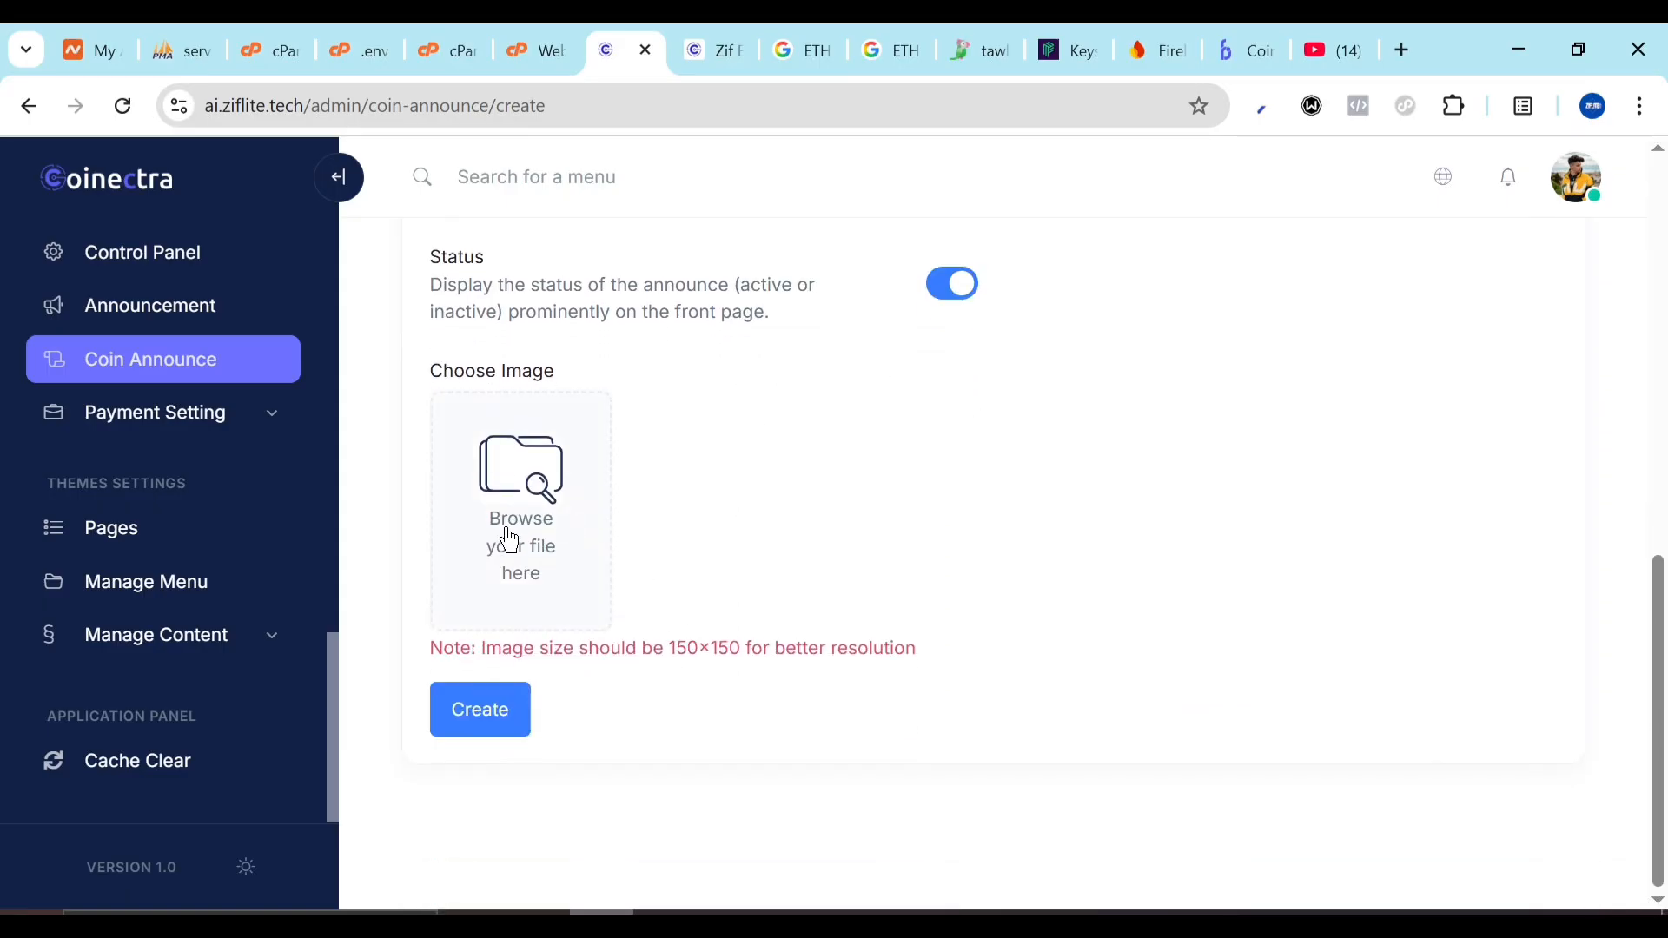
left_click(509, 540)
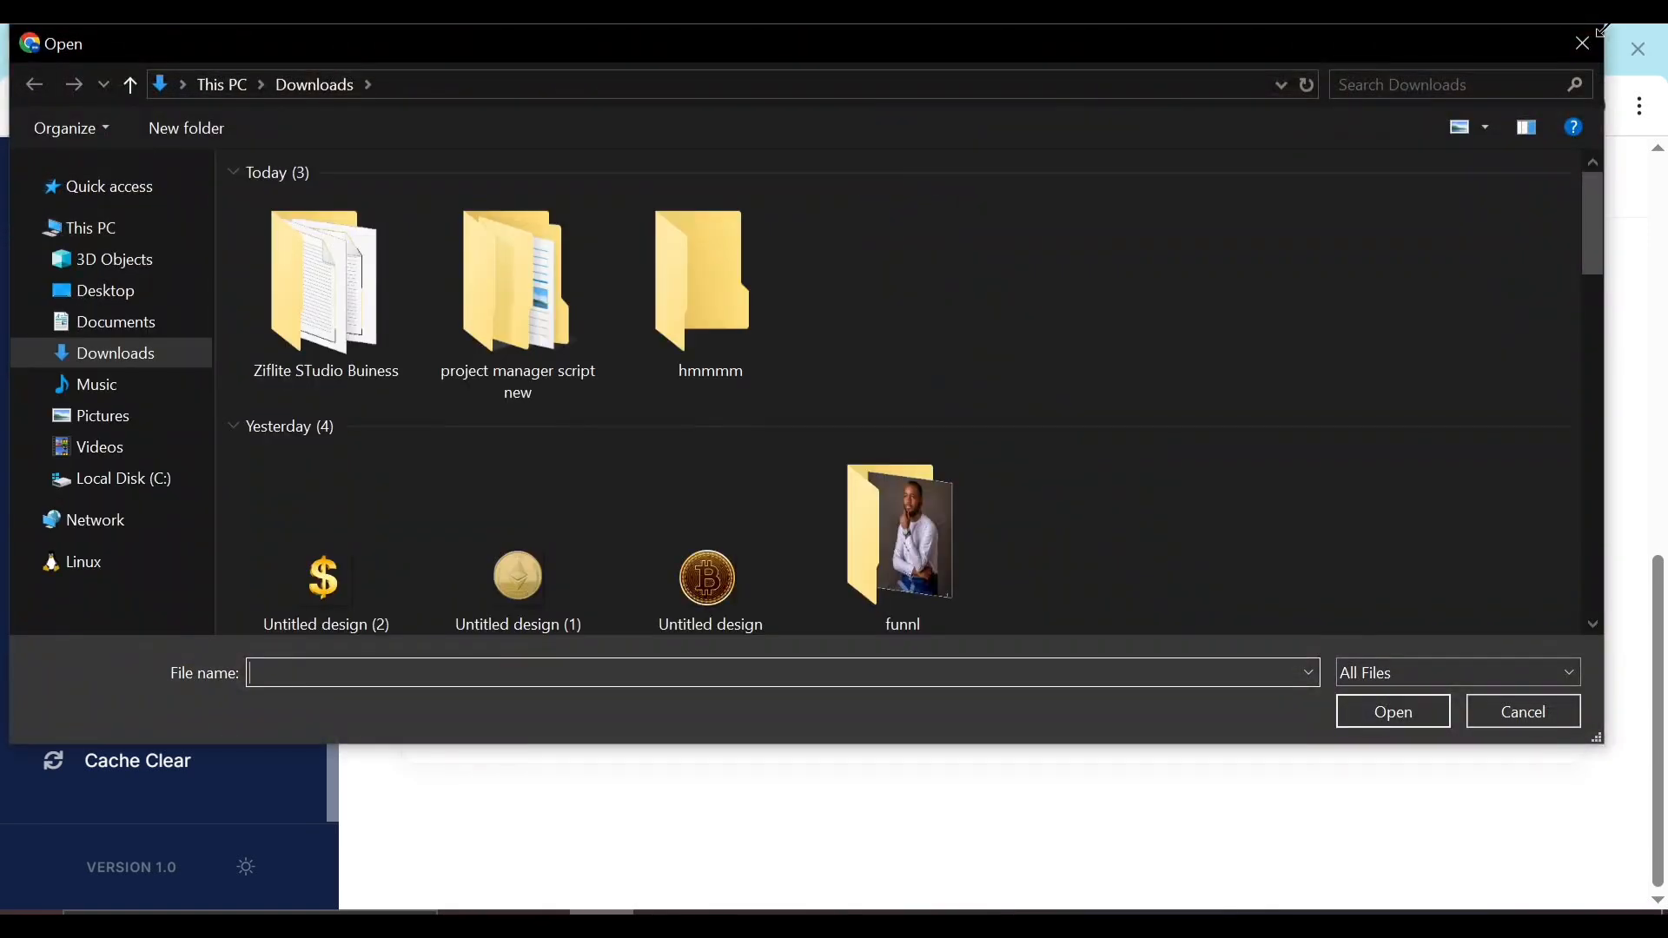
left_click(1588, 42)
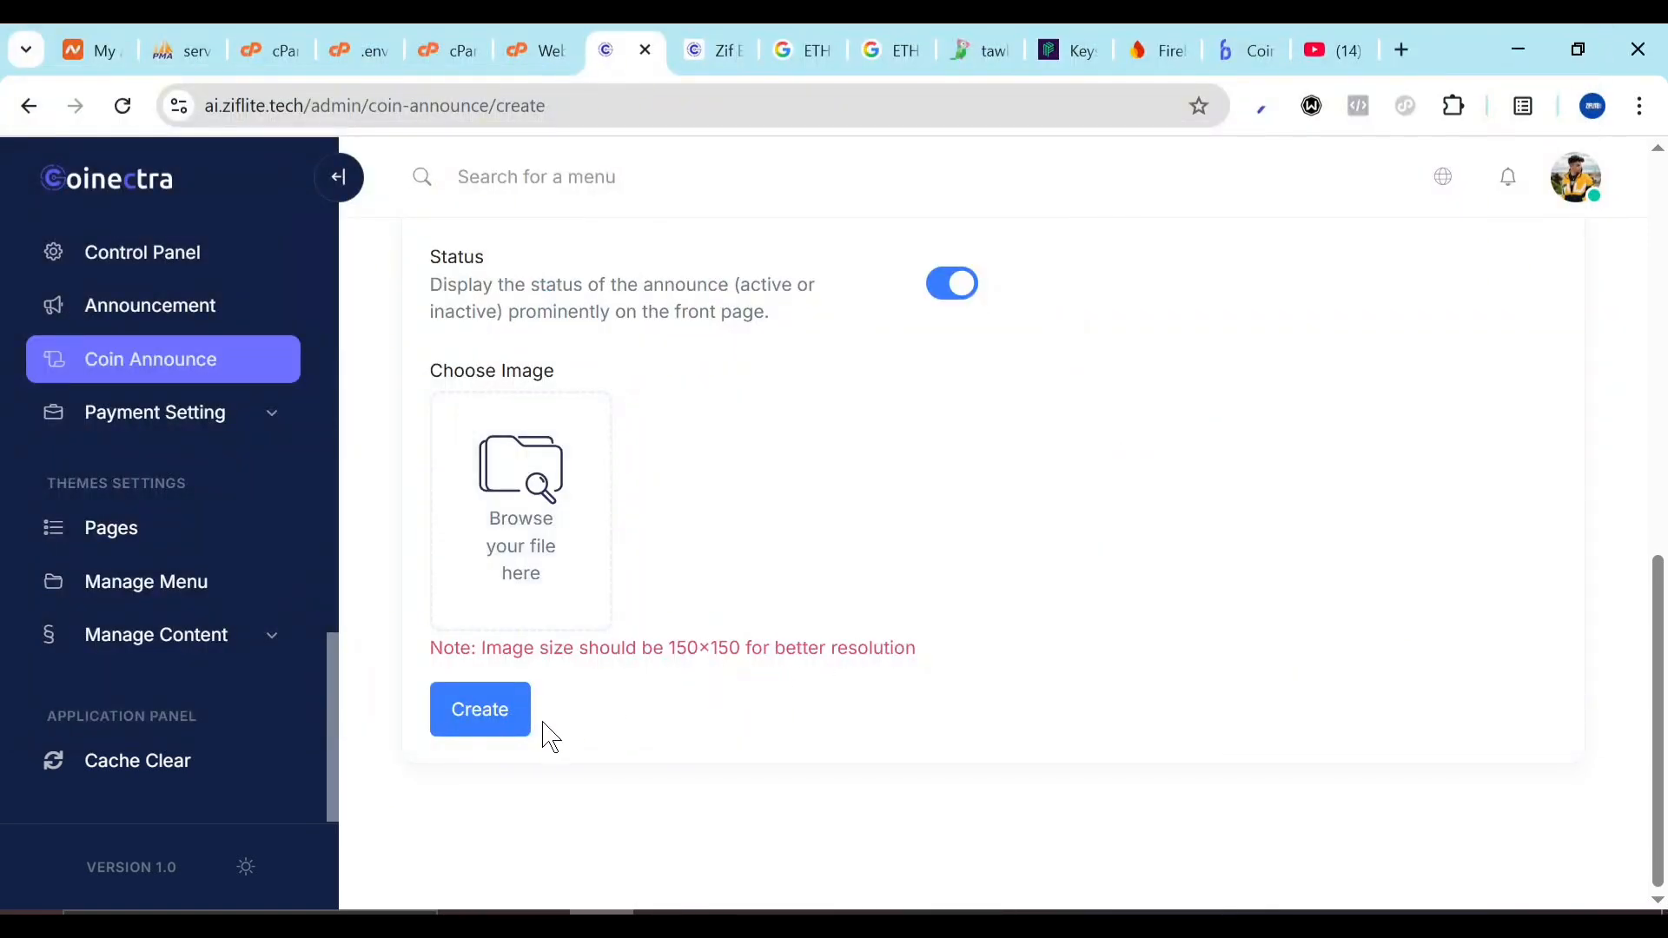
left_click(501, 734)
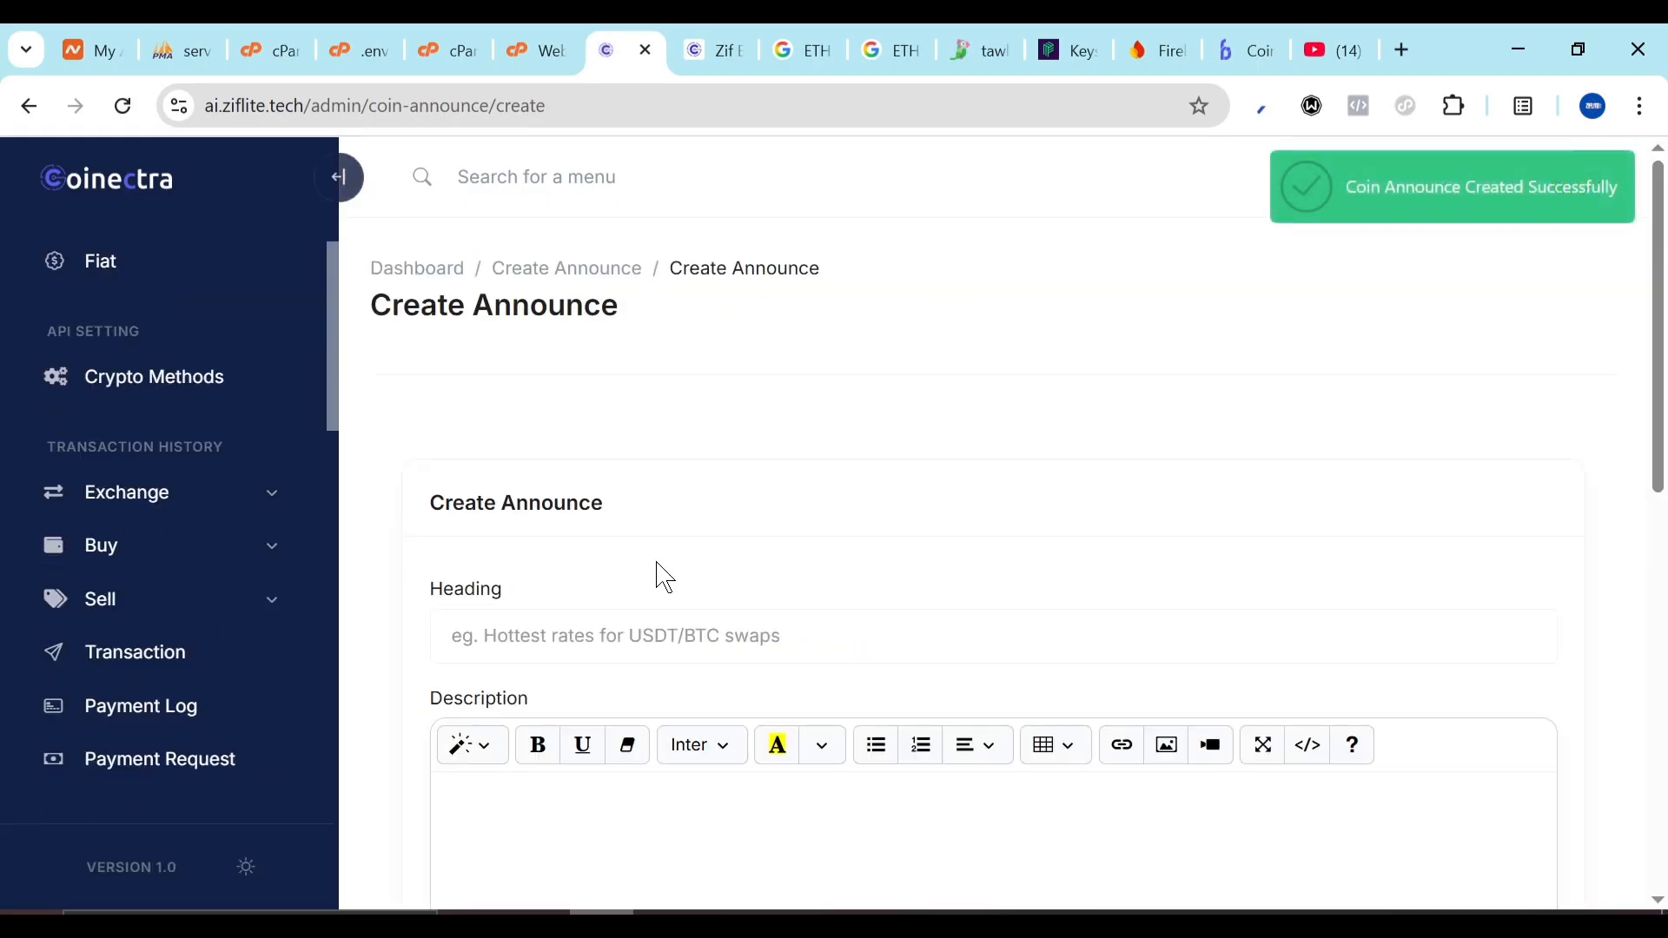
Check the coin announcement banner on the public site and return to the admin panel
scroll(665, 578, "down", 10)
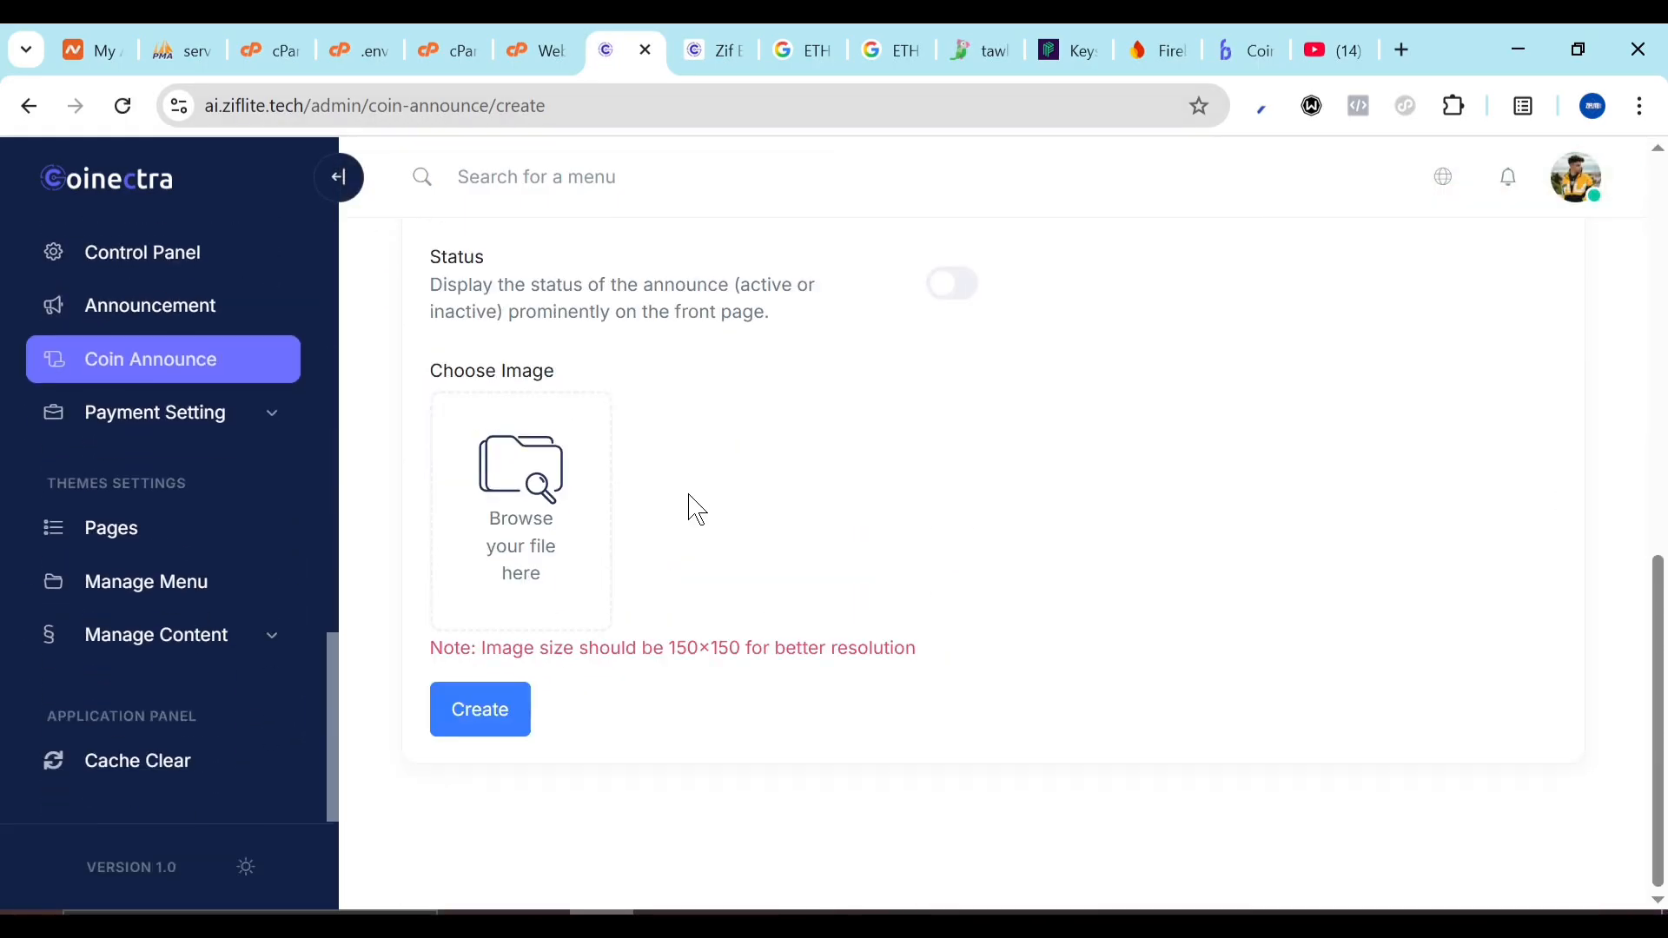
left_click(971, 287)
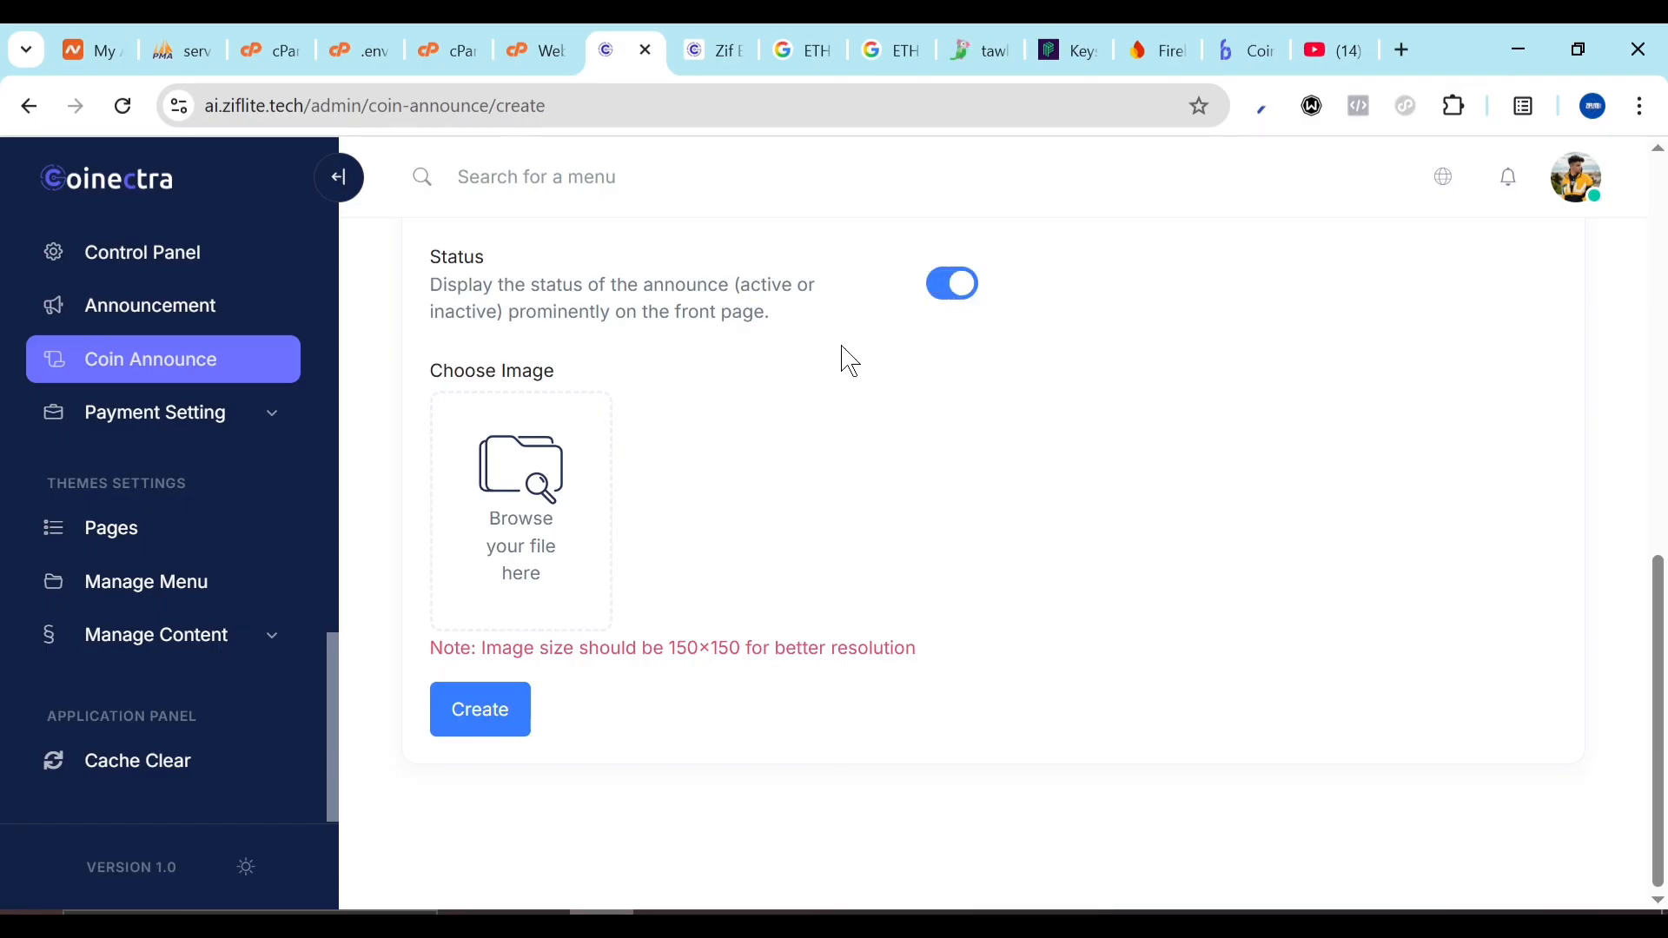
scroll(790, 395, "up", 10)
scroll(793, 395, "down", 4)
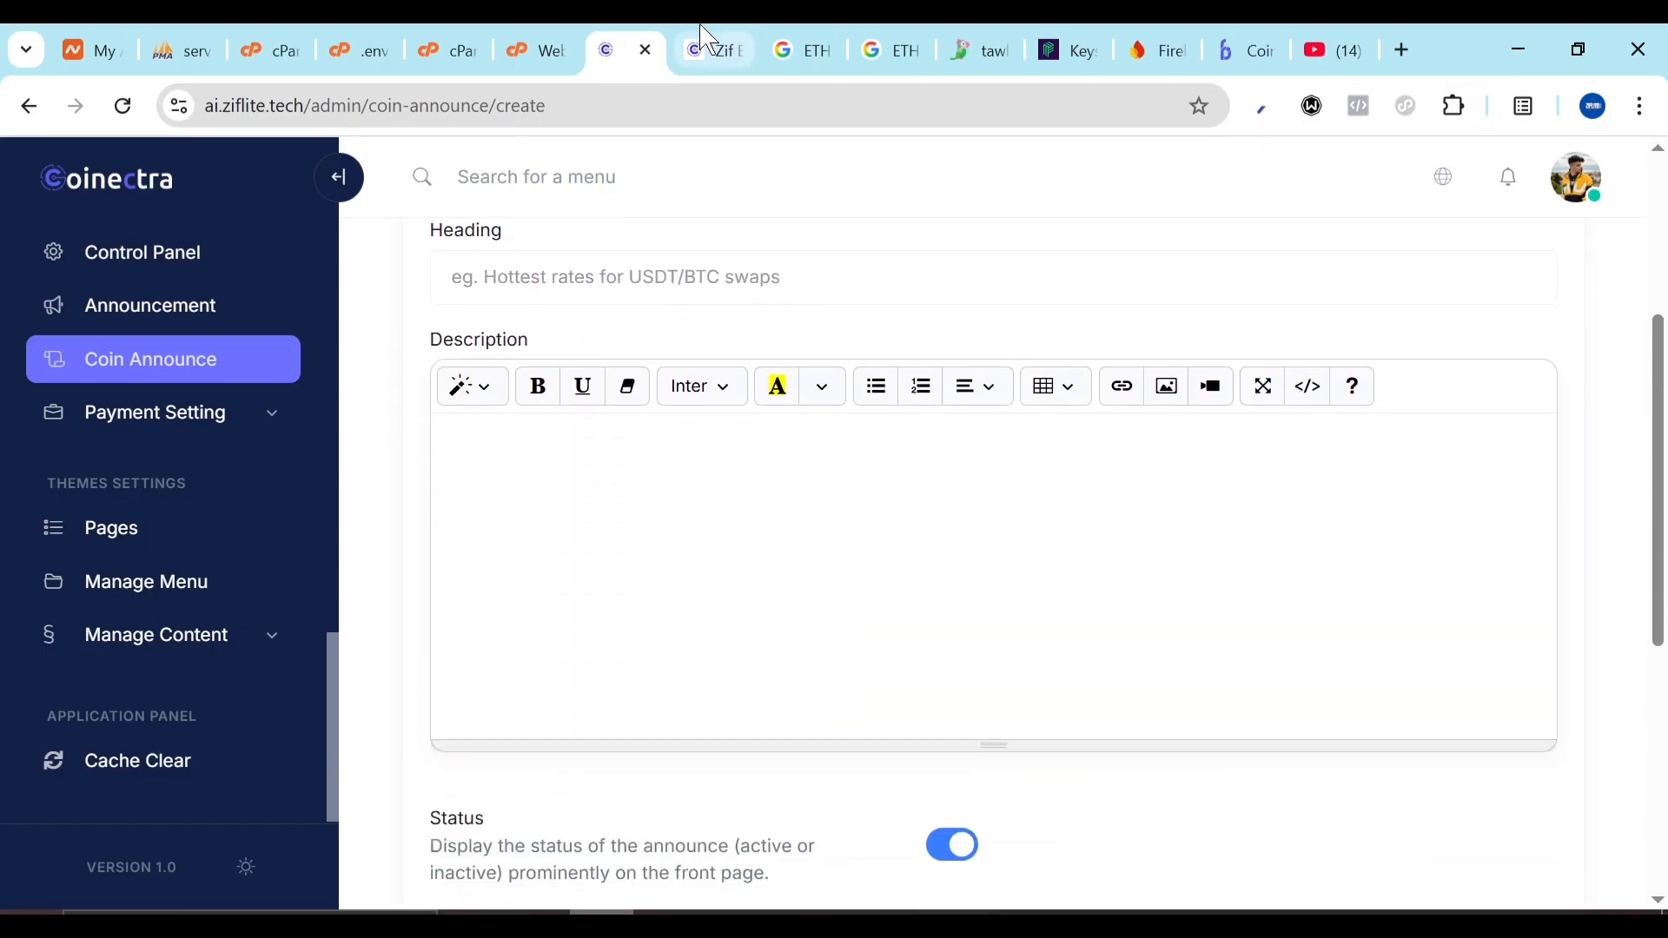
left_click(715, 52)
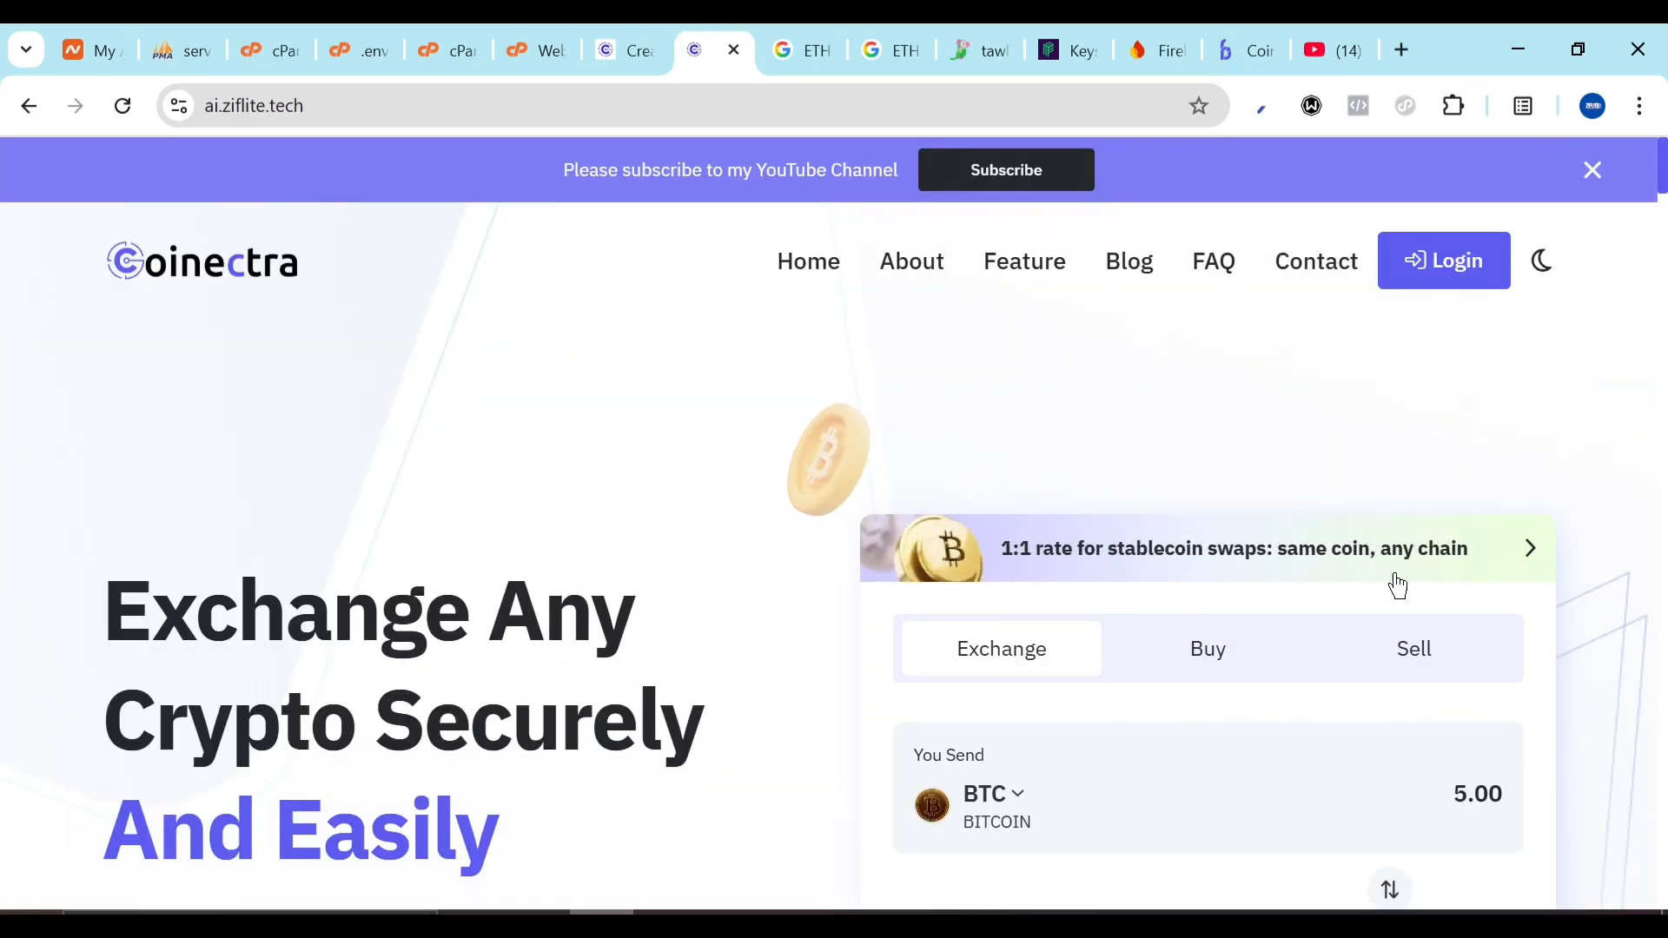
left_click(625, 36)
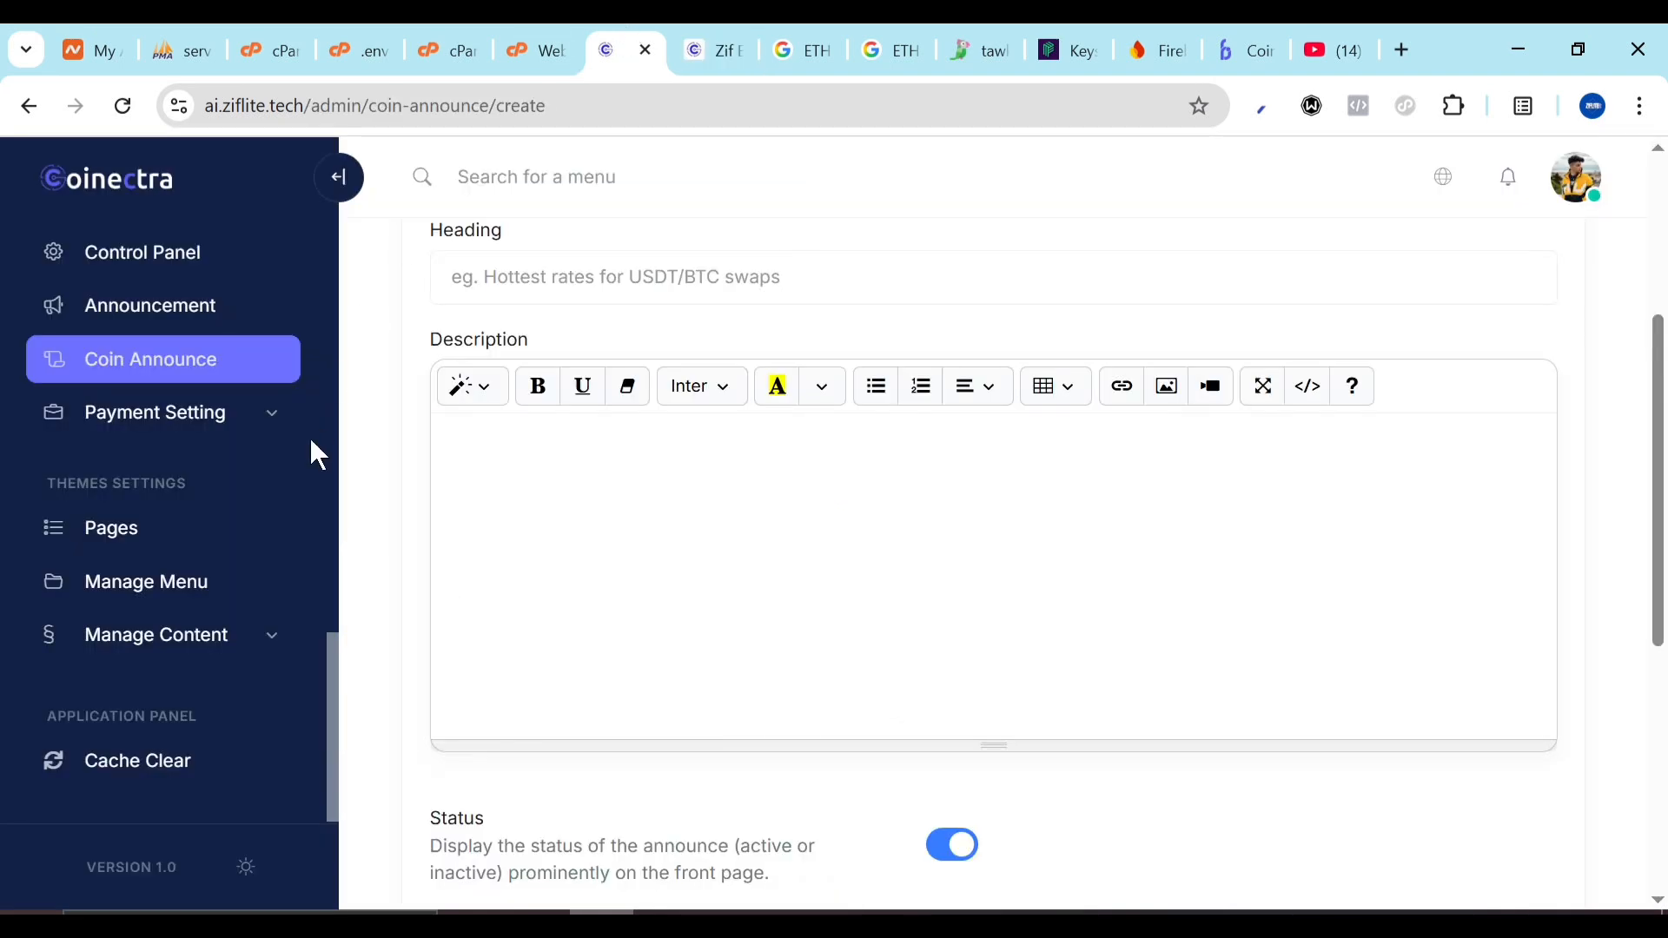
Open the payment gateway list and browse the PayStack gateway settings
left_click(158, 426)
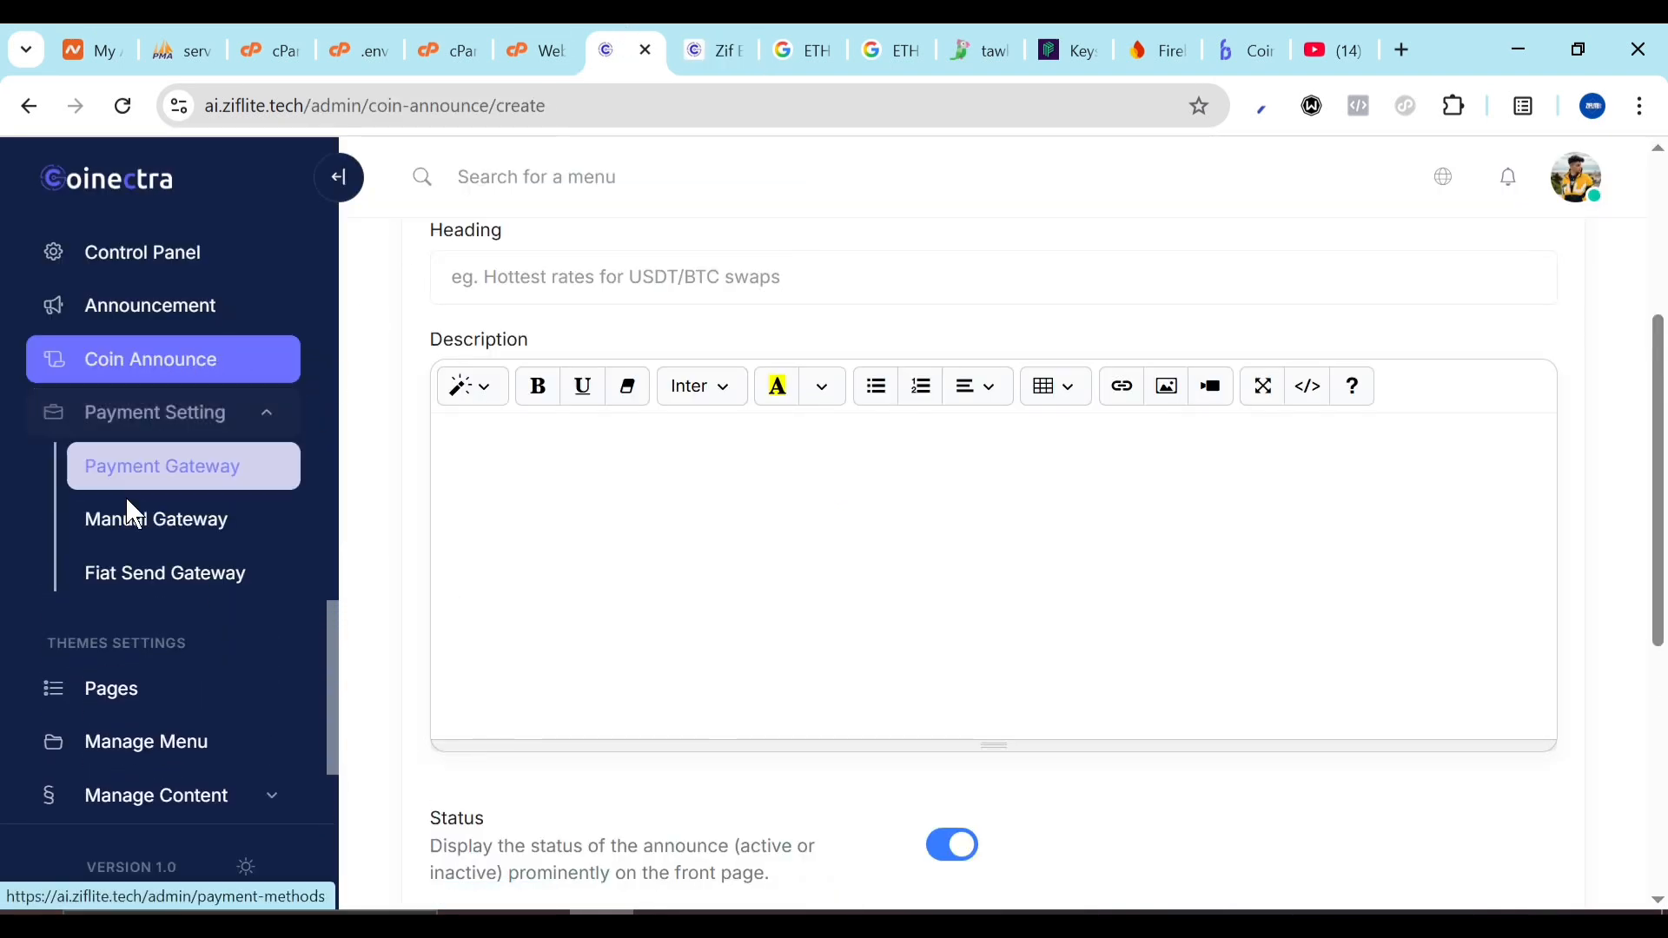
left_click(176, 484)
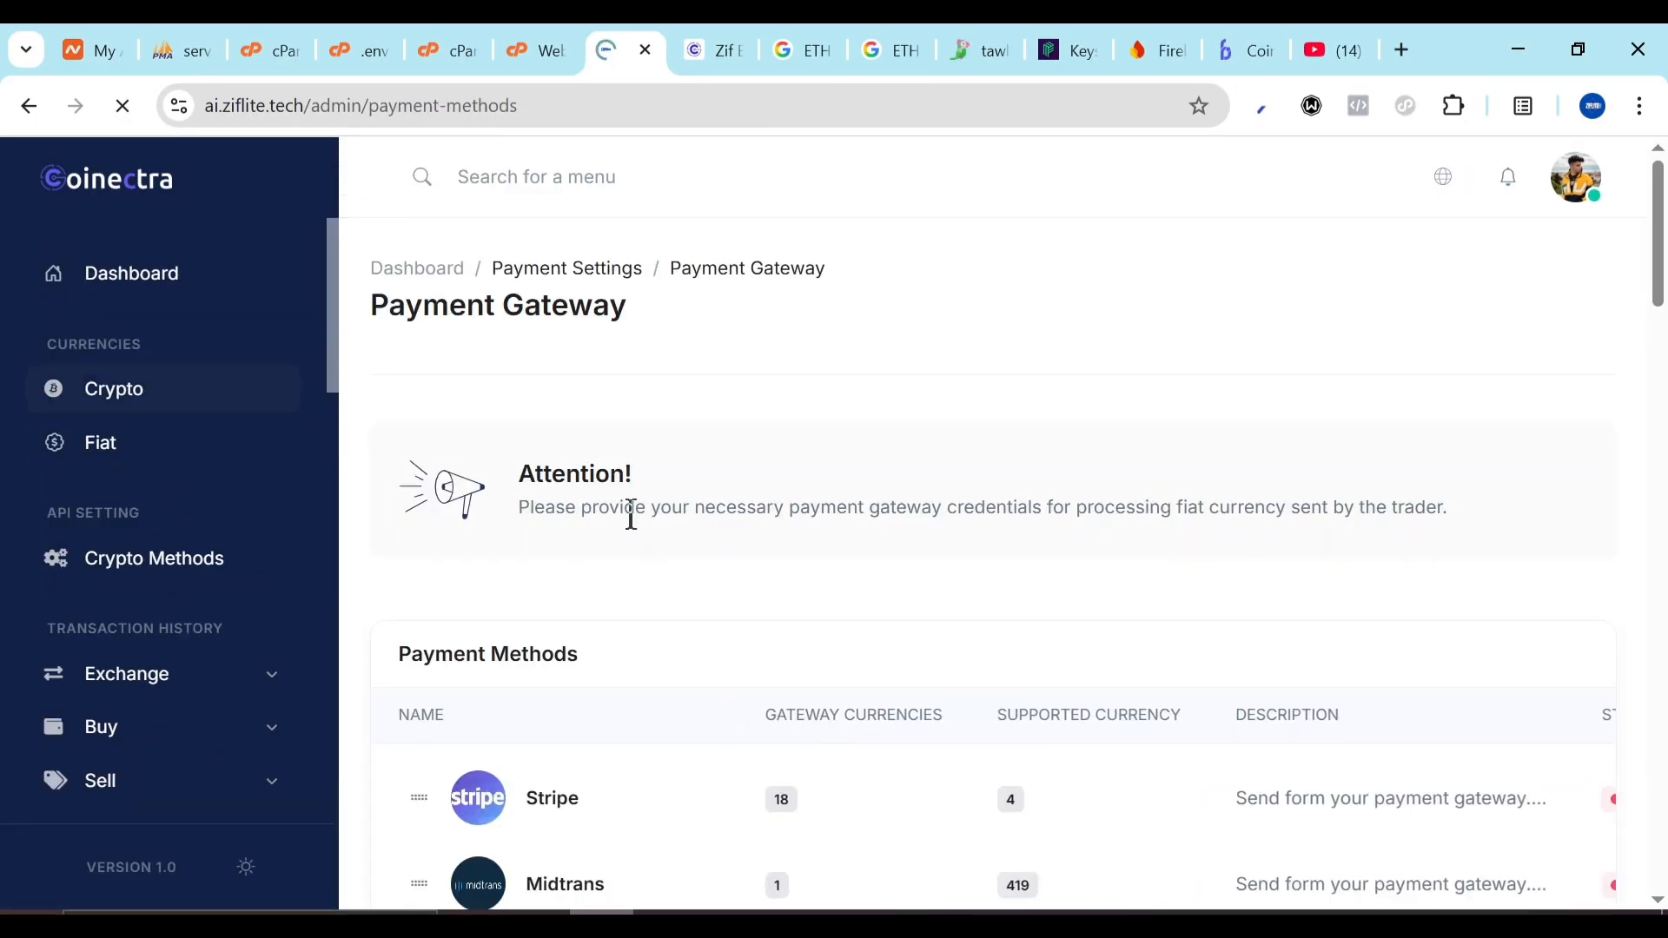
scroll(635, 589, "down", 8)
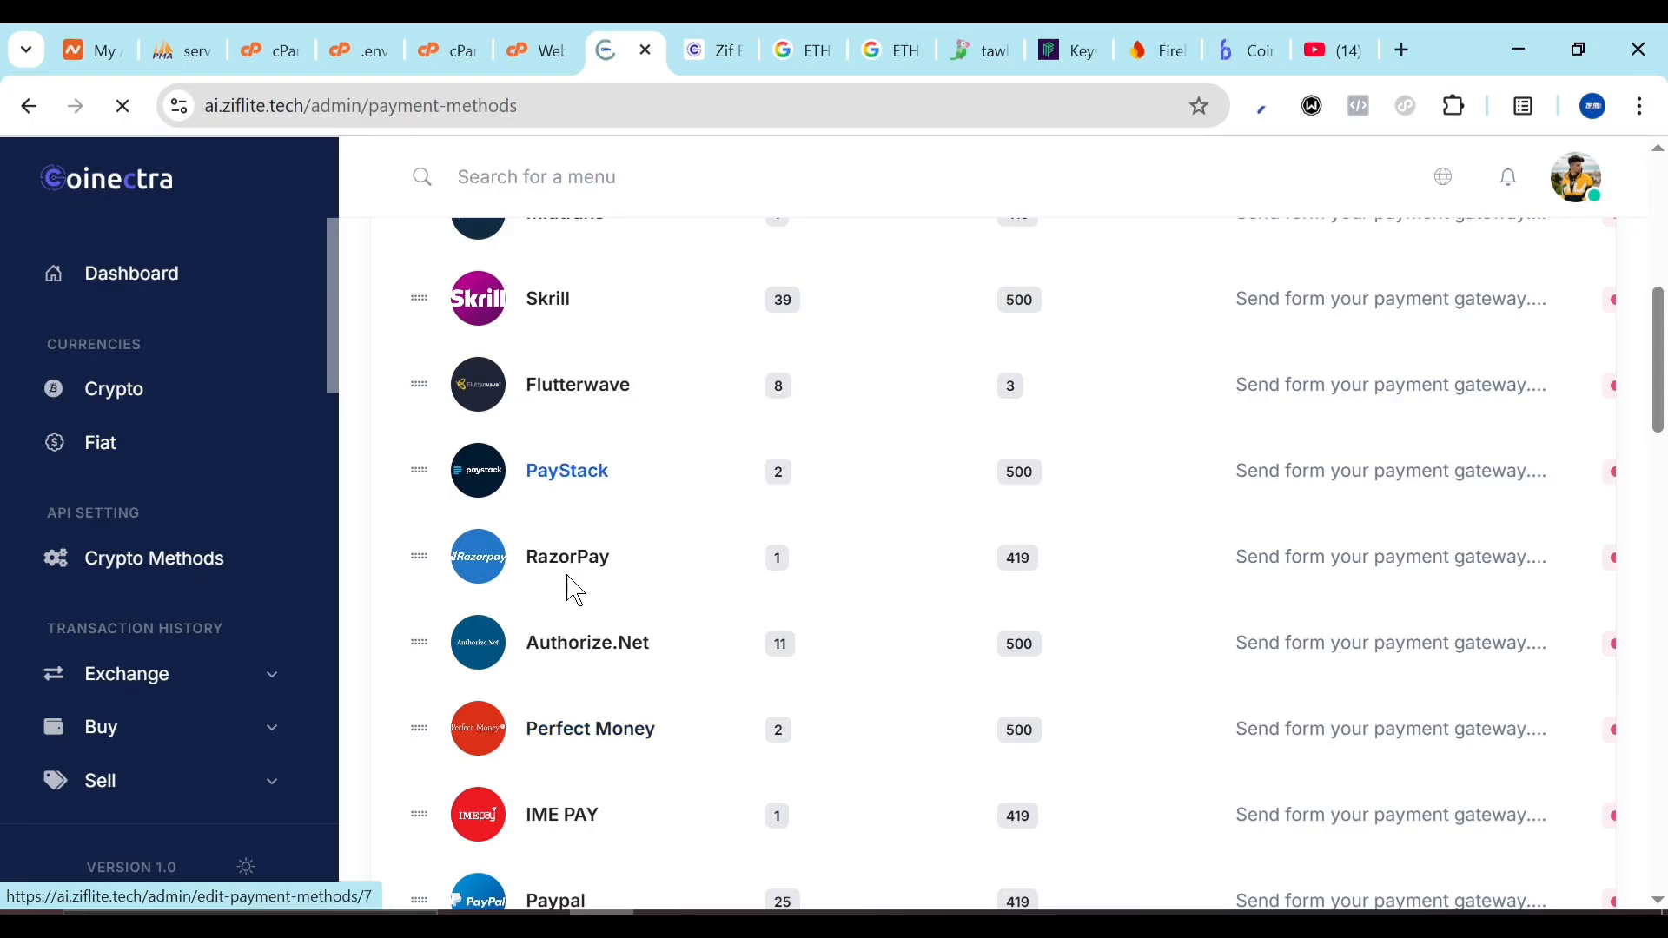
scroll(570, 769, "down", 3)
scroll(568, 765, "up", 5)
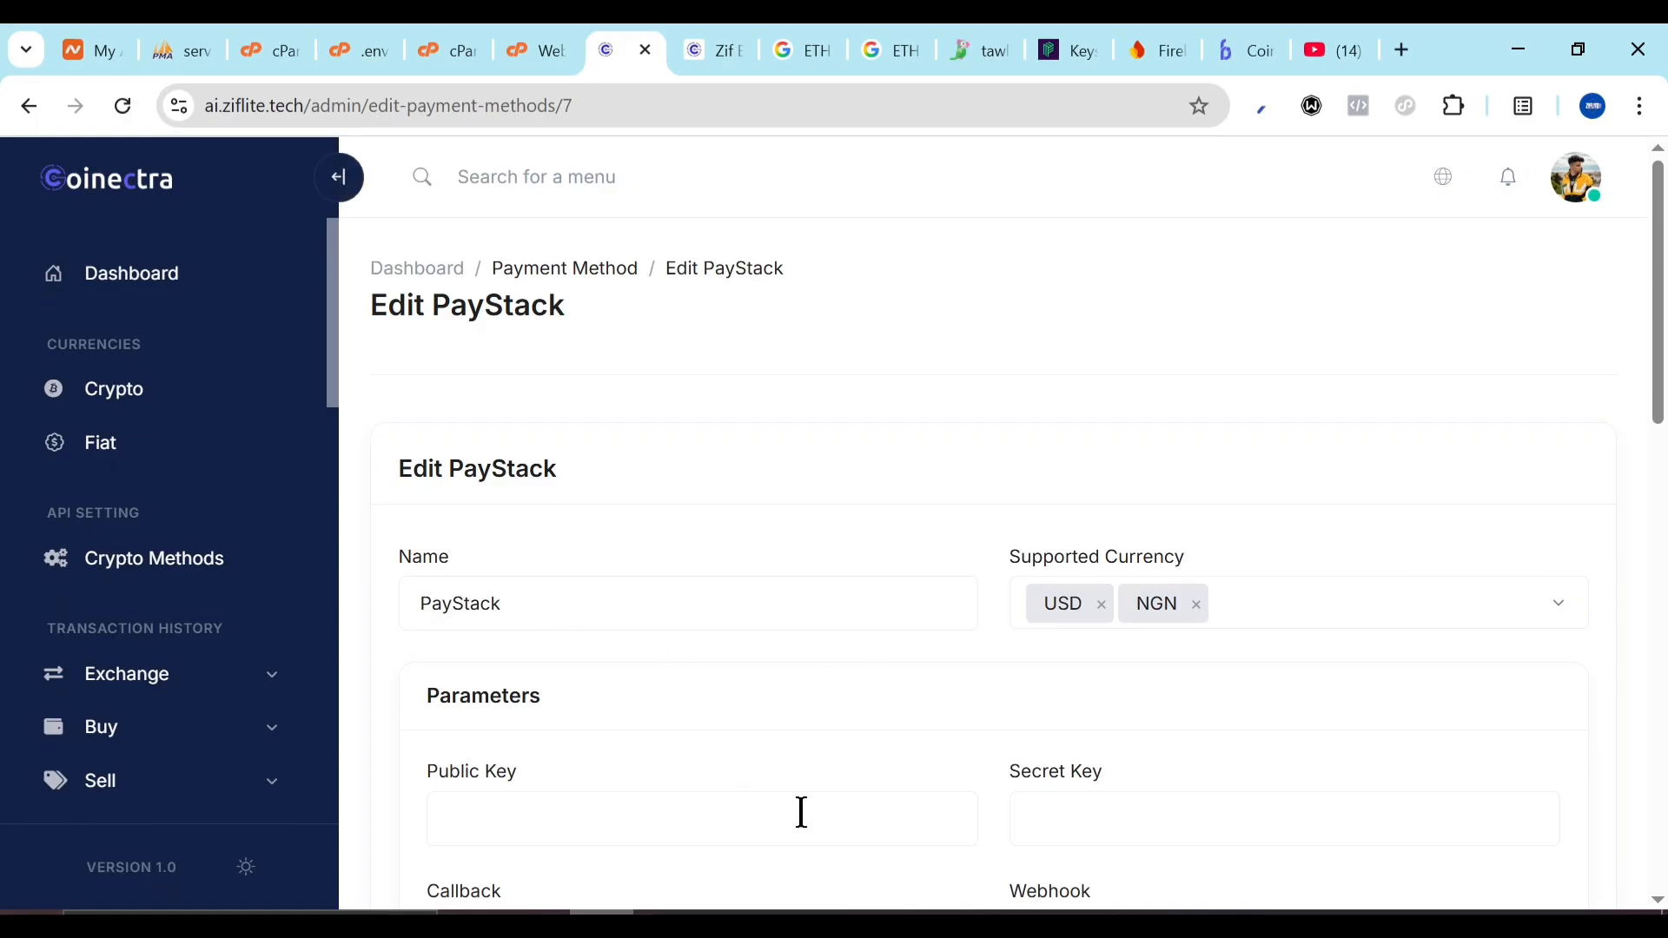
scroll(801, 813, "down", 3)
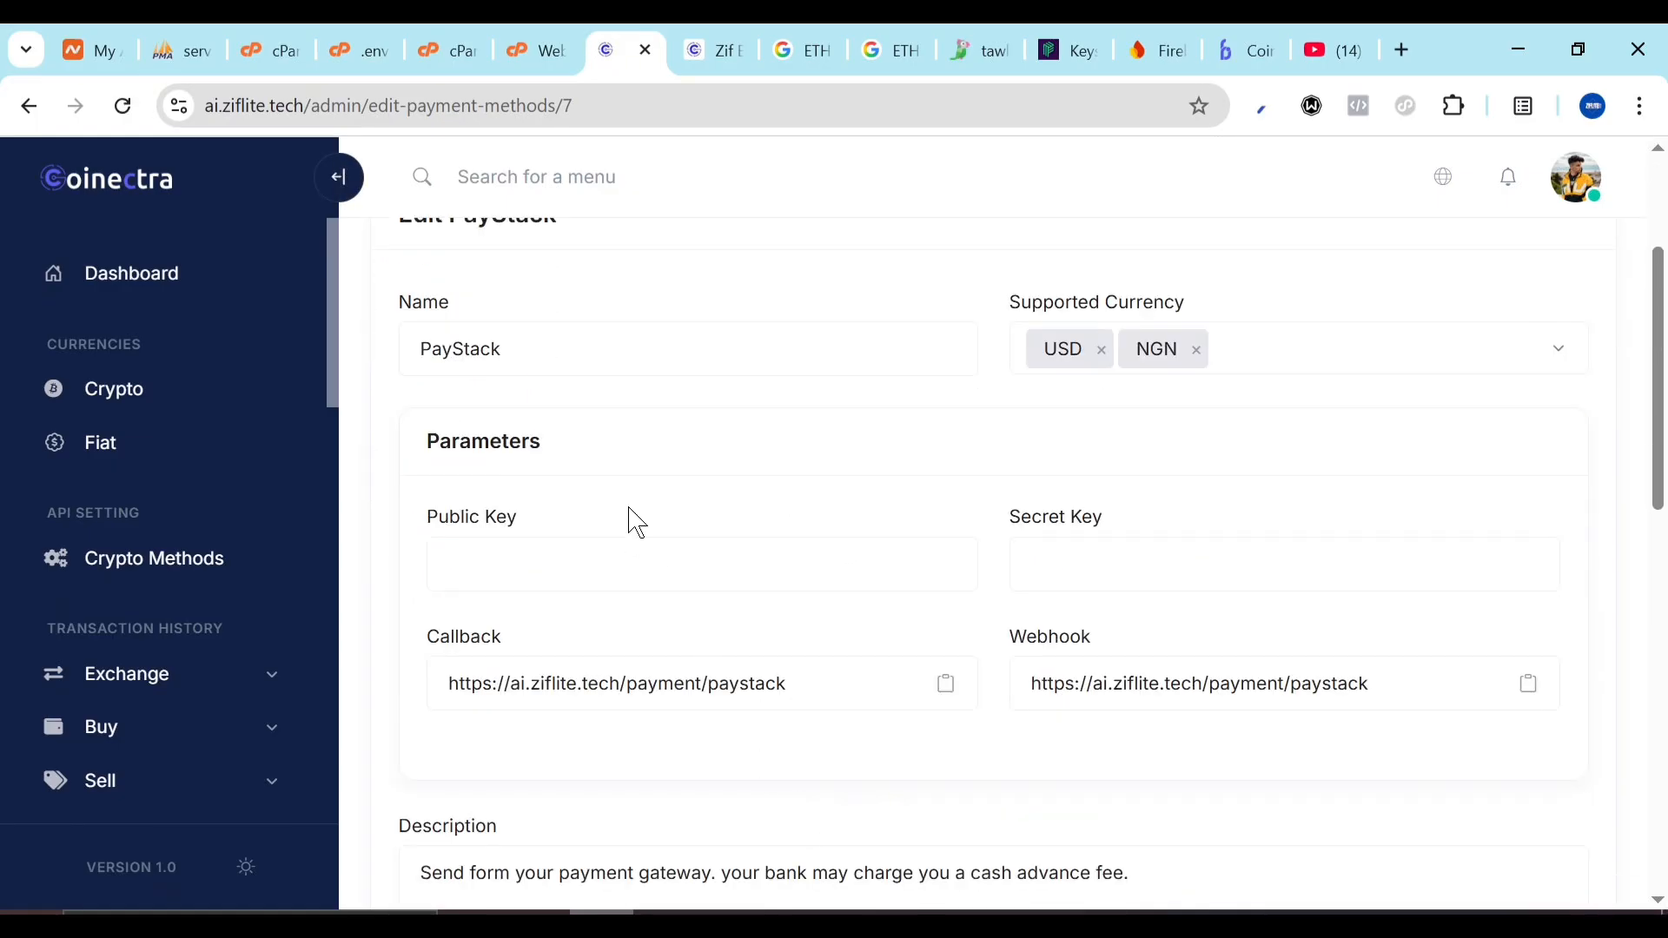
scroll(218, 661, "down", 3)
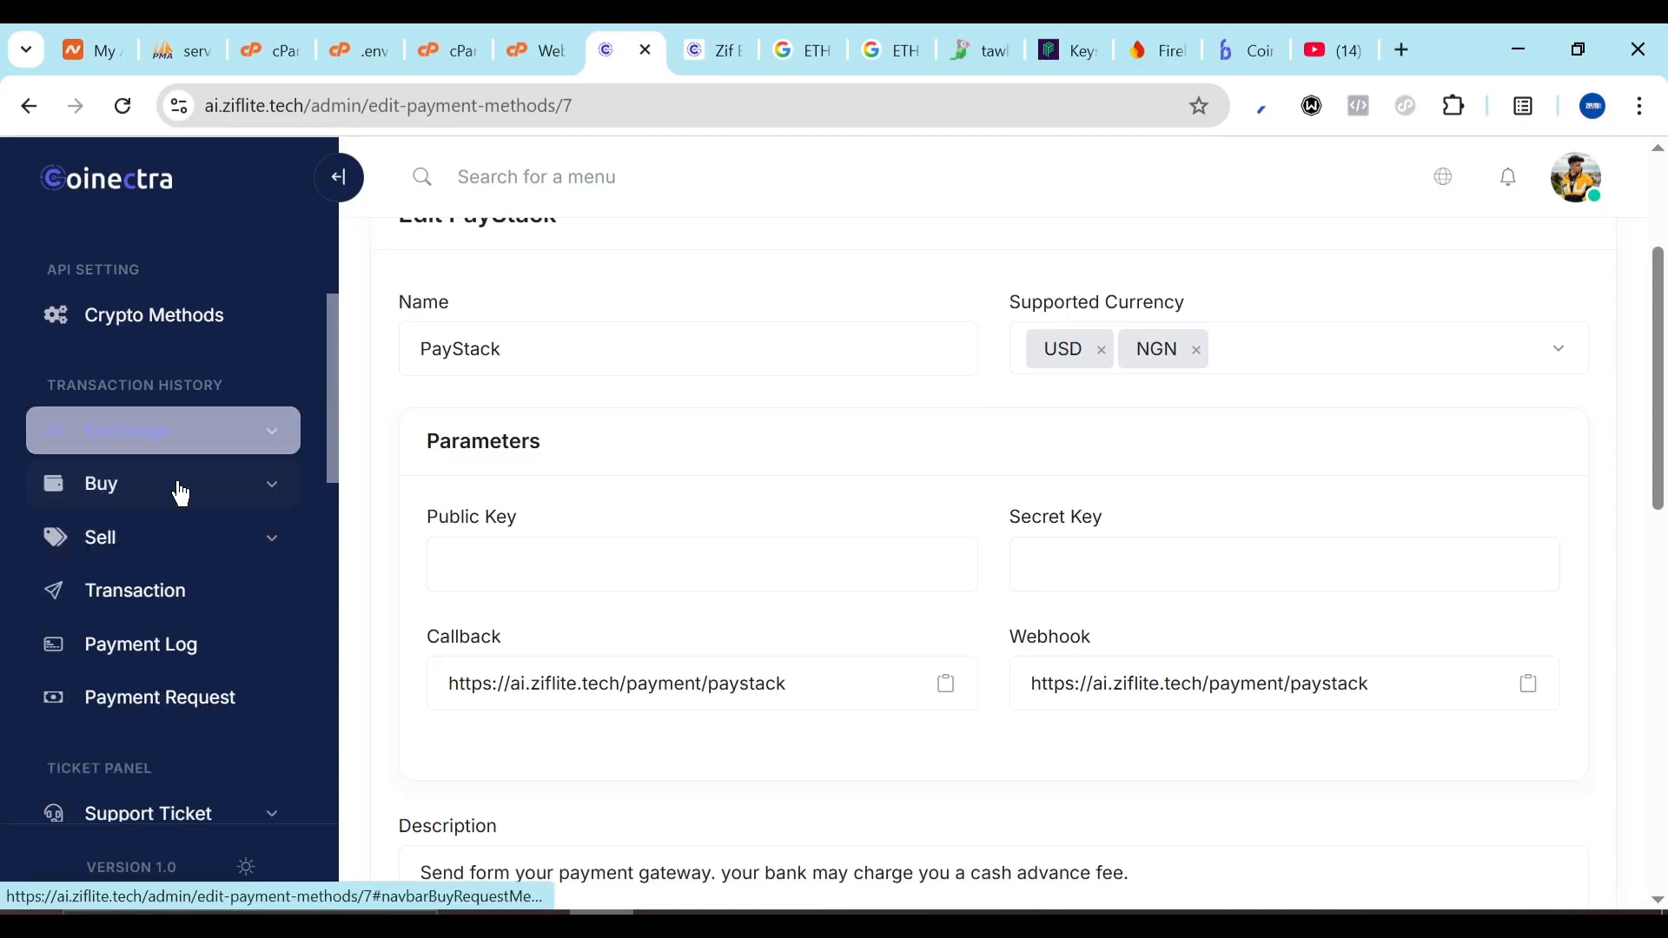
scroll(165, 665, "down", 2)
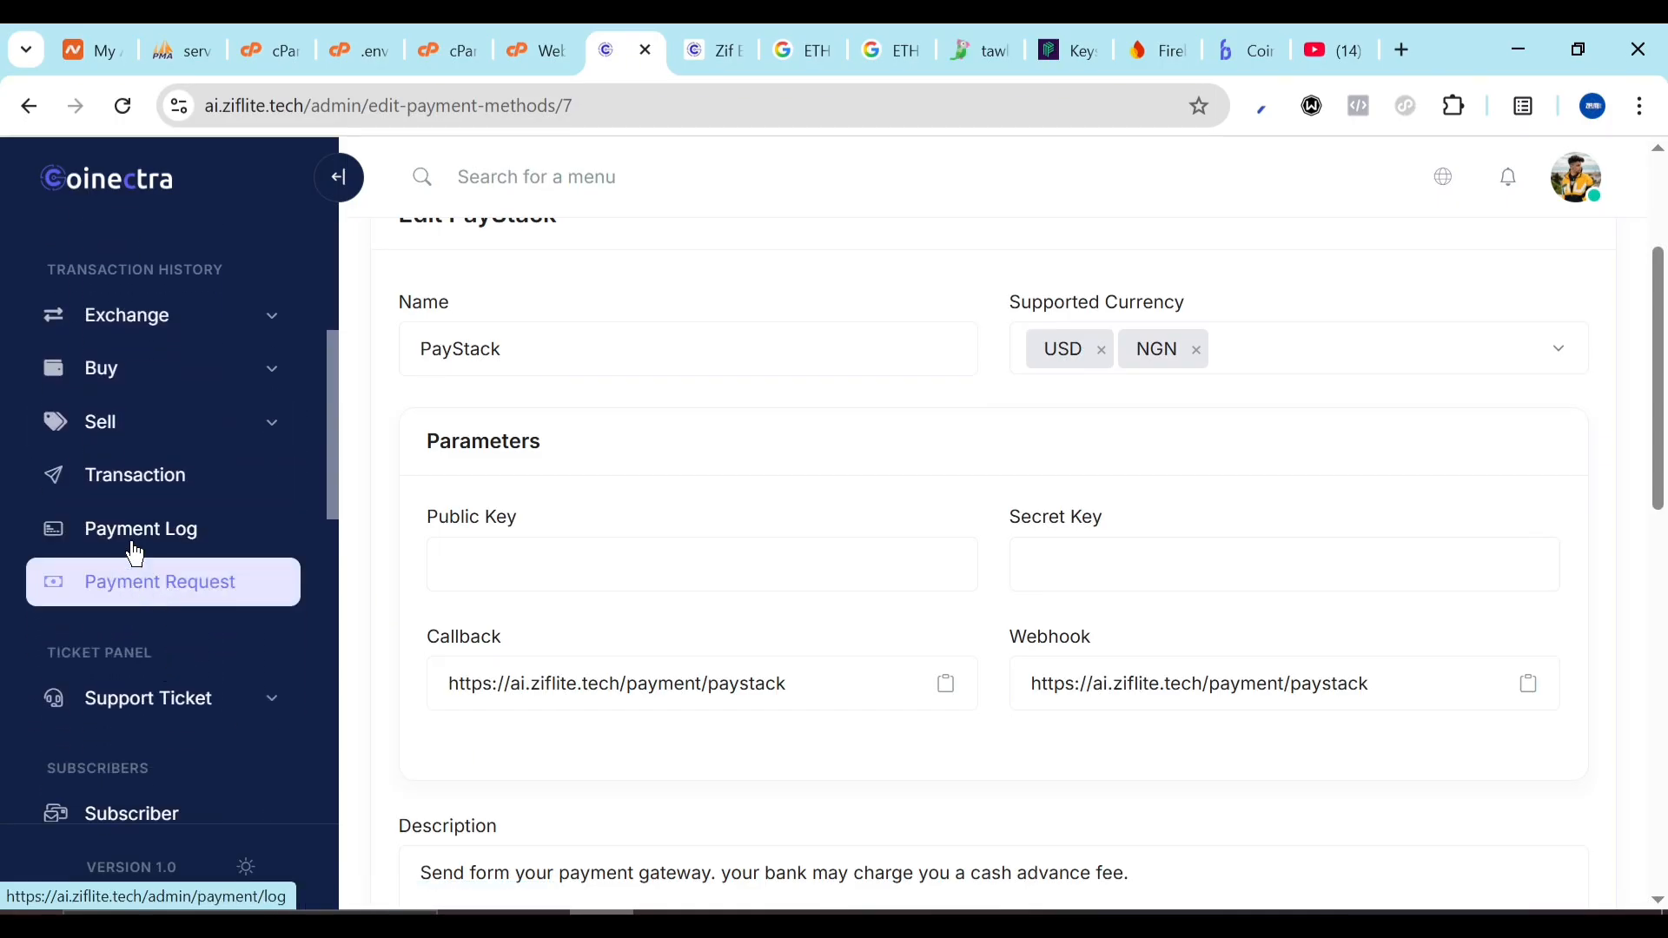
scroll(157, 704, "down", 4)
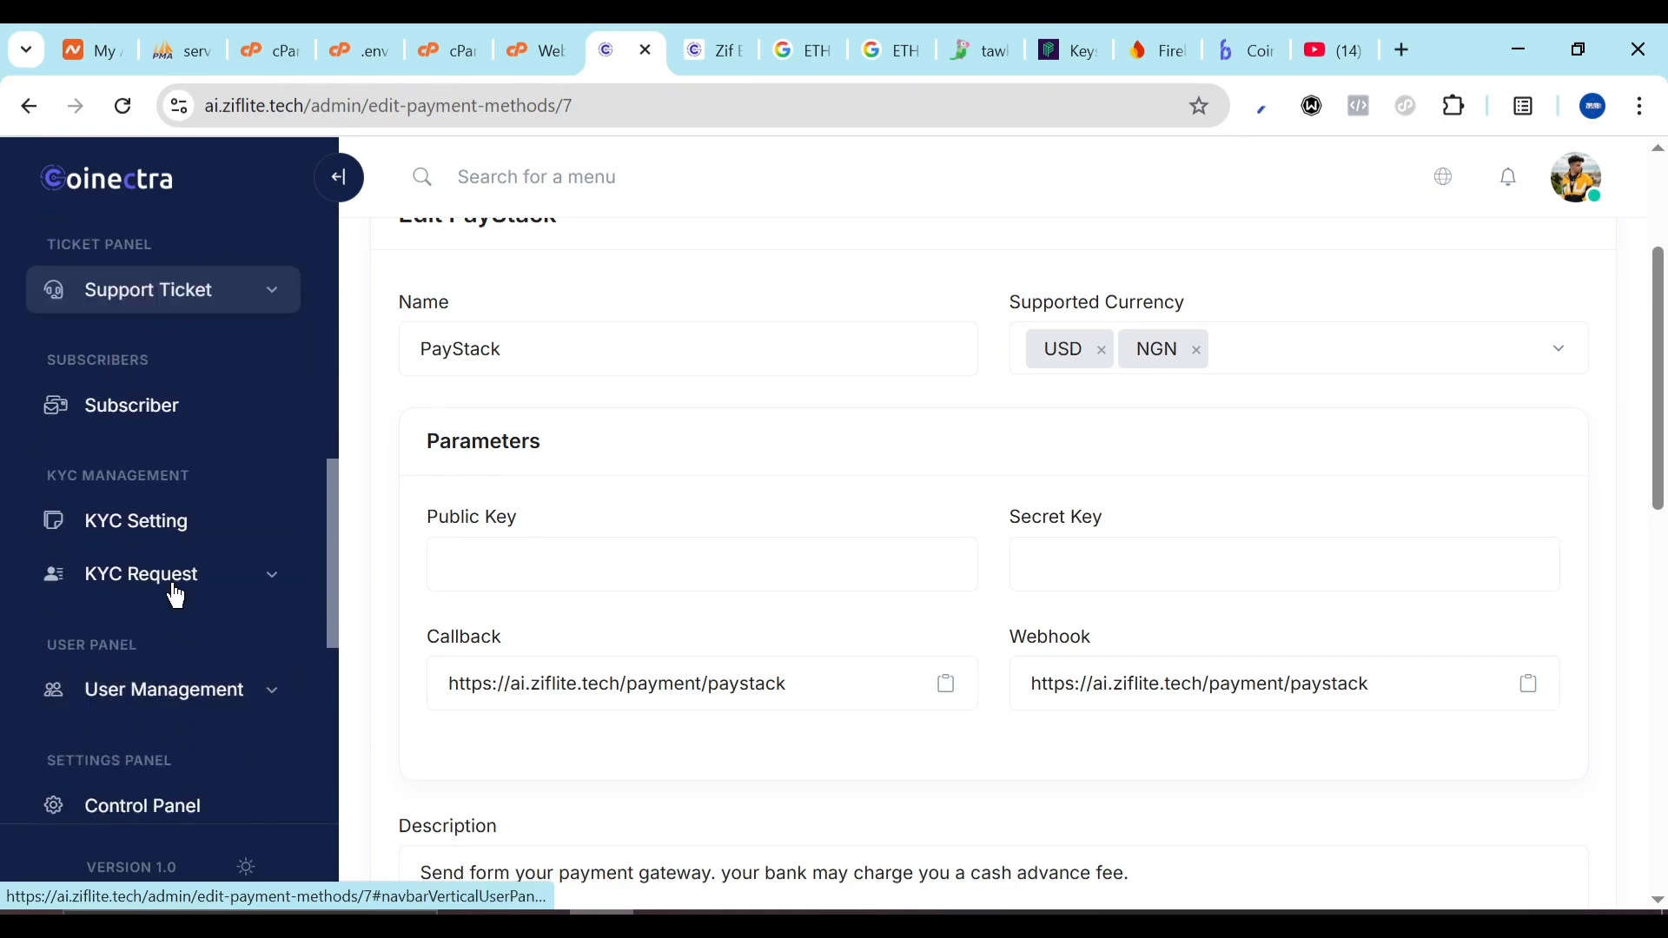
scroll(164, 744, "down", 5)
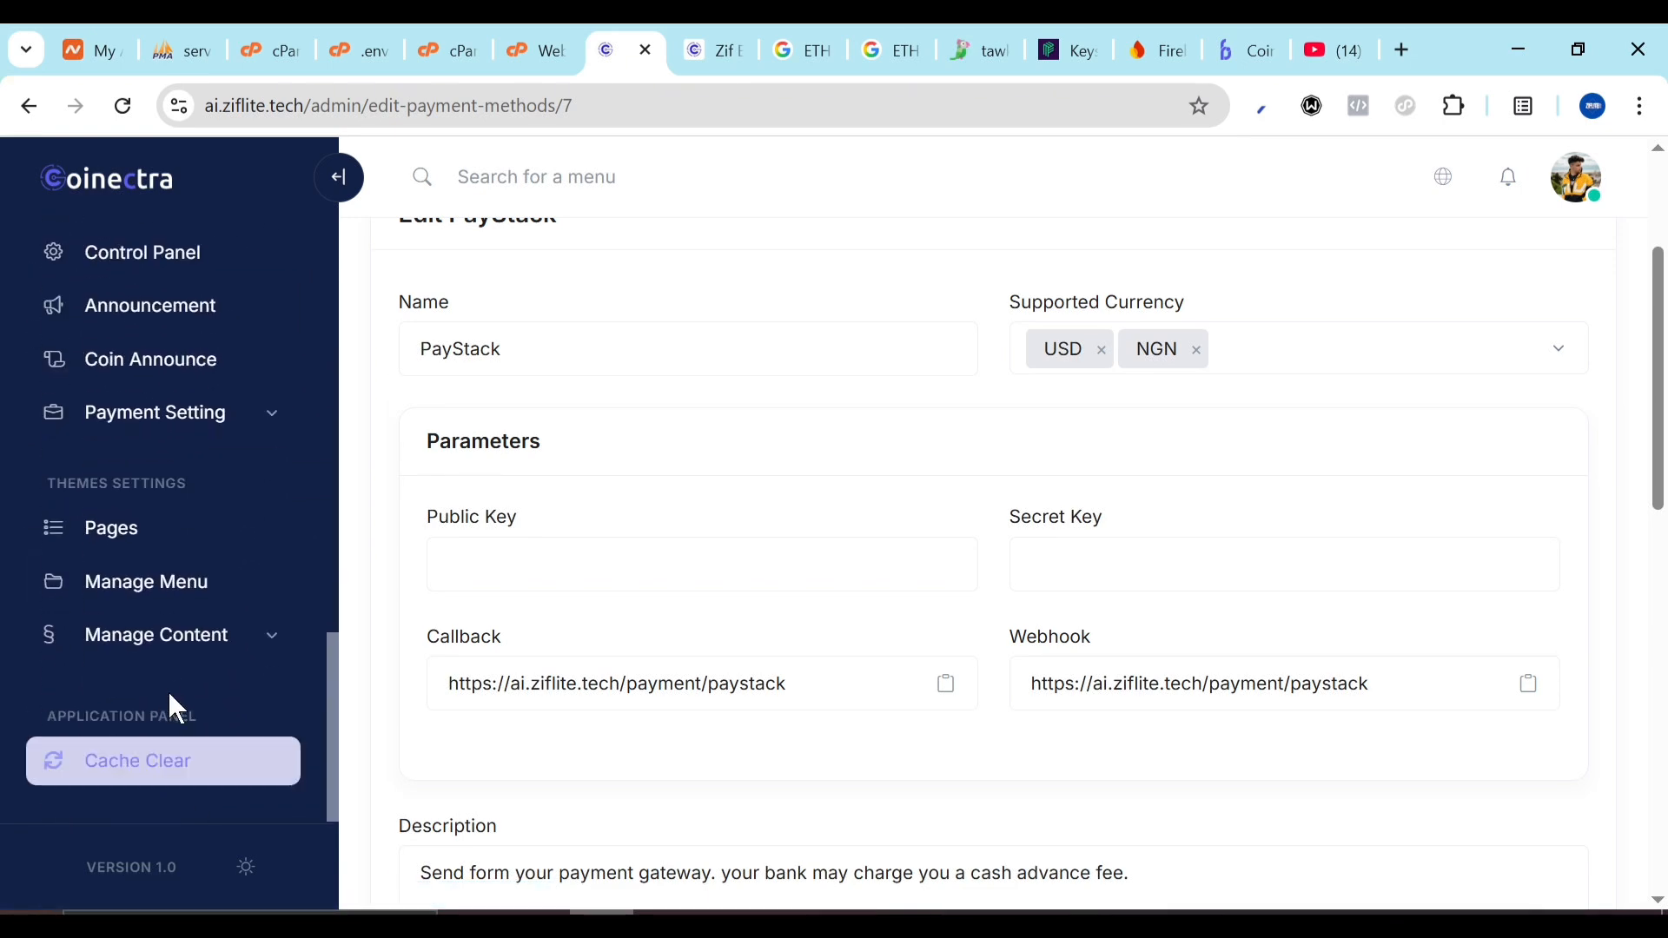
Browse the public site's home page and its coin announcement banner
left_click(183, 613)
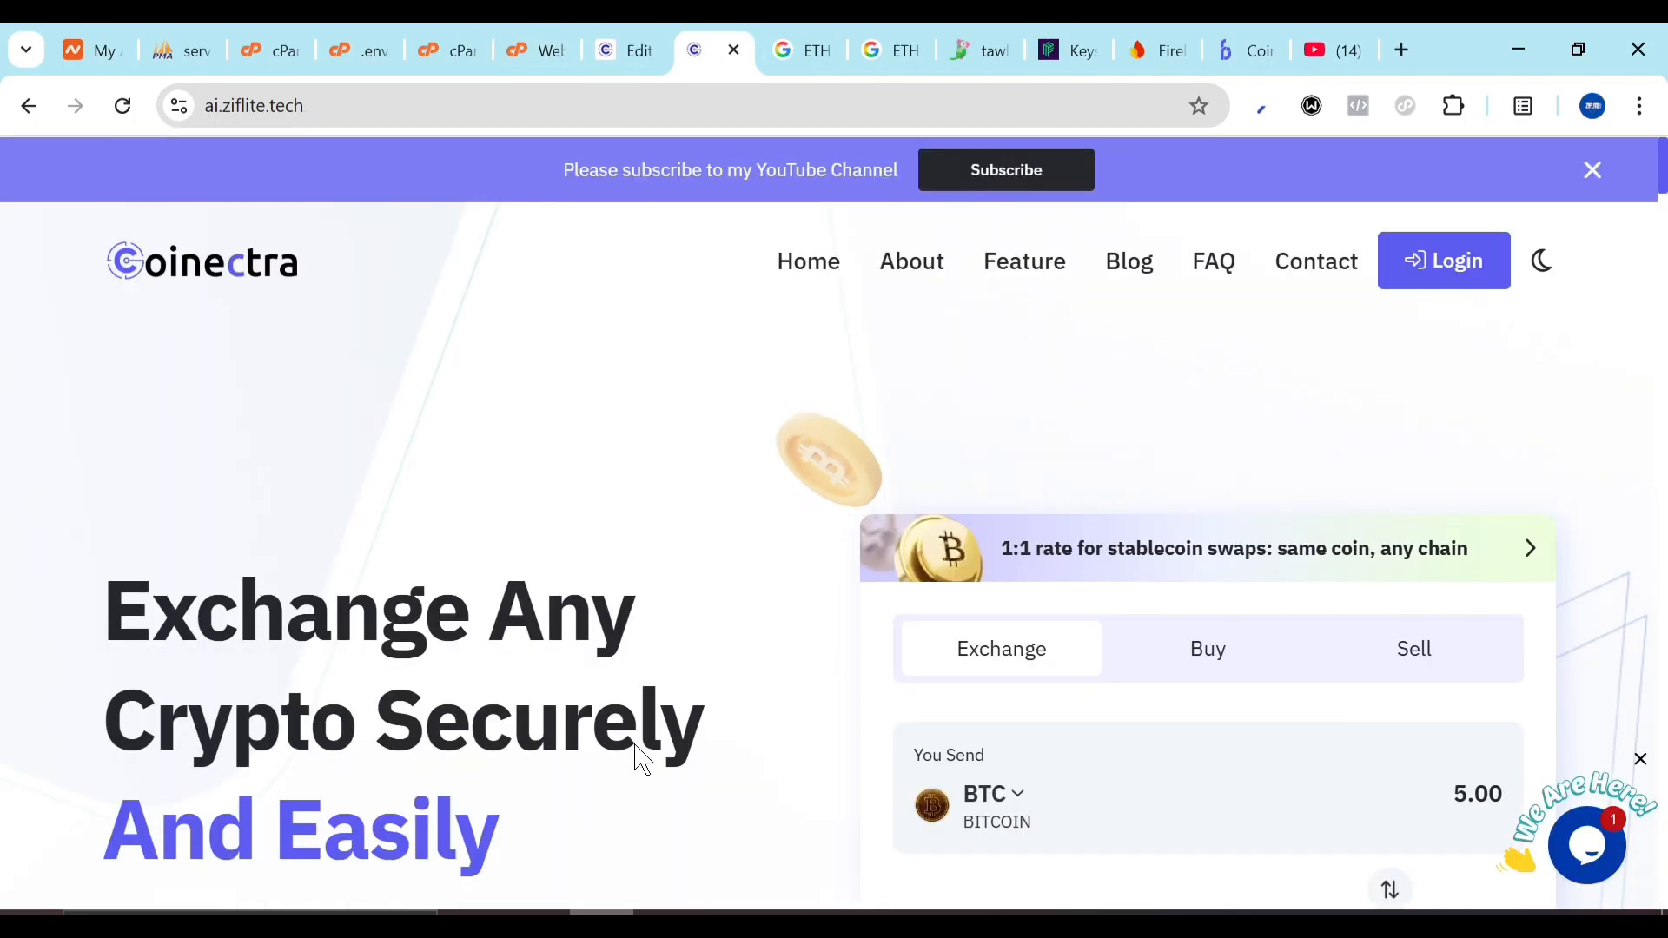
scroll(643, 760, "down", 20)
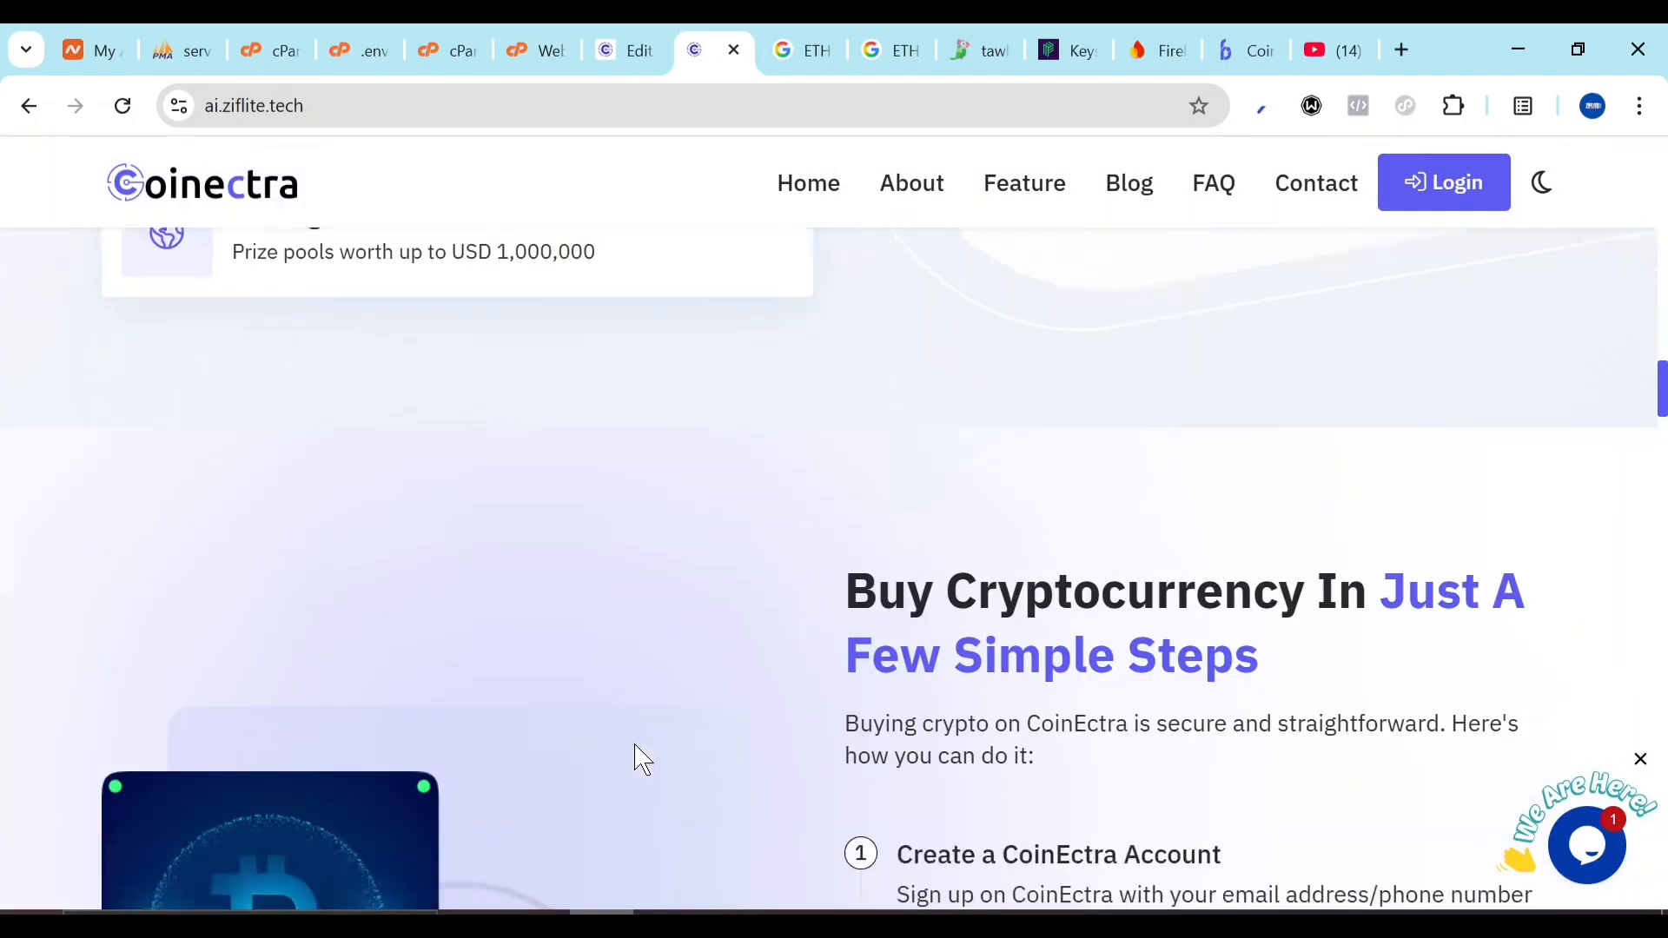
scroll(643, 761, "down", 1)
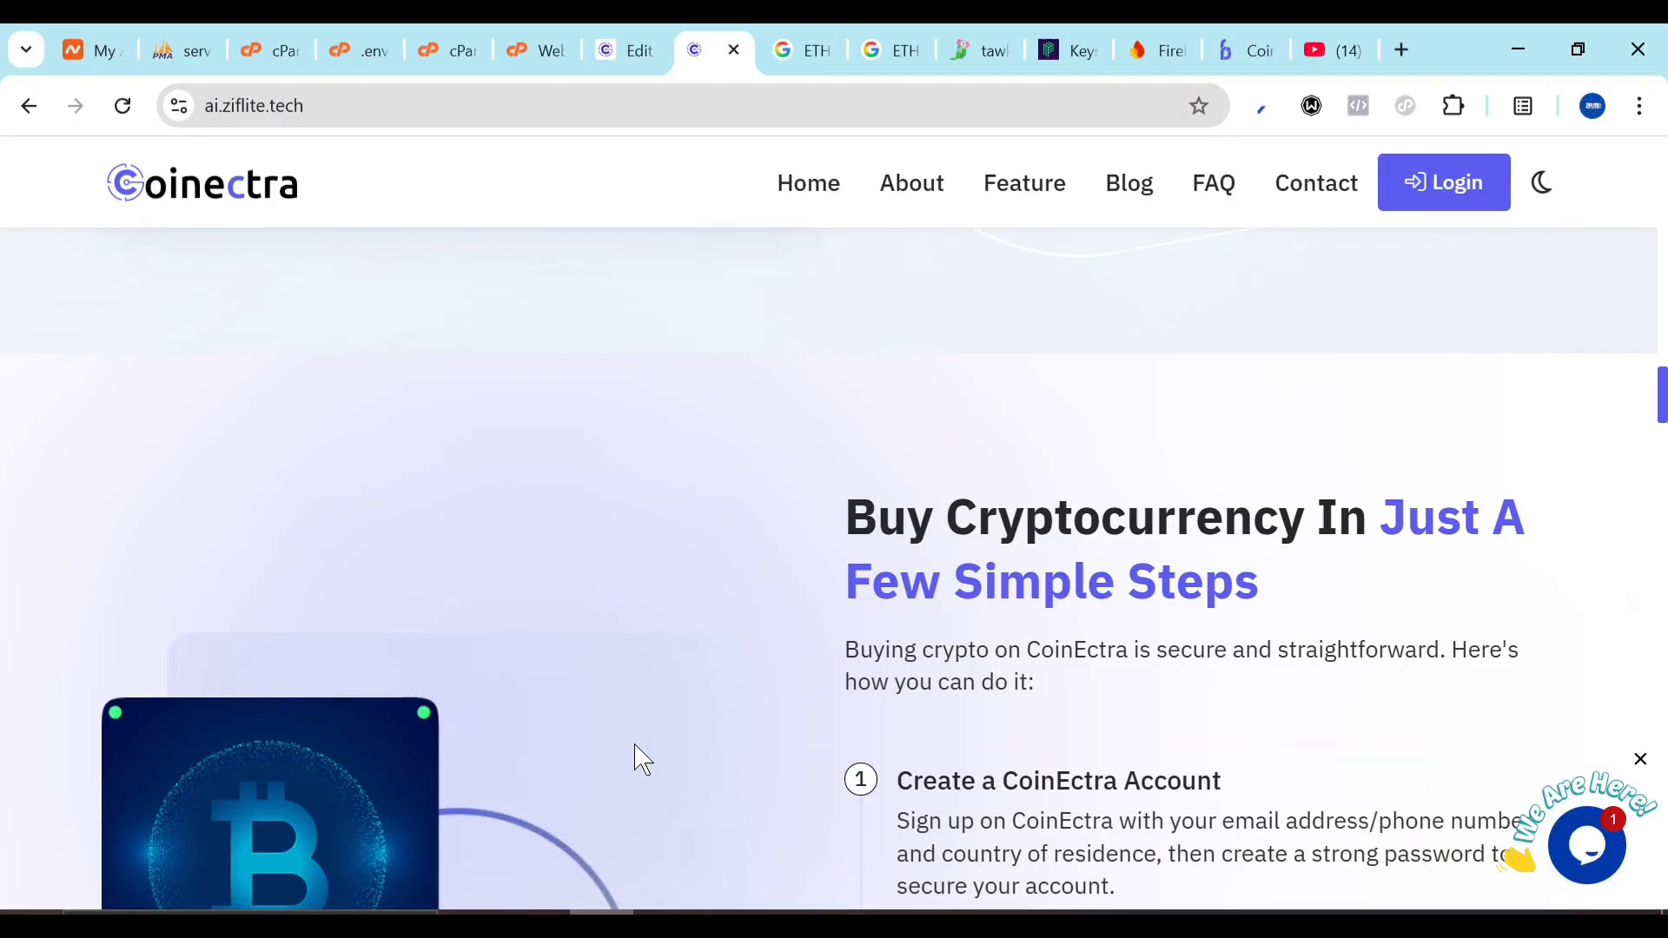
scroll(643, 760, "down", 20)
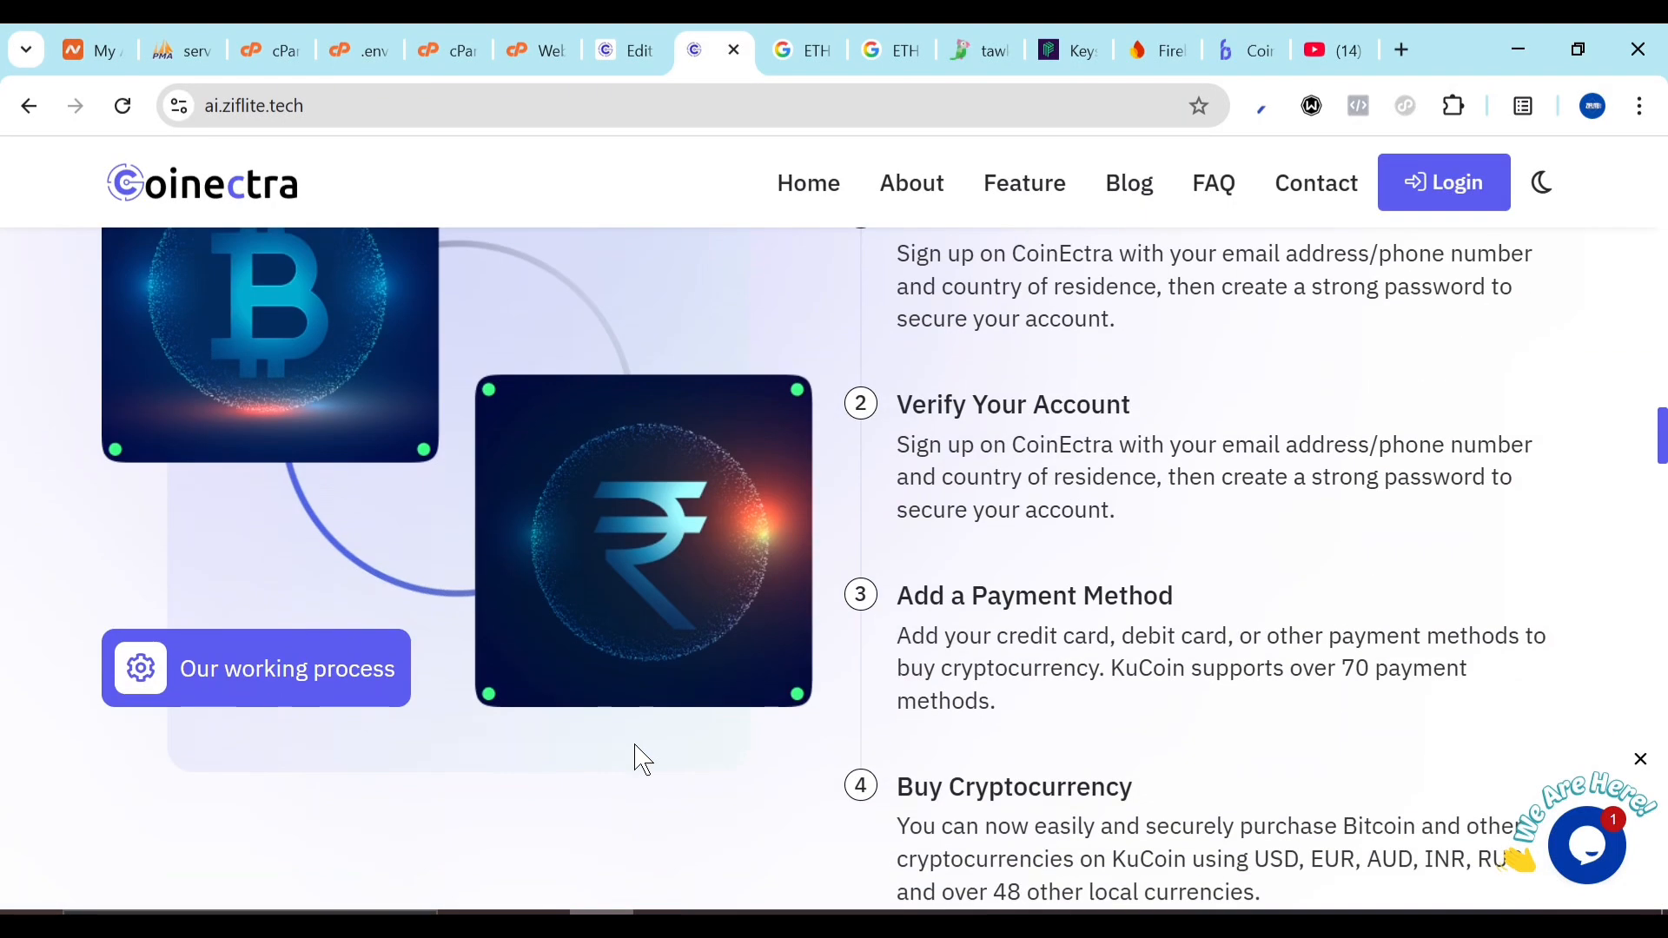
scroll(643, 760, "up", 12)
scroll(635, 747, "up", 20)
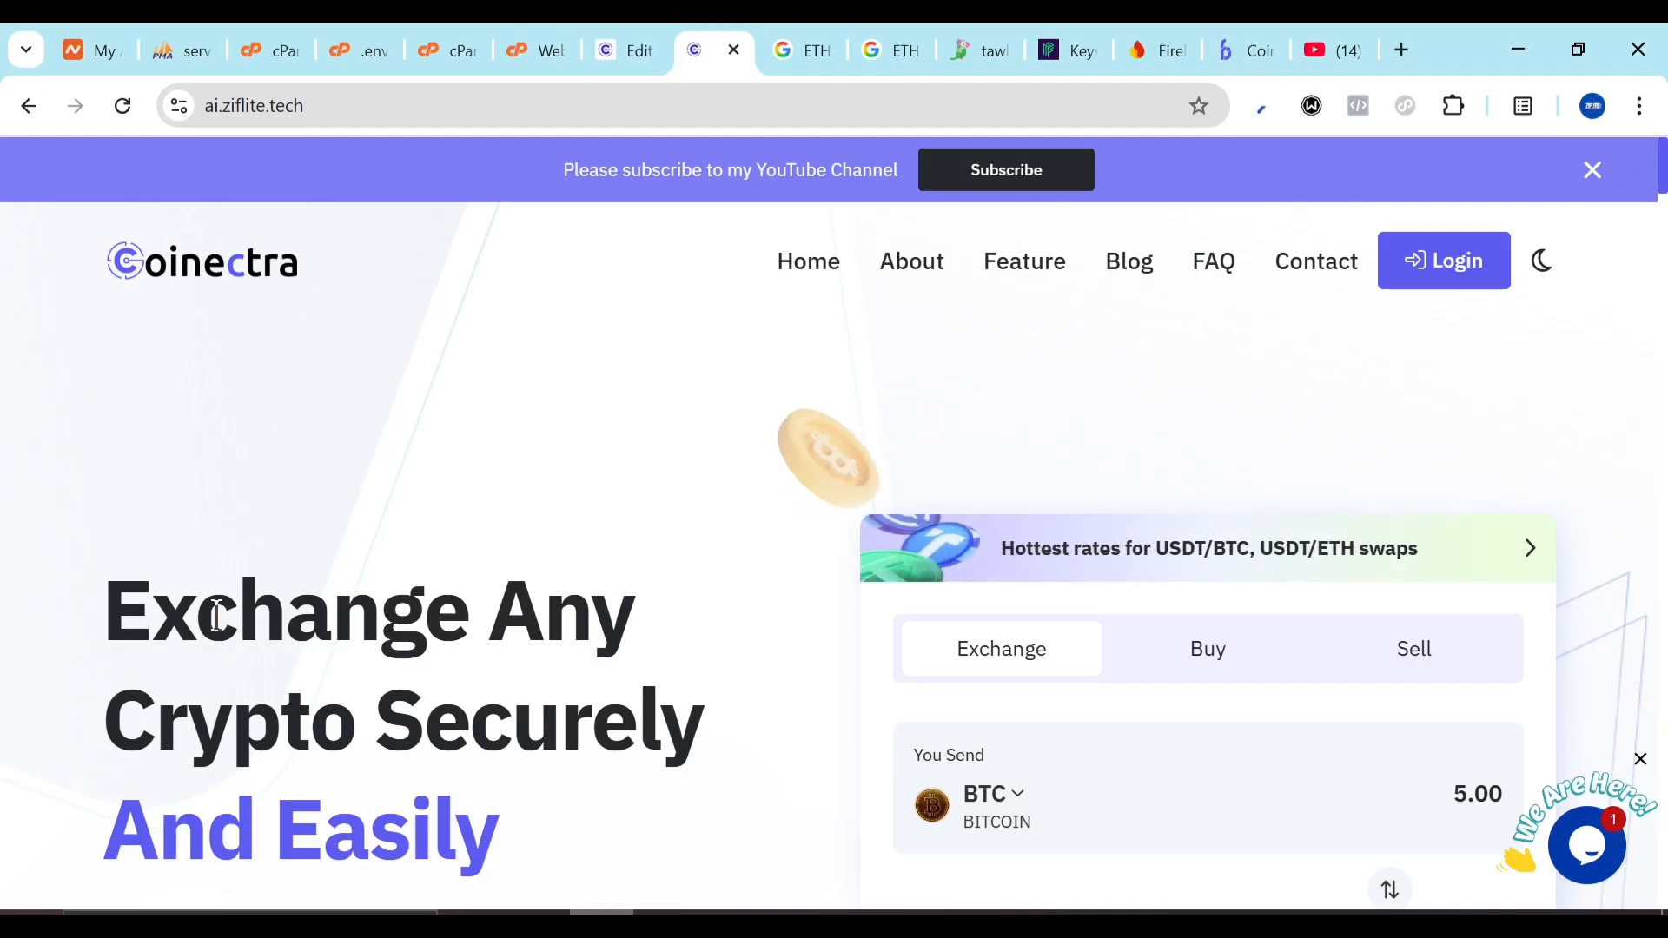
scroll(465, 782, "down", 4)
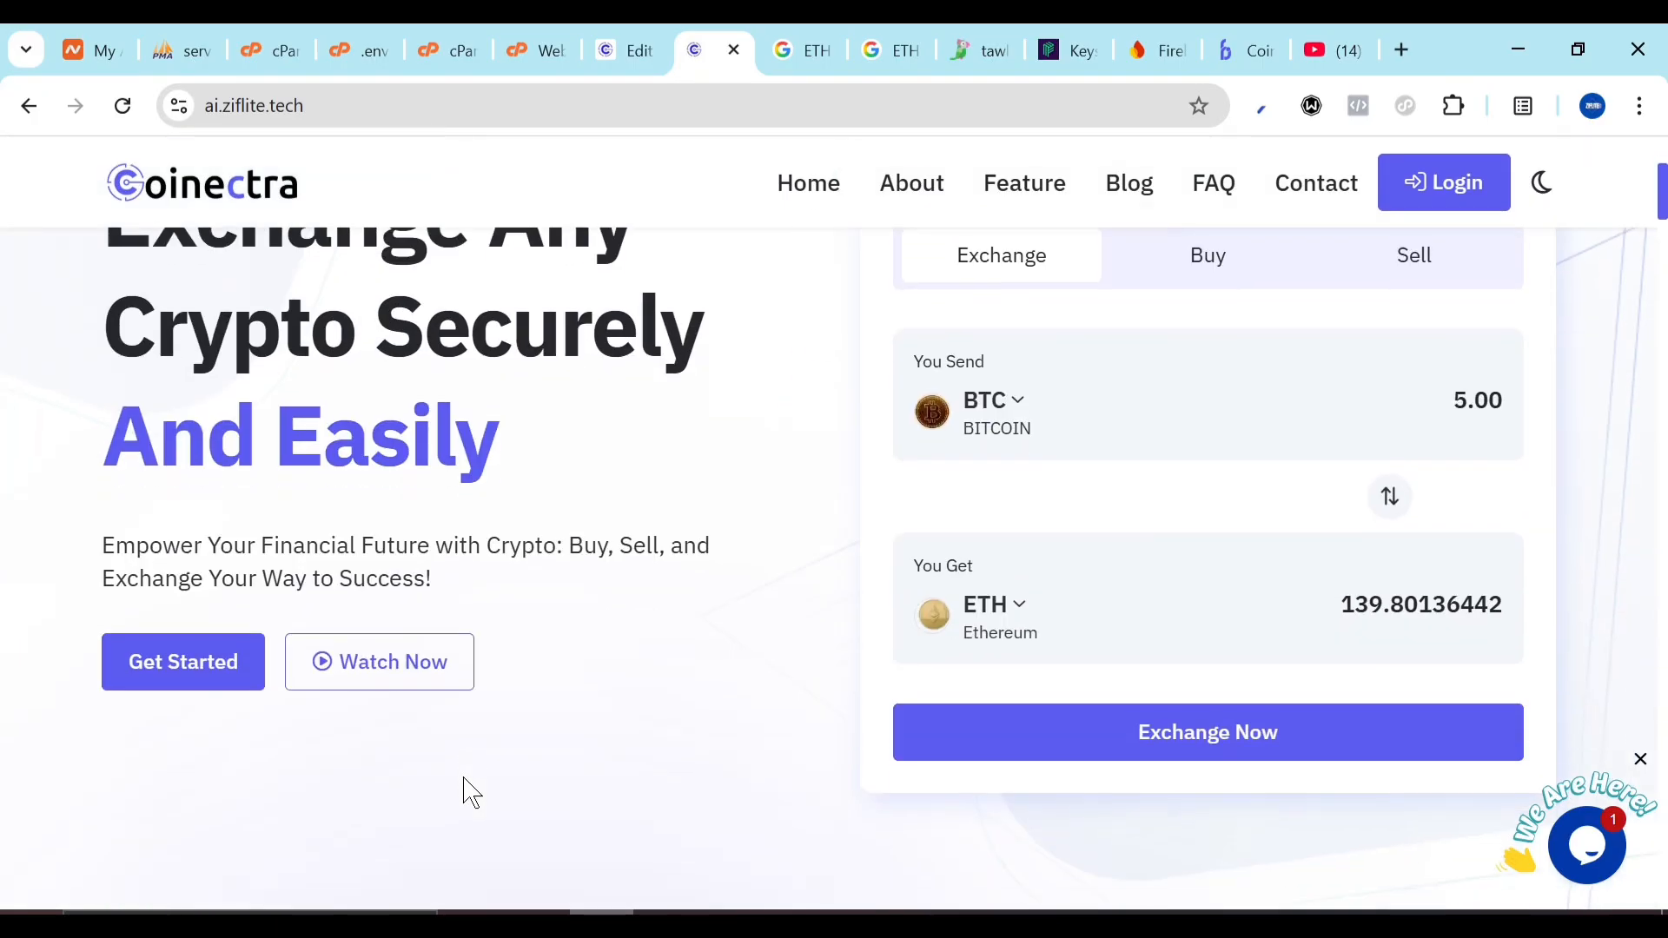
scroll(488, 756, "down", 6)
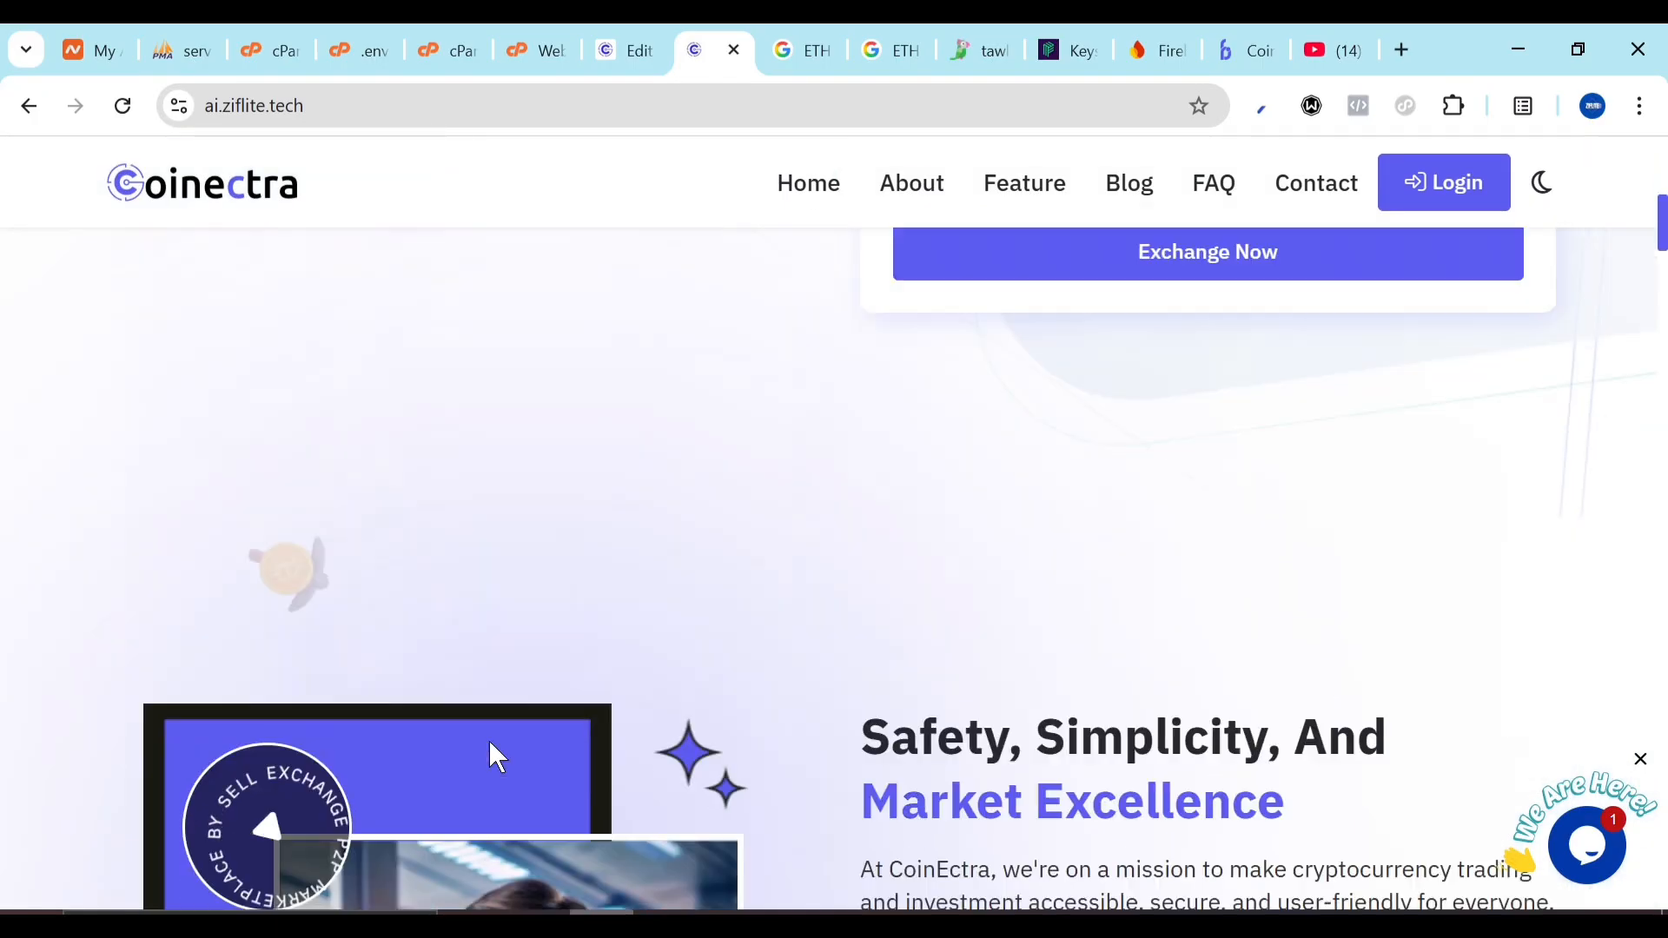
scroll(487, 756, "up", 5)
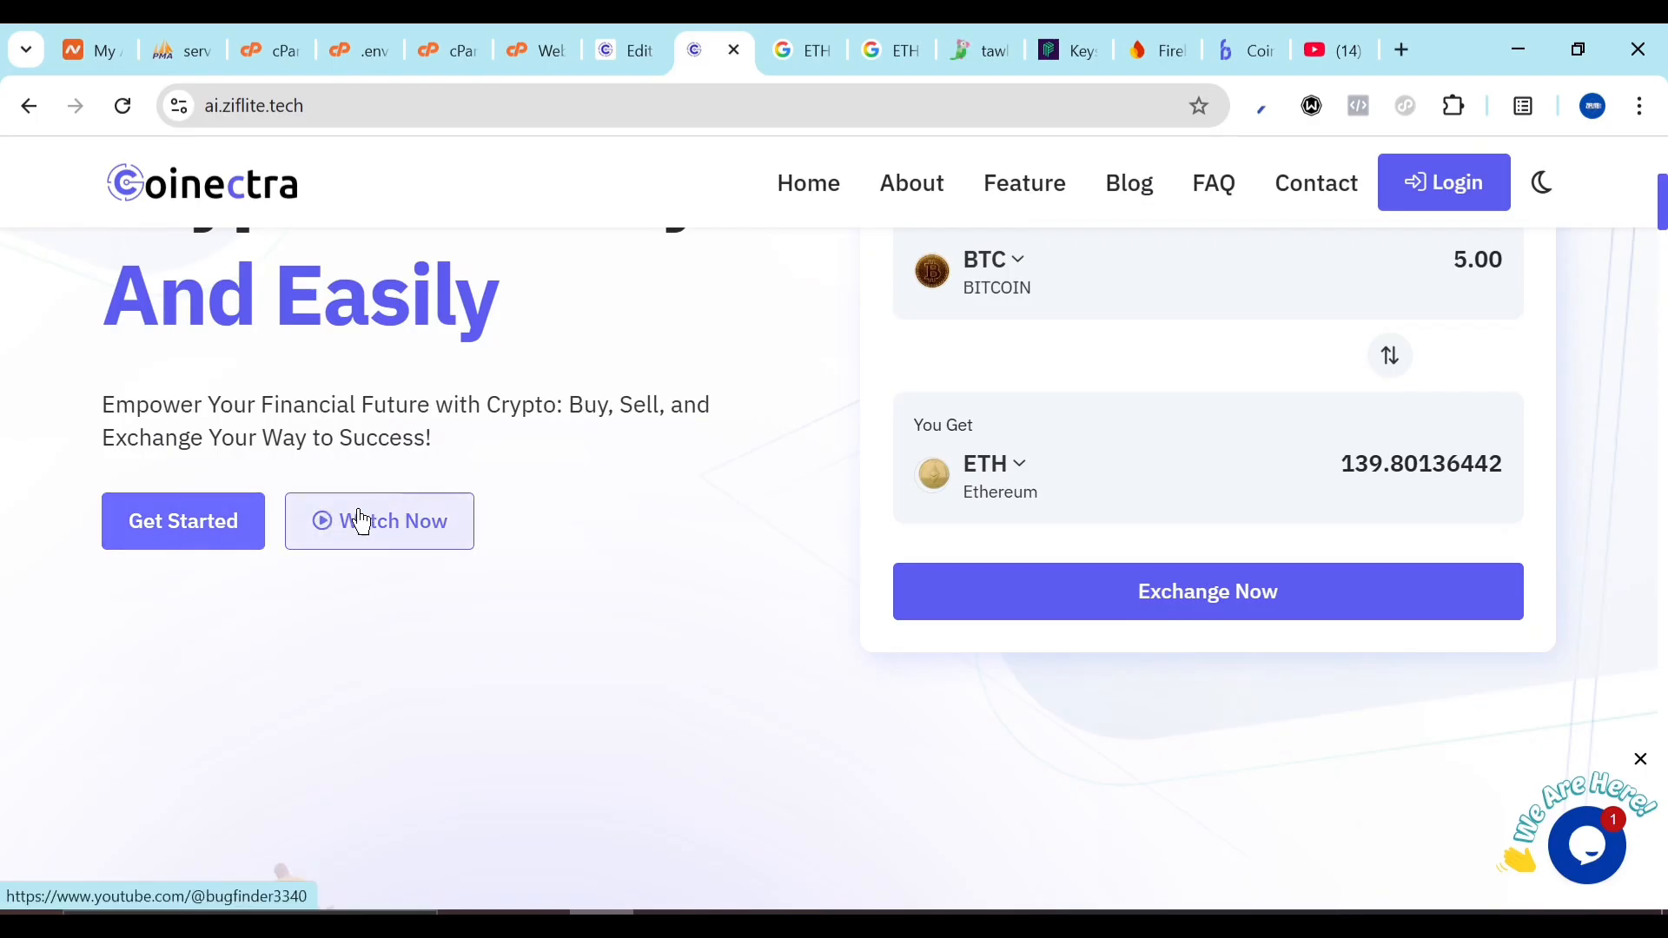
scroll(577, 864, "down", 8)
Open the Ziflite Studio YouTube channel's videos and open the latest bill payment website video, selecting its URL
left_click(1371, 43)
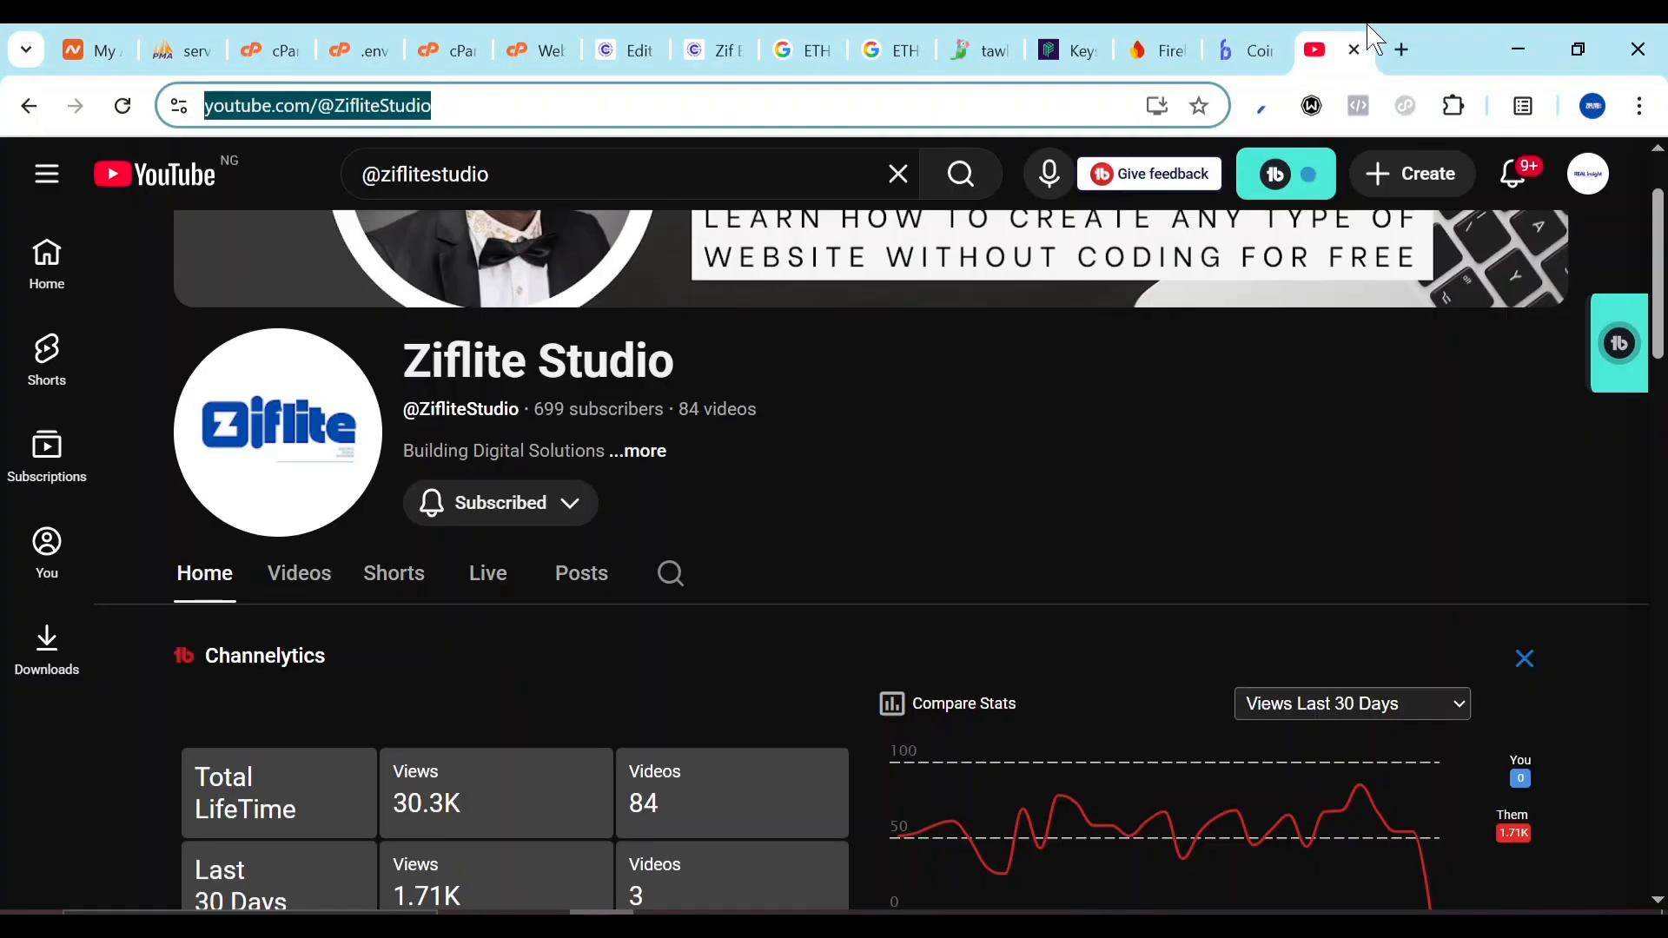
scroll(1015, 443, "down", 4)
scroll(1015, 442, "down", 3)
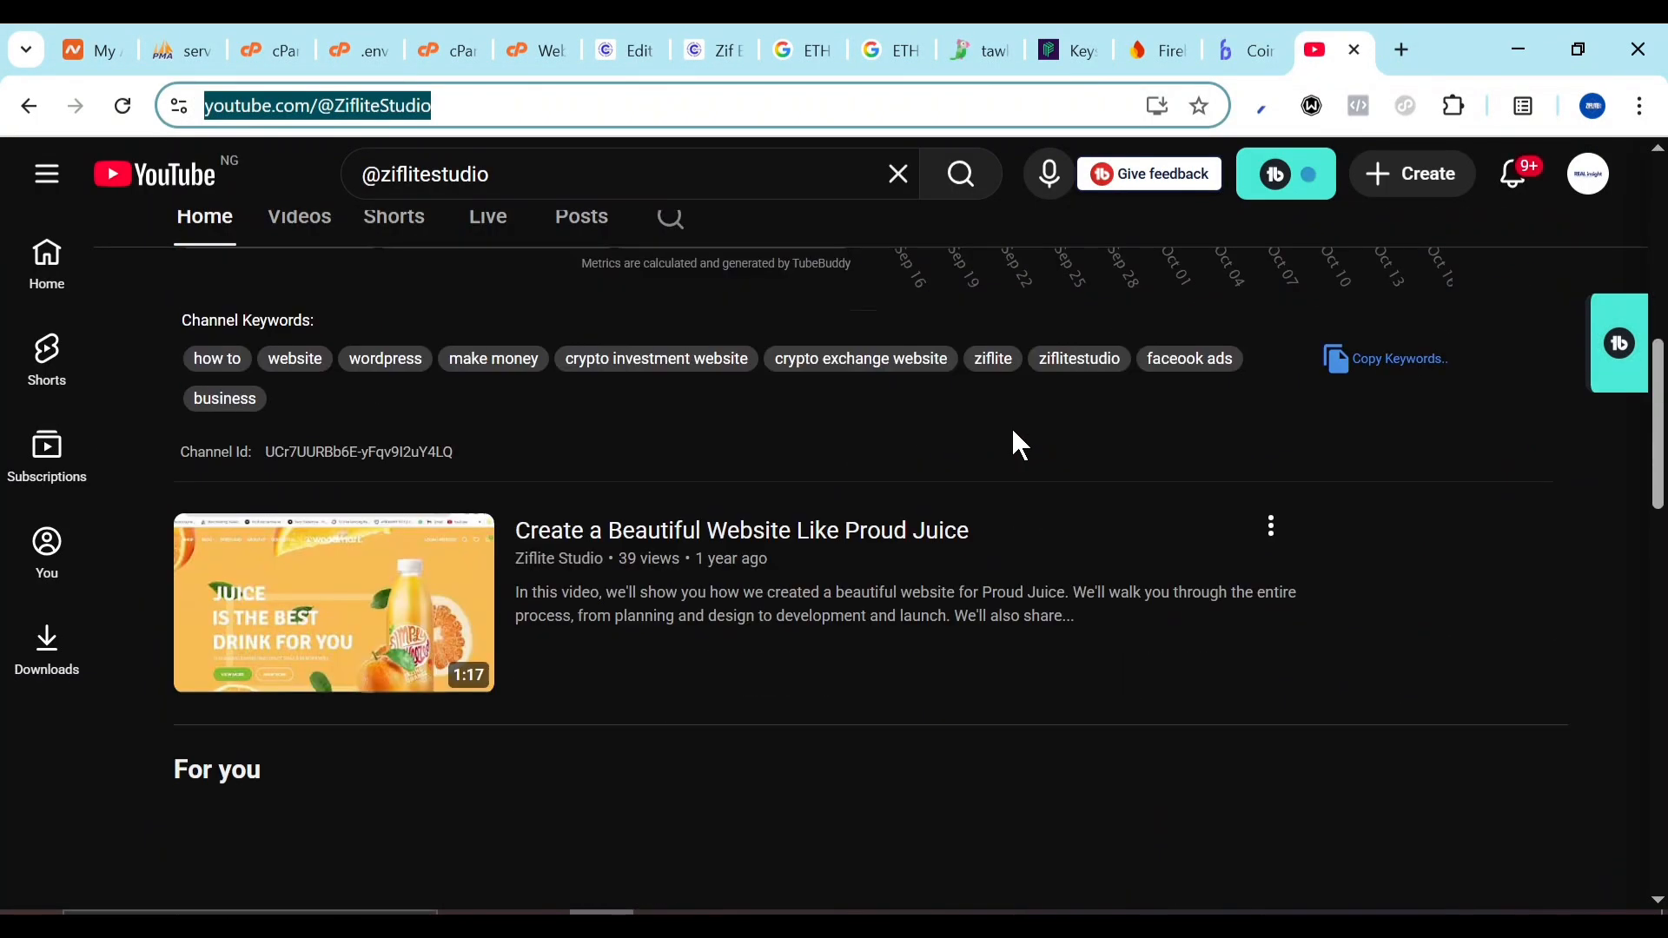
scroll(515, 537, "up", 9)
left_click(313, 717)
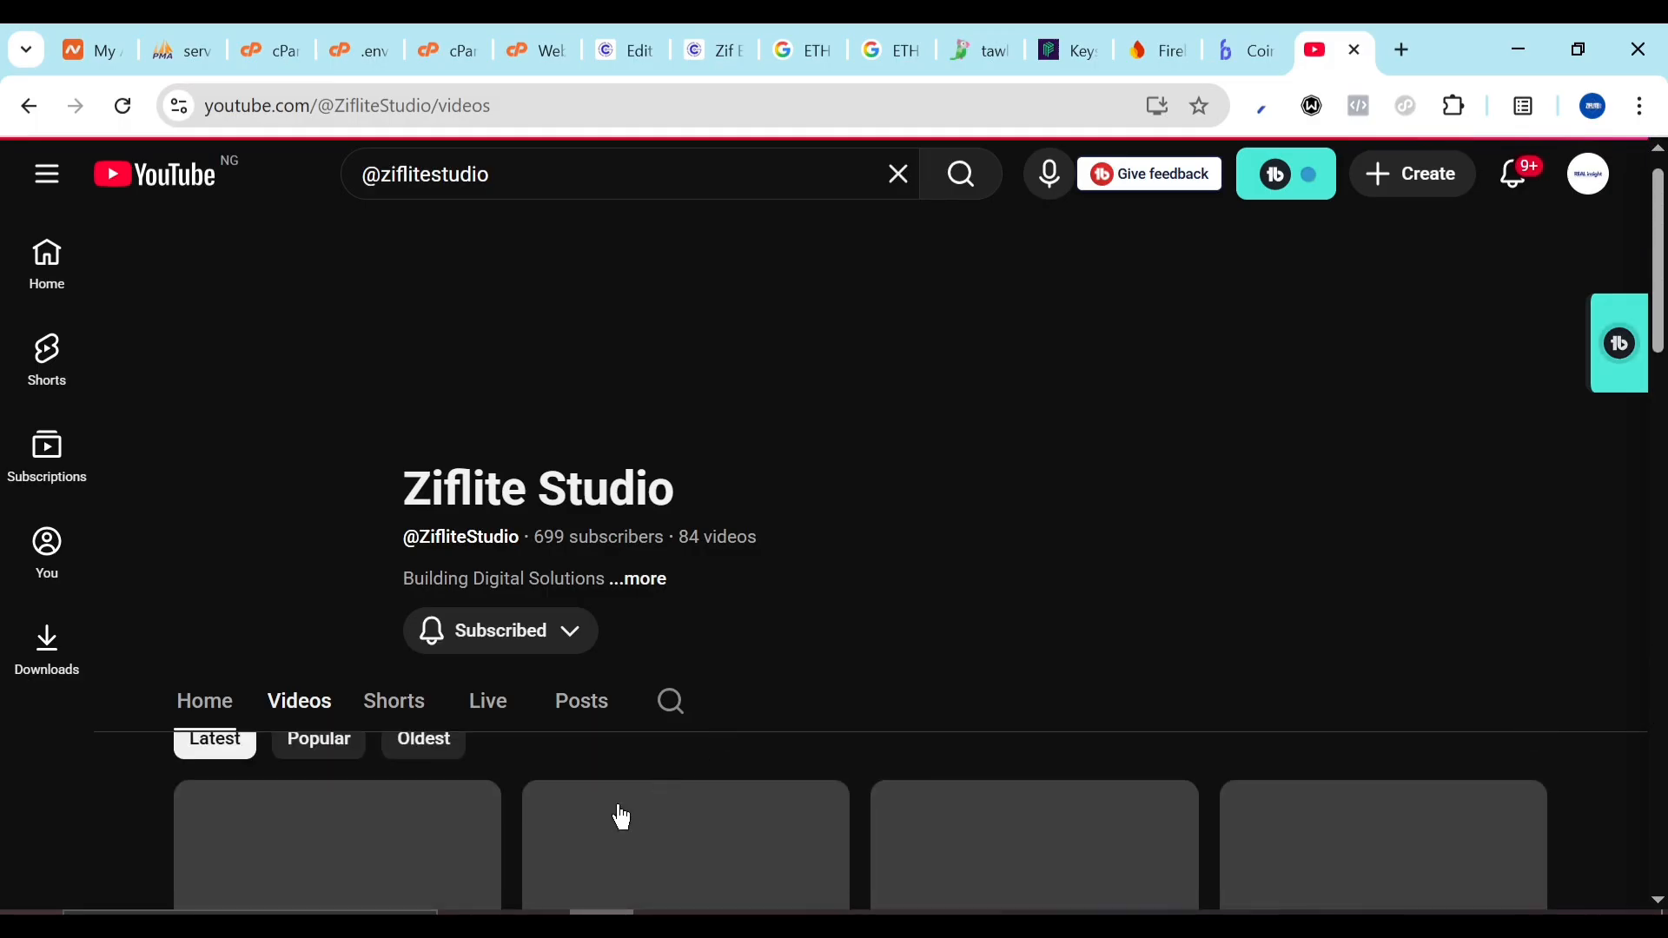
scroll(621, 816, "down", 2)
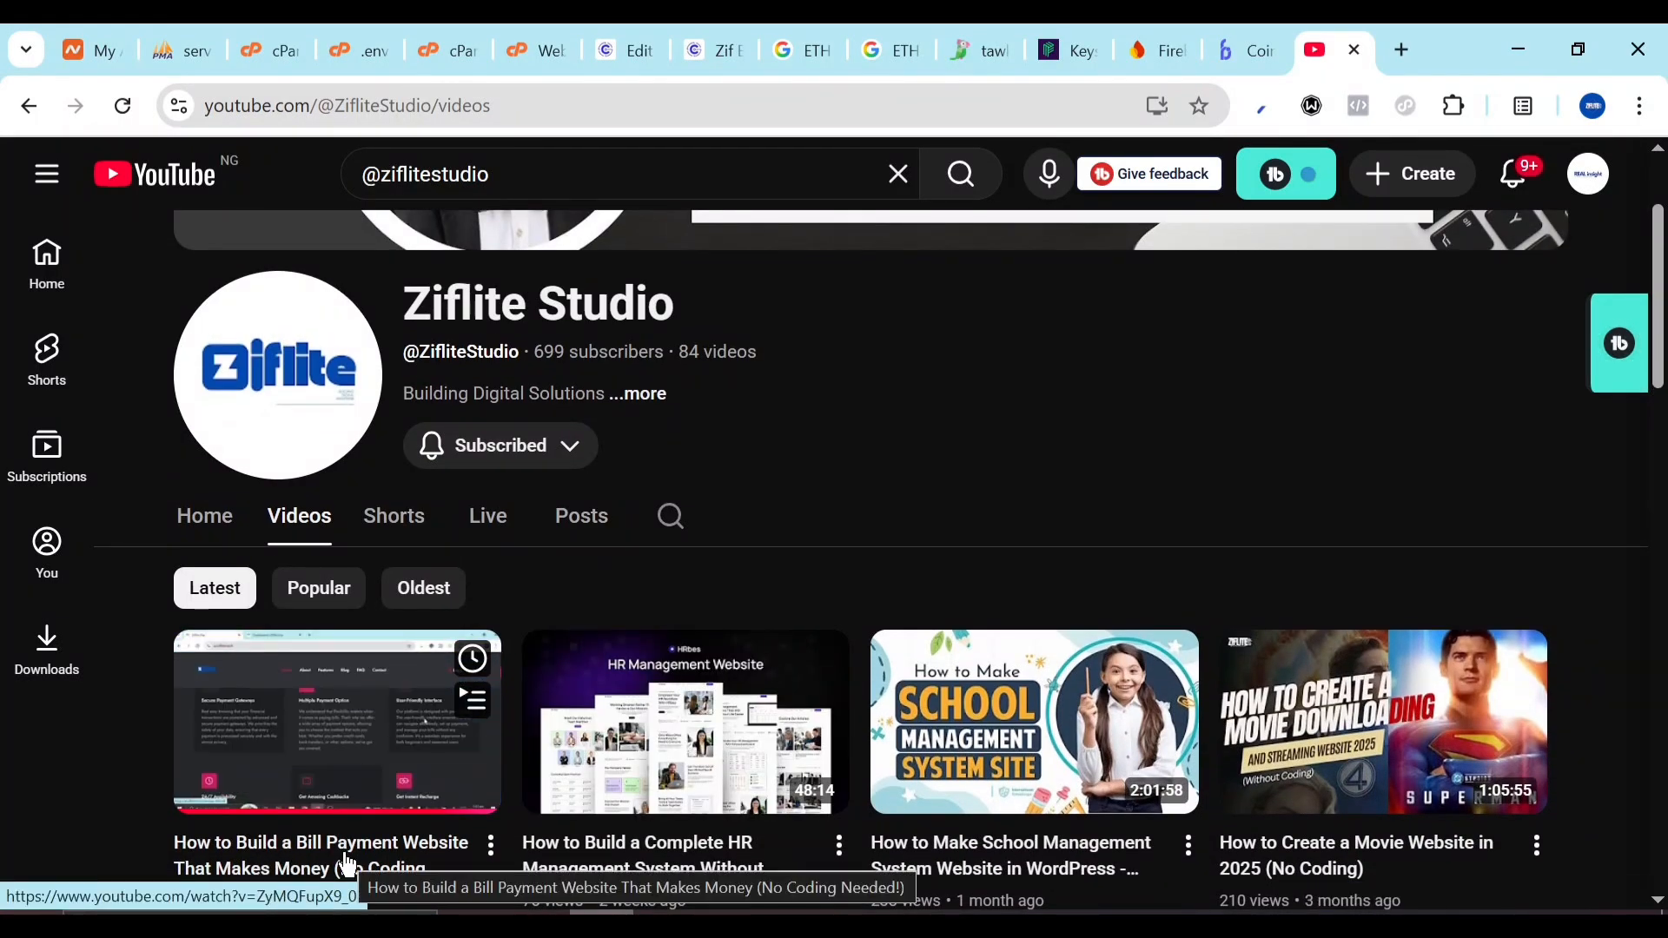
left_click(349, 865)
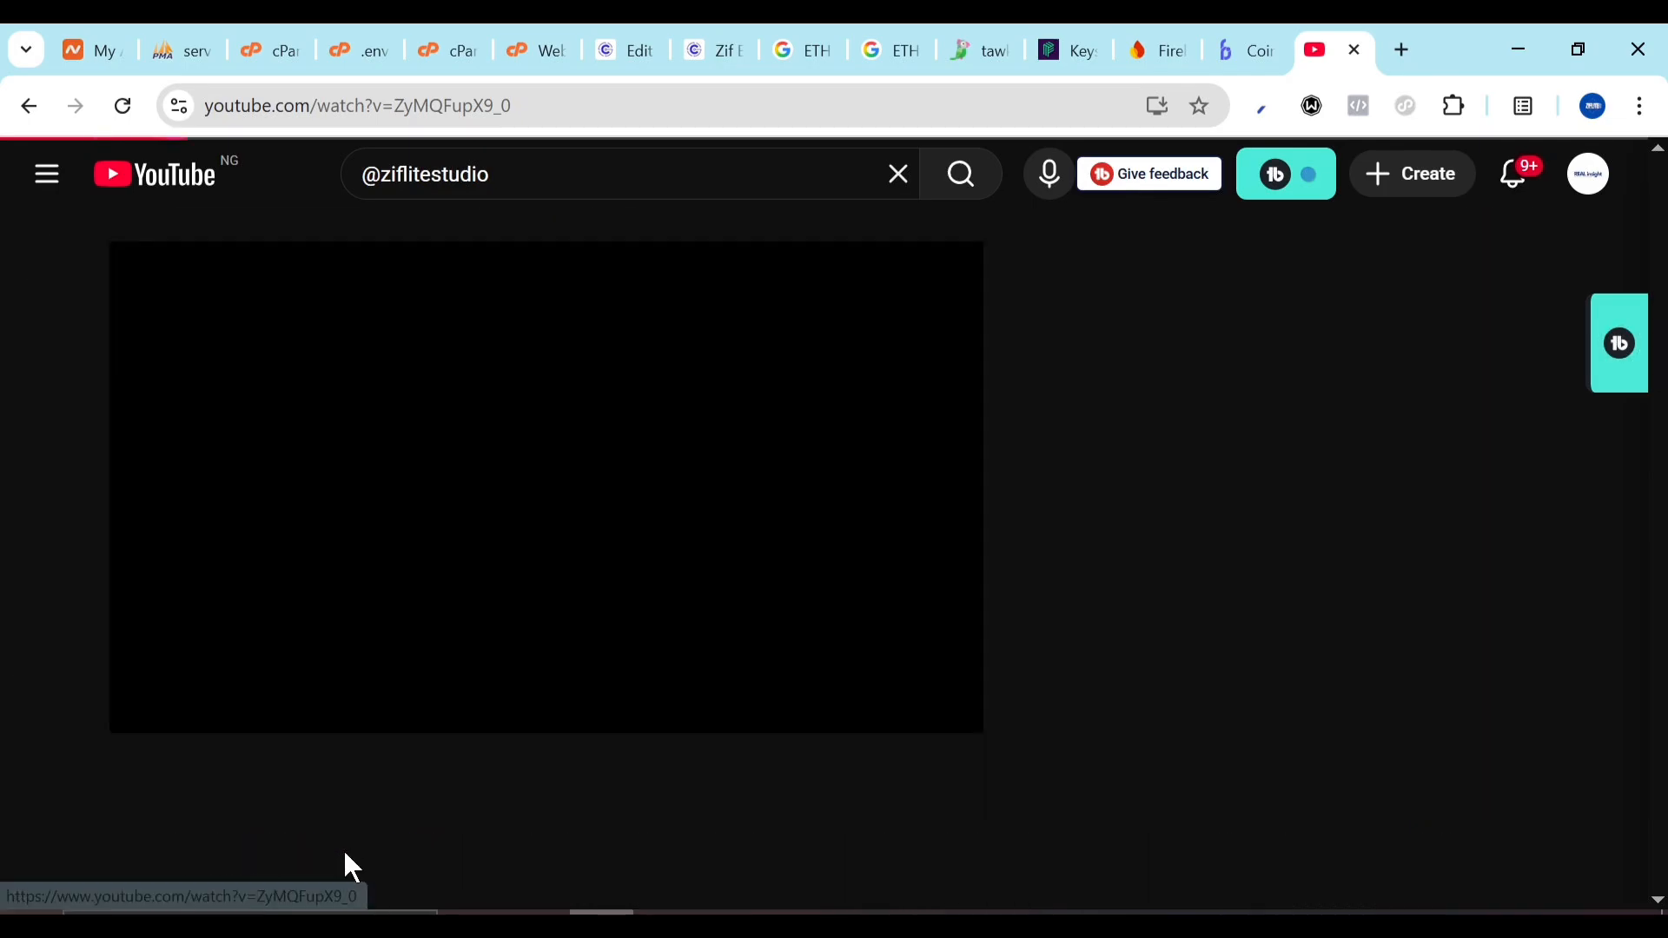
left_click(547, 112)
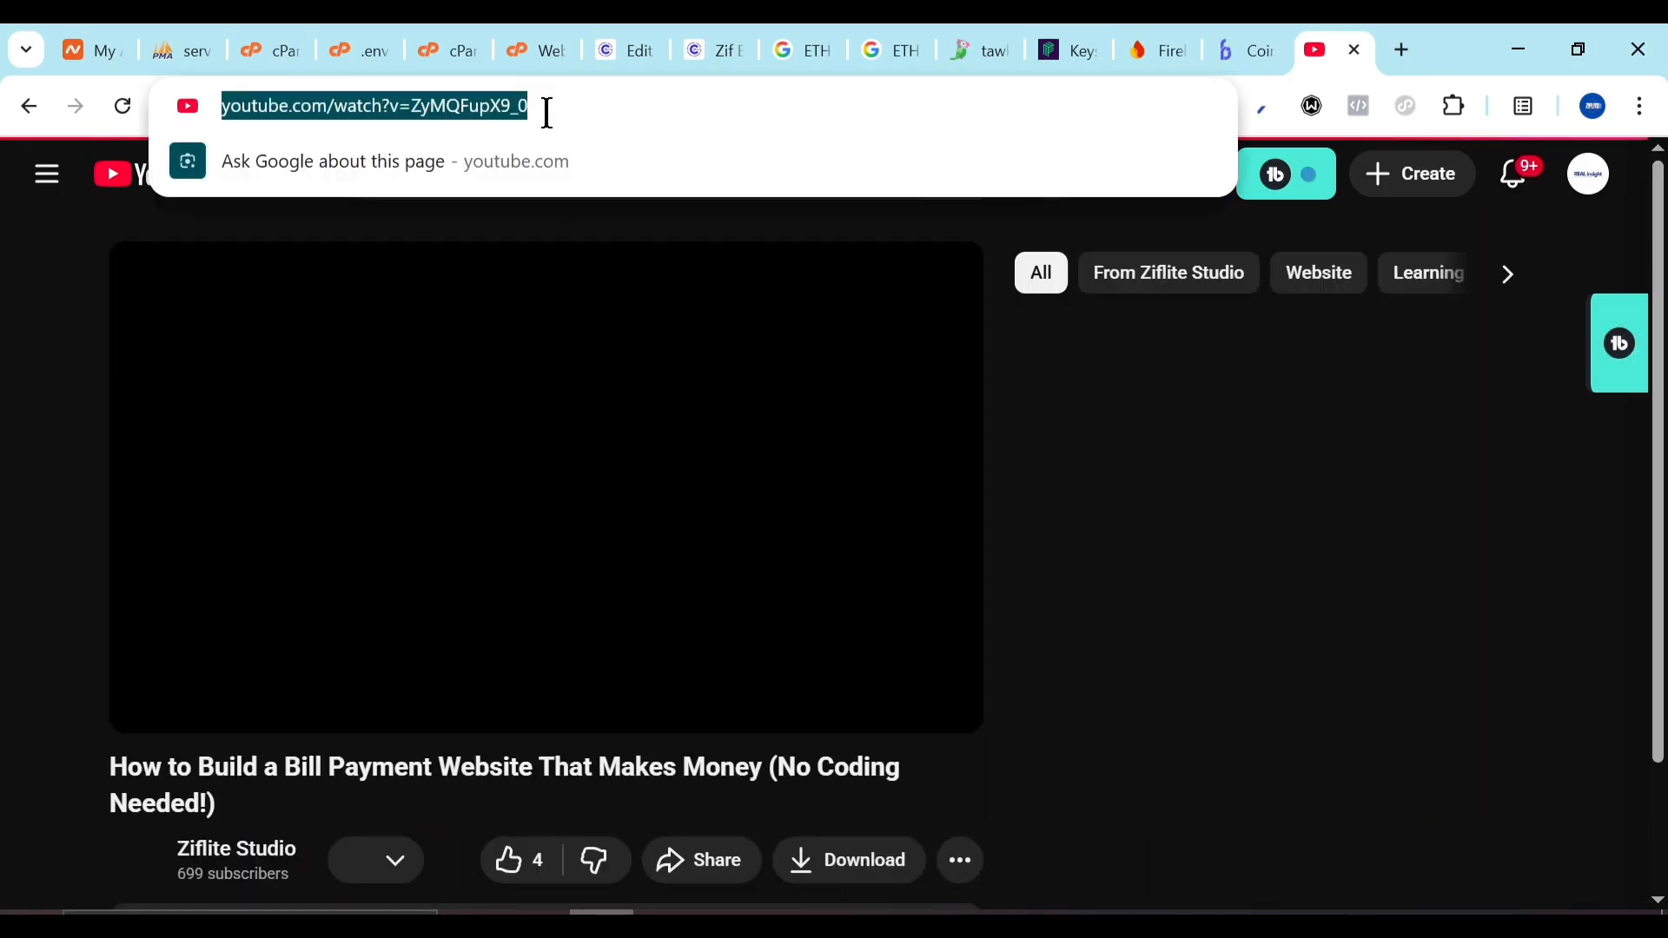
left_click(1349, 43)
left_click(1357, 50)
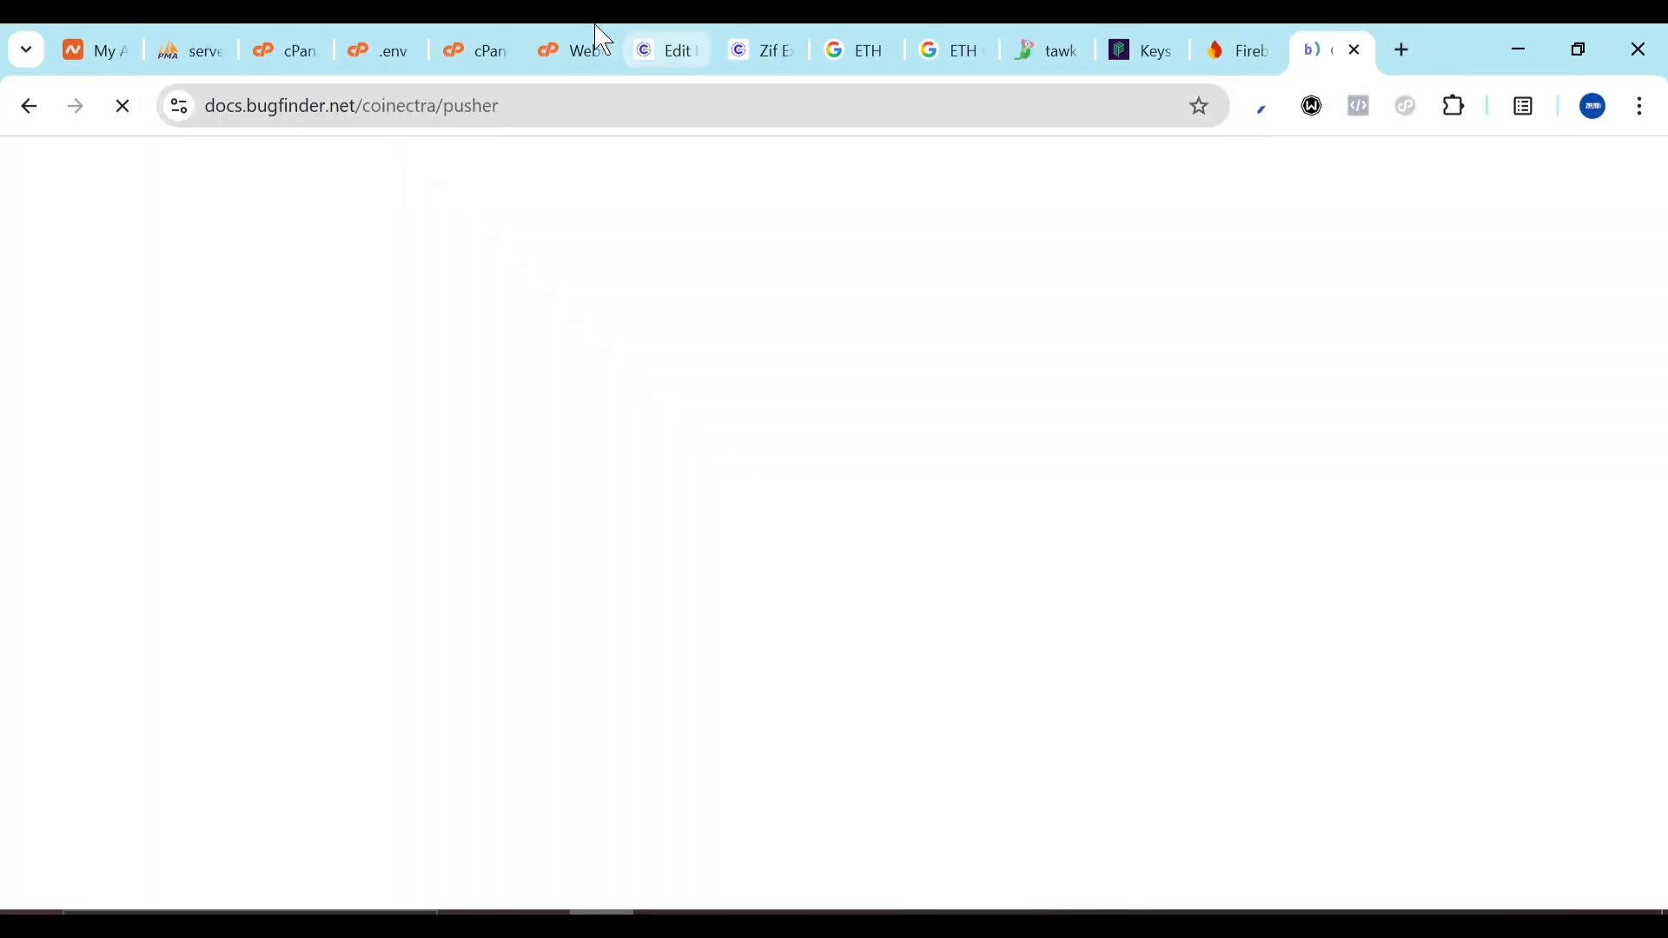
left_click(565, 50)
left_click(656, 43)
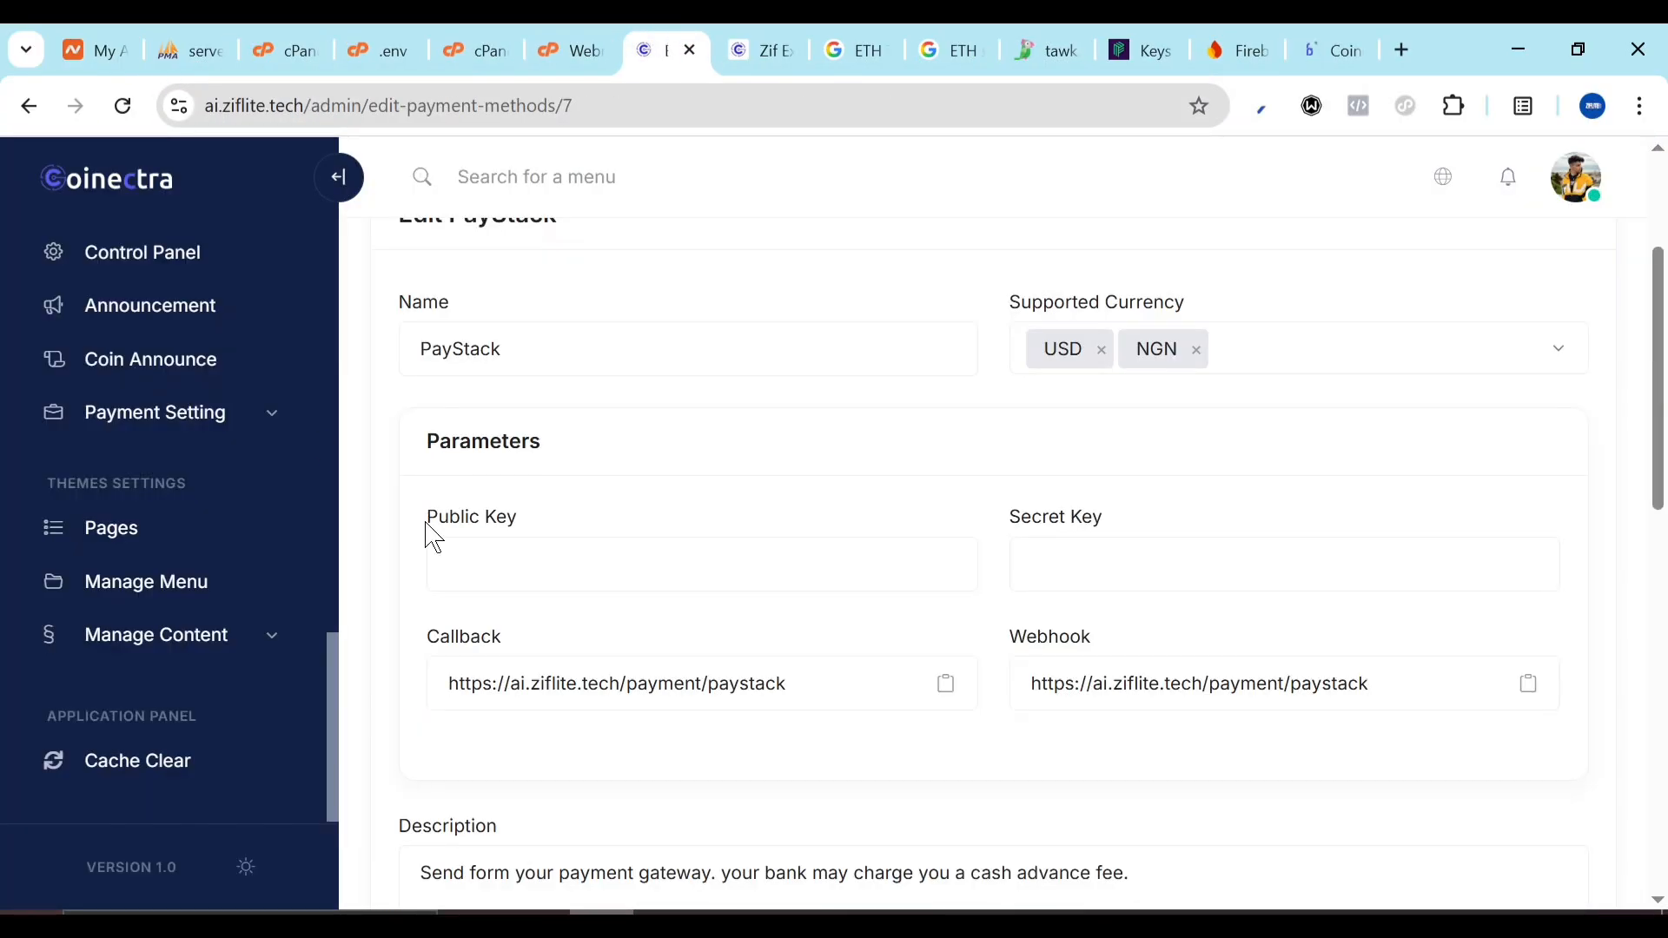
Open the frontend Pages list from the admin sidebar
scroll(178, 773, "down", 2)
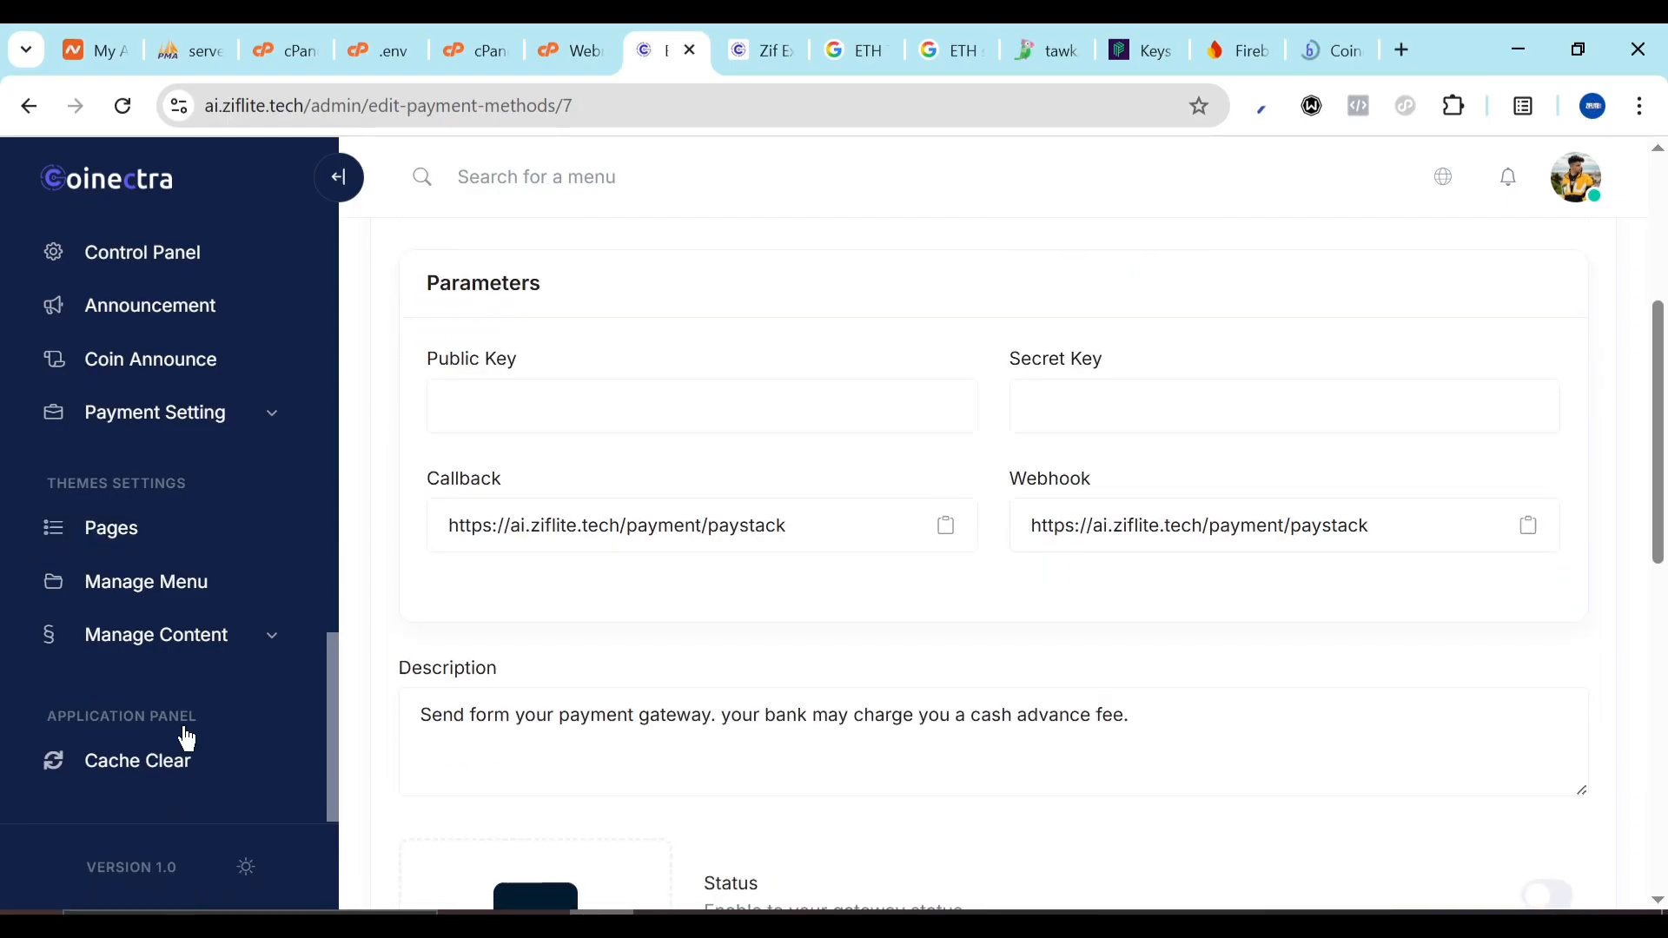
left_click(110, 545)
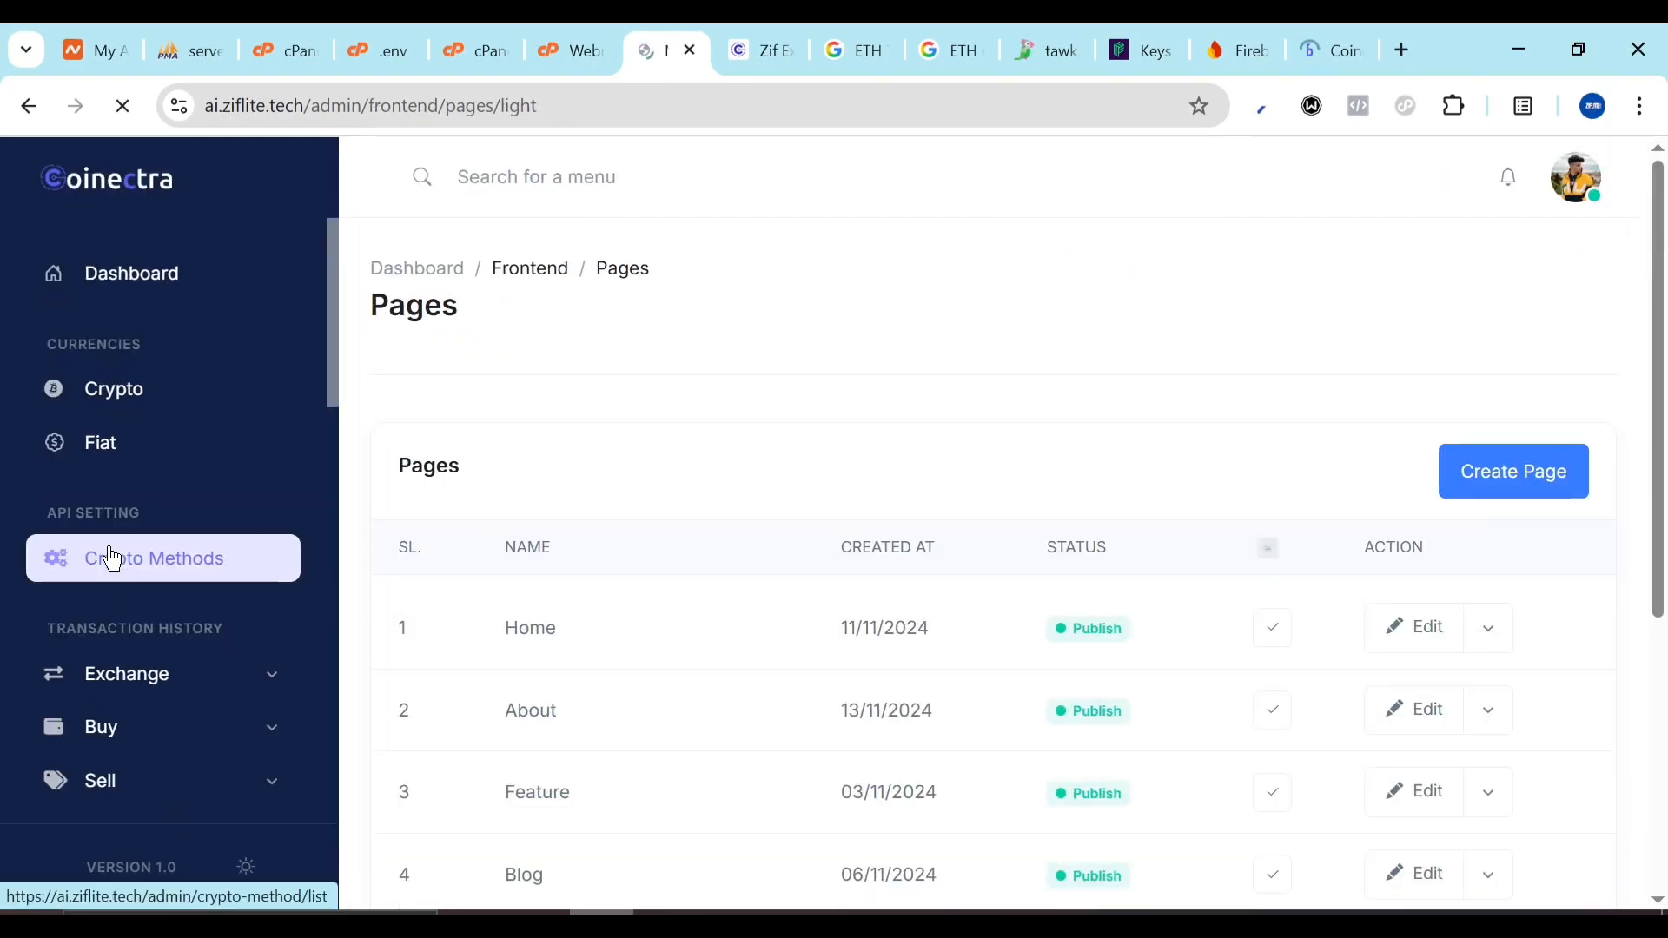
scroll(646, 743, "down", 5)
scroll(645, 742, "up", 2)
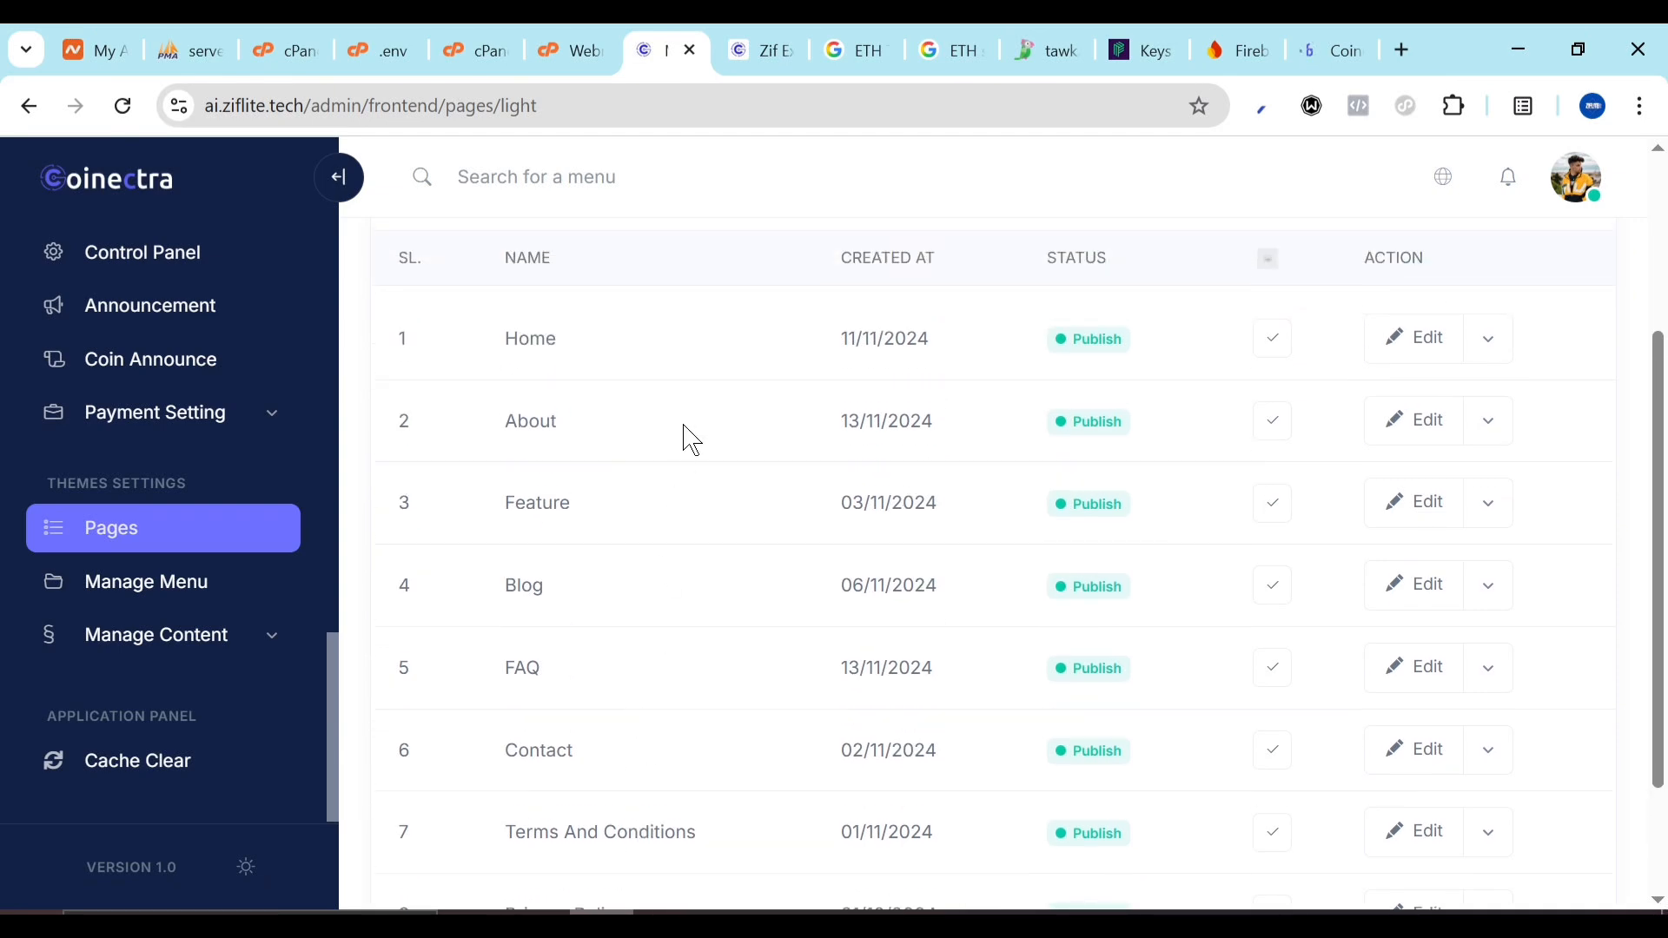
Open the Home page in the page editor and review its list of content sections
left_click(1405, 370)
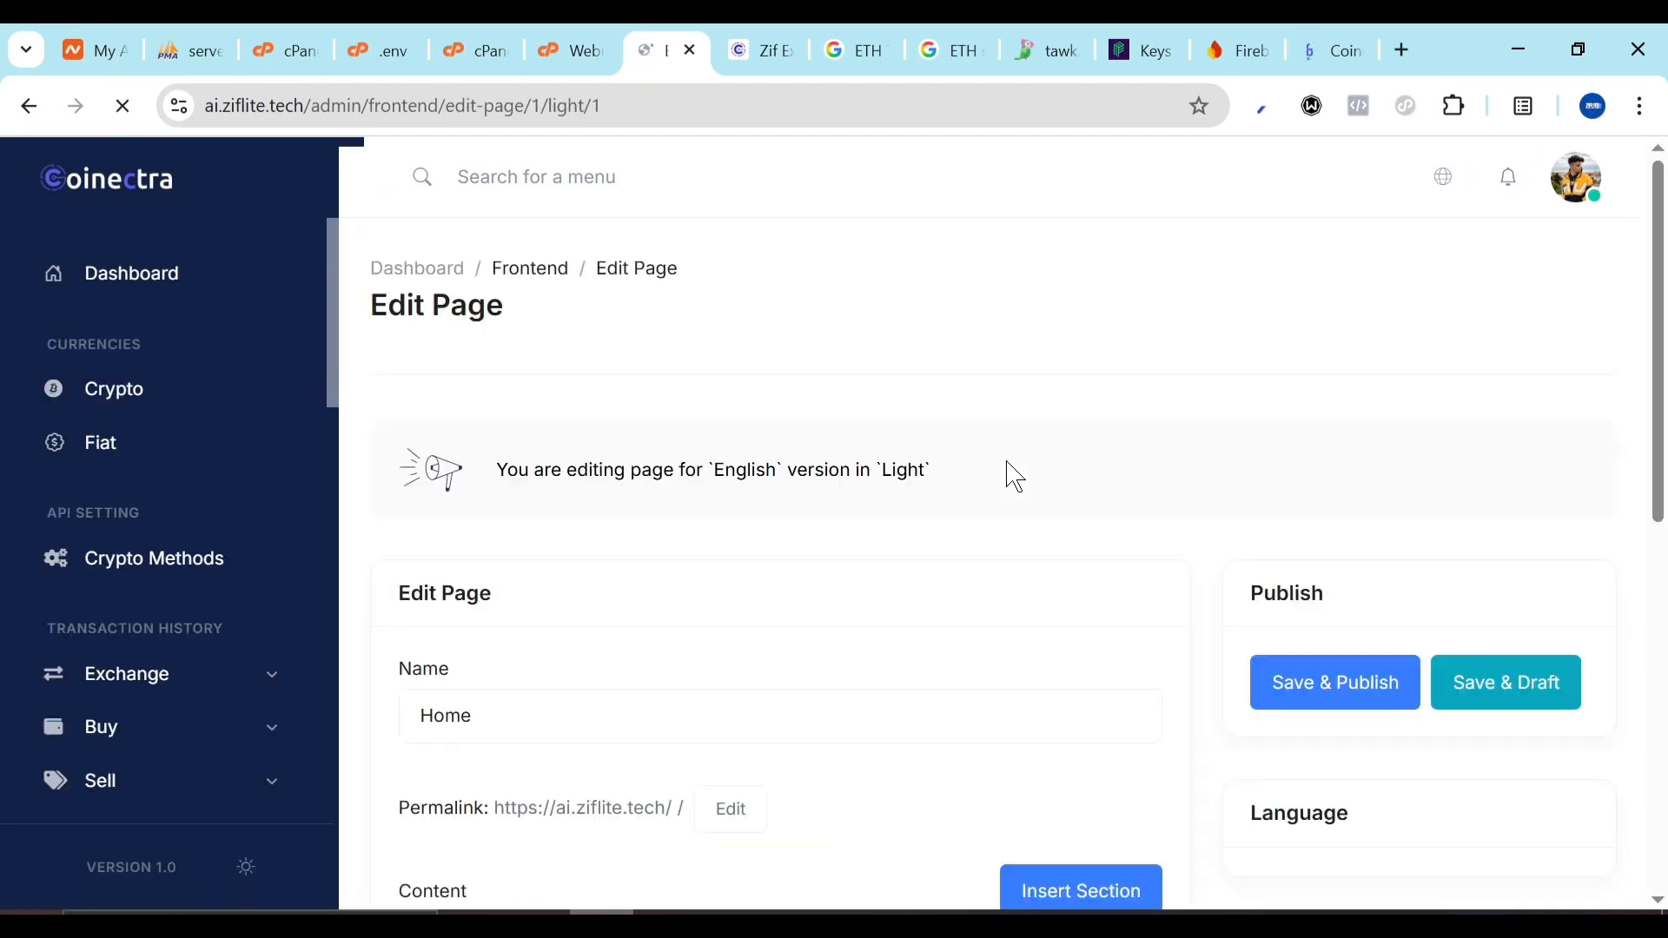
scroll(817, 547, "down", 3)
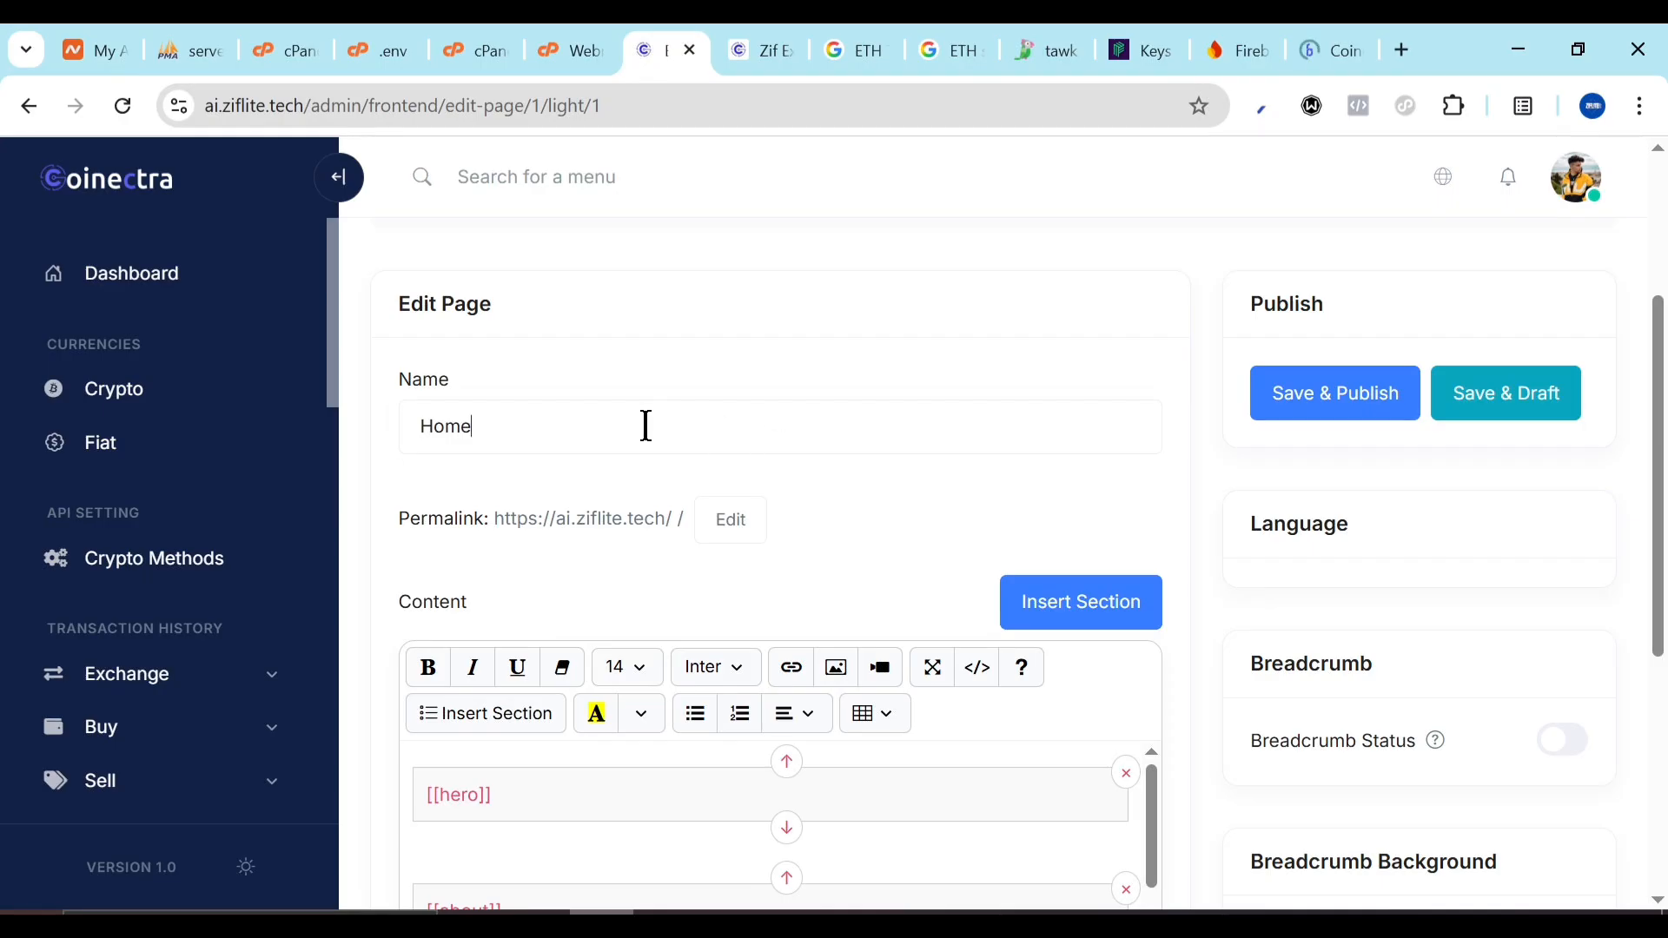
scroll(609, 643, "down", 4)
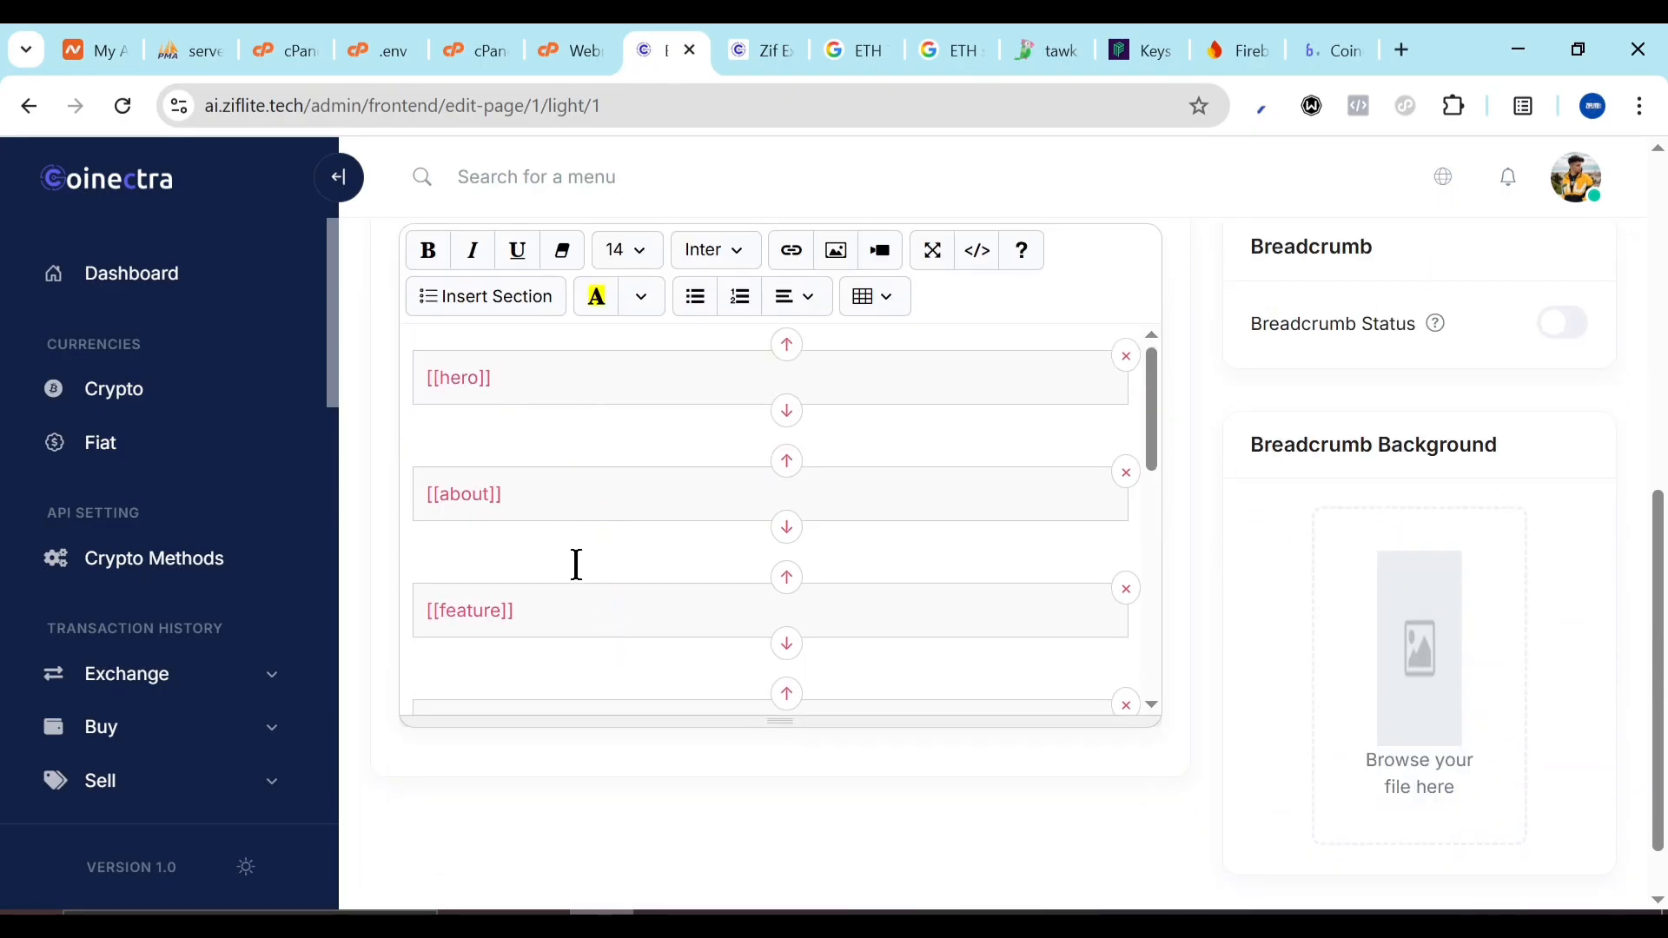
scroll(613, 524, "down", 3)
scroll(607, 521, "up", 3)
scroll(634, 603, "down", 6)
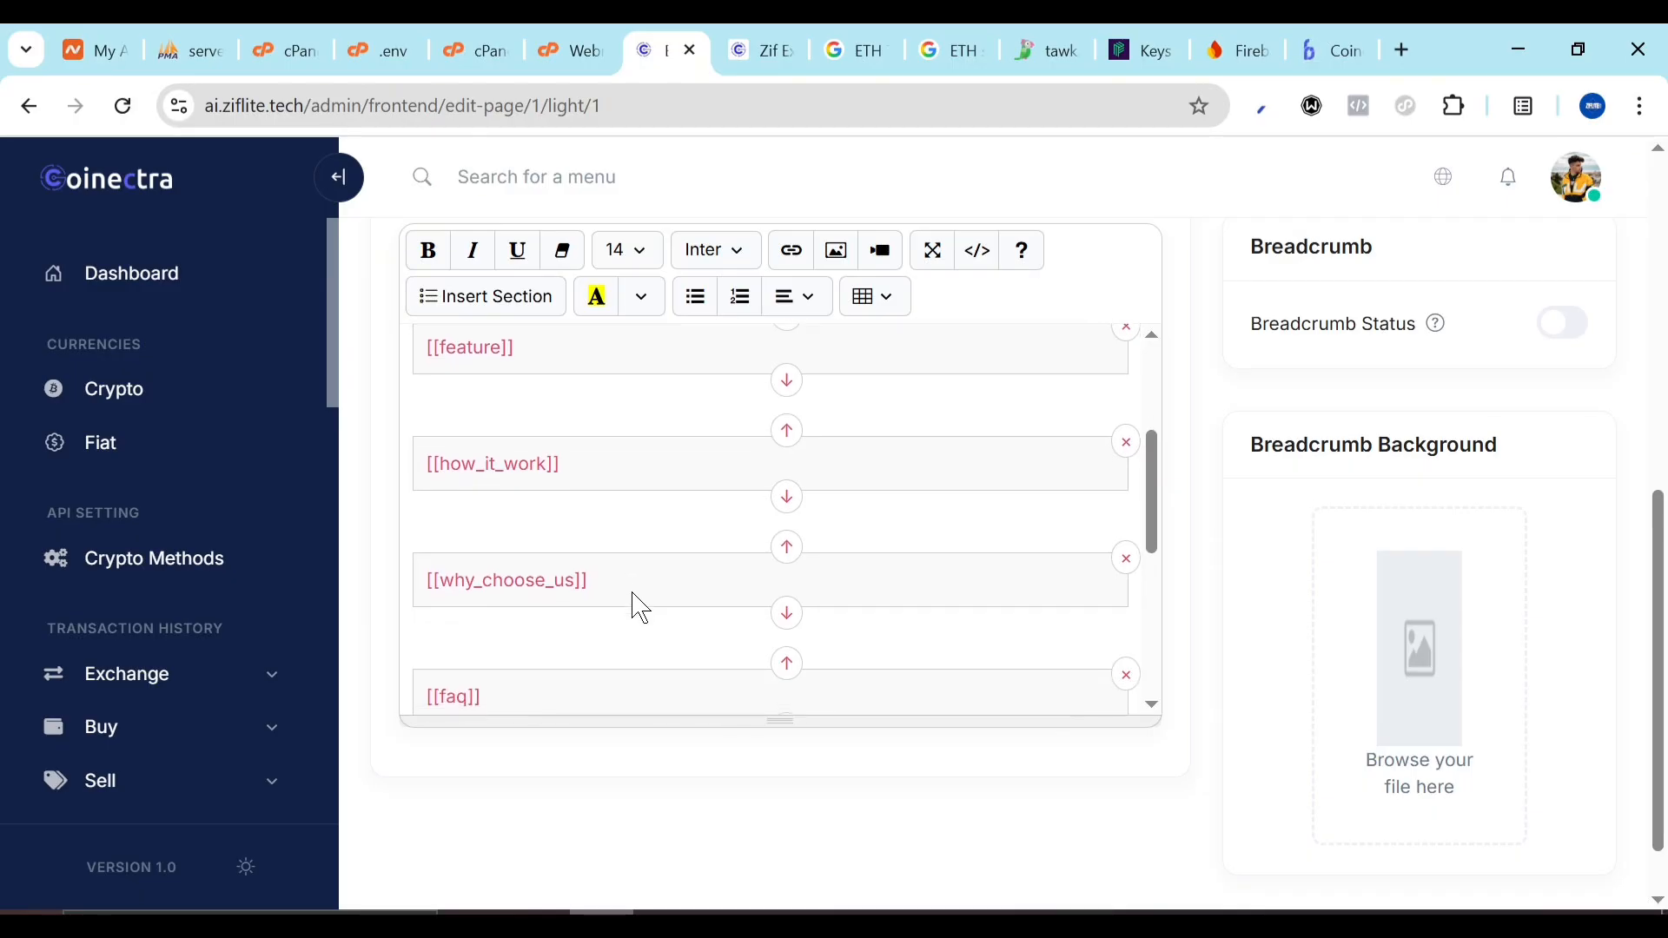
scroll(651, 615, "up", 10)
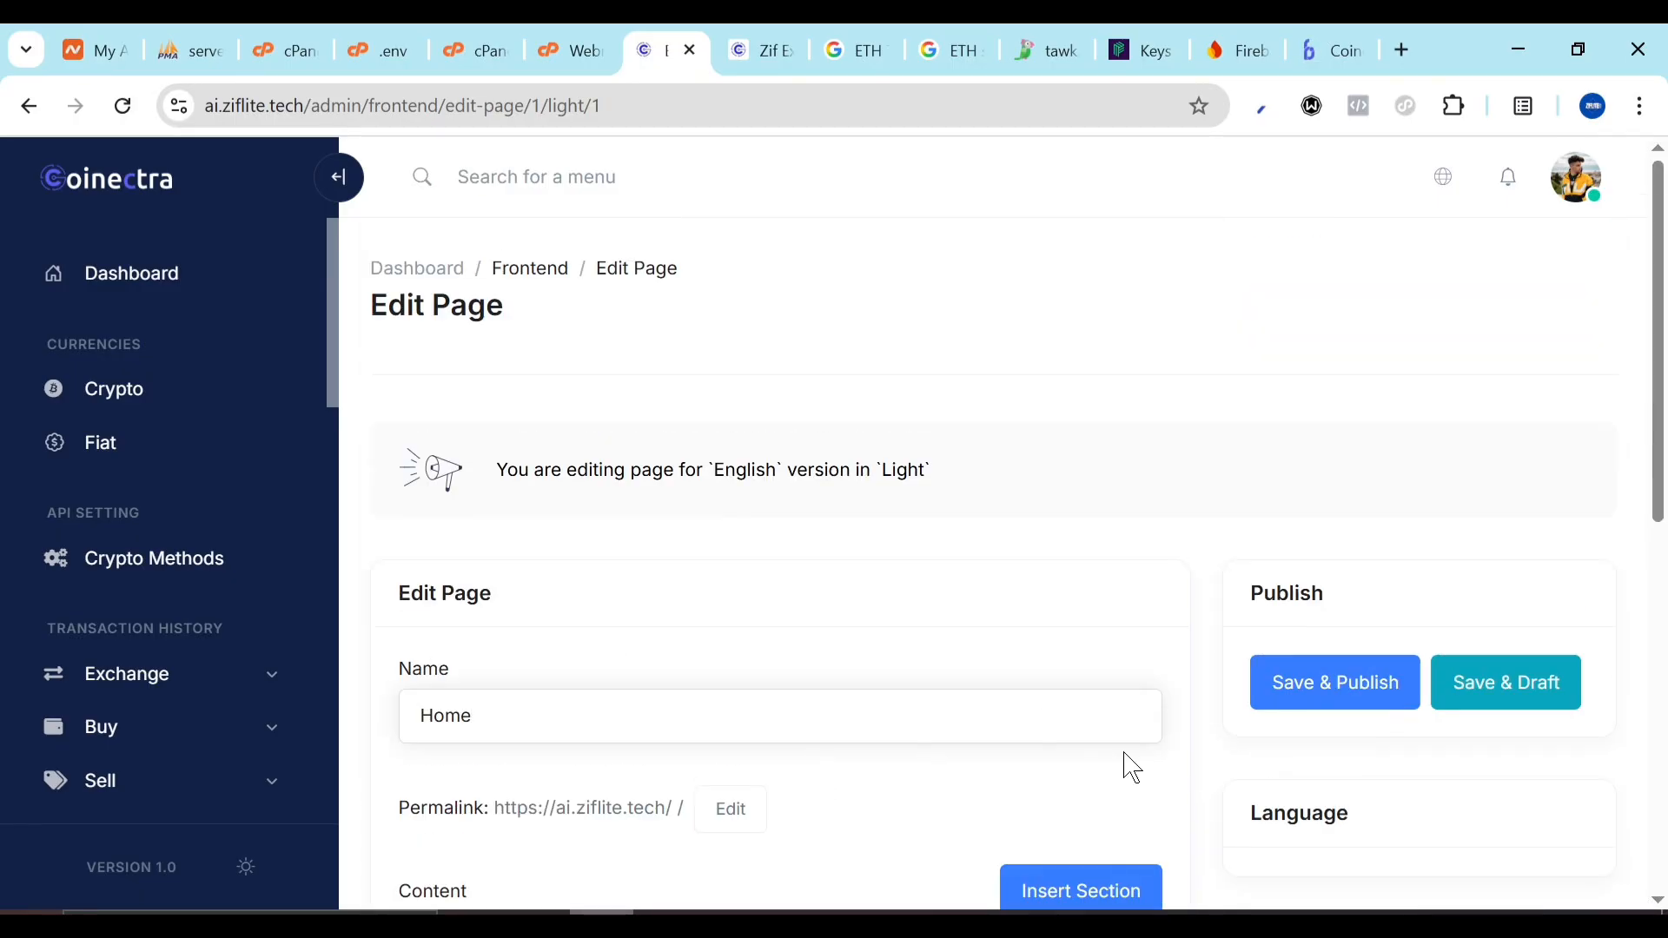
scroll(1125, 763, "down", 3)
scroll(1294, 769, "down", 5)
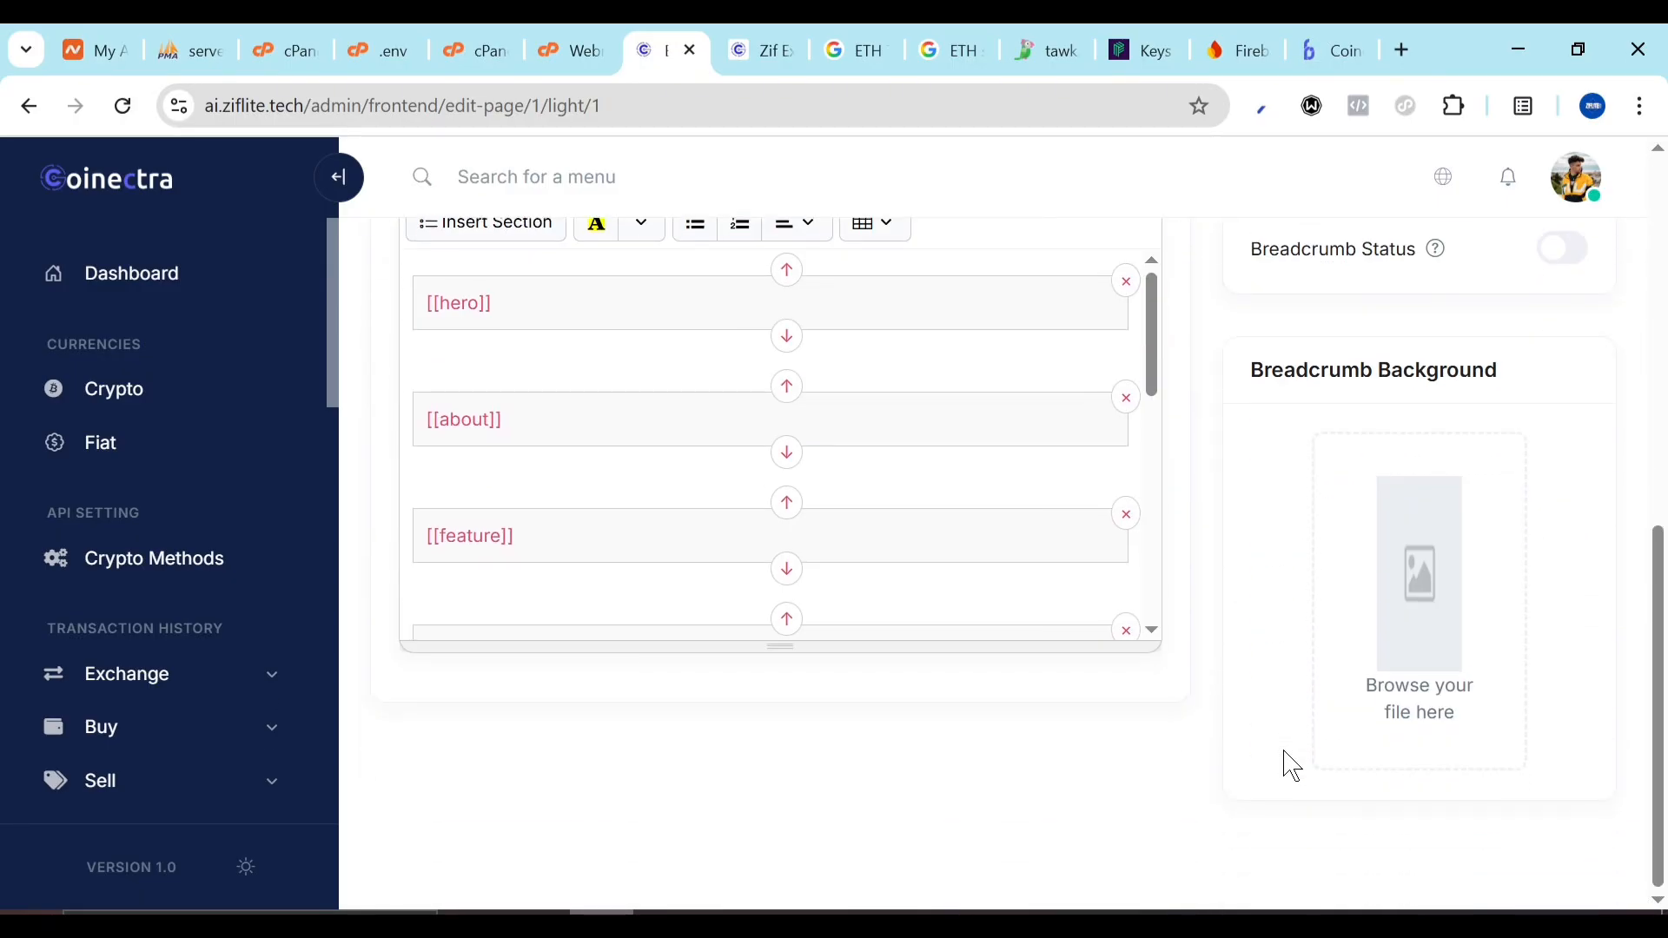
scroll(1293, 765, "up", 2)
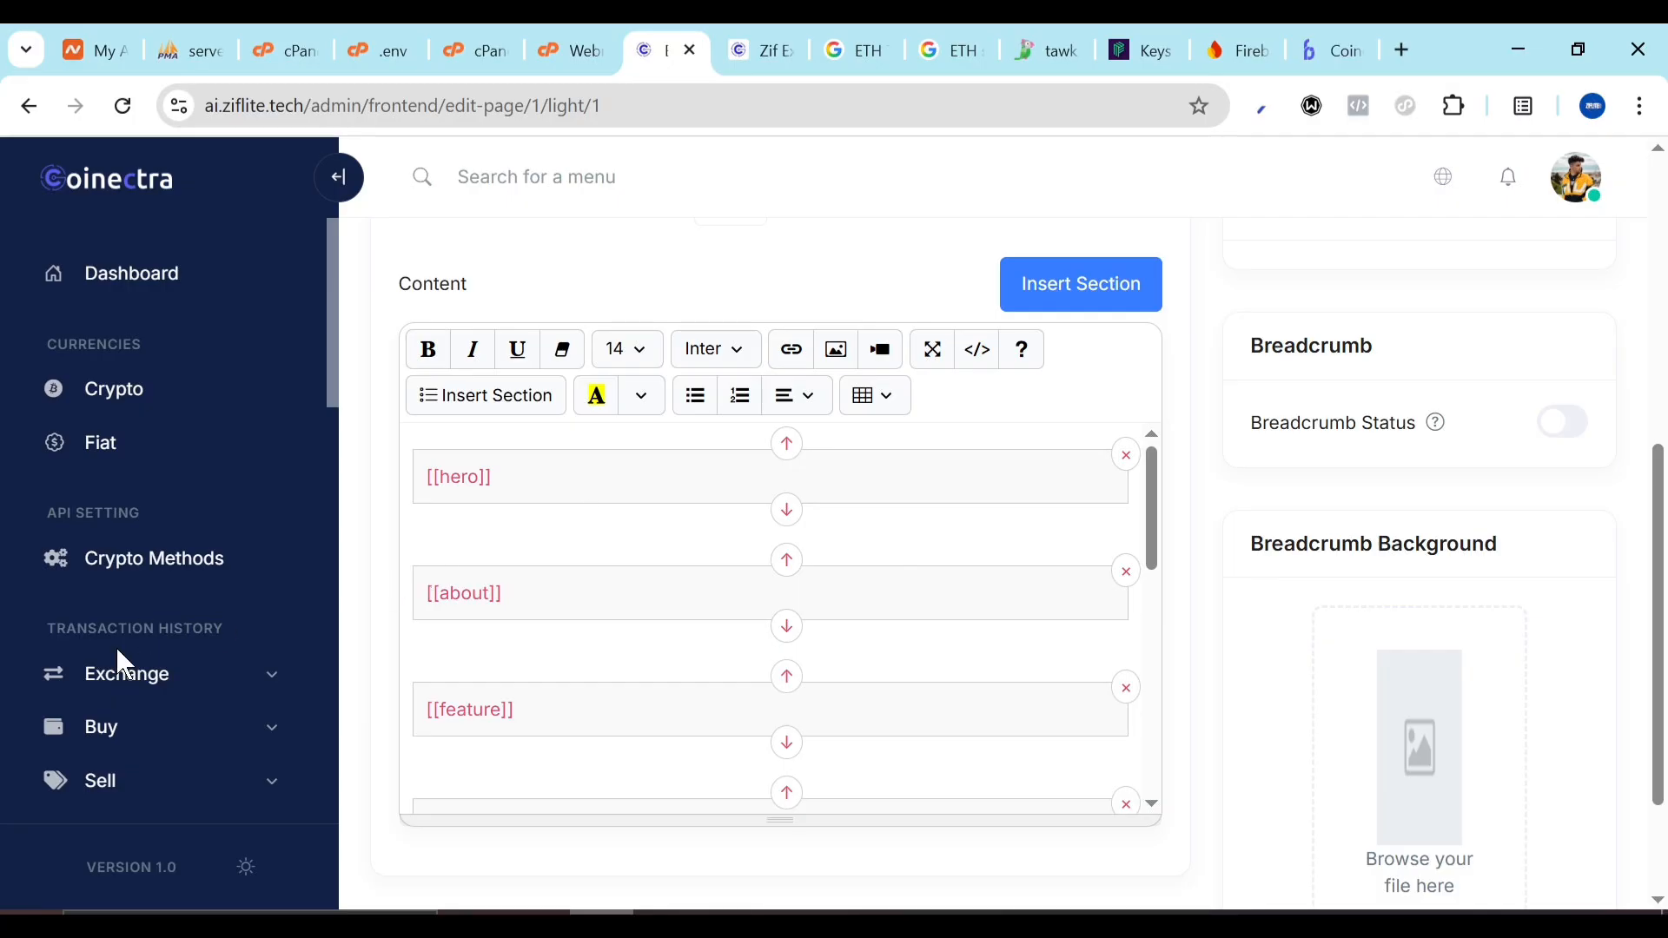
Expand the Manage Content menu in the admin sidebar
scroll(116, 644, "down", 10)
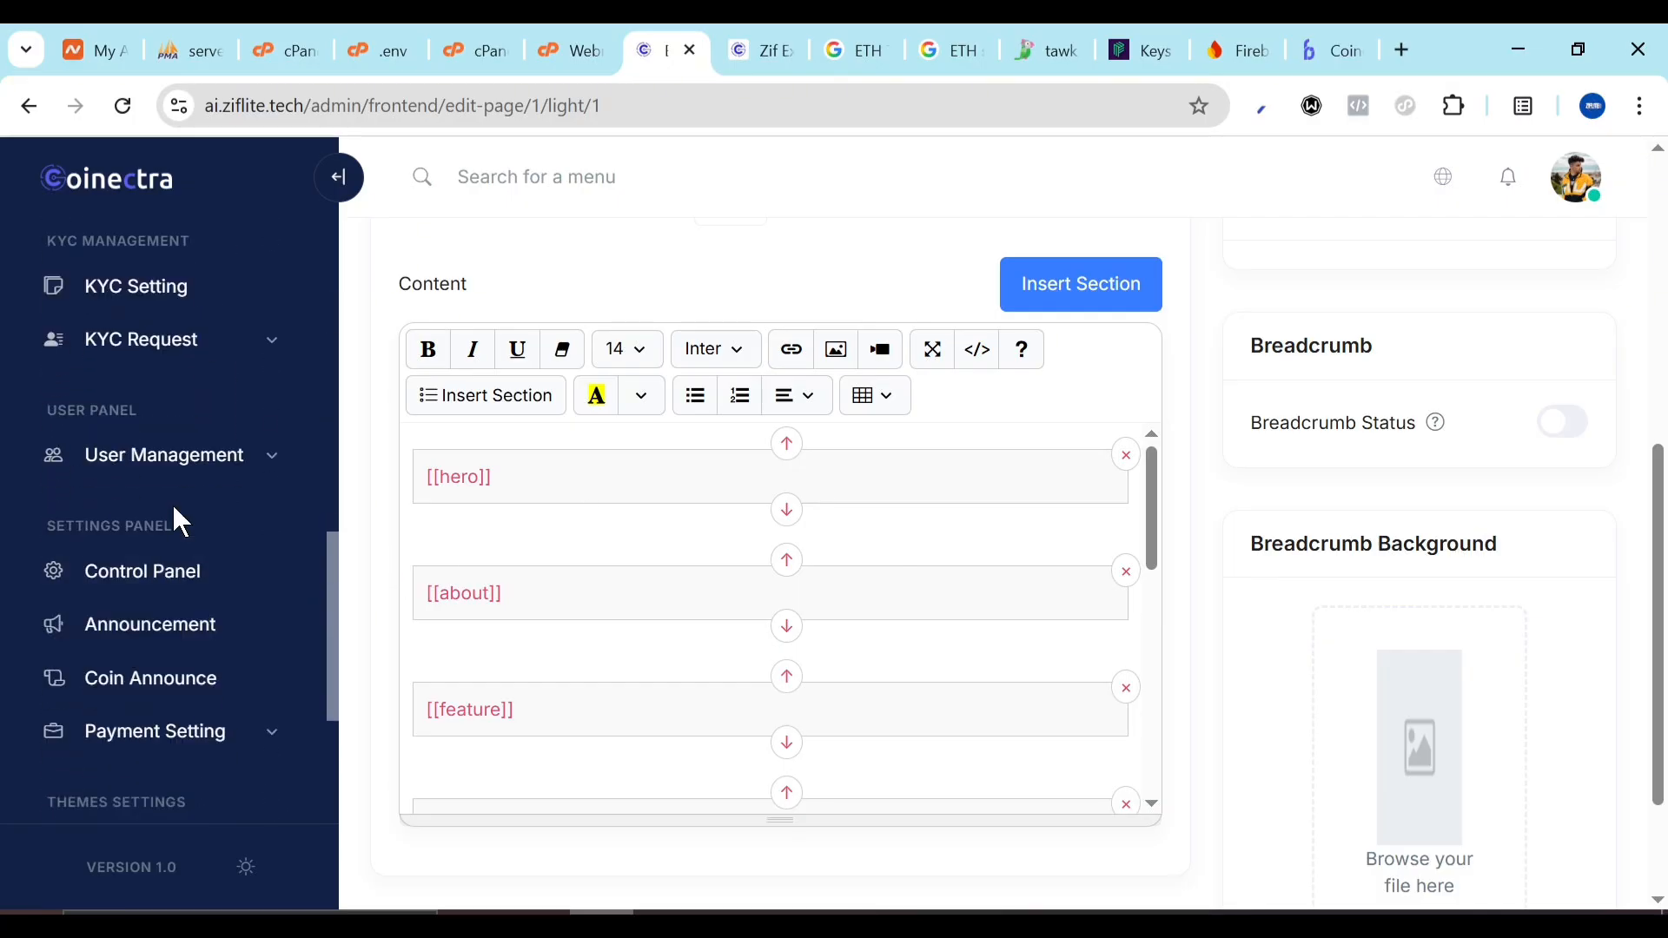
scroll(152, 682, "down", 5)
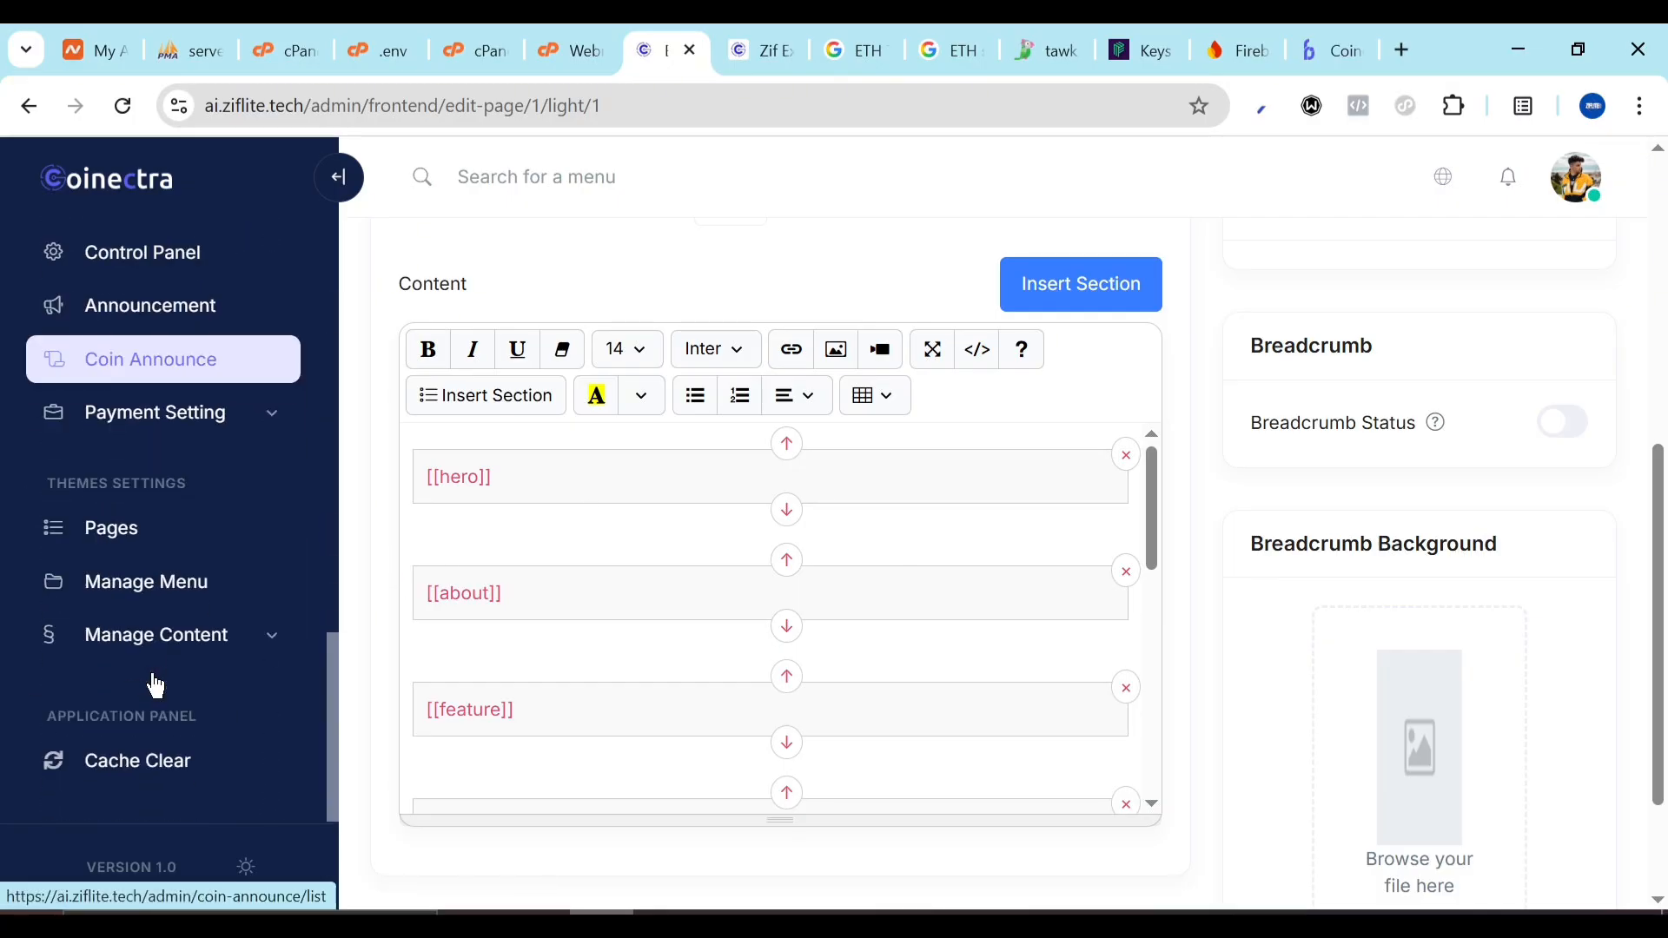
left_click(183, 658)
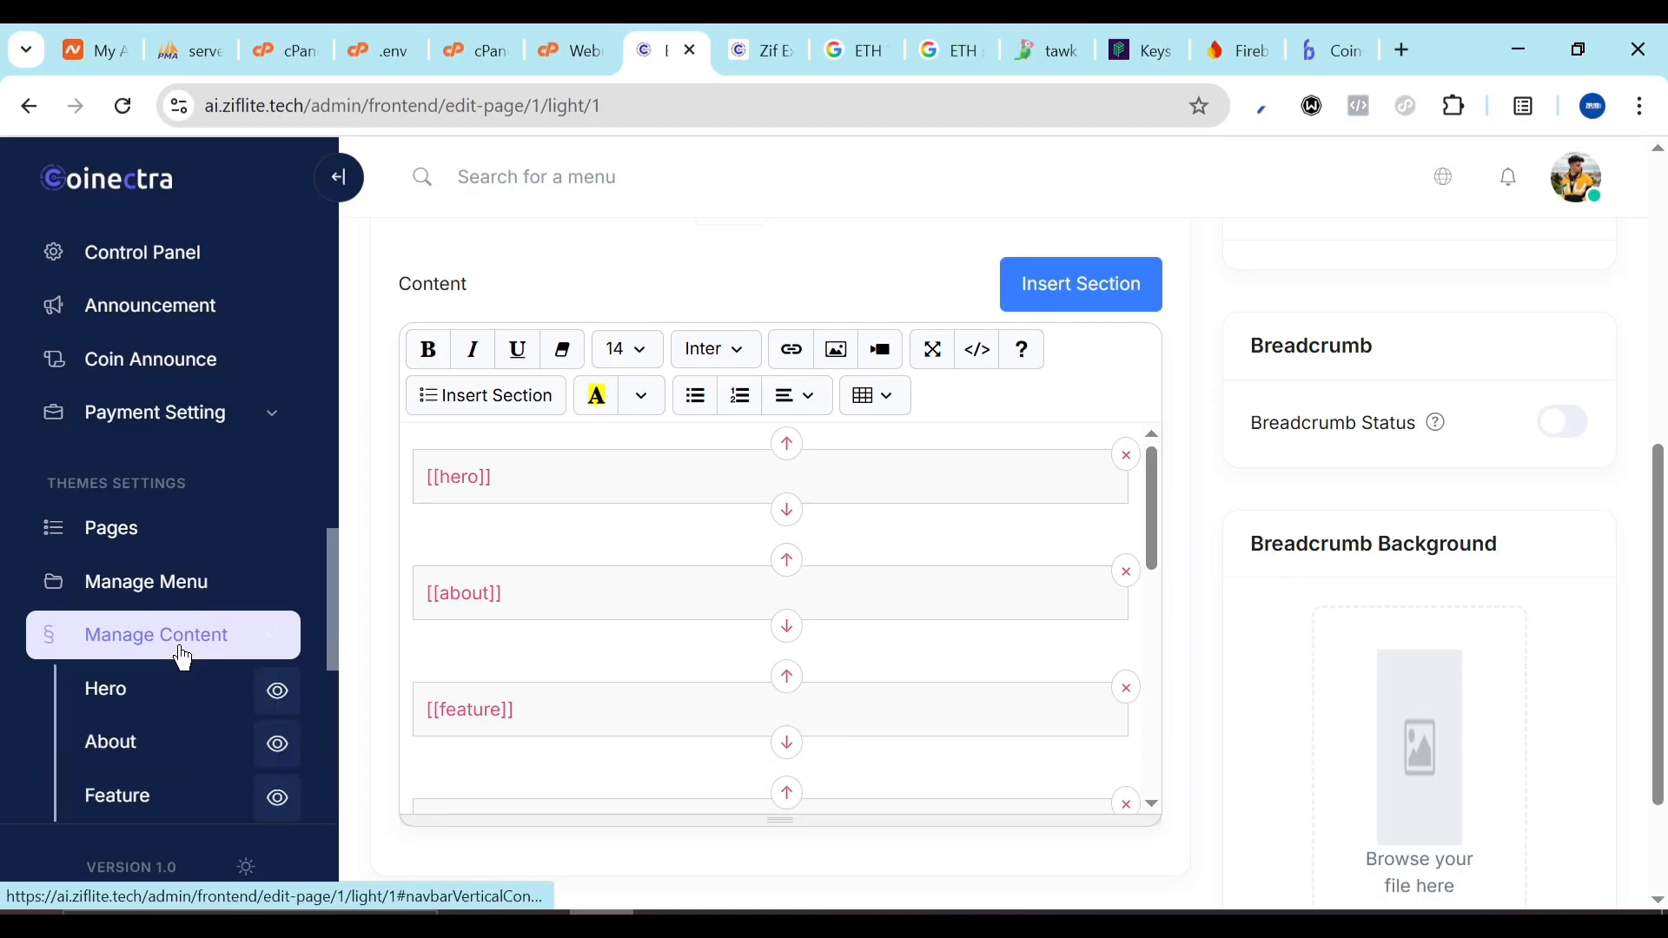
scroll(179, 659, "down", 4)
Compare the public home page hero with the Hero section settings and its preview image
left_click(756, 39)
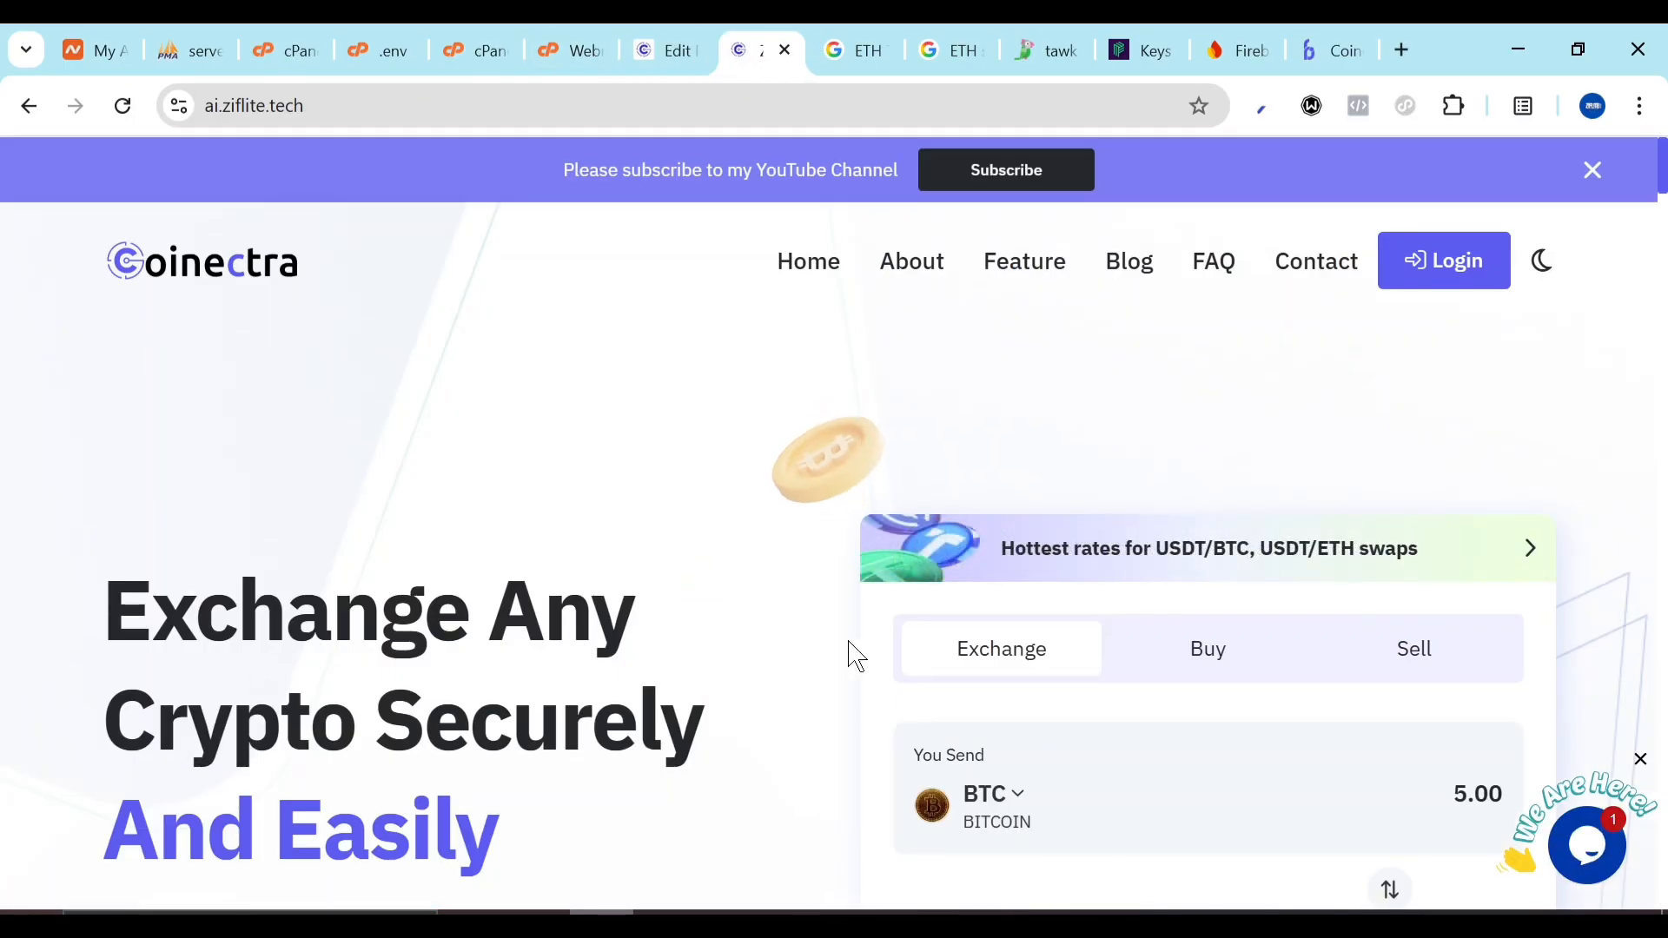
scroll(556, 565, "down", 2)
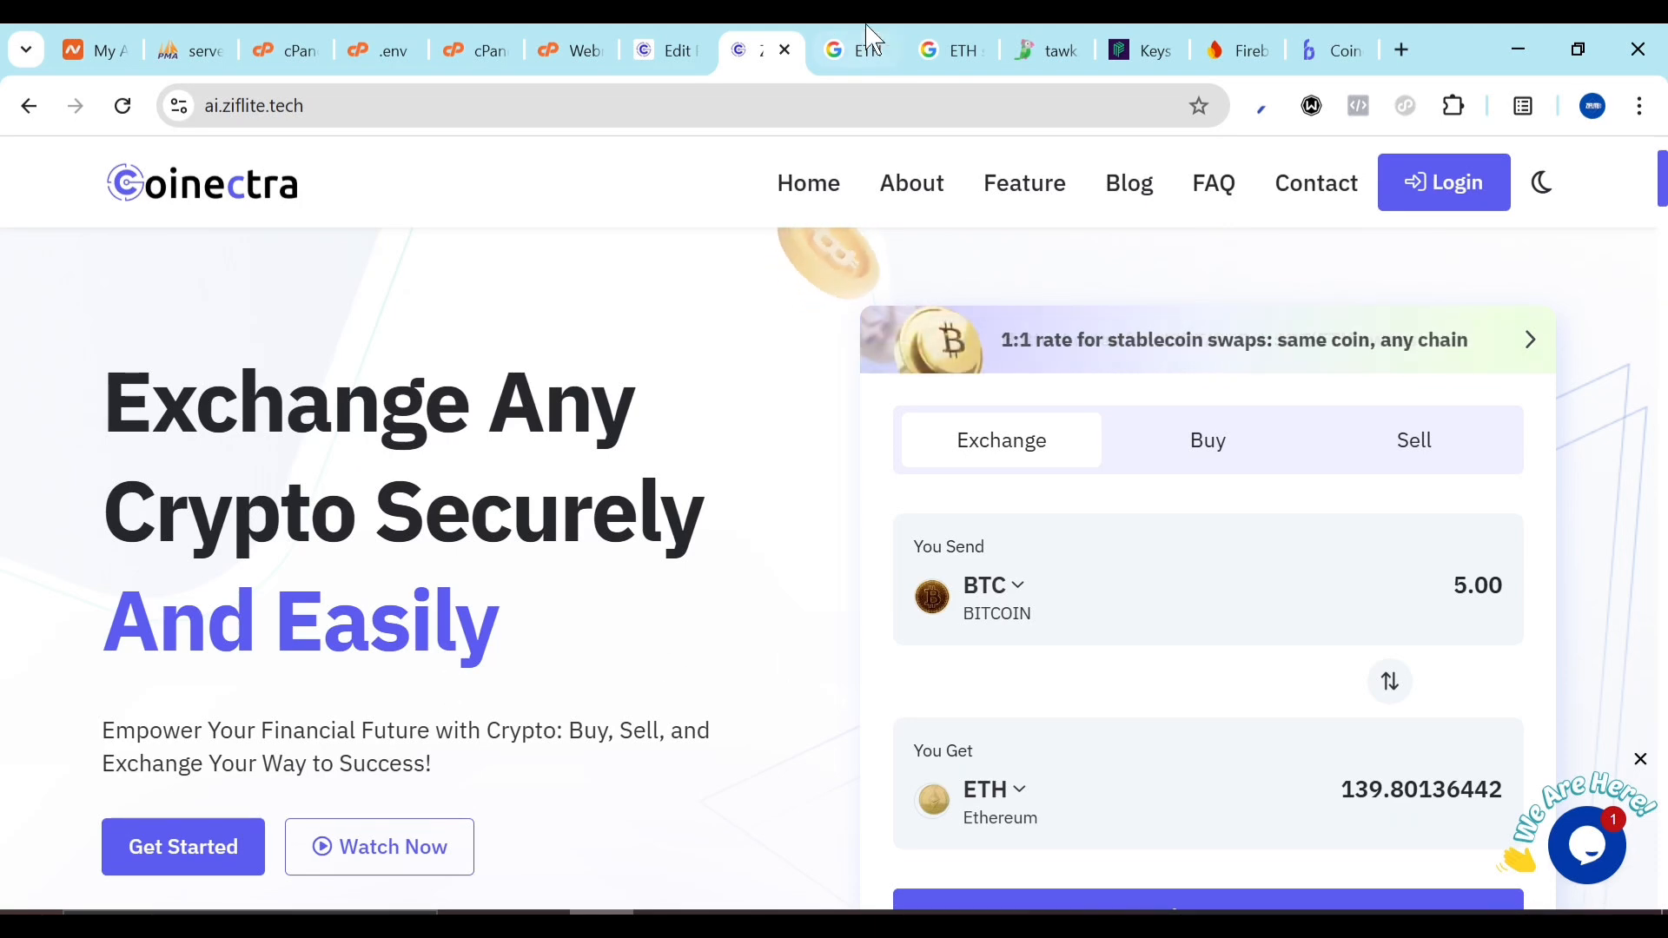
left_click(665, 49)
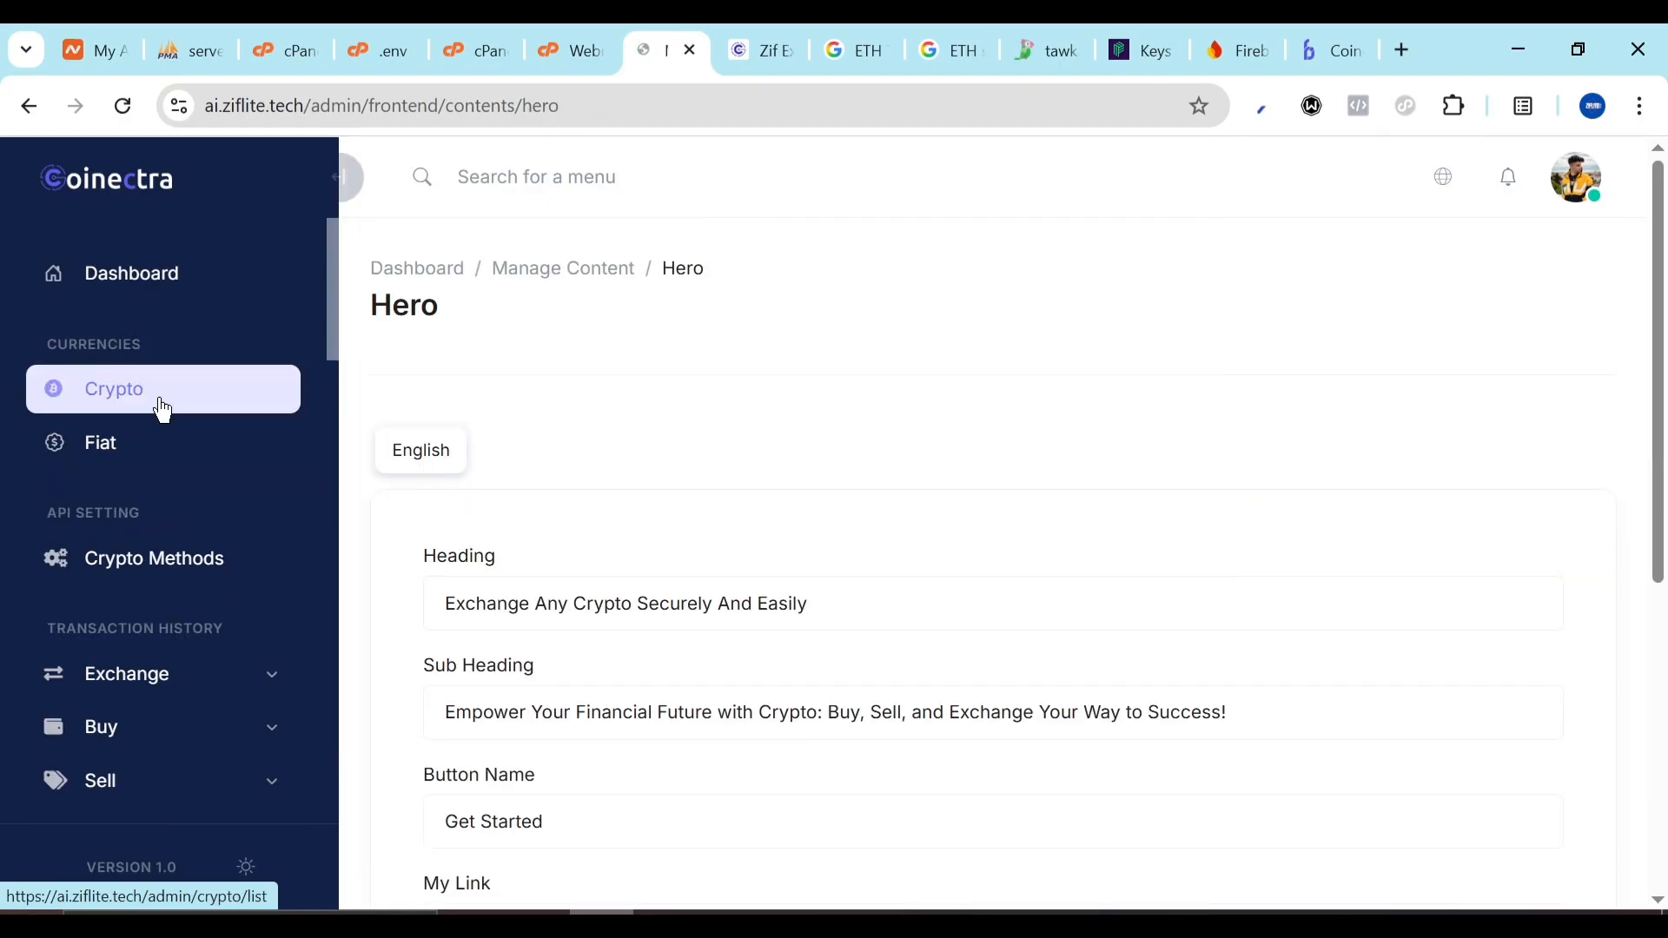
left_click(278, 299)
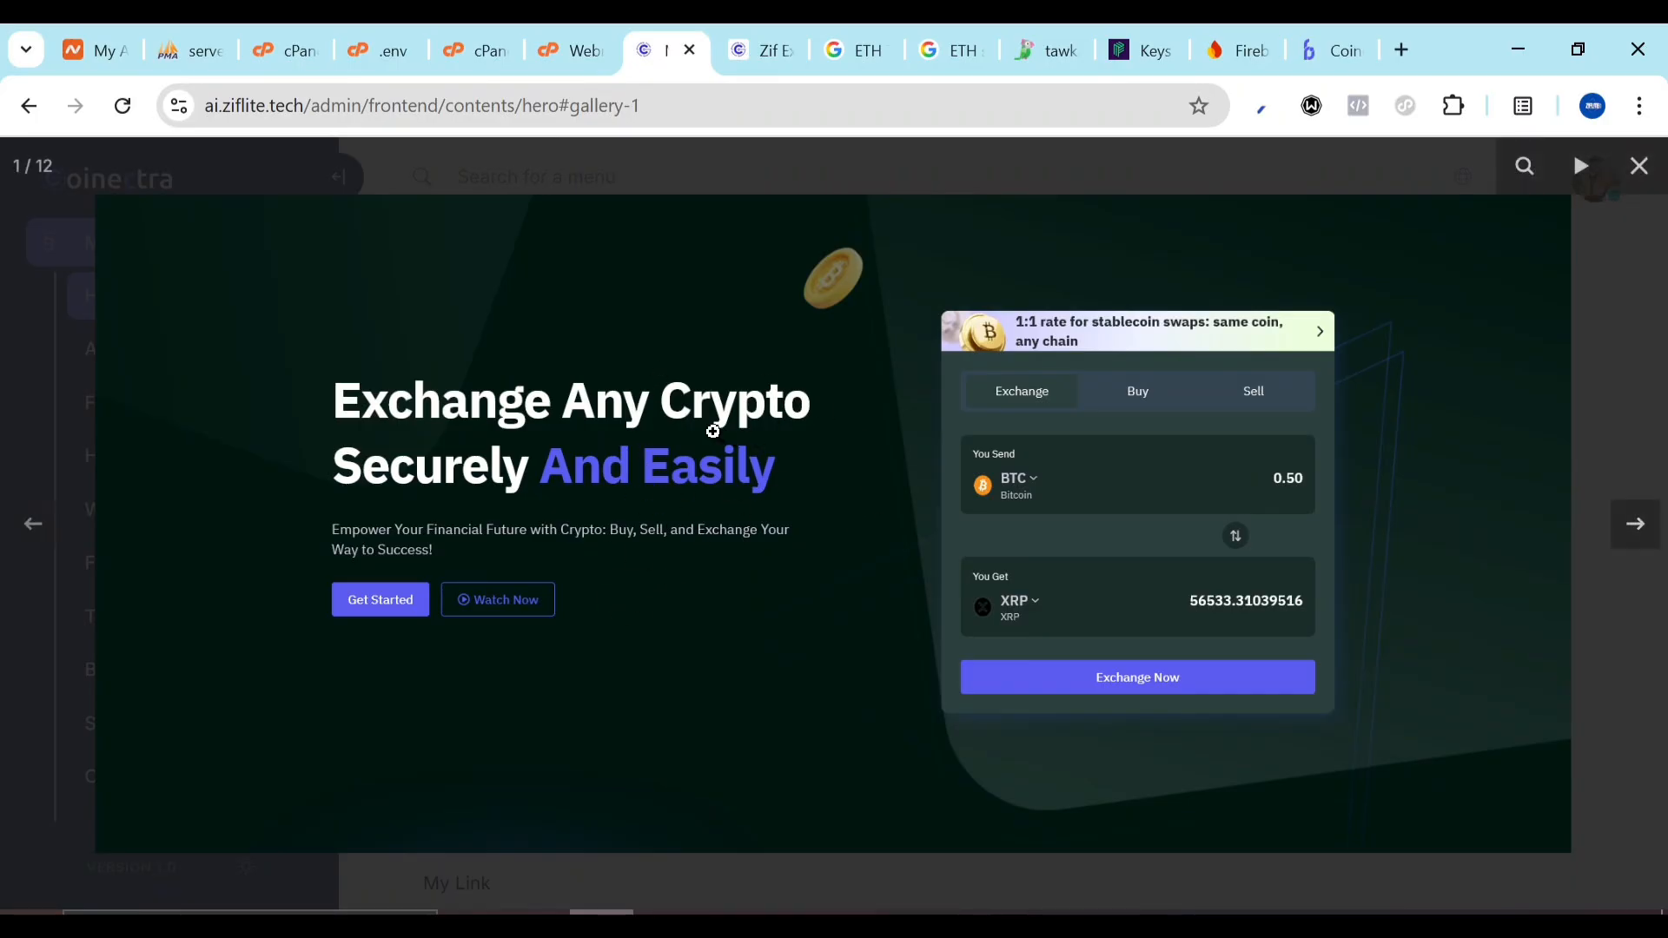
Switch the public home page to dark mode and close the Hero preview image
left_click(800, 38)
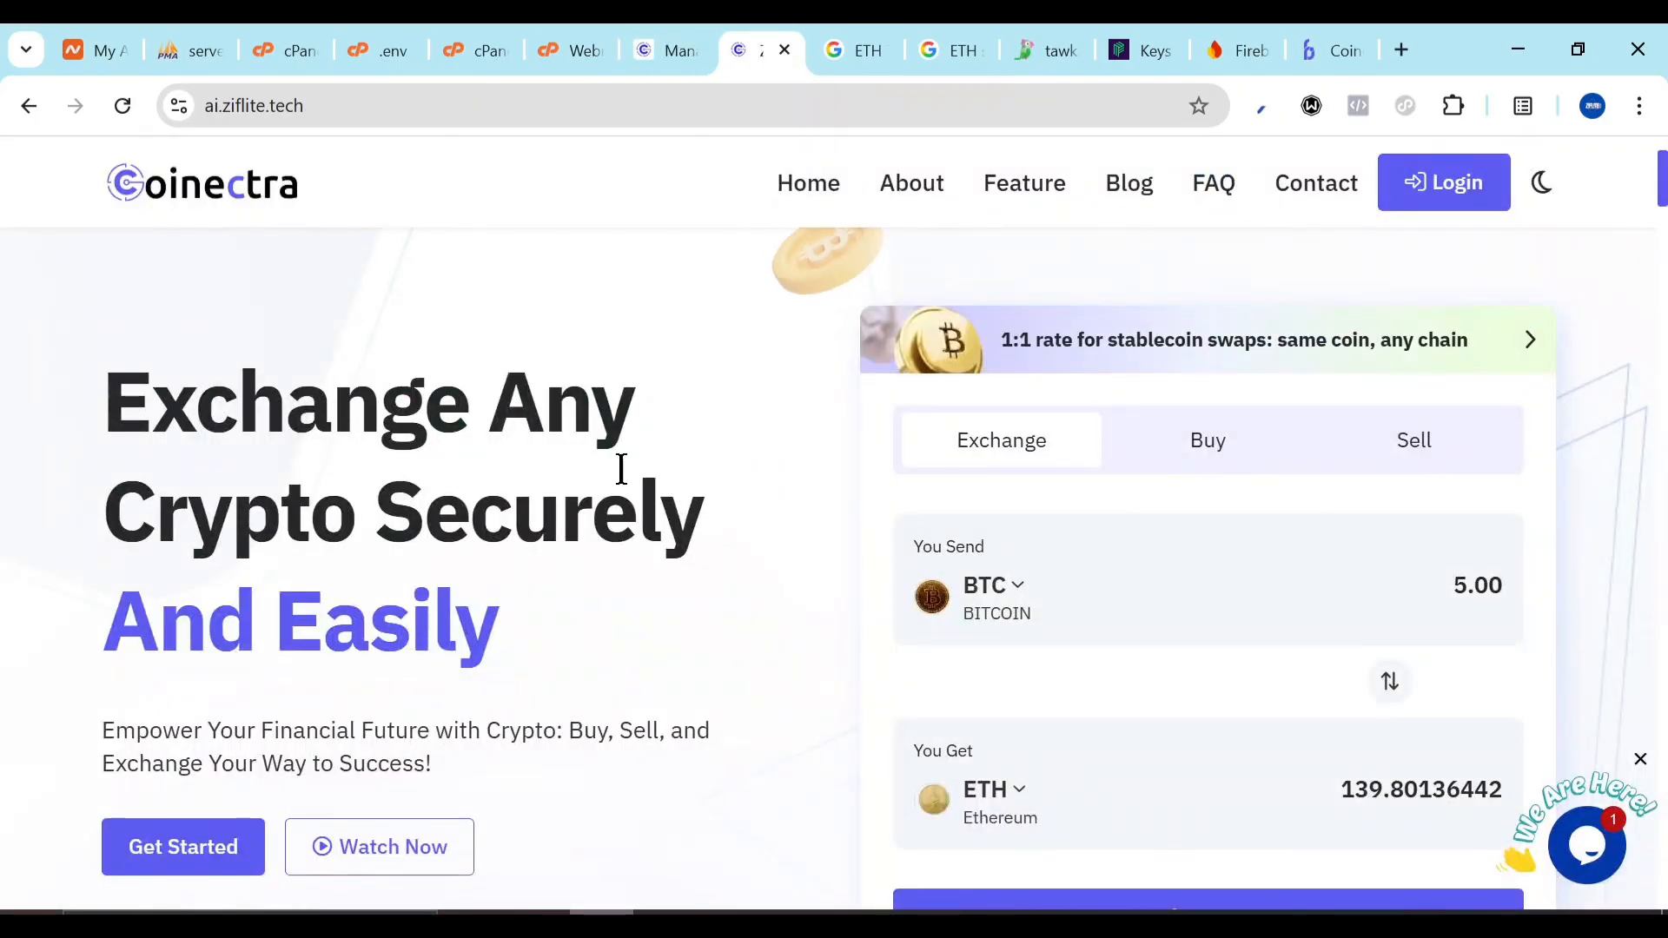
left_click(1545, 183)
left_click(666, 50)
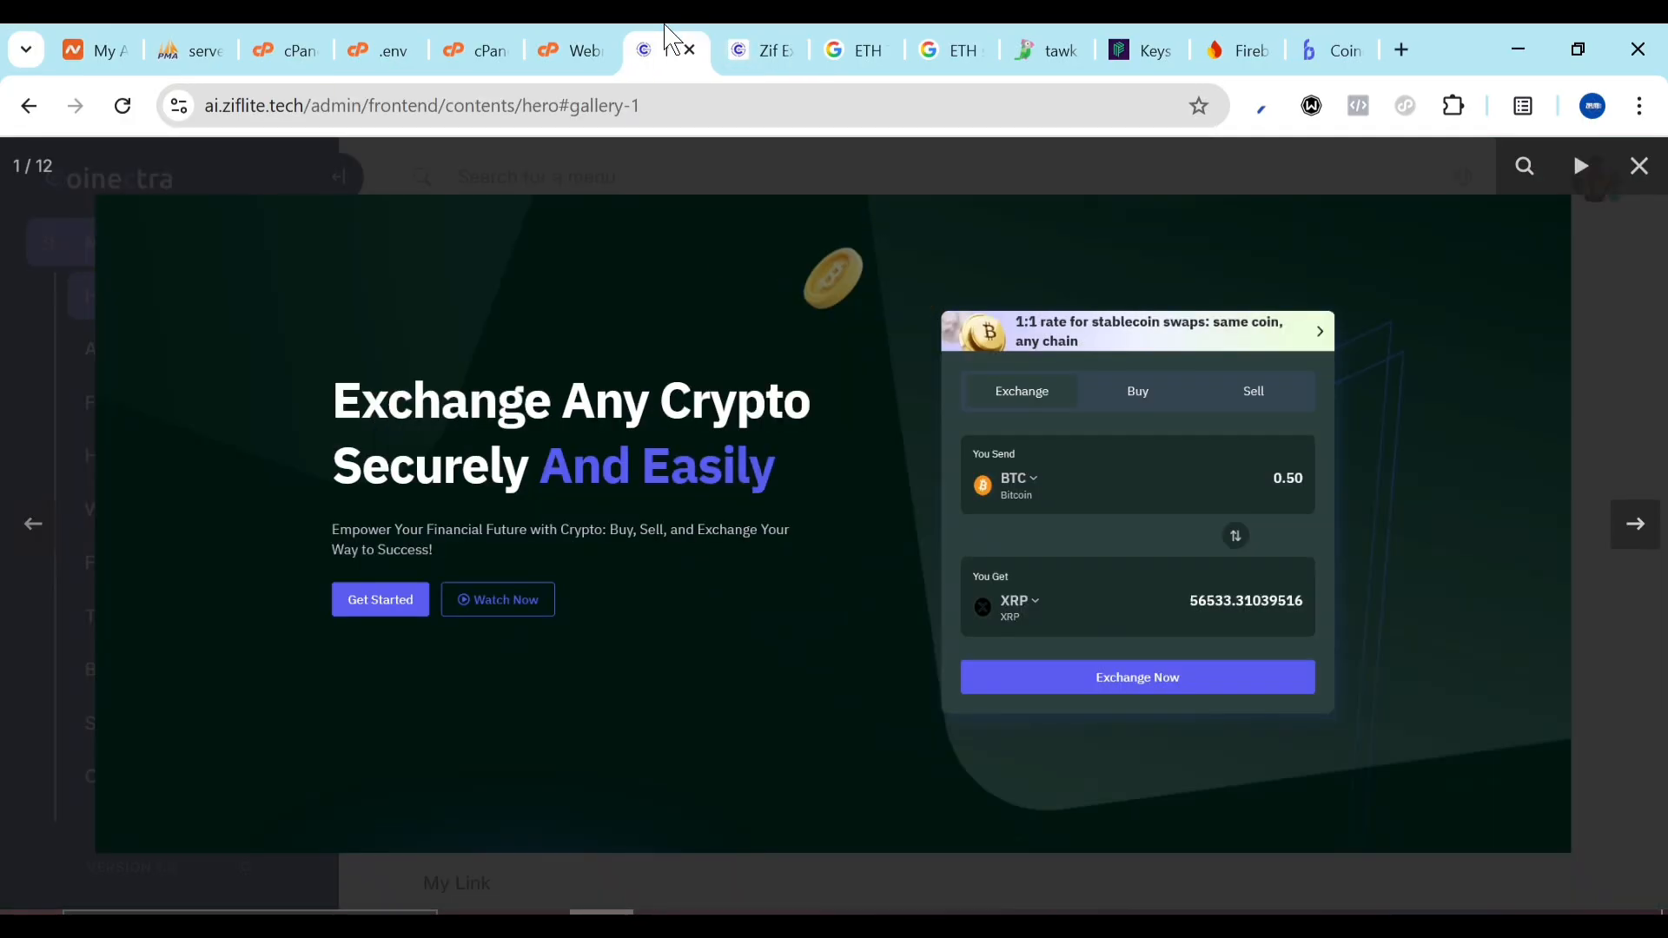
left_click(1640, 167)
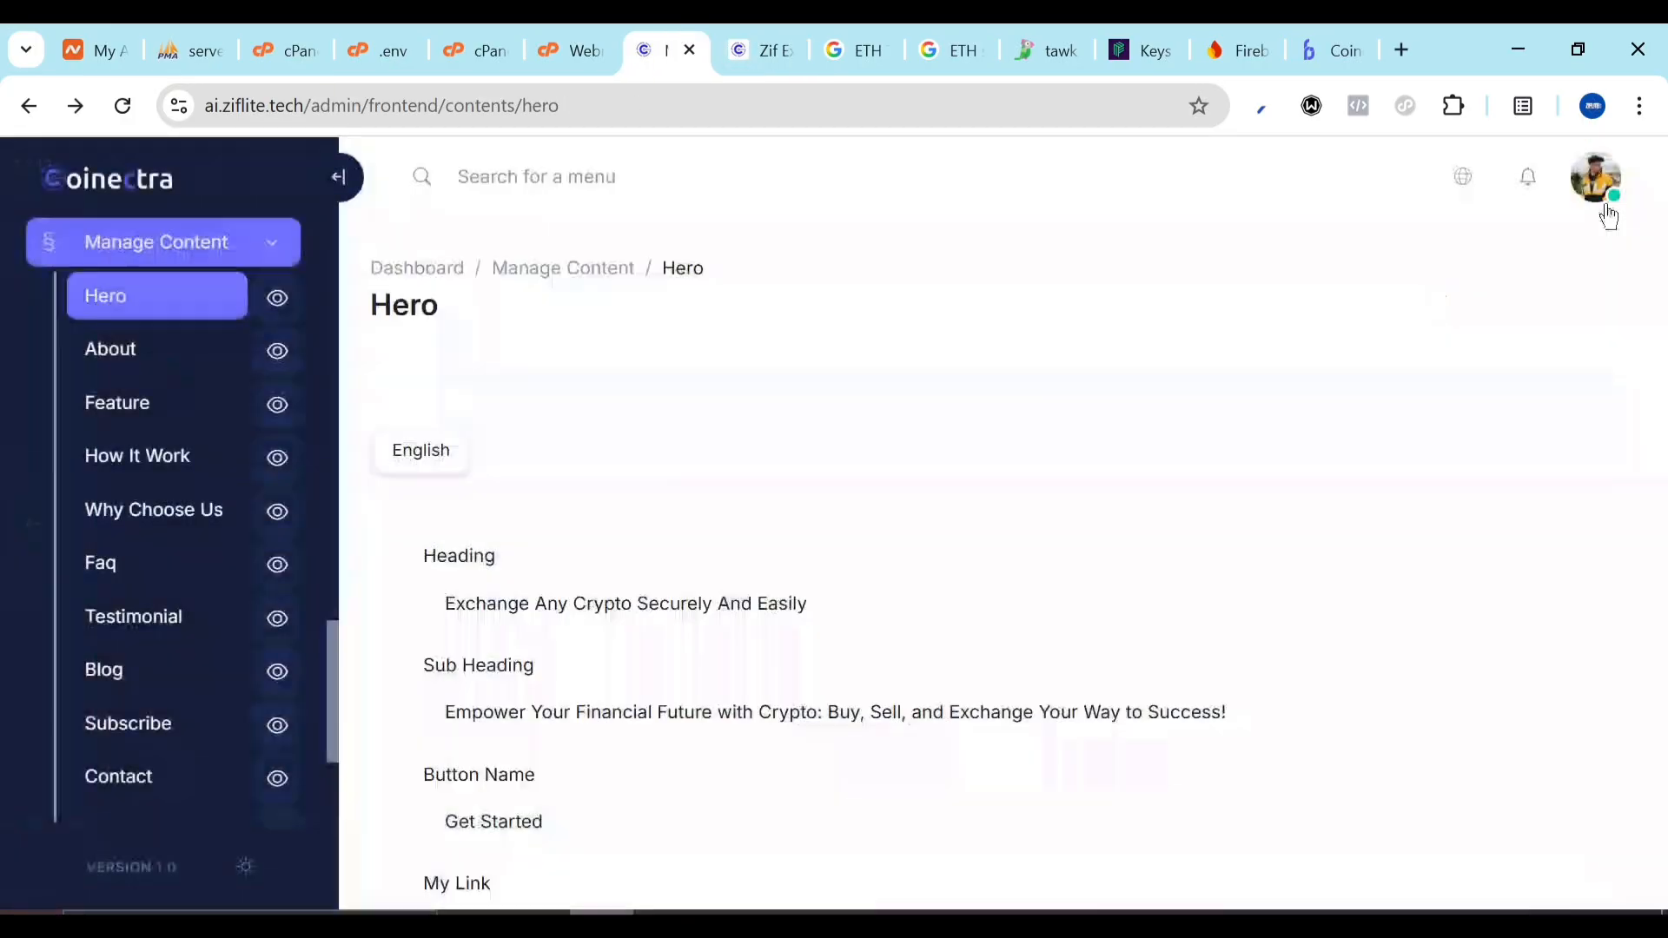
Replace the Hero section's My Link with the copied YouTube video URL
scroll(787, 692, "down", 3)
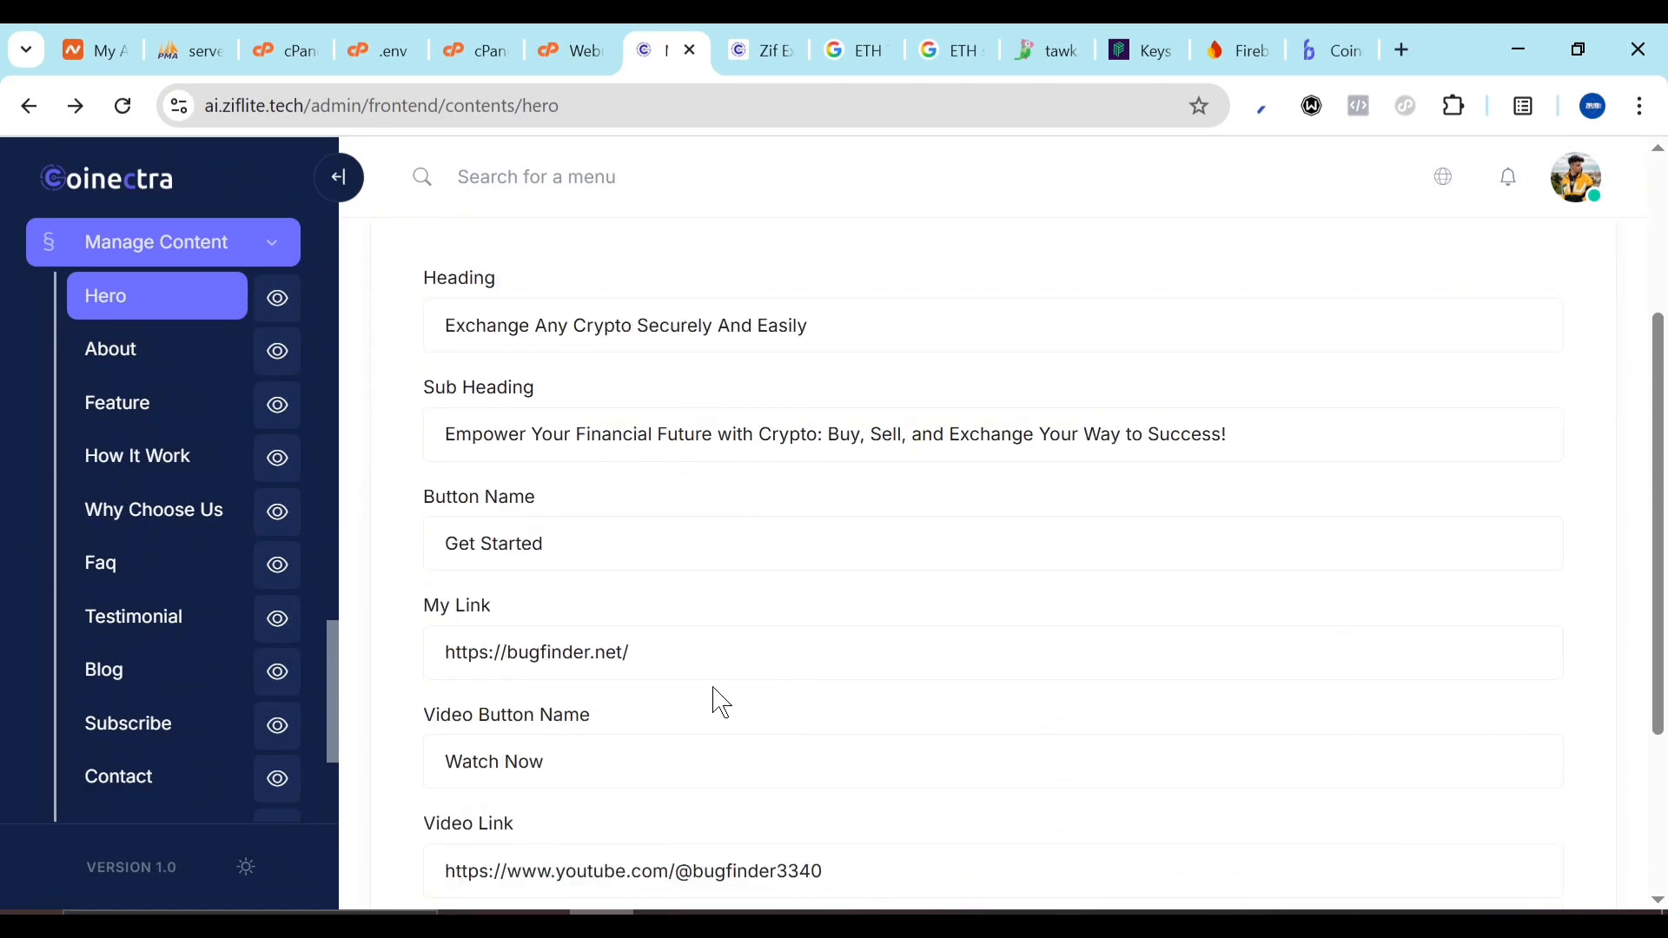
scroll(739, 554, "down", 1)
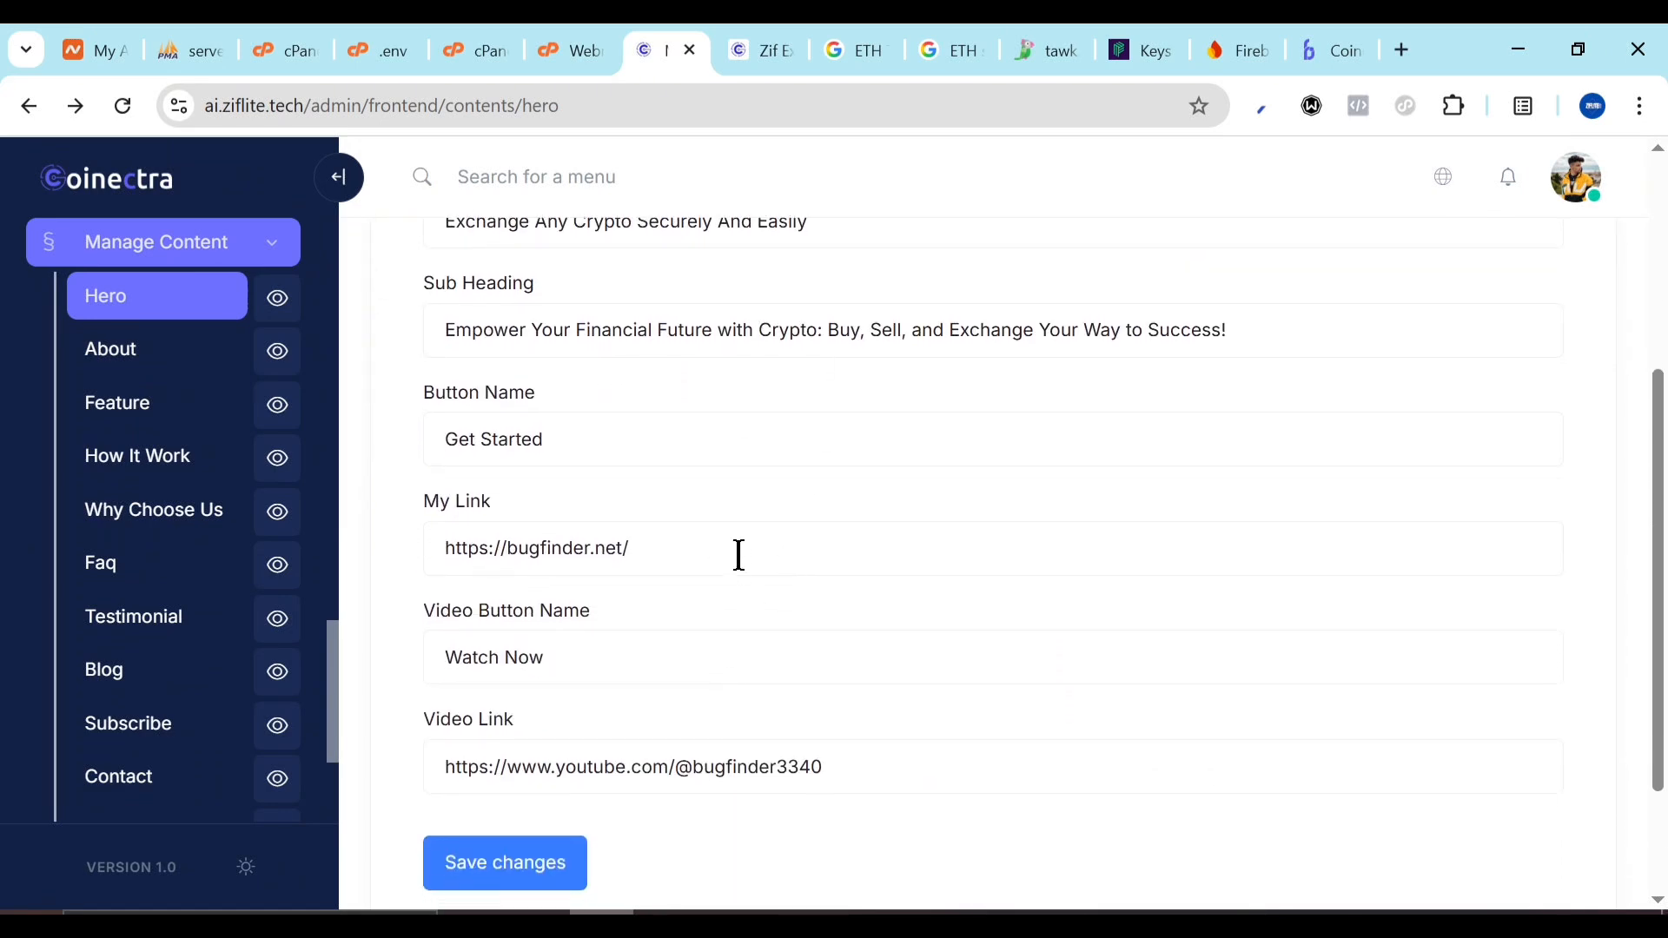
left_click(693, 548)
key("ctrl+a")
type("https://www.youtube.com/watch?v=ZyMQFupX9_0")
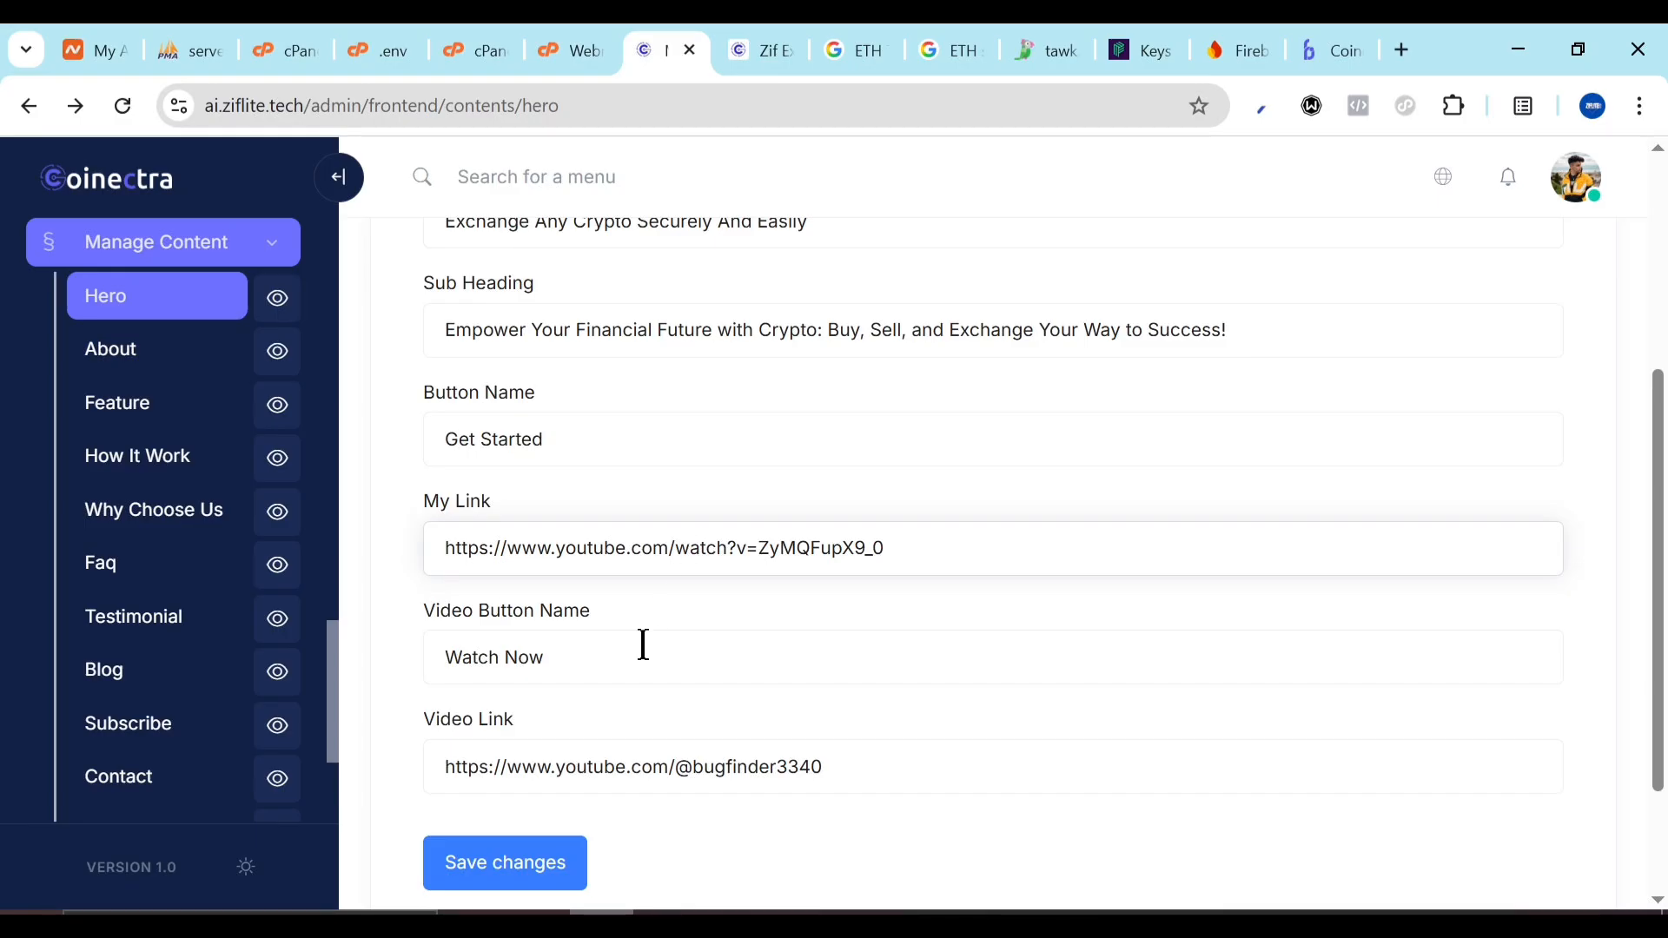
left_click(717, 771)
key("ctrl+a")
type("https://www.youtube.com/watch?v=ZyMQFupX9_0")
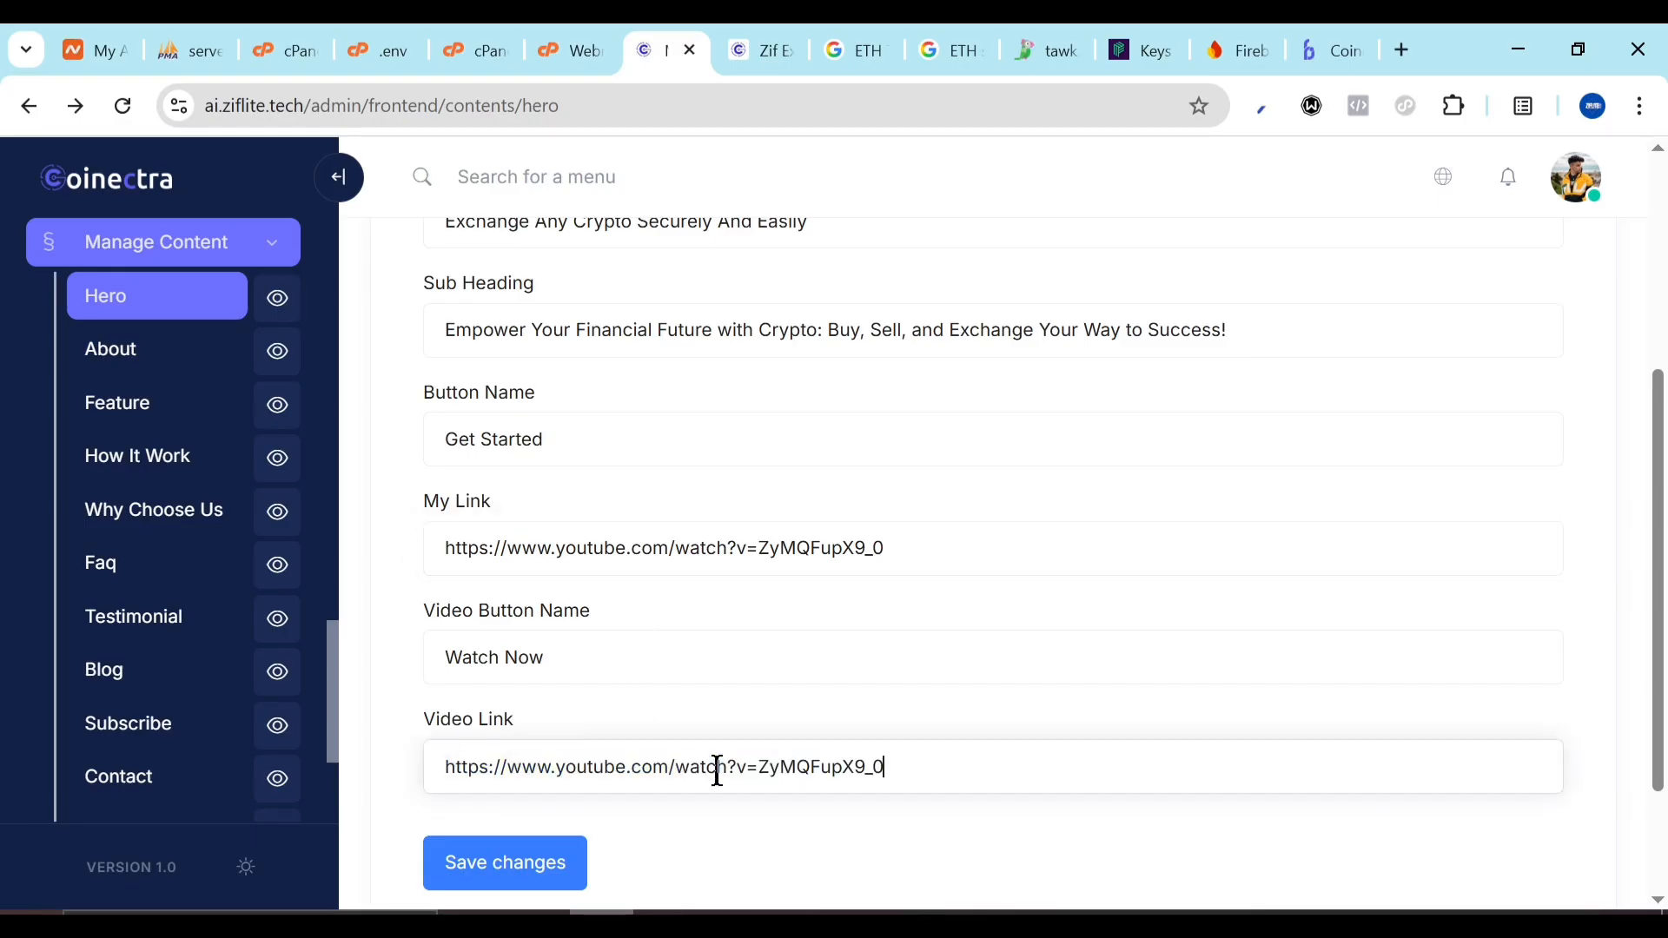
left_click(510, 864)
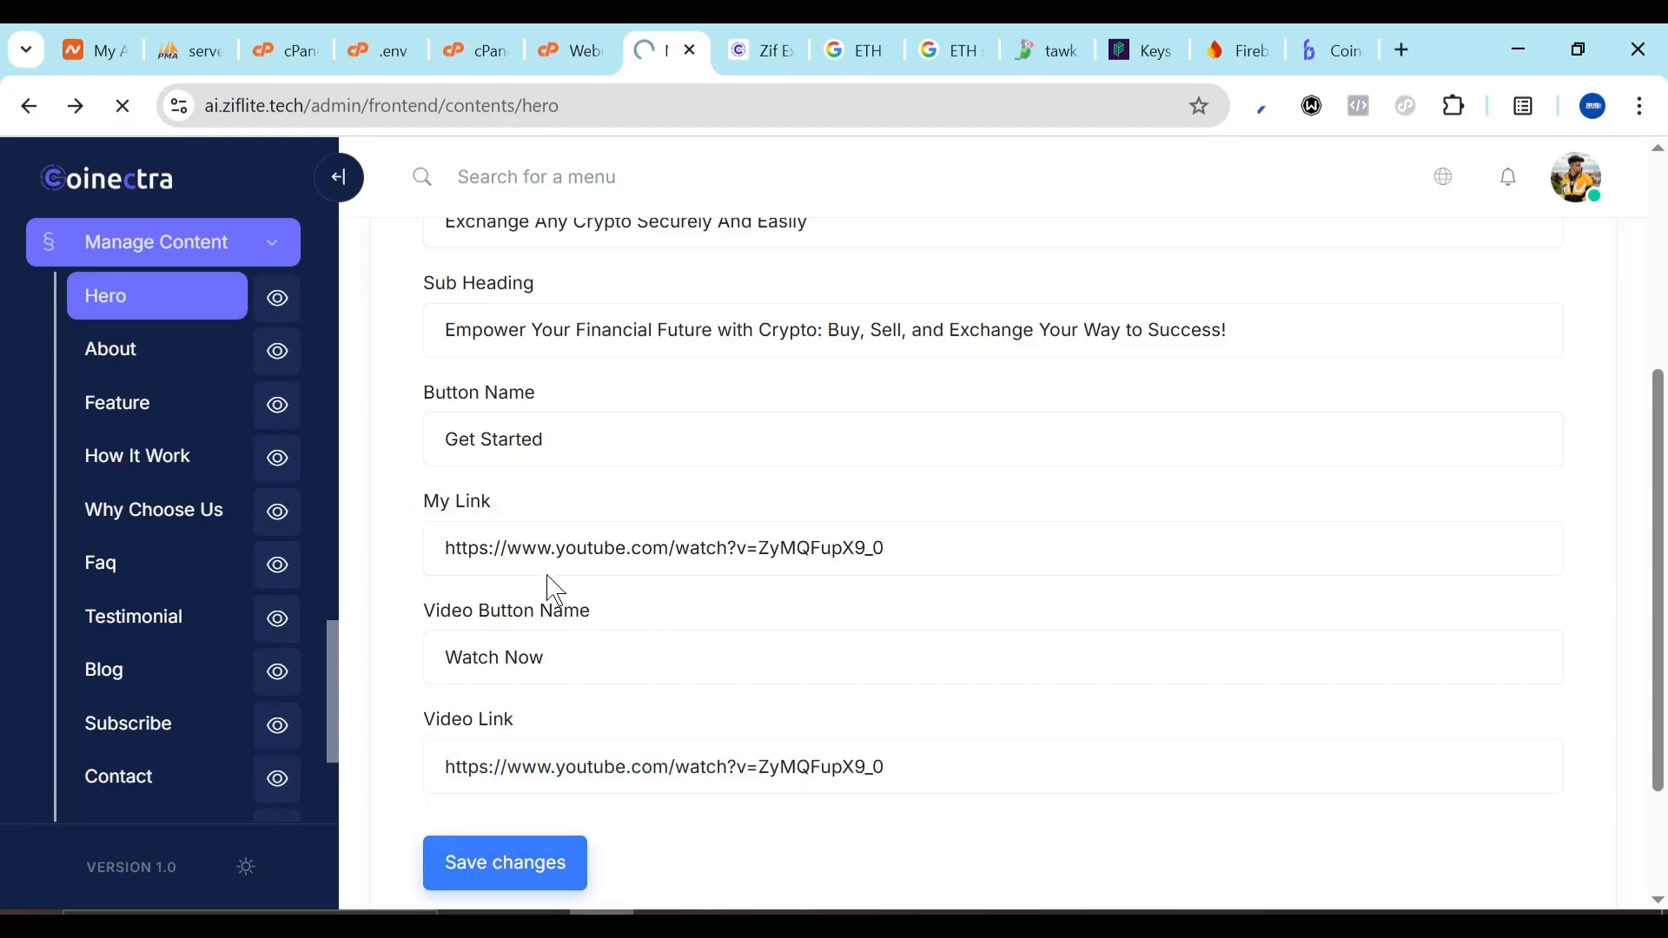
Open the public site's login page and return to the Hero settings
left_click(765, 49)
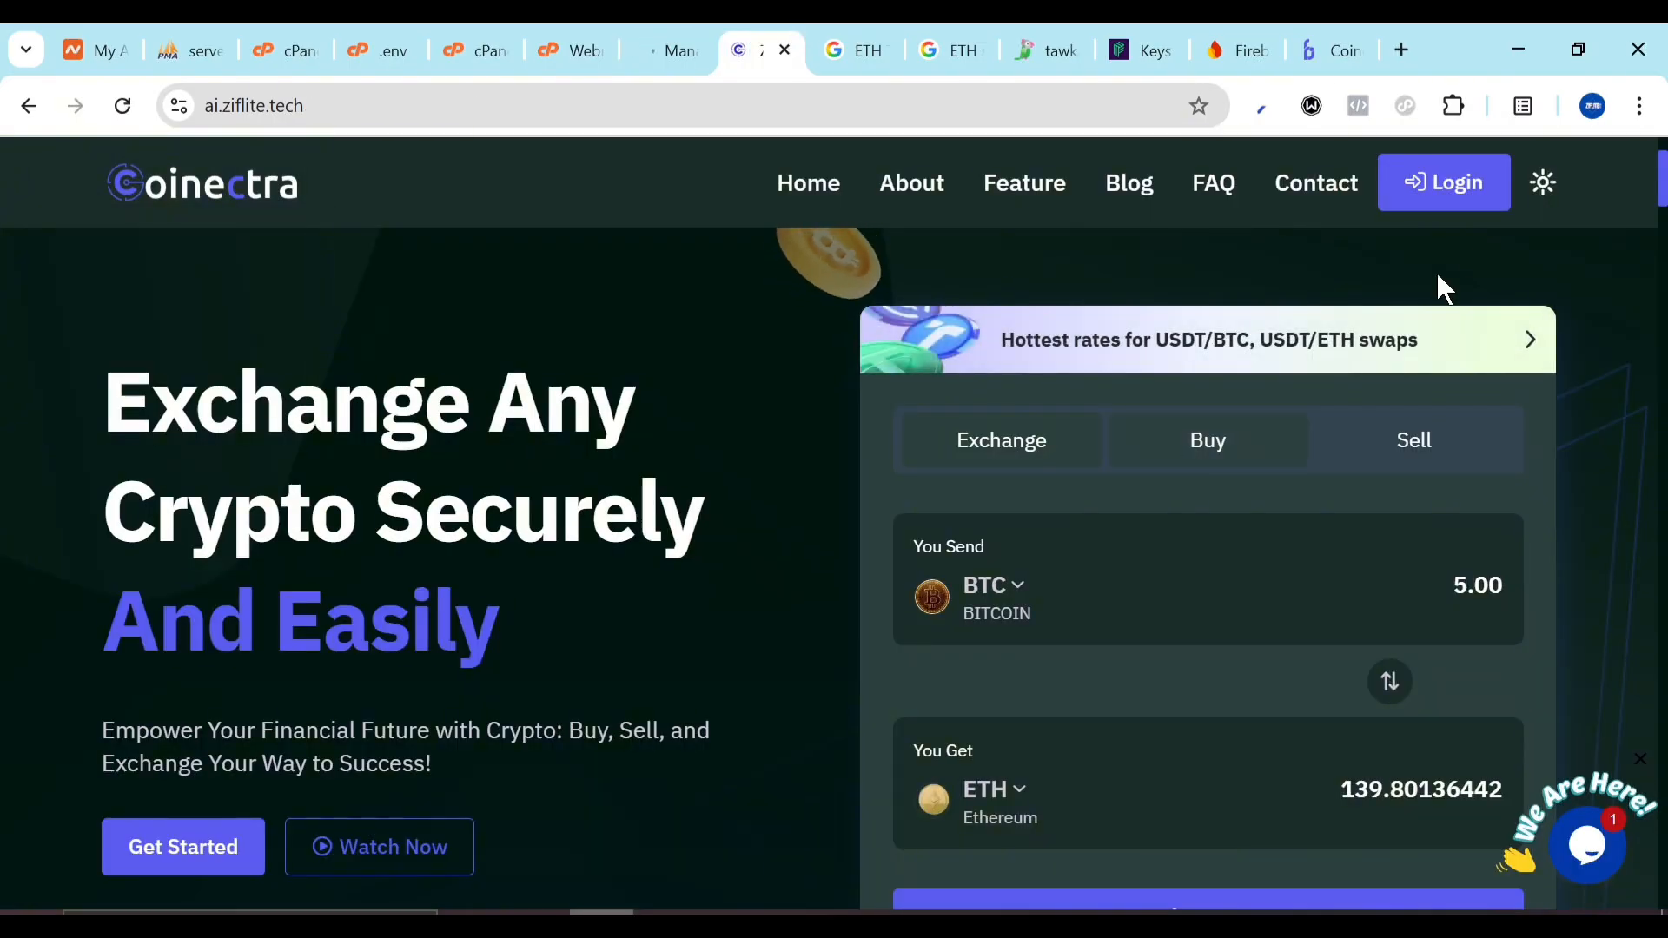
left_click(1447, 186)
left_click(507, 104)
key("ctrl+c")
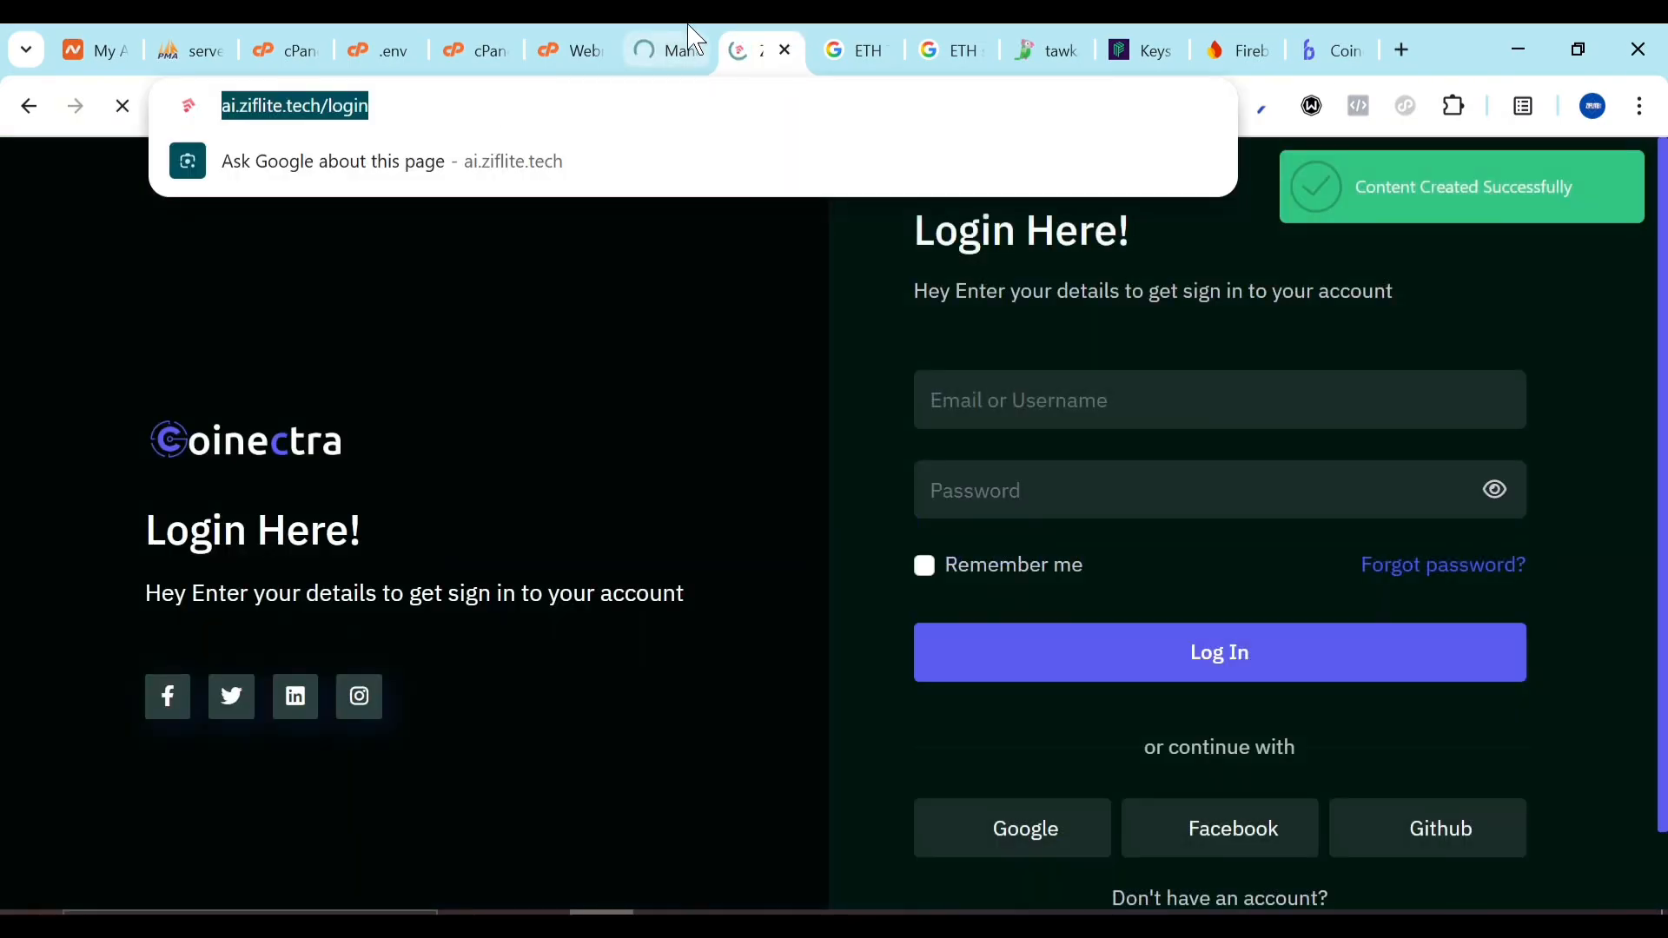
left_click(696, 39)
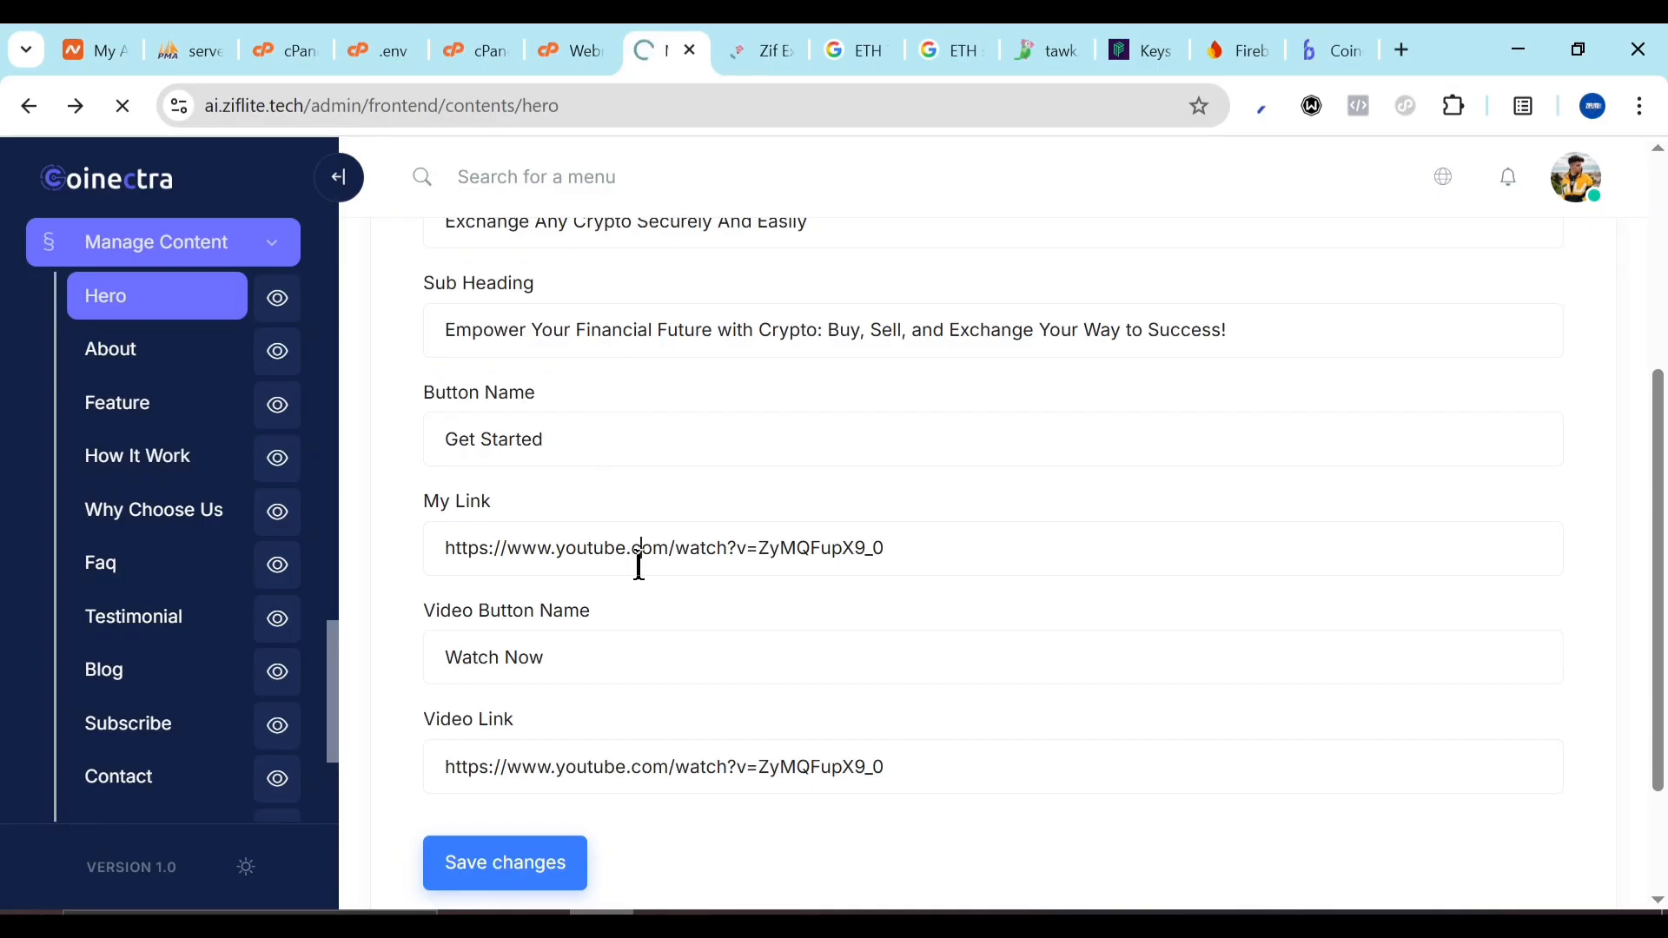
Paste the YouTube video URL into My Link again and save the Hero section
key("ctrl+a")
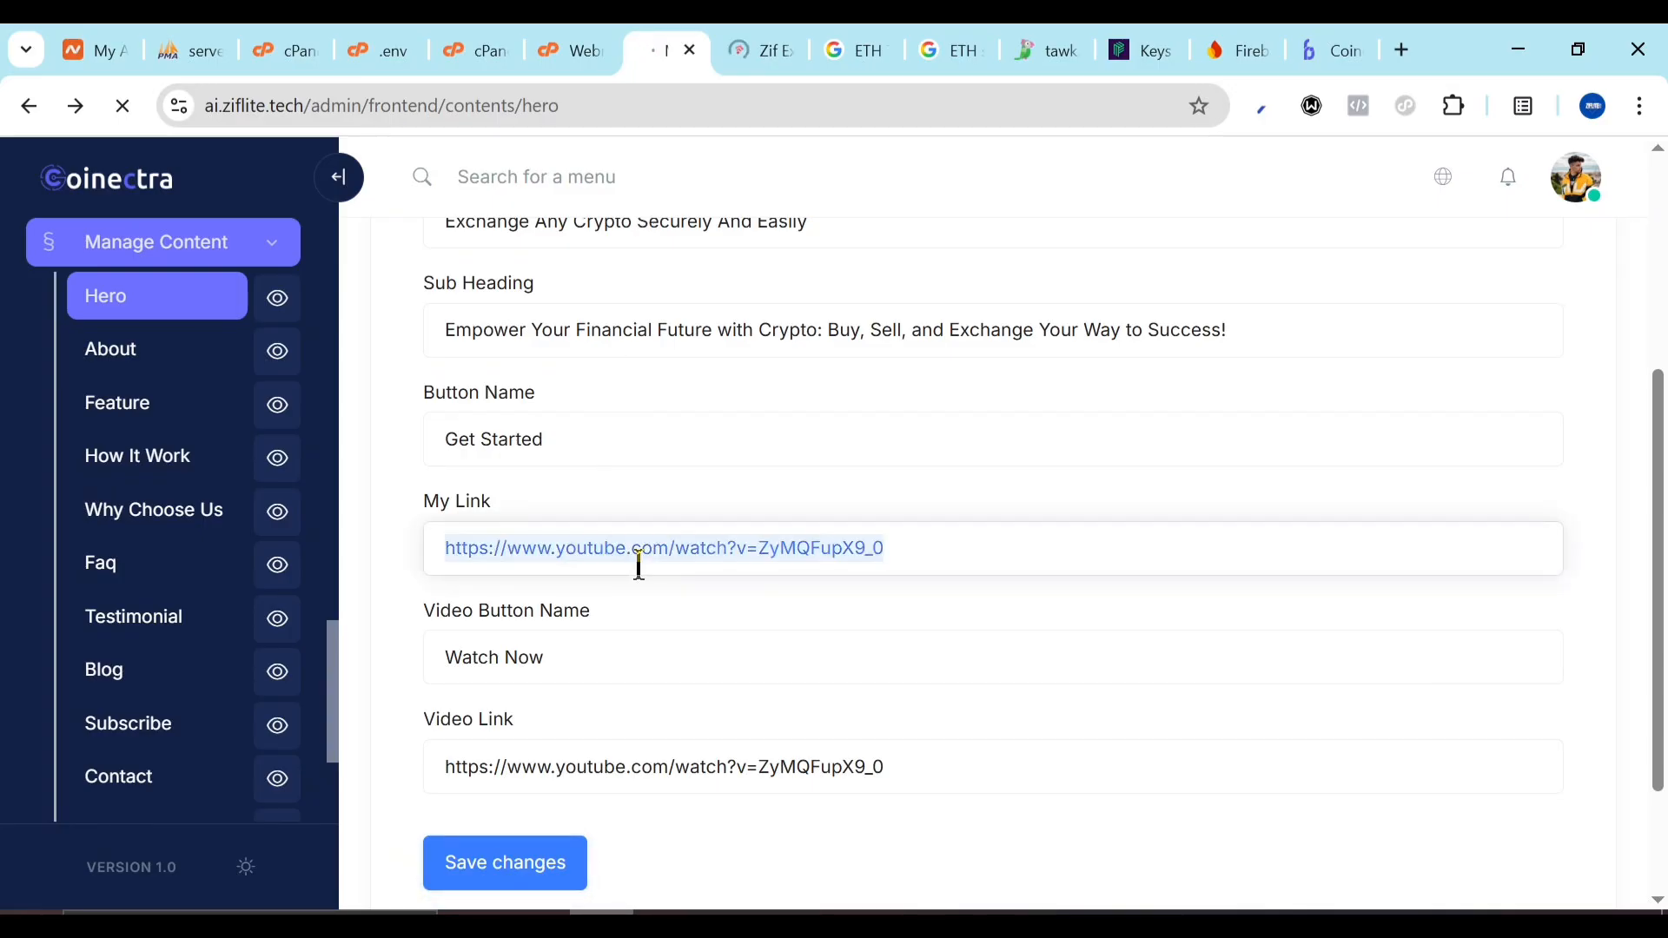
key("ctrl+v")
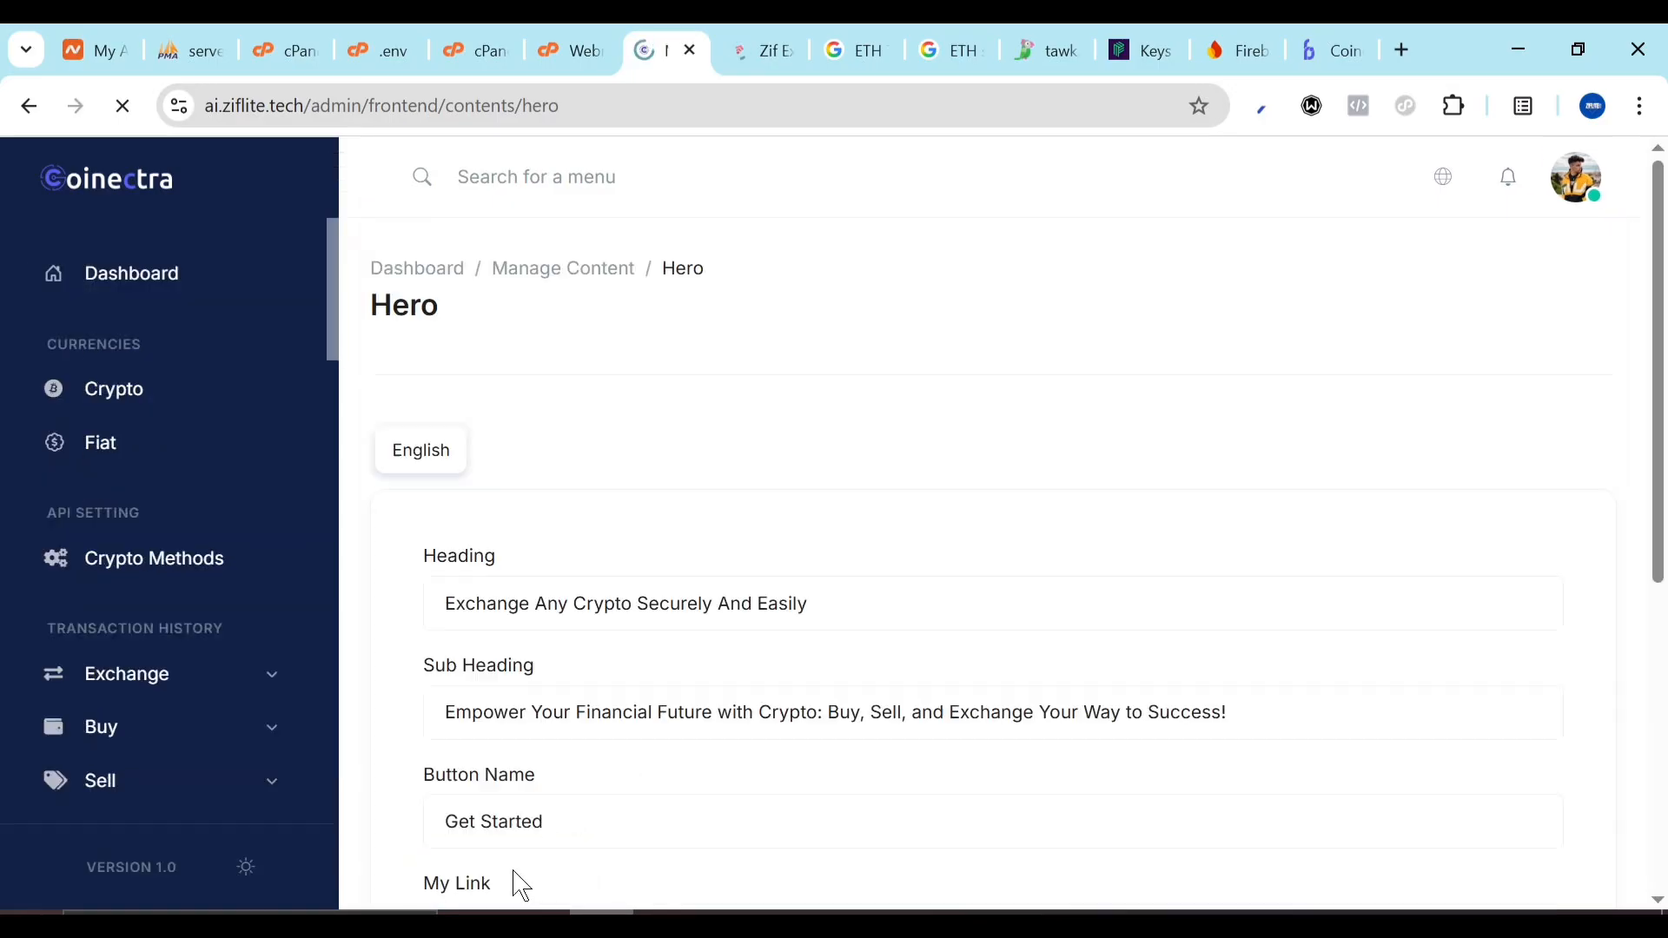
scroll(577, 581, "down", 5)
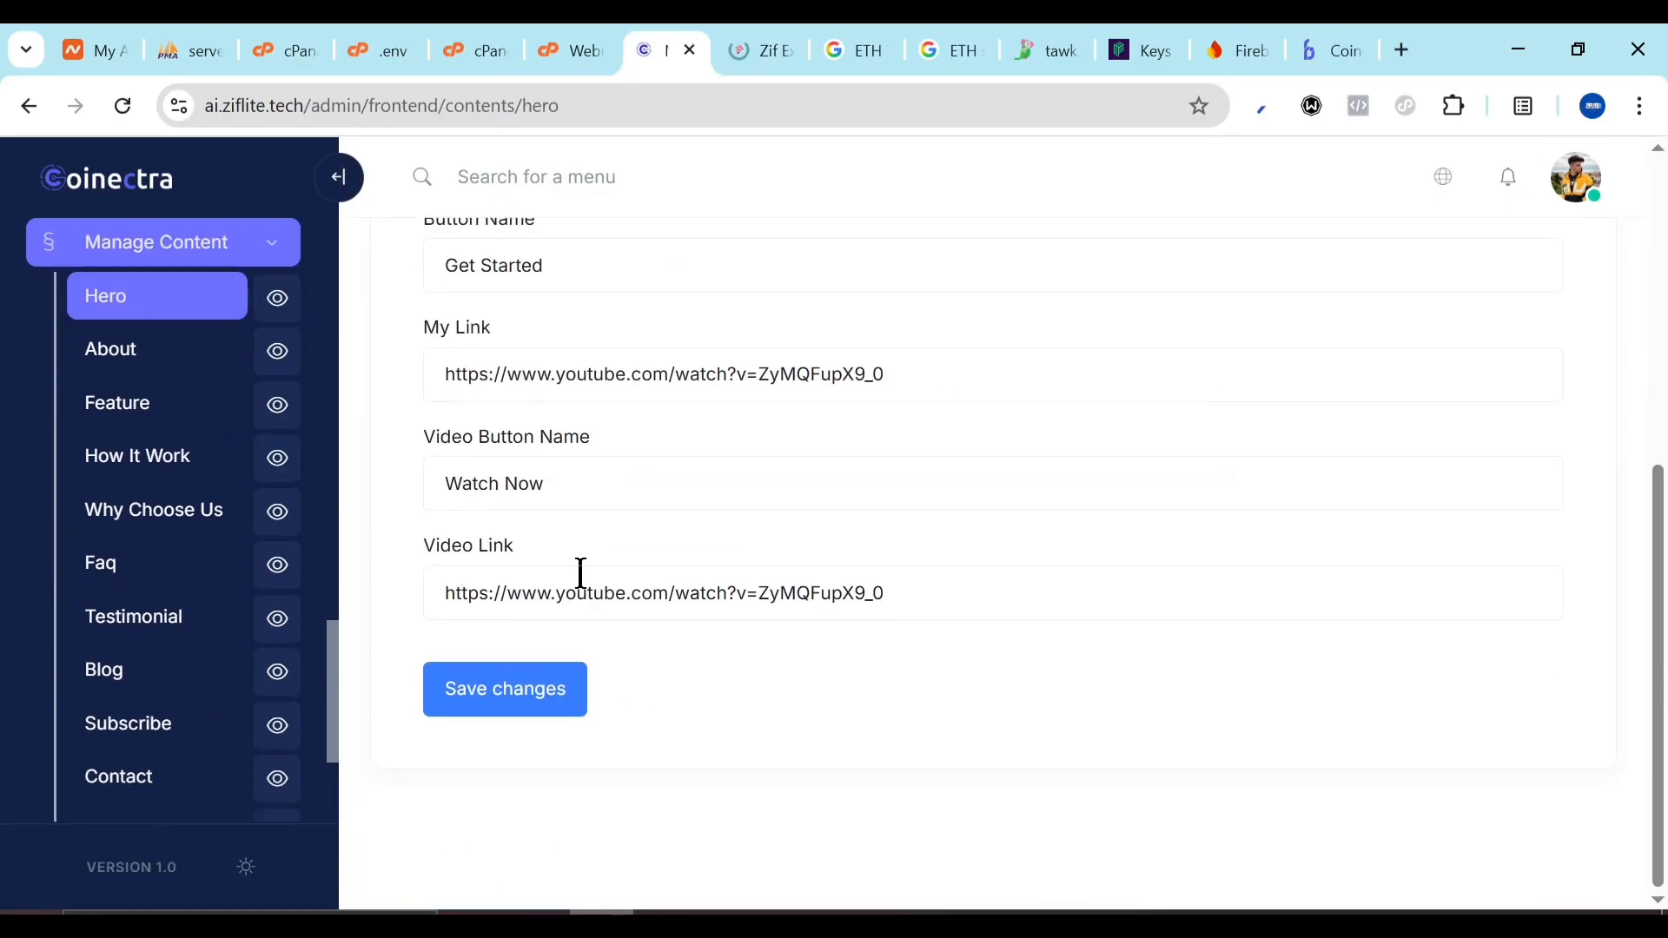
left_click(550, 673)
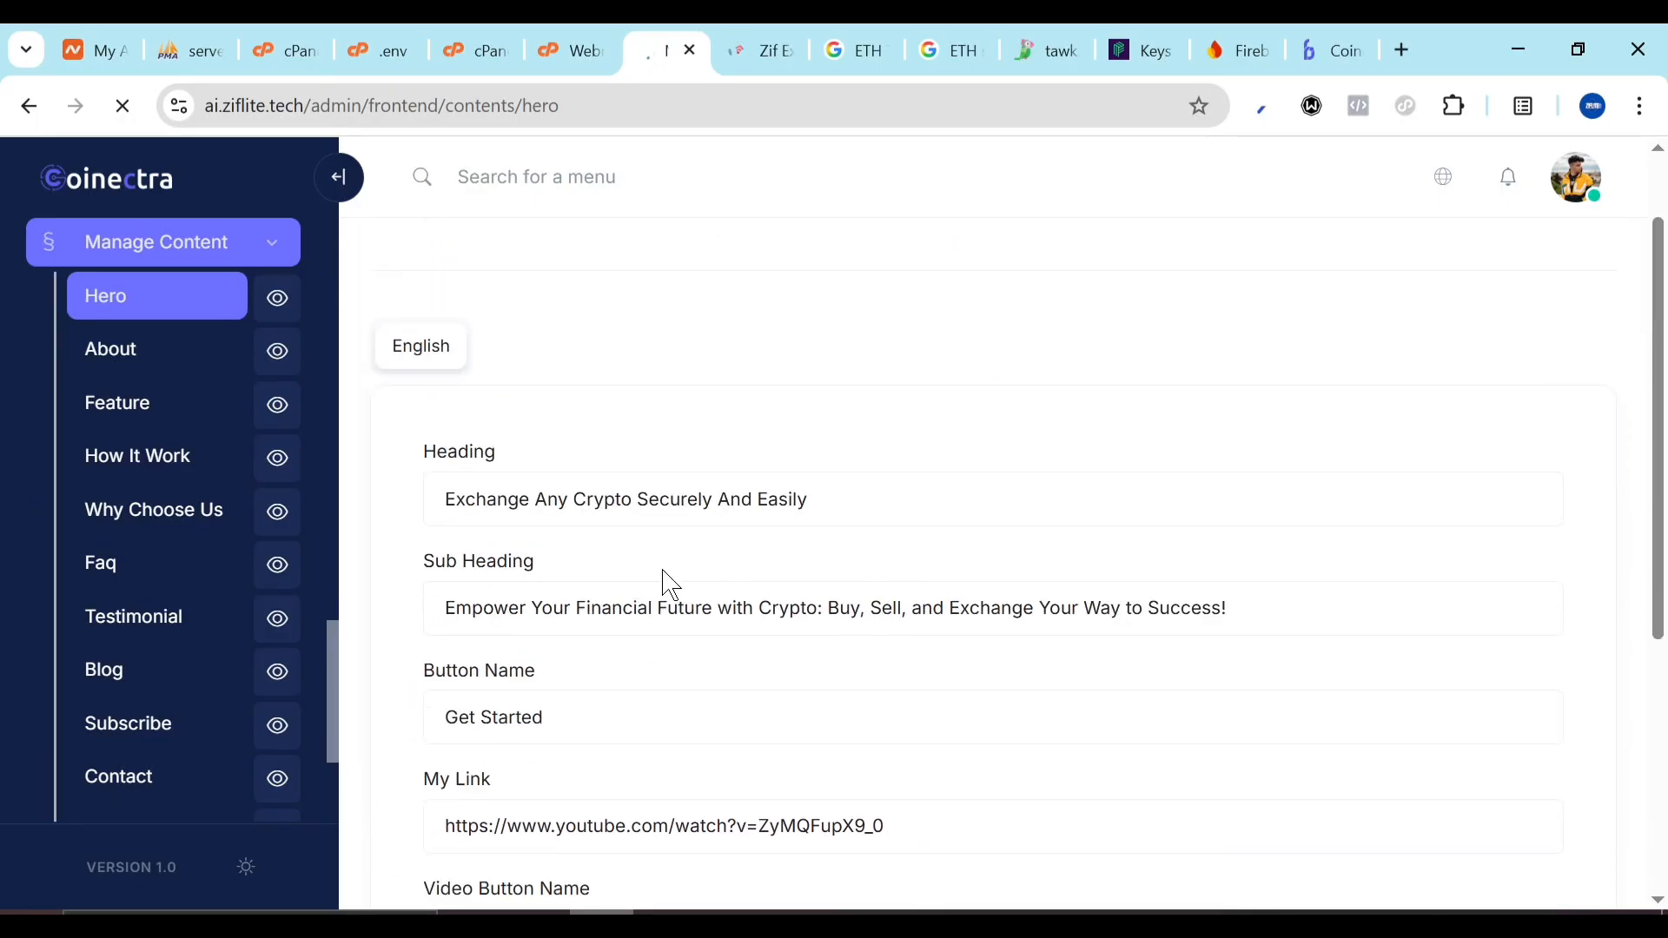
scroll(667, 585, "down", 4)
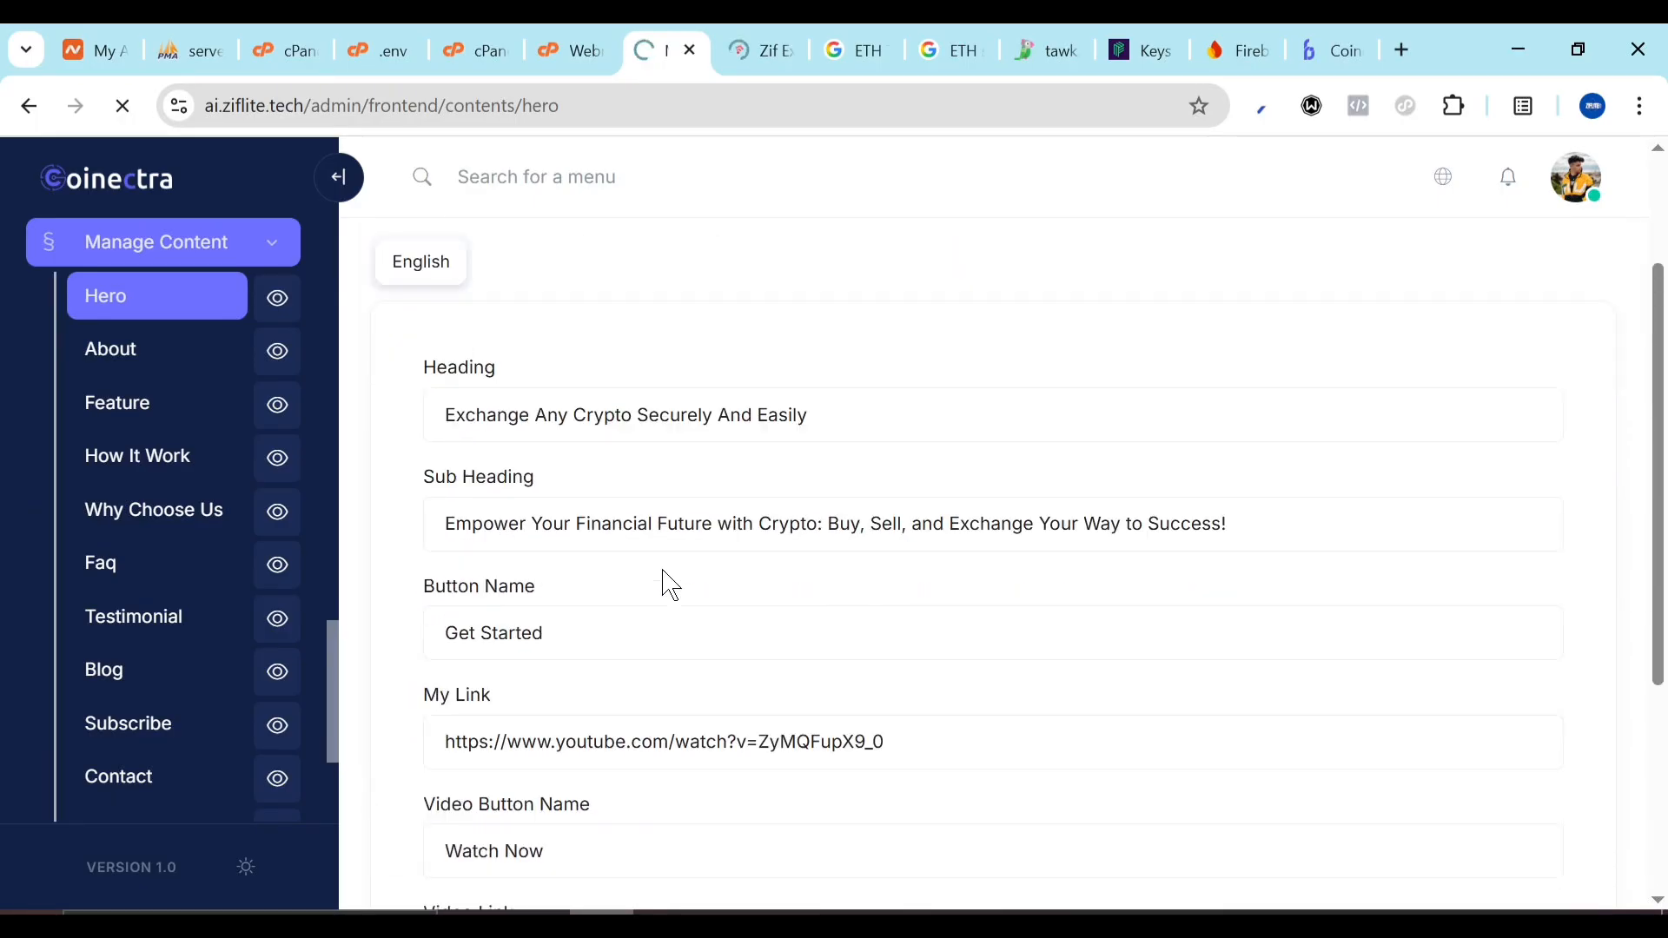
scroll(258, 589, "down", 3)
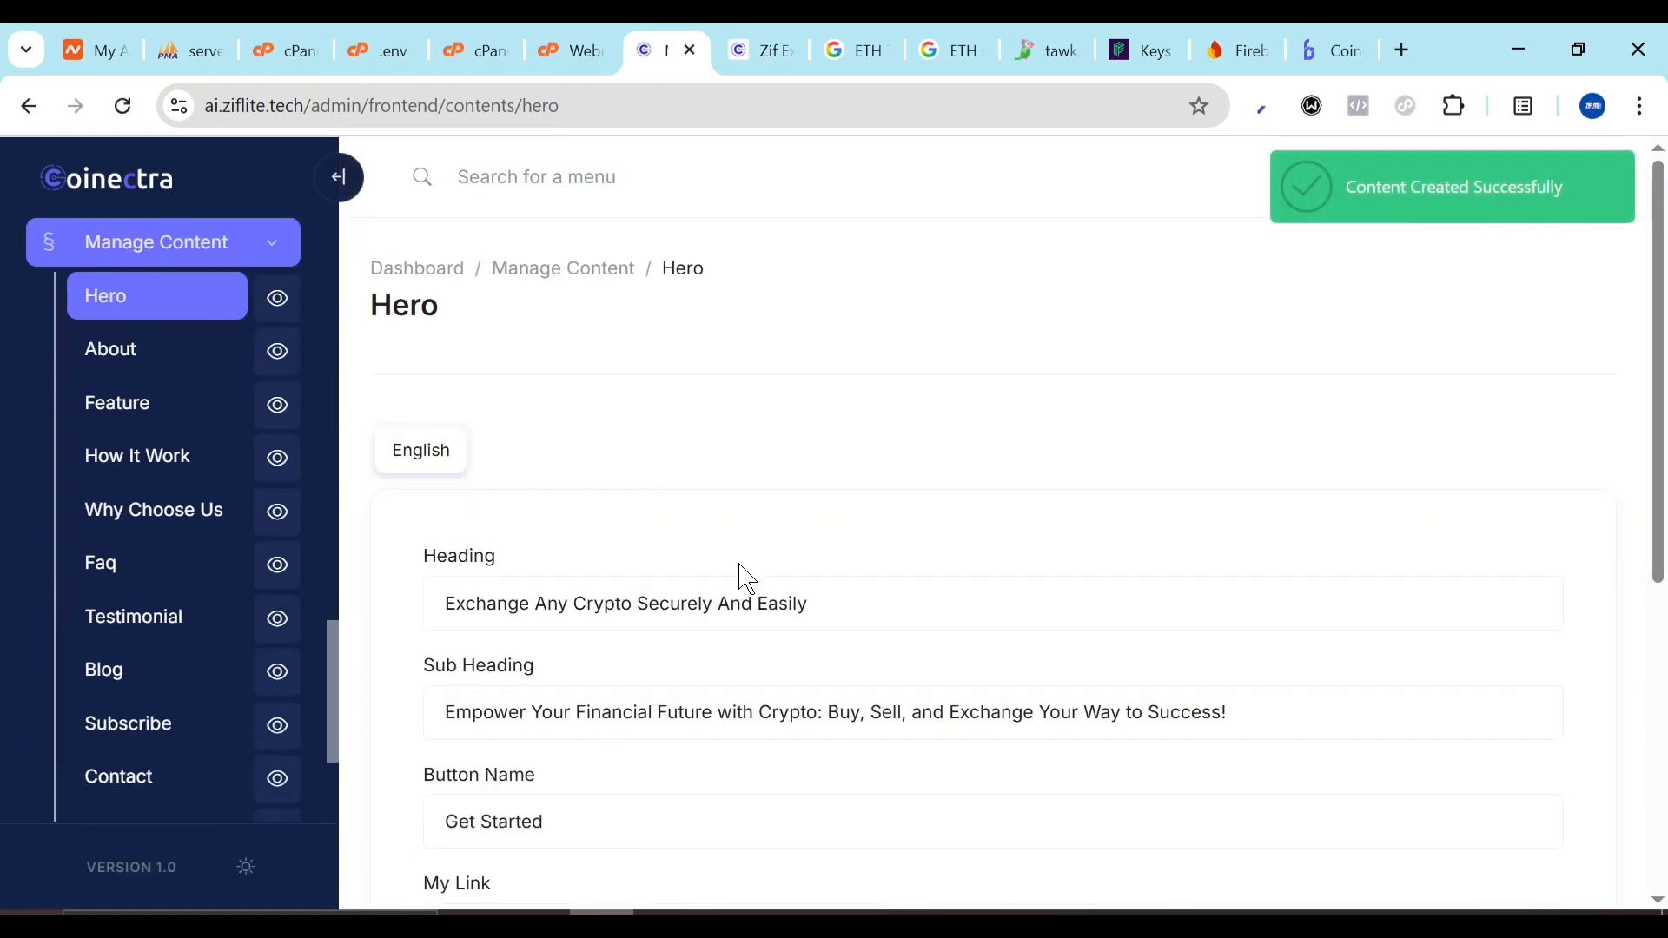
scroll(741, 577, "down", 2)
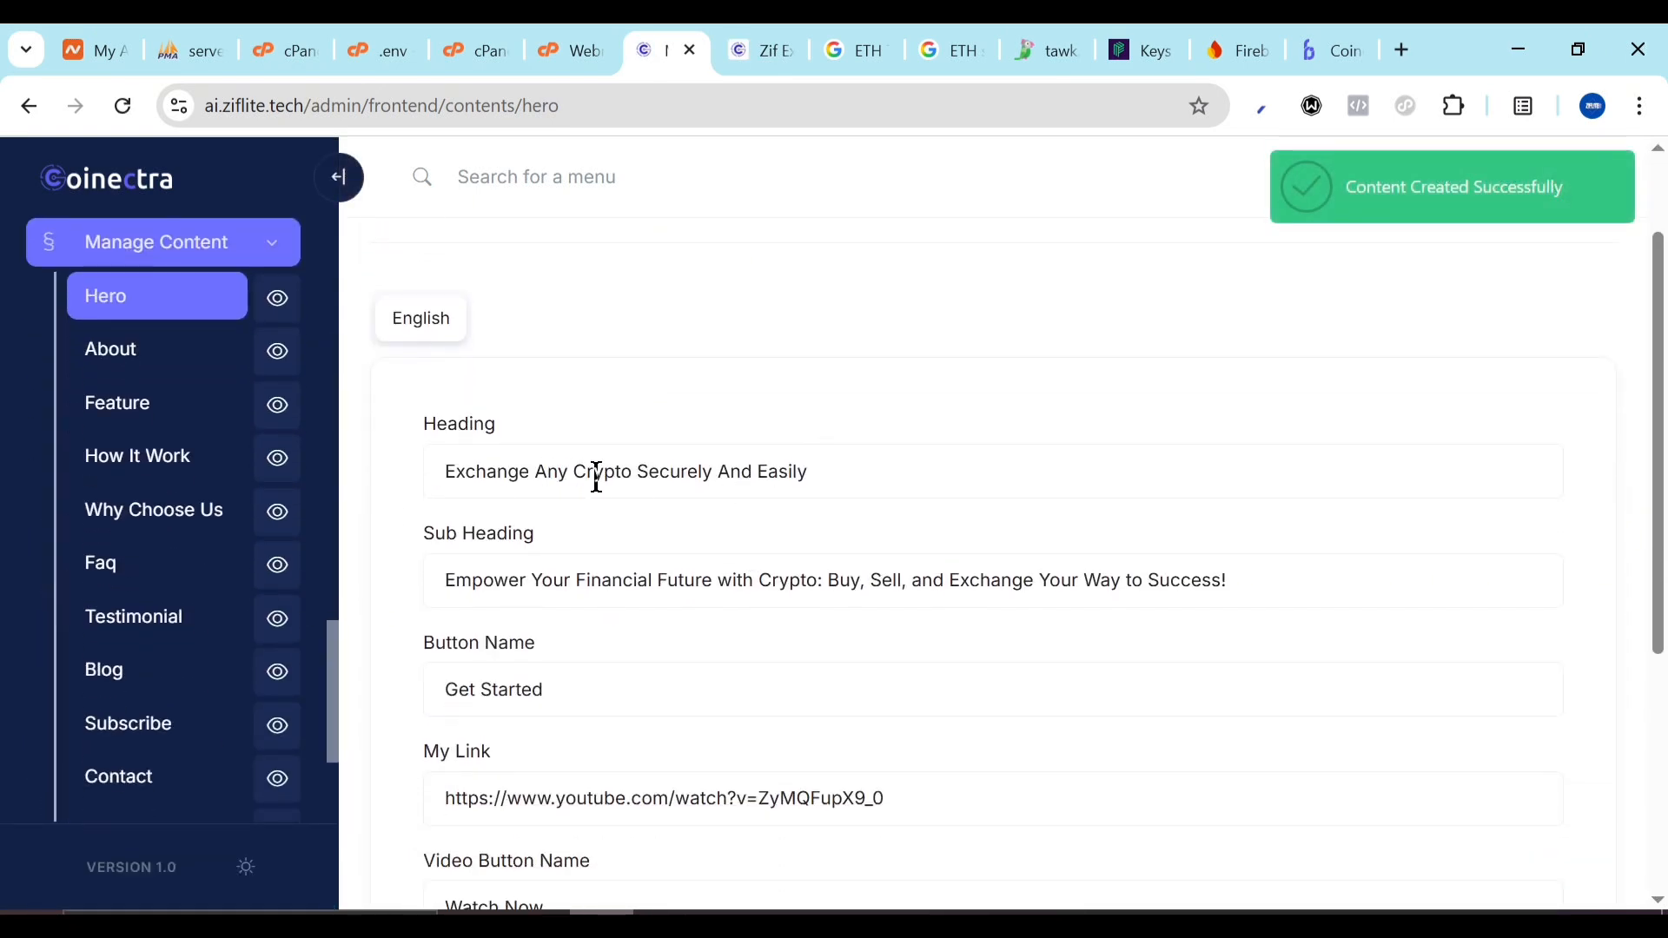
Extend the Hero heading to "Exchange Any Crypto Securely And Easily With Zif Exchange" and save the section
left_click(866, 472)
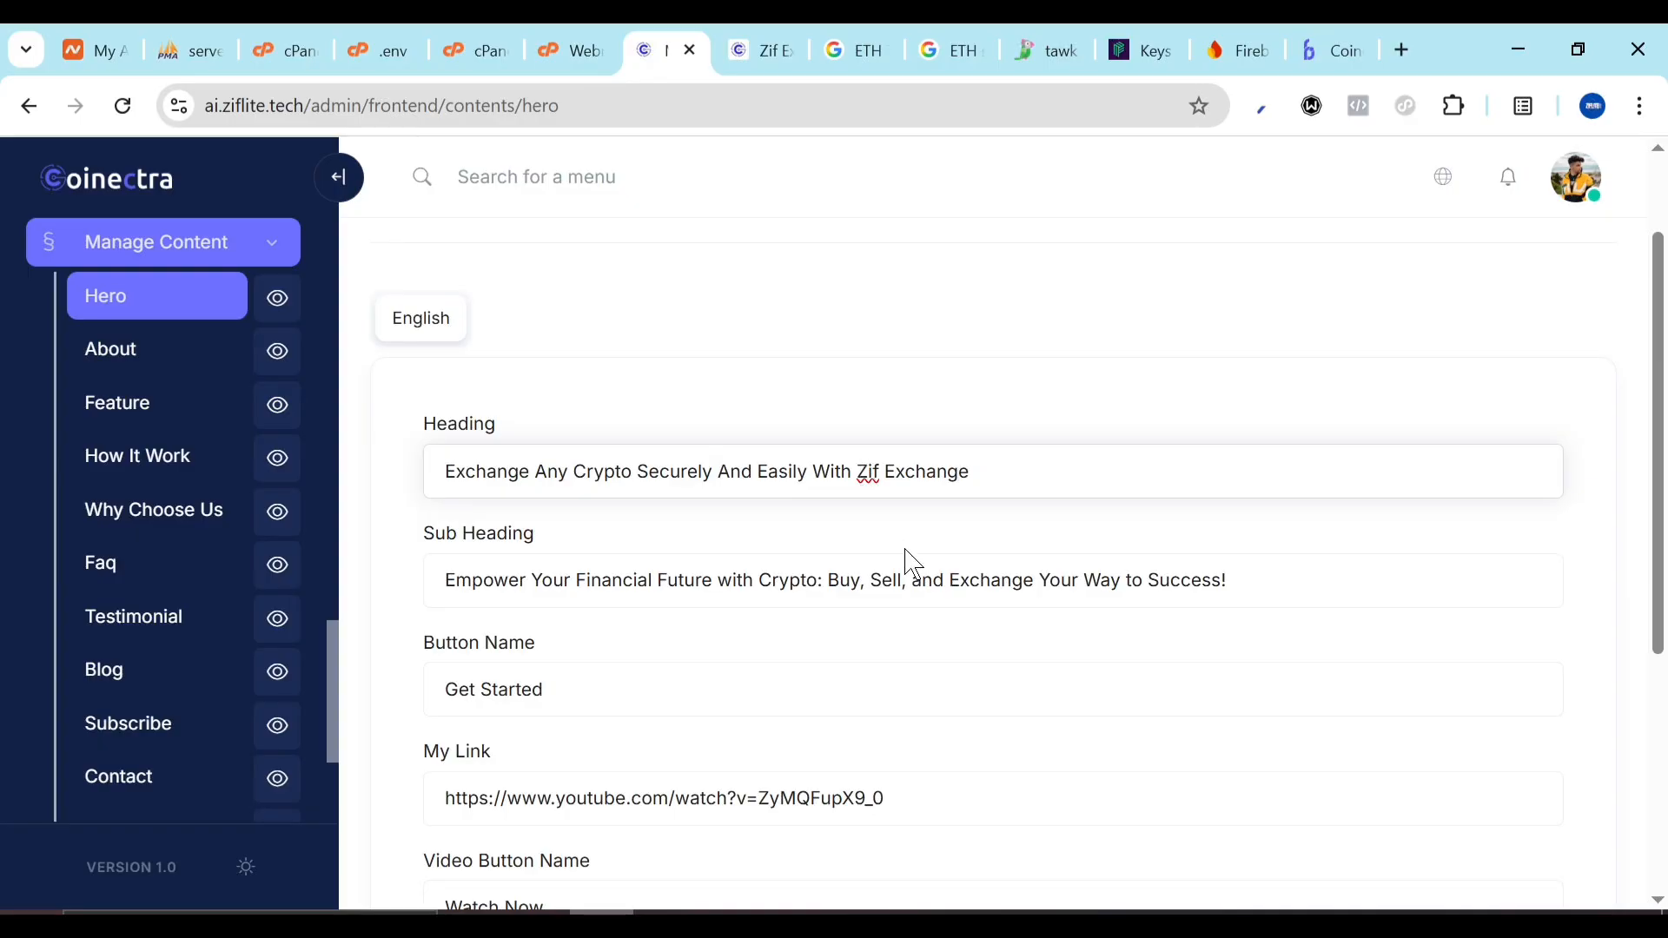
scroll(908, 563, "down", 5)
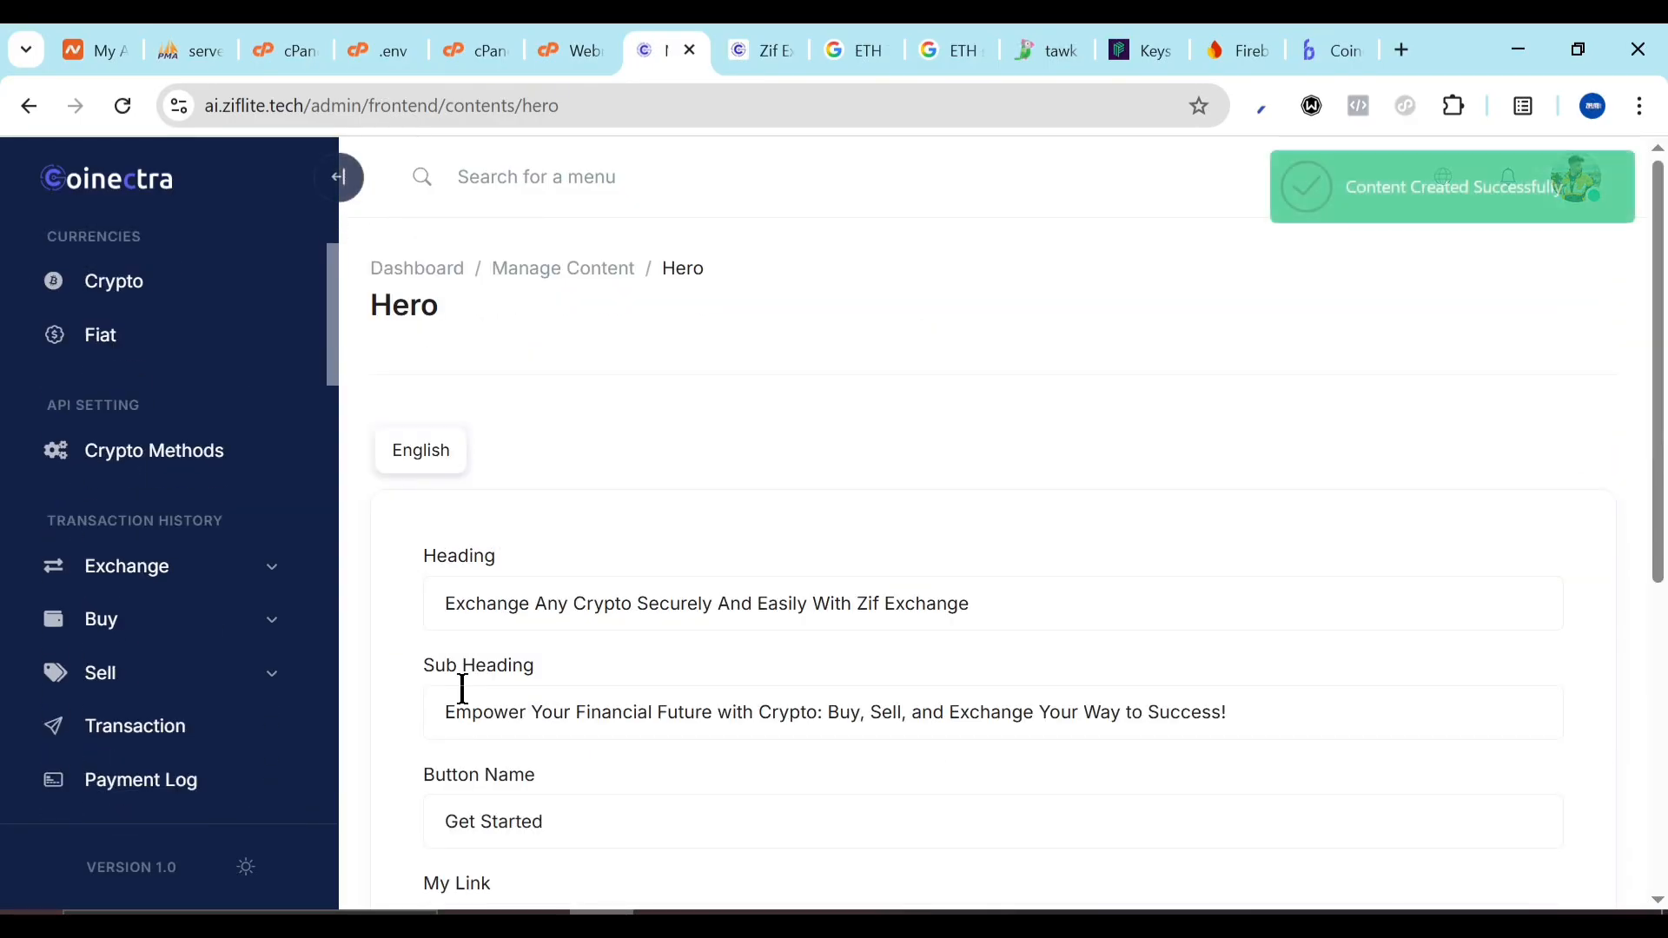
Reload the public home page and check the updated hero section
left_click(745, 39)
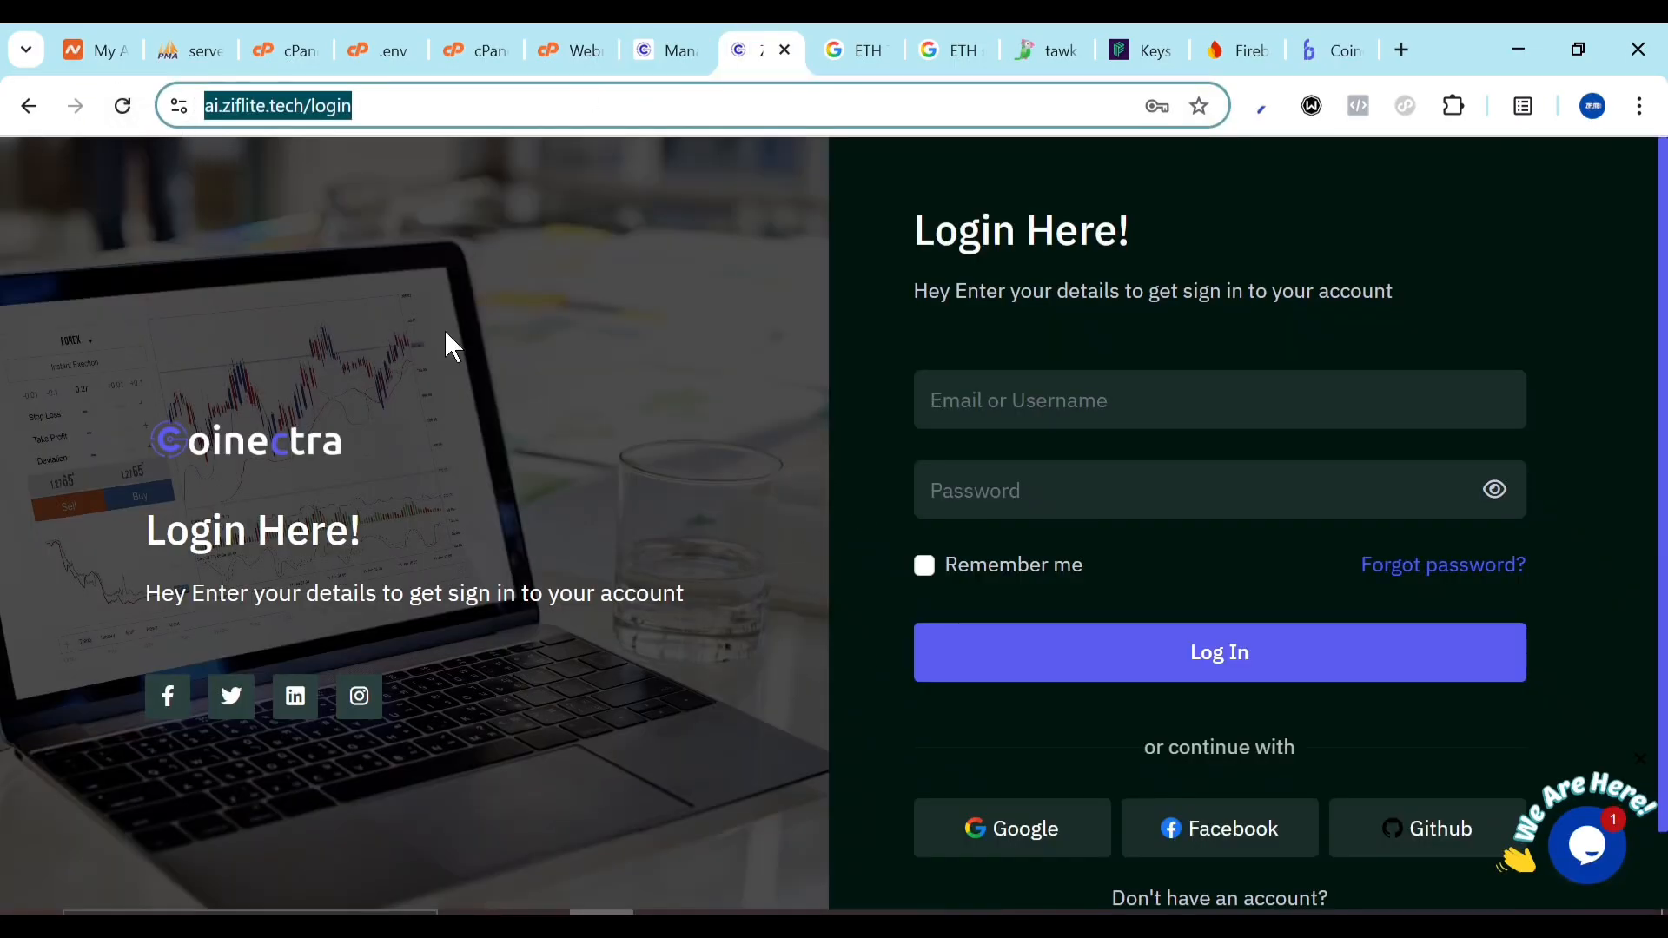
scroll(935, 771, "down", 1)
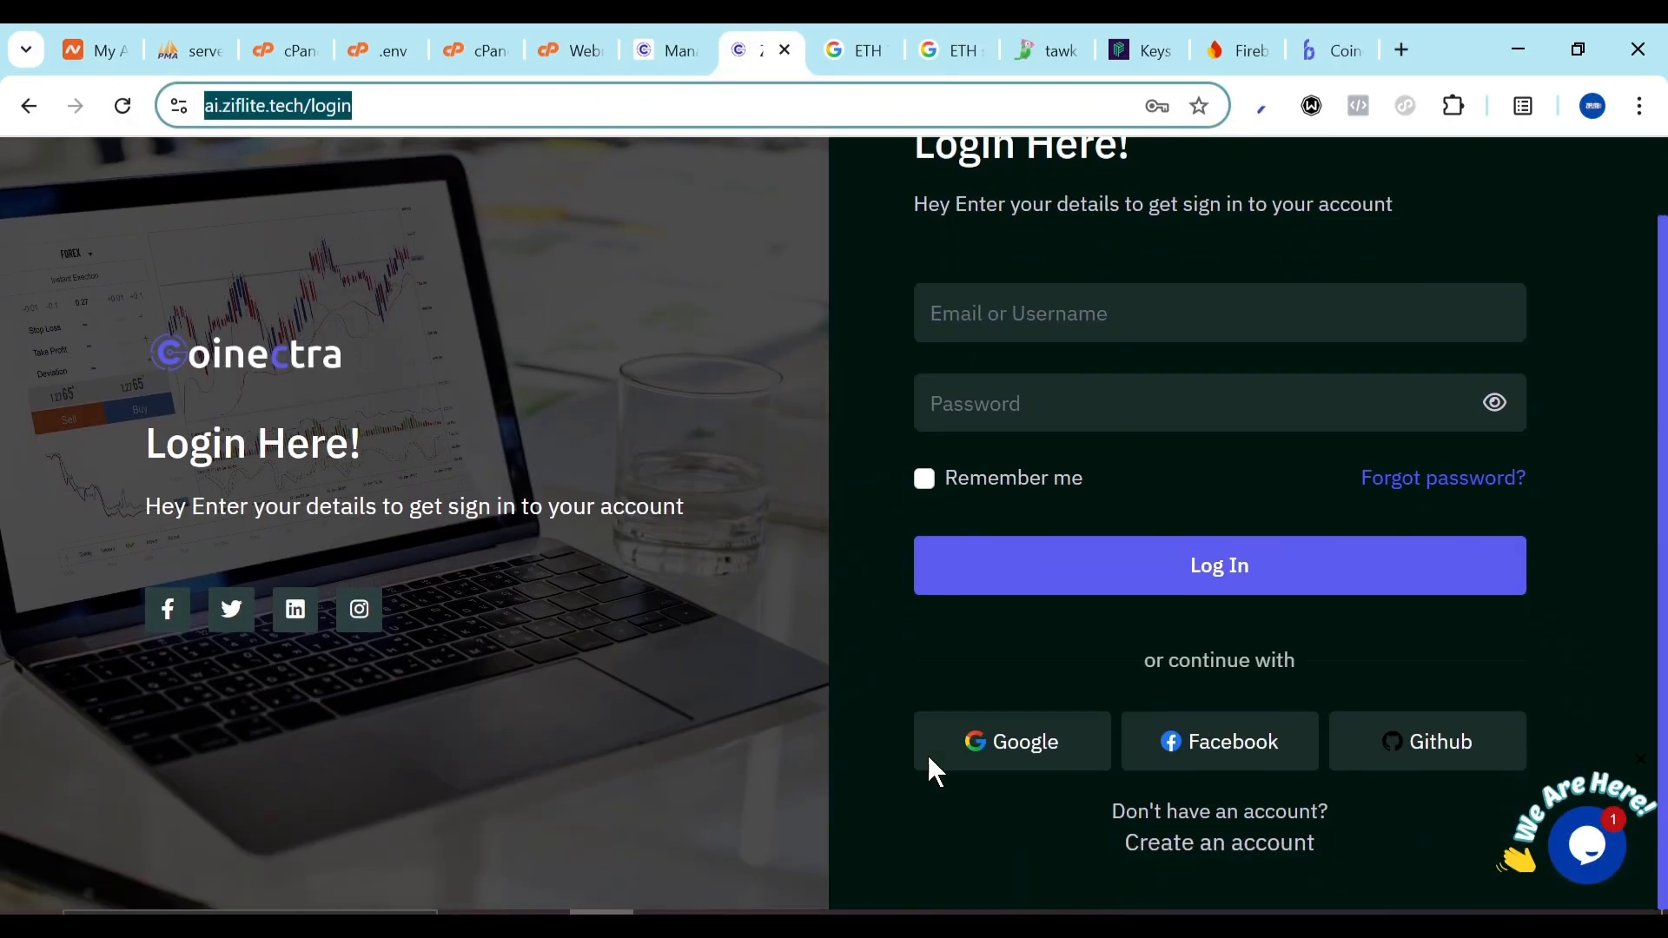
left_click(19, 108)
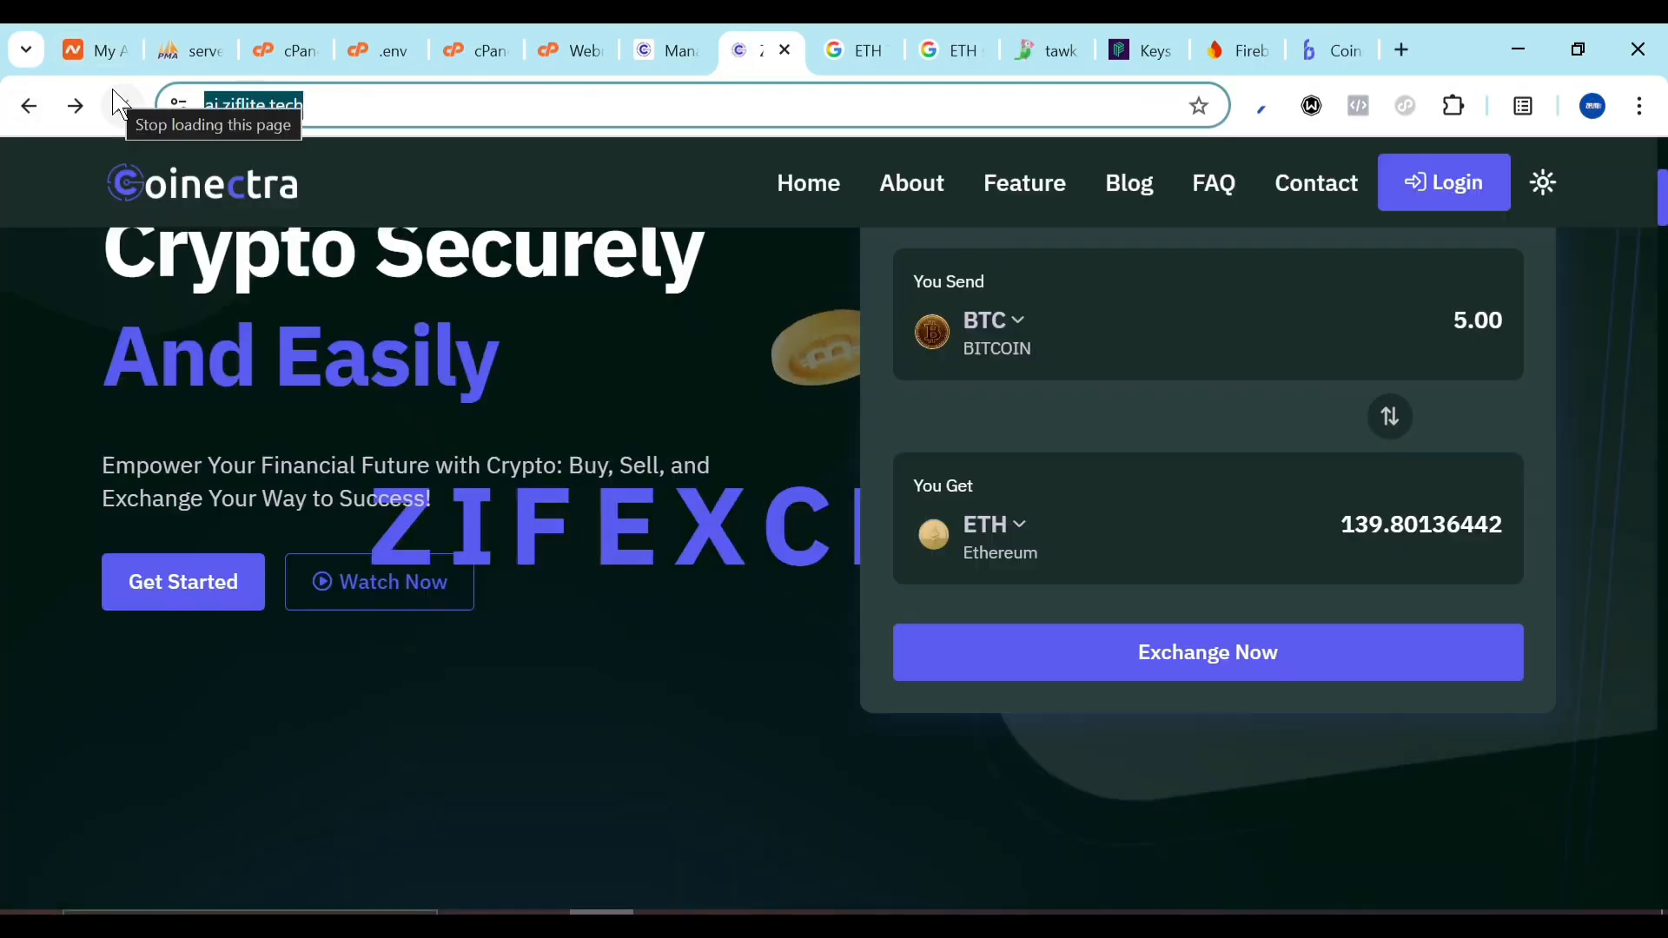
left_click(121, 111)
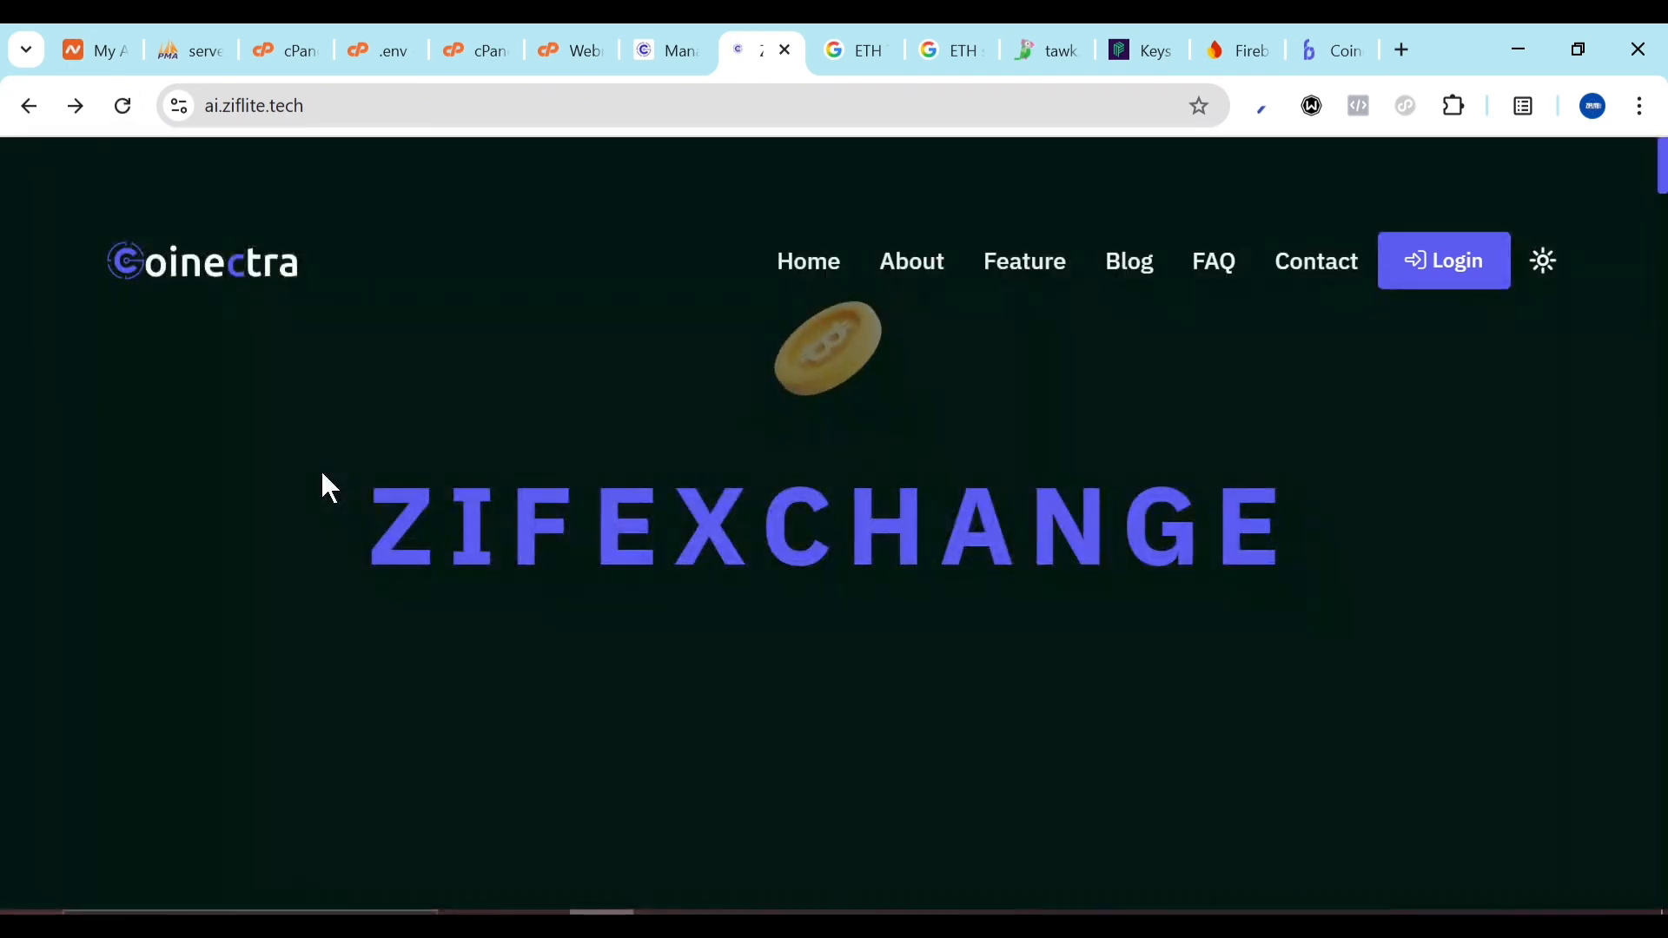
scroll(374, 661, "down", 2)
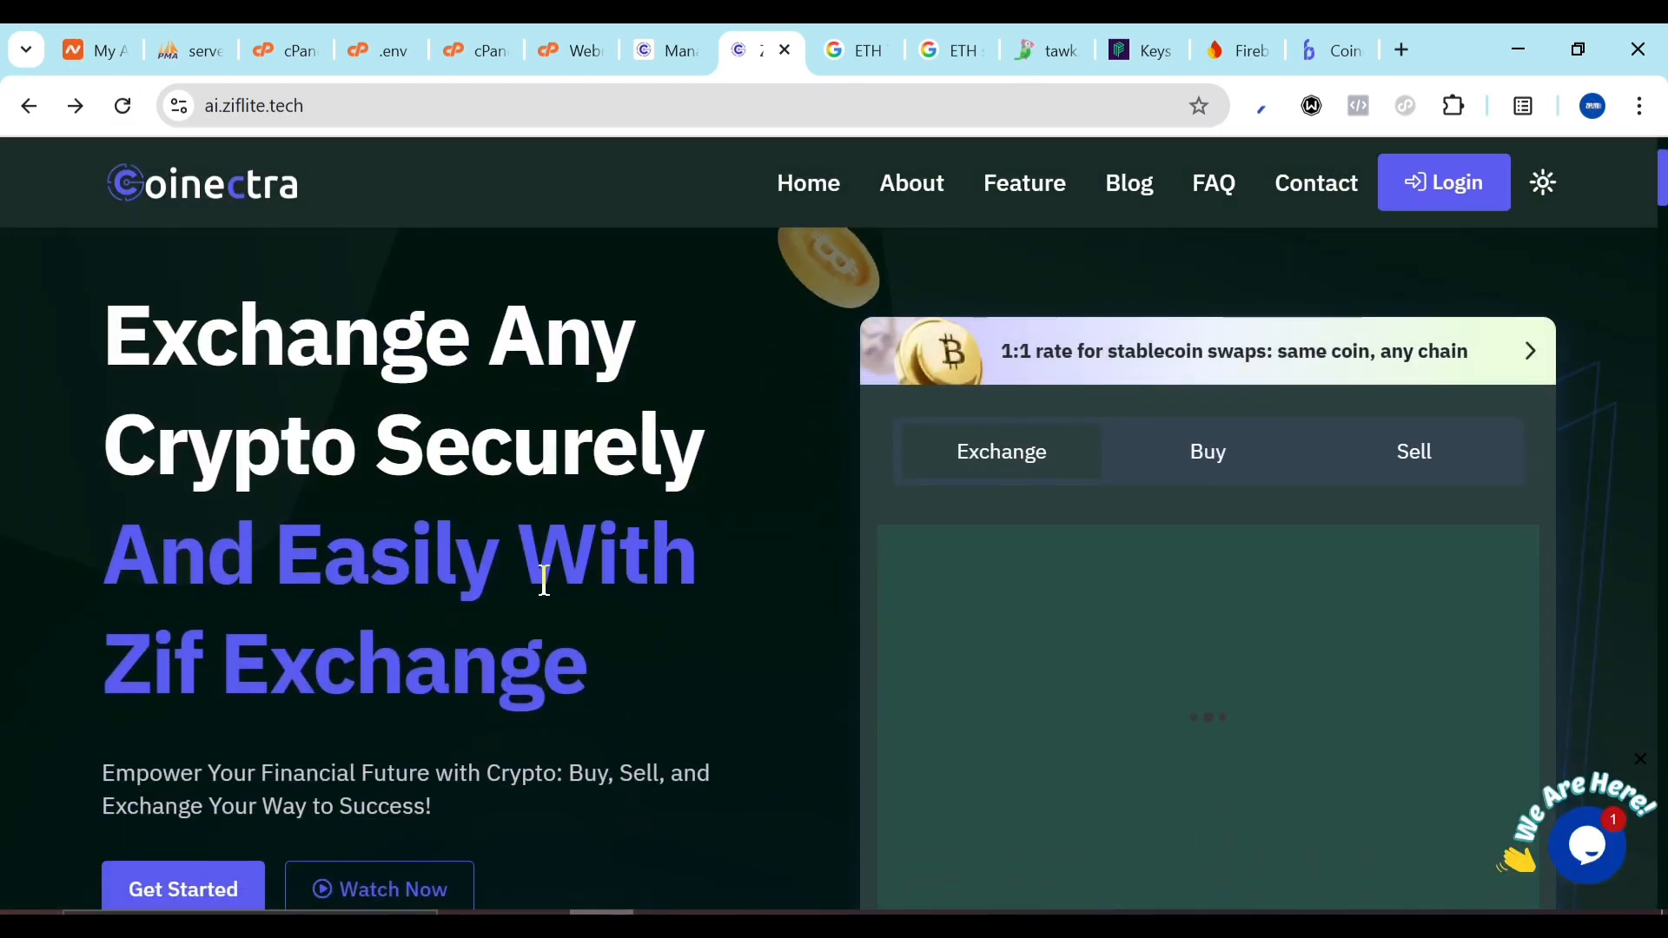
scroll(506, 704, "down", 5)
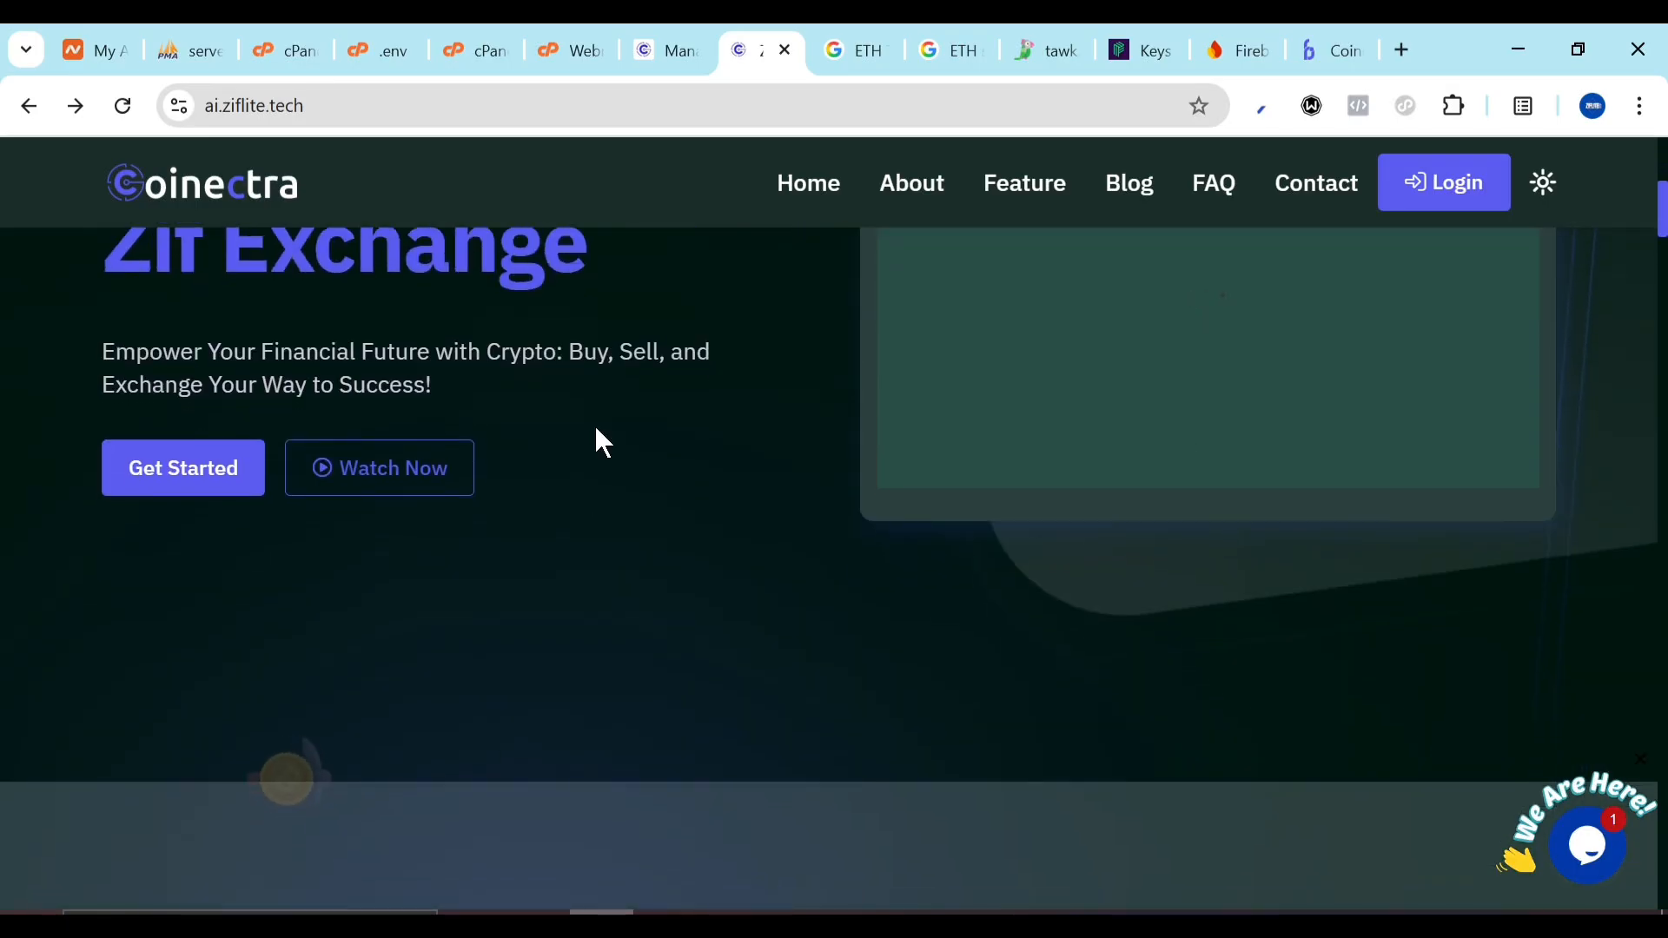
scroll(600, 441, "down", 2)
scroll(595, 430, "down", 6)
left_click(670, 42)
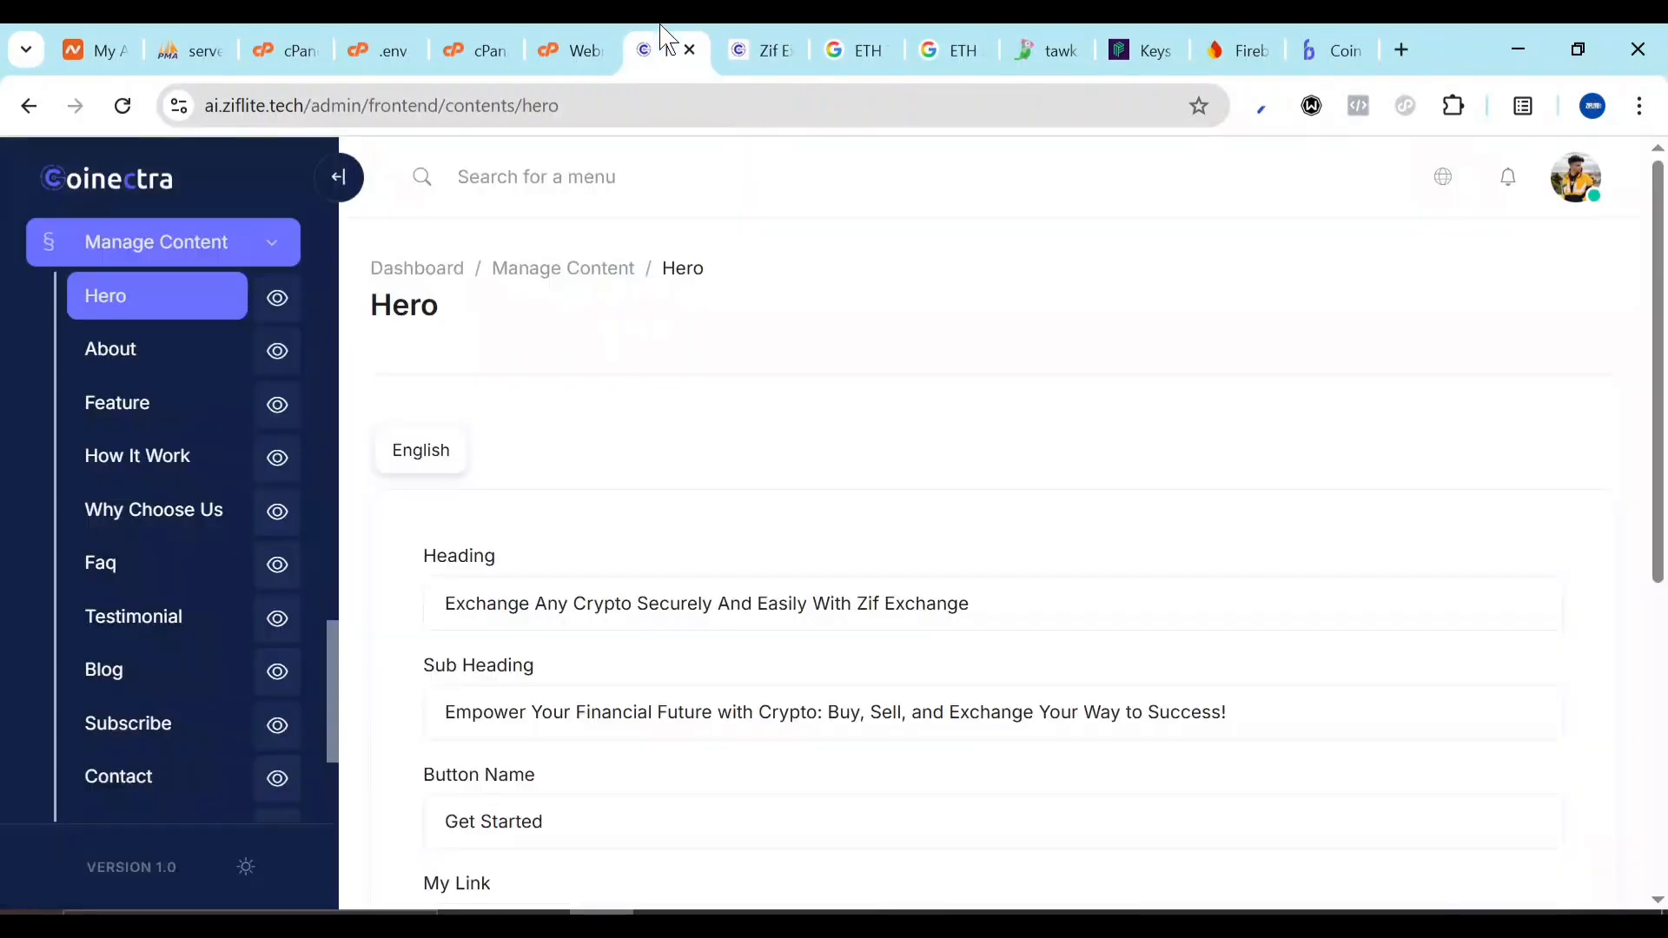
Compare the About section's settings in the admin panel with the About section on the public site
left_click(285, 349)
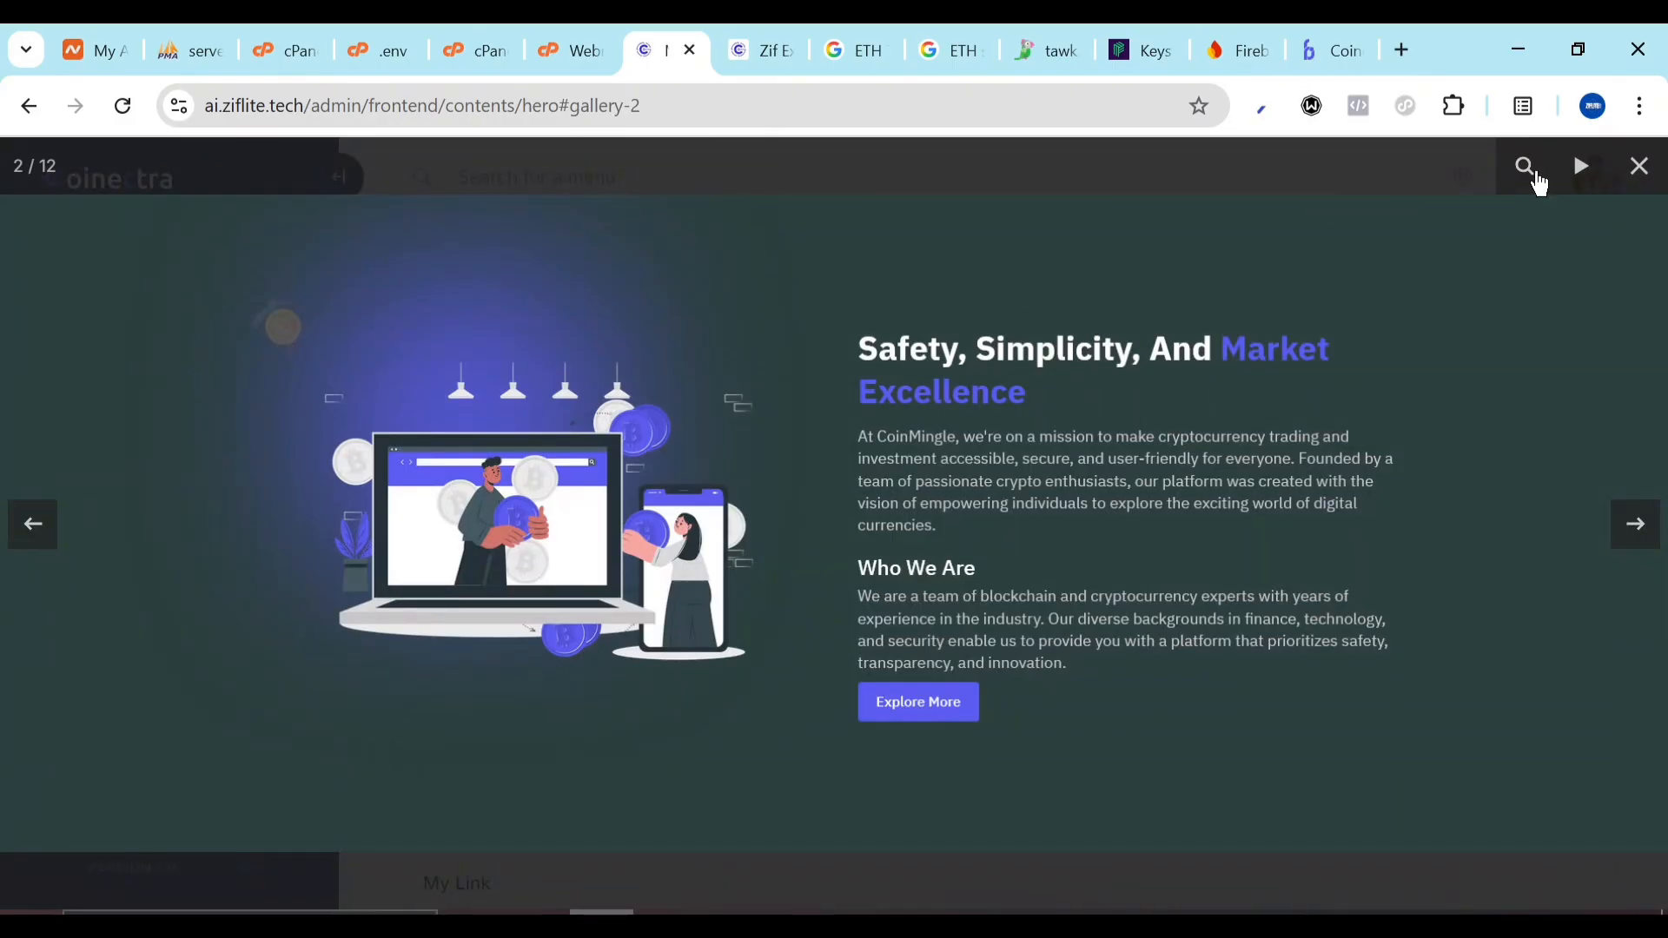
left_click(1644, 169)
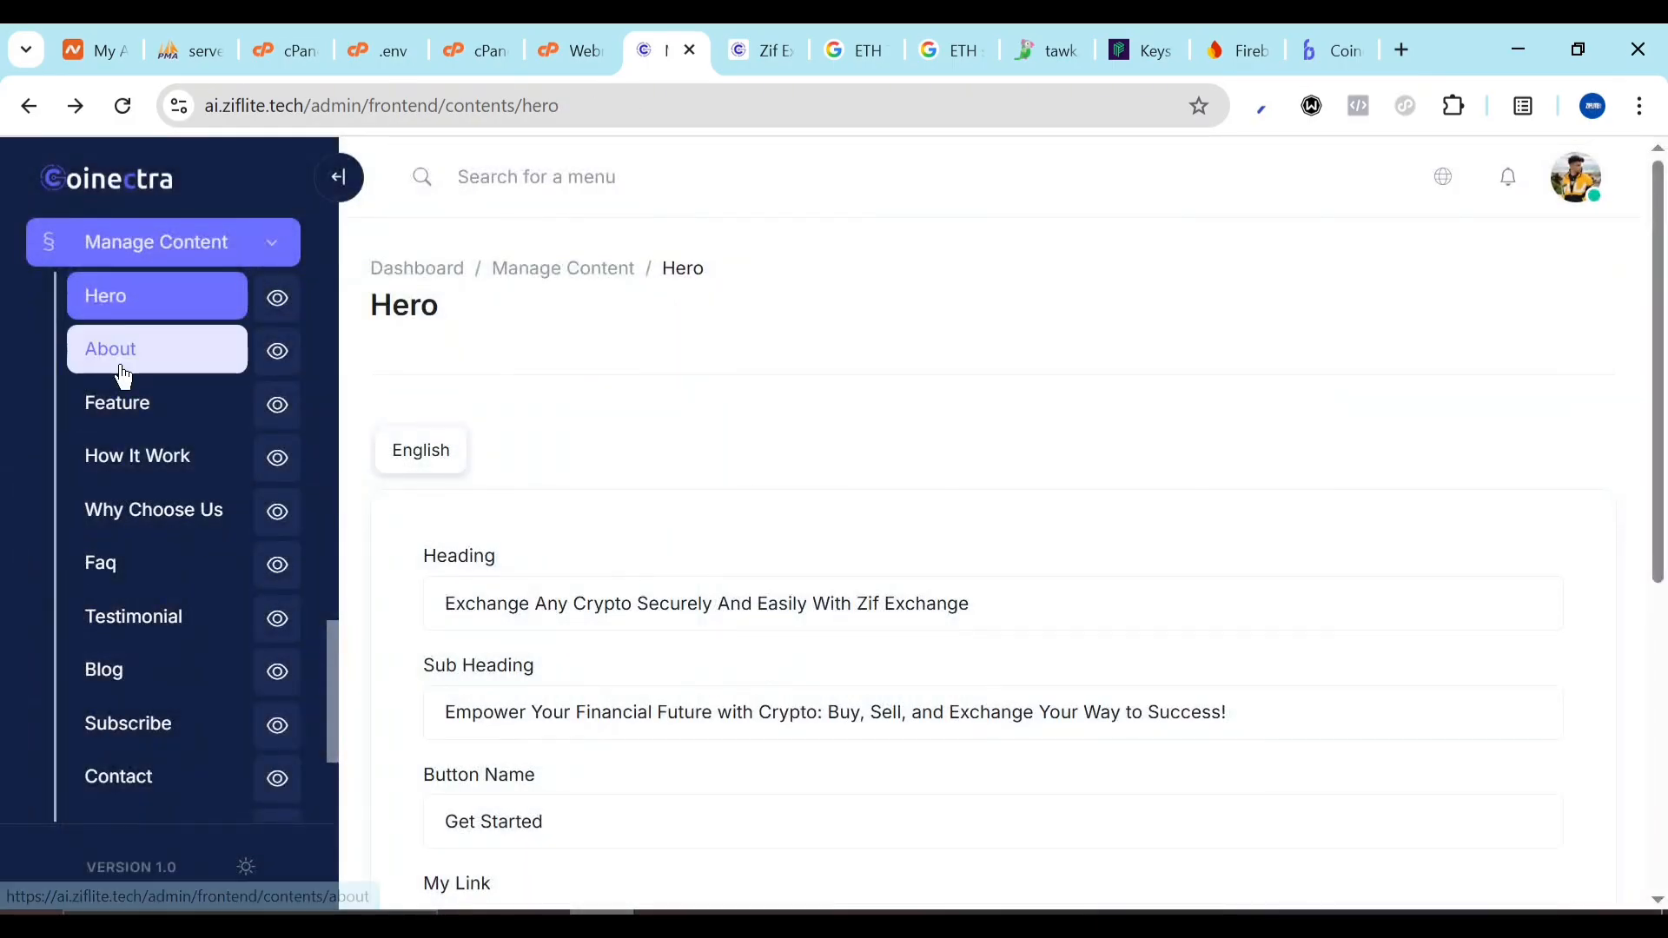
left_click(125, 376)
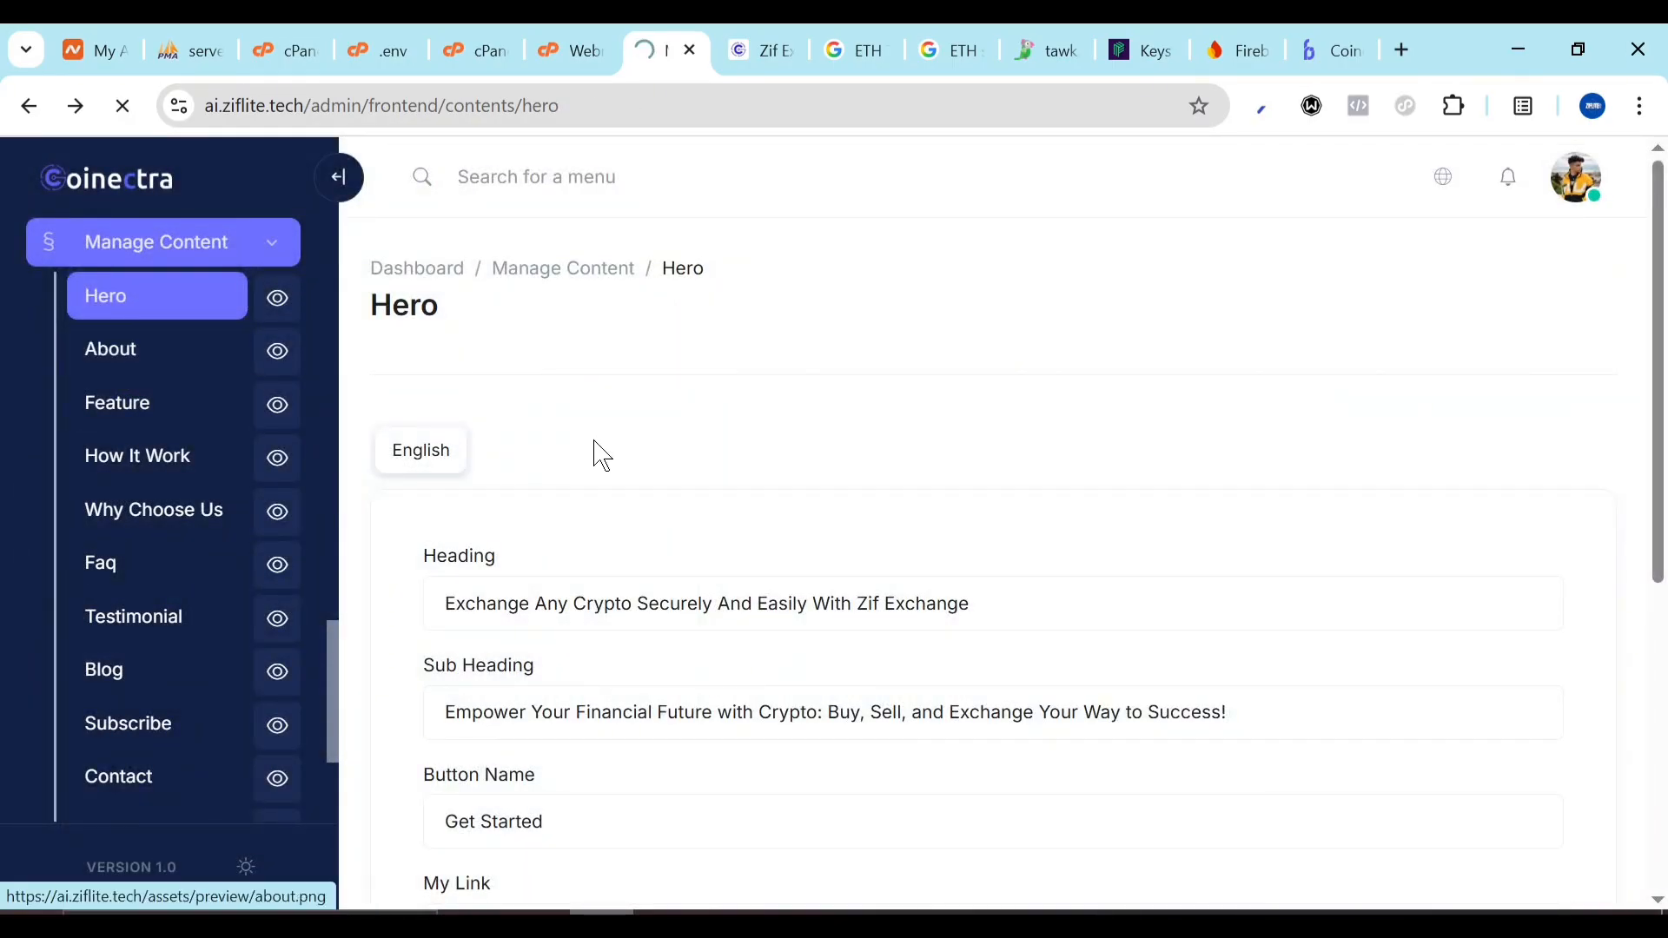
left_click(763, 50)
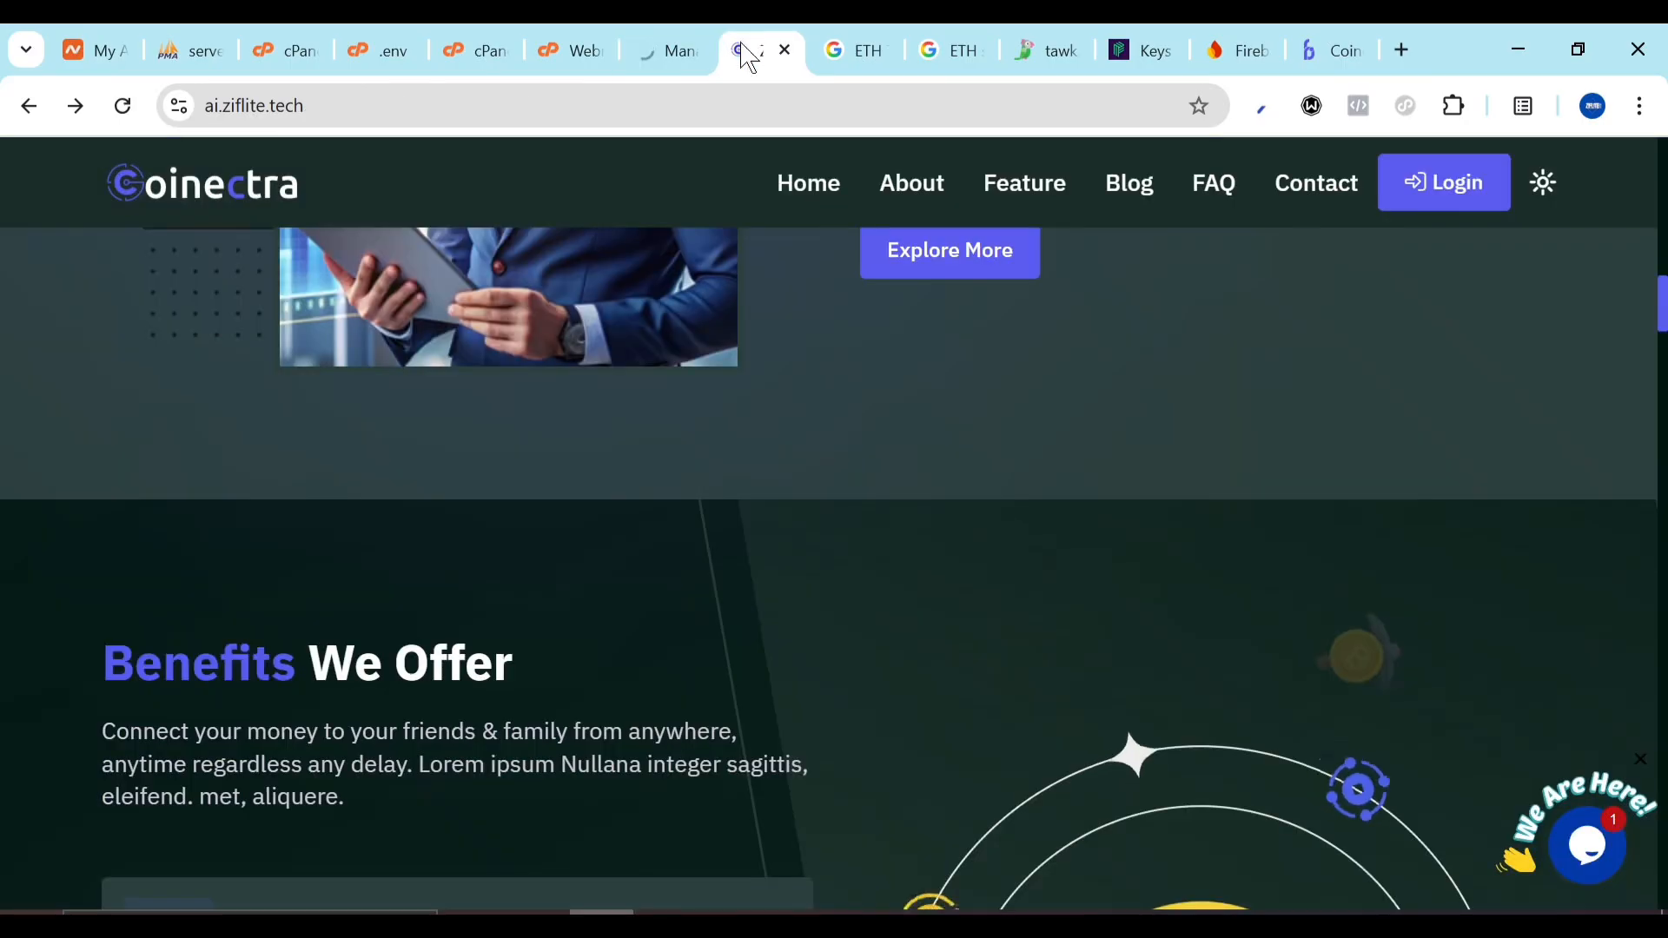
scroll(703, 599, "down", 3)
scroll(704, 590, "up", 15)
scroll(704, 589, "down", 7)
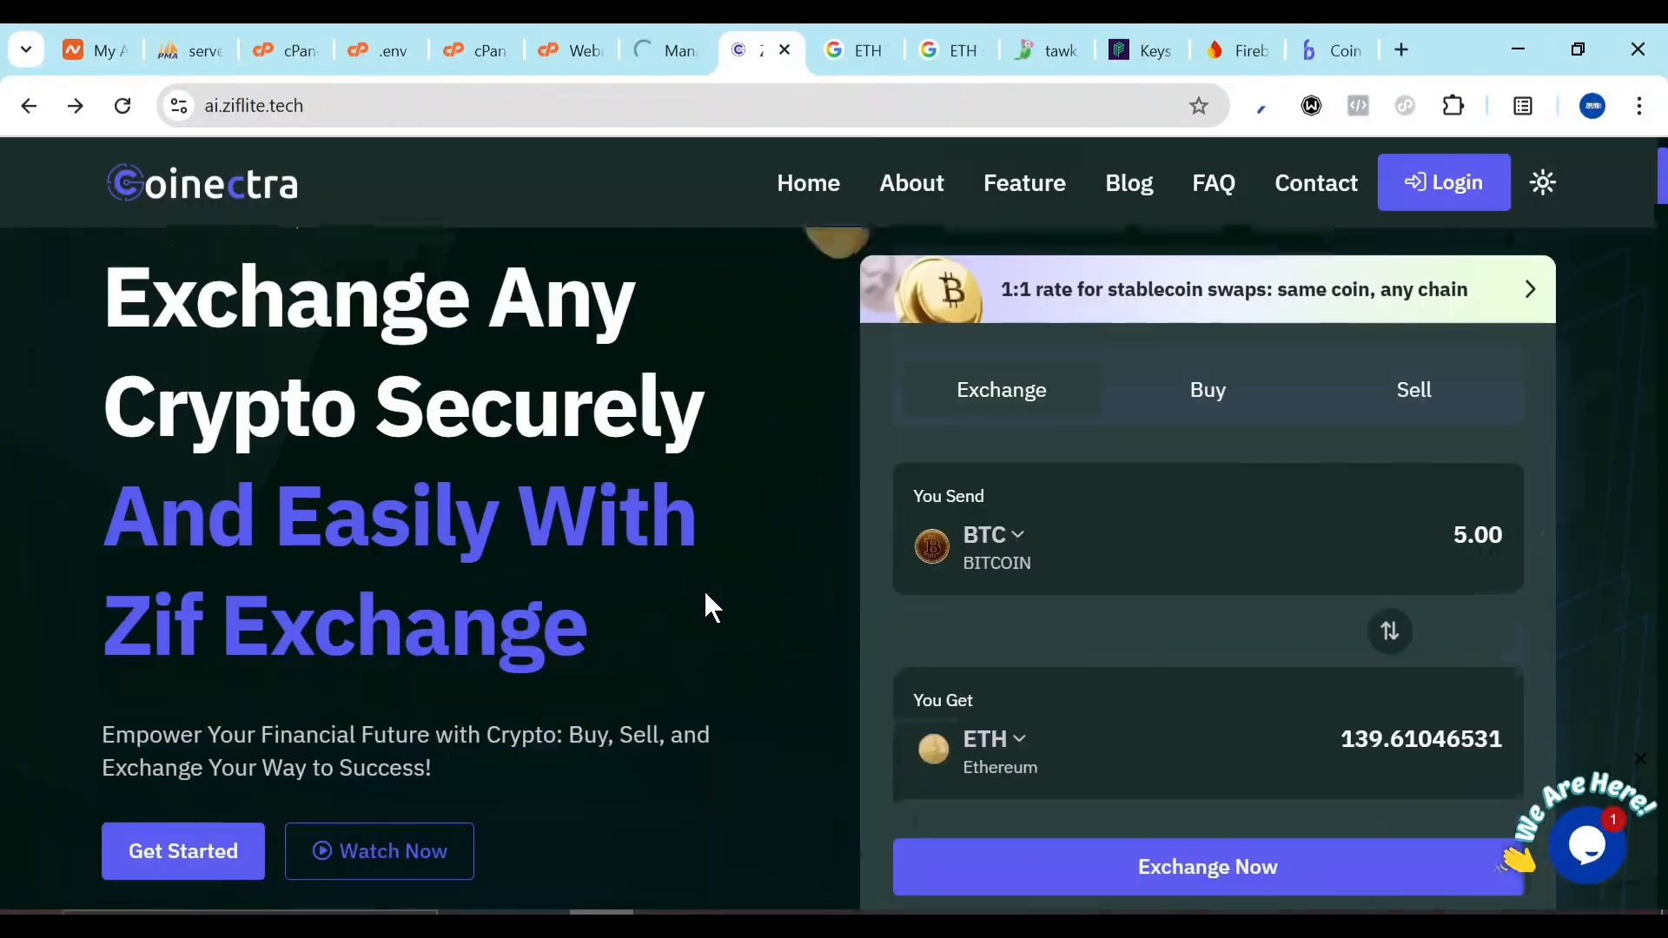
scroll(848, 670, "down", 4)
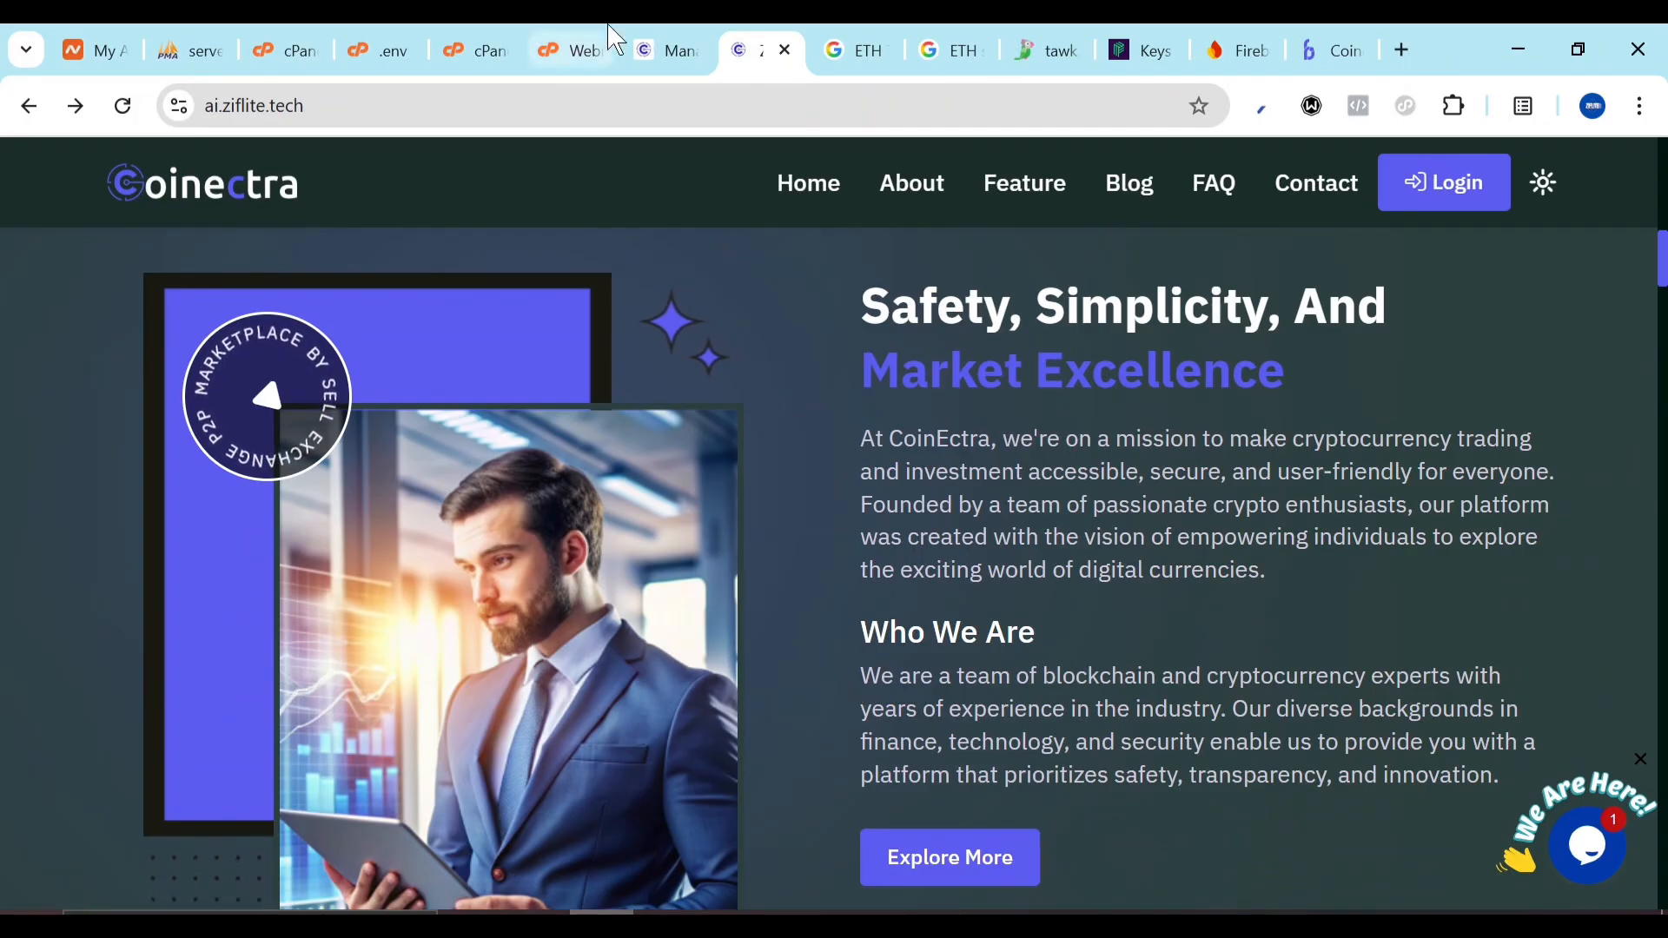
left_click(667, 41)
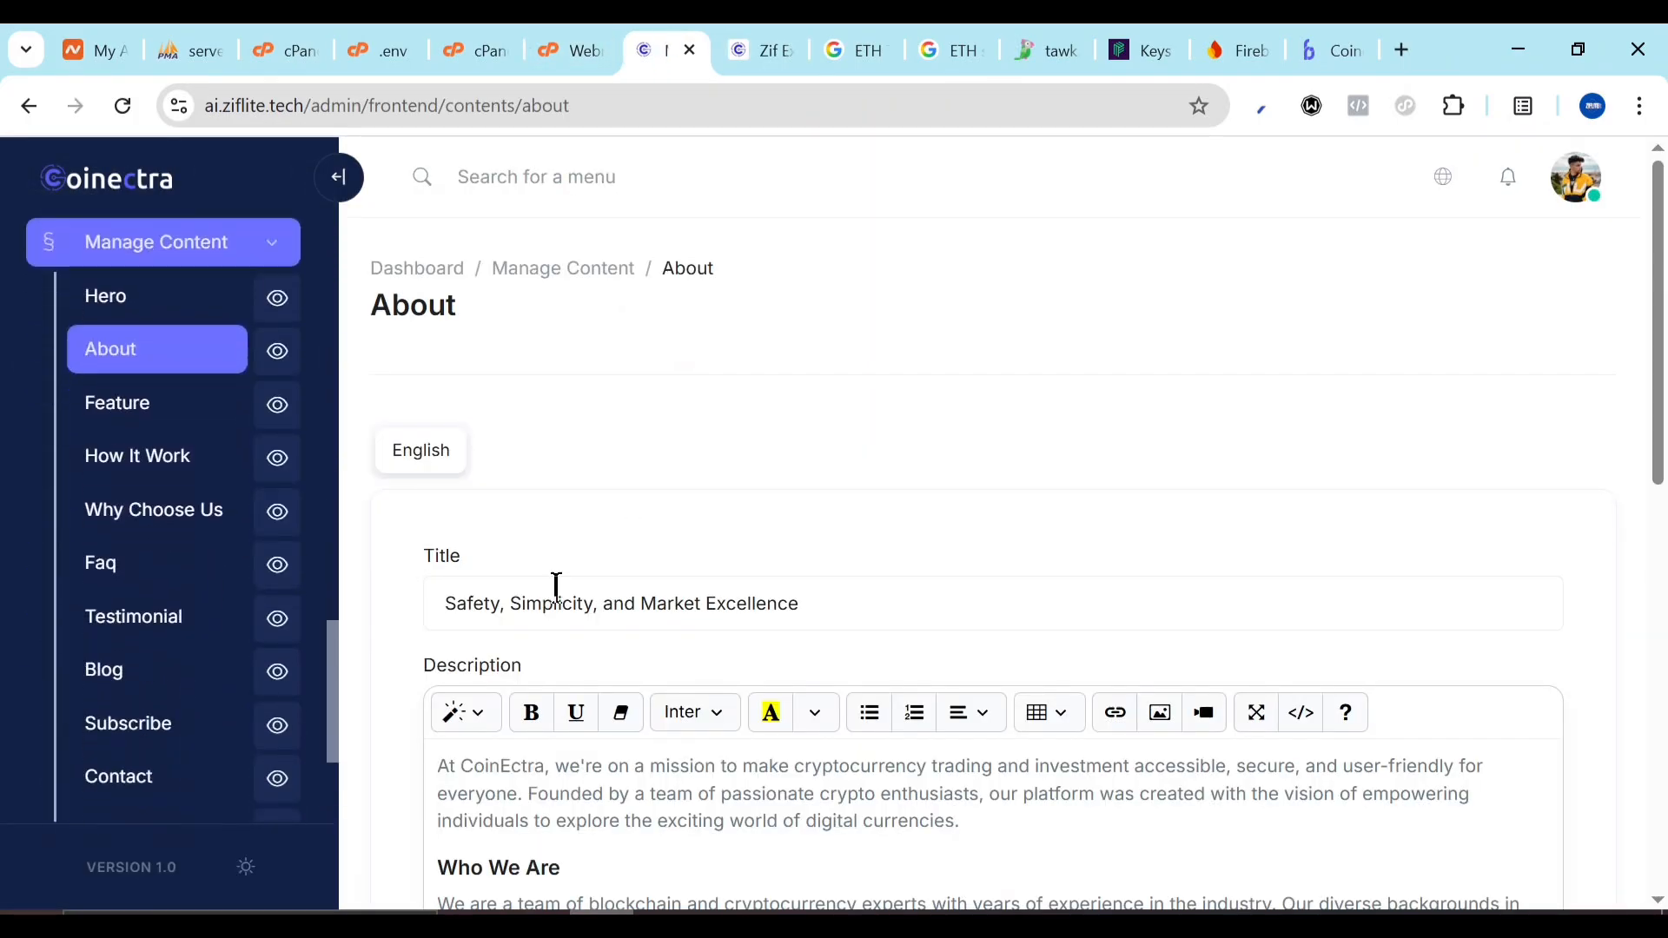
left_click(758, 43)
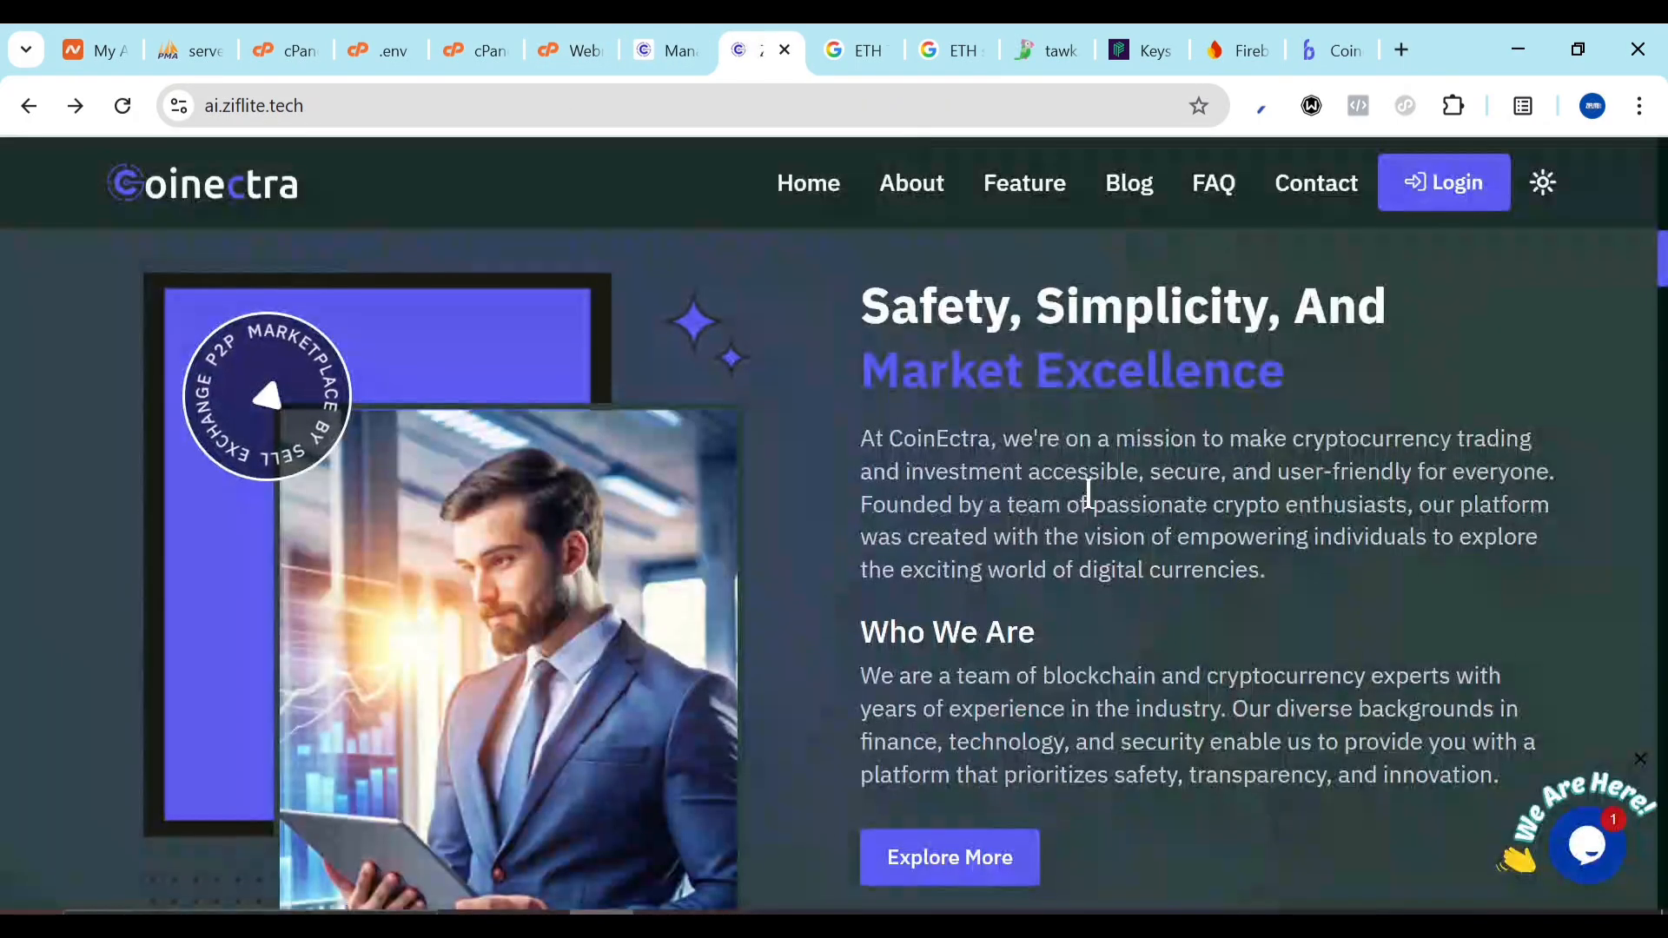
left_click(692, 43)
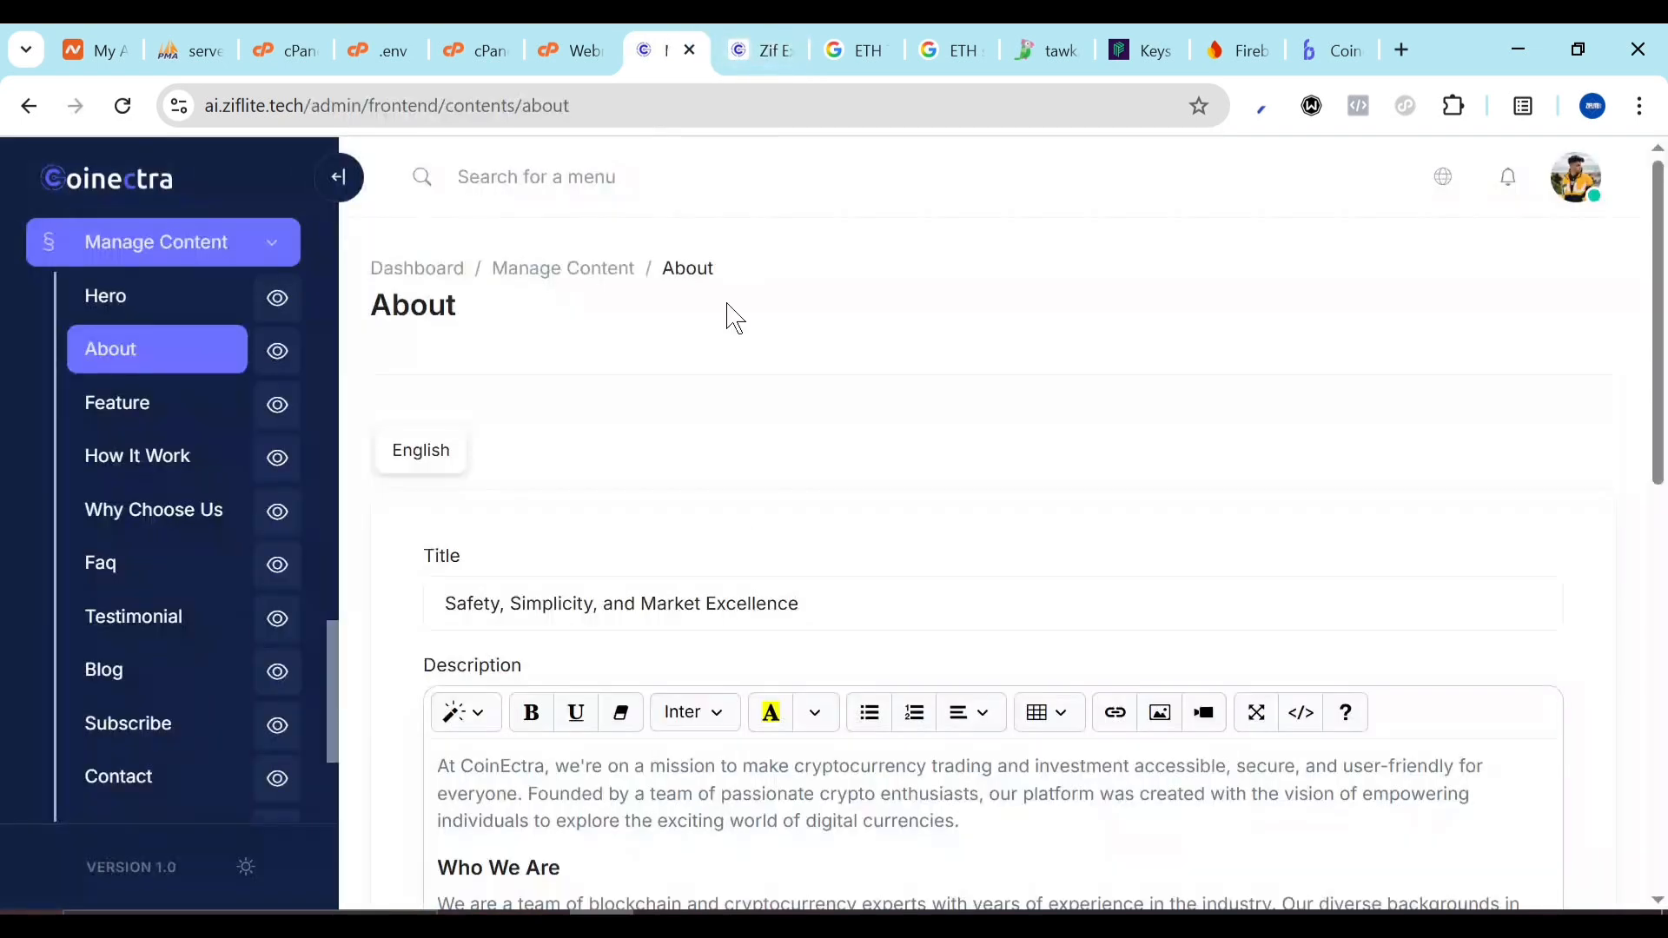
scroll(748, 733, "down", 3)
scroll(727, 841, "down", 4)
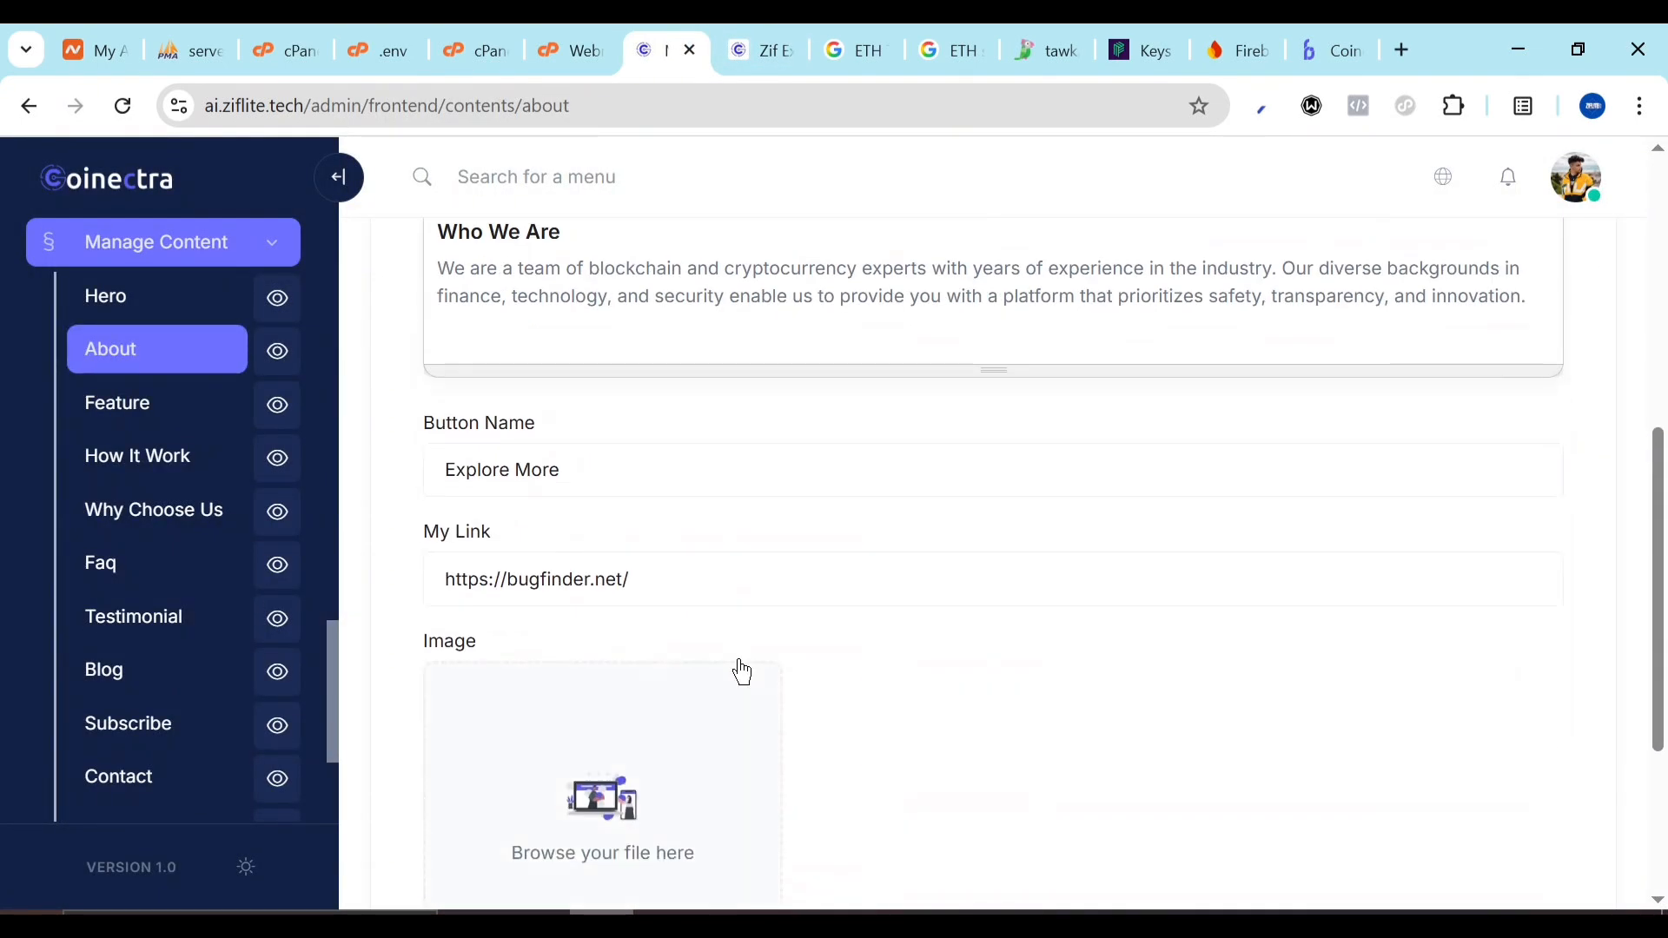
scroll(691, 609, "down", 3)
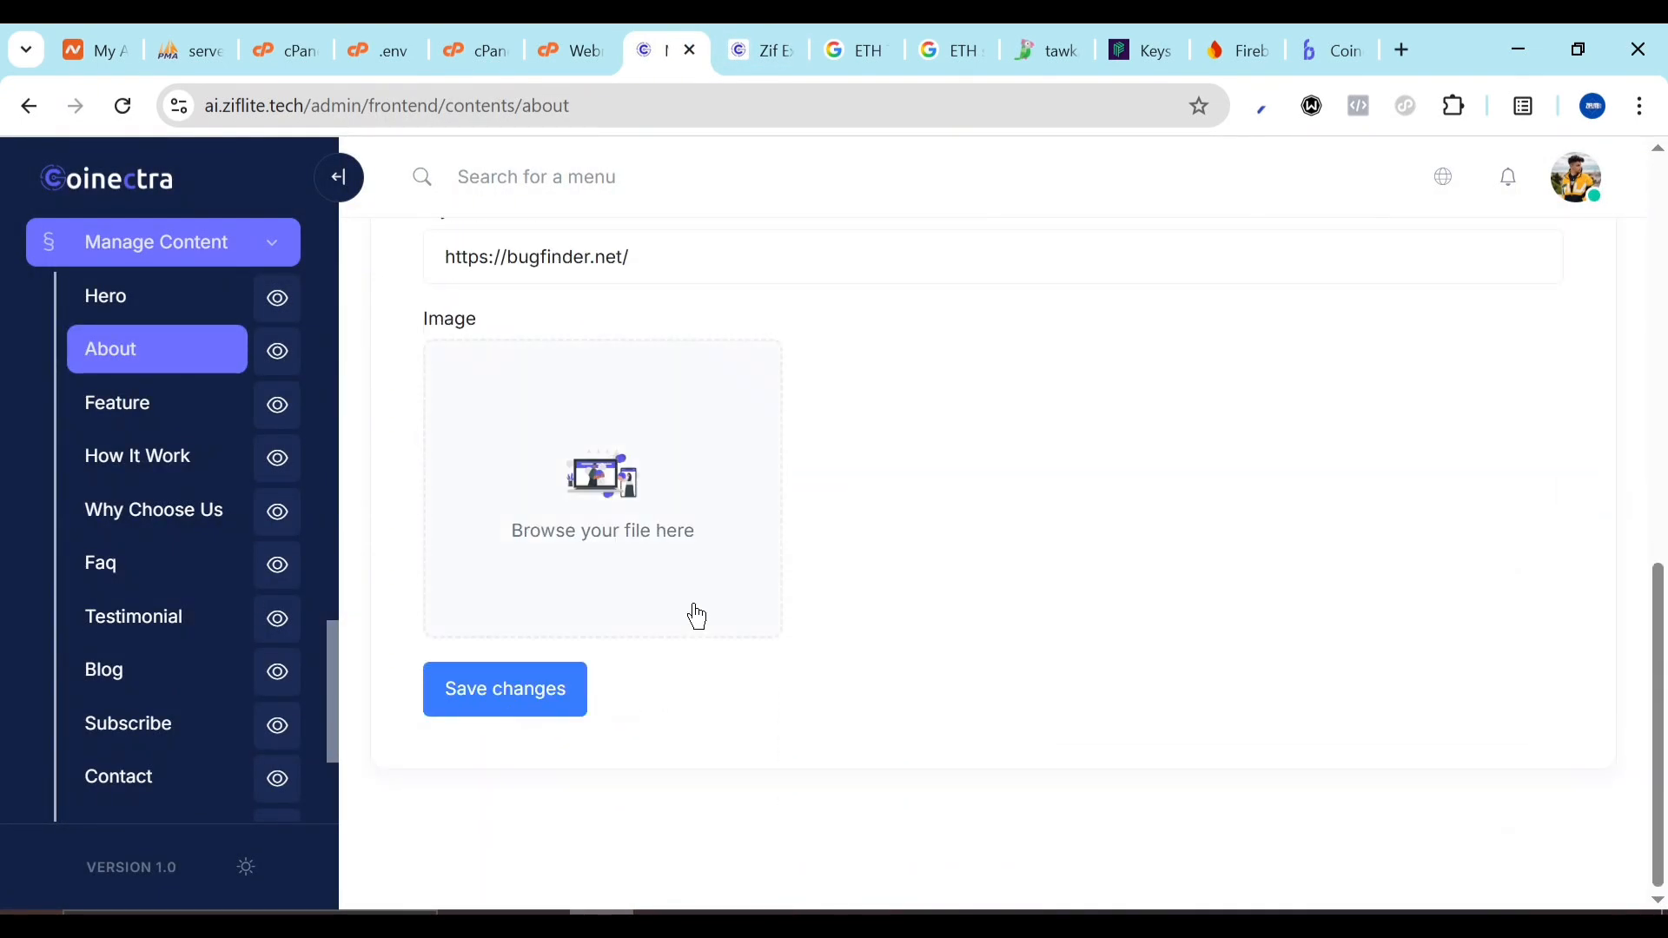
scroll(708, 487, "up", 10)
left_click(847, 50)
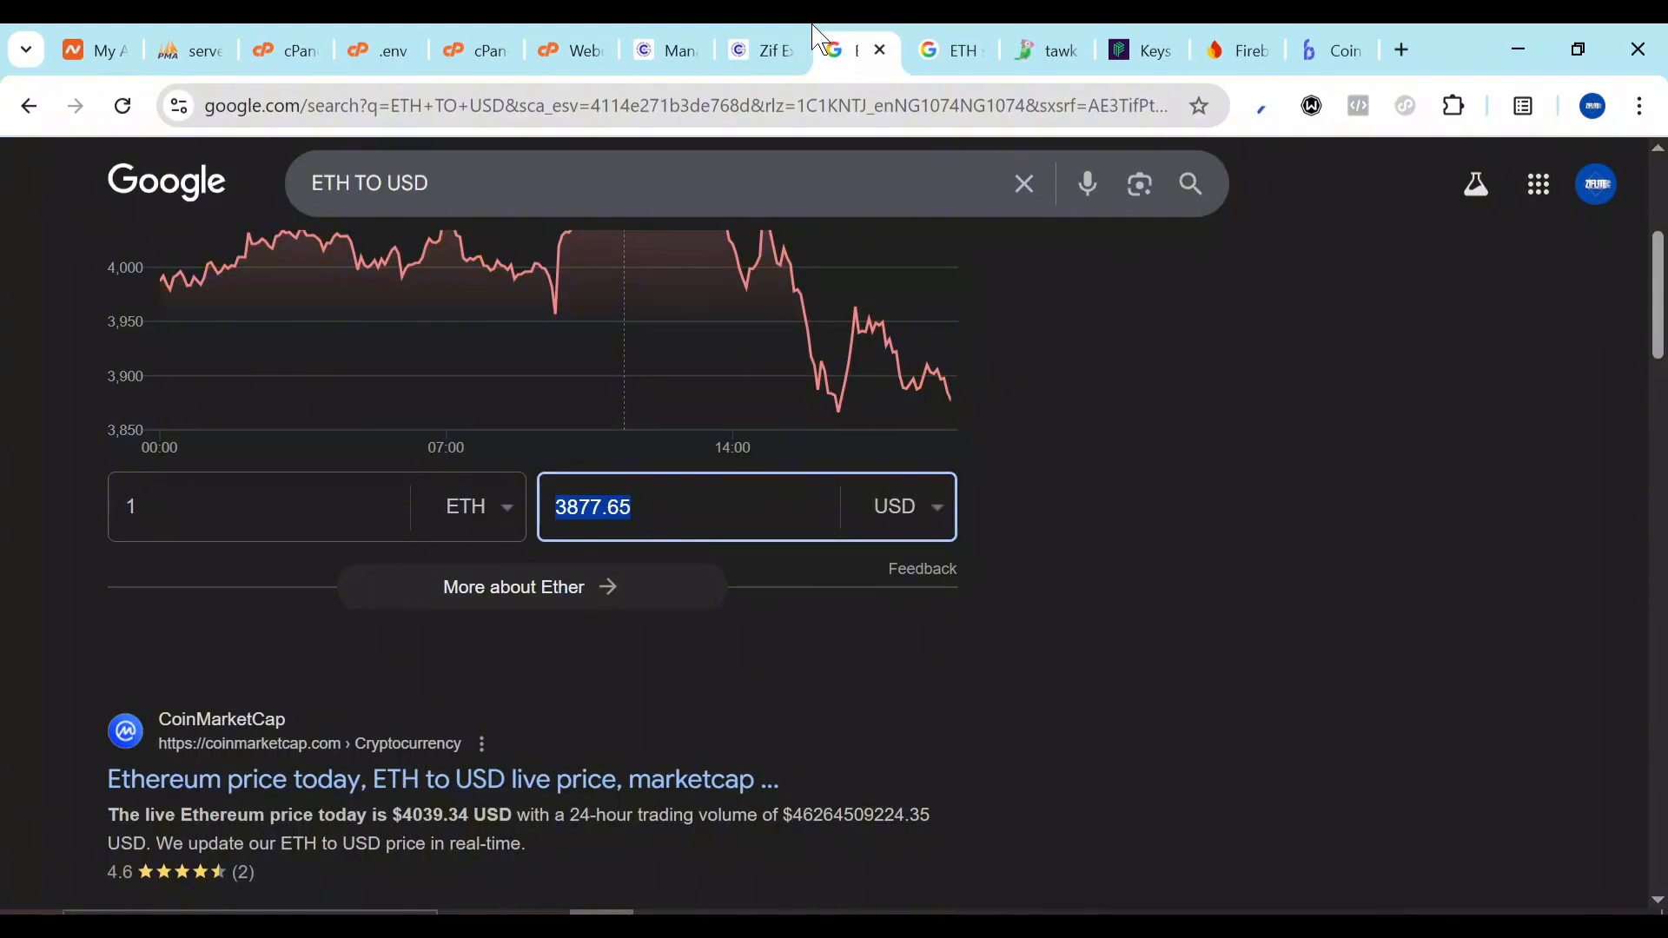
left_click(770, 38)
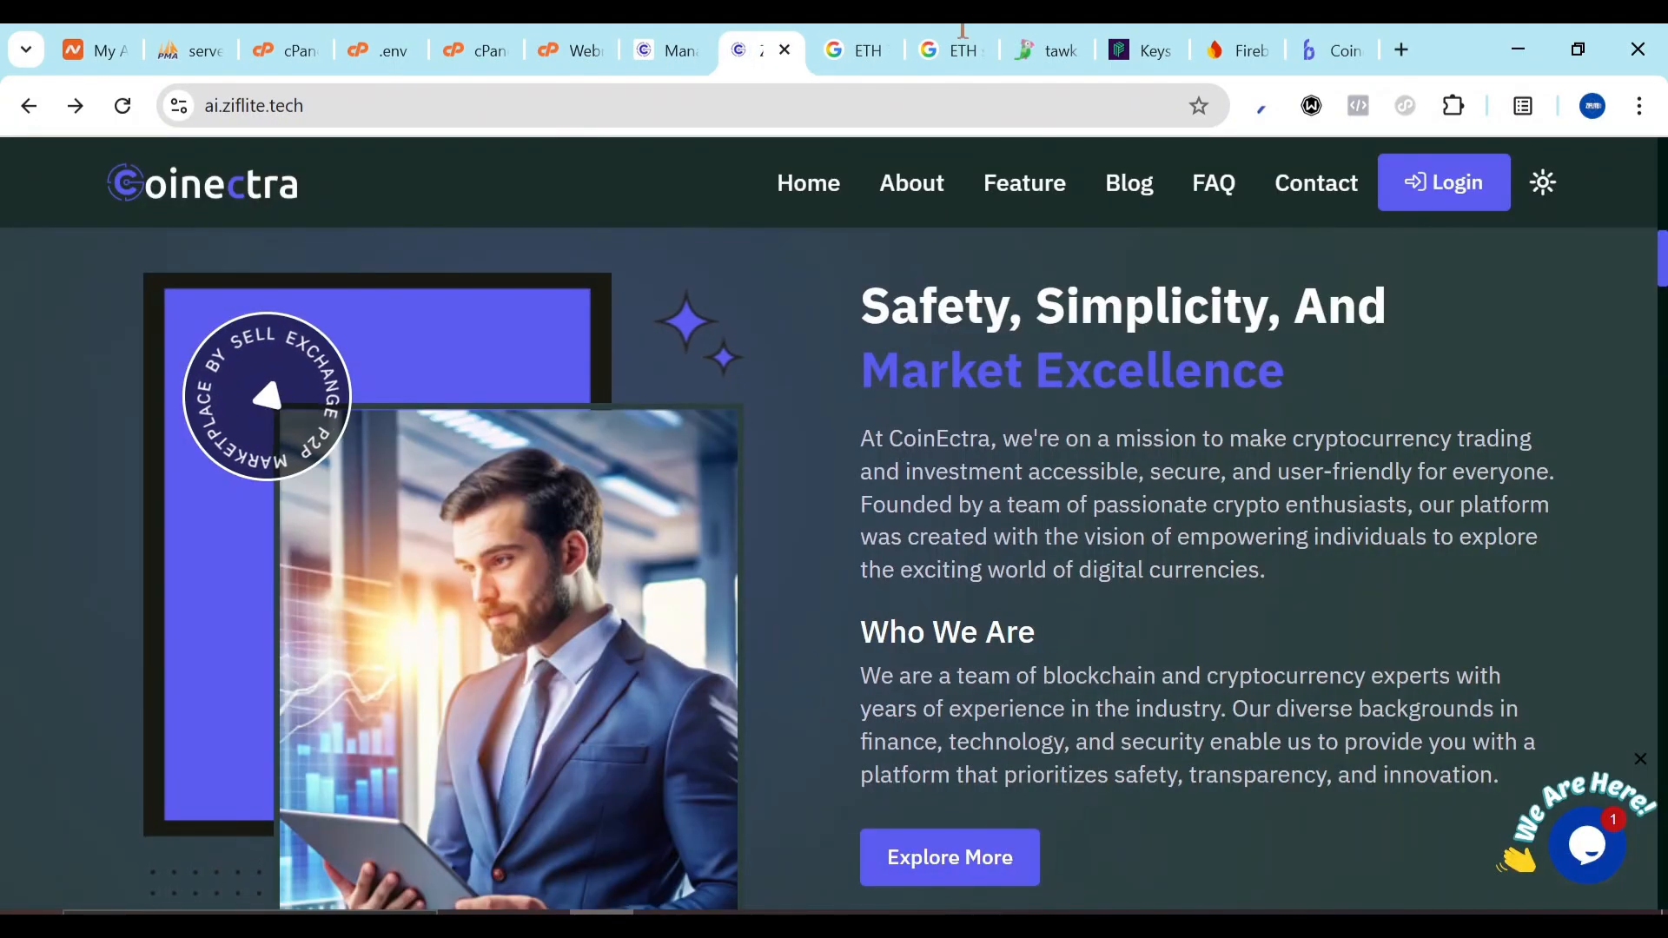
Copy the public About page's URL, paste it as the About section's My Link and save
left_click(928, 190)
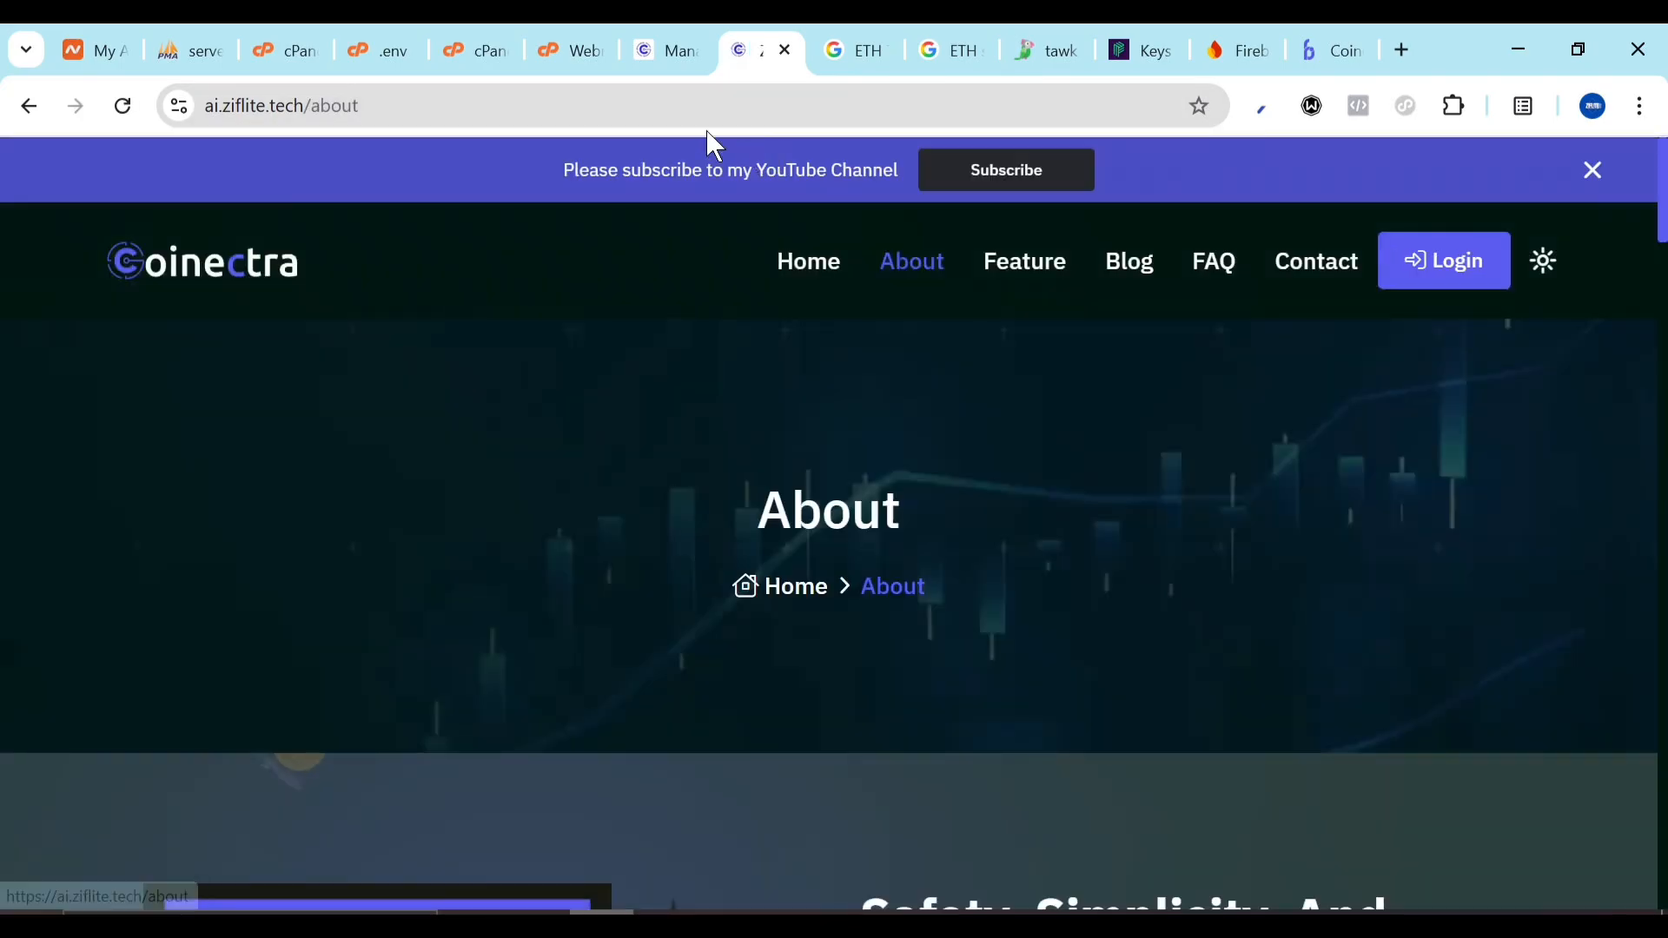
left_click(675, 96)
key("ctrl+c")
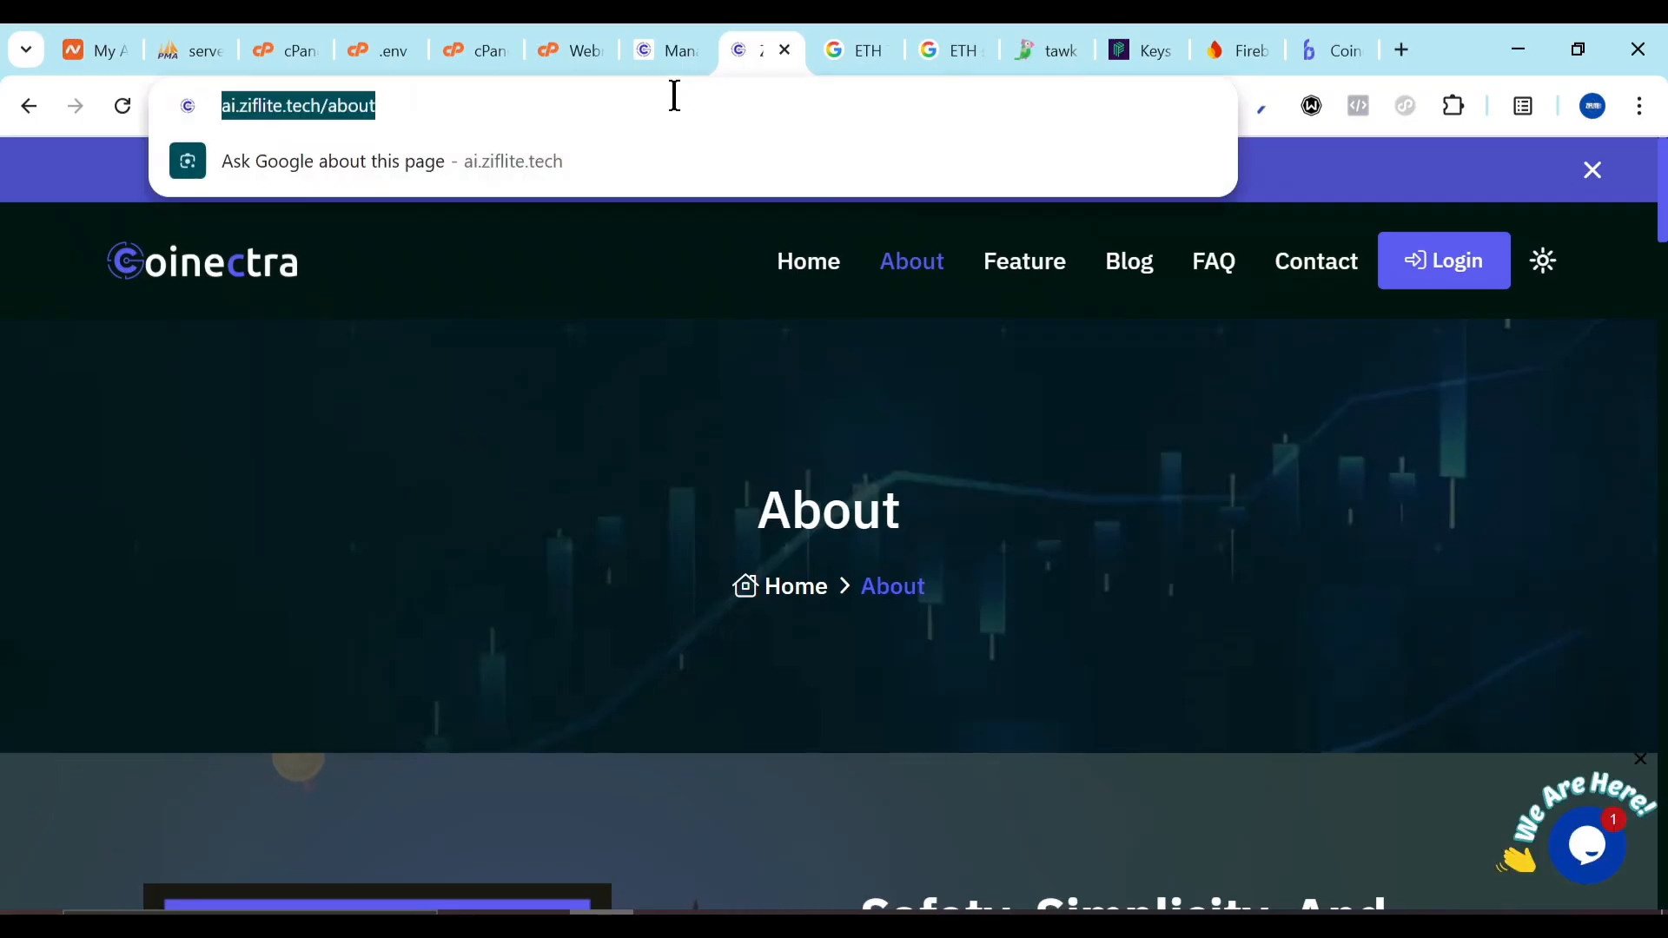
left_click(653, 41)
scroll(675, 517, "down", 5)
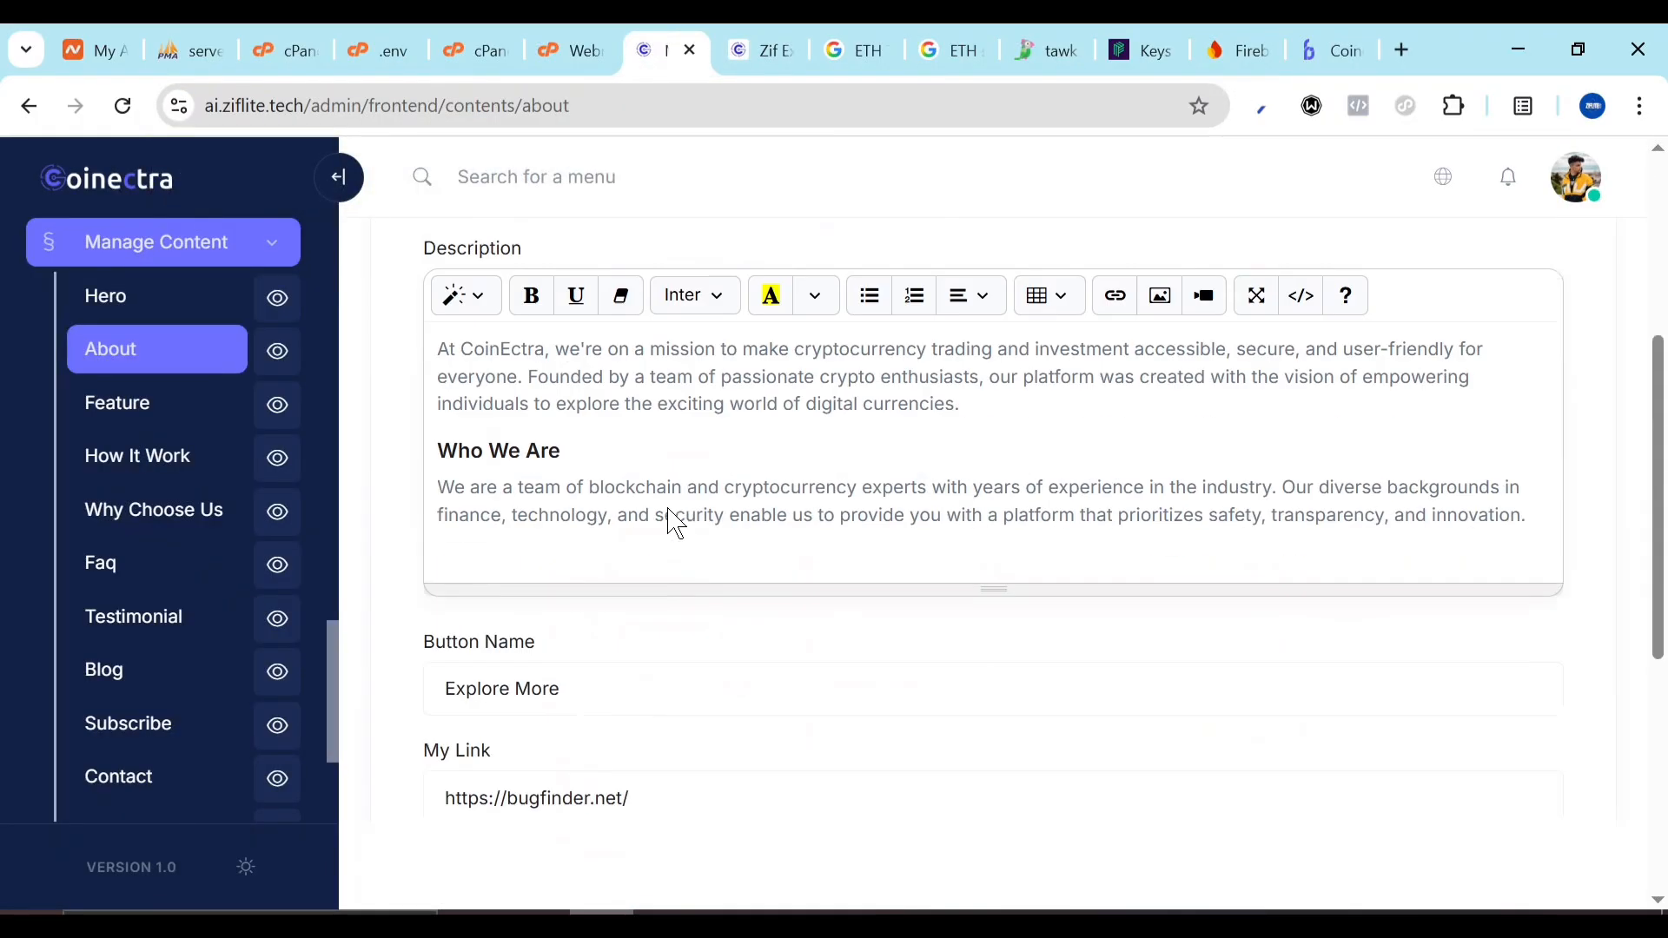
triple_click(694, 723)
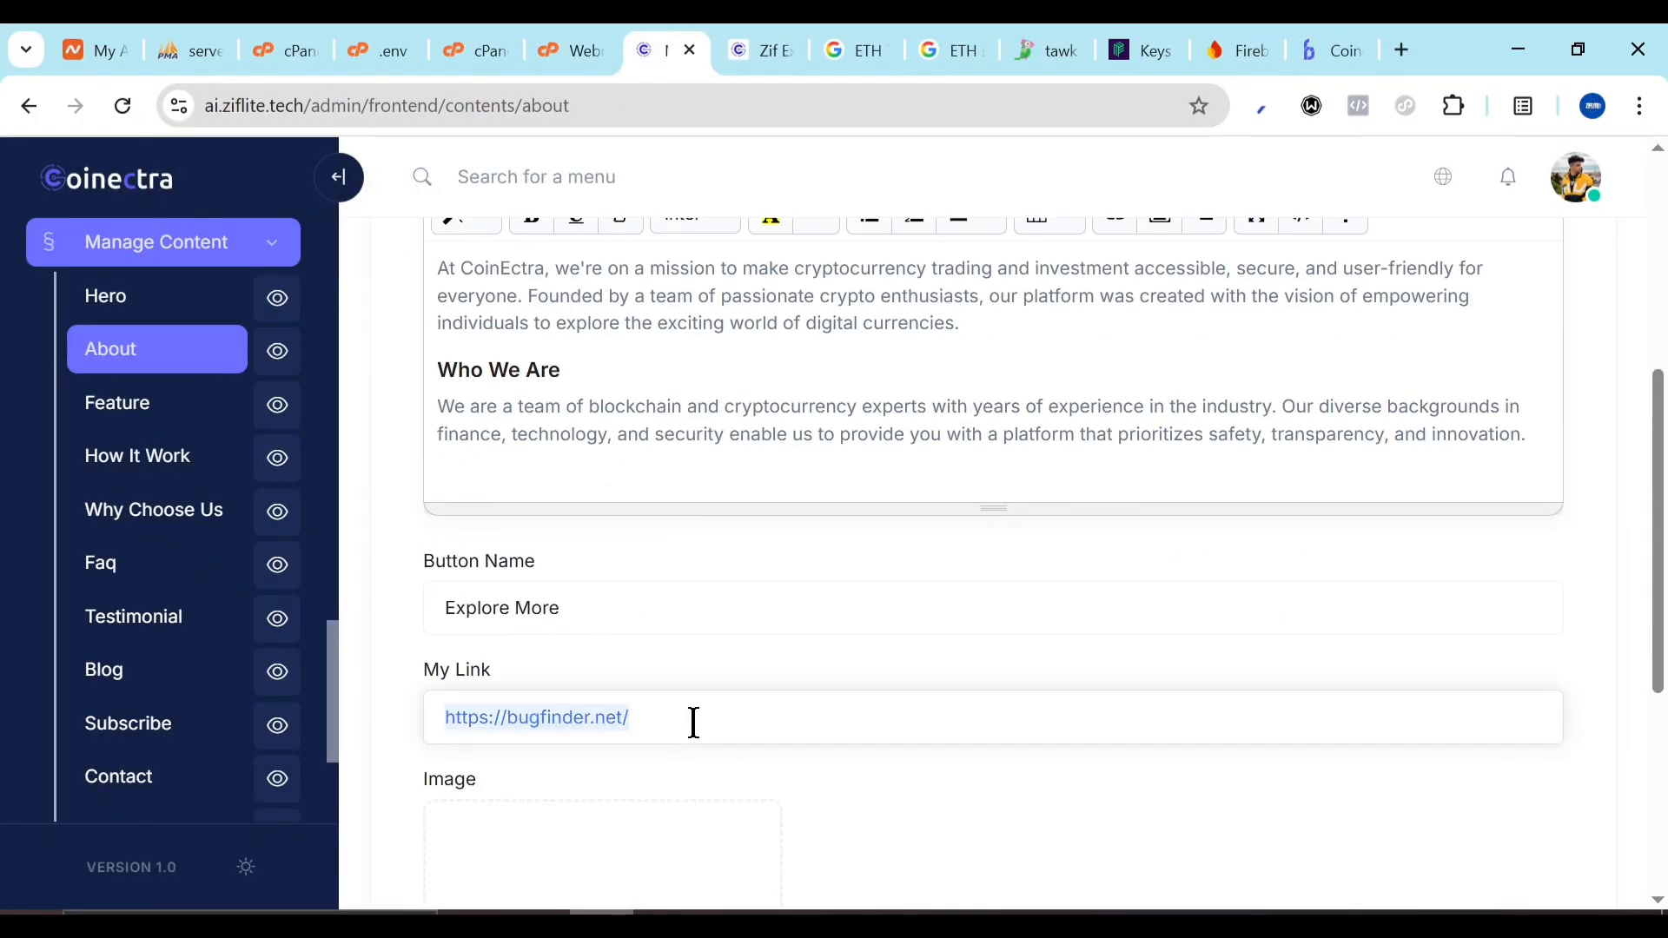
key("ctrl+v")
scroll(698, 736, "down", 4)
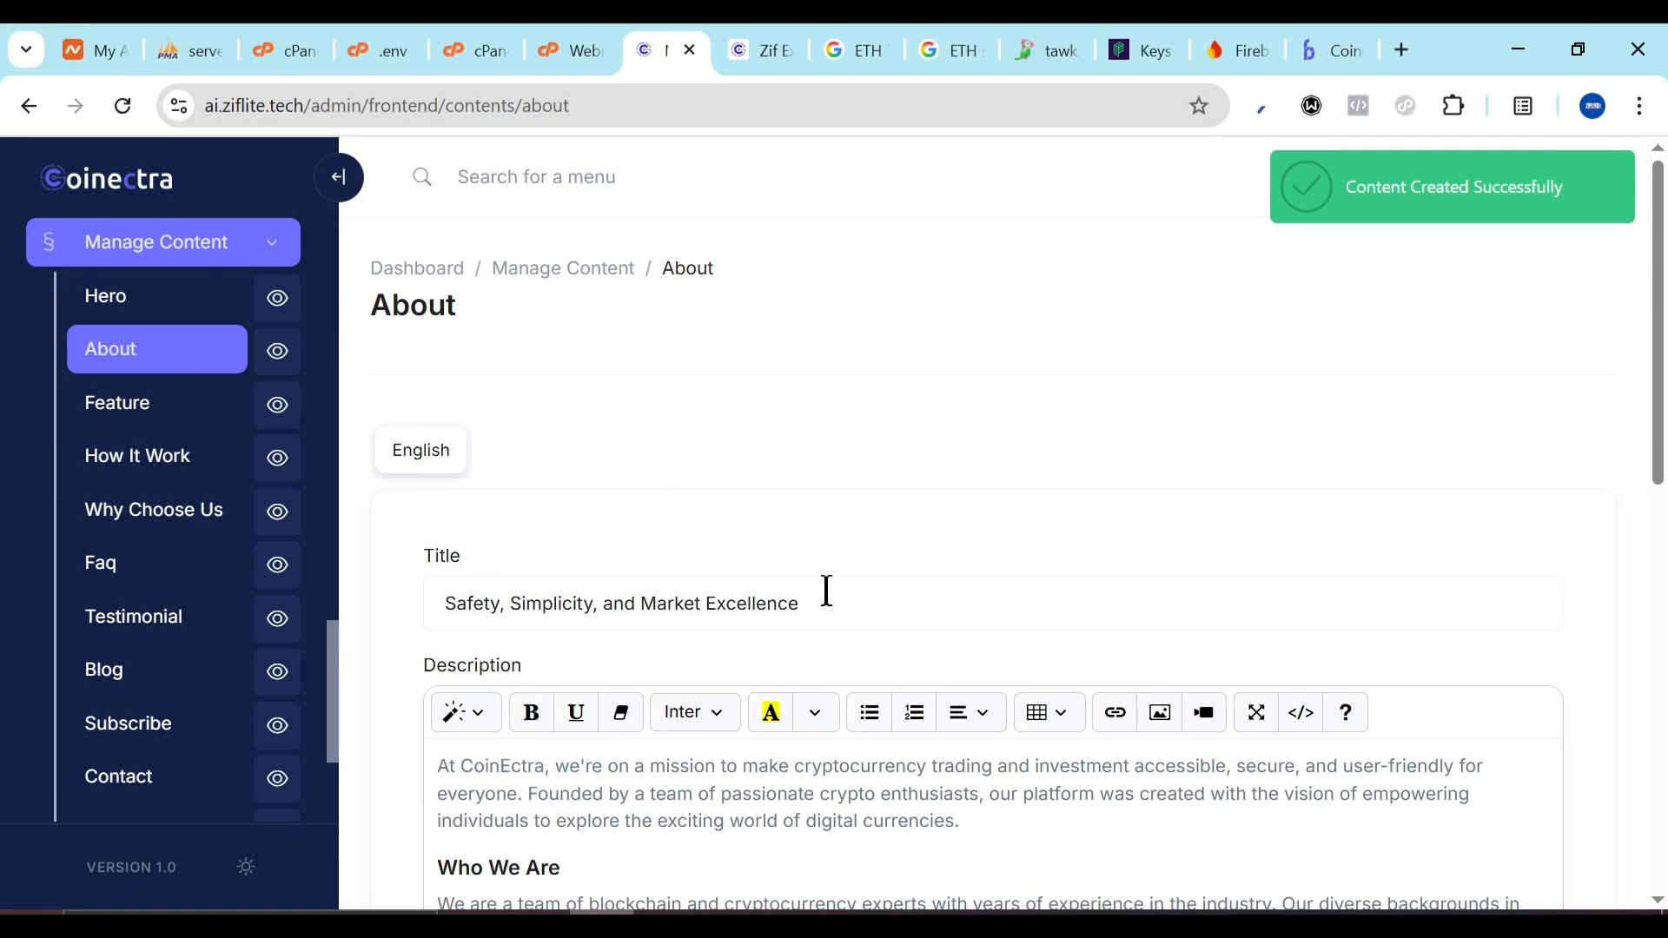
Reopen the public About page to check the change
scroll(822, 588, "down", 9)
scroll(834, 603, "up", 1)
scroll(835, 606, "up", 8)
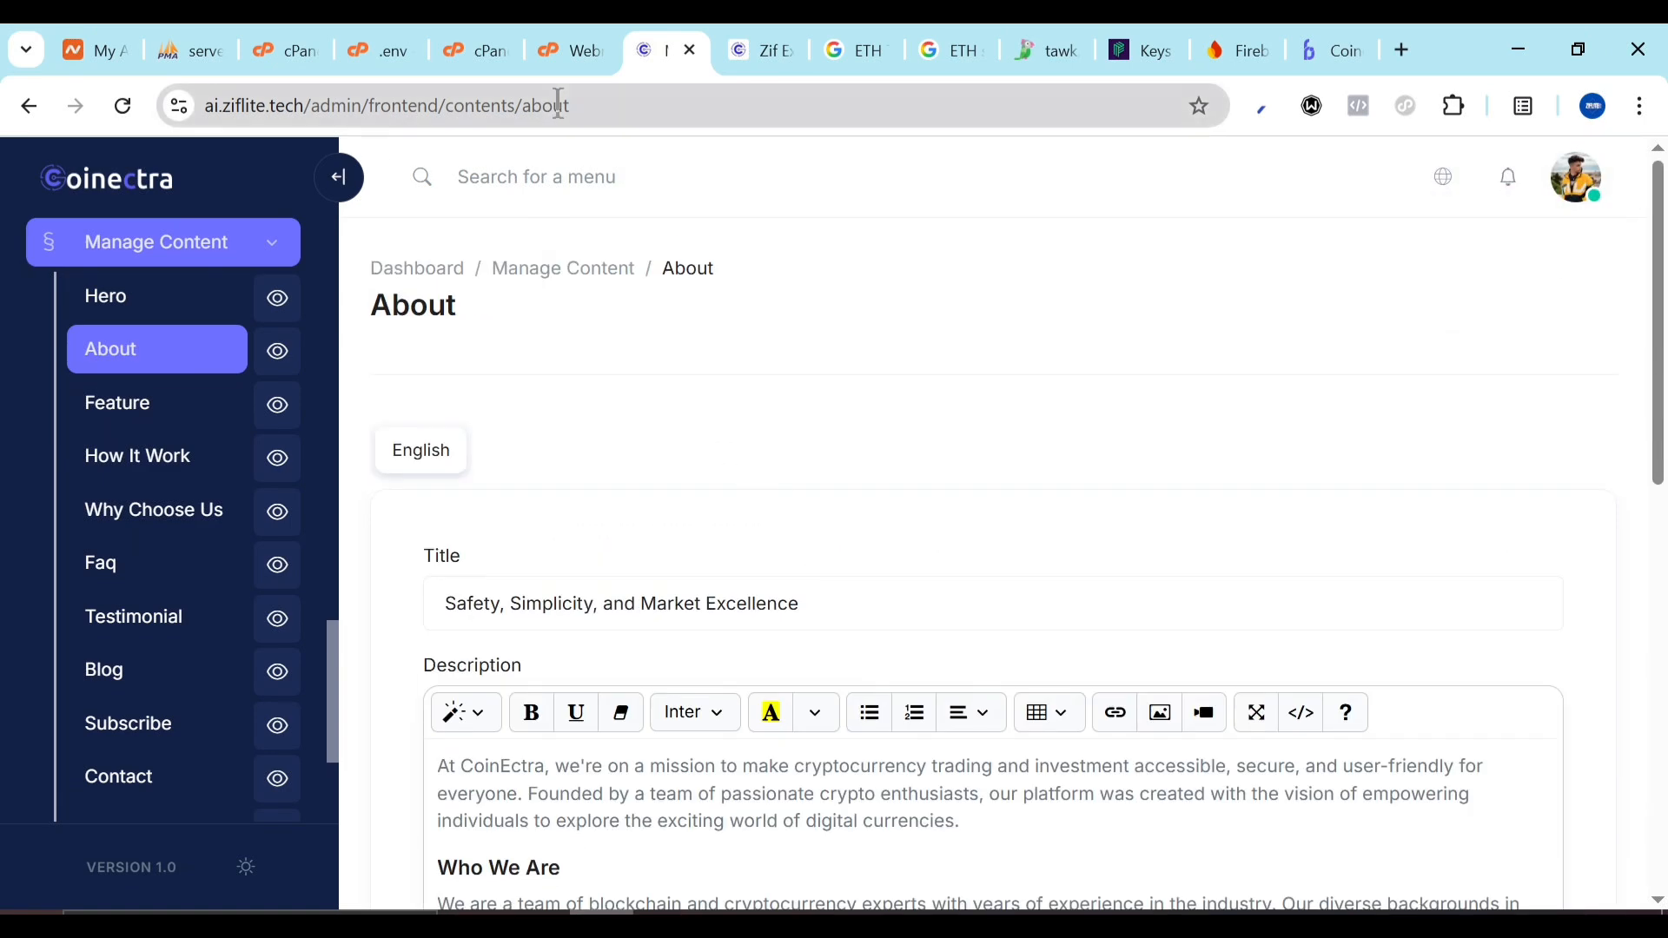
left_click(770, 38)
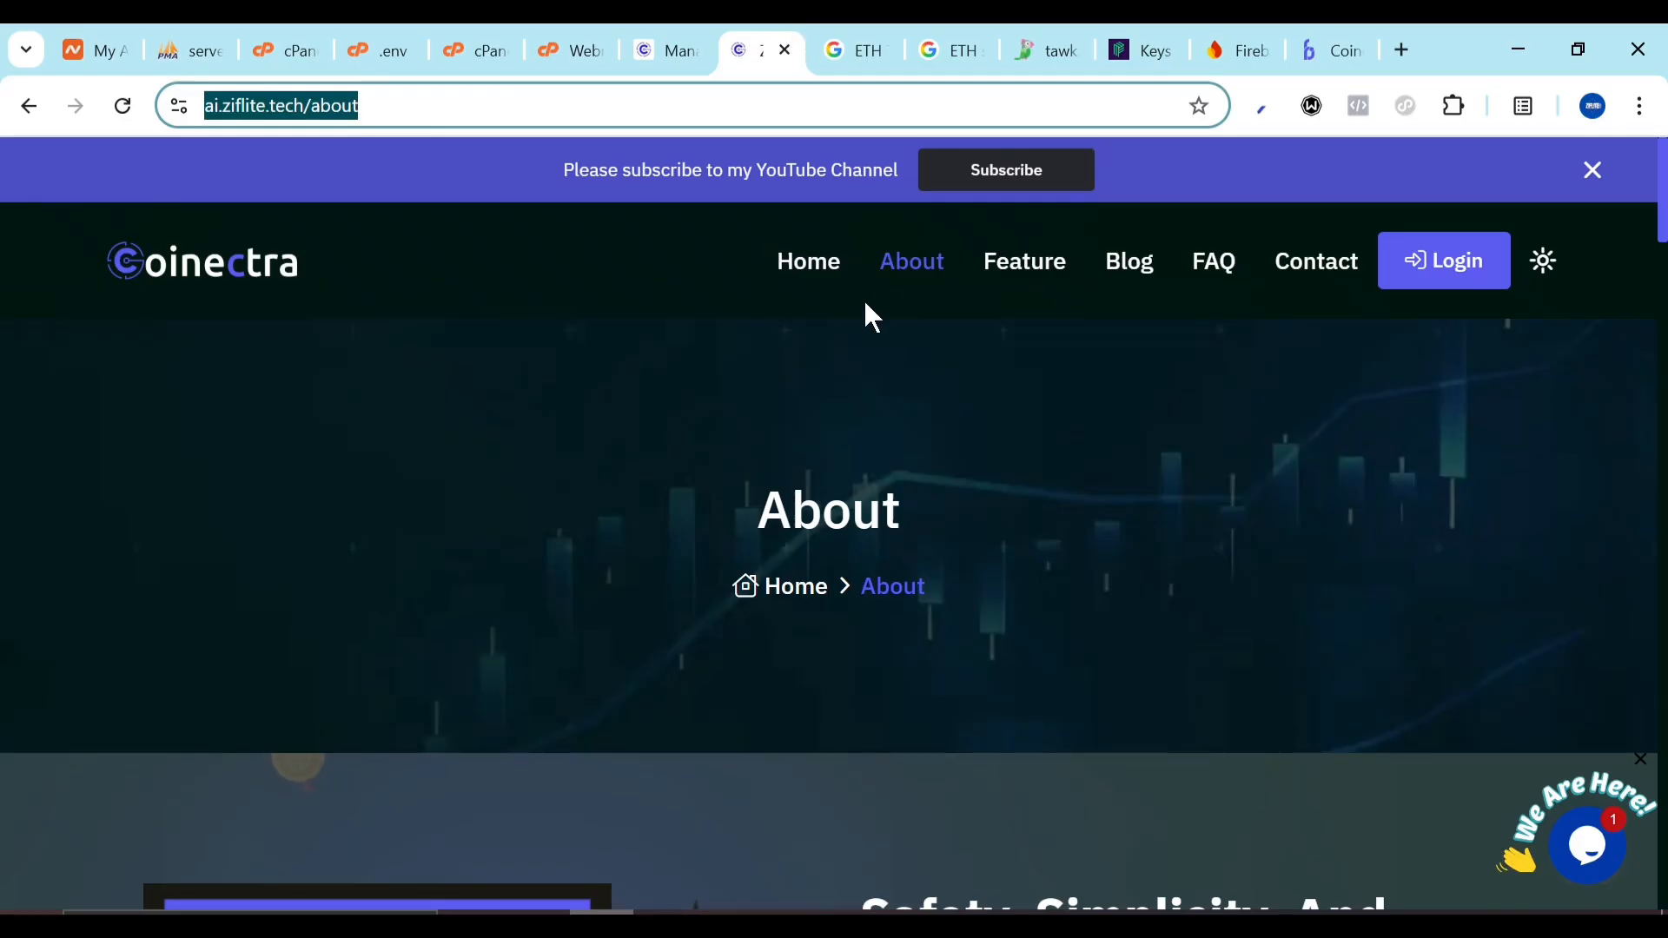
left_click(823, 265)
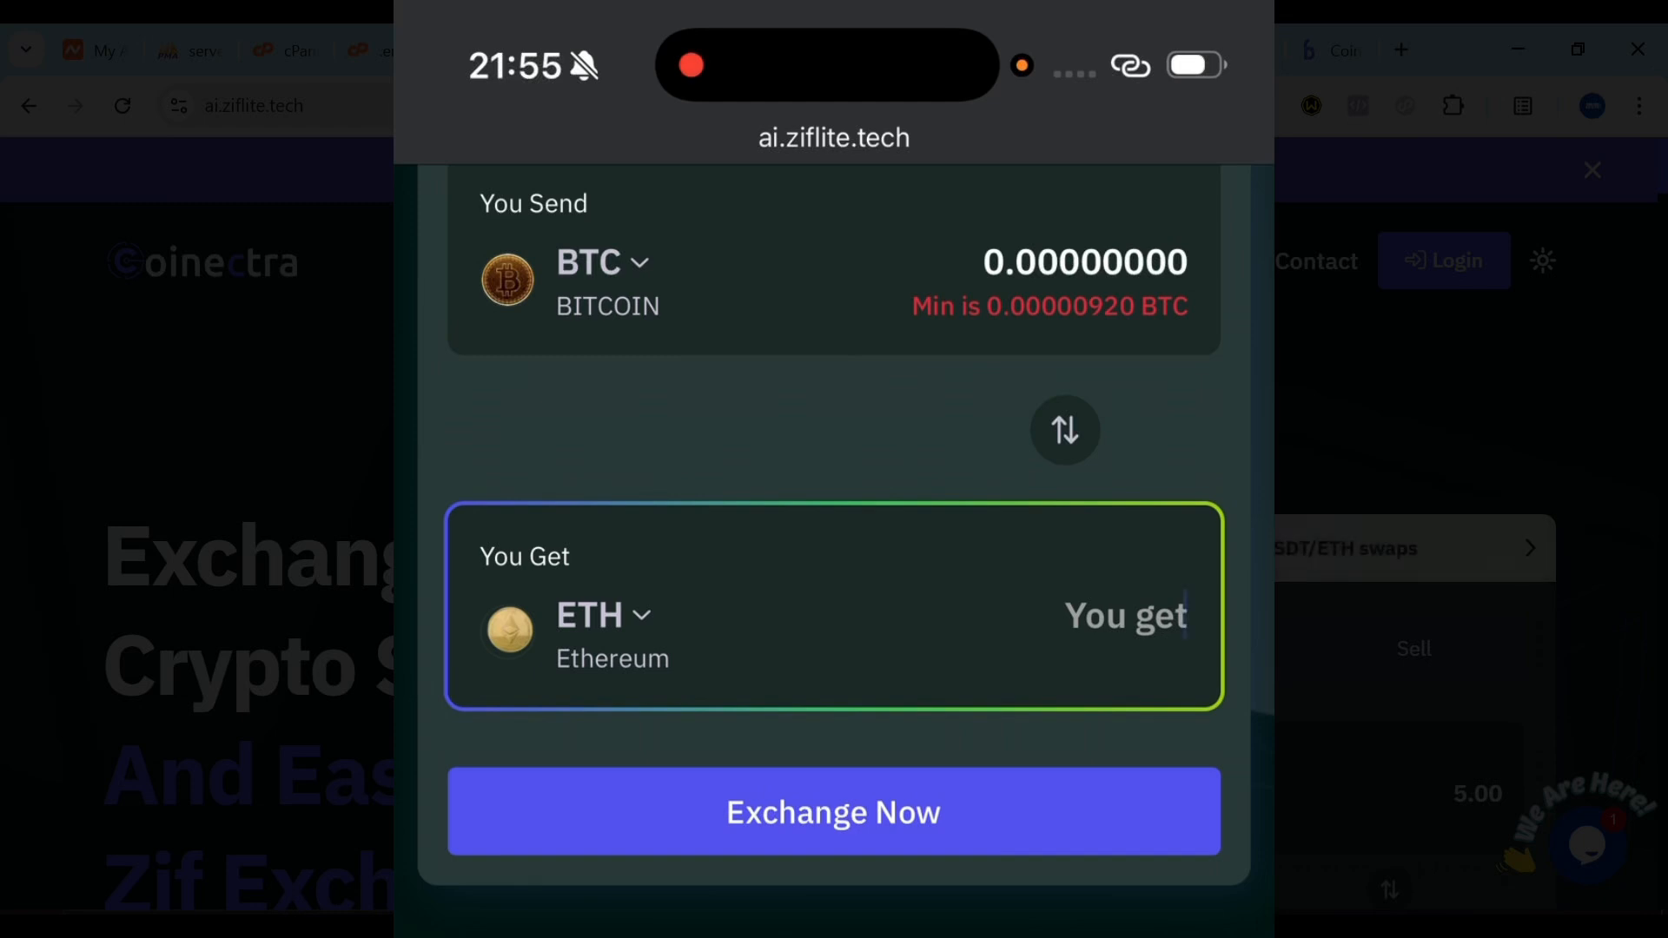
Set a BTC to ETH exchange to receive 1 ETH and start the exchange
left_click(602, 263)
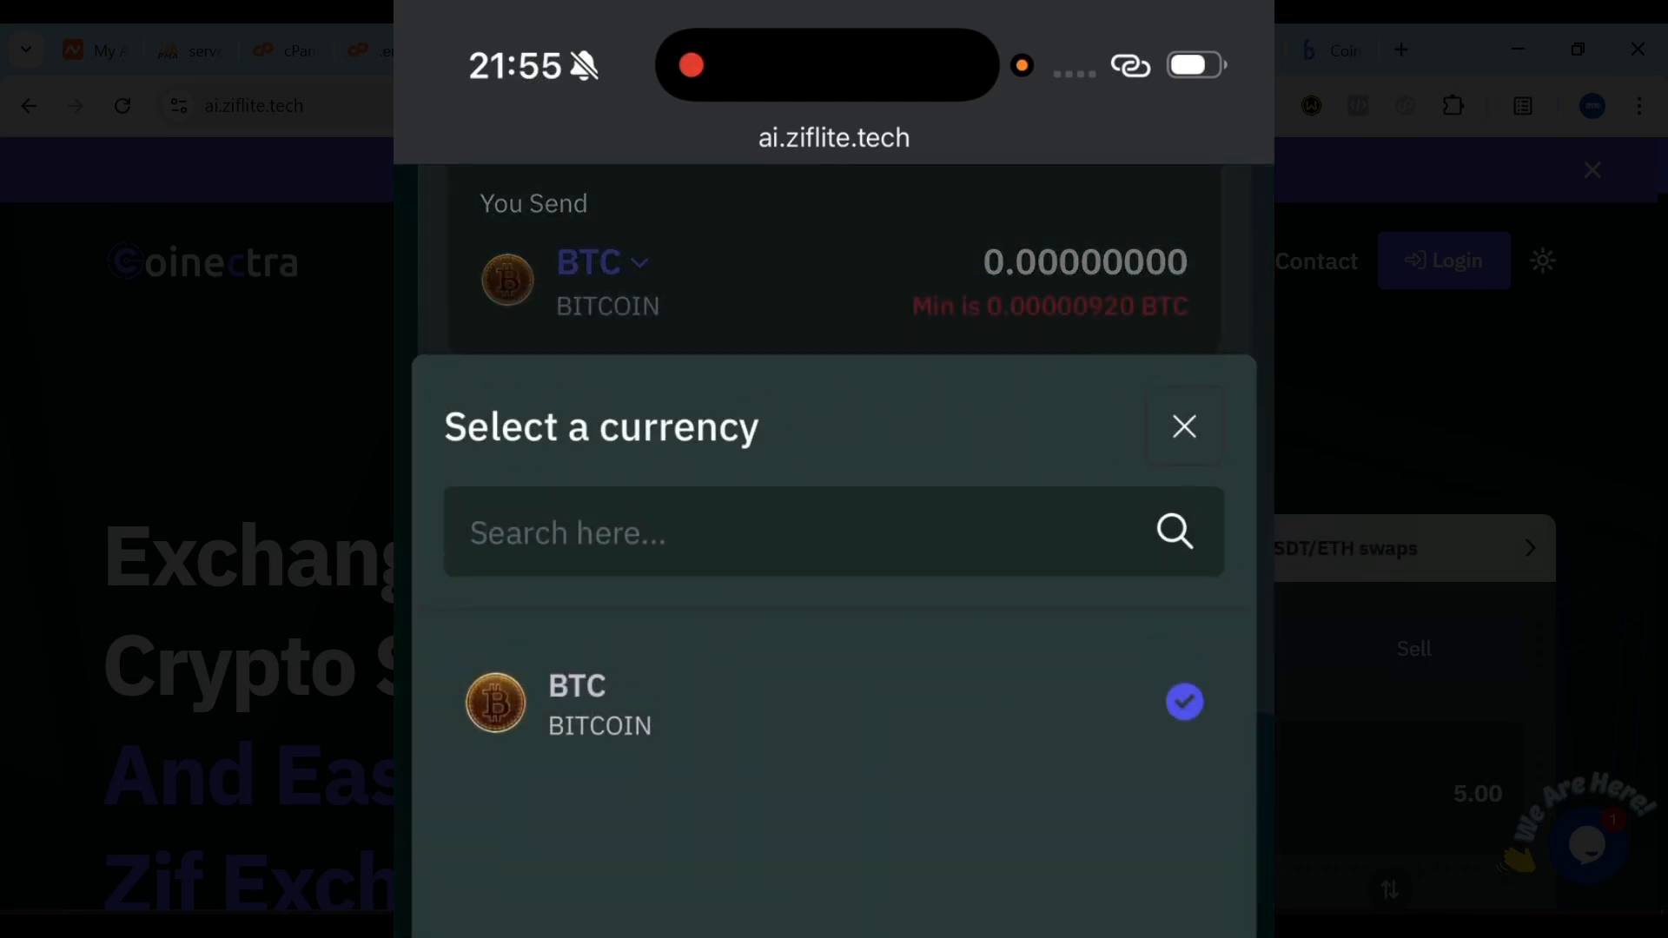
left_click(1185, 427)
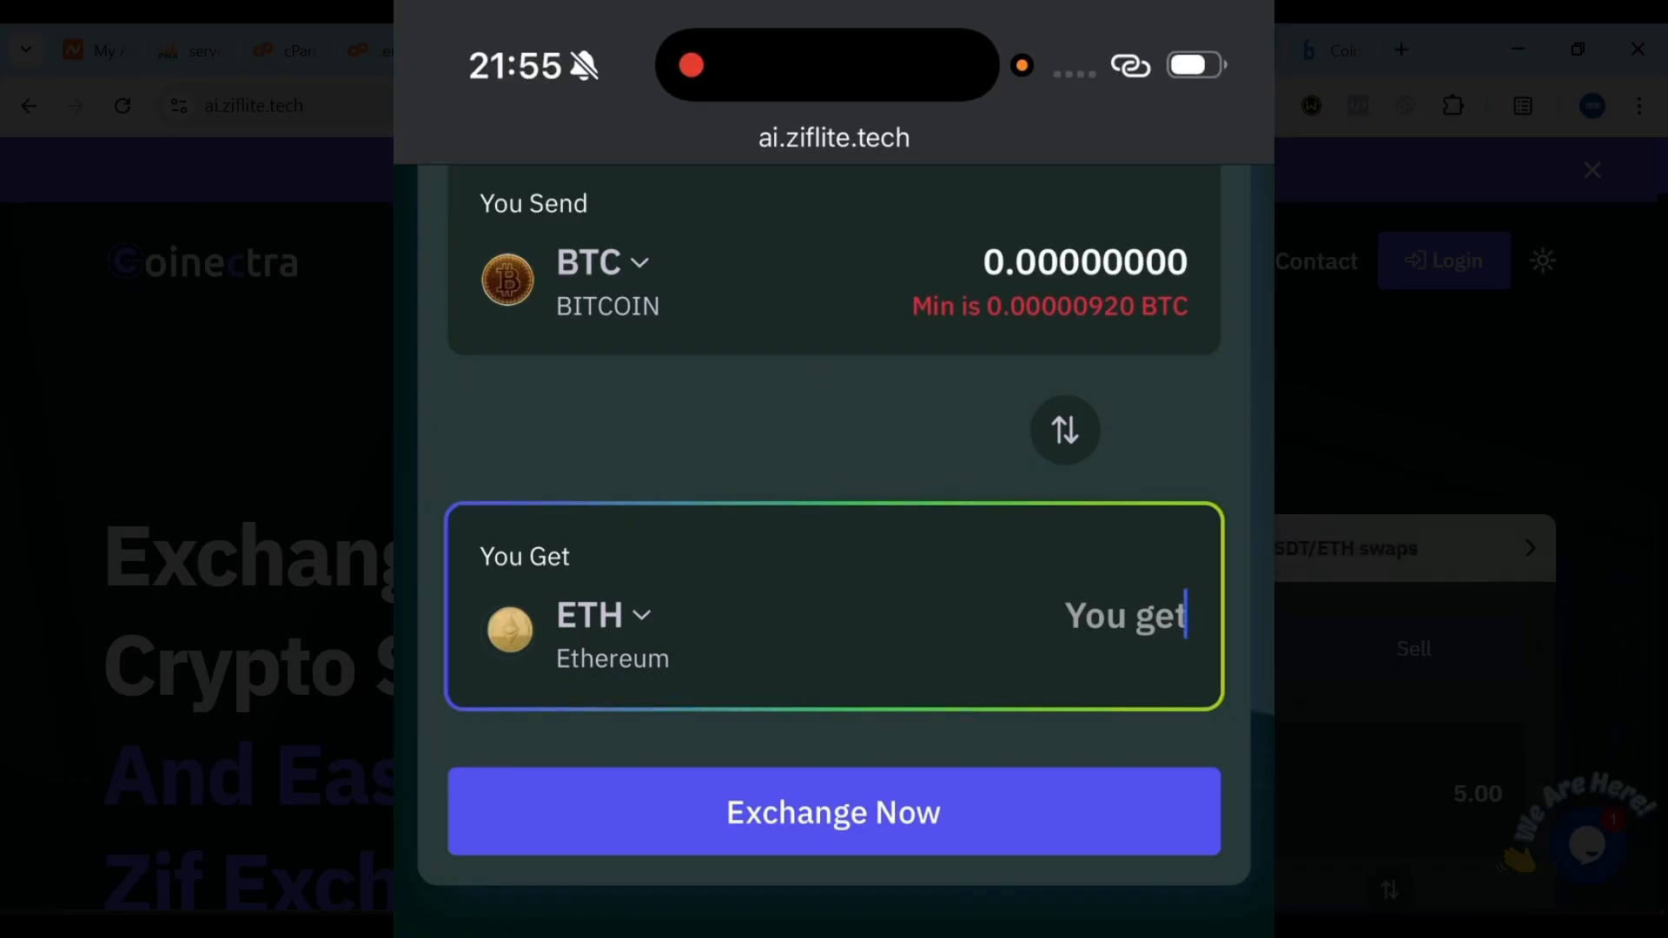
type("1")
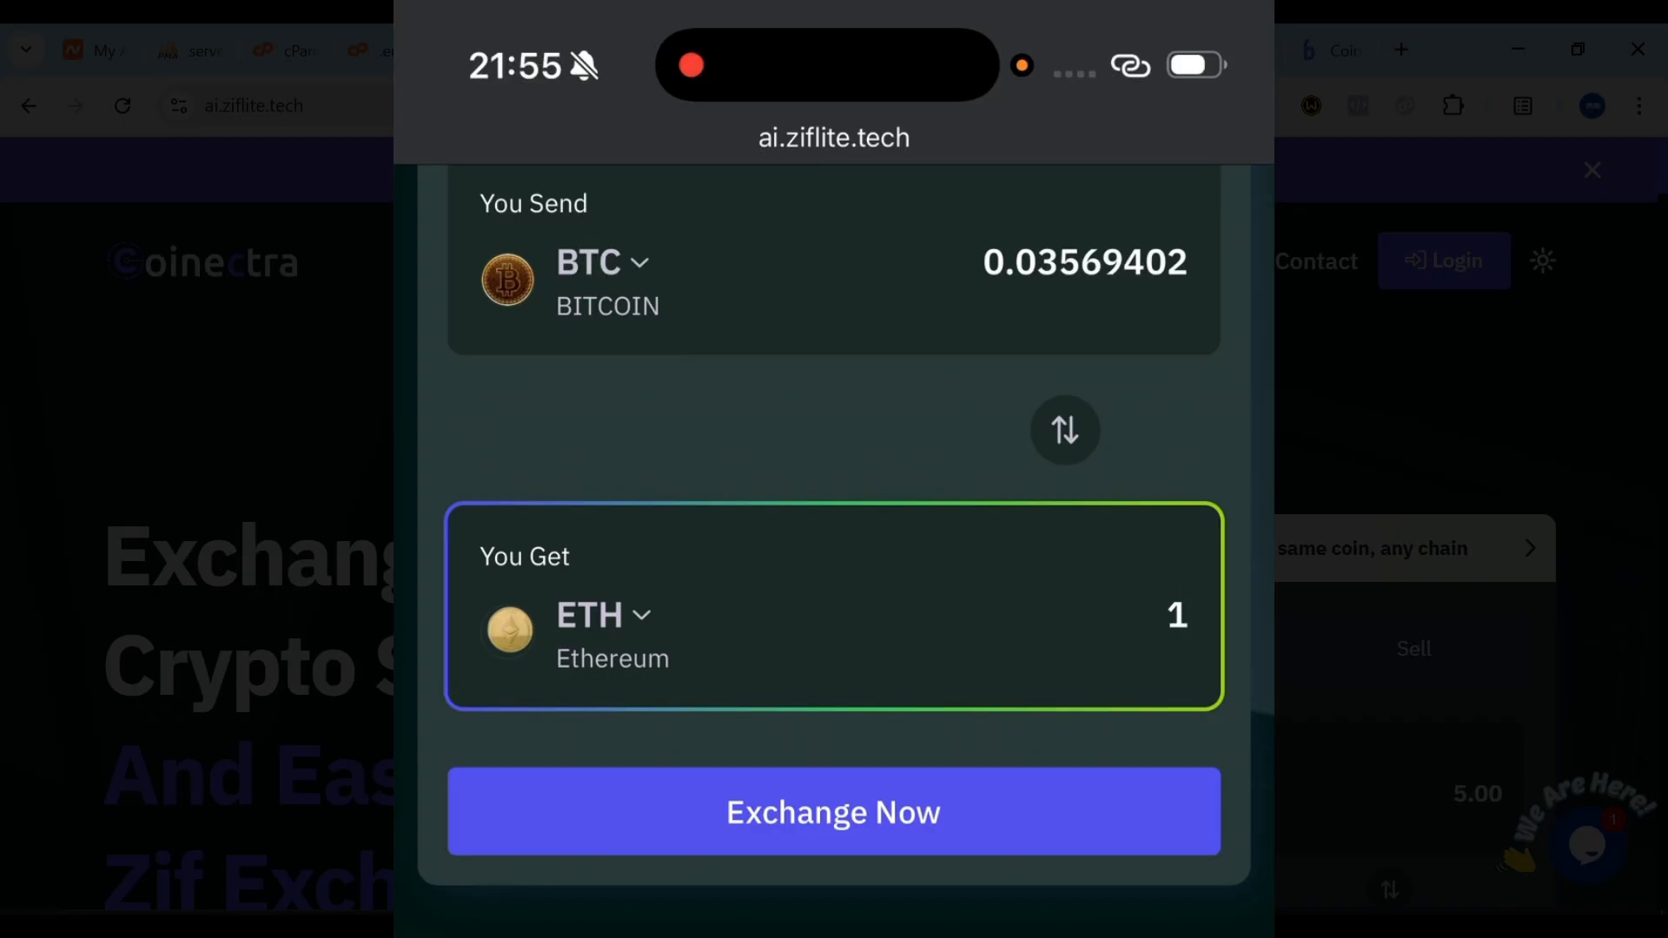
left_click(833, 813)
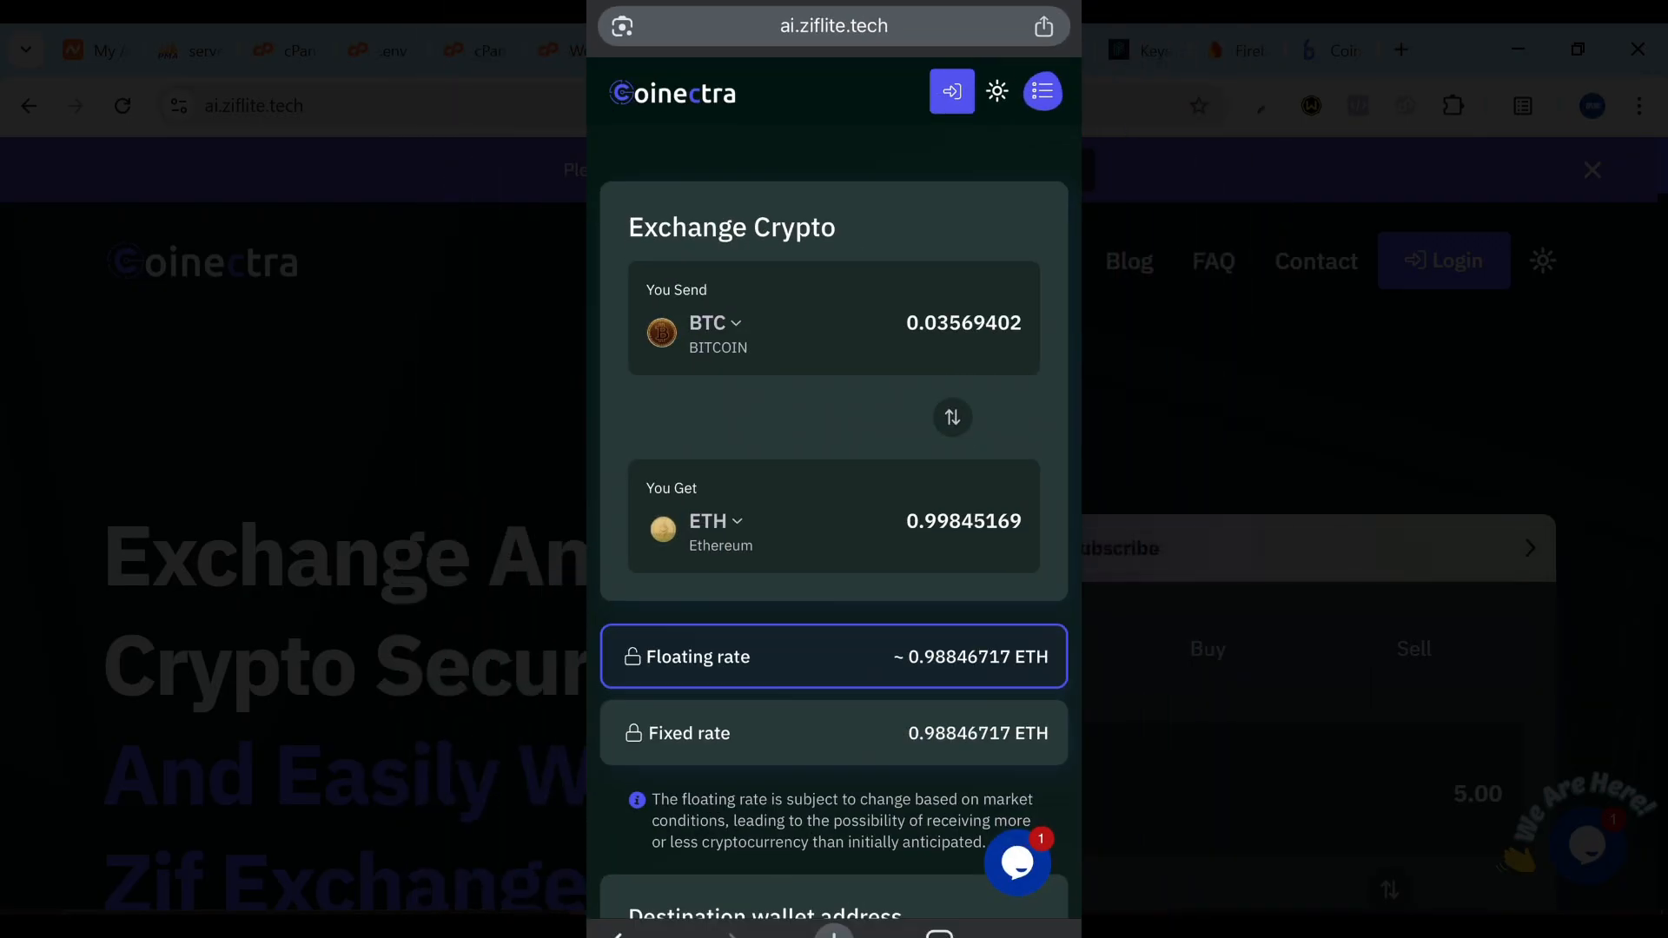
Choose the floating rate and enter a test destination ETH wallet address
scroll(834, 522, "down", 1)
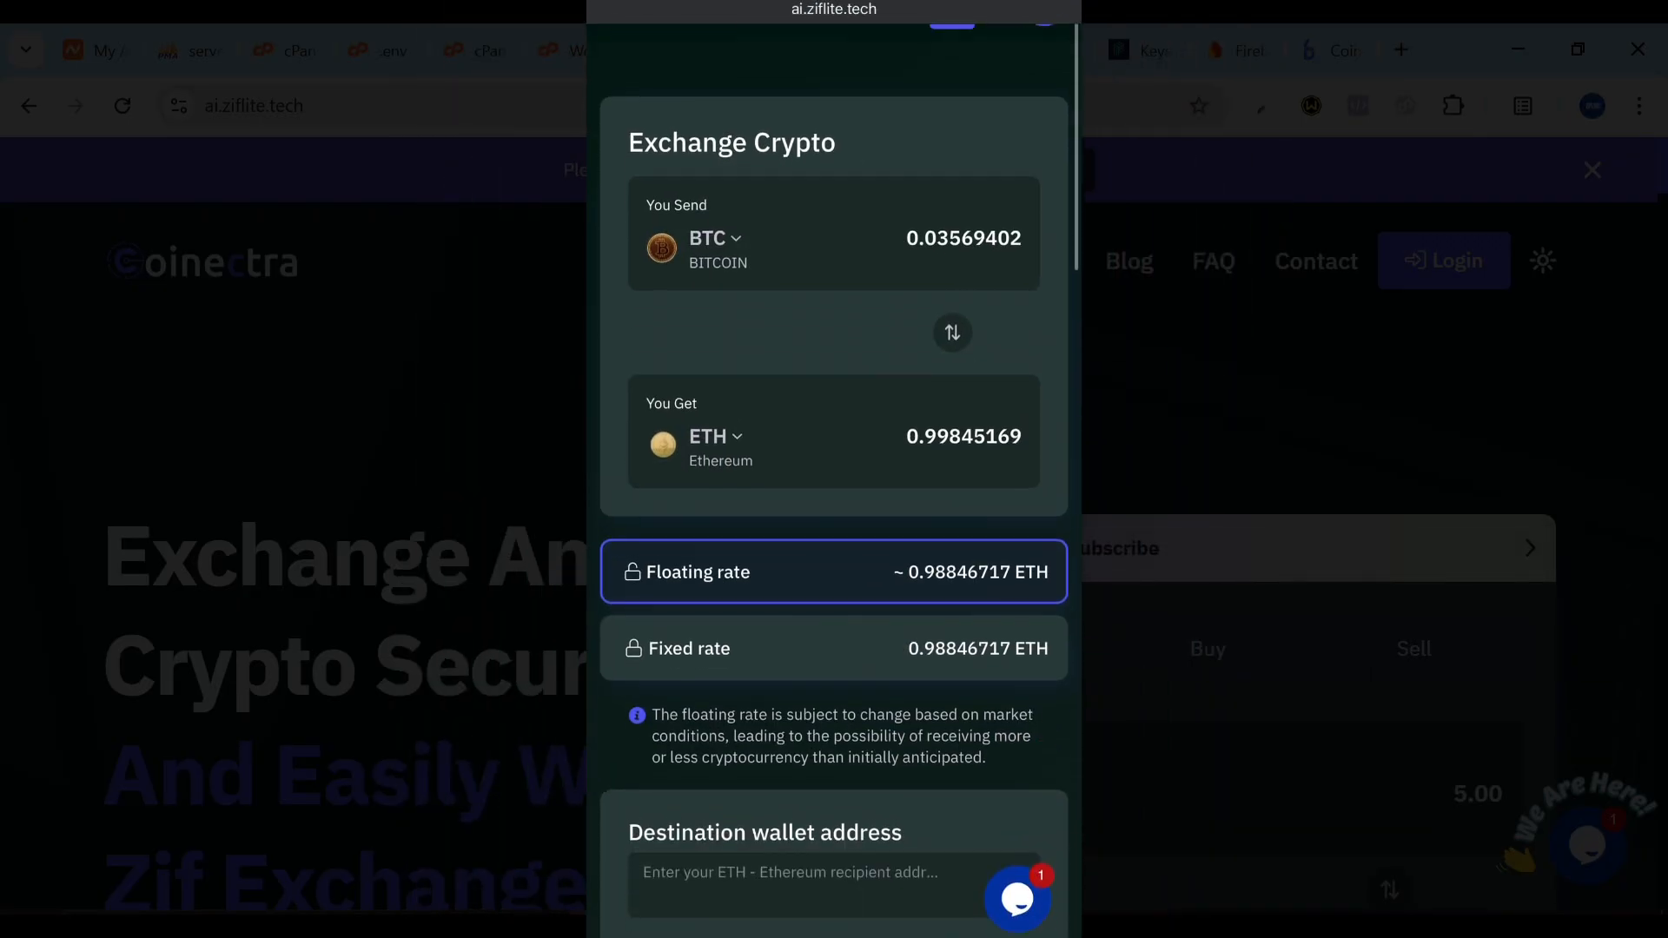
left_click(834, 644)
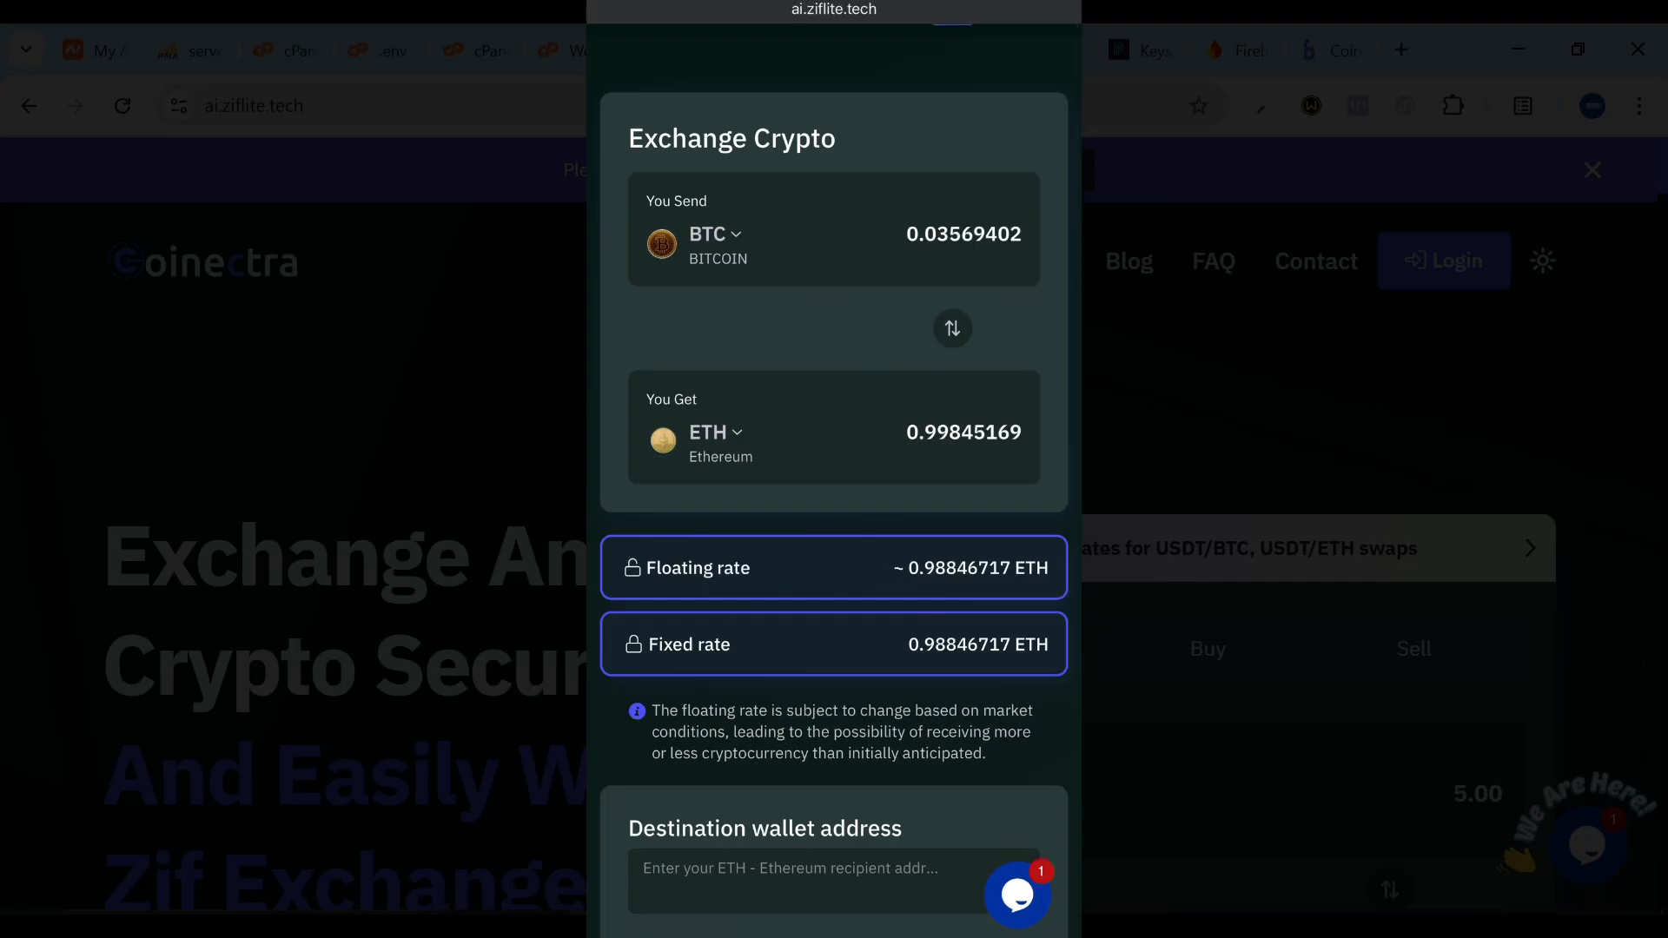
scroll(834, 522, "down", 2)
scroll(834, 522, "up", 3)
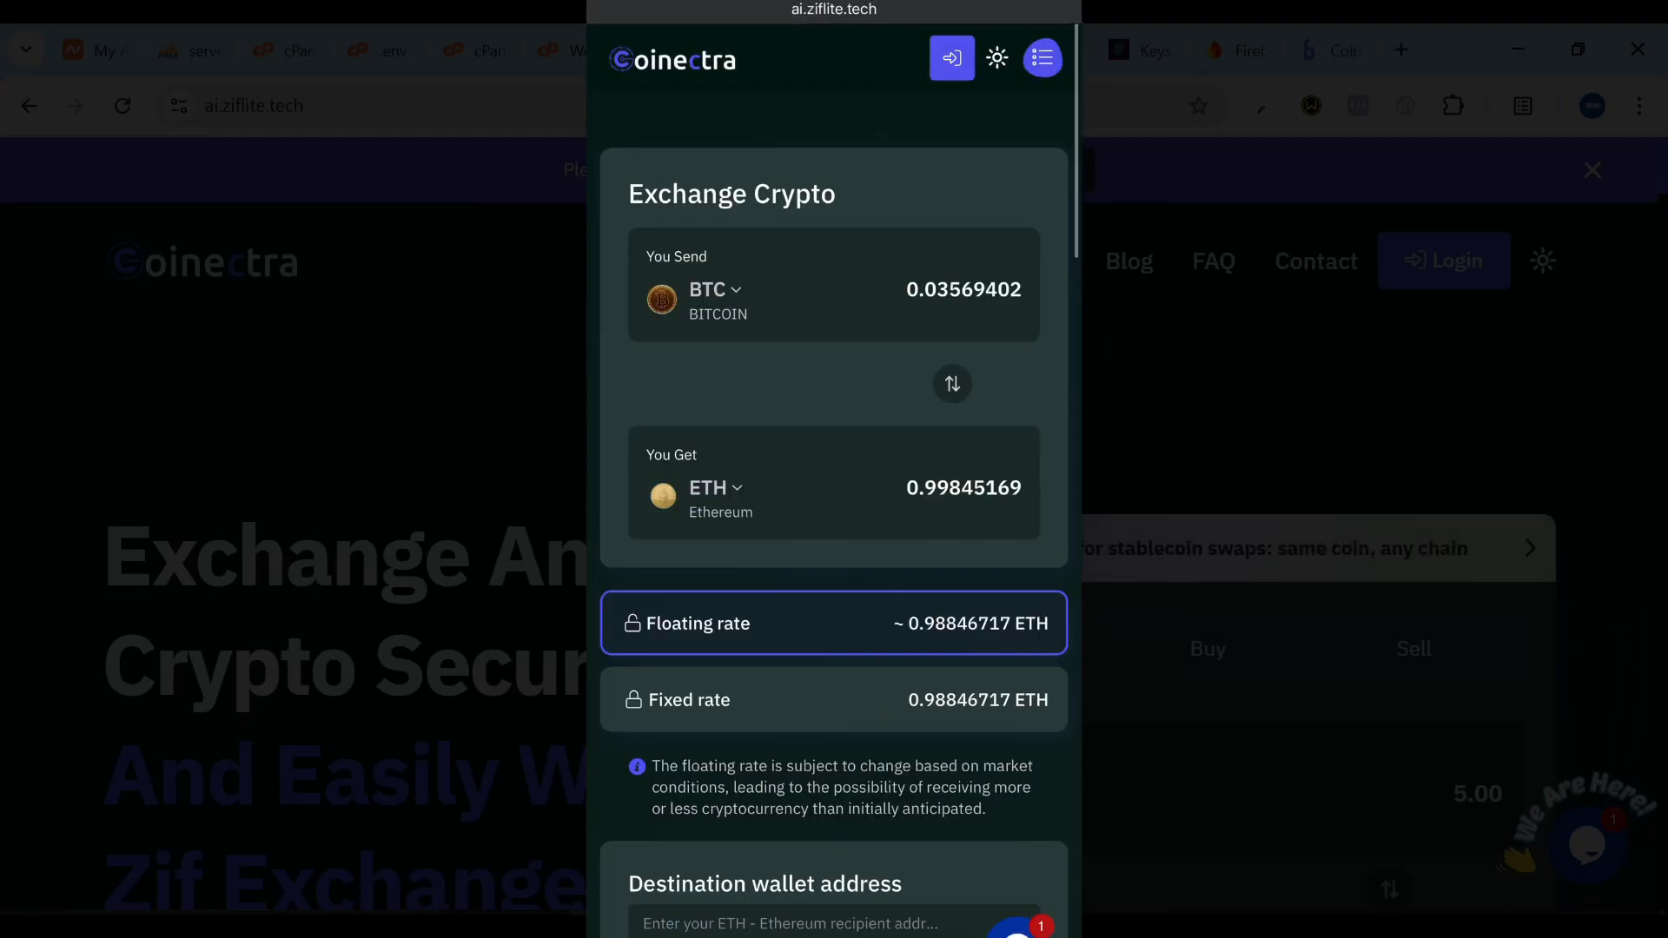
scroll(834, 521, "down", 3)
left_click(835, 617)
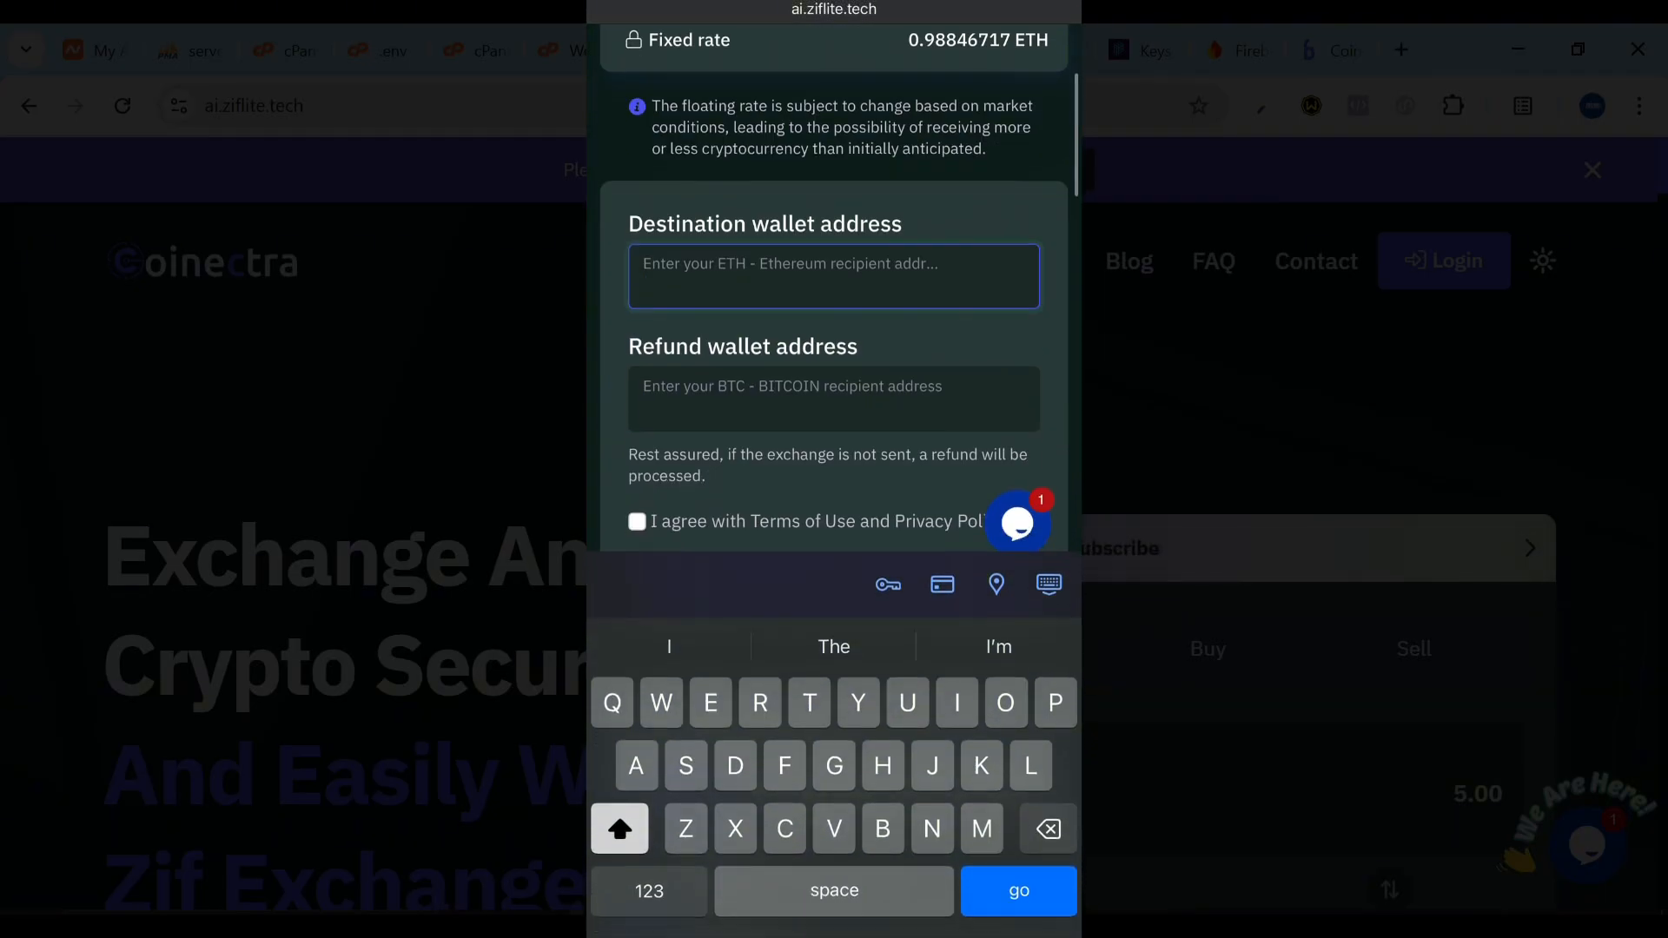
left_click(649, 891)
type("2")
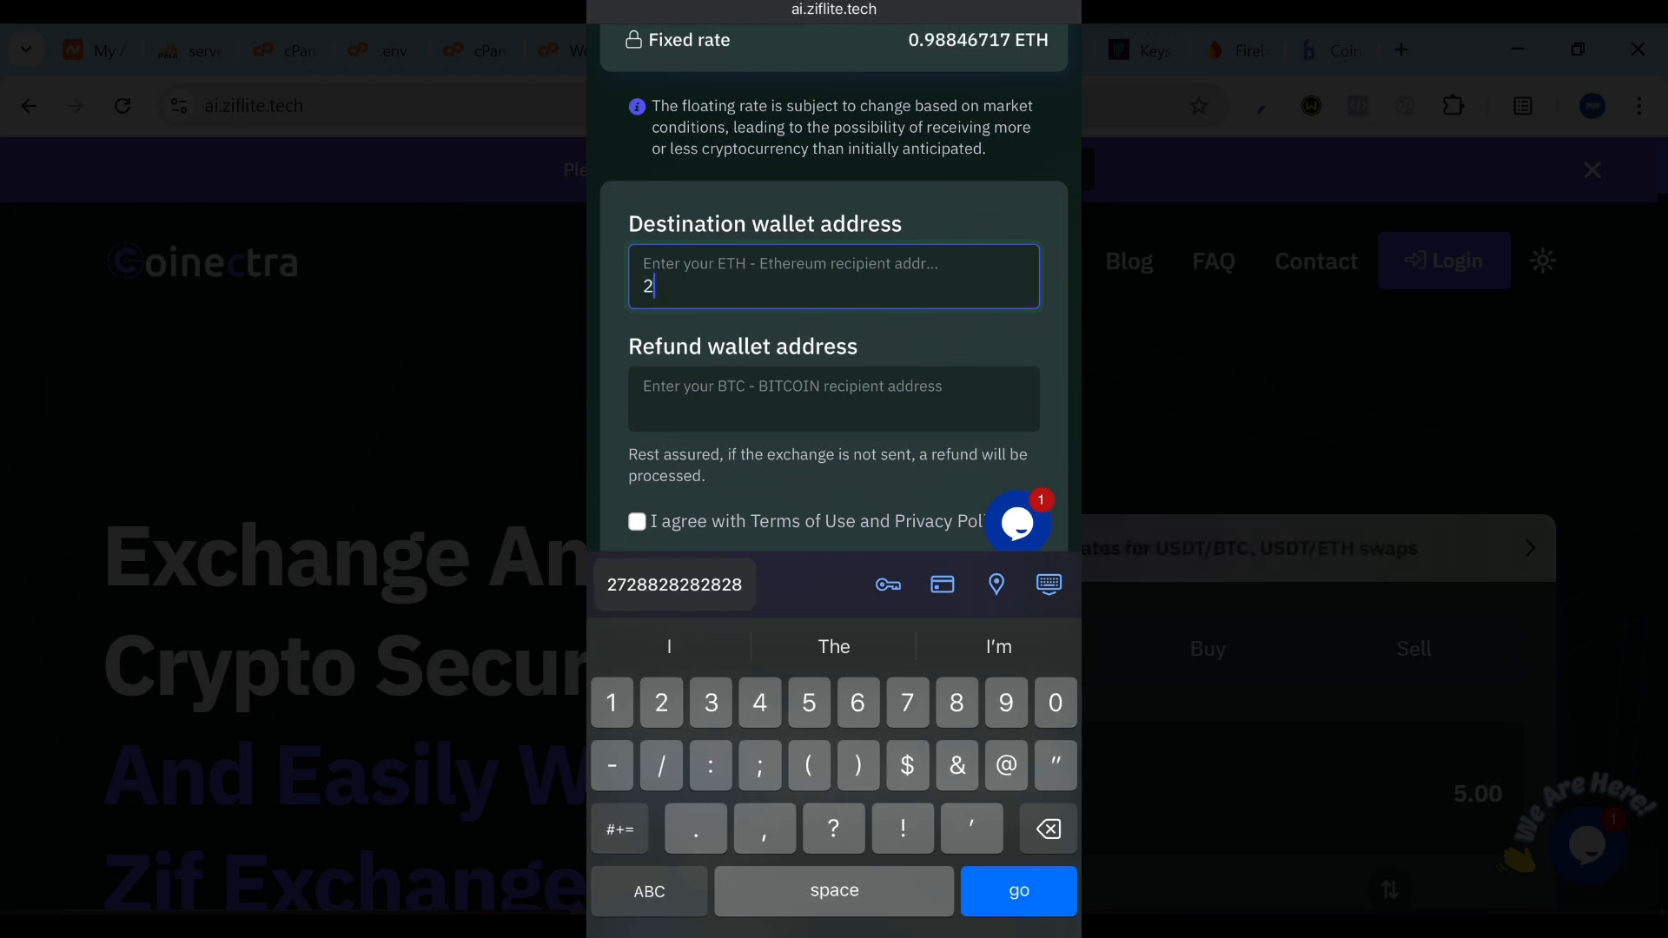
type("82882929292929292")
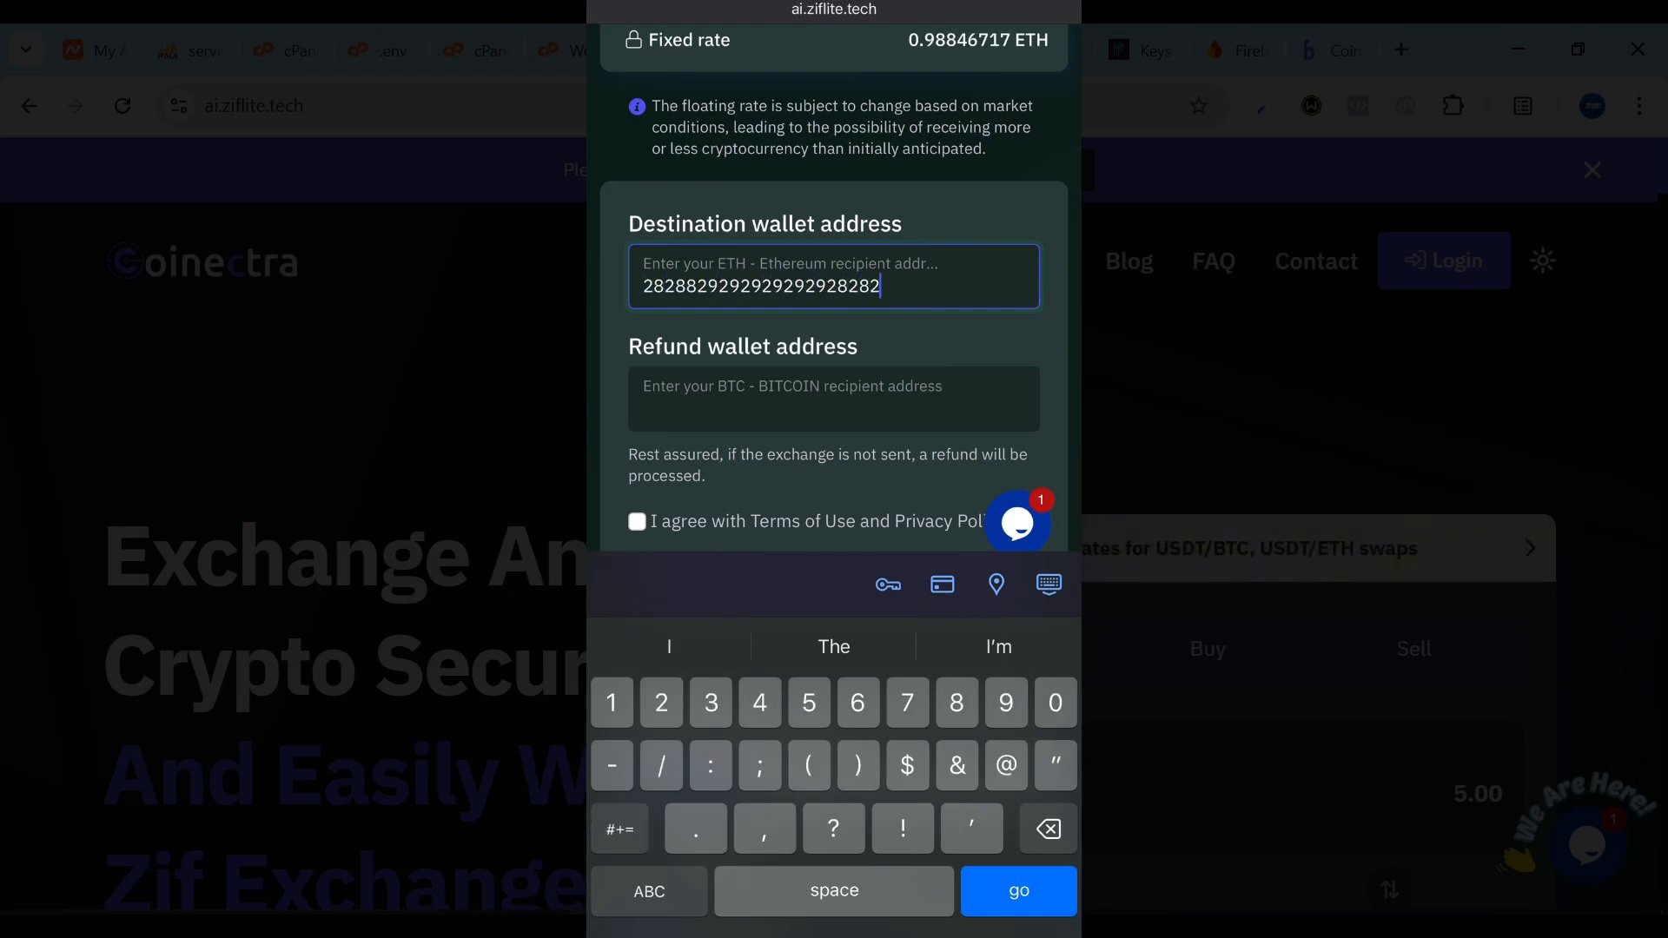
Fill in a test refund BTC wallet address, accept the Terms of Use and Privacy Policy, and continue
left_click(834, 400)
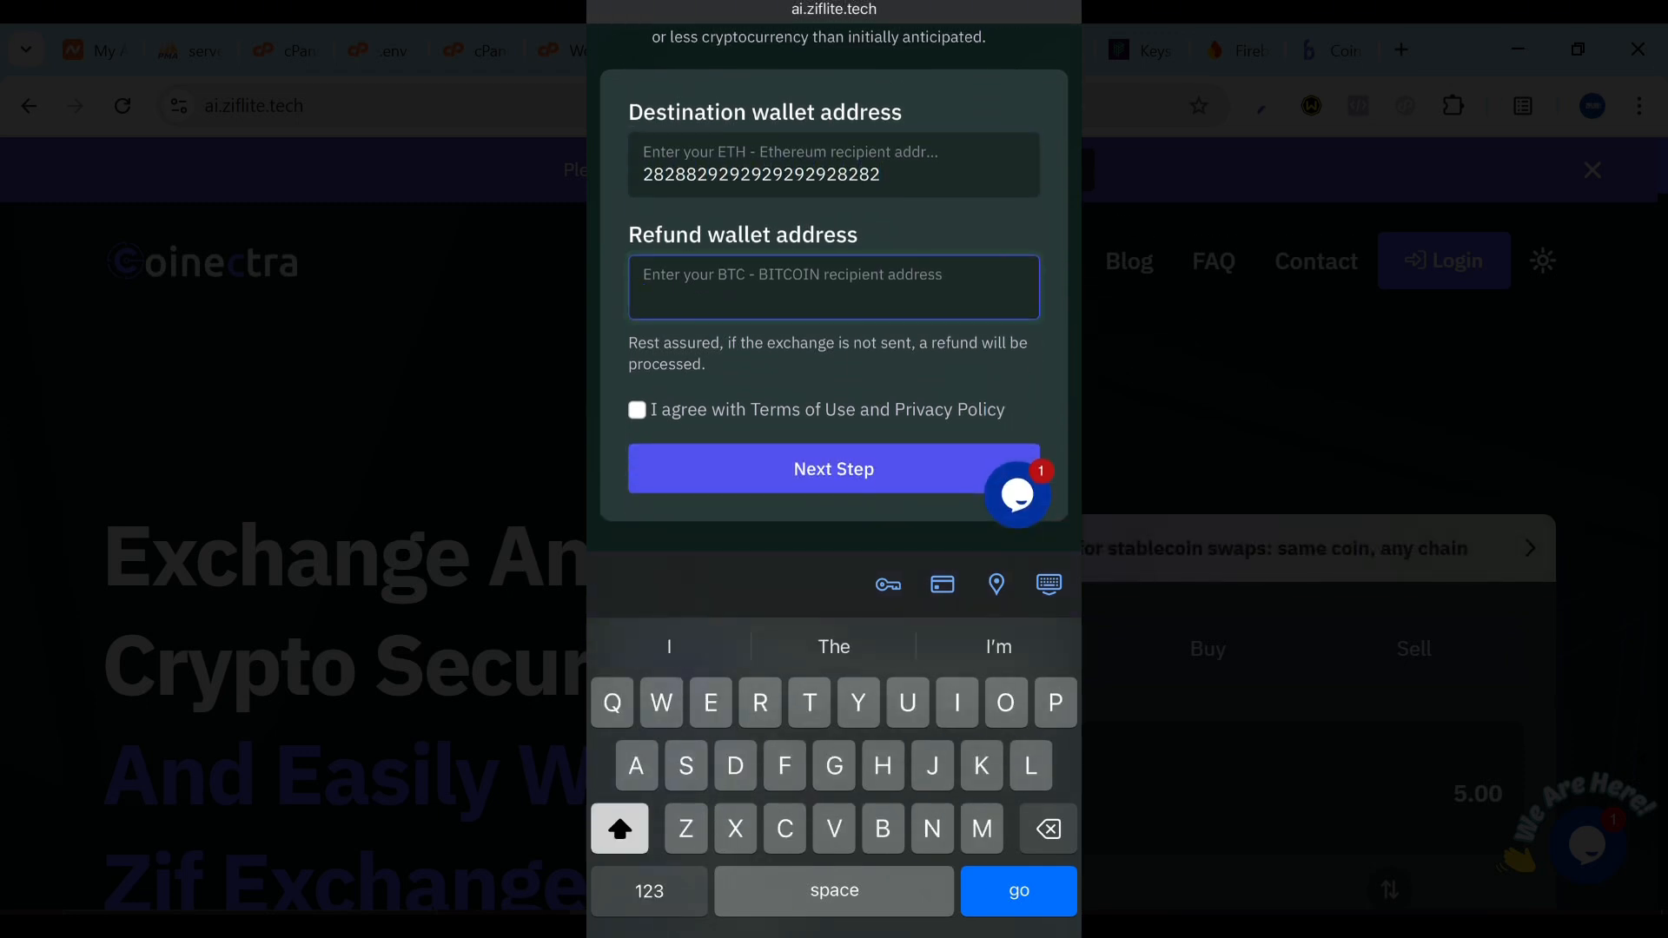
left_click(649, 891)
type("182827272772277272727")
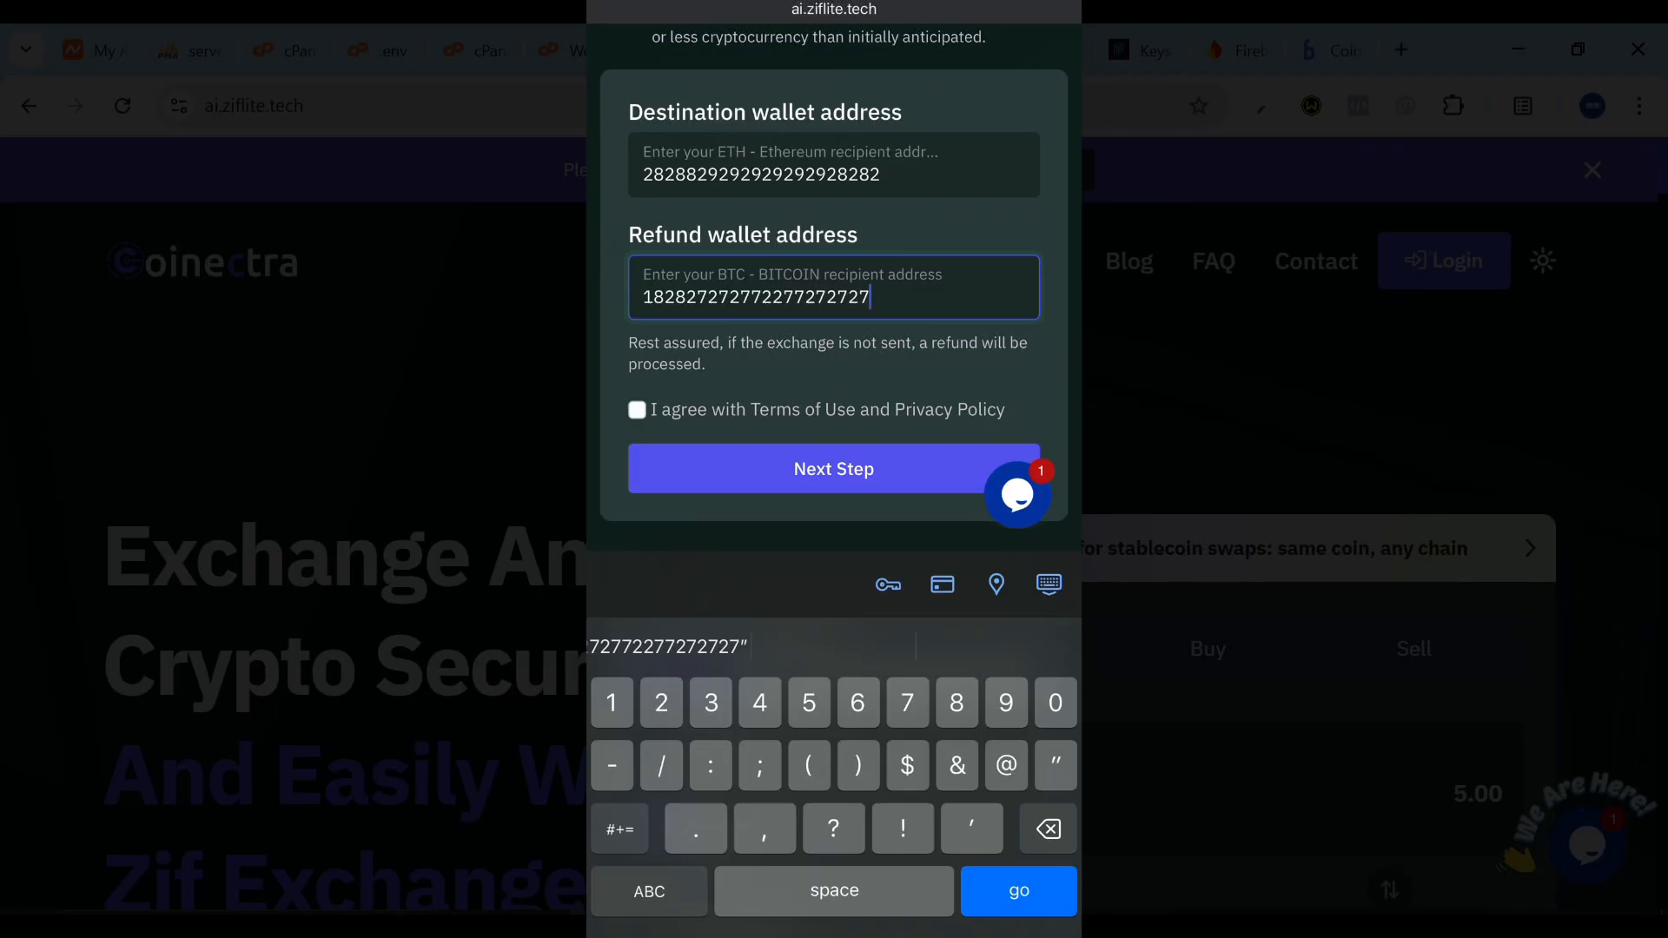
left_click(636, 409)
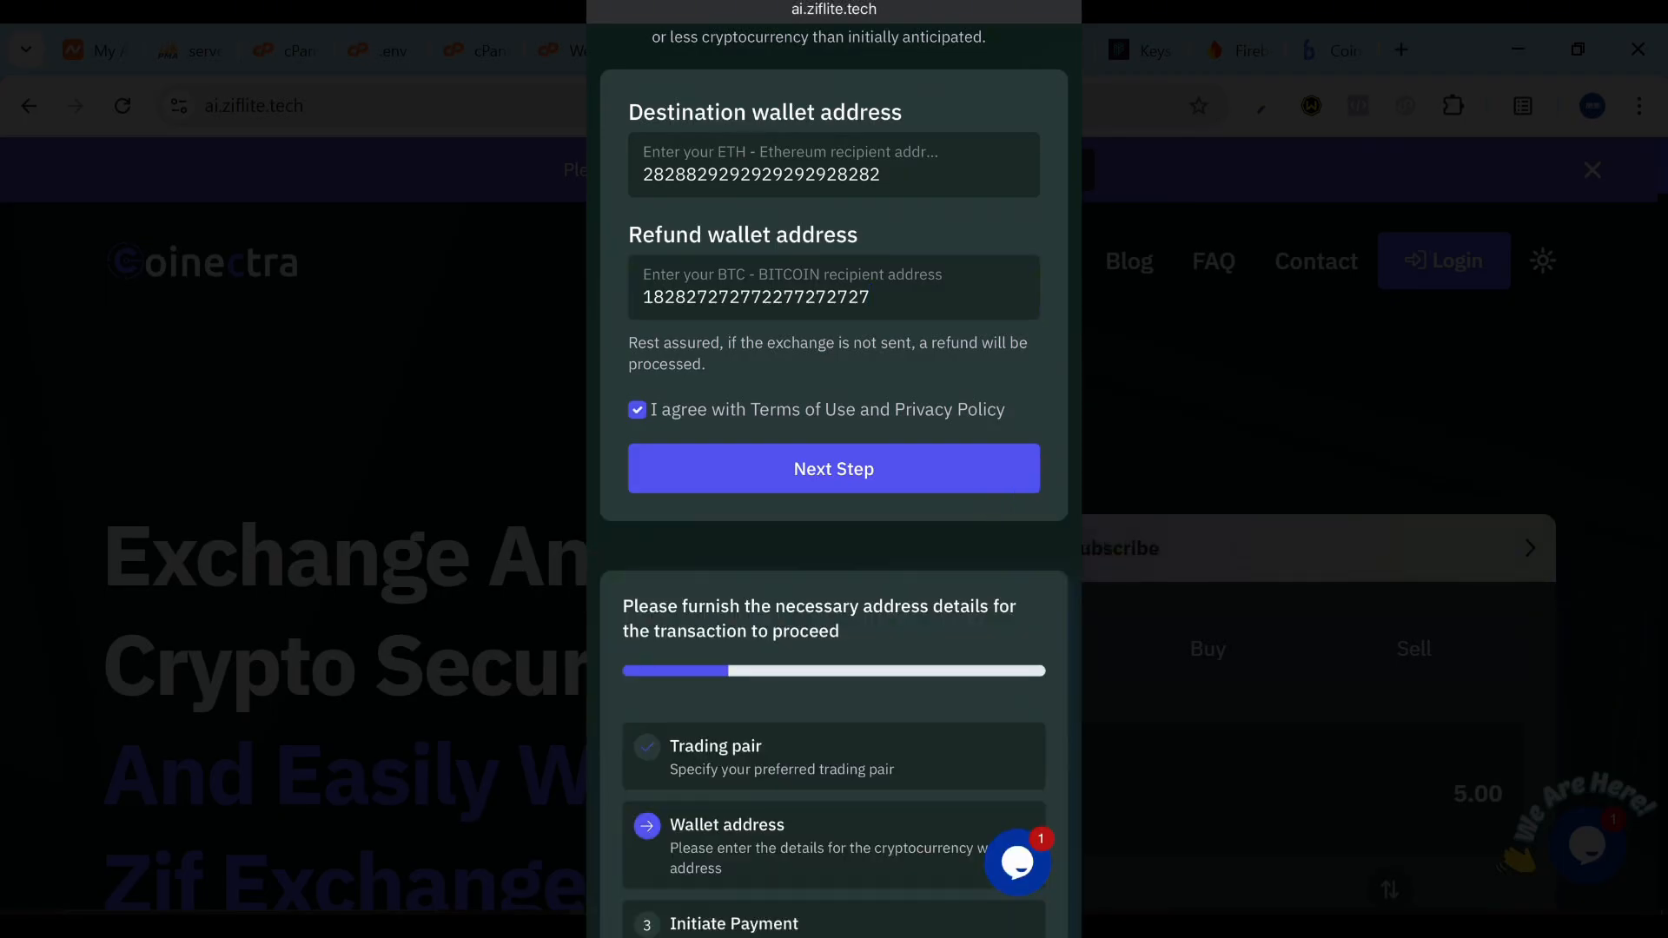
left_click(834, 469)
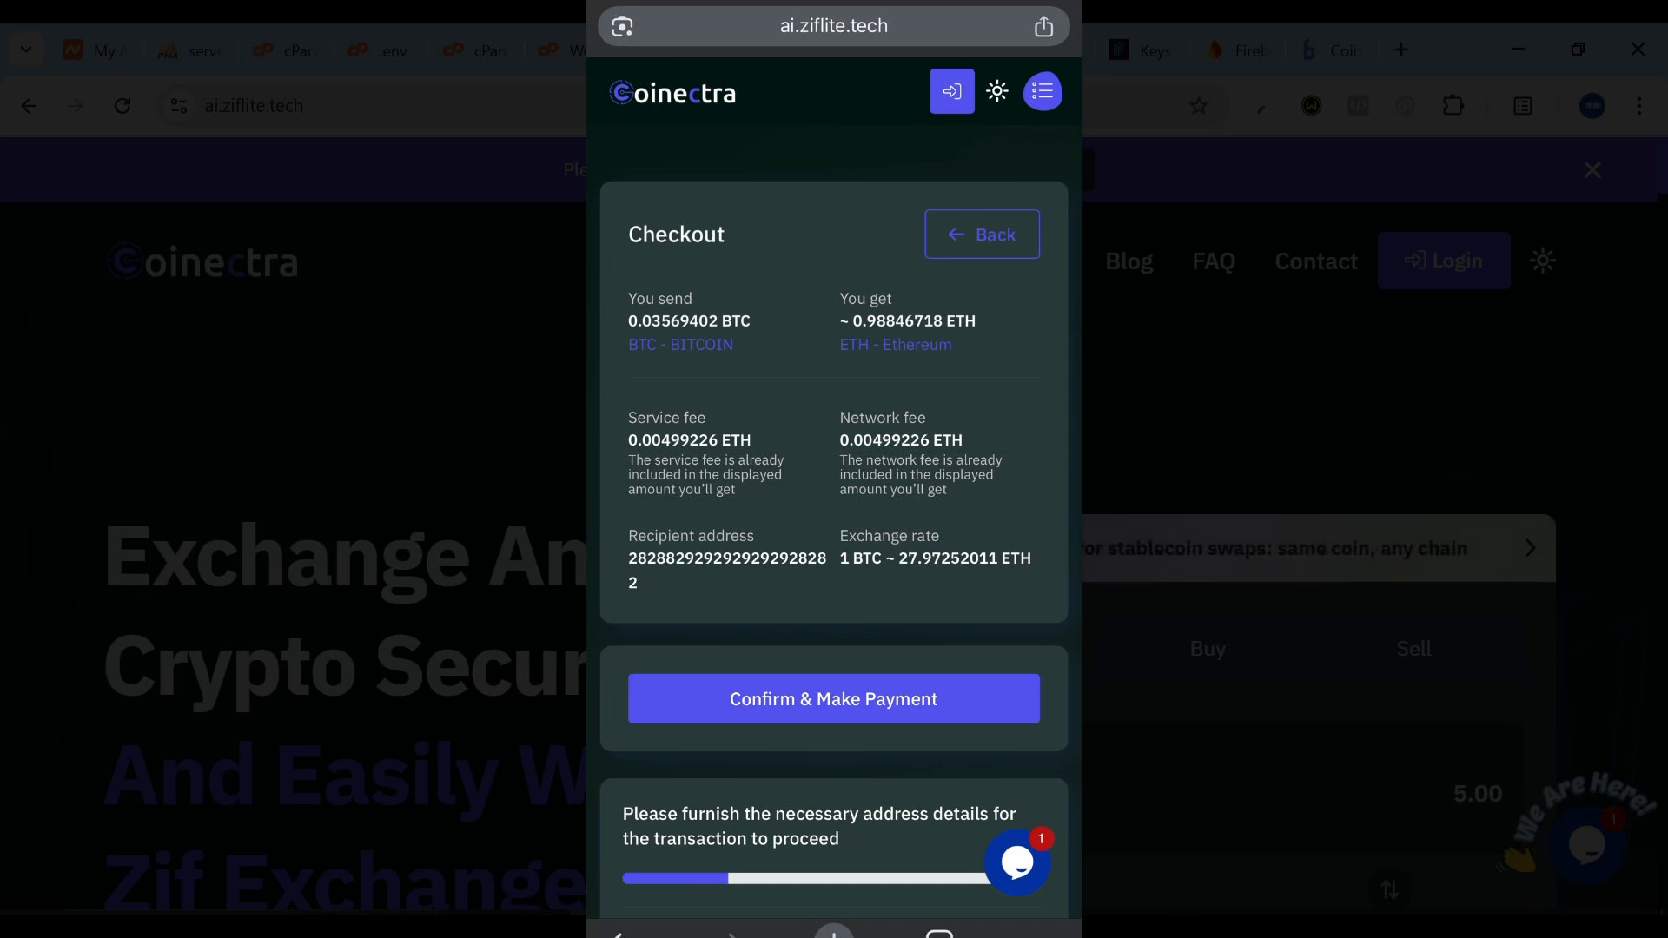
Confirm the checkout, copy the BTC deposit address and mark the payment as done
scroll(834, 486, "down", 3)
scroll(834, 486, "up", 3)
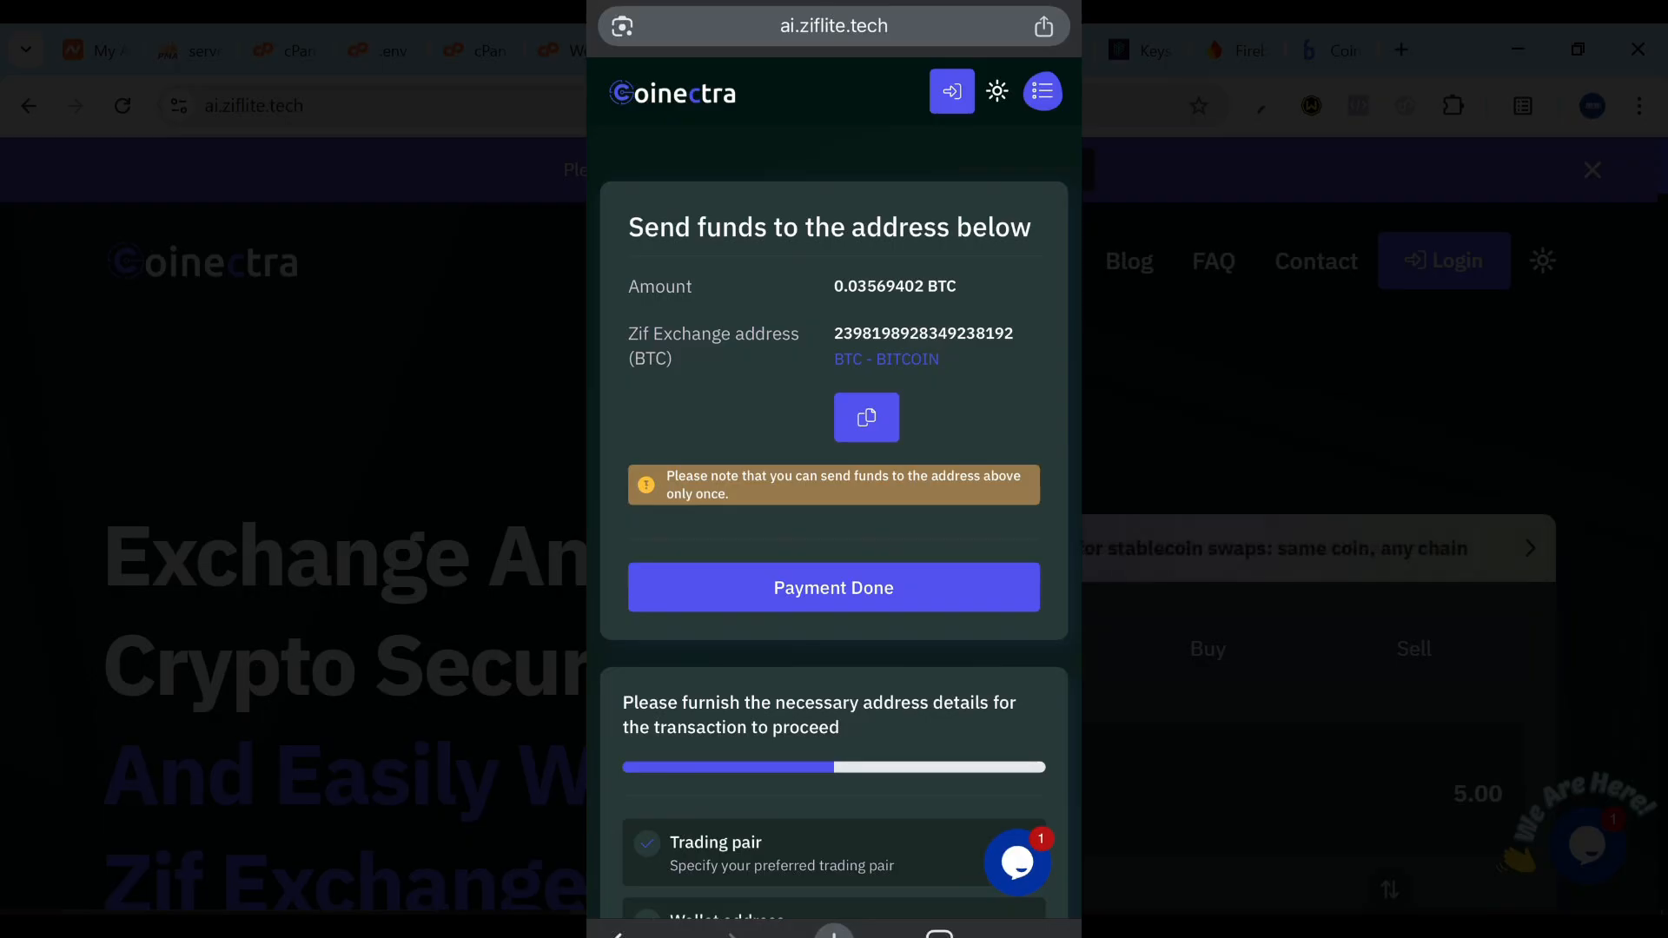
left_click(867, 418)
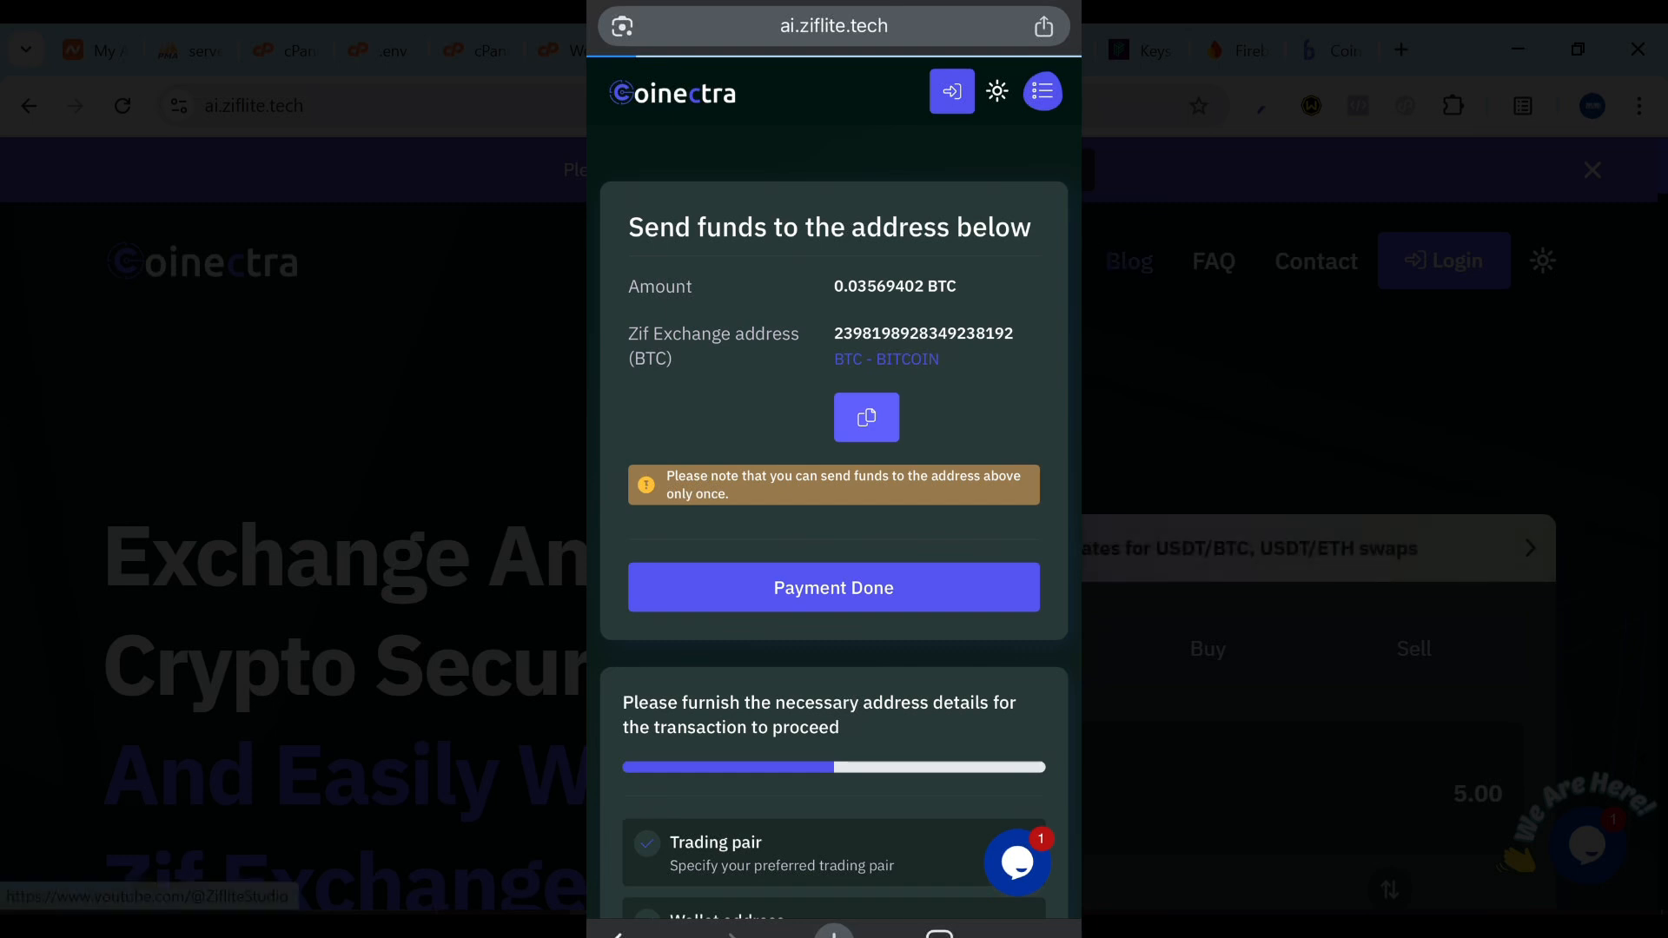
left_click(1040, 50)
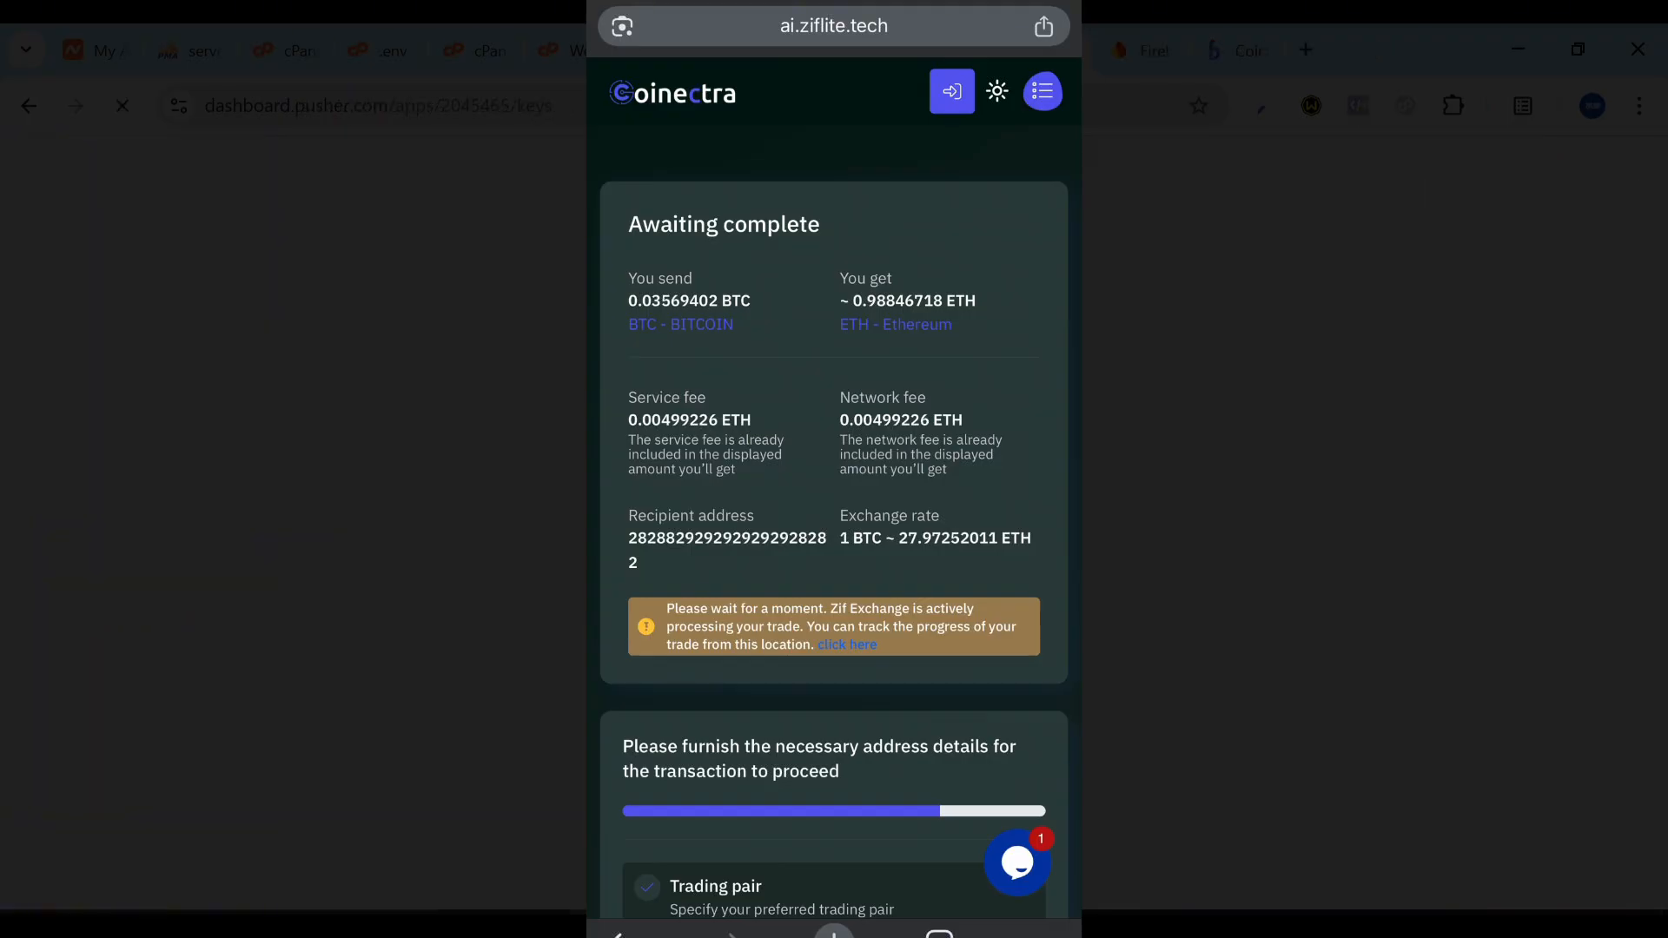
left_click(1075, 51)
Copy the exchange's transaction ID
scroll(834, 522, "down", 6)
scroll(834, 478, "down", 2)
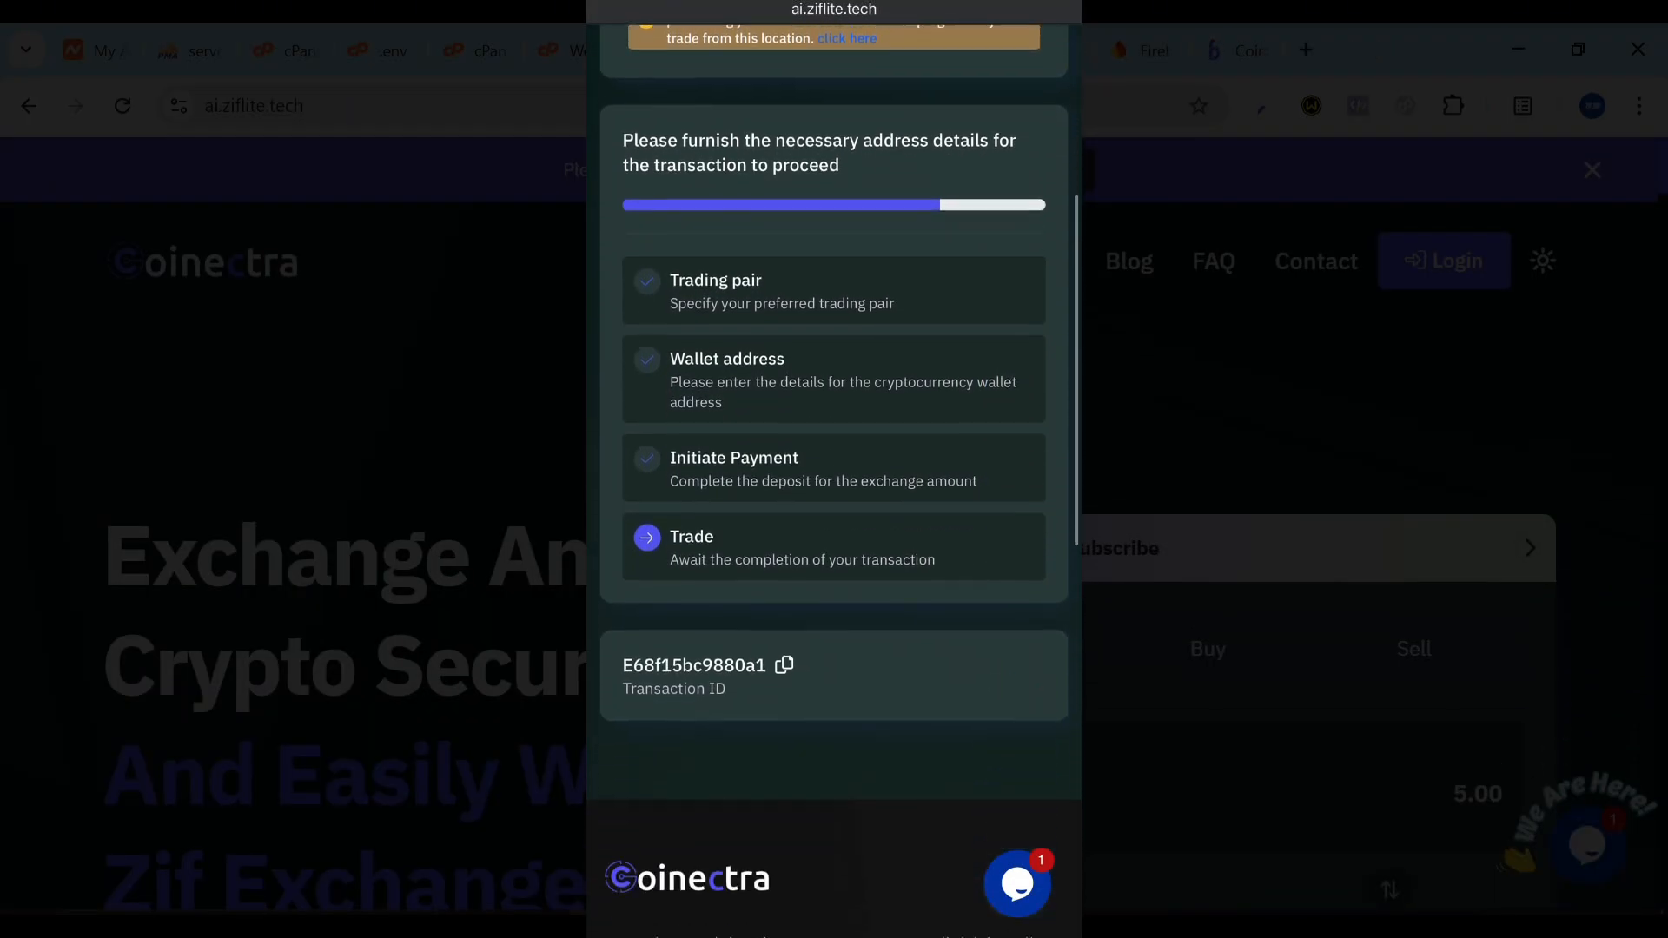
left_click(784, 617)
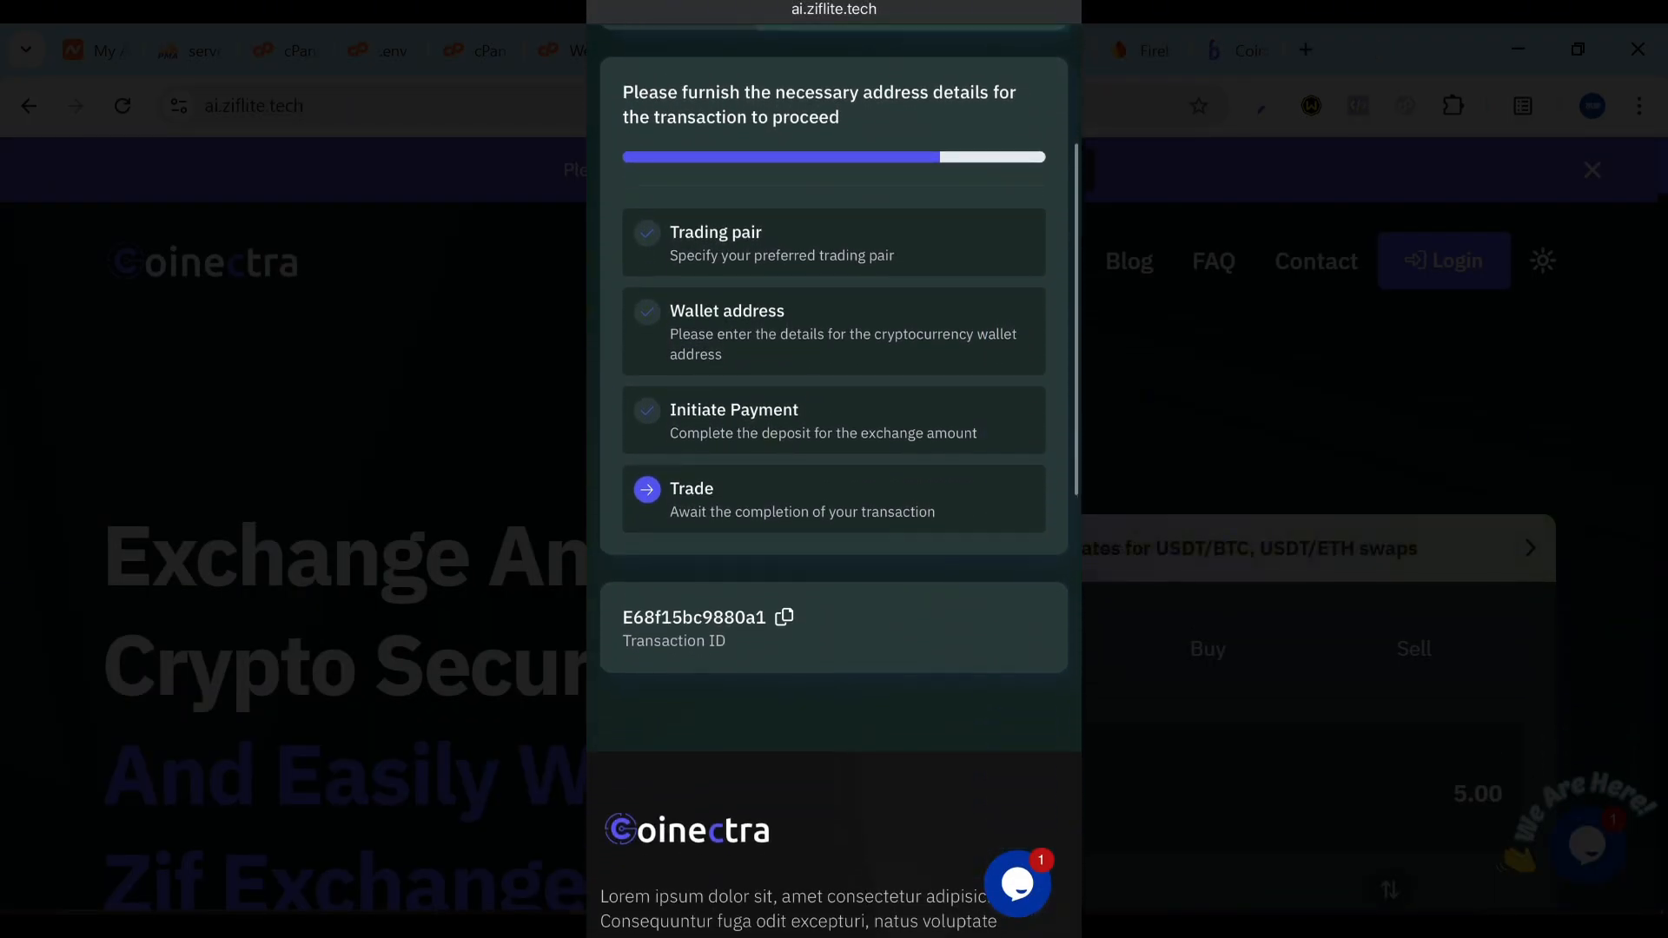
left_click(785, 617)
scroll(834, 521, "up", 5)
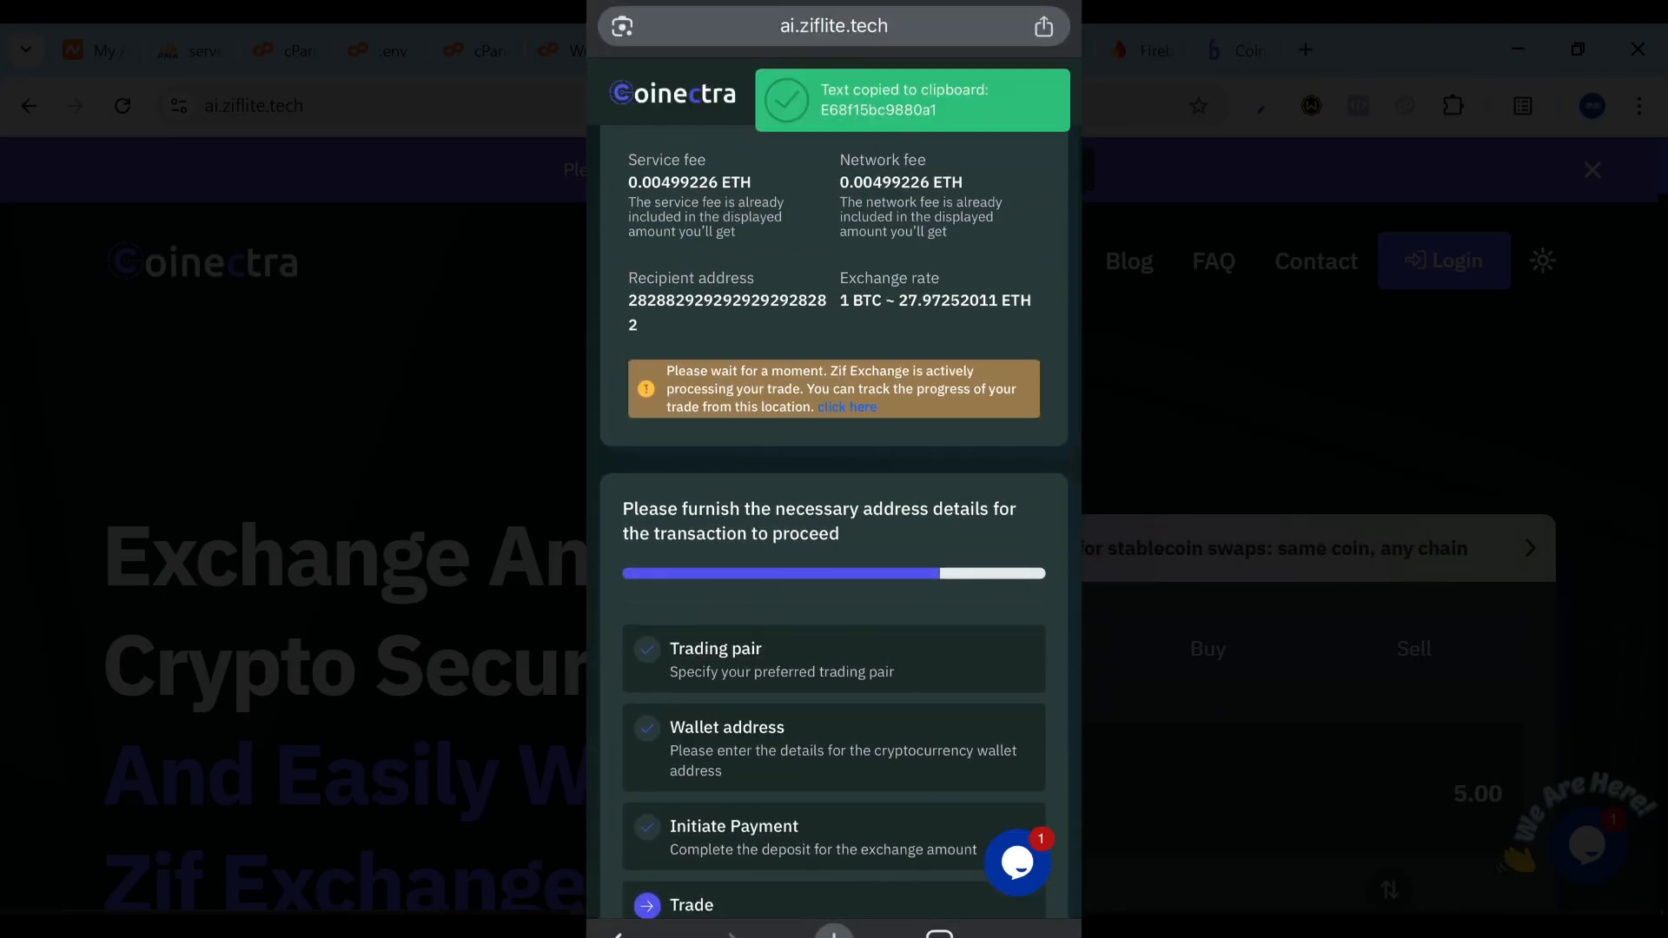
Switch the site to the light theme and track the trade by pasting the transaction ID
left_click(997, 91)
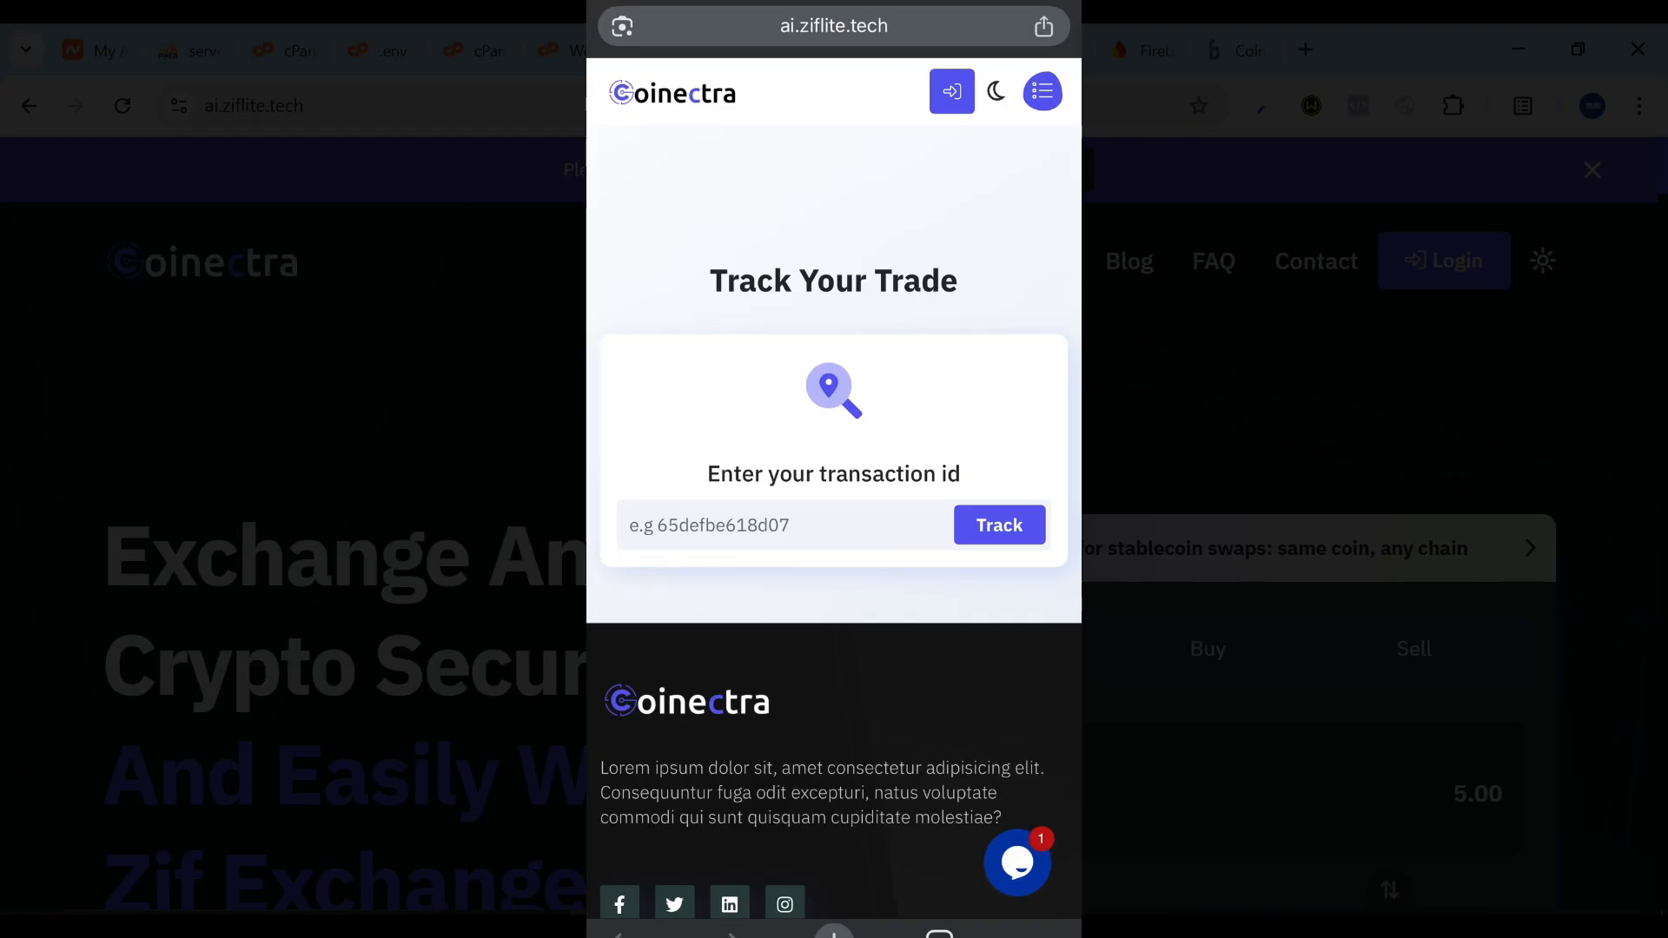
left_click(764, 526)
left_click(764, 296)
left_click(645, 252)
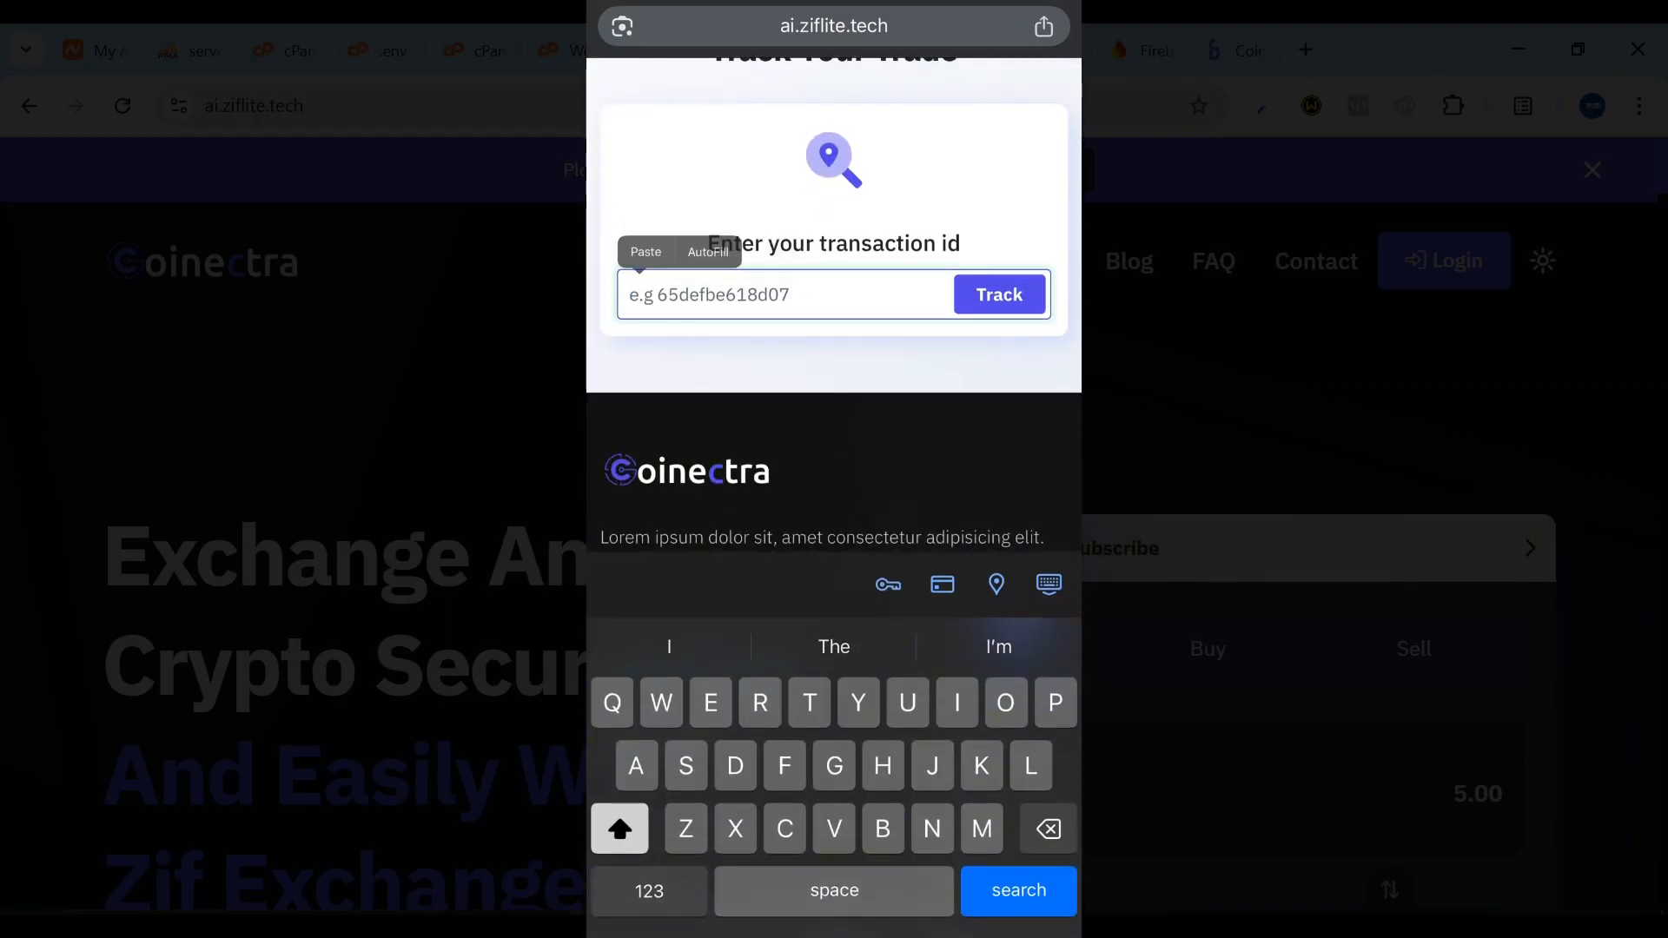
left_click(999, 295)
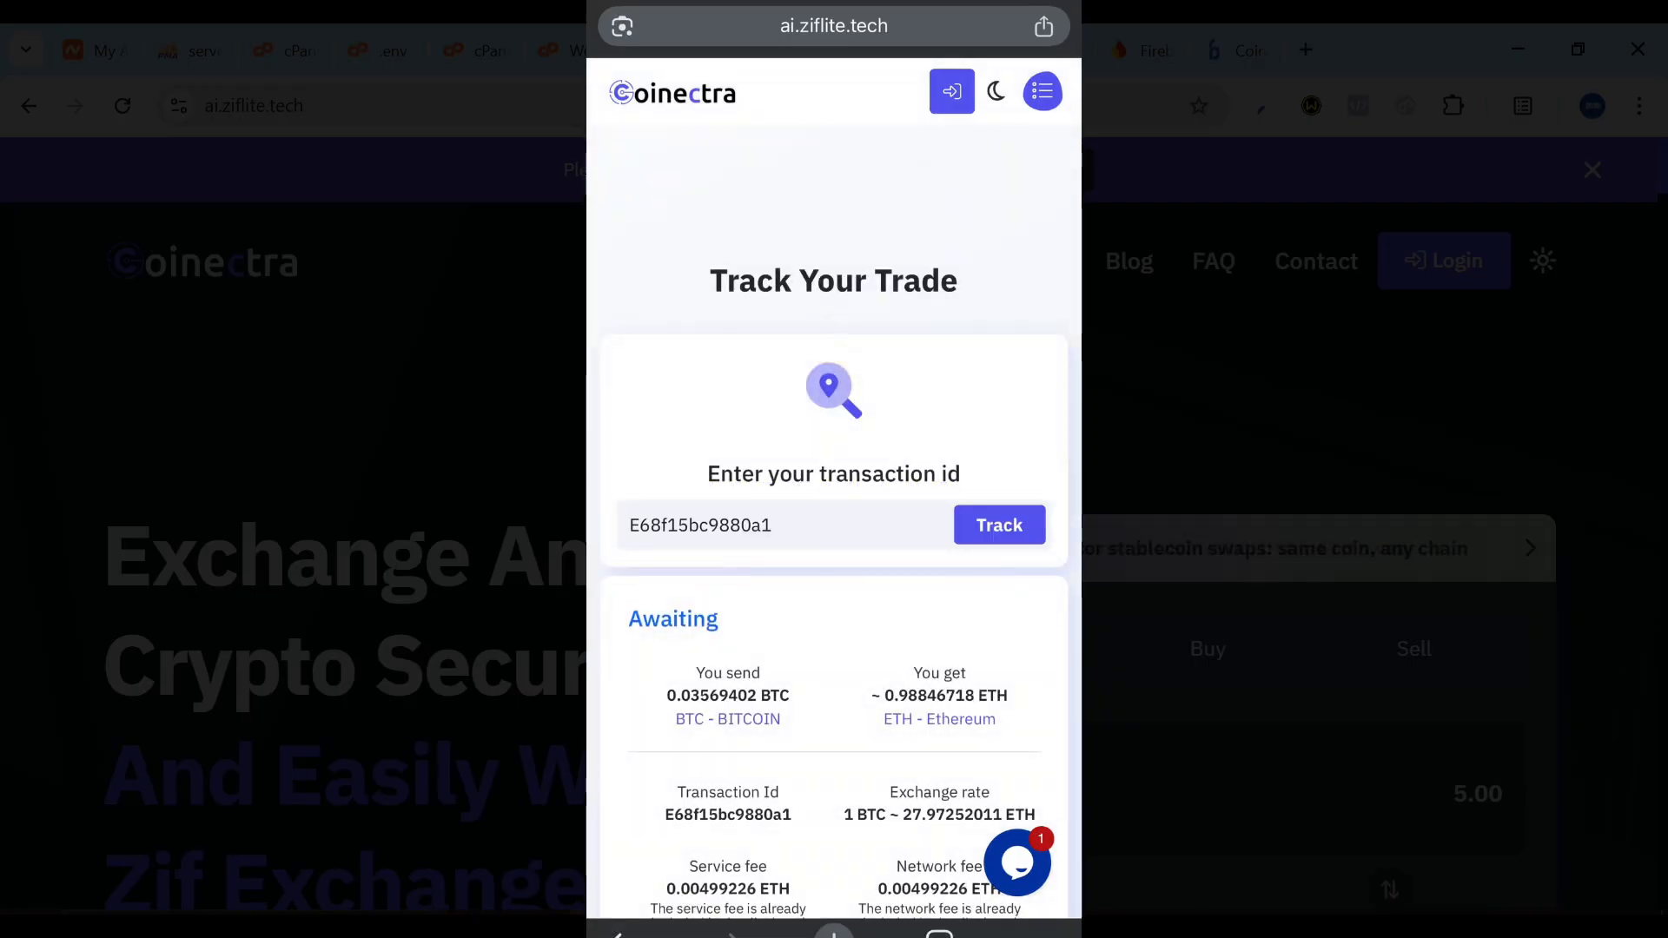
scroll(834, 521, "down", 3)
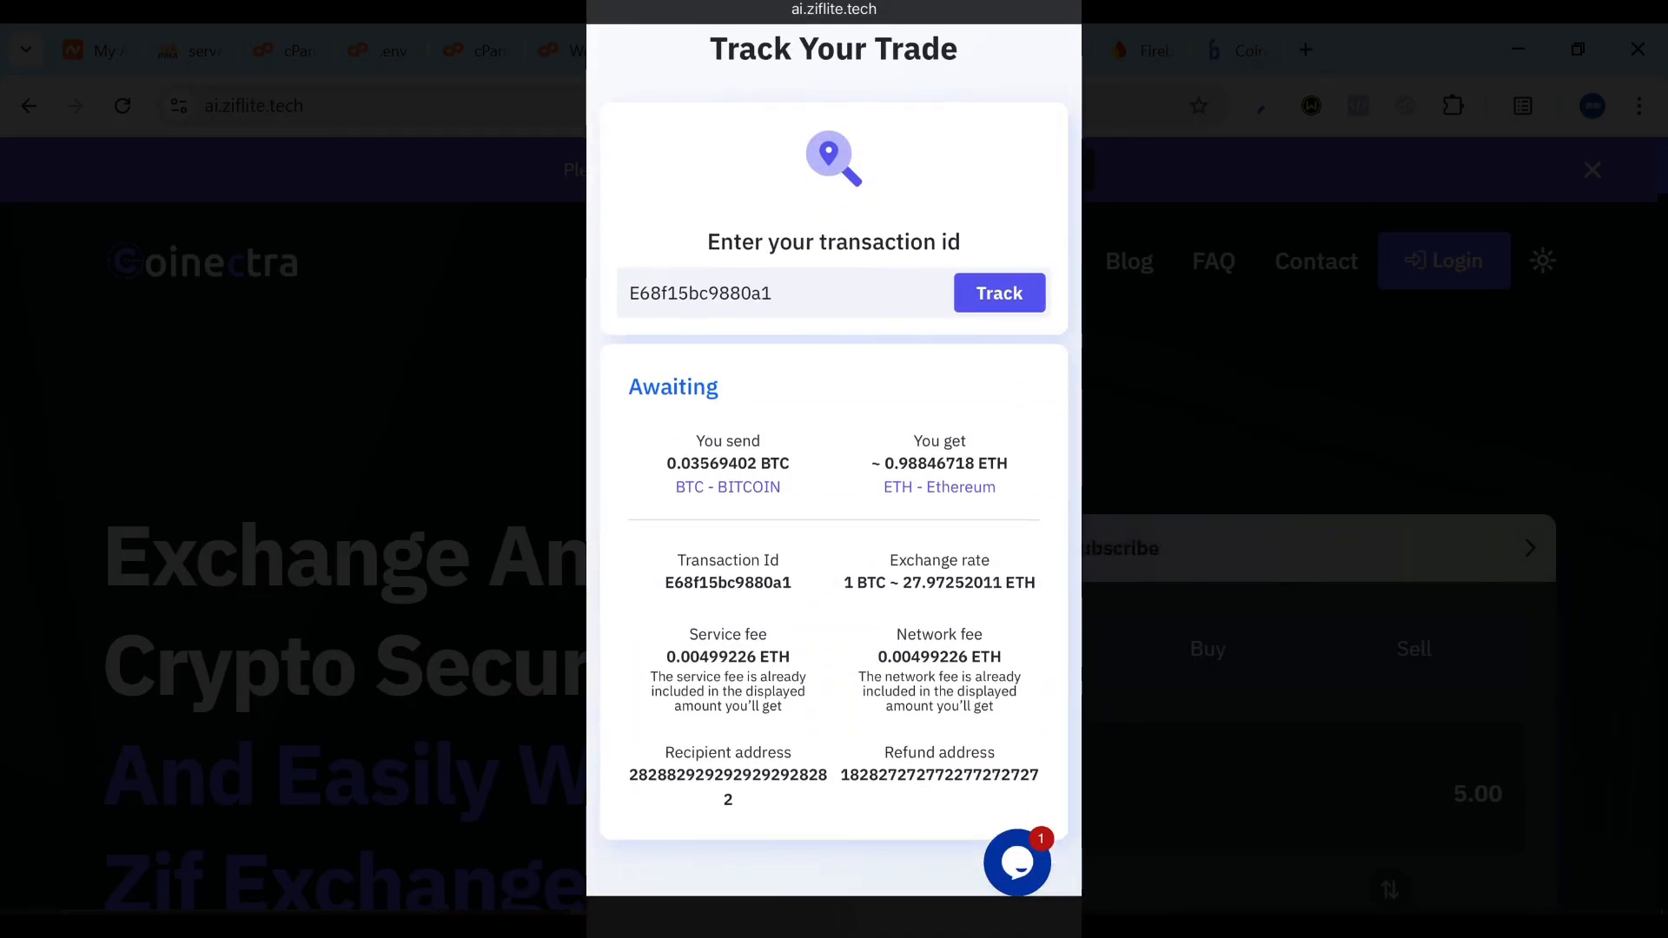
scroll(834, 522, "down", 2)
scroll(834, 521, "up", 5)
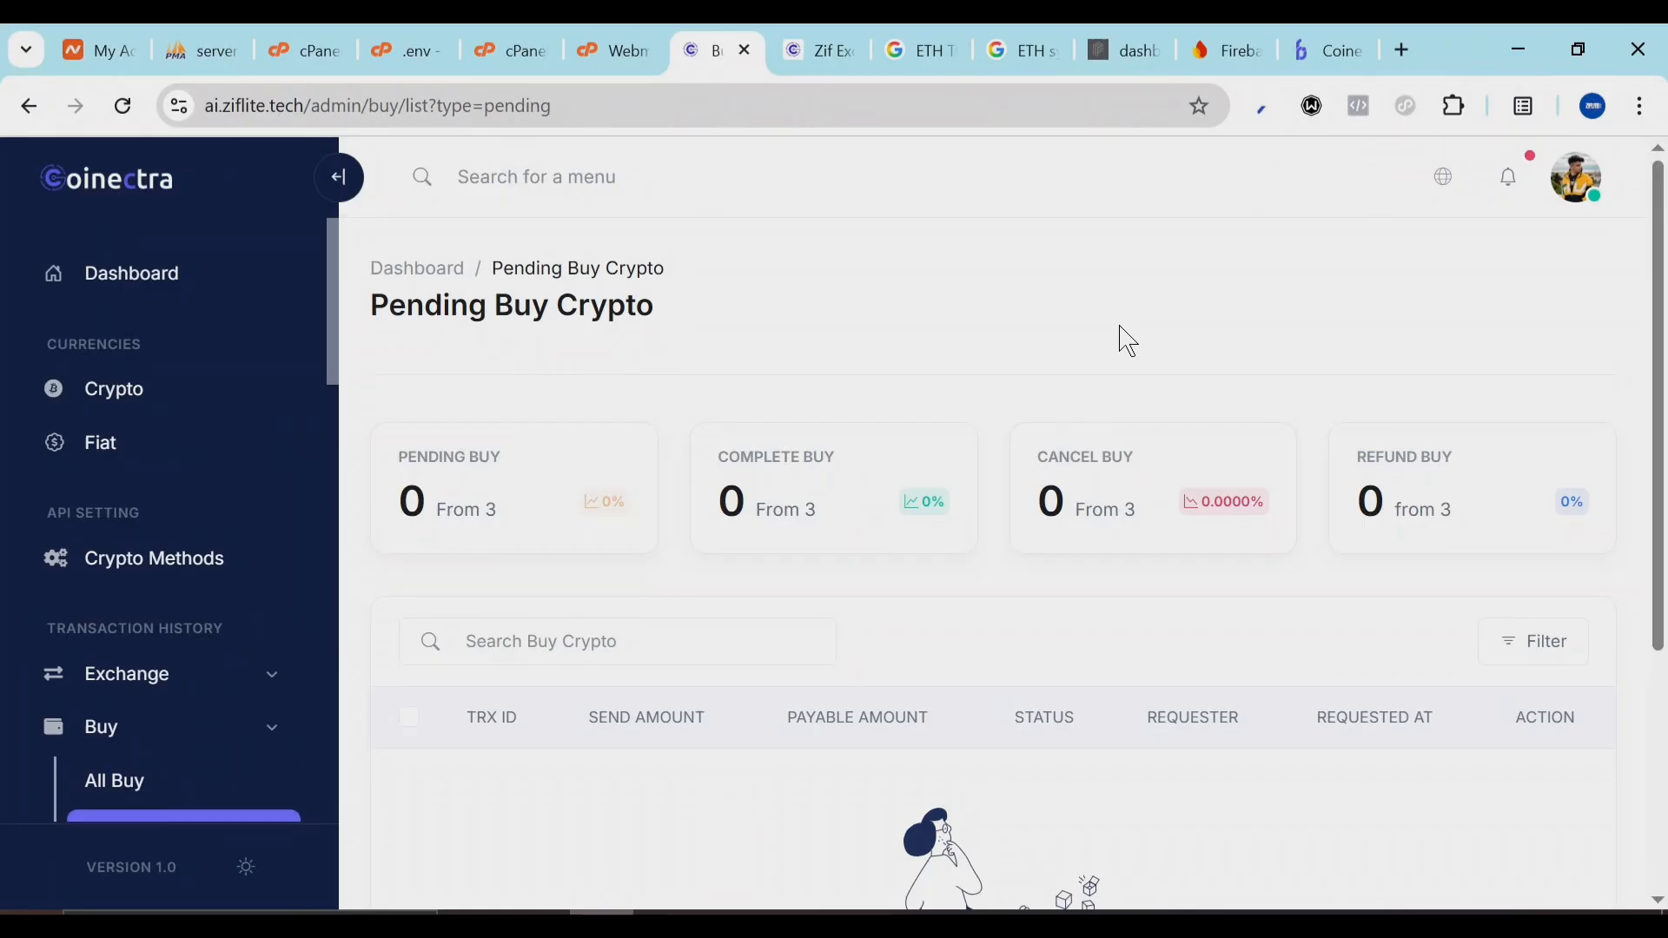
Open the new exchange request notification in the admin panel and review its exchange details
left_click(1513, 199)
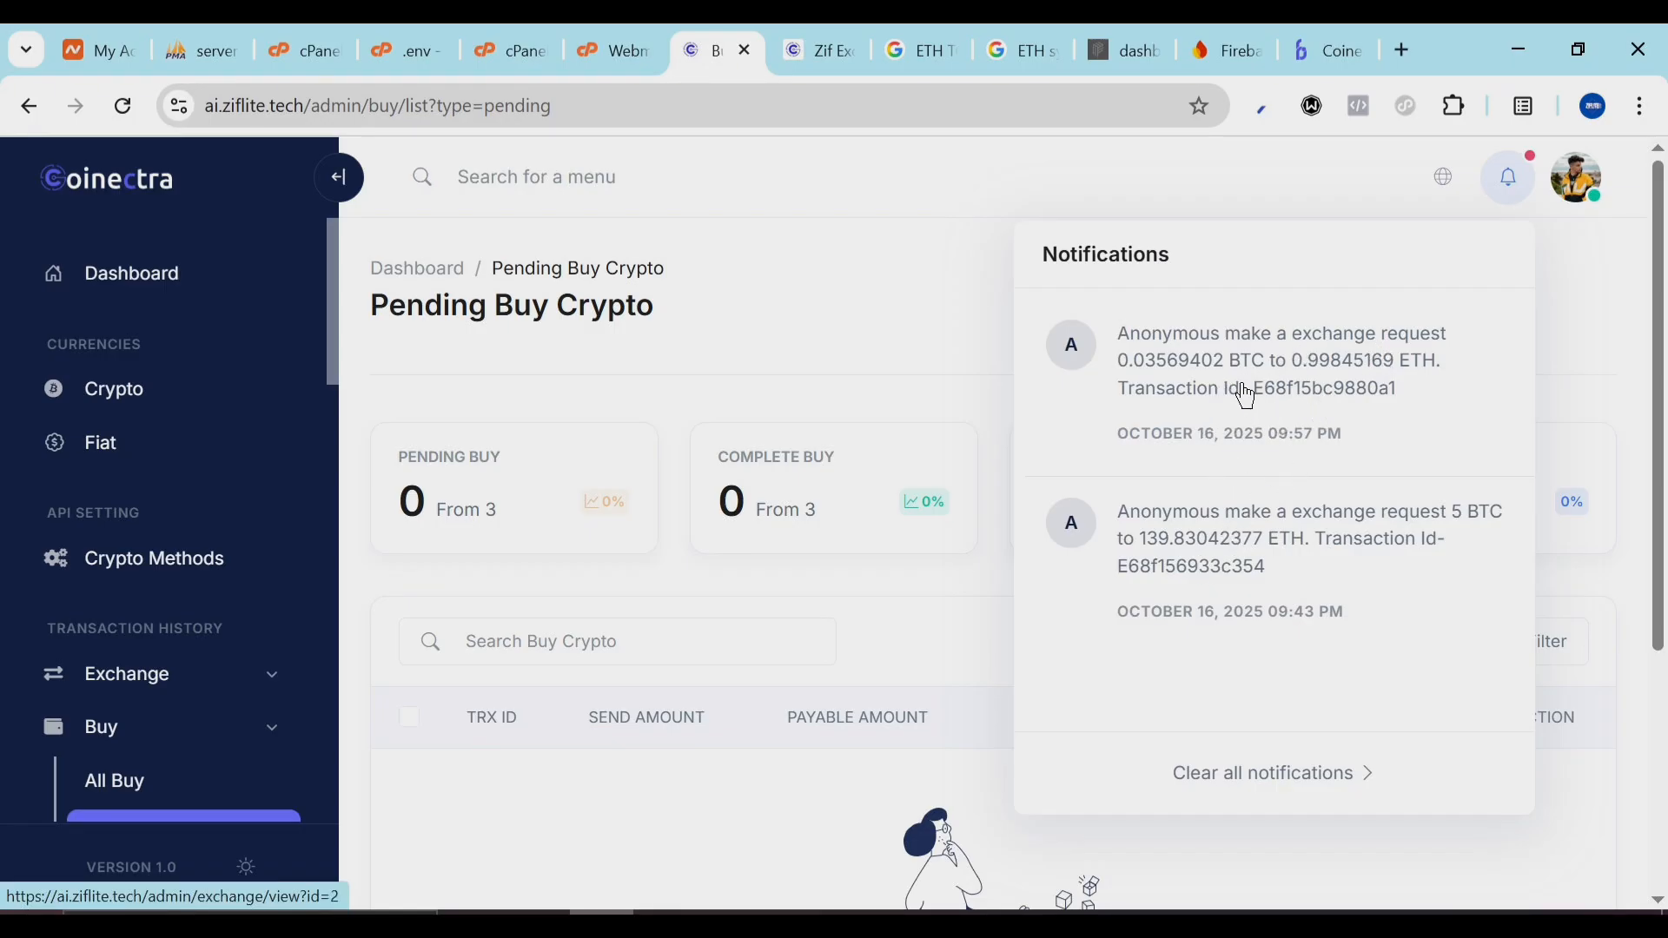
left_click(1241, 393)
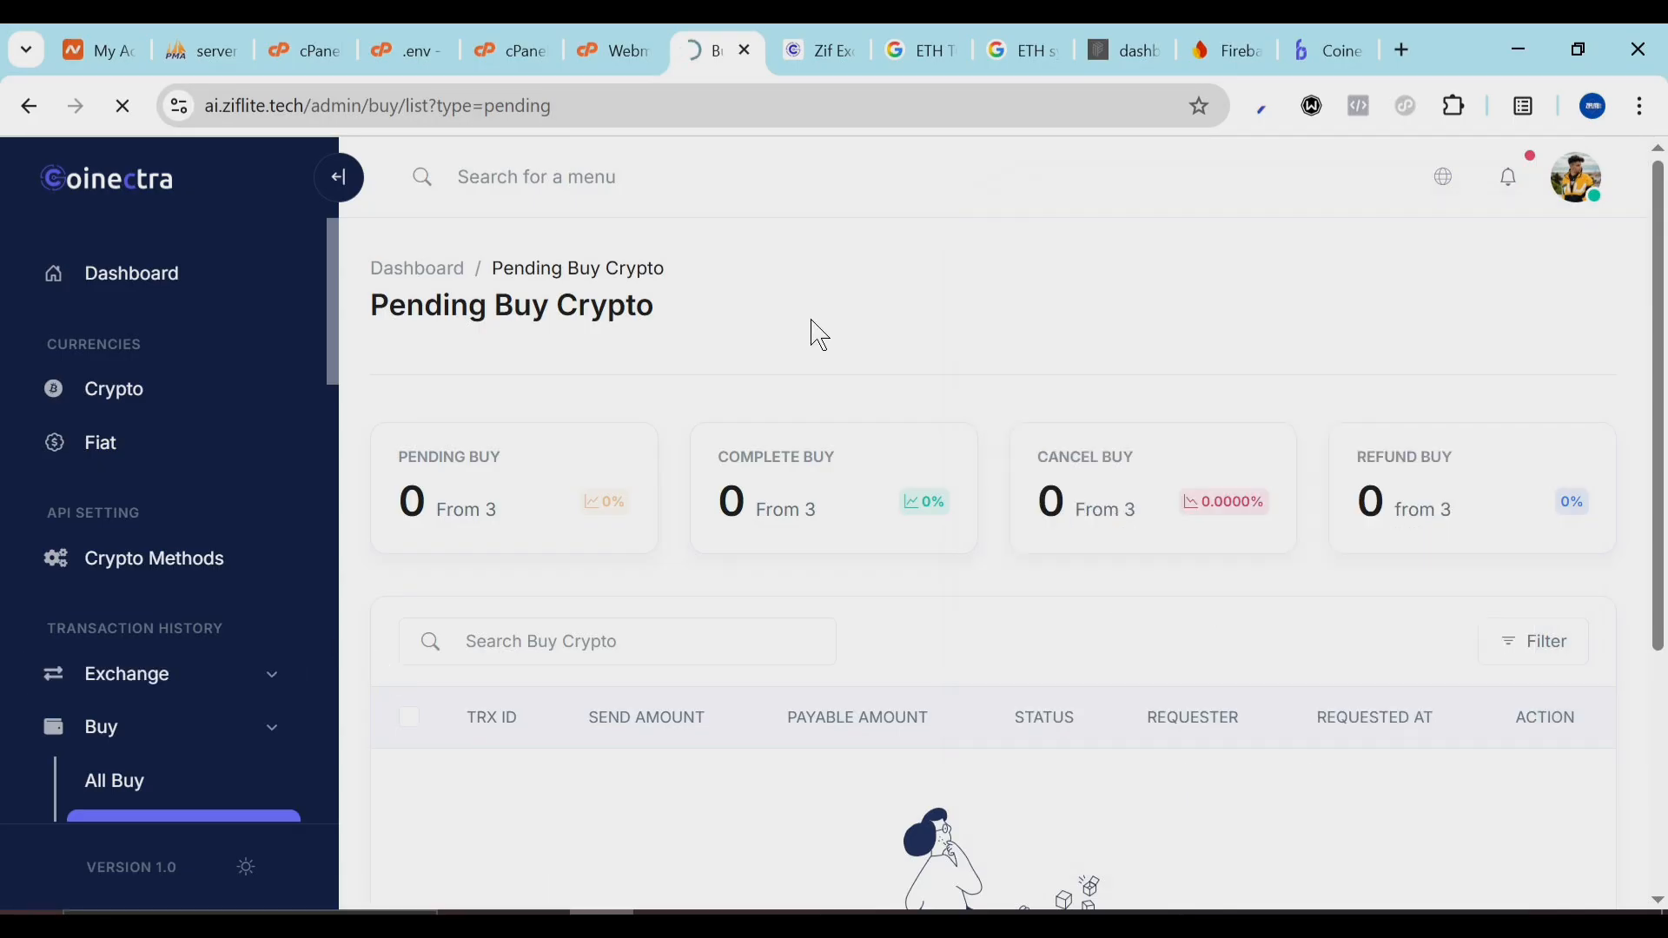
scroll(824, 701, "down", 2)
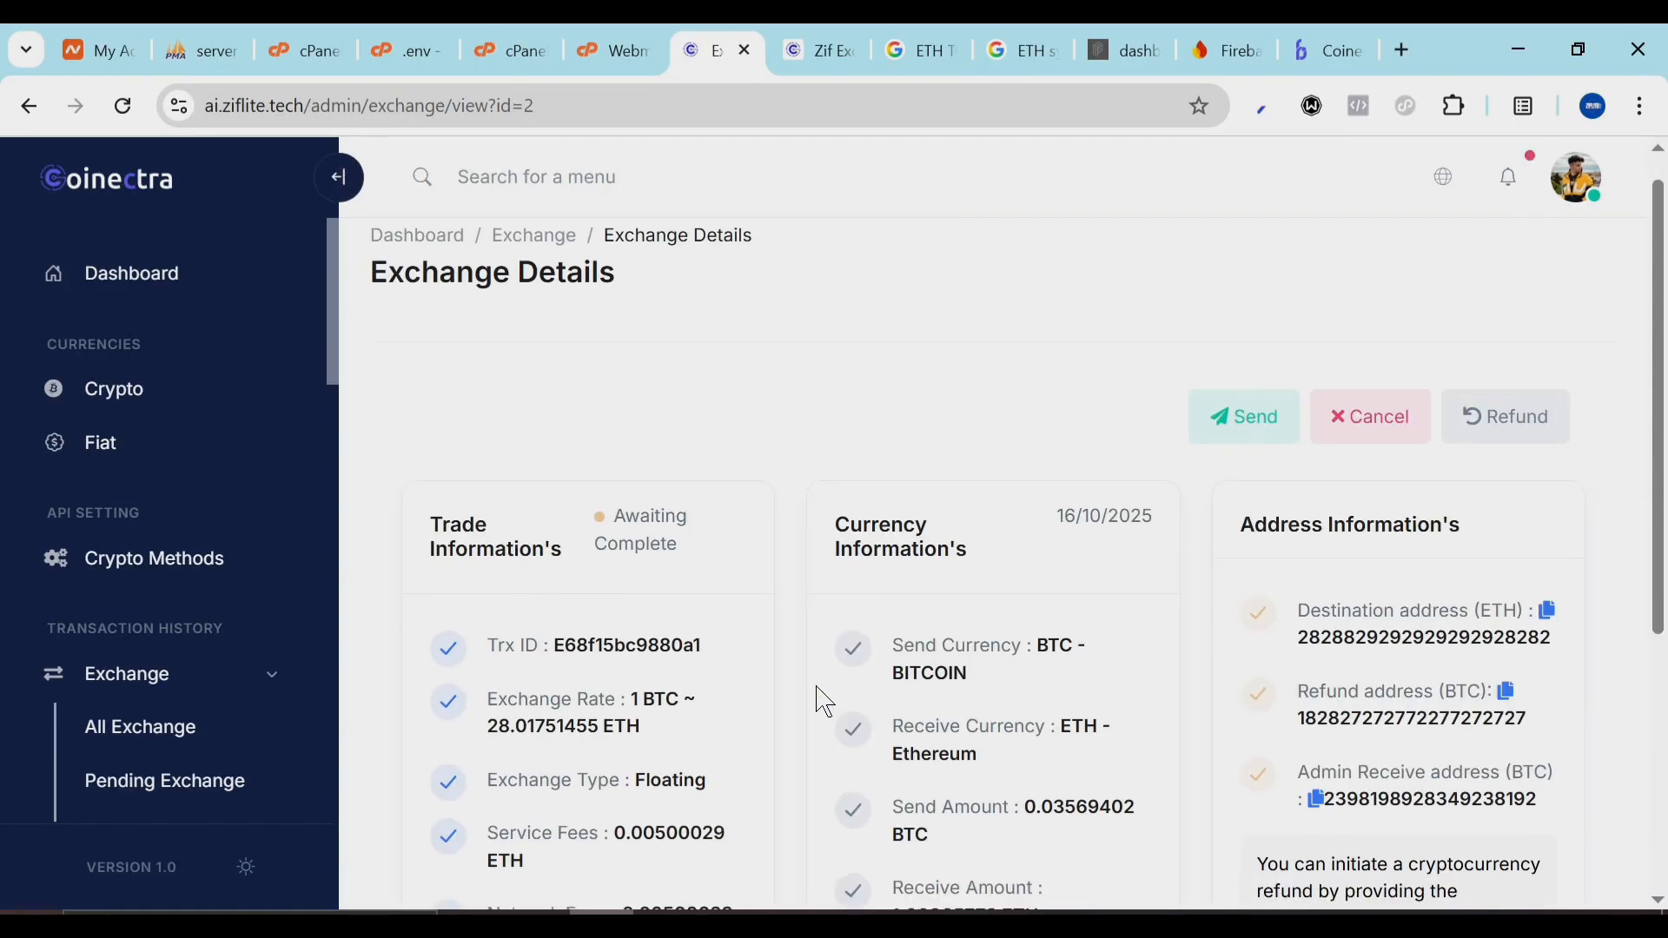
scroll(825, 701, "down", 2)
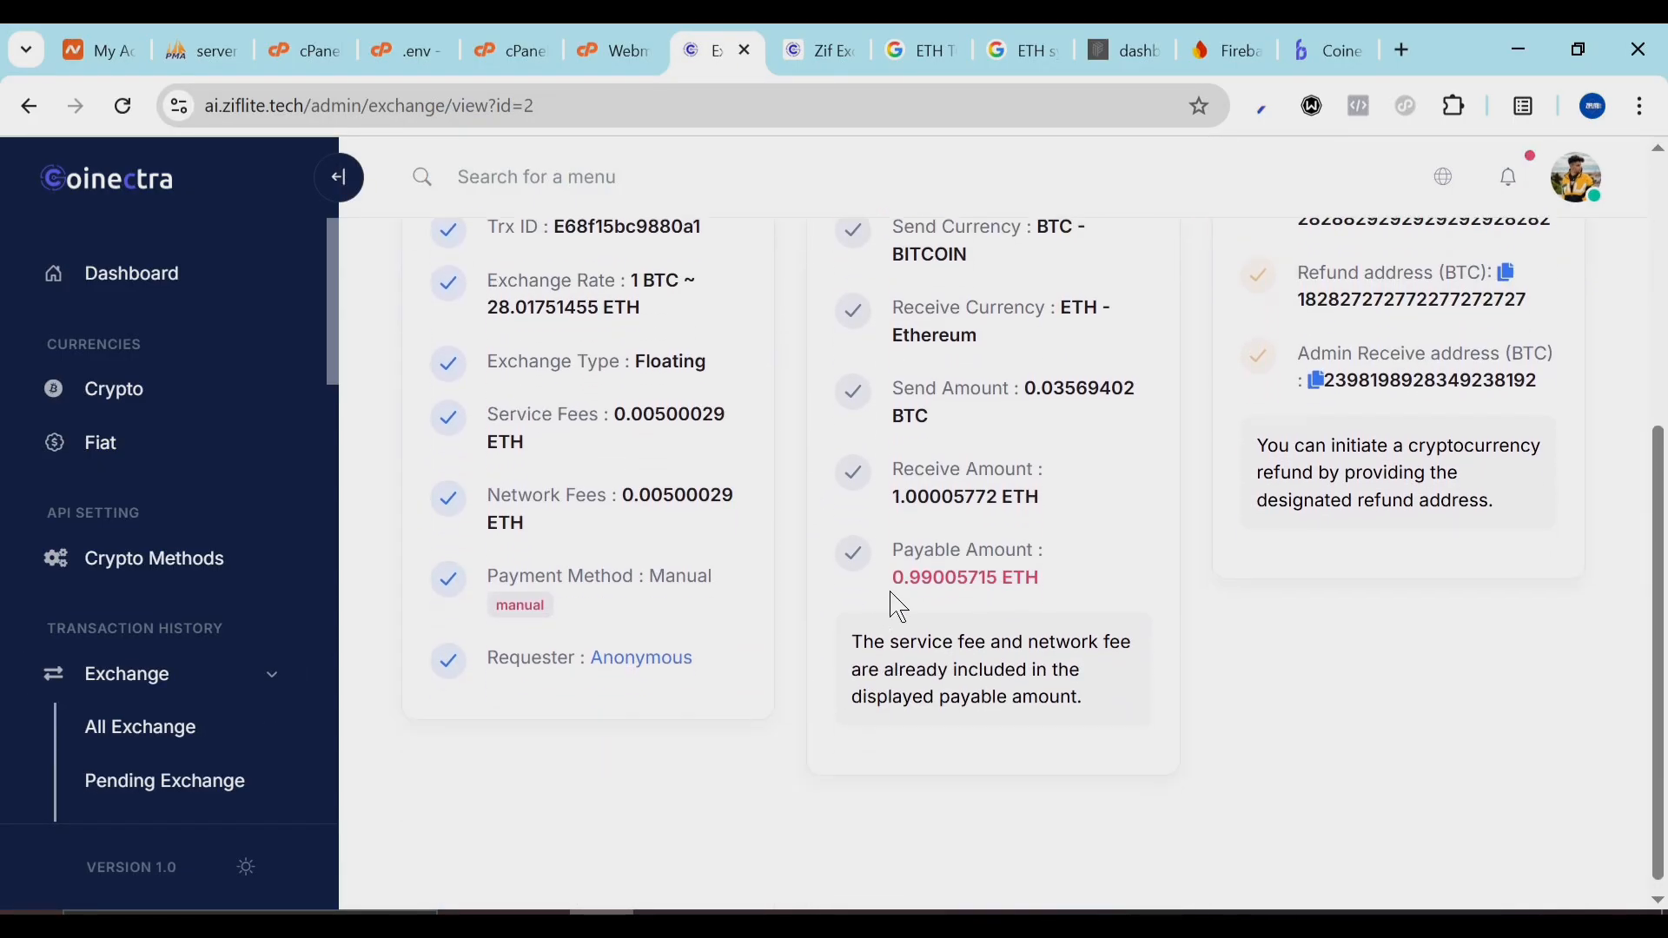
scroll(851, 634, "up", 2)
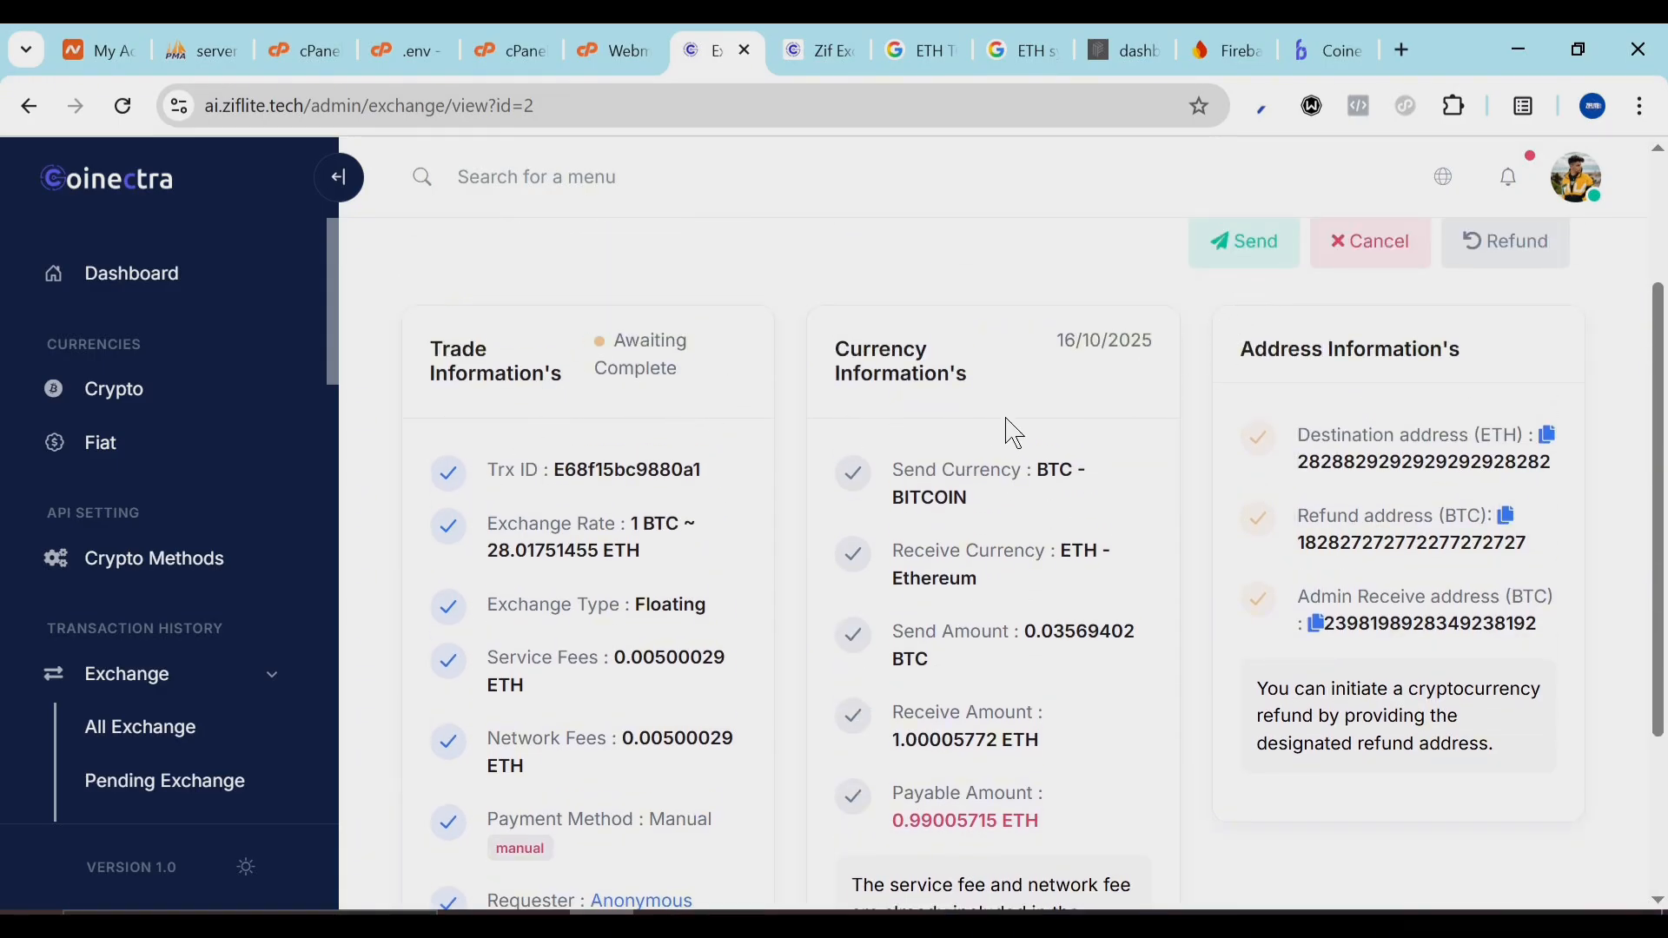
Finalize the pending BTC-to-ETH exchange from the admin exchange details by sending it and confirming
scroll(988, 591, "down", 1)
scroll(989, 591, "down", 2)
scroll(987, 596, "up", 3)
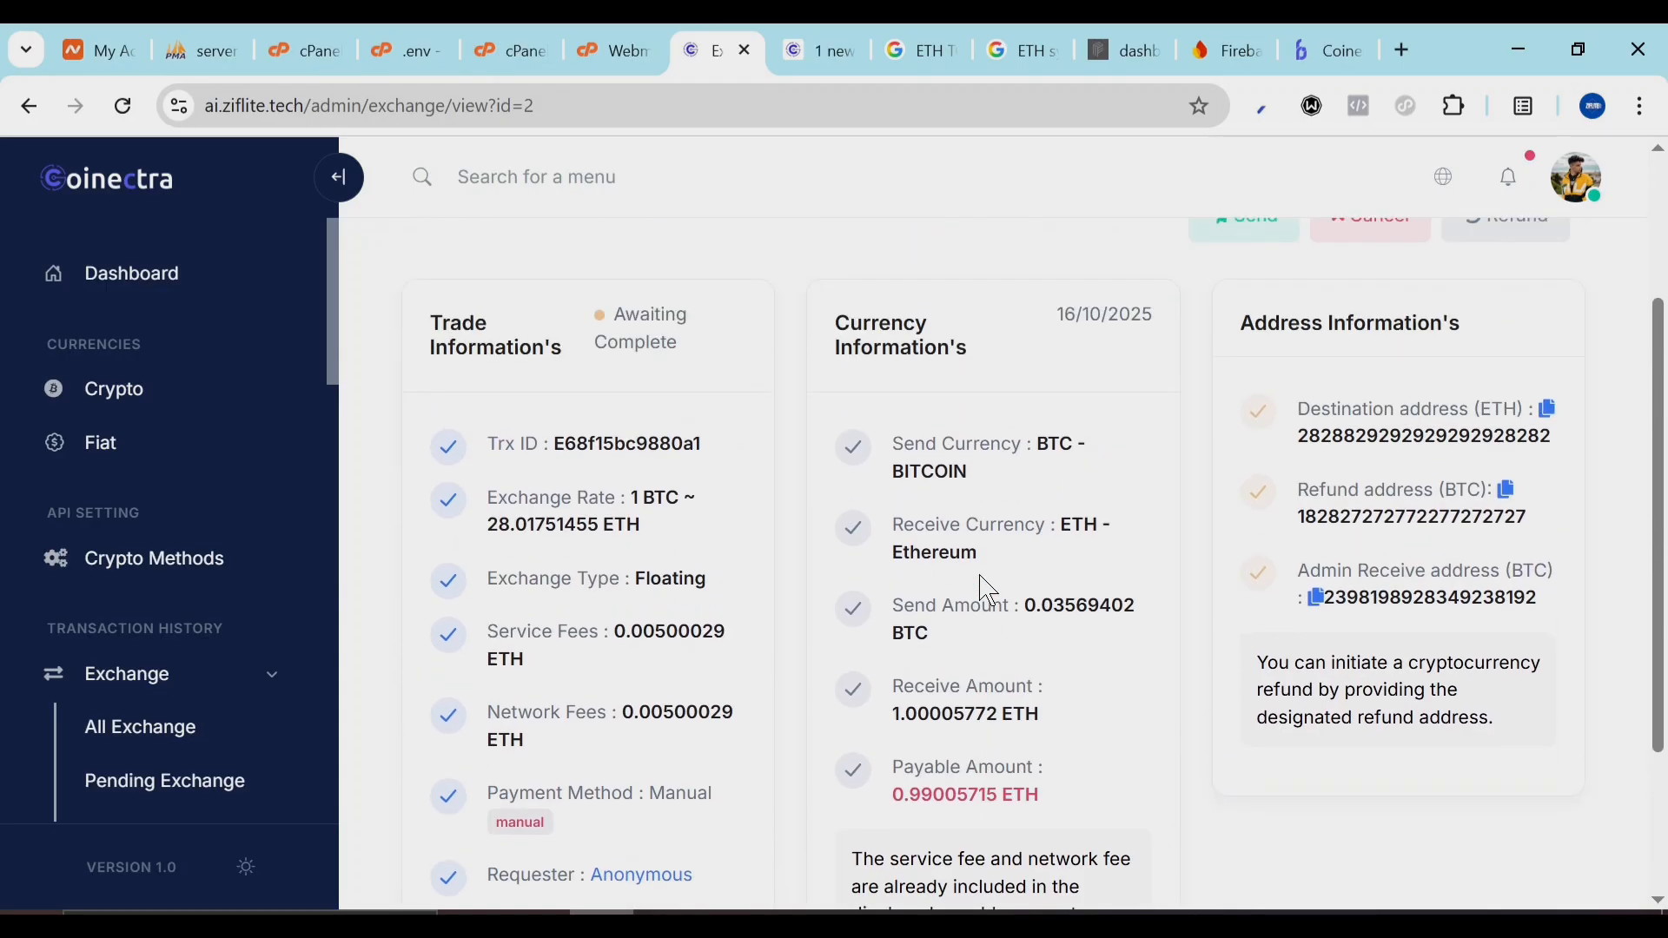
scroll(973, 524, "up", 1)
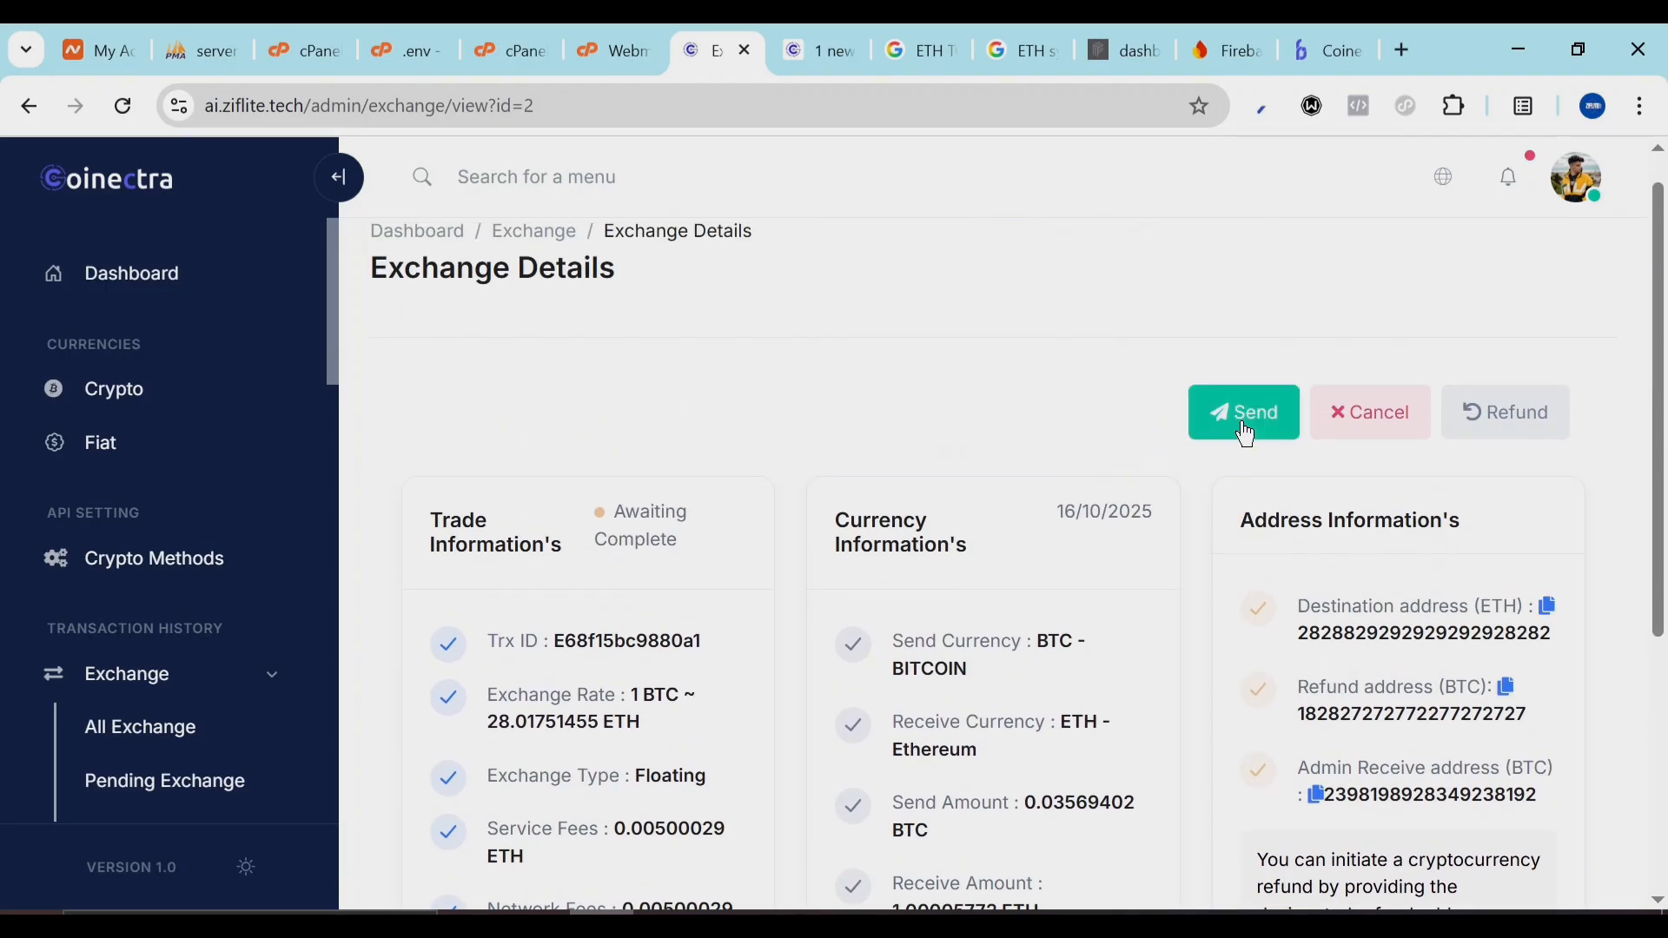
scroll(1091, 723, "down", 3)
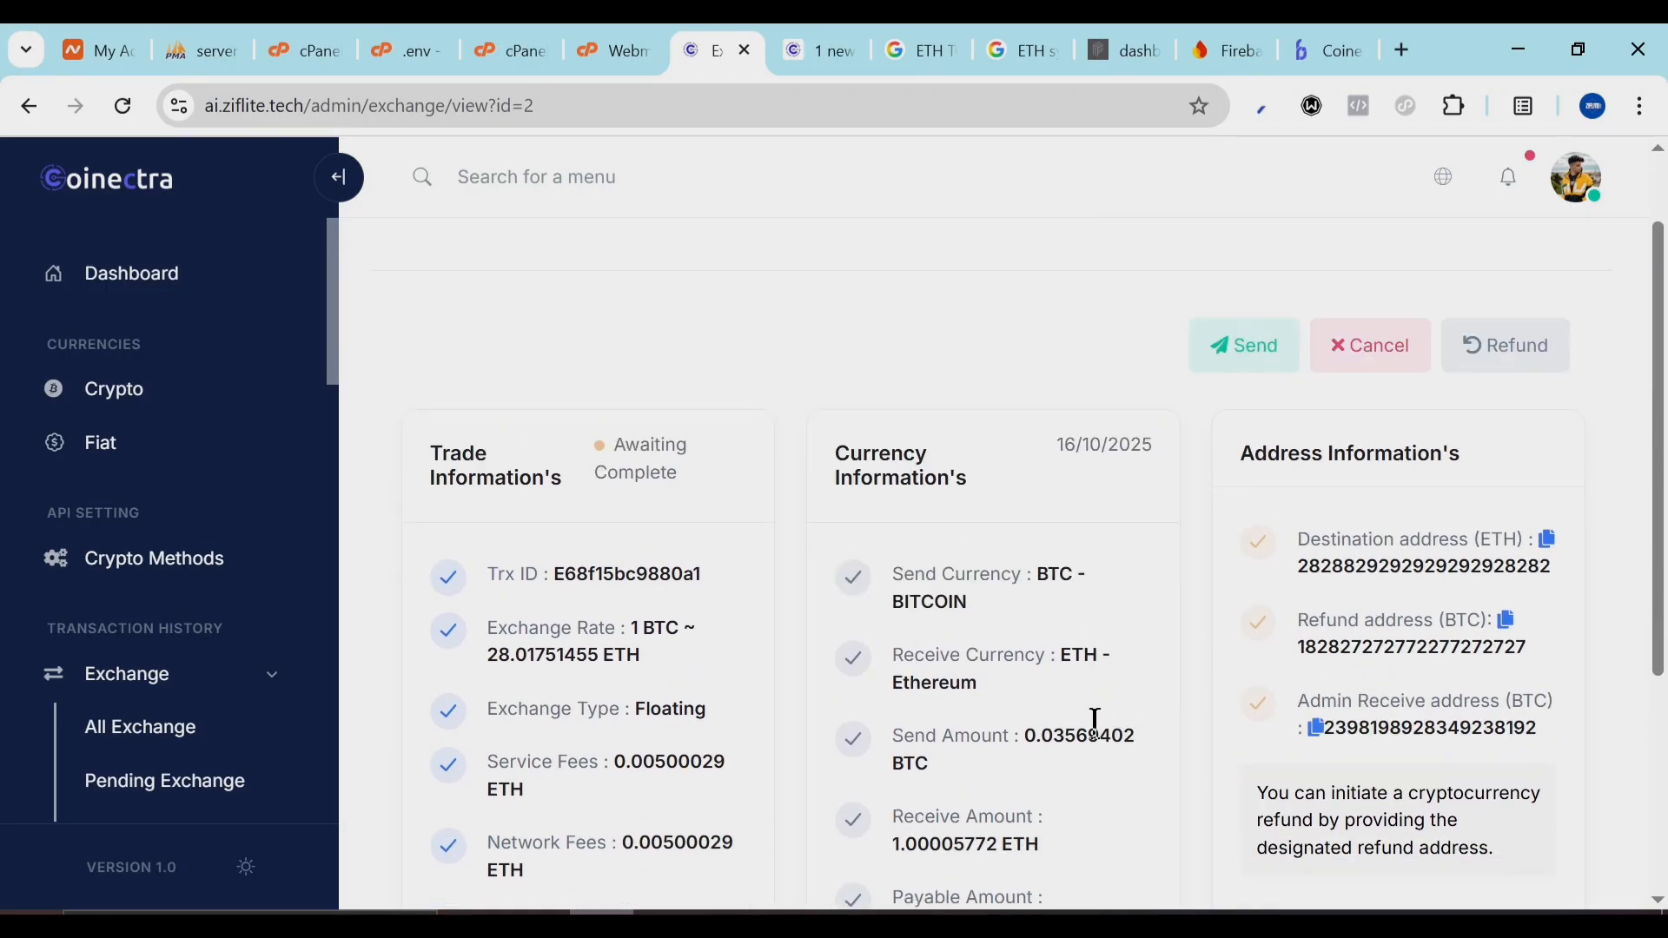
scroll(1094, 724, "up", 2)
scroll(1097, 721, "up", 1)
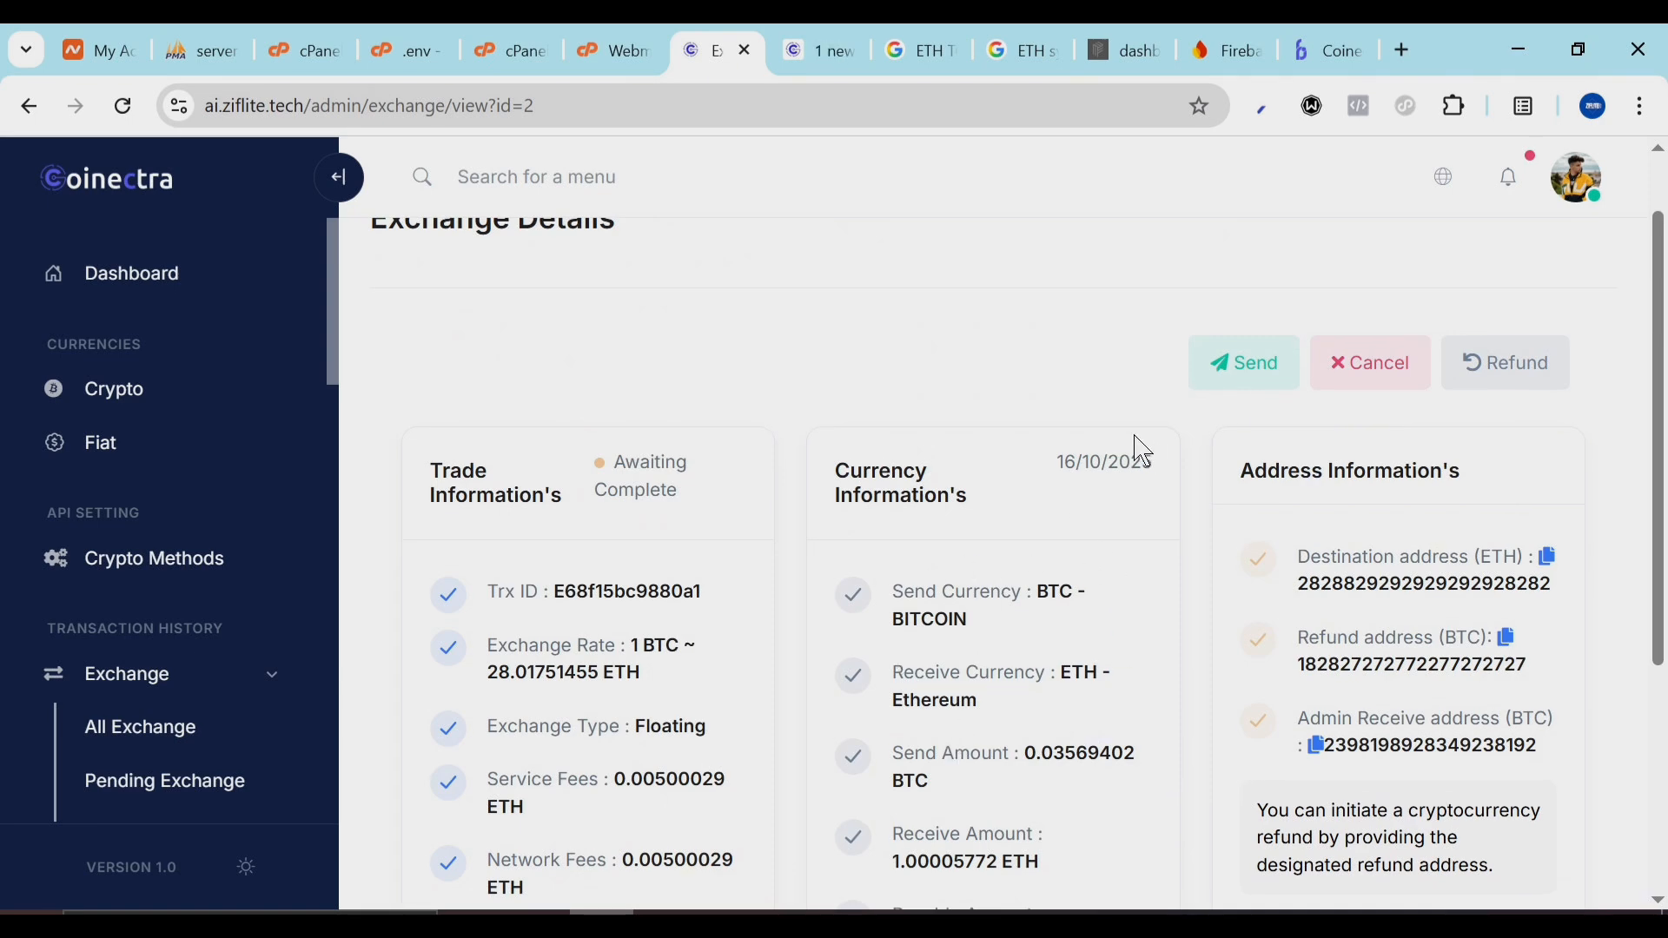
left_click(1255, 366)
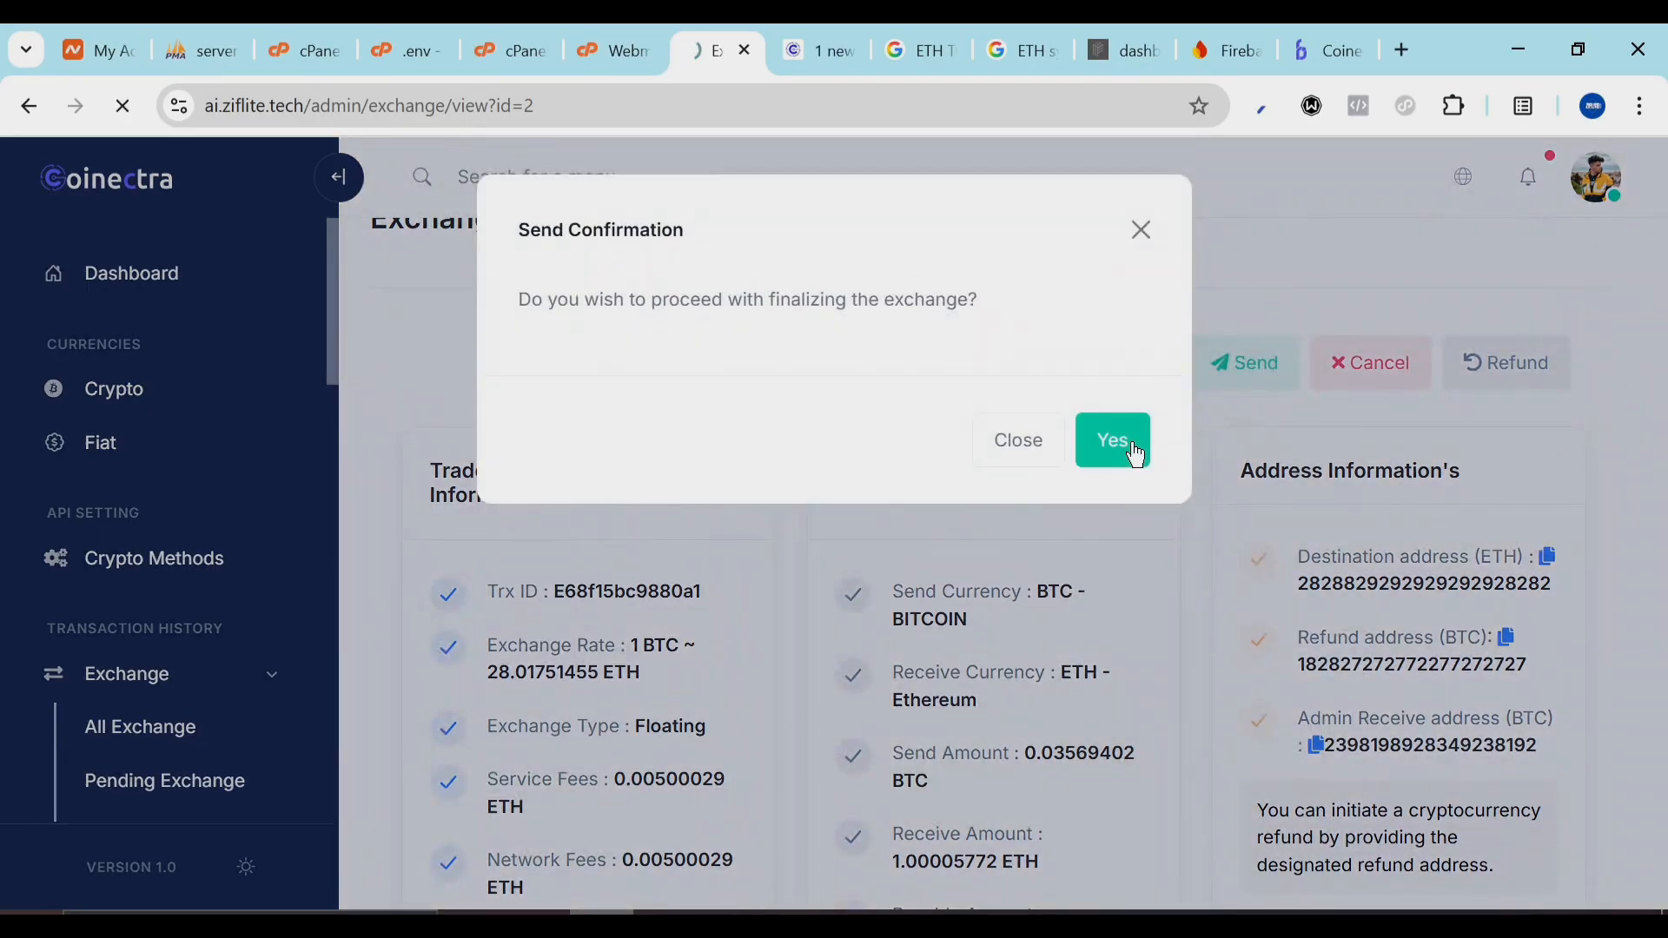
left_click(1129, 445)
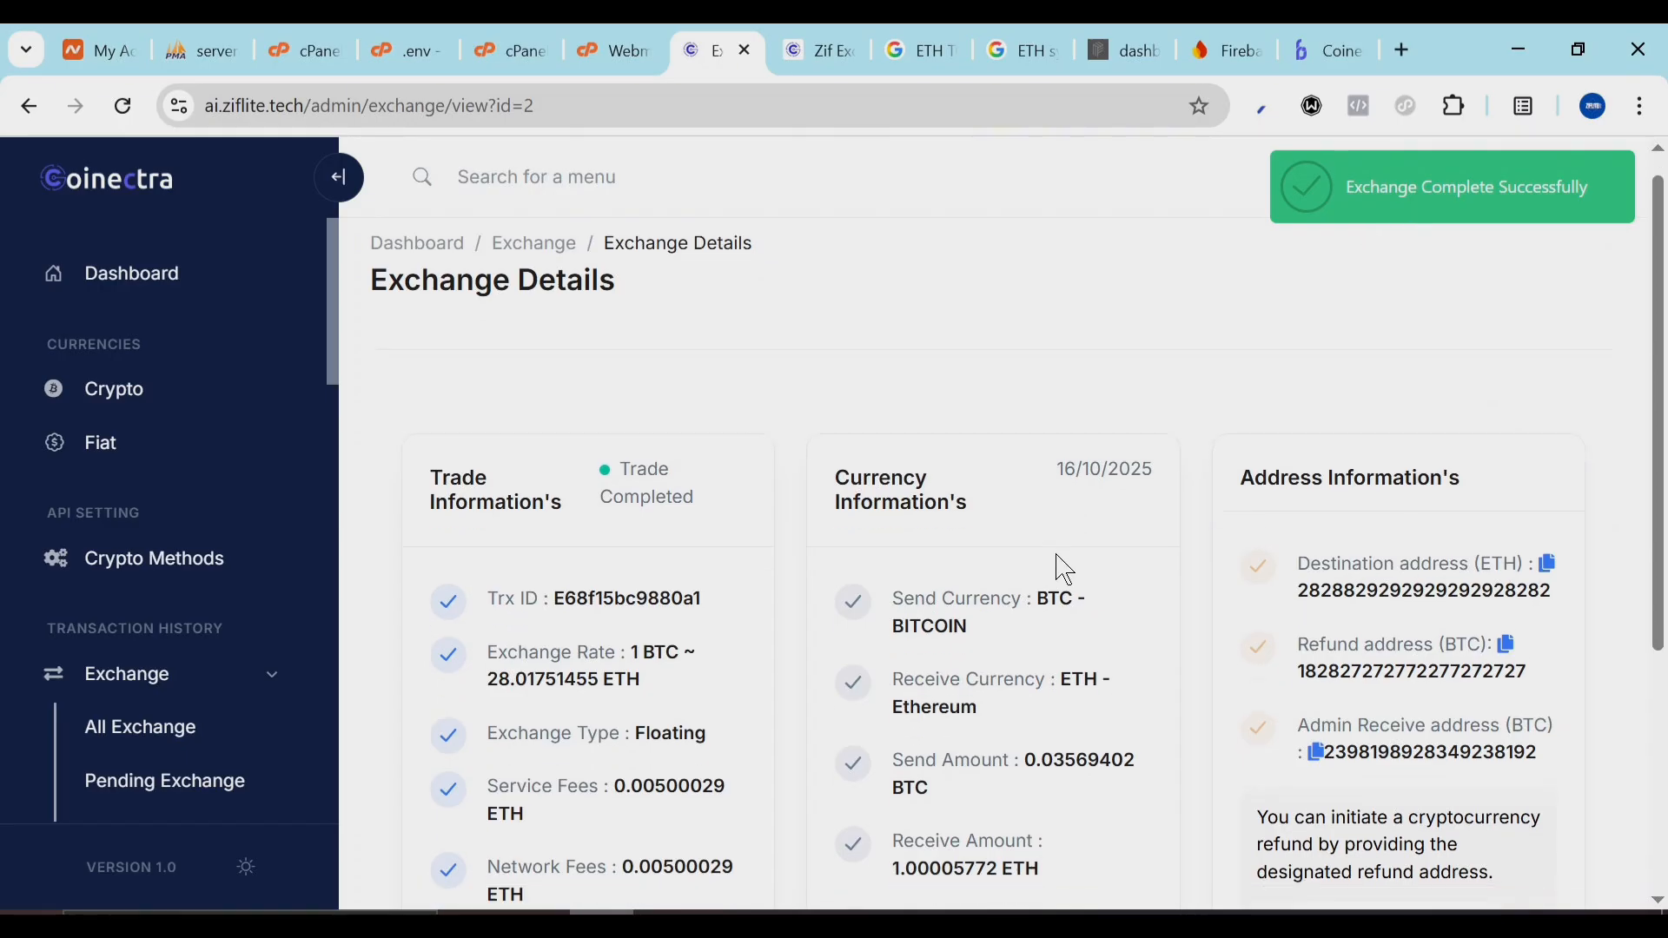
scroll(1080, 504, "down", 5)
scroll(1086, 504, "up", 5)
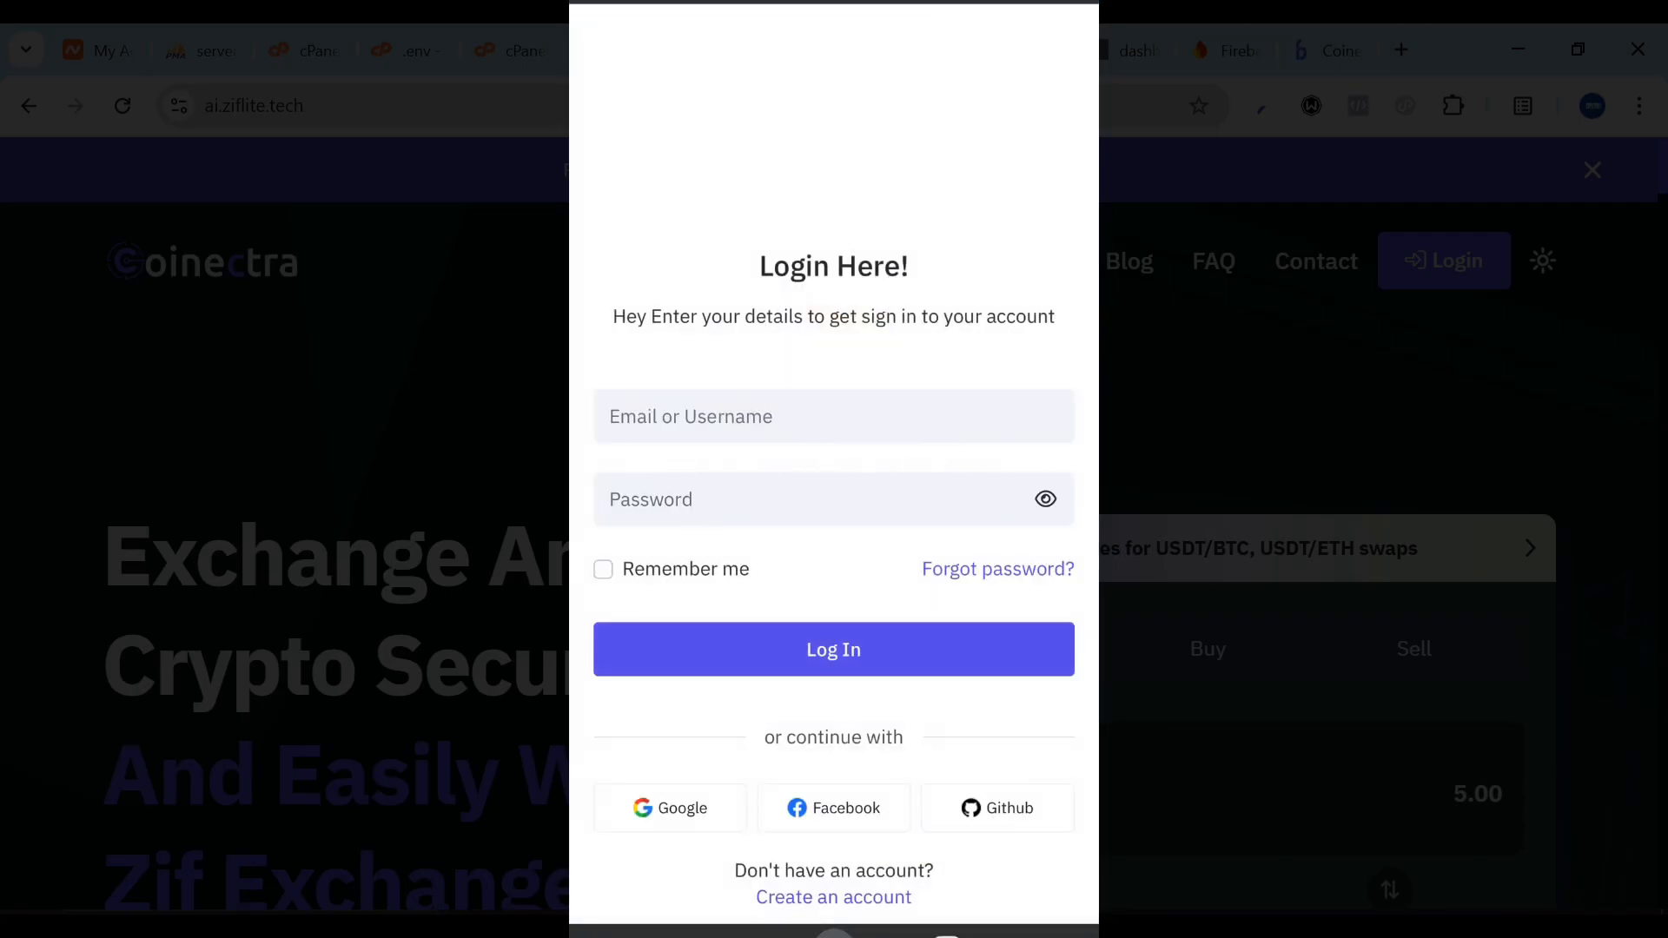
Open the registration form on the mobile site and fill in the first name, last name, email and phone with autofill
scroll(834, 499, "down", 2)
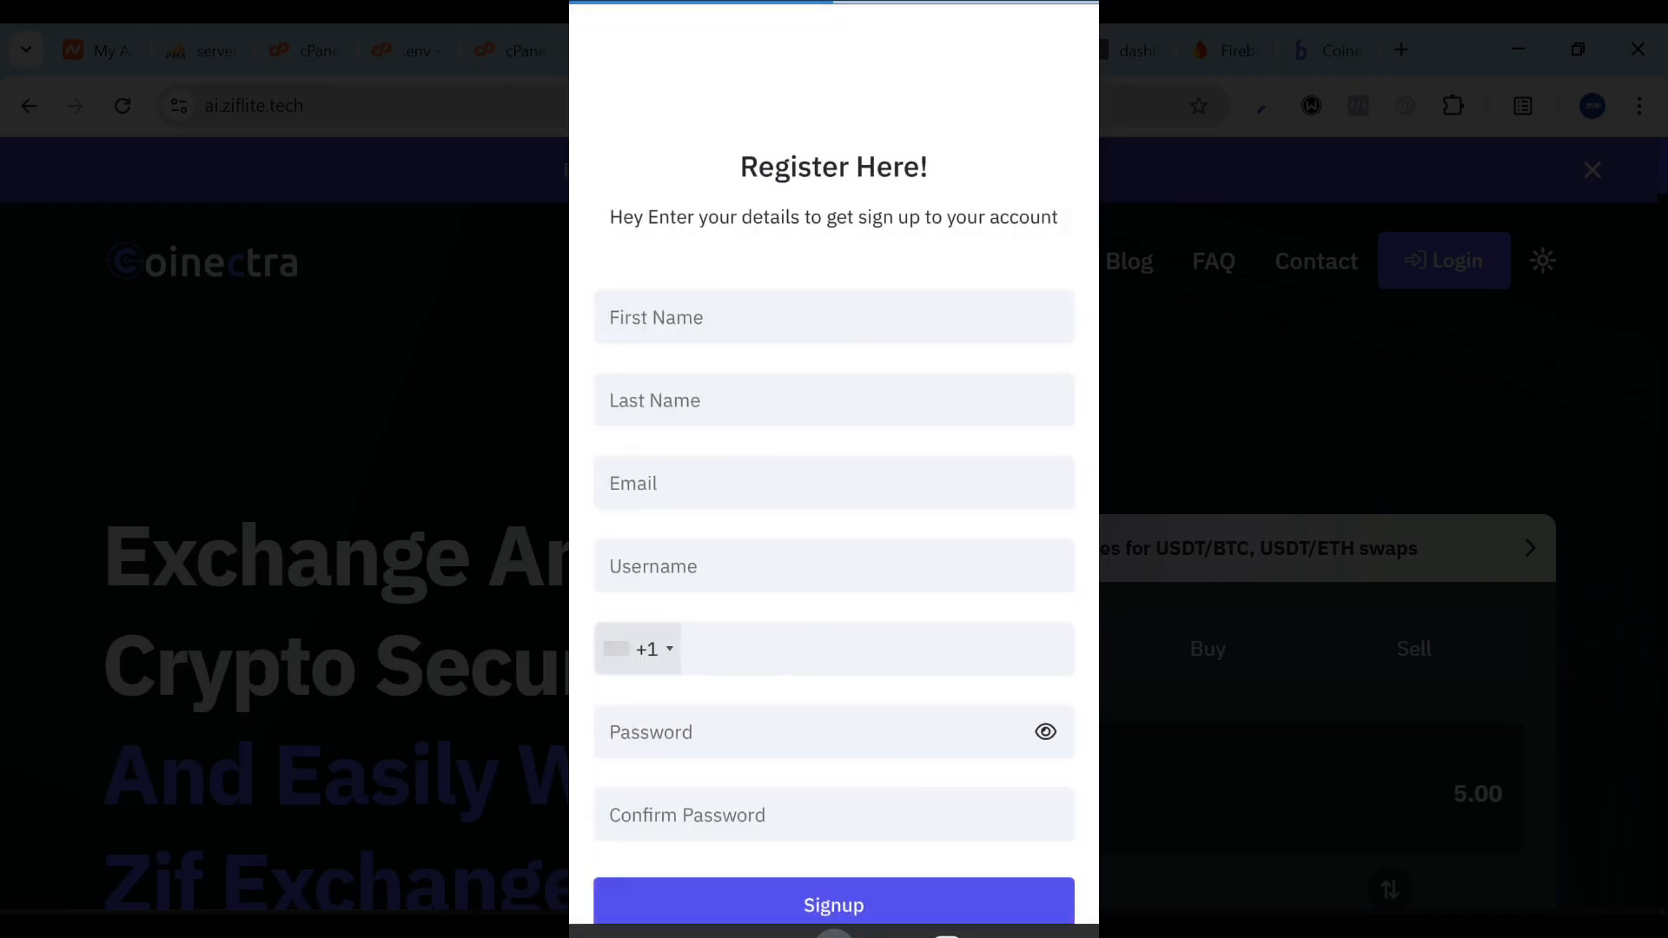
left_click(835, 317)
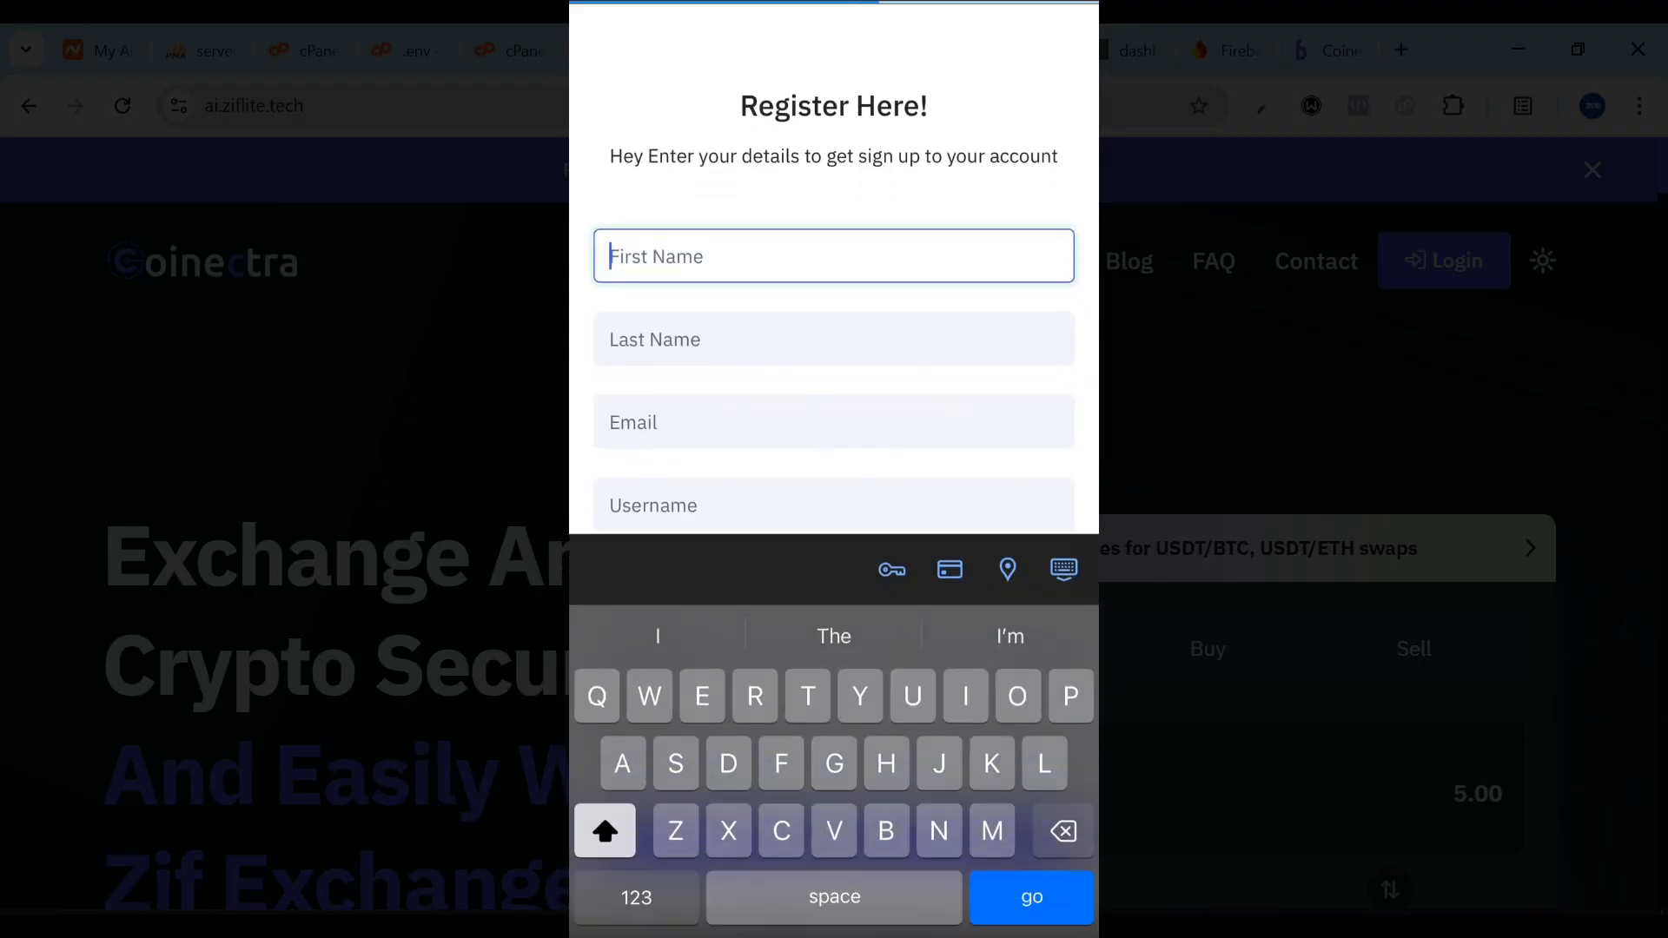
left_click(708, 567)
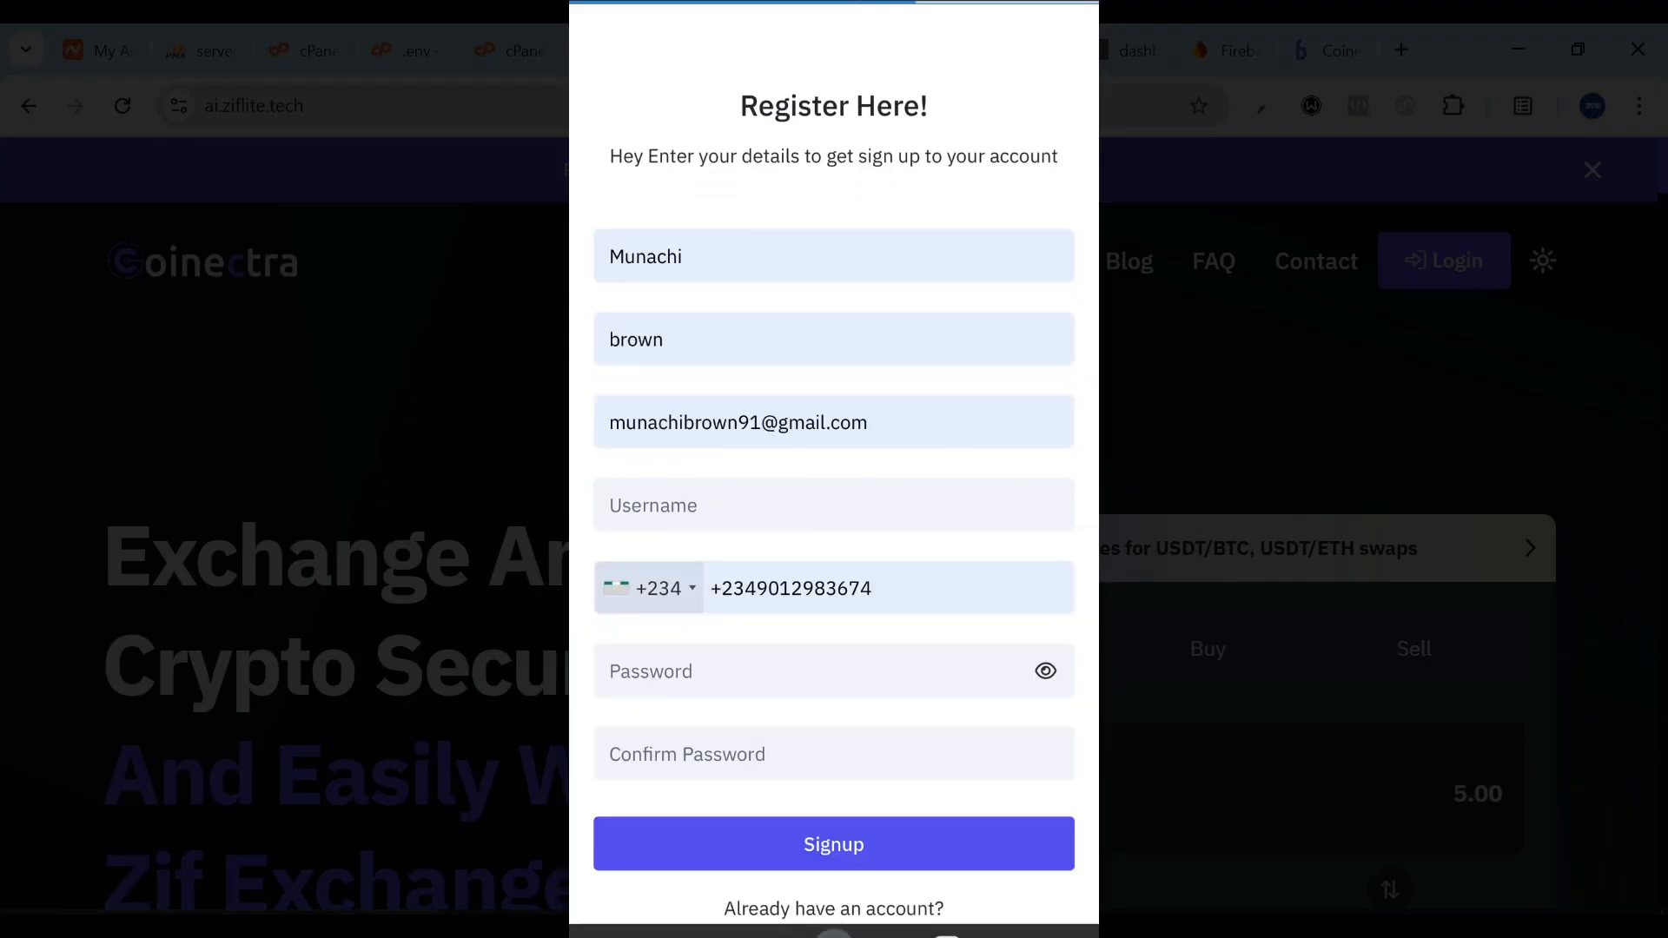
Replace the registration email with a different e-mail address for the new account
left_click(780, 423)
triple_click(764, 284)
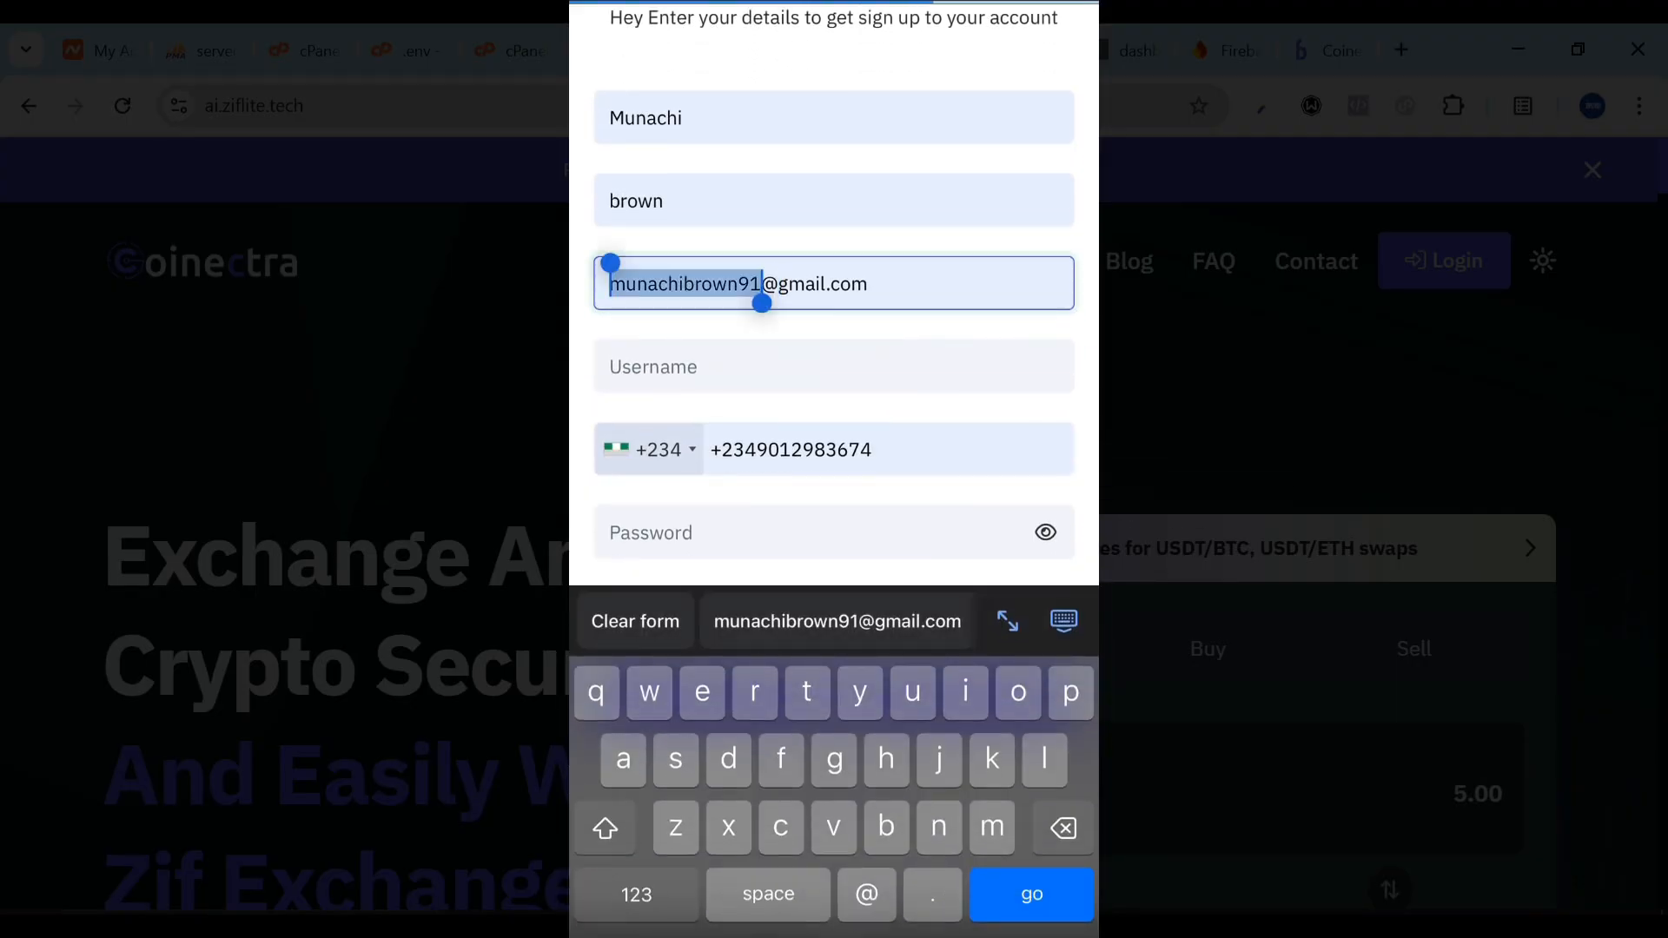
key("BackSpace")
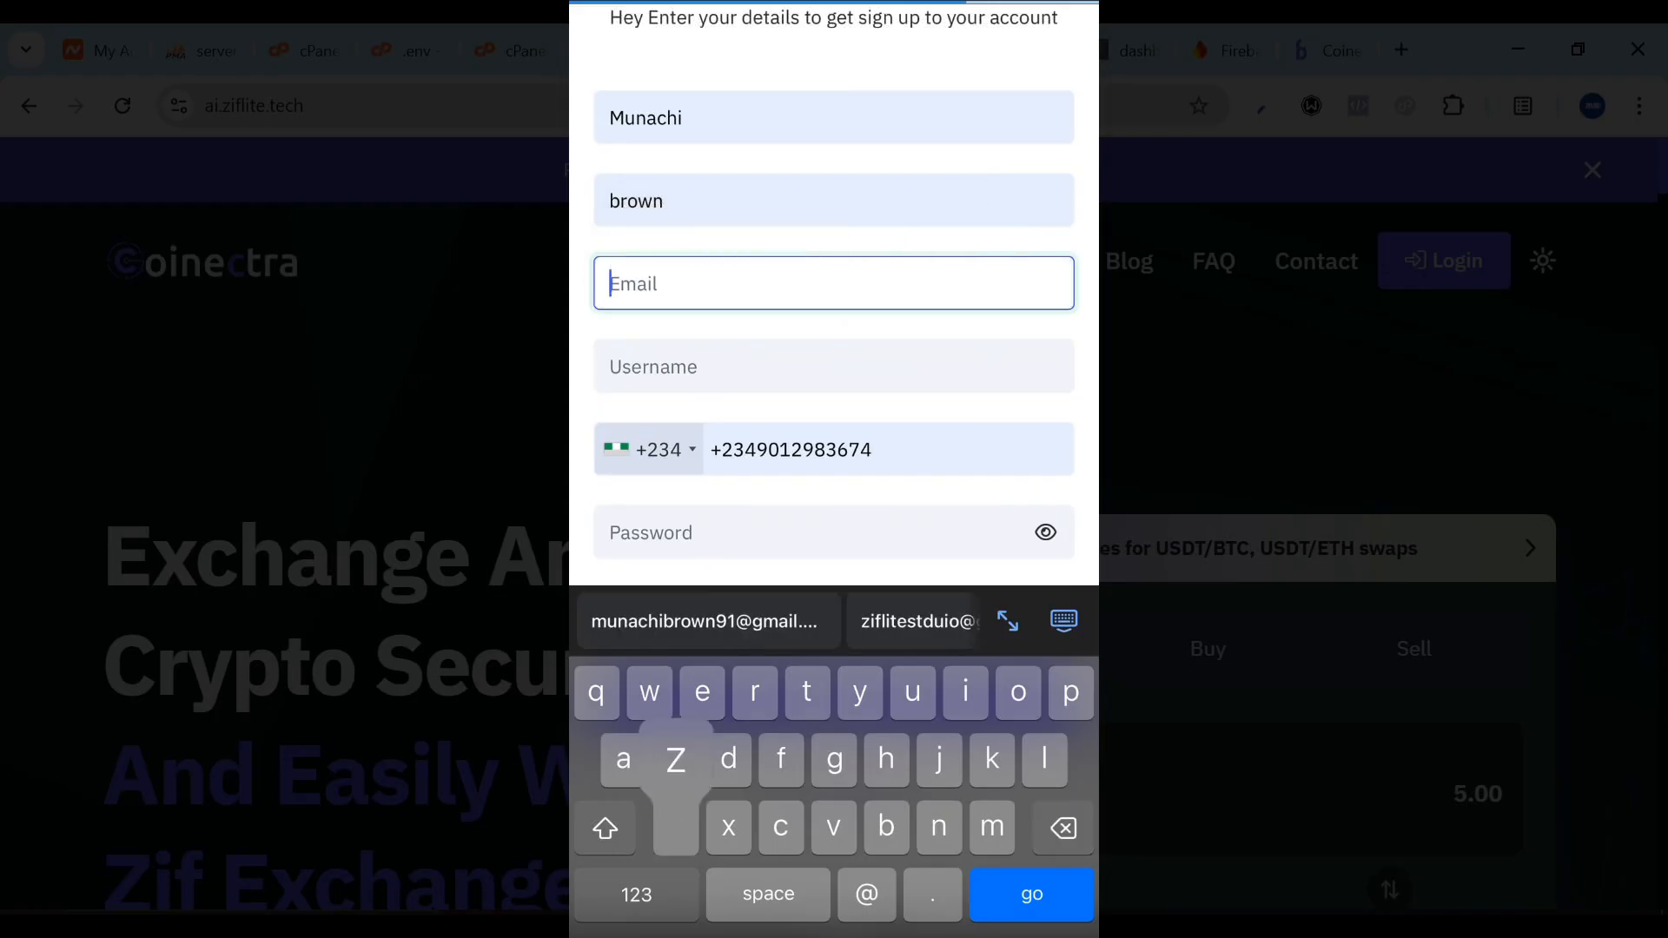
type("z")
left_click(904, 621)
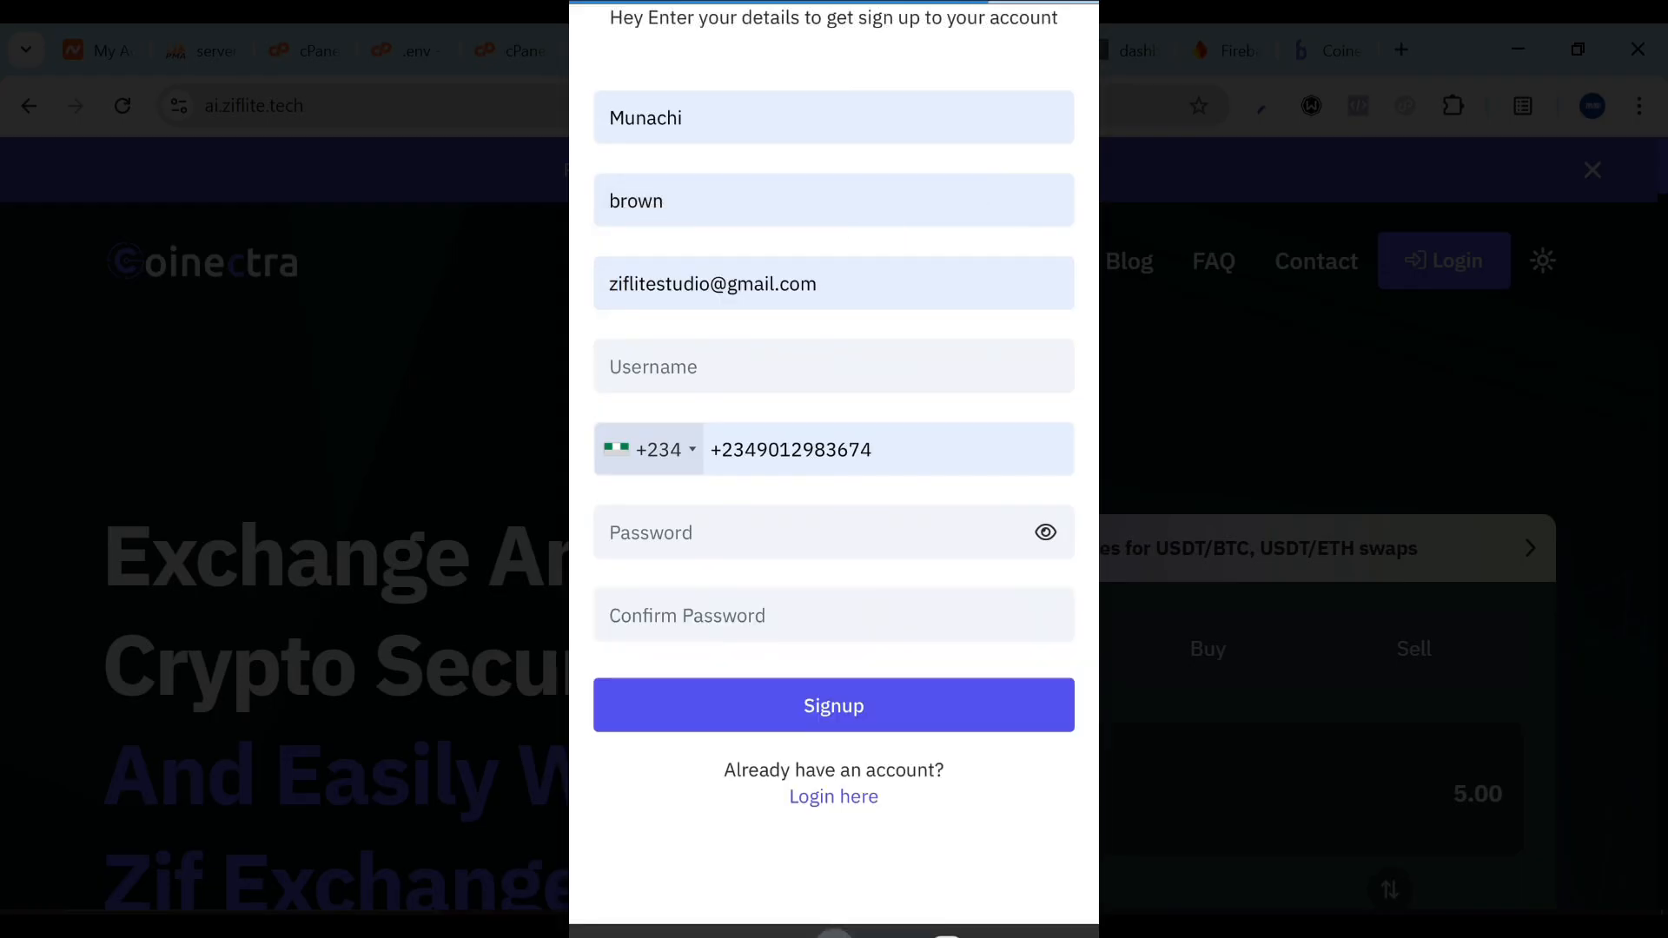
left_click(774, 284)
left_click(774, 284)
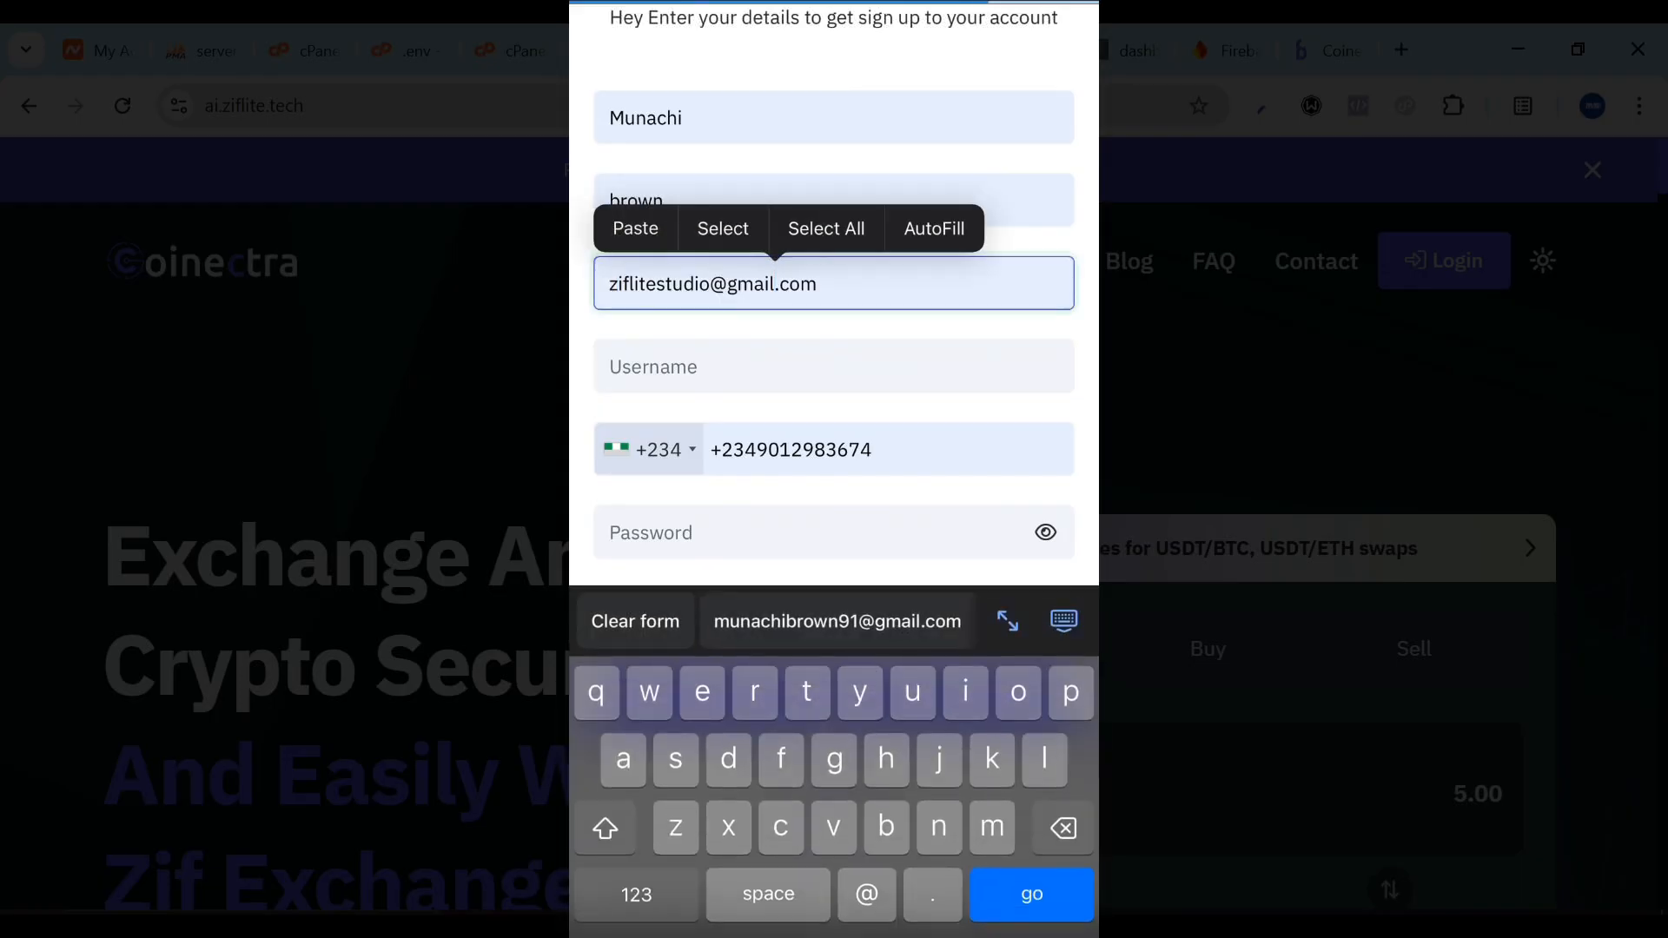
left_click(827, 228)
type("br")
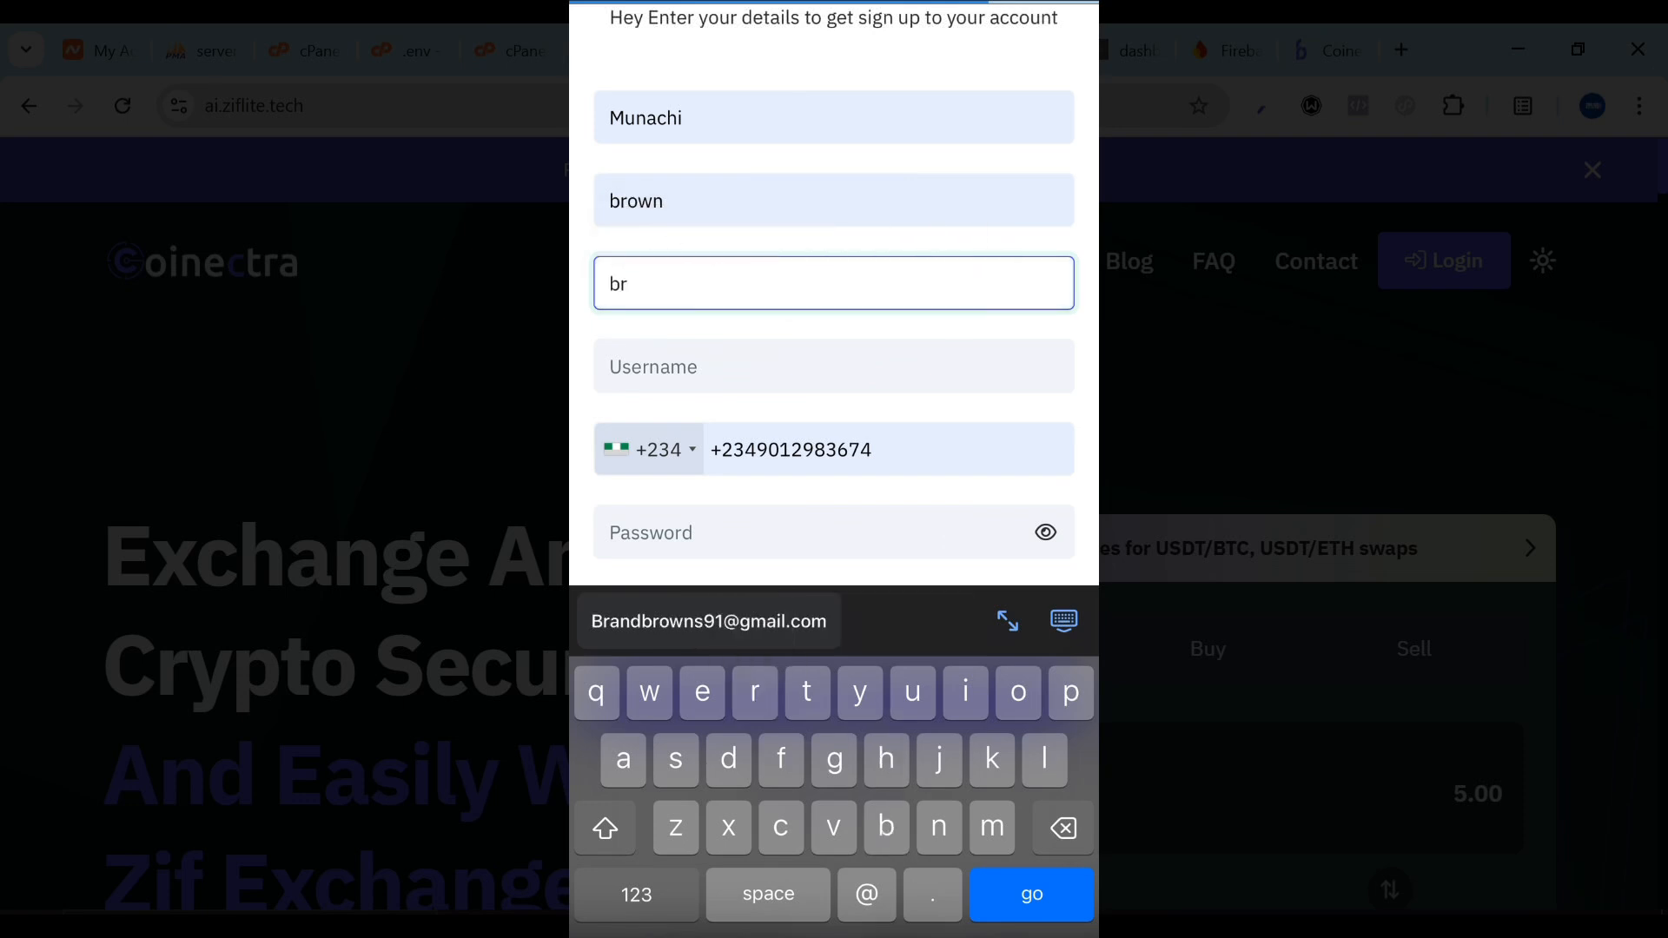
left_click(709, 621)
left_click(782, 284)
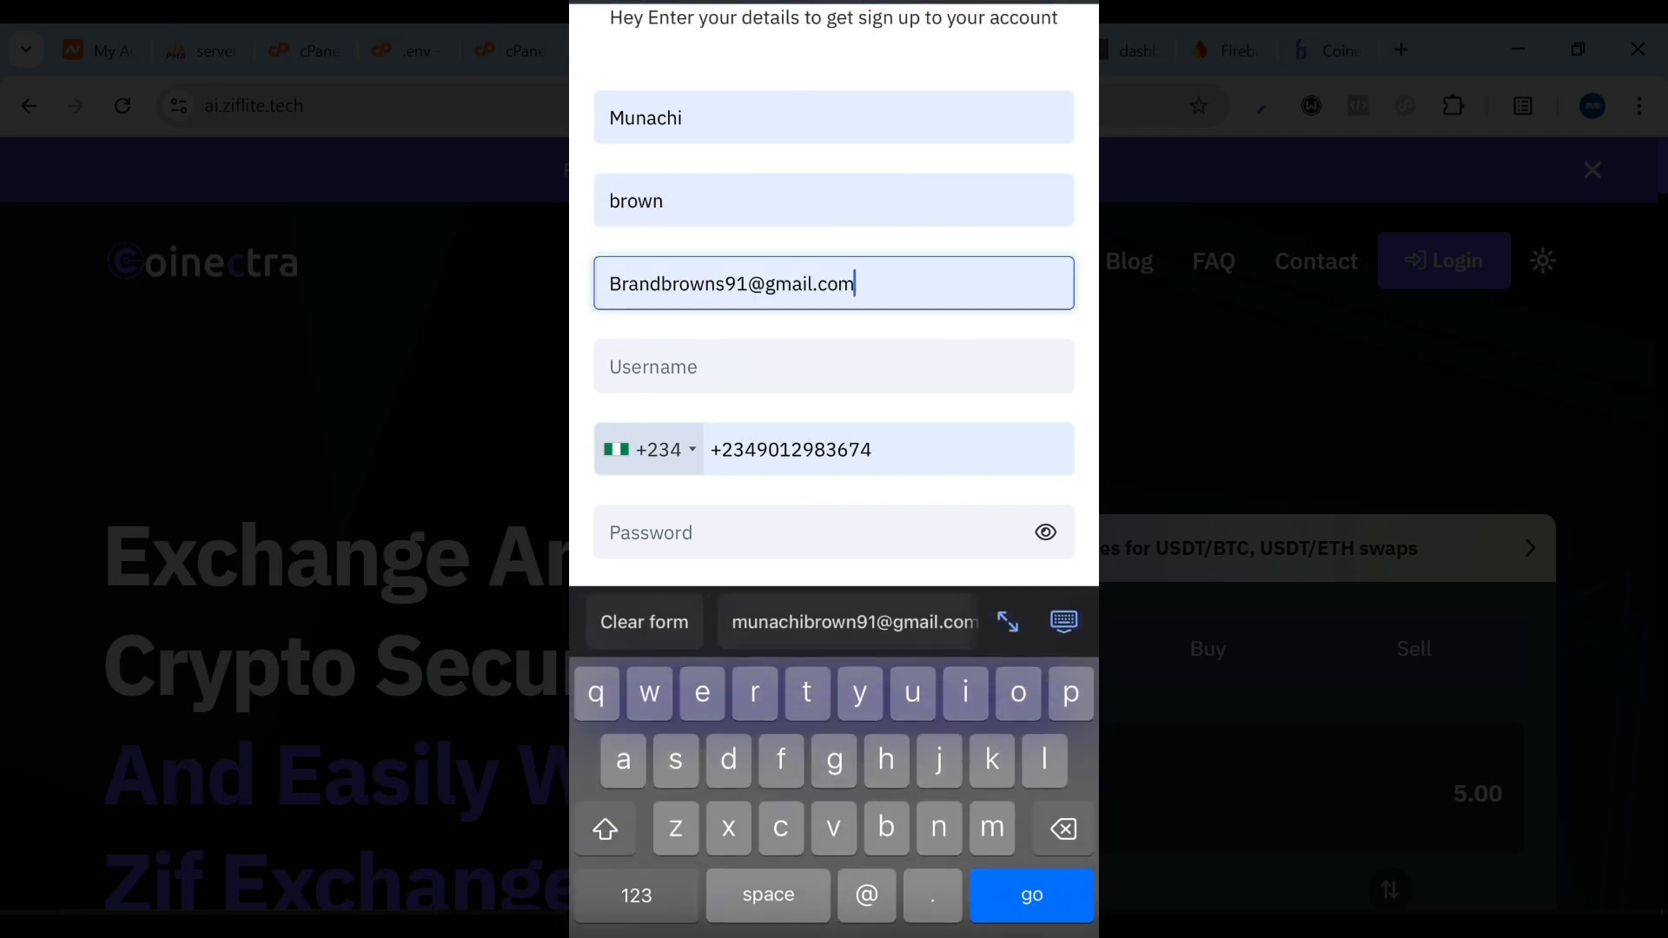
double_click(677, 284)
left_click_drag(749, 303, 640, 300)
left_click(626, 227)
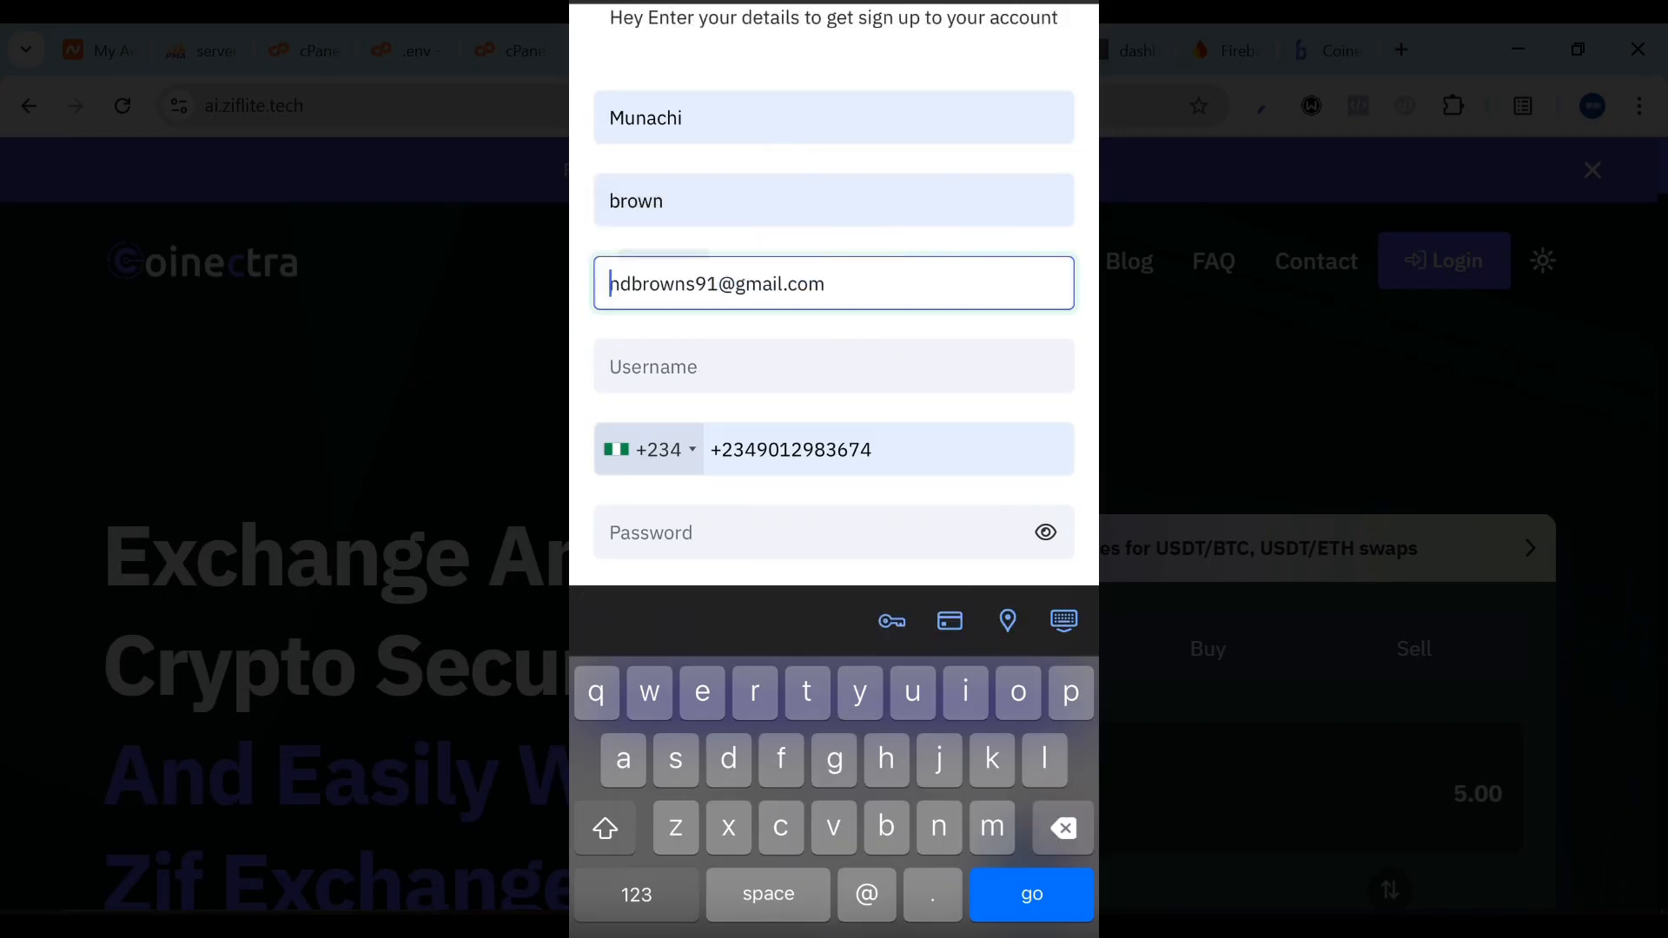
type("bra")
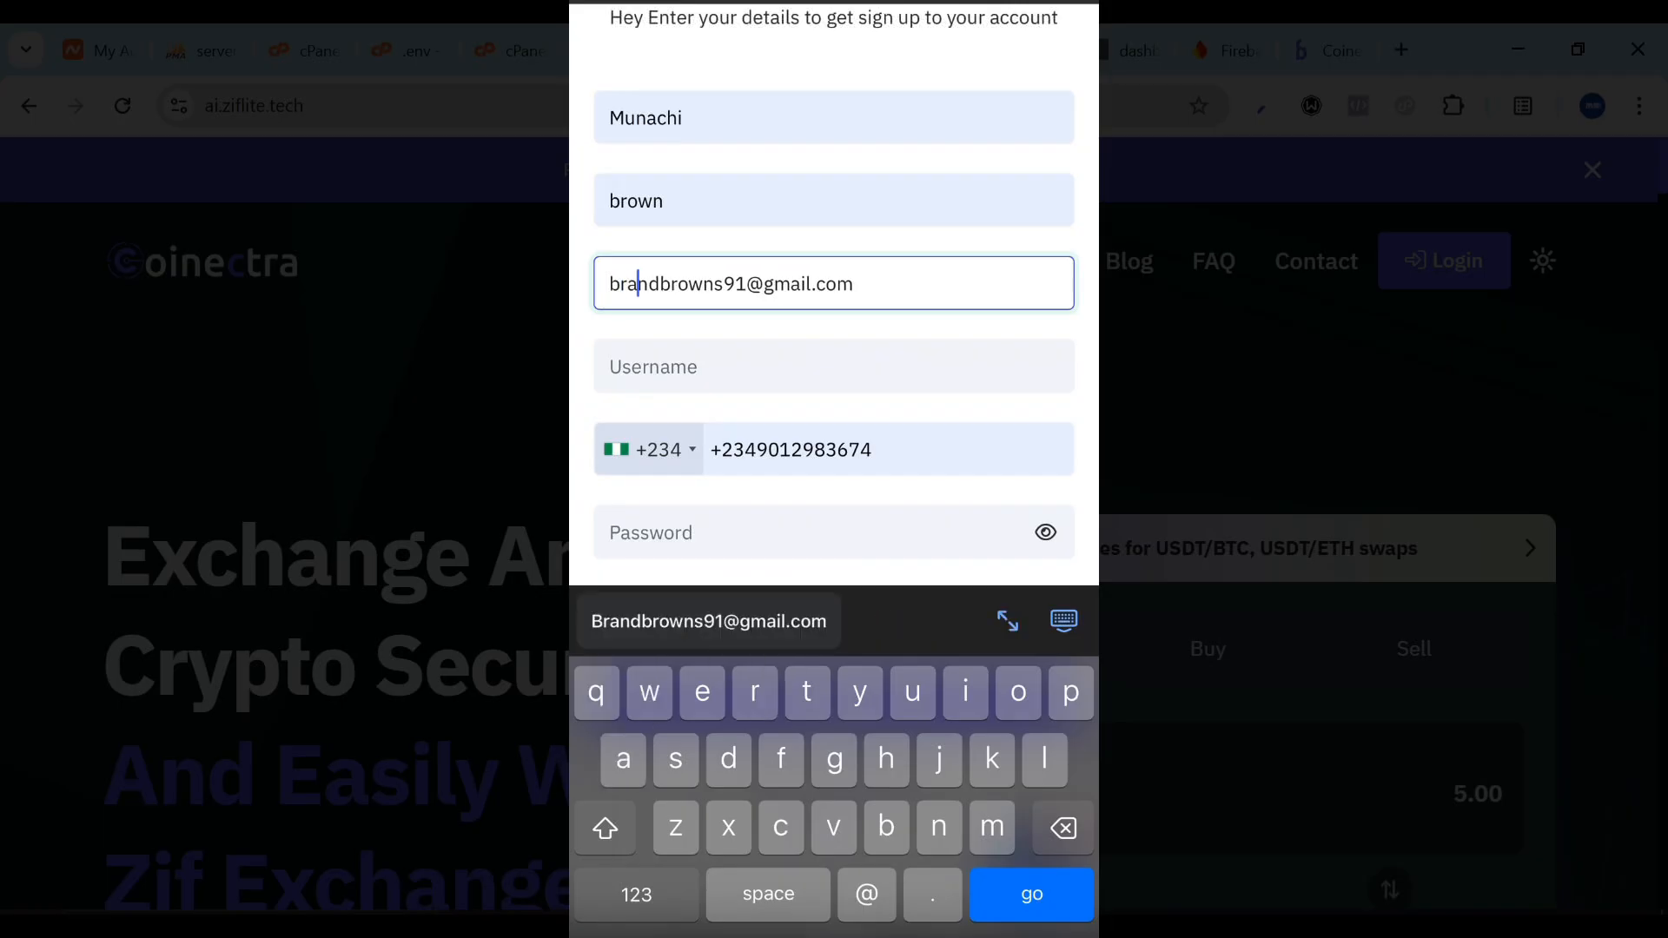
Enter the account username in the registration form
left_click(835, 367)
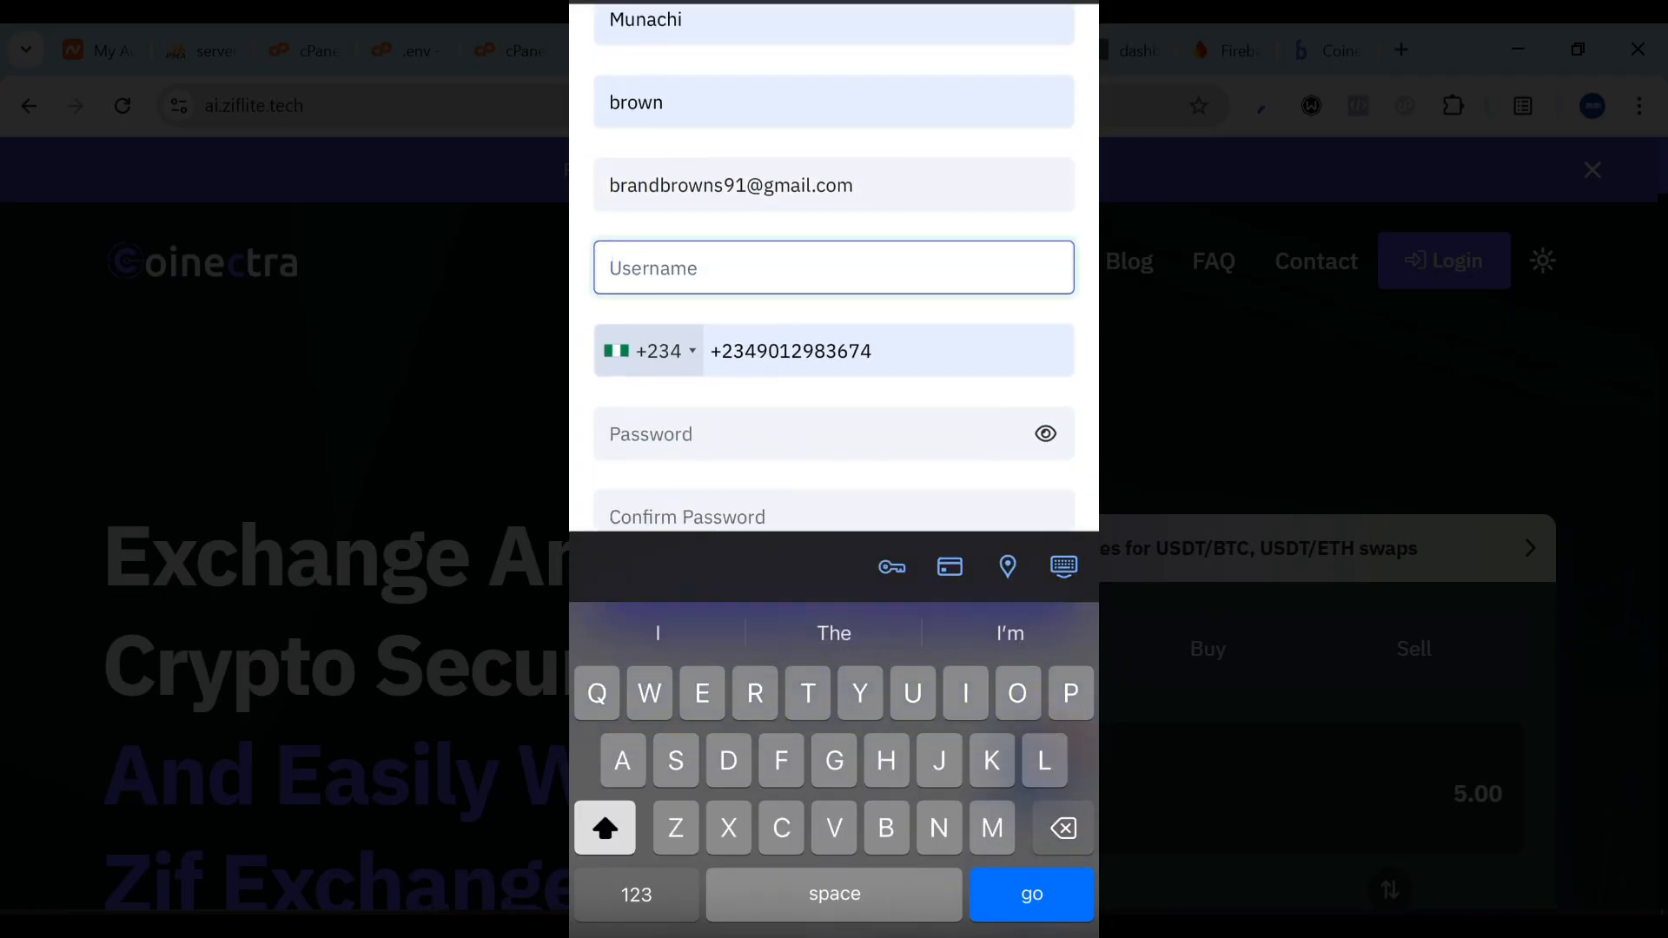
type("Zifnst")
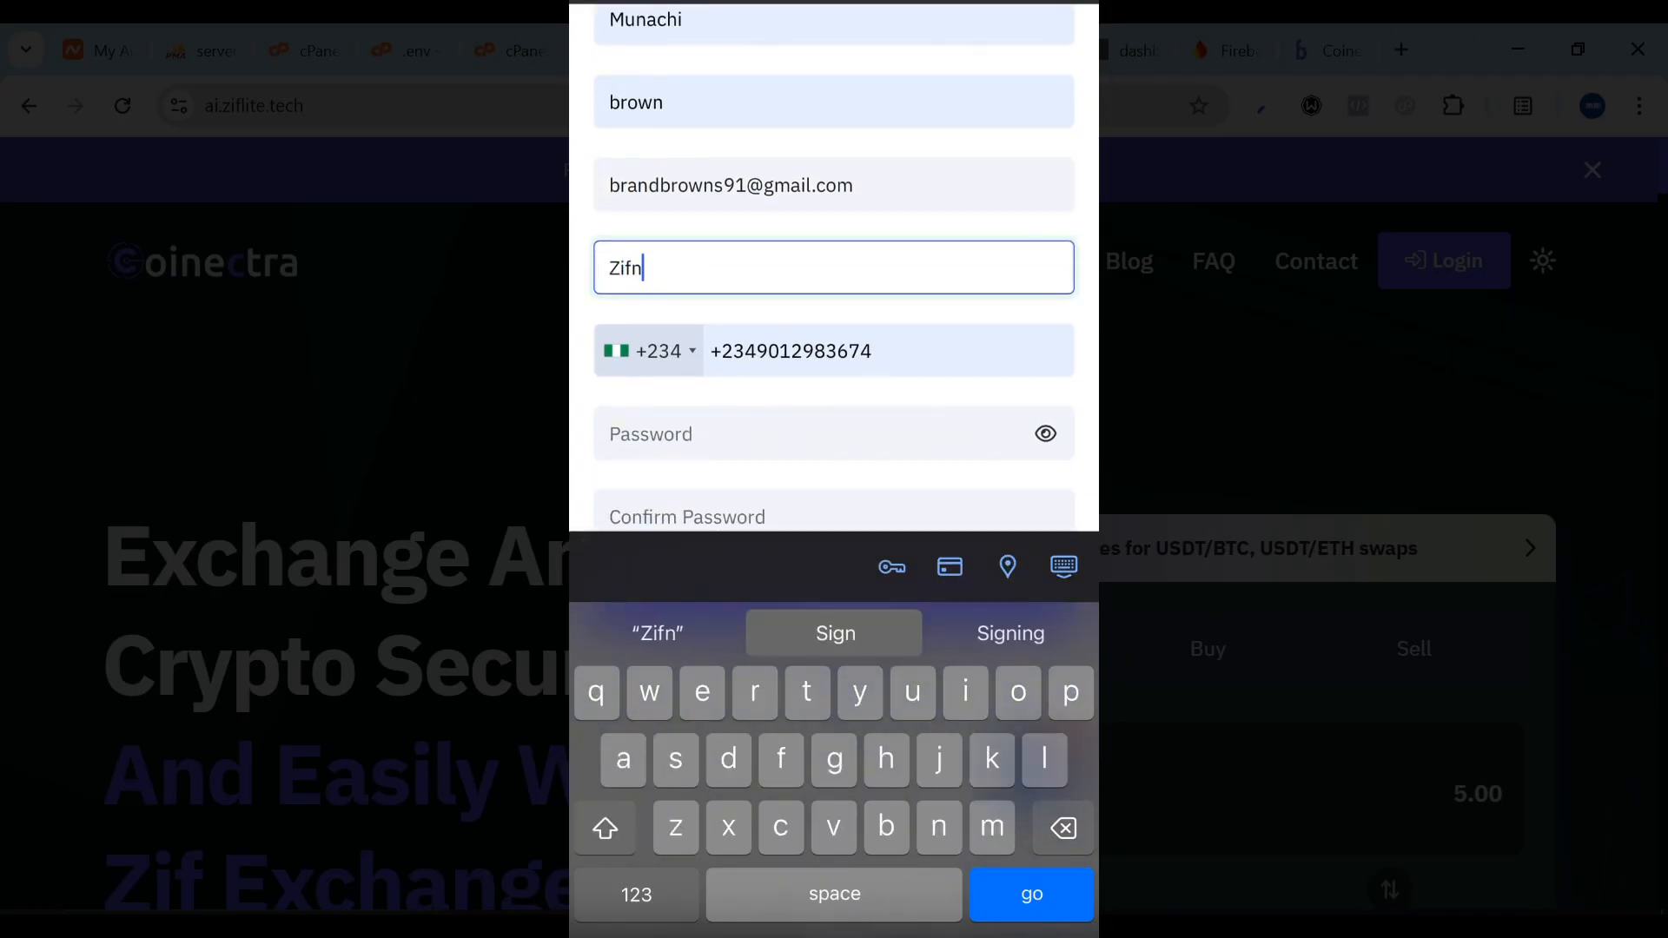
key("BackSpace")
key("BackSpace")
key("BackSpace")
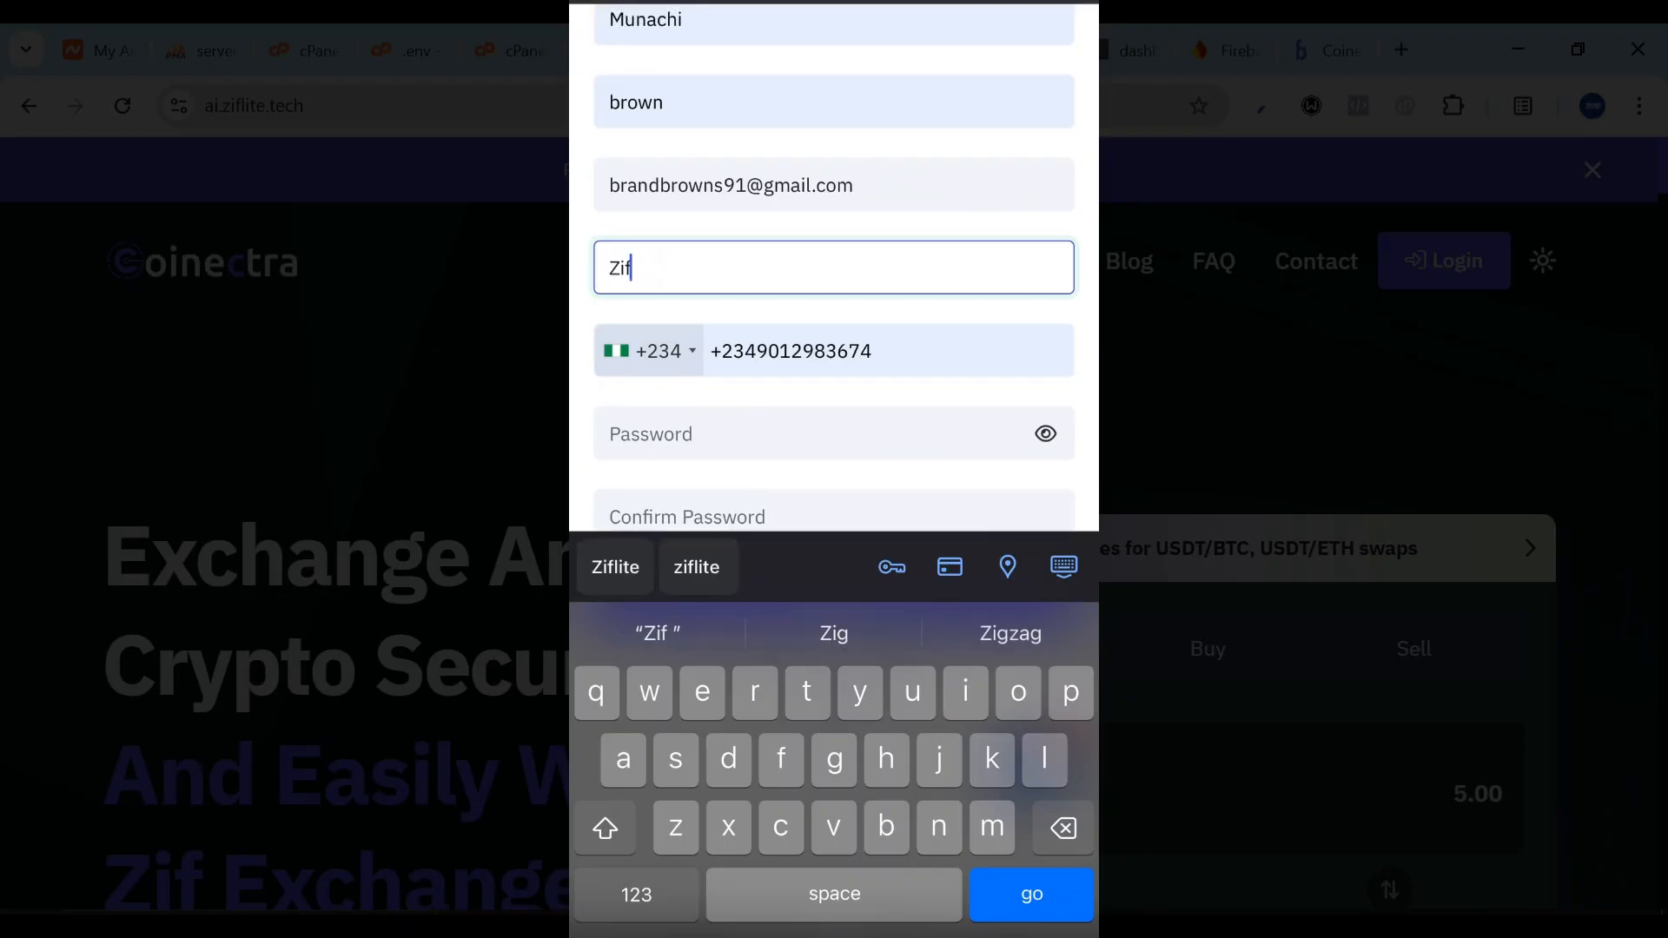
type("matthew")
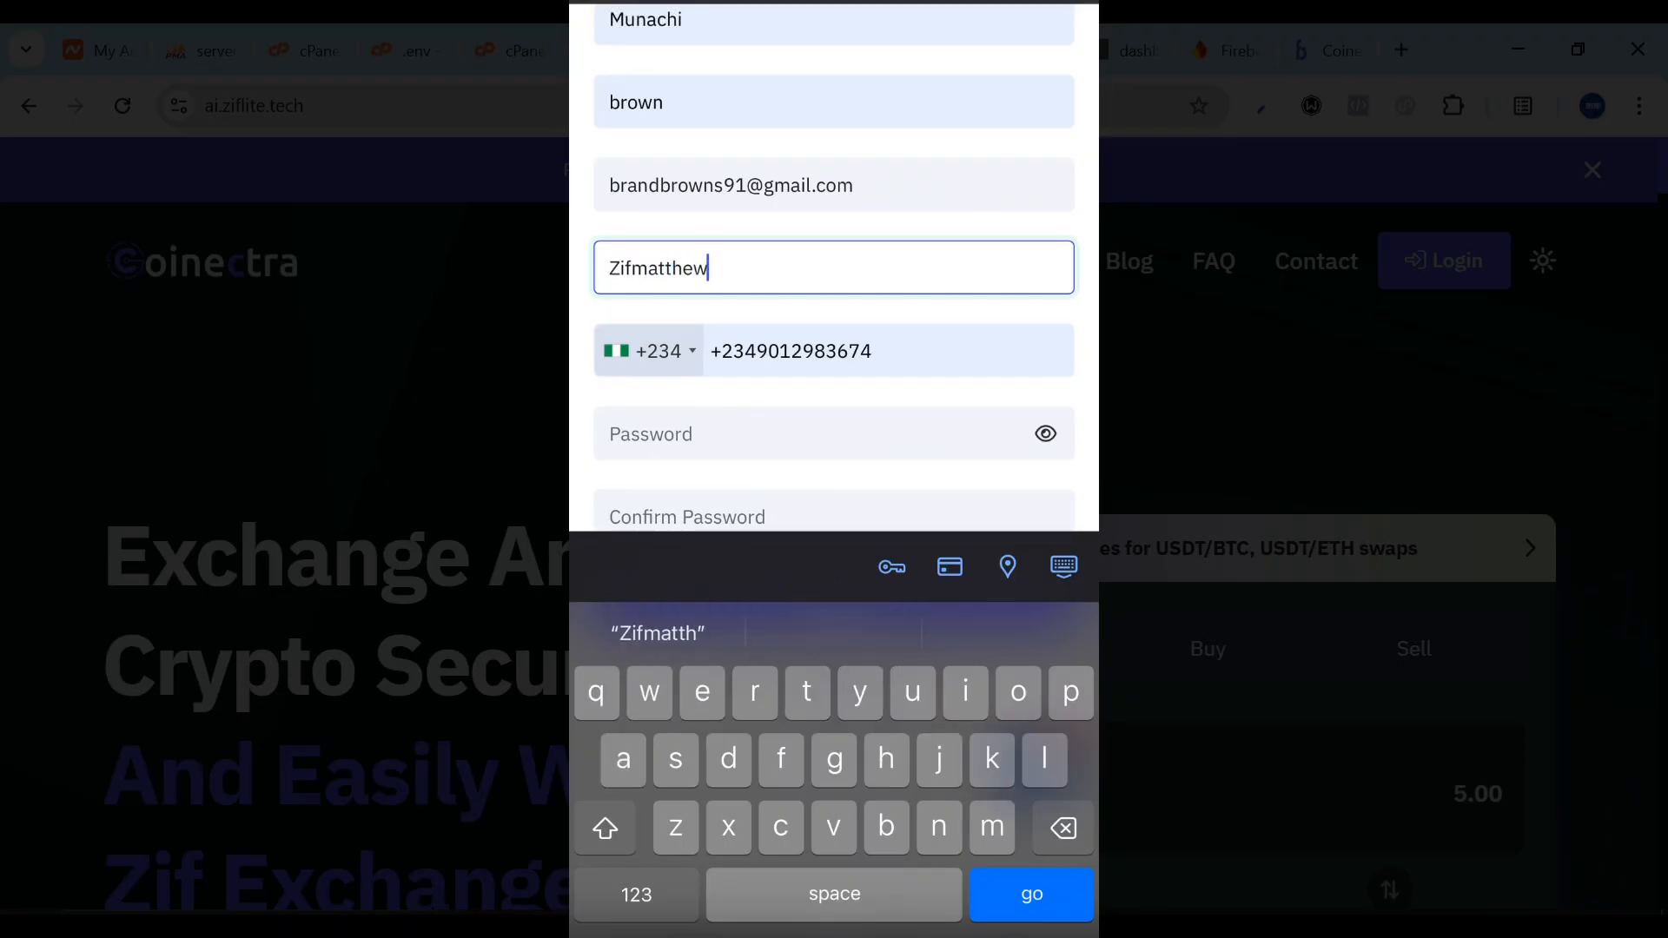
scroll(834, 261, "down", 2)
scroll(835, 261, "down", 1)
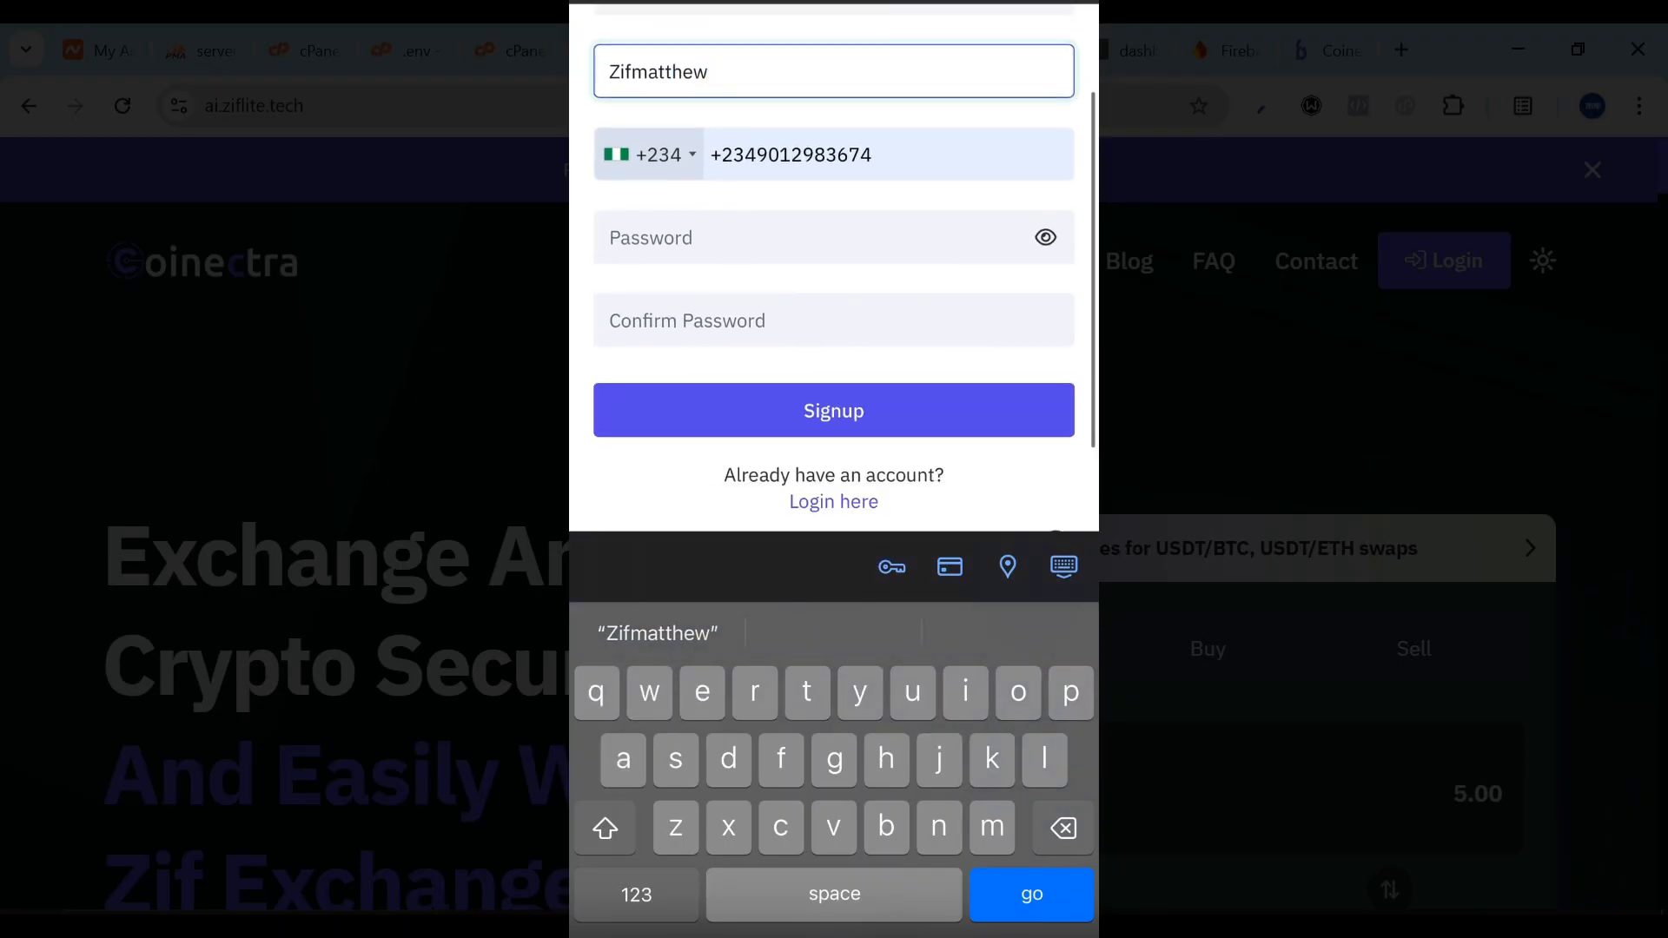
Enter and confirm the account password, then submit the signup
left_click(808, 237)
left_click(834, 348)
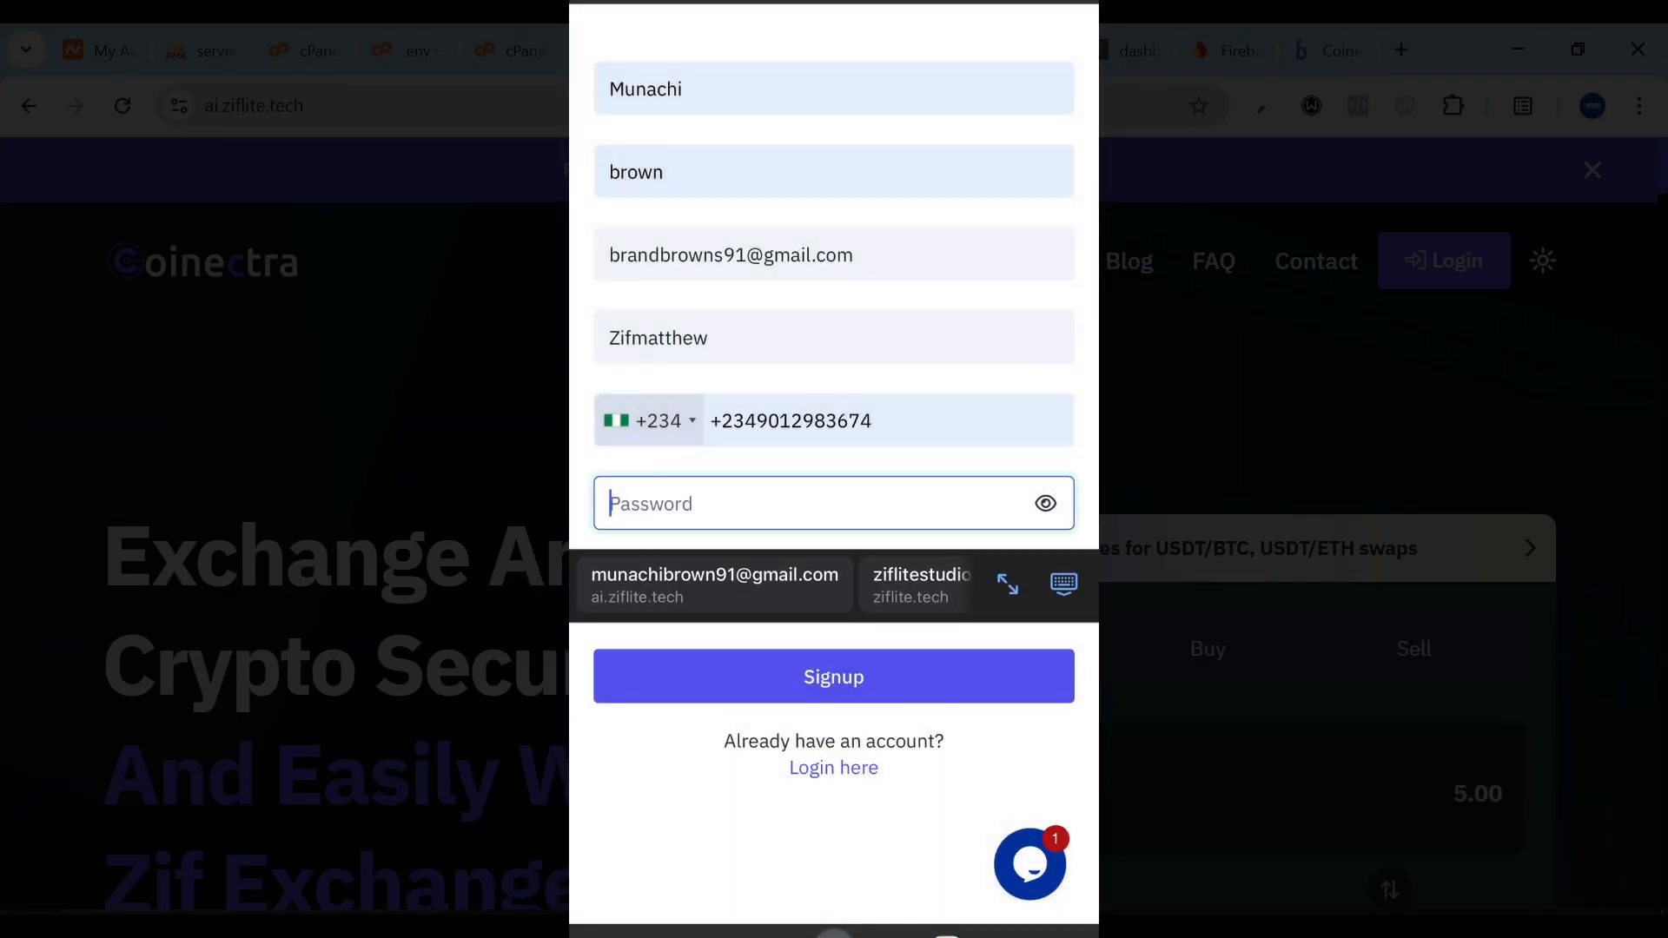
left_click(808, 504)
left_click(808, 504)
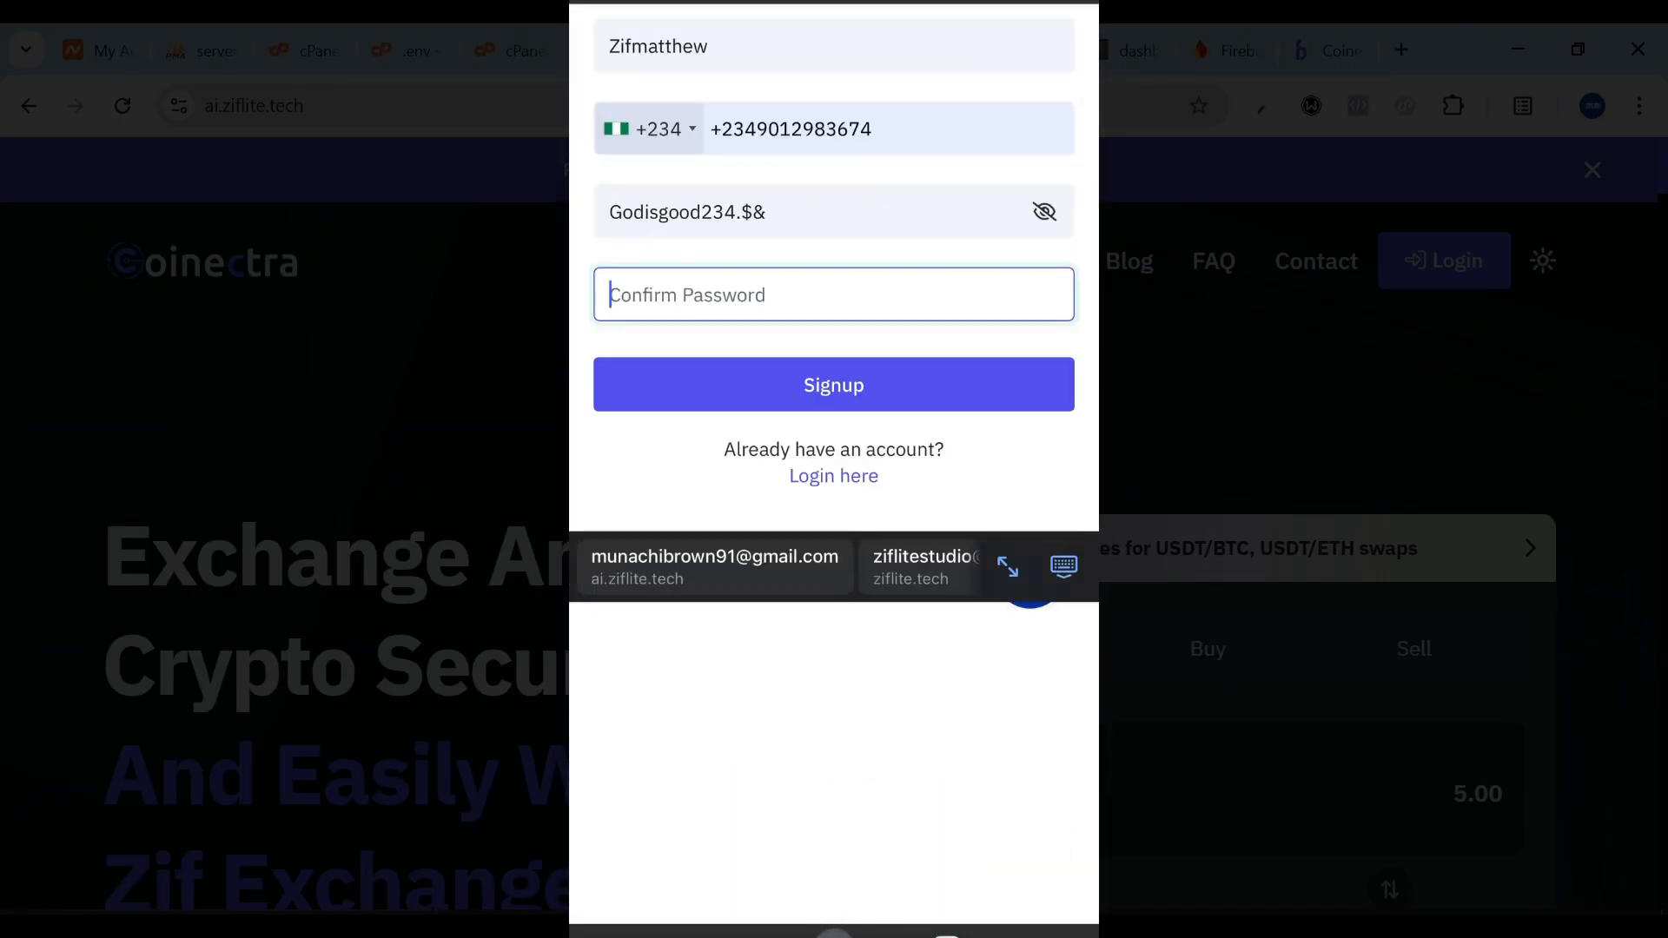
left_click(808, 294)
left_click(637, 239)
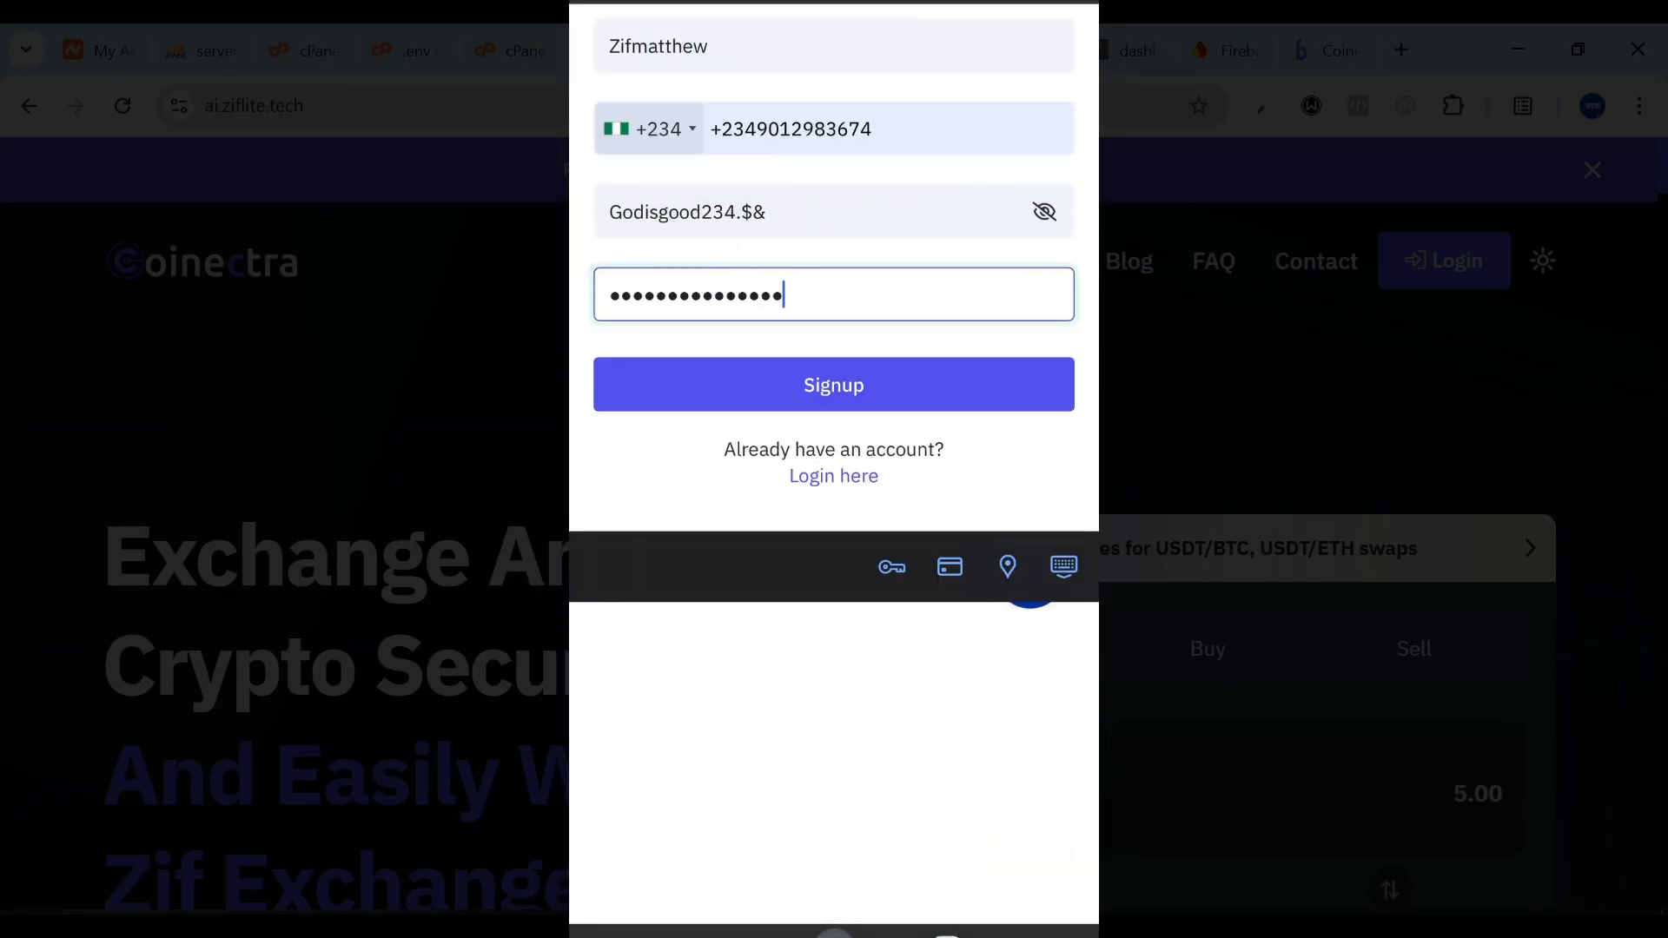
scroll(834, 261, "up", 1)
scroll(834, 261, "up", 2)
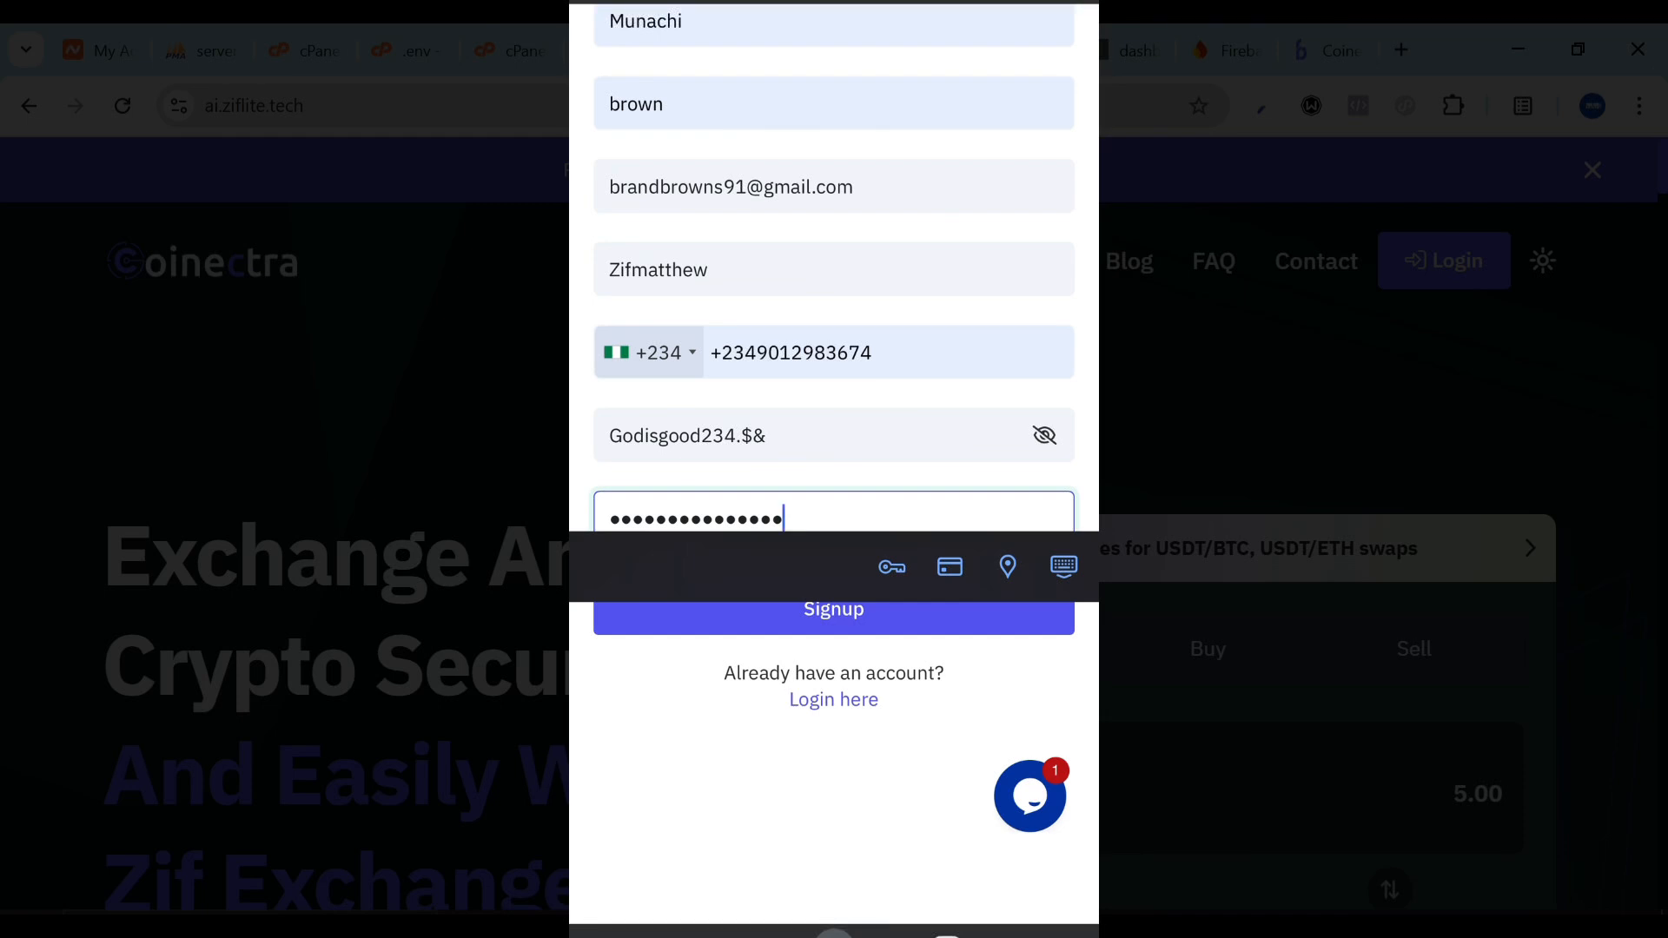
scroll(834, 417, "down", 3)
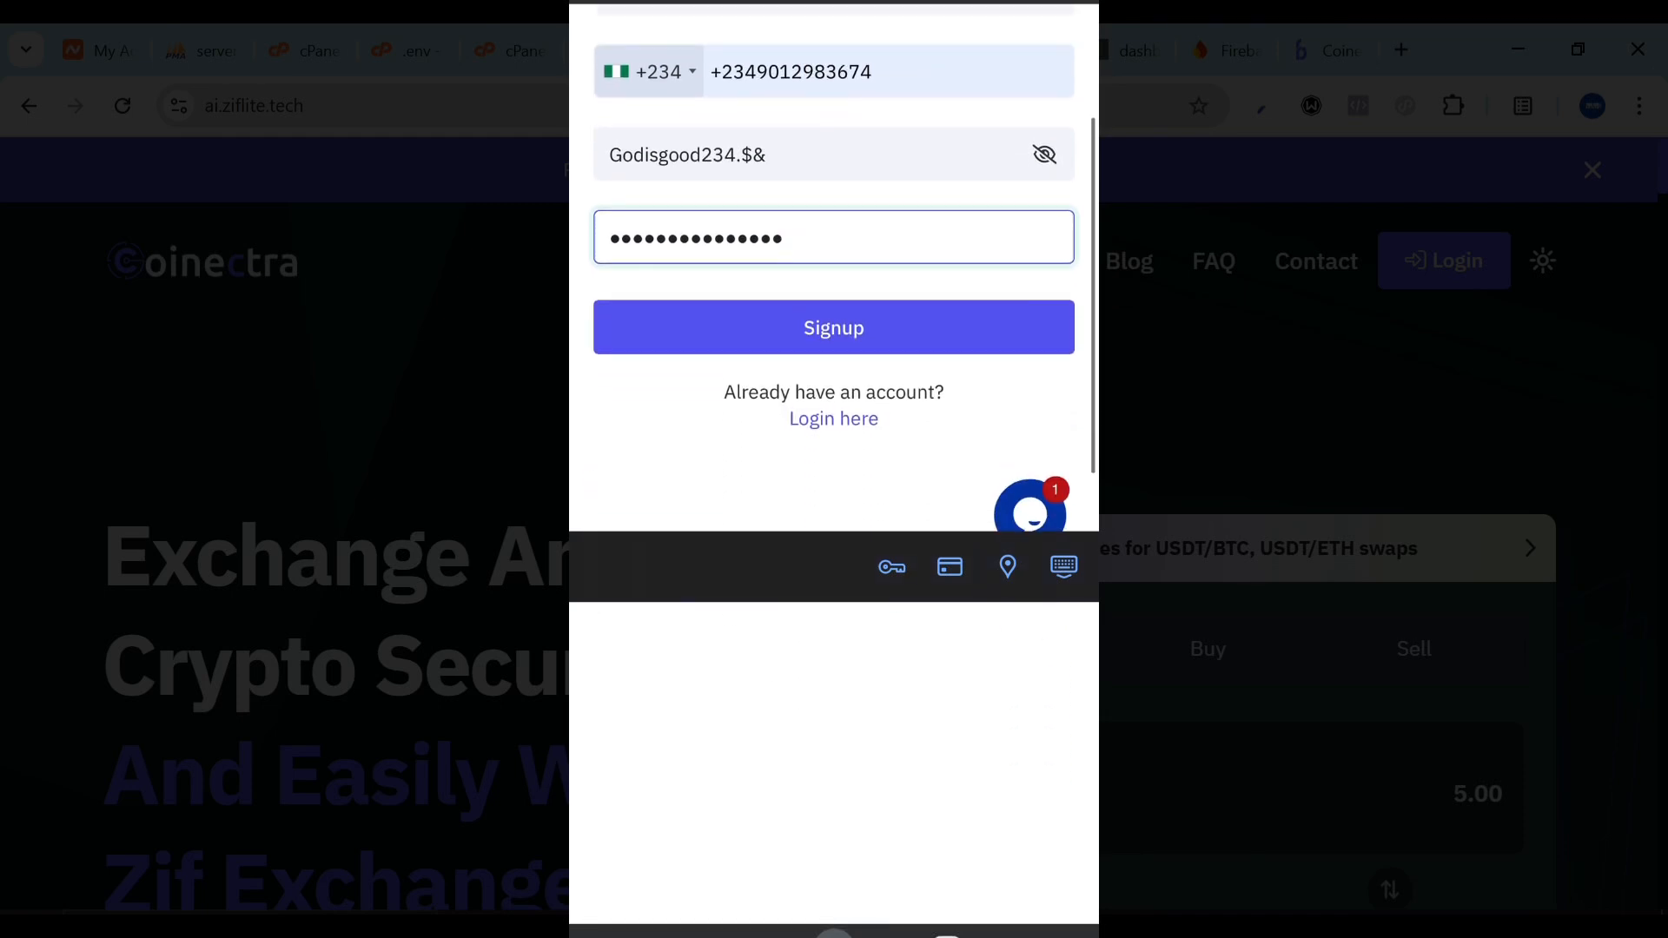
left_click(834, 8)
scroll(834, 347, "down", 3)
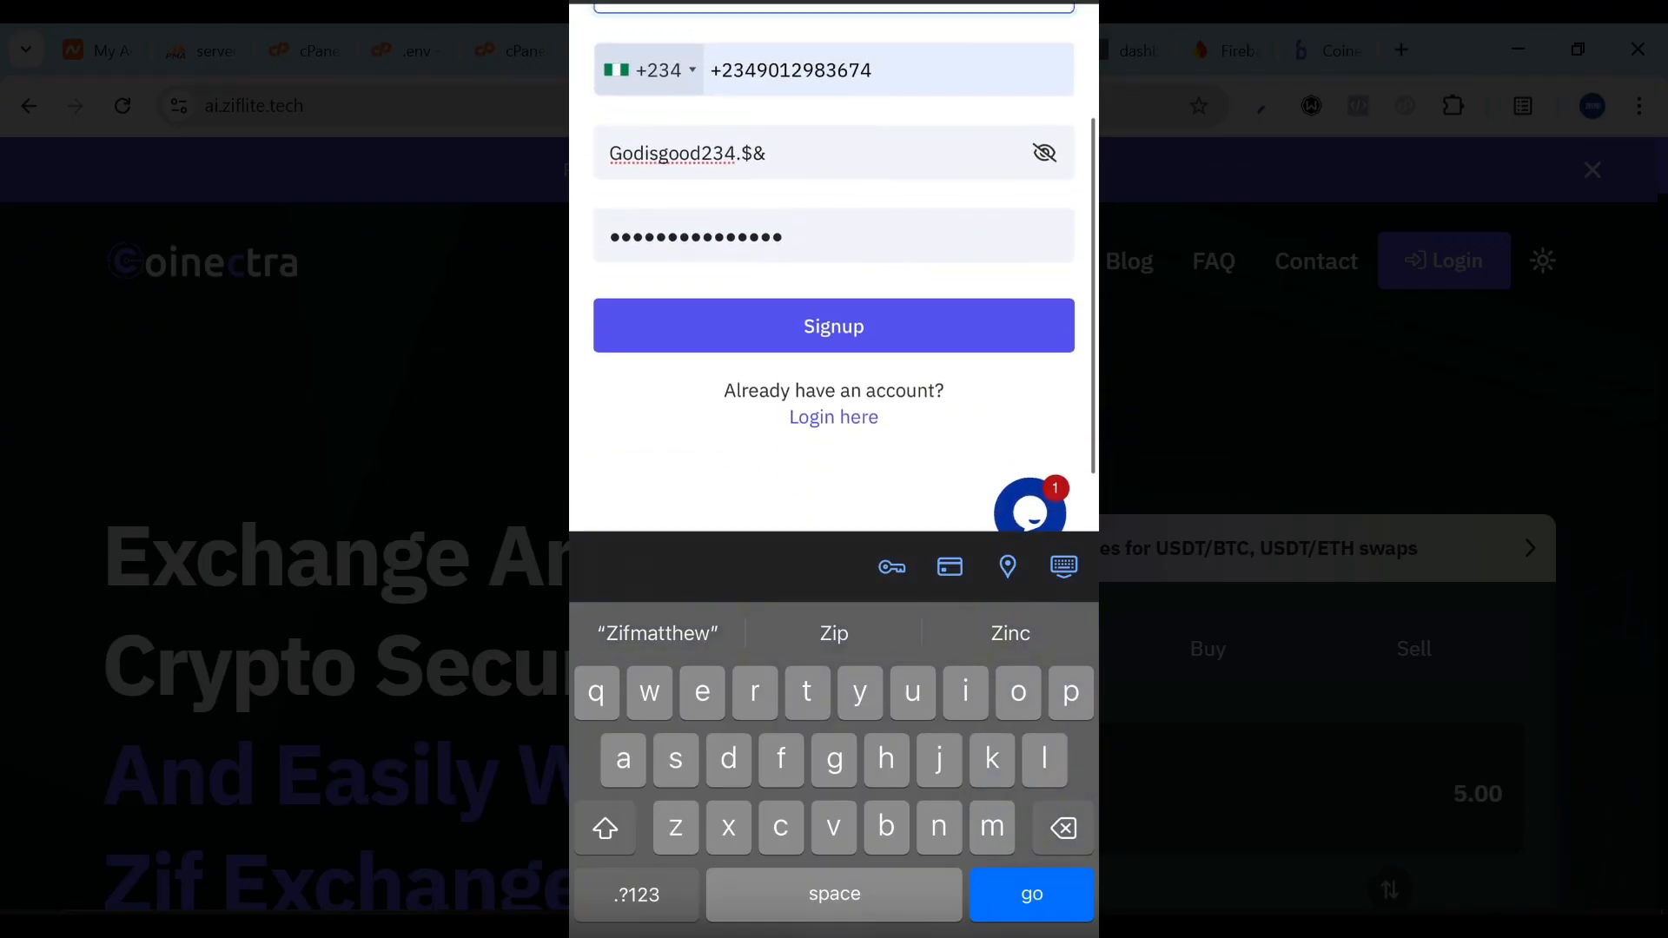
left_click(835, 326)
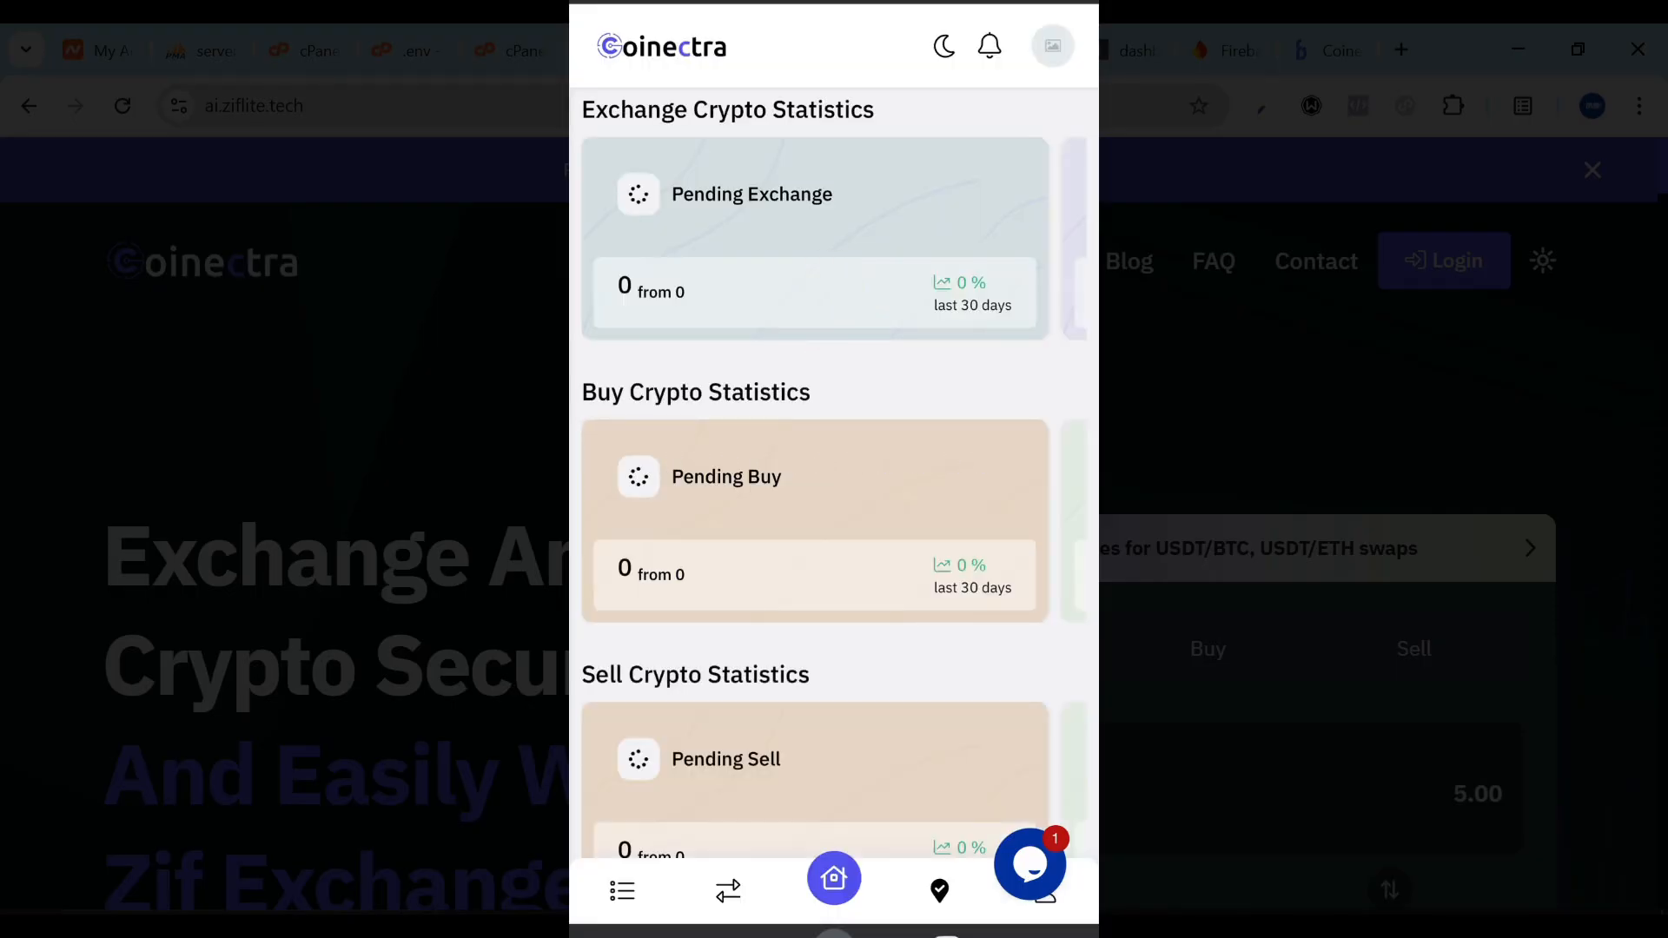
Open the Tracking page from the user dashboard menu
scroll(834, 469, "down", 10)
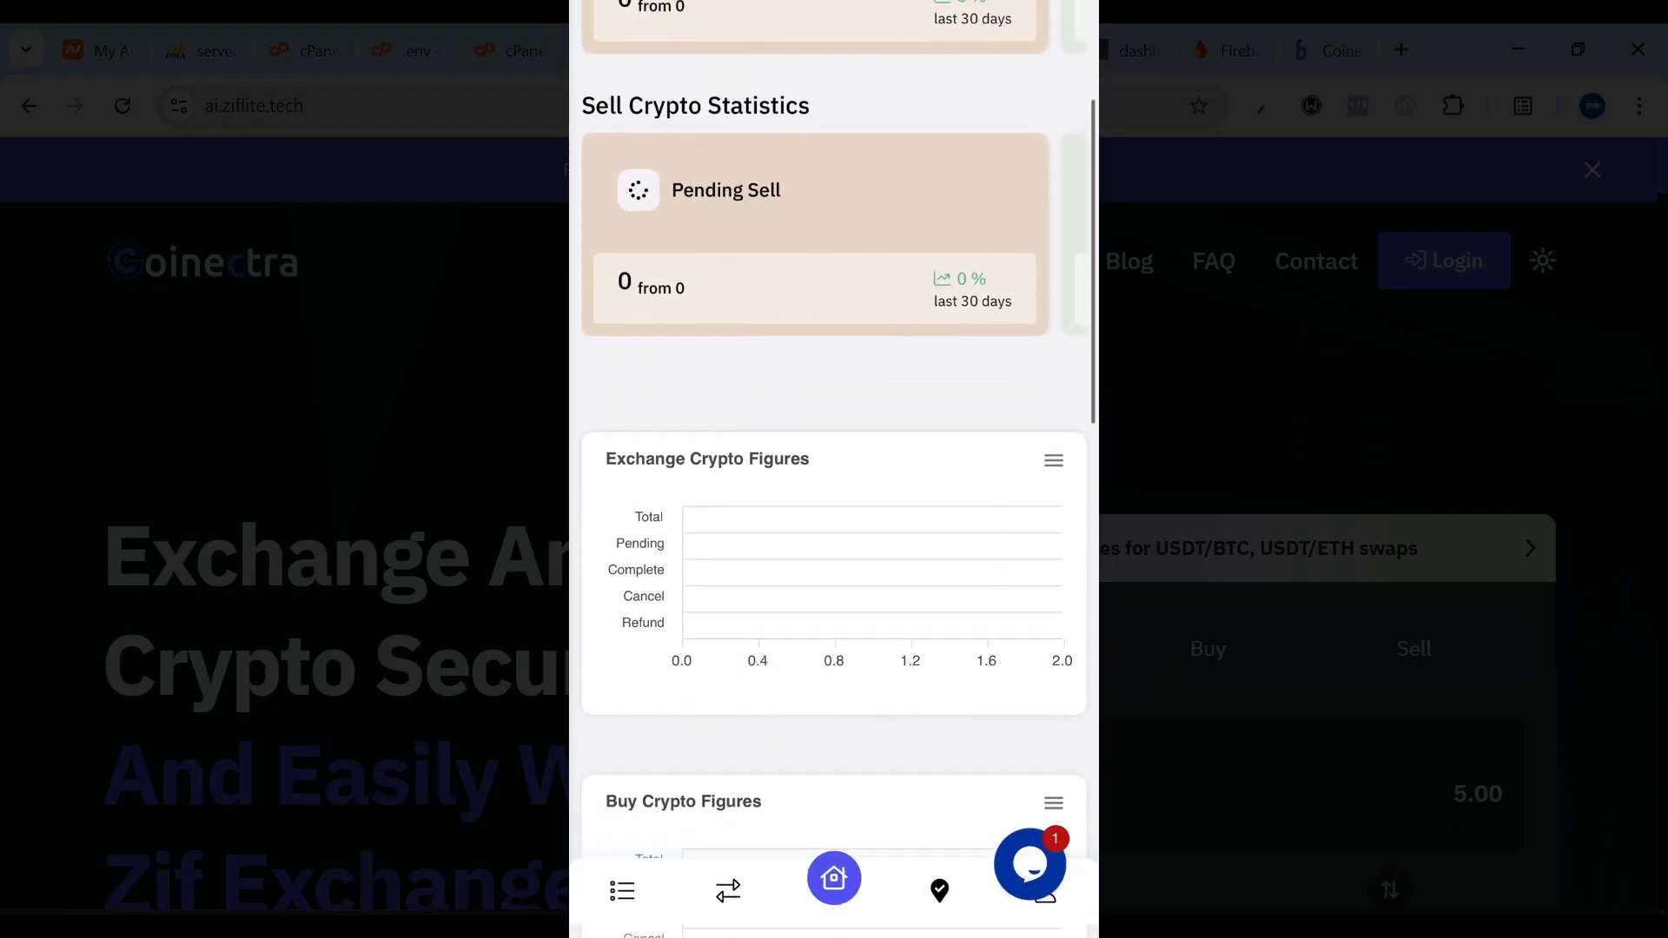
scroll(835, 469, "down", 5)
scroll(834, 469, "up", 10)
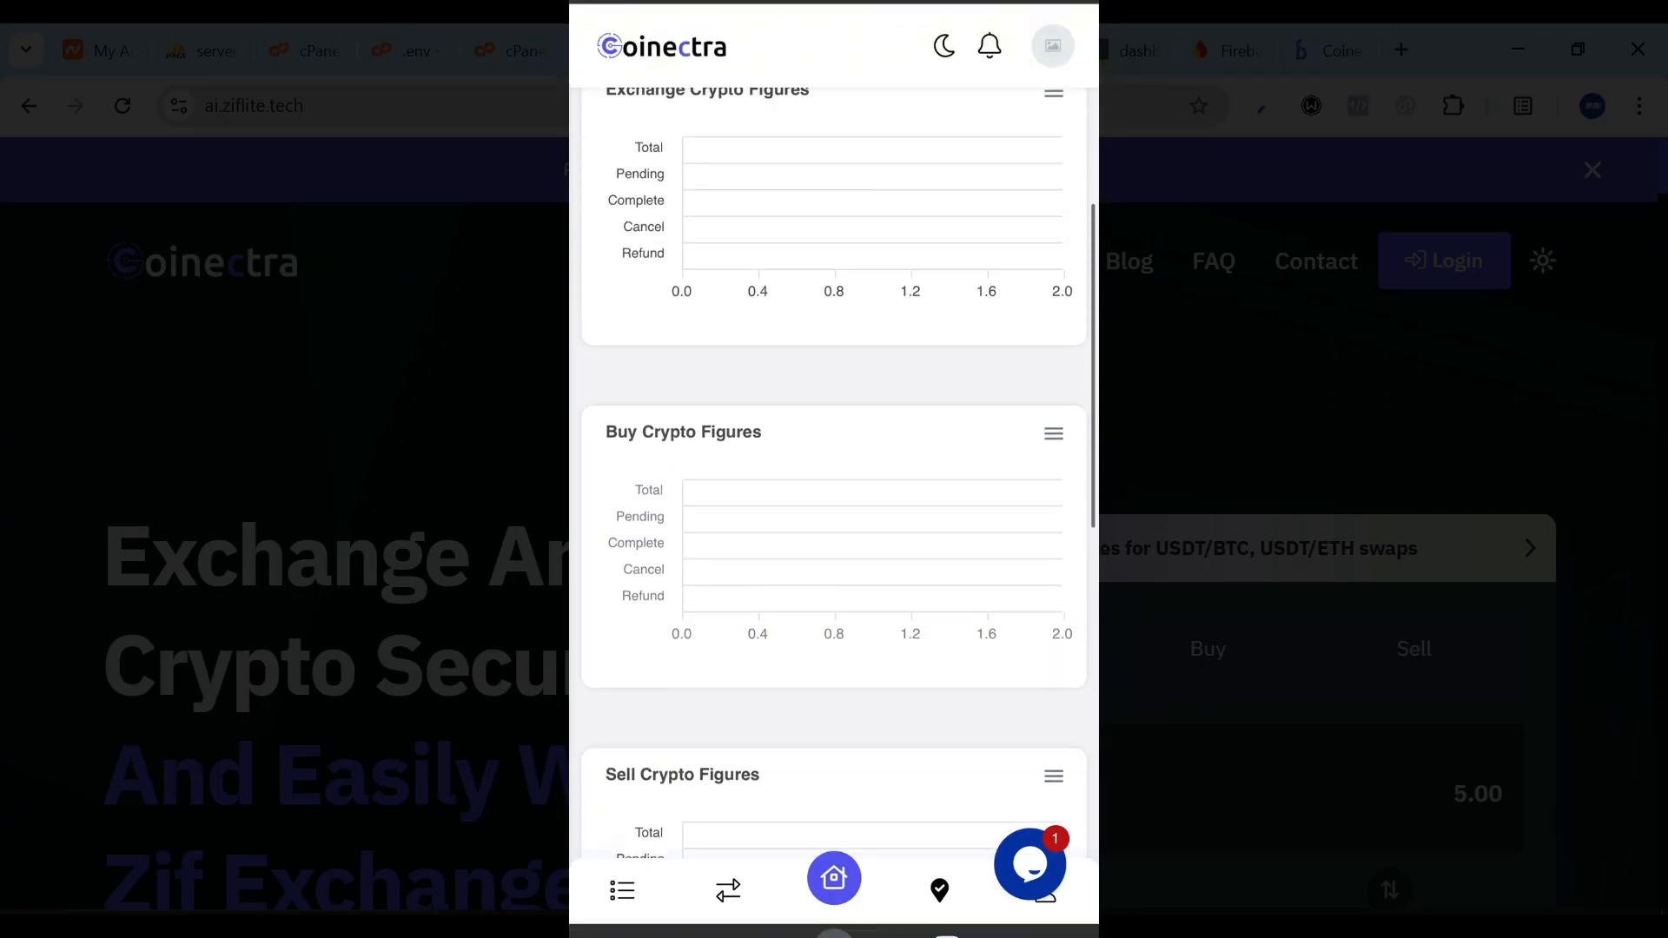
scroll(834, 469, "up", 3)
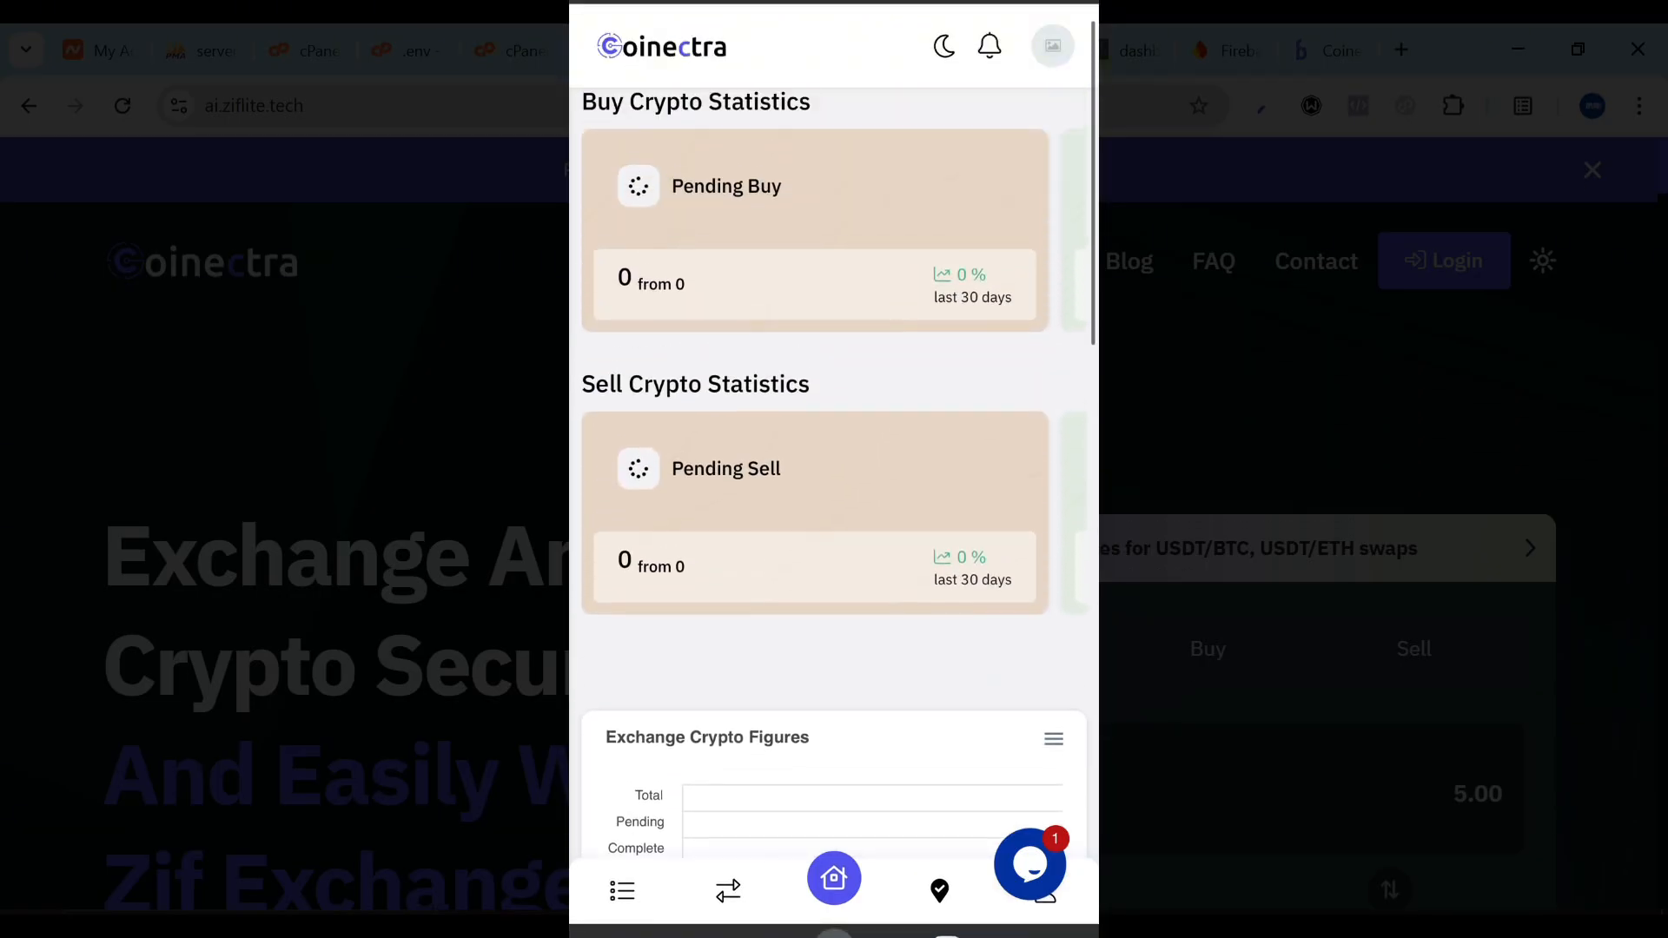
left_click(622, 891)
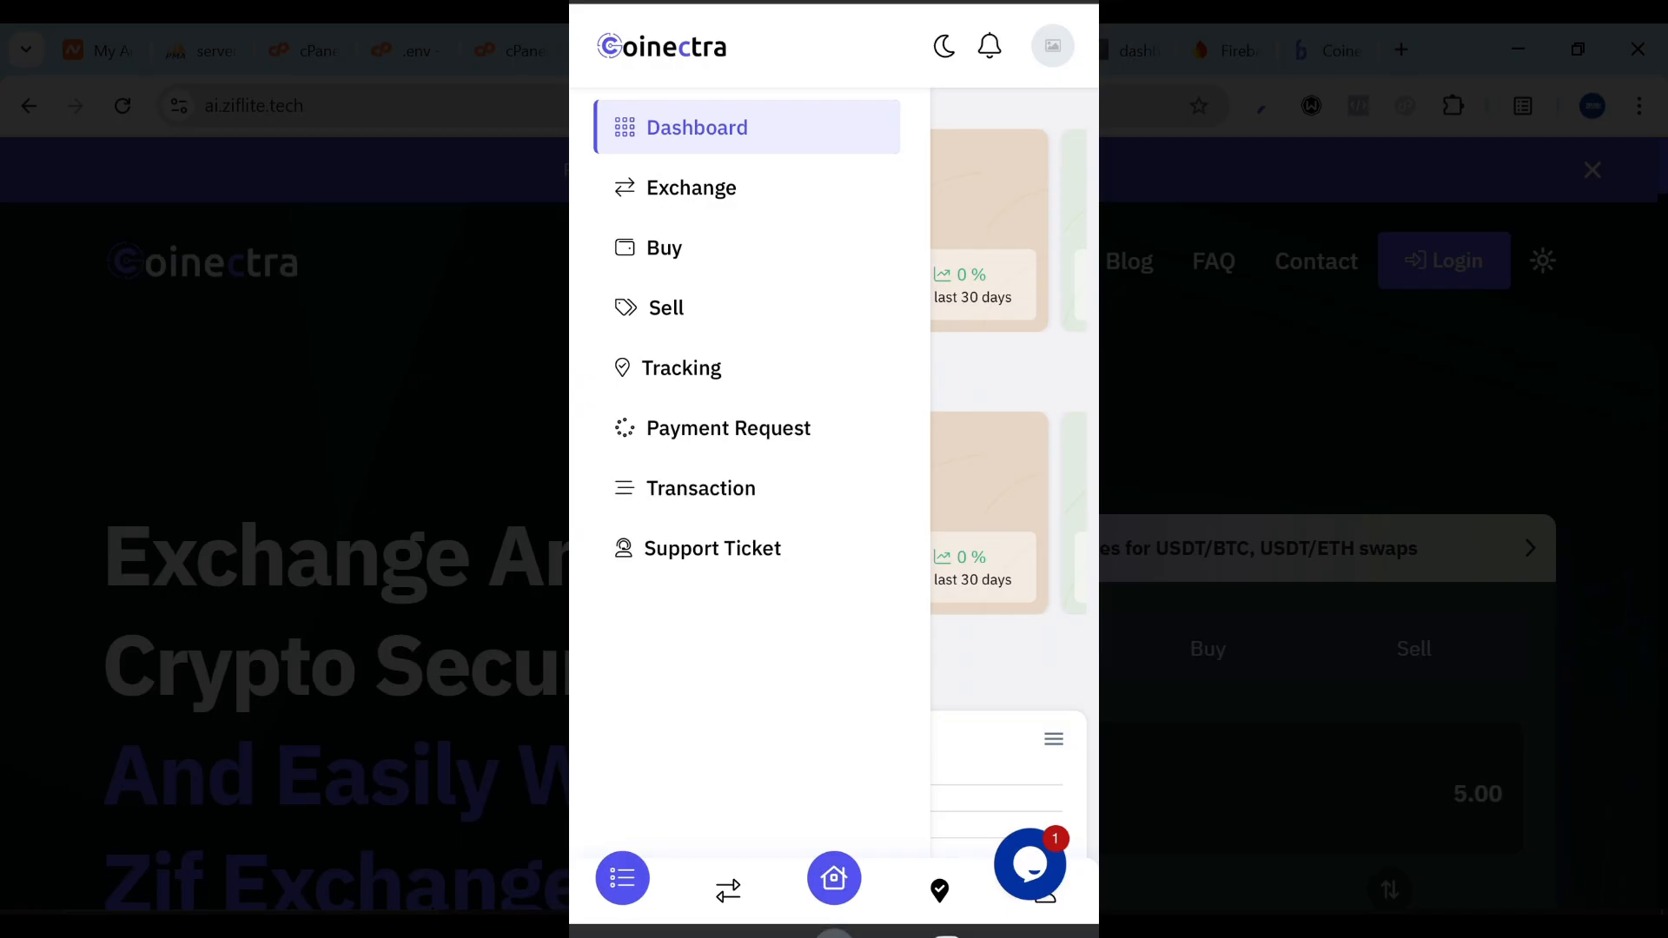
left_click(682, 368)
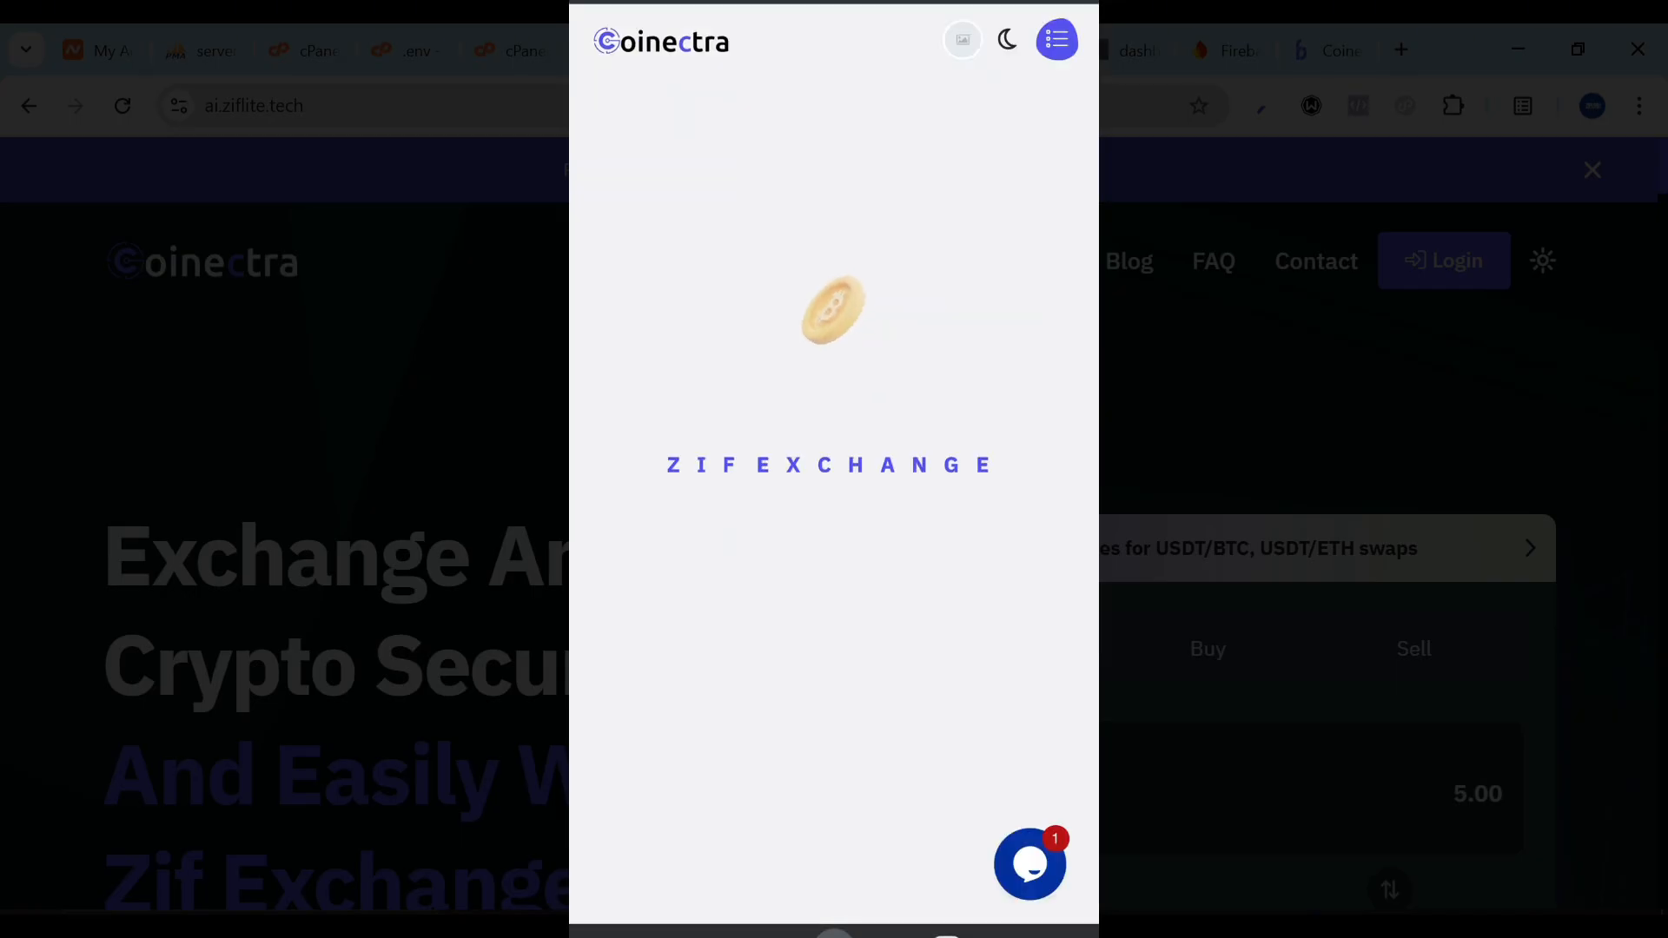
Fill the saved account password into the transaction ID field on the Track Your Trade page and submit the tracking search
left_click(765, 503)
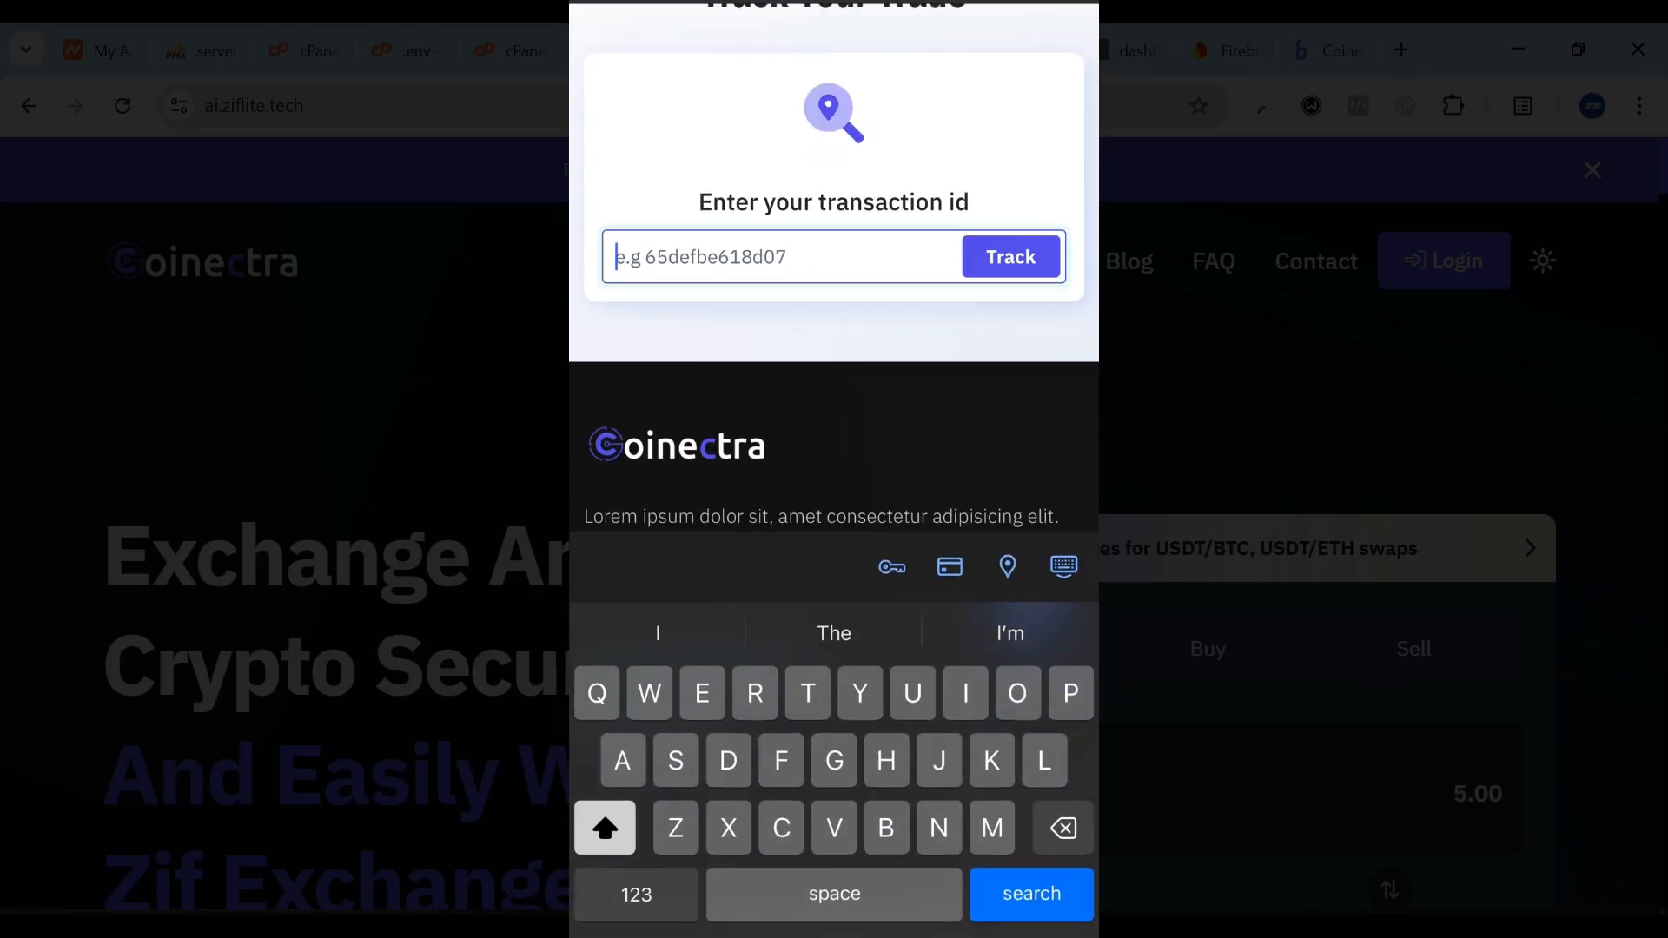
left_click(695, 258)
left_click(637, 202)
key("Return")
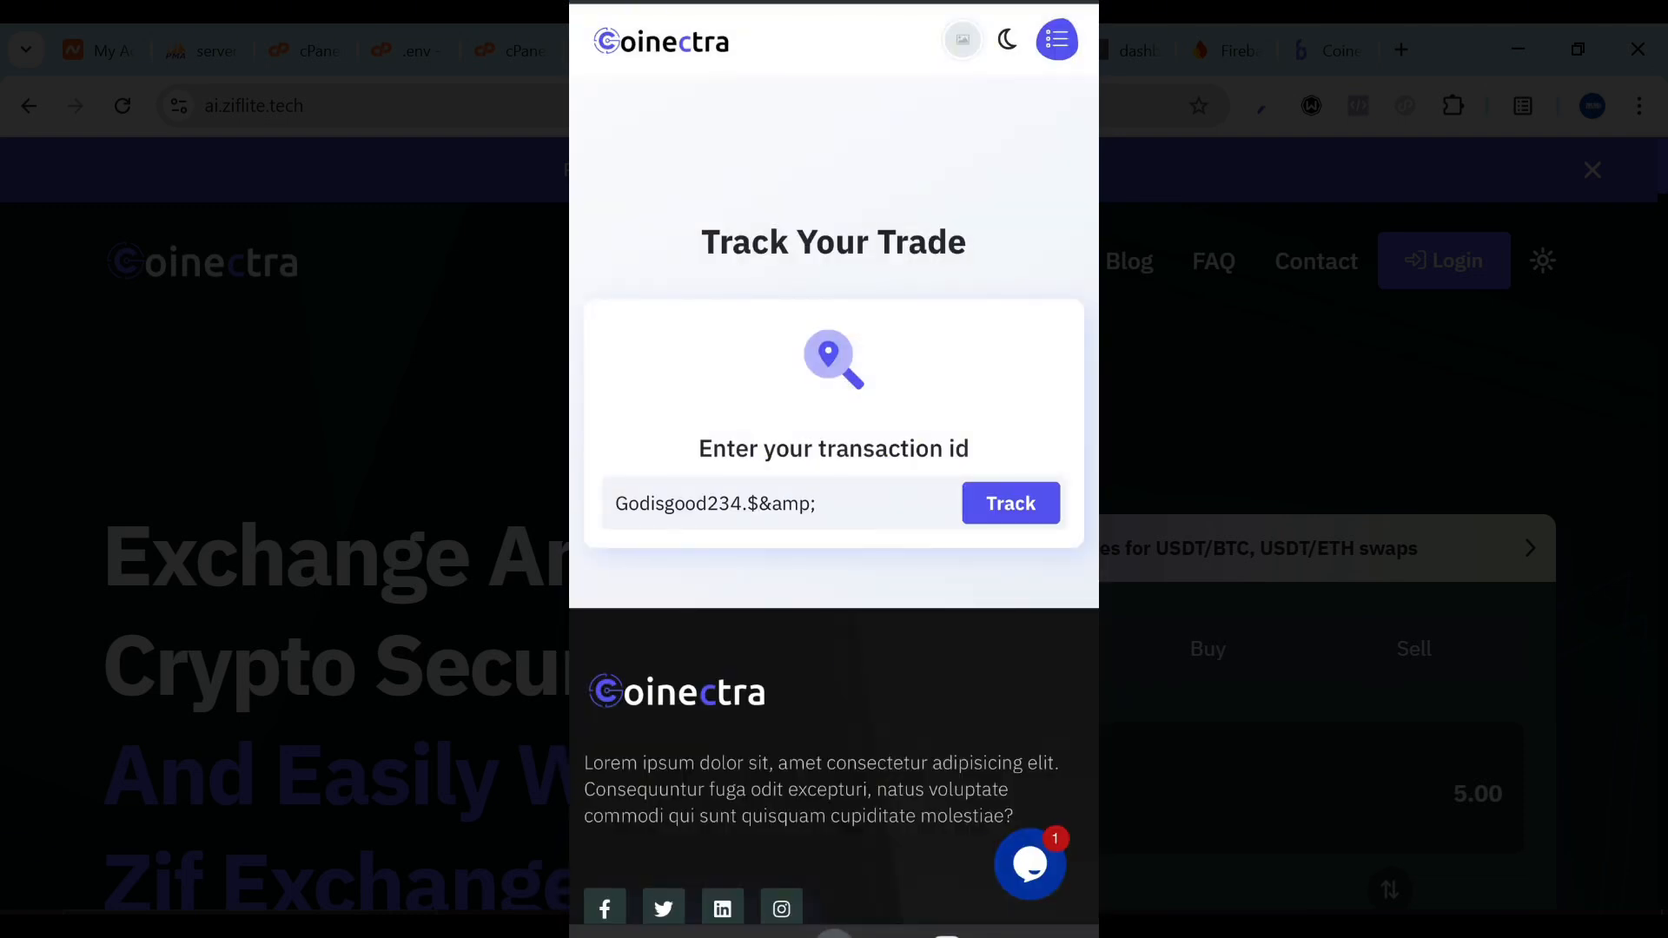
Go back to the Coinectra home page and switch the site to dark mode
key("alt+Left")
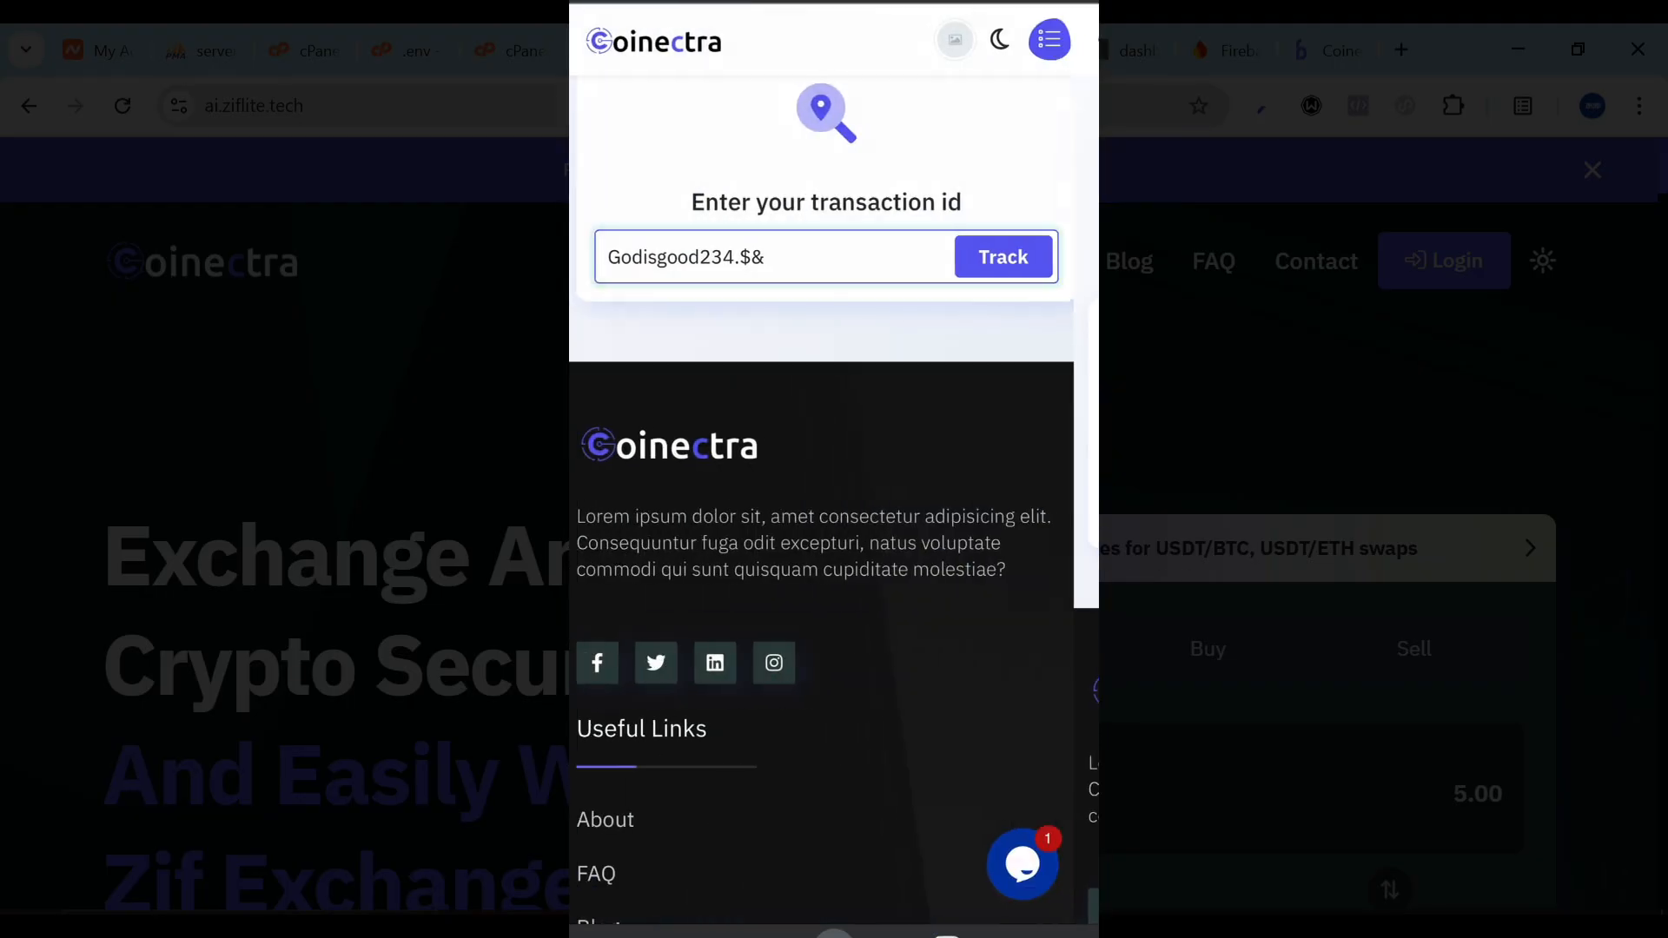
scroll(834, 470, "up", 3)
key("alt+Left")
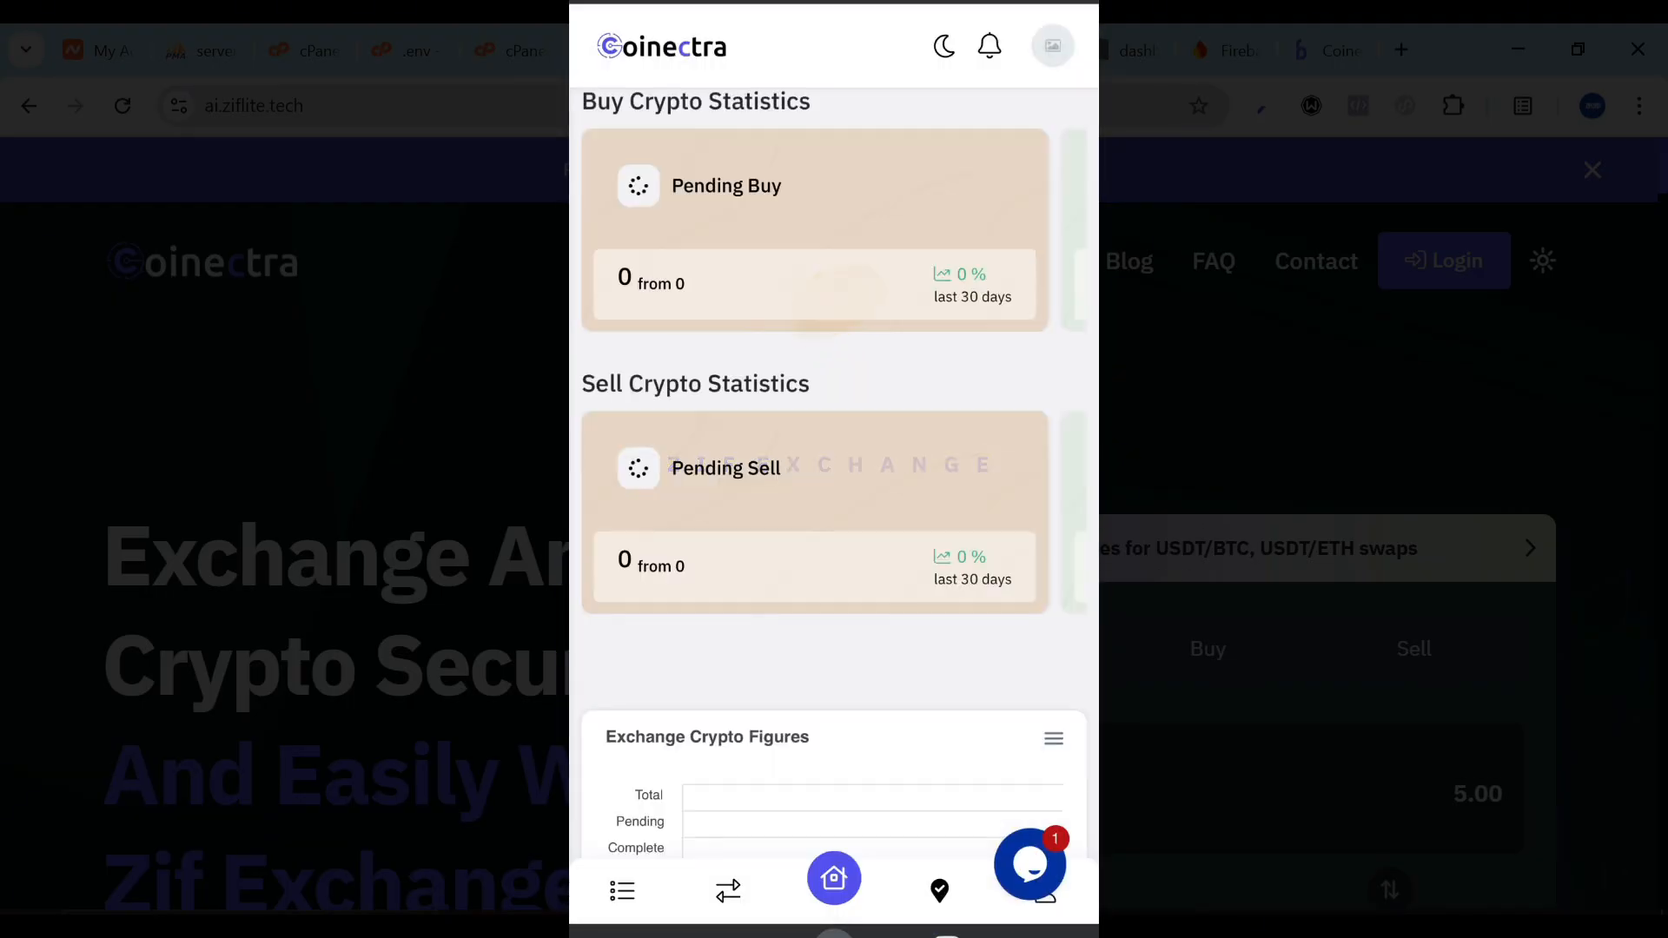
scroll(834, 469, "down", 5)
scroll(834, 469, "up", 8)
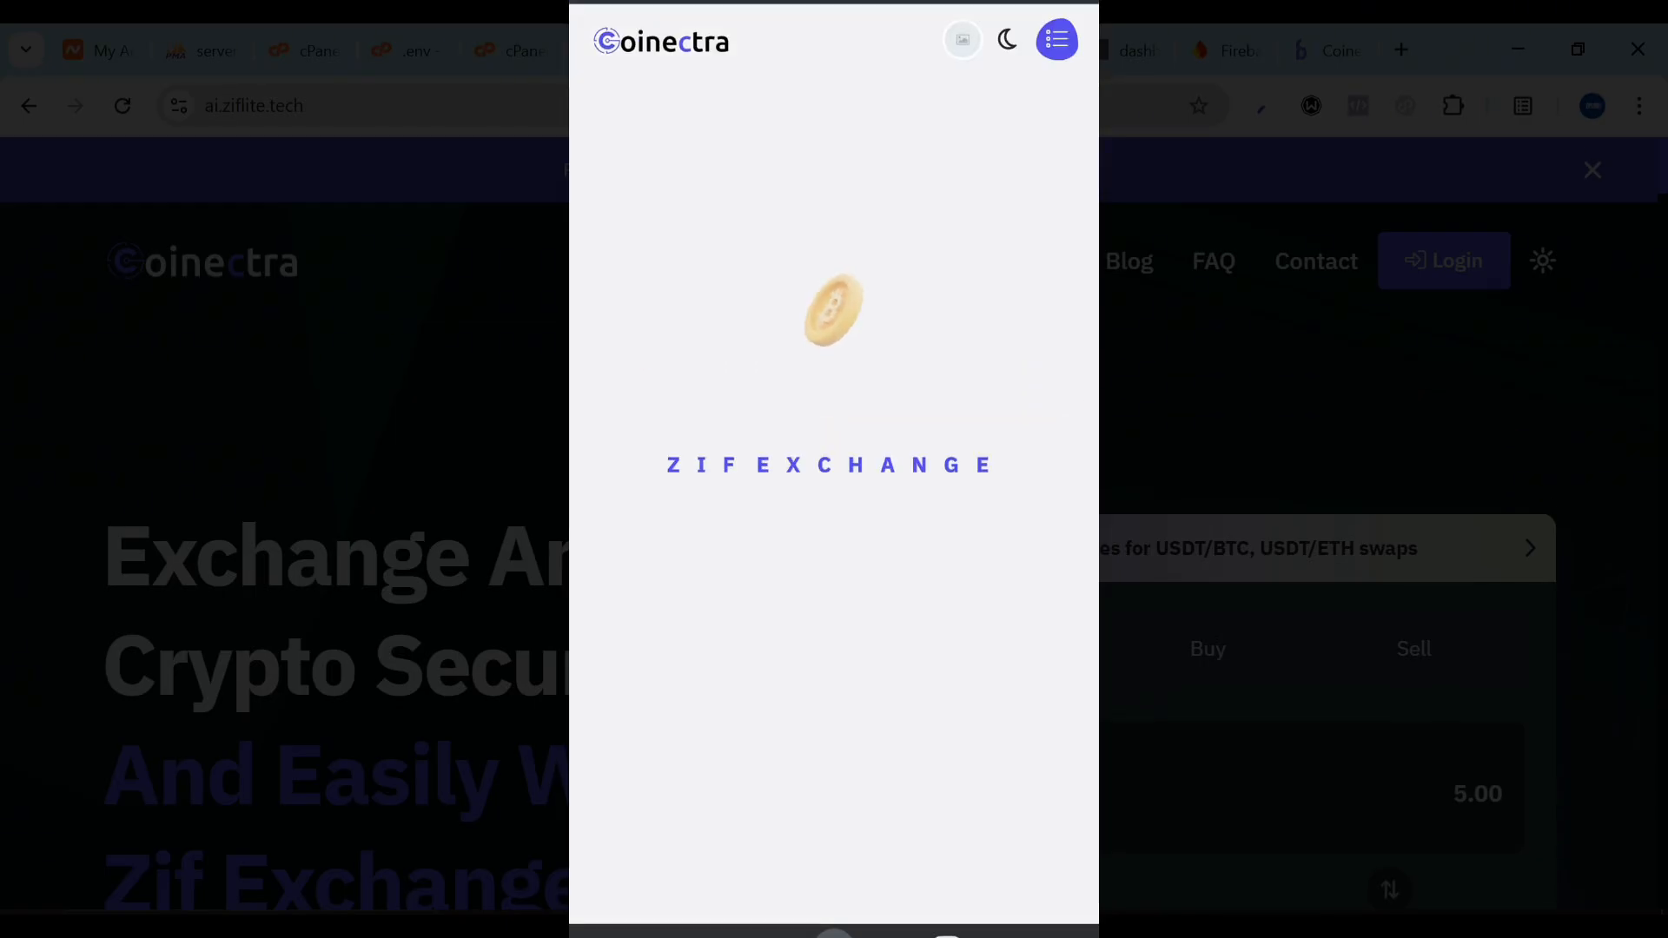
scroll(835, 469, "down", 3)
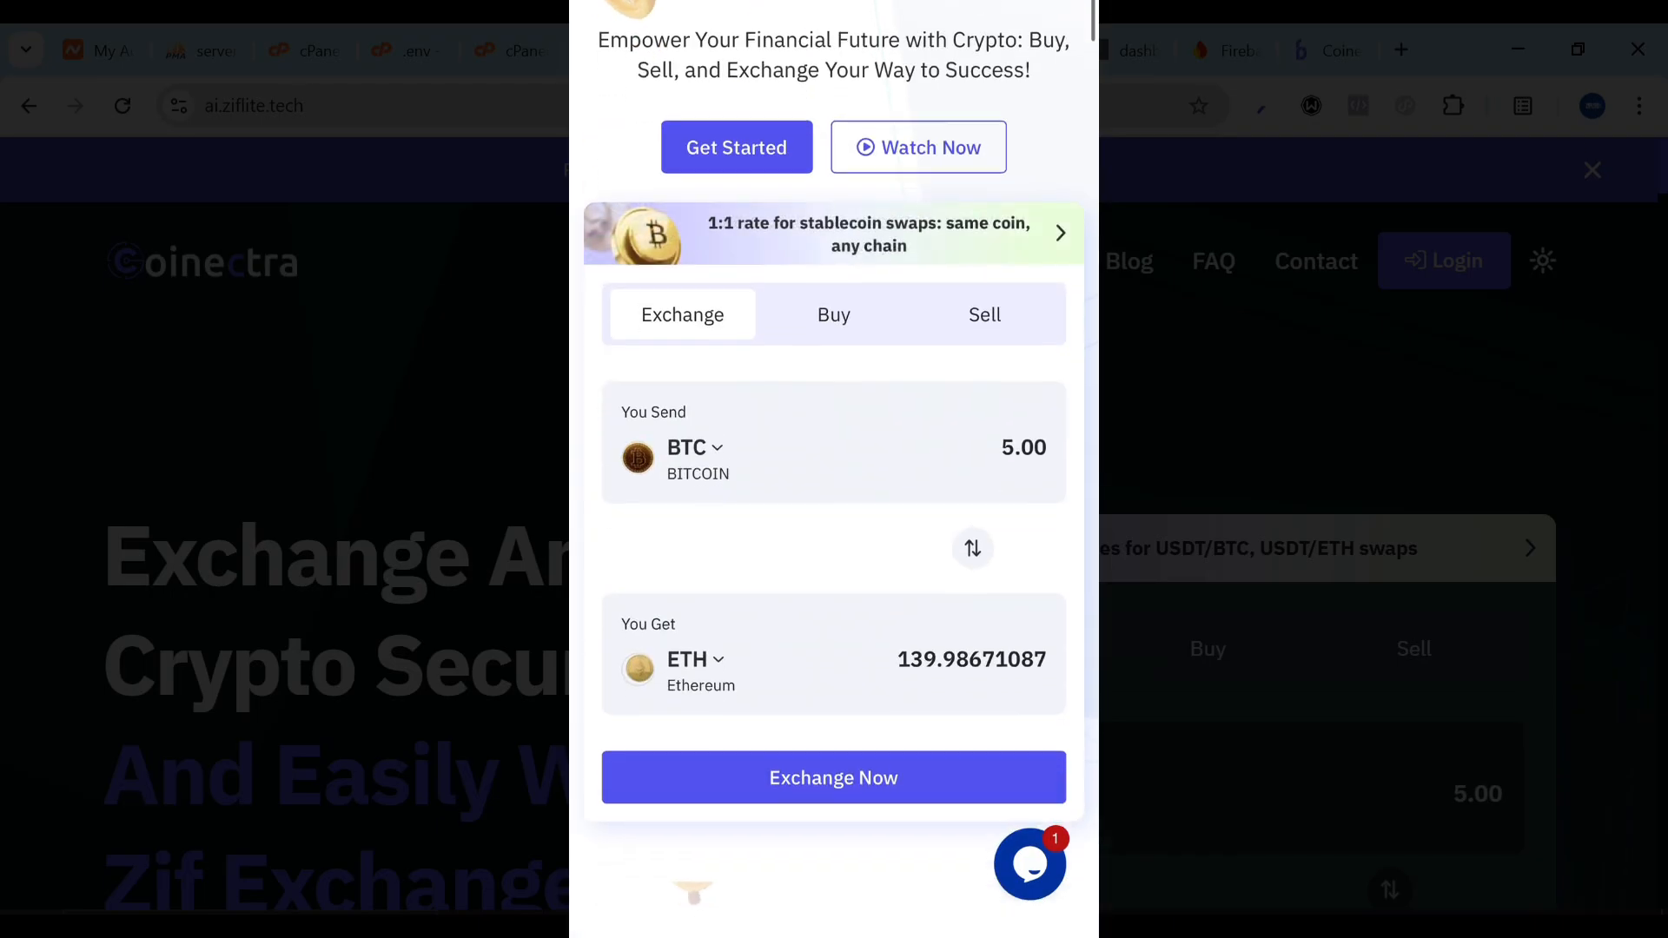
scroll(834, 469, "up", 5)
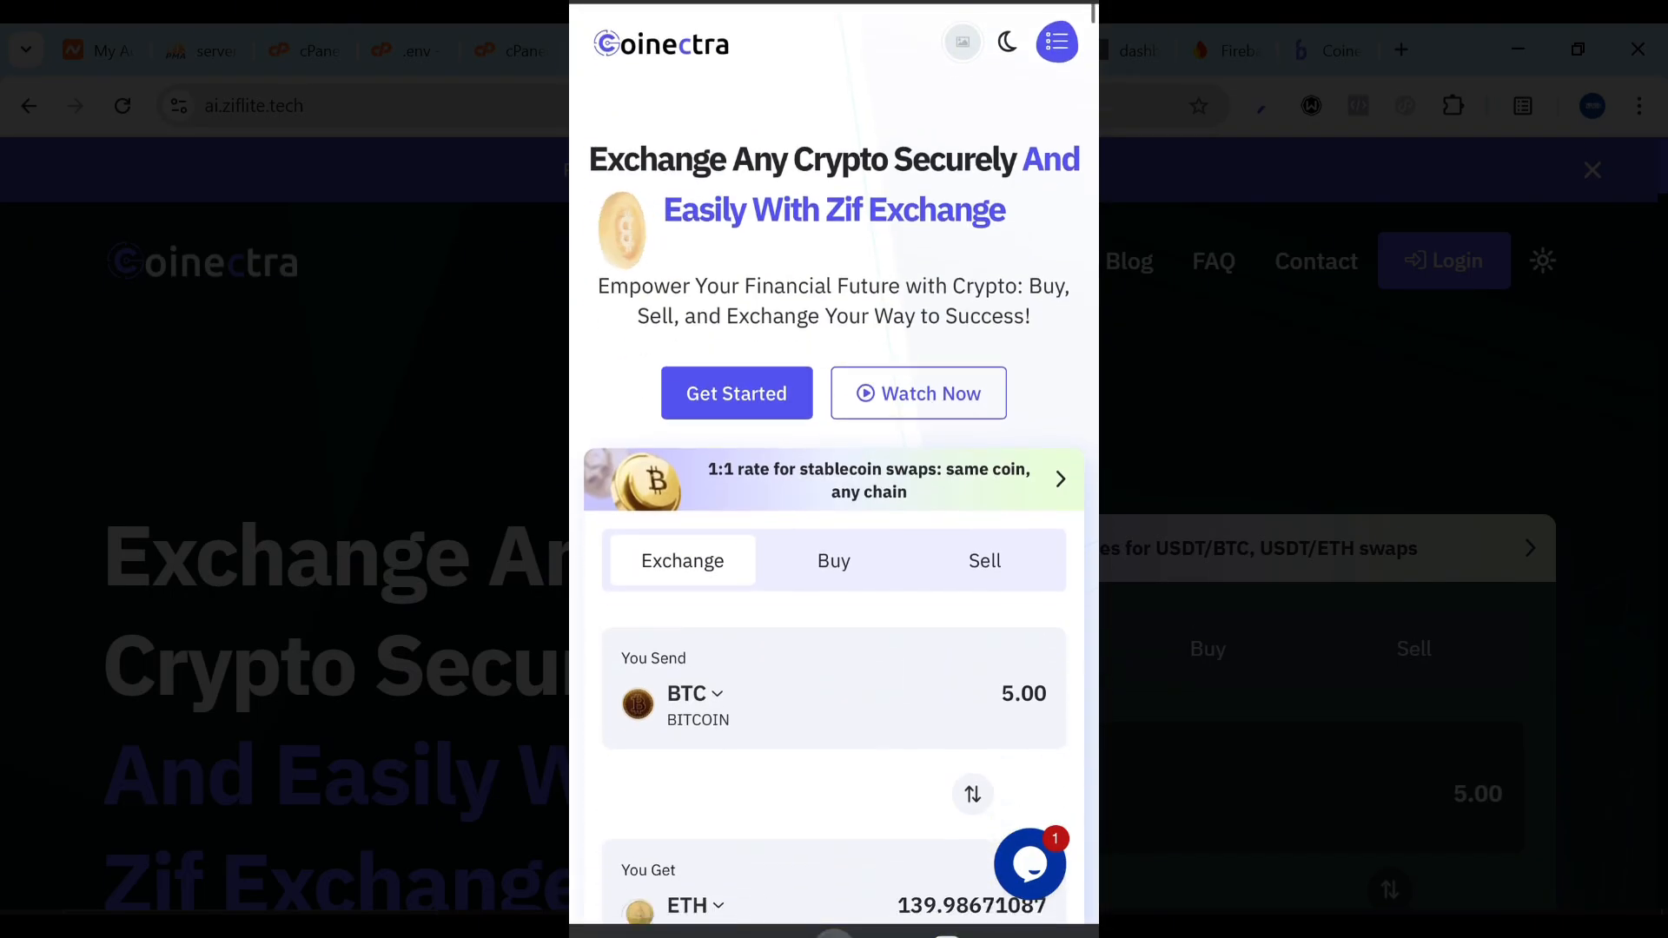
left_click(1008, 39)
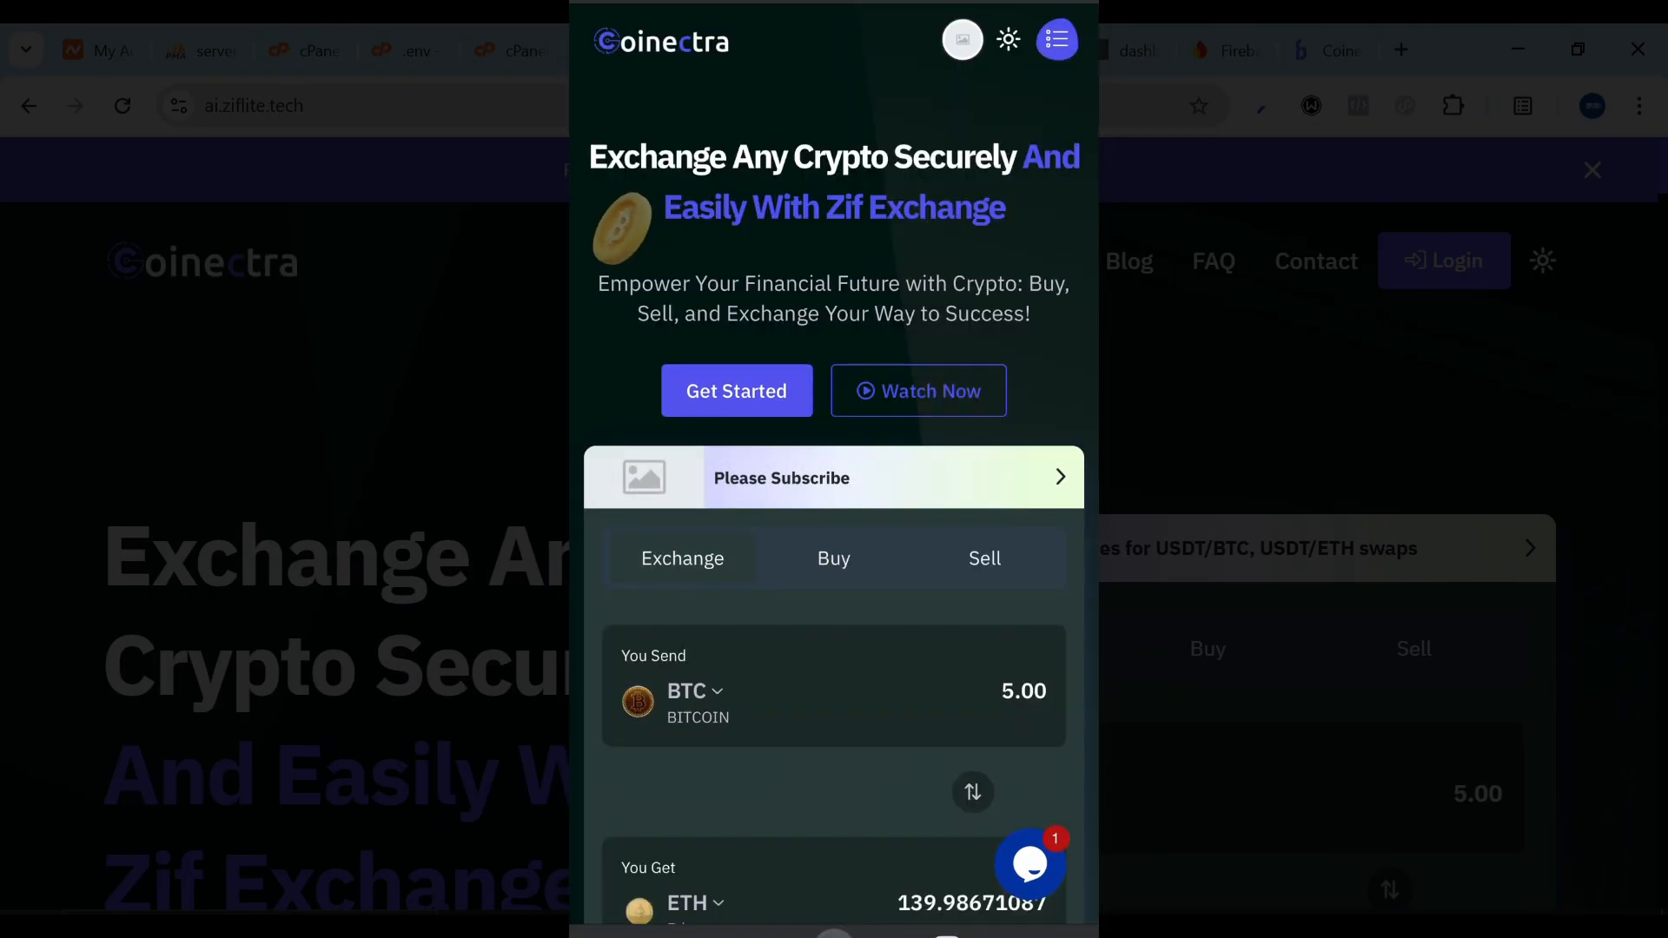